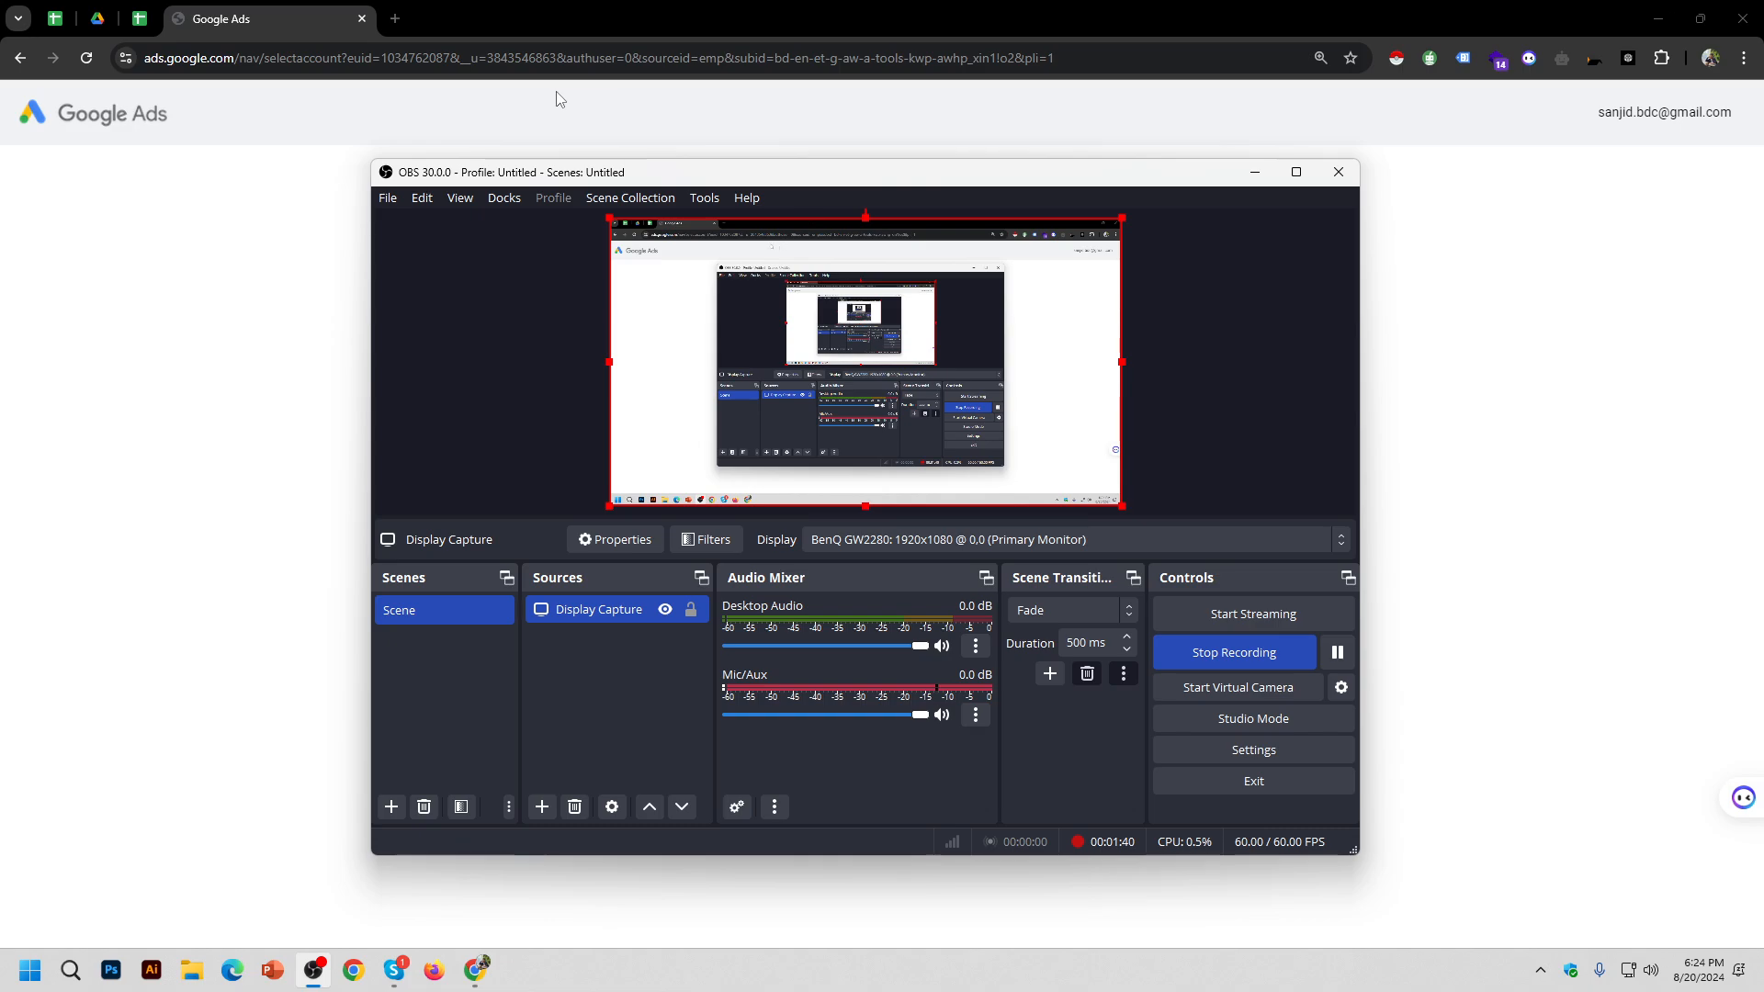
Step: Open Google Analytics in a new tab from the Google apps launcher
left_click(395, 20)
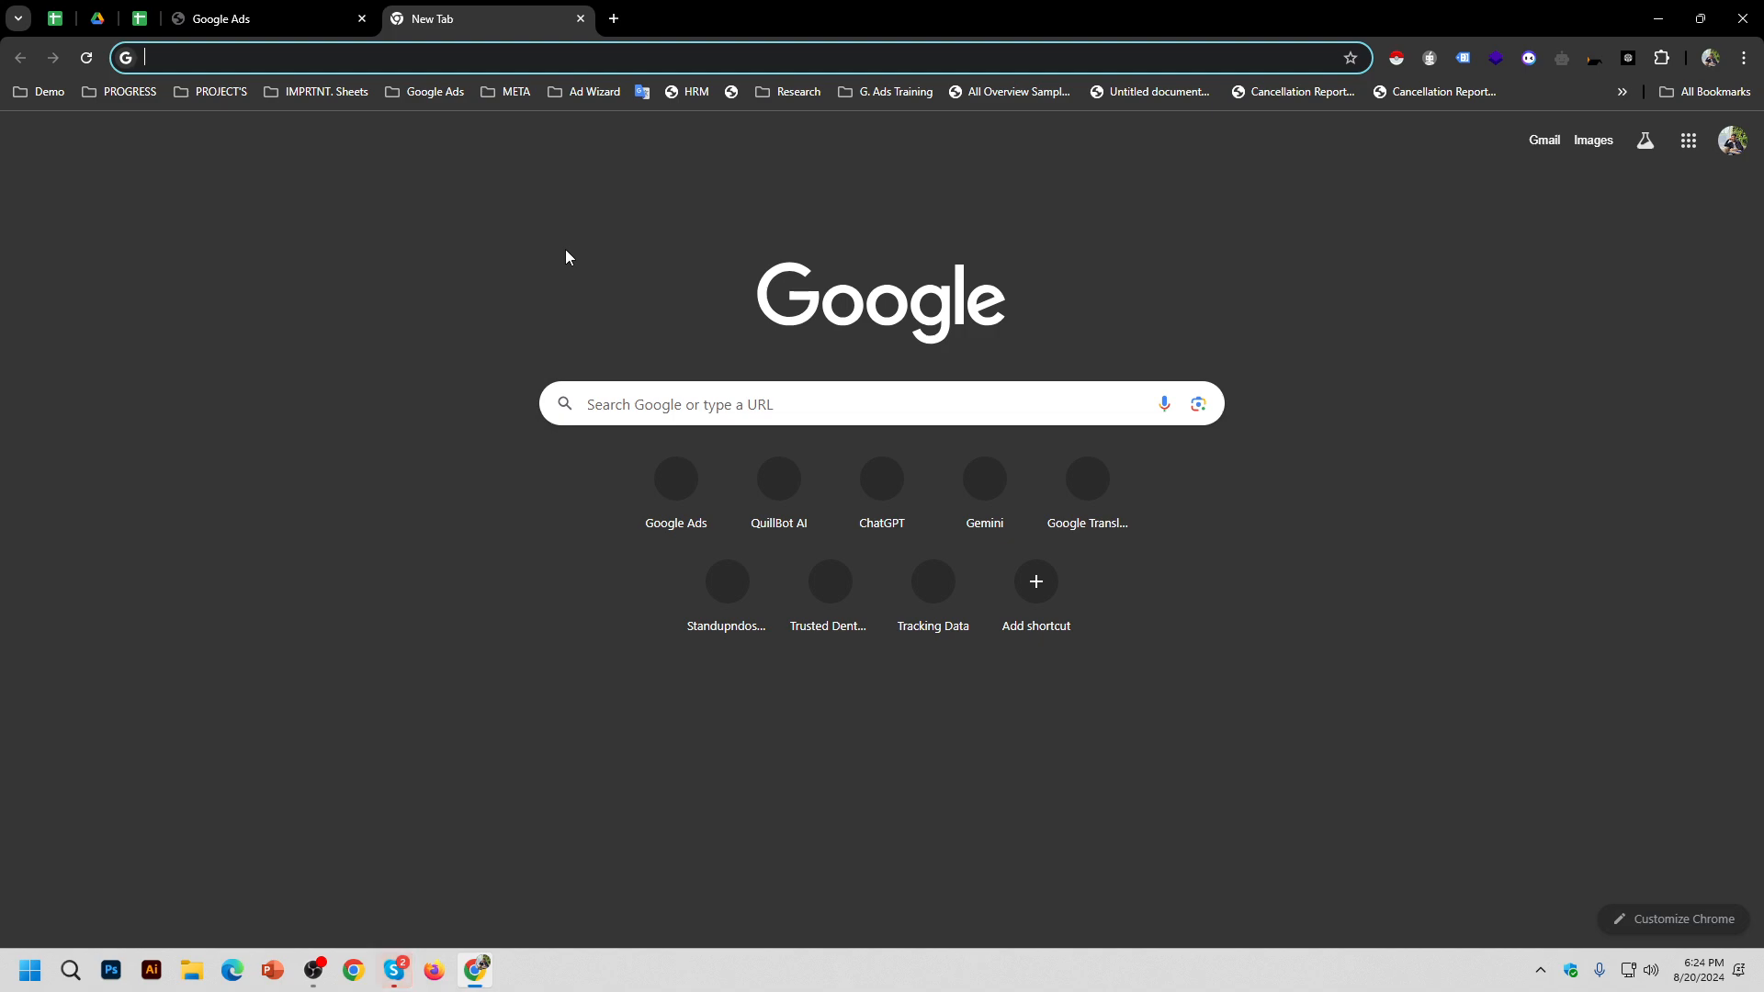
left_click(1699, 144)
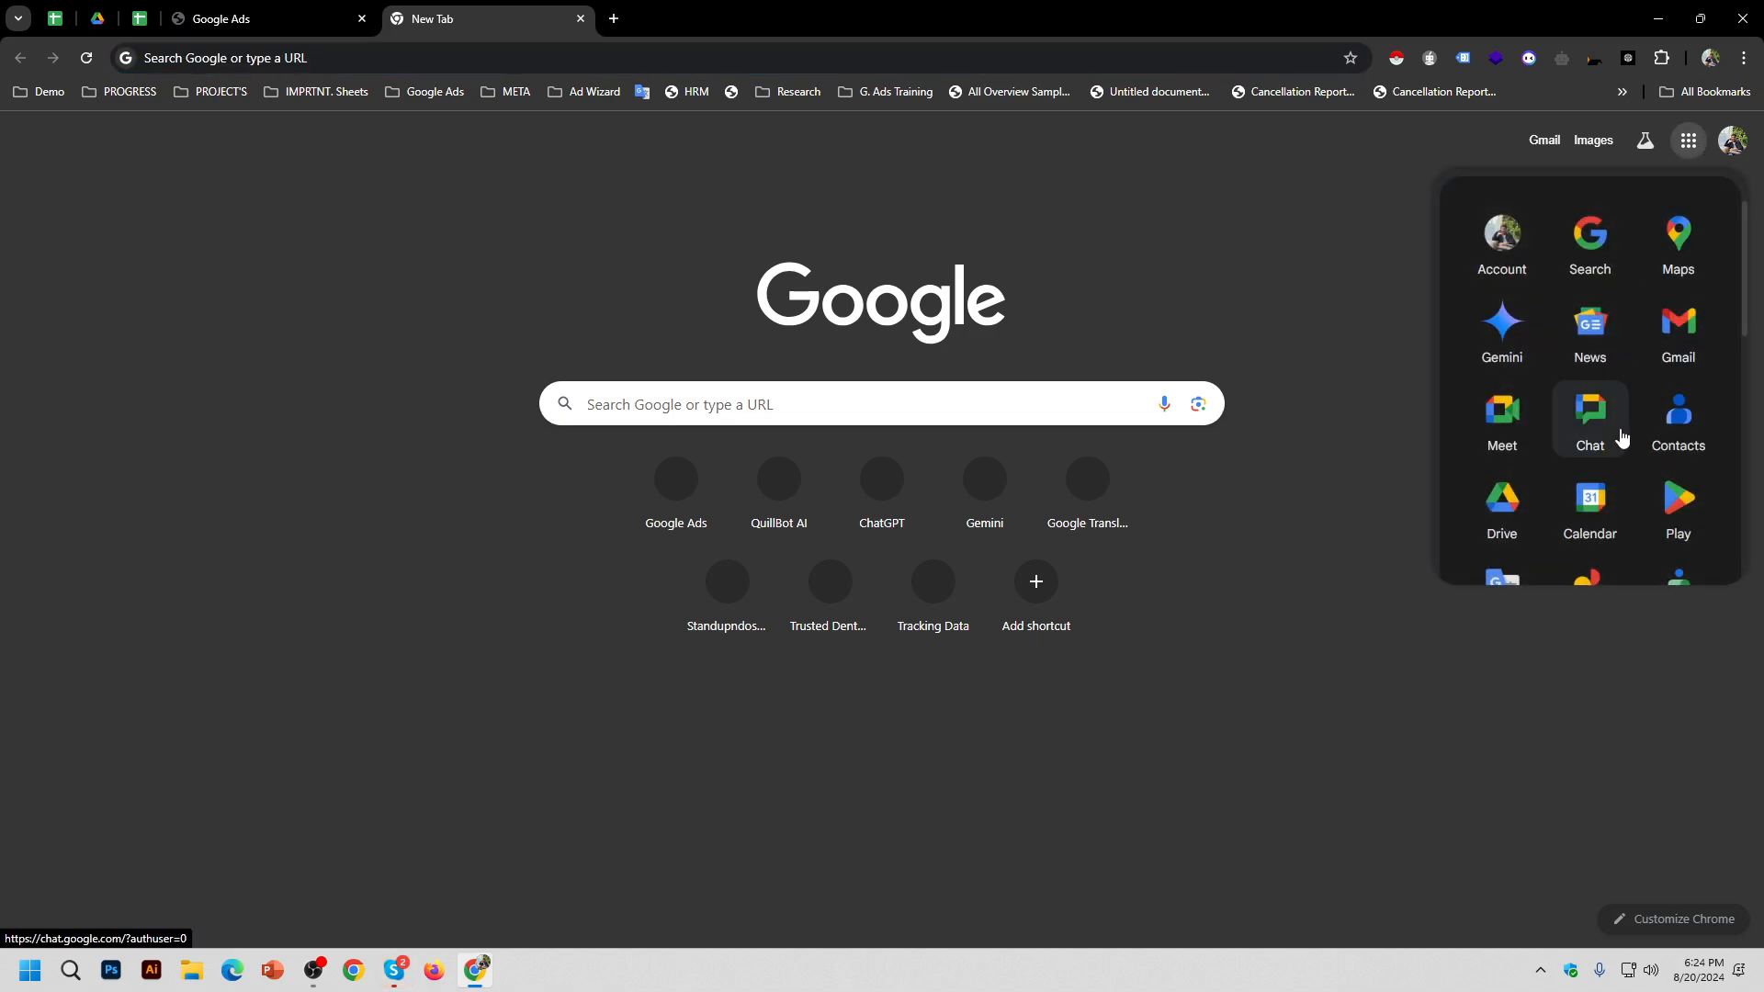
scroll(1623, 437, "down", 5)
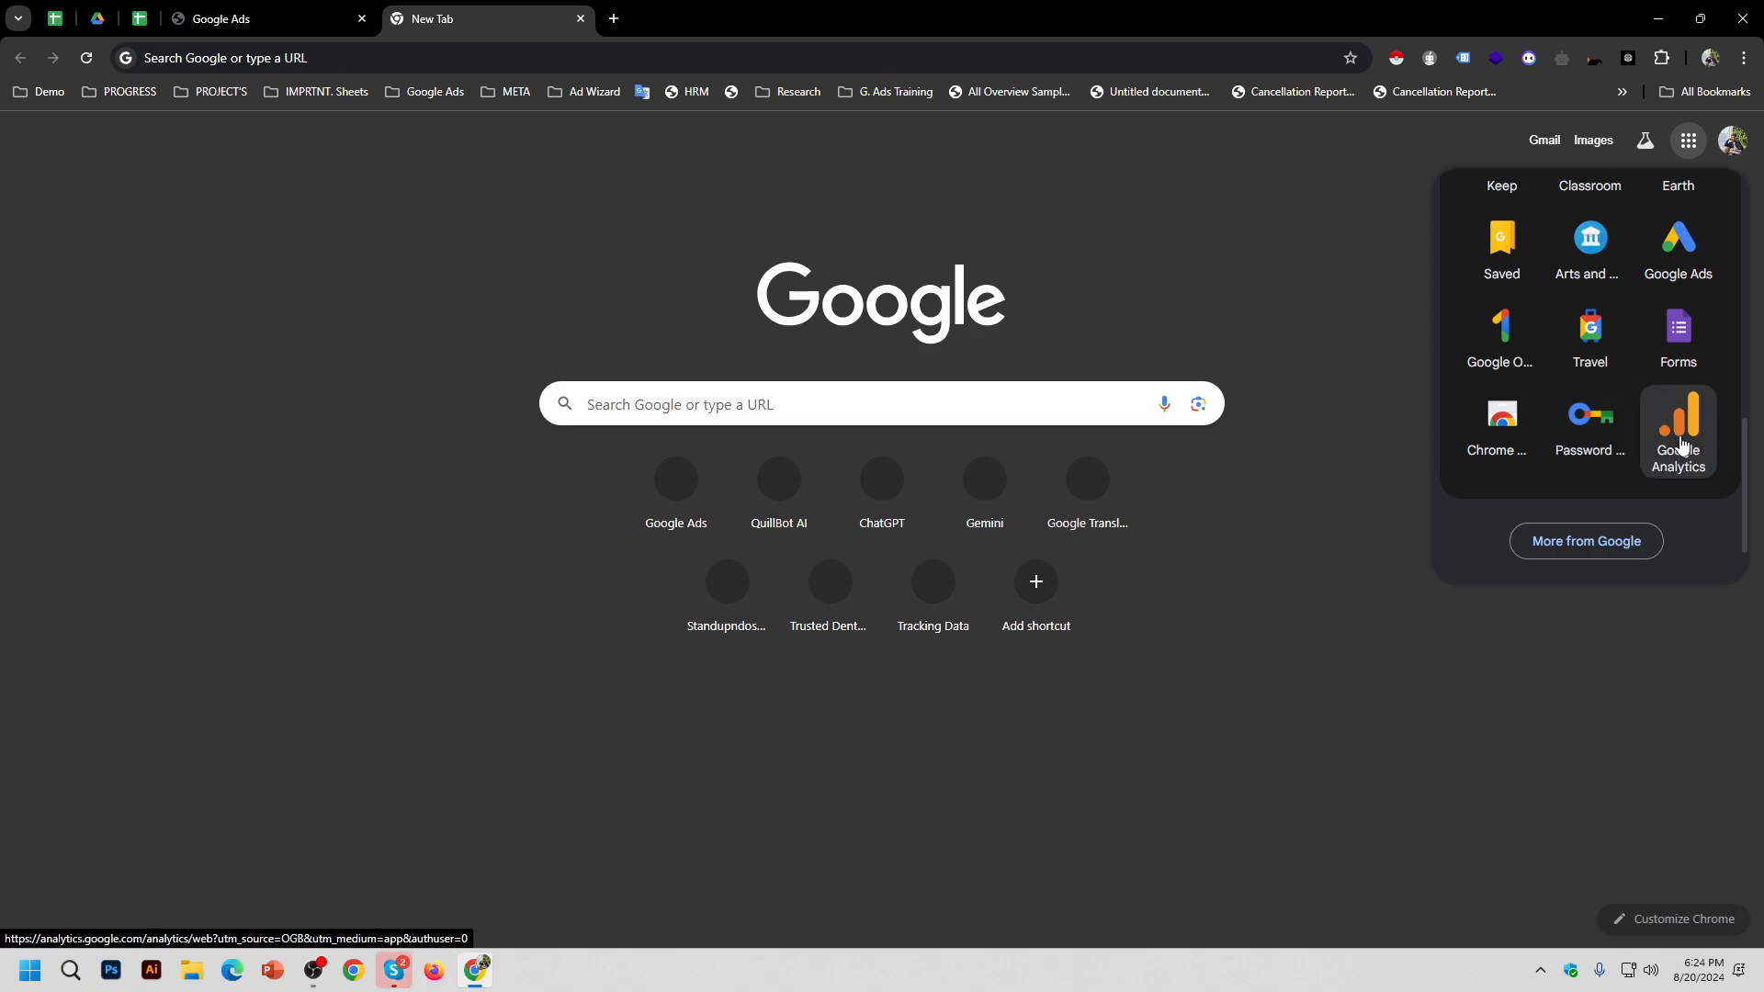
left_click(1677, 450)
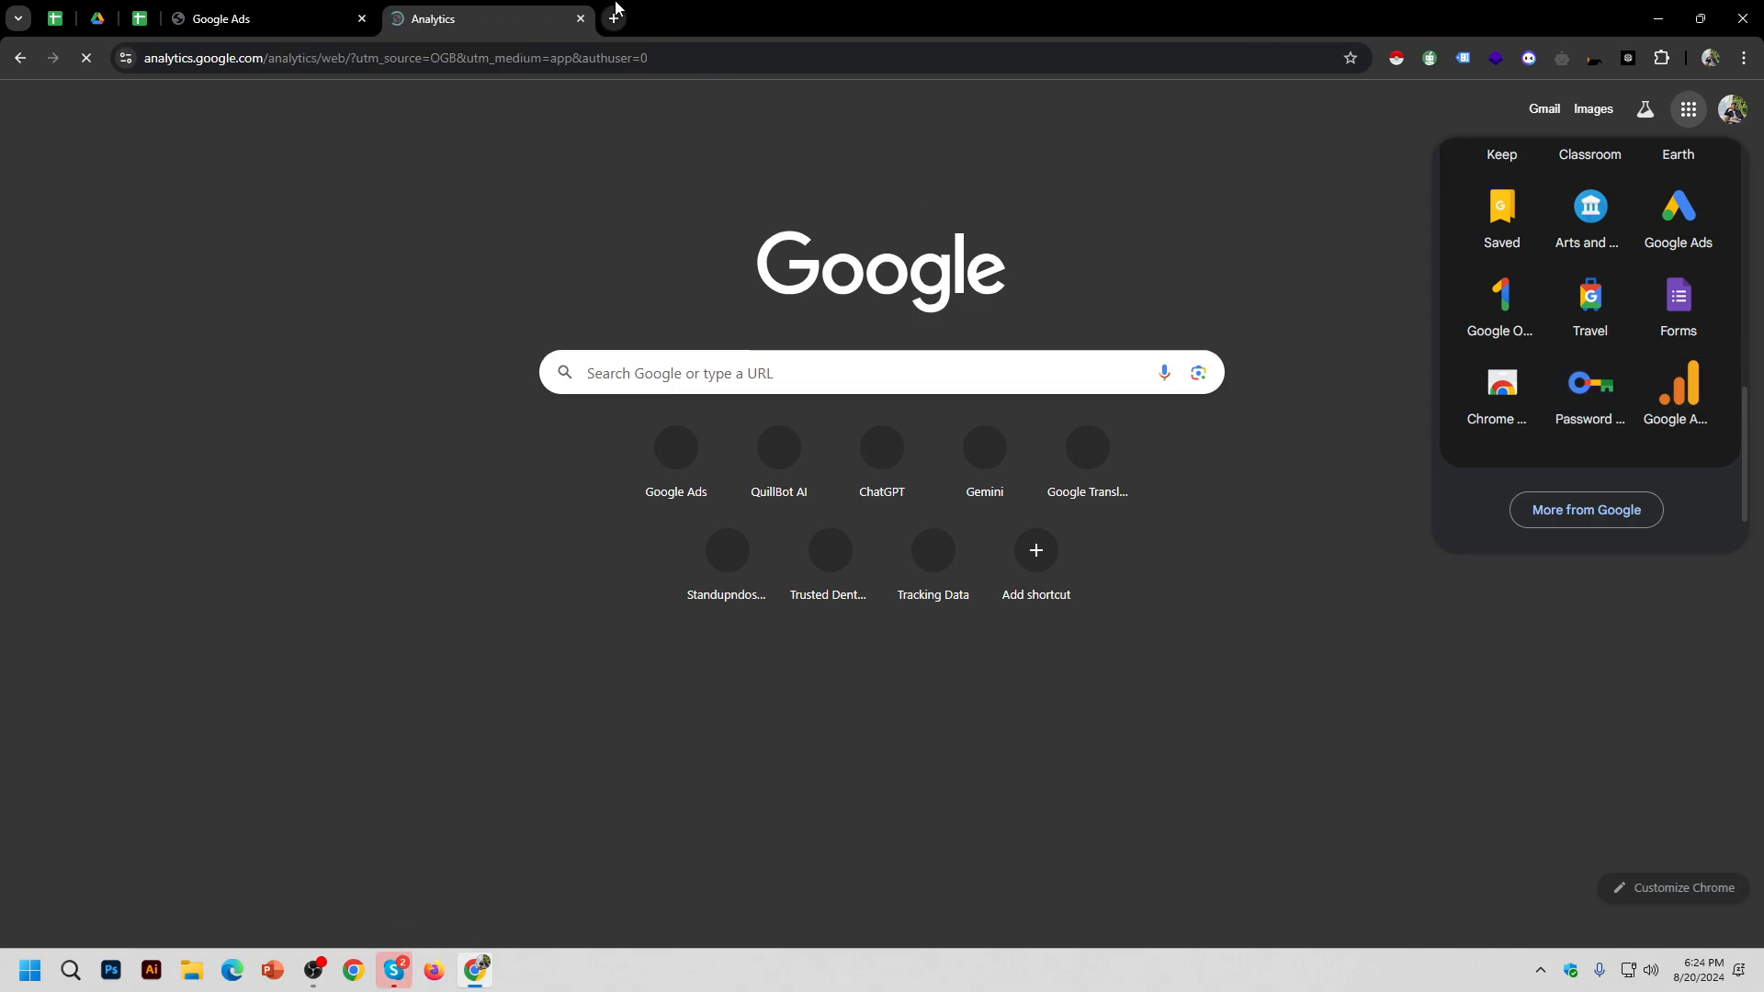
Step: In another new tab, search Google for 'tag manager' and open the Google Tag Manager site
left_click(613, 18)
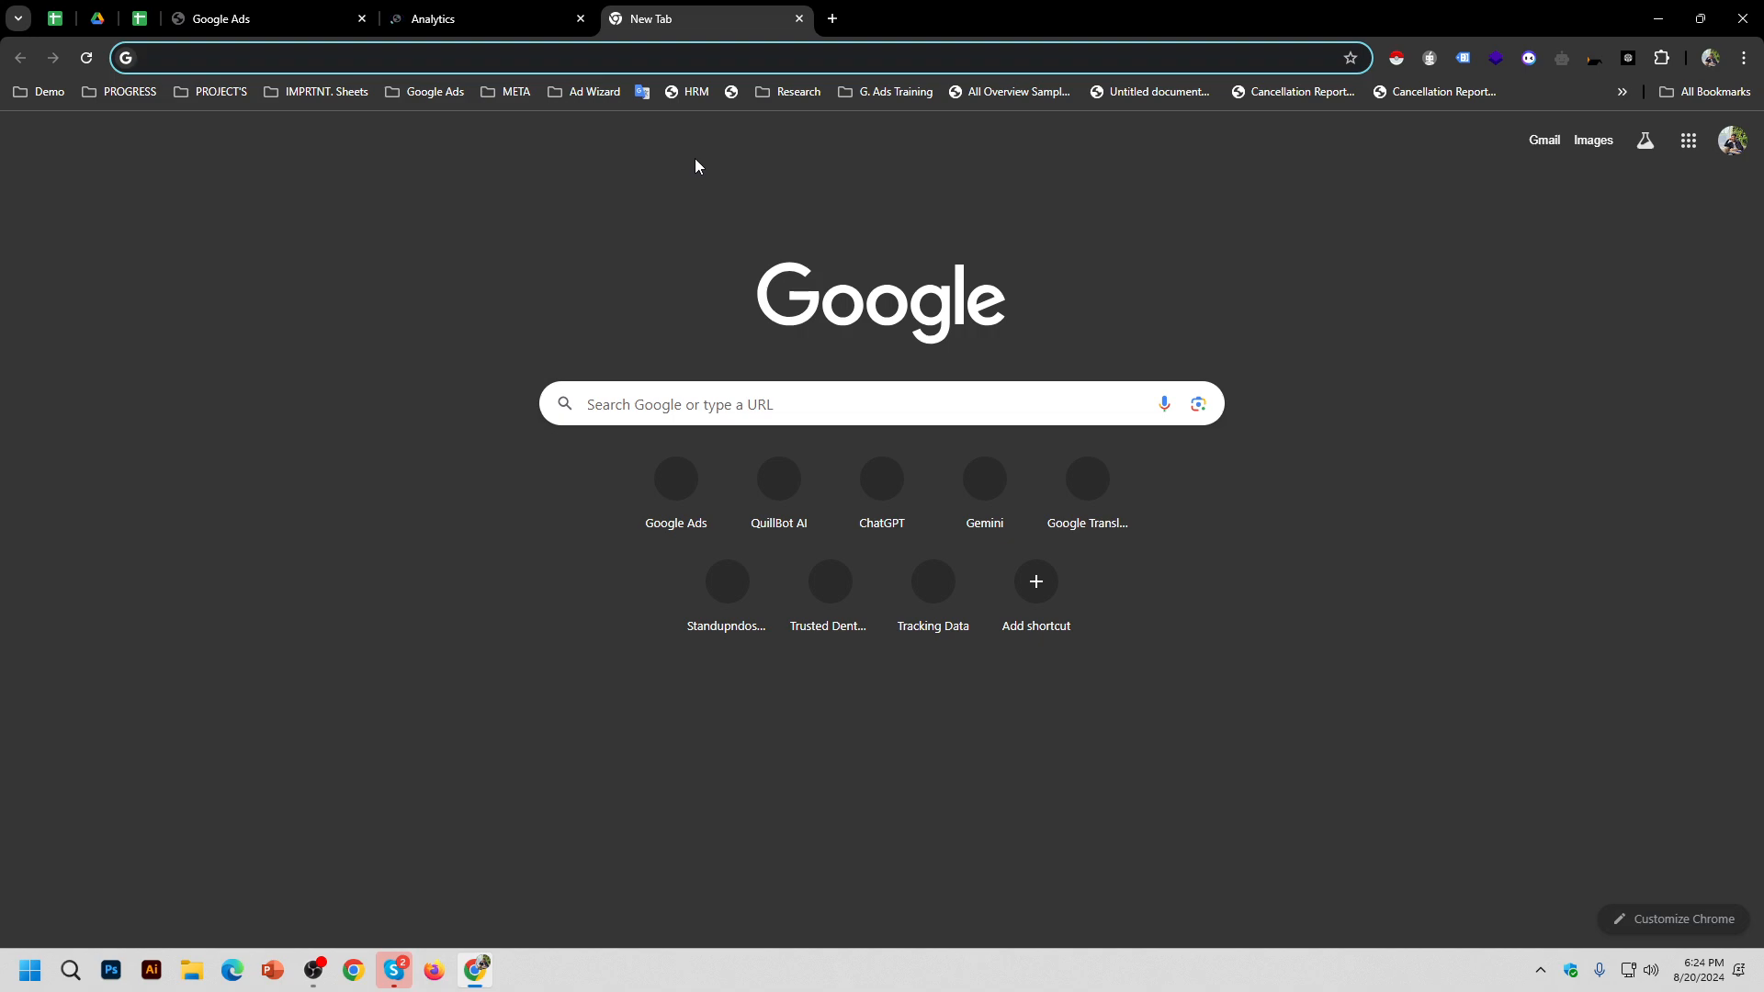
type("tag manag")
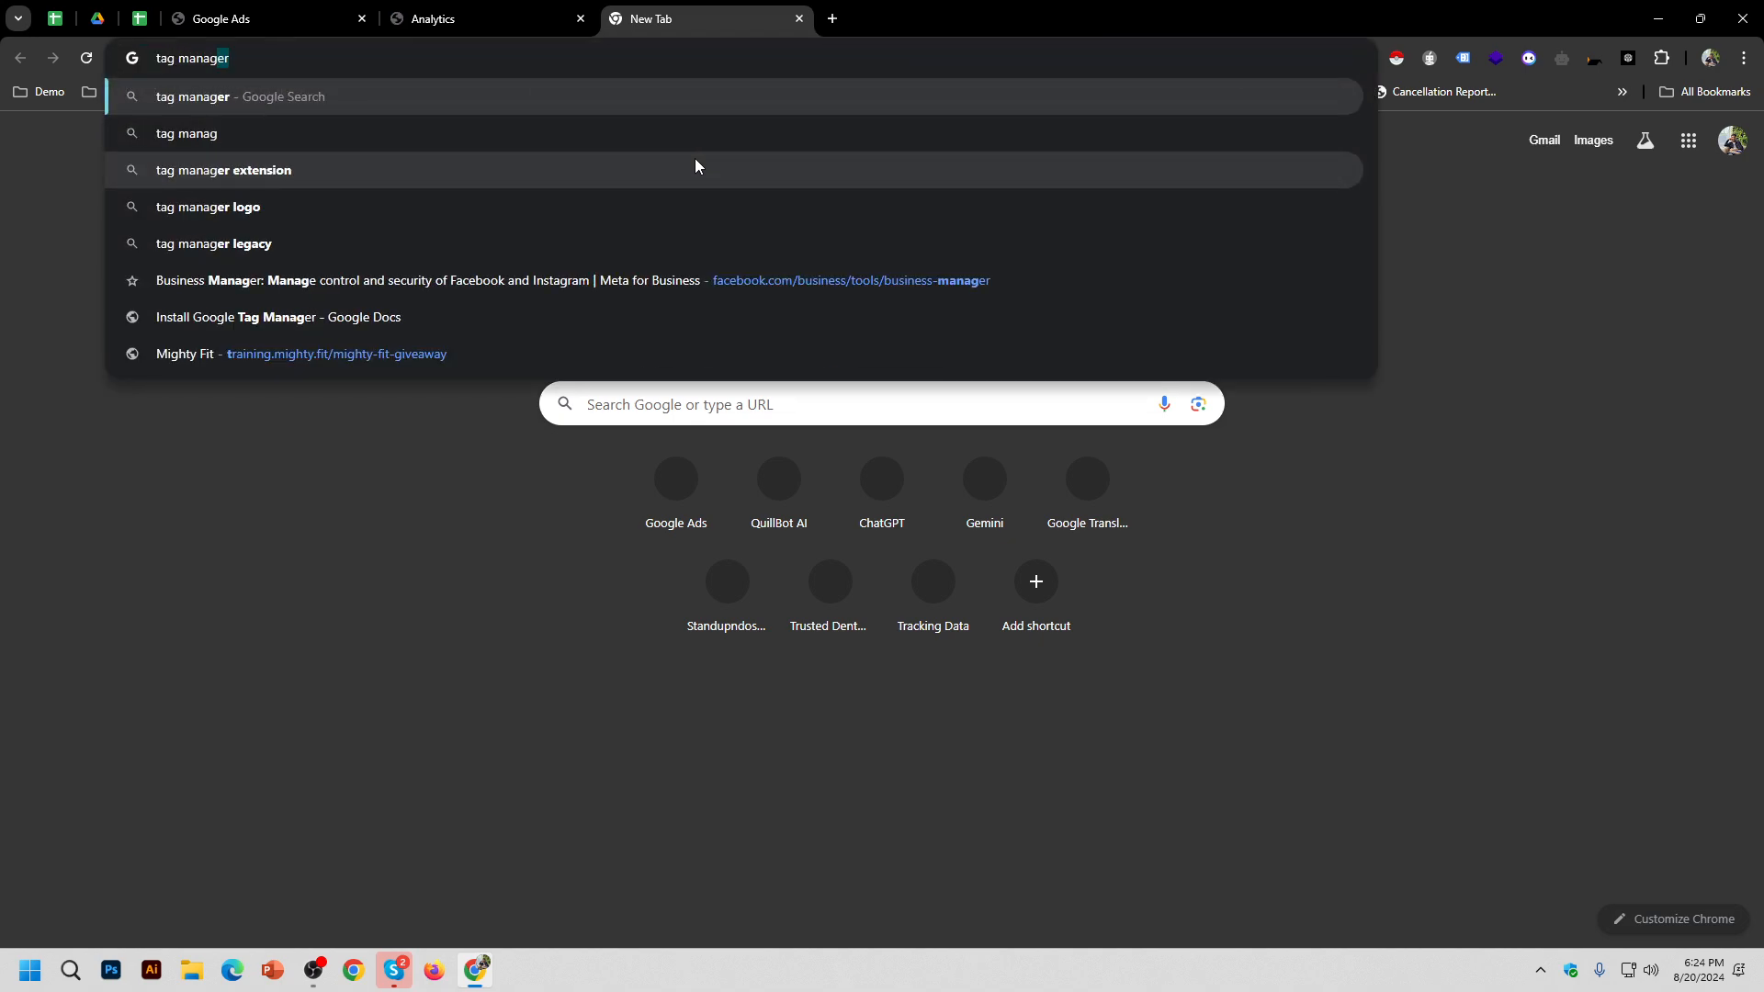
key("Return")
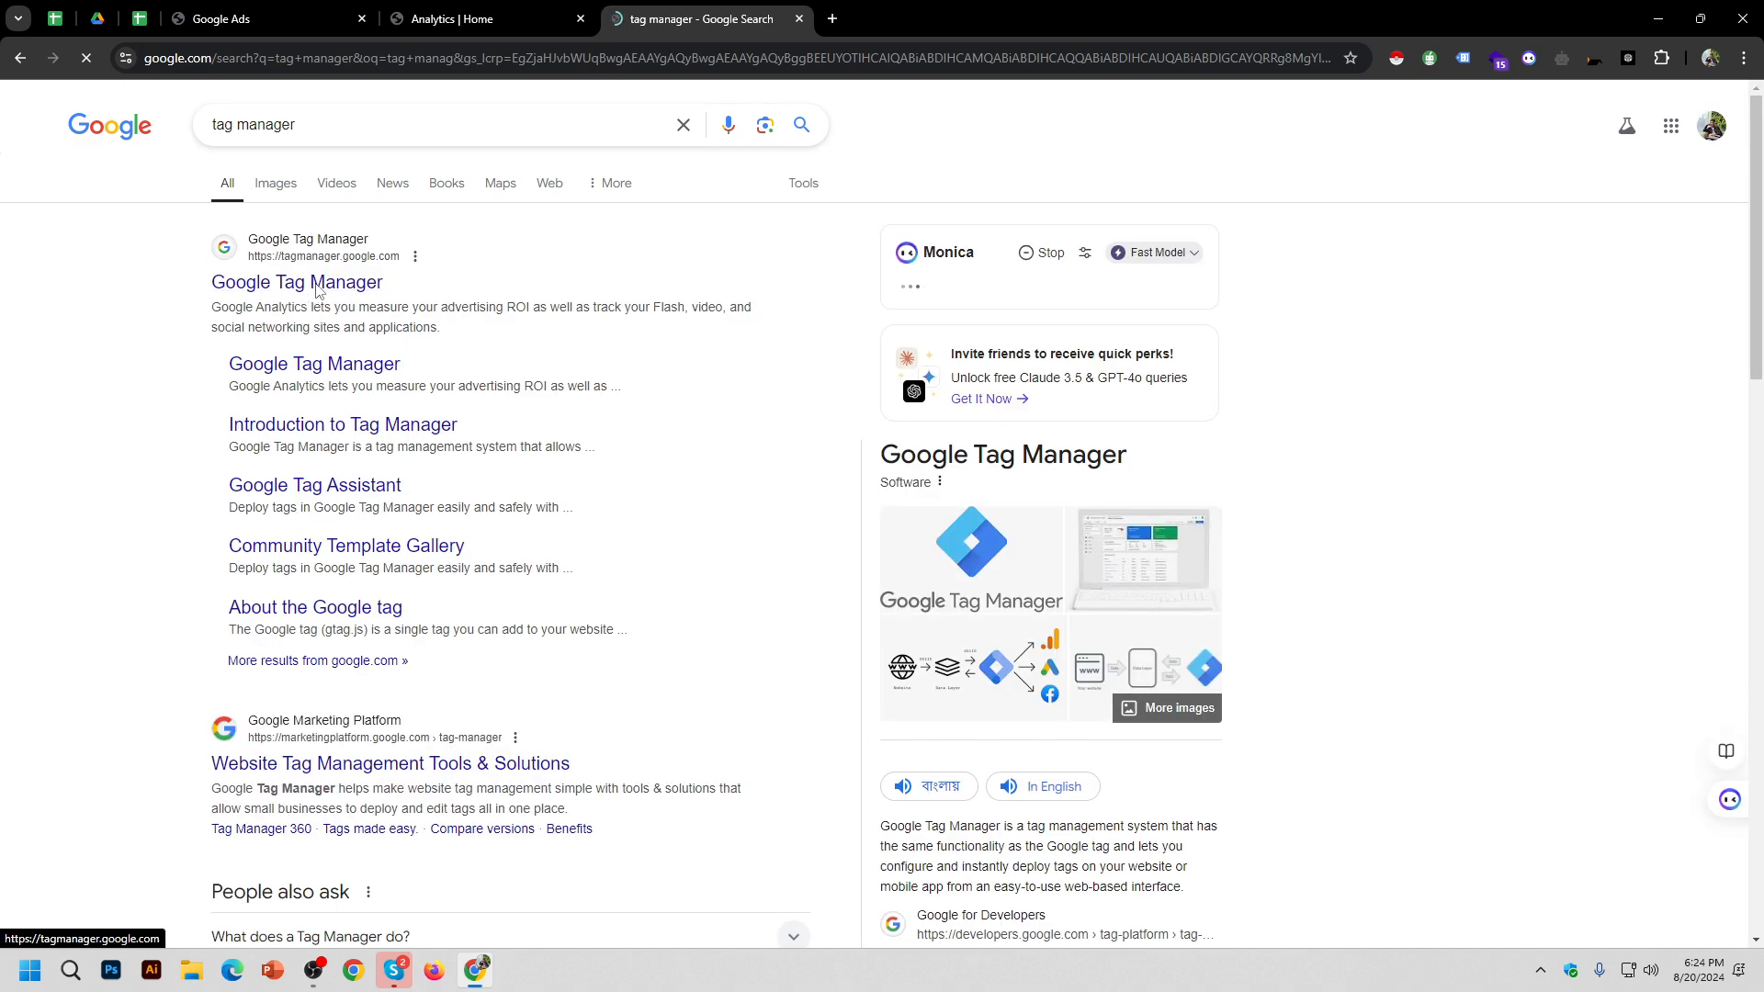
left_click(496, 20)
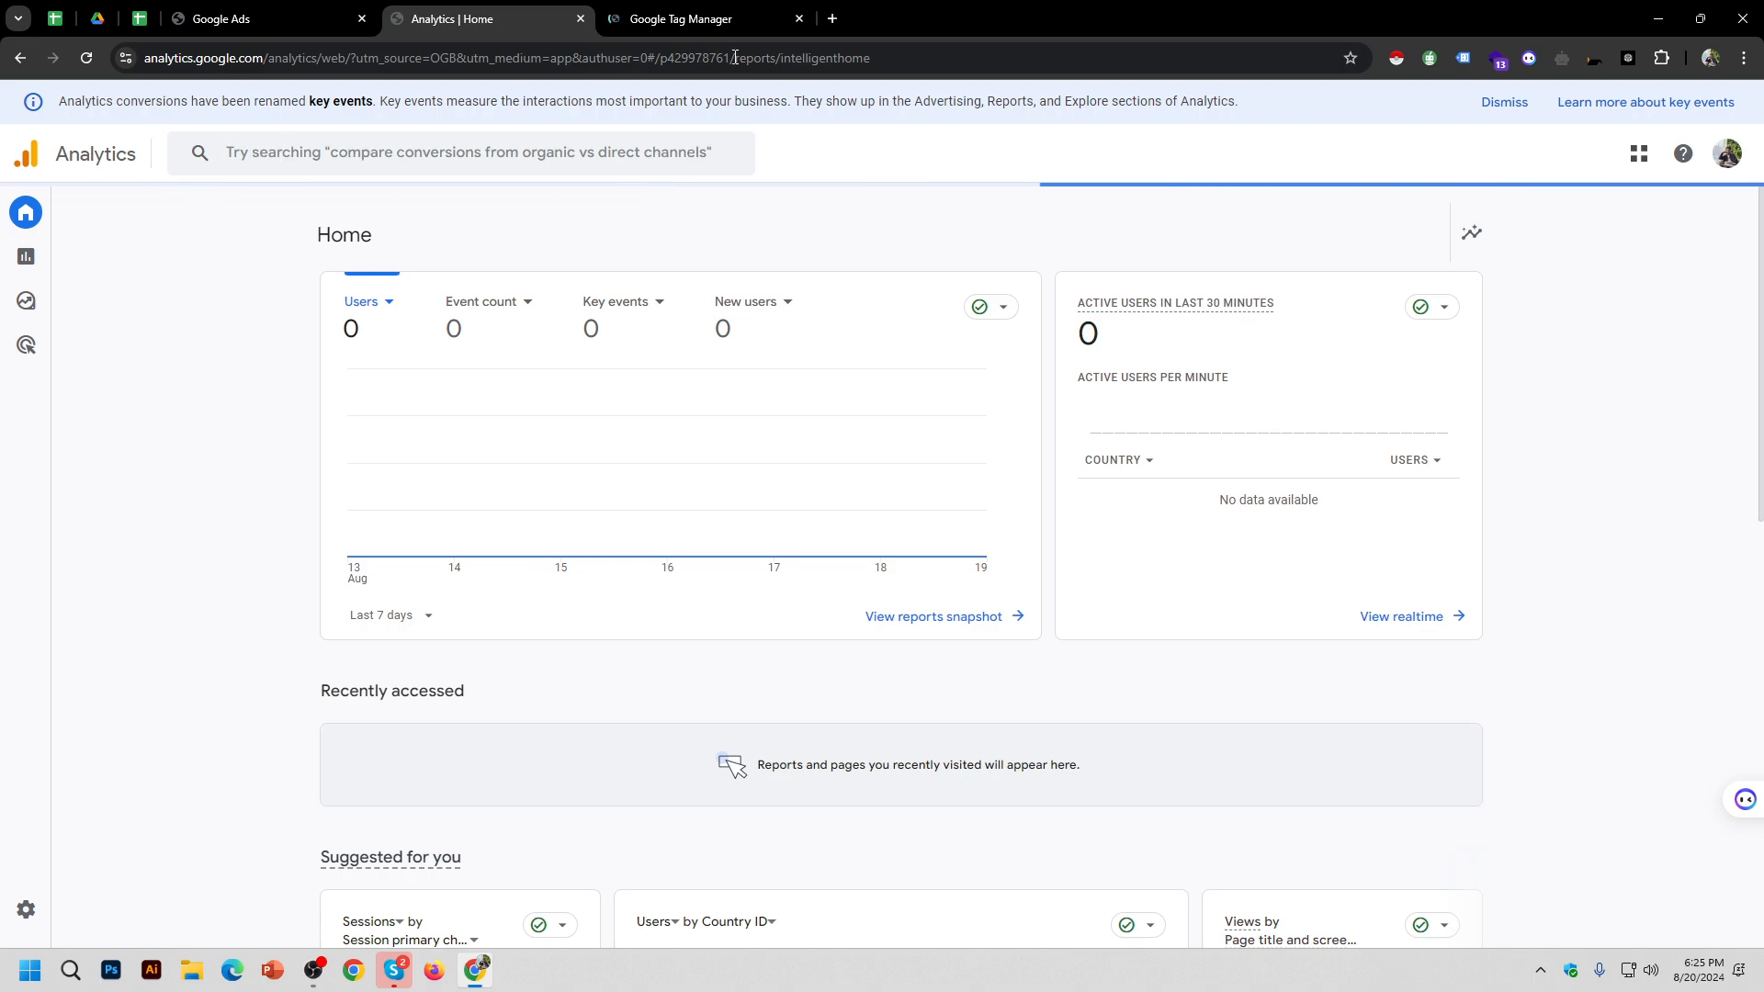
left_click(703, 18)
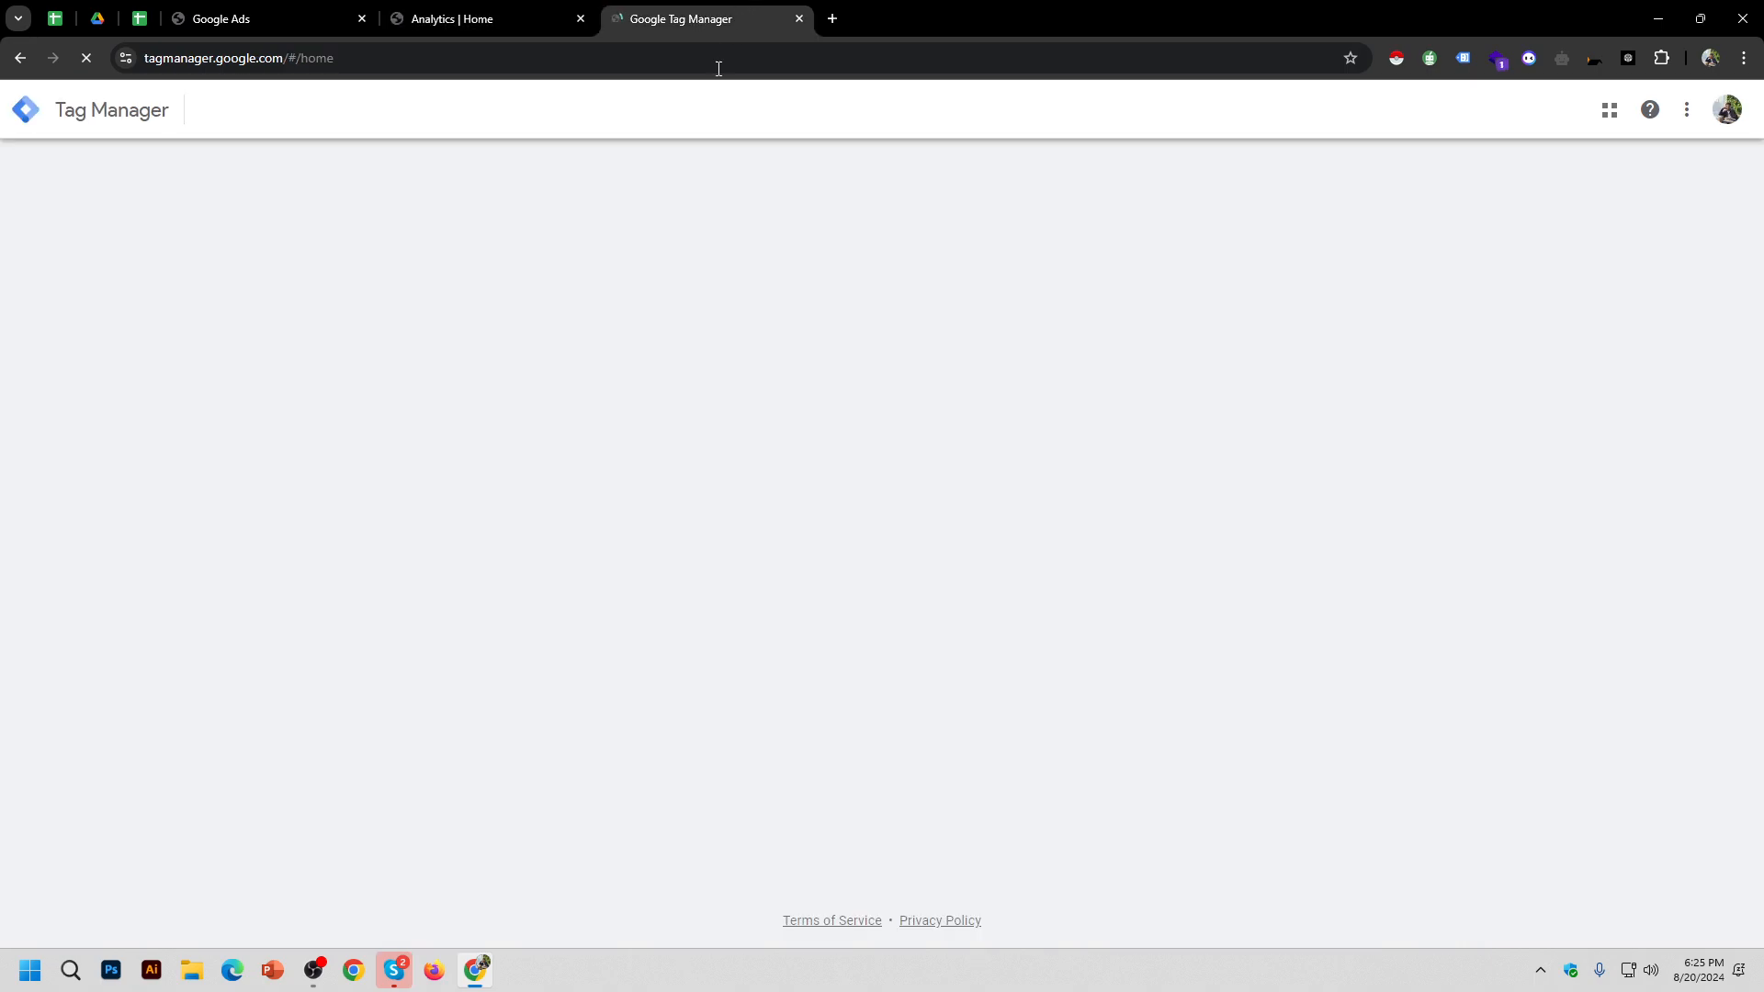
left_click(427, 13)
left_click(250, 169)
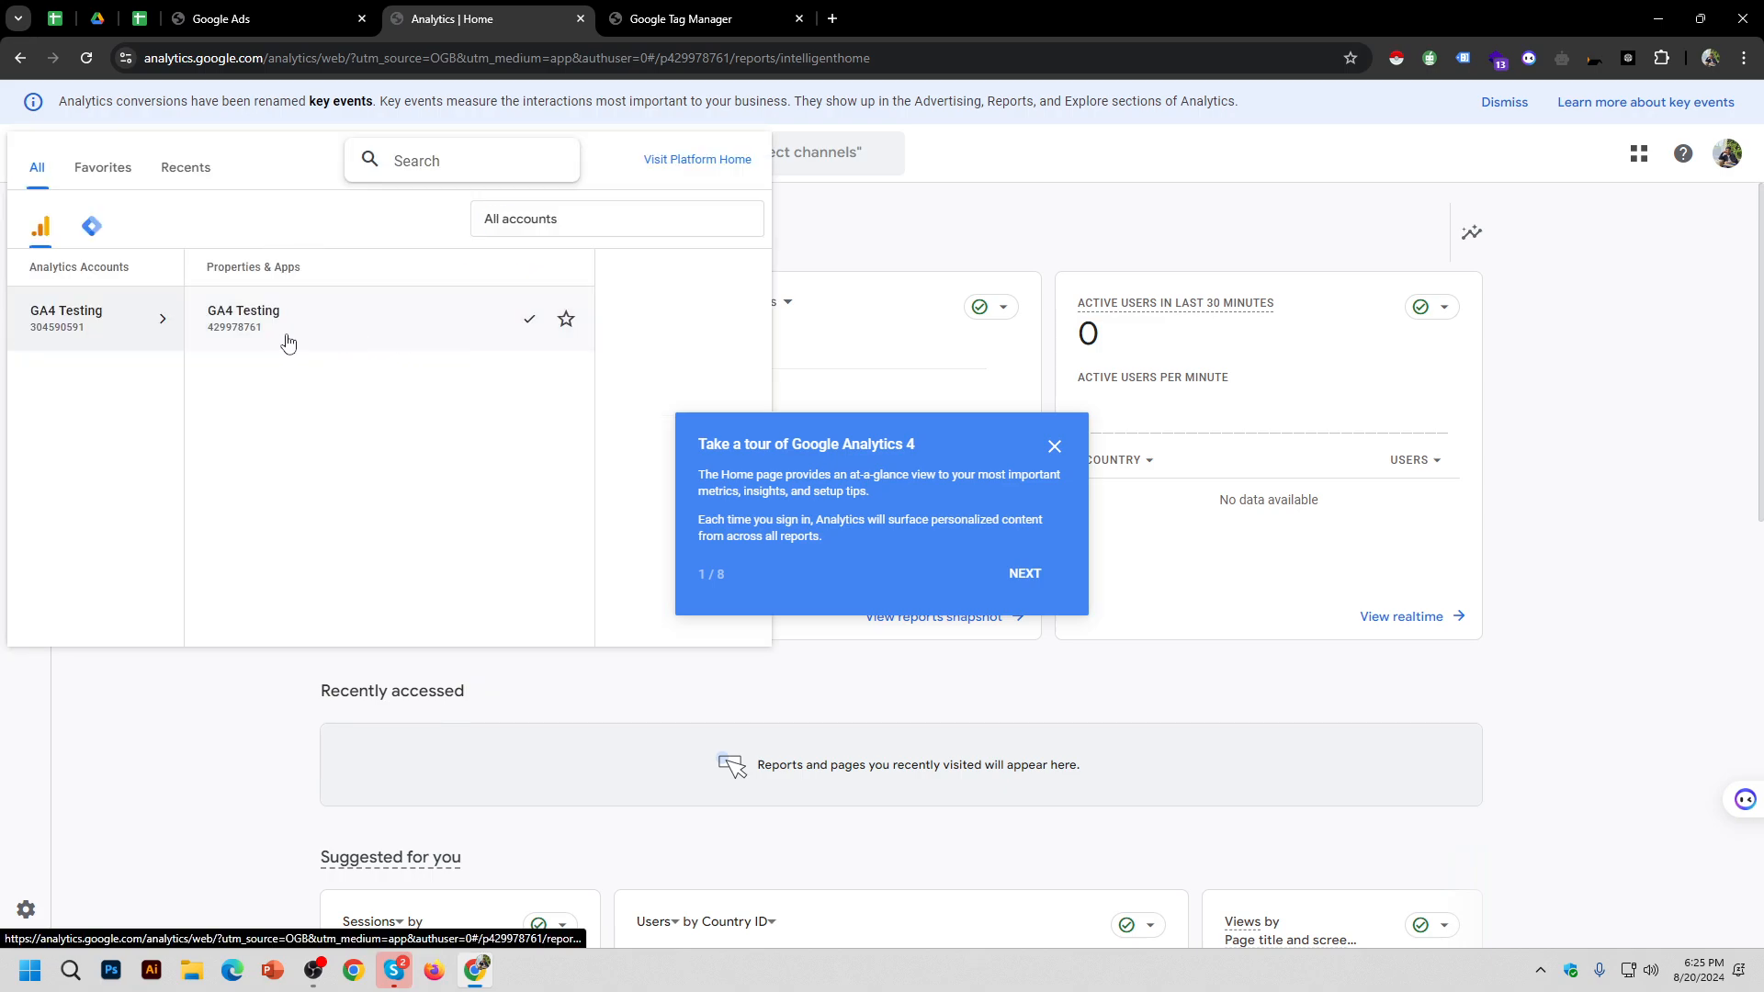
left_click(880, 270)
left_click(703, 26)
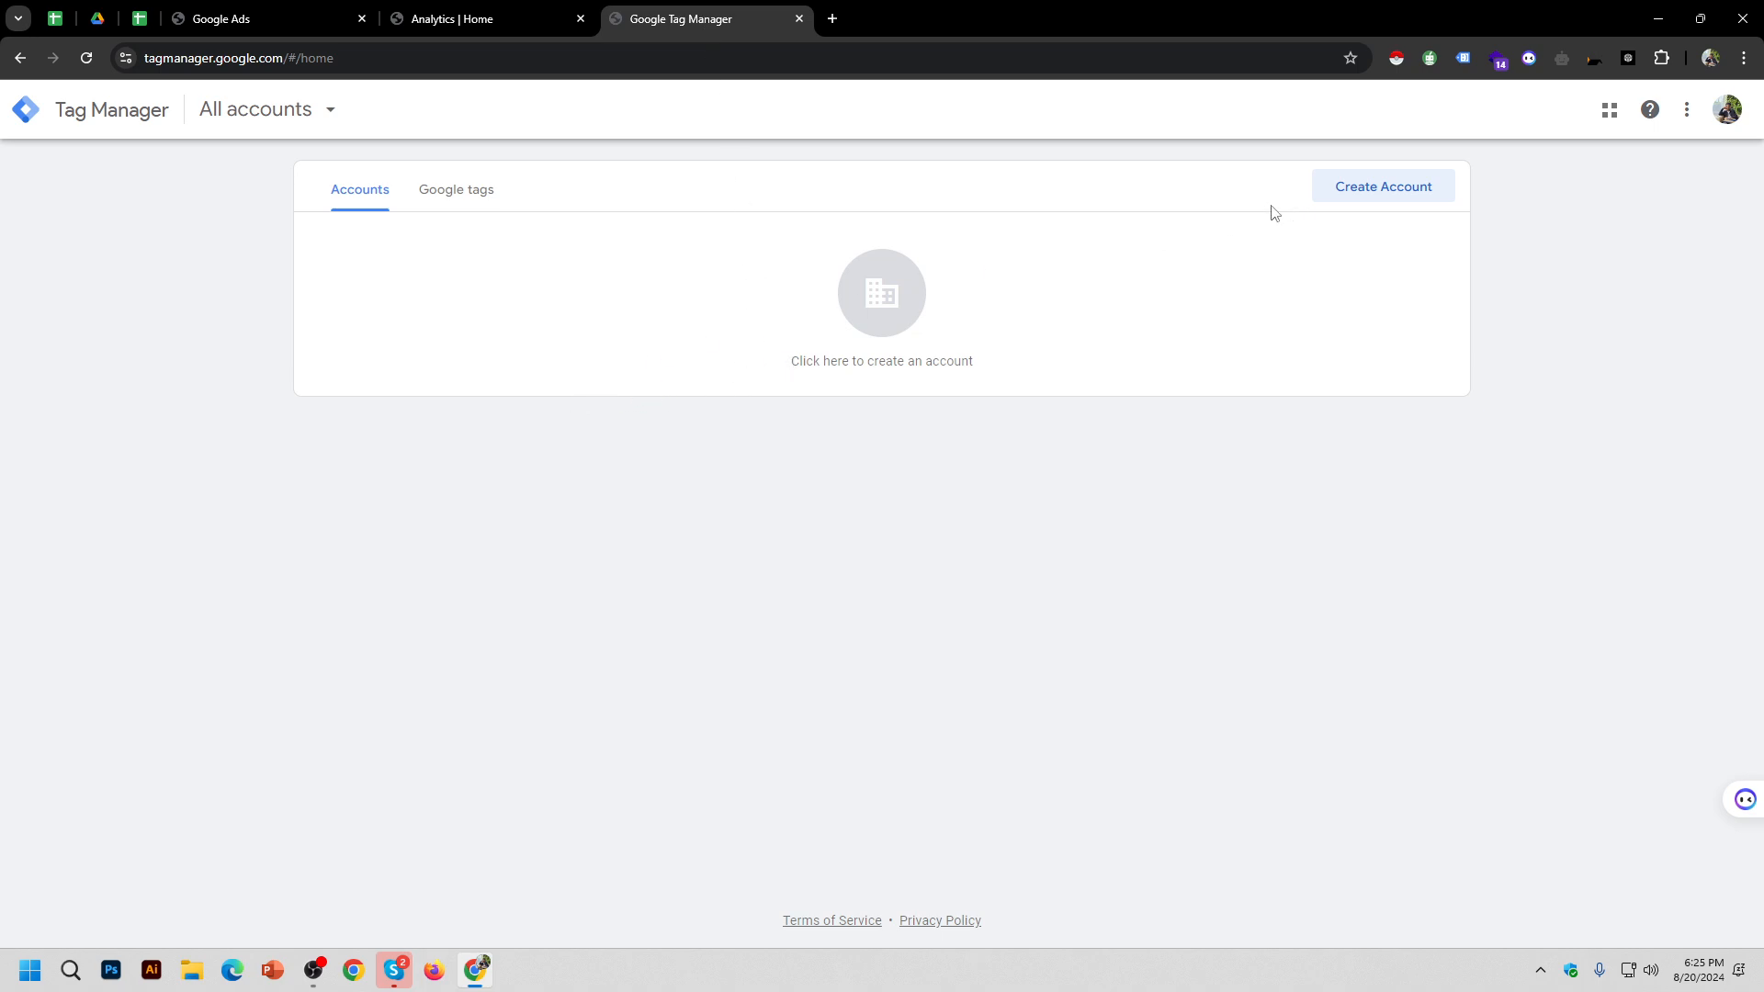
left_click(436, 9)
left_click(720, 13)
left_click(1370, 188)
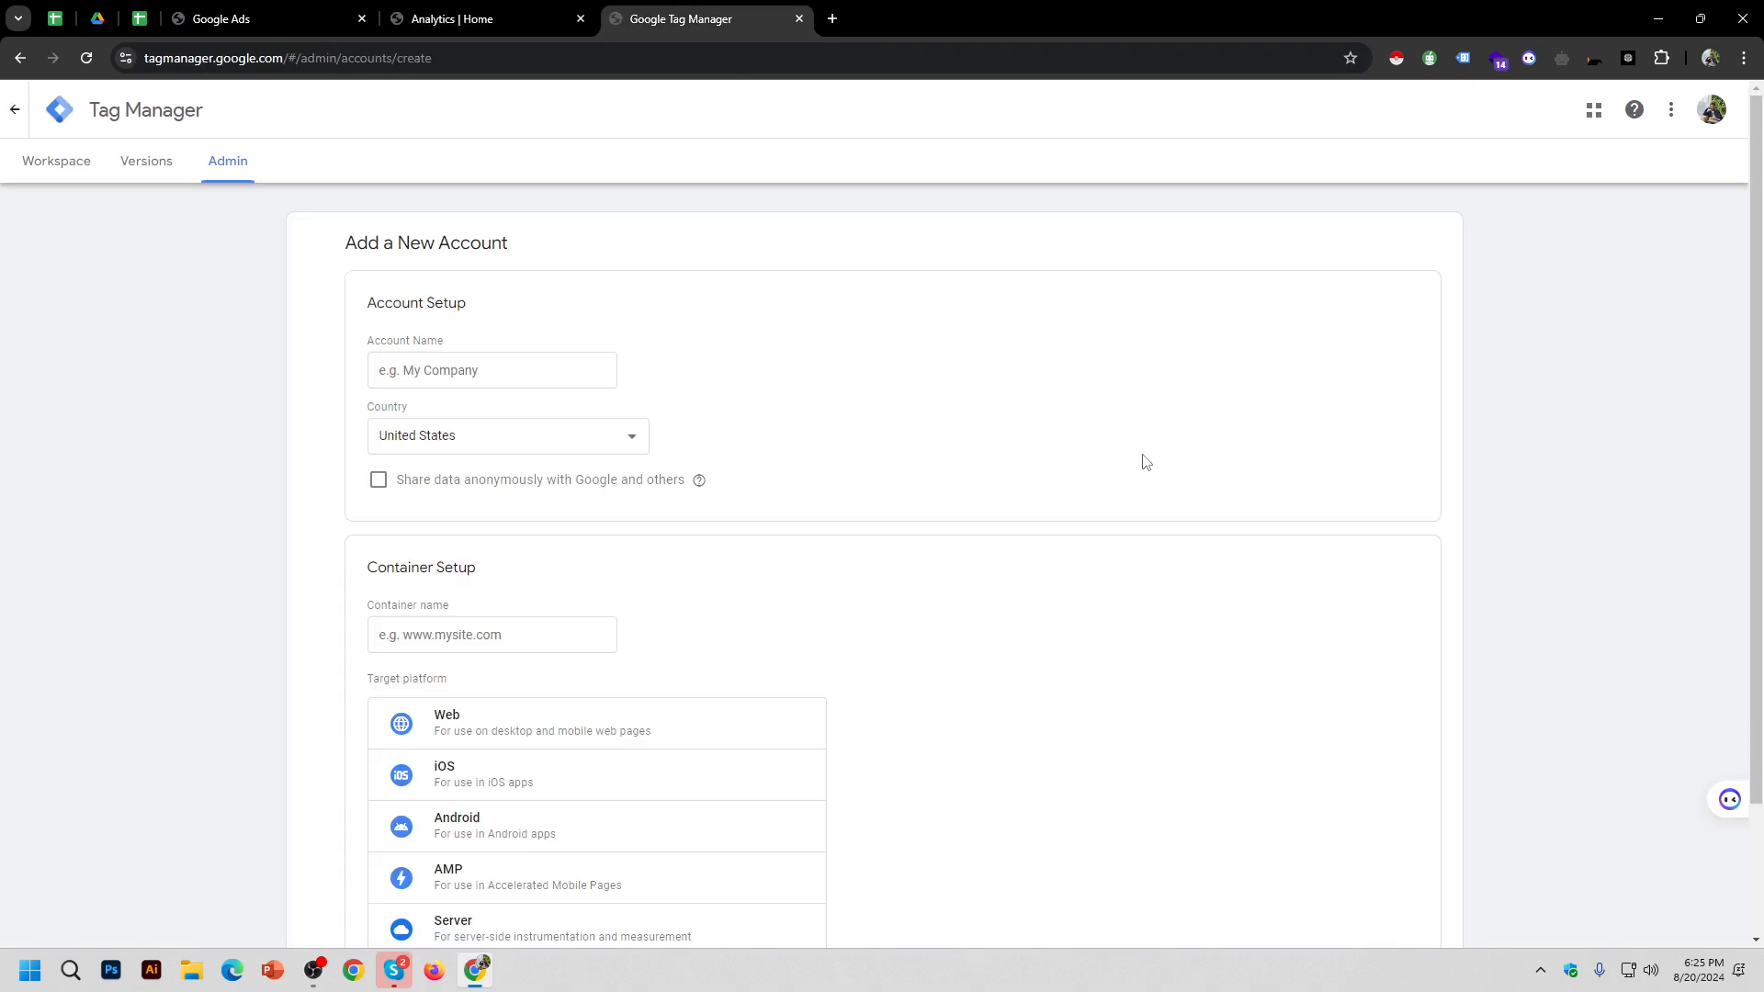
left_click(18, 119)
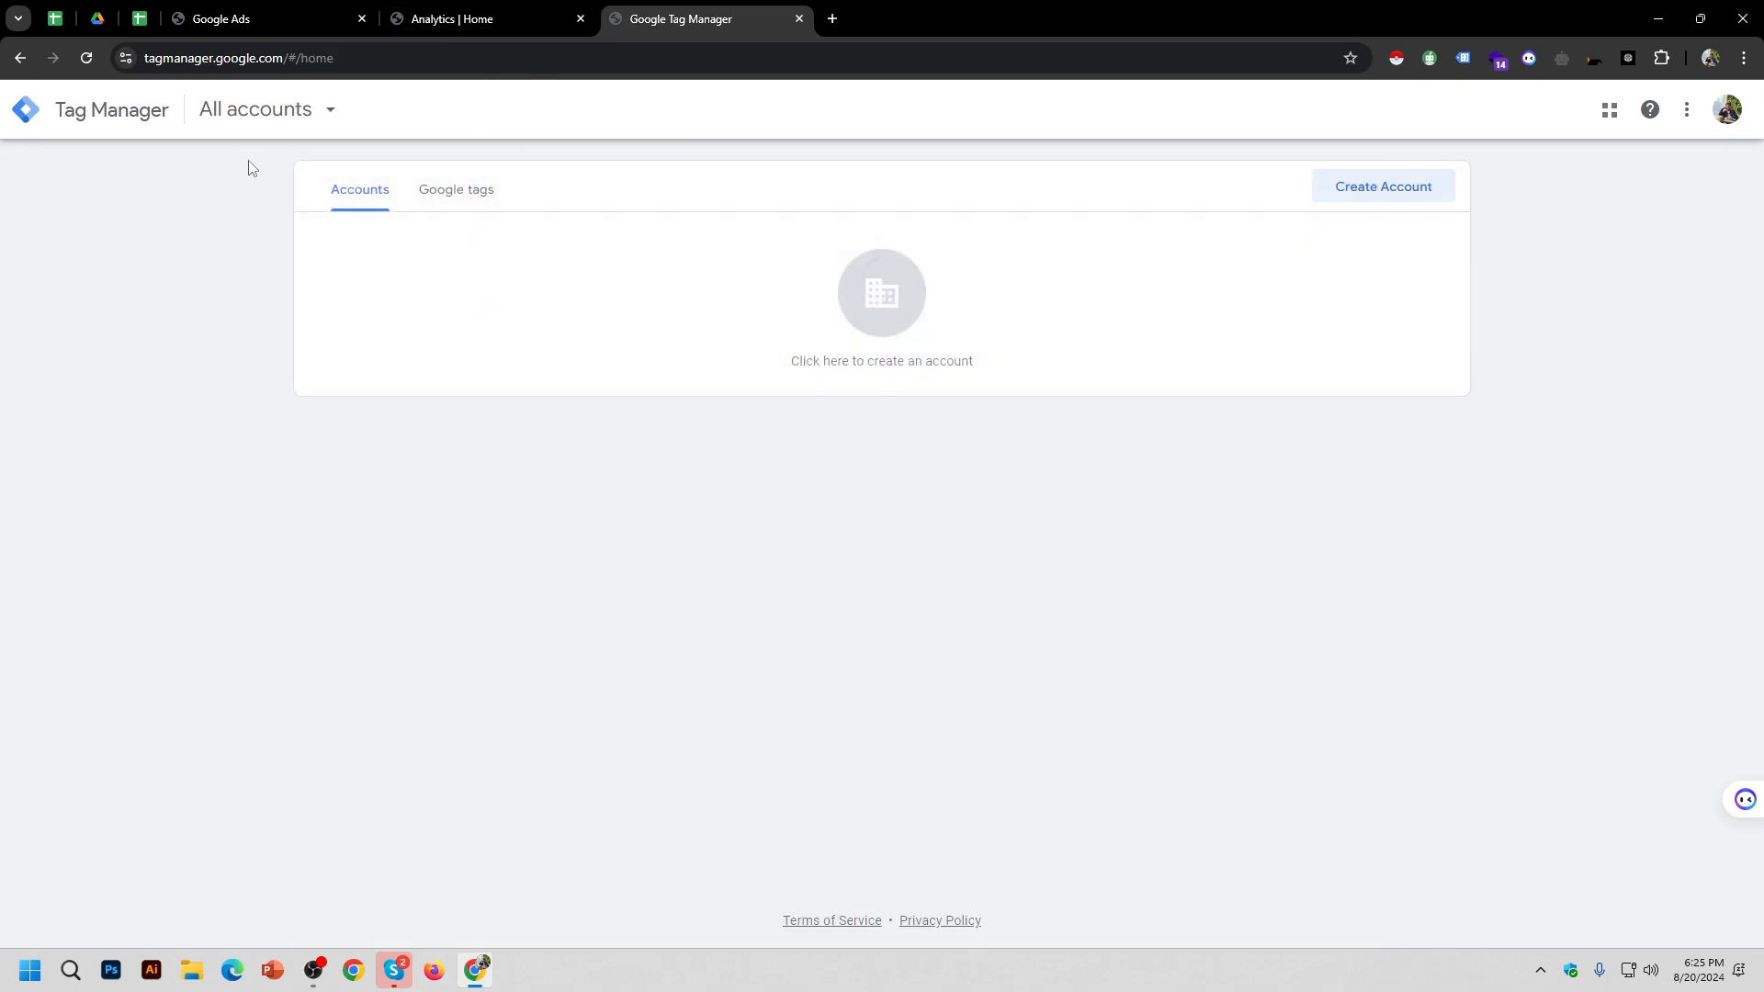
left_click(276, 112)
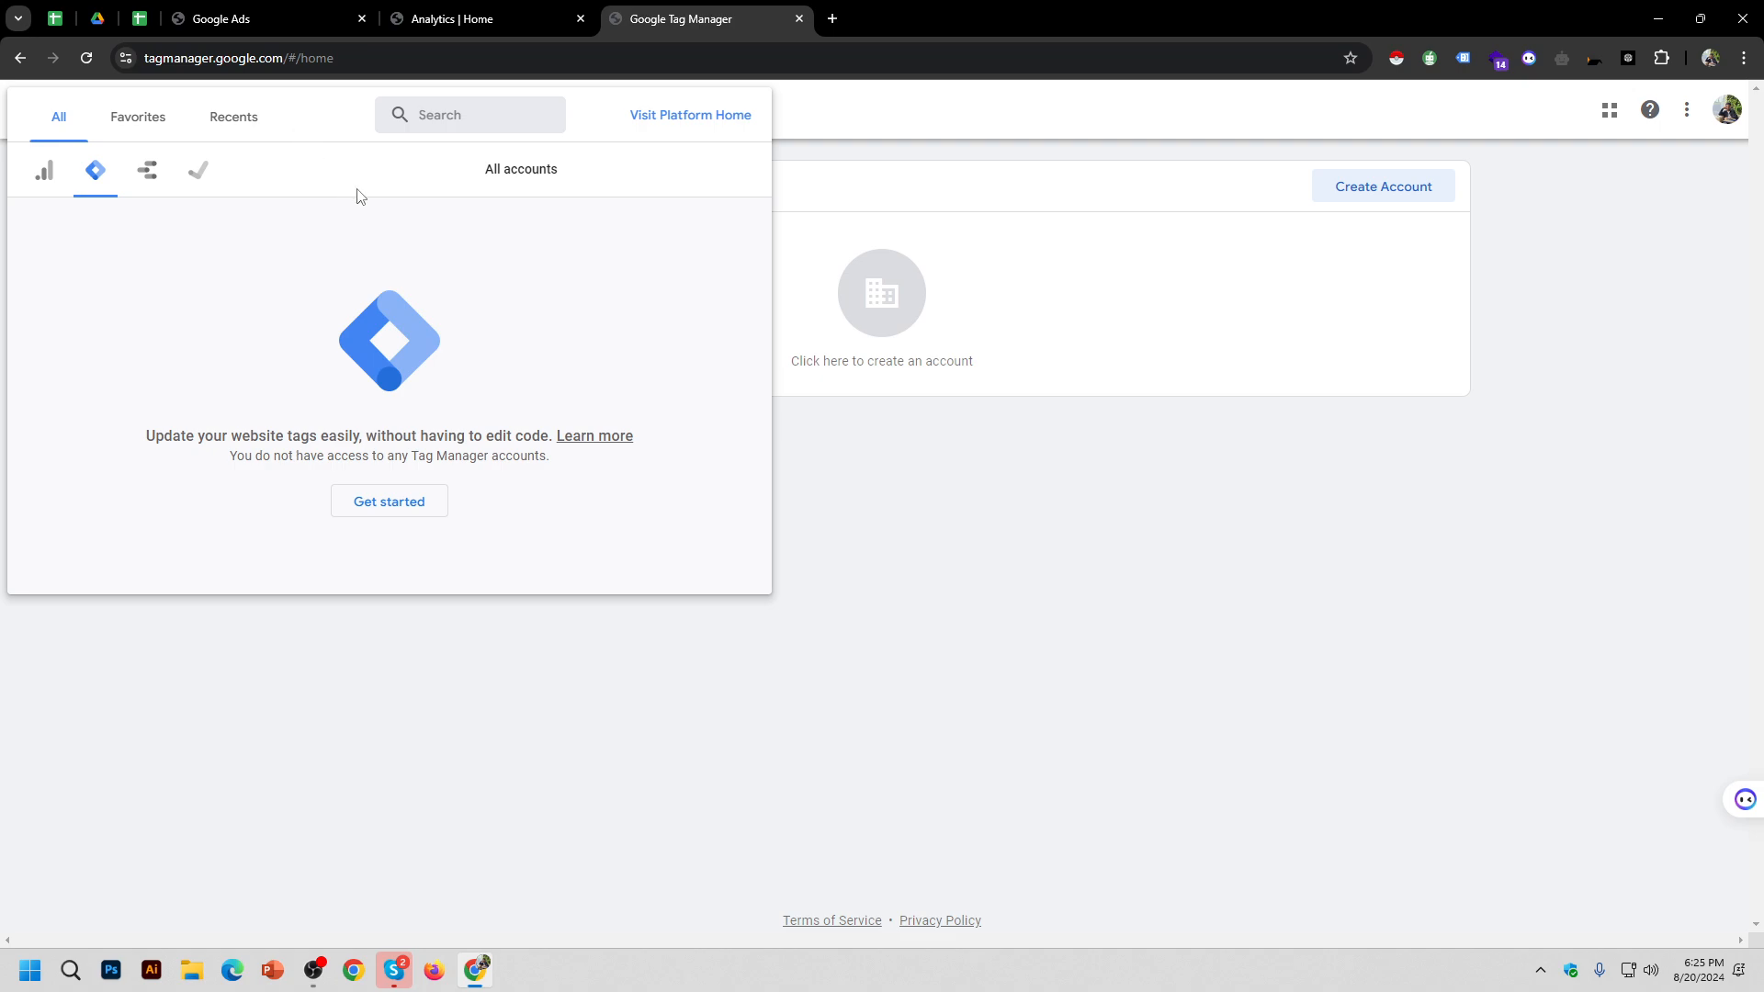
left_click(790, 366)
left_click(531, 30)
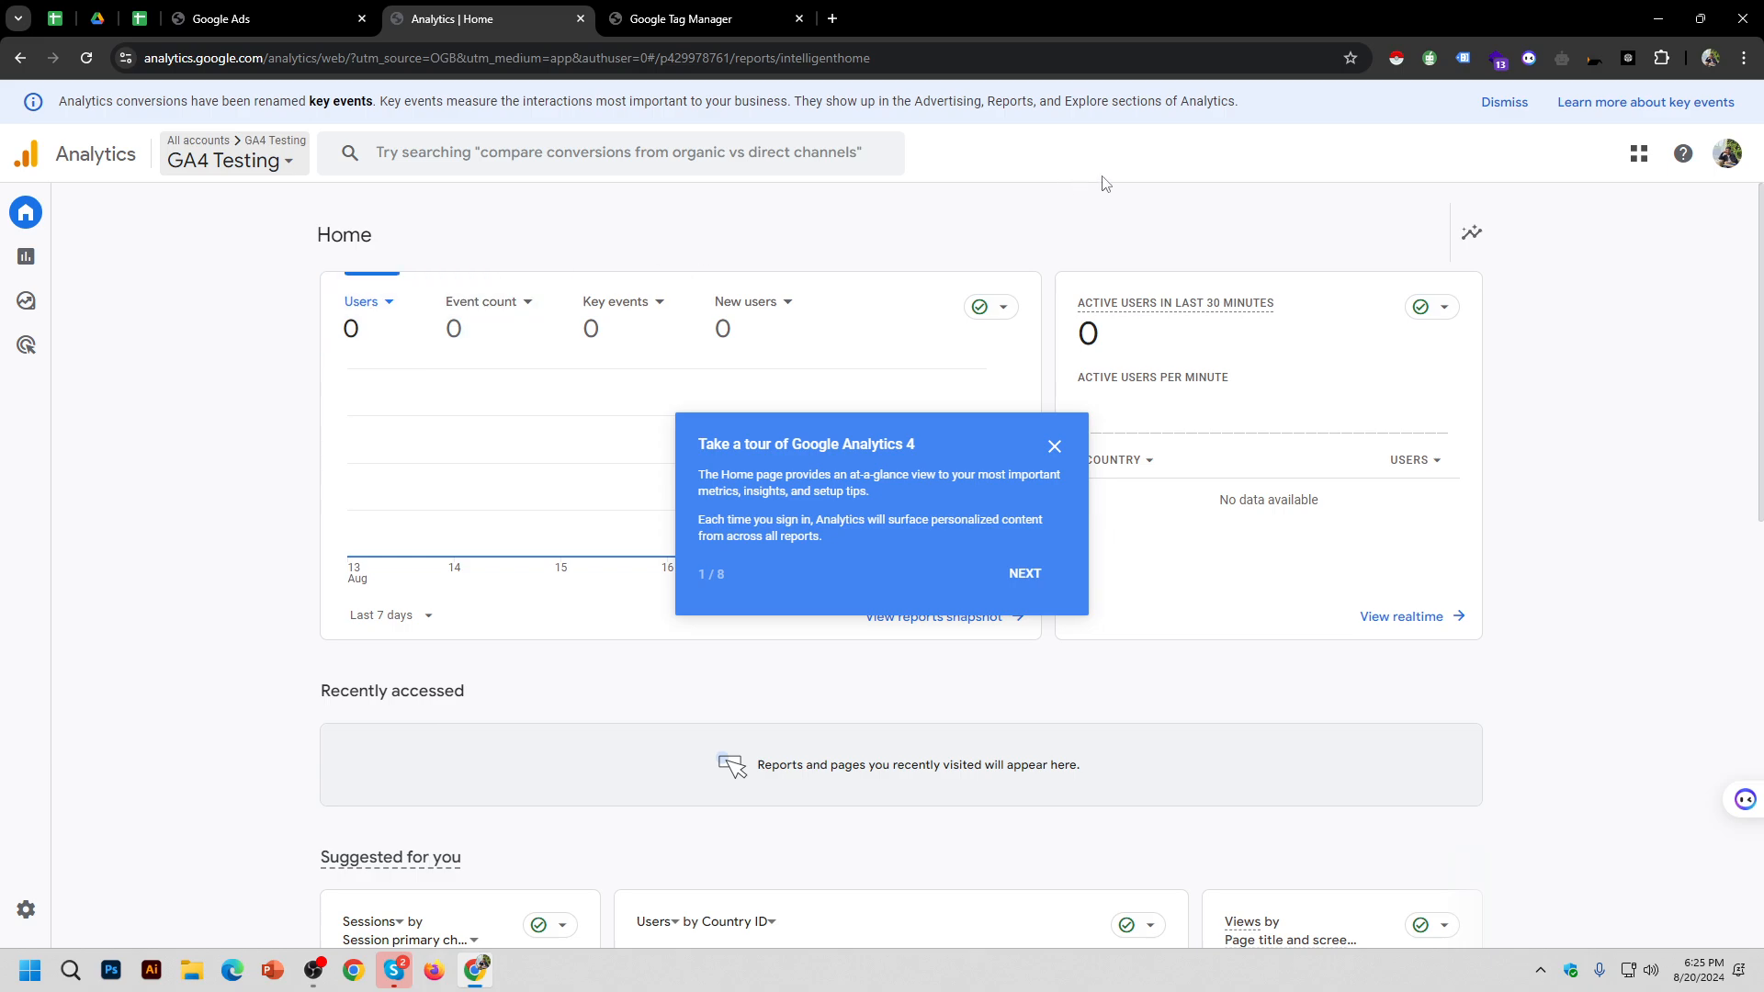
Step: Dismiss the Google Analytics 4 tour and glance at the account and property picker
left_click(1054, 450)
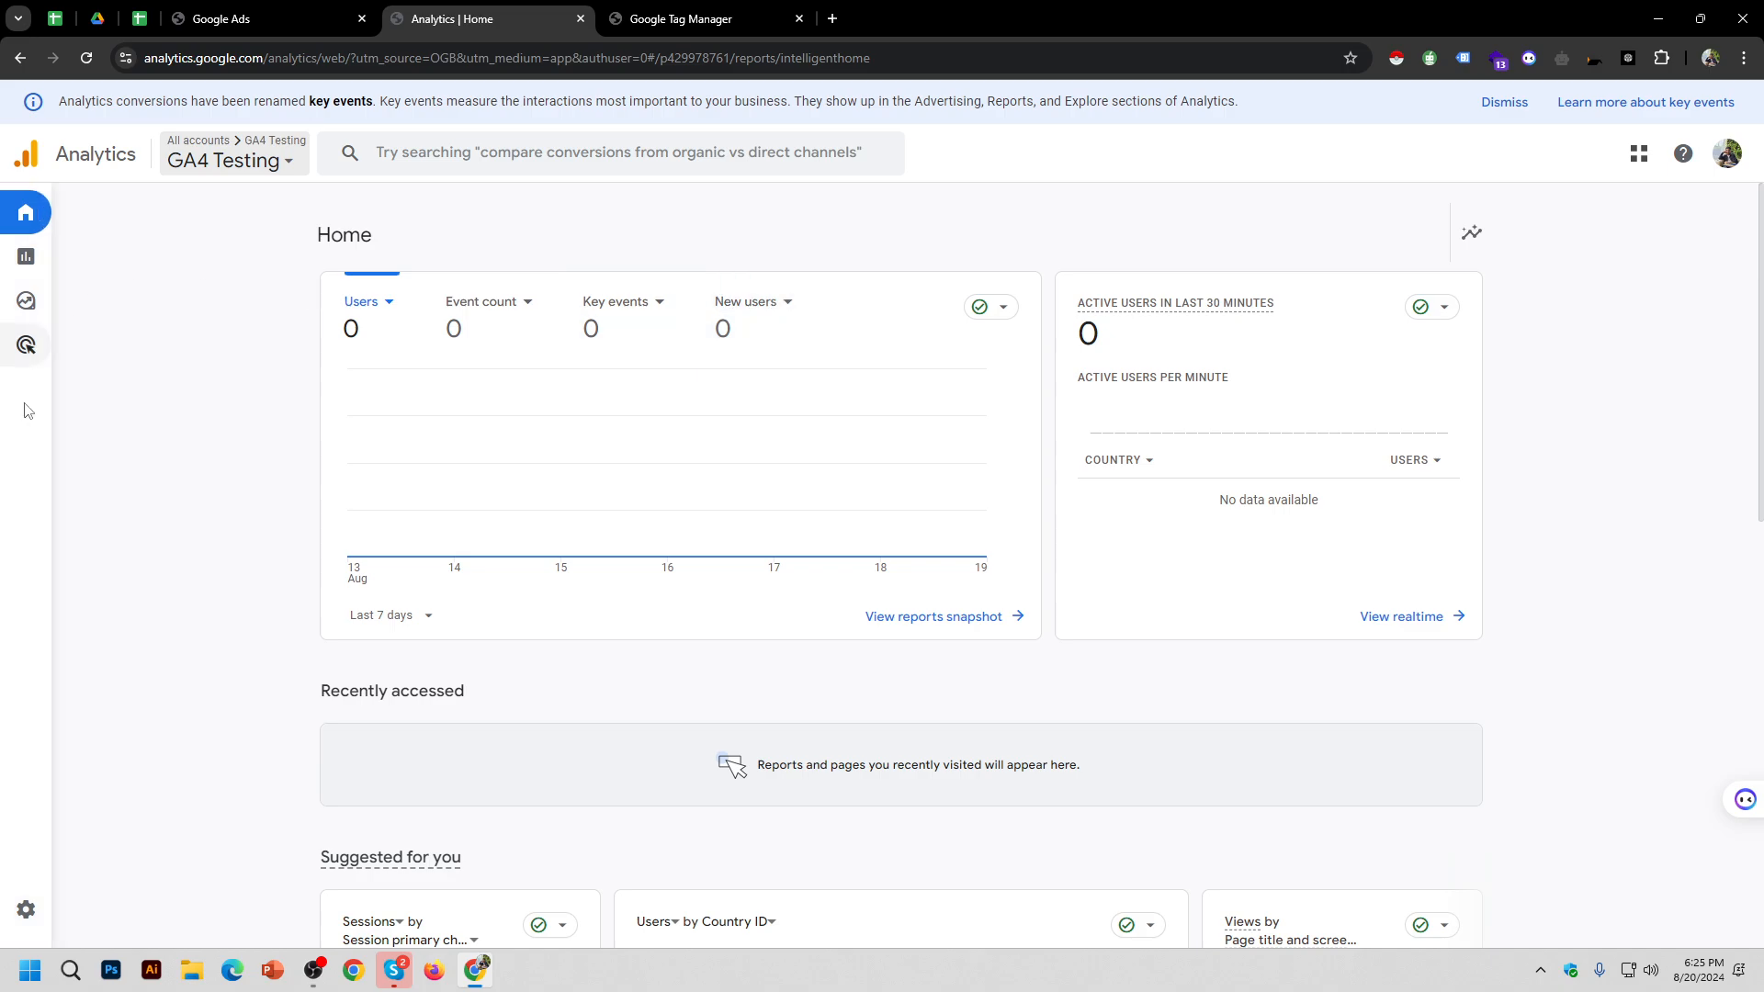
mouse_move(74, 591)
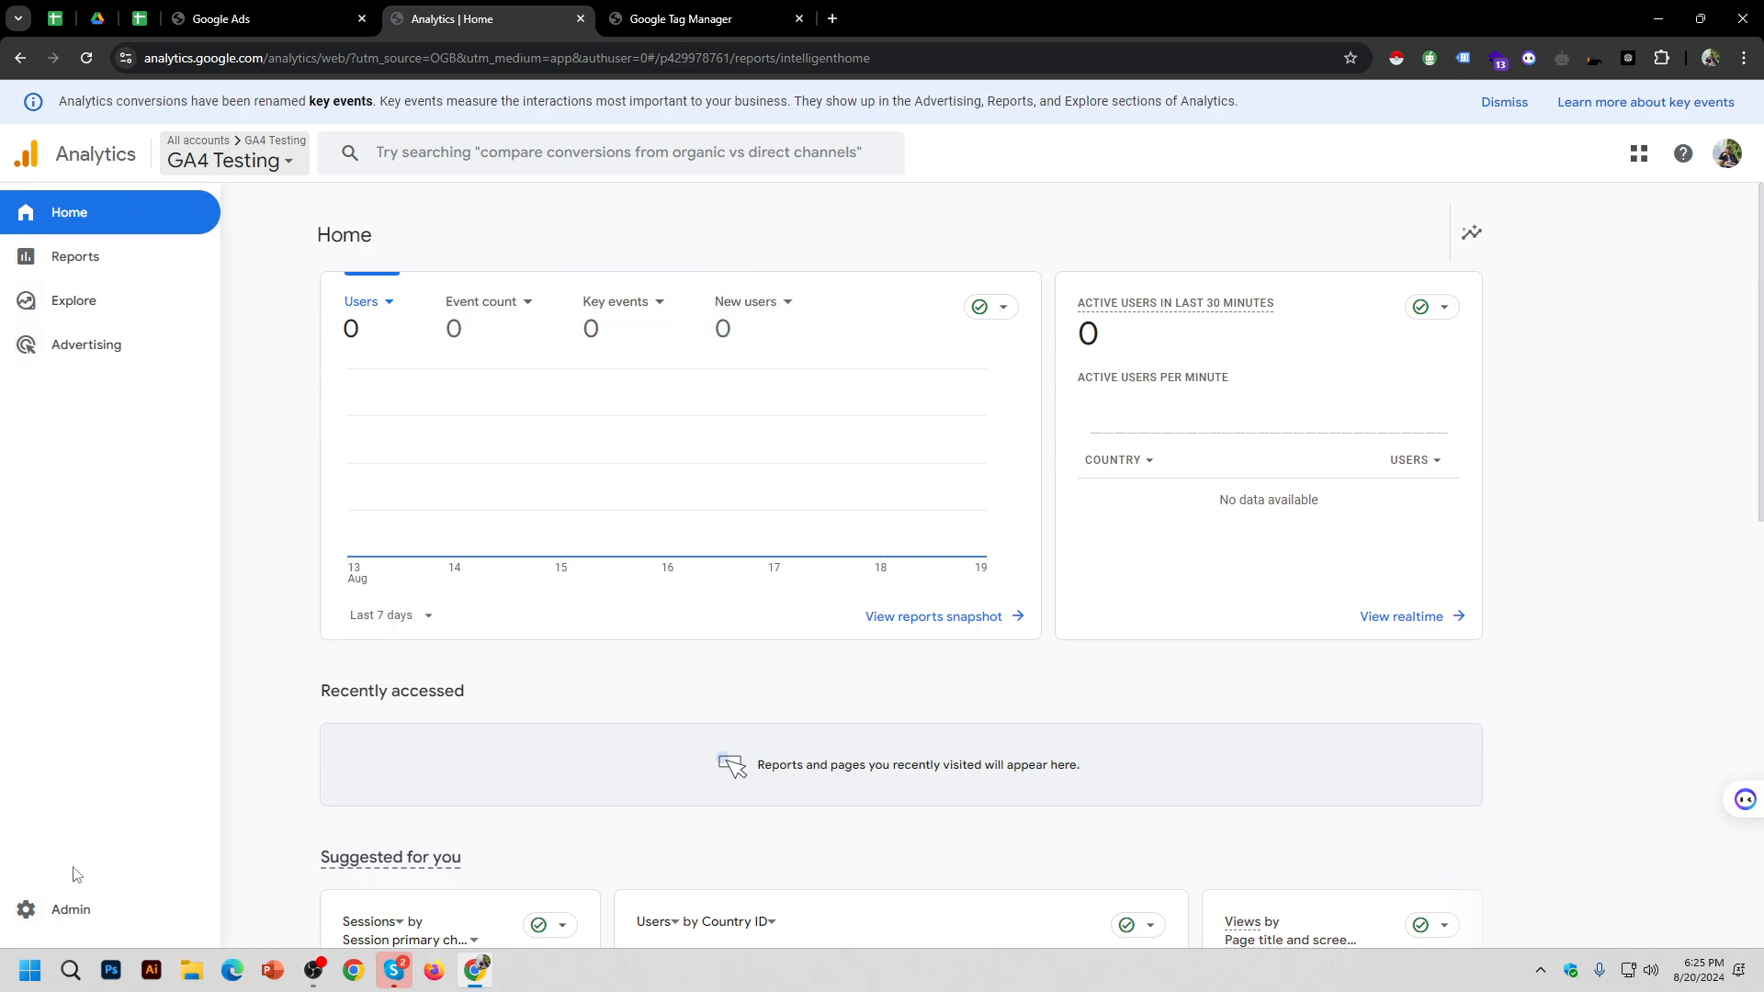
left_click(230, 160)
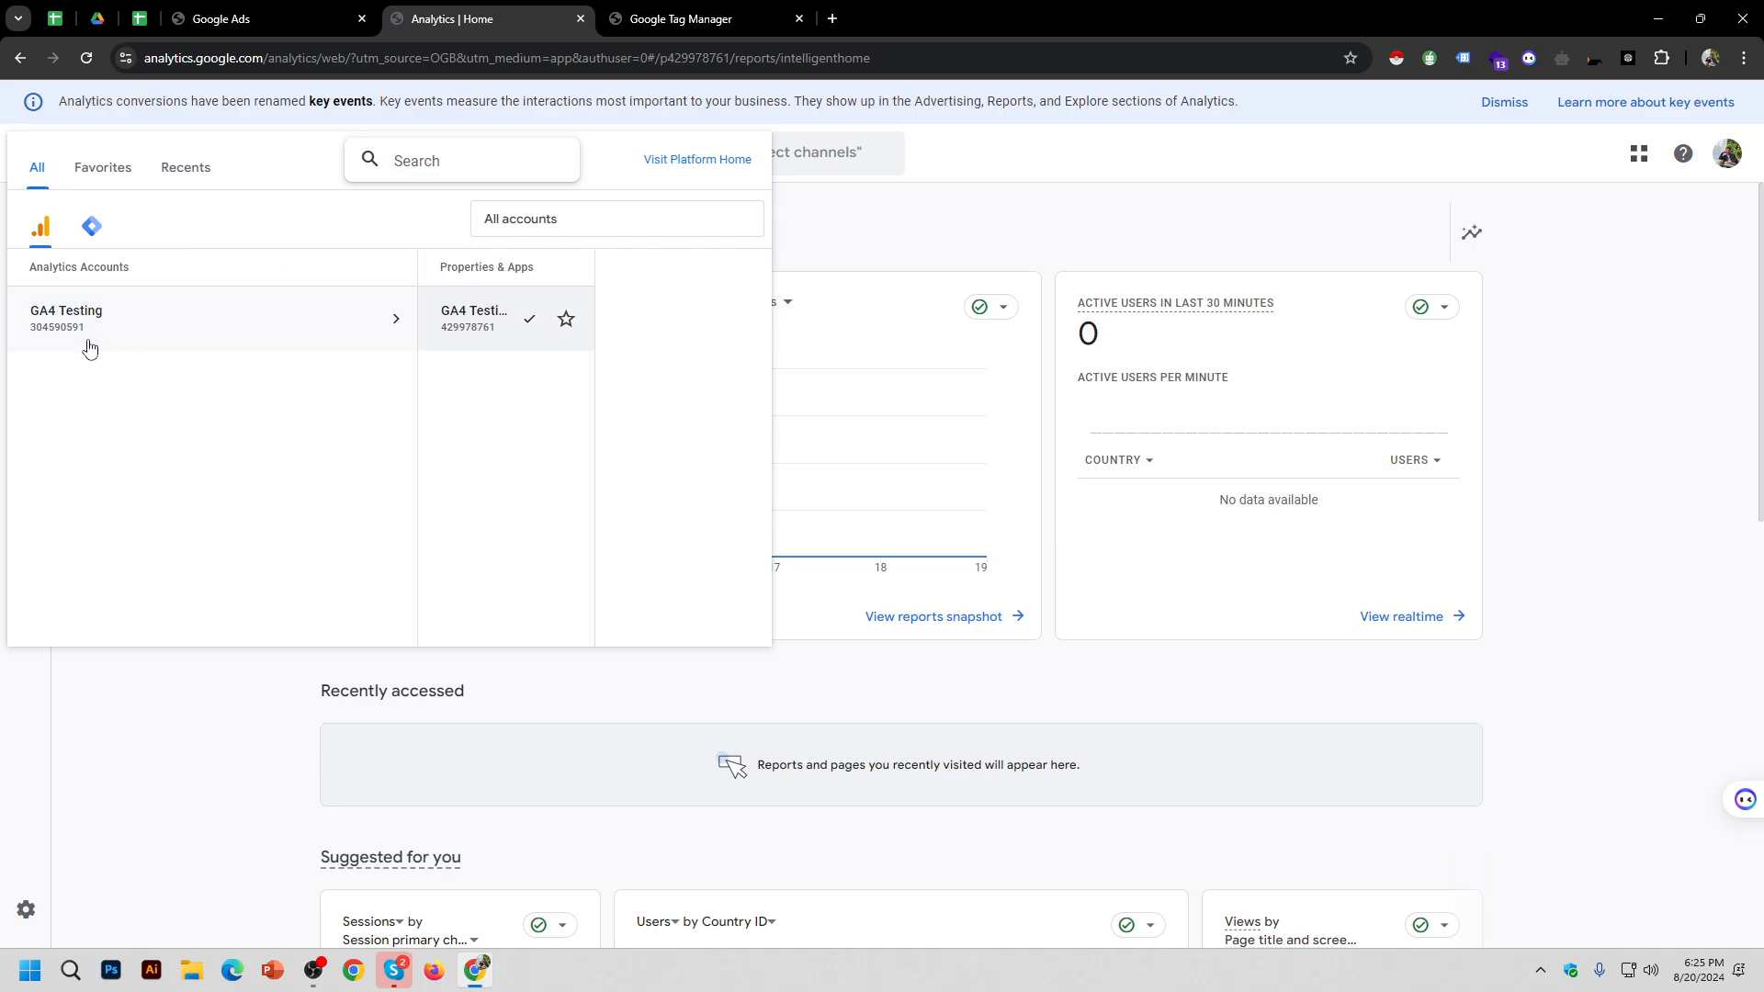
left_click(32, 913)
Step: In Admin, expand Account settings and bring up the Create menu
left_click(56, 914)
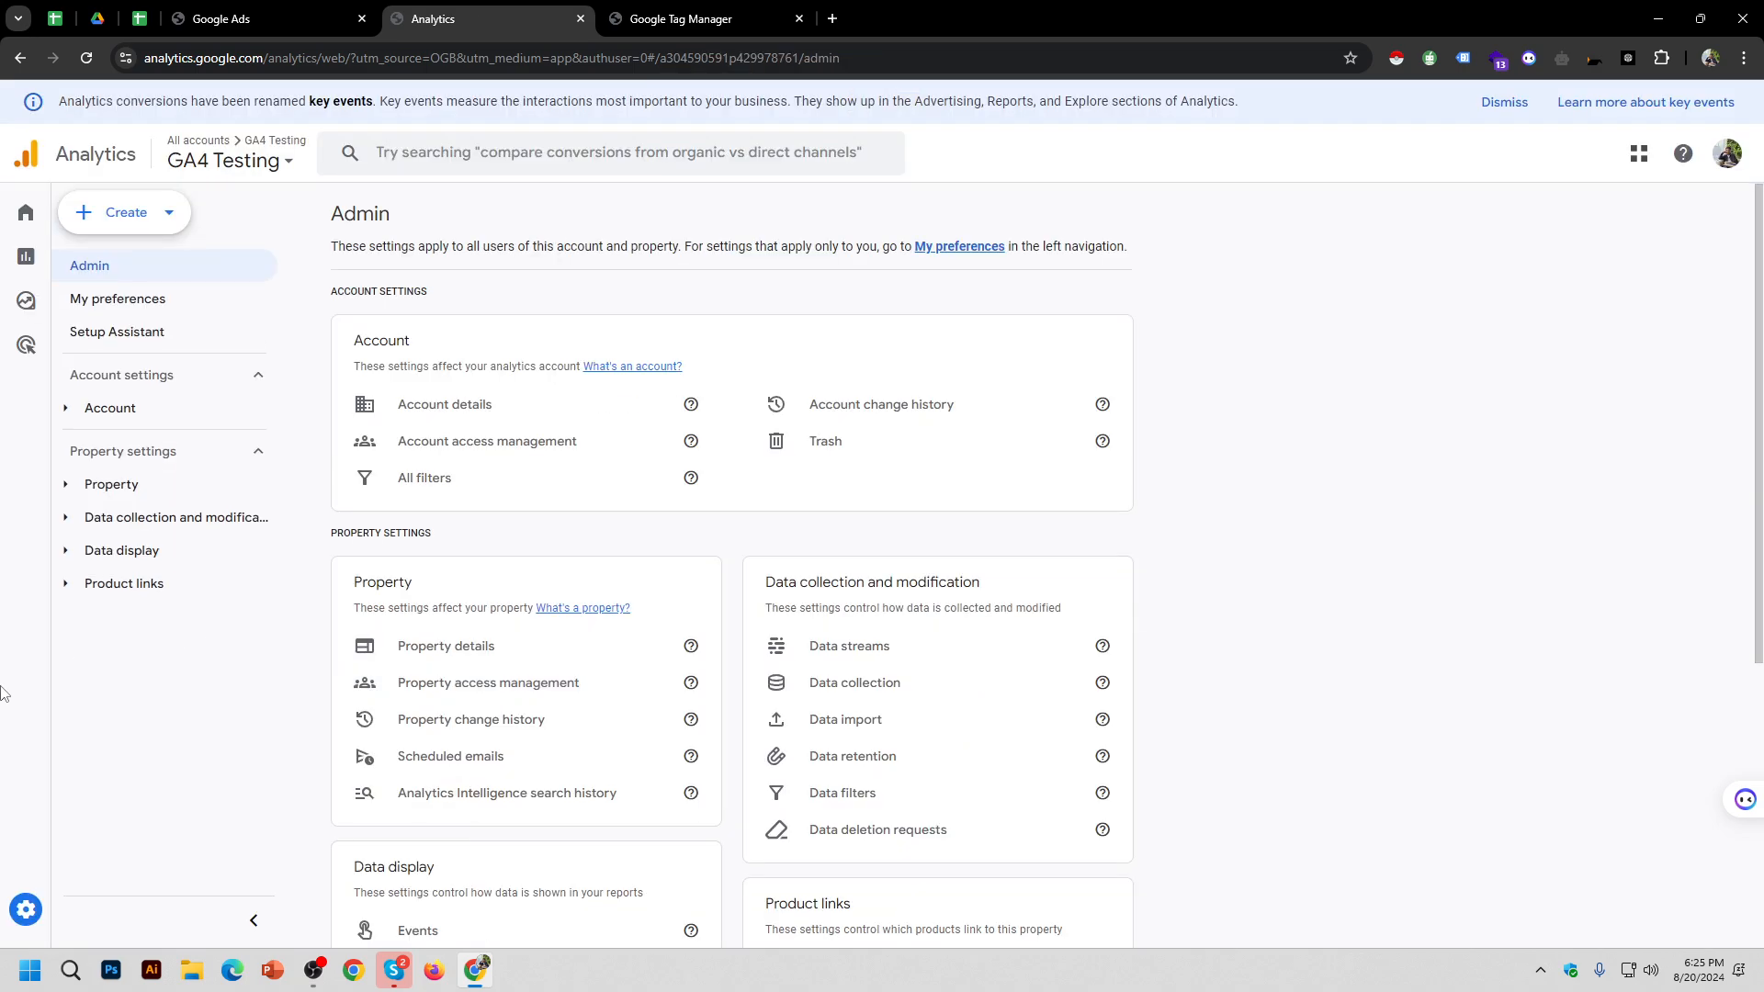
scroll(420, 711, "down", 5)
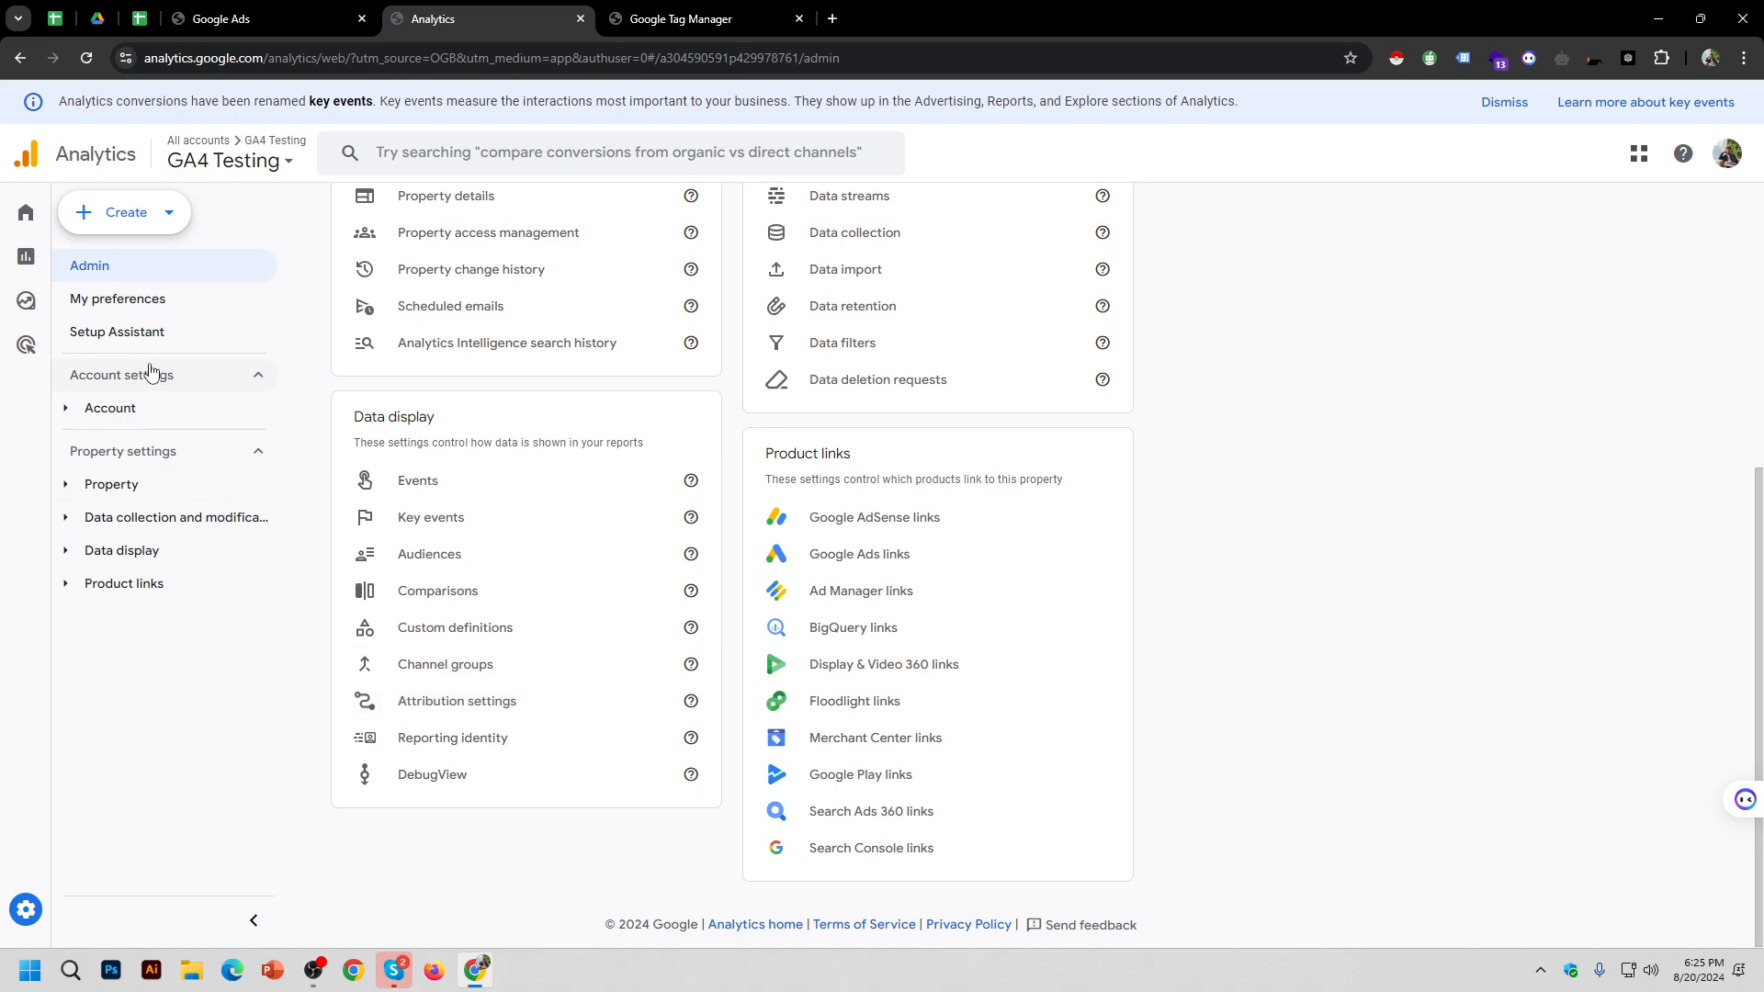
left_click(178, 416)
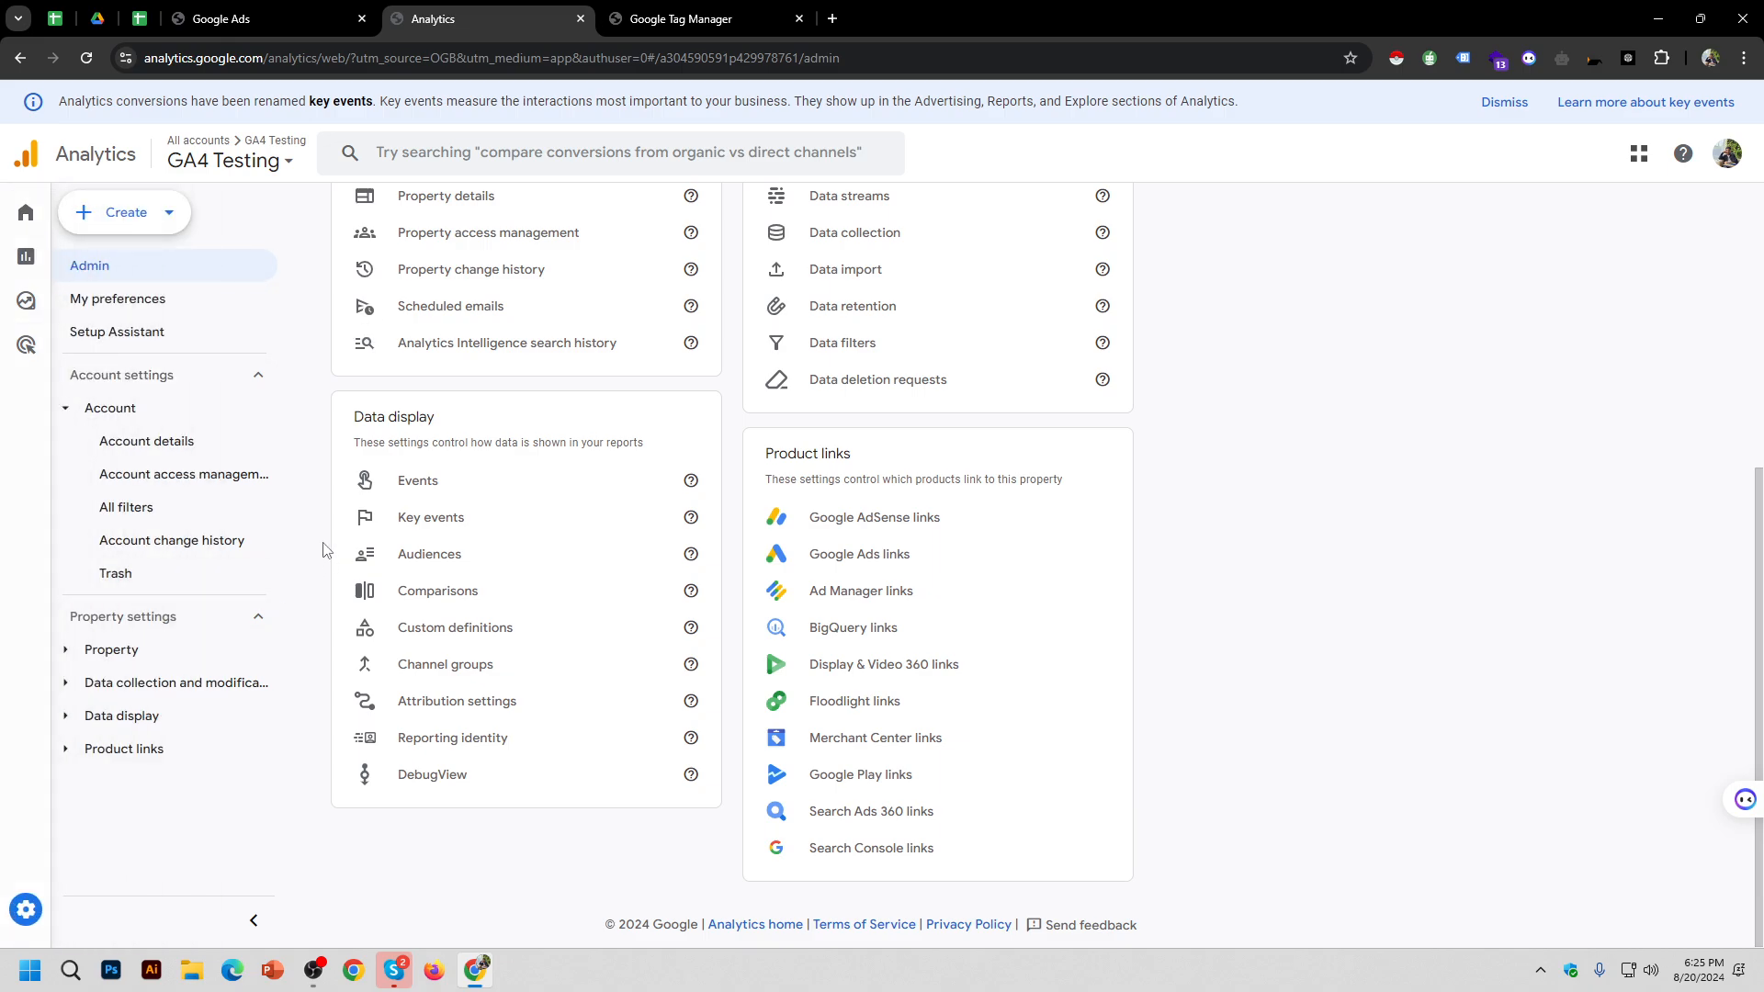
scroll(464, 530, "up", 5)
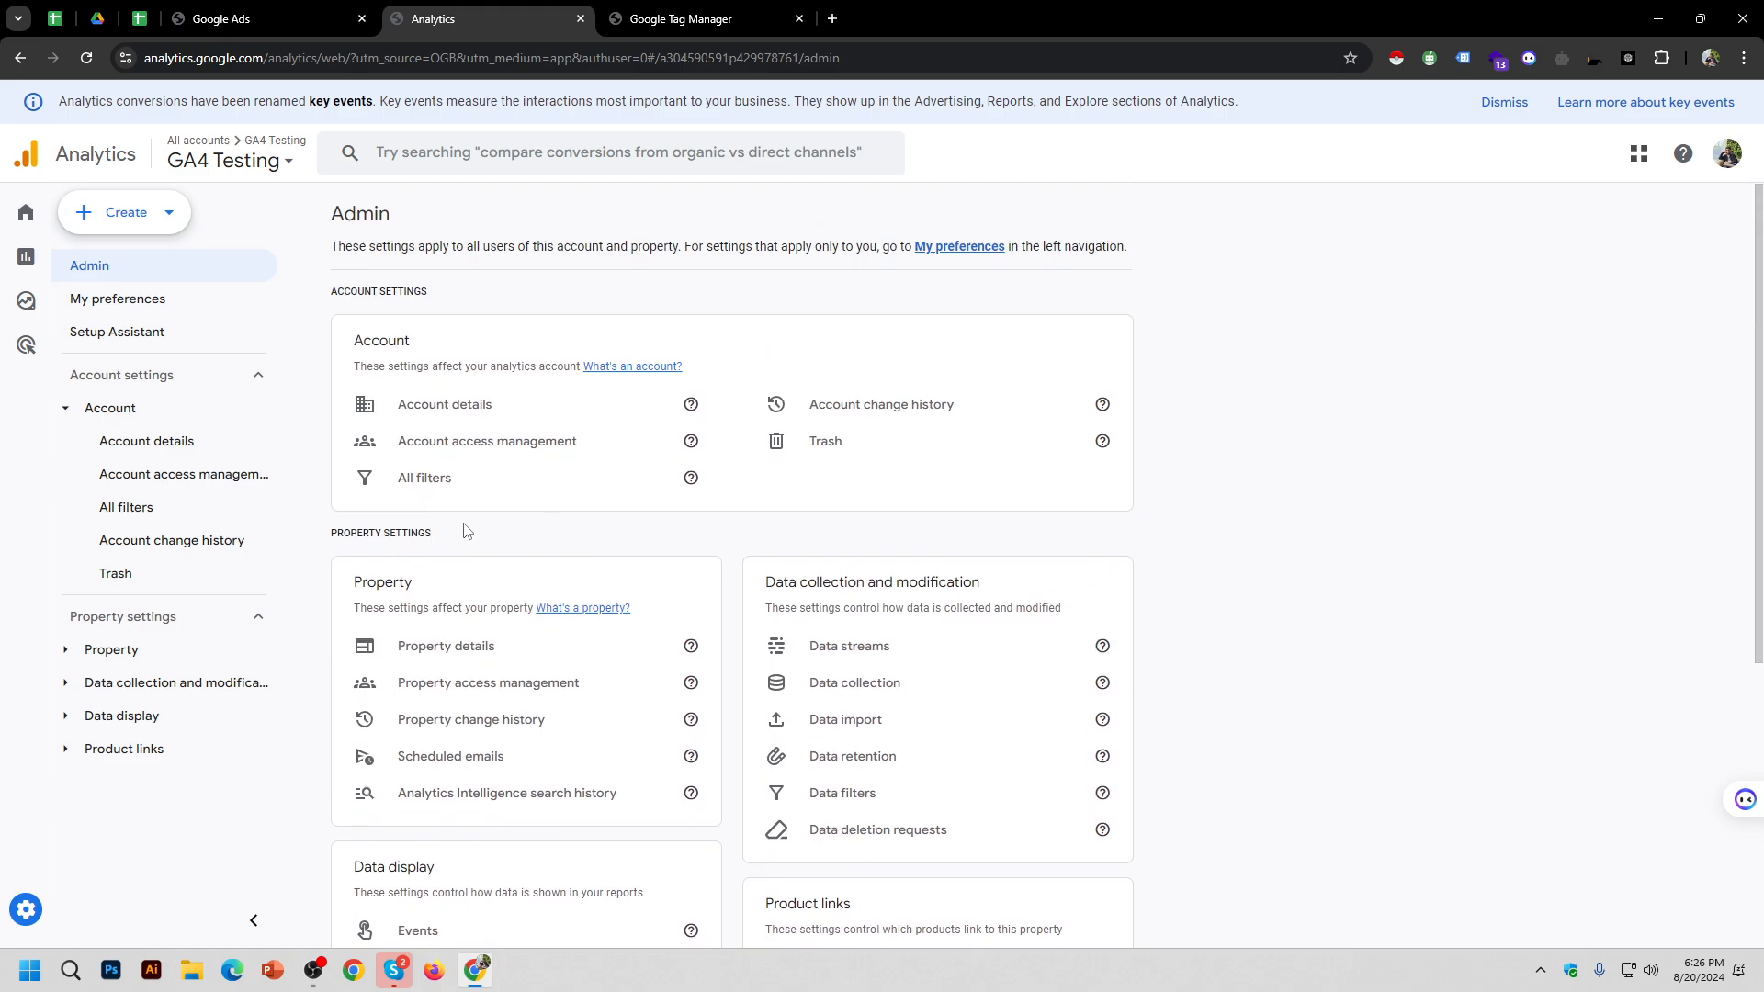
left_click(124, 214)
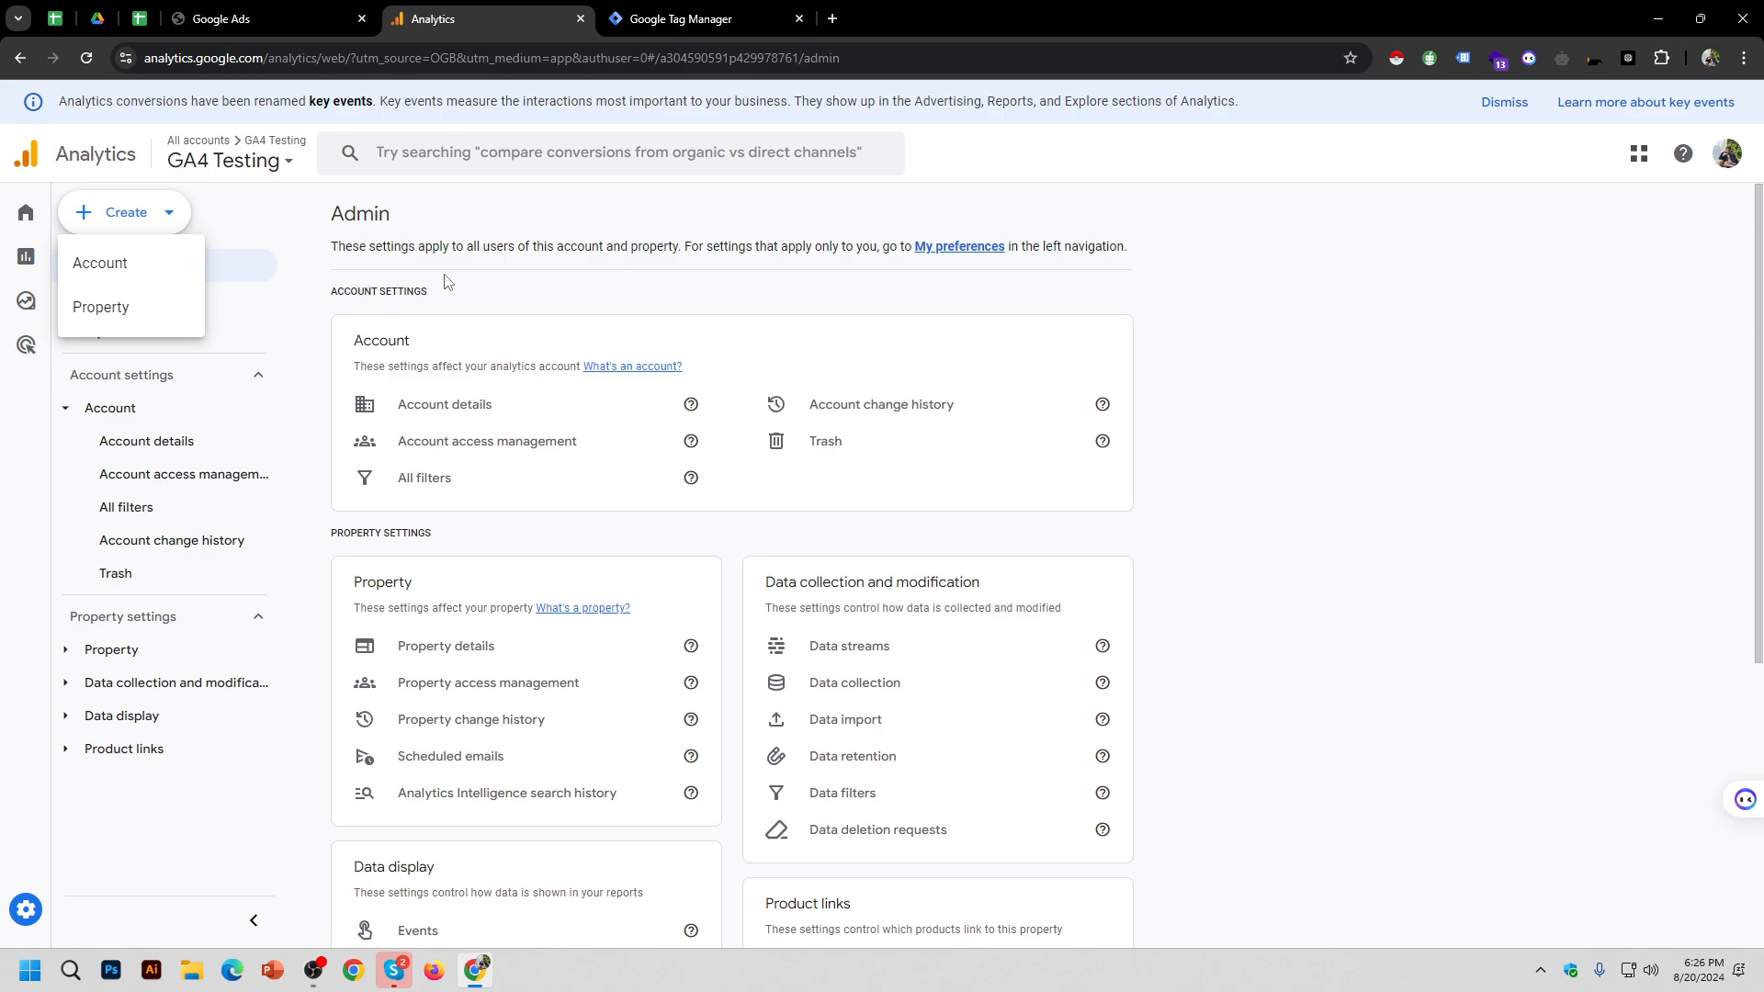
Step: Start a new Analytics account and enter 'B. 5' as the account name
left_click(151, 264)
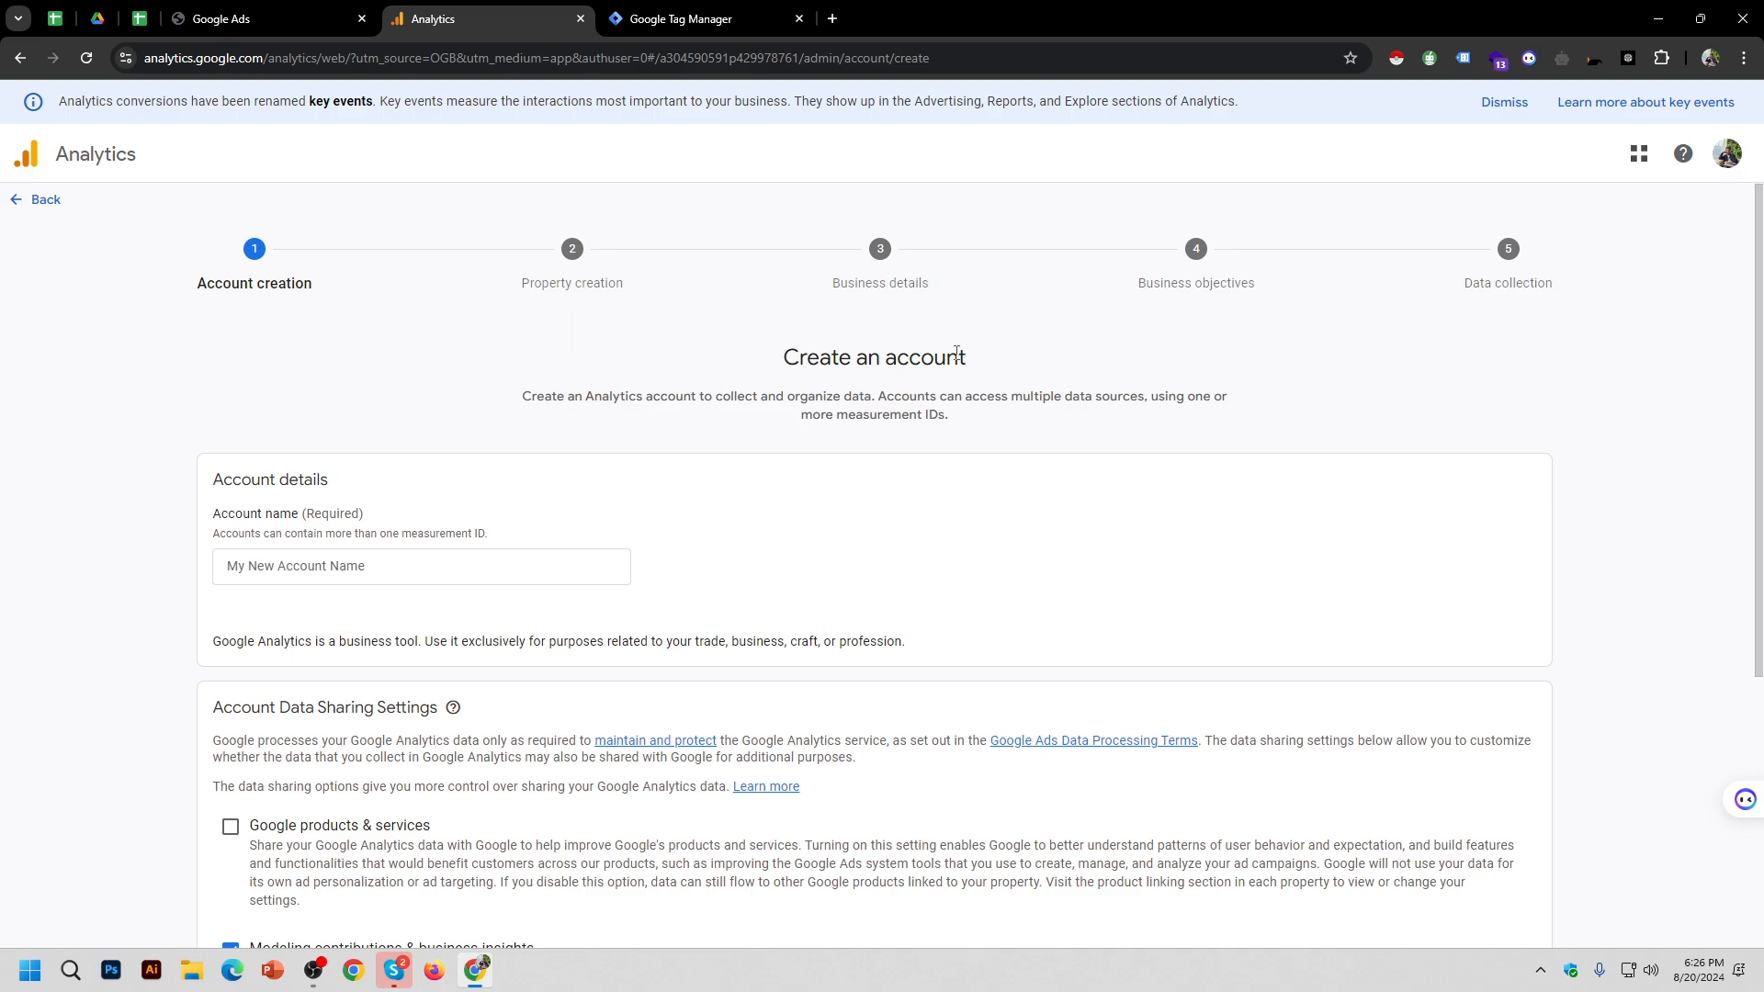
scroll(886, 382, "down", 2)
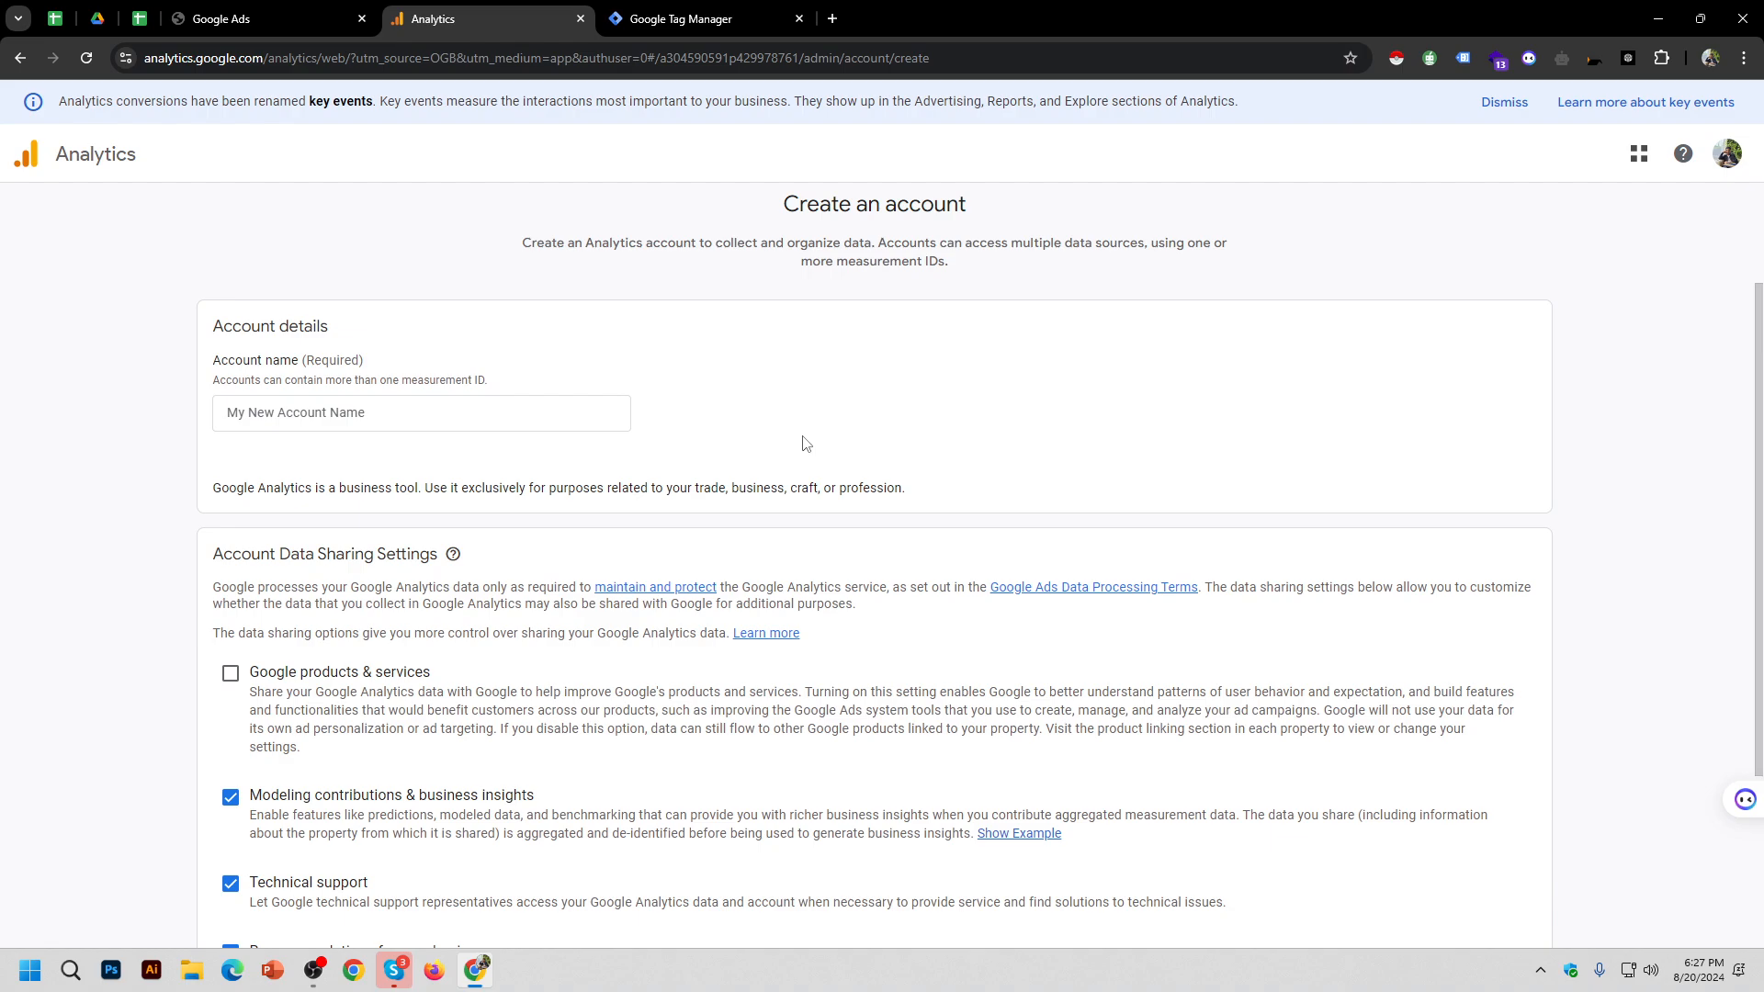
scroll(779, 437, "down", 2)
scroll(760, 415, "up", 2)
left_click(510, 418)
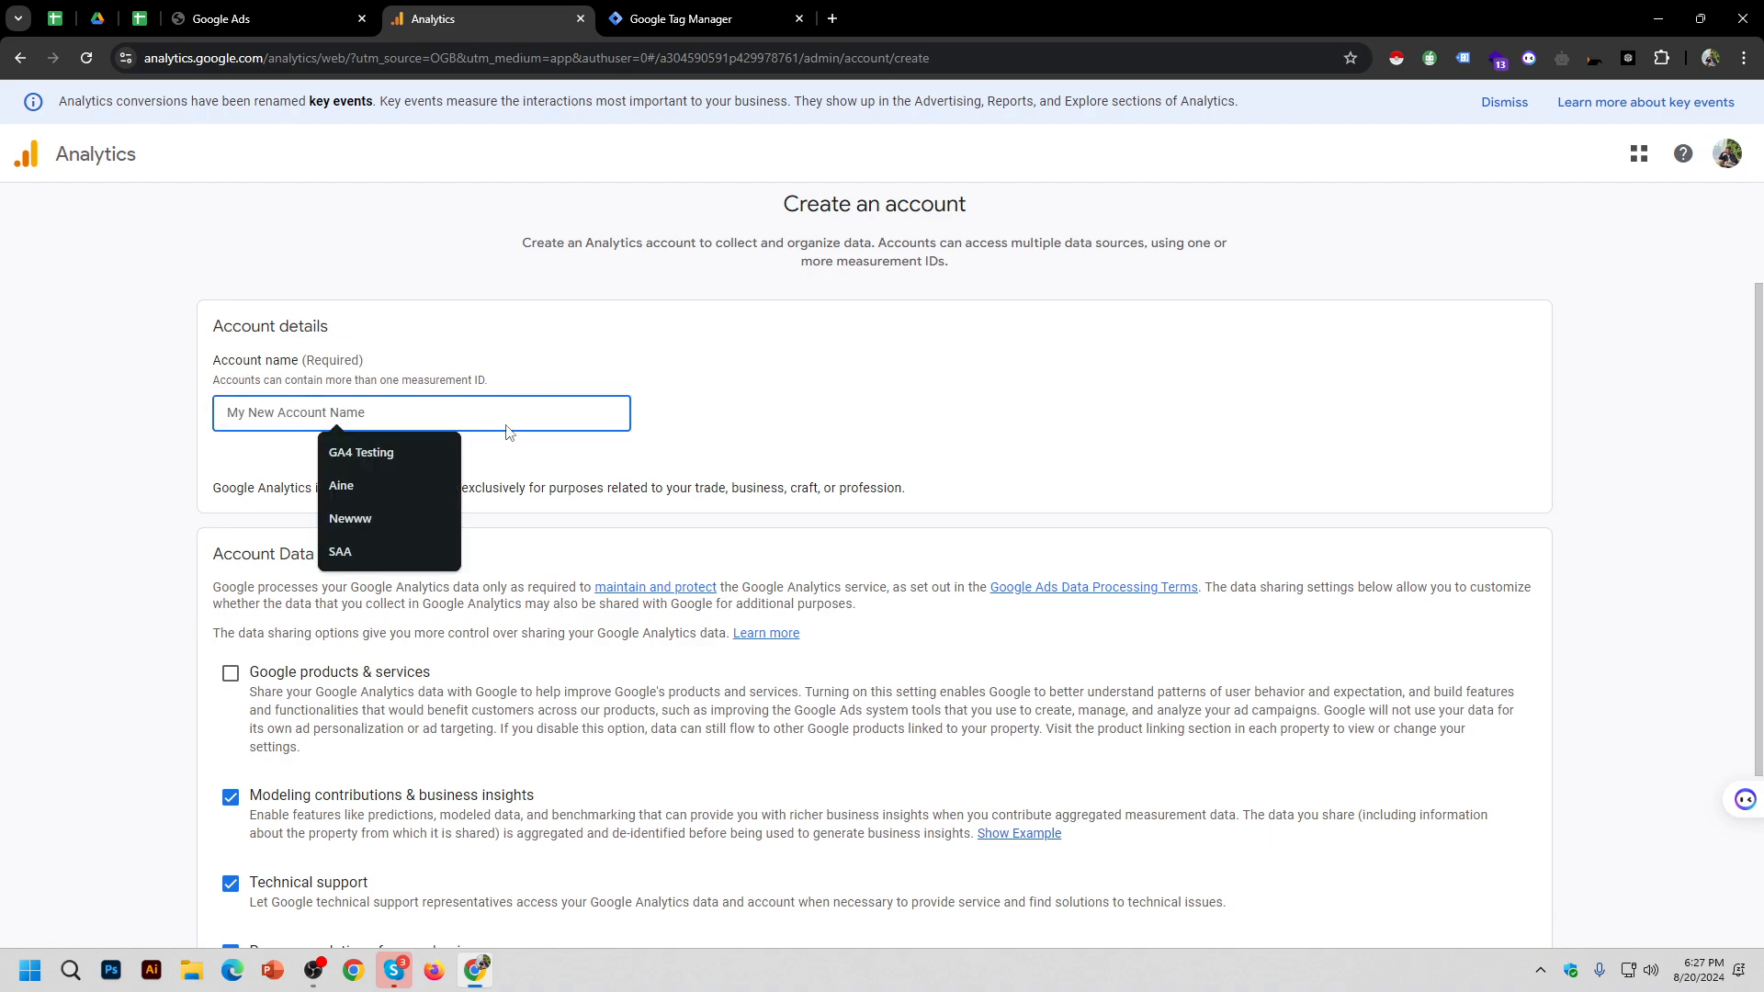
type("B")
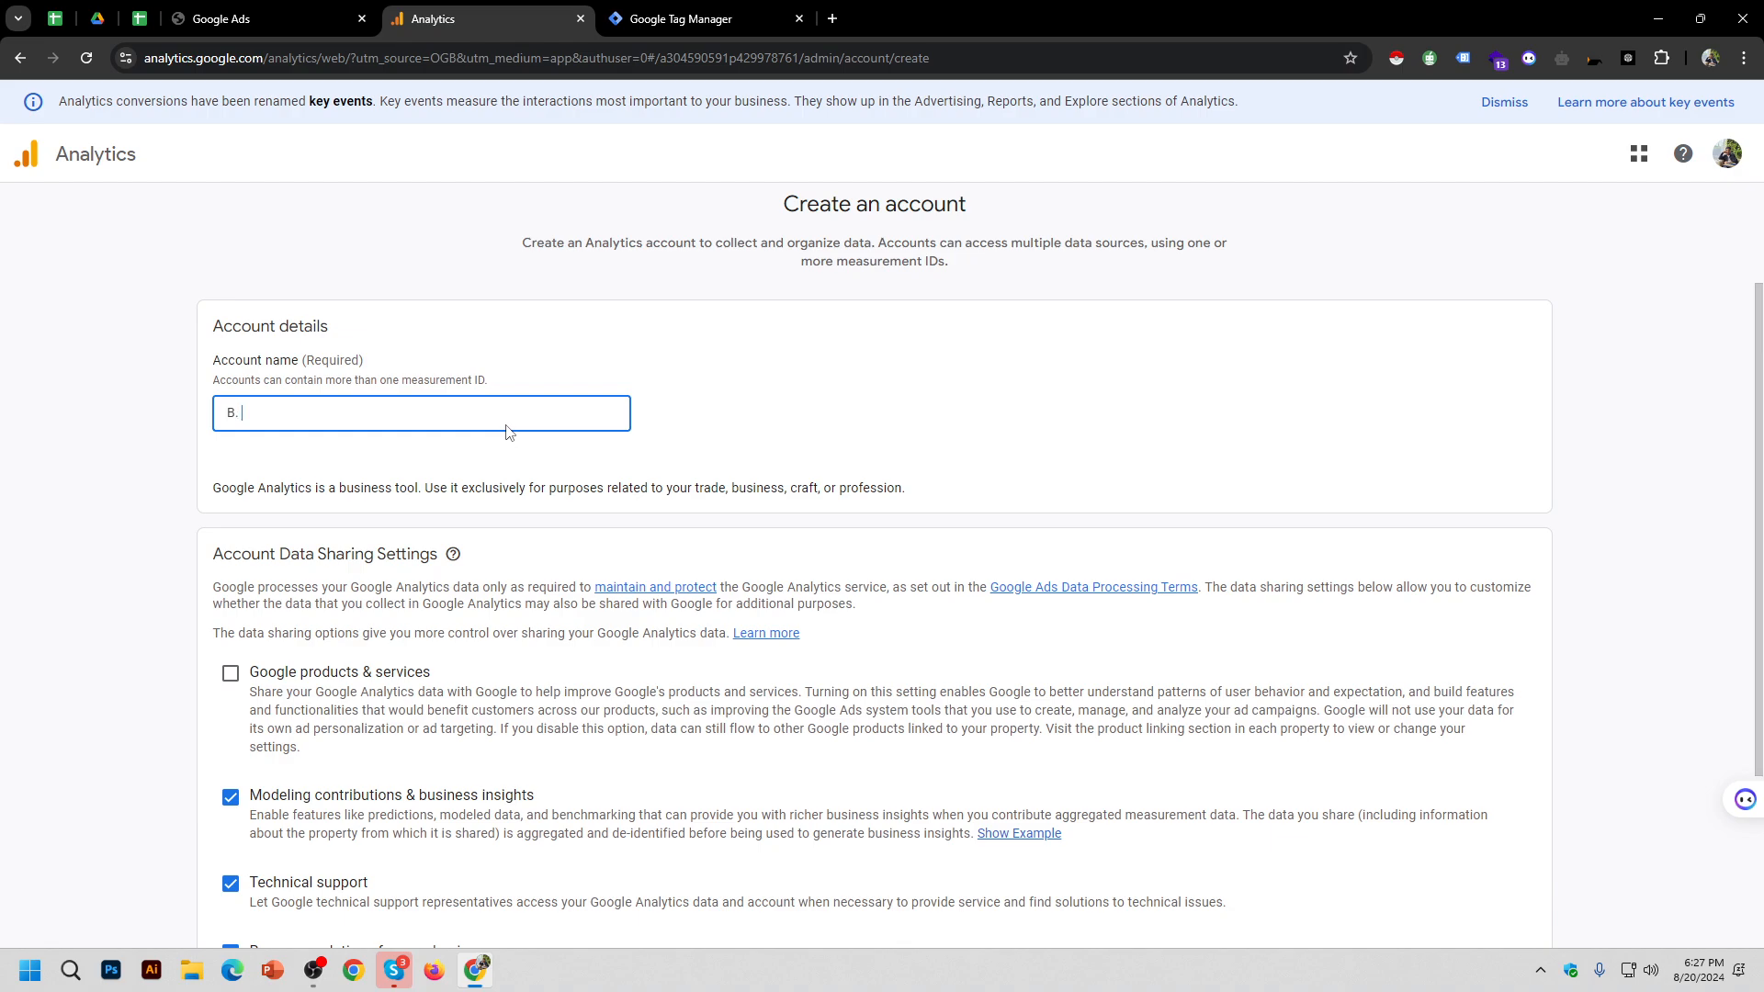
type(". 5")
Step: Keep all four data-sharing options enabled and continue to Create a property
scroll(510, 432, "down", 3)
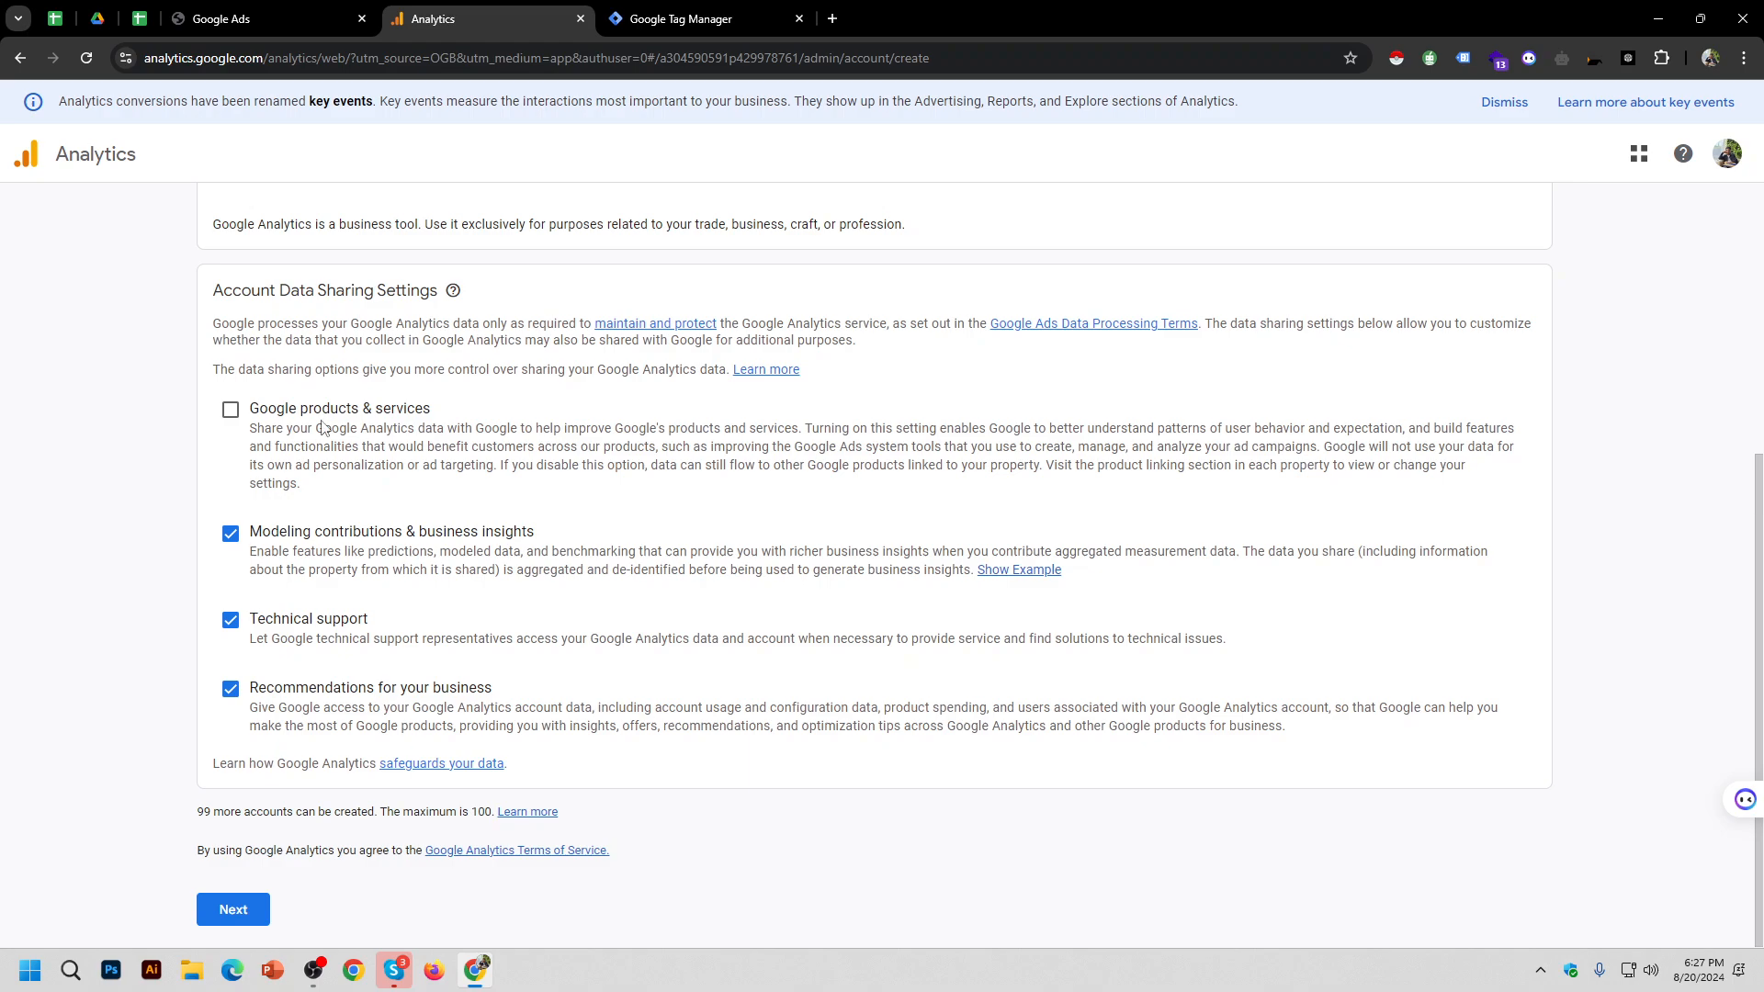
left_click(231, 410)
left_click(229, 410)
left_click(229, 412)
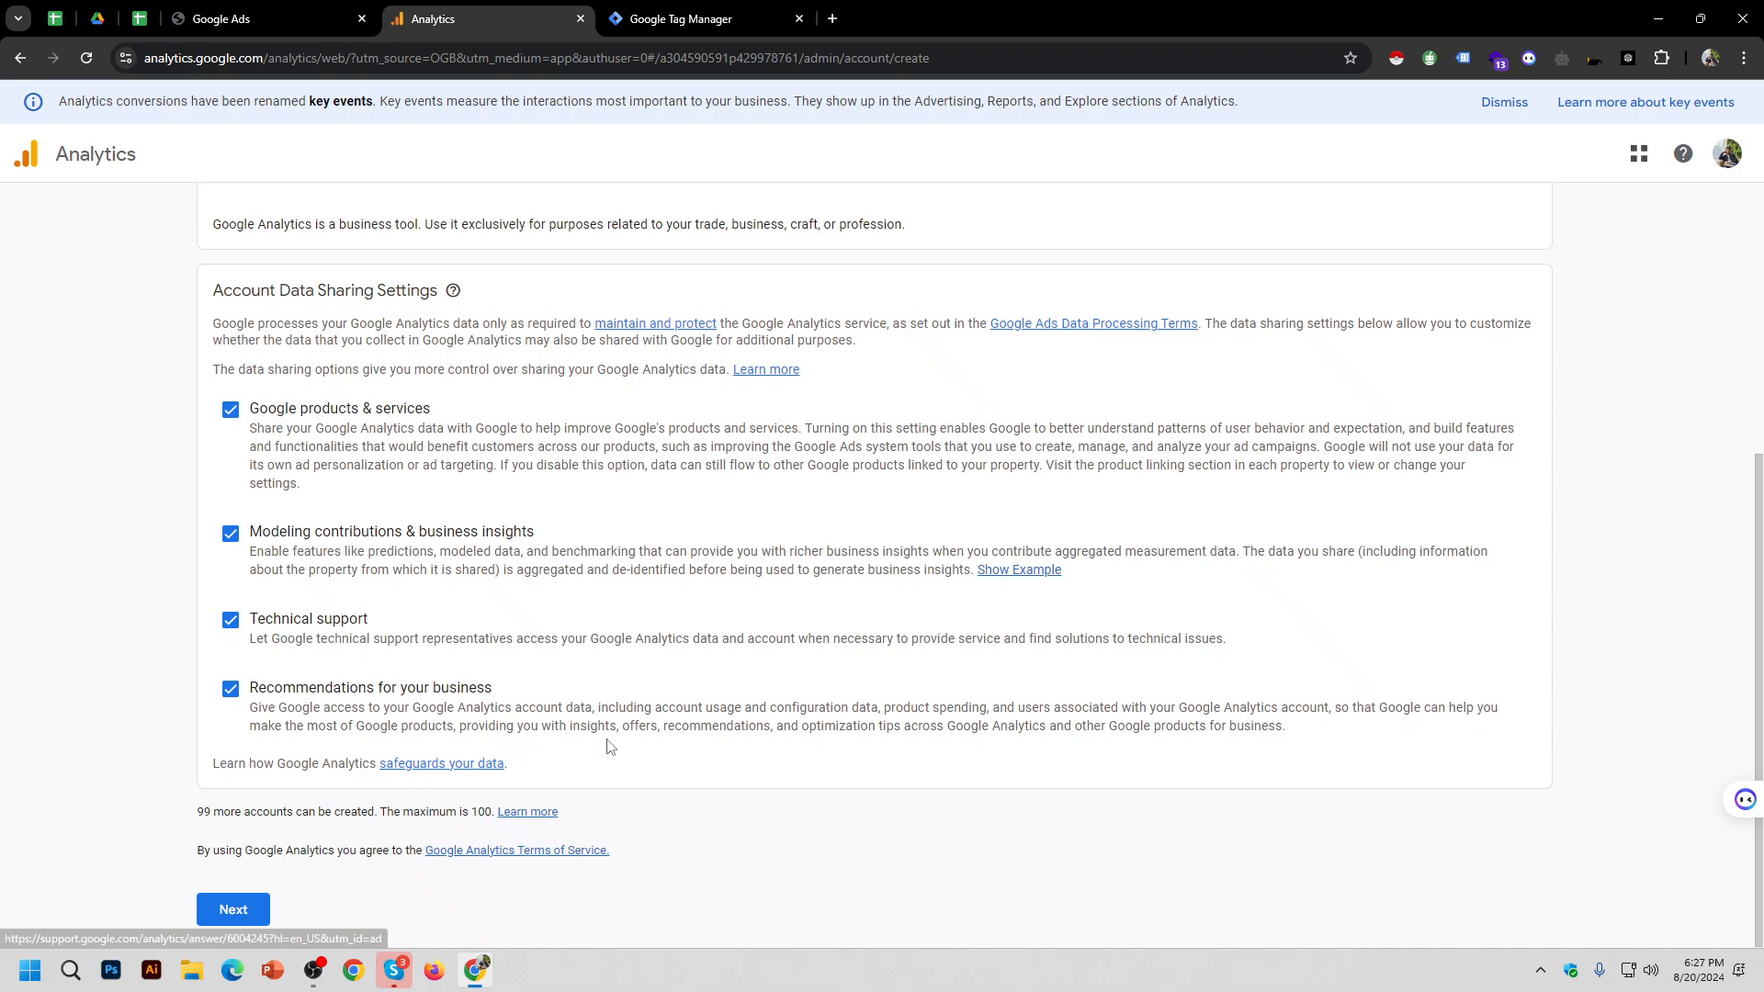
left_click(234, 911)
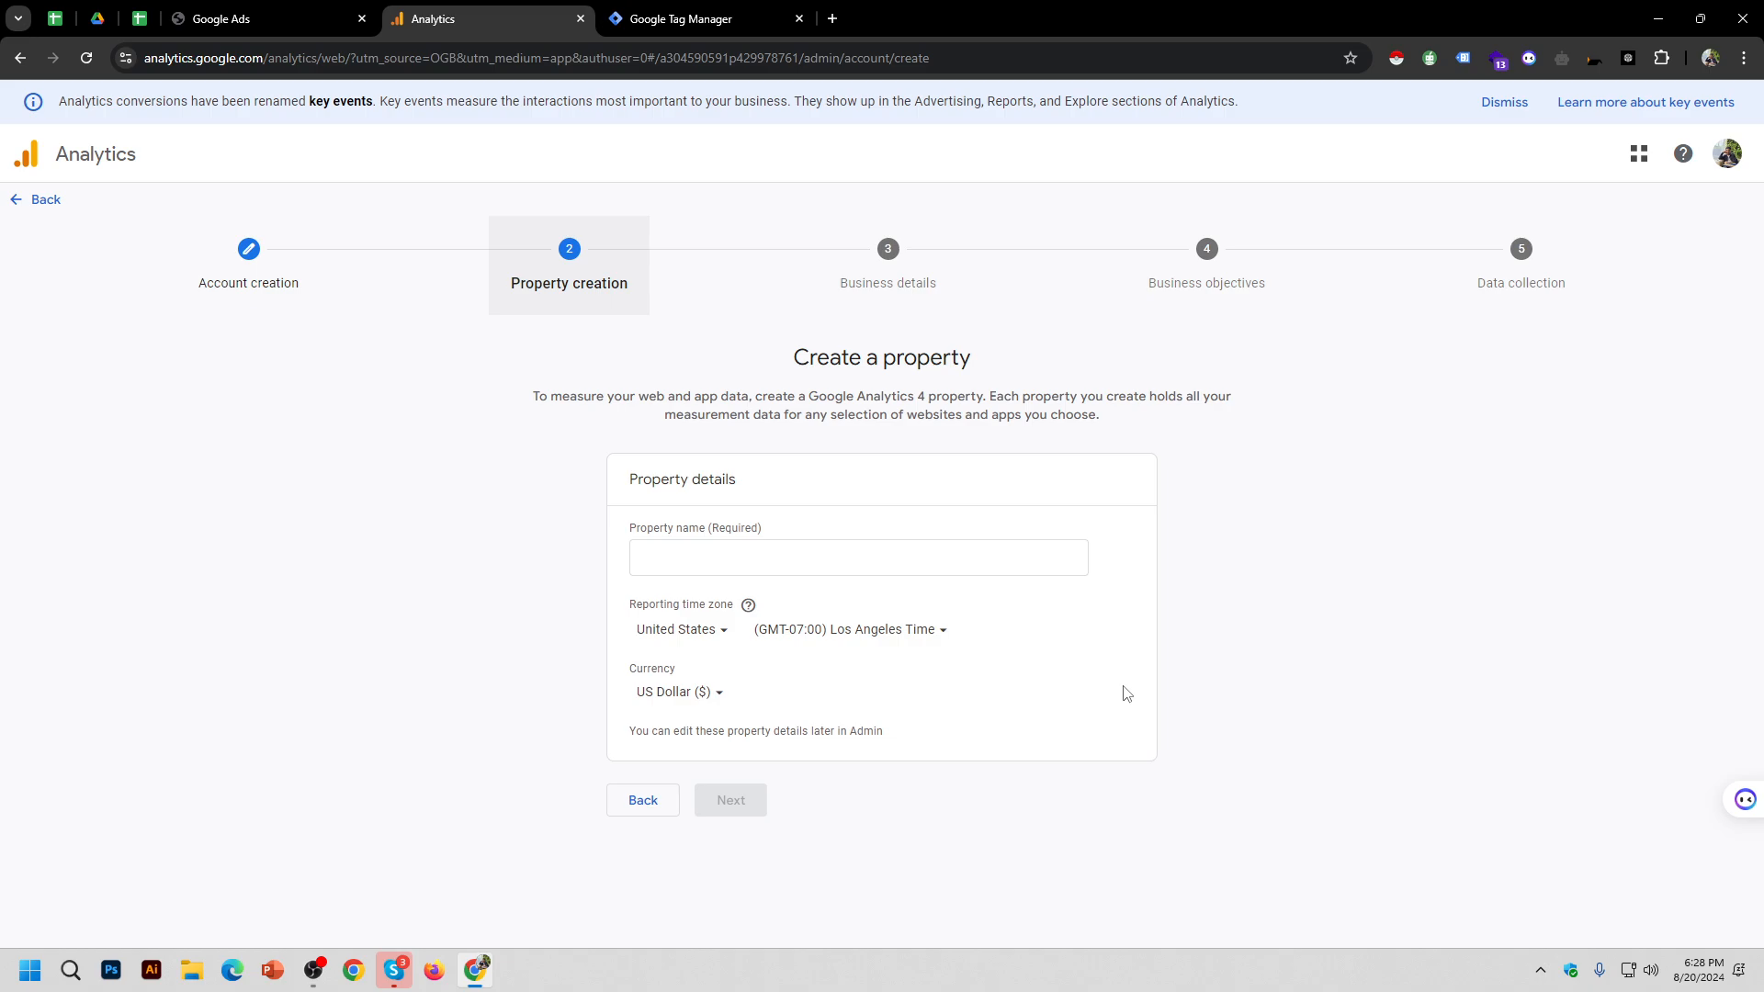
Step: Name the property 'Batch 5', keep Los Angeles time and US Dollar, and continue
left_click(775, 571)
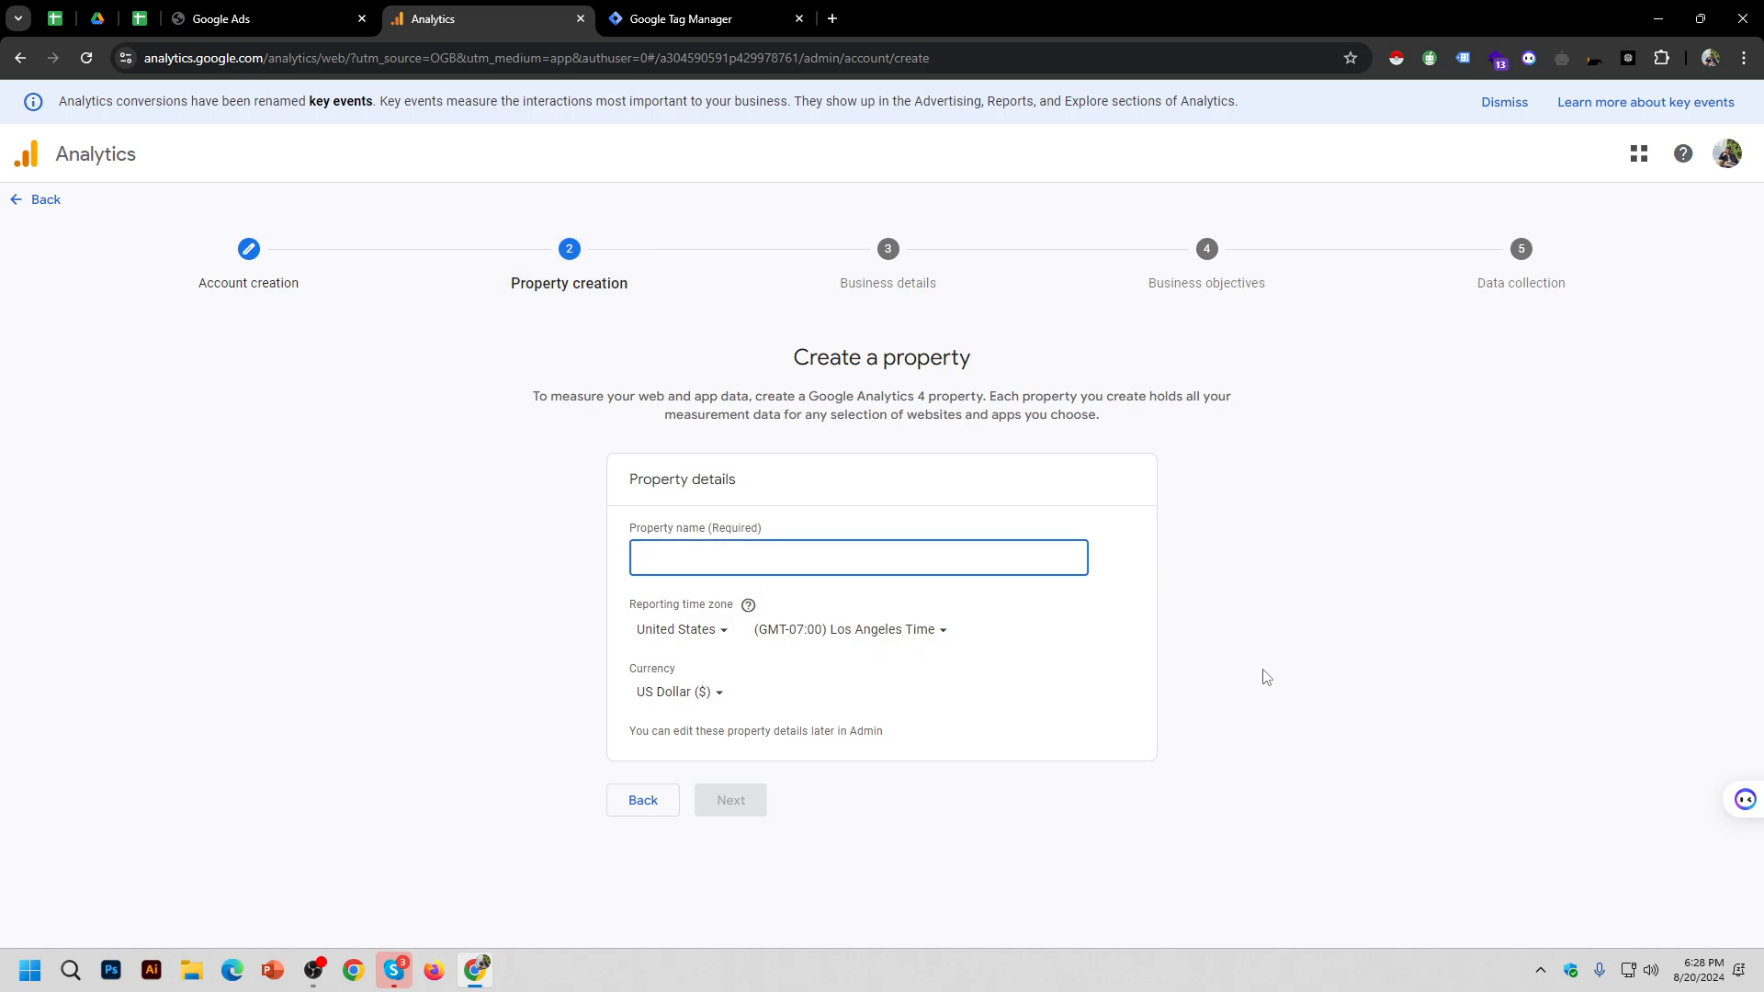
type("b.5")
left_click(1163, 705)
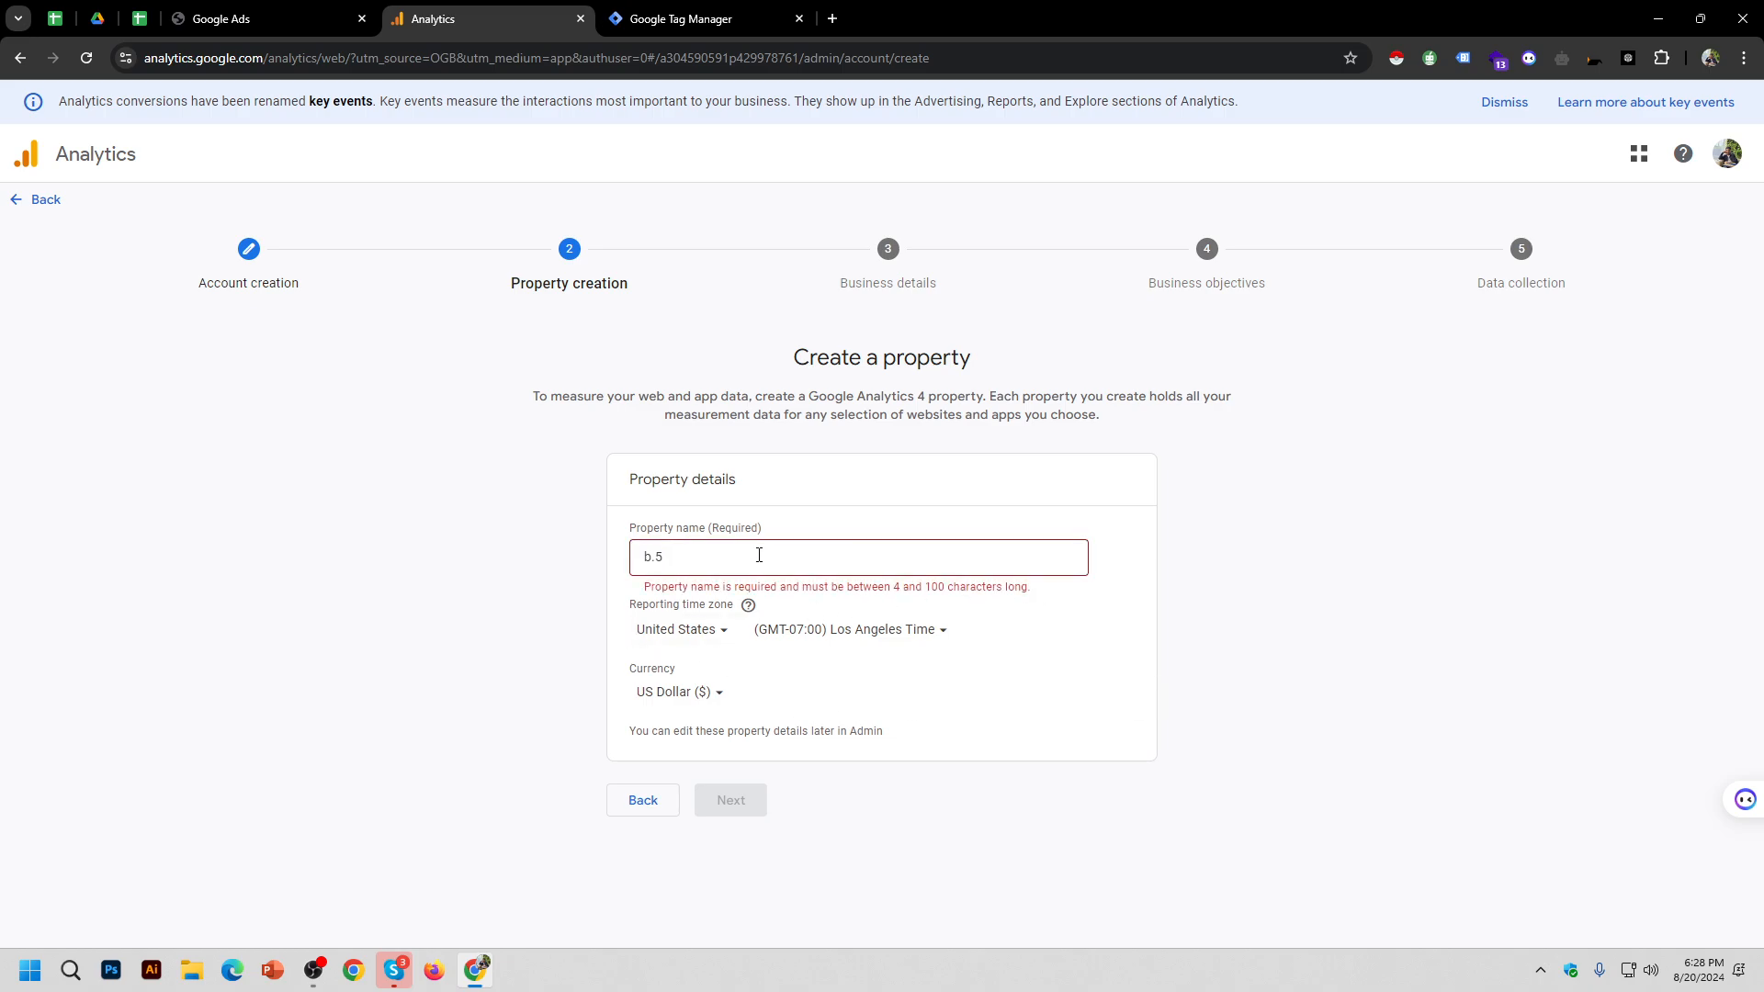
left_click(670, 552)
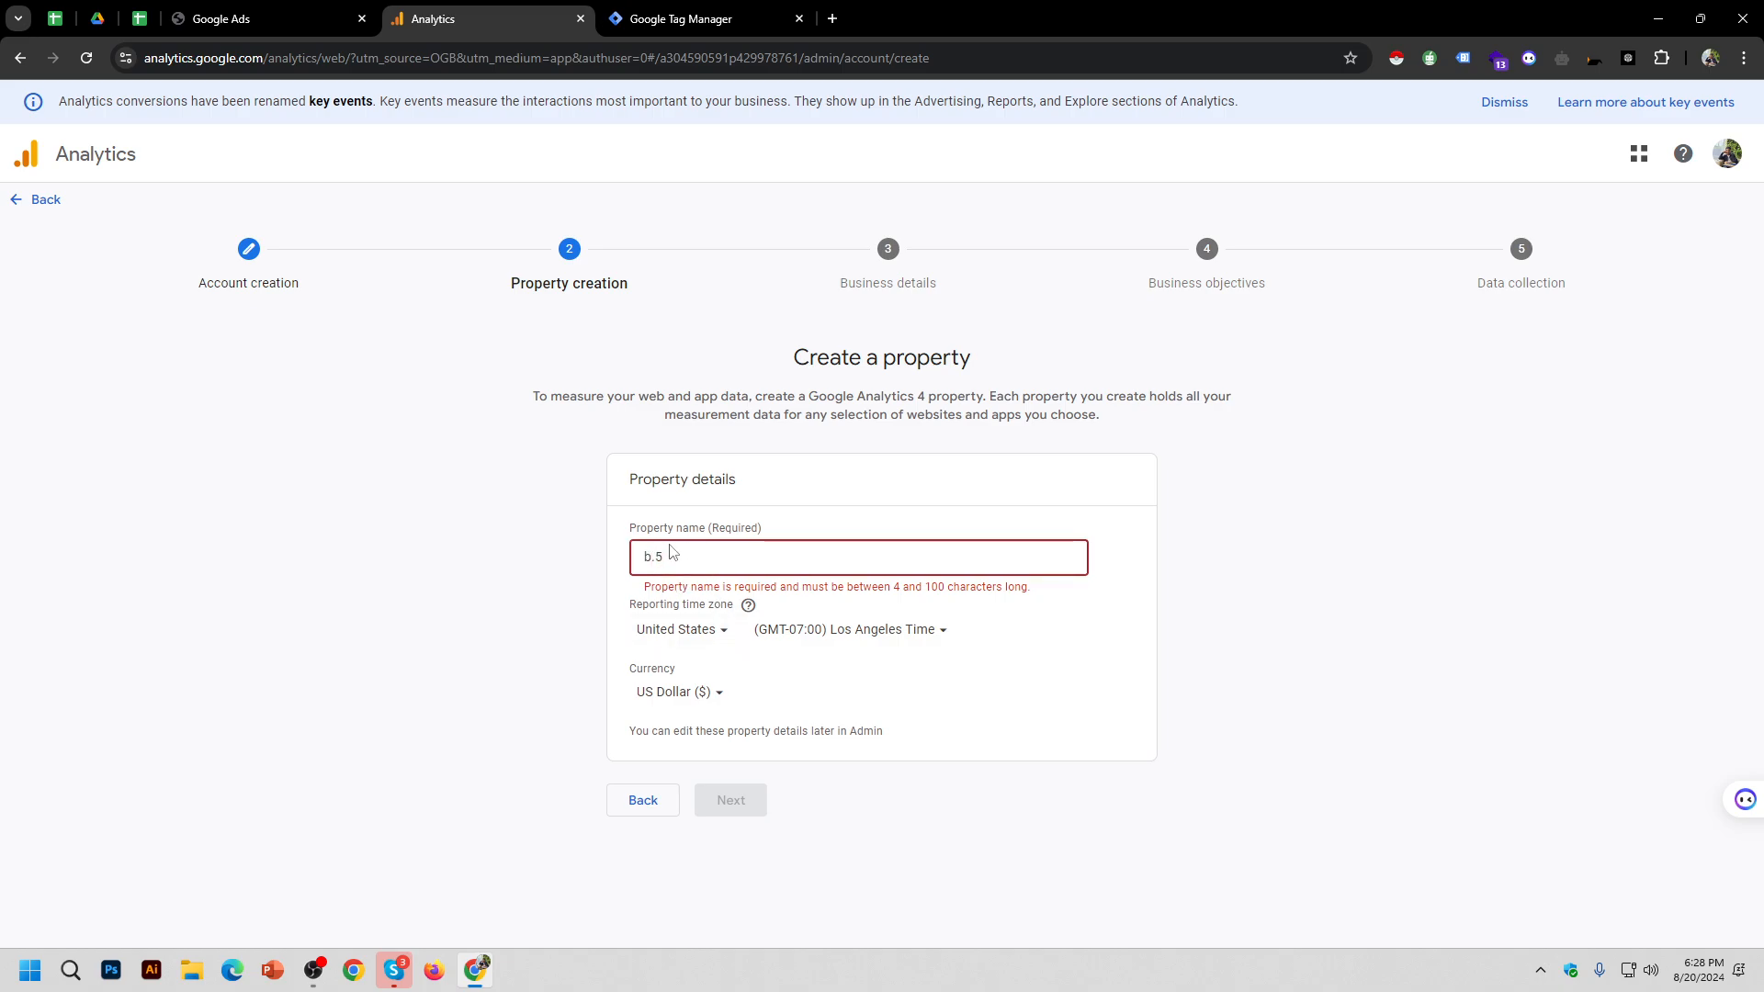
key("BackSpace")
type("Batch")
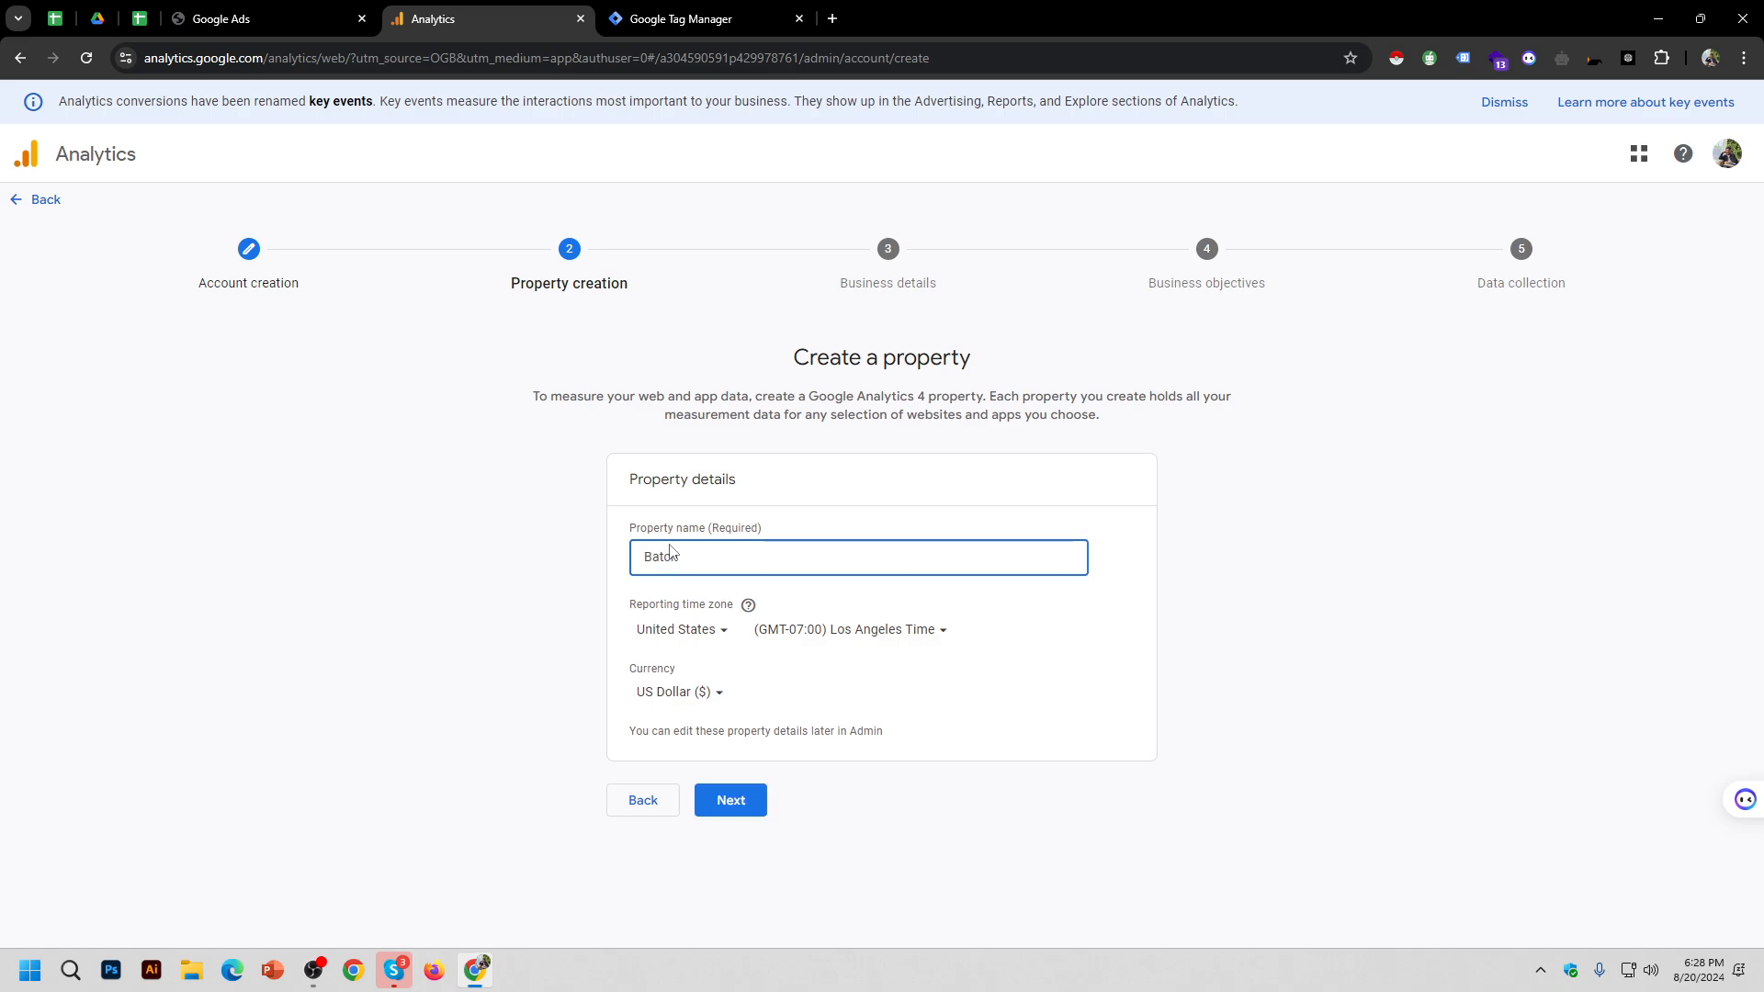
type(" 5")
left_click(1052, 721)
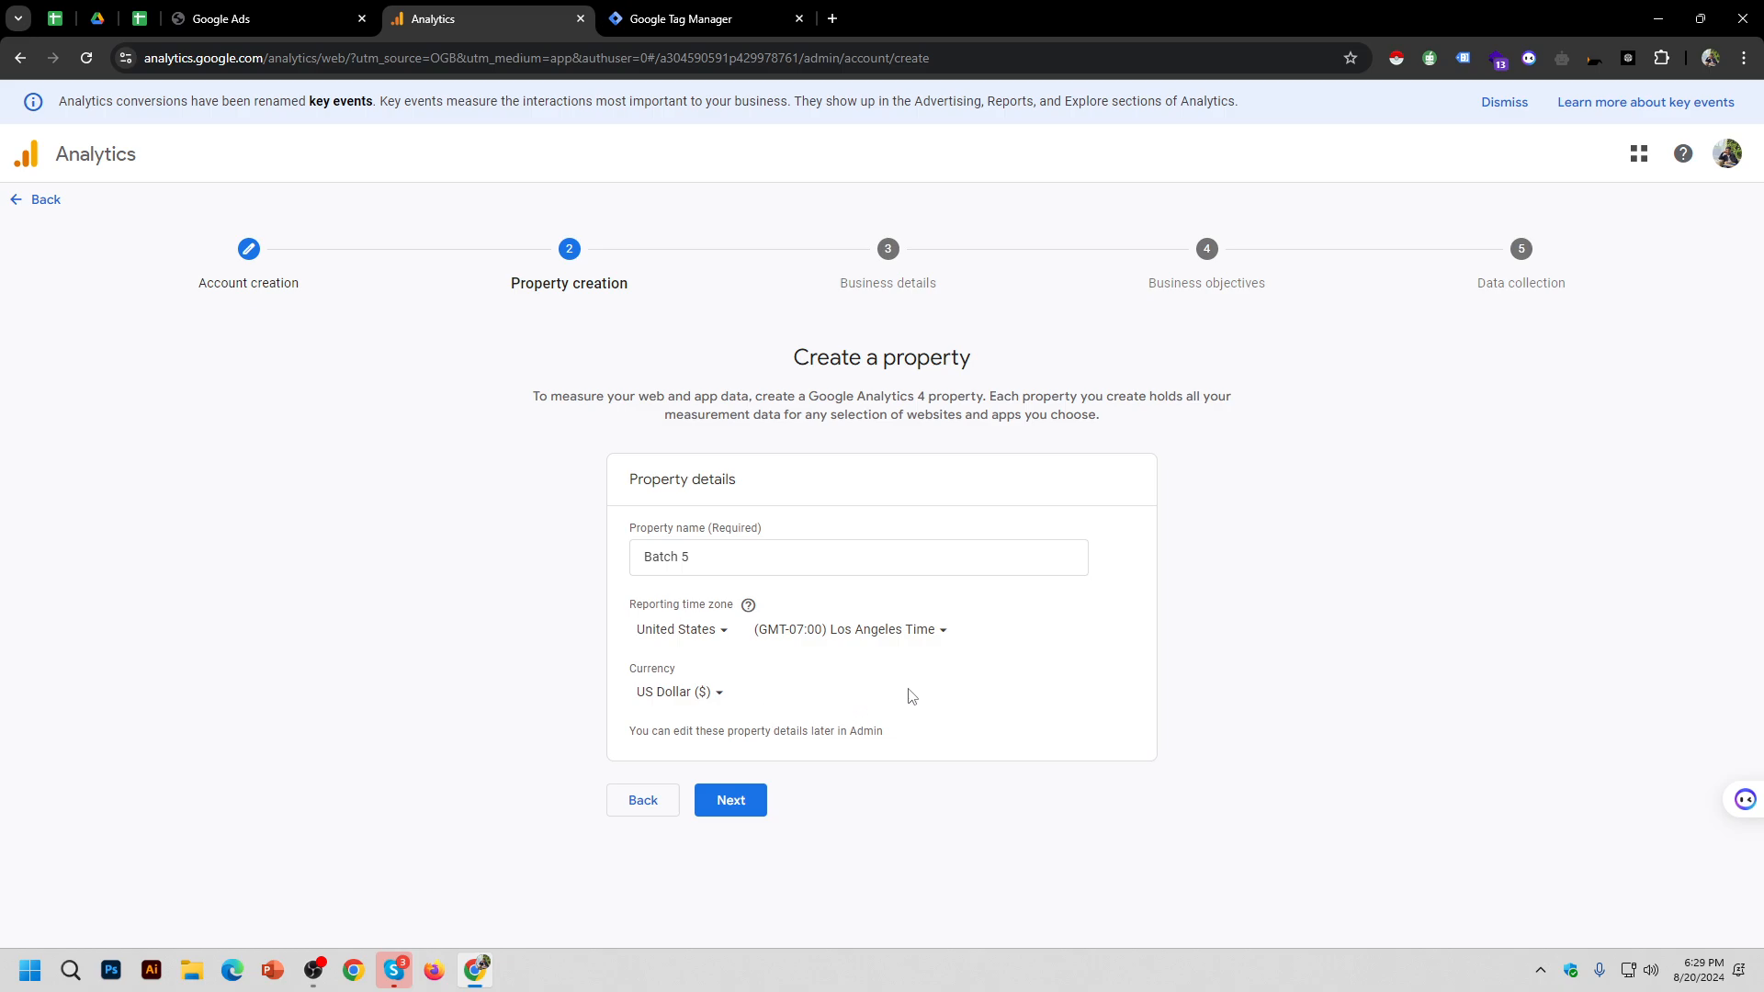
left_click(747, 816)
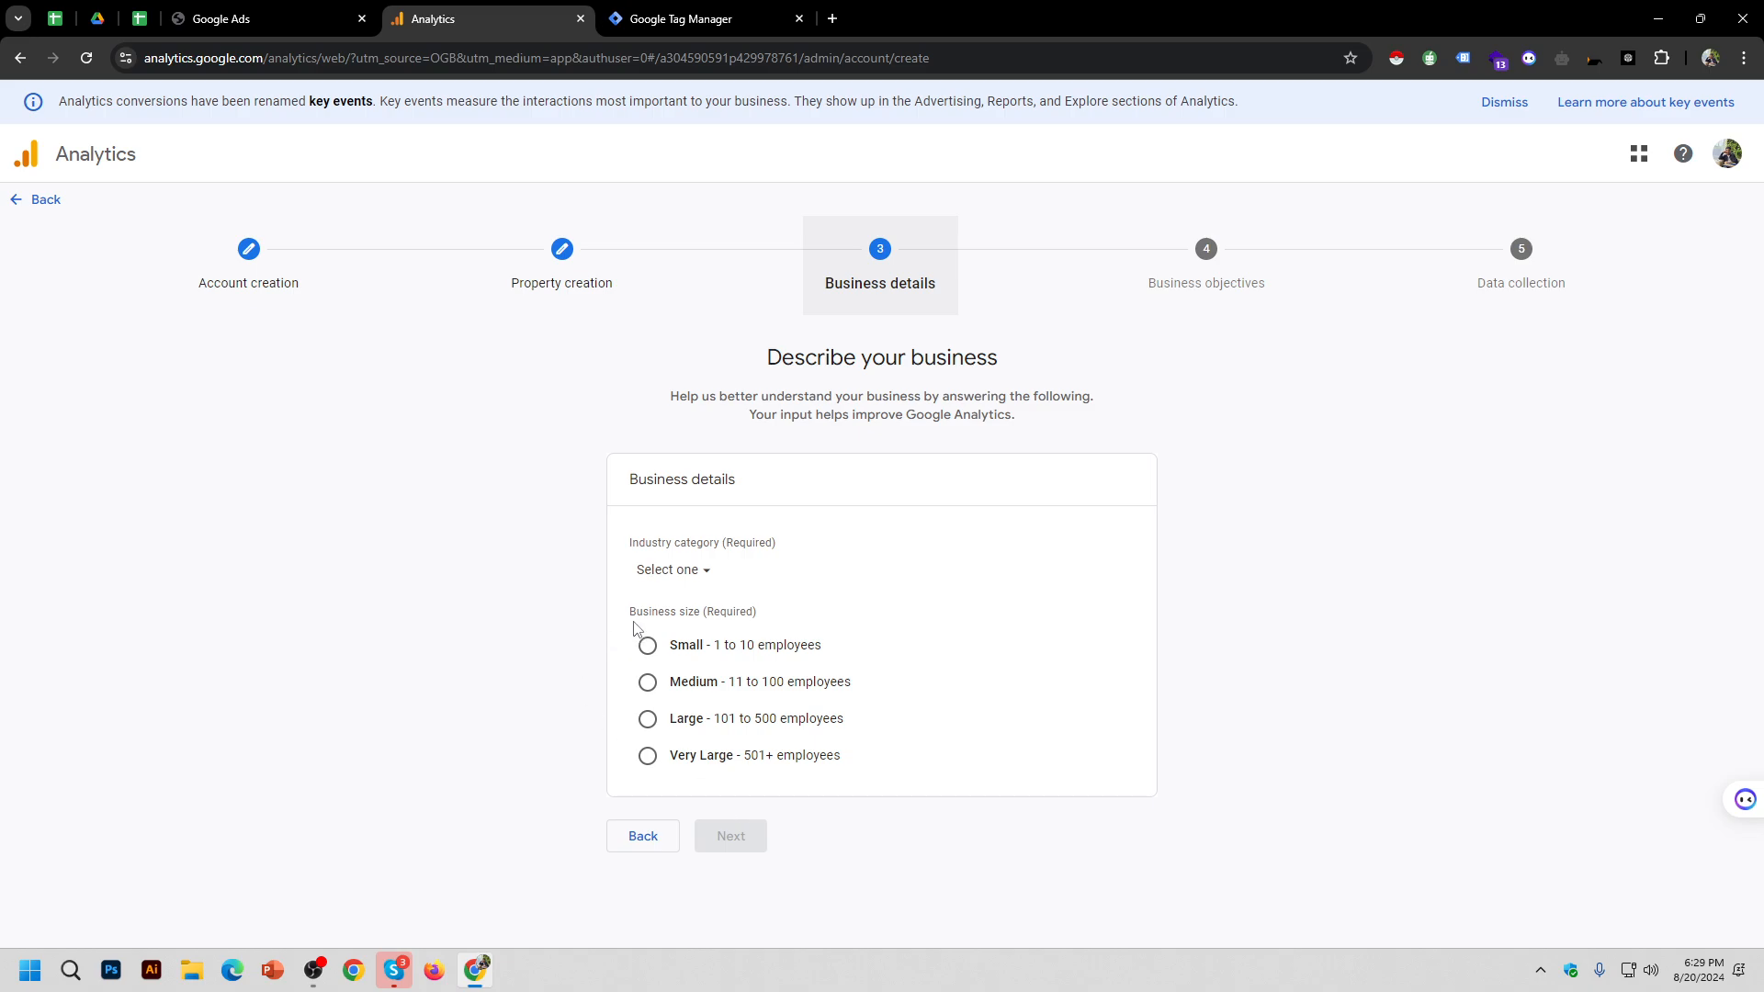
Step: Set industry to Computers & Electronics and business size to Small (1 to 10 employees)
left_click(713, 582)
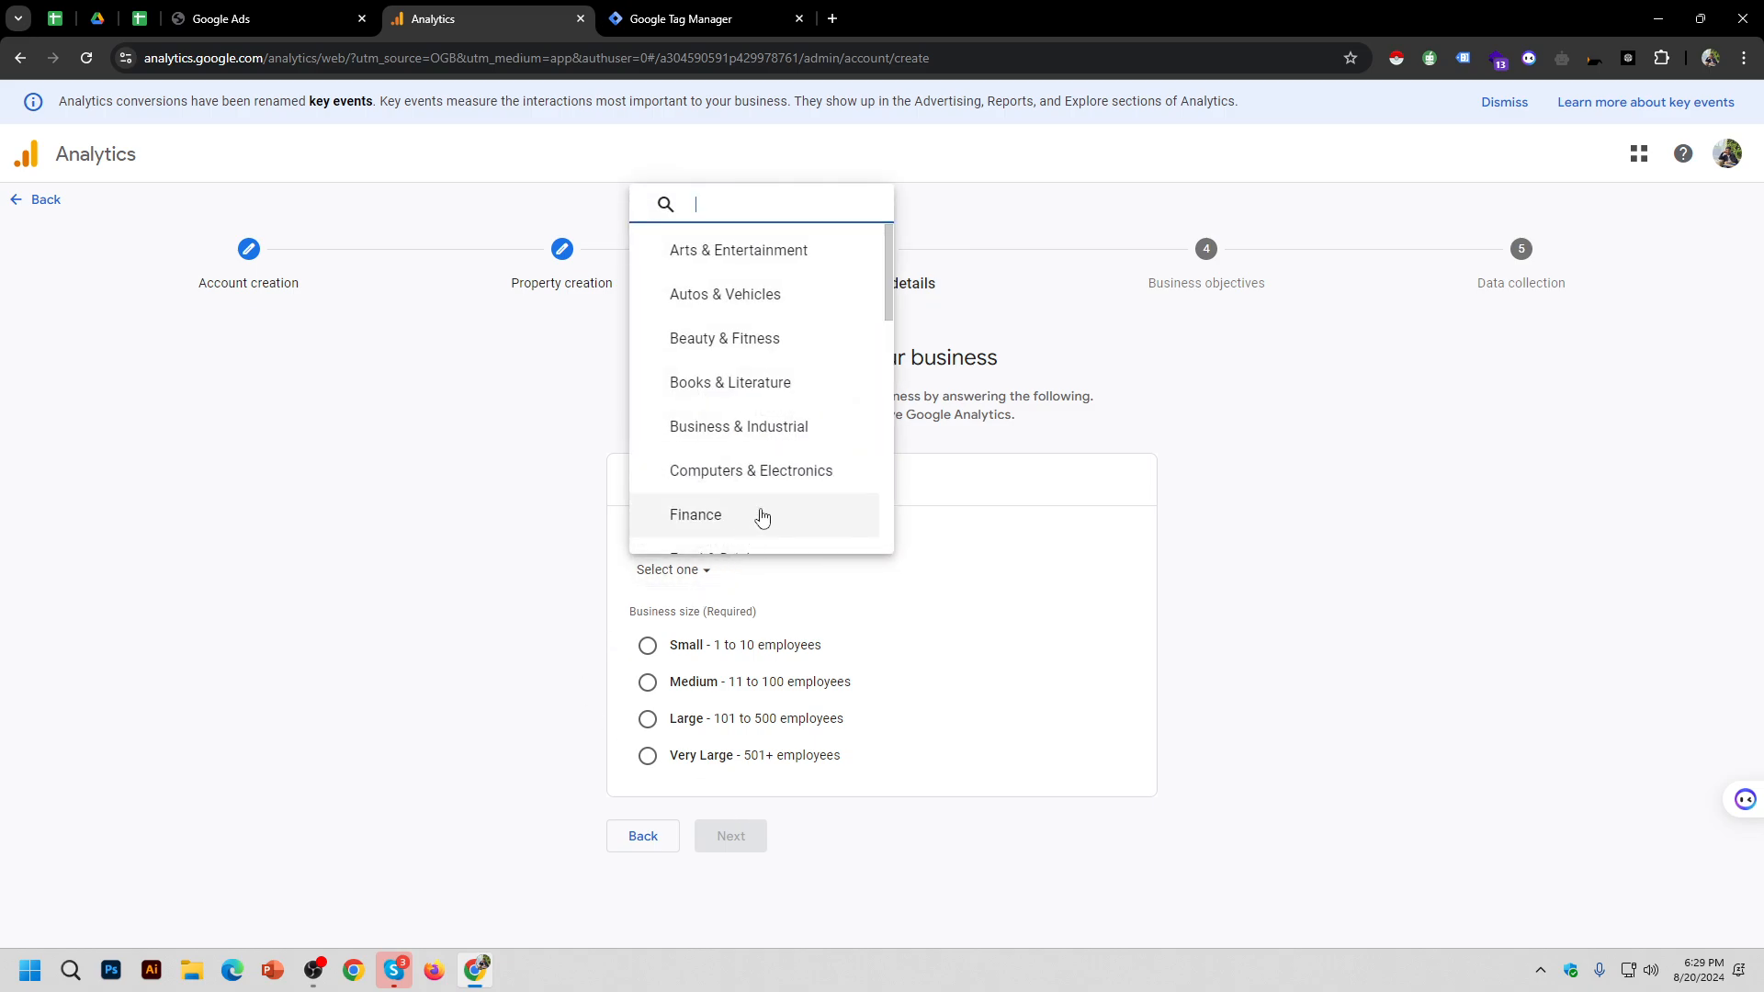
scroll(772, 471, "down", 9)
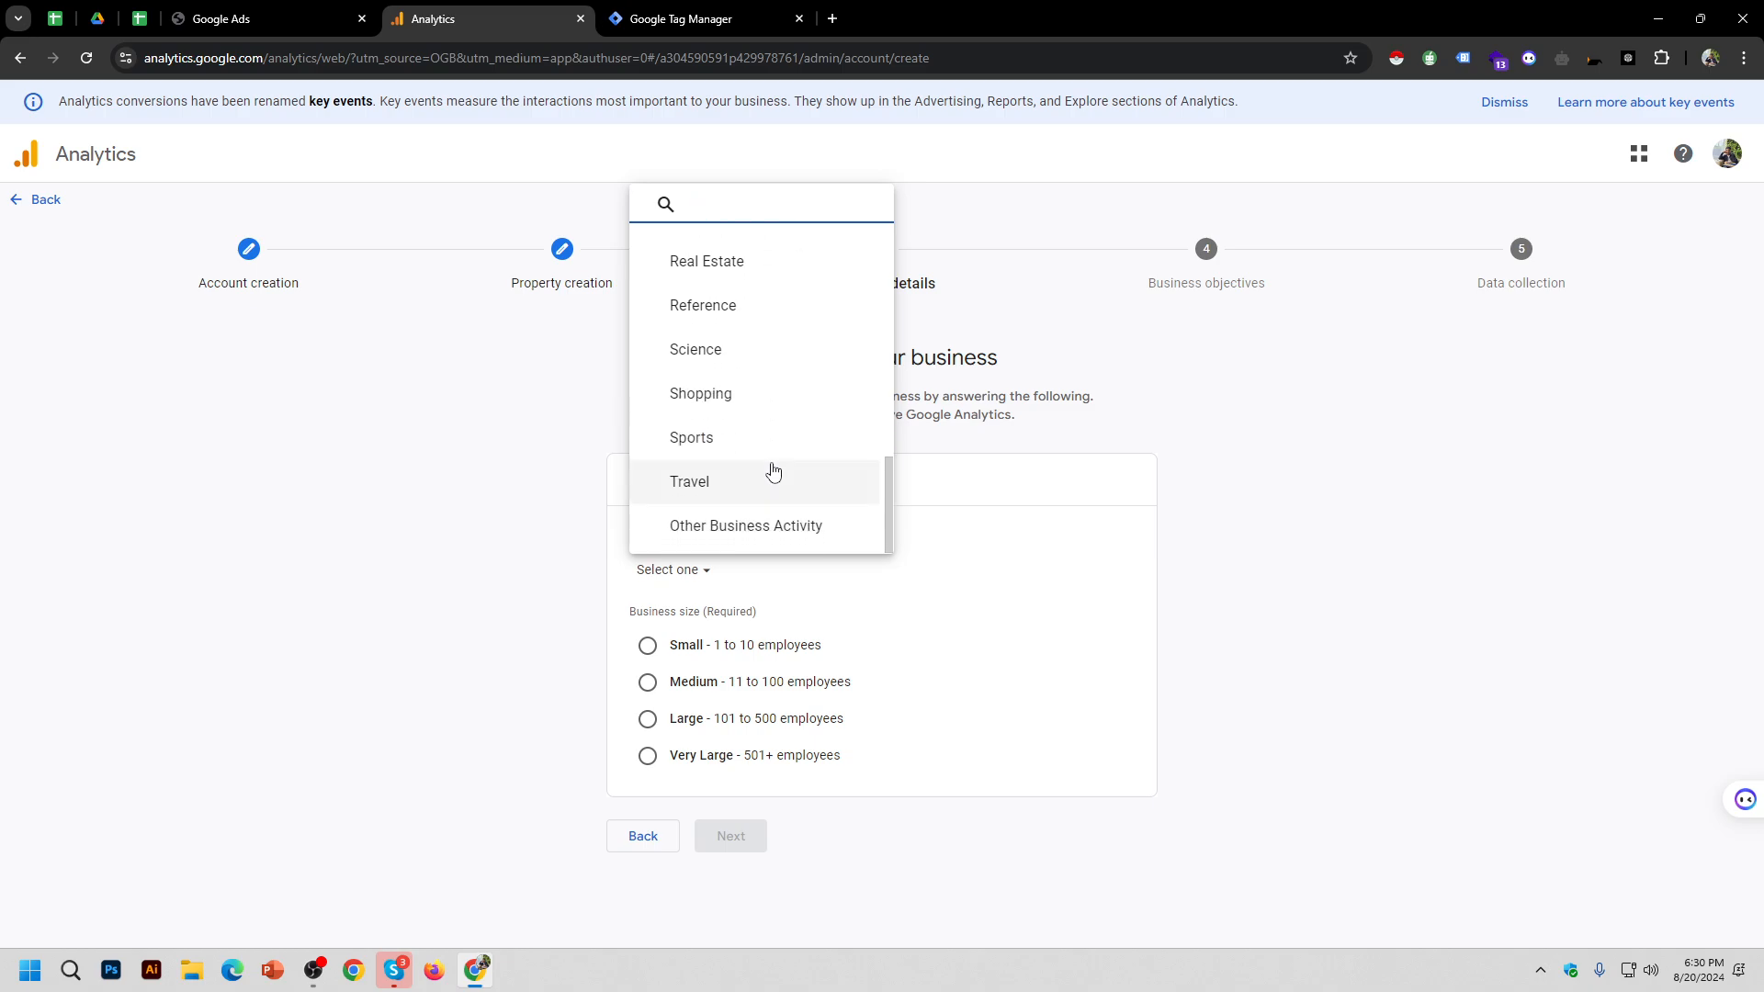
scroll(773, 471, "up", 9)
scroll(773, 471, "down", 9)
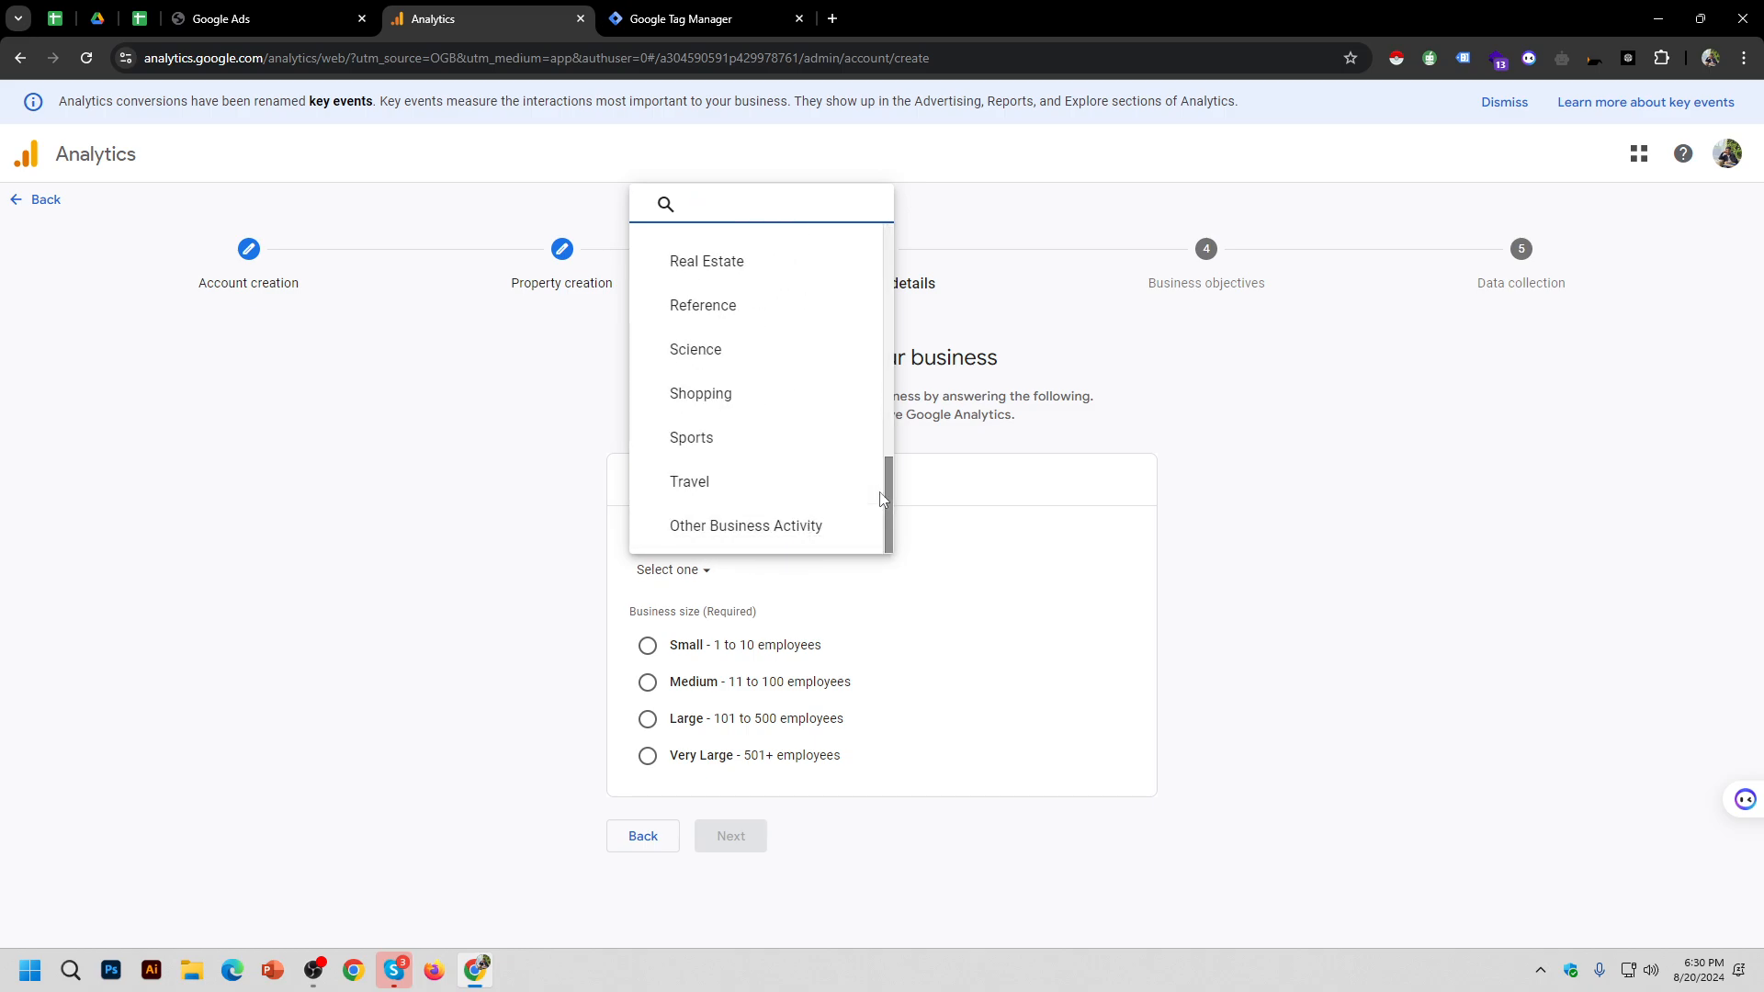
scroll(784, 456, "up", 5)
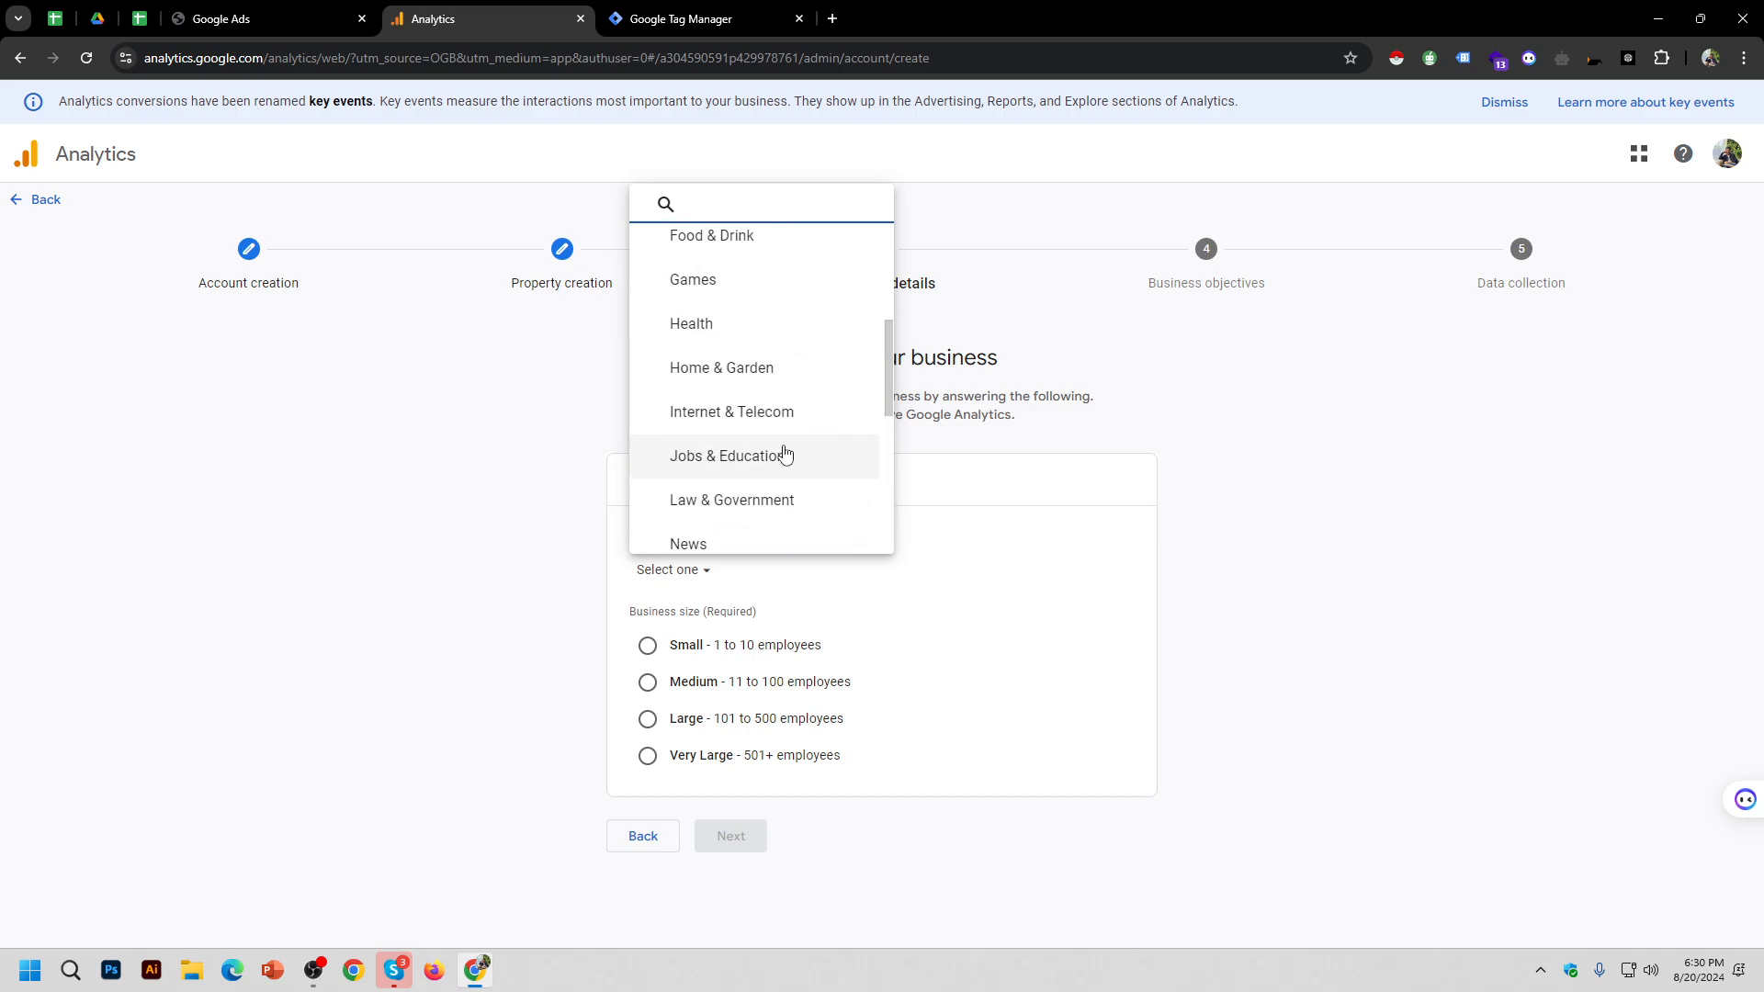
scroll(783, 425, "up", 3)
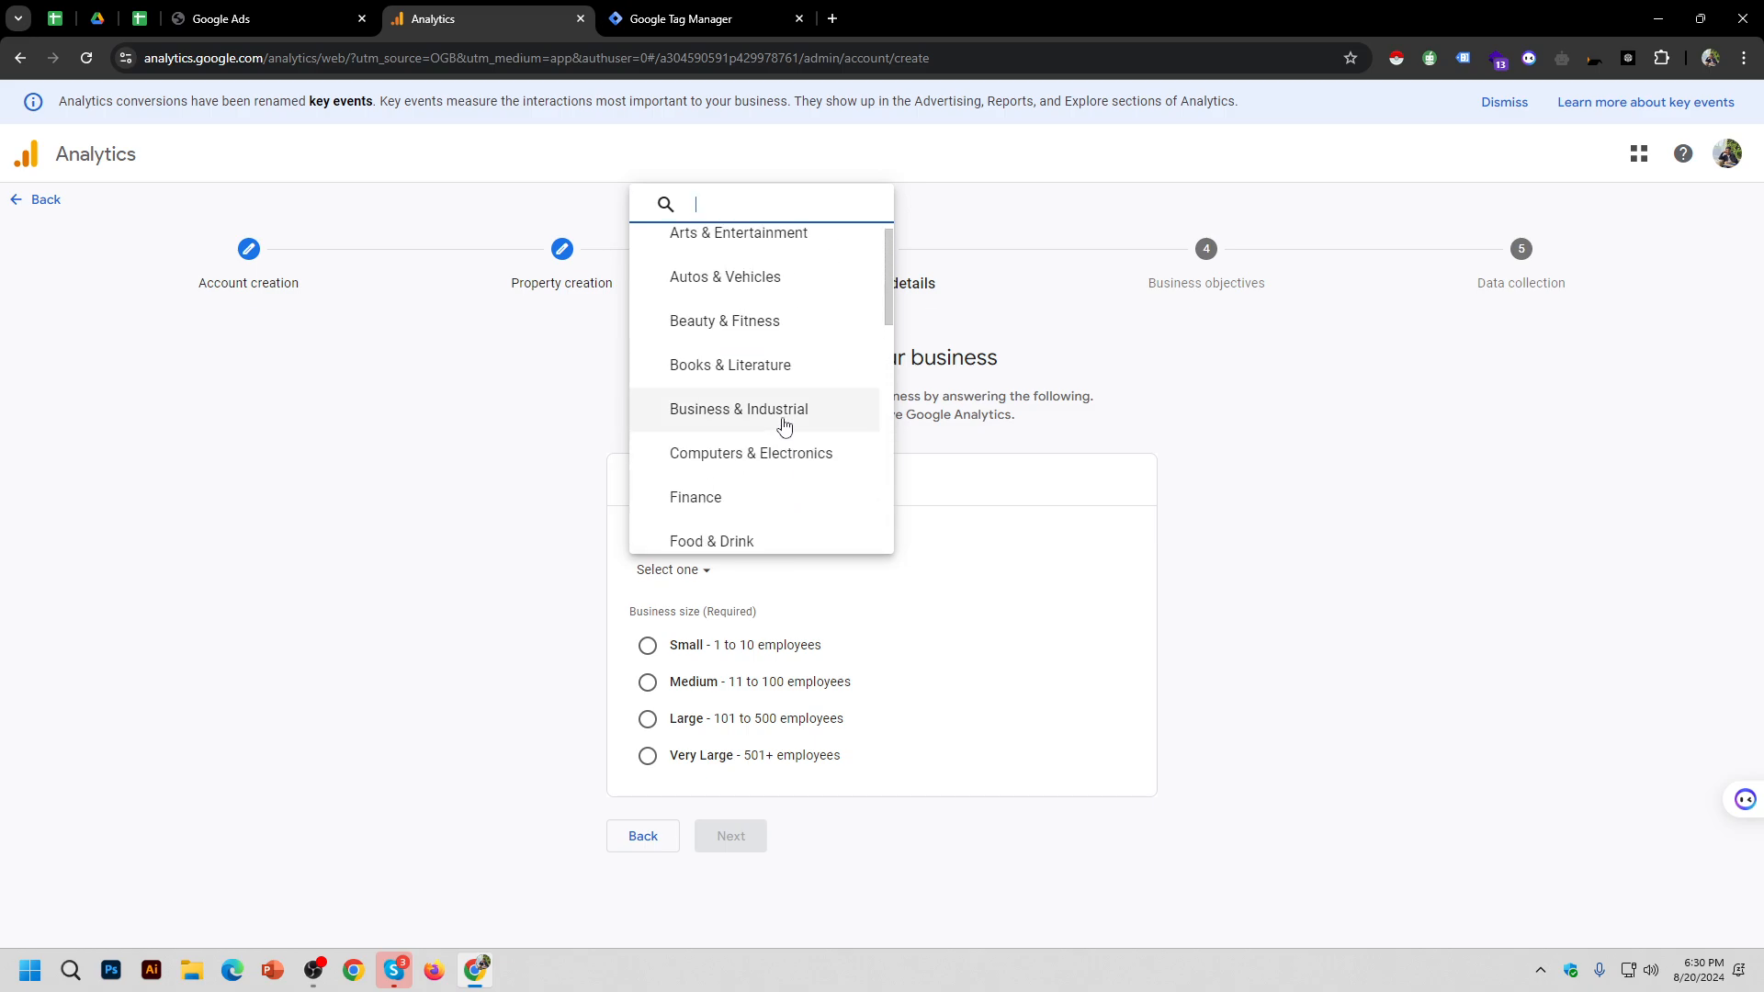
left_click(781, 453)
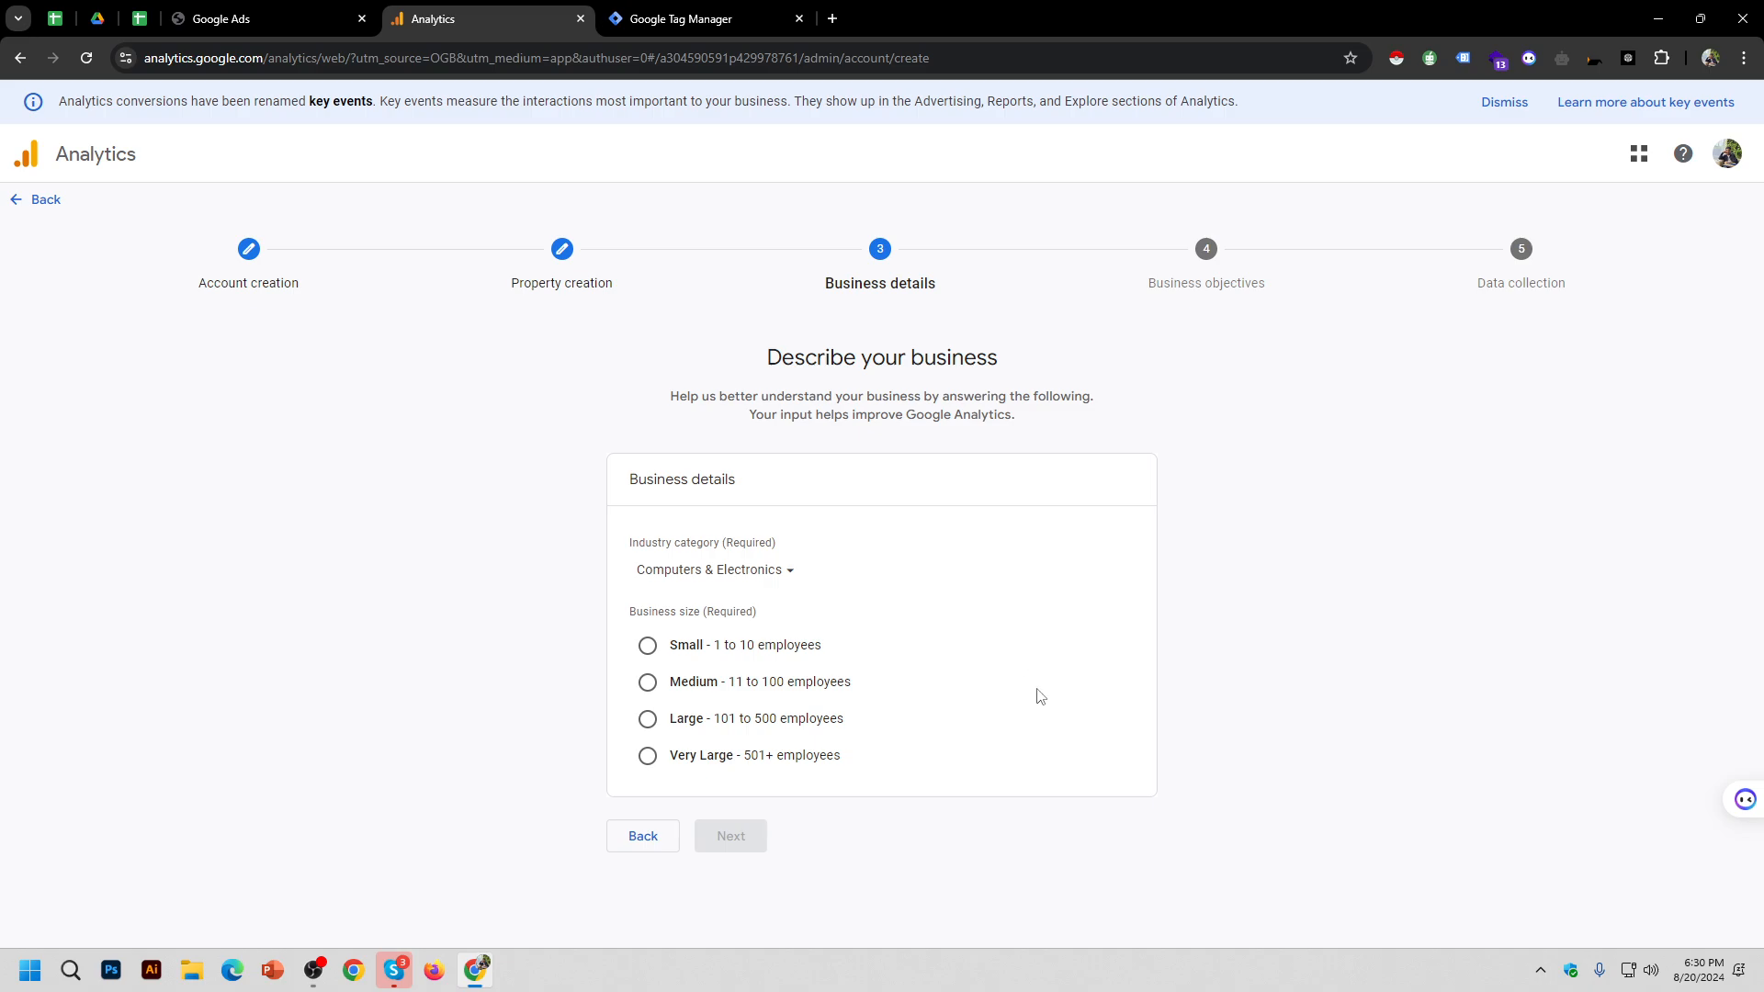
left_click(703, 646)
left_click(733, 837)
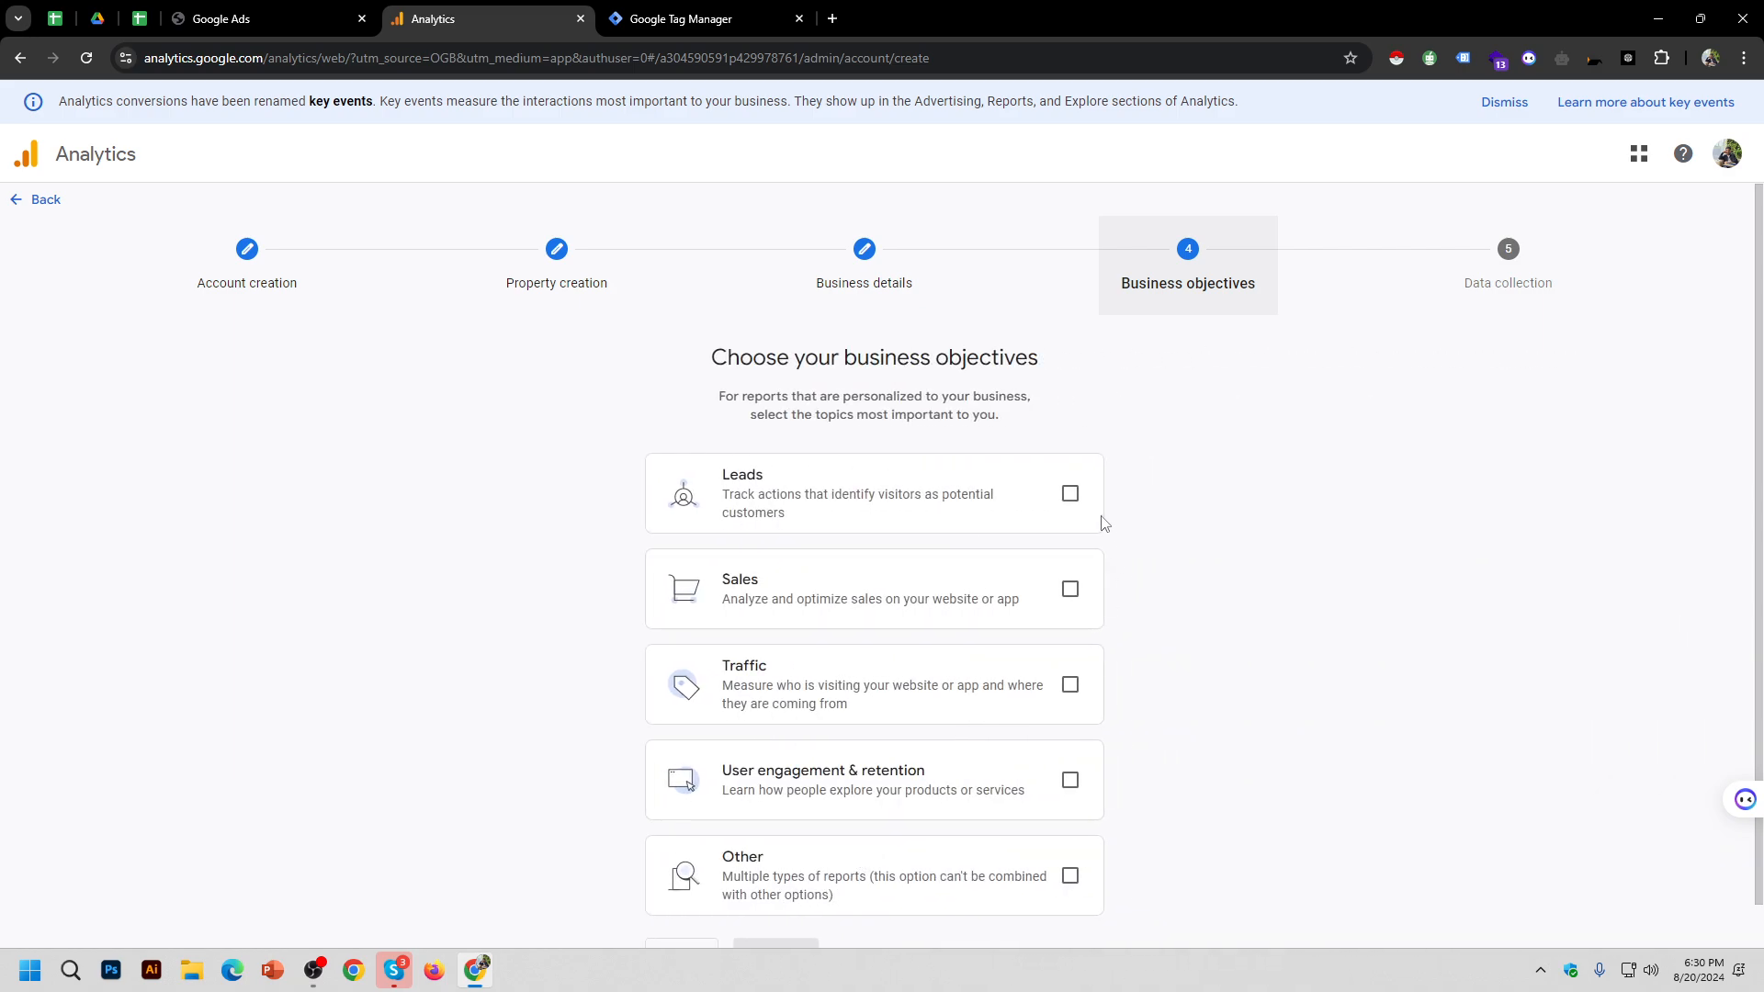
Step: Tick Leads, Sales, Traffic and User engagement & retention, then try the Other objective
left_click(1072, 495)
left_click(1071, 589)
left_click(1070, 685)
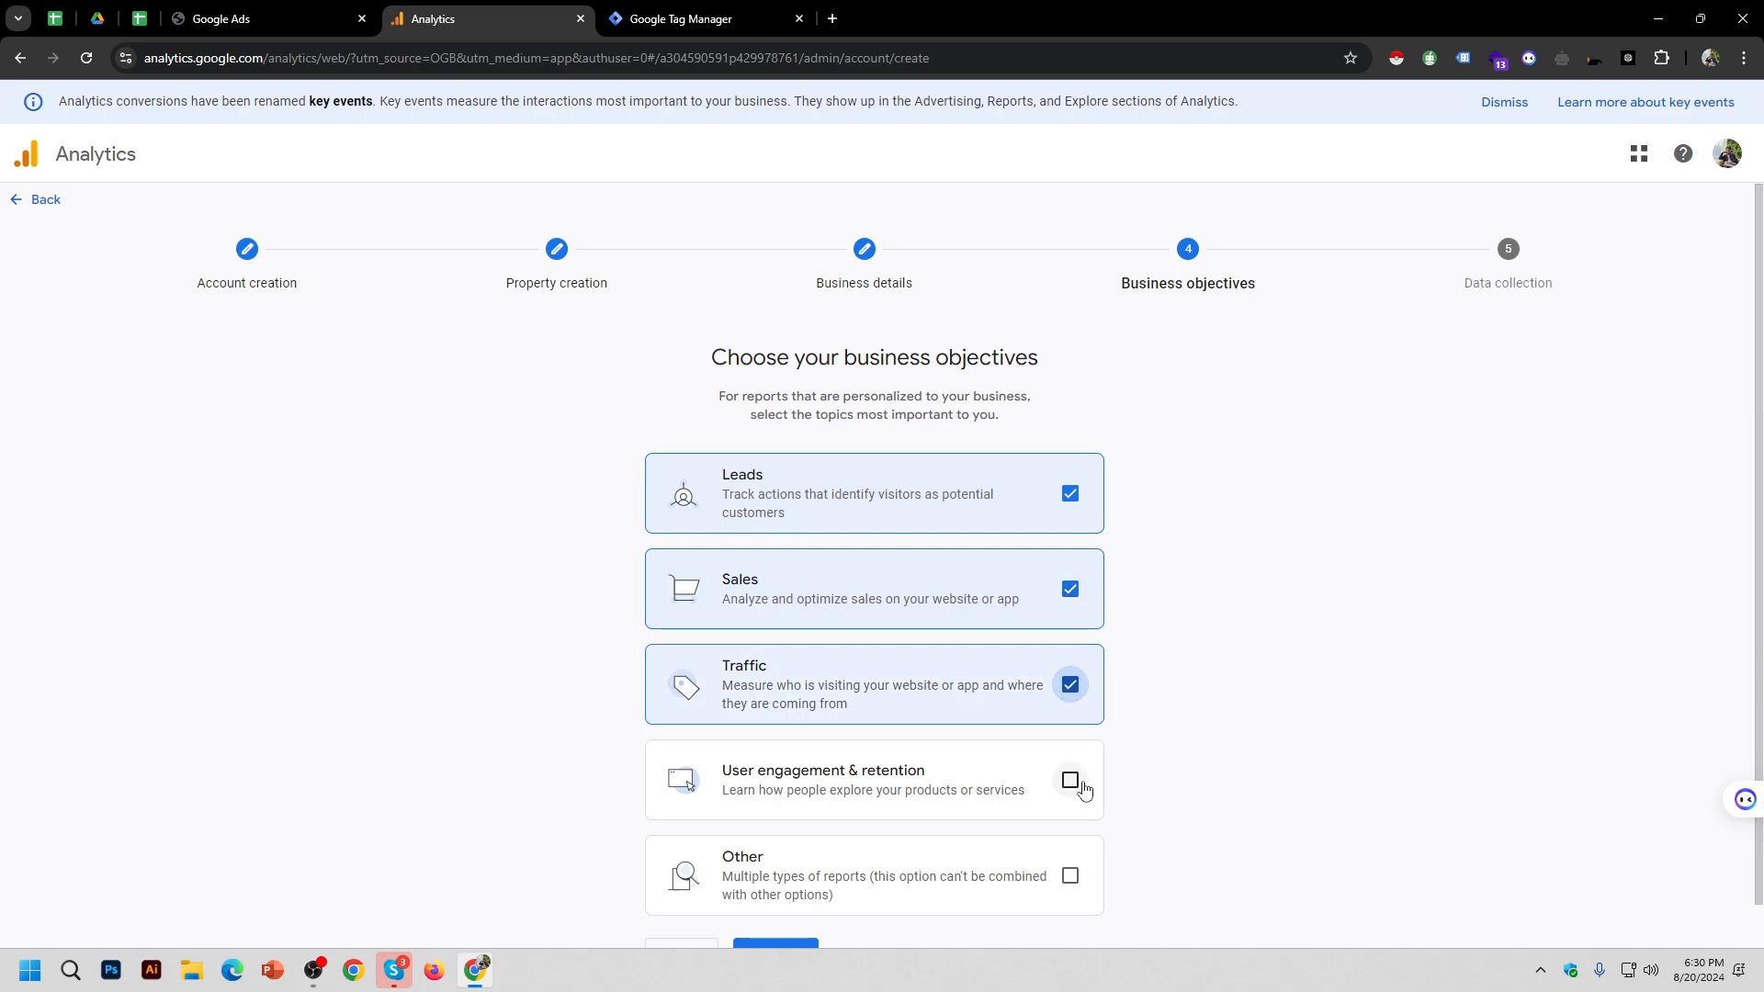
left_click(1070, 780)
scroll(1255, 586, "down", 1)
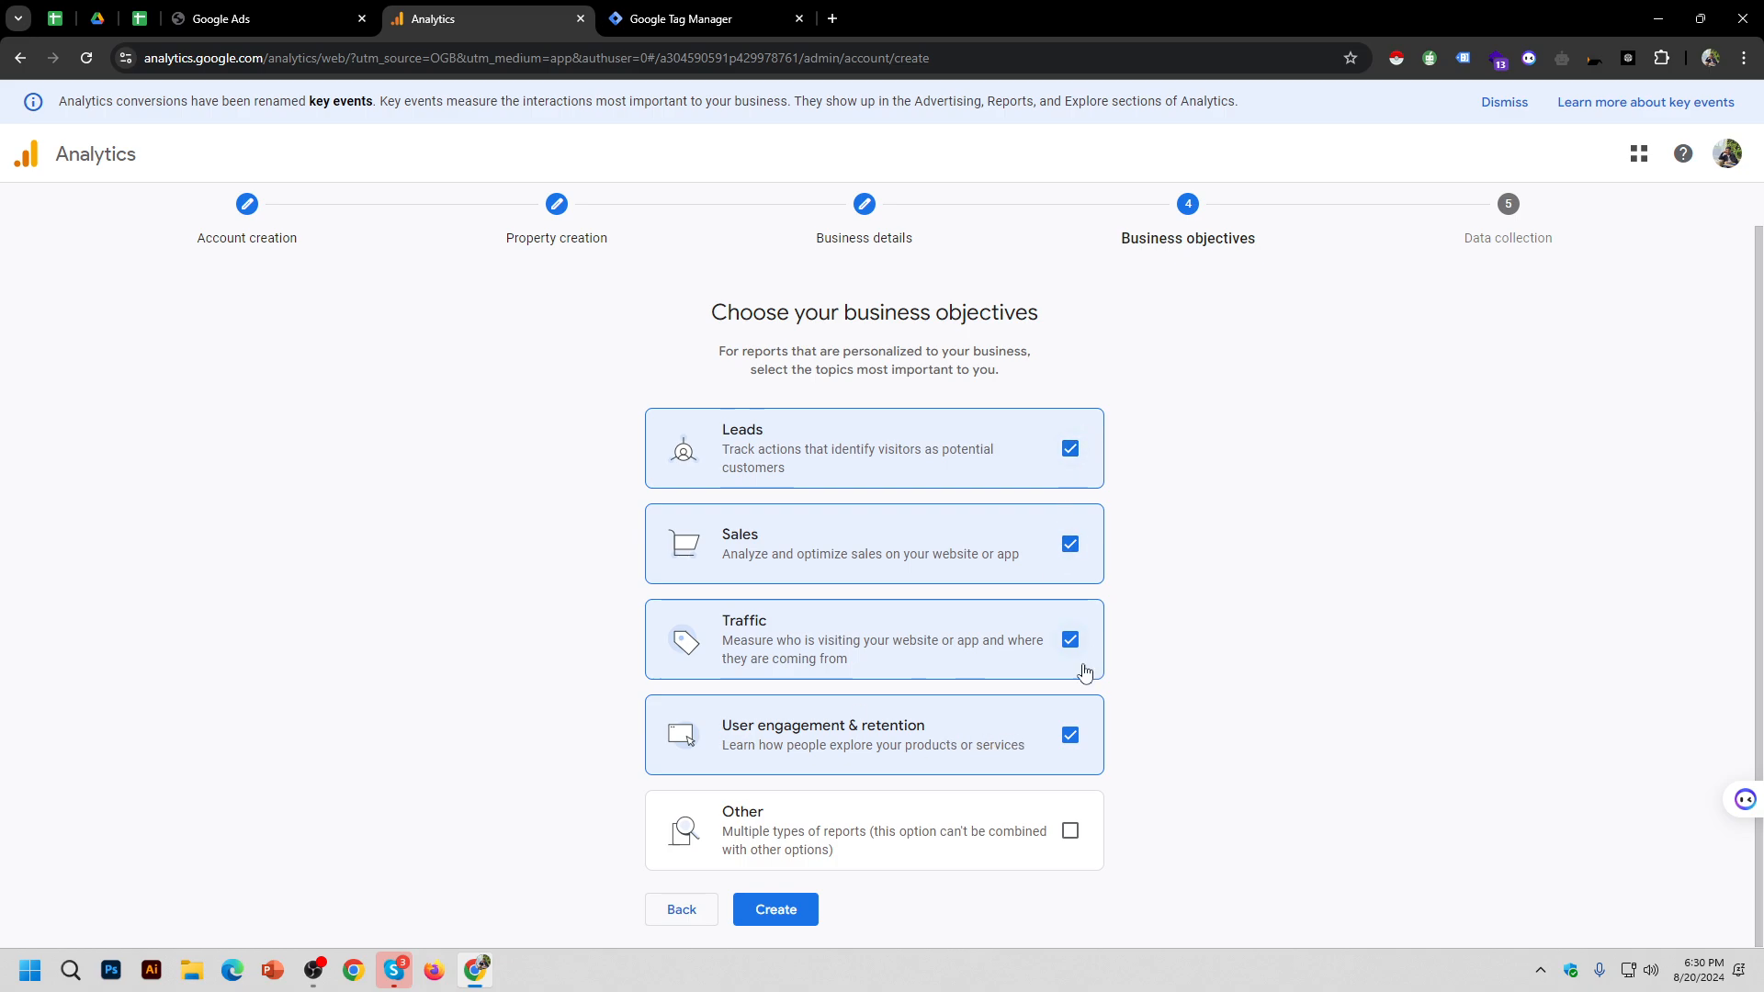
left_click(1072, 834)
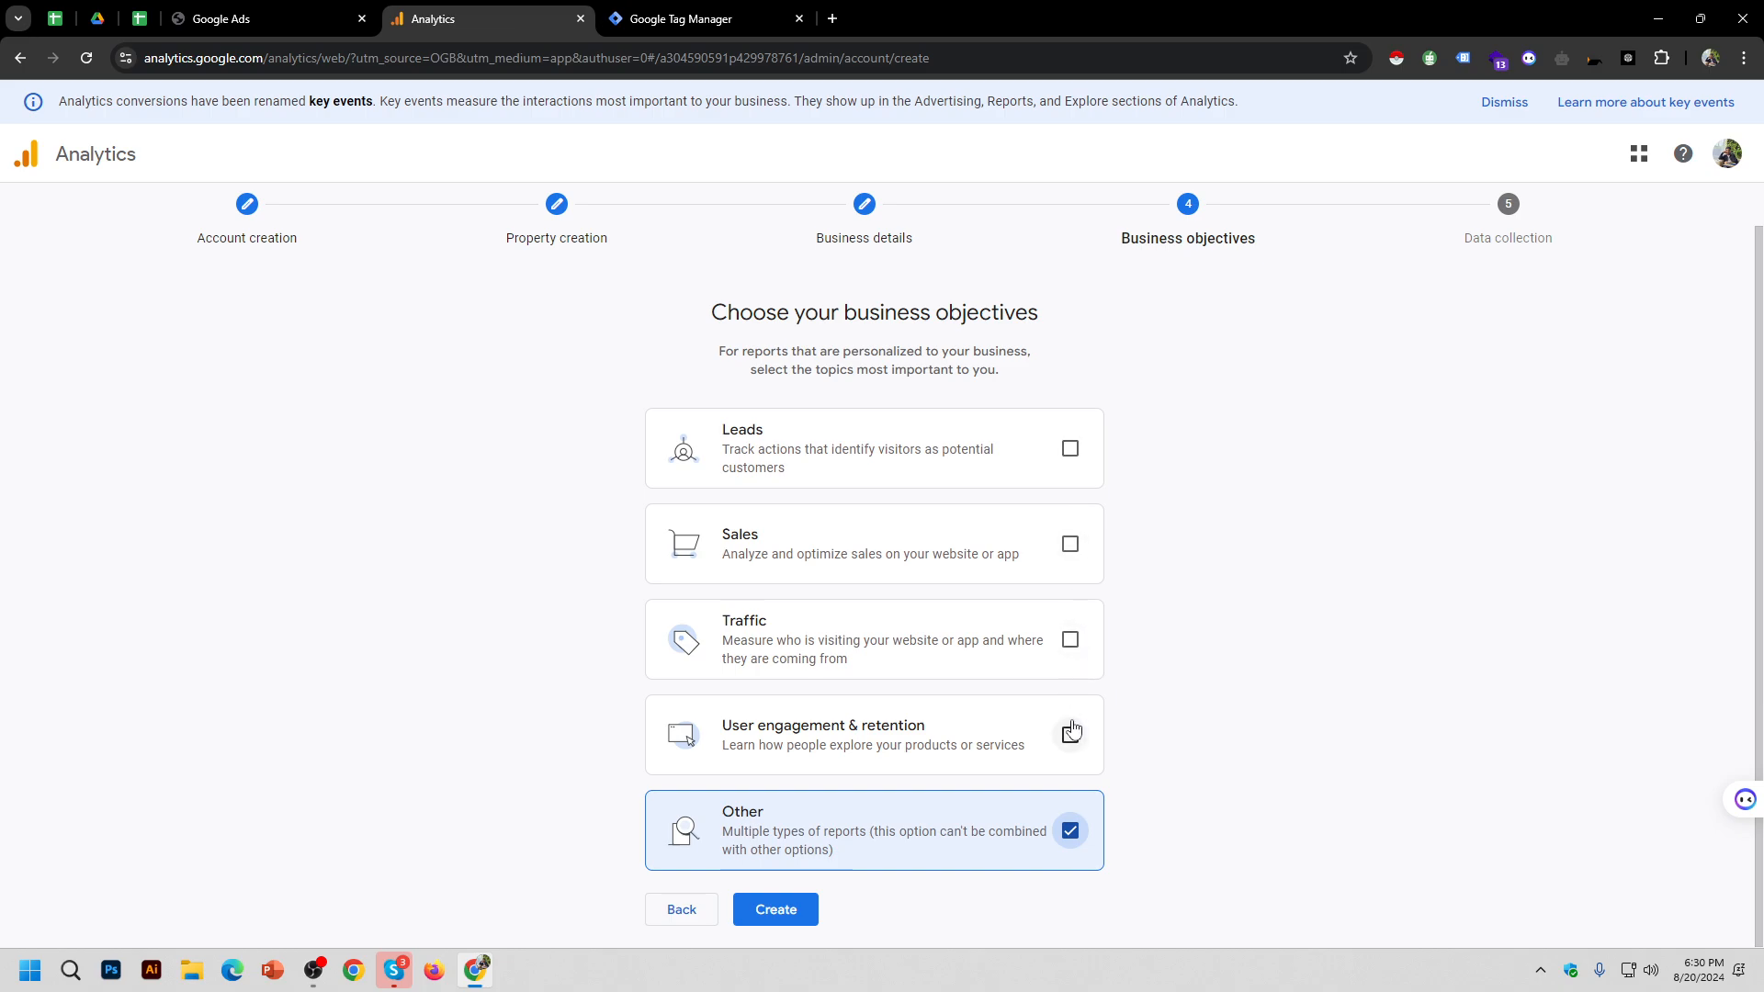
Step: Settle on Leads, Sales, Traffic and User engagement & retention, then create the property
left_click(1070, 450)
left_click(1071, 544)
left_click(1070, 639)
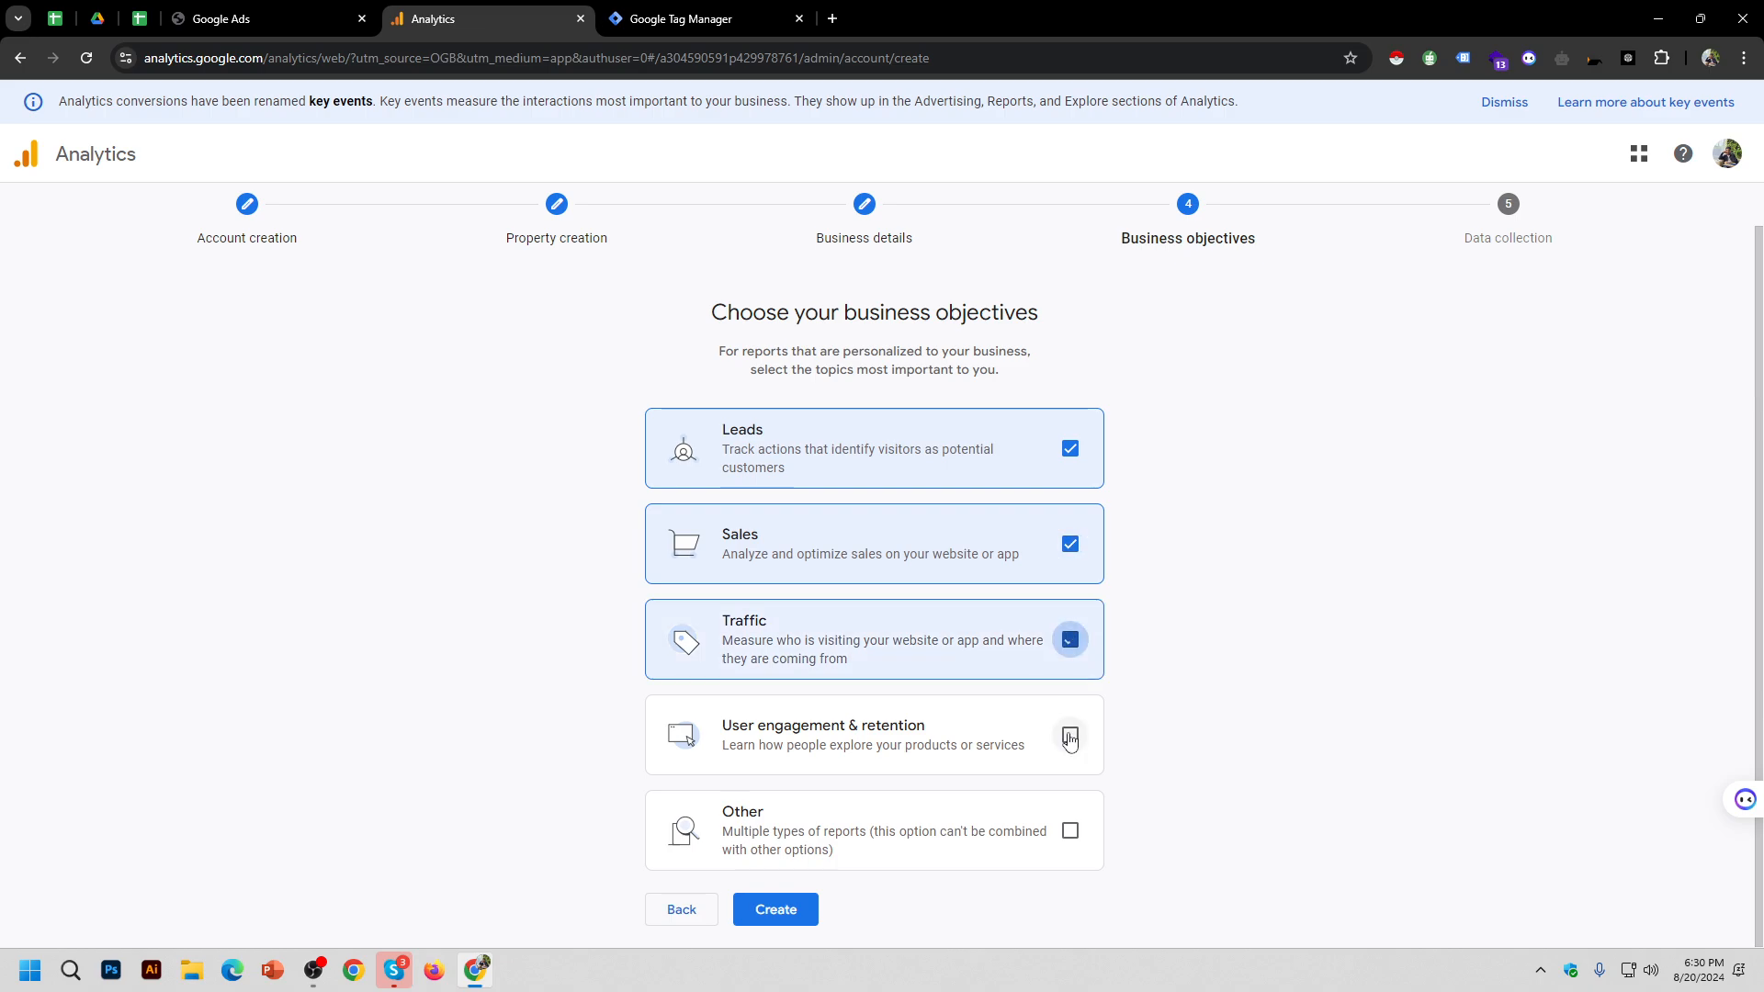
left_click(1070, 735)
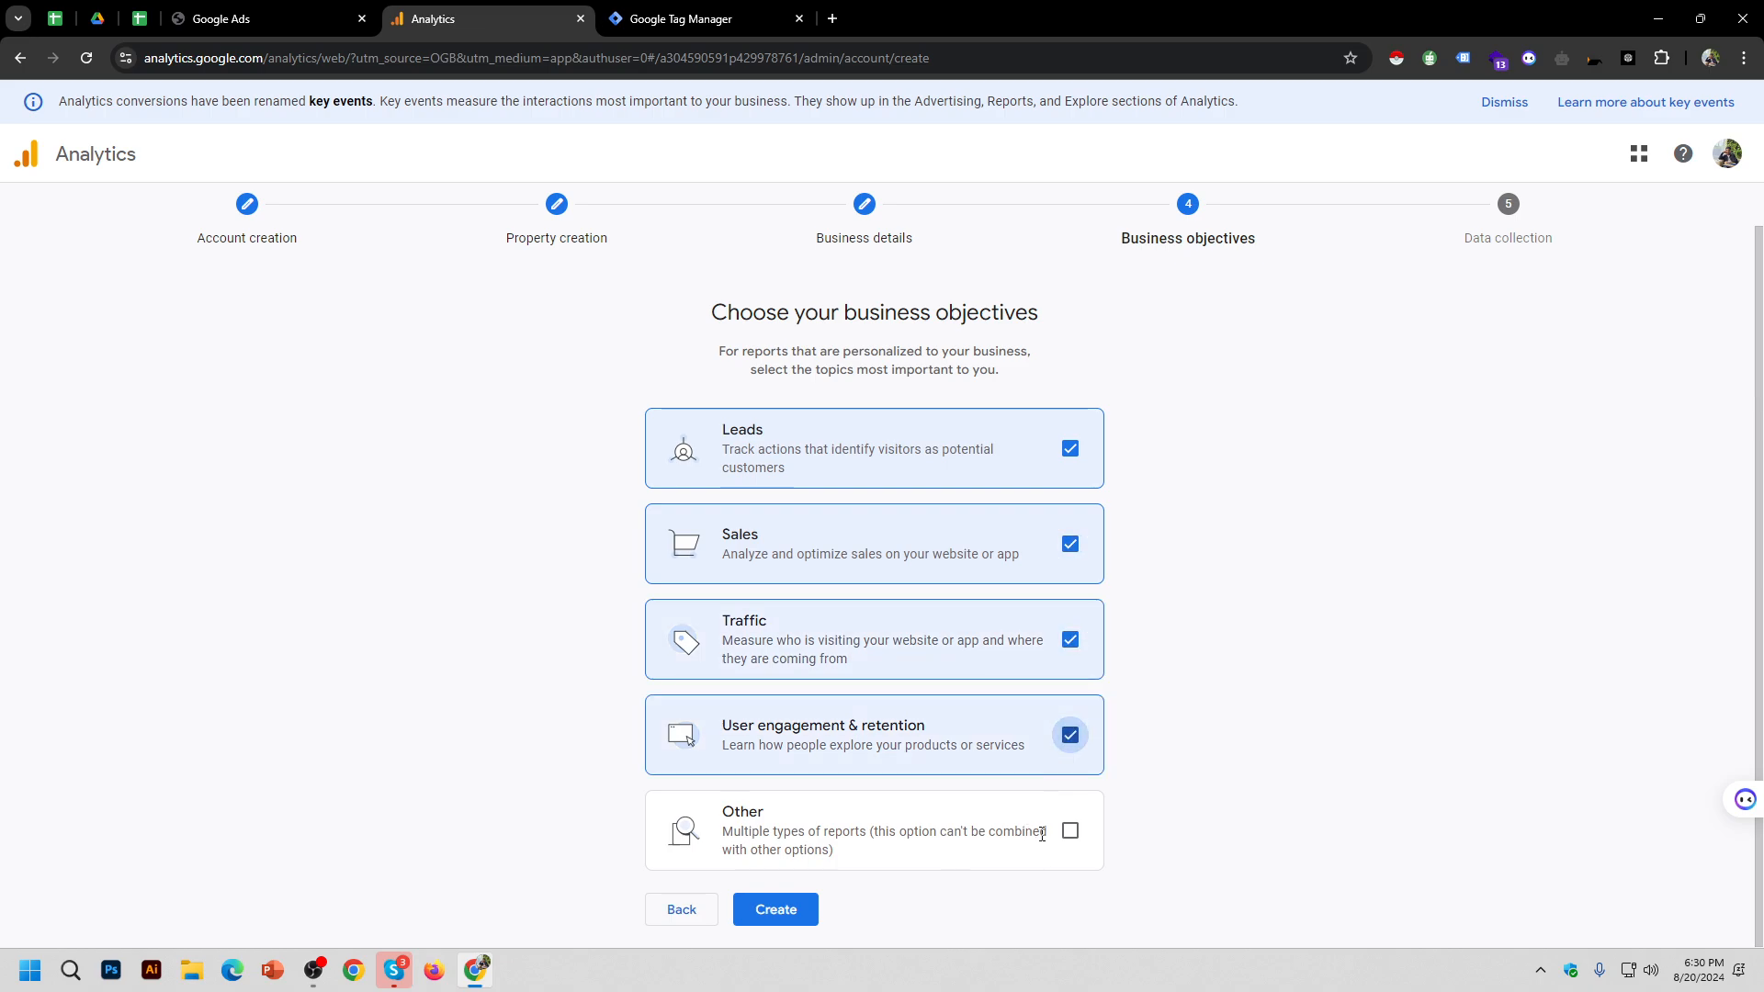
left_click(1072, 832)
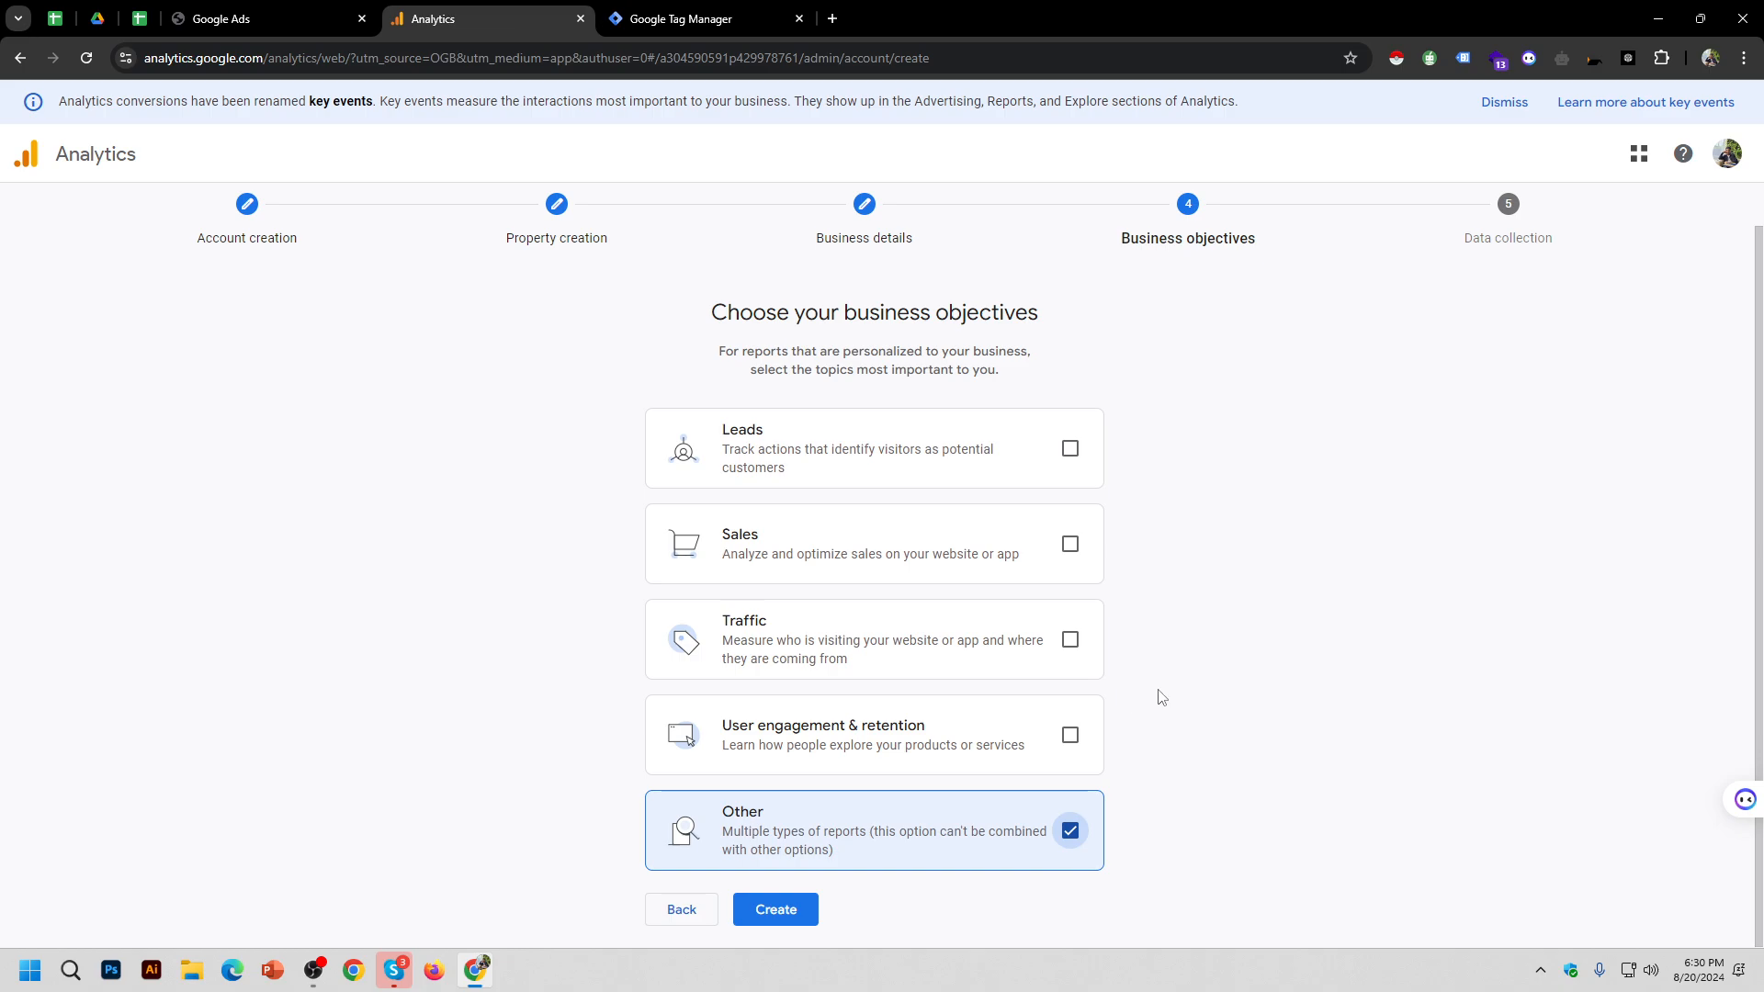
left_click(1071, 450)
left_click(1071, 546)
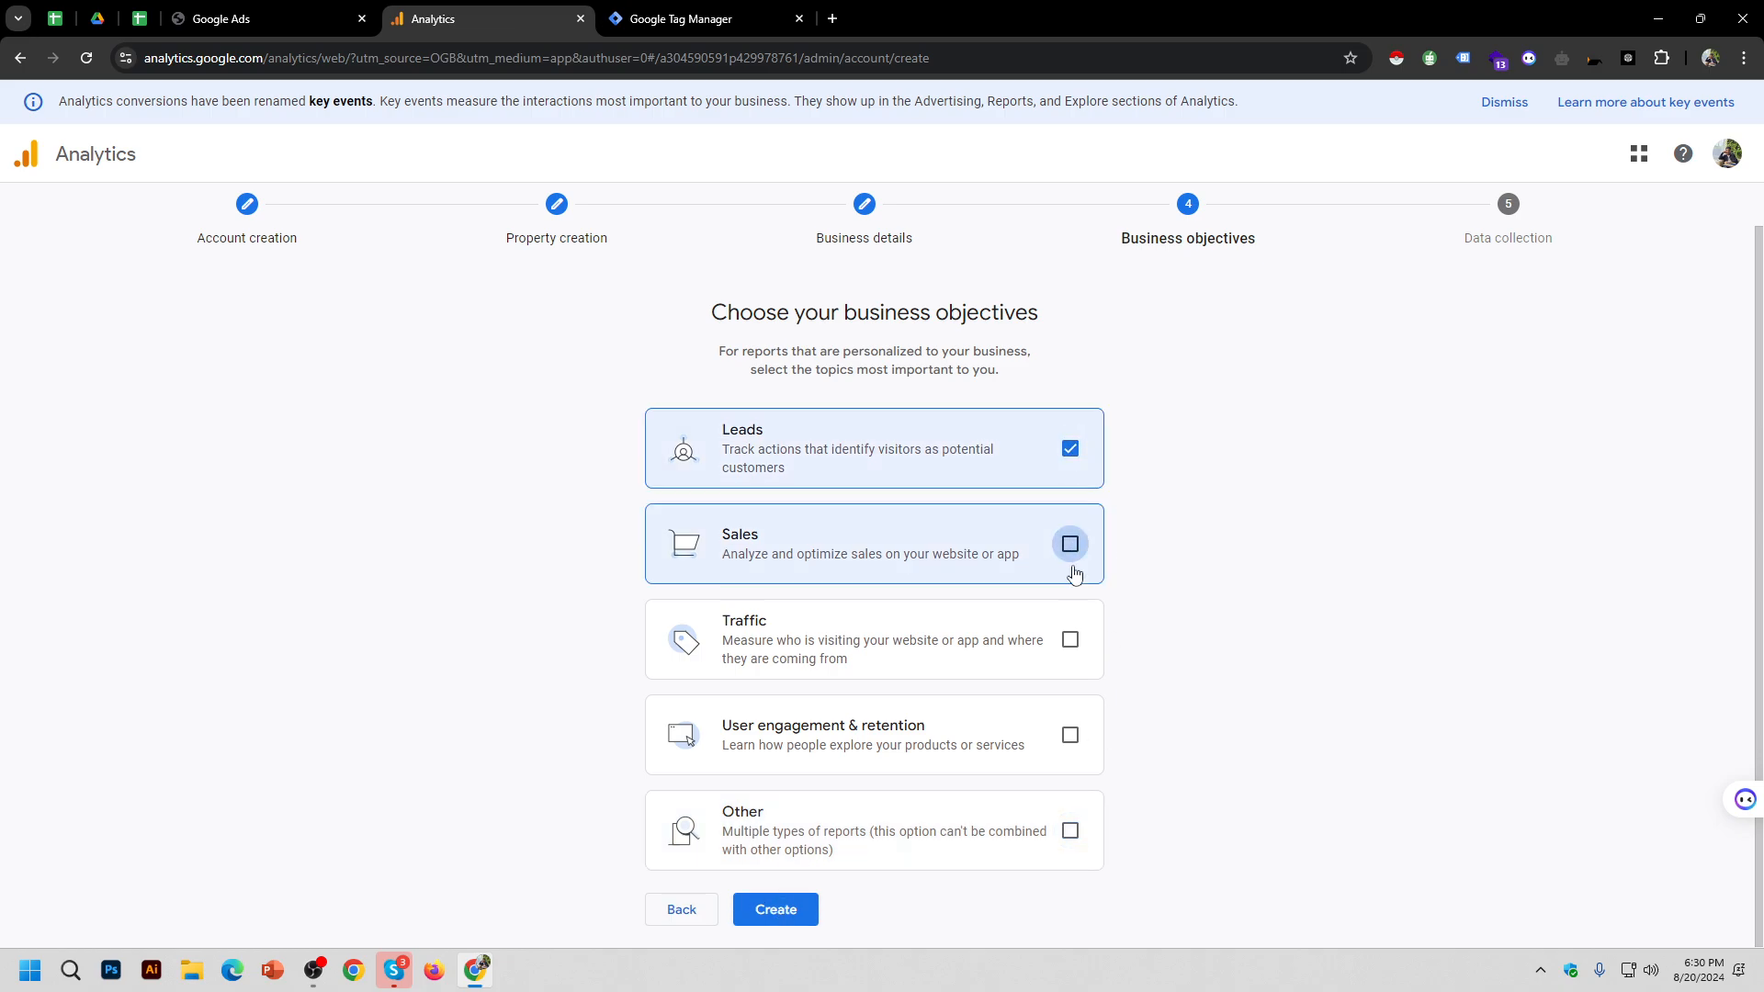
left_click(1070, 640)
left_click(1070, 735)
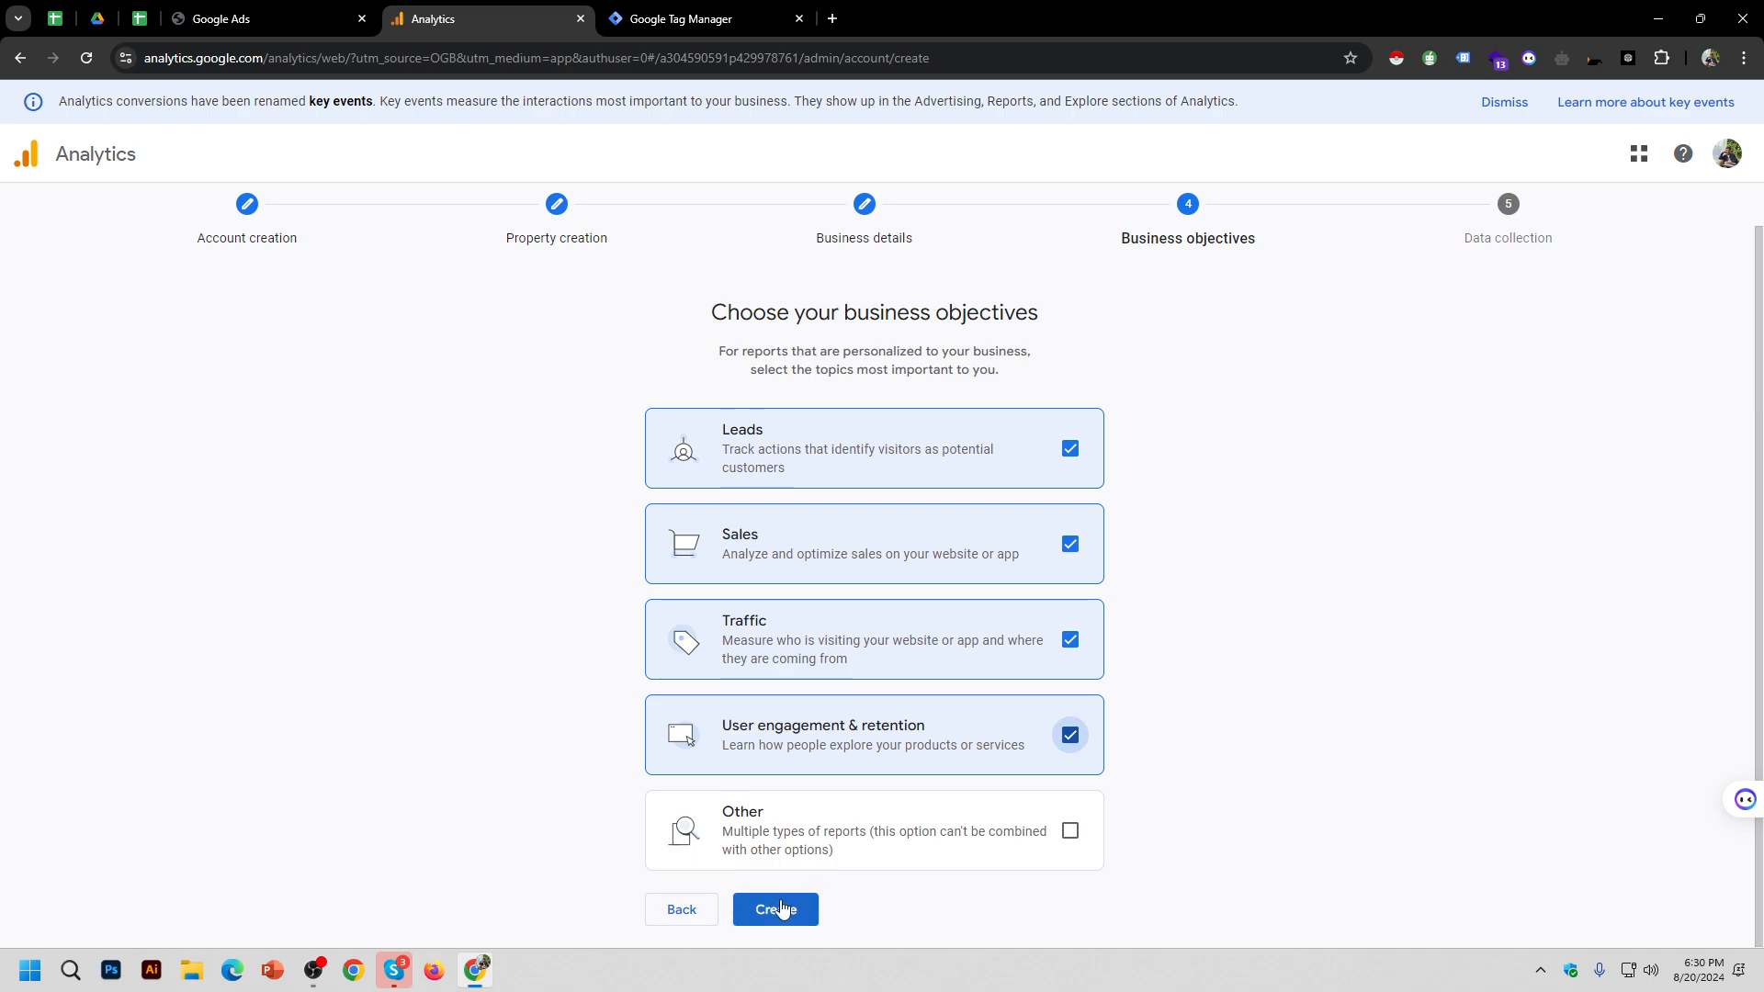
left_click(781, 908)
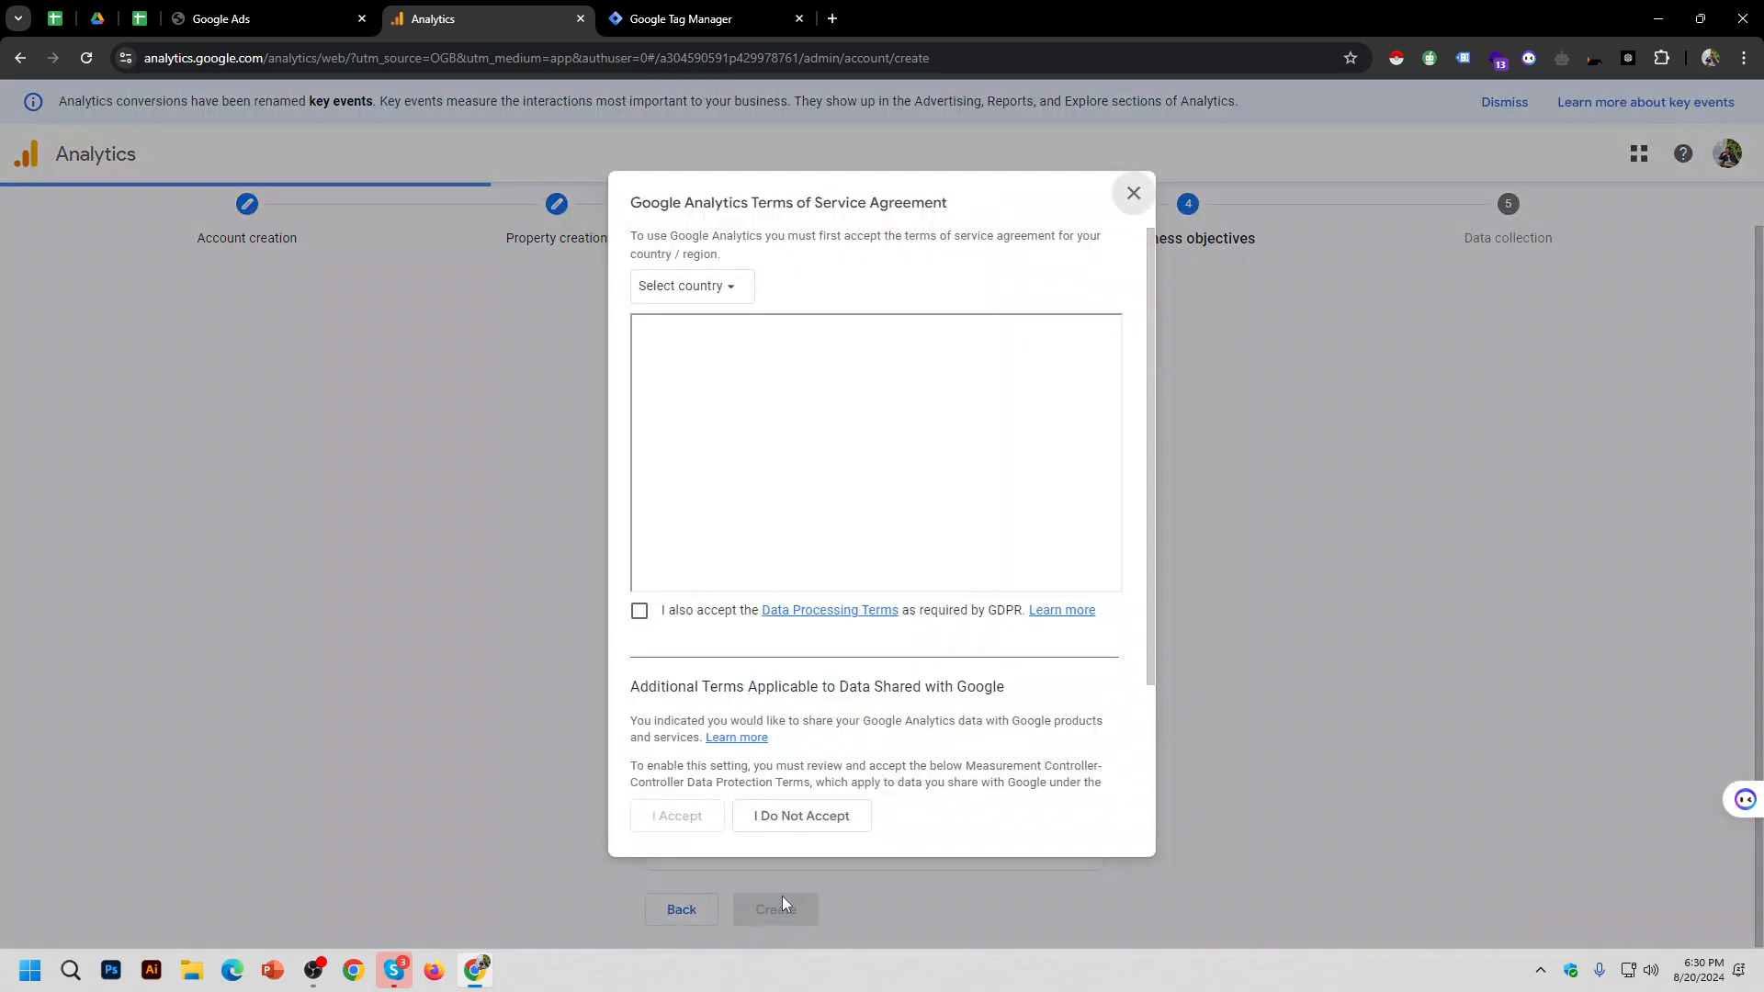
Step: In the Terms of Service agreement, accept the GDPR Data Processing Terms
left_click(313, 970)
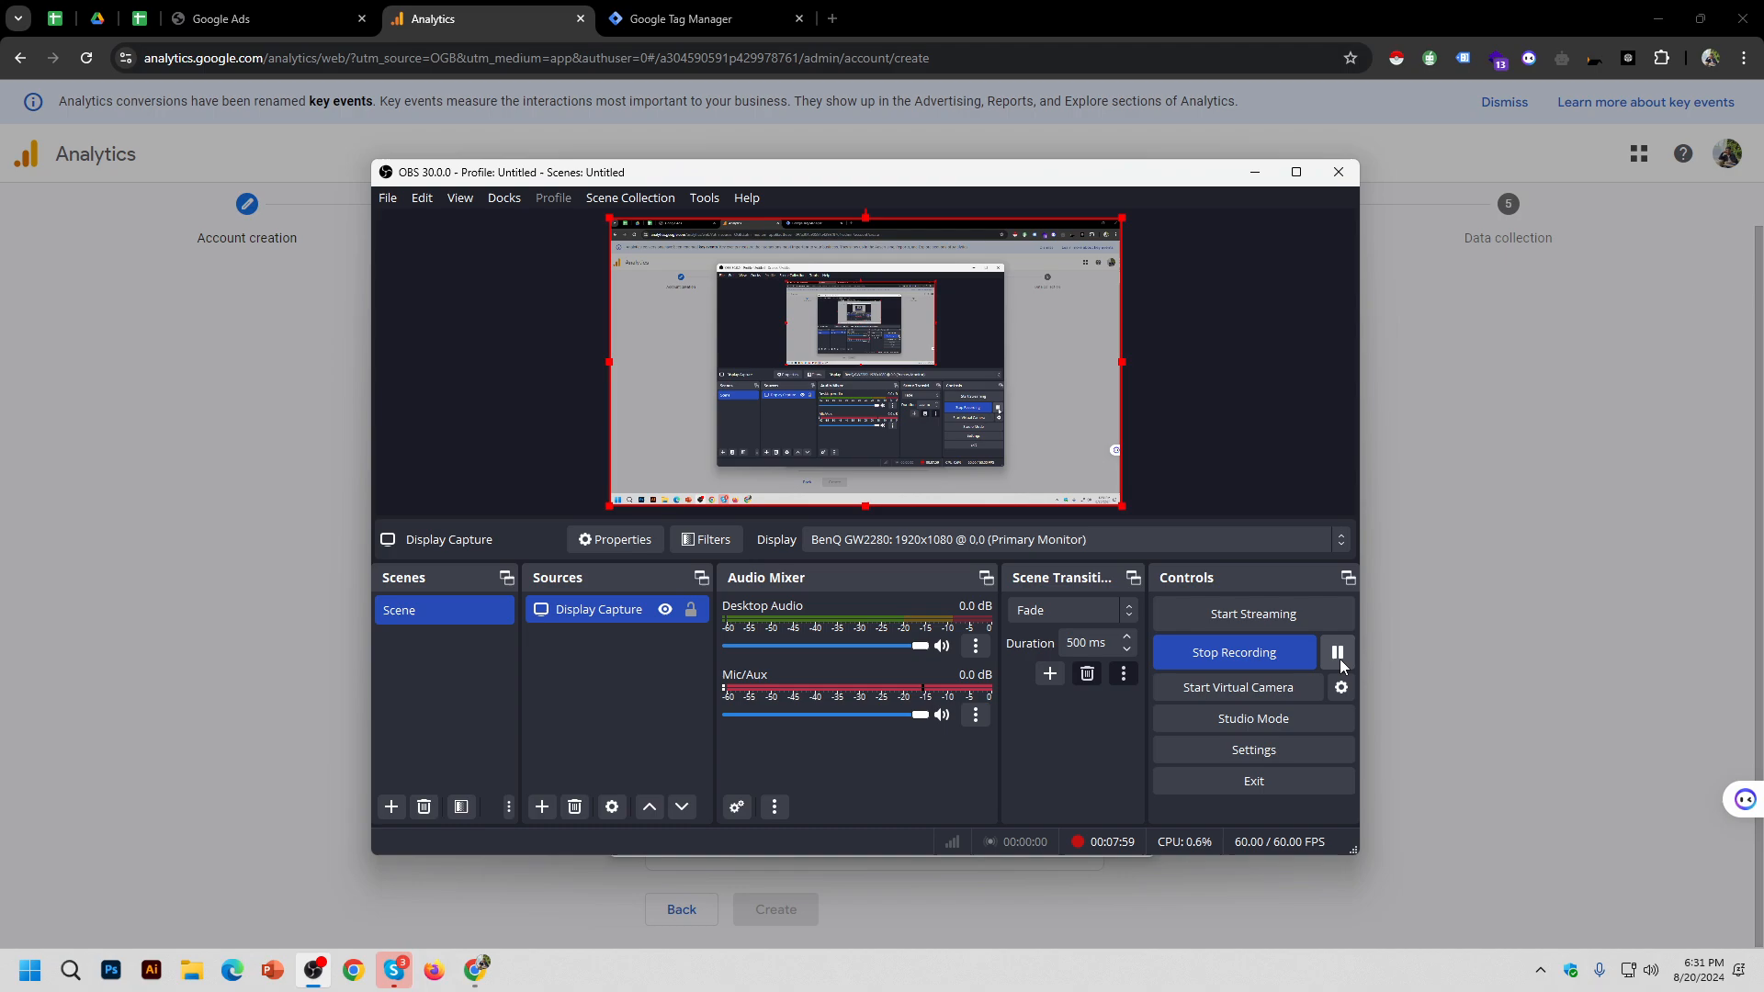
left_click(1338, 653)
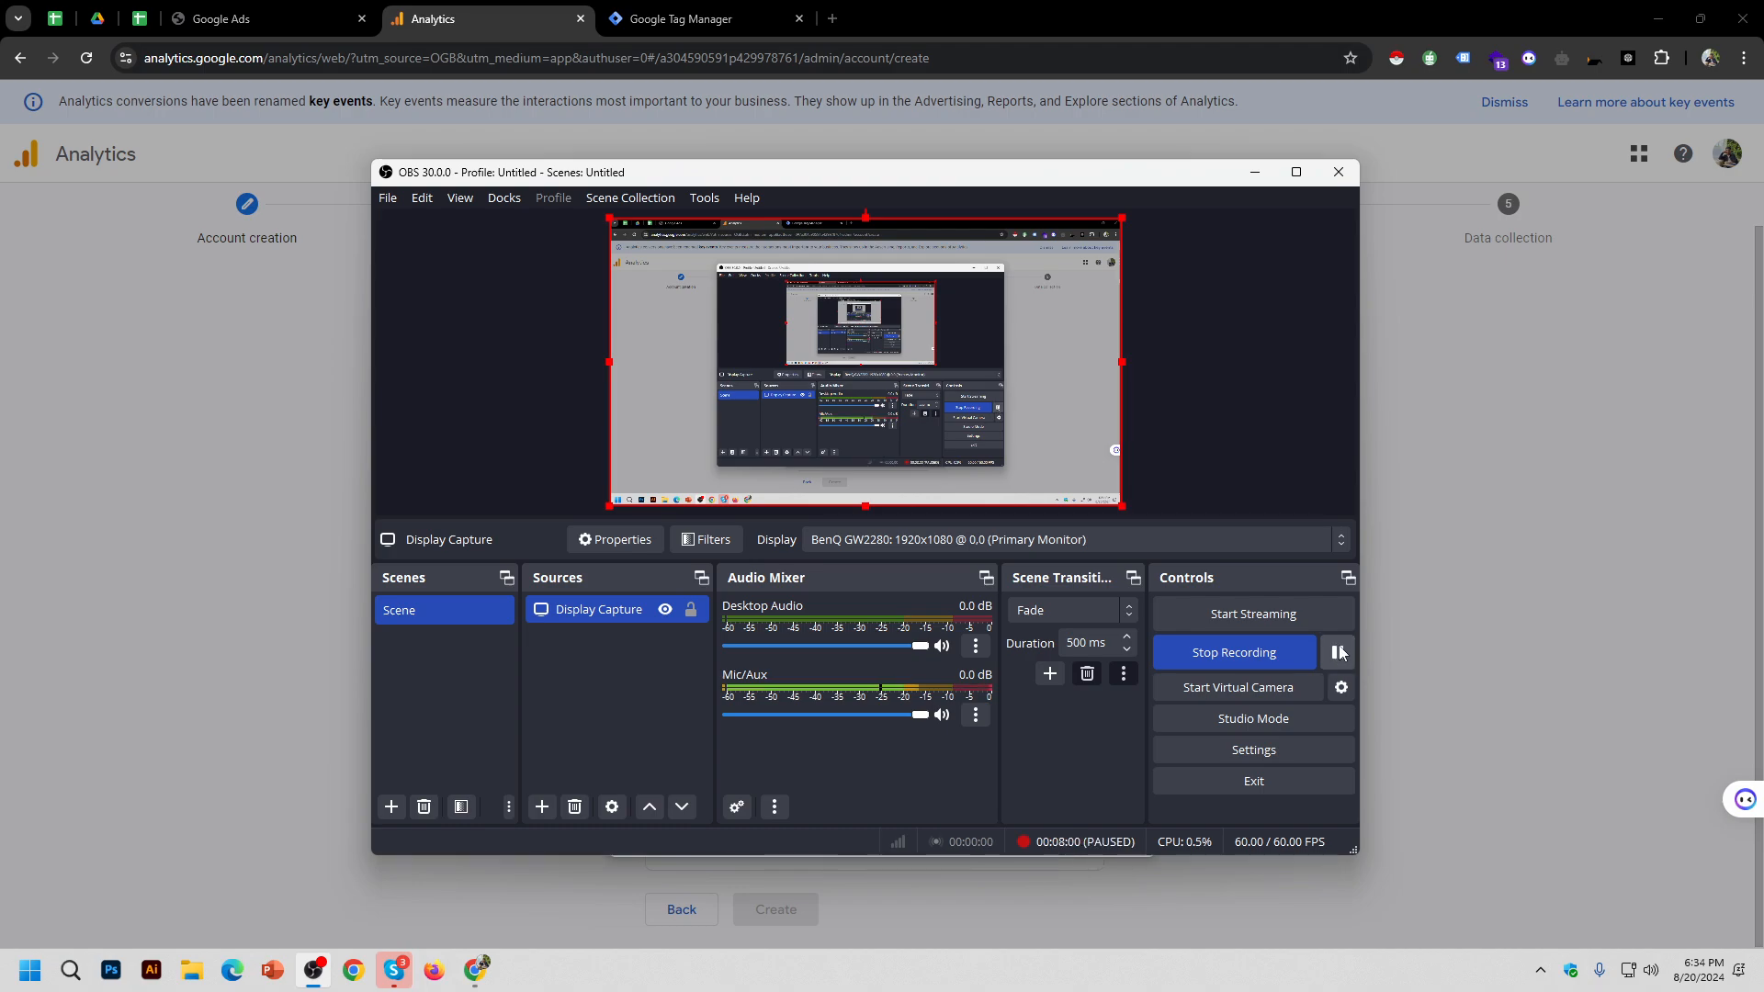
left_click(1338, 653)
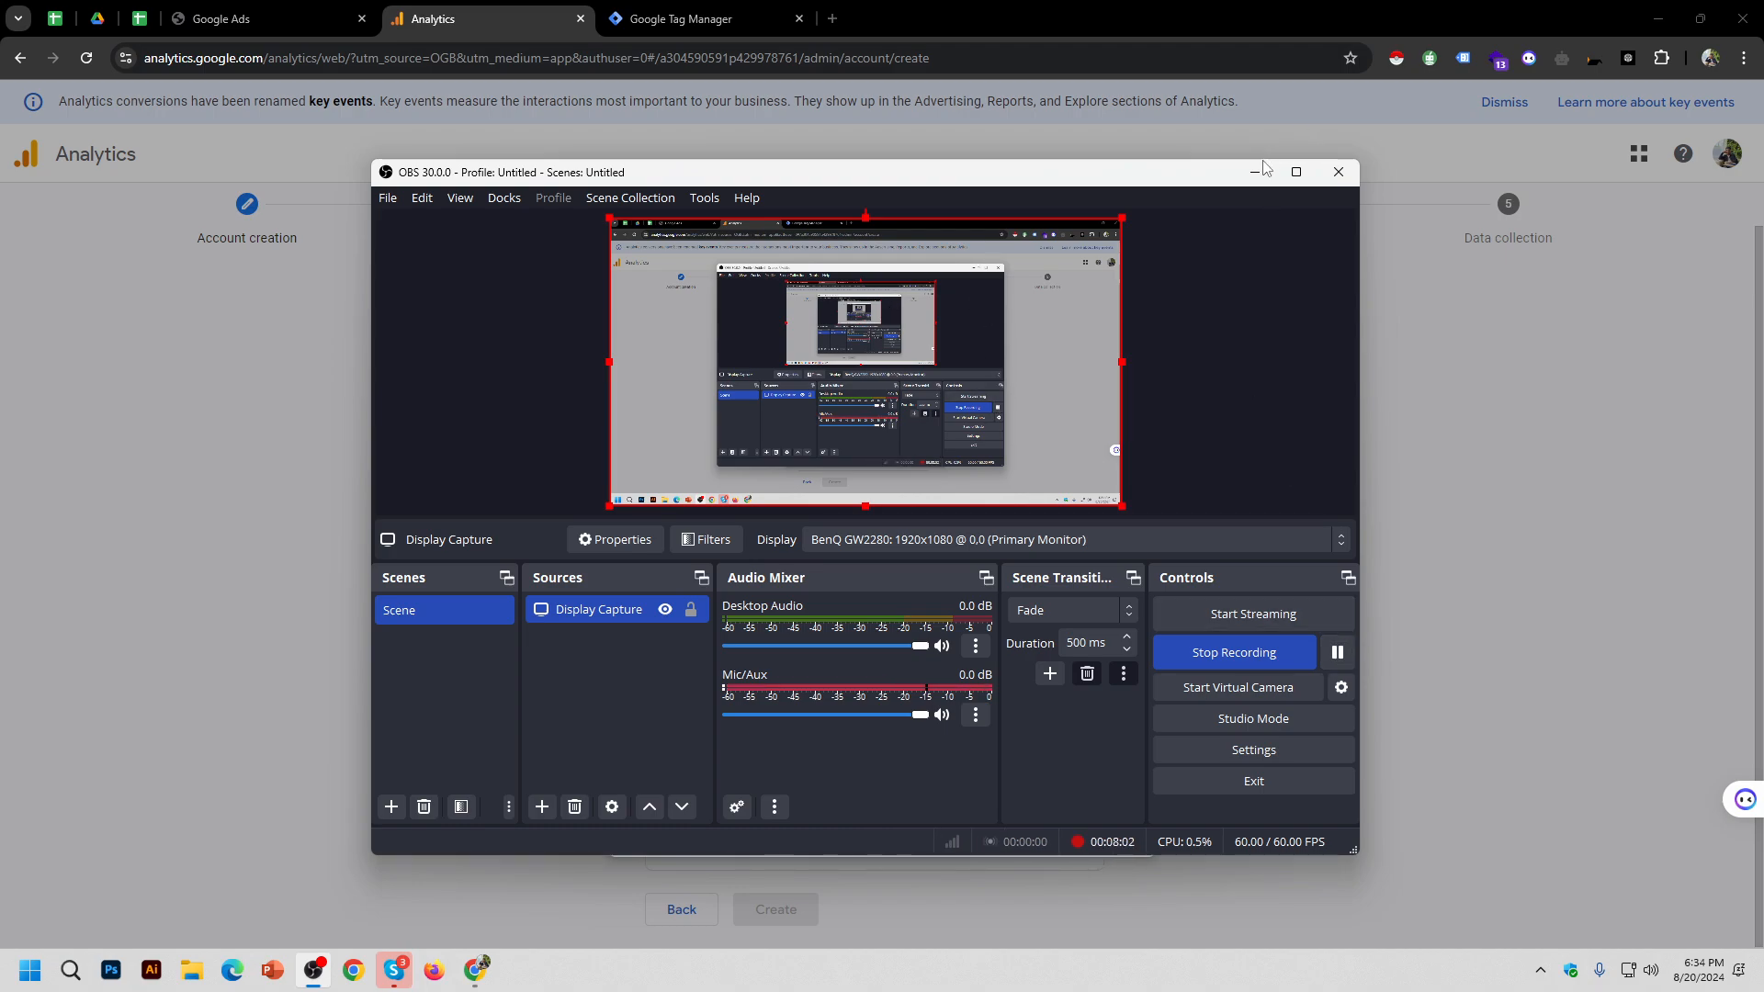
left_click(1255, 173)
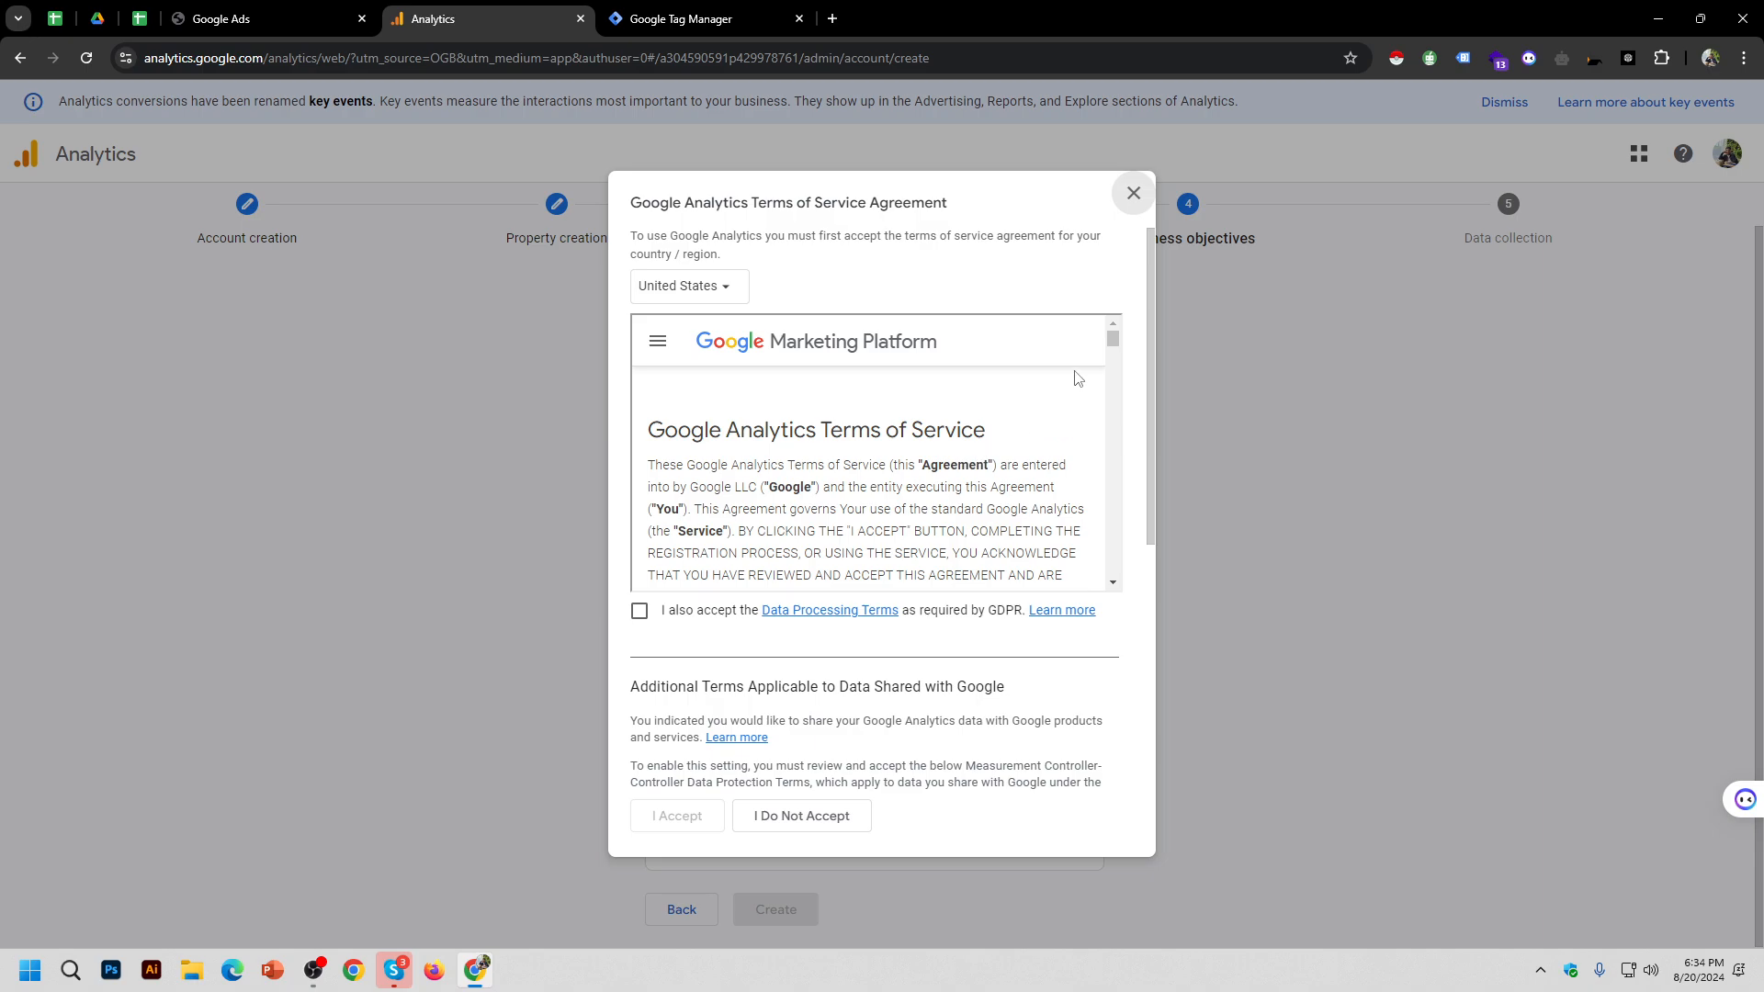
left_click_drag(1111, 340, 1108, 586)
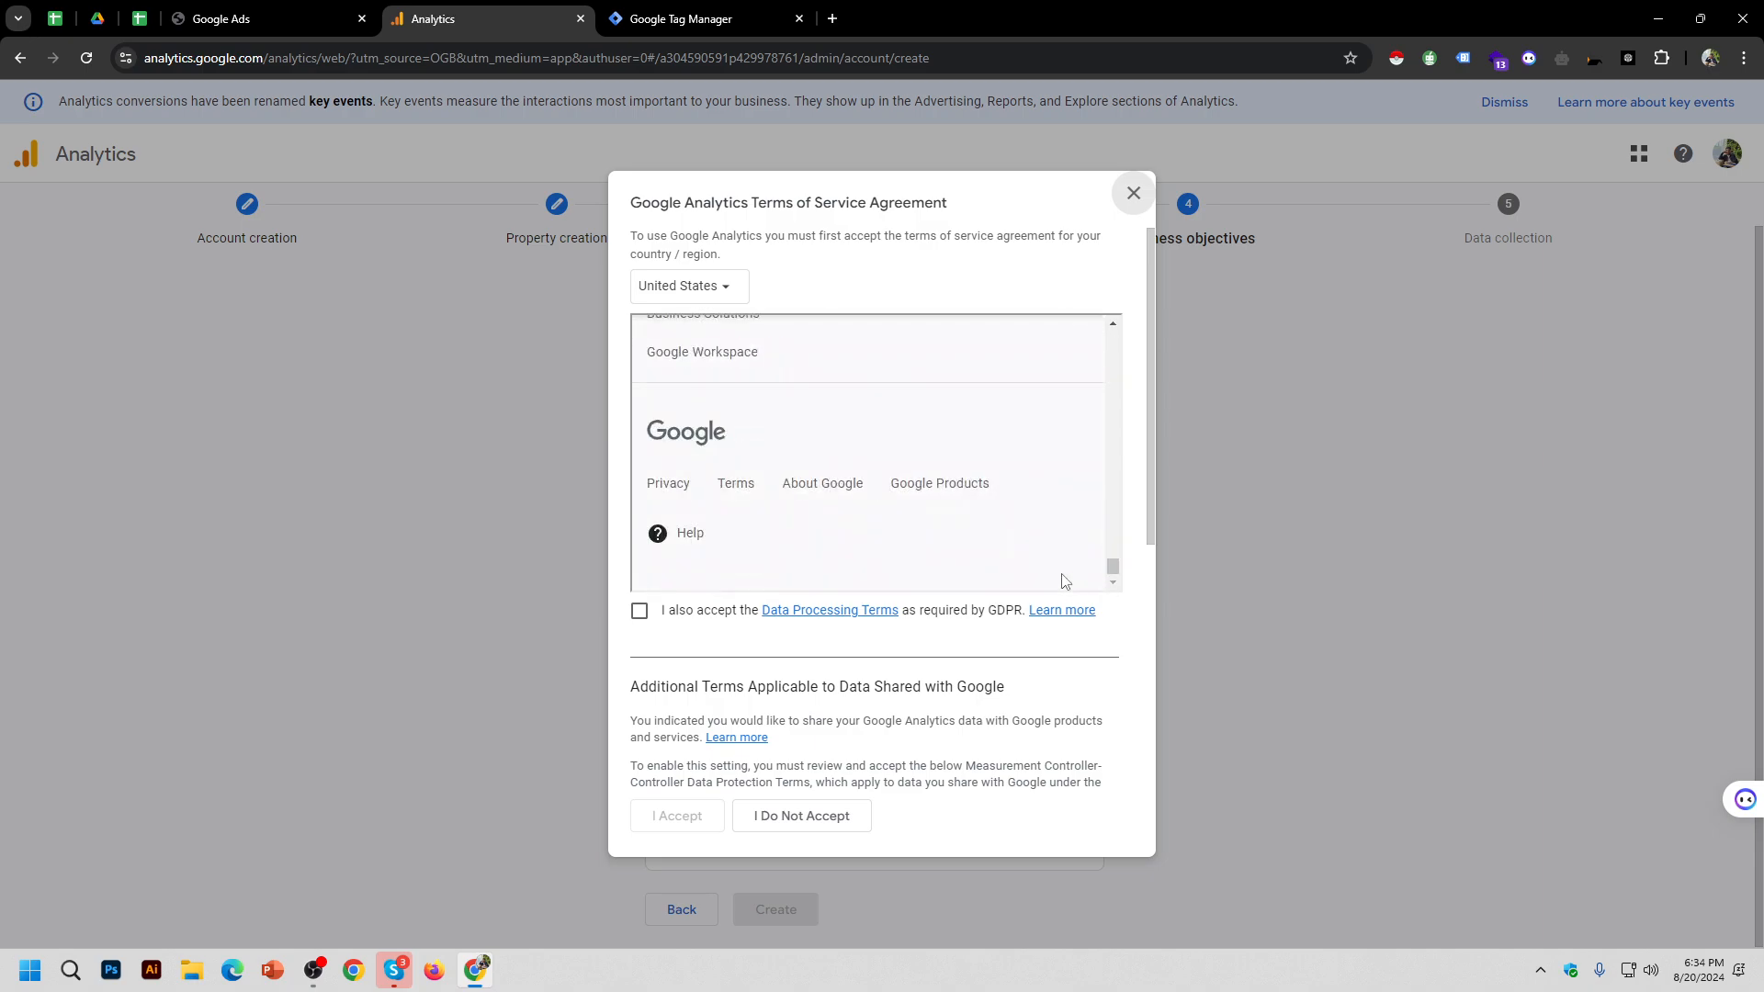
left_click(640, 610)
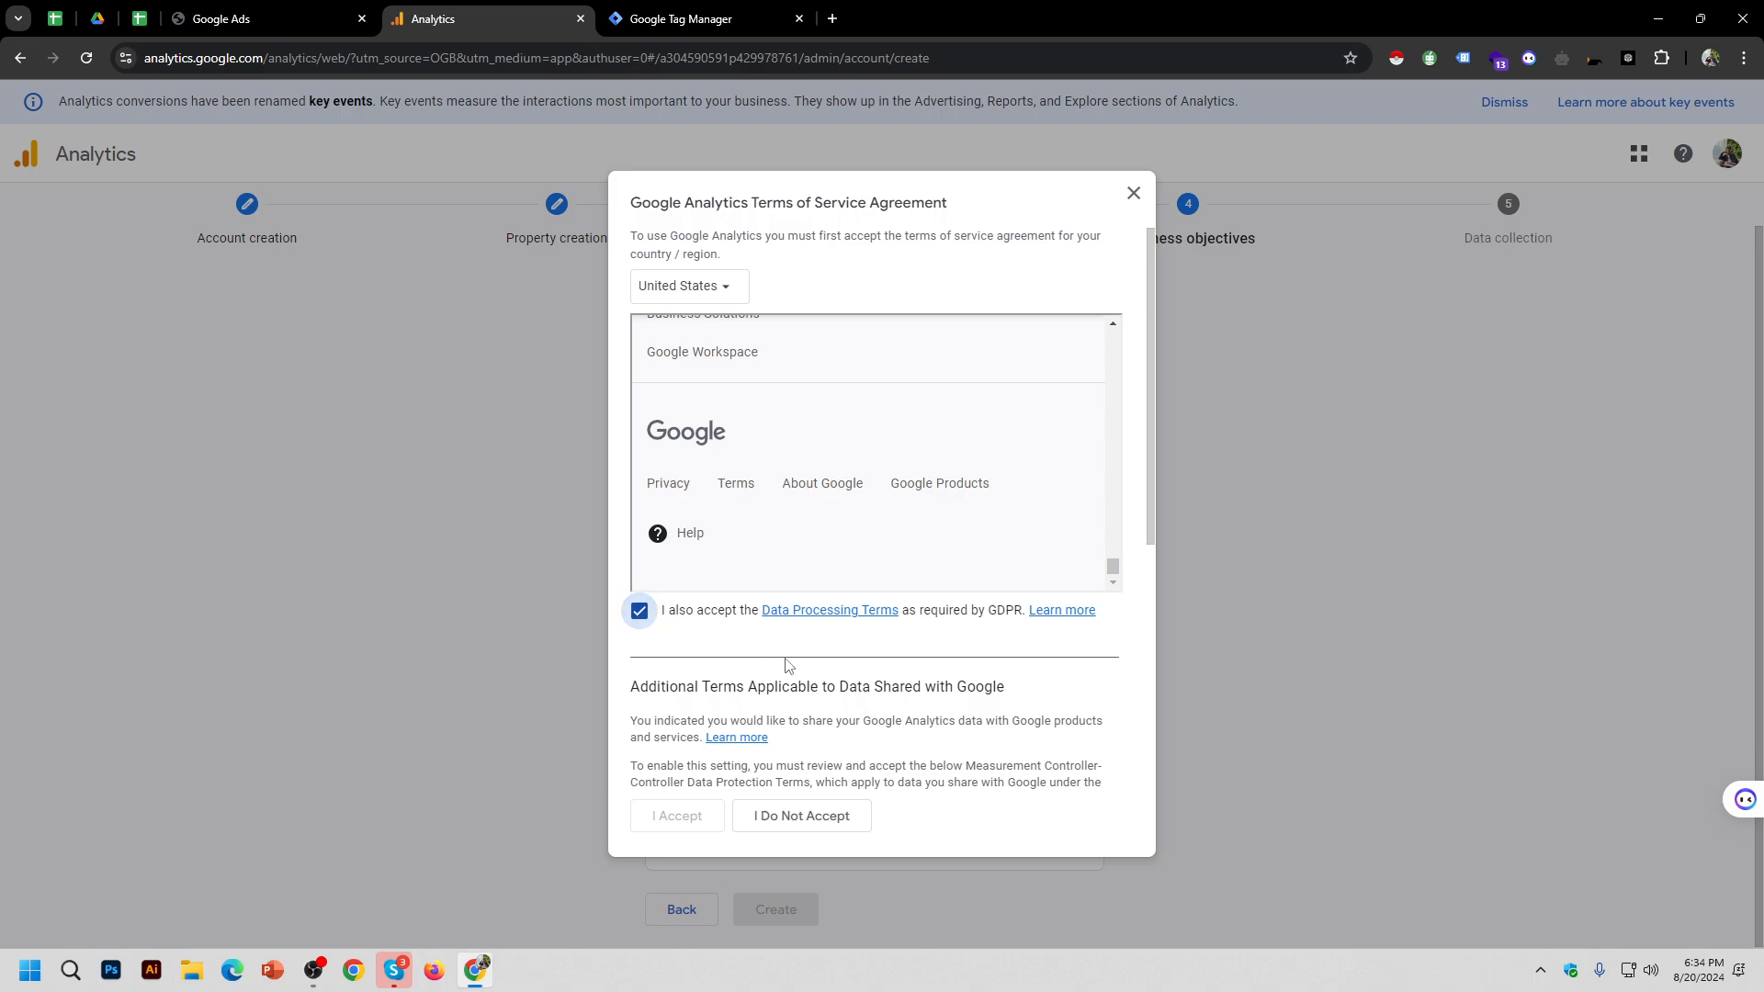
scroll(999, 493, "up", 5)
scroll(999, 493, "up", 10)
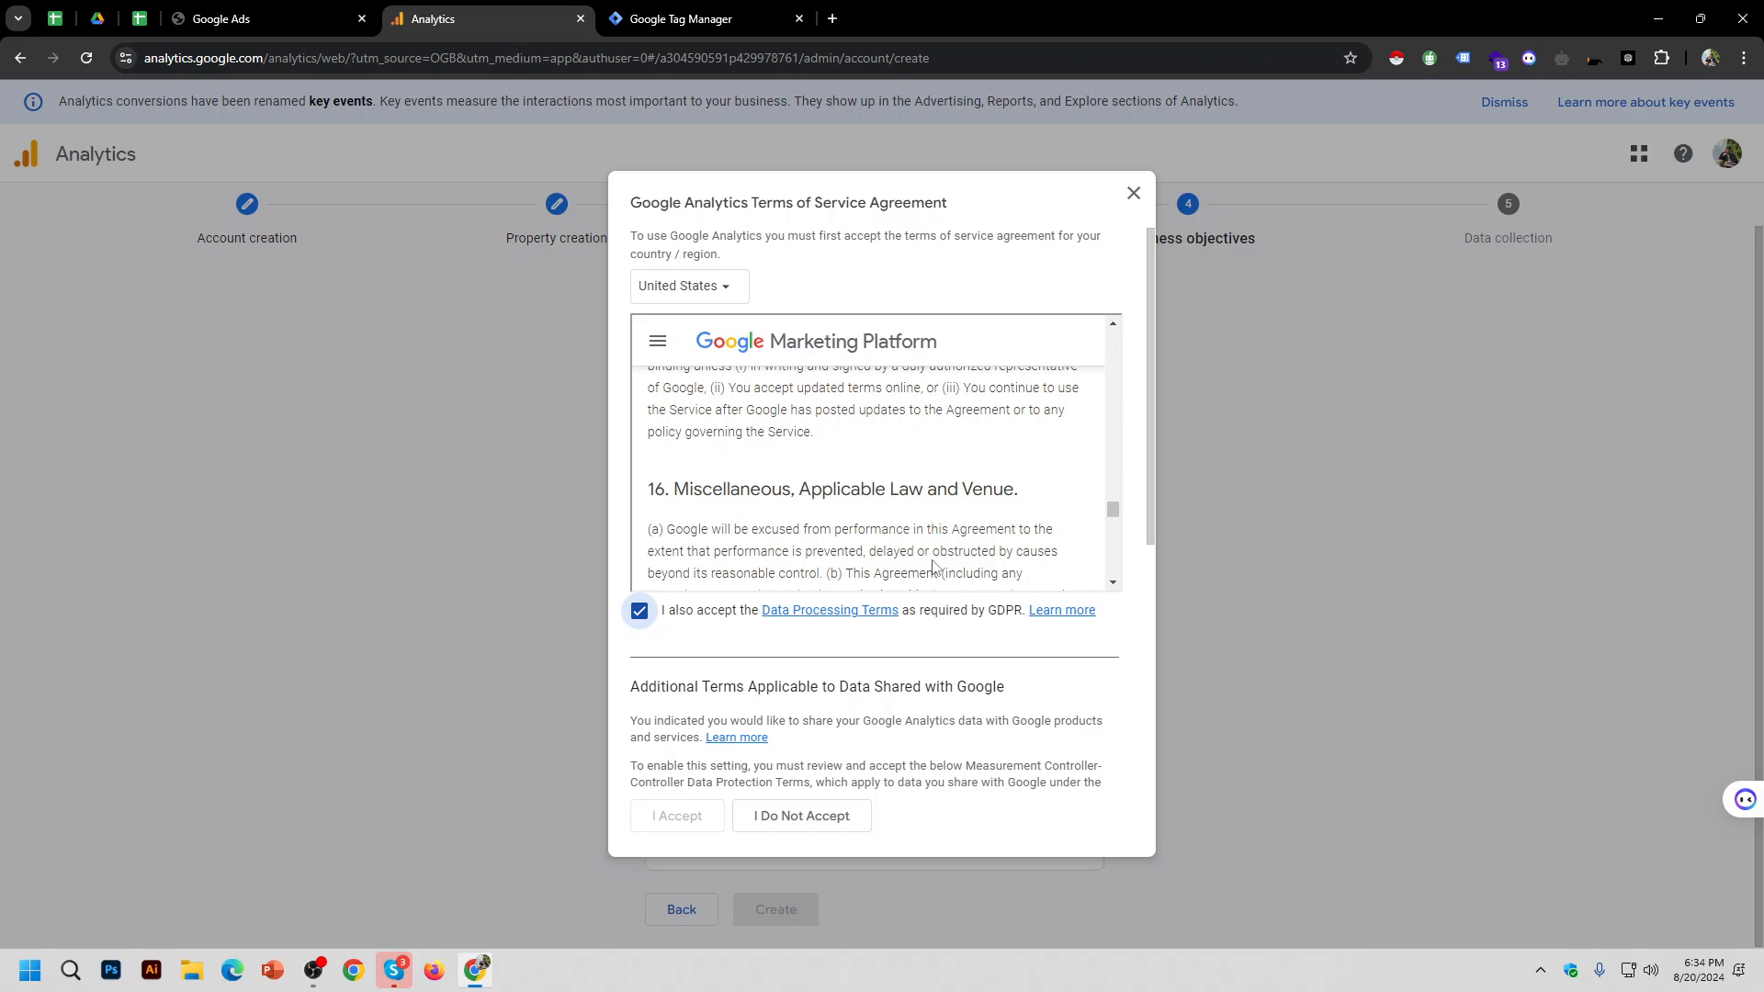
scroll(935, 549, "up", 10)
scroll(934, 550, "up", 15)
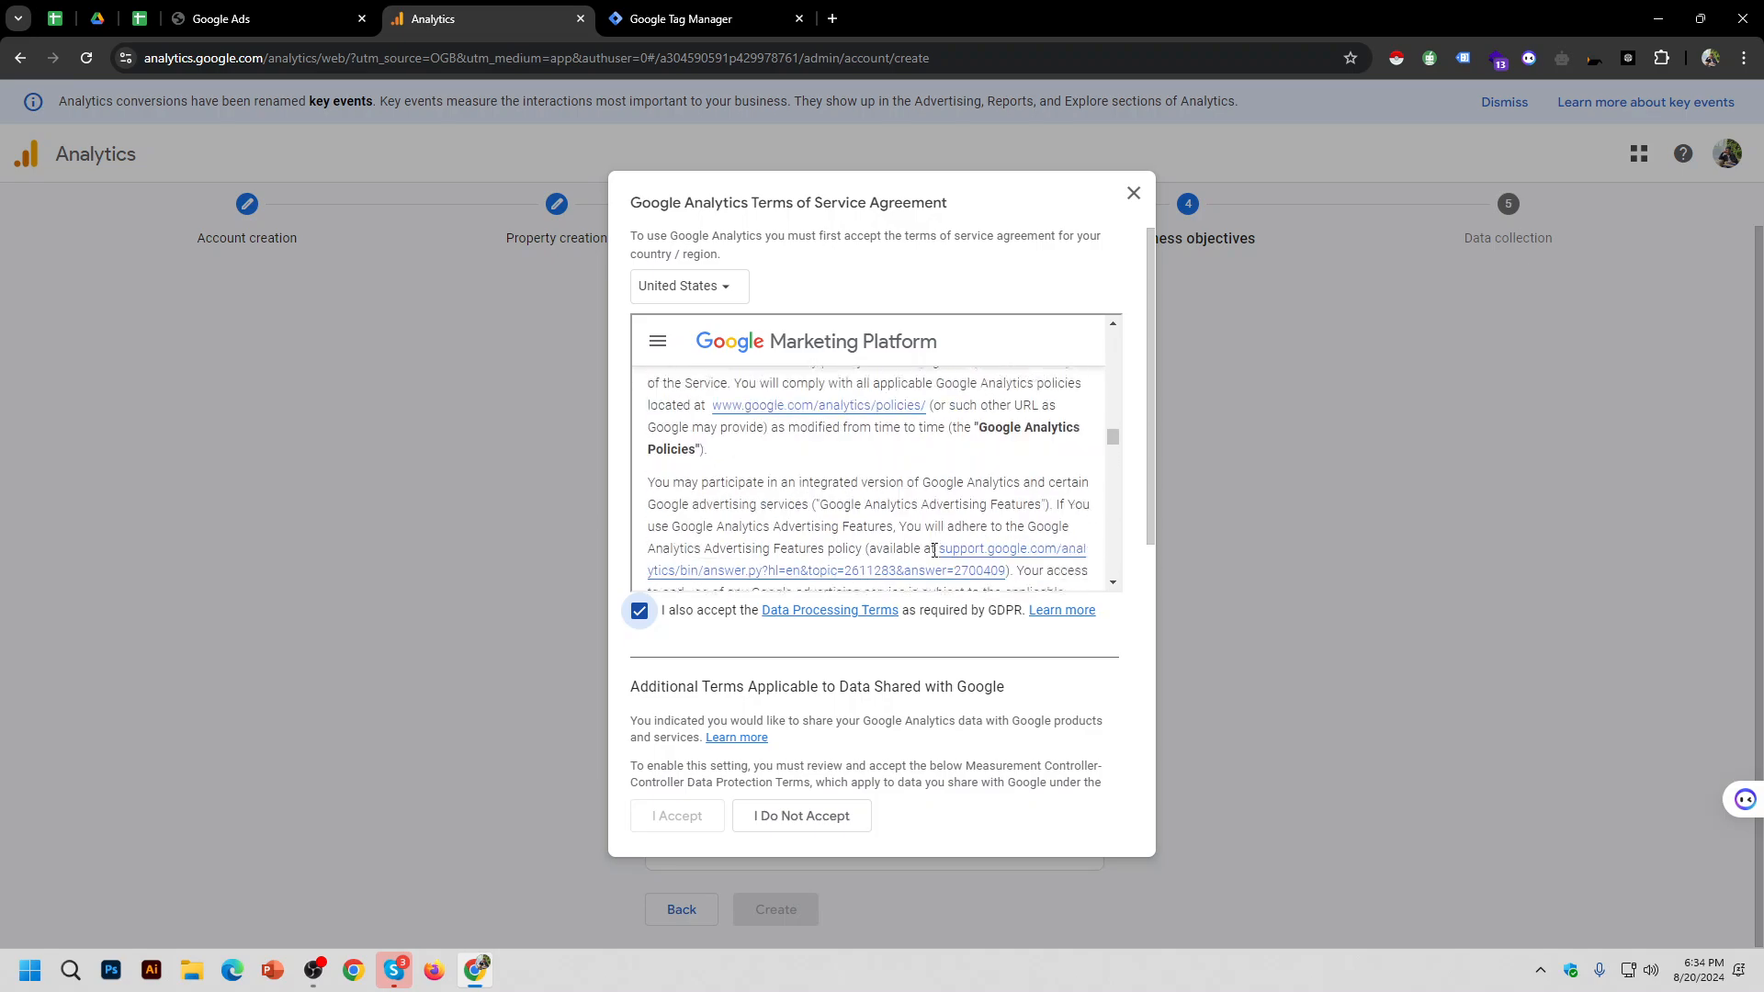
scroll(934, 550, "up", 3)
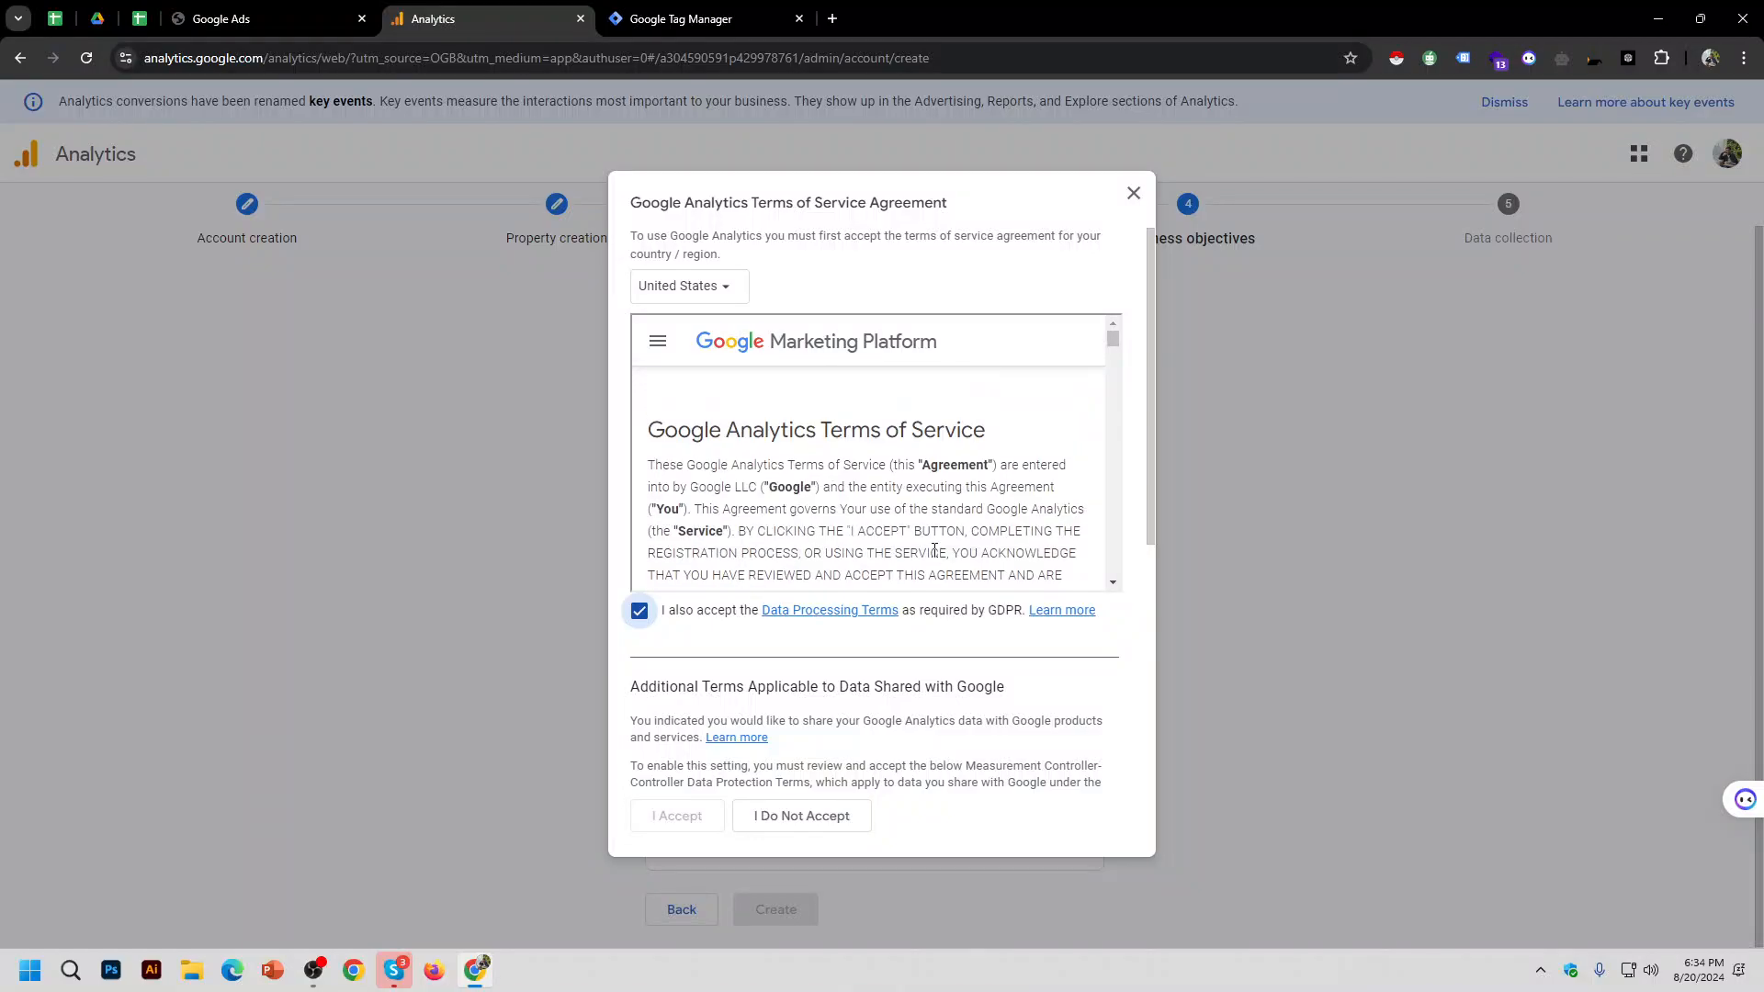
Step: Set the agreement country to Bangladesh and read through the terms
left_click(725, 287)
scroll(751, 453, "down", 10)
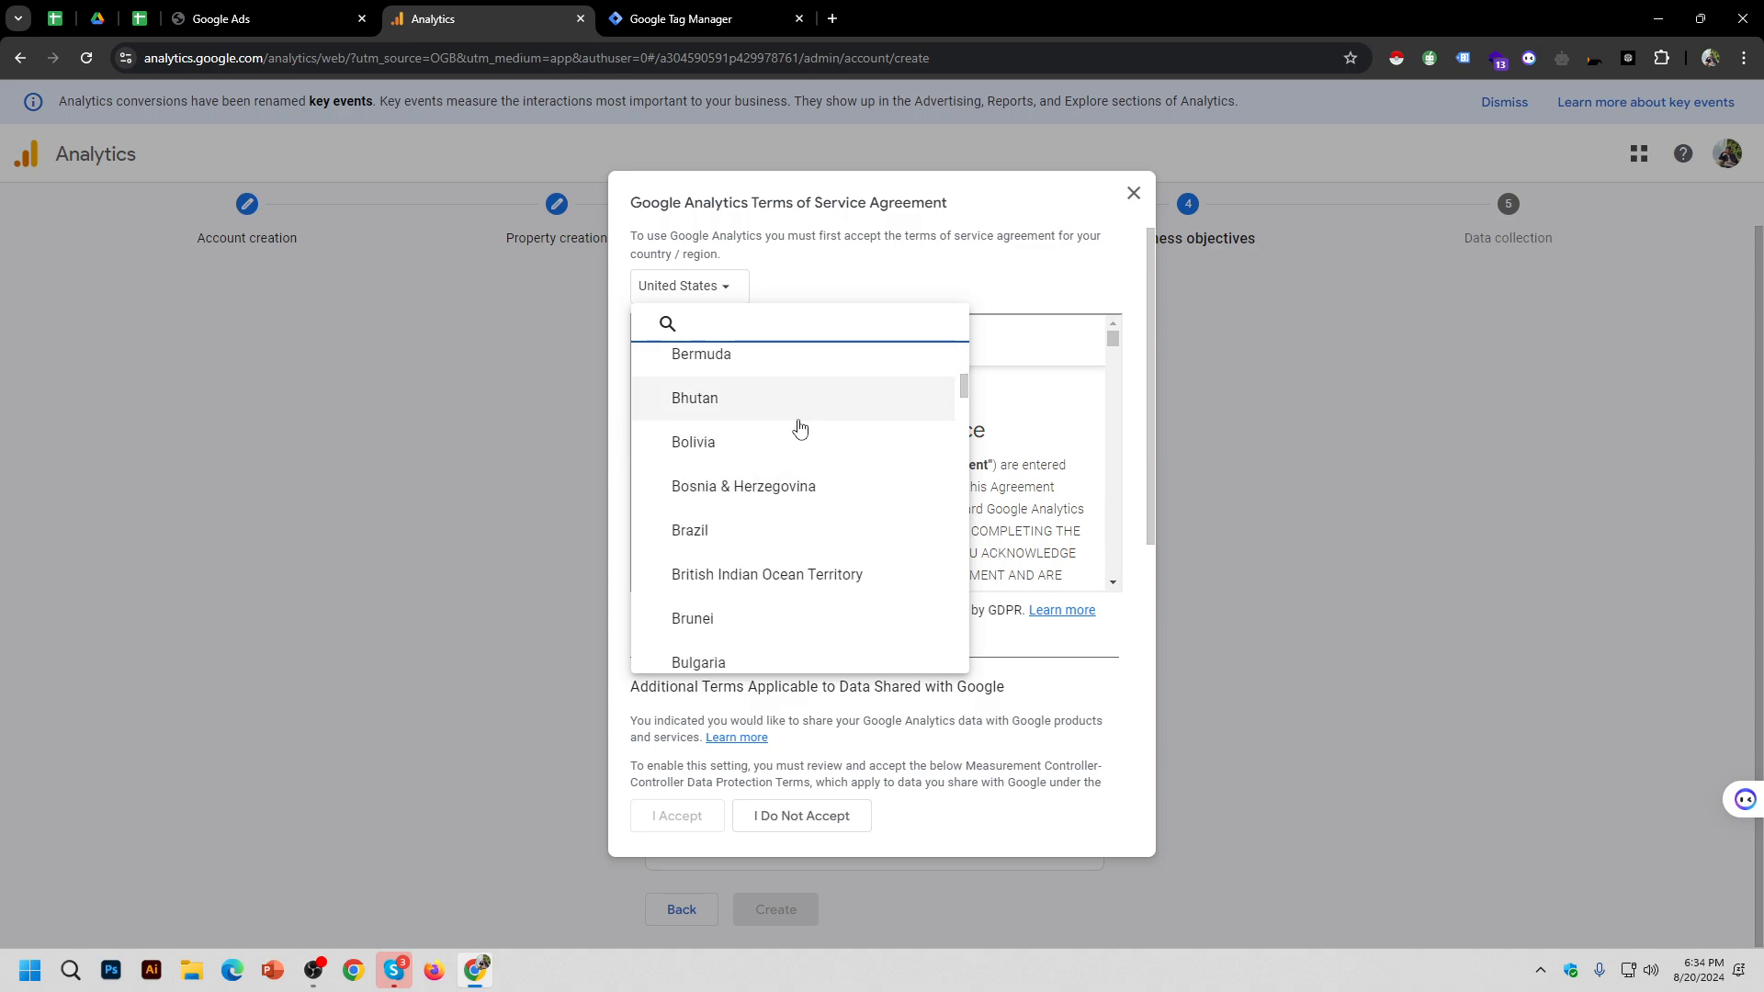
scroll(799, 428, "down", 2)
scroll(787, 472, "up", 3)
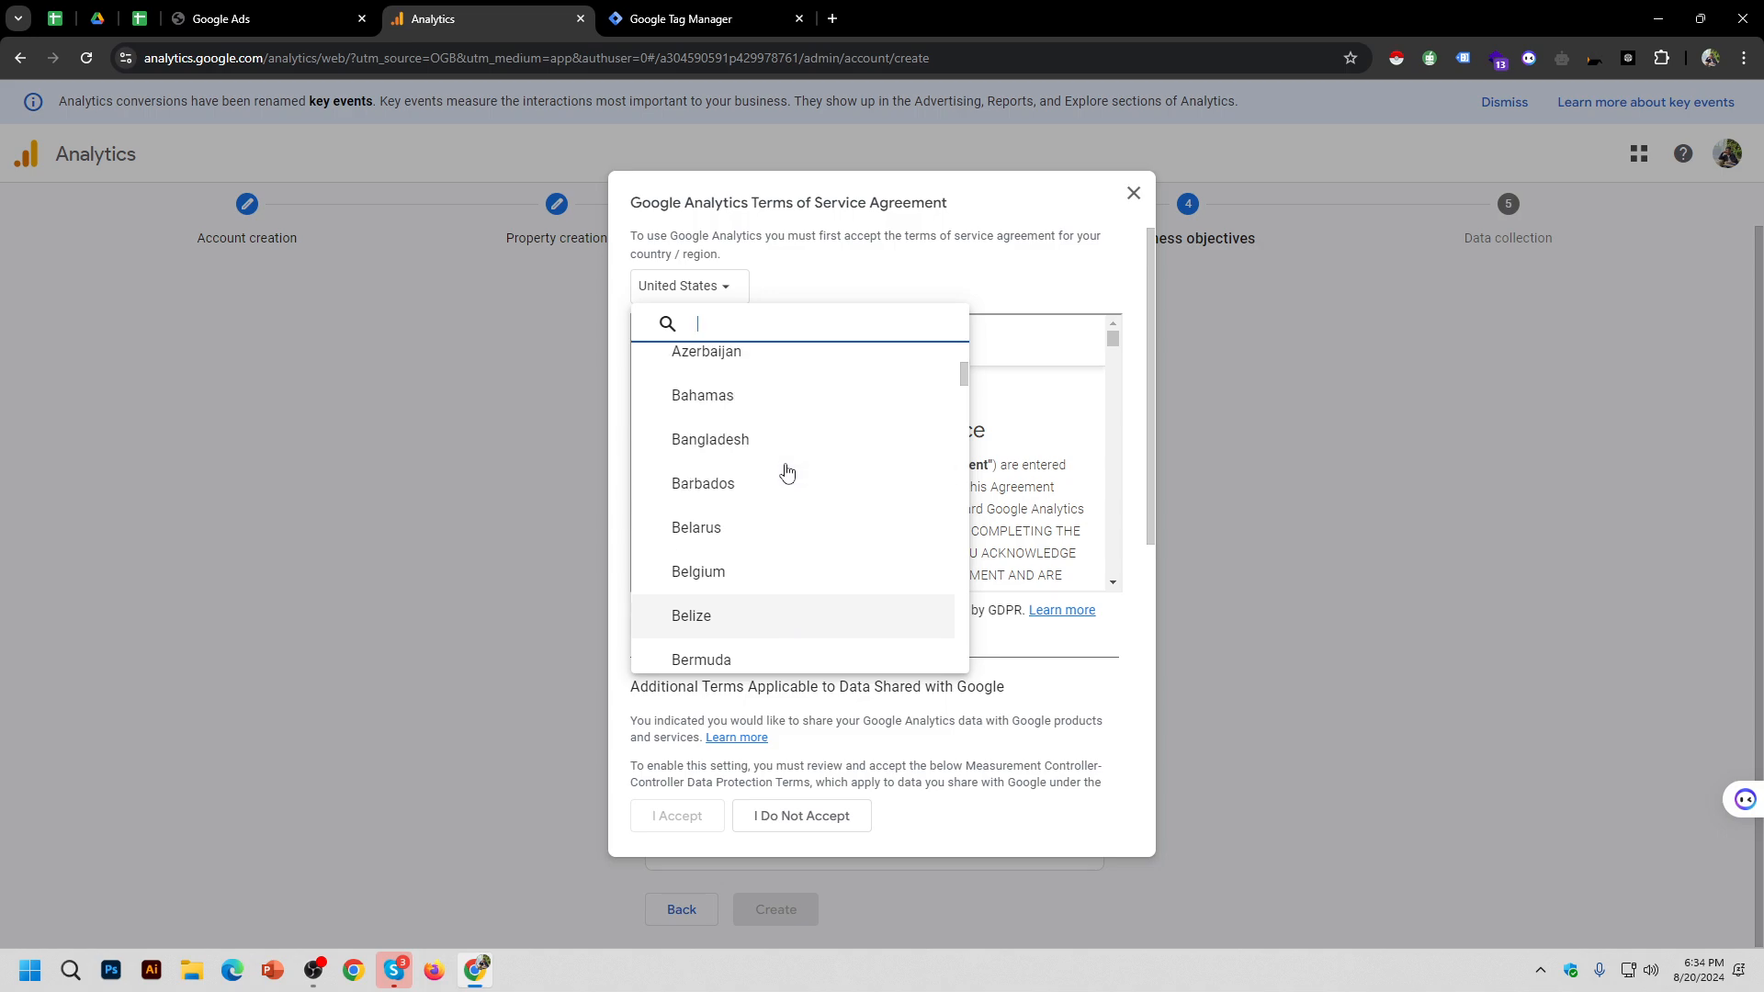
left_click(790, 457)
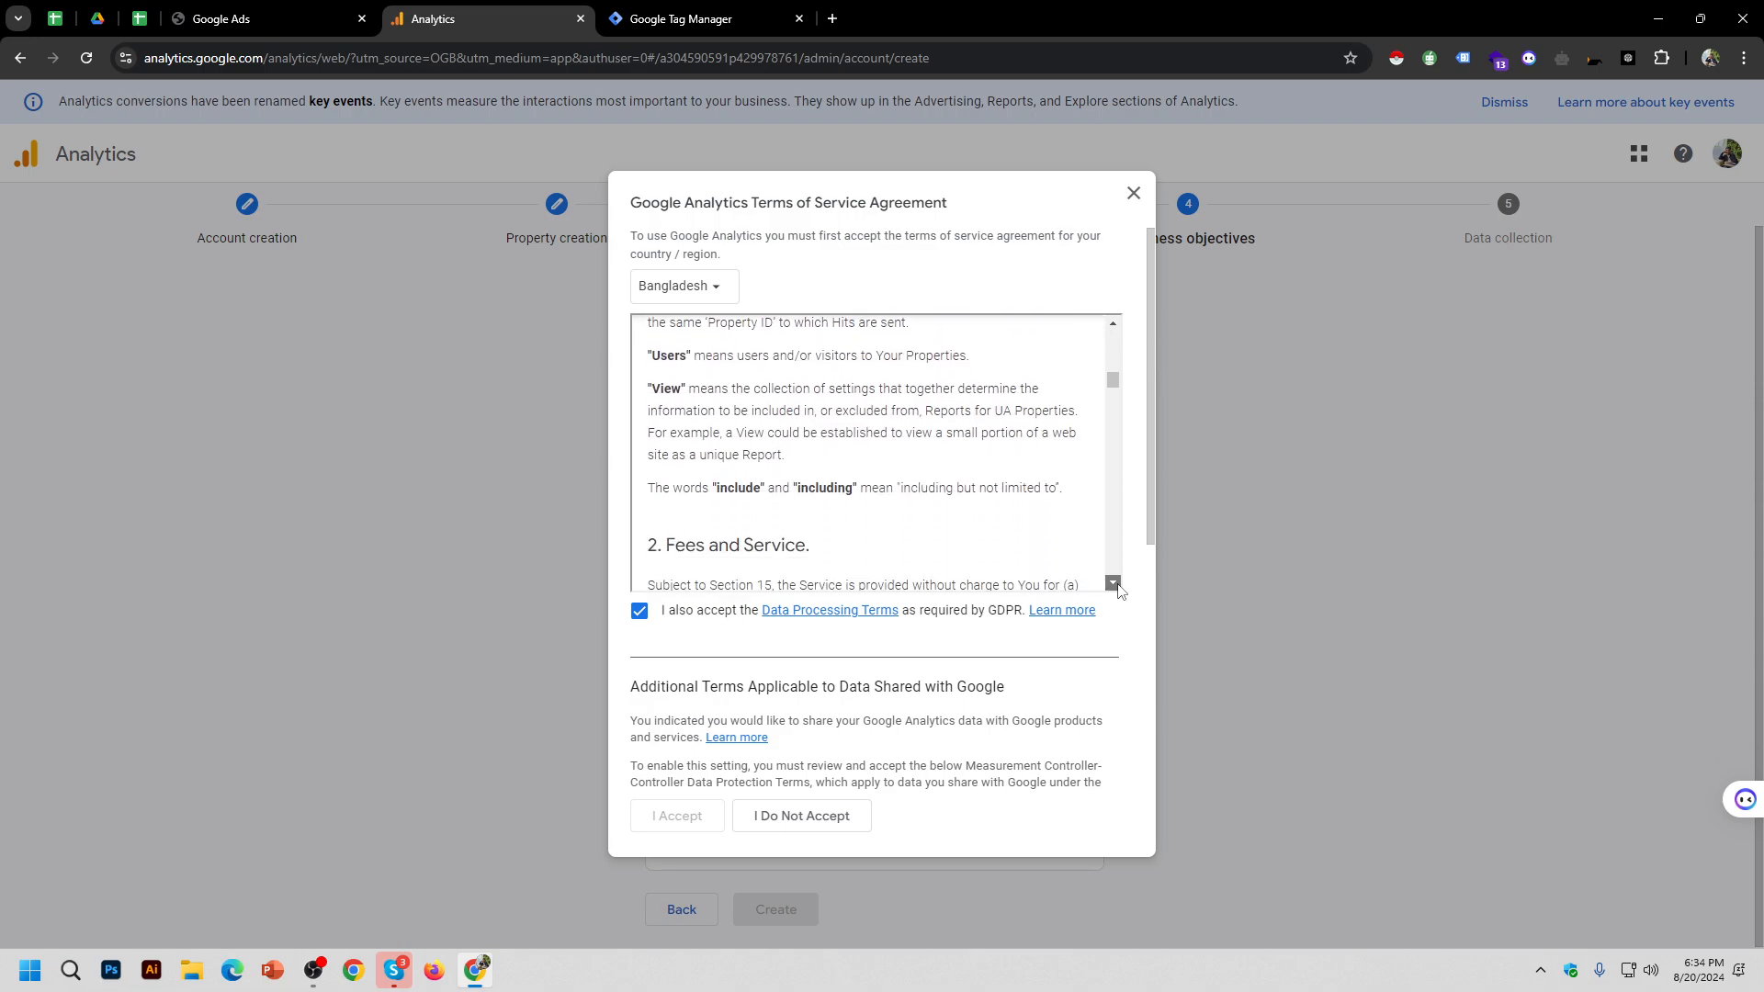
scroll(1120, 589, "down", 10)
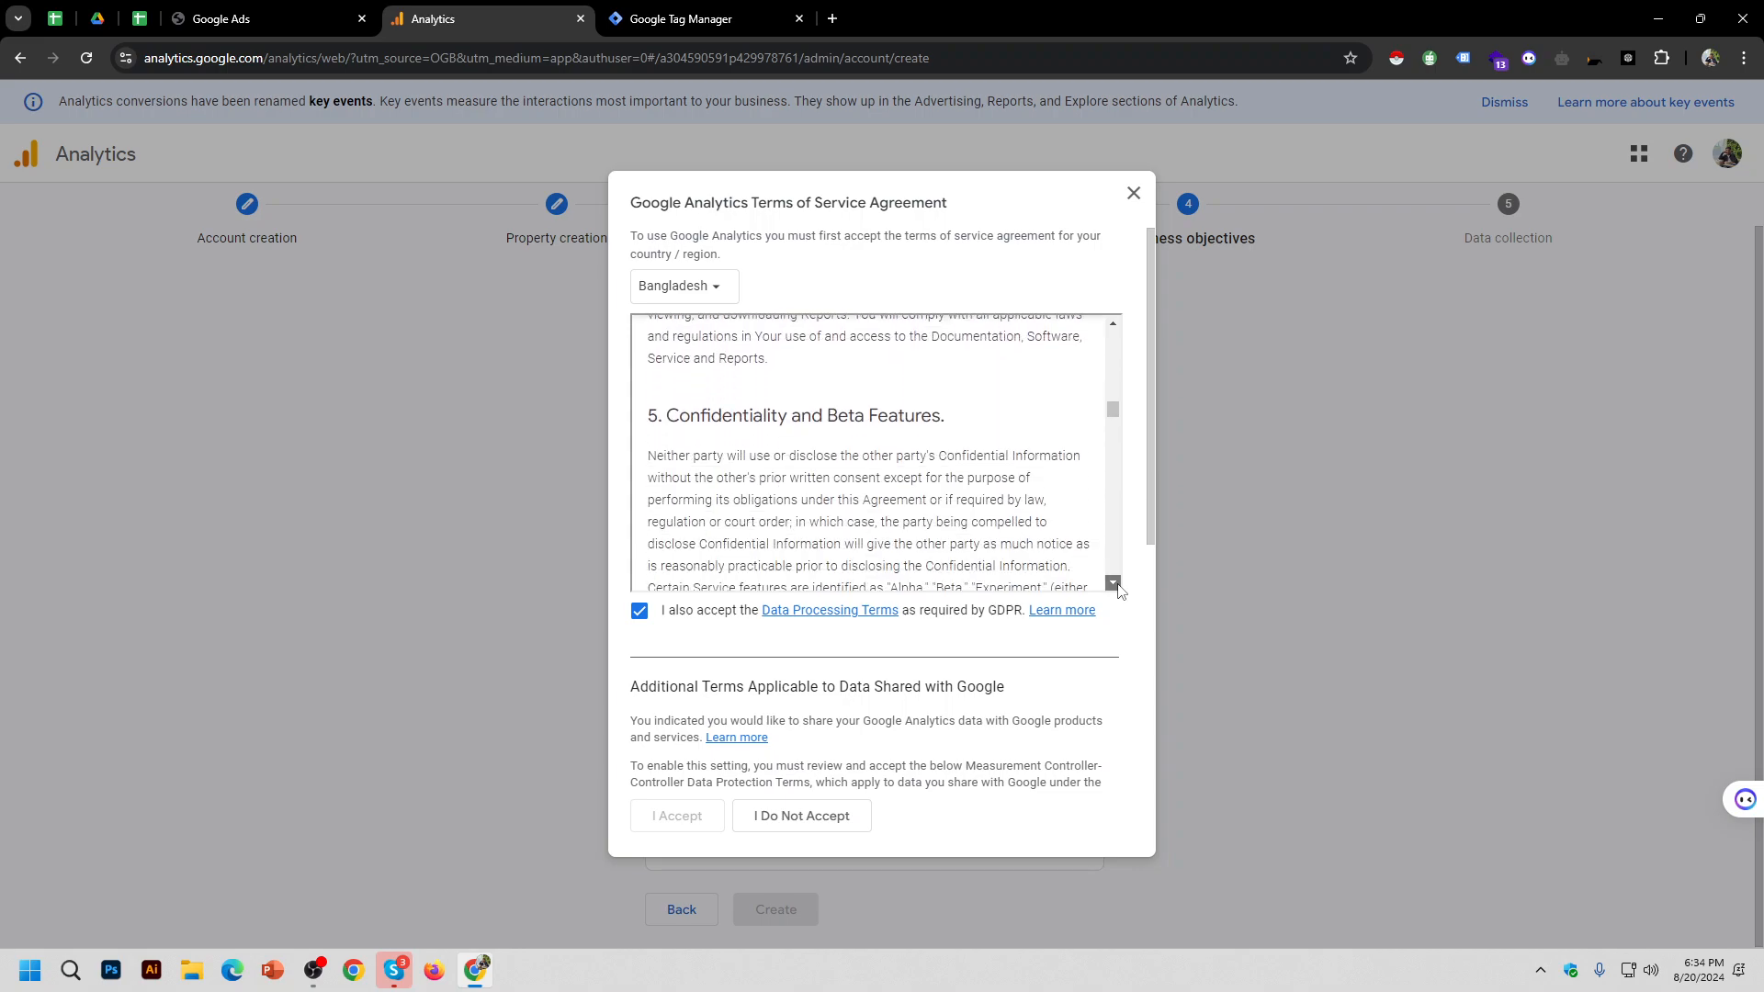
scroll(1119, 589, "down", 10)
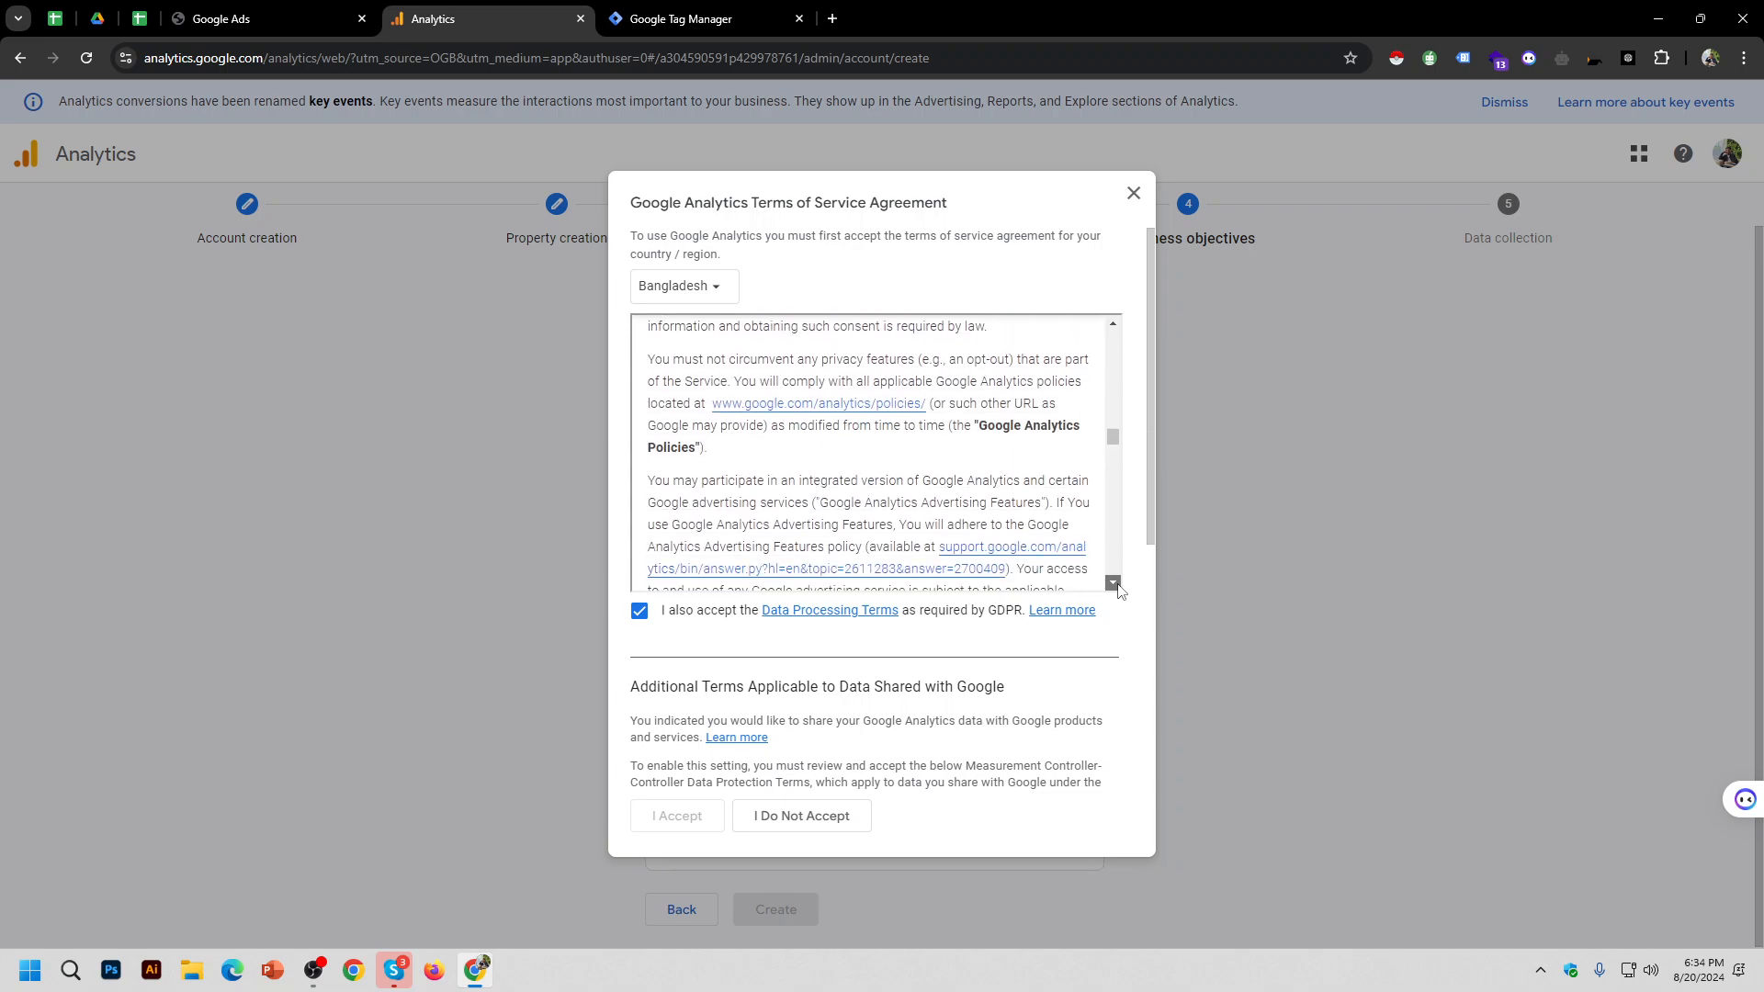
scroll(1119, 589, "down", 10)
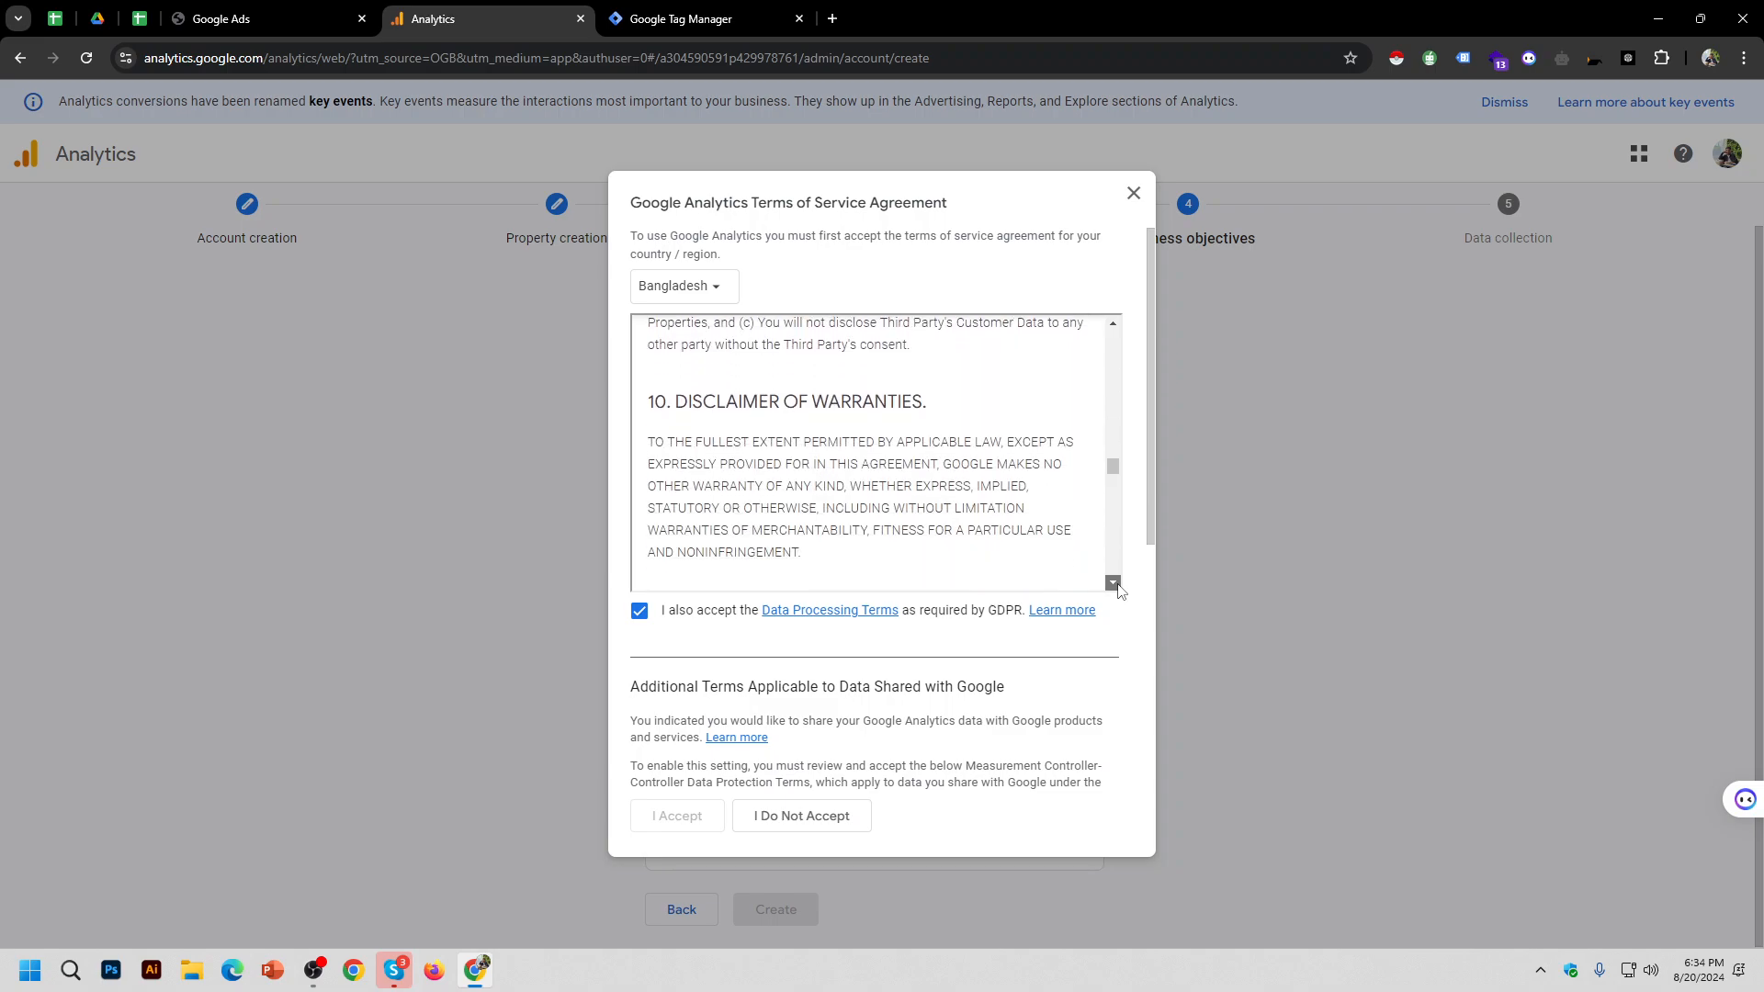
scroll(1119, 589, "down", 10)
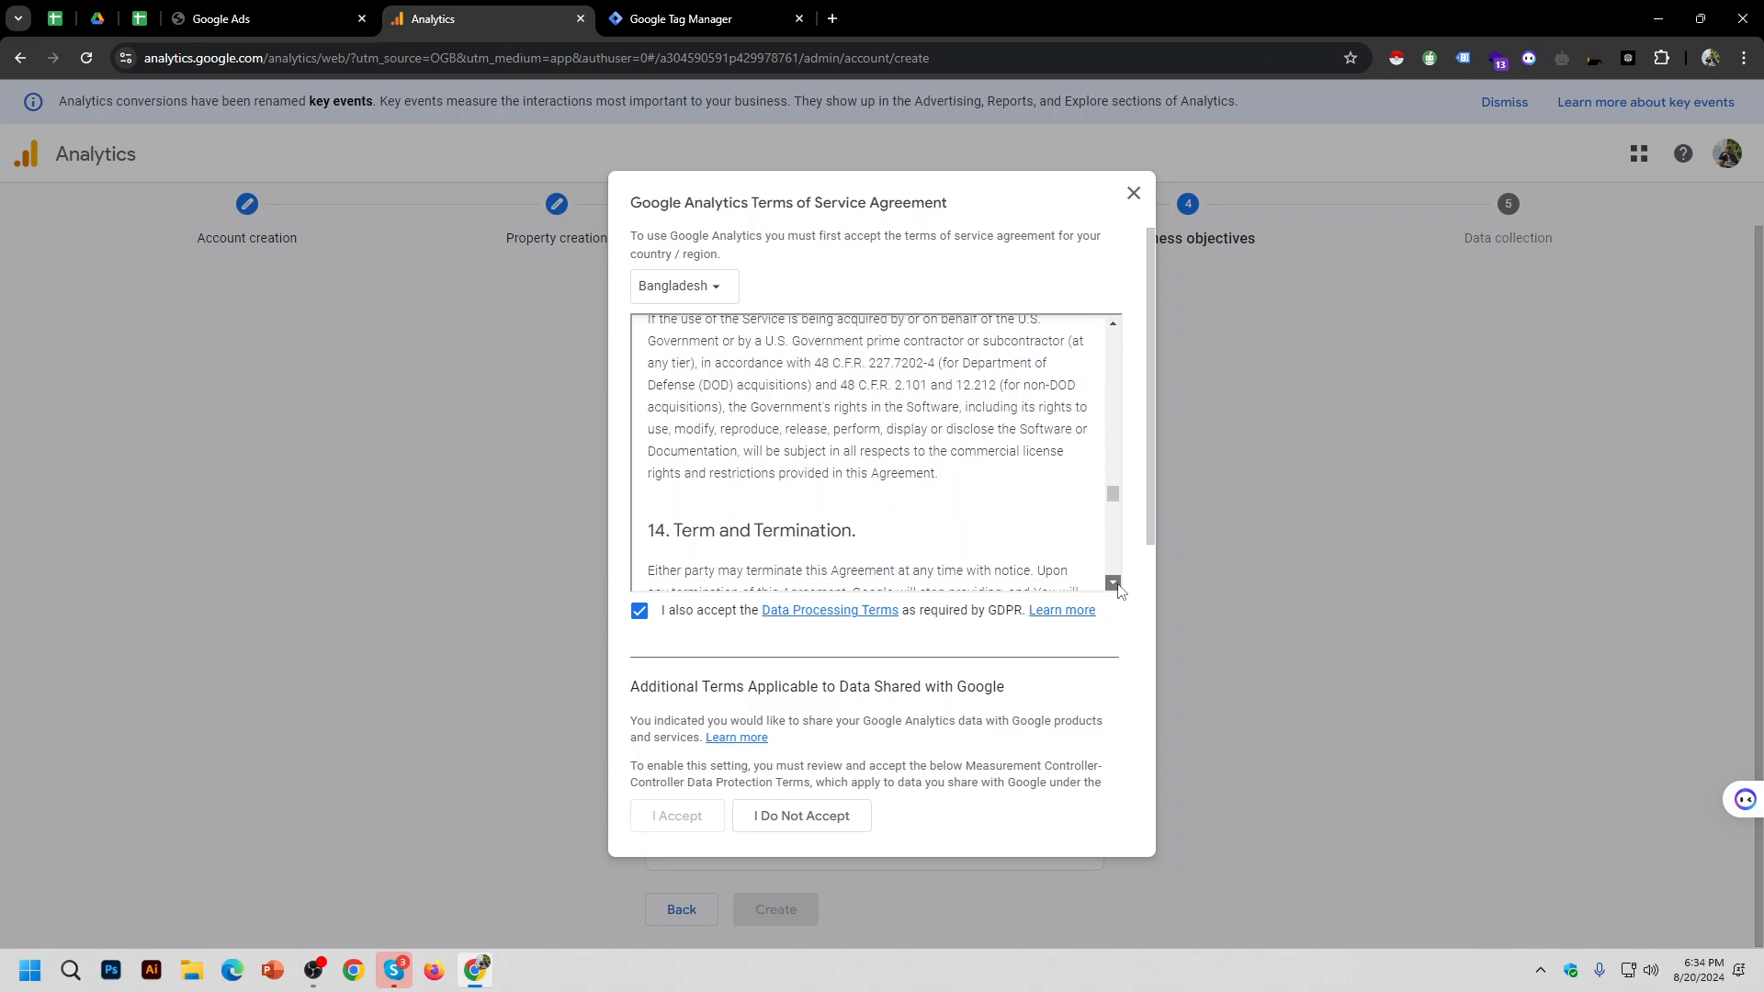
scroll(1119, 589, "down", 10)
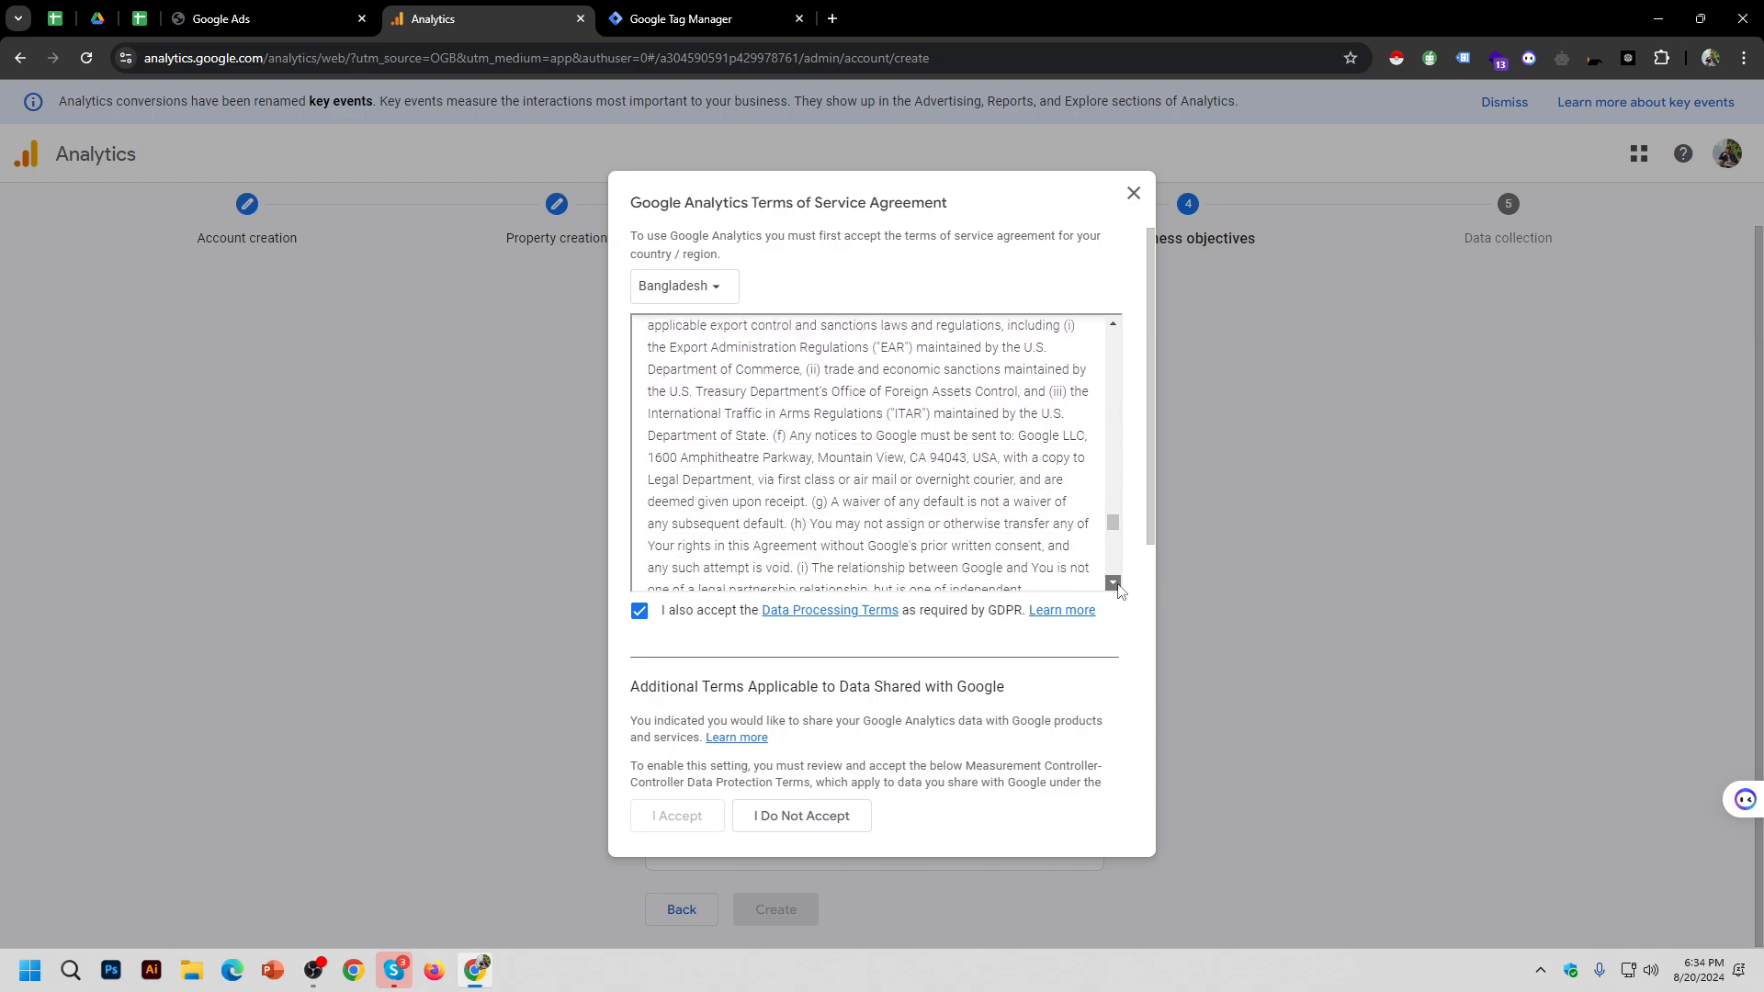
scroll(1119, 589, "down", 6)
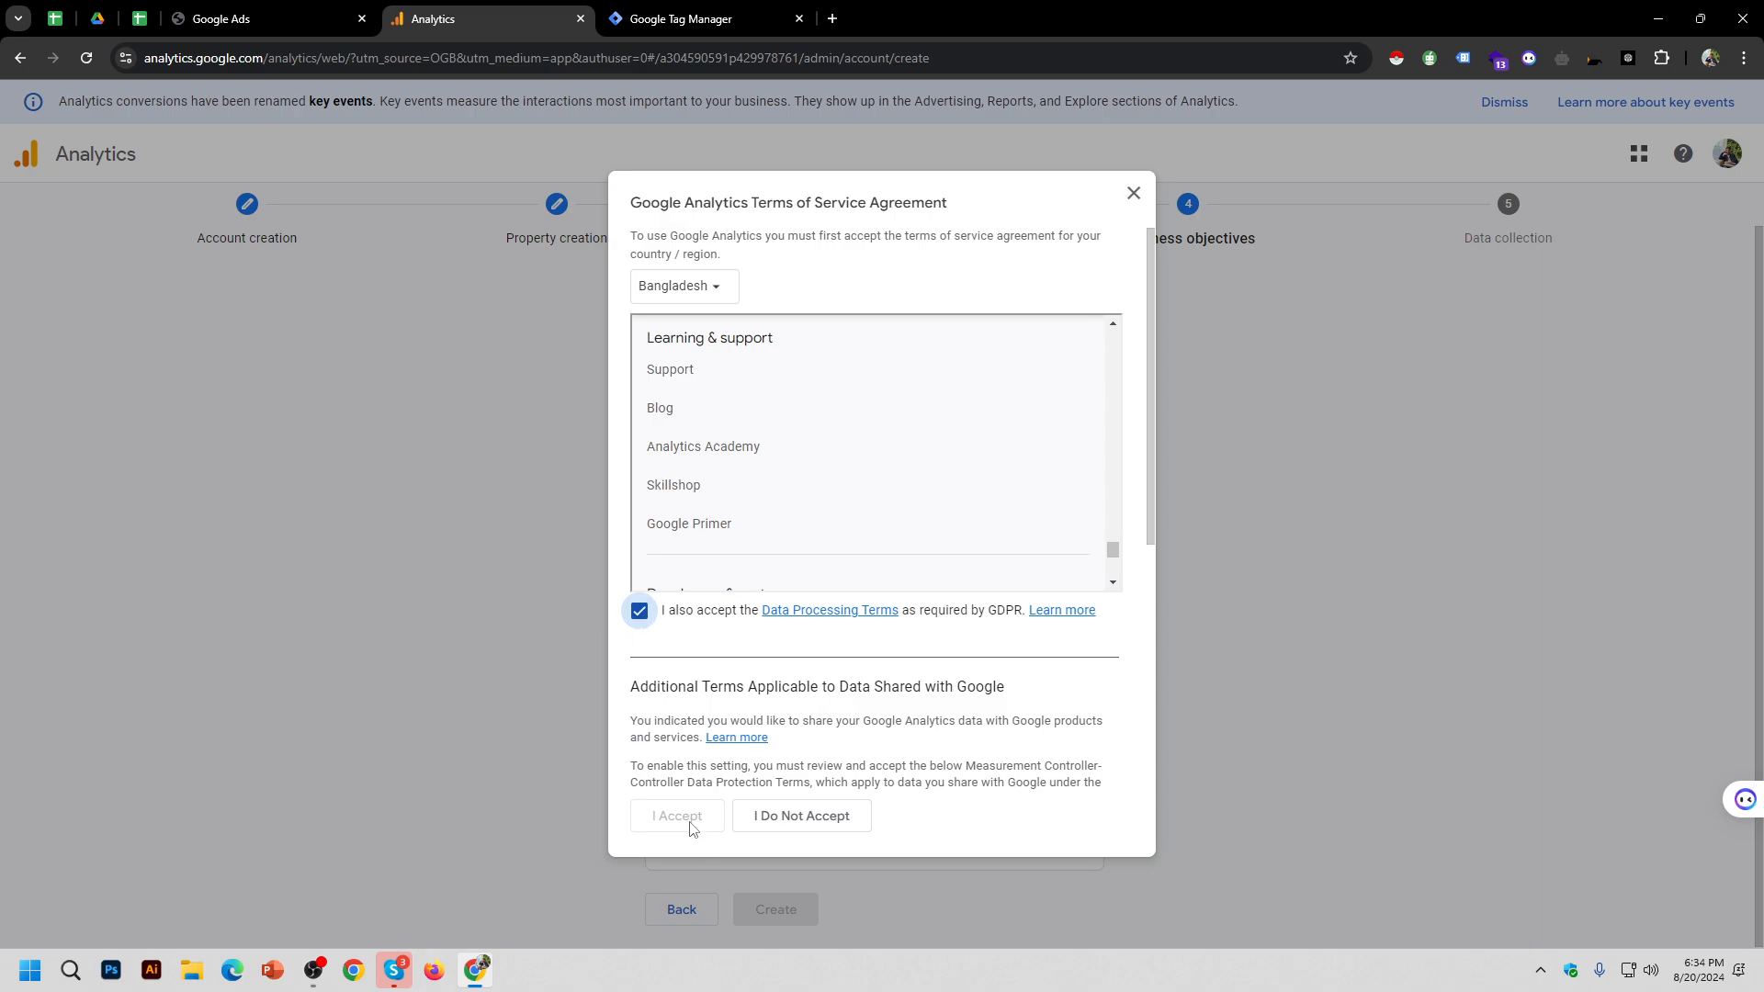
Step: Reopen the terms agreement and tick the GDPR Data Processing Terms
left_click(1132, 195)
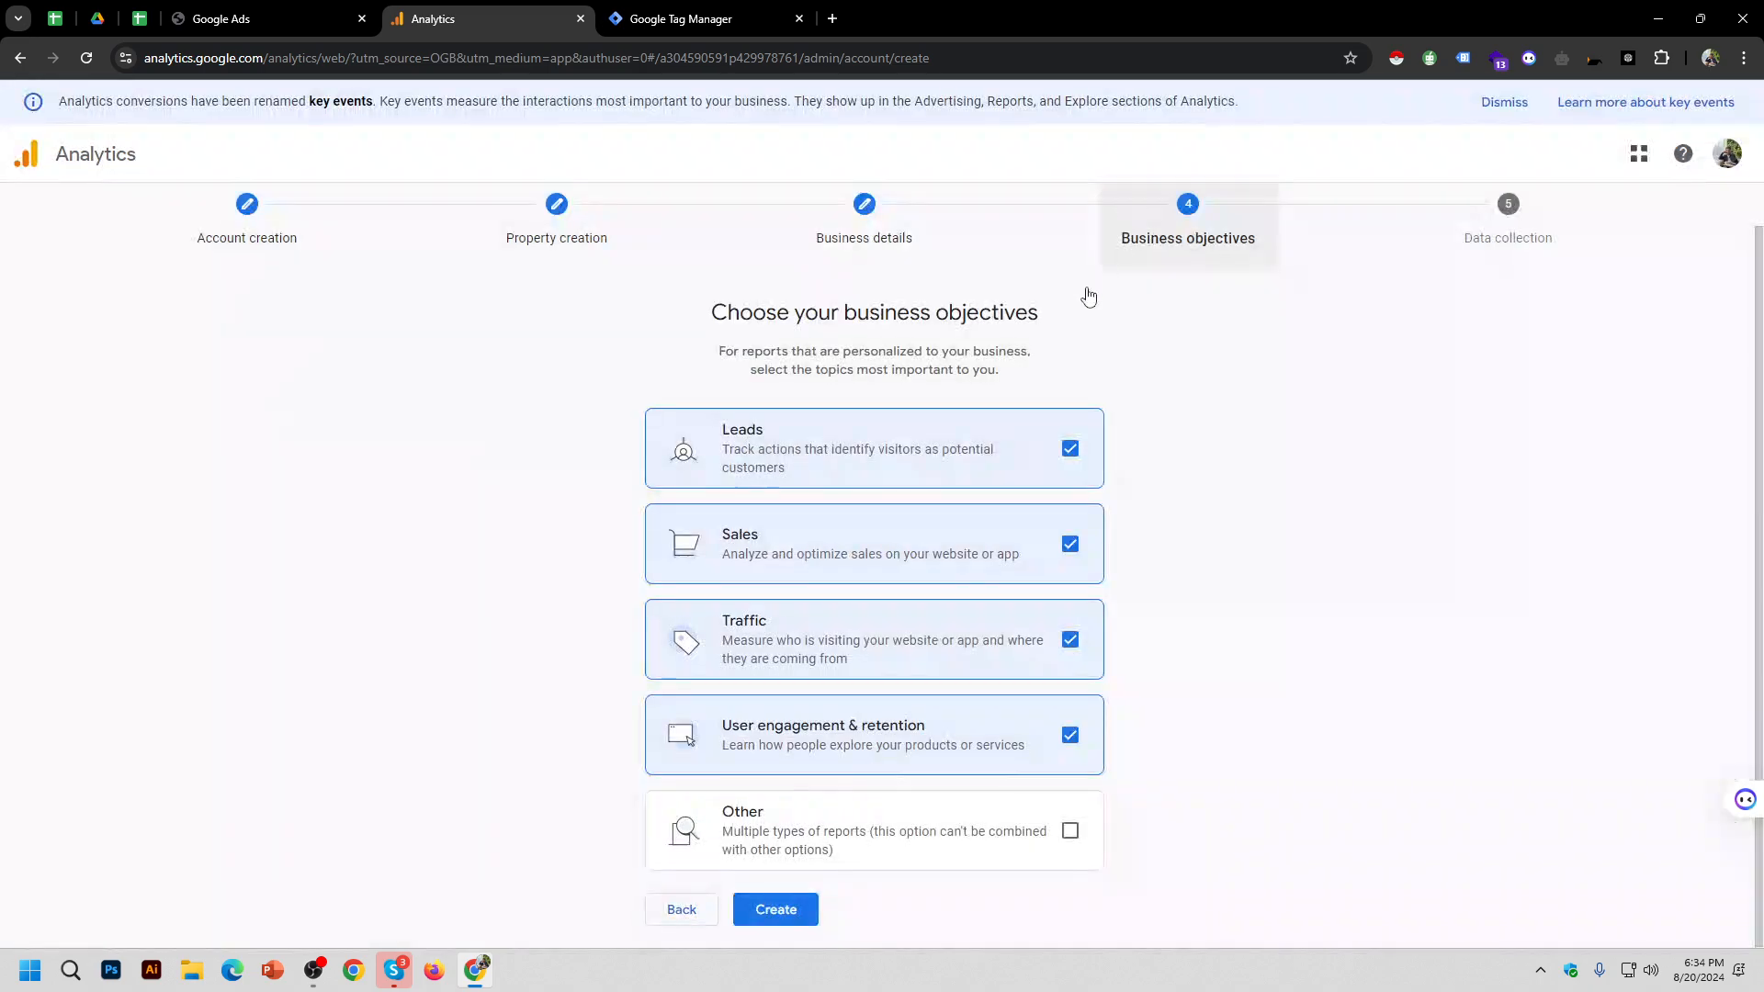
left_click(789, 911)
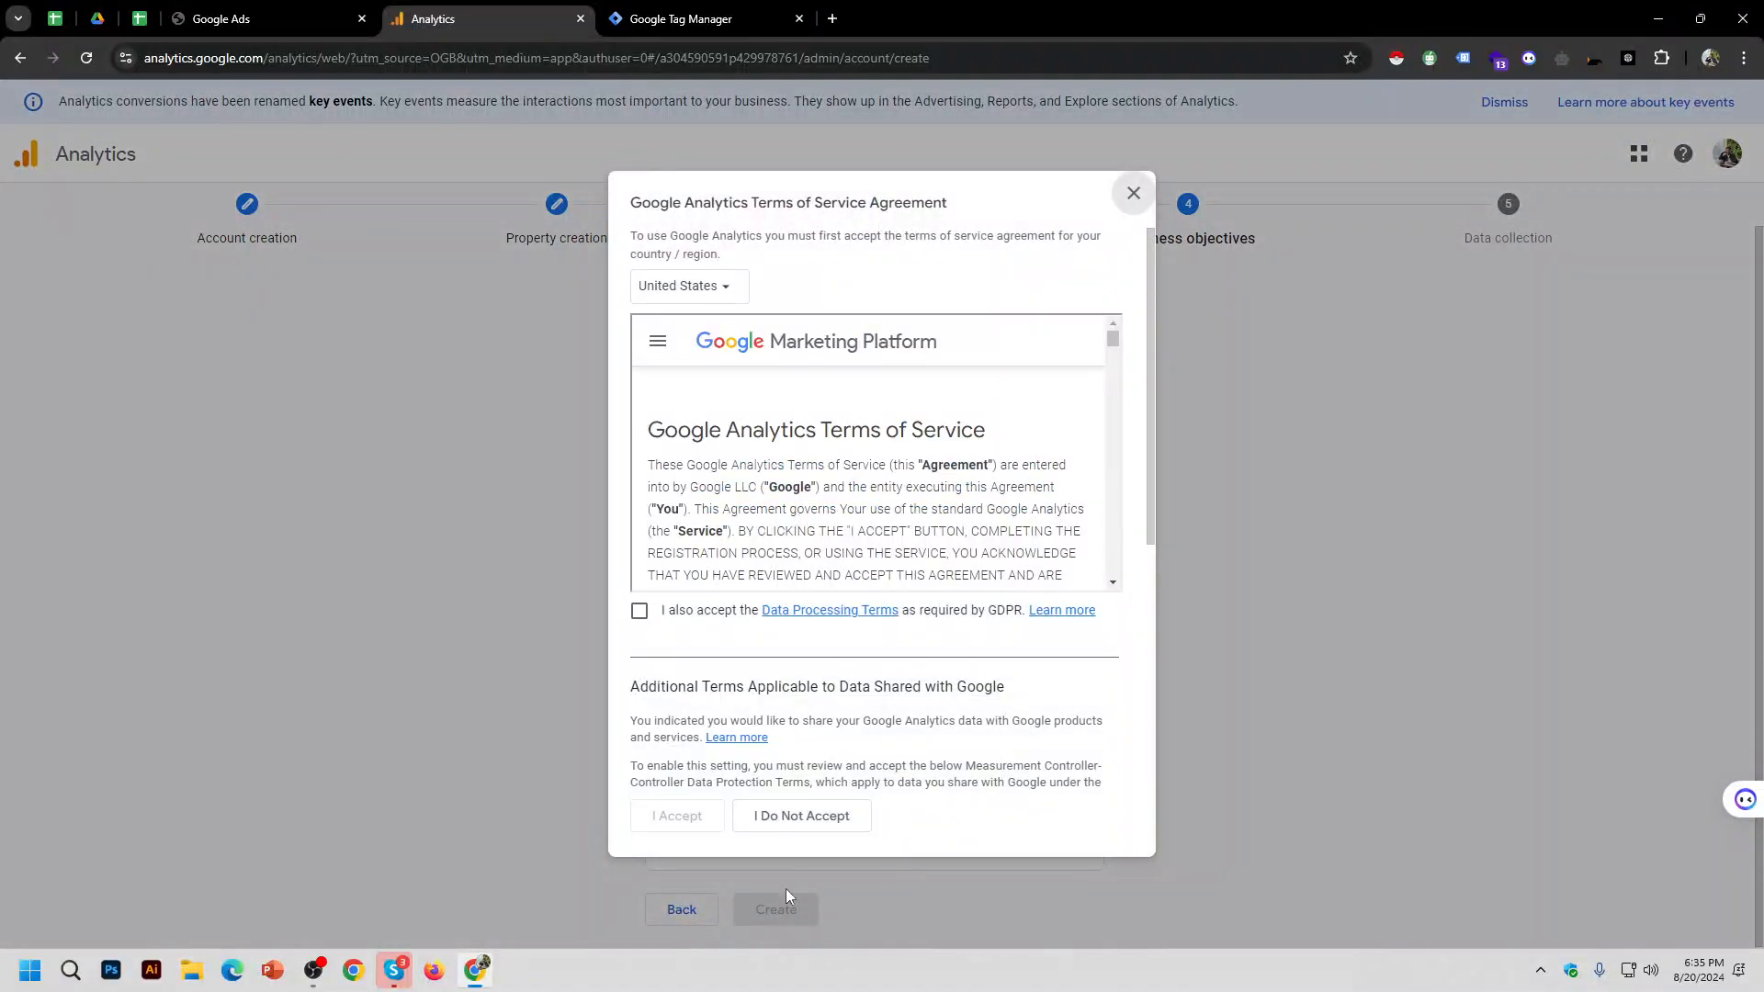
left_click(663, 611)
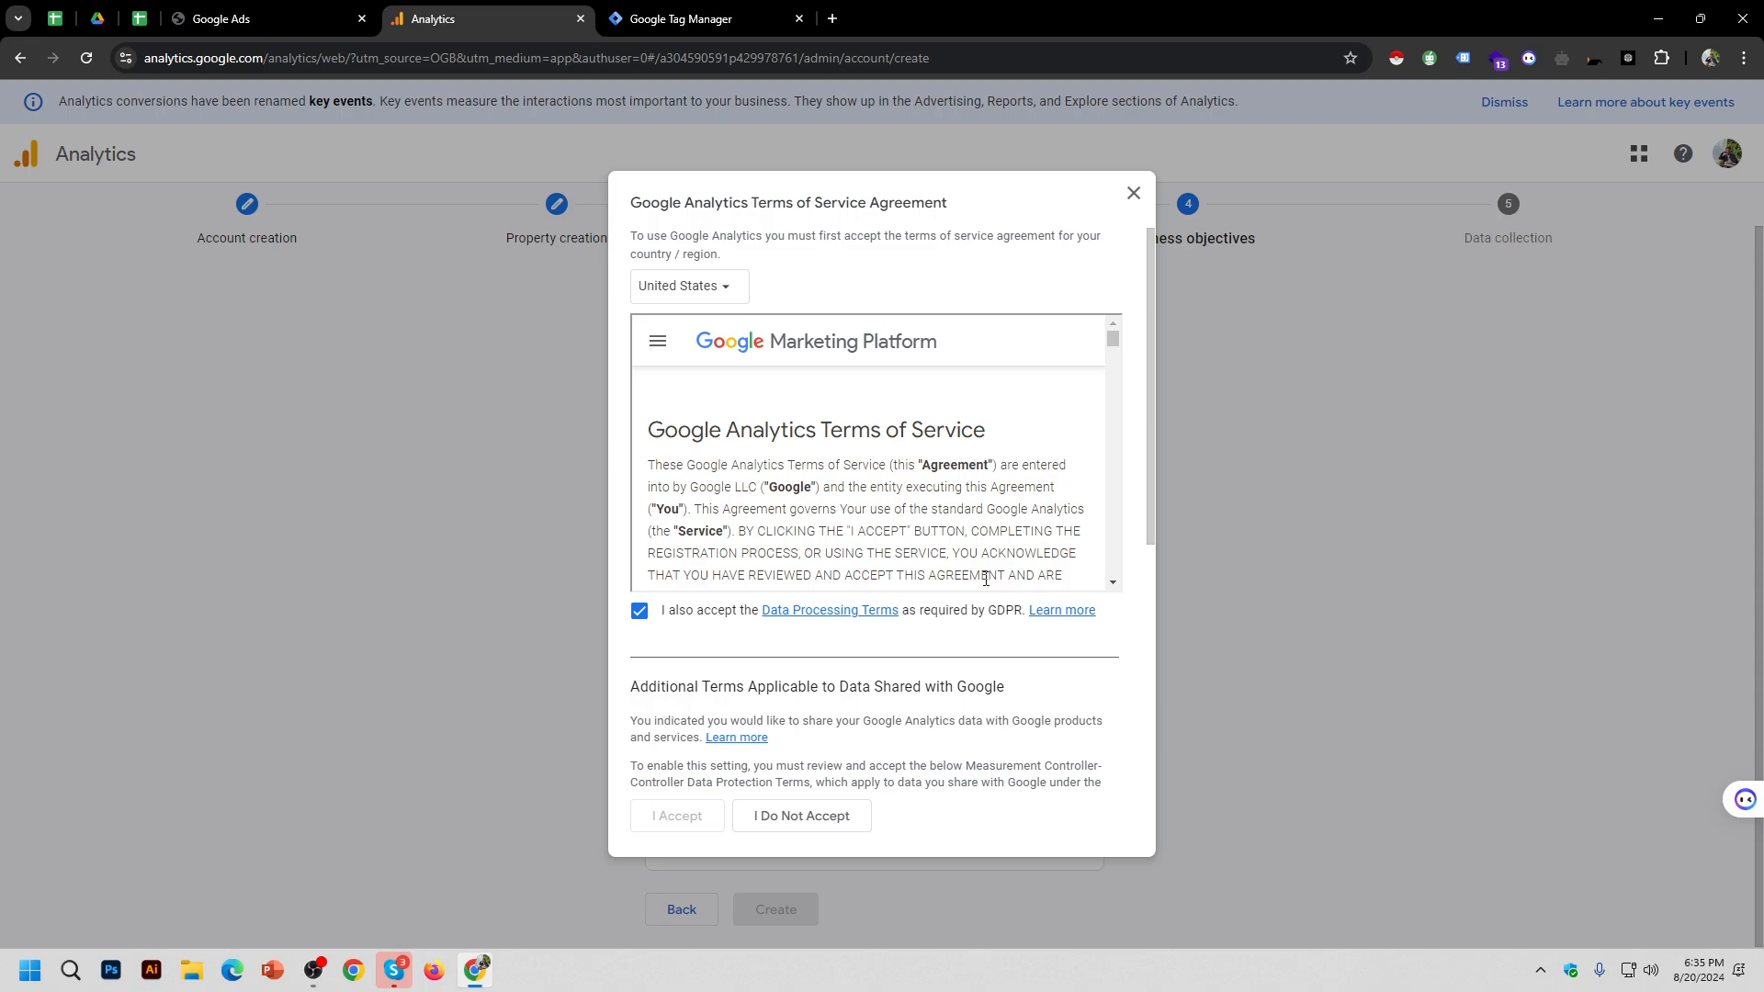
scroll(868, 700, "down", 5)
scroll(868, 700, "down", 2)
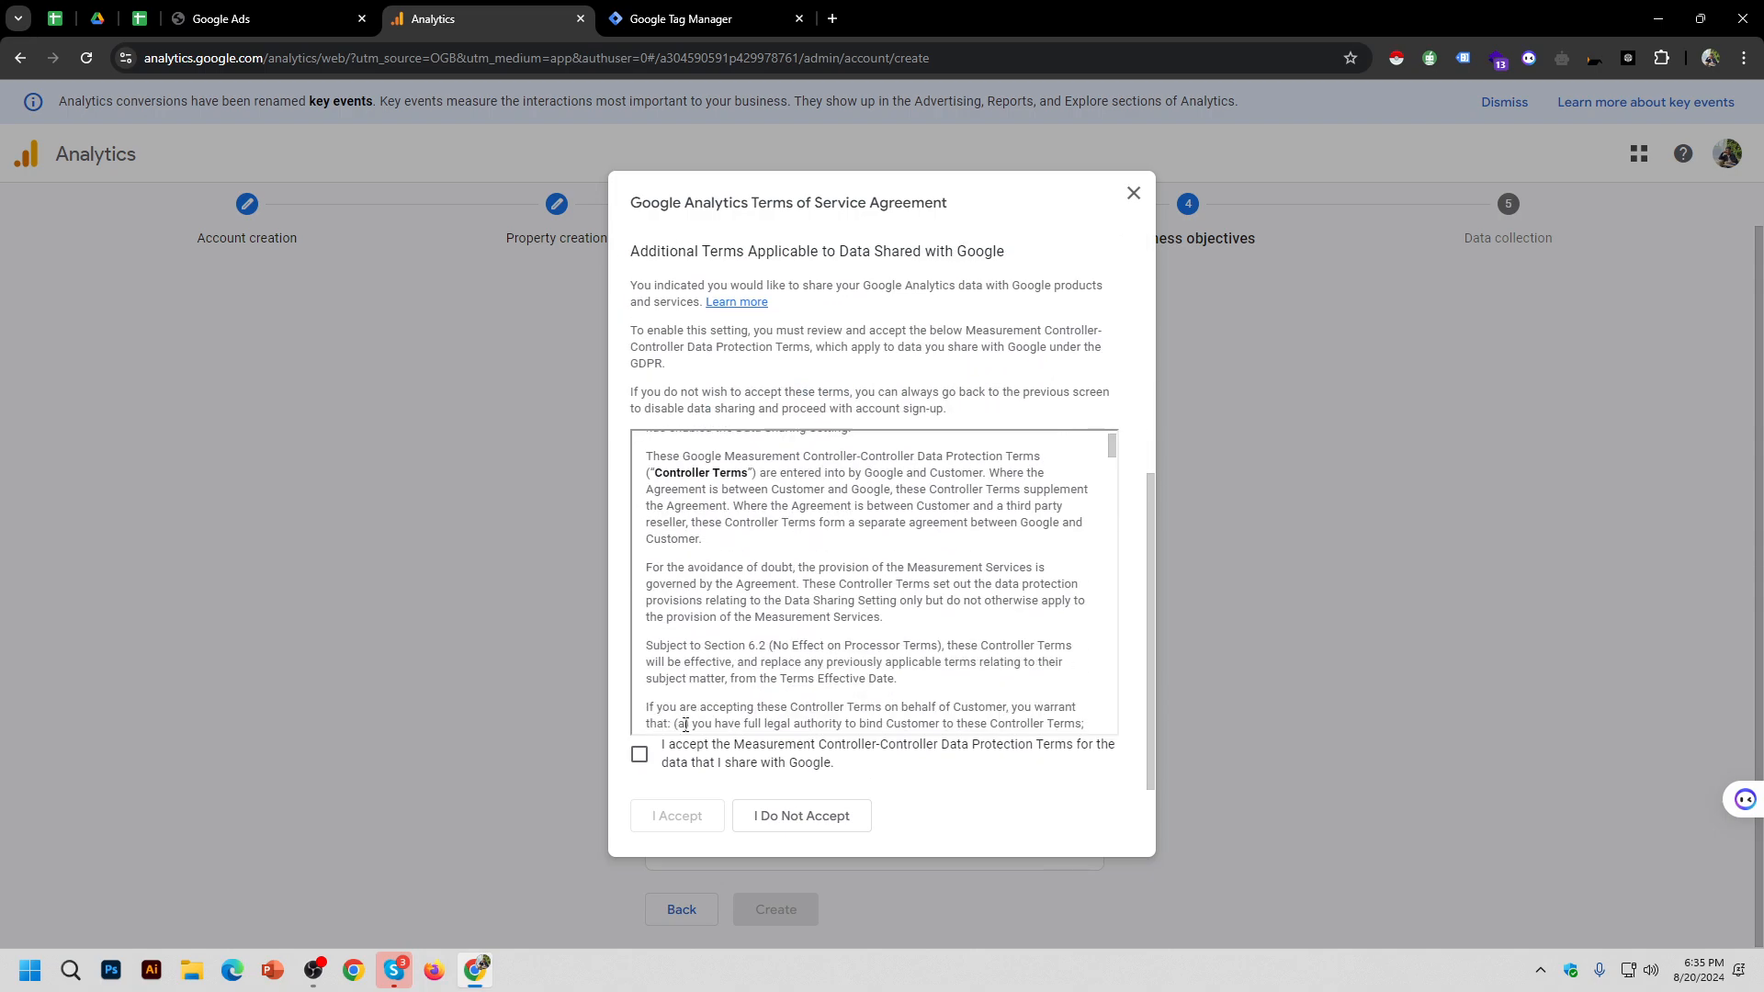
scroll(901, 544, "up", 2)
Step: Tick the Controller-Controller Data Protection Terms and accept the agreement
left_click(640, 753)
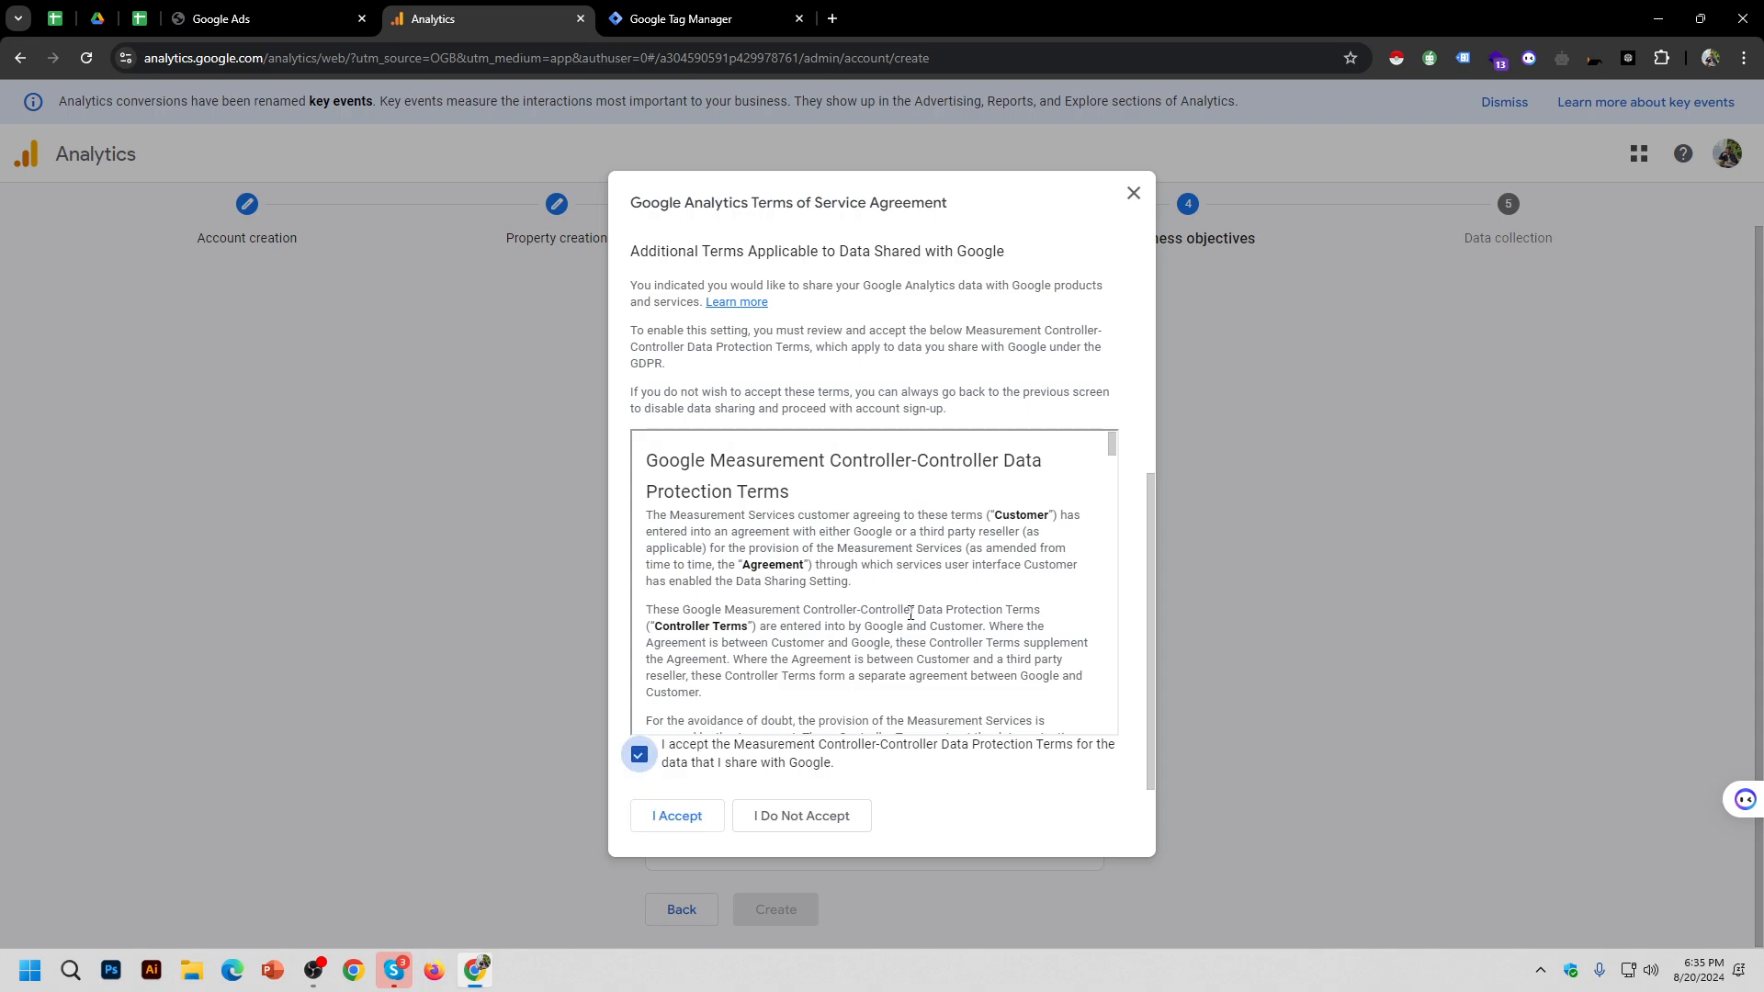
scroll(951, 365, "up", 4)
scroll(951, 365, "up", 1)
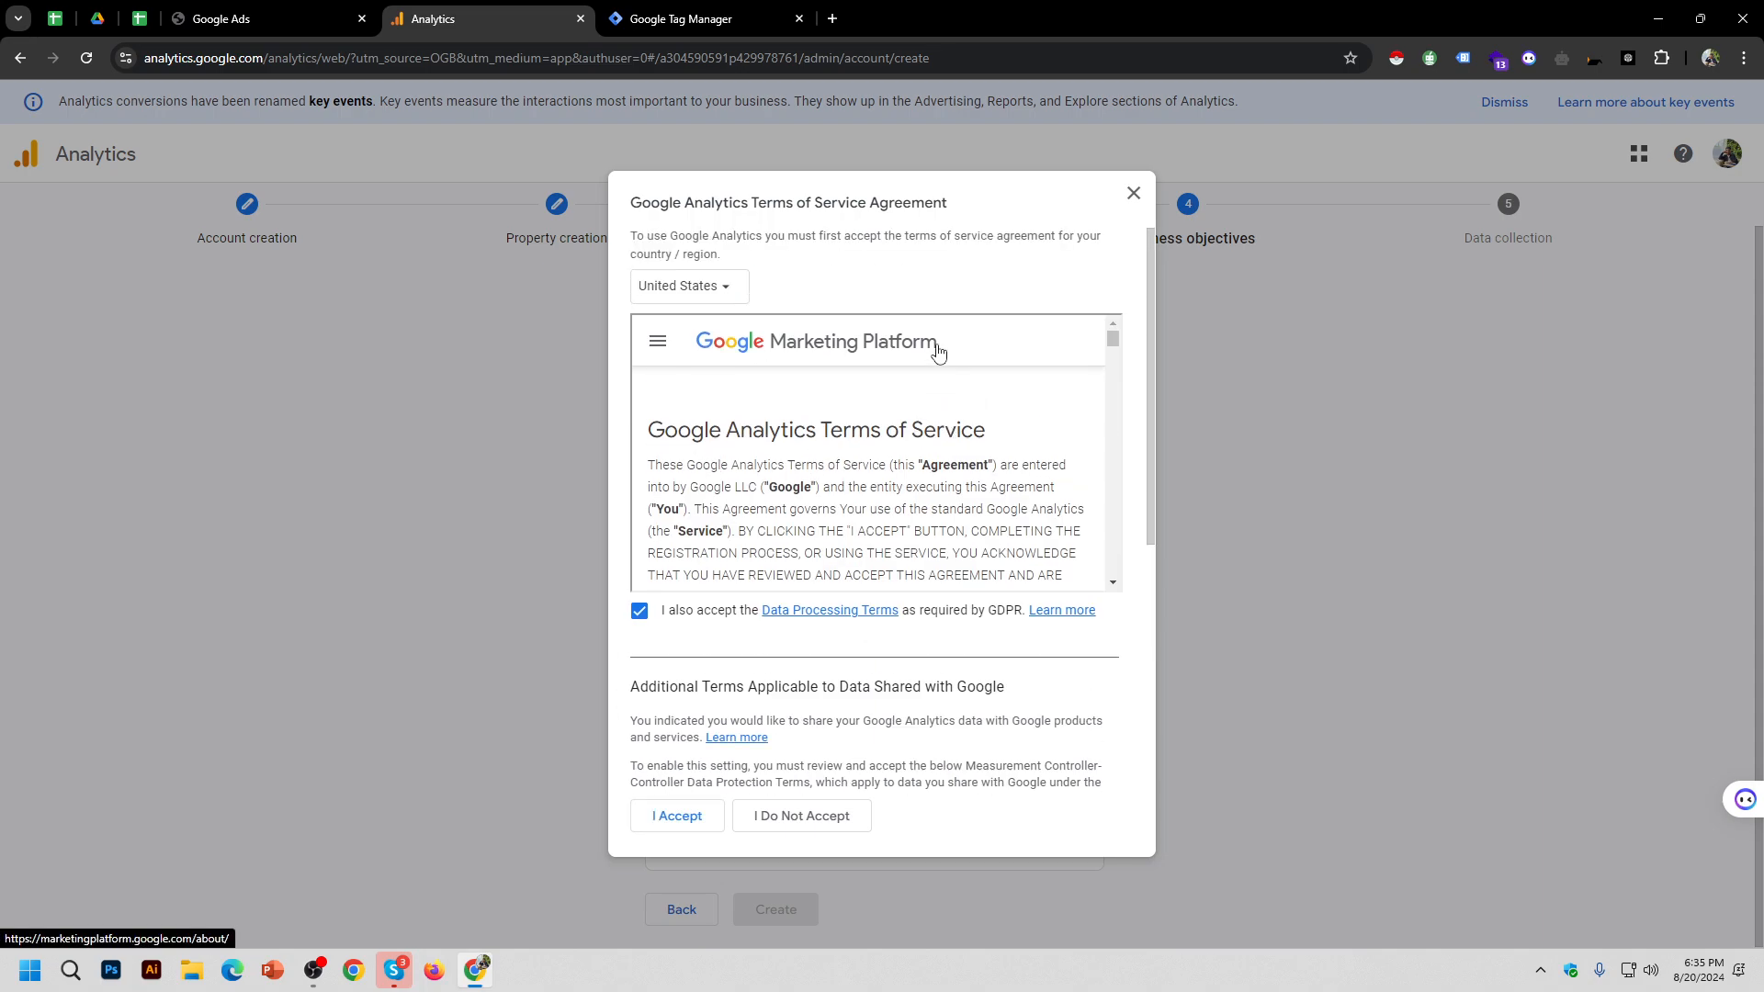
scroll(852, 636, "down", 5)
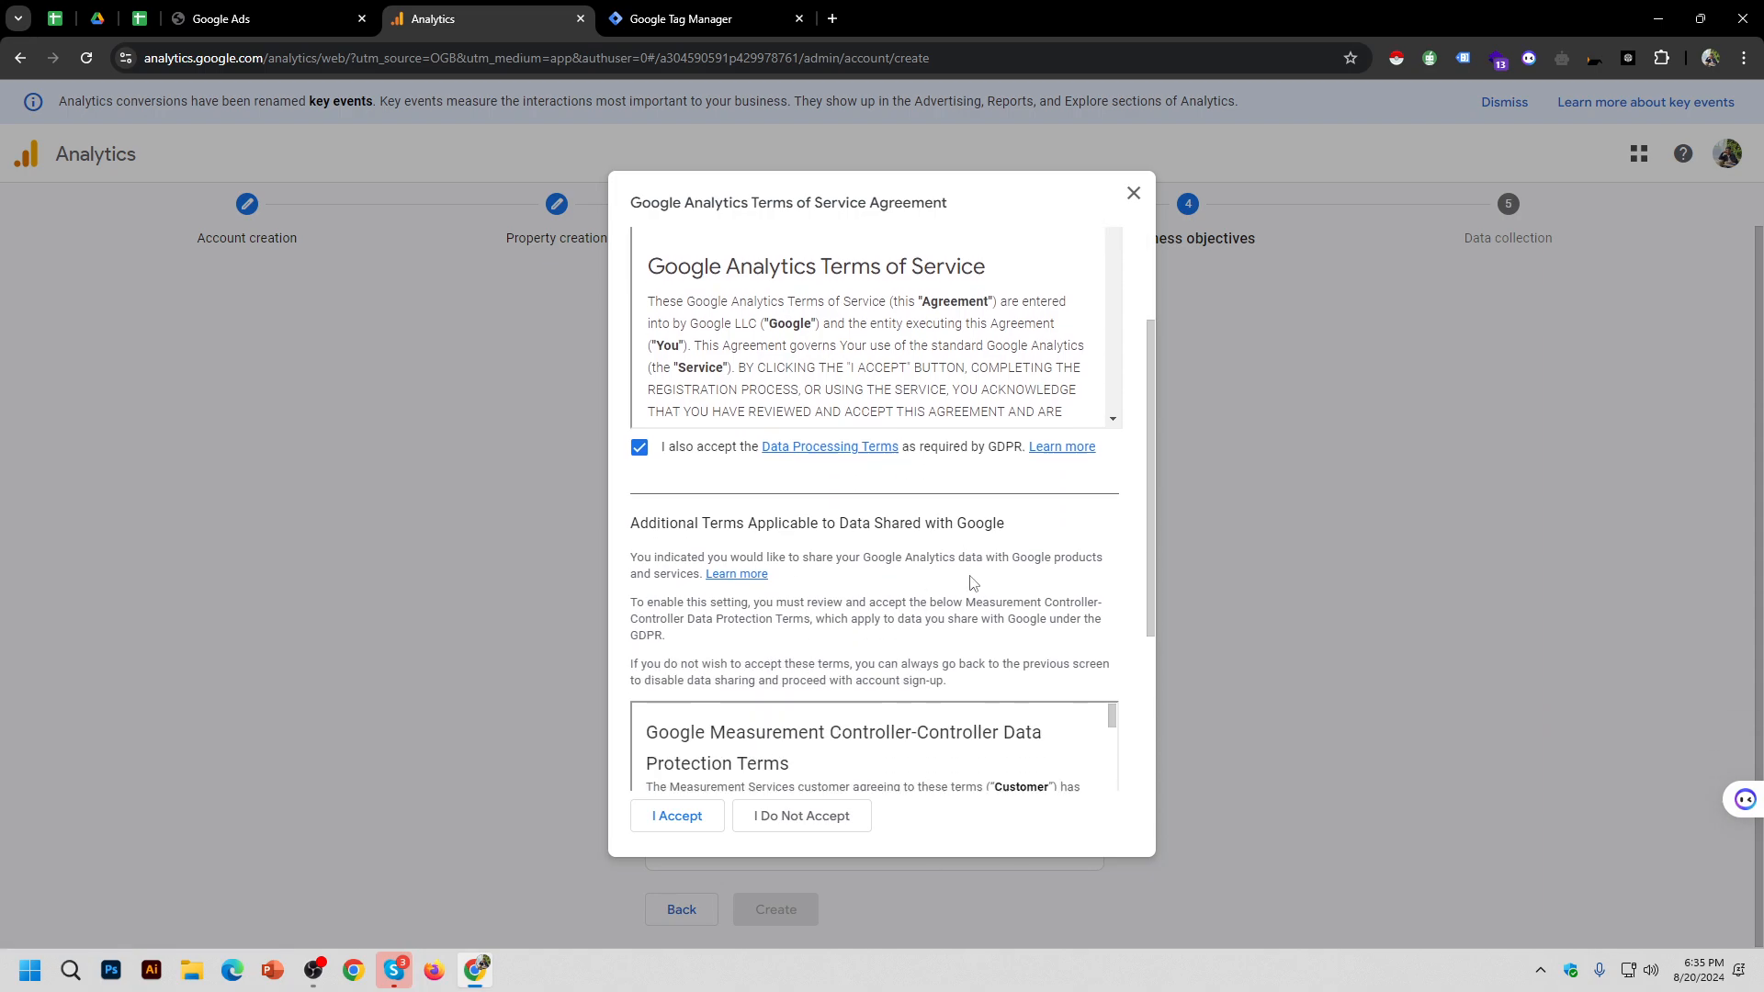
scroll(969, 614, "down", 5)
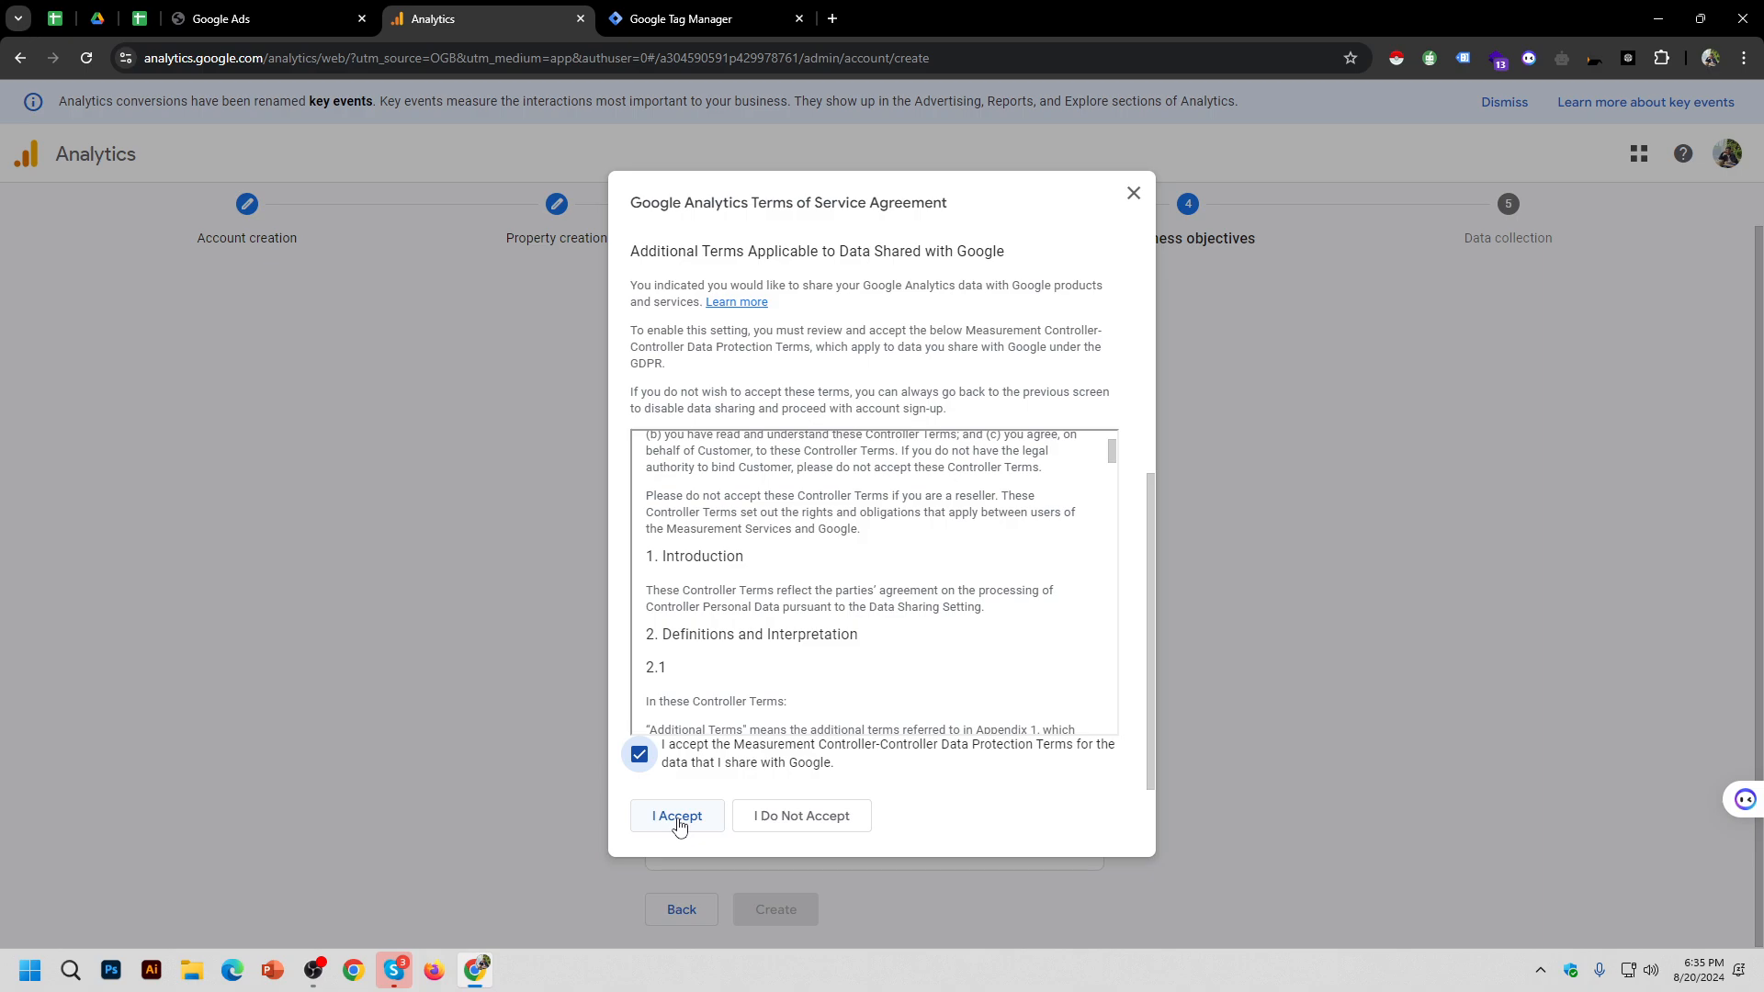
scroll(794, 405, "up", 5)
scroll(899, 671, "down", 5)
left_click(704, 814)
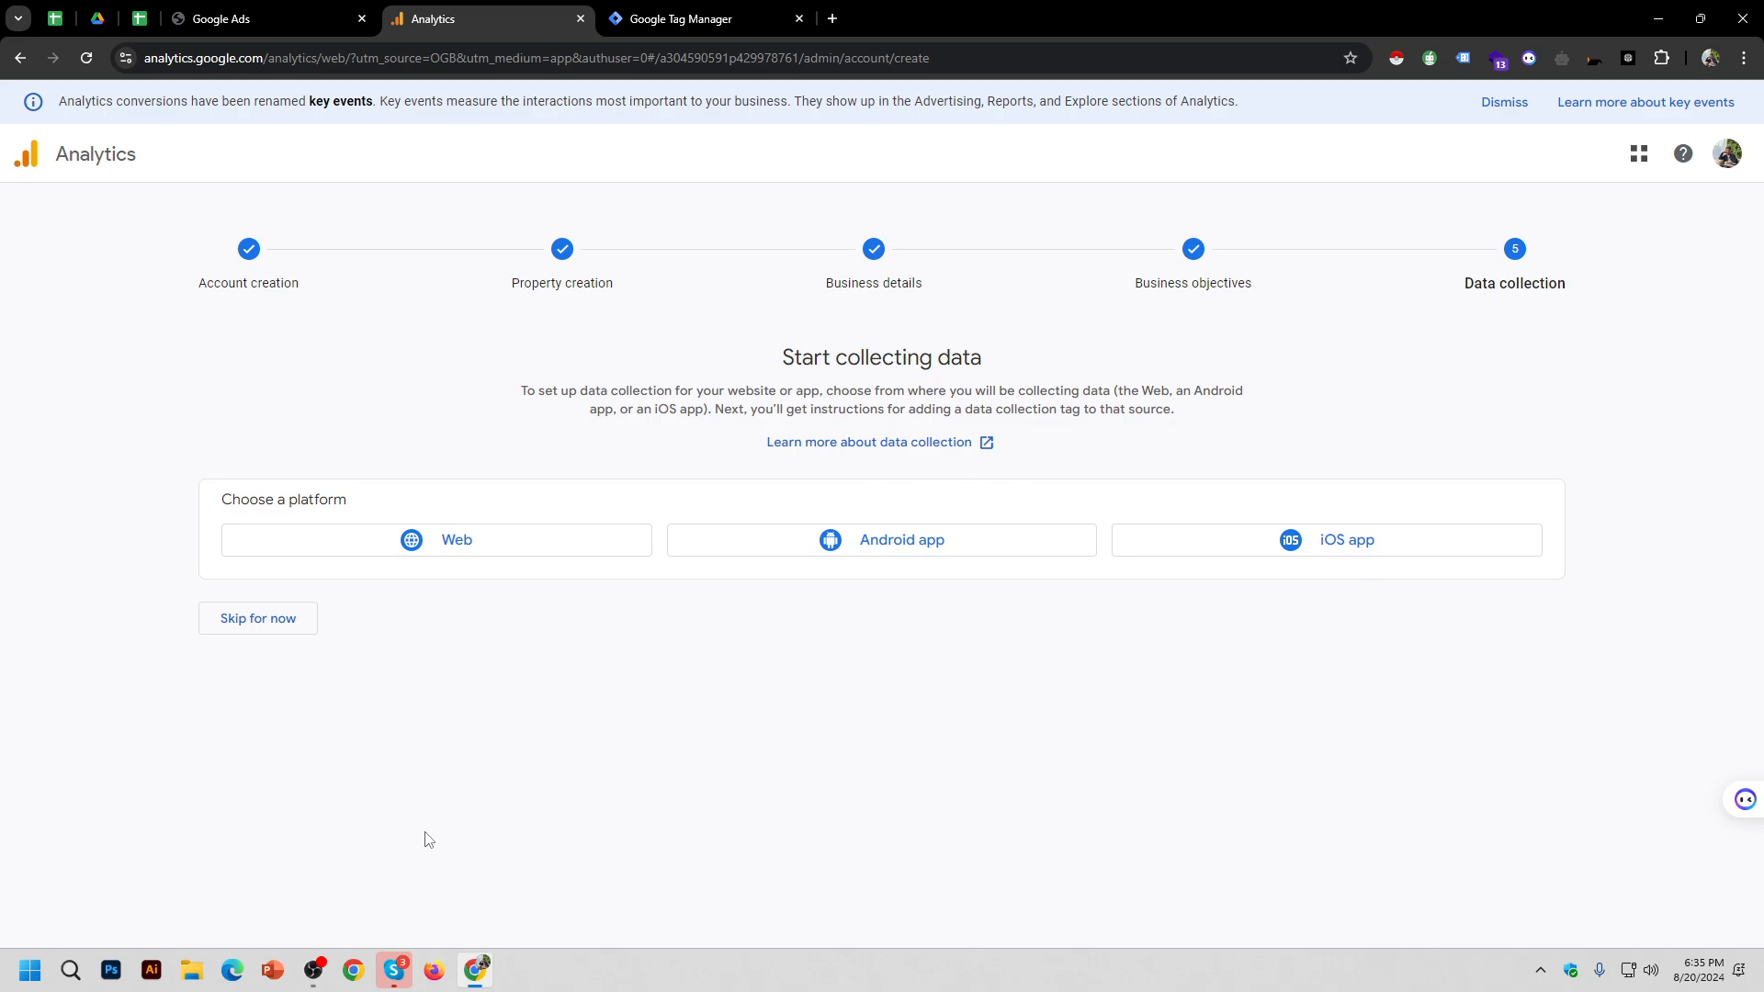
left_click(314, 970)
left_click(1338, 652)
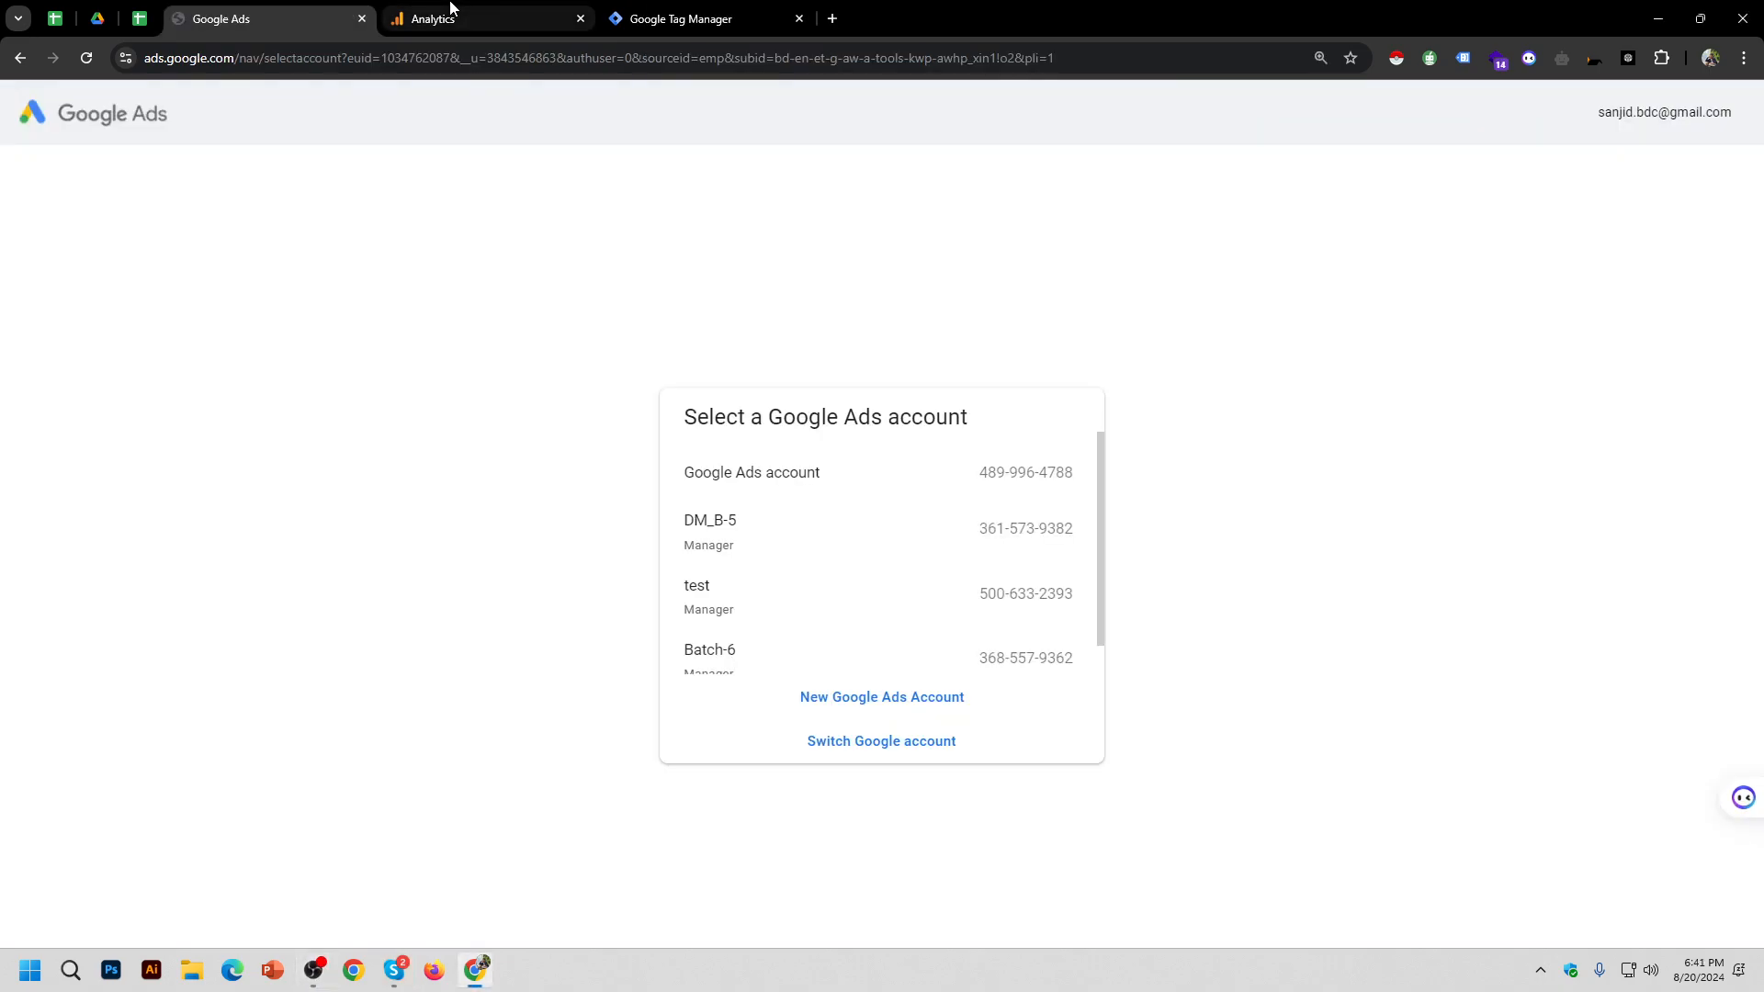
left_click(450, 16)
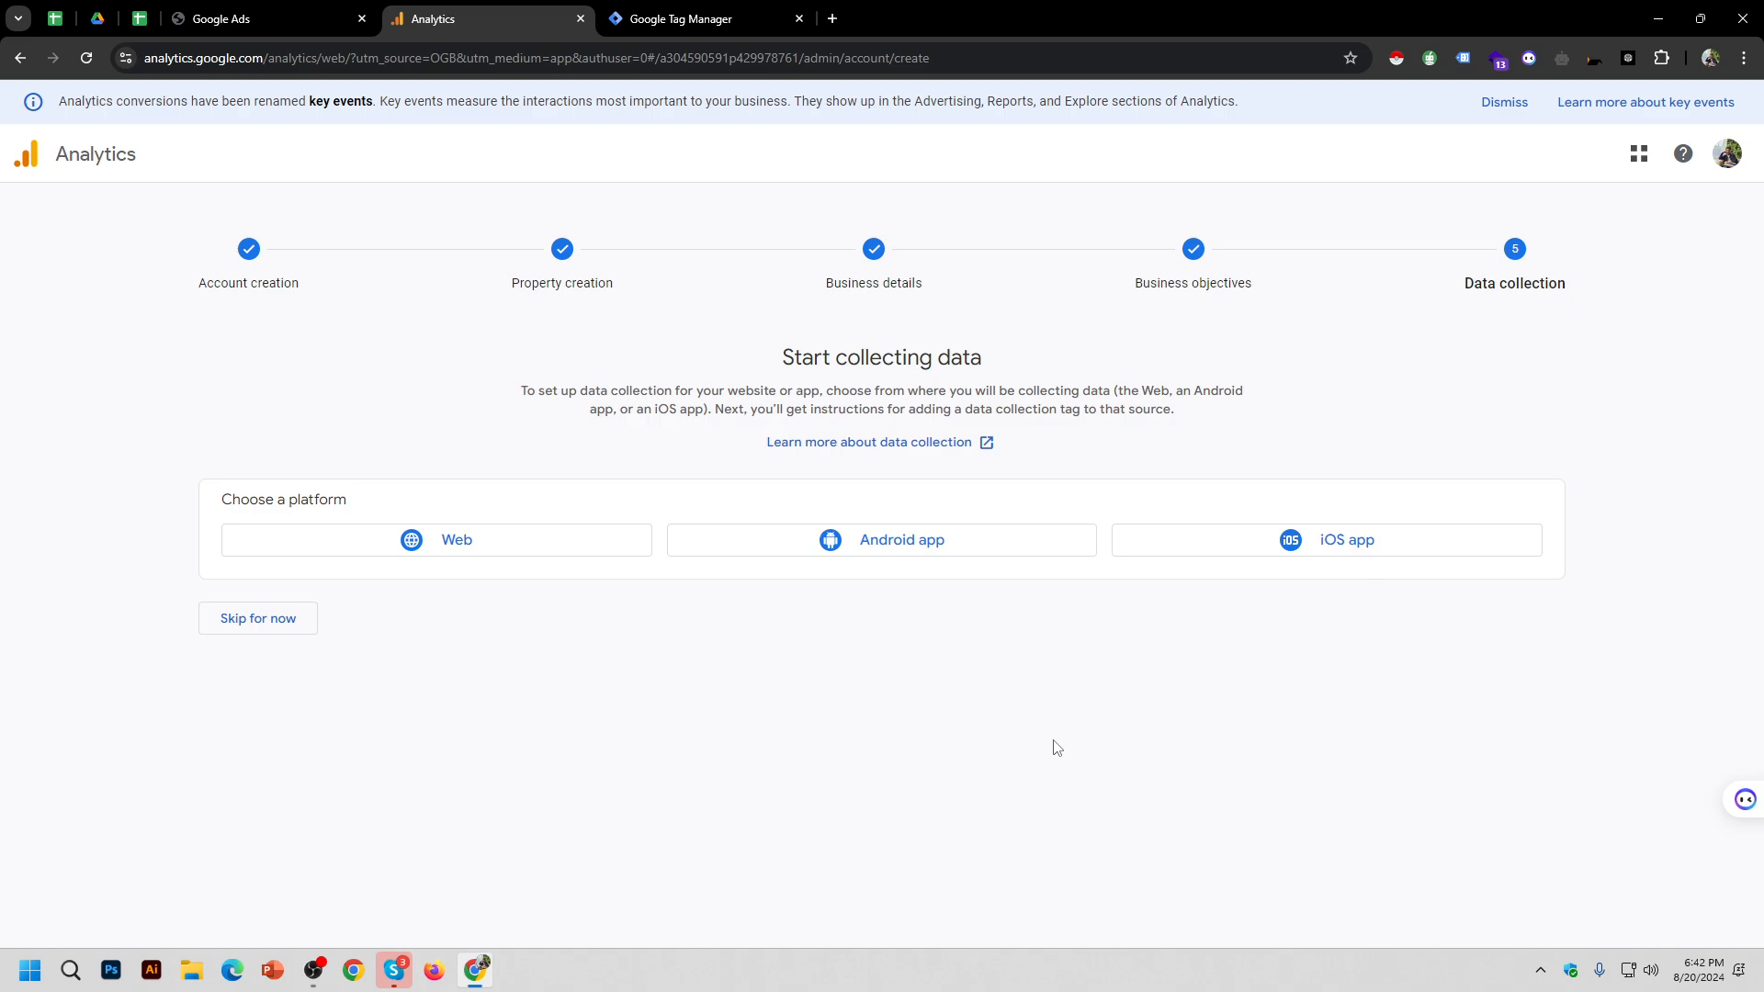
Step: Choose the Web platform and copy the atoz71.com domain from a new tab
left_click(544, 541)
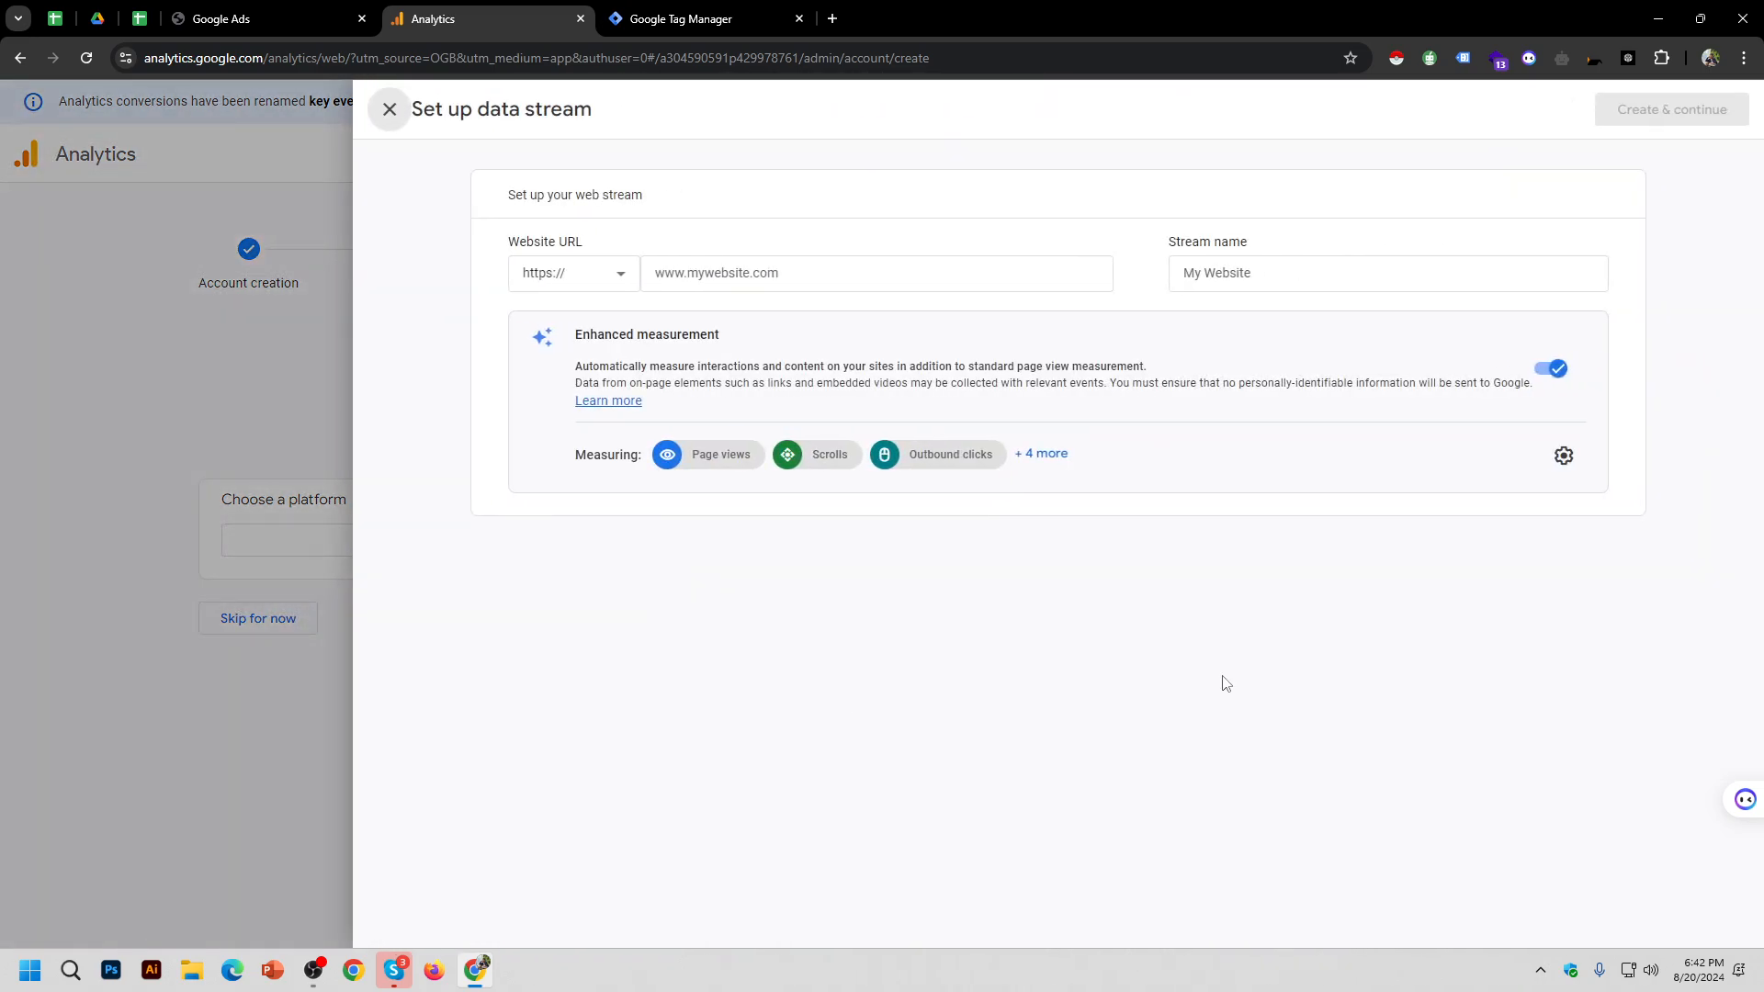
left_click(839, 275)
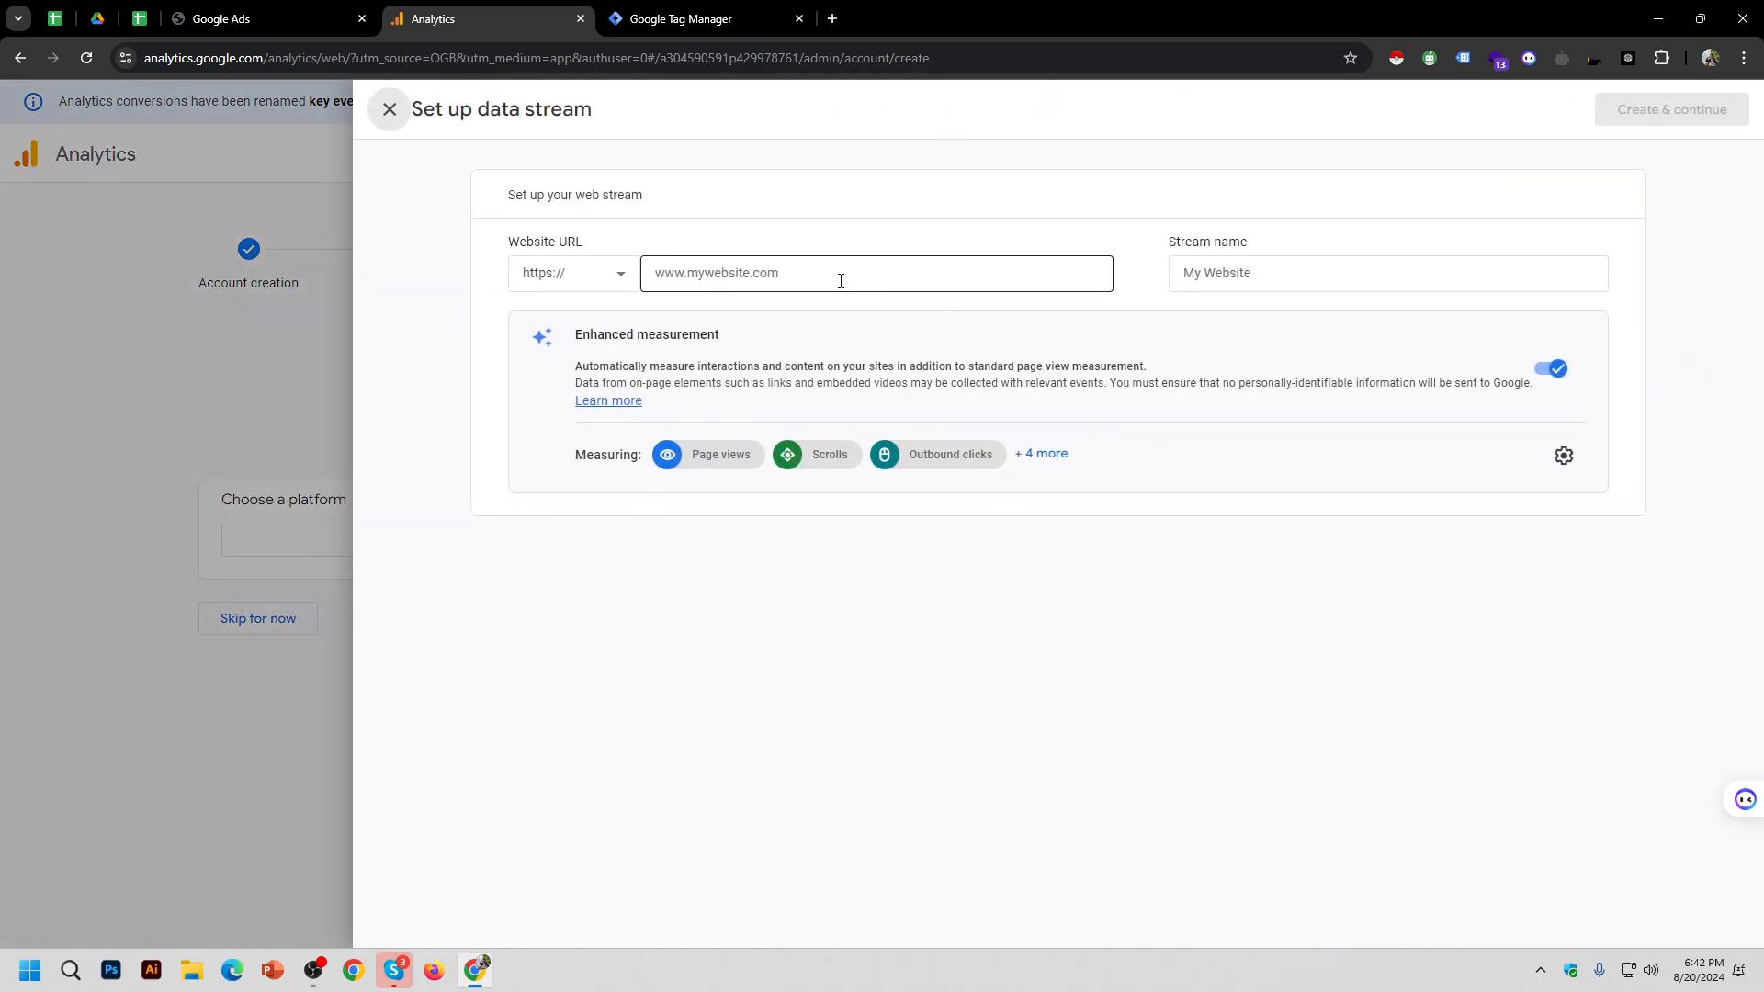
left_click(832, 18)
type("ato")
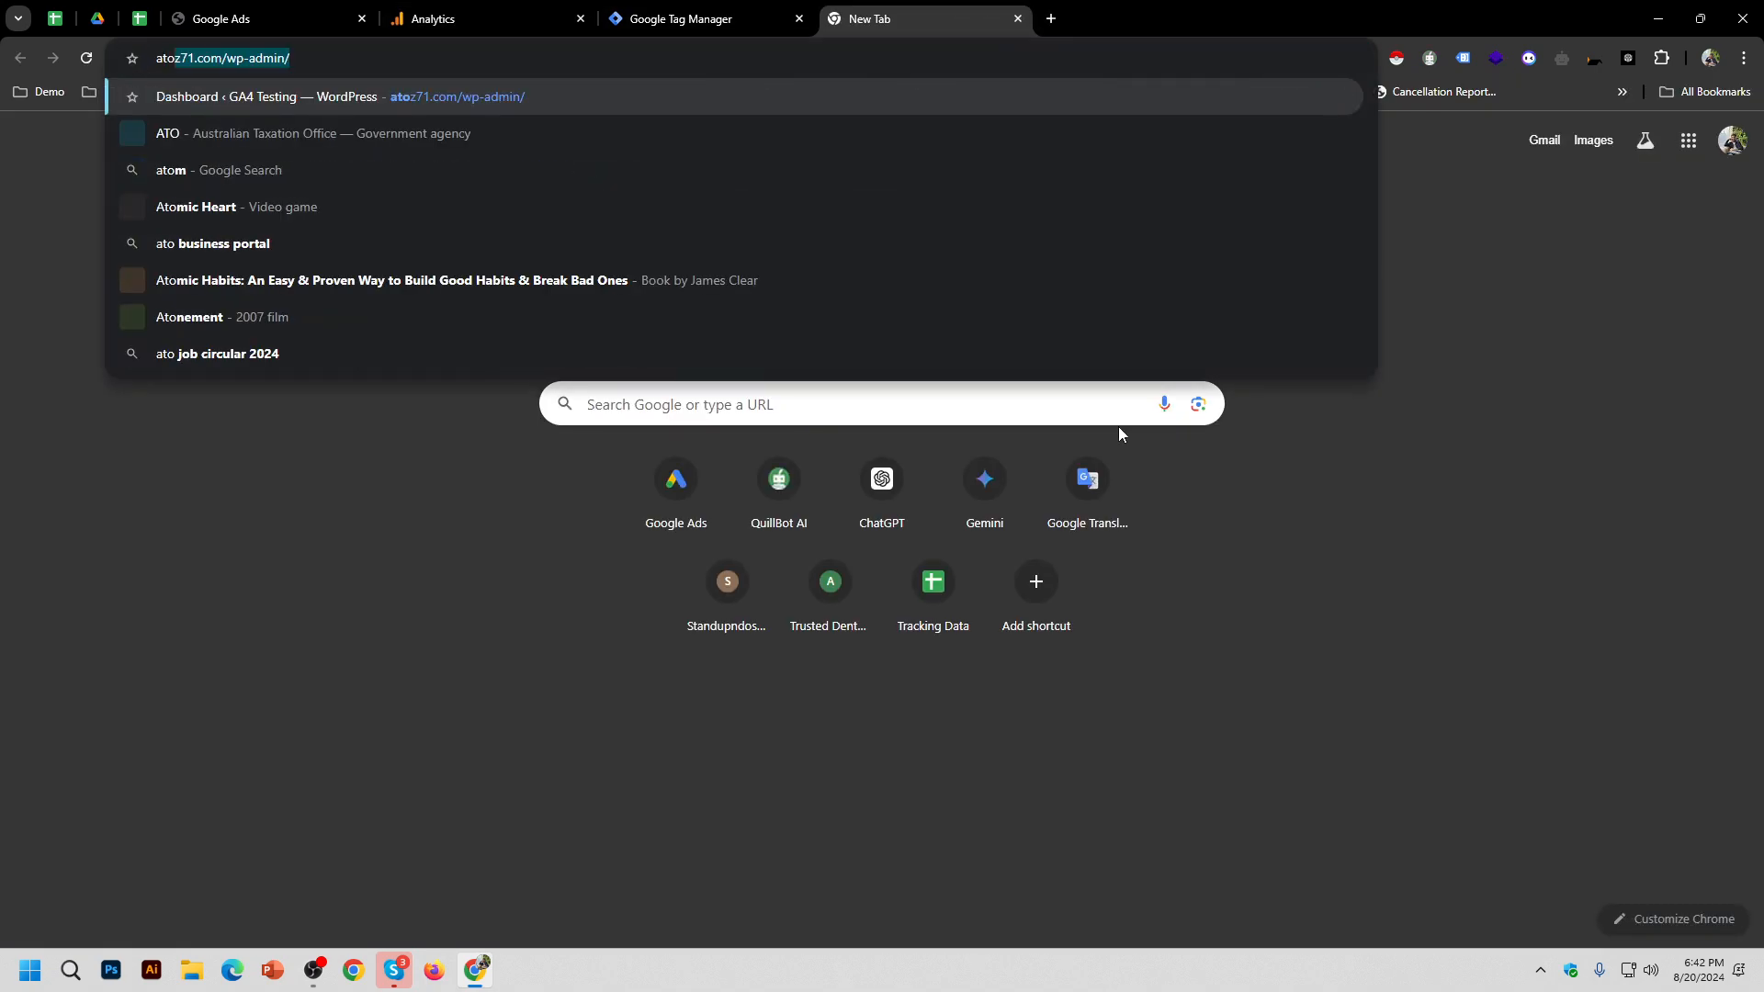
type("z71")
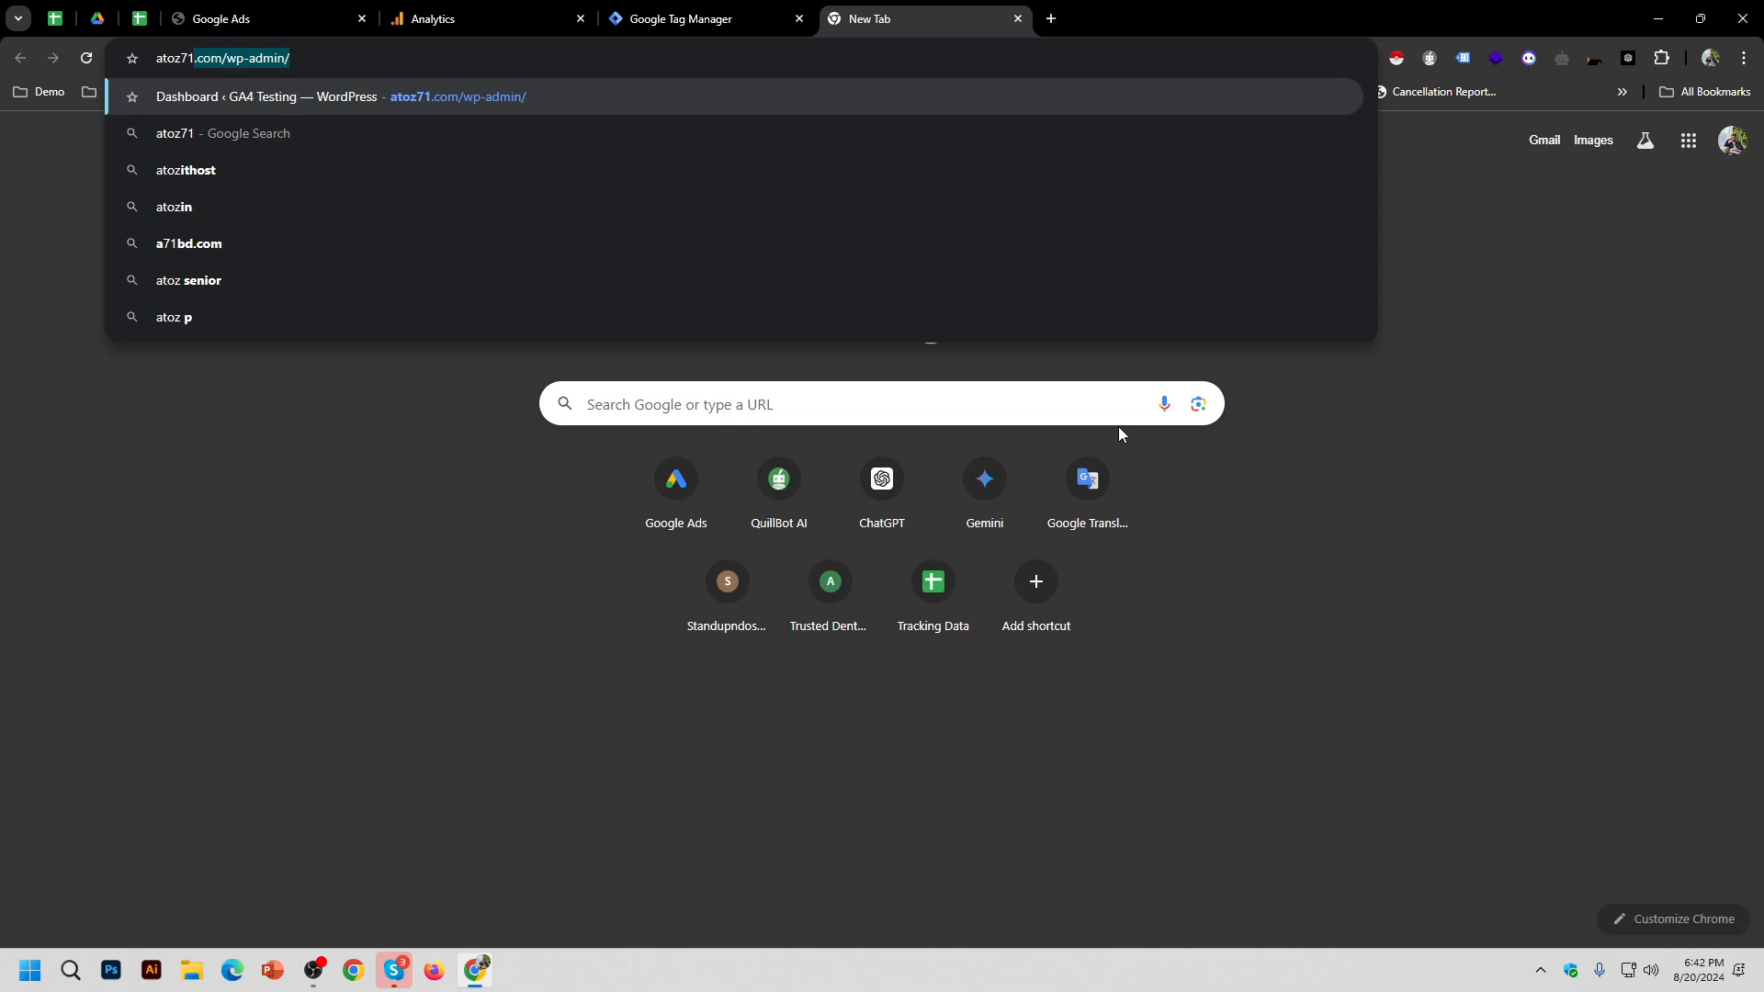
key("Return")
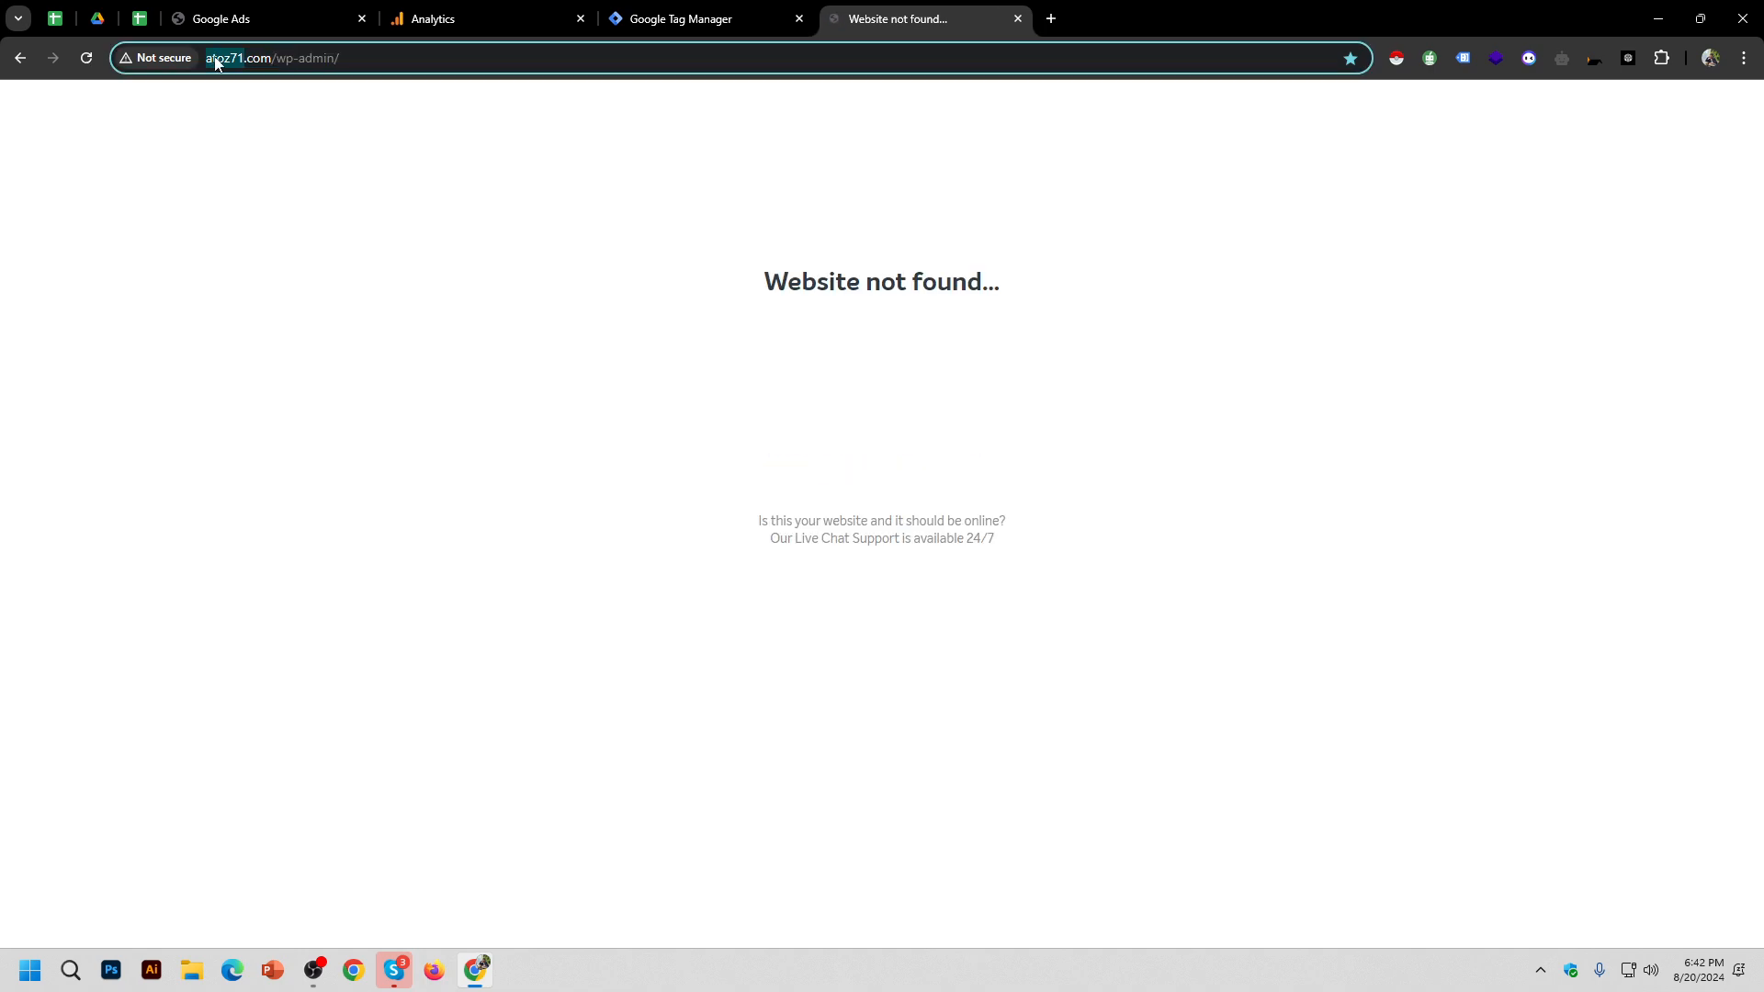
left_click_drag(218, 58, 272, 58)
key("ctrl+c")
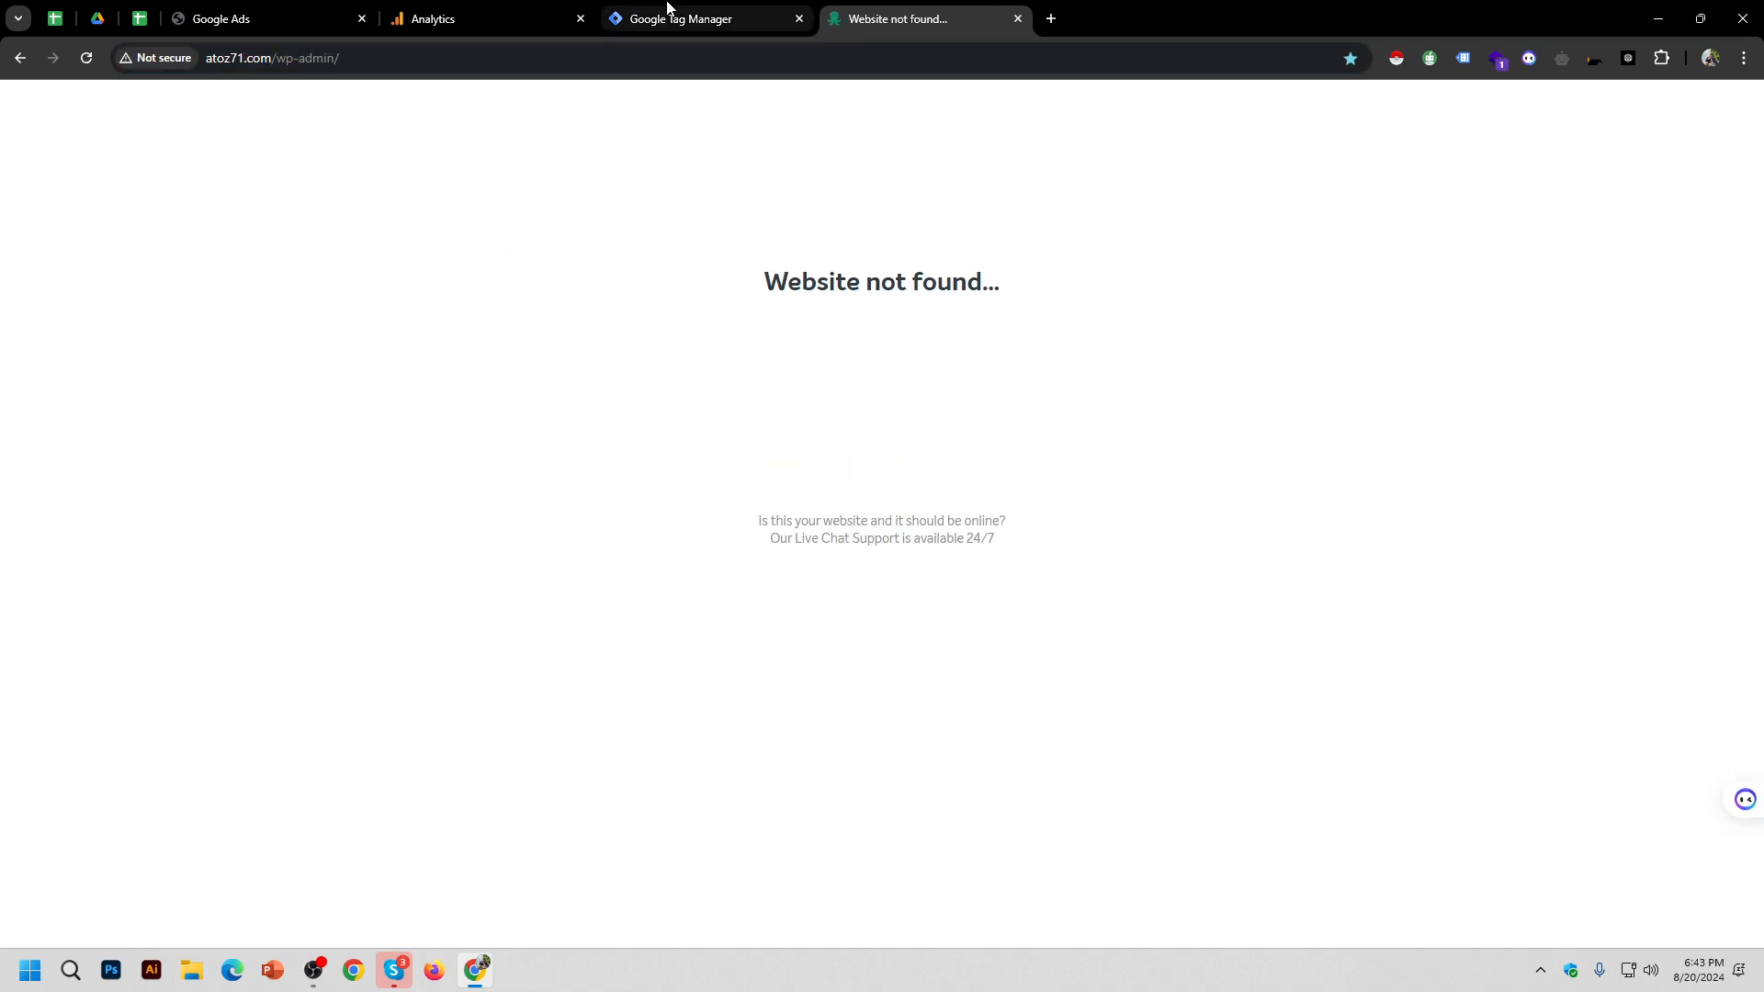
left_click(662, 13)
left_click(436, 11)
key("ctrl+v")
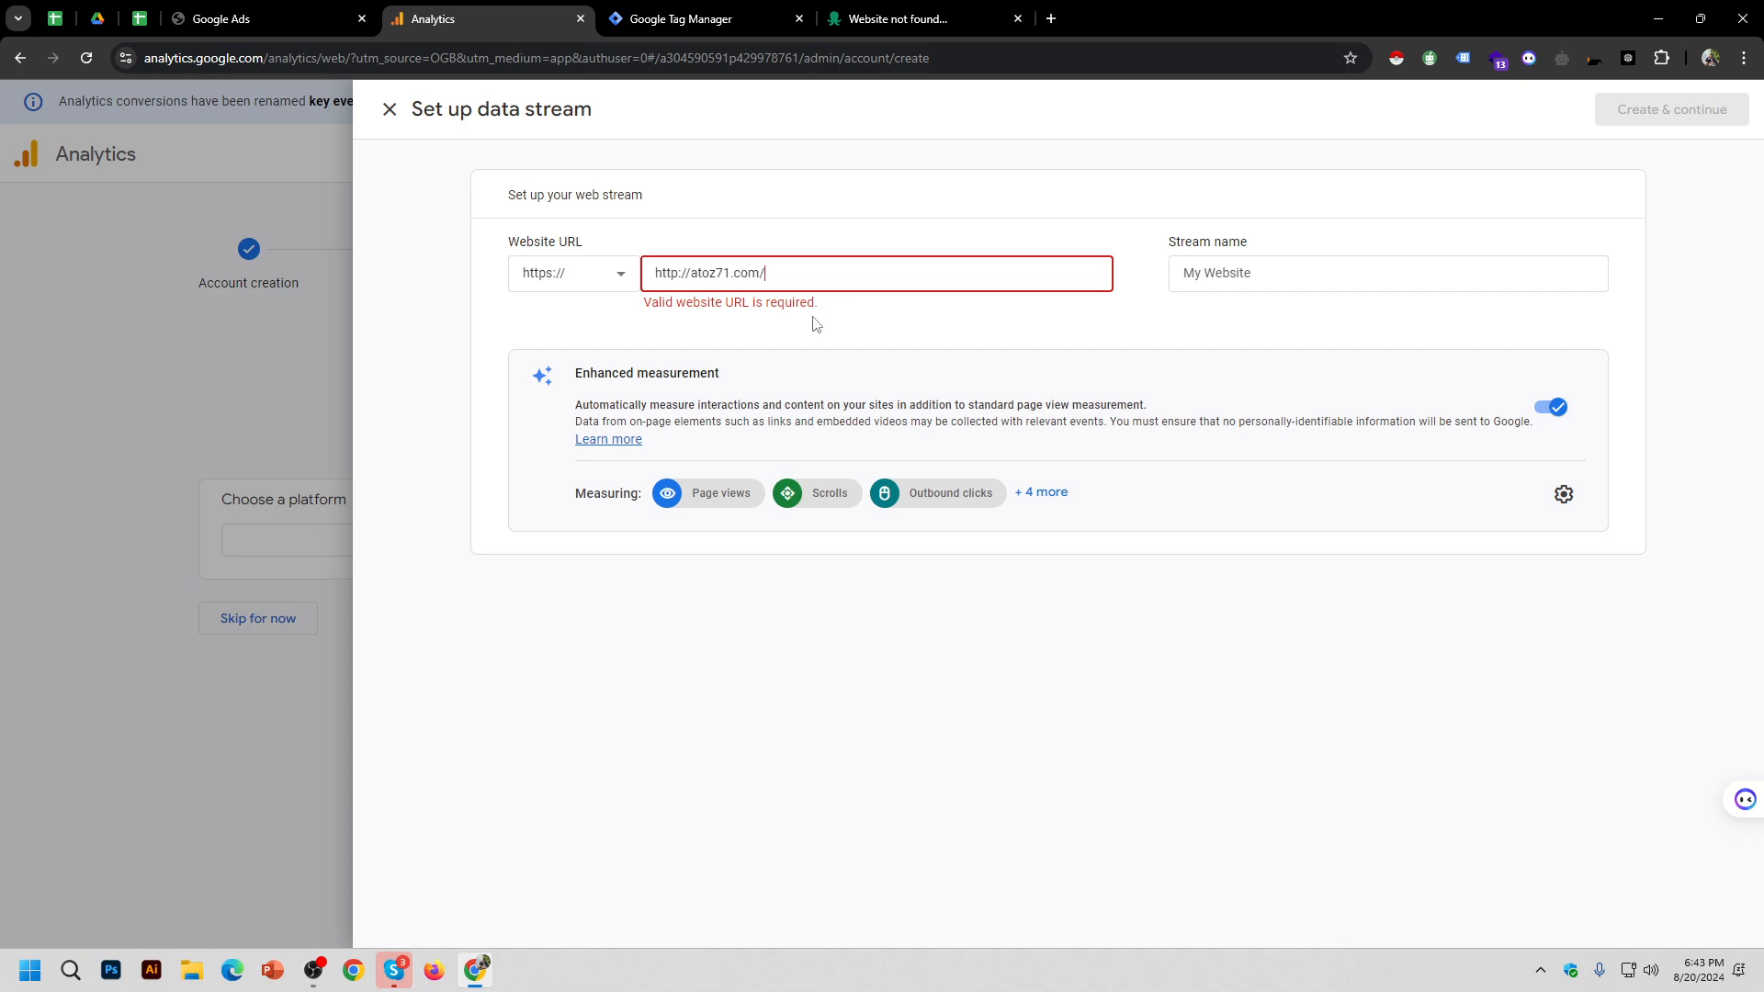
key("BackSpace")
left_click(693, 275)
key("shift+Home")
key("BackSpace")
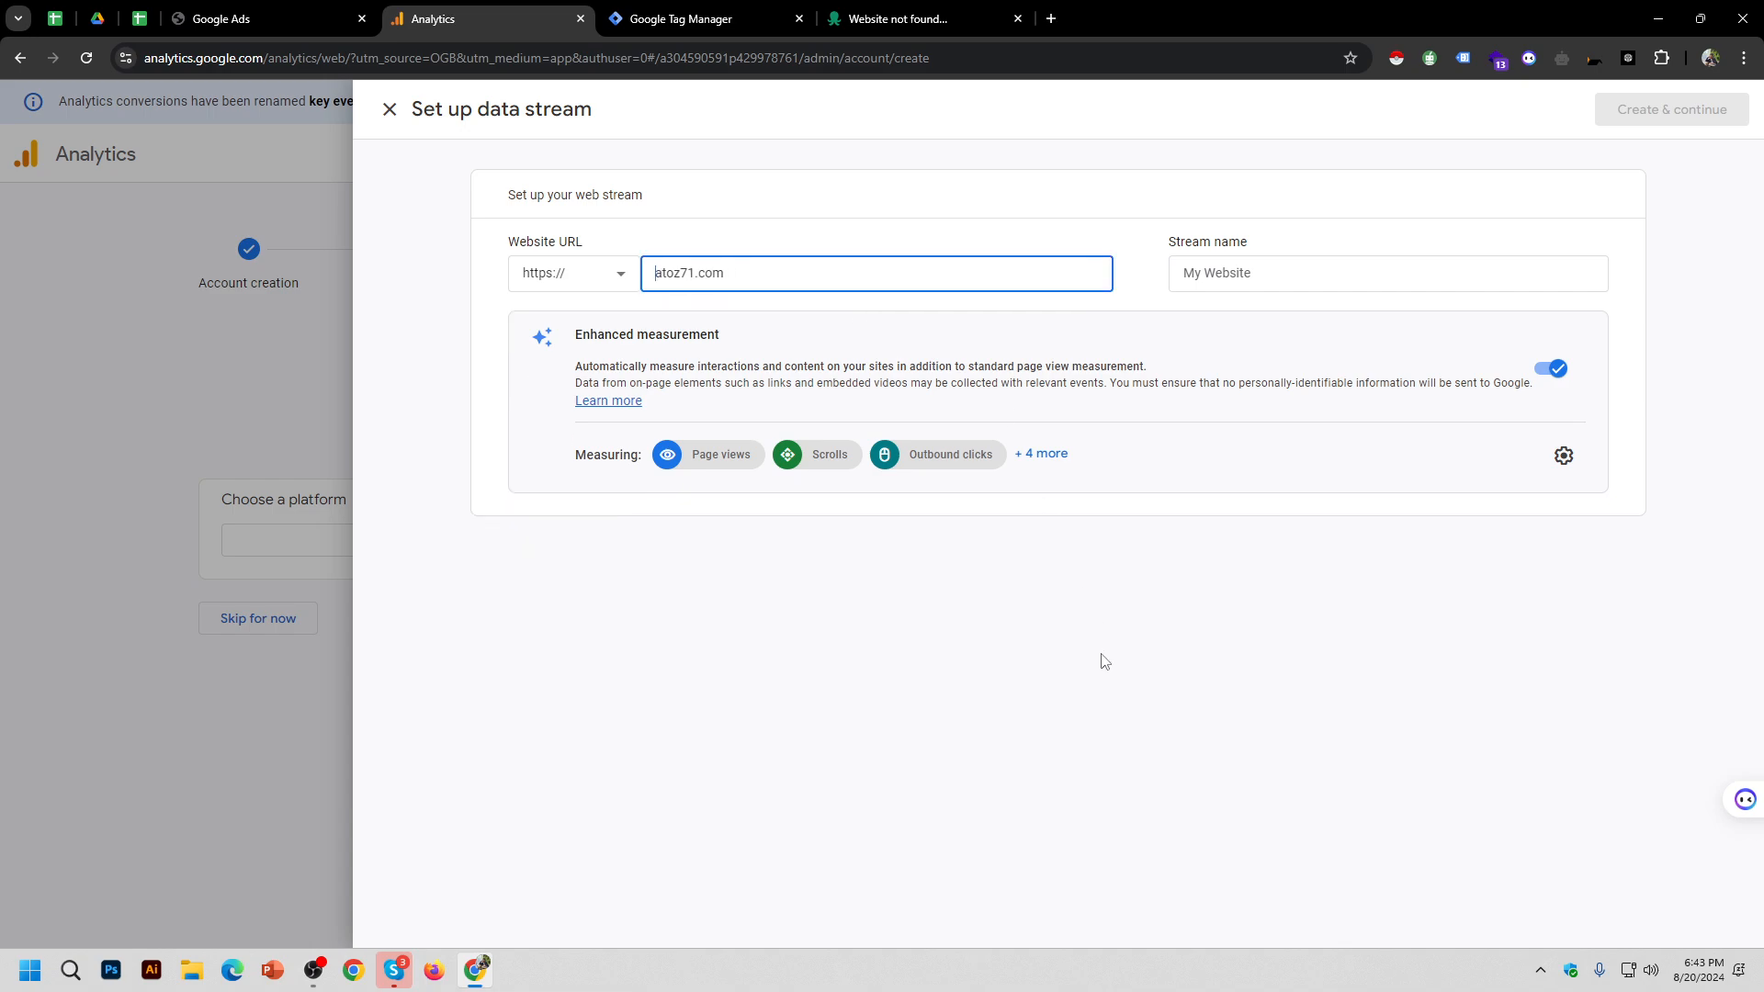
left_click(1110, 658)
Step: Name the web stream 'B. 5'
left_click(1356, 266)
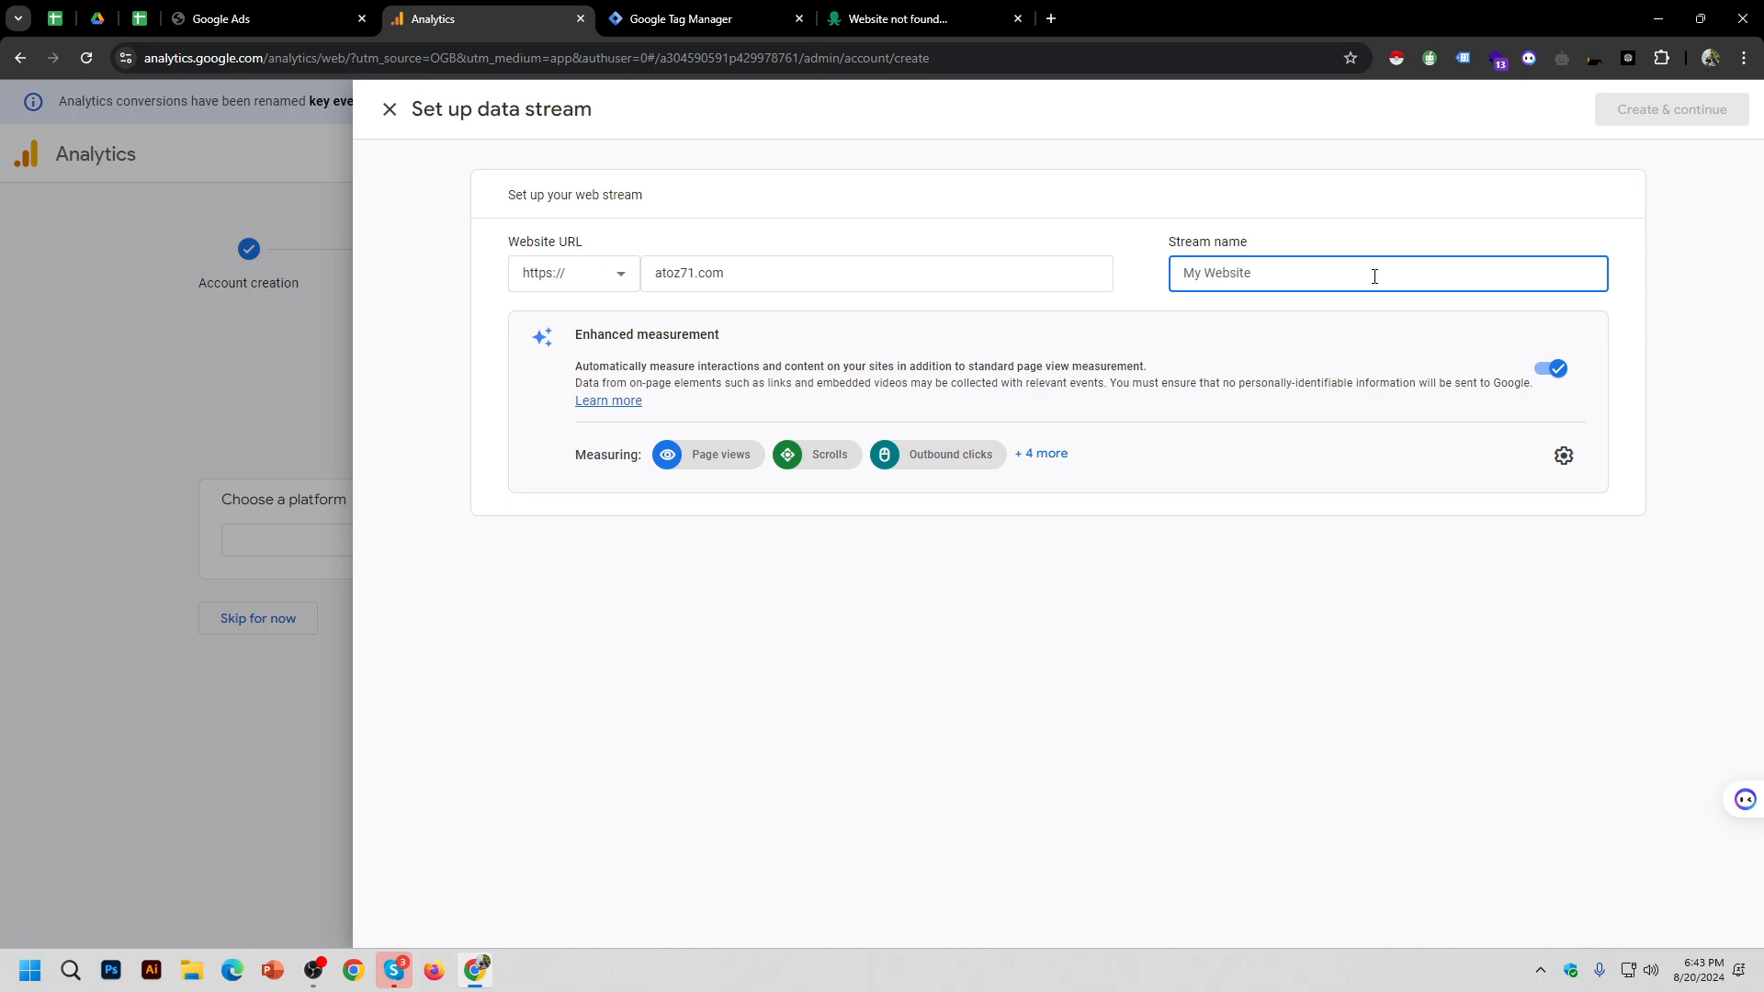
type("S")
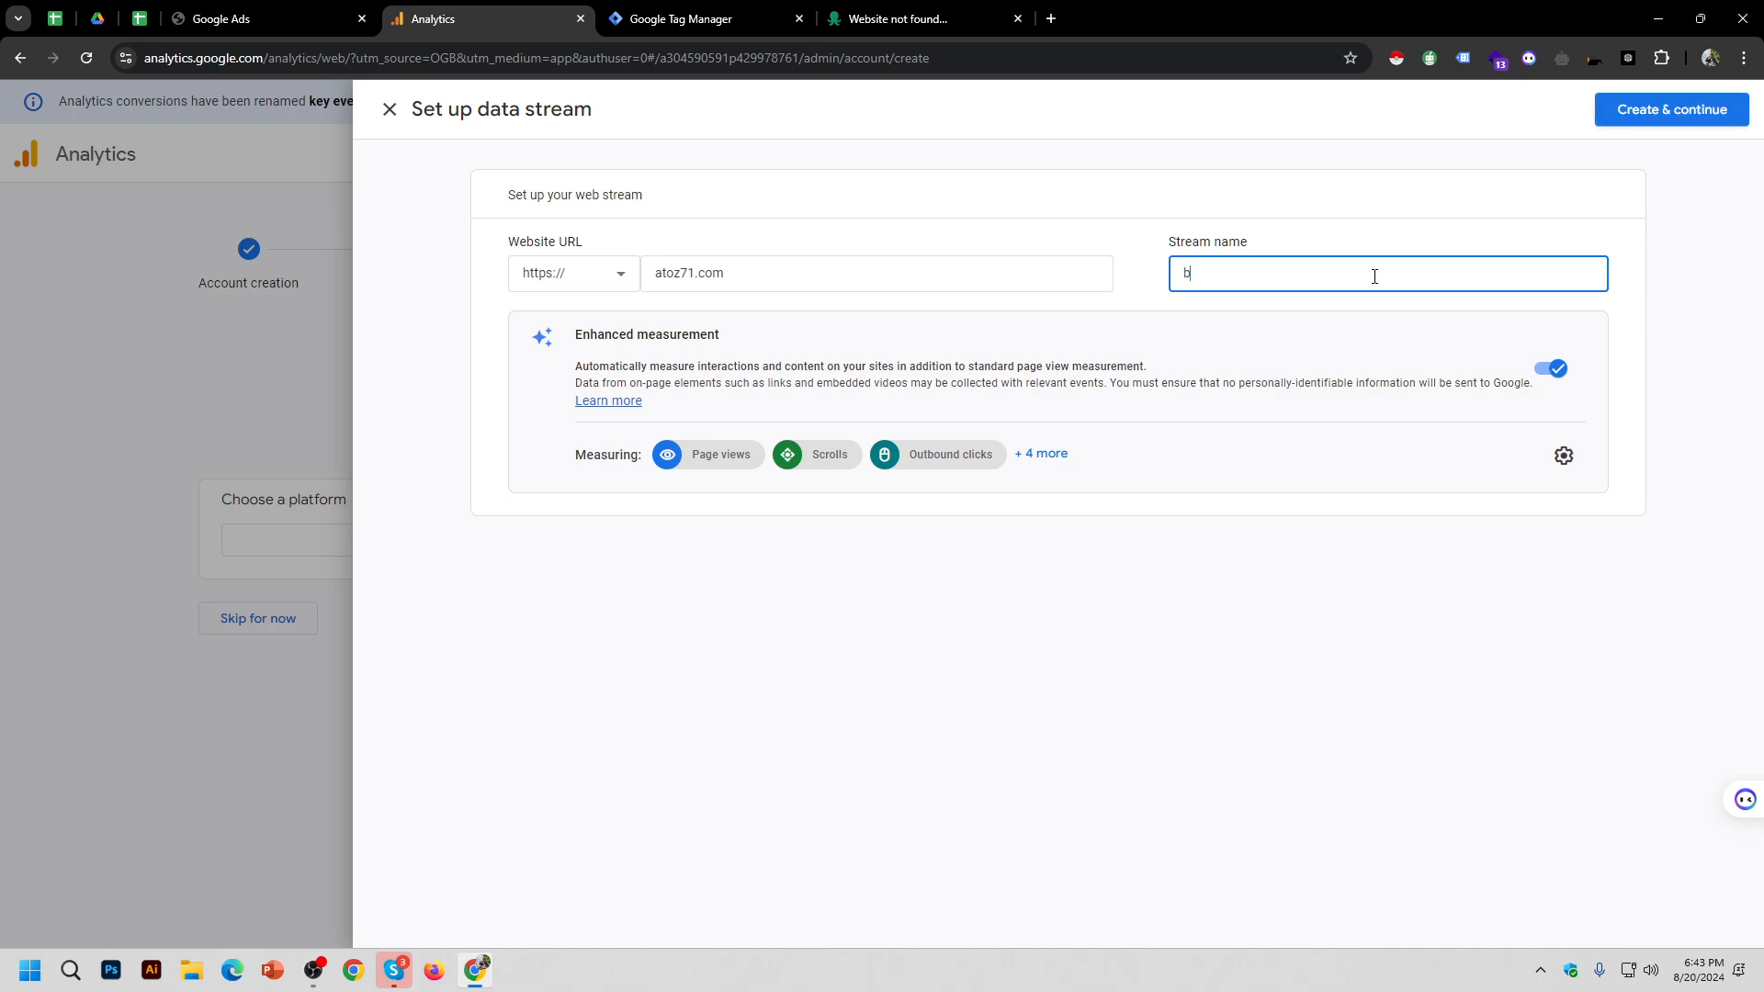
key("BackSpace")
type("B. %")
key("BackSpace")
type("5")
Step: Review enhanced measurement, leave it on, and create the B. 5 web stream
left_click(1564, 457)
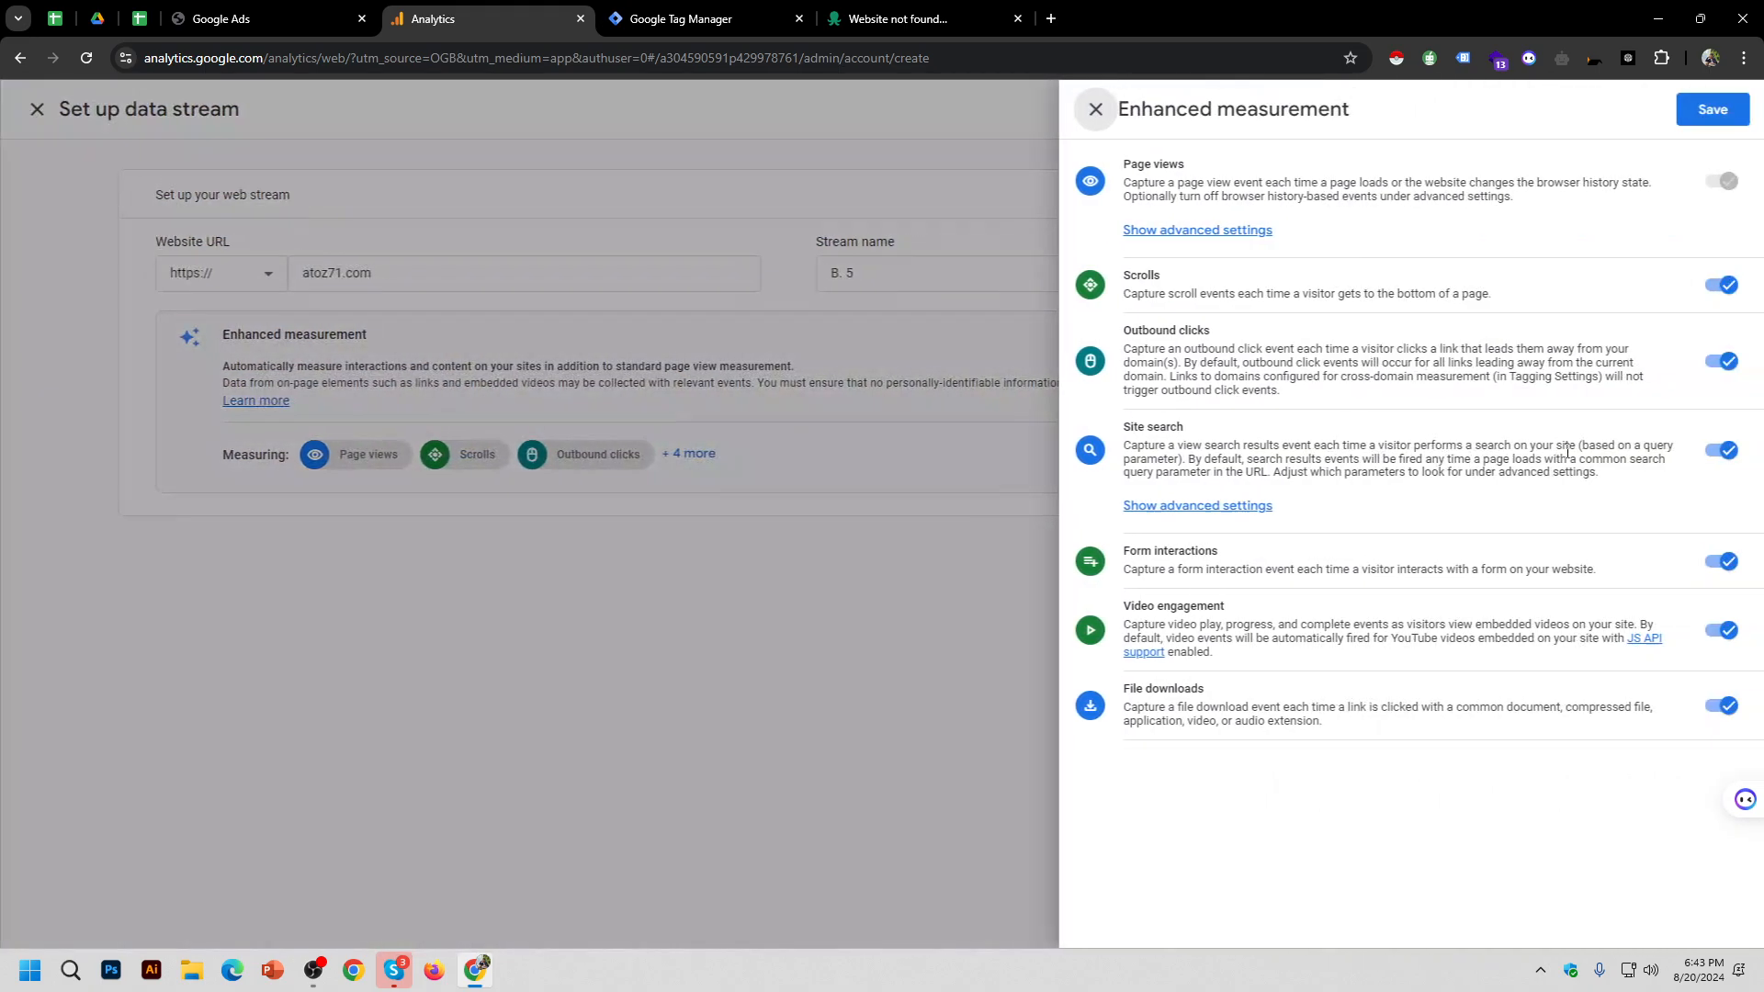
left_click(789, 708)
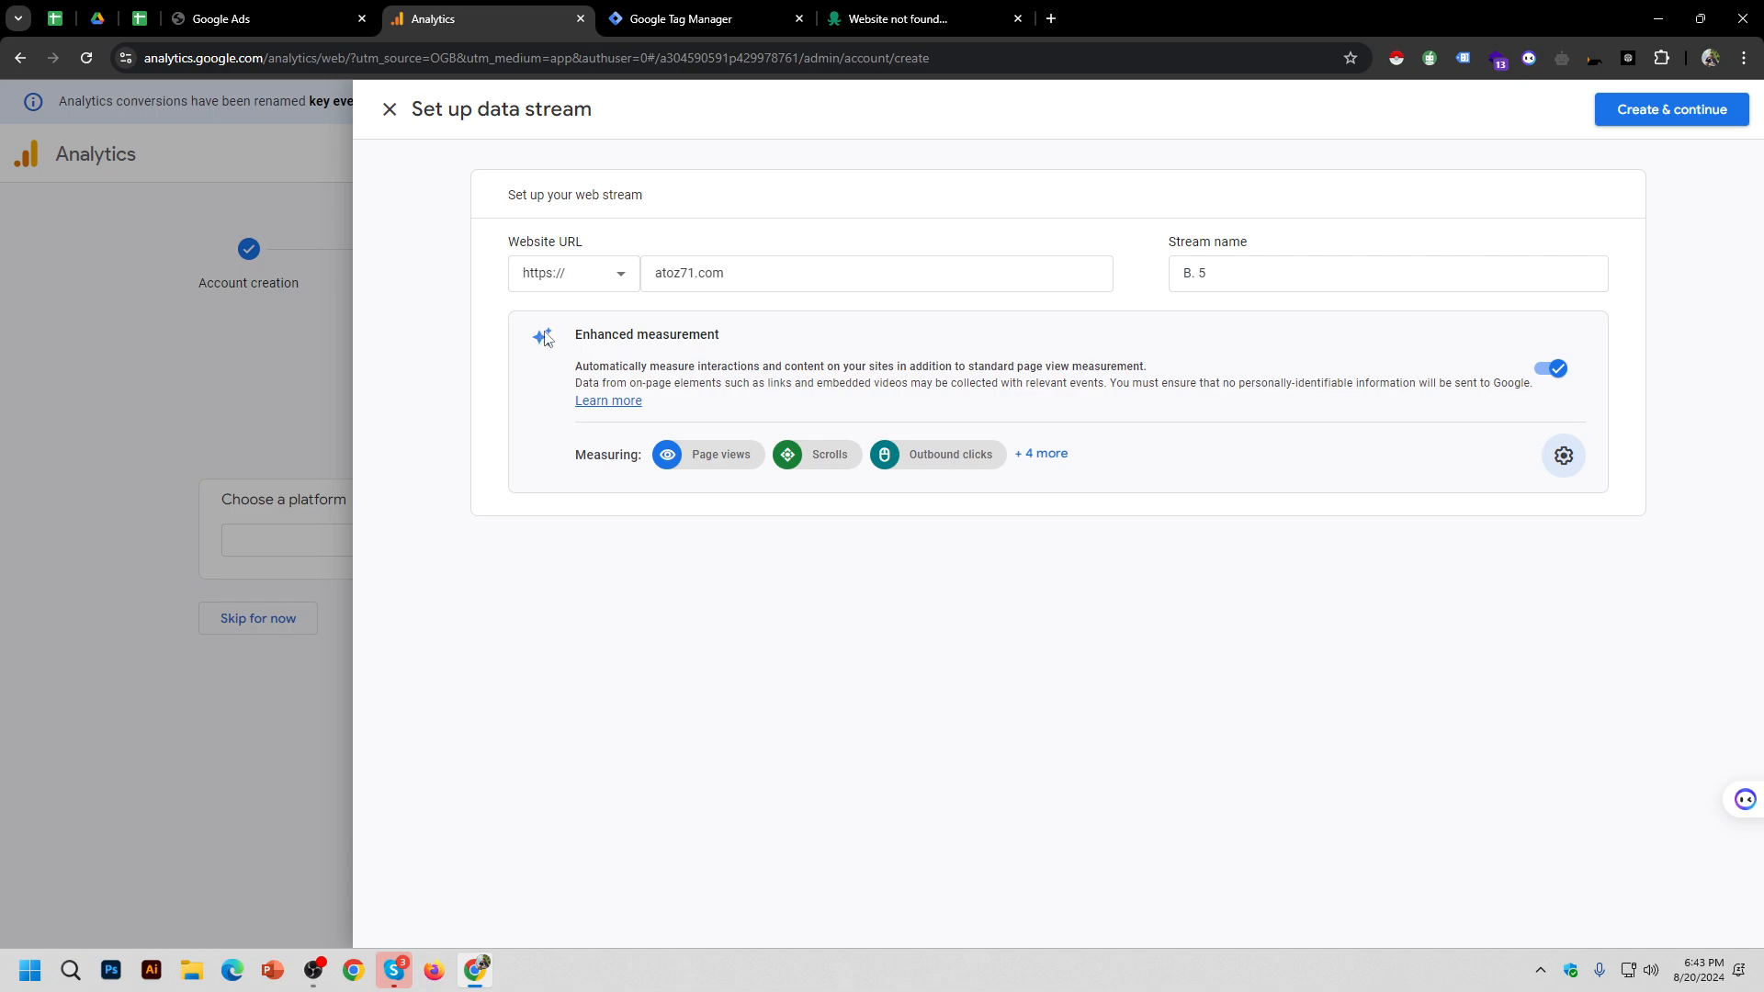
key("ctrl+plus")
key("ctrl+plus")
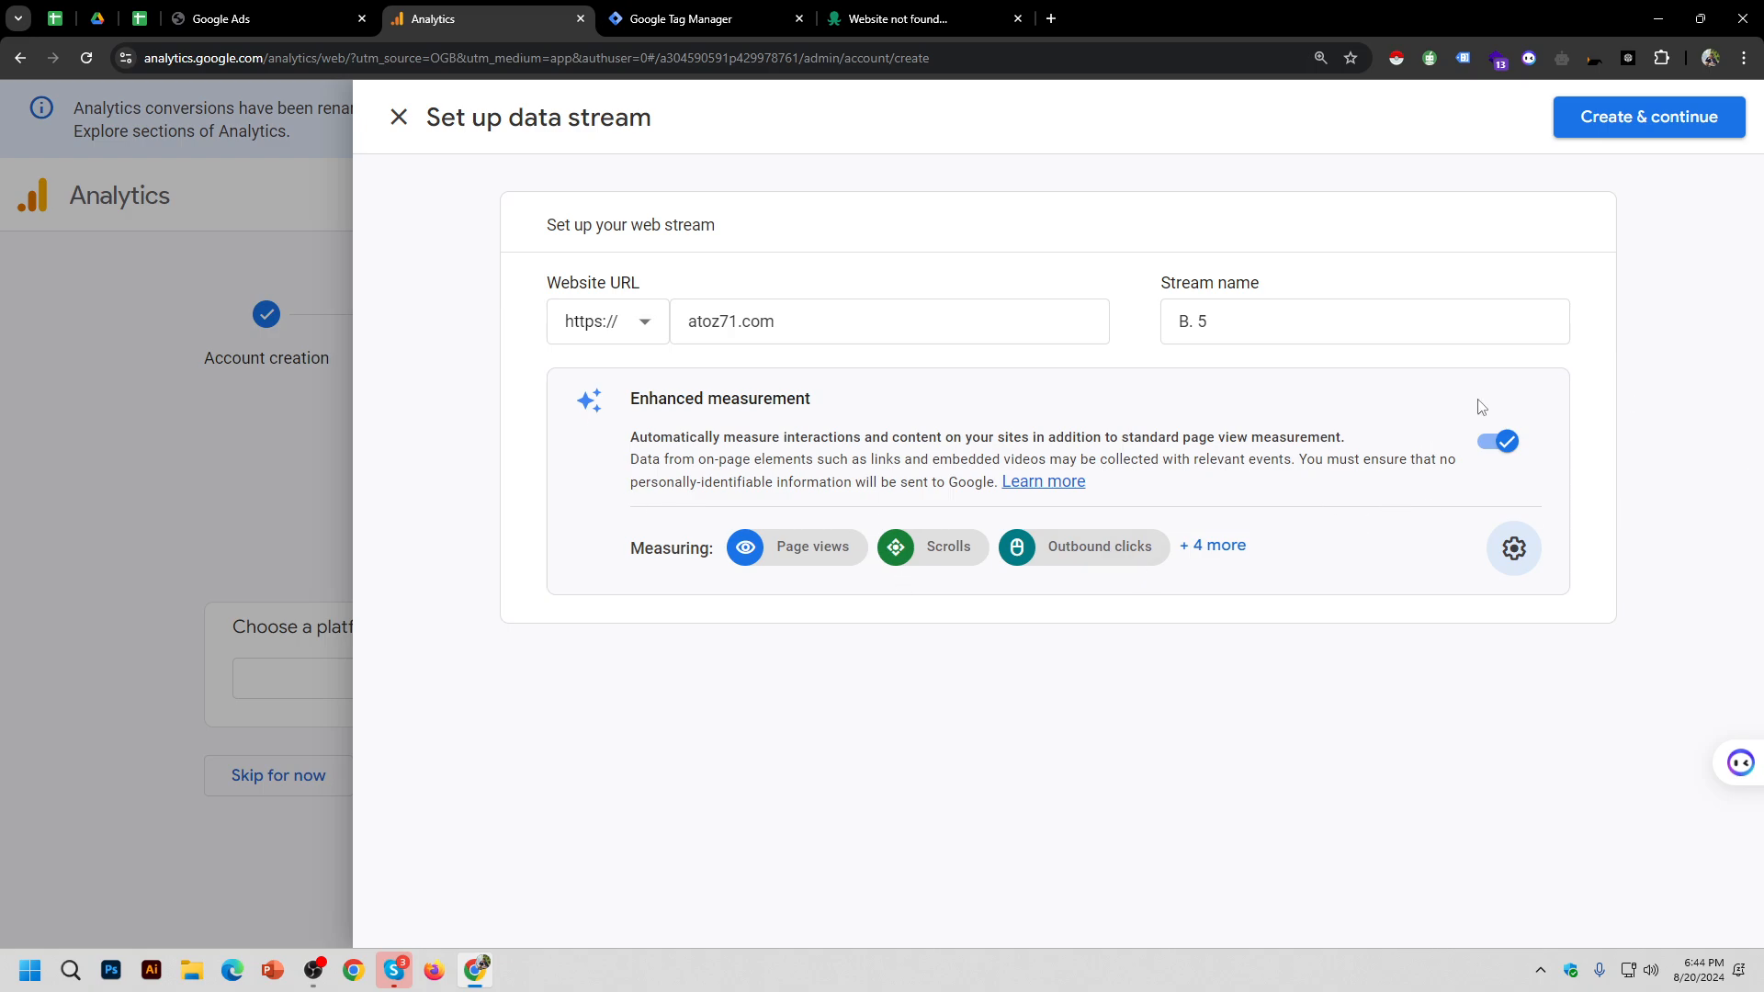
left_click(1513, 547)
scroll(1434, 332, "down", 1)
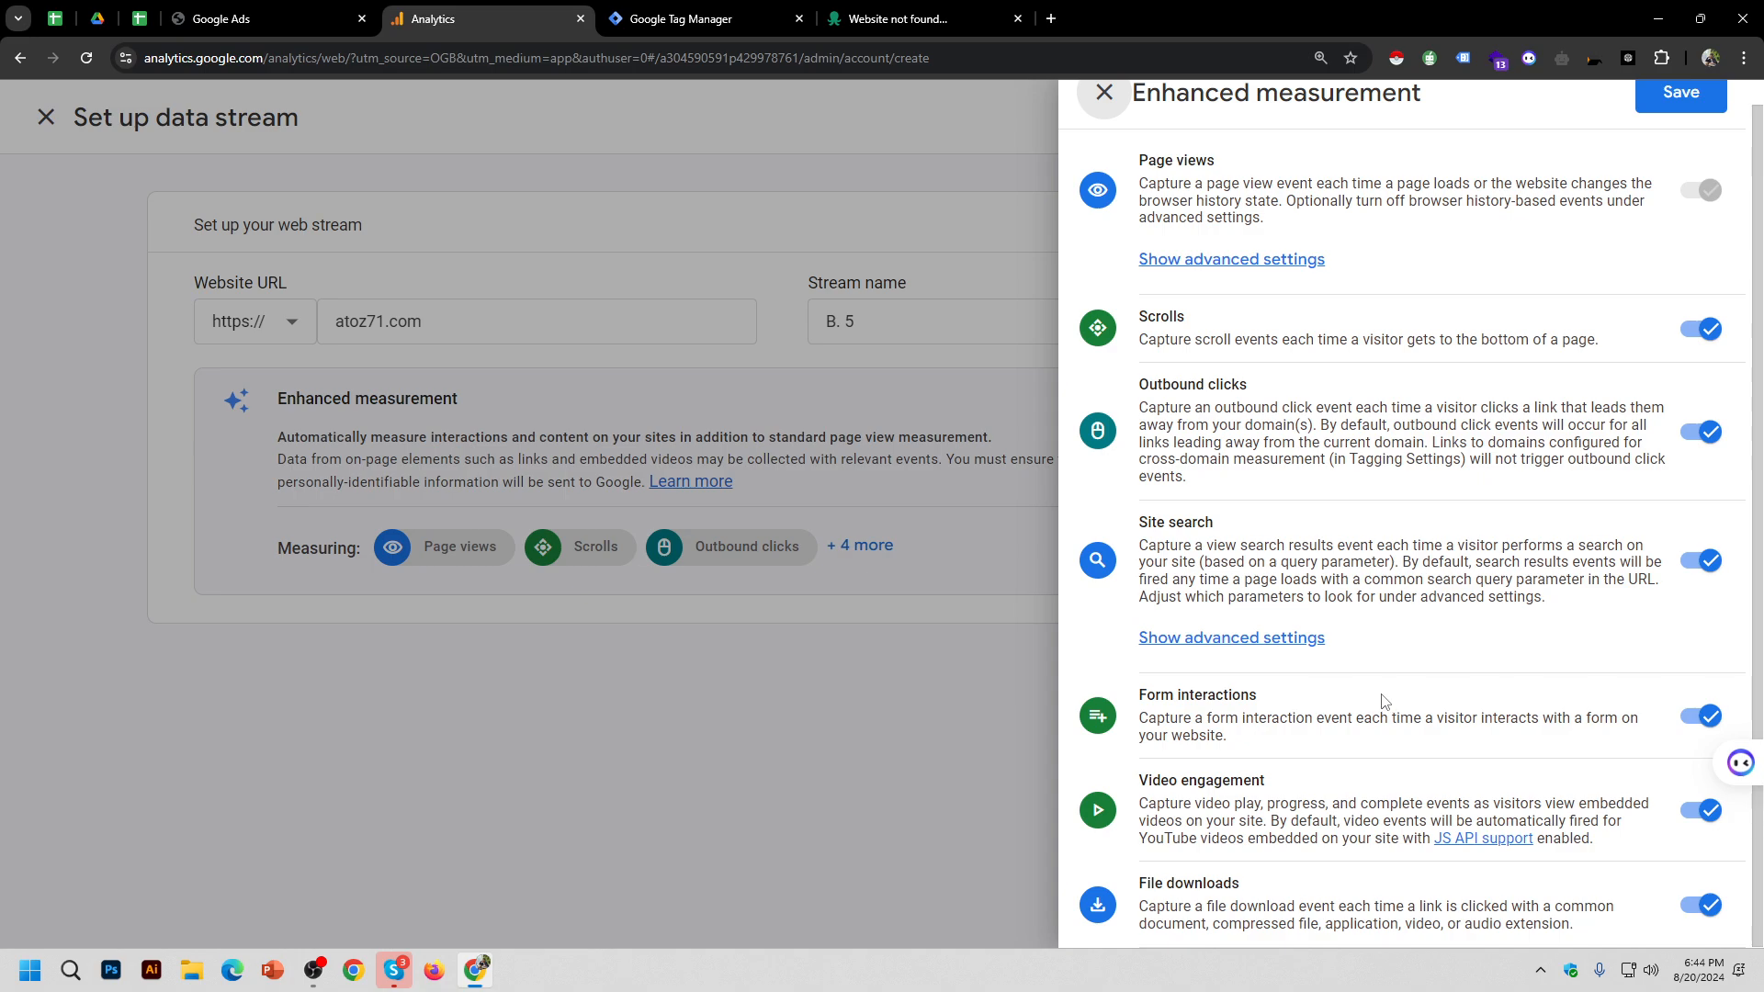
left_click(1105, 93)
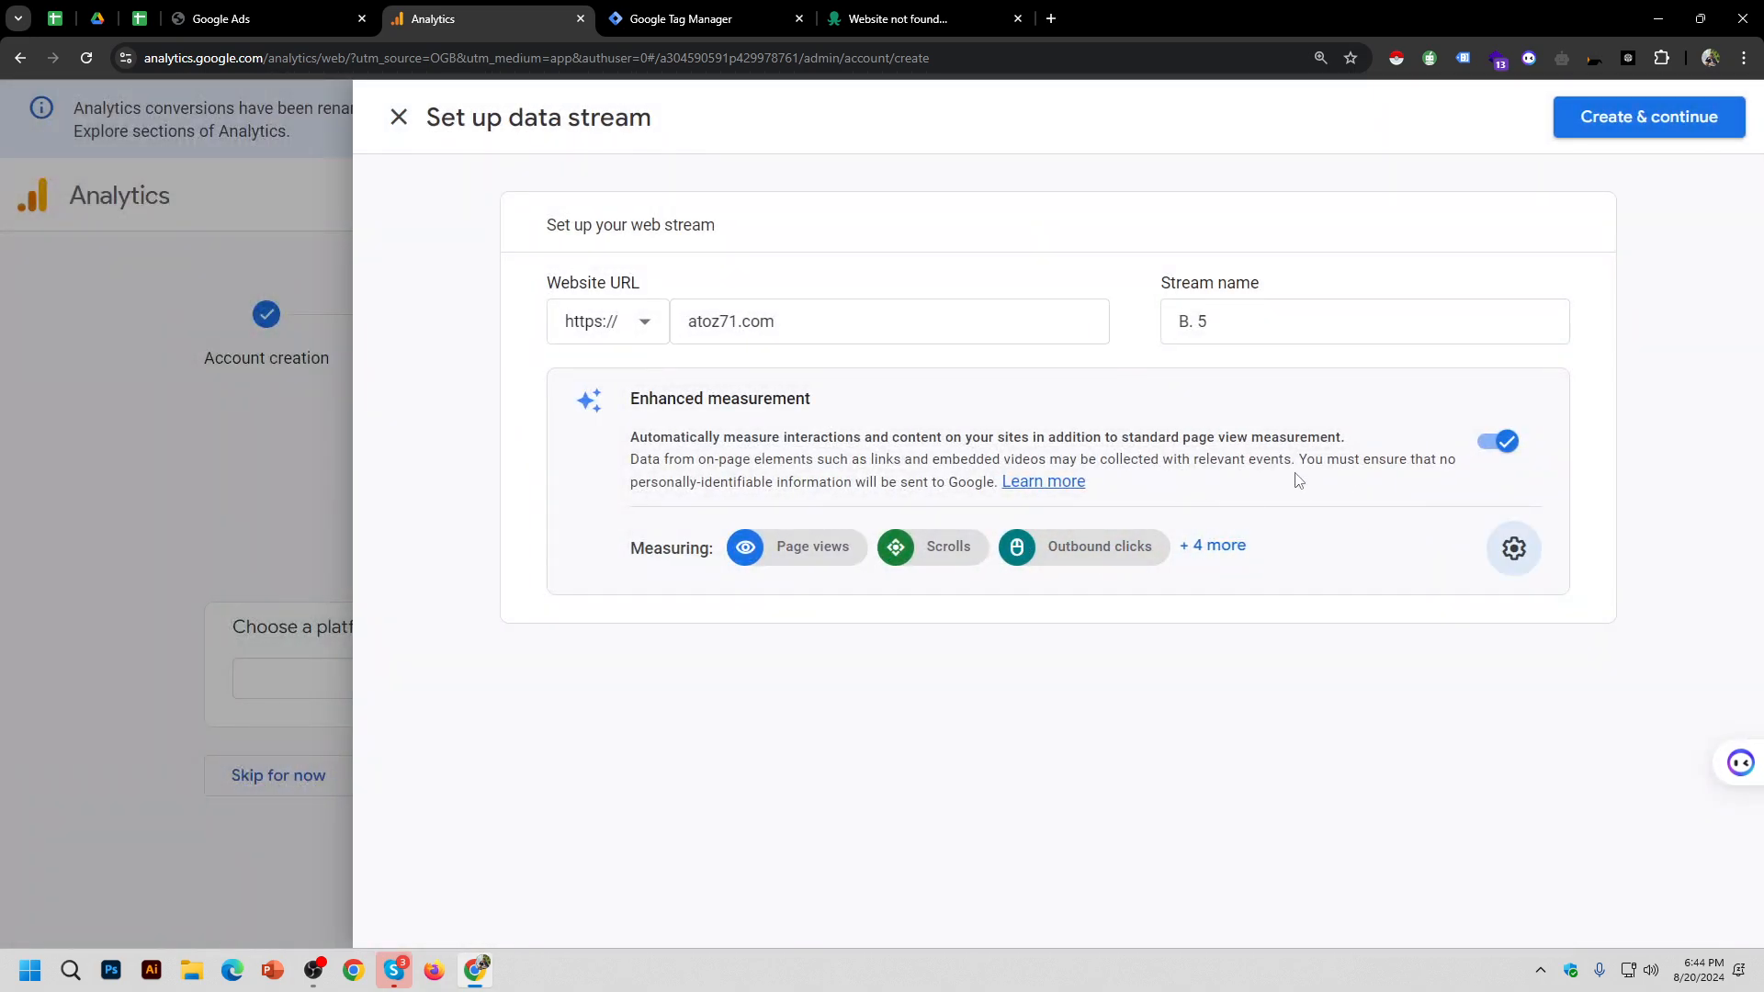
left_click(1667, 118)
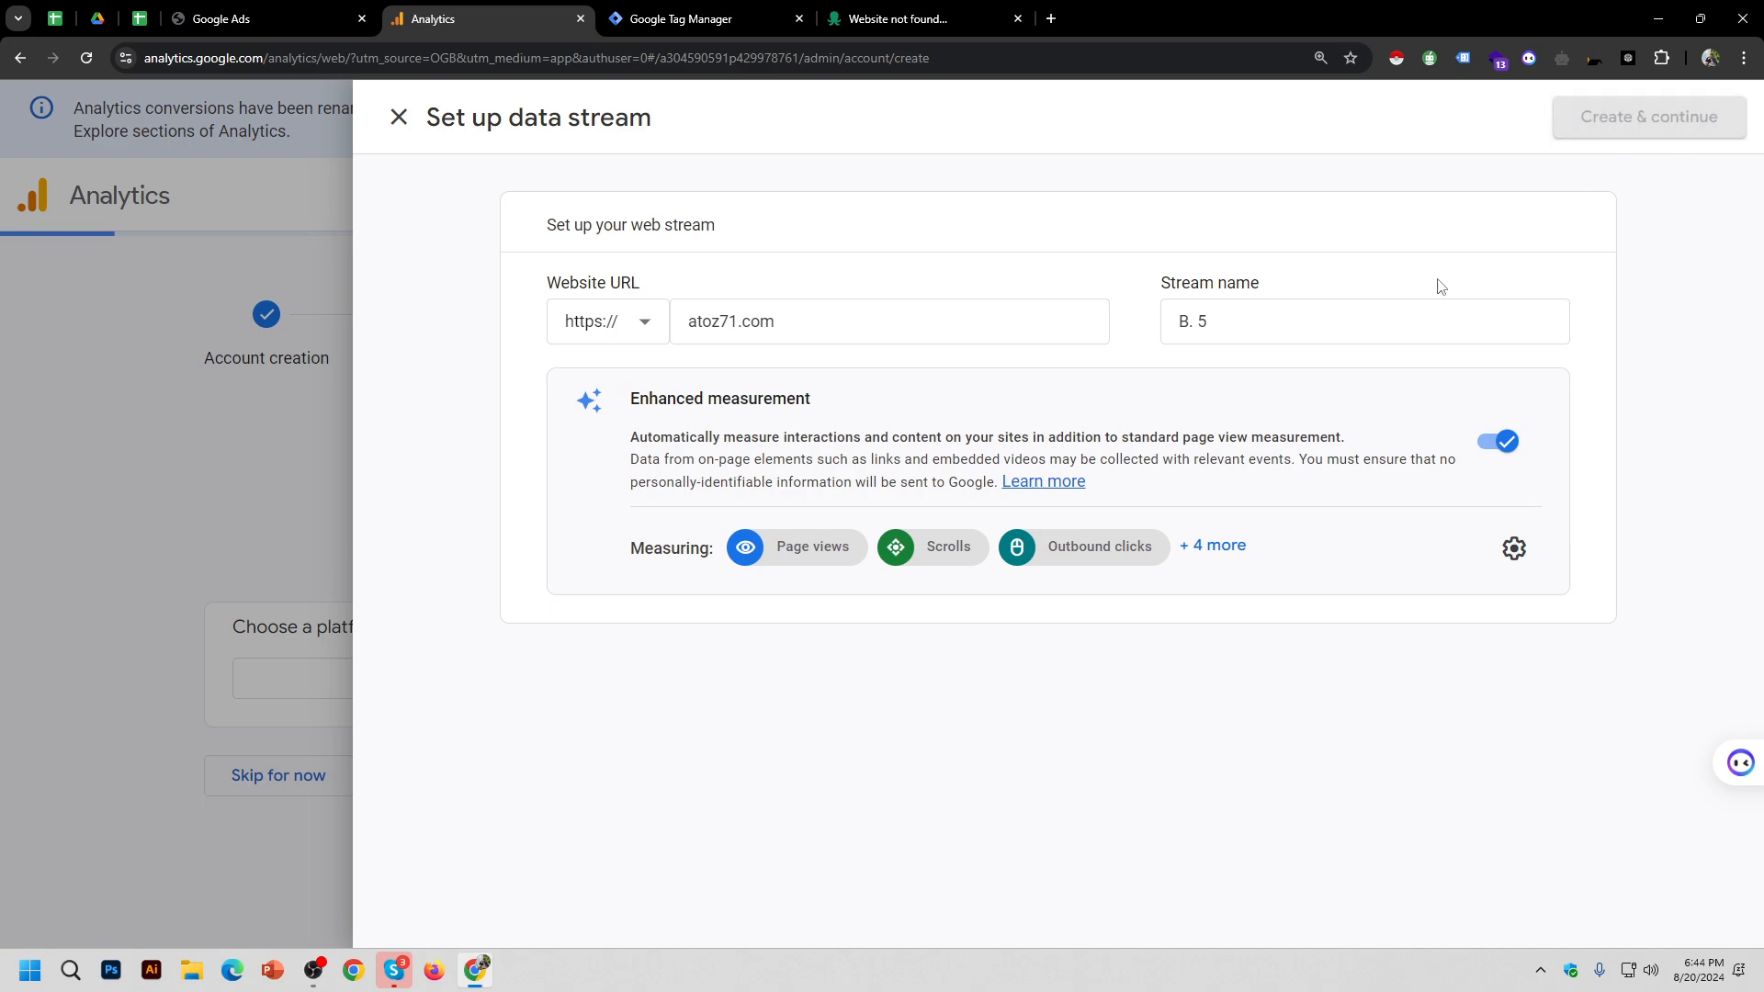
key("ctrl+minus")
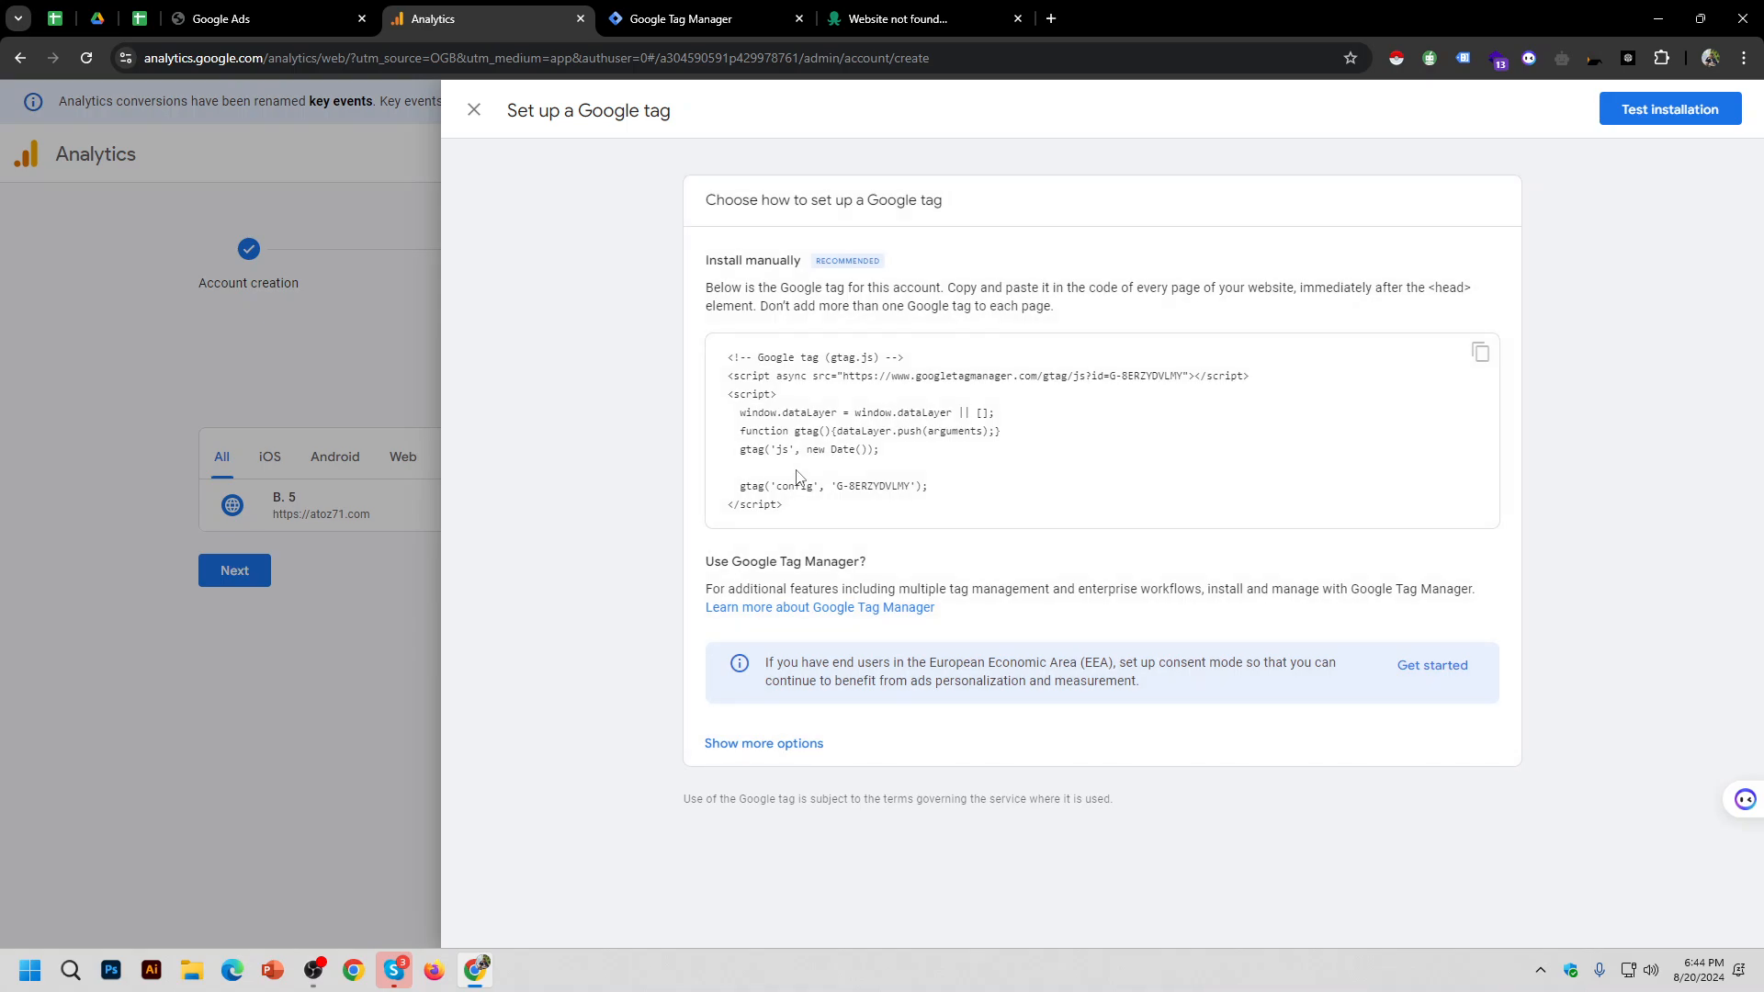
Step: Check the B. 5 web stream's Measurement ID, then complete the property setup wizard
left_click(474, 109)
left_click(754, 485)
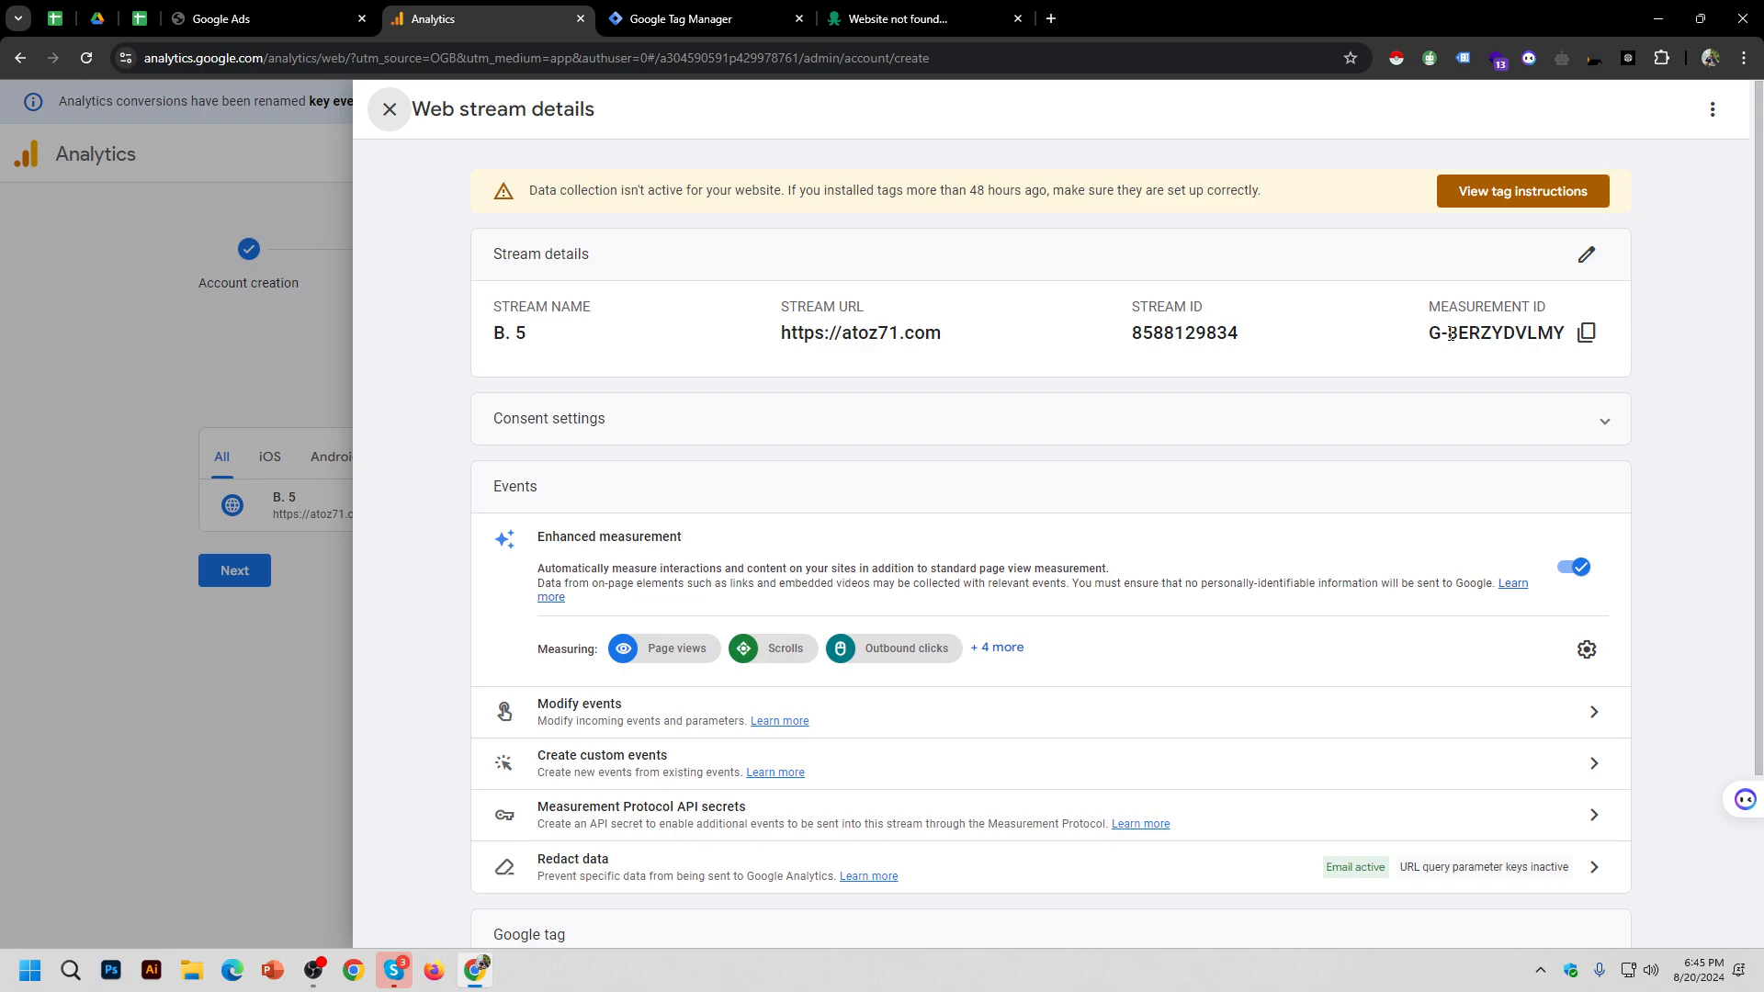
left_click_drag(1423, 339, 1579, 335)
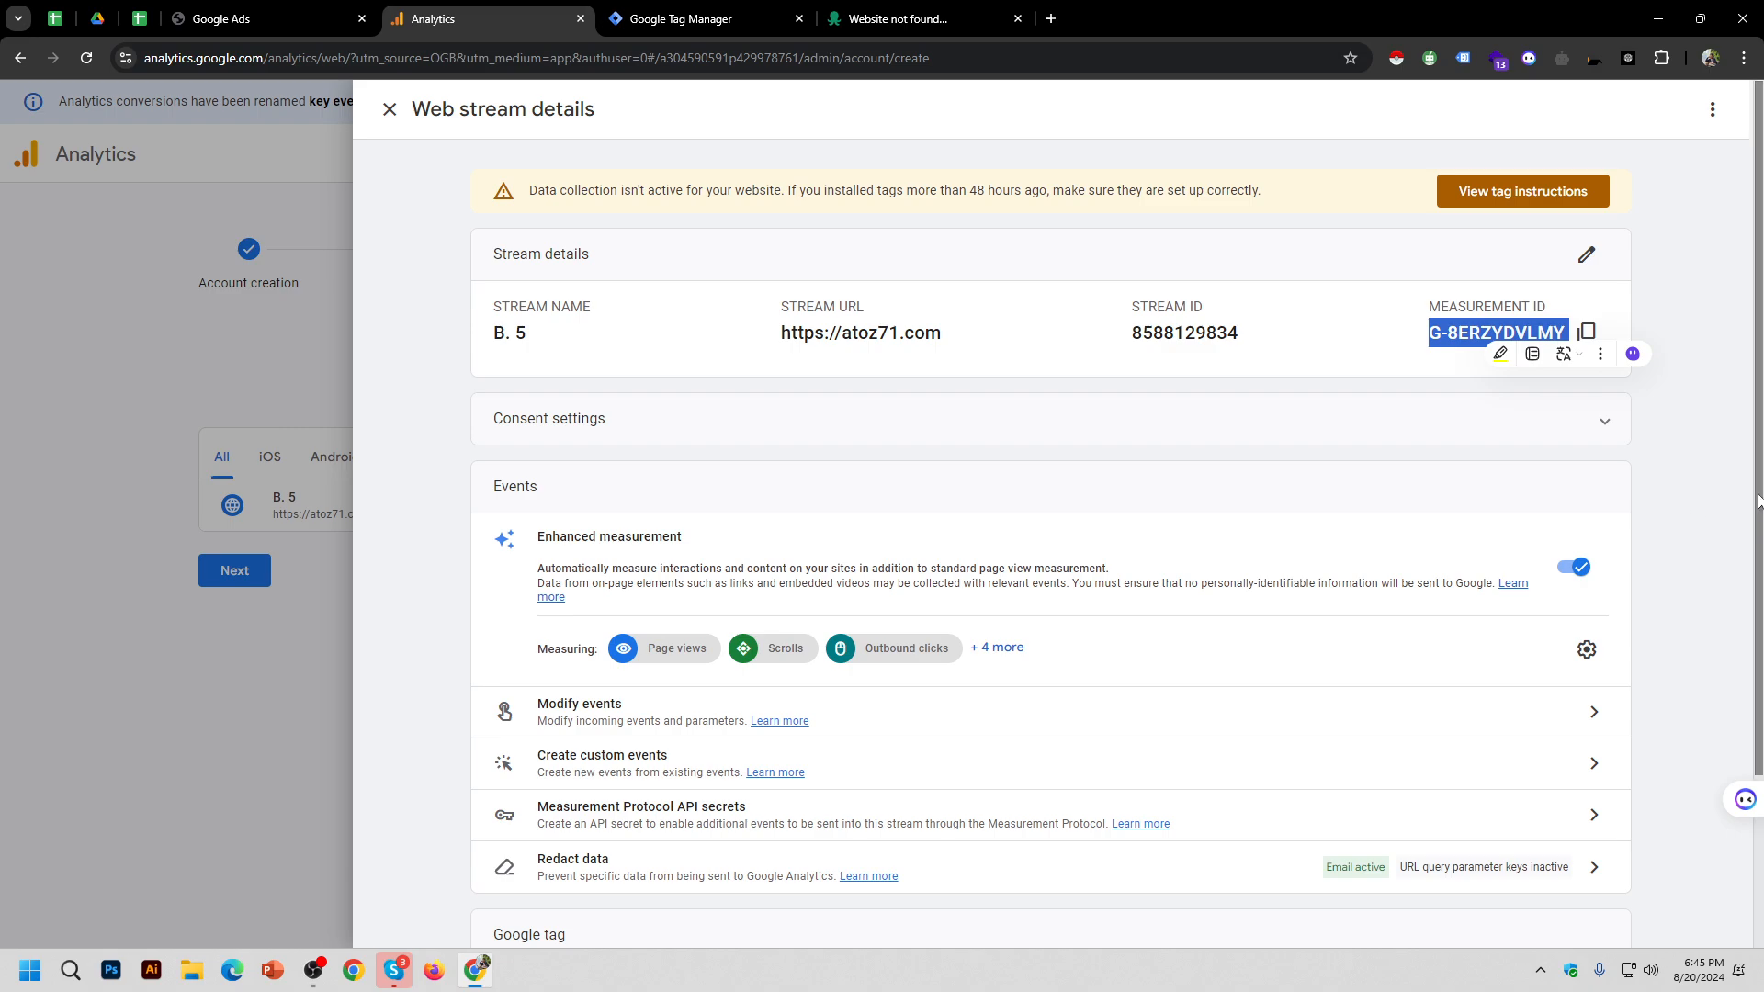
left_click(1720, 470)
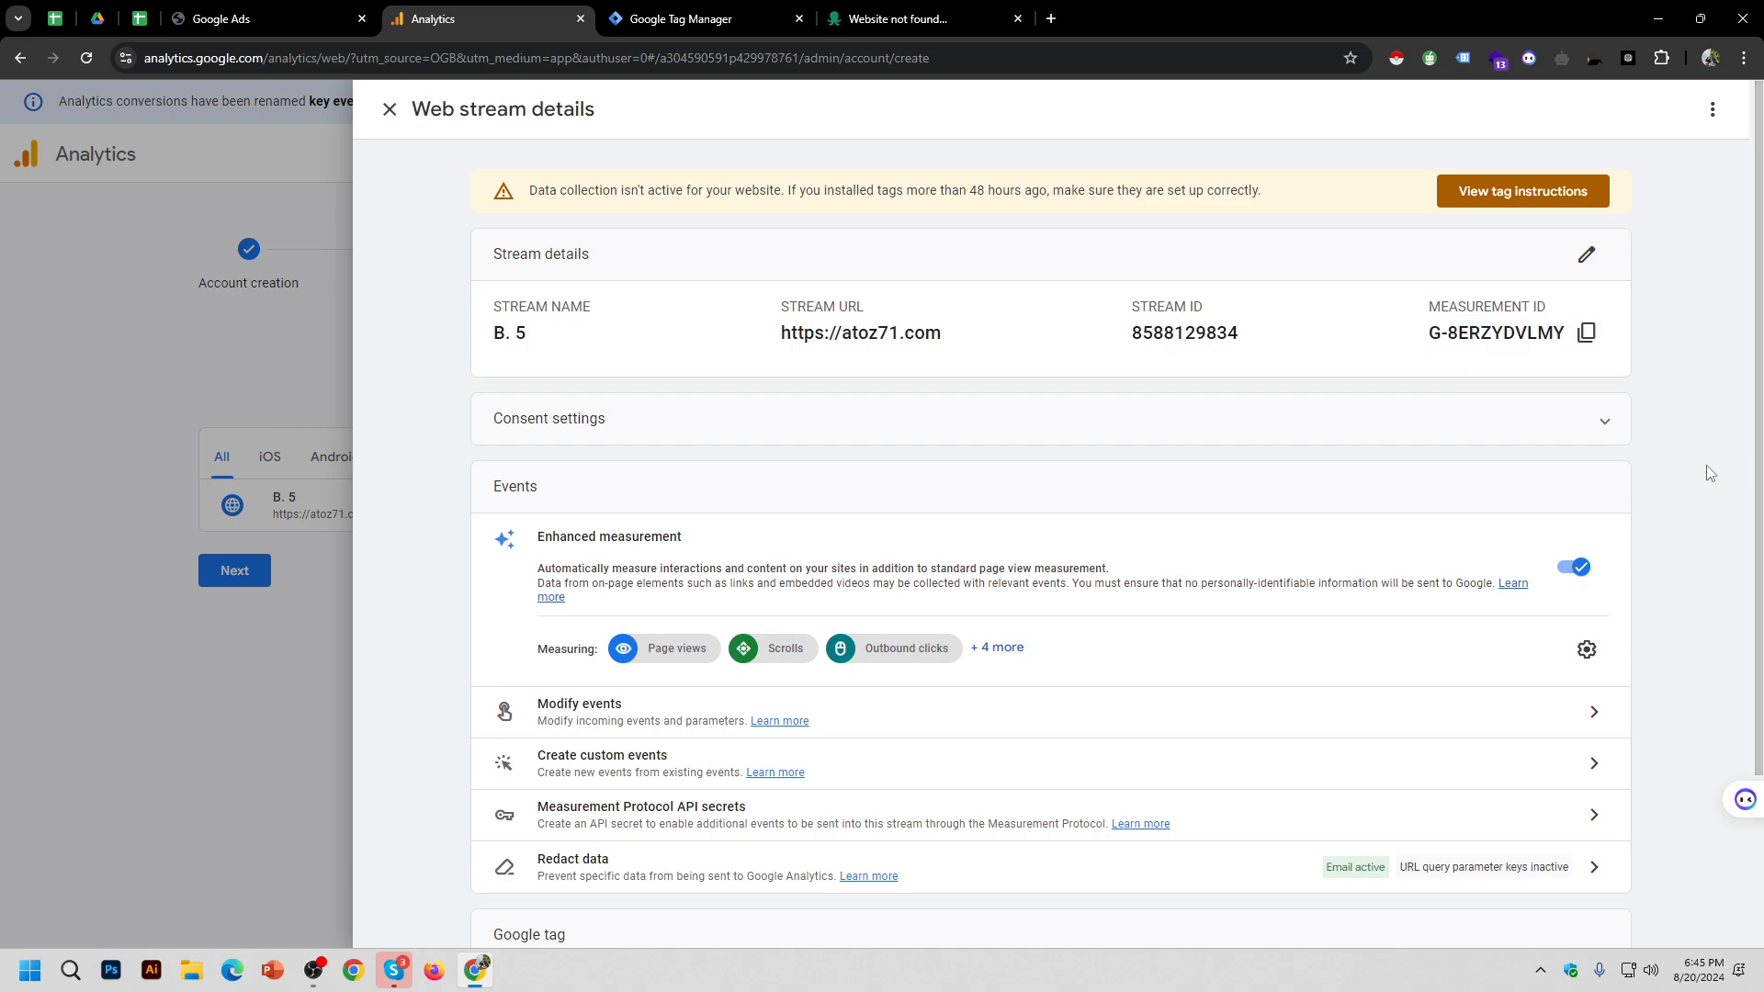
left_click(388, 110)
left_click(235, 573)
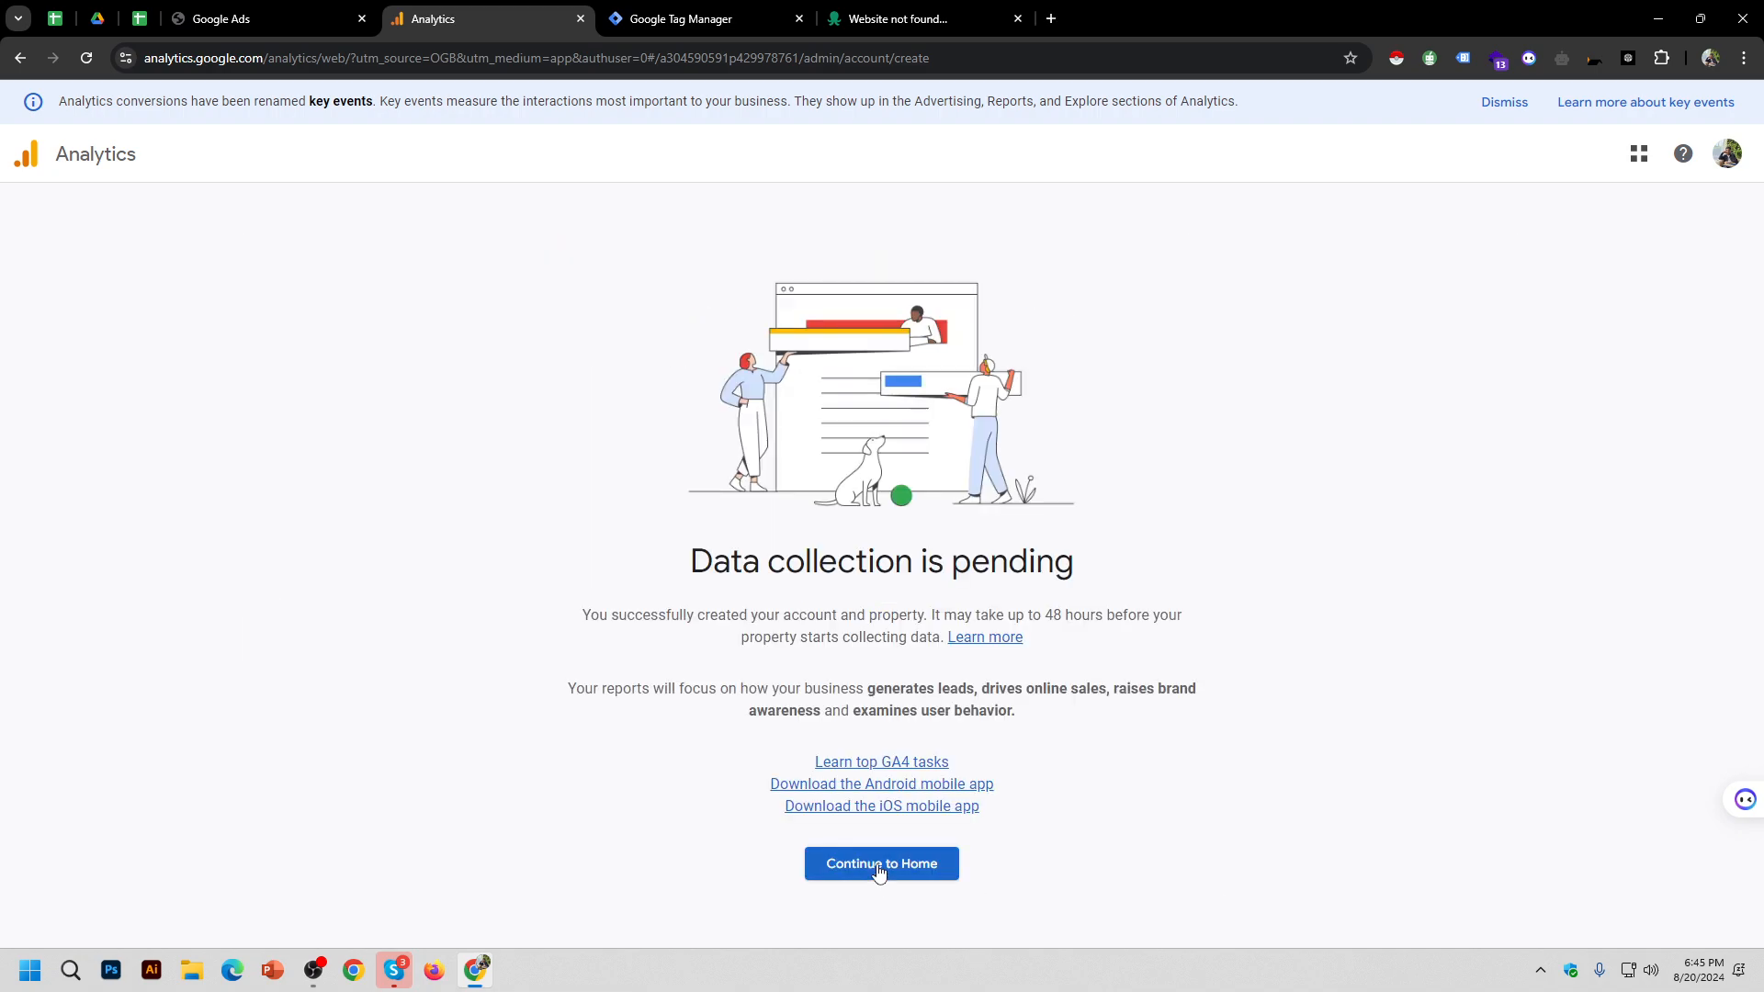
Step: Continue to the Batch 5 property's Home page, then go to Admin
left_click(879, 866)
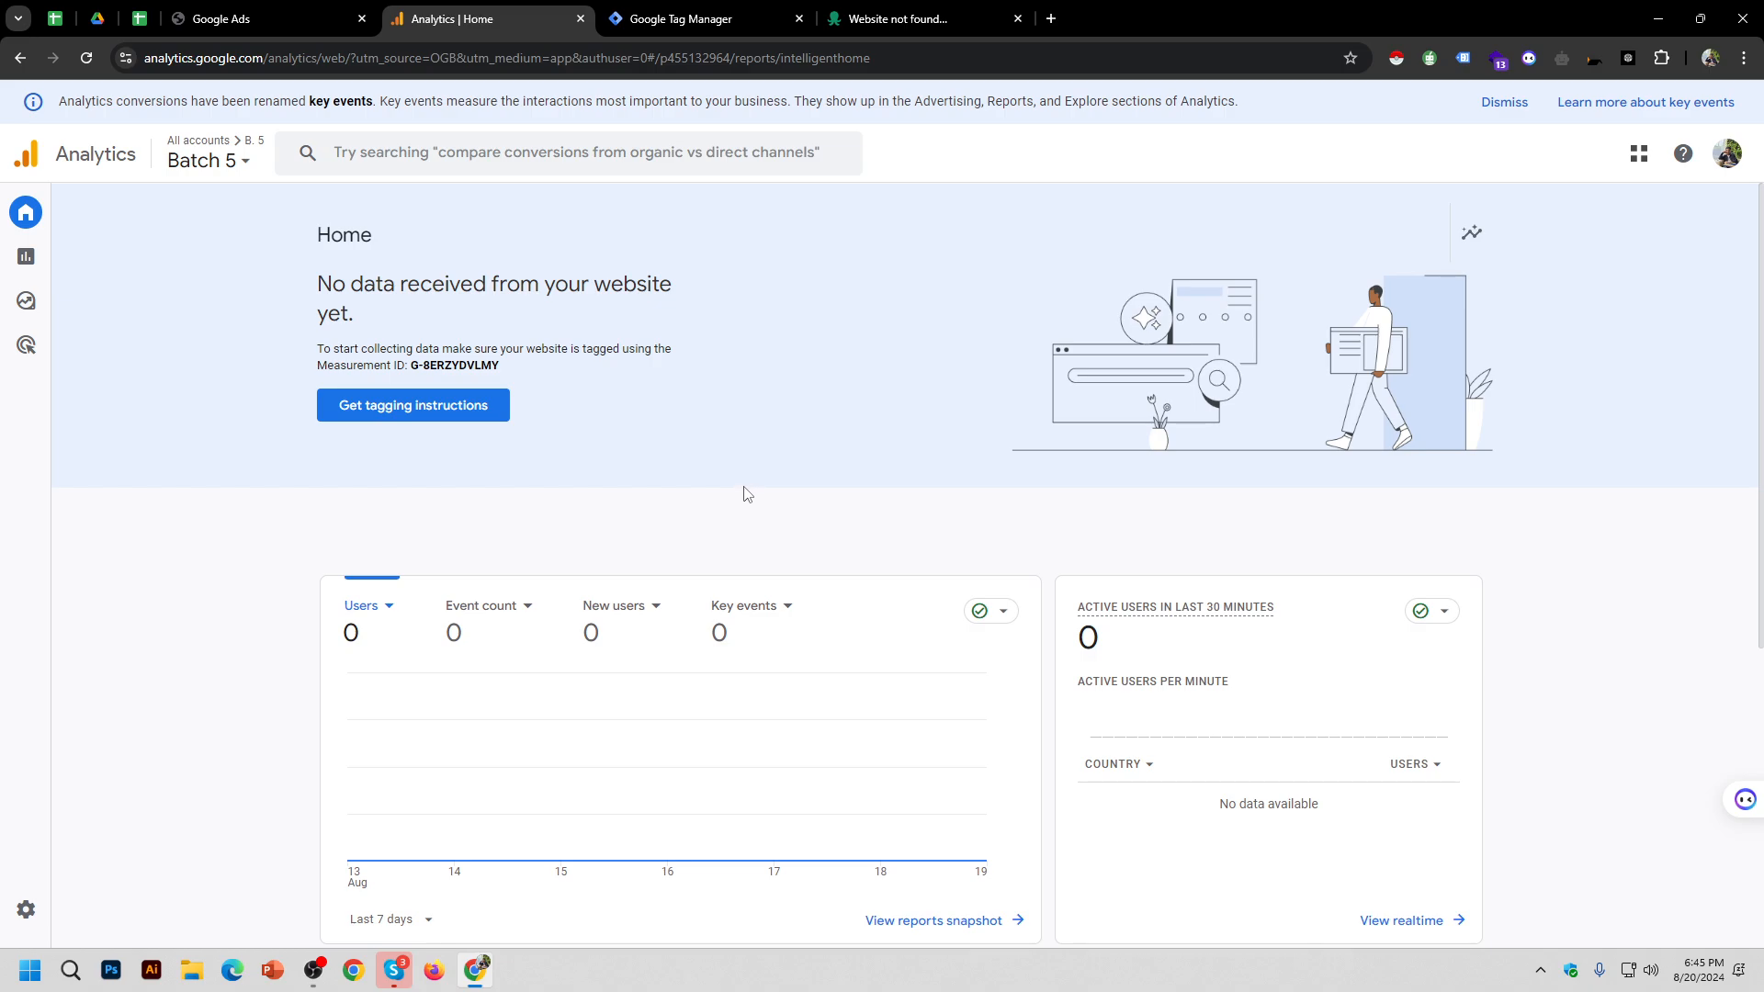
mouse_move(41, 721)
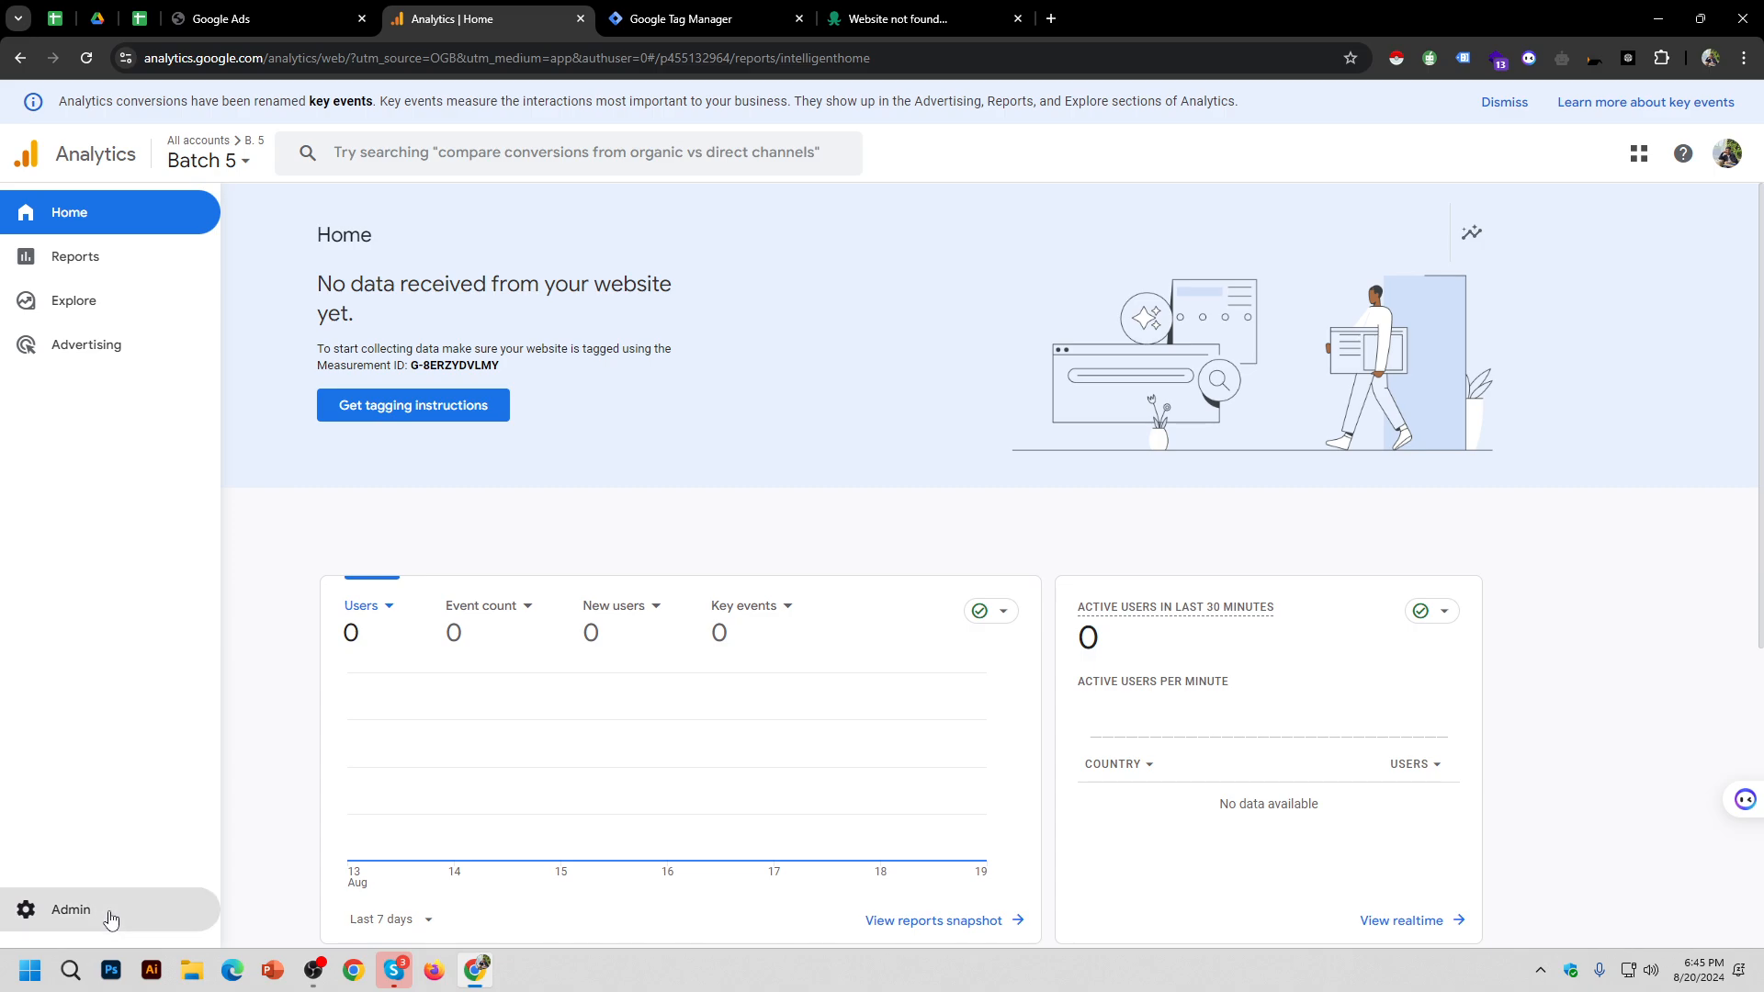
left_click(111, 912)
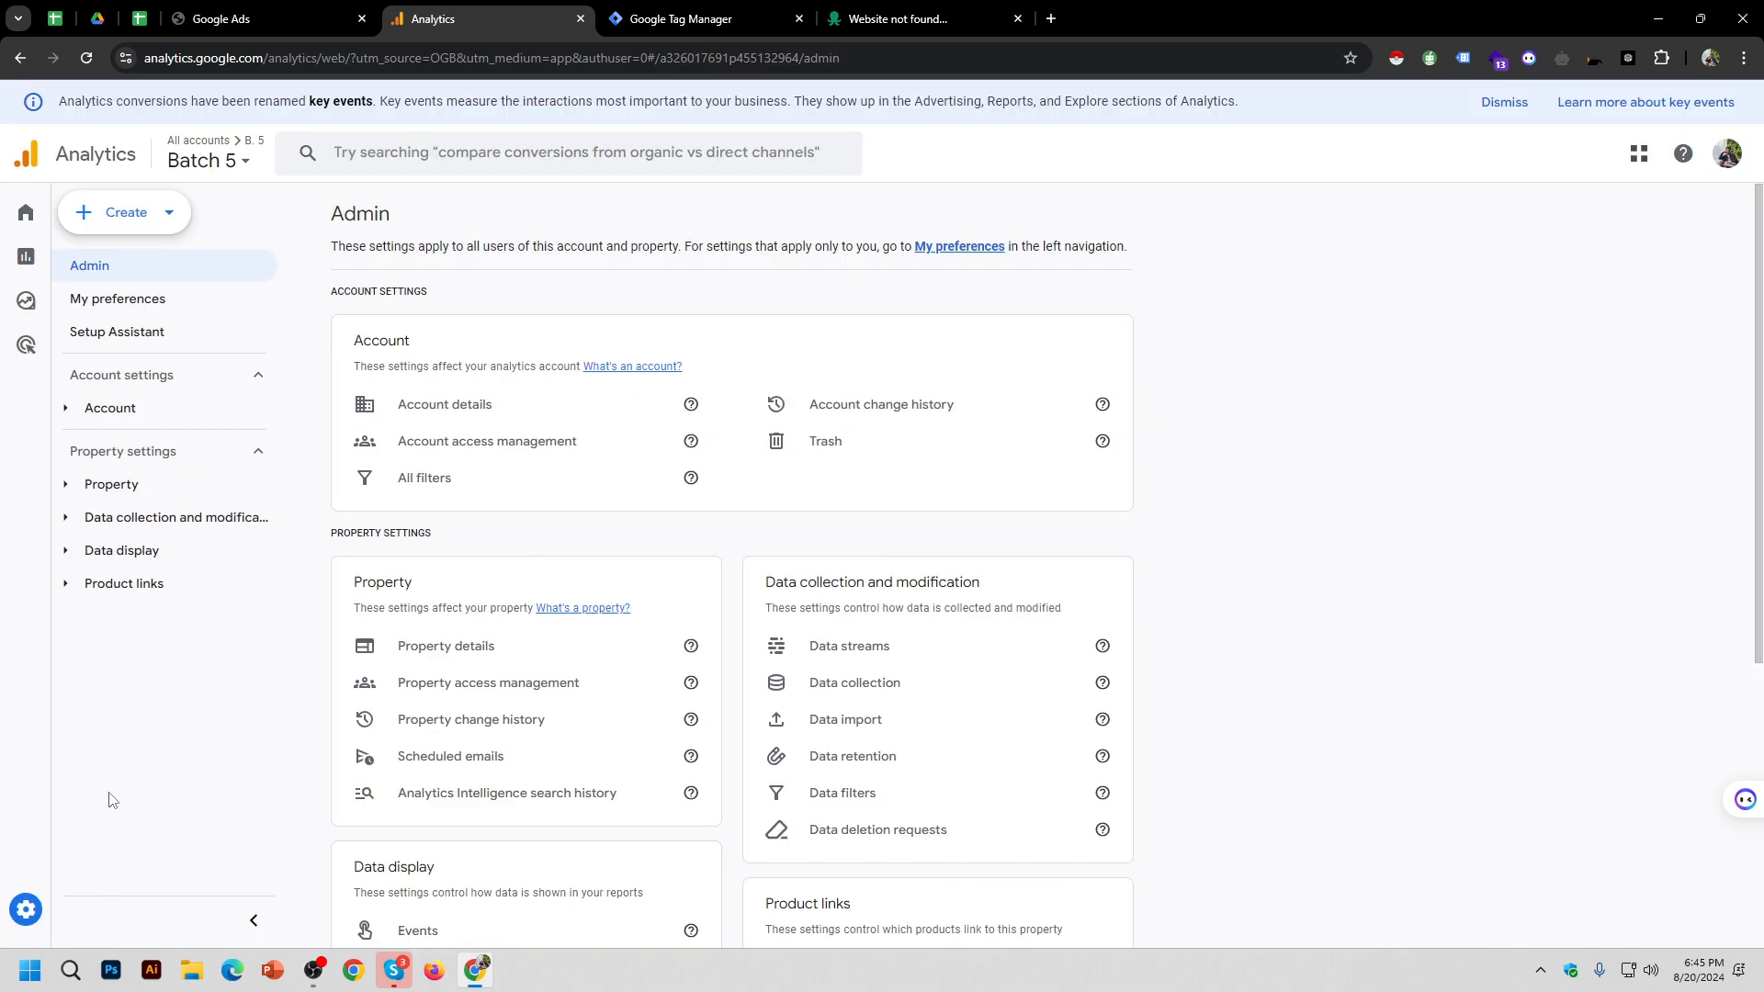
Step: Go back to the Batch 5 Home page and close the 'Website not found' browser tab
mouse_move(35, 412)
left_click(119, 221)
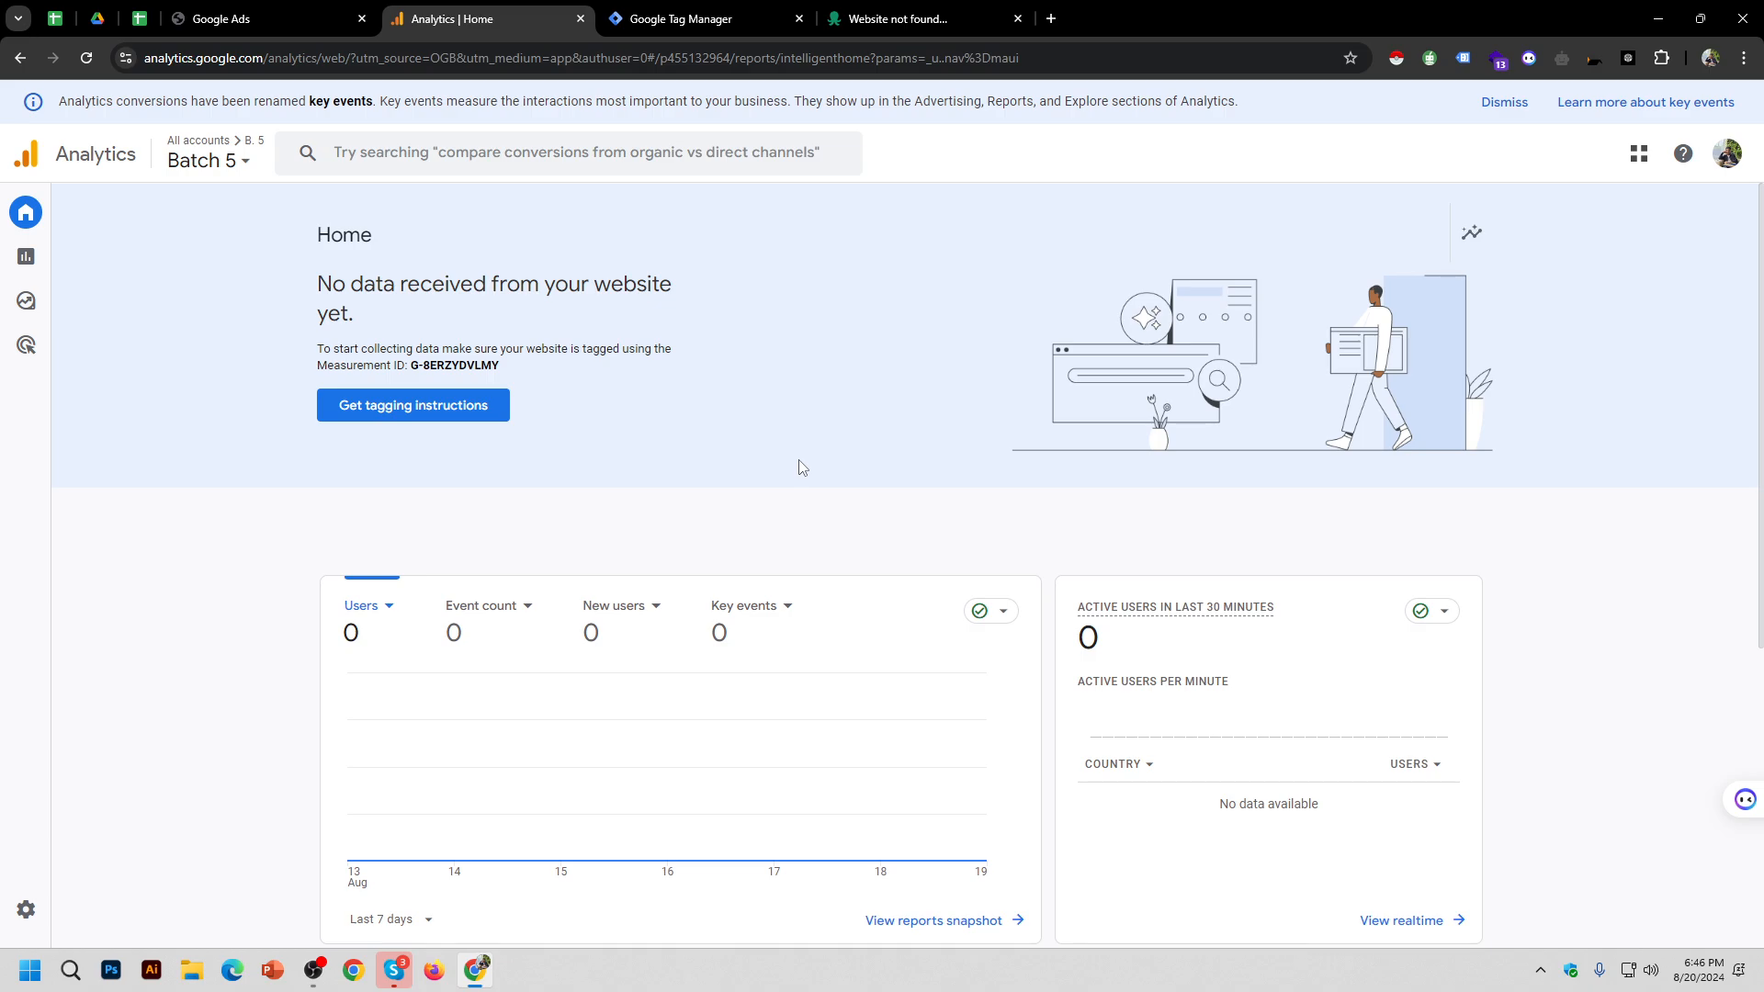
middle_click(879, 11)
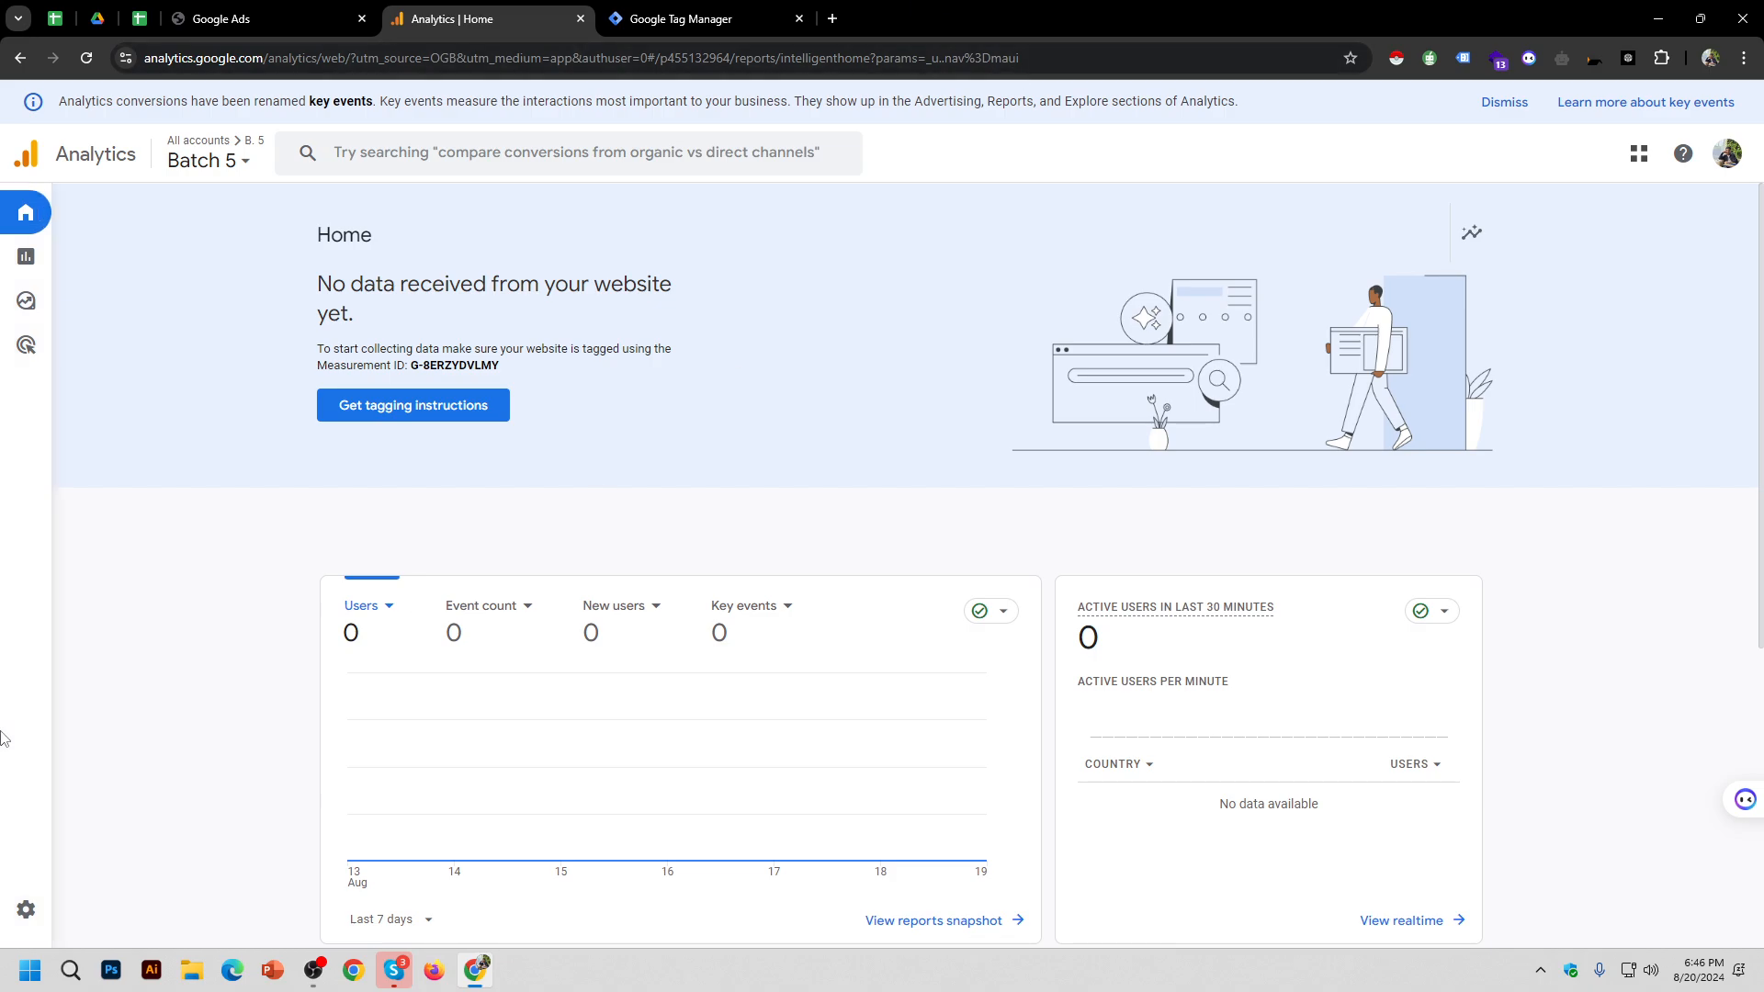
mouse_move(66, 593)
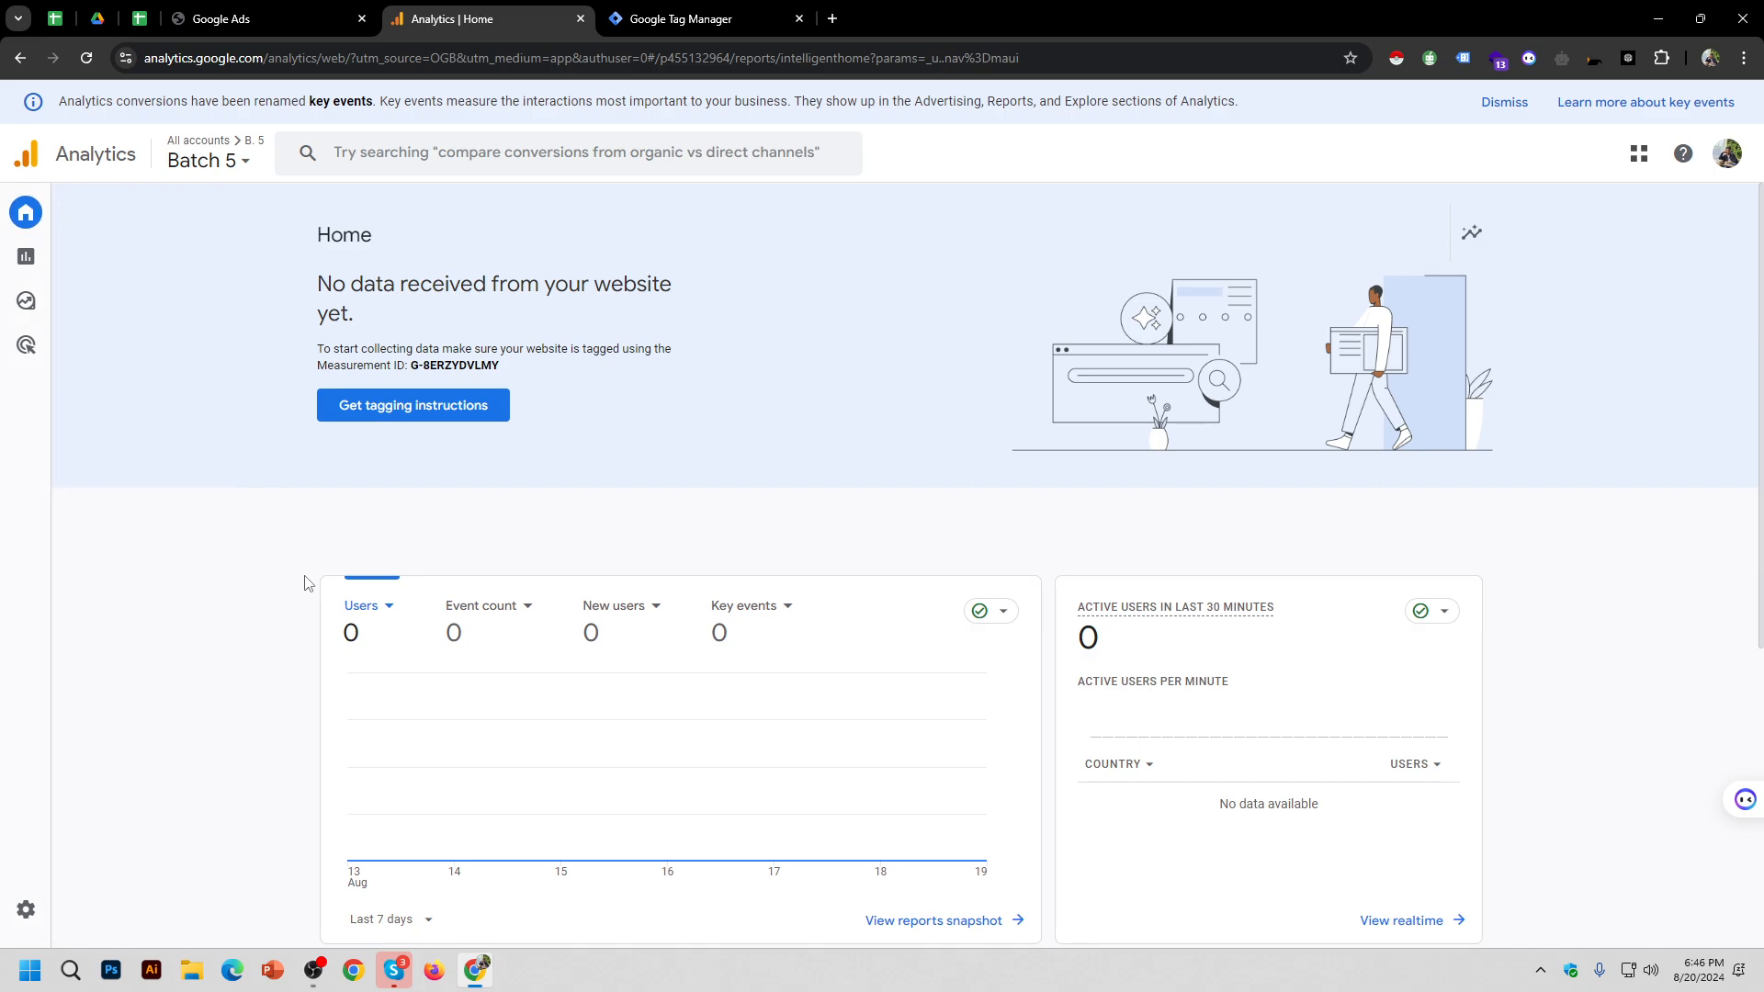
left_click(225, 162)
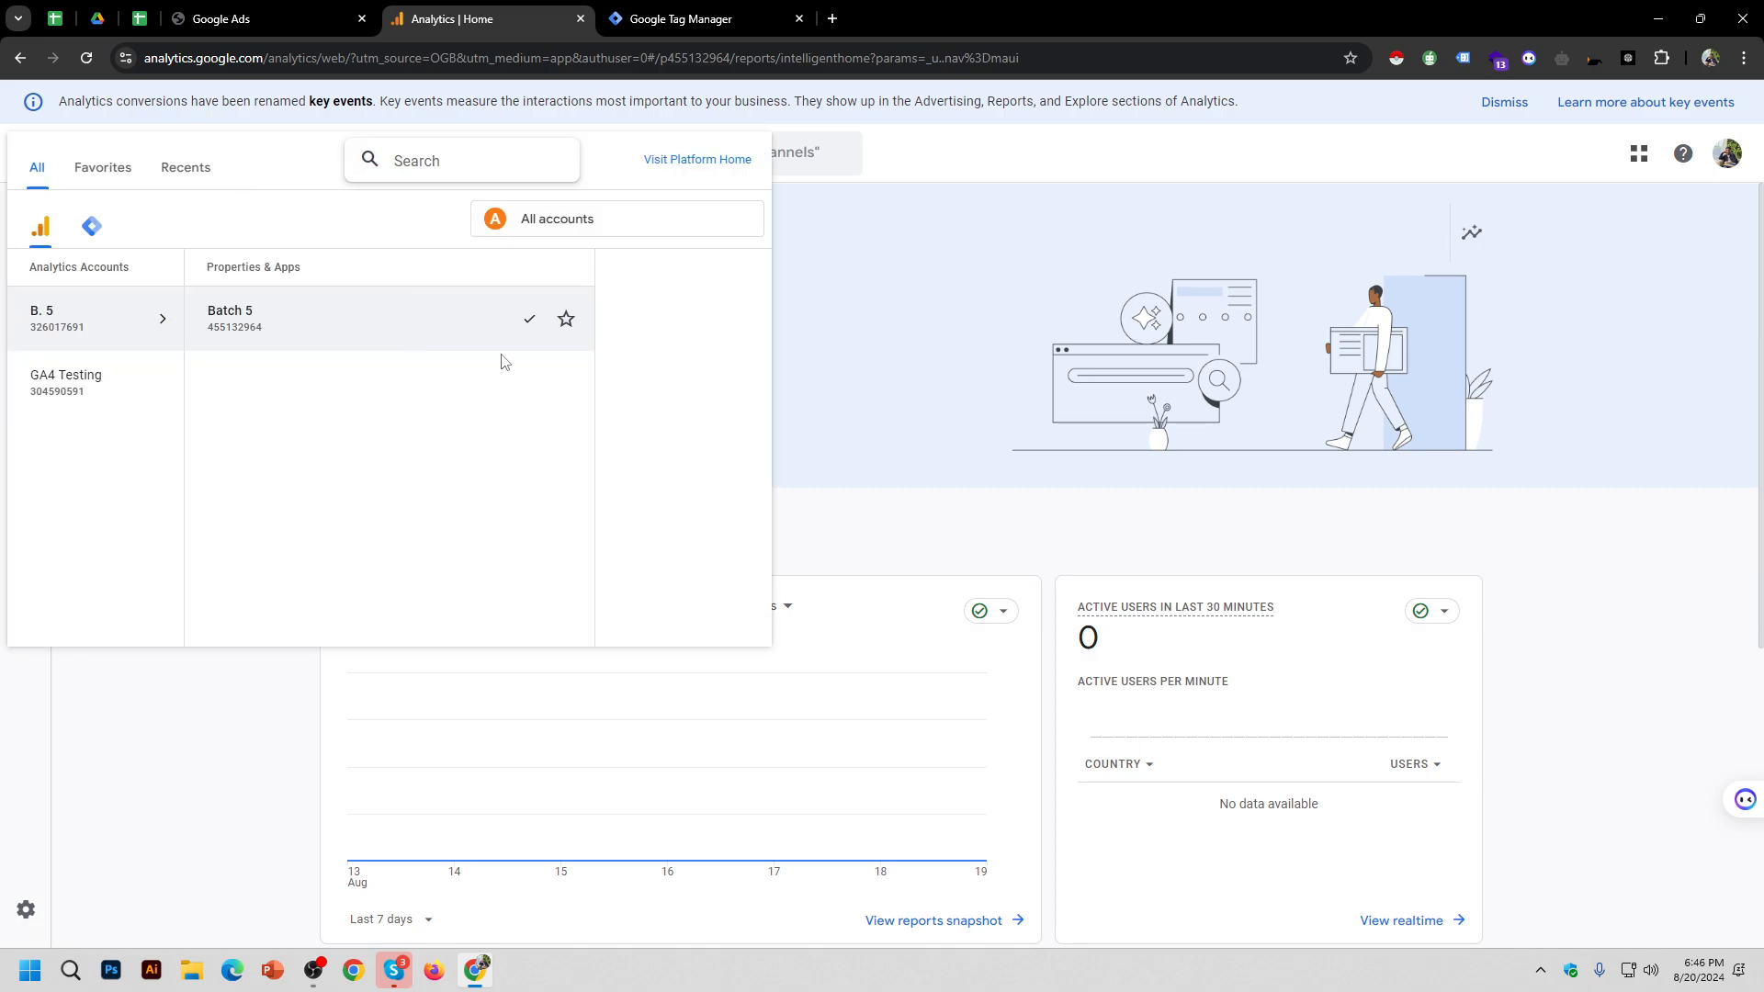
left_click(365, 340)
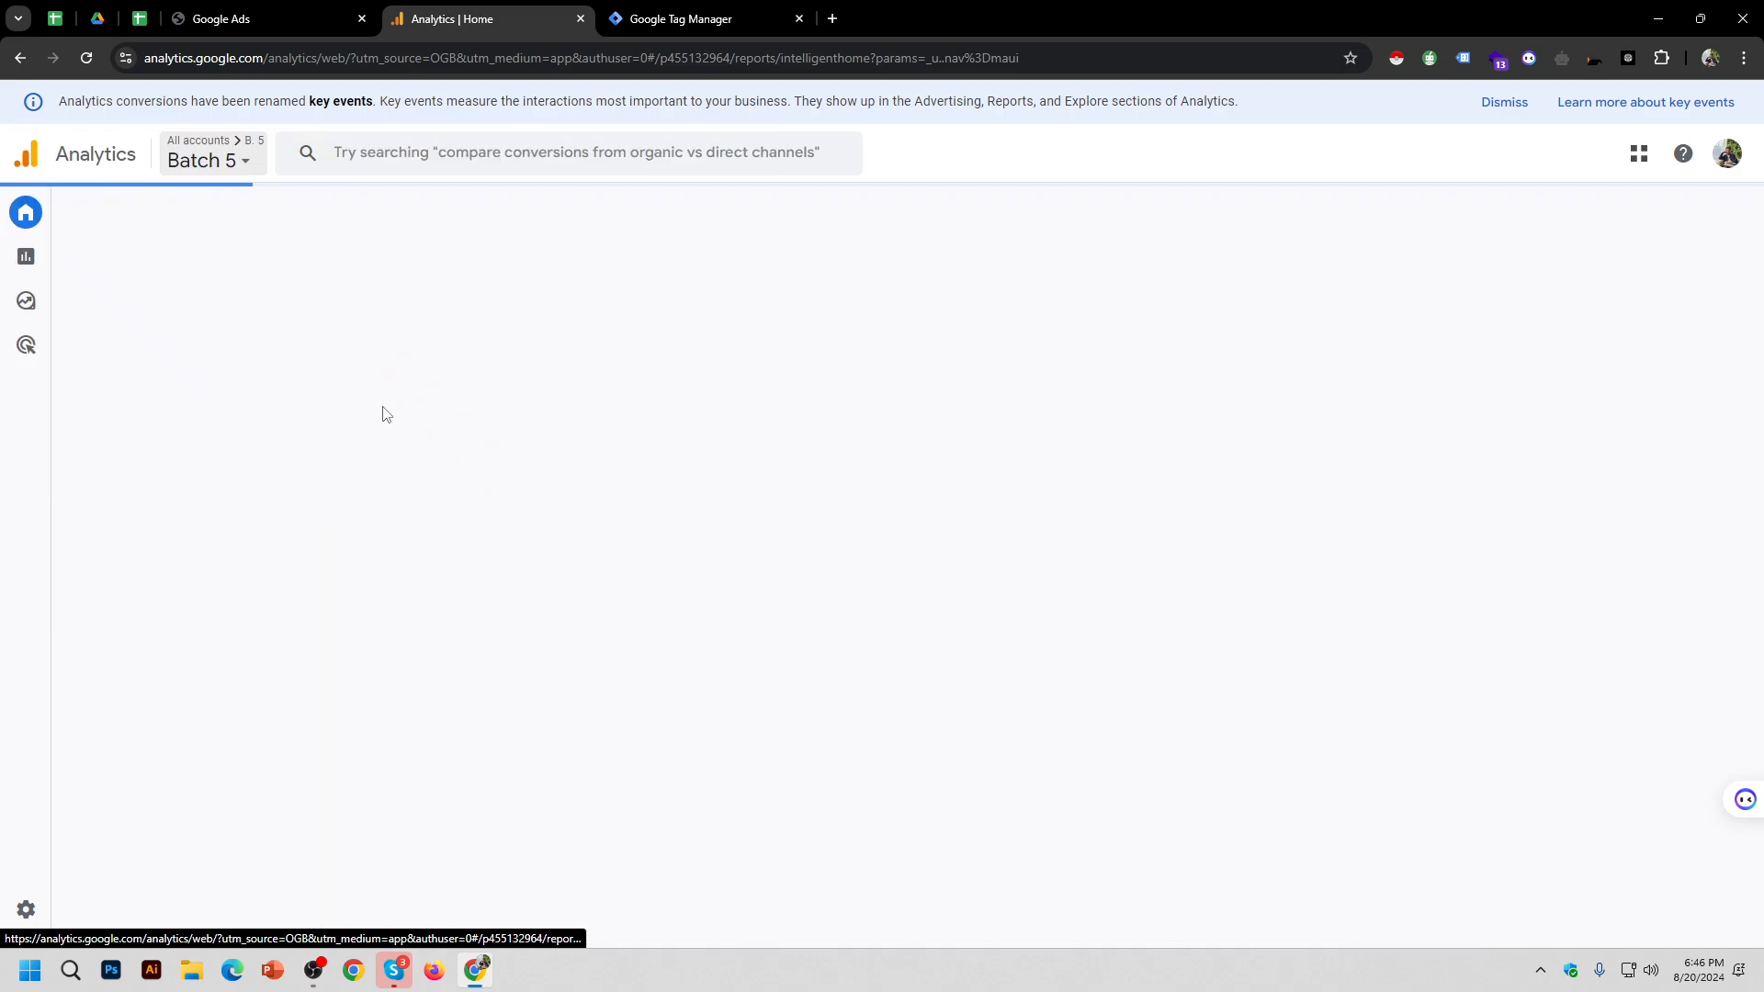
left_click(240, 163)
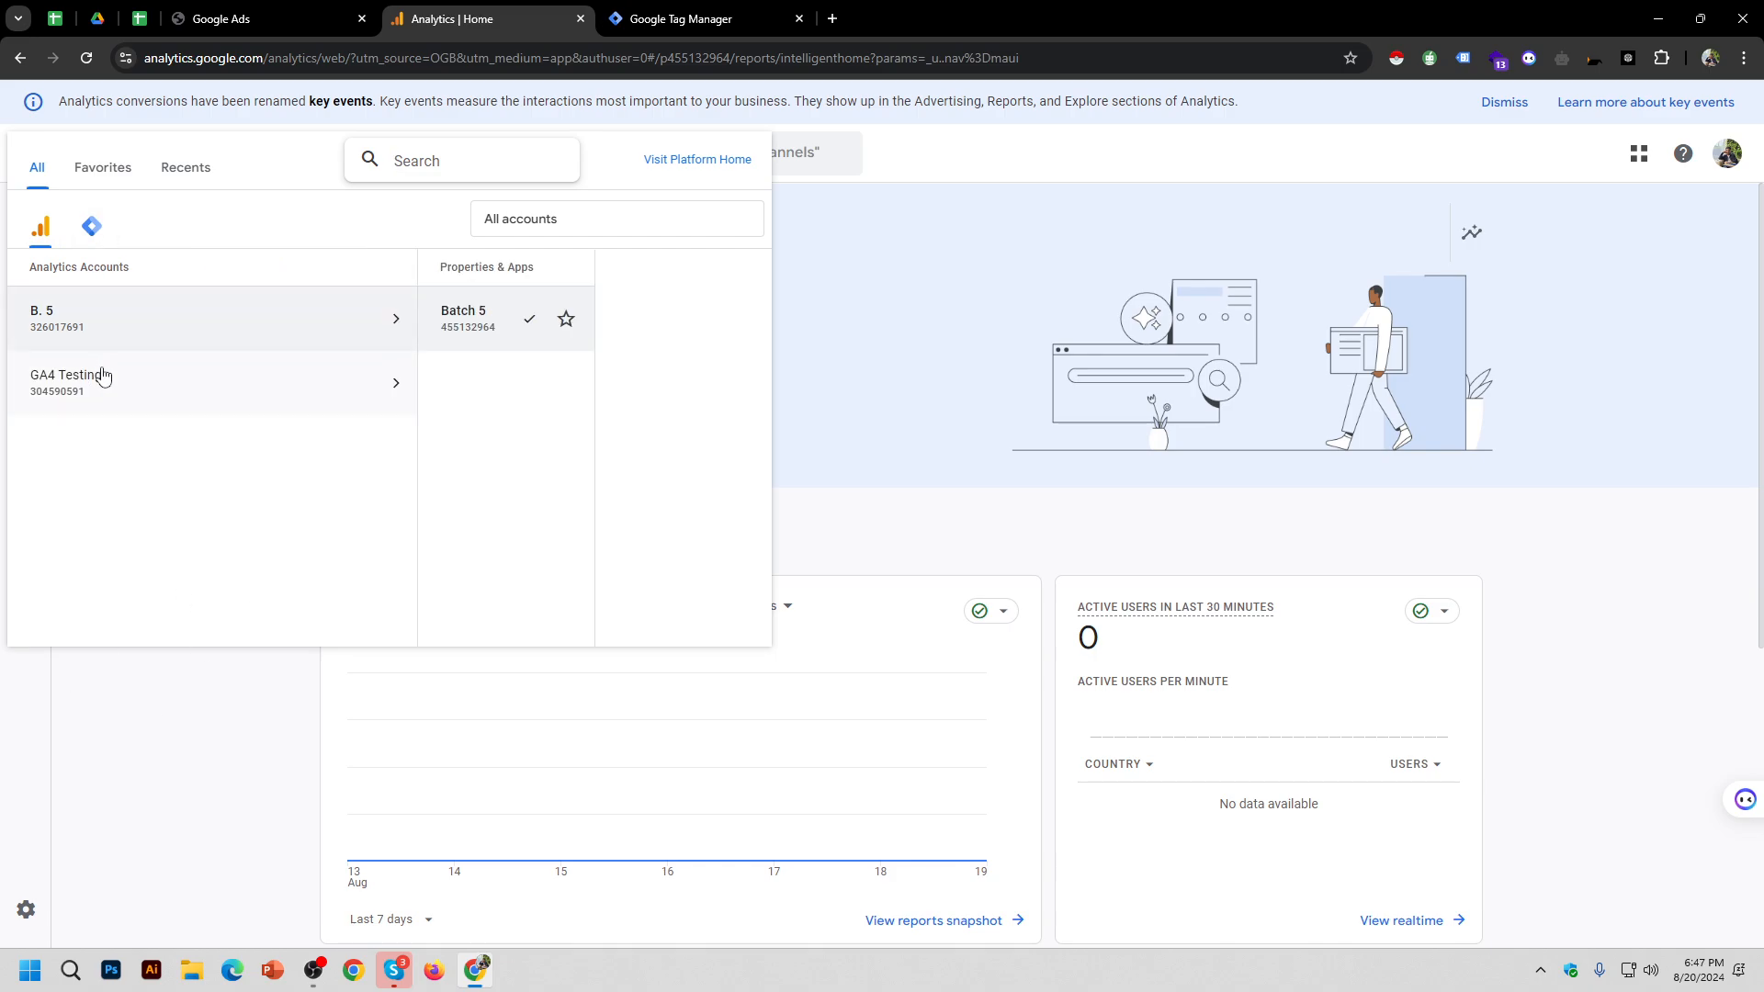
left_click(83, 390)
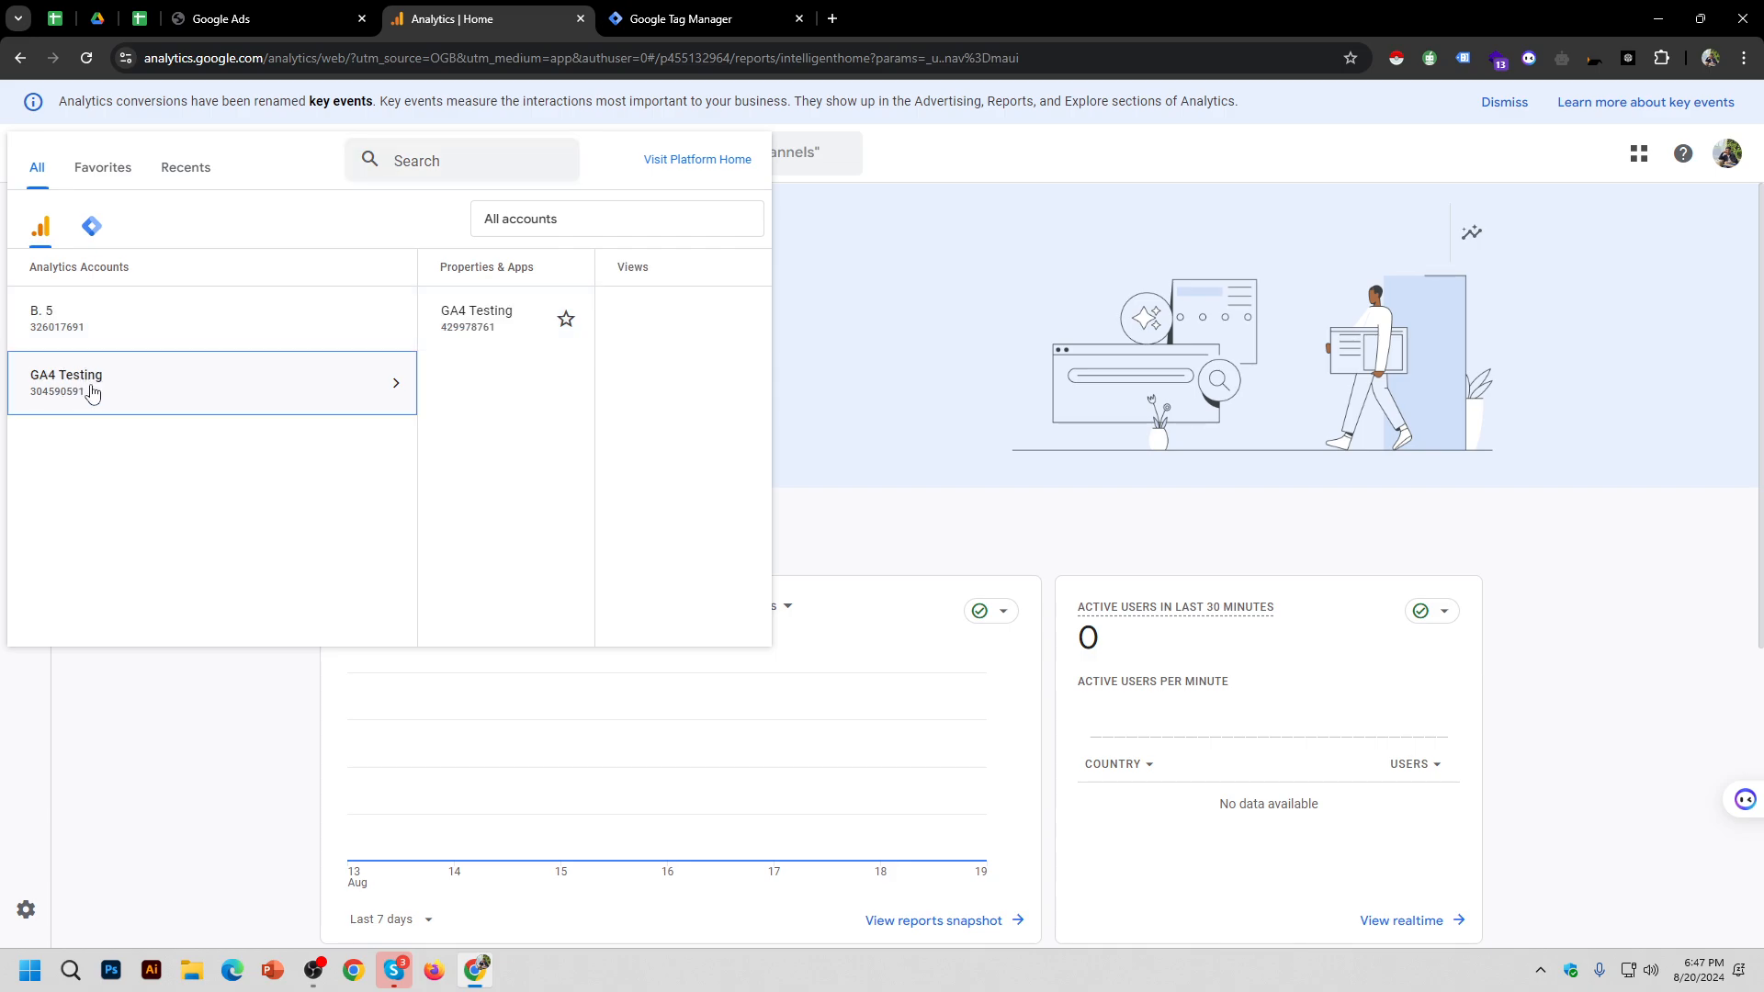
left_click(98, 326)
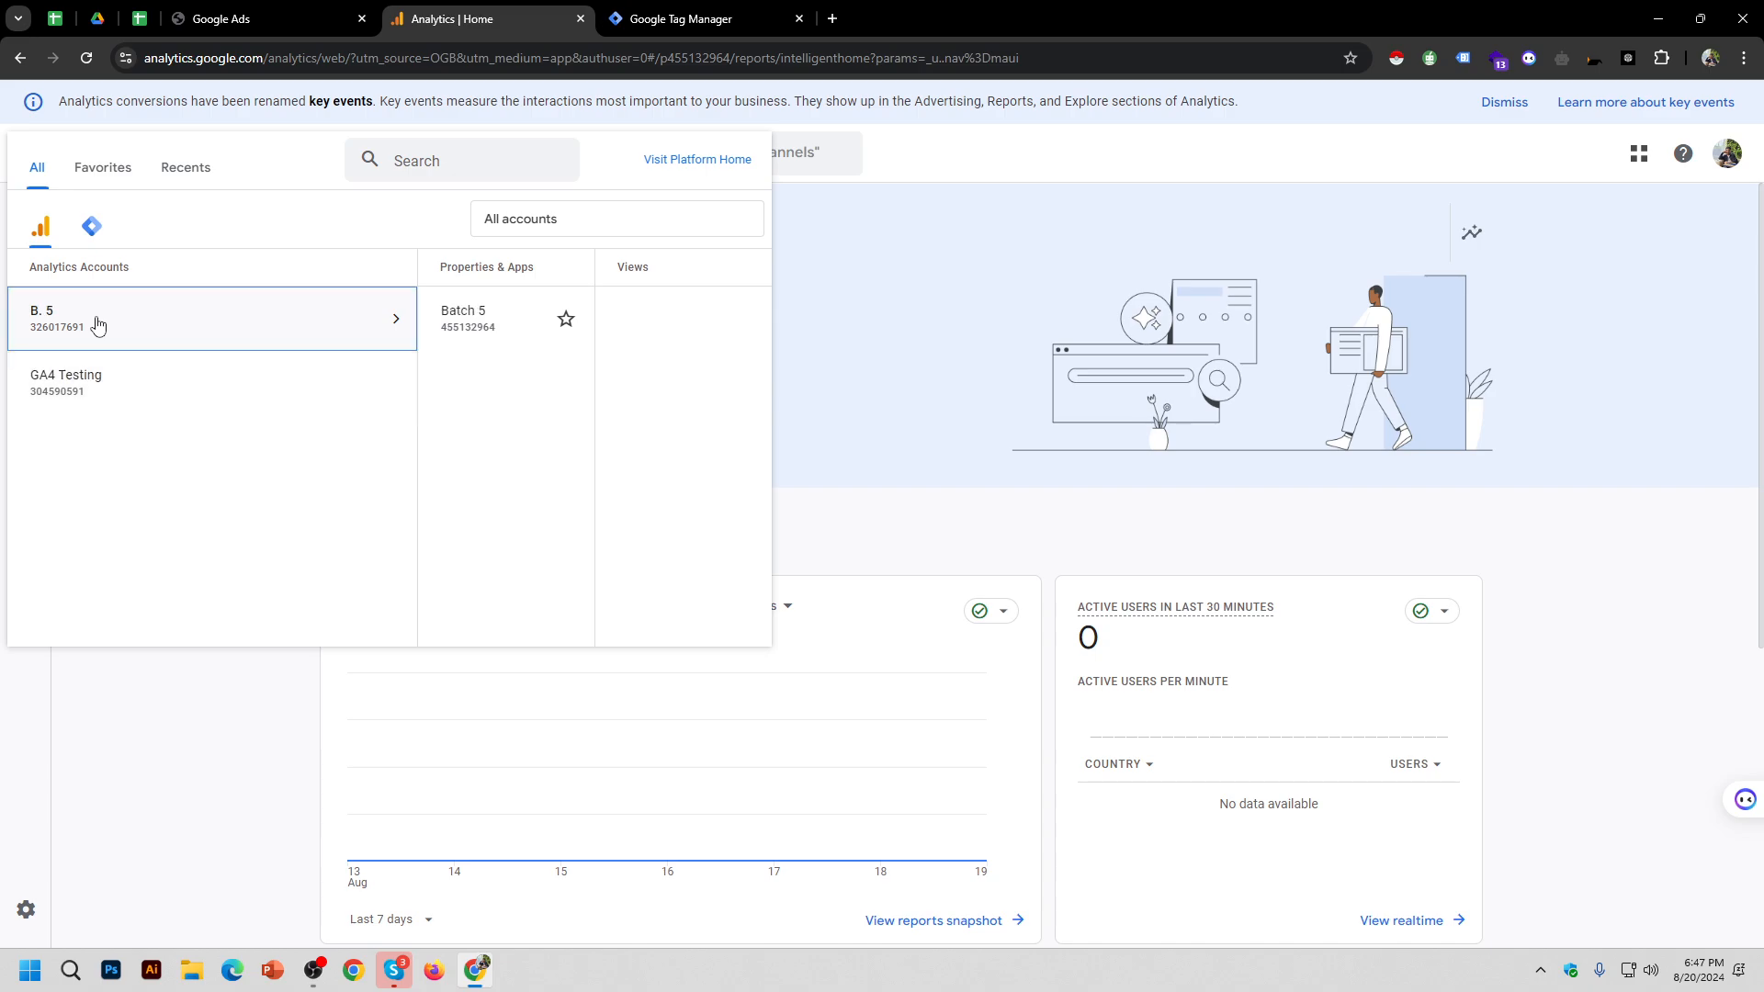
left_click(104, 404)
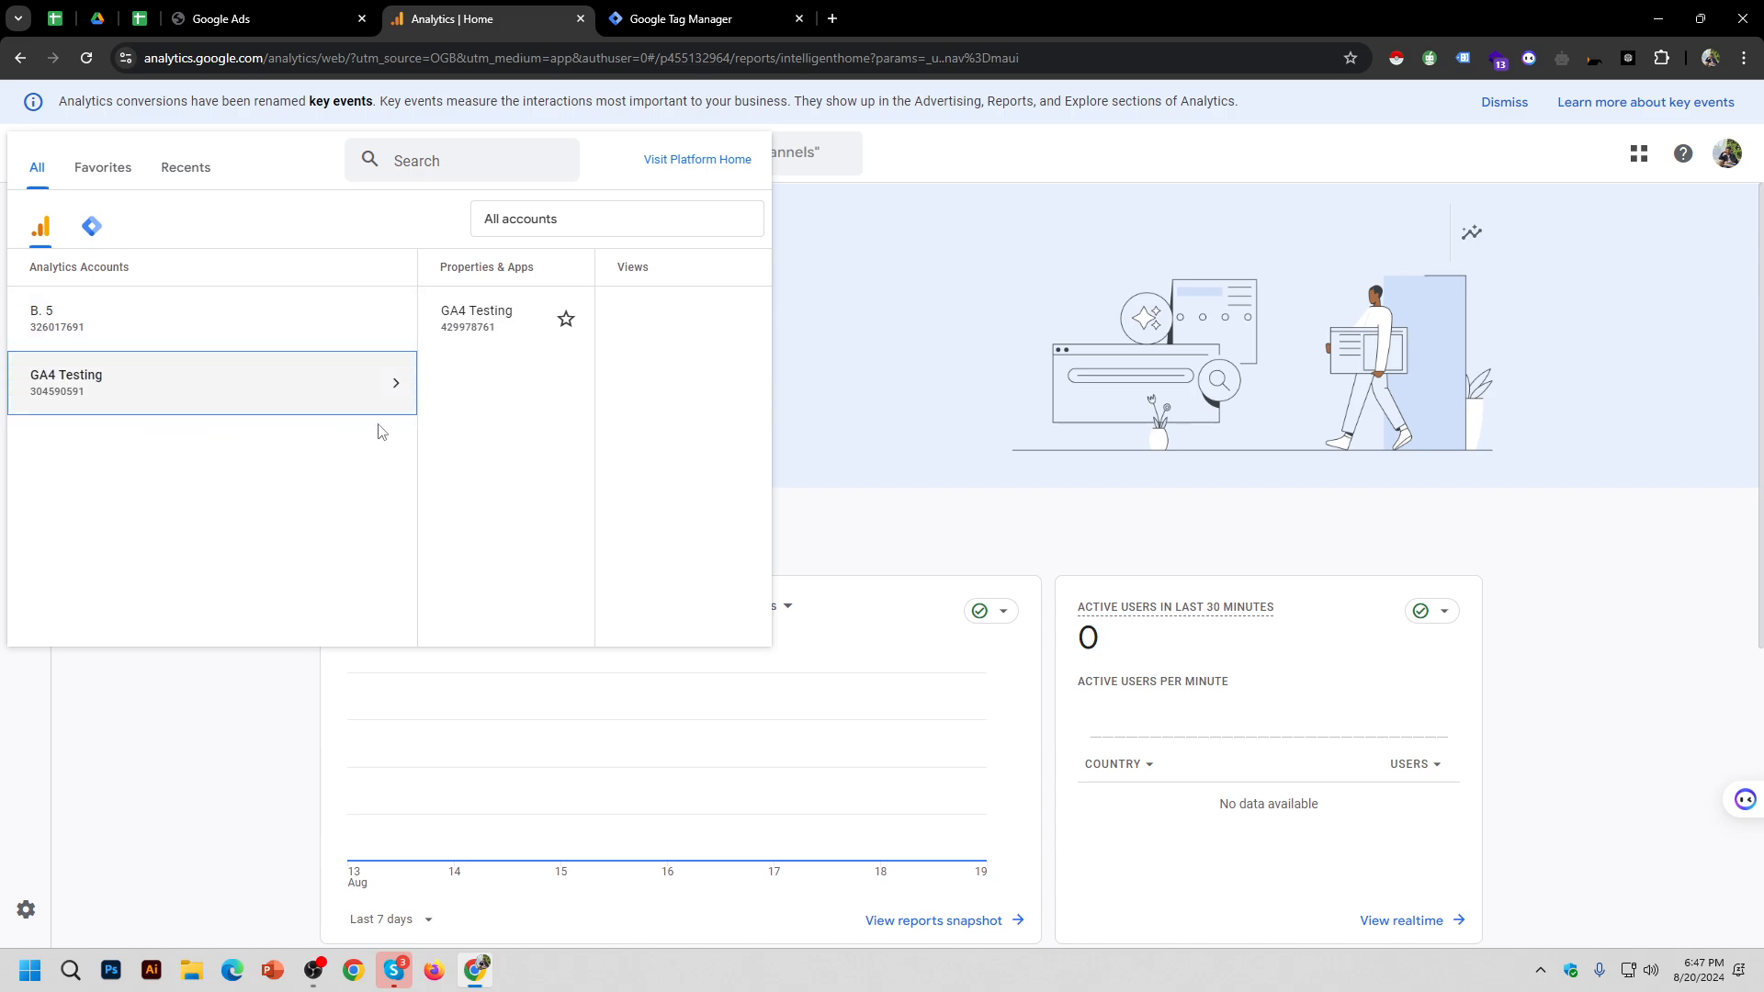
left_click(114, 323)
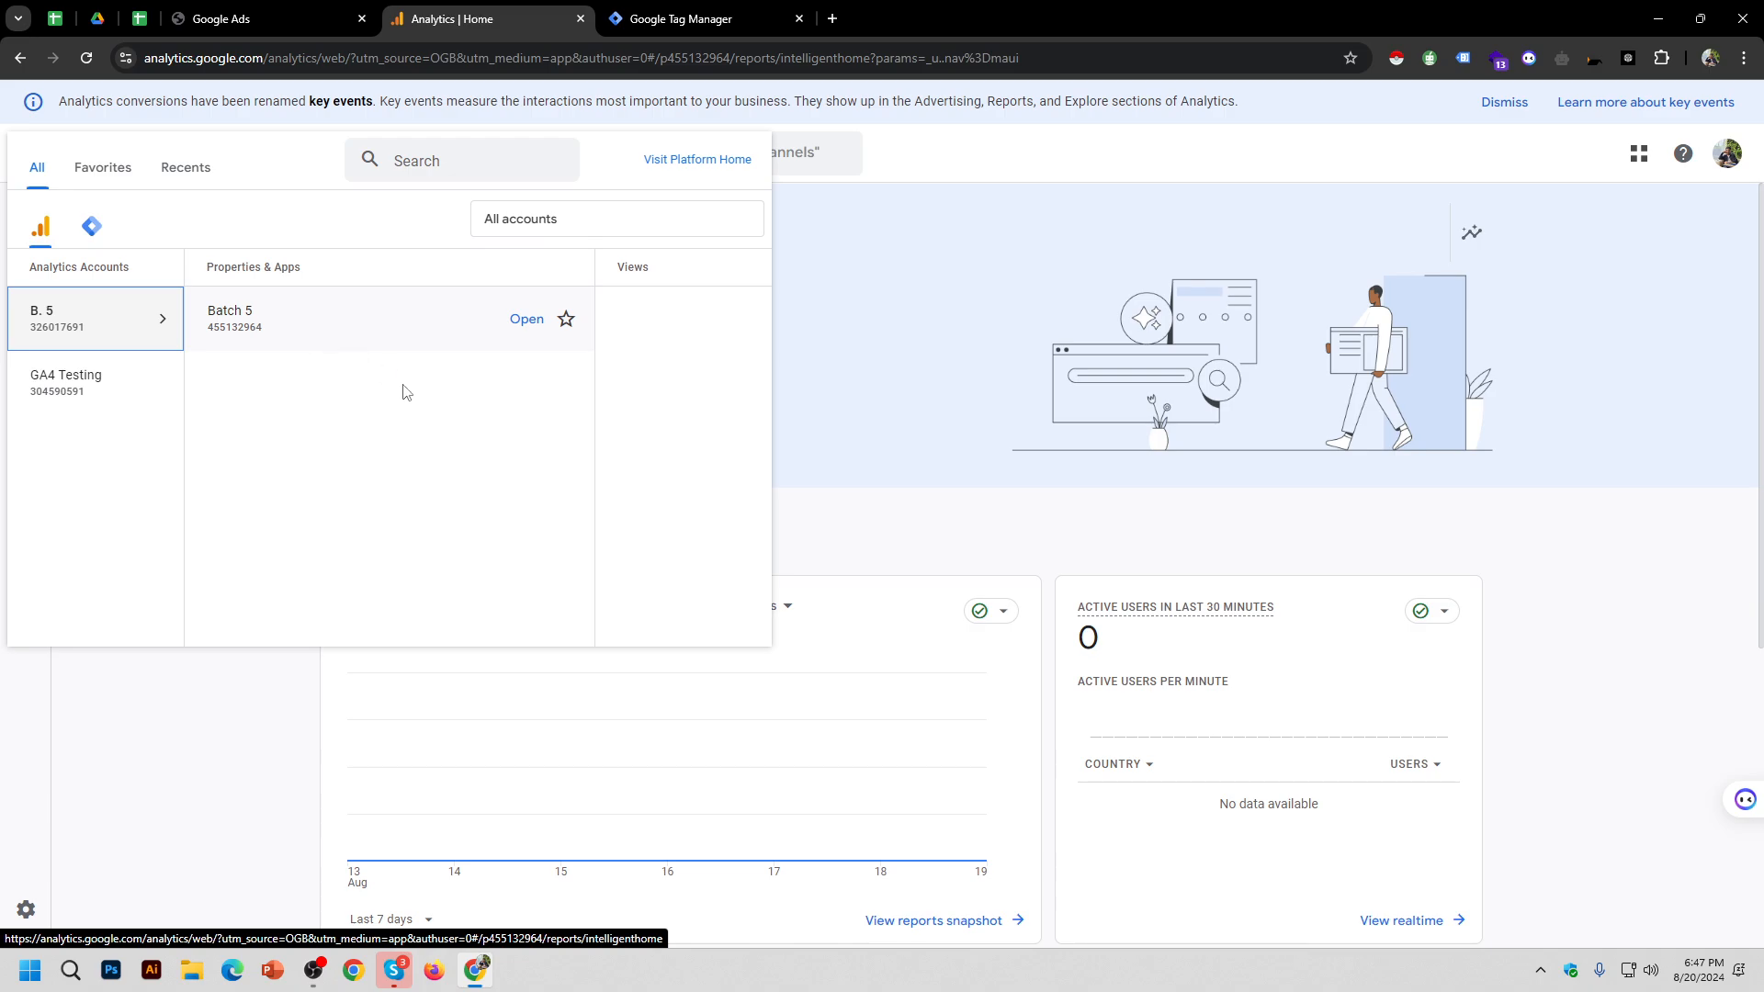
left_click(340, 326)
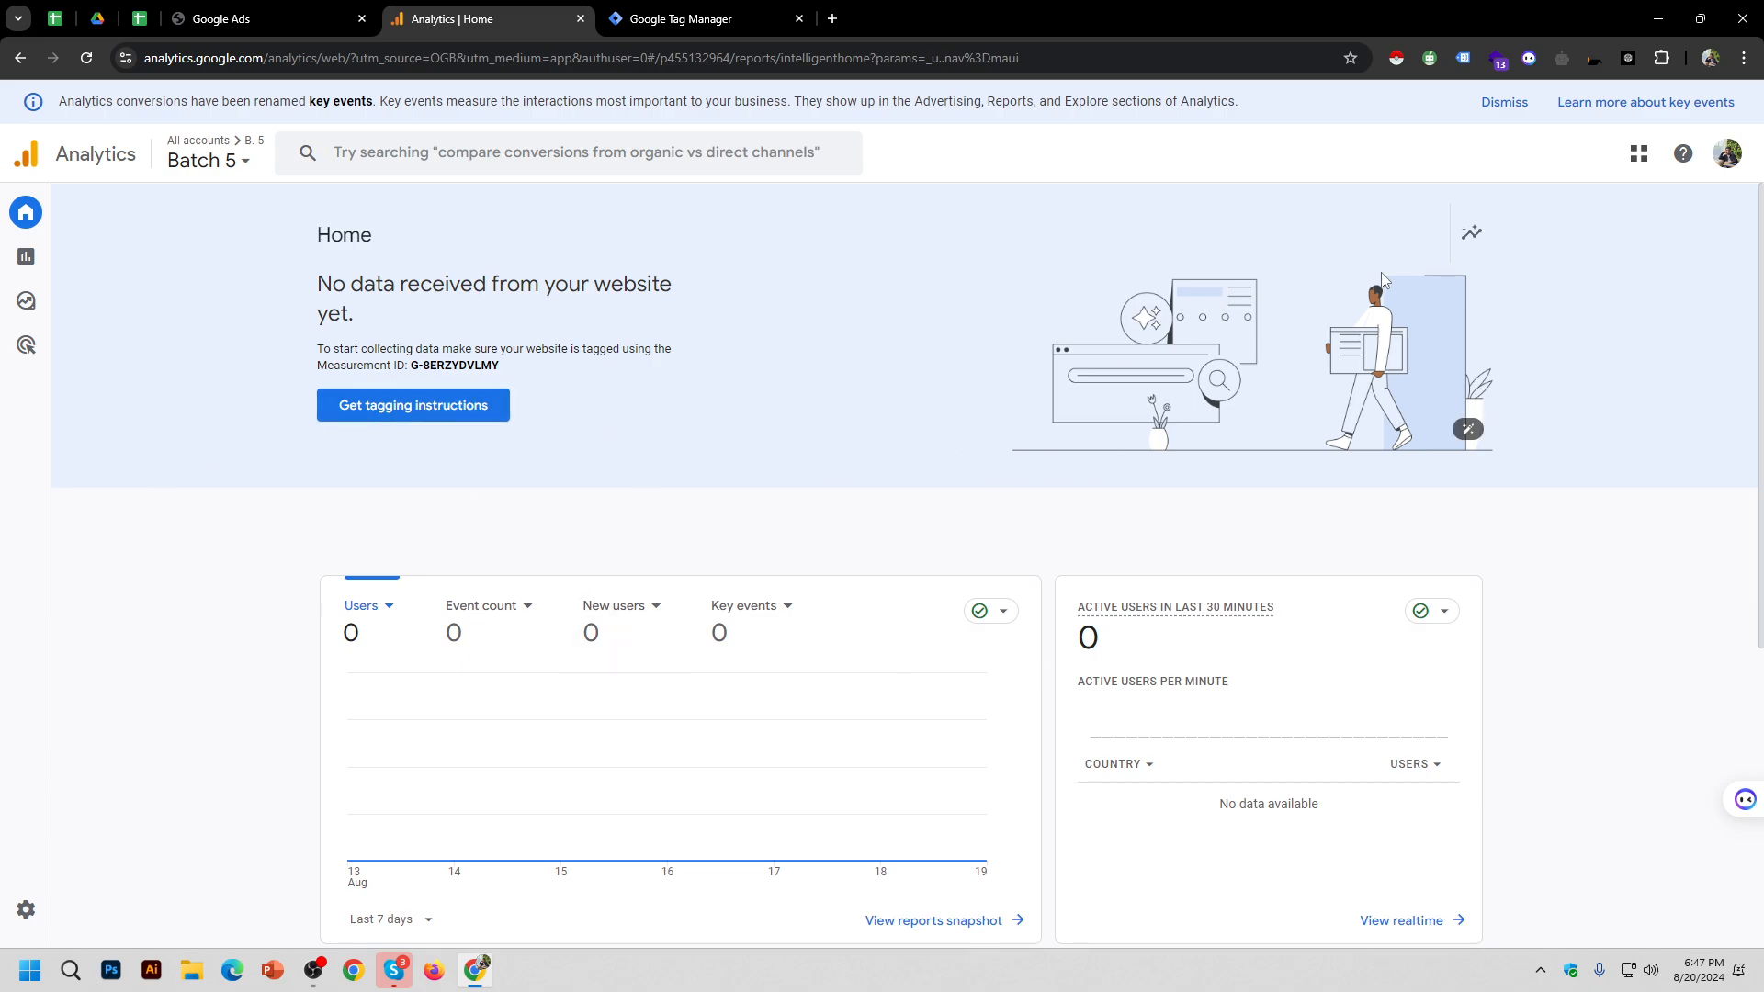
Step: Dismiss the key events notice, check Home's no-data-received status, and return to Admin
left_click(1502, 106)
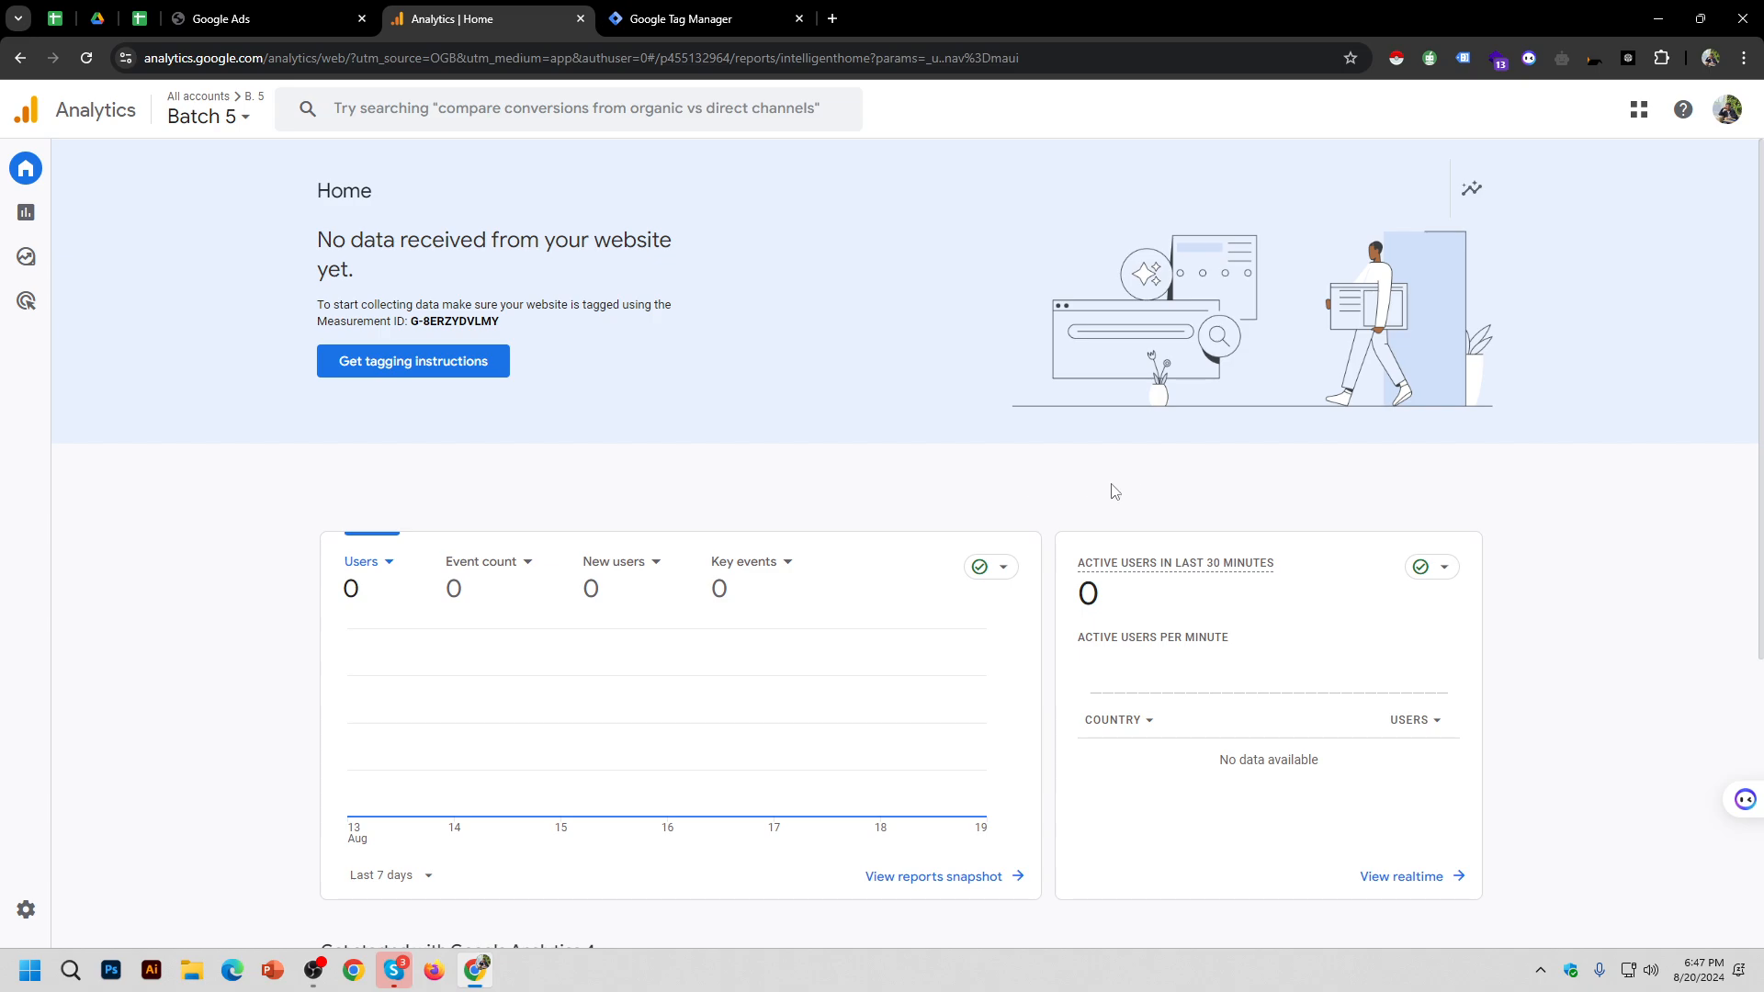
mouse_move(85, 836)
left_click(73, 910)
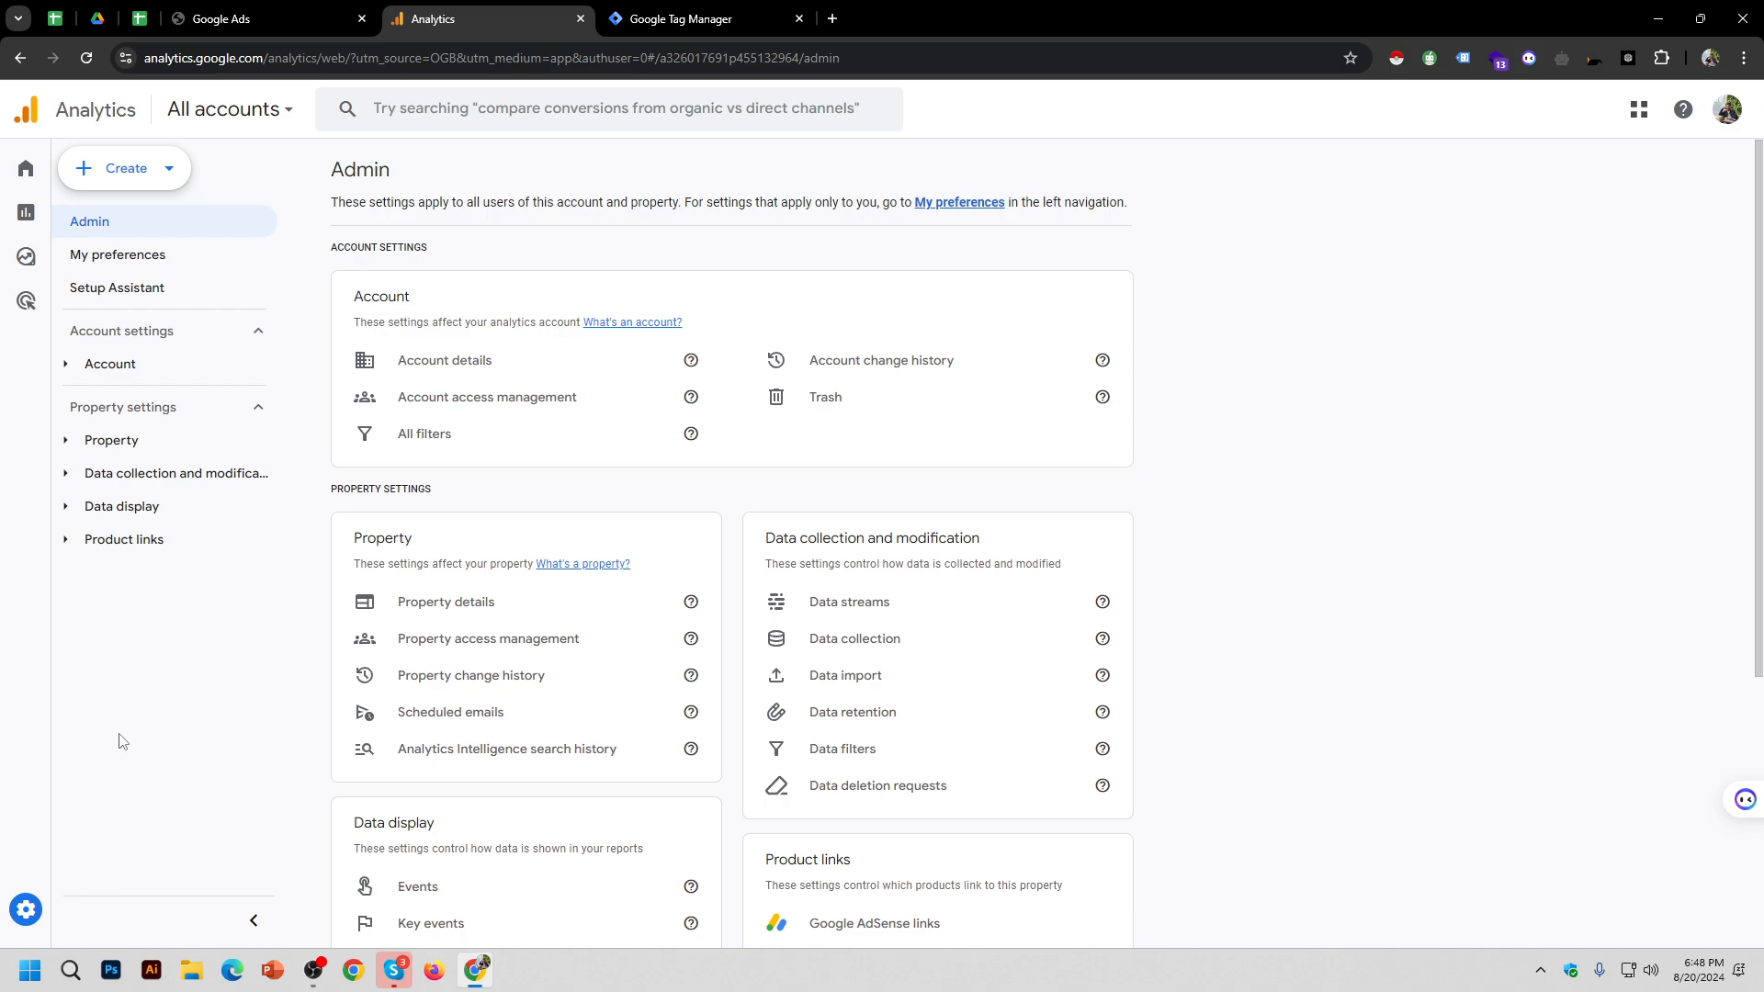
left_click(41, 181)
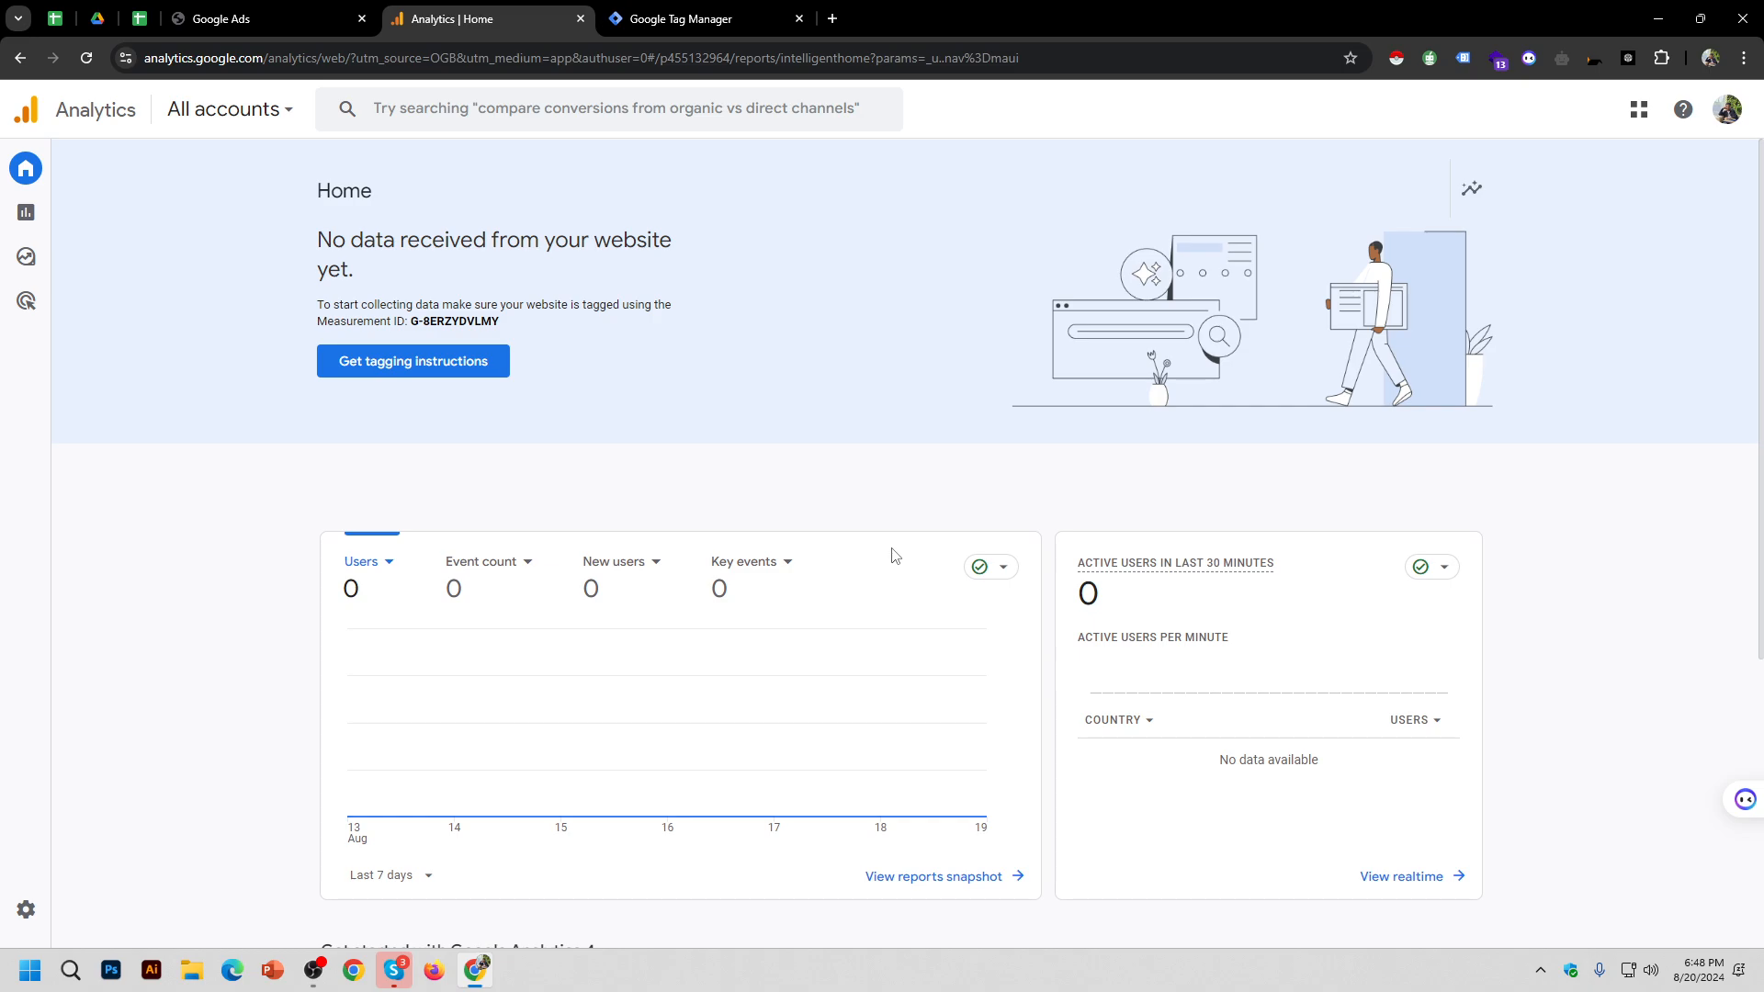
scroll(965, 643, "down", 5)
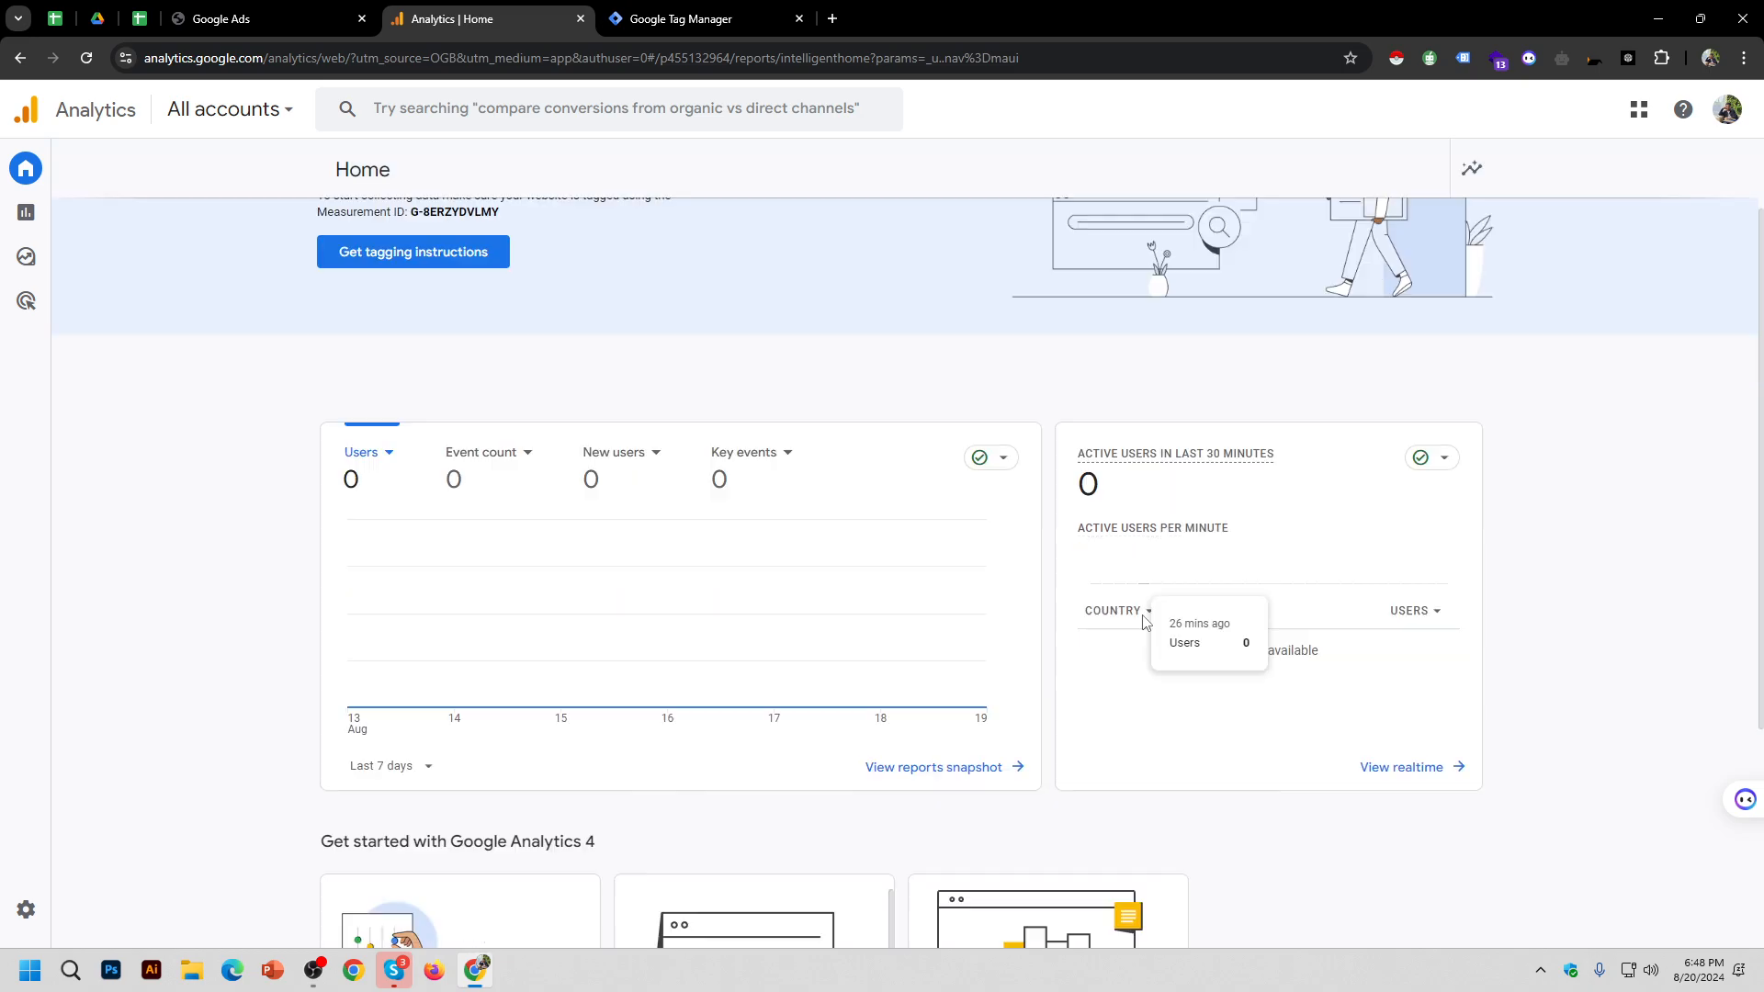
scroll(966, 649, "up", 5)
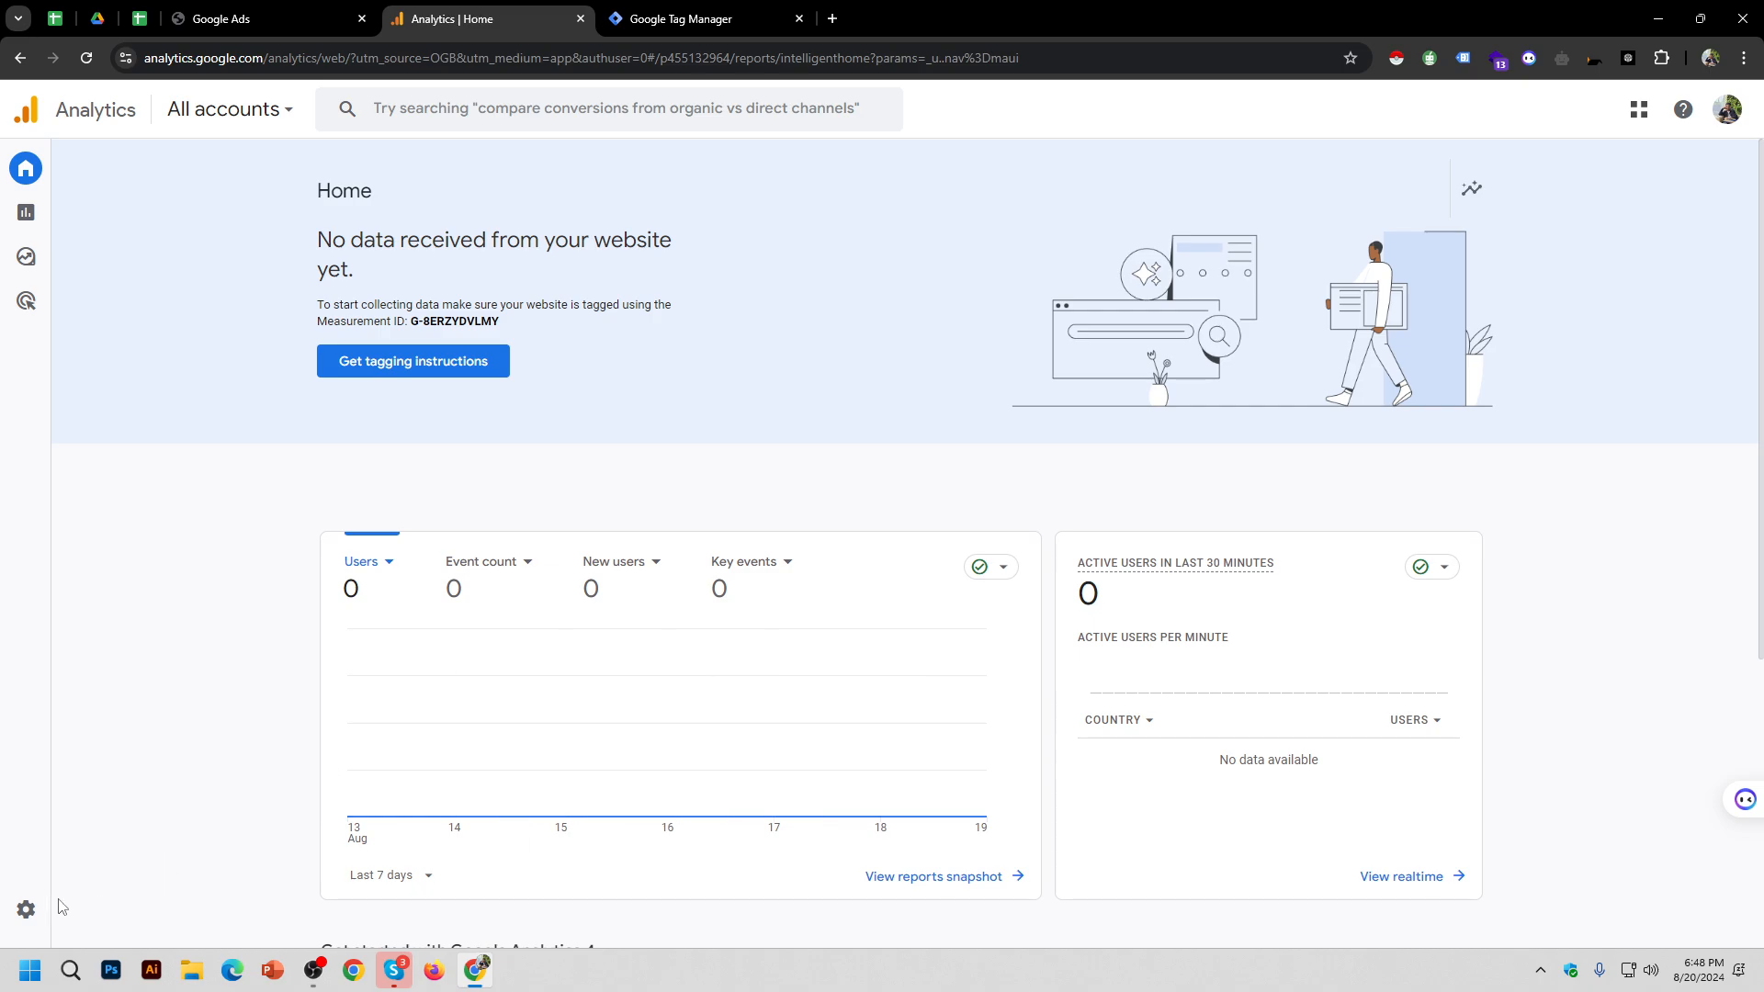
left_click(107, 921)
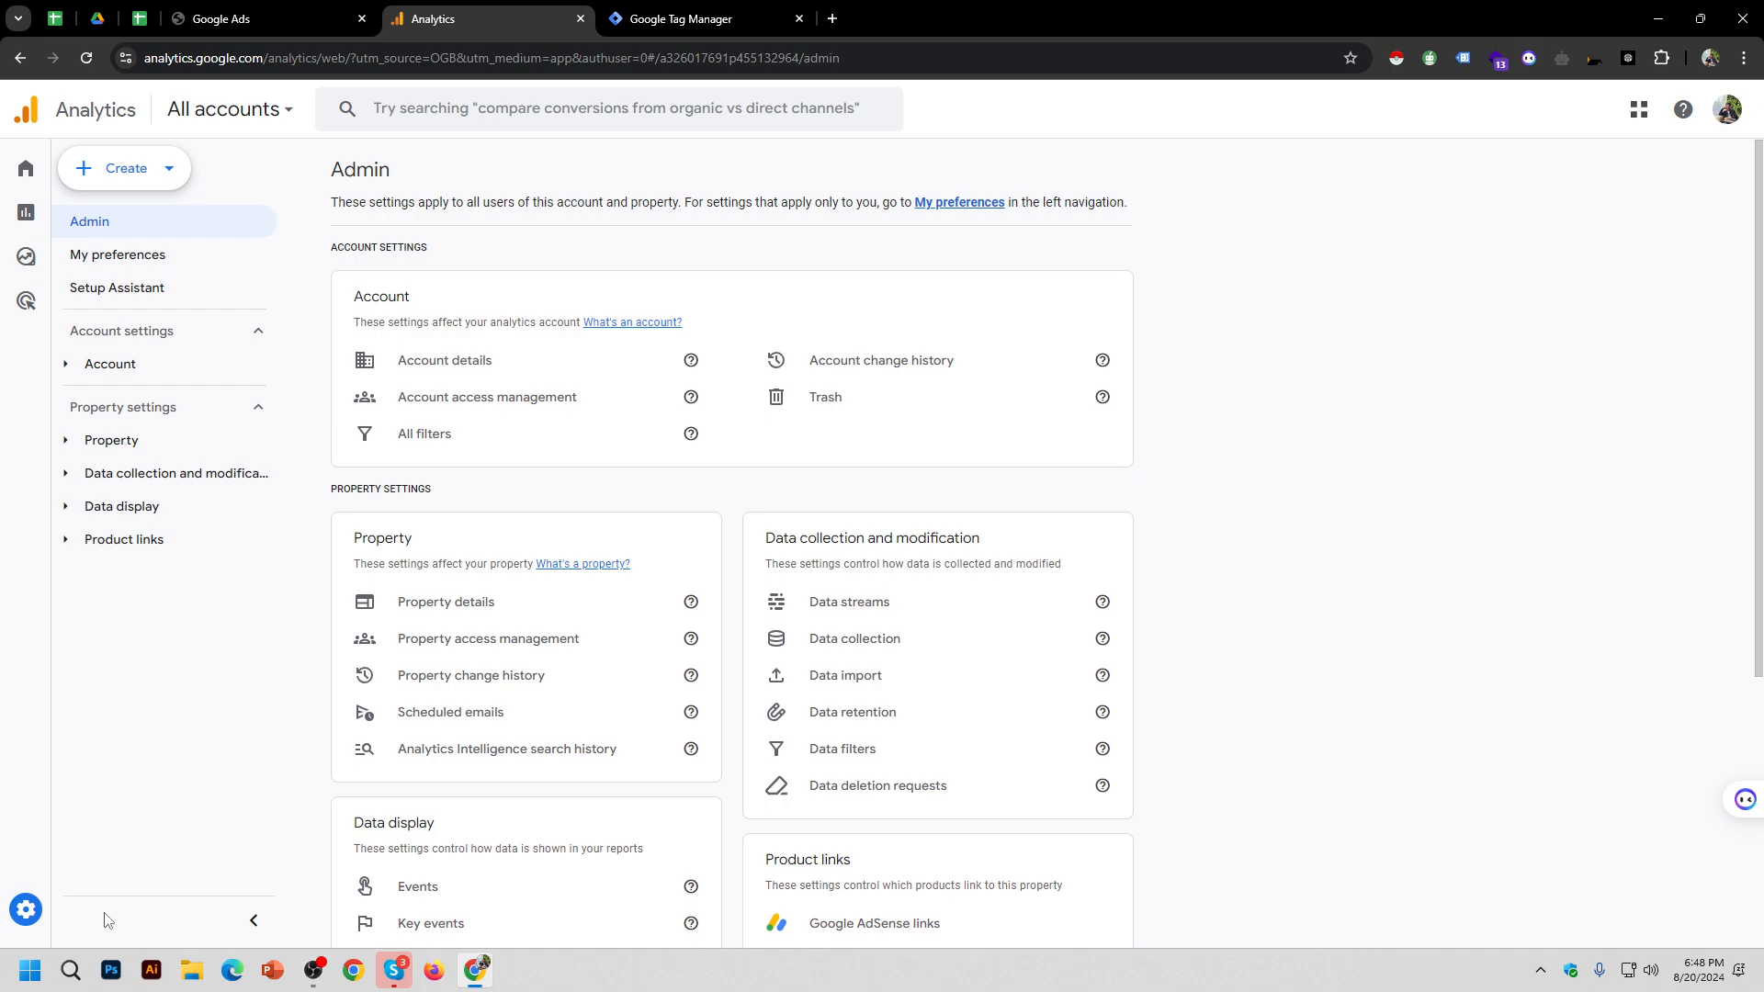
Step: Open Data streams under Data collection and modification to see the atoz71.com stream
mouse_move(98, 915)
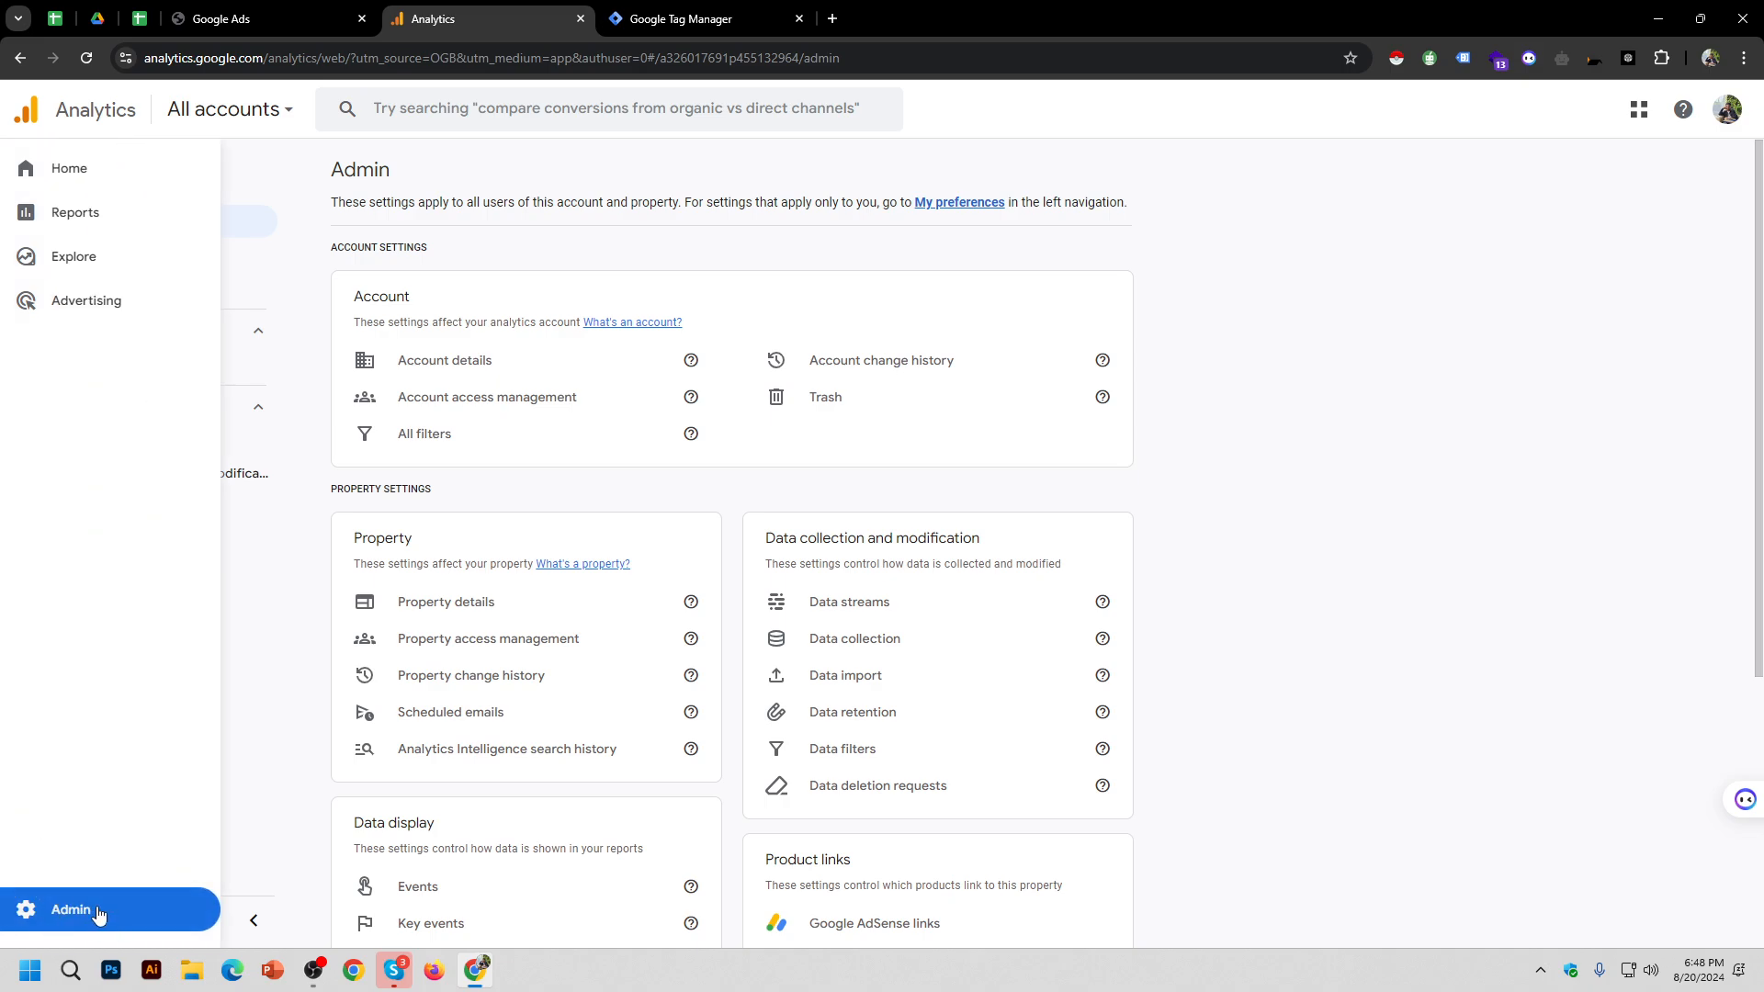
scroll(1250, 618, "down", 2)
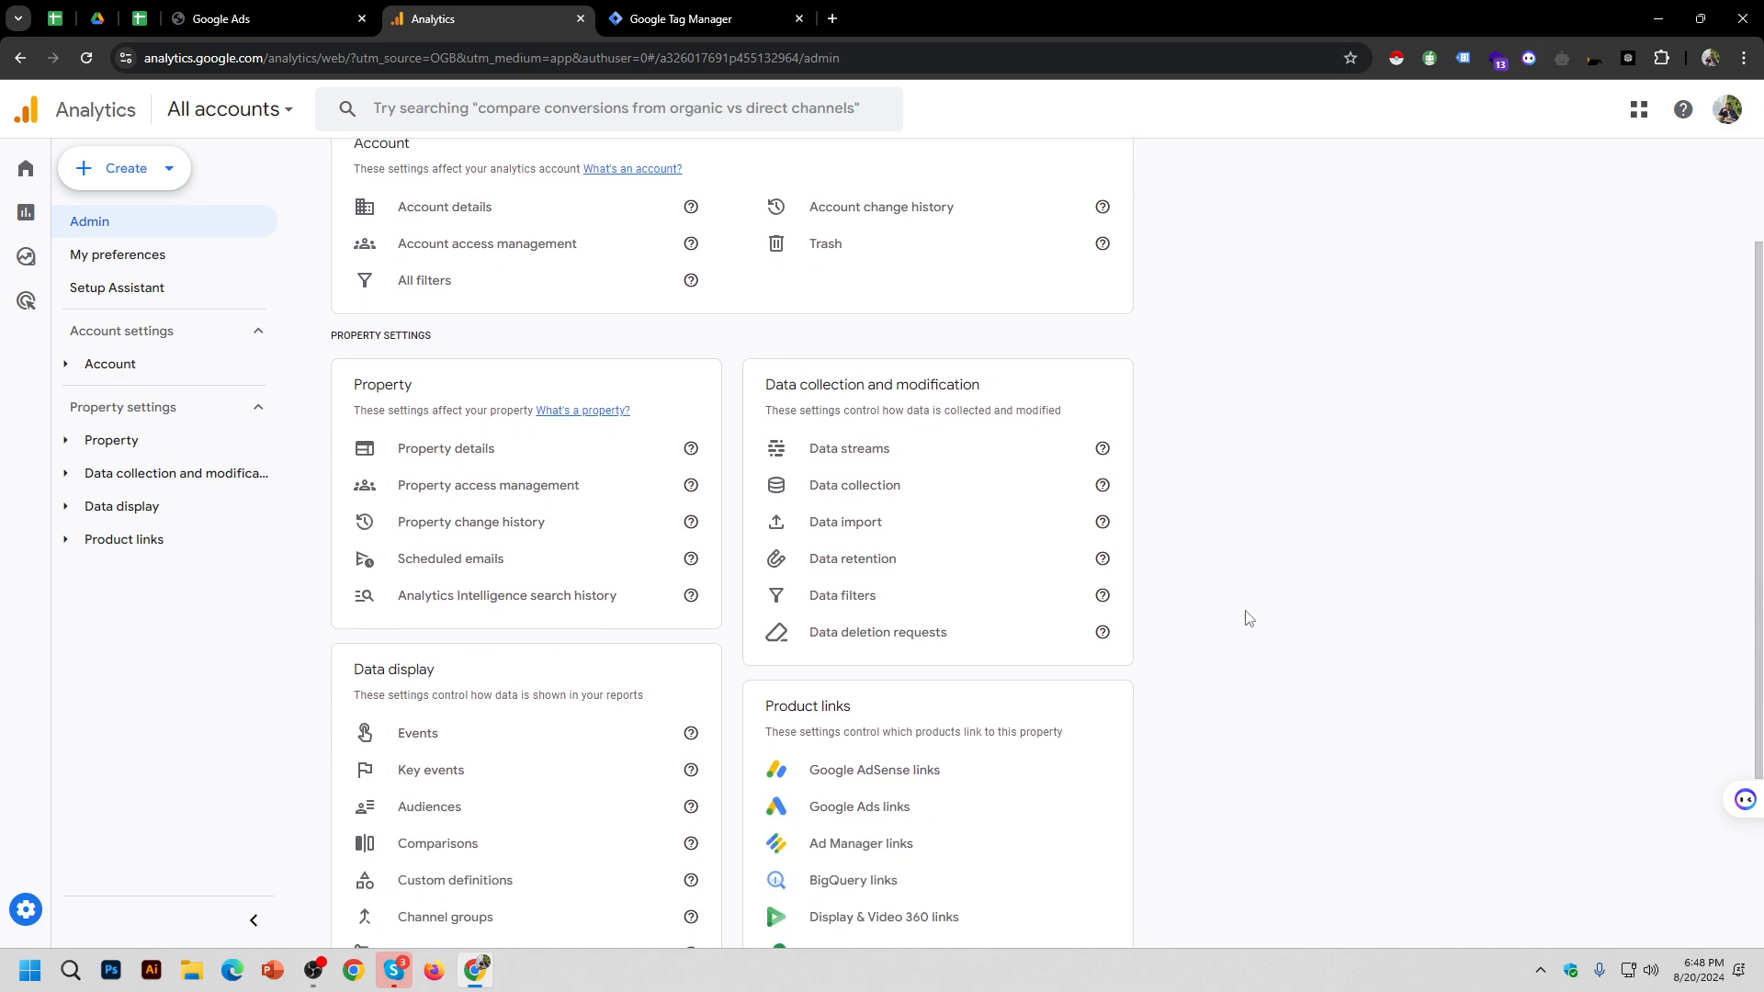
left_click_drag(765, 385, 959, 390)
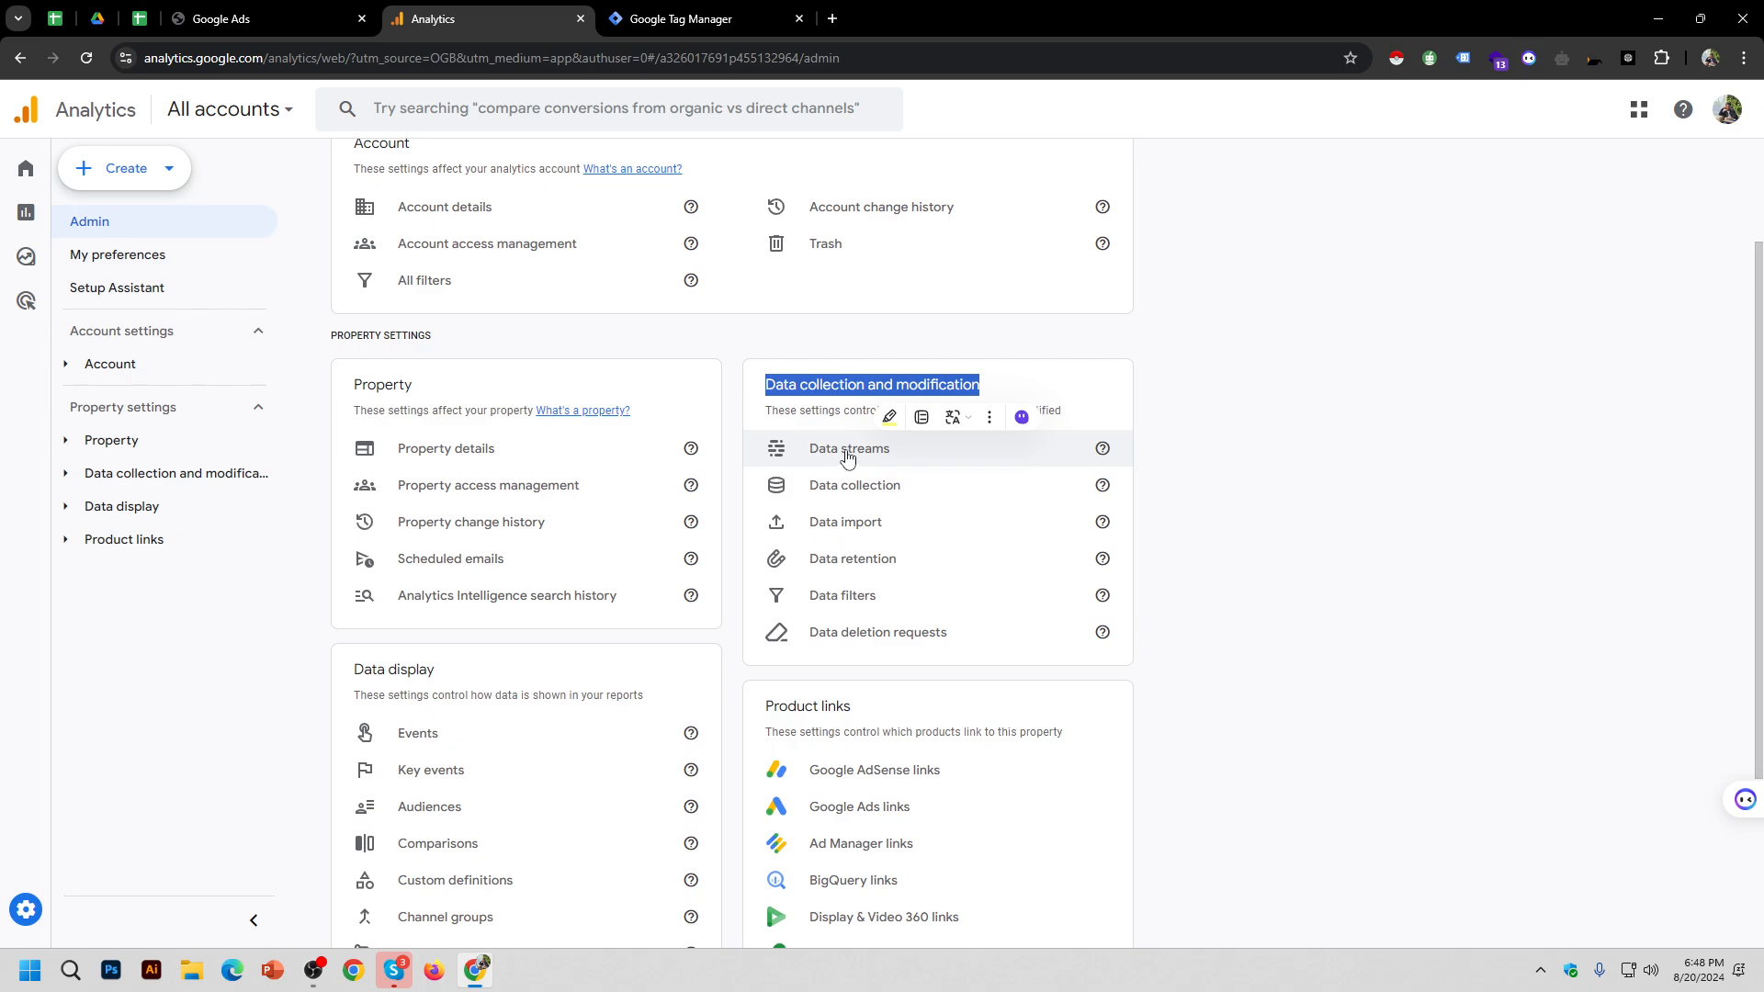
left_click(847, 456)
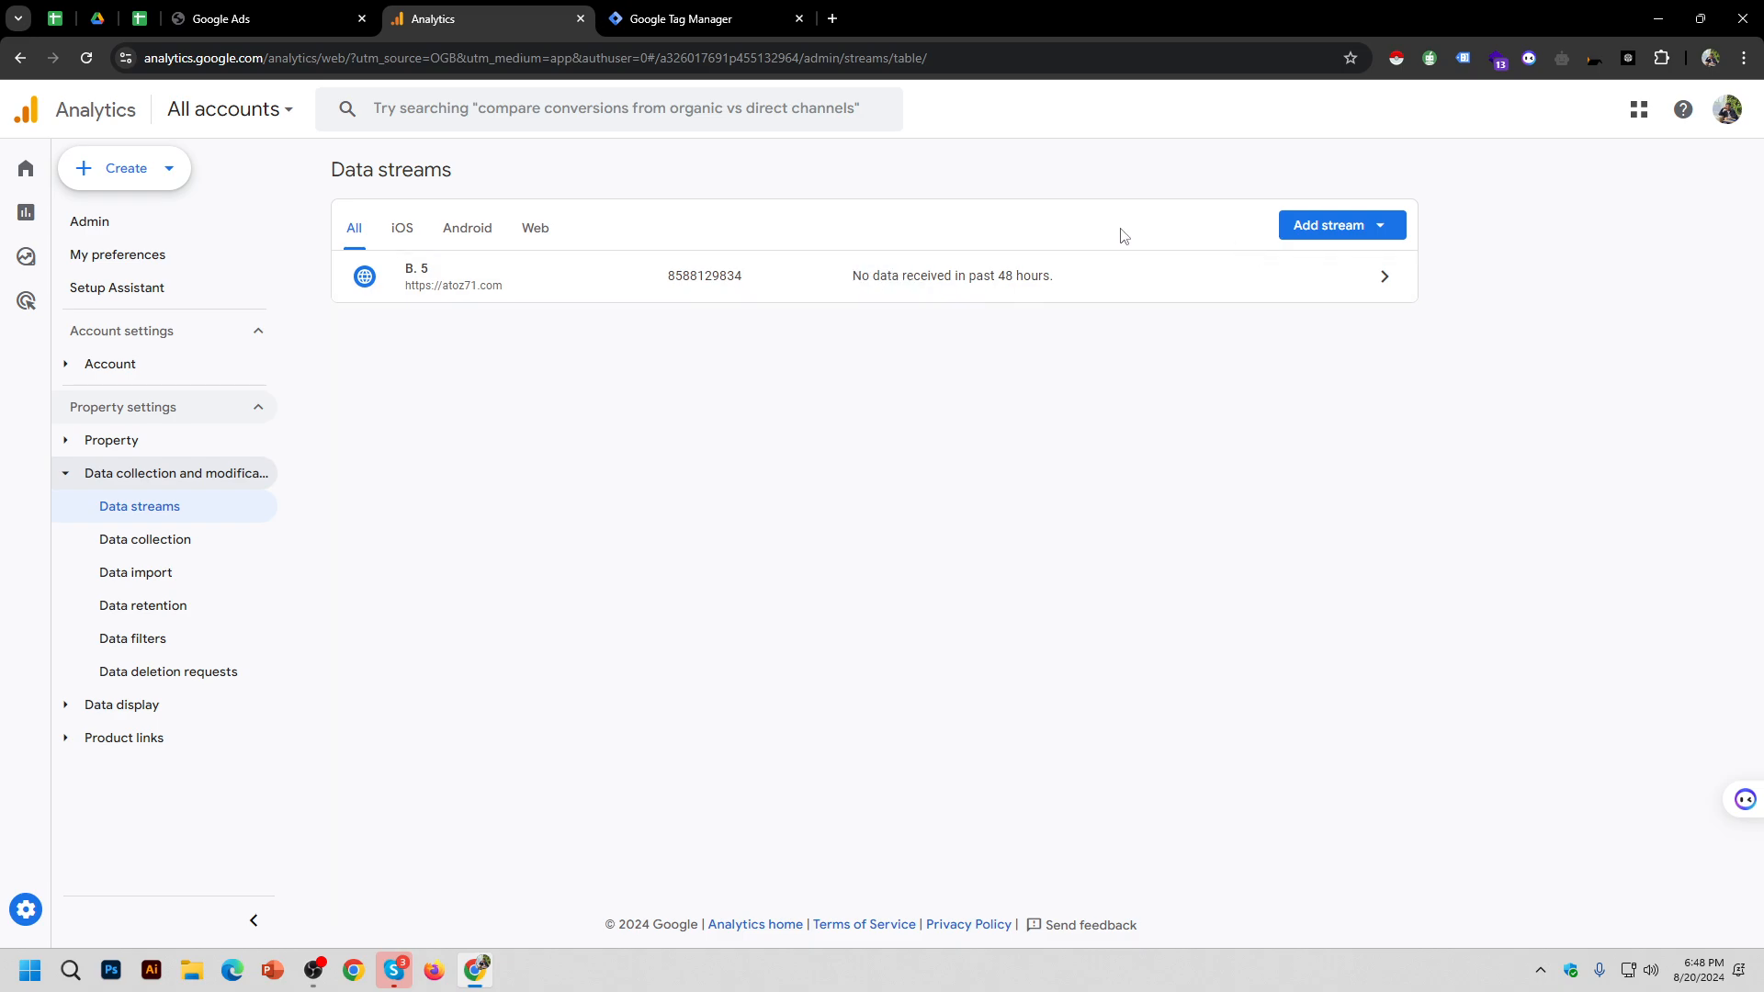
Step: Look at the Add stream options without adding one, then return to Admin
left_click(1330, 230)
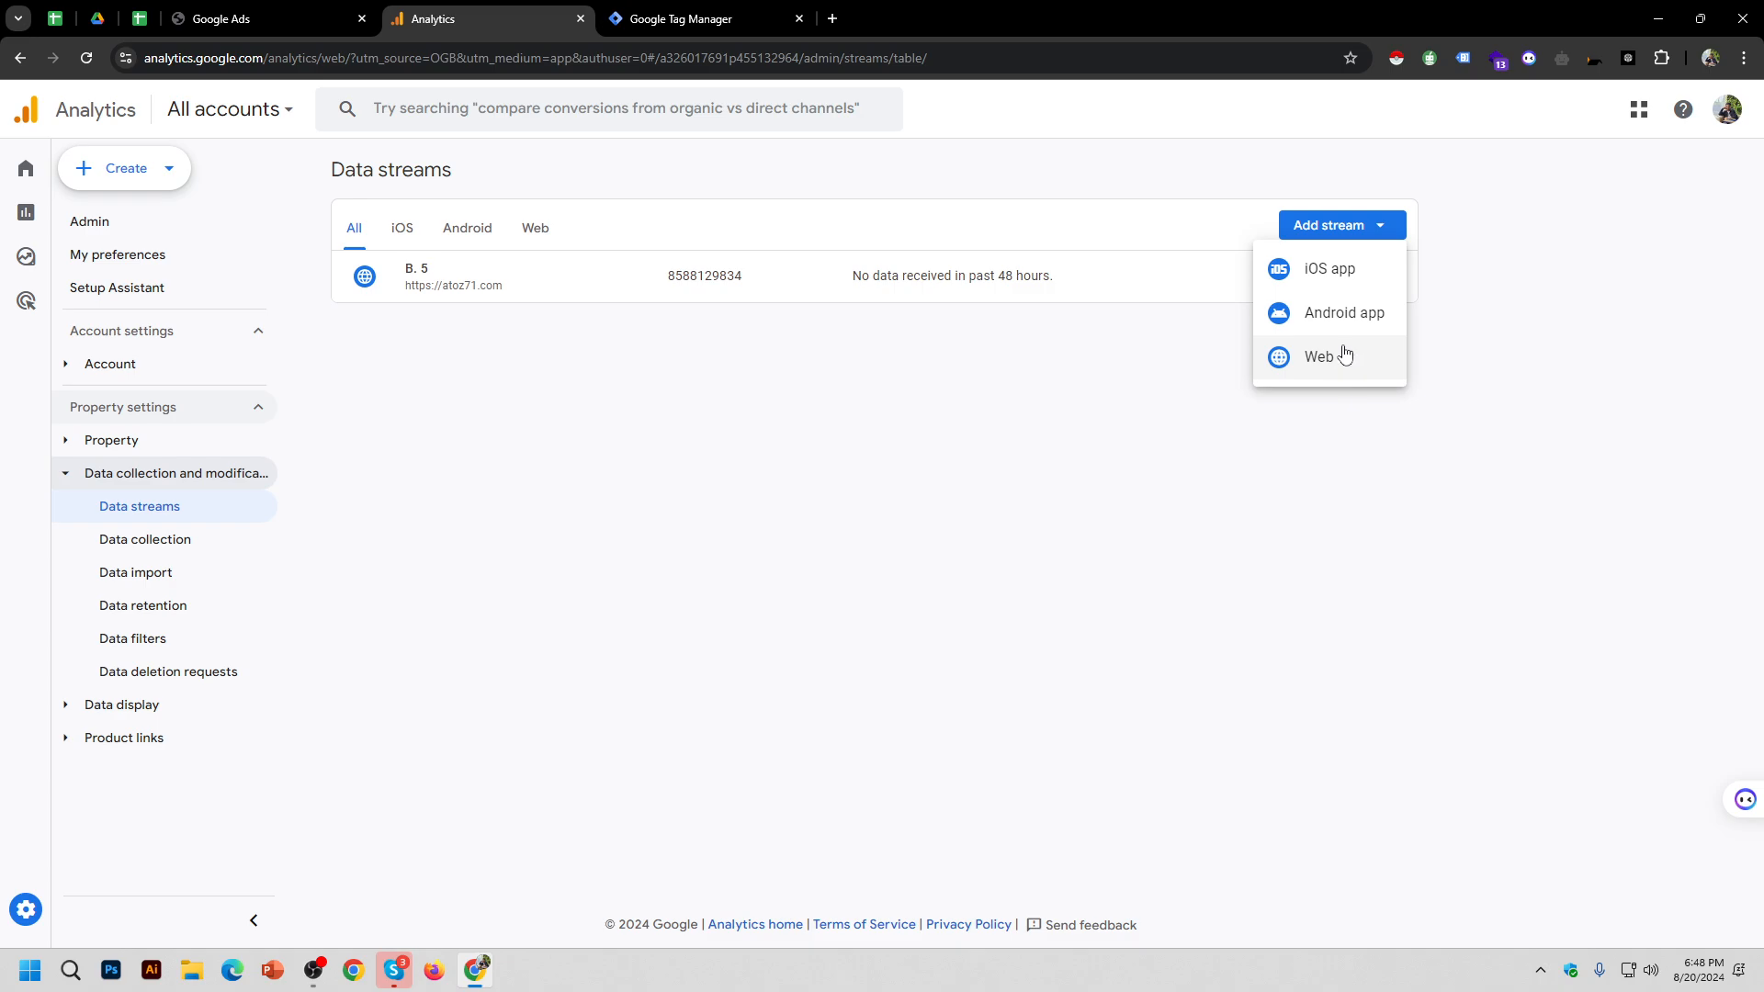
left_click(896, 372)
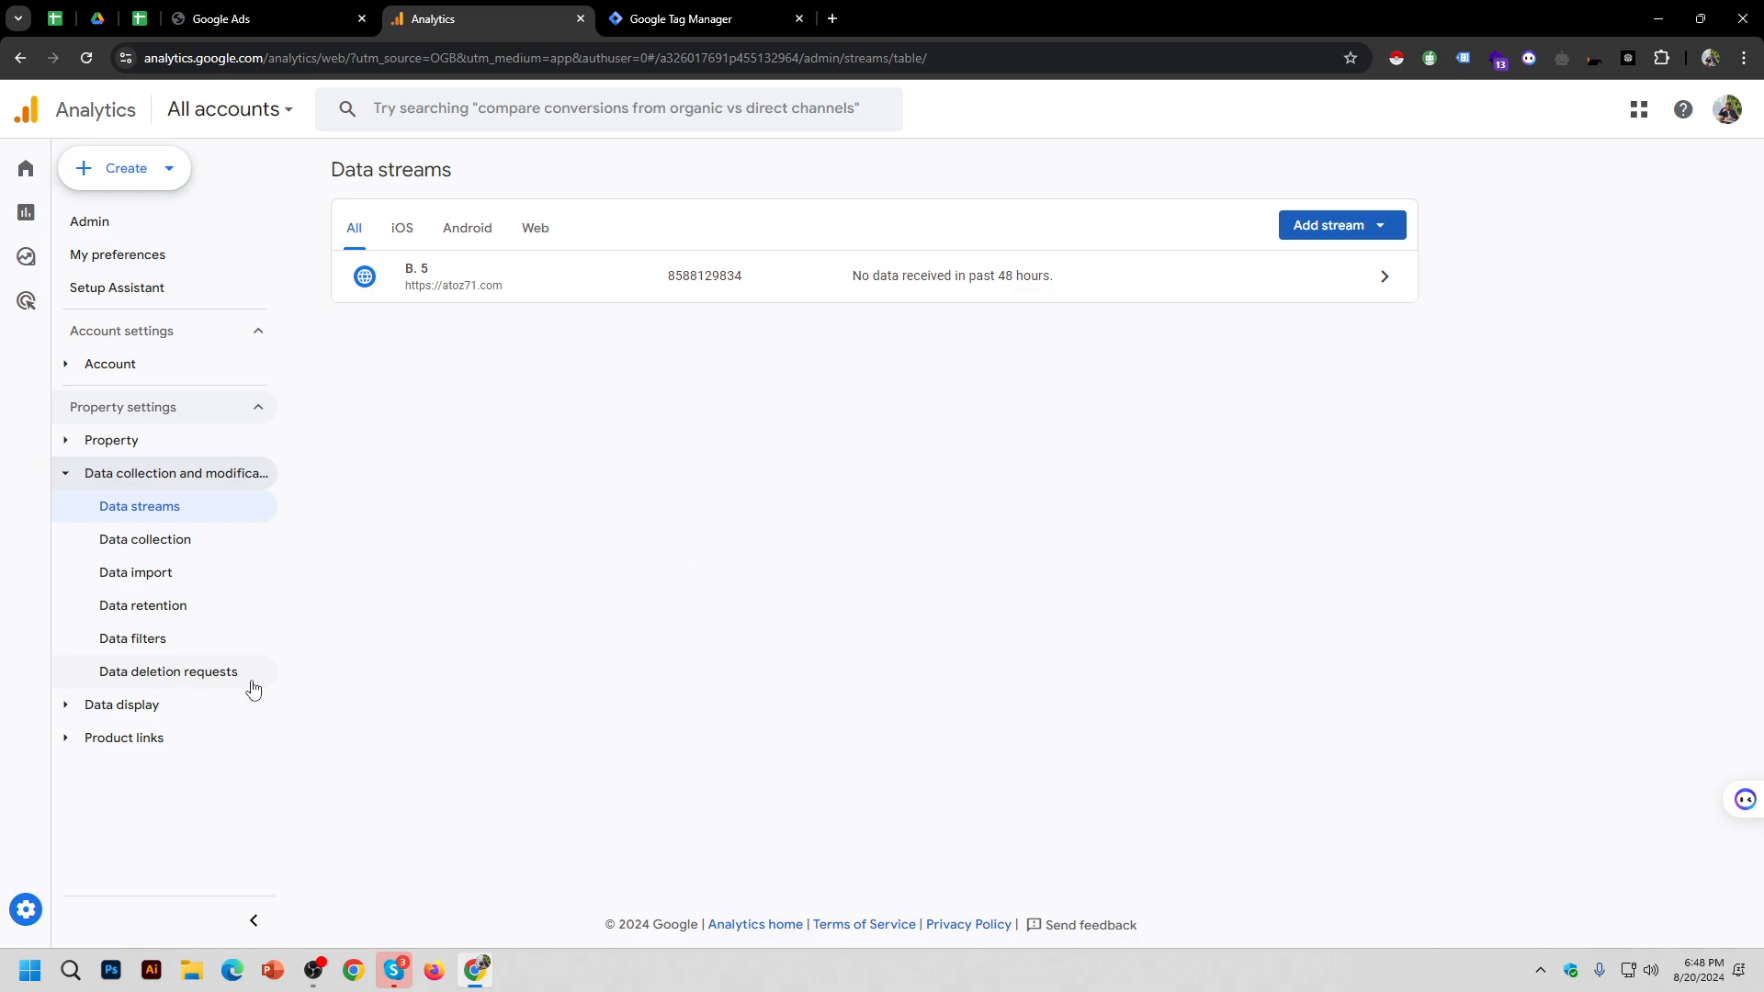
left_click(92, 906)
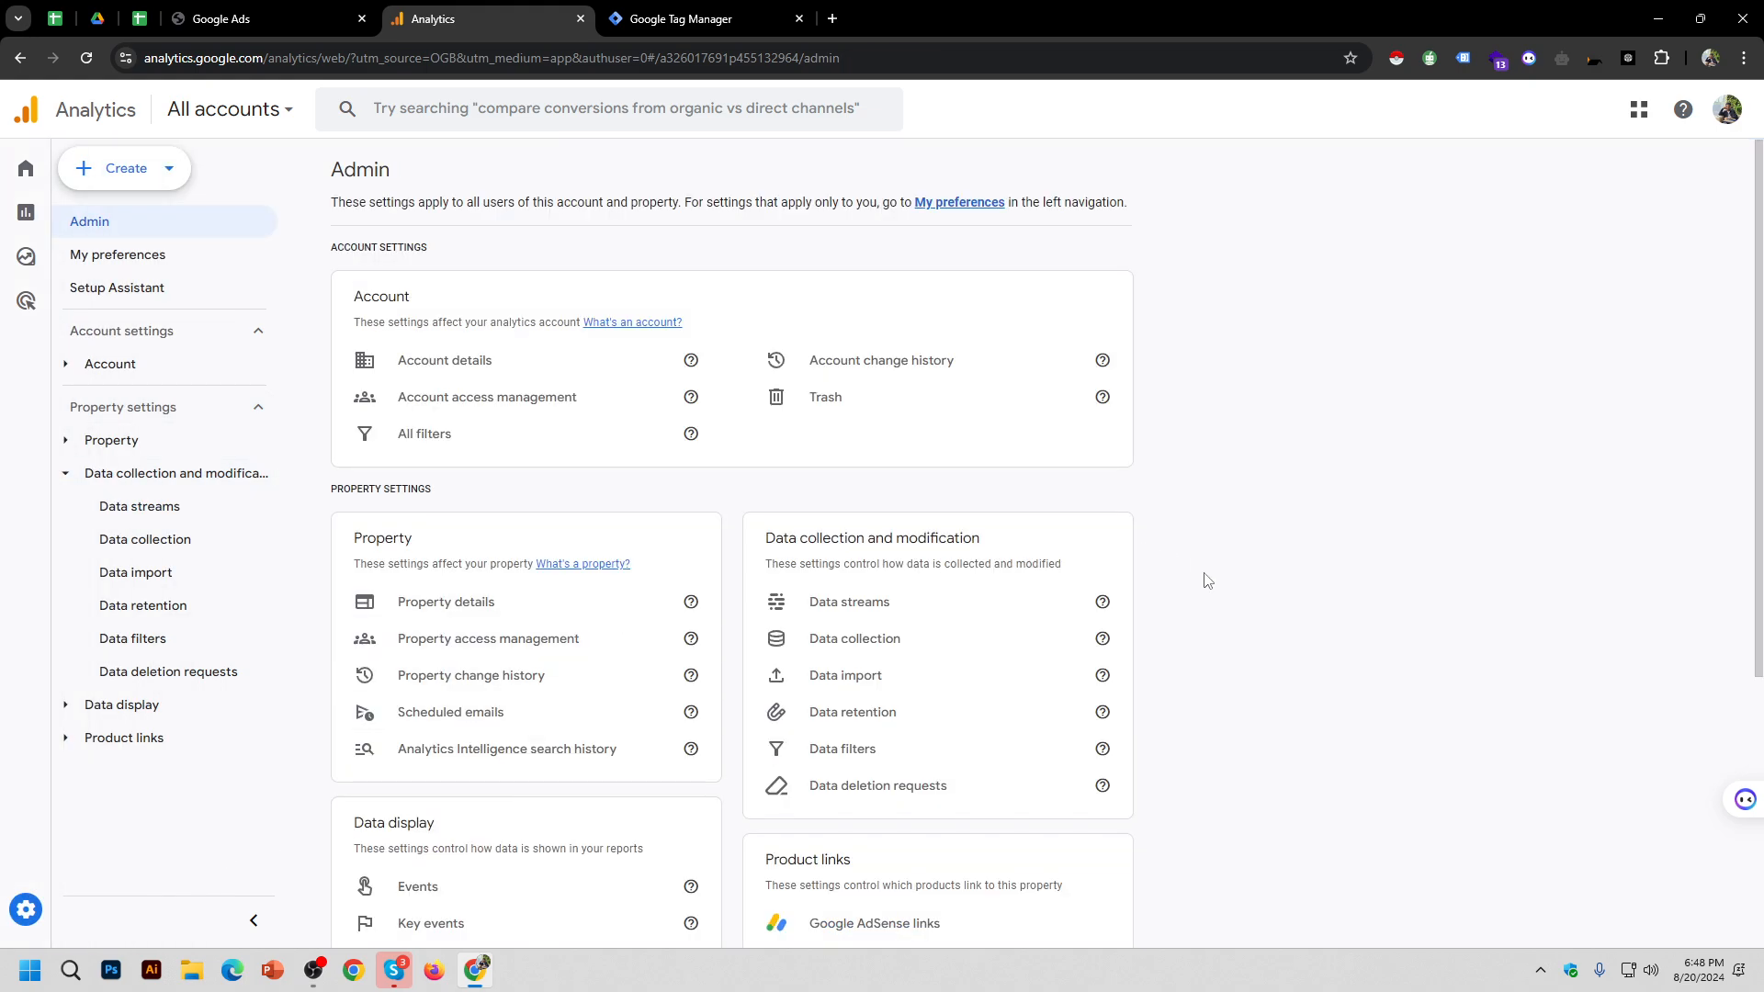
left_click(899, 653)
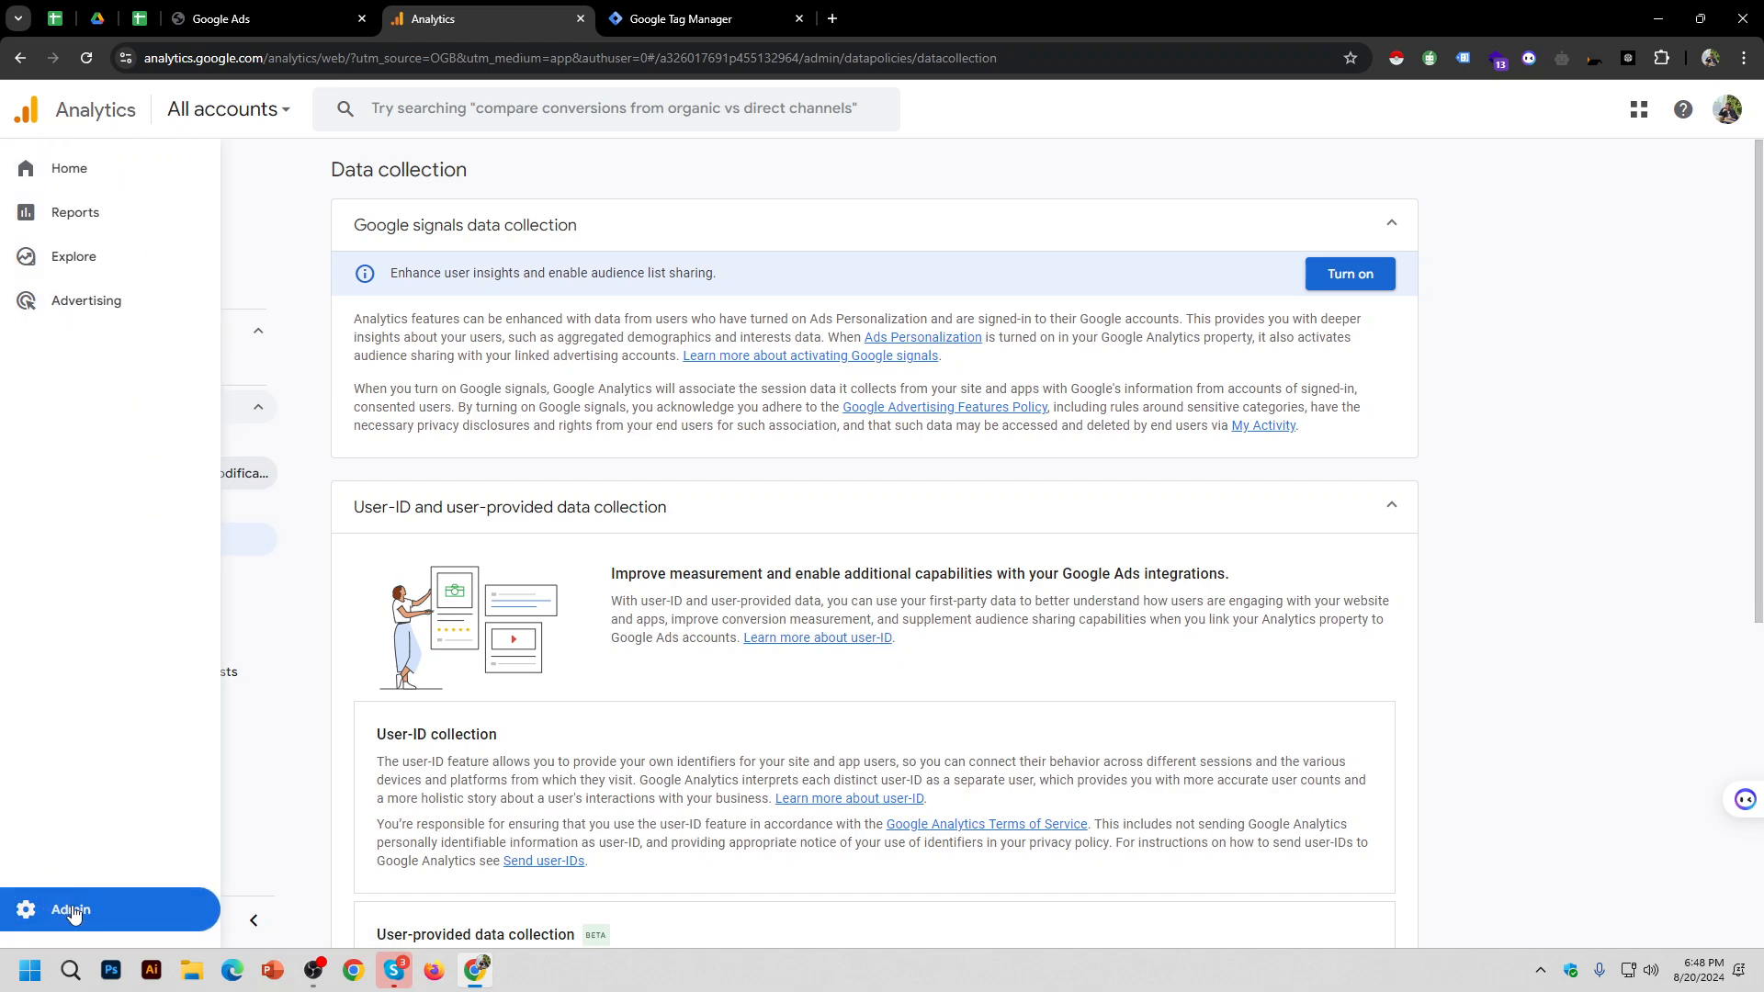
left_click(74, 911)
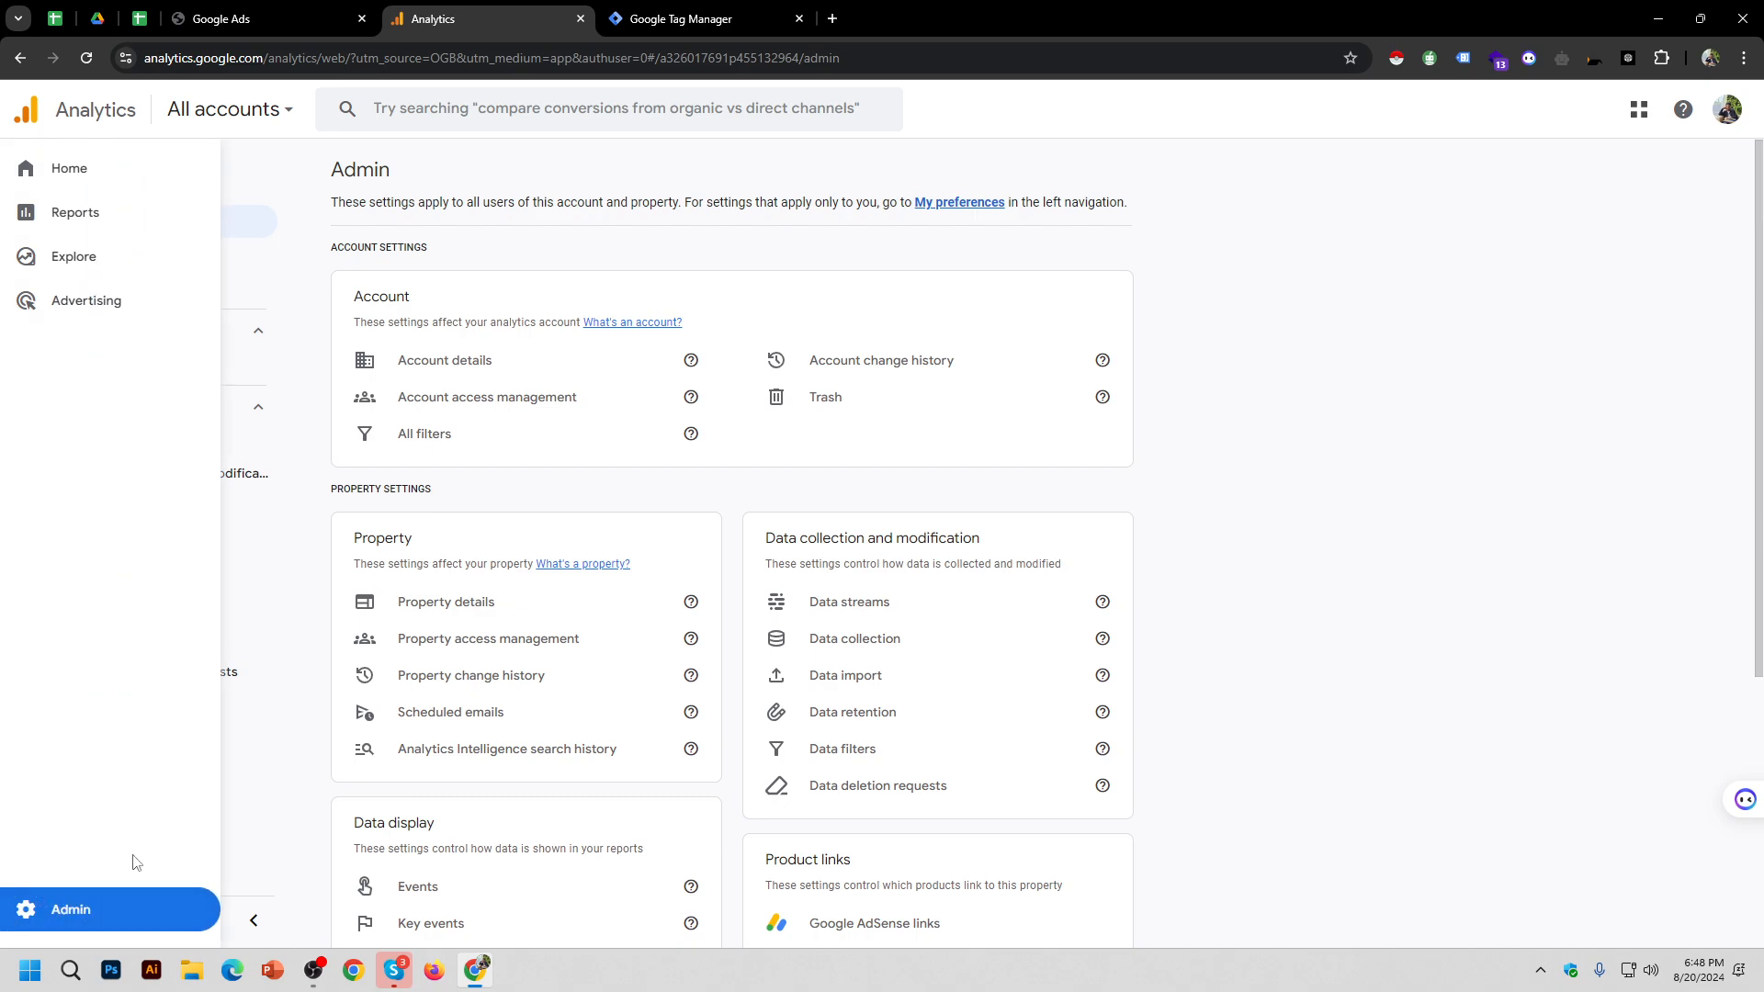
double_click(799, 536)
left_click_drag(799, 536, 911, 529)
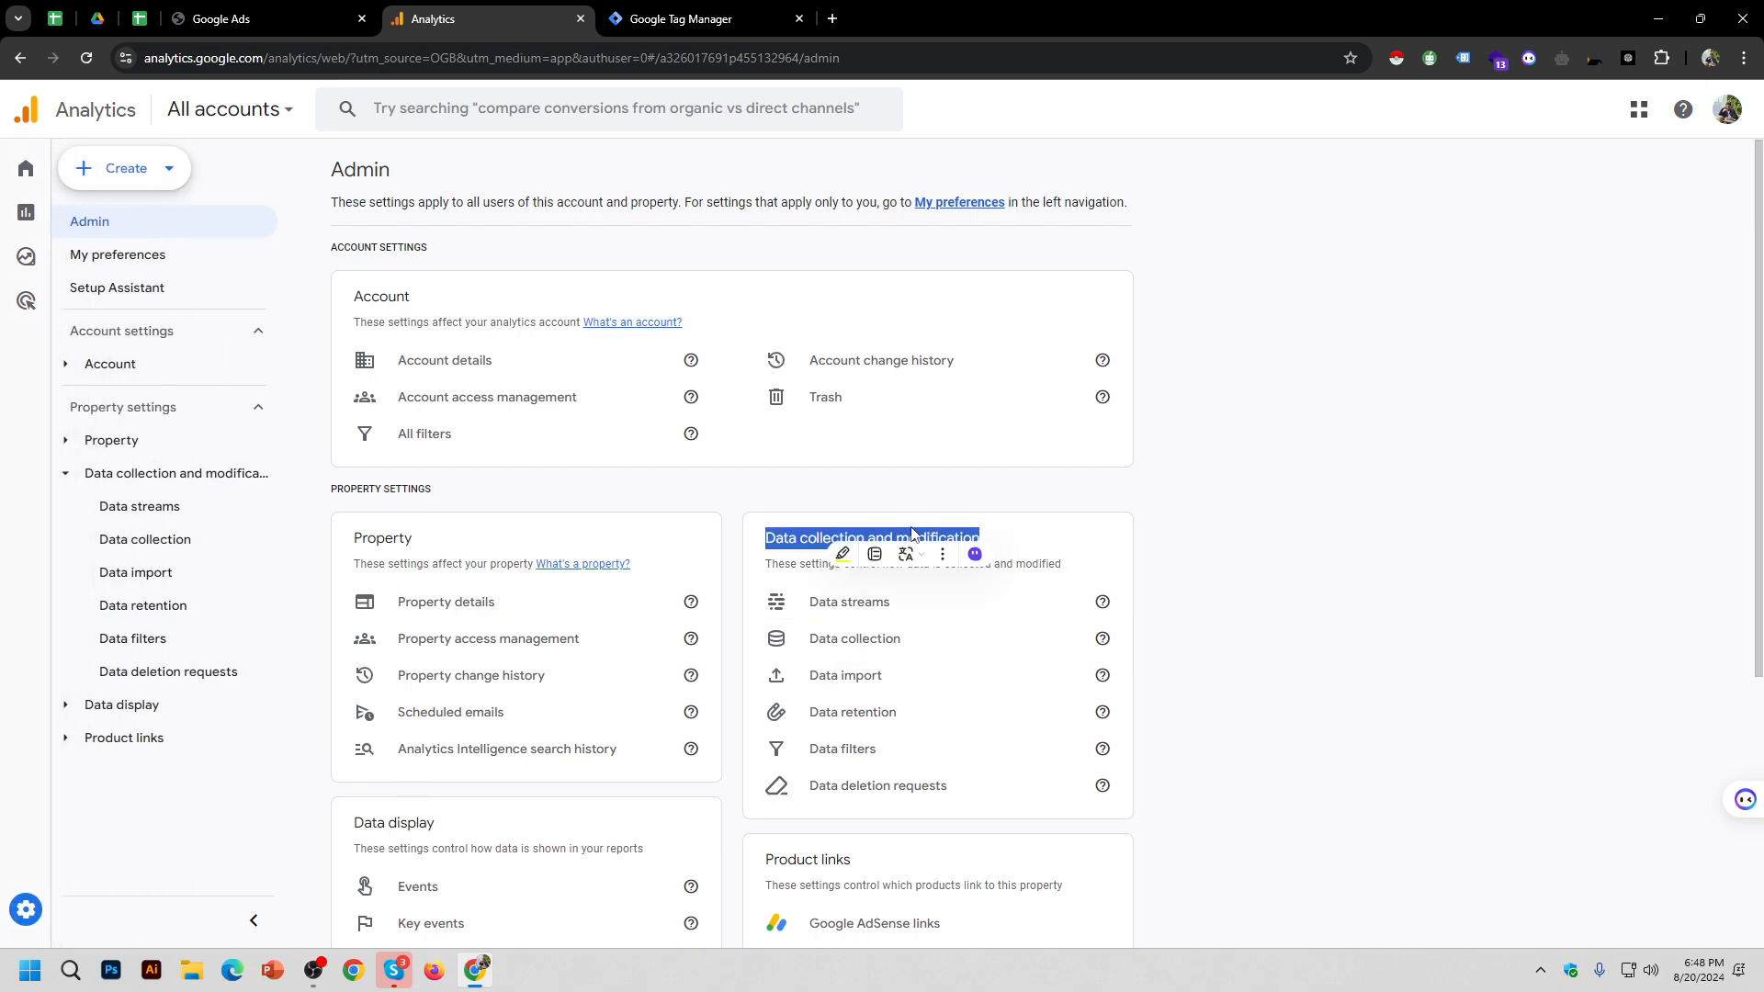
left_click(1277, 533)
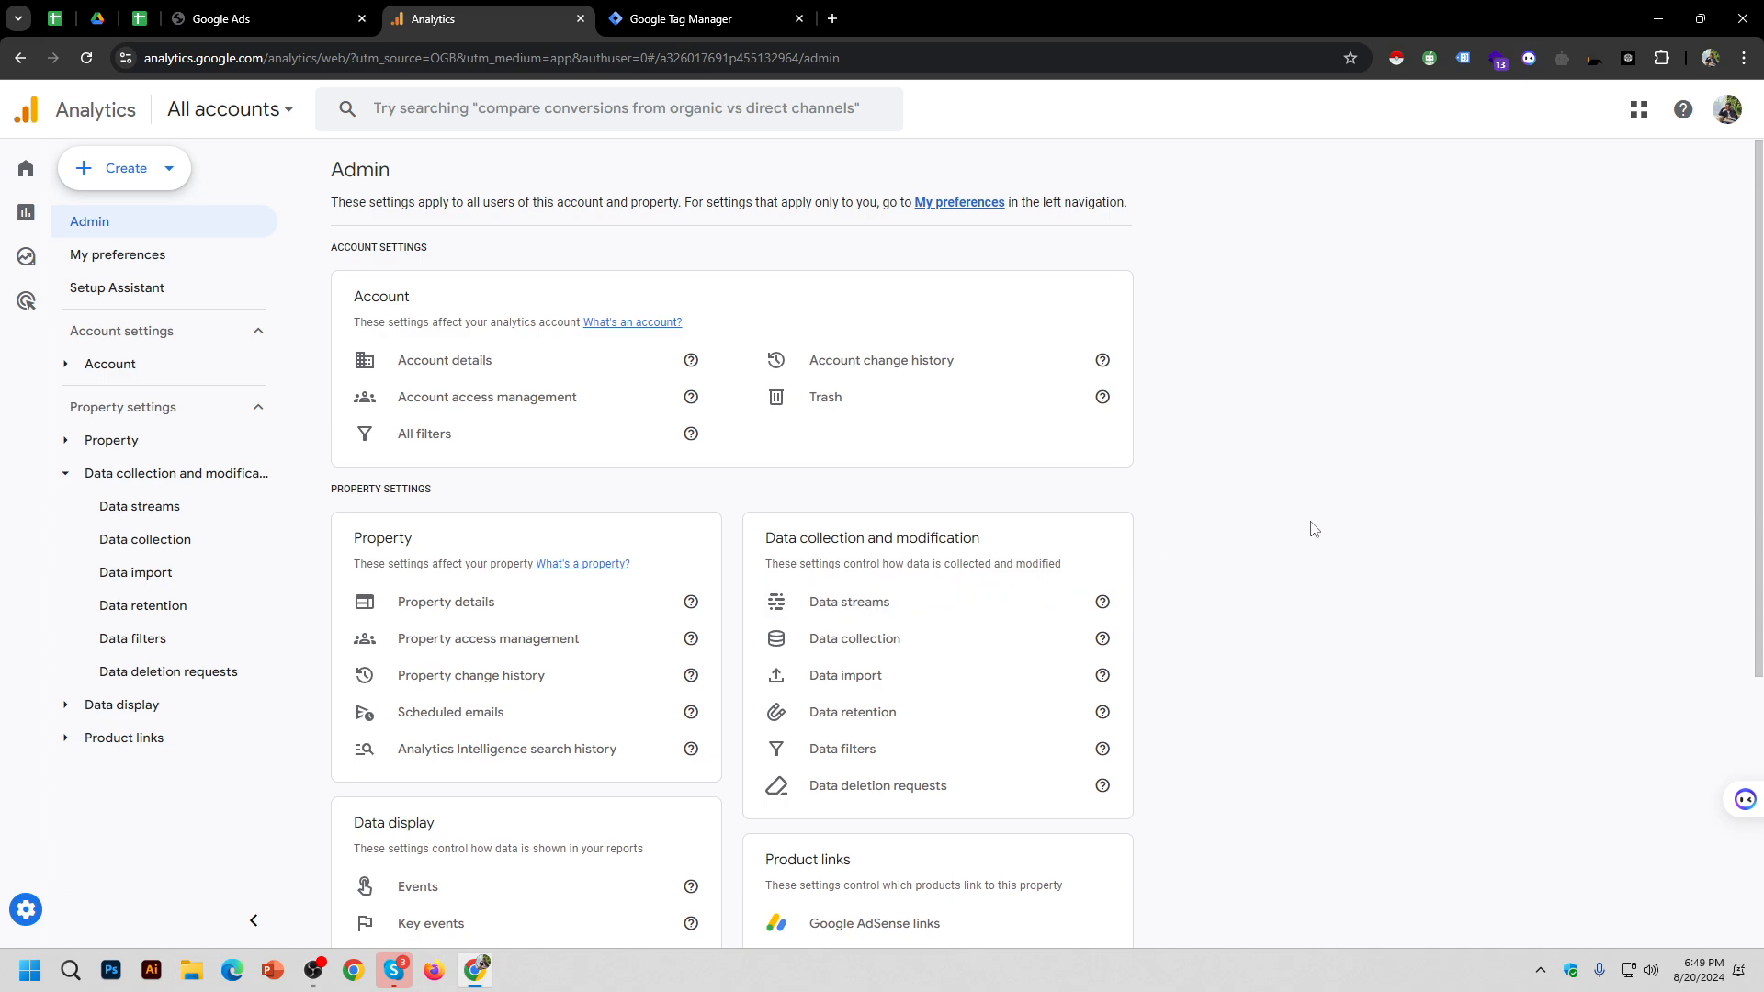
scroll(1311, 531, "down", 2)
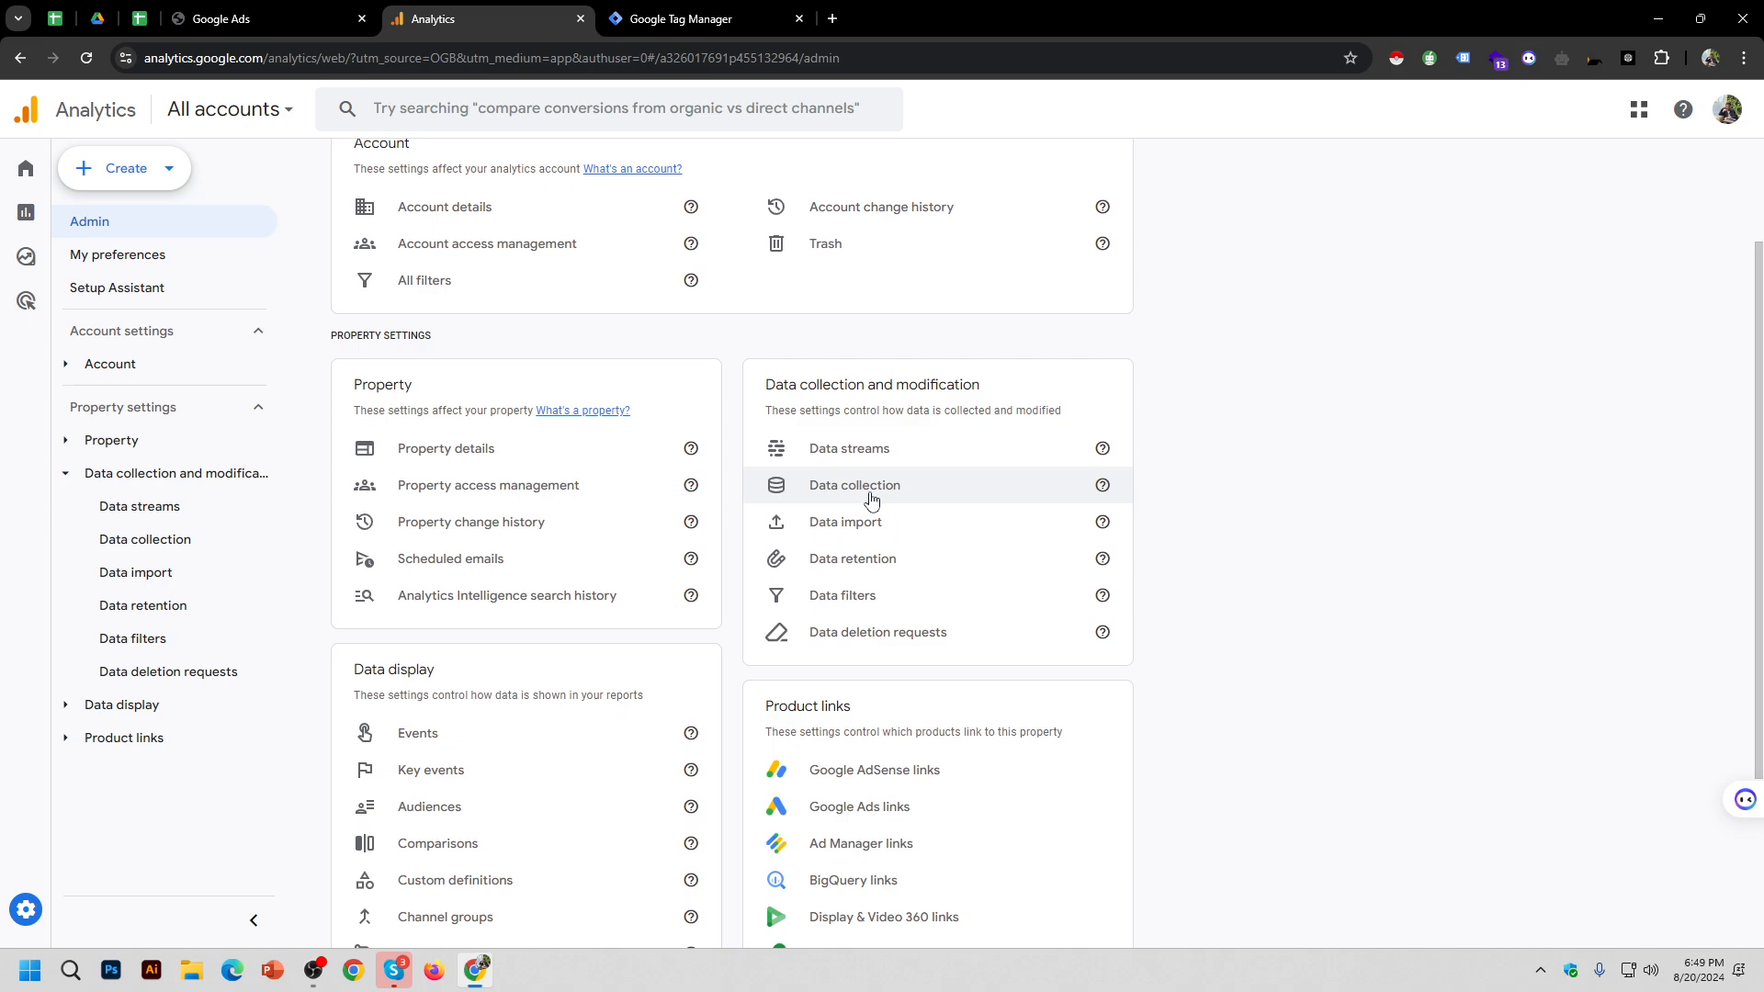
Step: In Data collection settings, turn on Google signals and confirm
left_click(871, 501)
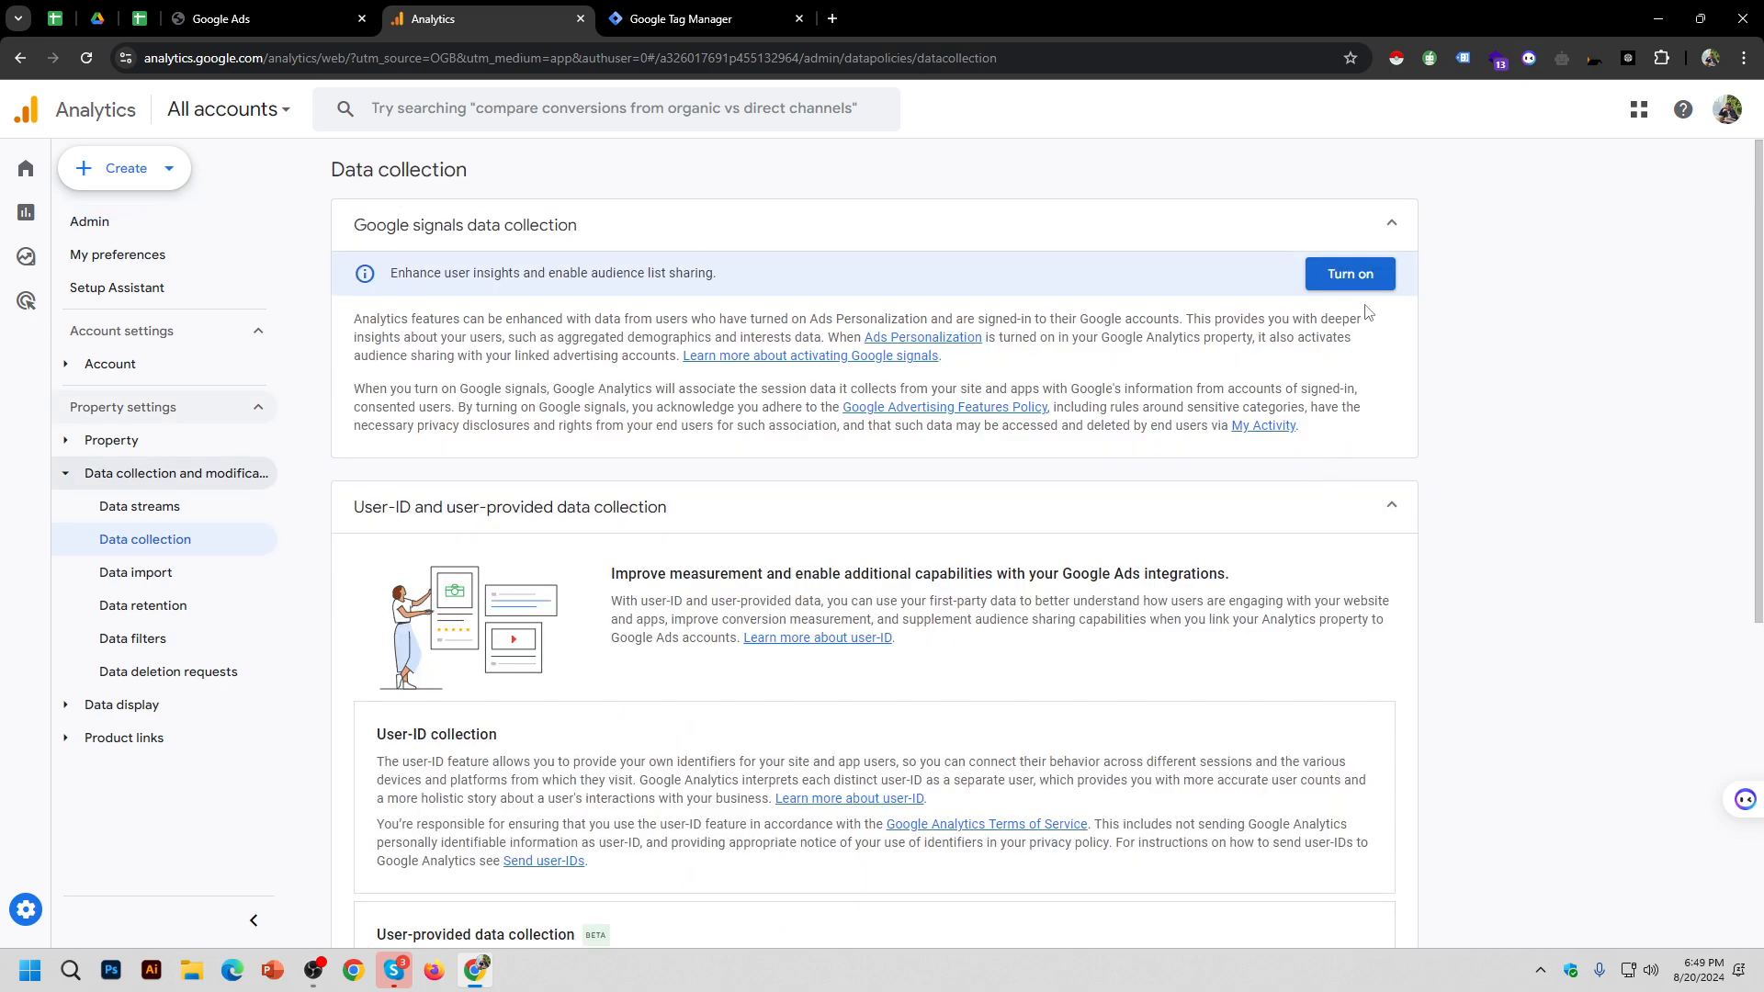
left_click(1369, 278)
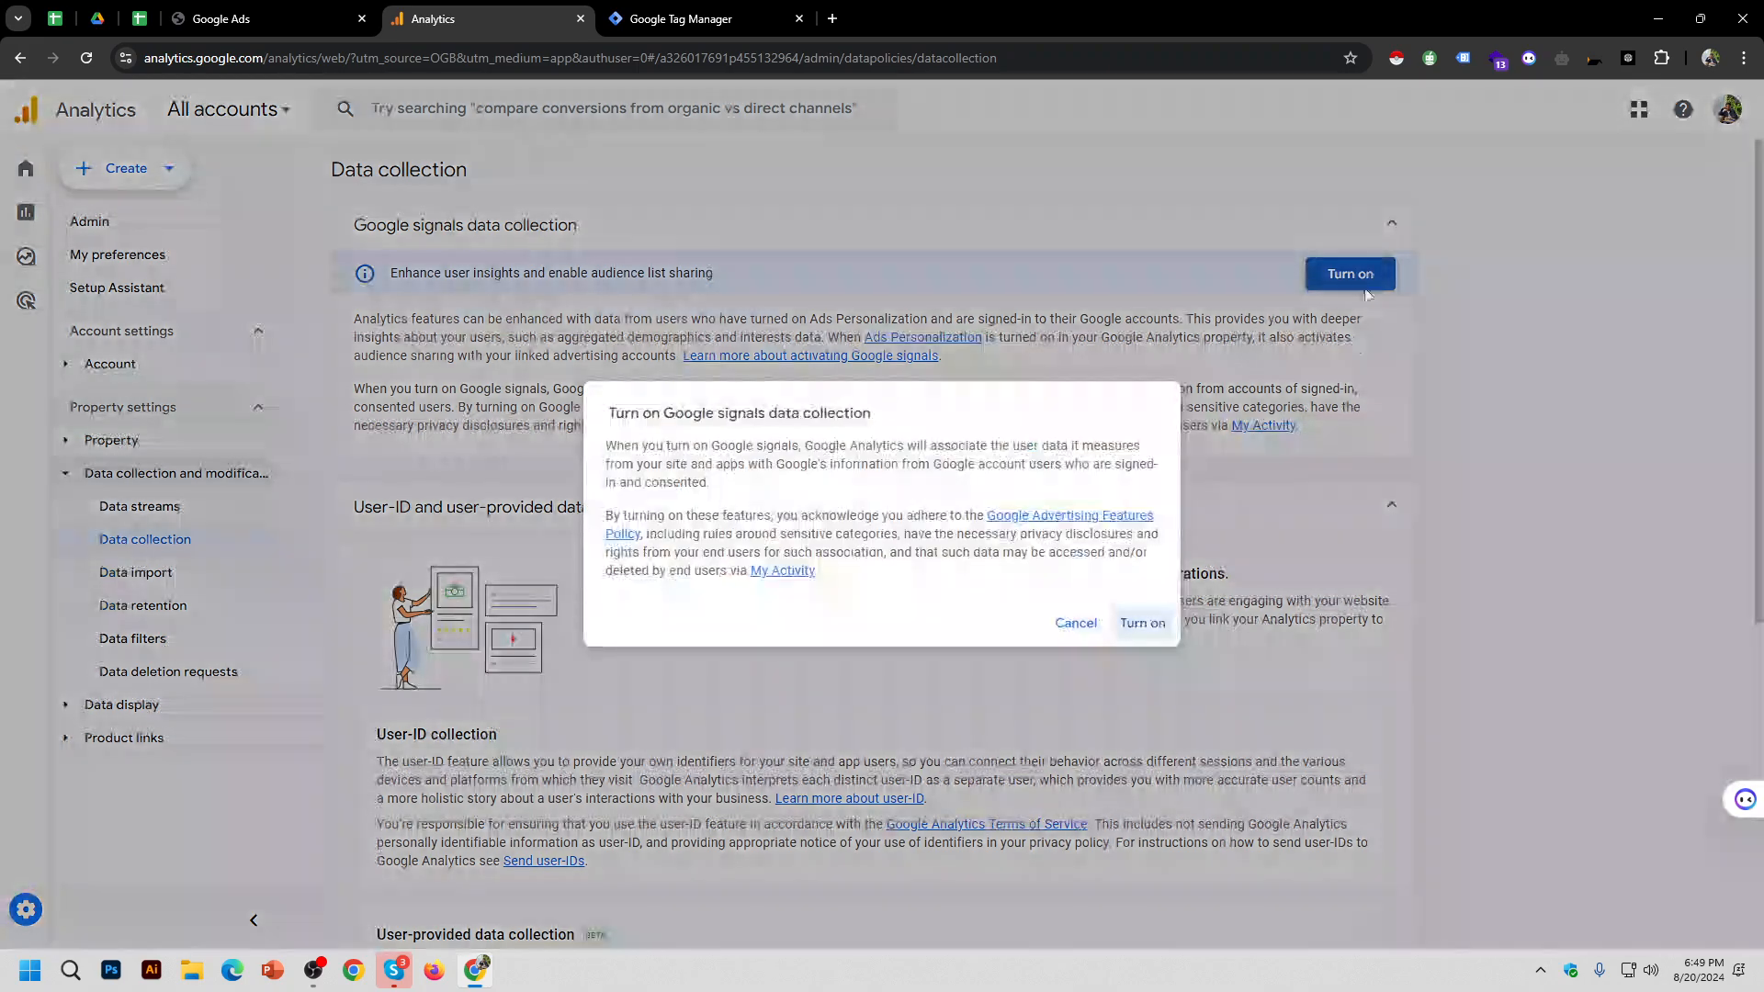
left_click(1143, 624)
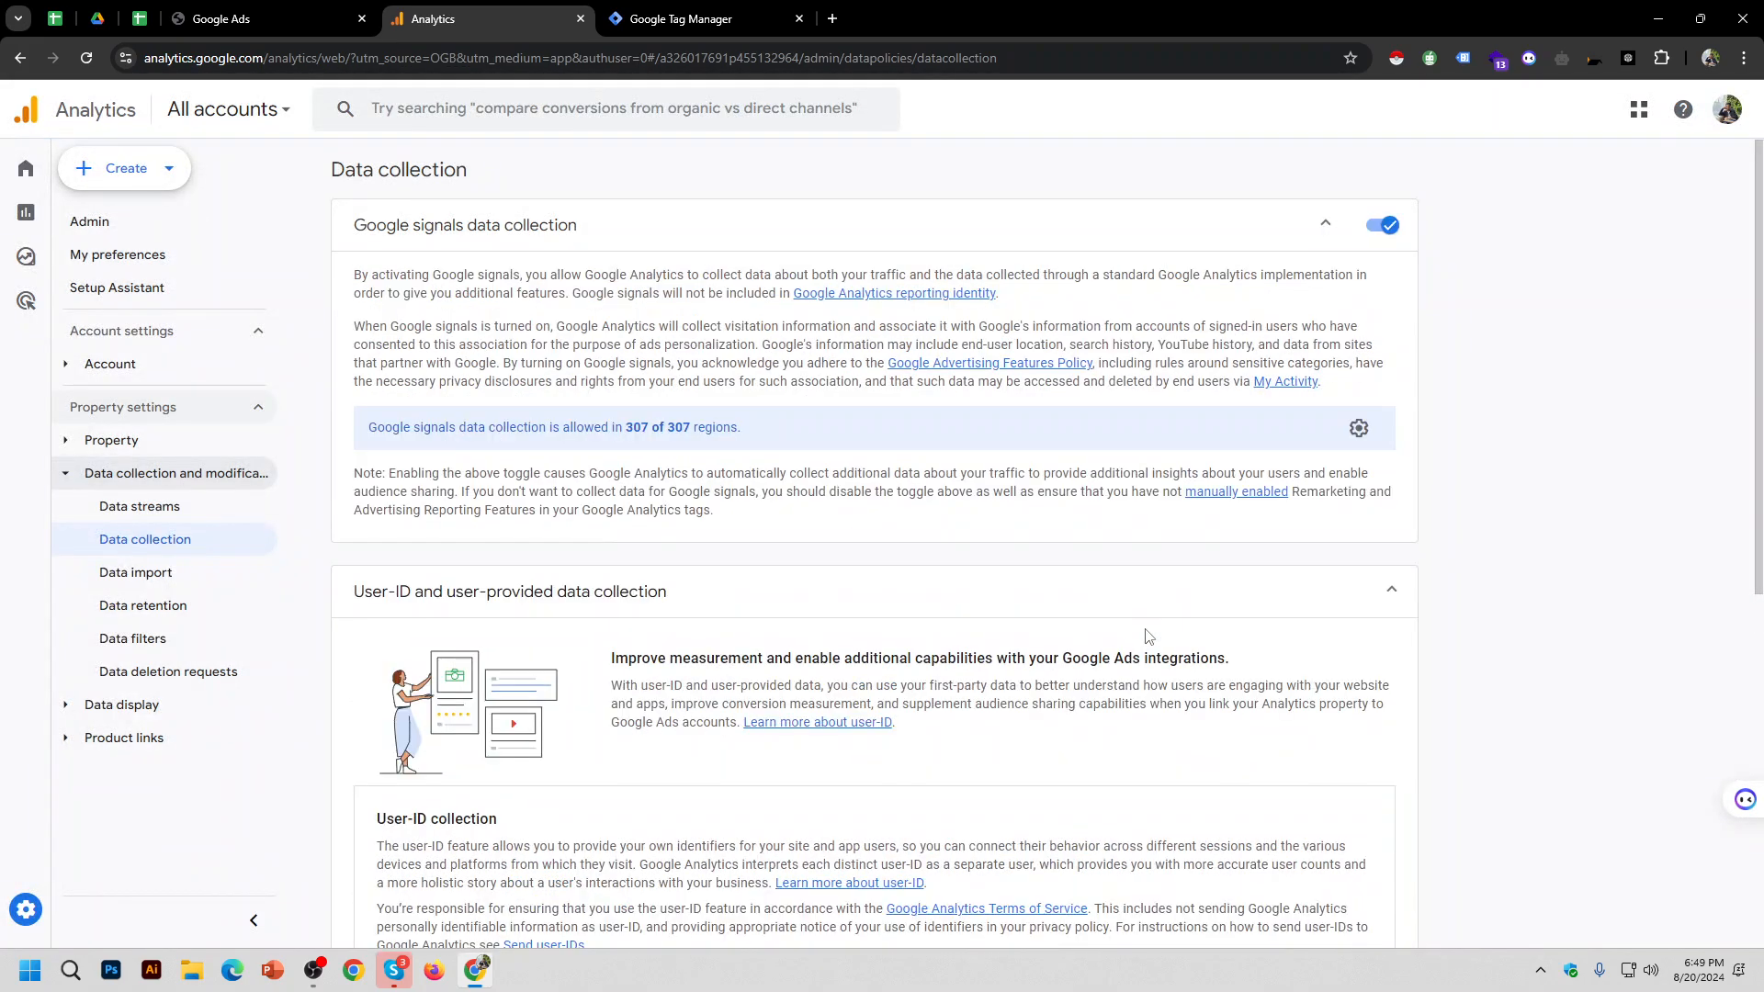
Step: Turn on user-provided data collection, including automatically detected user-provided data
scroll(1471, 492, "down", 1)
scroll(1472, 488, "down", 3)
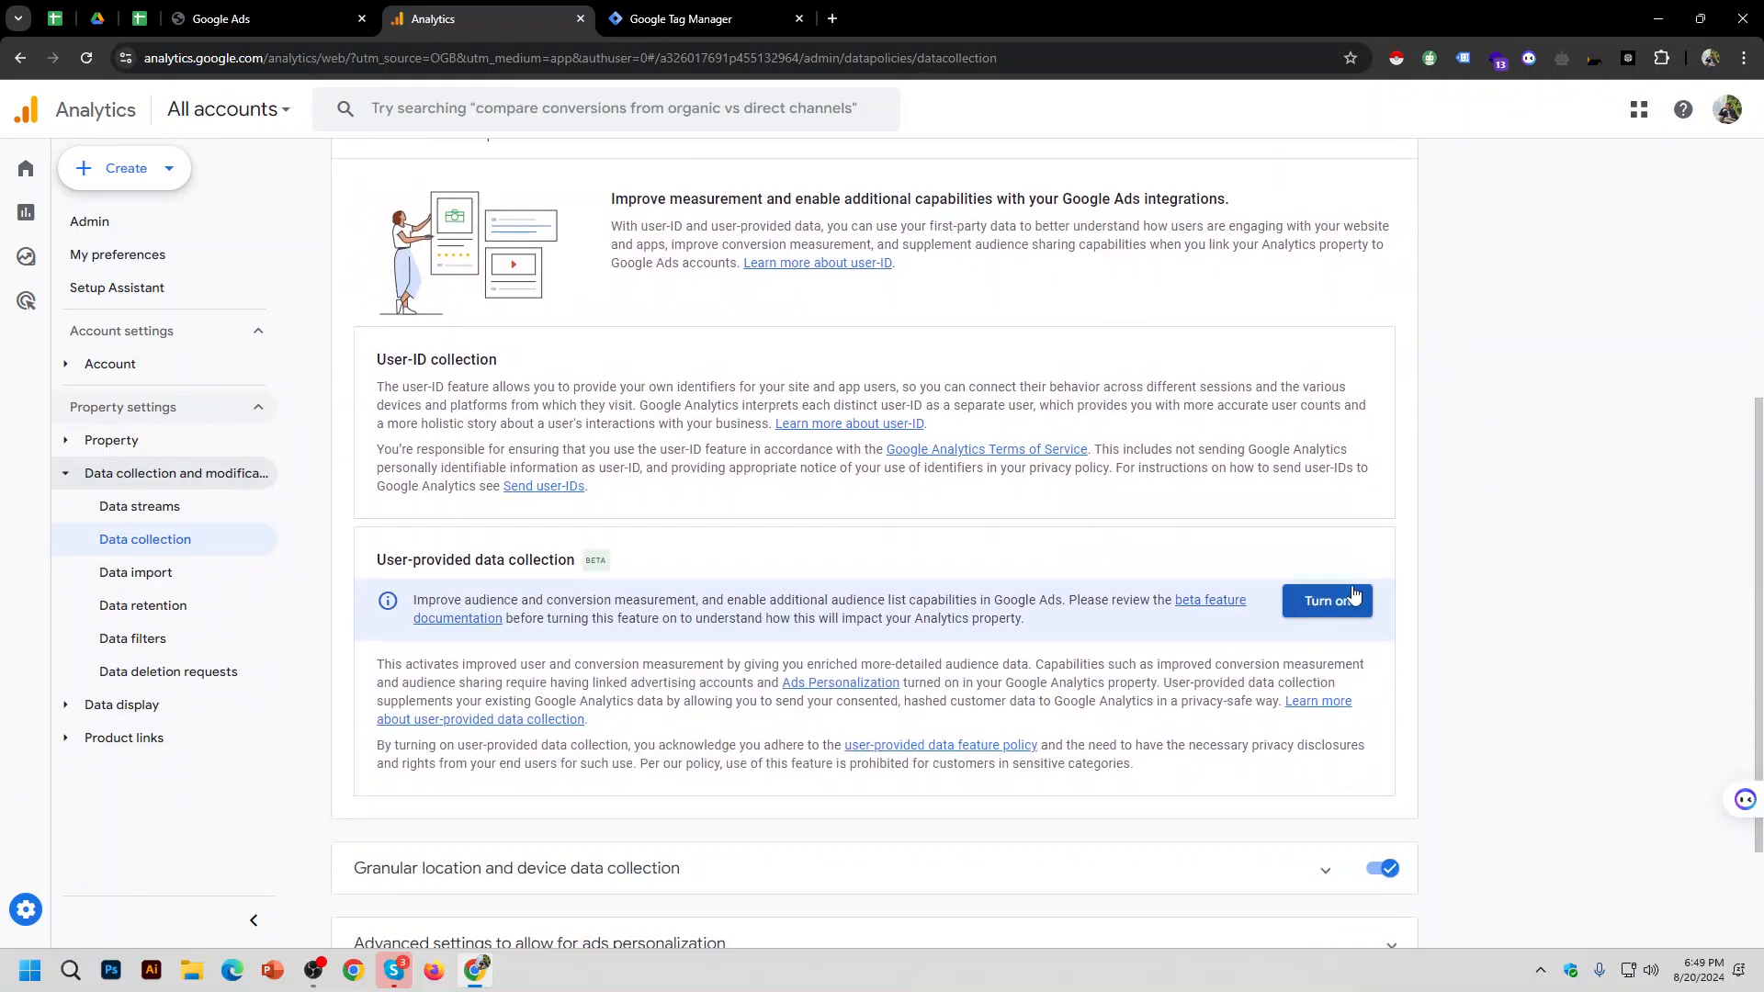
left_click(1328, 601)
left_click(610, 562)
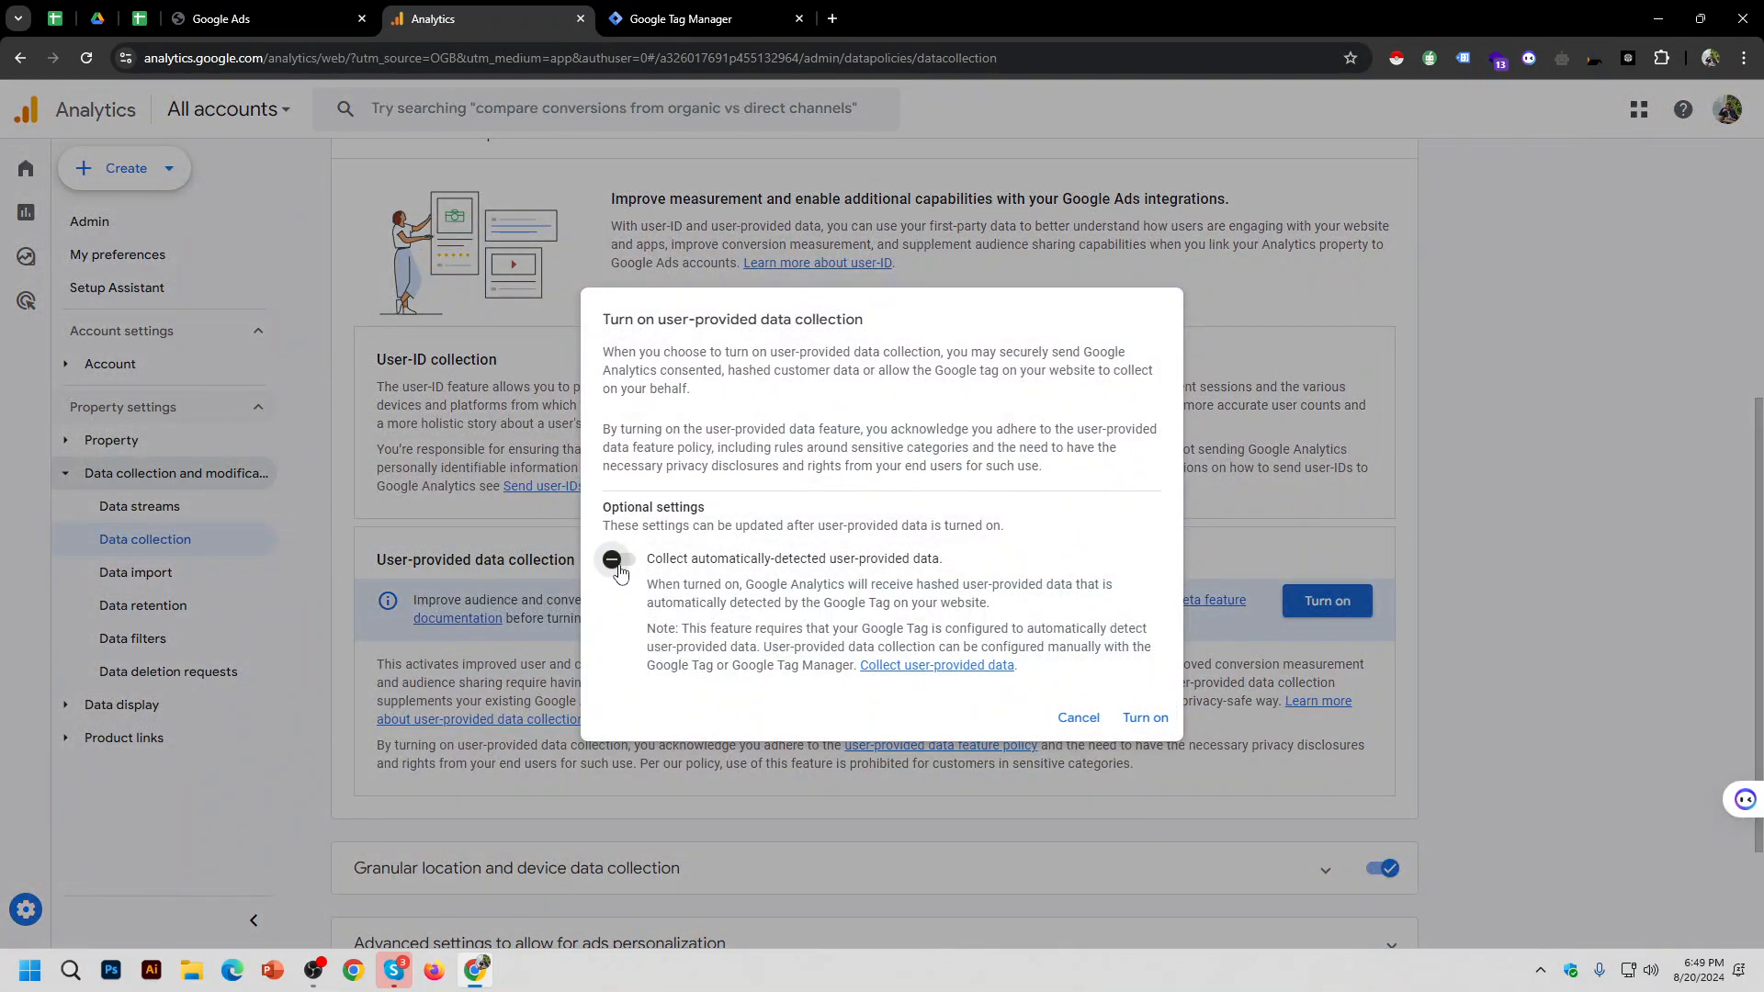
left_click(1160, 724)
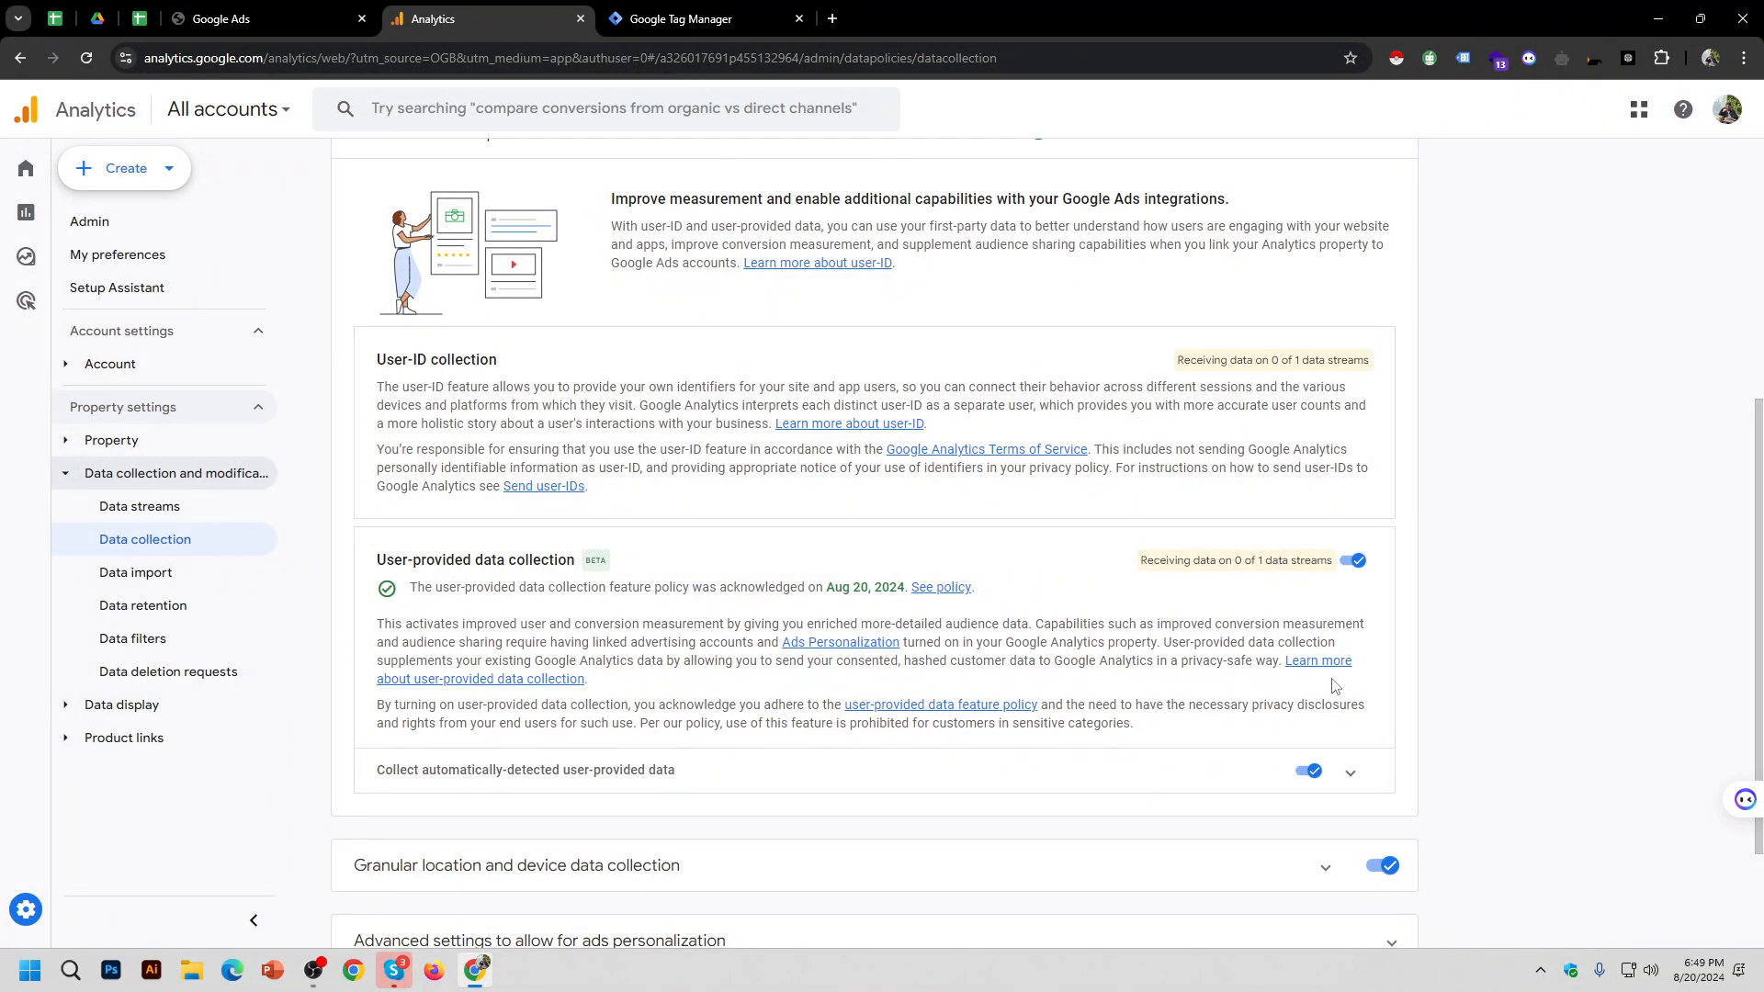
Step: Review User-ID status, granular location and device data, and ads personalization regions without changes
double_click(1209, 362)
left_click(1342, 365)
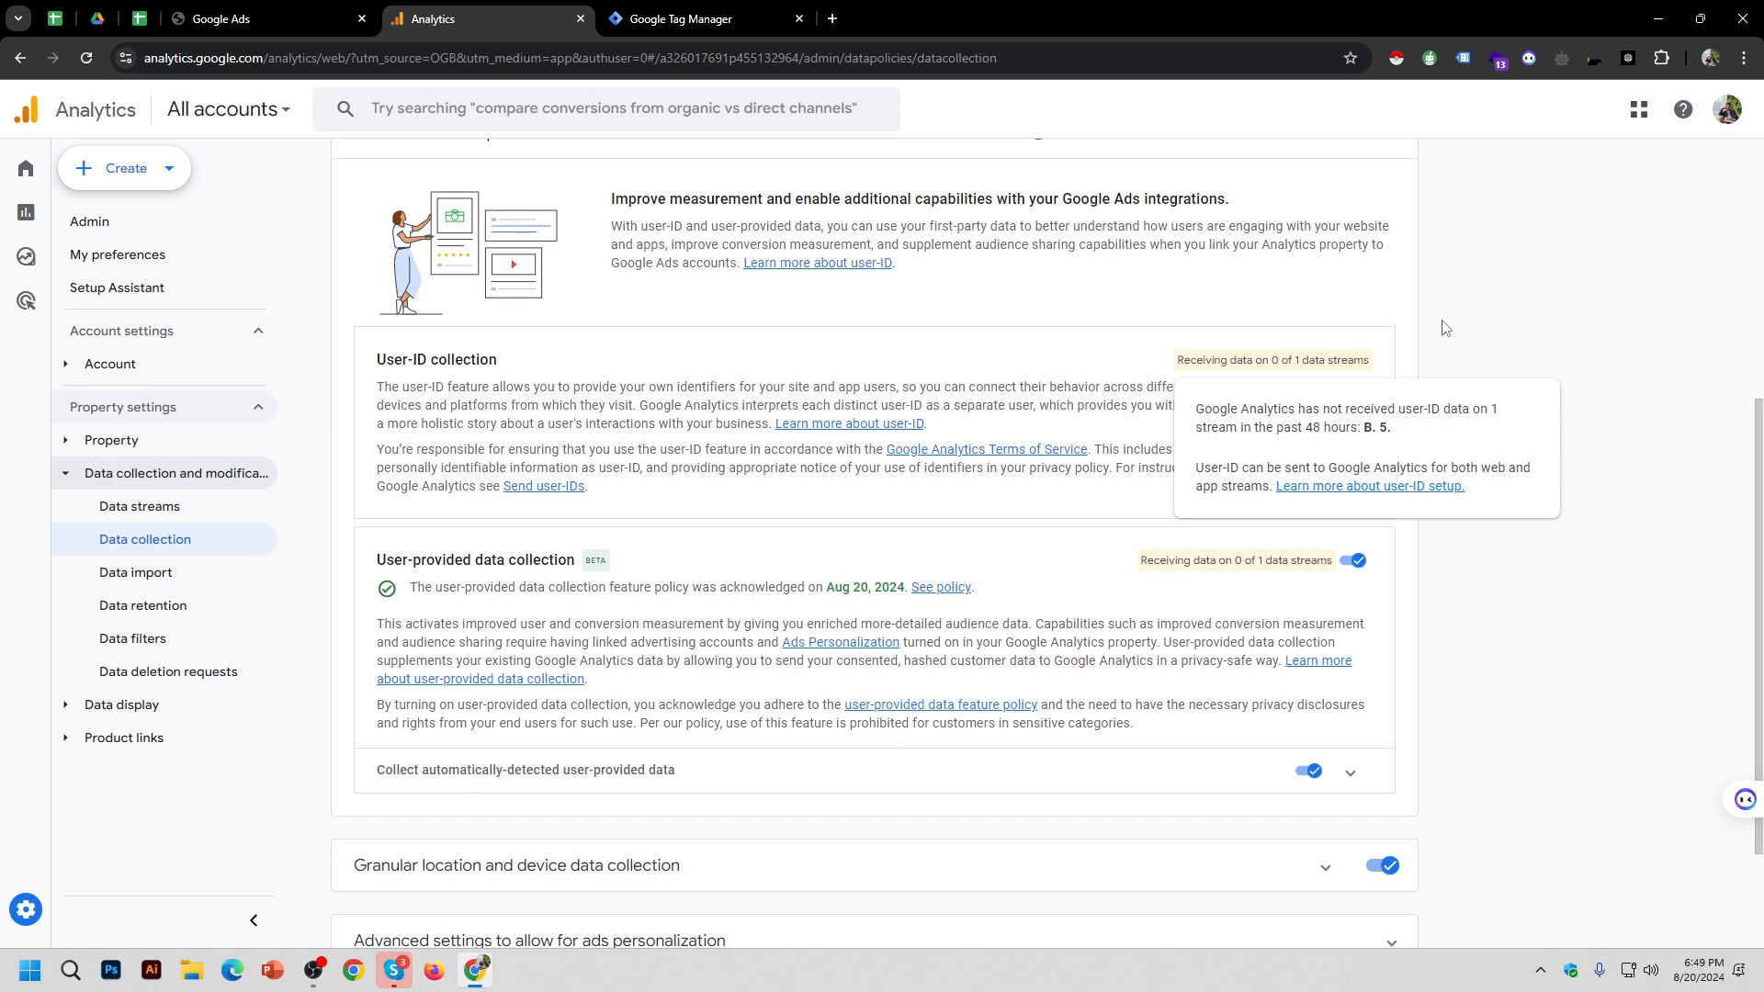
scroll(1456, 646, "down", 3)
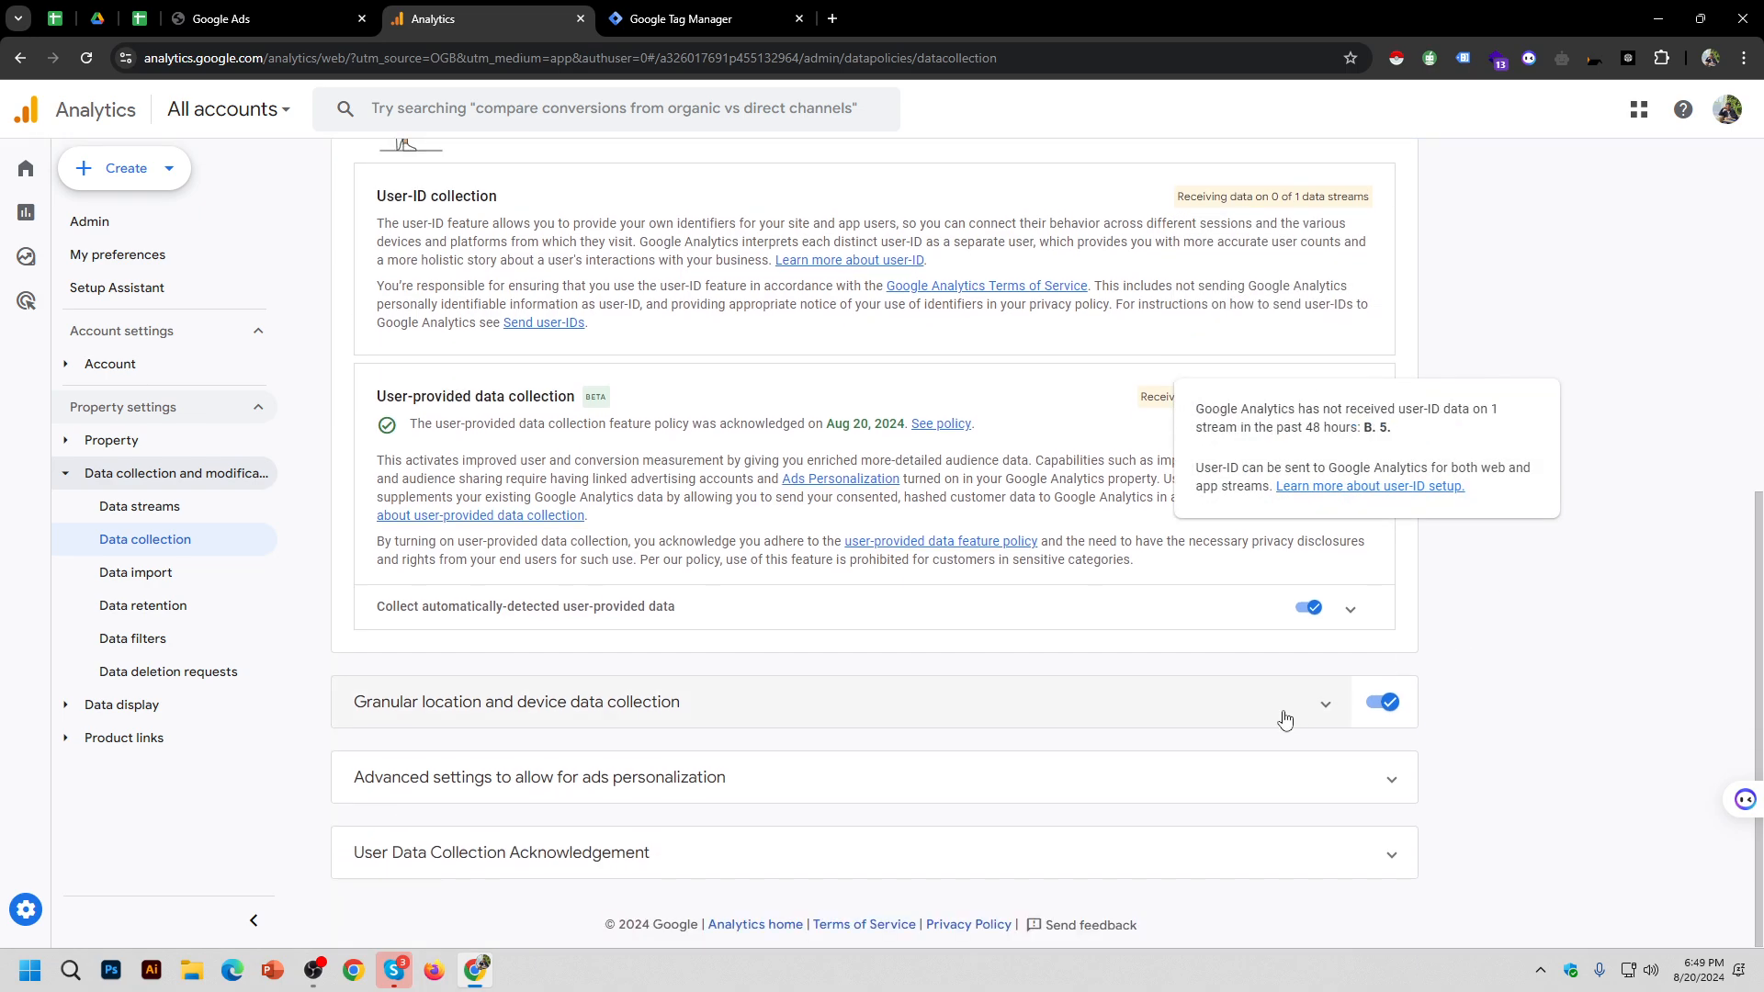
left_click(1325, 704)
scroll(1567, 618, "down", 3)
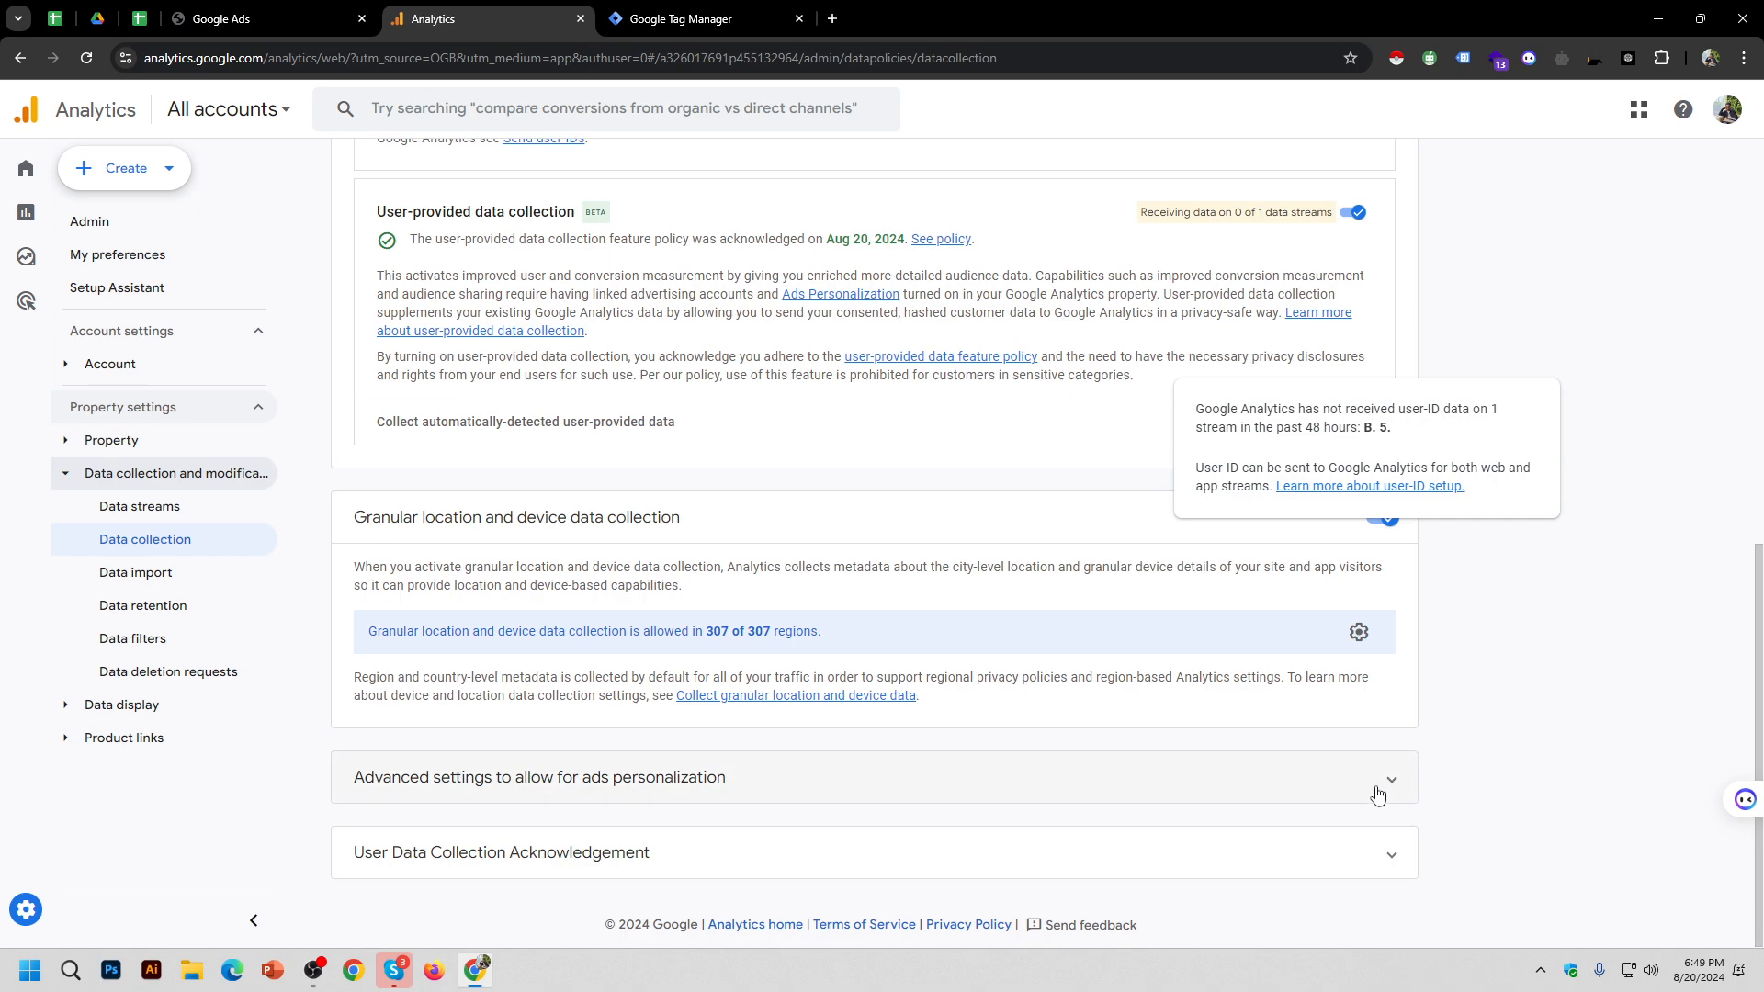
left_click(1388, 778)
scroll(1380, 735, "down", 3)
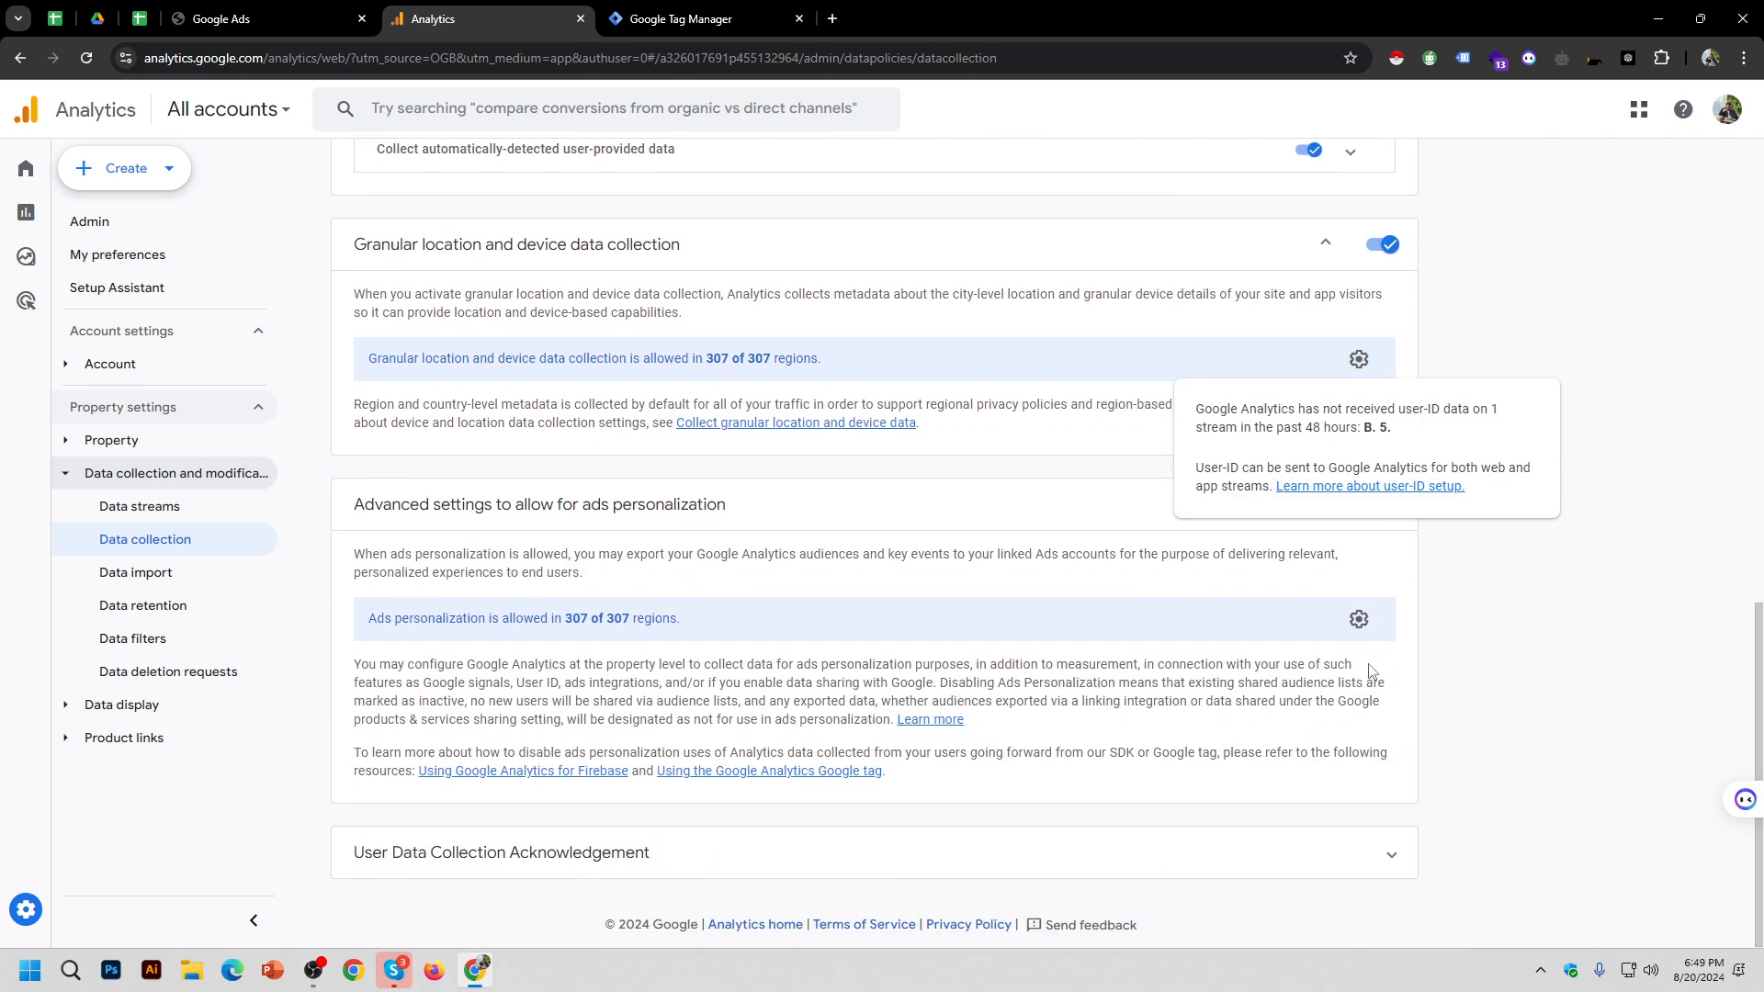
left_click(1358, 619)
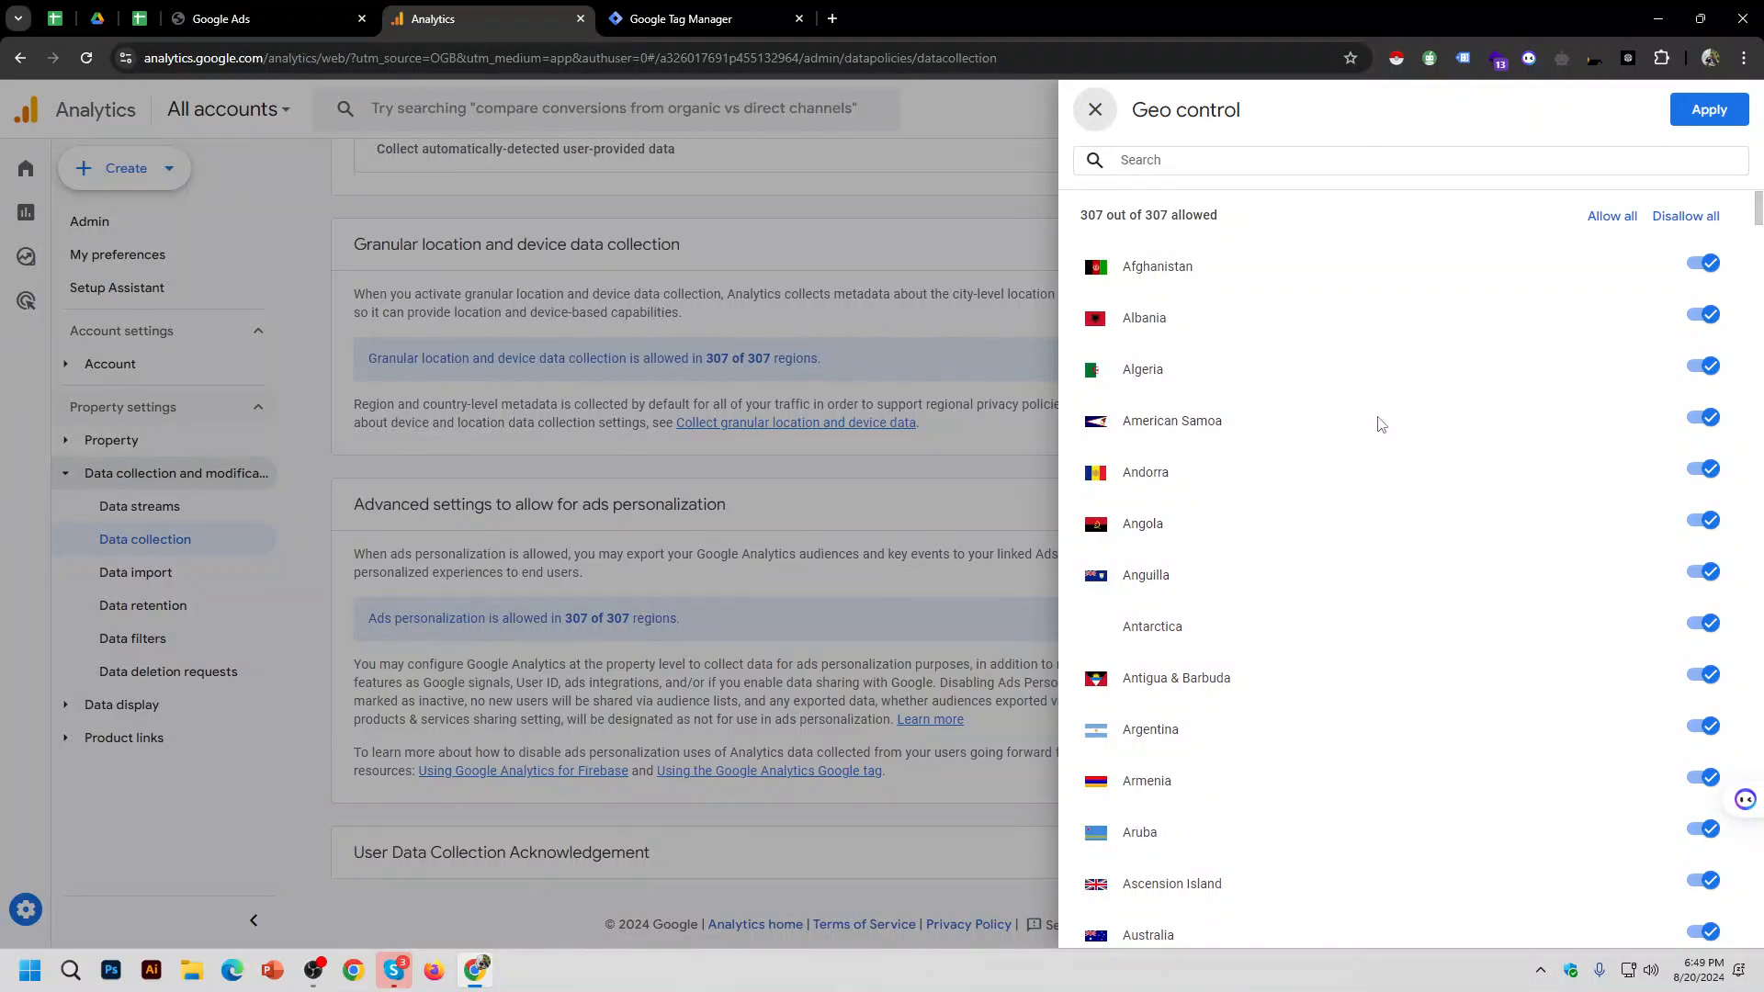
scroll(1378, 421, "down", 10)
left_click(1095, 109)
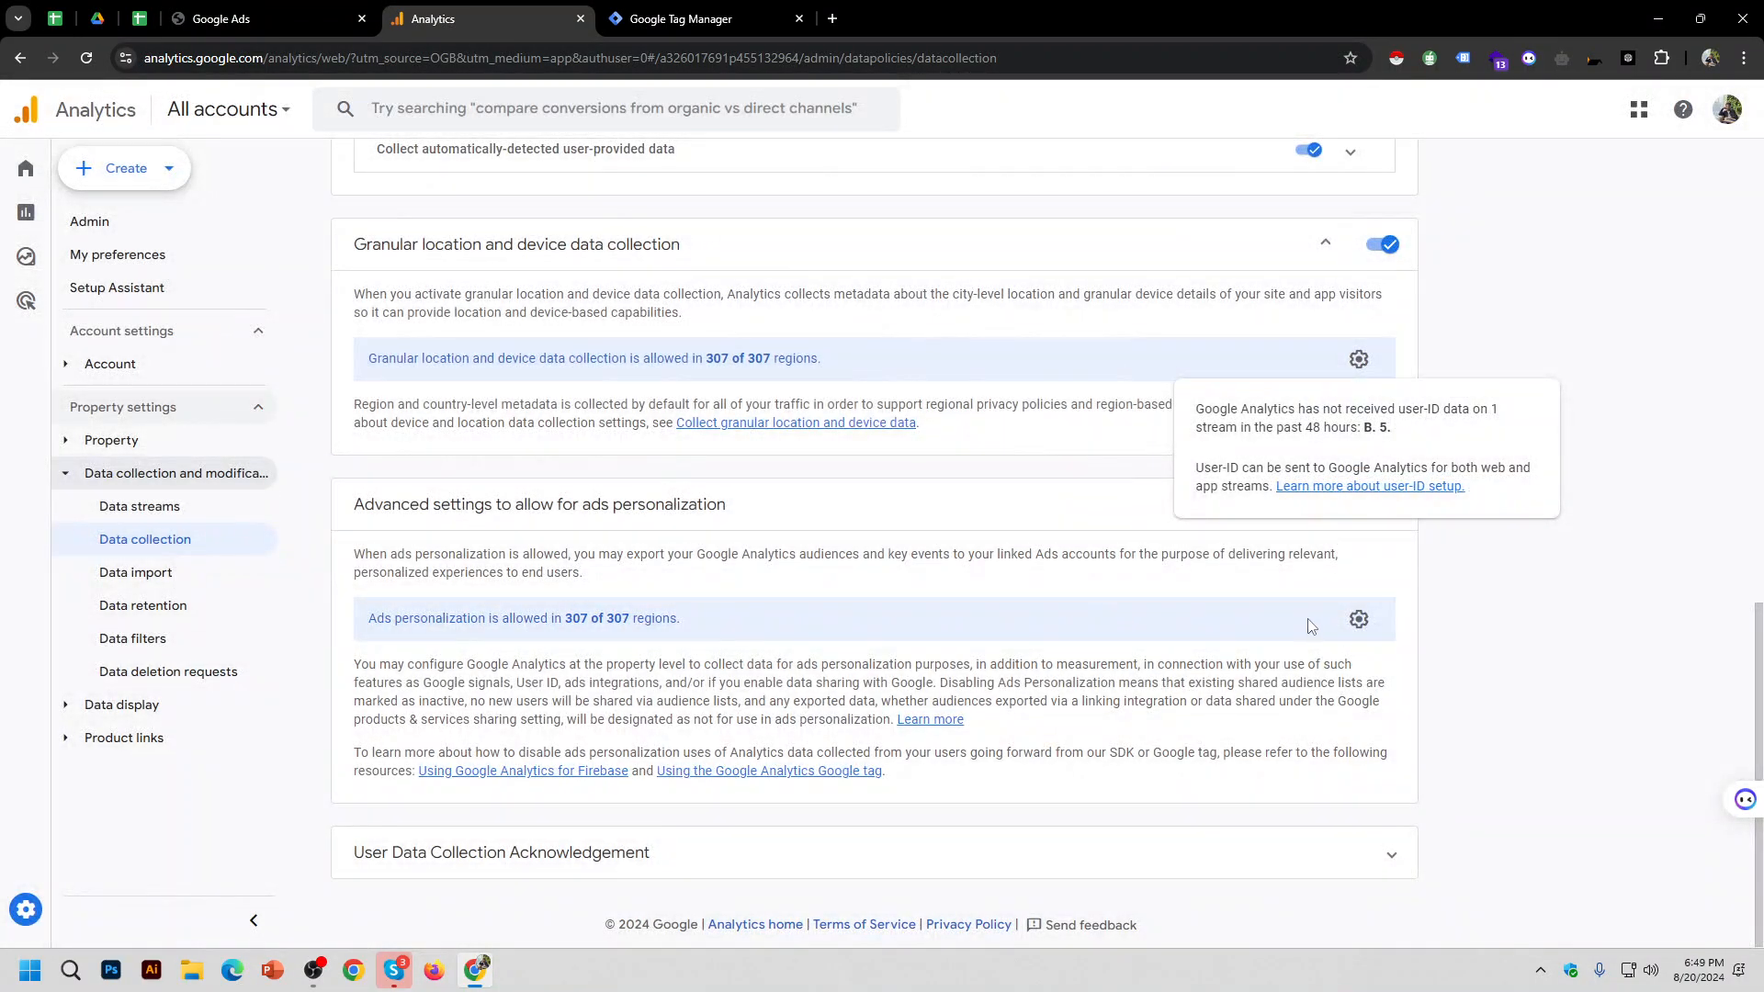
Step: Acknowledge the User Data Collection Acknowledgement terms for the property
left_click(1362, 850)
left_click(459, 843)
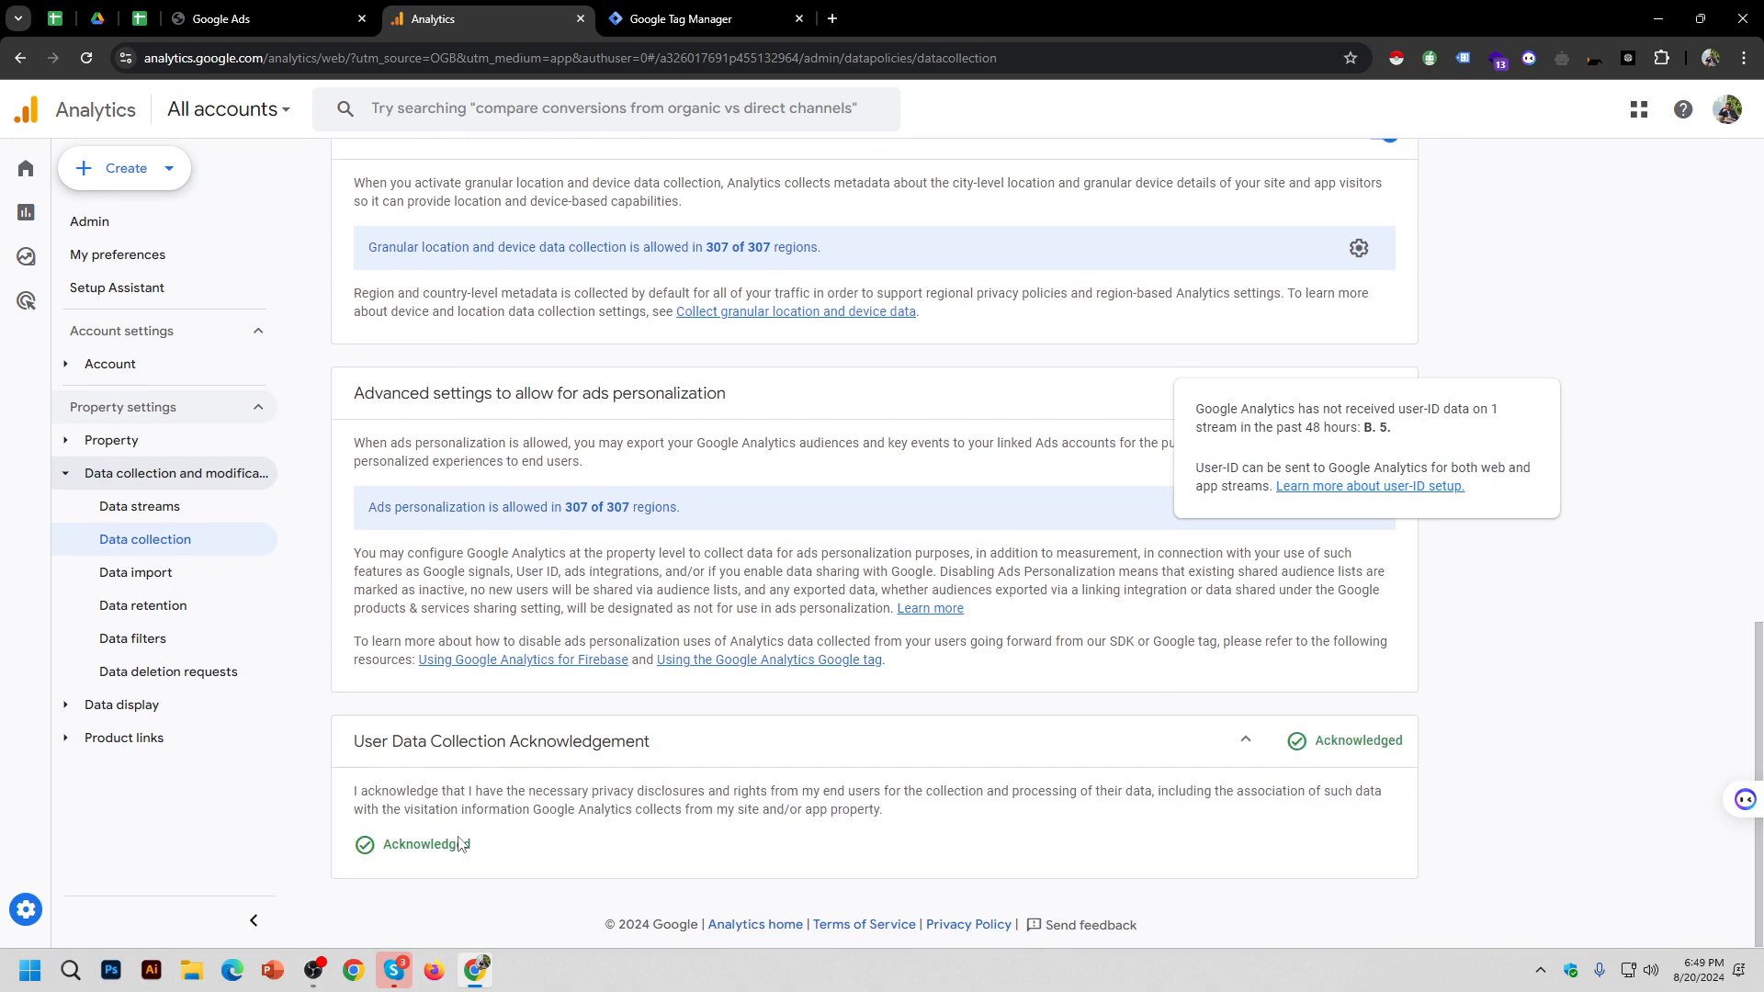
scroll(1232, 788, "up", 15)
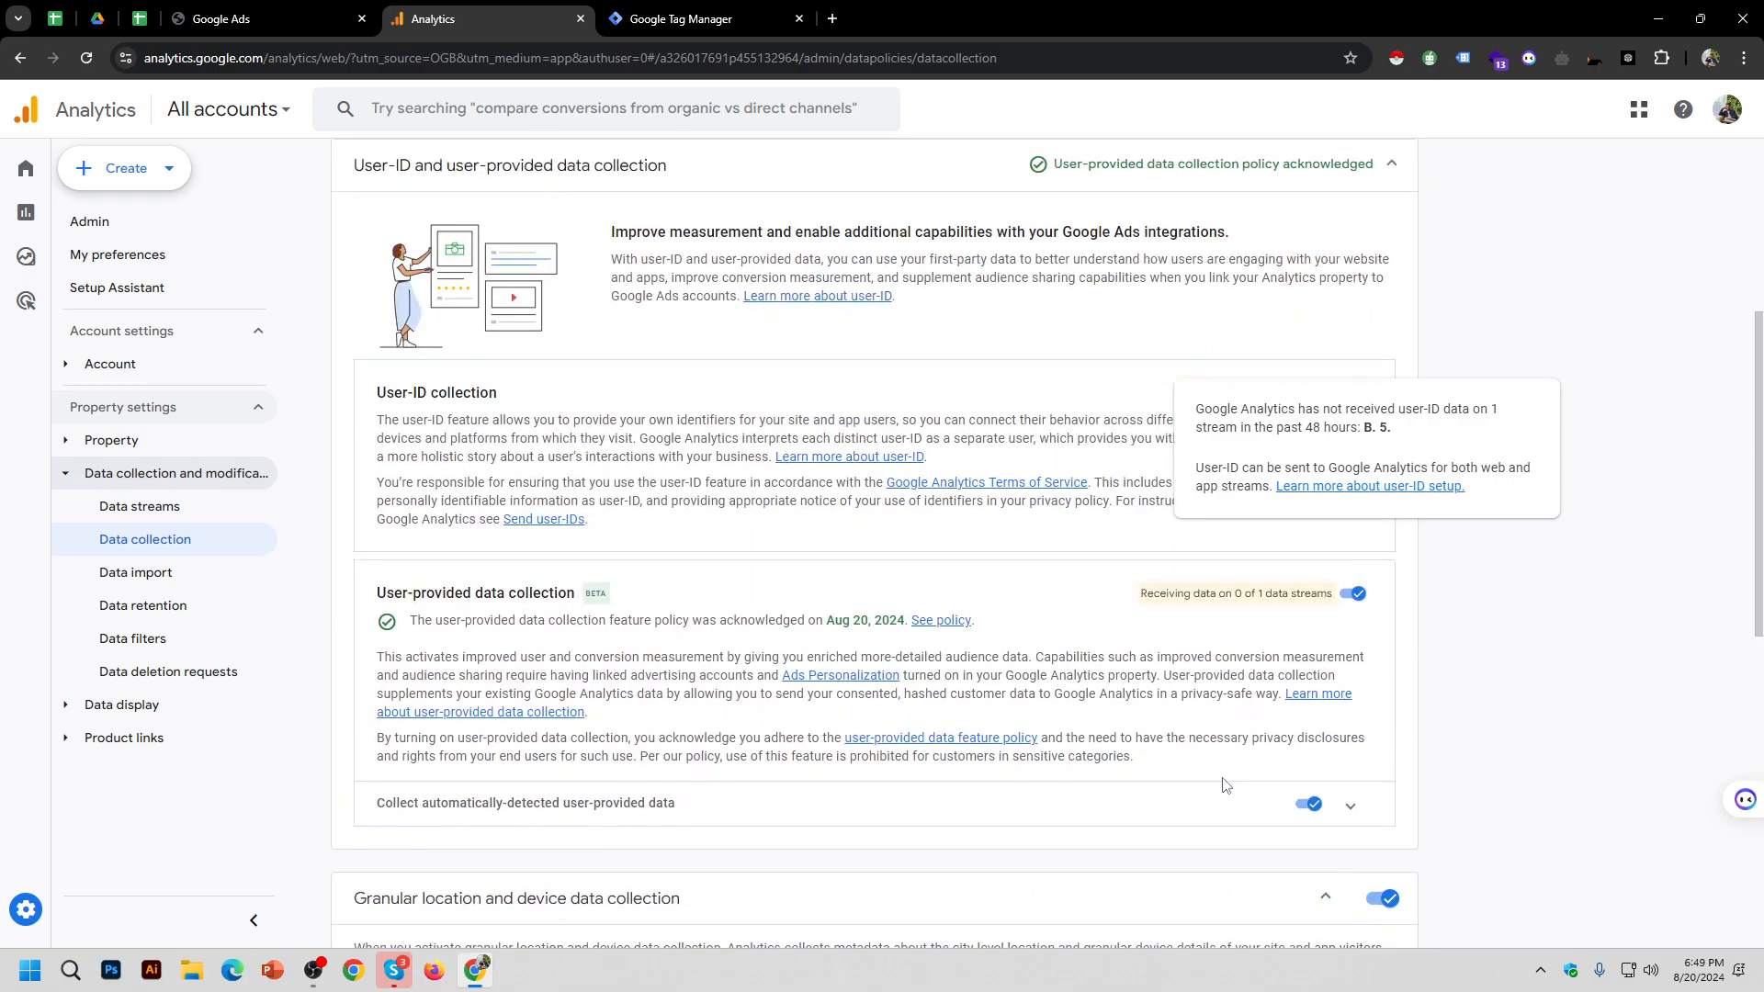
scroll(1305, 772, "down", 7)
scroll(1412, 723, "up", 5)
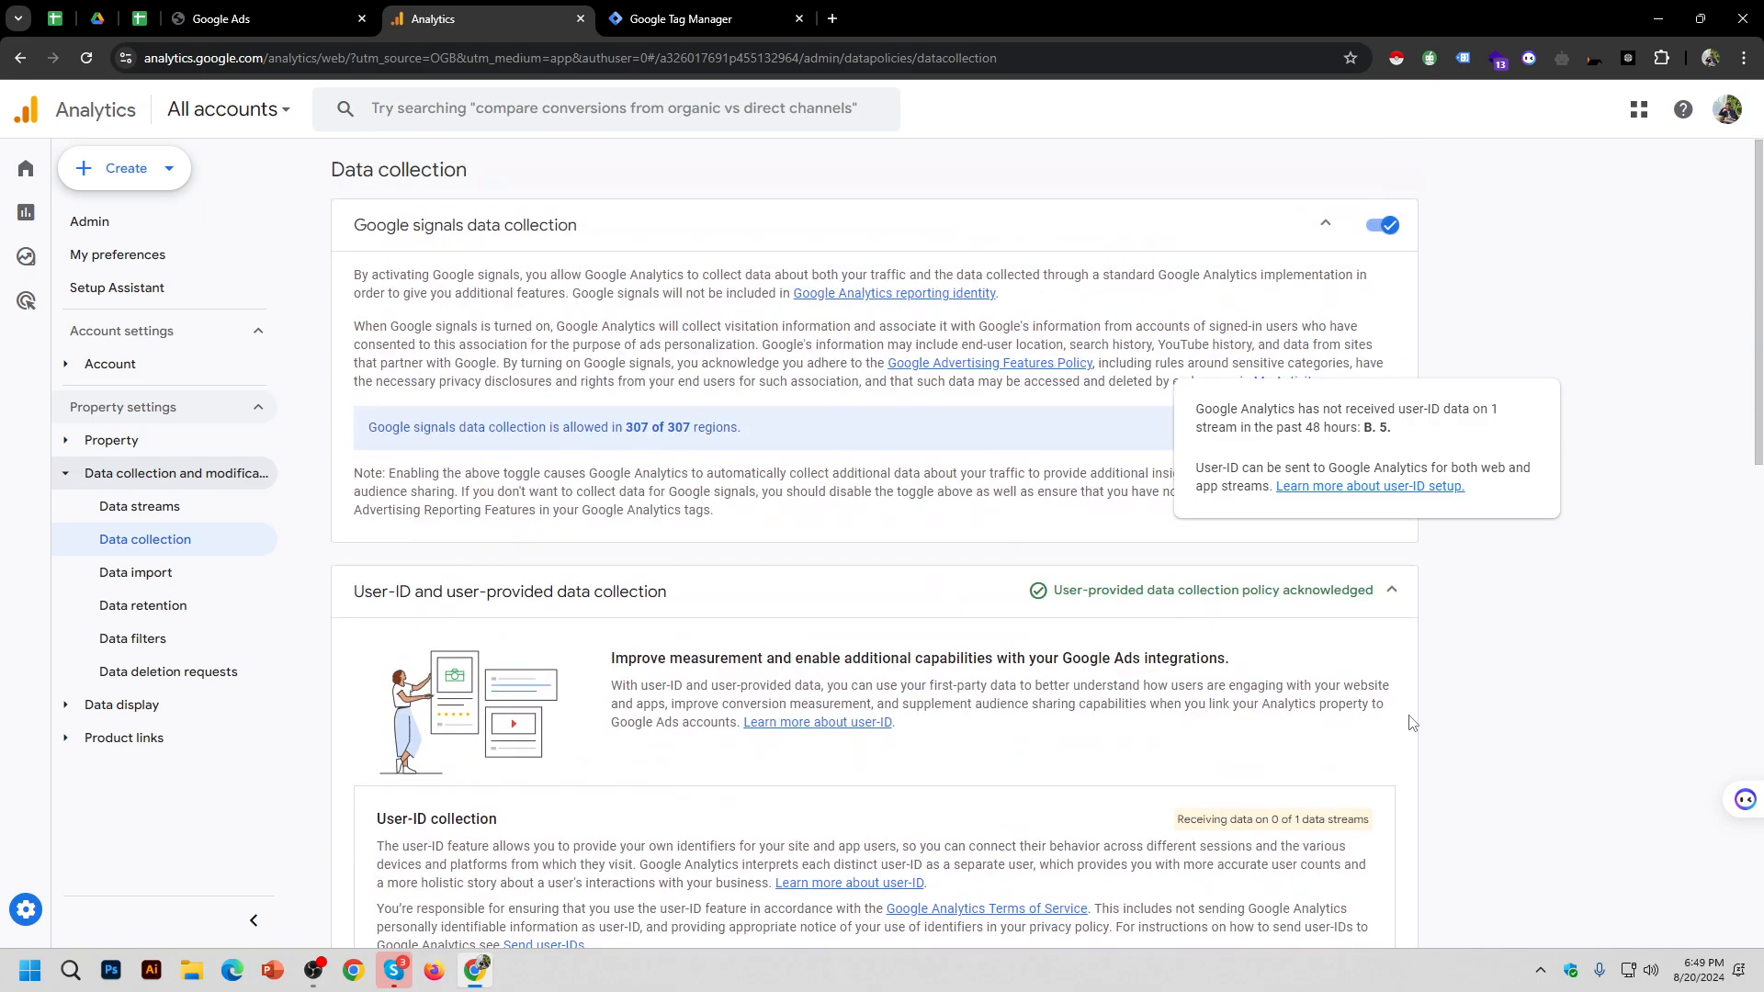
scroll(1320, 687, "down", 20)
scroll(1139, 729, "up", 3)
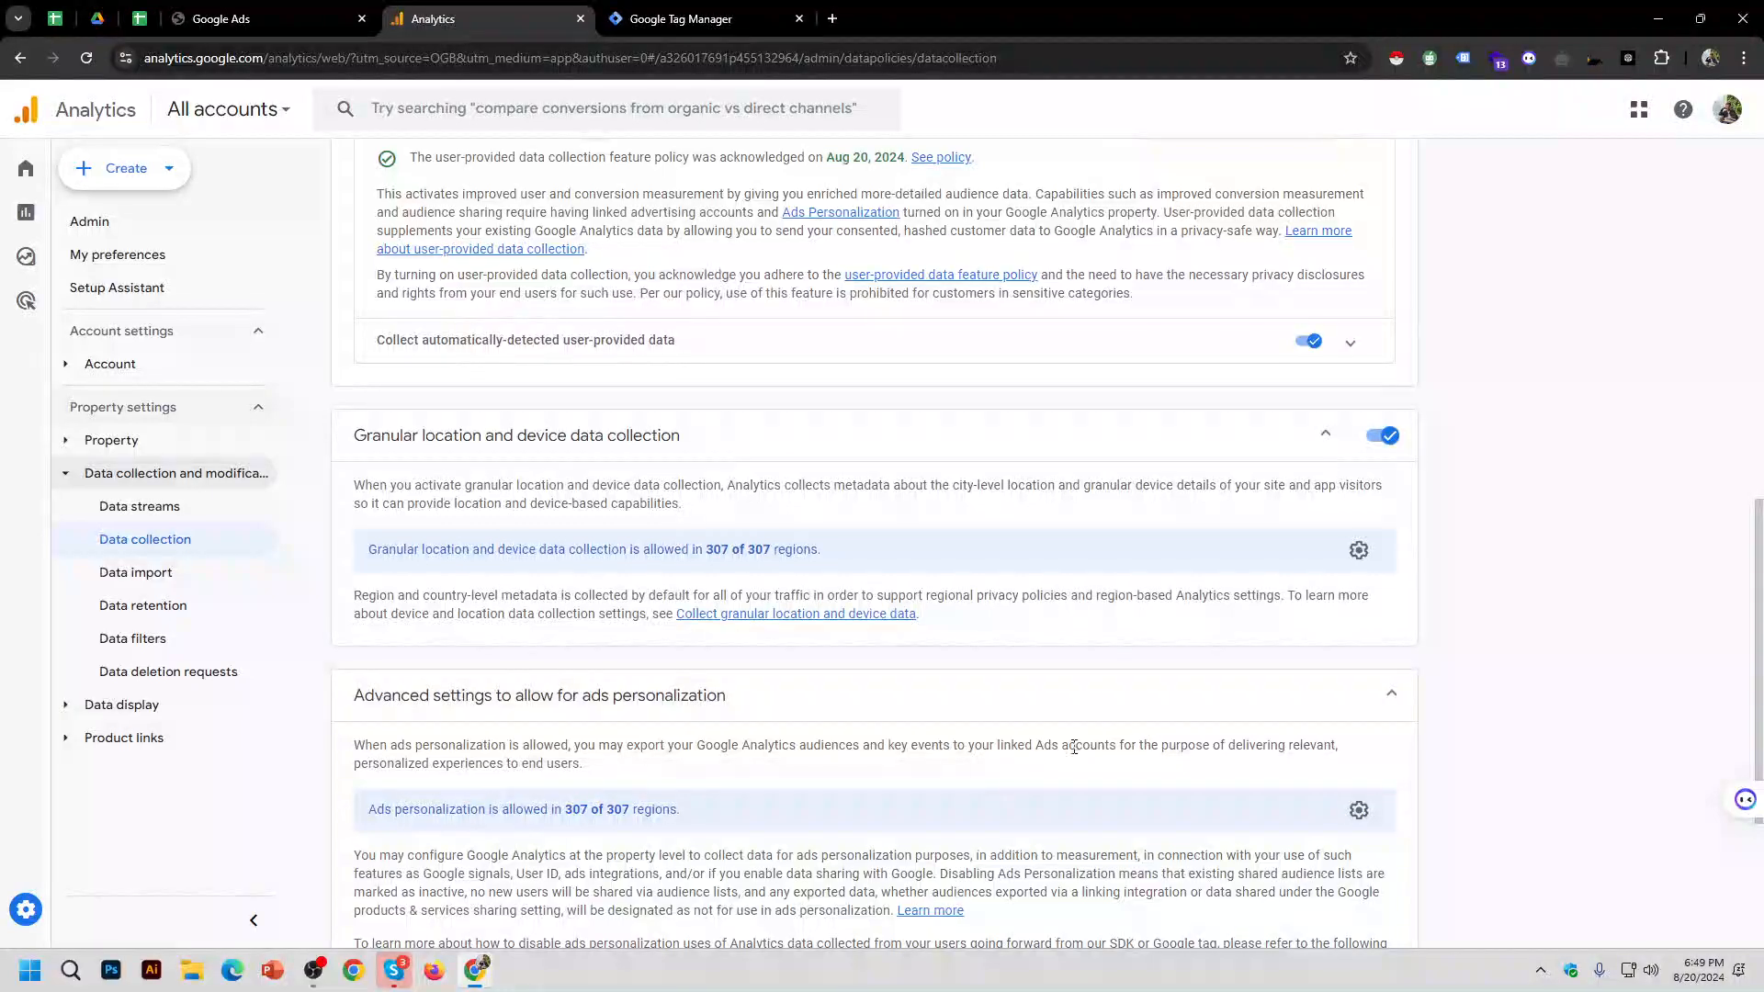
scroll(1139, 729, "down", 3)
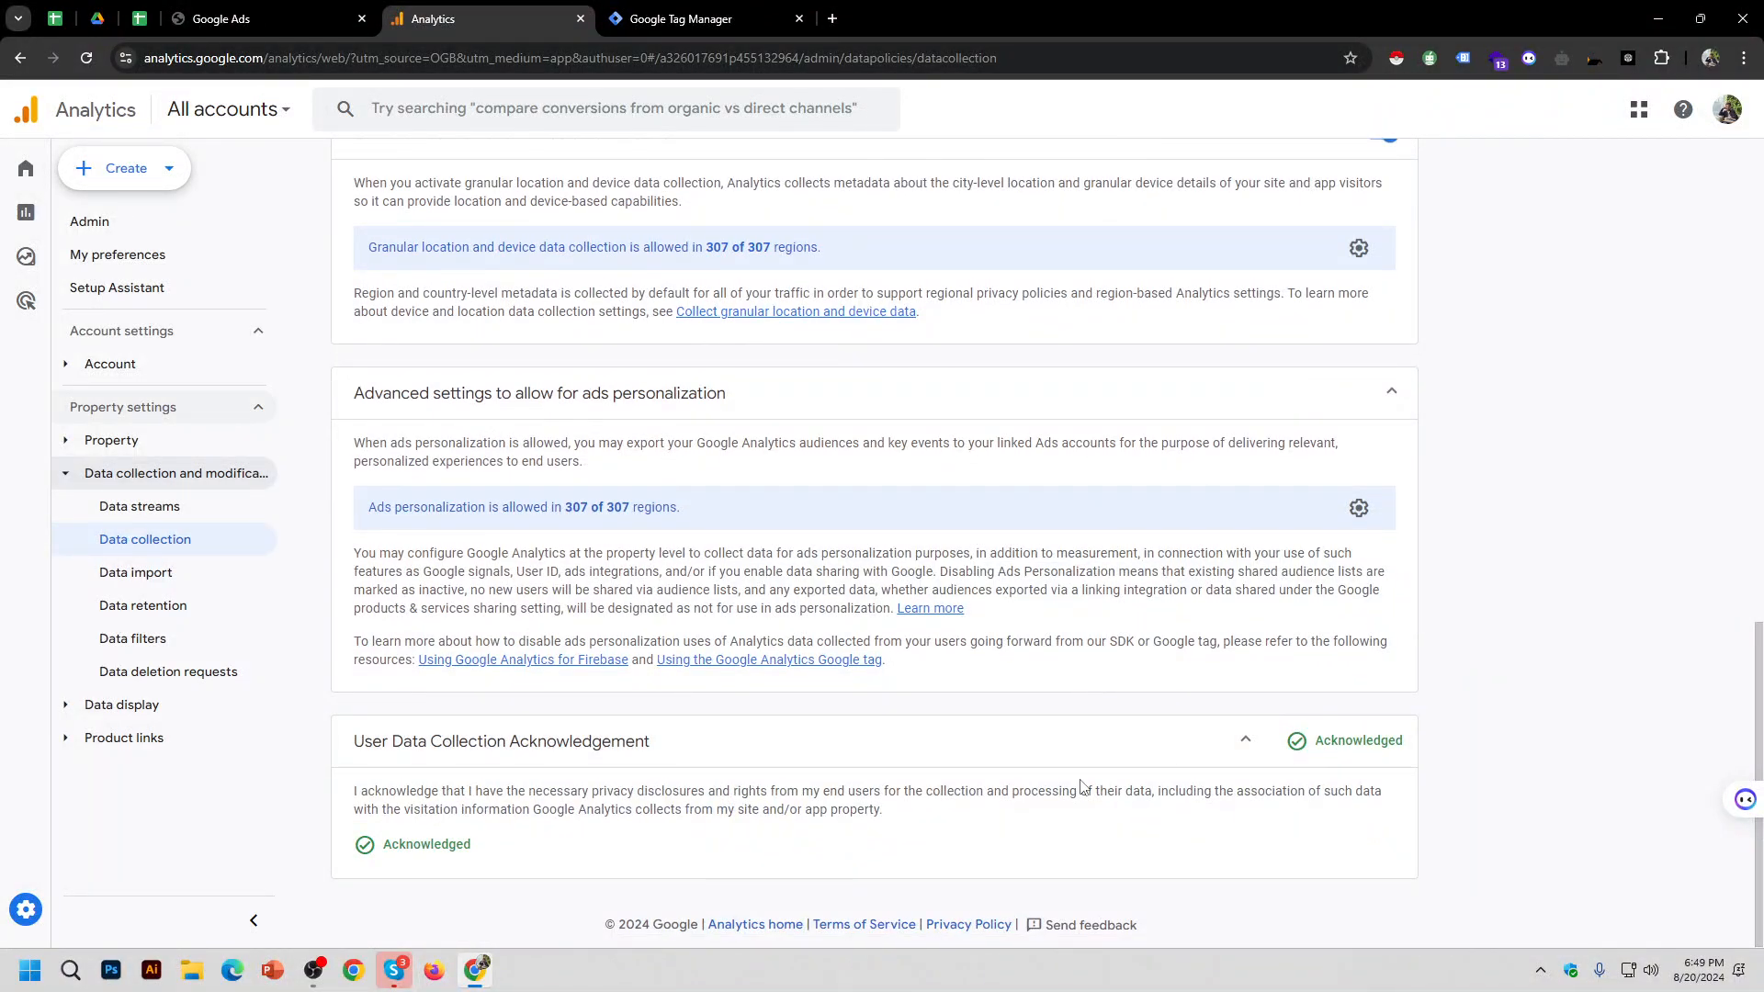
scroll(1040, 774, "up", 2)
scroll(1040, 774, "up", 7)
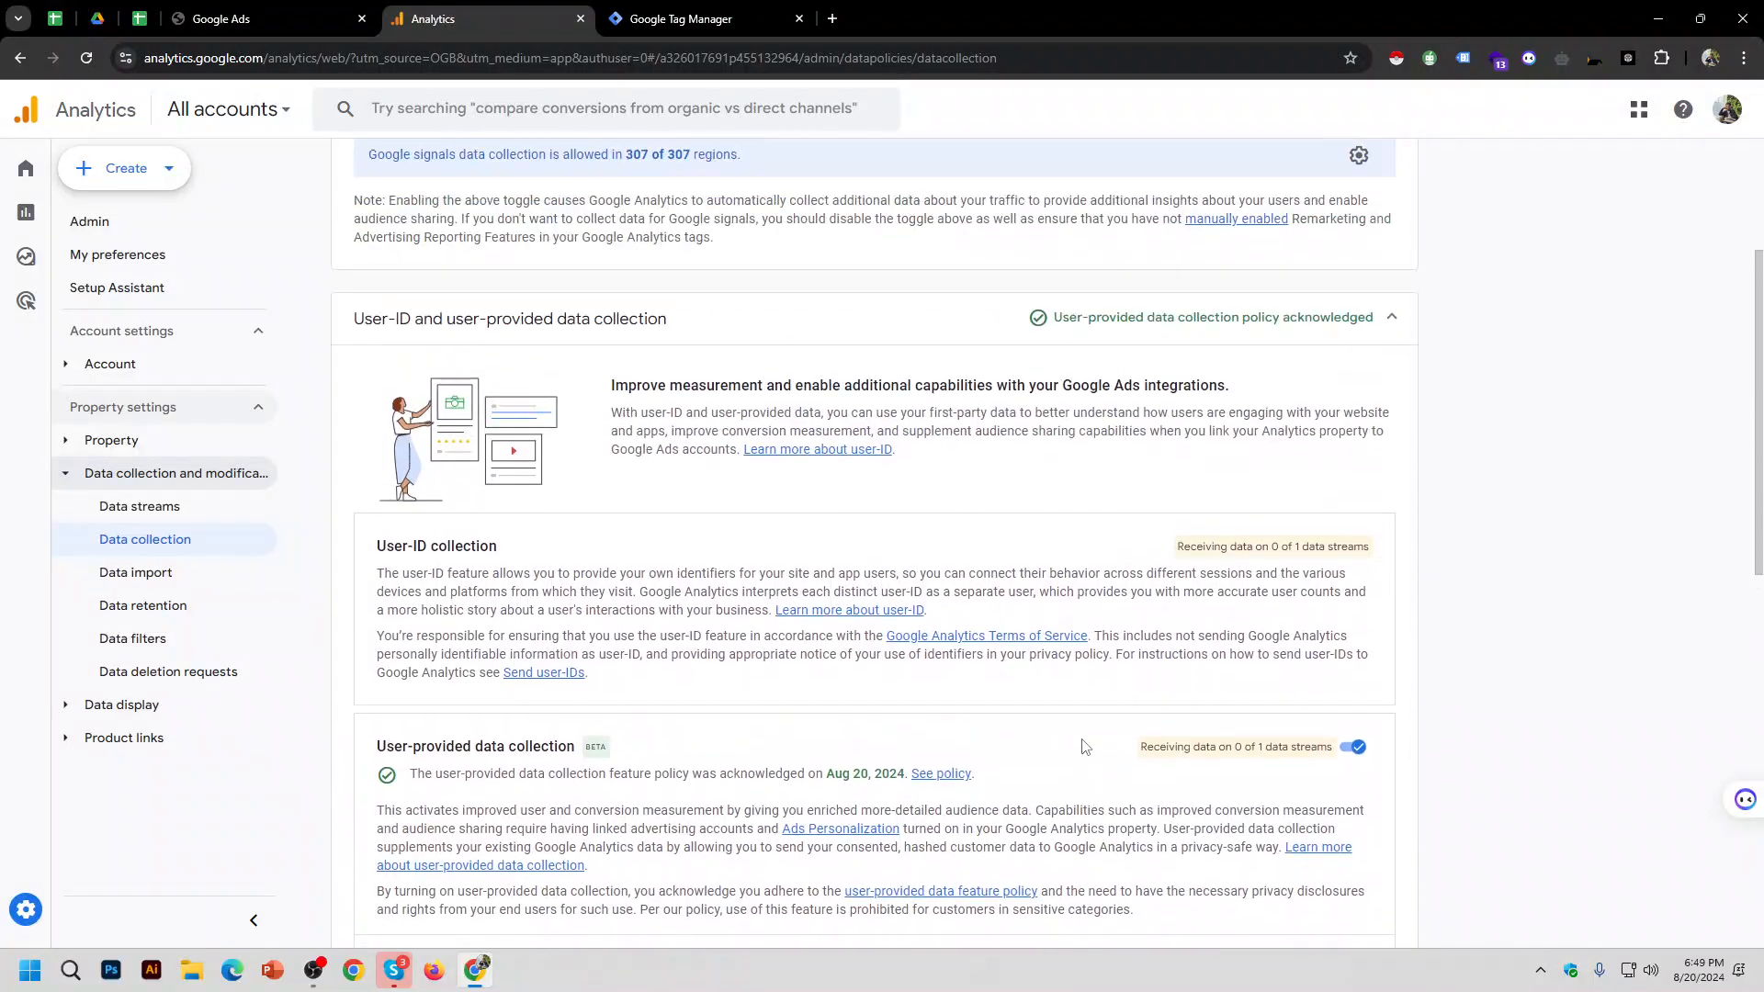
scroll(1218, 739, "down", 4)
Step: View the automatically-detected user-provided data details, return to Admin, and pause the screen recording
left_click(1350, 496)
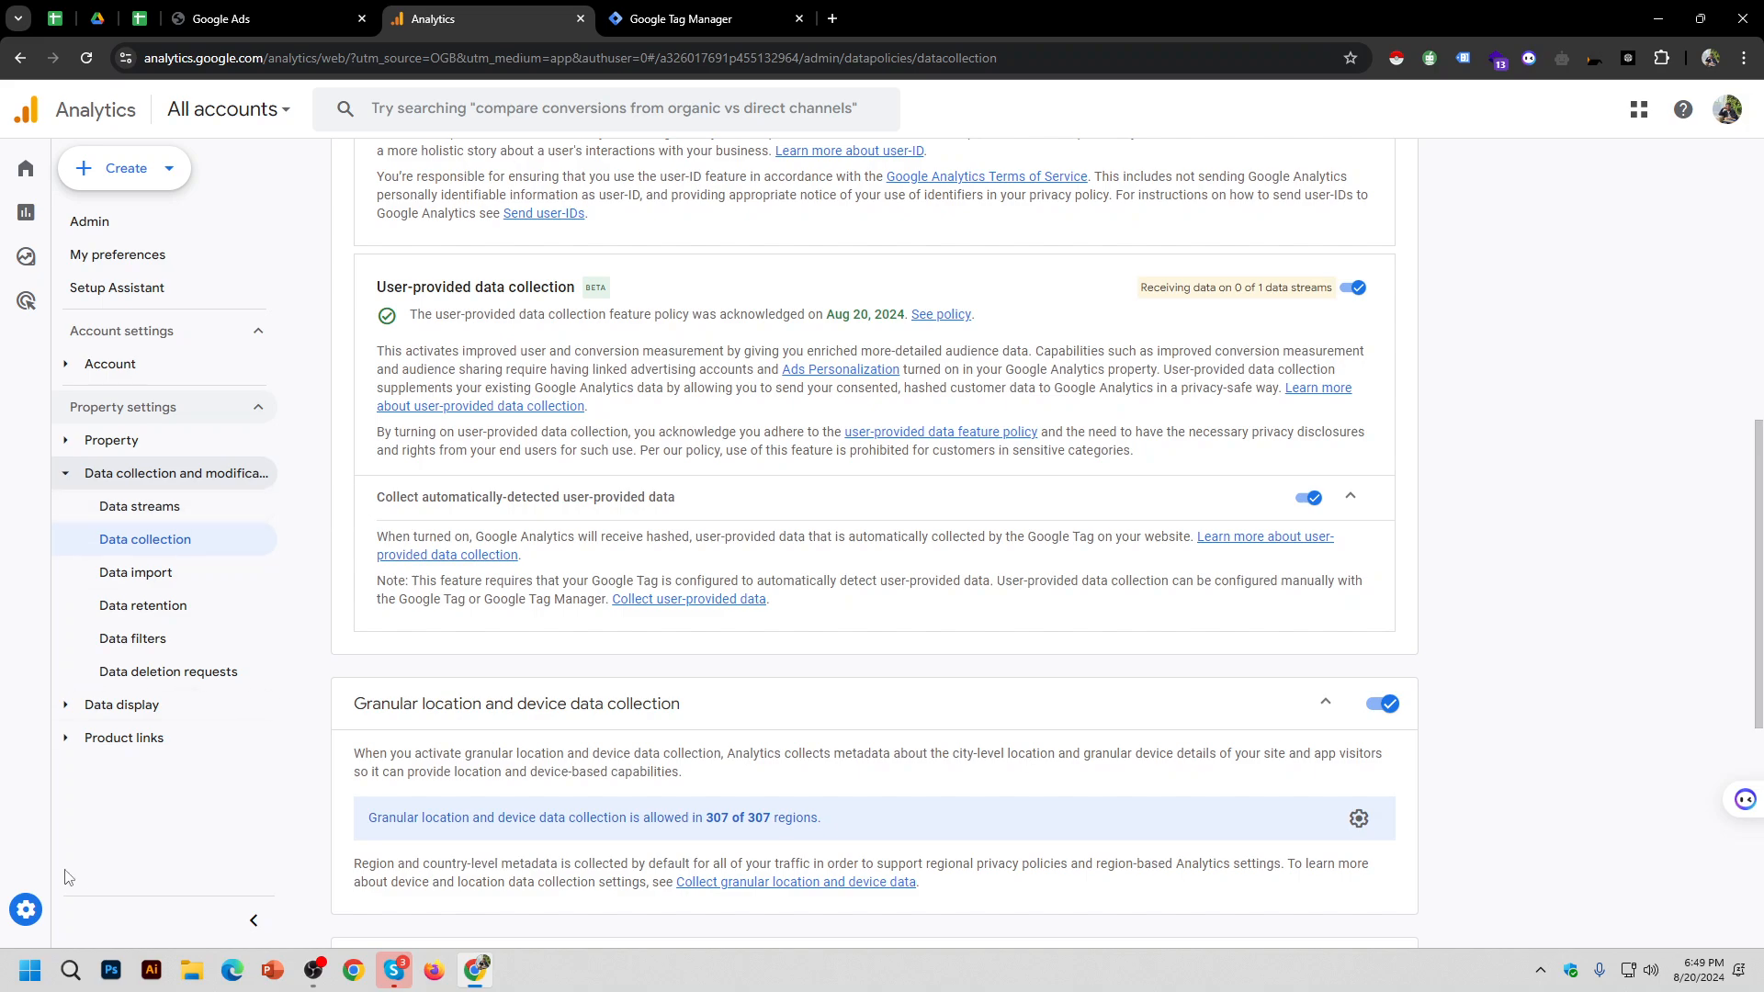
left_click(62, 914)
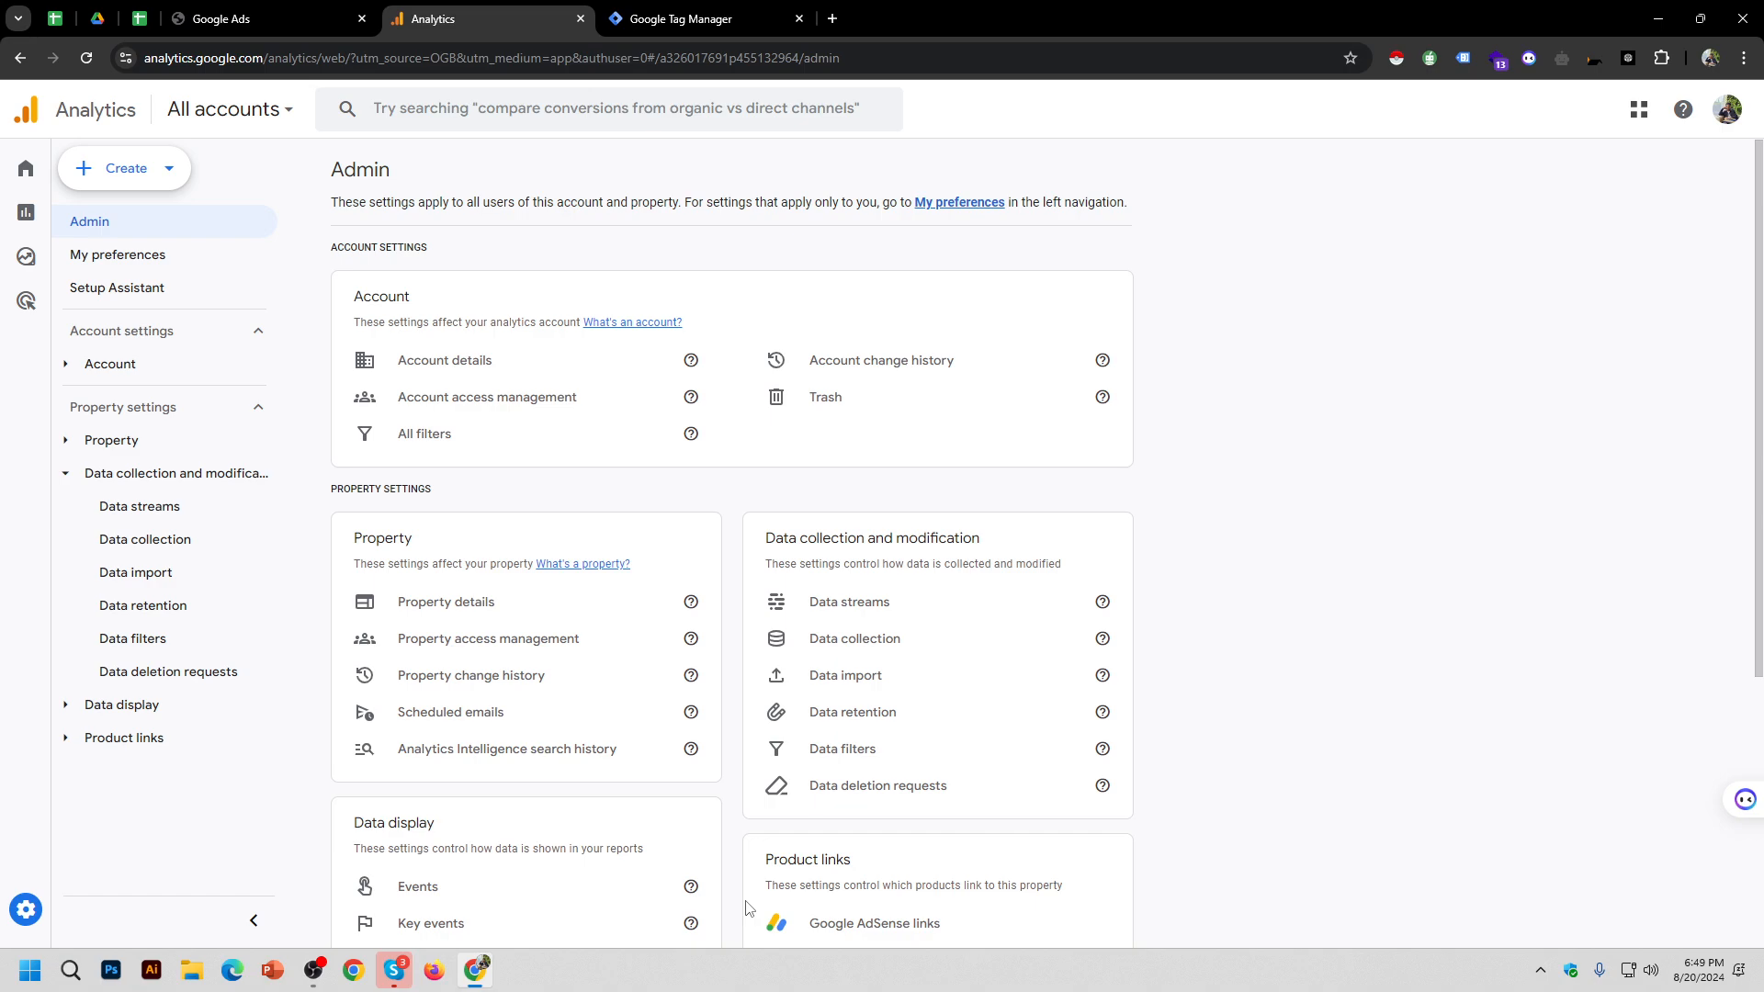
left_click(312, 976)
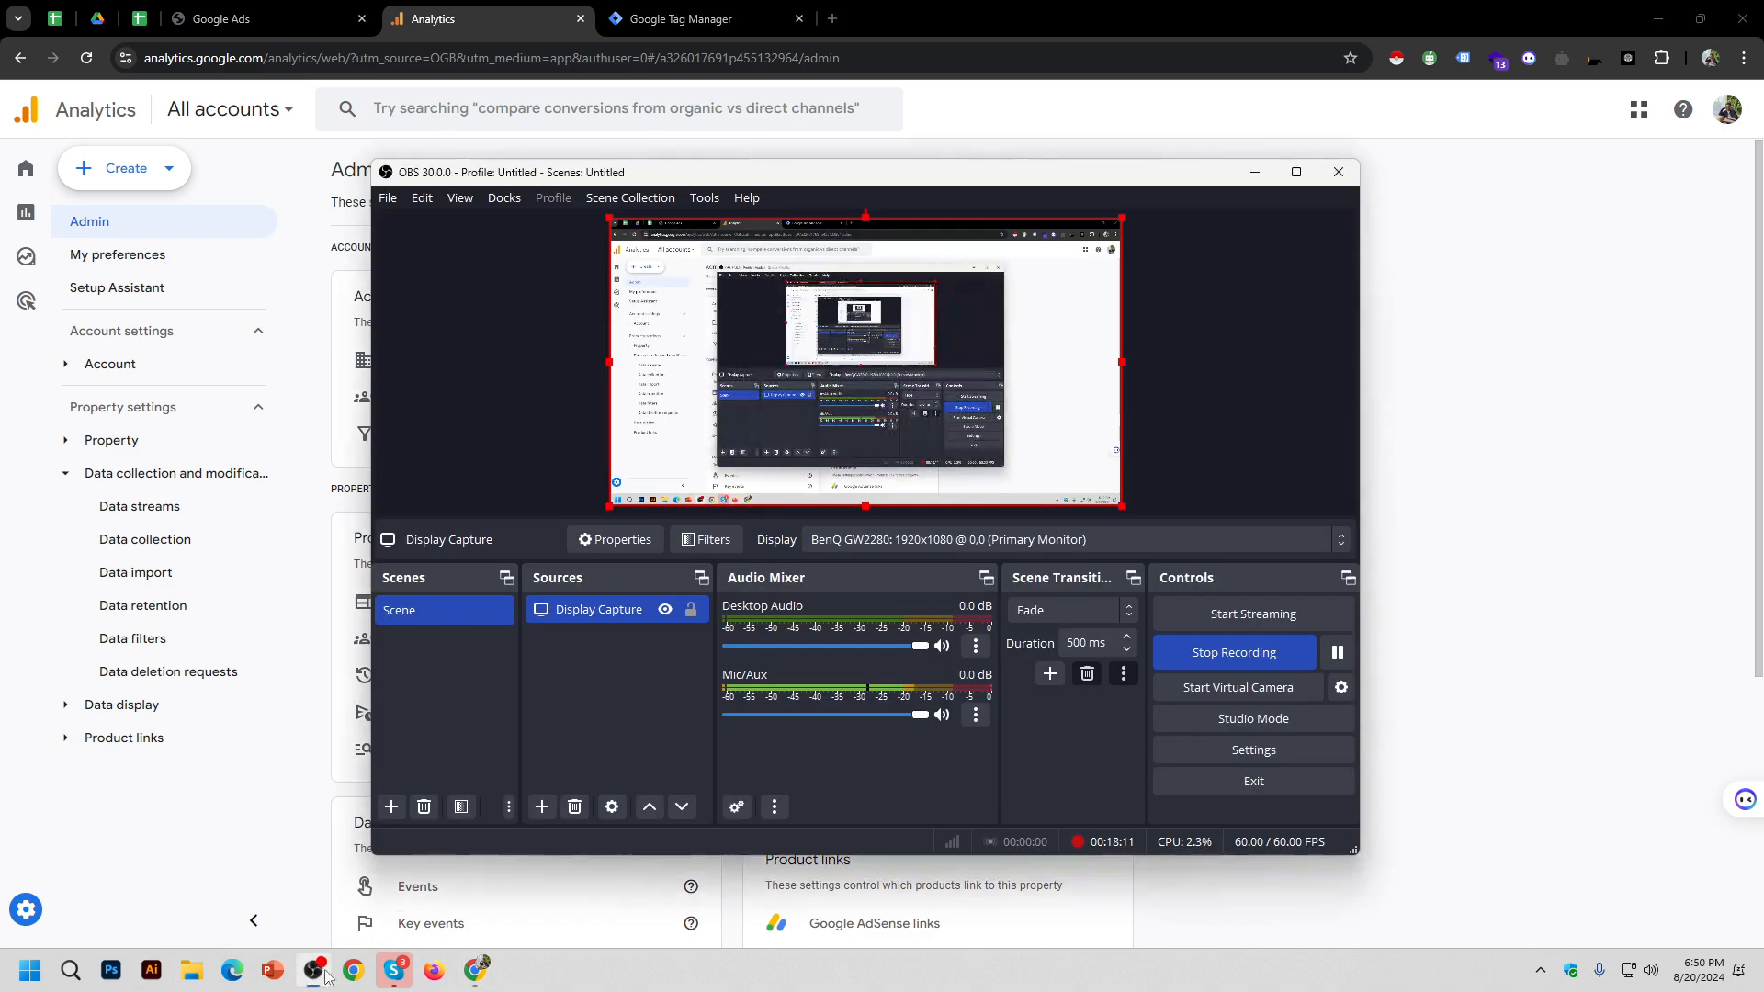
left_click(1337, 652)
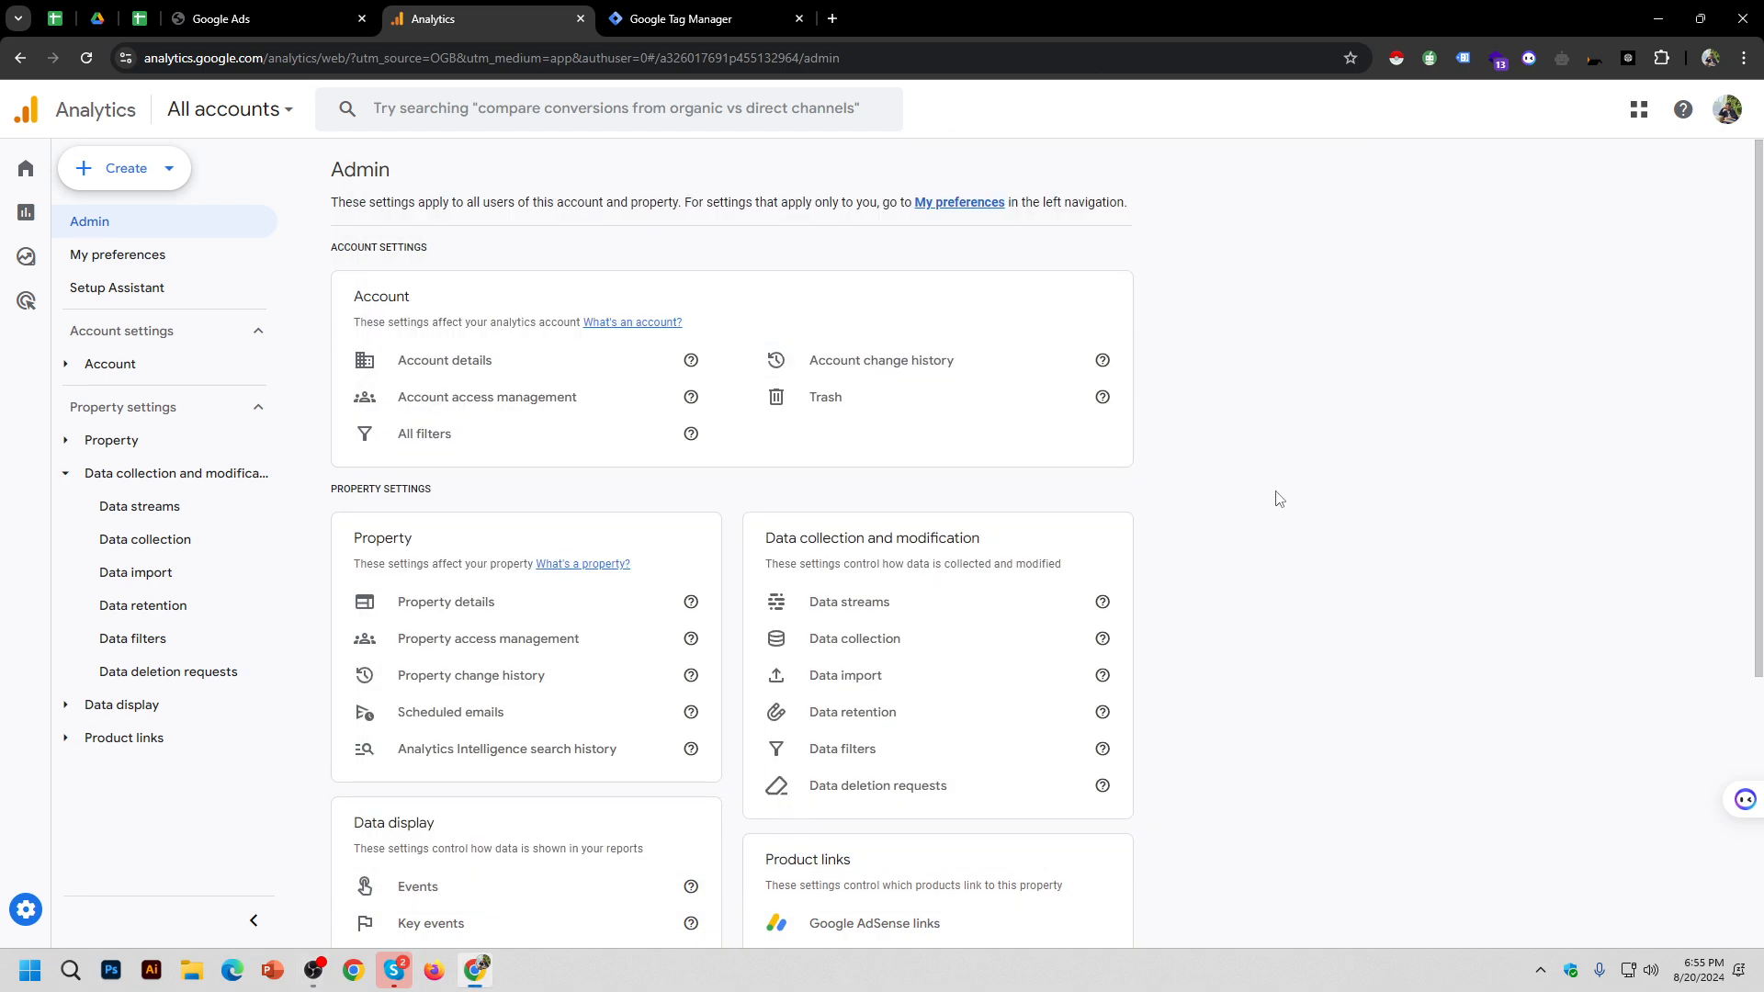
Step: Scroll the Admin page down to Product links and open Google Ads links
scroll(1210, 735, "down", 2)
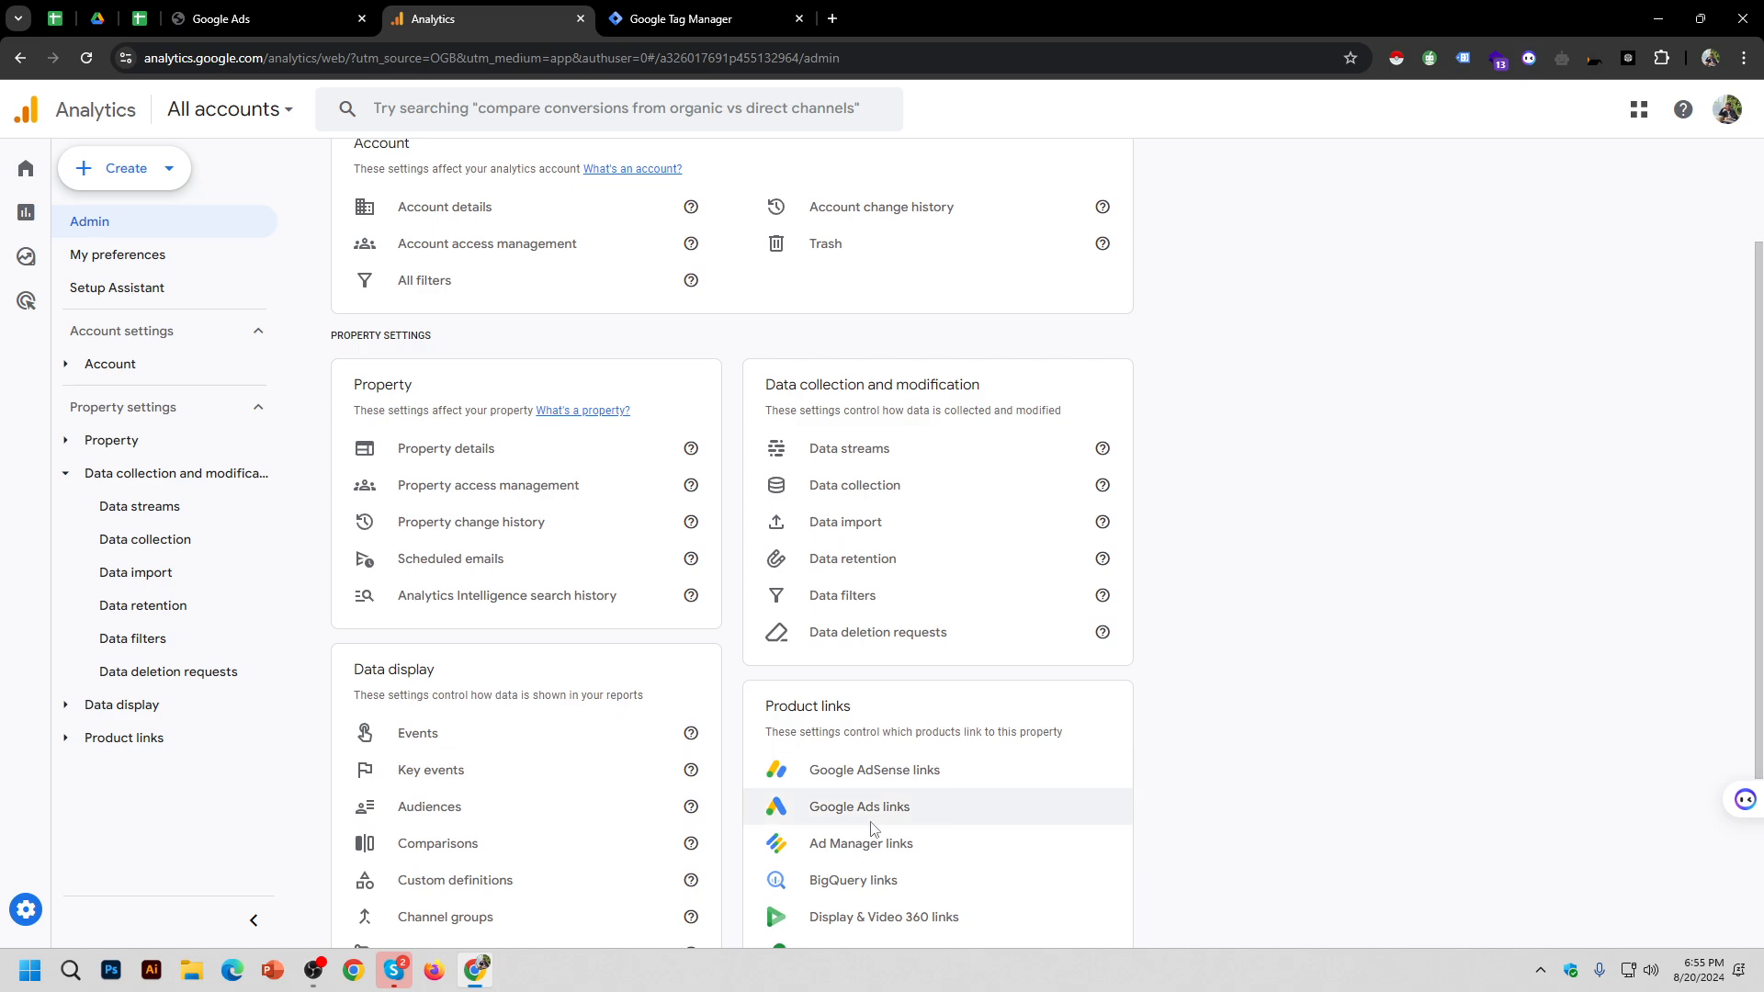
scroll(872, 829, "down", 3)
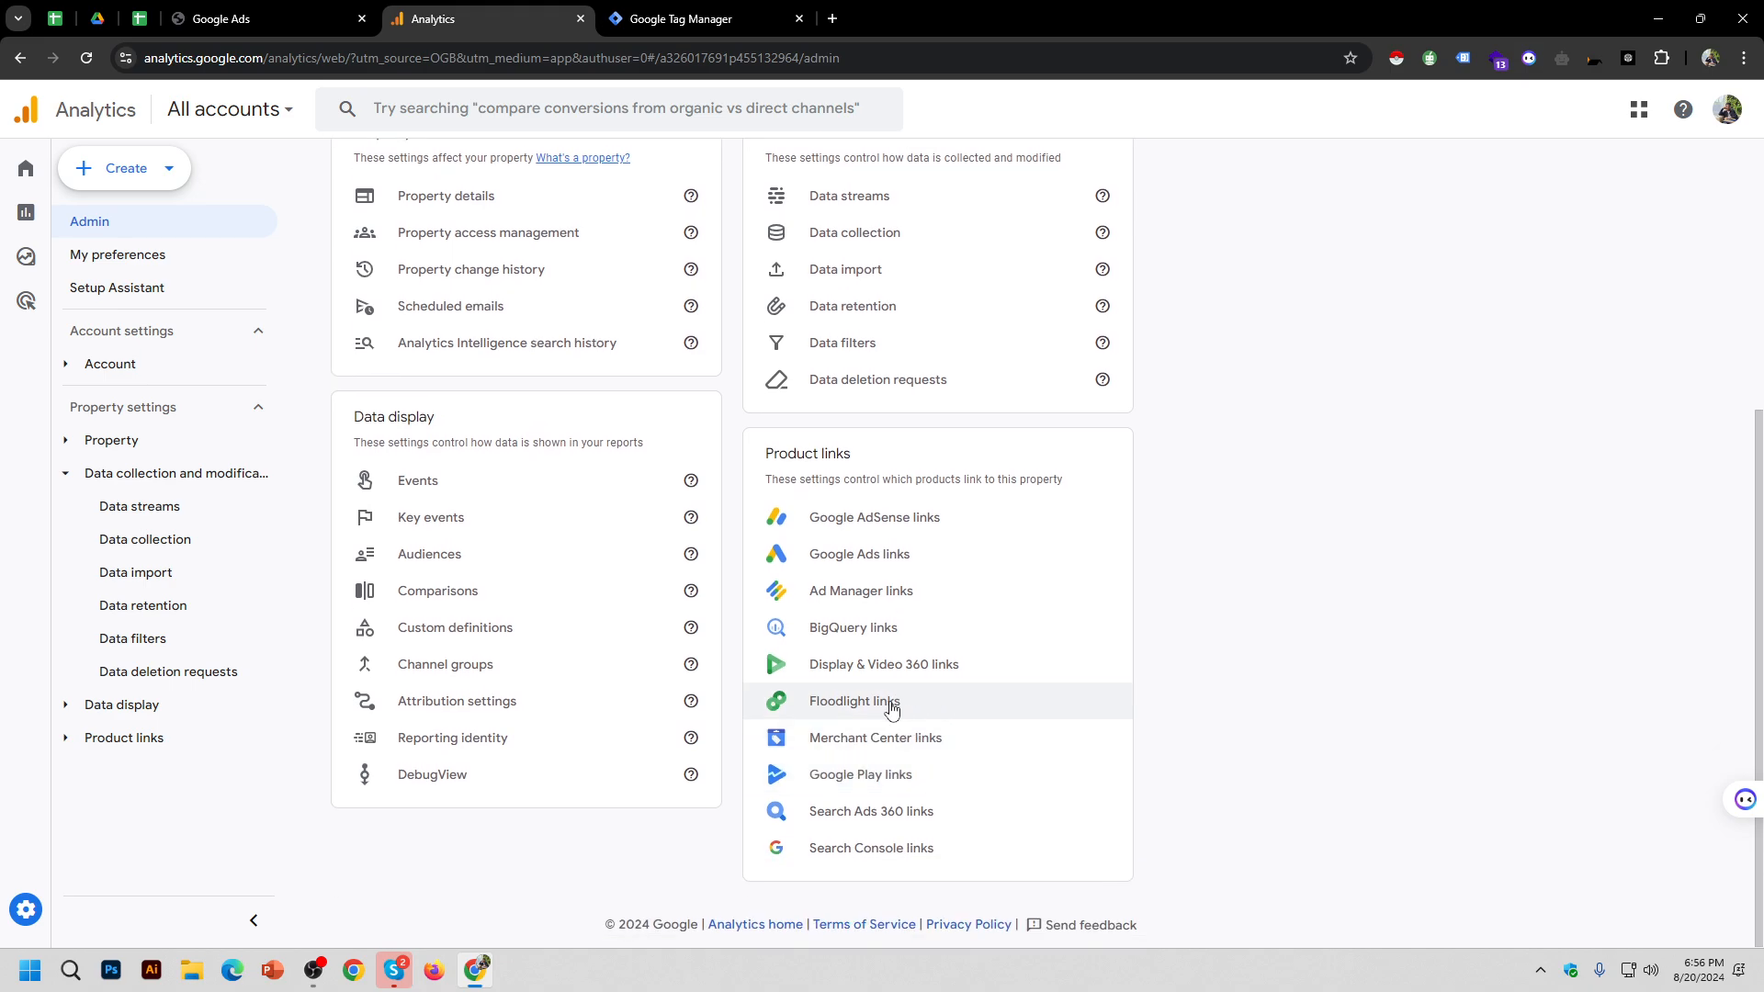
mouse_move(73, 909)
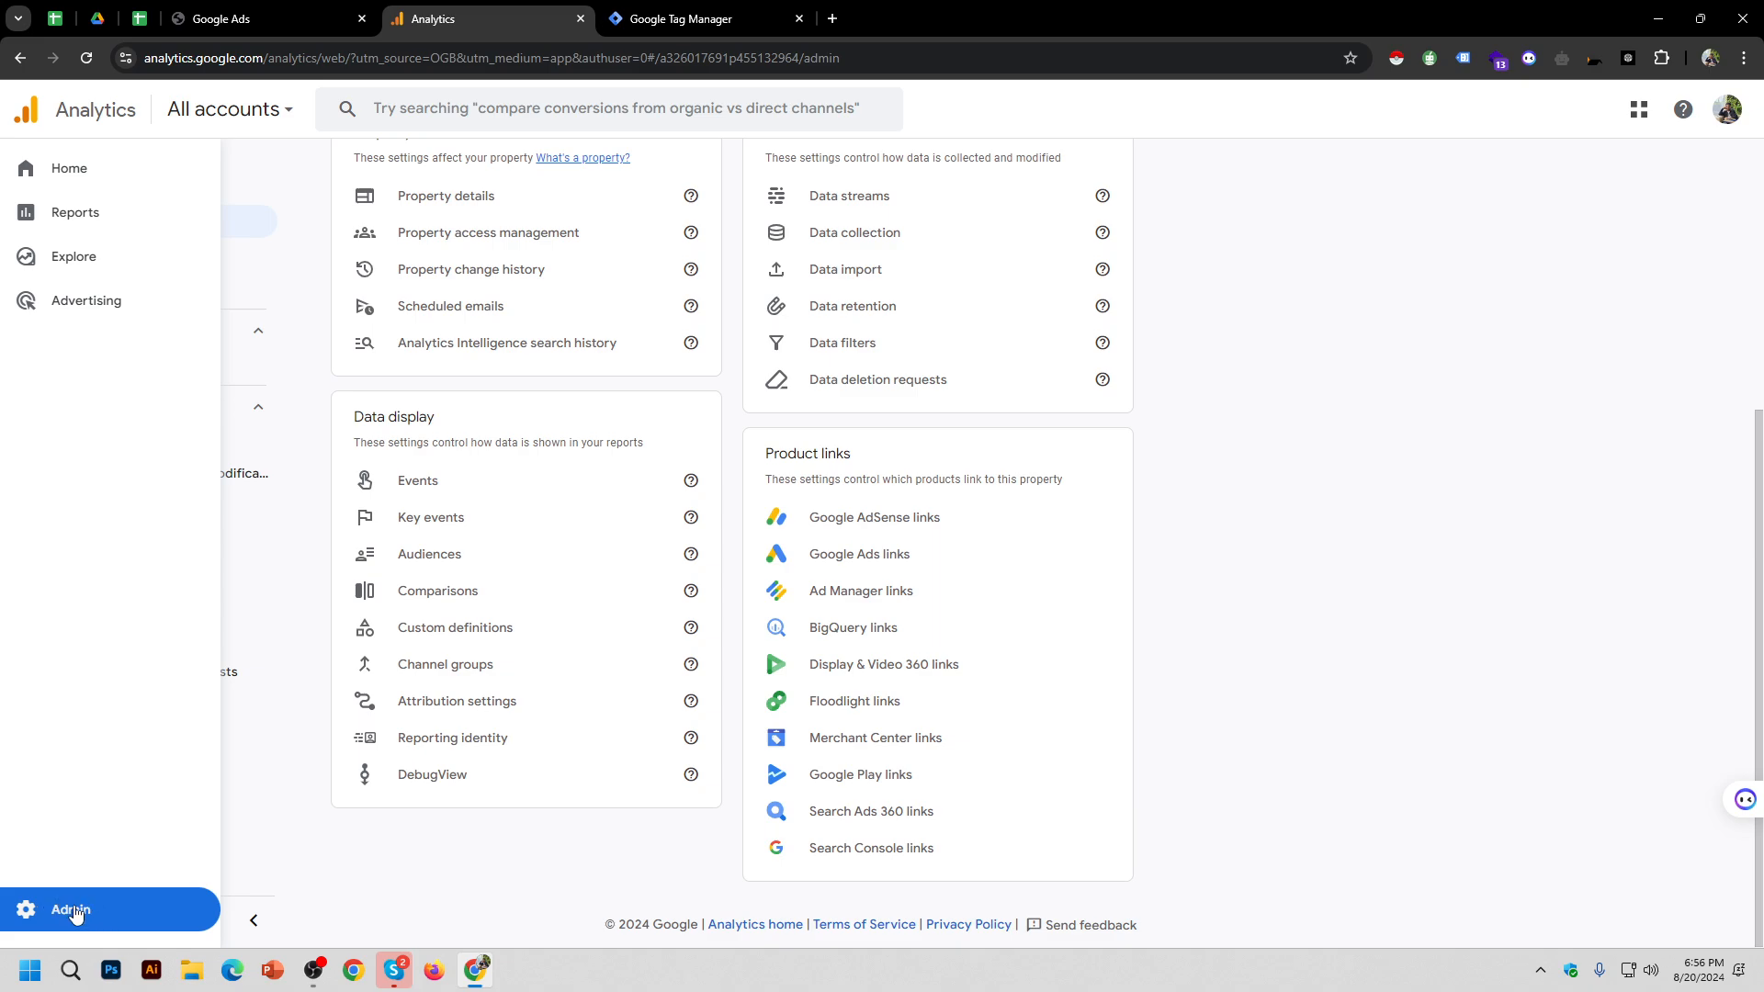
scroll(913, 689, "up", 4)
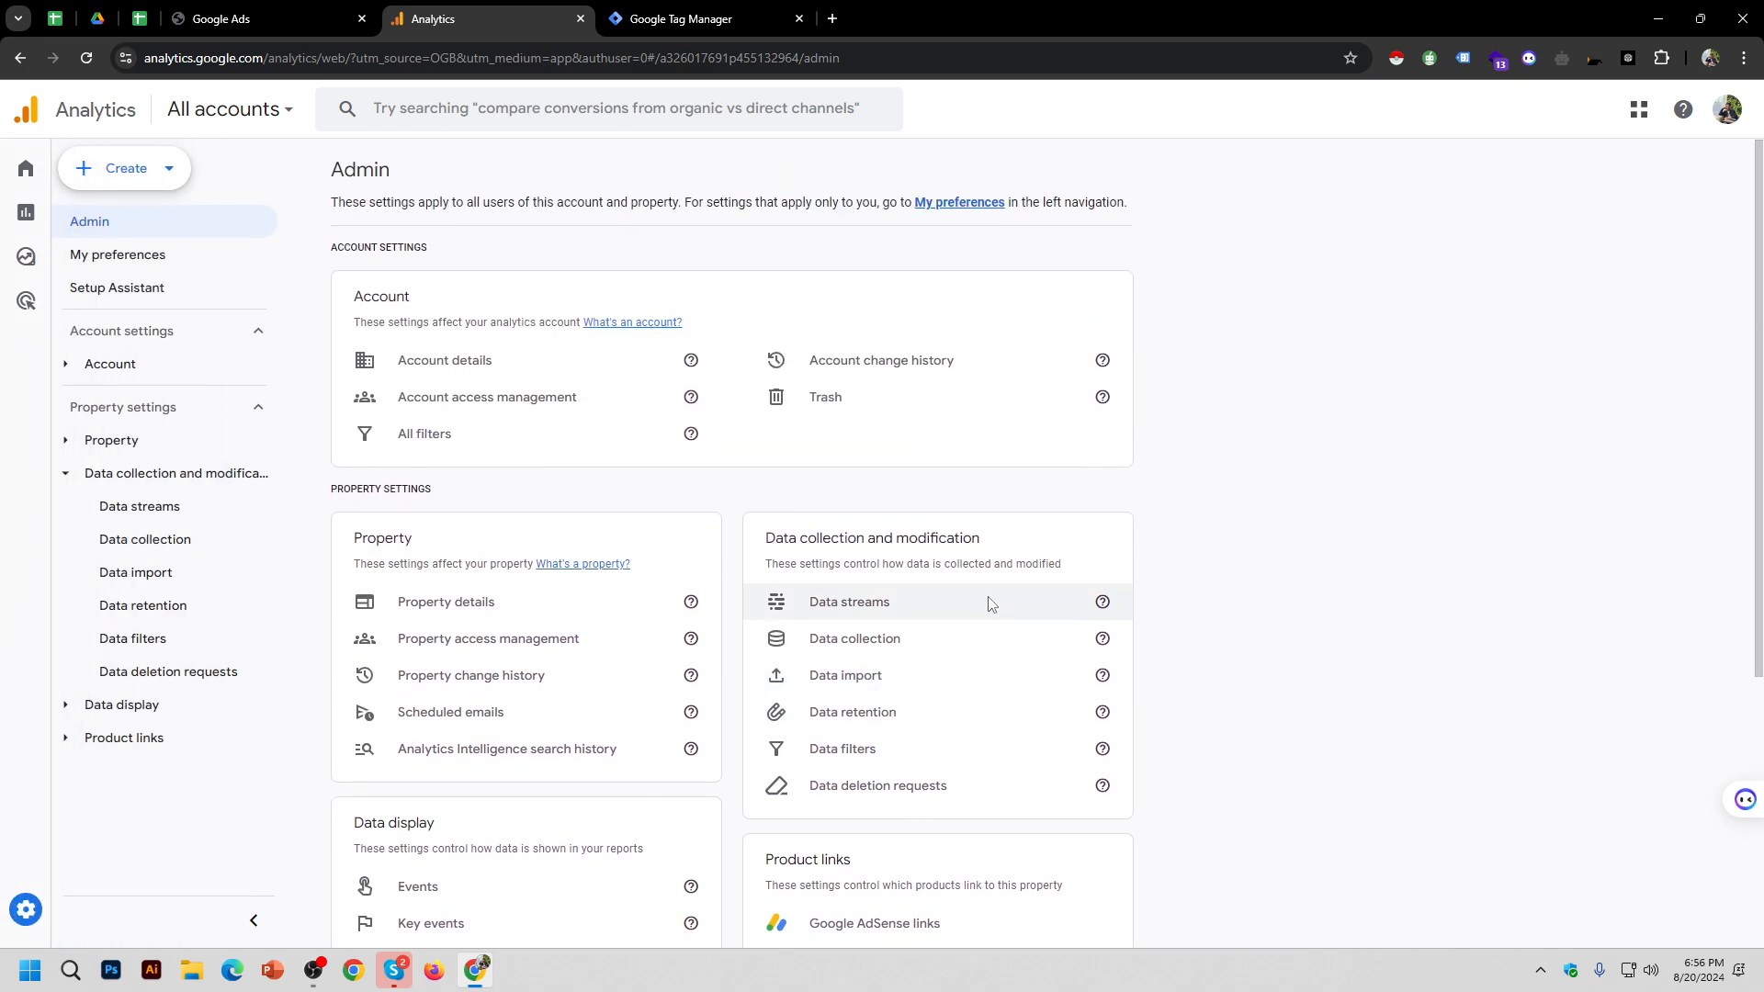
scroll(990, 603, "down", 5)
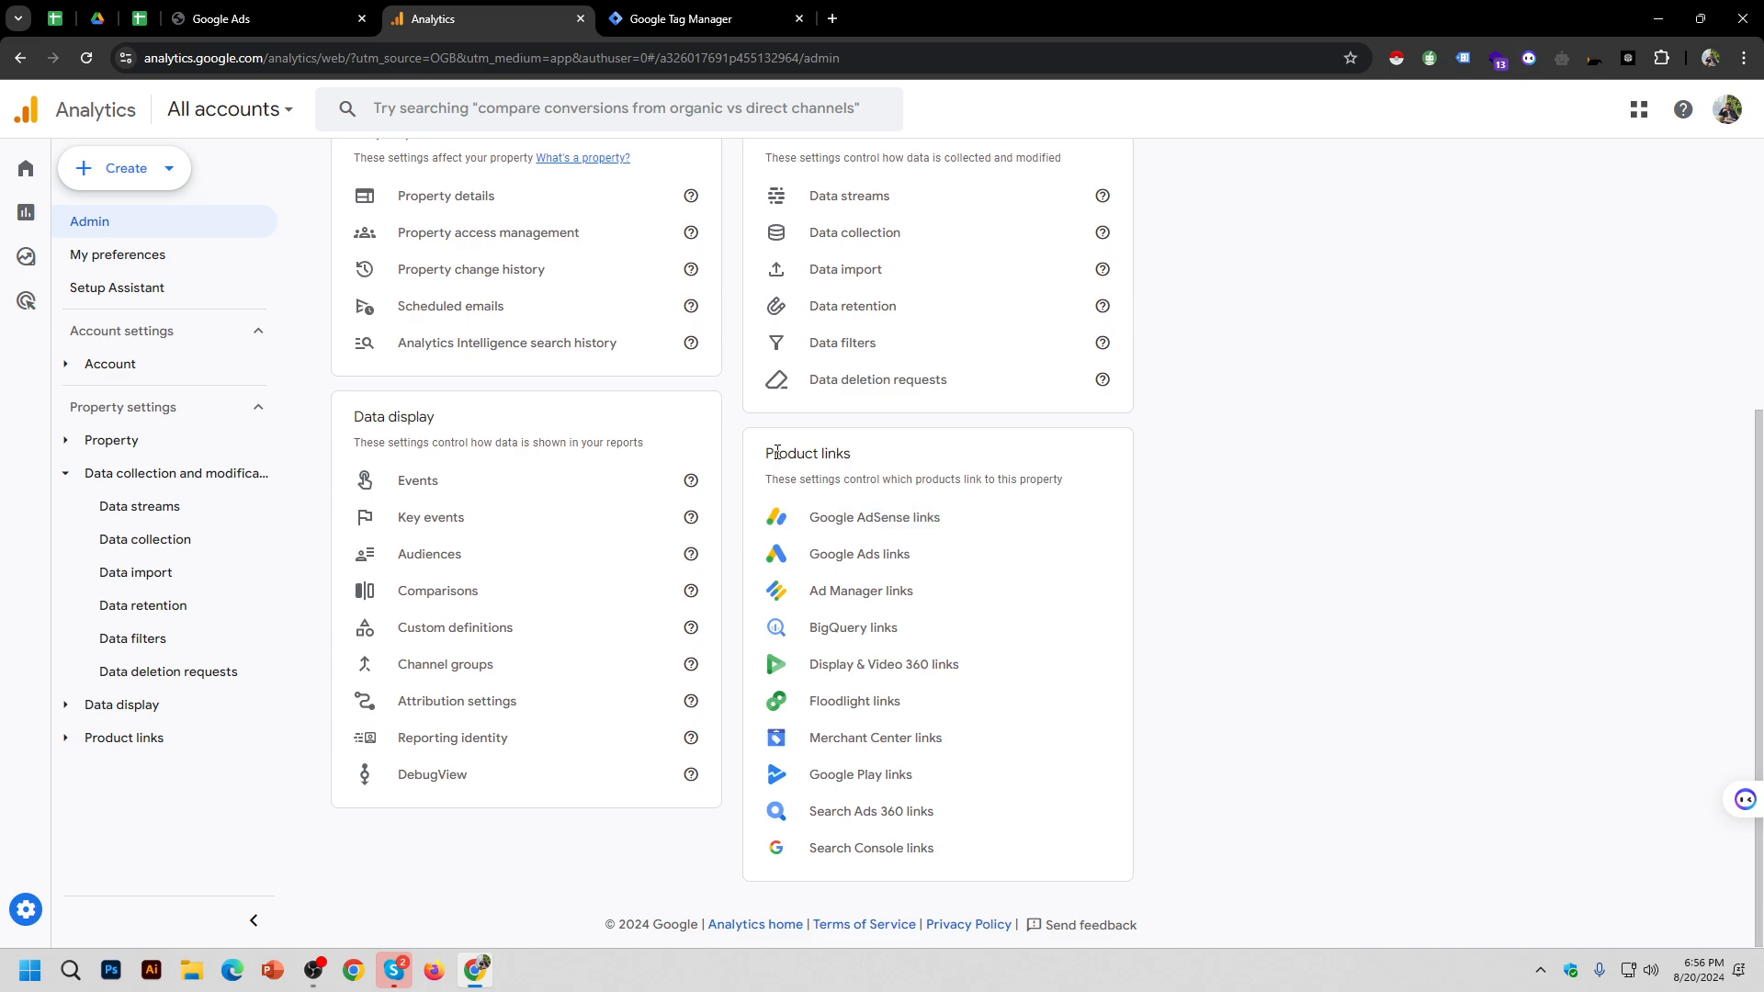
left_click_drag(778, 452, 834, 451)
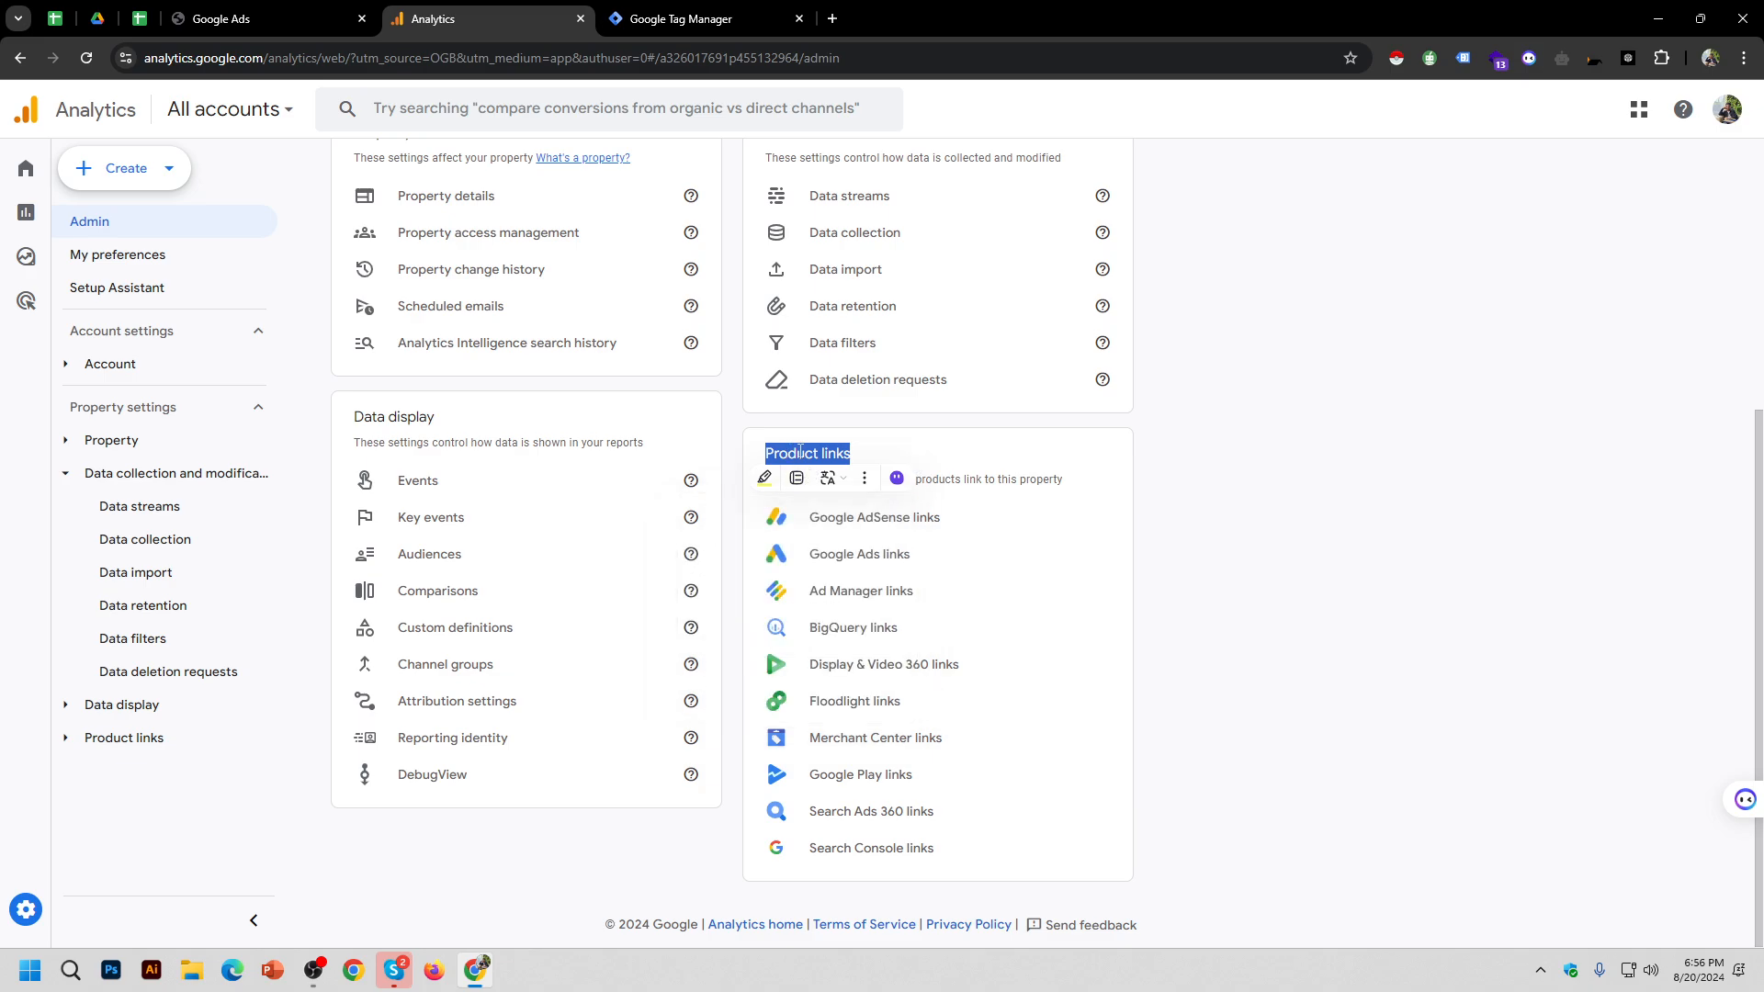
left_click(1247, 594)
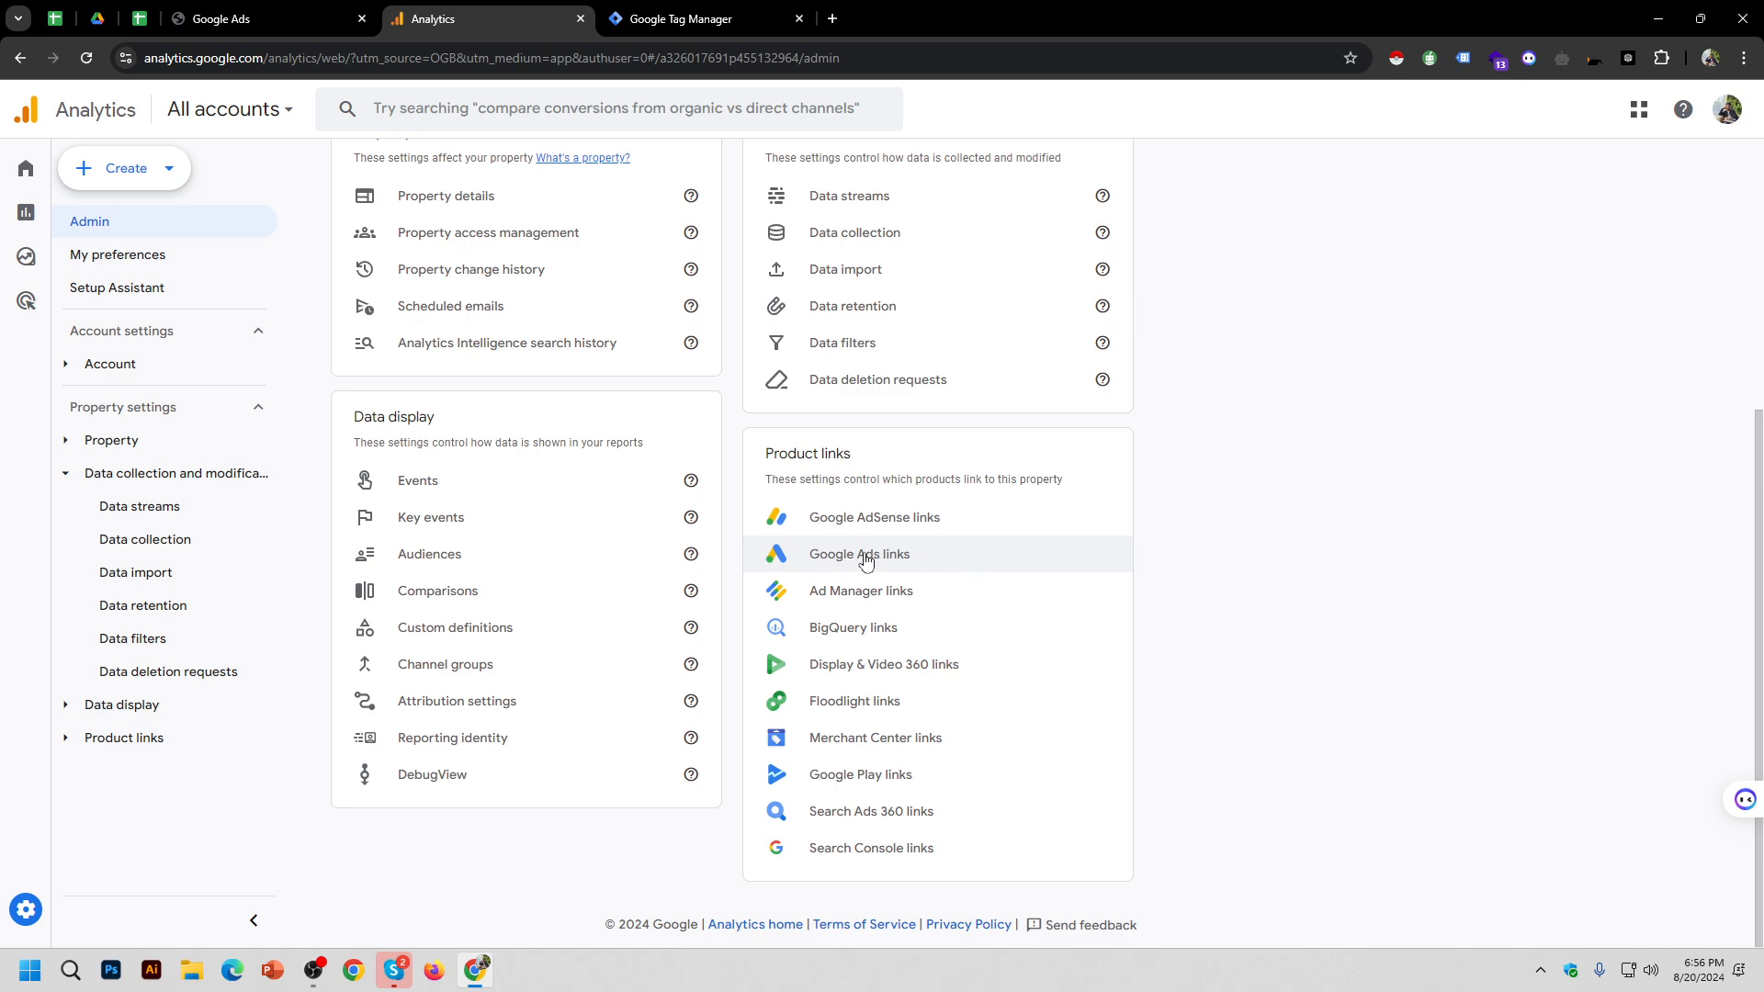
left_click(865, 557)
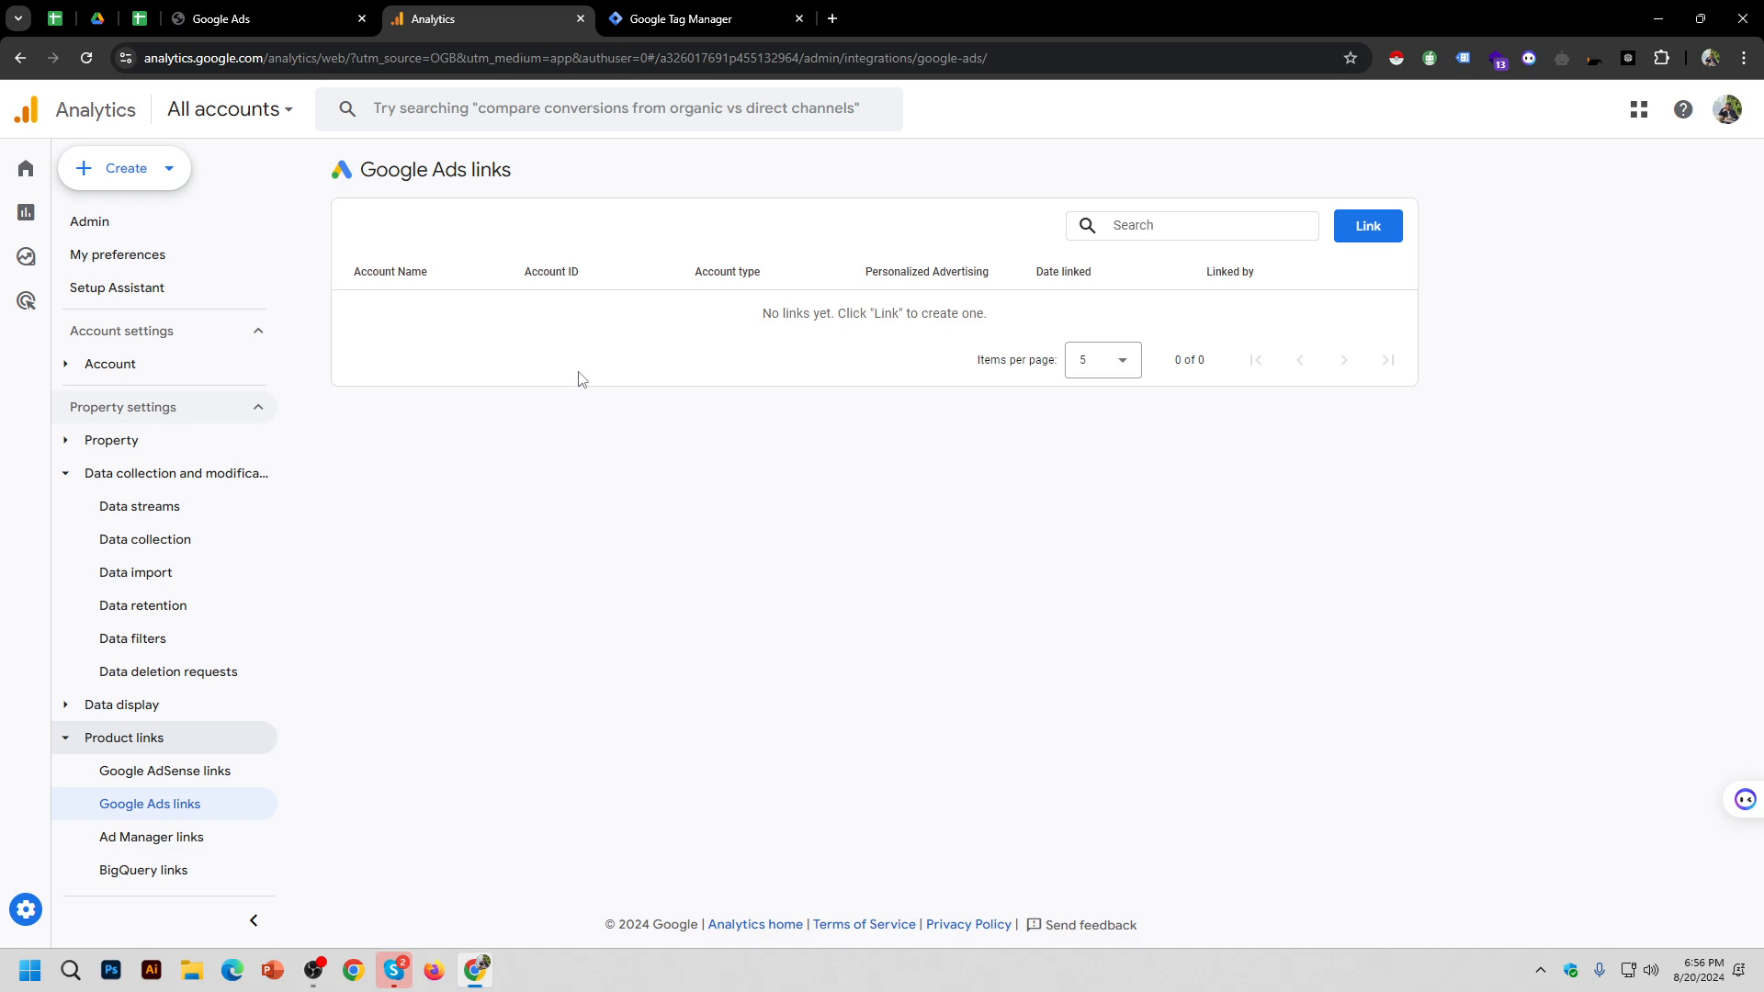
left_click(1366, 226)
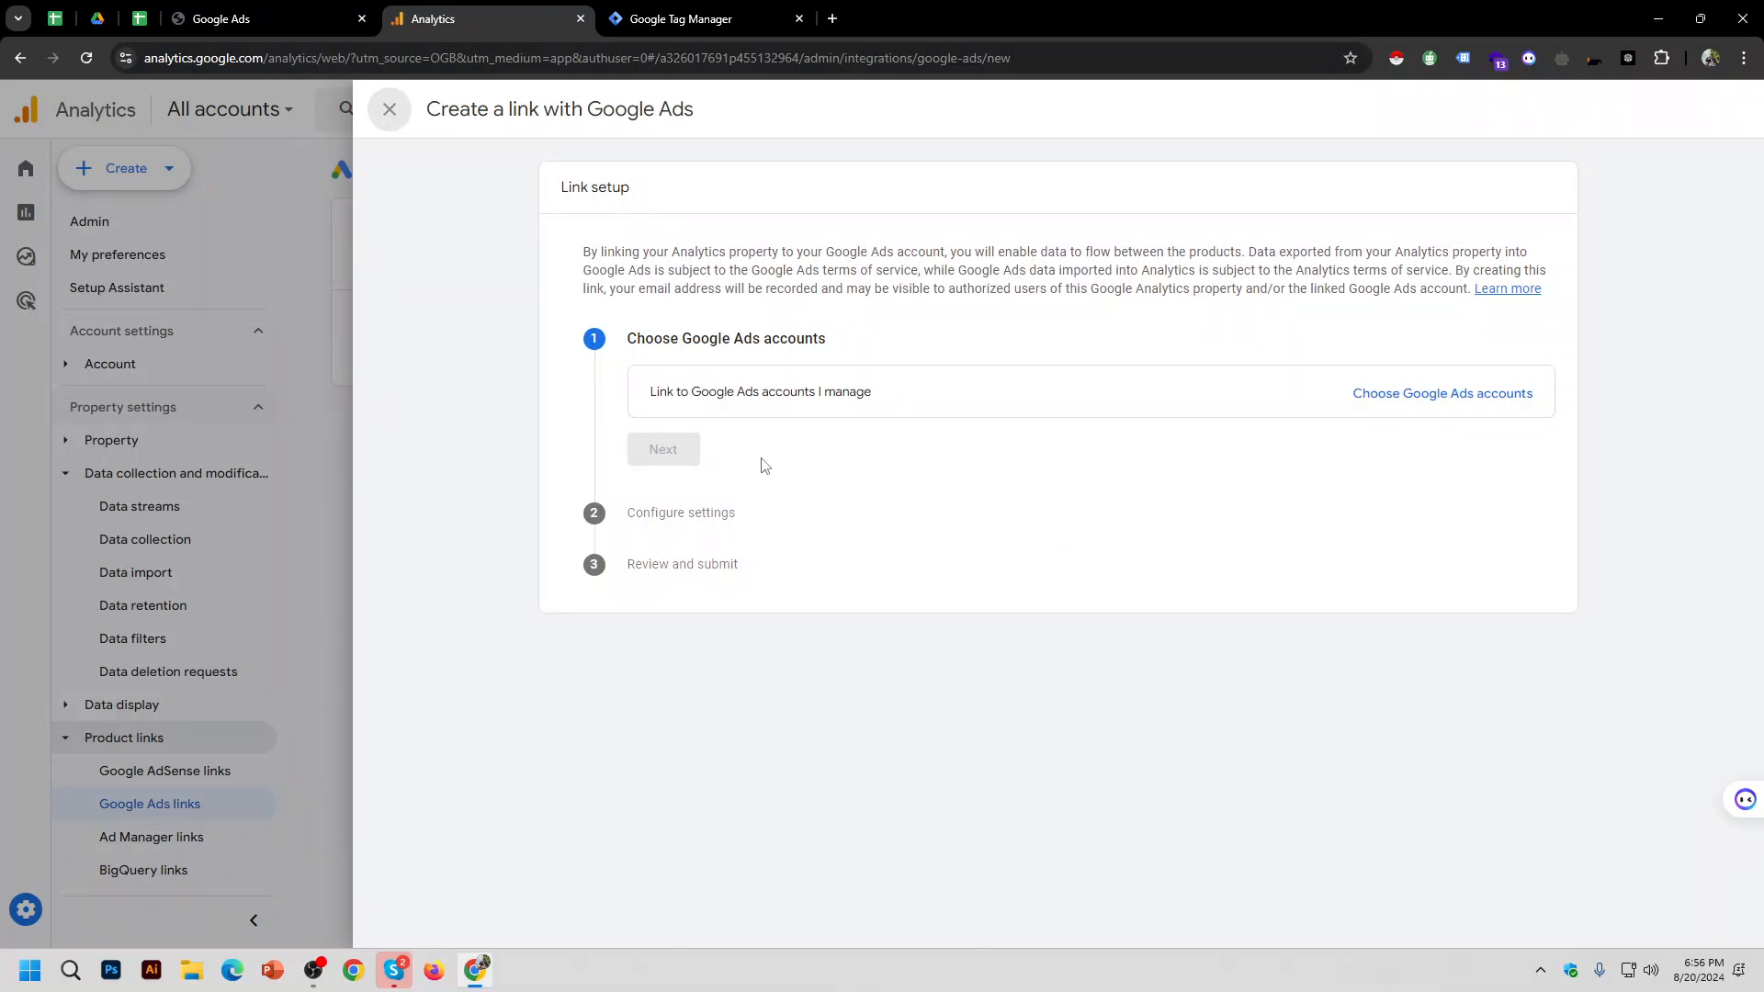
left_click(276, 18)
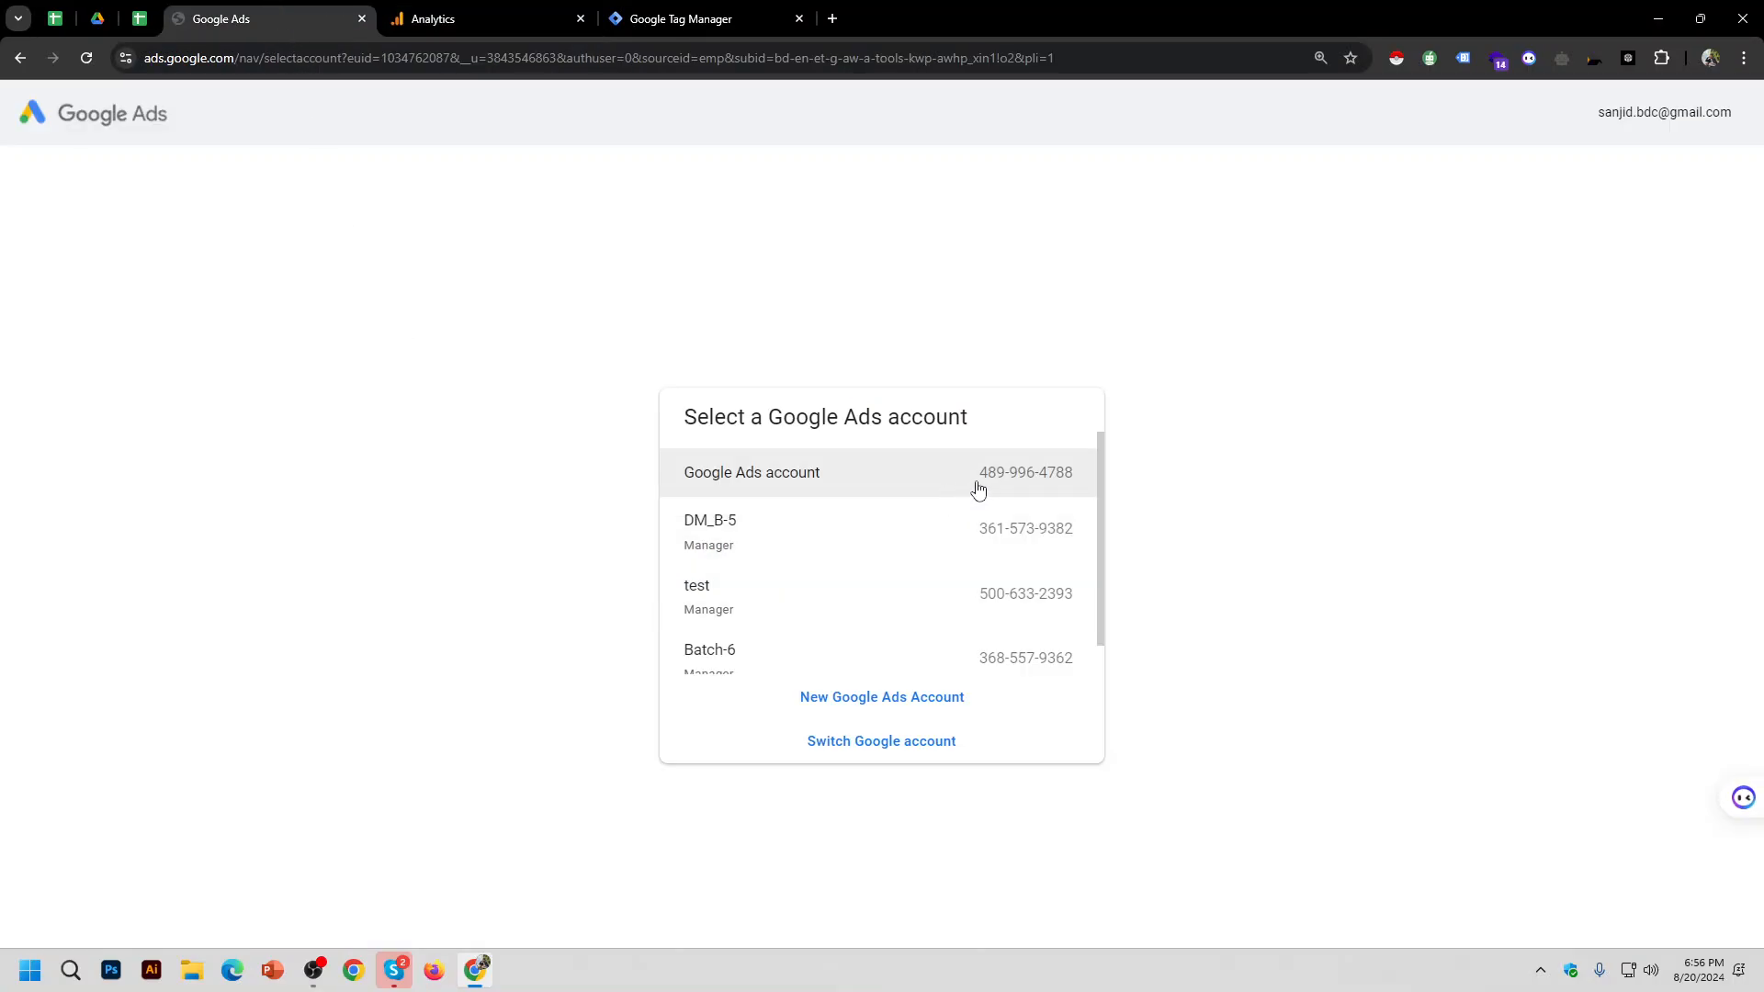
left_click_drag(977, 485, 1075, 496)
key("ctrl+c")
left_click(413, 11)
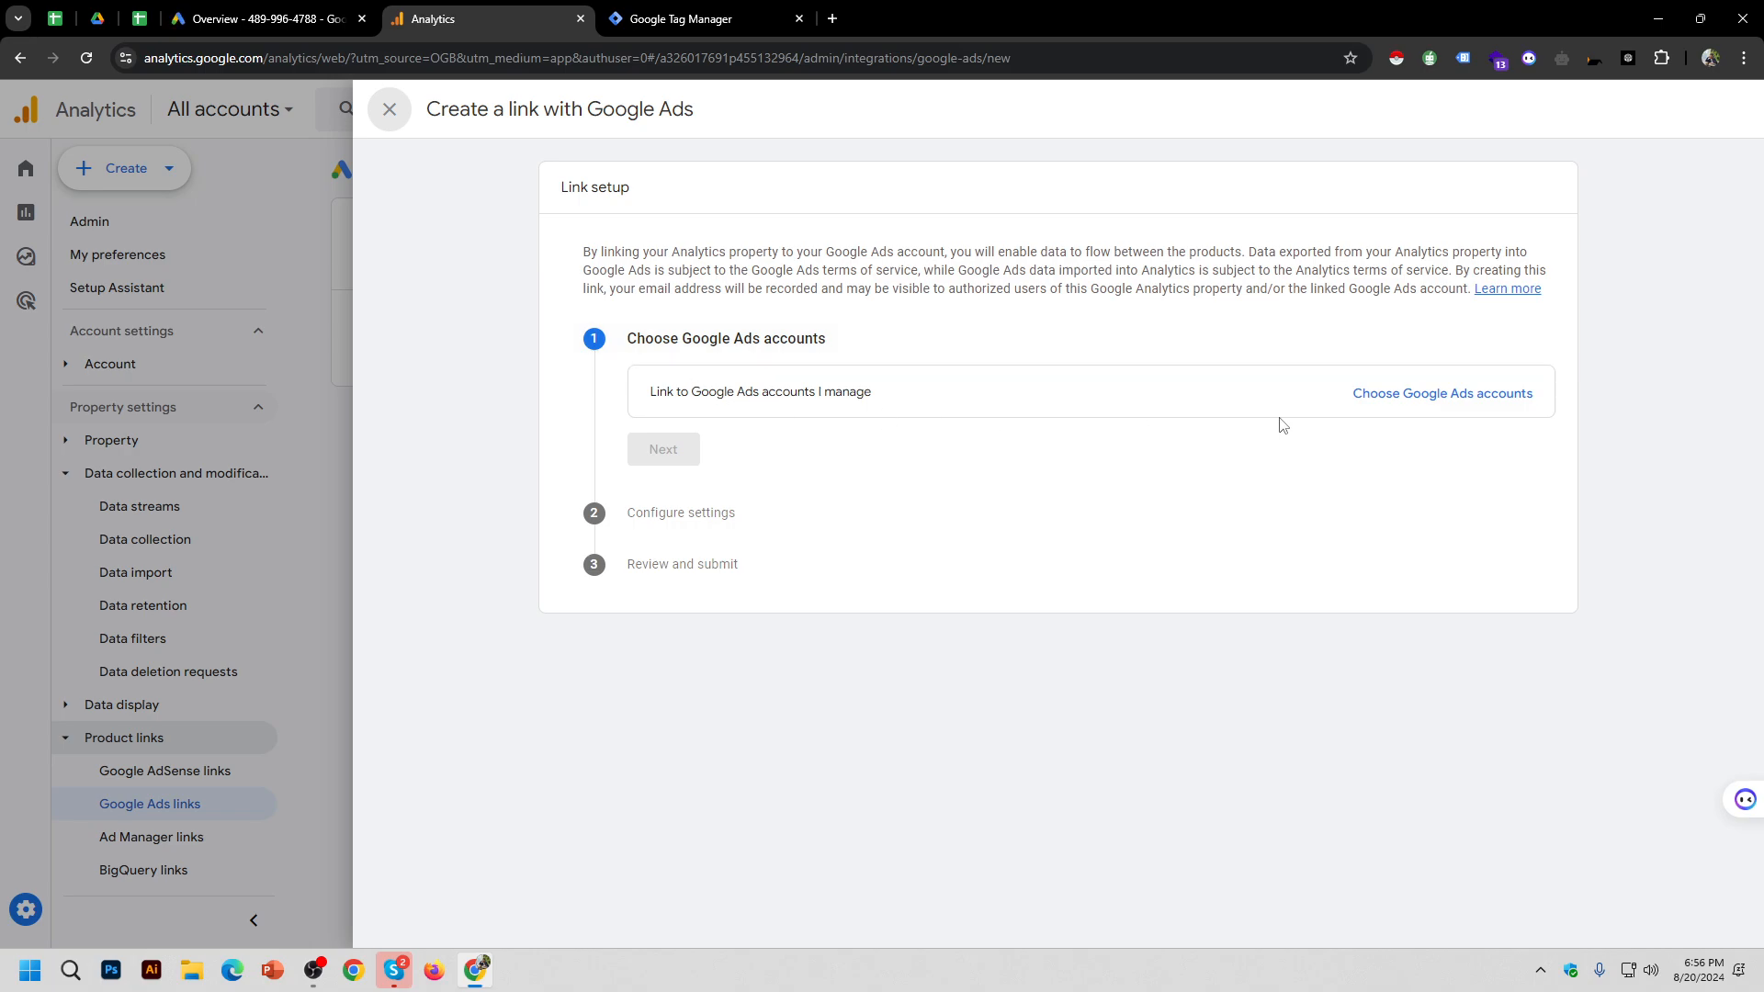
left_click(1454, 410)
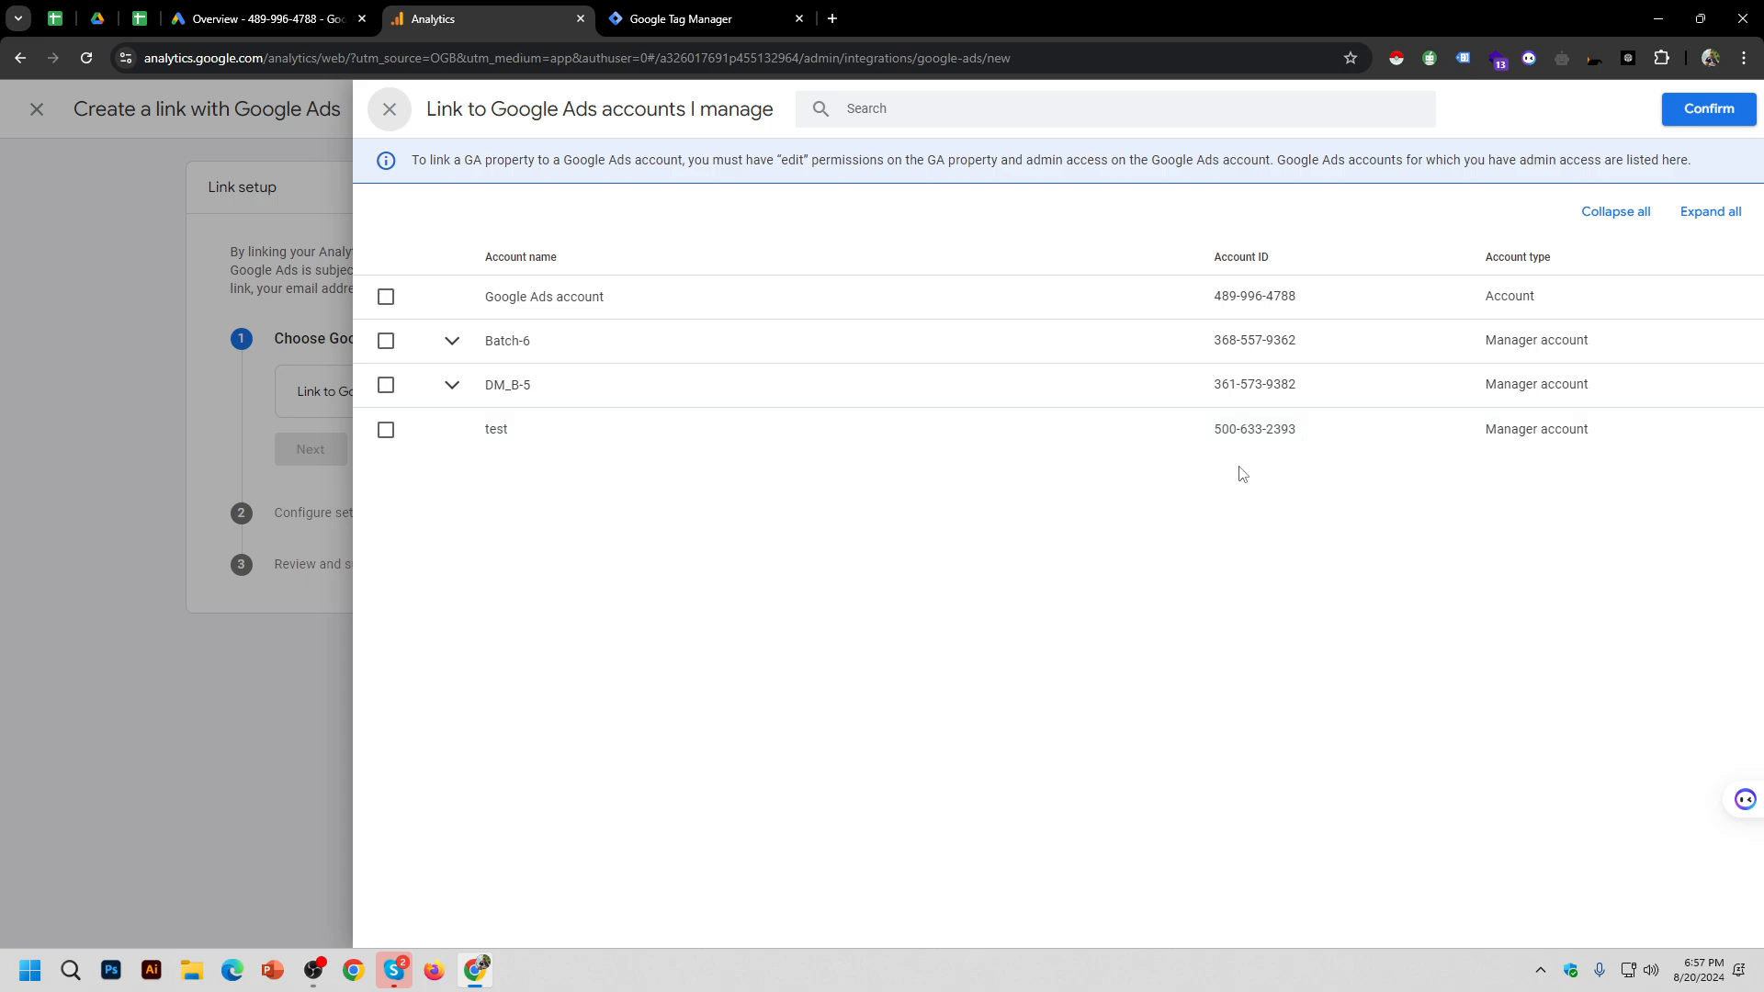
left_click(388, 101)
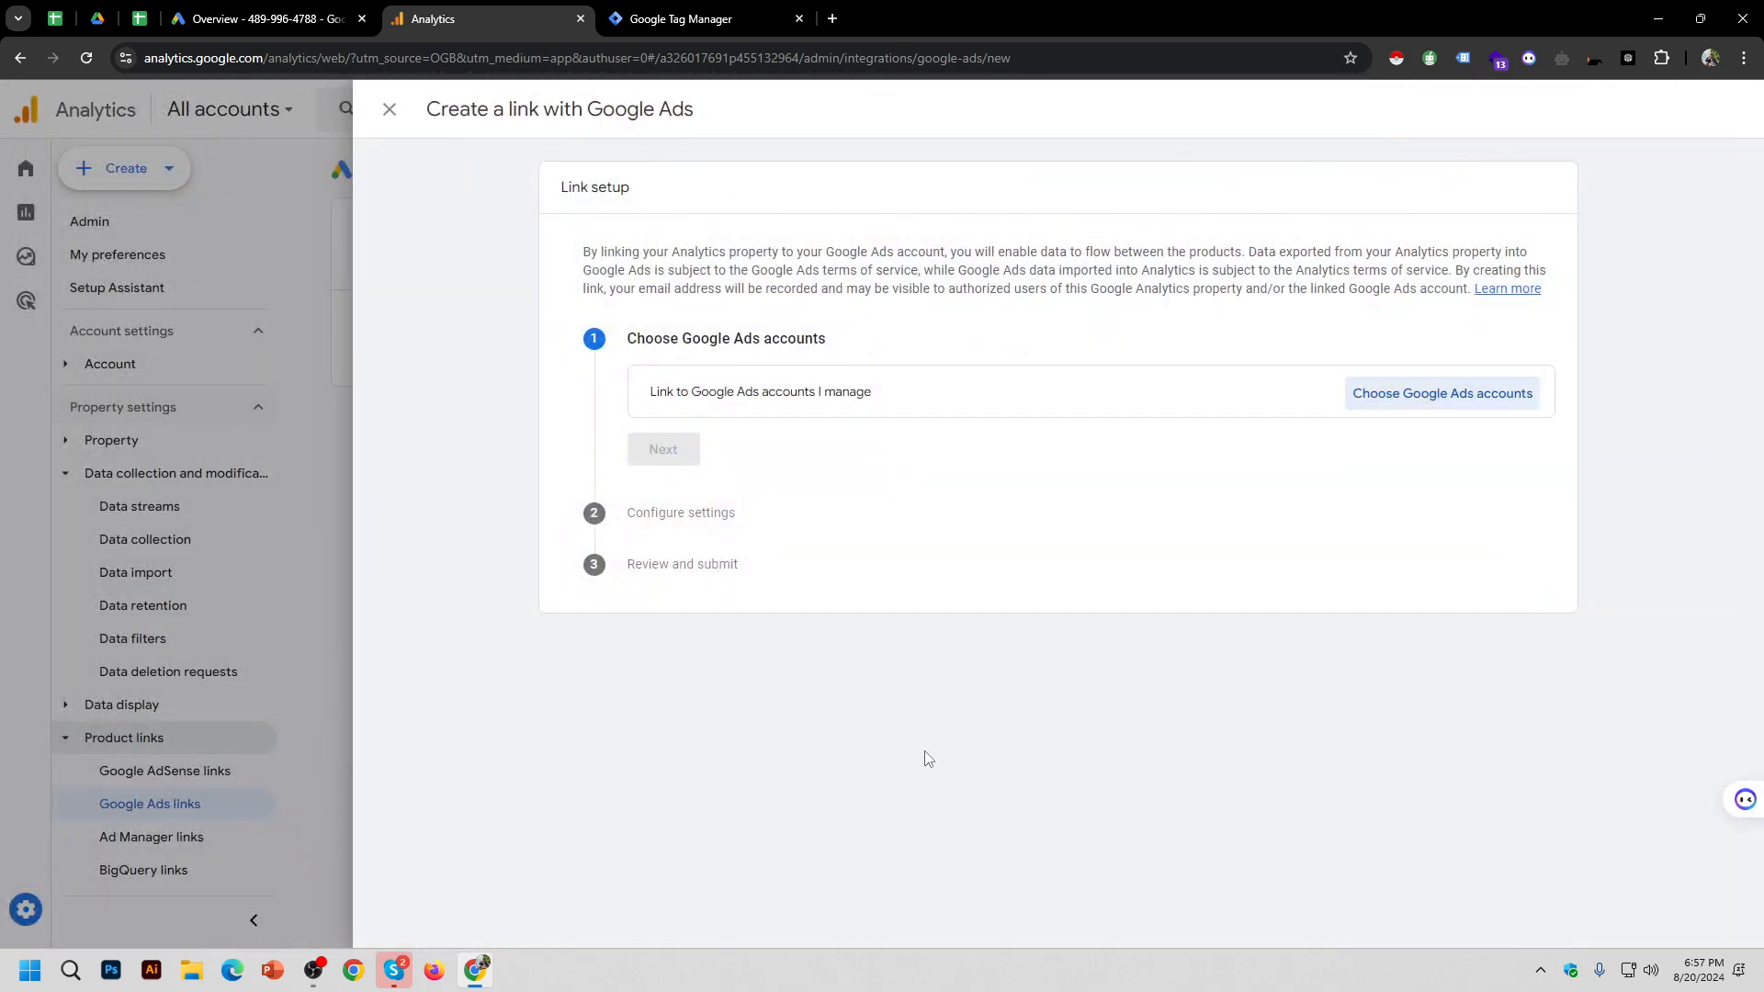
left_click(388, 110)
left_click(268, 19)
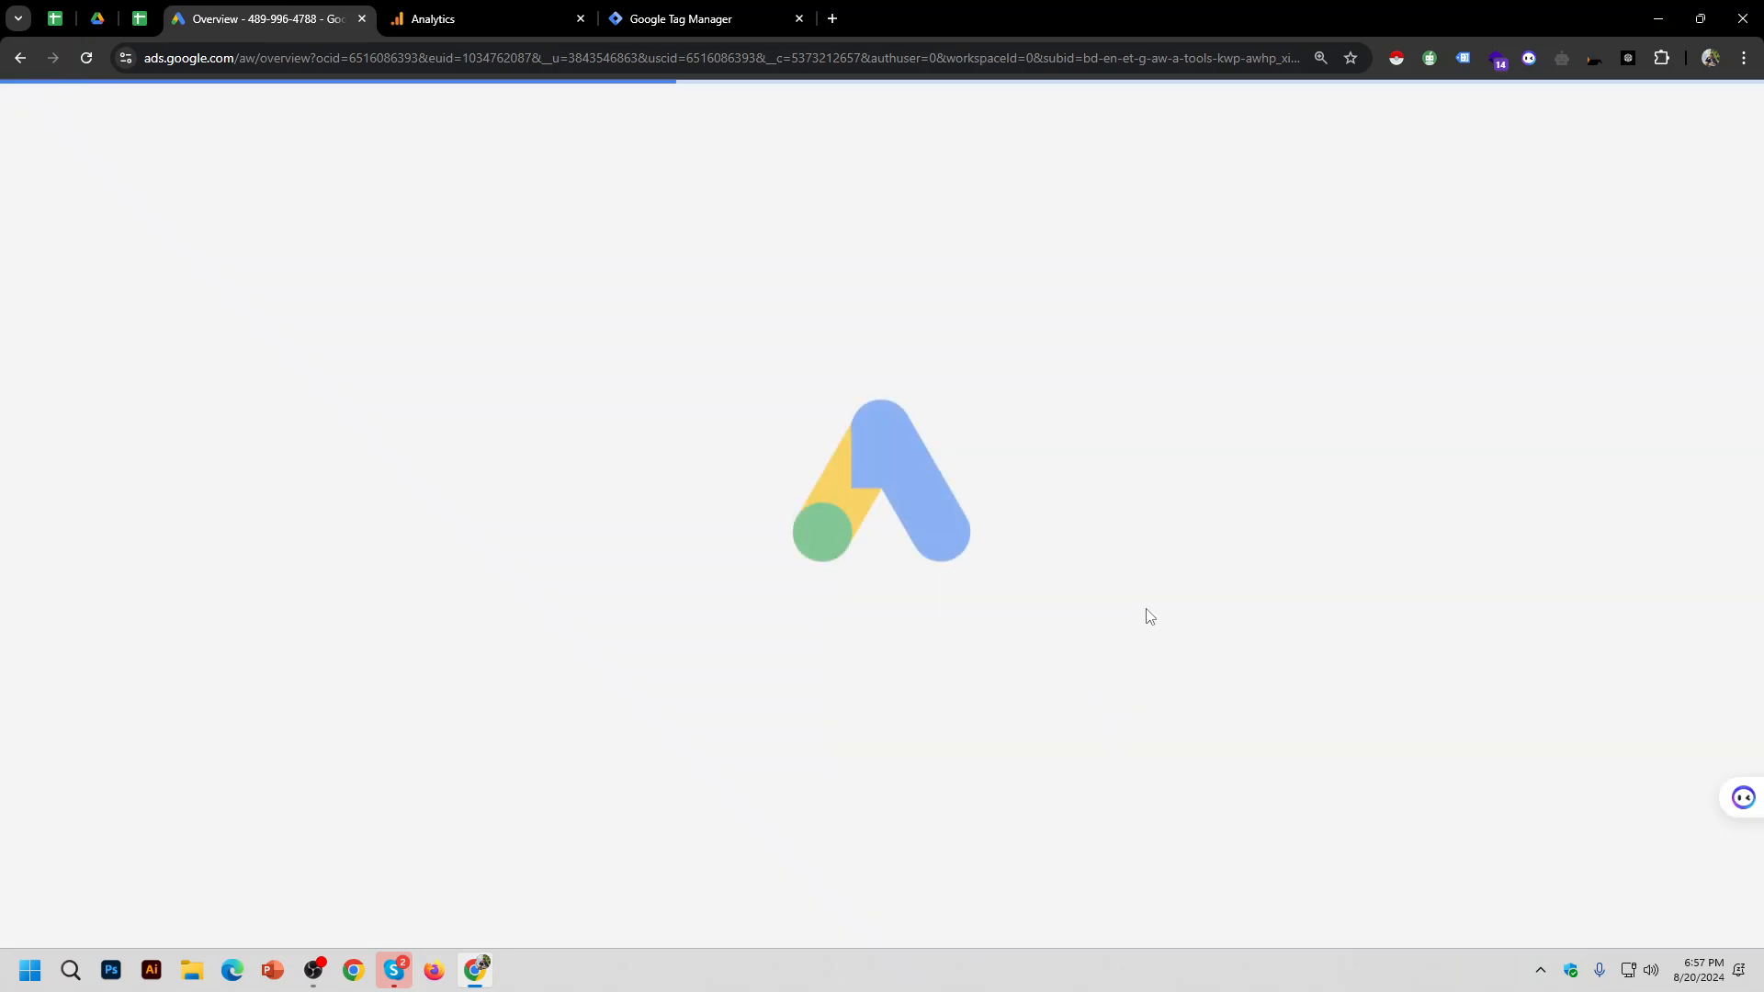
left_click(476, 11)
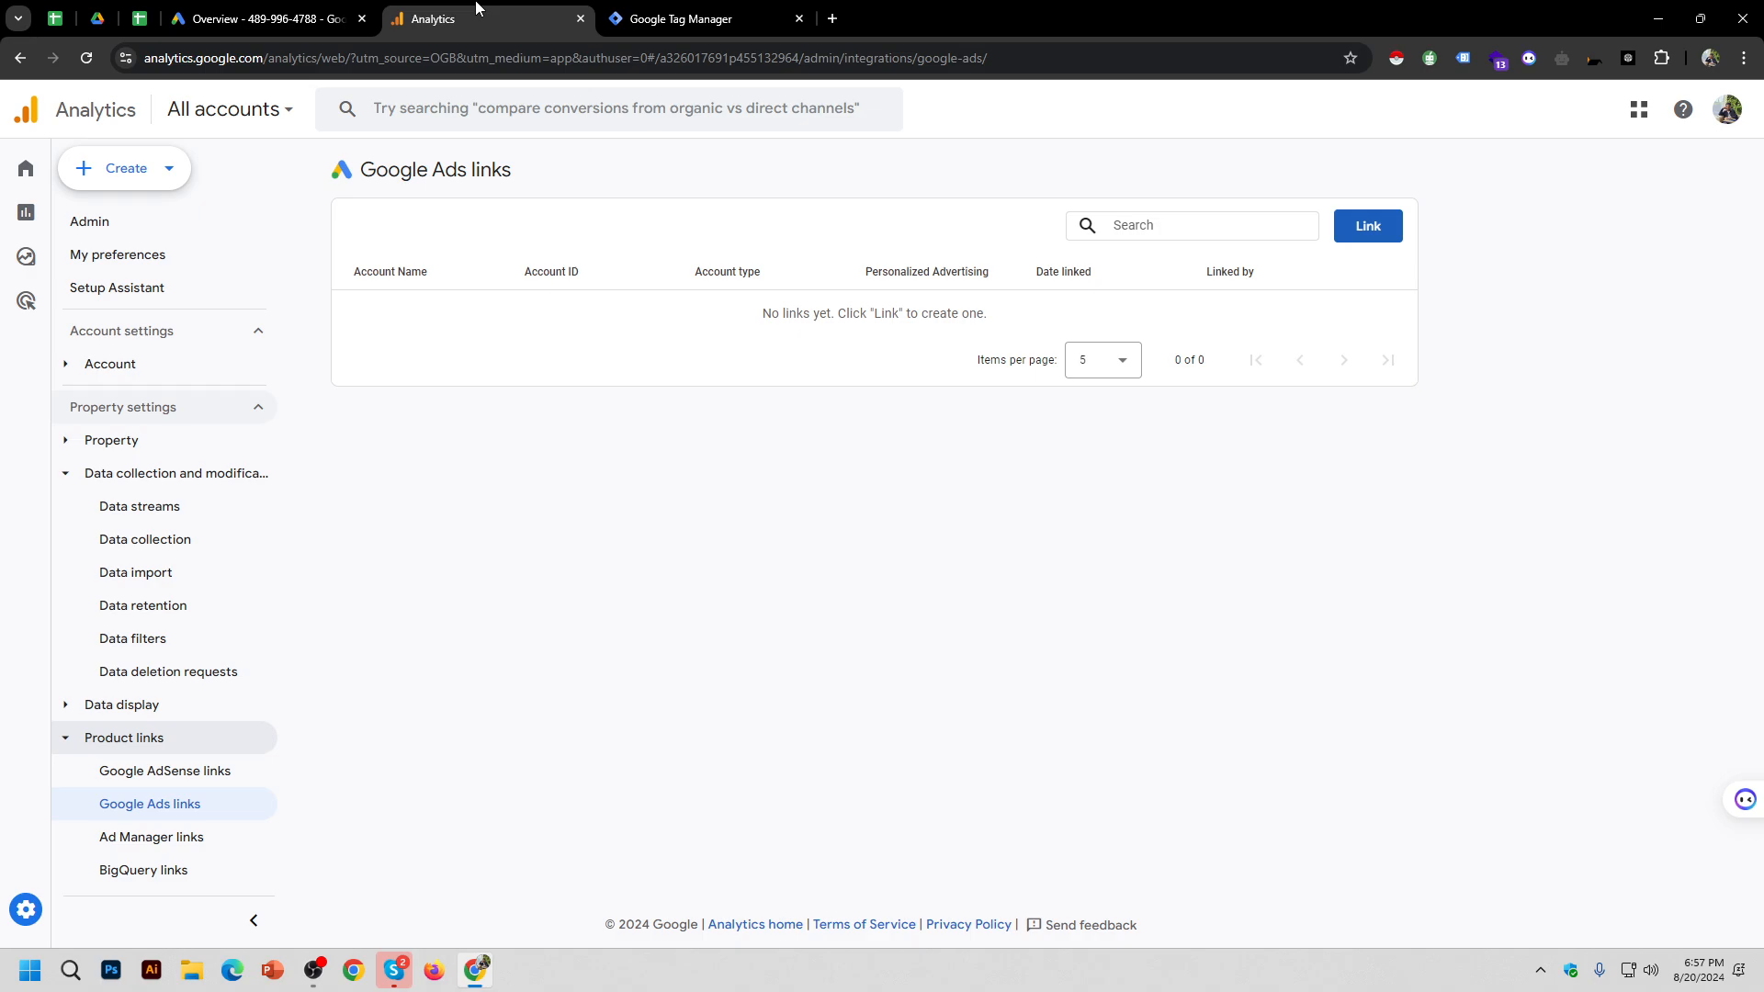
left_click(26, 910)
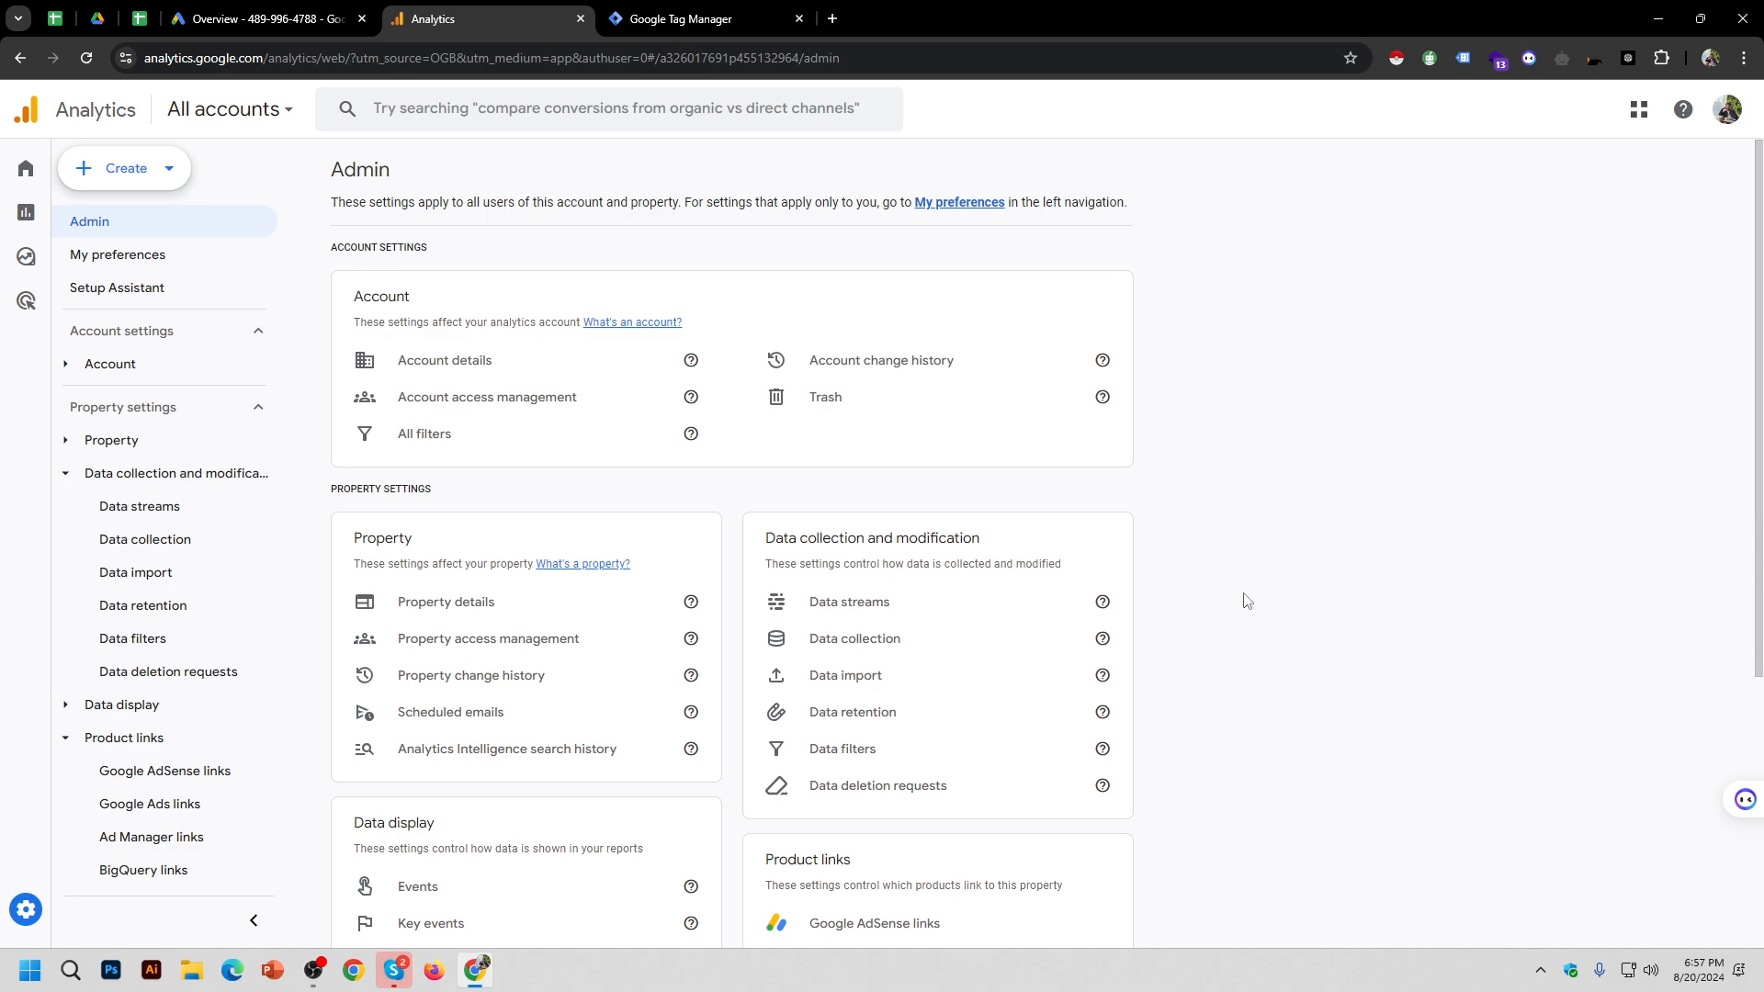
Step: Scroll to Admin's Product links section and open Google Ads links again
scroll(1262, 562, "down", 1)
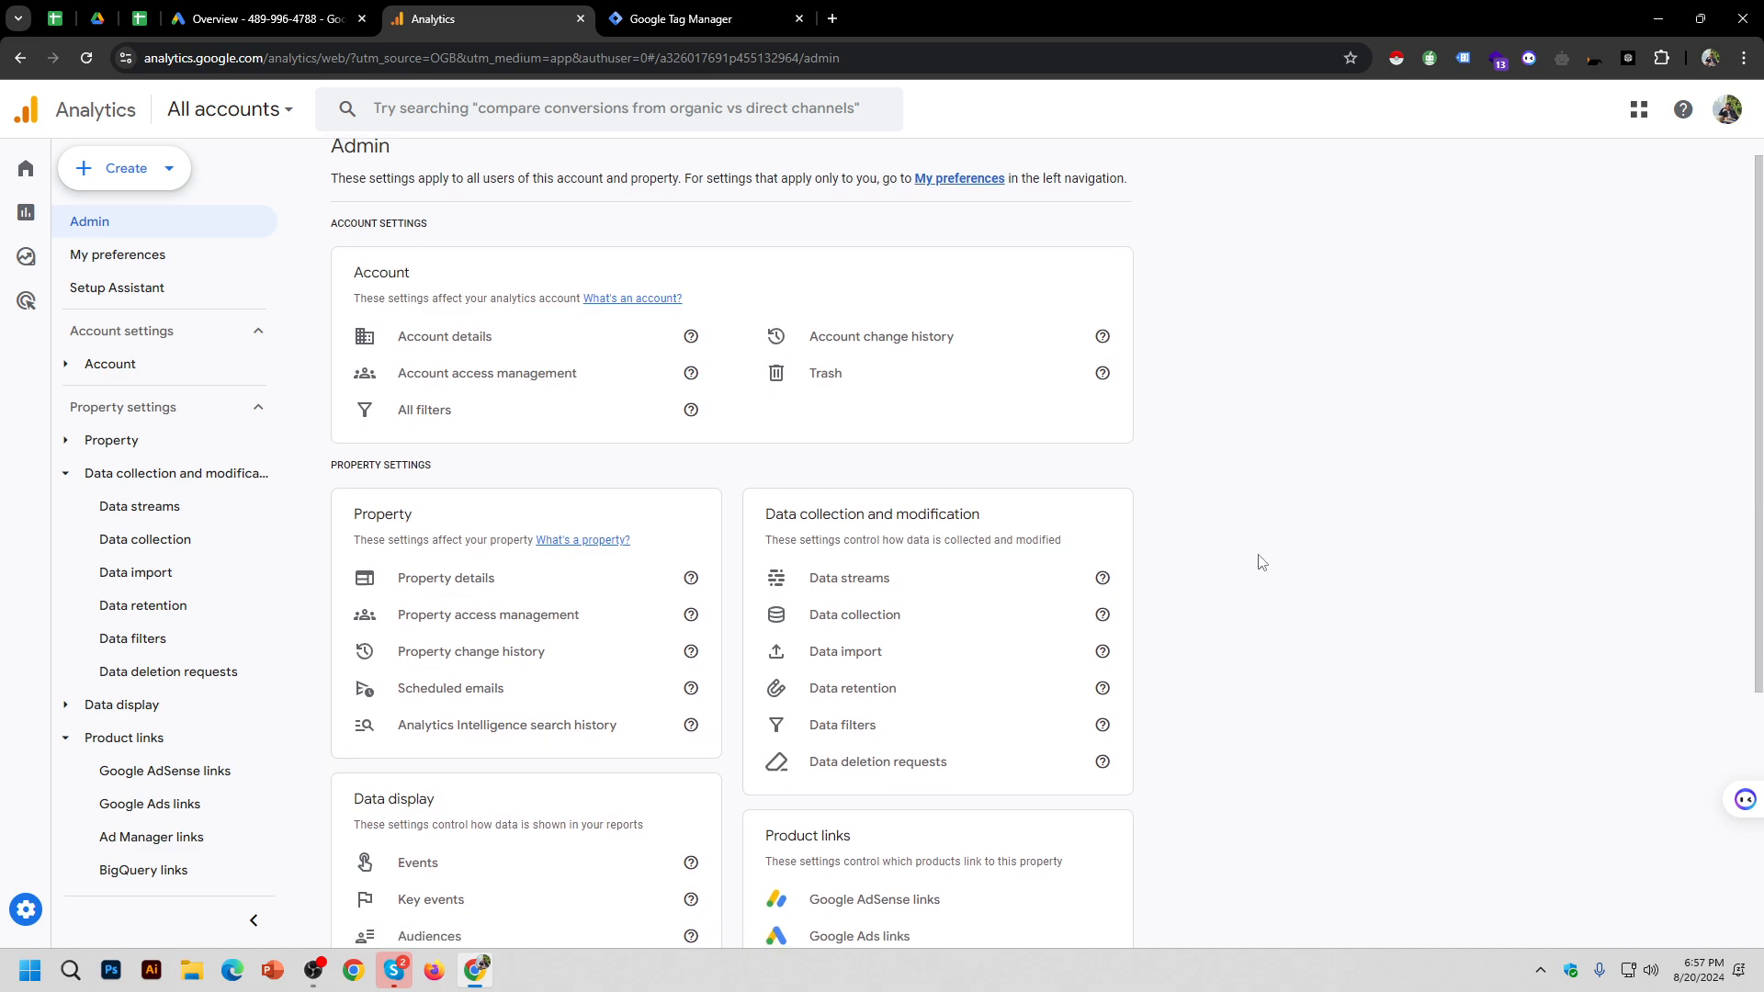
scroll(1261, 562, "down", 3)
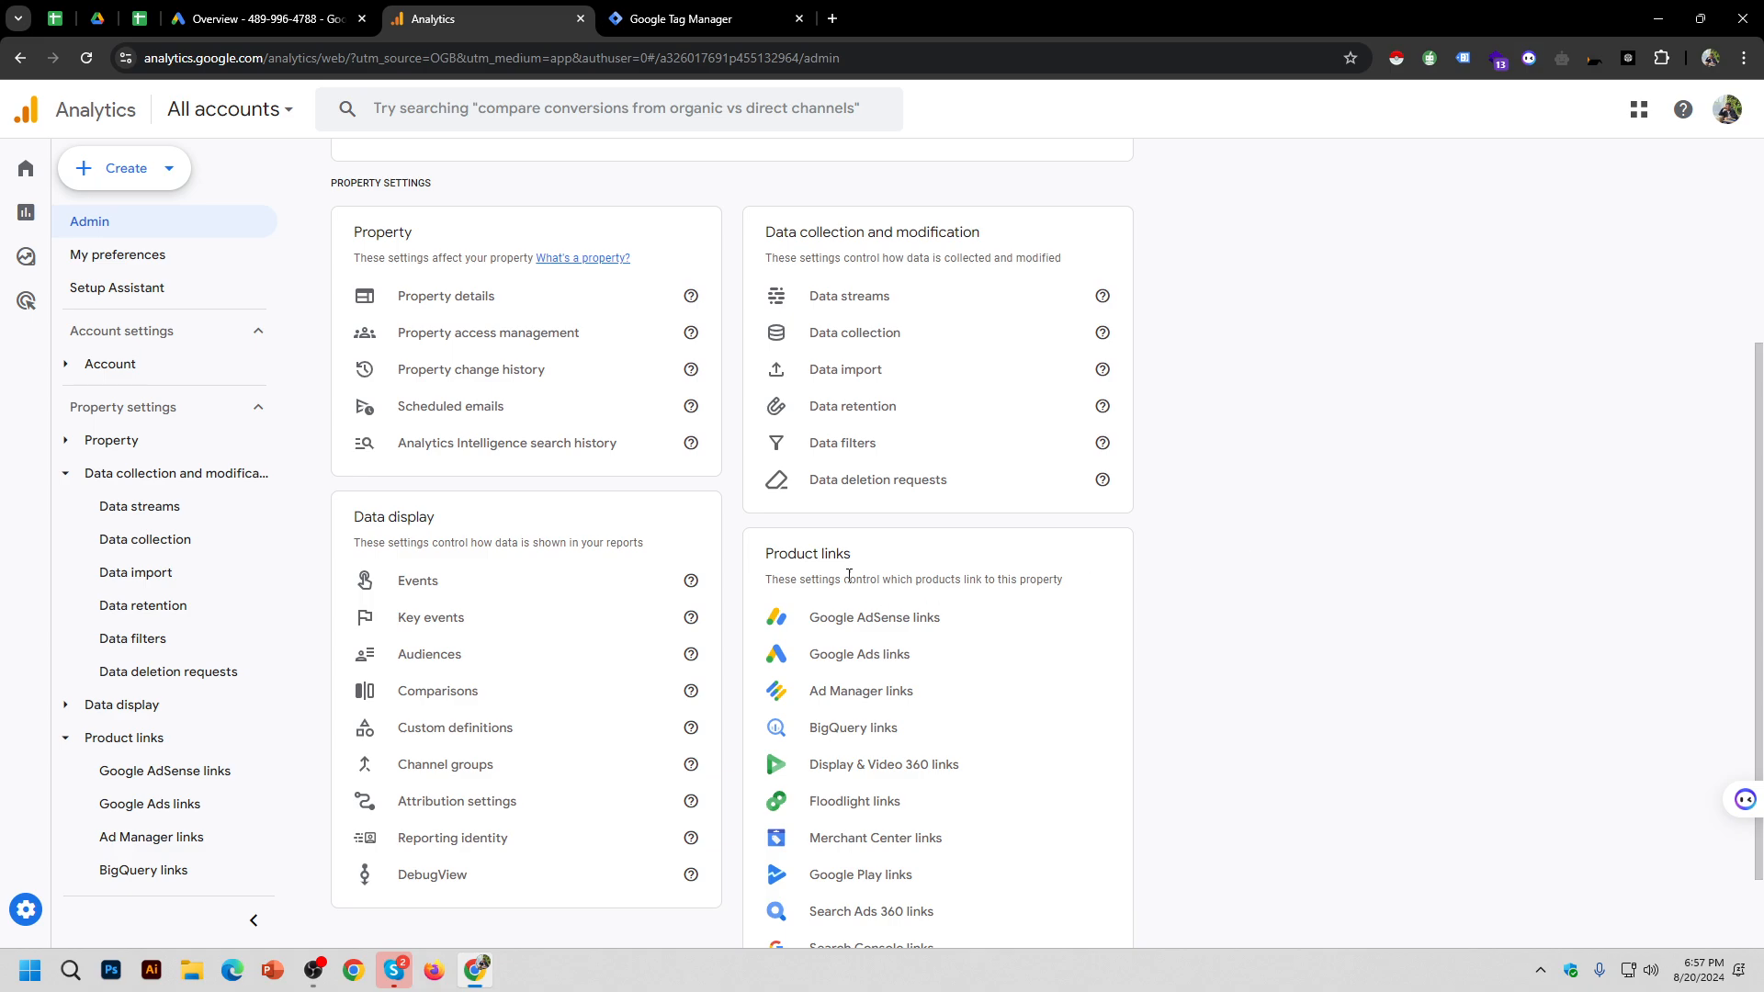
left_click_drag(791, 555, 851, 554)
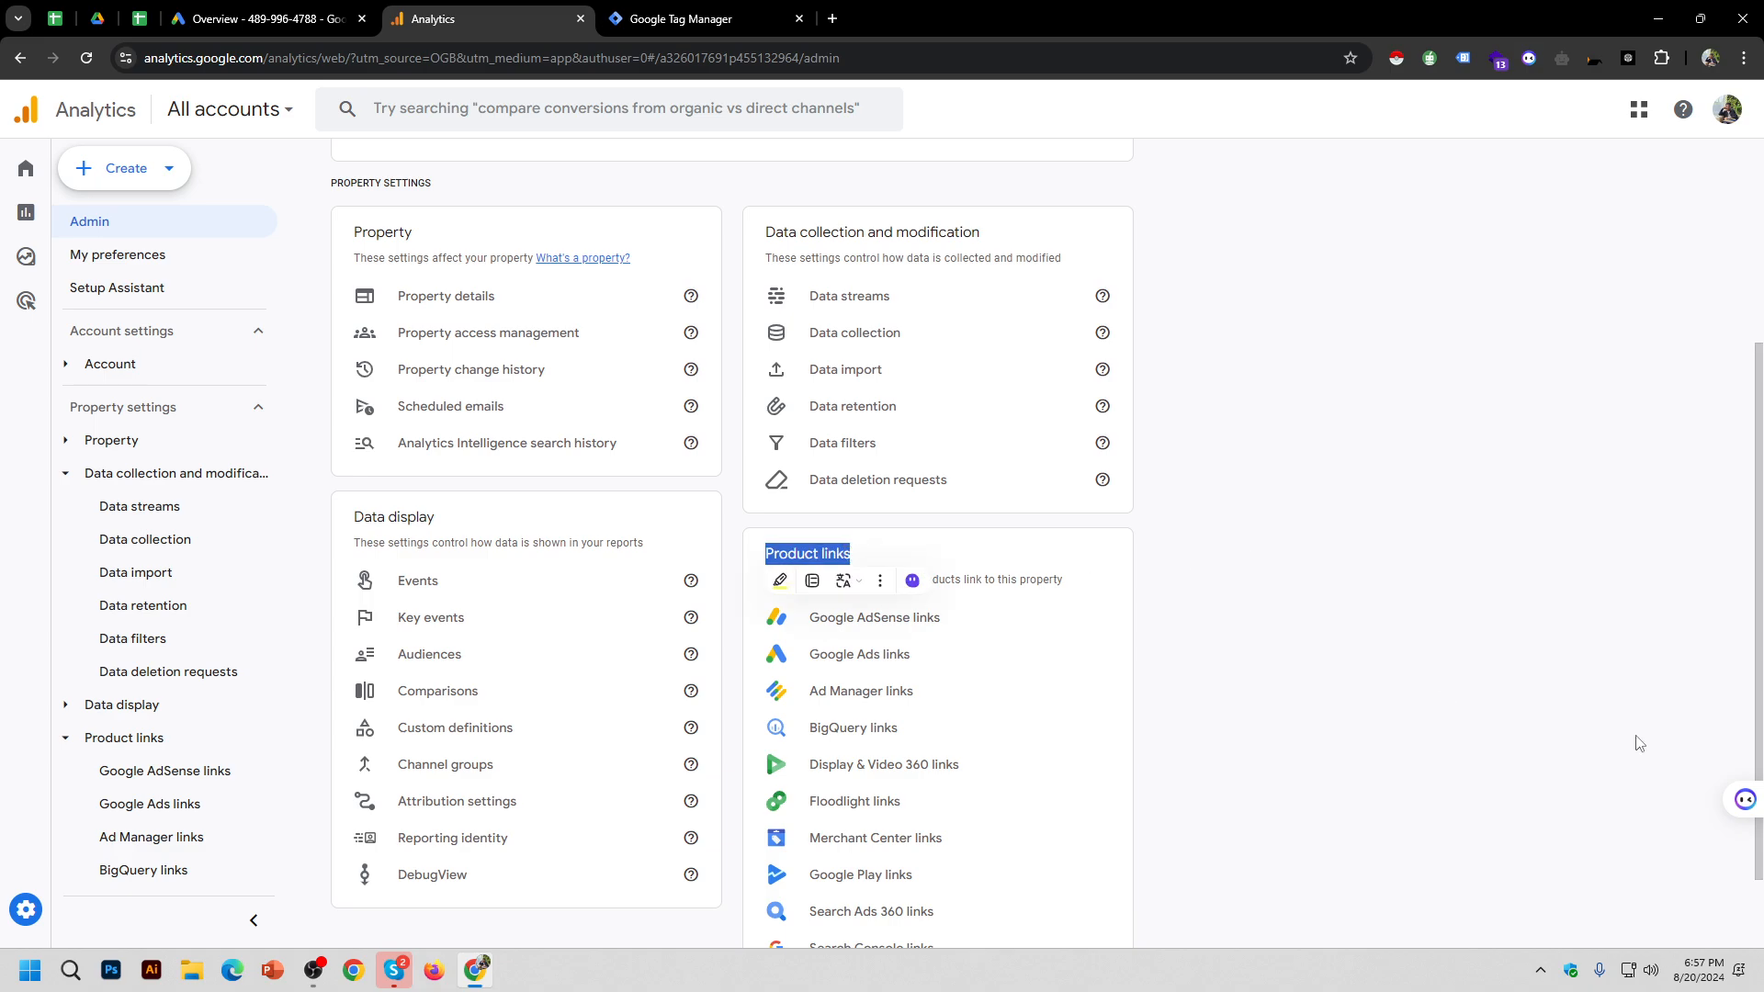
left_click(1436, 744)
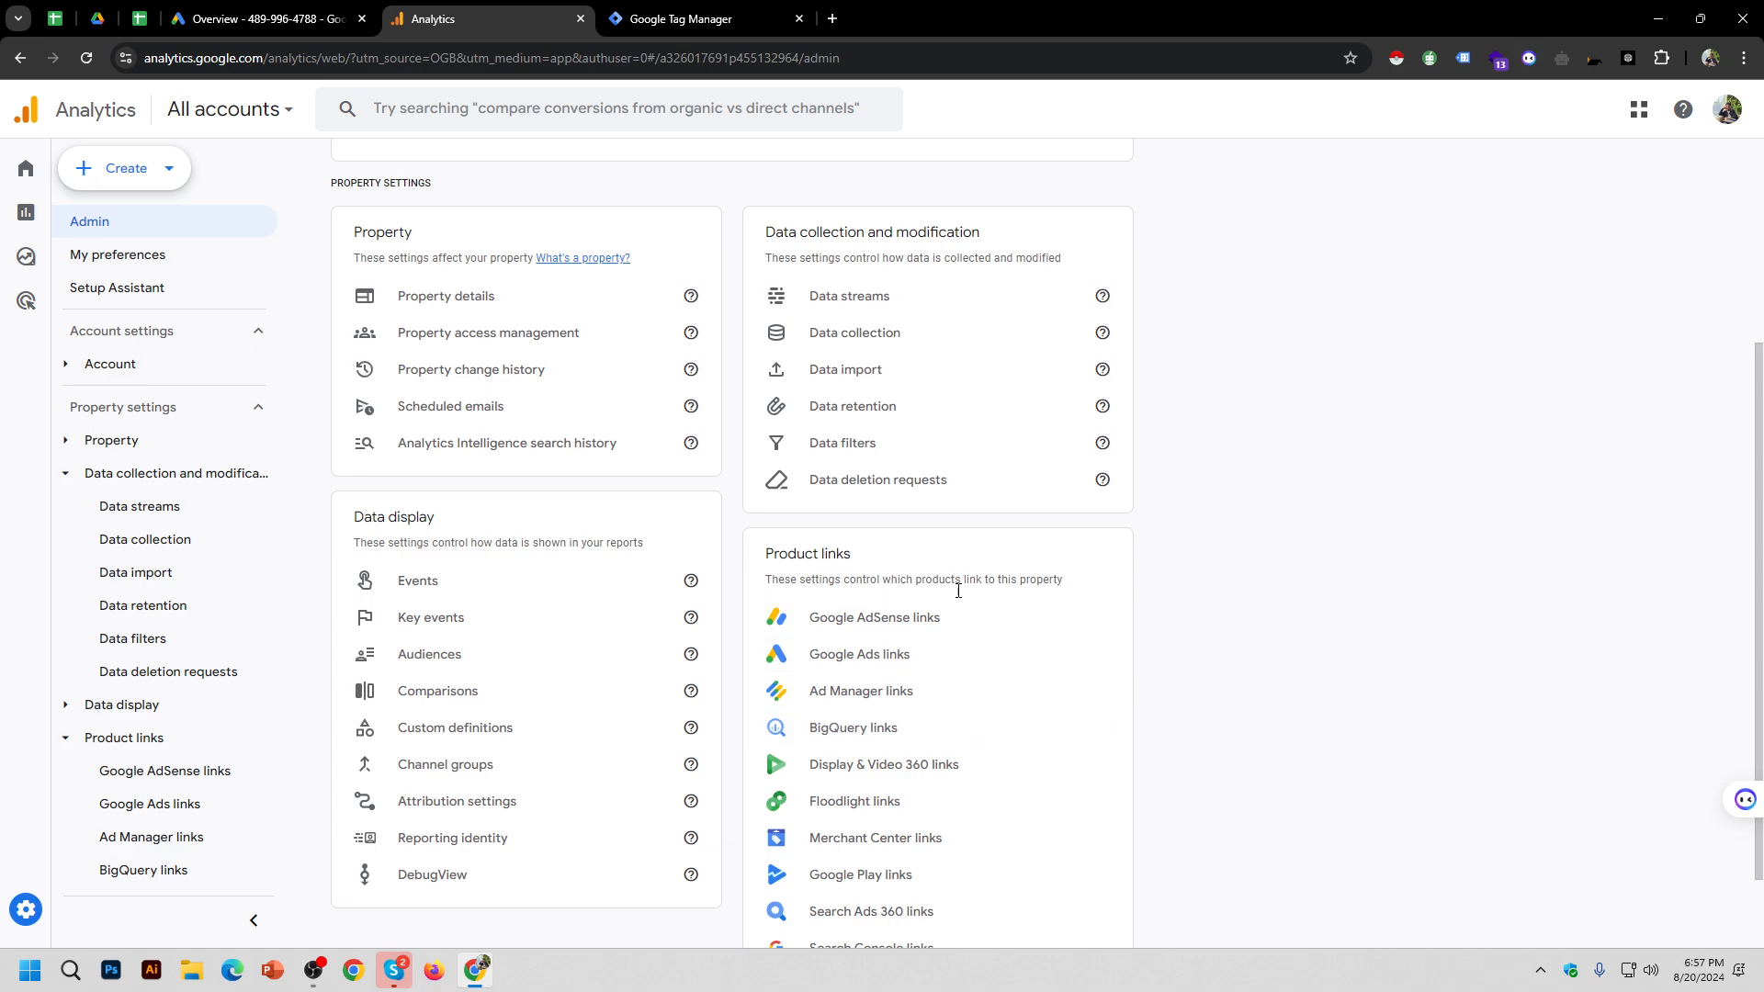
left_click(916, 654)
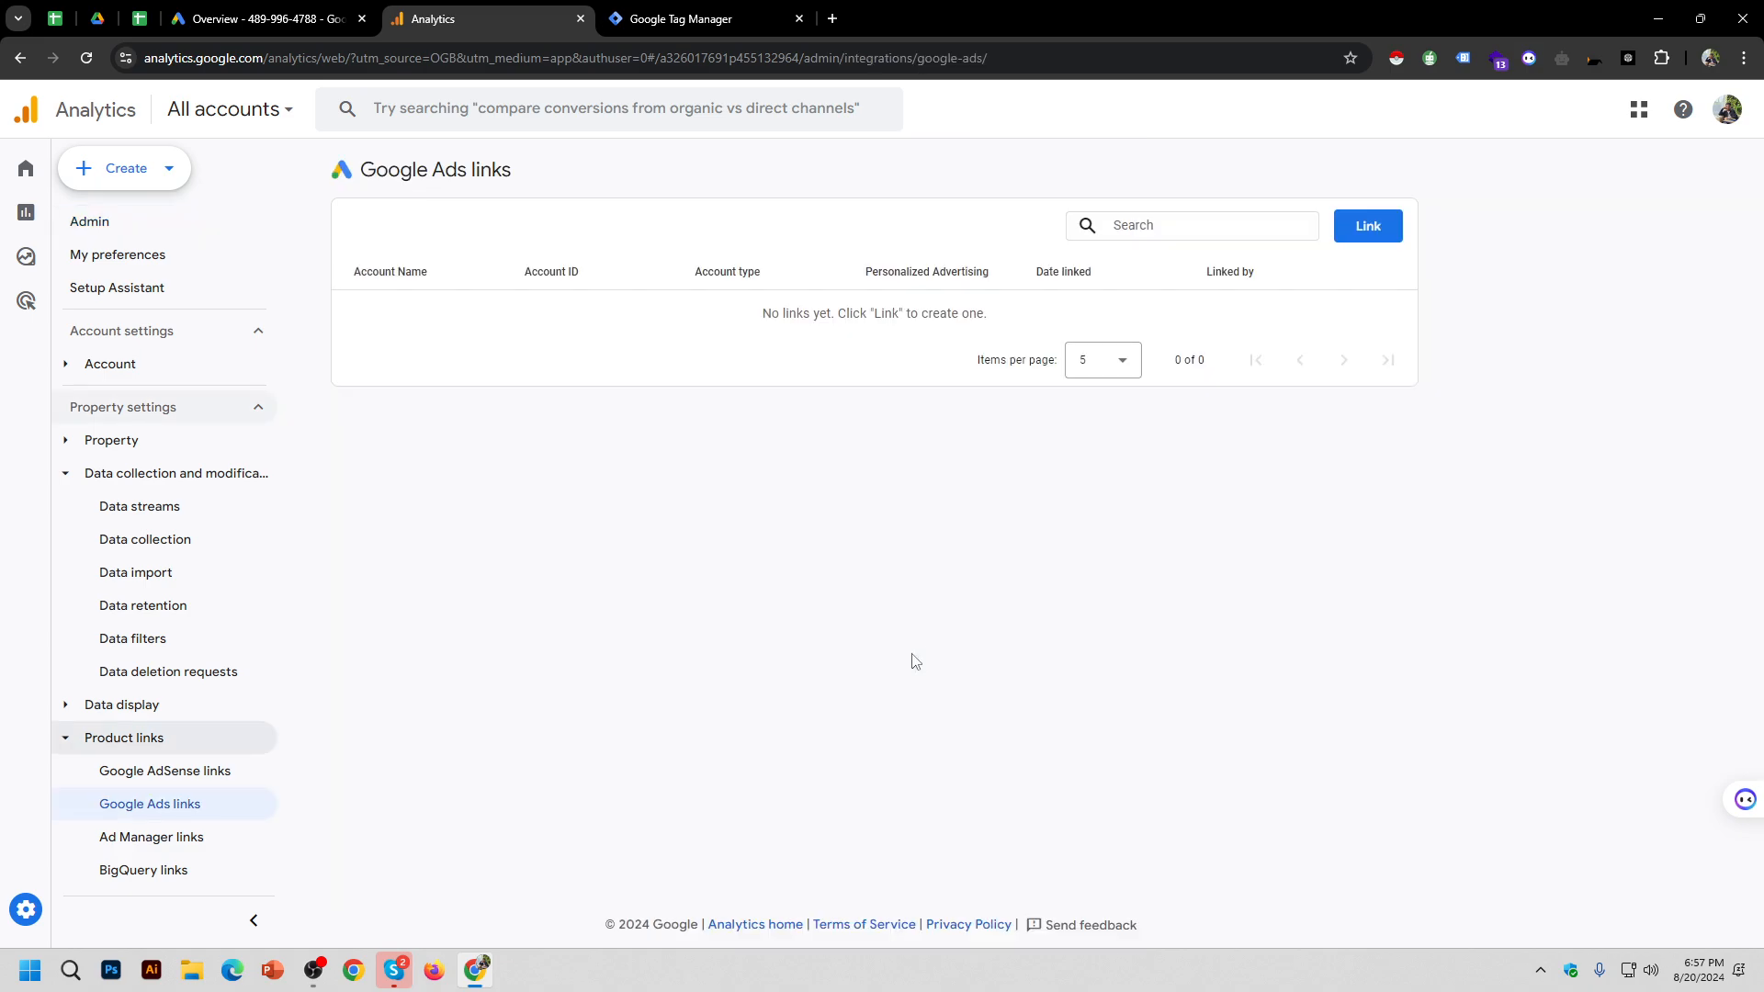
Step: Start a new Google Ads link and select the account found by its pasted account ID under DM_B-5
left_click(1361, 232)
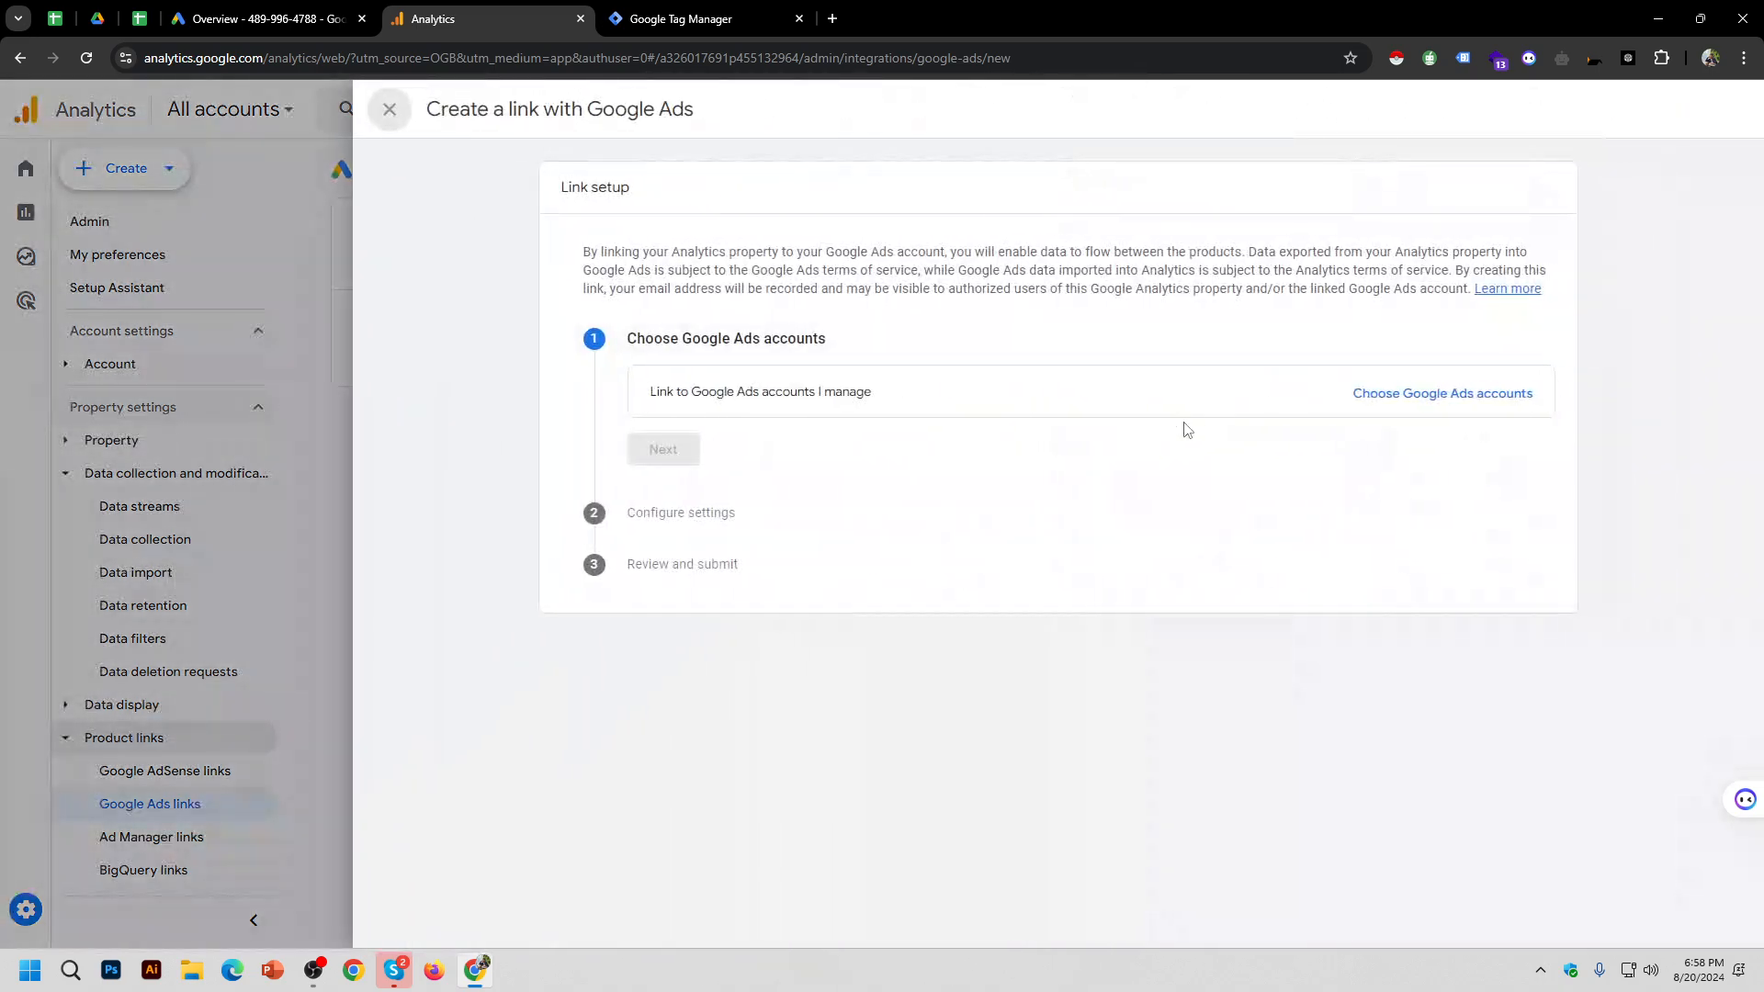
left_click(1429, 396)
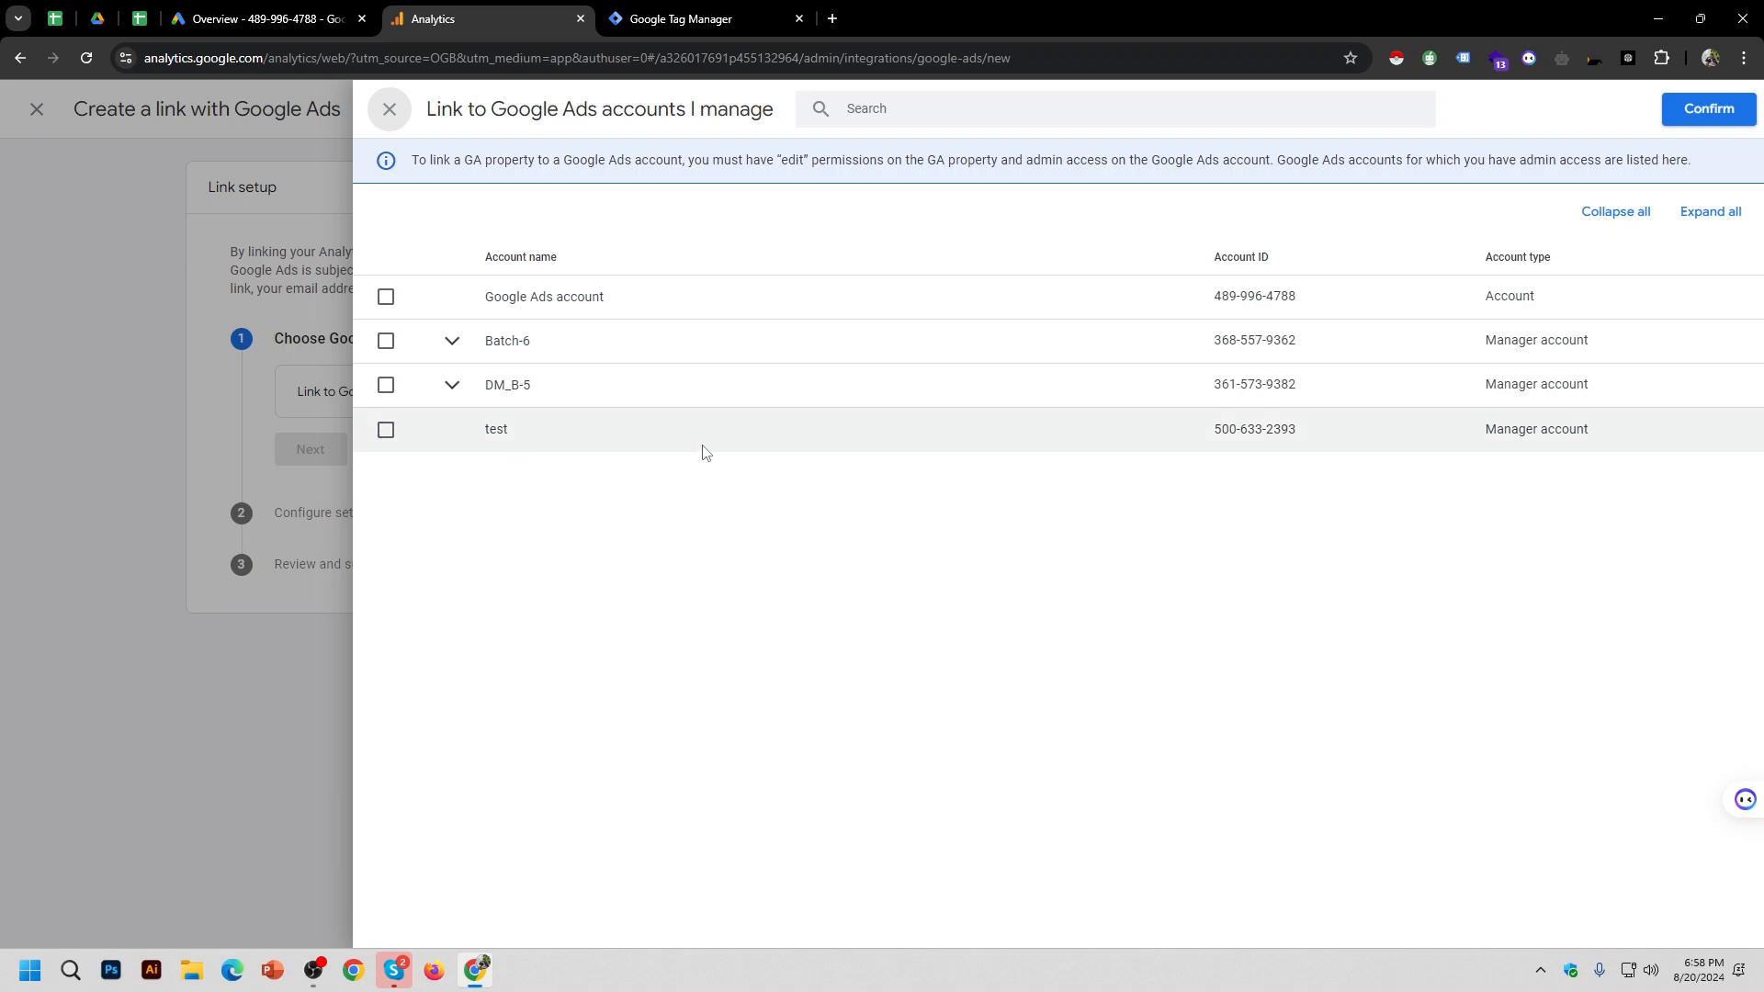
left_click(998, 115)
key("ctrl+v")
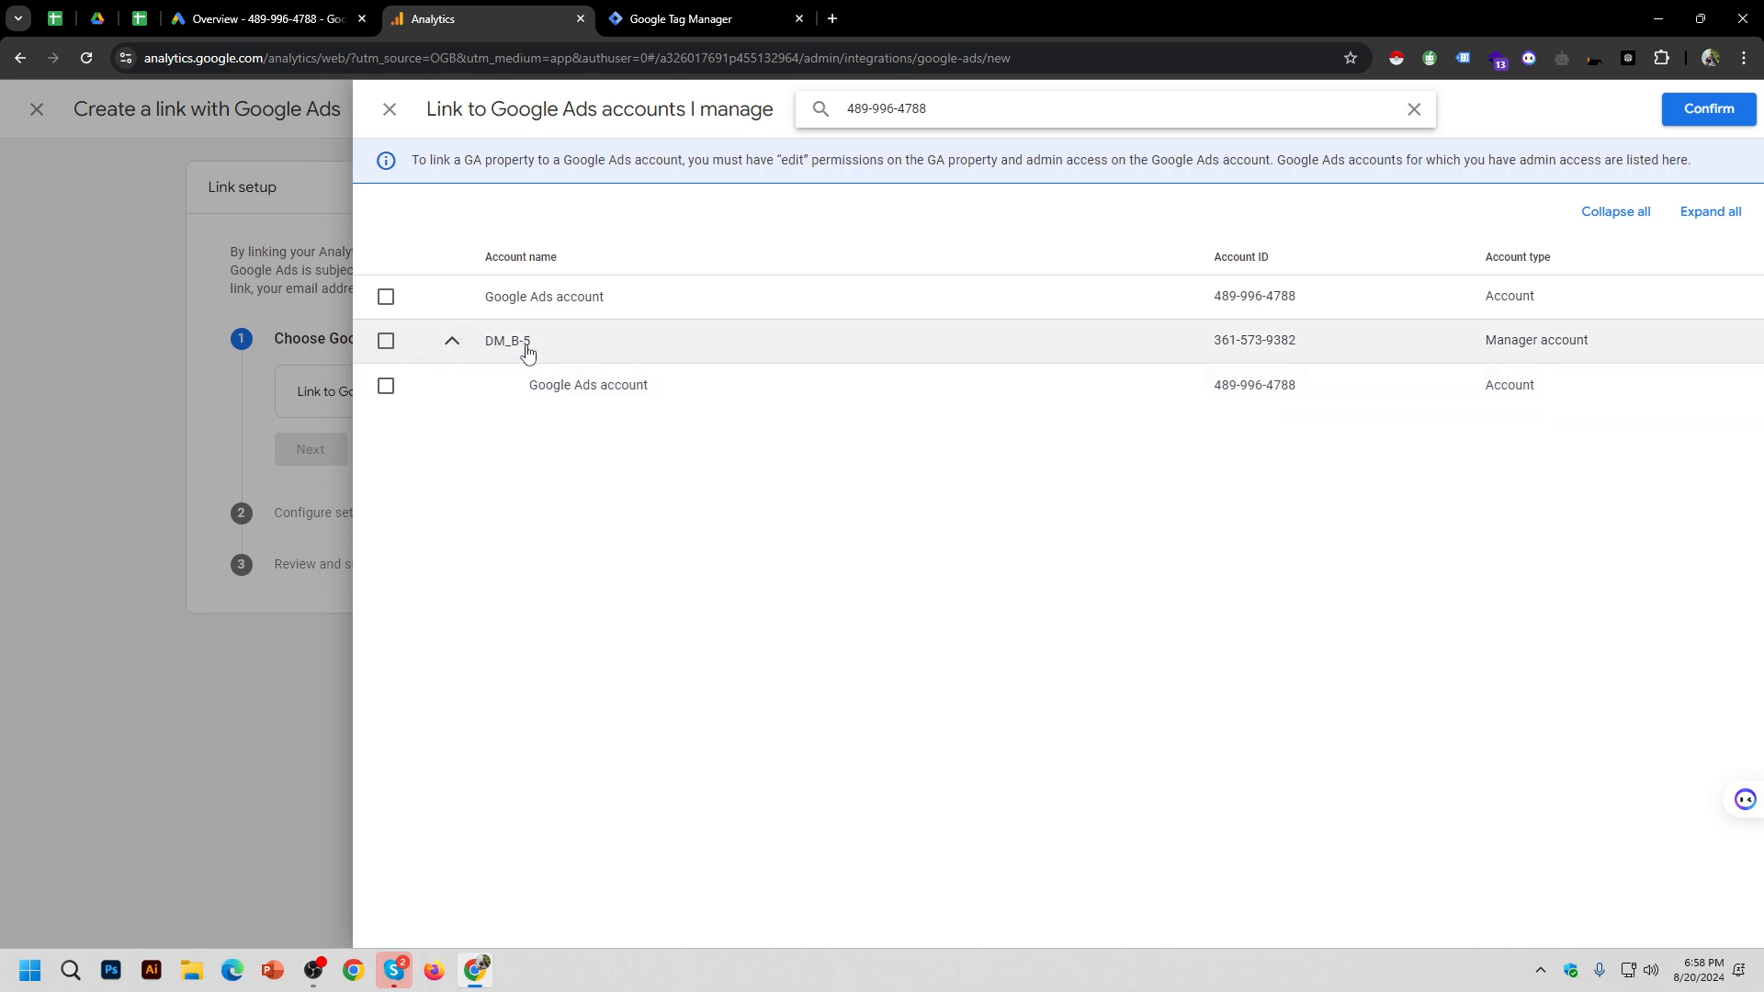
triple_click(1496, 350)
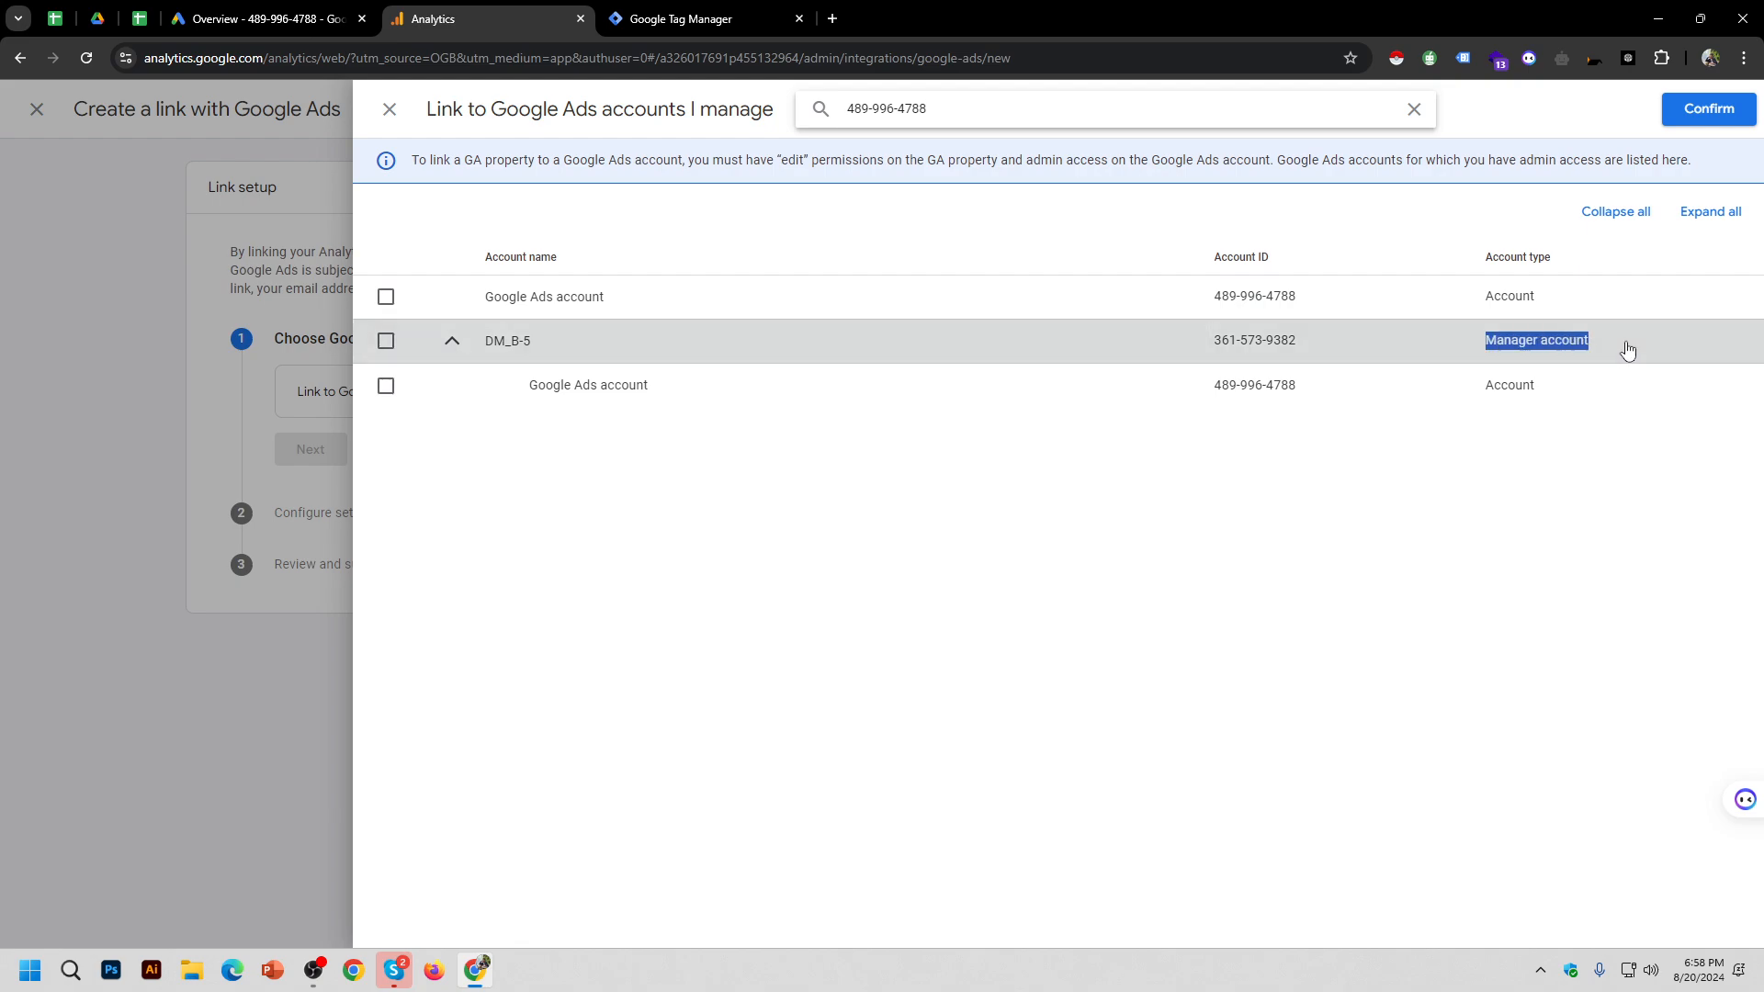
left_click(448, 350)
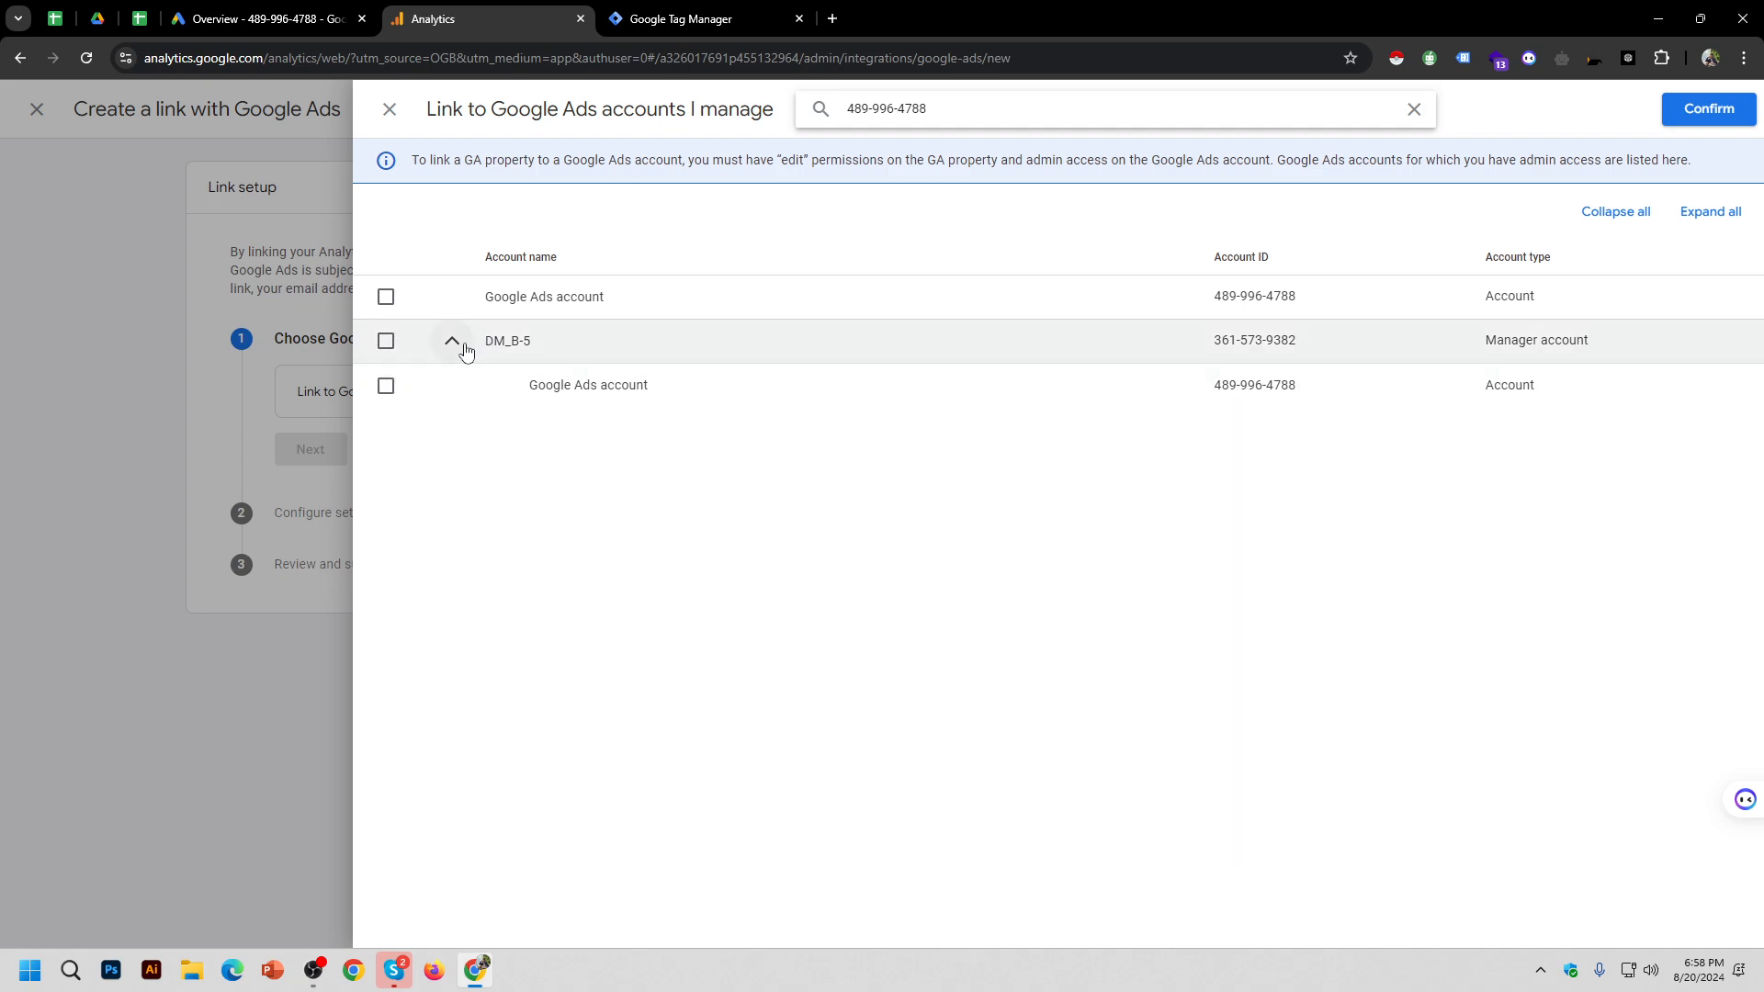
left_click(458, 347)
left_click(459, 345)
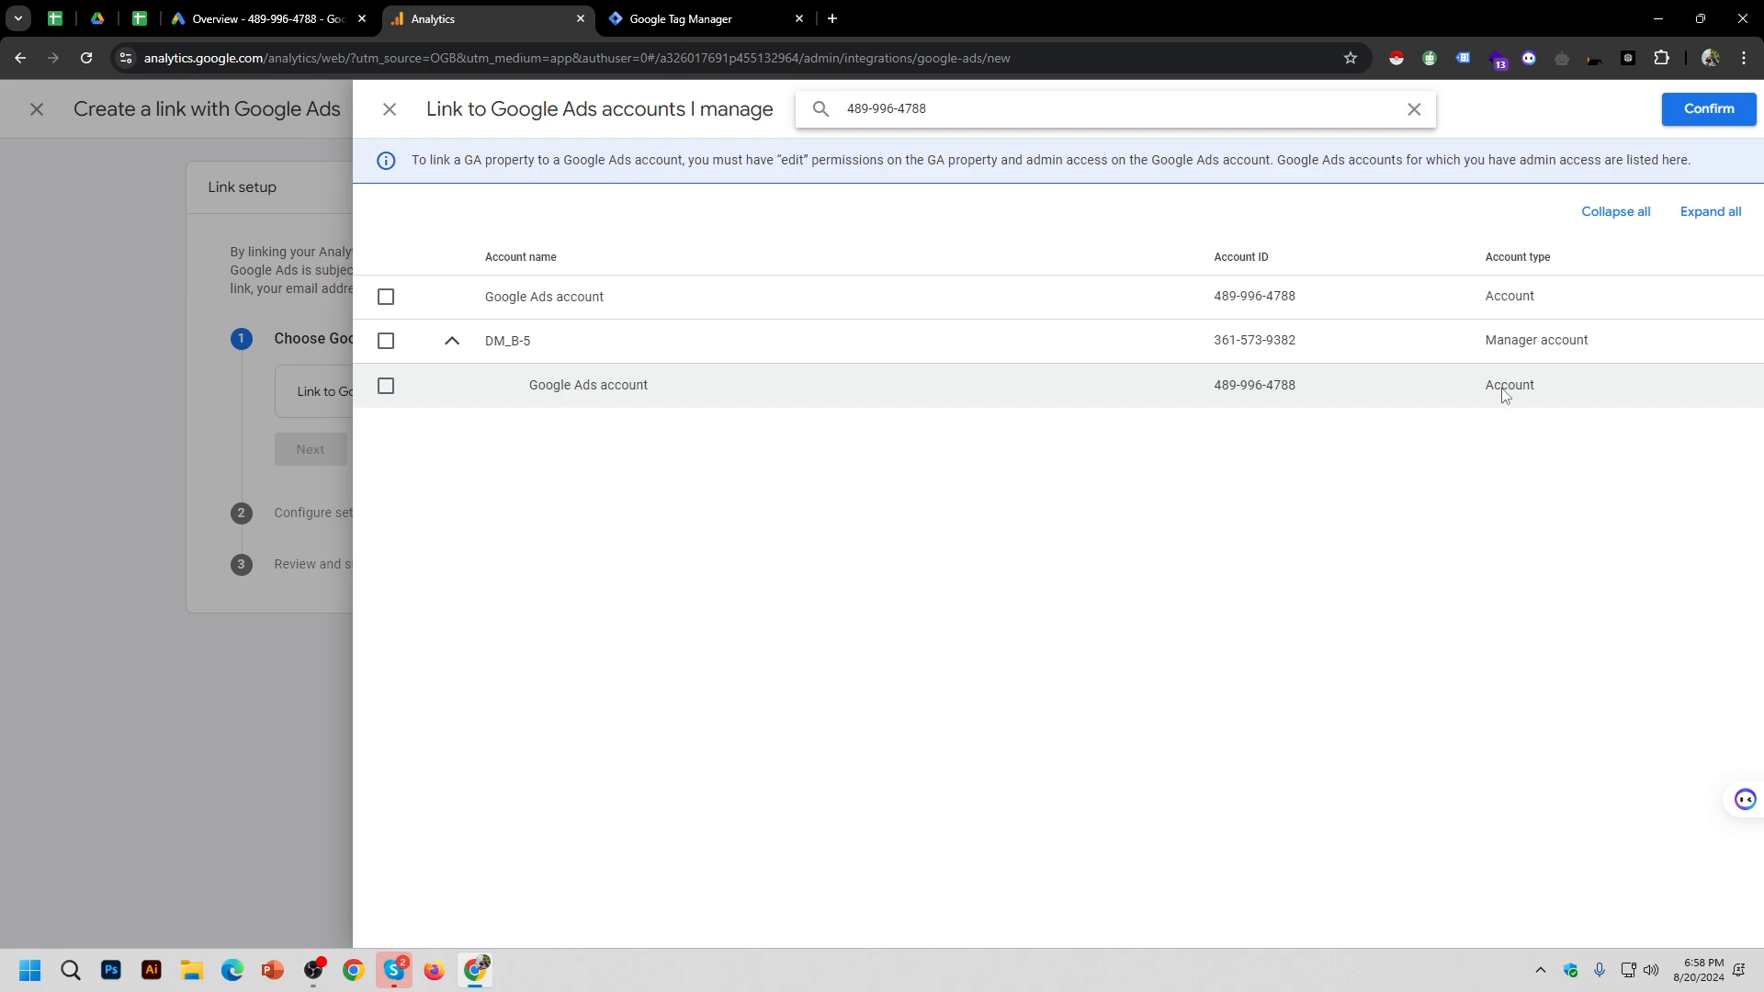
left_click(386, 386)
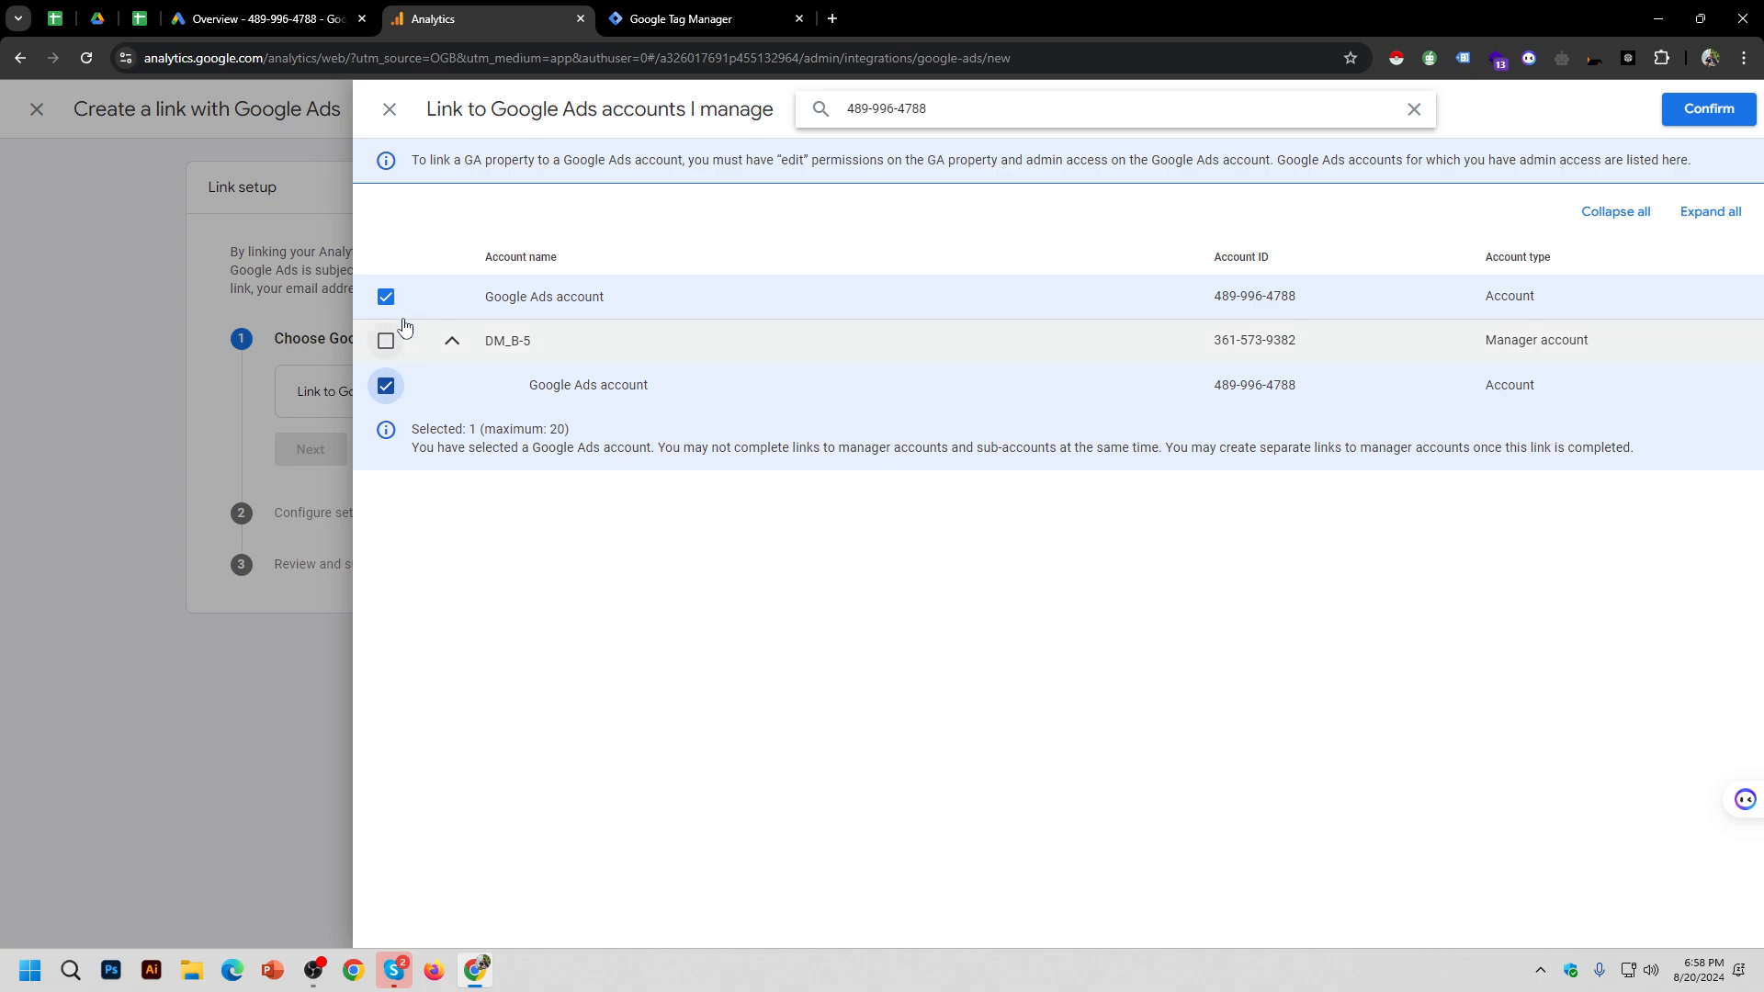
left_click(386, 296)
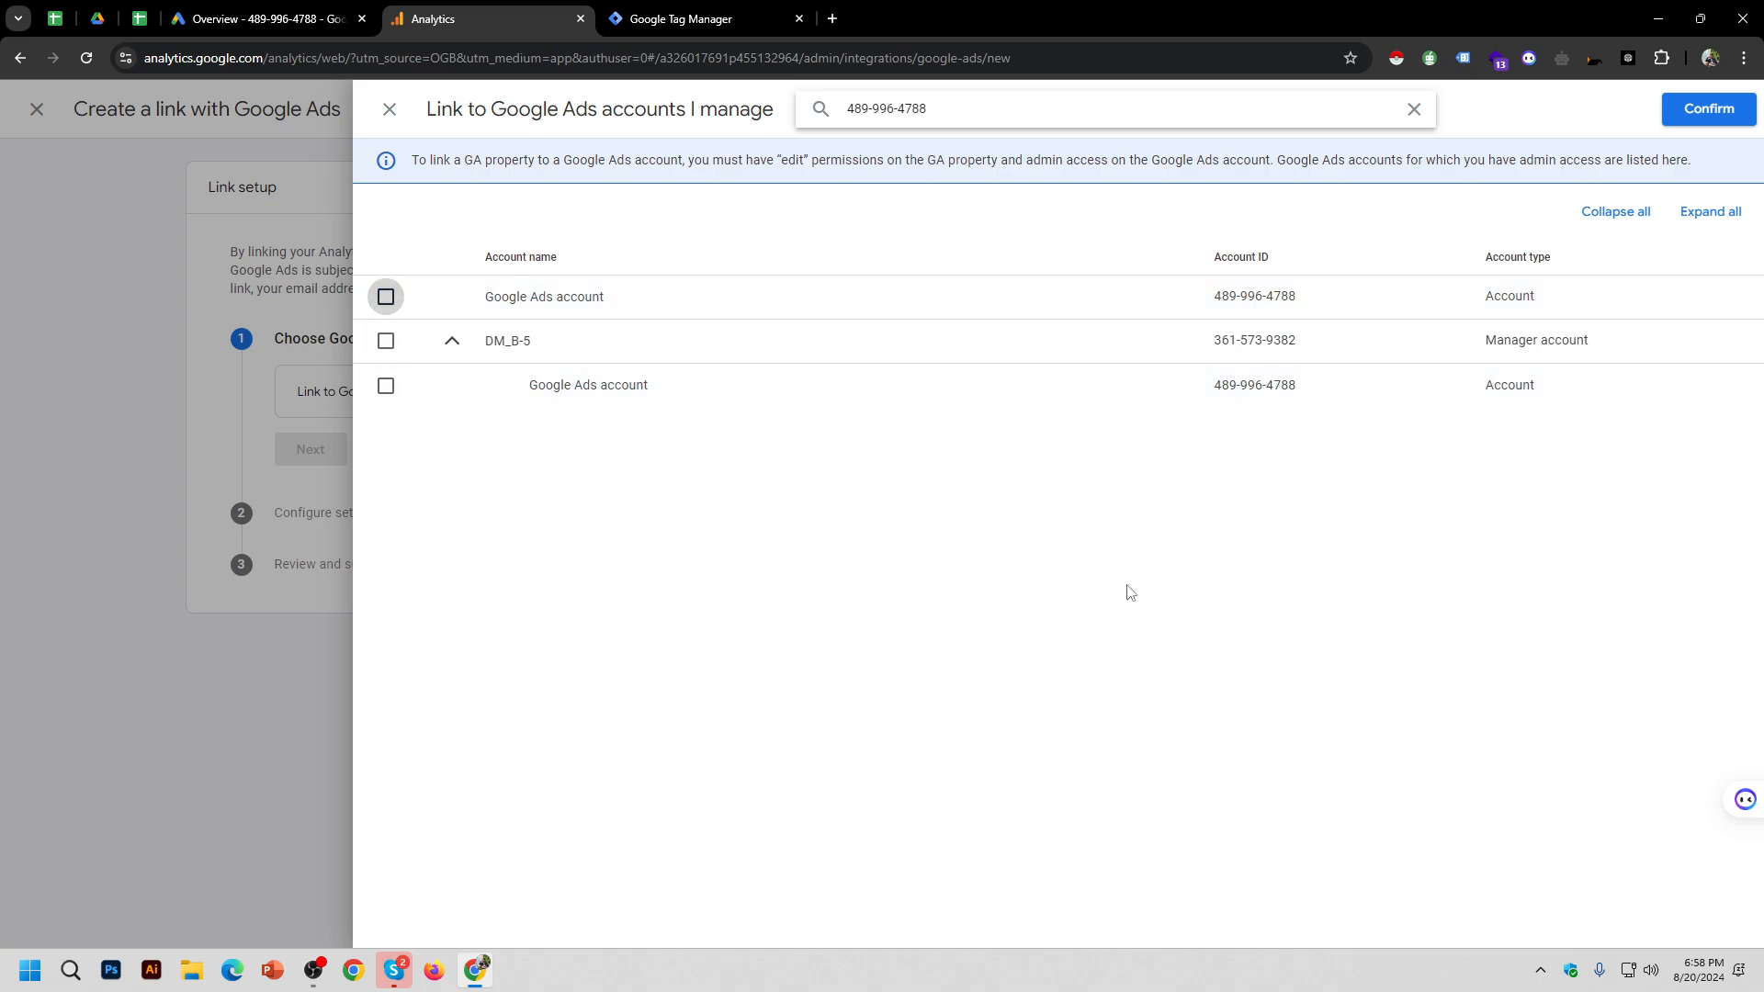
left_click(386, 296)
left_click(1705, 109)
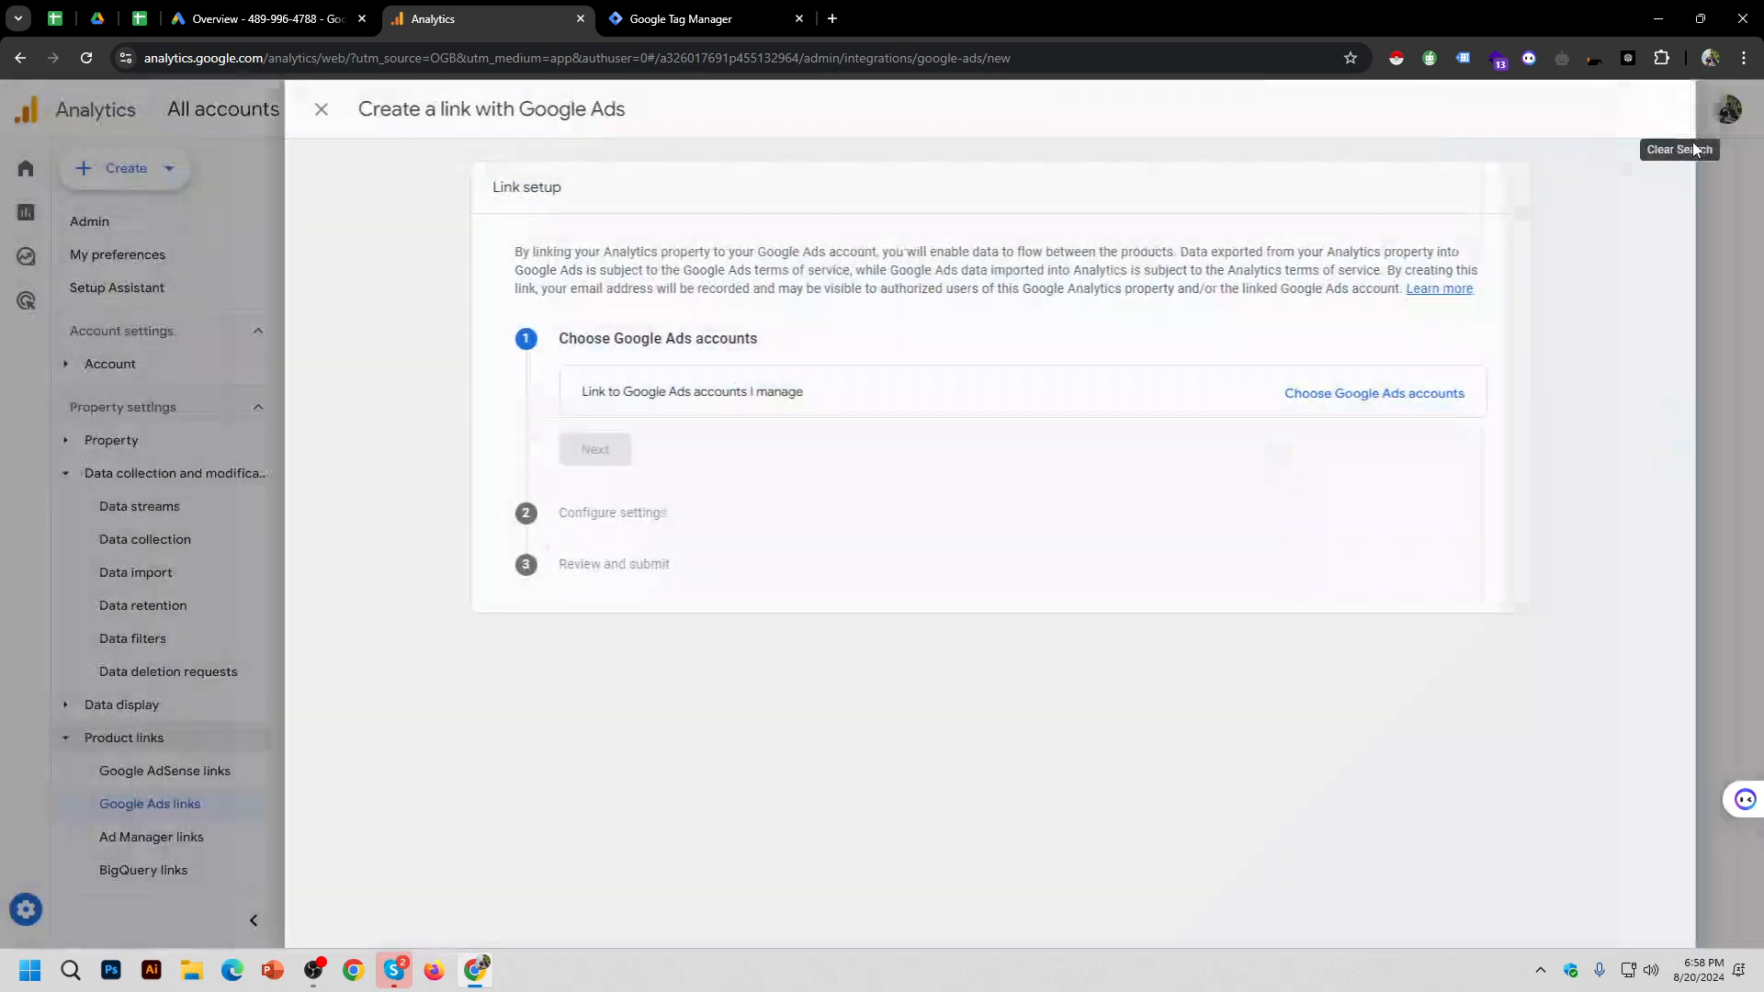
Step: Submit the link with personalized advertising enabled and return to the Google Ads links list
left_click(689, 508)
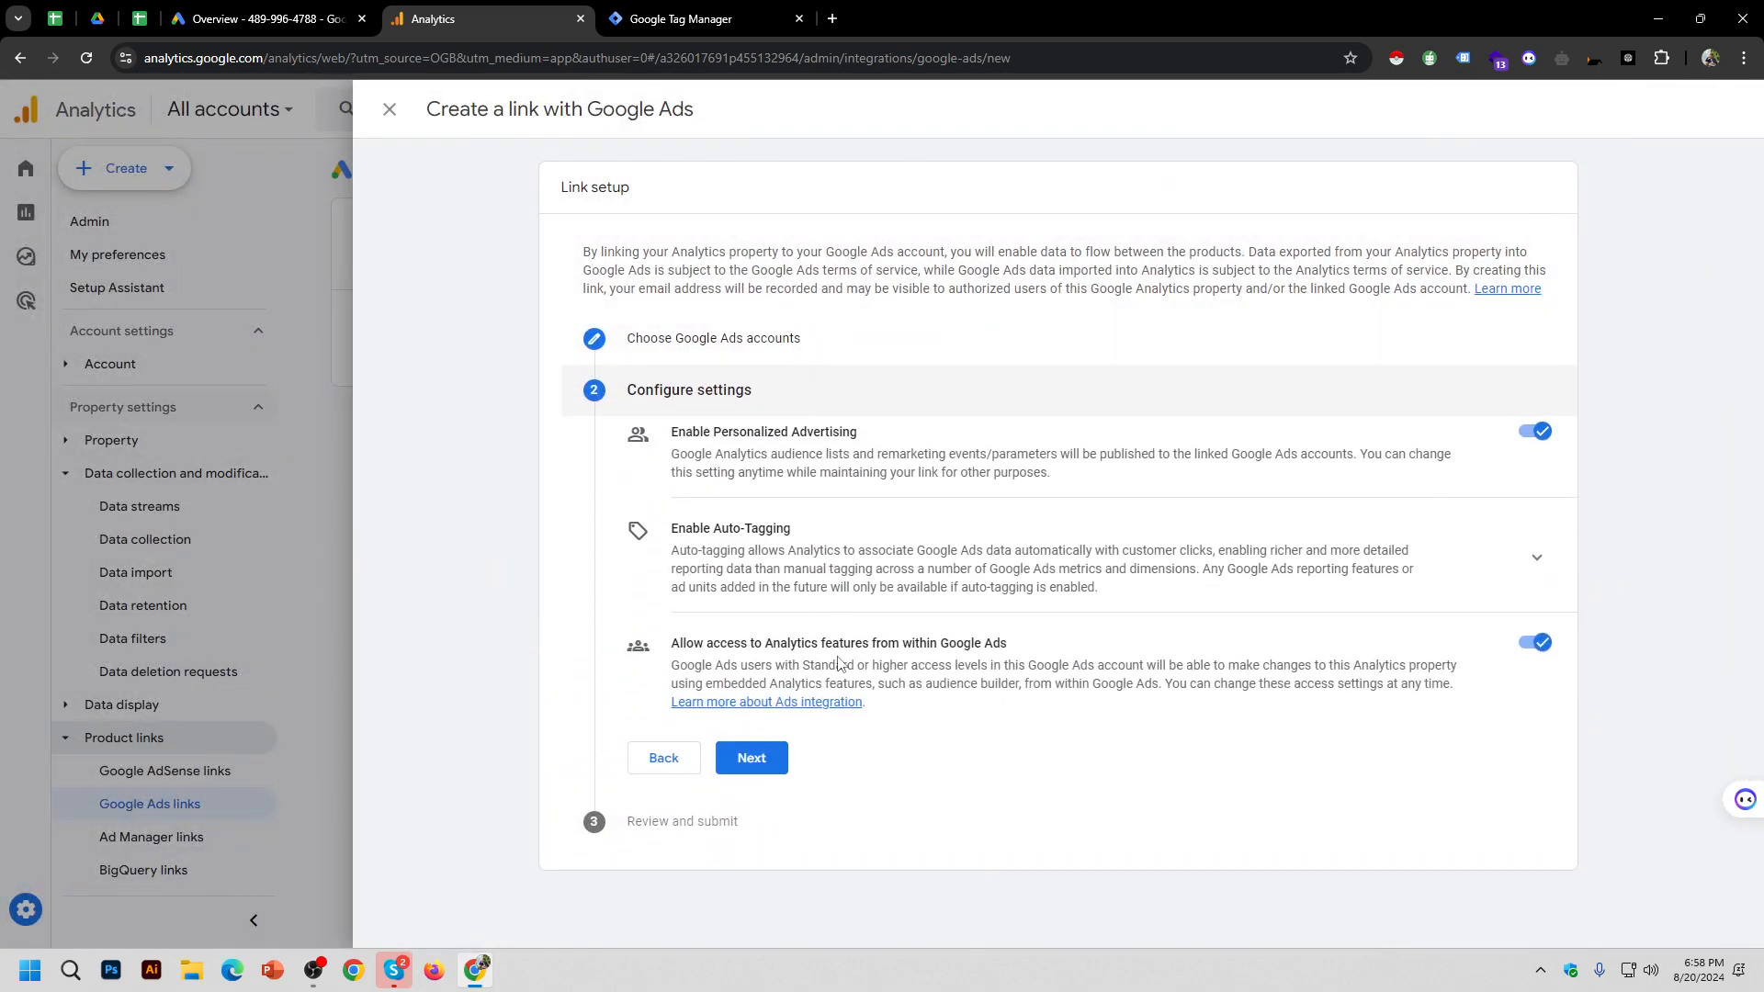
left_click(781, 767)
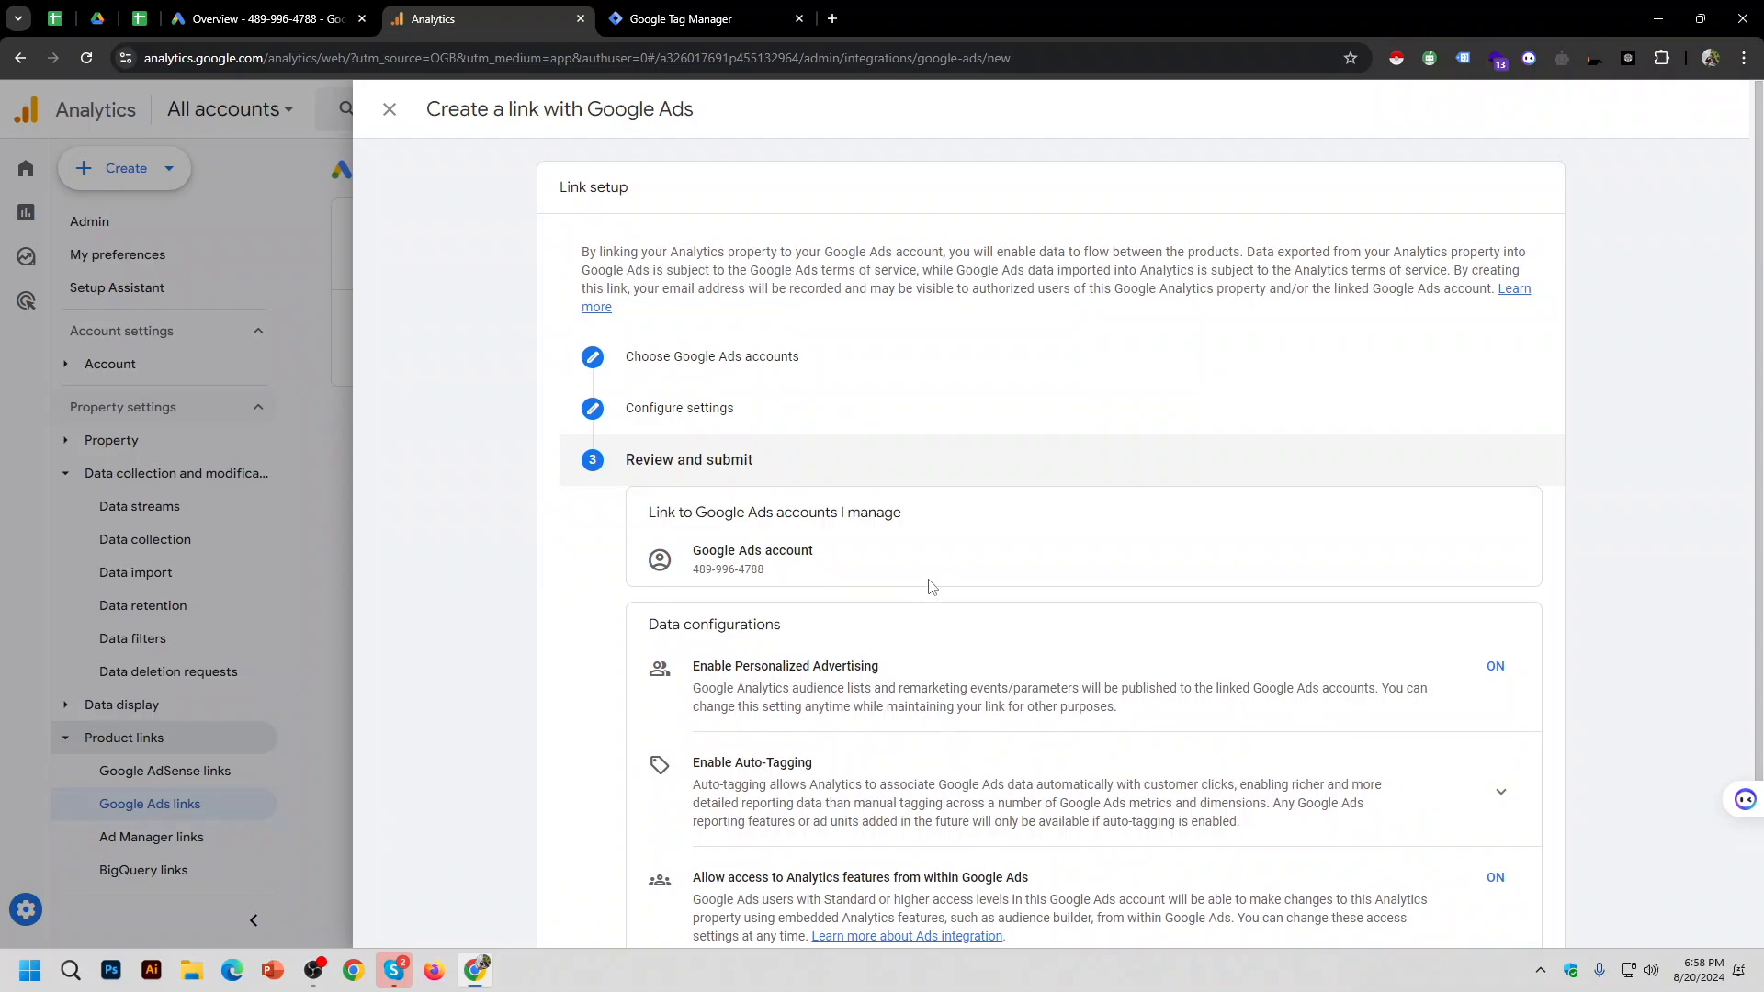
scroll(932, 587, "down", 2)
left_click(753, 843)
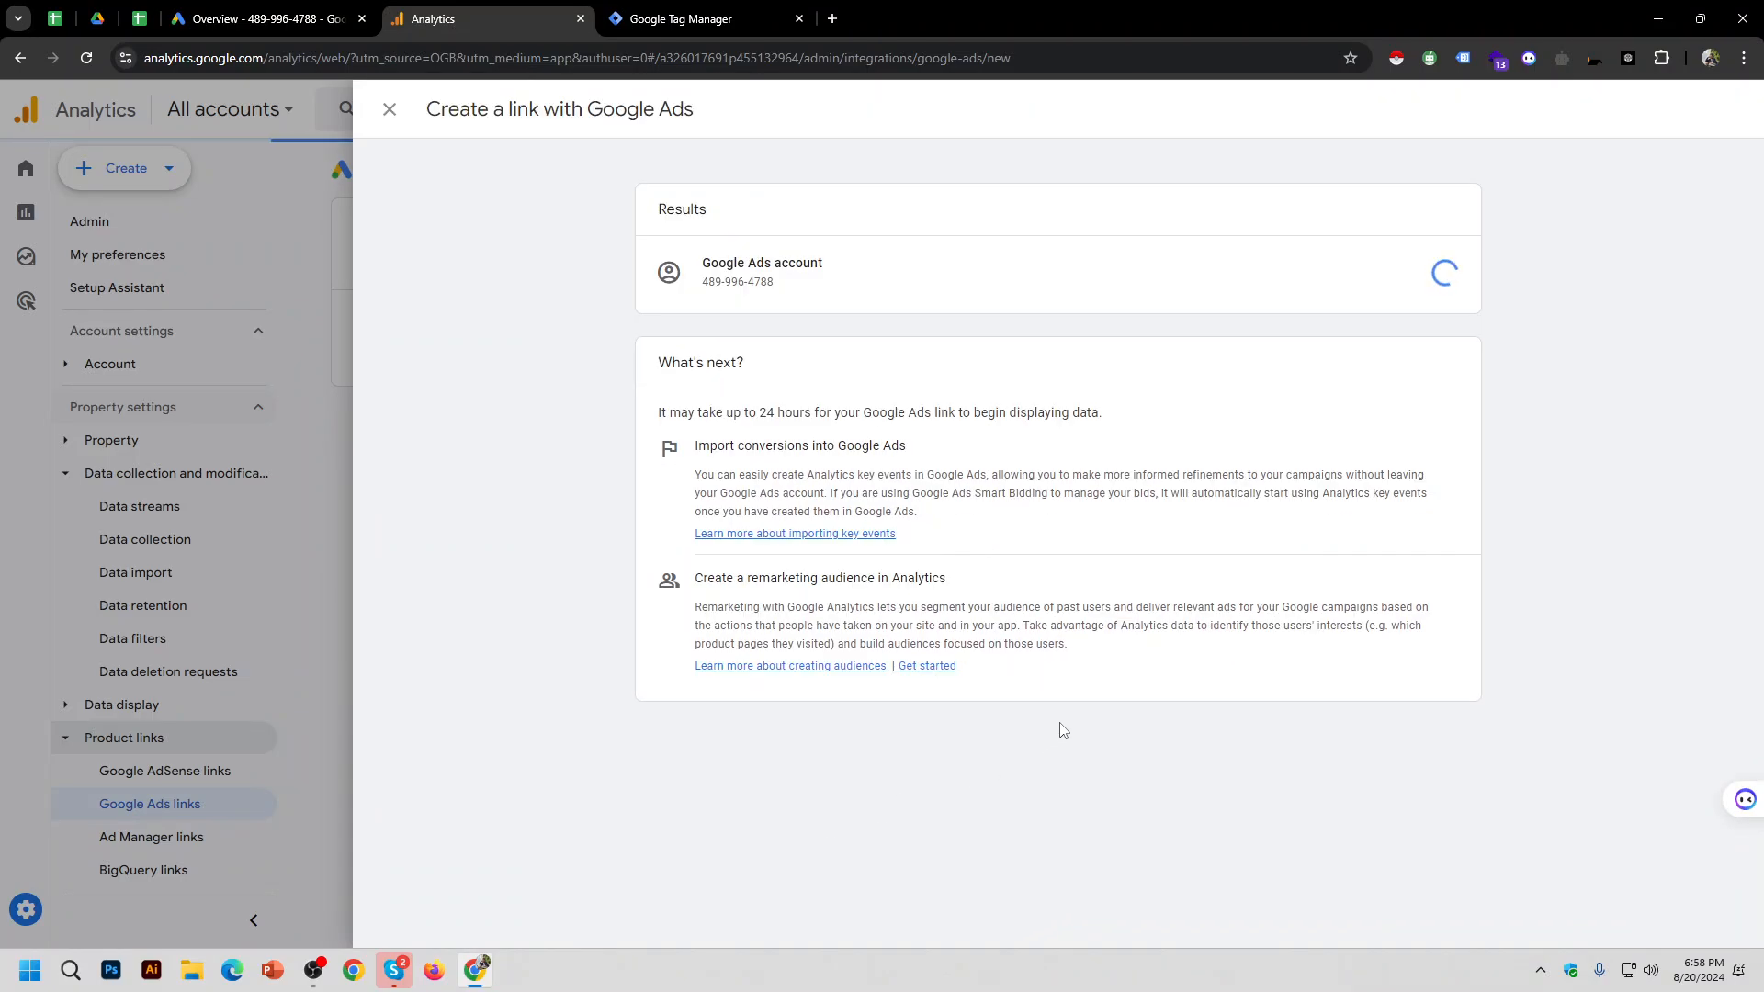
left_click(266, 7)
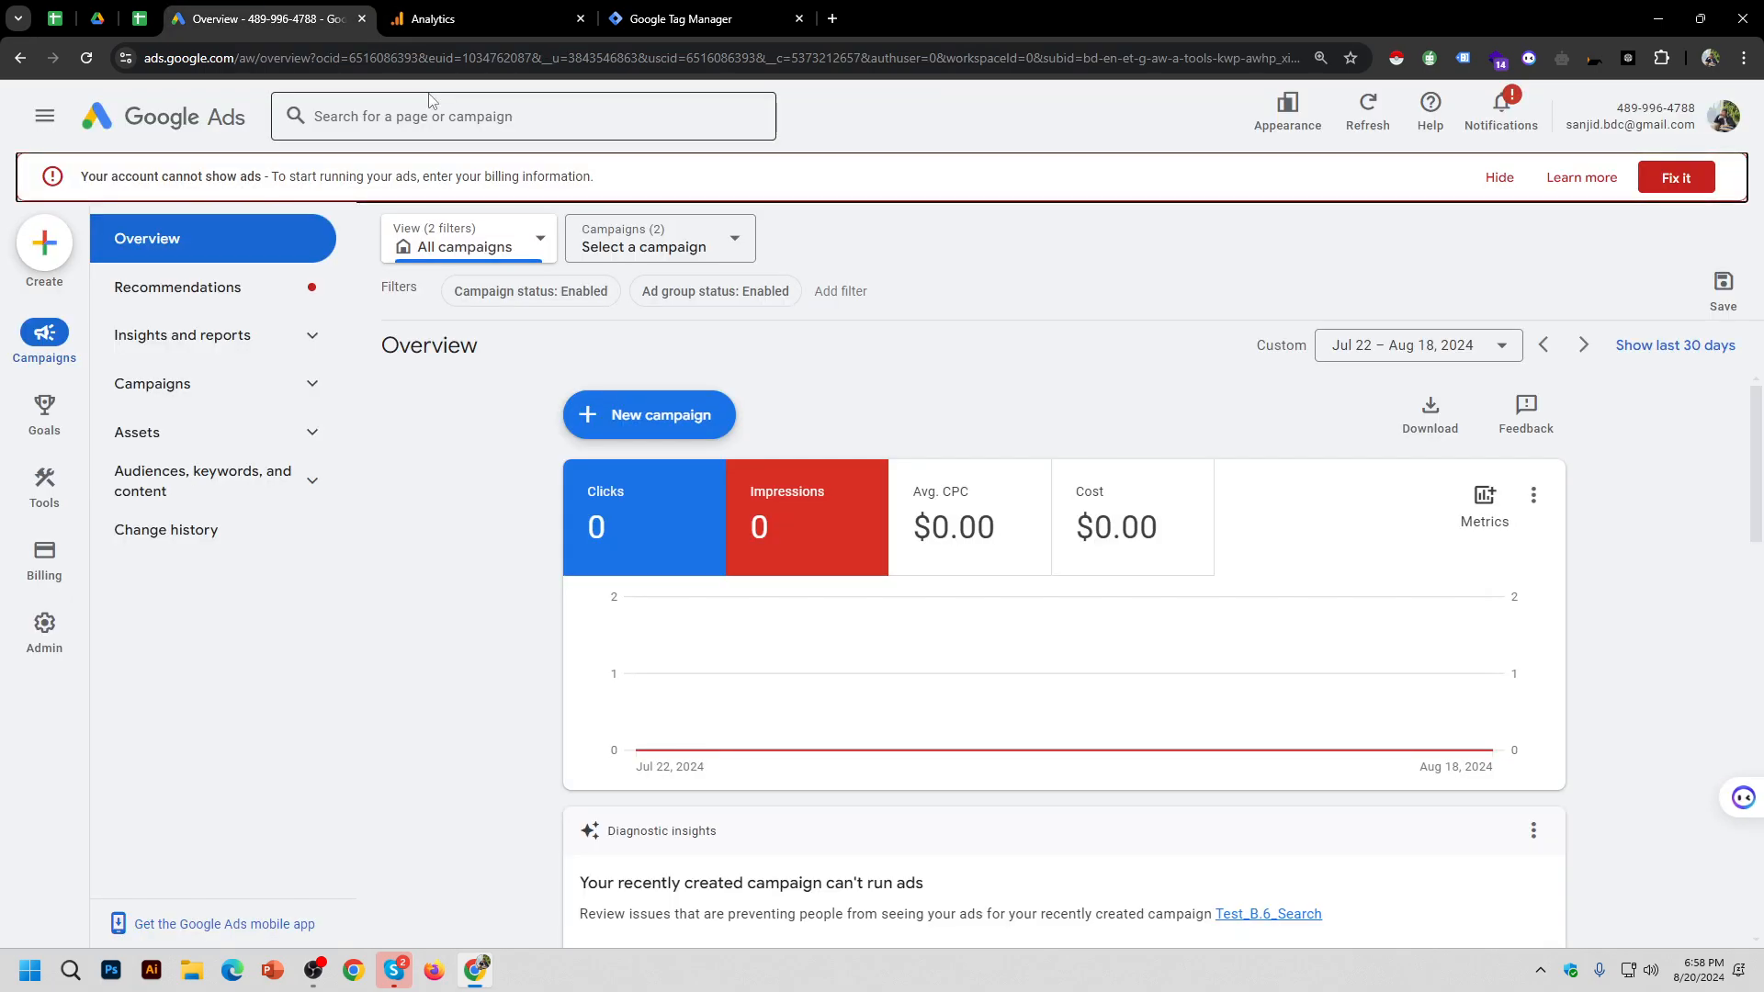
left_click(545, 8)
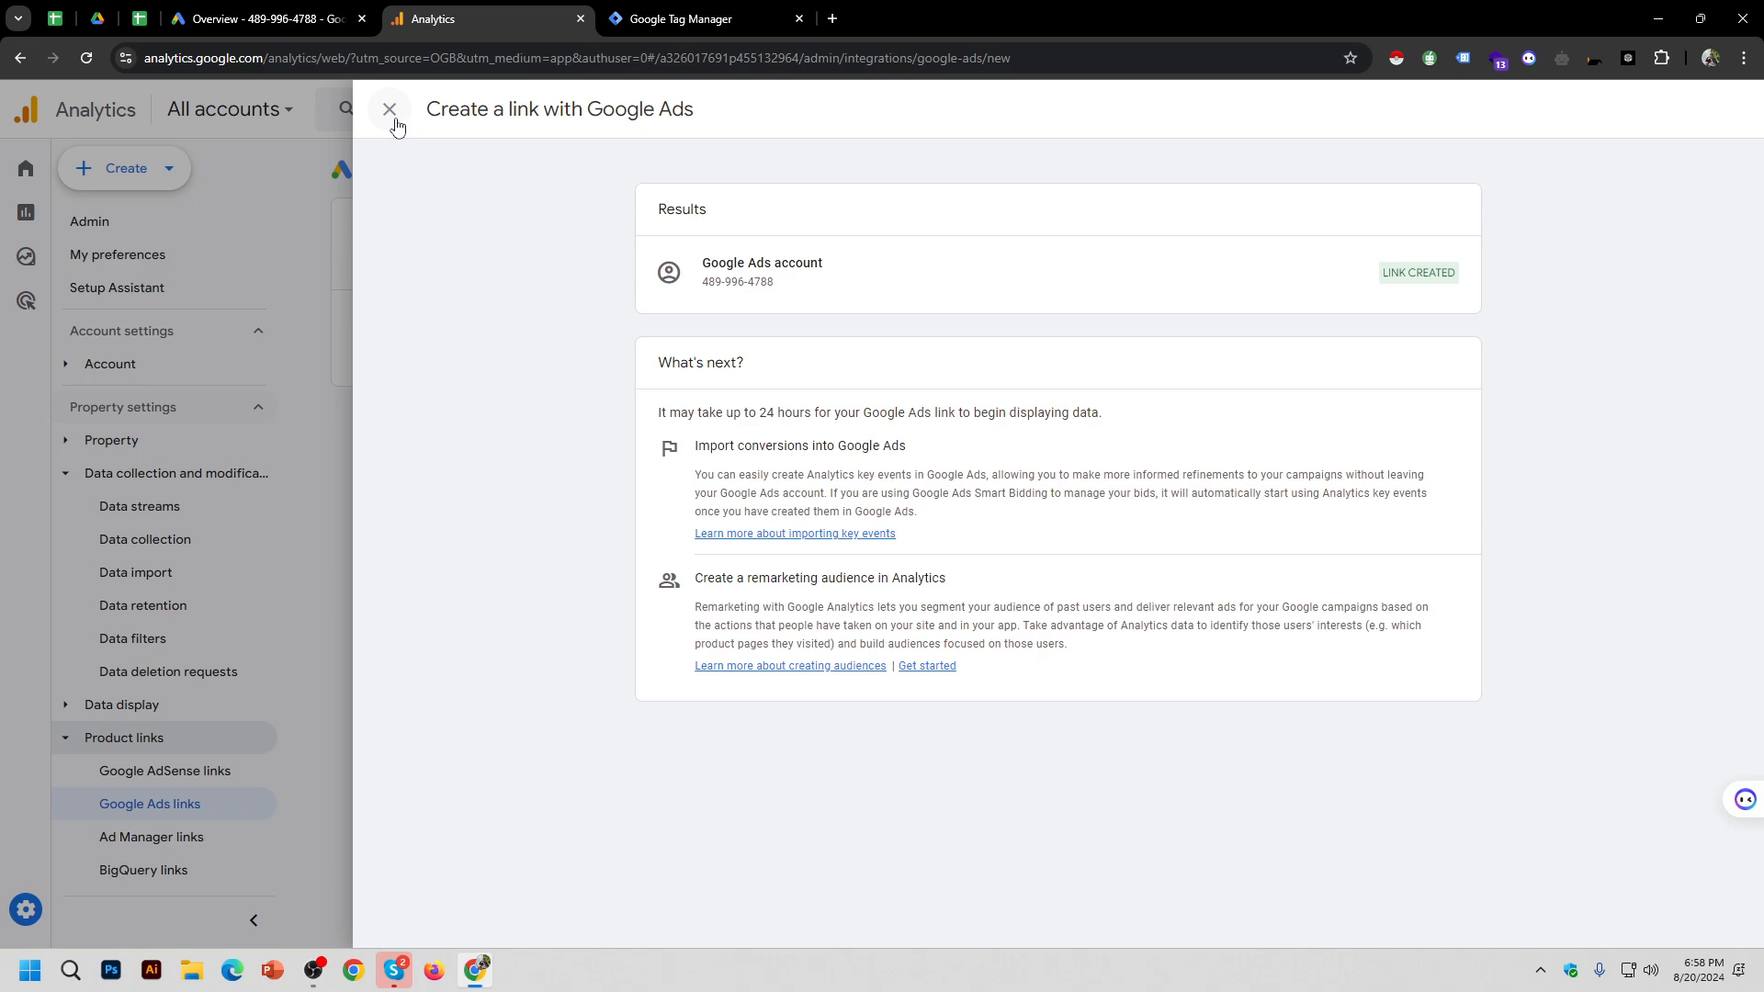
left_click(389, 109)
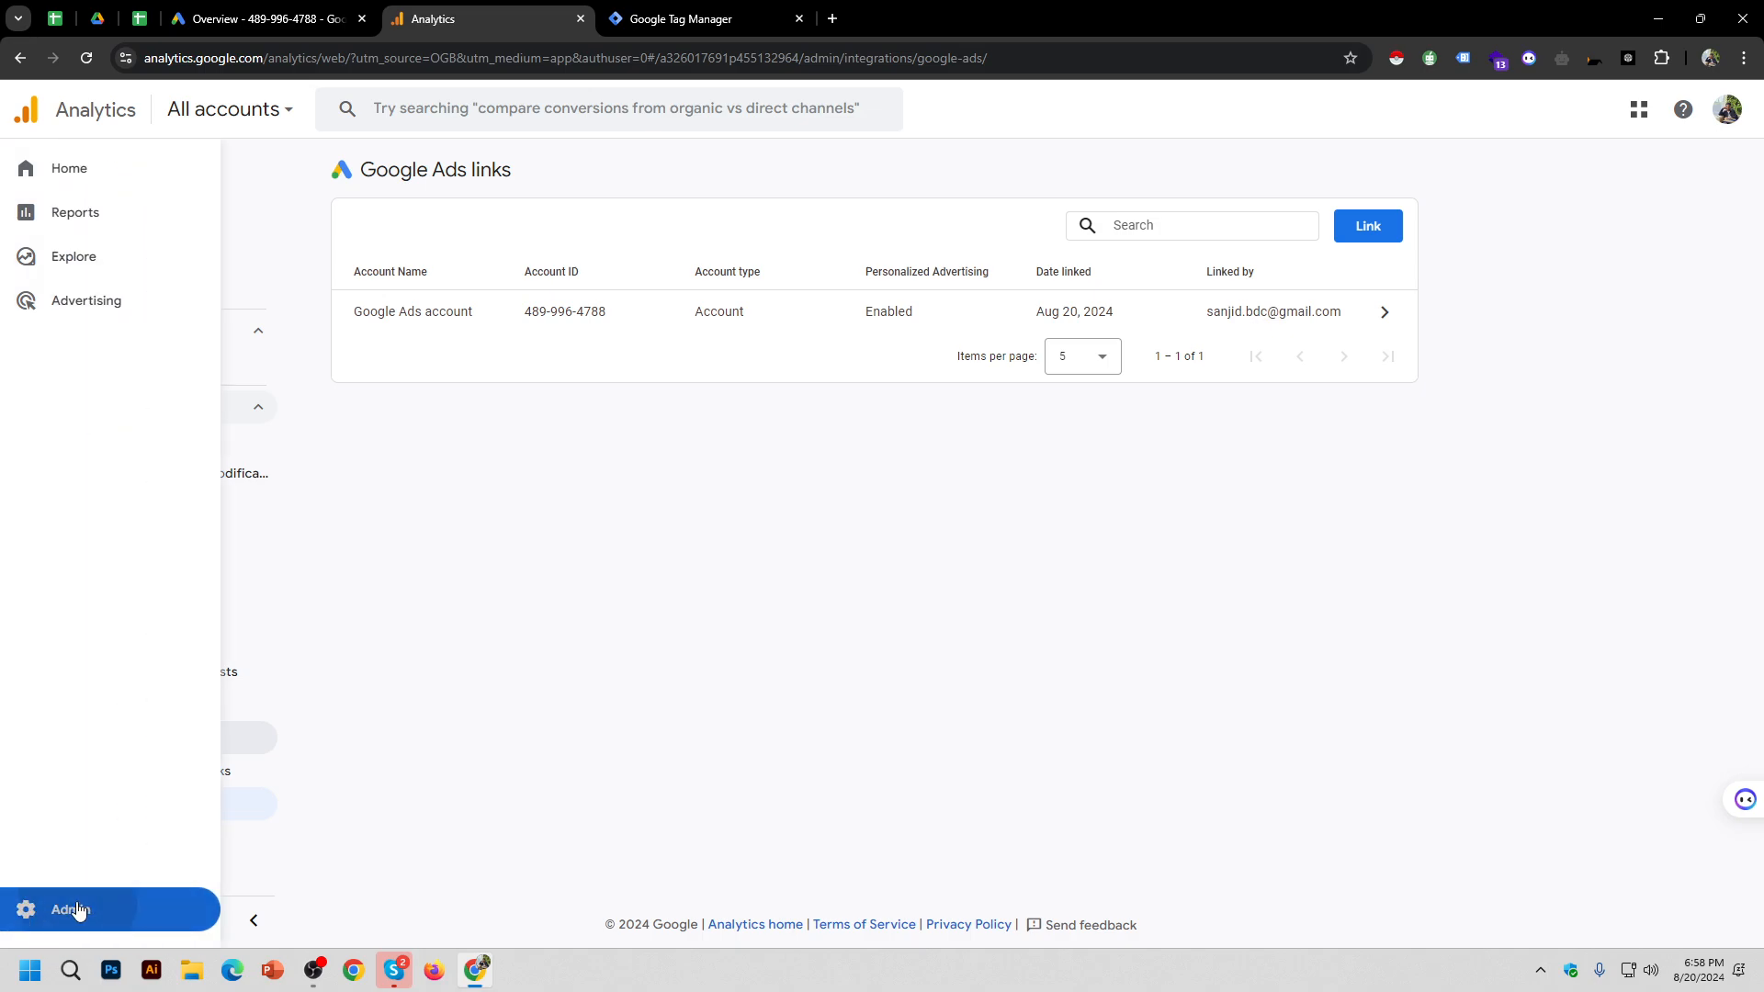
Step: Open the Admin page from the gear and scroll down through its settings
left_click(55, 909)
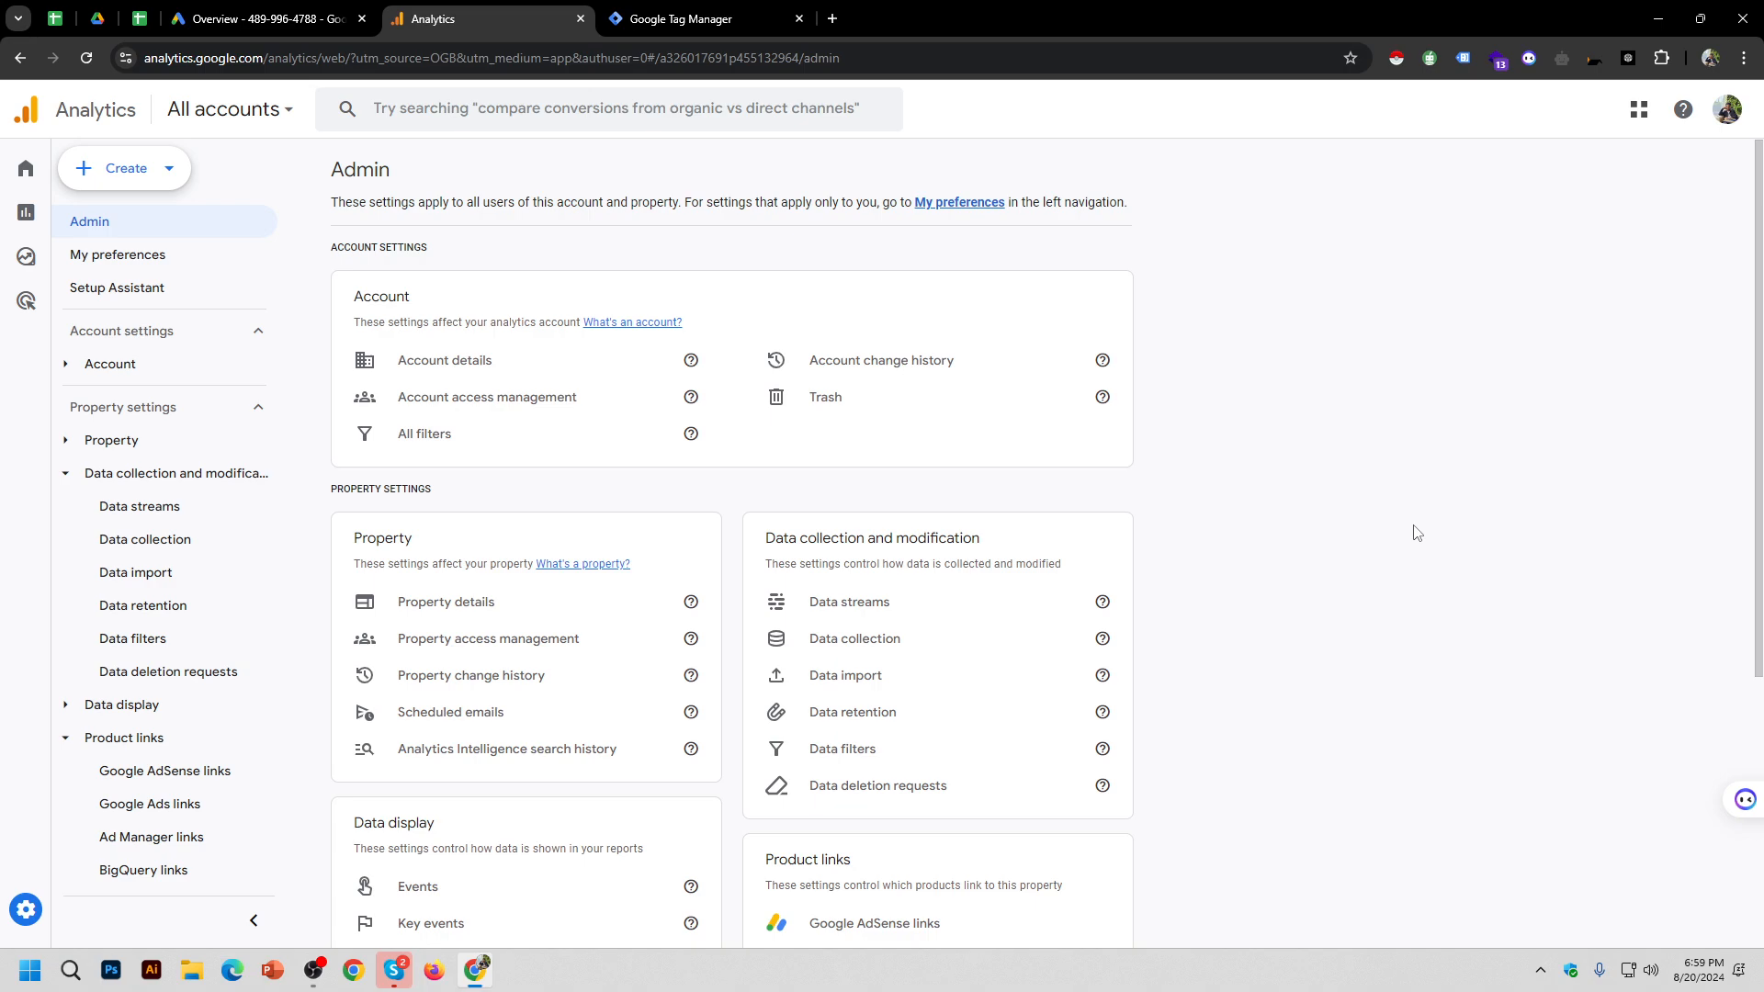
scroll(1174, 590, "down", 3)
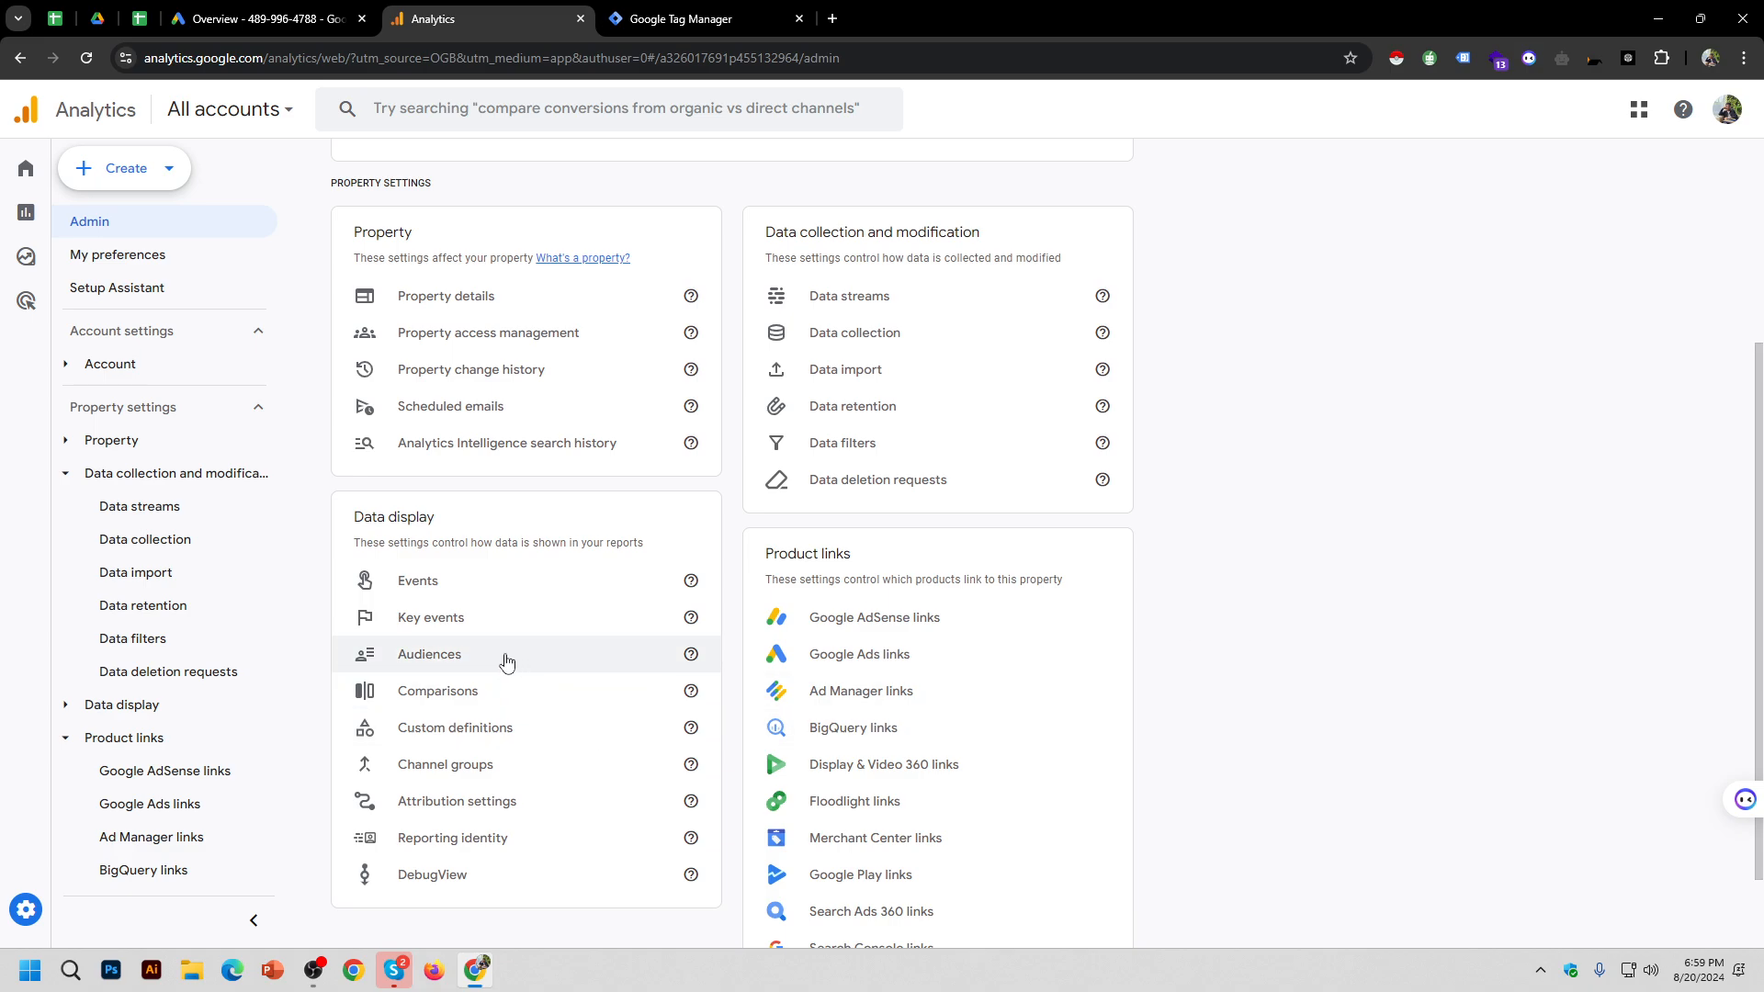
scroll(507, 661, "down", 1)
Step: View the All Users and Purchasers audiences, then collapse the Data collection, Data display and Product links groups
left_click(460, 554)
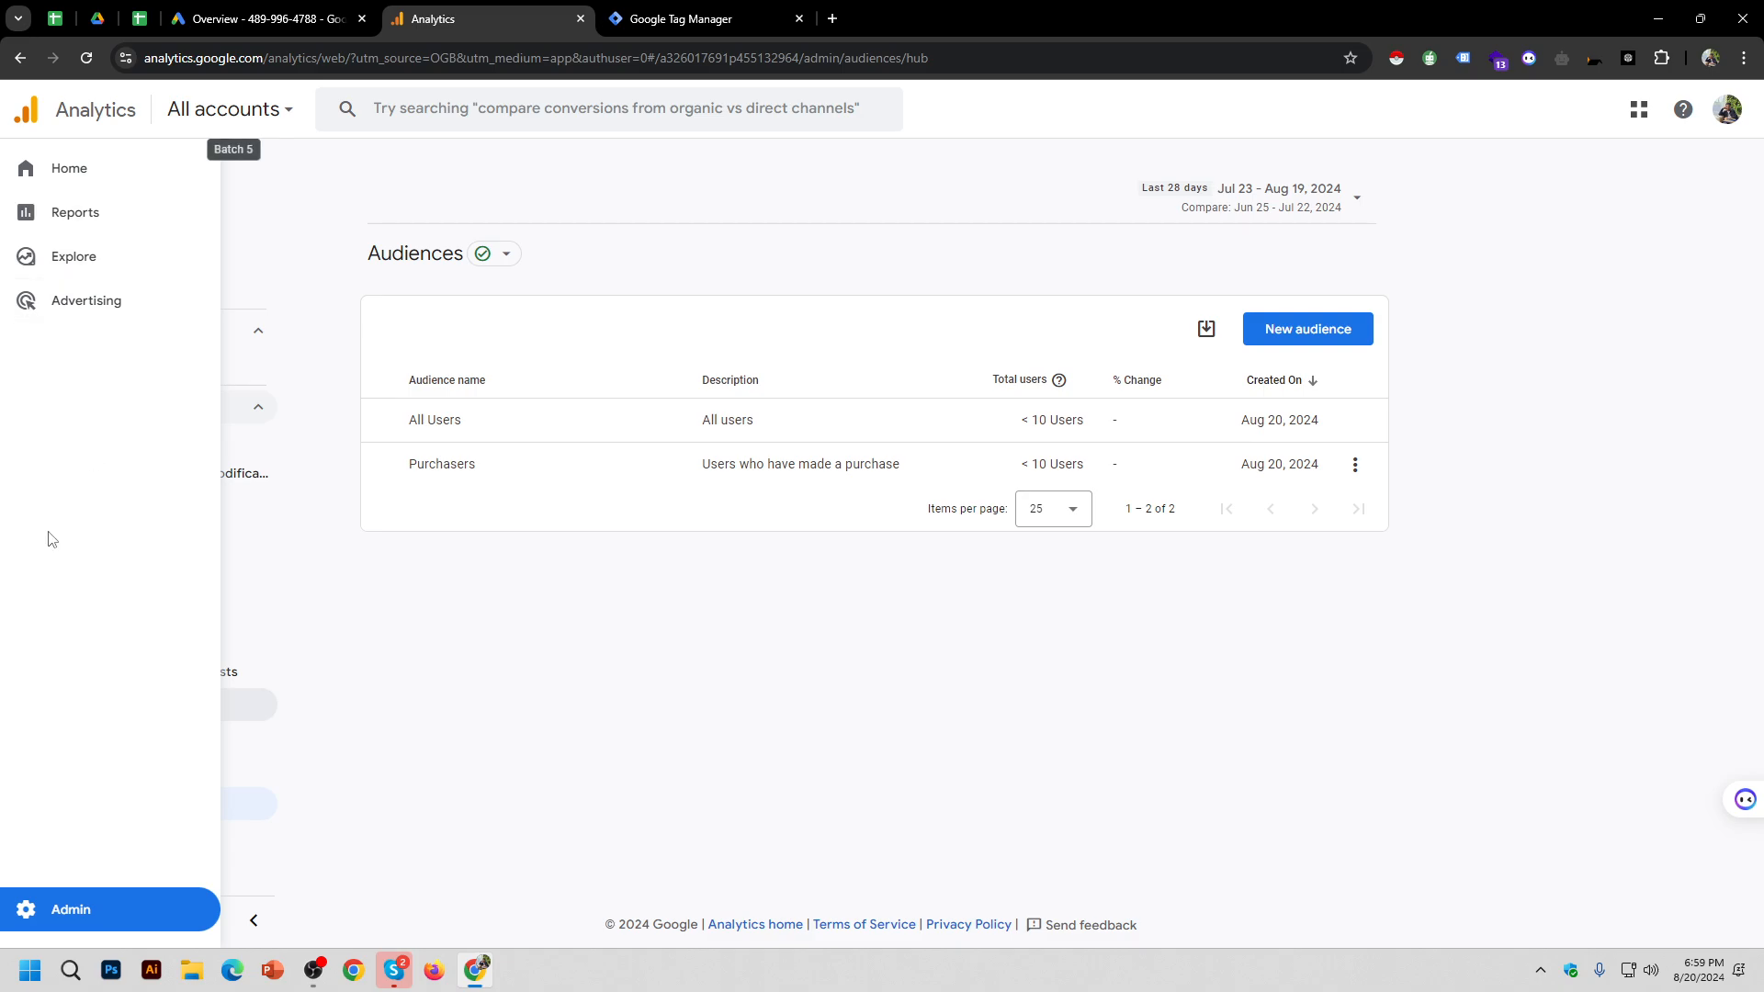
left_click(198, 480)
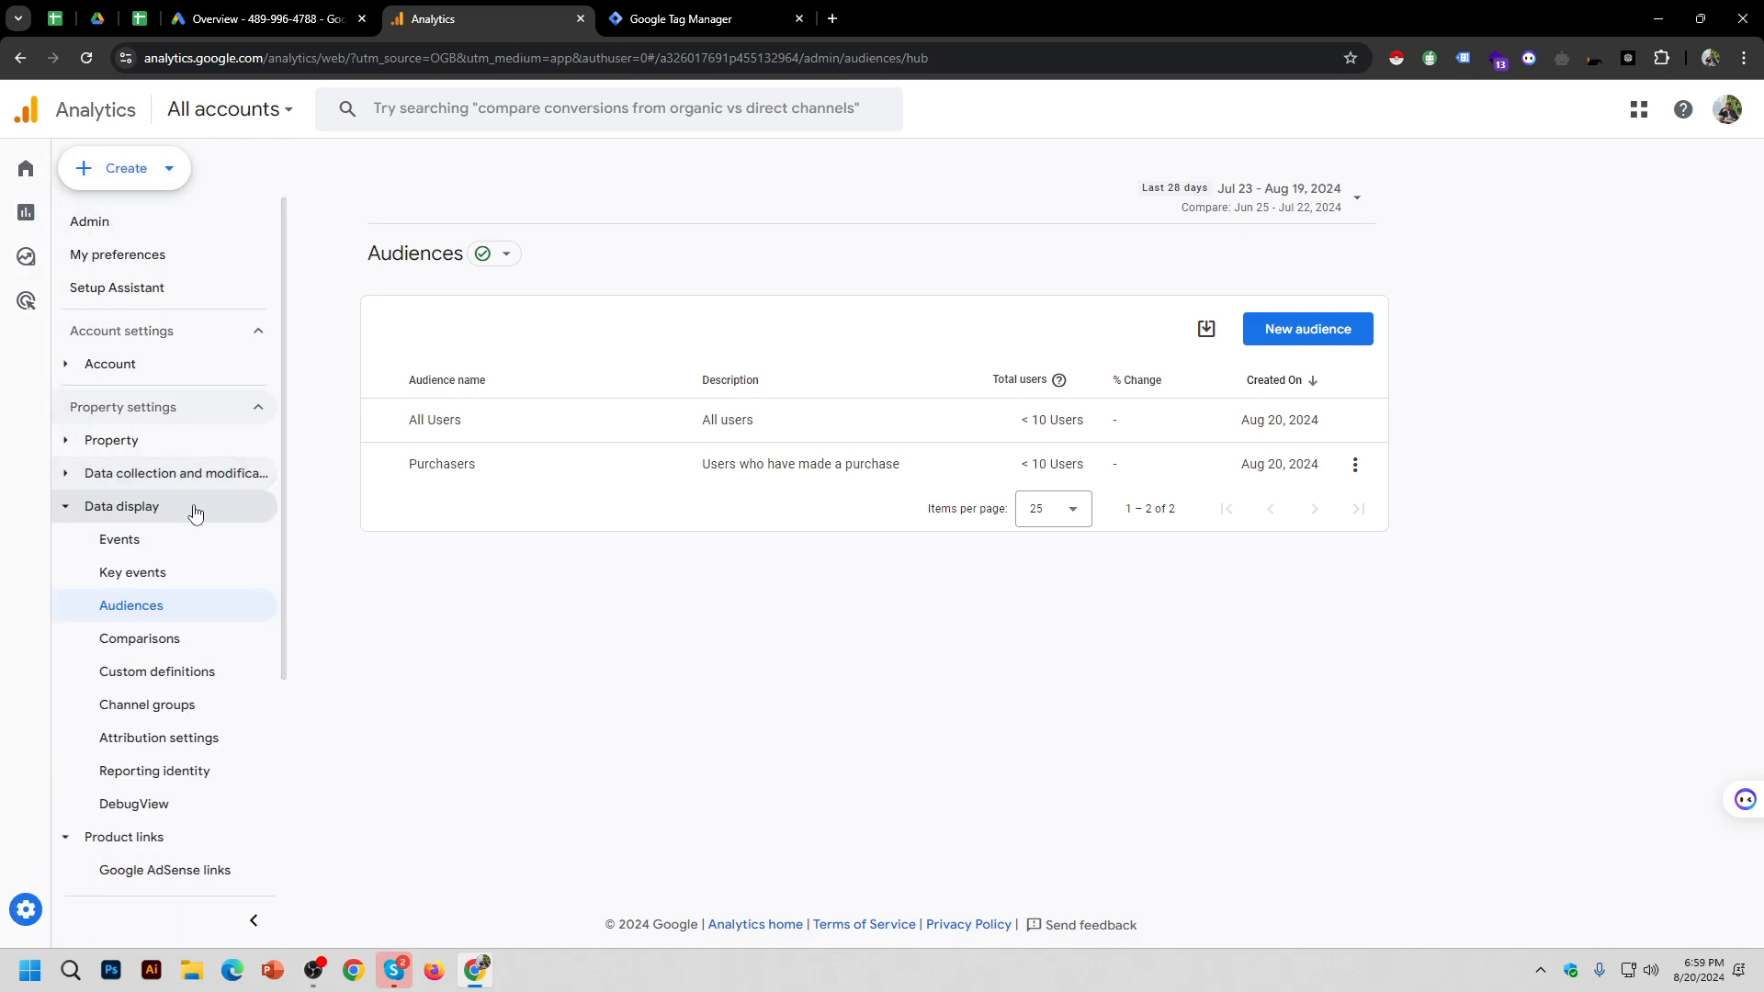
left_click(181, 511)
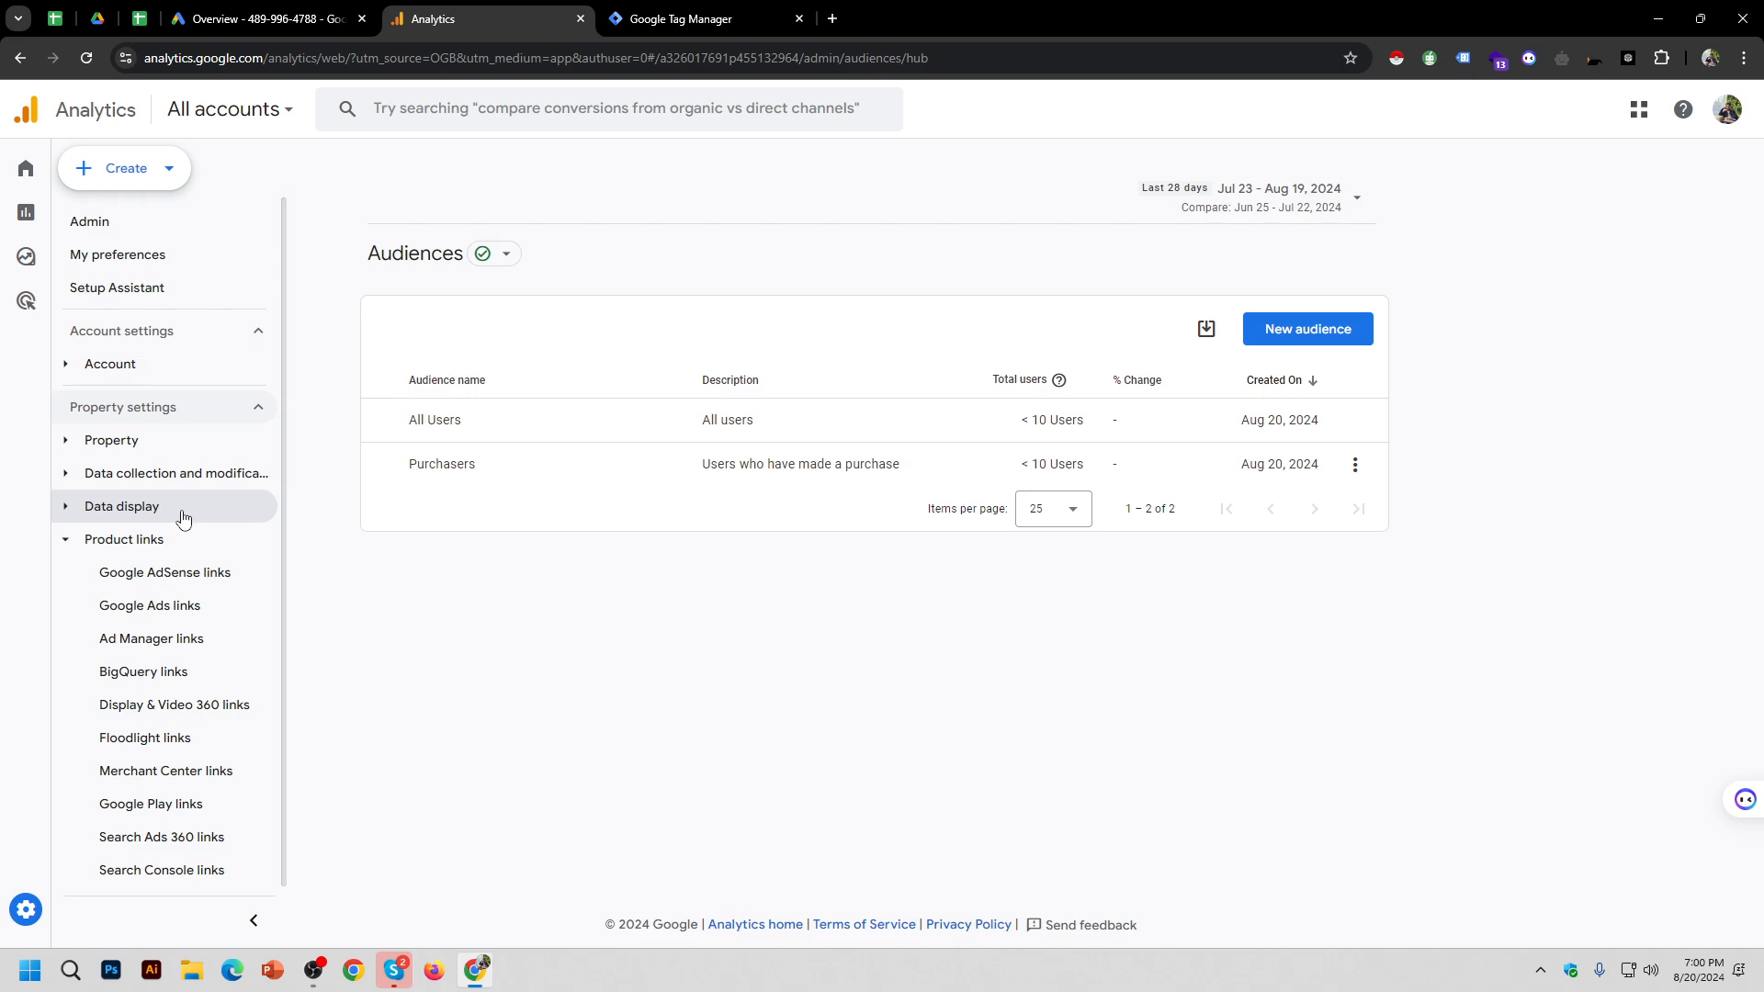
left_click(176, 549)
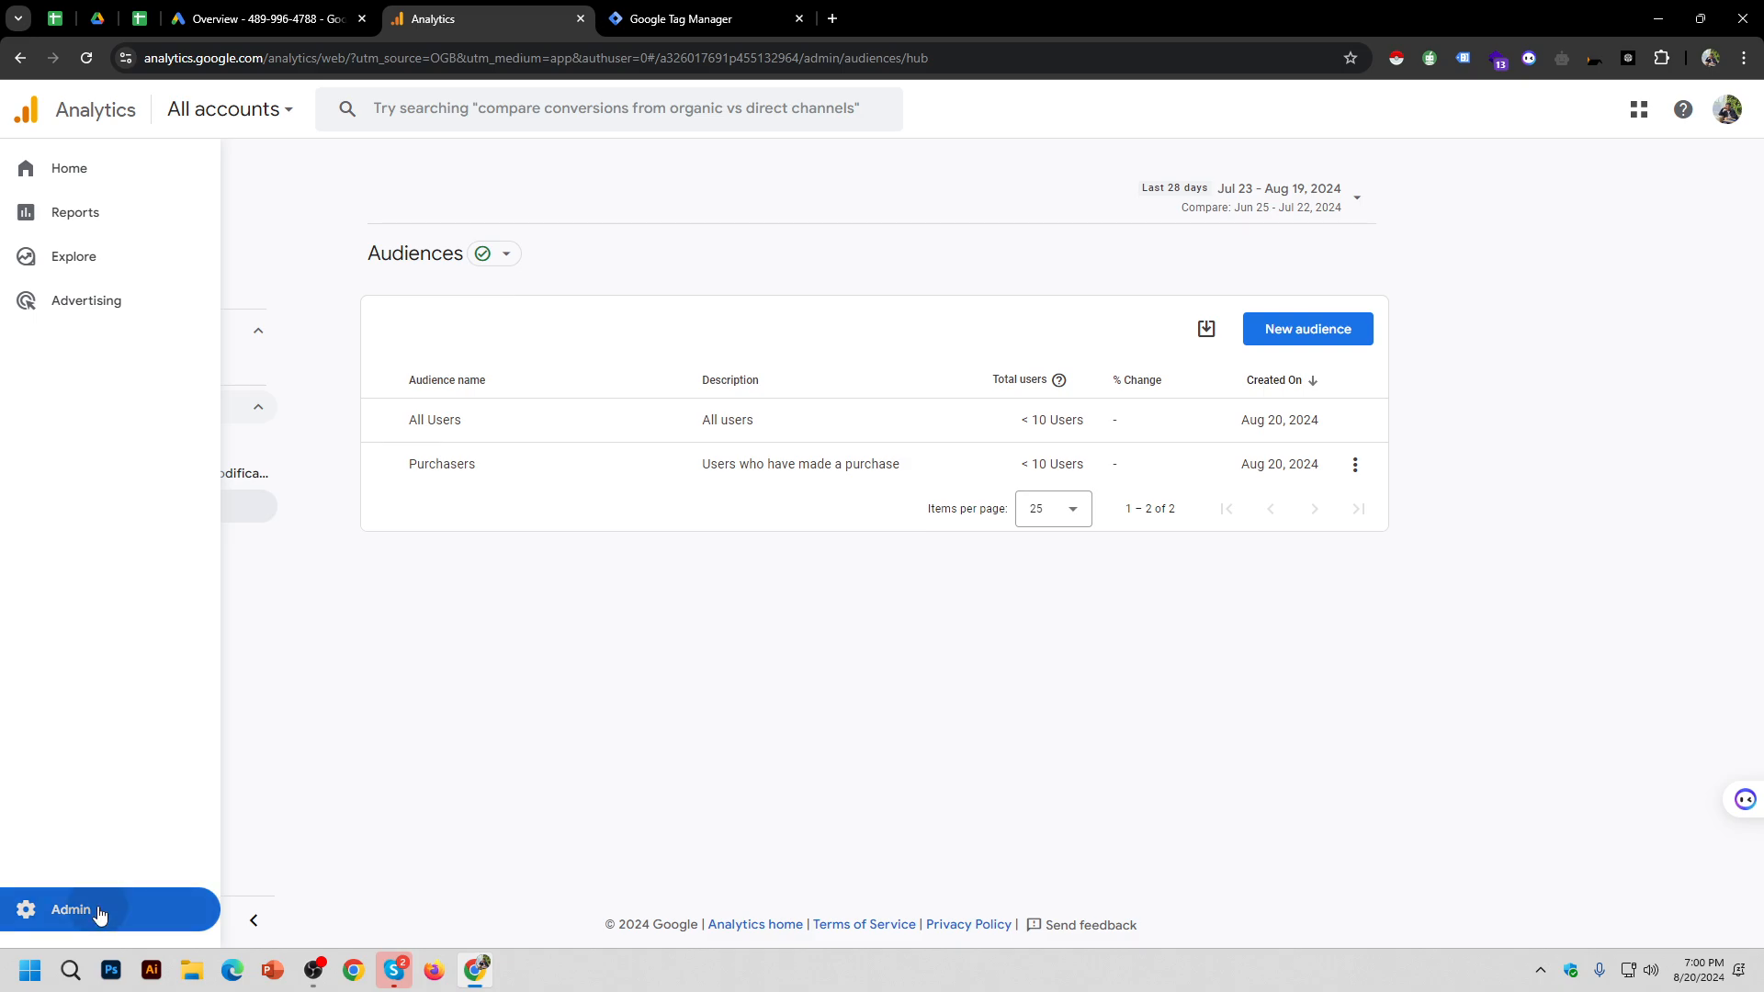
Step: Go back to the Admin settings overview and scroll down and back up through it
left_click(96, 910)
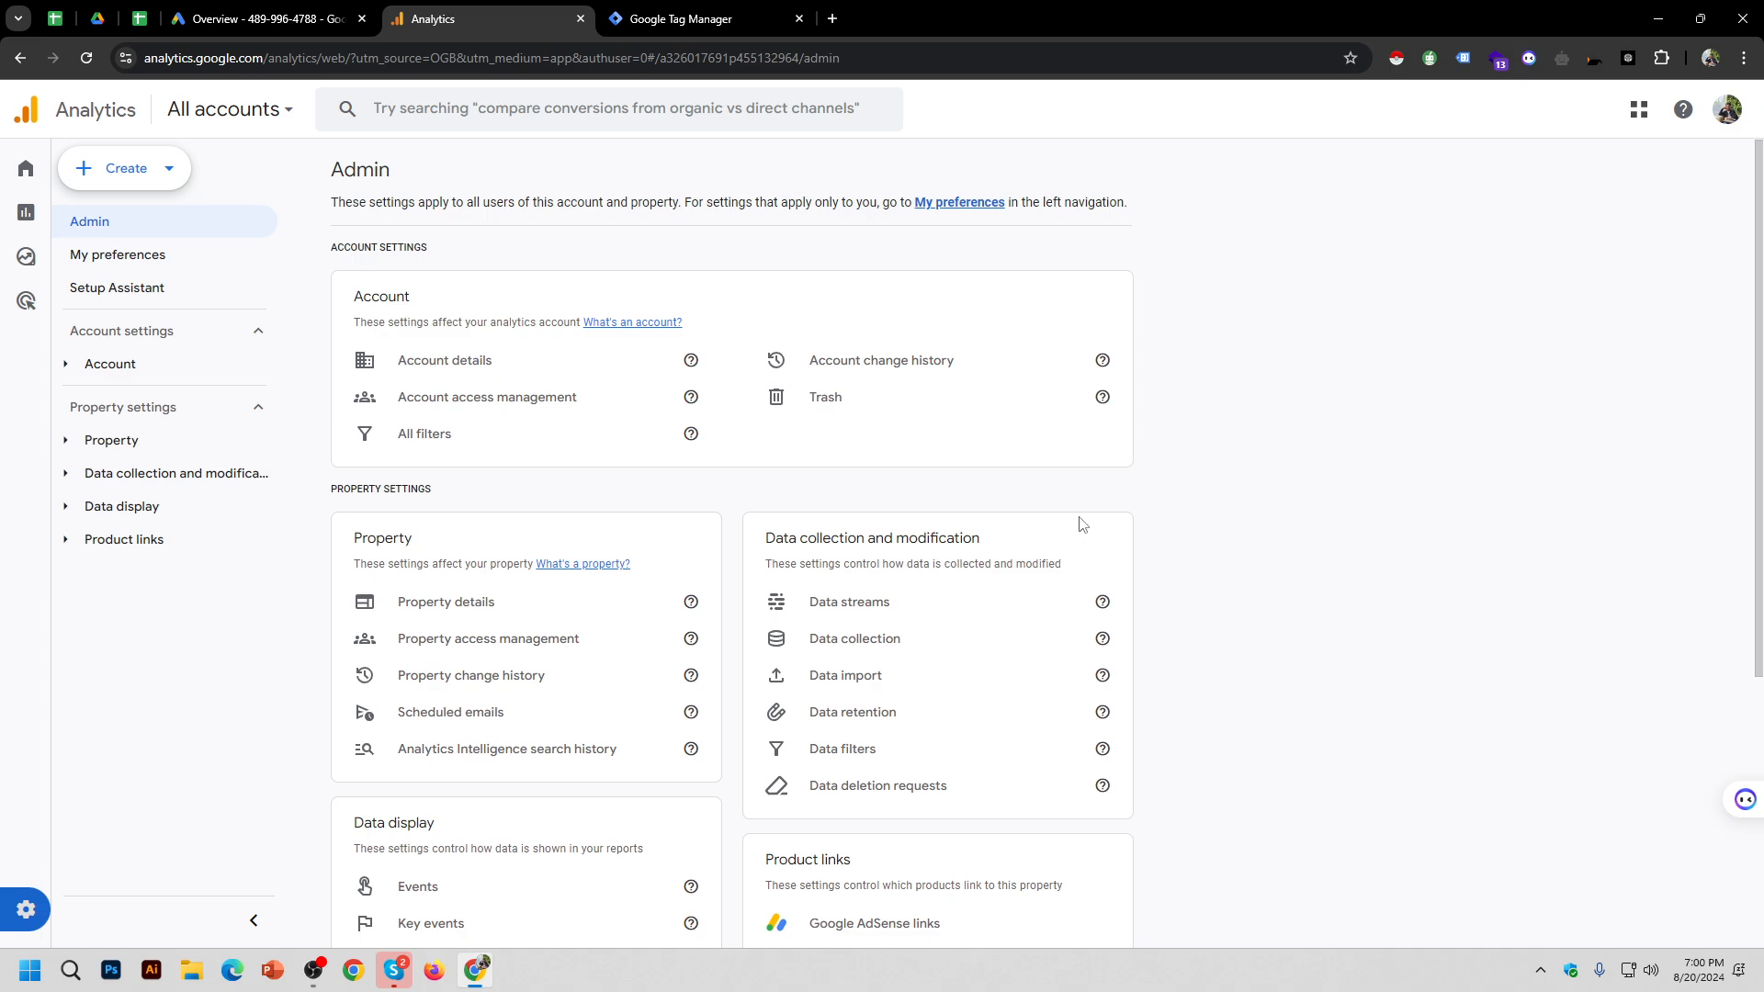
scroll(1296, 500, "down", 3)
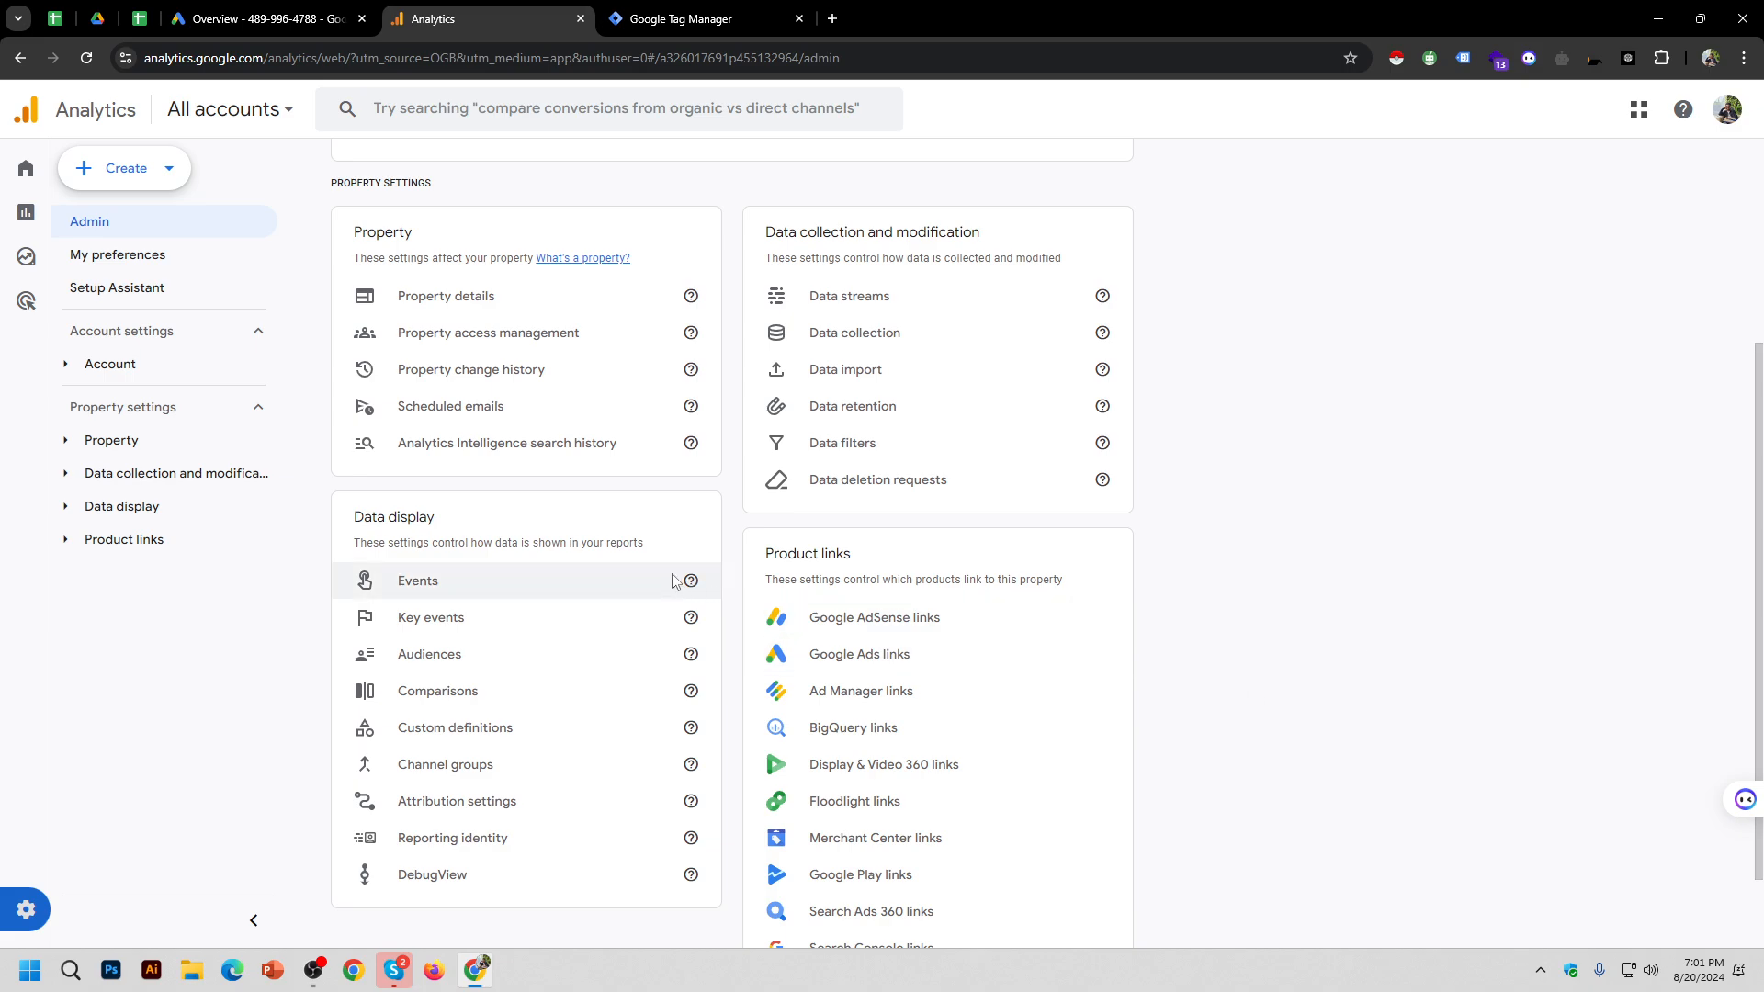
scroll(674, 581, "up", 4)
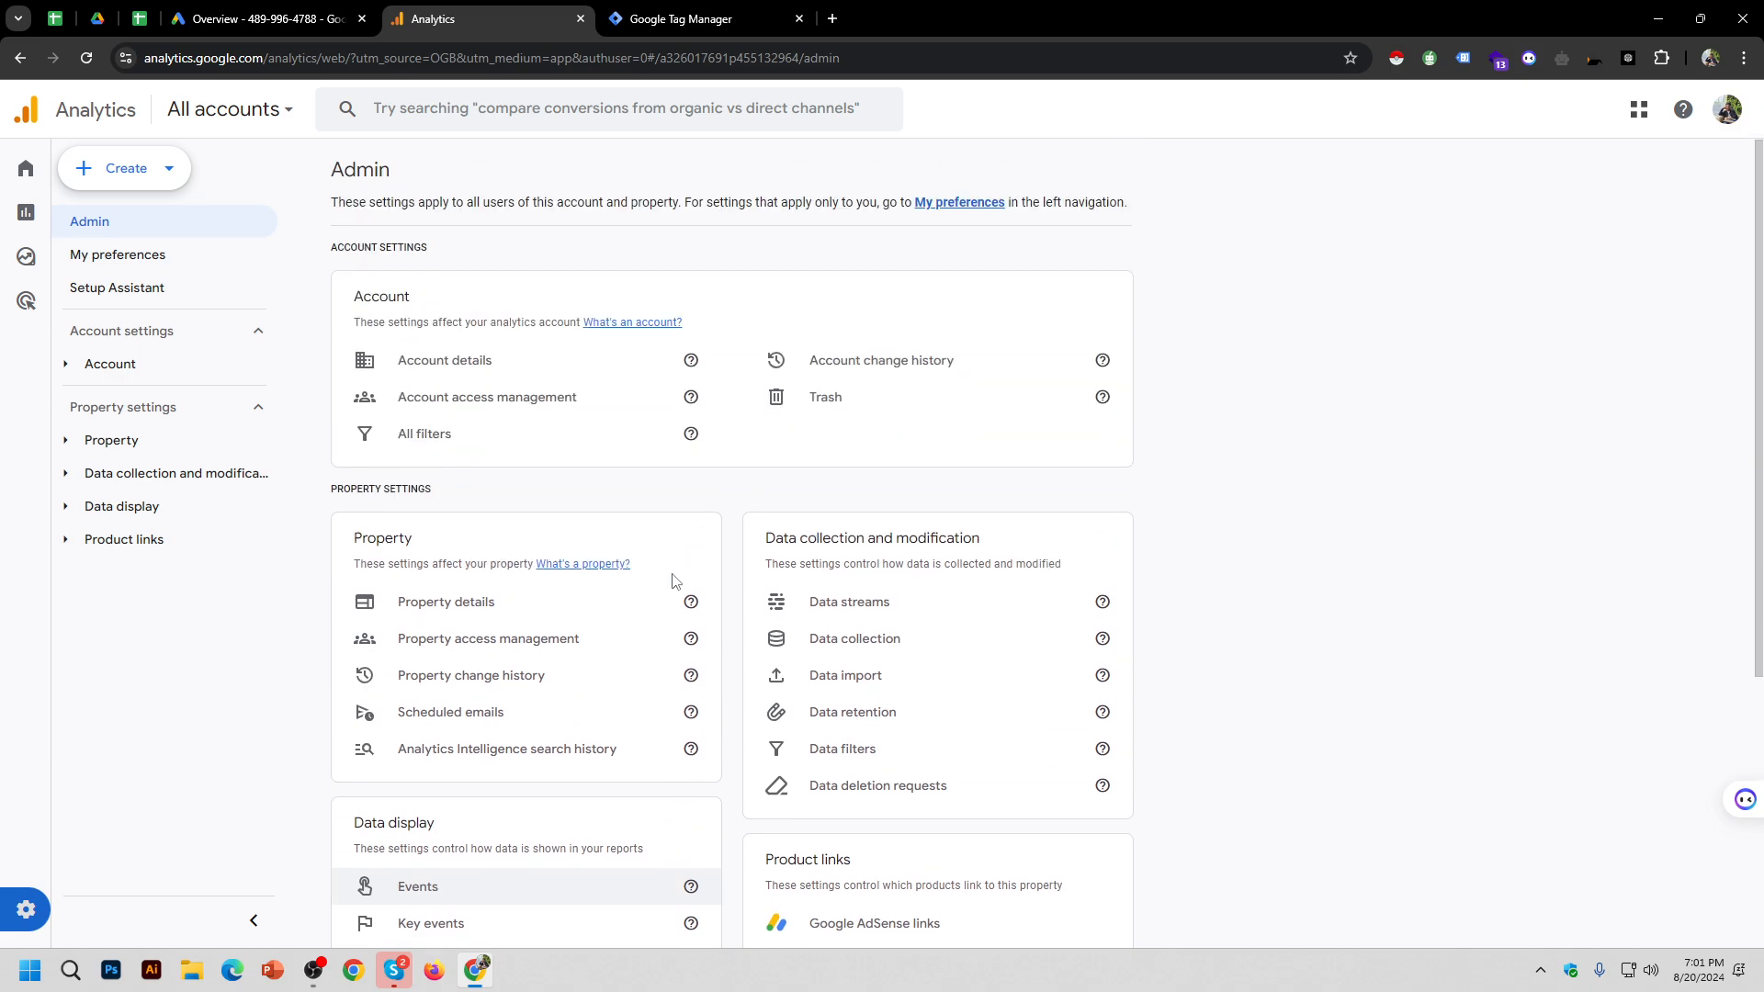
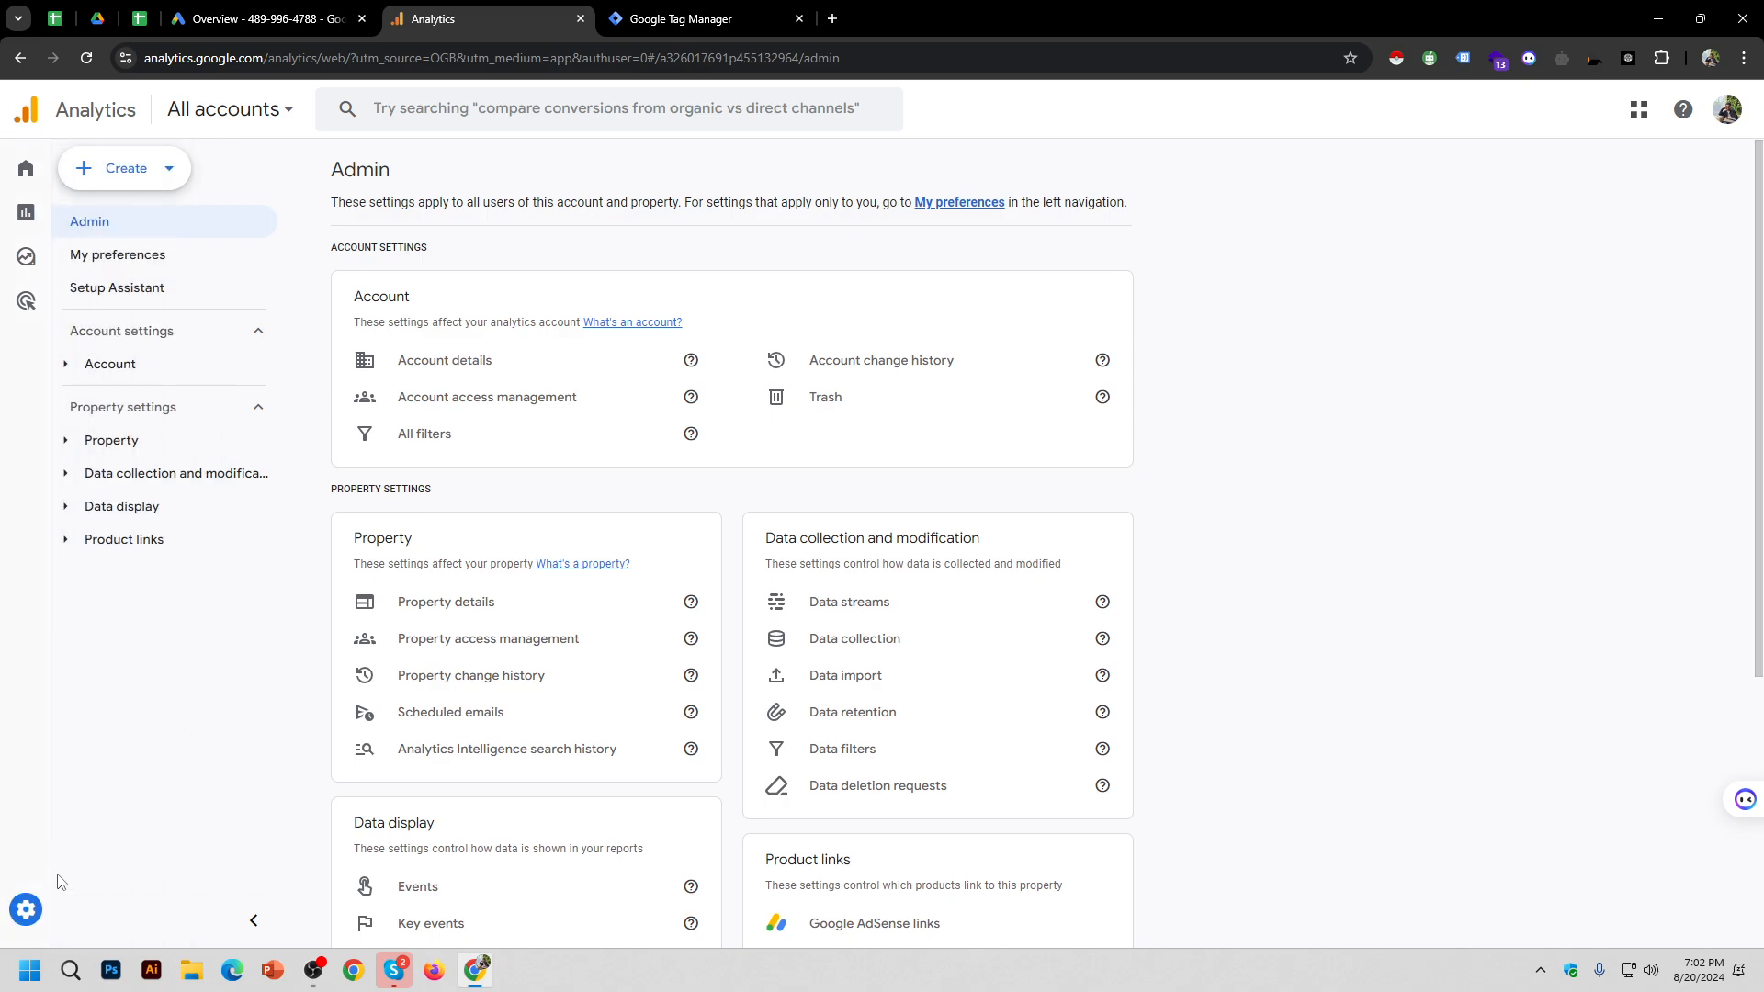
Step: Reload Admin, point out the Account and Property settings headings, then open Account access management
left_click(30, 910)
left_click_drag(329, 247, 439, 256)
left_click_drag(1419, 496, 1408, 529)
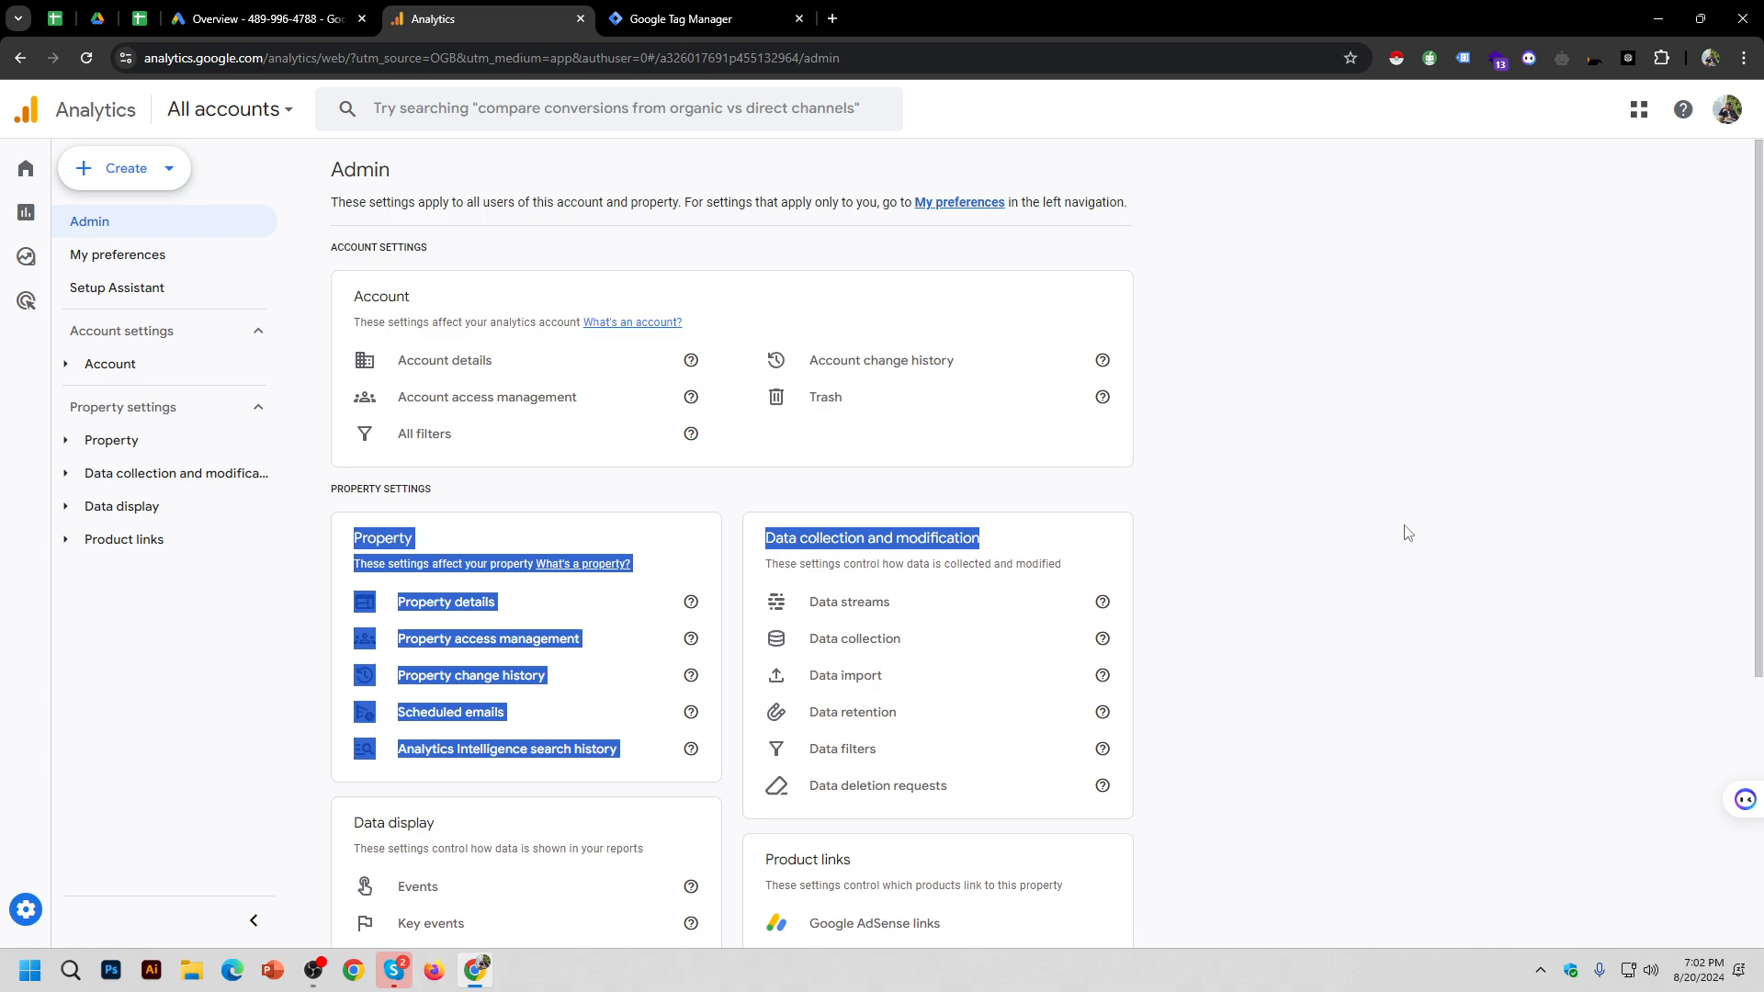
left_click(357, 487)
left_click_drag(329, 488, 512, 492)
left_click(901, 567)
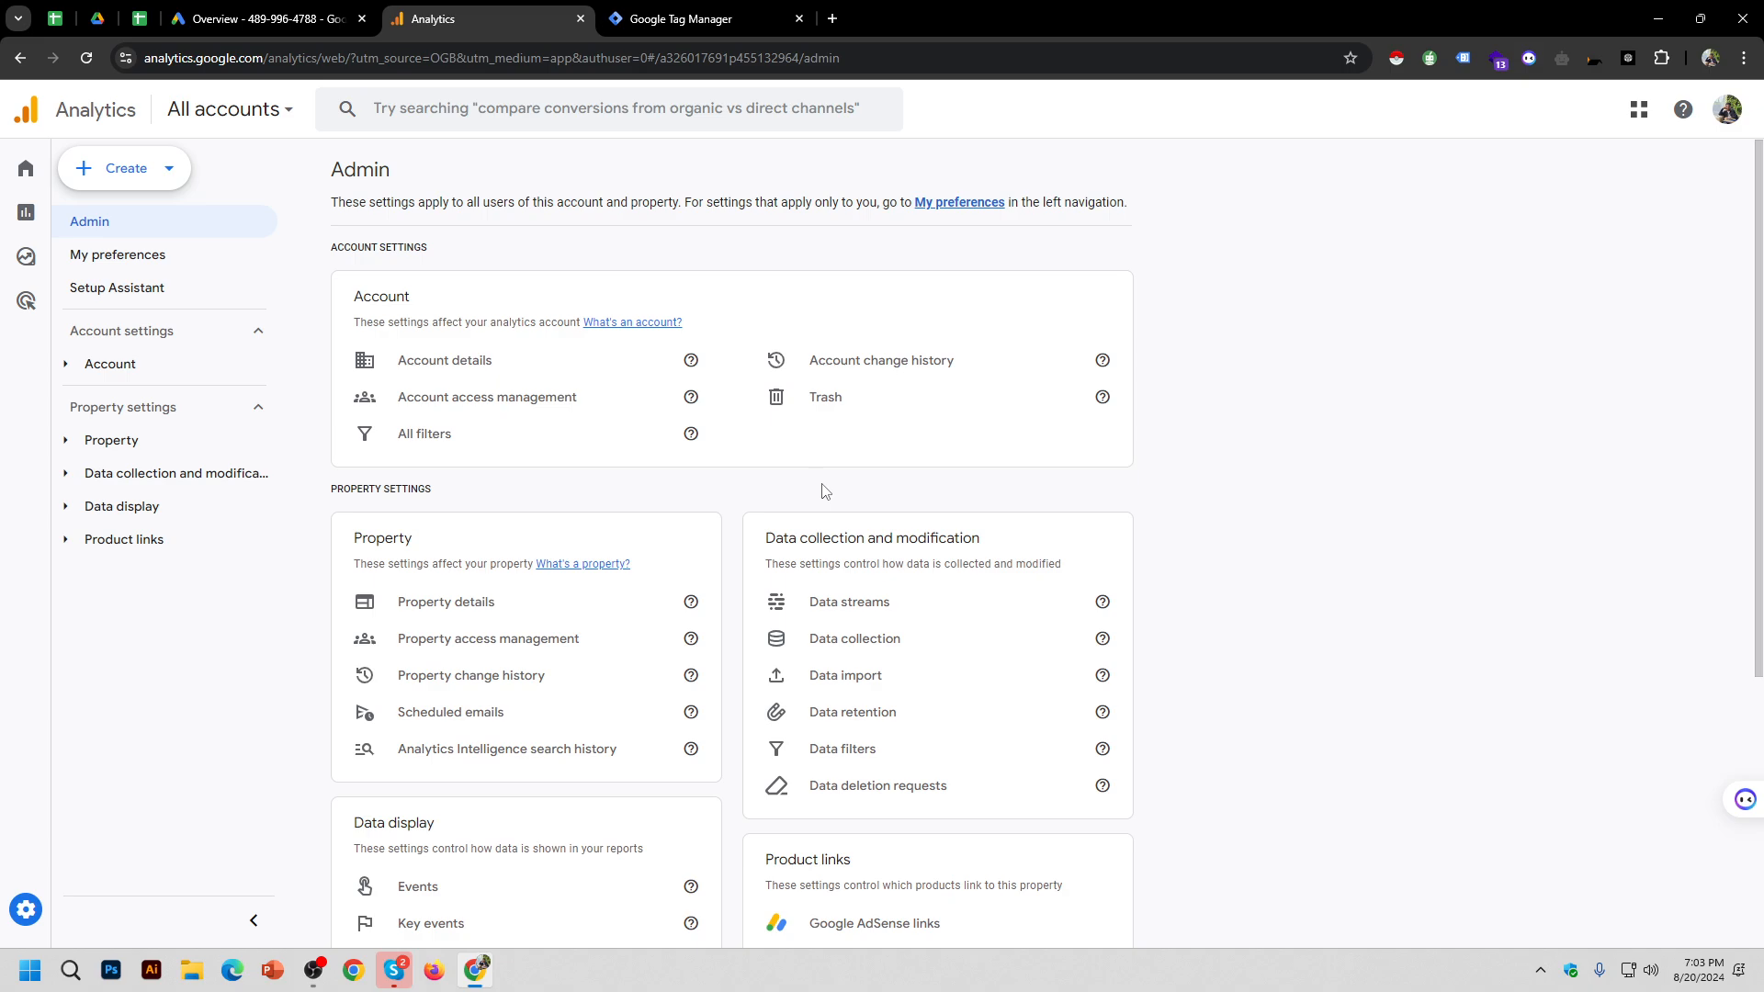
left_click(486, 399)
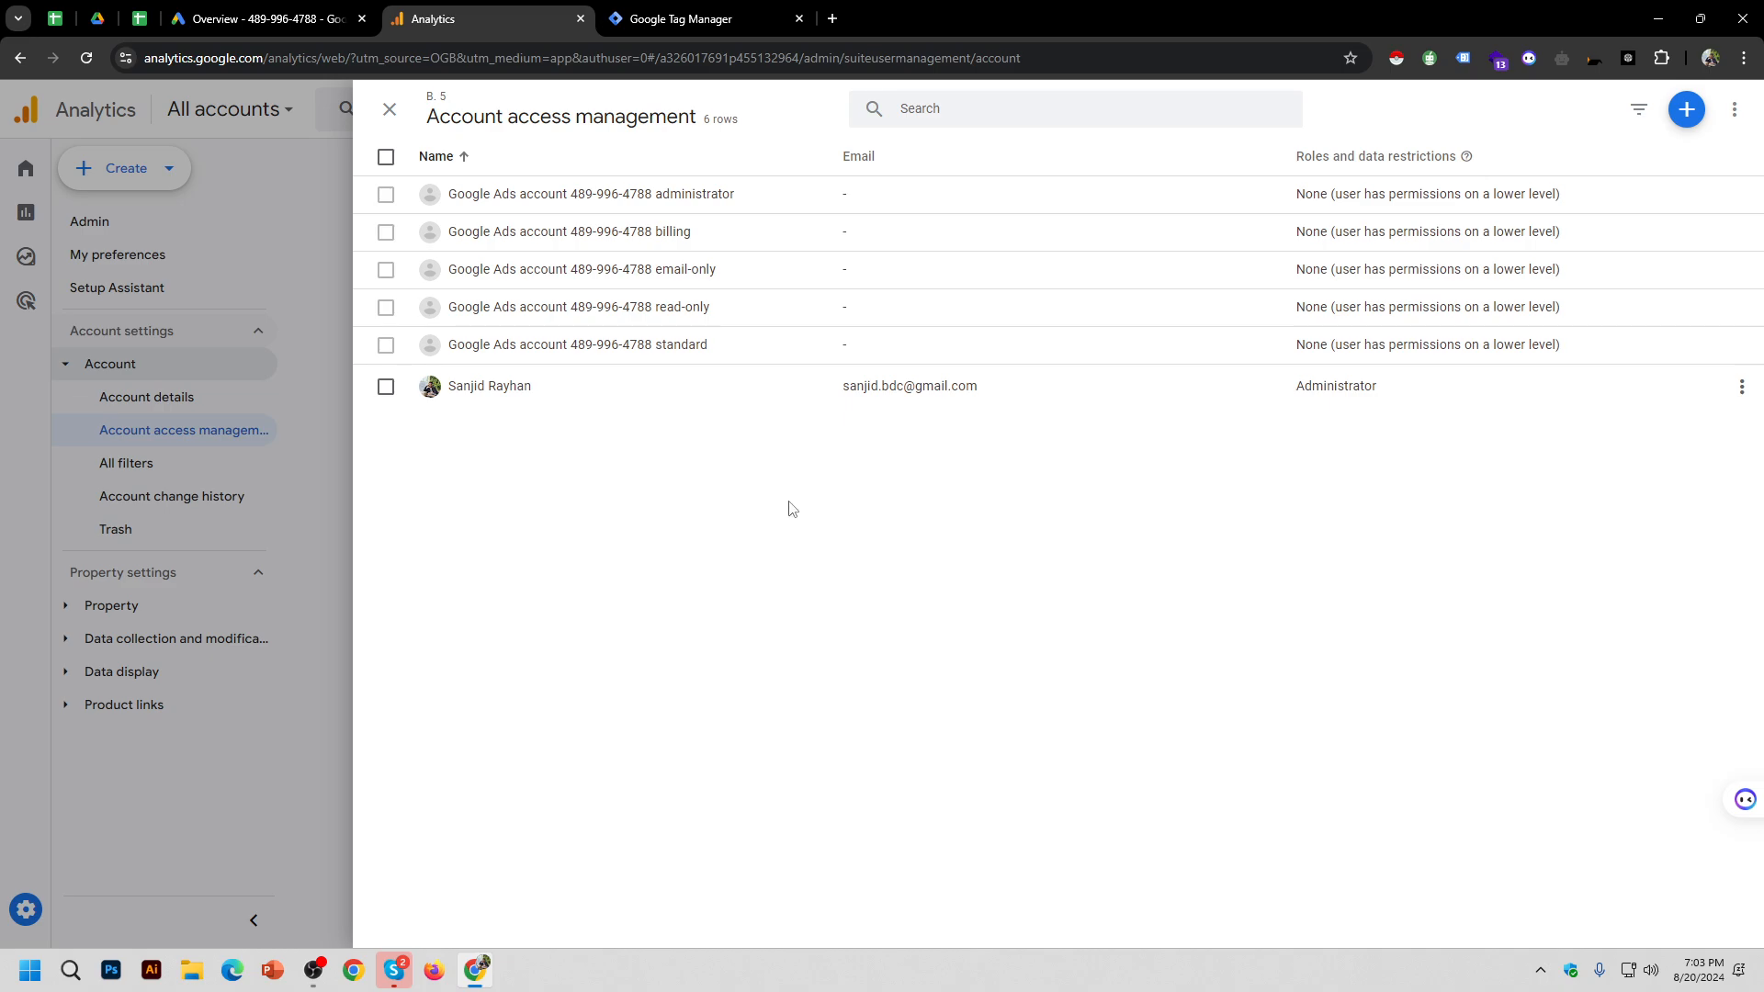
Step: Reopen the user access list and bring up the + add menu, backing out of Add users once
left_click(390, 109)
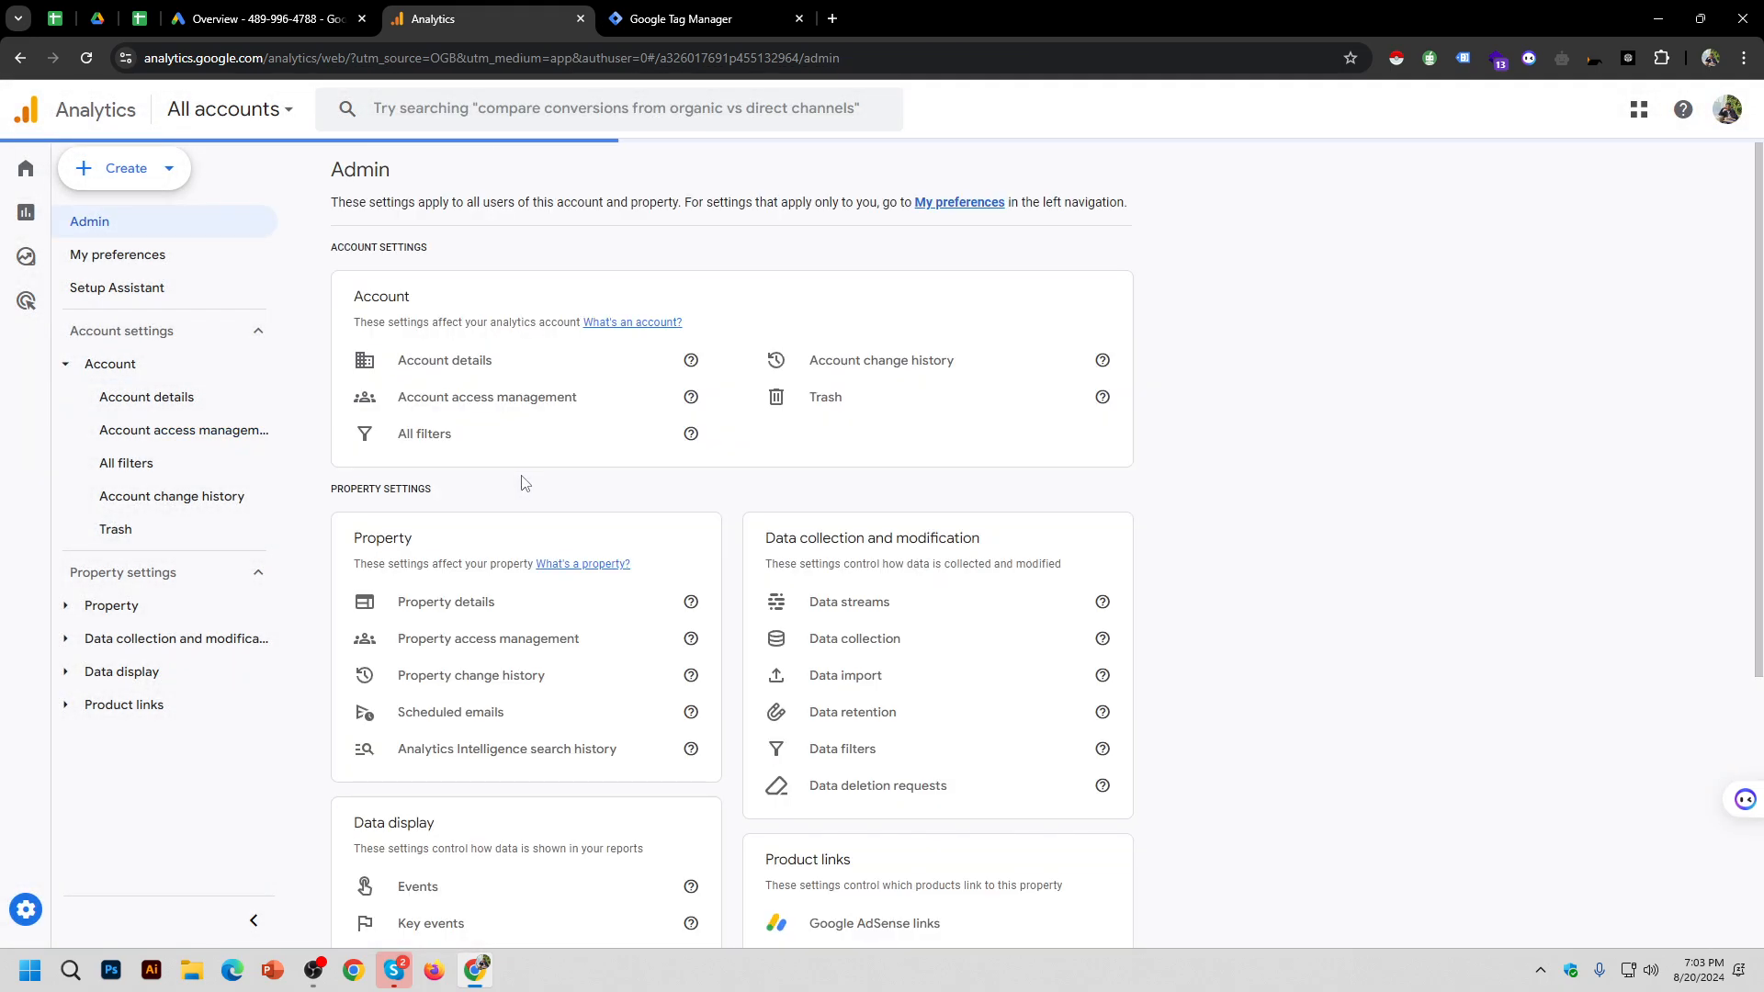
left_click(546, 412)
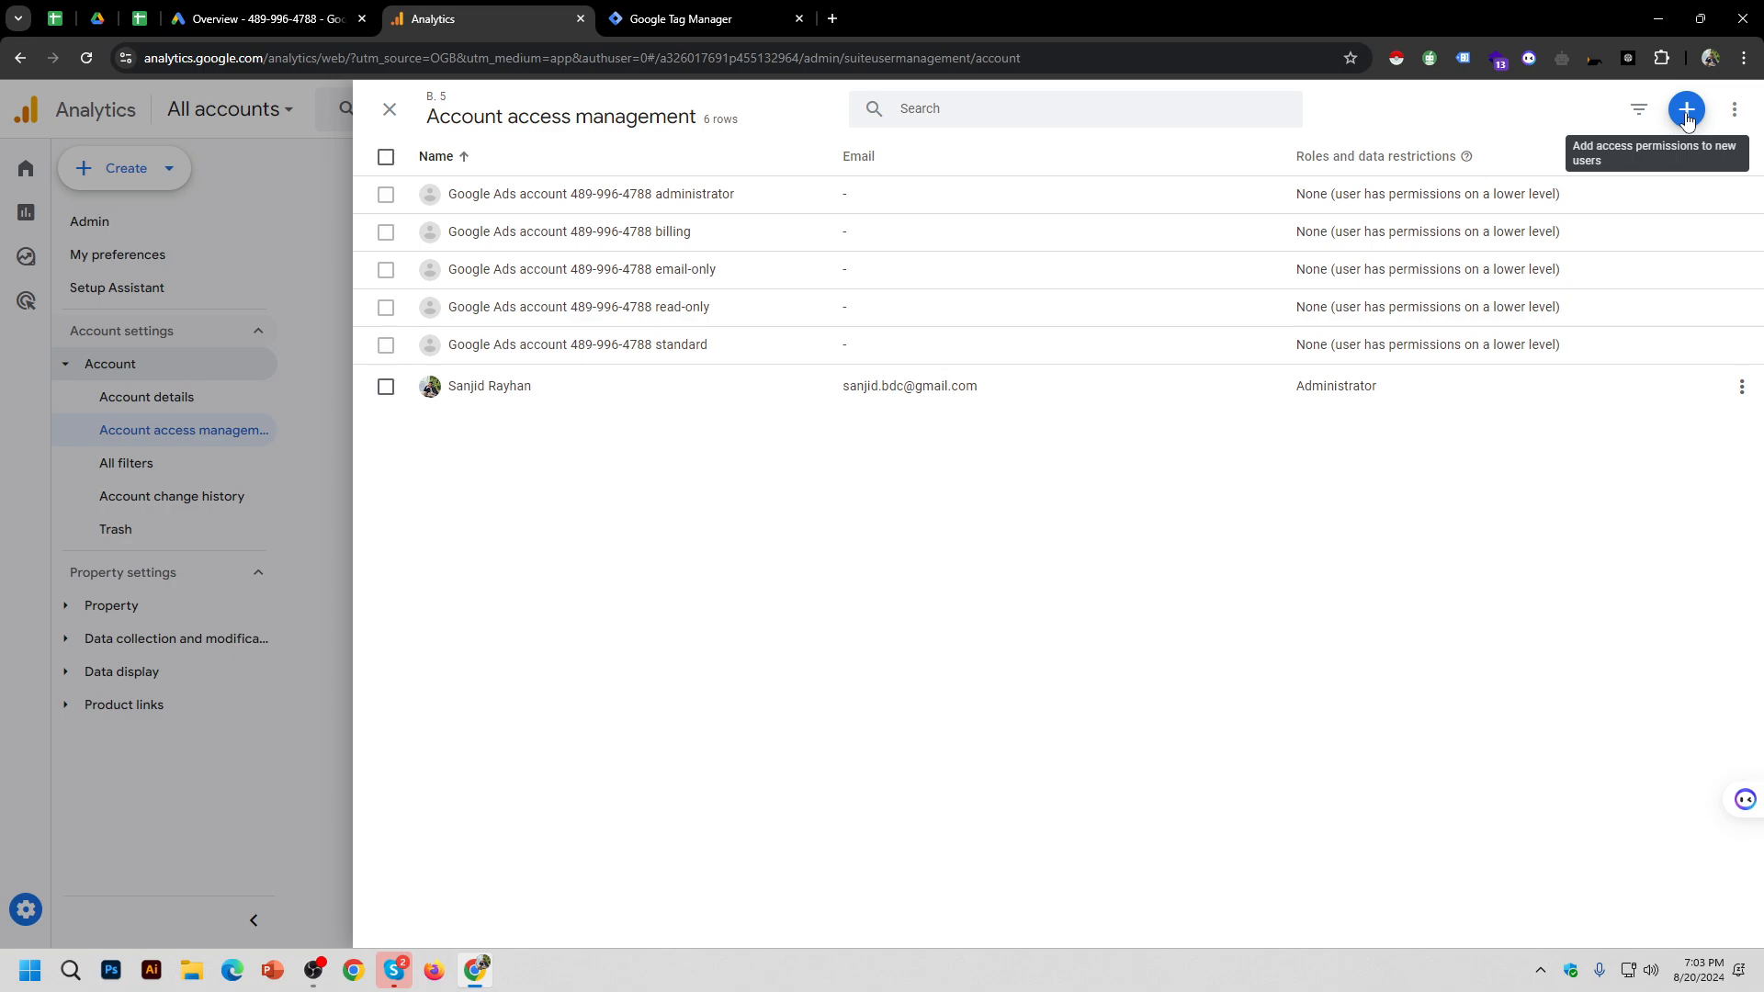
left_click(1687, 117)
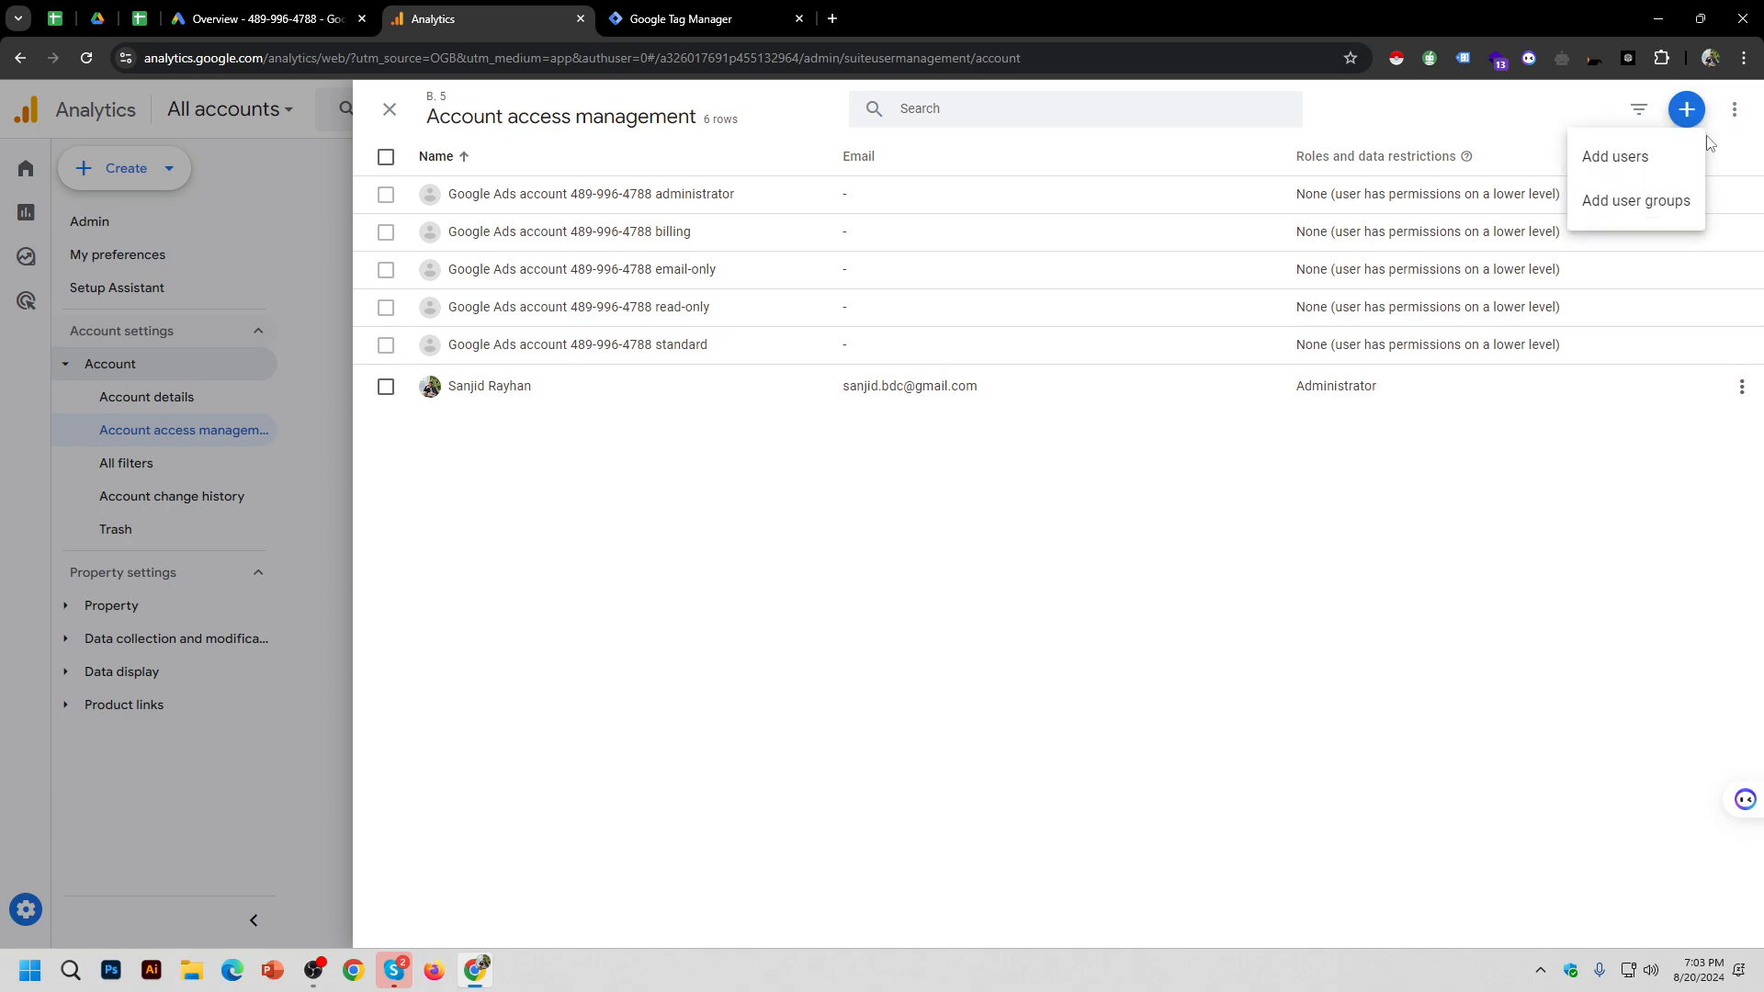
left_click(1619, 158)
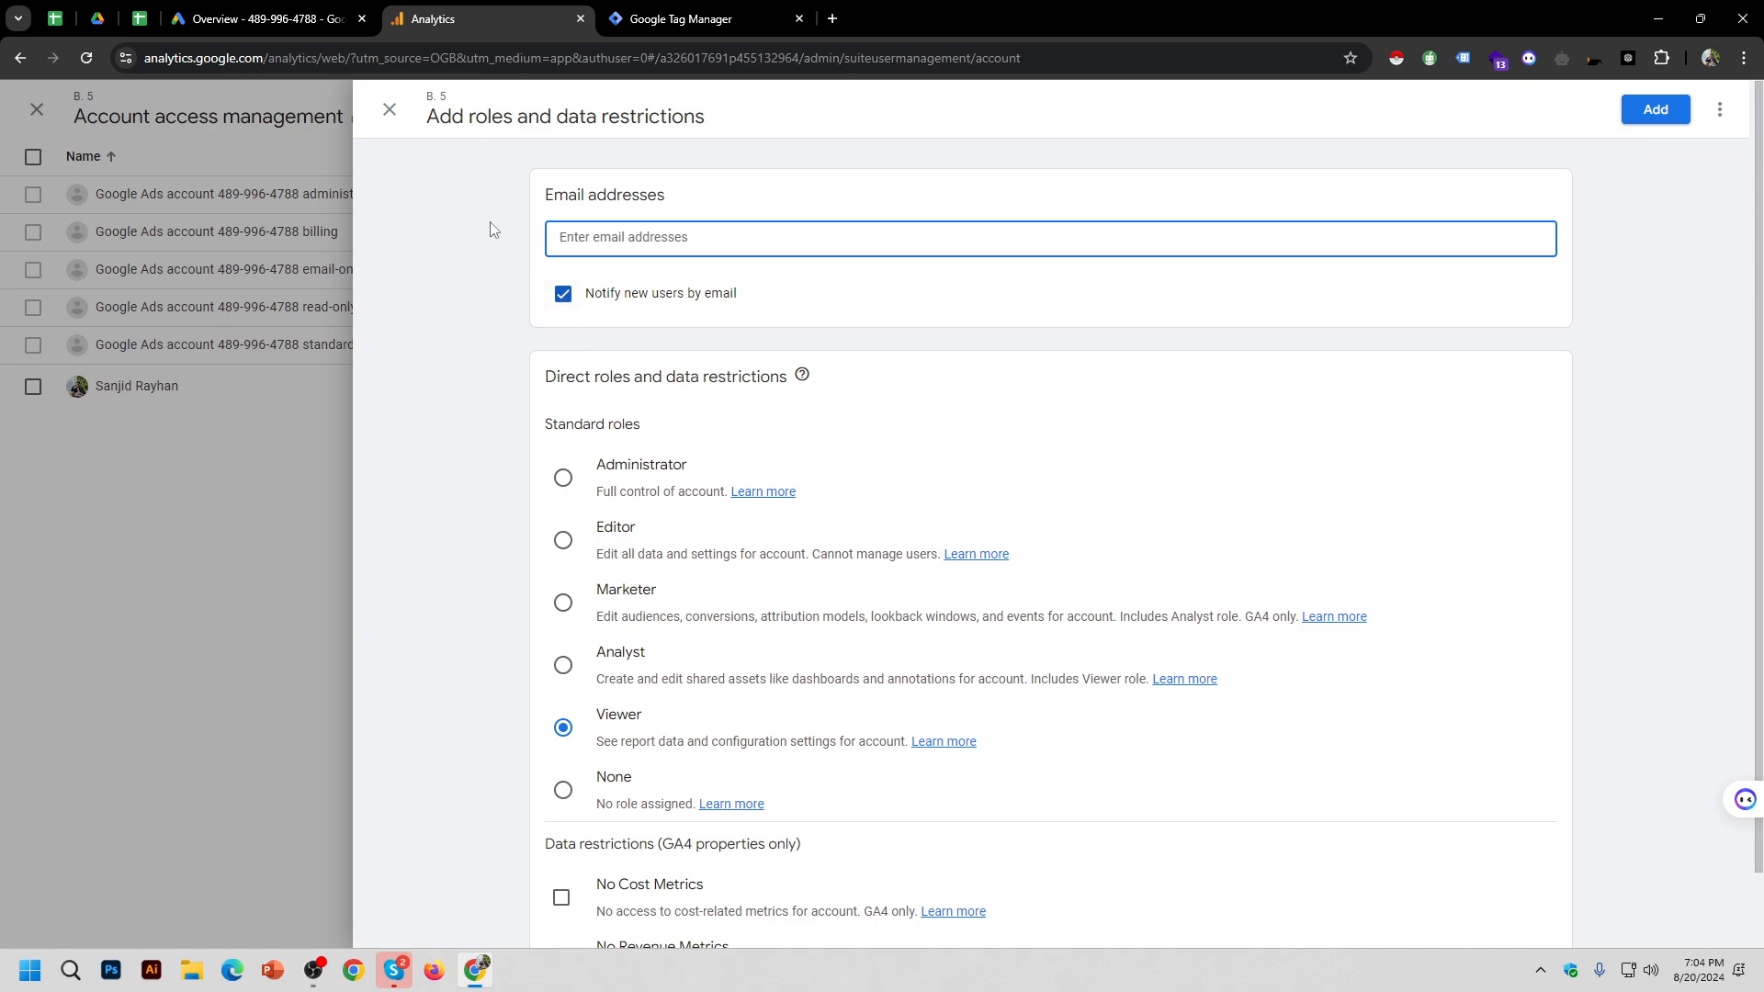
left_click(390, 114)
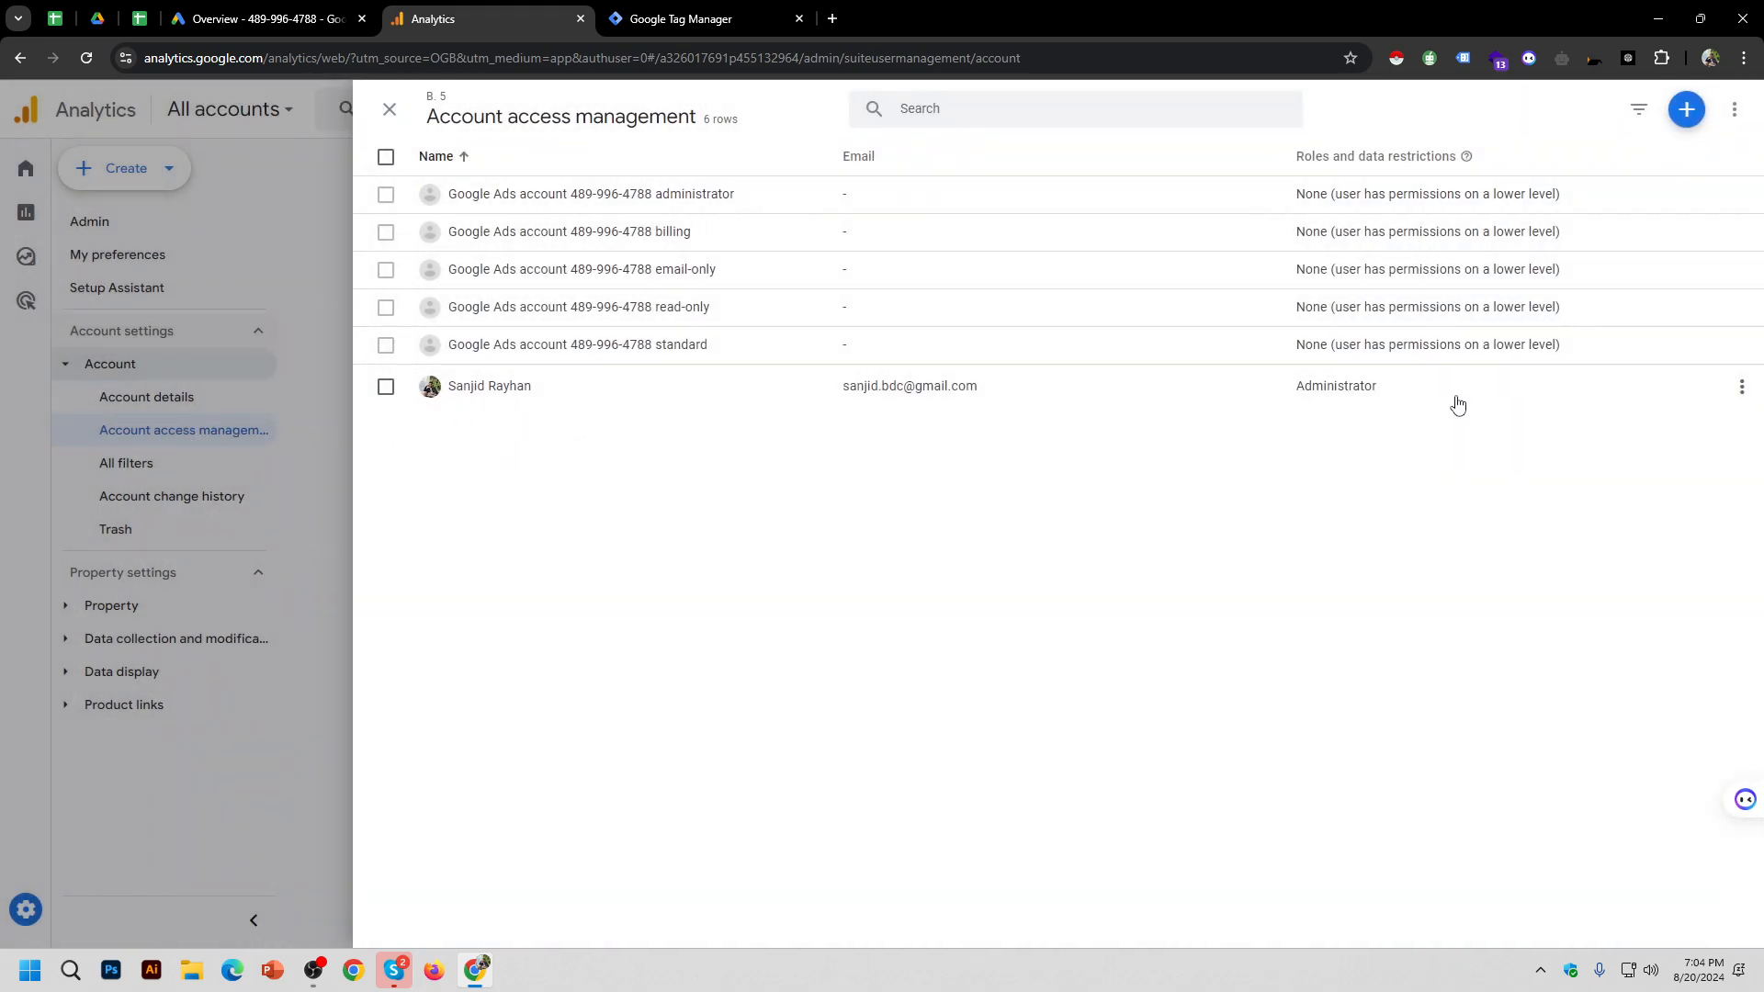
left_click(1687, 111)
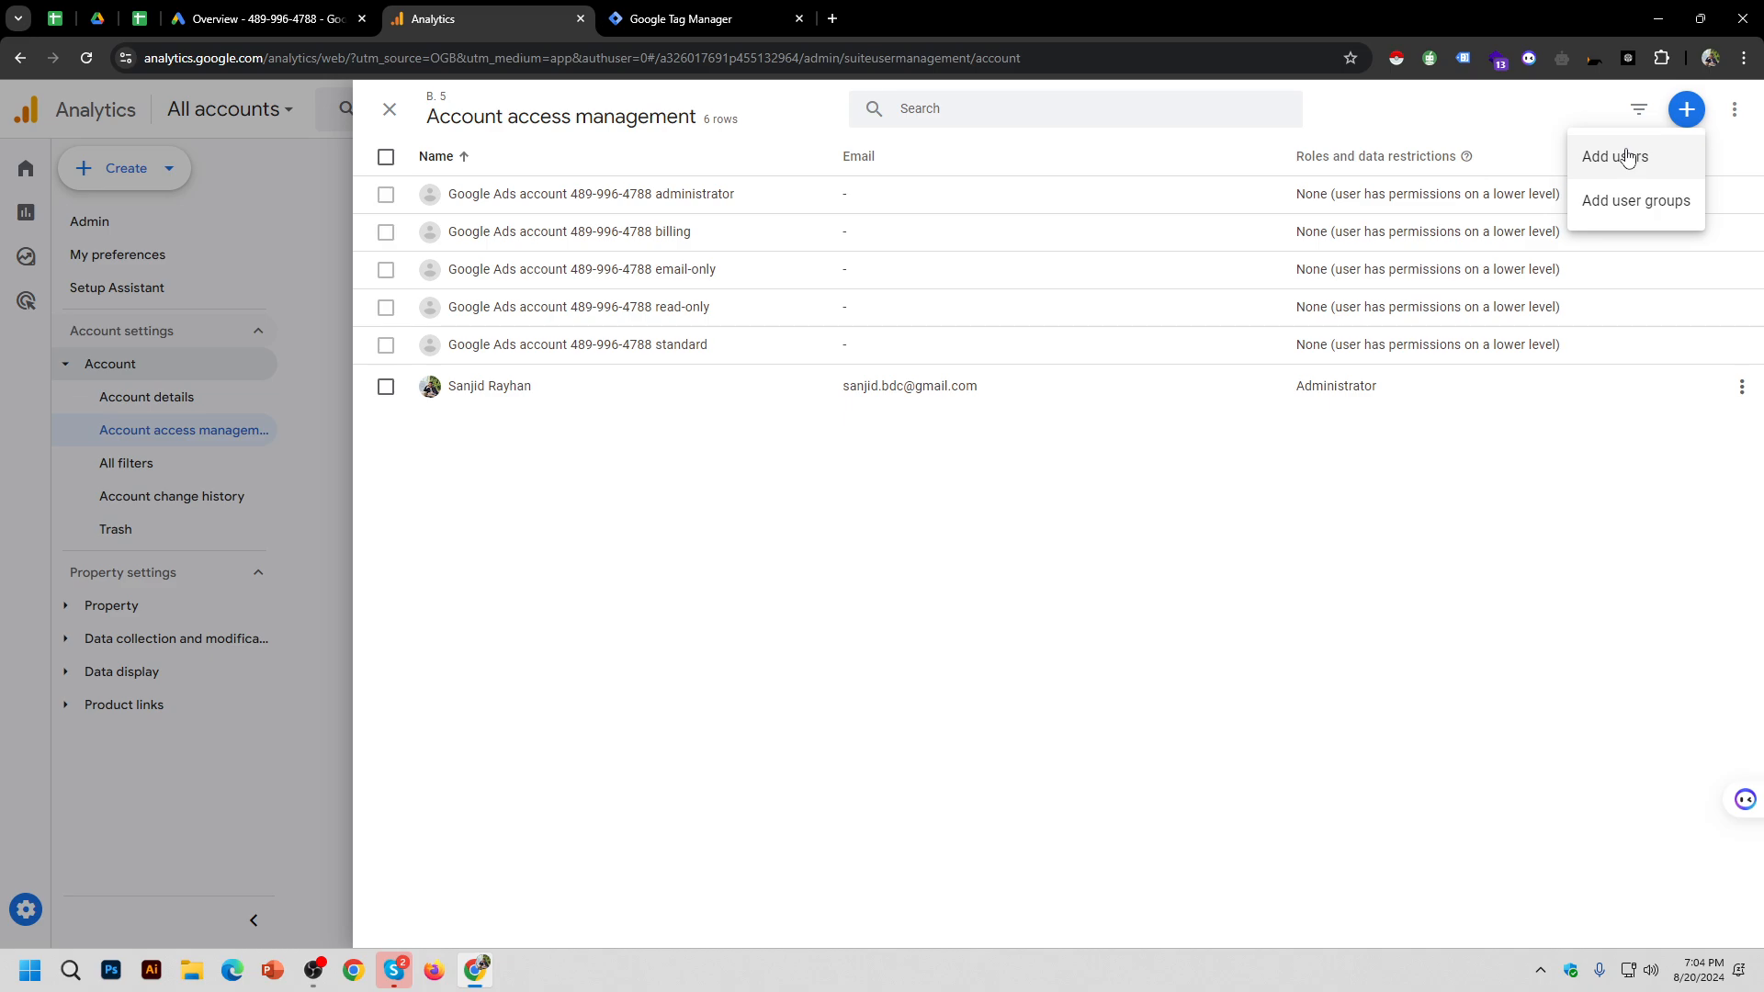
Step: Start adding a user with the Administrator role and email notification turned off
left_click(1628, 158)
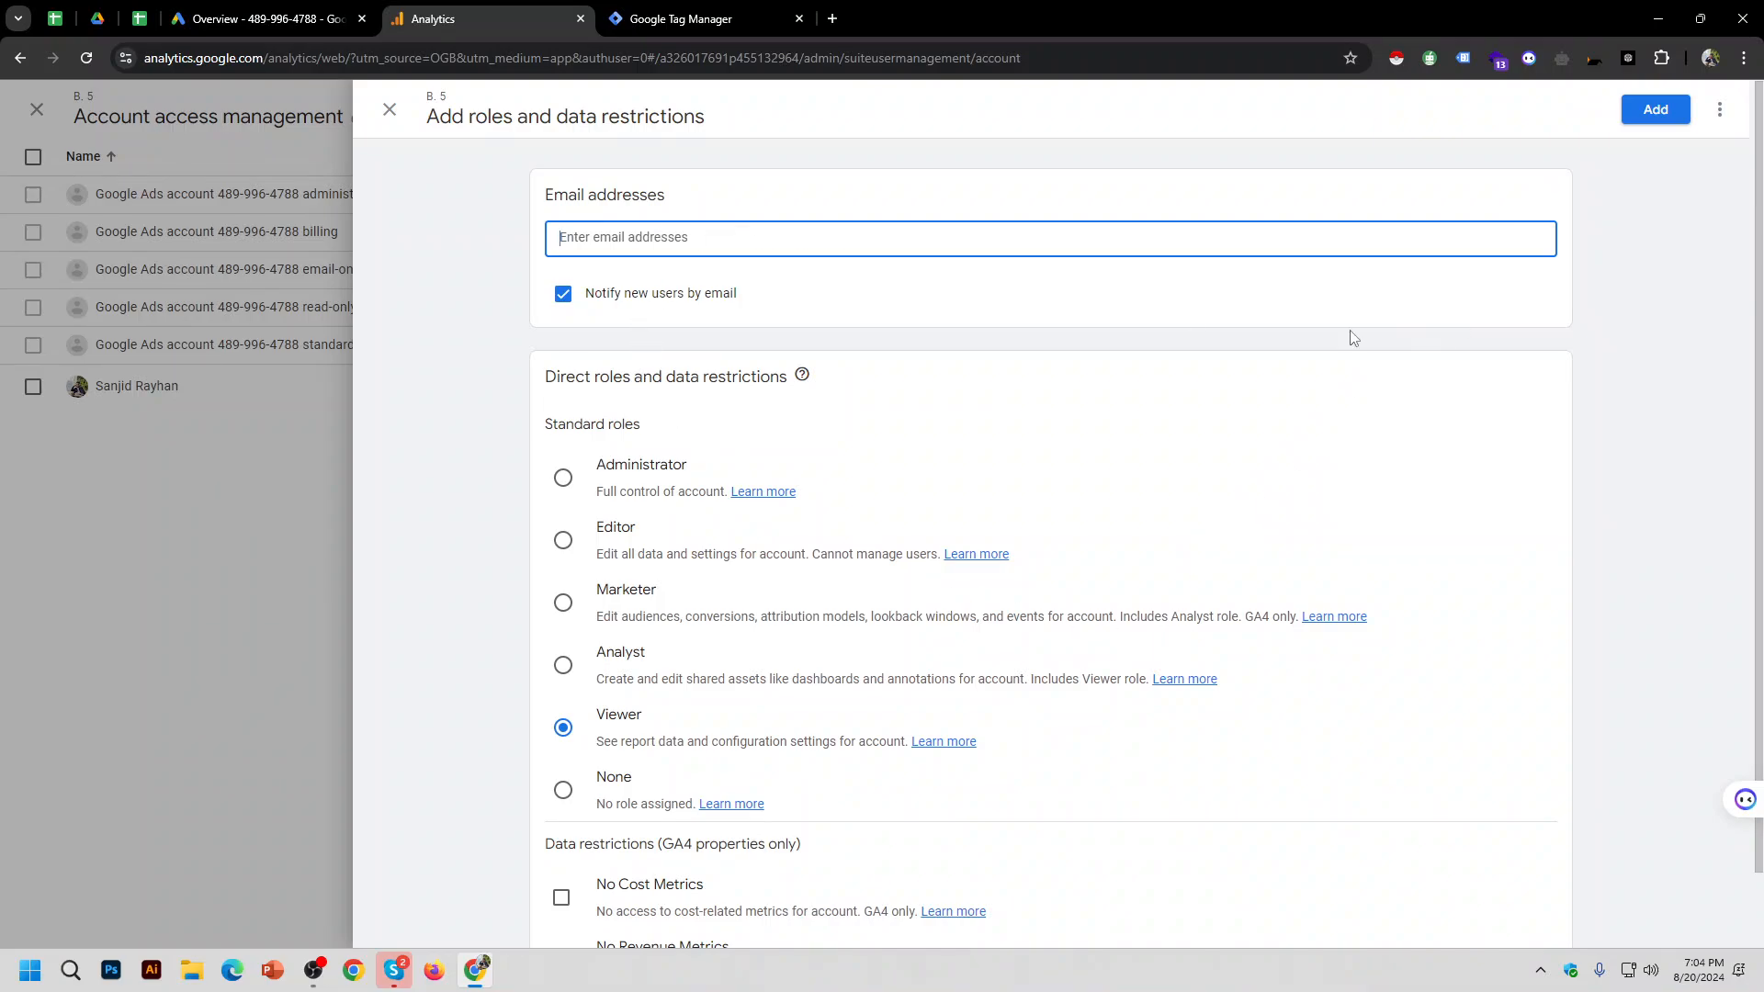
scroll(1131, 298, "down", 1)
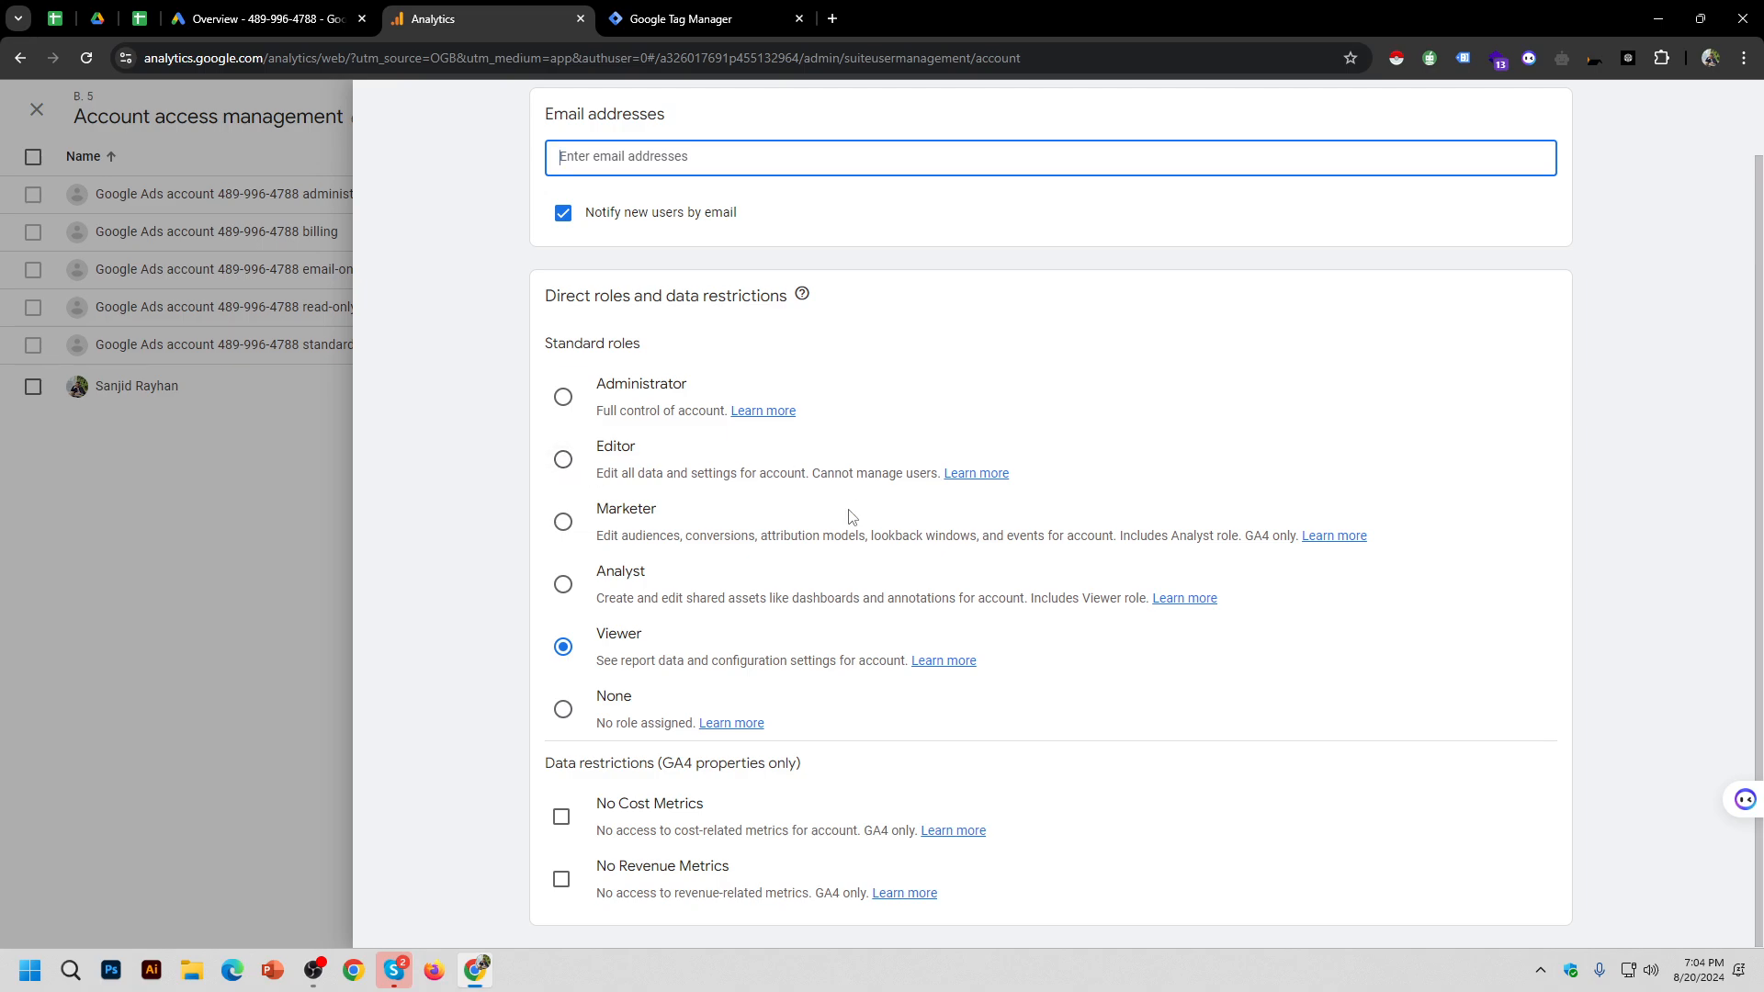
left_click(600, 383)
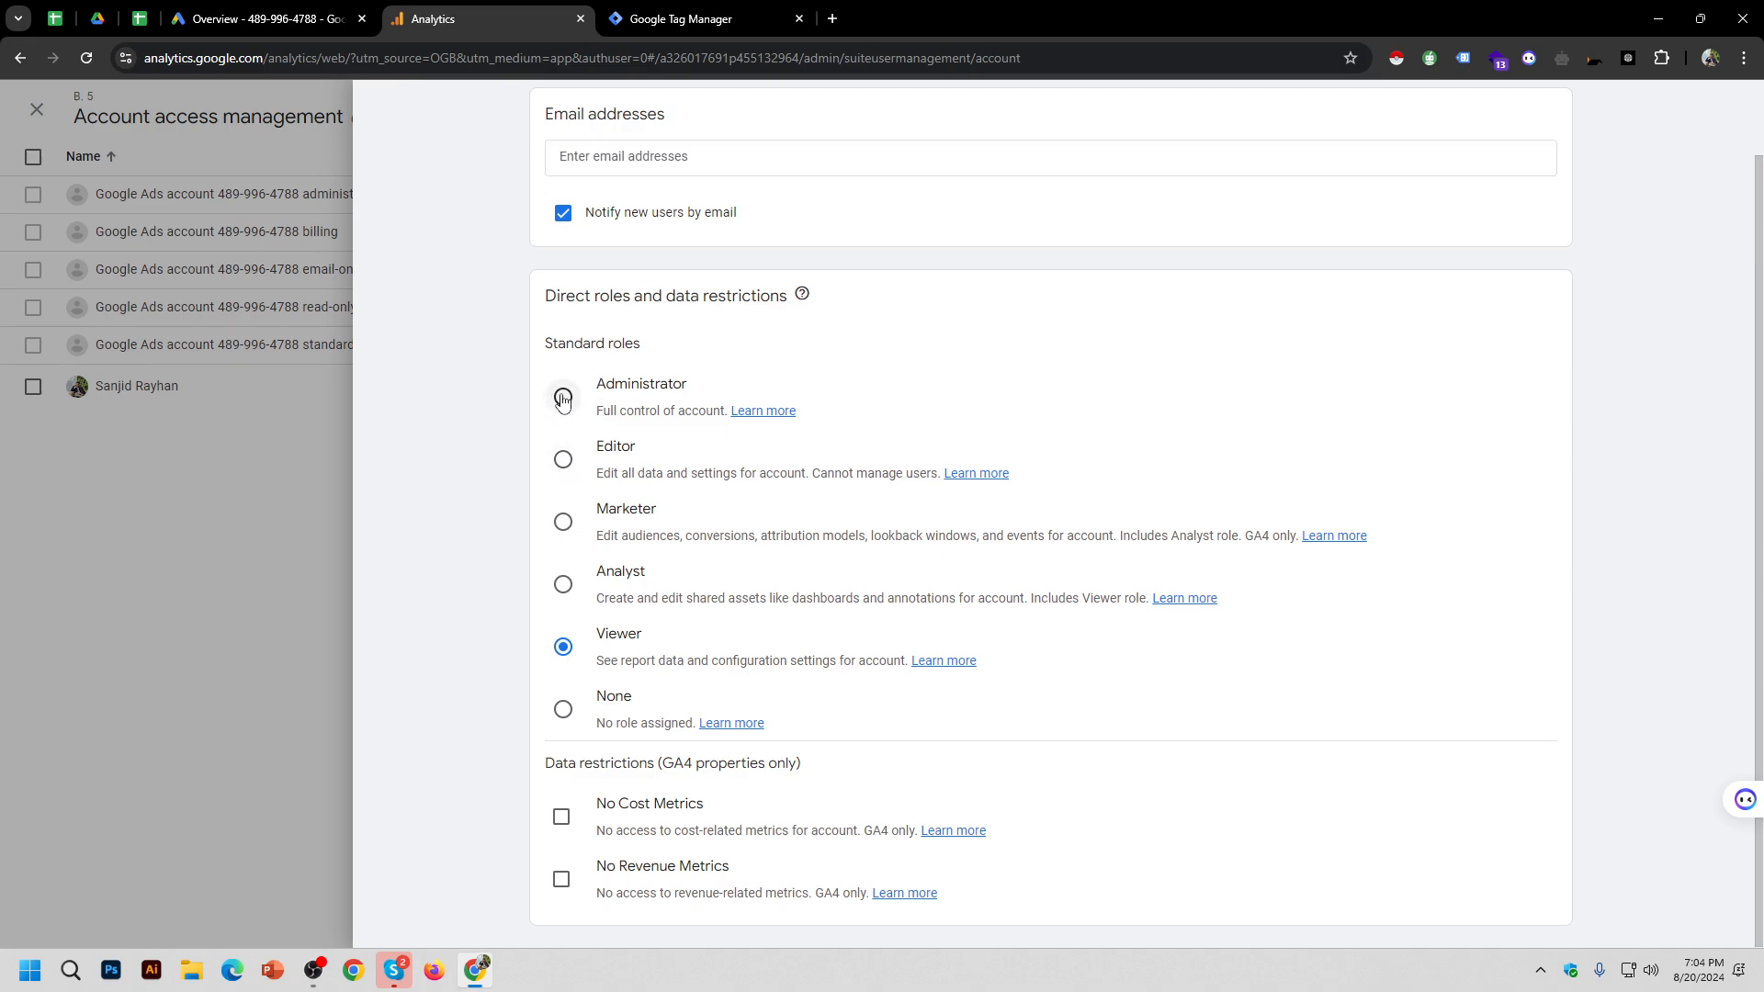
left_click(563, 398)
scroll(1192, 688, "up", 1)
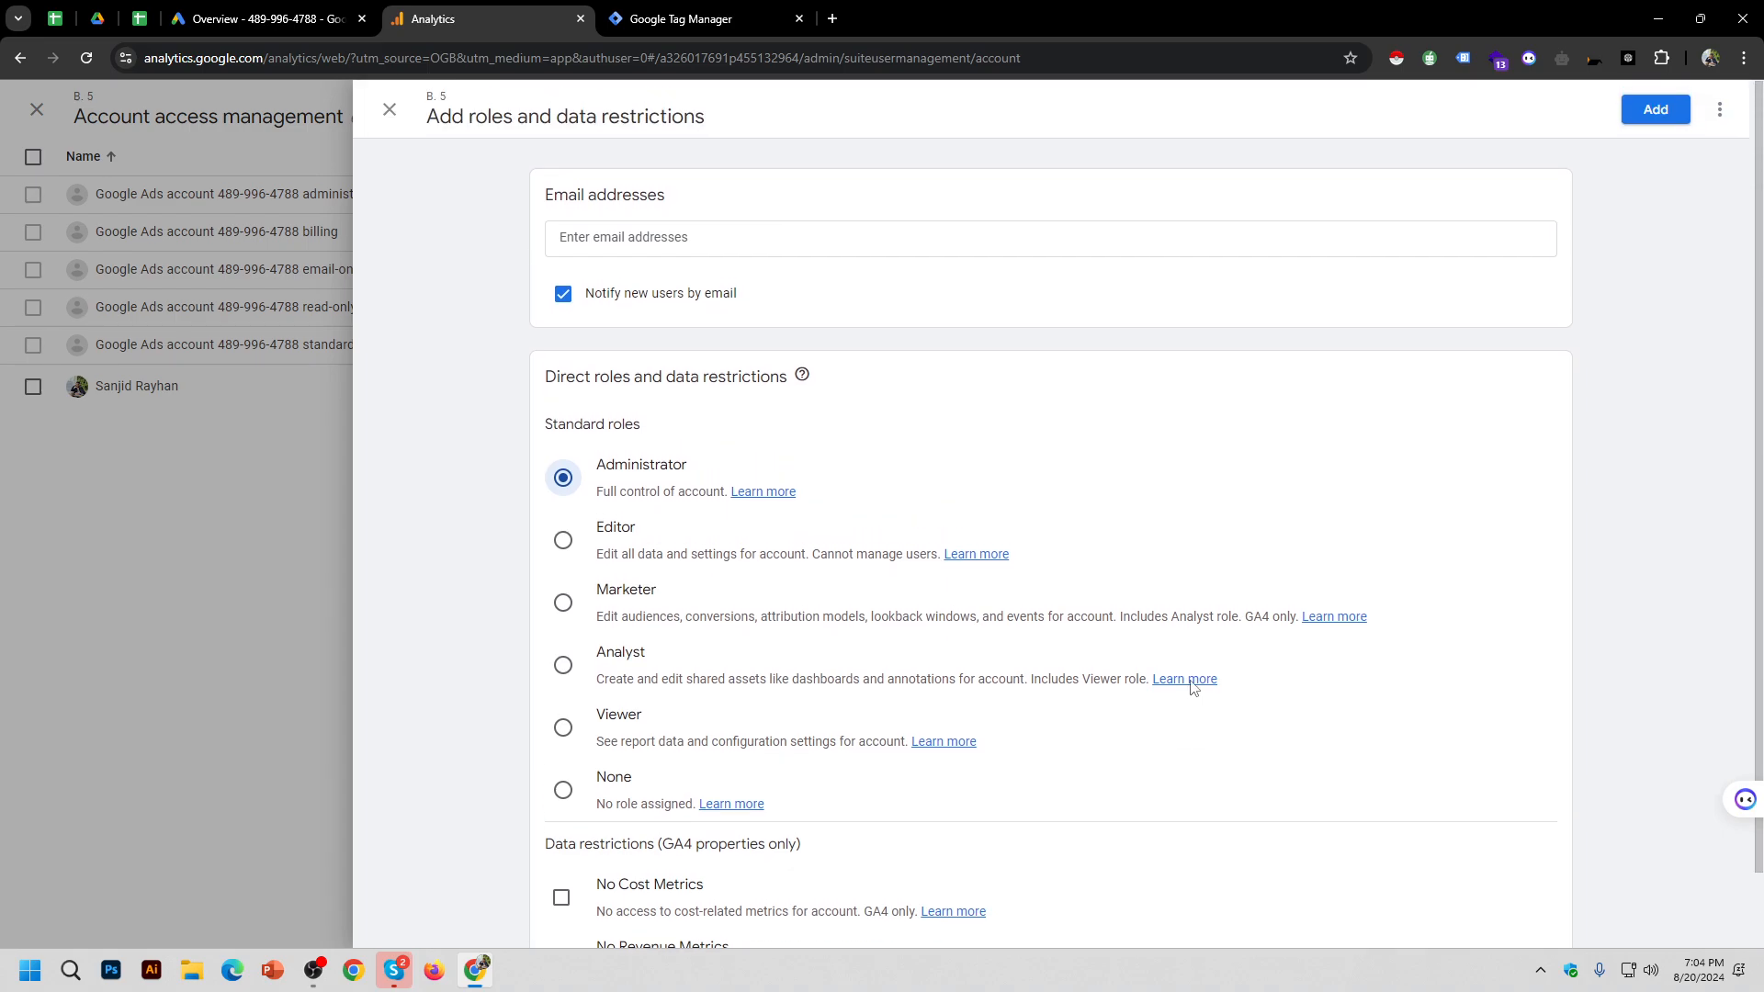
left_click(618, 294)
Step: Enter the new user's email address and add them to the account
left_click(771, 239)
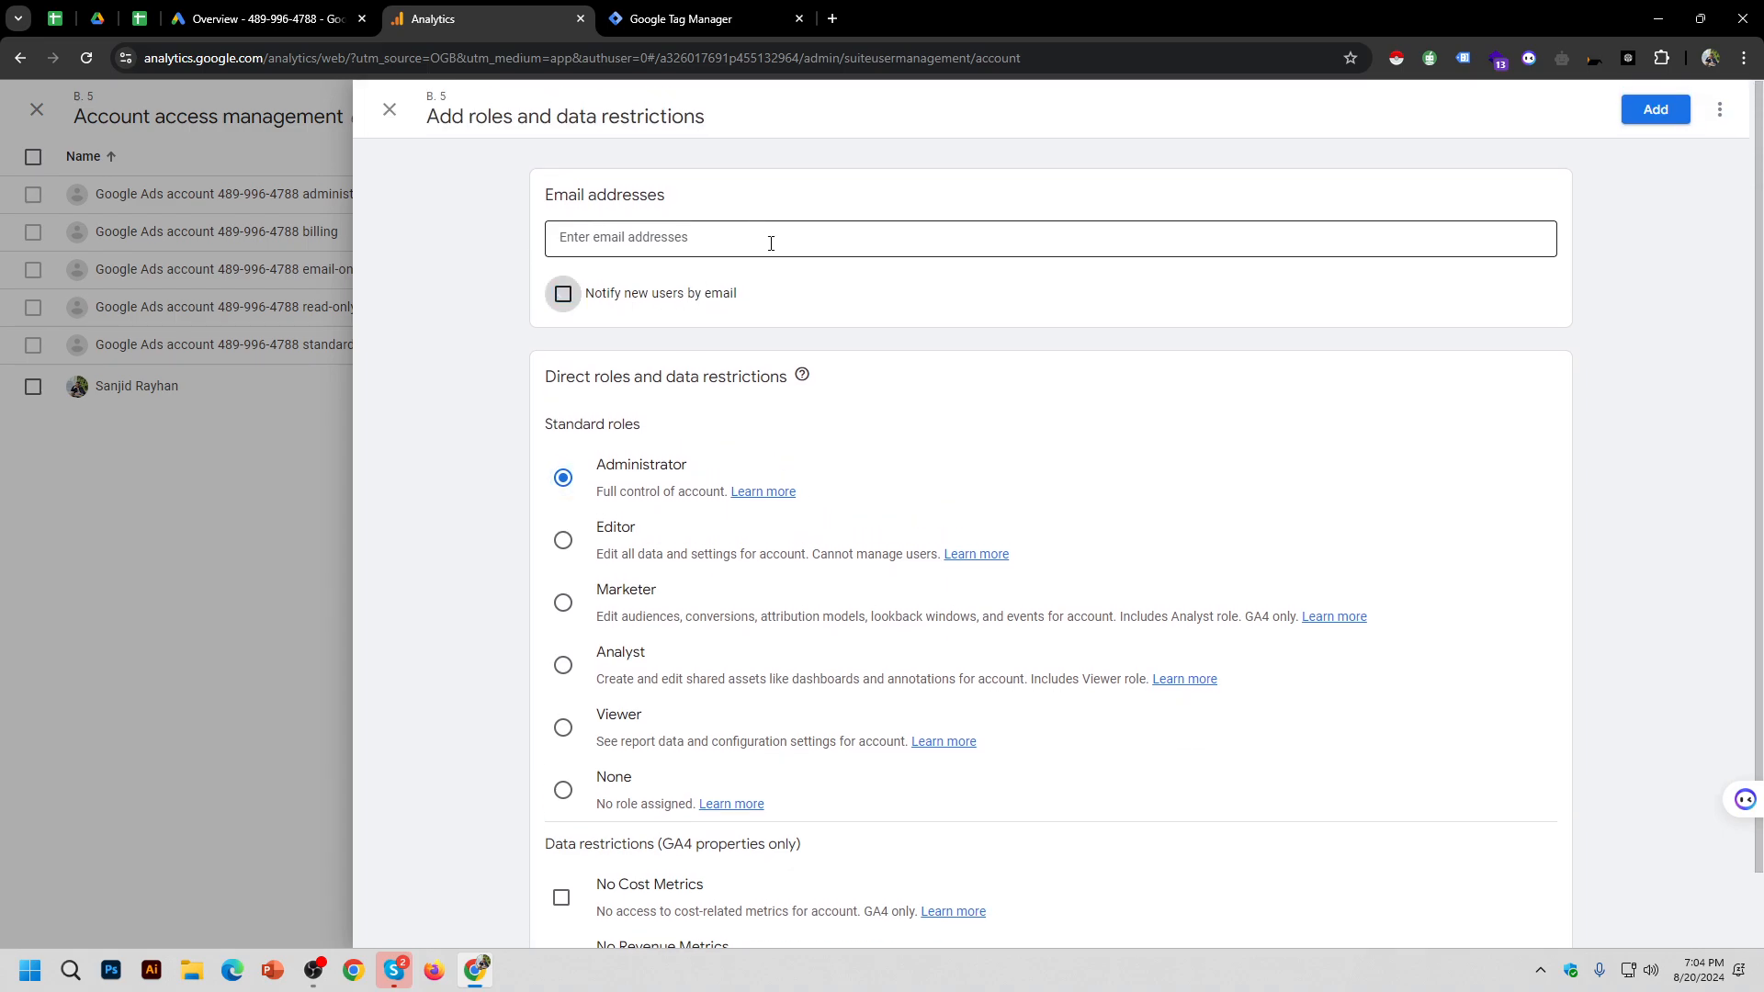
left_click(781, 244)
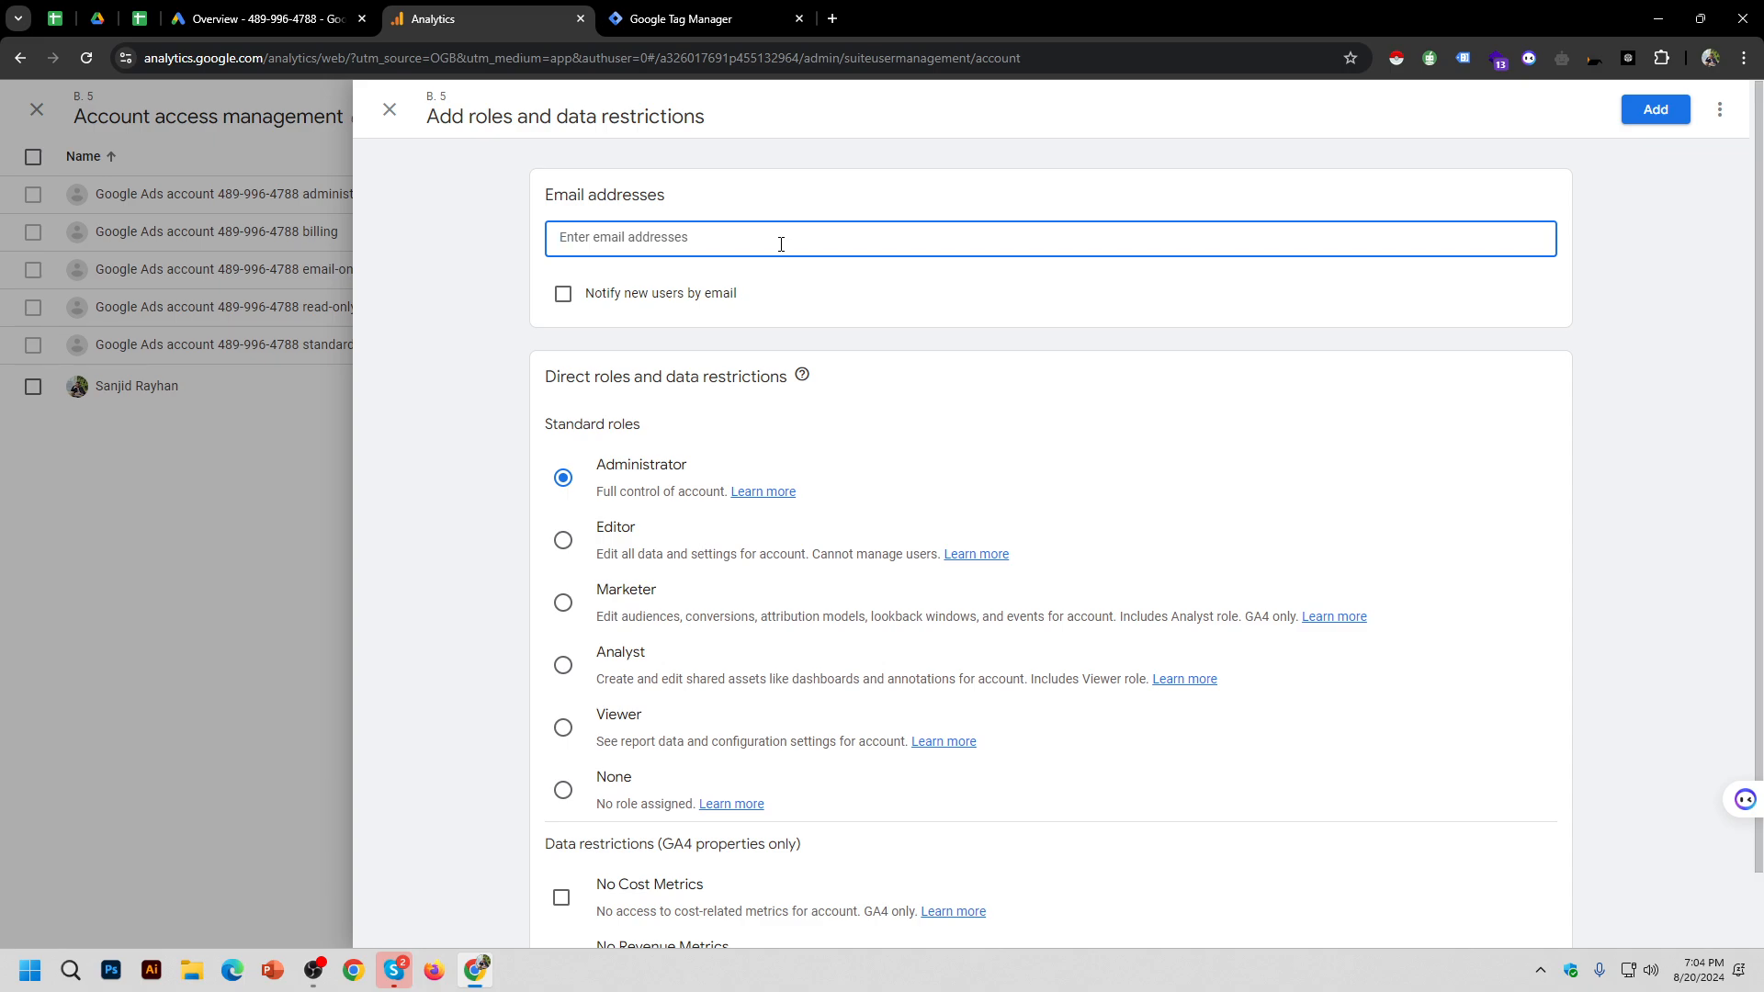
key("Return")
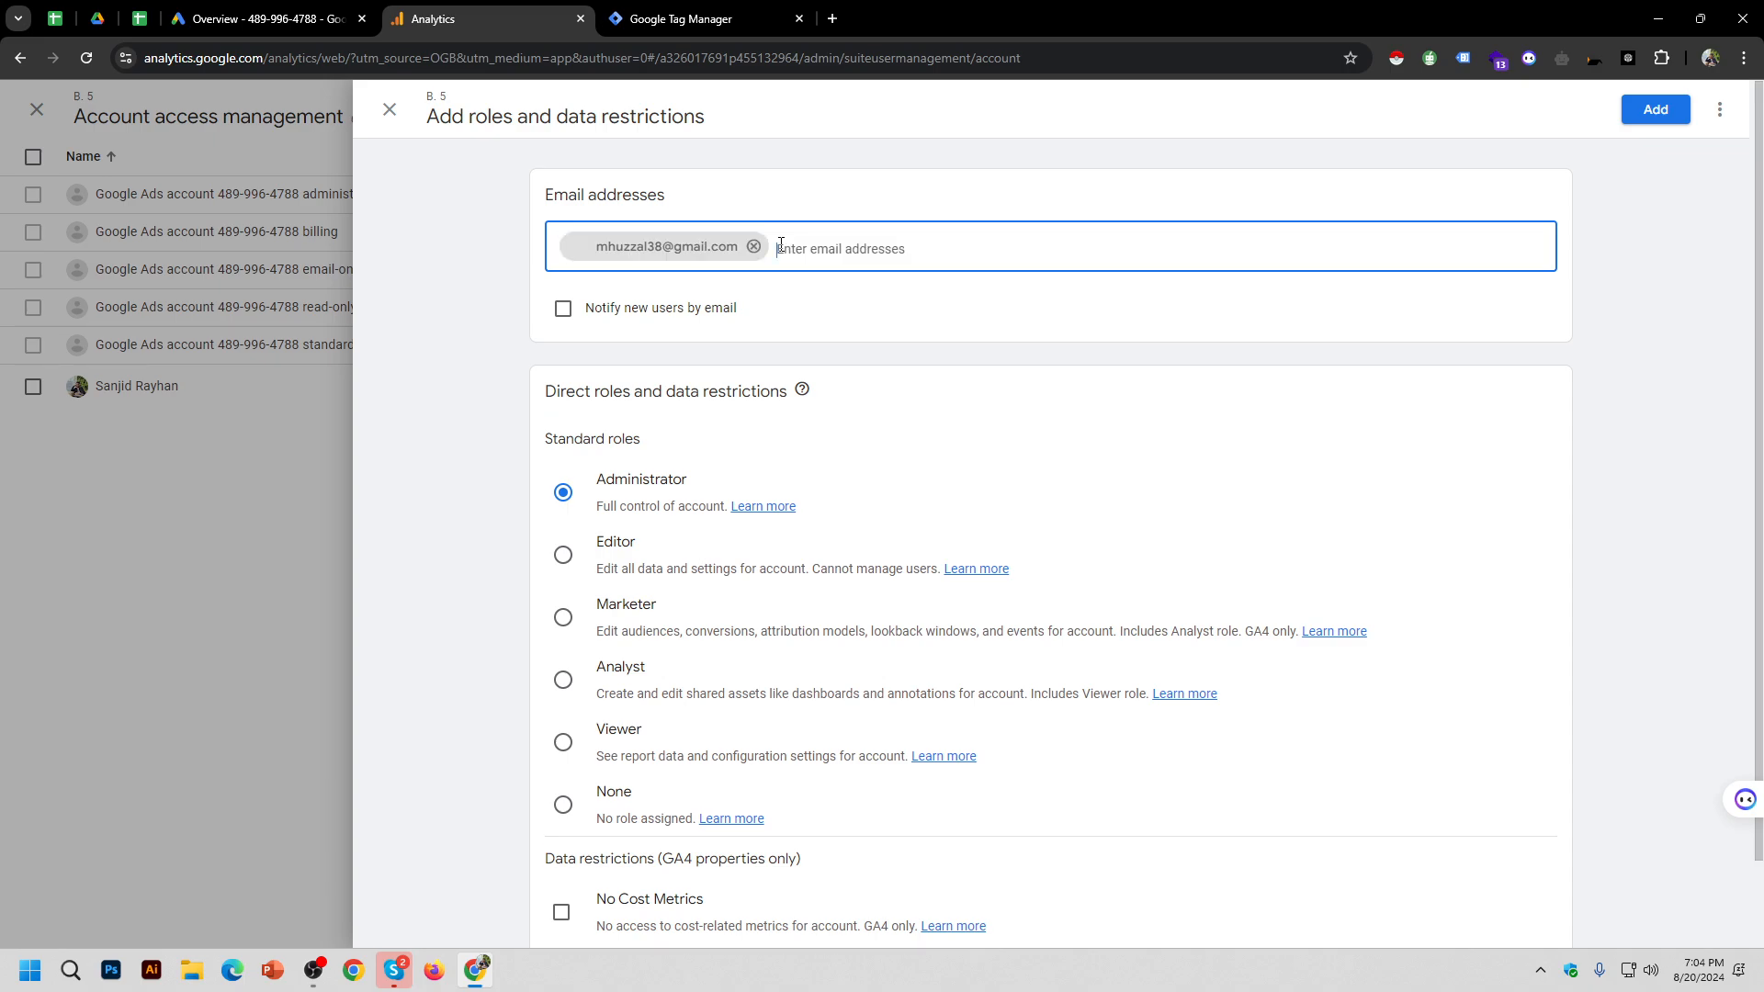
left_click(1666, 120)
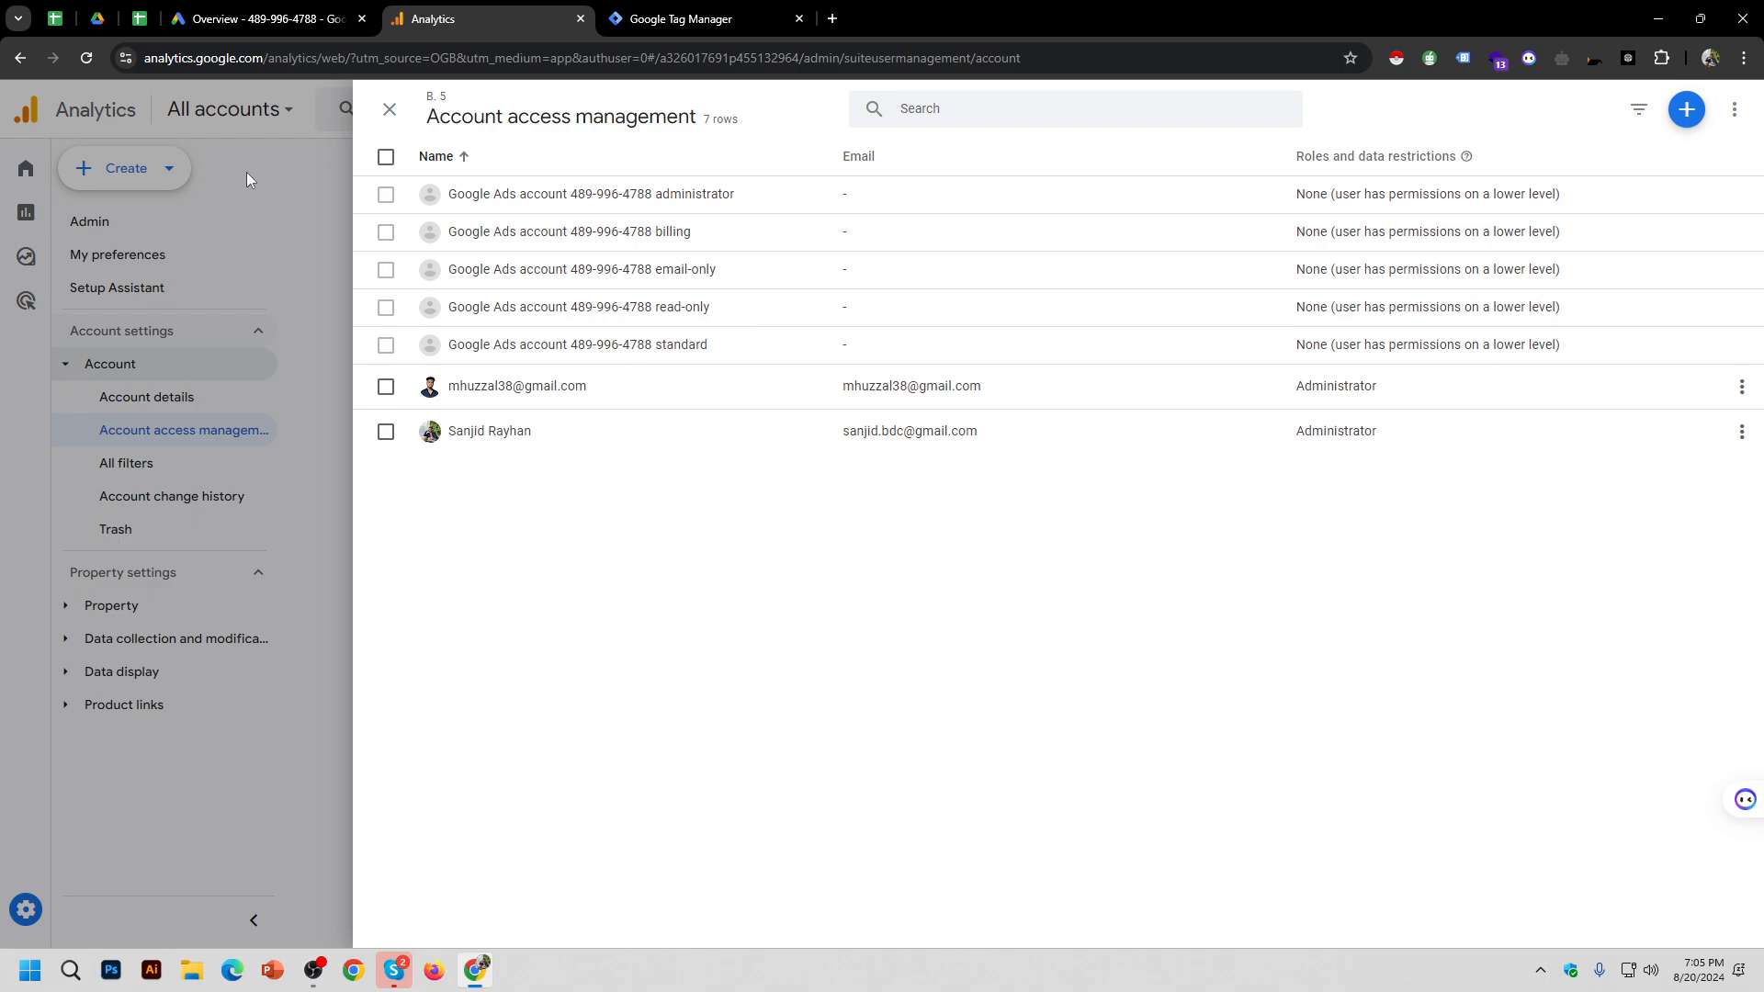
left_click(390, 110)
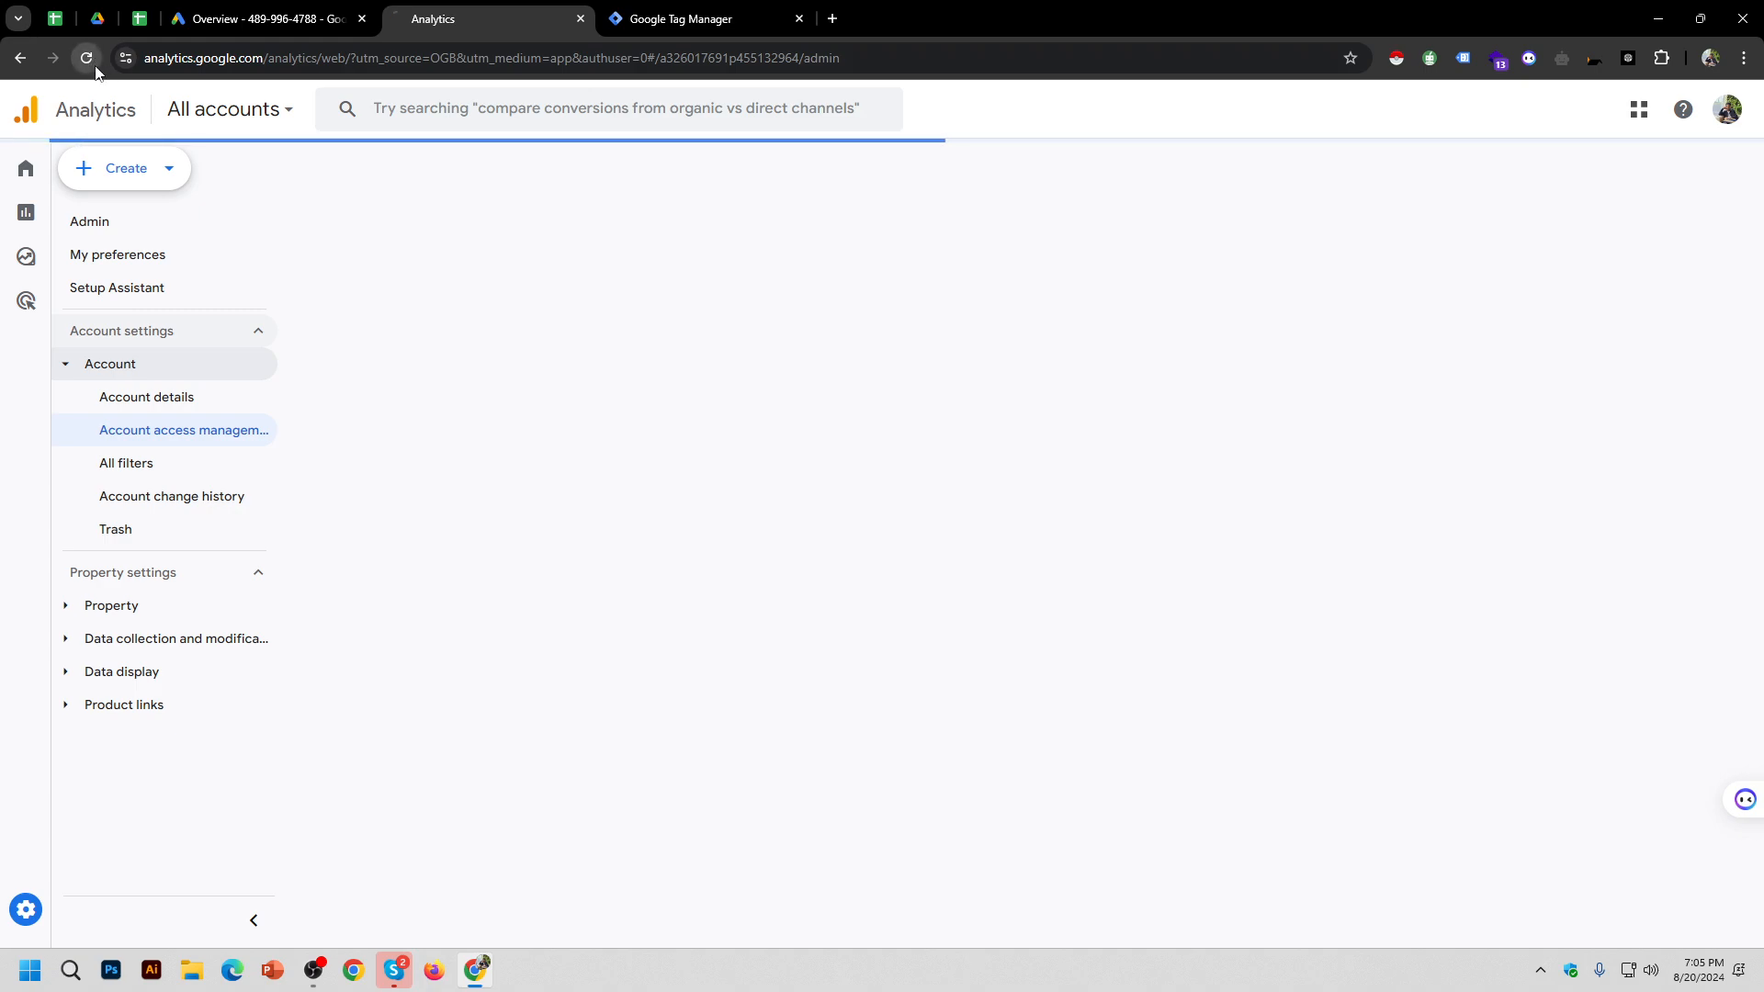
Step: Hide the screen recorder, close the user access list, and check then dismiss the account picker
left_click(326, 979)
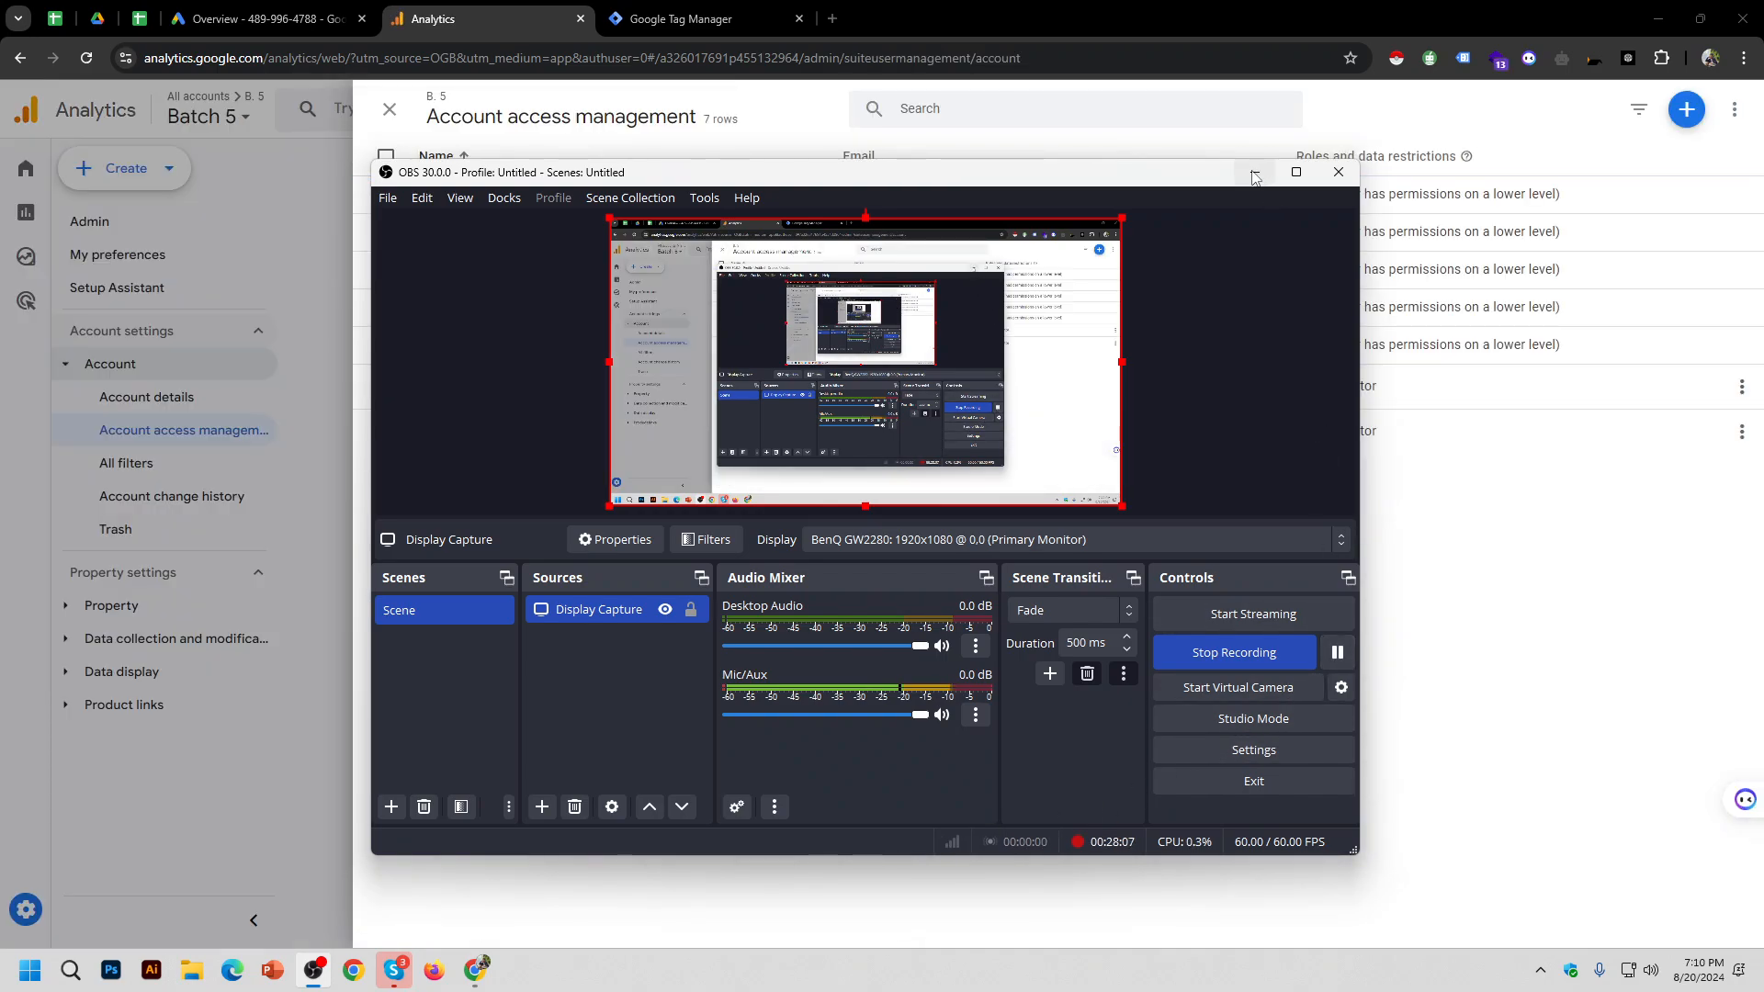
left_click(1253, 174)
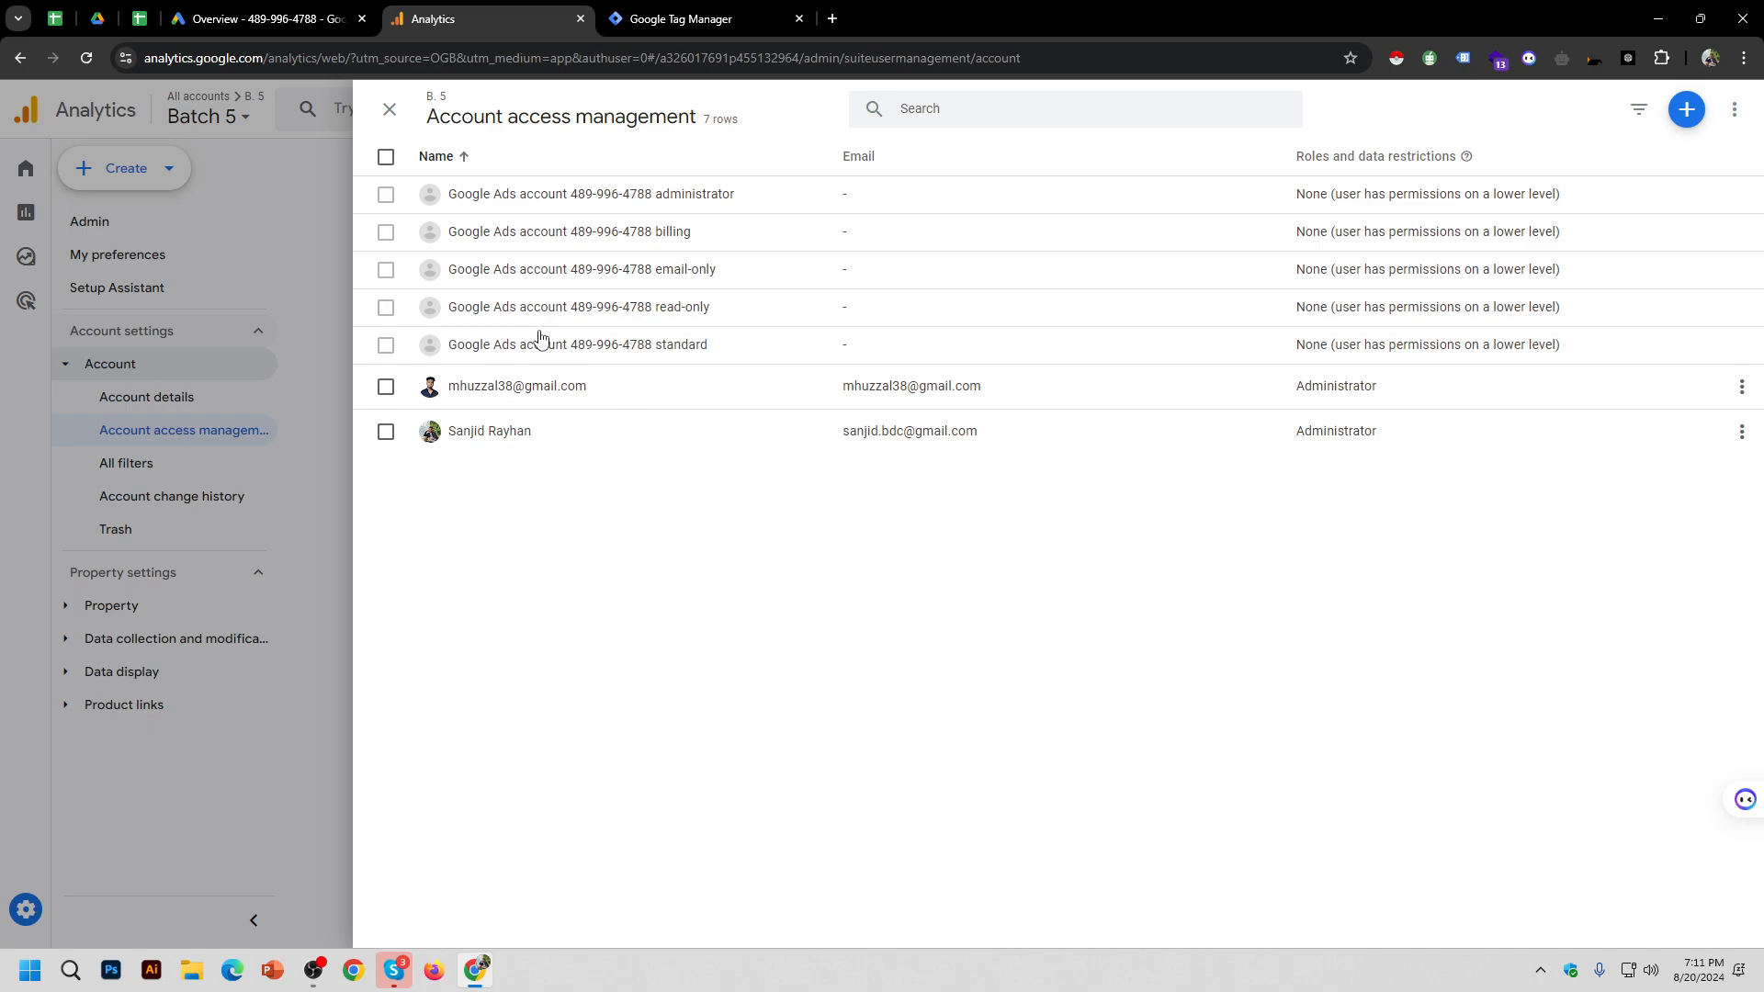
left_click(389, 110)
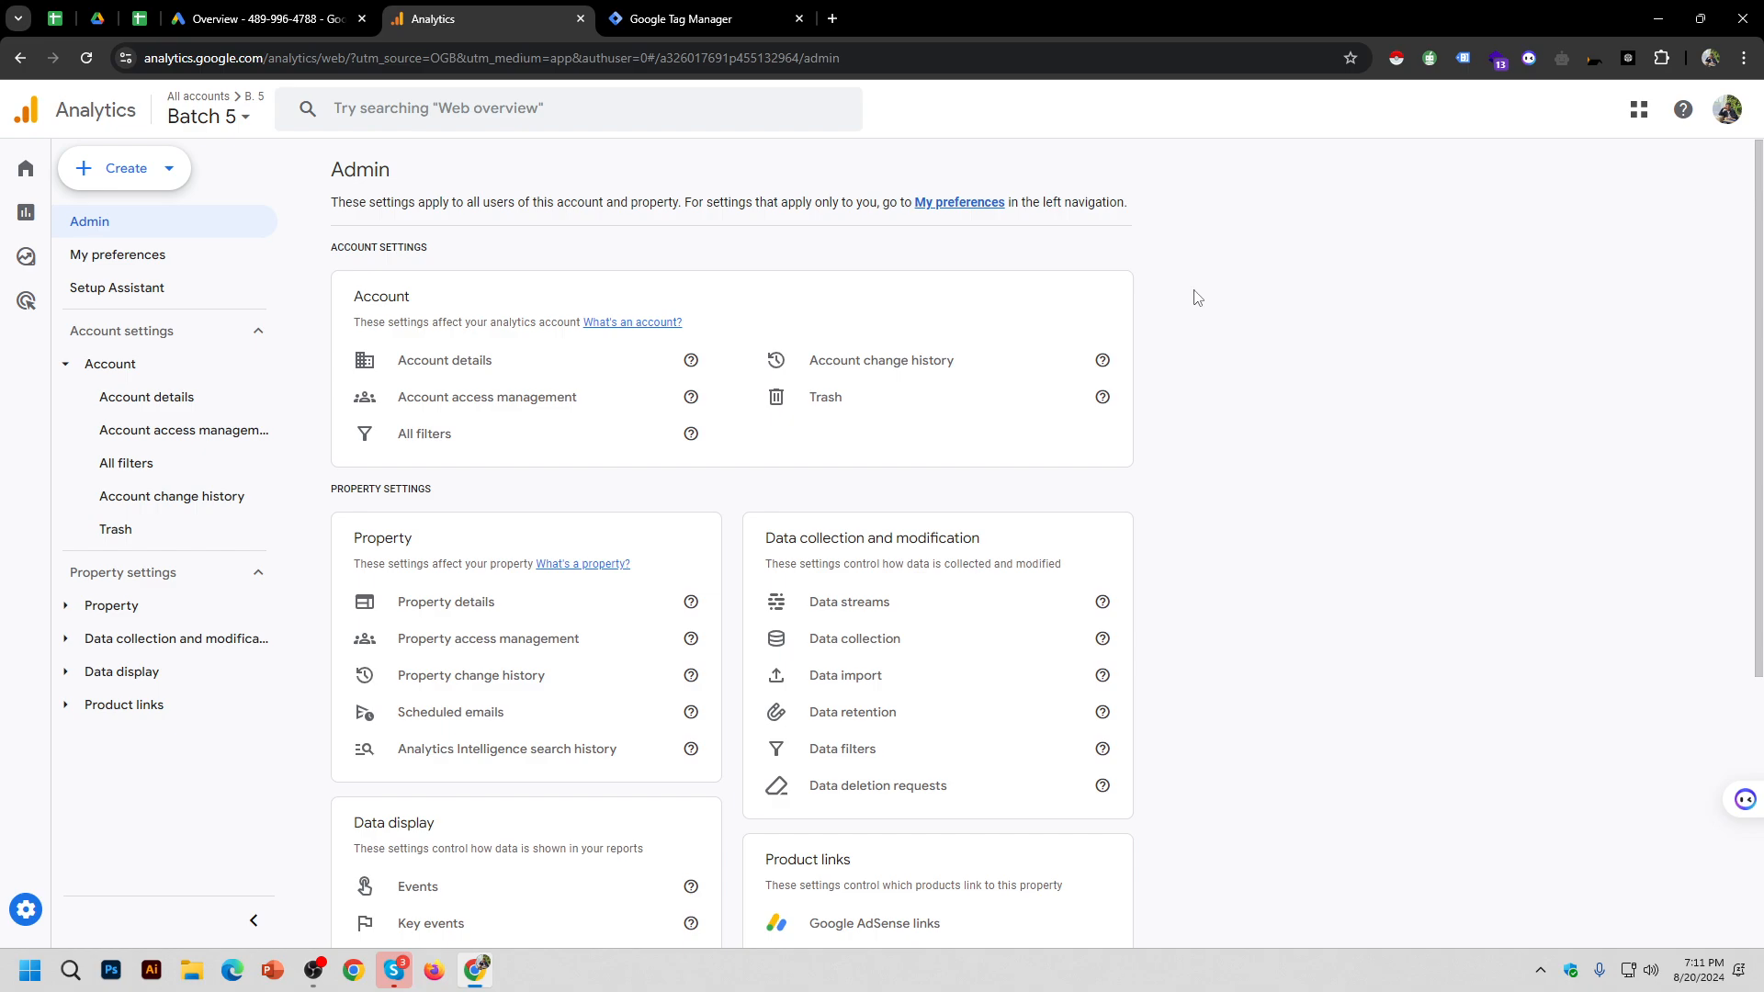
left_click(245, 119)
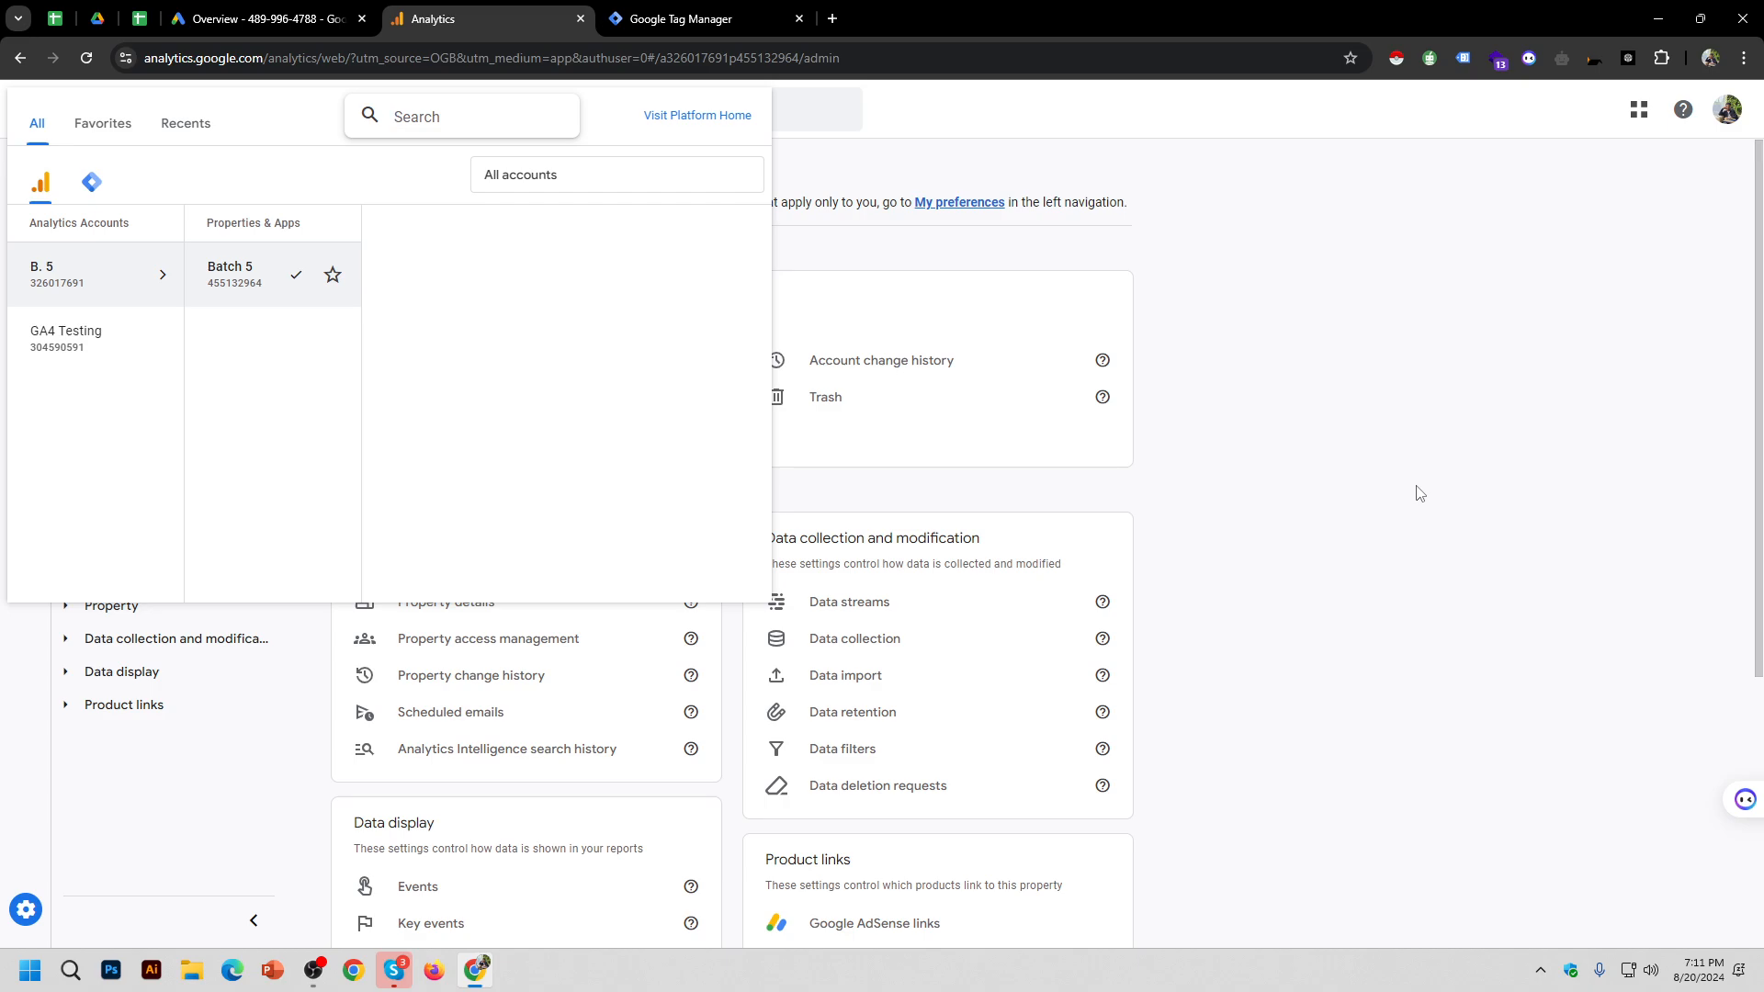
left_click(1035, 719)
left_click(313, 970)
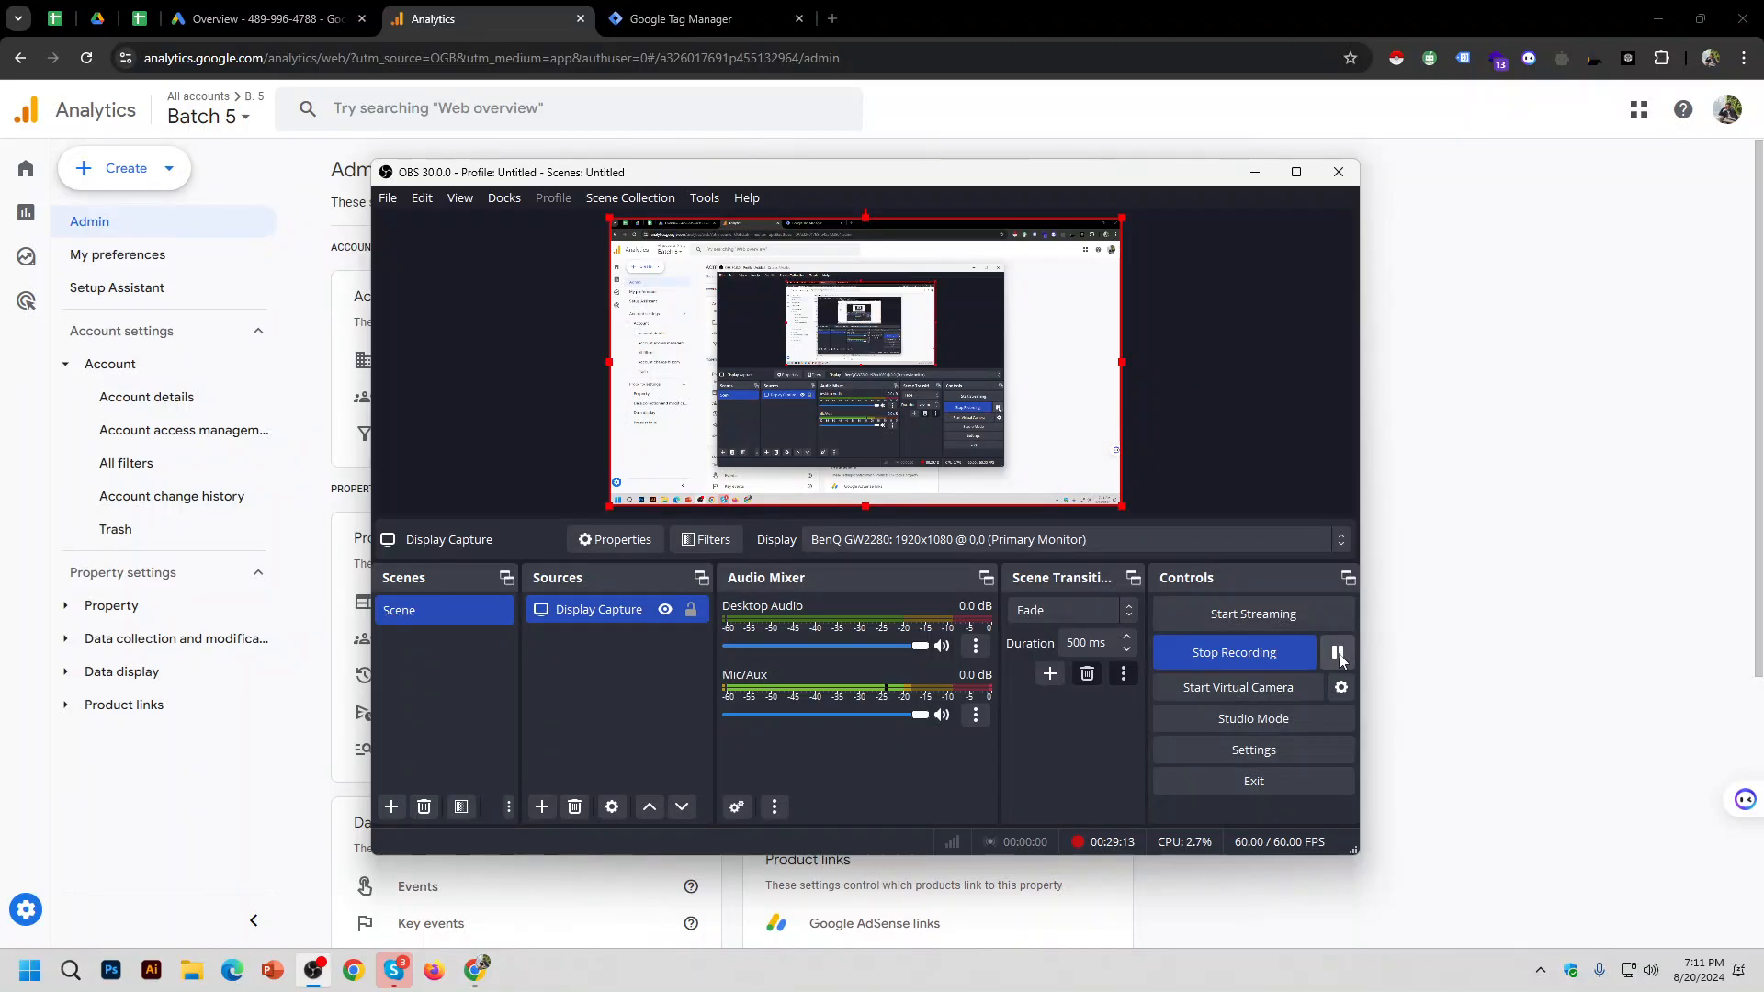
left_click(1025, 9)
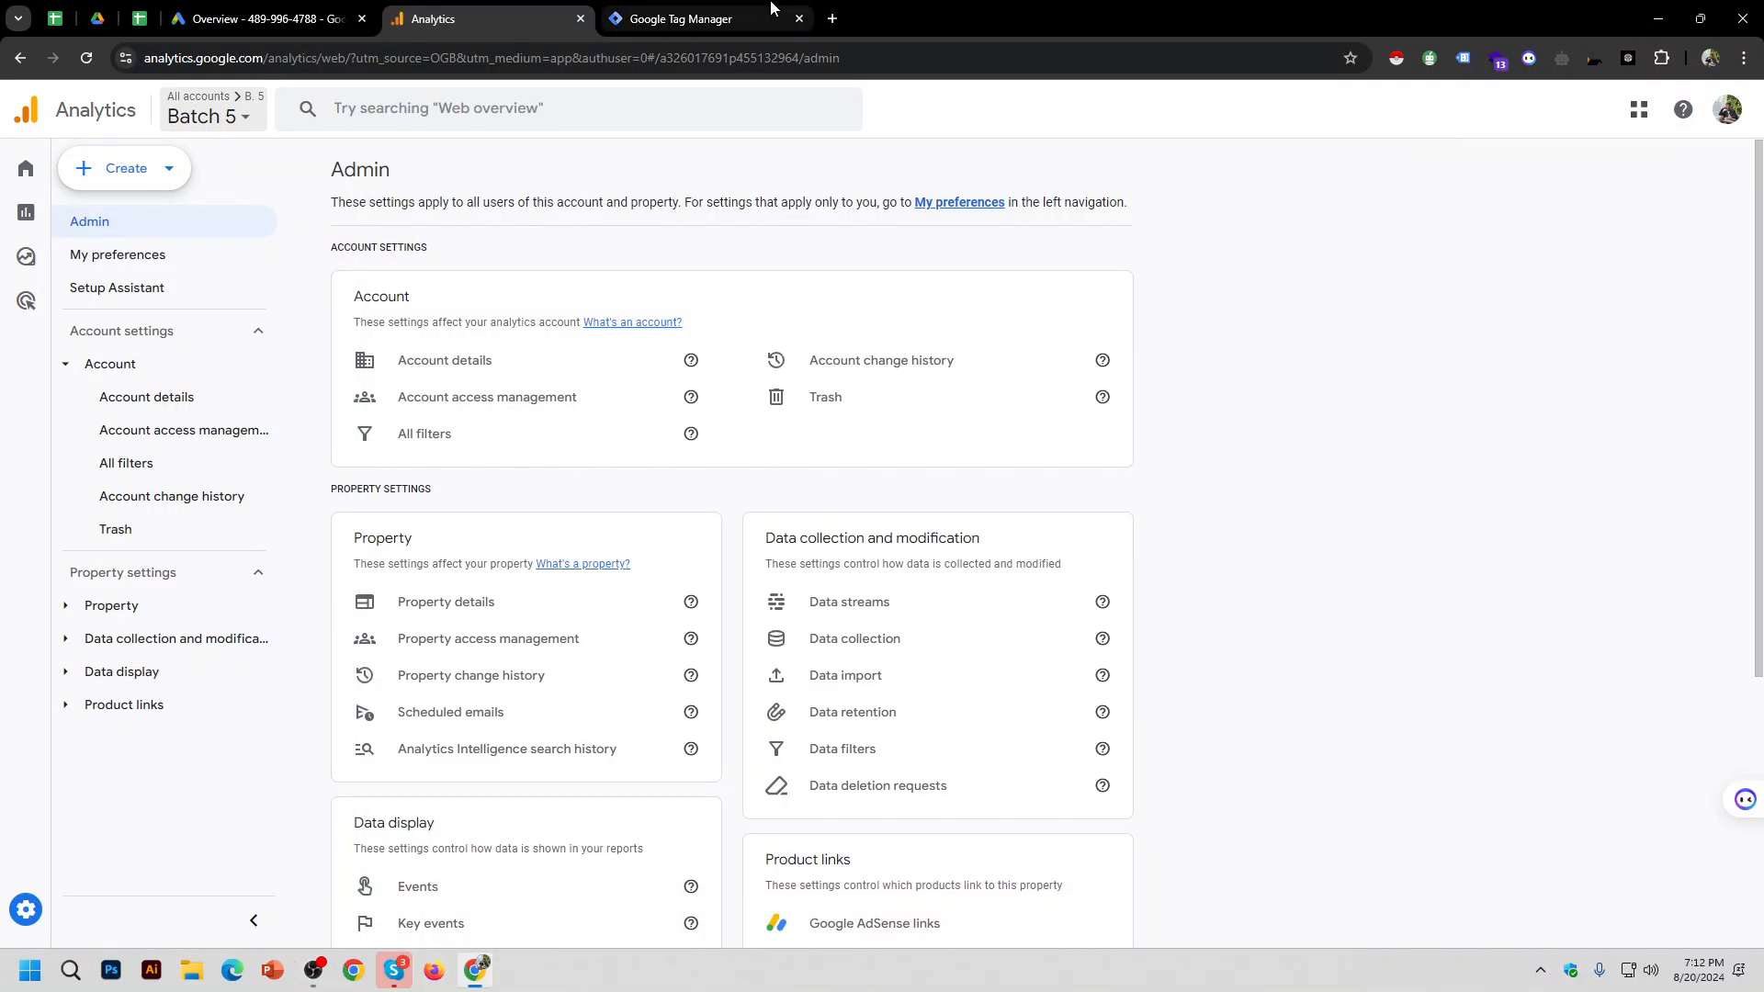
Step: Switch to the tagmanager.google.com tab showing All accounts, with no accounts listed
left_click(769, 11)
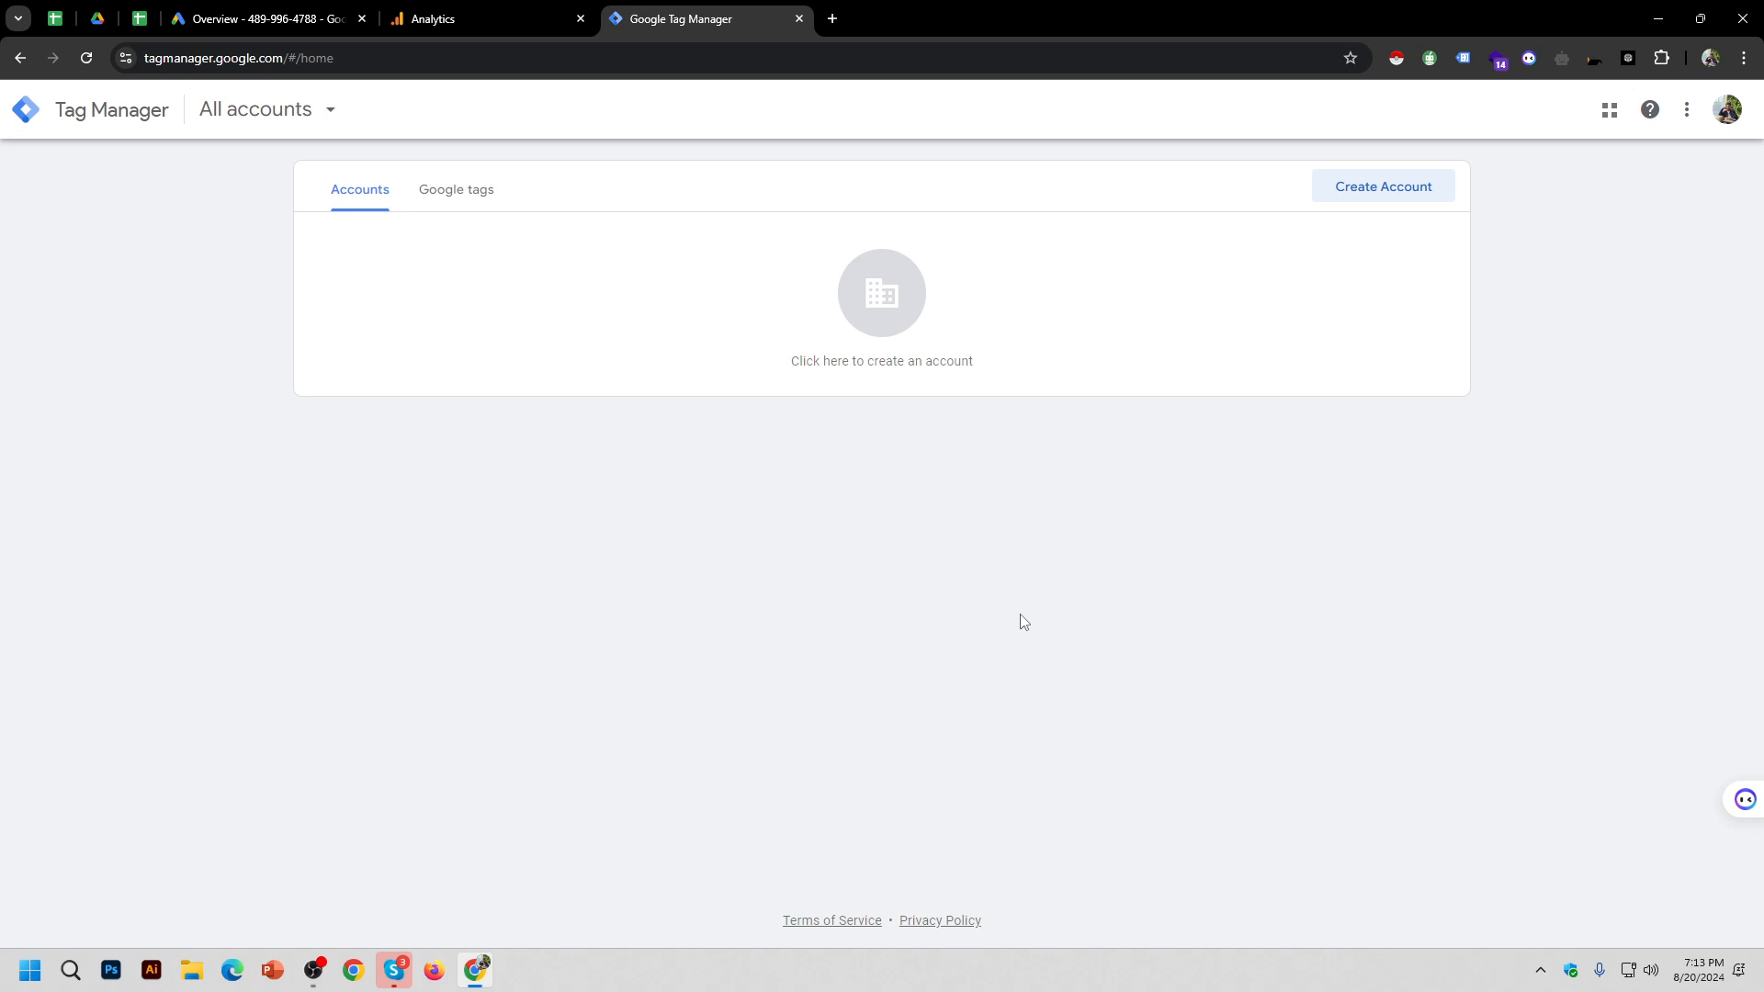
left_click(313, 970)
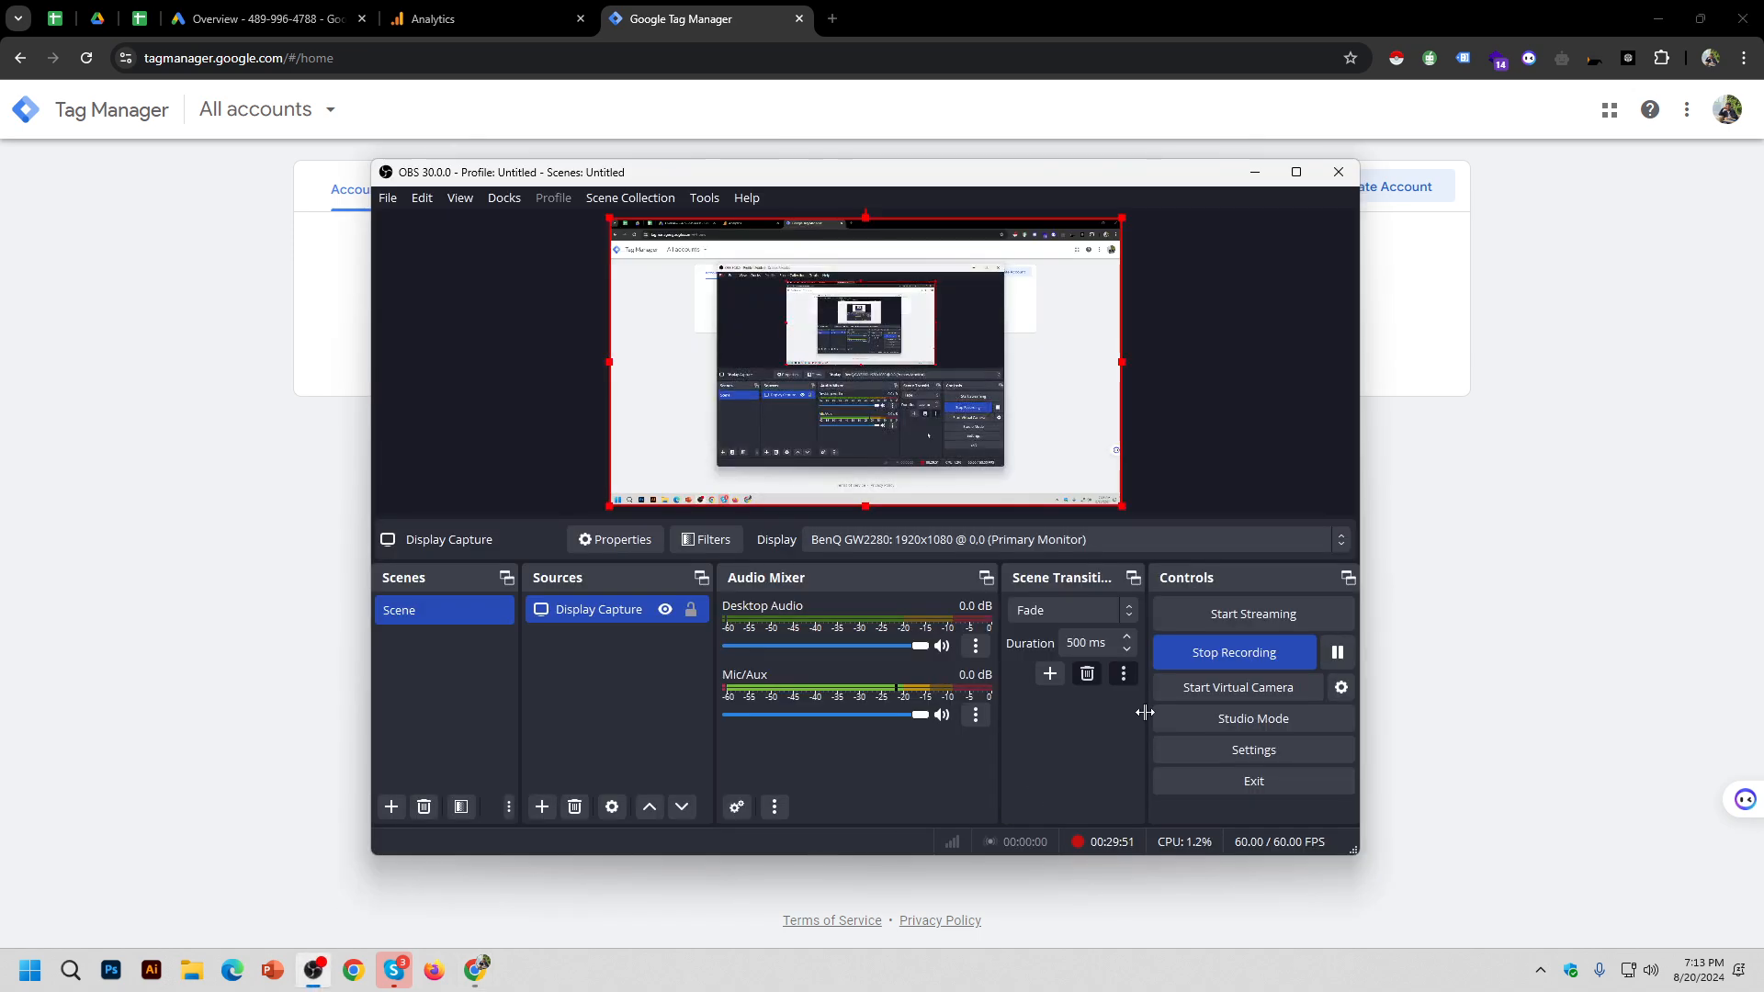
left_click(1341, 658)
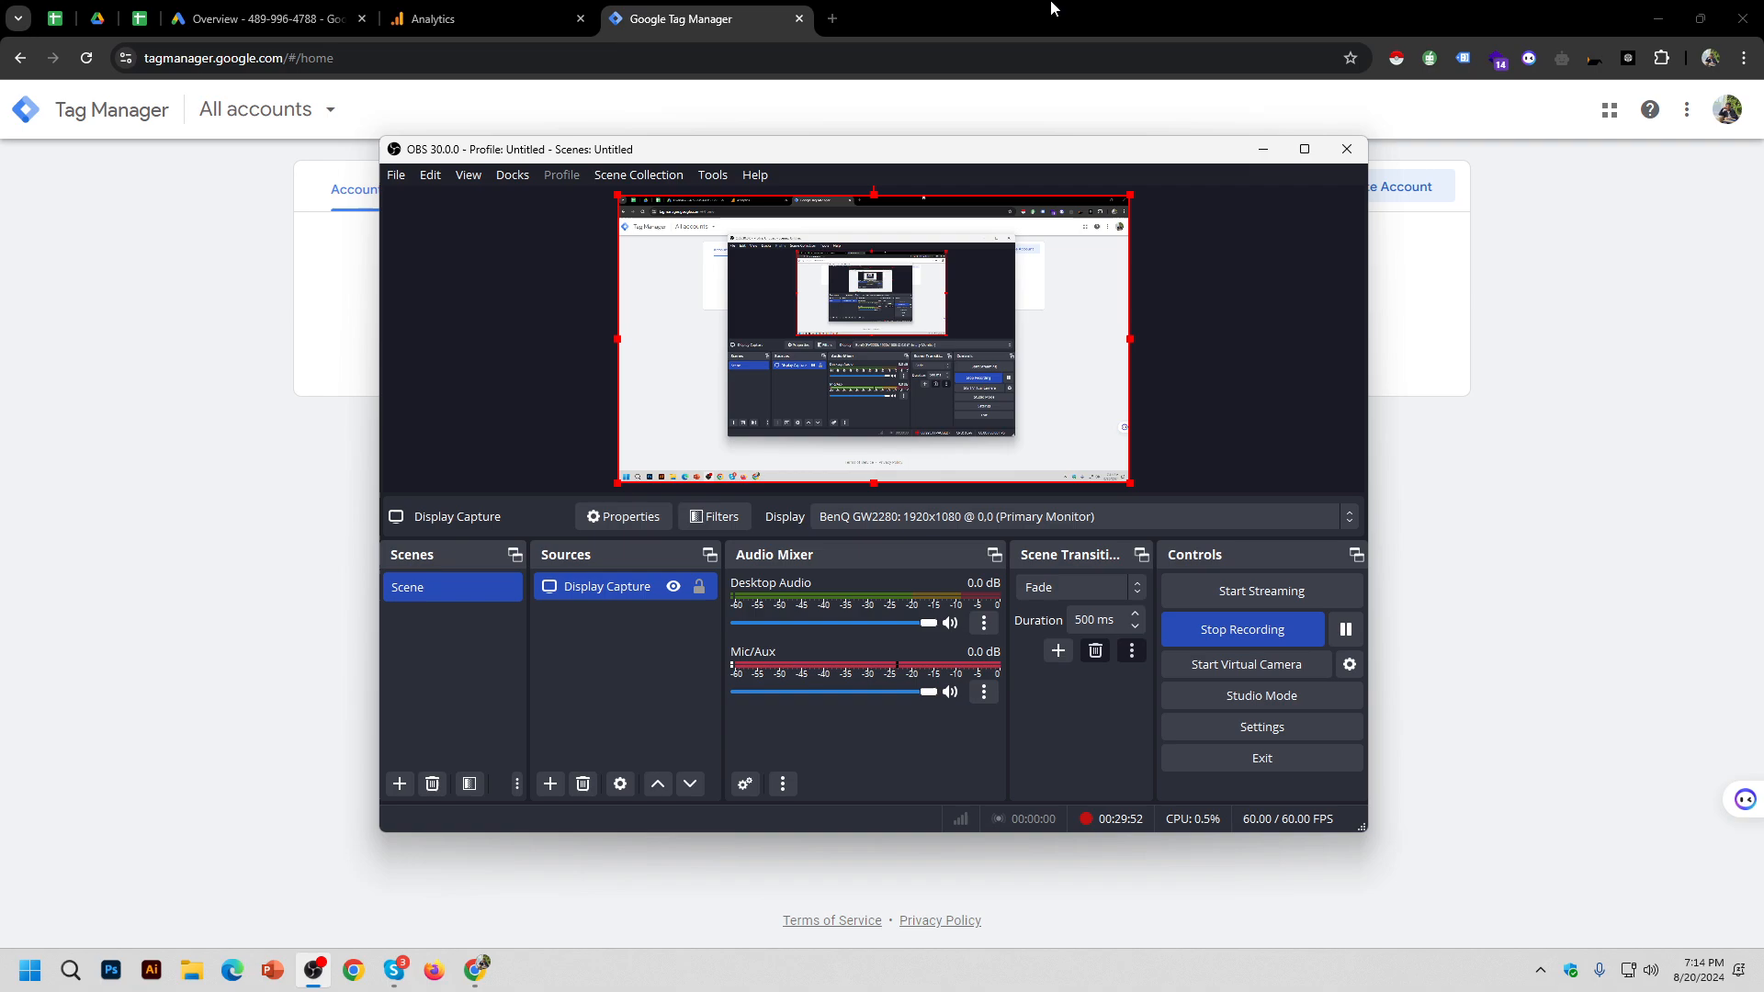
left_click(1052, 5)
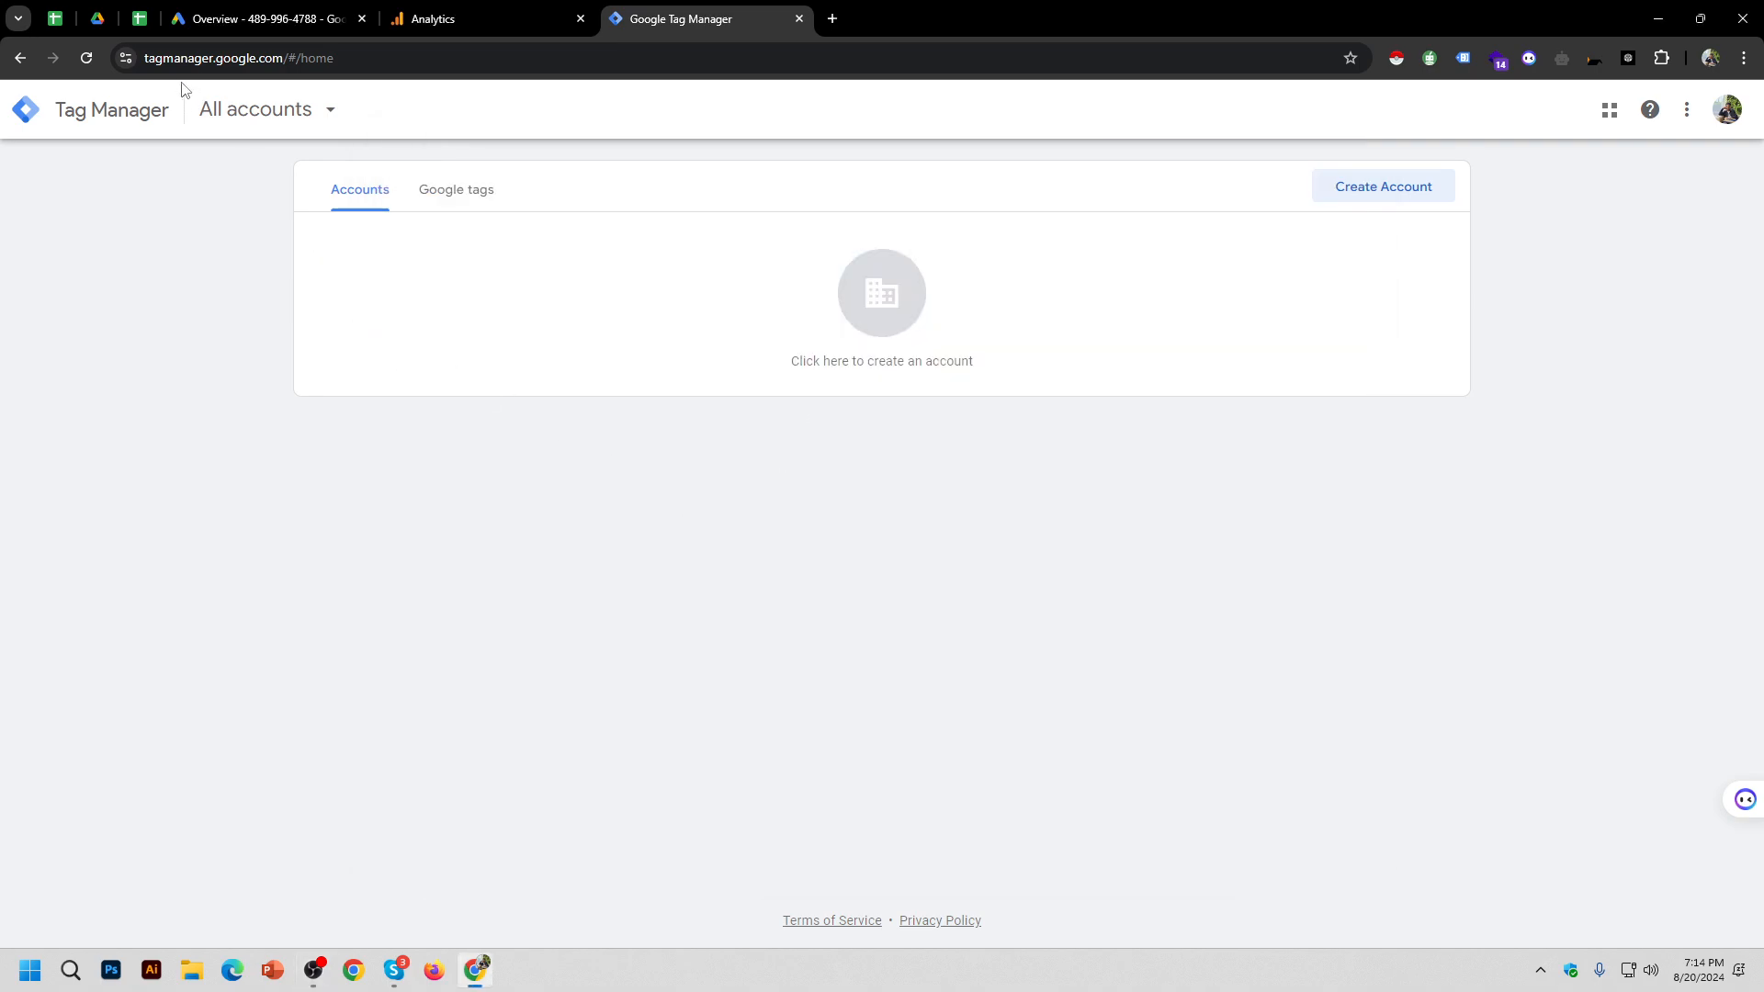
left_click(166, 58)
left_click_drag(186, 57, 317, 62)
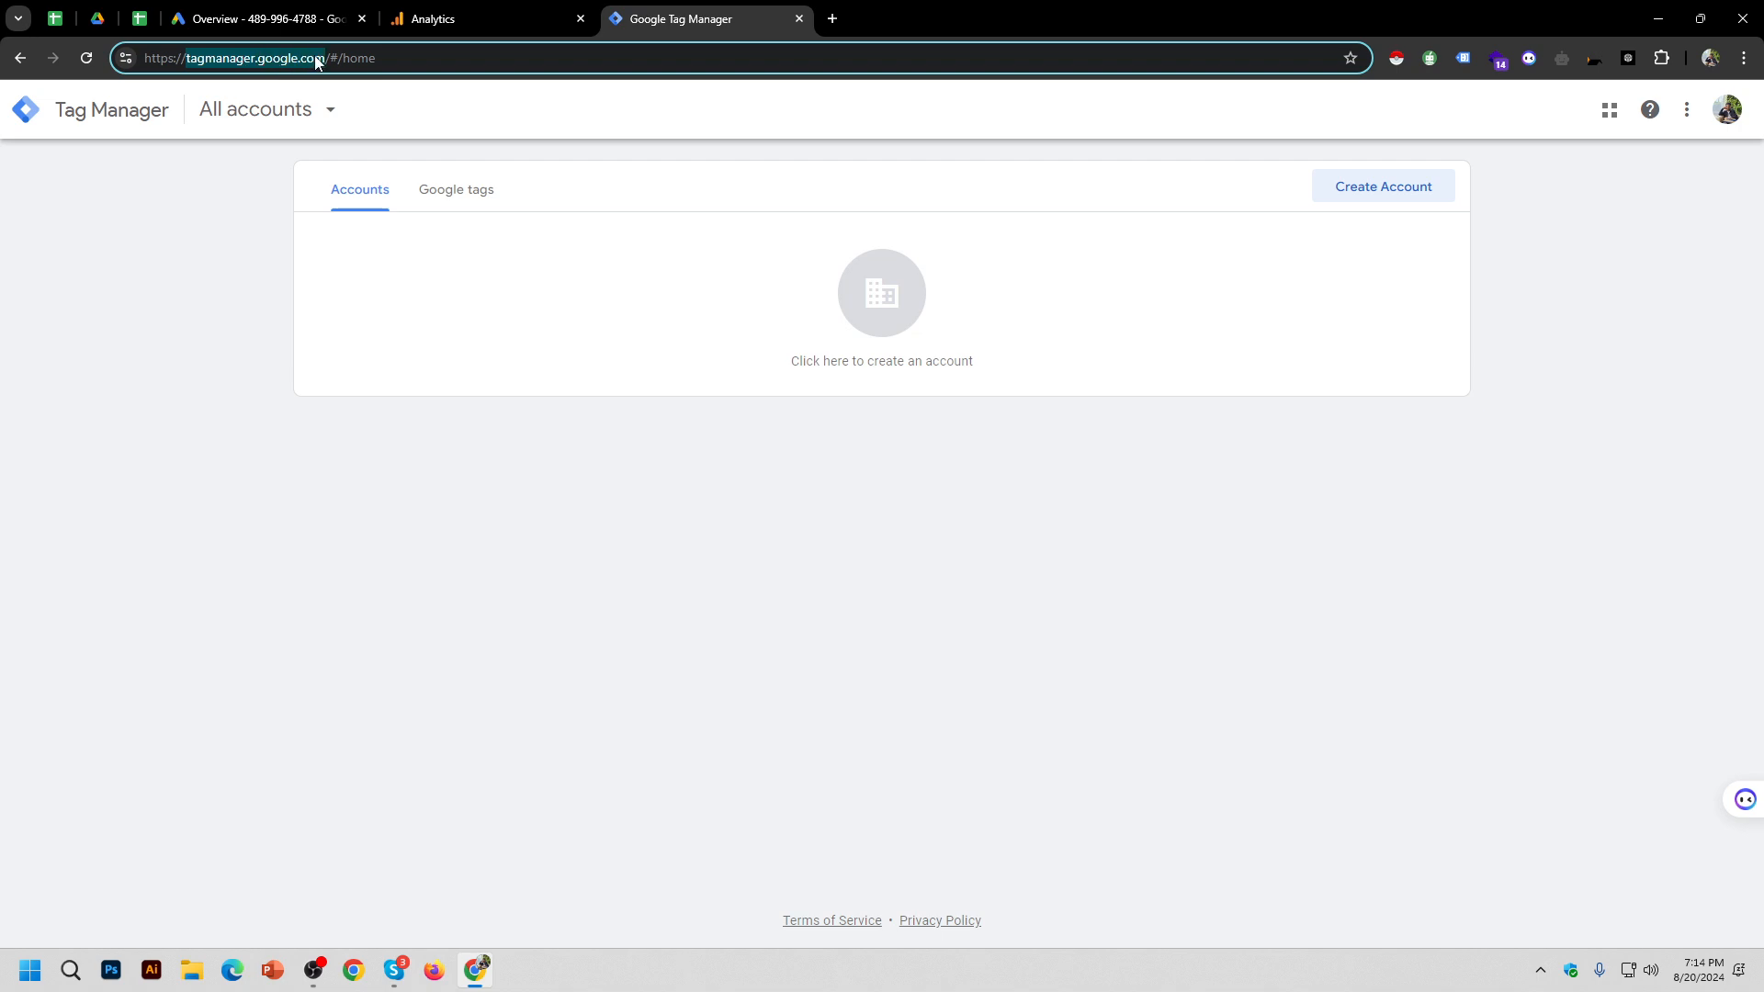
left_click(691, 527)
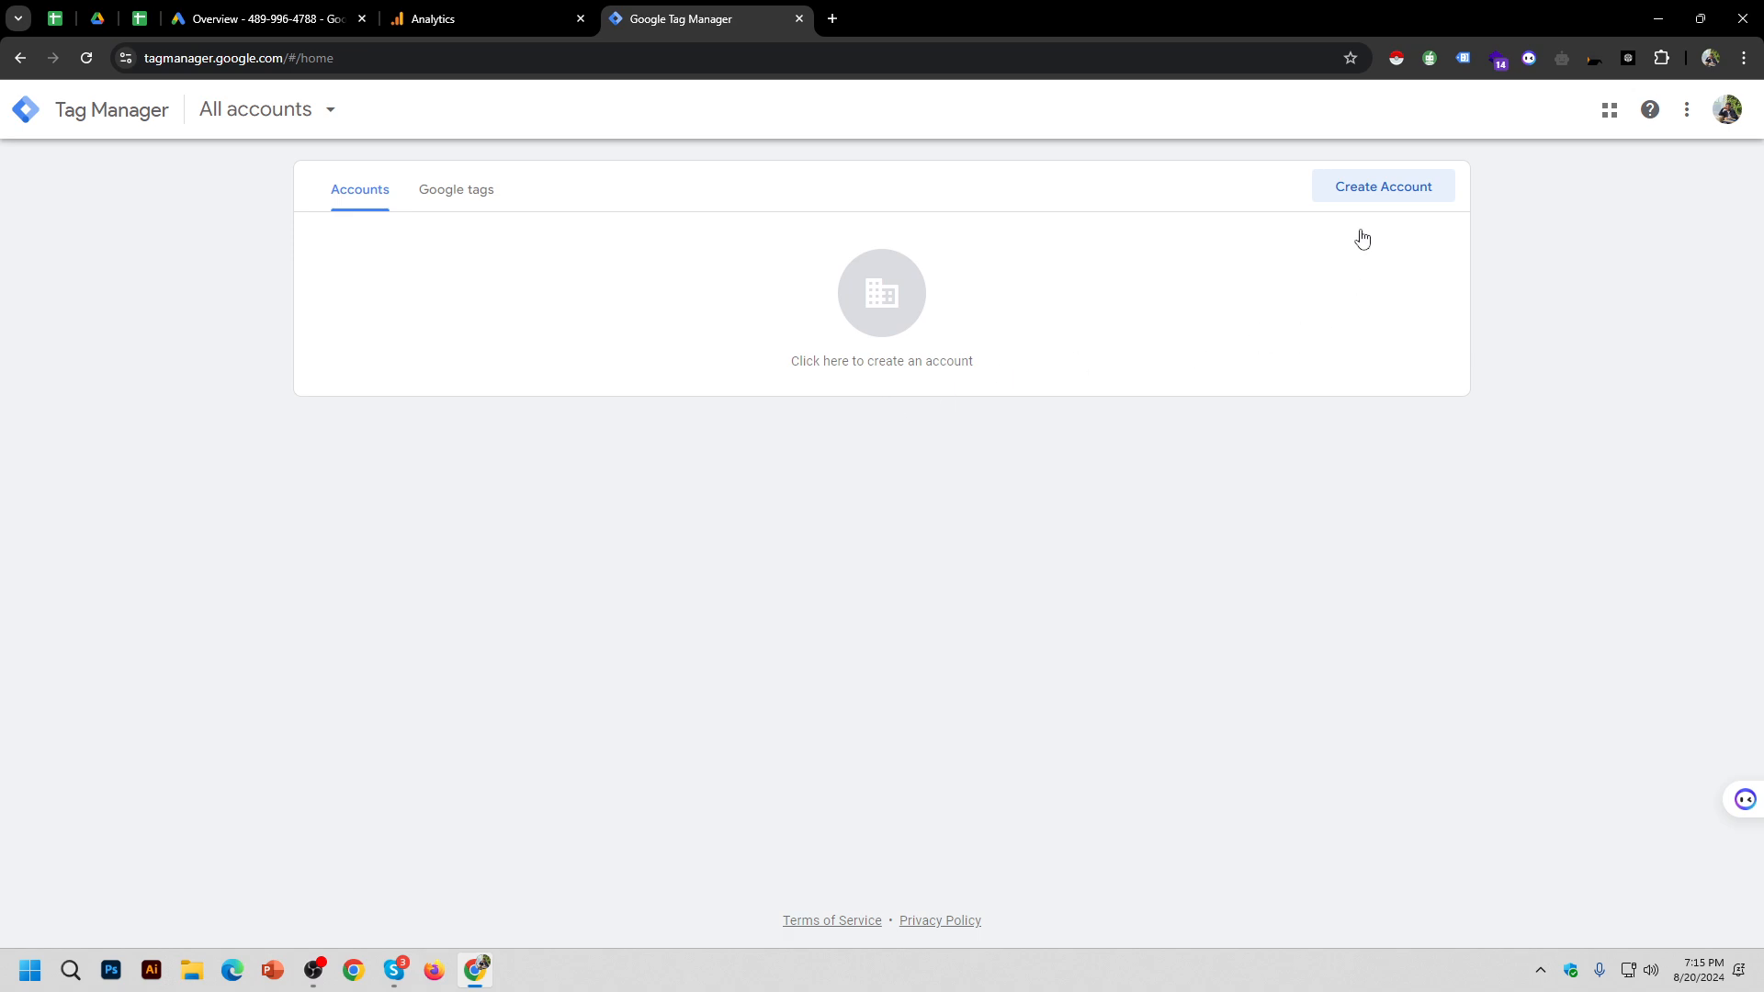
Step: Create an account named B.5 and tick 'Share data anonymously with Google and others'
left_click(1385, 197)
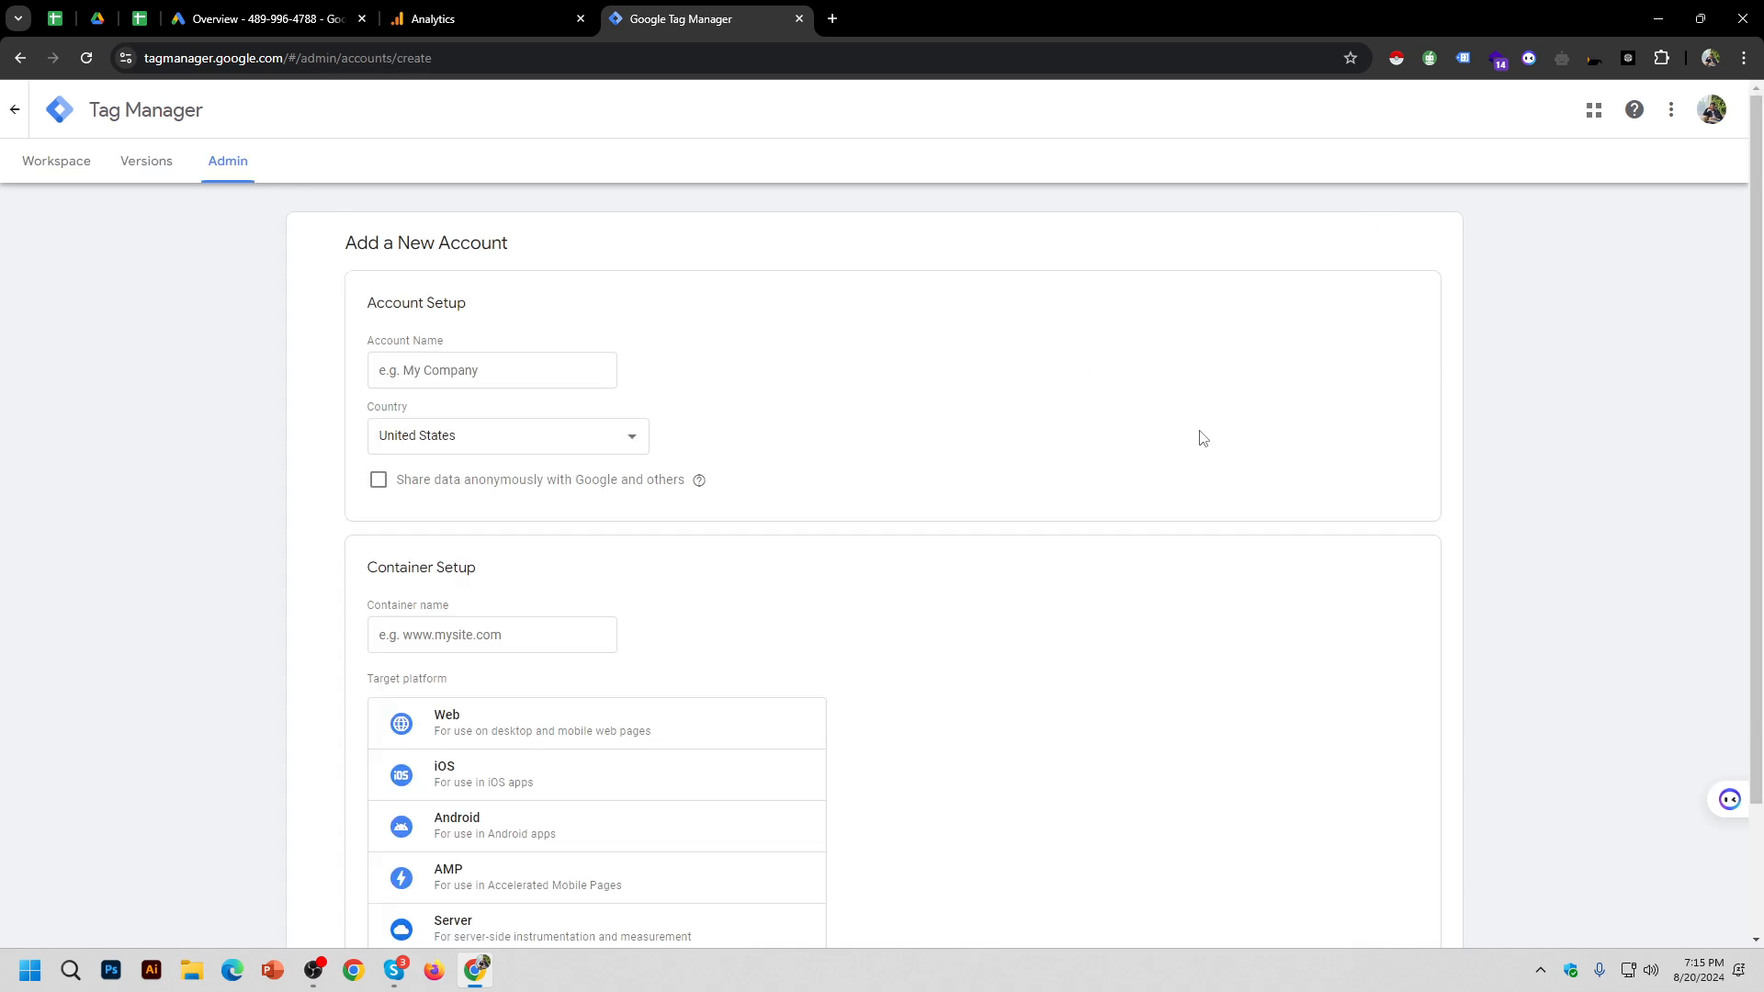
scroll(1121, 402, "down", 2)
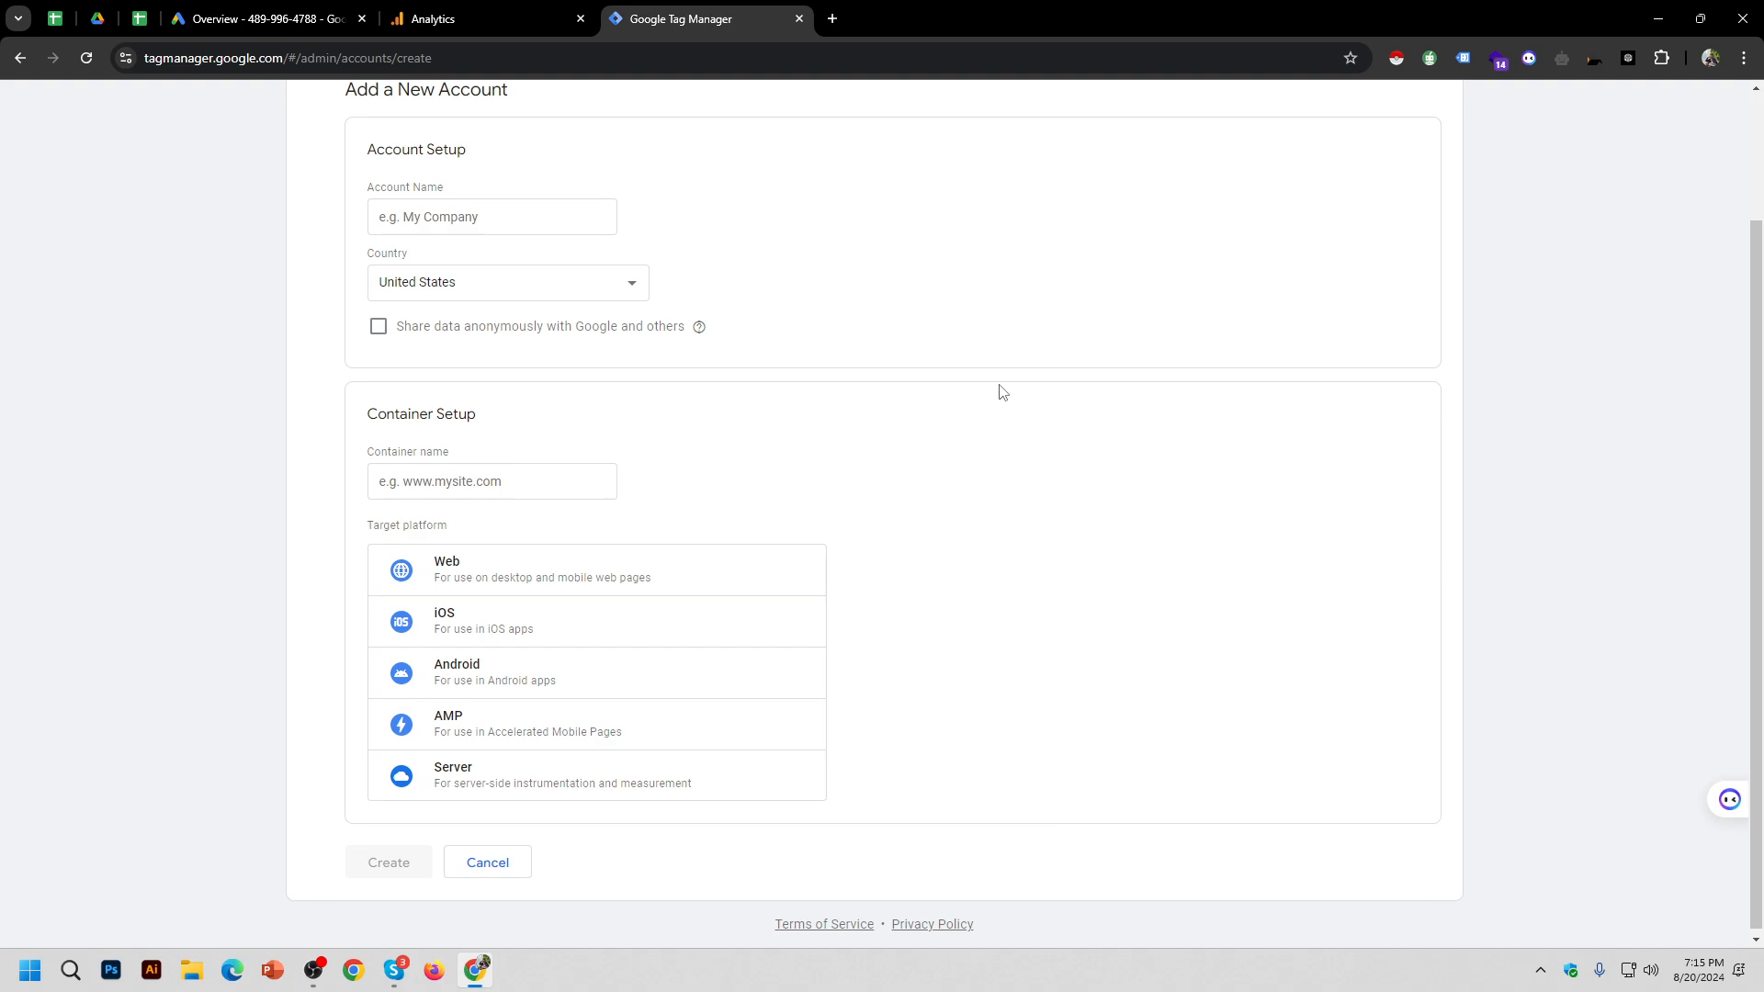
left_click(525, 217)
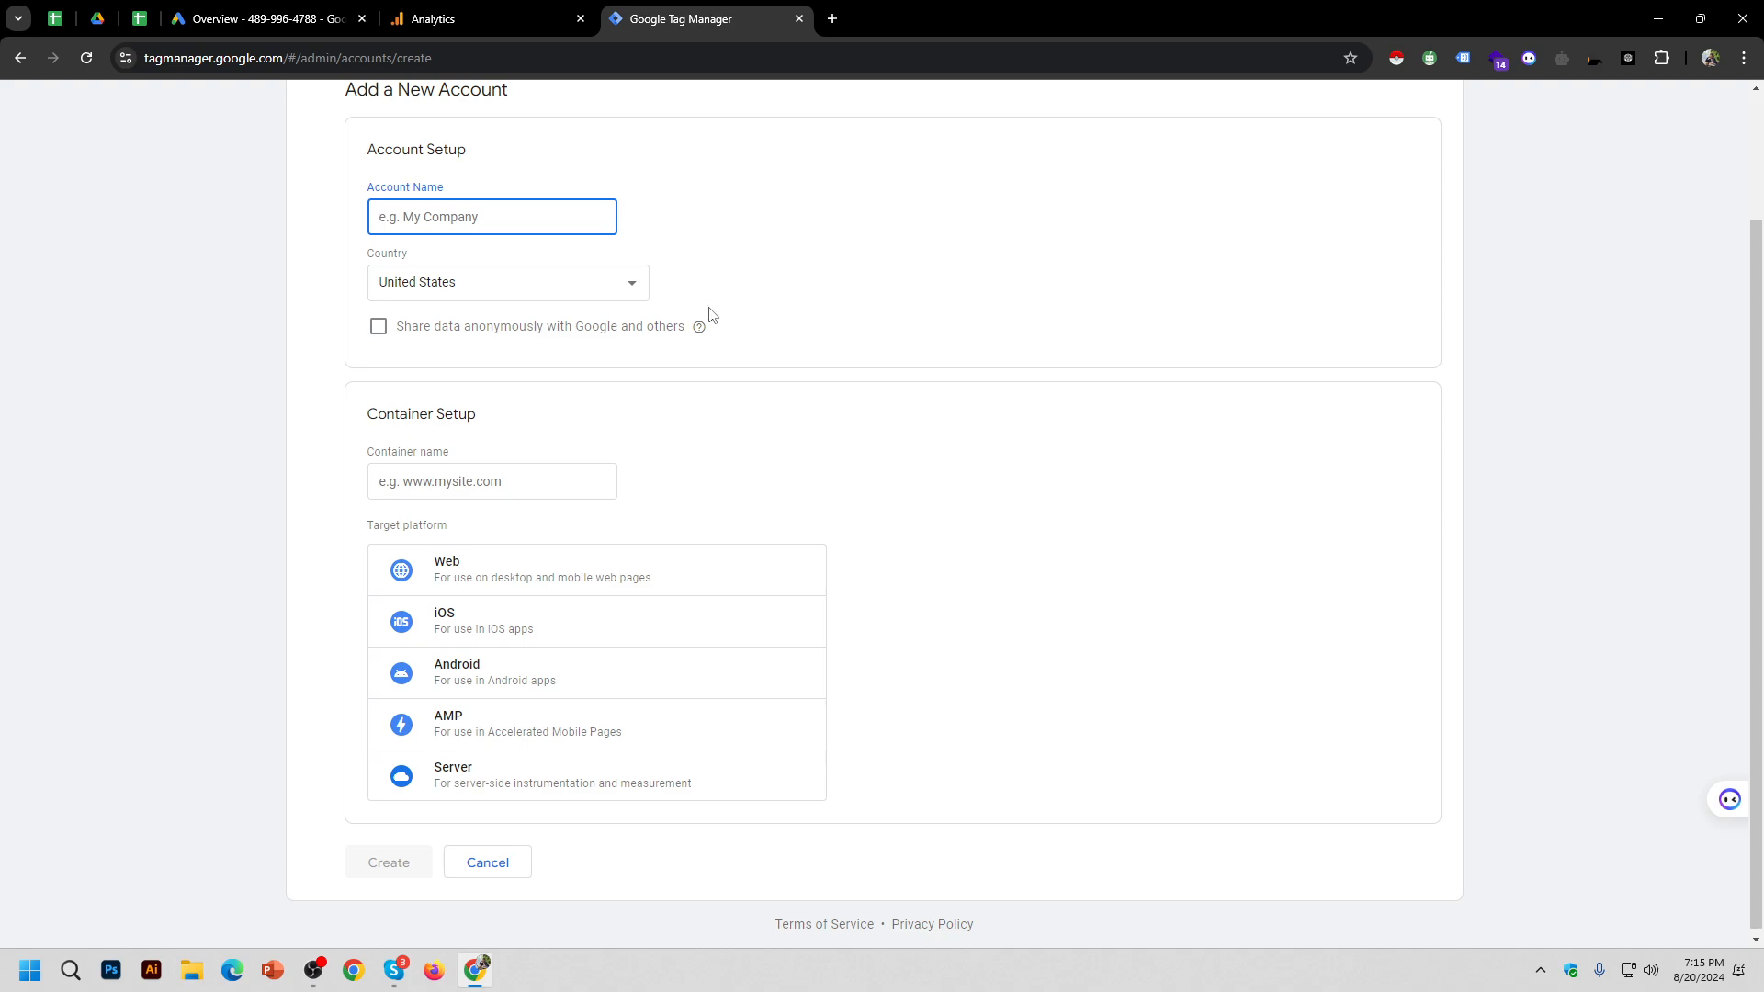
scroll(709, 315, "up", 2)
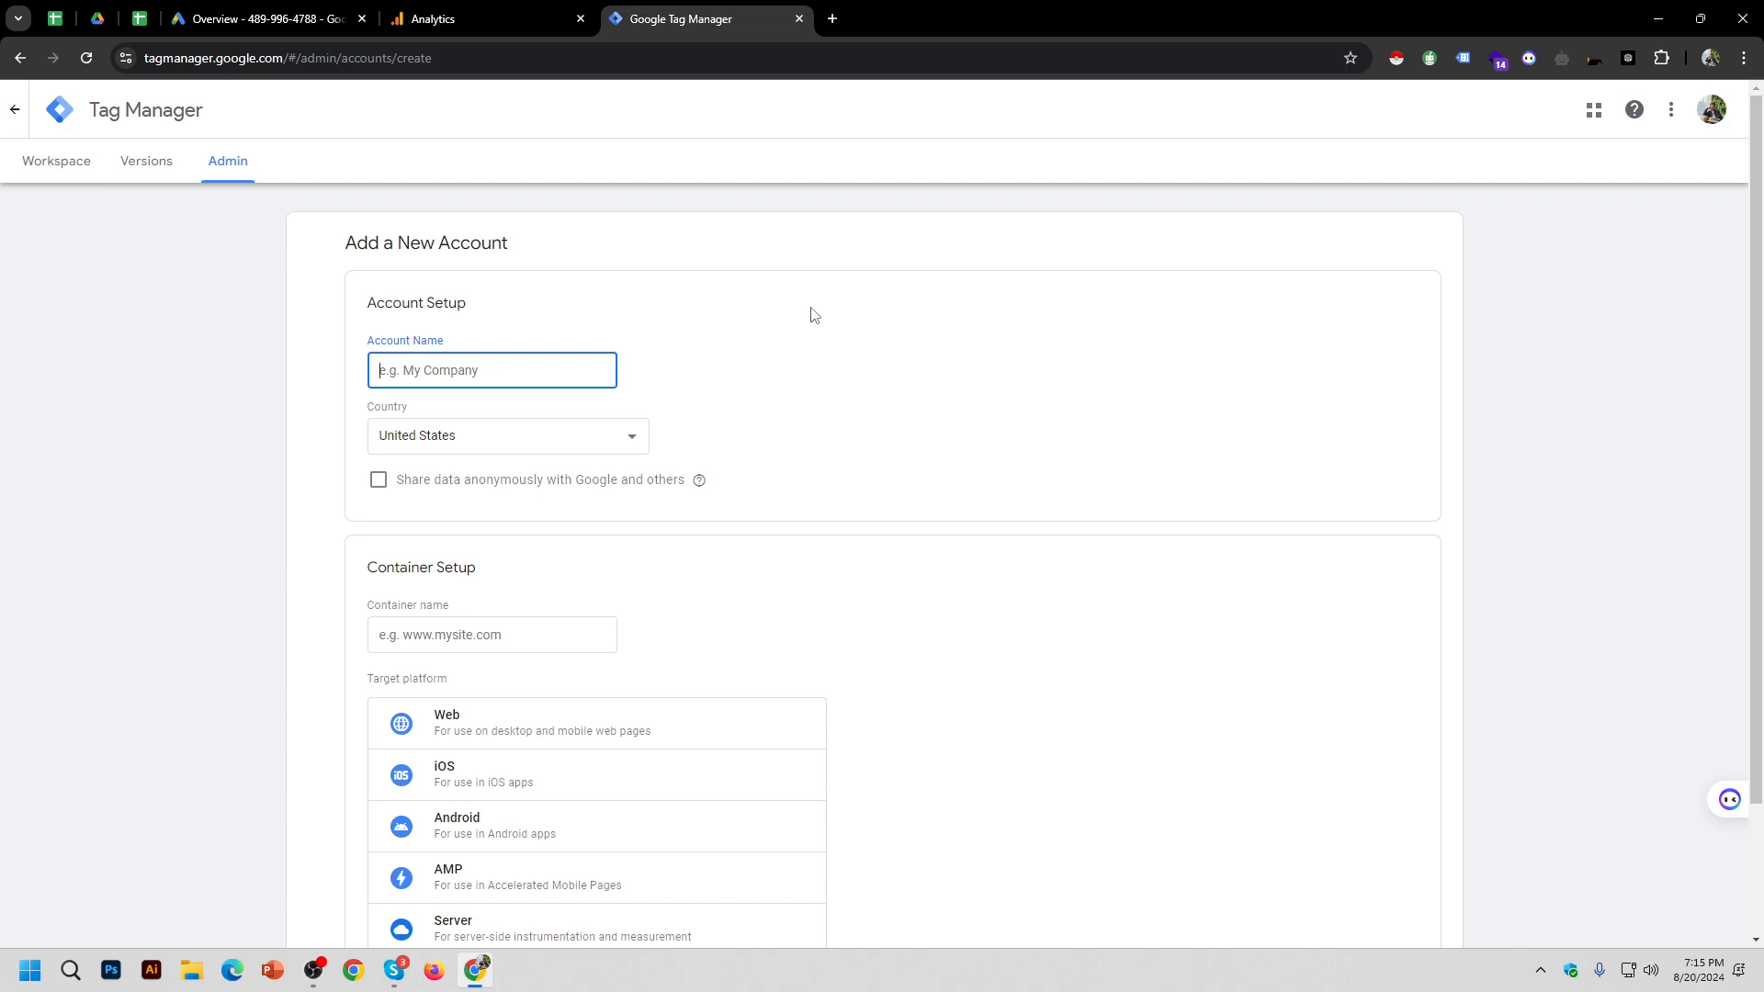
type("B.5")
left_click(445, 504)
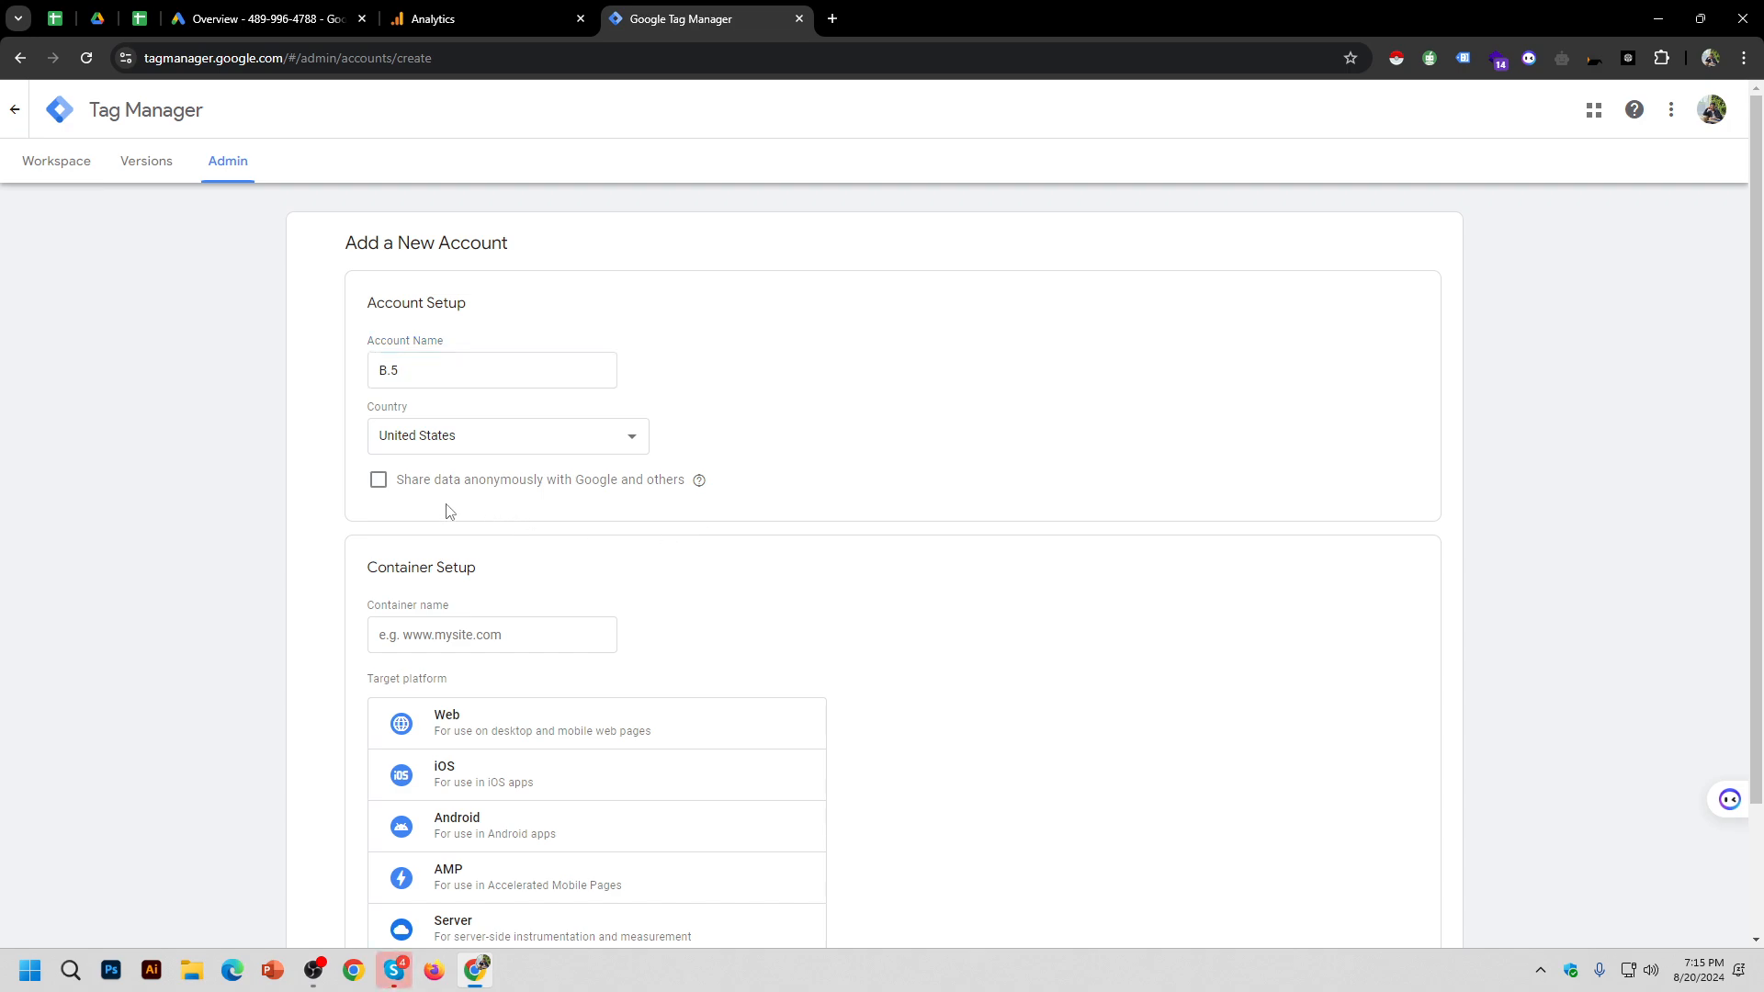
left_click(377, 480)
scroll(973, 533, "down", 2)
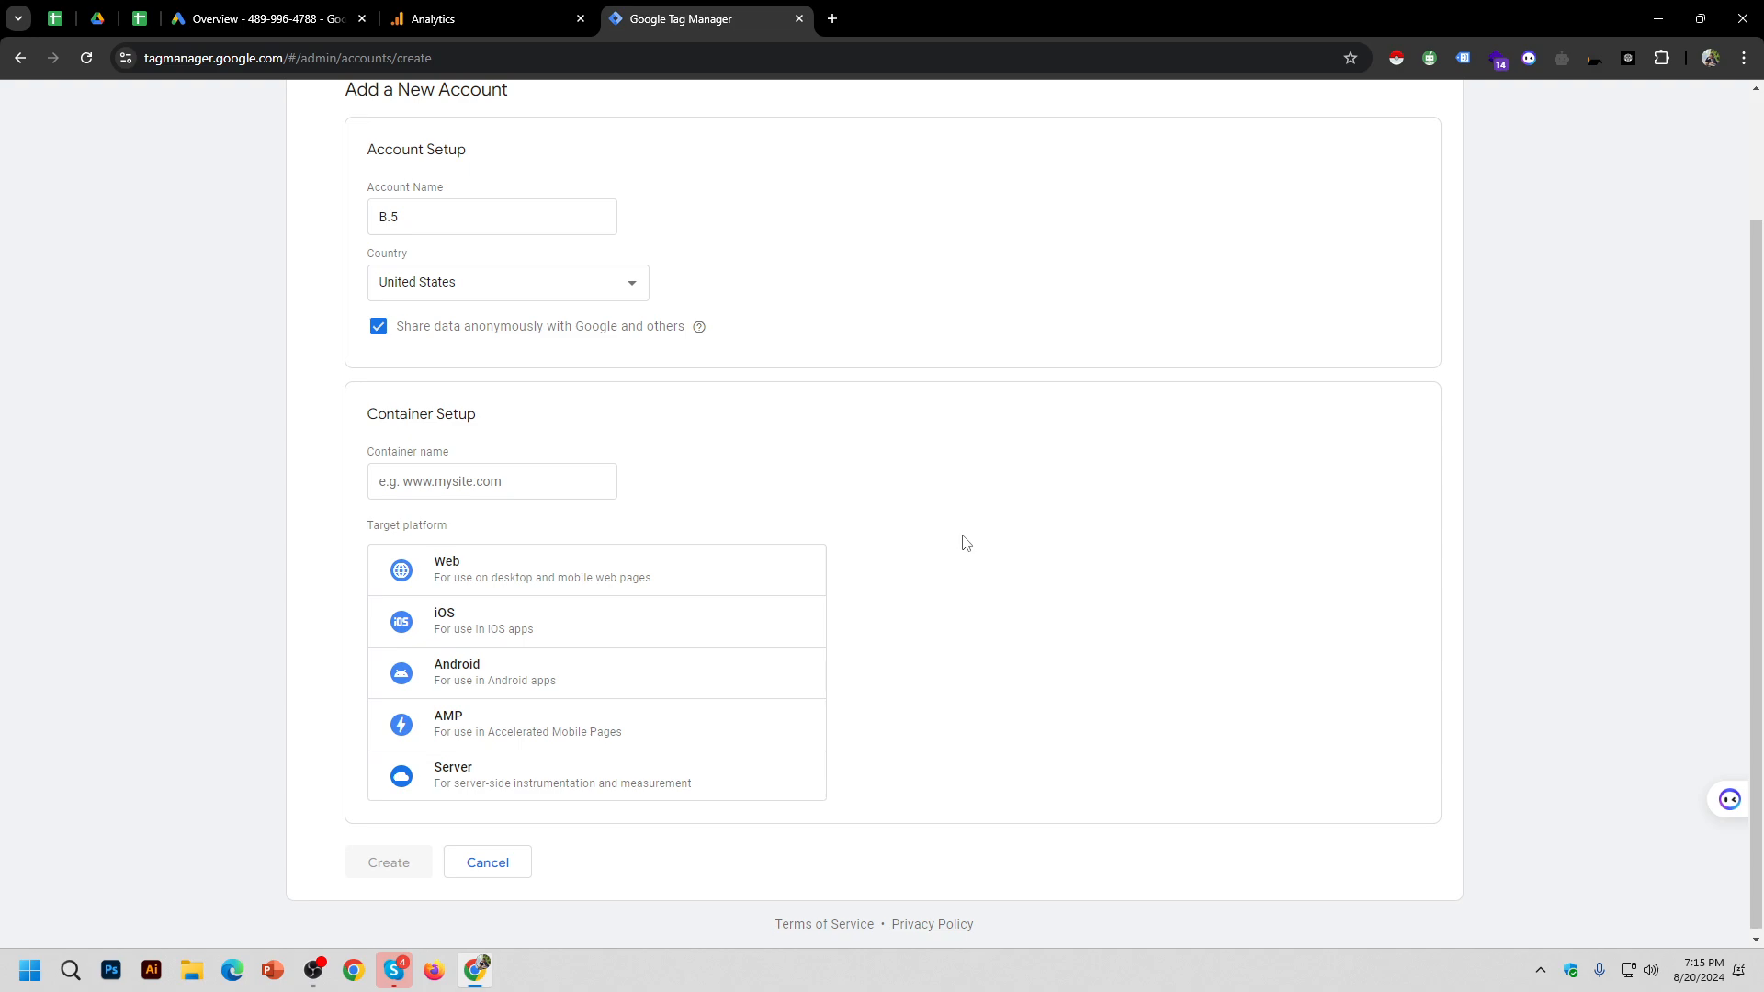
left_click(834, 19)
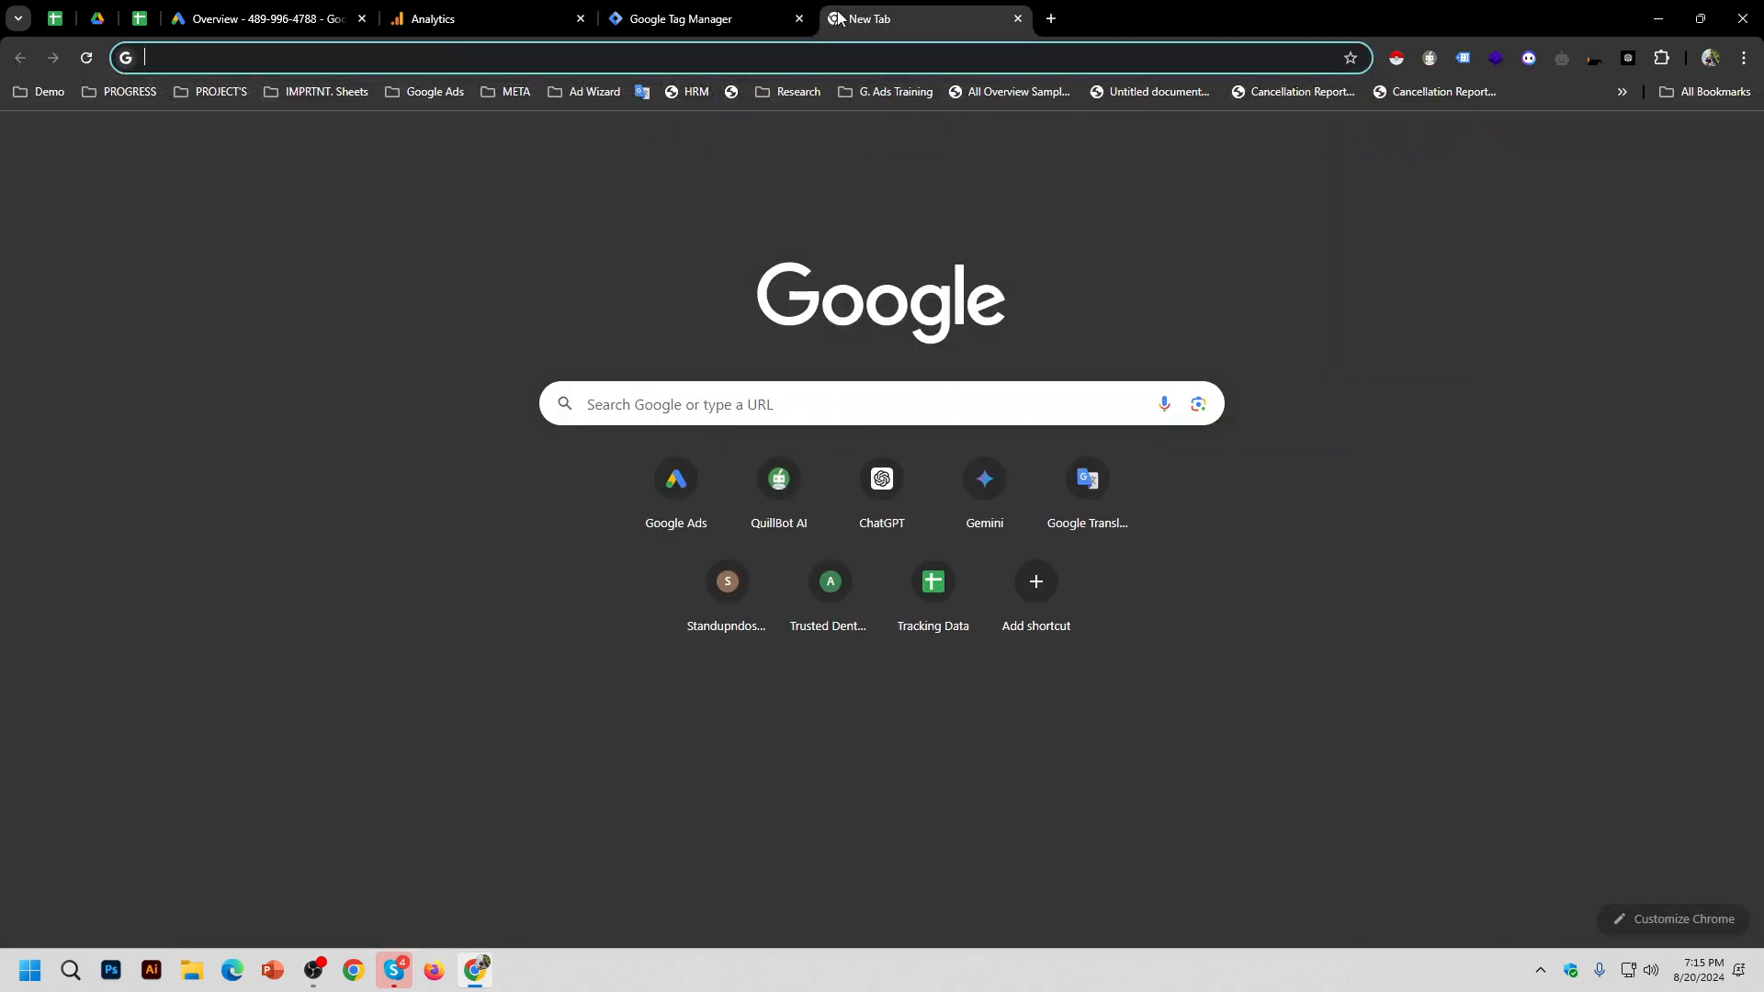
type("zto")
key("BackSpace")
key("BackSpace")
key("BackSpace")
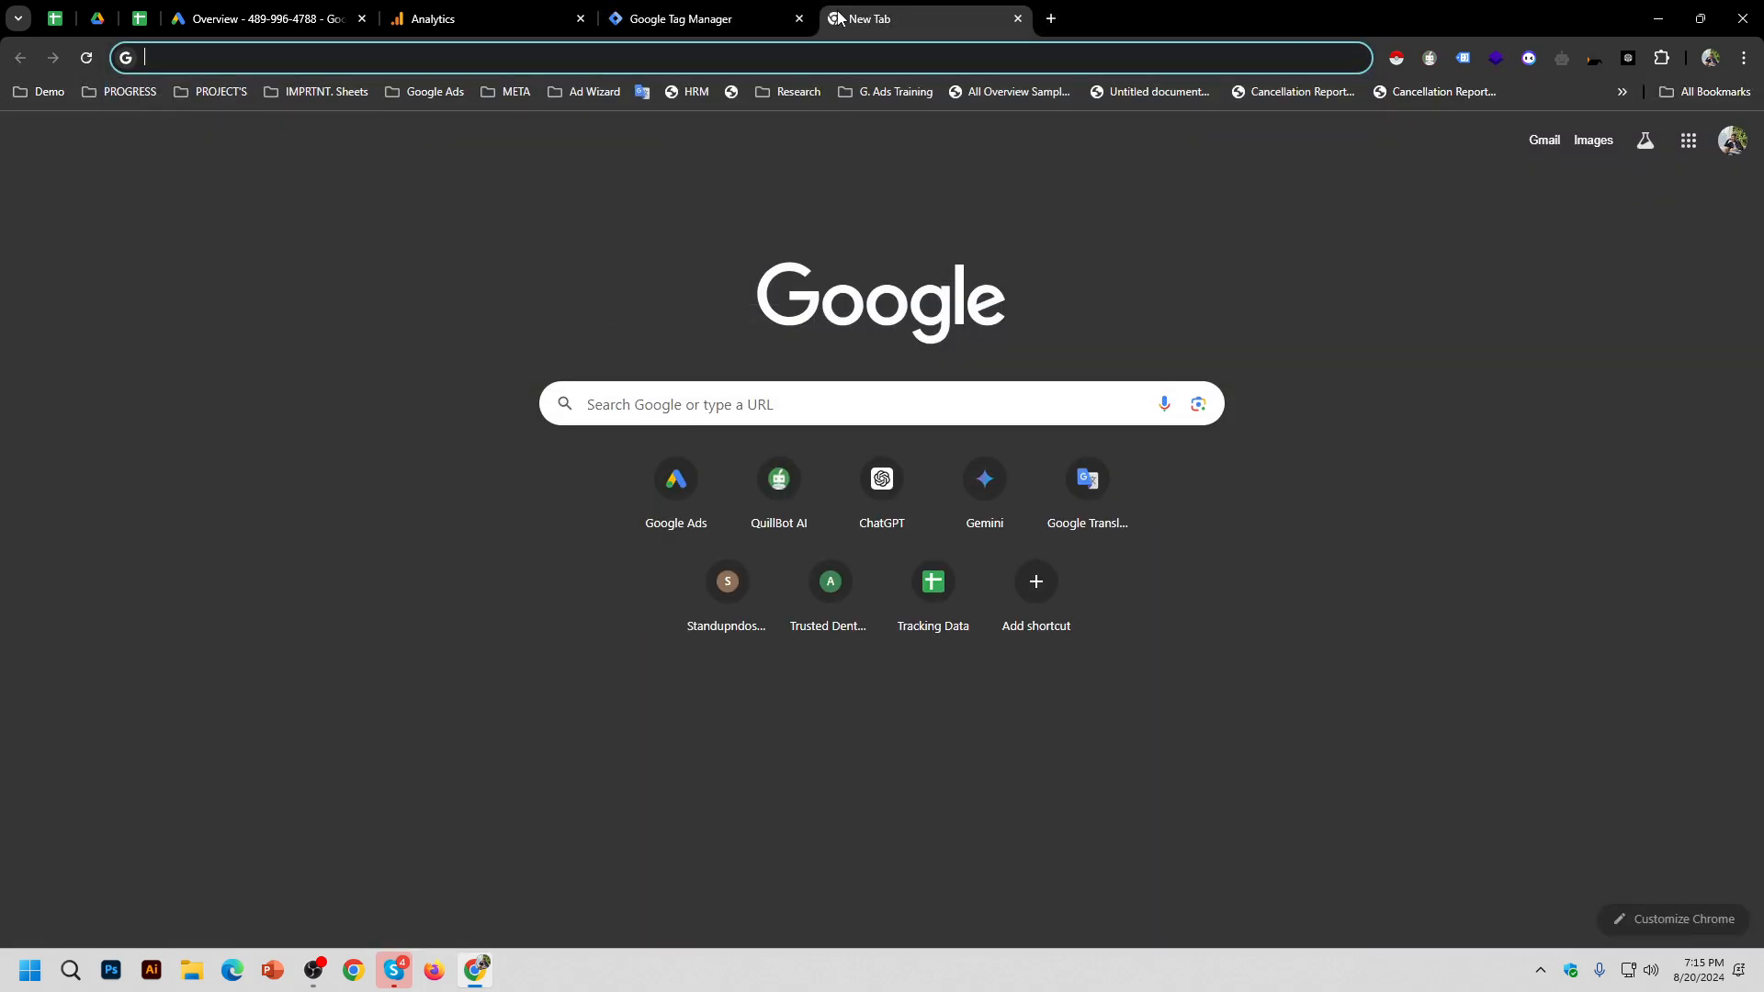
type("ato")
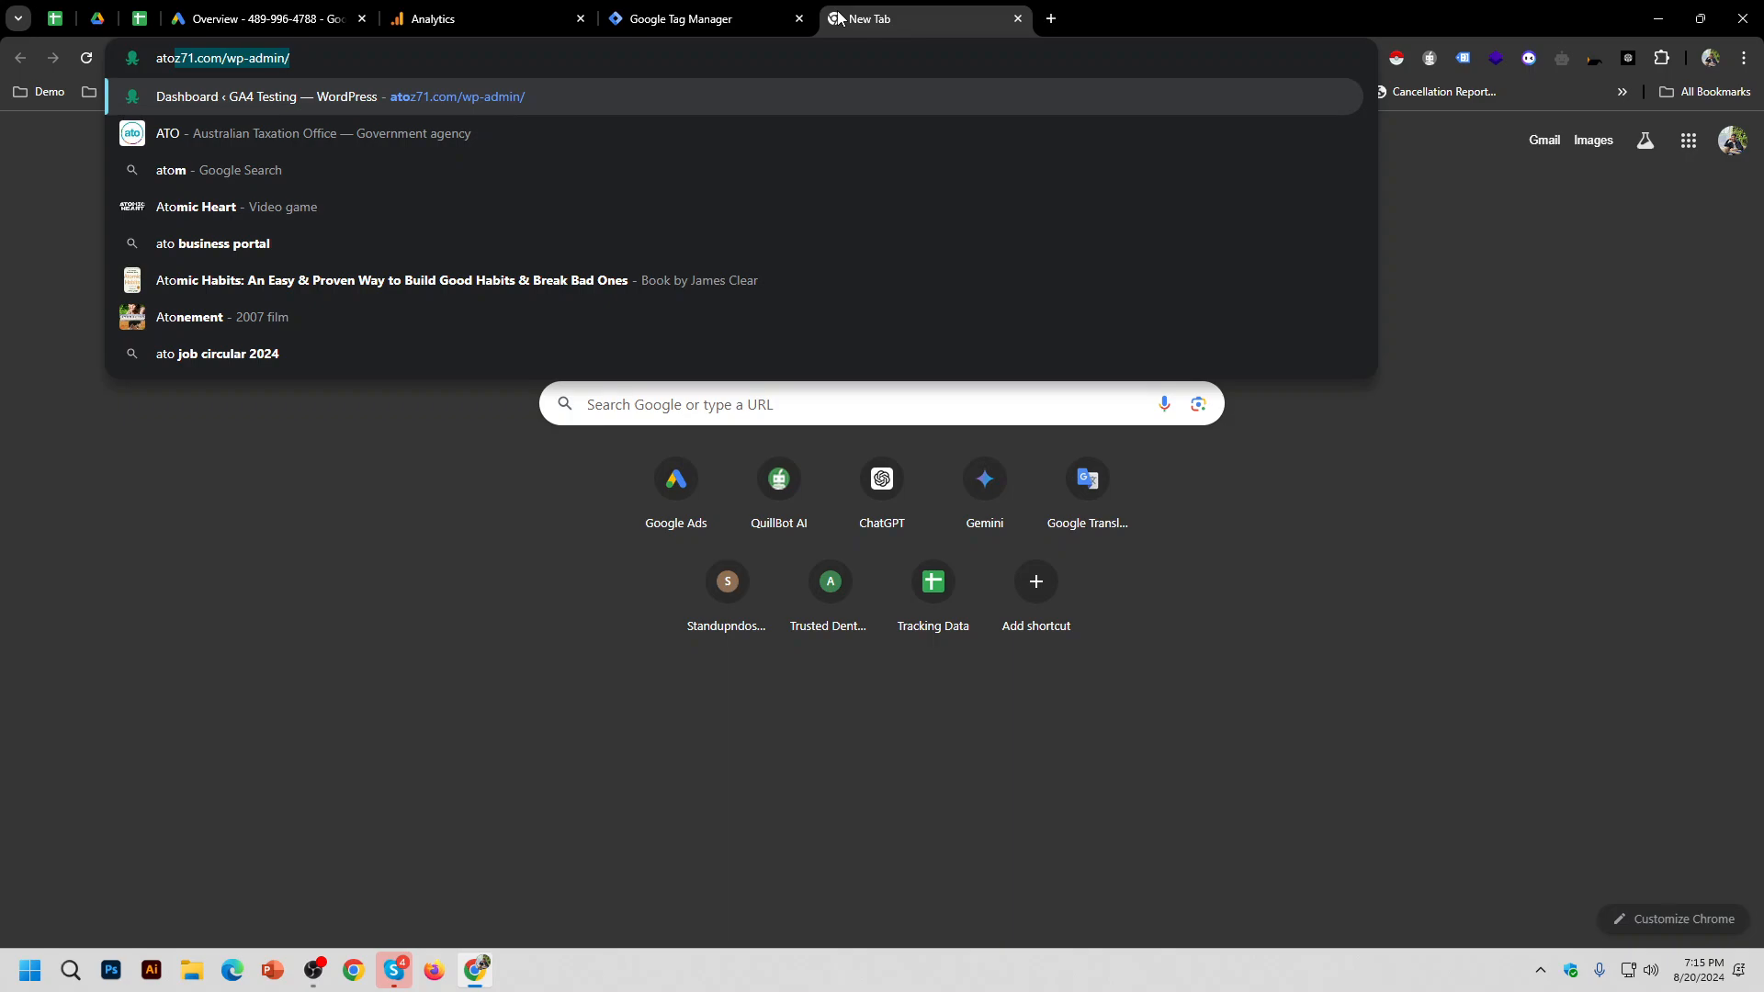
key("End")
key("BackSpace")
key("BackSpace")
key("BackSpace")
key("BackSpace")
key("BackSpace")
key("BackSpace")
key("BackSpace")
key("BackSpace")
key("BackSpace")
key("BackSpace")
key("BackSpace")
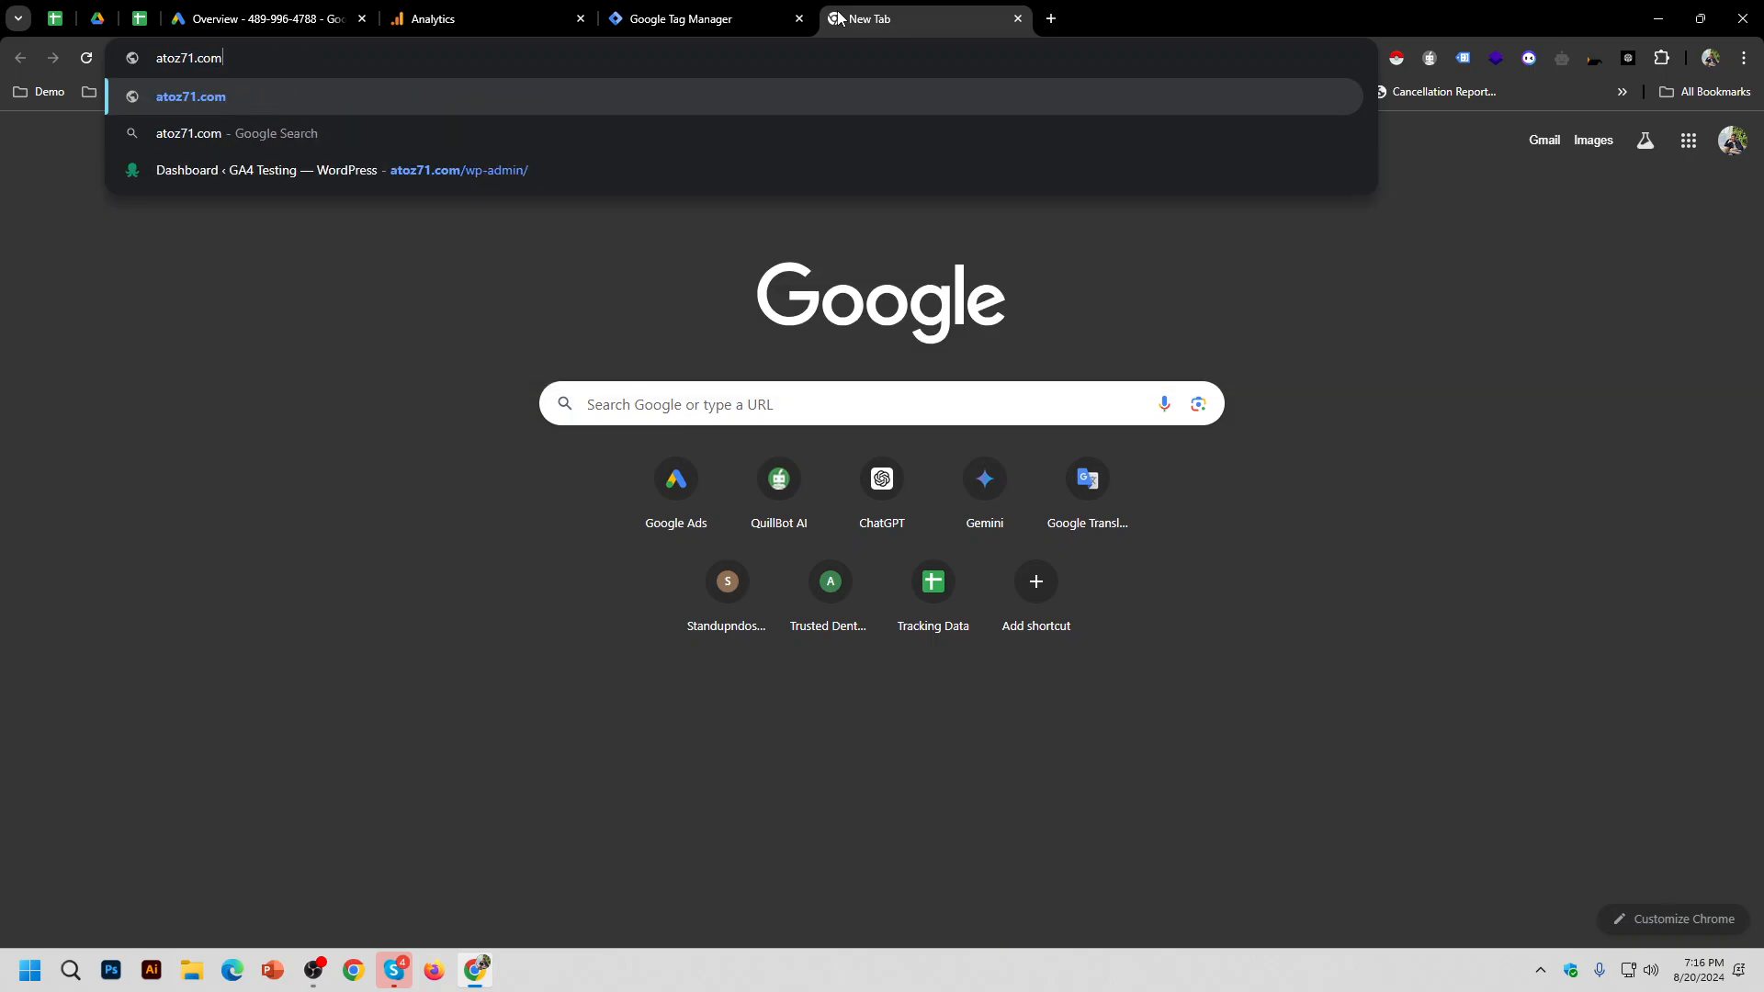
type("m")
key("Return")
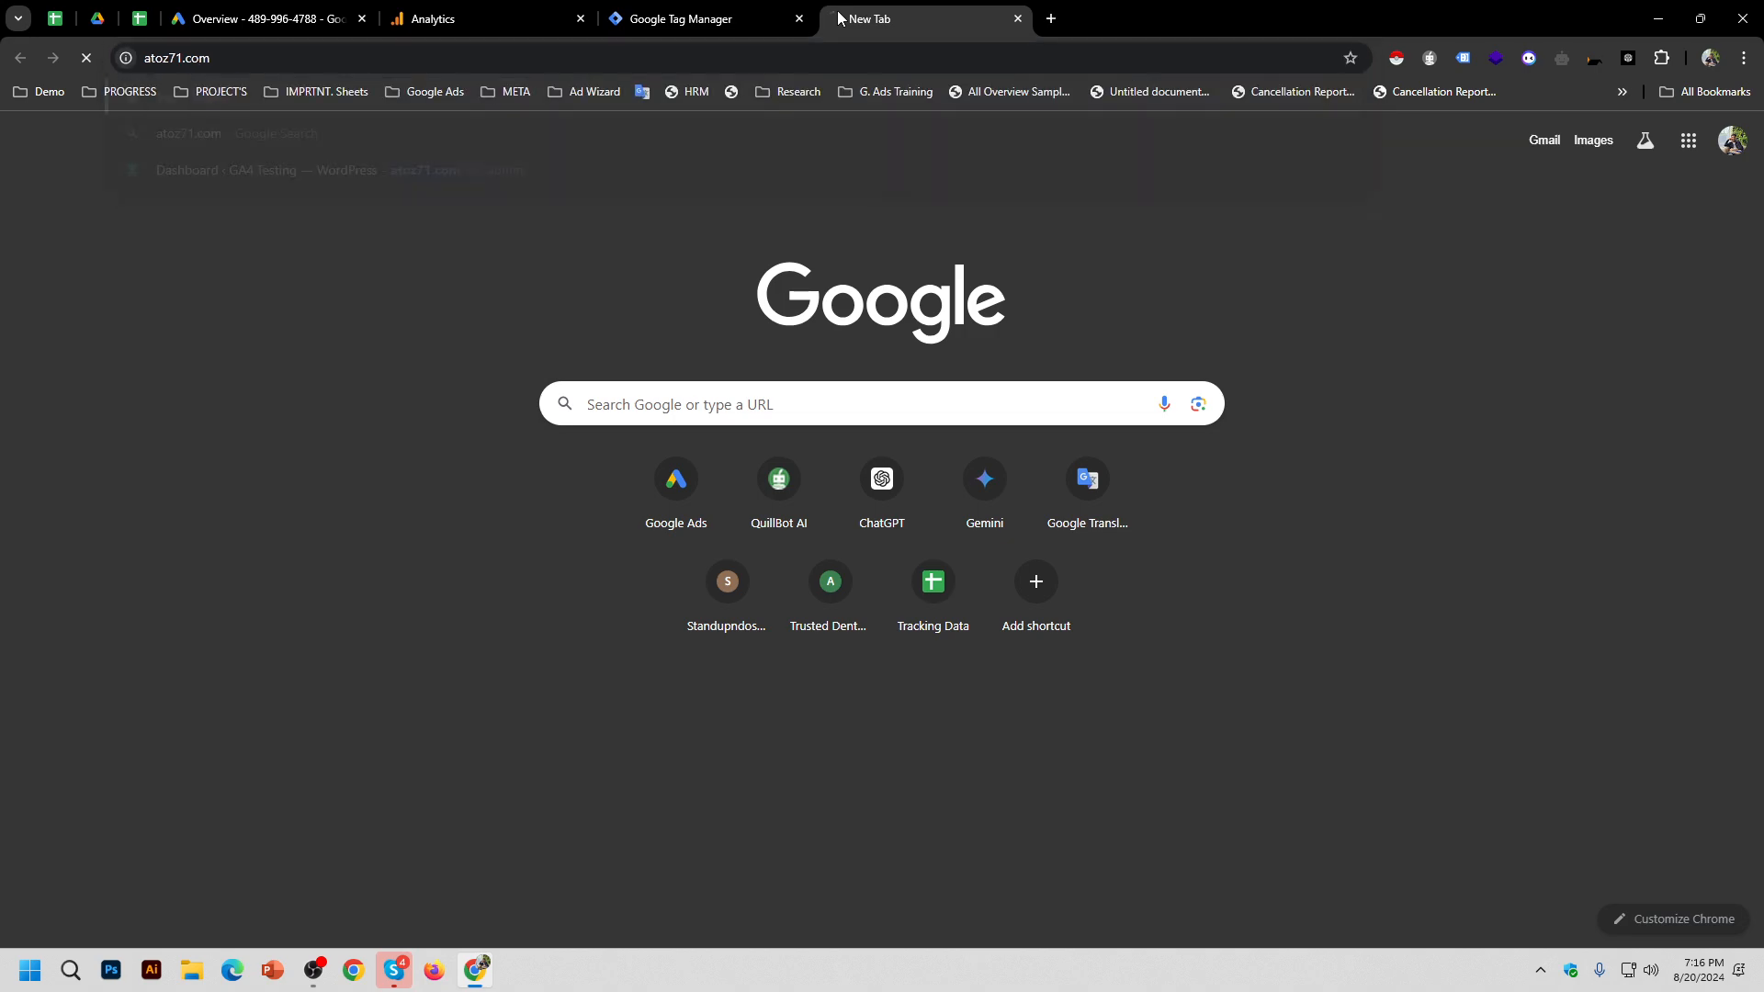
left_click(478, 66)
key("ctrl+c")
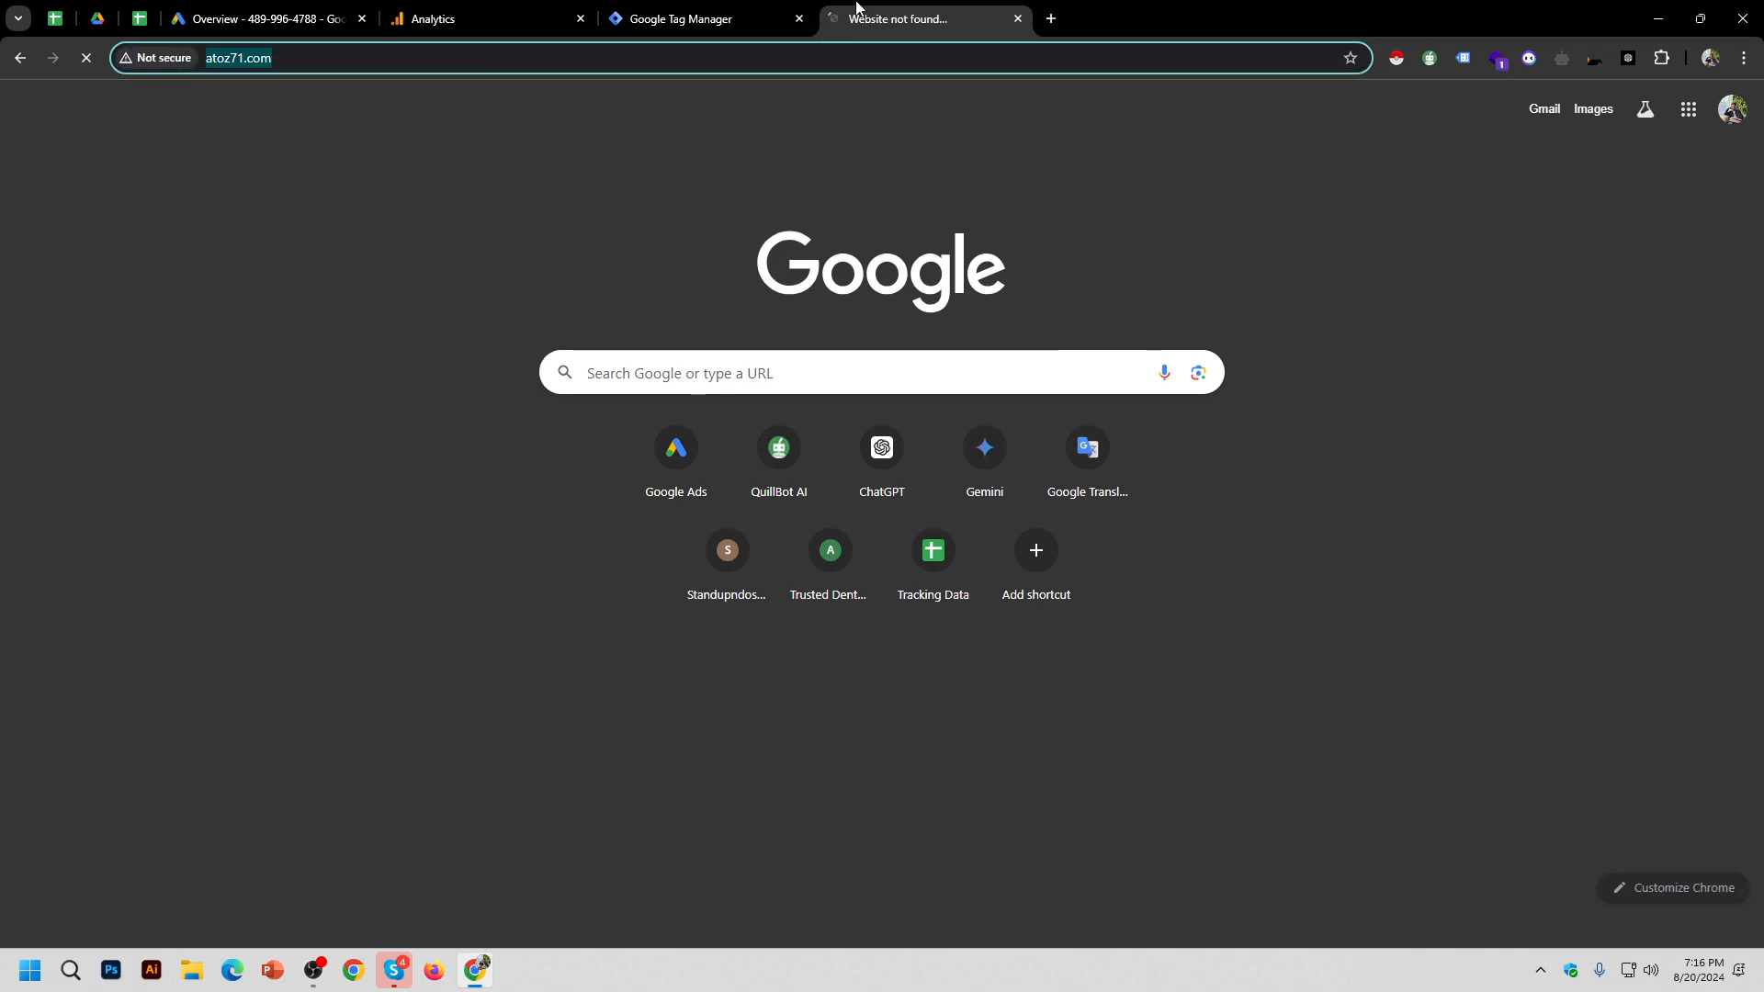
key("ctrl+w")
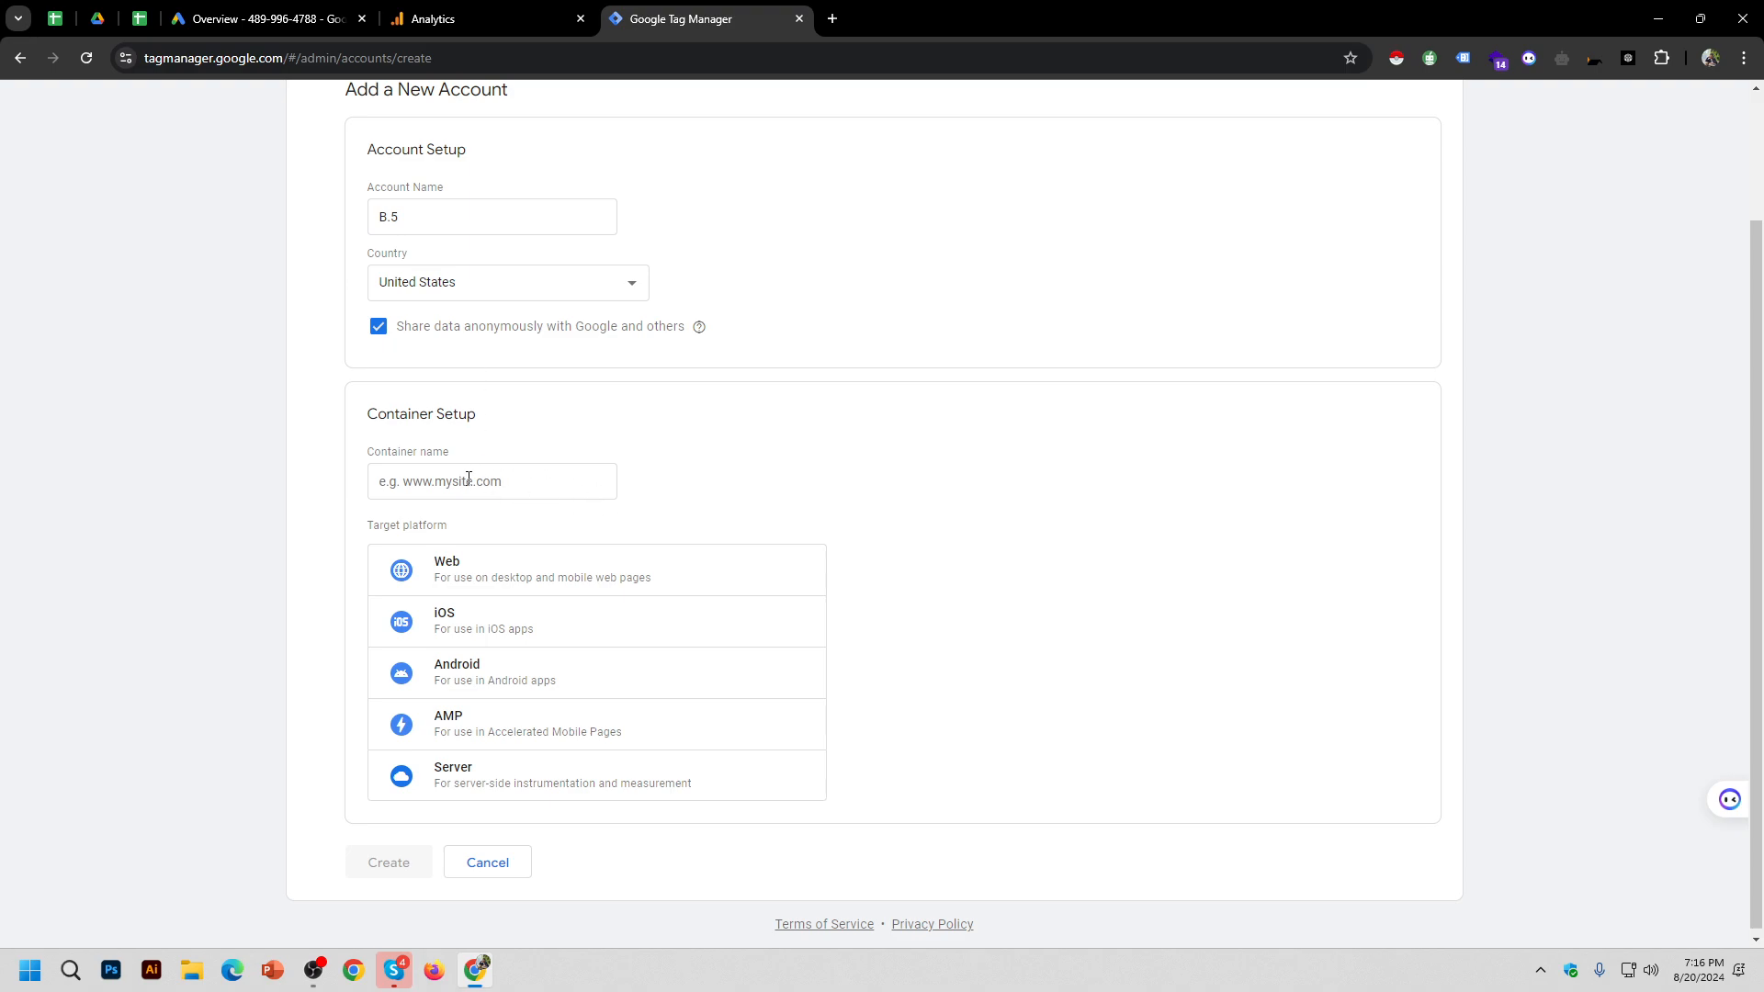
Step: Replace container name 'Batch 5' with the pasted site URL, trimmed to atoz71.com
left_click(575, 496)
type("Batch")
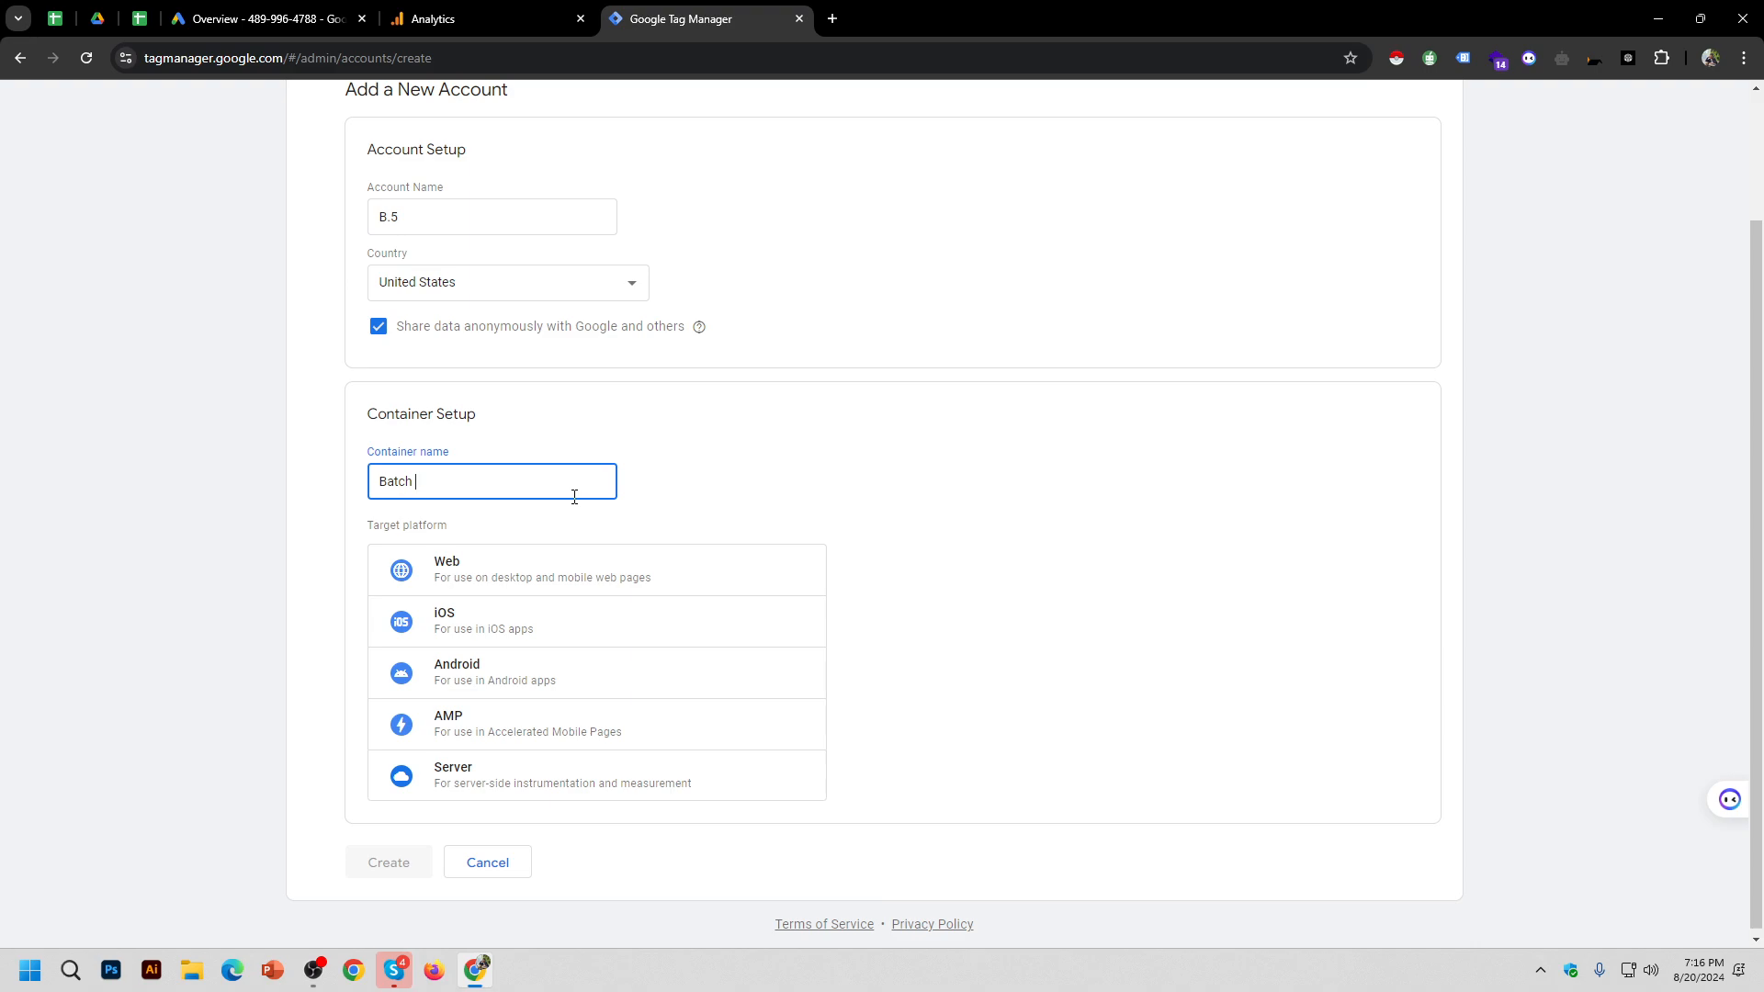
type(" 5")
scroll(1001, 655, "down", 1)
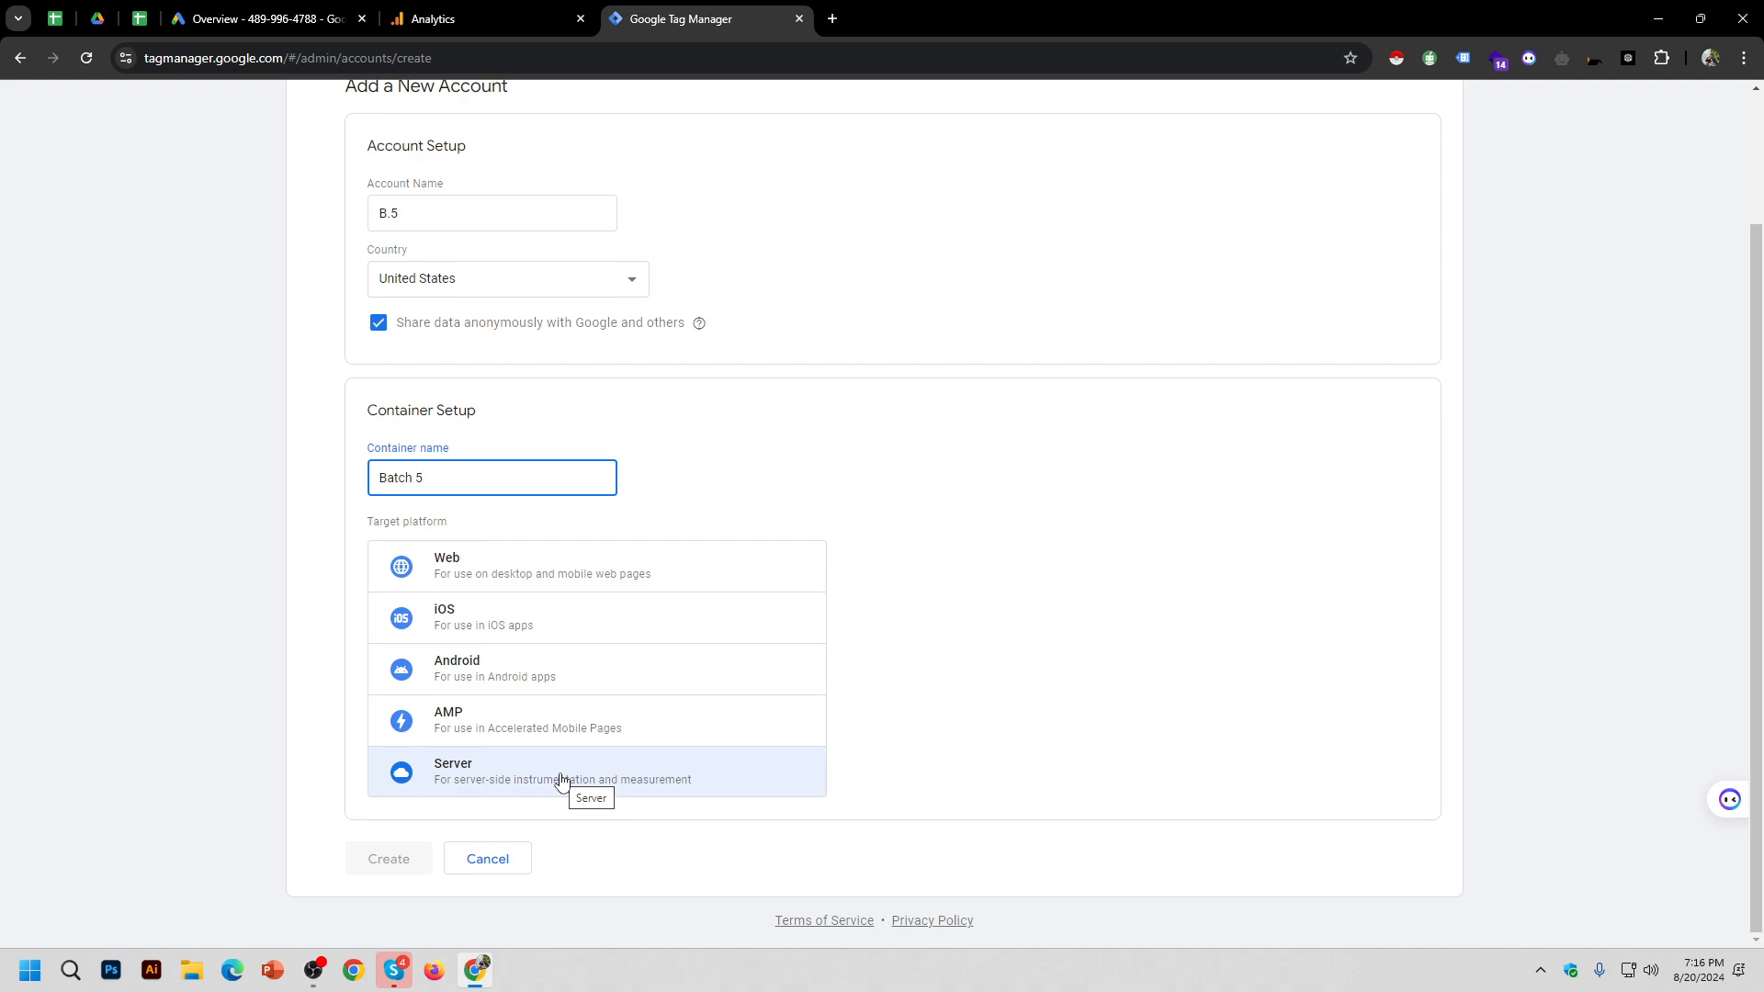
triple_click(532, 476)
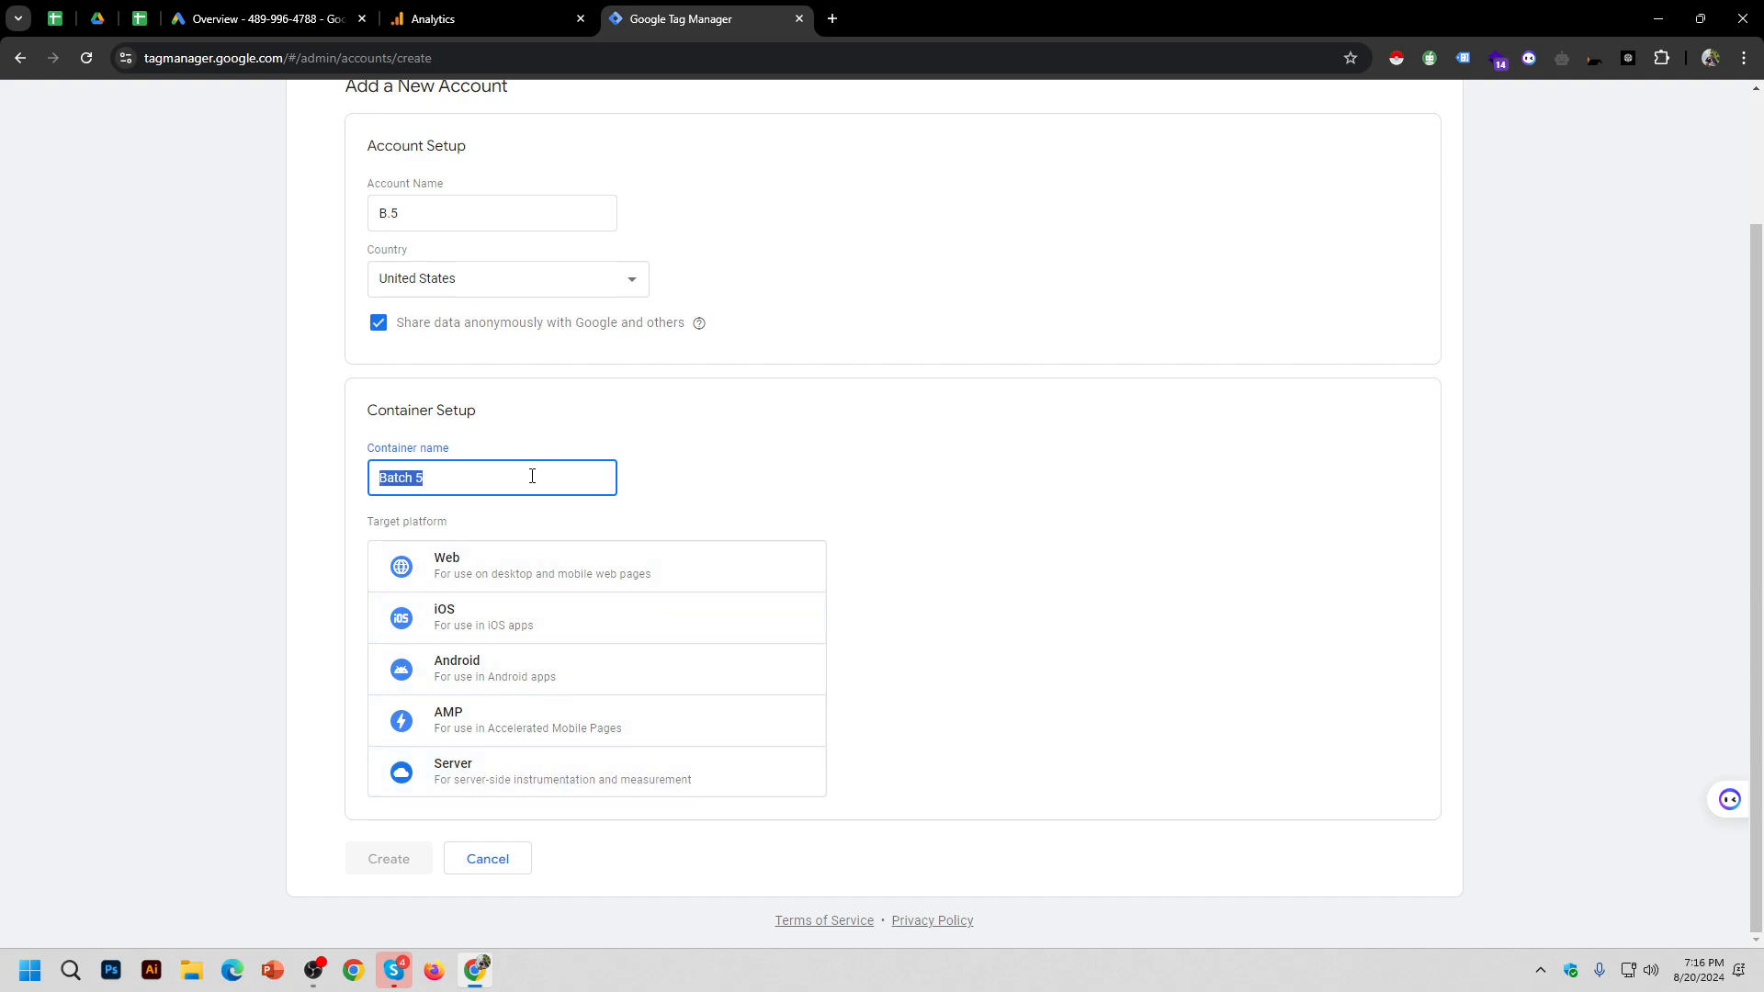
key("BackSpace")
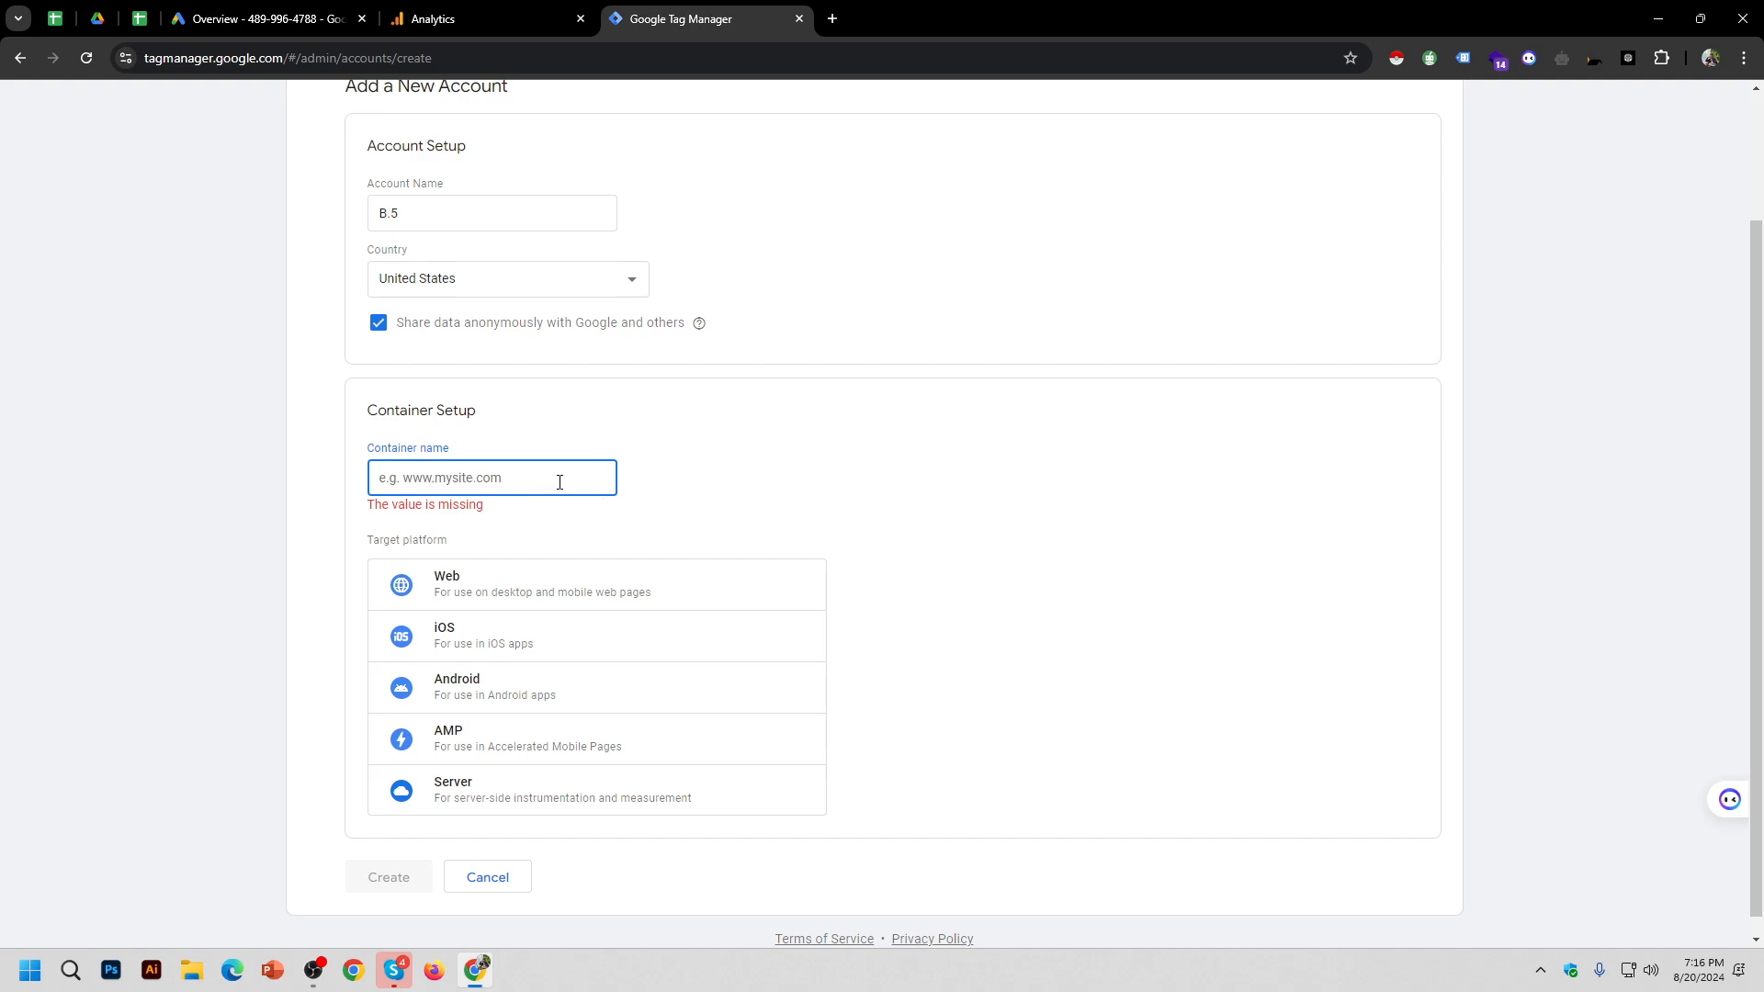
key("ctrl+v")
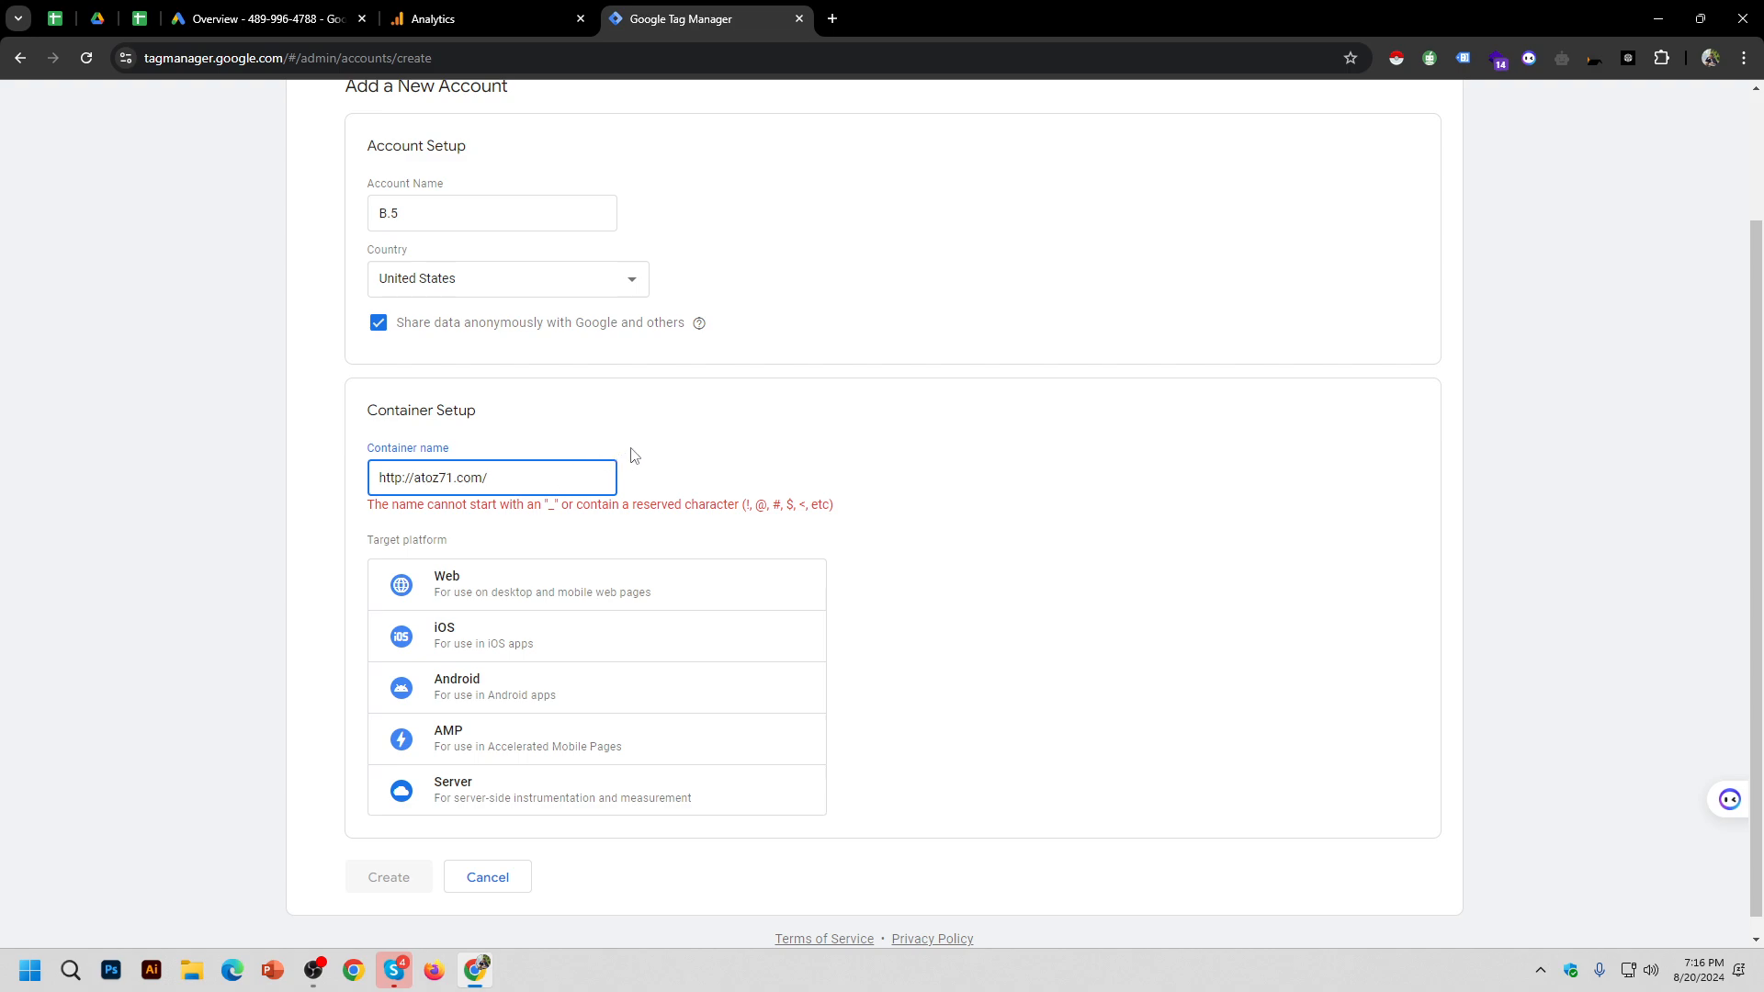
key("BackSpace")
left_click(415, 478)
key("BackSpace")
key("shift+Home")
key("BackSpace")
left_click(494, 512)
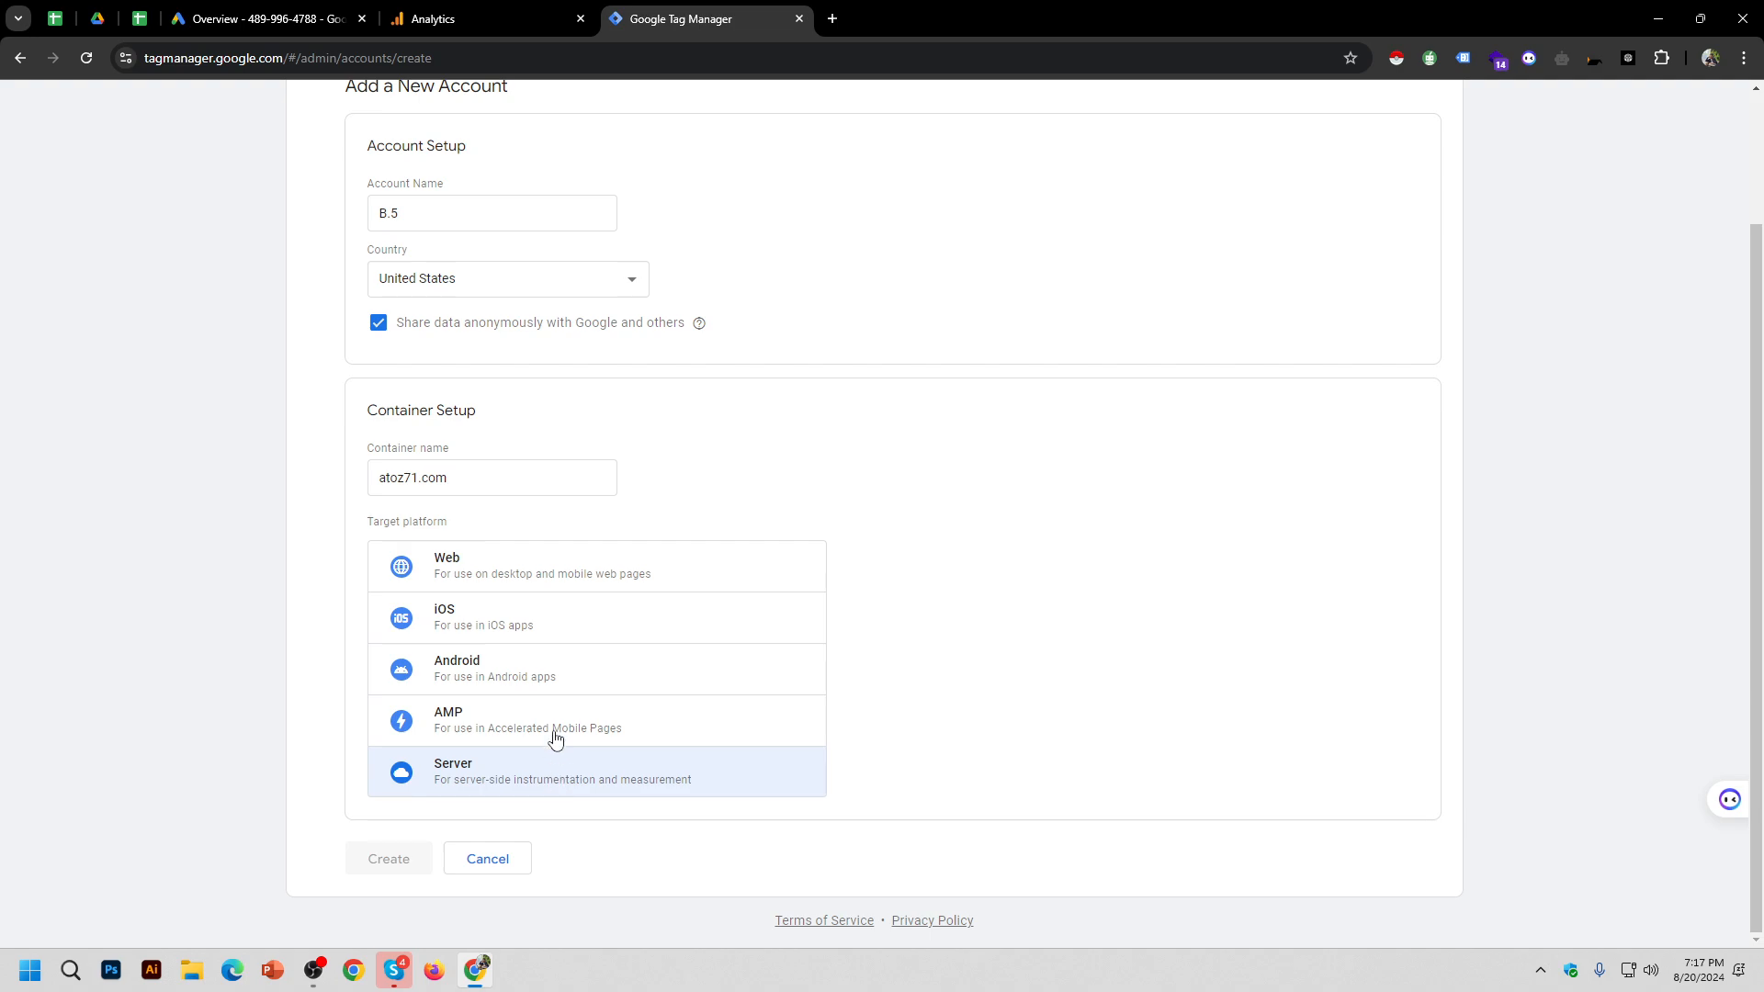
Step: Choose Web as the target platform, create, and accept the Data Processing Terms and terms of service
left_click(598, 570)
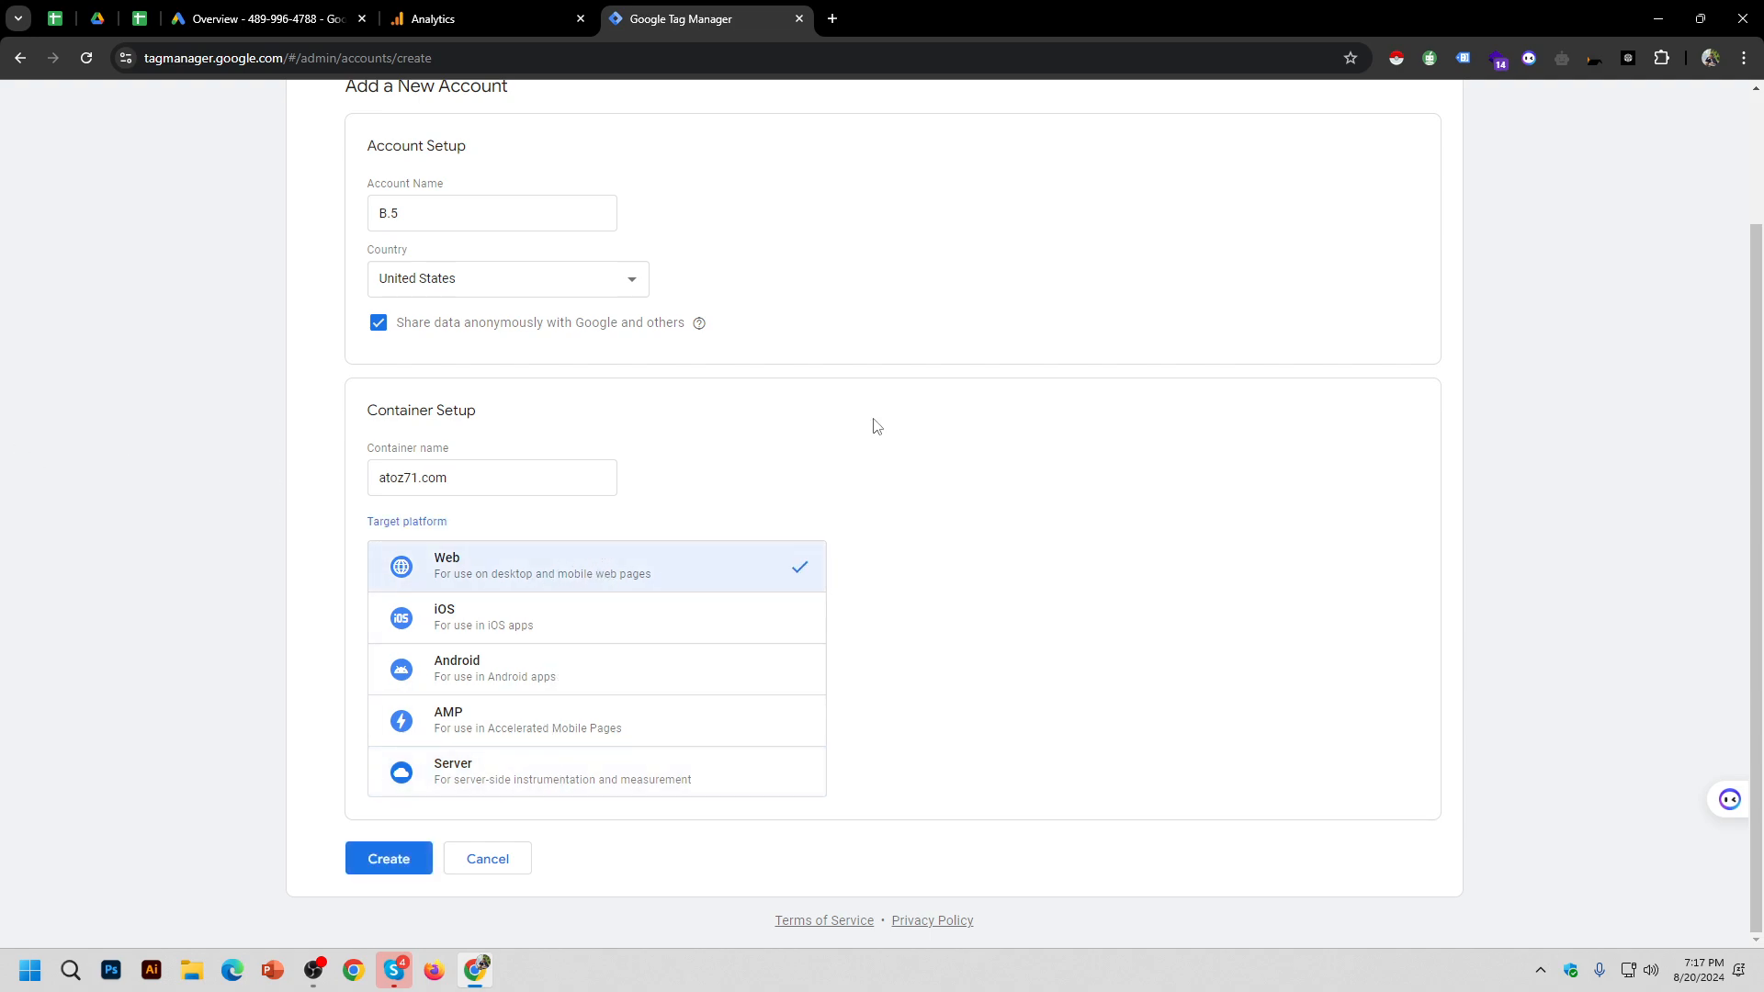
scroll(876, 427, "up", 2)
scroll(876, 426, "down", 2)
left_click(396, 863)
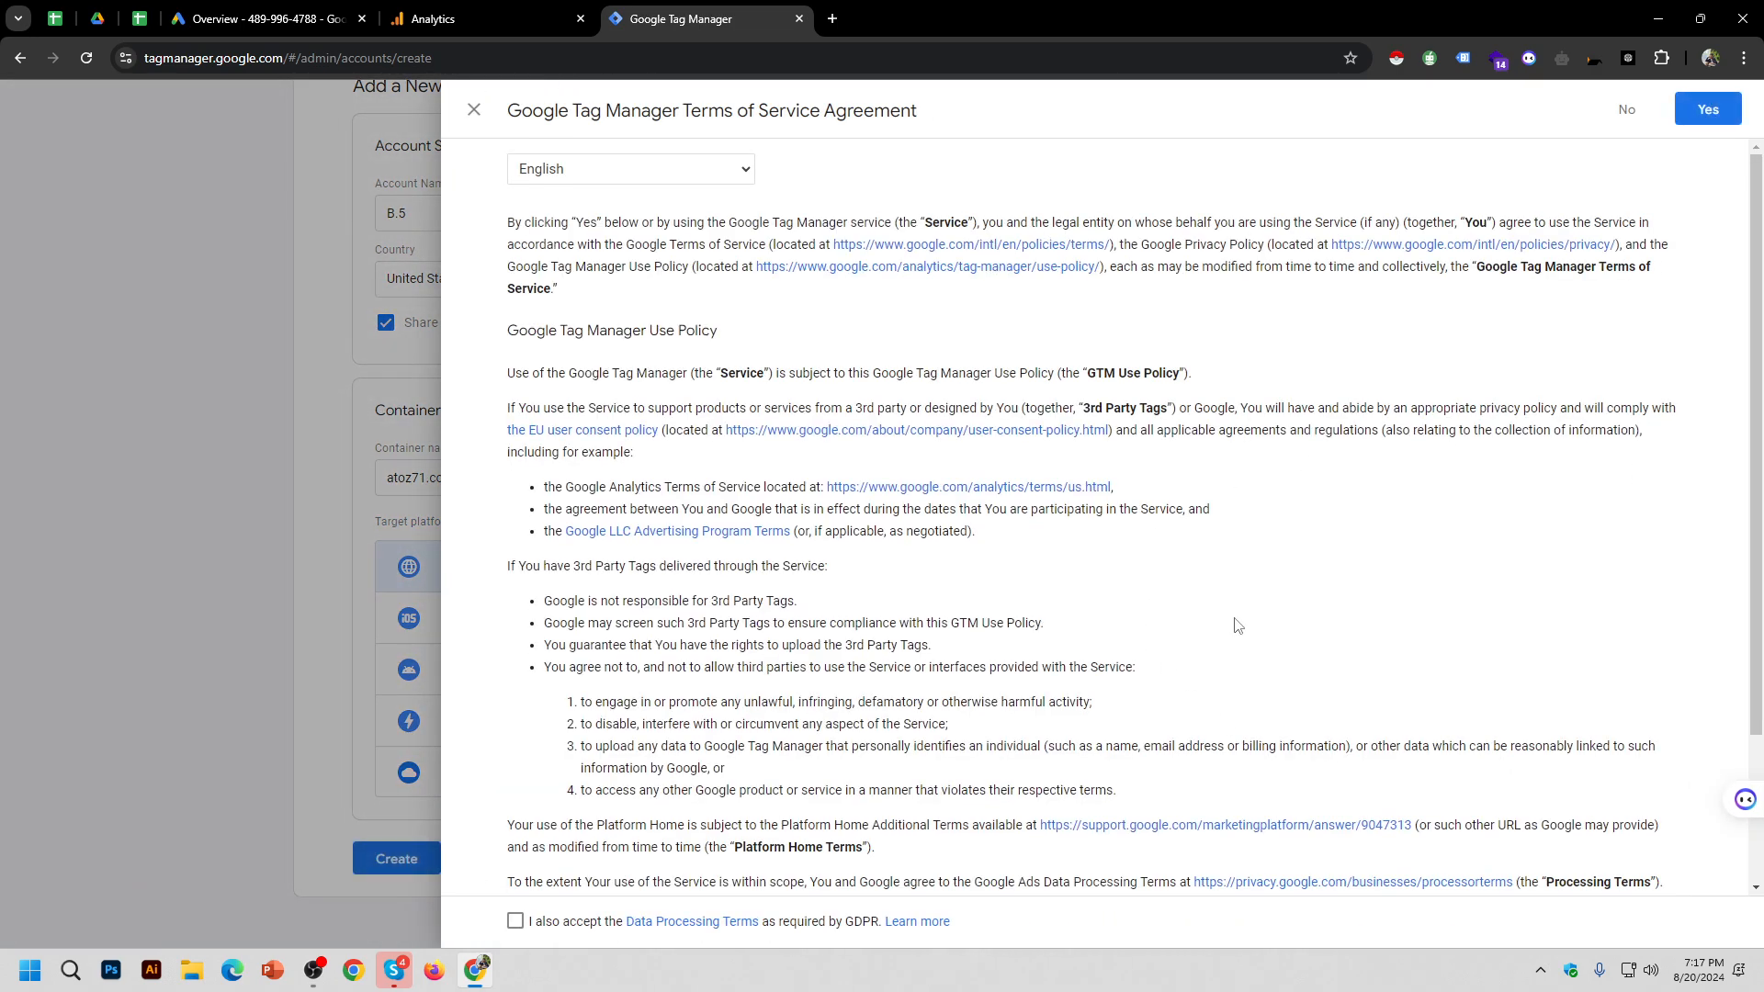
scroll(1194, 597, "down", 3)
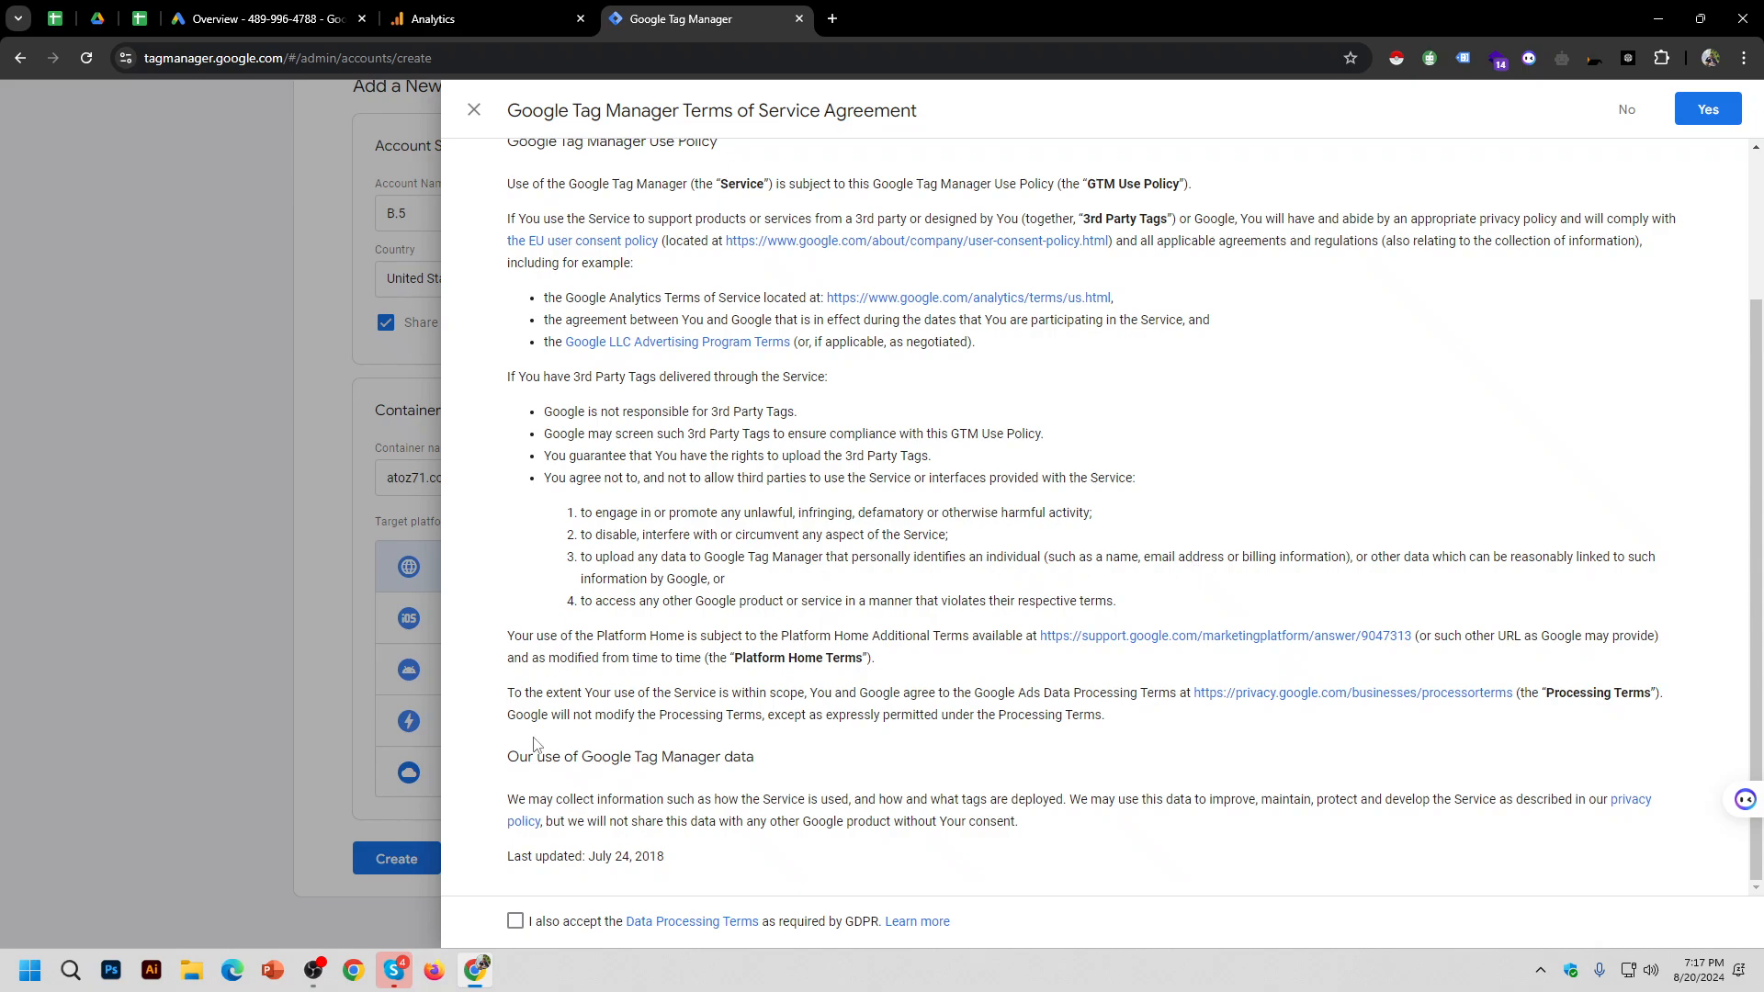
left_click(516, 922)
left_click(1708, 109)
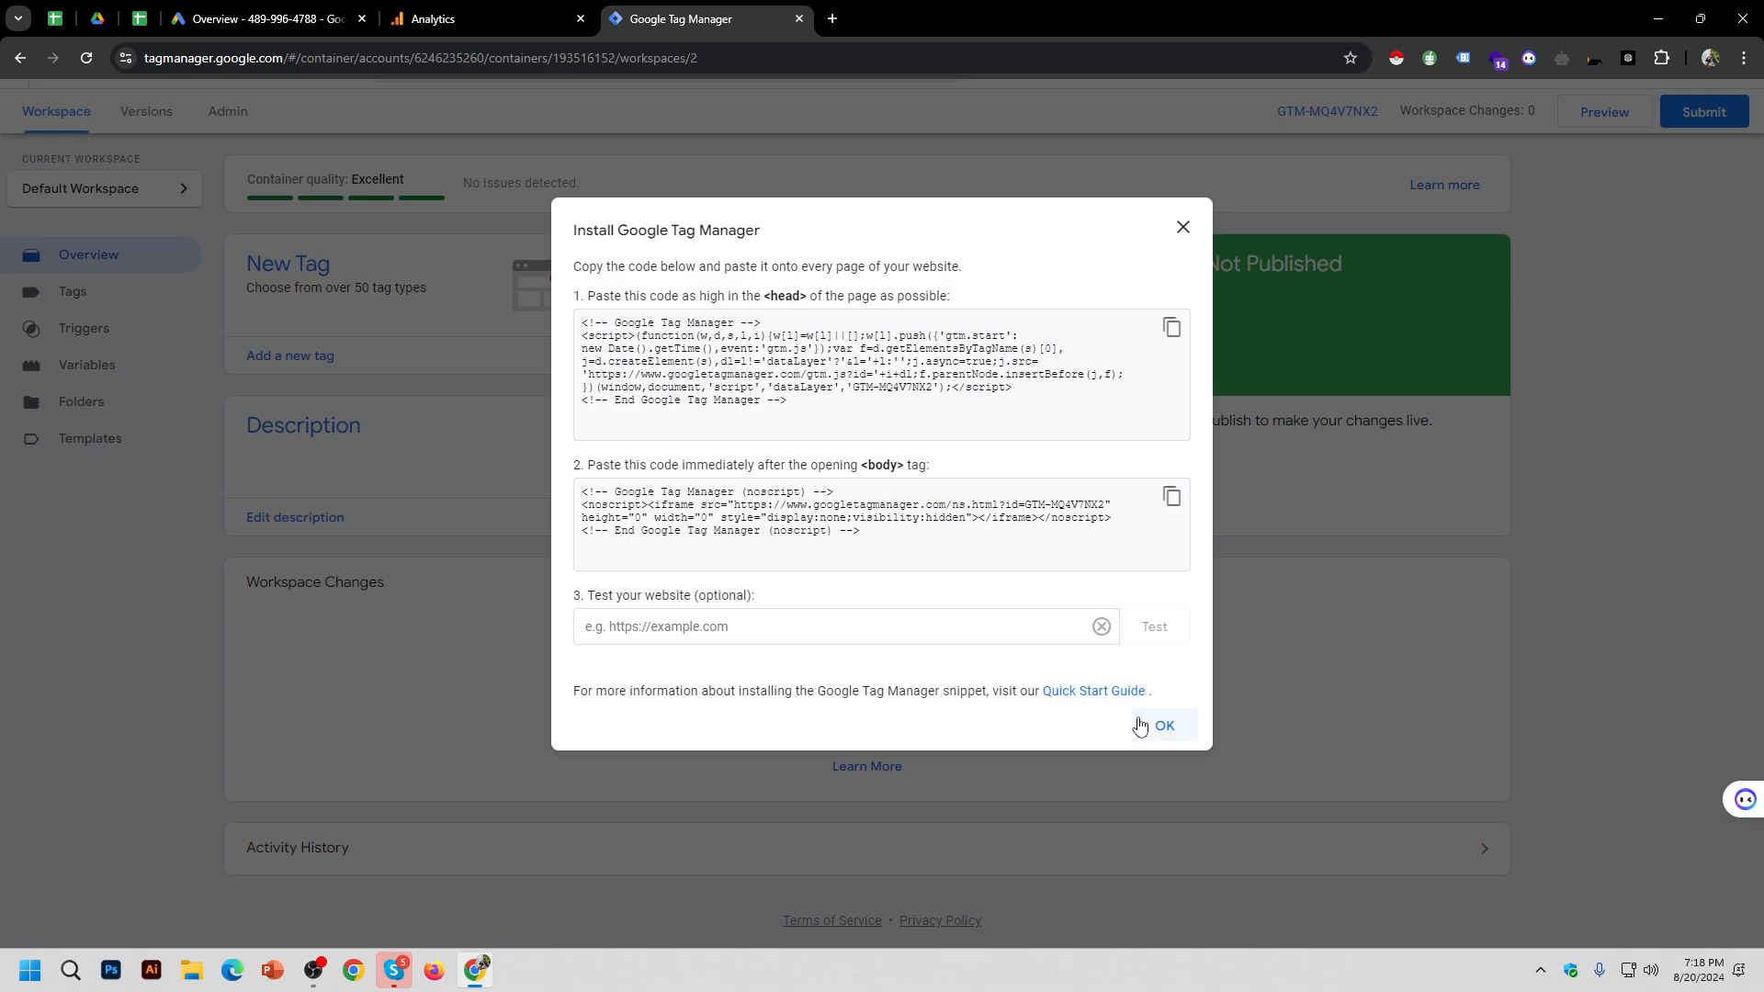
Step: Close the install snippets, then reopen the GTM-MQ4V7NX2 snippet from the container ID
left_click(1181, 237)
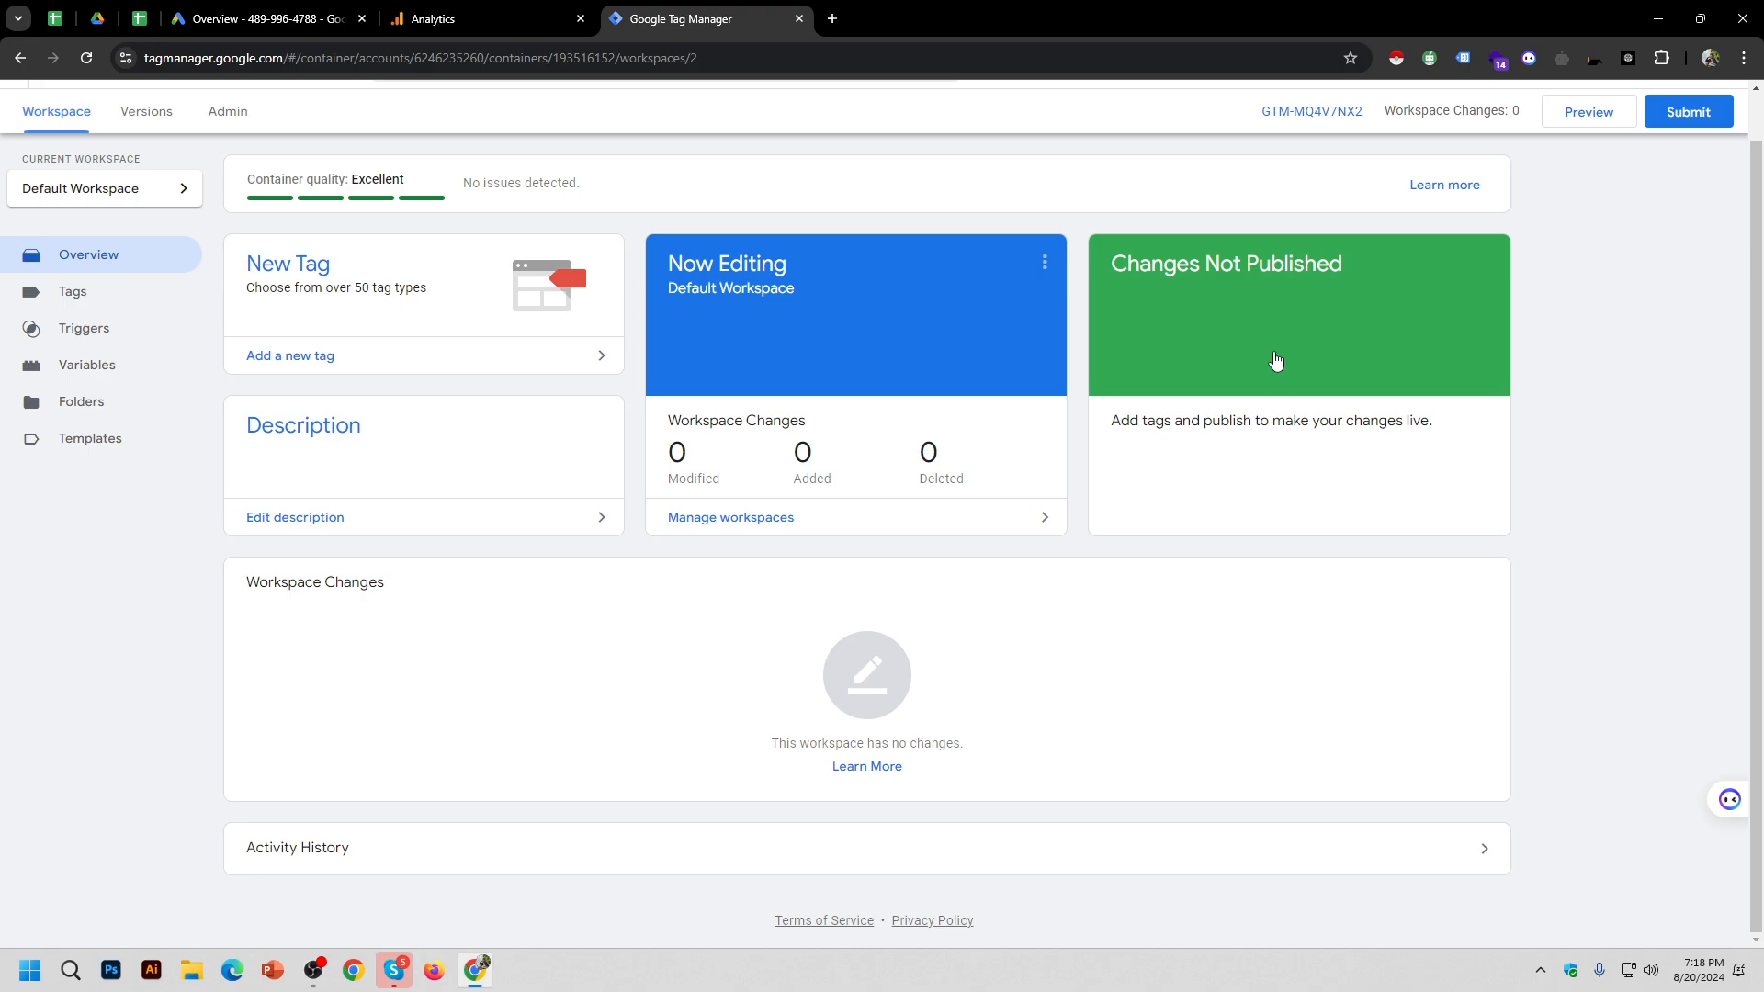
scroll(1307, 133, "up", 1)
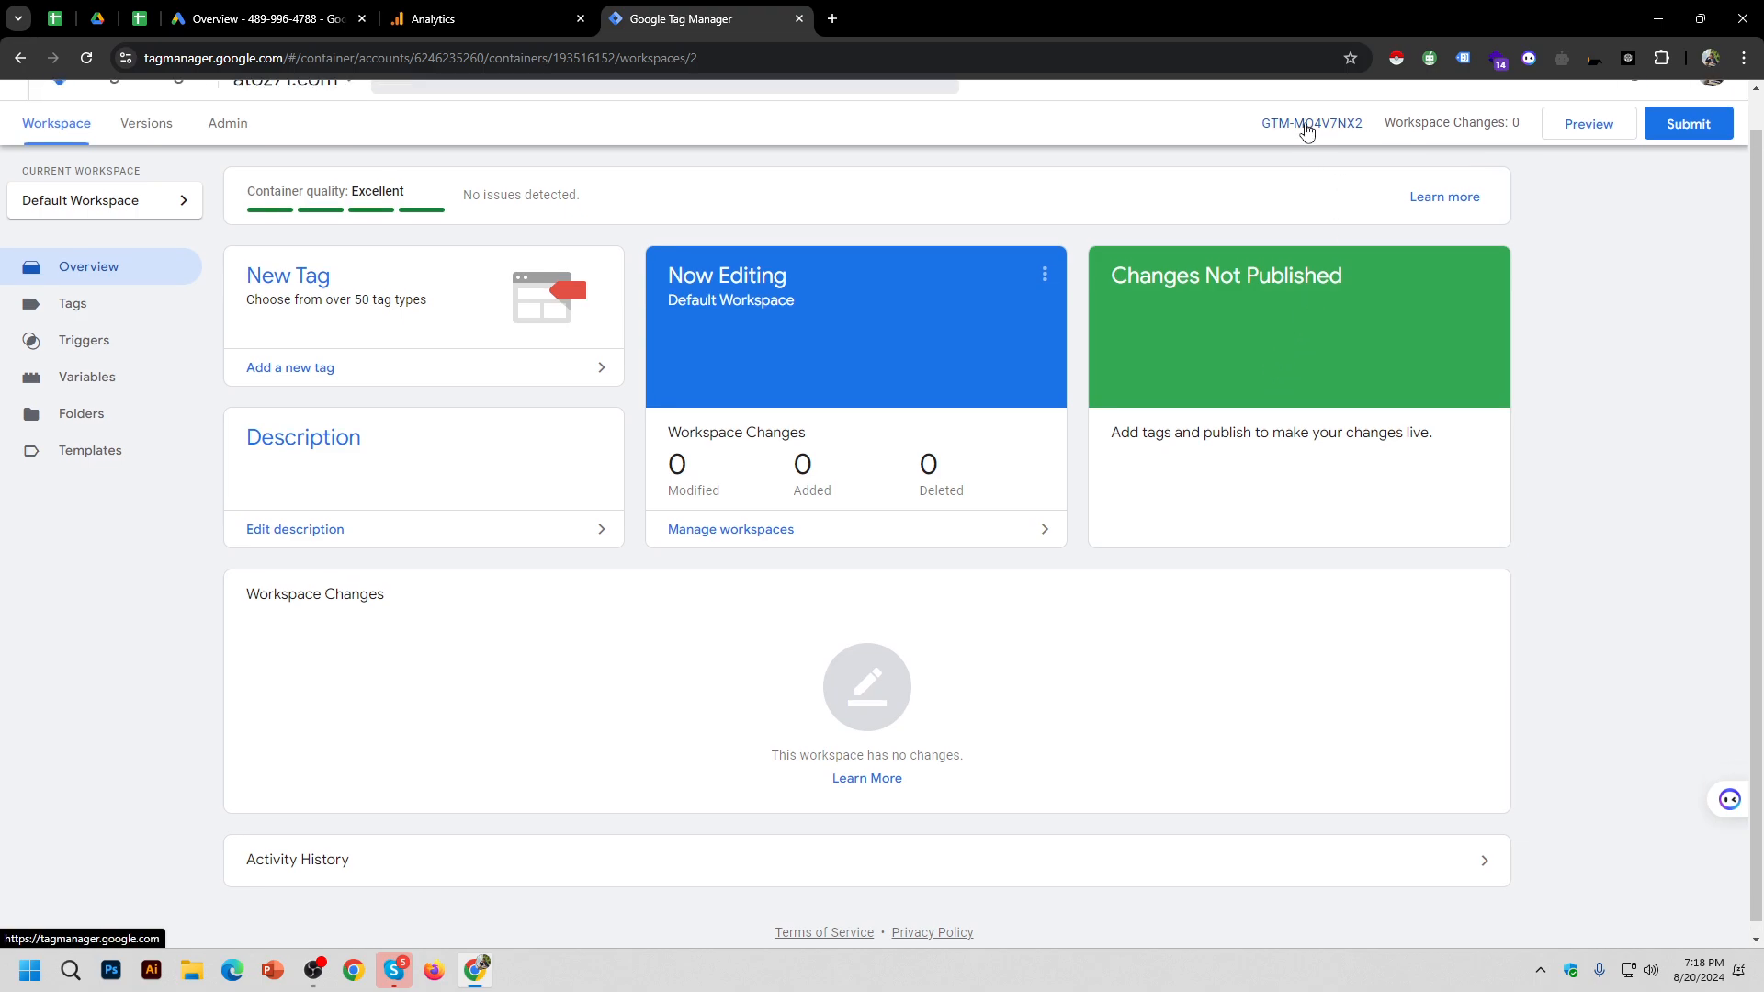
left_click(1283, 160)
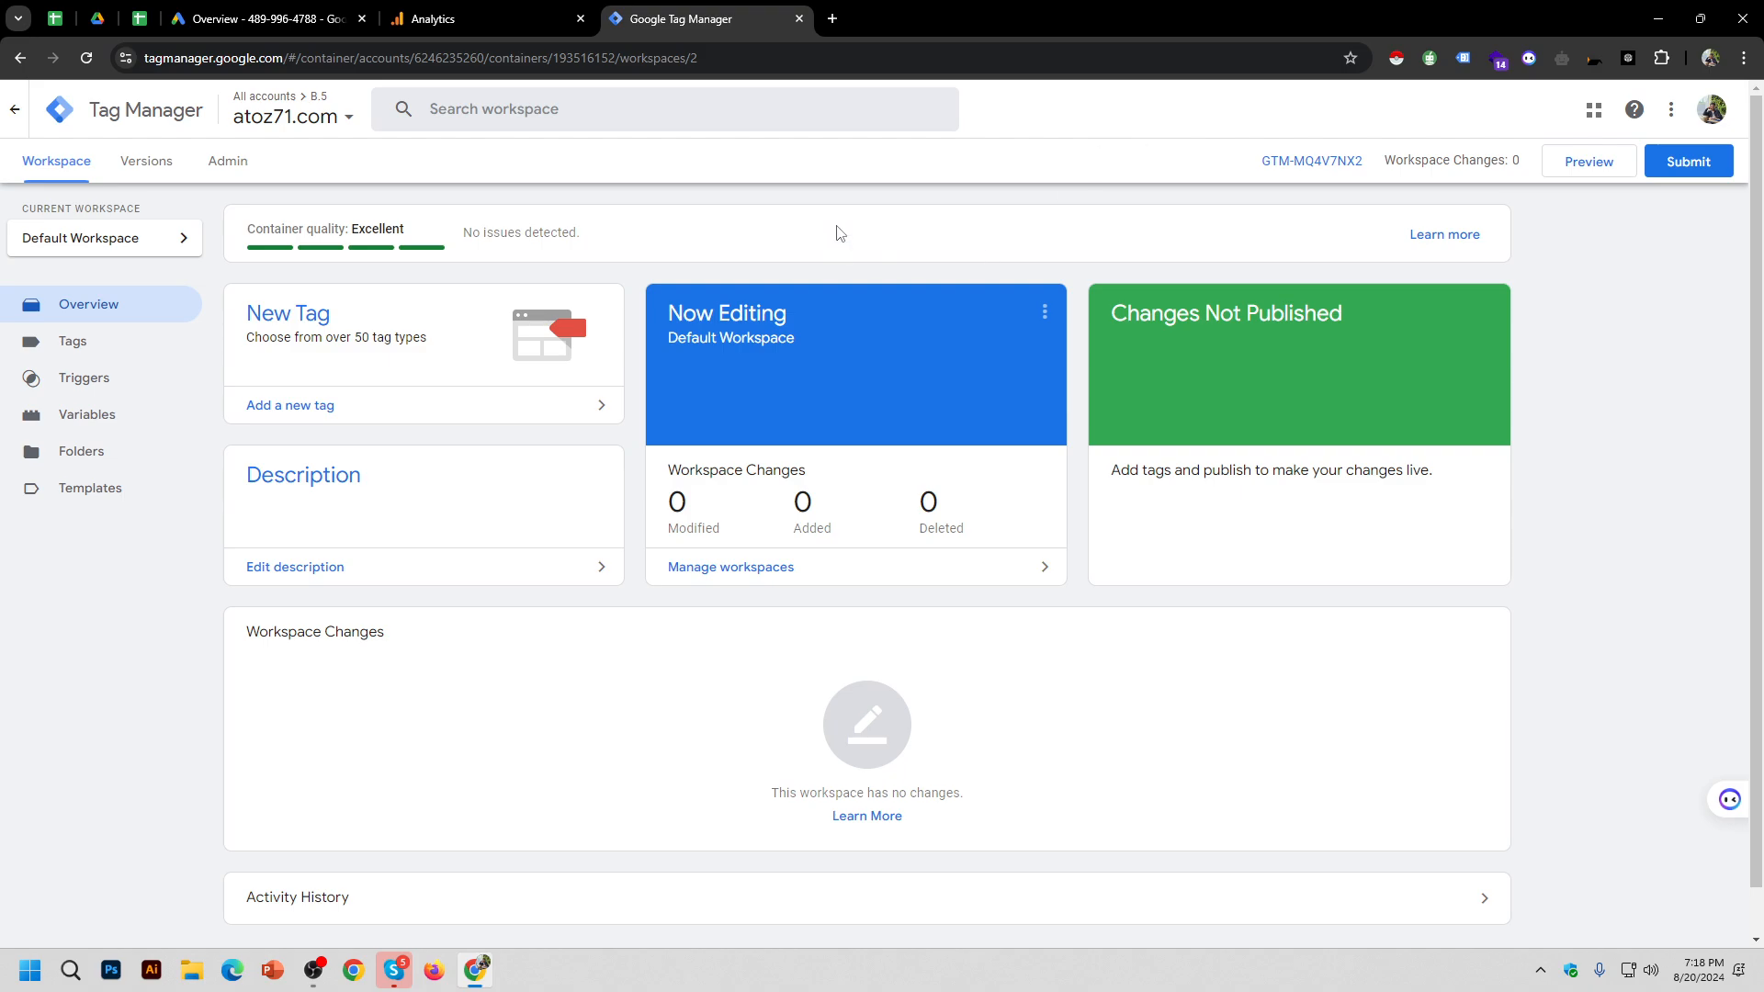
Step: Open User Management for account B.5 from the Admin tab
left_click(244, 167)
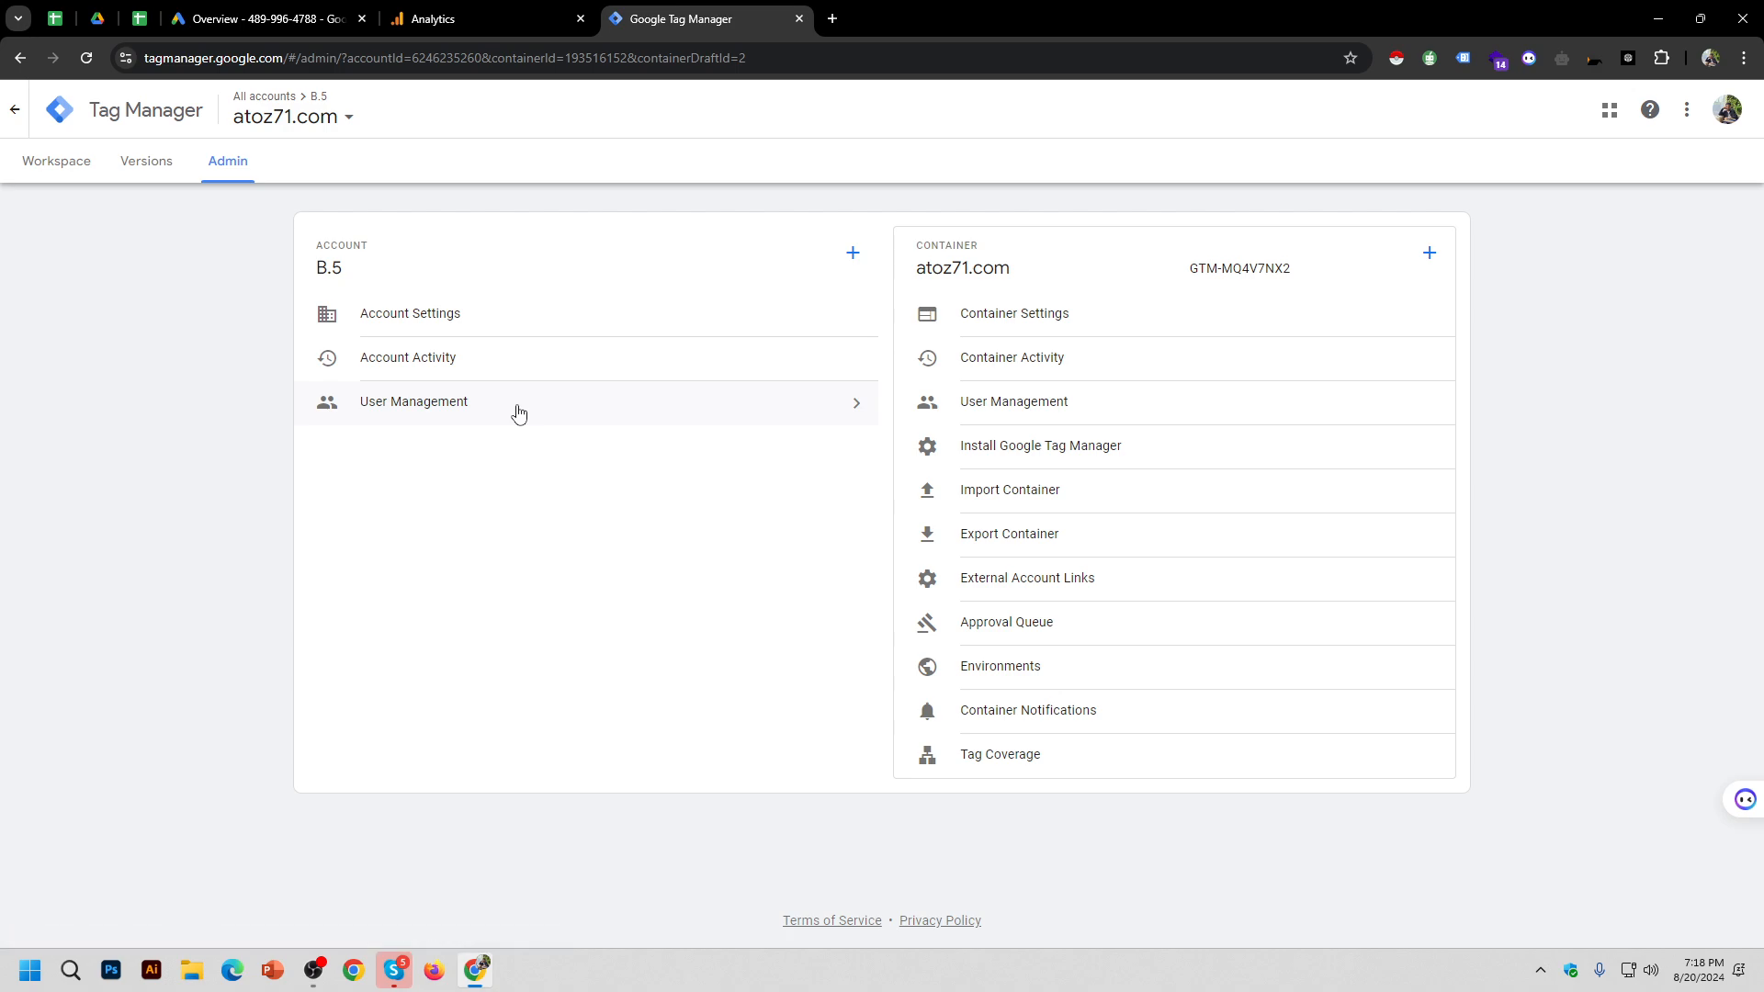
left_click(521, 415)
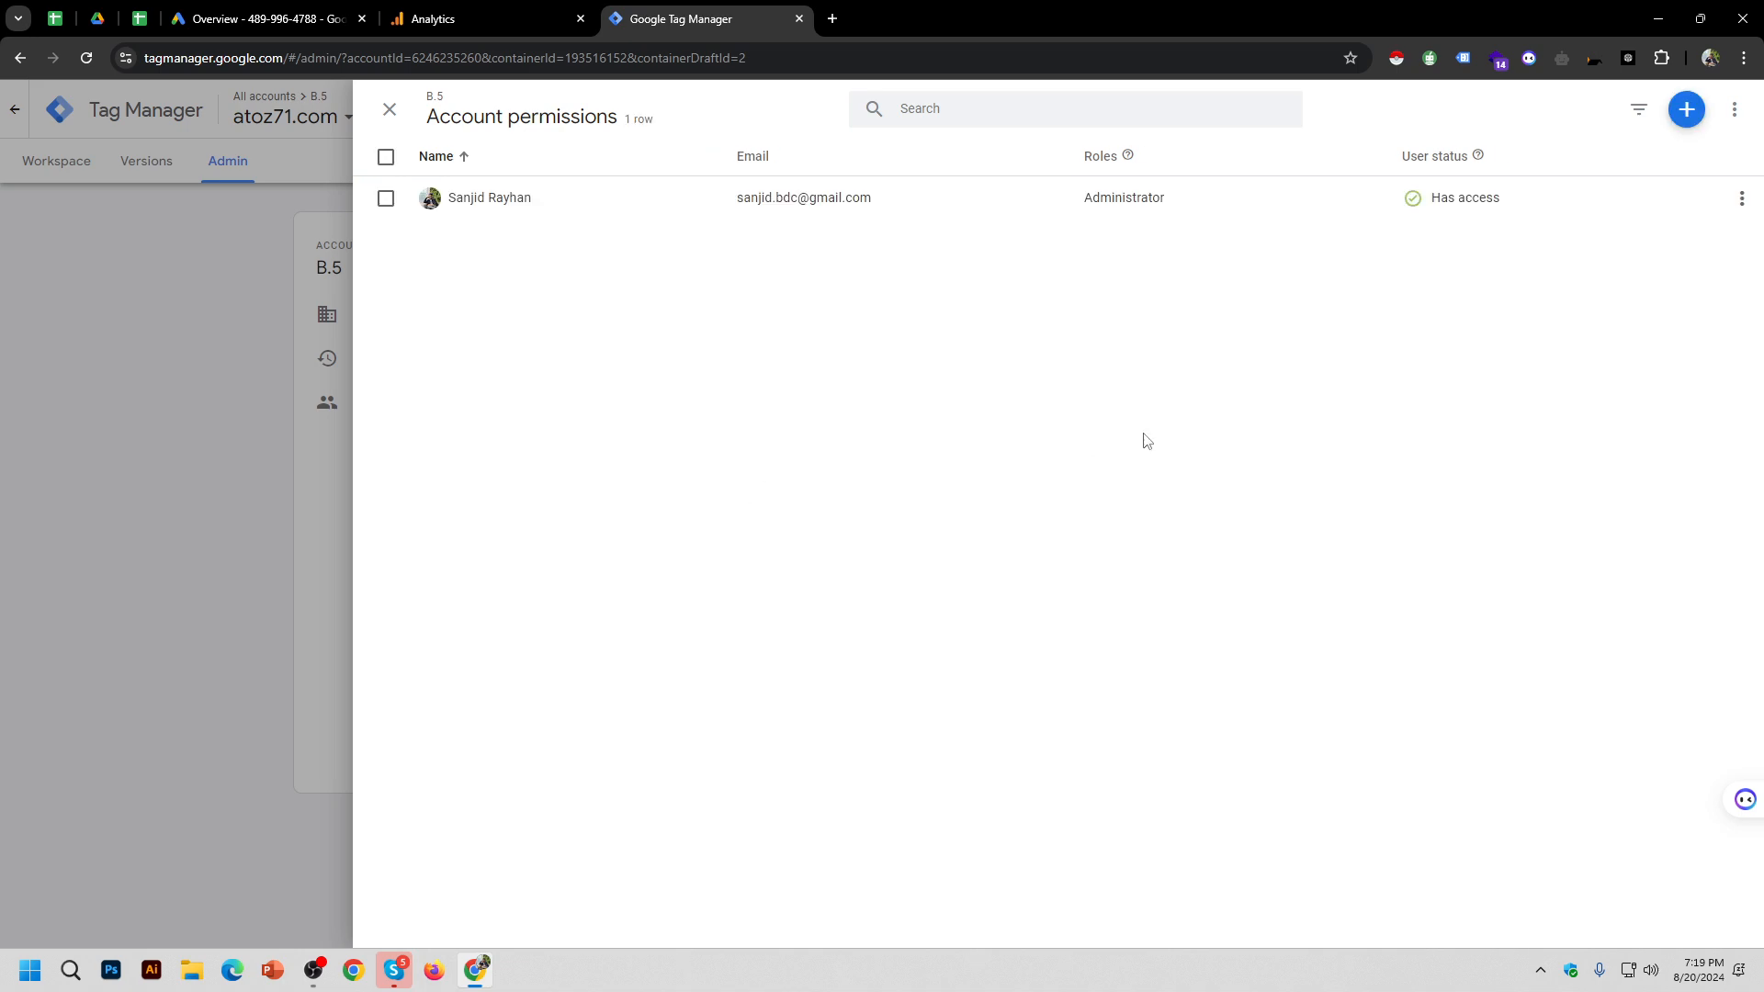
Step: Start a new user invitation and enter the invitee's e-mail address
left_click(1687, 109)
left_click(1654, 163)
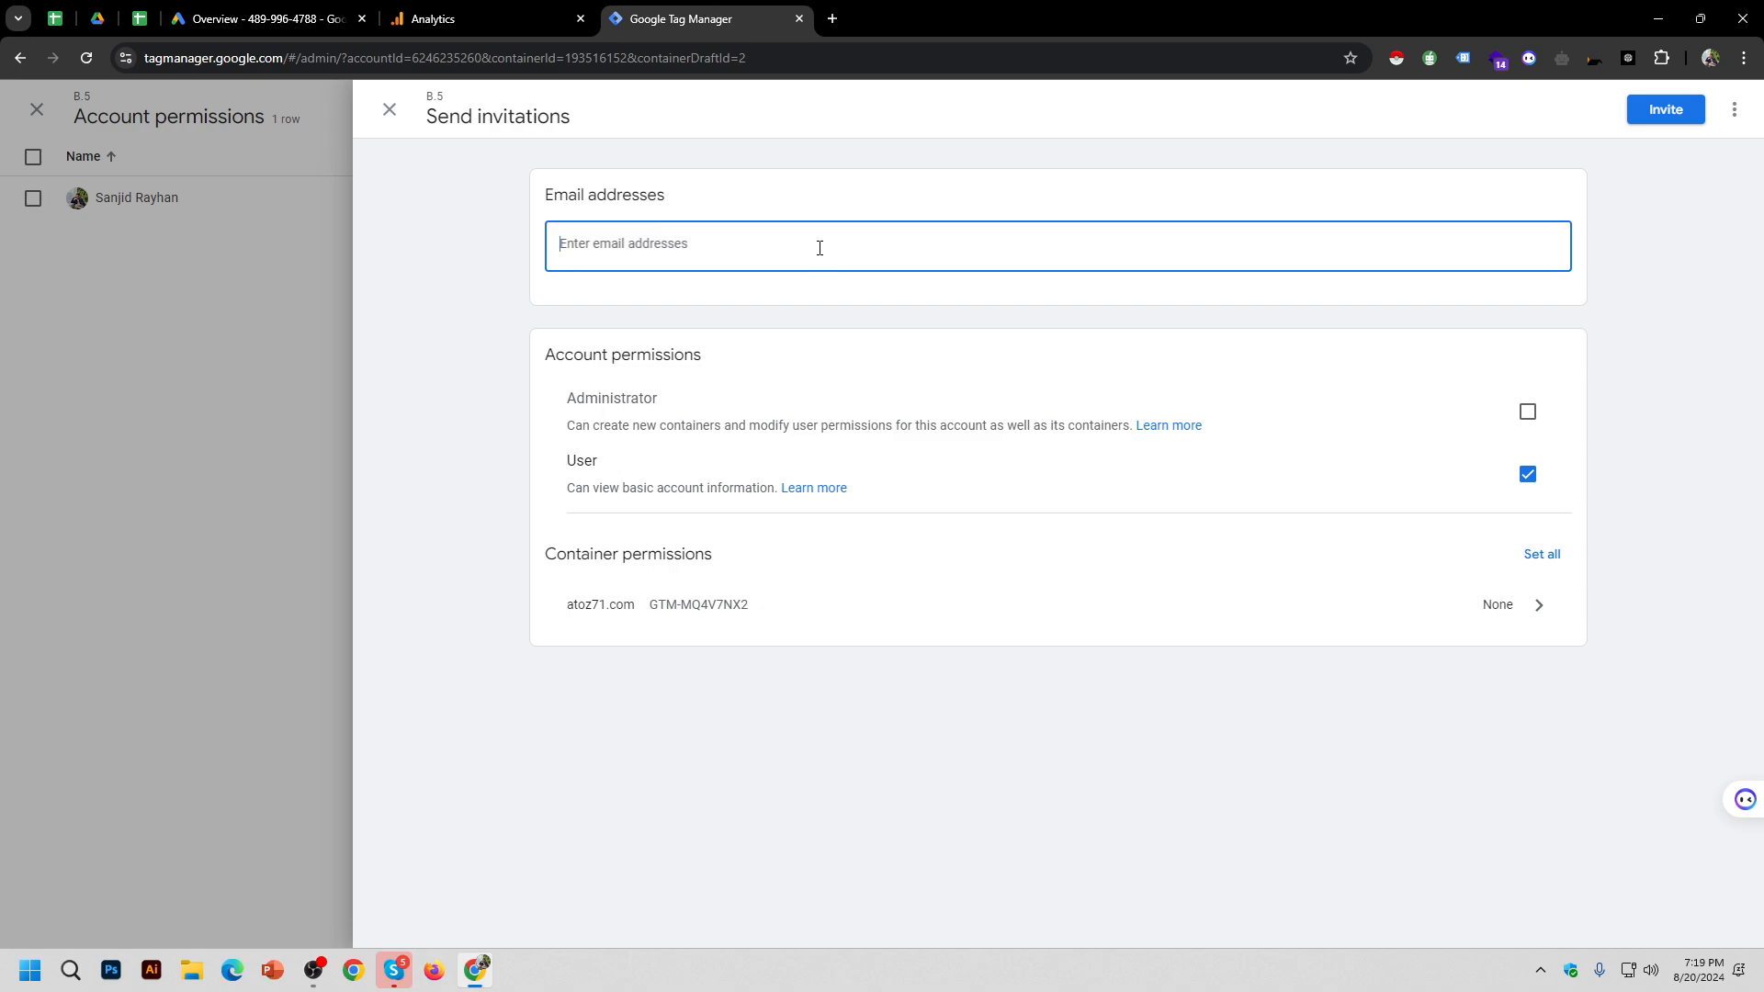
key("ctrl+a")
key("BackSpace")
key("ctrl+v")
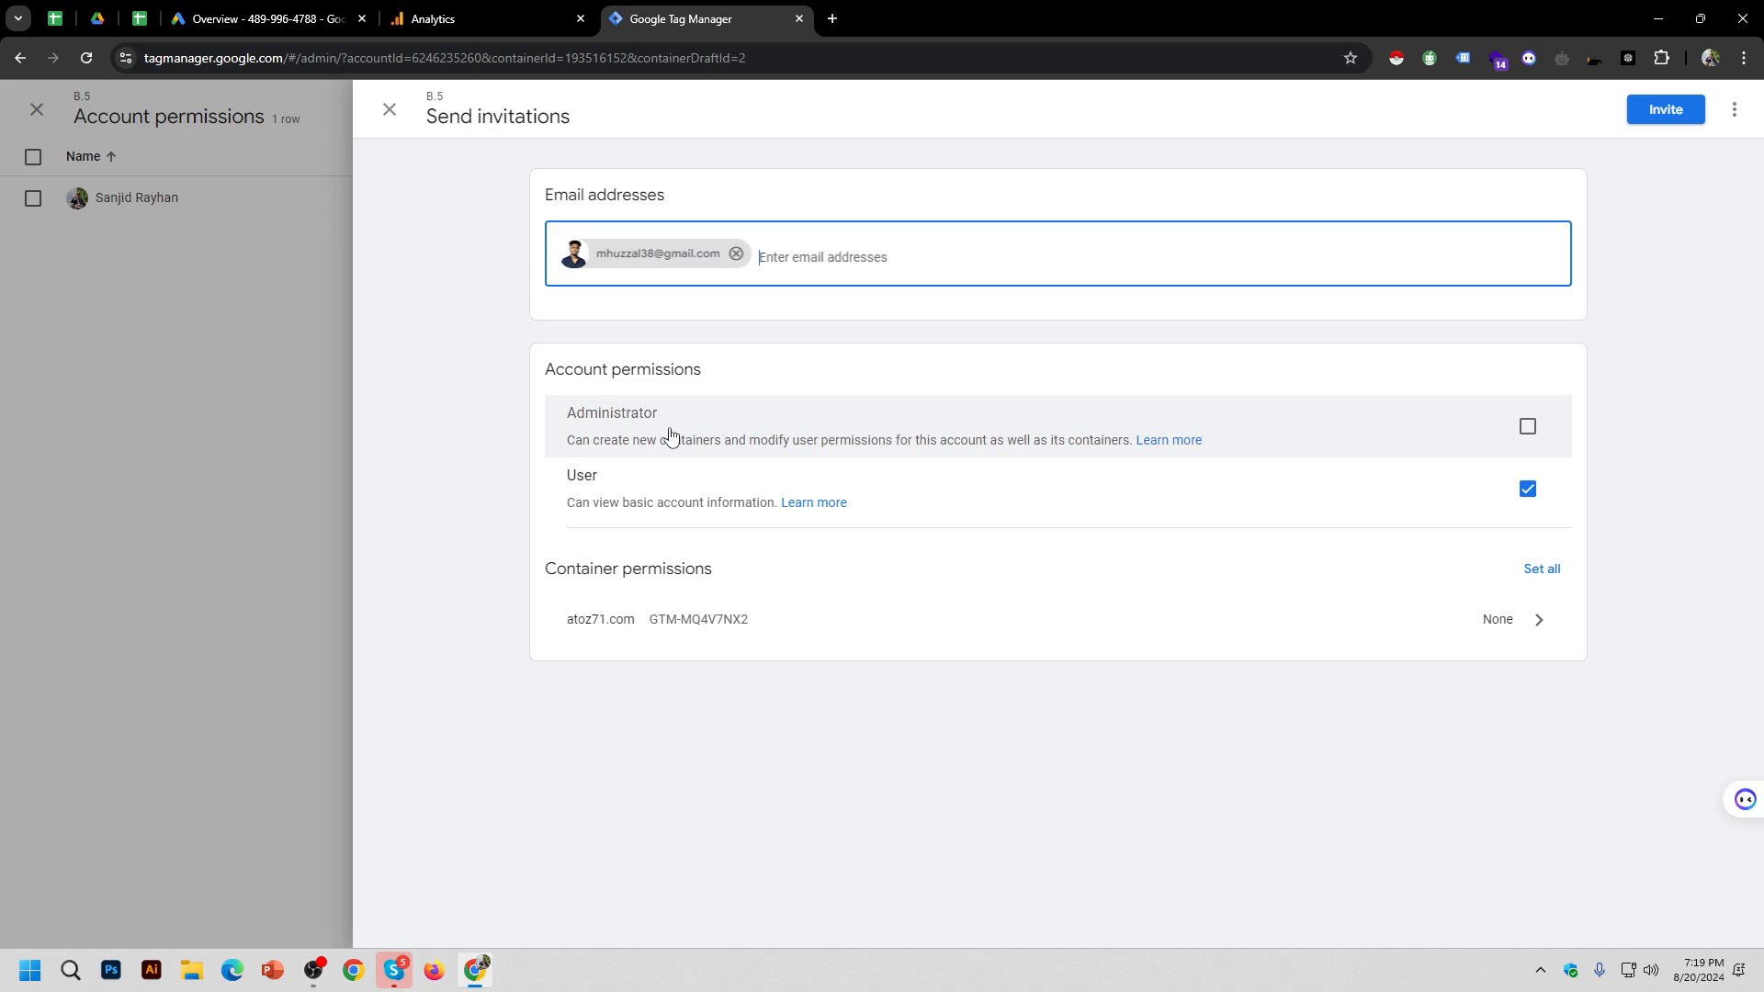
Step: Give the invitee Administrator account permission, clearing the separate User checkbox
left_click(1528, 426)
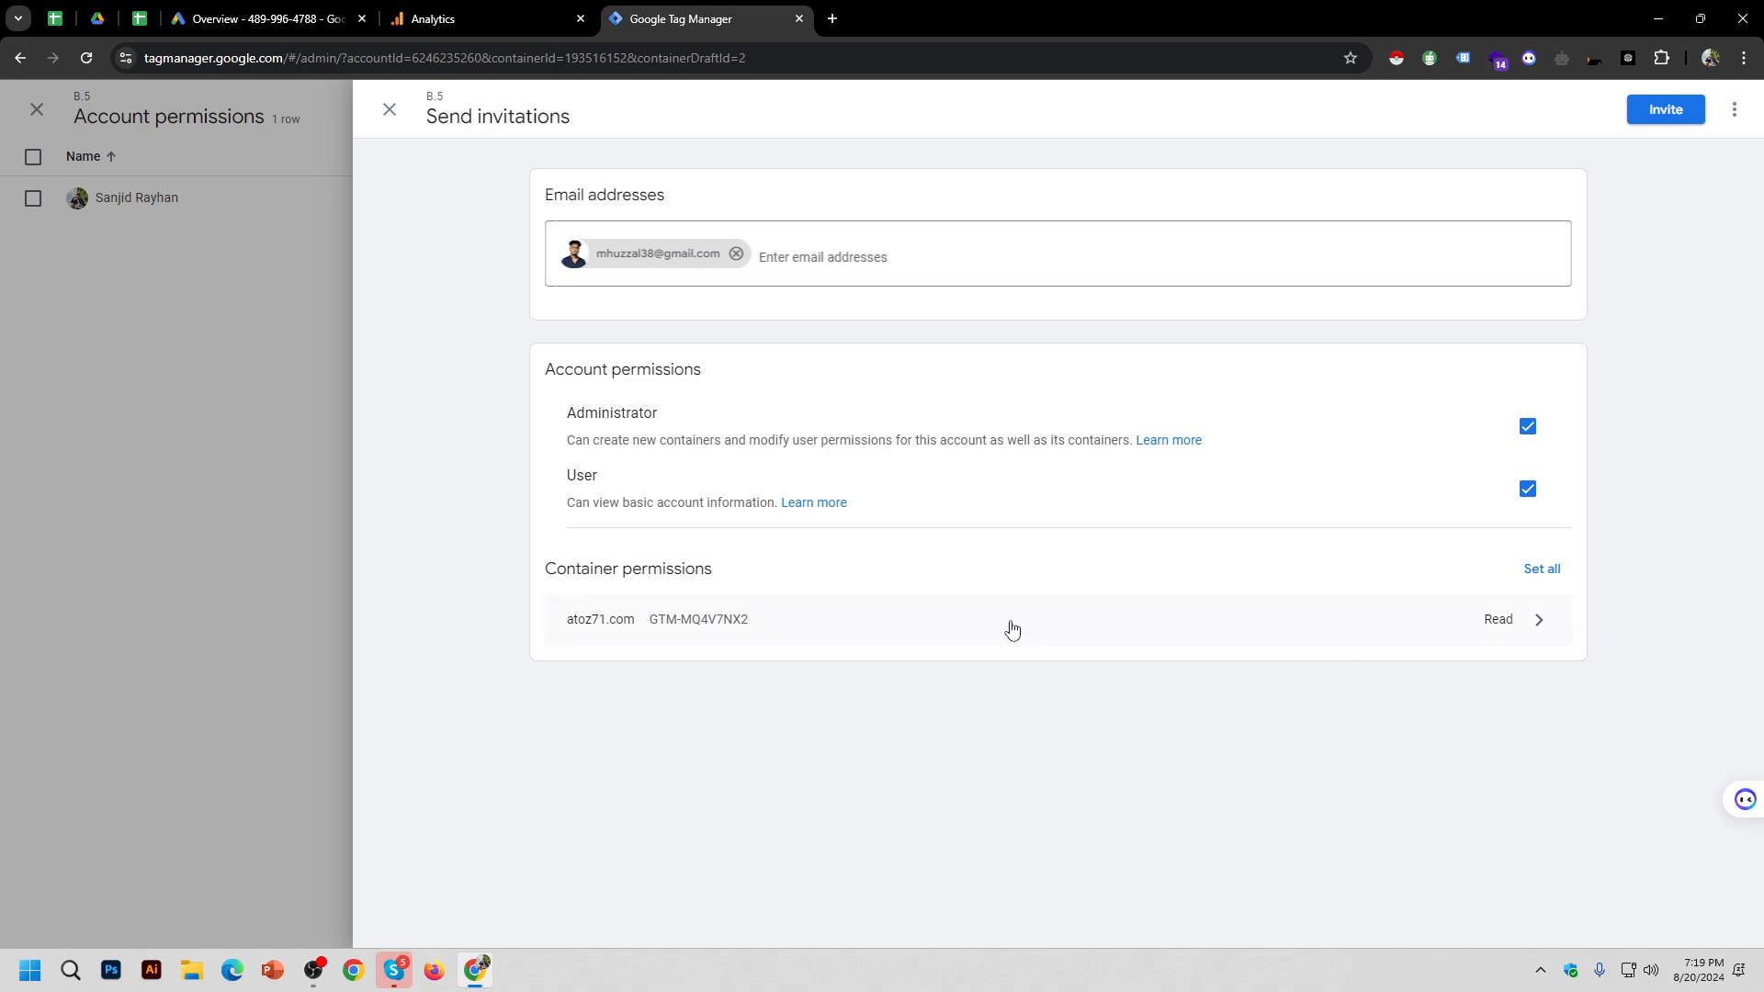
left_click(700, 439)
left_click(691, 482)
left_click(1527, 428)
Step: Grant the invitee Publish rights on the atoz71.com container and send the invitation
left_click(1520, 630)
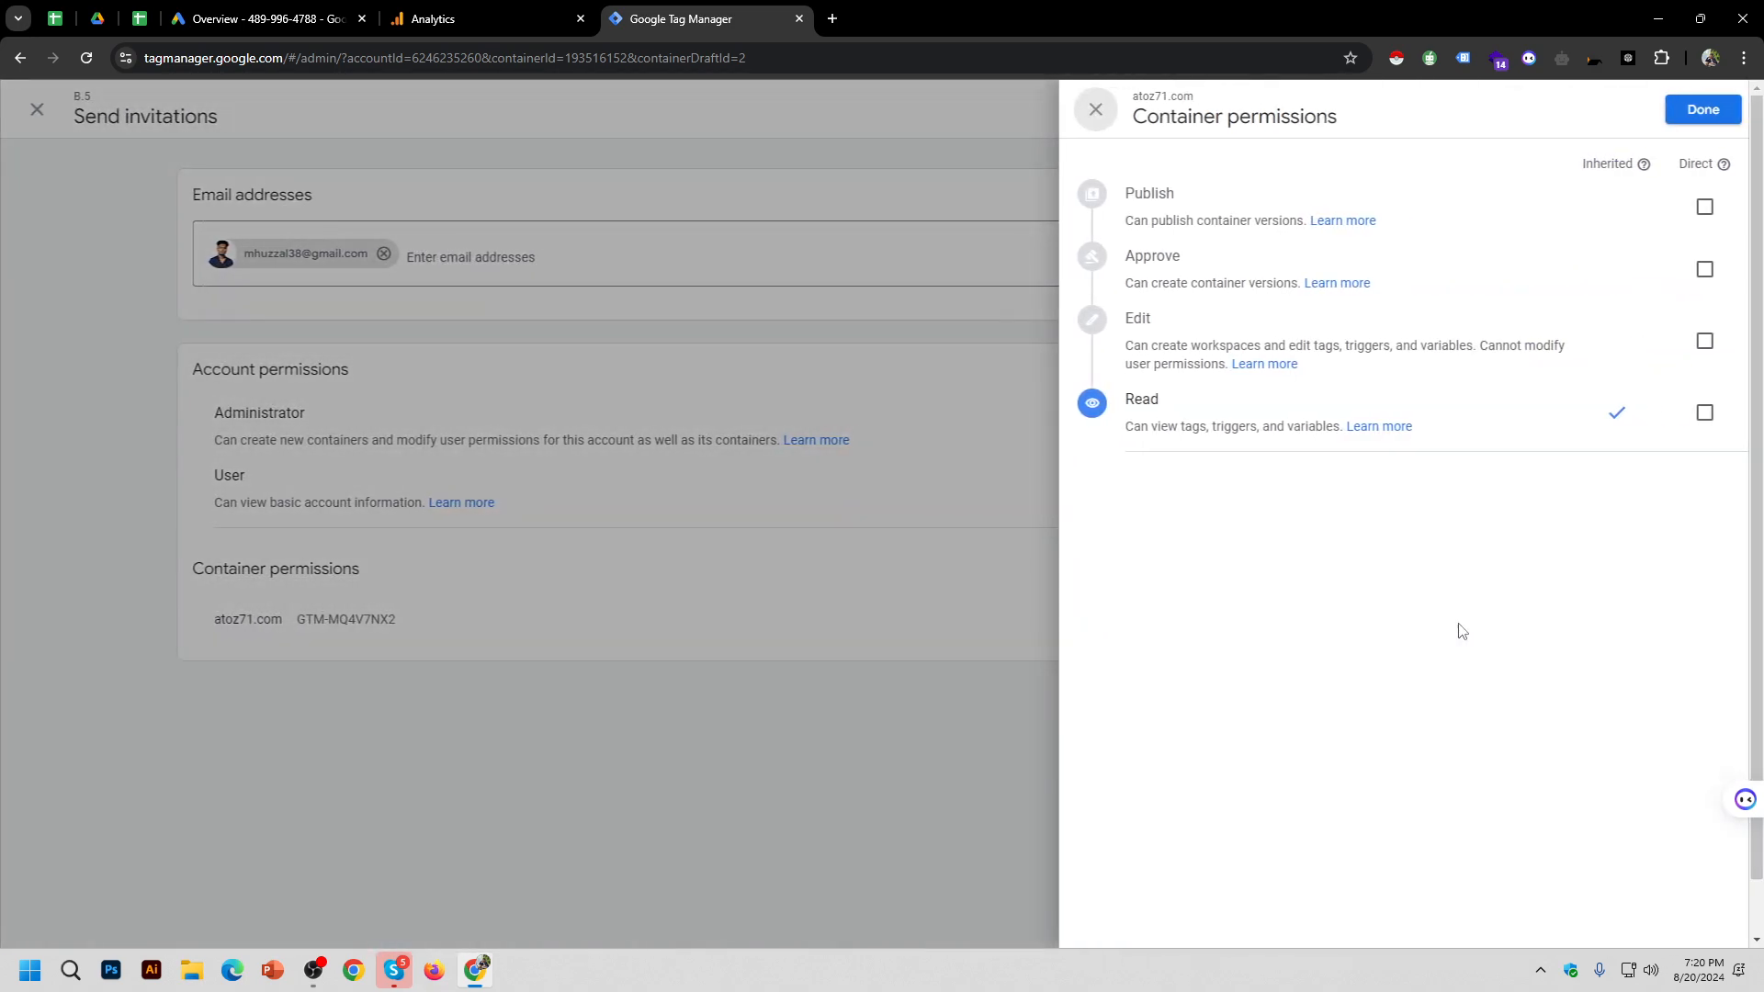
left_click(1703, 208)
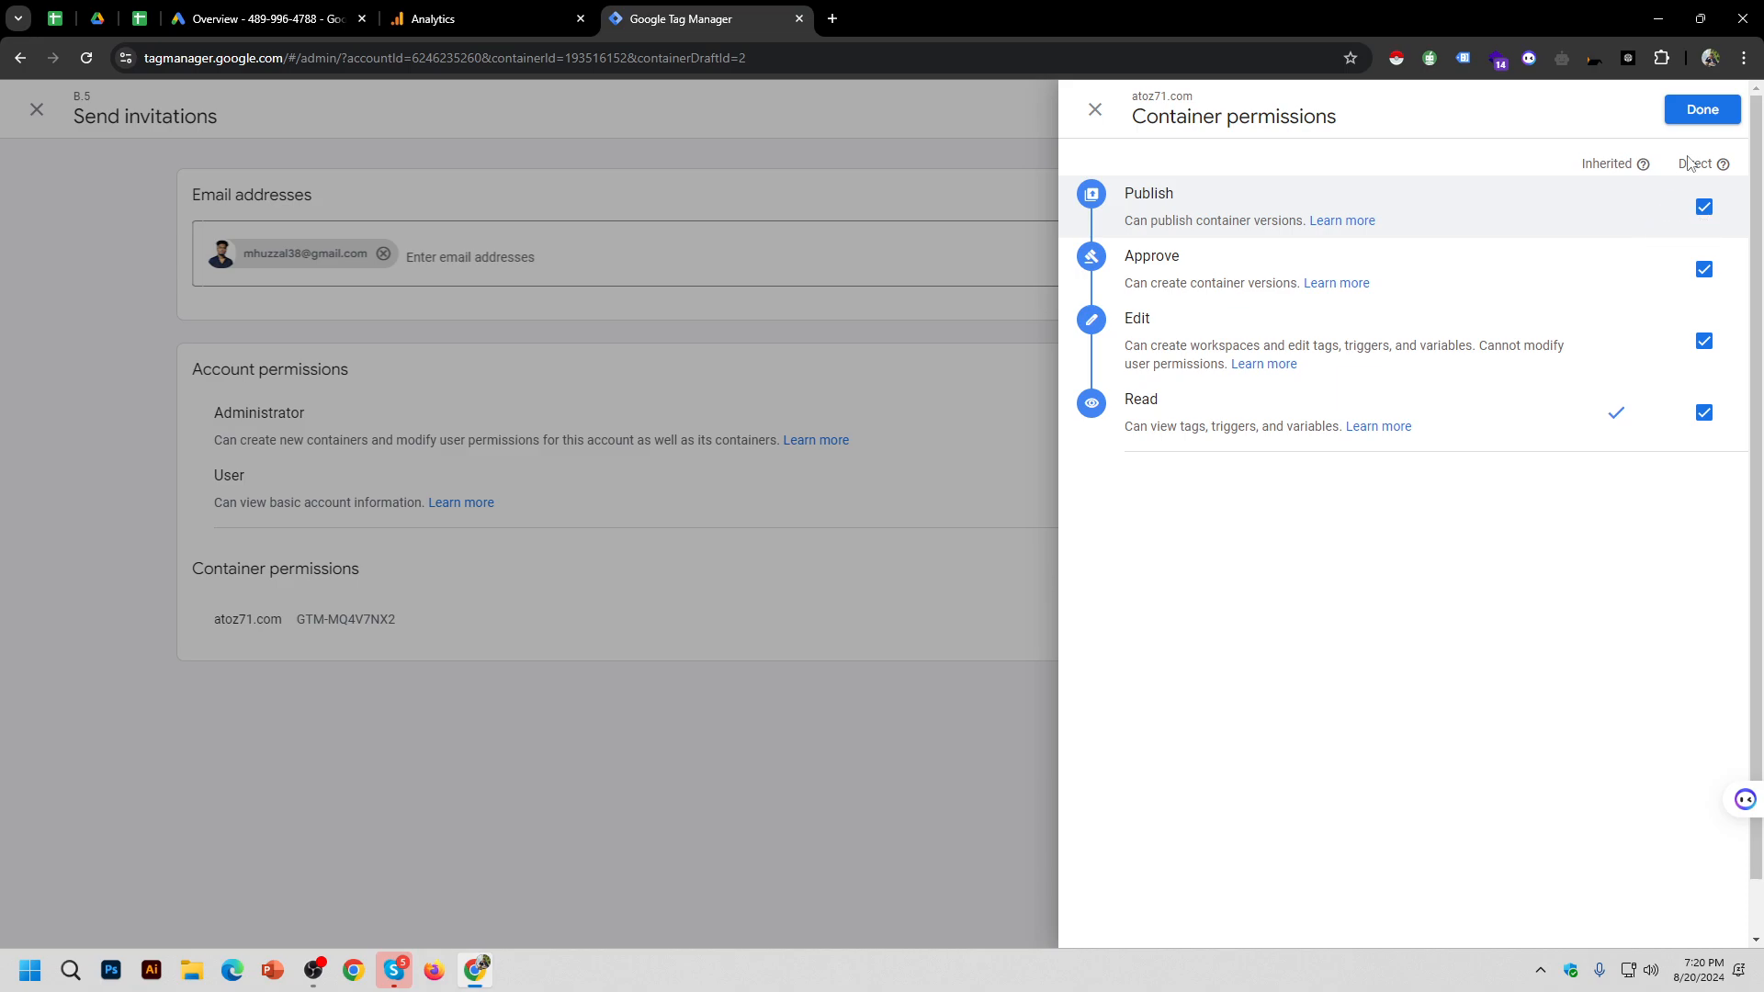
left_click(1709, 114)
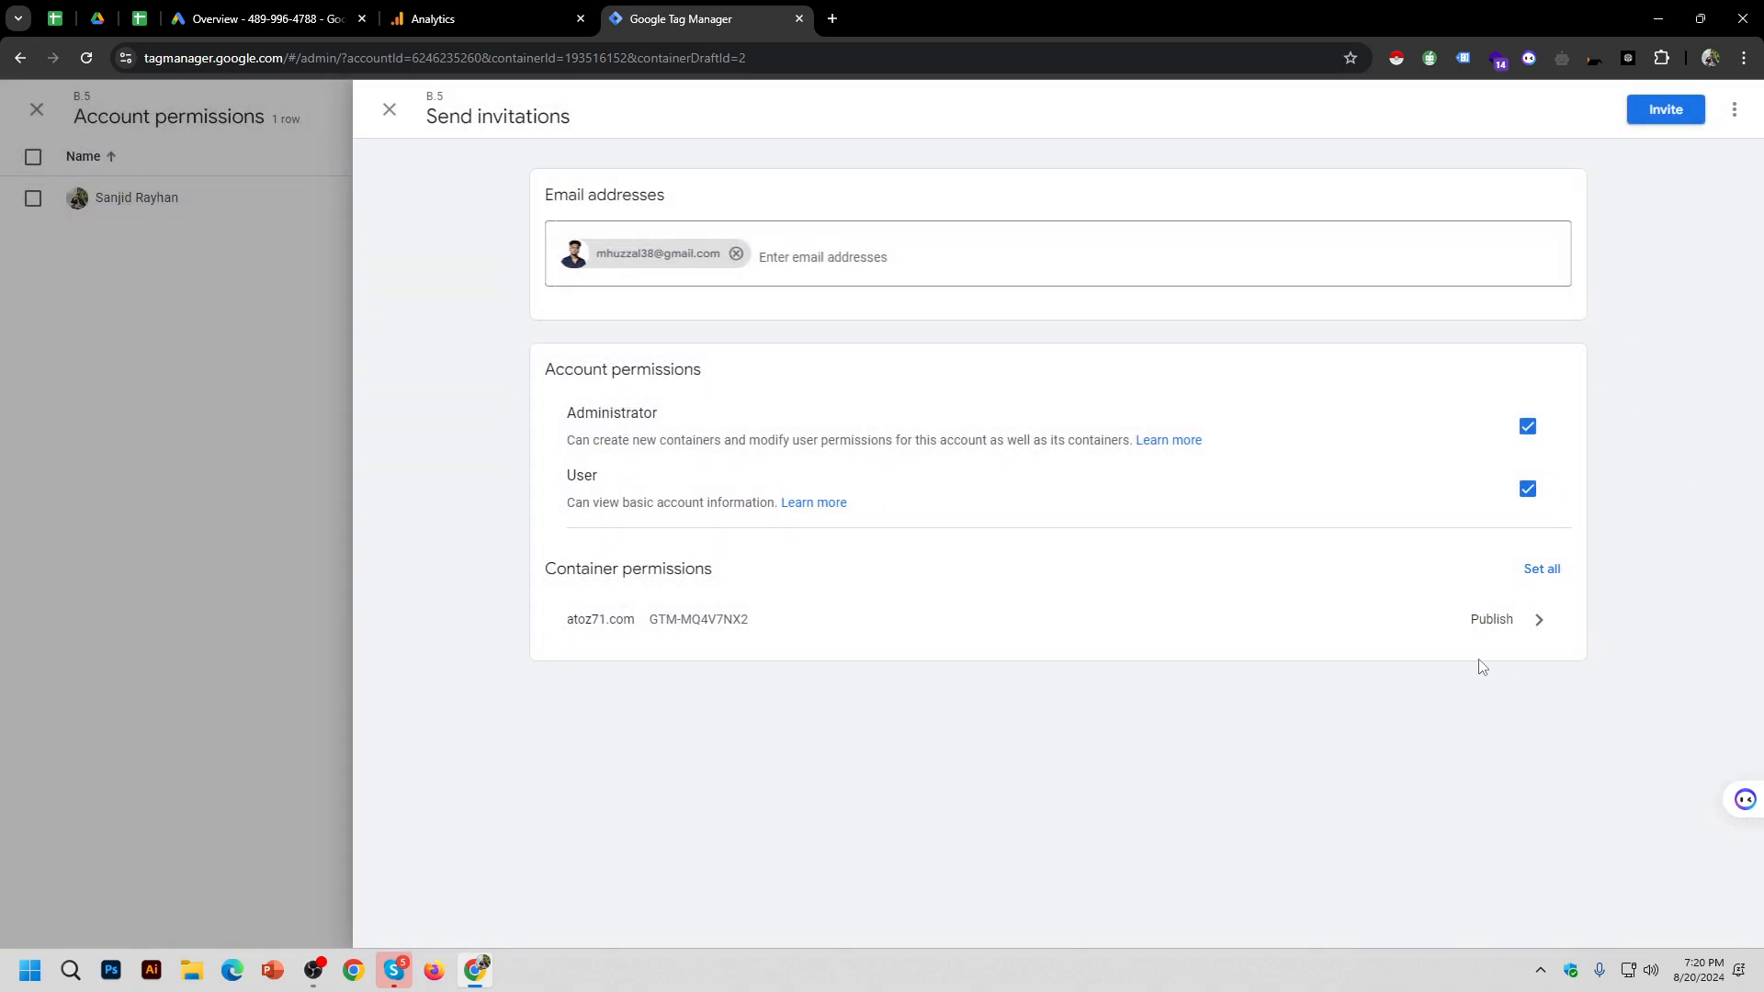
left_click(1668, 111)
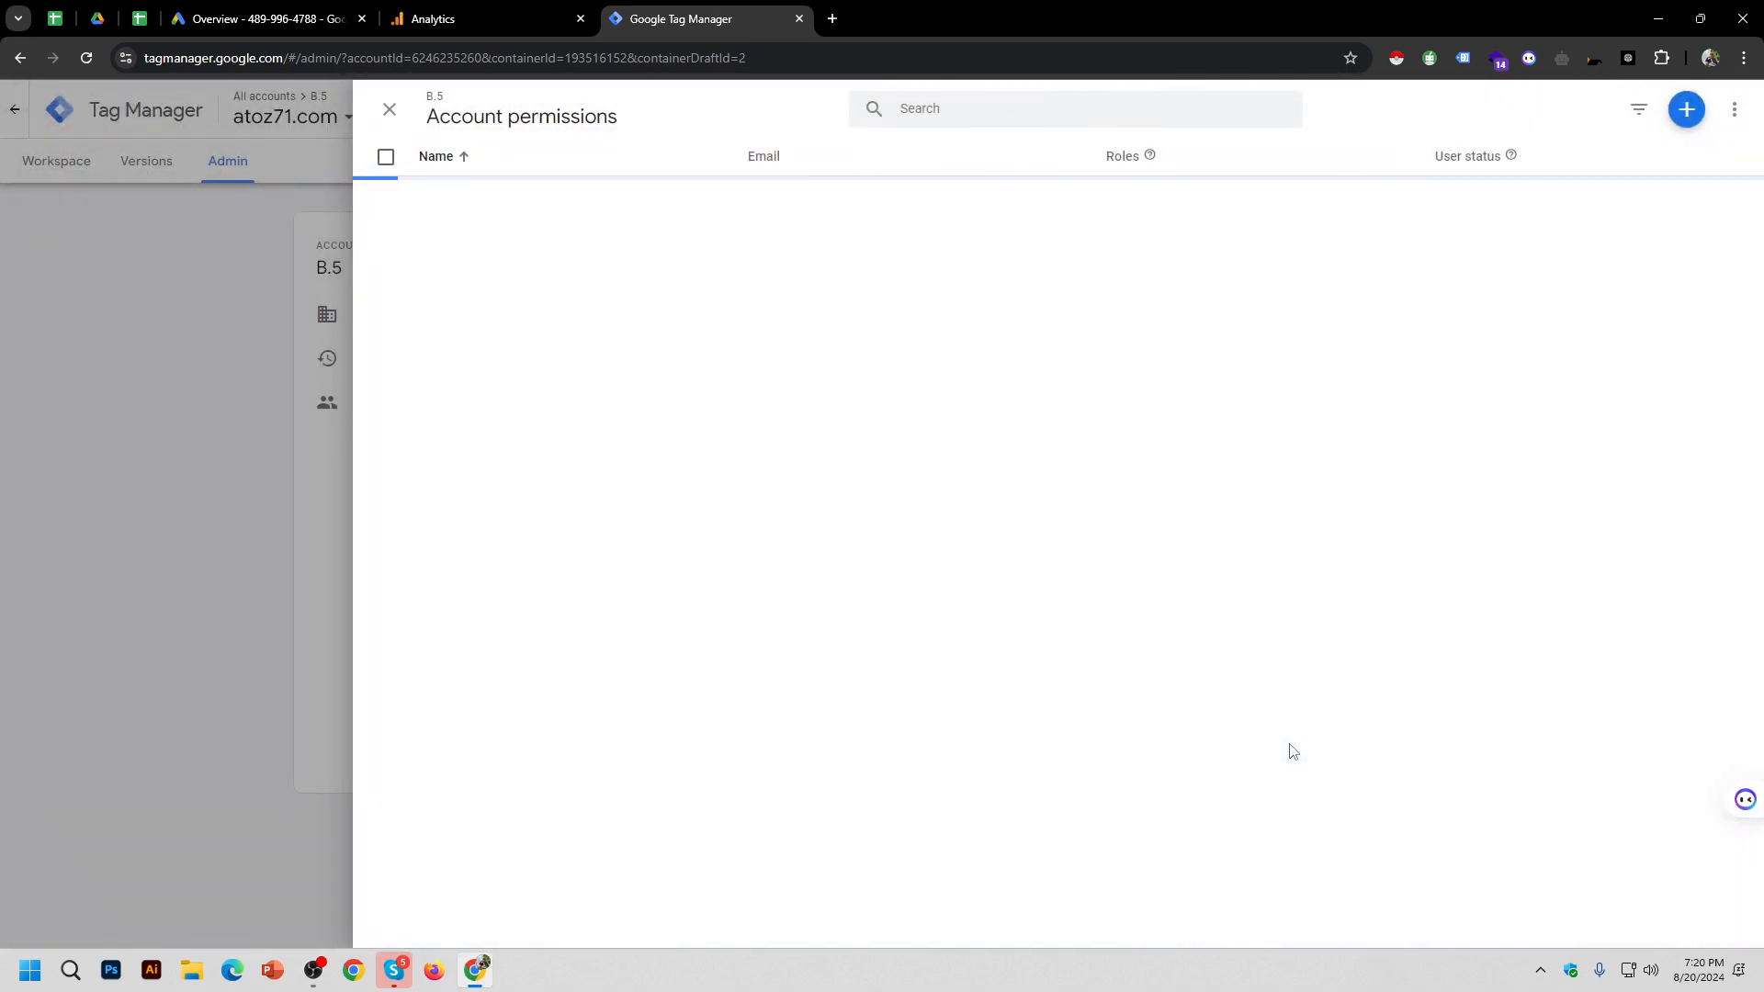
Step: Close the permissions panel and return to the Tag Manager accounts home
left_click(391, 114)
left_click(51, 171)
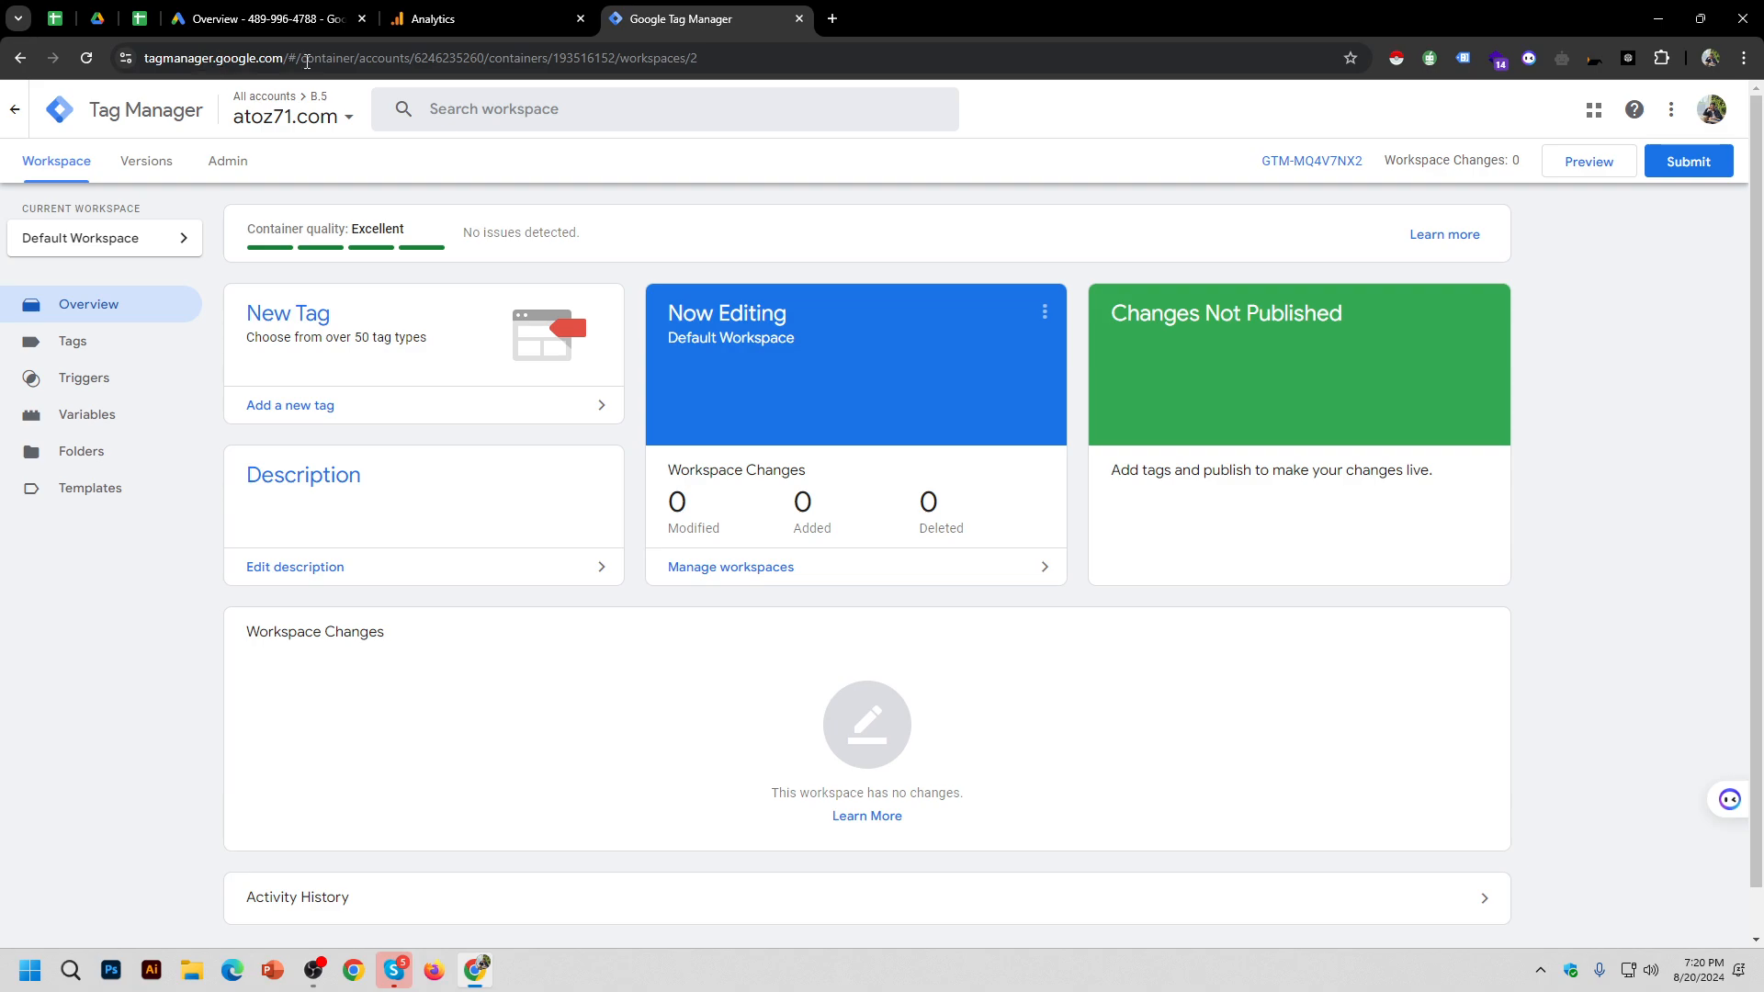
left_click(55, 116)
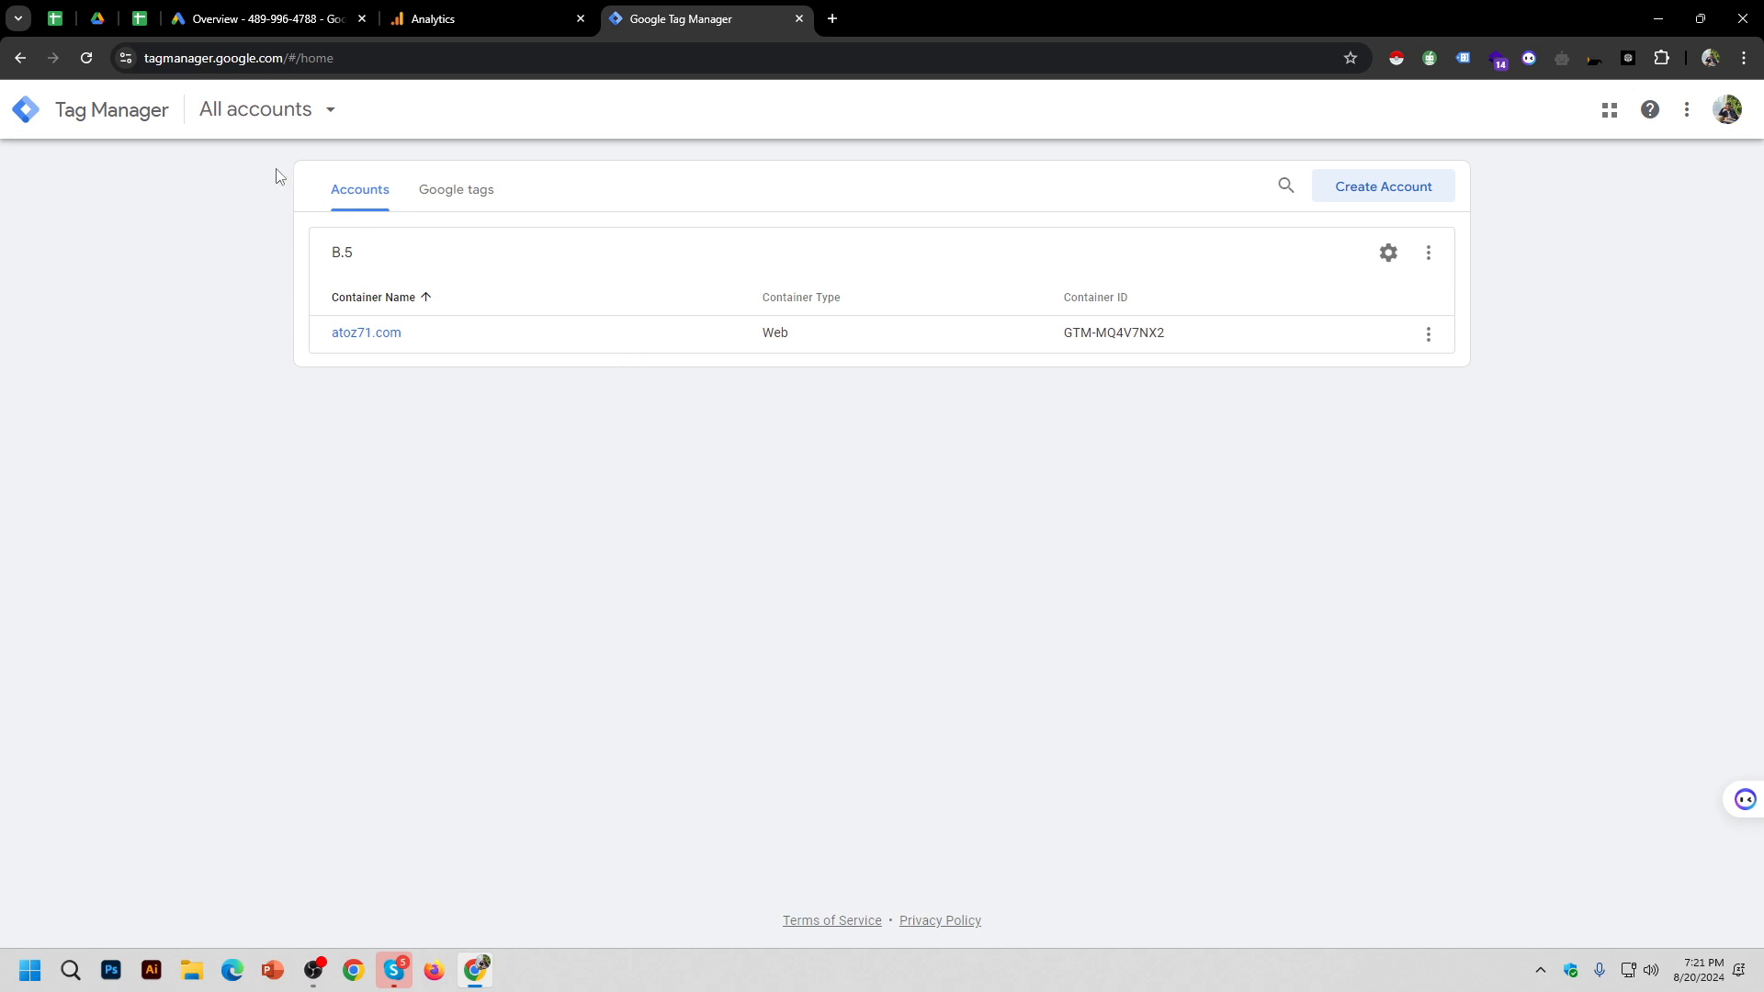
Step: Open the atoz71.com container's Admin page and the B.5 account's User Management
left_click(287, 115)
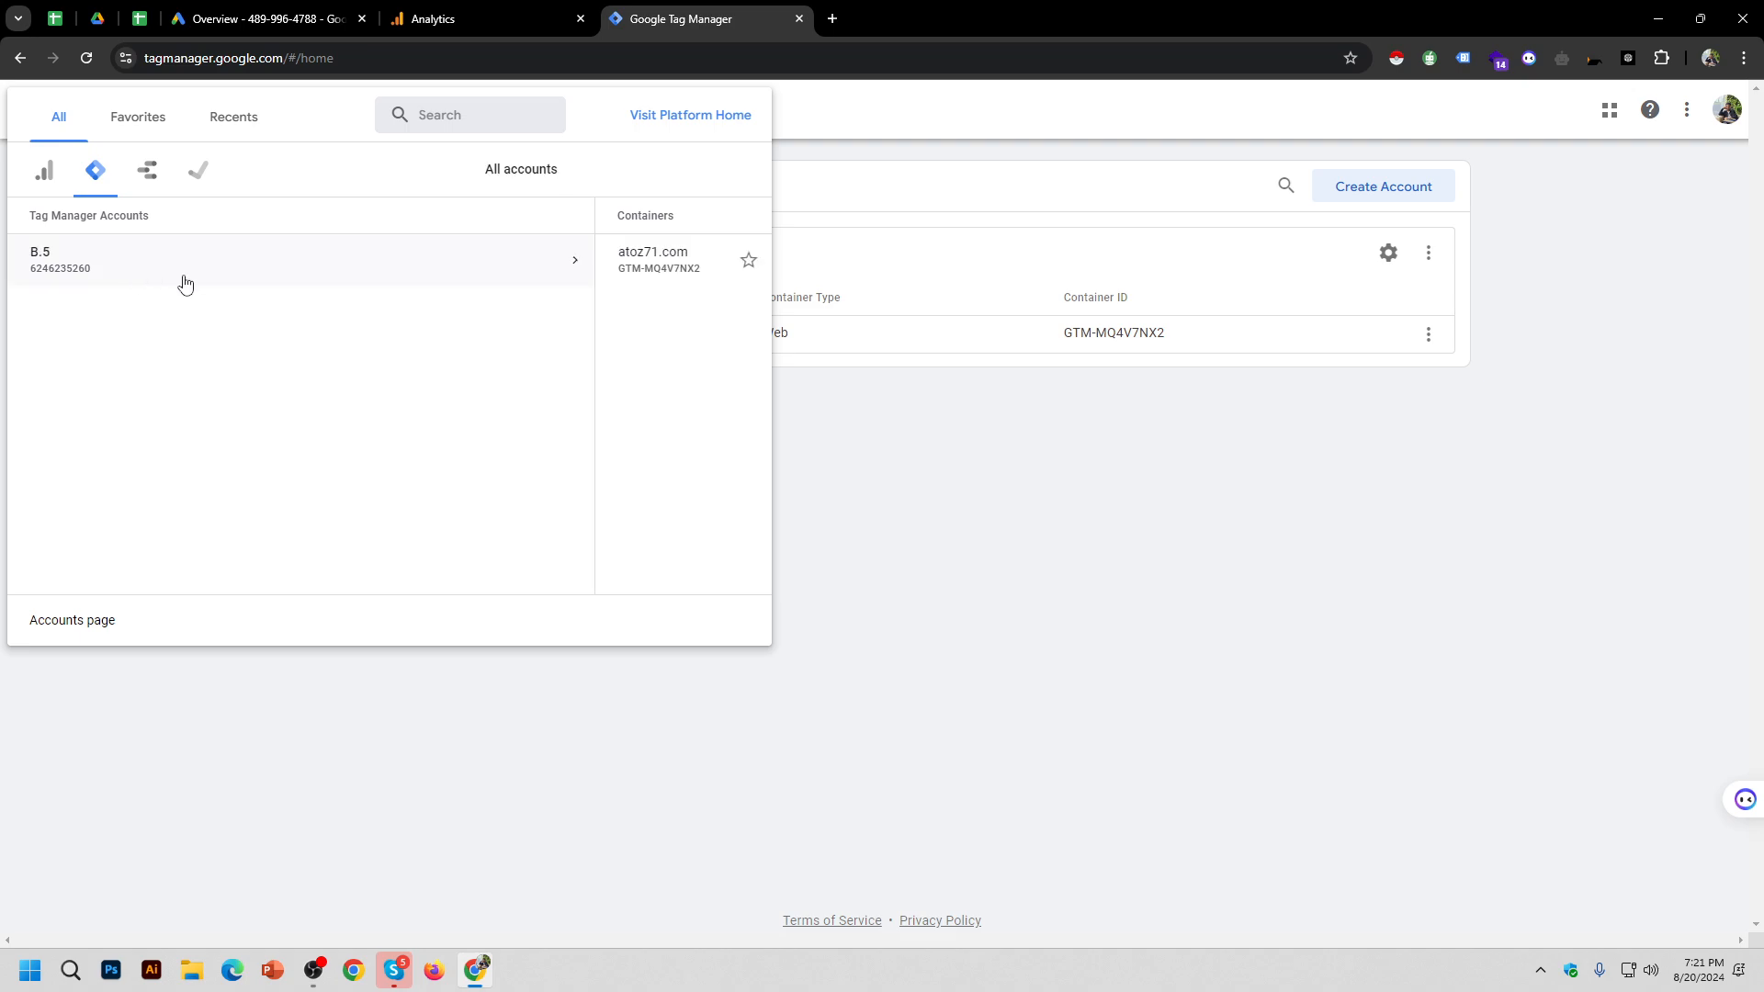
left_click(677, 276)
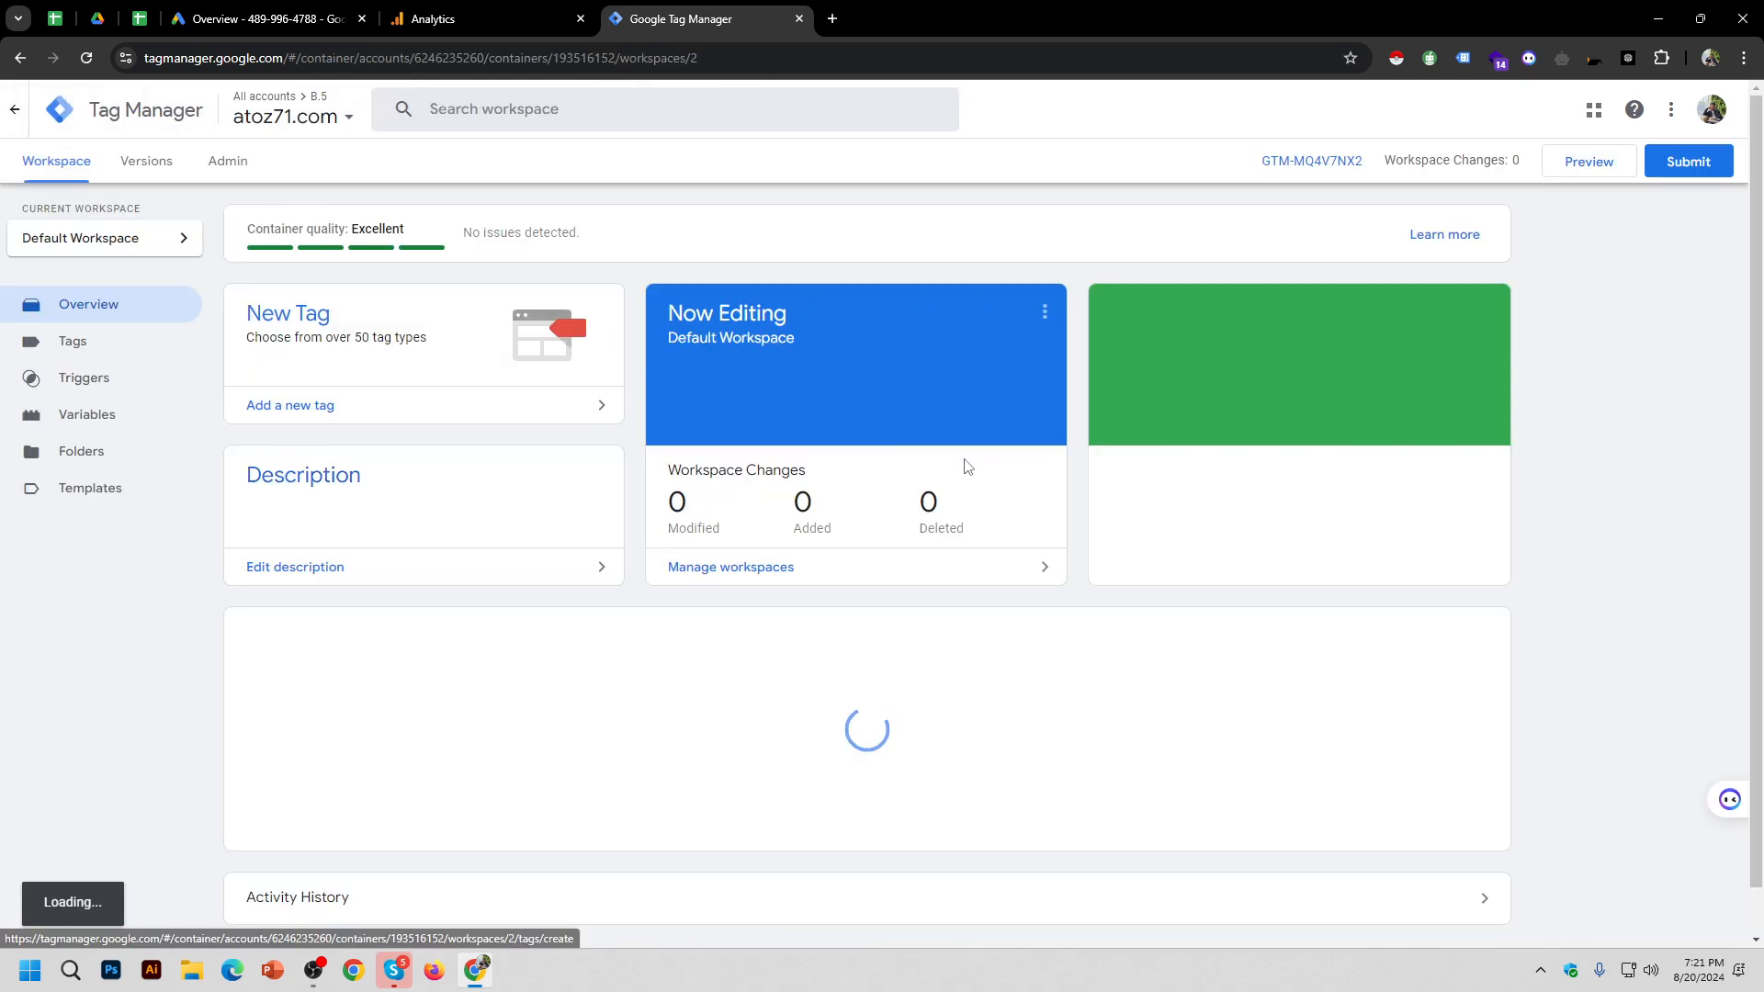
left_click(230, 162)
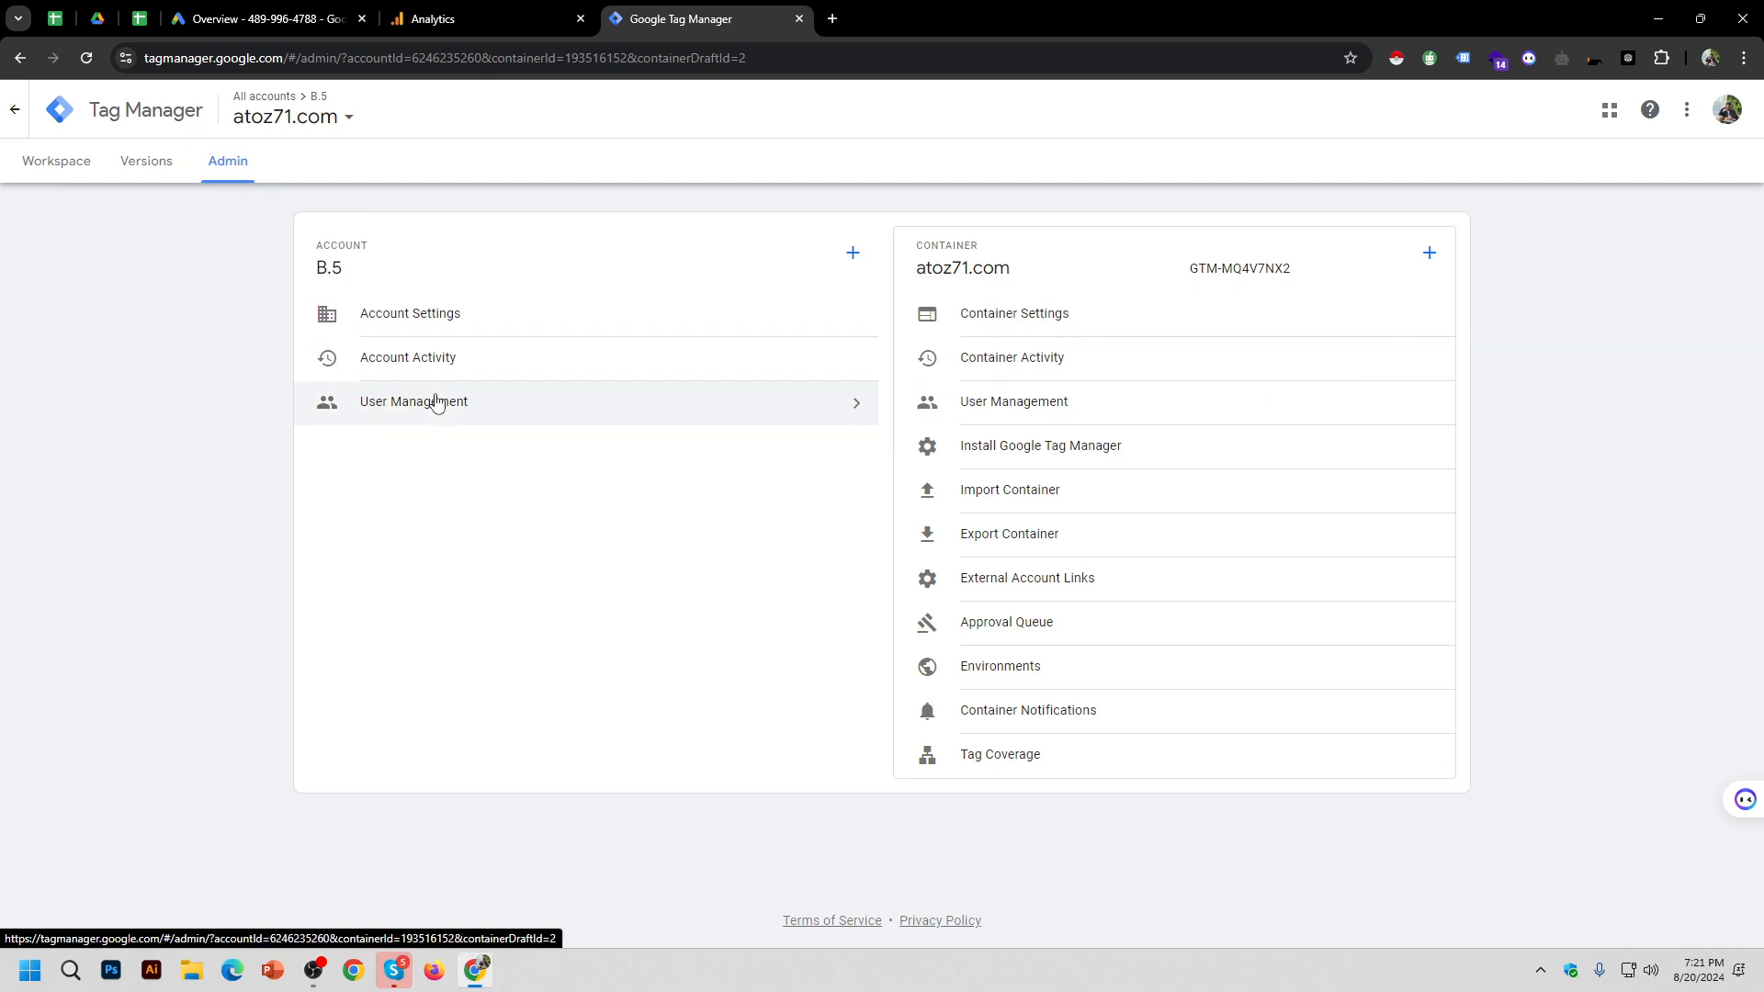
left_click(494, 412)
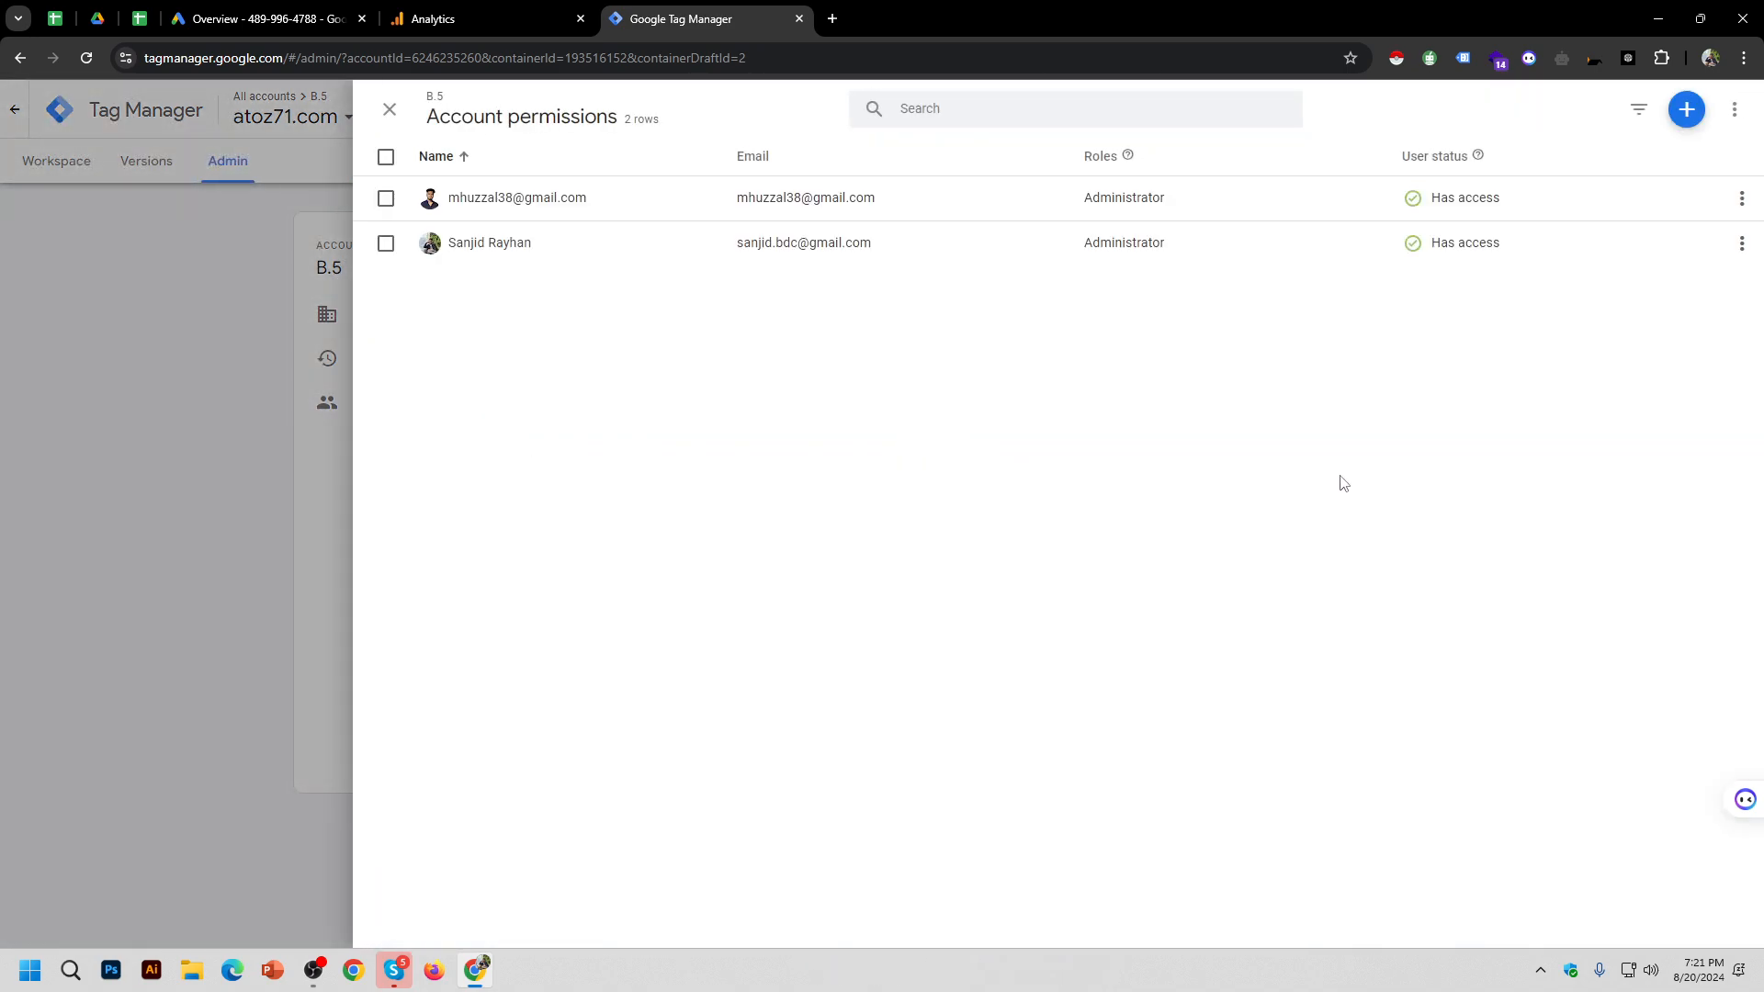
Step: Remove the newly invited user's access, confirm it, and close the panel
left_click(947, 200)
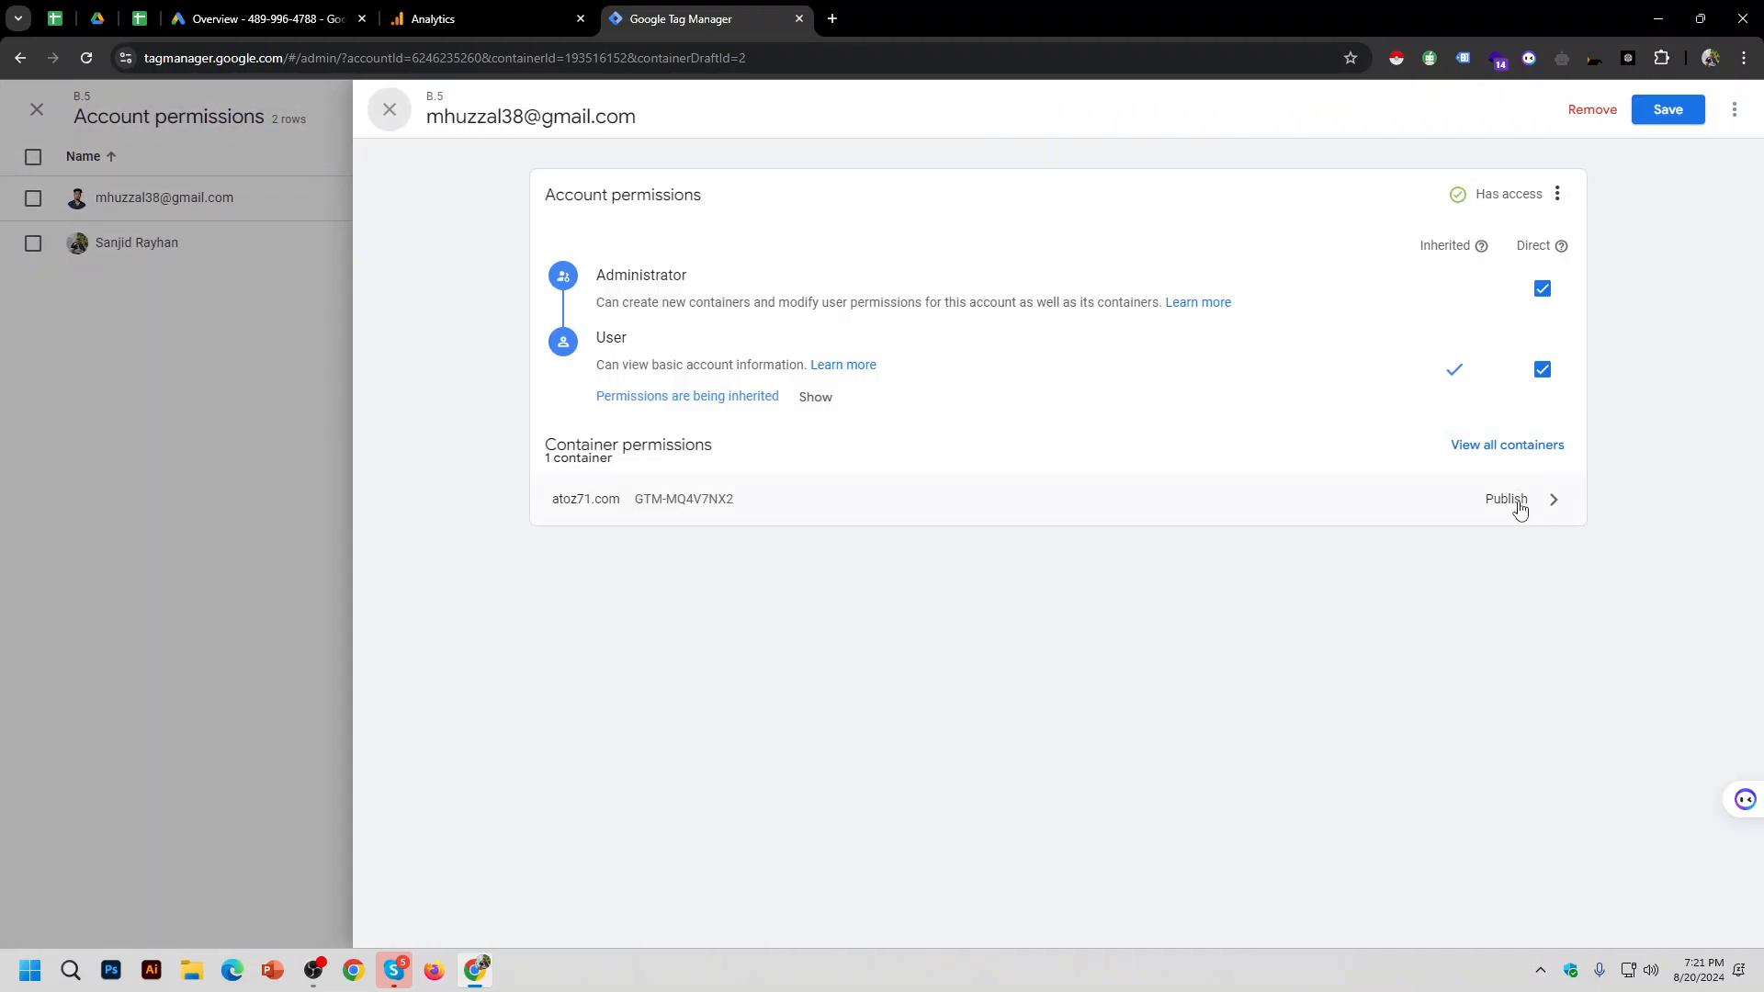
left_click(1595, 112)
left_click(1227, 698)
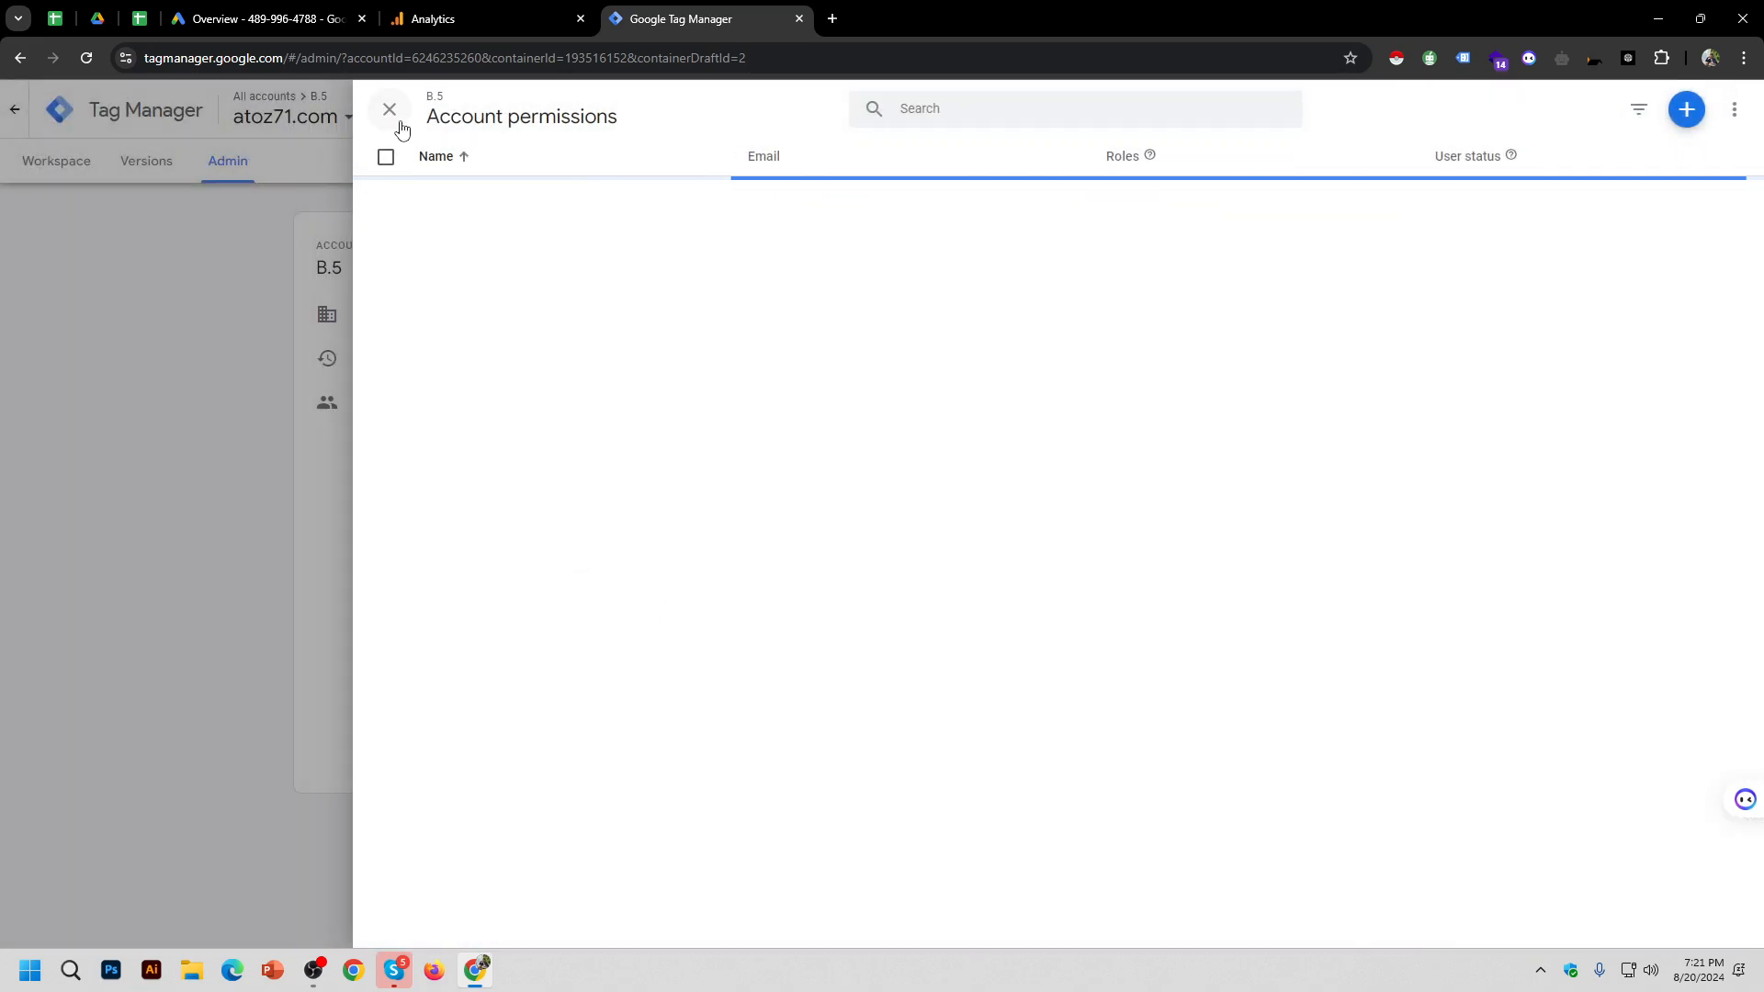
left_click(401, 122)
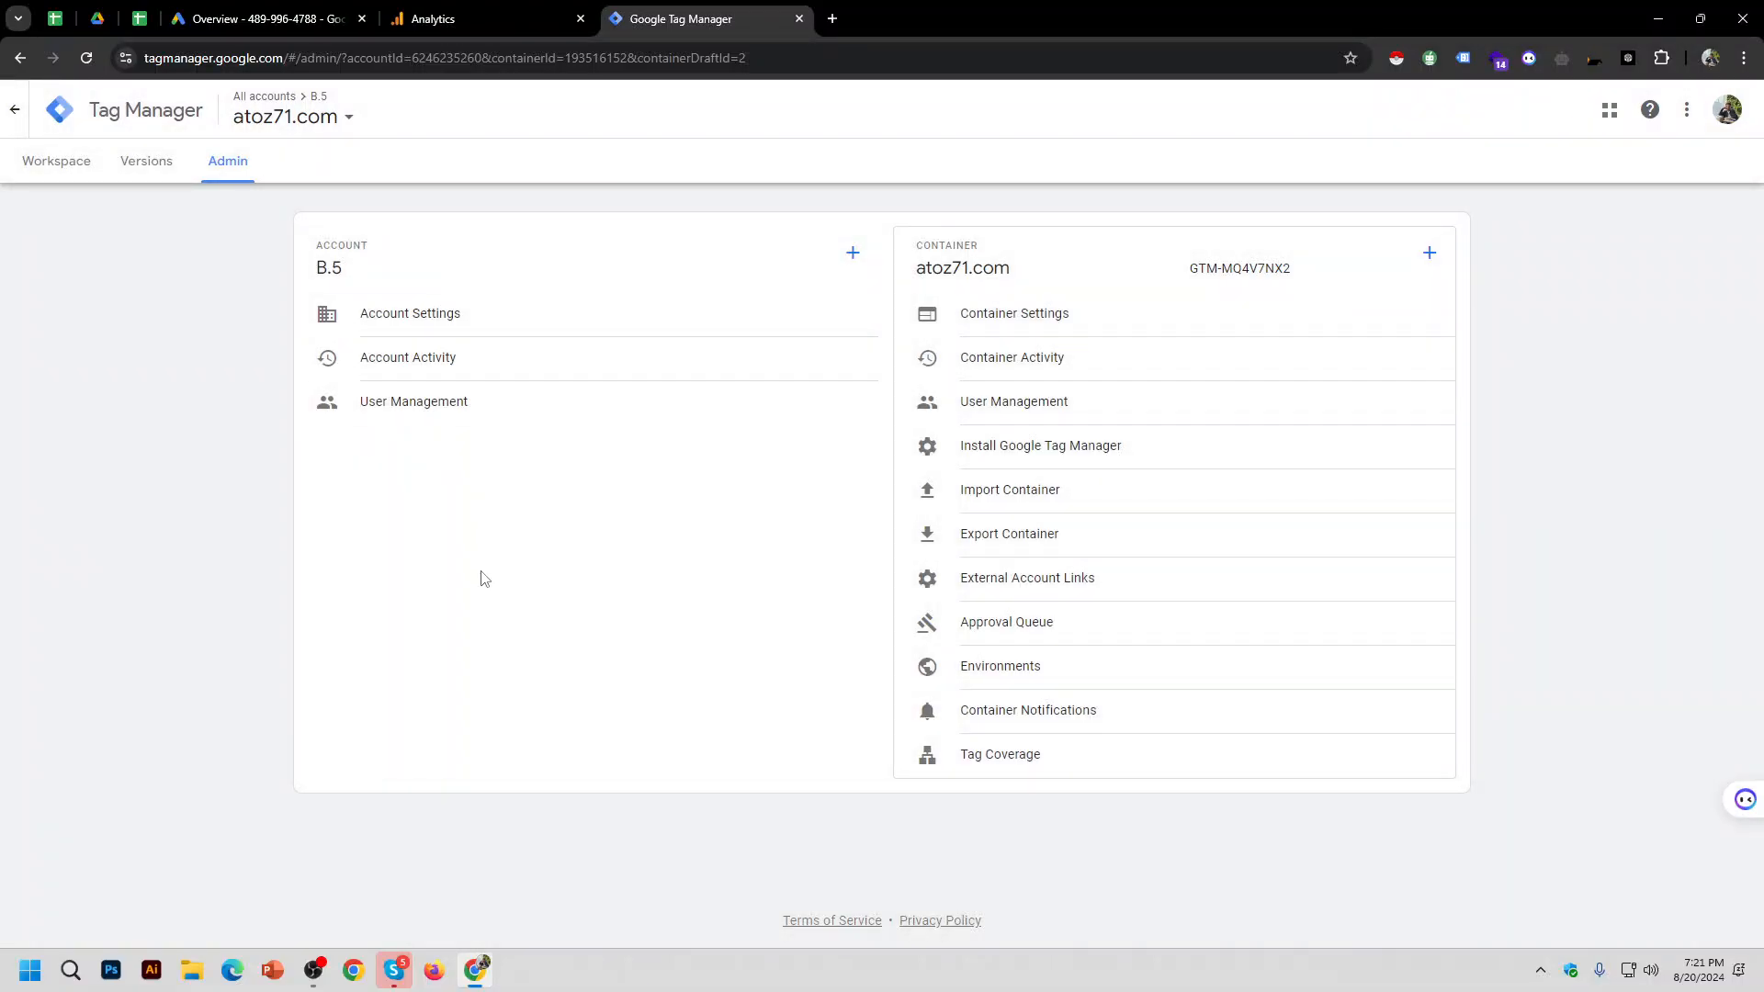
Step: Go from the Workspace tab back to the All accounts home list
left_click(46, 162)
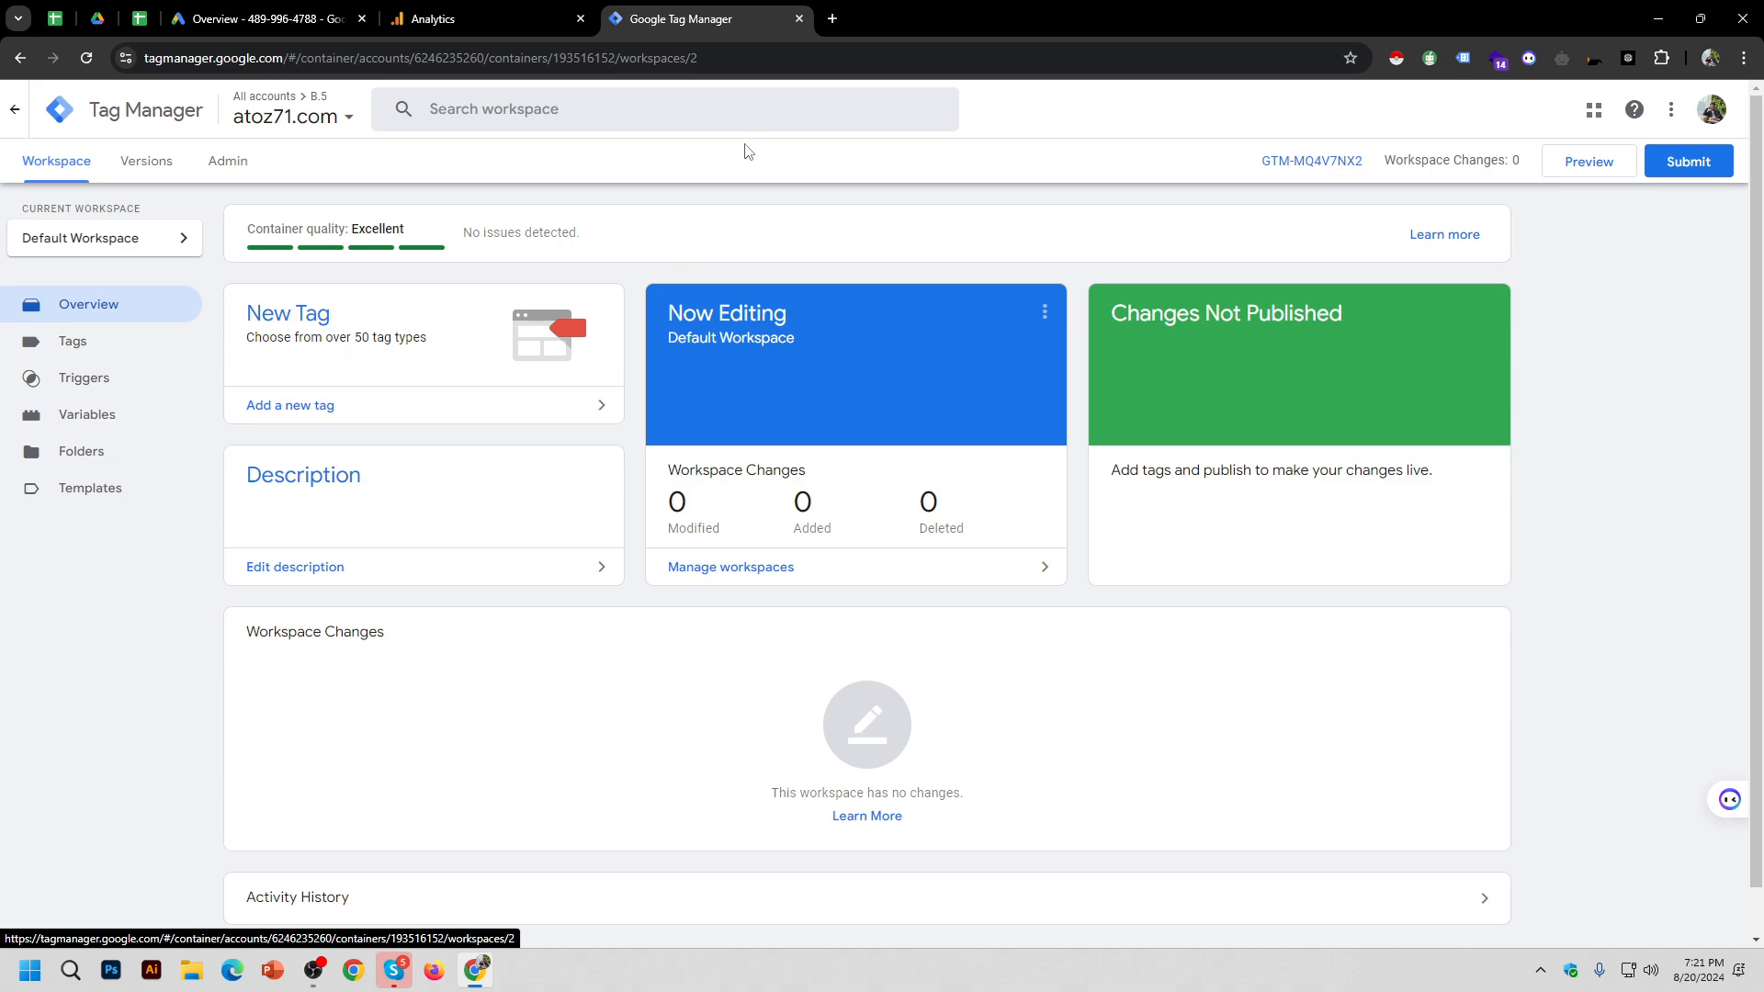
left_click(79, 124)
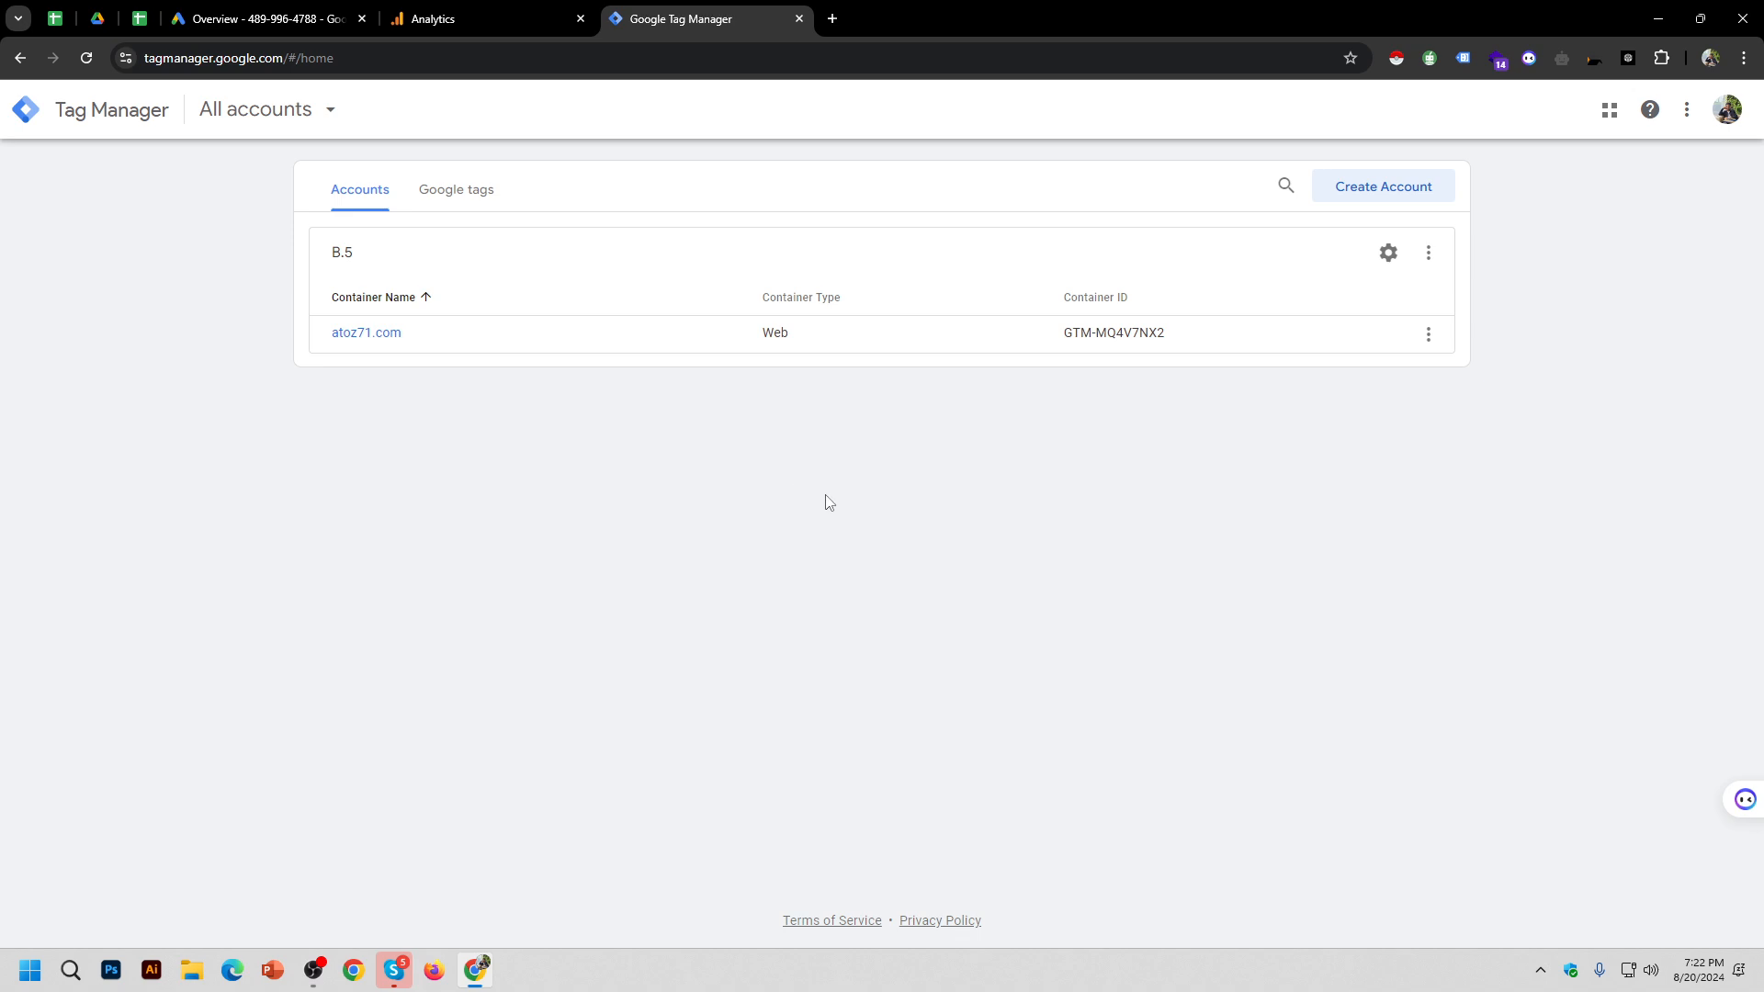
Step: Refresh the Tag Manager accounts home with F5 to check for new invitations
key("F5")
key("F5")
key("F5")
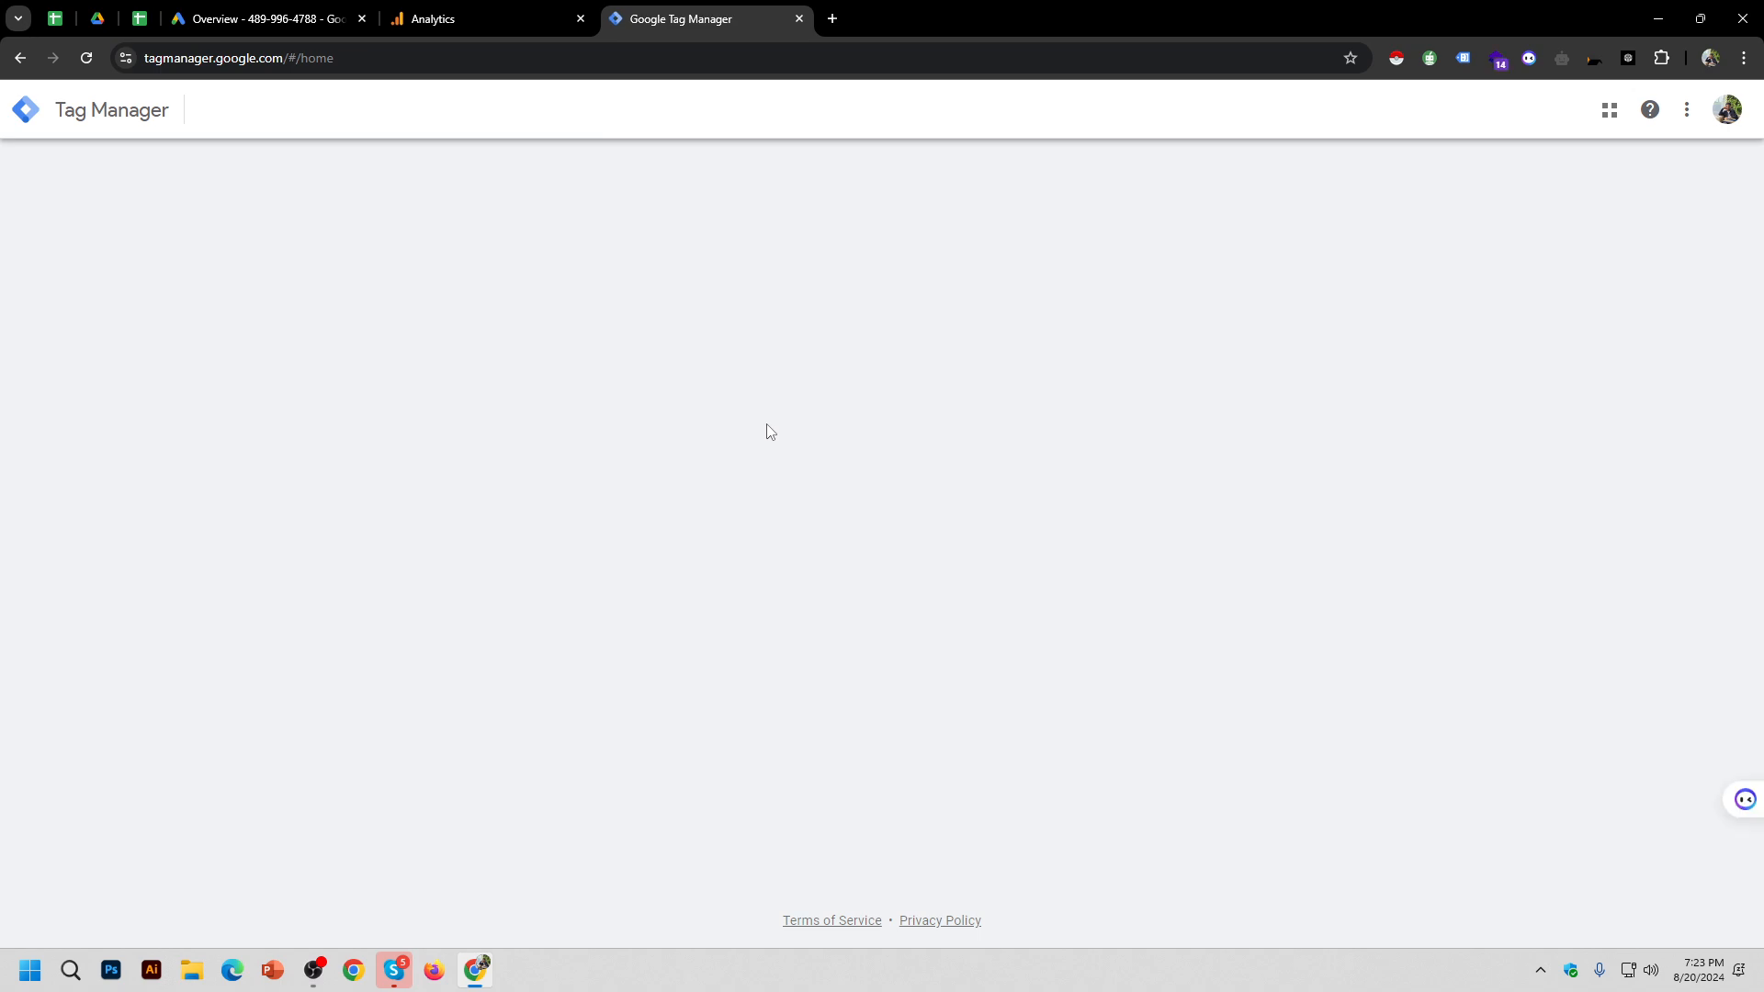
Step: Glance at the OBS recording, then reload Tag Manager's accounts page in Chrome
left_click(313, 971)
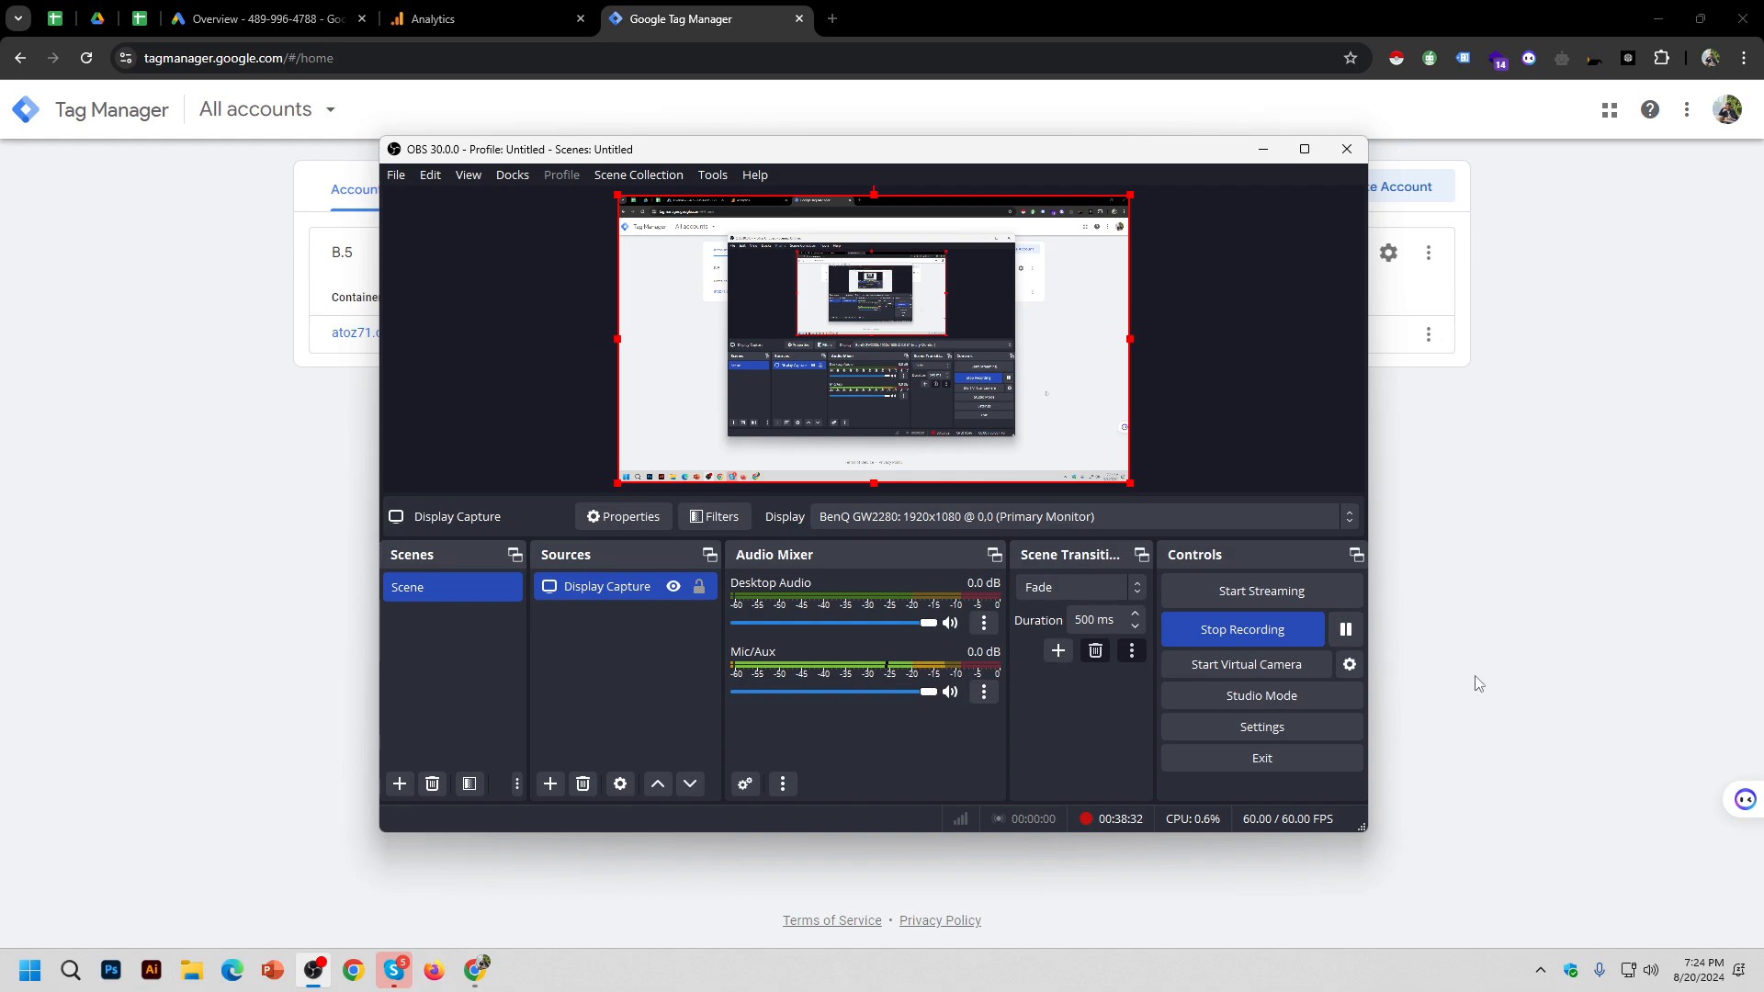
left_click(1478, 681)
key("F5")
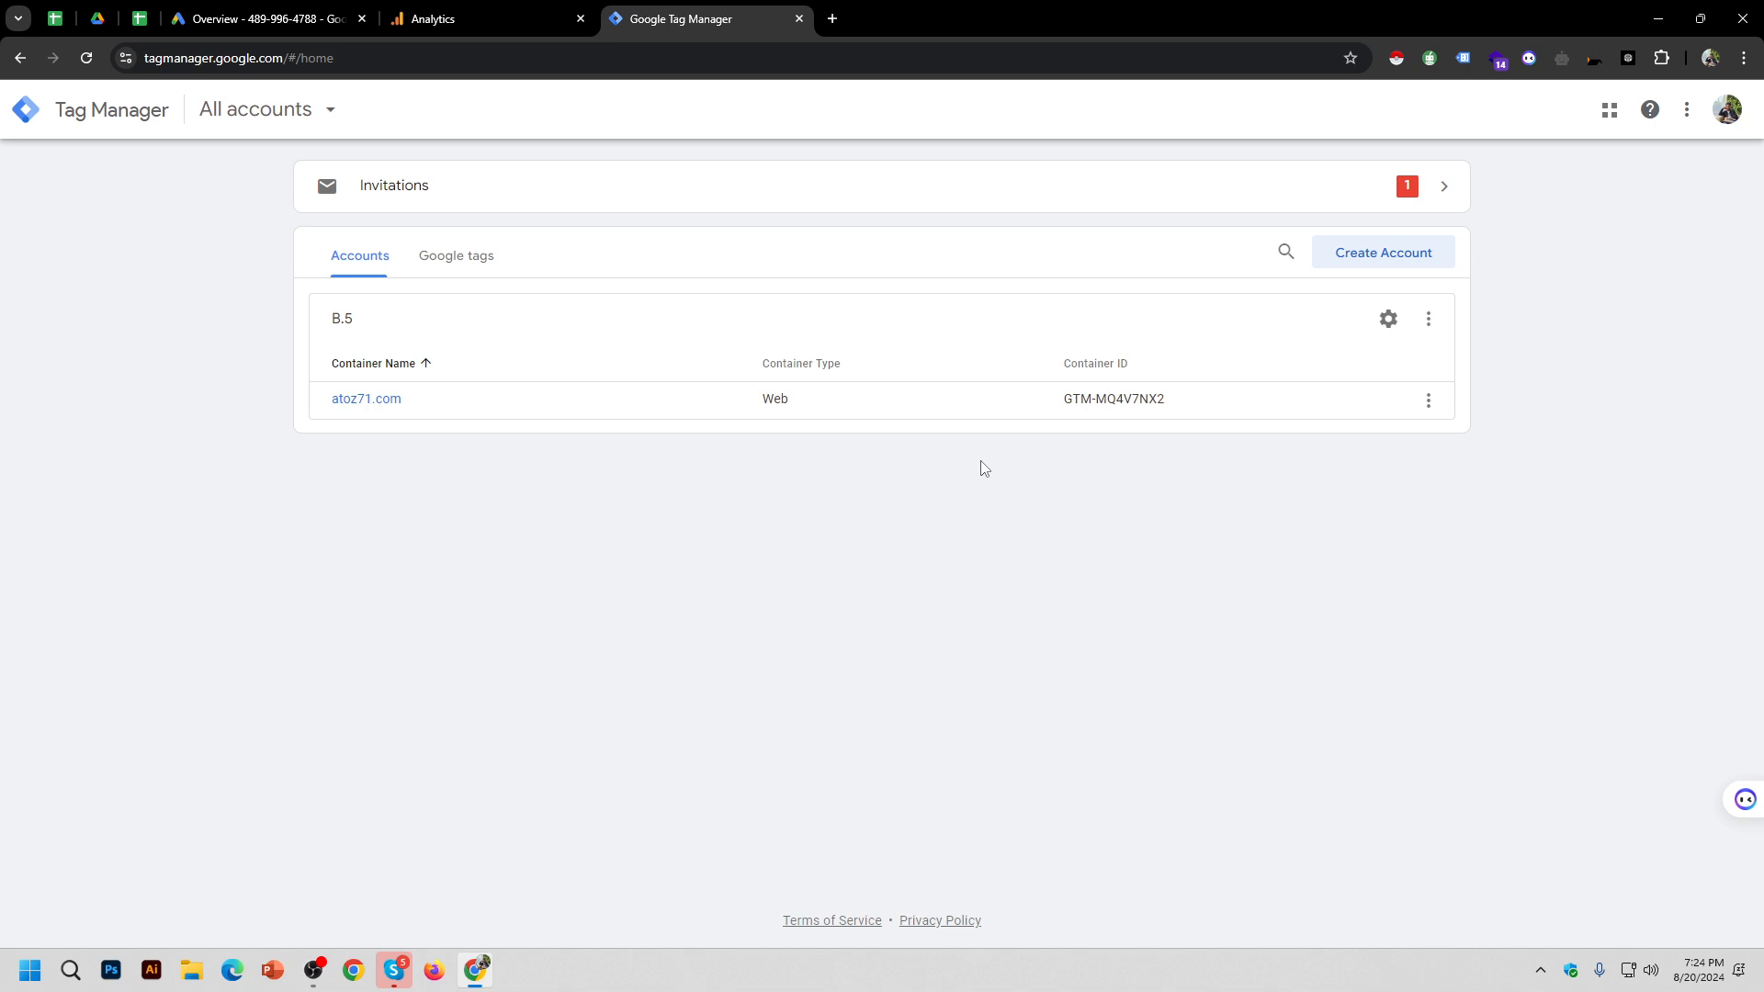
Step: Accept the pending Accent Architects invitation and close the invitations panel
left_click(934, 194)
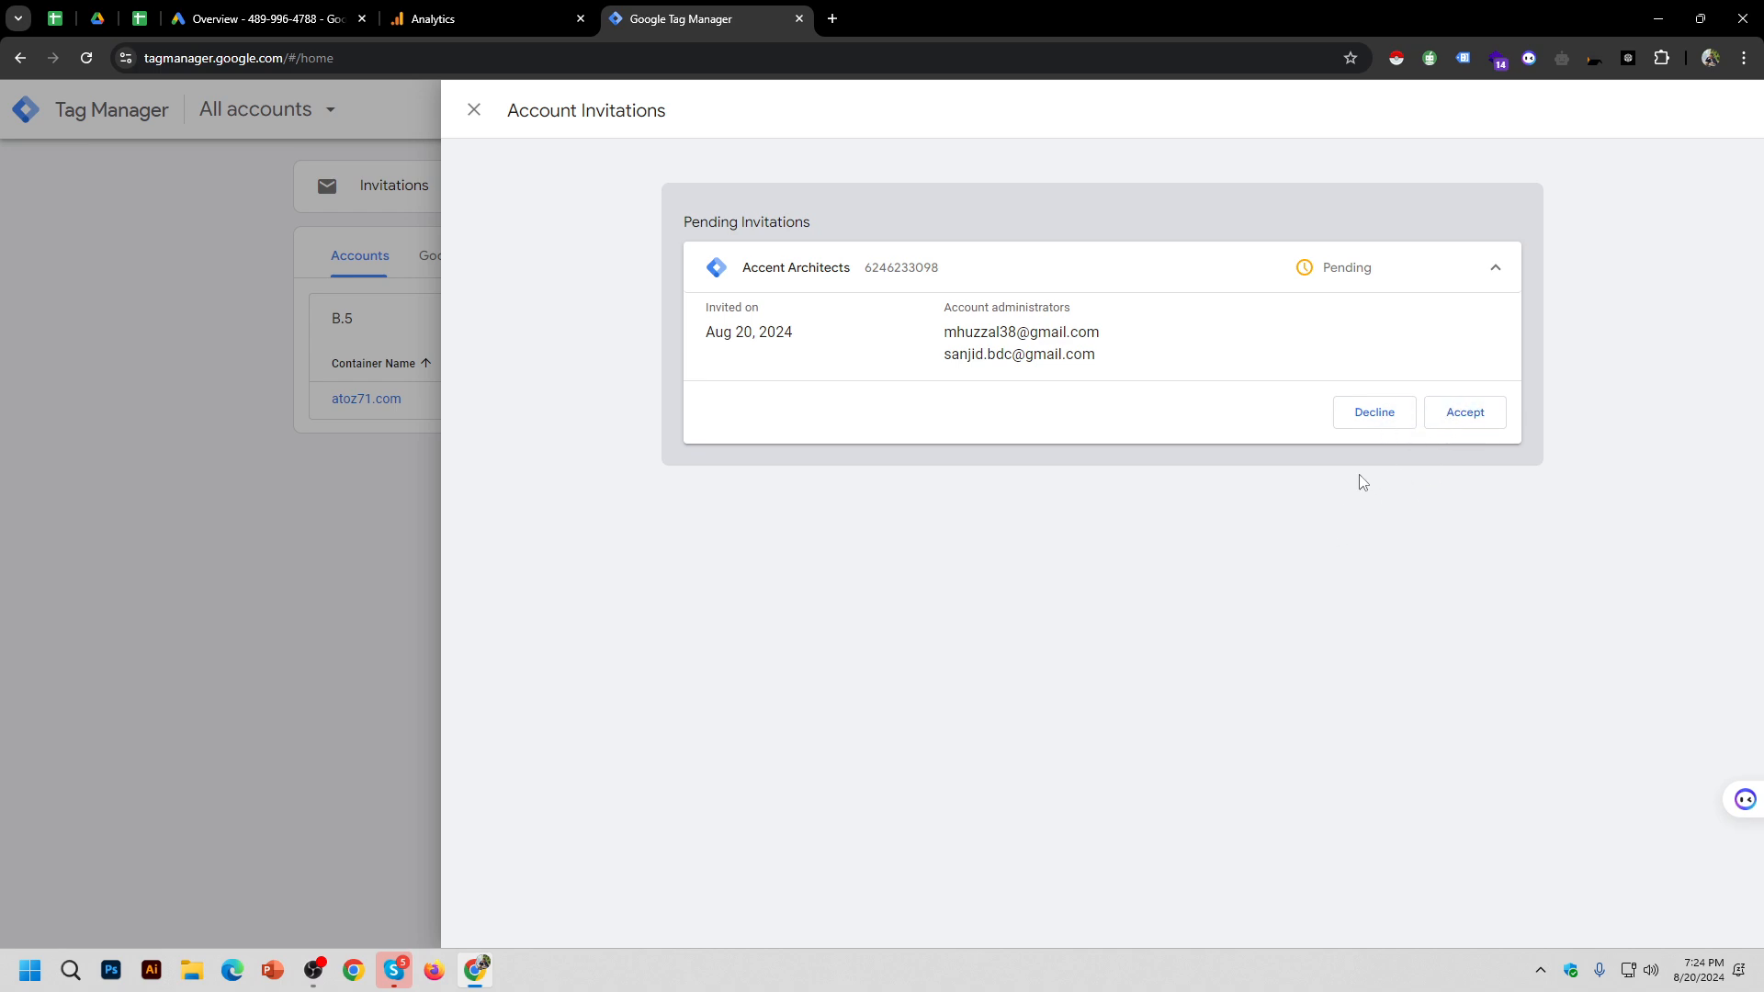
left_click(1461, 416)
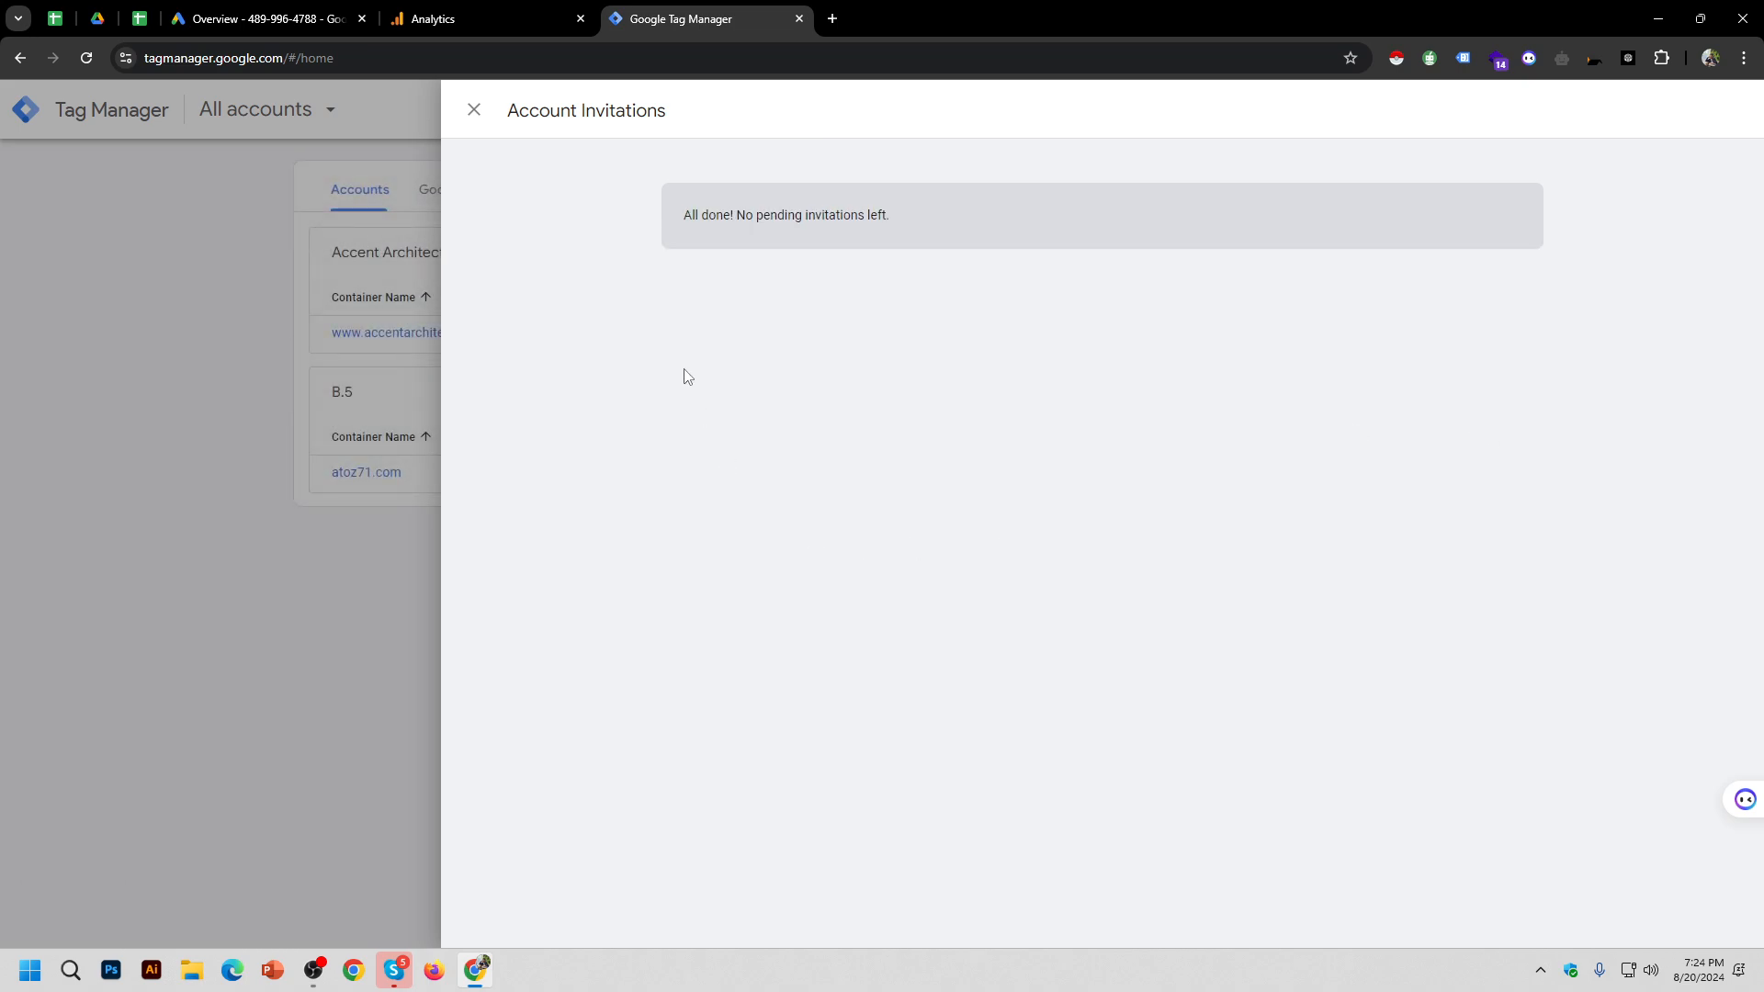
left_click(475, 112)
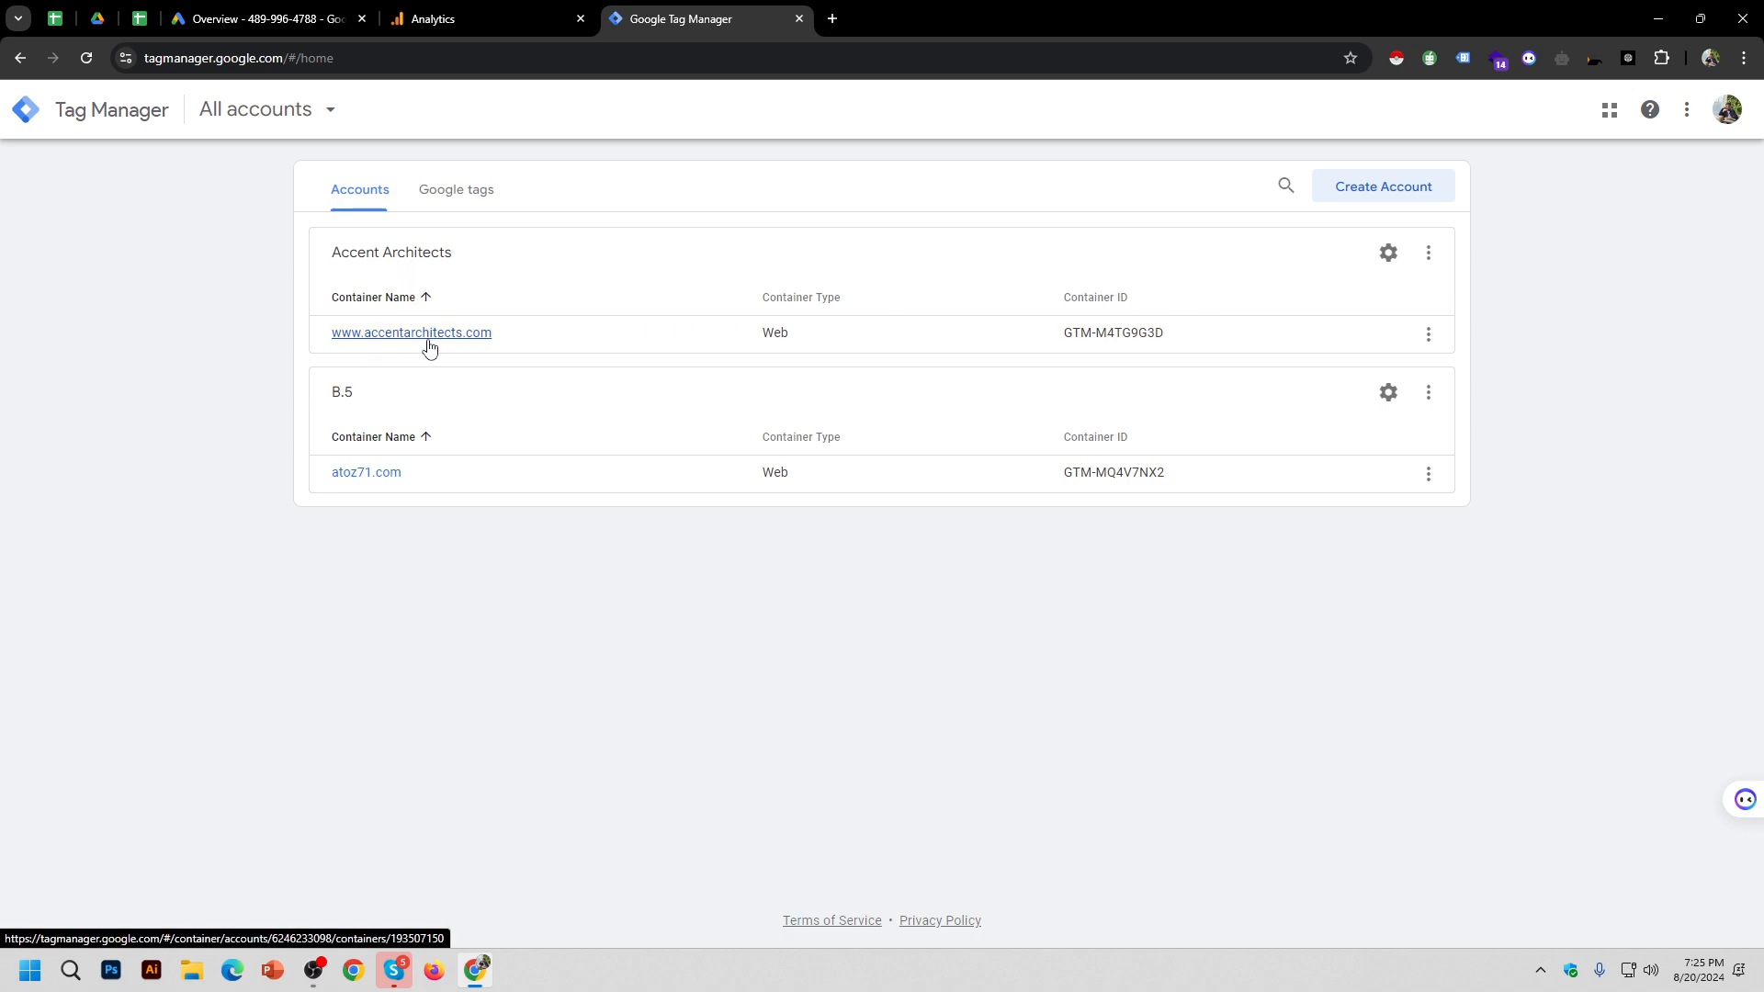
left_click(428, 345)
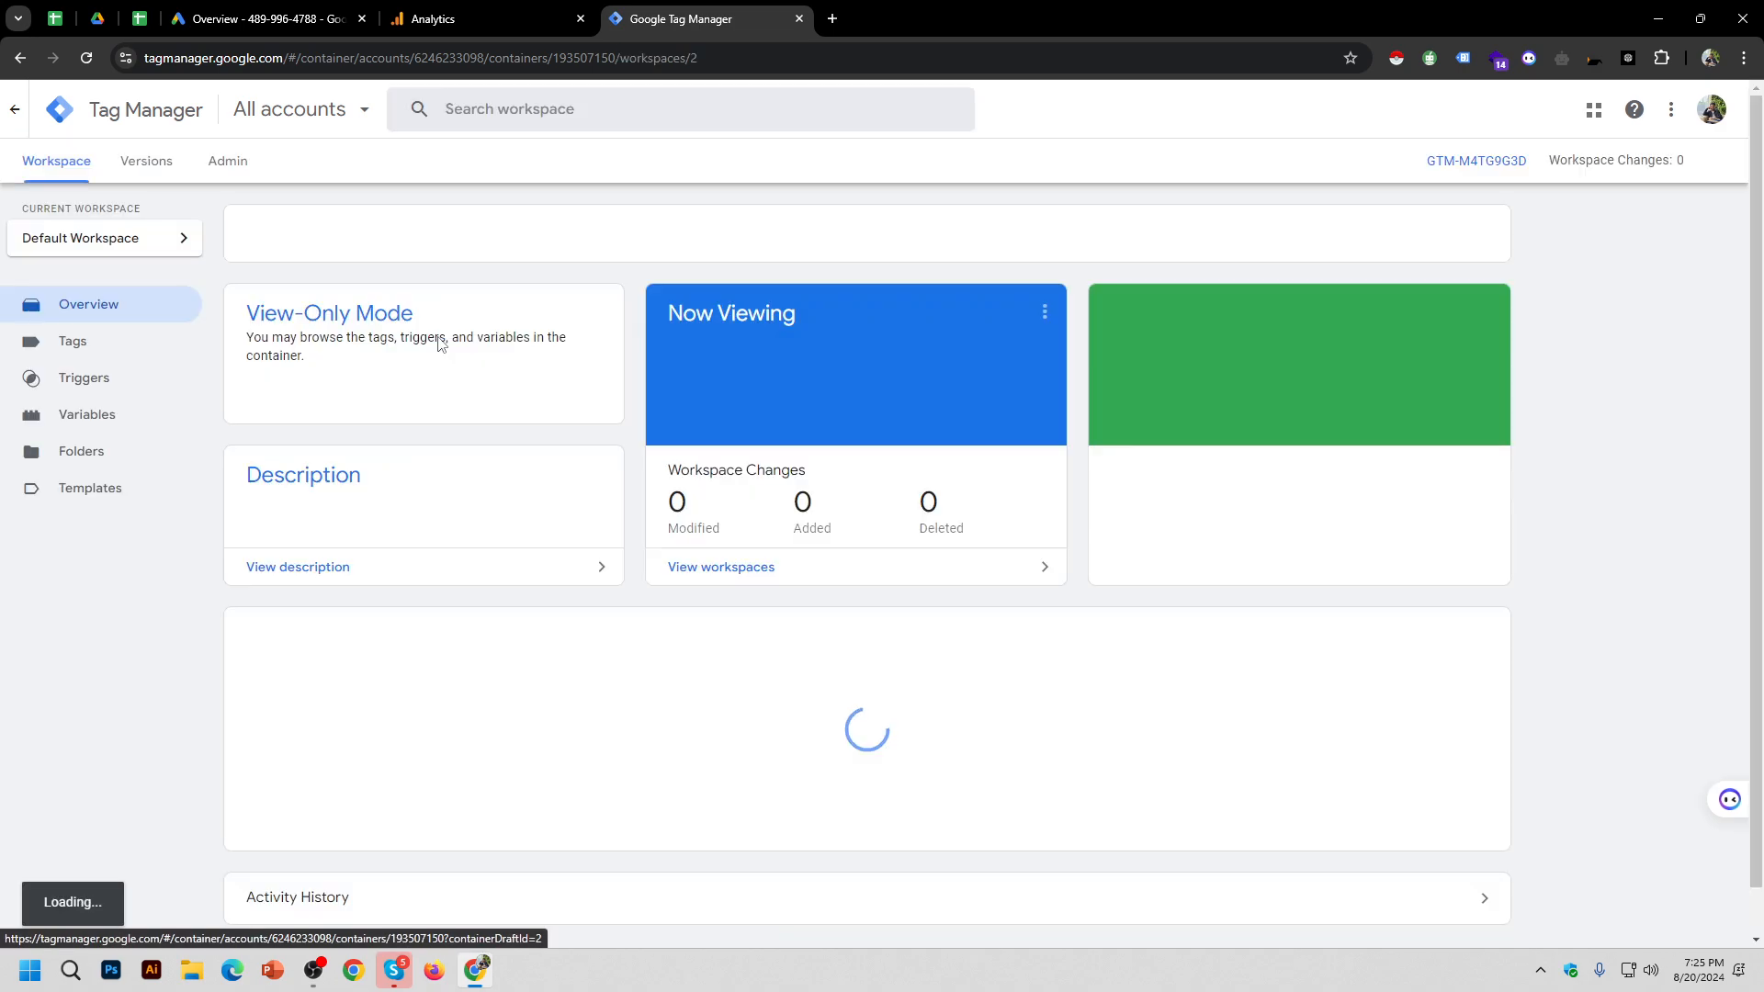
left_click(126, 347)
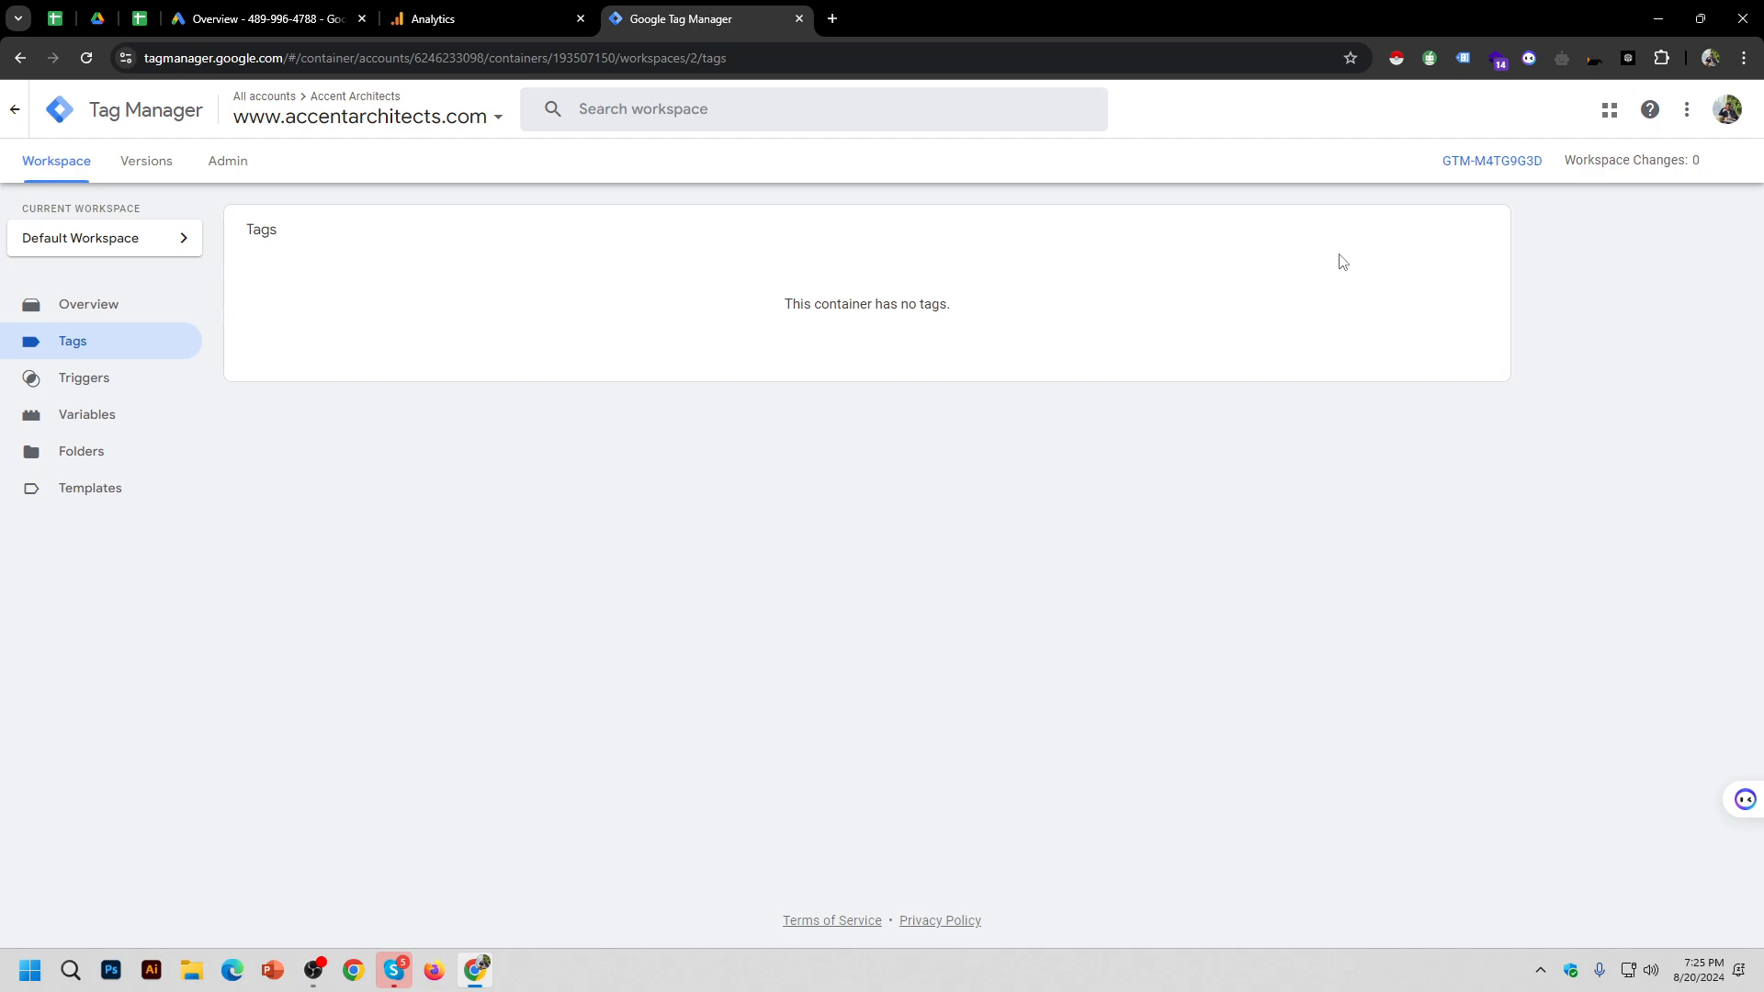
left_click(118, 310)
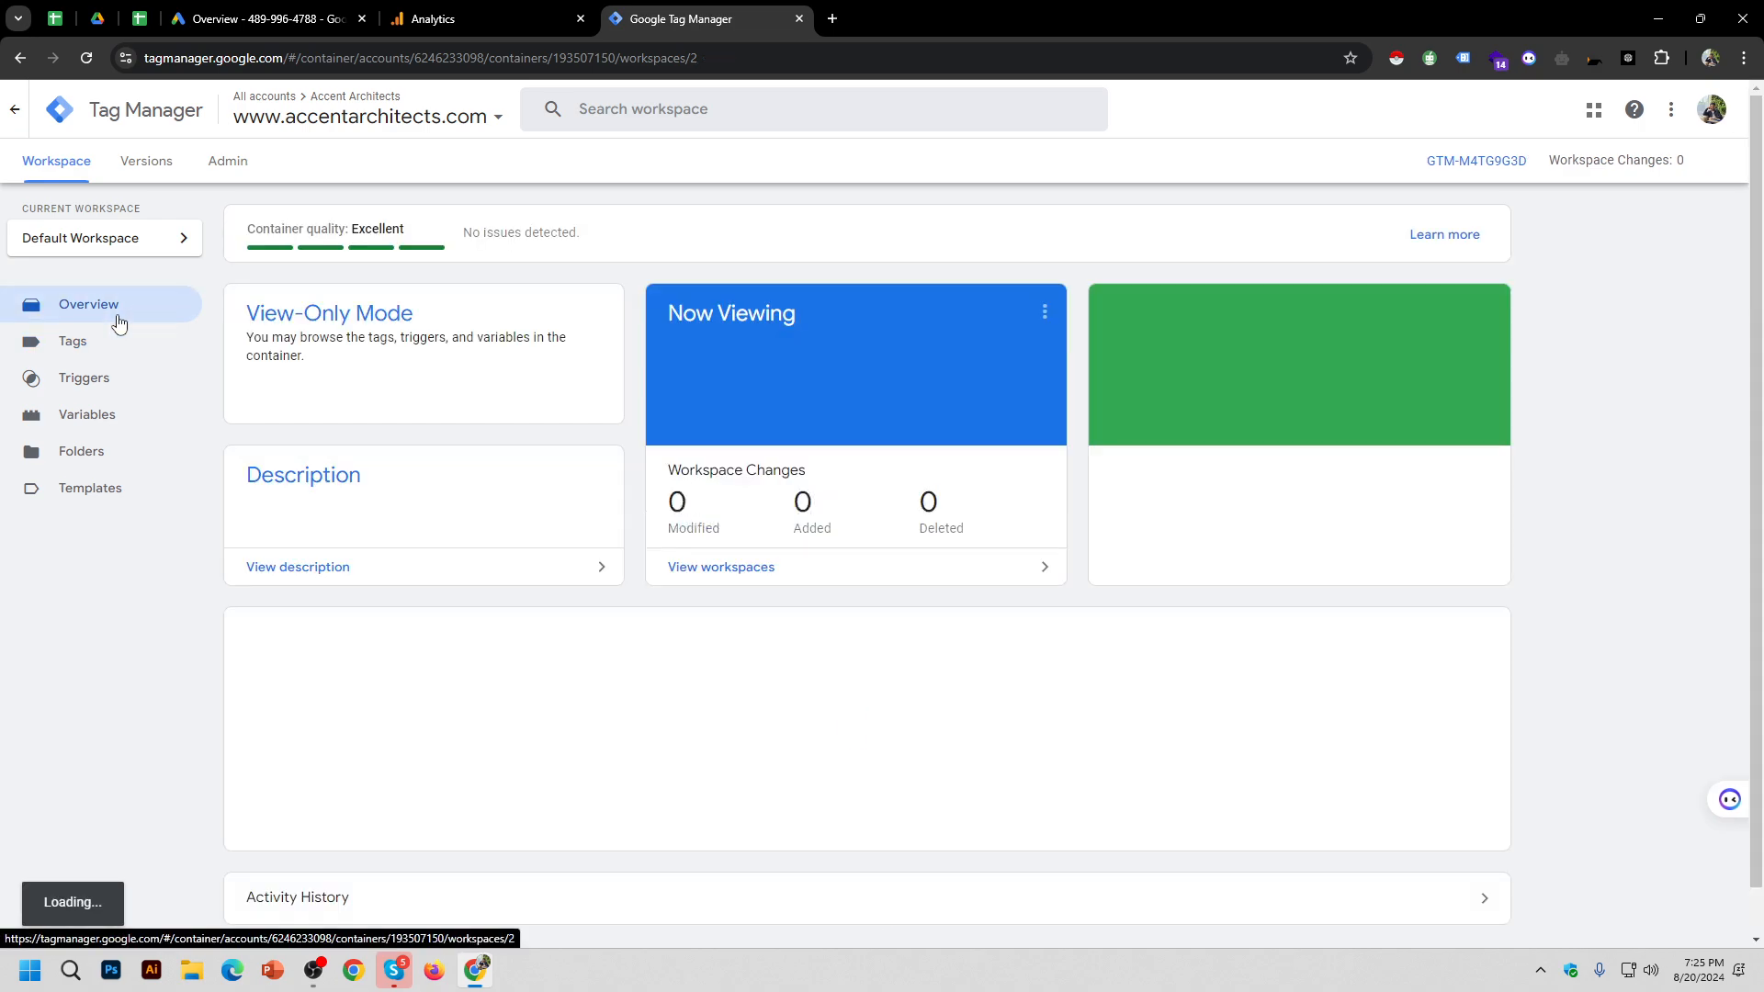
left_click(228, 172)
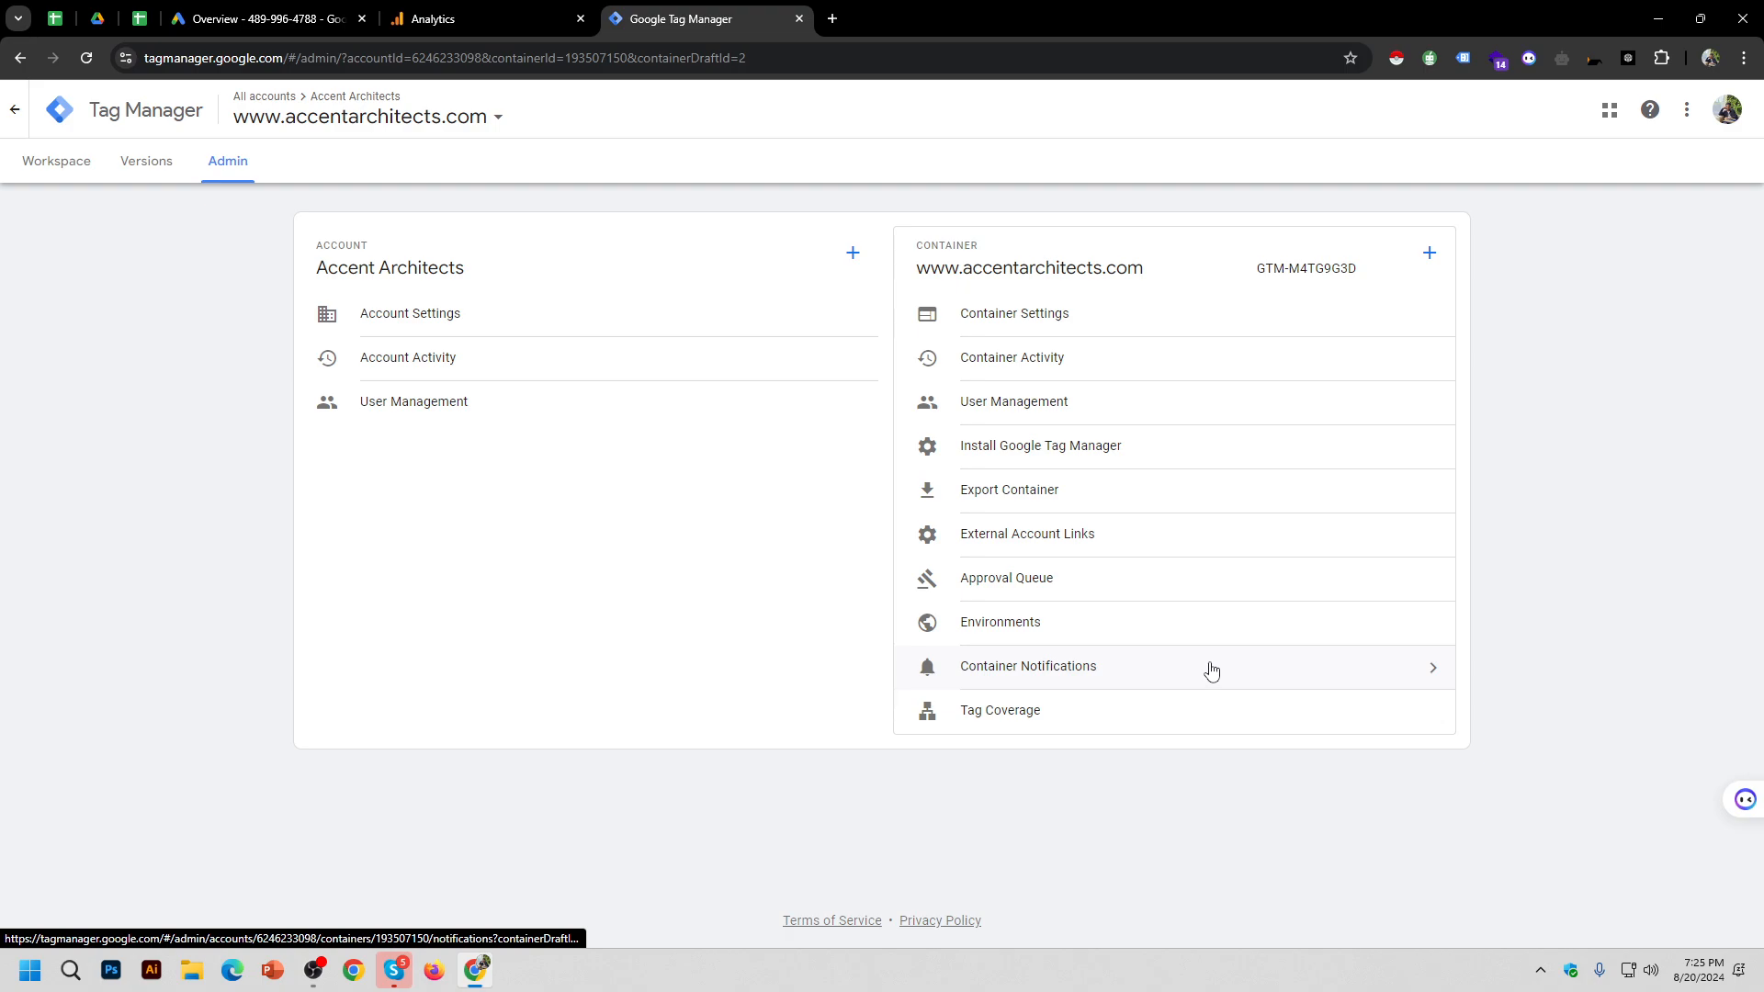
Step: Review the Accent Architects account users and open the second user's permissions
left_click(523, 410)
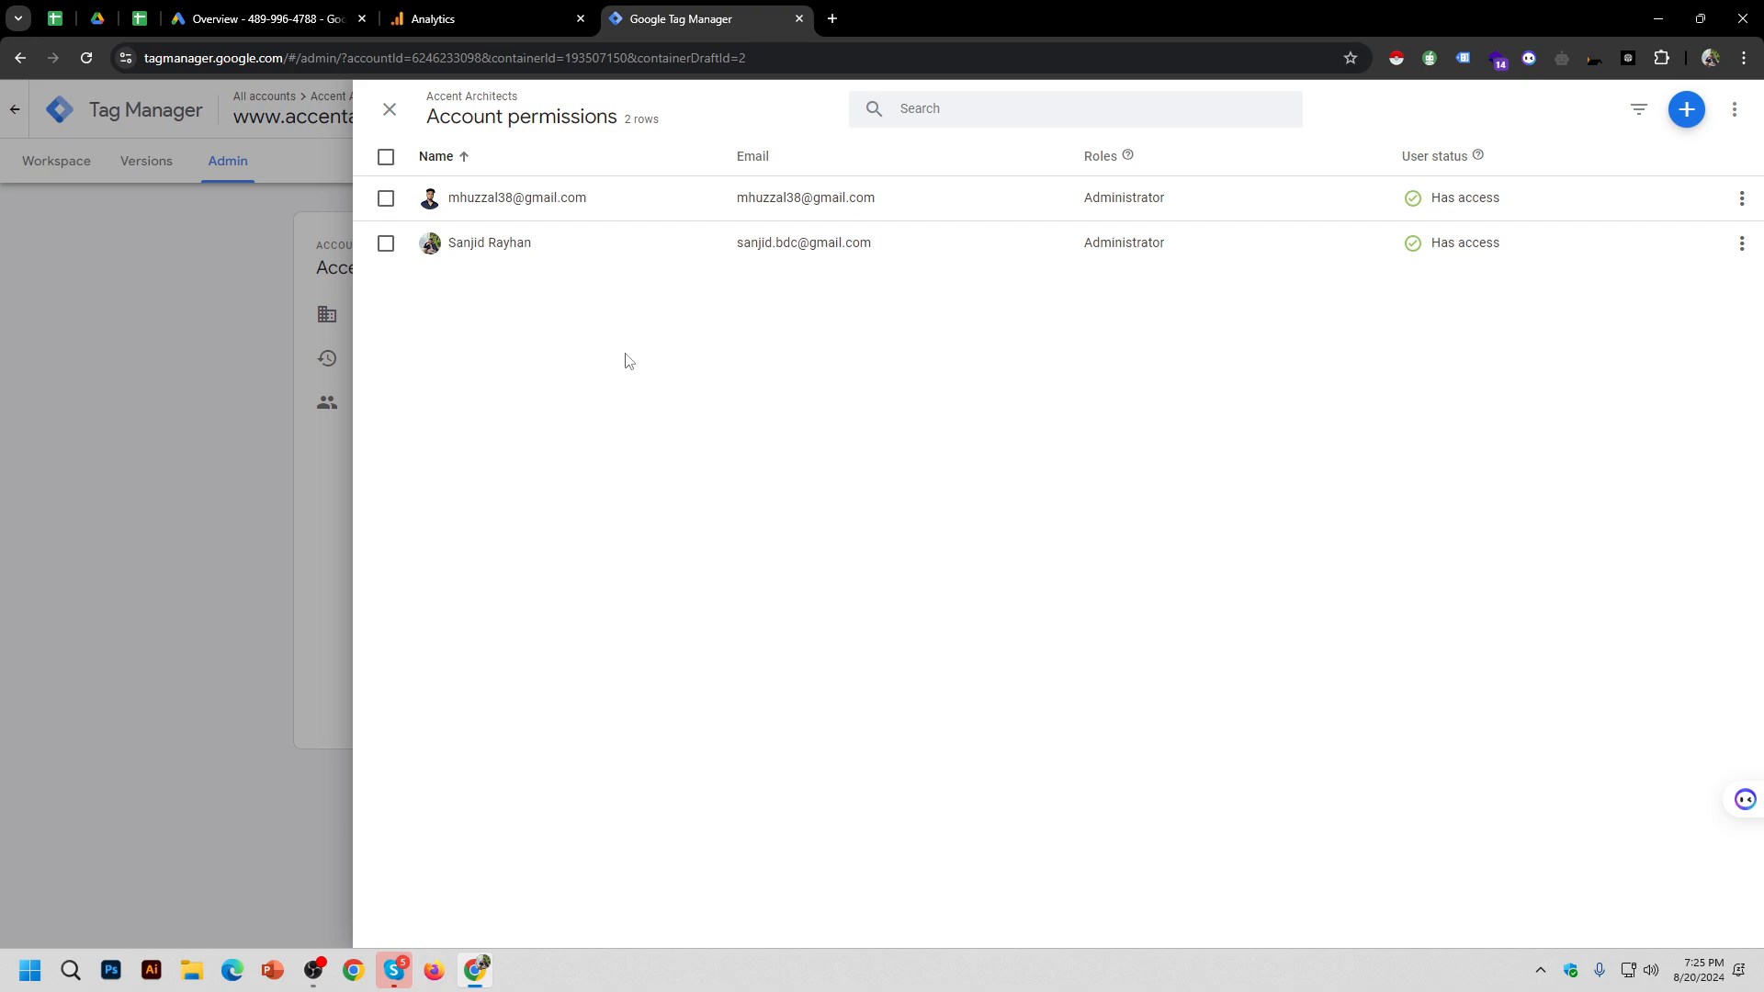
left_click(613, 210)
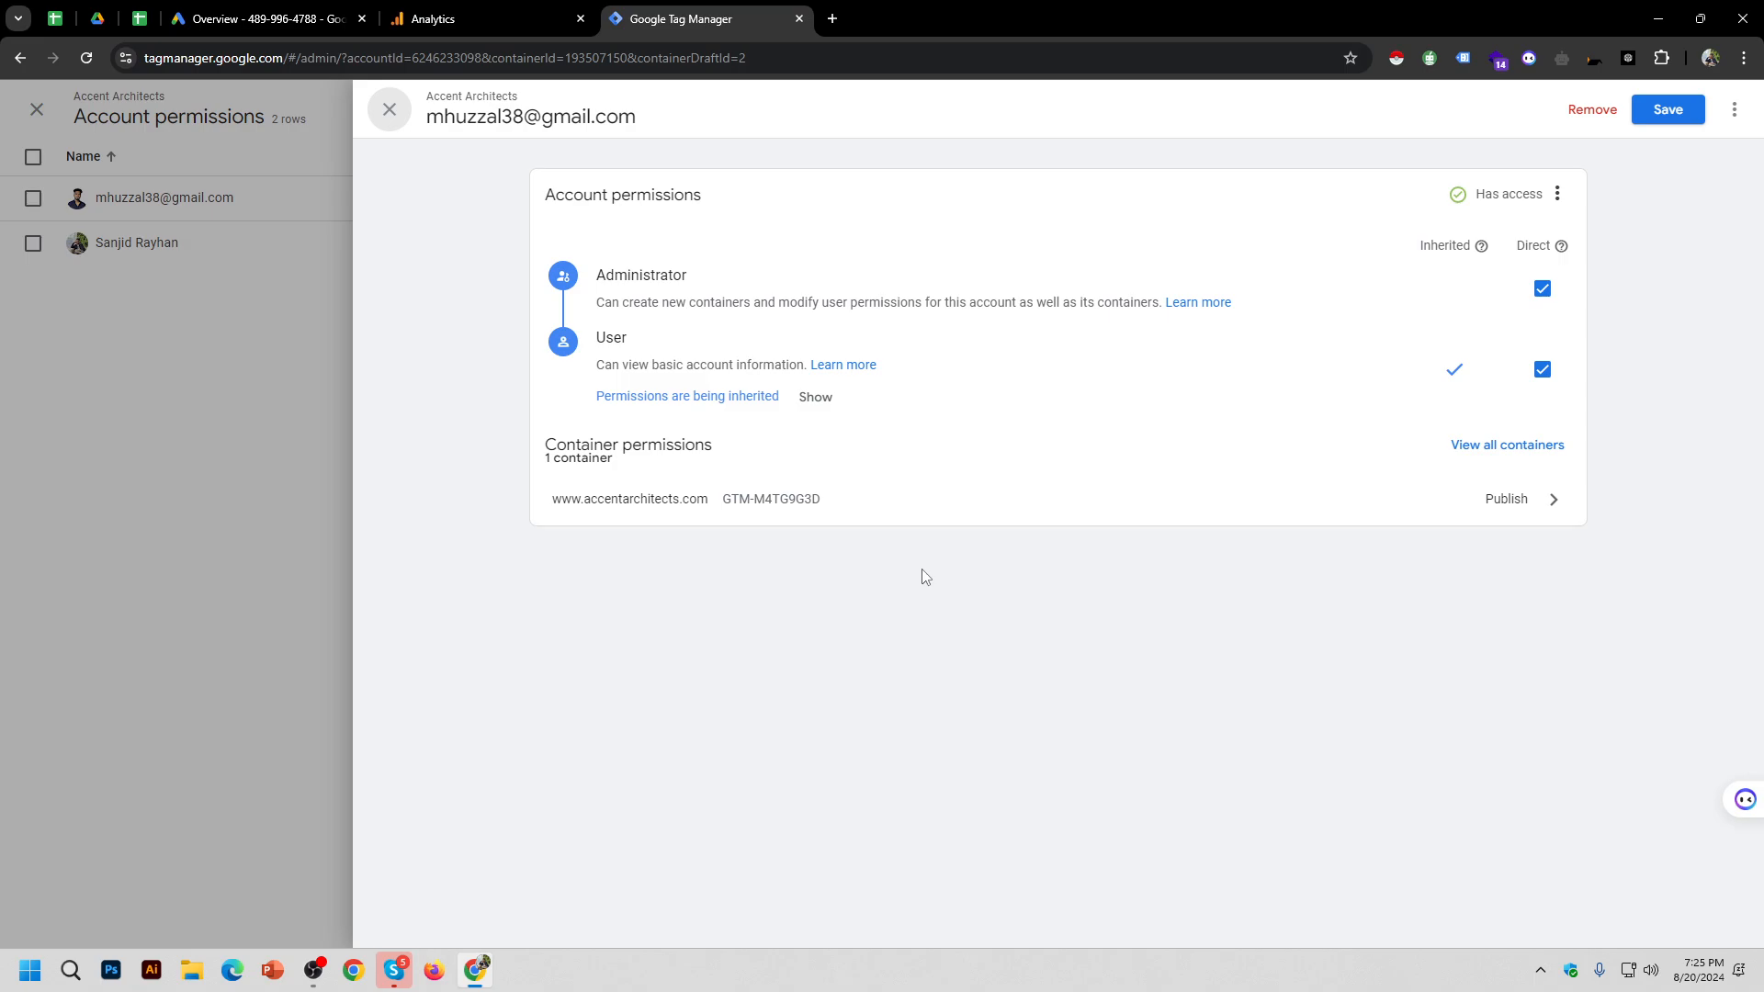
left_click(407, 125)
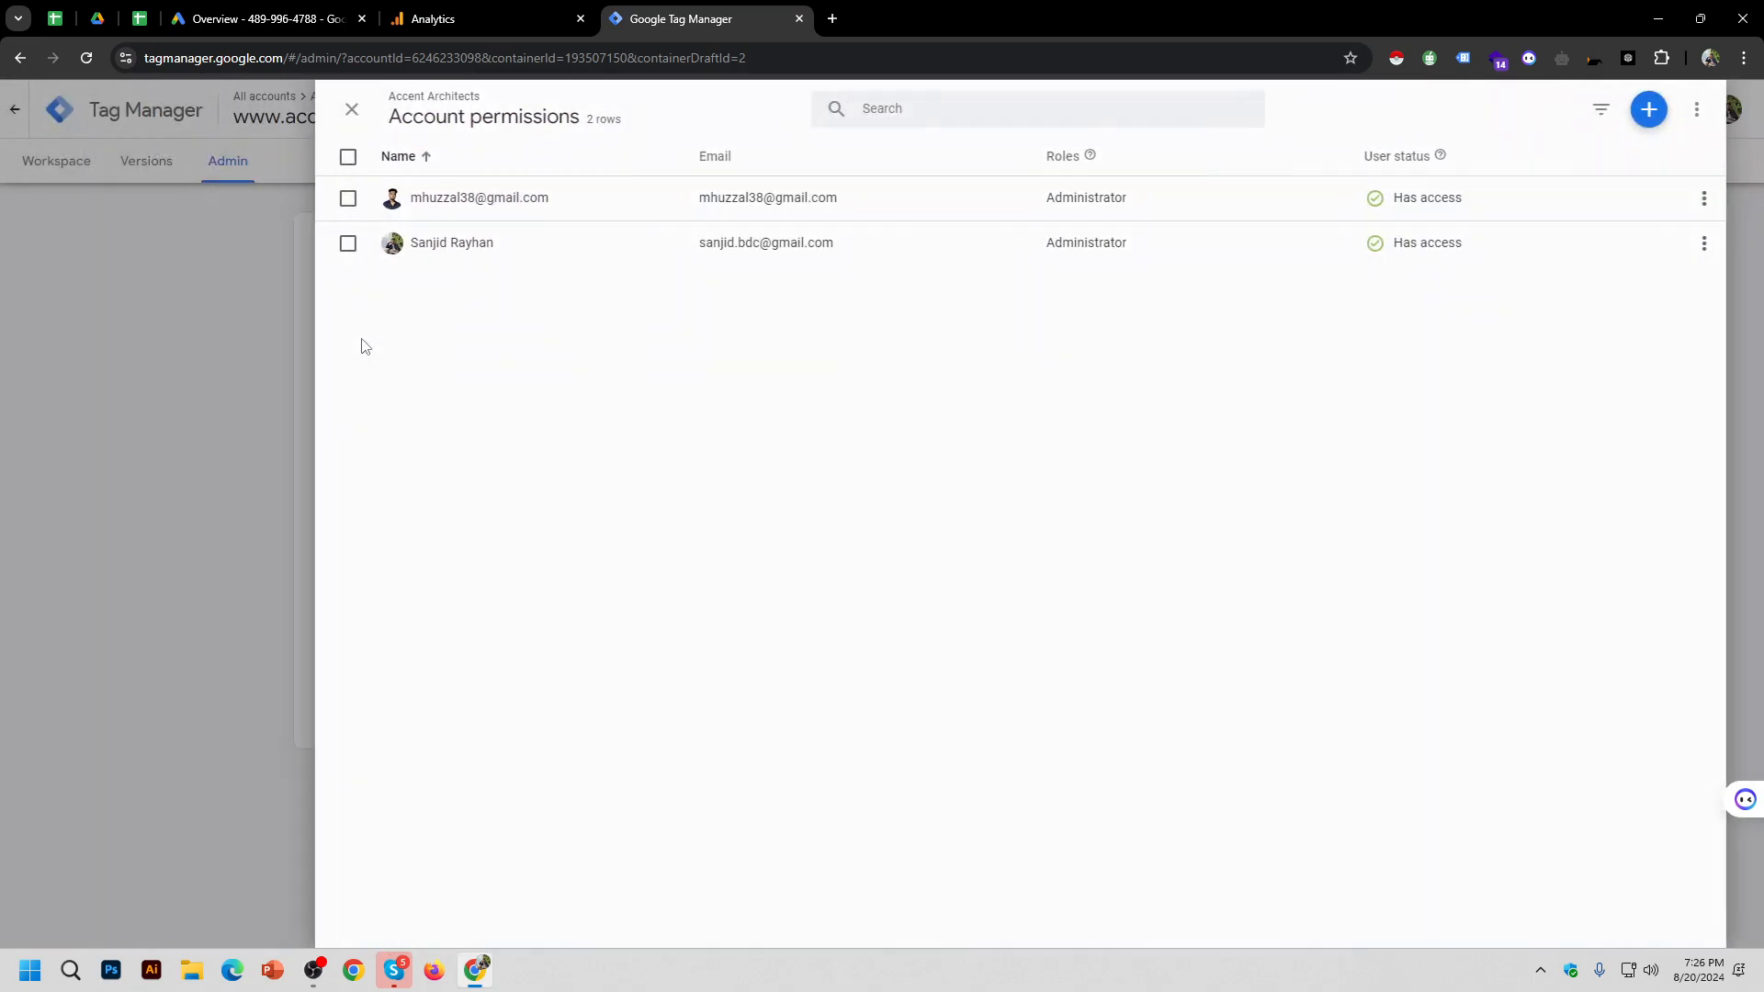
left_click(769, 244)
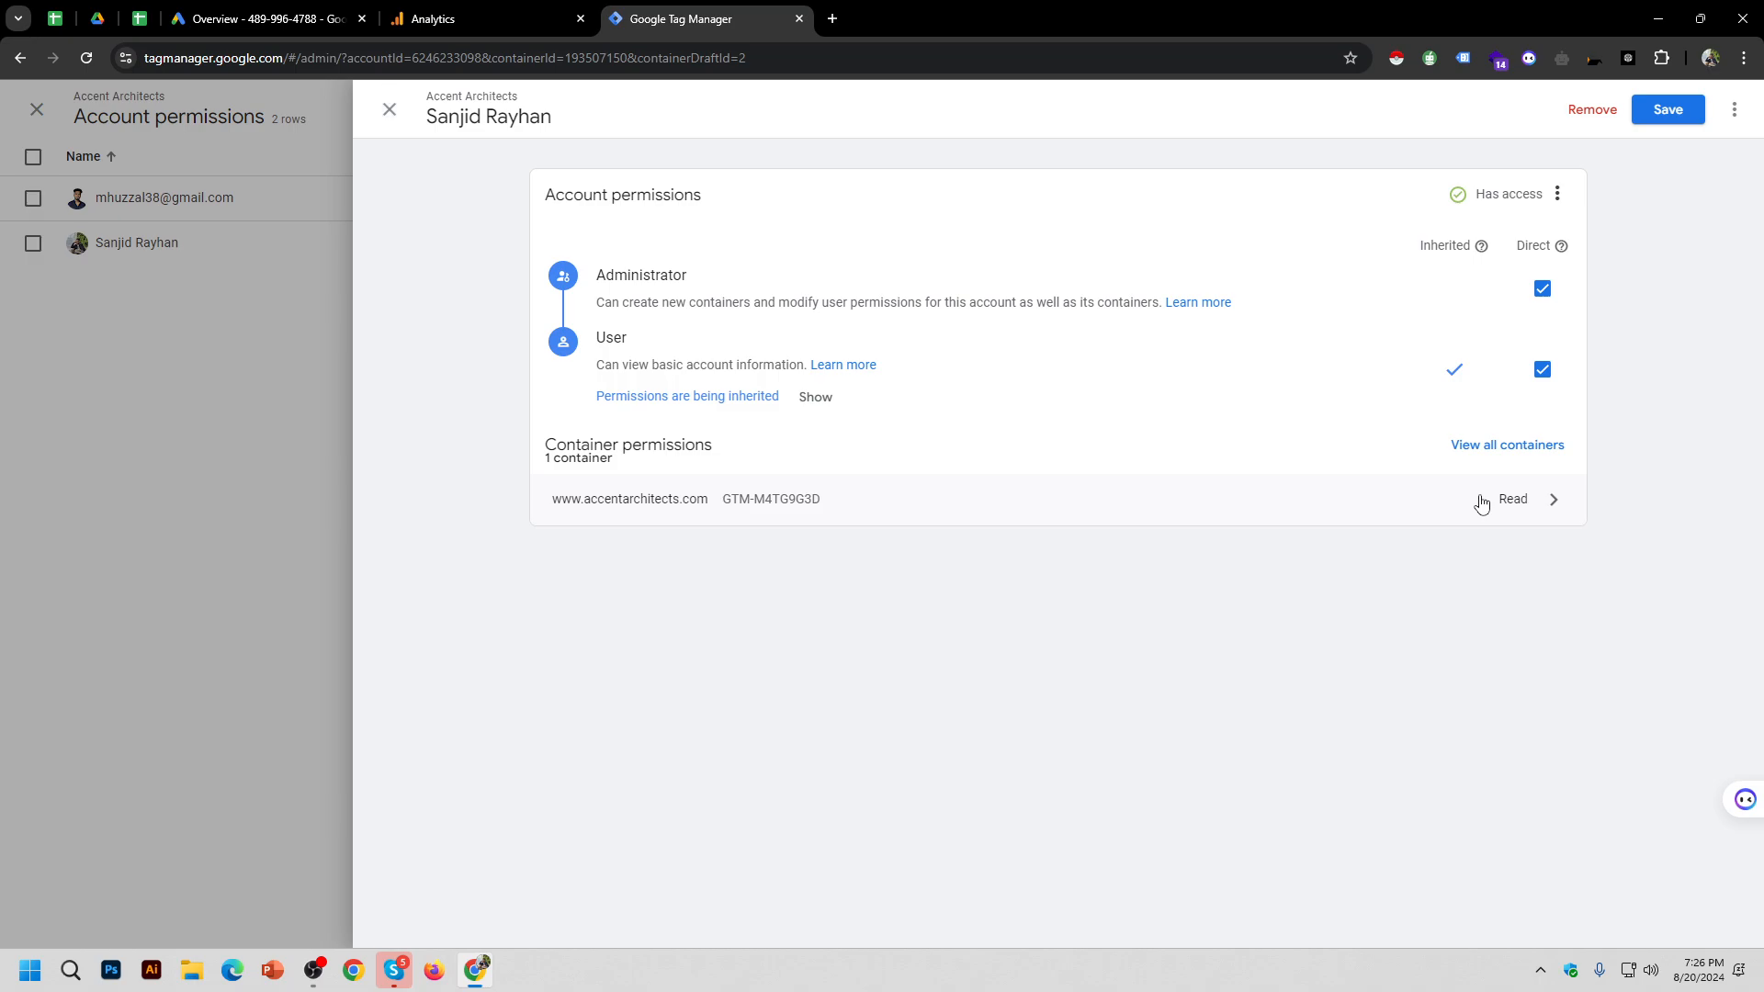
left_click(1526, 499)
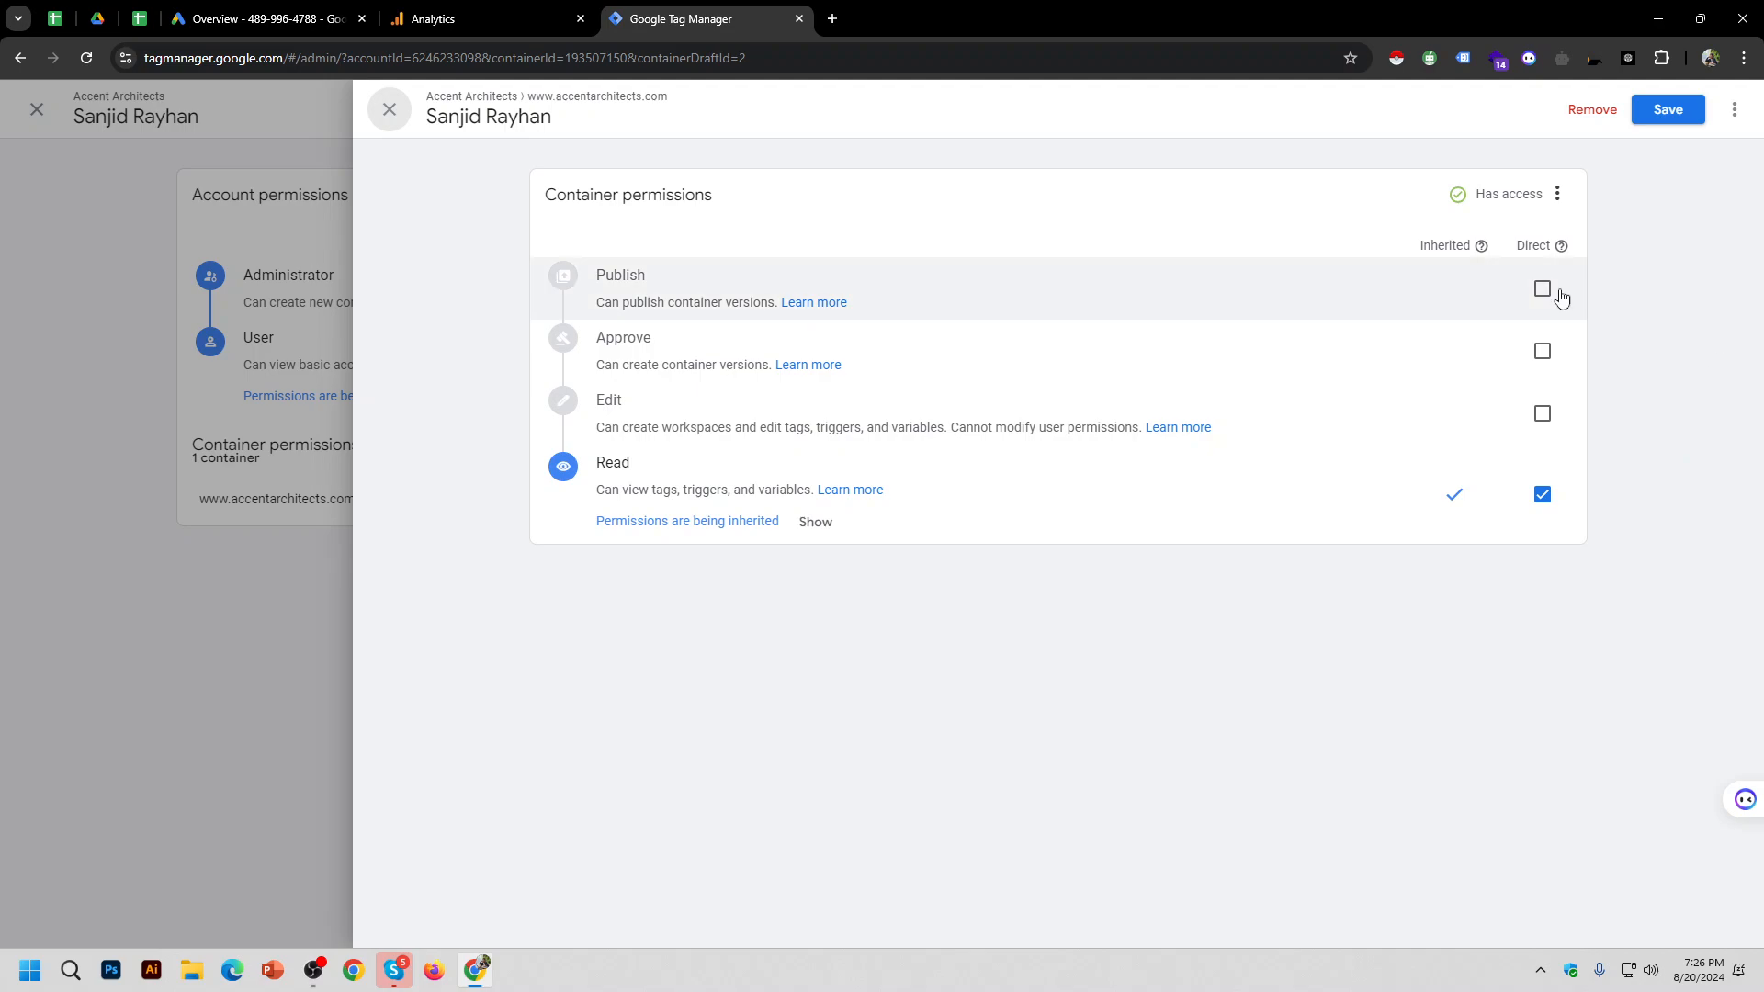
left_click(1543, 288)
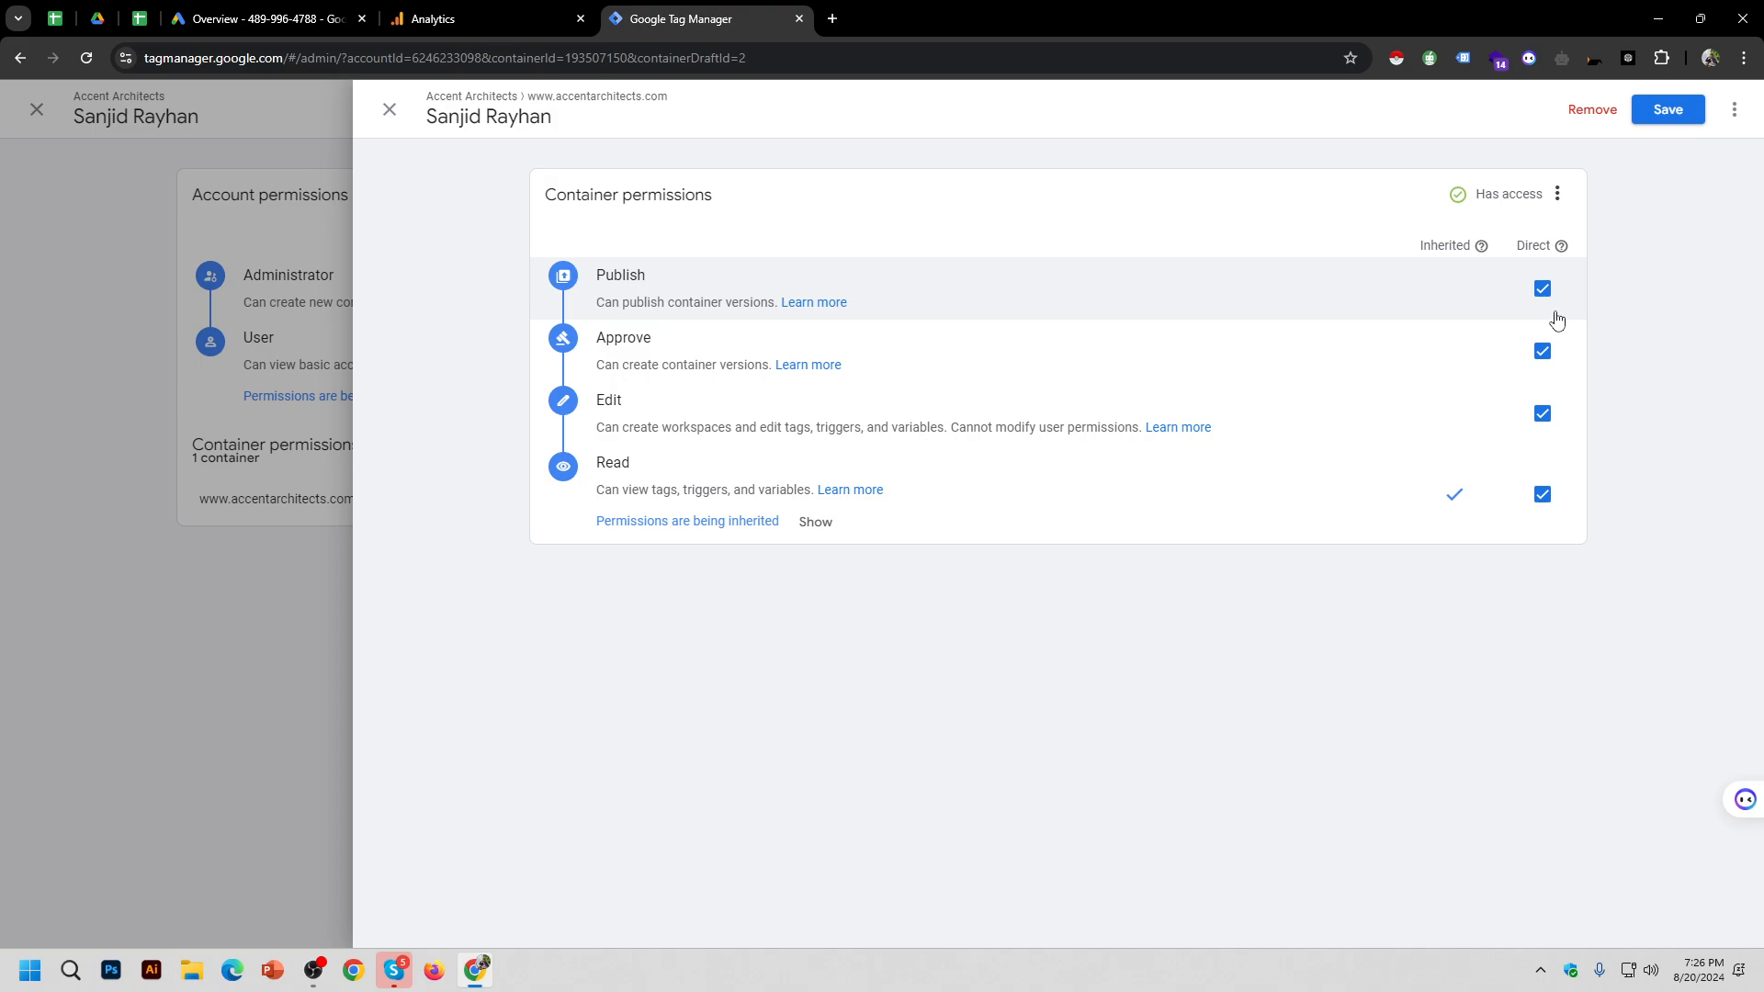
left_click(1673, 119)
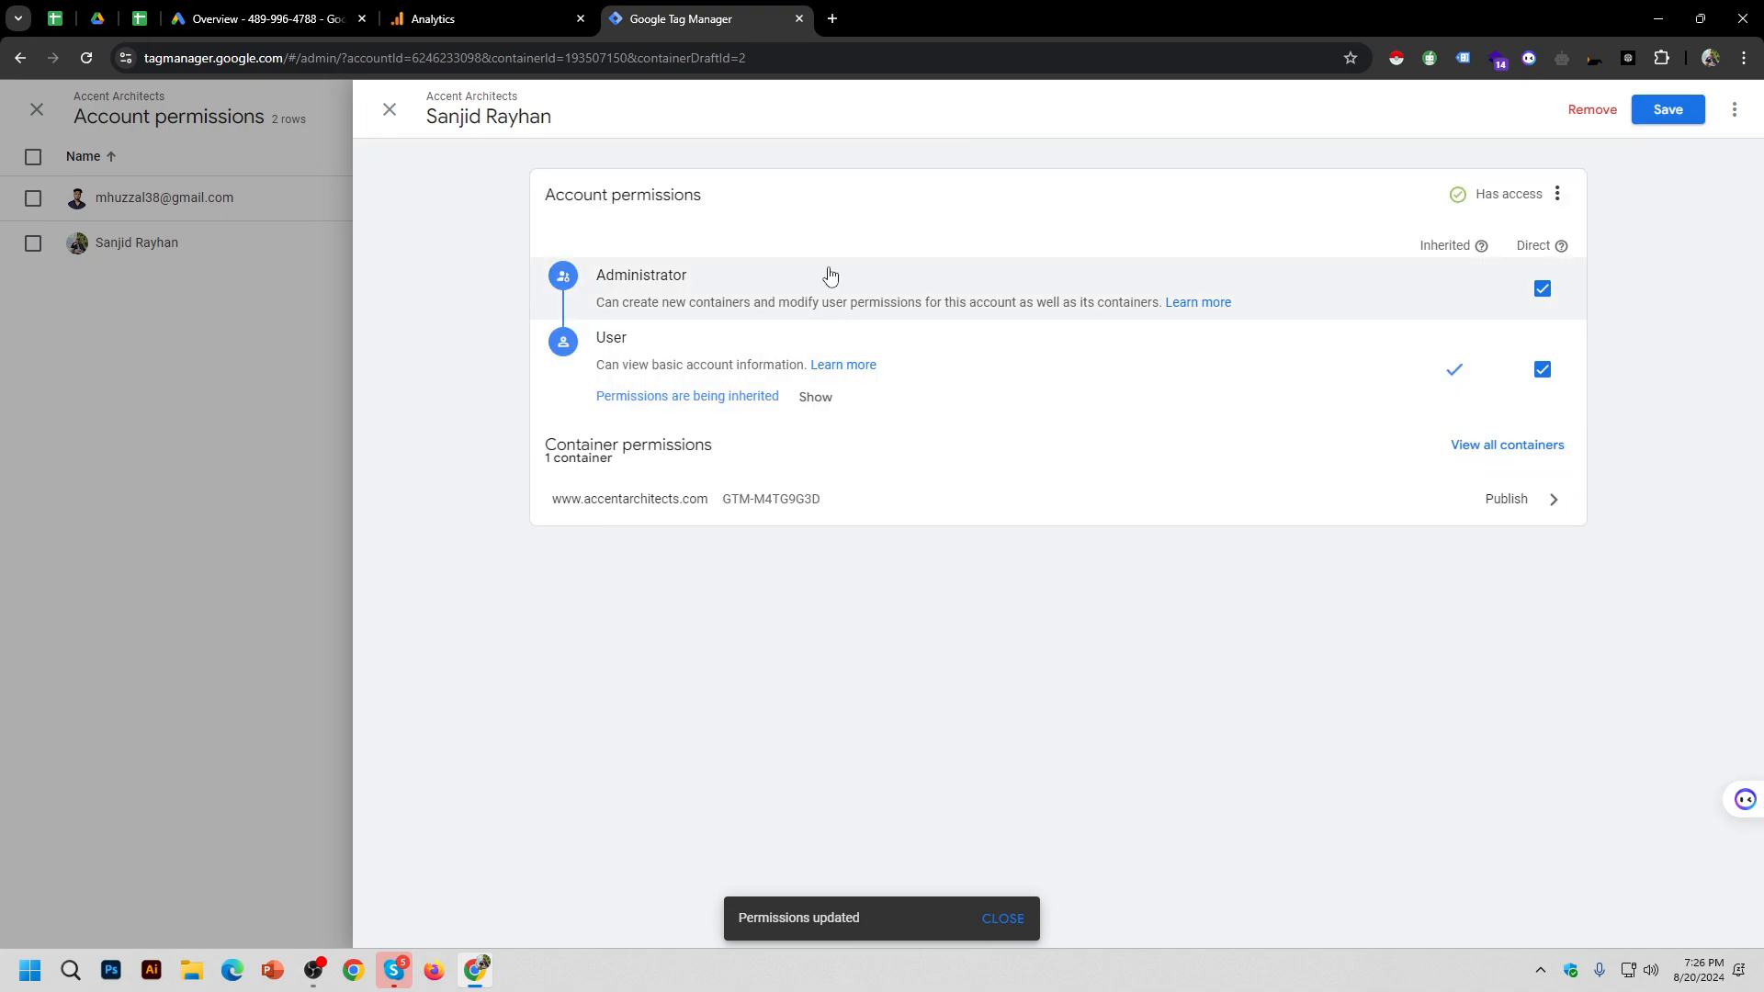
left_click(391, 111)
left_click(331, 108)
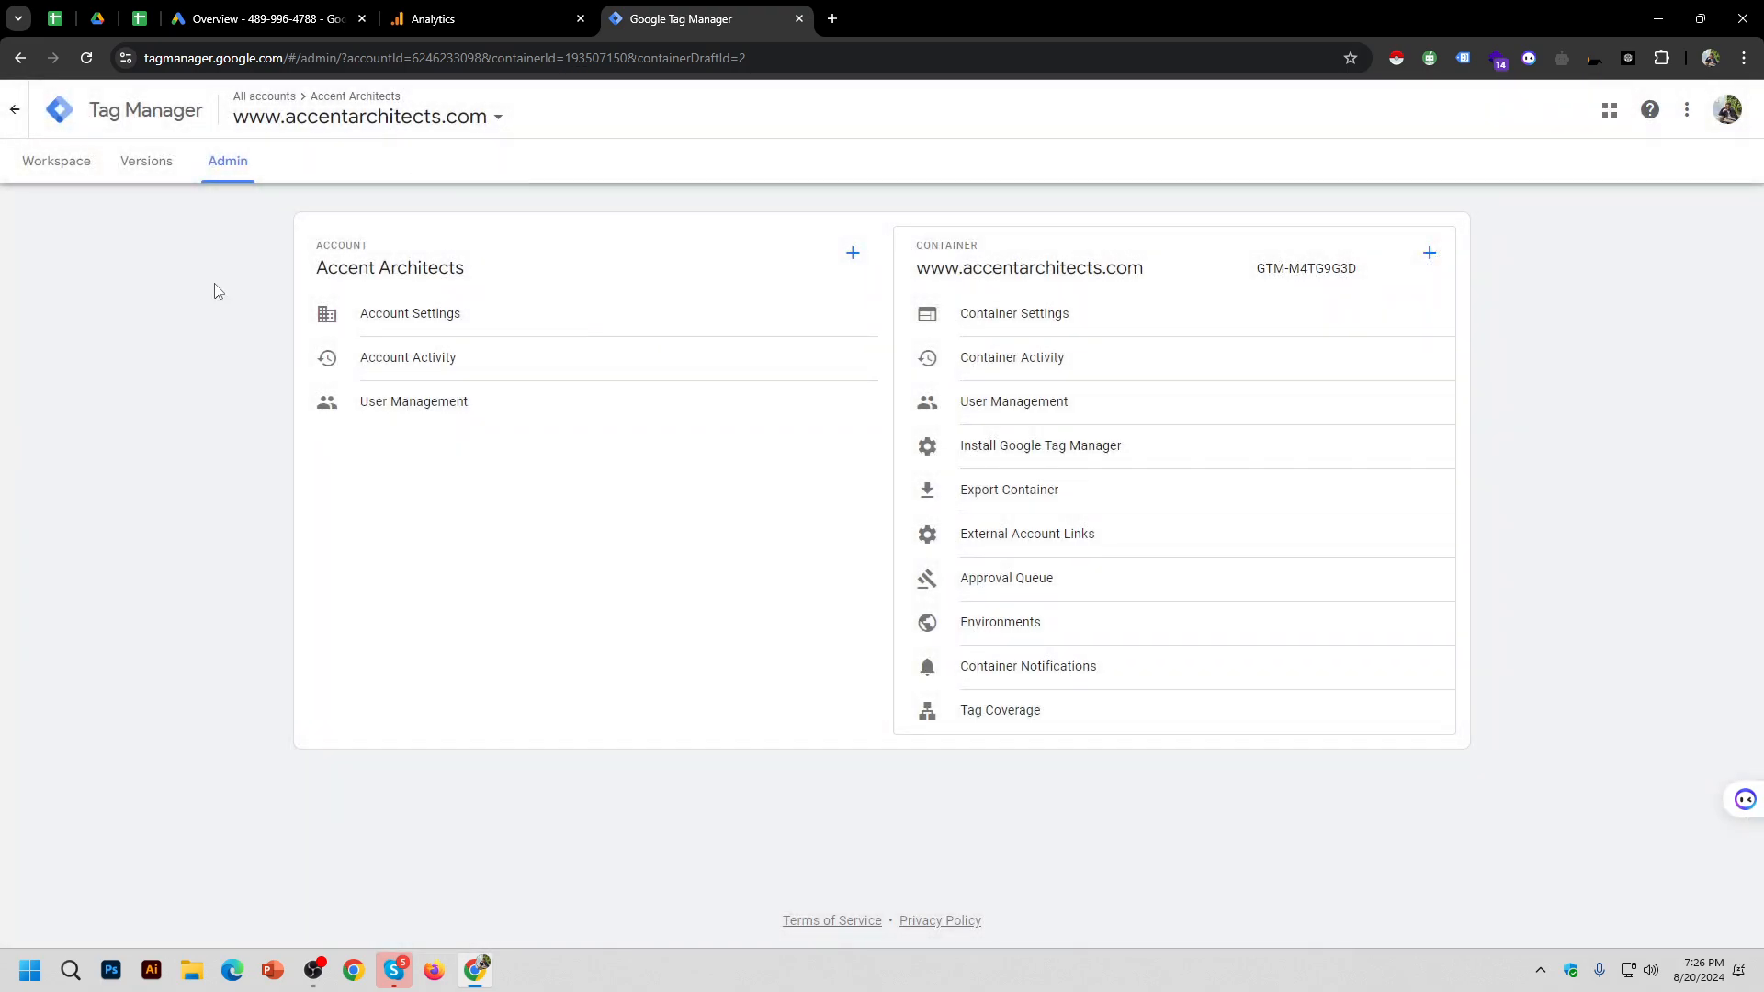
left_click(103, 176)
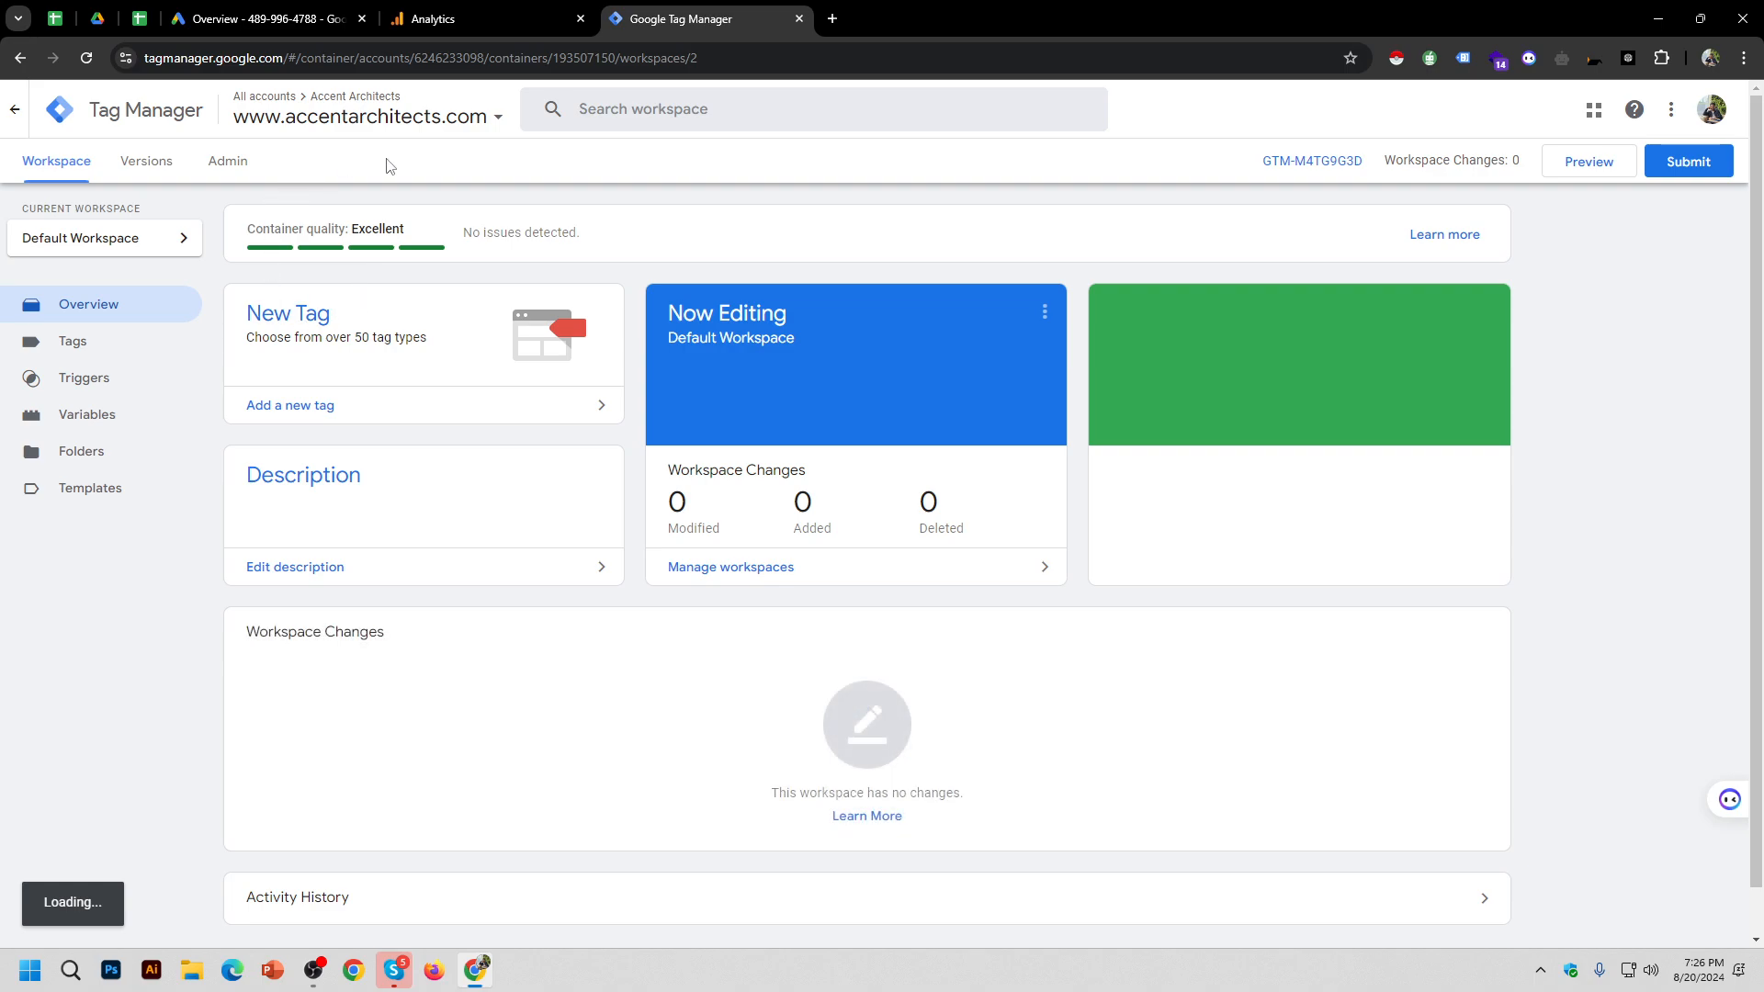
left_click(137, 359)
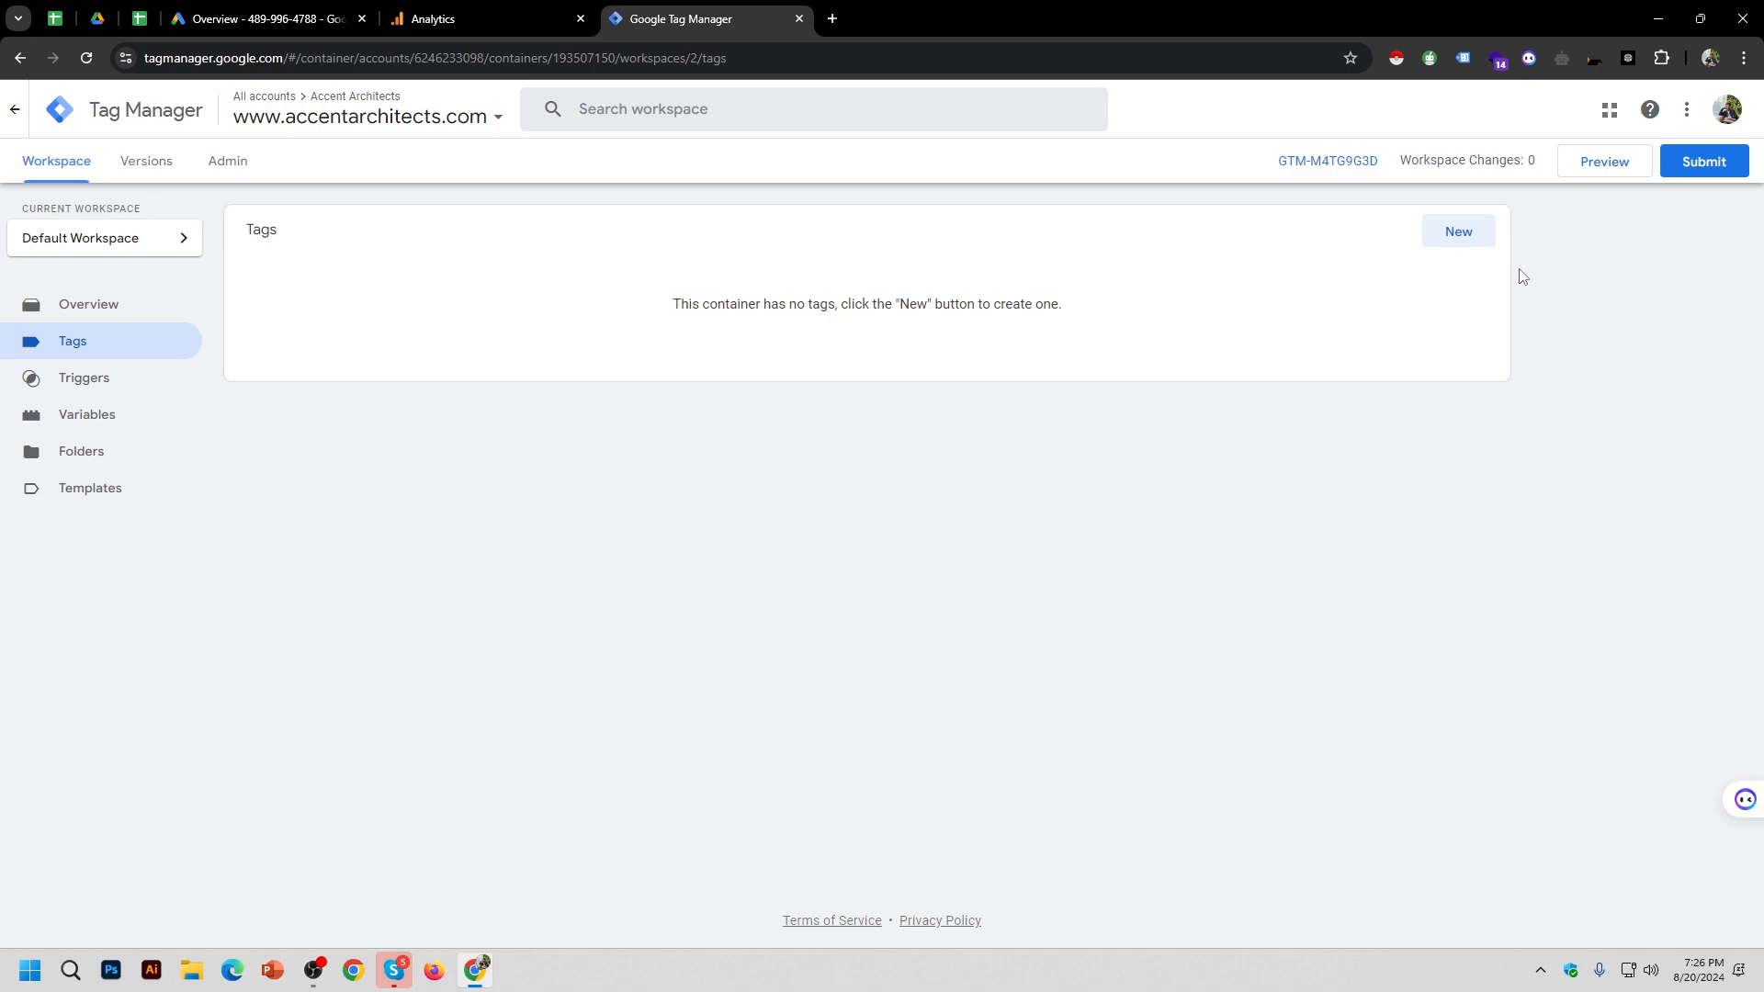
left_click(131, 317)
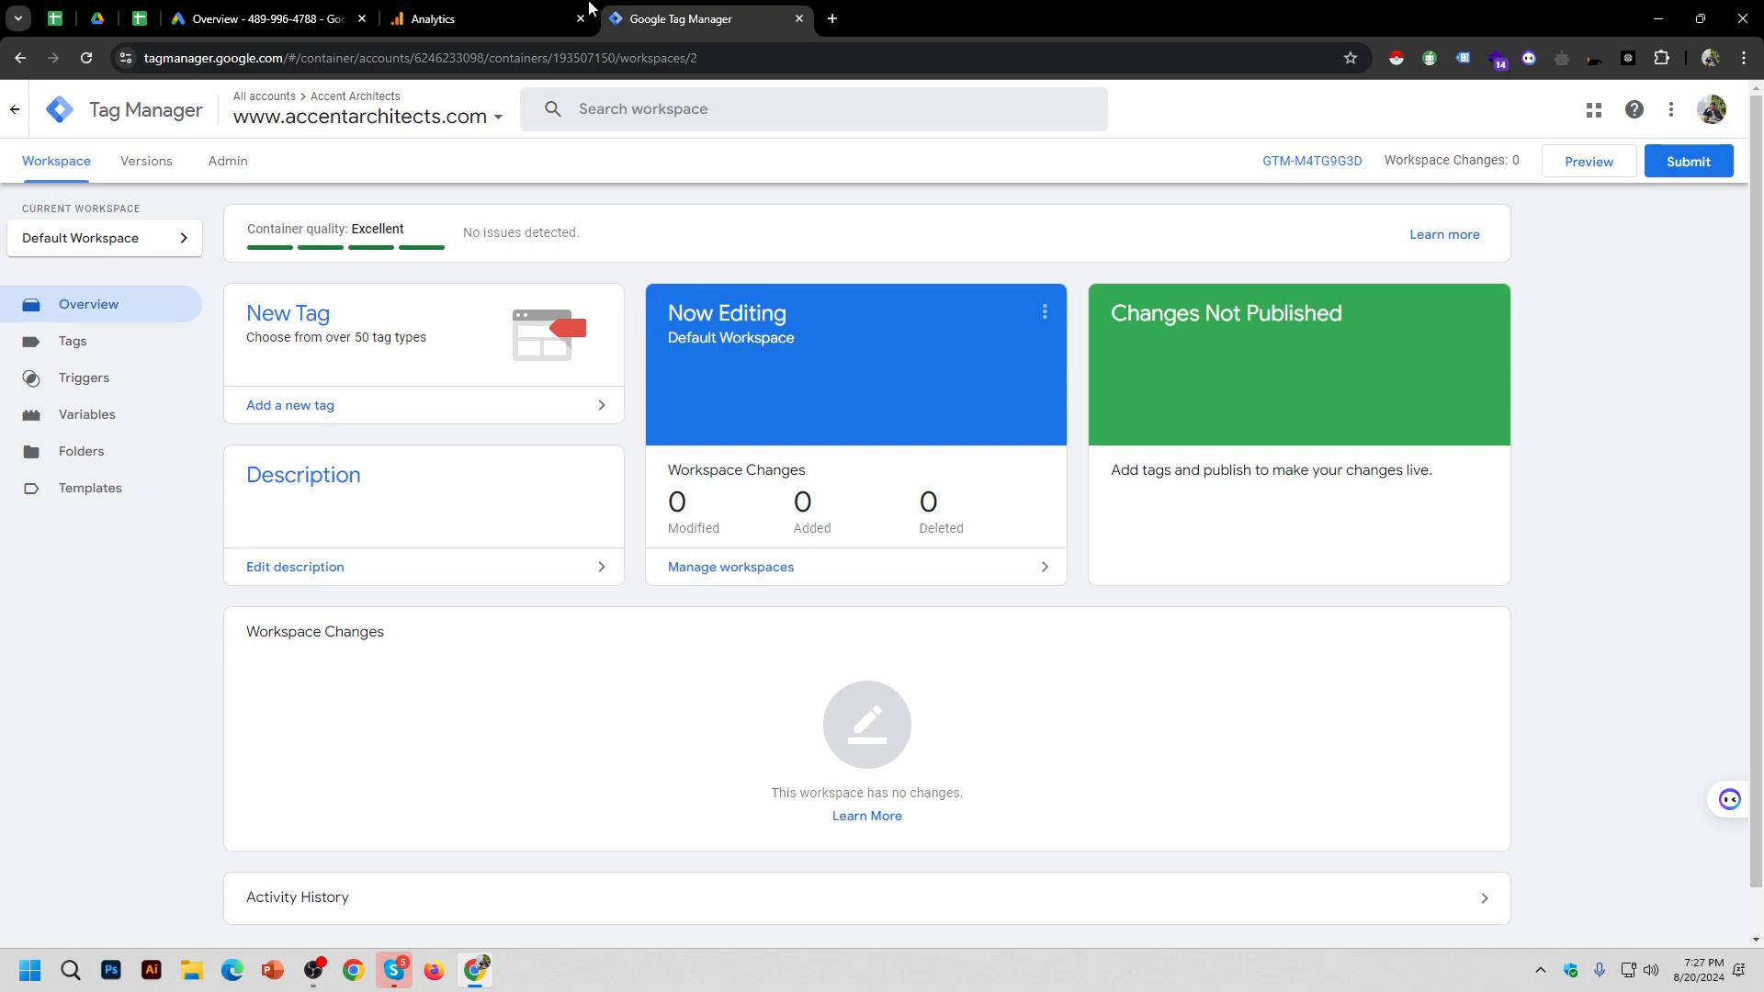
mouse_move(469, 7)
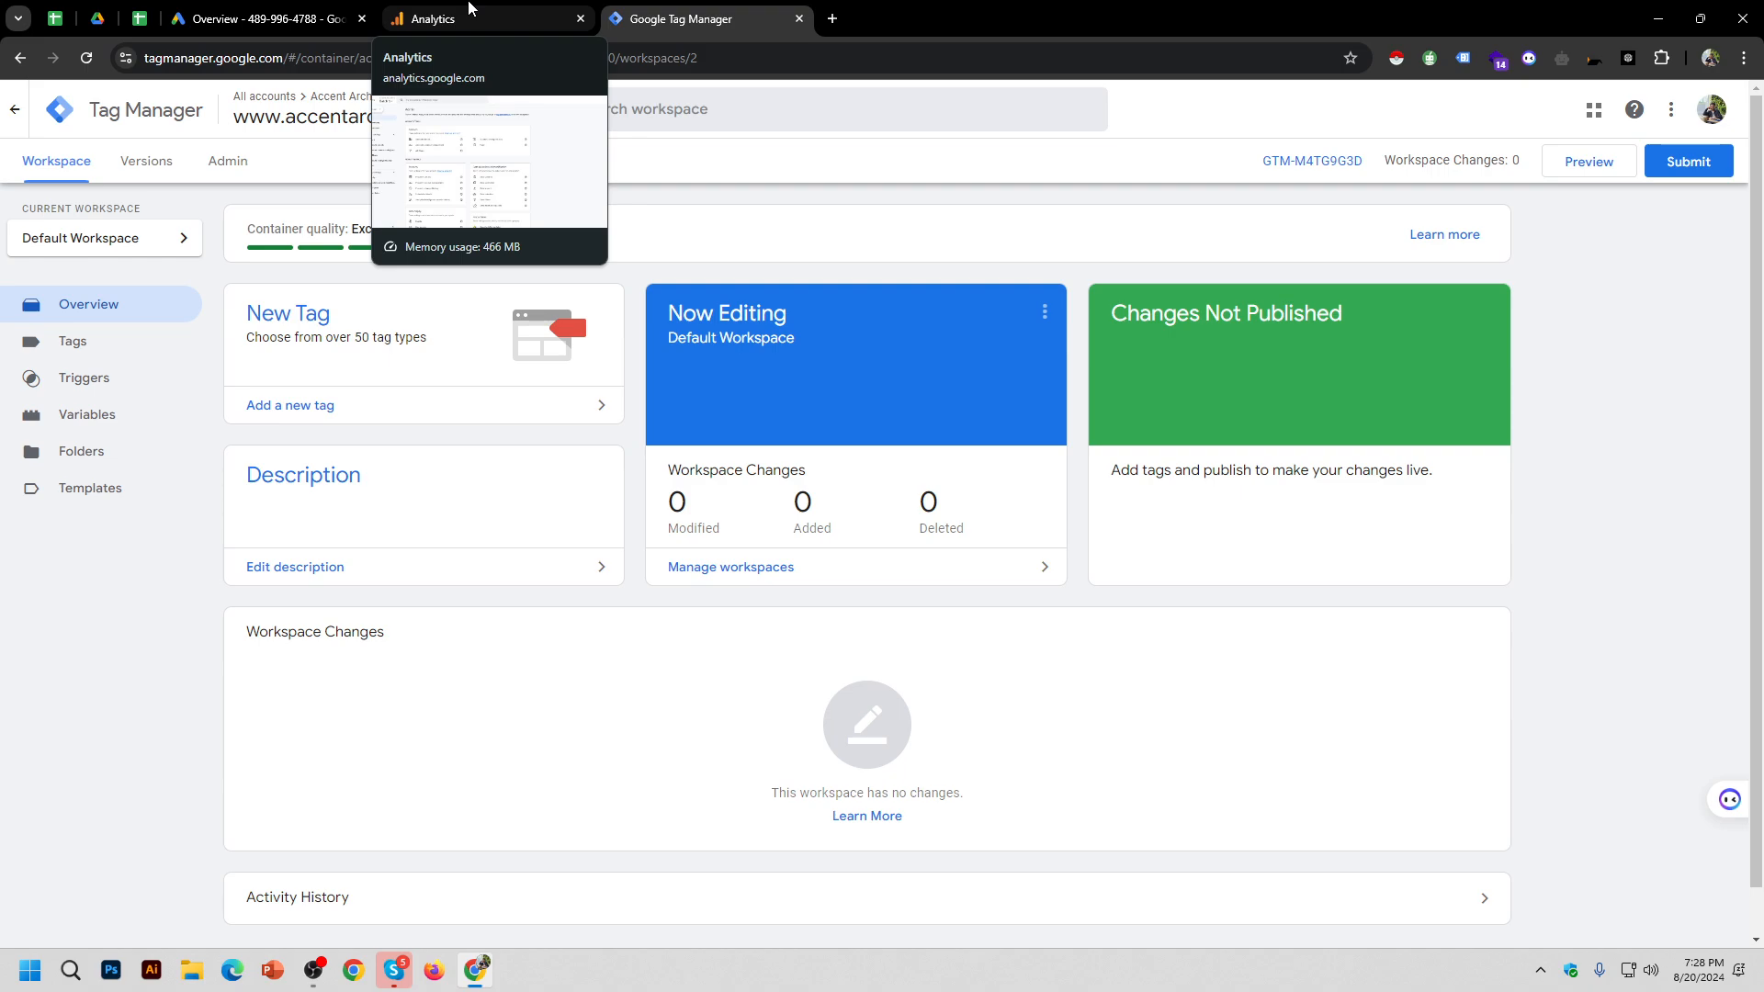
left_click(1305, 162)
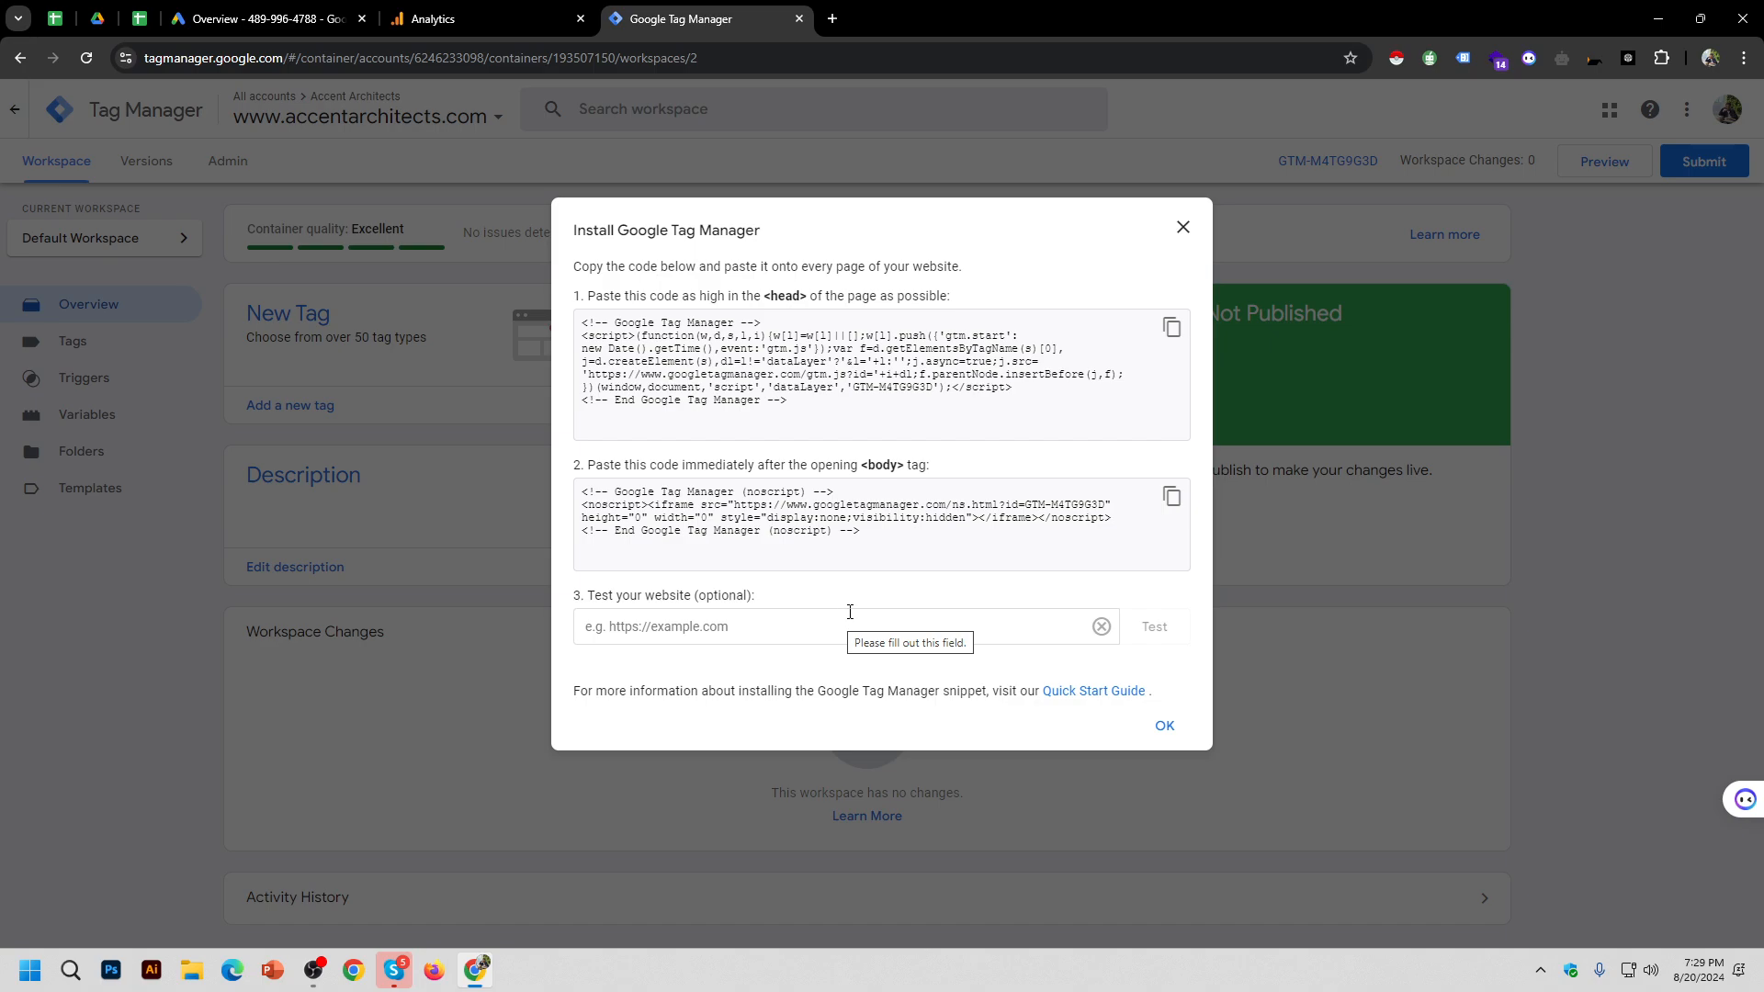
left_click(1184, 227)
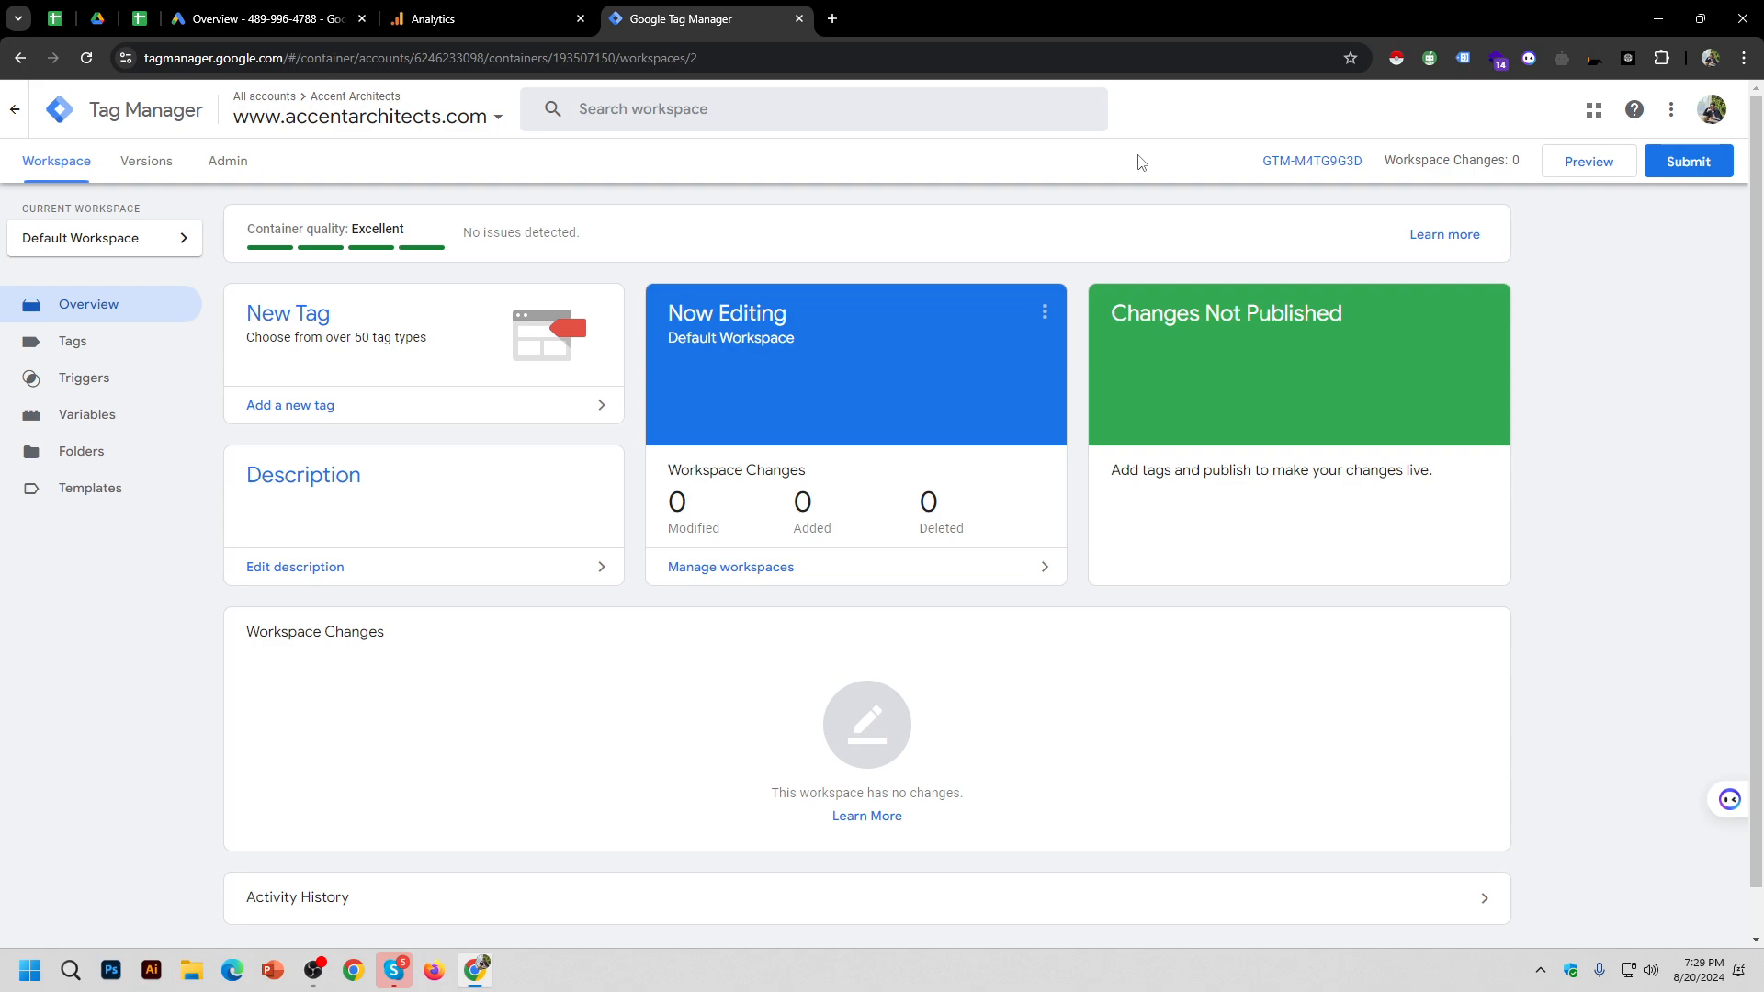
Step: Show the GTM-M4TG9G3D install snippets, then open a blank tab and bring the screen recorder forward
left_click(1295, 163)
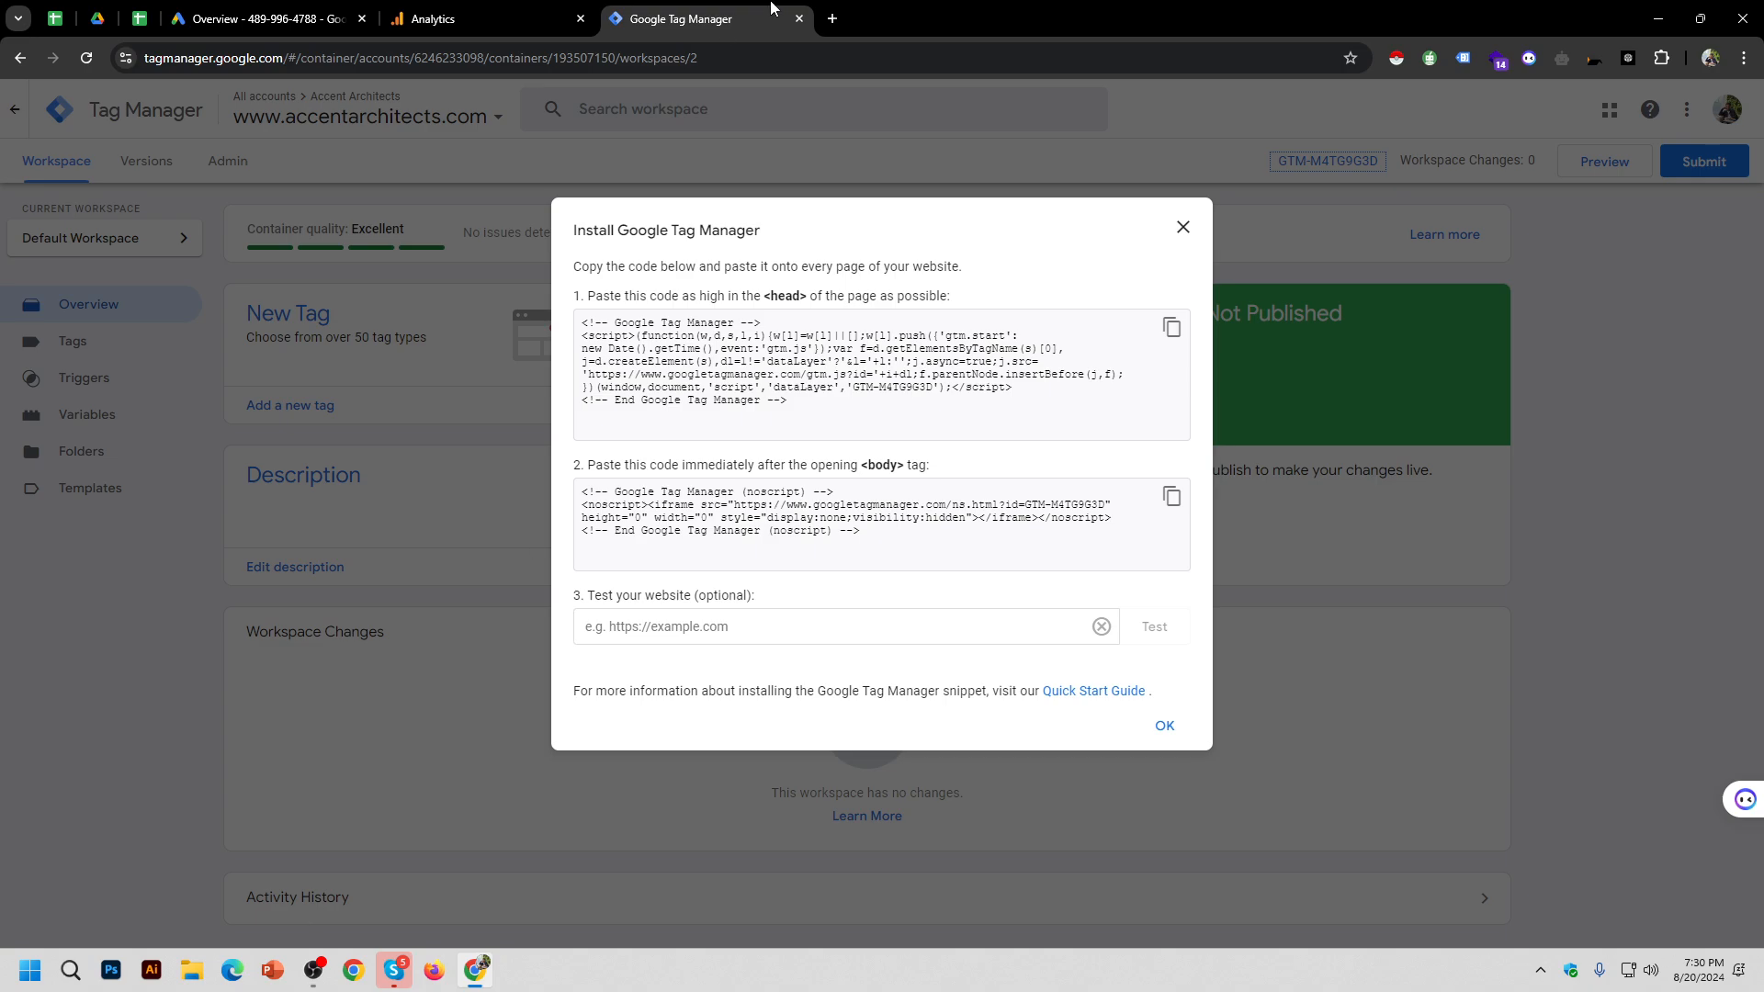
left_click(832, 18)
left_click(684, 19)
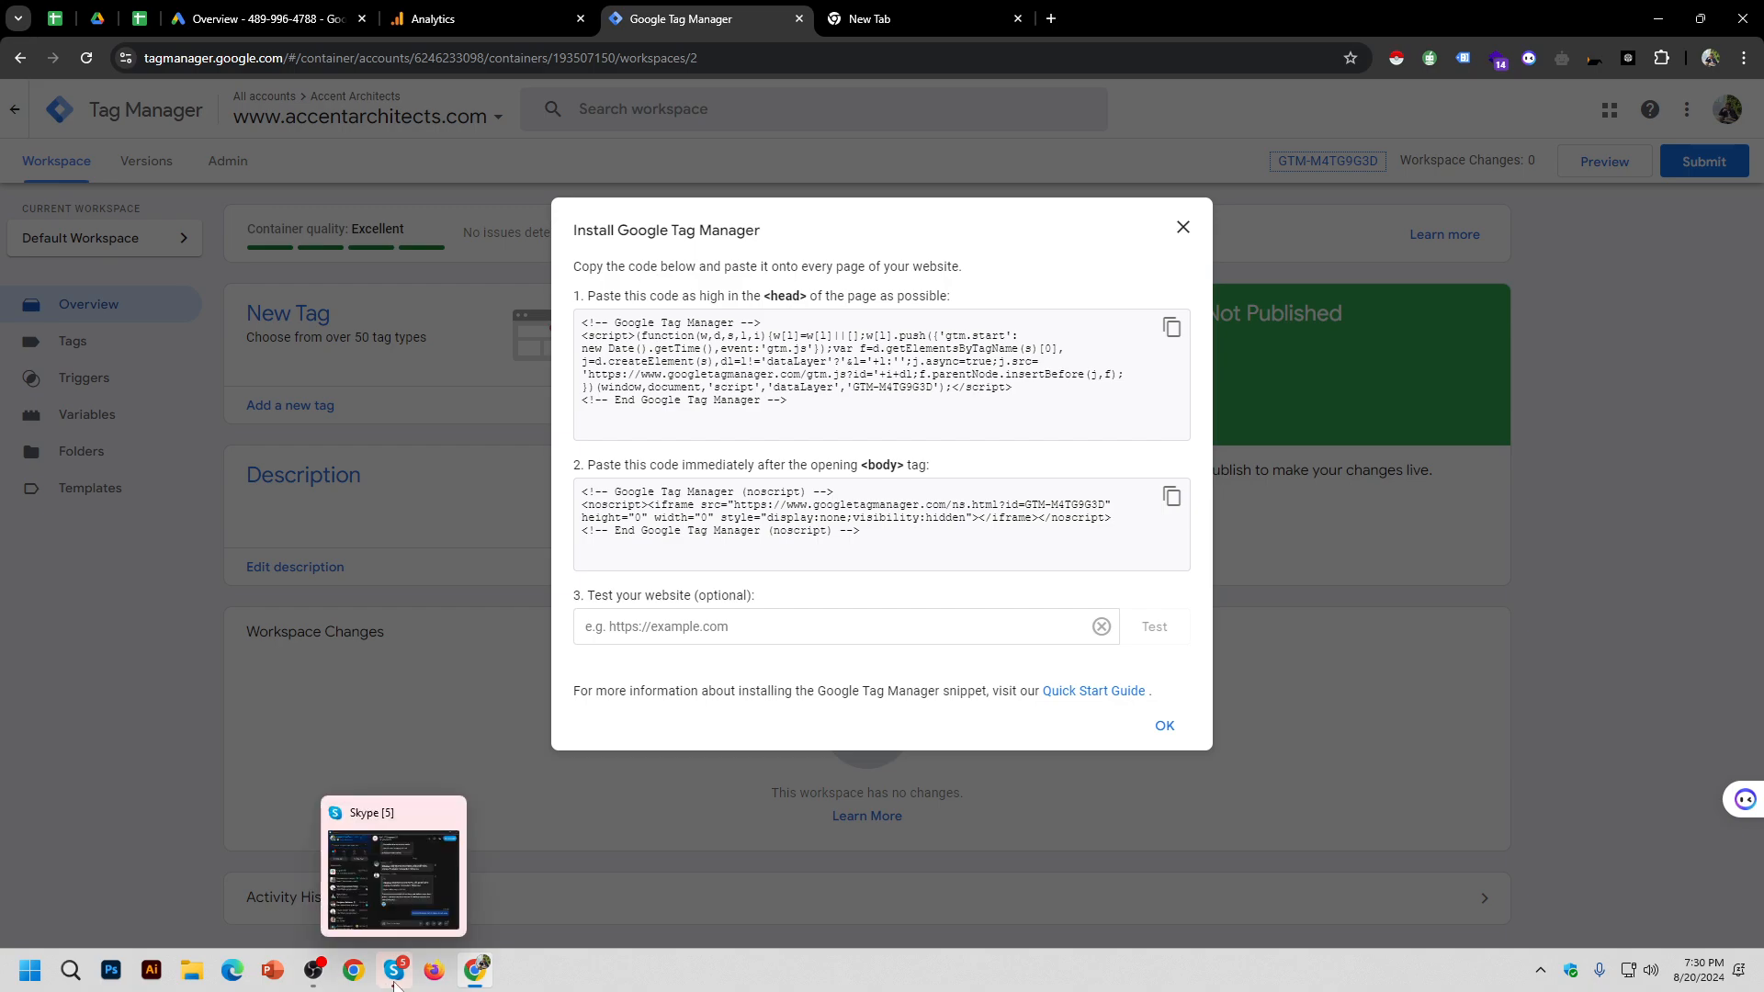
left_click(314, 971)
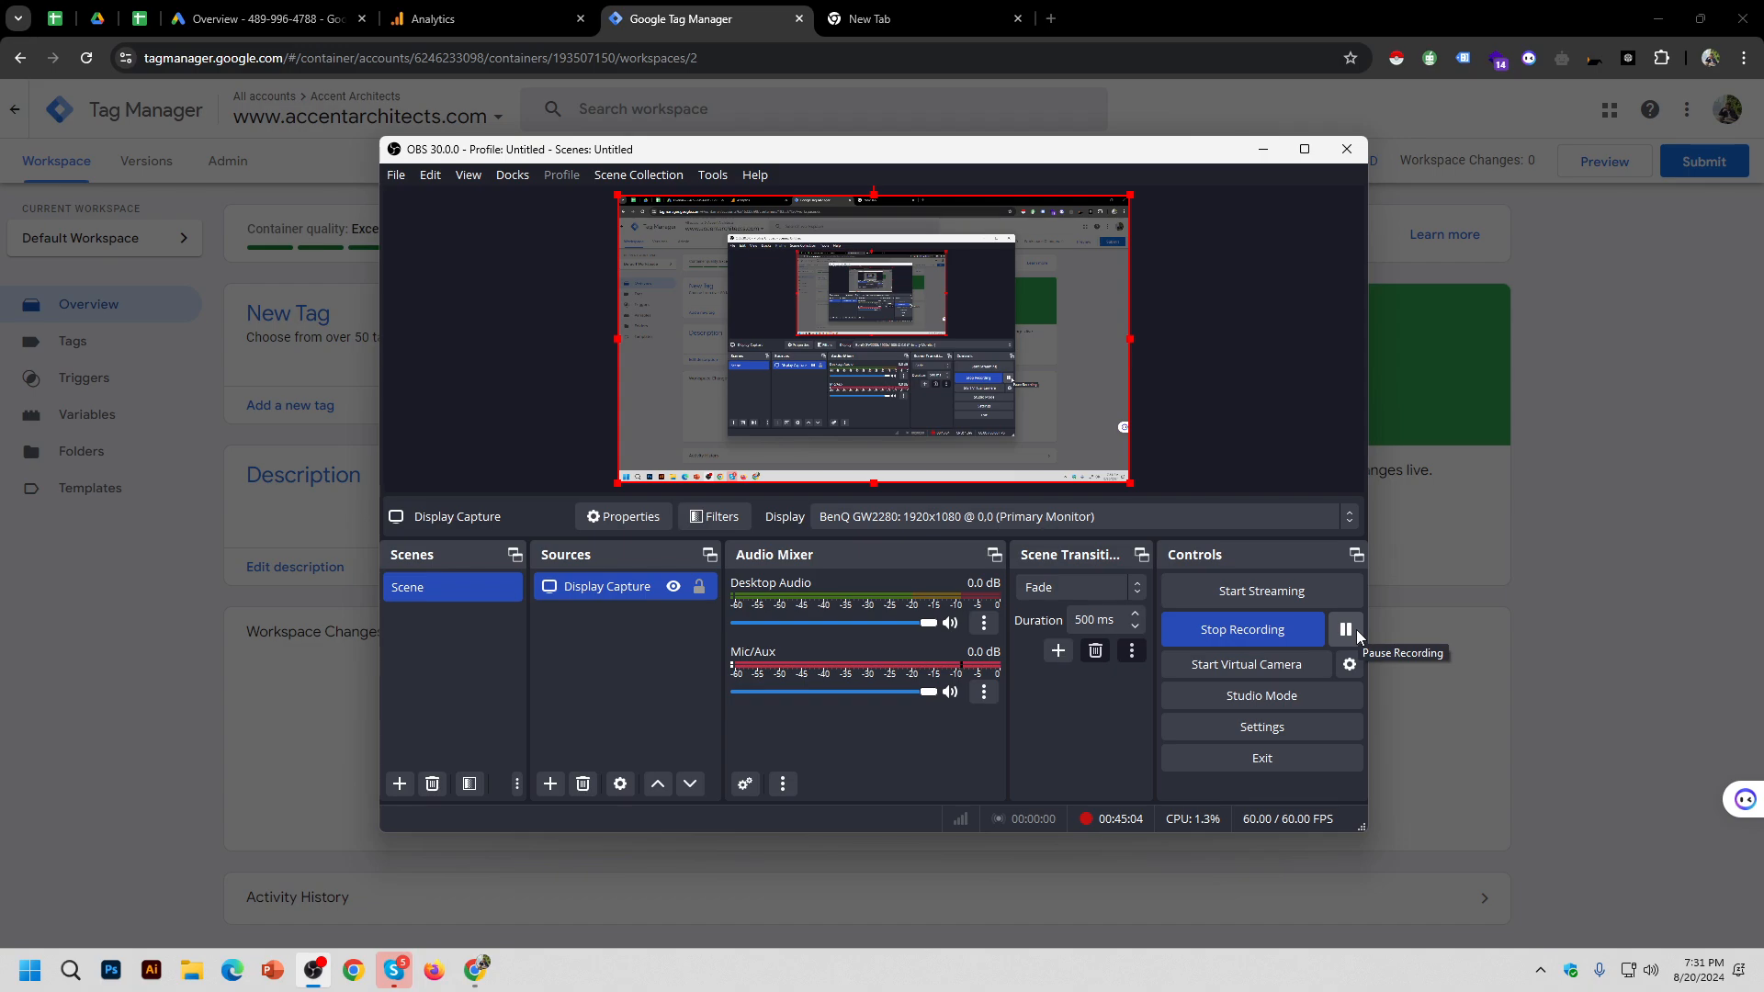
left_click(1346, 629)
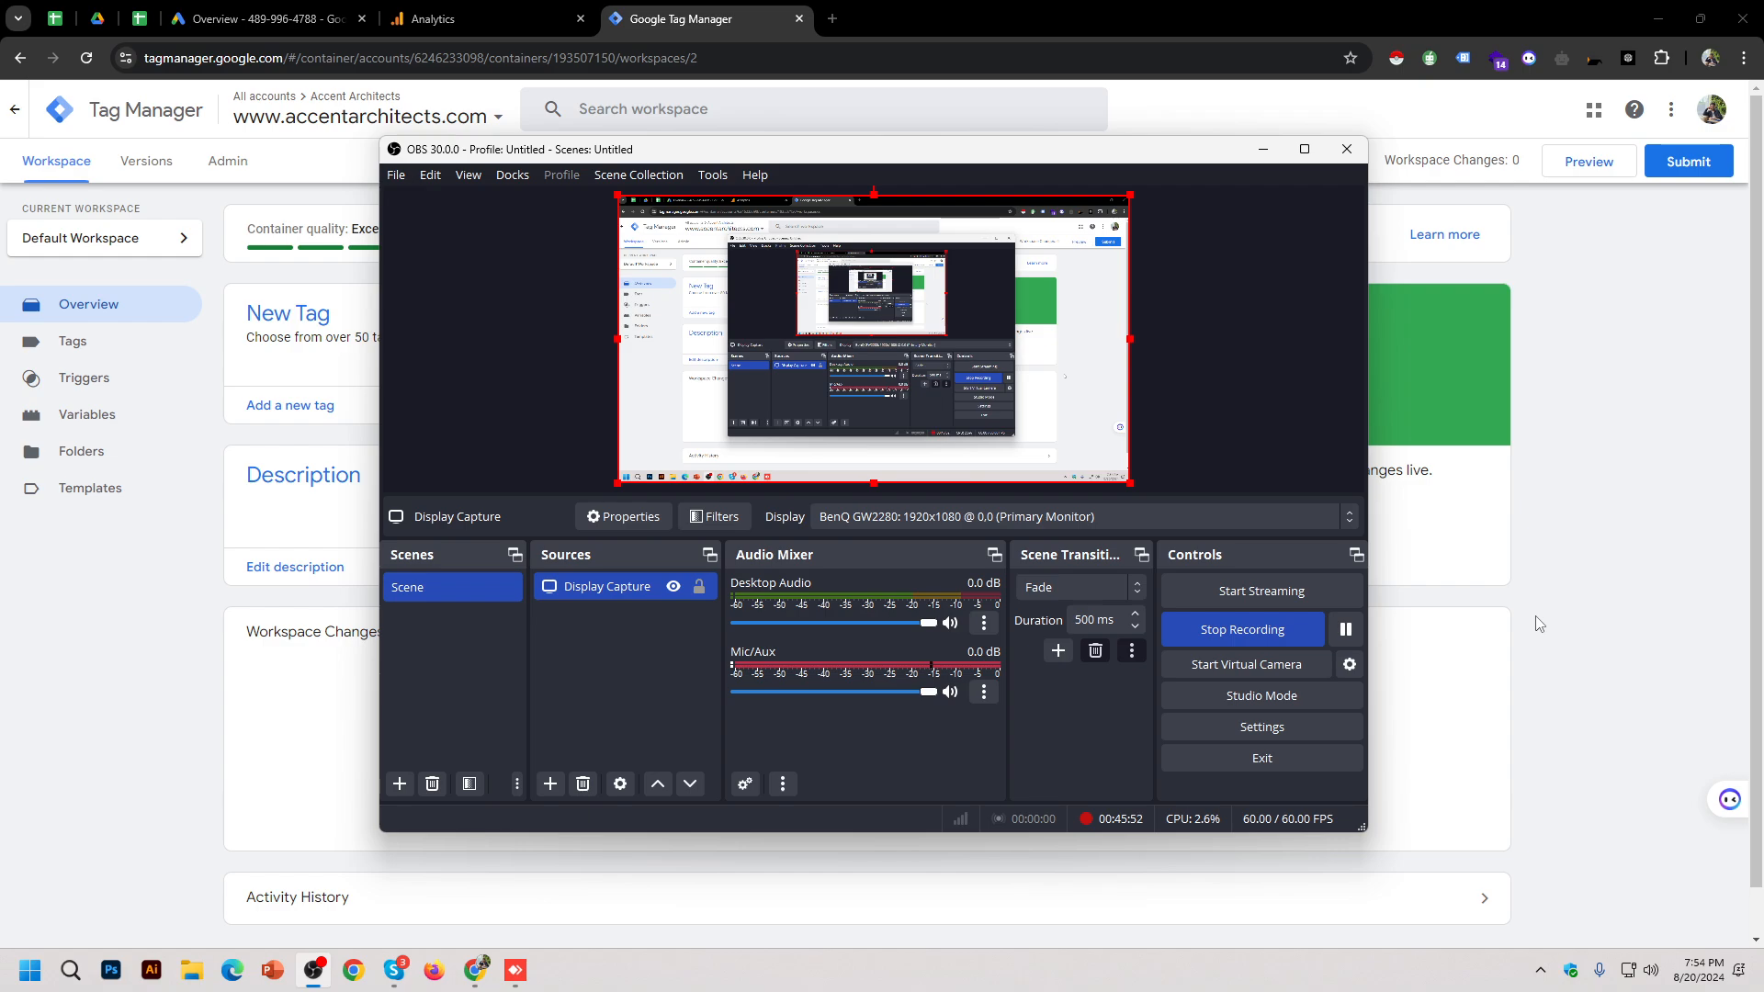
left_click(1046, 5)
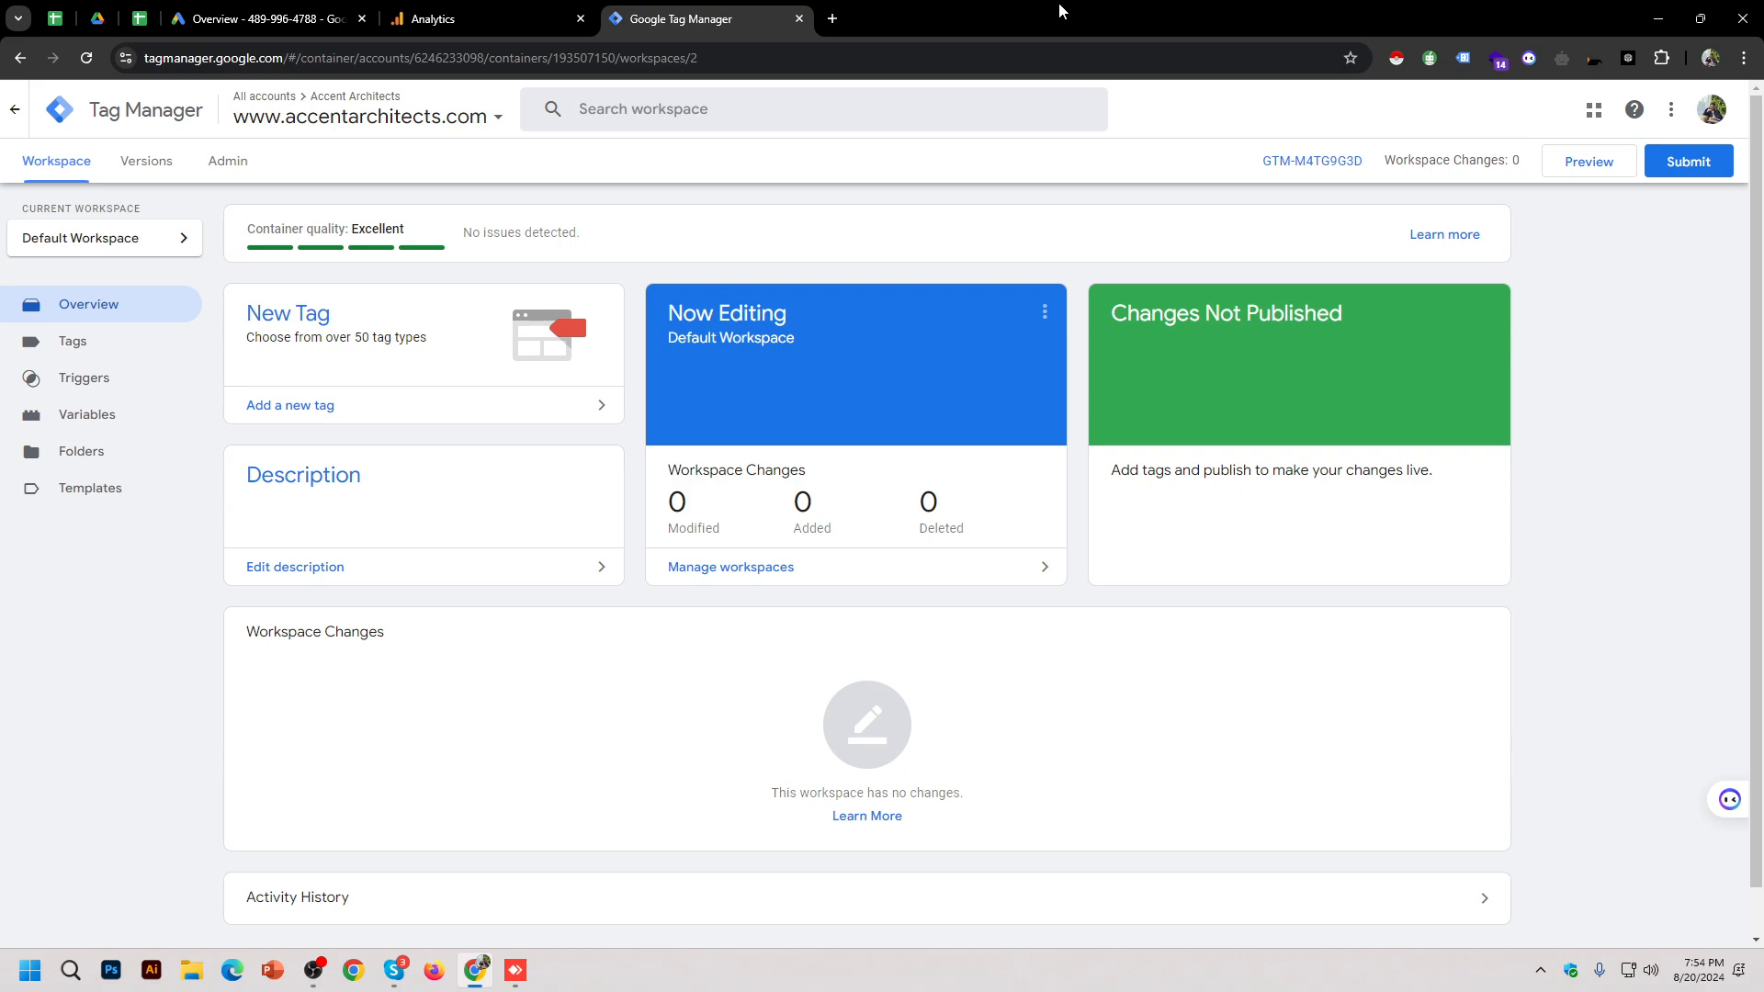
Step: Display the head and body install code snippets for container GTM-M4TG9G3D
left_click(1301, 160)
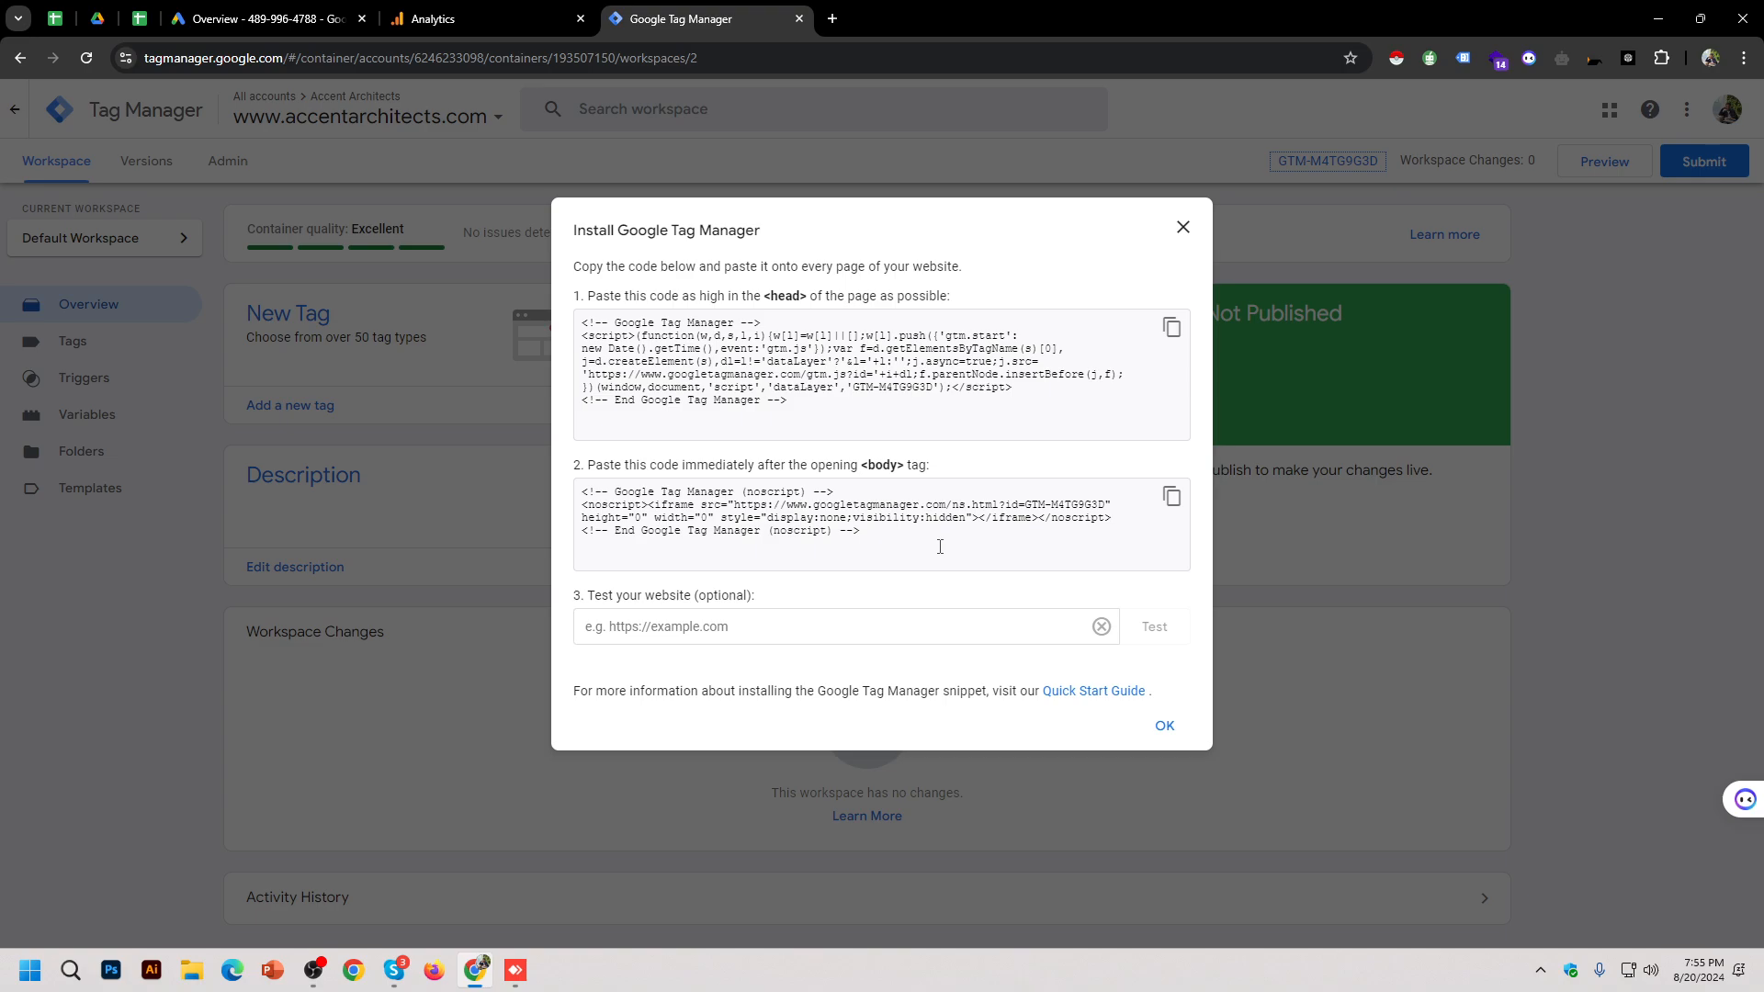
Step: Log in to the remote WordPress admin, then return to the local GTM-M4TG9G3D install snippets
left_click(515, 970)
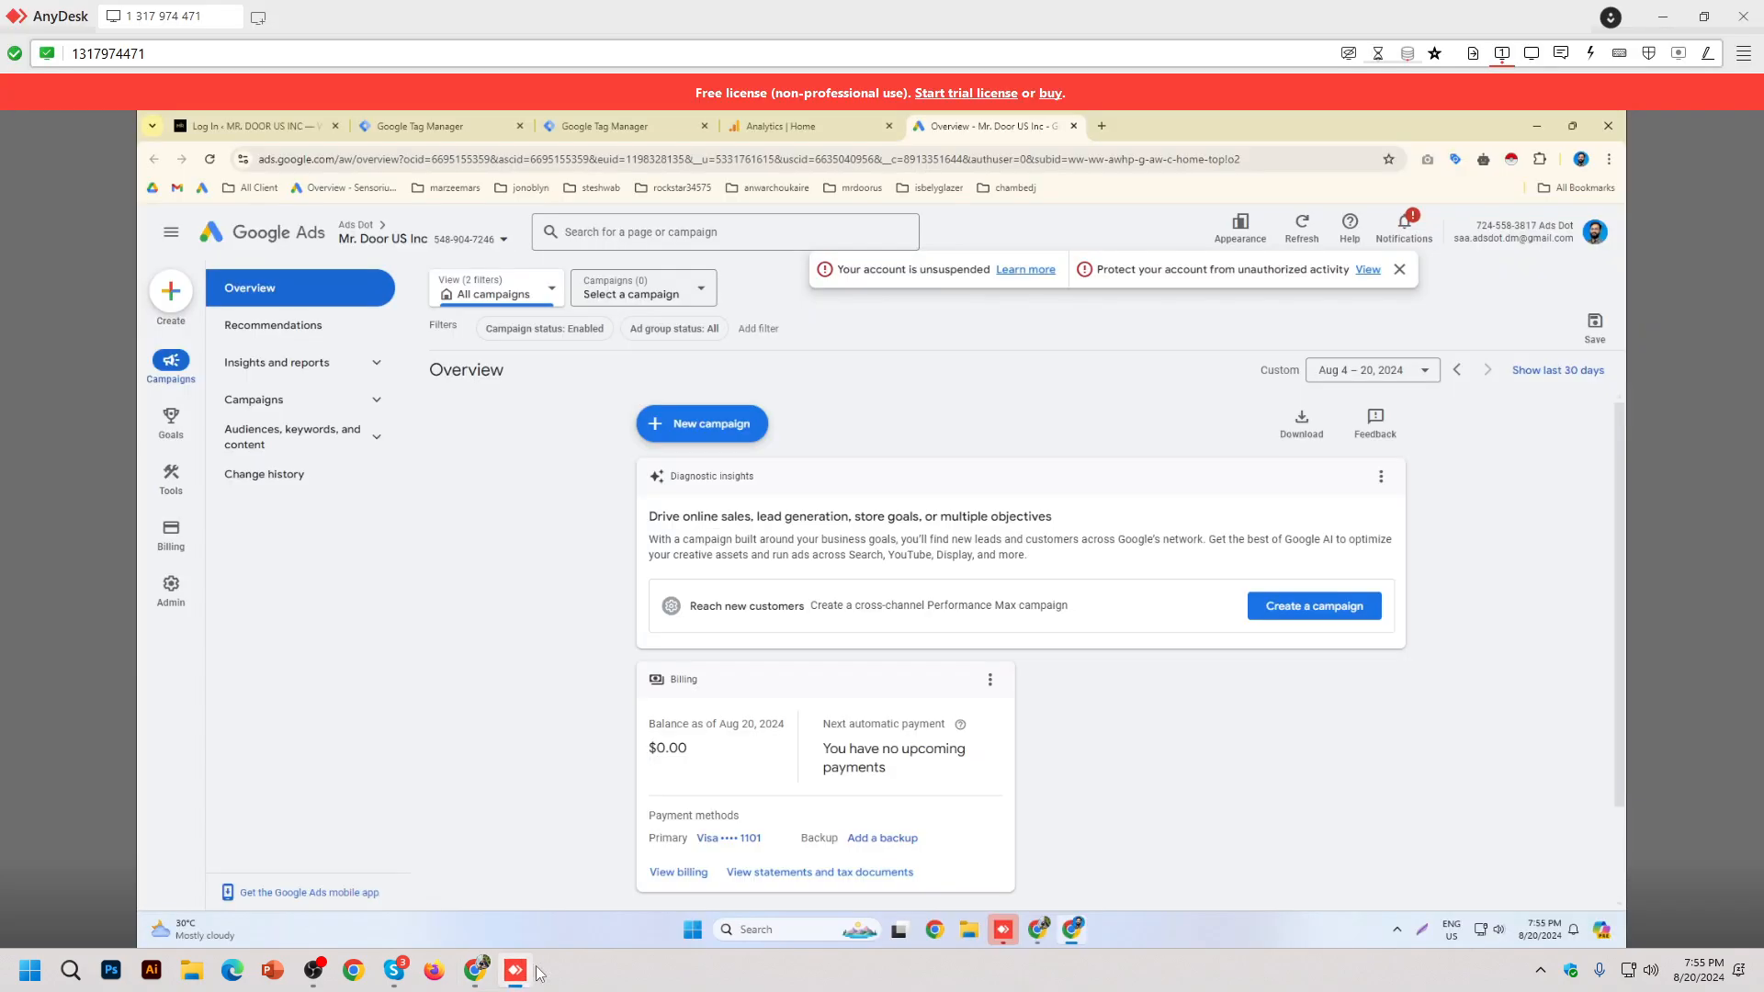
left_click(243, 110)
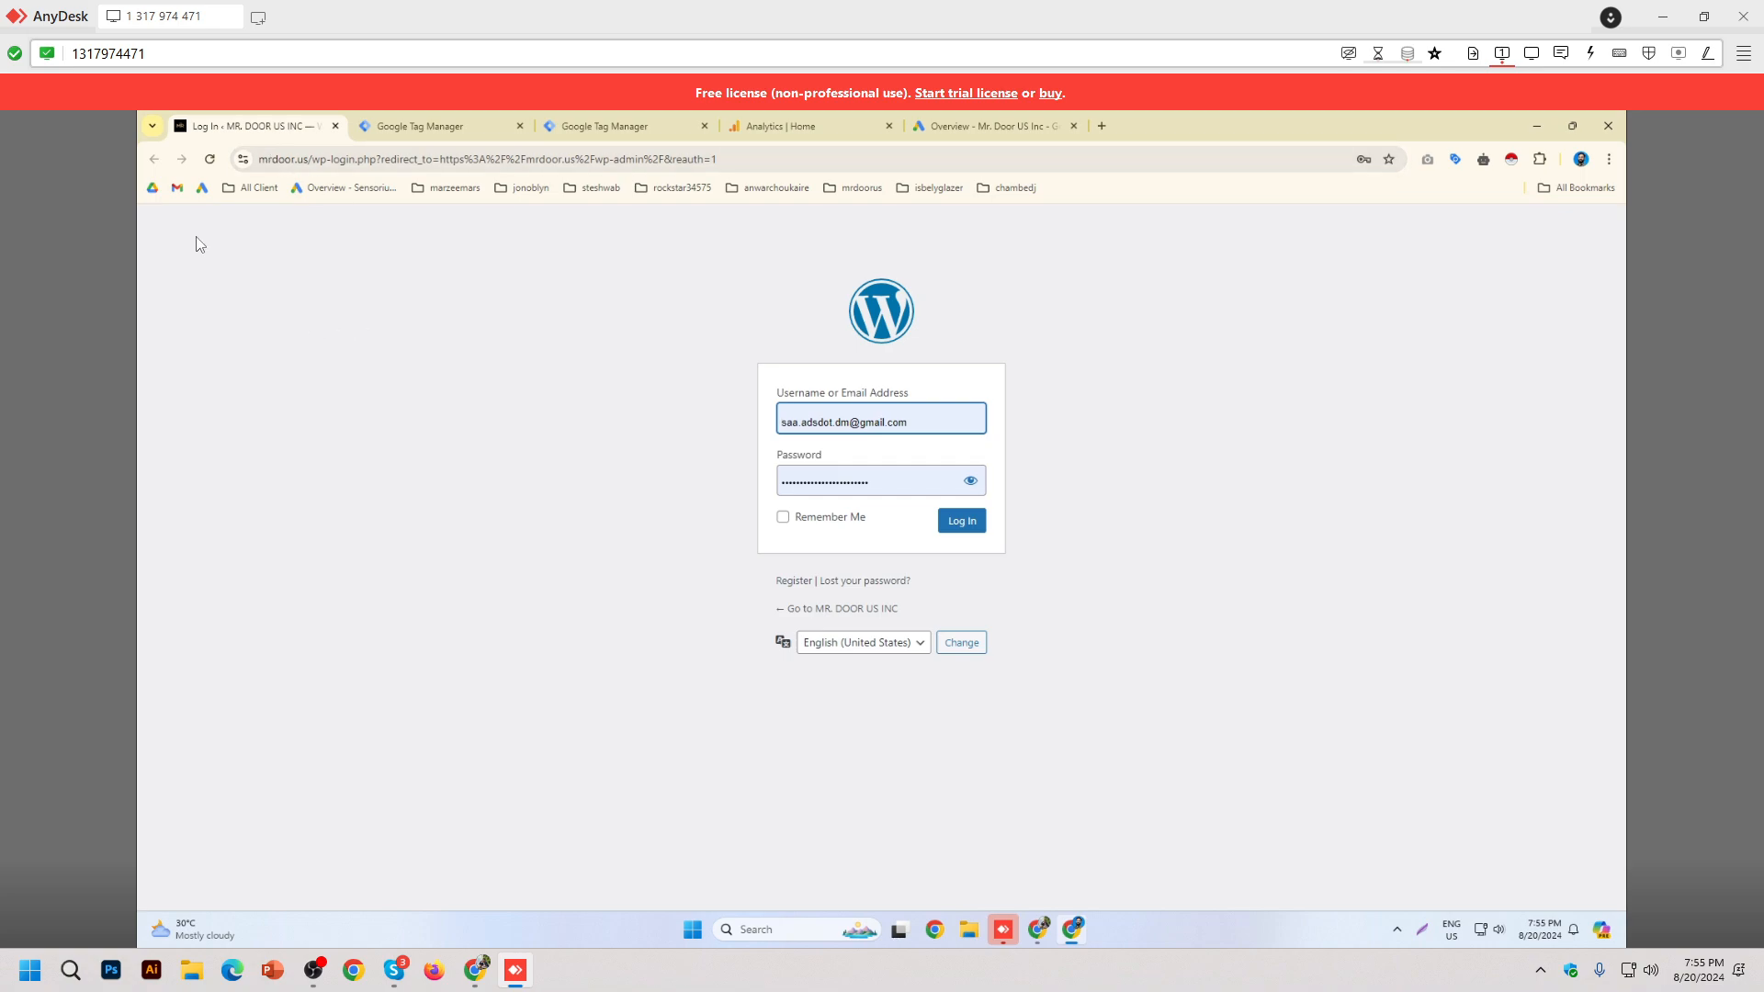
key("Return")
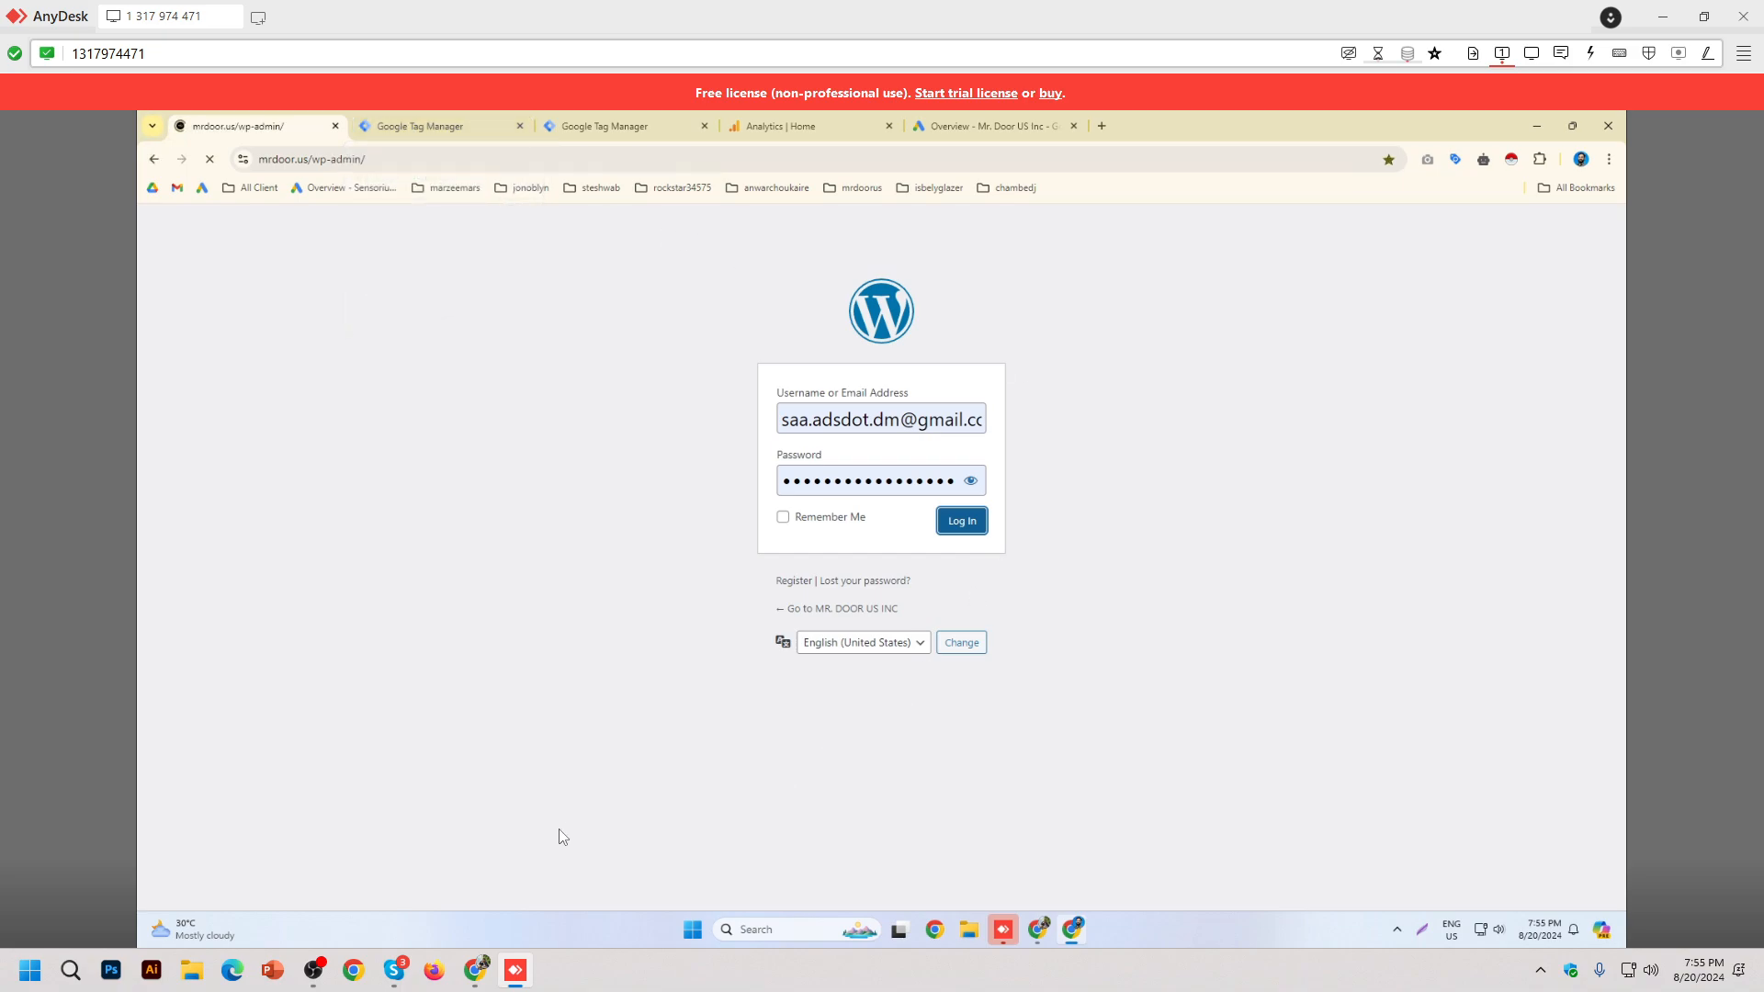
left_click(475, 969)
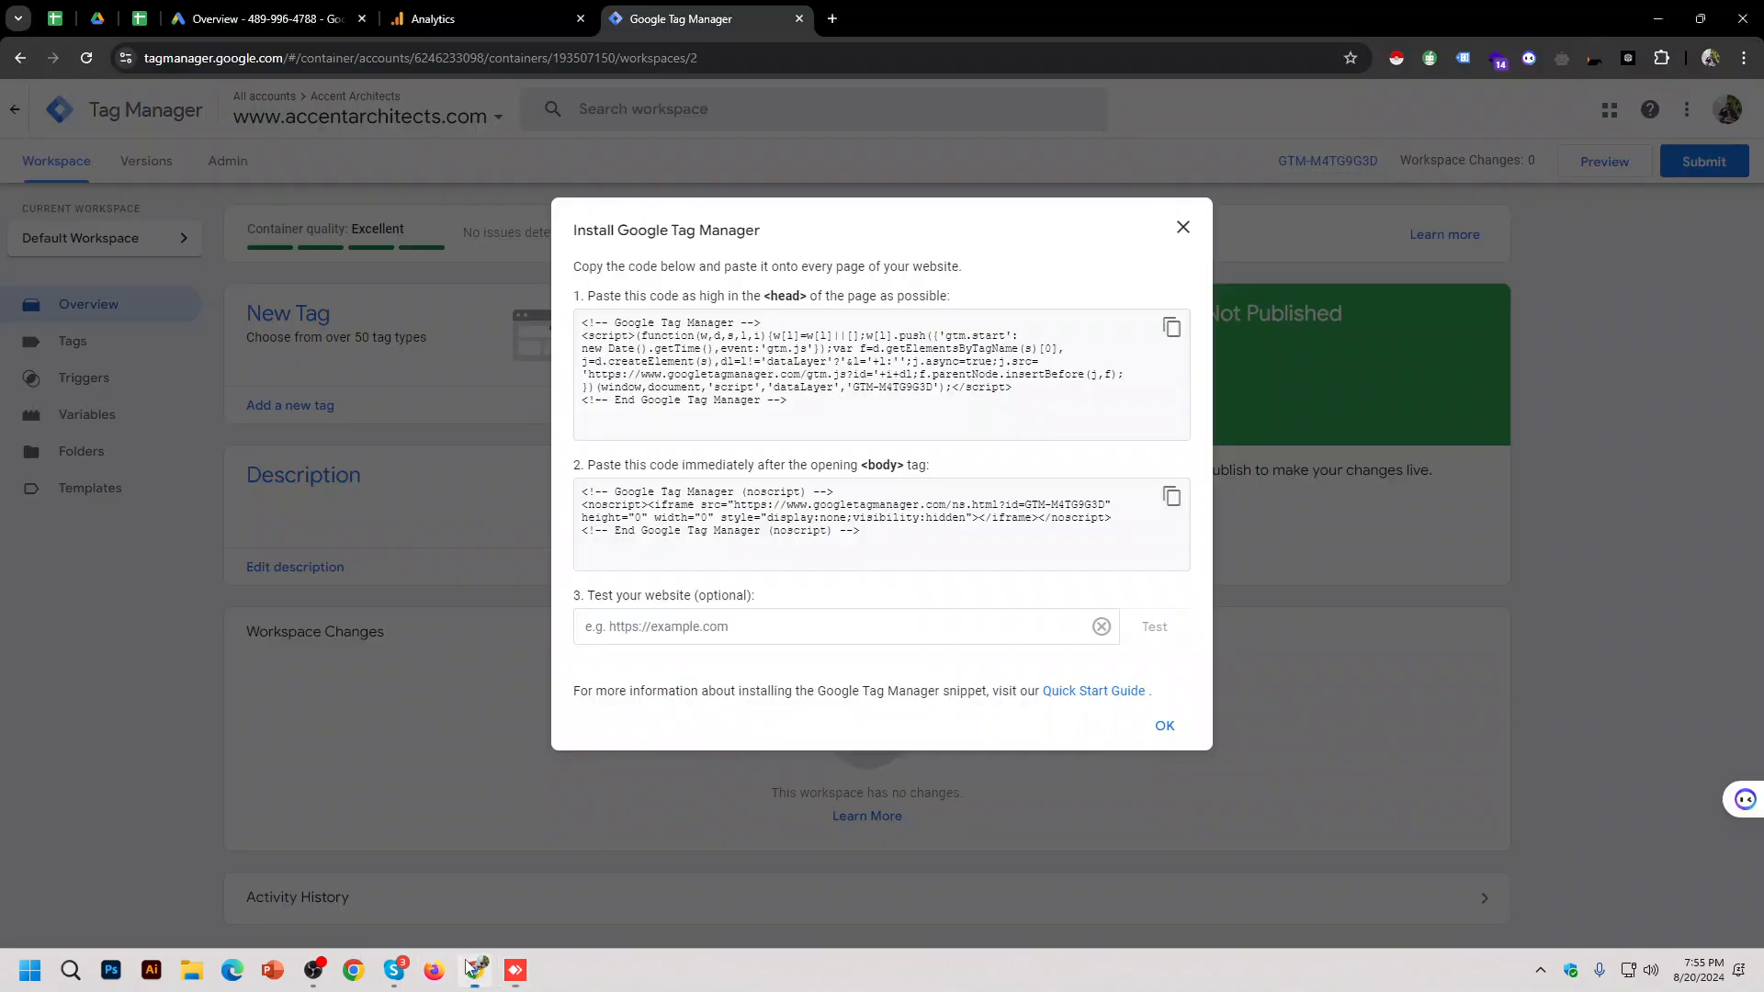
left_click(1183, 227)
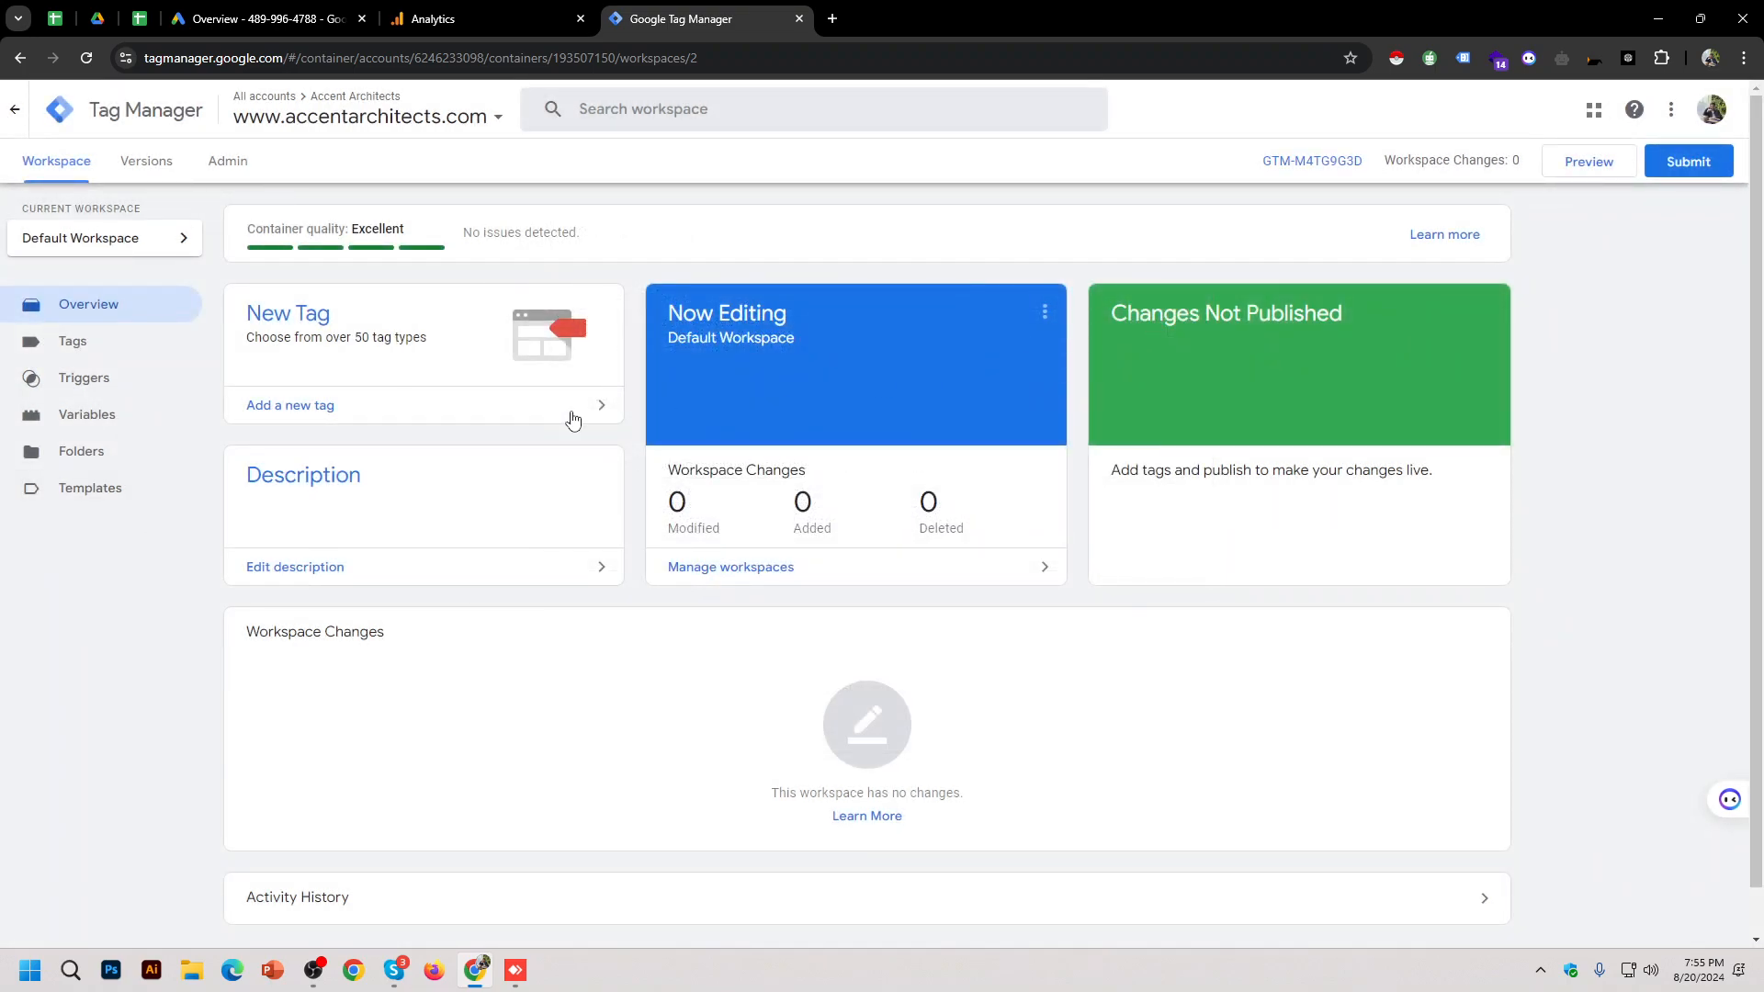
left_click(1311, 163)
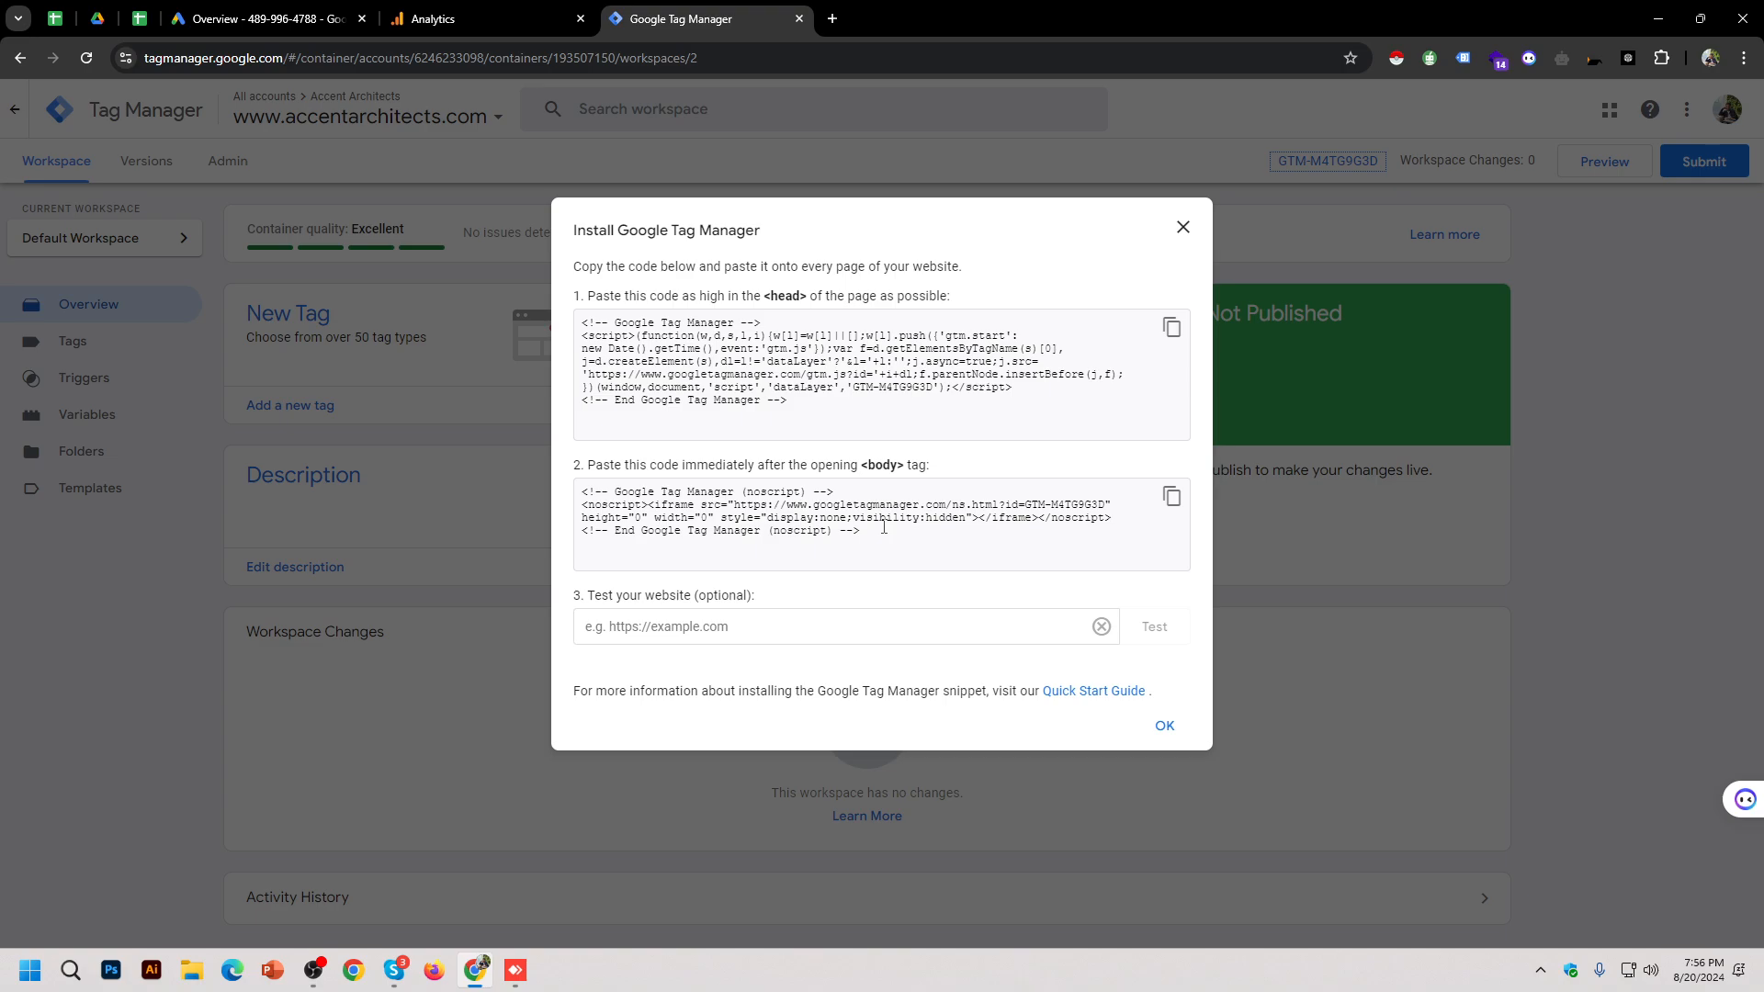
Step: Open a new tab, type 'gtm', then close it to return to Tag Manager
left_click(834, 16)
type("gtm")
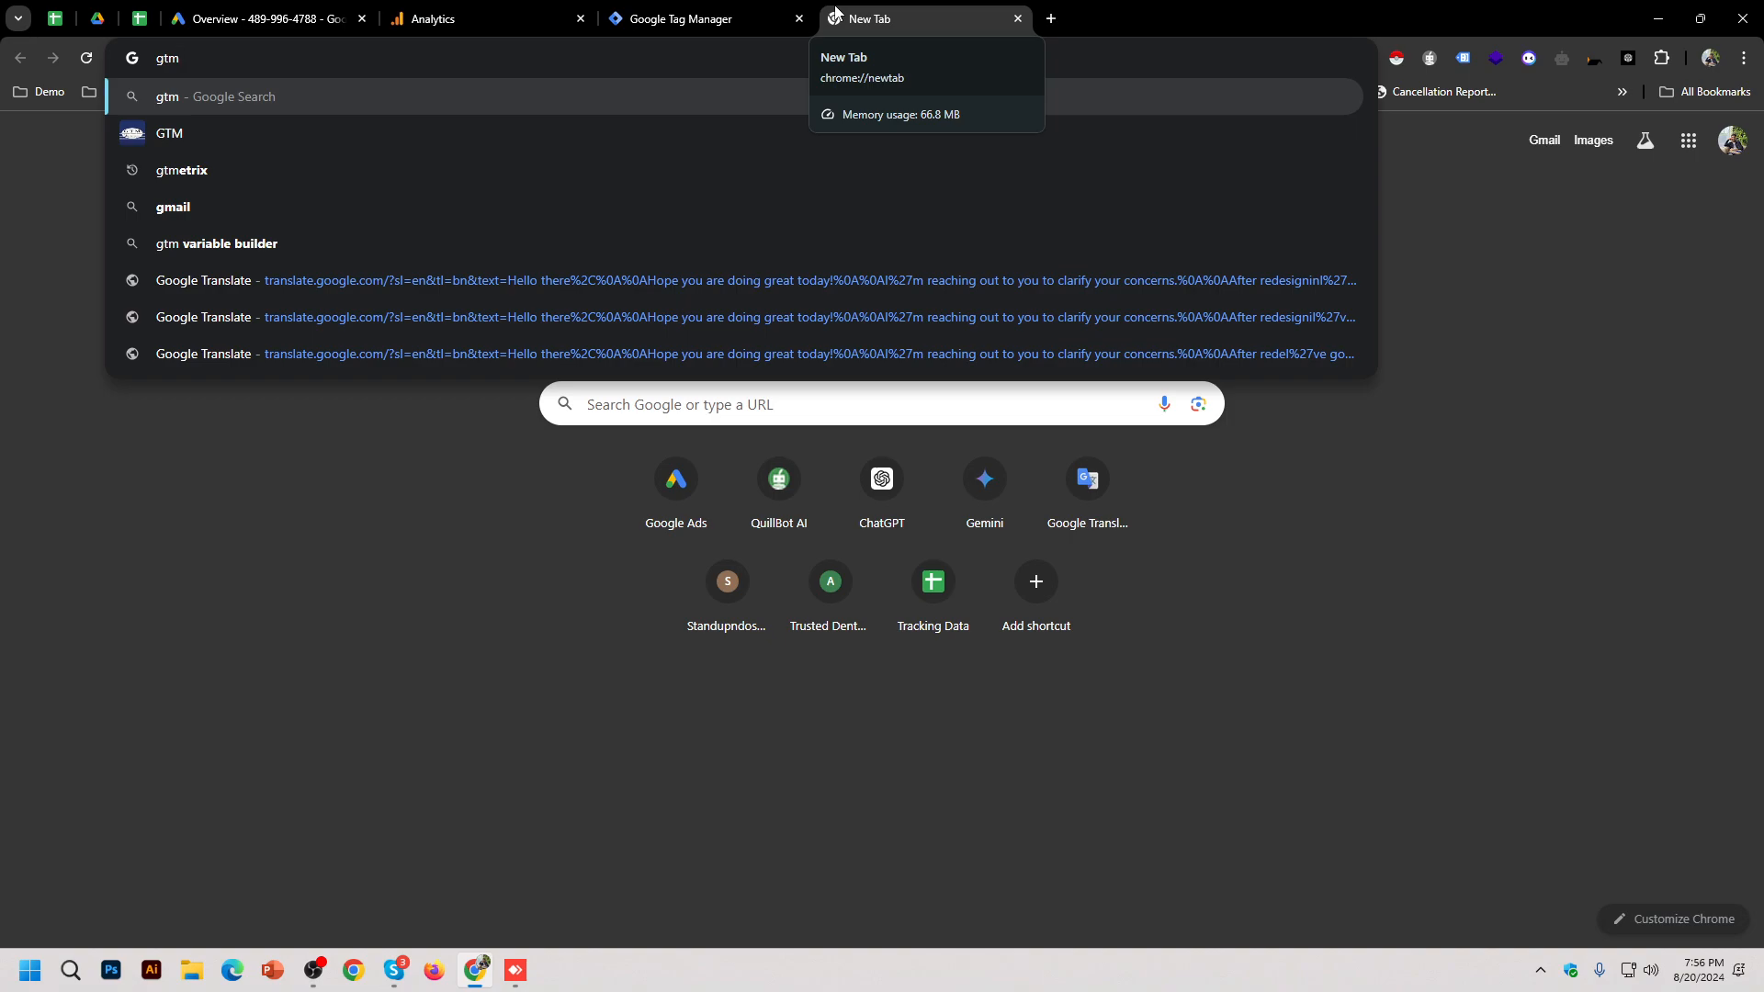
key("ctrl+w")
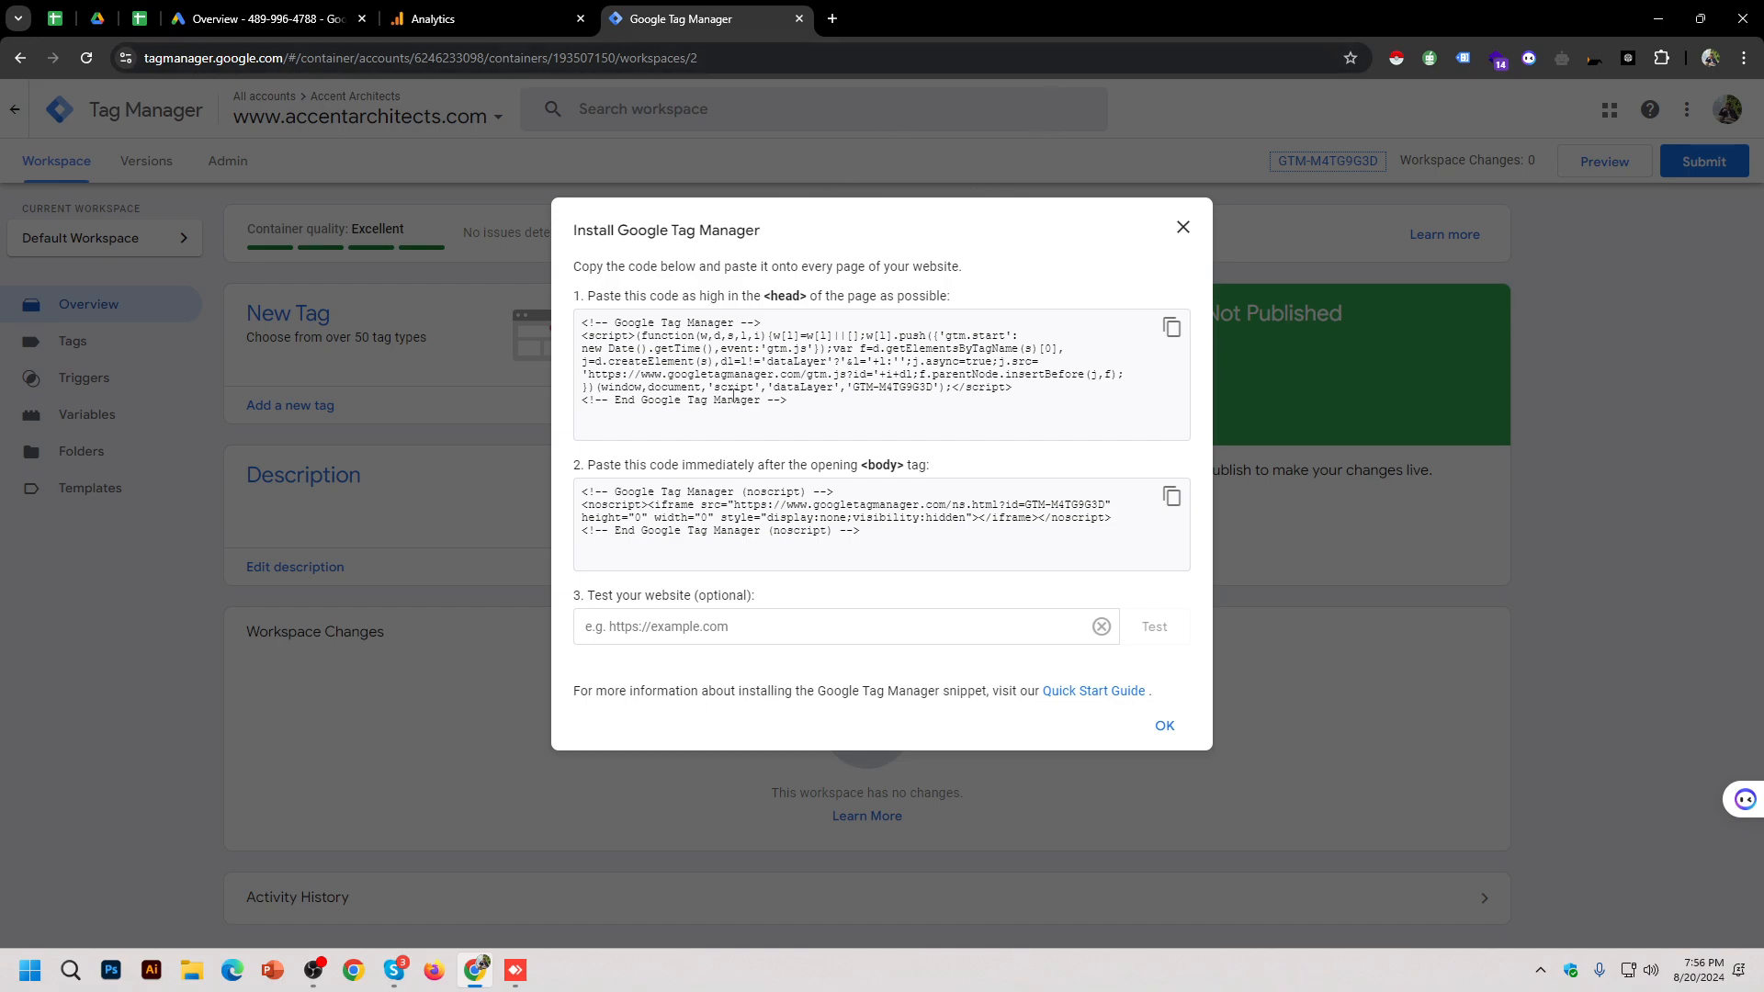
Step: Select the head and body snippet code, close the install dialog, and switch to the remote WordPress Dashboard
left_click_drag(578, 233, 761, 233)
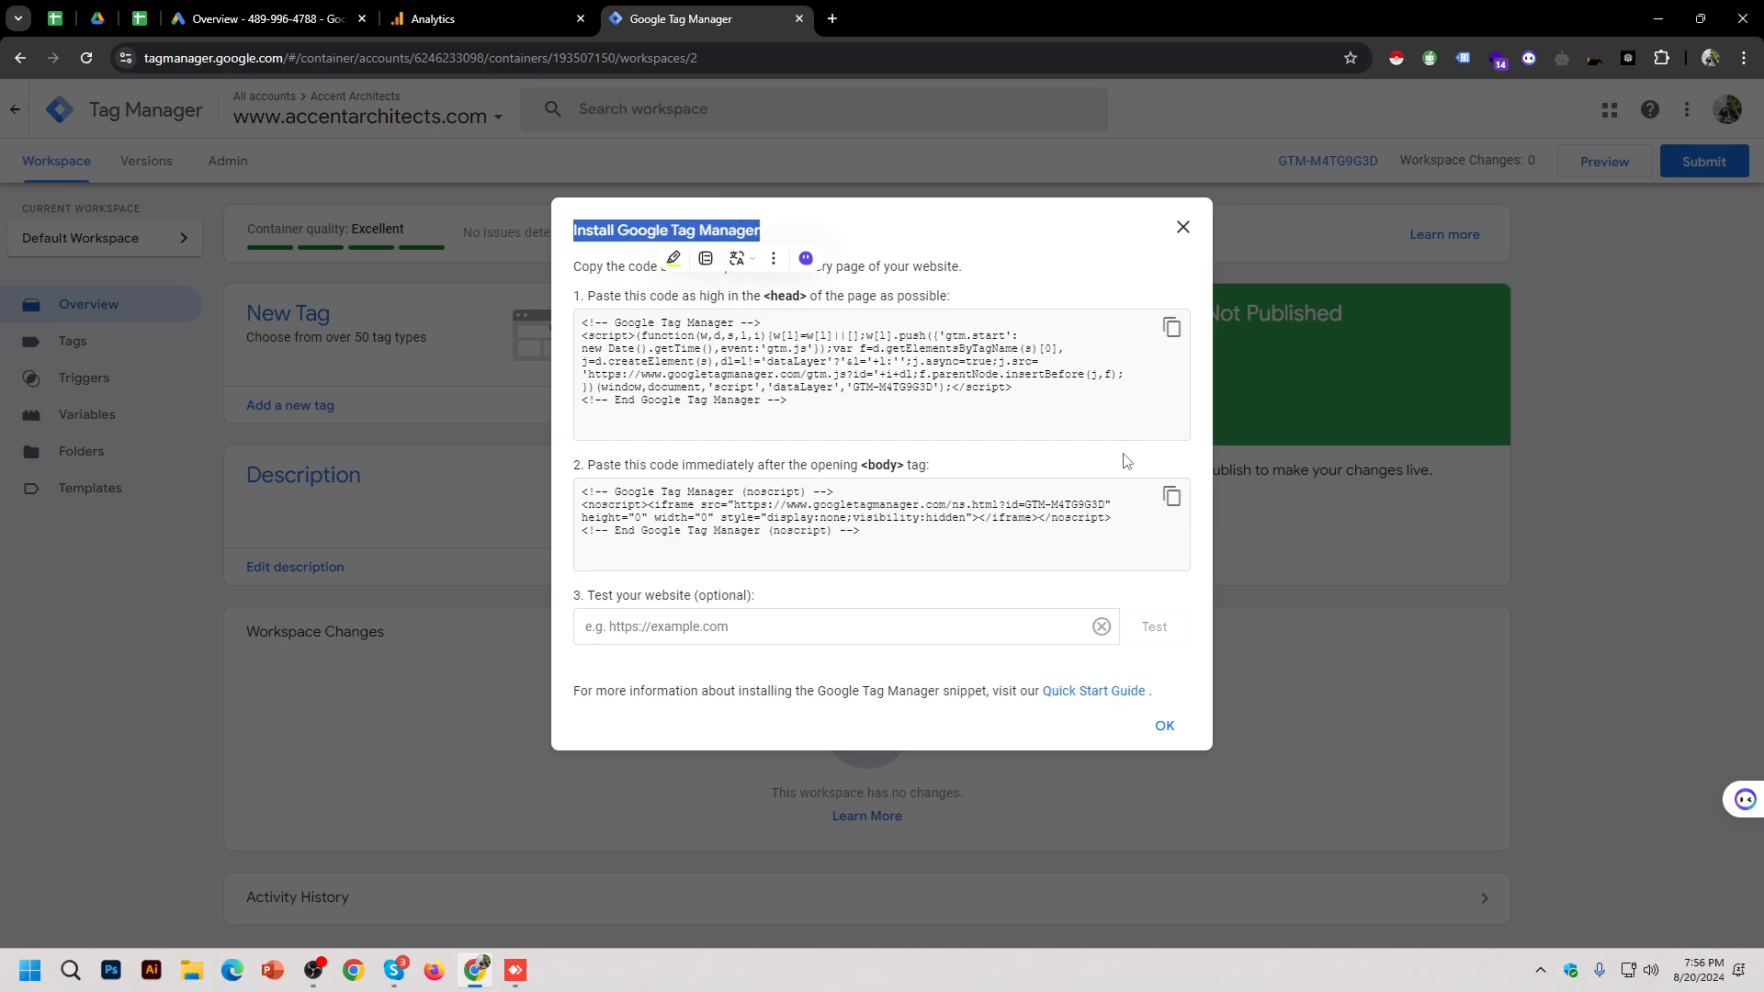
left_click(906, 366)
double_click(907, 366)
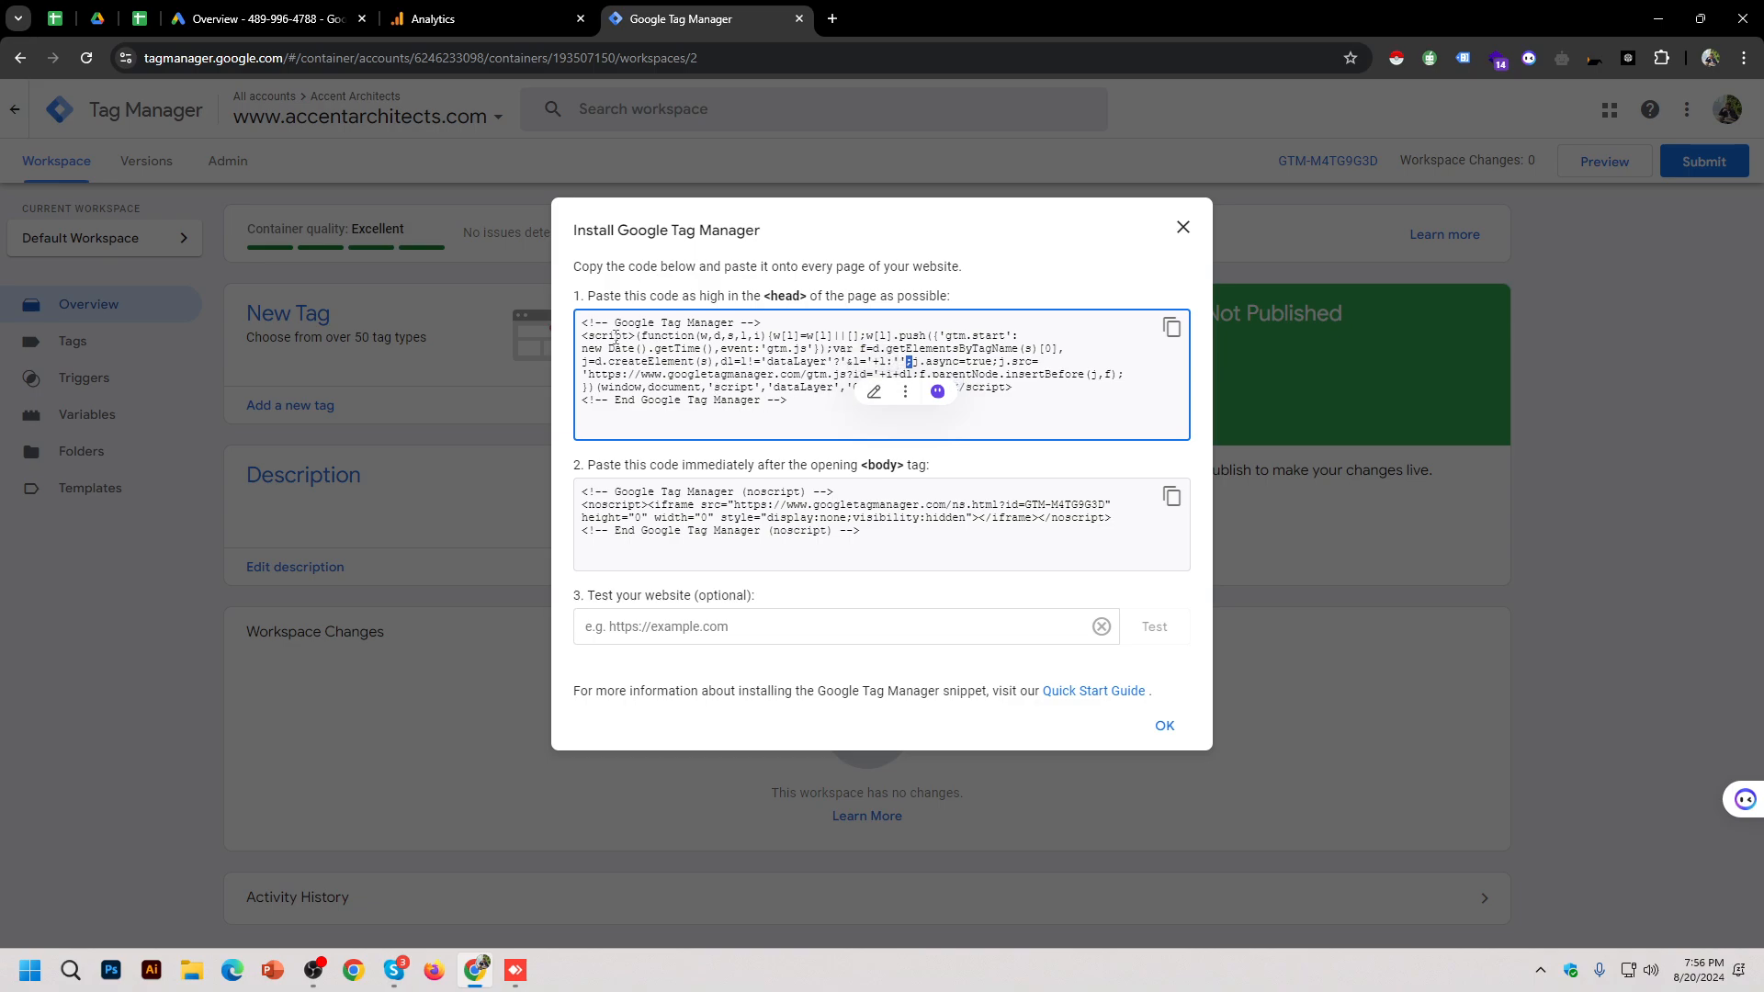
triple_click(651, 361)
left_click_drag(588, 465, 930, 467)
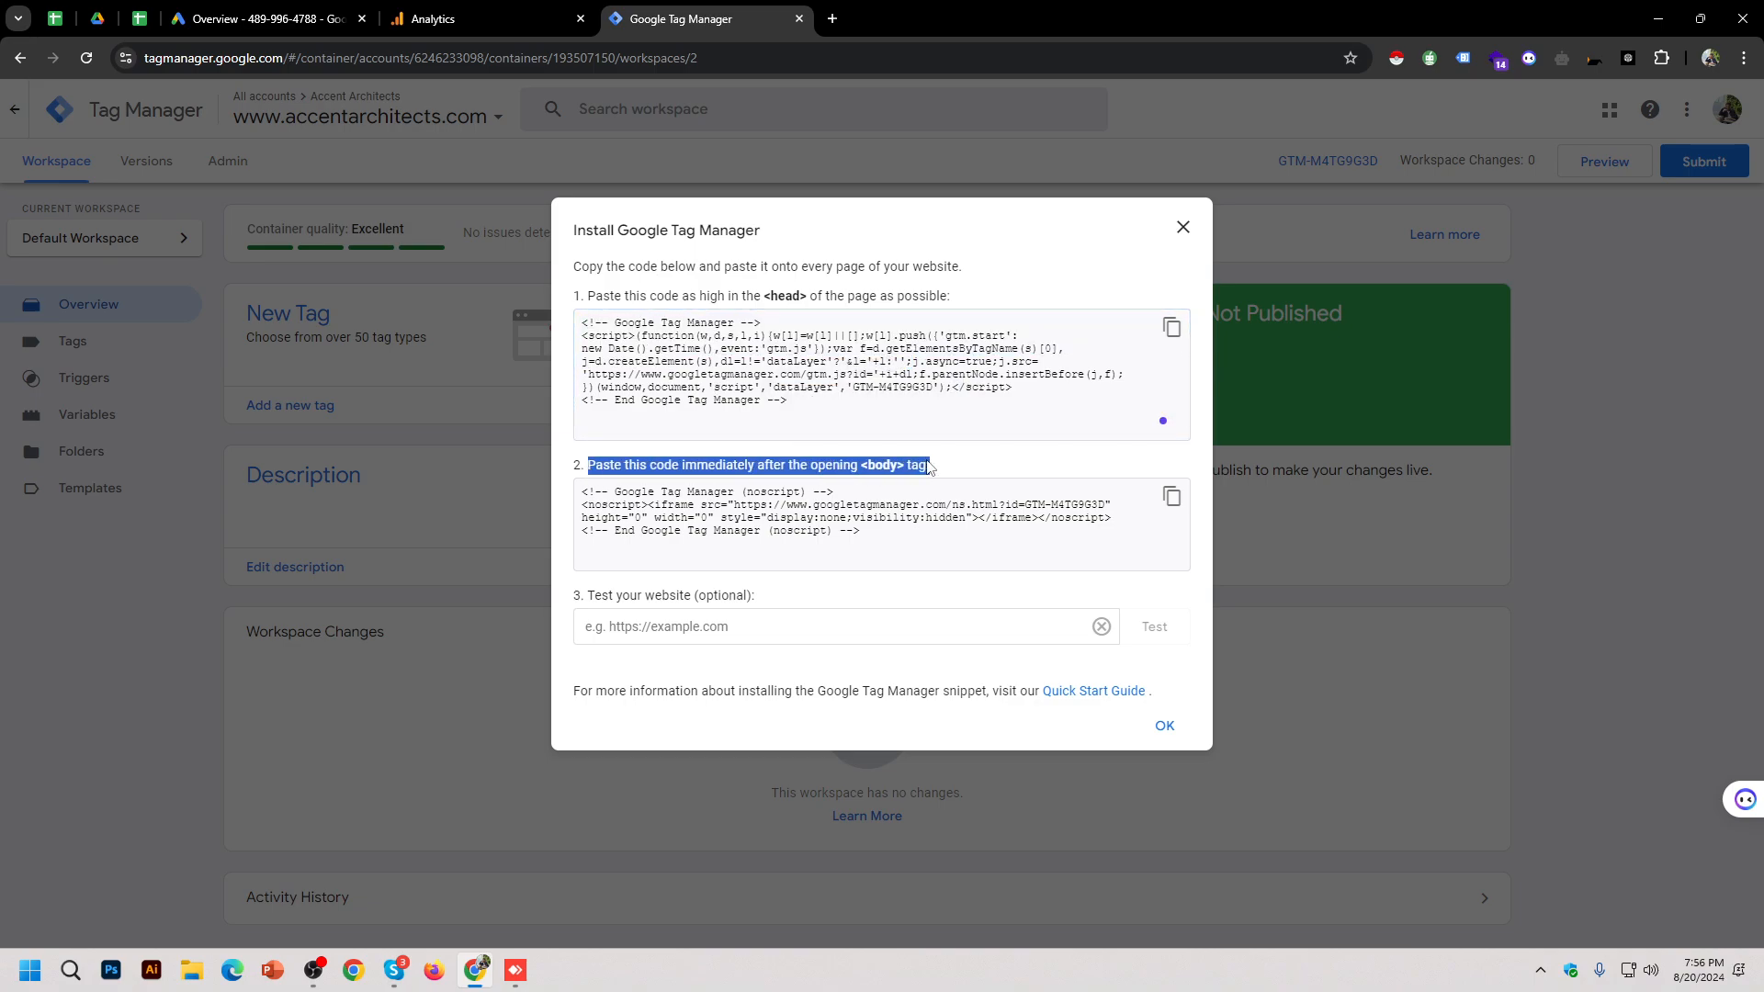
triple_click(839, 556)
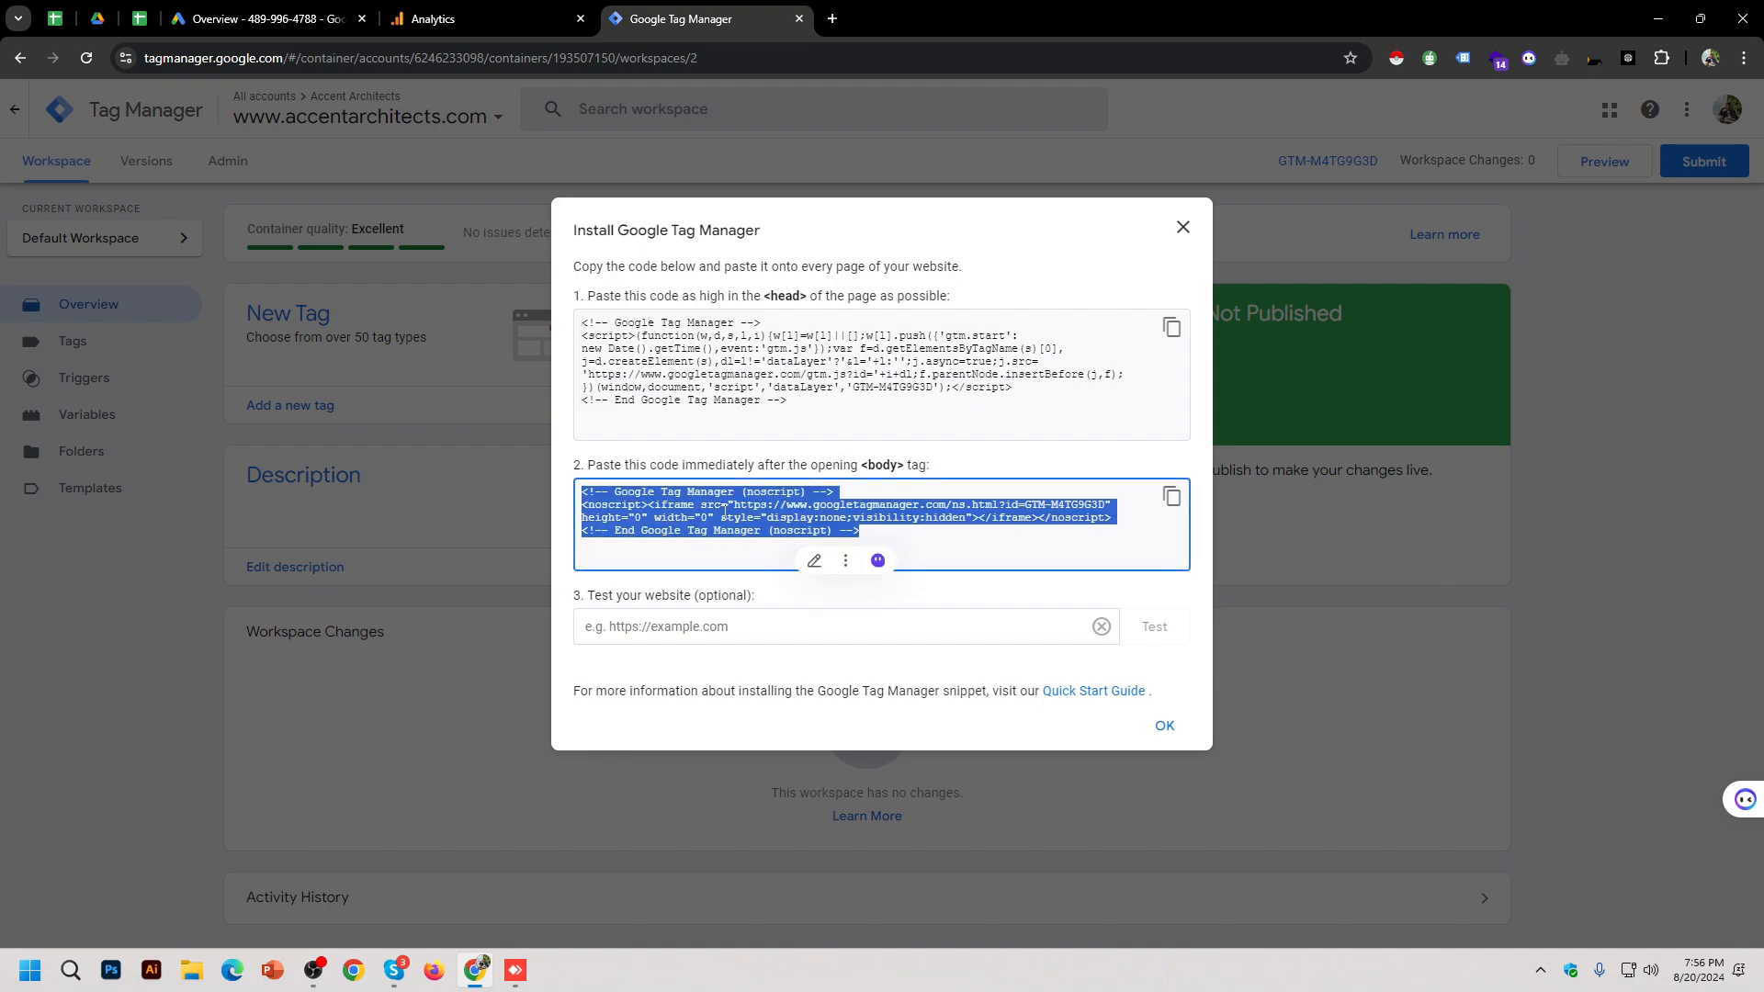
left_click(1194, 232)
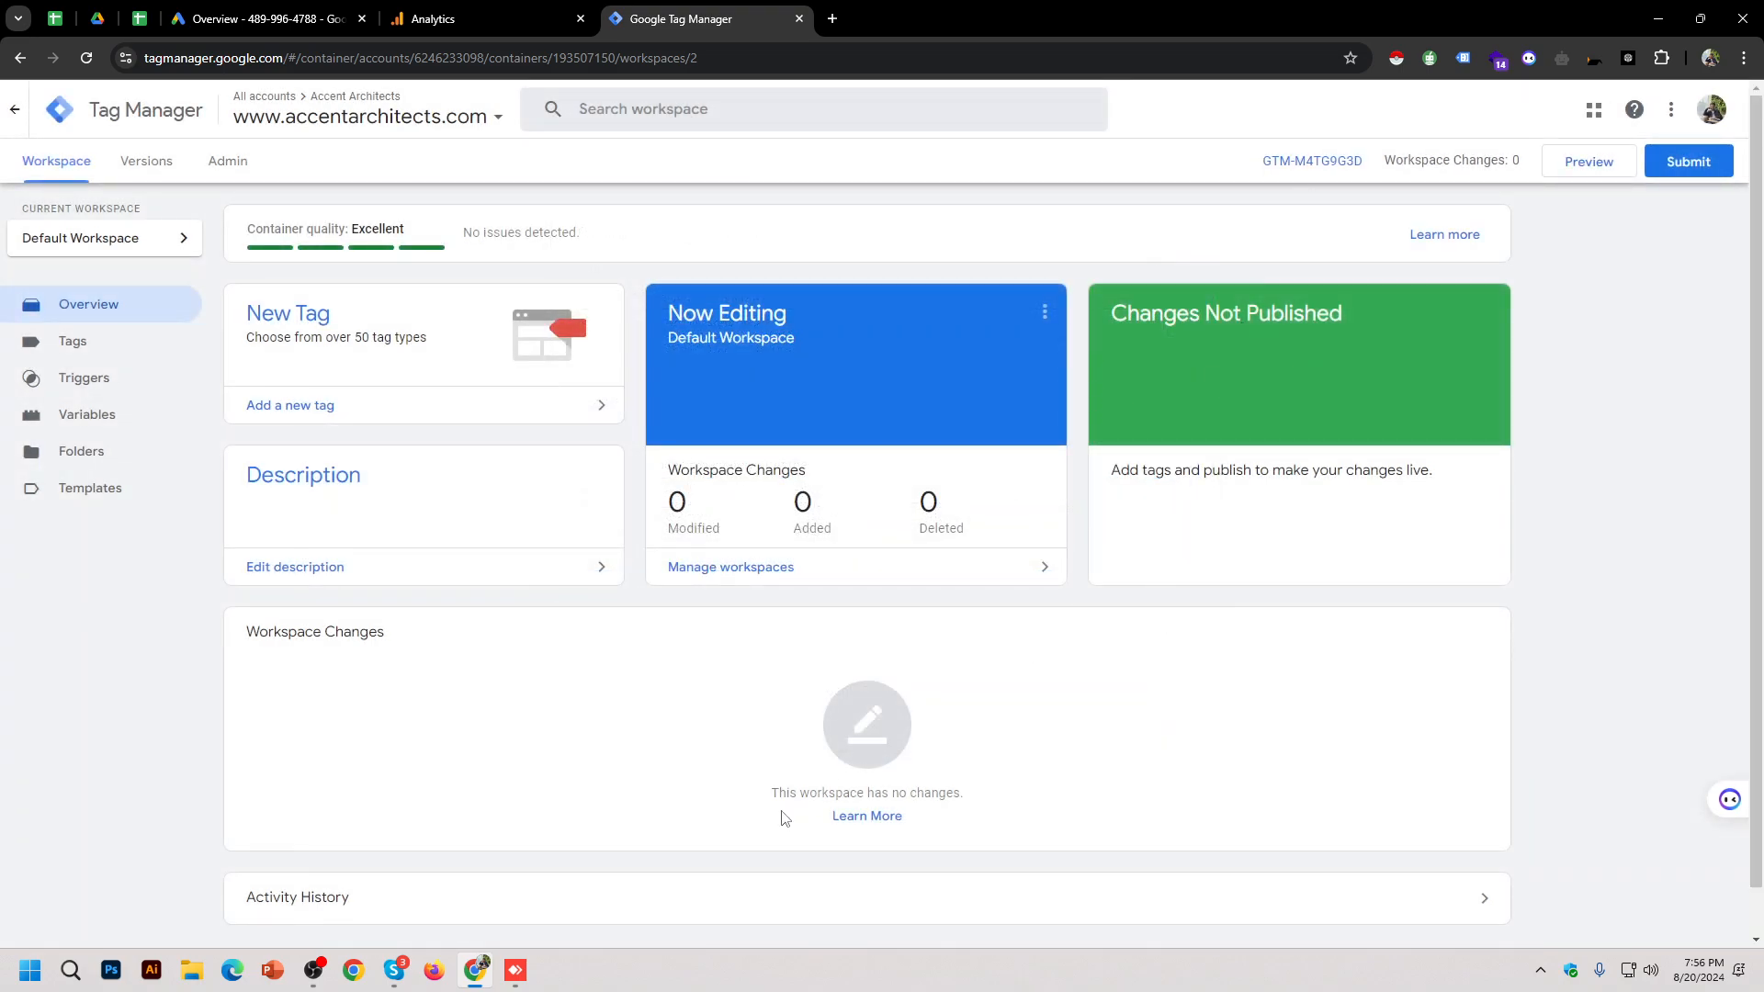
left_click(515, 970)
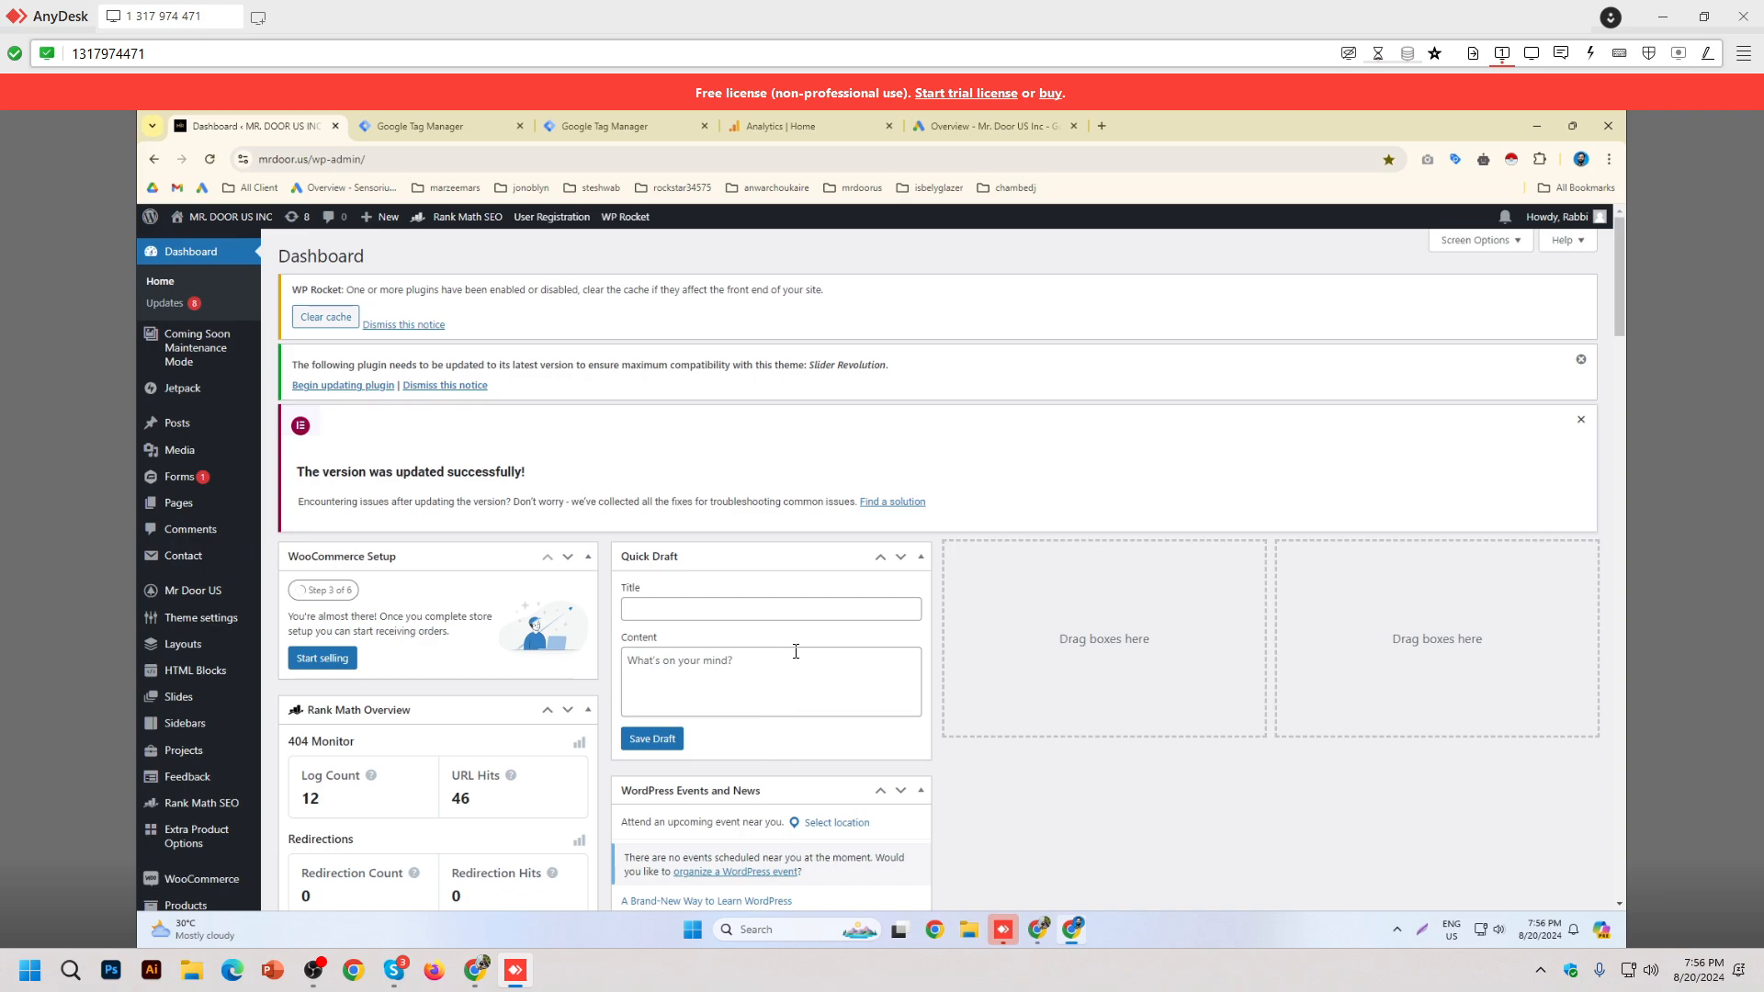
Step: Scroll down the WordPress admin sidebar and open Plugins, showing 27 installed, 26 active
scroll(204, 659, "down", 2)
mouse_move(204, 659)
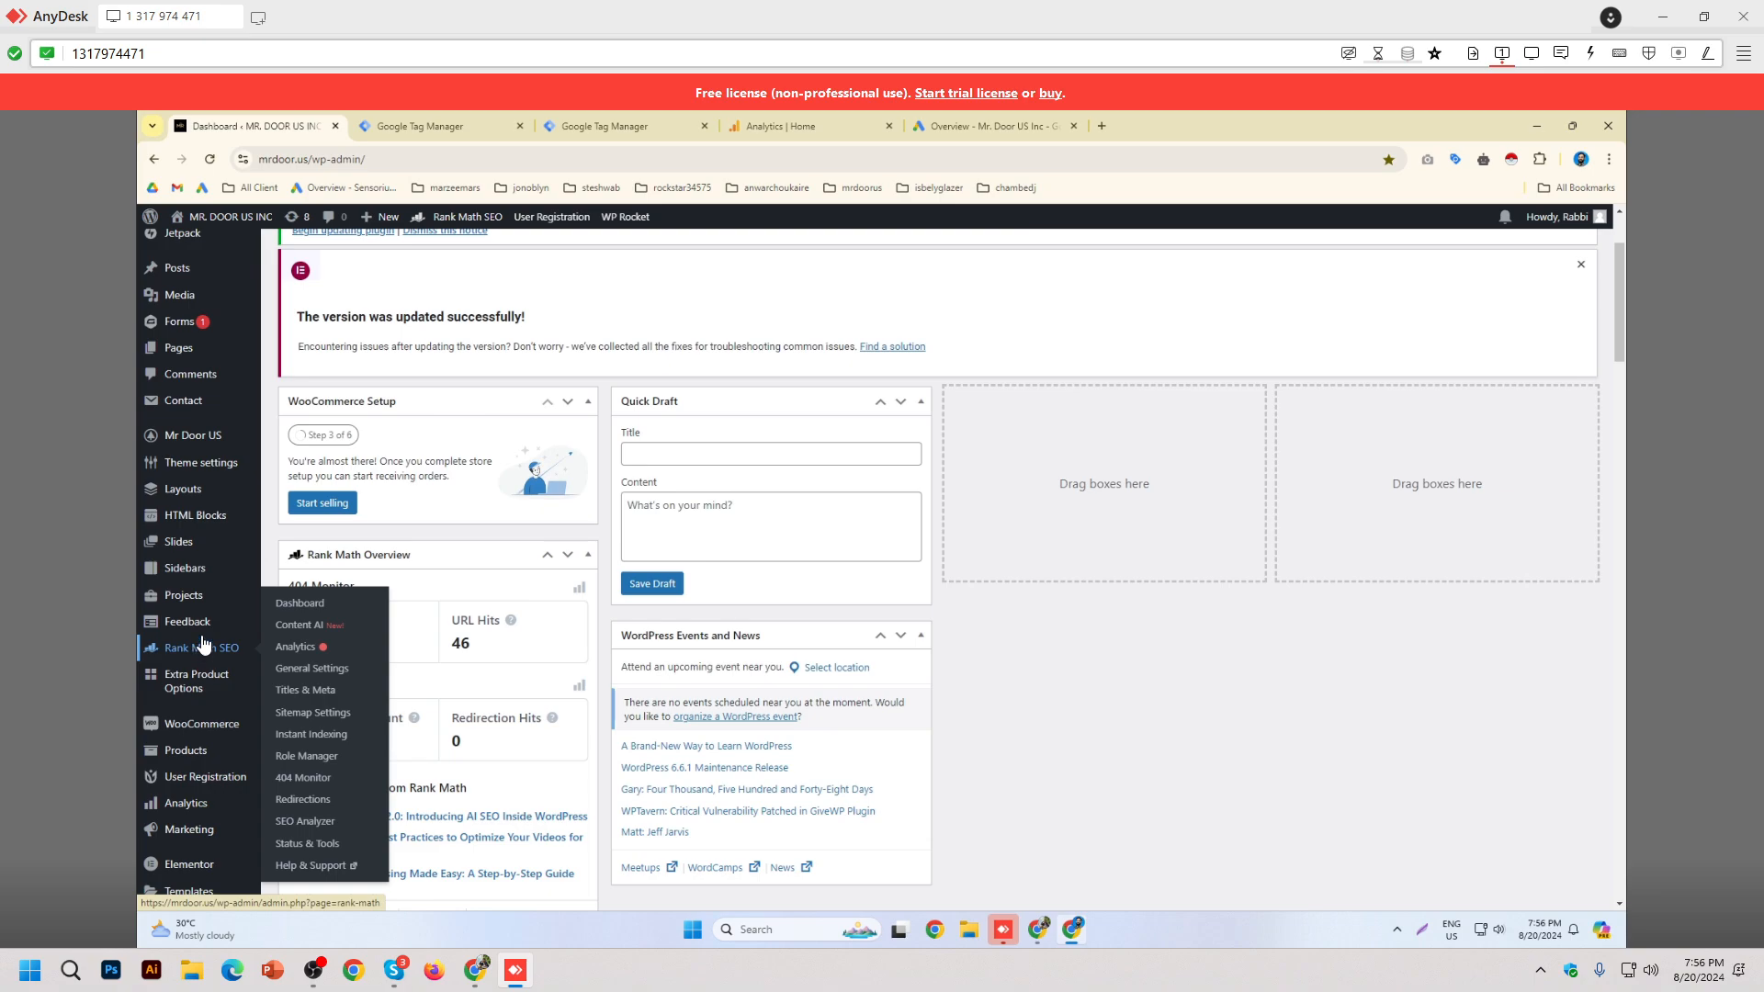
scroll(210, 637, "down", 2)
scroll(209, 637, "down", 1)
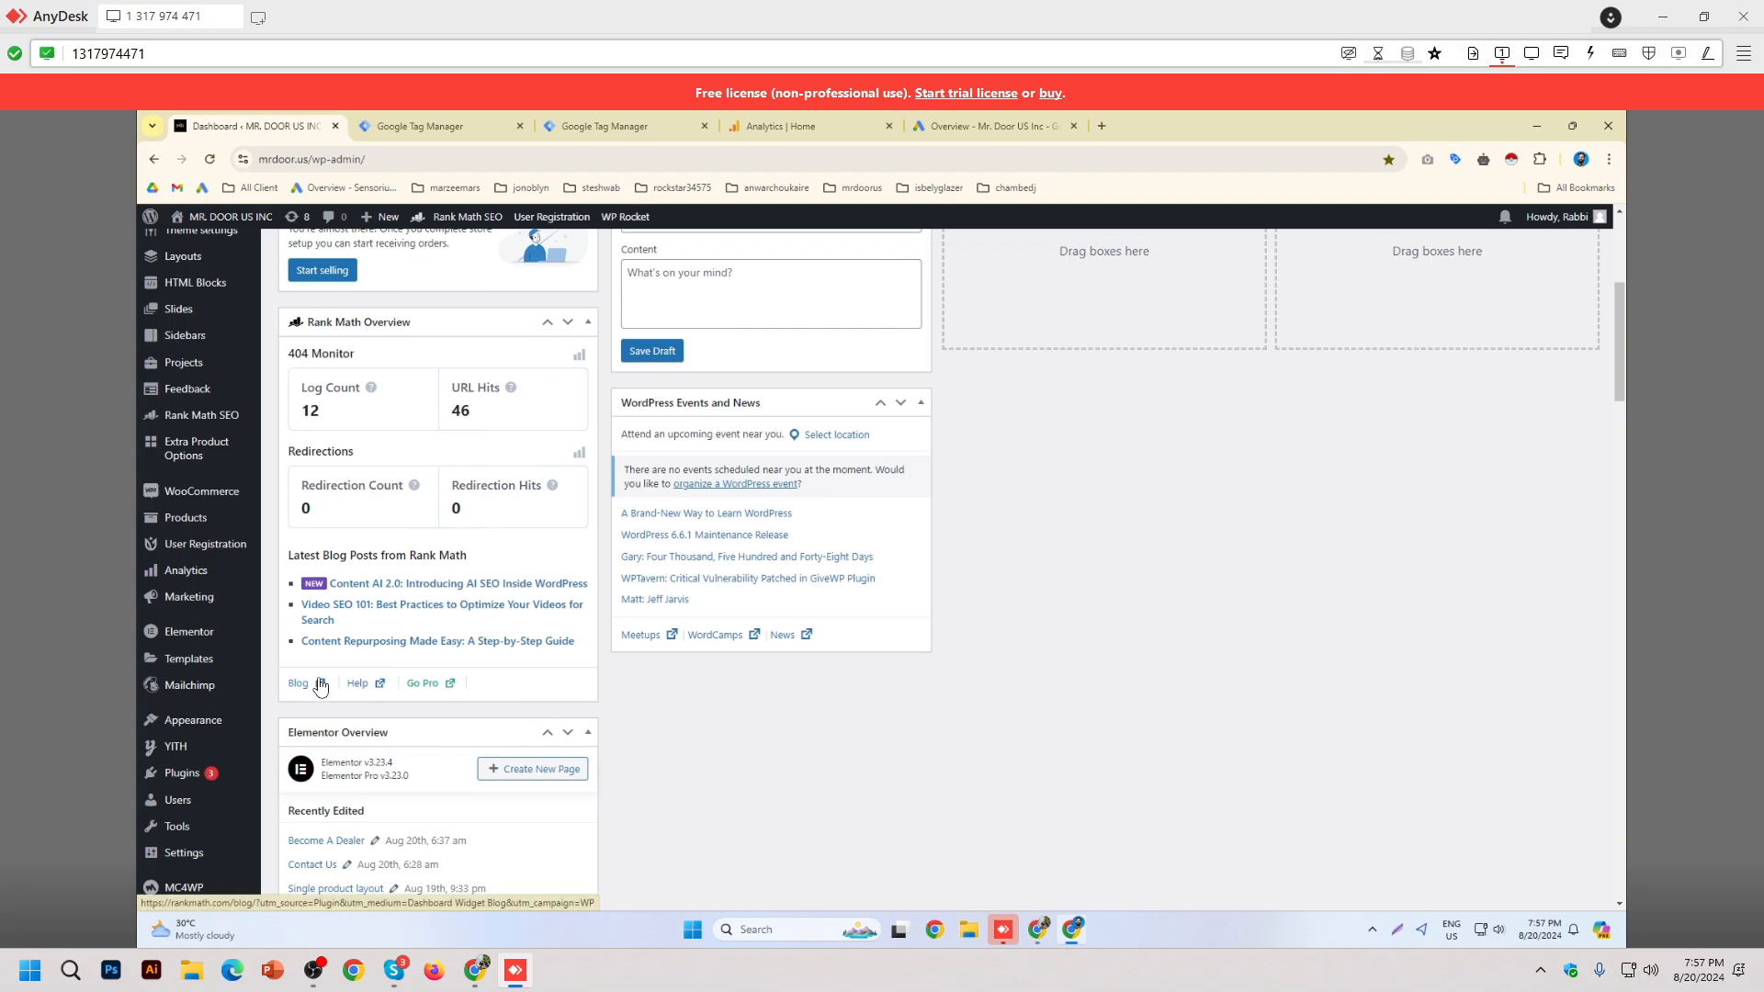
scroll(185, 761, "down", 3)
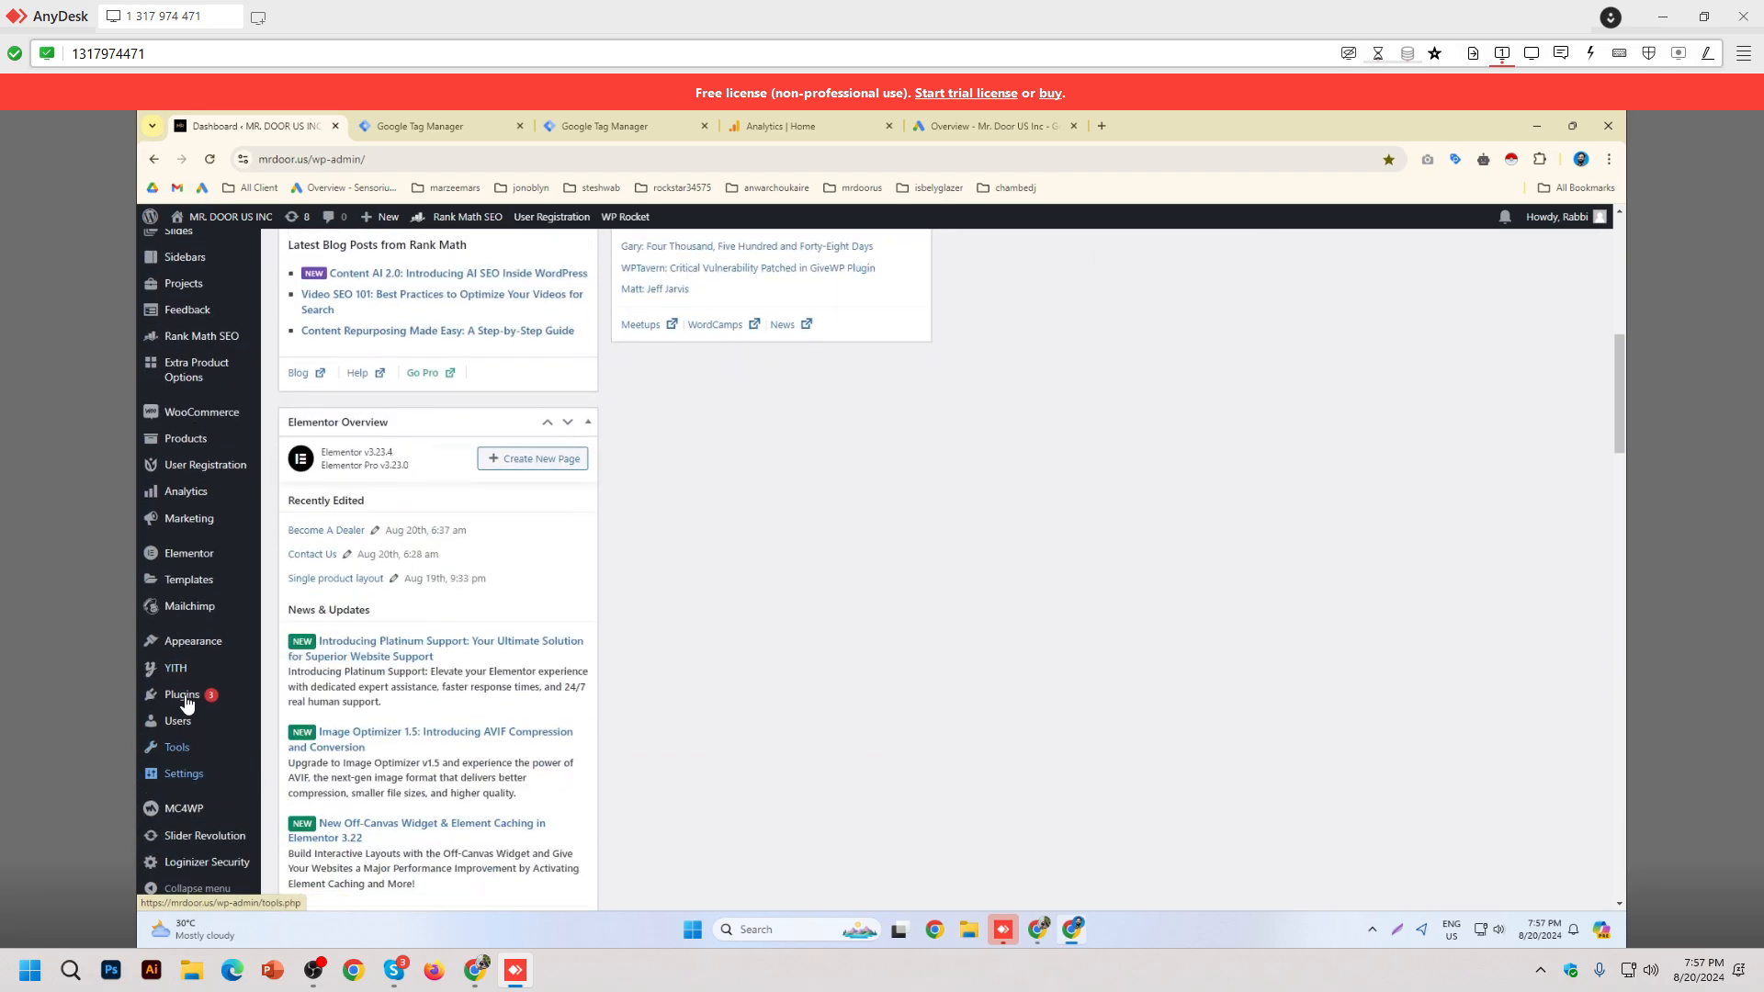
left_click(205, 707)
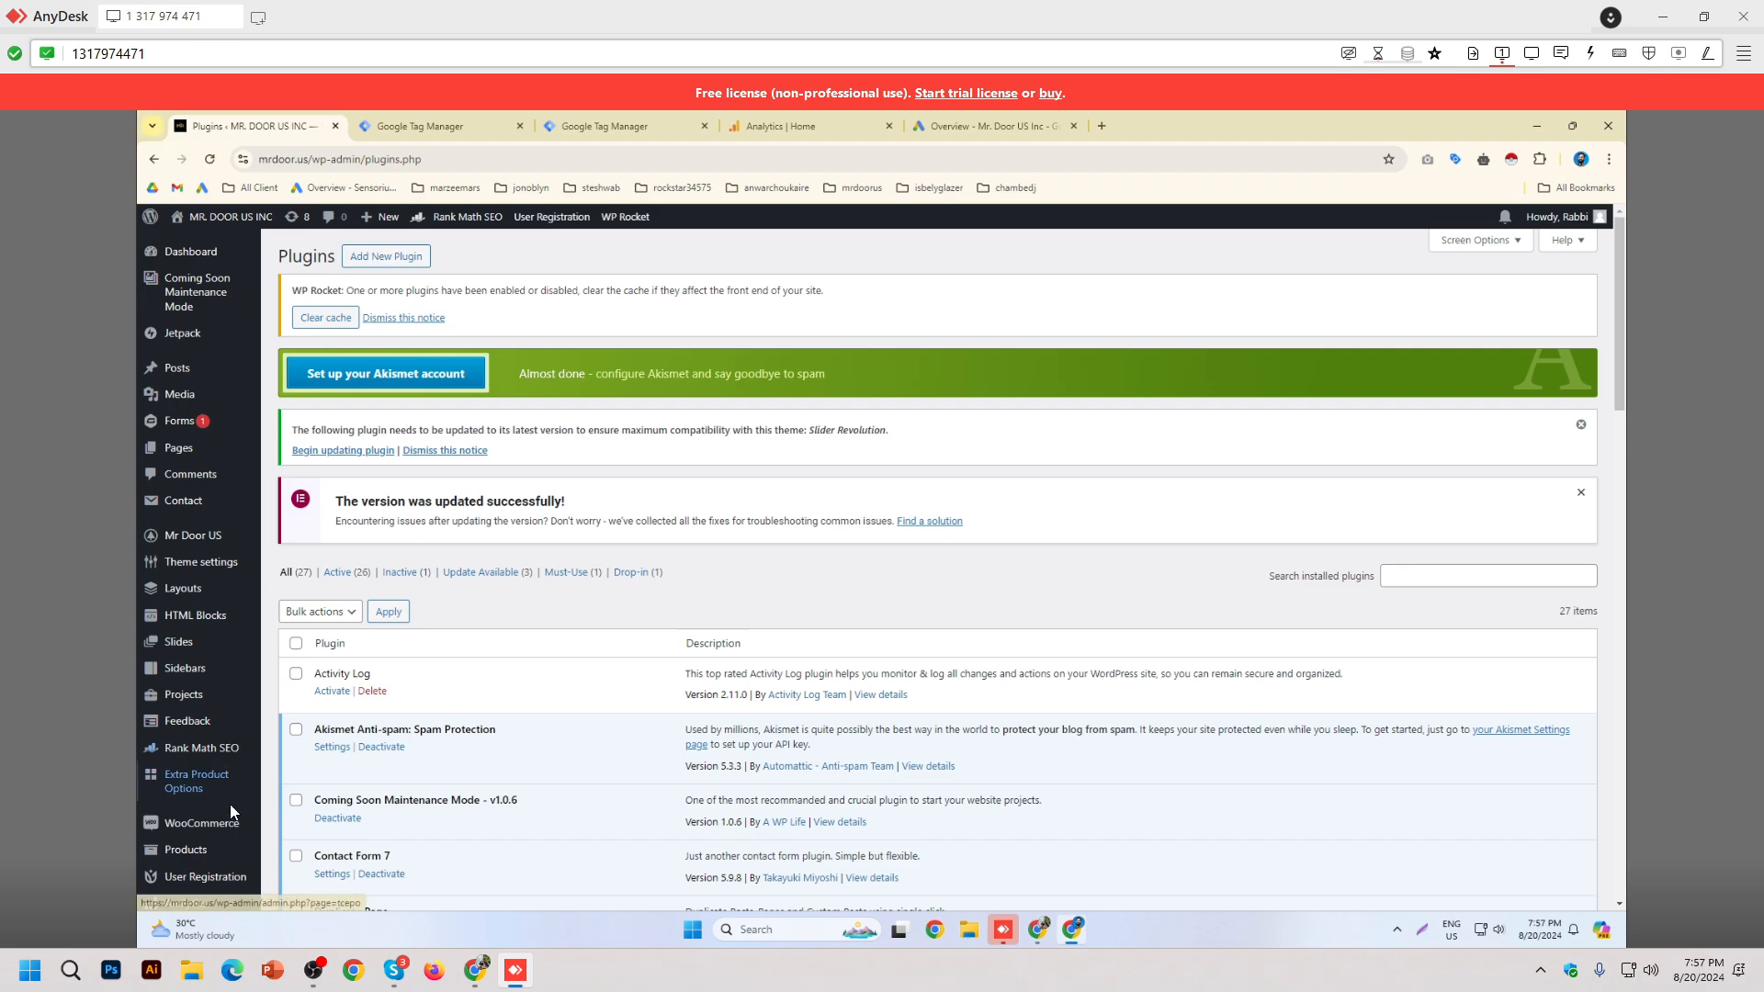
Step: Search 'gtm4wp' under Add New Plugin and confirm the GTM4WP plugin is already Active
left_click(385, 266)
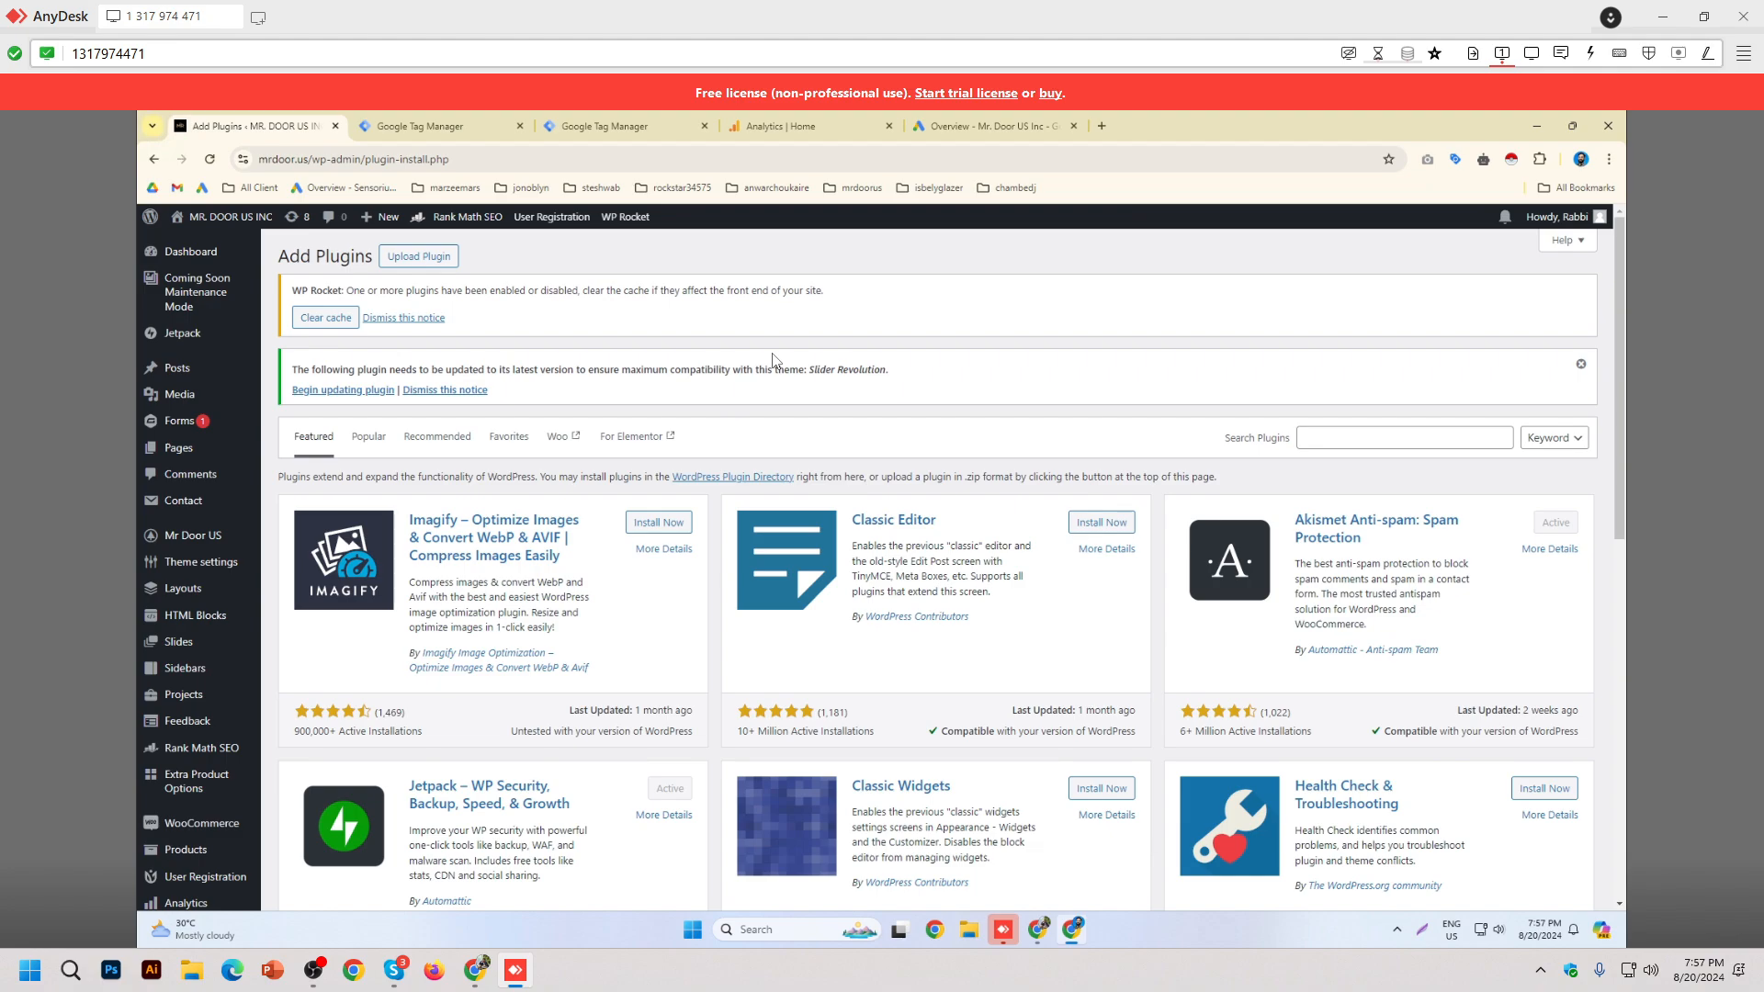
left_click(1352, 439)
type("g")
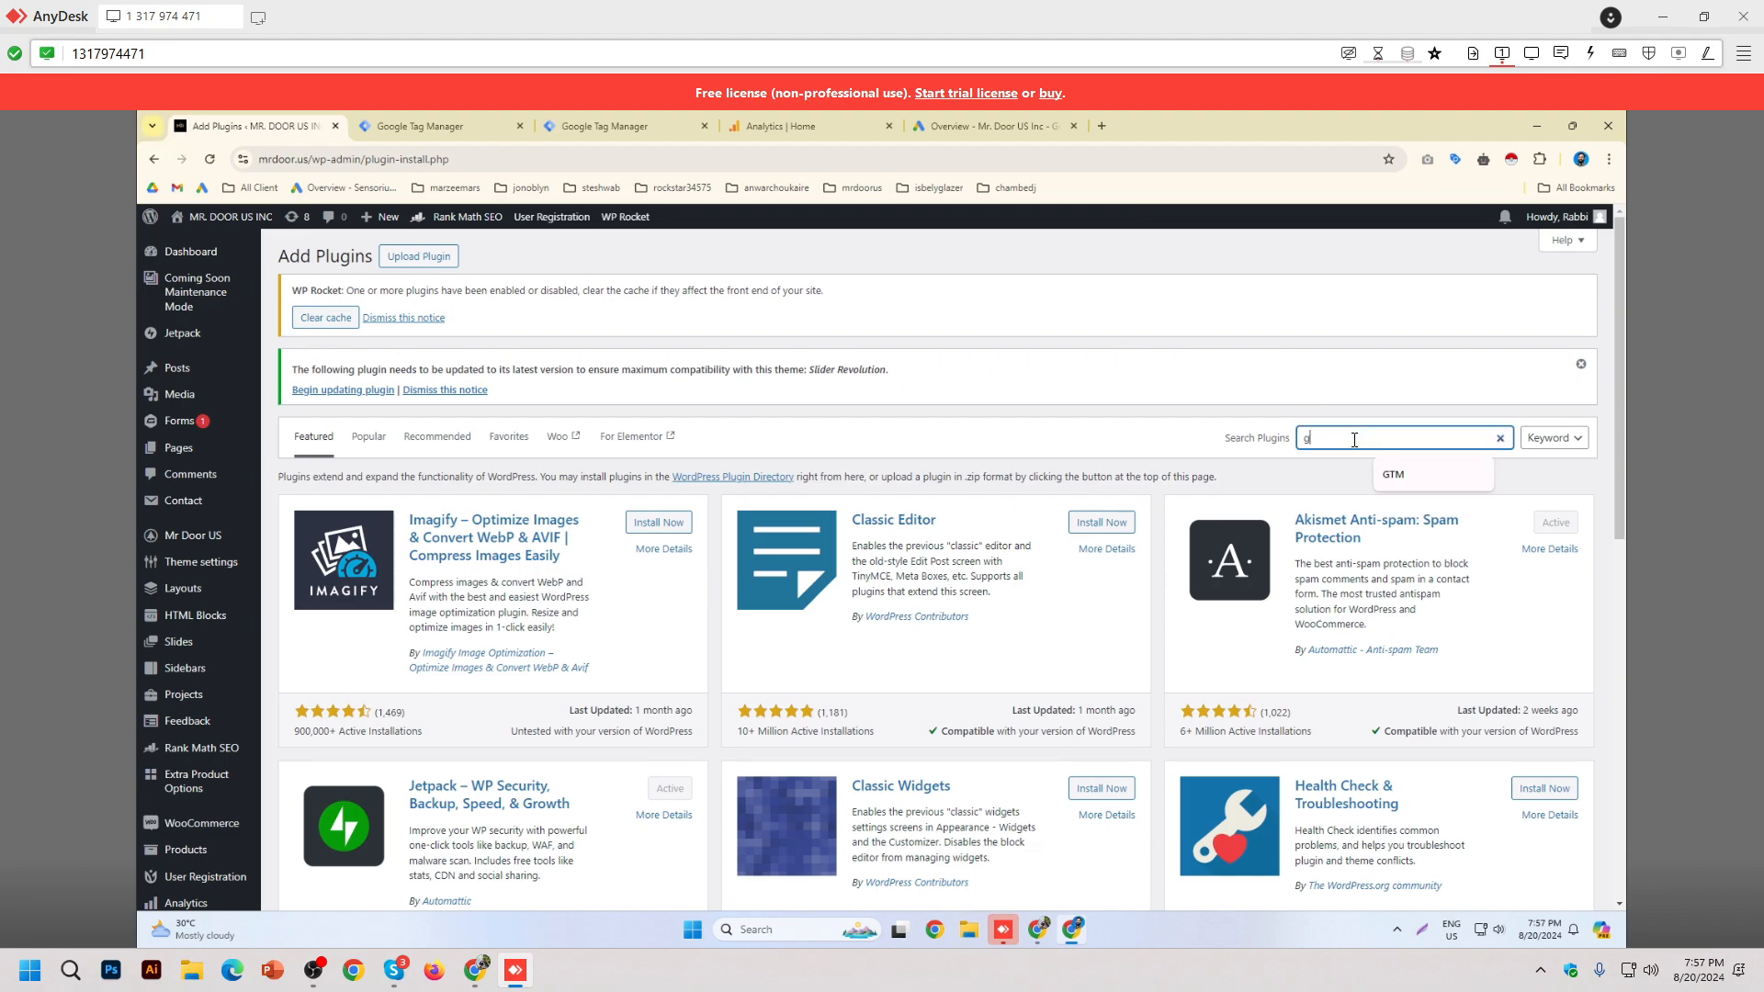
type("tm4")
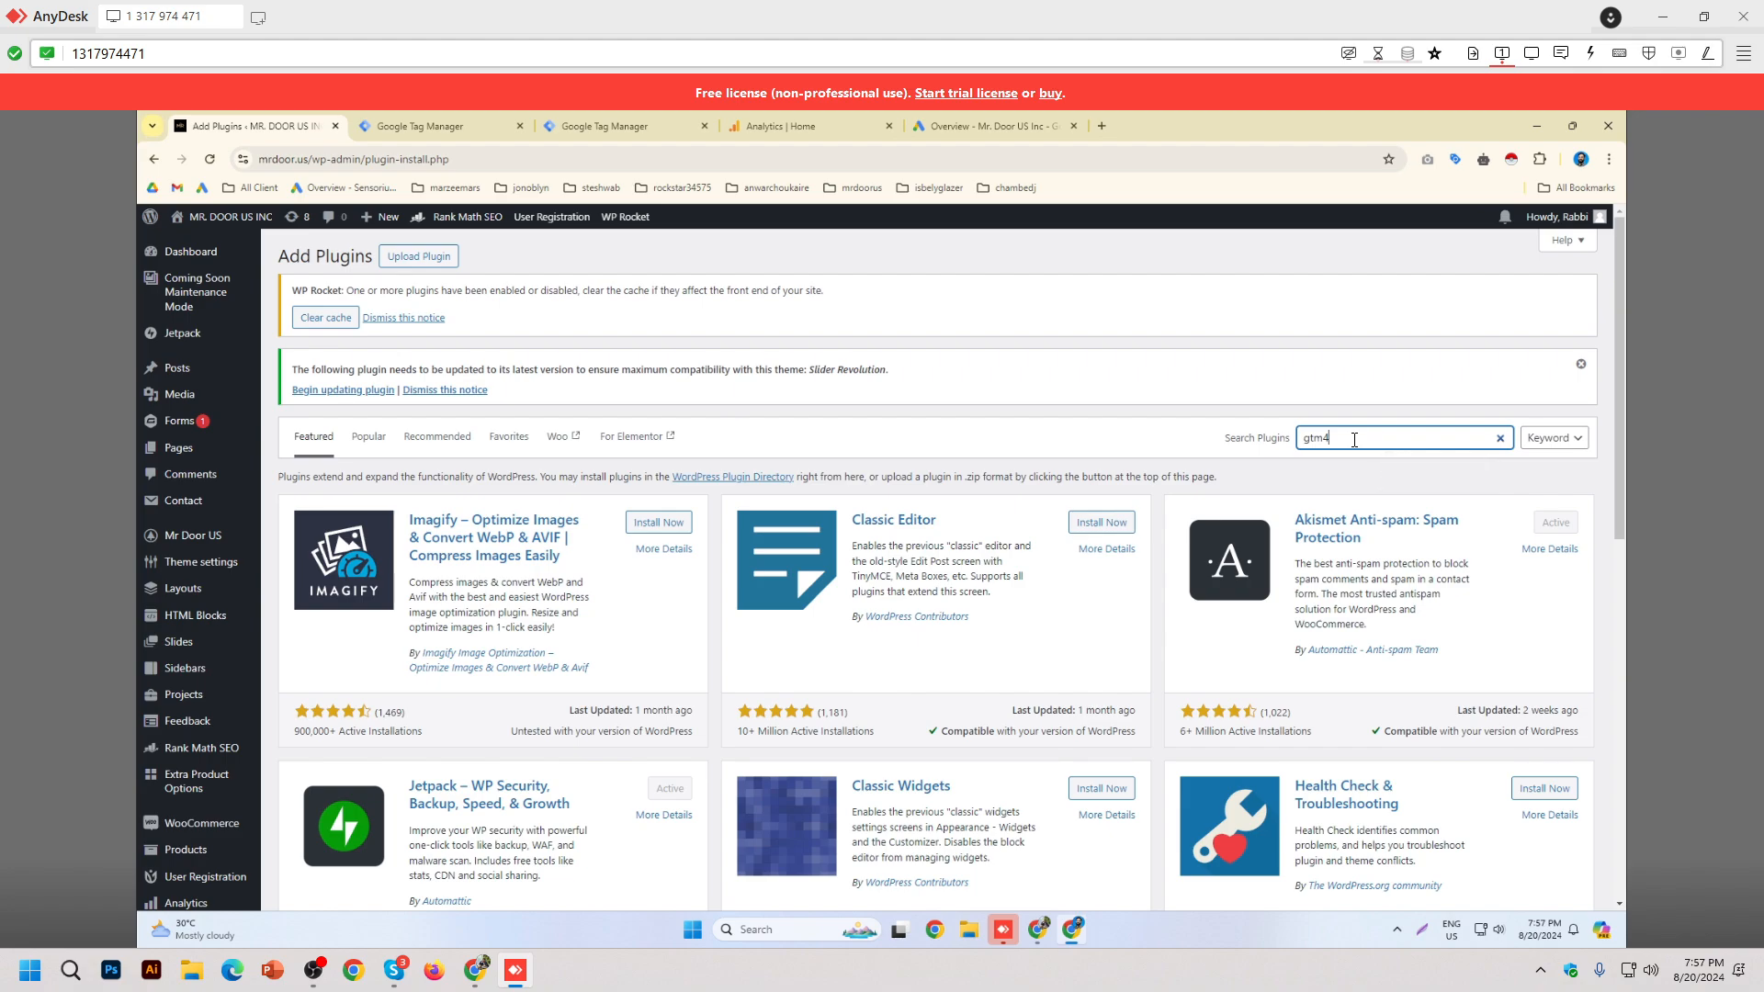
type("wp")
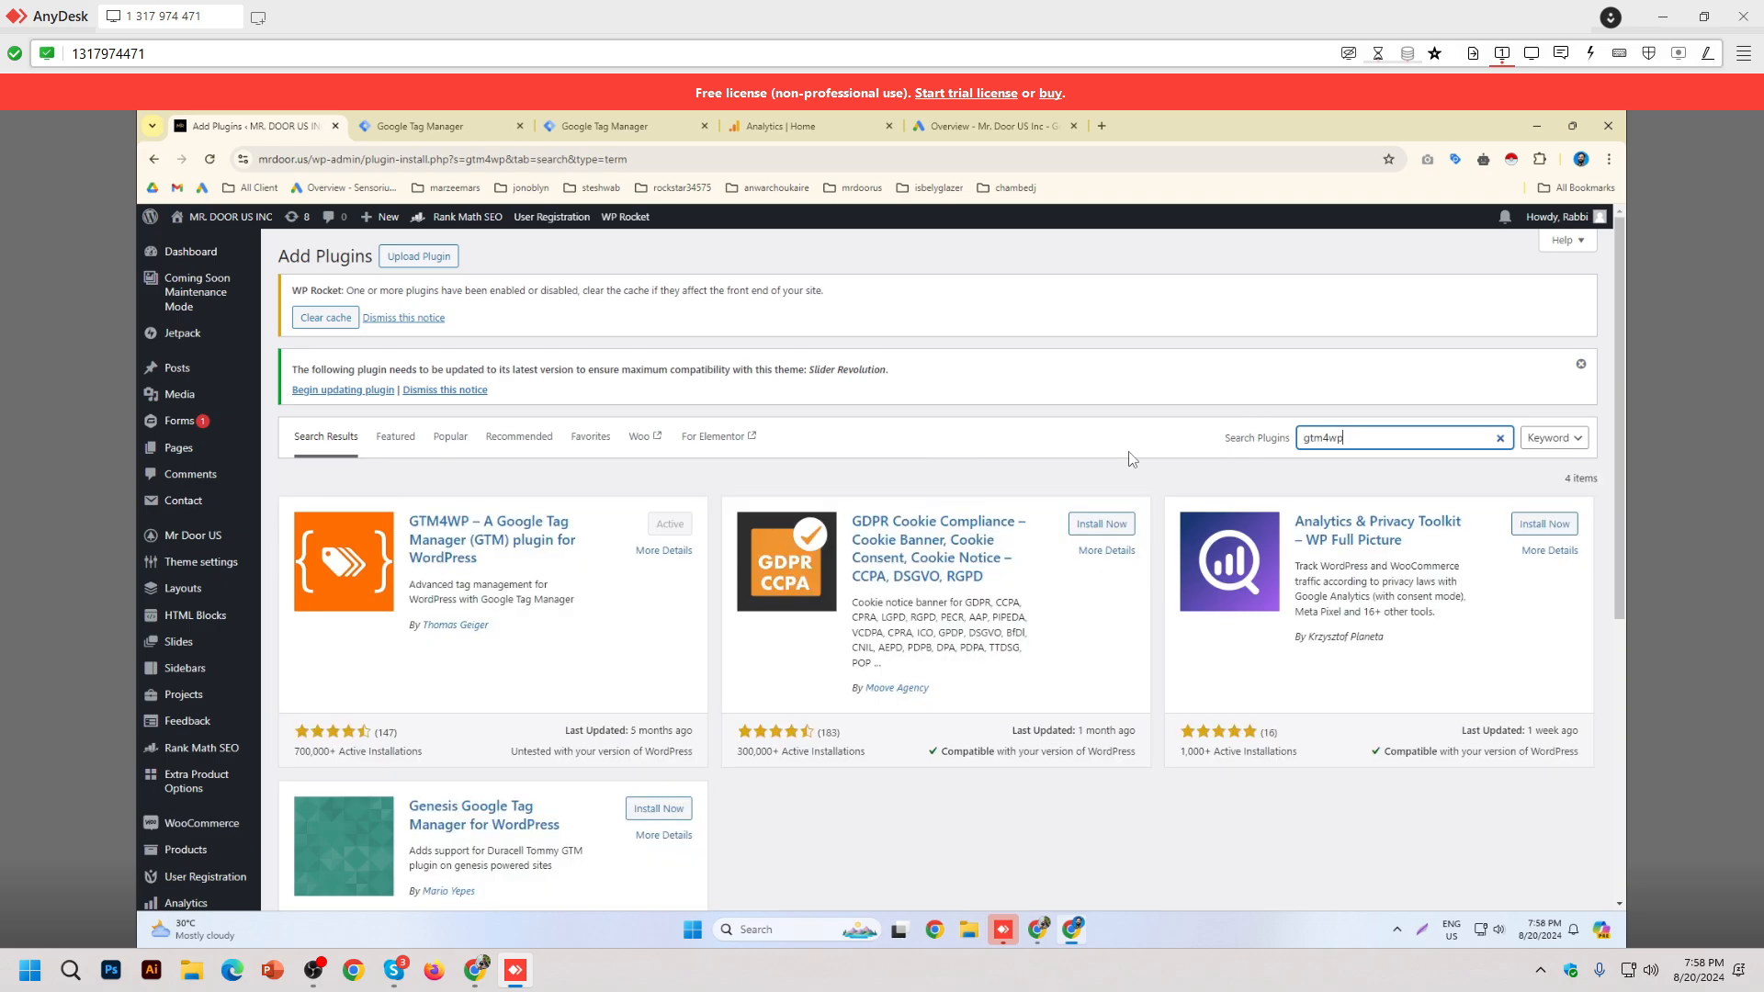
scroll(1149, 441, "down", 2)
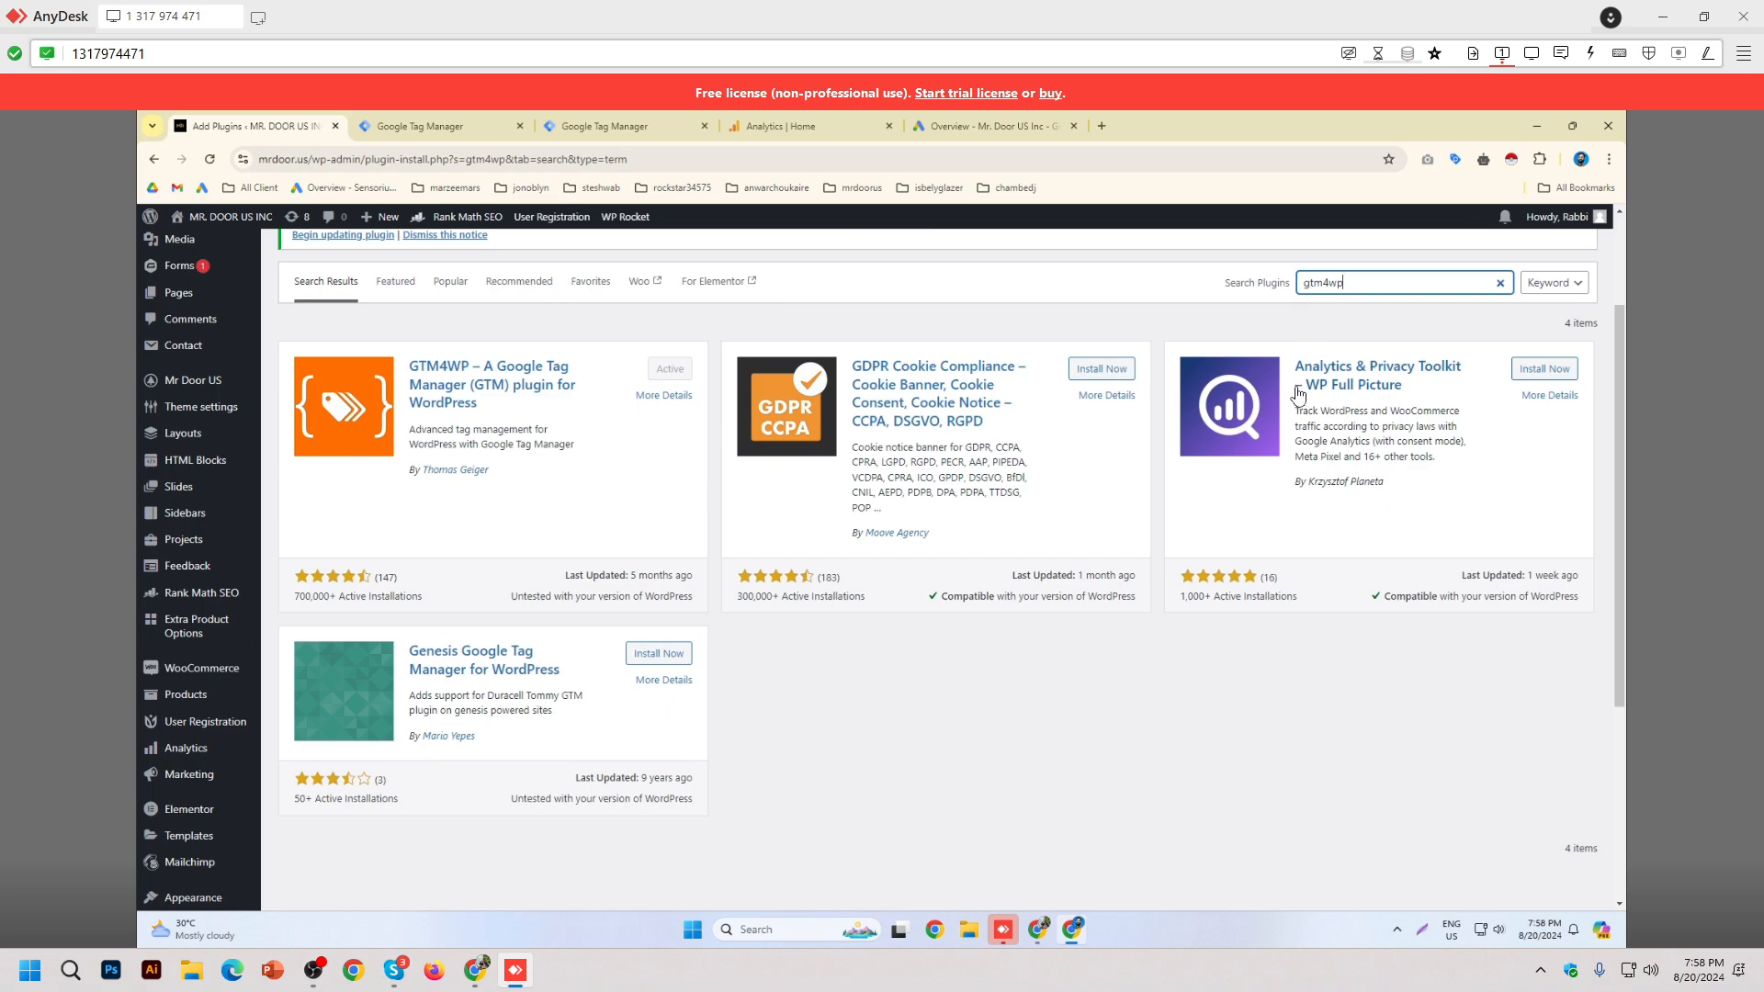
scroll(1295, 397, "up", 2)
scroll(1296, 396, "up", 2)
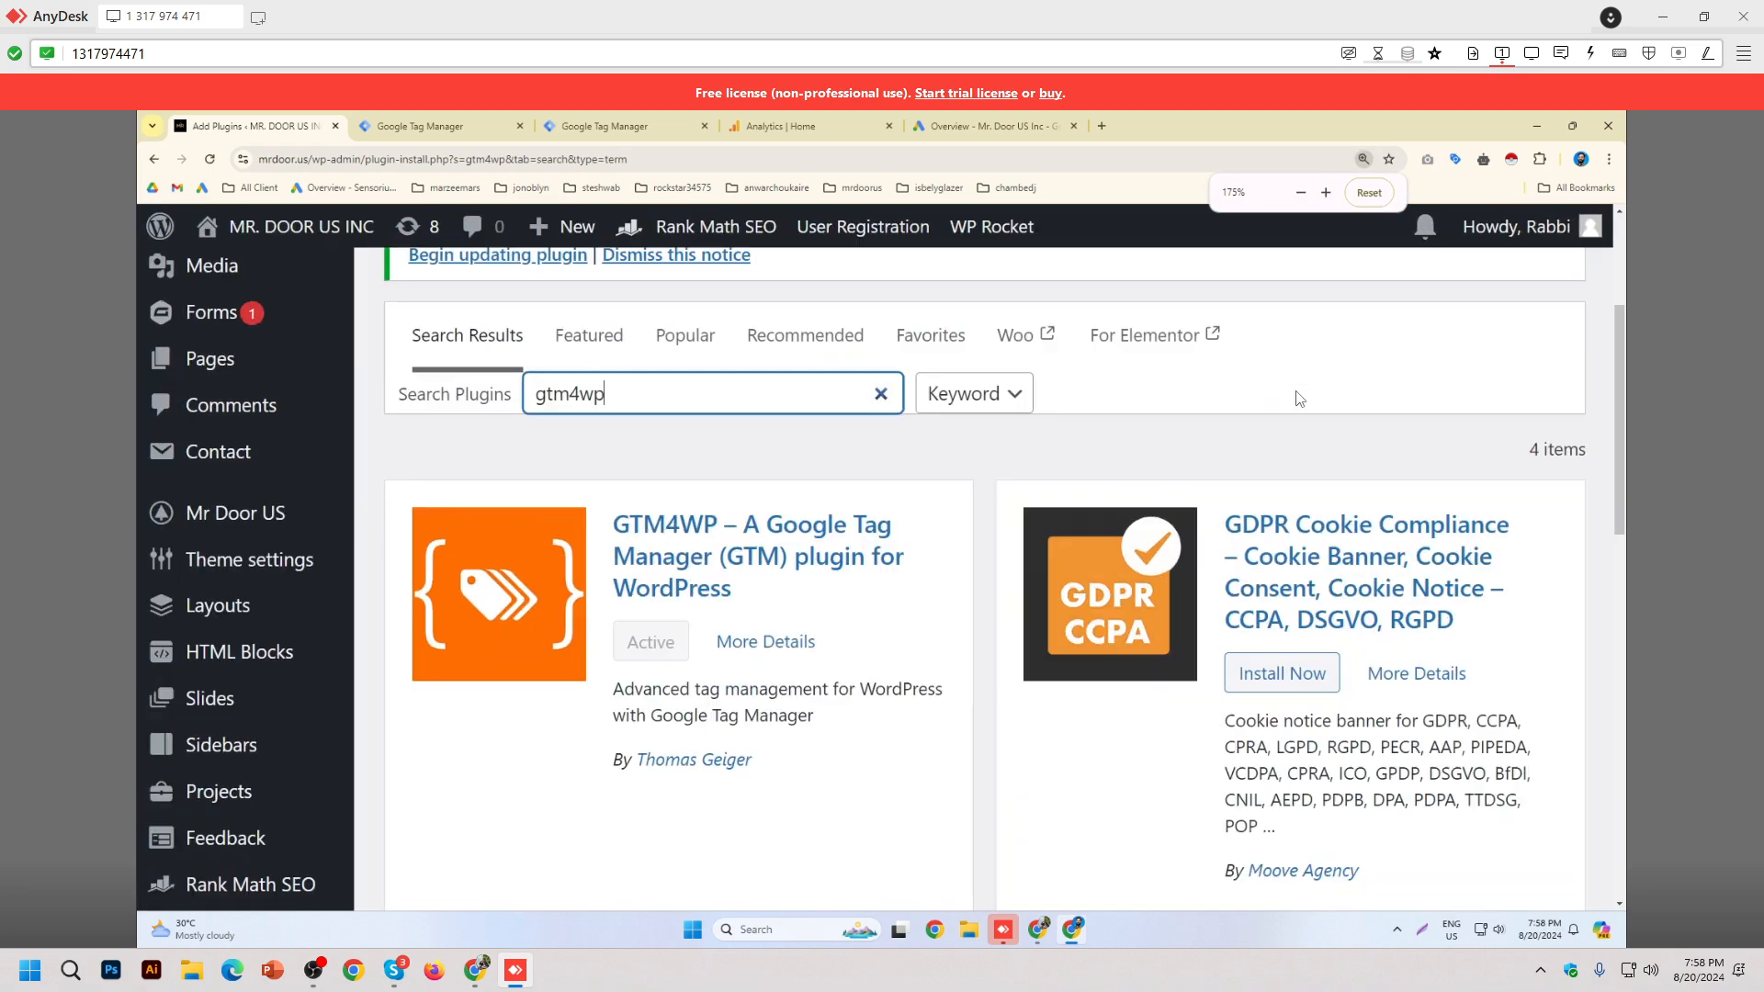
scroll(787, 402, "down", 2)
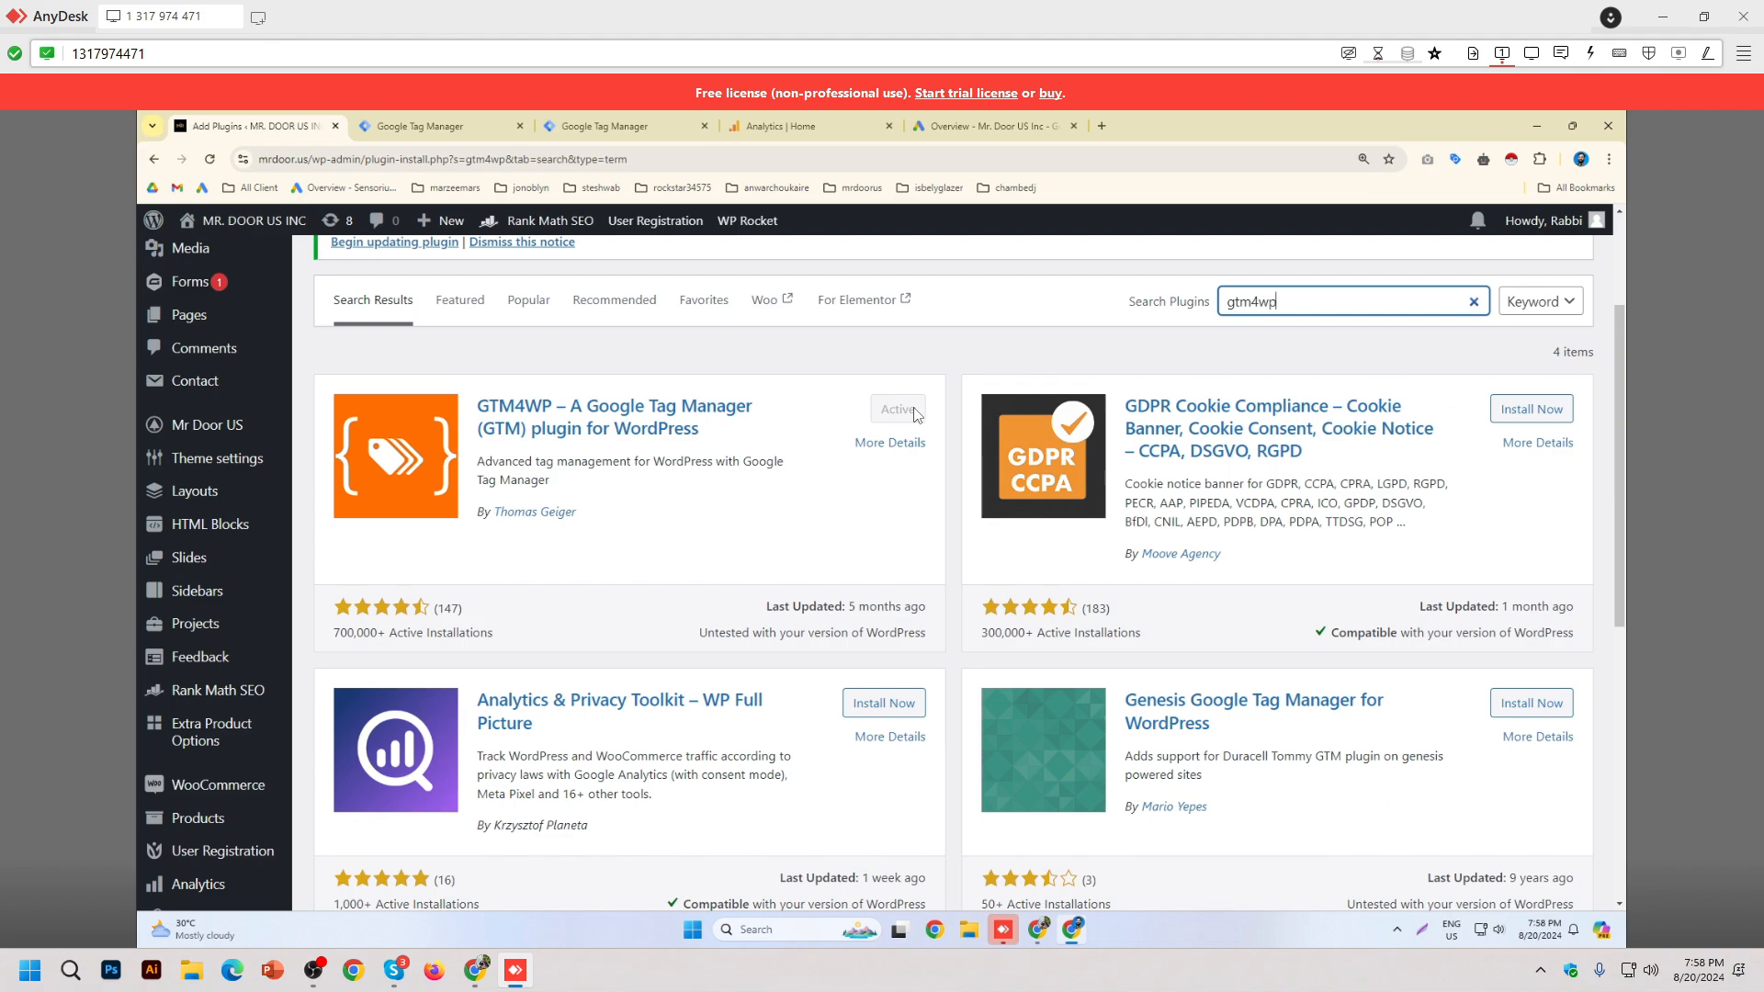
left_click(585, 431)
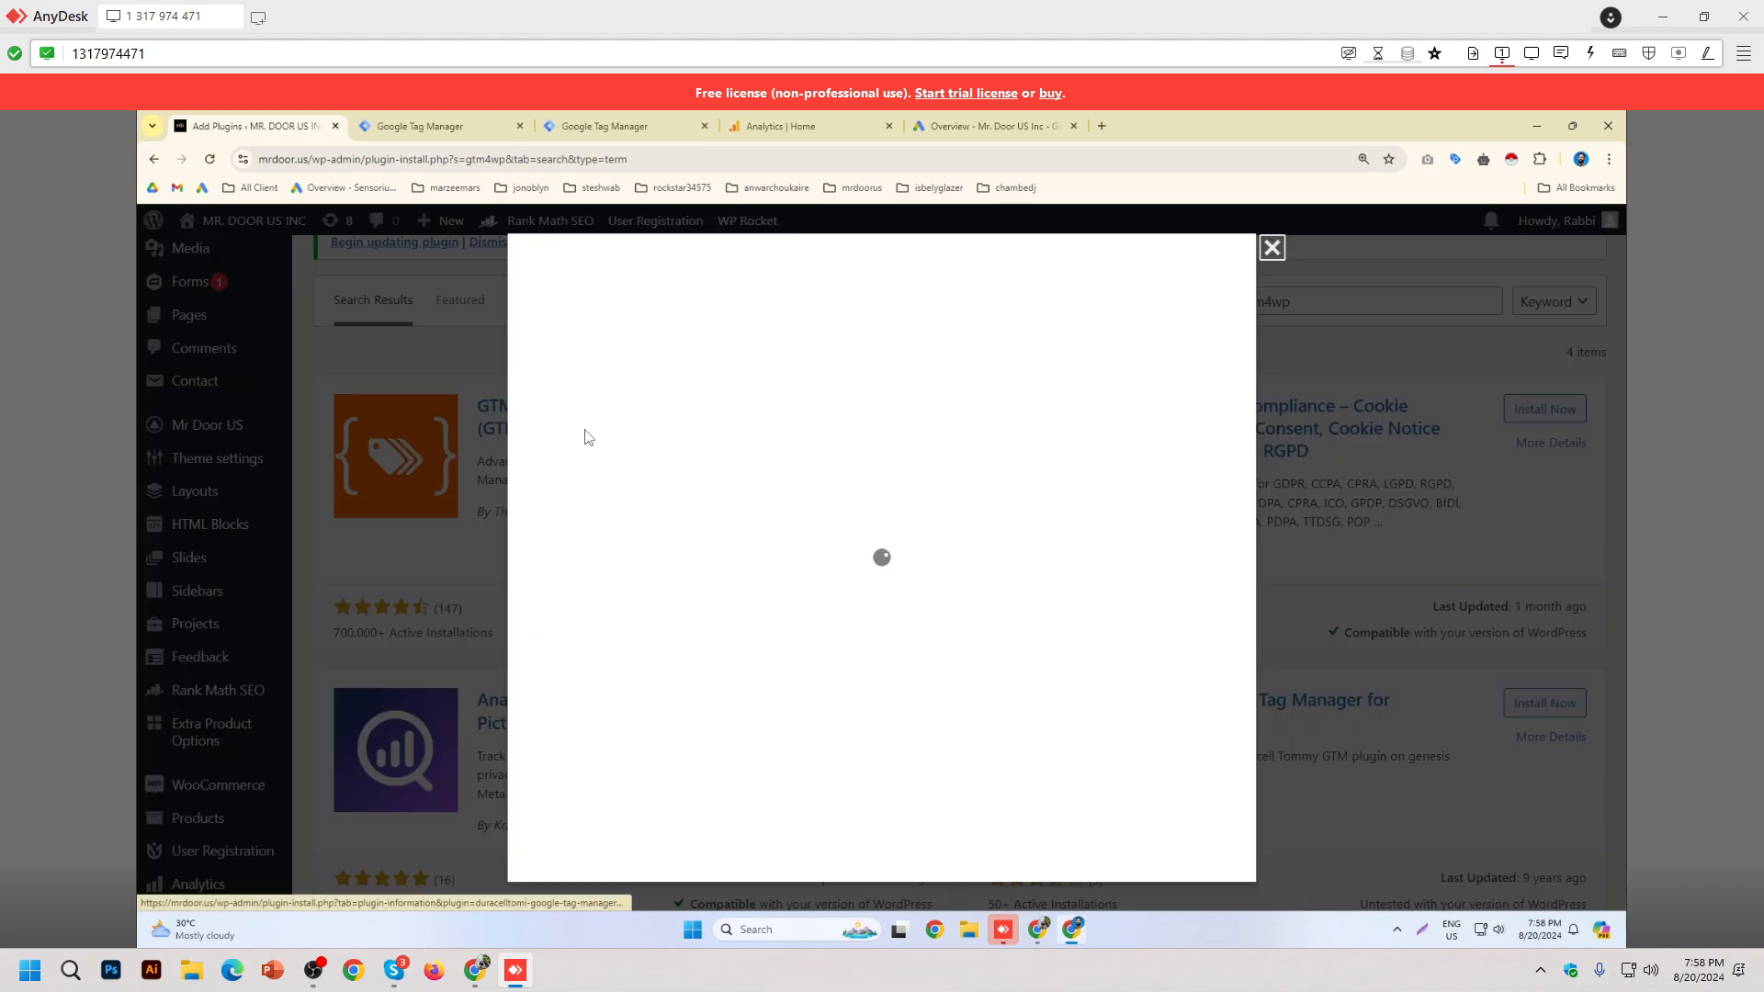
left_click(1272, 248)
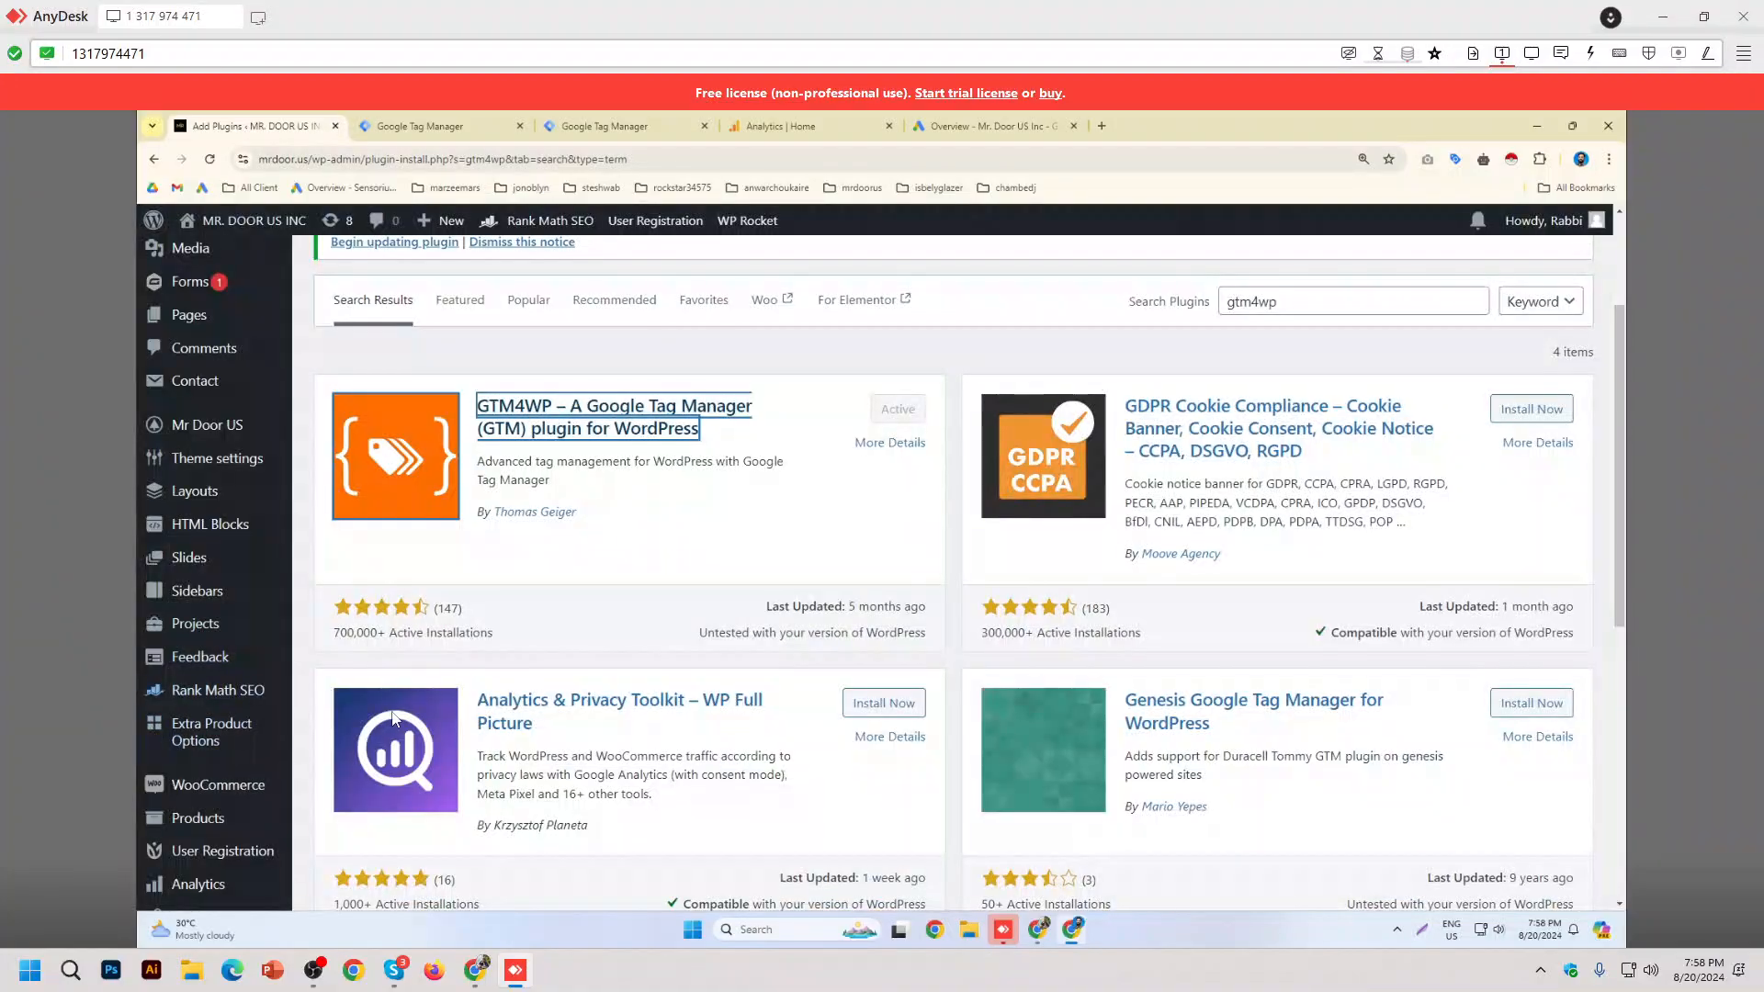
Step: Open GTM4WP Settings from Installed Plugins, showing Google Tag Manager ID GTM-MX2GPS4V
scroll(229, 643, "down", 5)
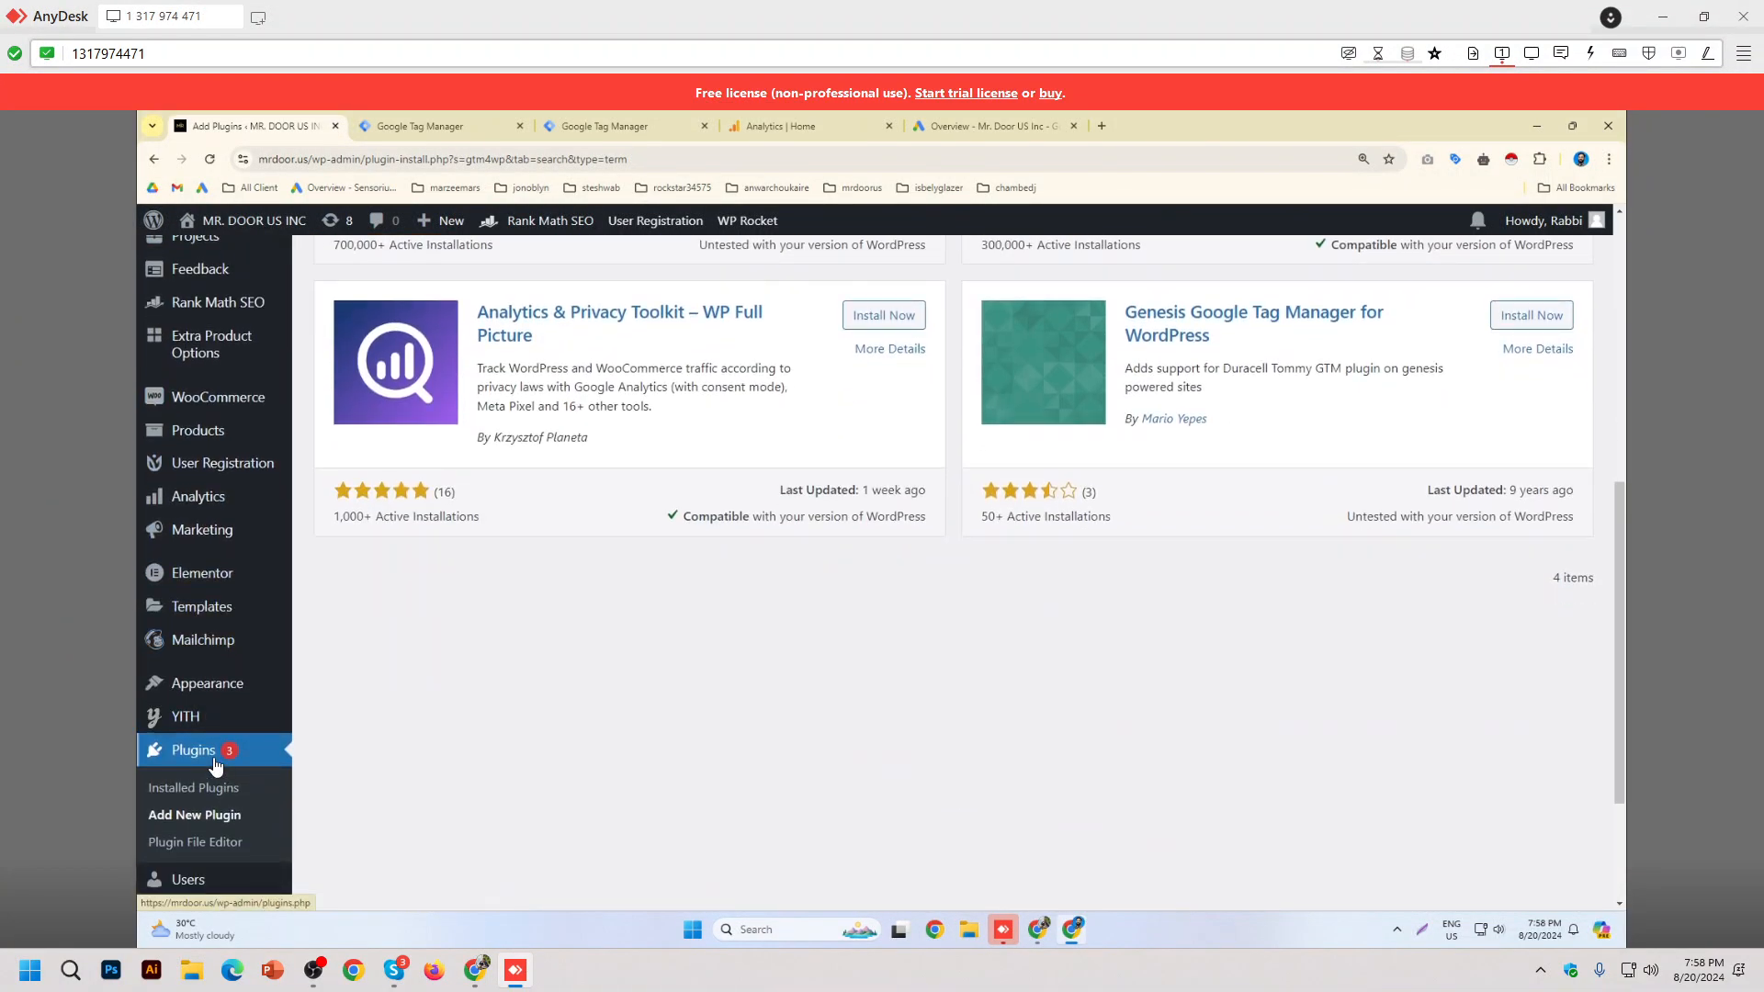
left_click(195, 789)
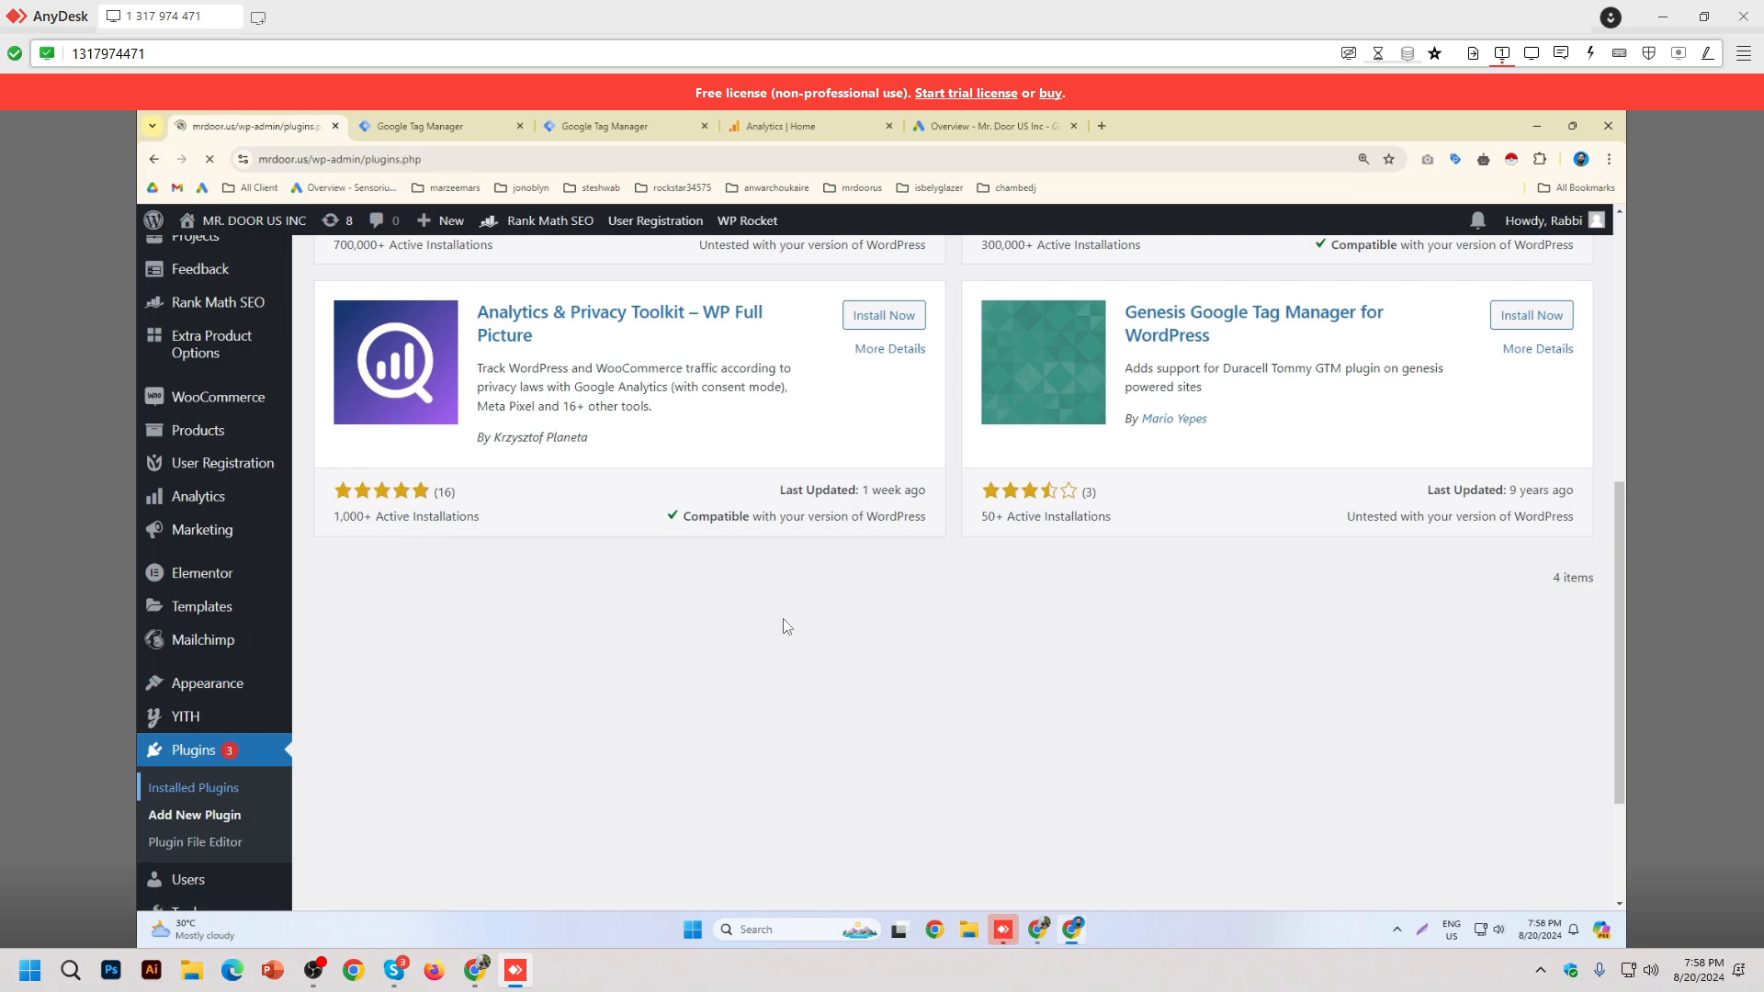
scroll(868, 666, "down", 3)
scroll(868, 666, "down", 5)
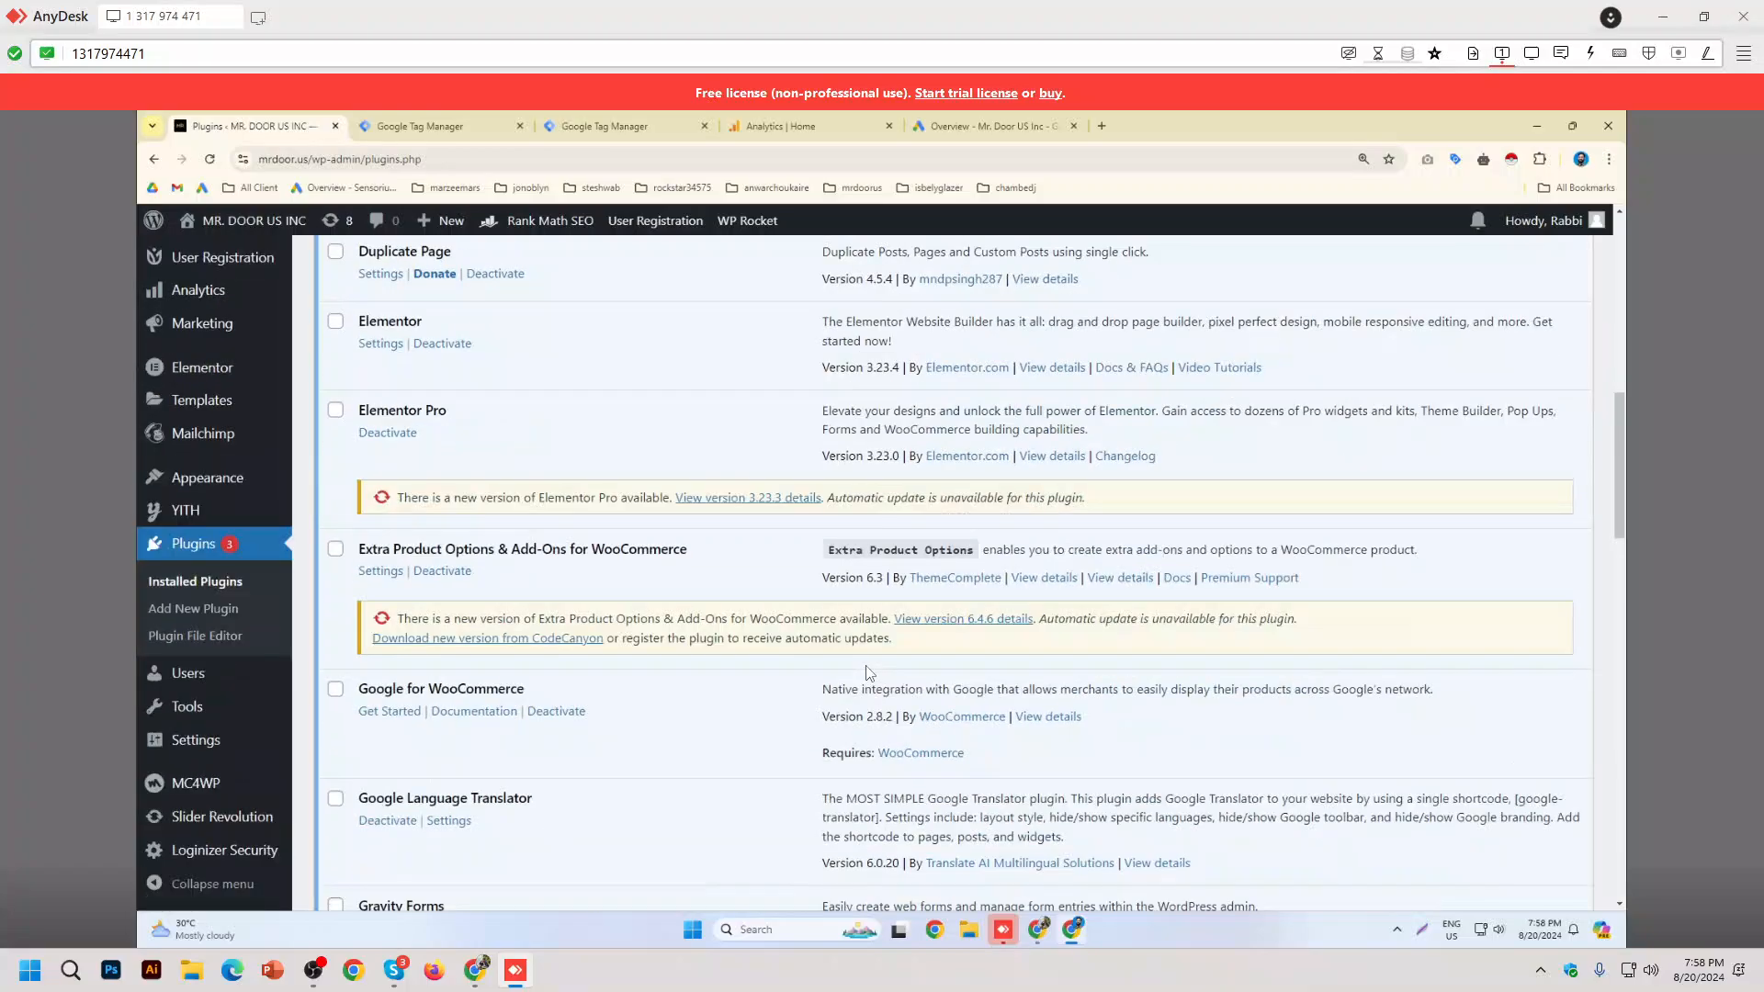
scroll(868, 671, "down", 5)
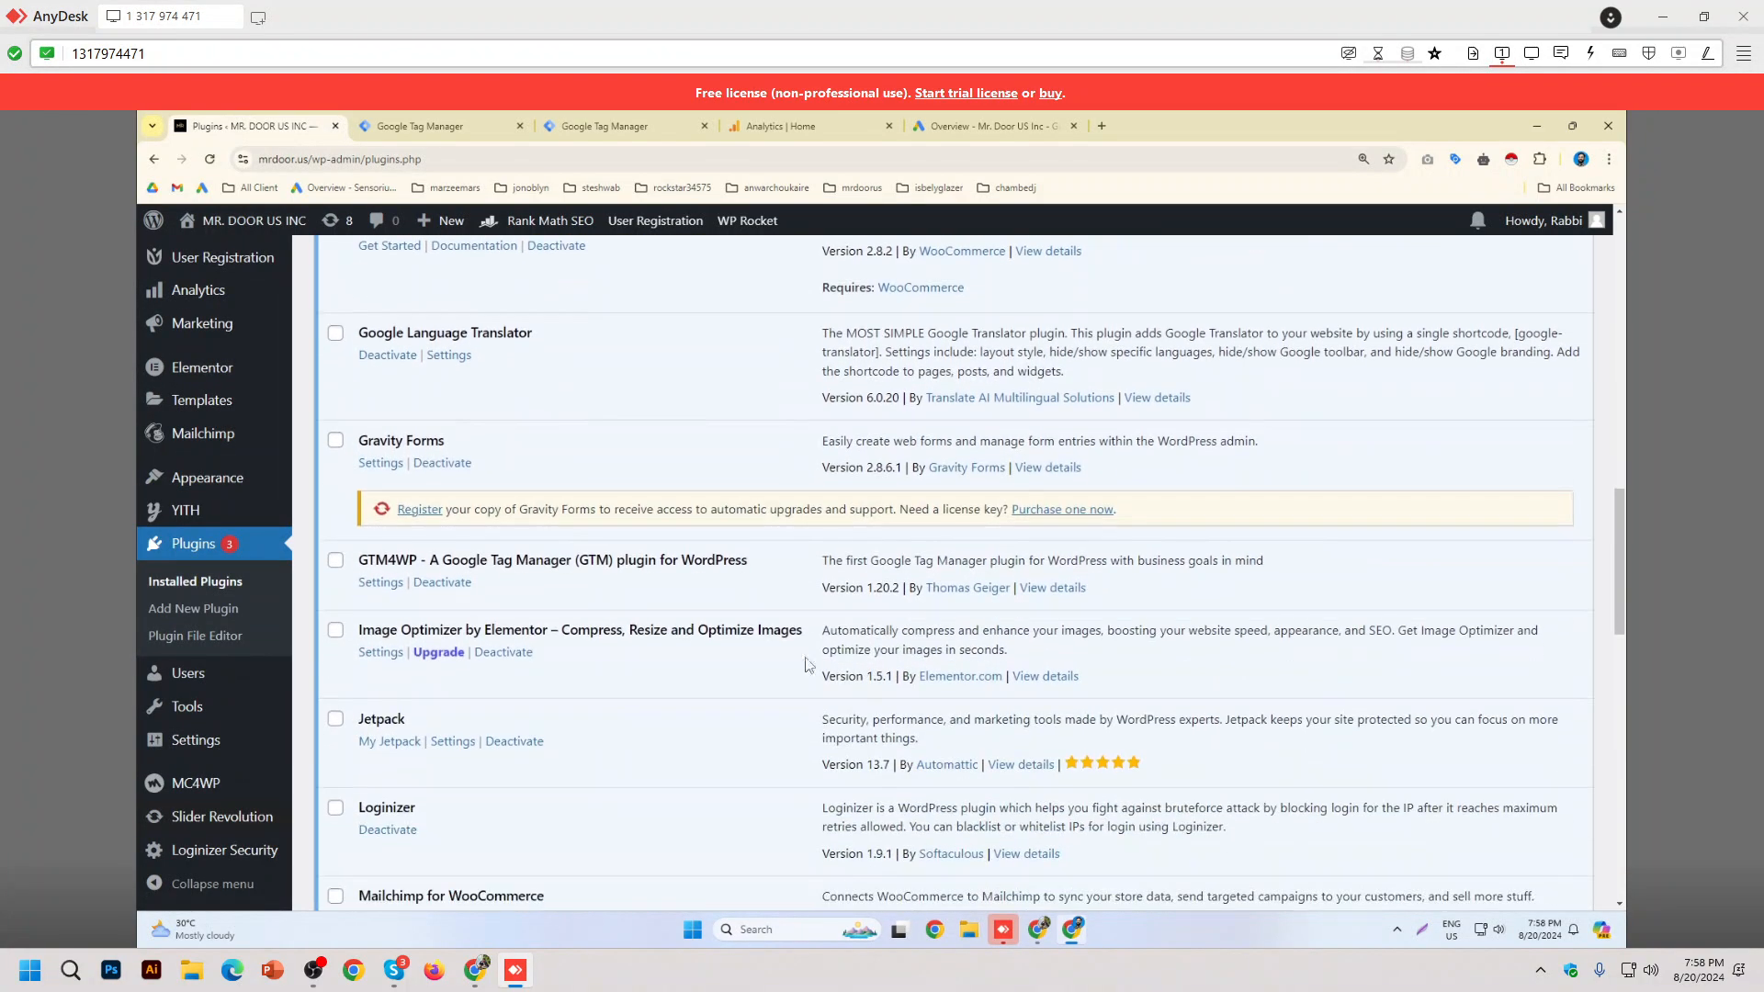
left_click(387, 583)
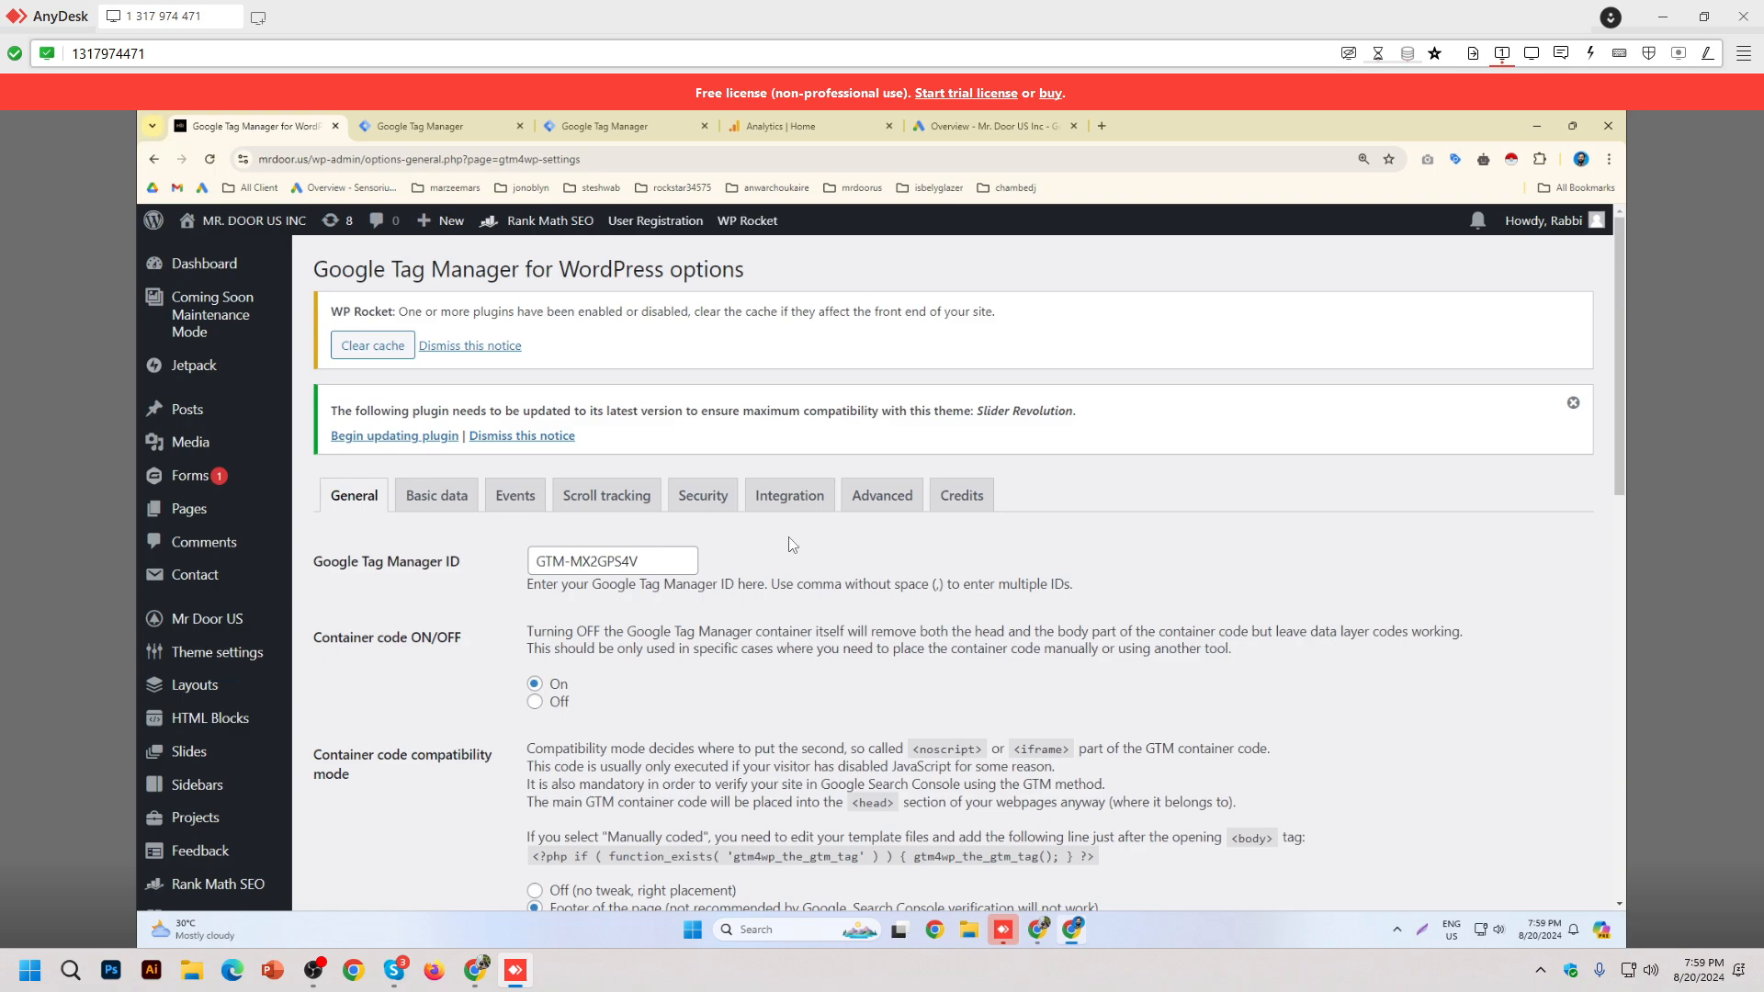
left_click(413, 121)
left_click(680, 125)
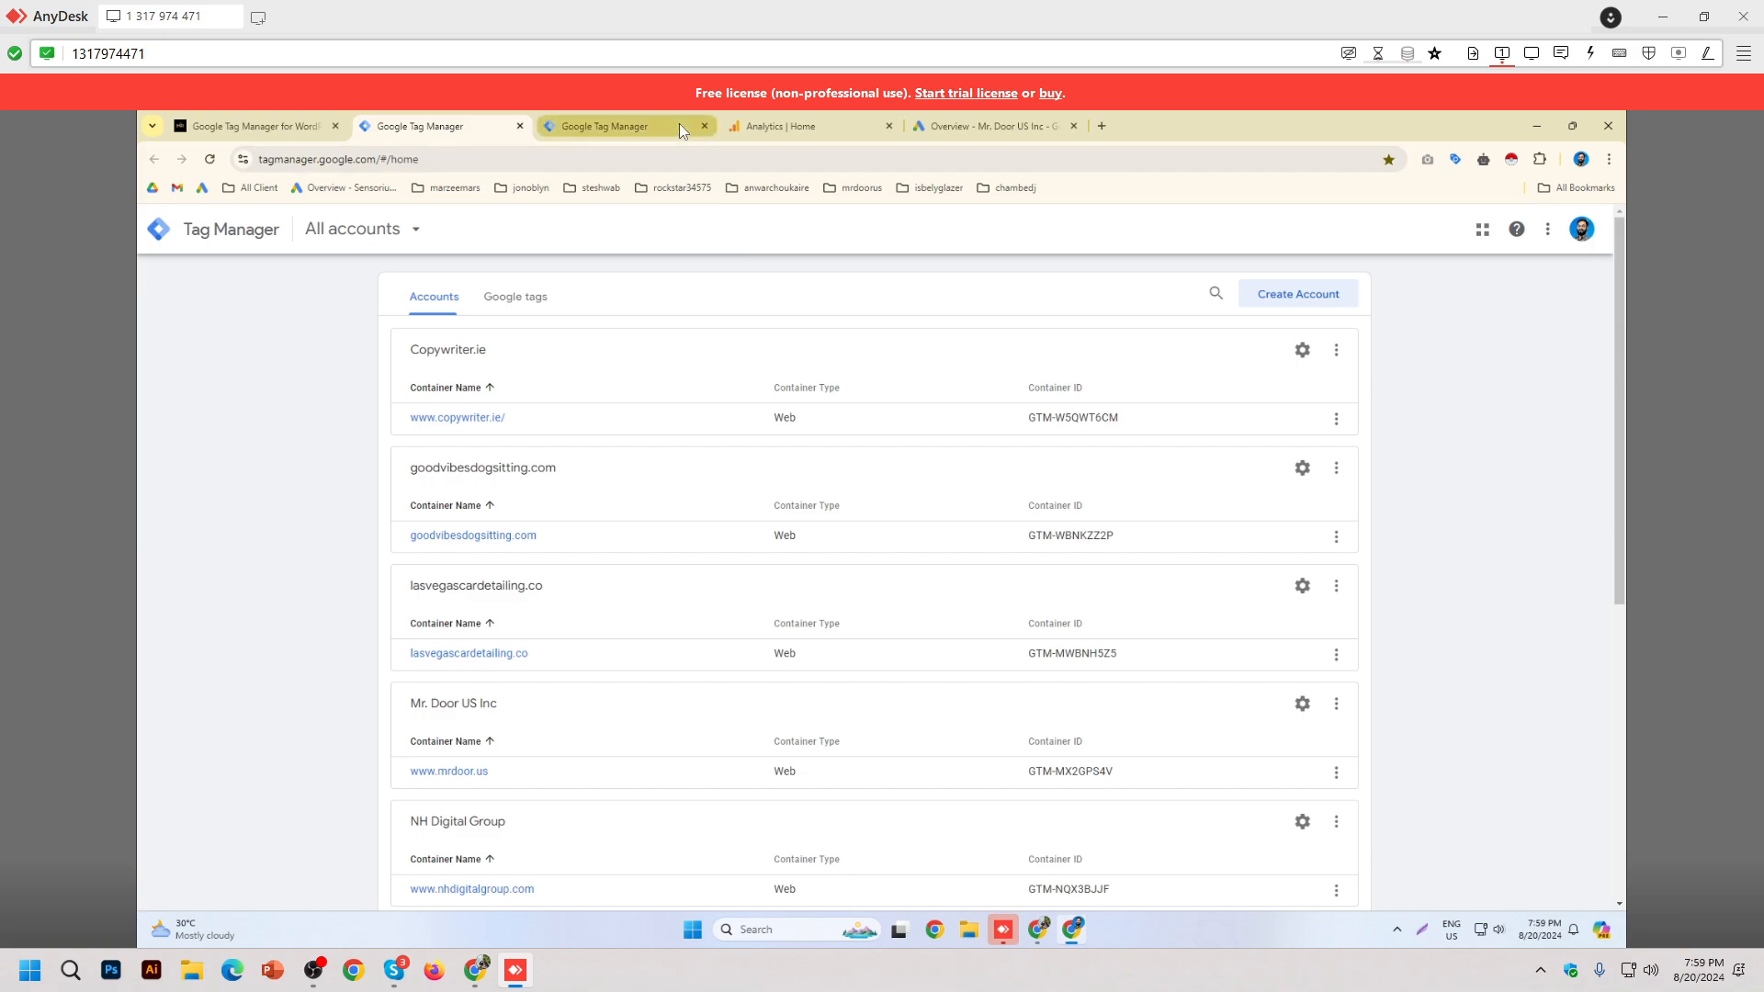
left_click(1236, 275)
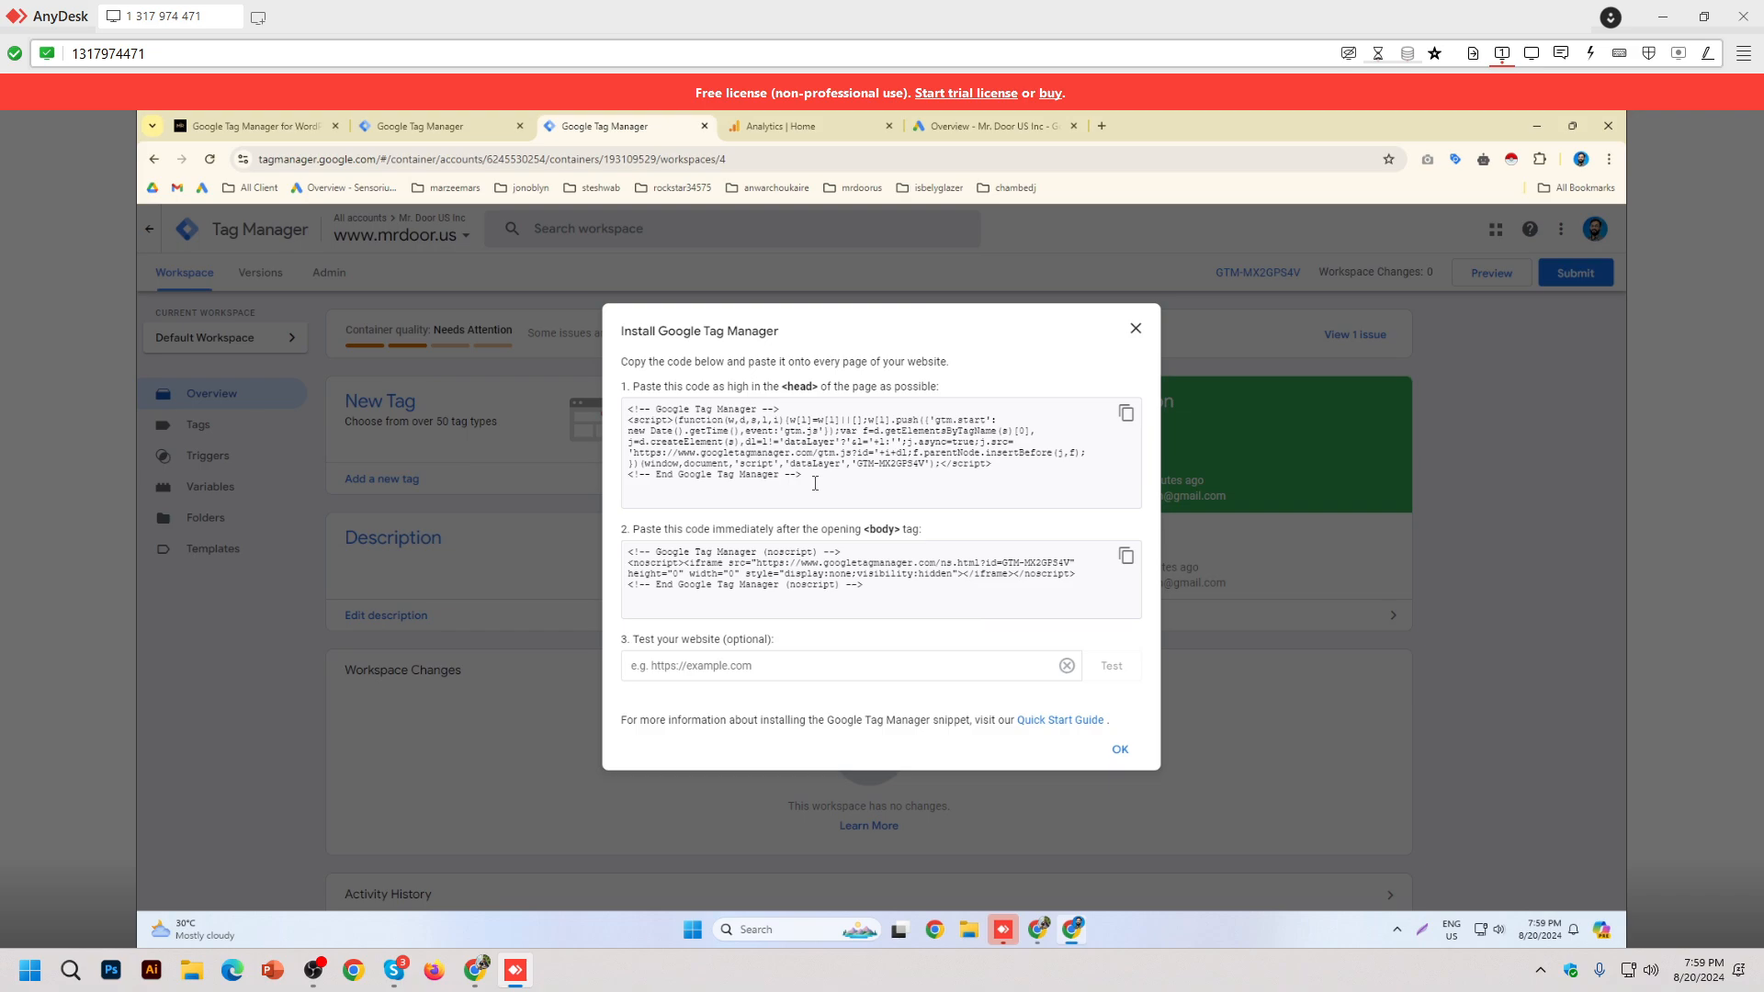
left_click(1133, 329)
Step: Compare the GTM4WP Google Tag Manager ID field with it, then return to the Tag Manager workspace
left_click(293, 123)
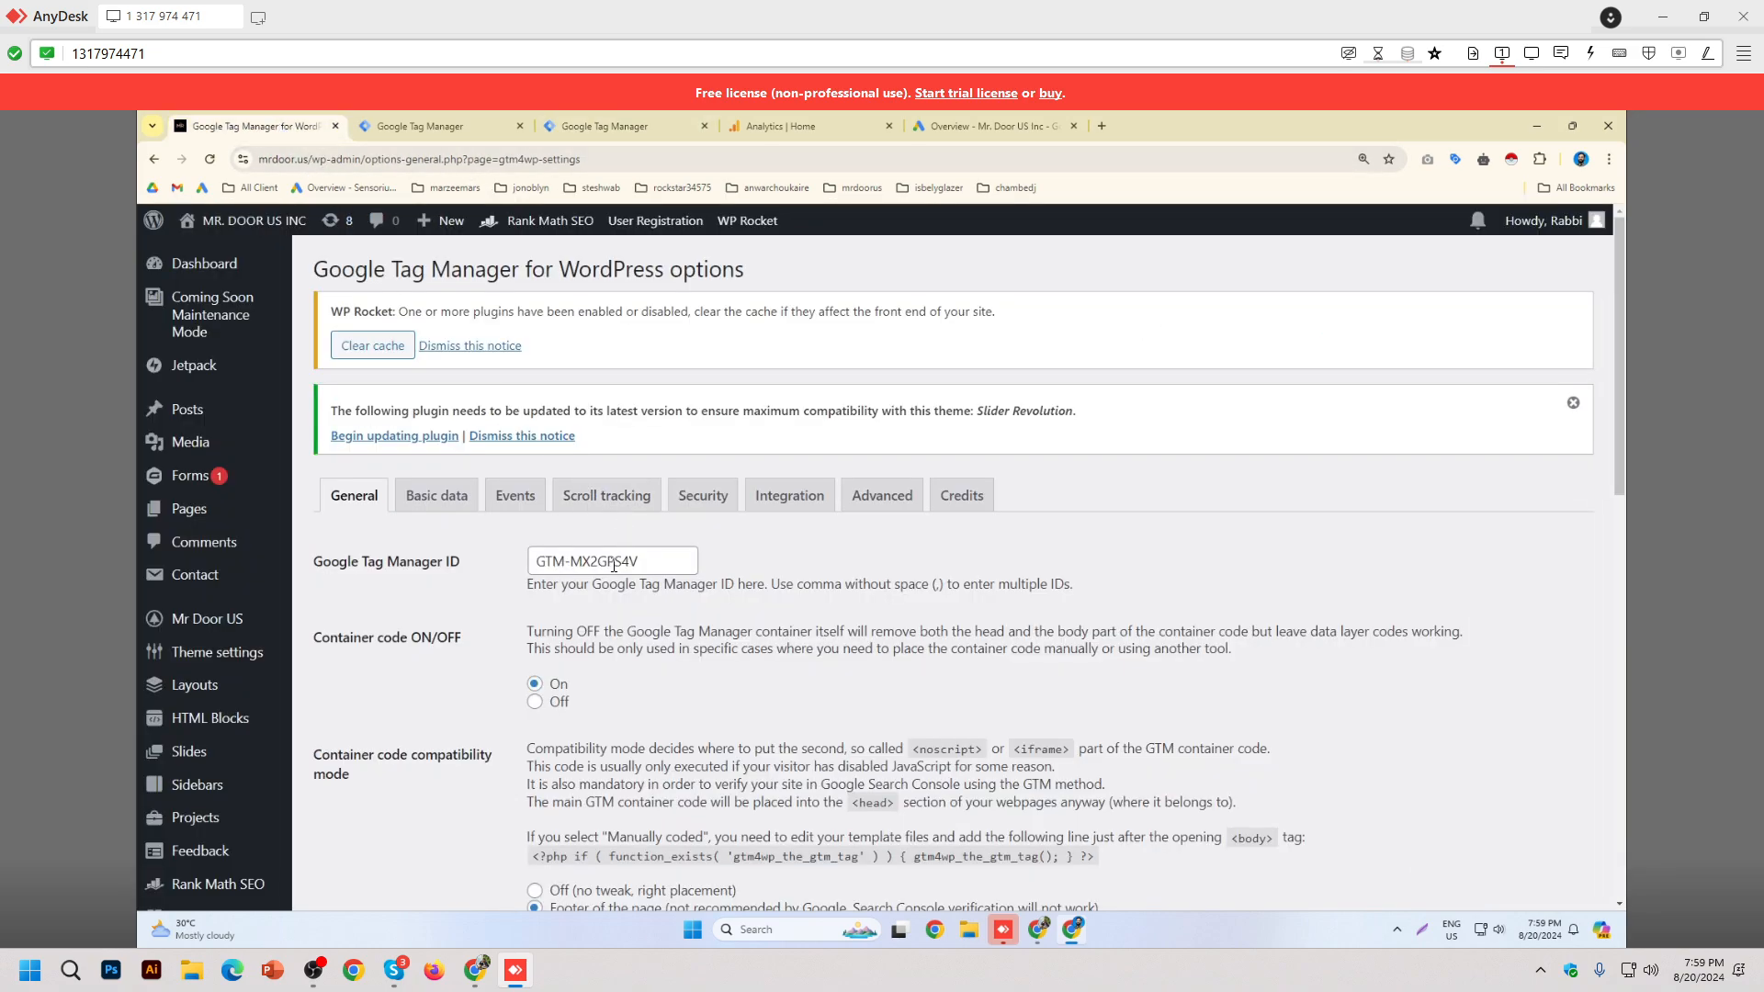
left_click_drag(641, 562, 537, 561)
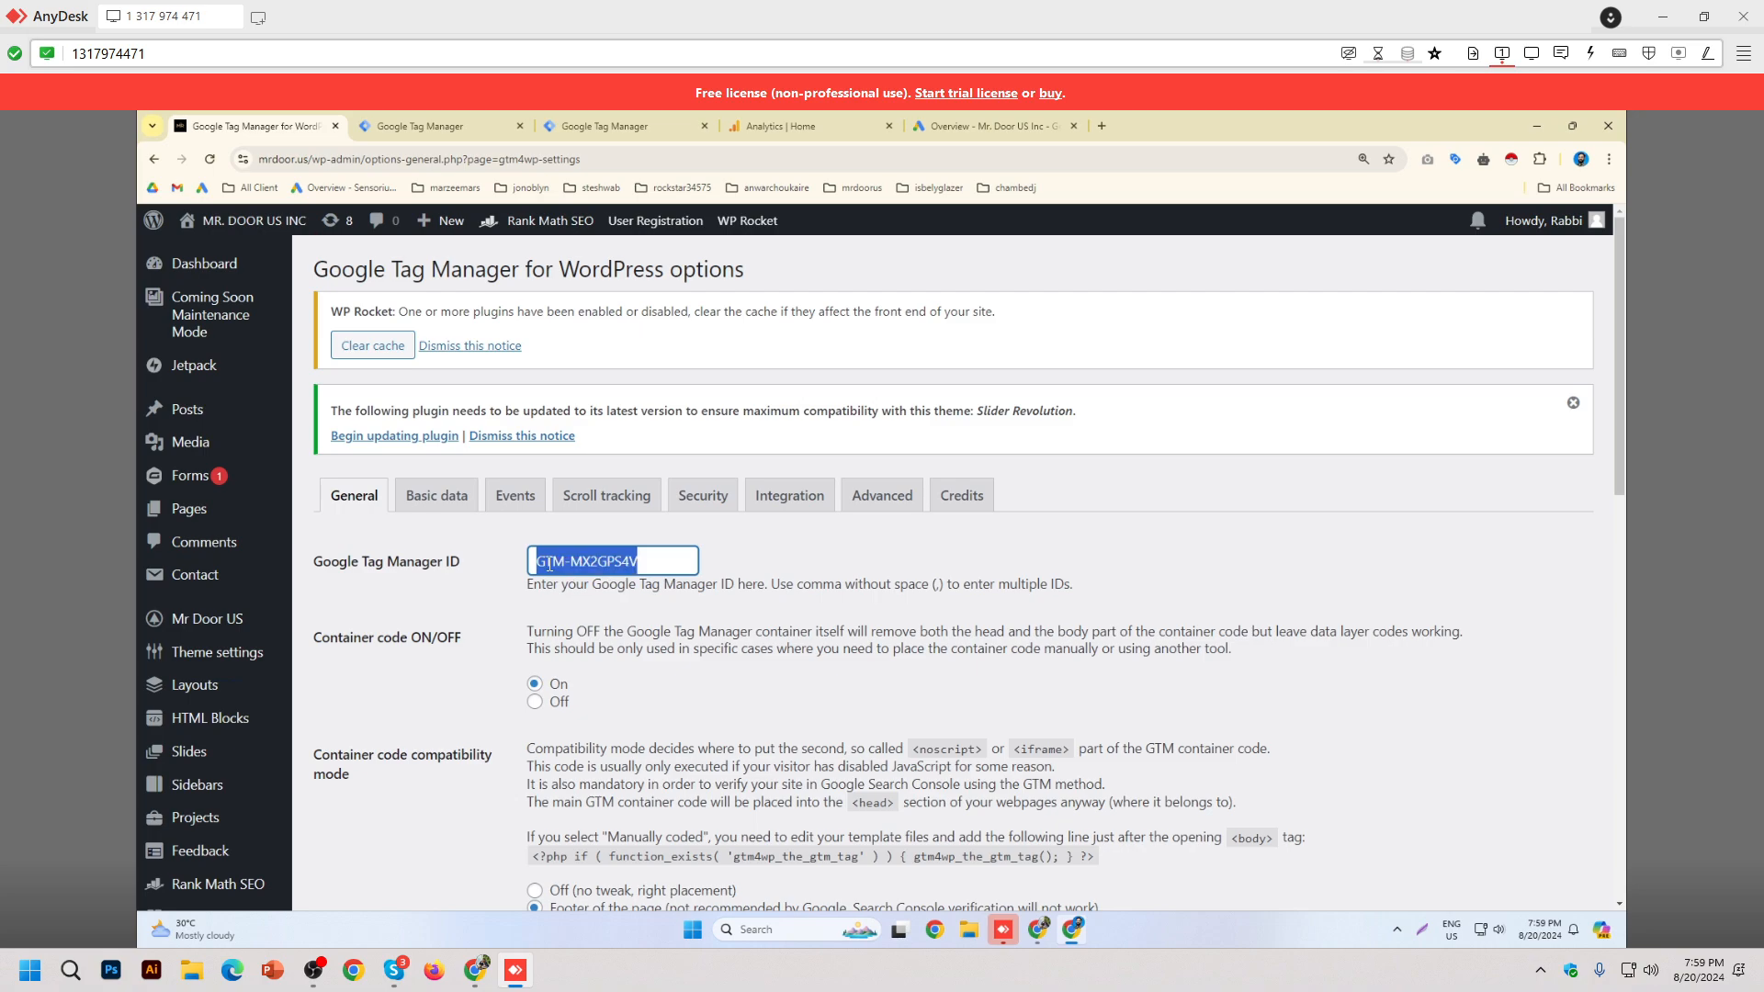
left_click(922, 557)
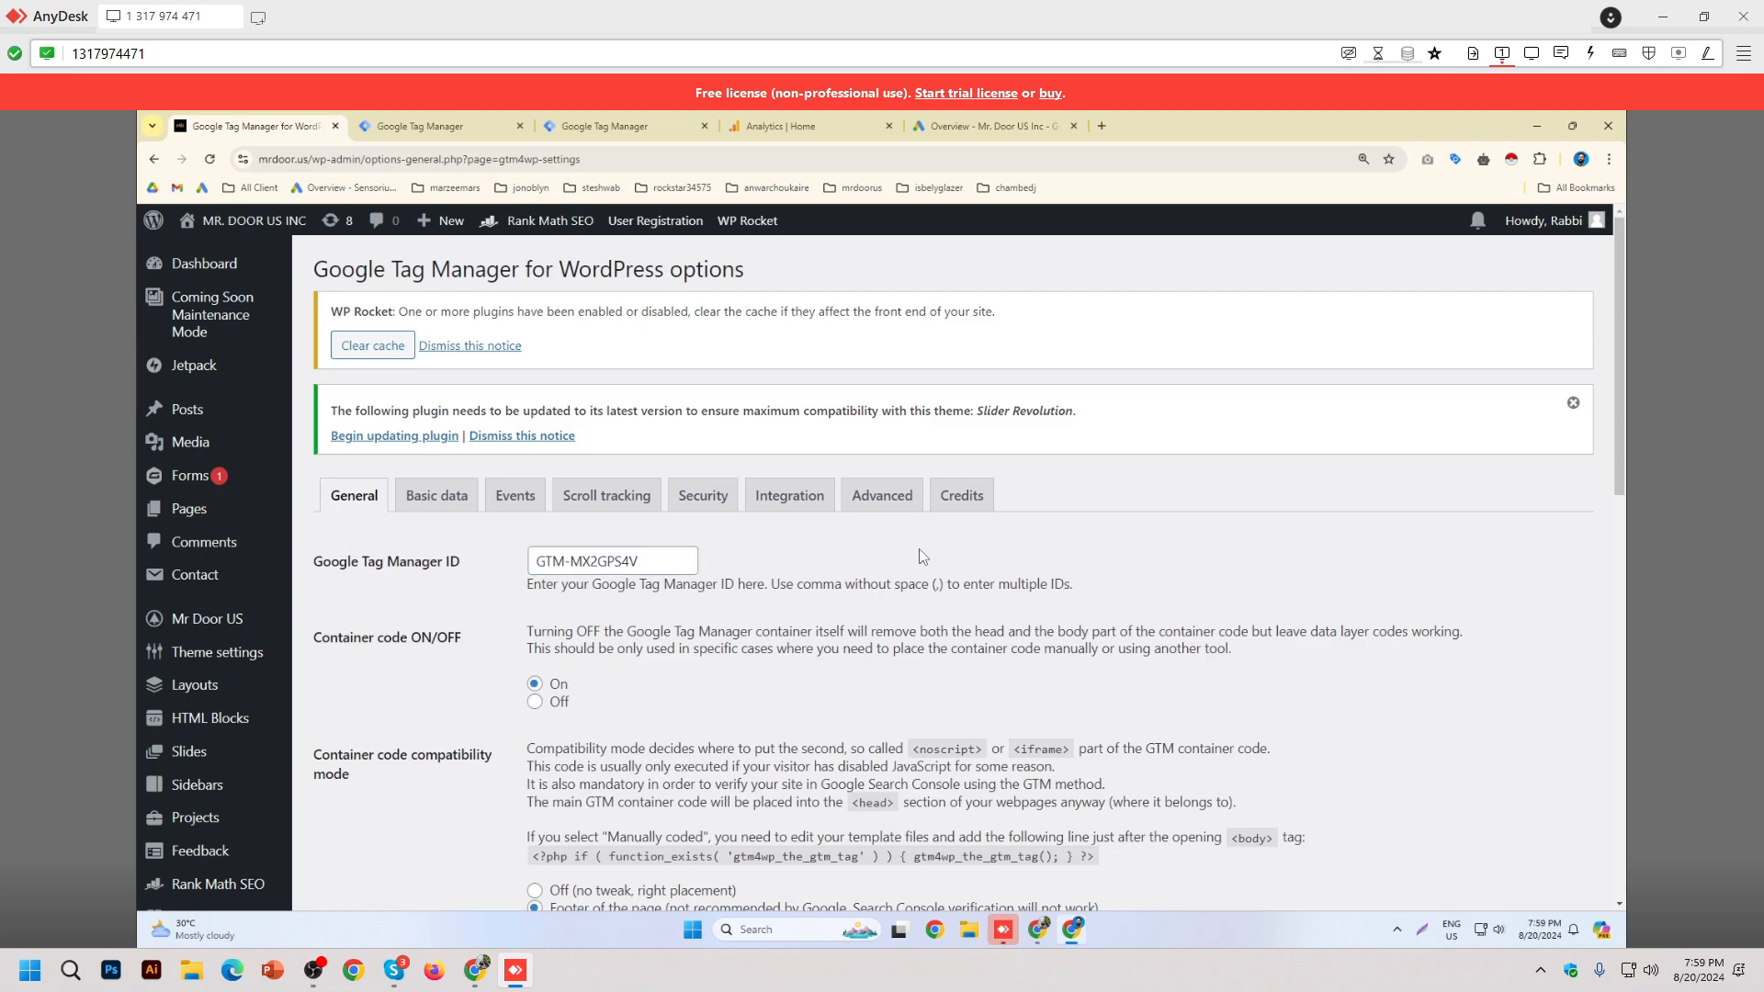
left_click(606, 126)
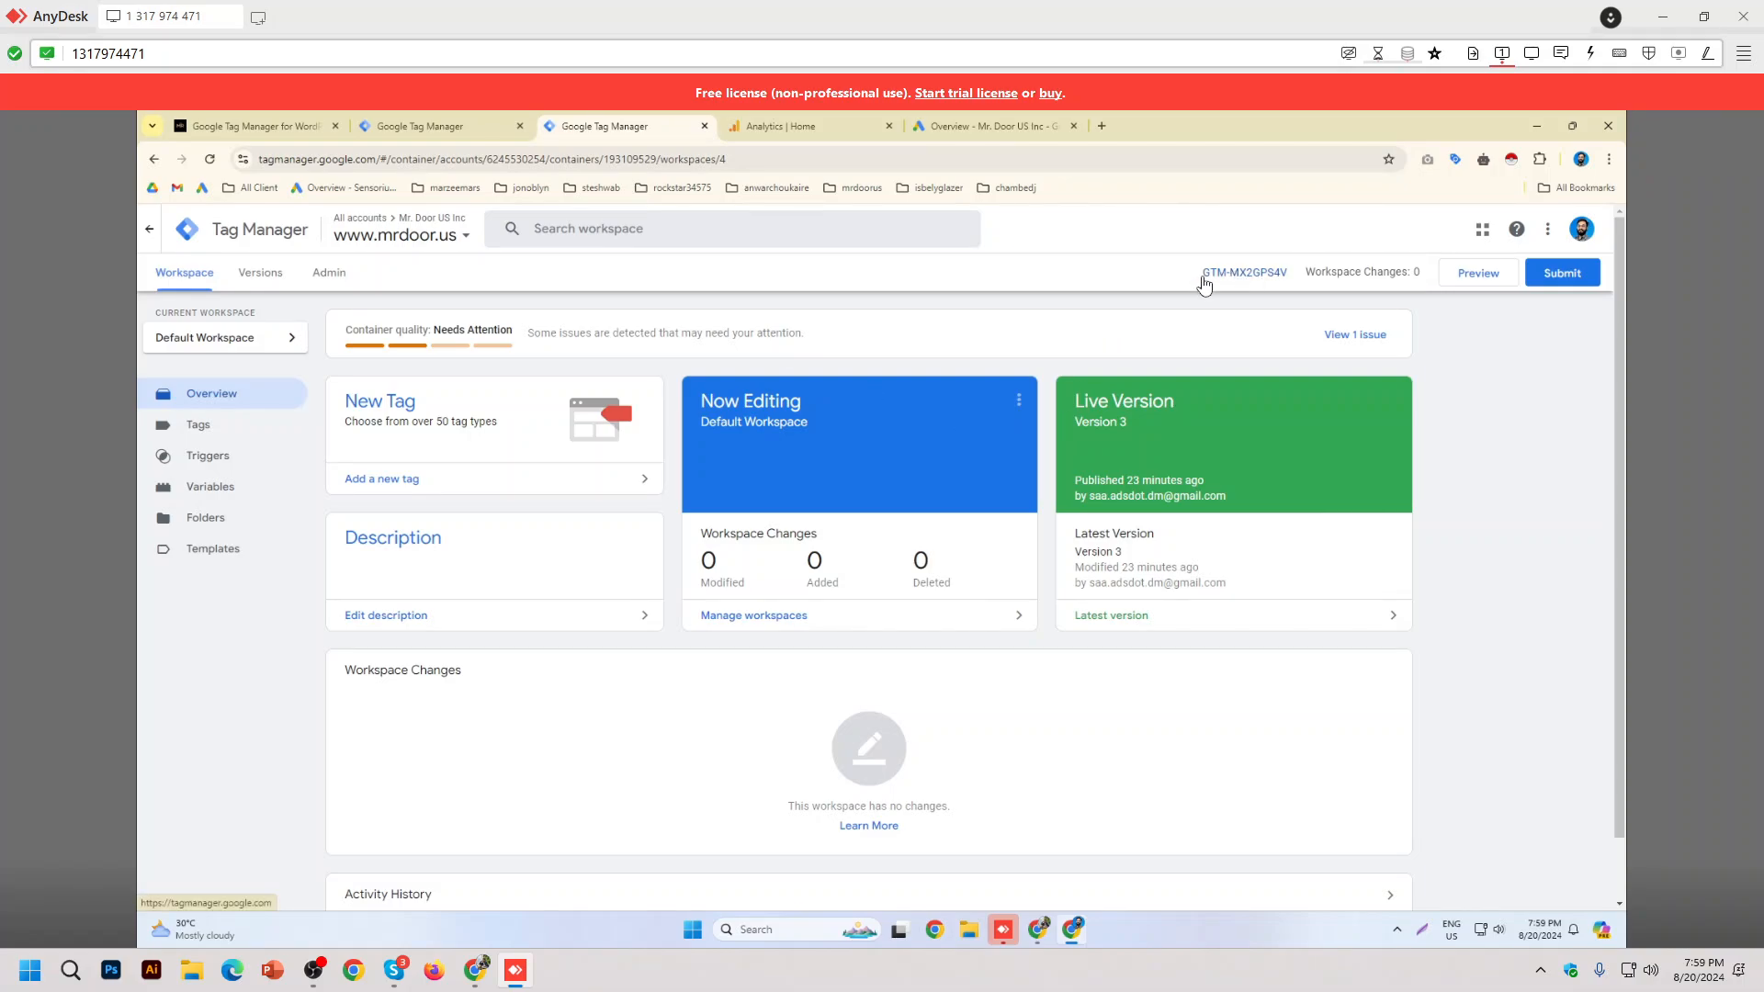
Step: Highlight the GTM-MX2GPS4V container ID in the header and glance at the WordPress settings
left_click_drag(1204, 273, 1289, 273)
left_click(1149, 281)
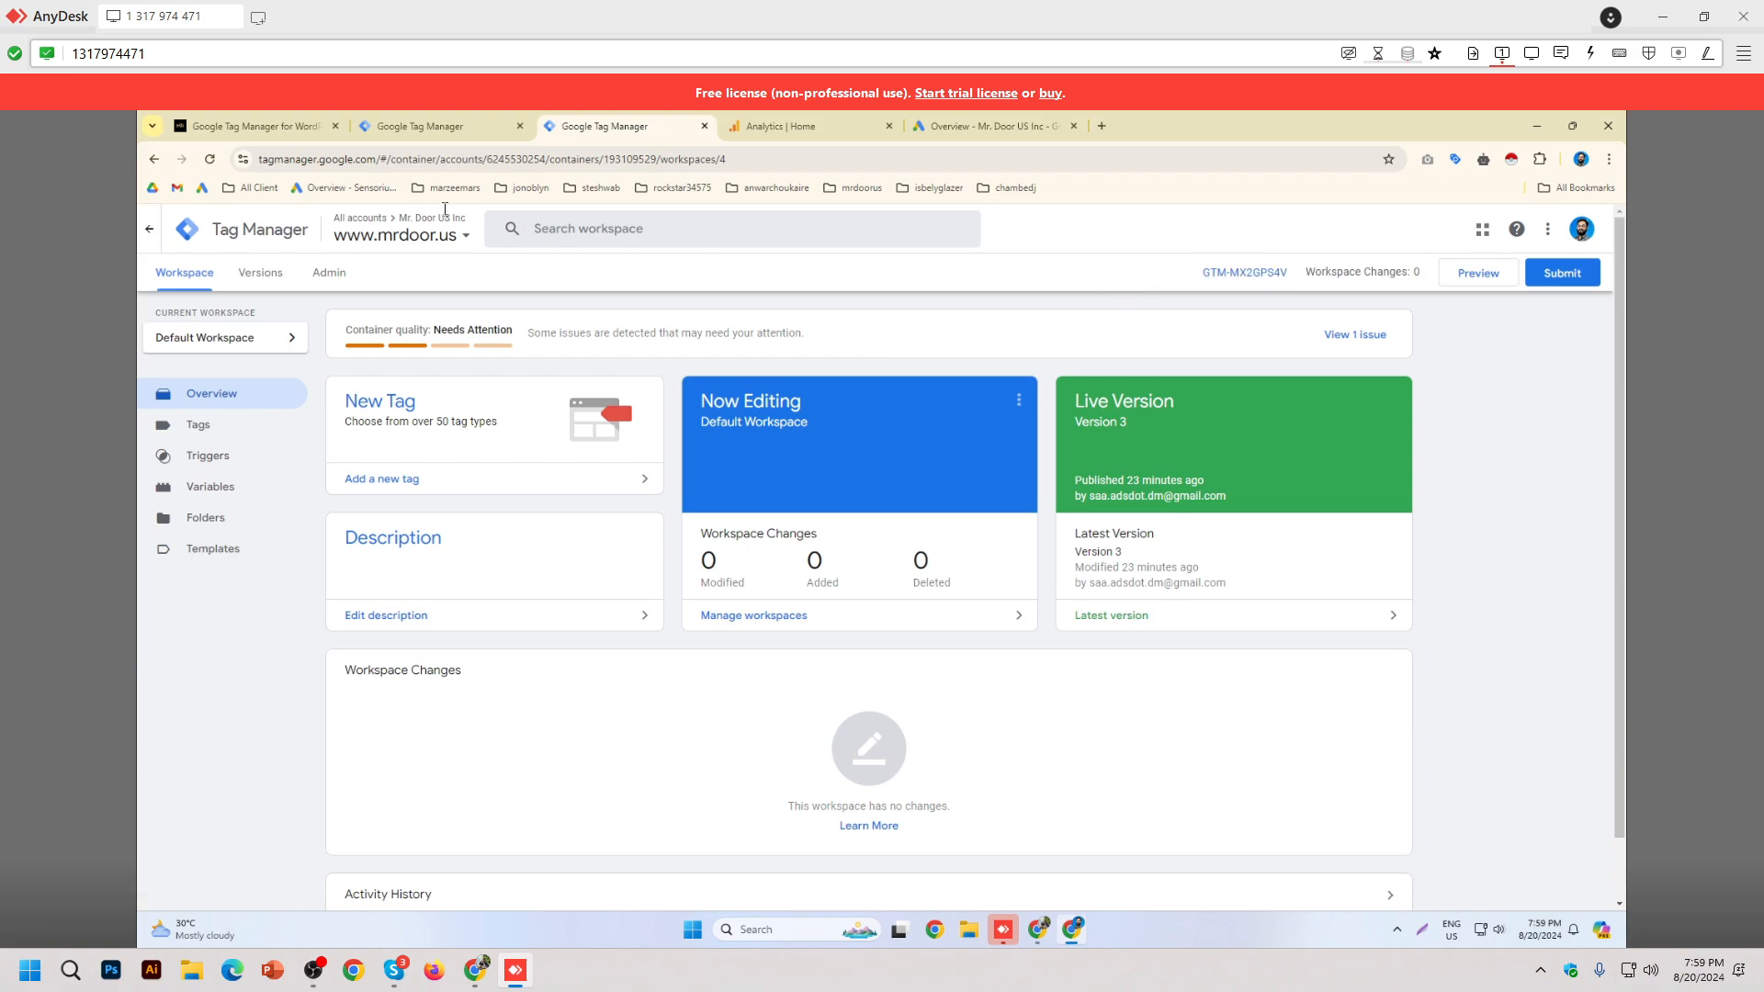
left_click(294, 137)
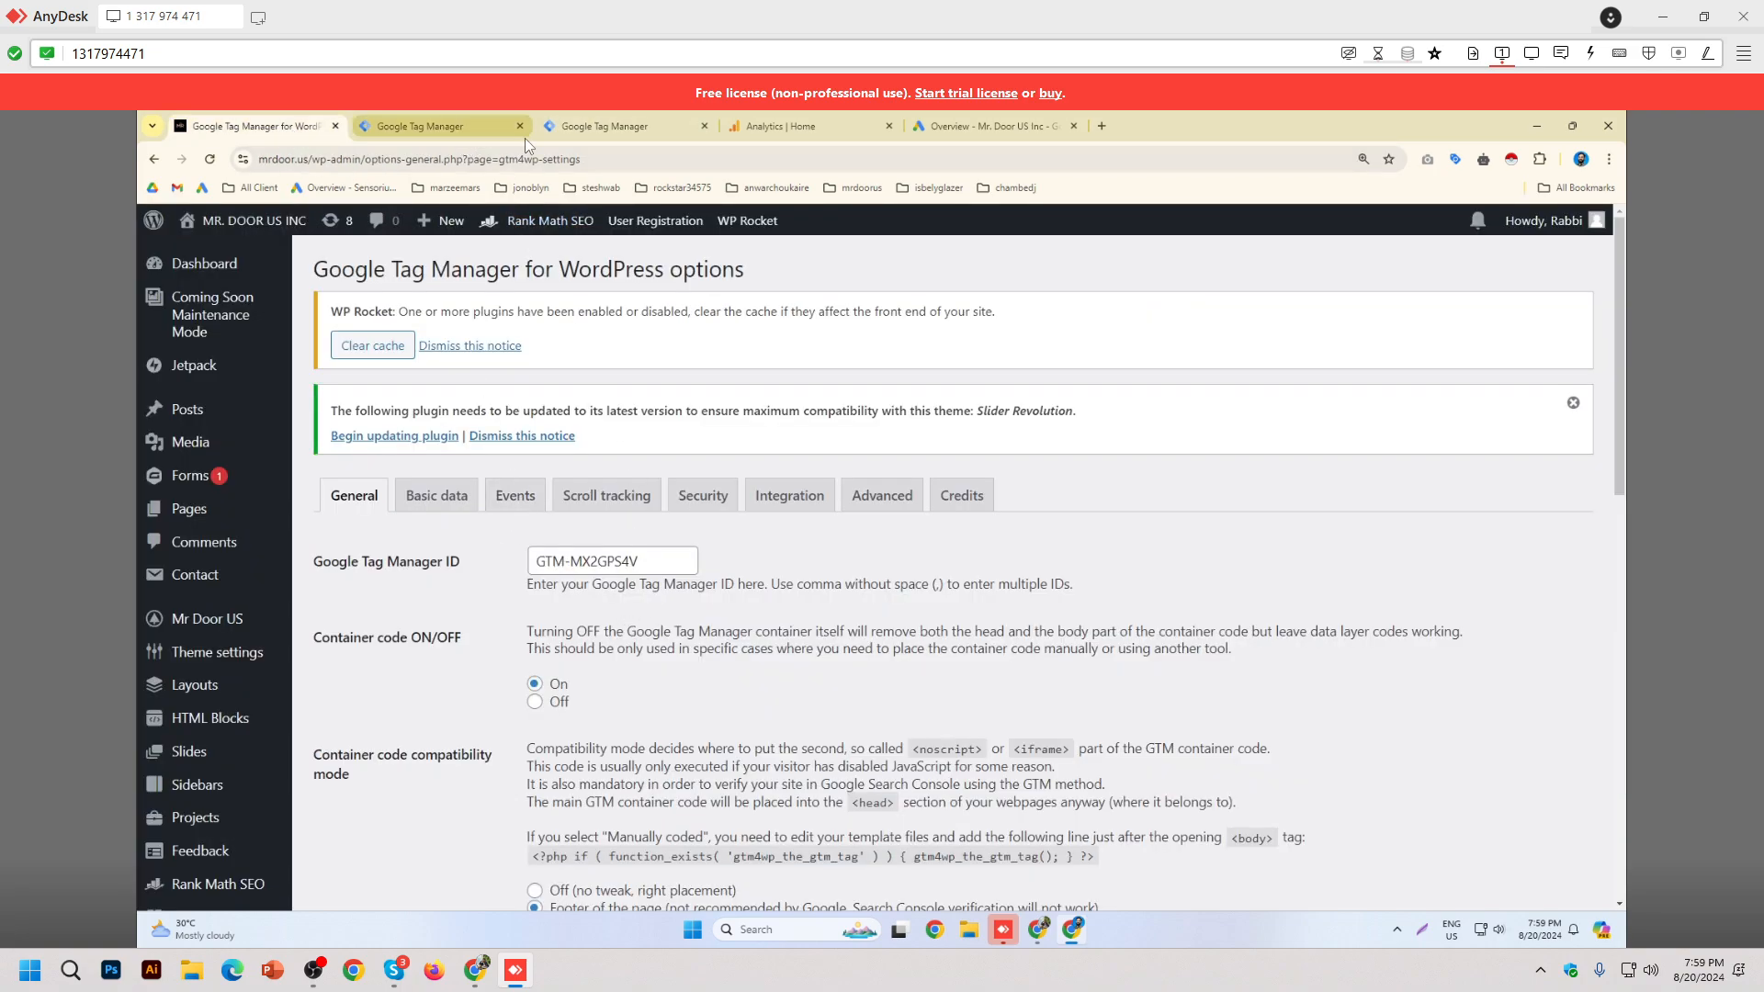
left_click(577, 134)
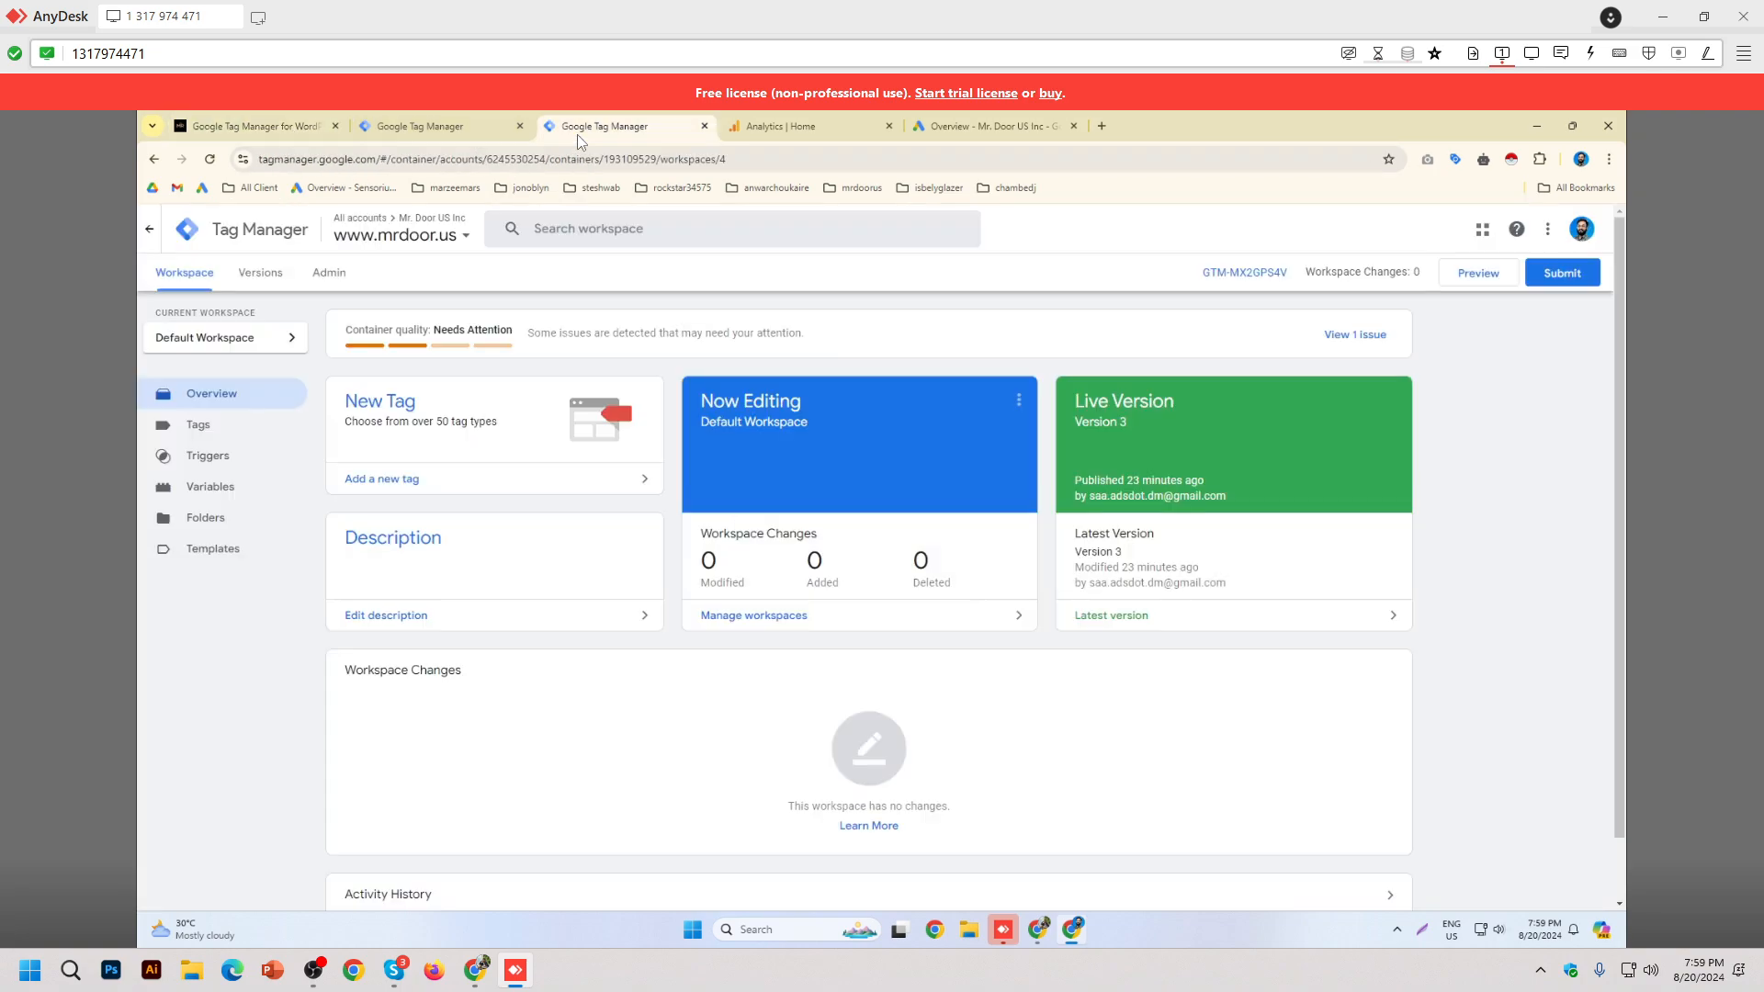
Step: Open the install snippets enlarged, select GTM-MX2GPS4V in the head snippet, then return to WordPress
left_click(1261, 273)
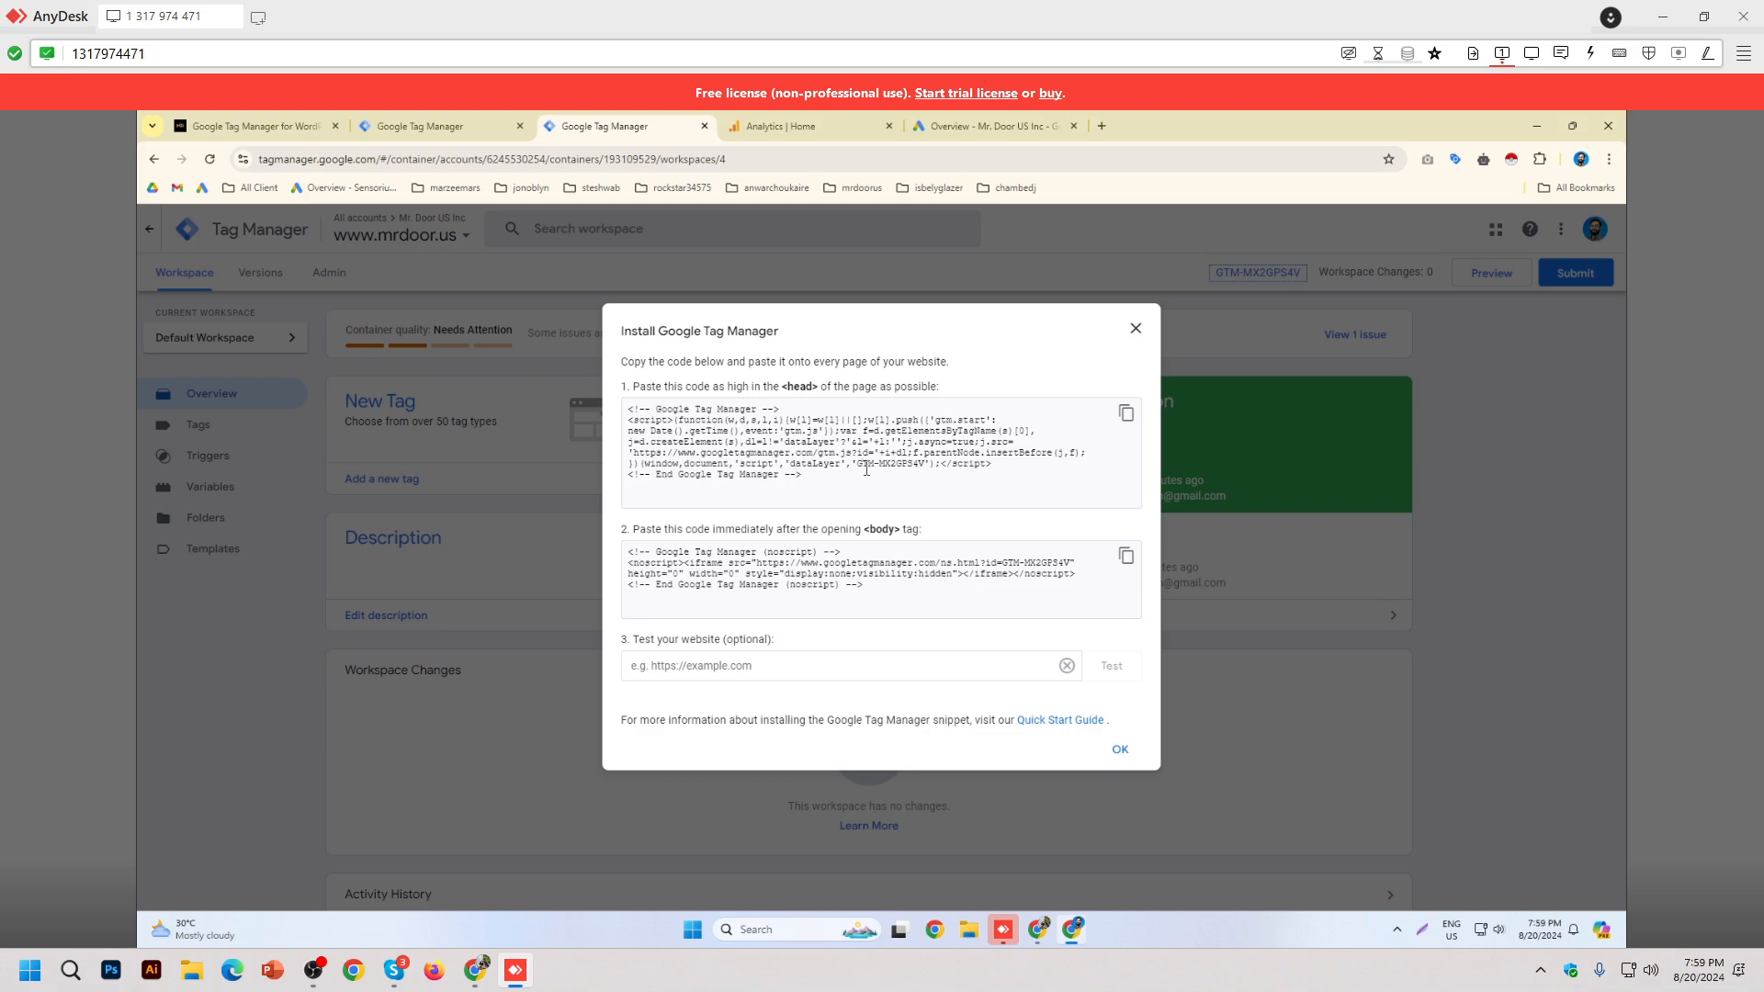
key("ctrl+plus")
key("ctrl+plus")
key("ctrl+plus")
key("ctrl+plus")
key("ctrl+plus")
scroll(909, 565, "down", 2)
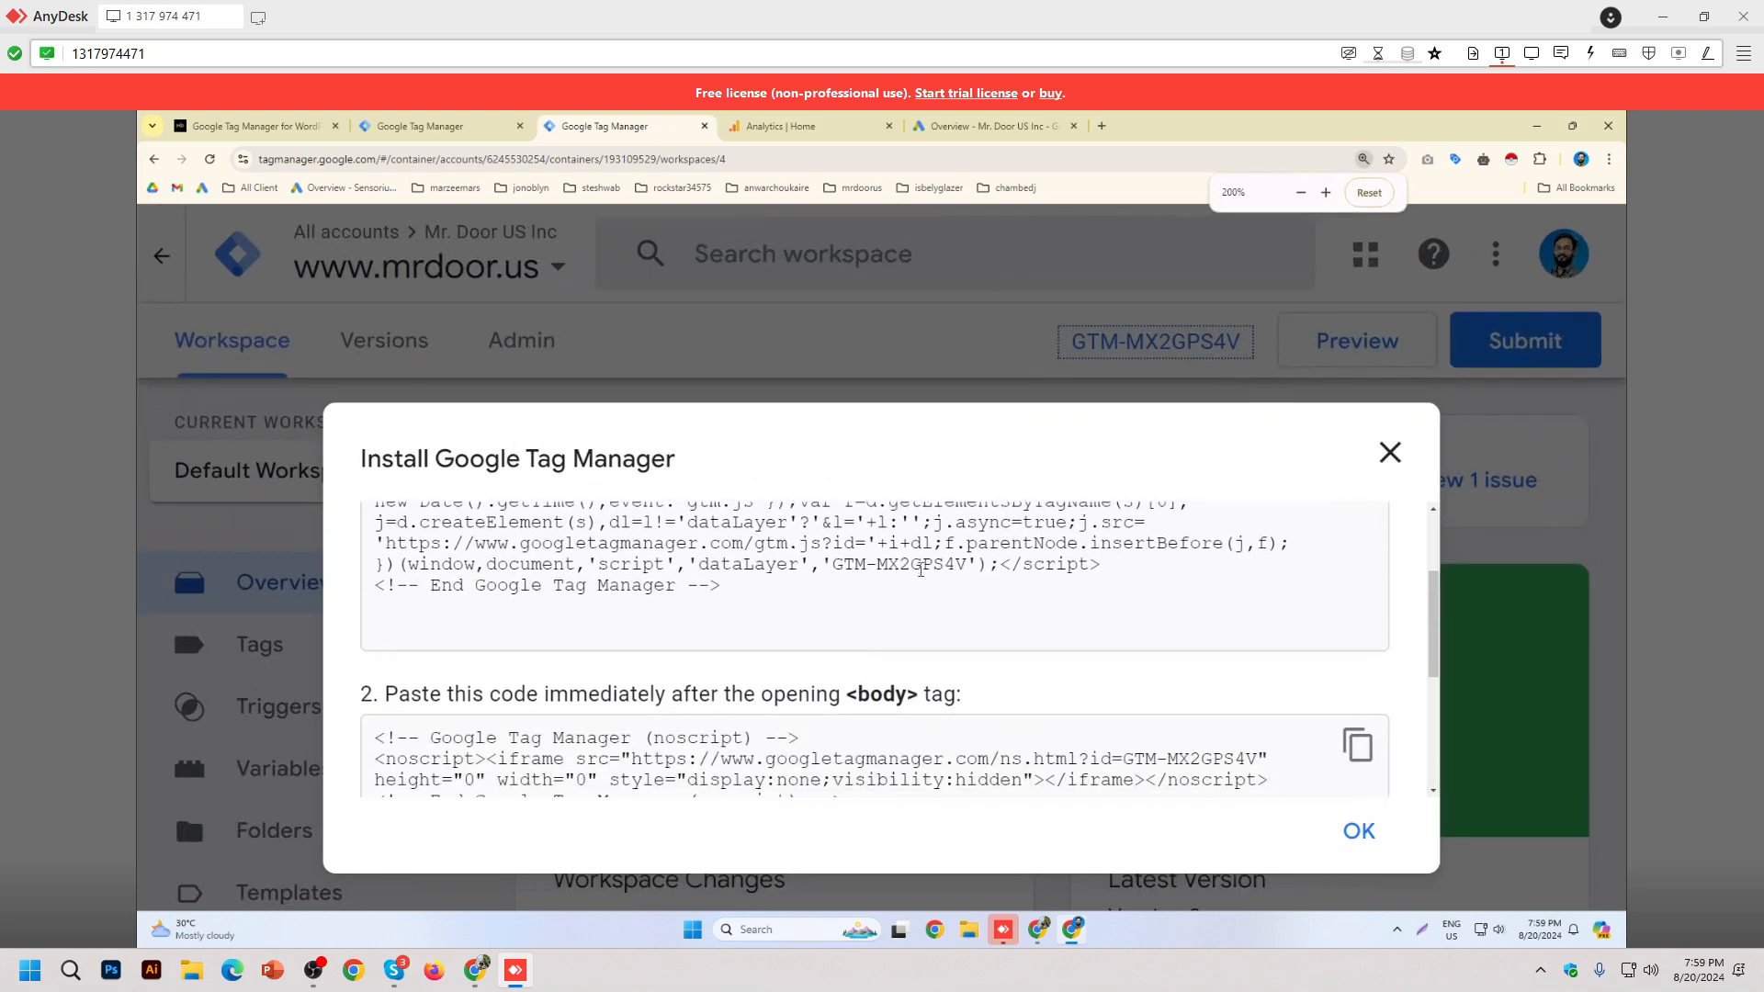
double_click(910, 565)
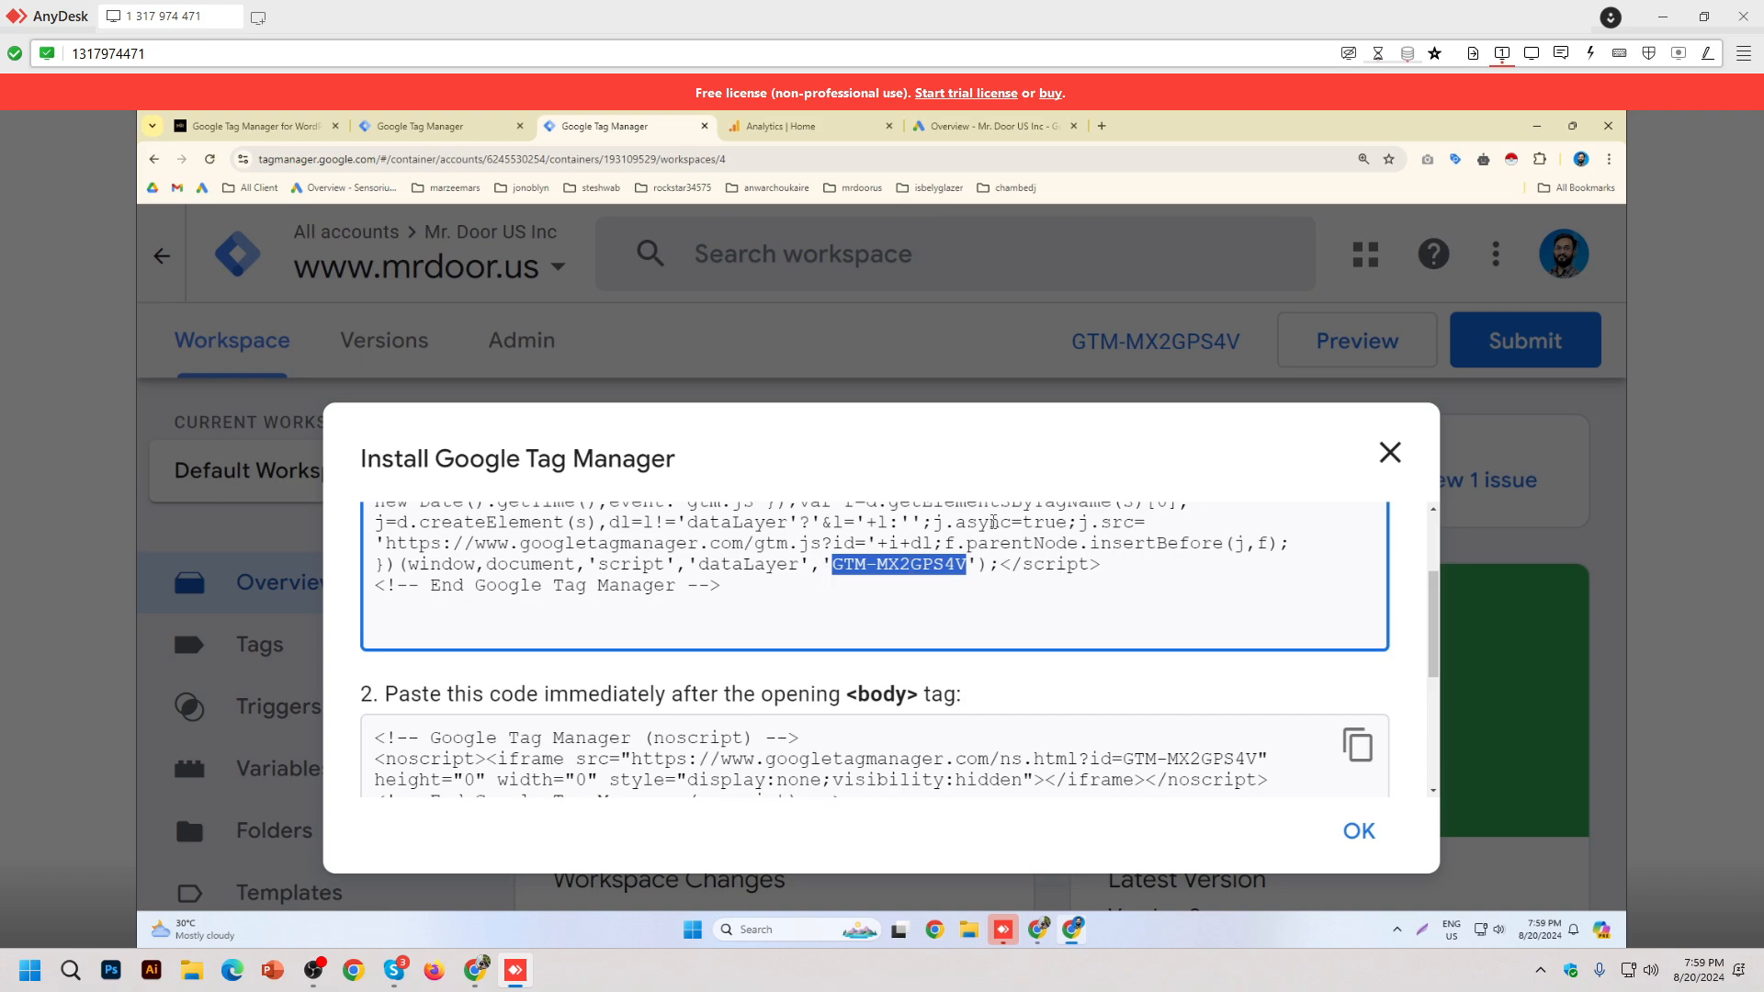
key("ctrl+minus")
key("ctrl+minus")
key("ctrl+minus")
key("ctrl+minus")
key("ctrl+minus")
key("ctrl+minus")
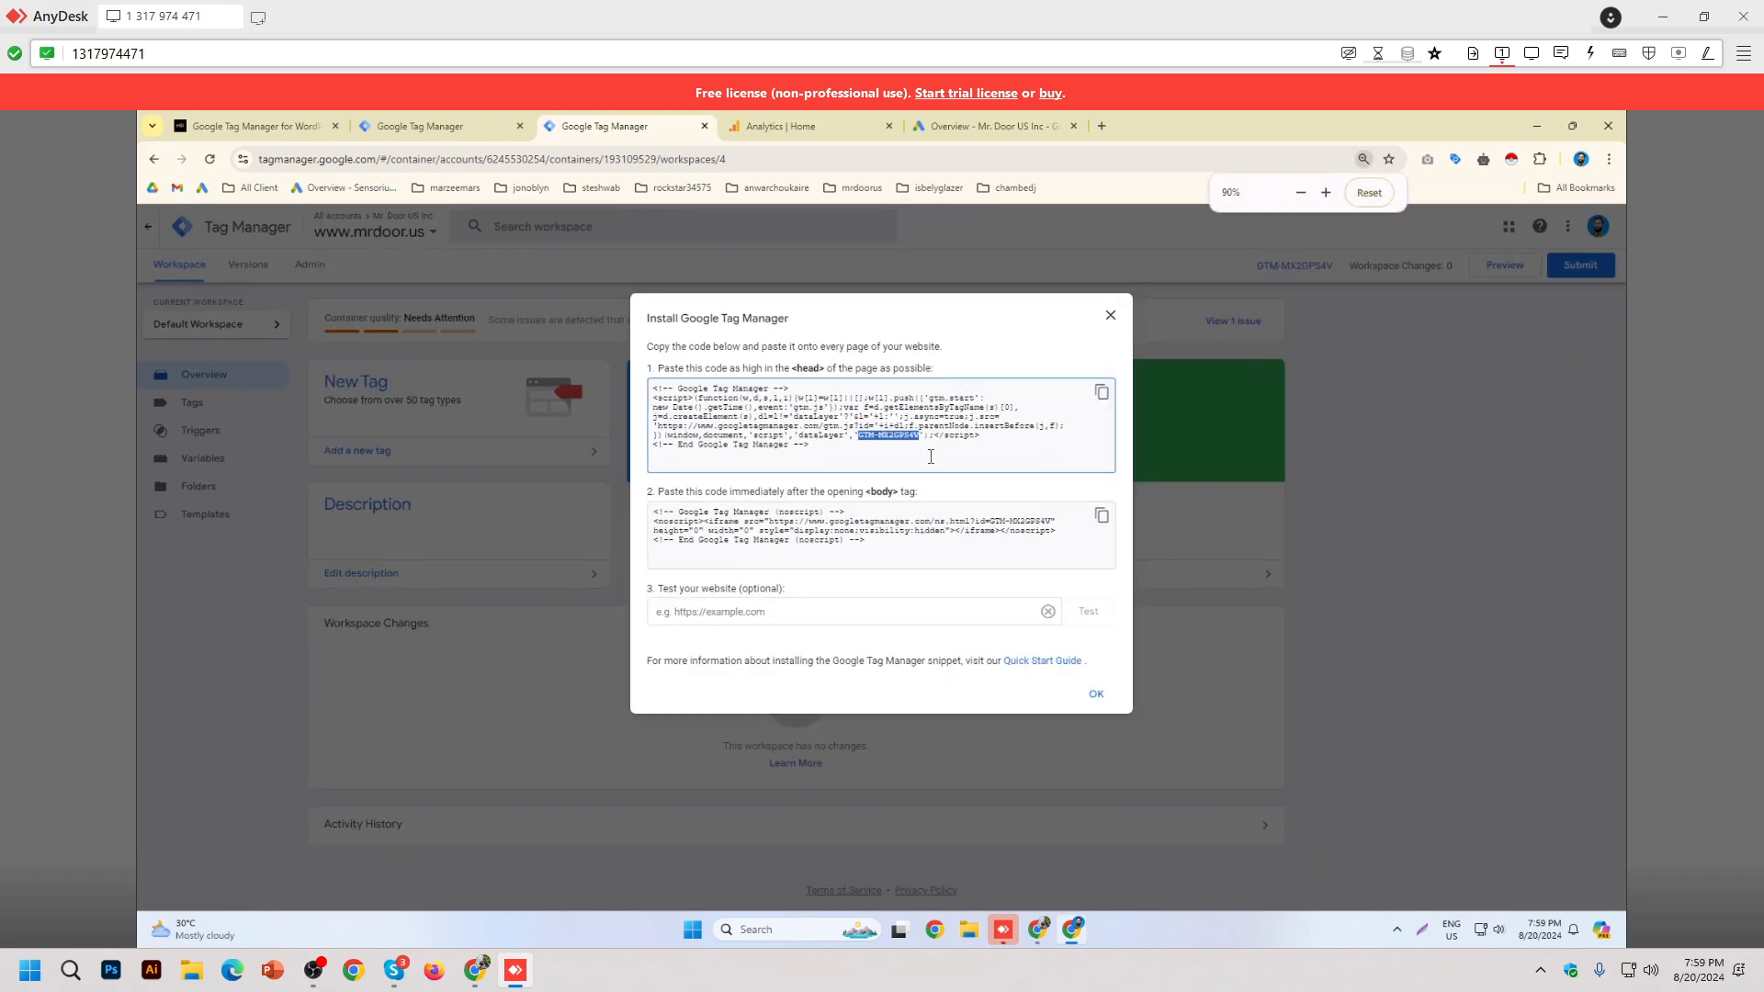
left_click(259, 126)
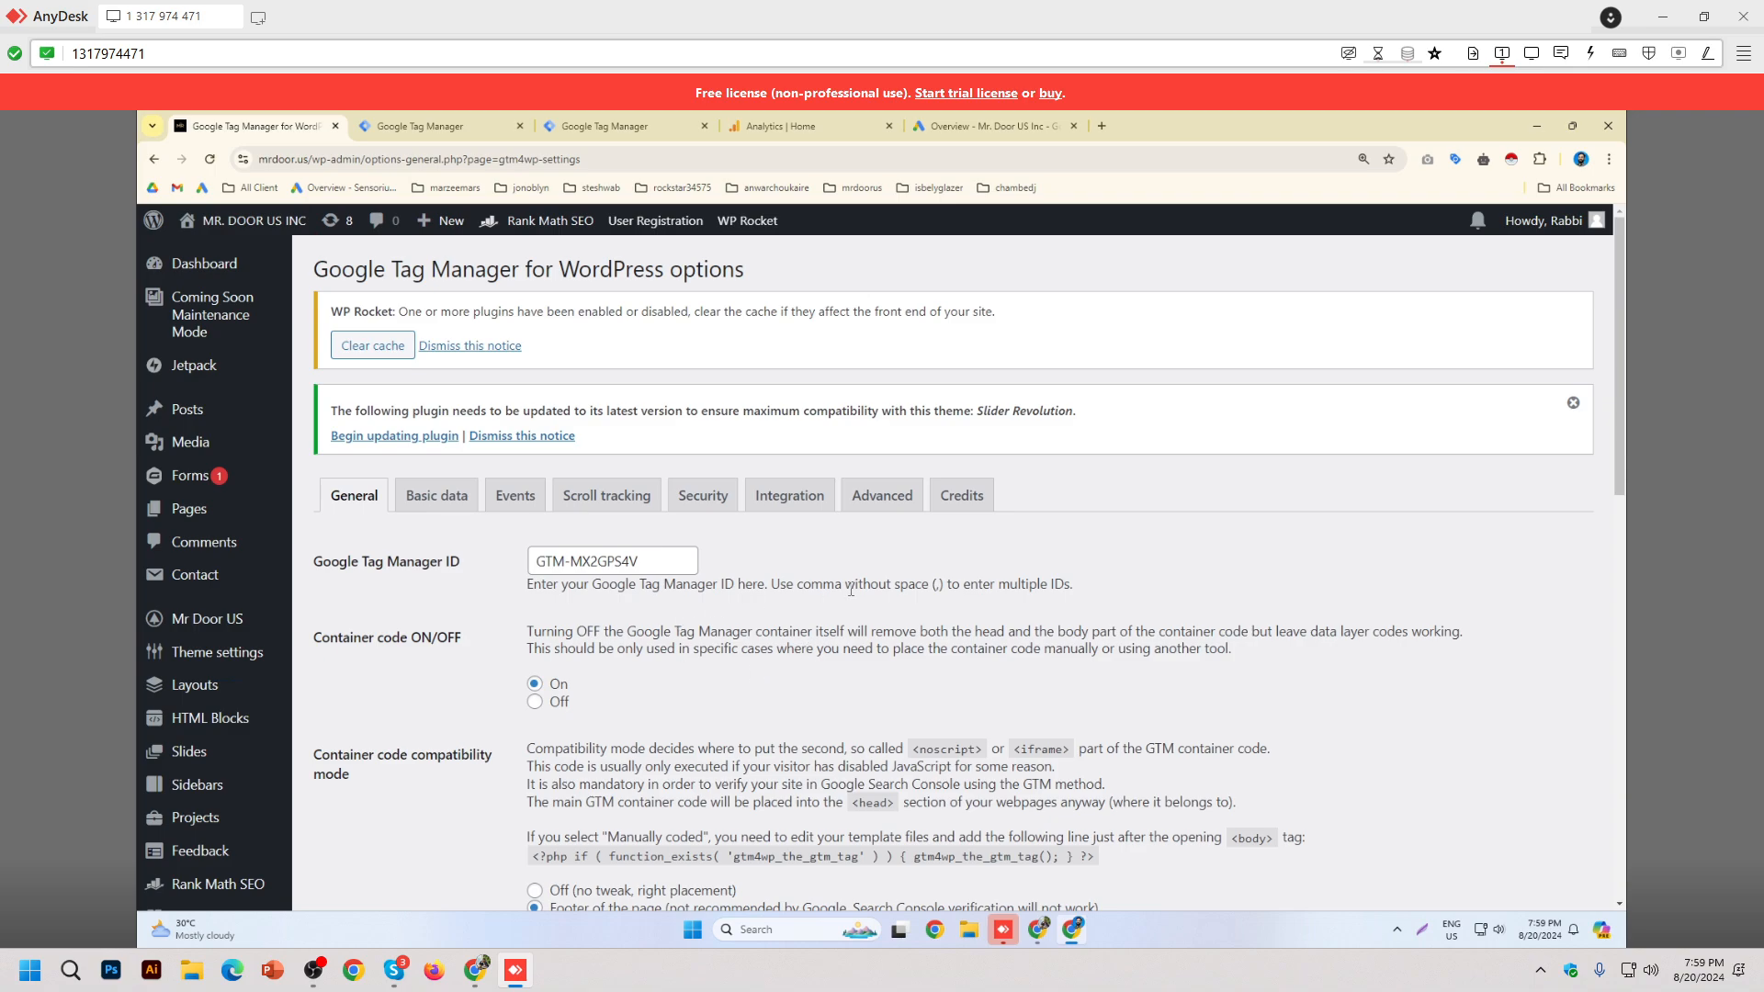
Step: Select the plugin's Google Tag Manager ID field to confirm it reads GTM-MX2GPS4V
scroll(870, 593, "down", 2)
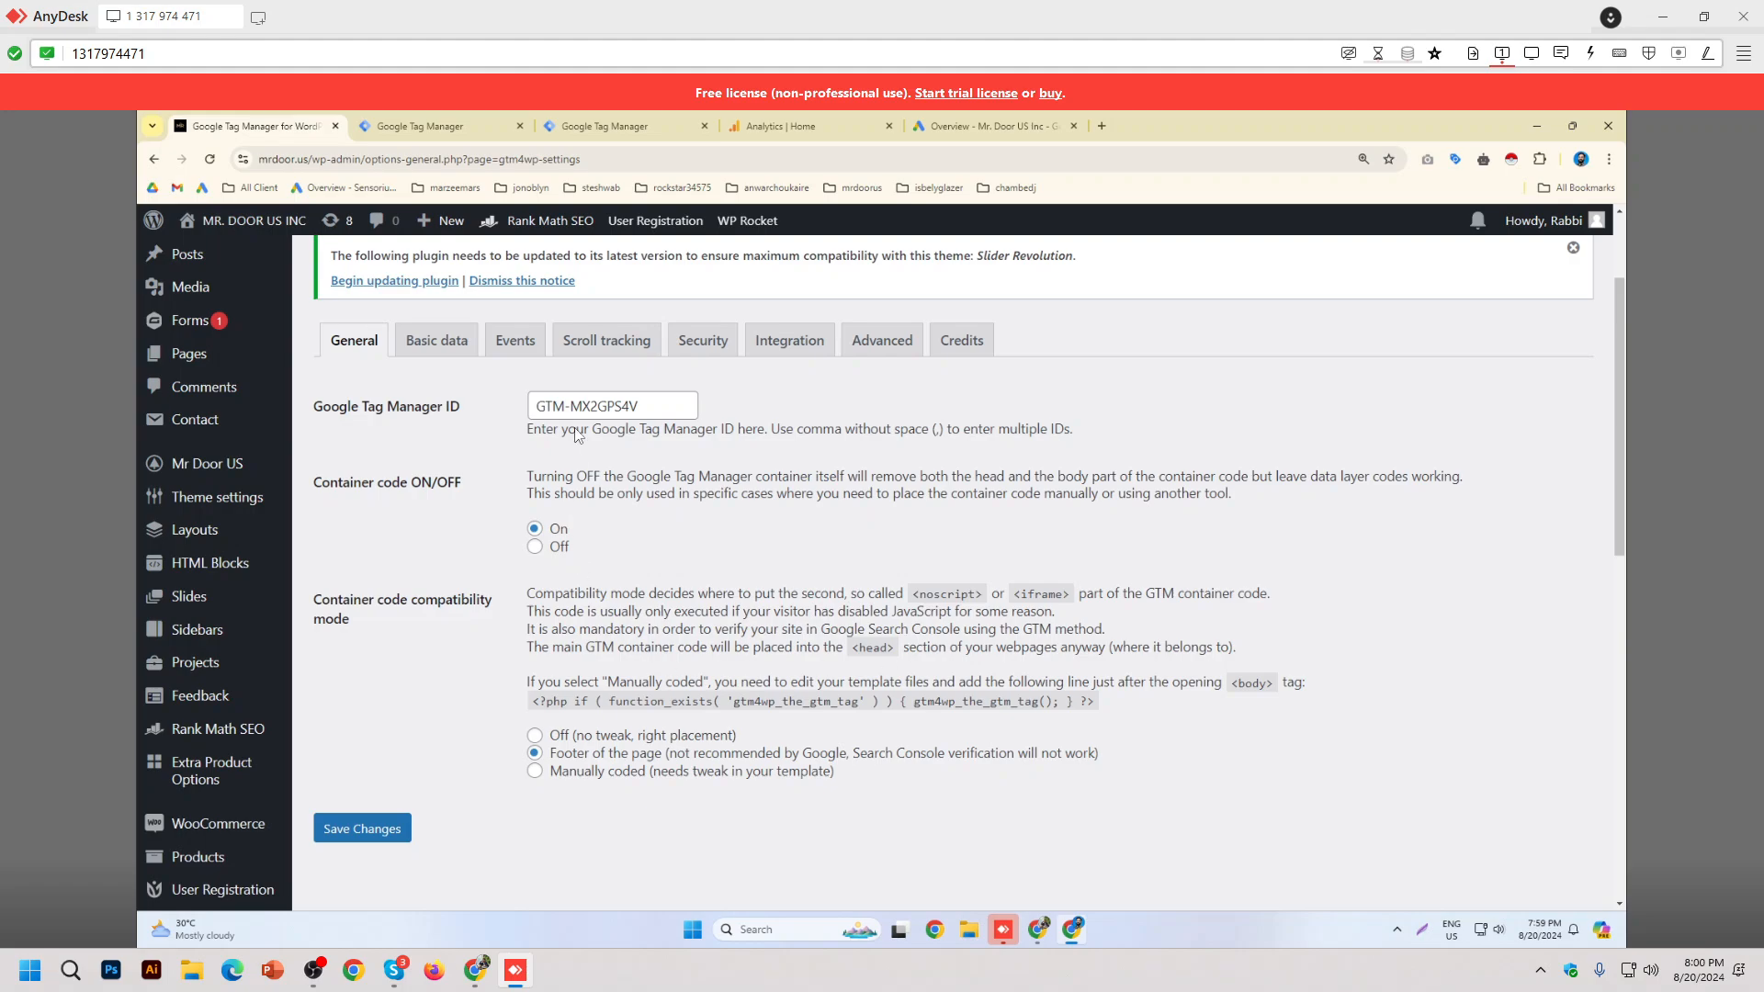
triple_click(584, 405)
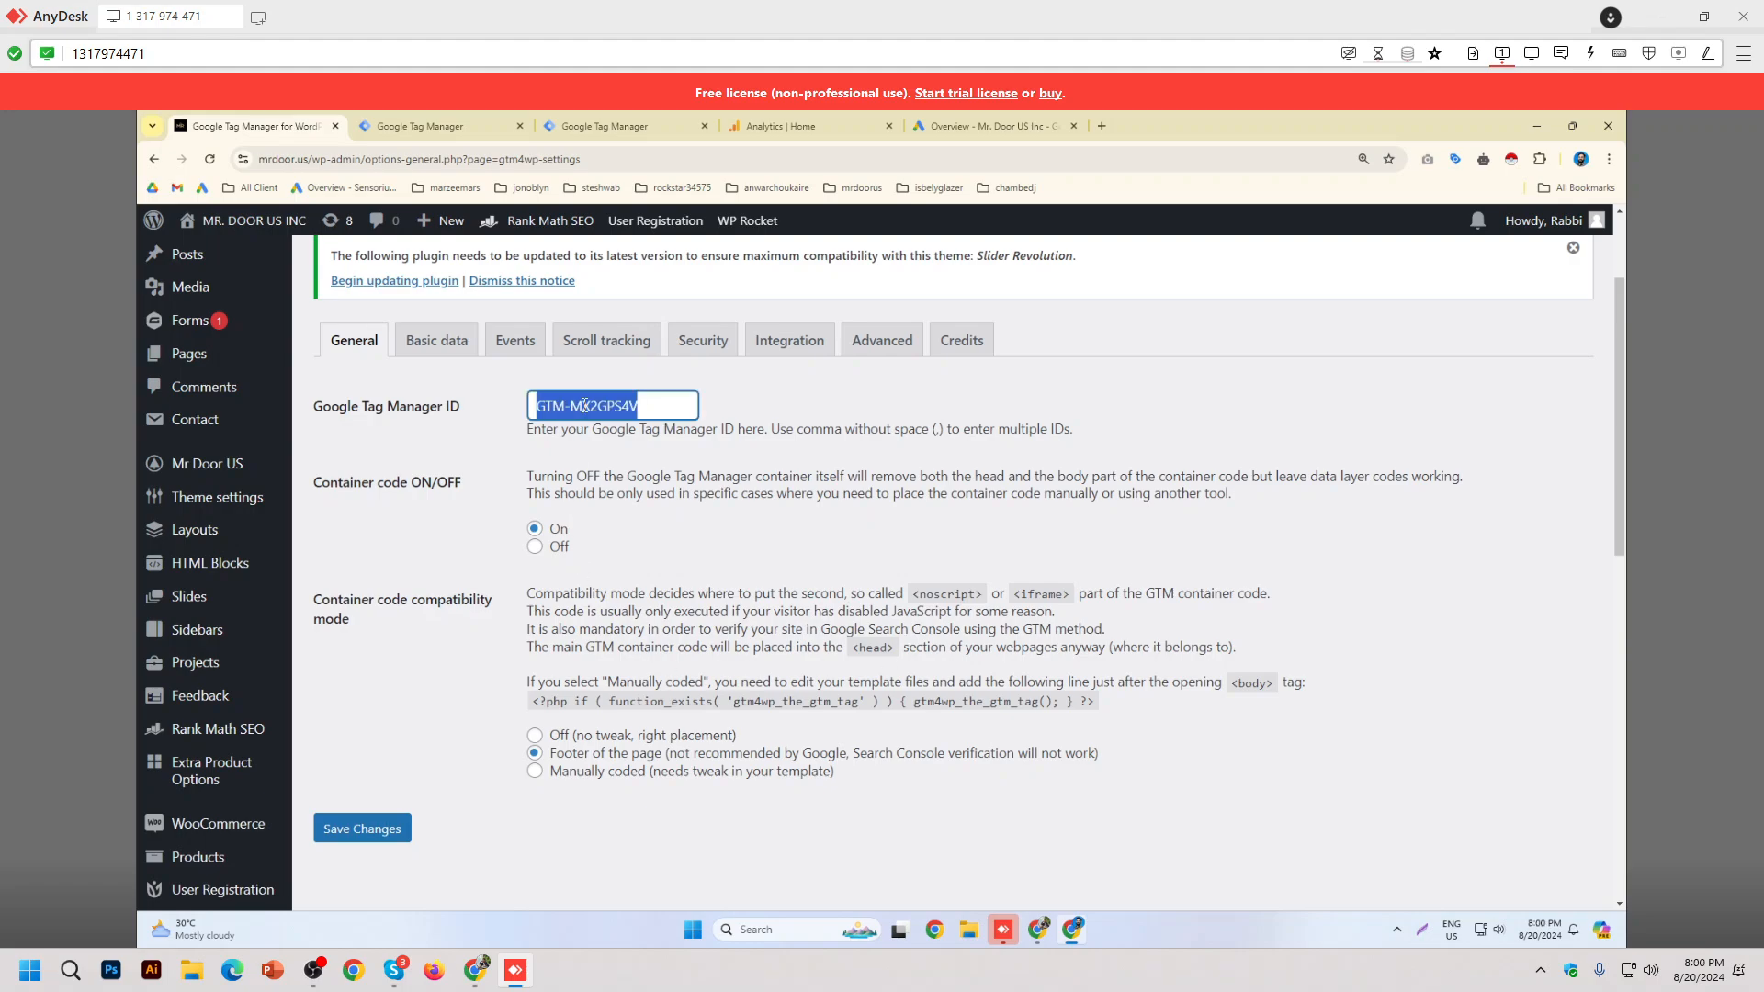
left_click(783, 547)
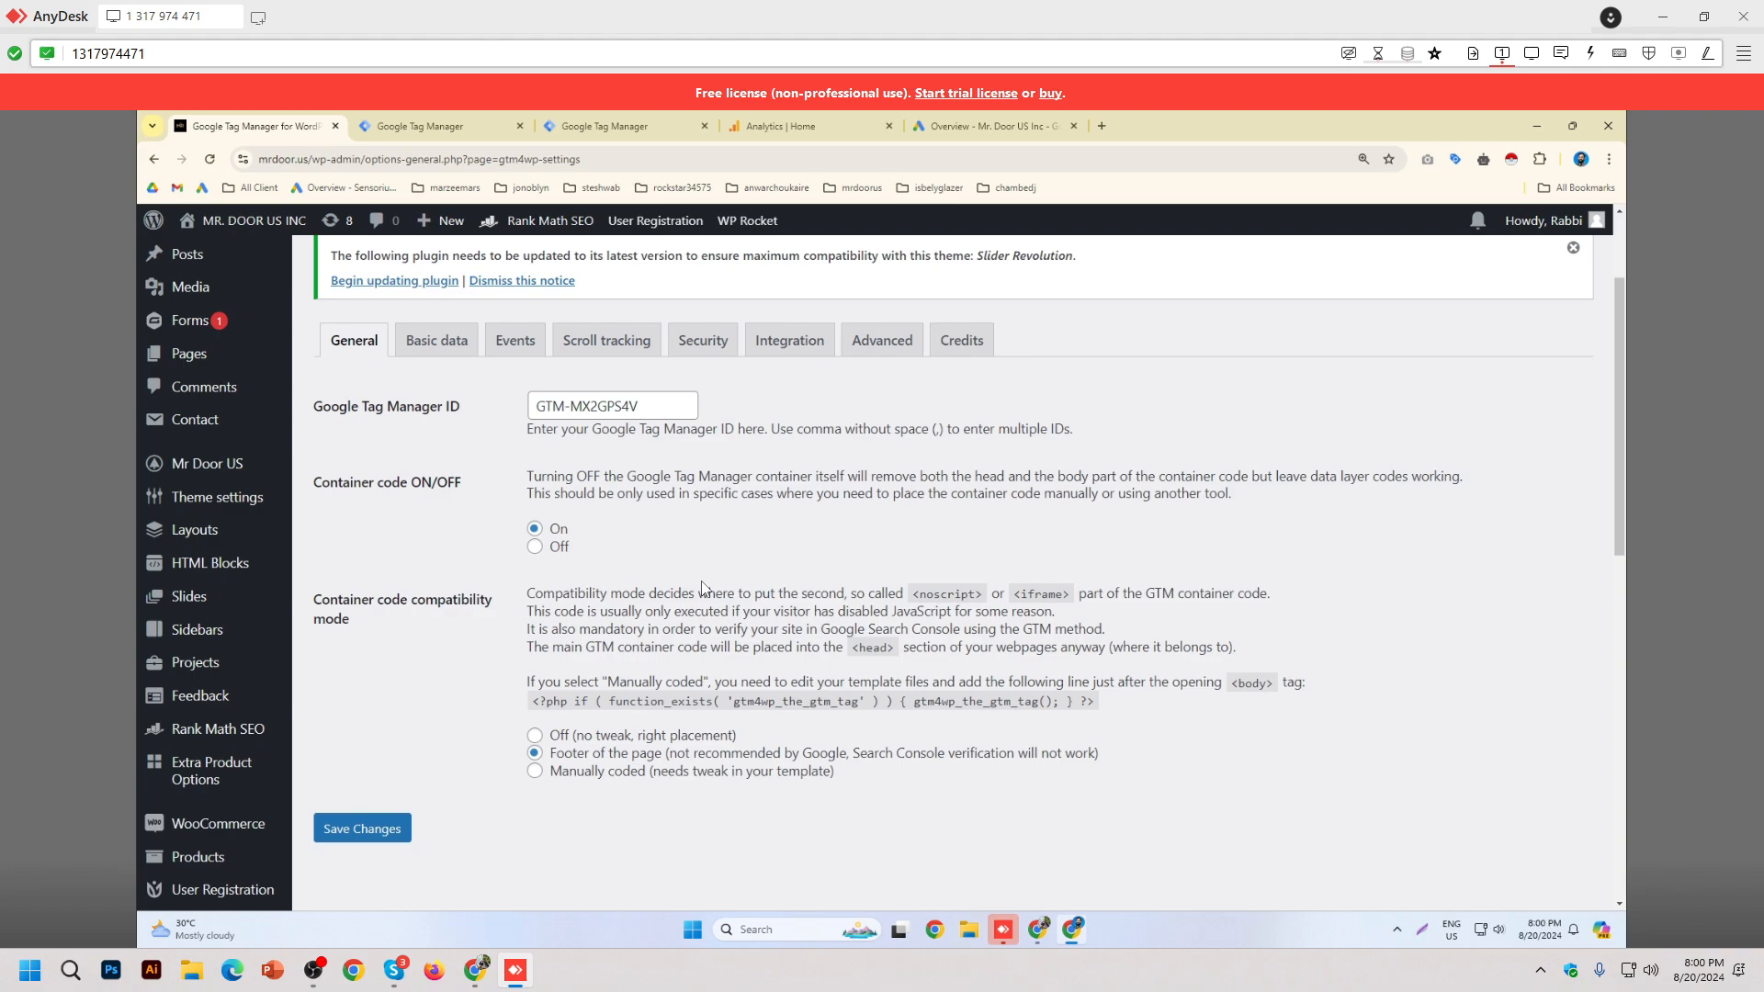
Step: Go back to the Tag Manager install code and close its dialog
left_click(607, 126)
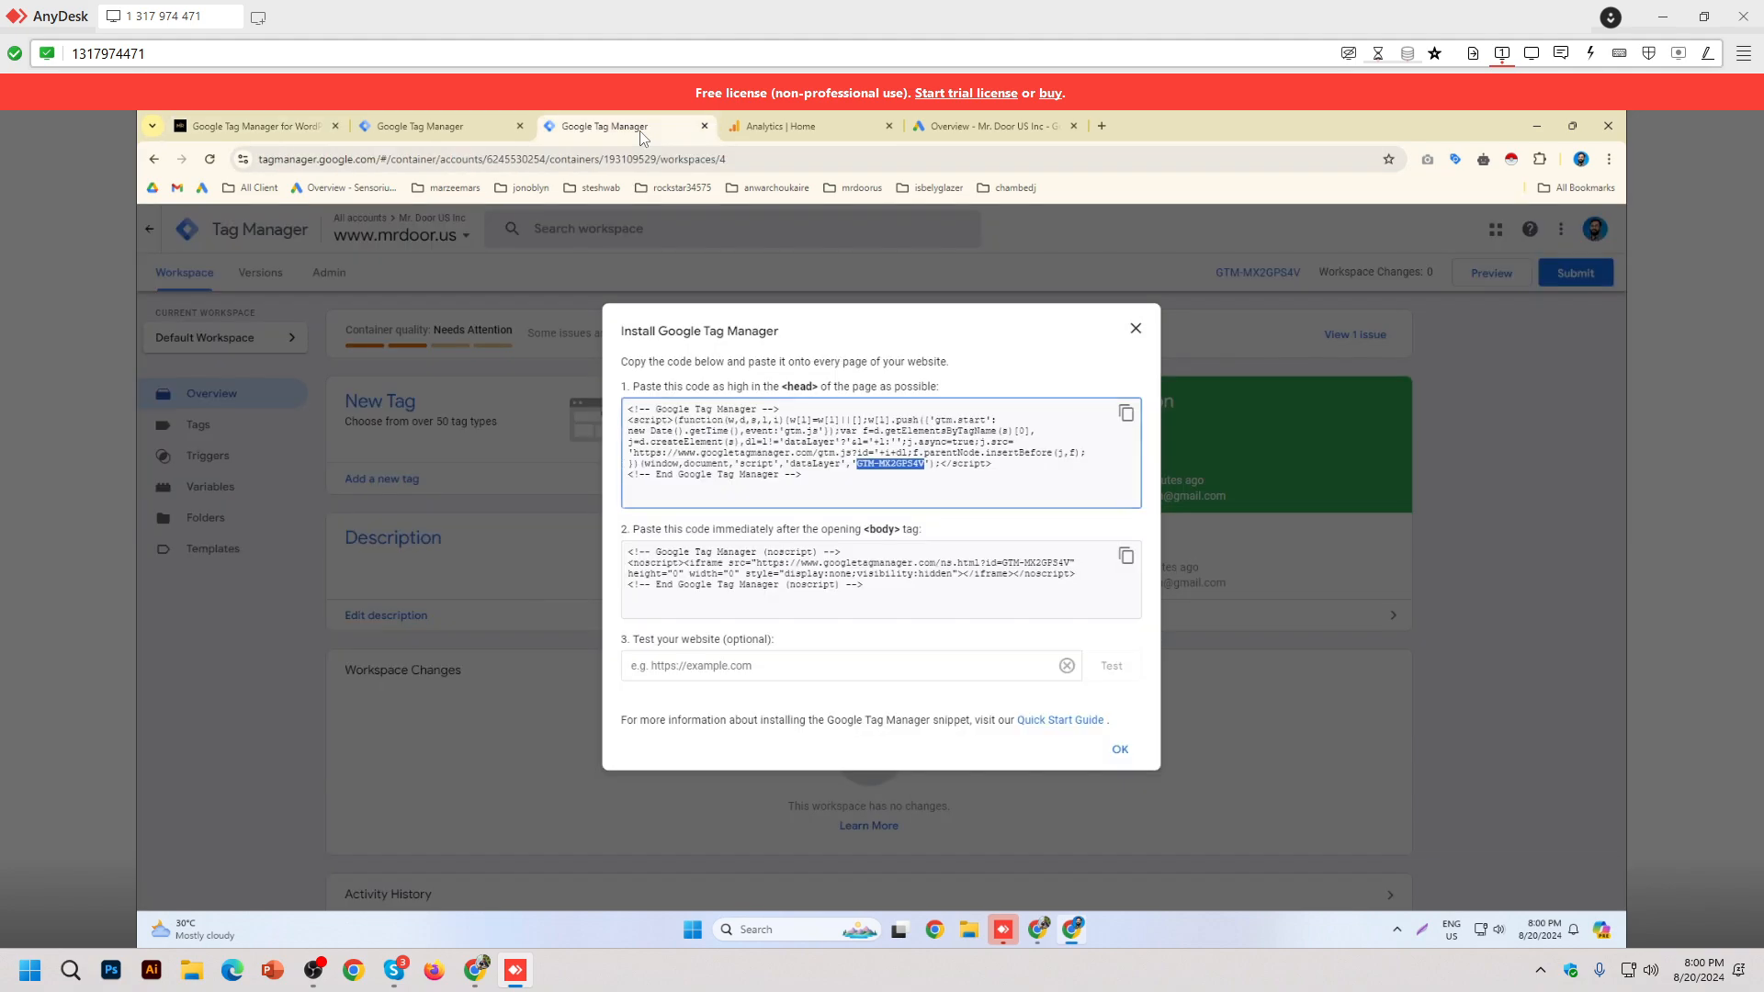
left_click(1139, 331)
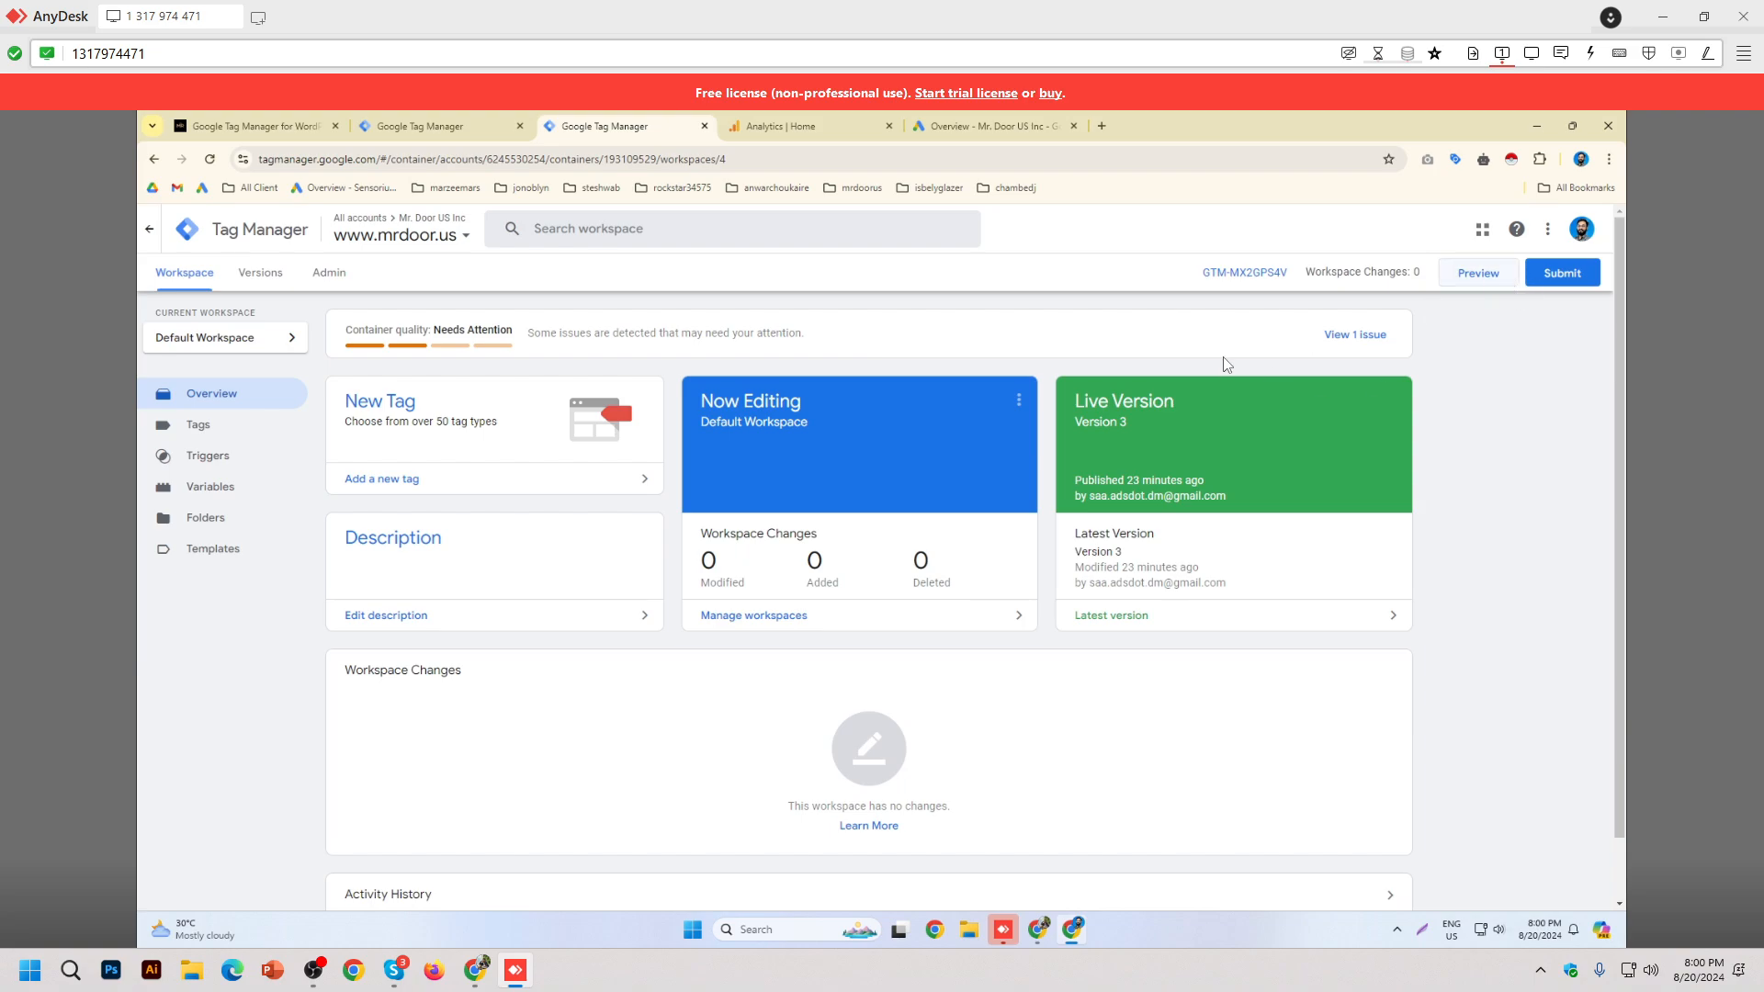
scroll(1220, 364, "down", 1)
left_click(260, 357)
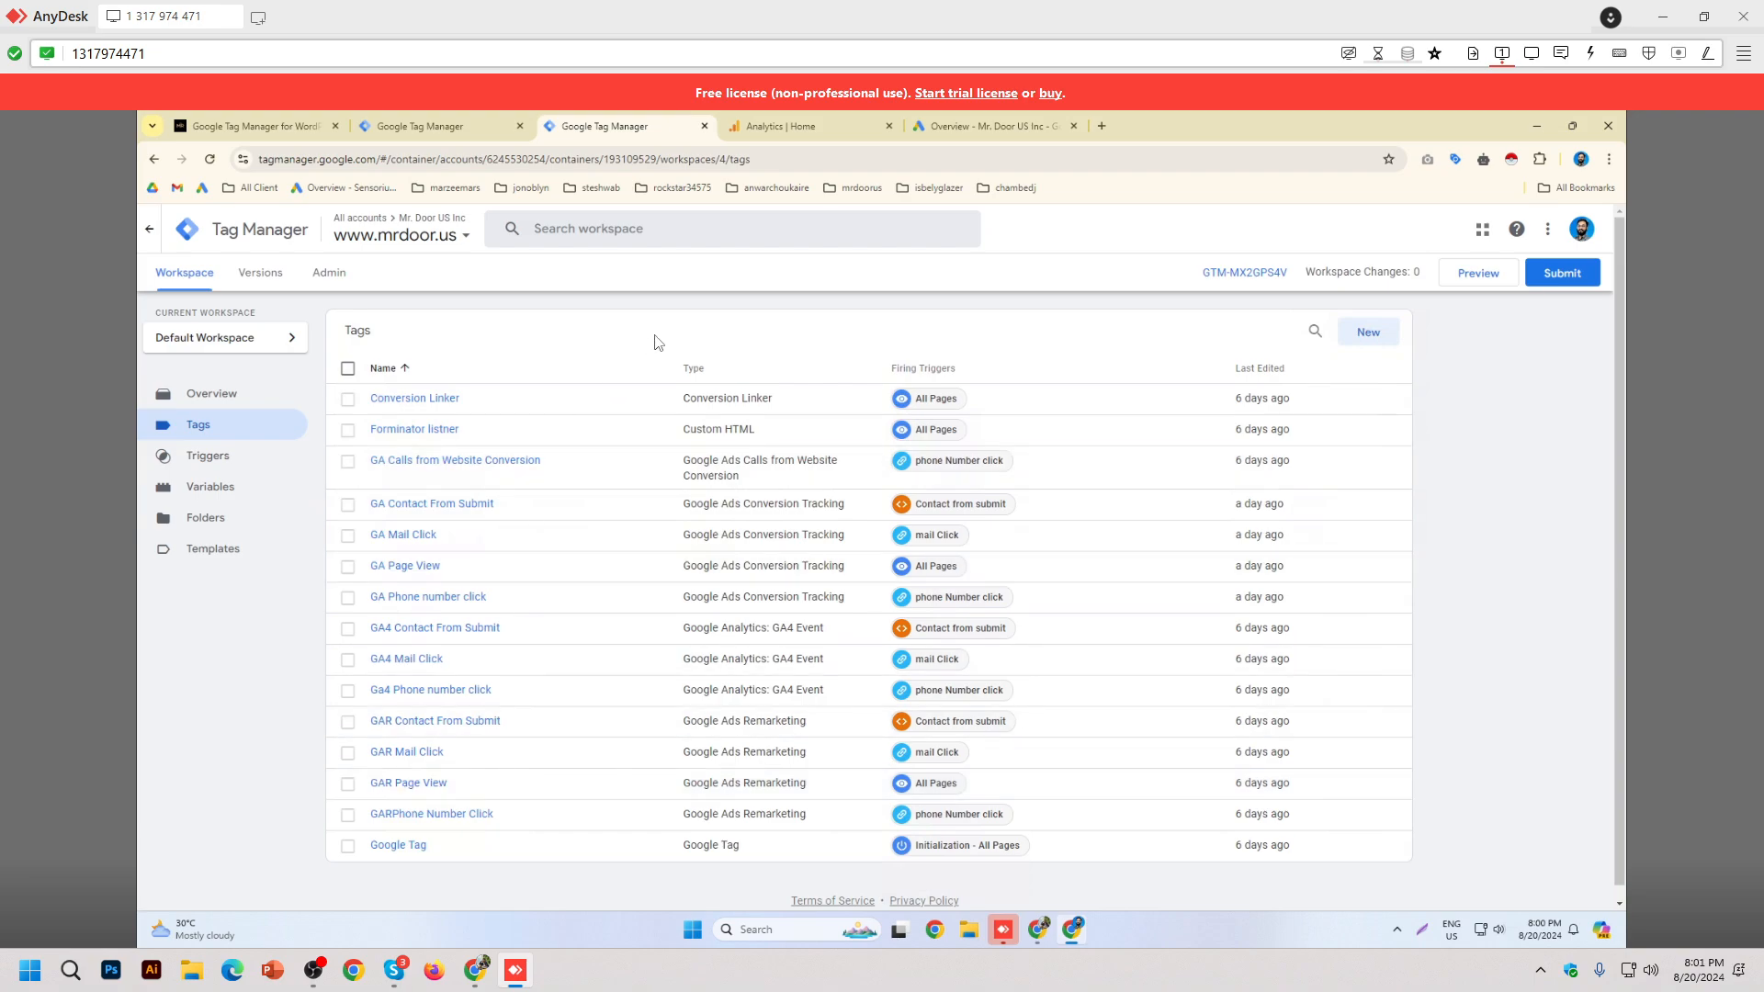
left_click(210, 458)
left_click(219, 517)
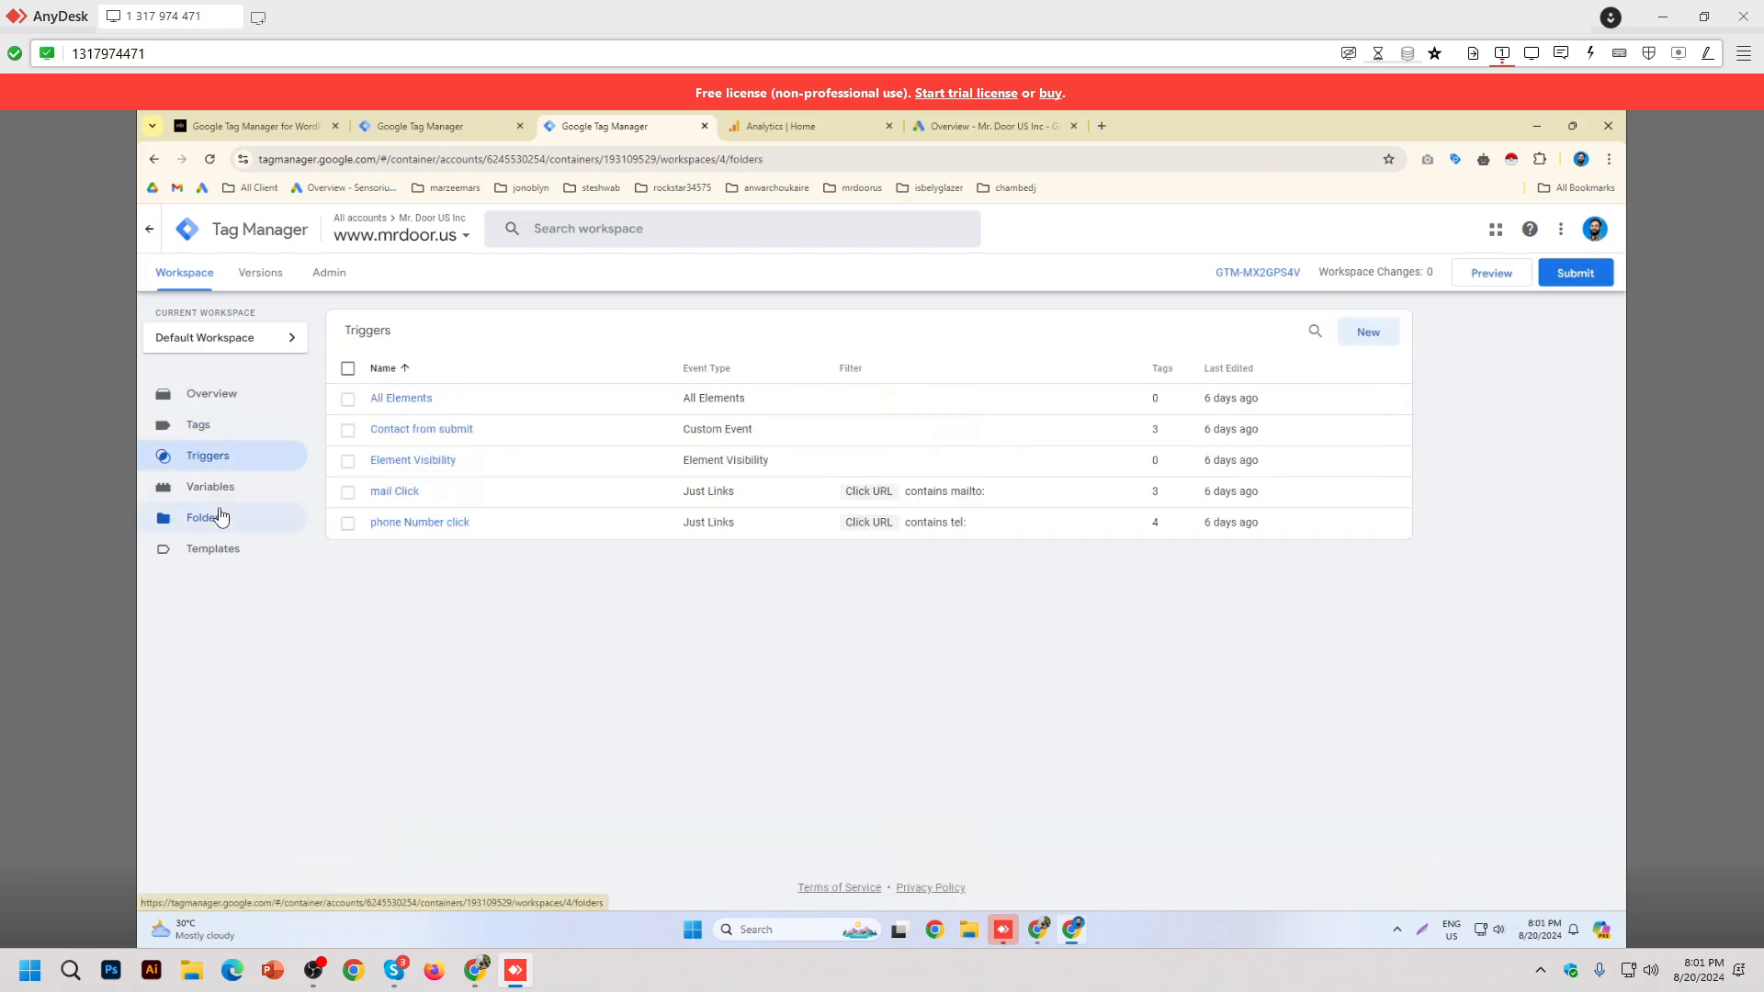
left_click(254, 489)
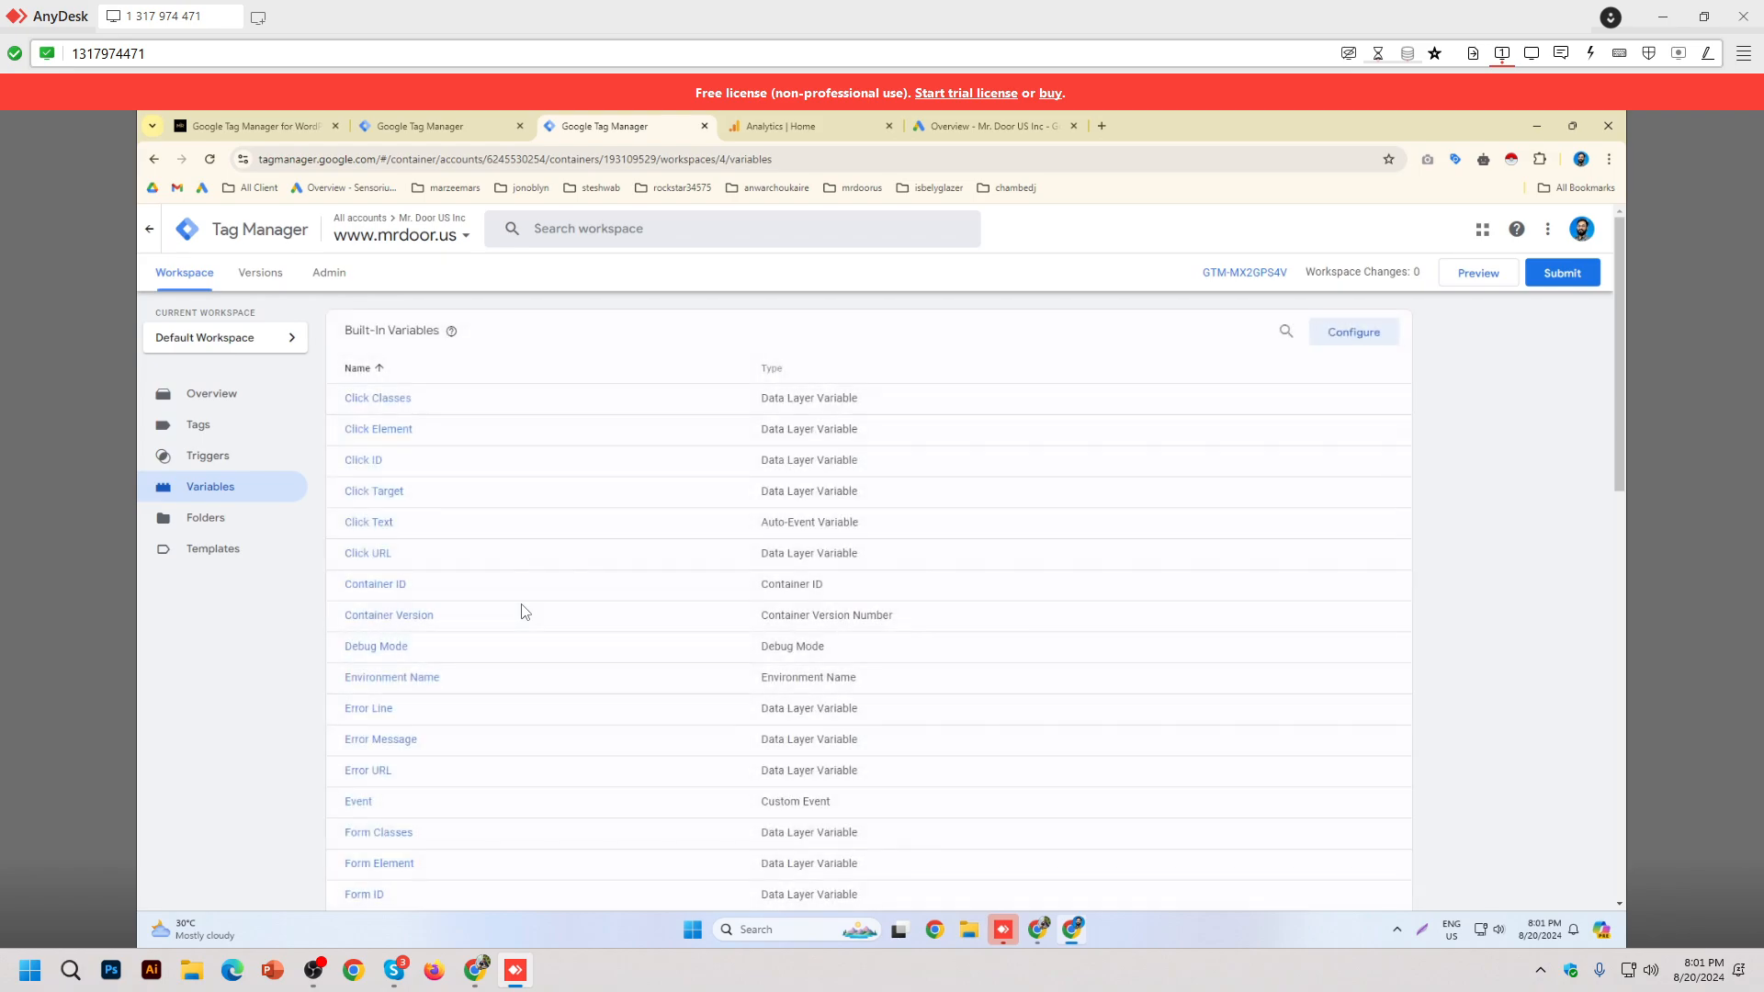
scroll(531, 570, "down", 5)
scroll(531, 570, "down", 5)
scroll(527, 567, "up", 10)
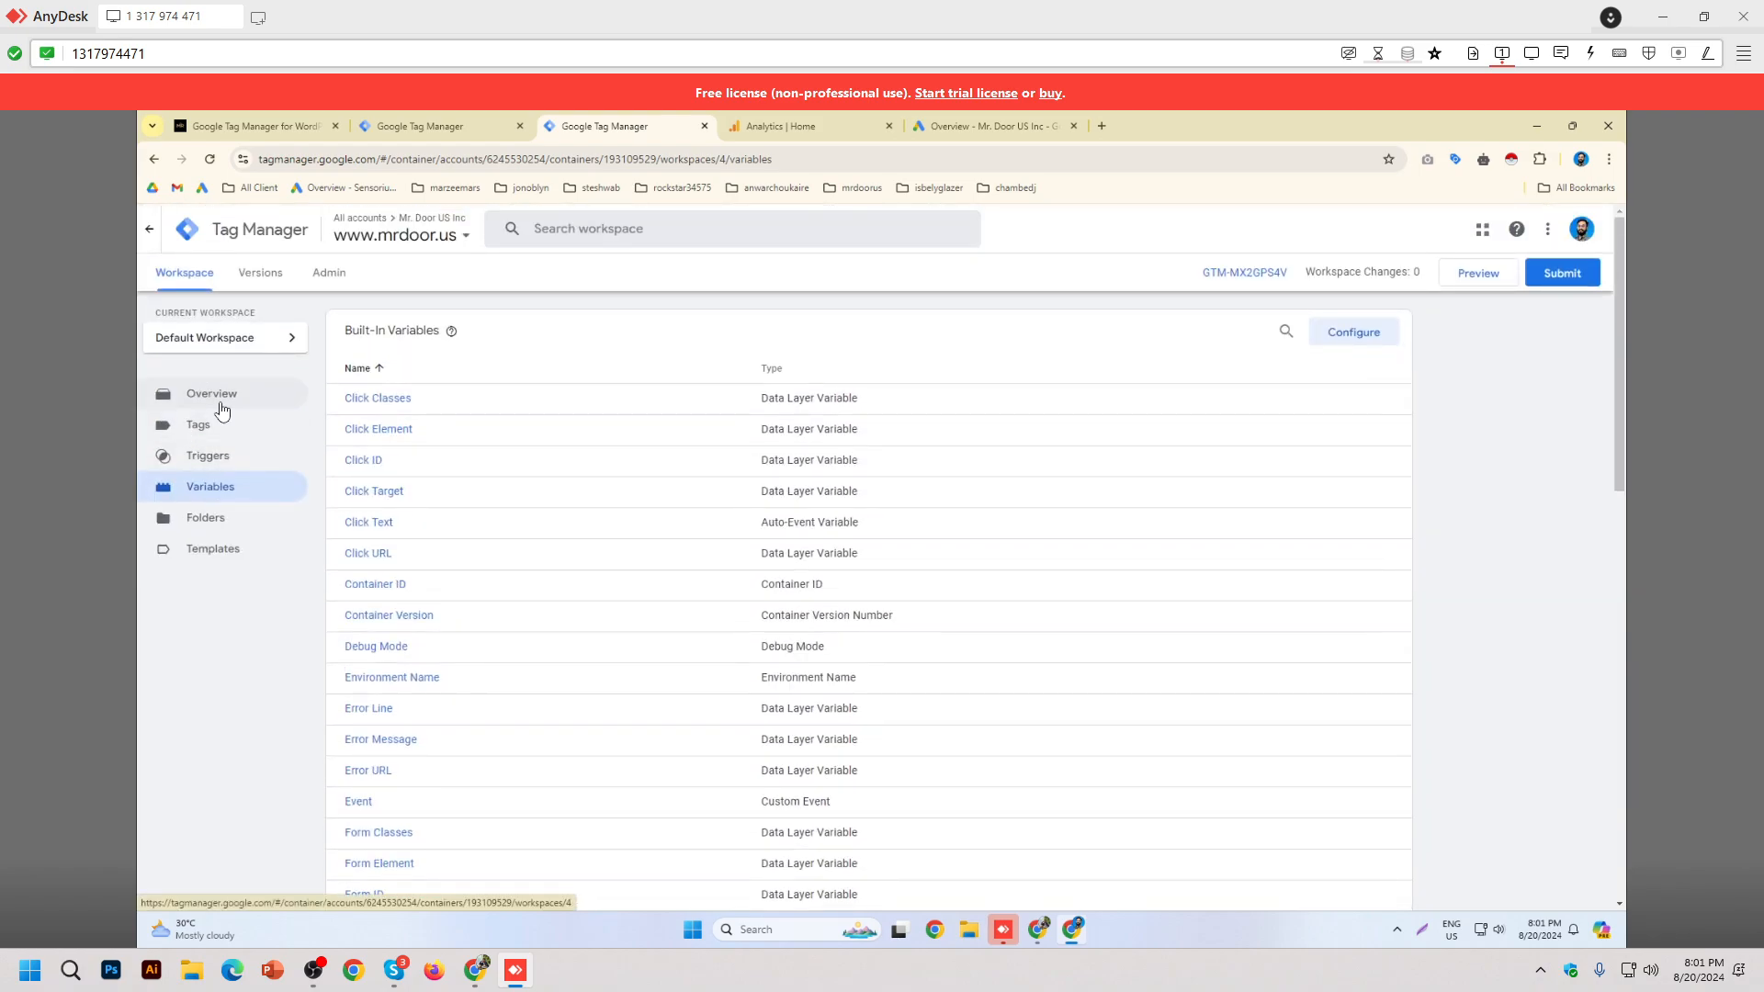
left_click(219, 397)
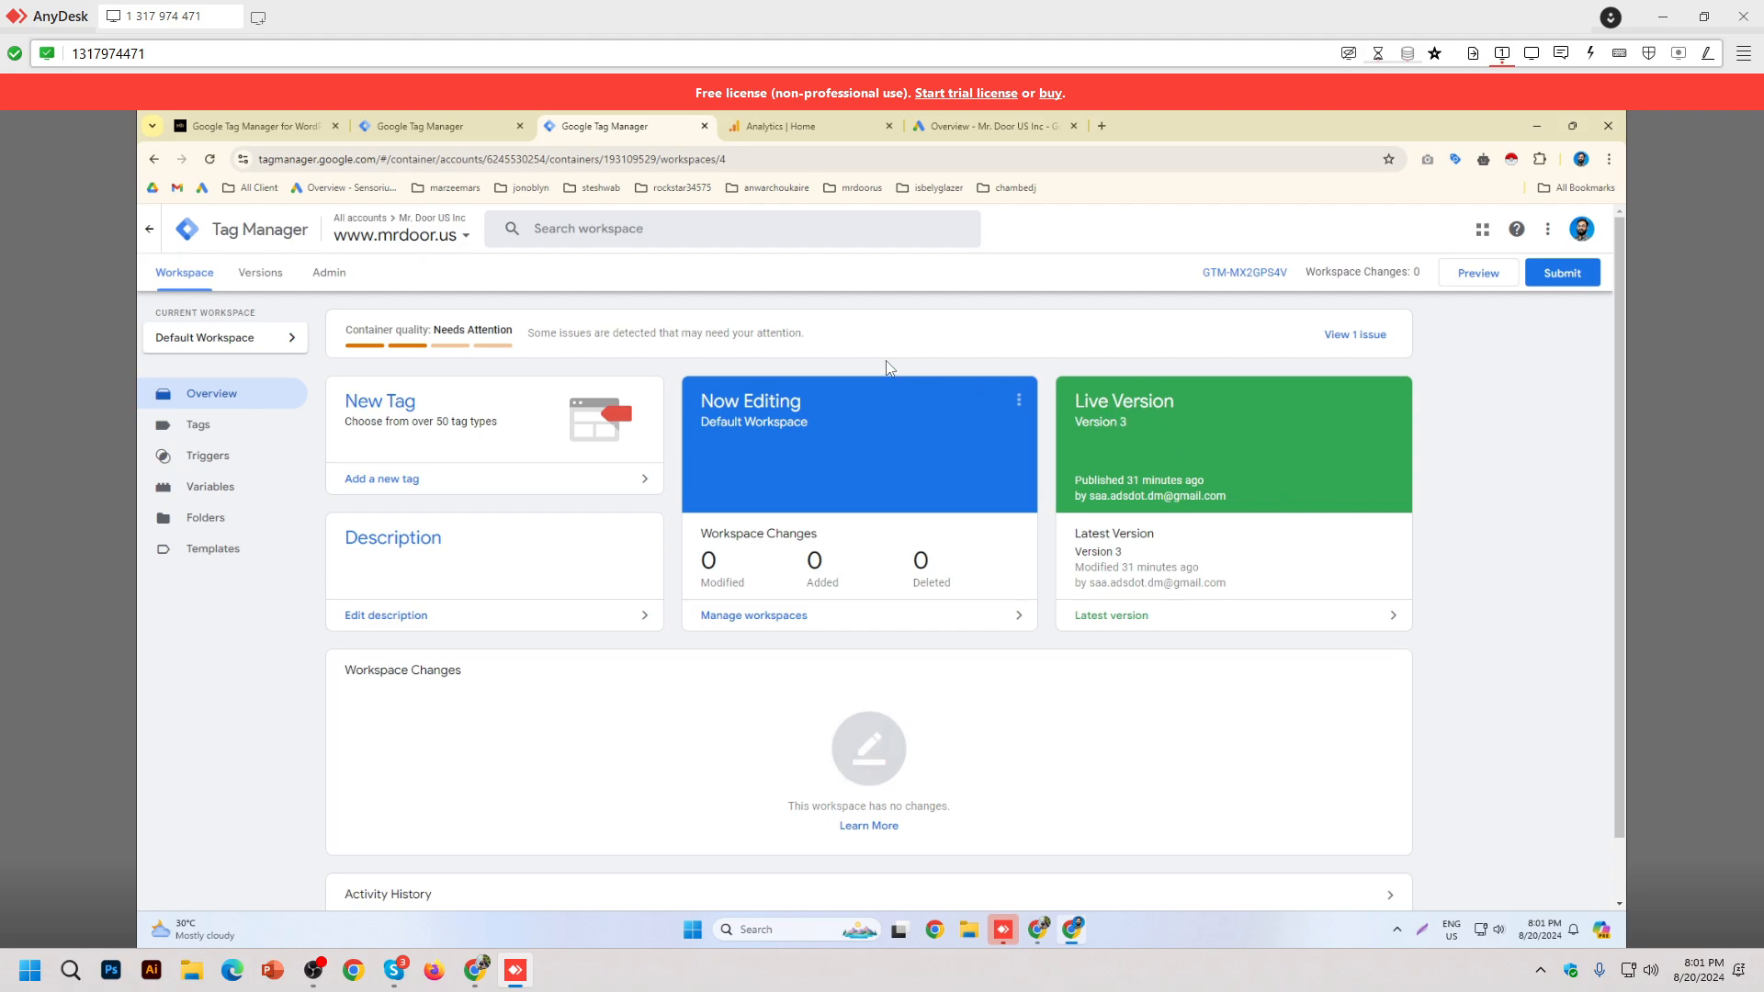
left_click(278, 129)
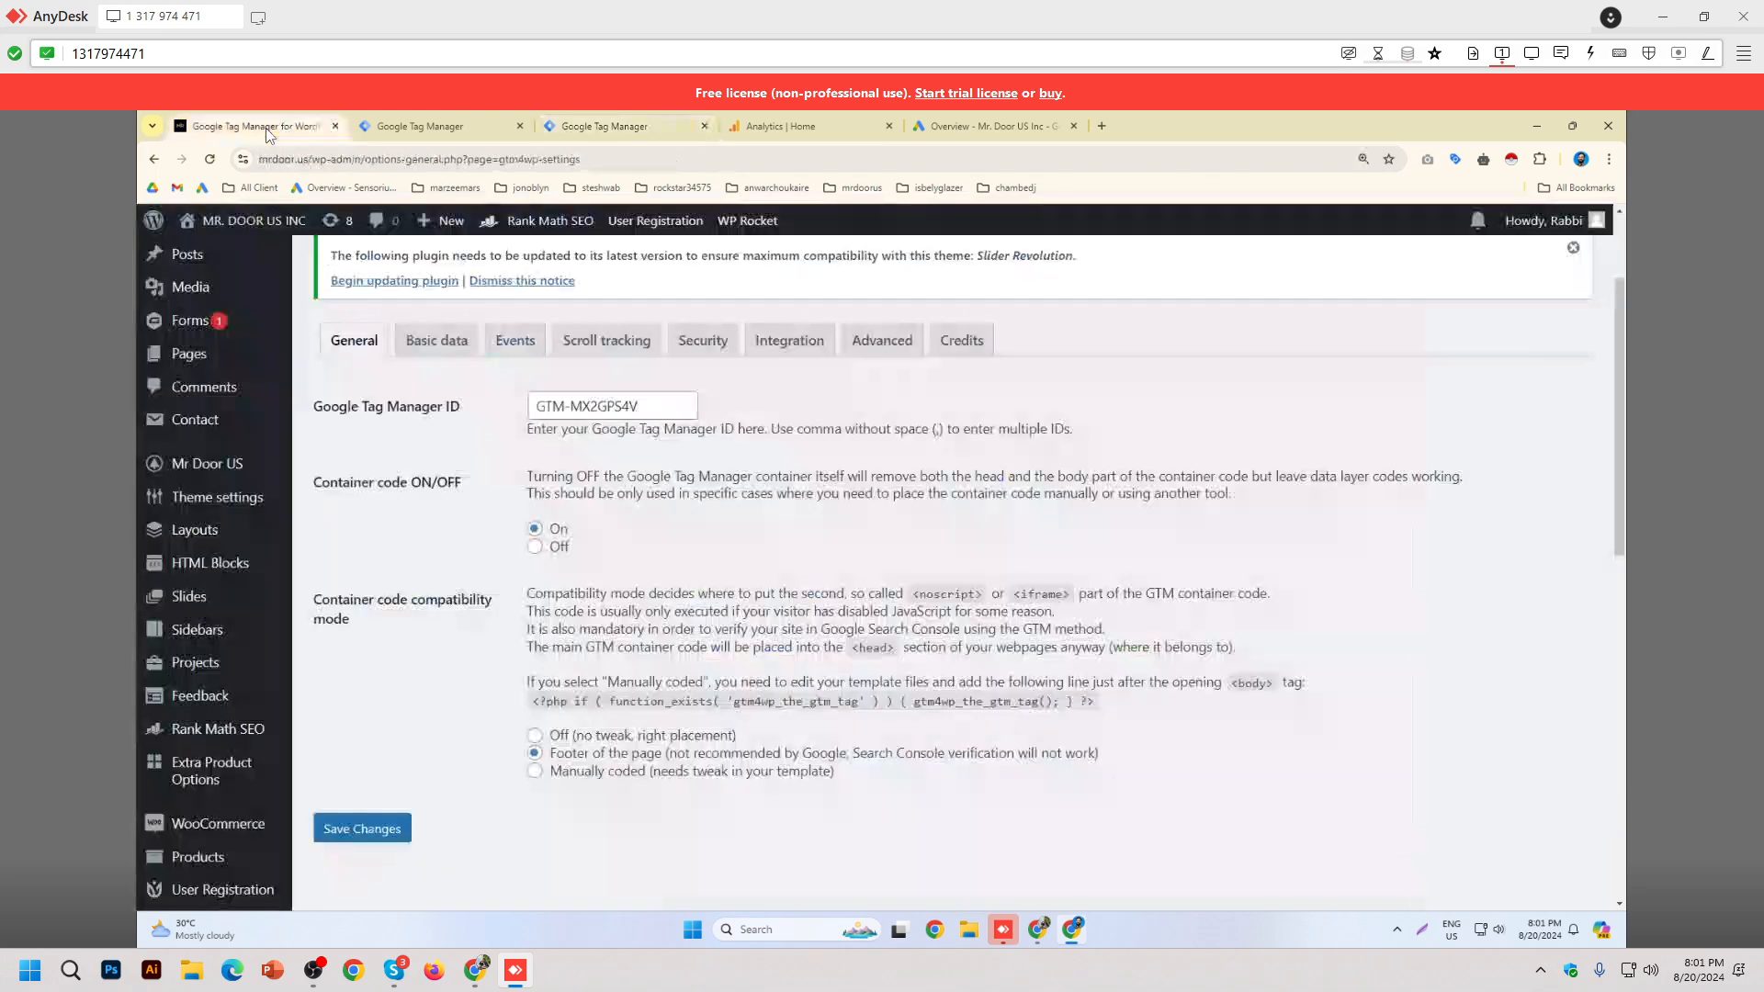
left_click(645, 130)
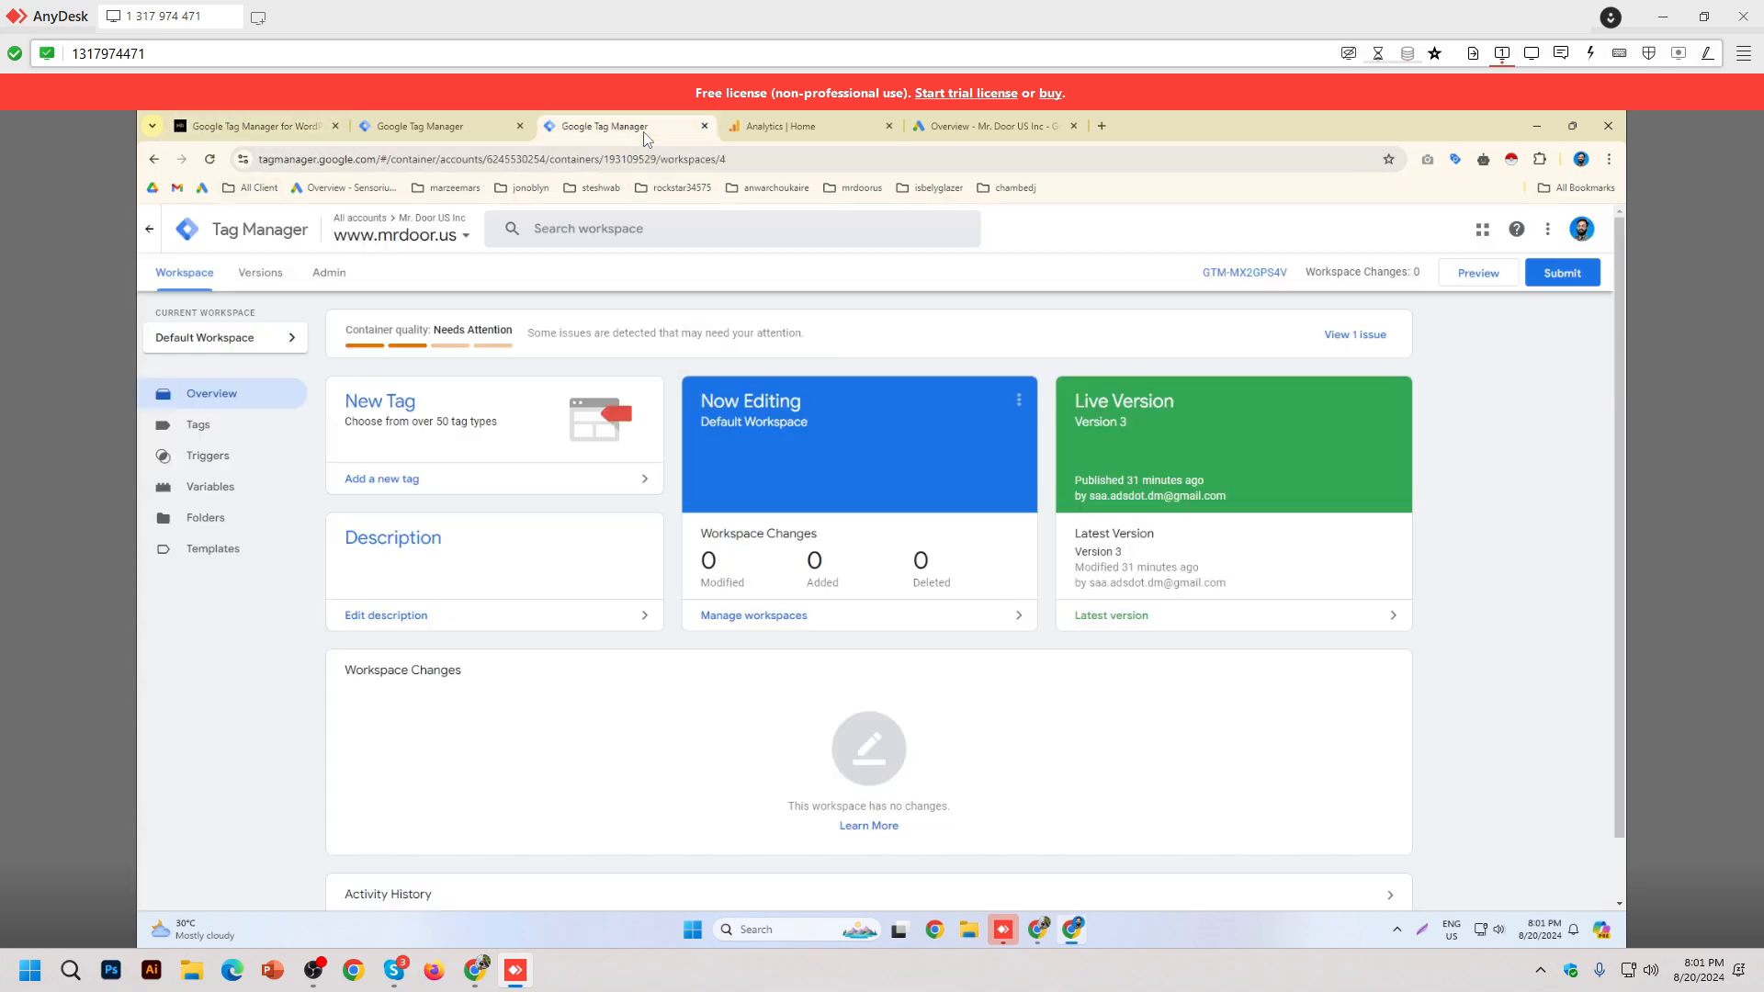
left_click(251, 130)
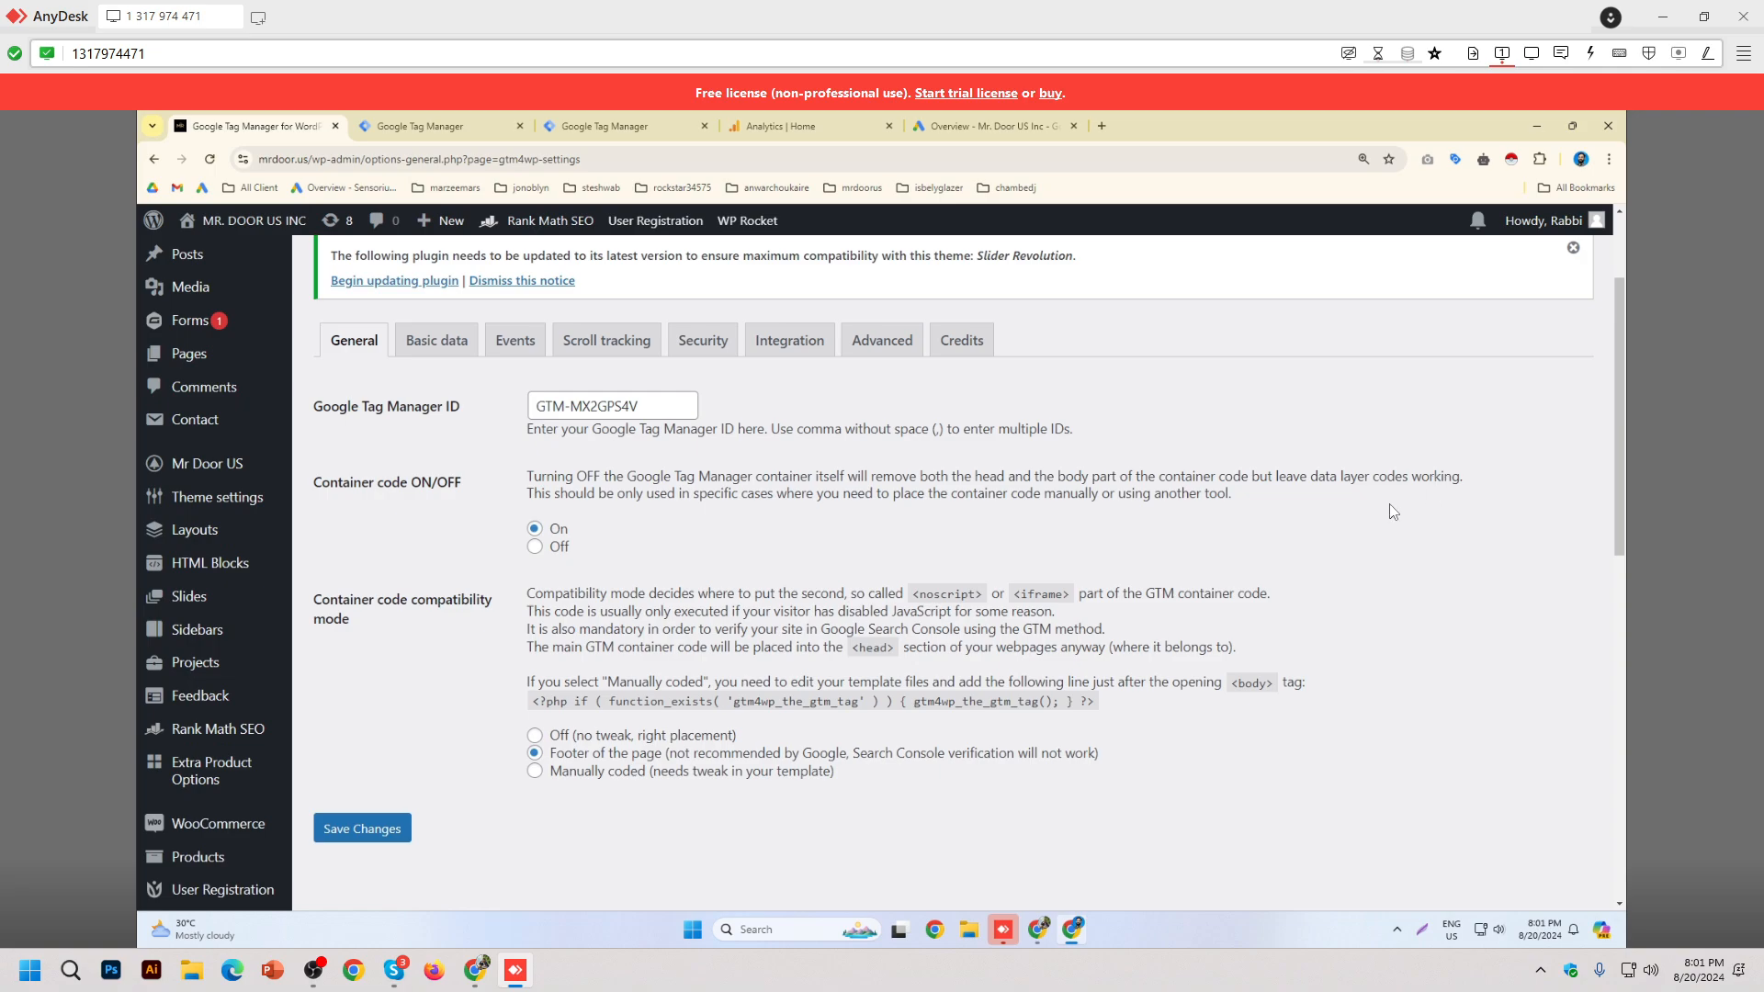
left_click(314, 970)
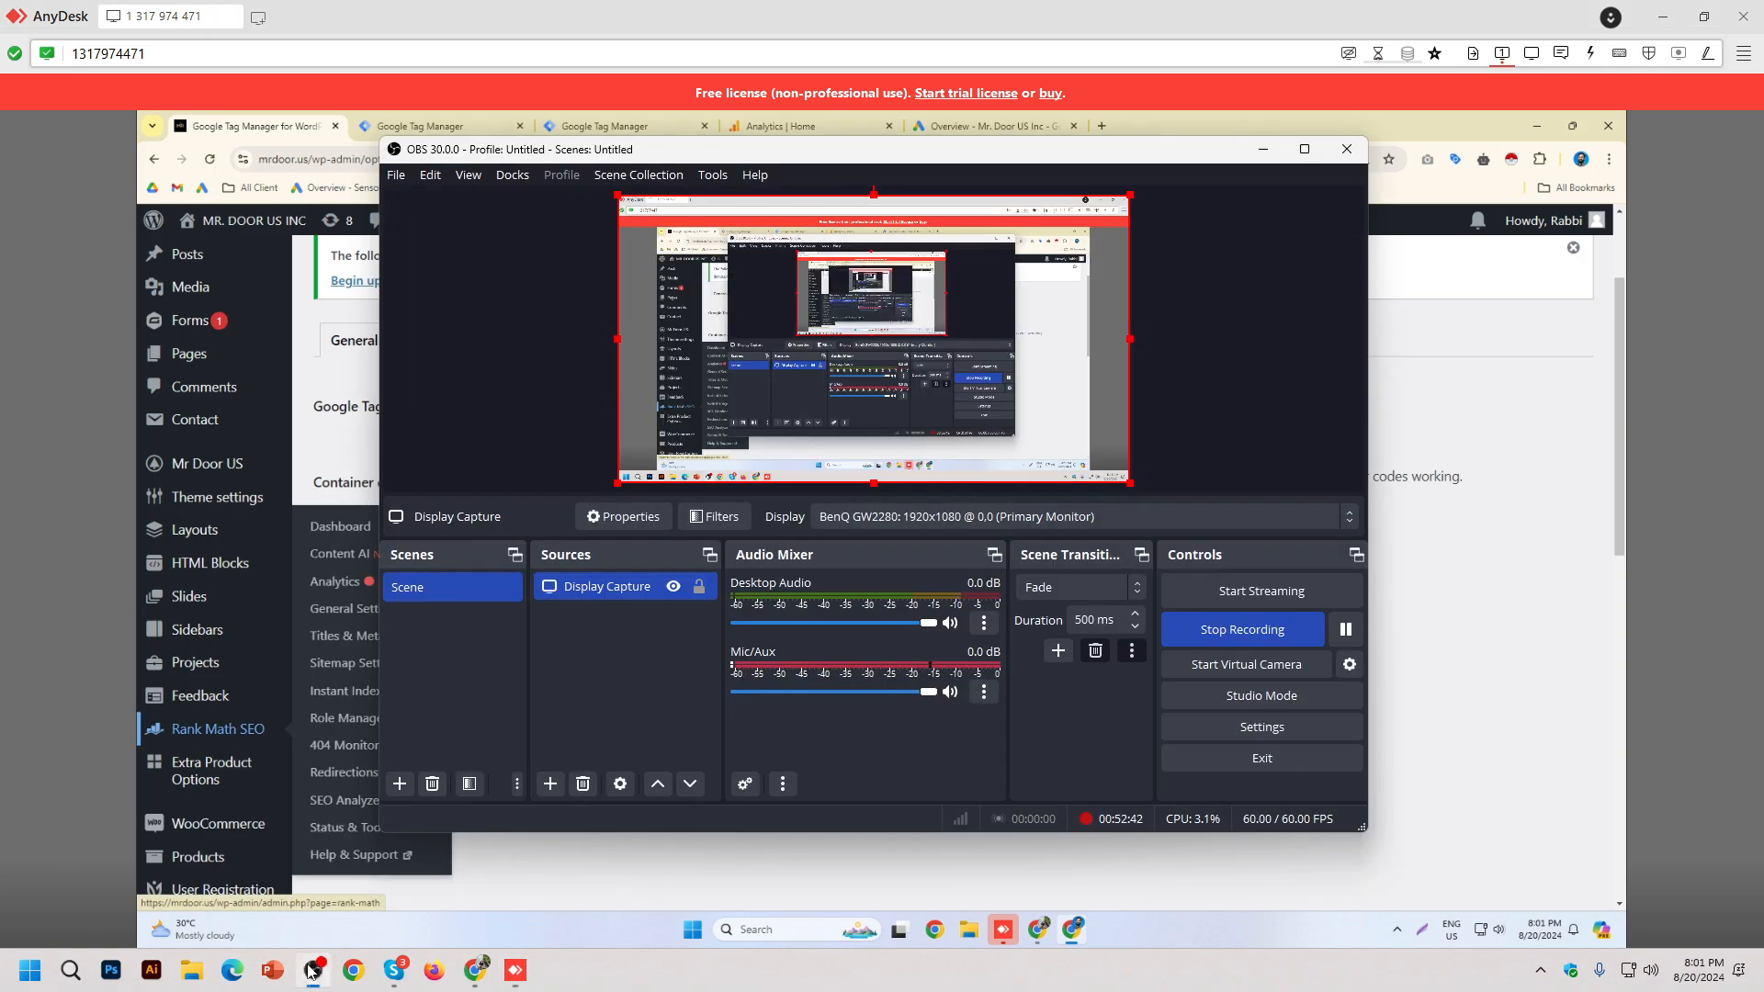
left_click(1346, 630)
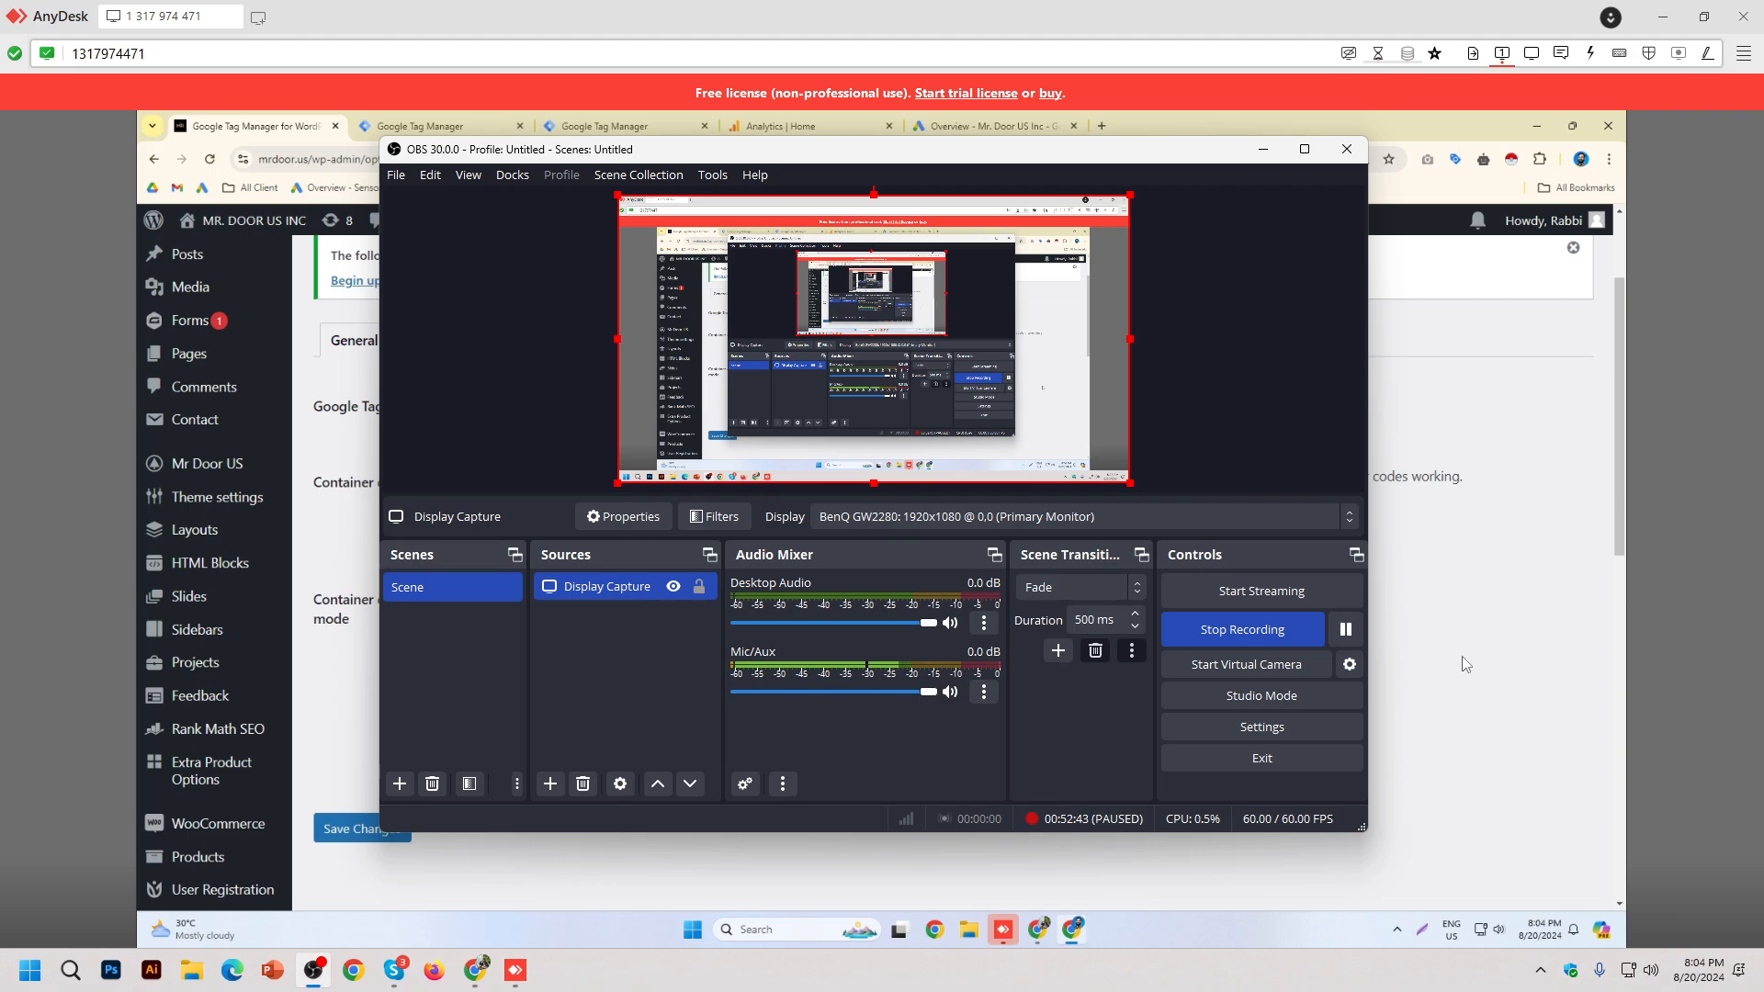
left_click(1263, 148)
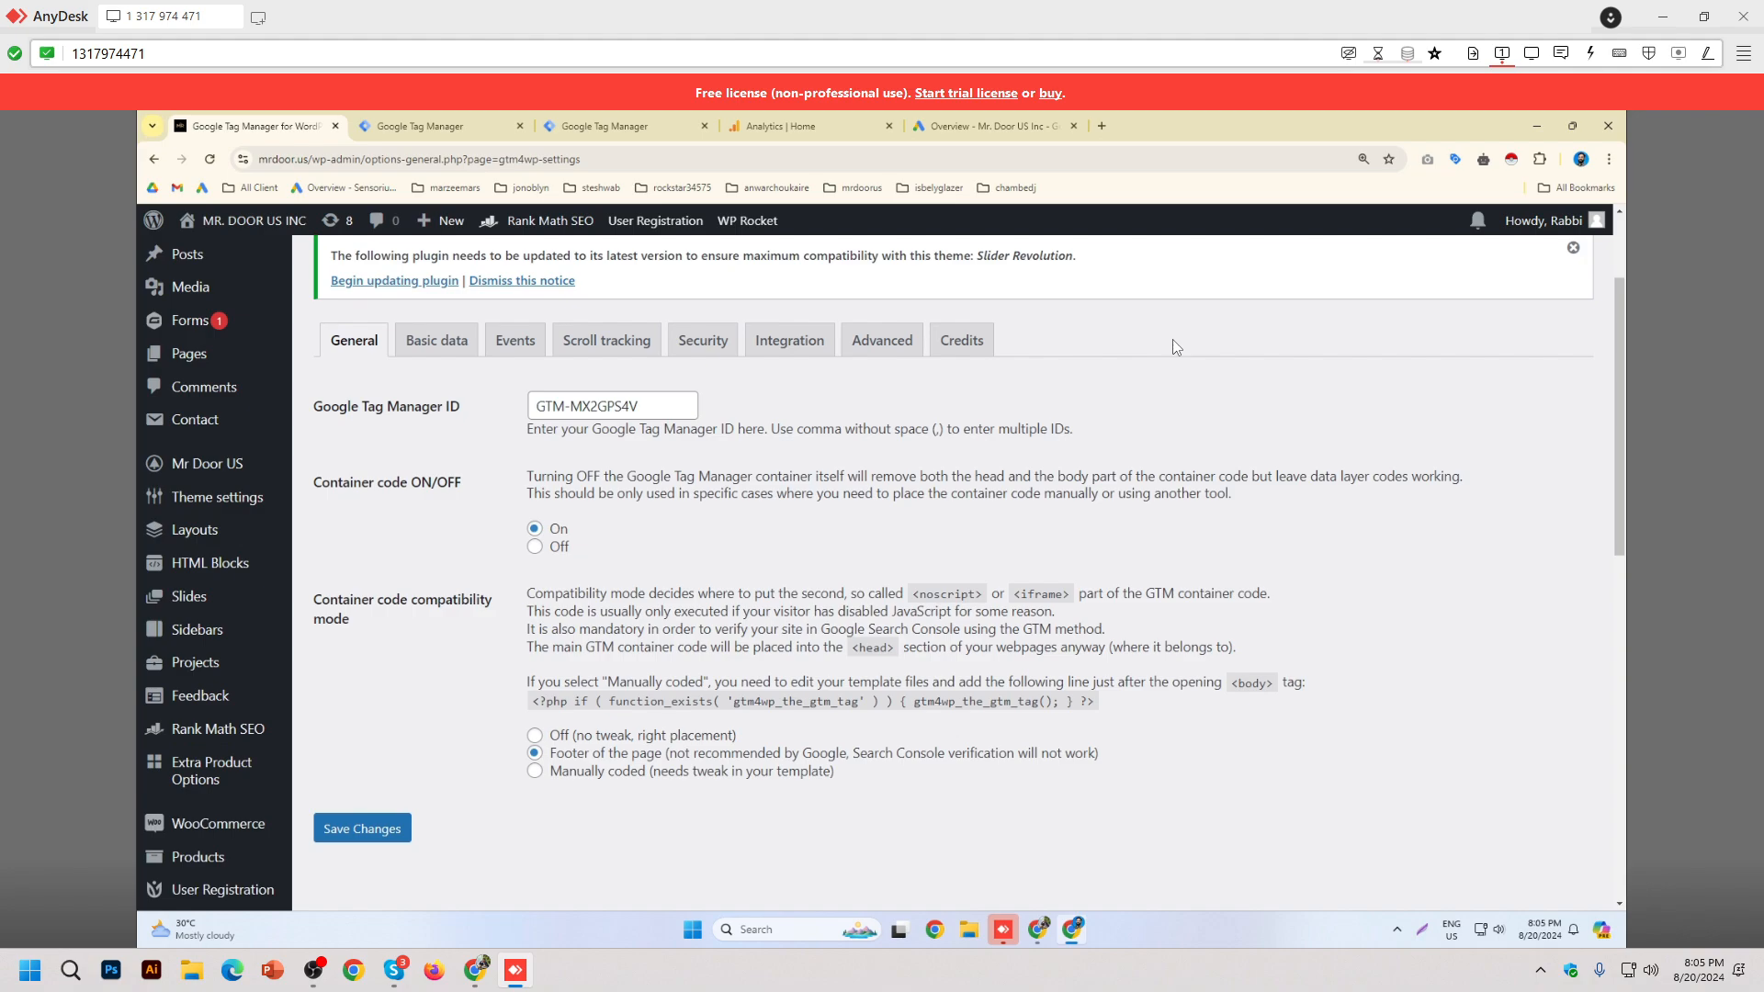
left_click(626, 135)
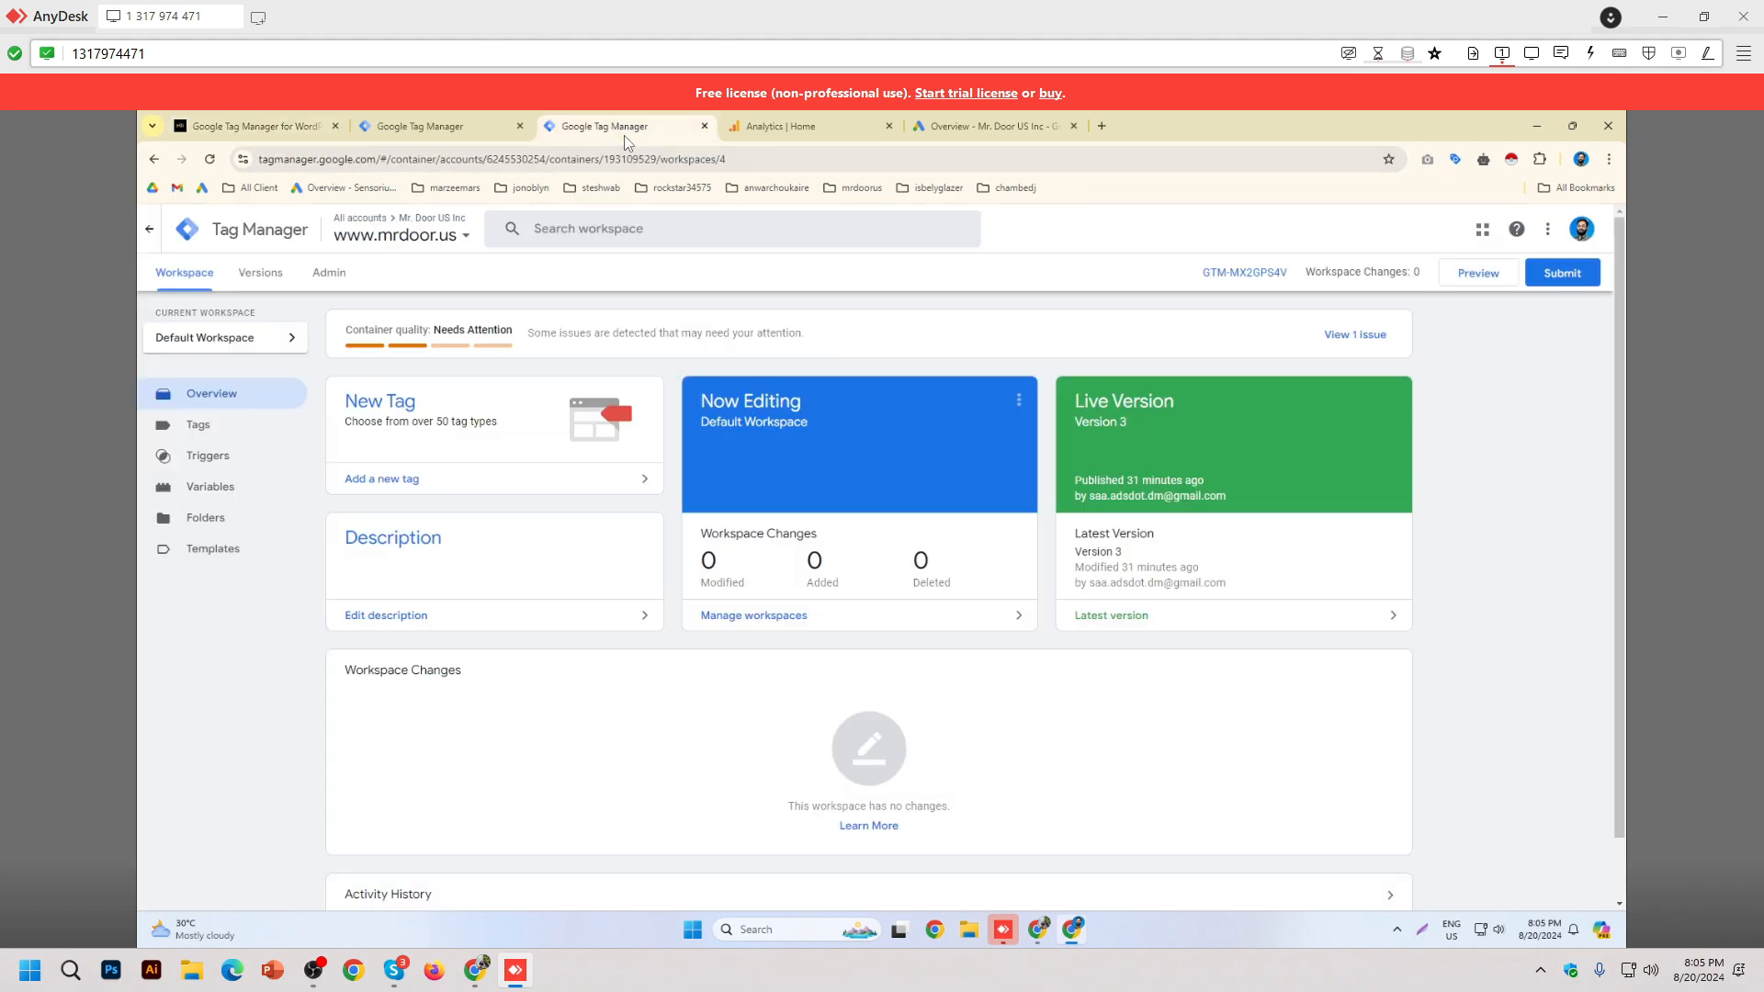
left_click(1478, 273)
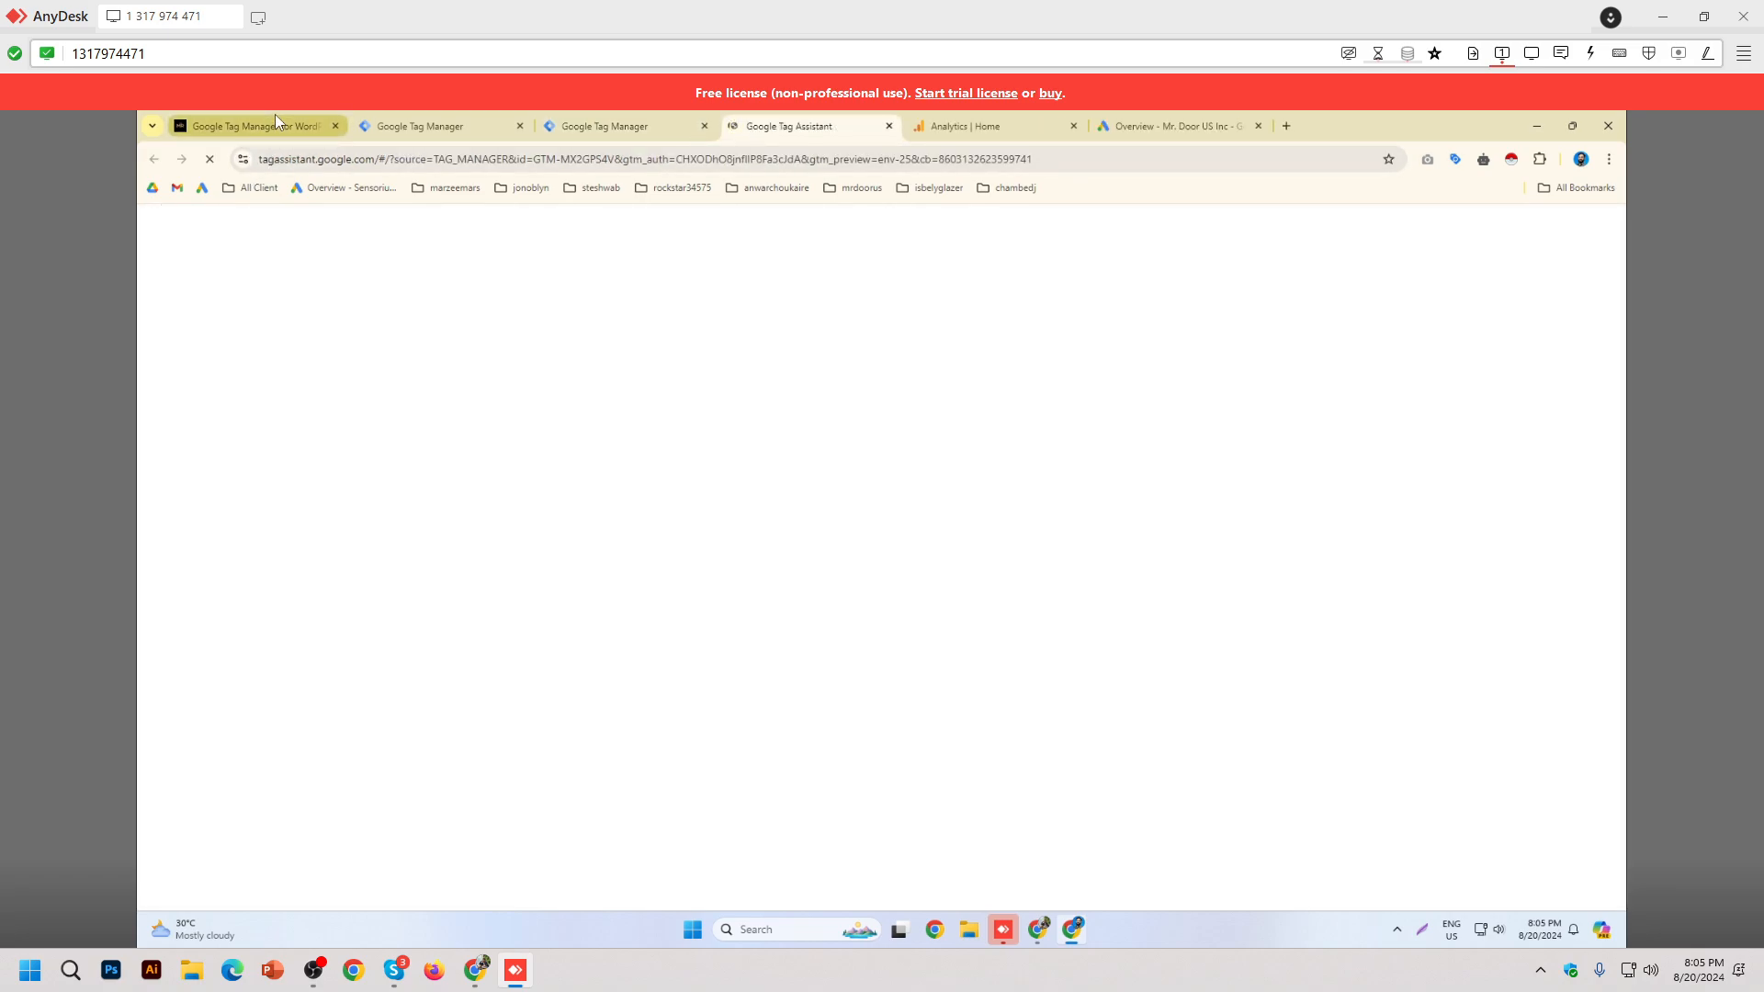
left_click(275, 117)
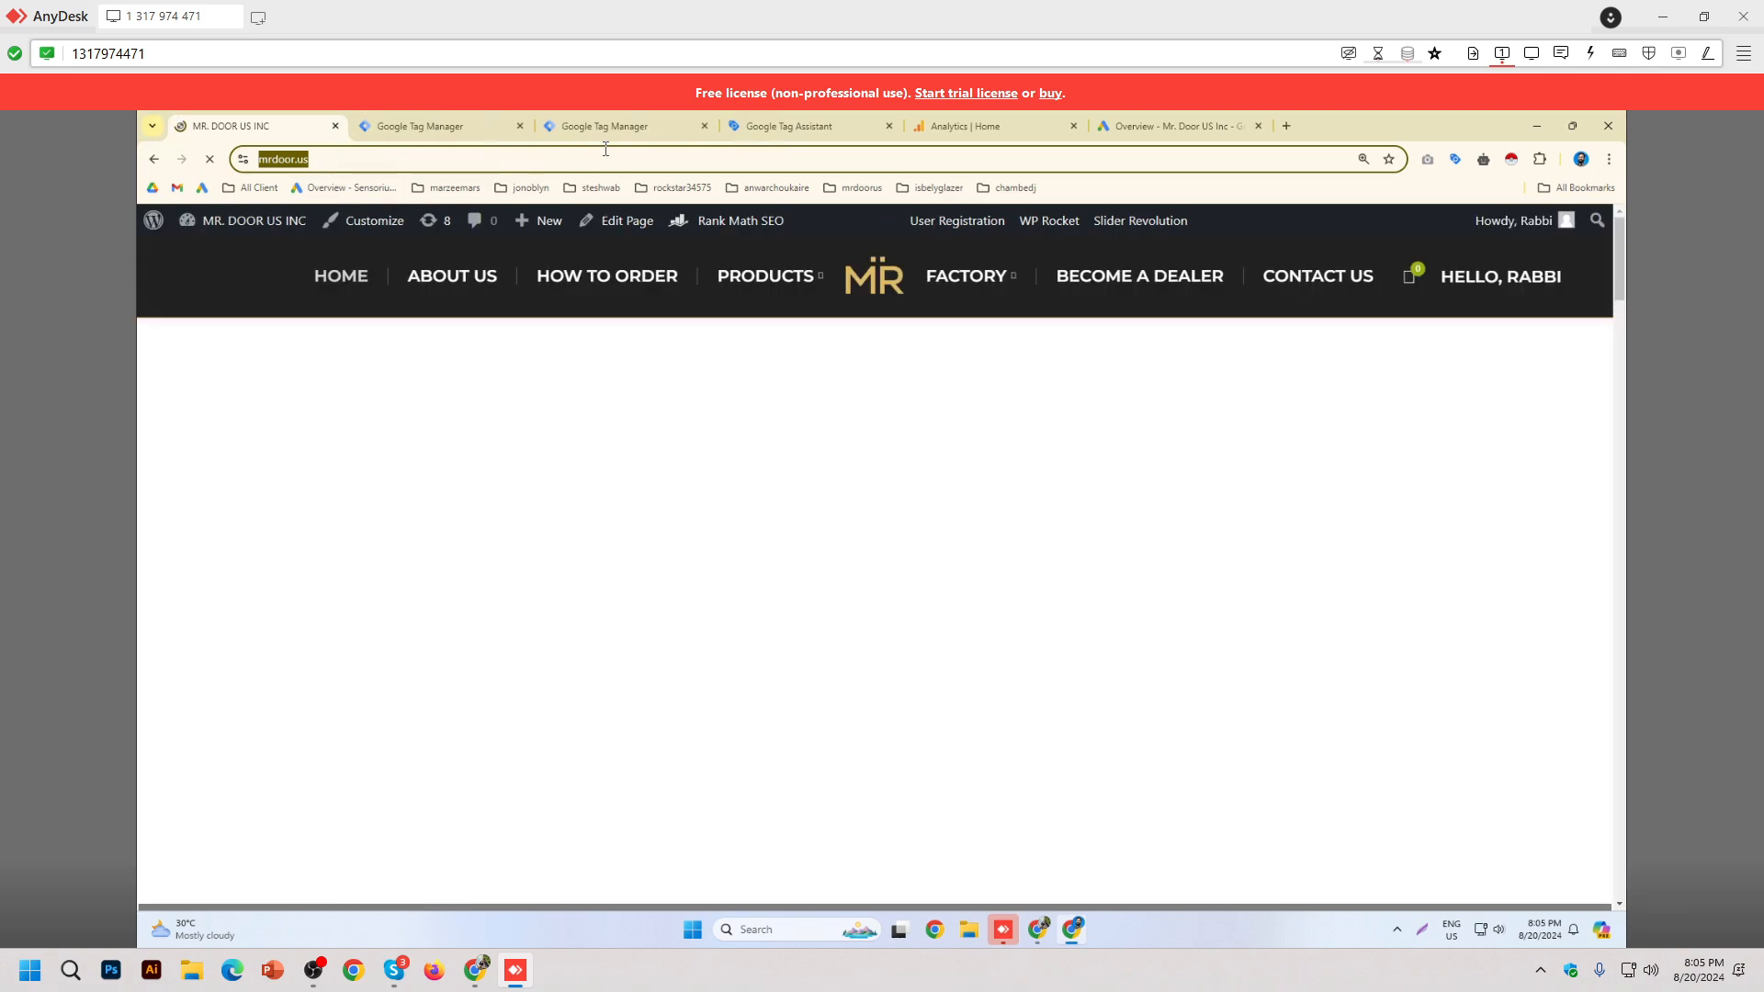
left_click(621, 127)
left_click(1478, 273)
left_click(767, 537)
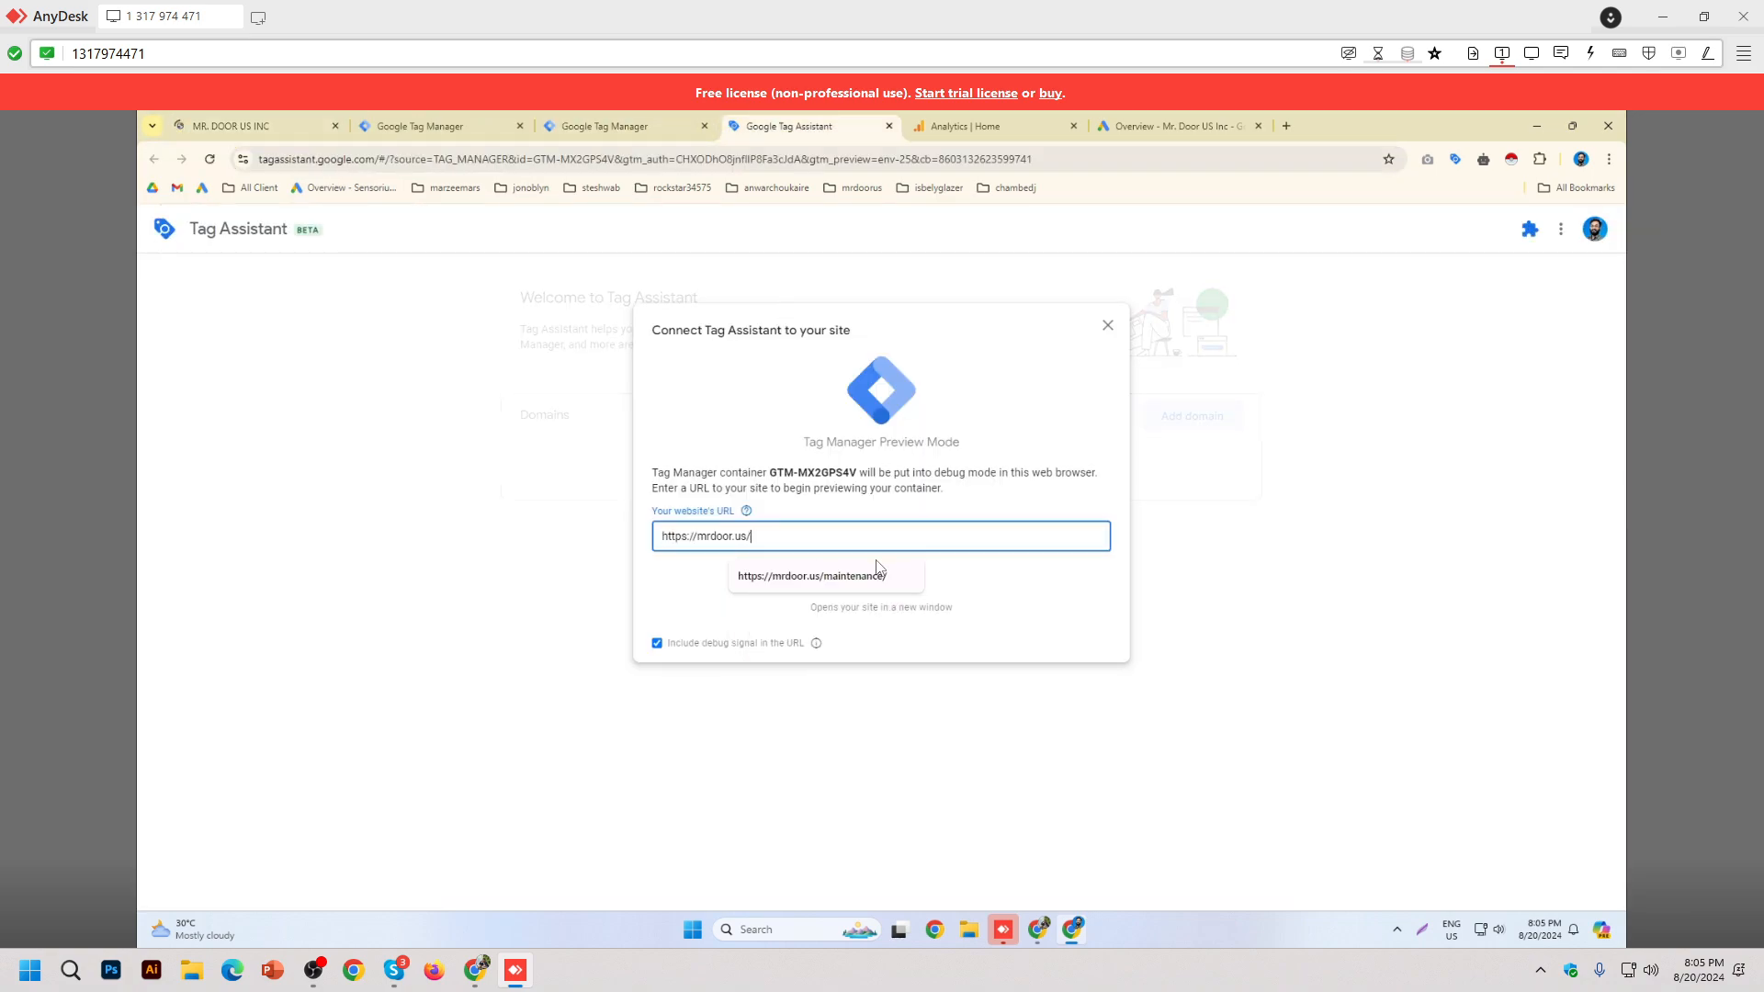
left_click(864, 584)
left_click(873, 576)
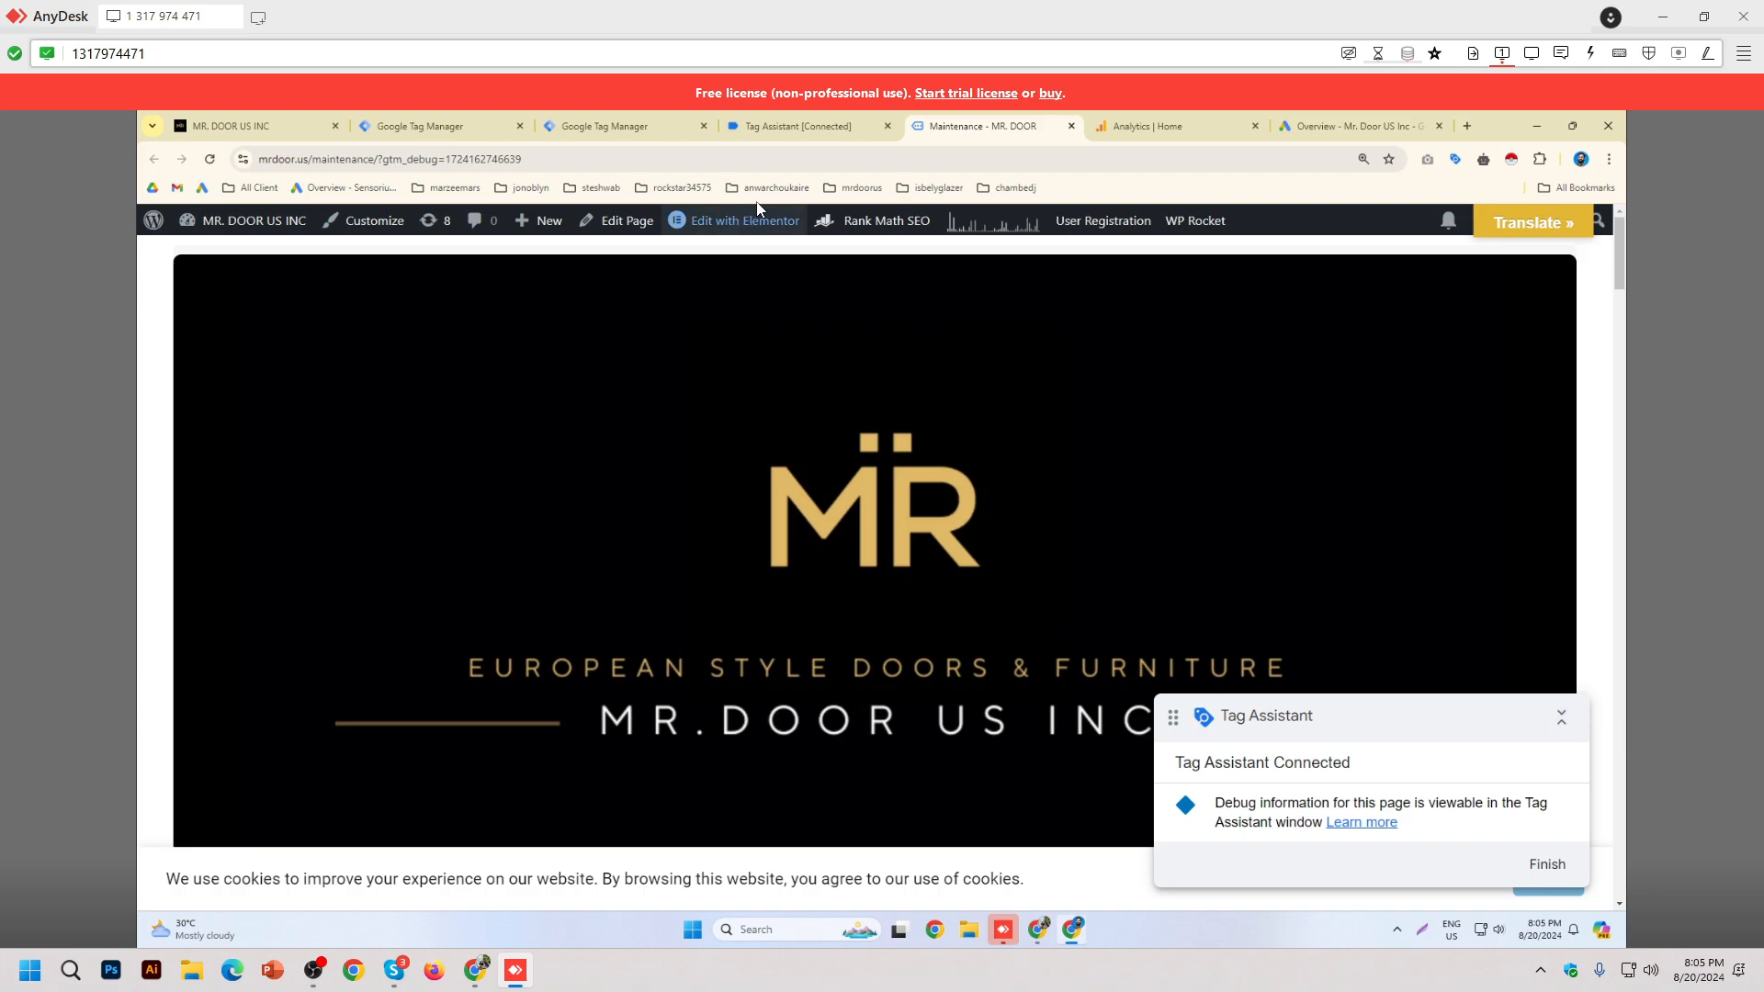
Step: Dismiss the Connected! notice and view the summary showing 5 tags fired and 10 not fired
left_click(804, 126)
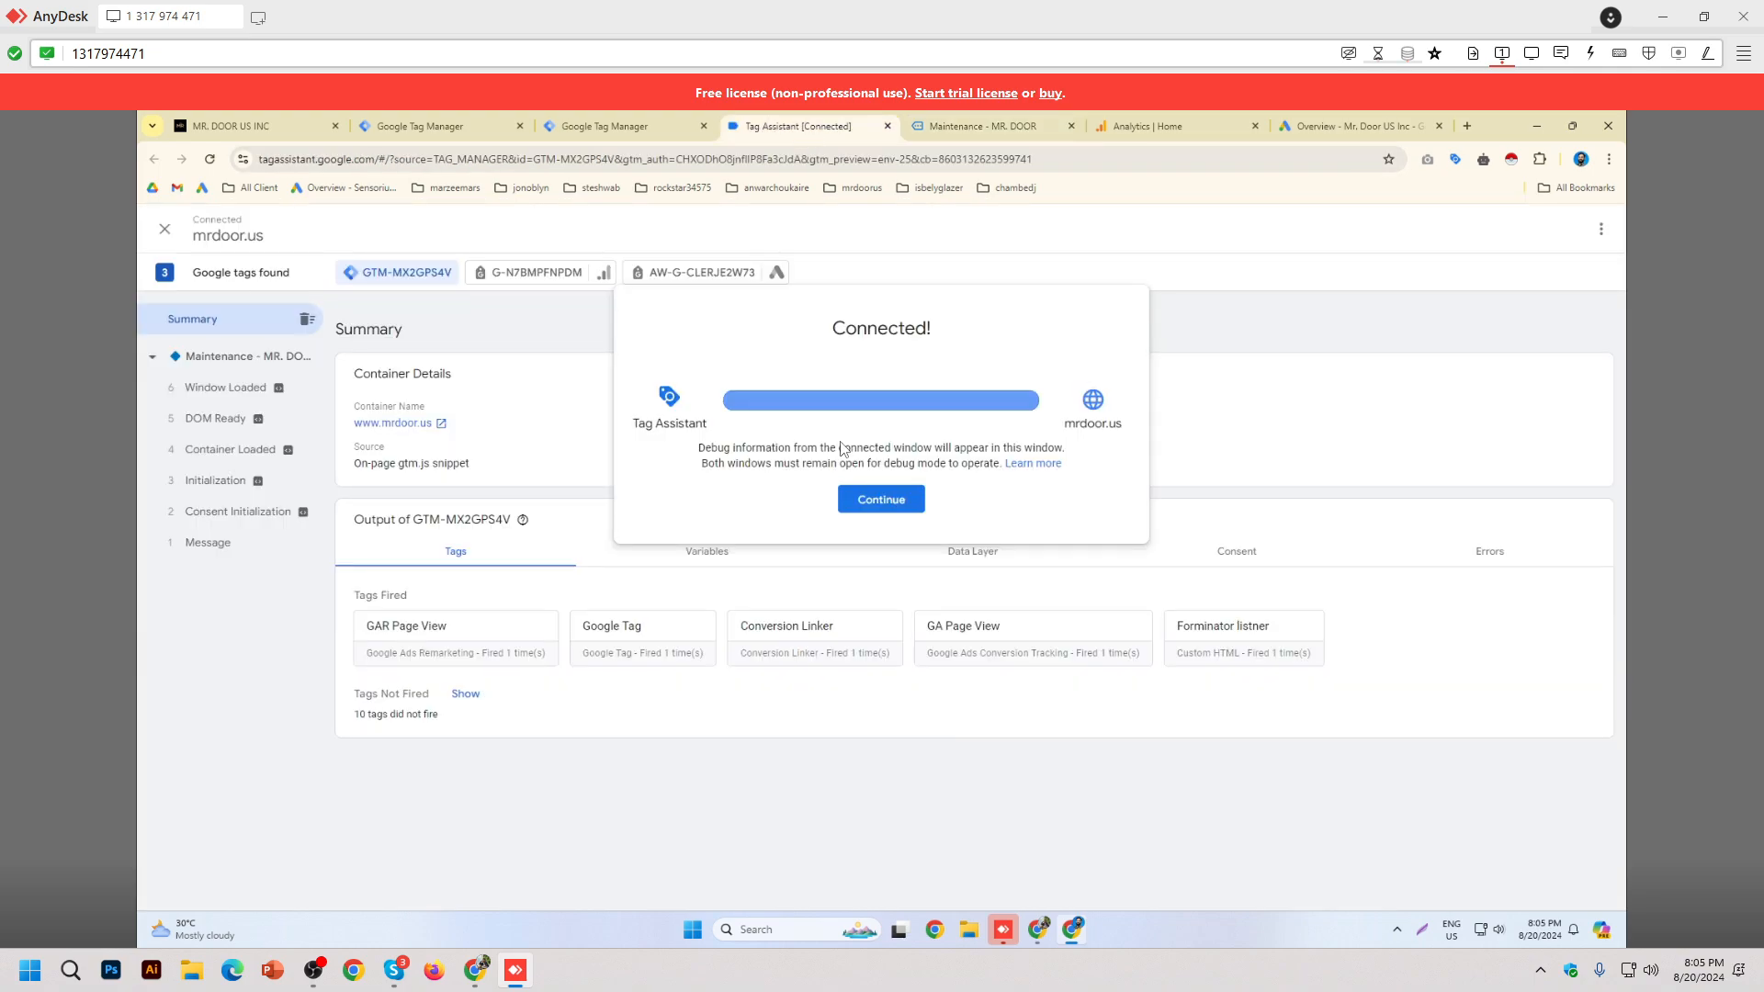
left_click(884, 501)
left_click(1000, 126)
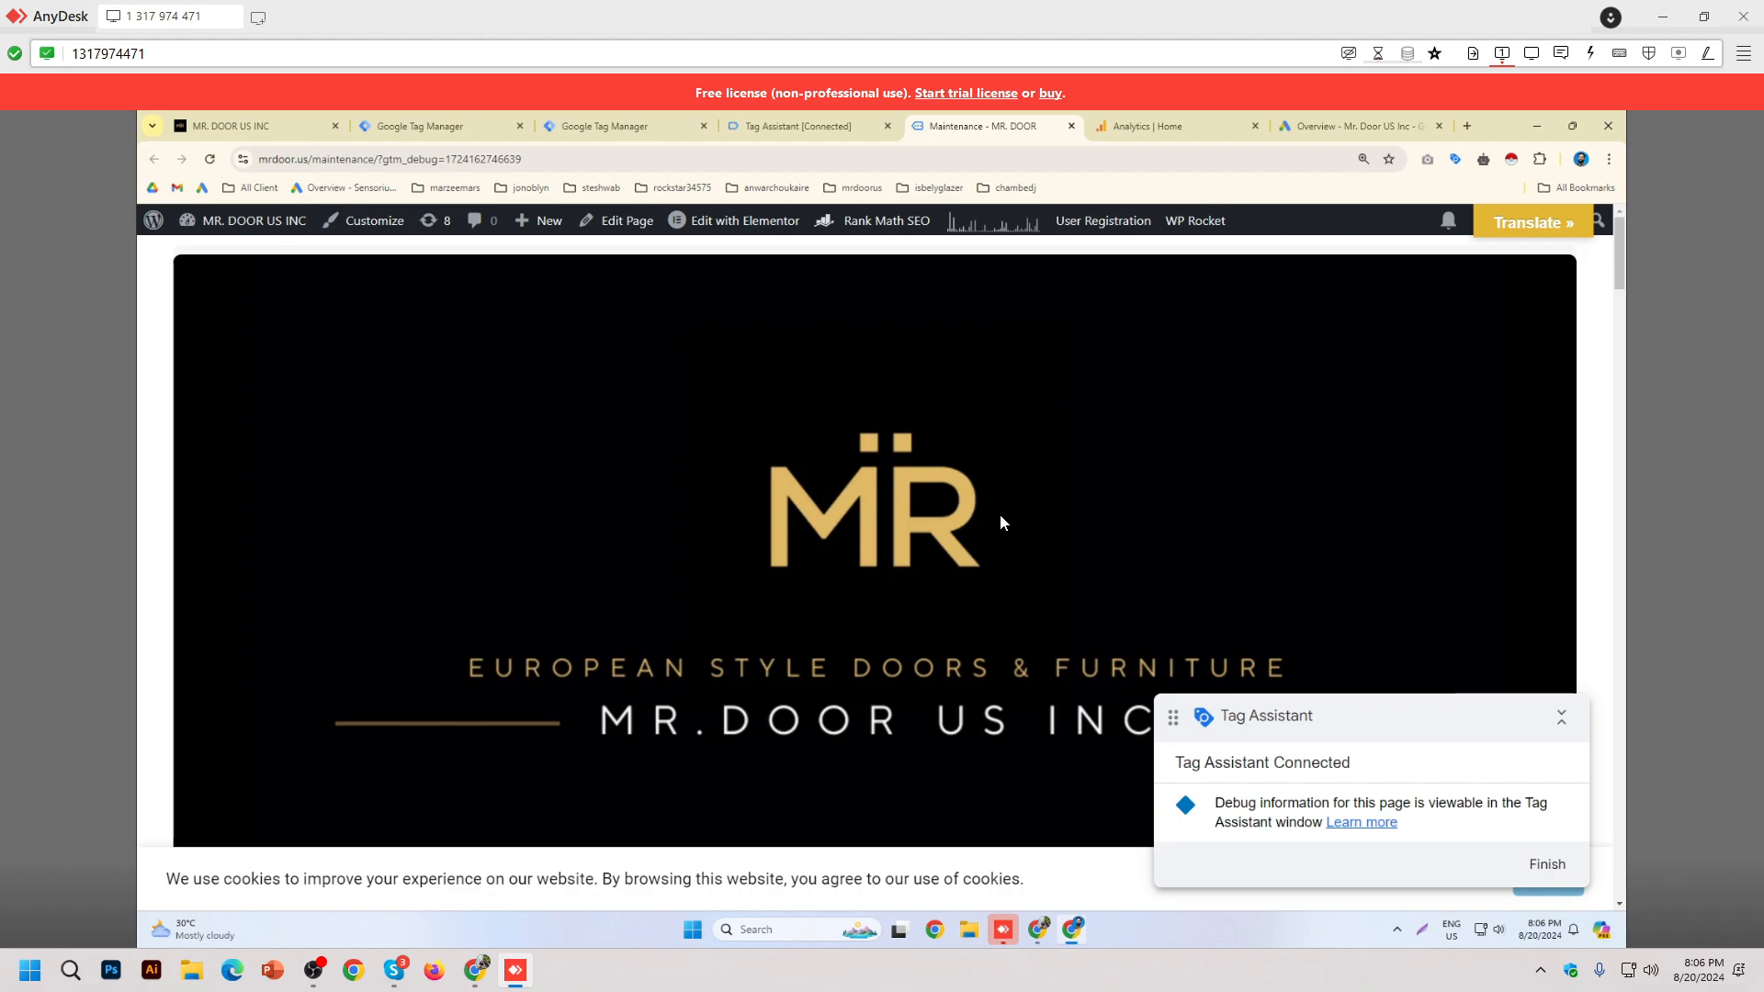
scroll(1002, 504, "down", 2)
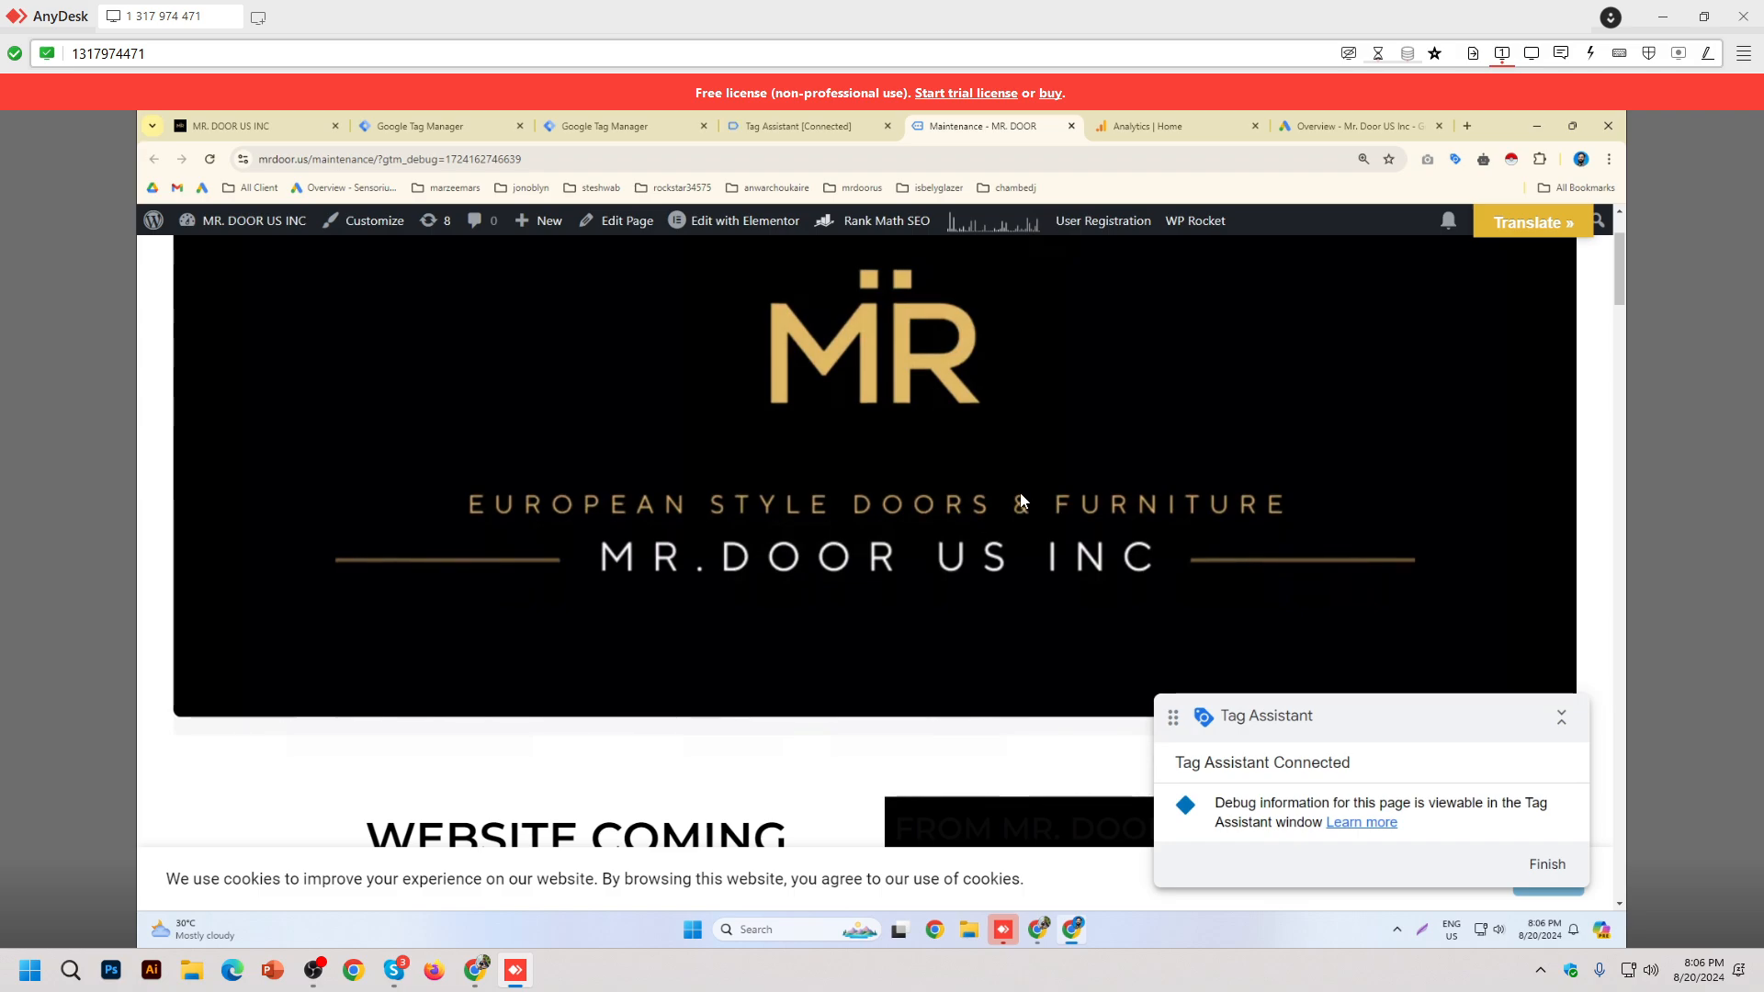
scroll(928, 560, "up", 2)
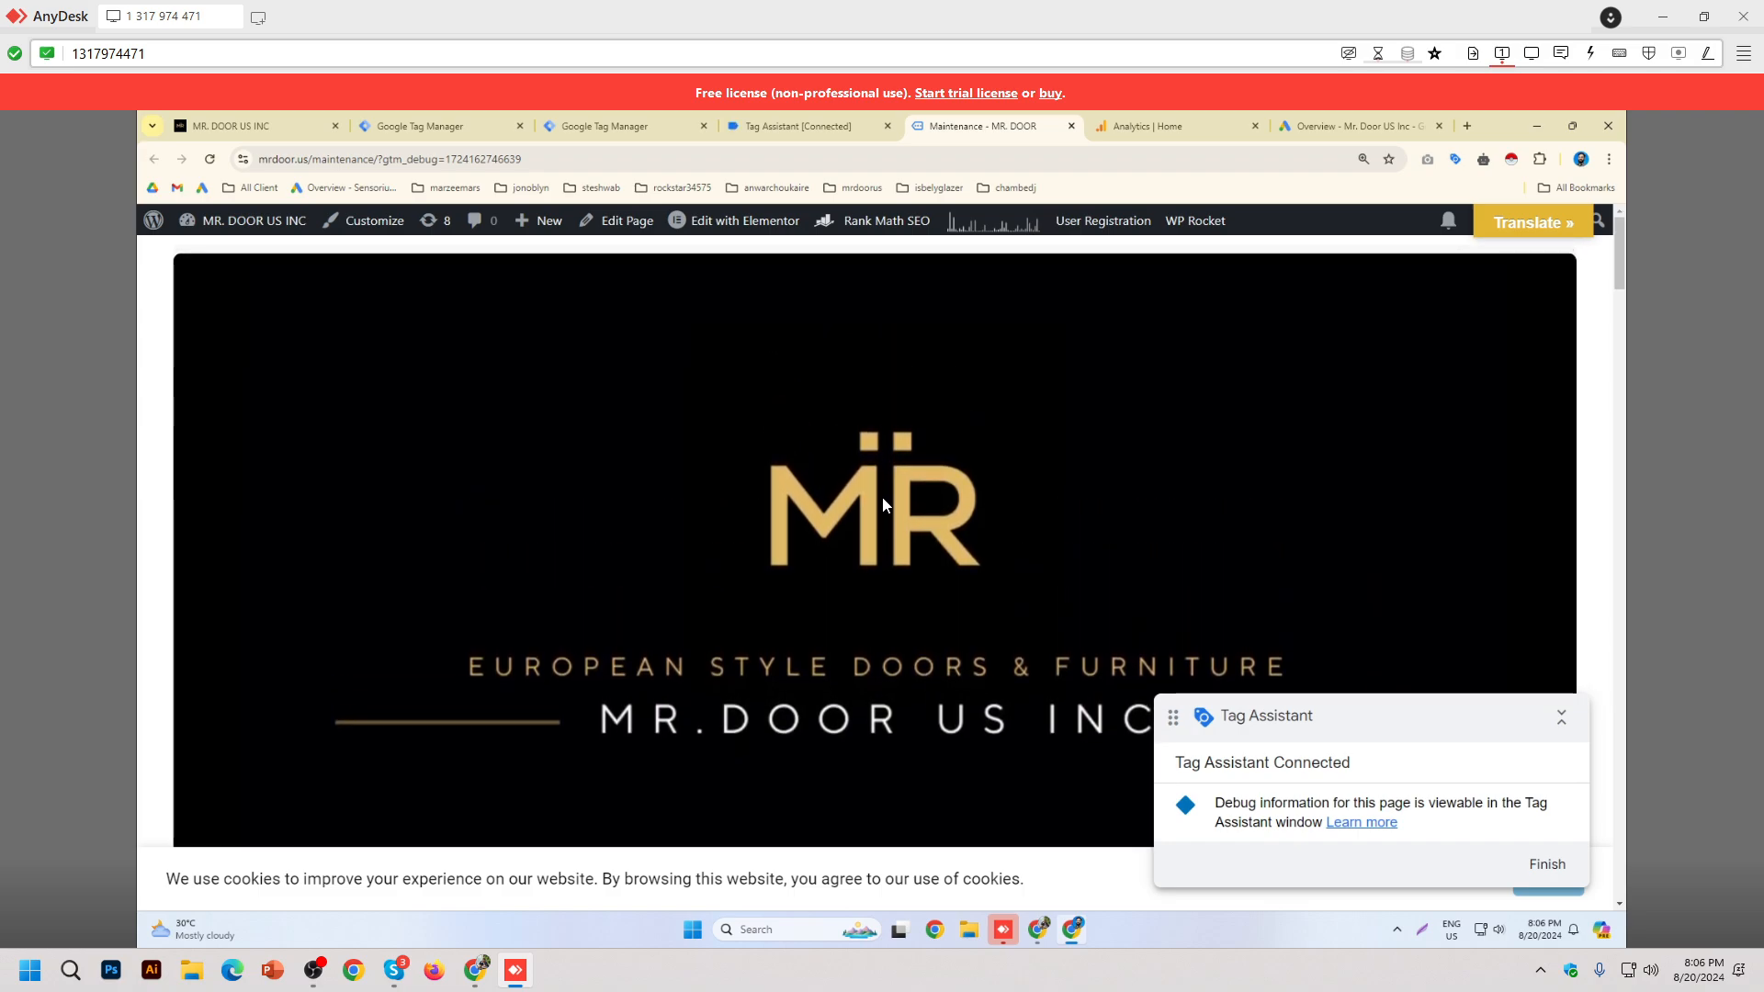
left_click(798, 127)
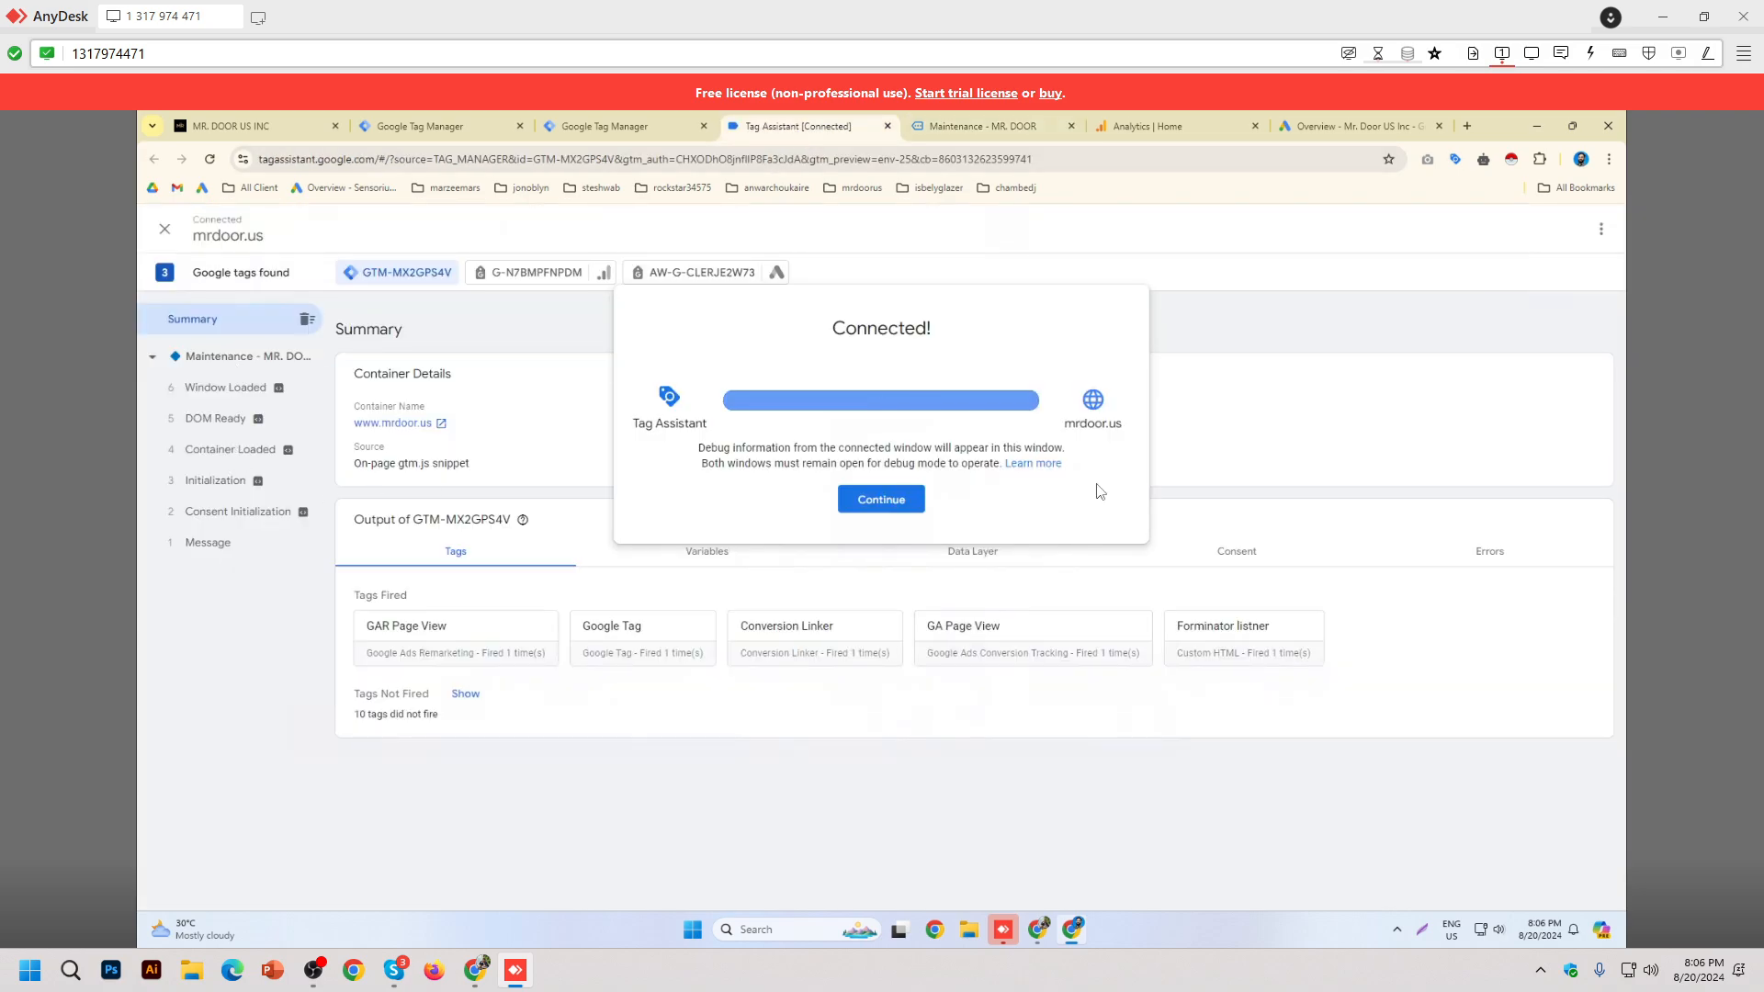
left_click(875, 500)
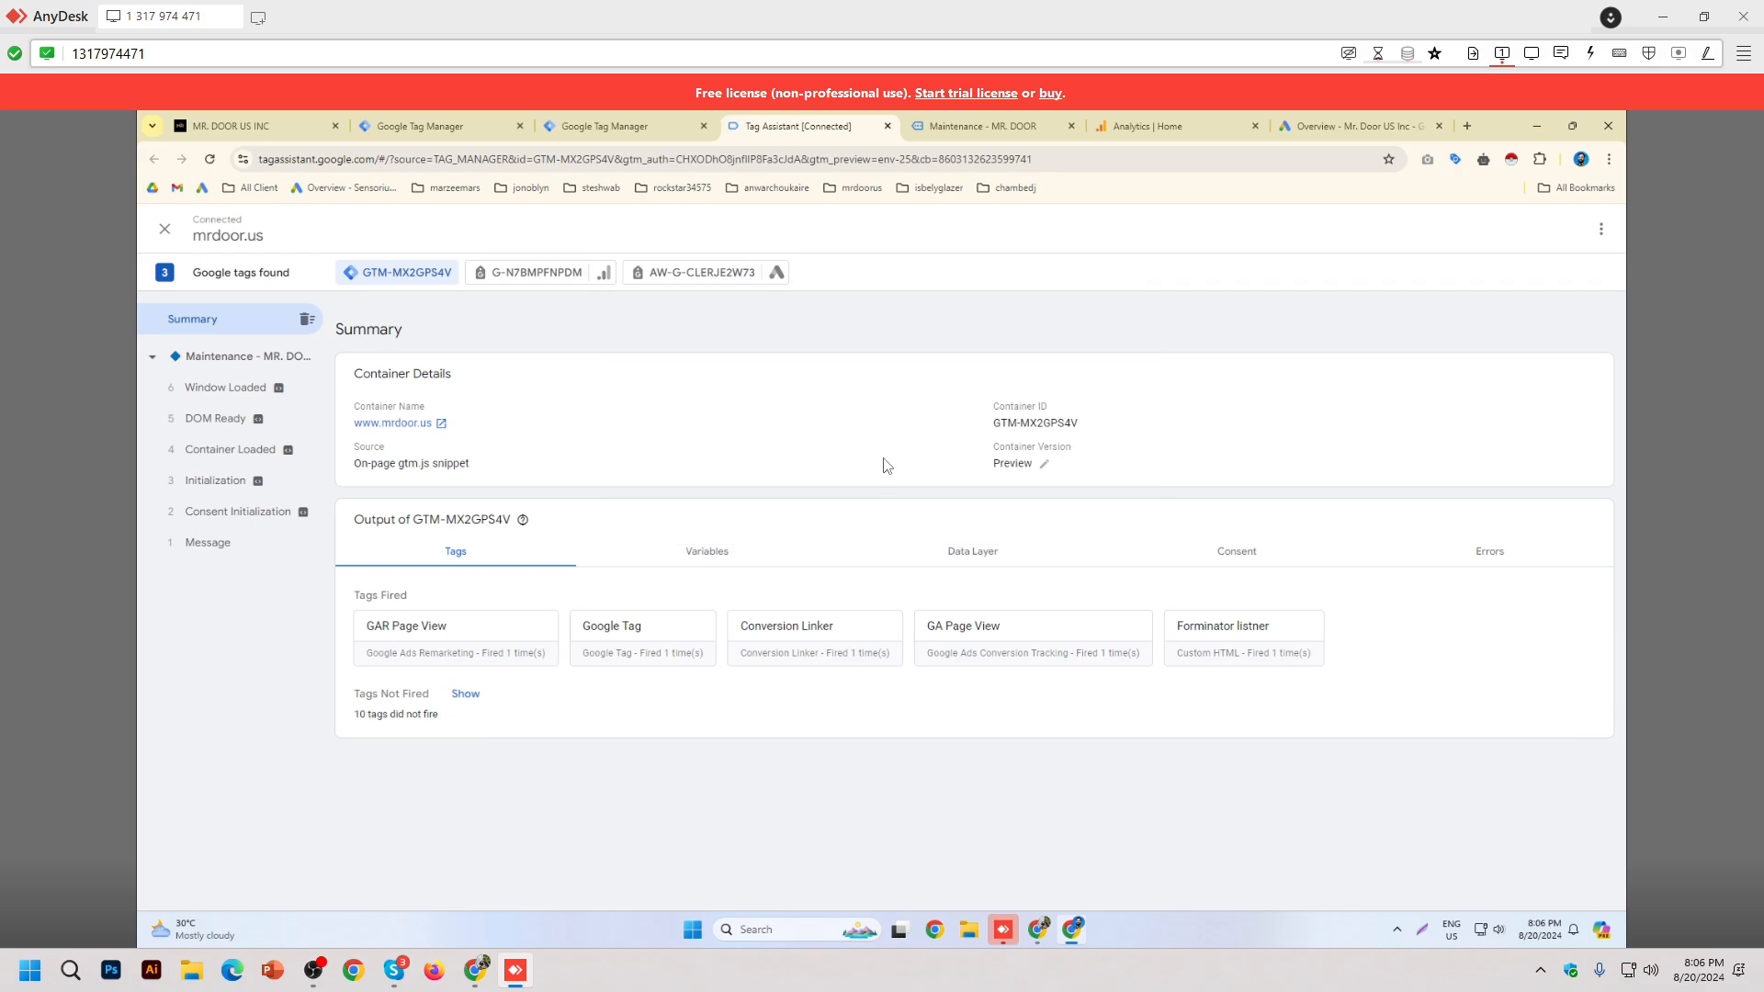
left_click(987, 116)
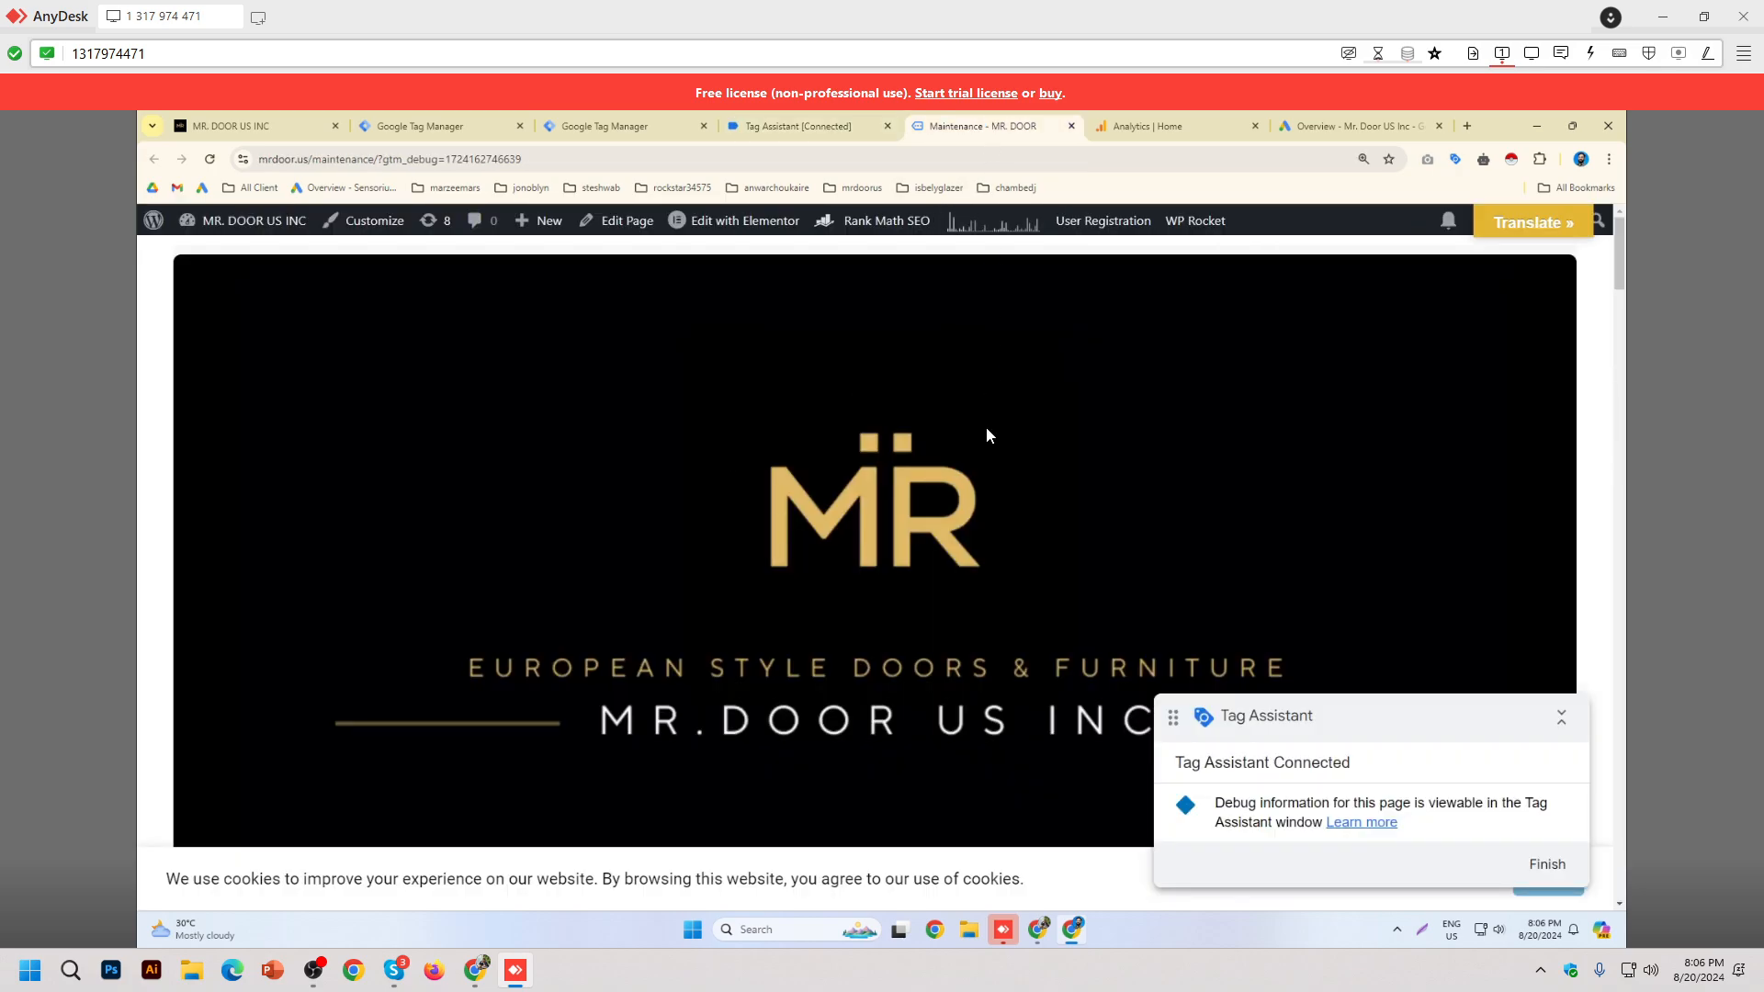
left_click(808, 126)
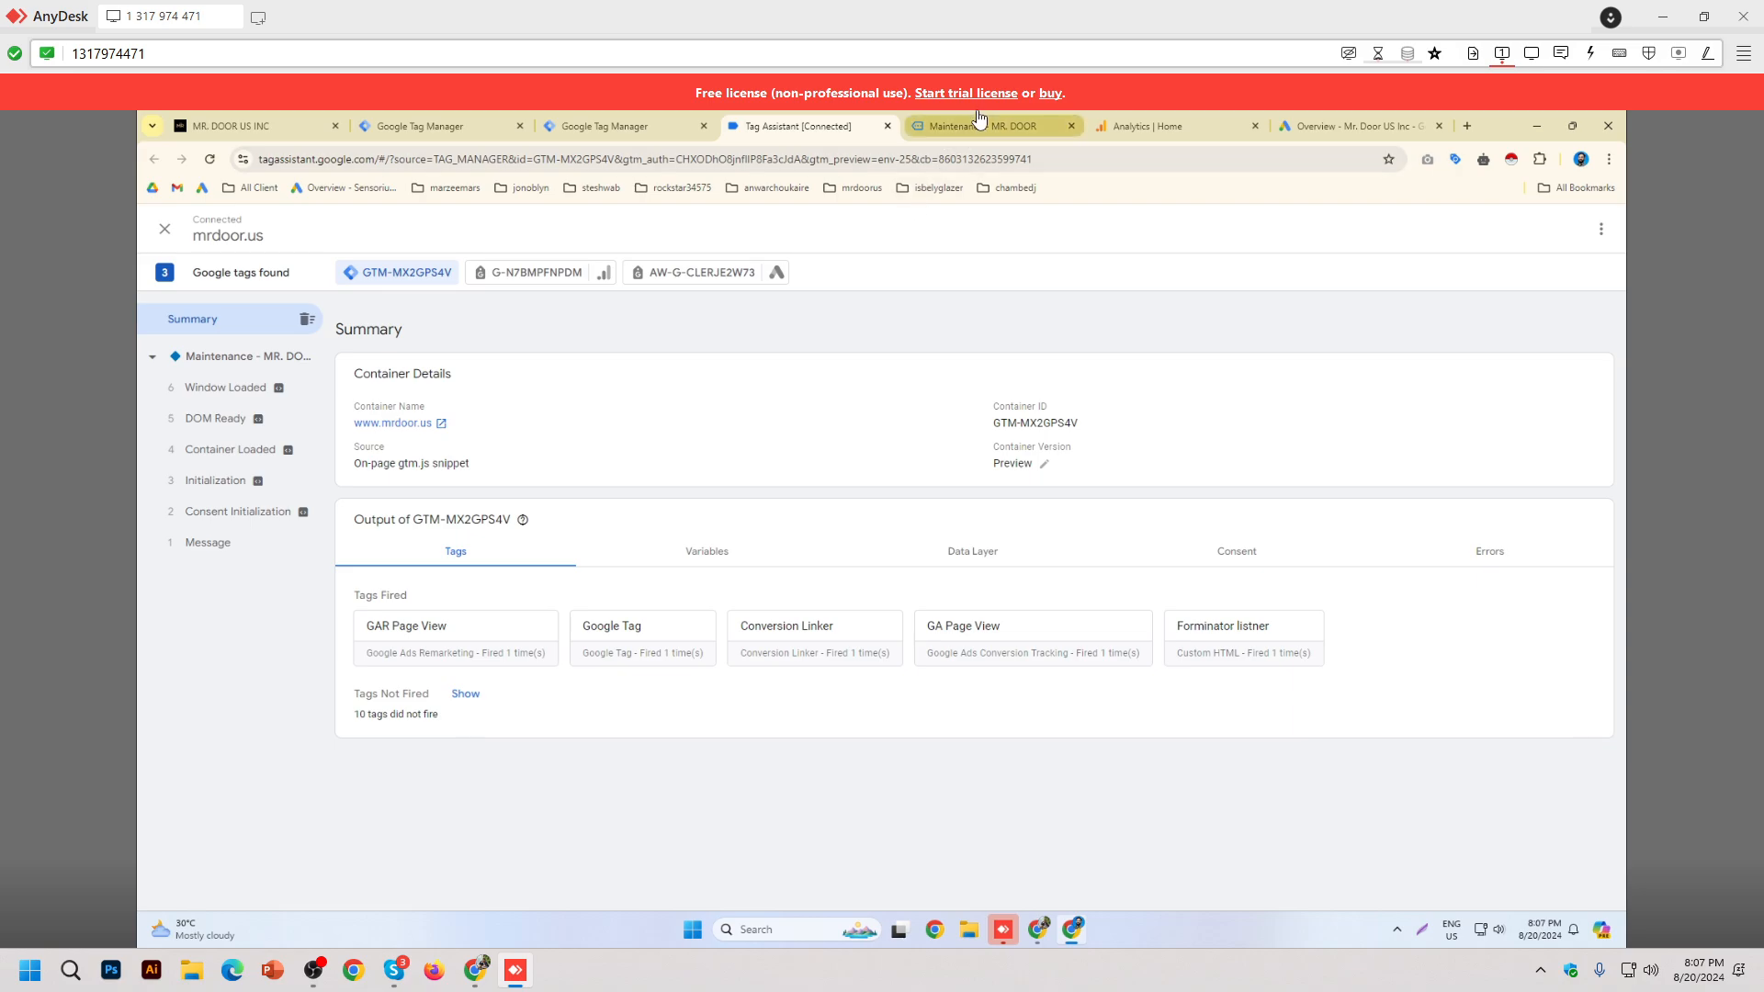
Step: Tile the maintenance page and an enlarged Tag Assistant view side by side
left_click_drag(983, 126, 1286, 109)
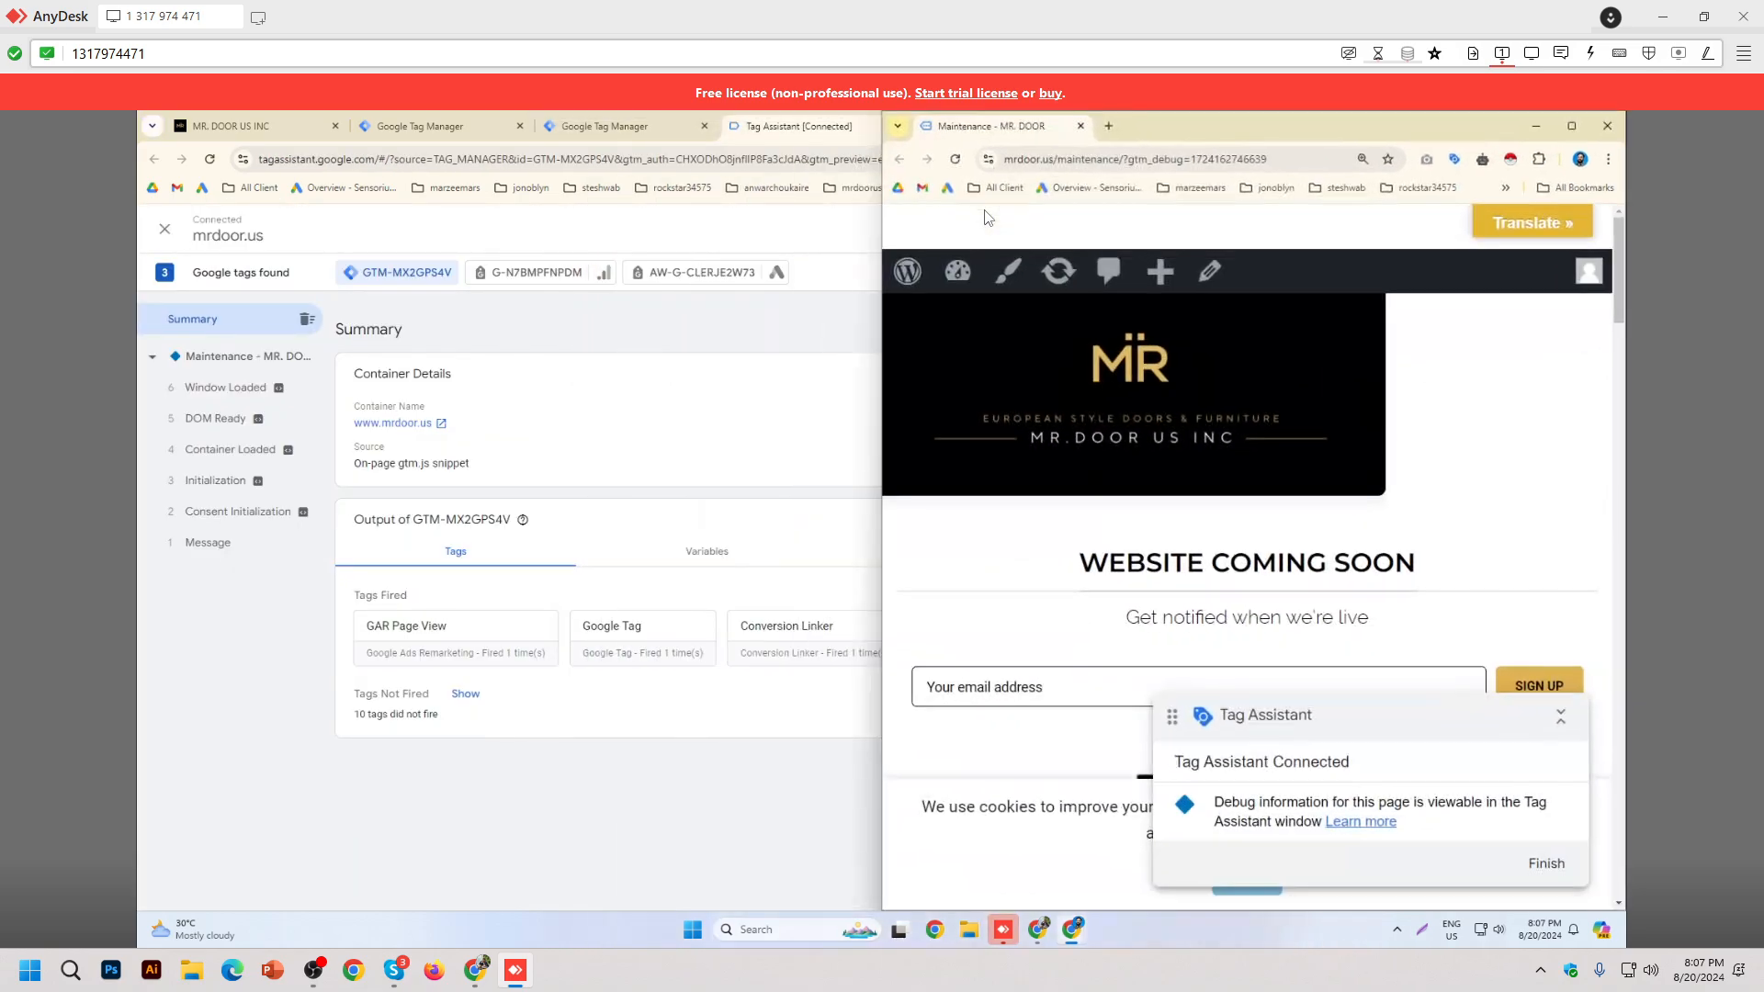
left_click(816, 326)
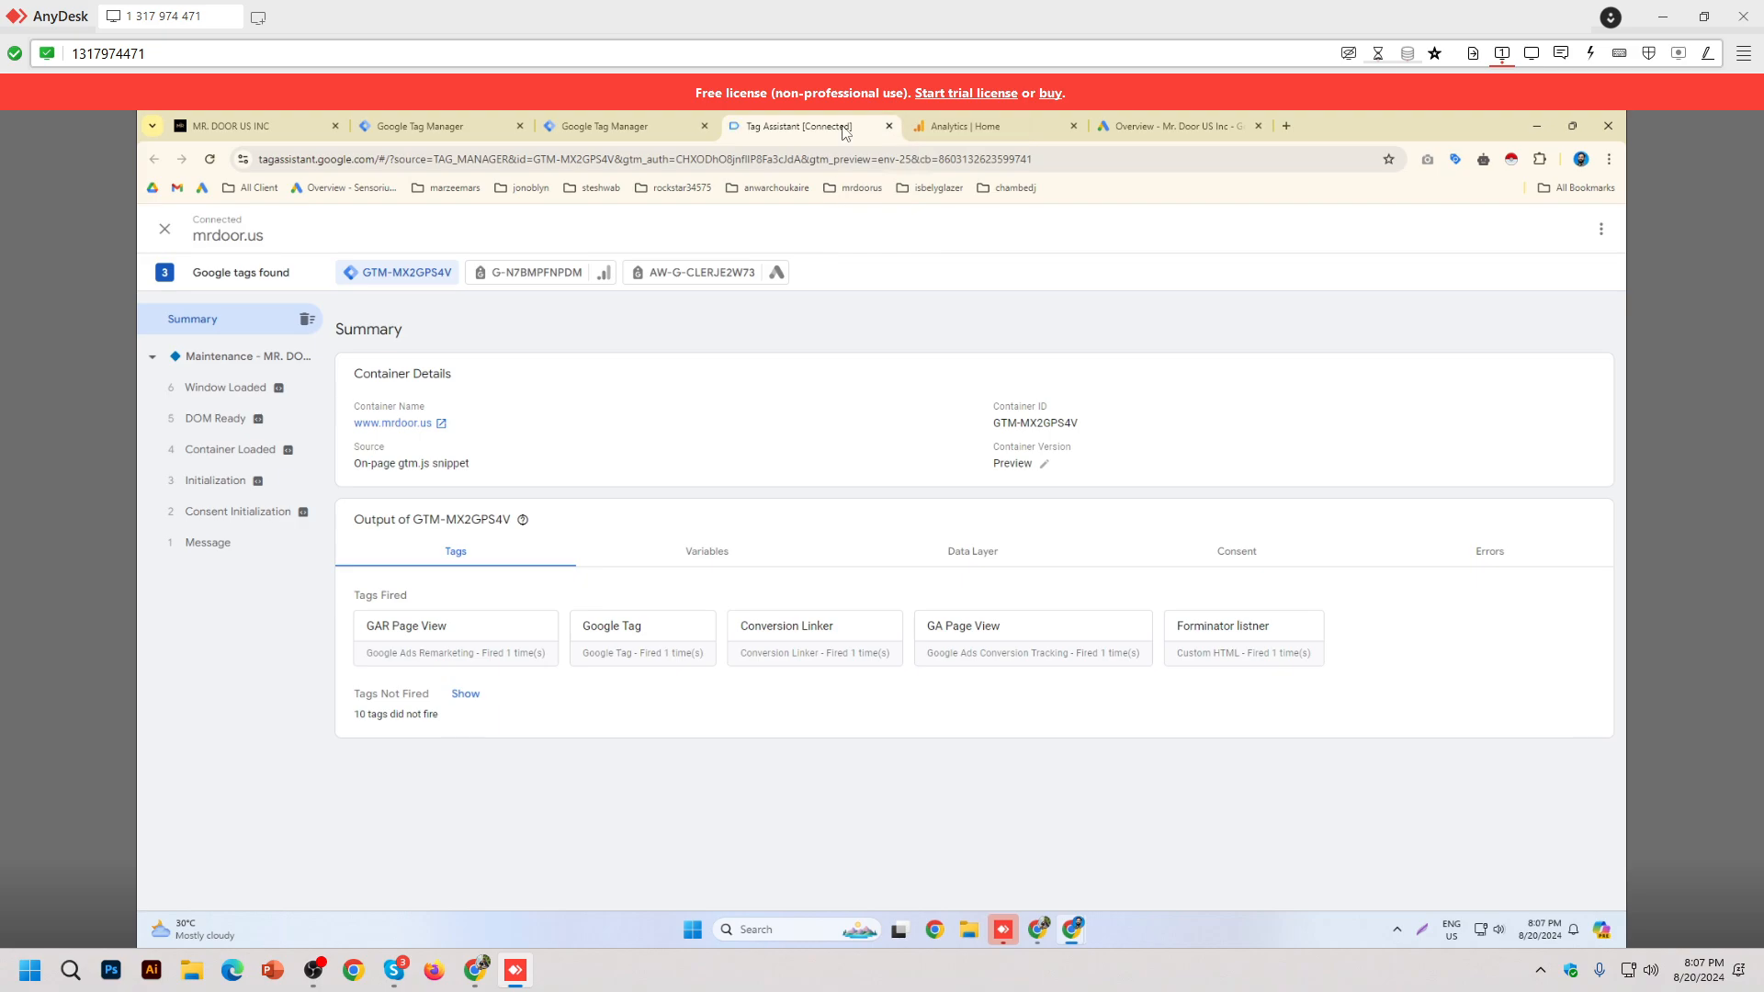
key("super+Left")
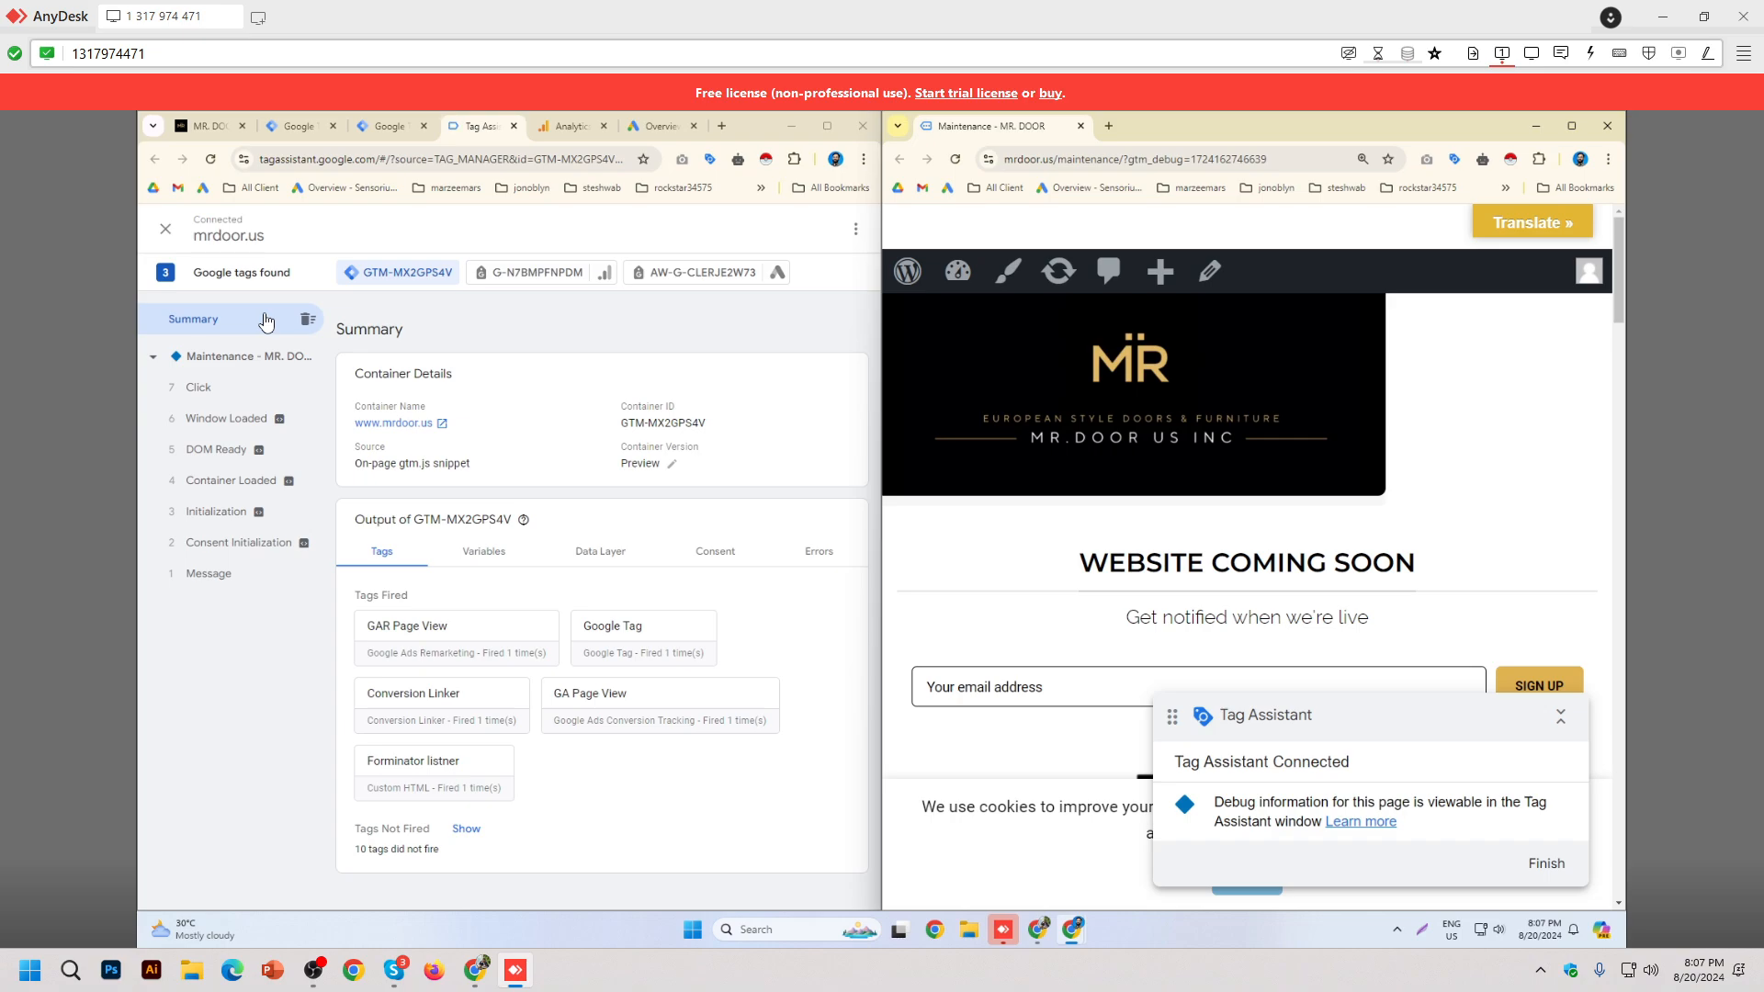
key("ctrl+plus")
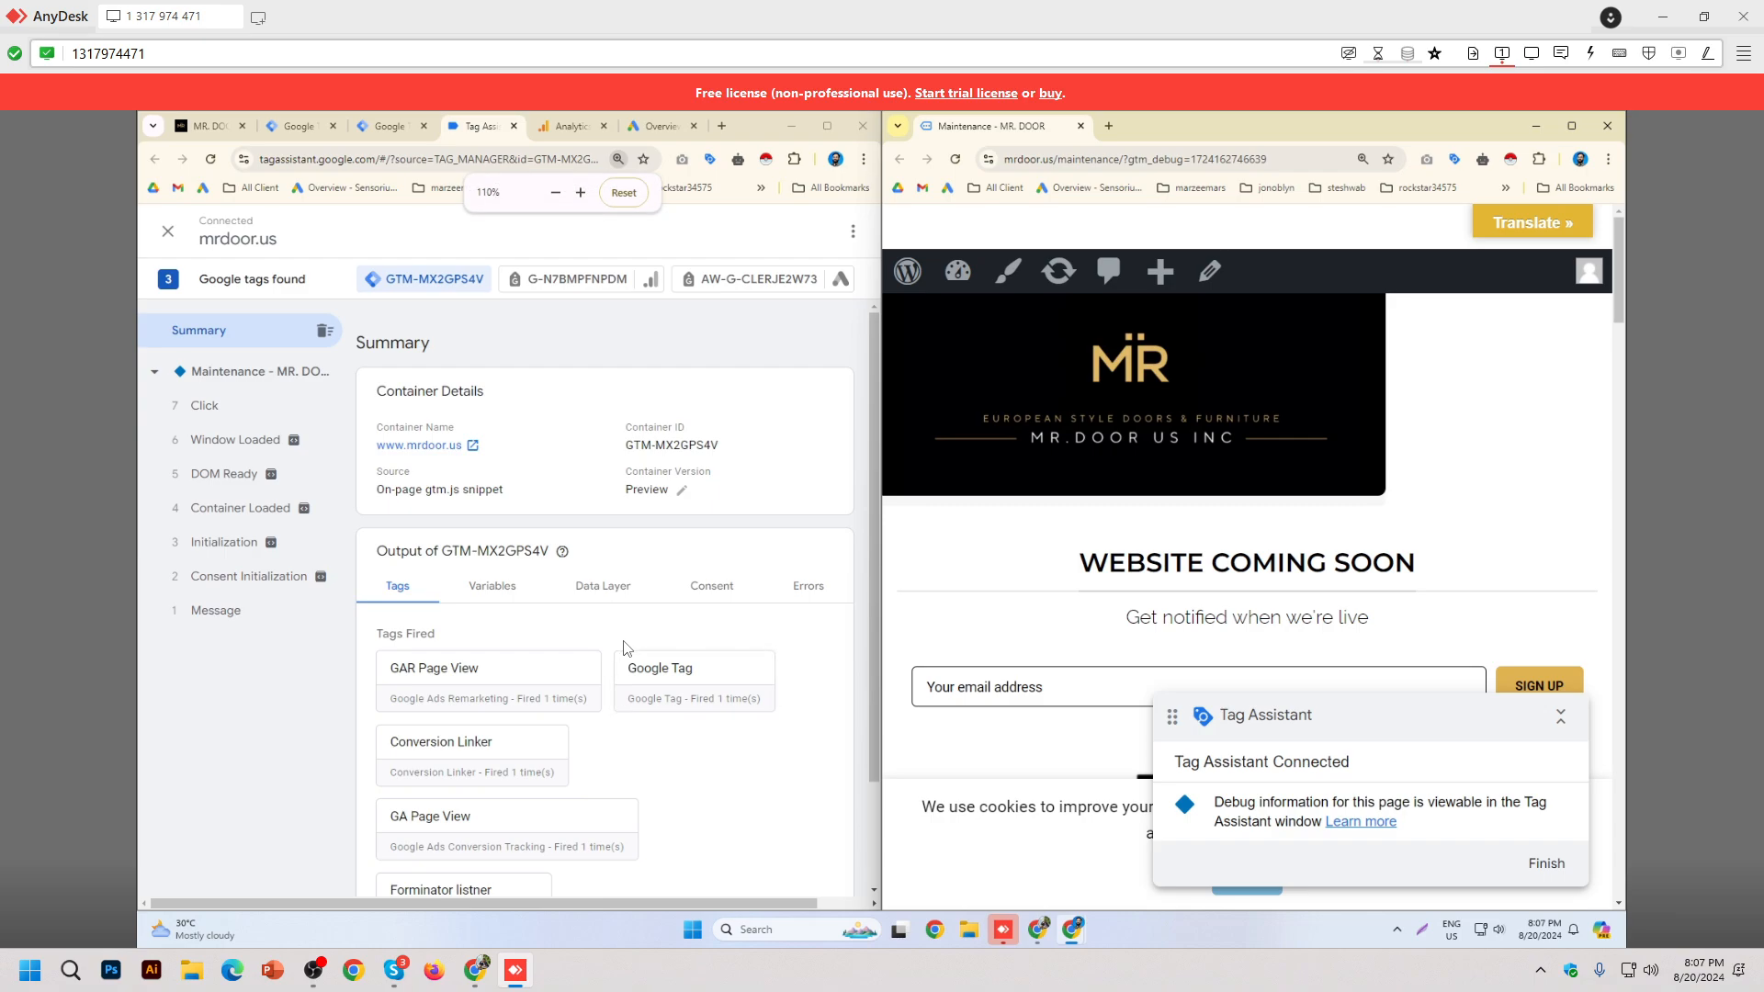
scroll(1383, 638, "up", 1, "ctrl")
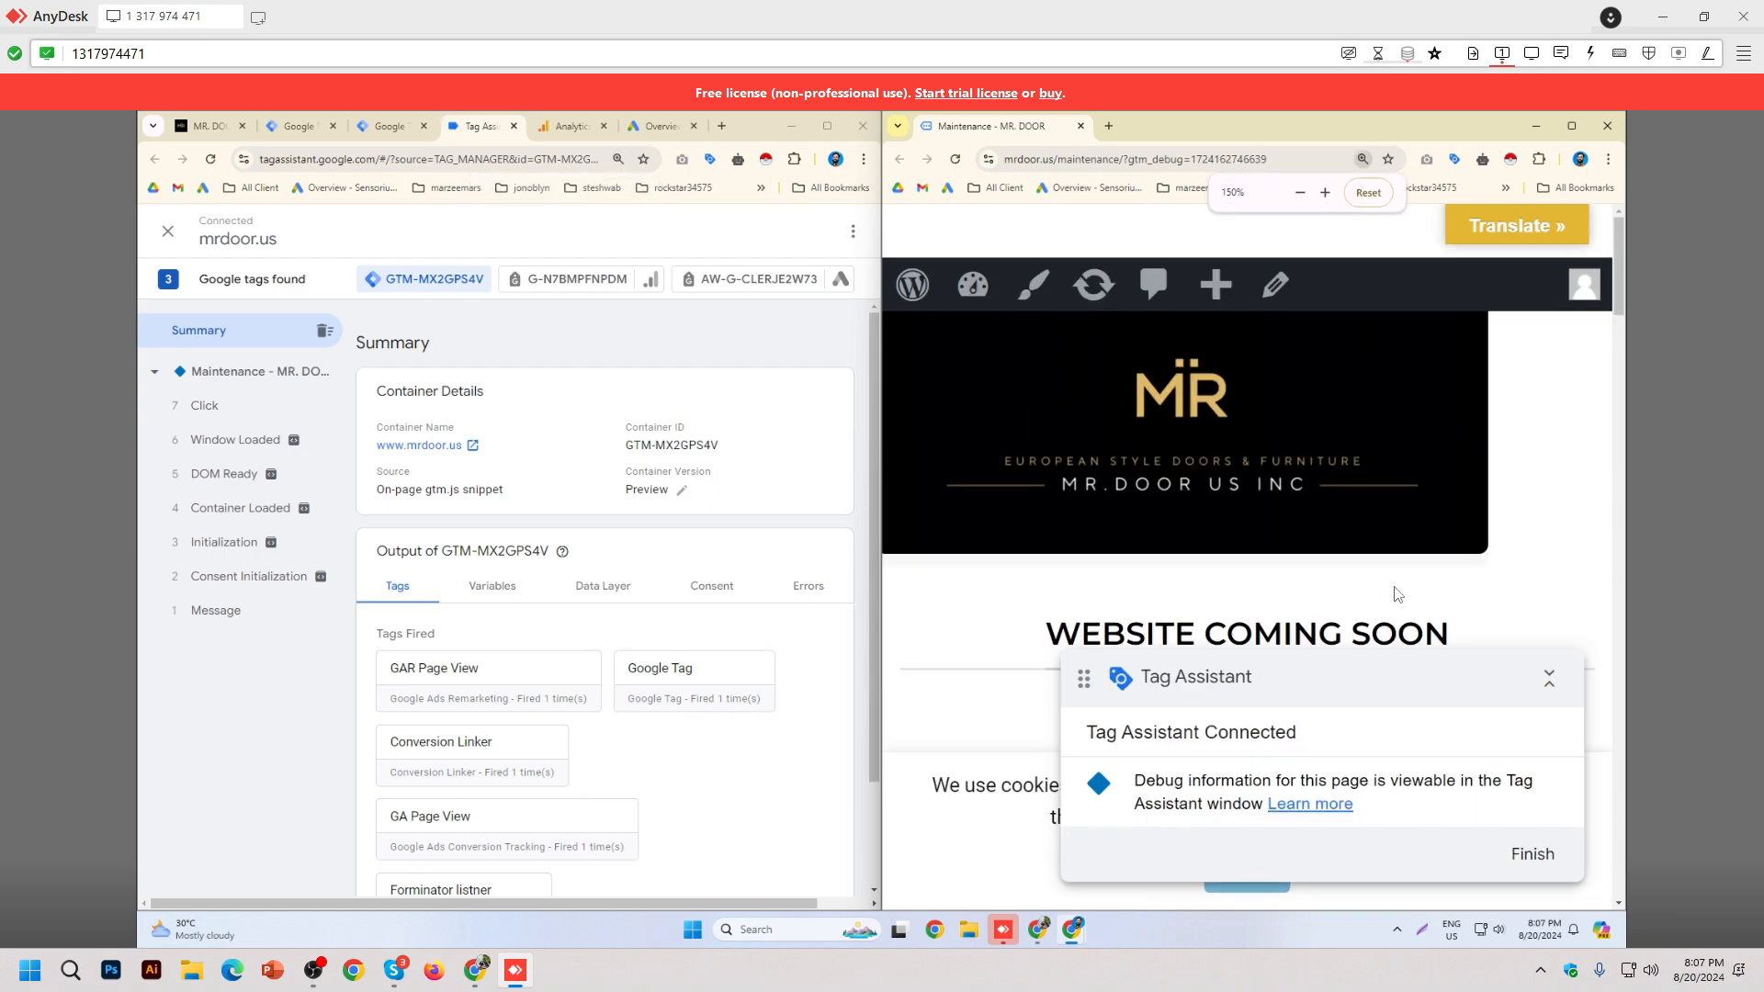
scroll(1396, 593, "down", 1, "ctrl")
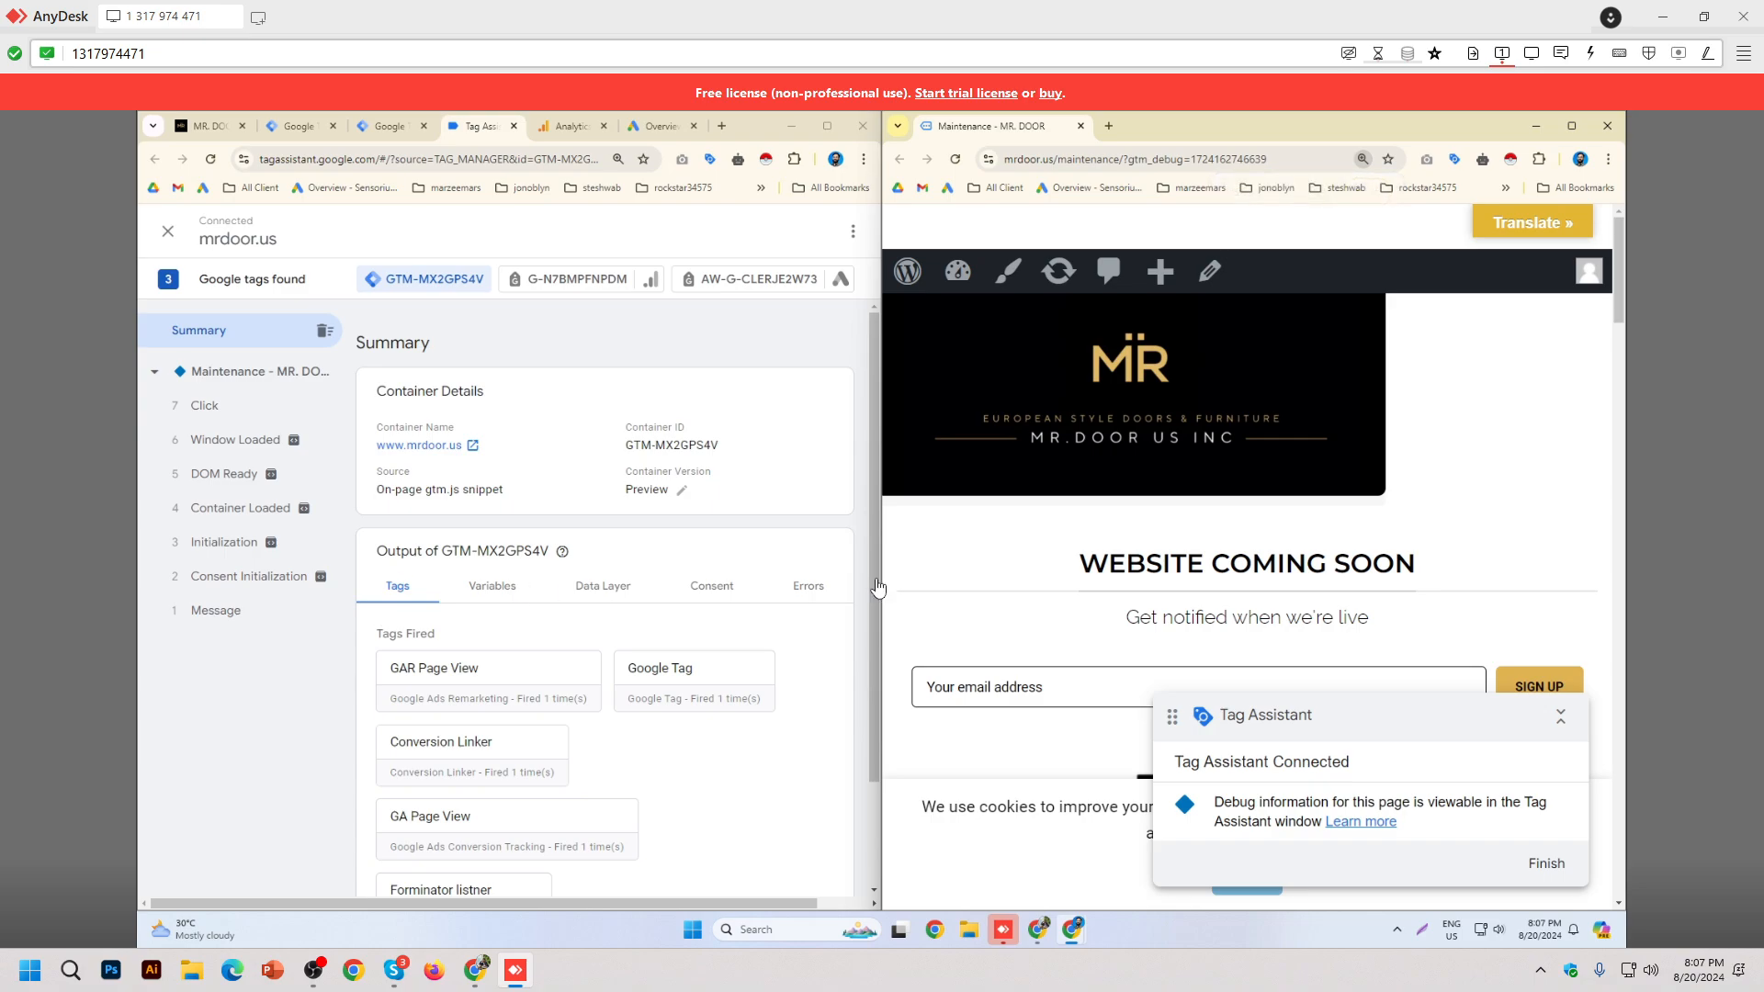
Step: Submit the site's sign-up form with a test email so form_submit is logged
left_click(1509, 435)
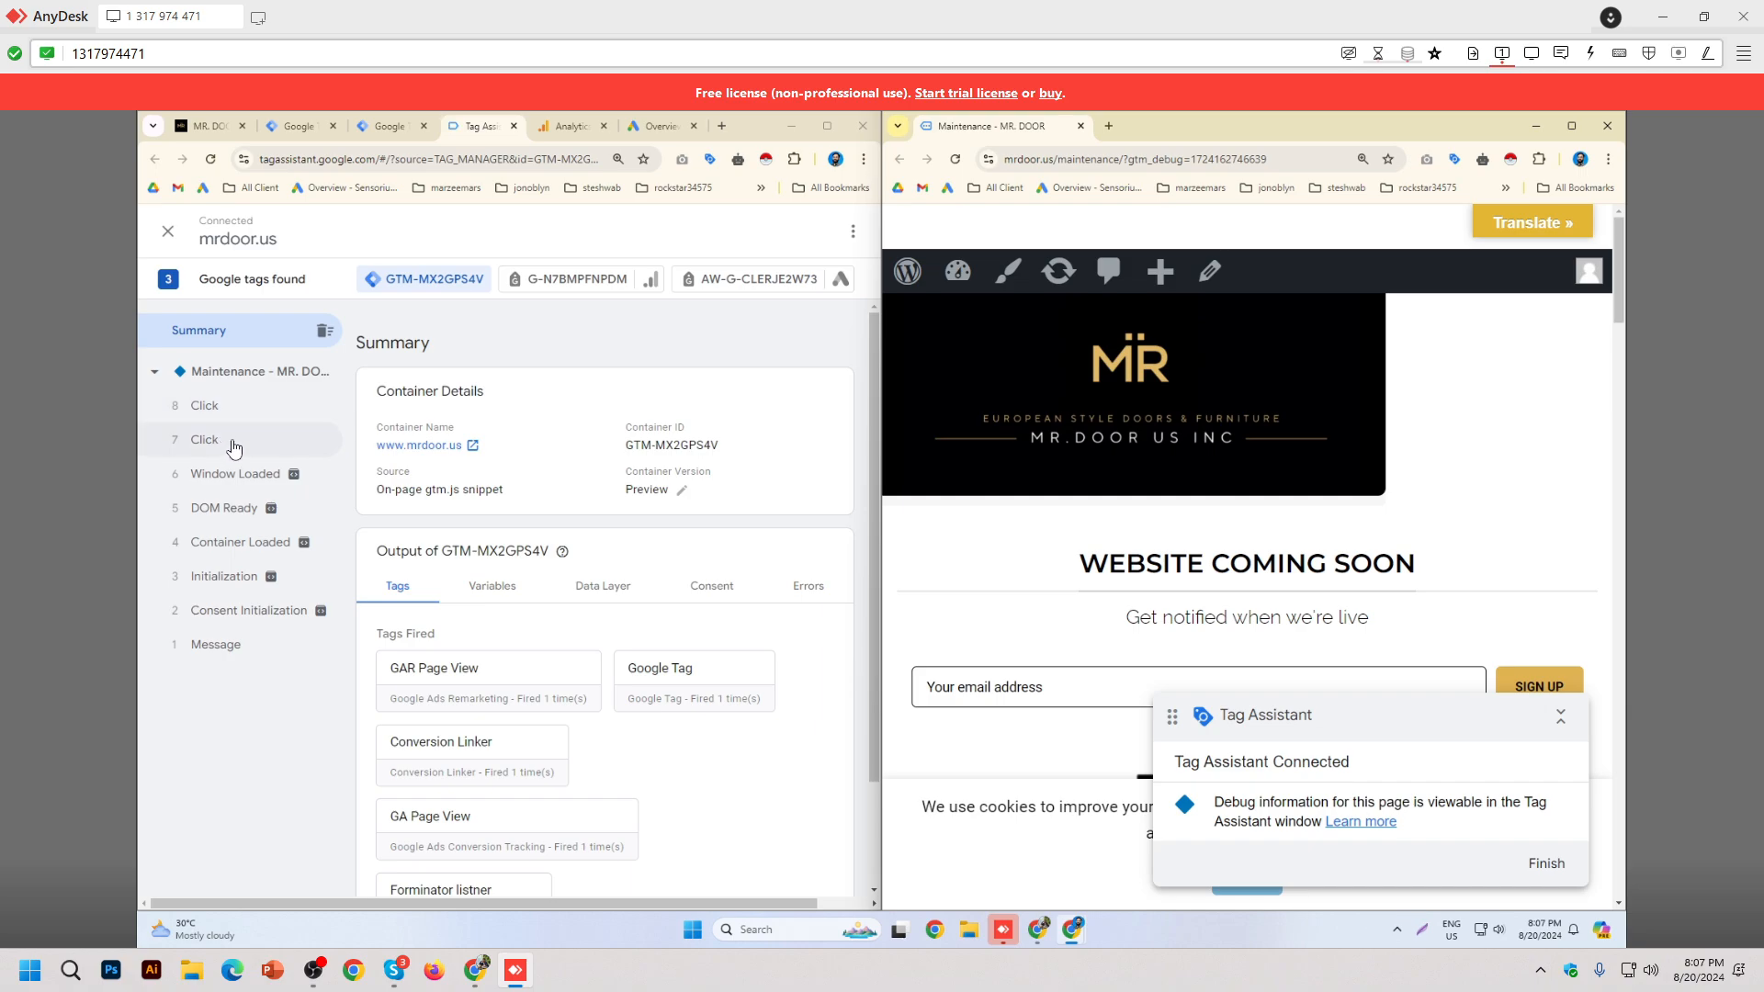
scroll(1372, 547, "down", 2)
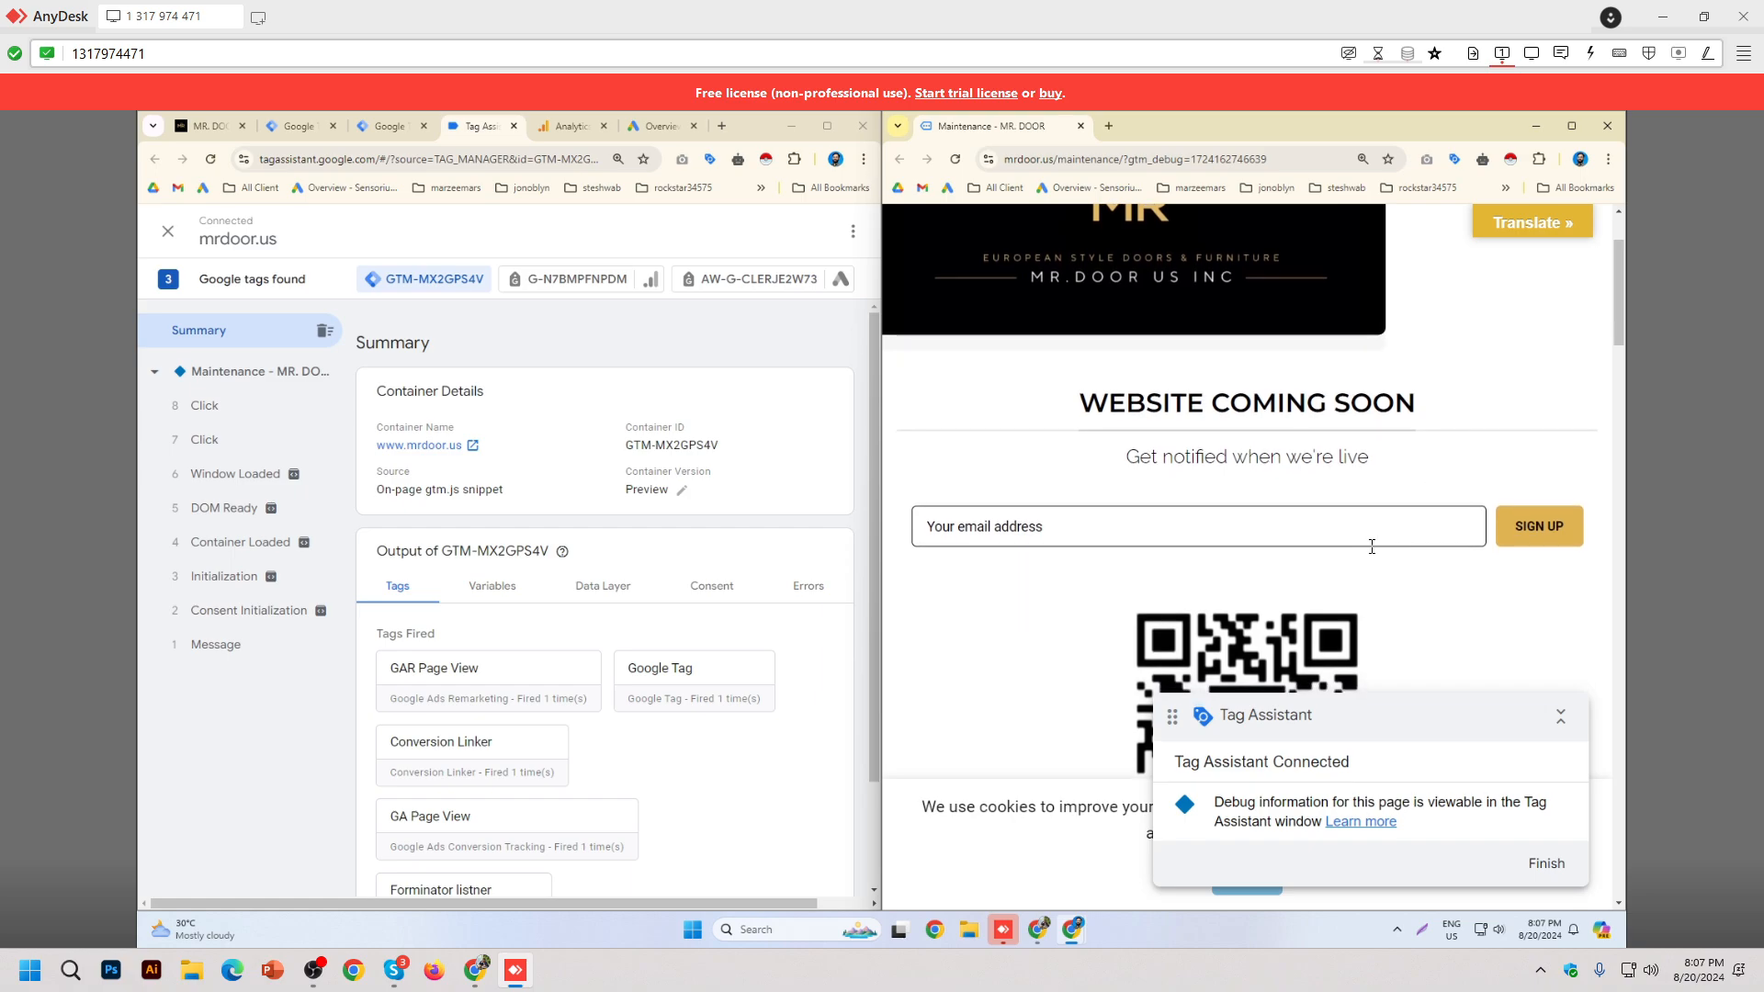
left_click(1020, 515)
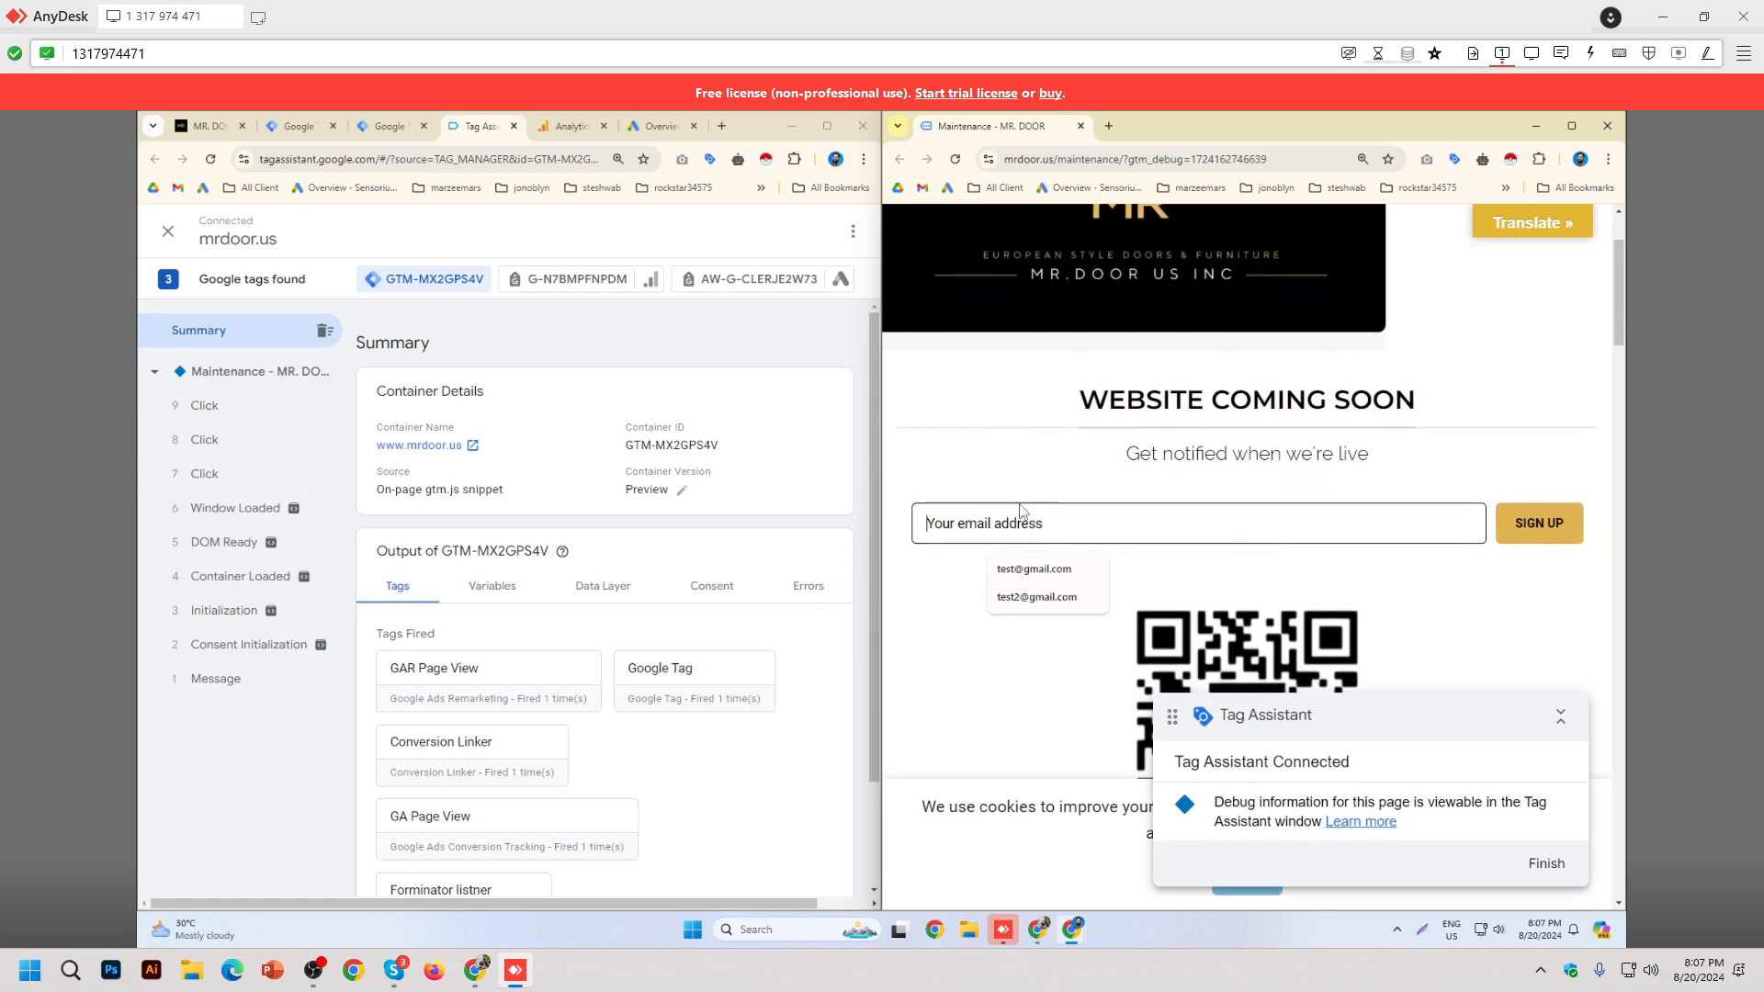
left_click(1048, 569)
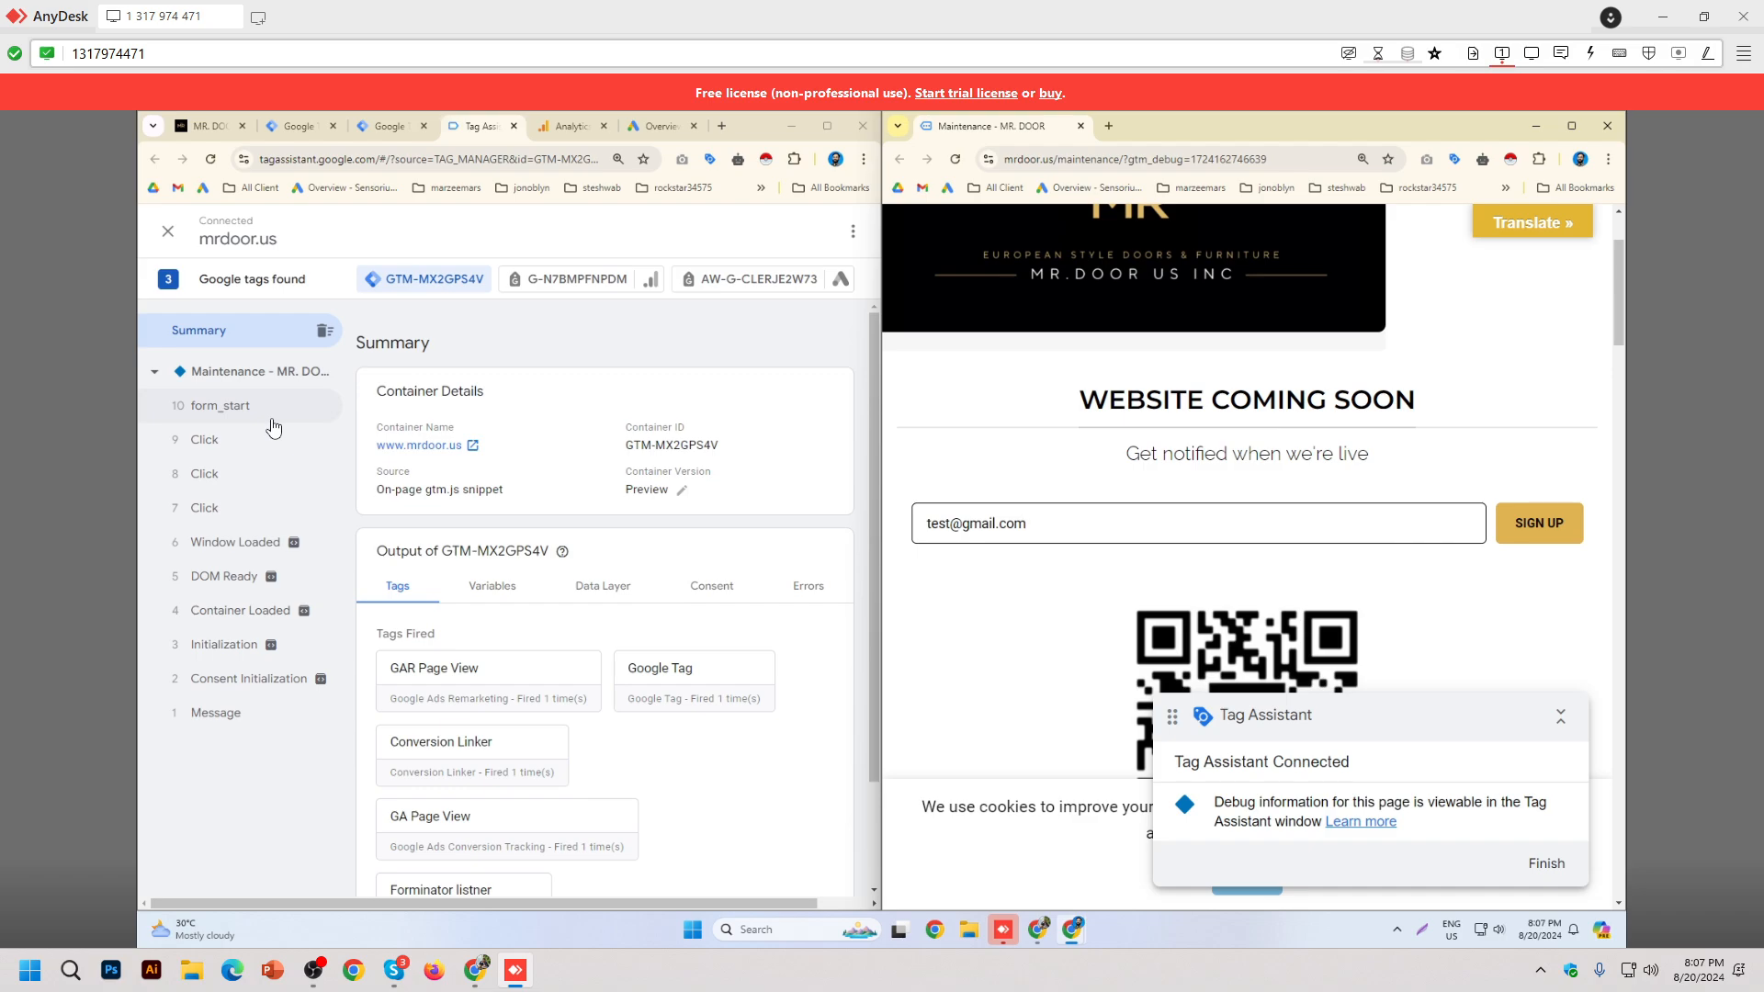
left_click(1564, 547)
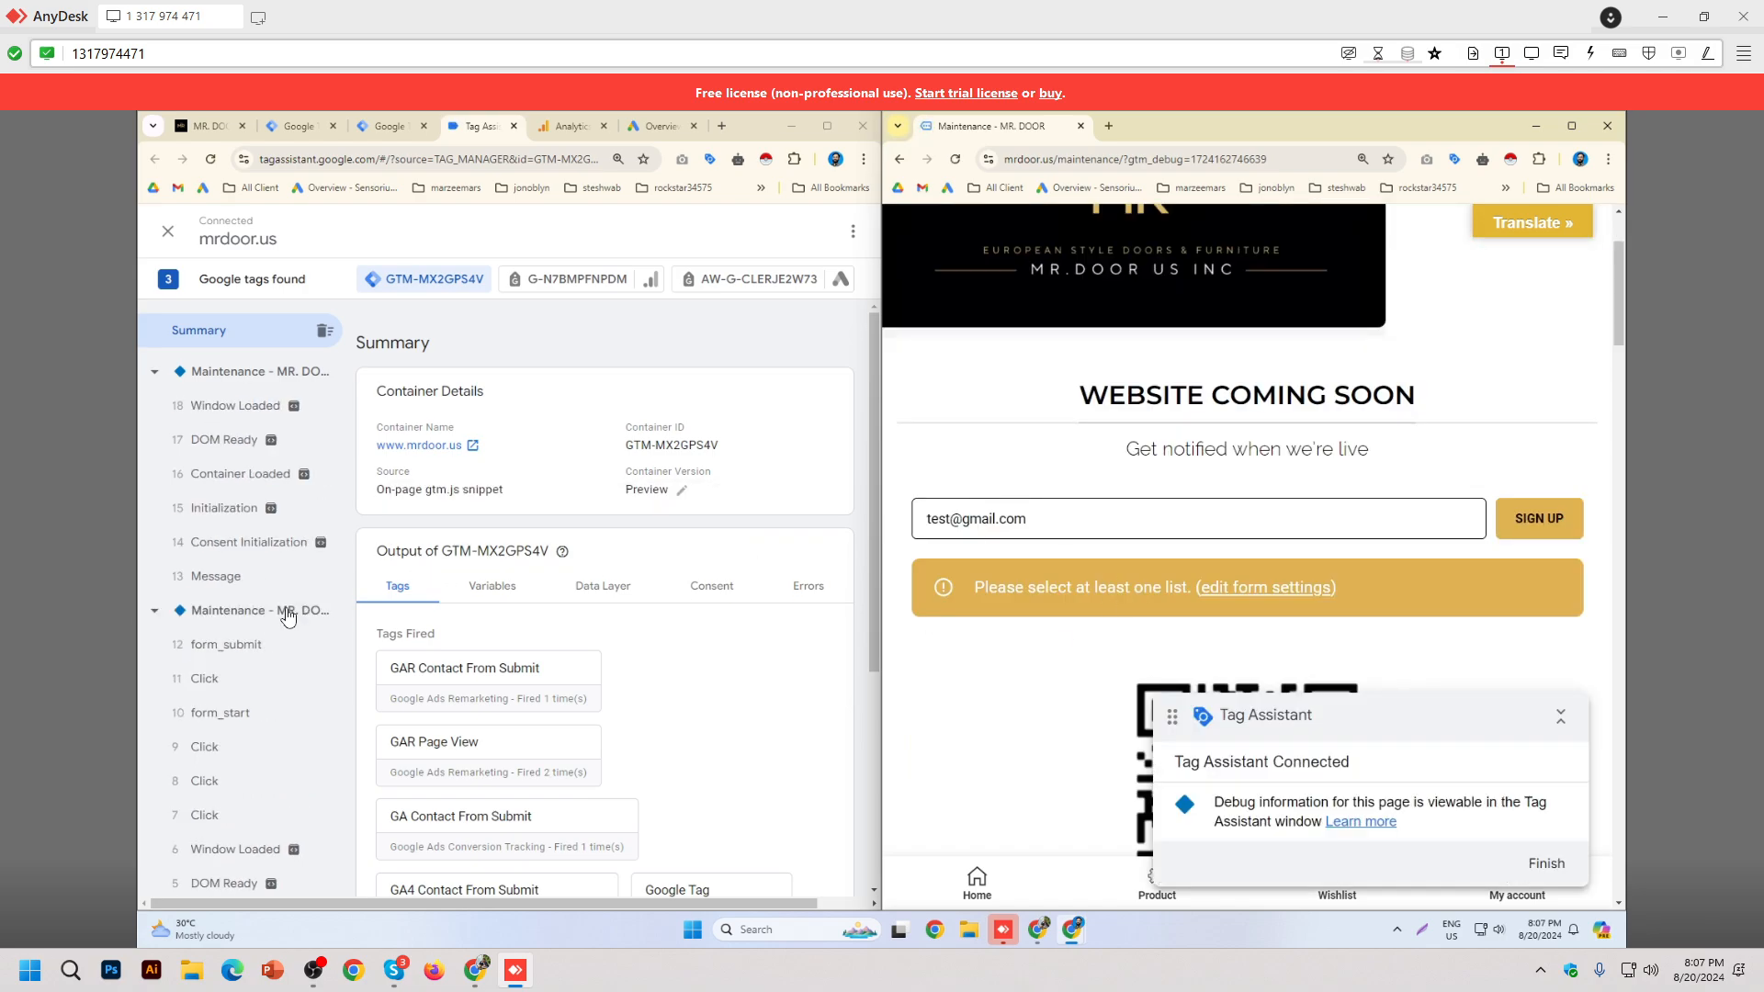
scroll(263, 636, "down", 1)
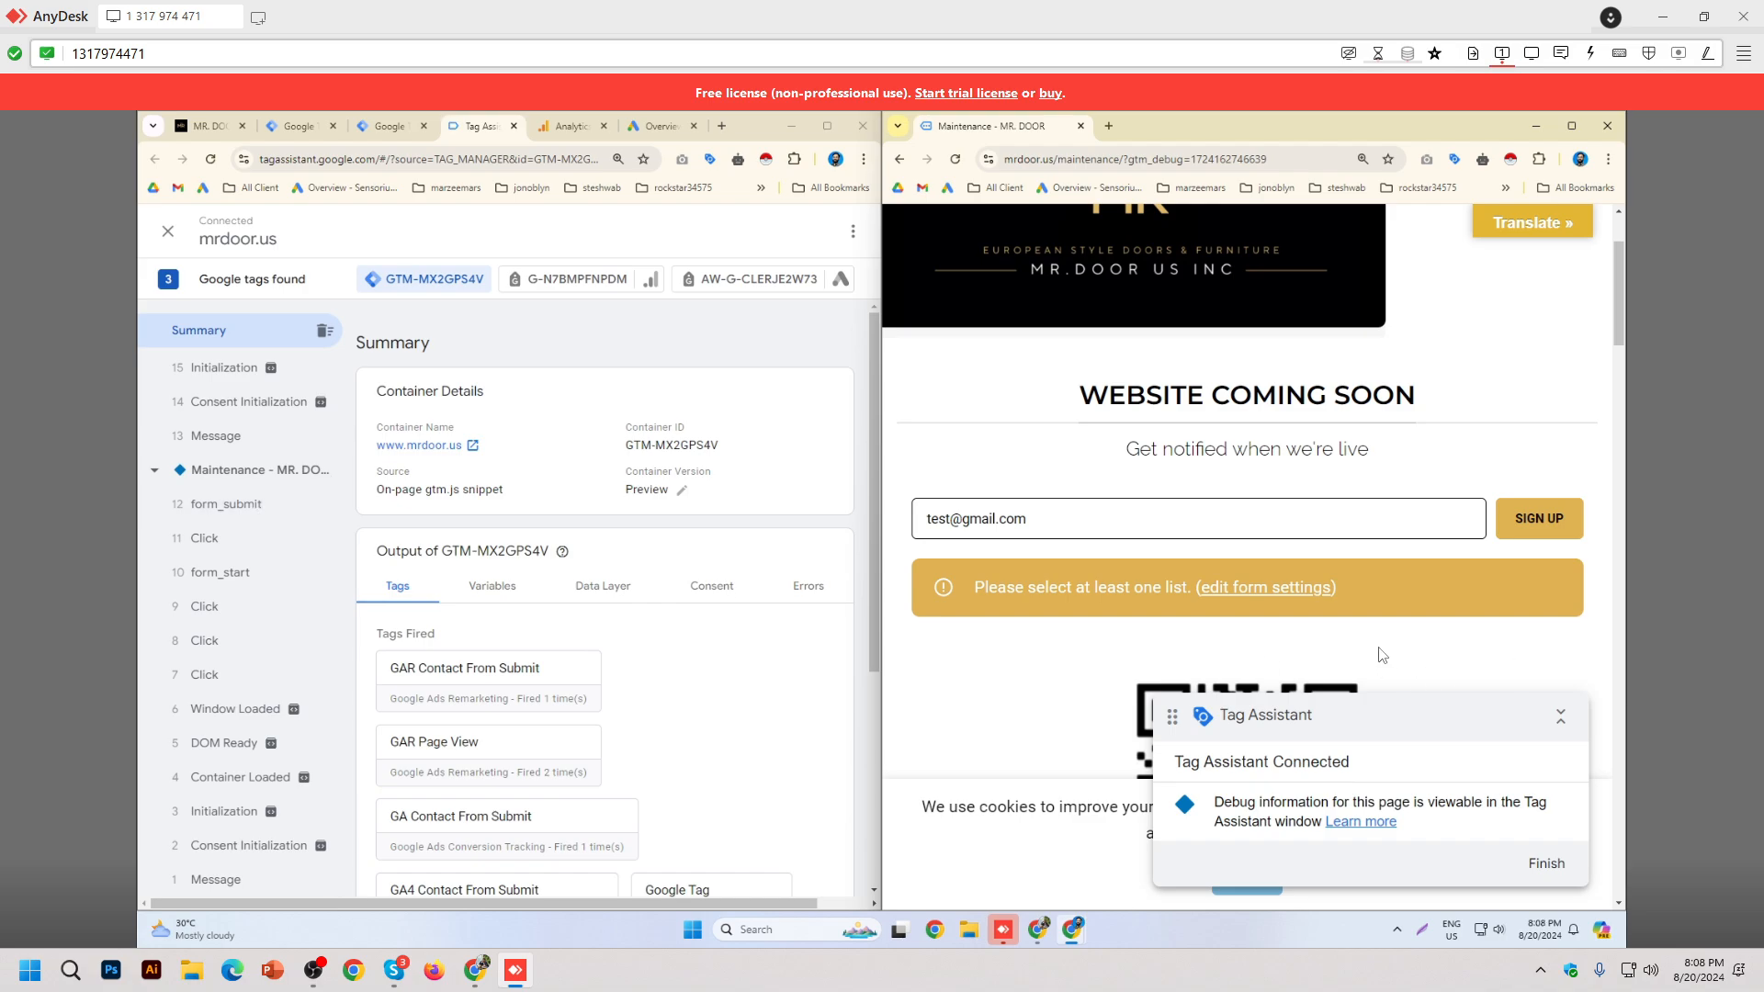
scroll(1266, 612, "up", 1)
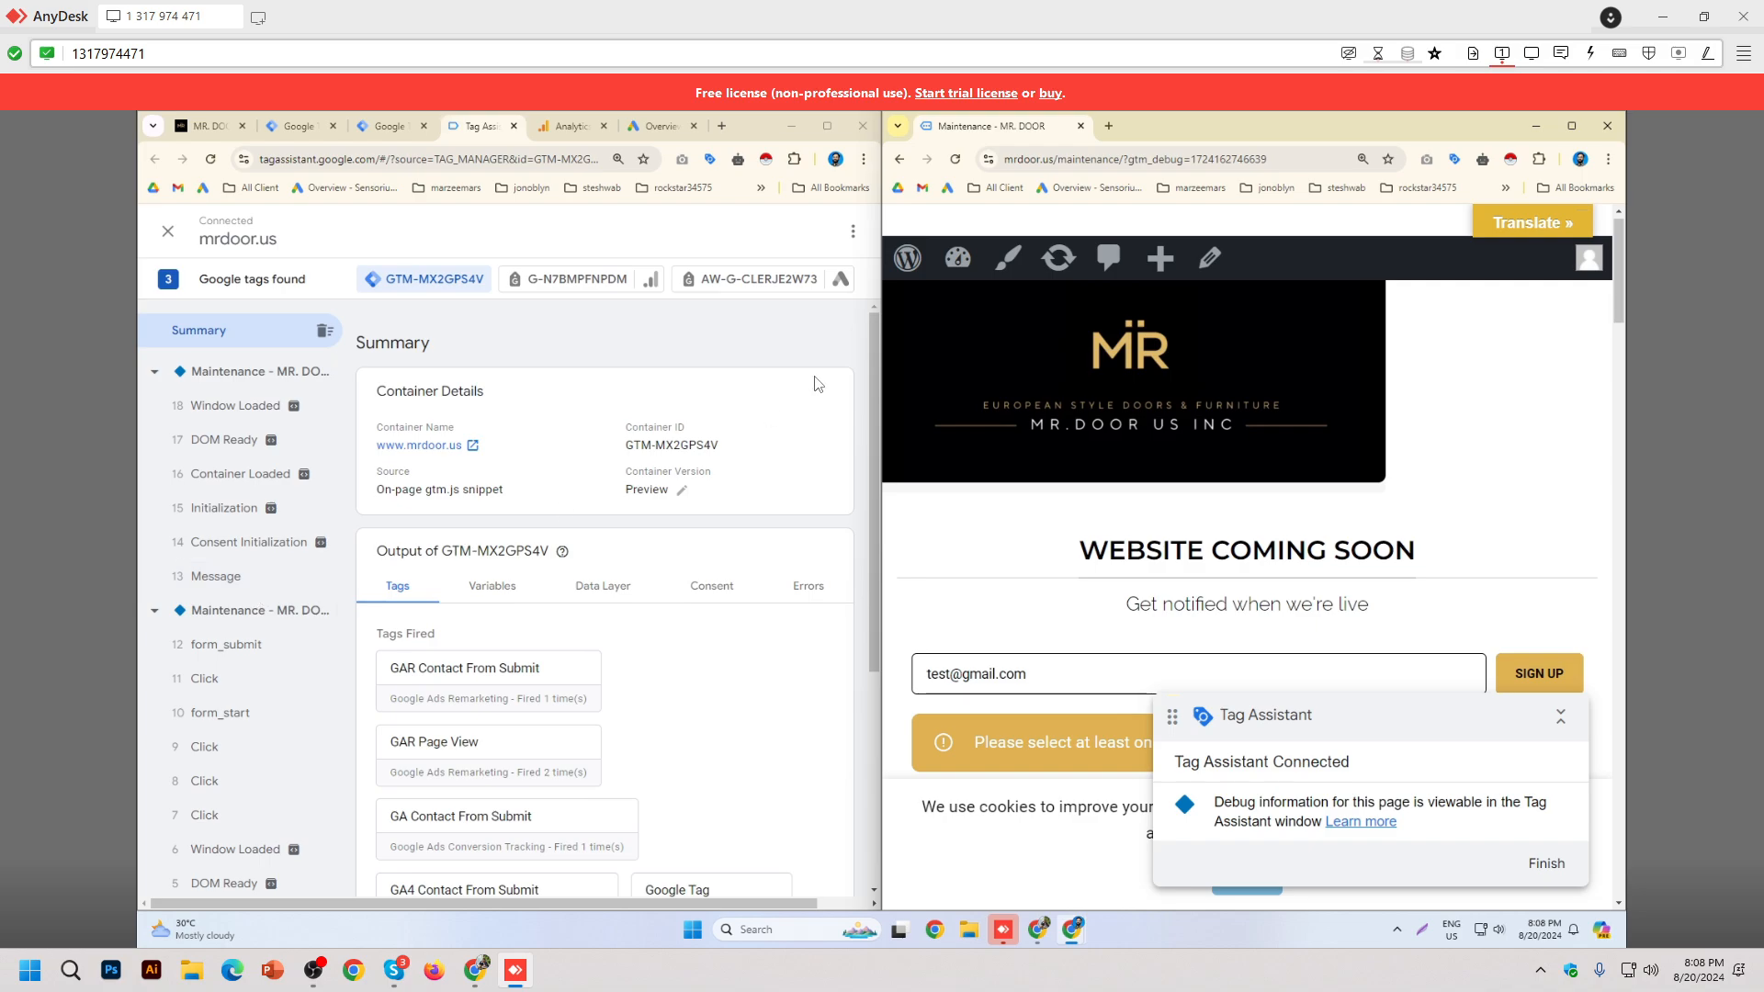
Step: Dock the maintenance tab back and open the form_submit event's fired Contact From Submit tags
left_click_drag(988, 128, 570, 147)
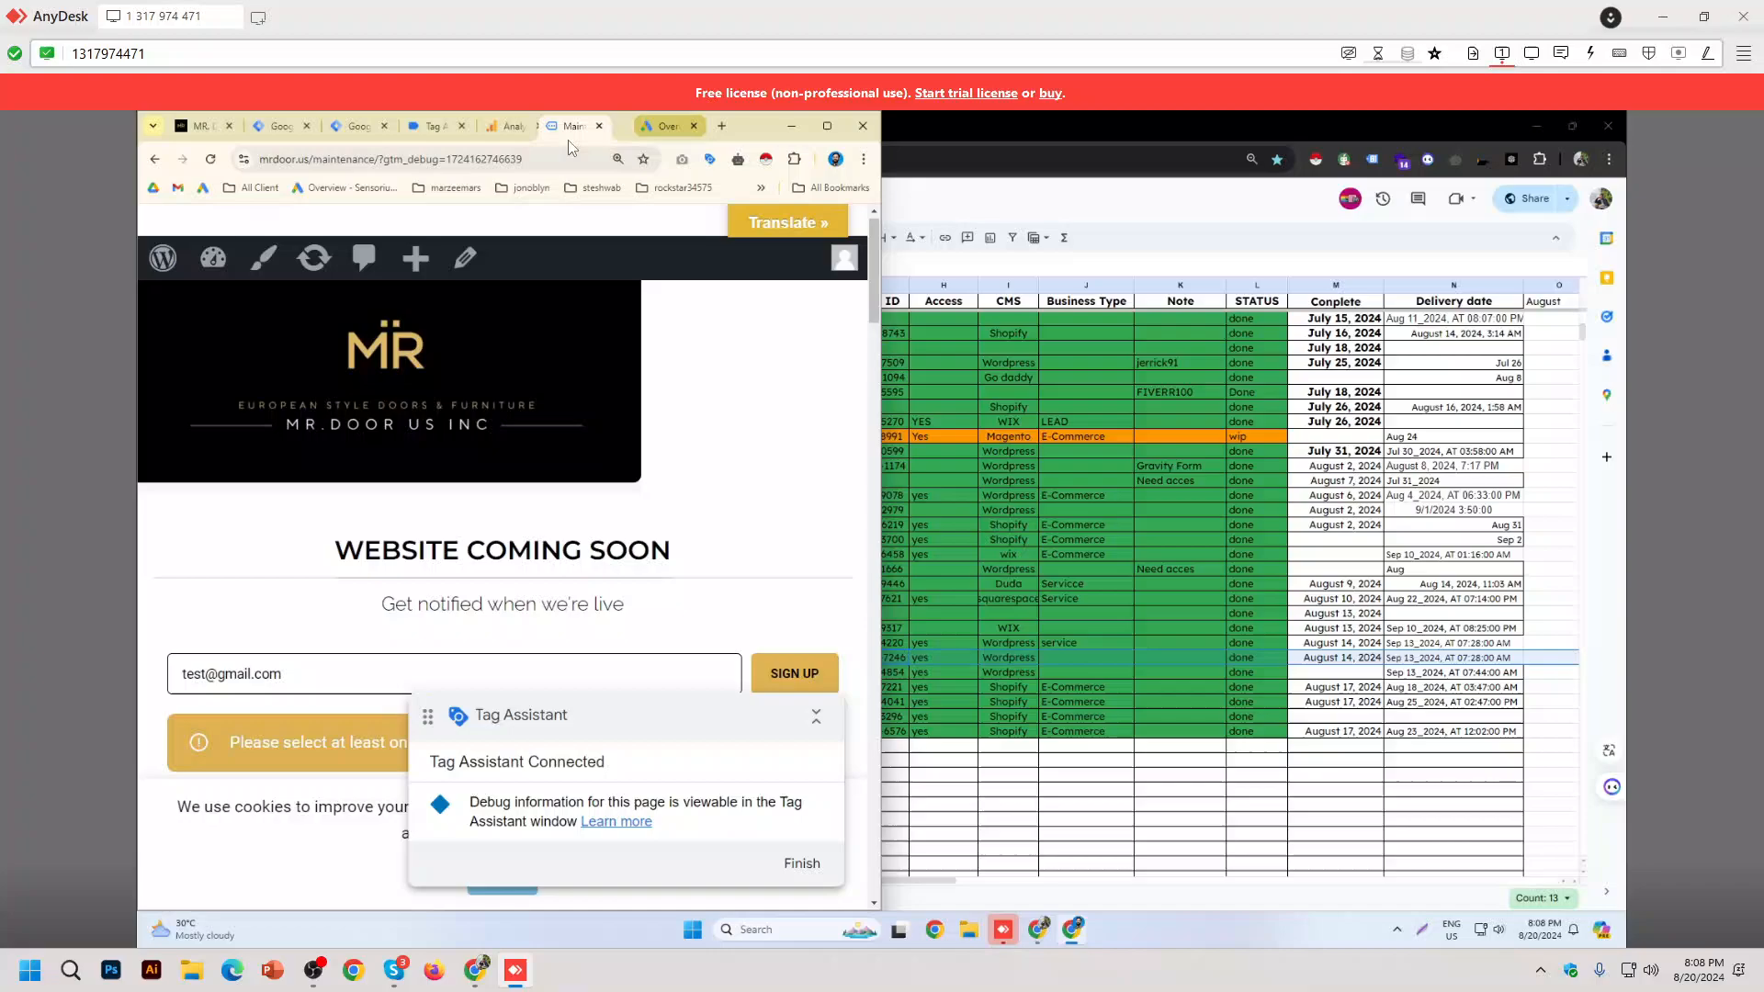
left_click(829, 127)
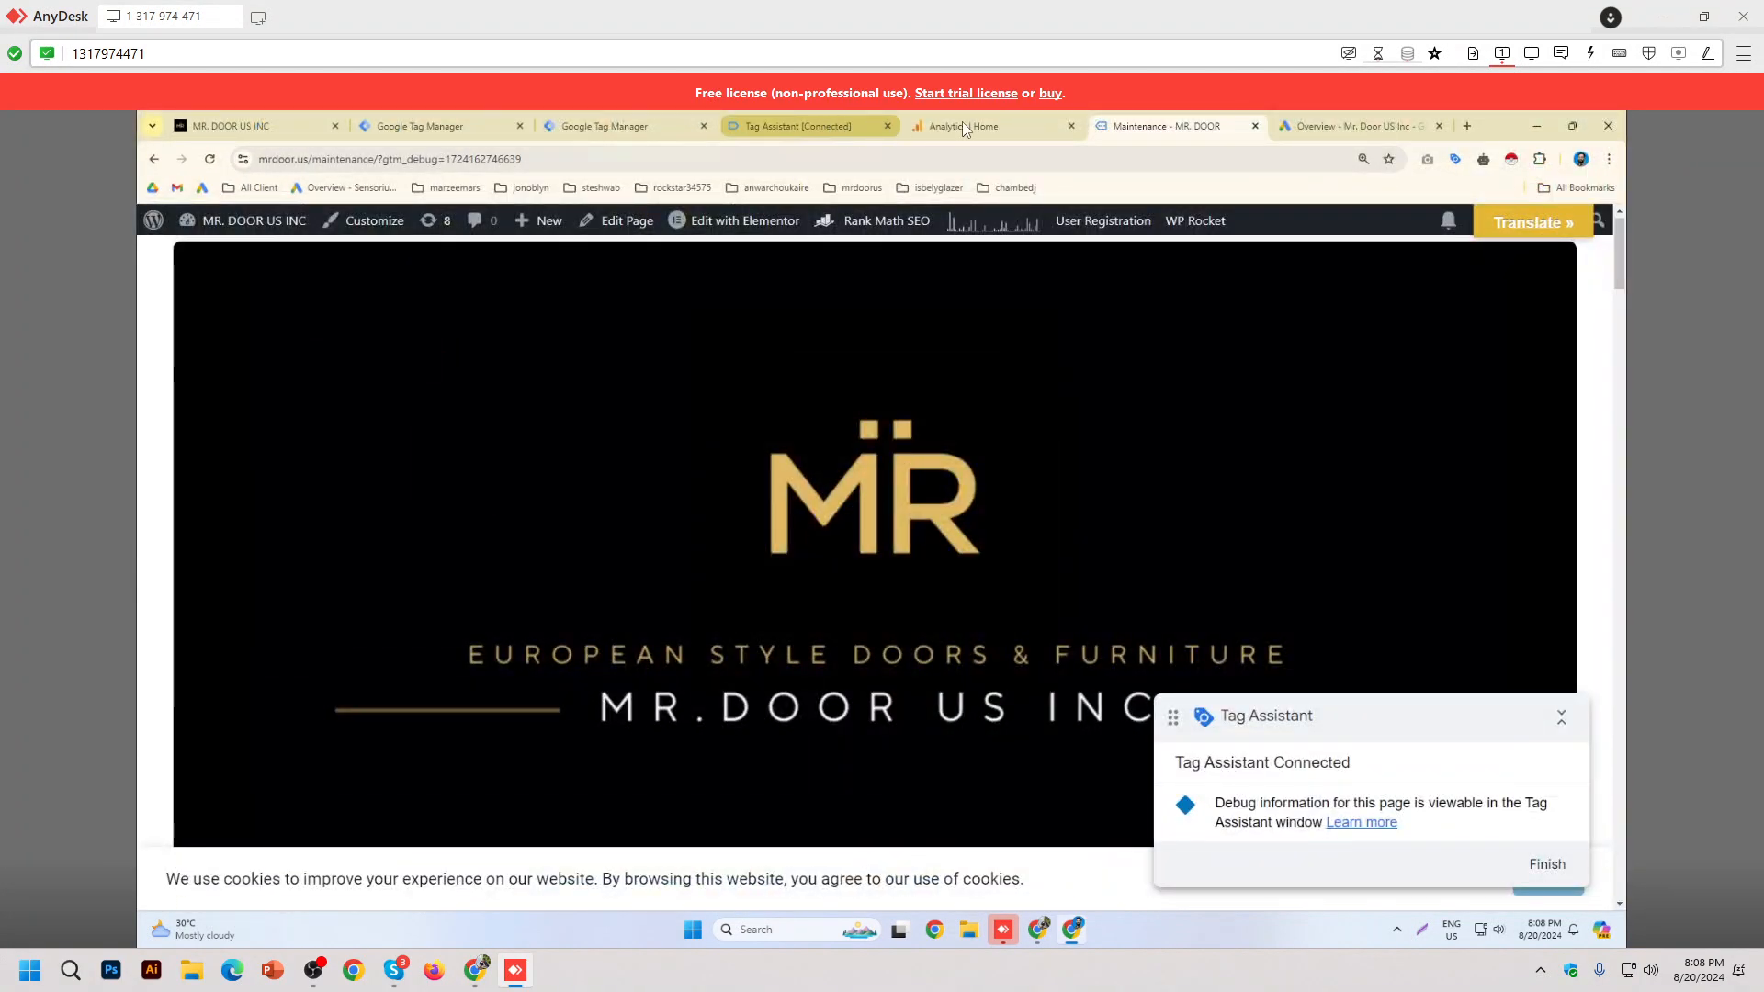
left_click_drag(1183, 126, 993, 126)
left_click(843, 127)
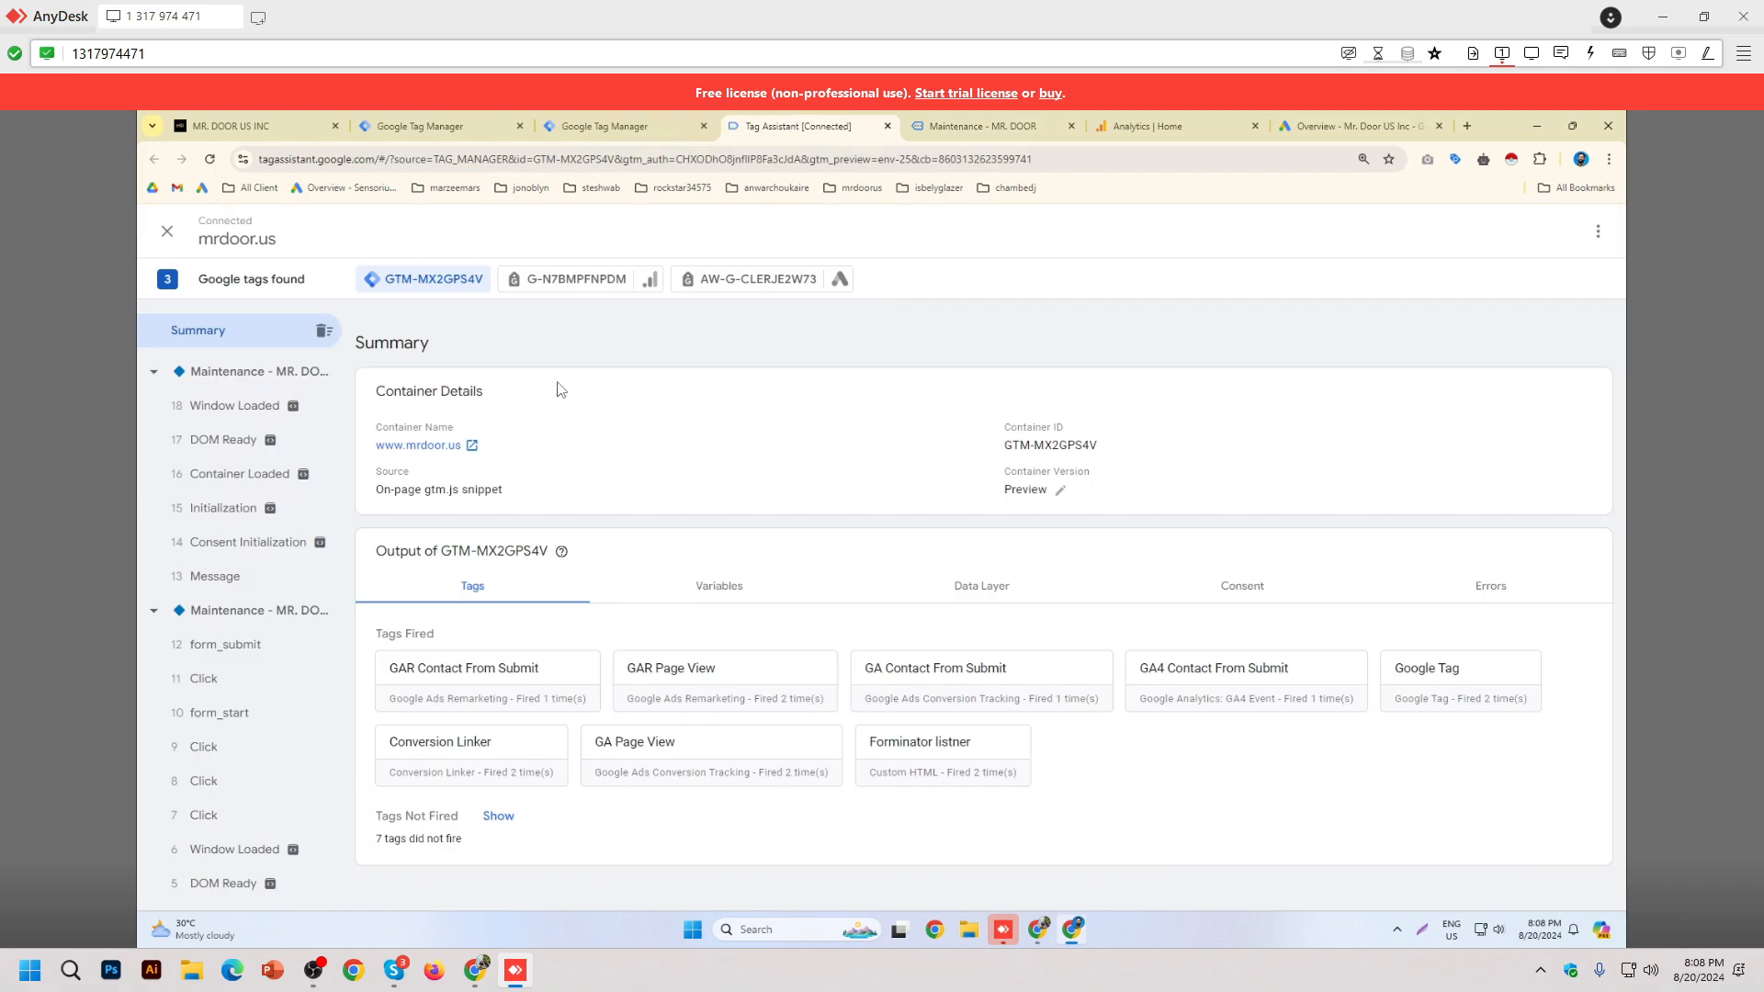
left_click(254, 646)
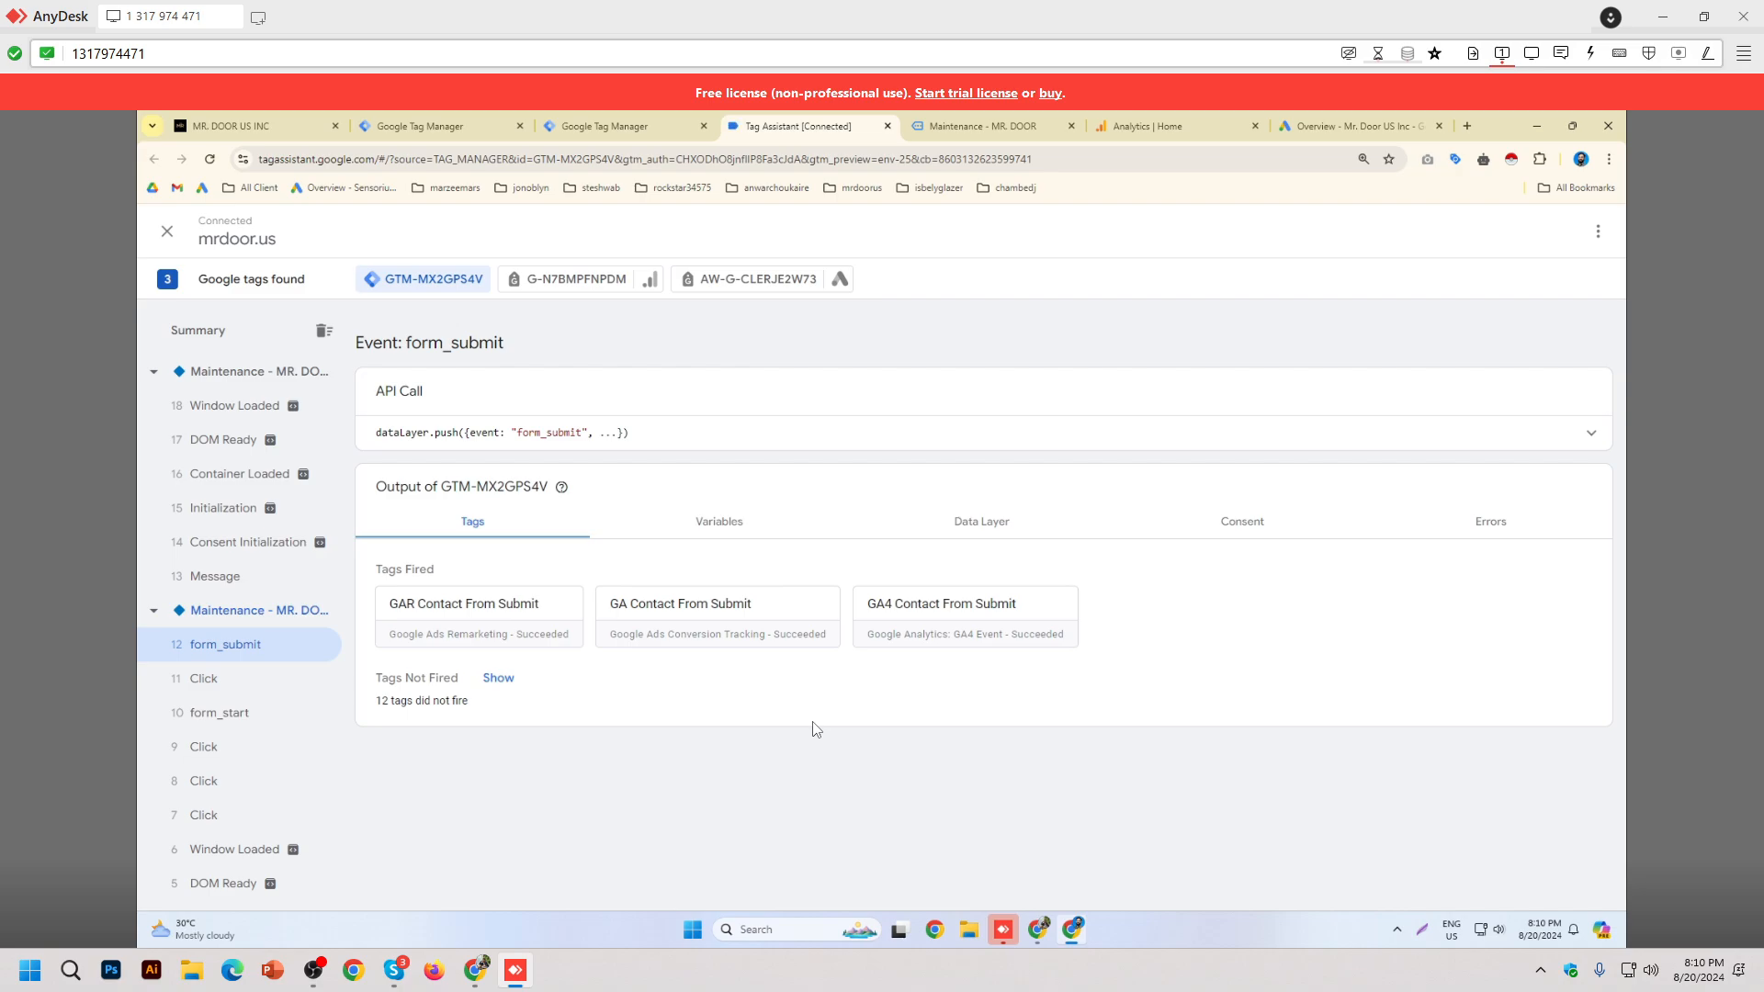
Step: Compare the _event variable values of form_start and form_submit, then return to the maintenance page
left_click(210, 719)
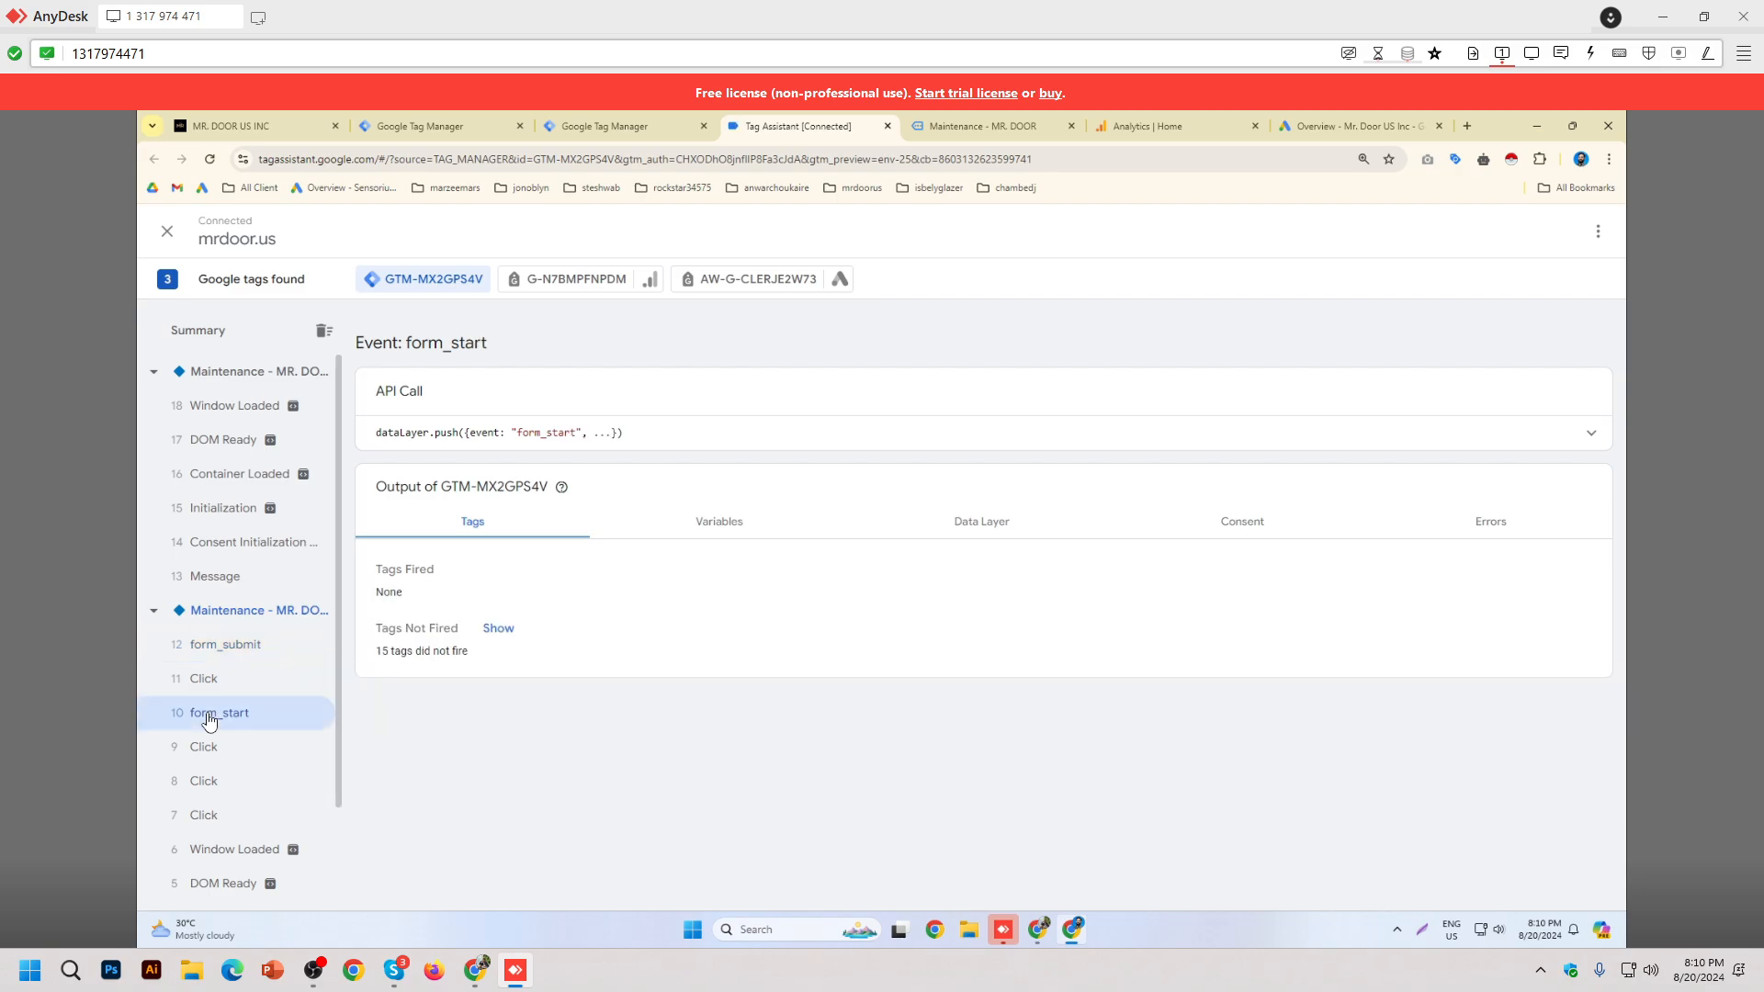
left_click(734, 537)
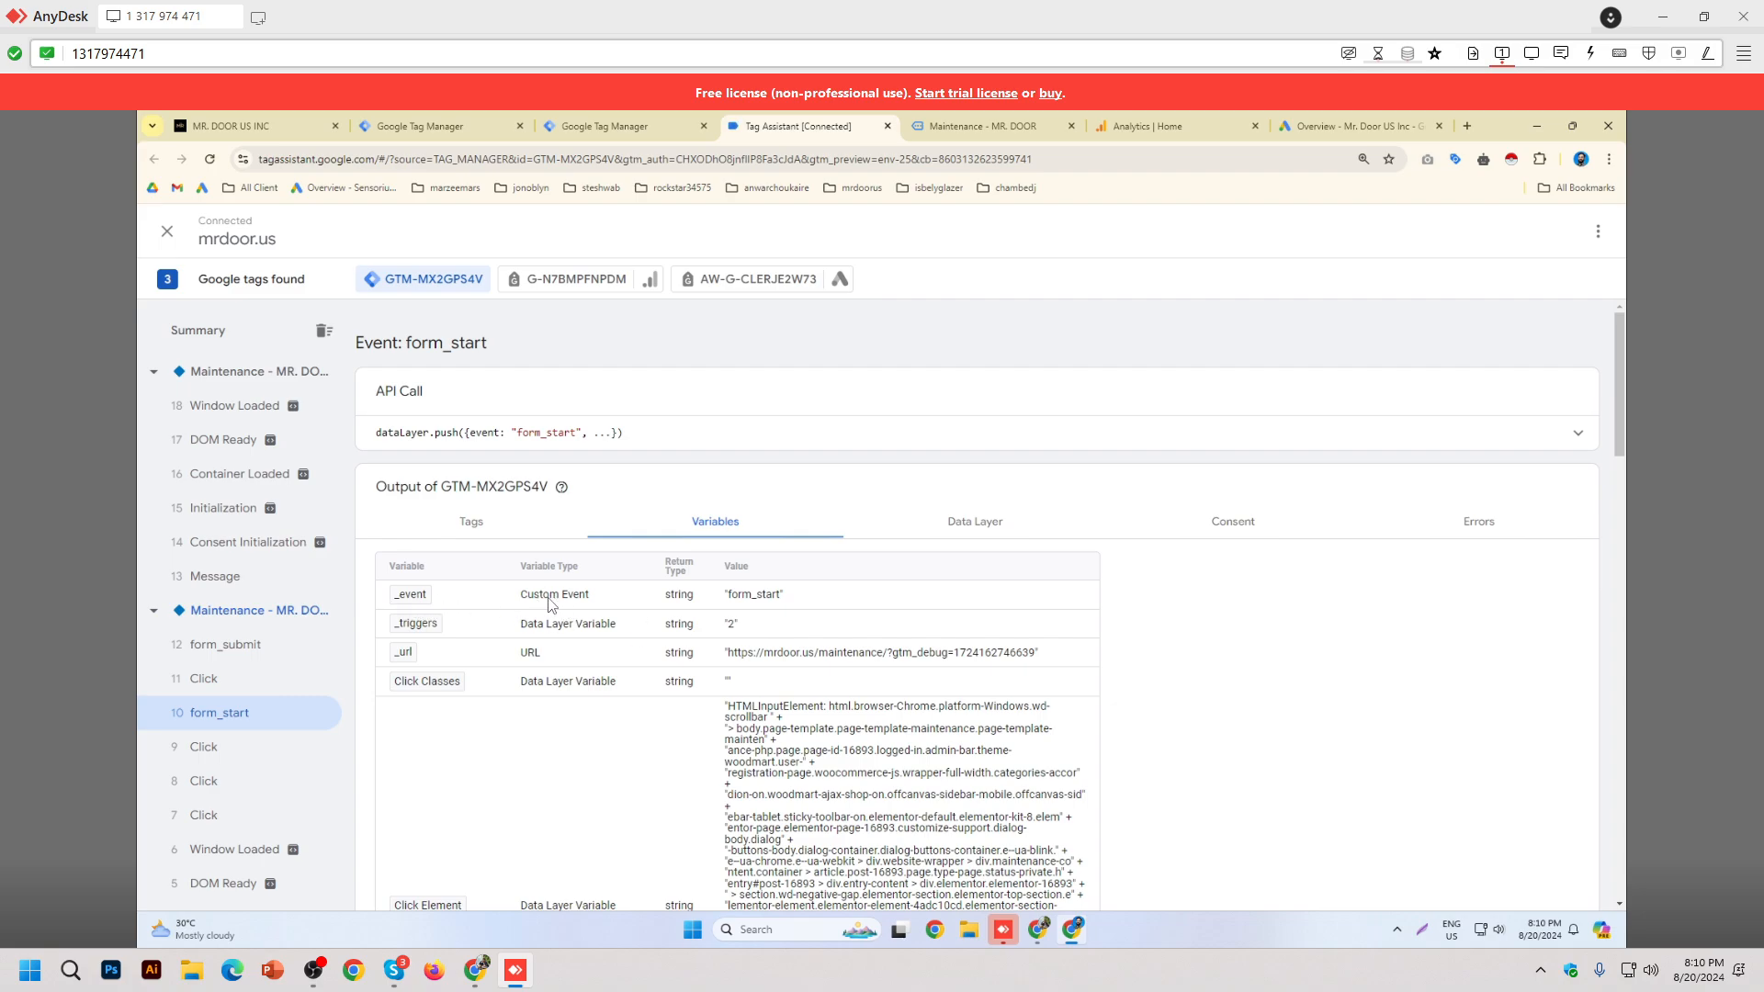
double_click(752, 597)
left_click(225, 644)
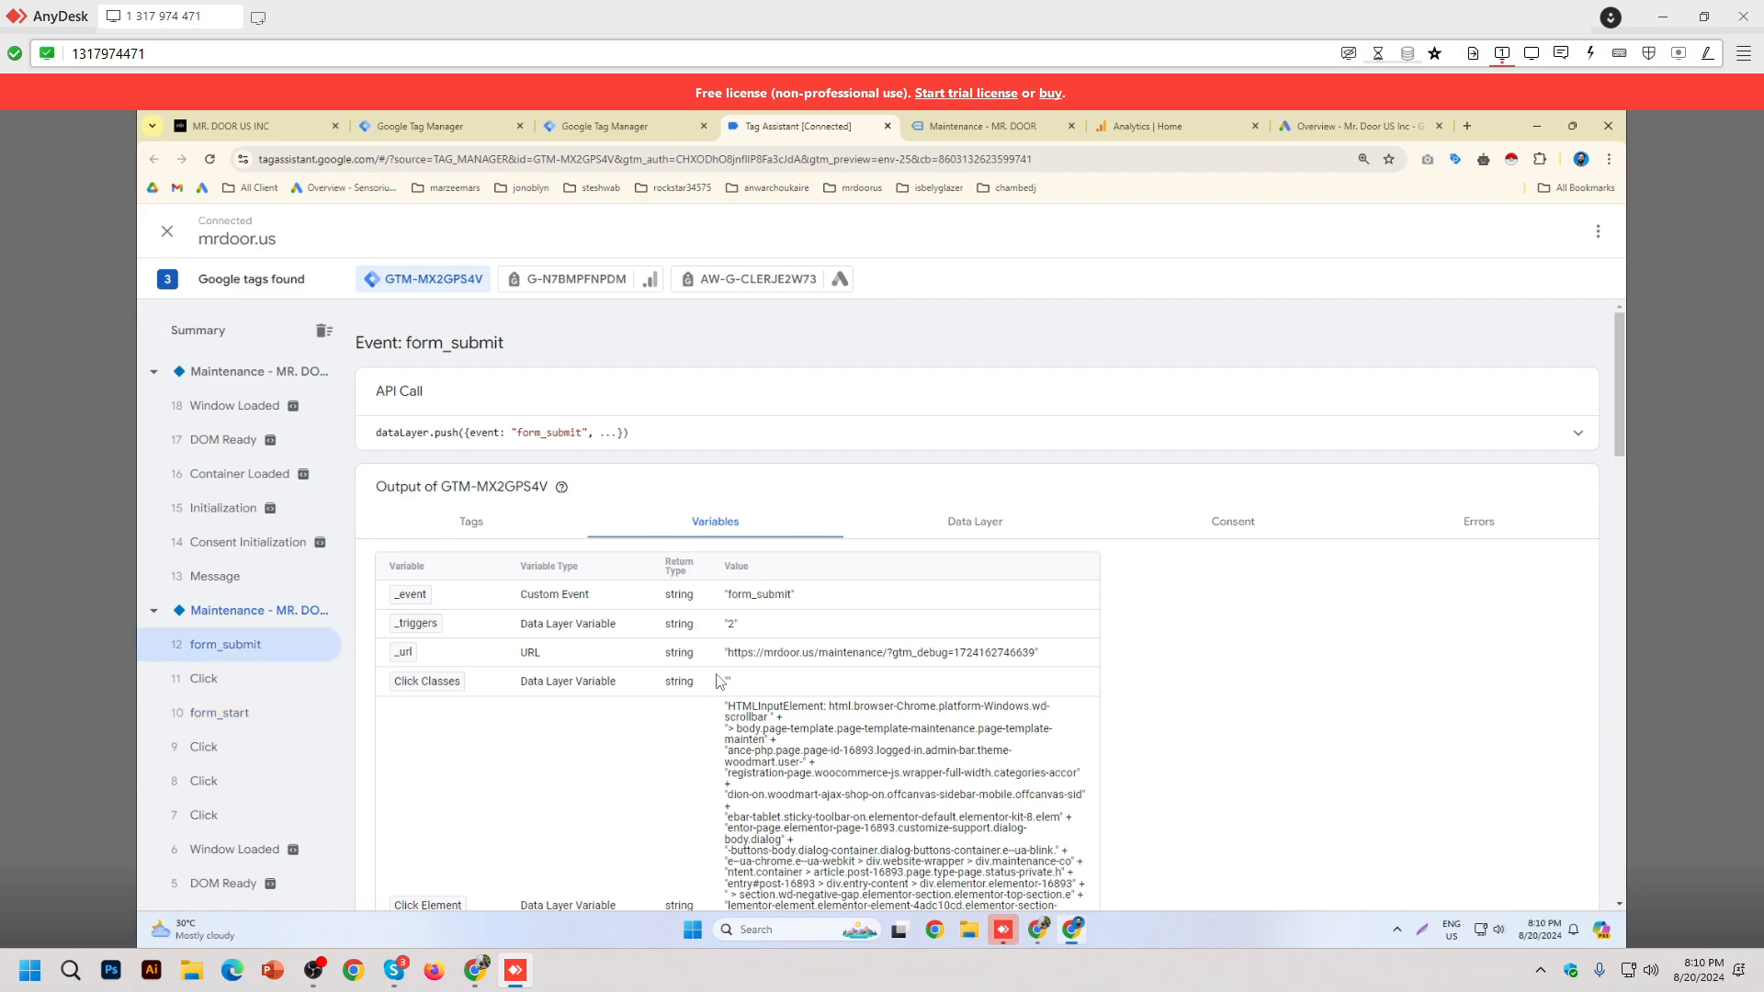
double_click(740, 594)
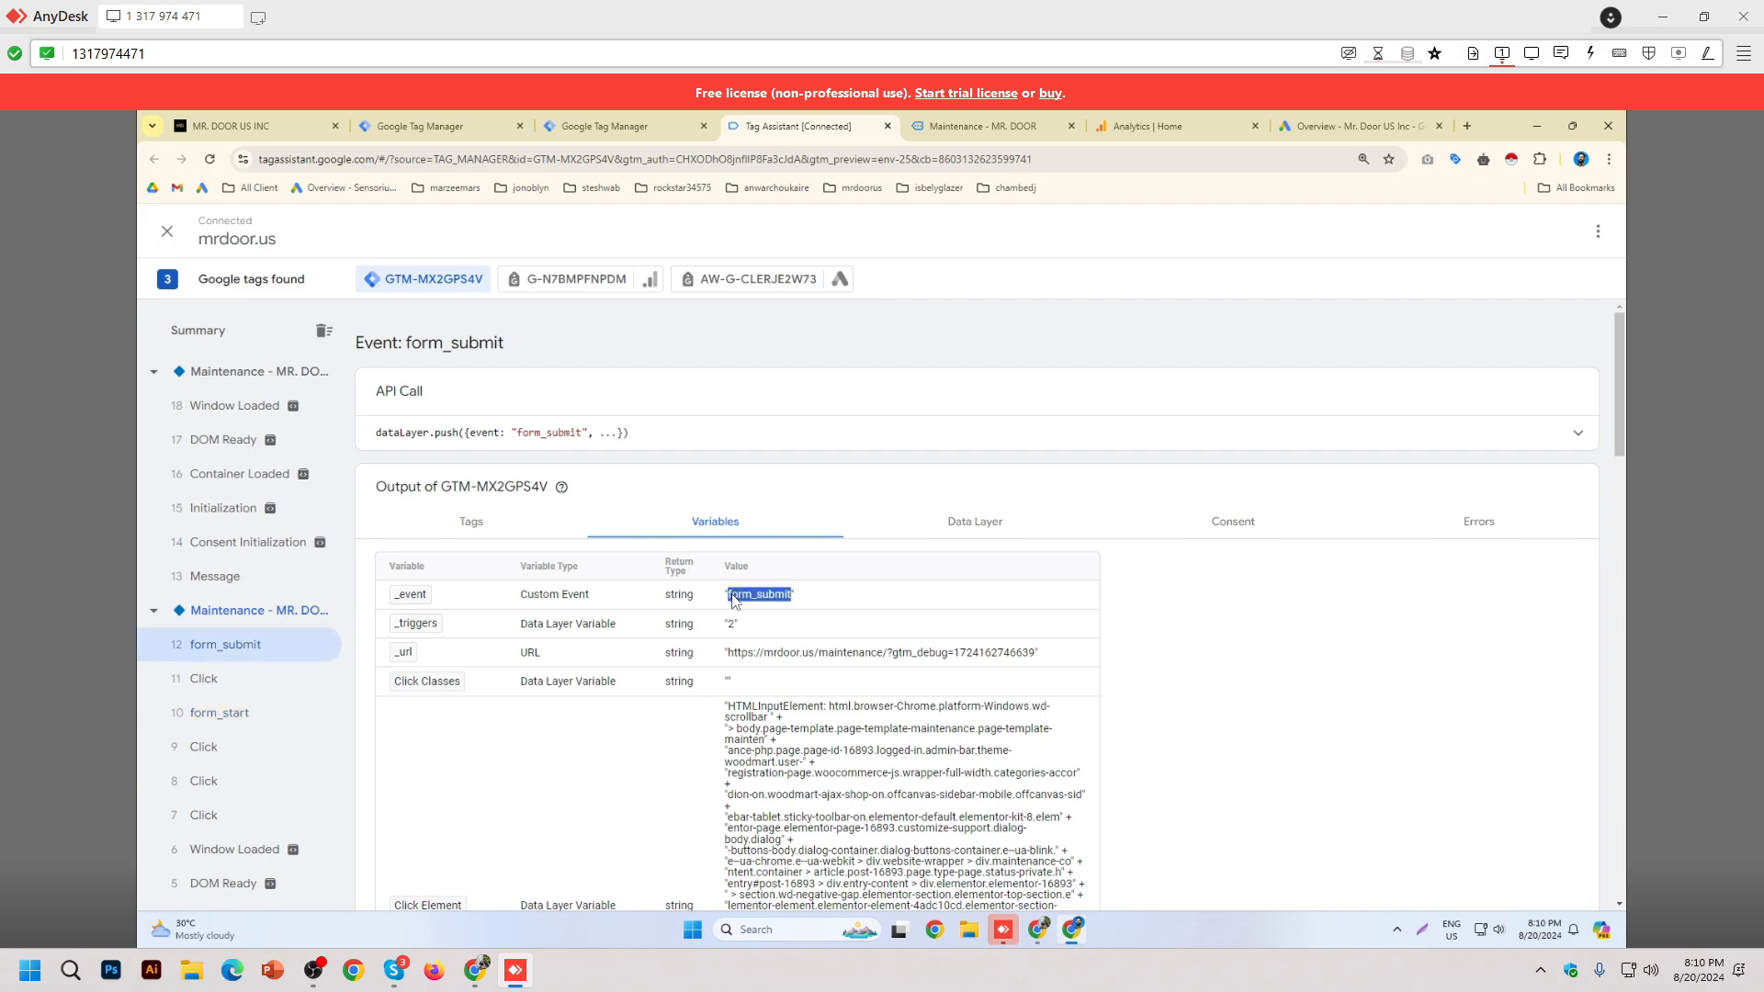
left_click(1299, 665)
double_click(754, 596)
left_click(988, 129)
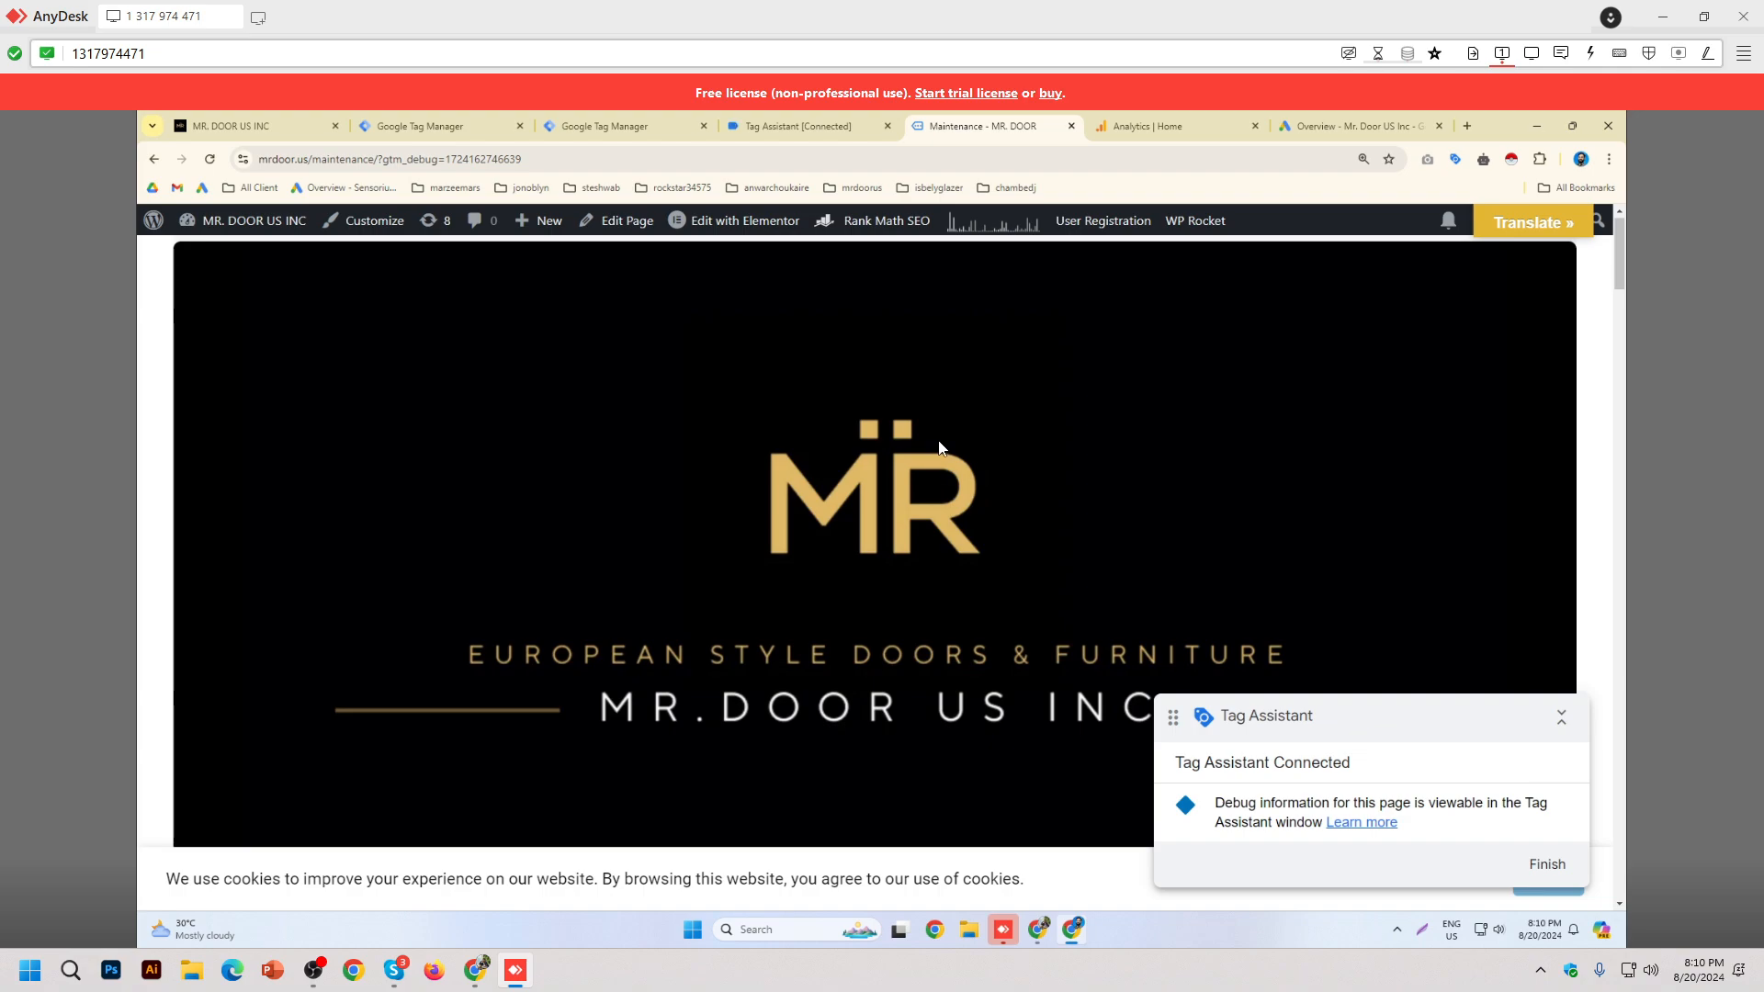
Step: Snap the maintenance page right and Tag Assistant left, showing form_submit's fired tags
left_click_drag(1008, 128, 1001, 206)
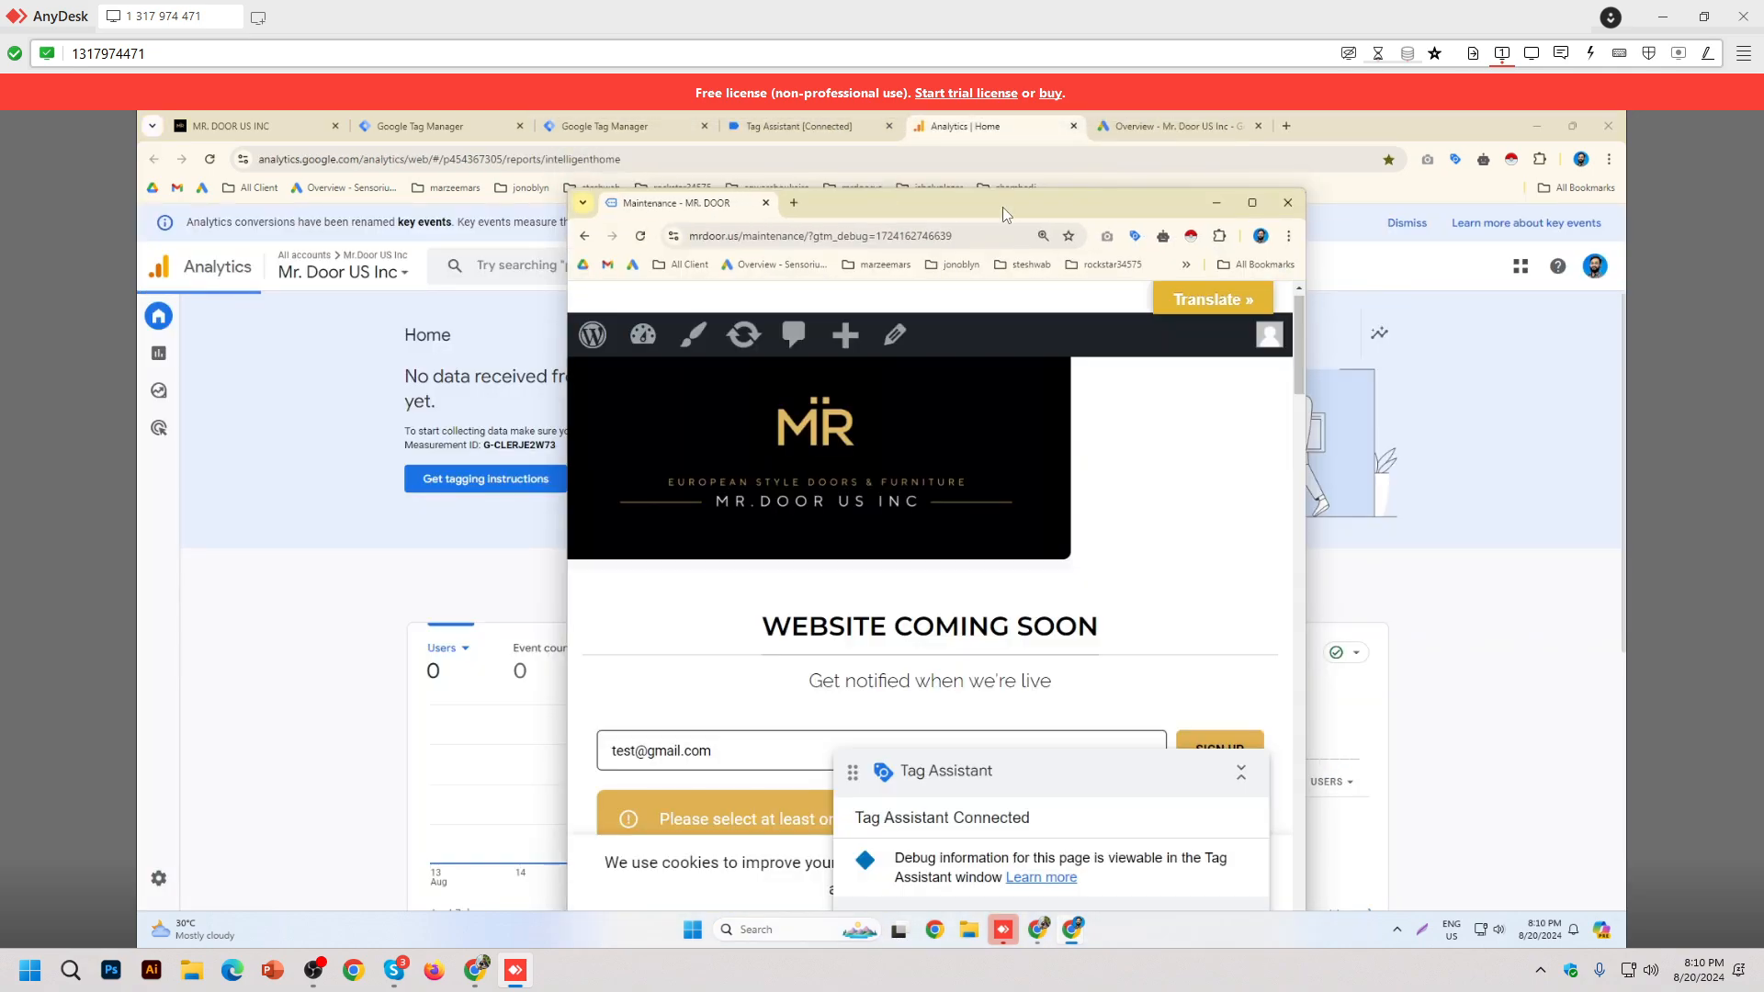
key("super+Right")
left_click(777, 128)
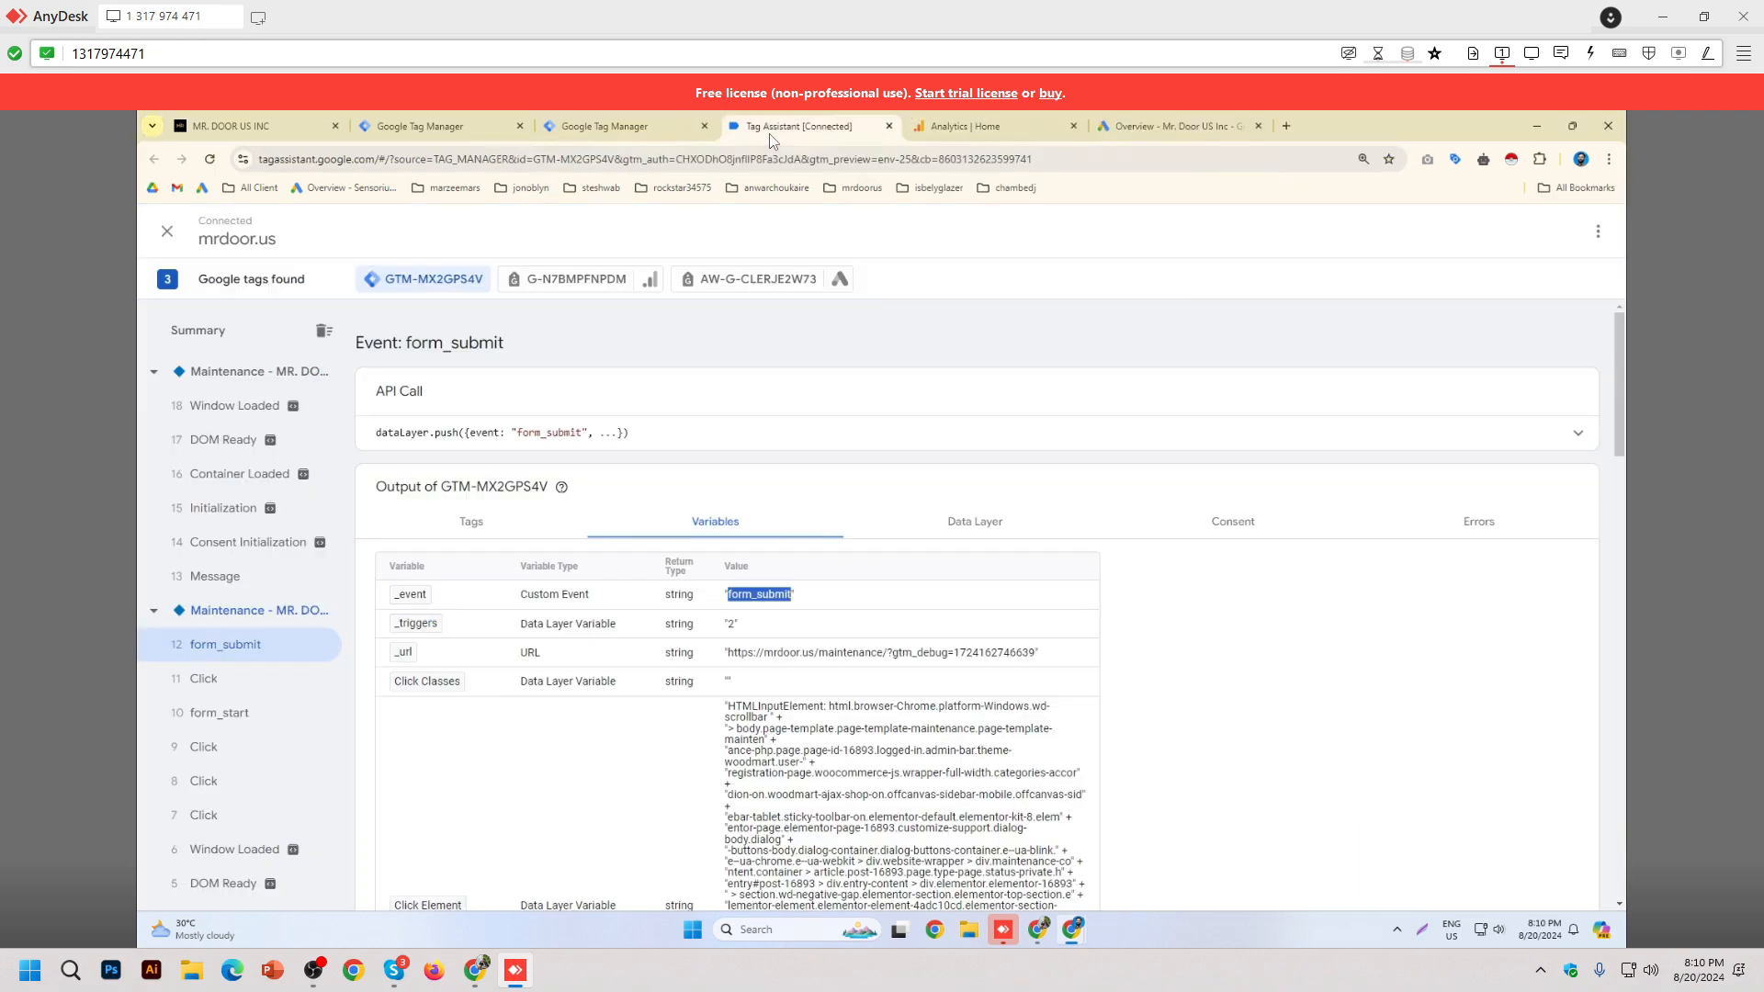
key("super+Left")
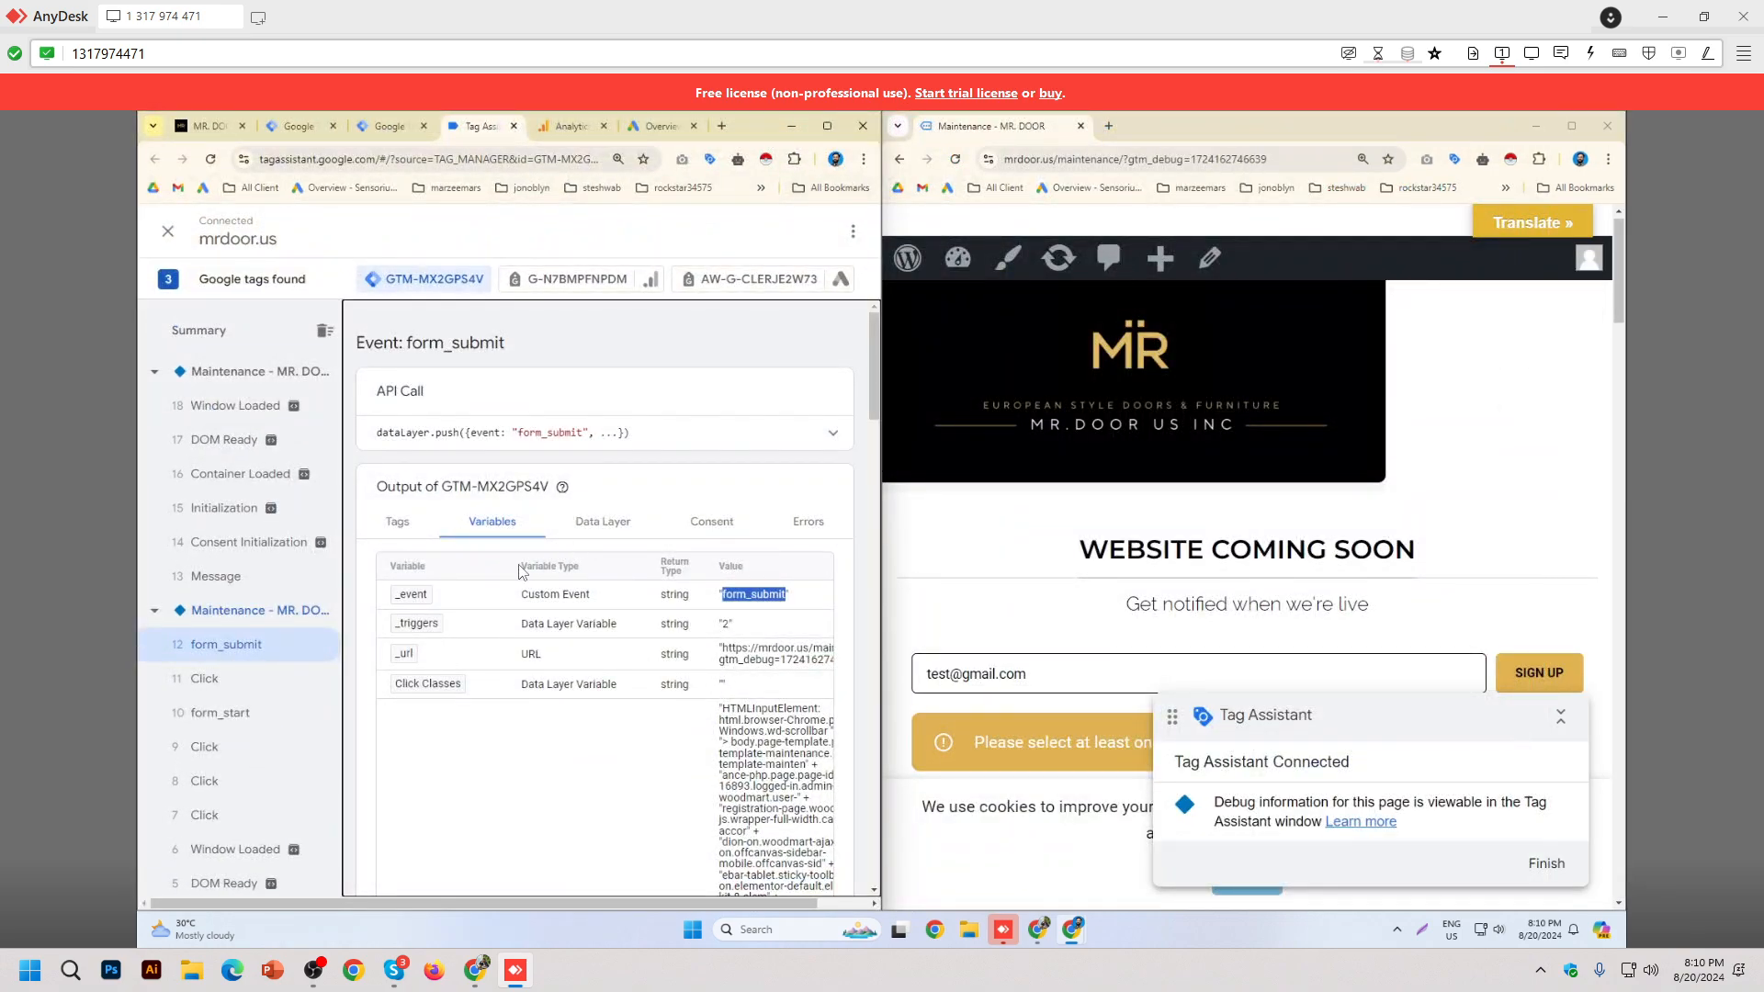
left_click(409, 529)
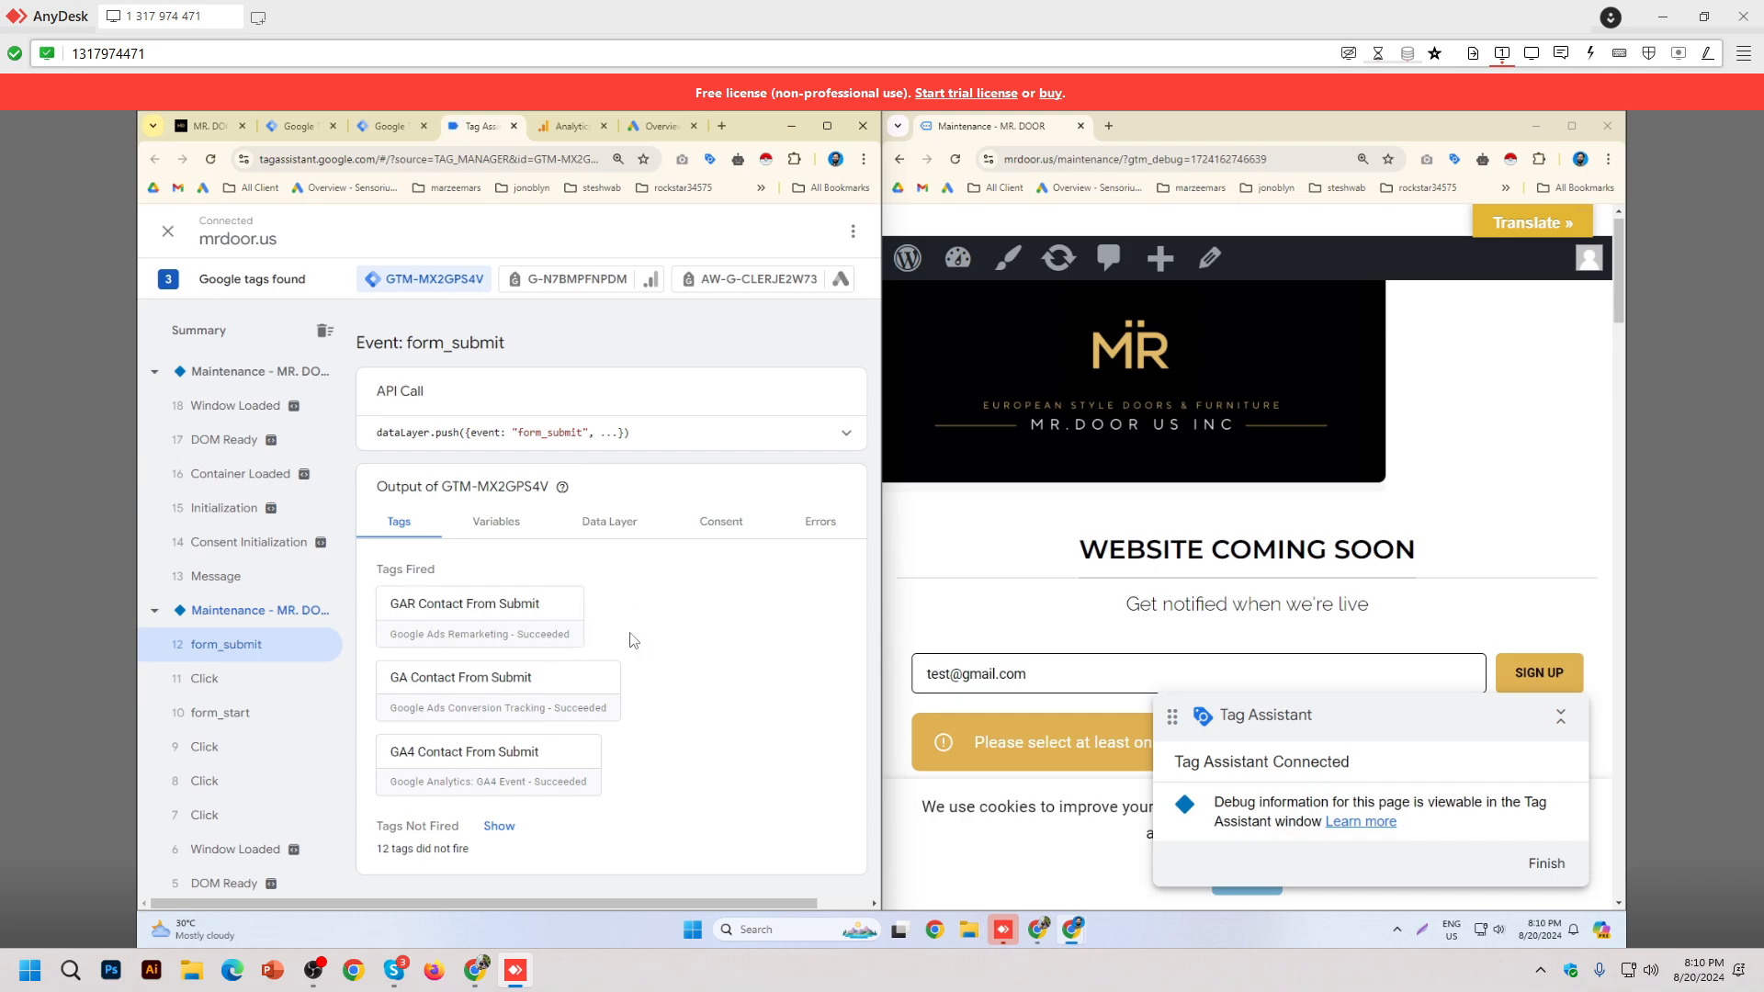
Step: Click the site's phone number and inspect the new 19 Click event and unfired tags
scroll(1465, 448, "down", 10)
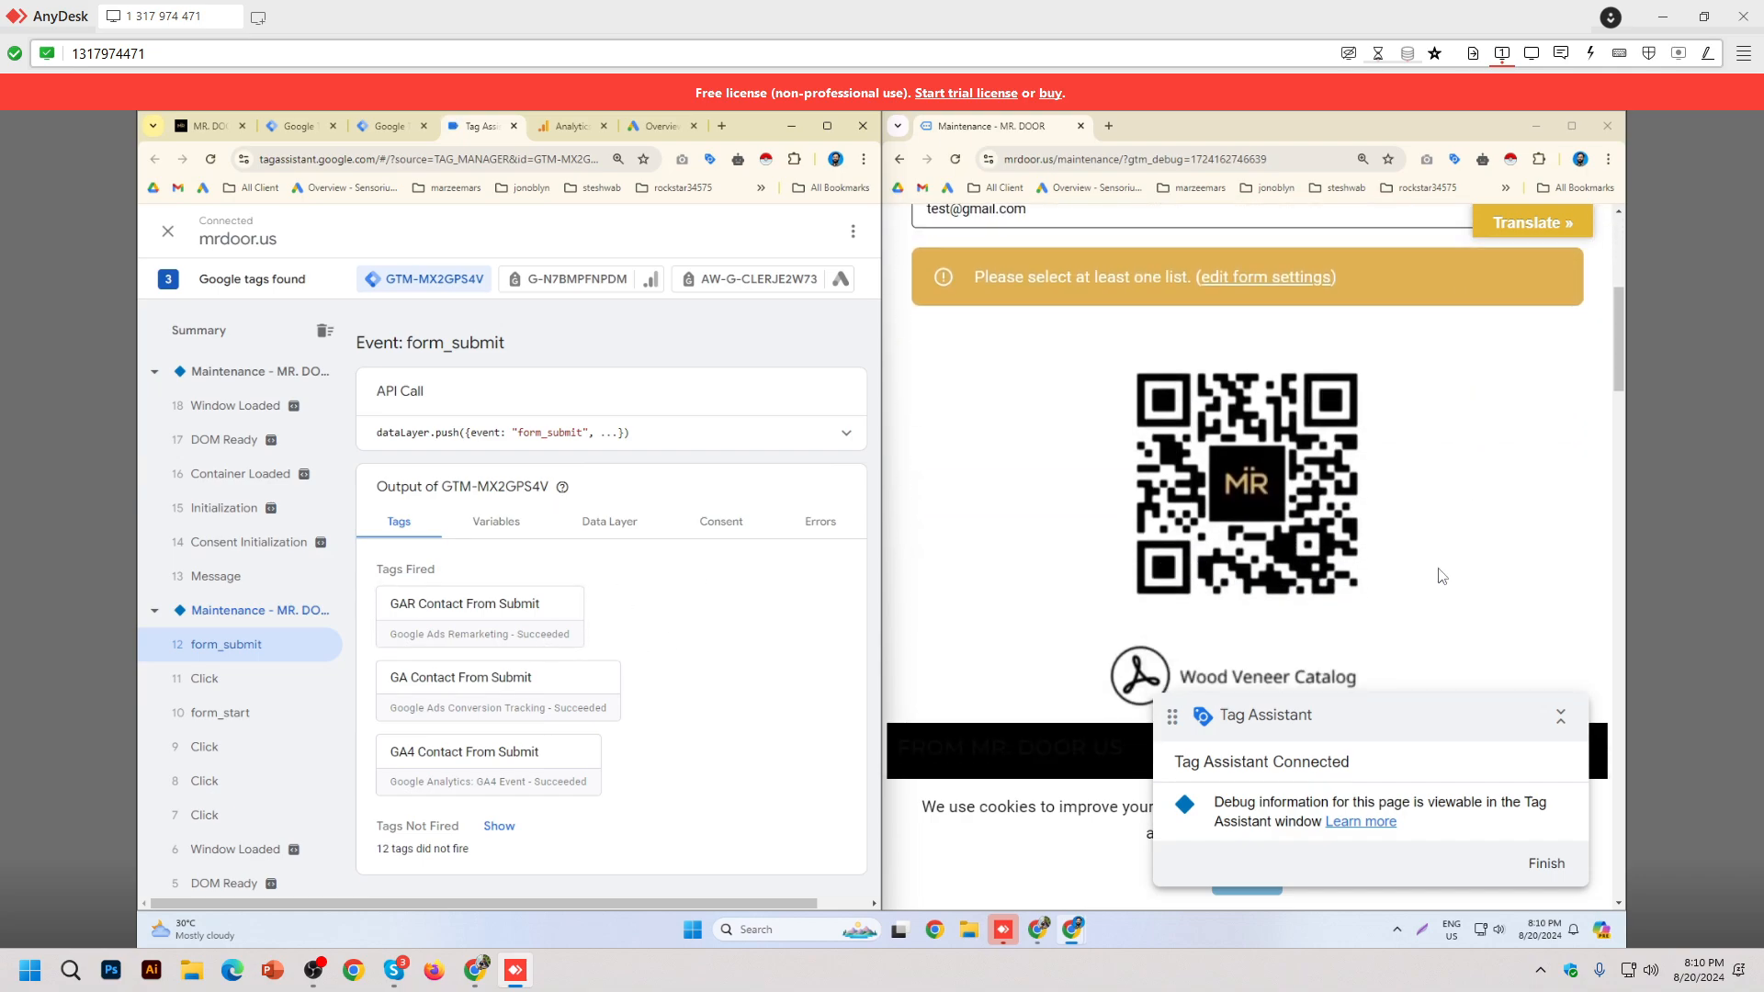
scroll(1434, 542, "down", 15)
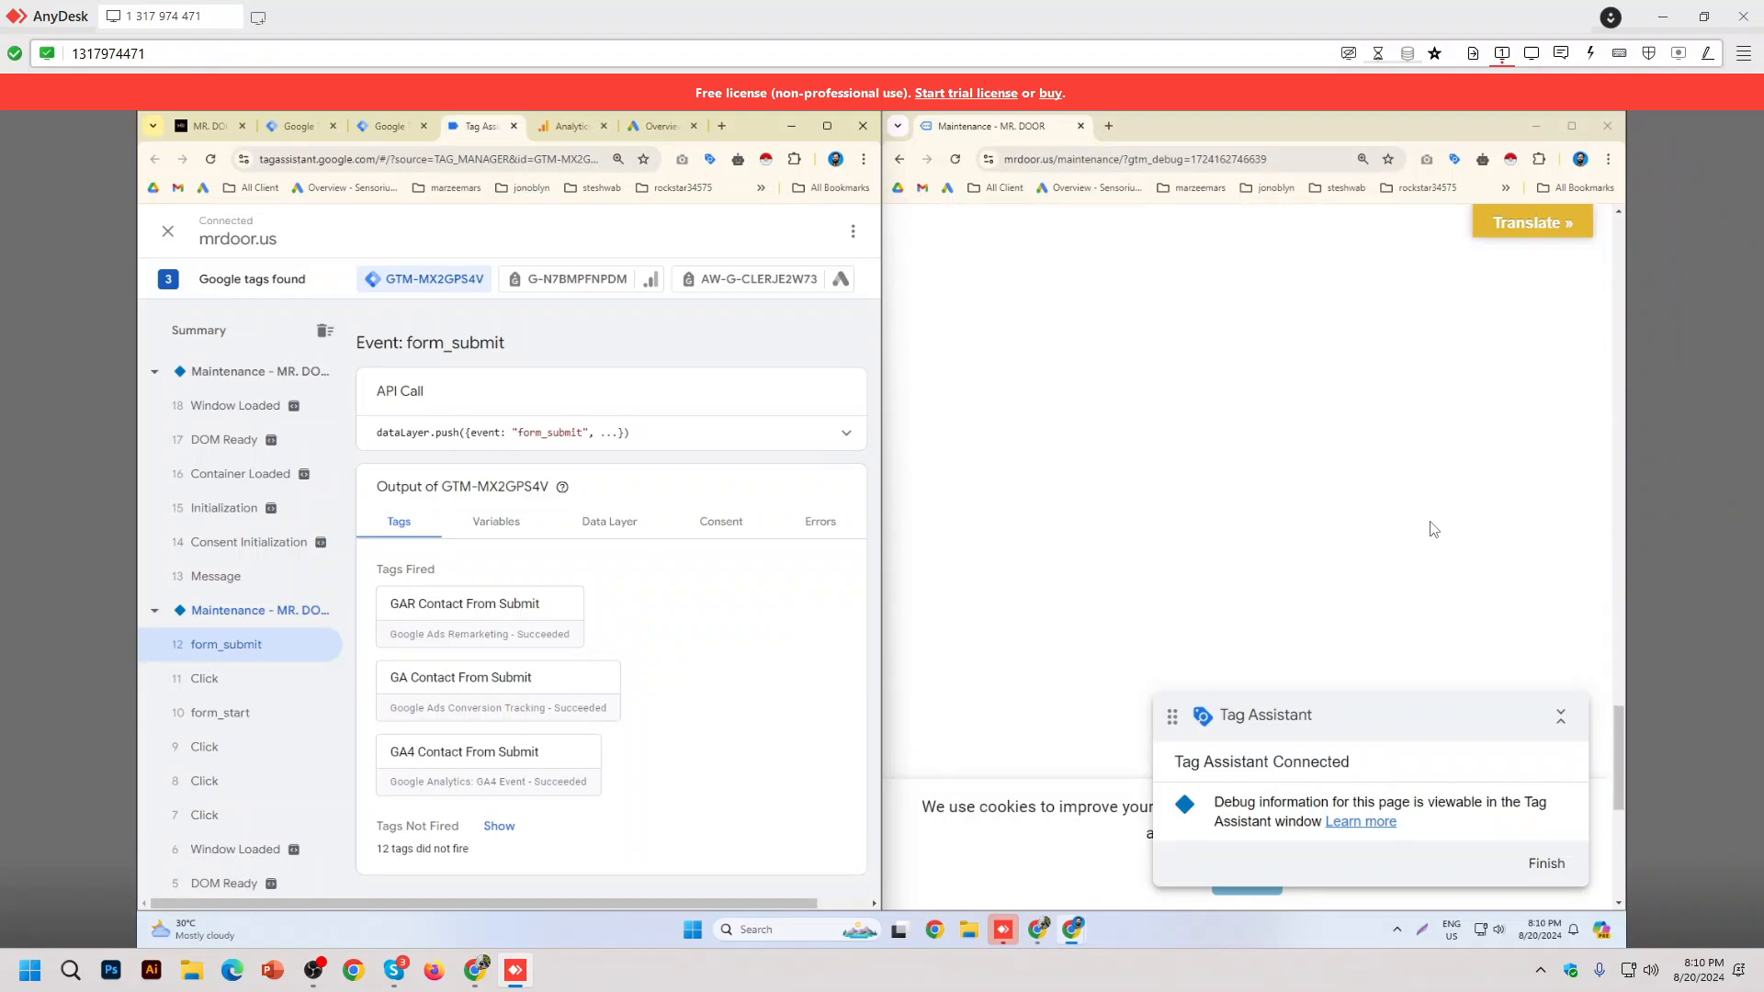
scroll(1434, 528, "down", 3)
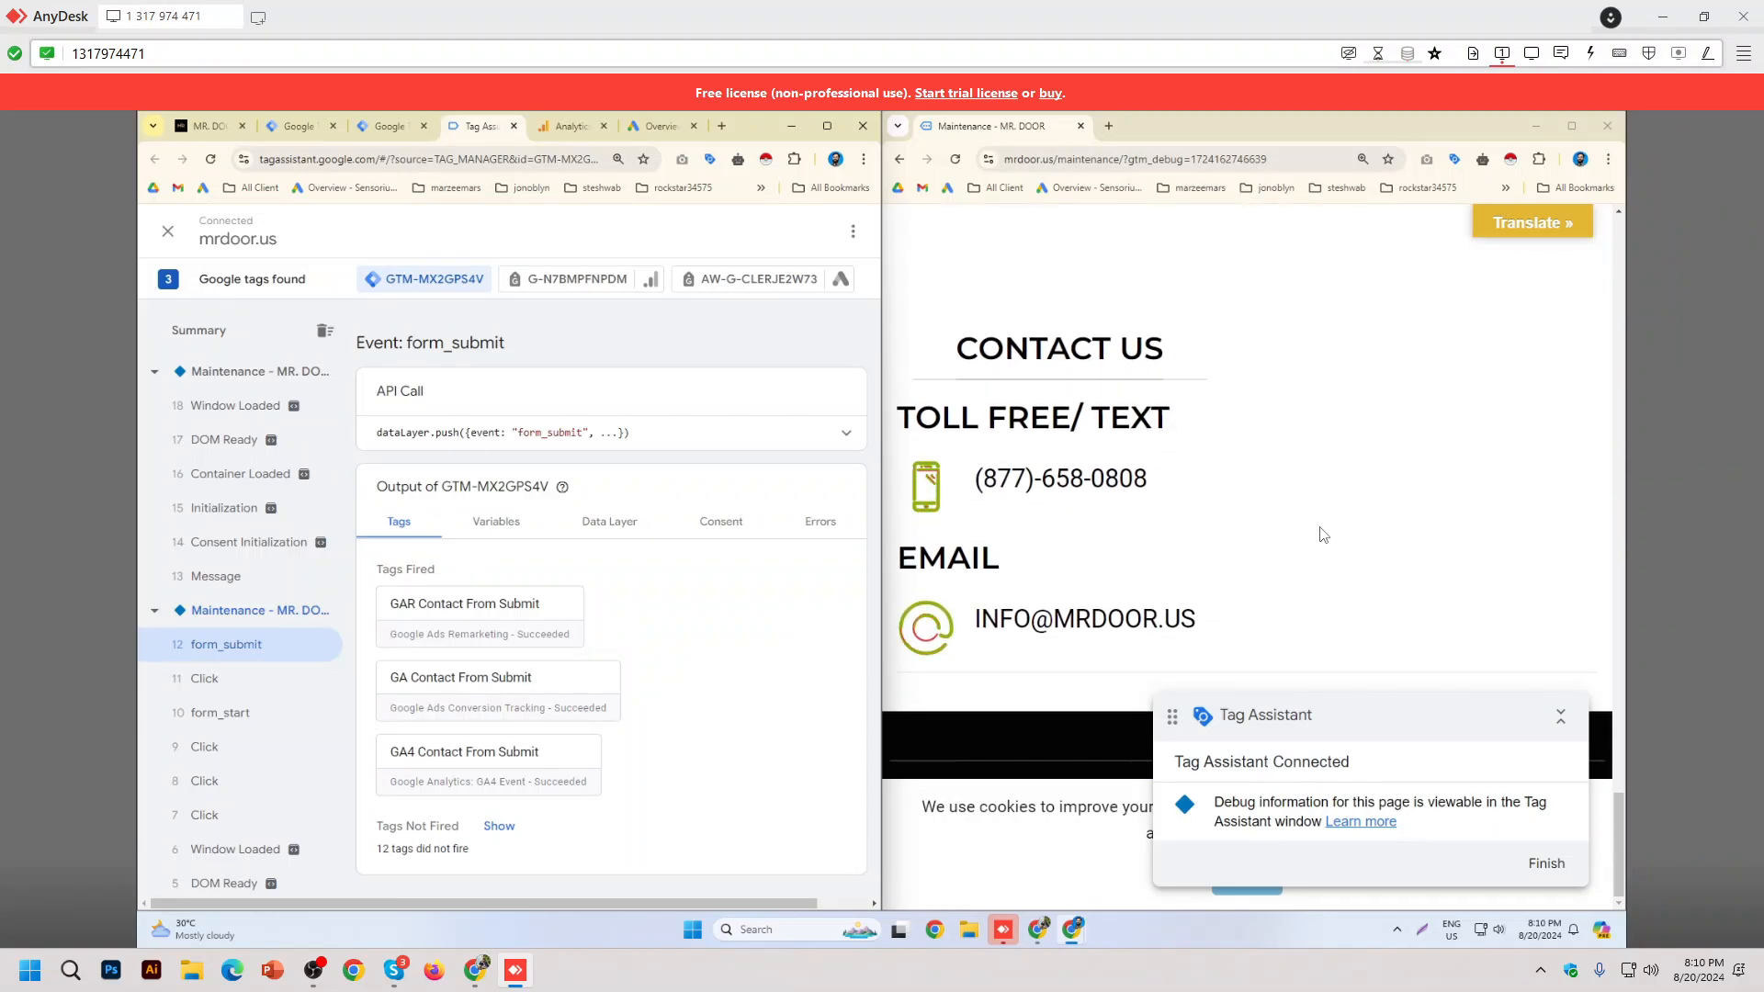
left_click(1076, 485)
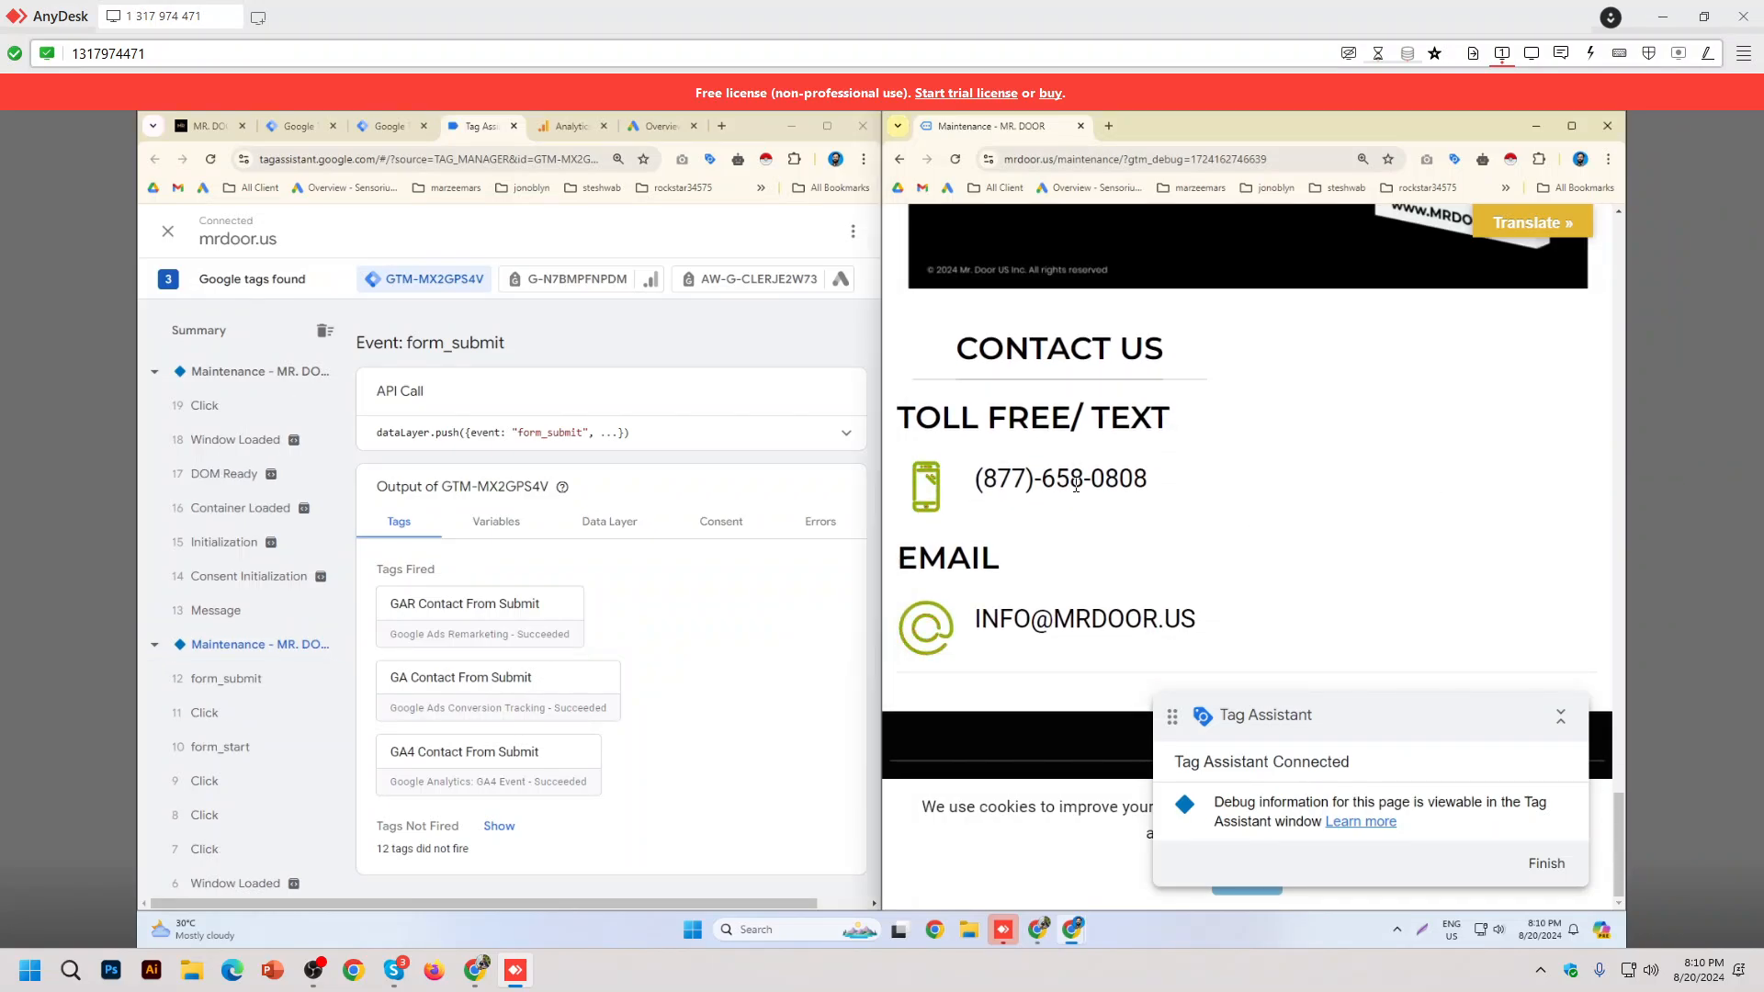
left_click(202, 405)
left_click(213, 340)
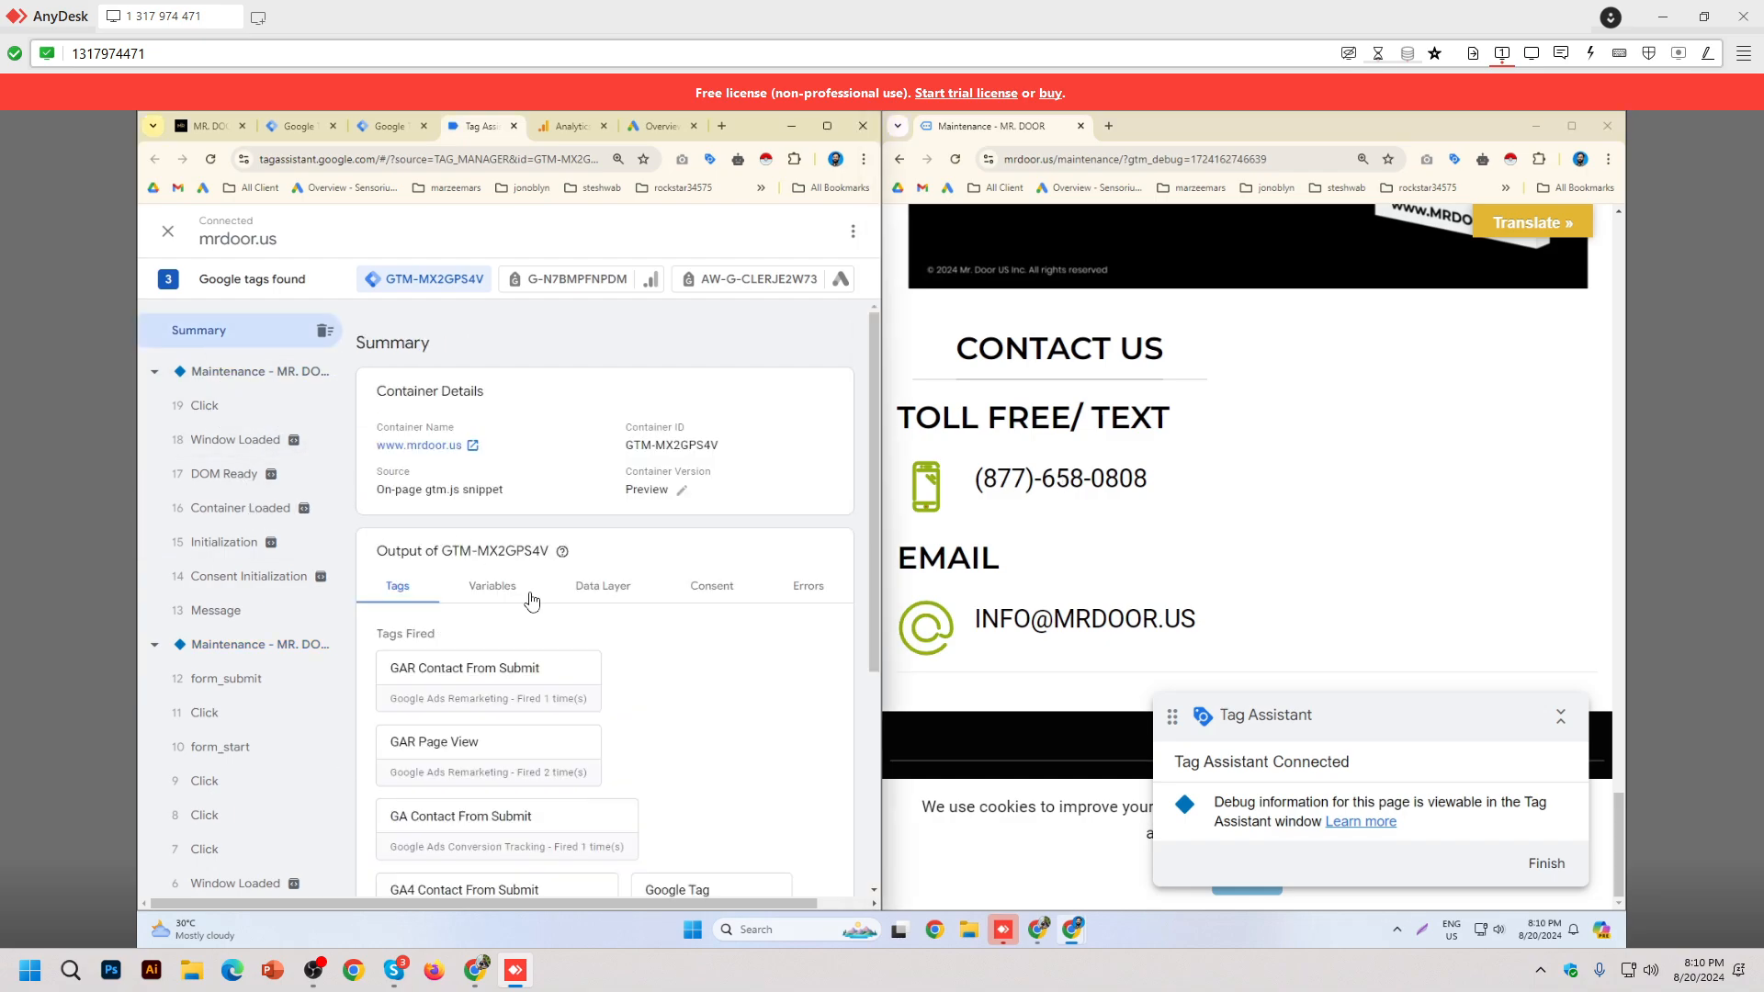
scroll(682, 661, "down", 4)
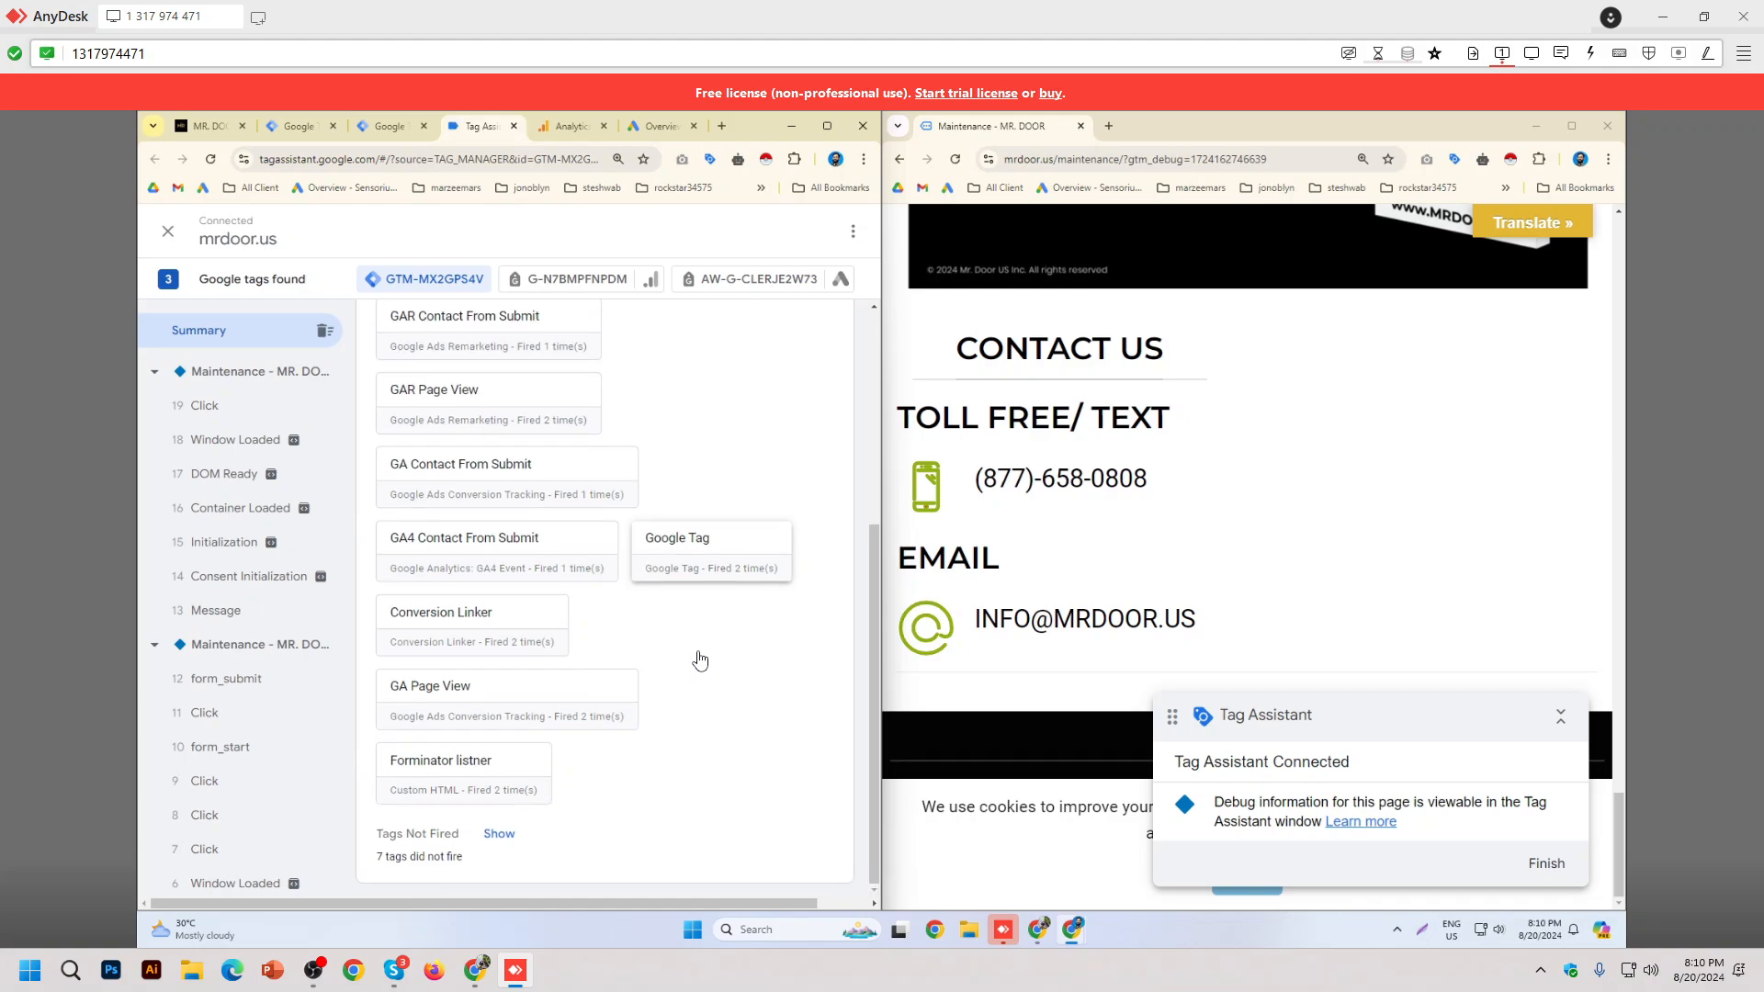
left_click(499, 845)
scroll(640, 614, "down", 2)
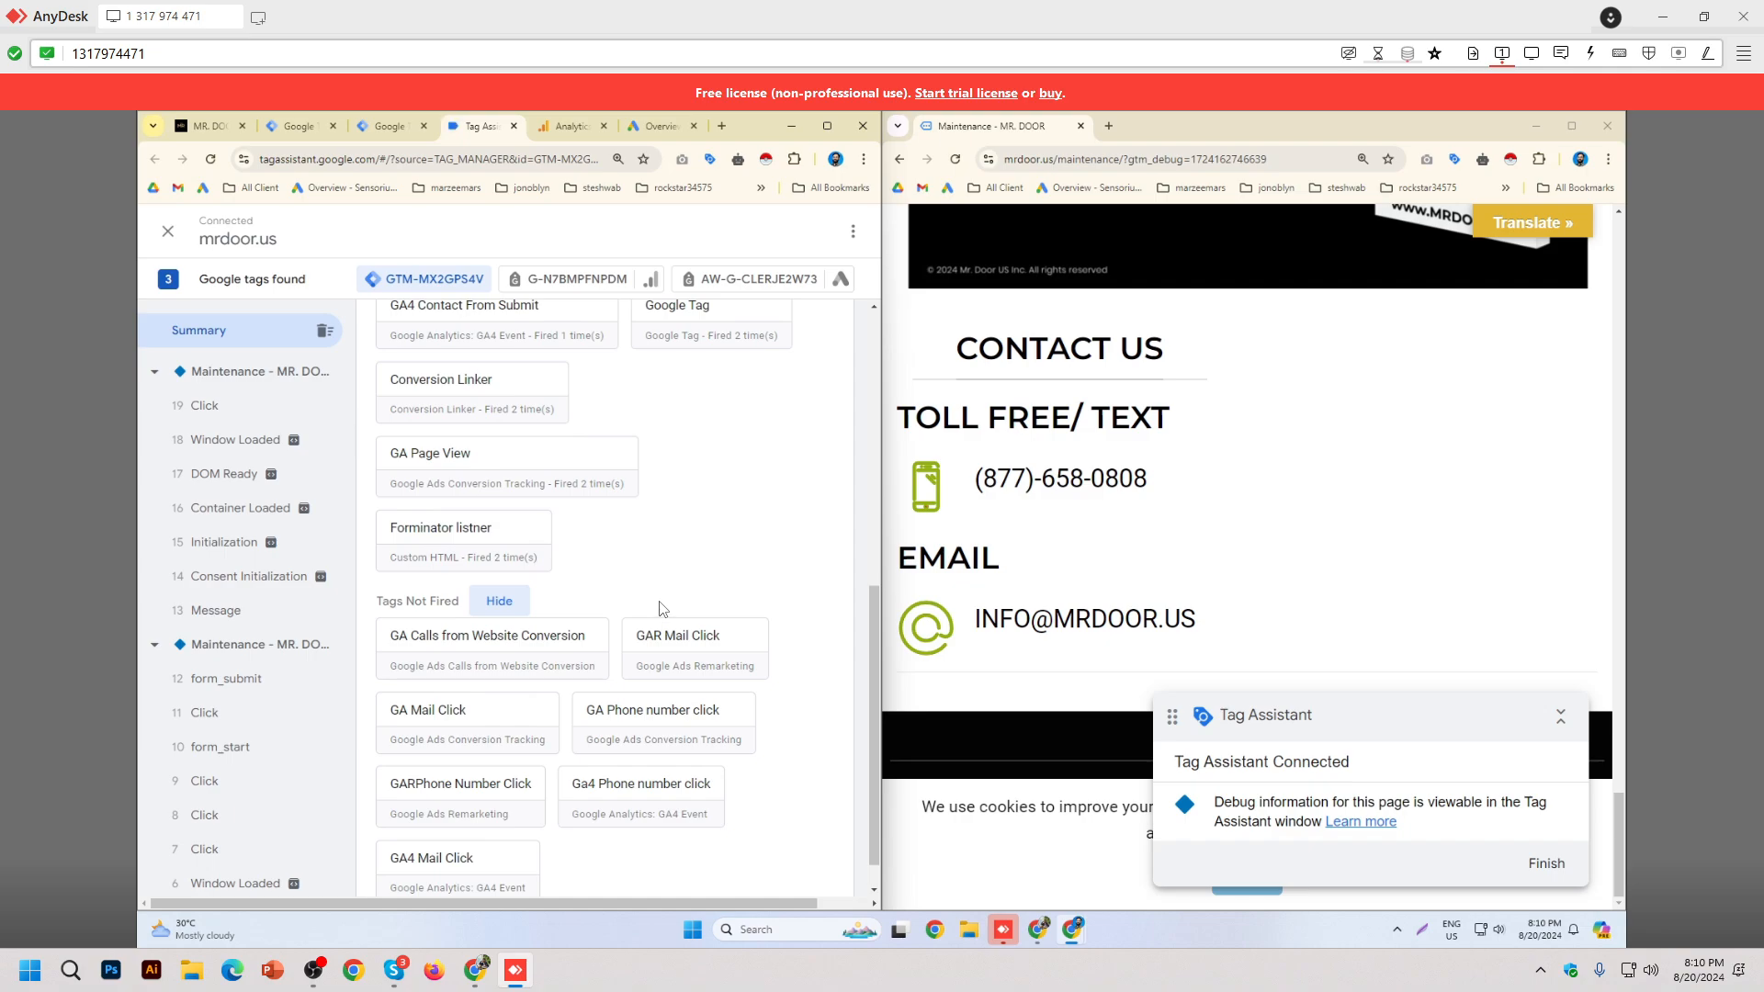
left_click(250, 407)
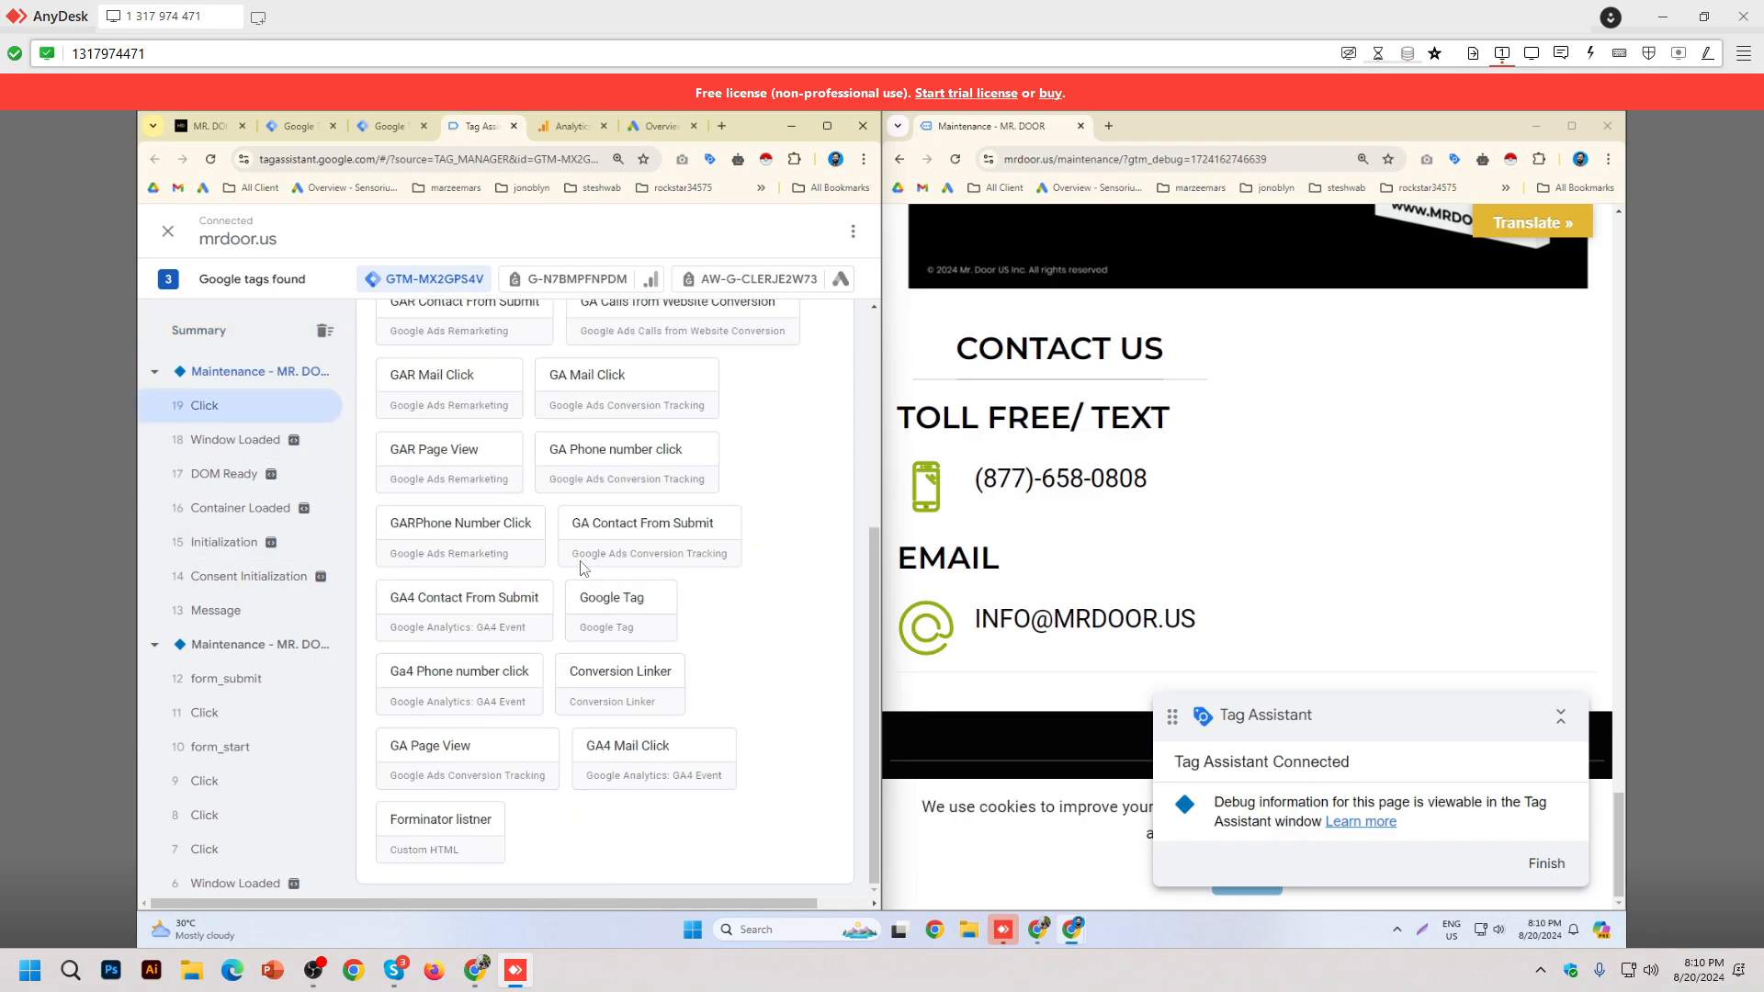
Step: Maximize Tag Assistant and check which tags fired on the phone-number Click event
left_click(494, 522)
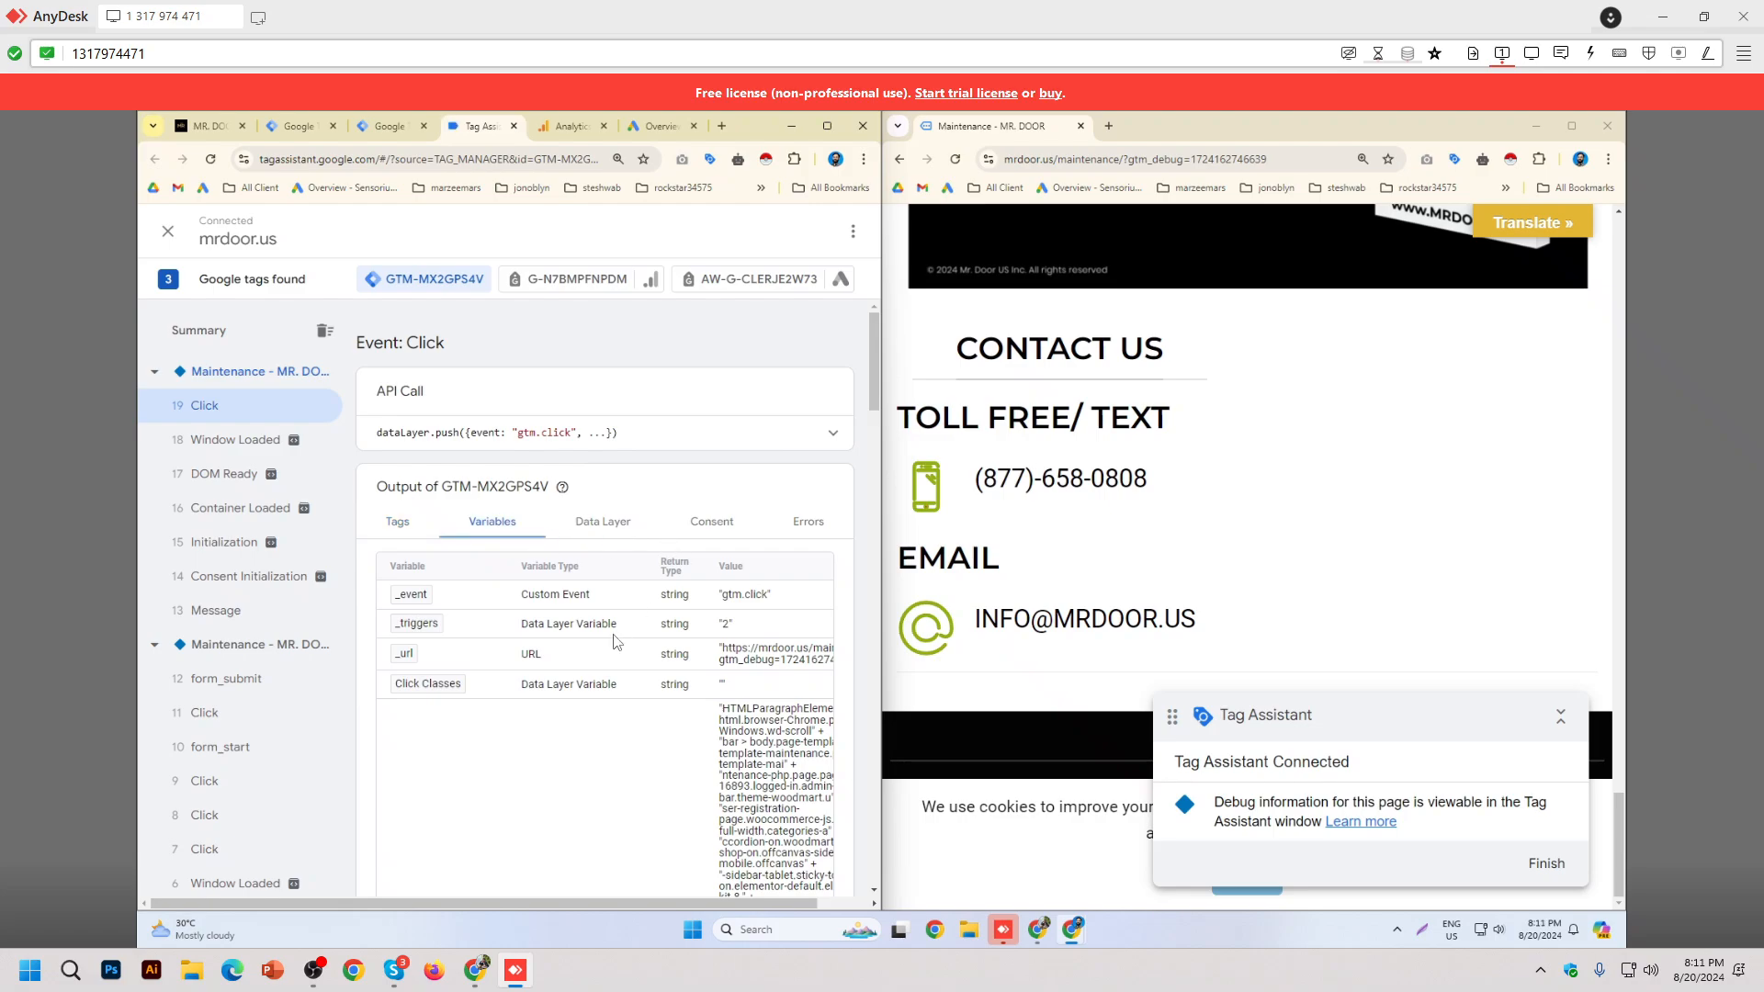
scroll(624, 669, "down", 2)
scroll(625, 669, "down", 8)
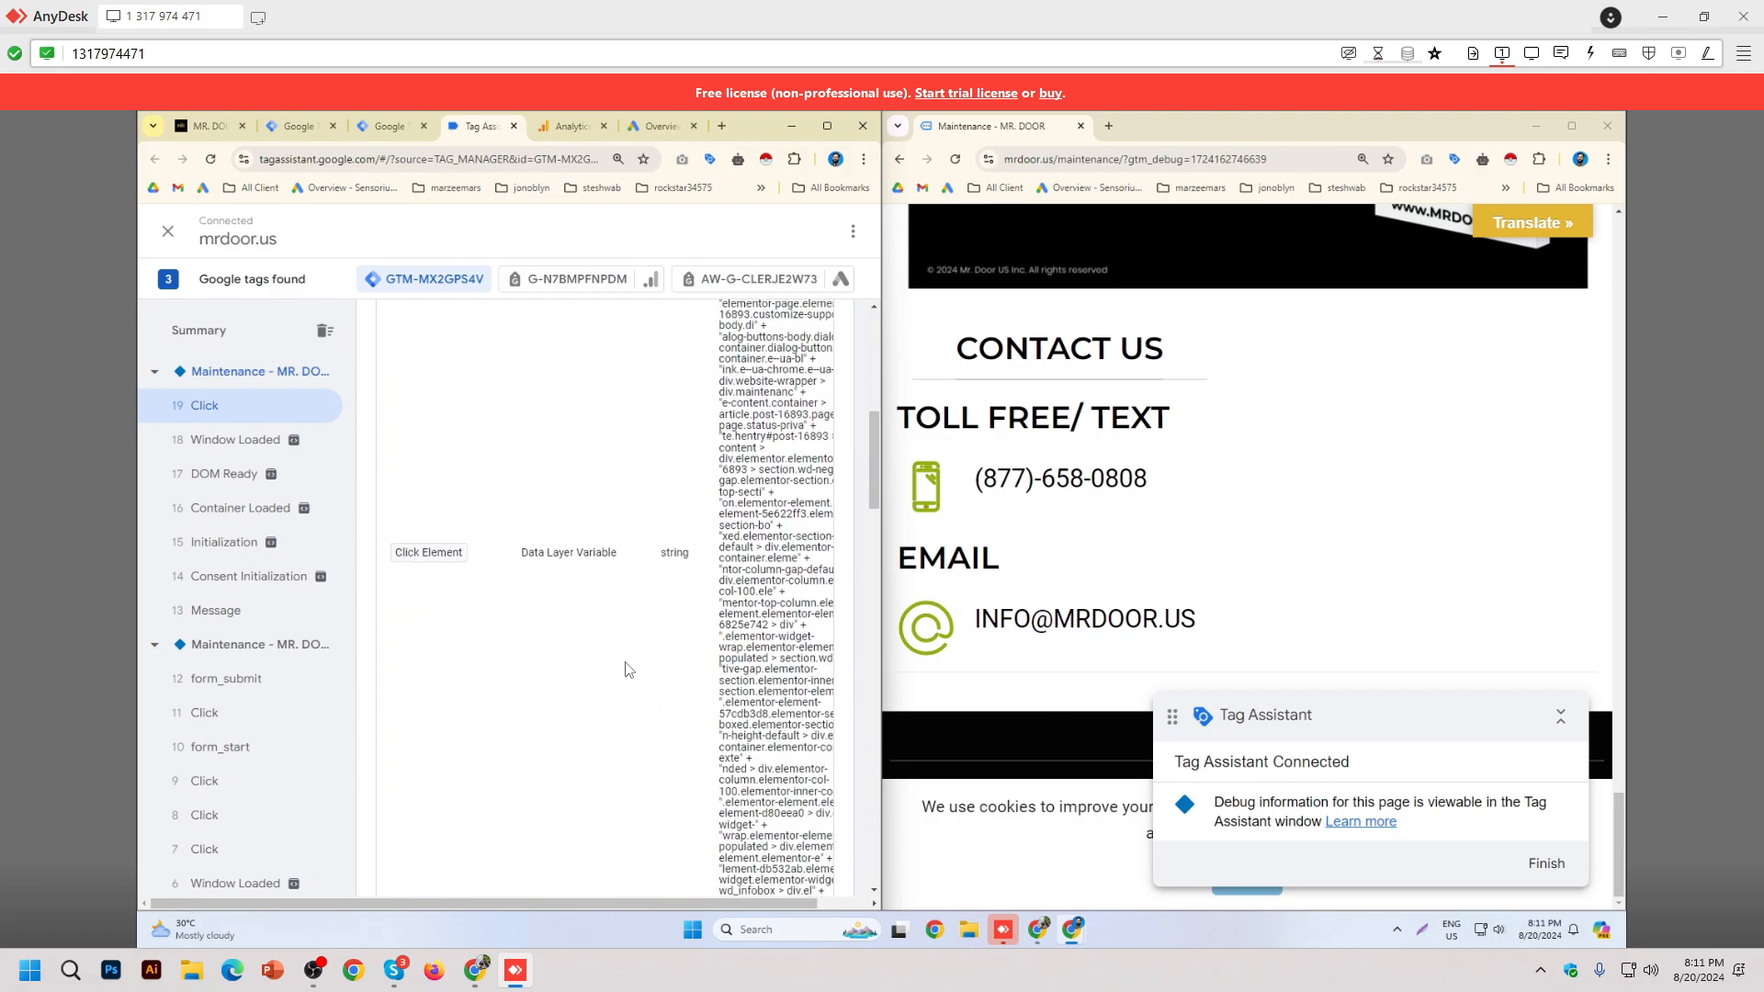
left_click(827, 125)
scroll(458, 608, "up", 3)
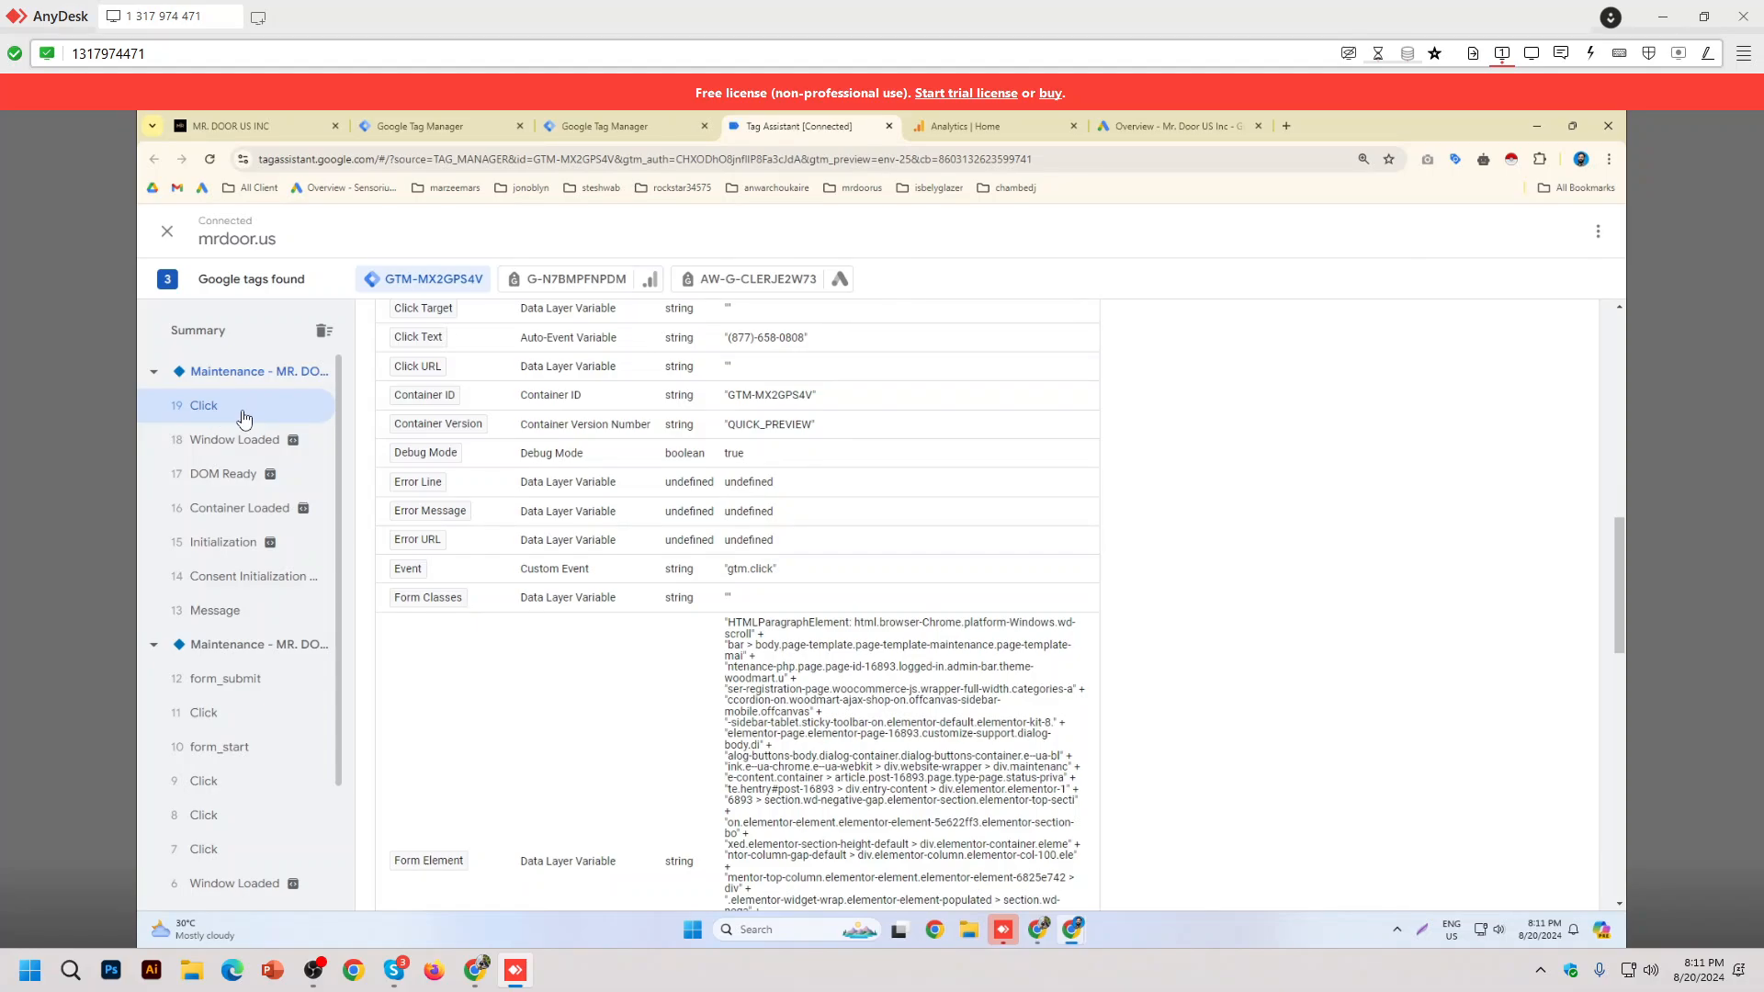
scroll(418, 522, "up", 10)
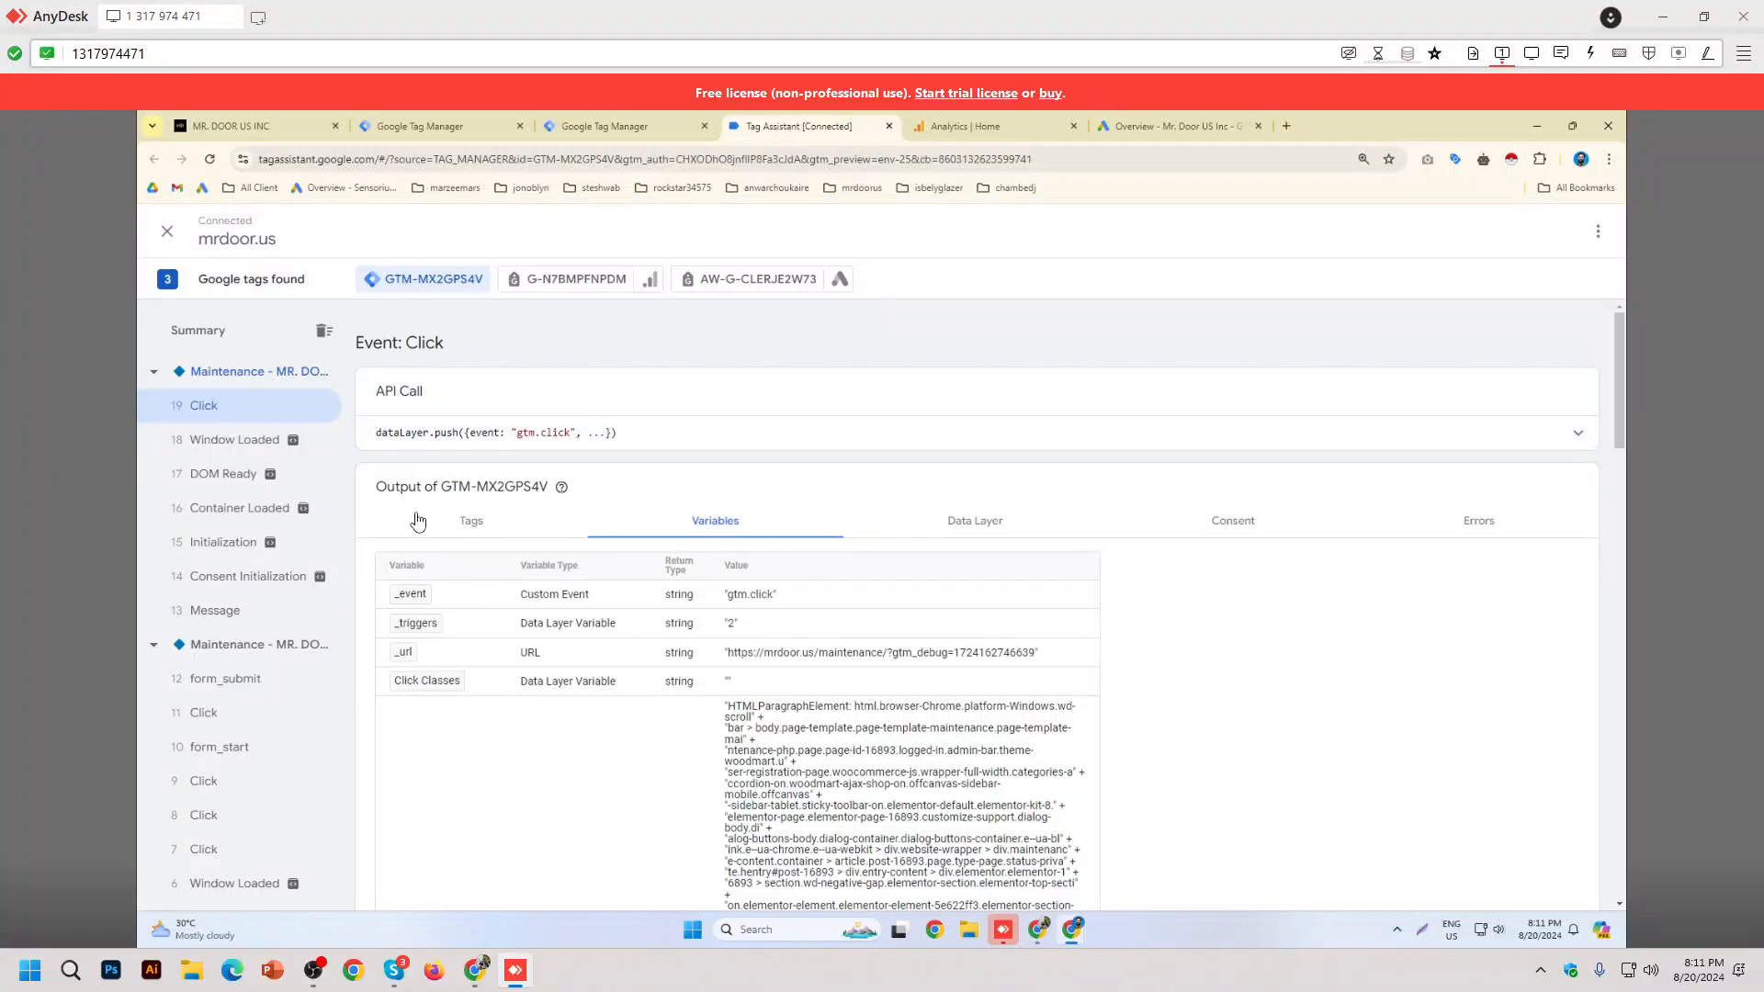
left_click(450, 520)
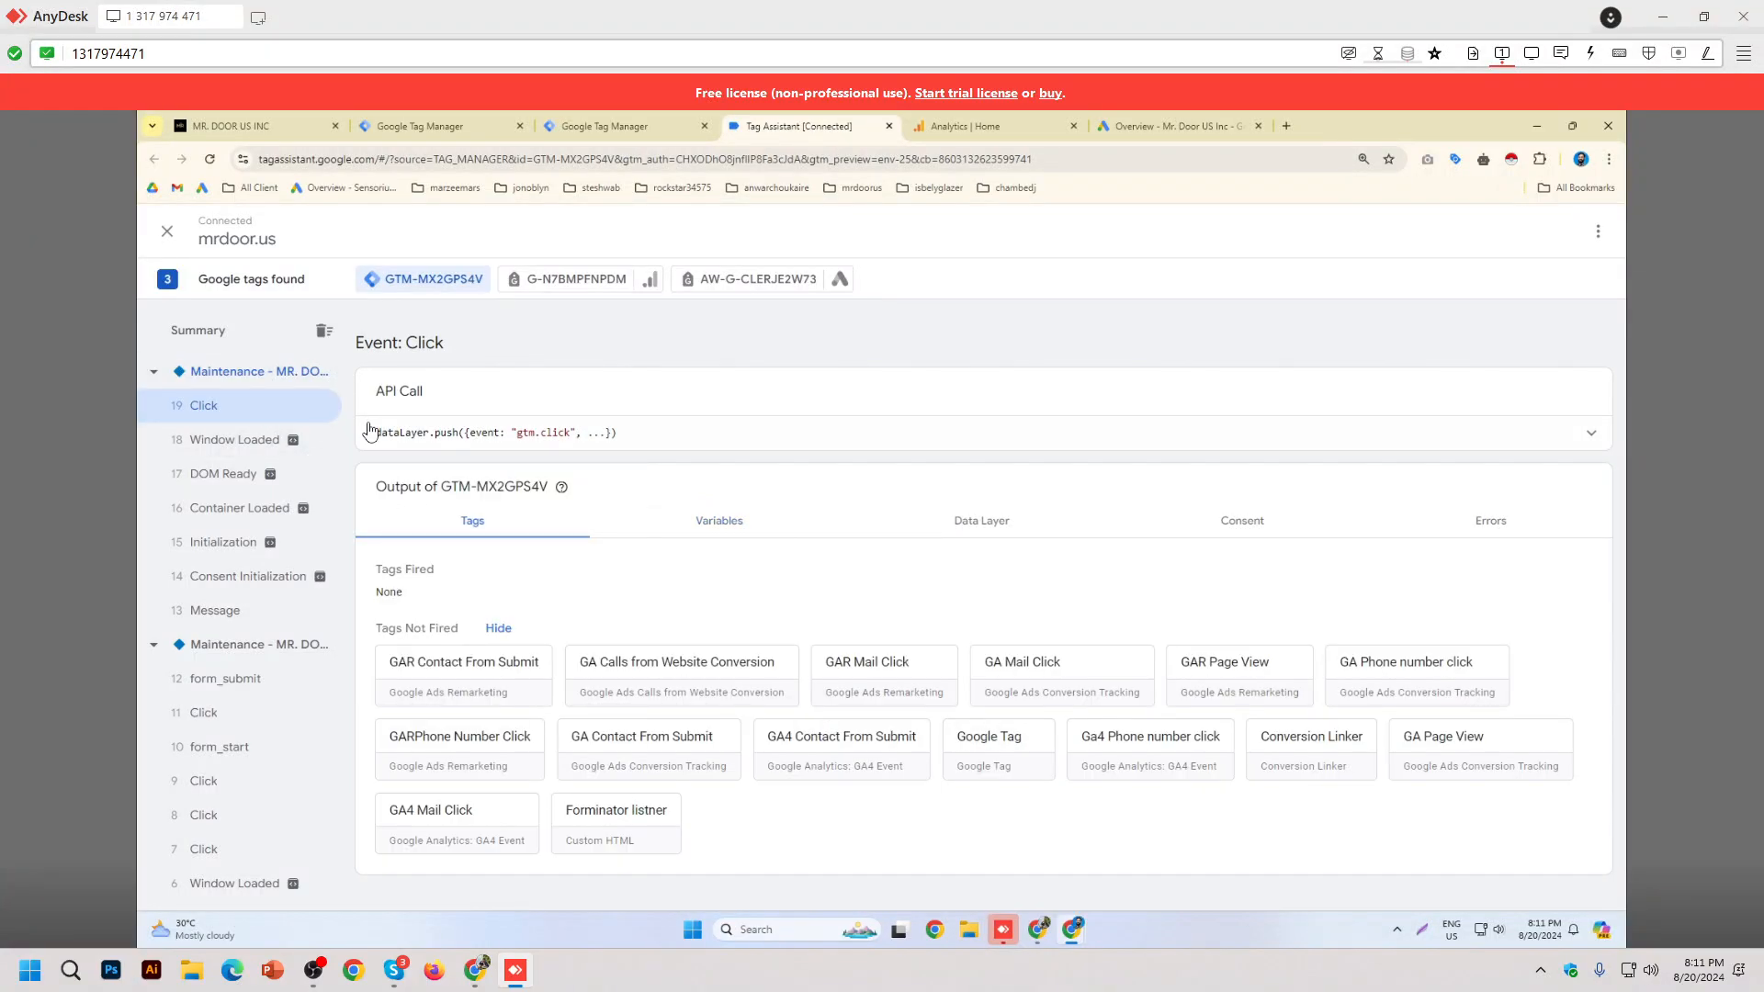
Step: Read through the Click event's full list of variables
left_click(771, 530)
scroll(1016, 603, "down", 3)
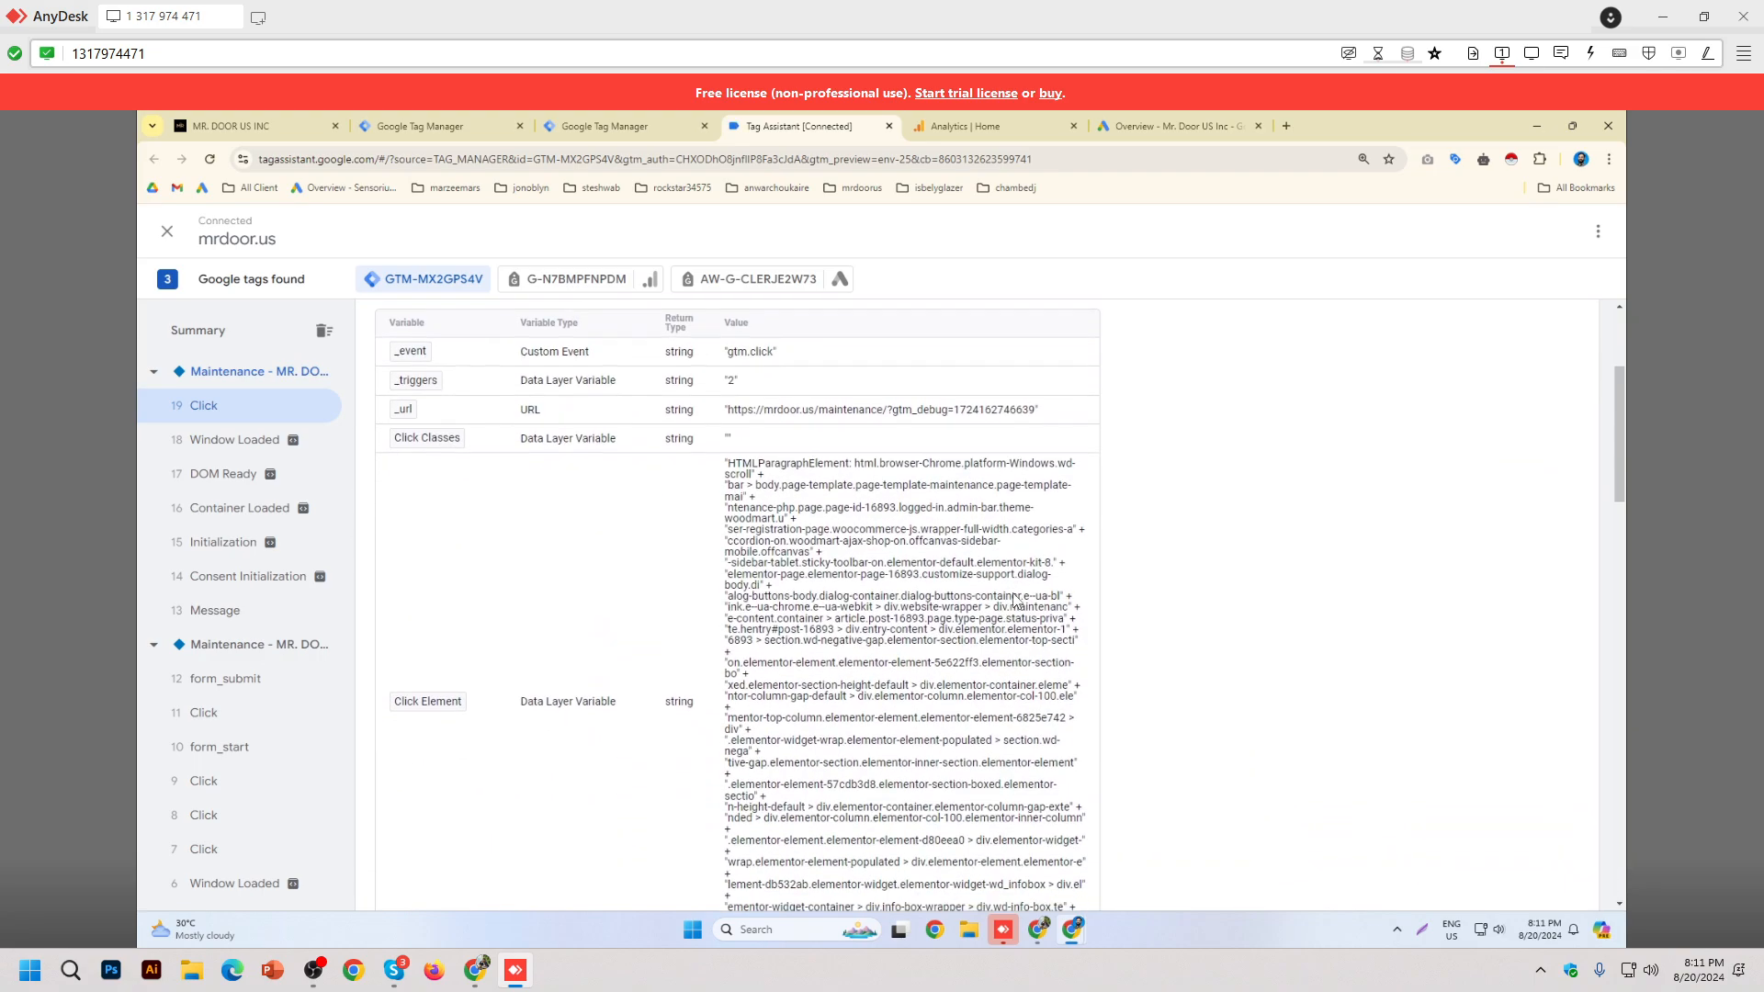
scroll(1016, 606, "down", 4)
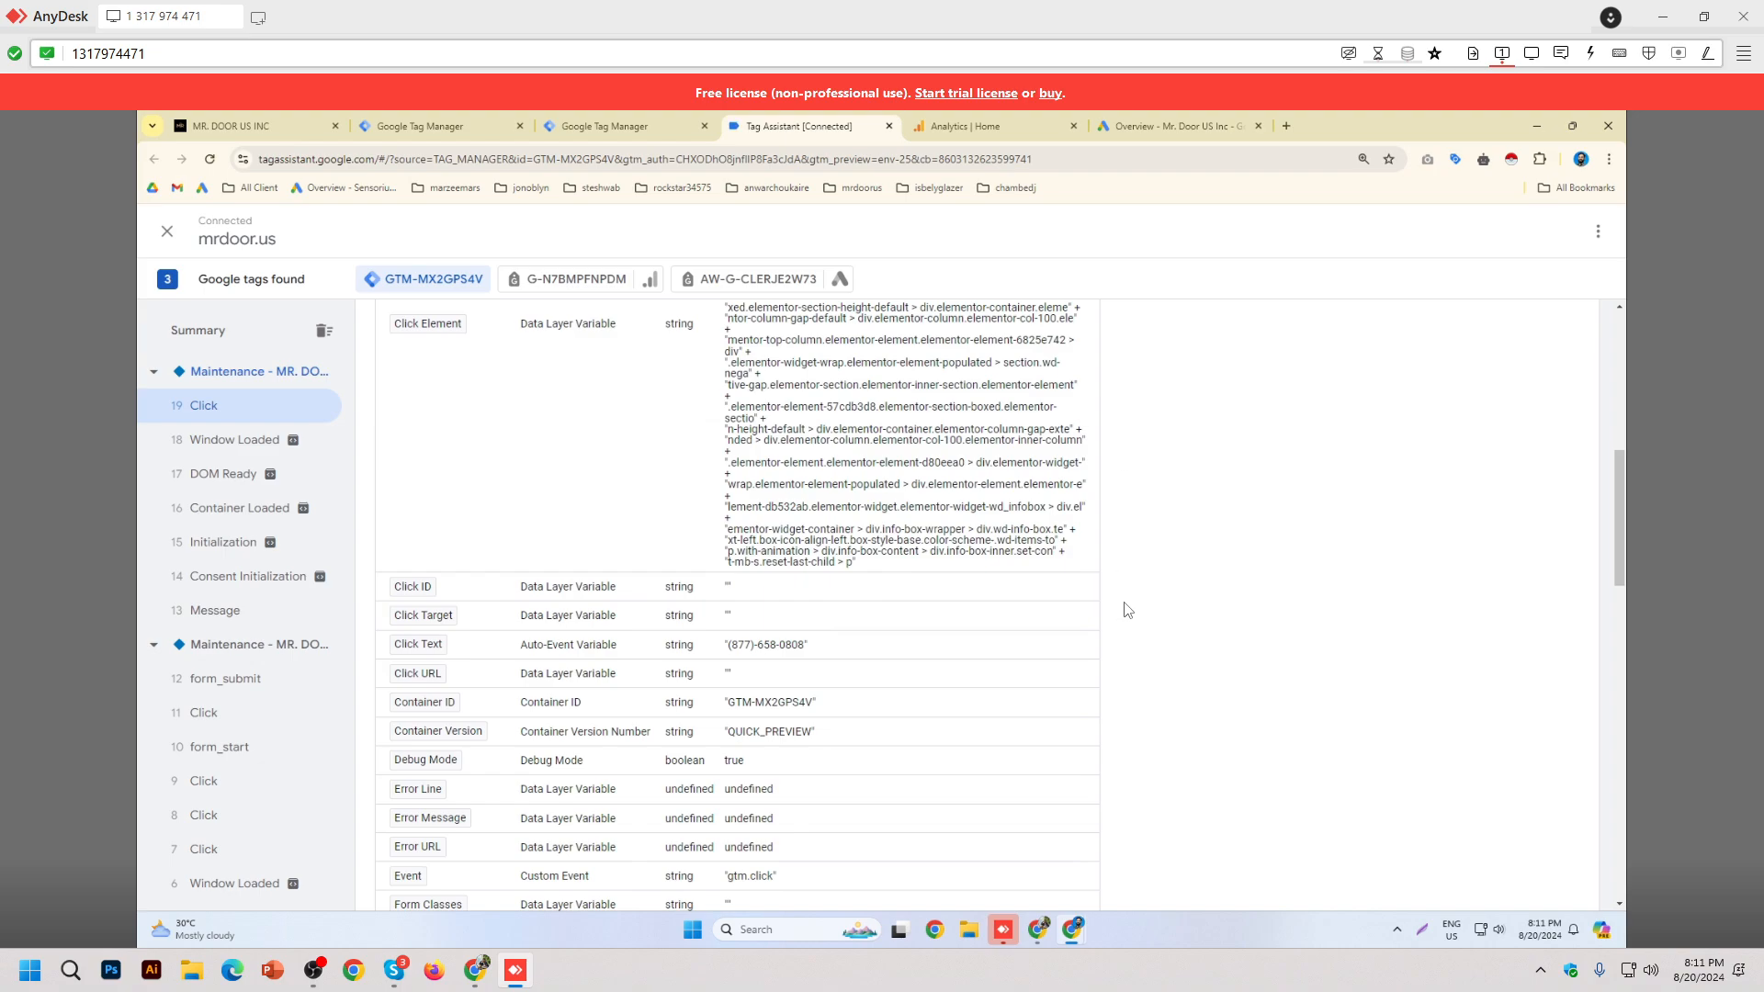
scroll(1131, 607, "down", 3)
scroll(1202, 547, "down", 1)
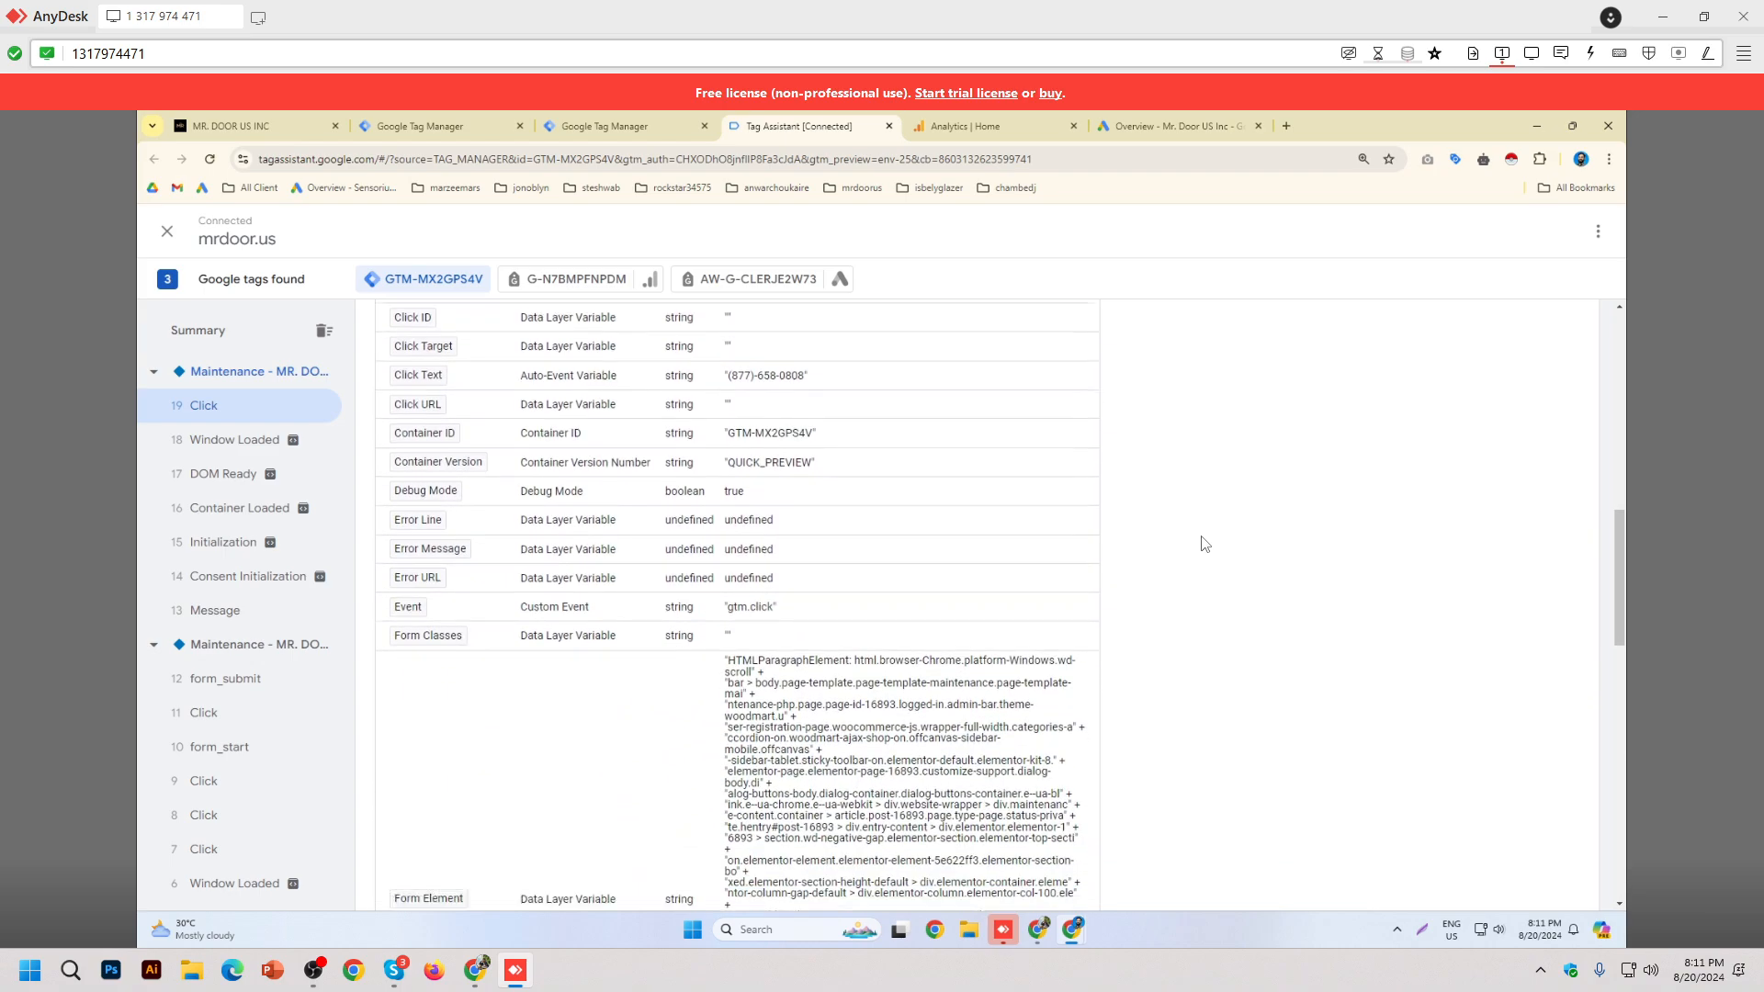
scroll(1204, 544, "up", 10)
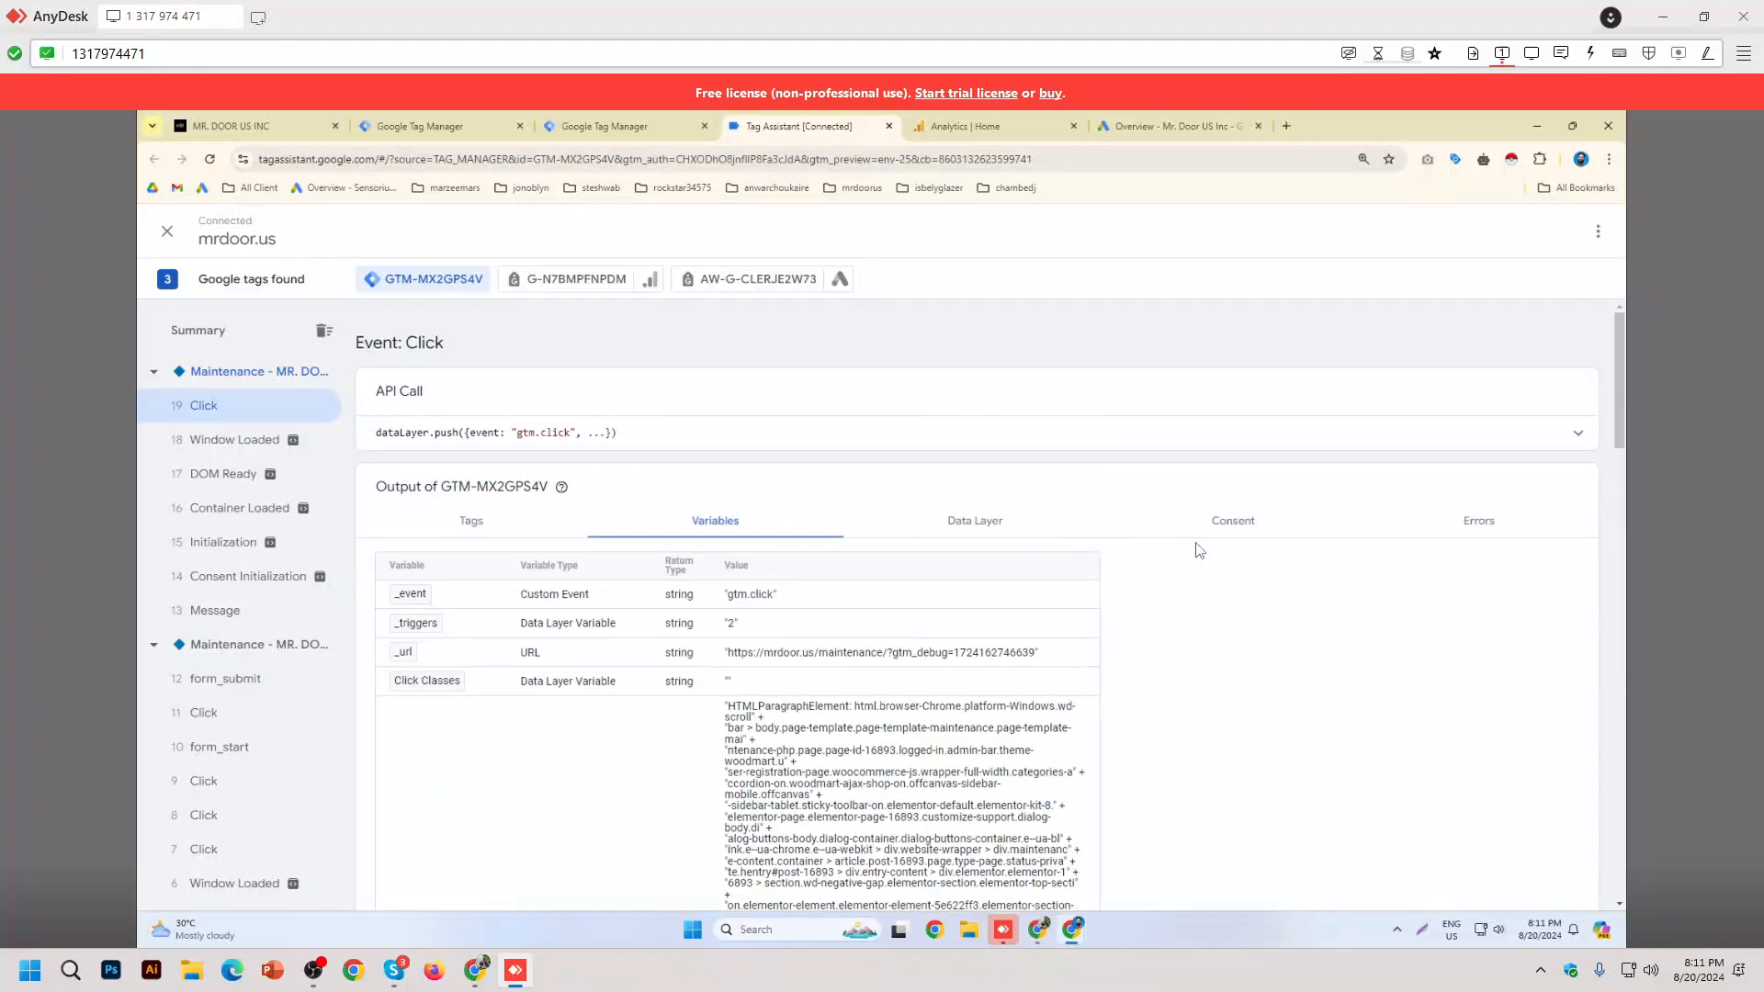
scroll(1196, 551, "down", 5)
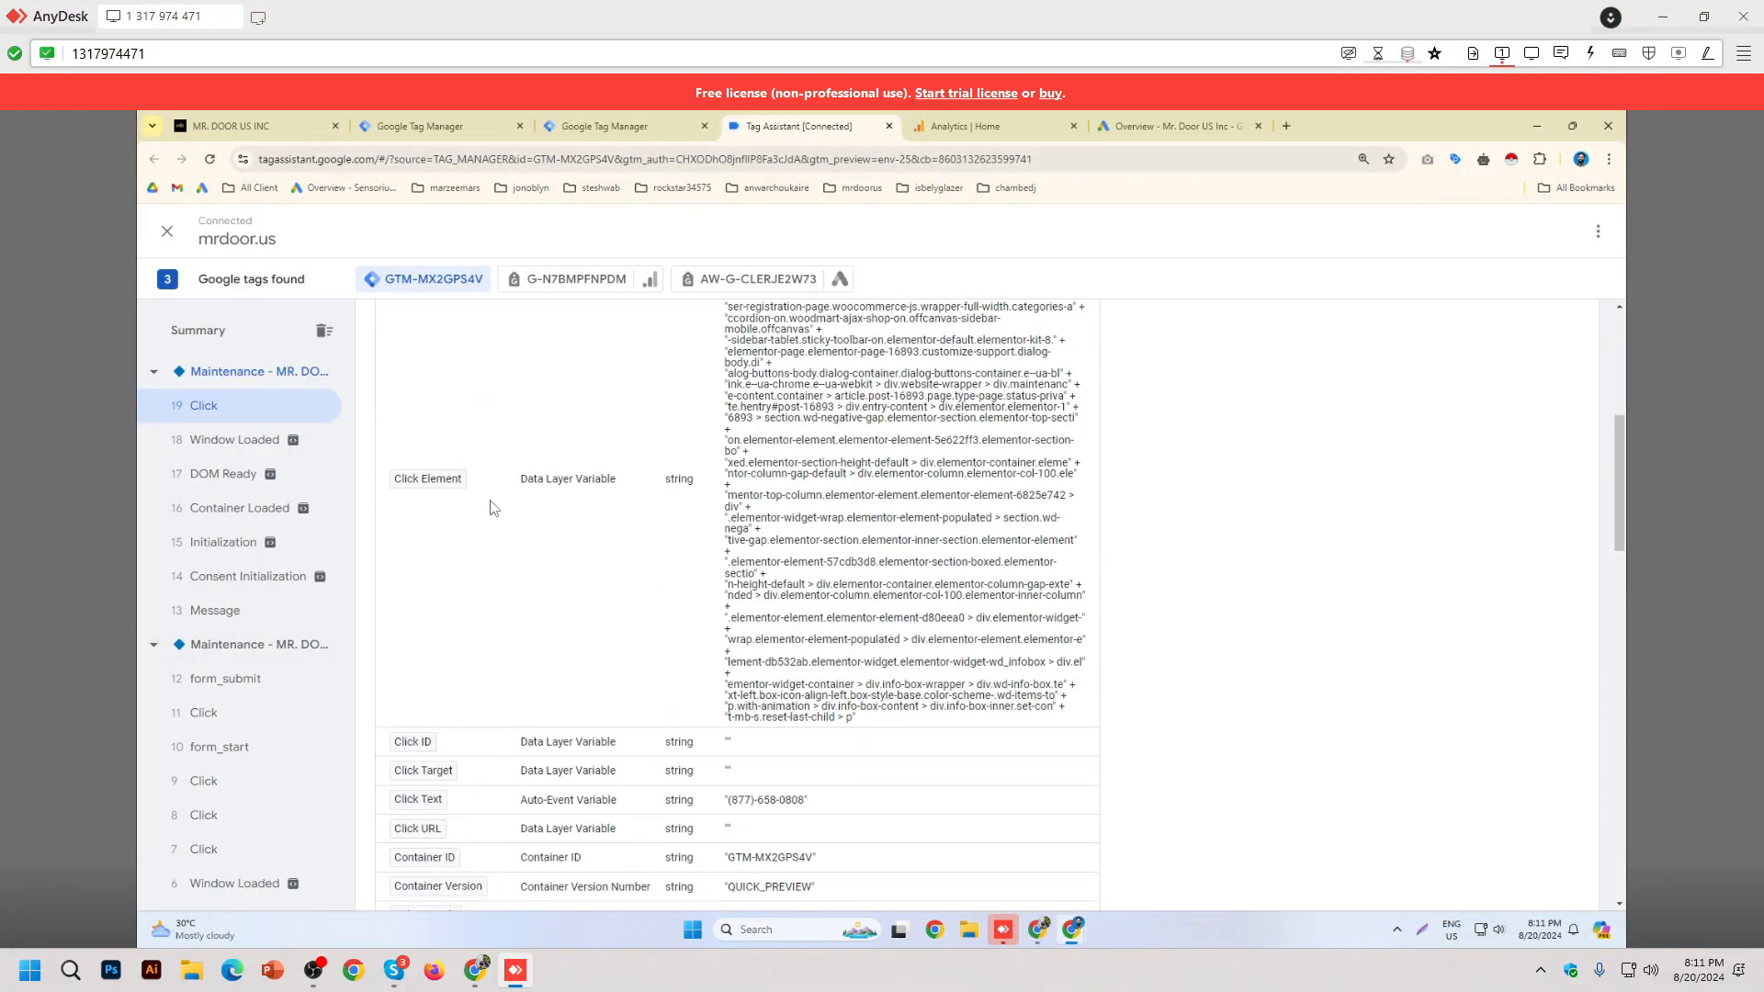
scroll(777, 649, "down", 3)
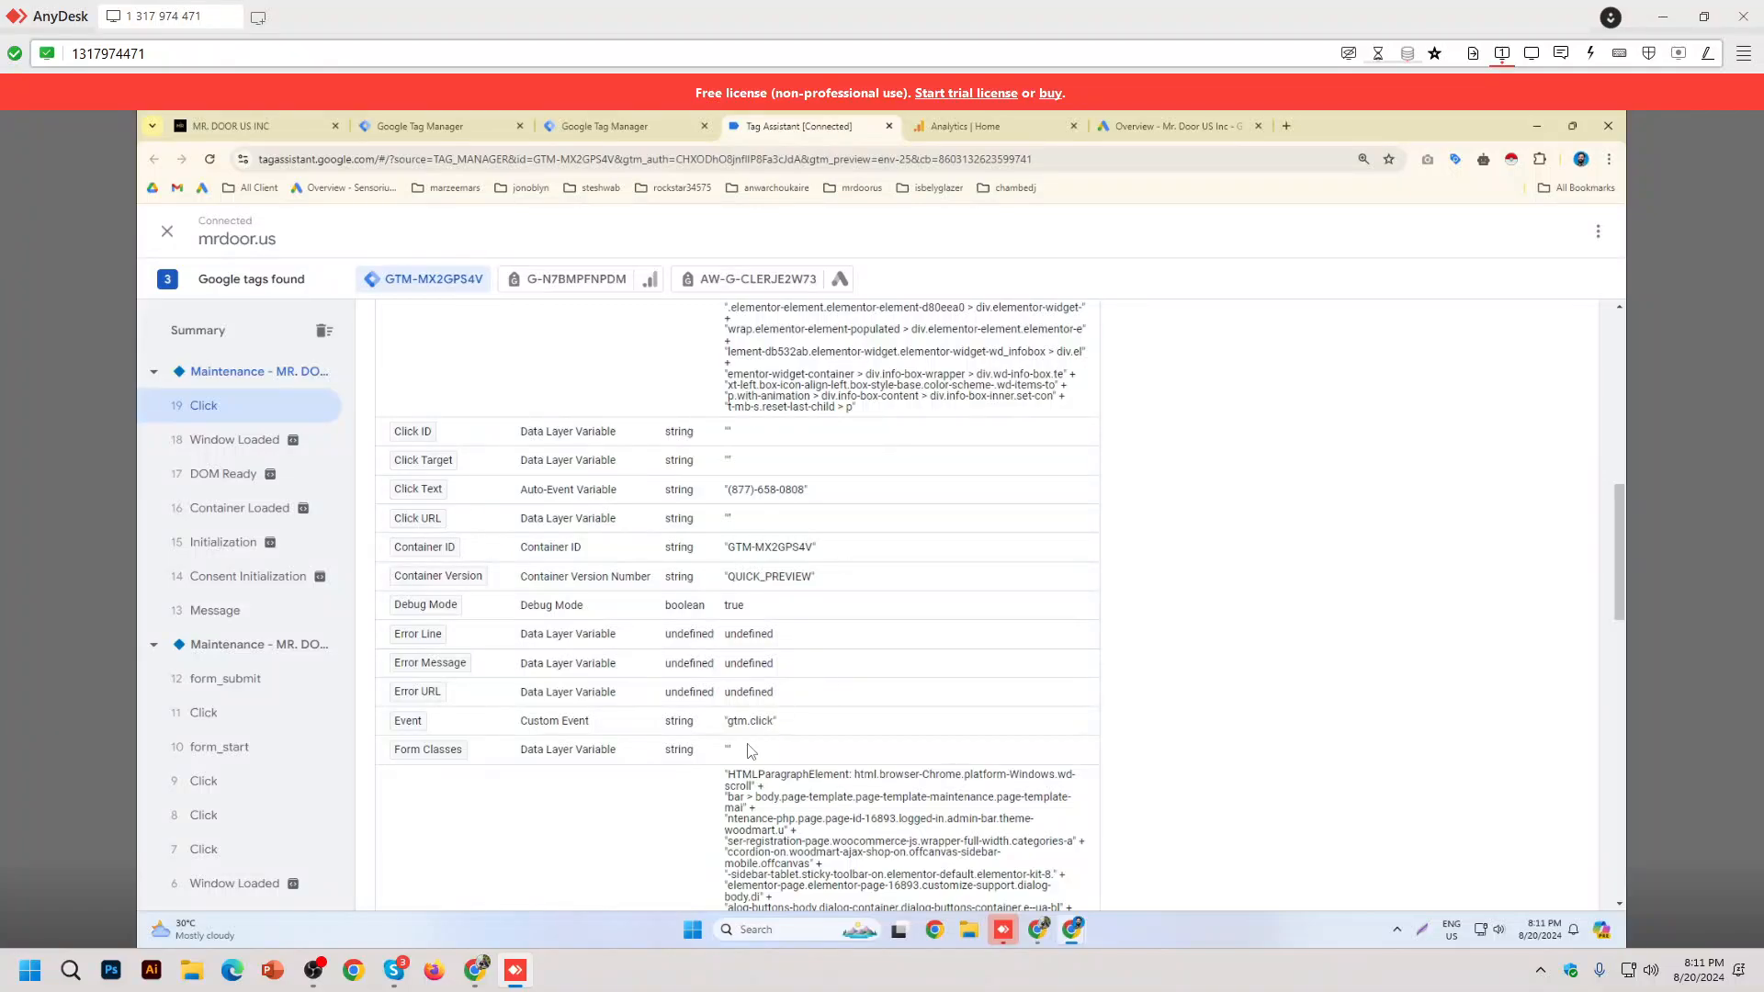
scroll(1011, 631, "down", 1)
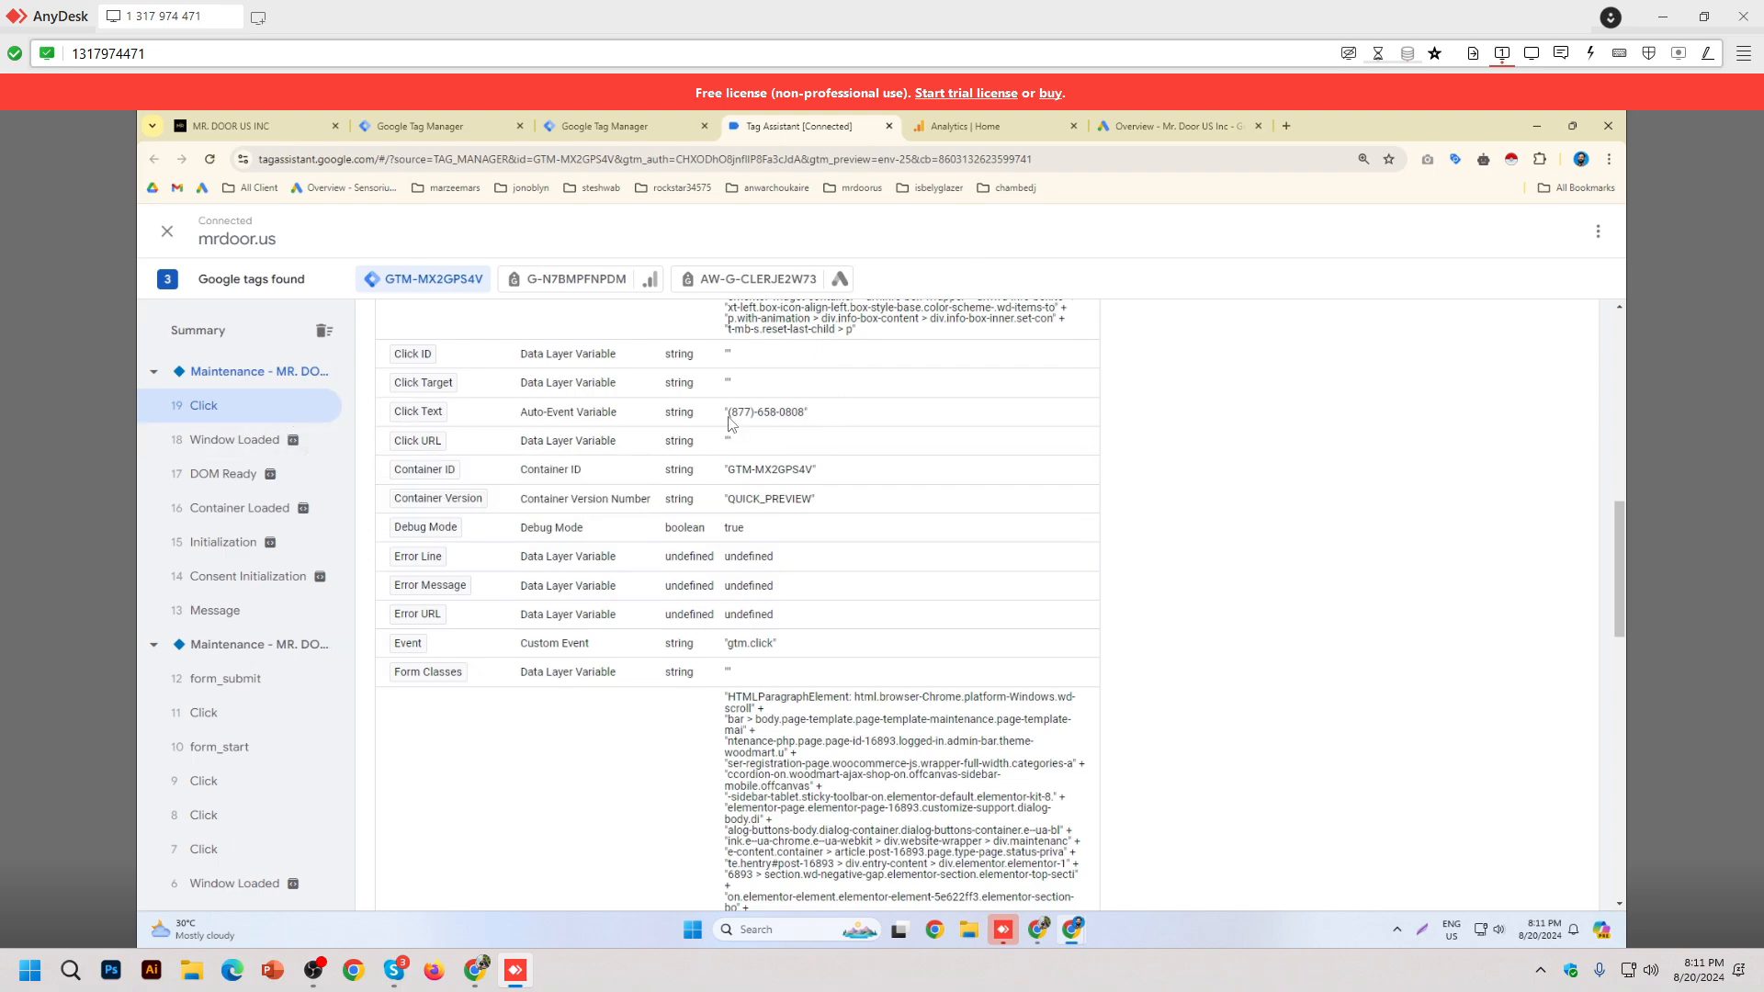
scroll(802, 430, "down", 10)
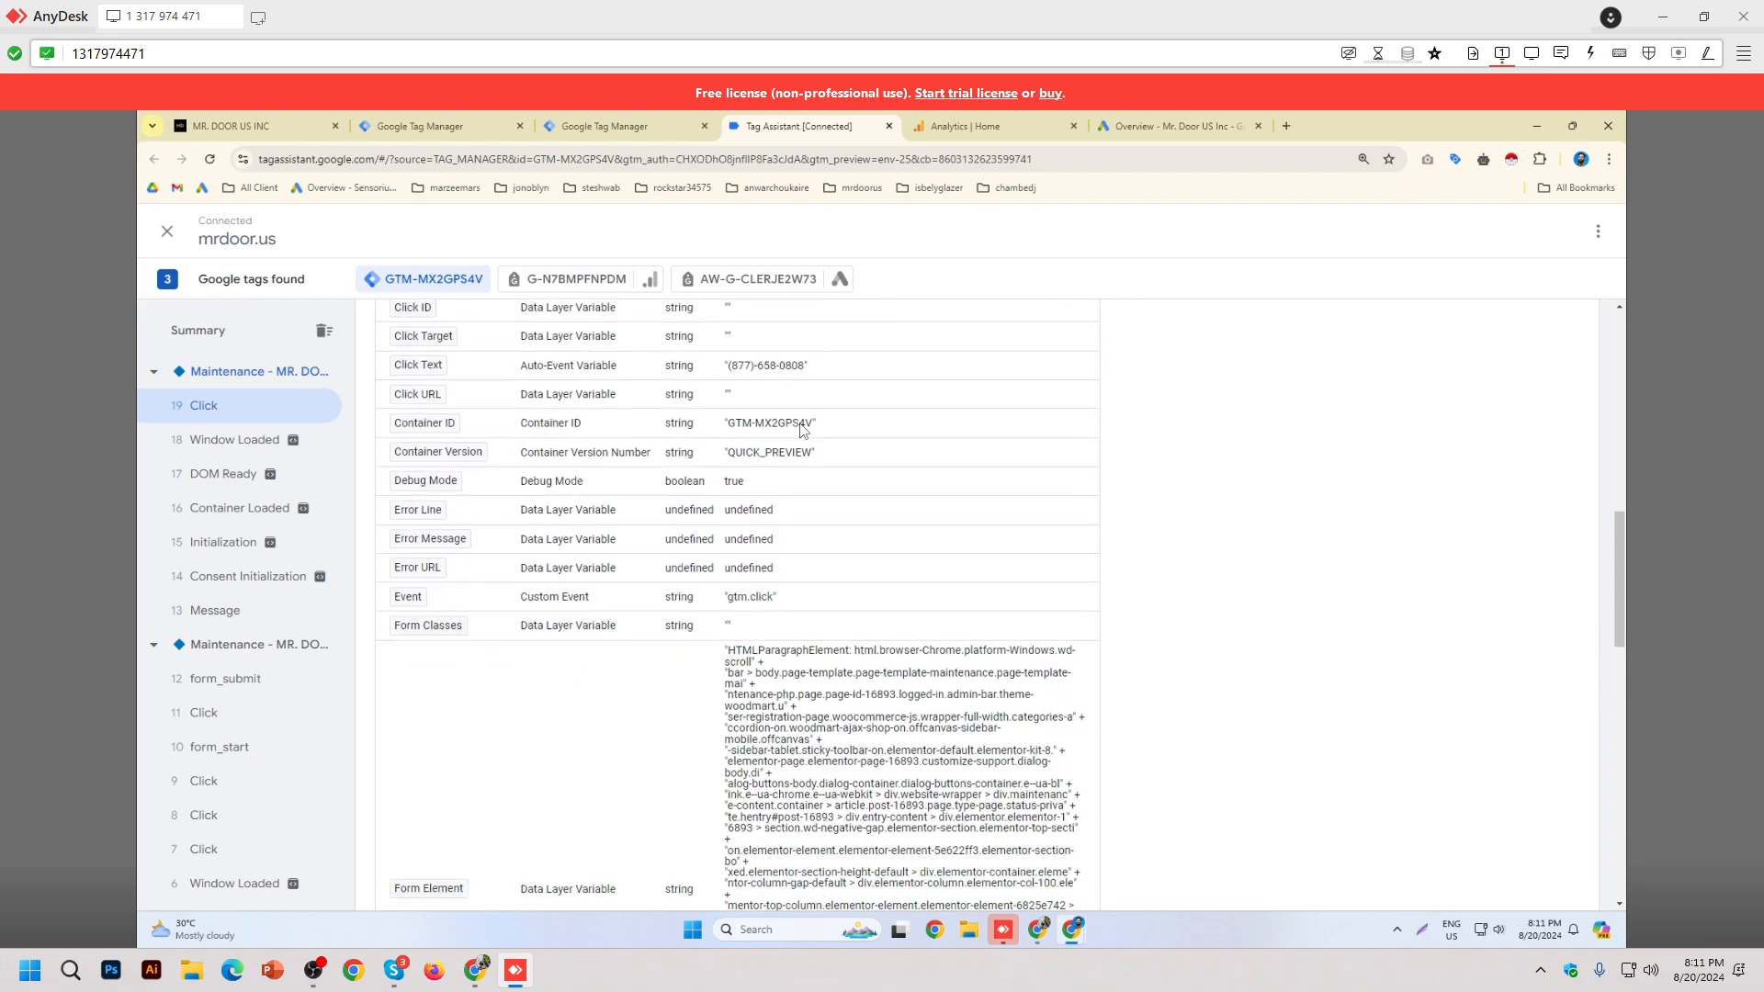
scroll(802, 430, "down", 1)
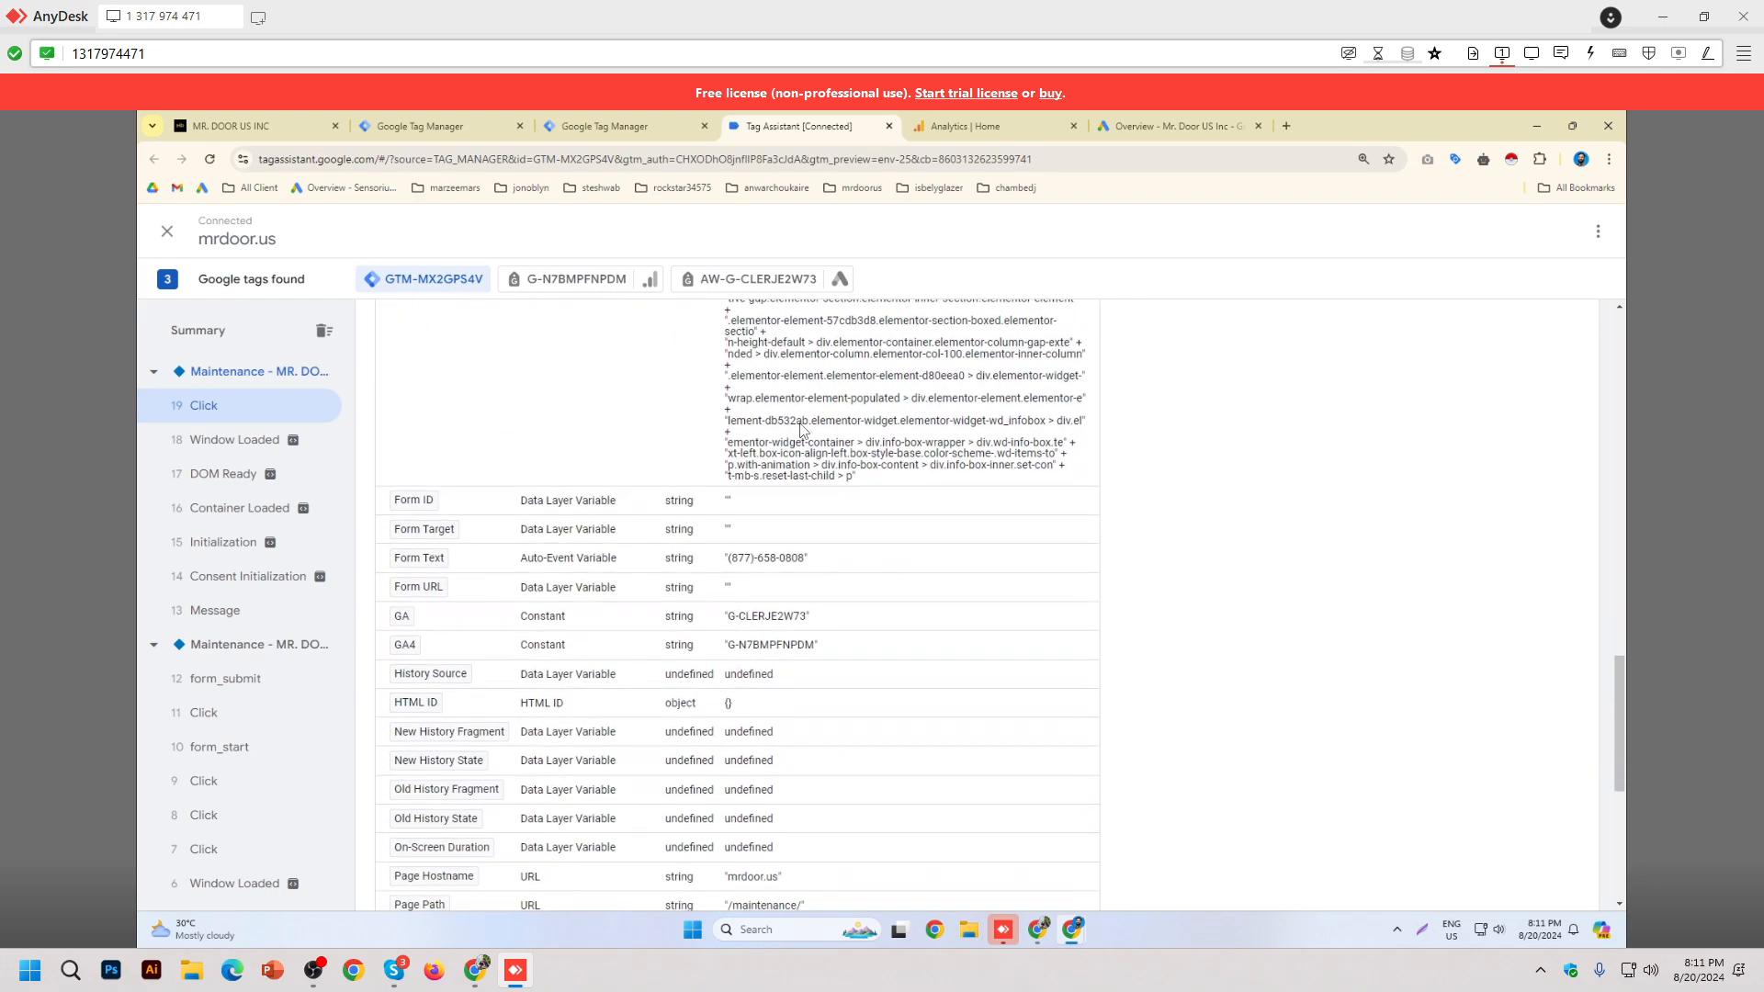
scroll(746, 551, "down", 5)
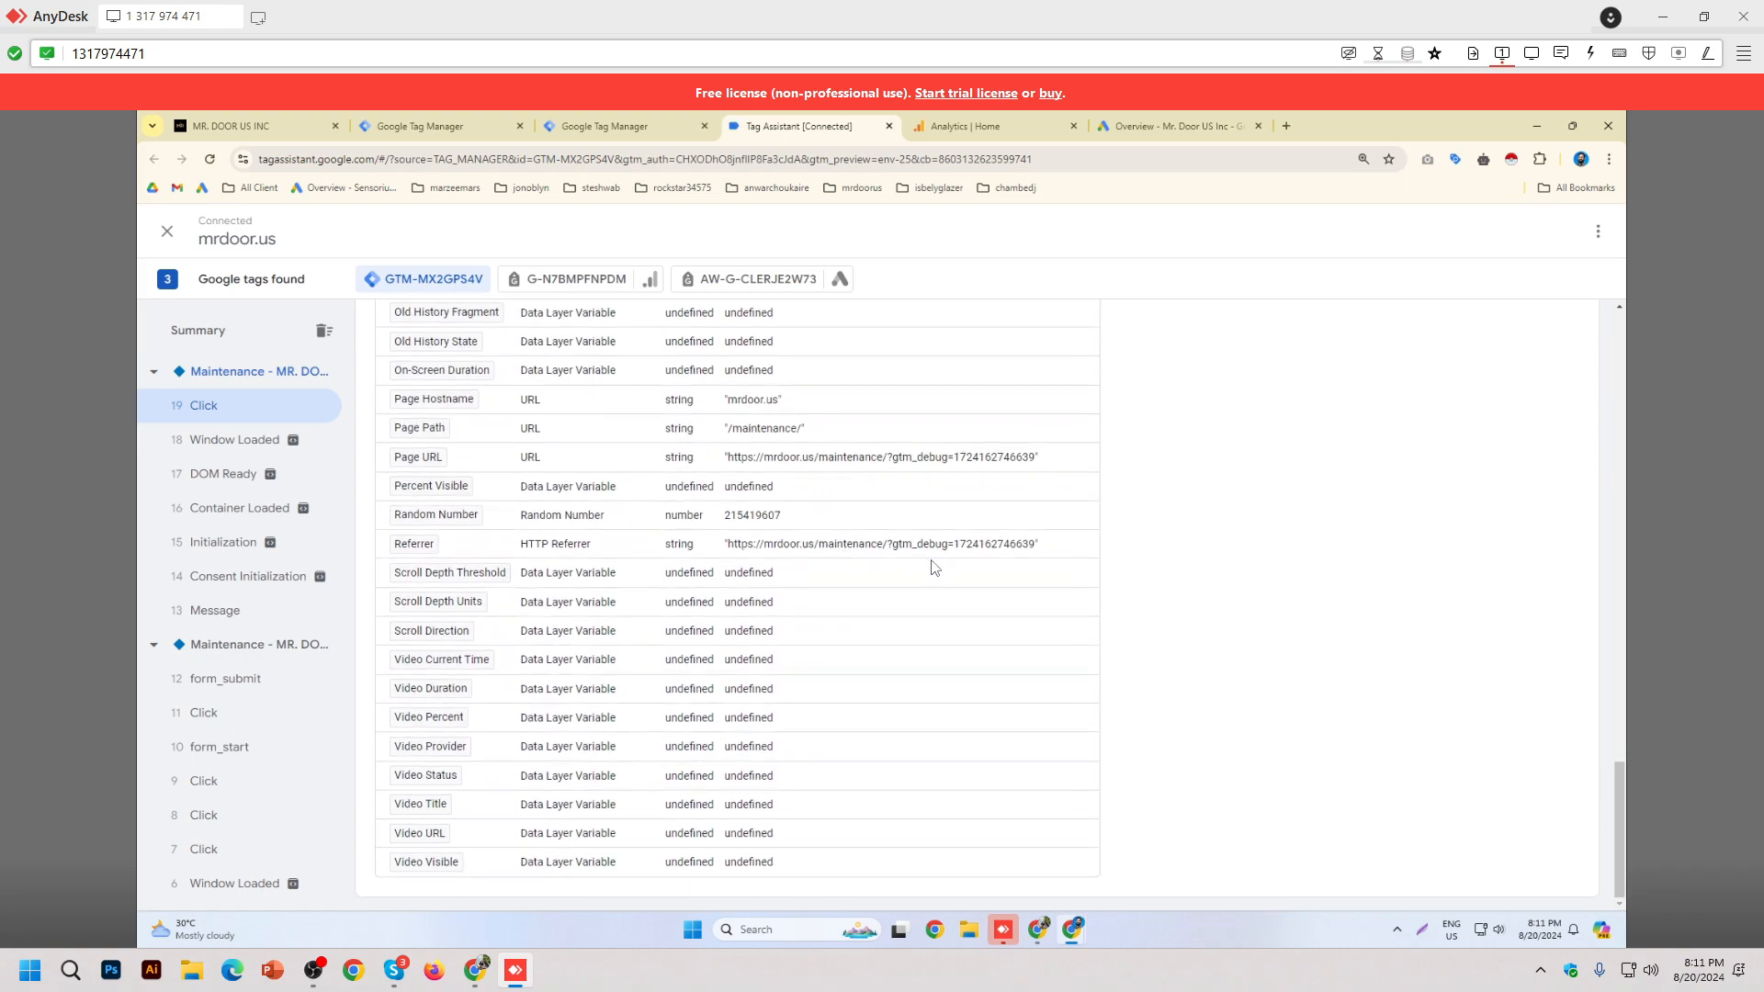
scroll(1102, 655, "up", 4)
scroll(1103, 655, "up", 4)
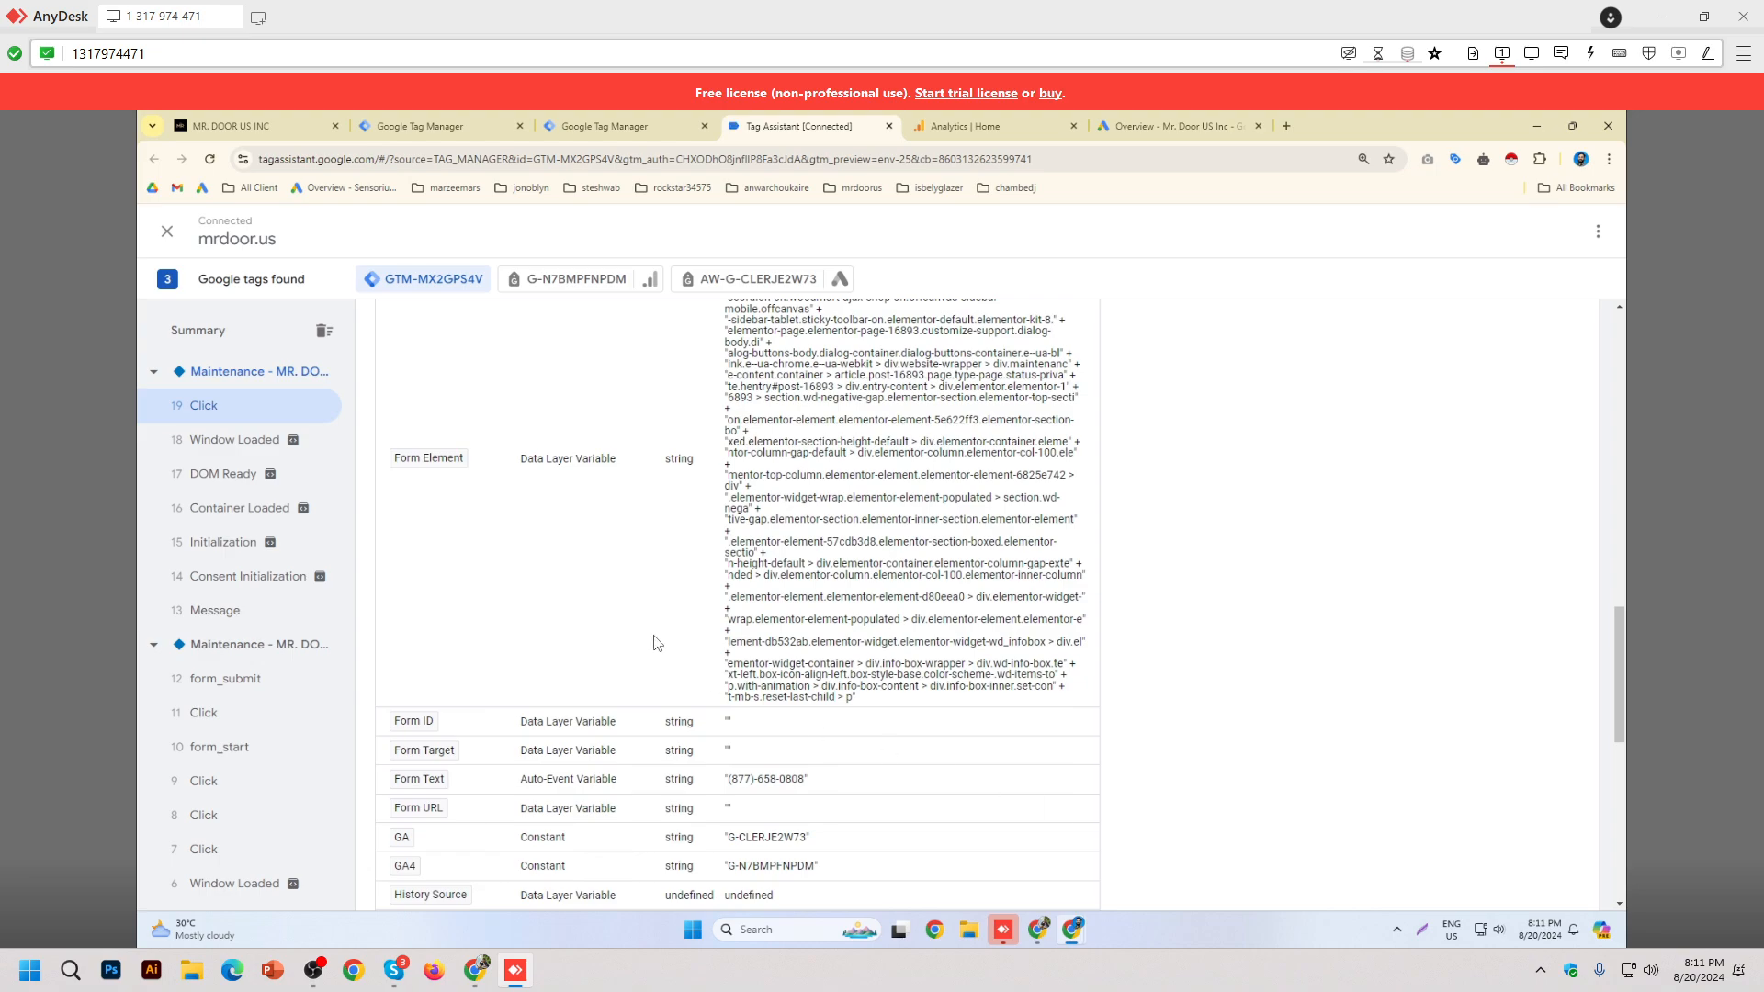
scroll(658, 644, "up", 10)
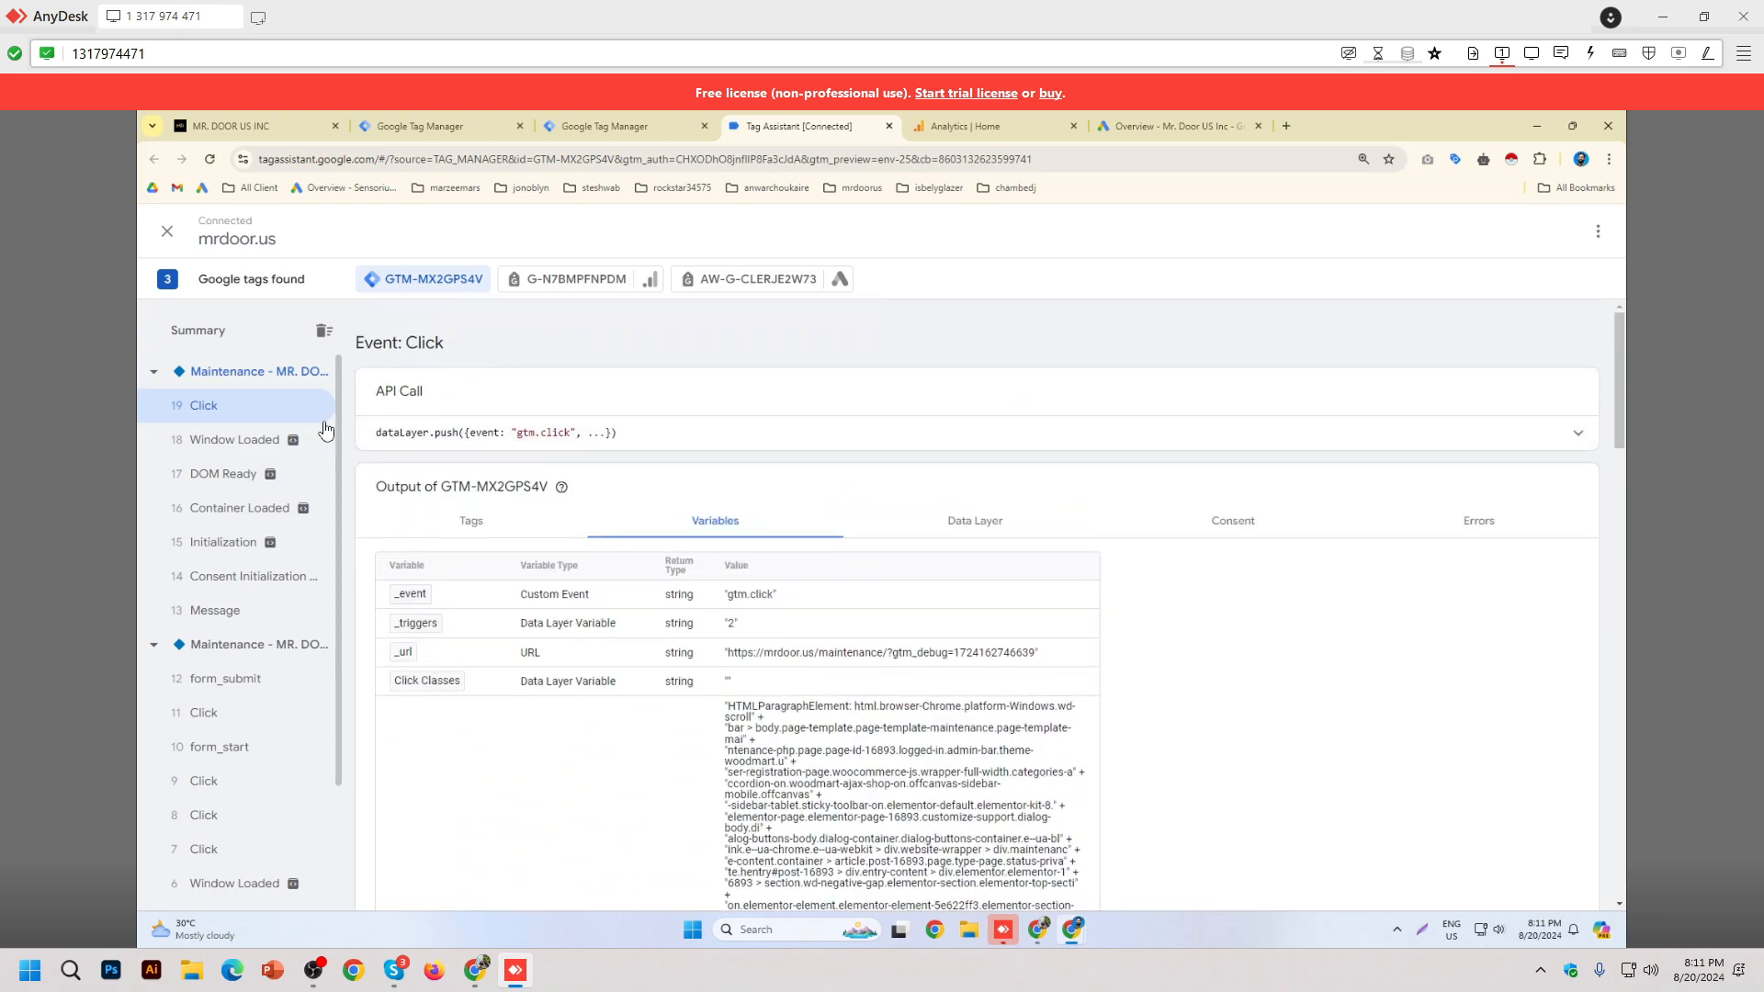
Step: Review the container summary's fired and unfired tags, then bring the mrdoor.us window forward
left_click(230, 340)
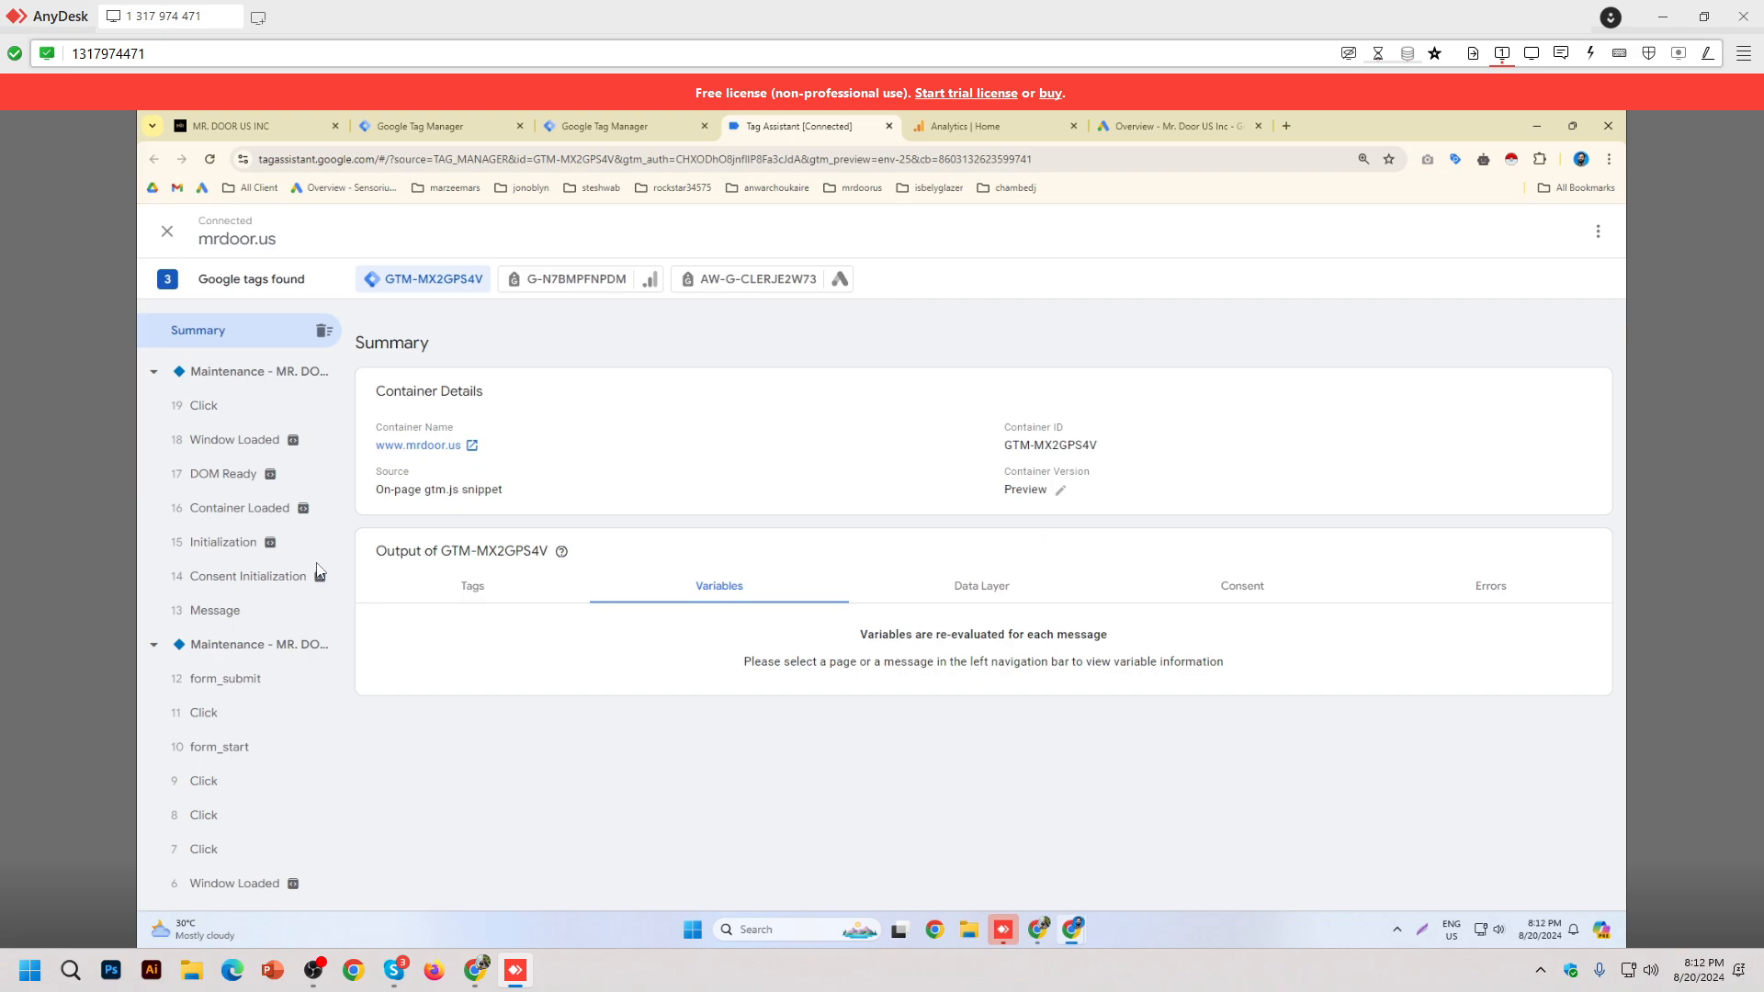
left_click(500, 597)
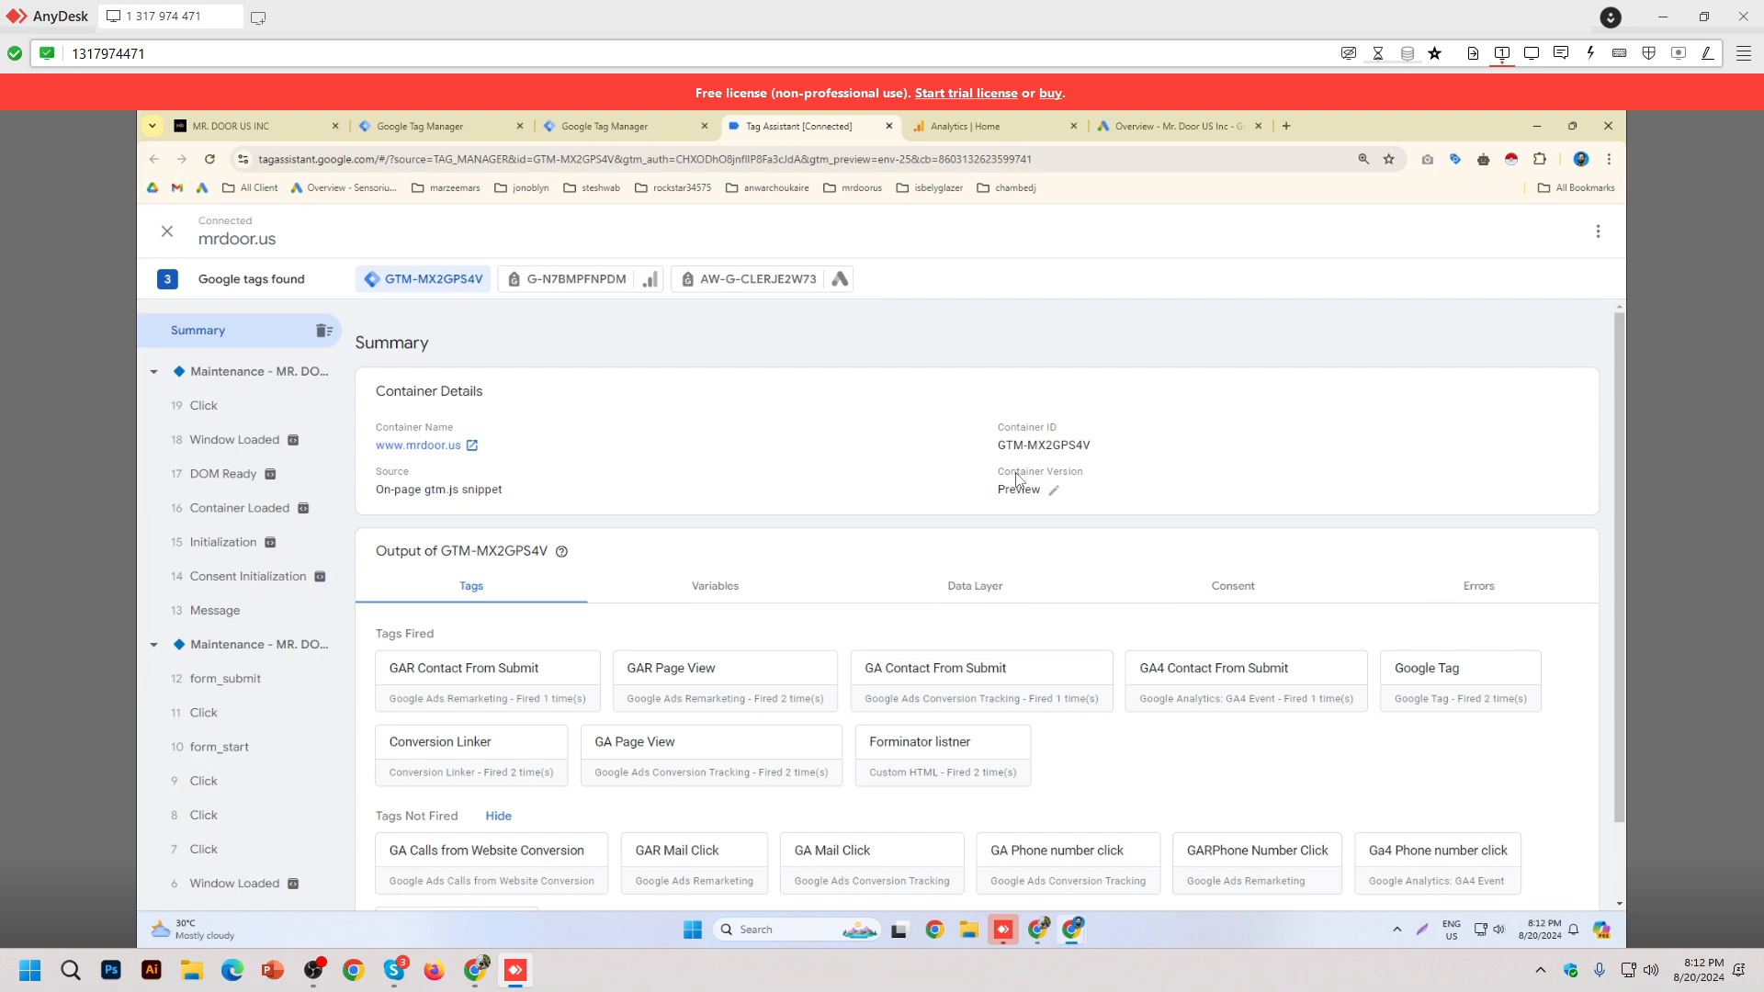
double_click(1095, 351)
left_click(1092, 335)
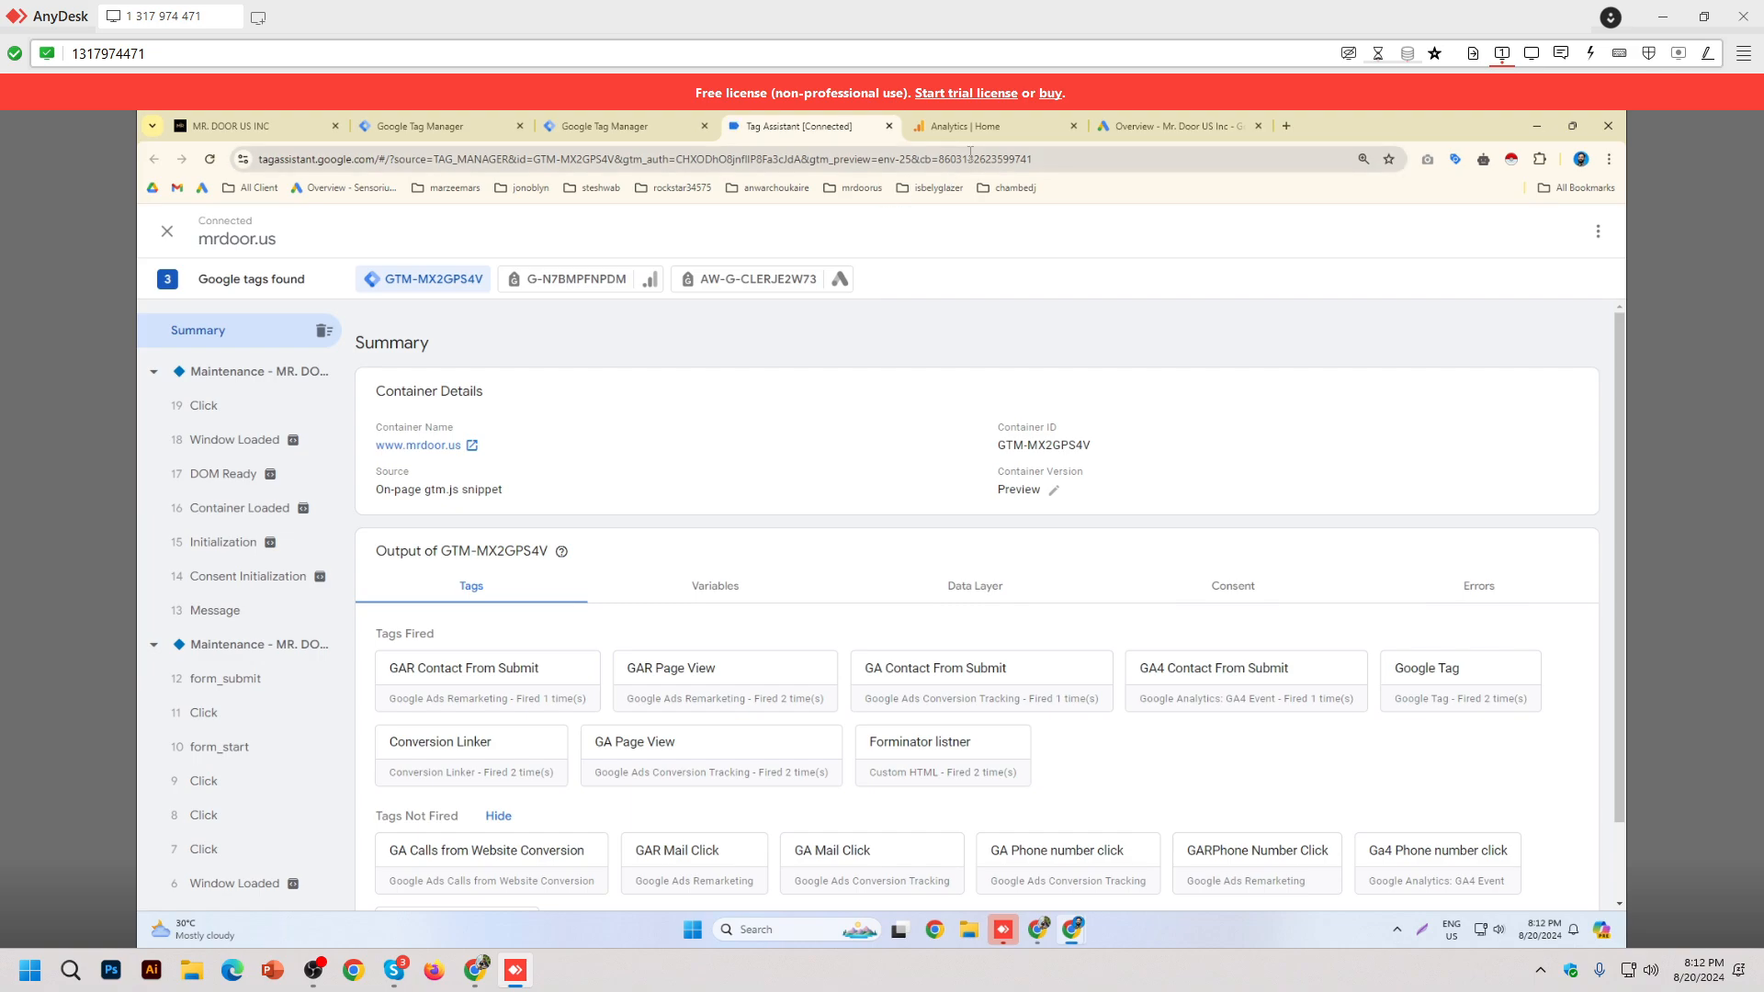
key("alt+Tab")
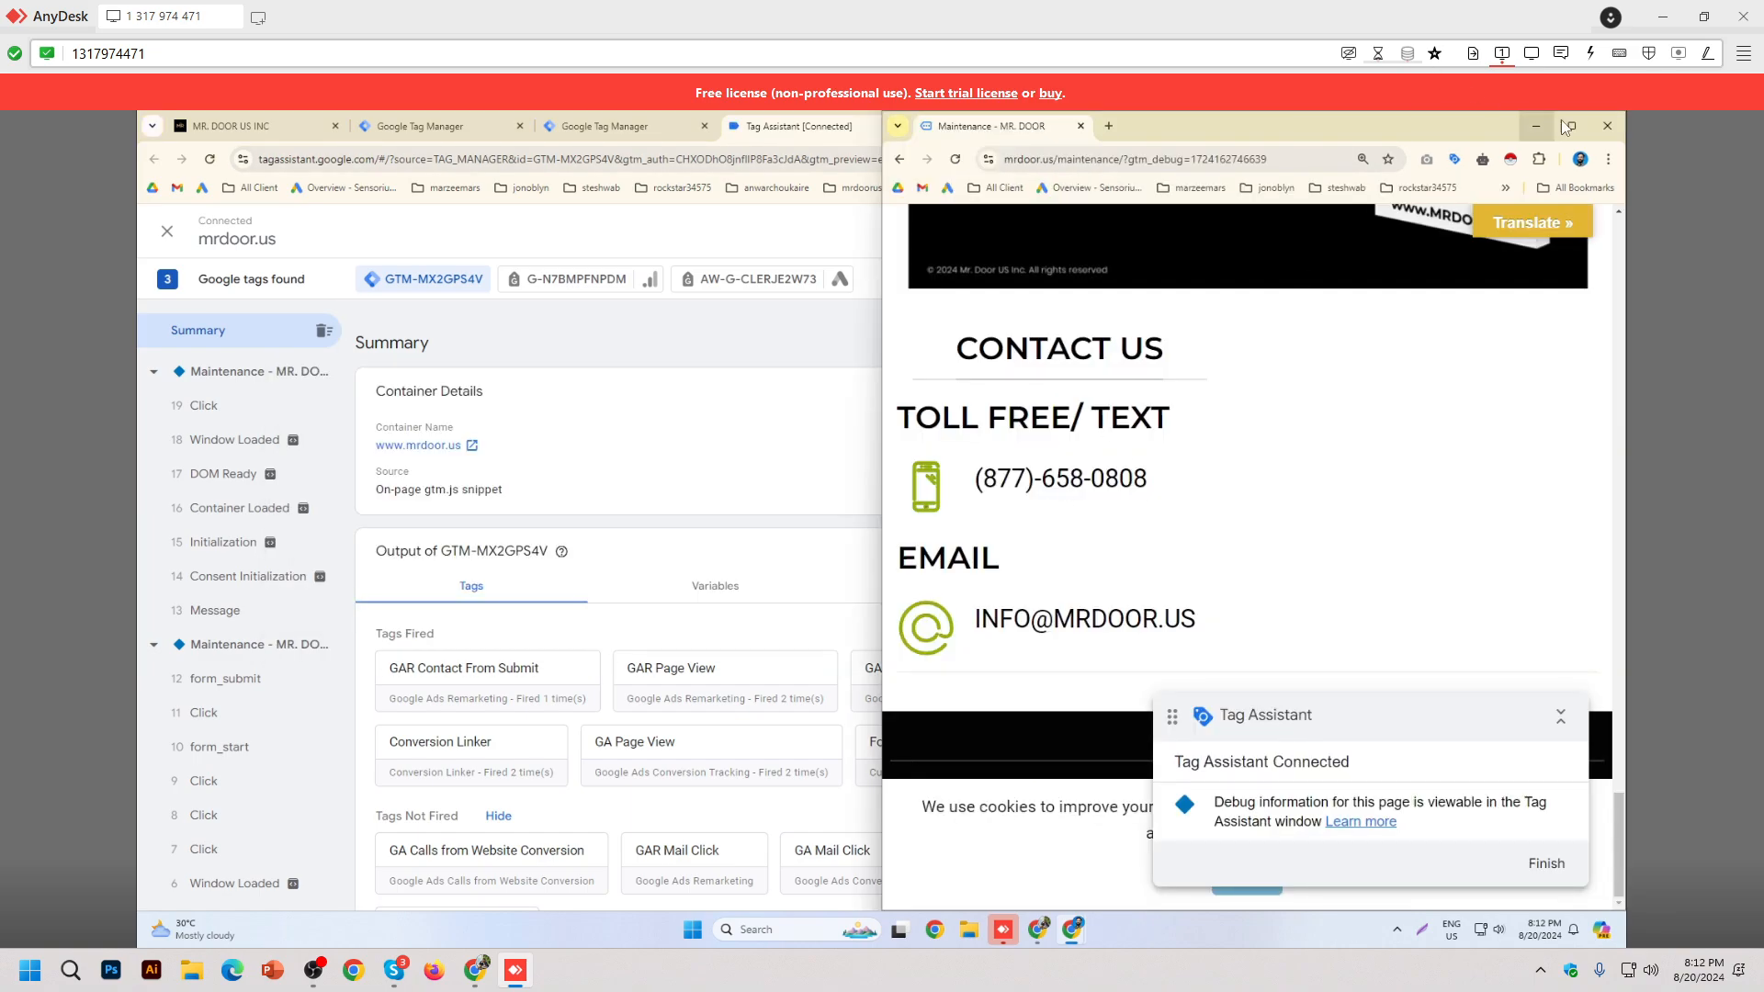
Step: Dock the maintenance page window into the main browser's tab strip and scroll to its top
left_click_drag(1048, 129, 1001, 138)
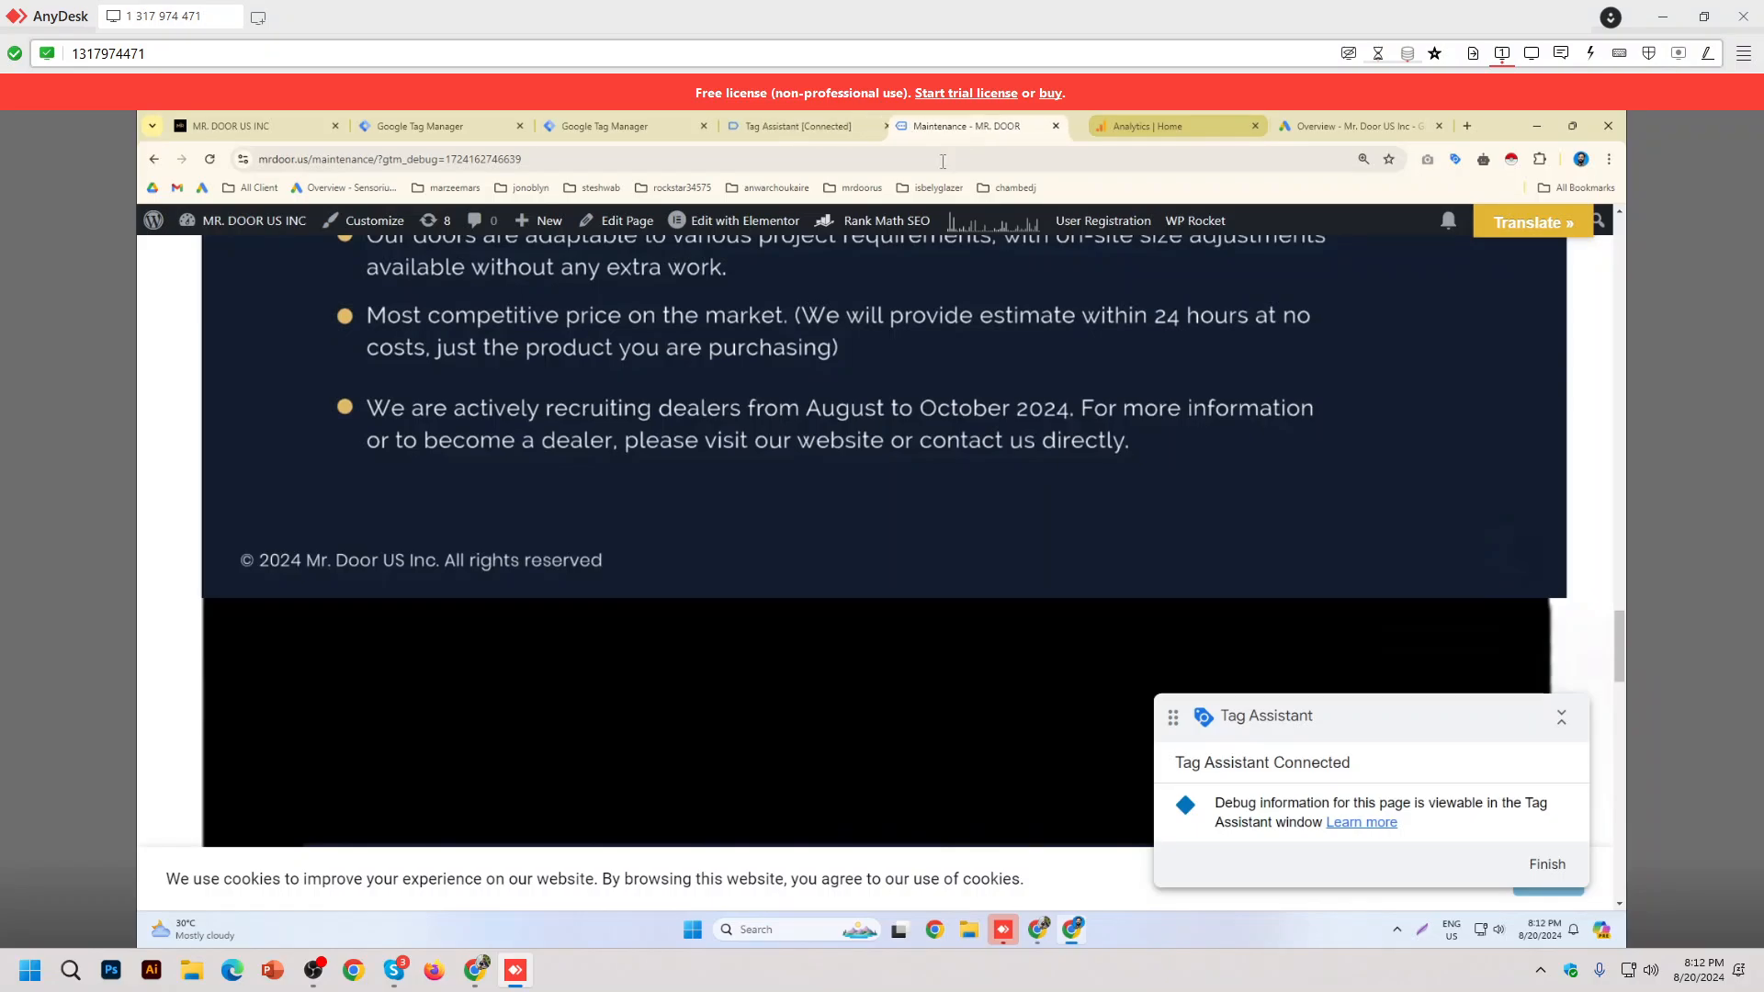
scroll(978, 524, "up", 7)
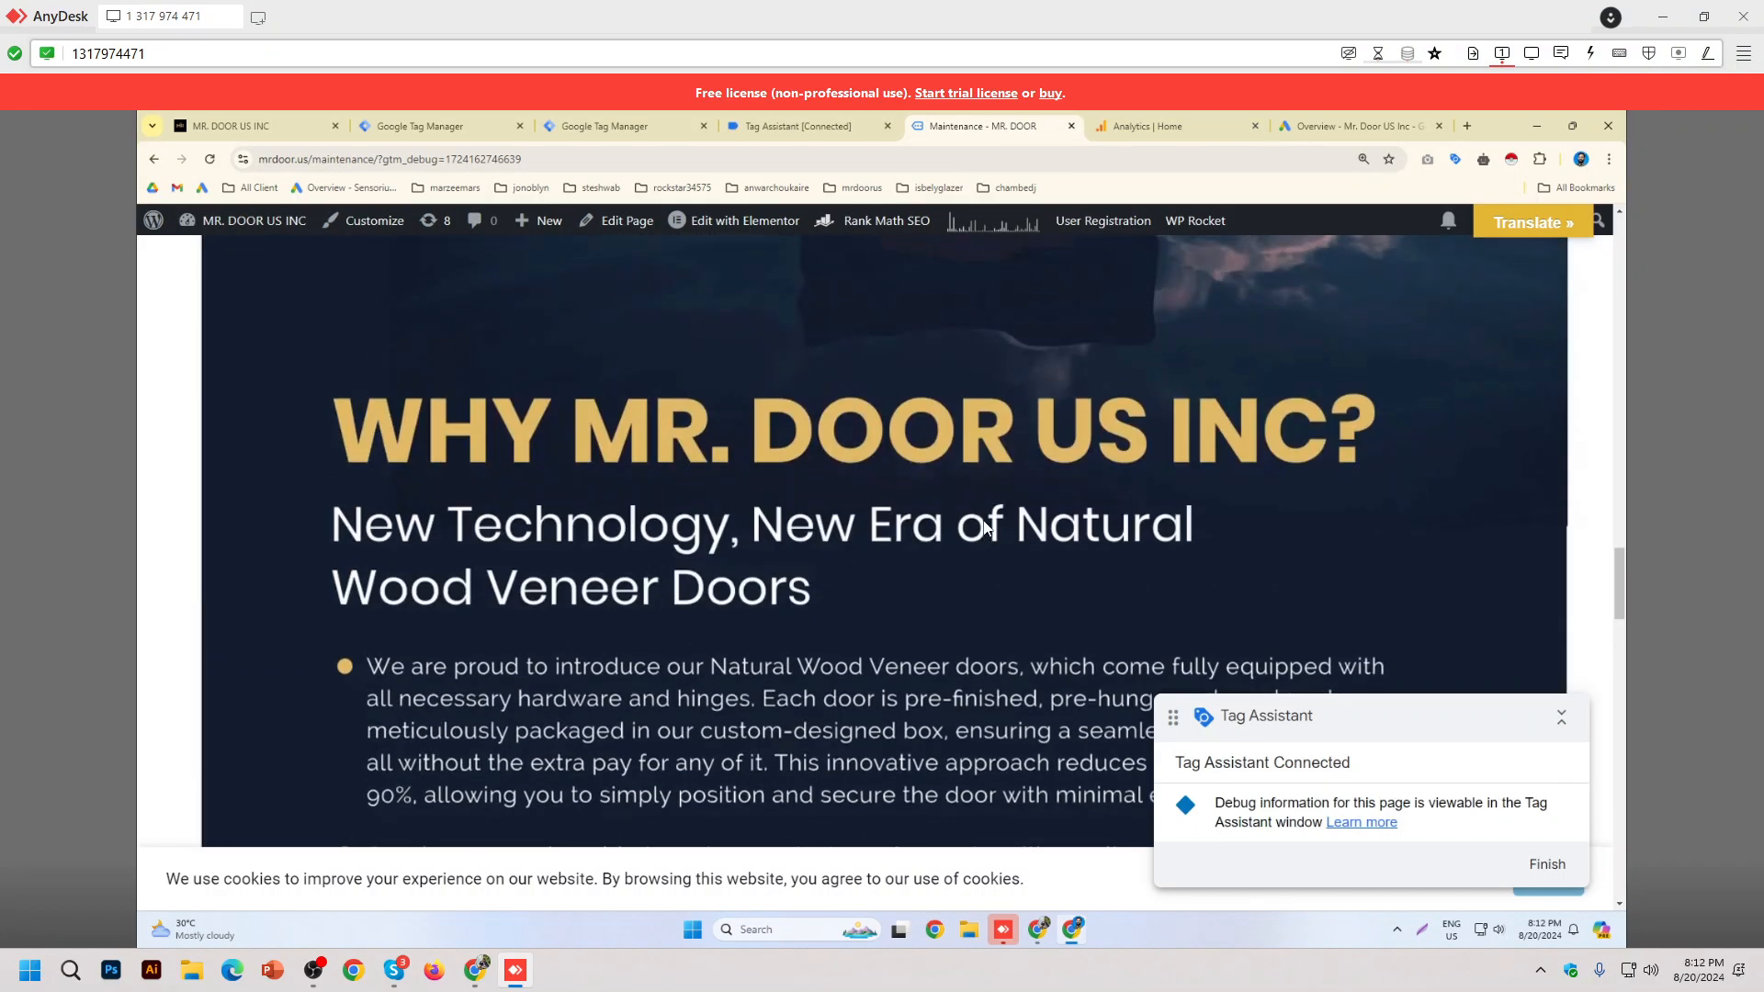
scroll(984, 525, "up", 10)
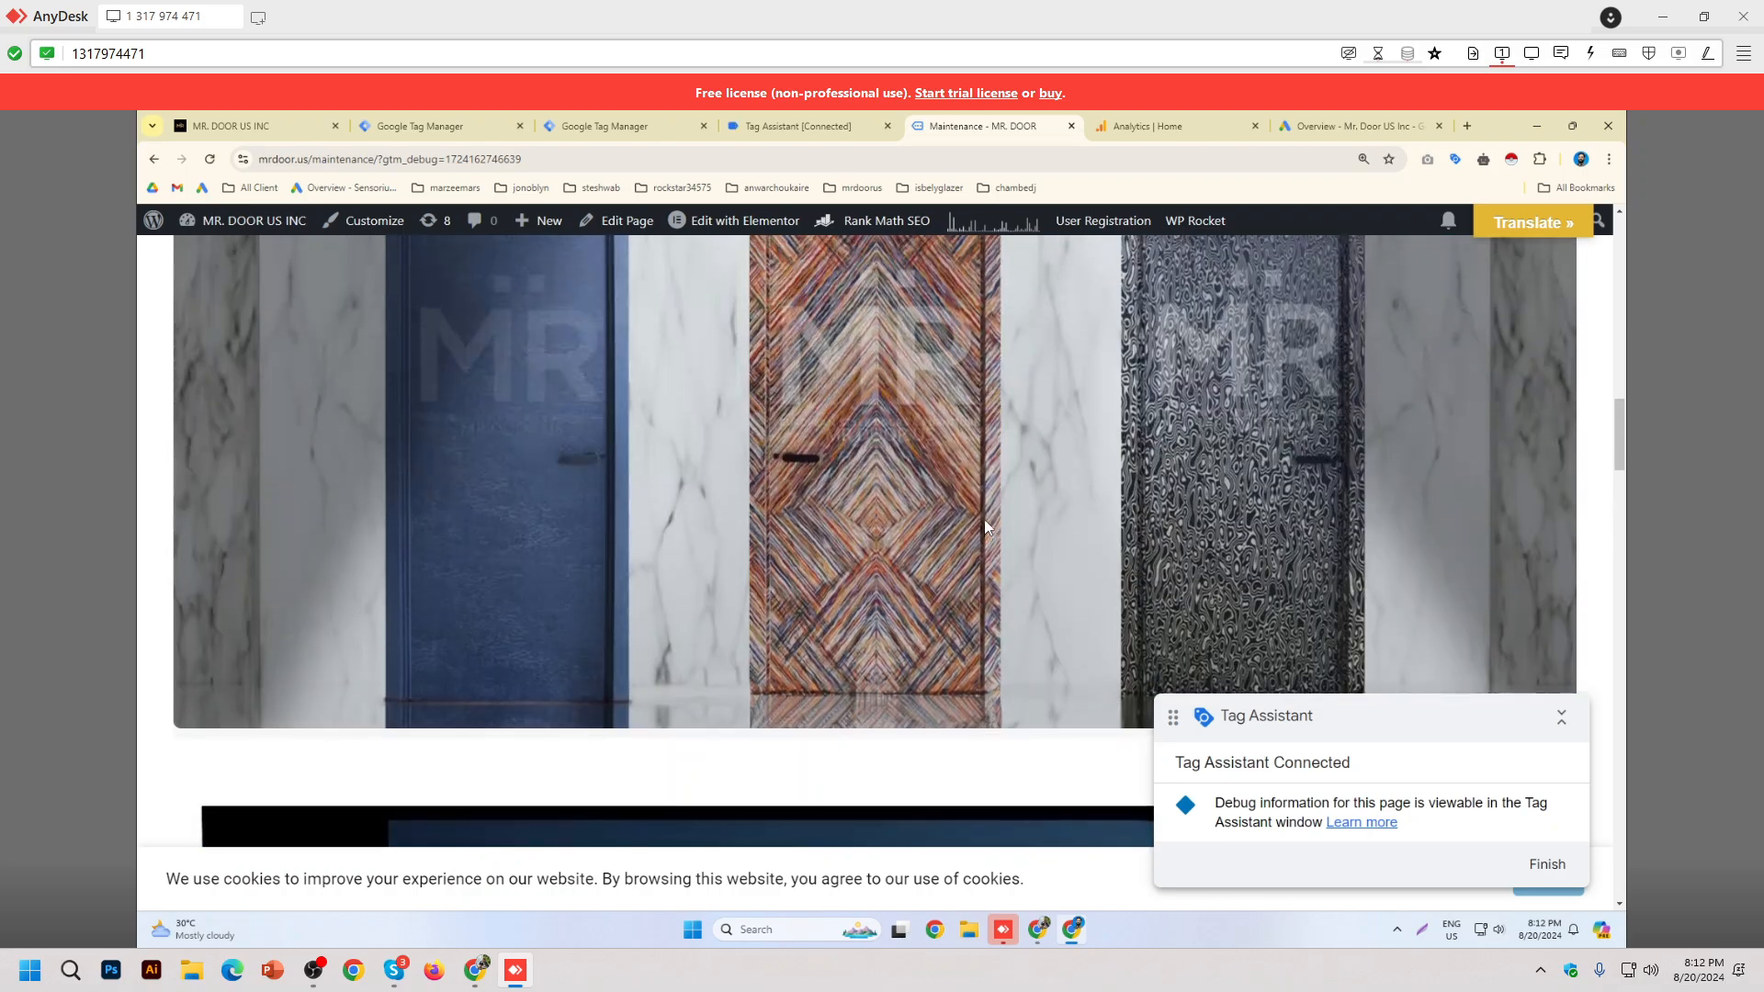
scroll(987, 529, "up", 5)
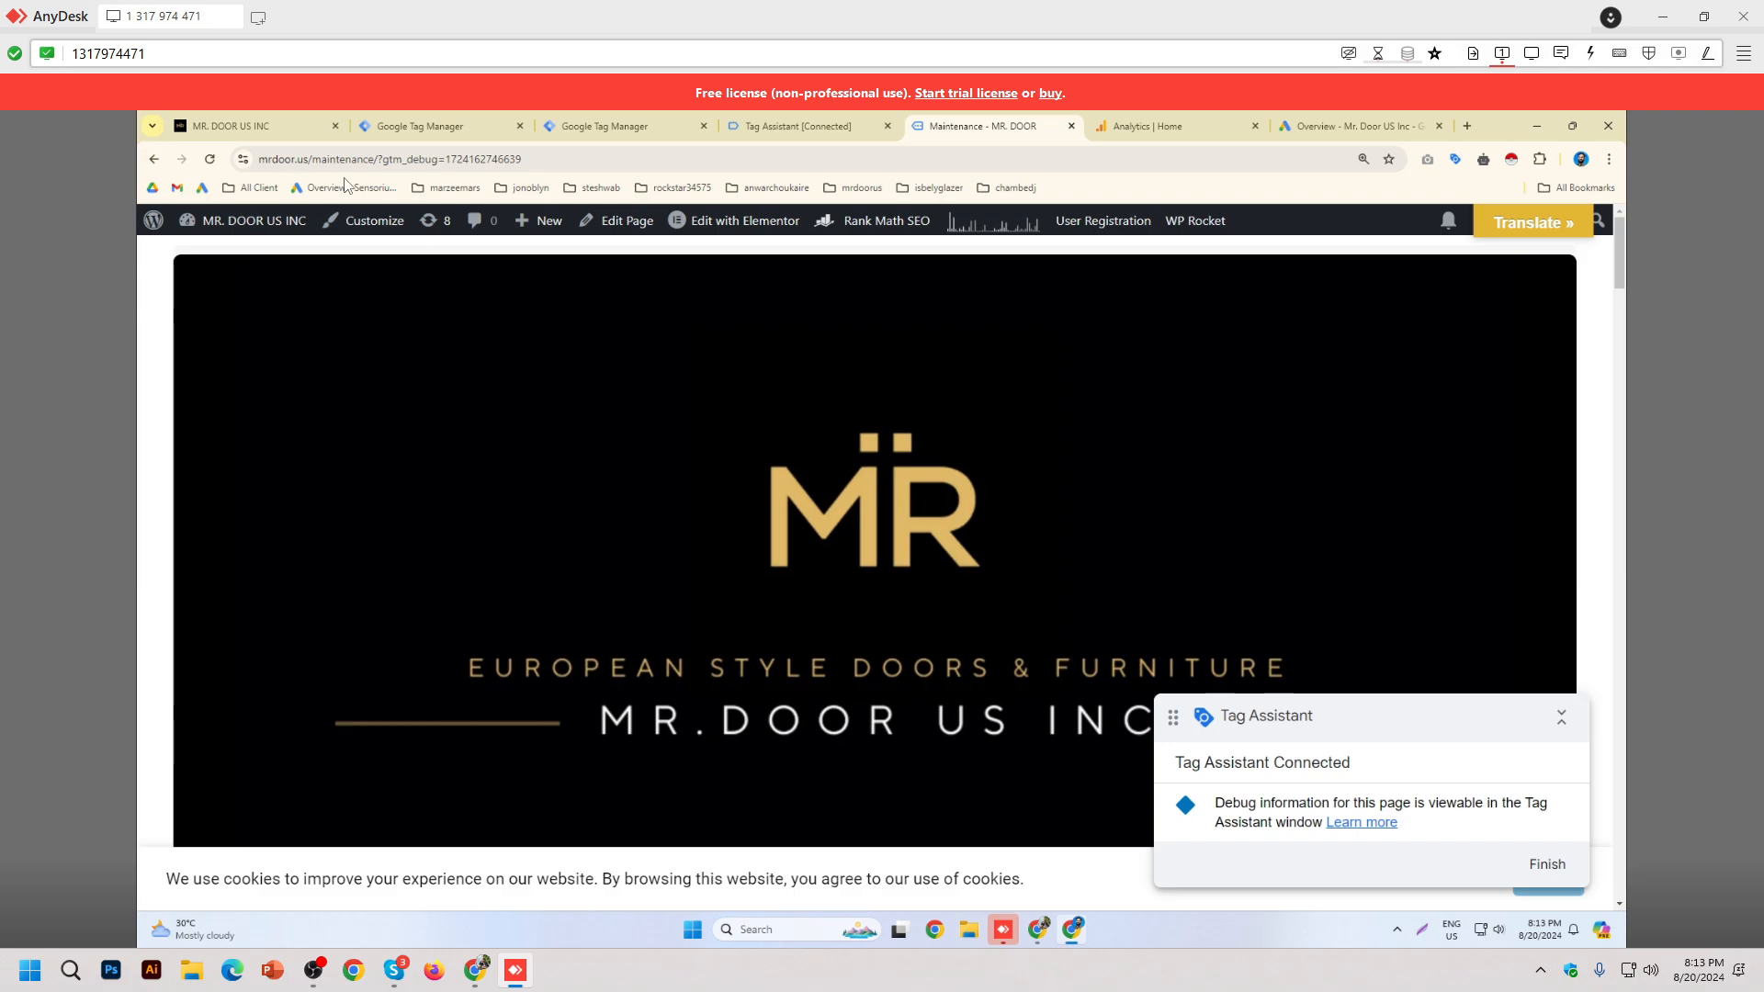
Step: Go from the mrdoor.us homepage to the Dashboard's Plugins list and scroll to GTM4WP
left_click(233, 126)
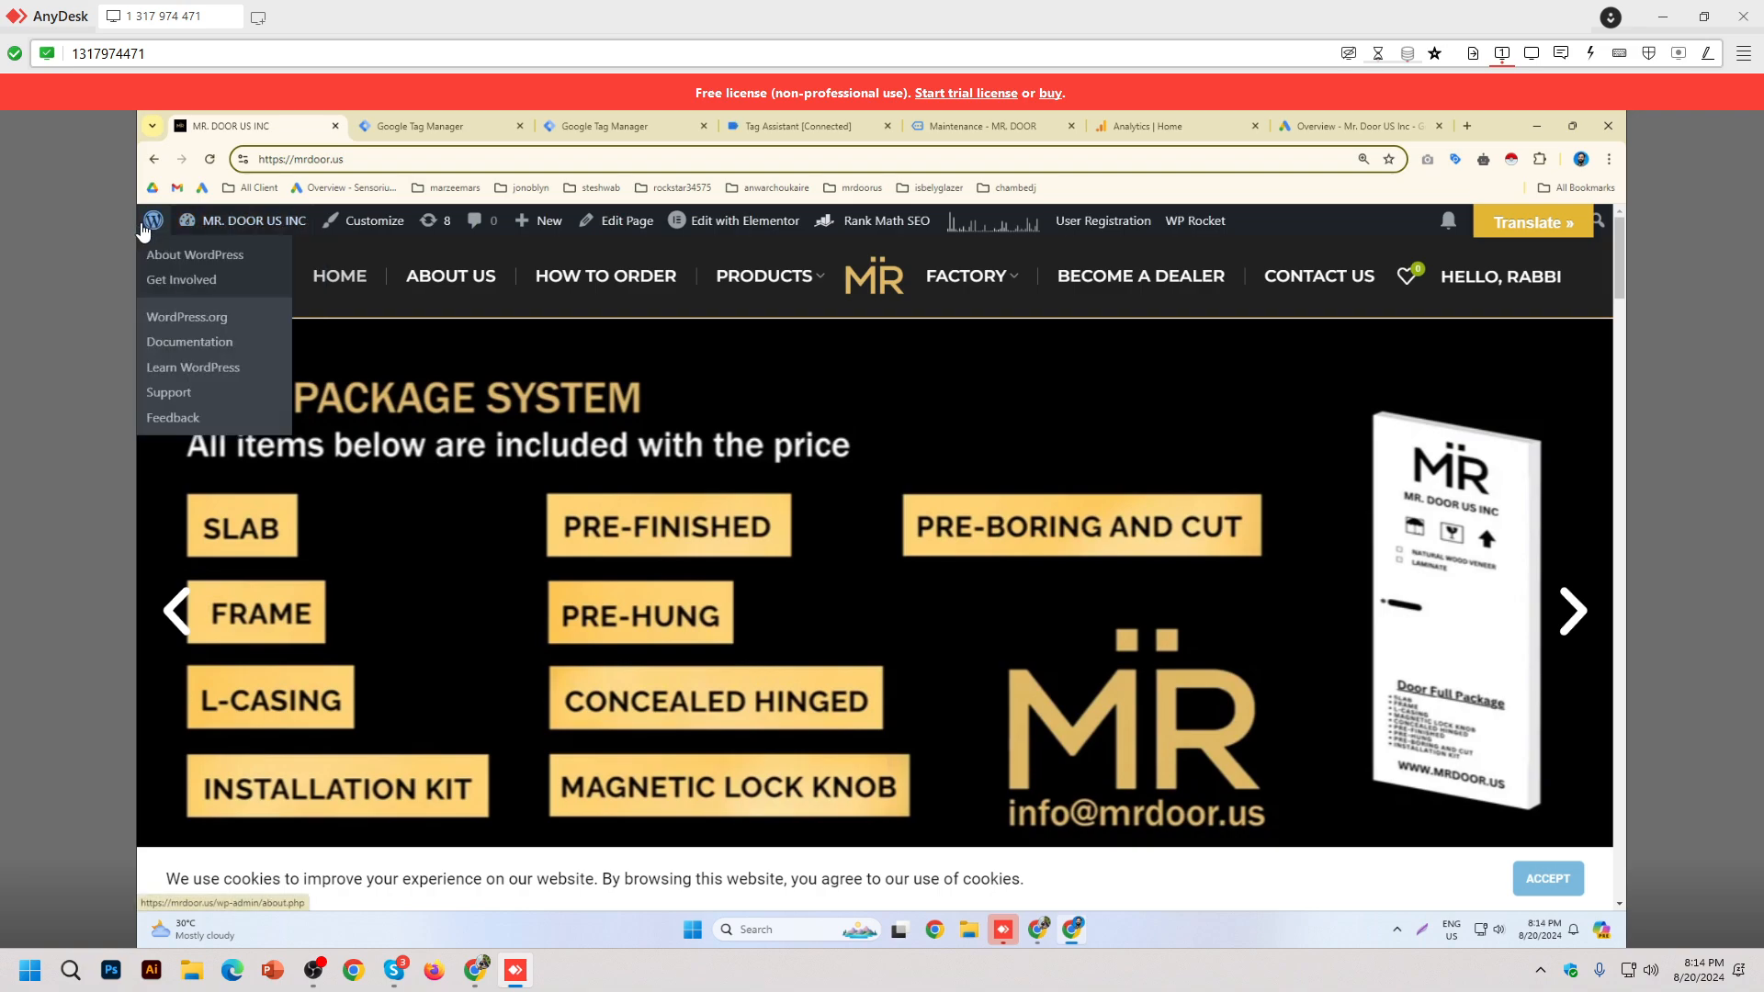
mouse_move(241, 221)
left_click(230, 262)
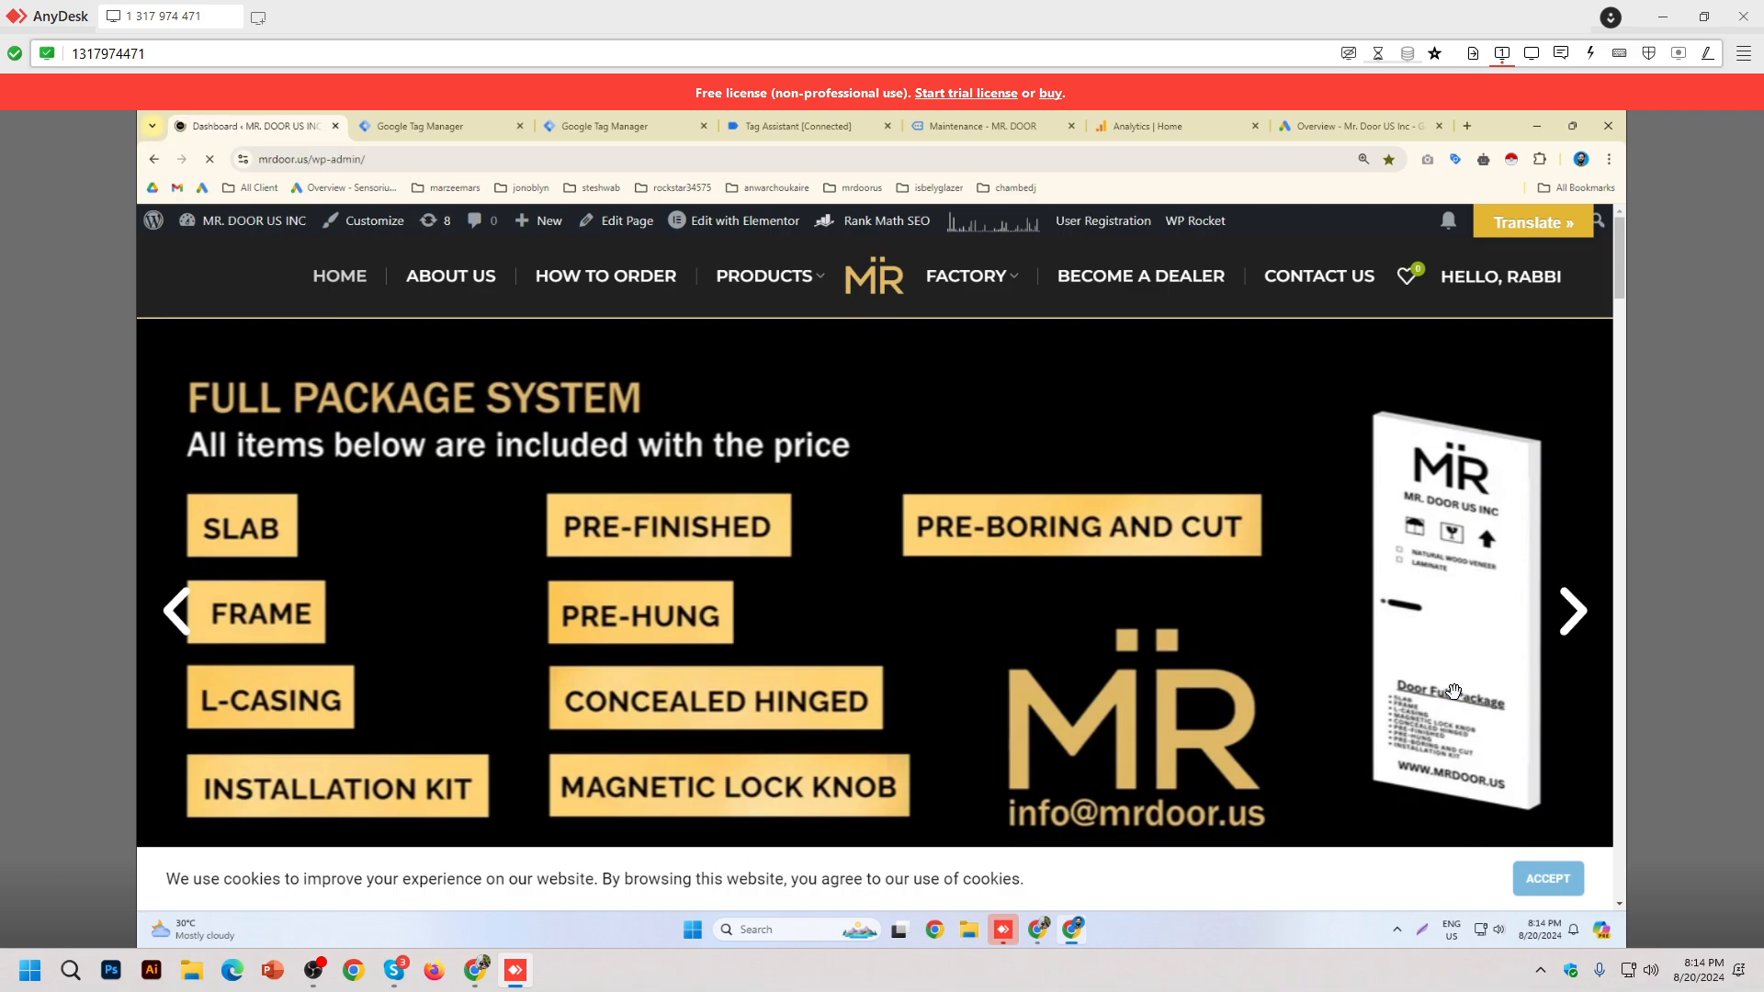
scroll(267, 708, "down", 10)
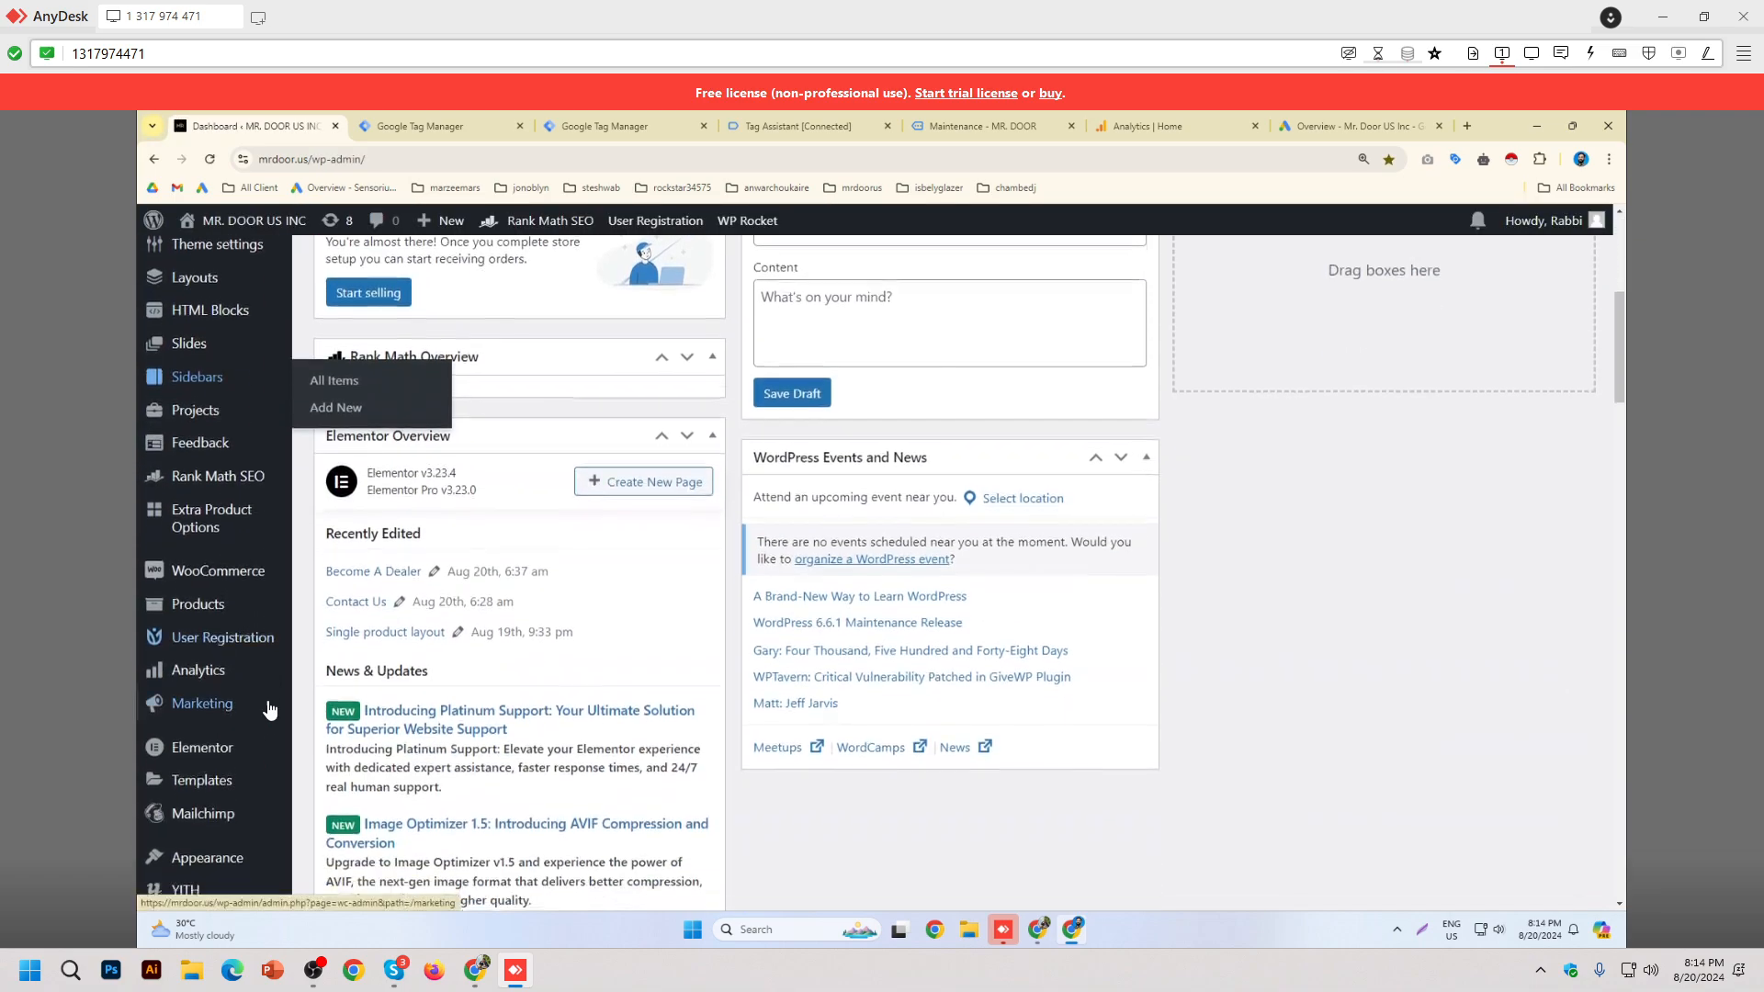
mouse_move(254, 755)
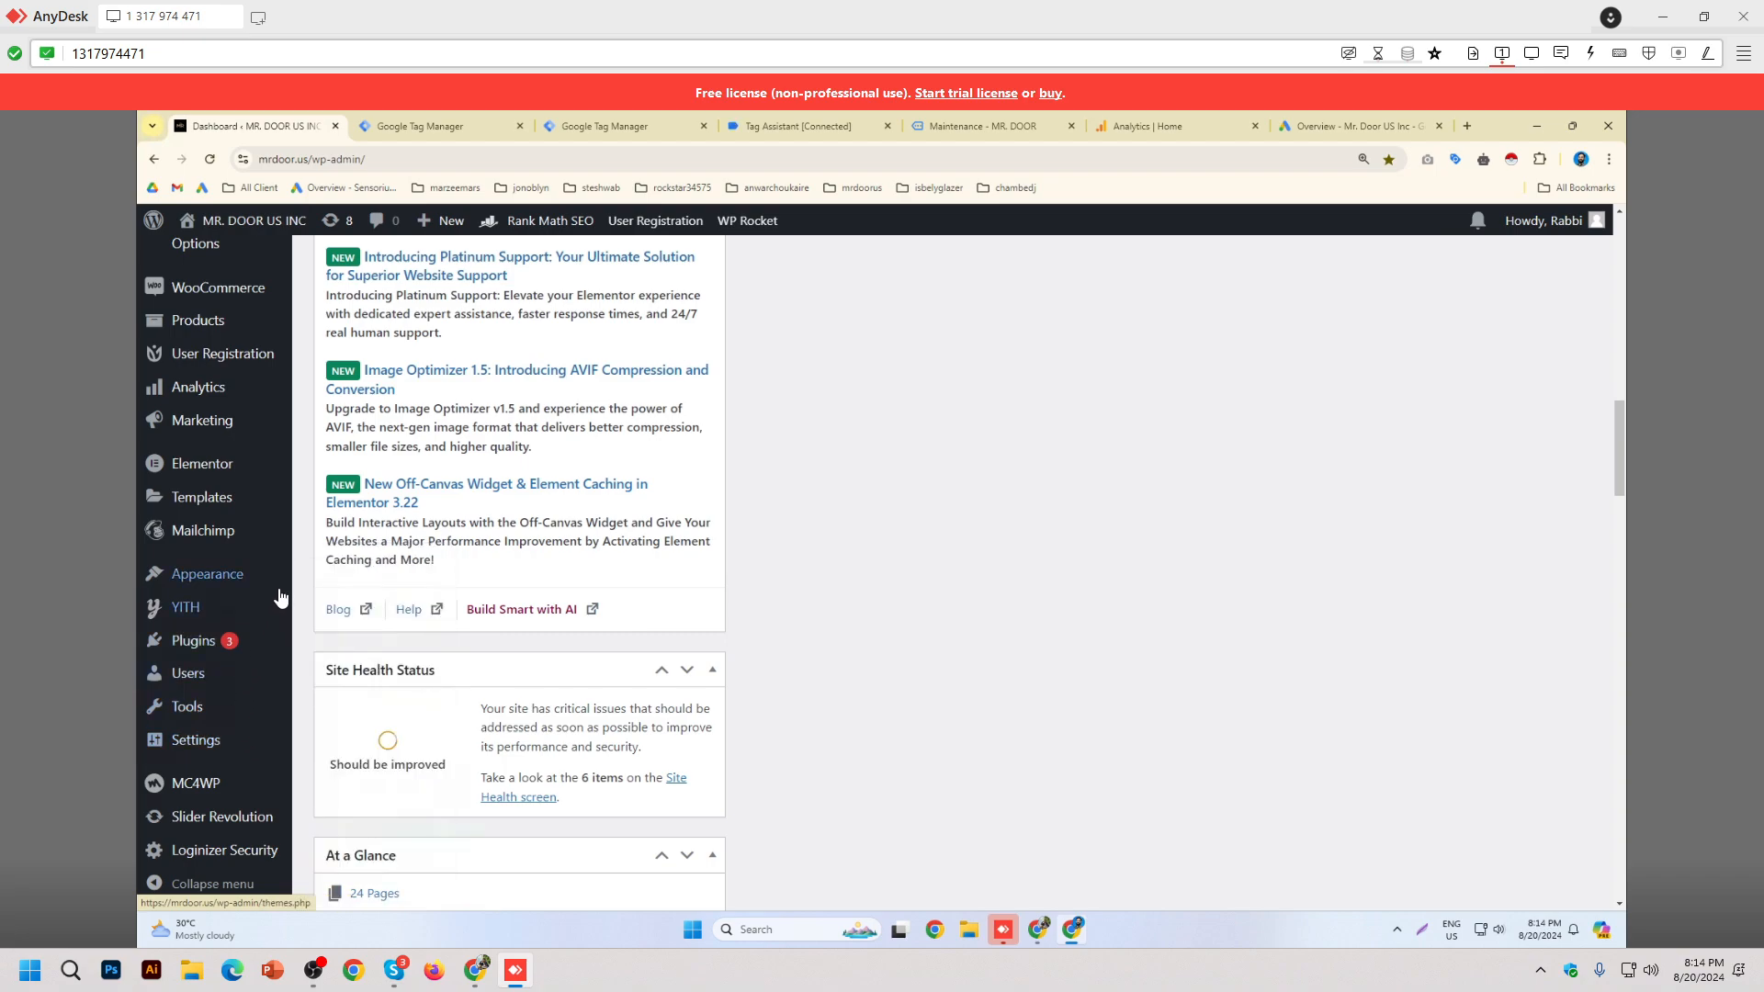
scroll(229, 634, "down", 2)
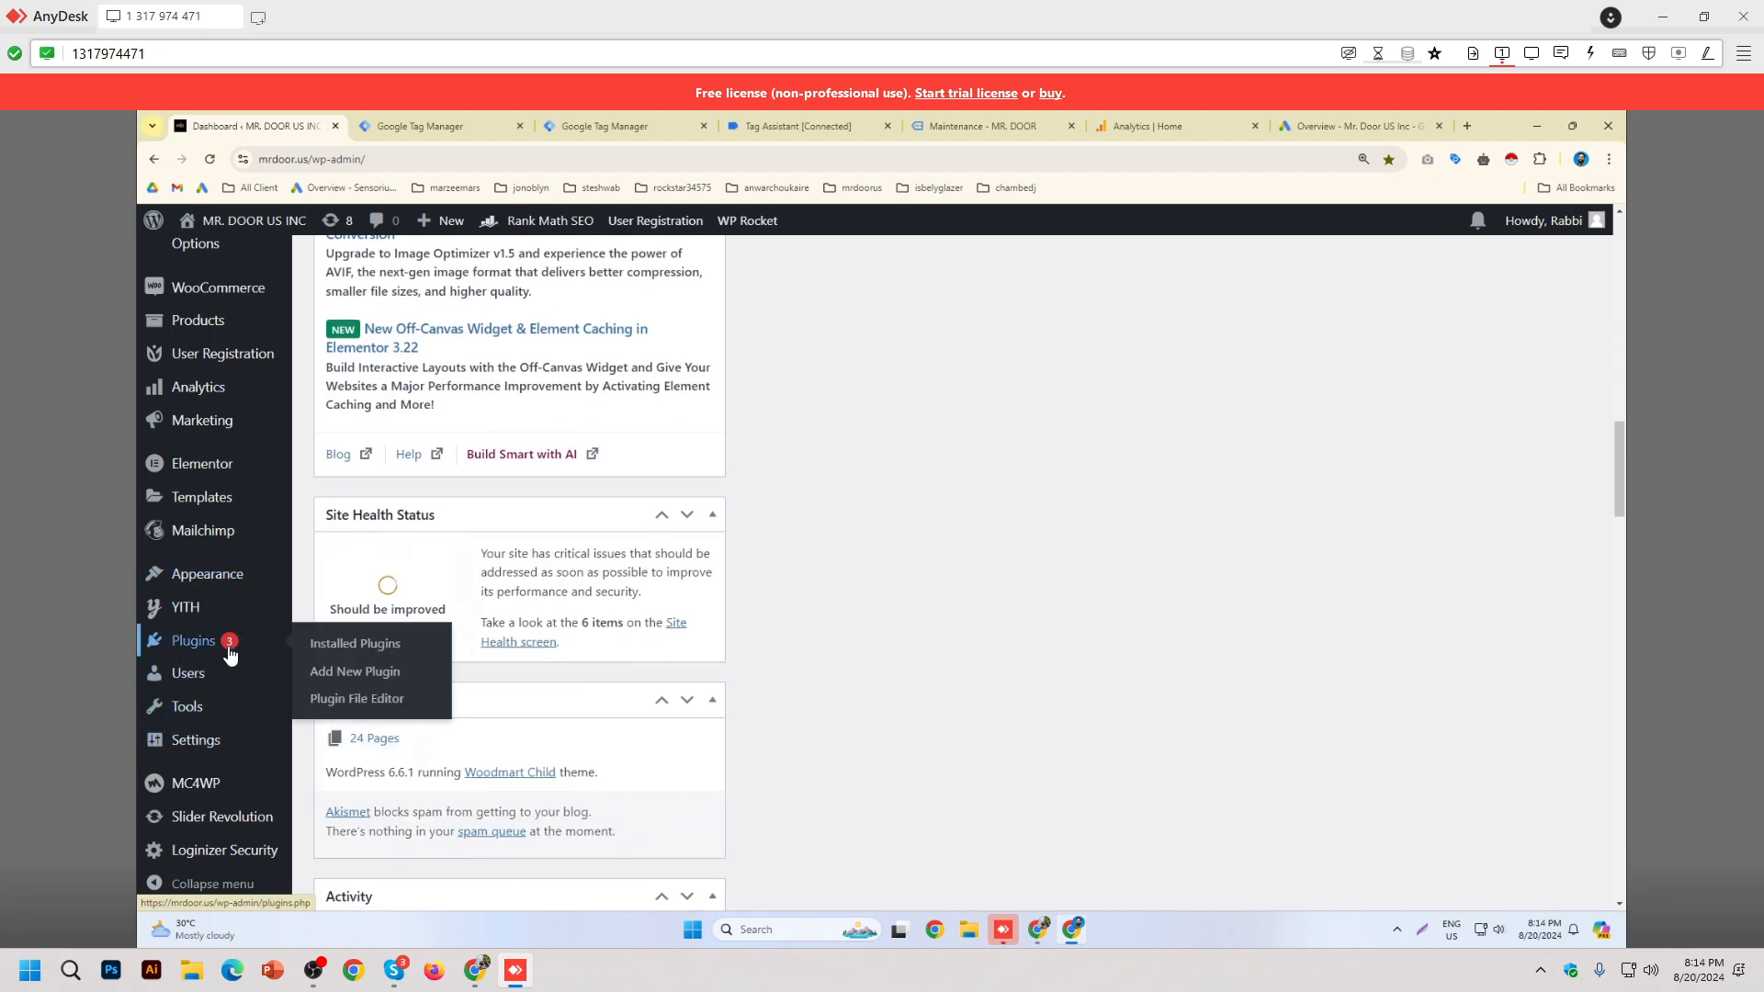
left_click(229, 645)
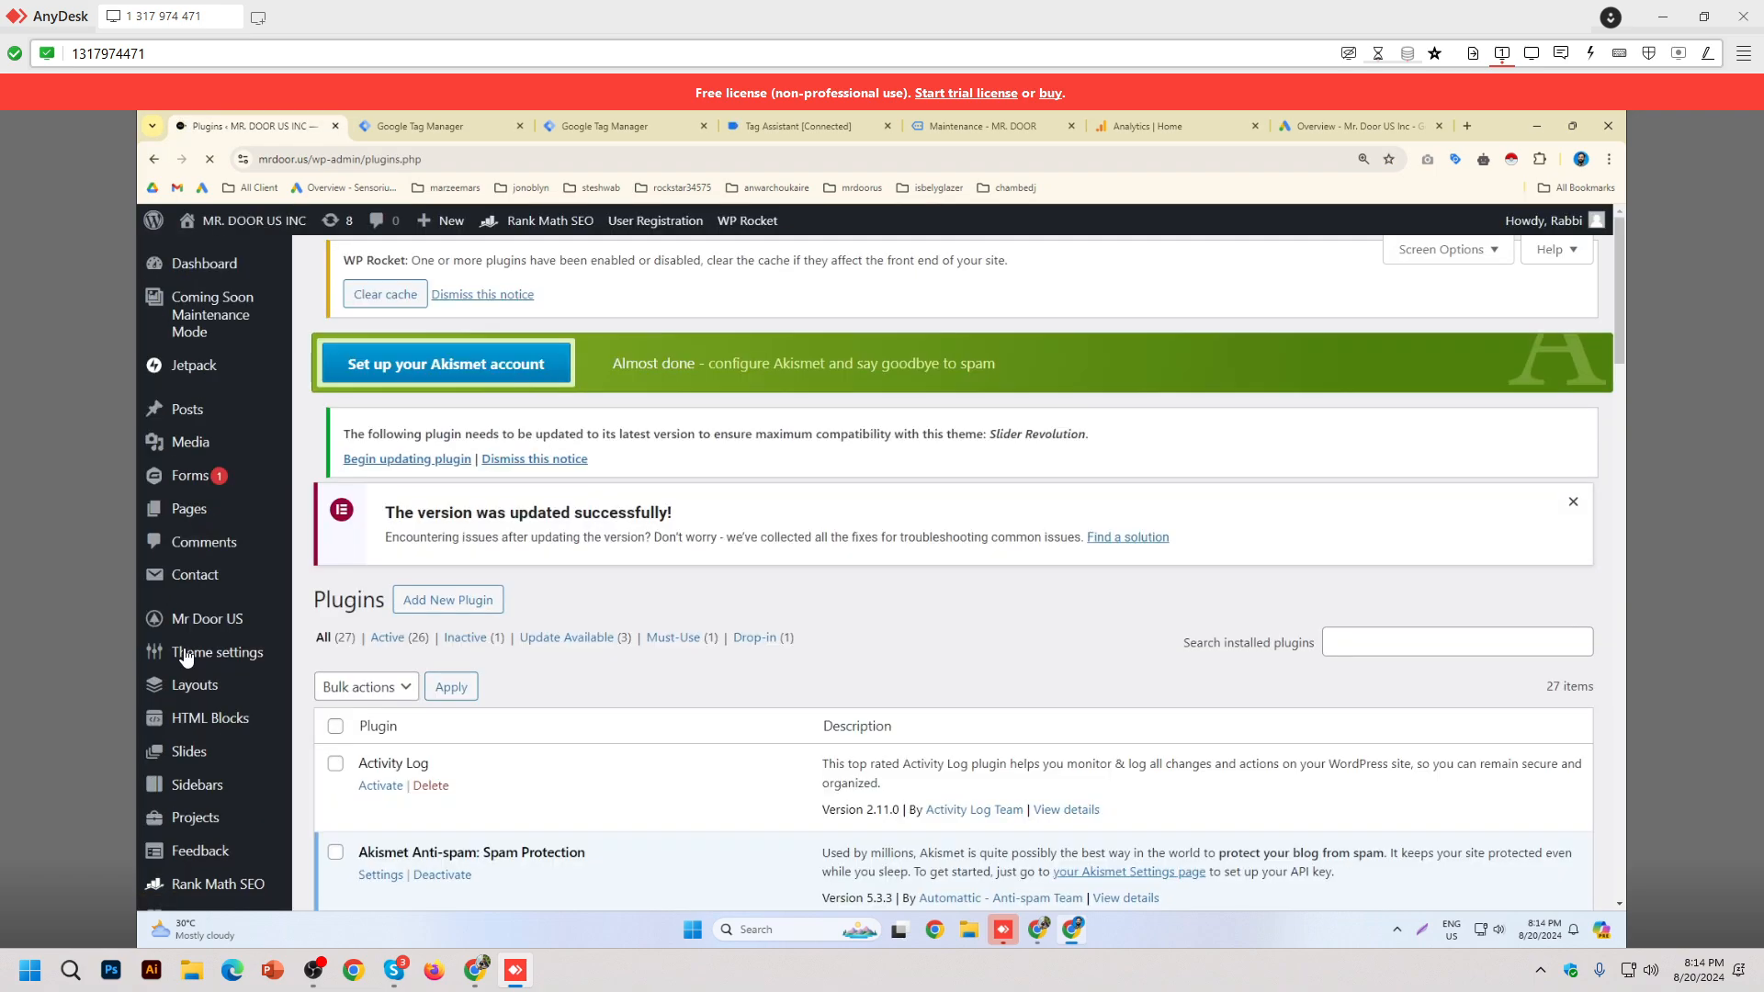
scroll(475, 700, "down", 6)
scroll(475, 700, "down", 4)
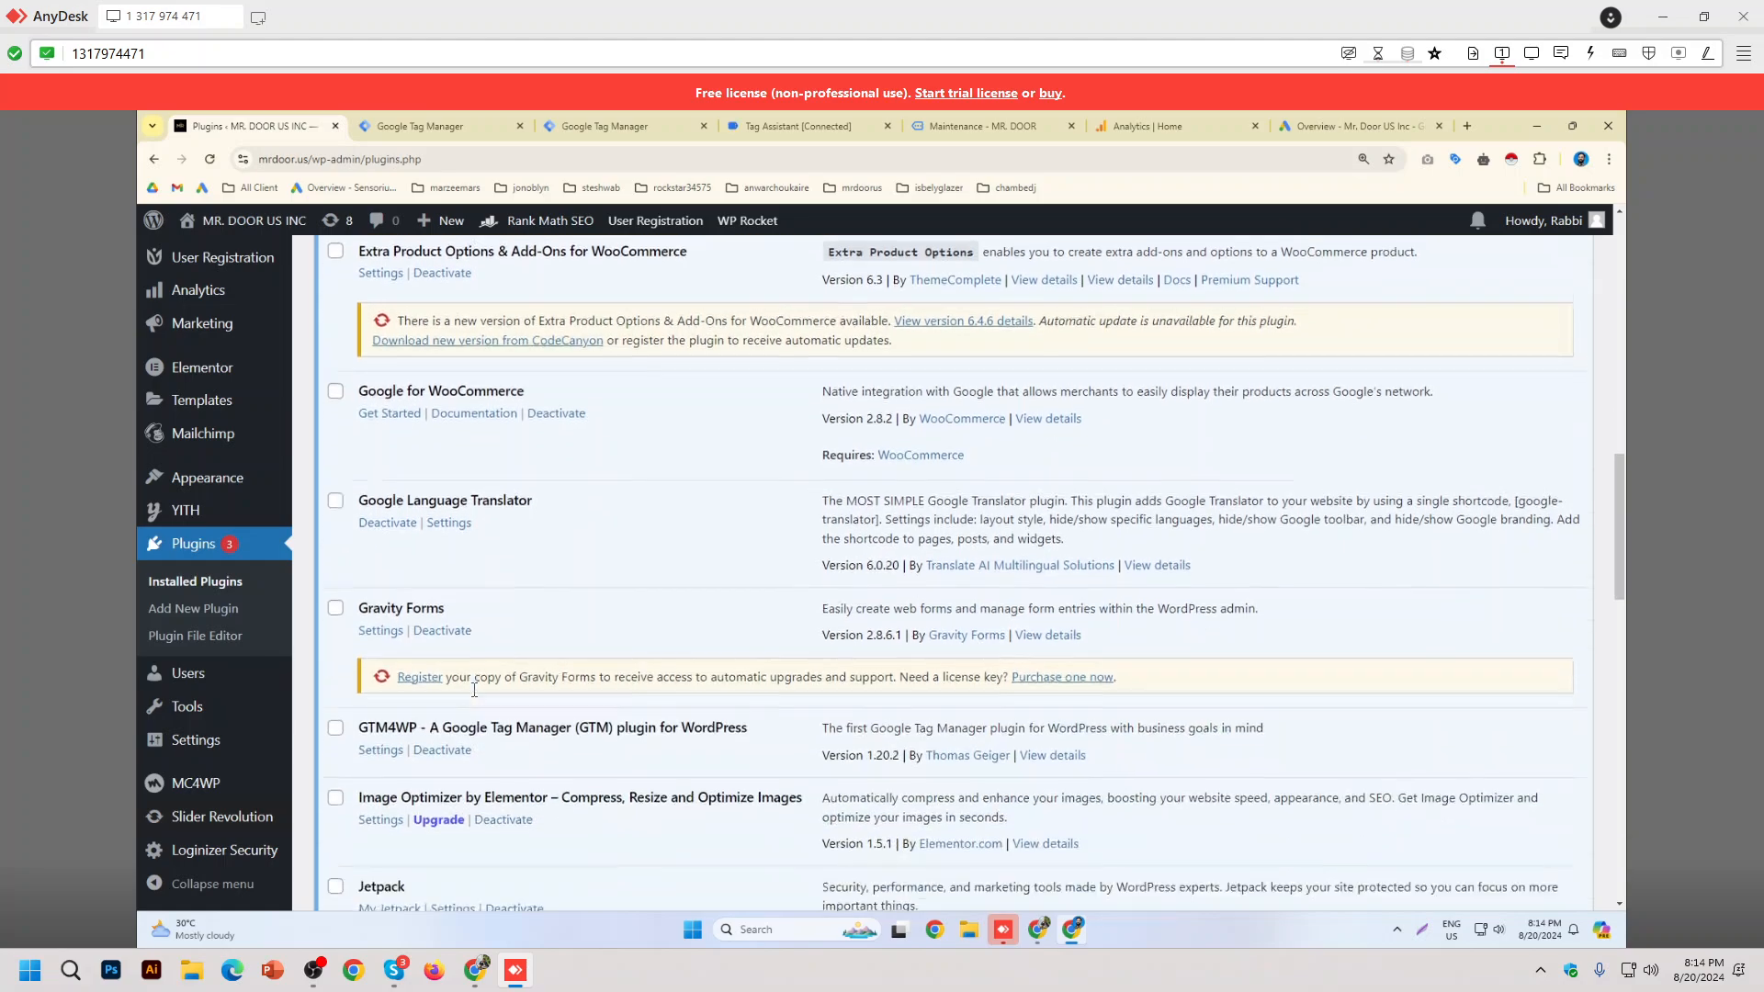
Step: Open GTM4WP settings at the Integration > WooCommerce options
left_click(393, 593)
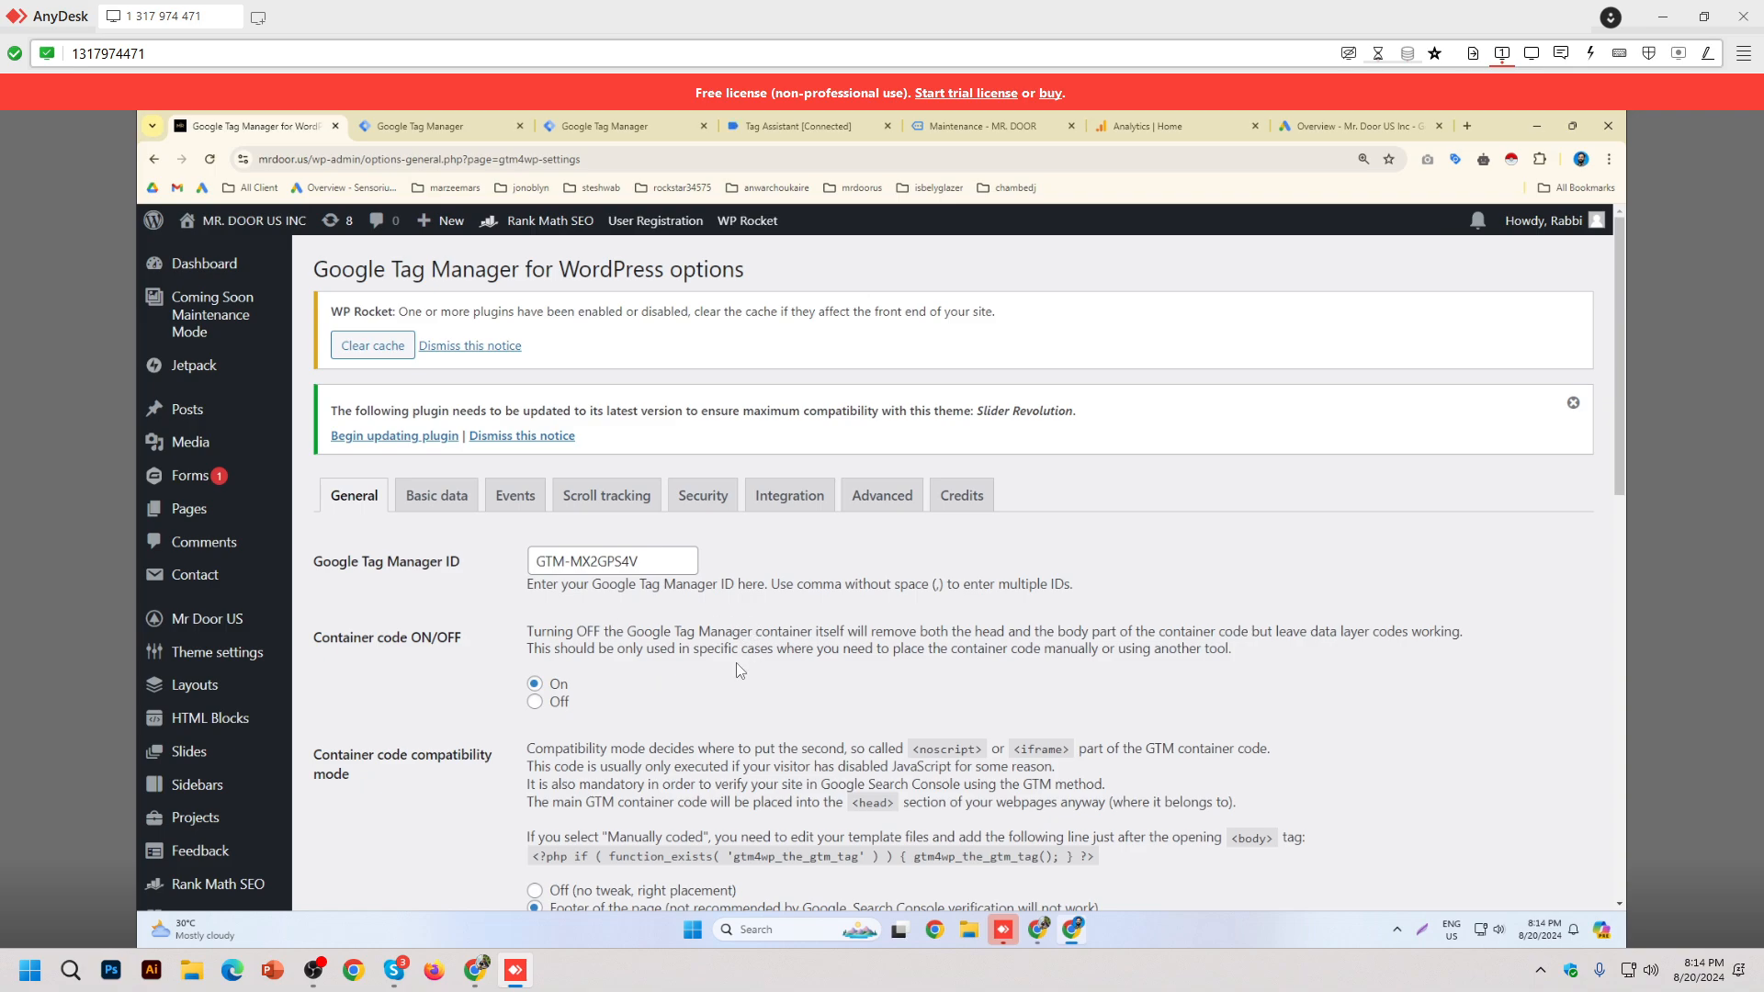
scroll(702, 648, "down", 1)
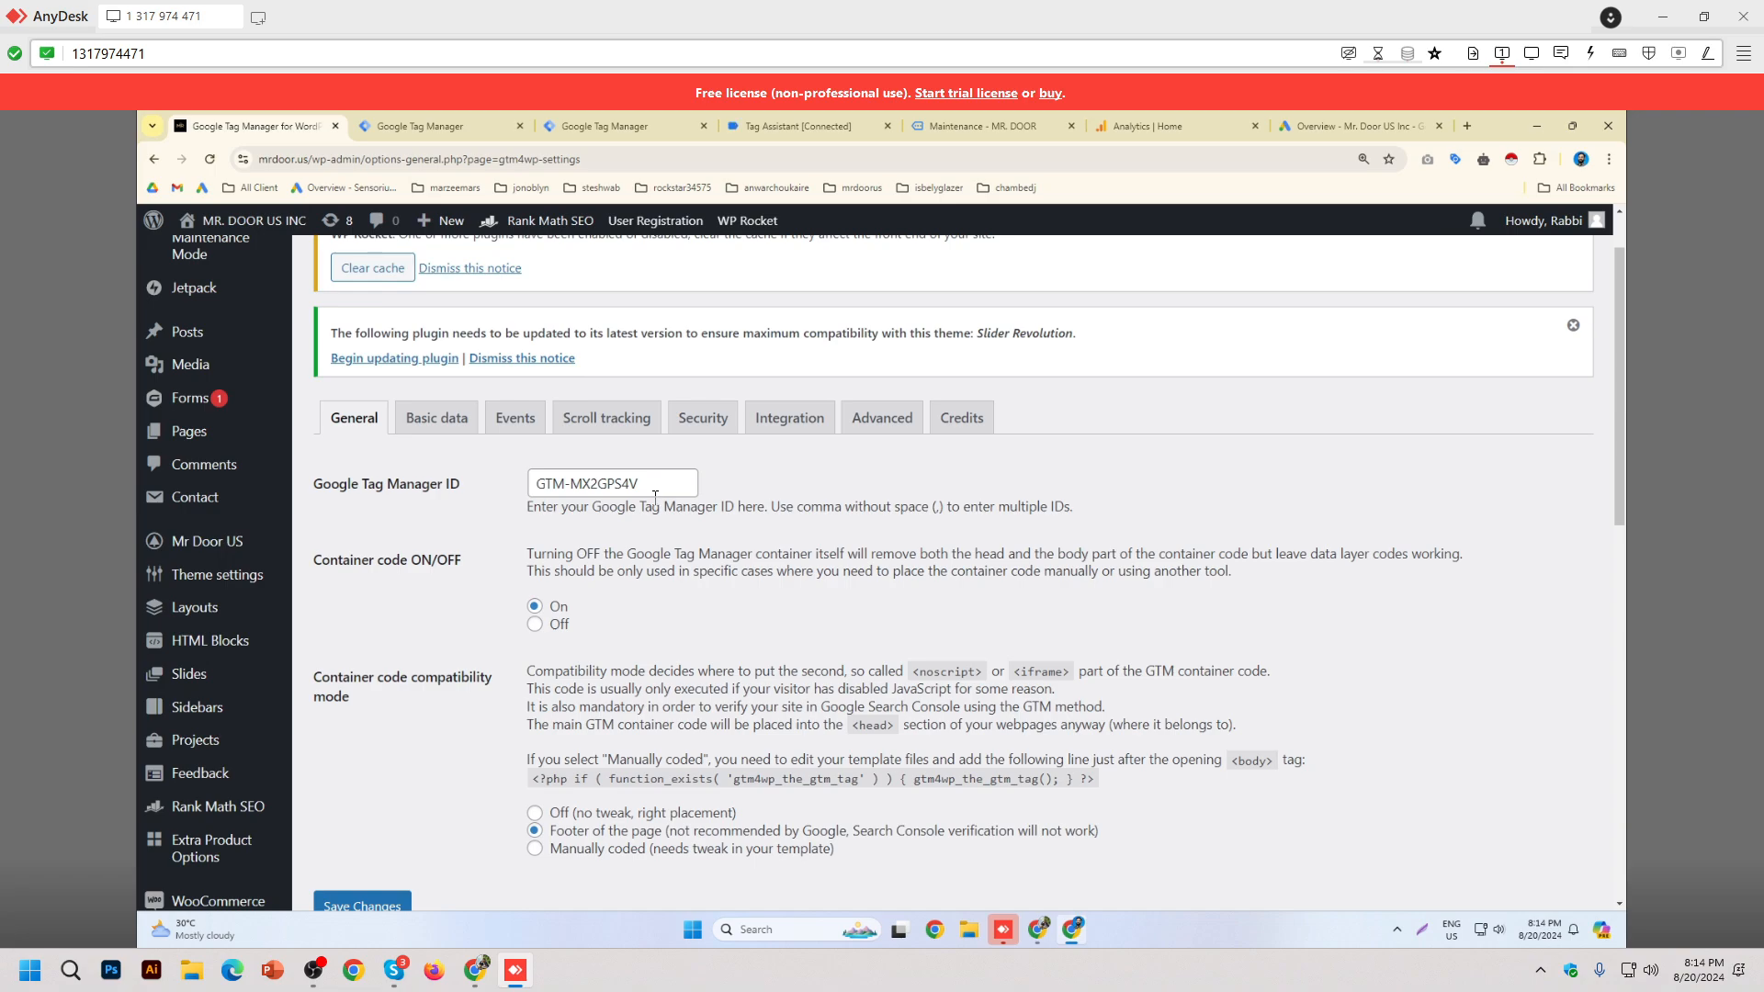
scroll(721, 493, "down", 3)
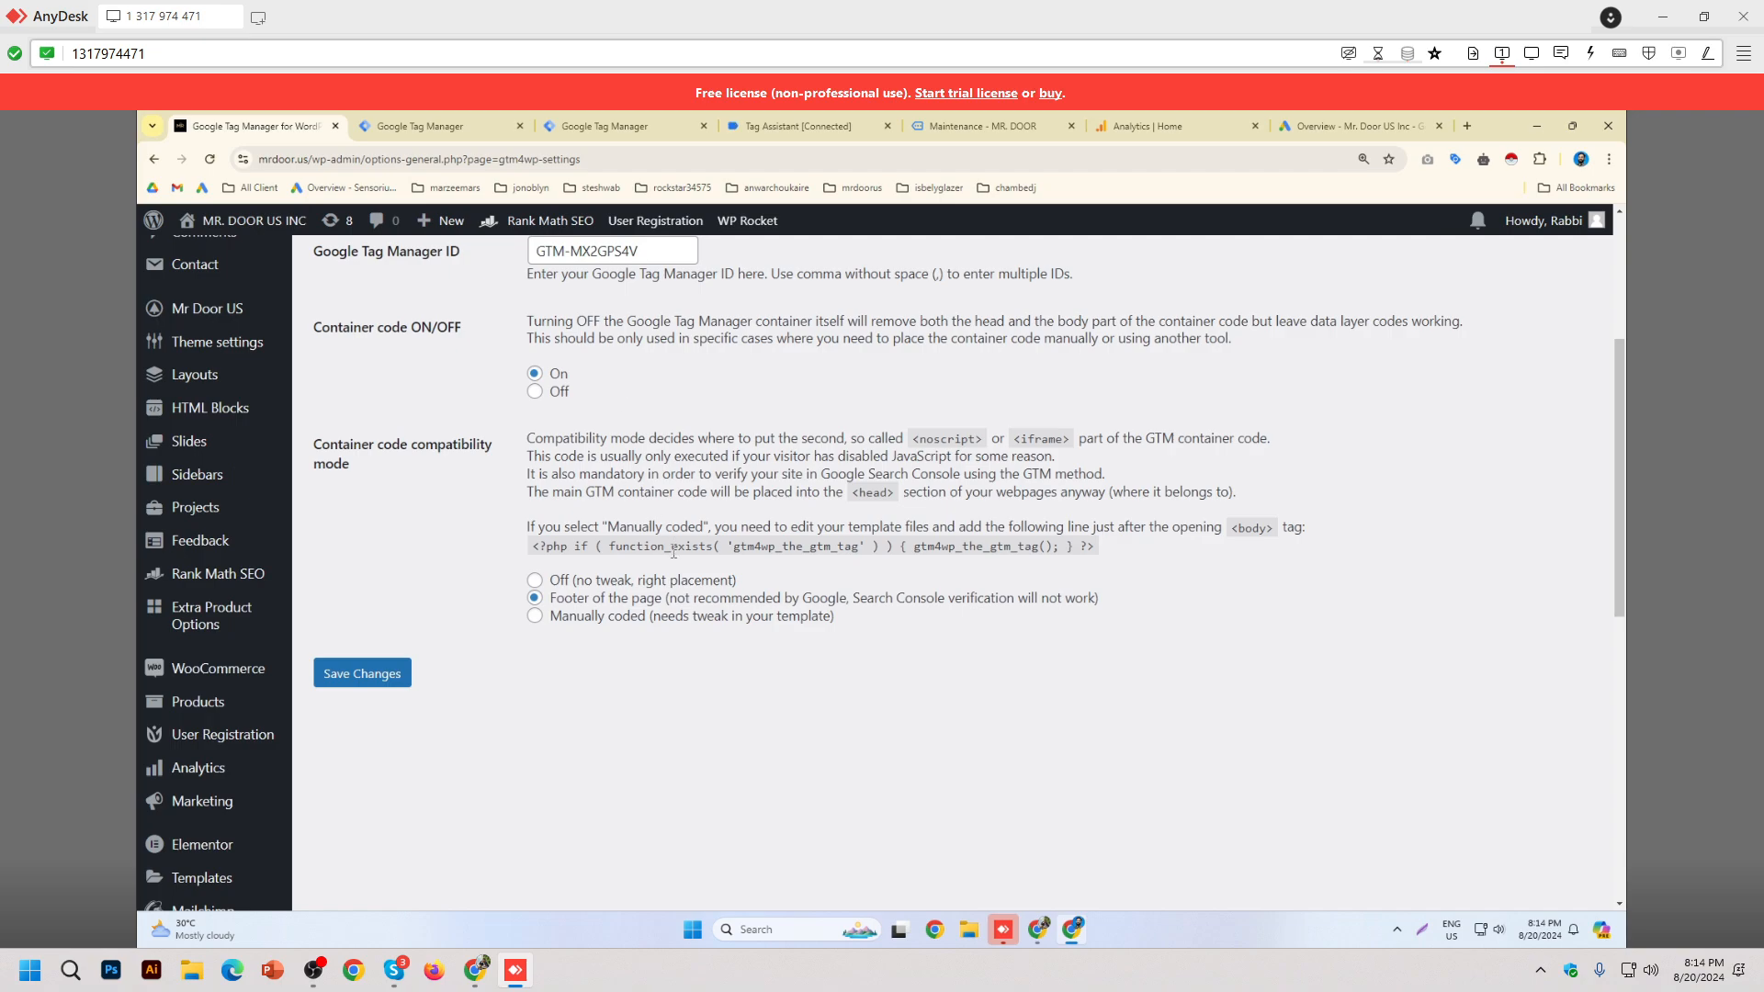
scroll(896, 624, "up", 3)
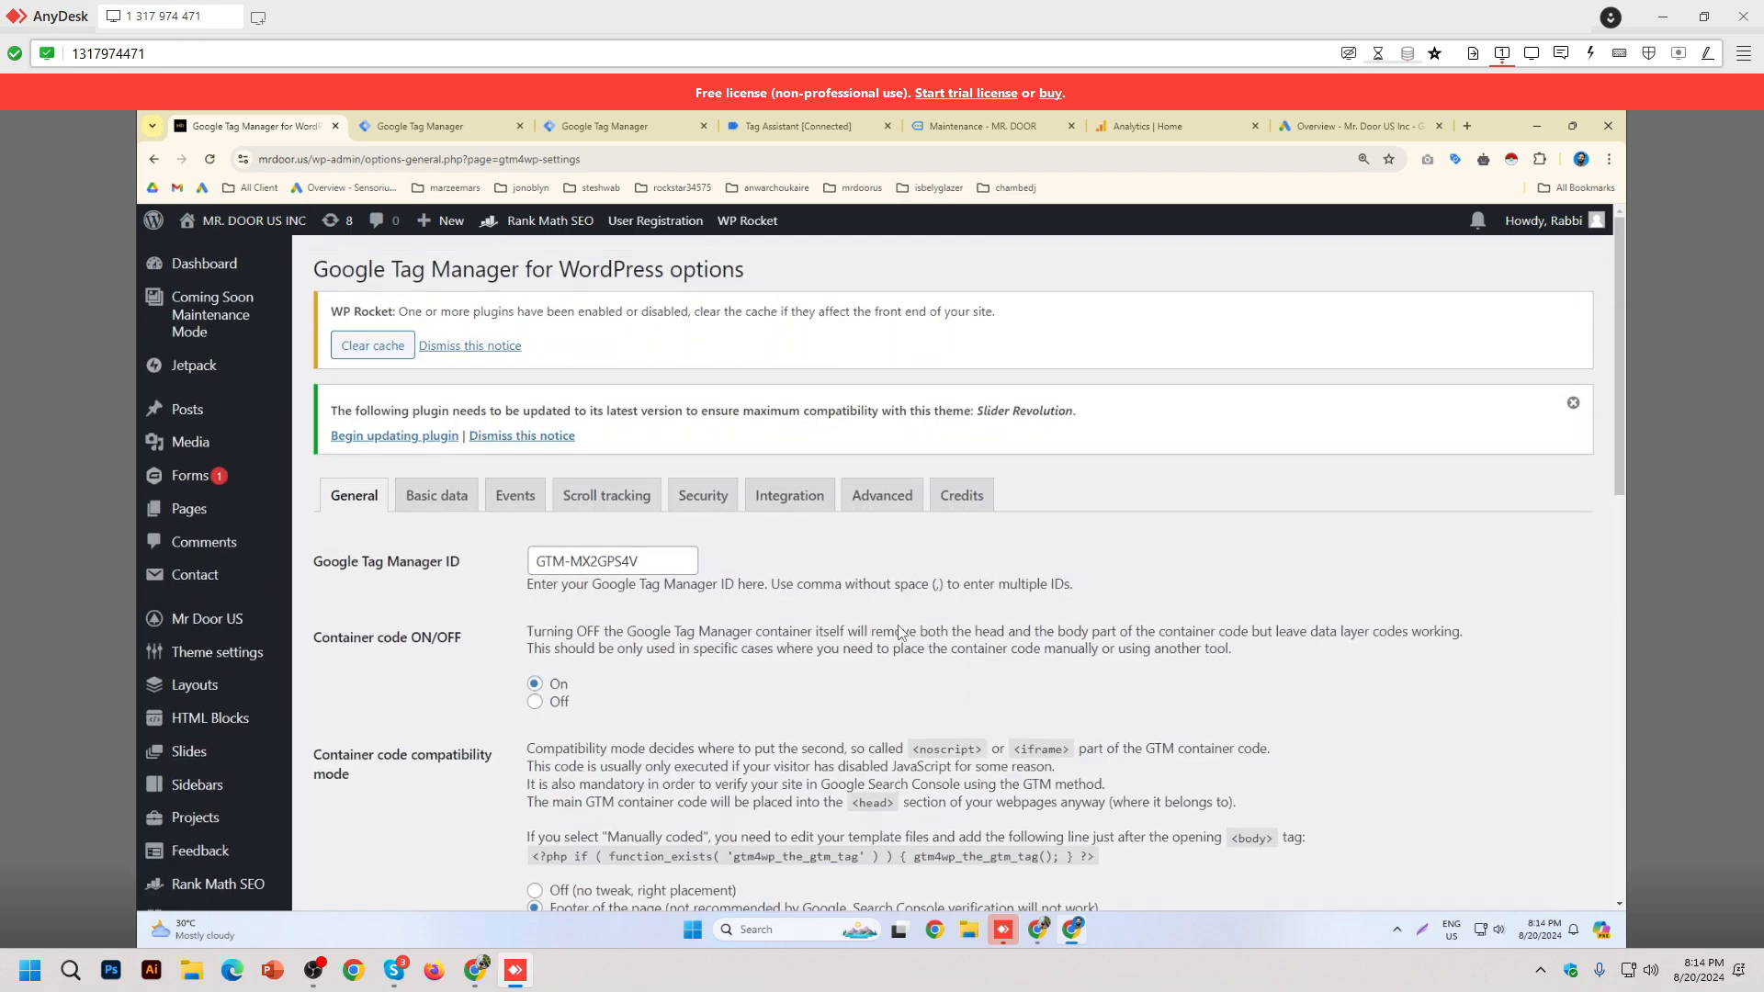
left_click(814, 520)
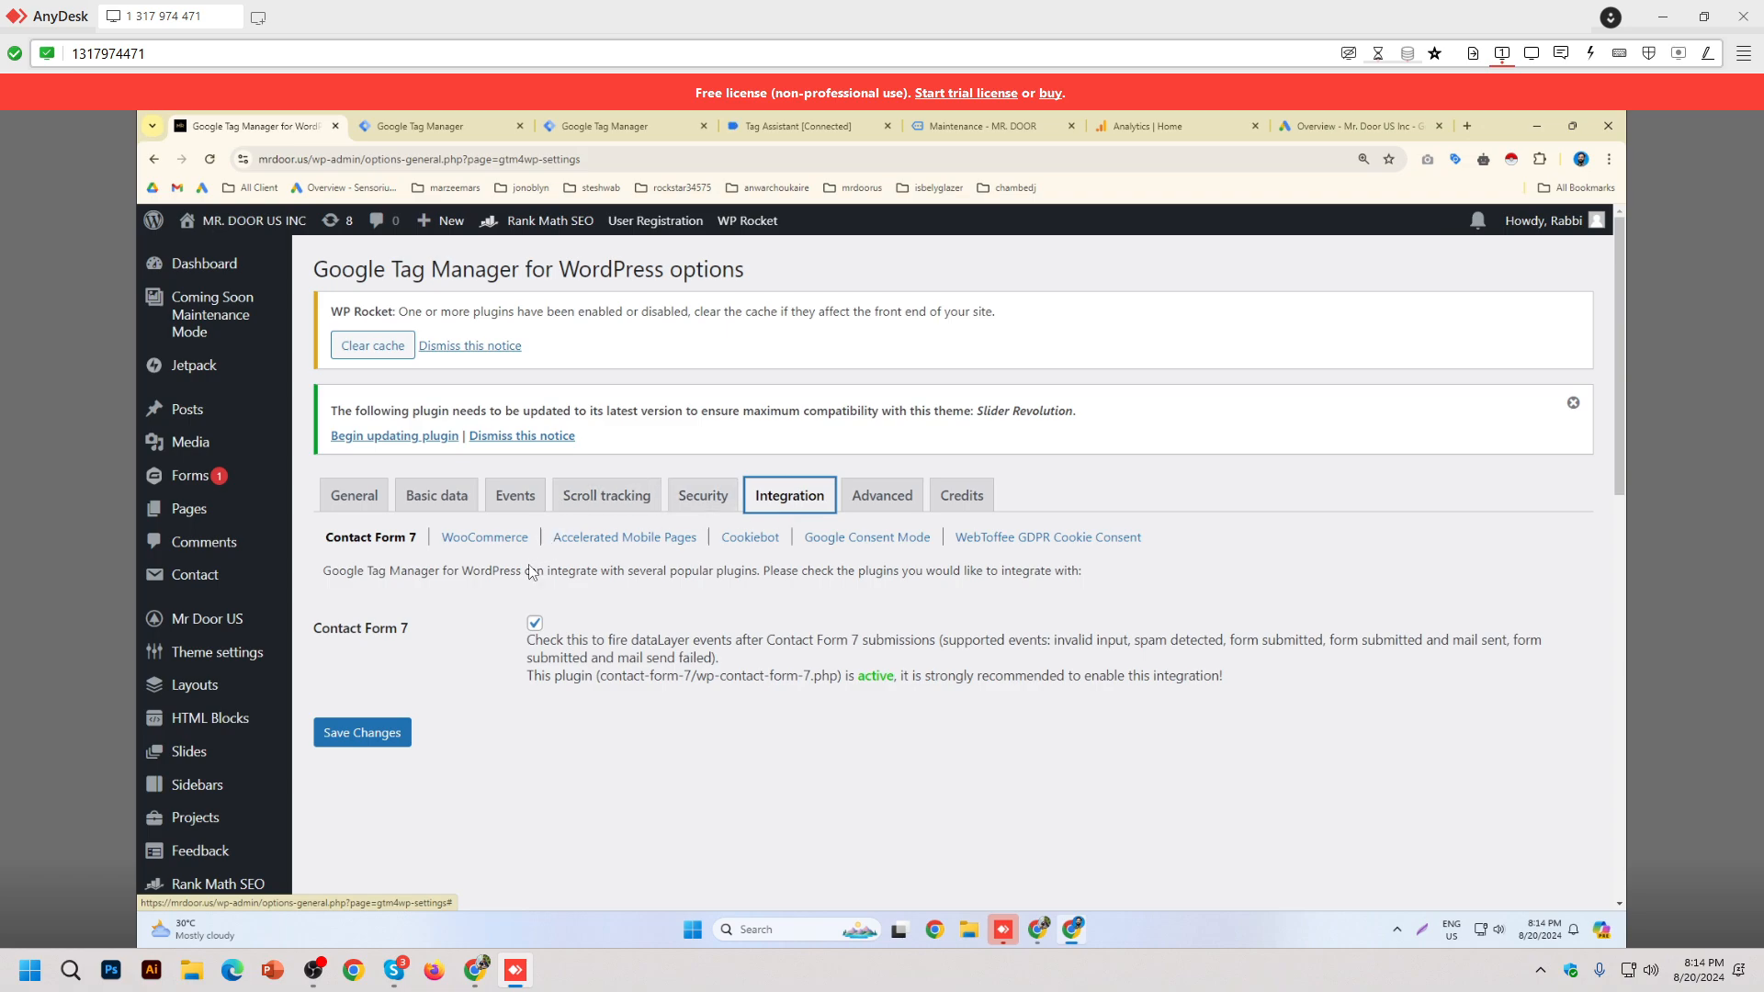
left_click(500, 542)
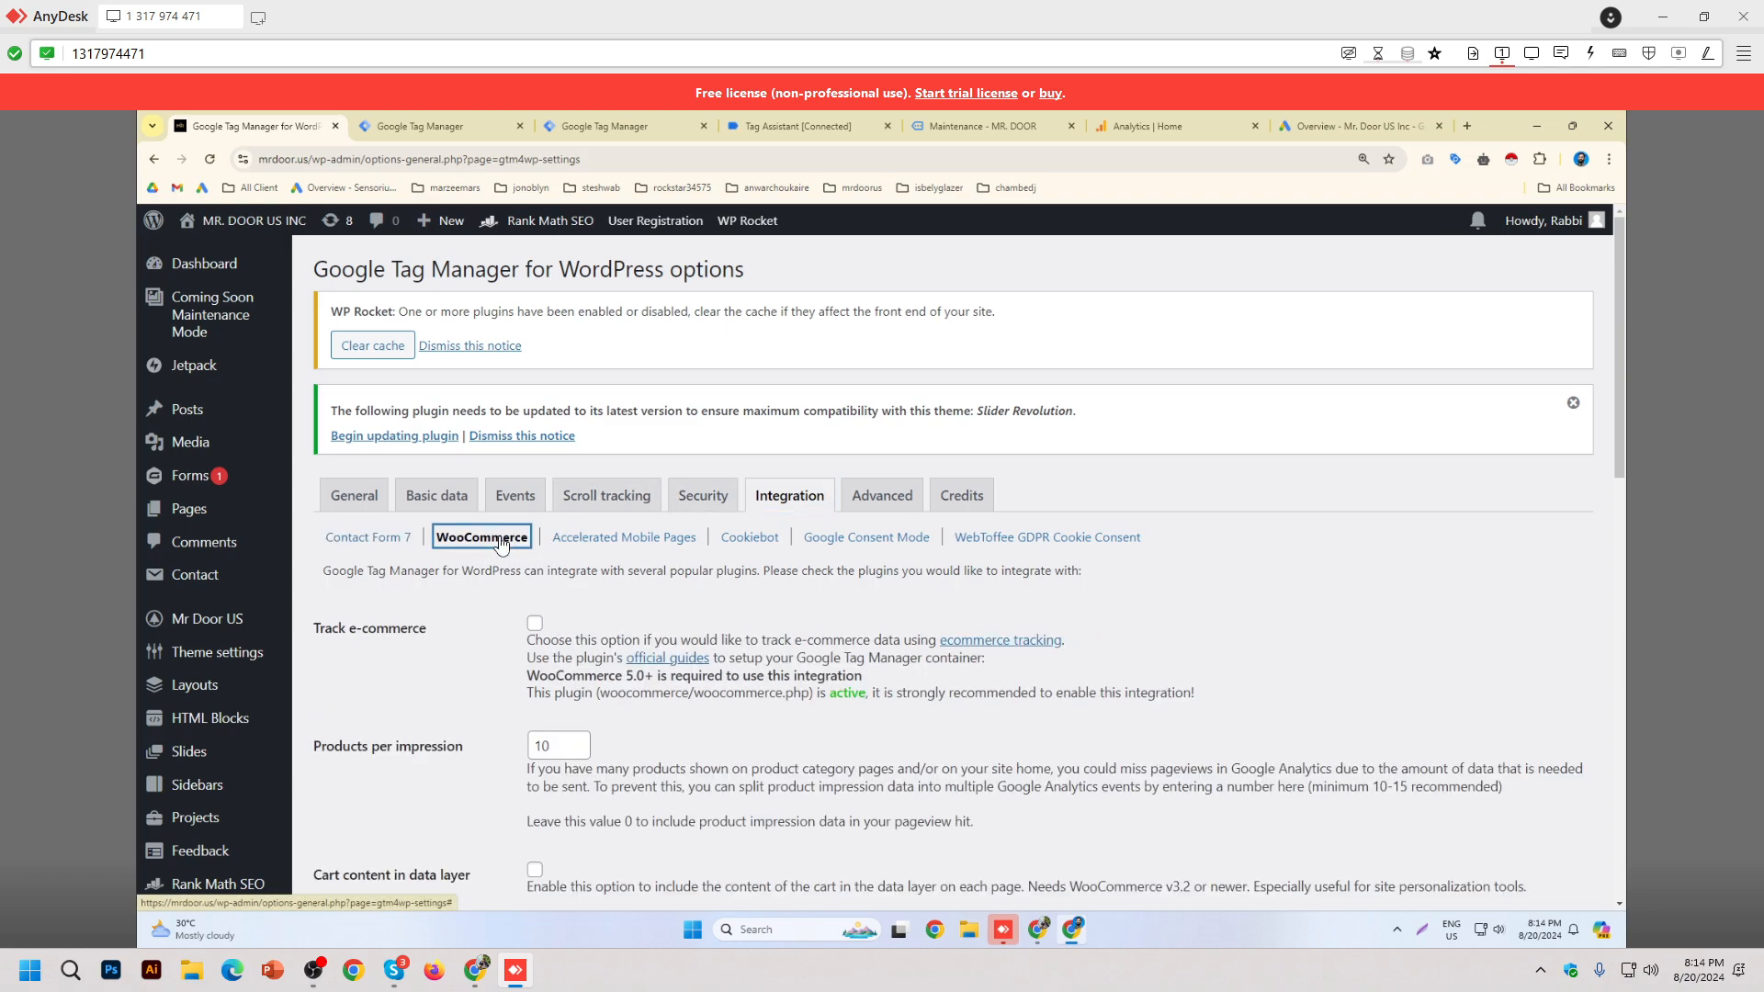
scroll(831, 650, "down", 3)
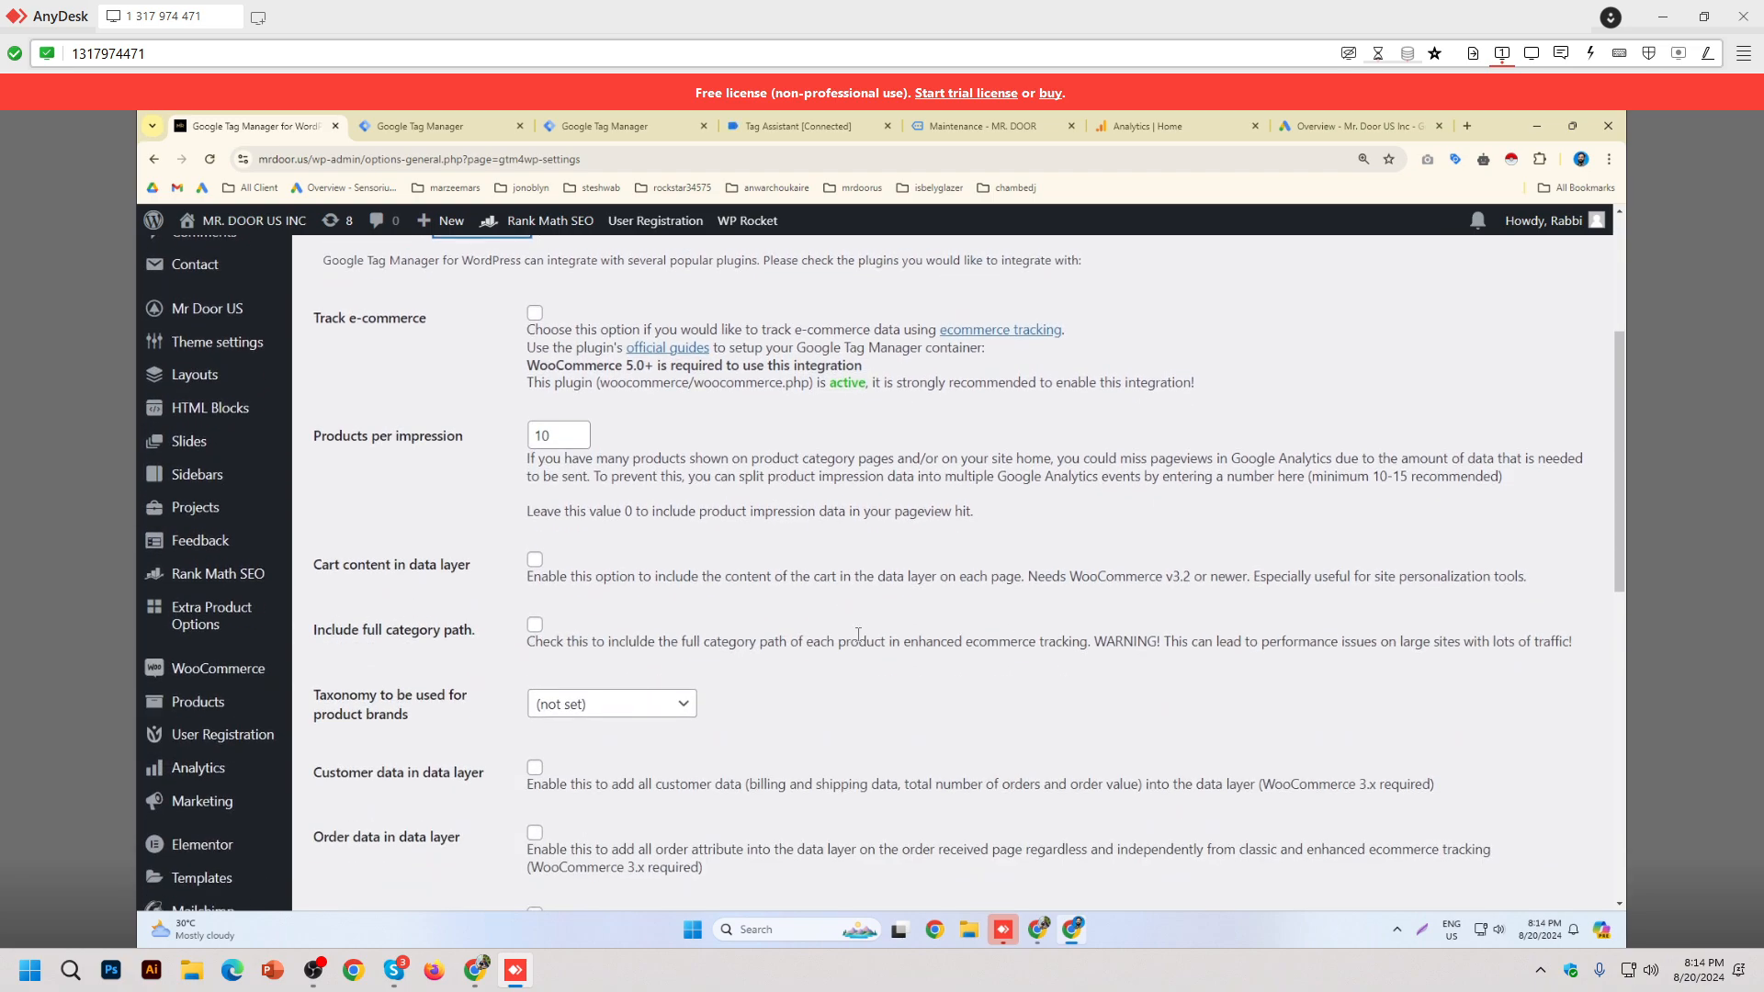
scroll(854, 643, "down", 2)
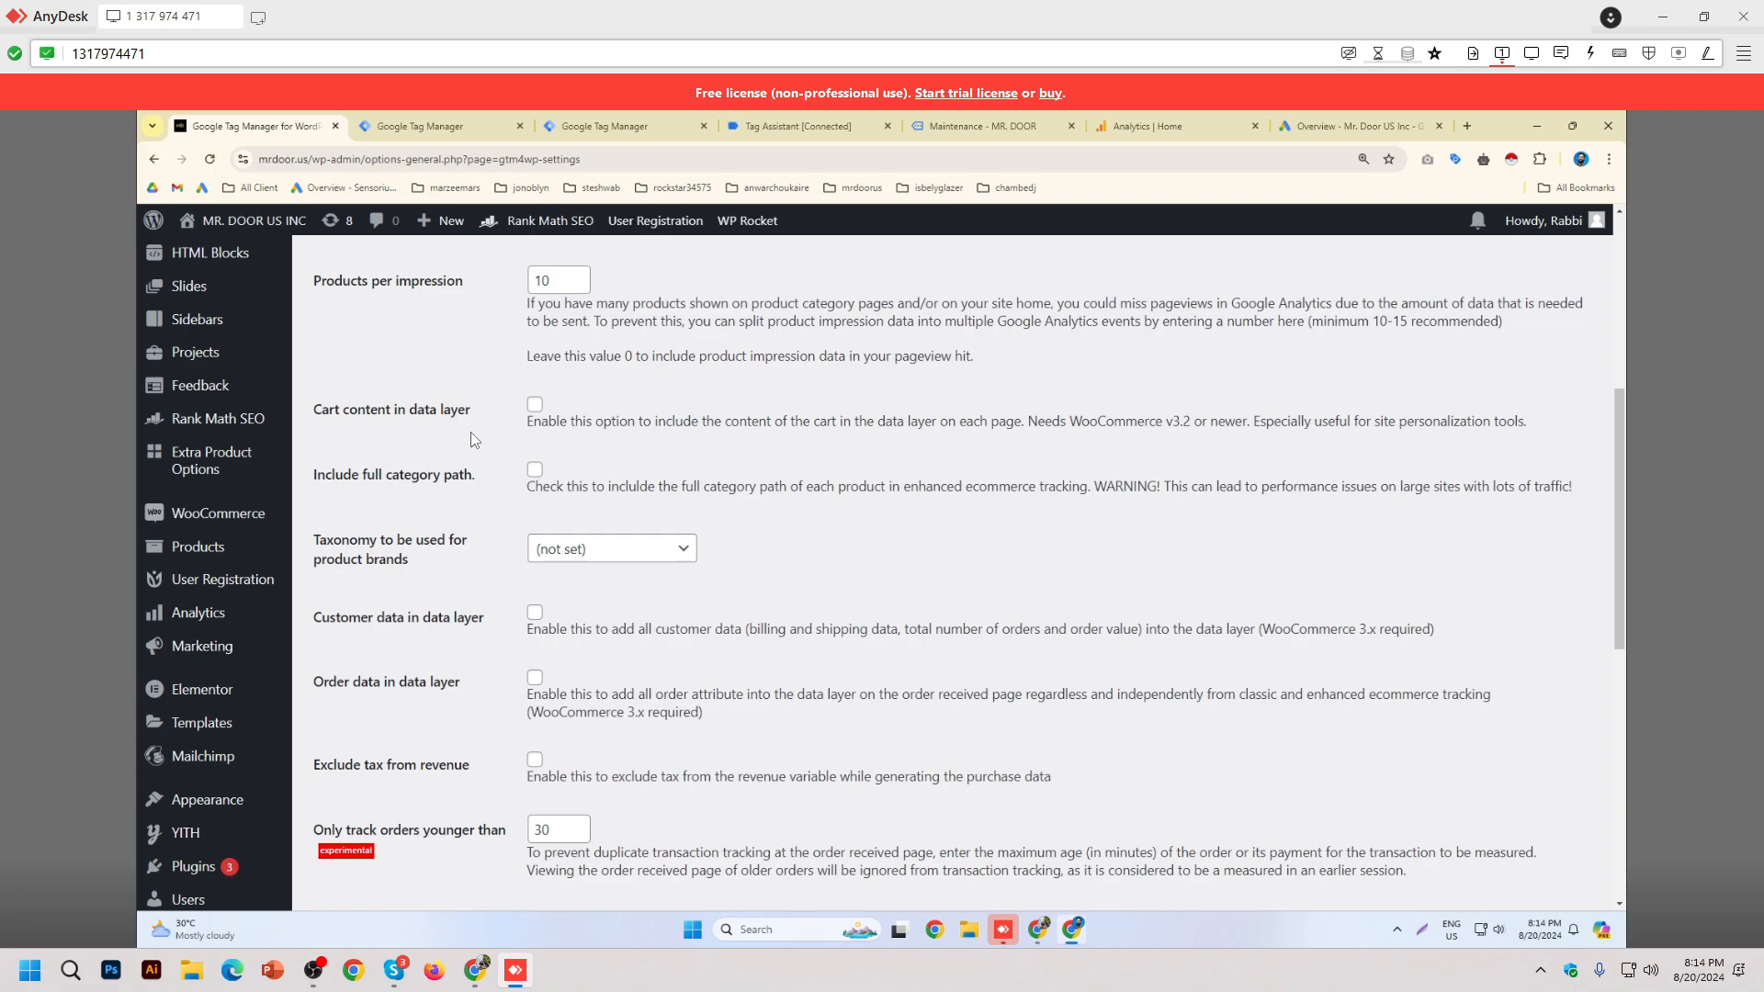
Step: Enable Track e-commerce plus cart content, customer data and order data in the data layer
left_click(536, 411)
left_click(535, 613)
left_click(535, 677)
scroll(592, 556, "up", 3)
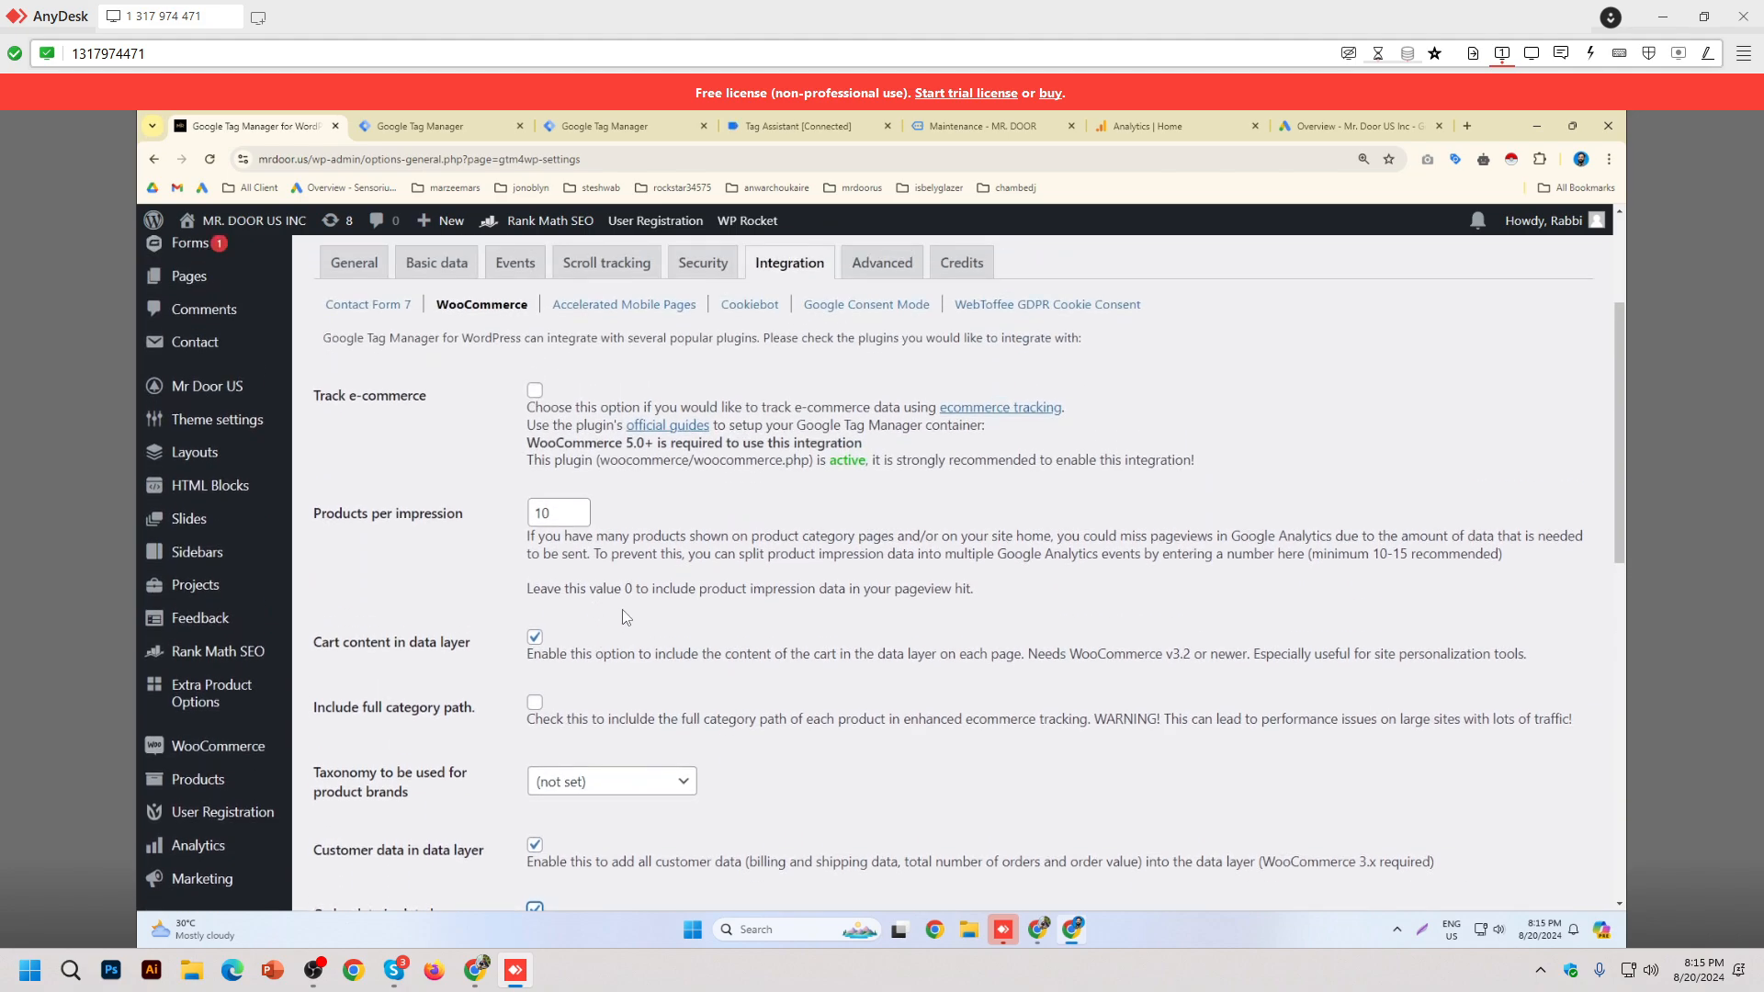
scroll(625, 634, "down", 2)
scroll(601, 725, "up", 3)
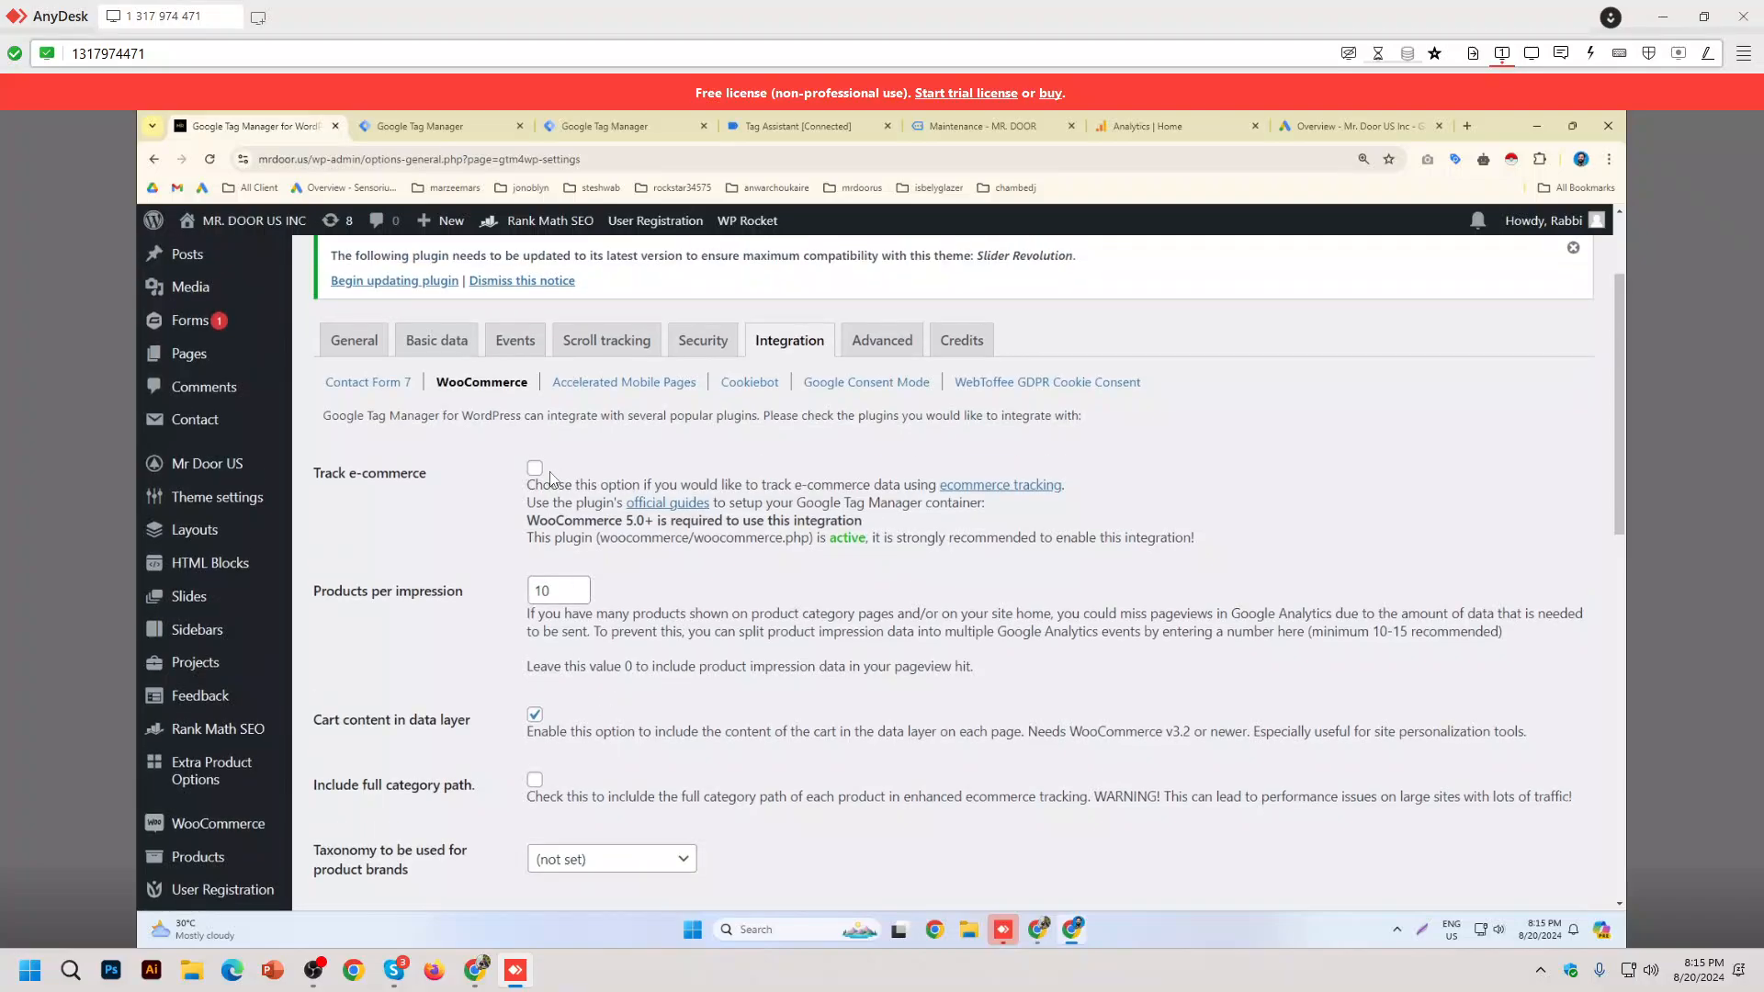
left_click(535, 467)
left_click(372, 339)
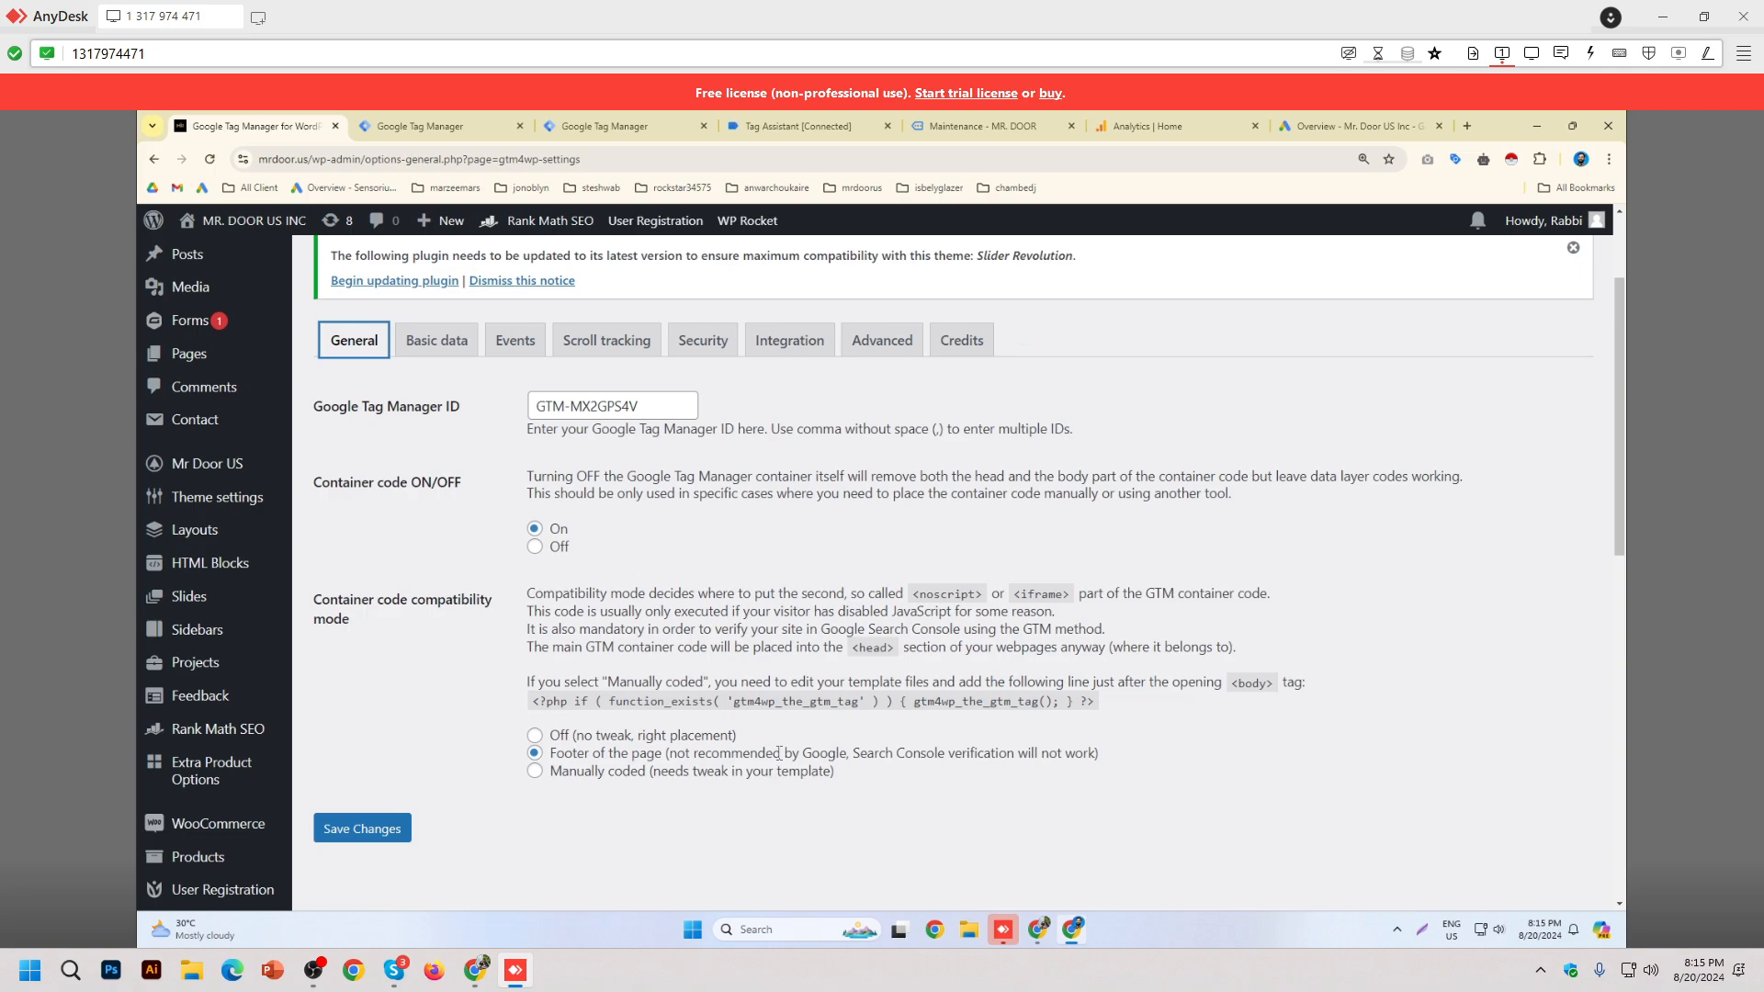
Step: In GTM4WP's WooCommerce integration, keep Track e-commerce and Cart content in data layer enabled
left_click(824, 364)
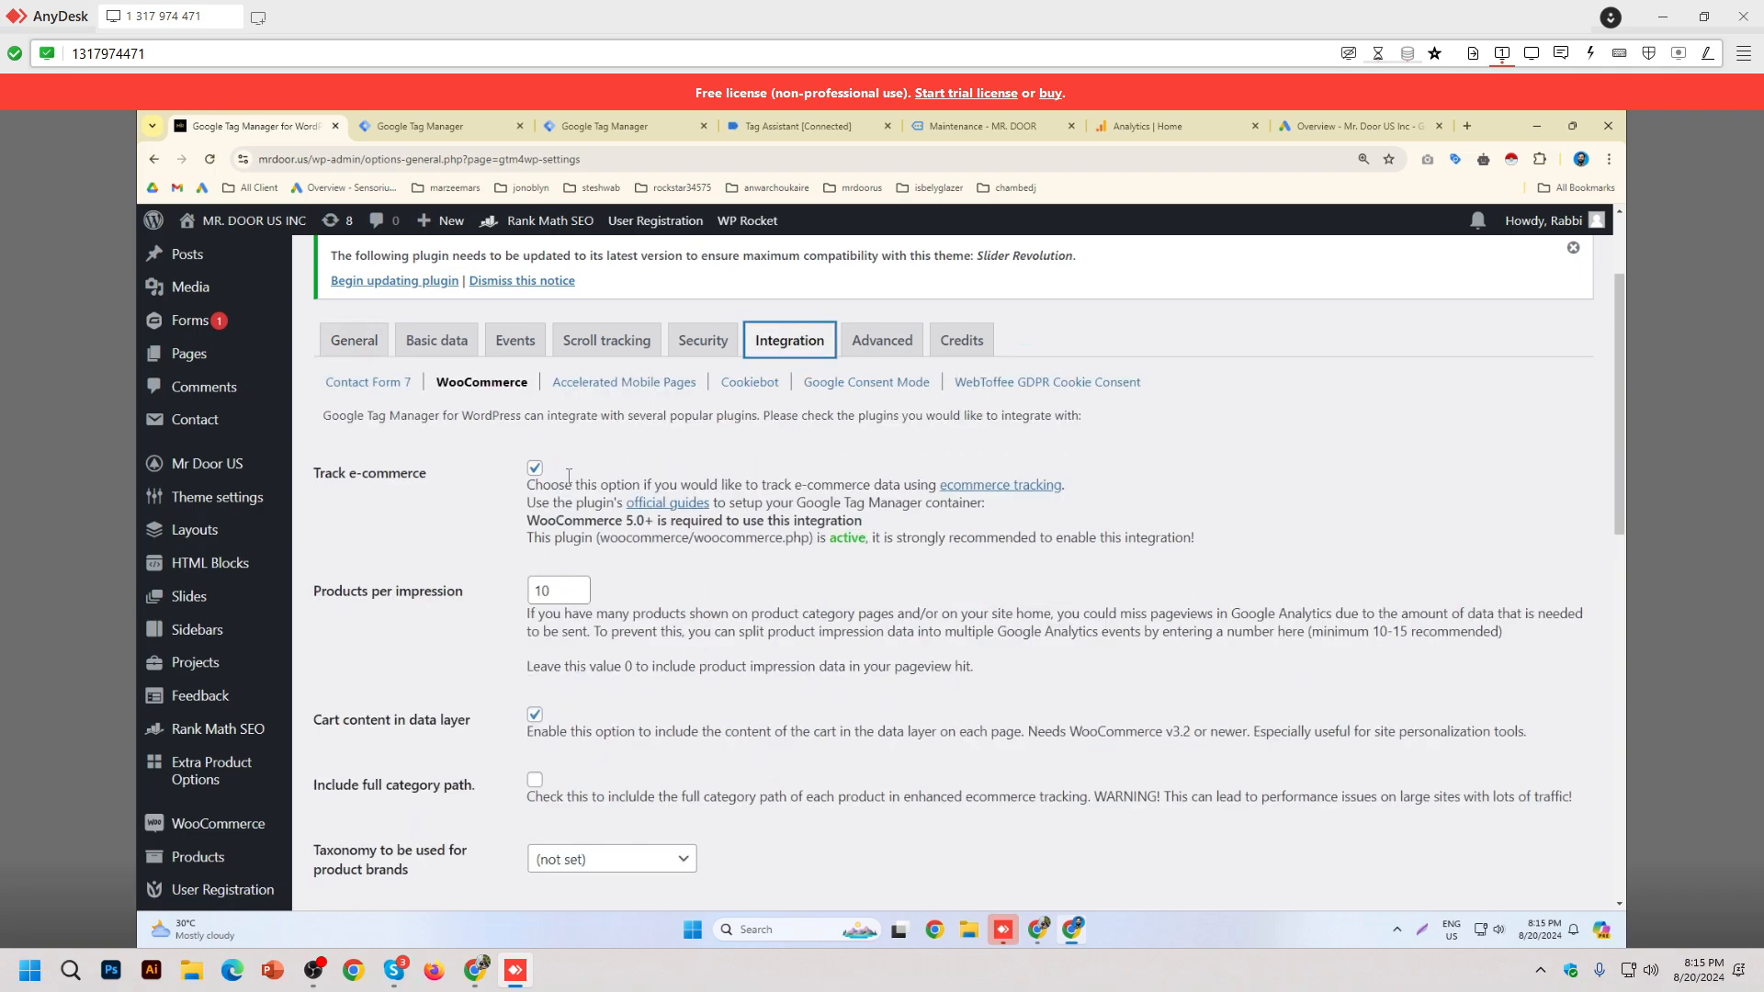
scroll(611, 466, "down", 2)
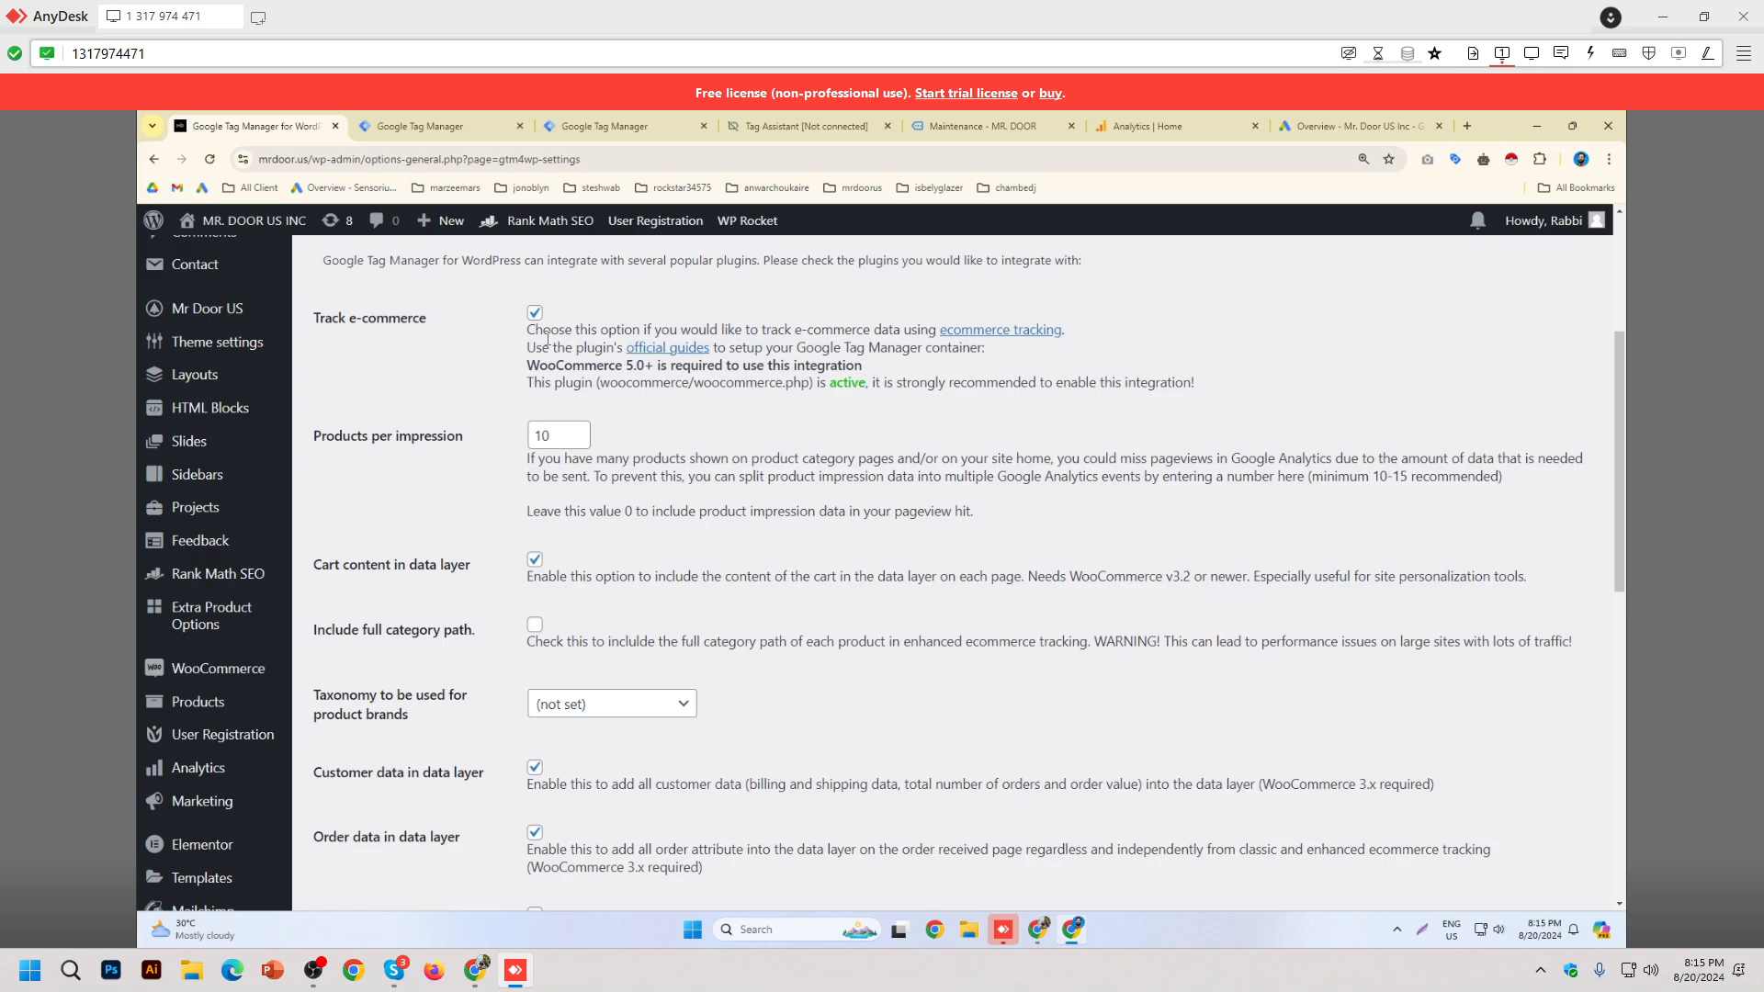
left_click_drag(314, 318, 421, 327)
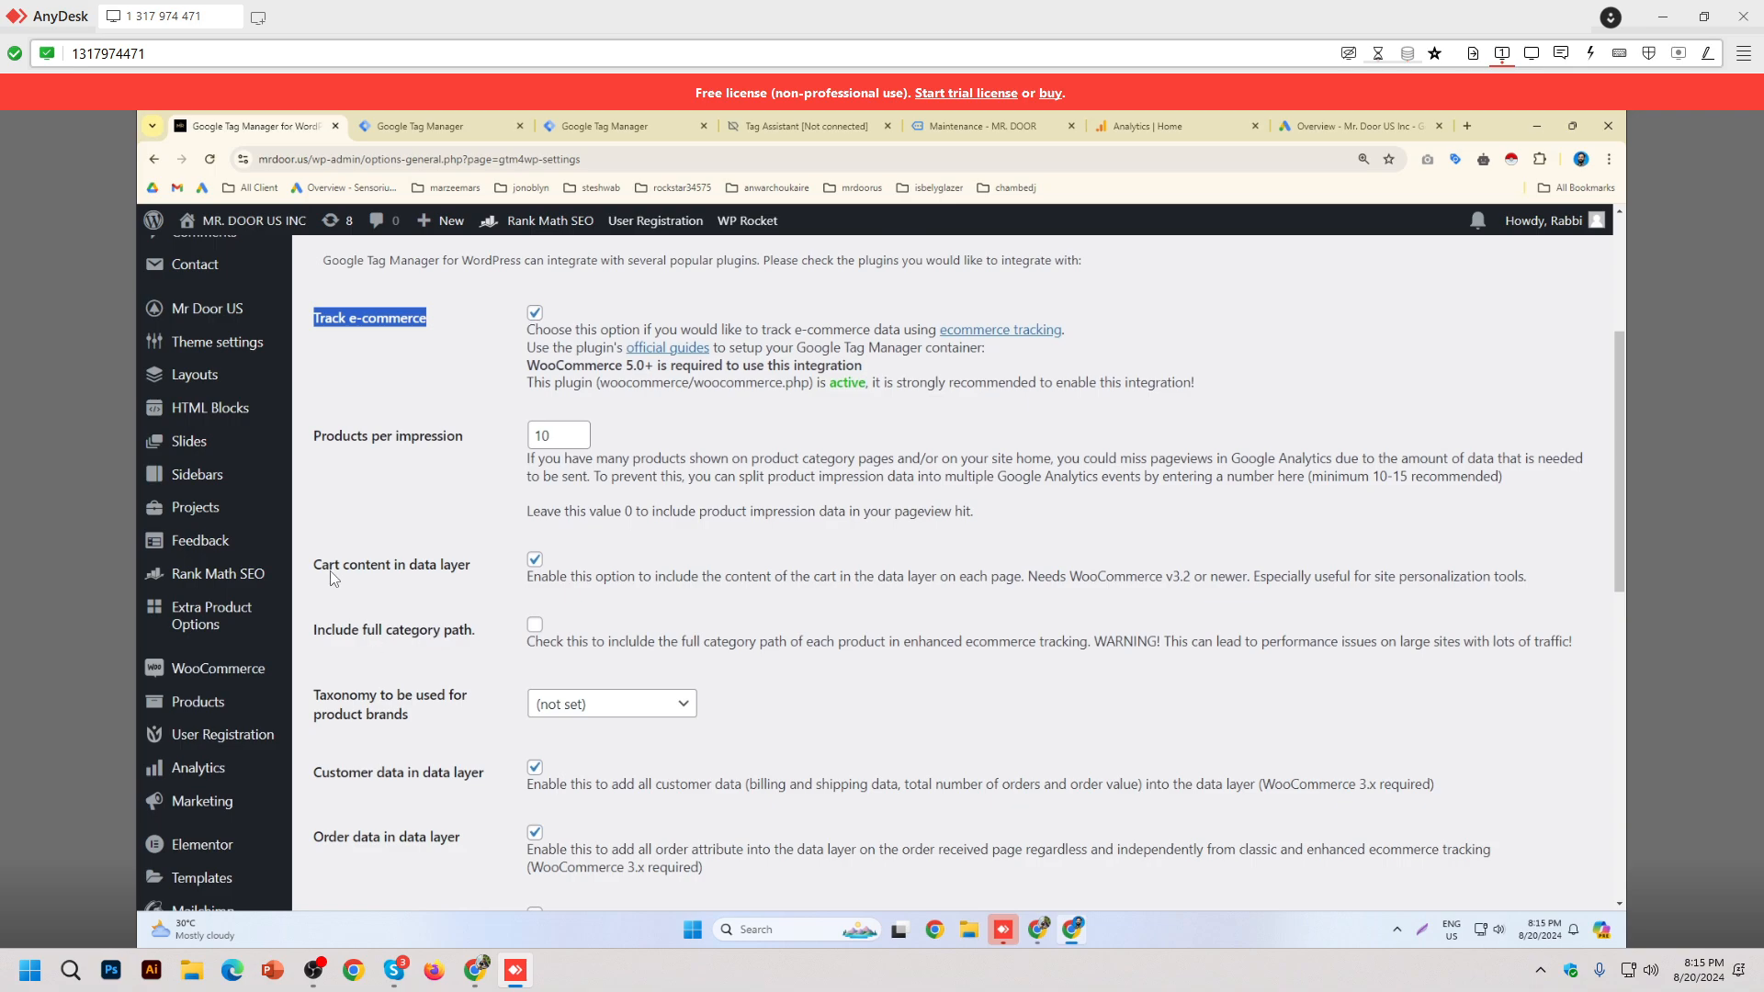
left_click_drag(317, 567, 462, 590)
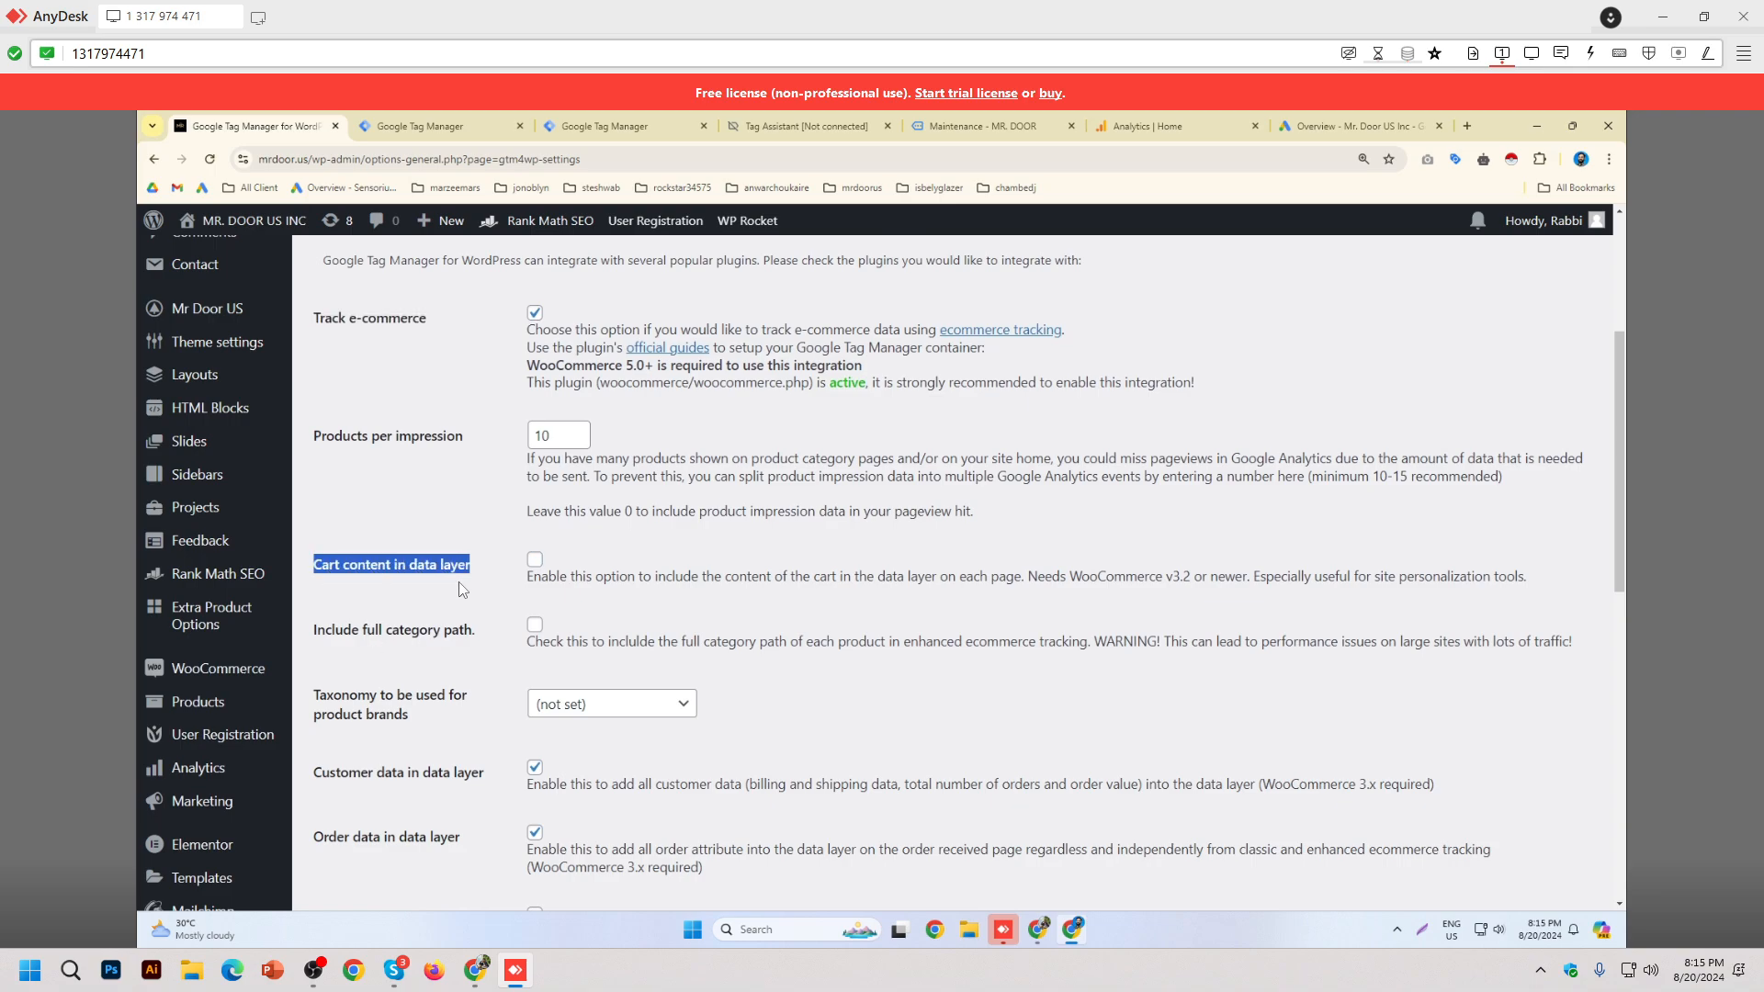
scroll(461, 590, "down", 1)
left_click(535, 481)
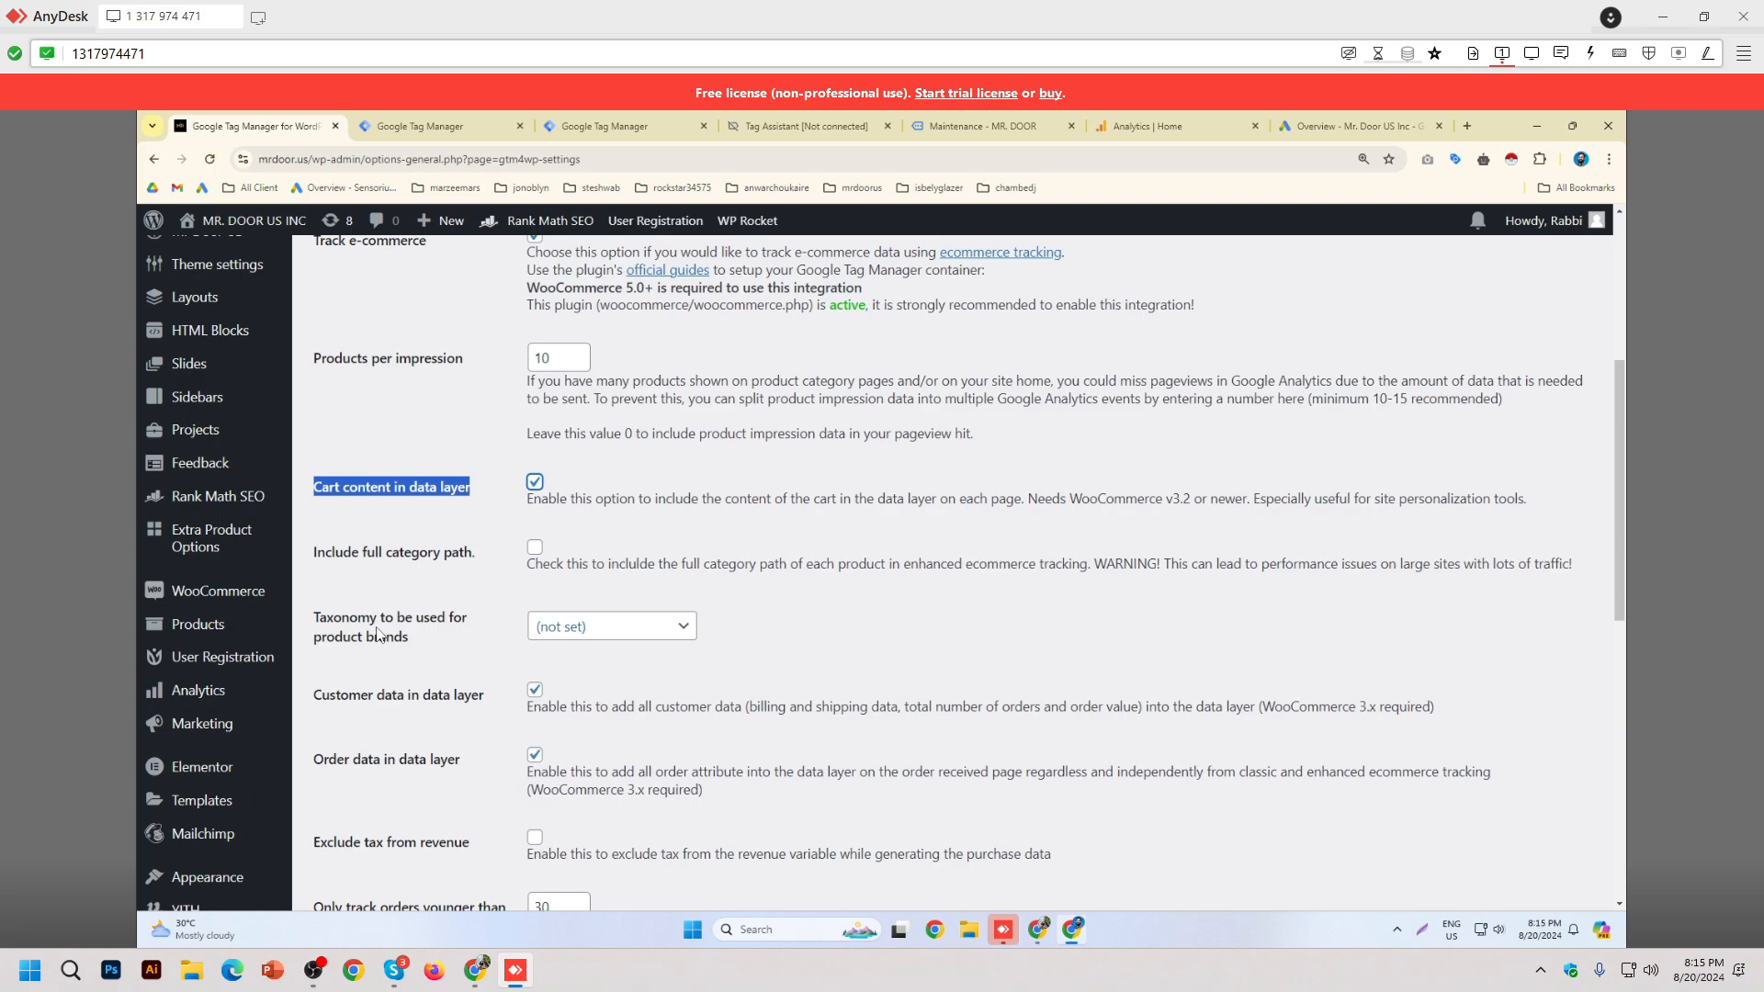
scroll(379, 633, "down", 1)
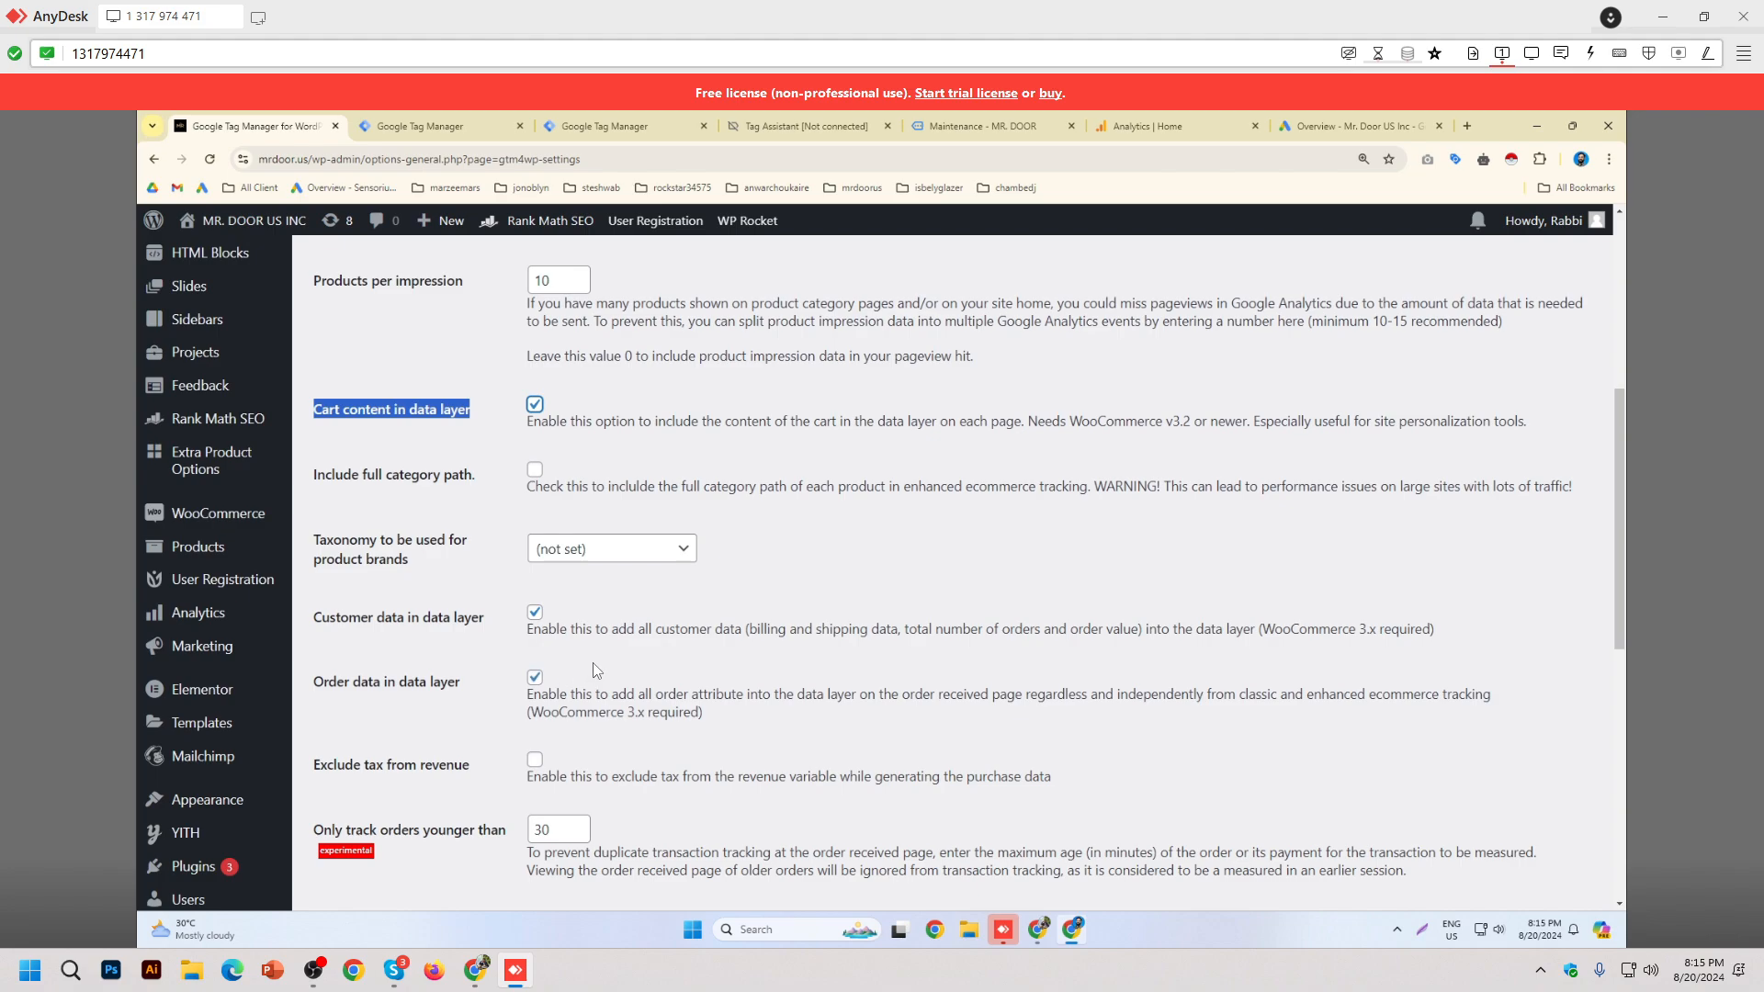
scroll(943, 650, "down", 7)
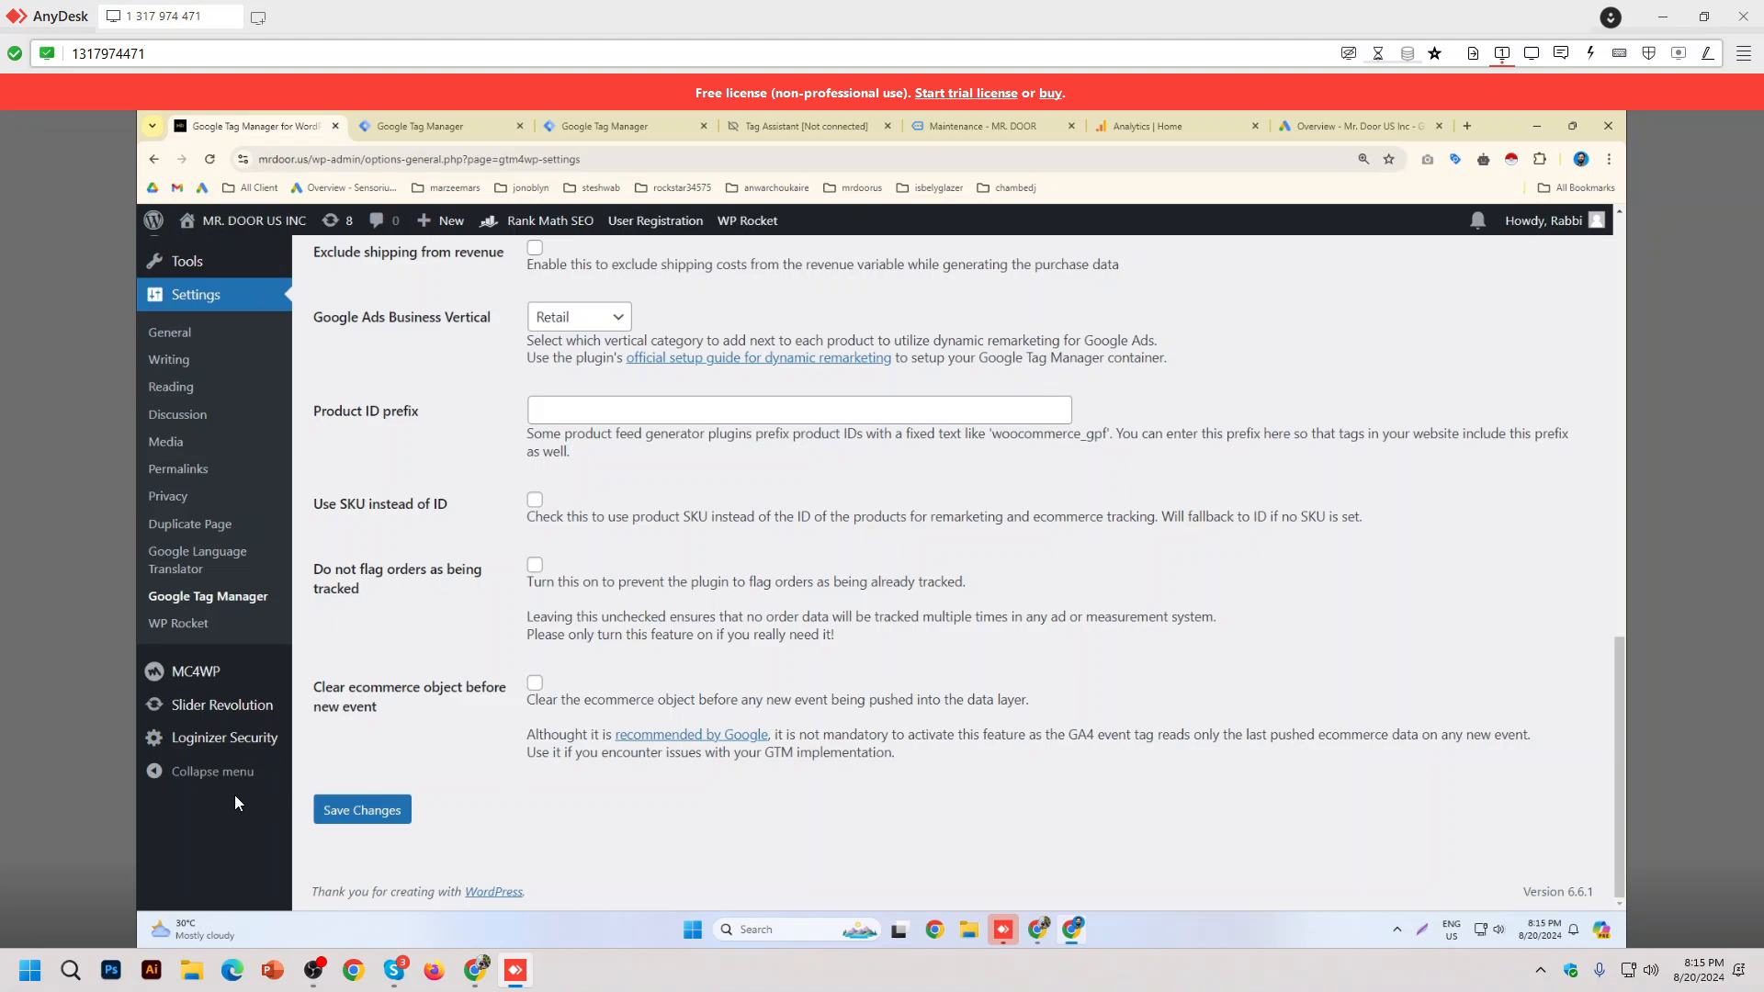
Step: Review the Cookiebot and Google Consent Mode integration options, with Consent Mode left unchecked
scroll(1031, 670, "up", 6)
scroll(1031, 671, "up", 6)
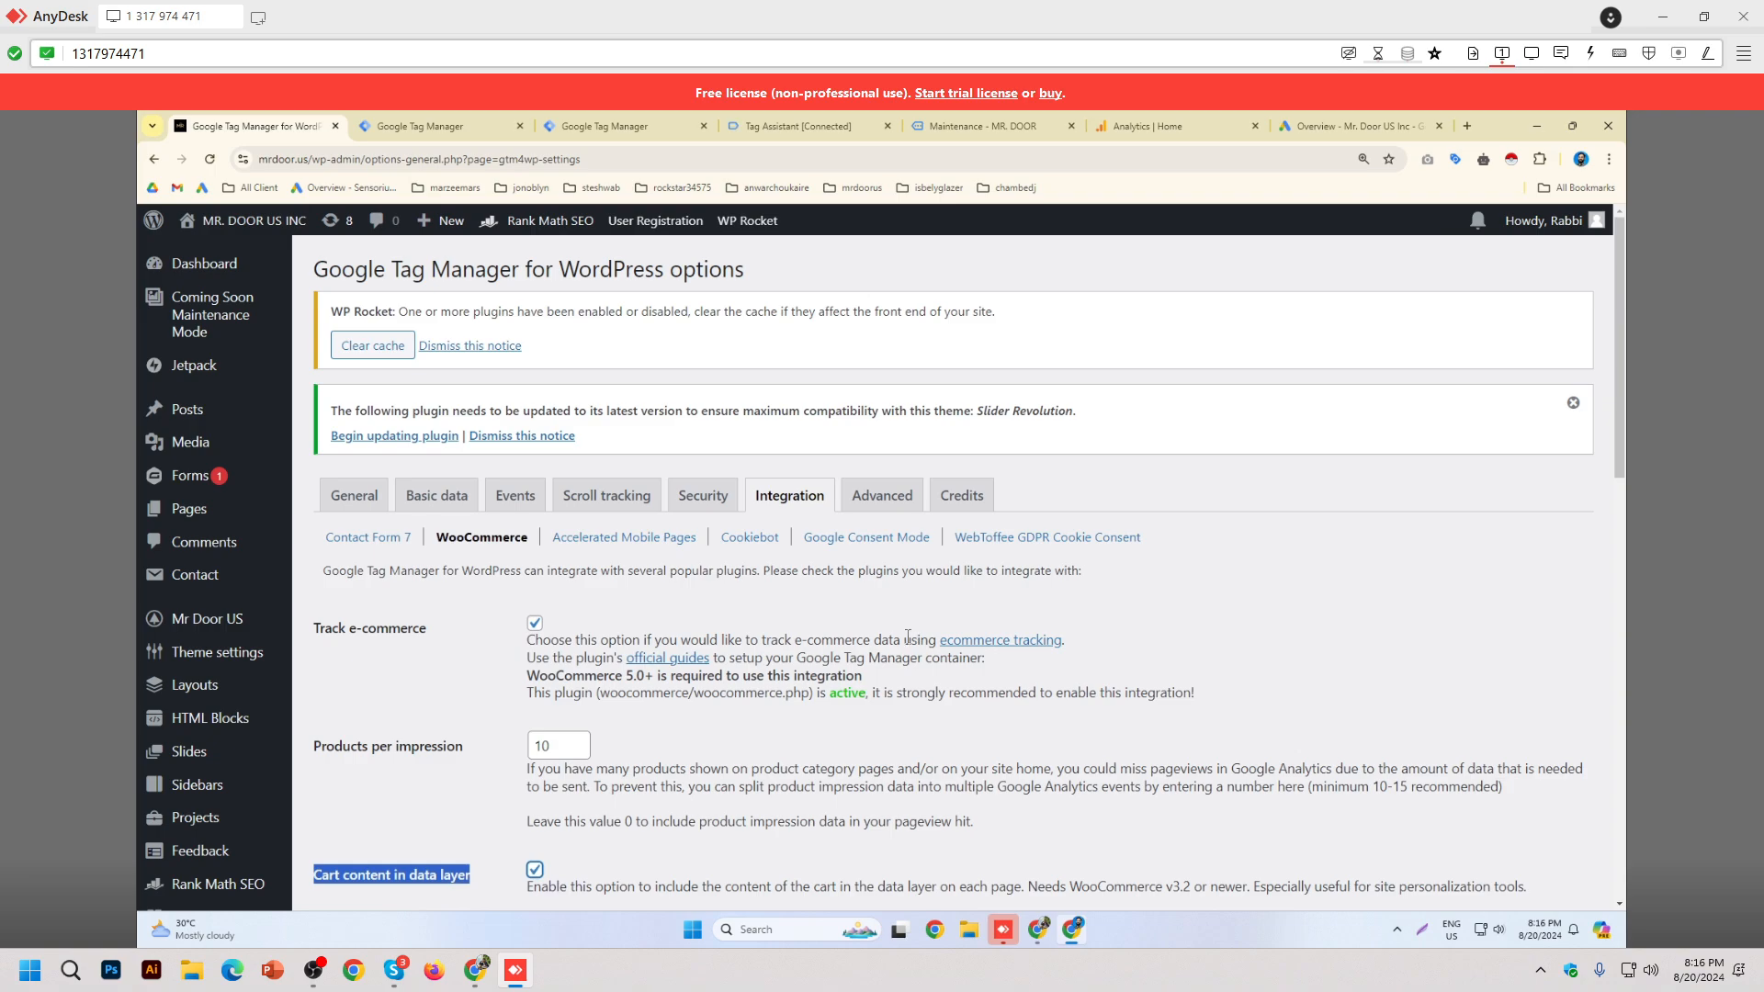
left_click(749, 538)
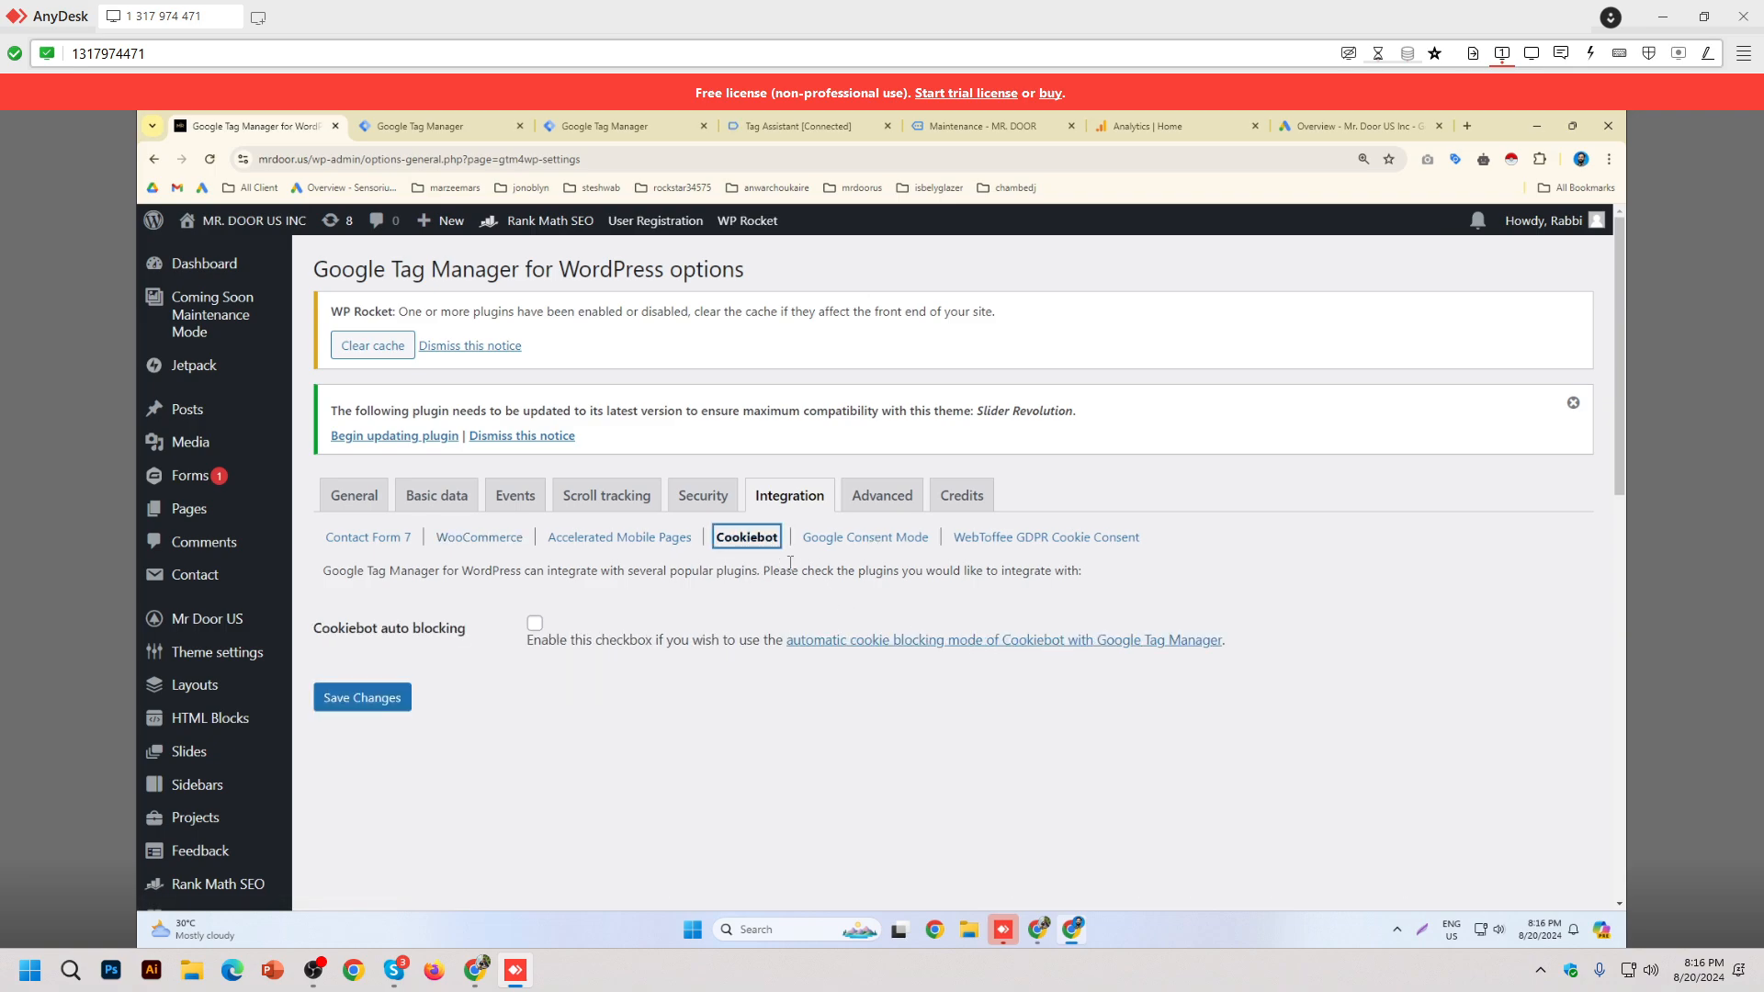
left_click(898, 542)
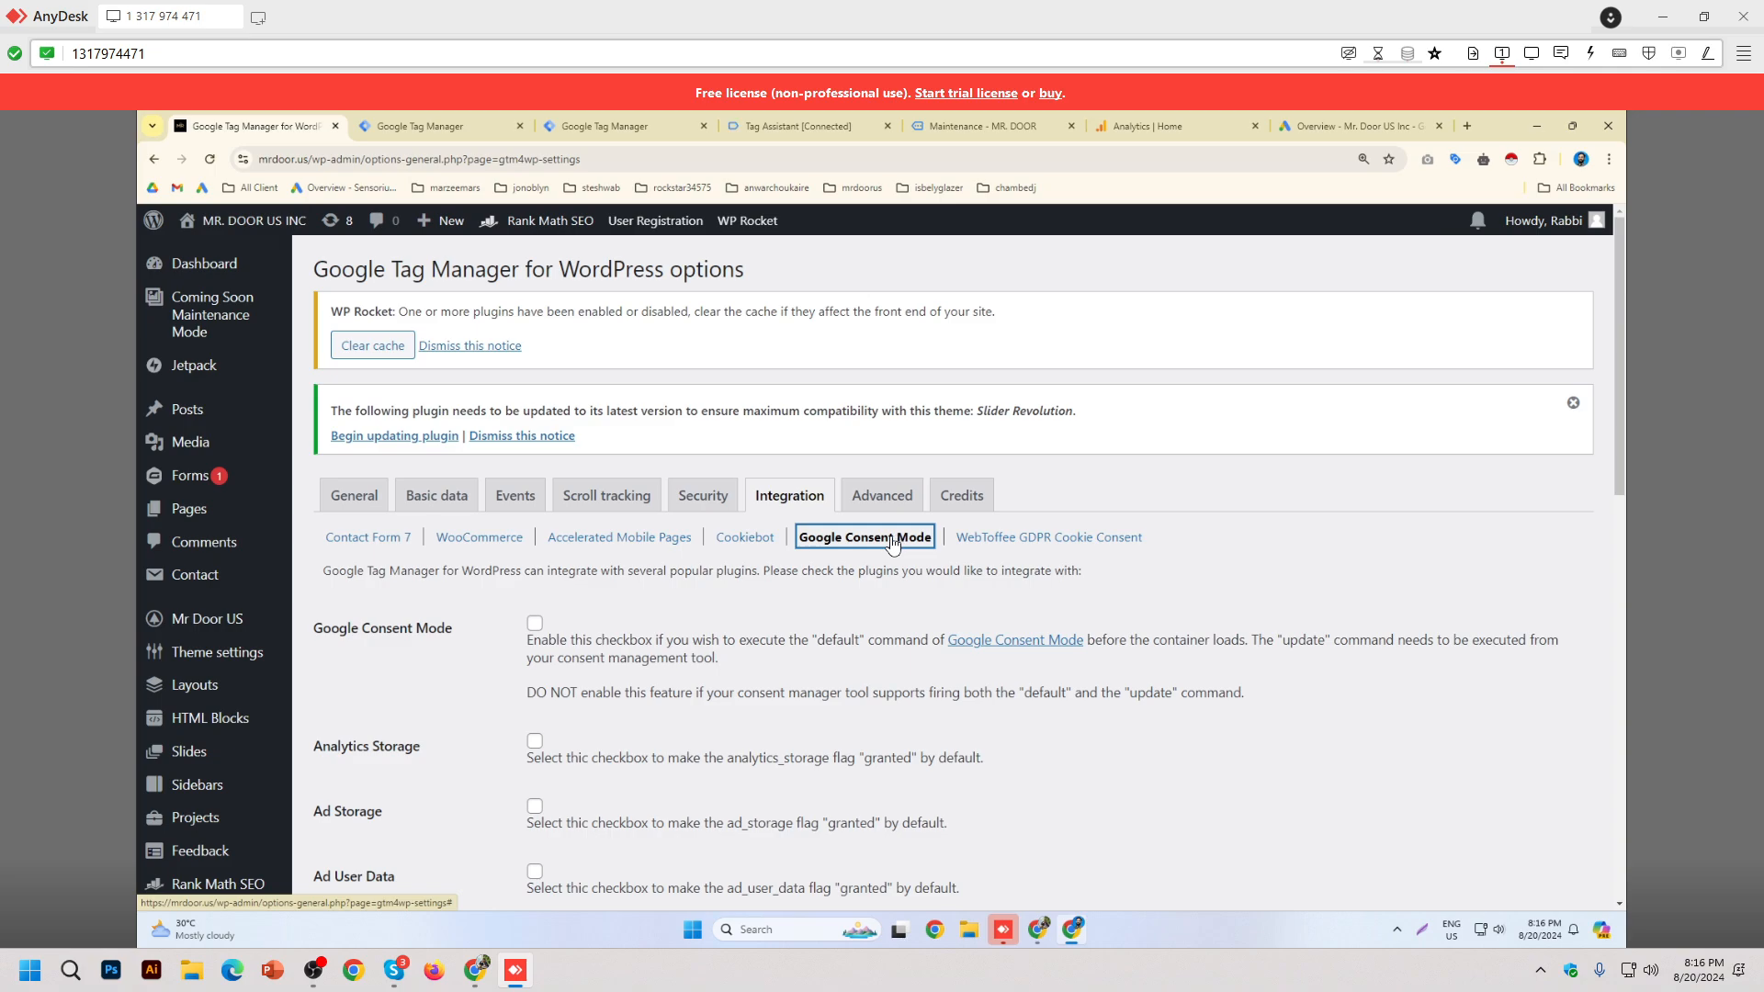
scroll(880, 548, "down", 5)
scroll(870, 559, "up", 5)
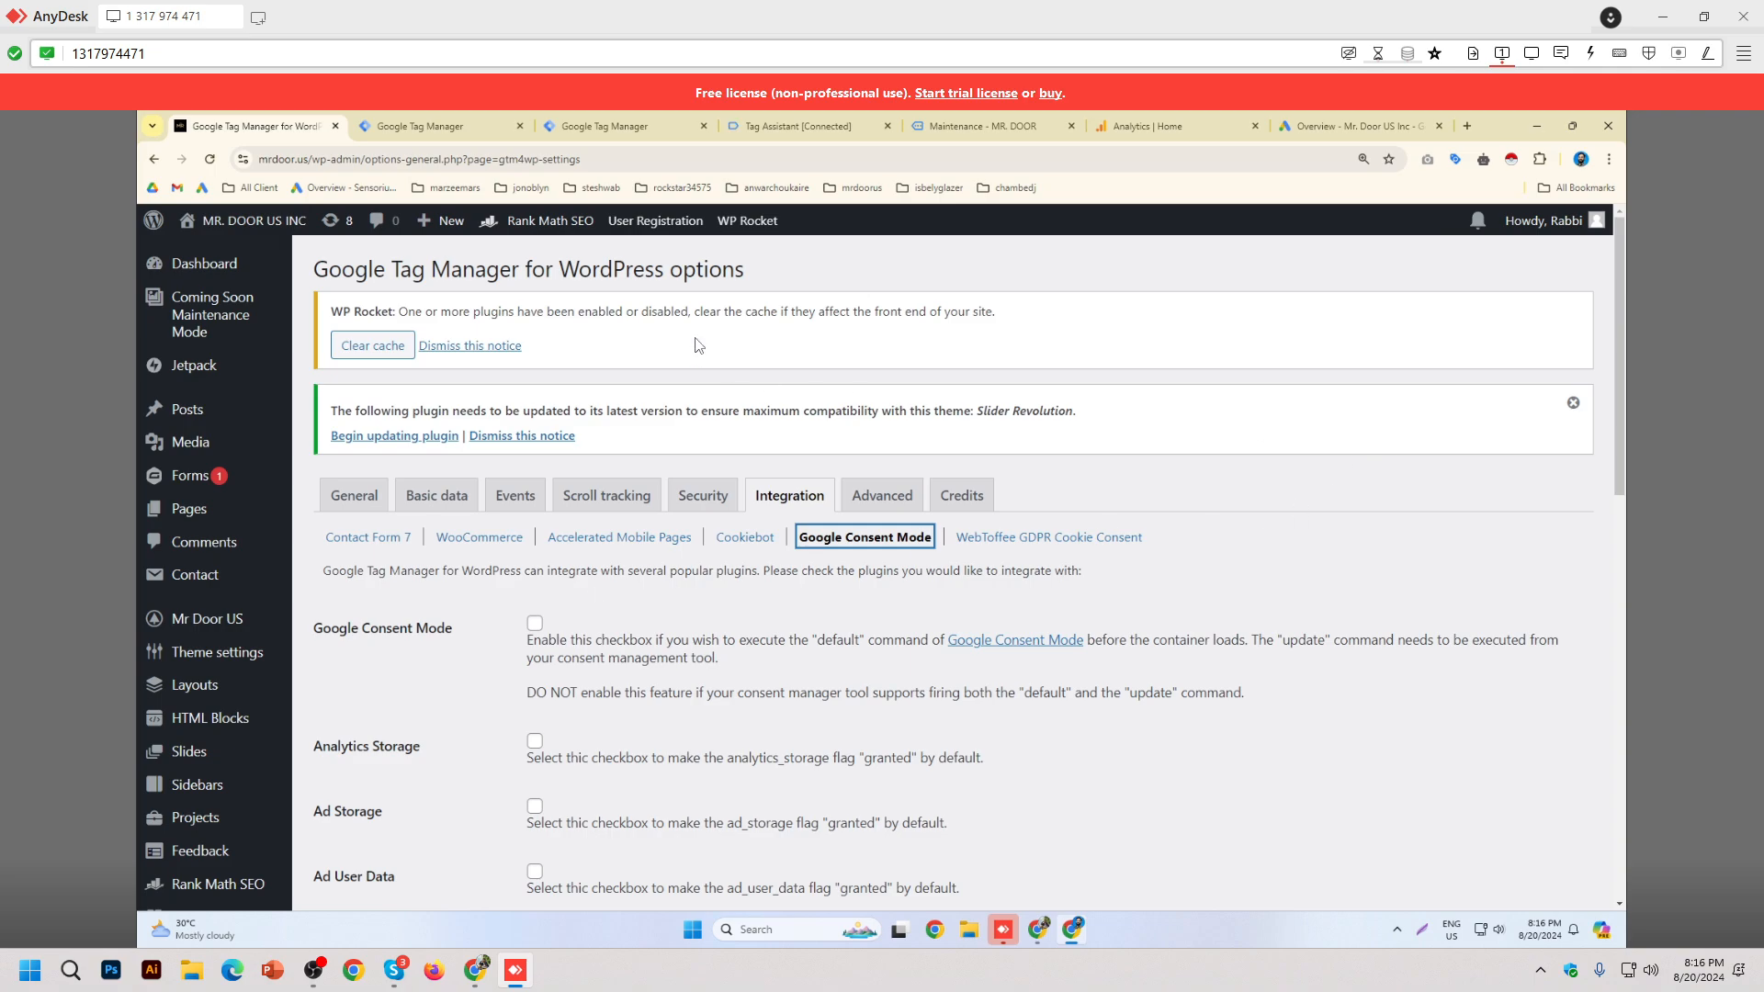
Step: Close the GTM4WP settings and inspect the mrdoor.us data layer values in Tag Assistant
left_click(335, 126)
left_click(420, 126)
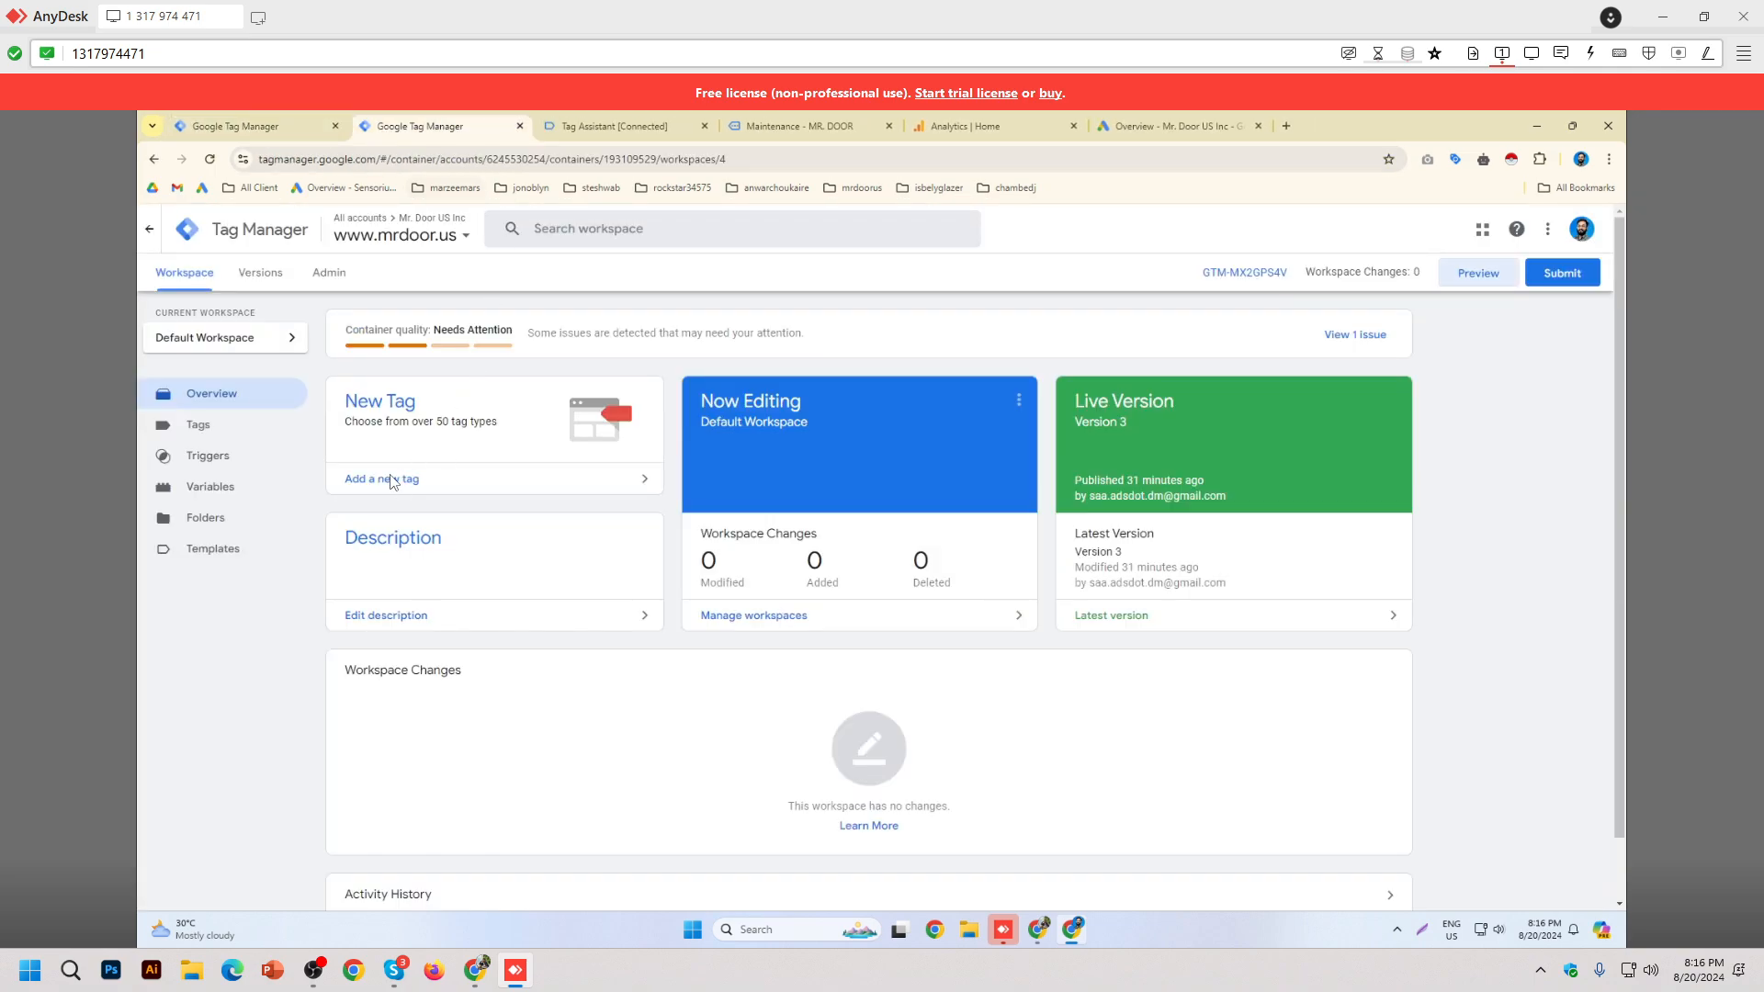
left_click(607, 126)
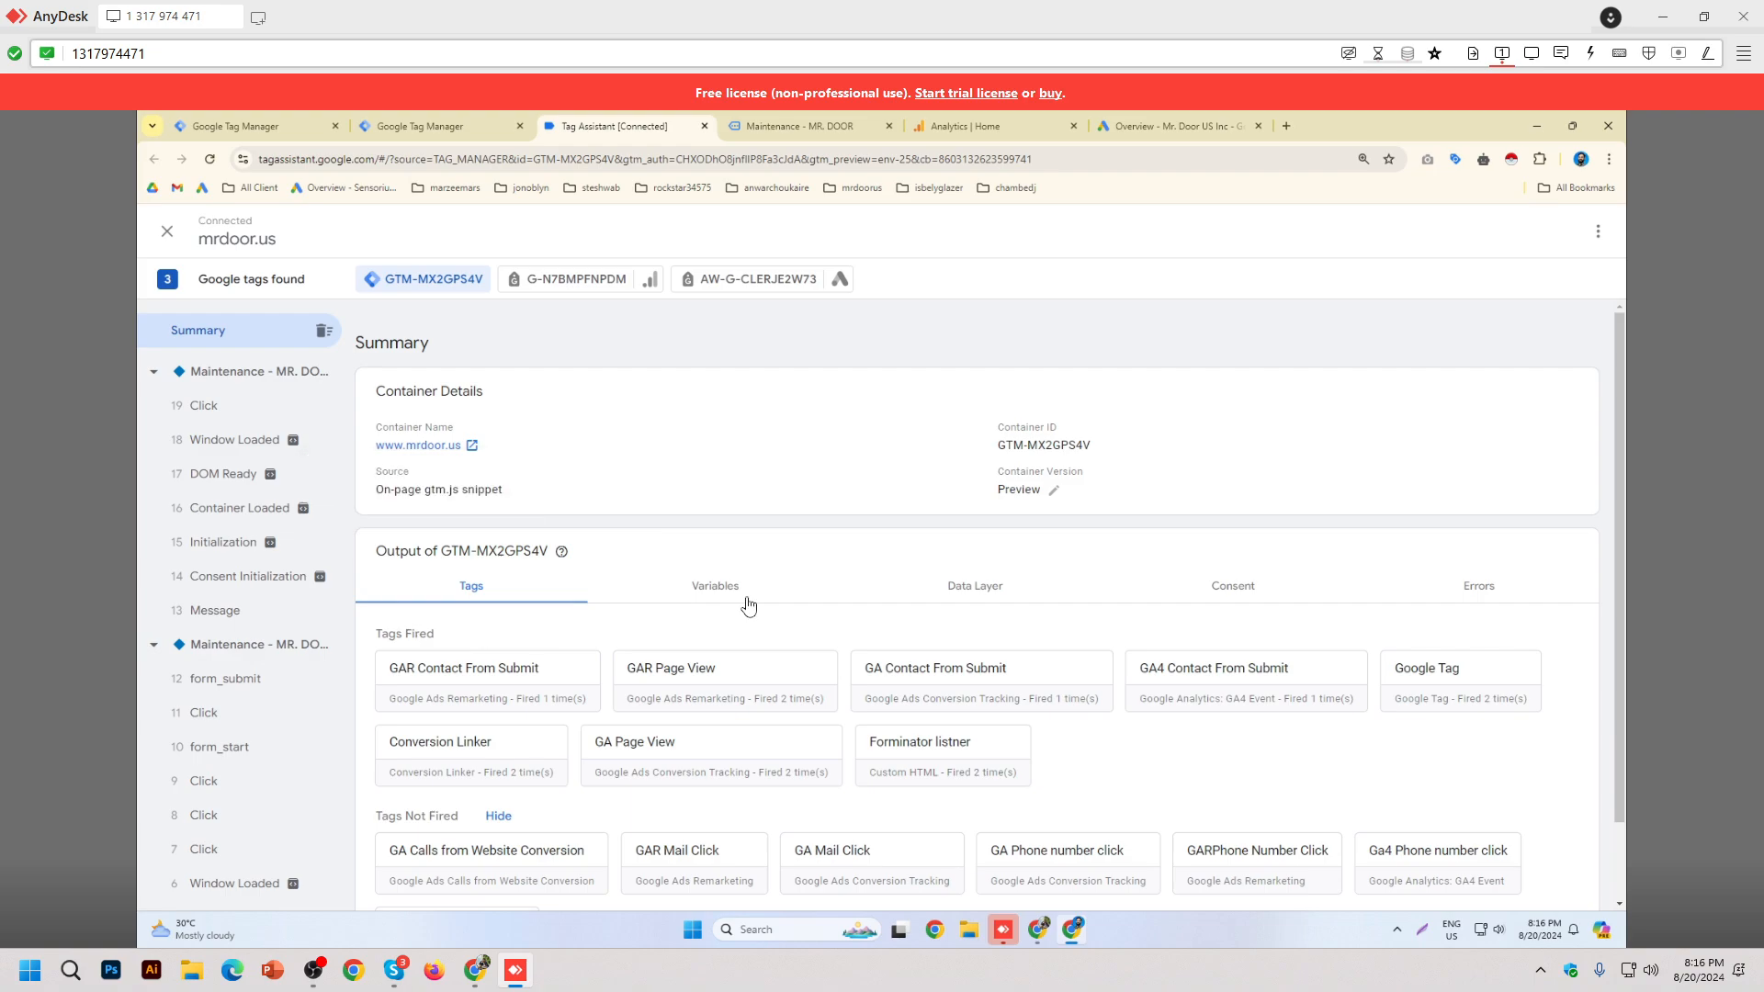
left_click(997, 590)
scroll(964, 551, "down", 2)
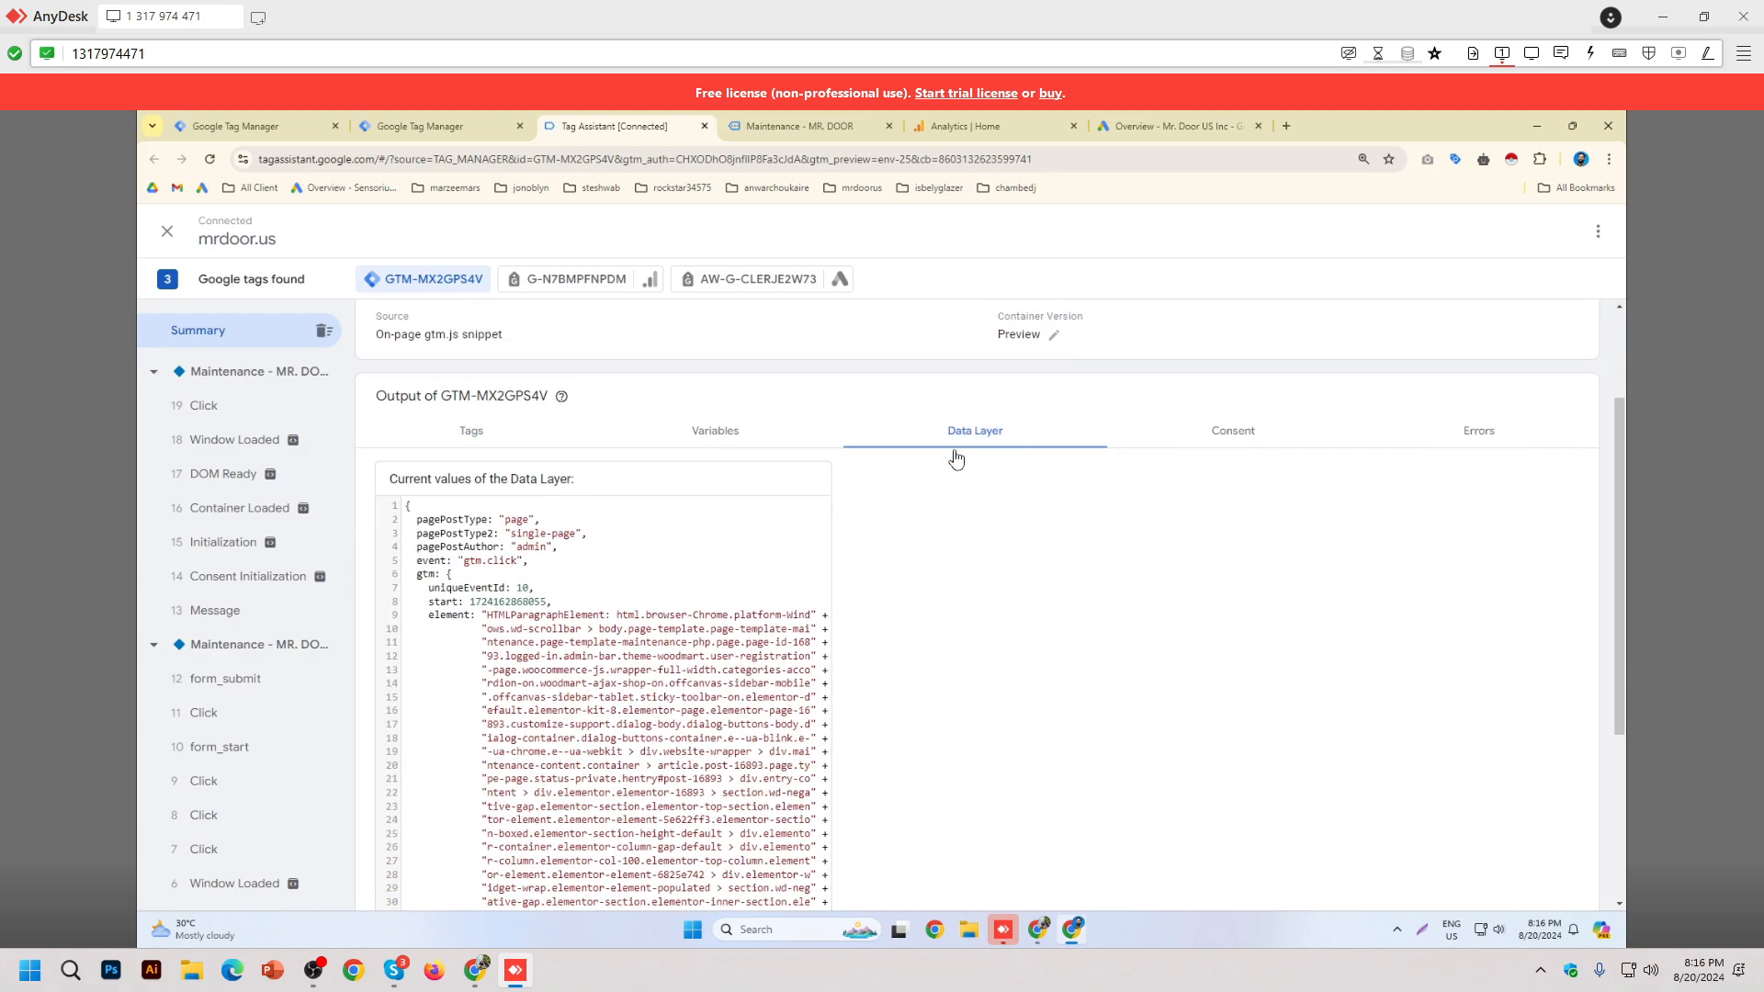
scroll(996, 453, "down", 1)
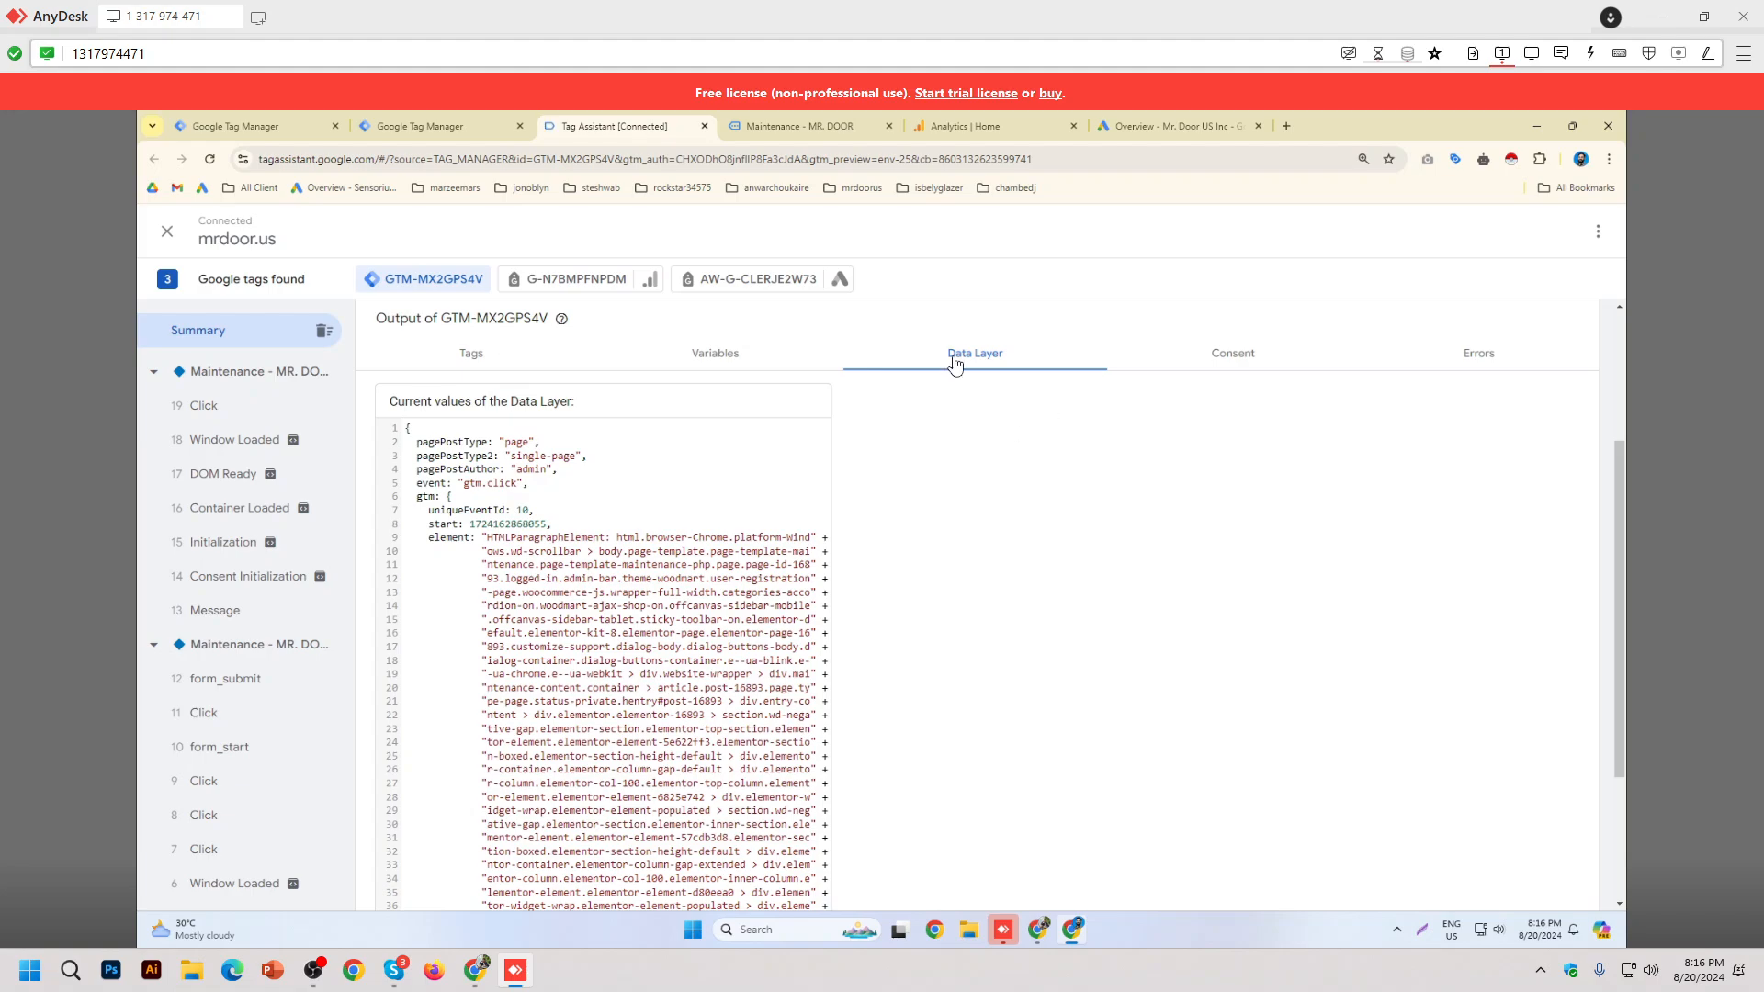
scroll(946, 372, "down", 3)
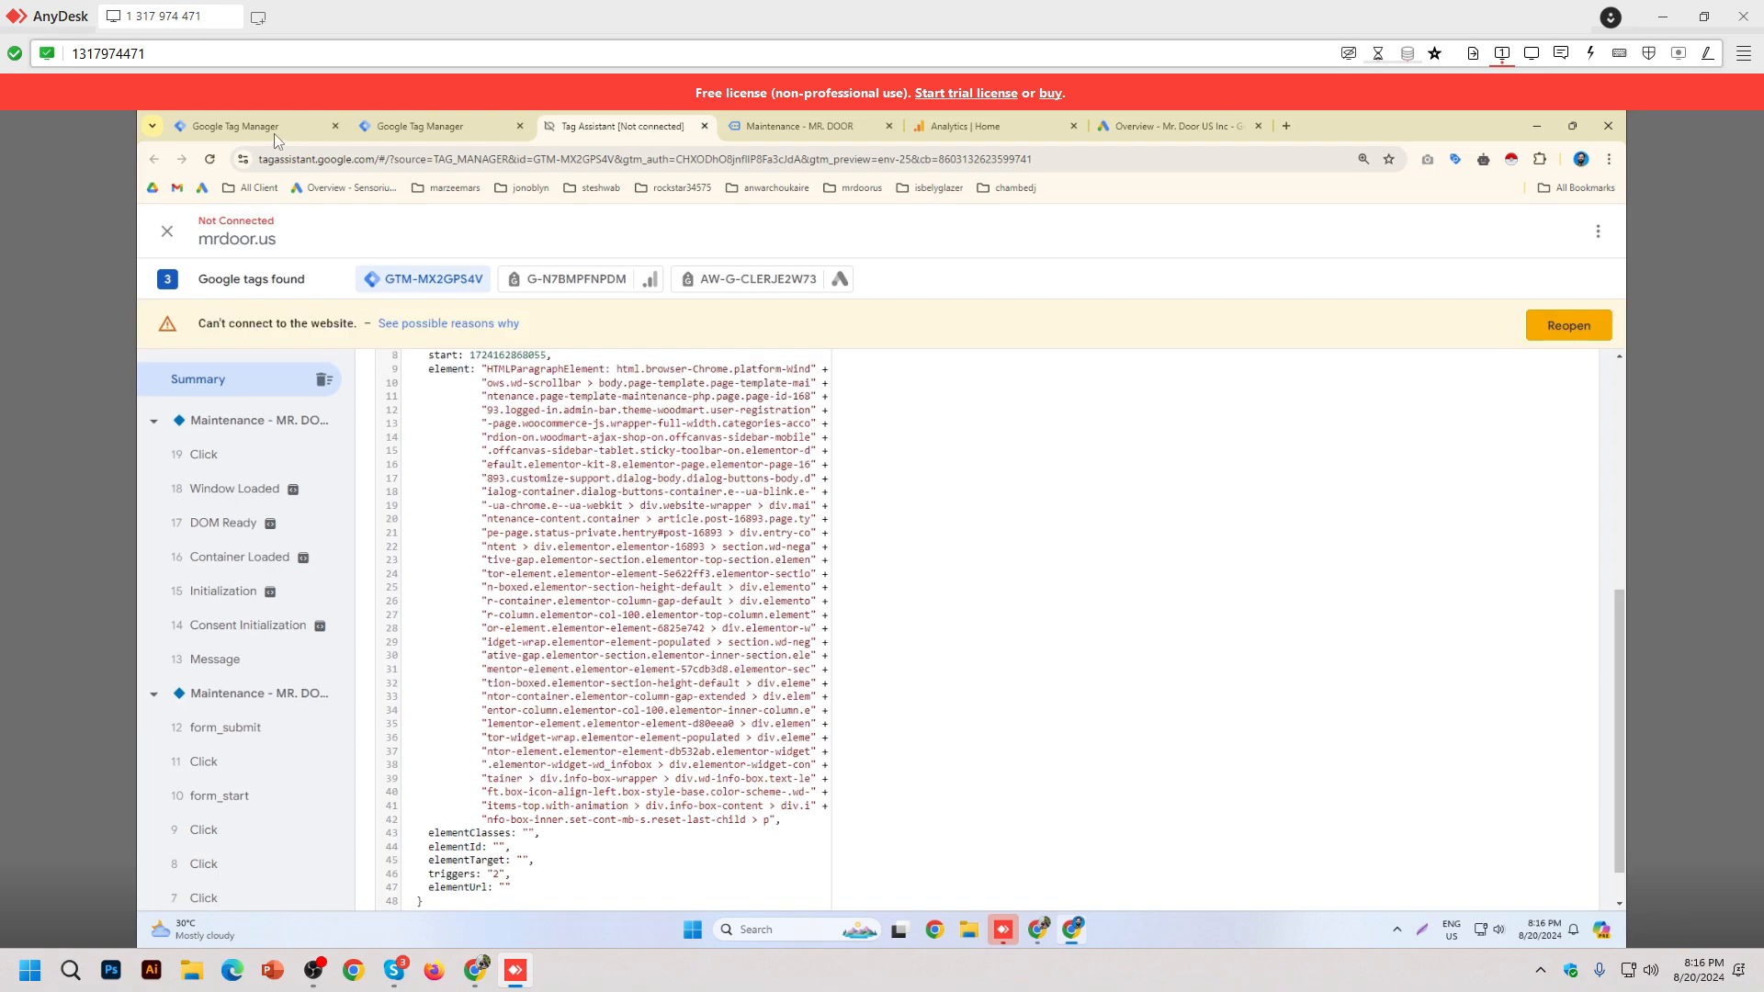
Step: Return to the Tags view showing 8 fired tags, including Forminator listner
left_click(274, 134)
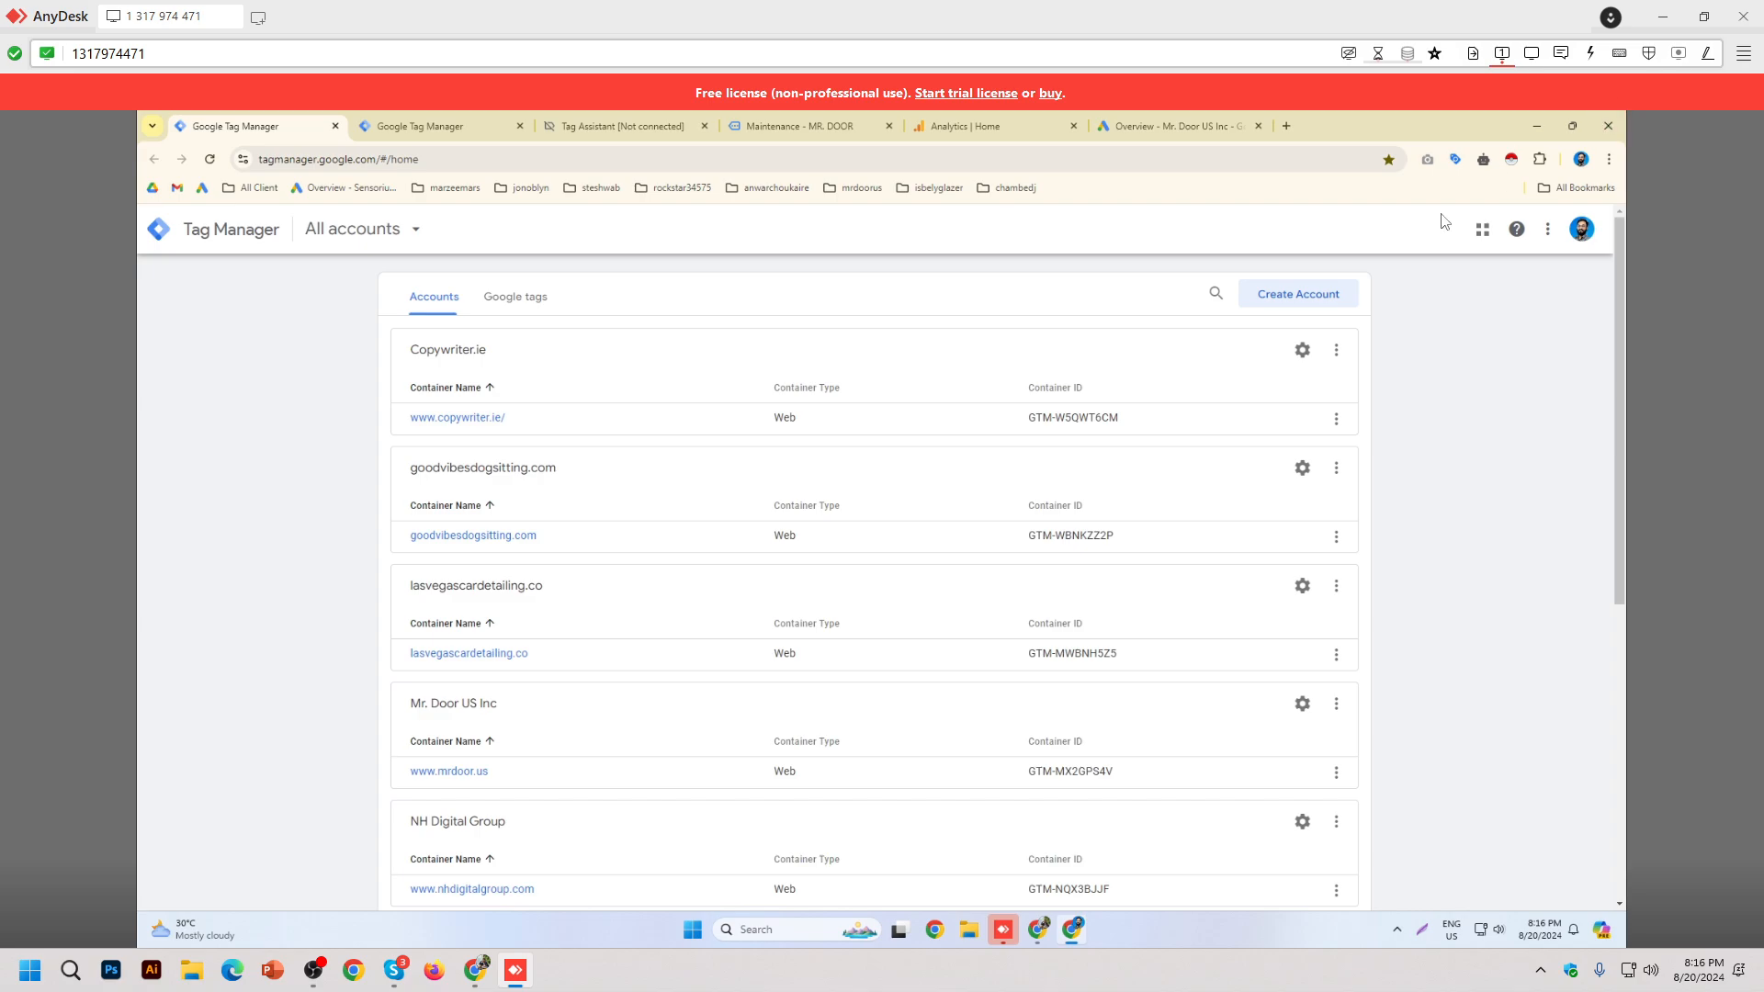
left_click(593, 126)
left_click(781, 125)
left_click(591, 140)
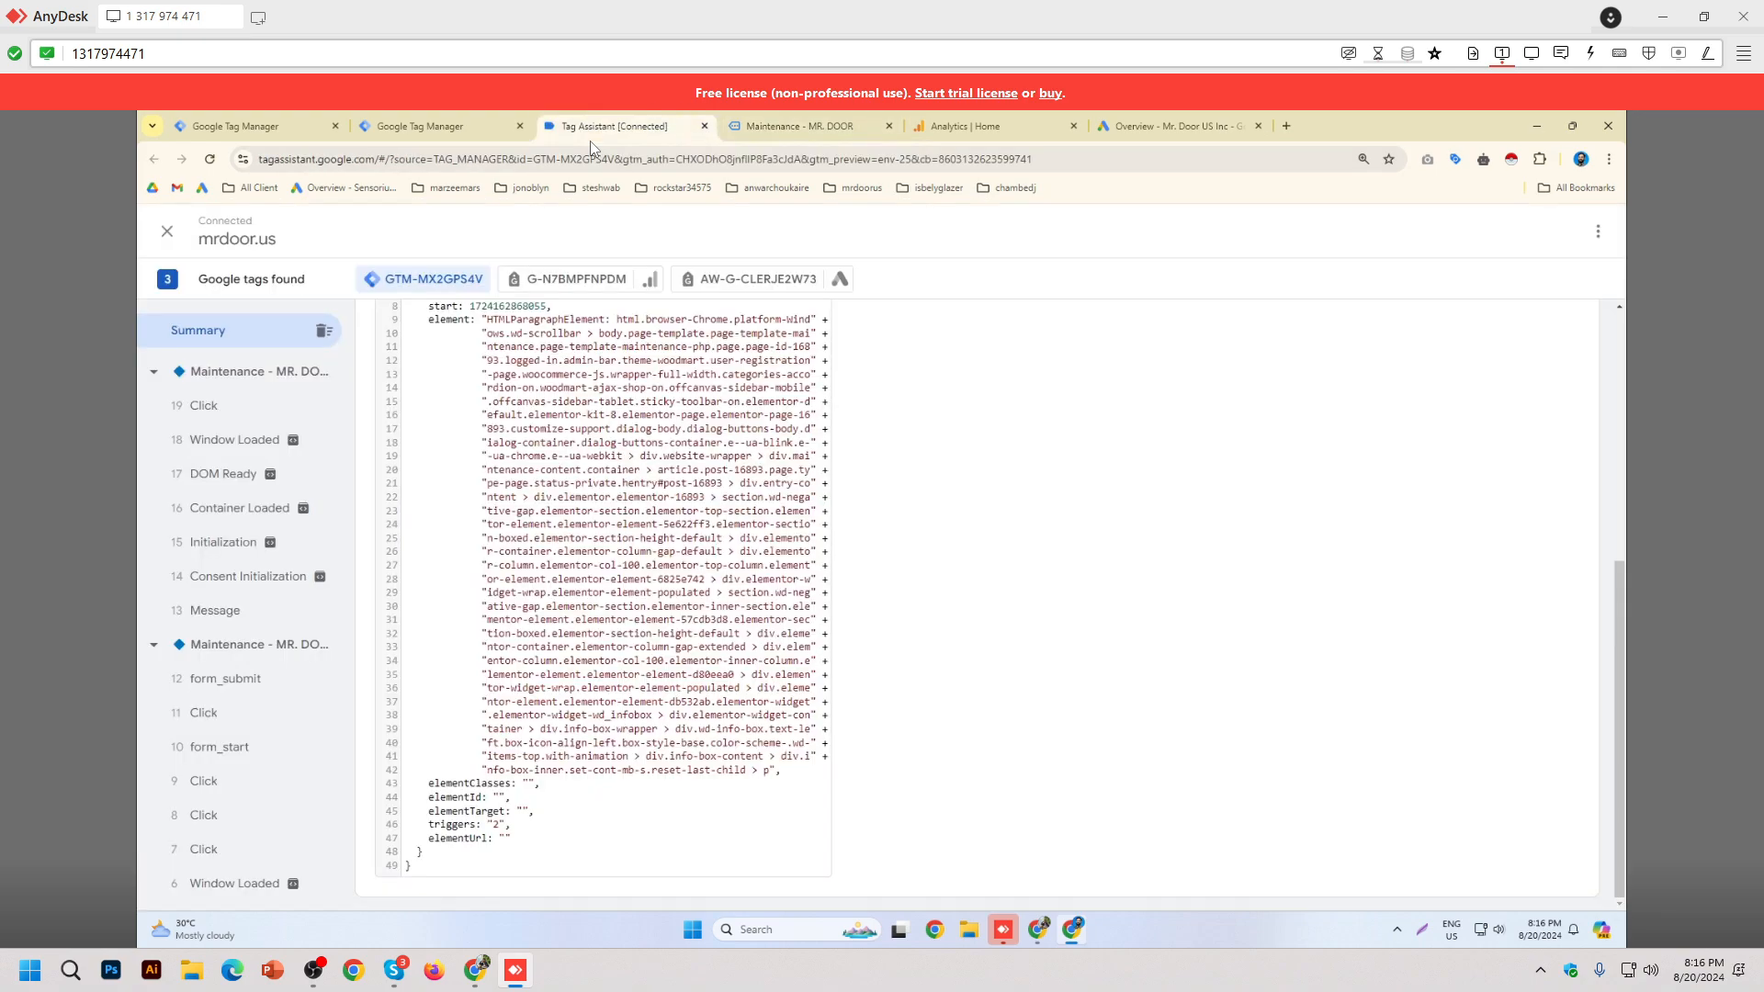
scroll(874, 562, "up", 5)
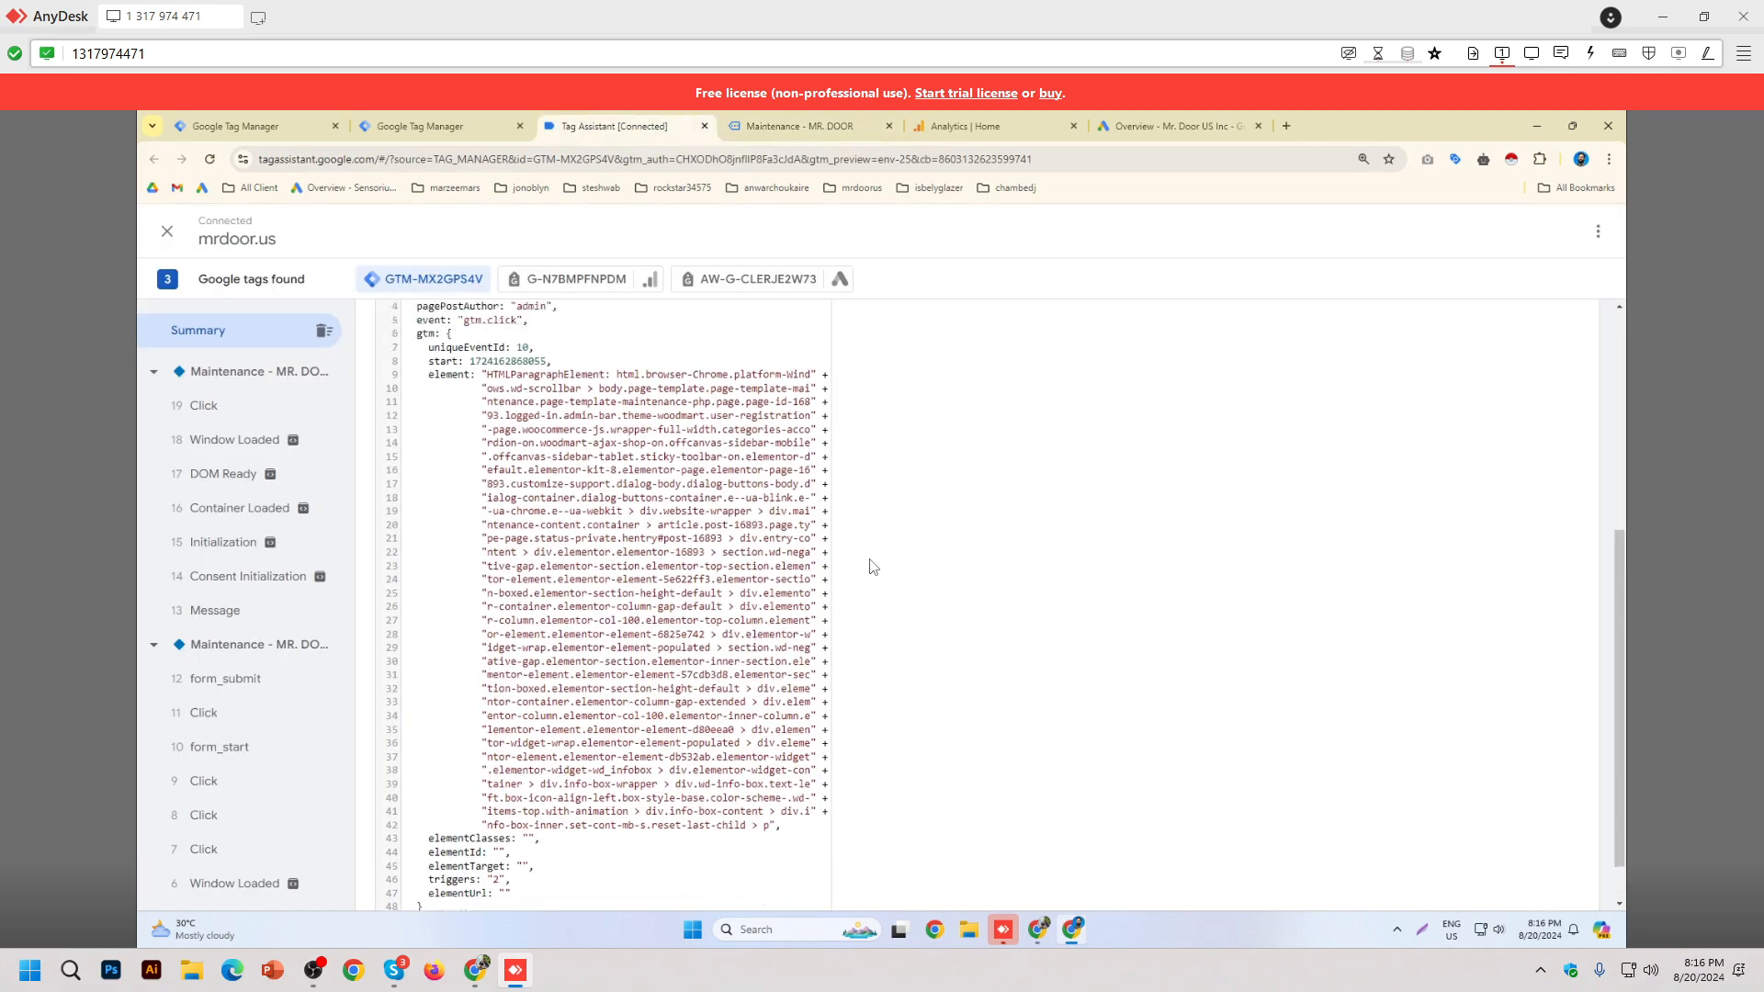
left_click(468, 601)
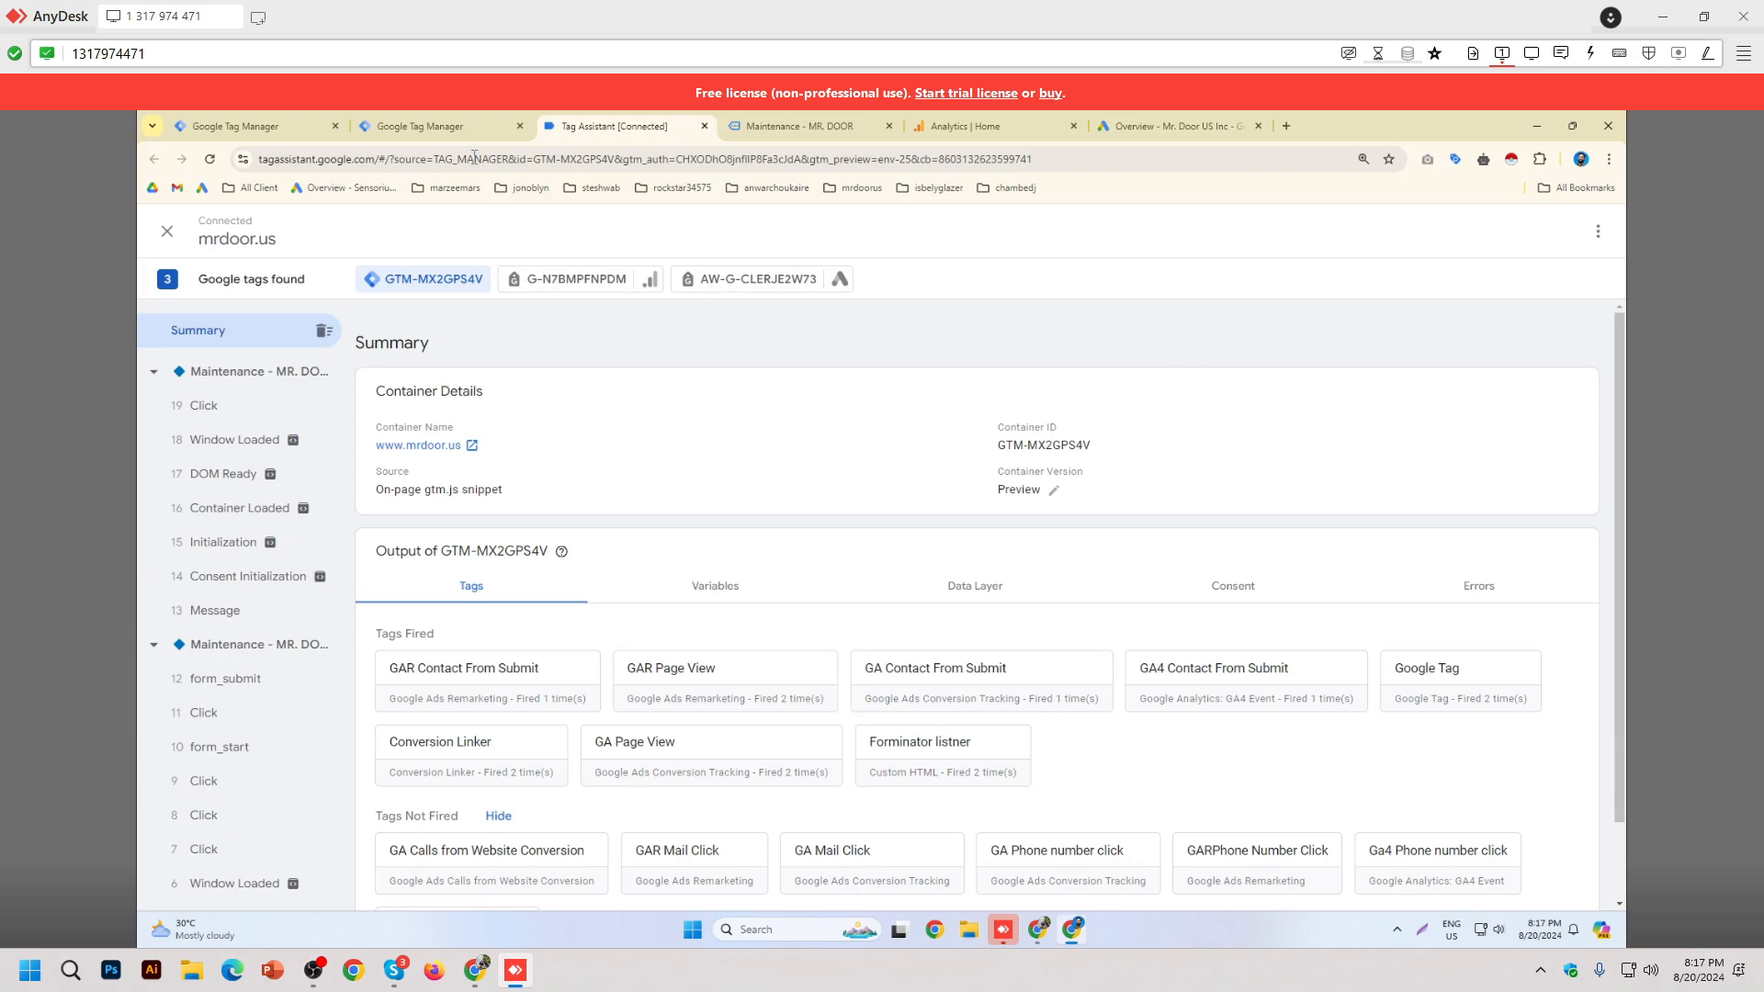
left_click(432, 126)
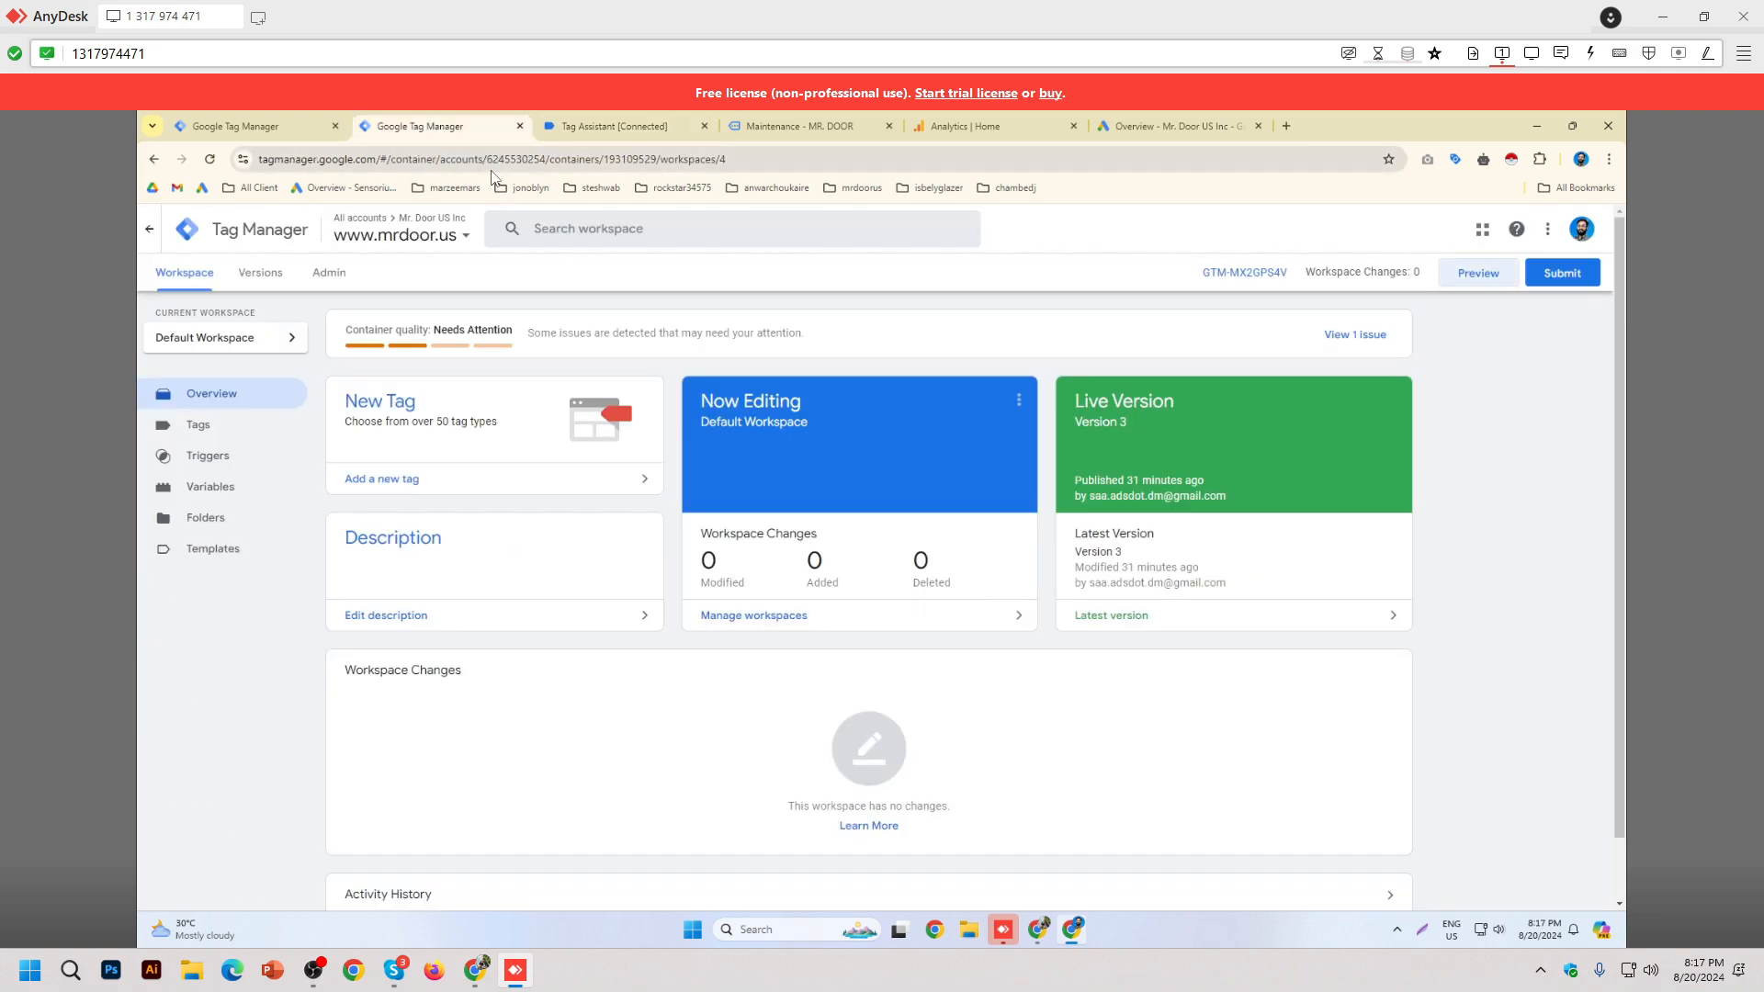
left_click(1494, 285)
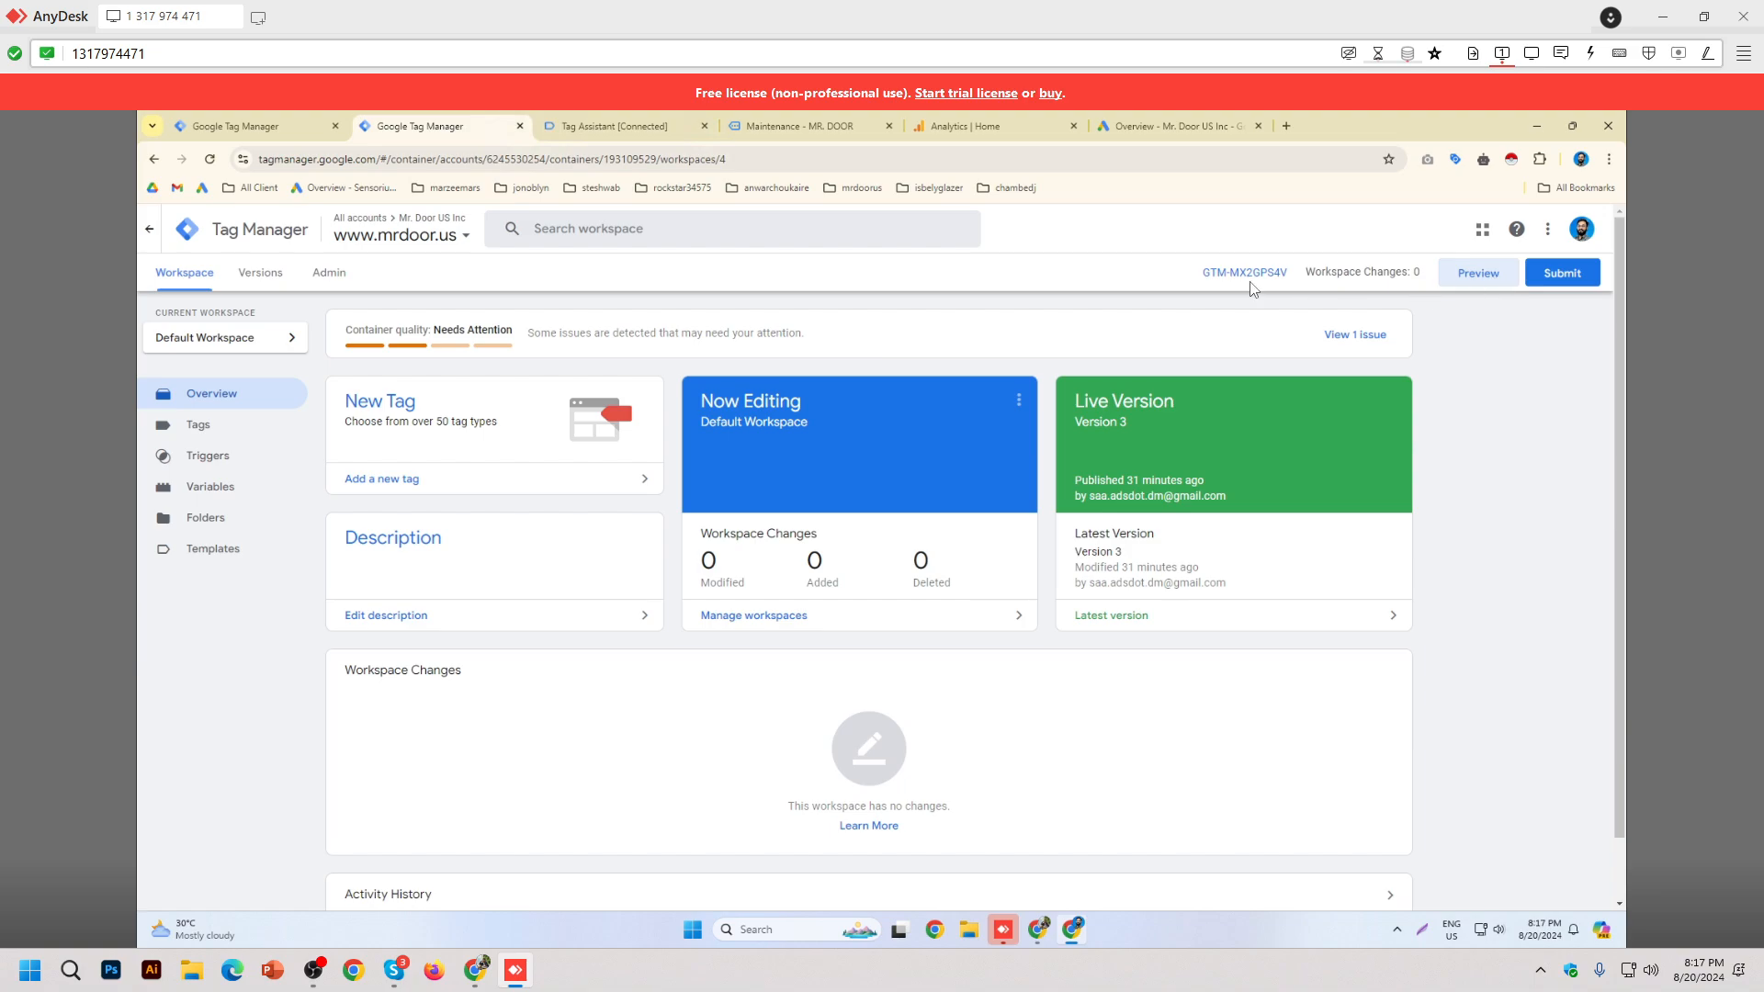
left_click(586, 131)
left_click(797, 129)
left_click(633, 131)
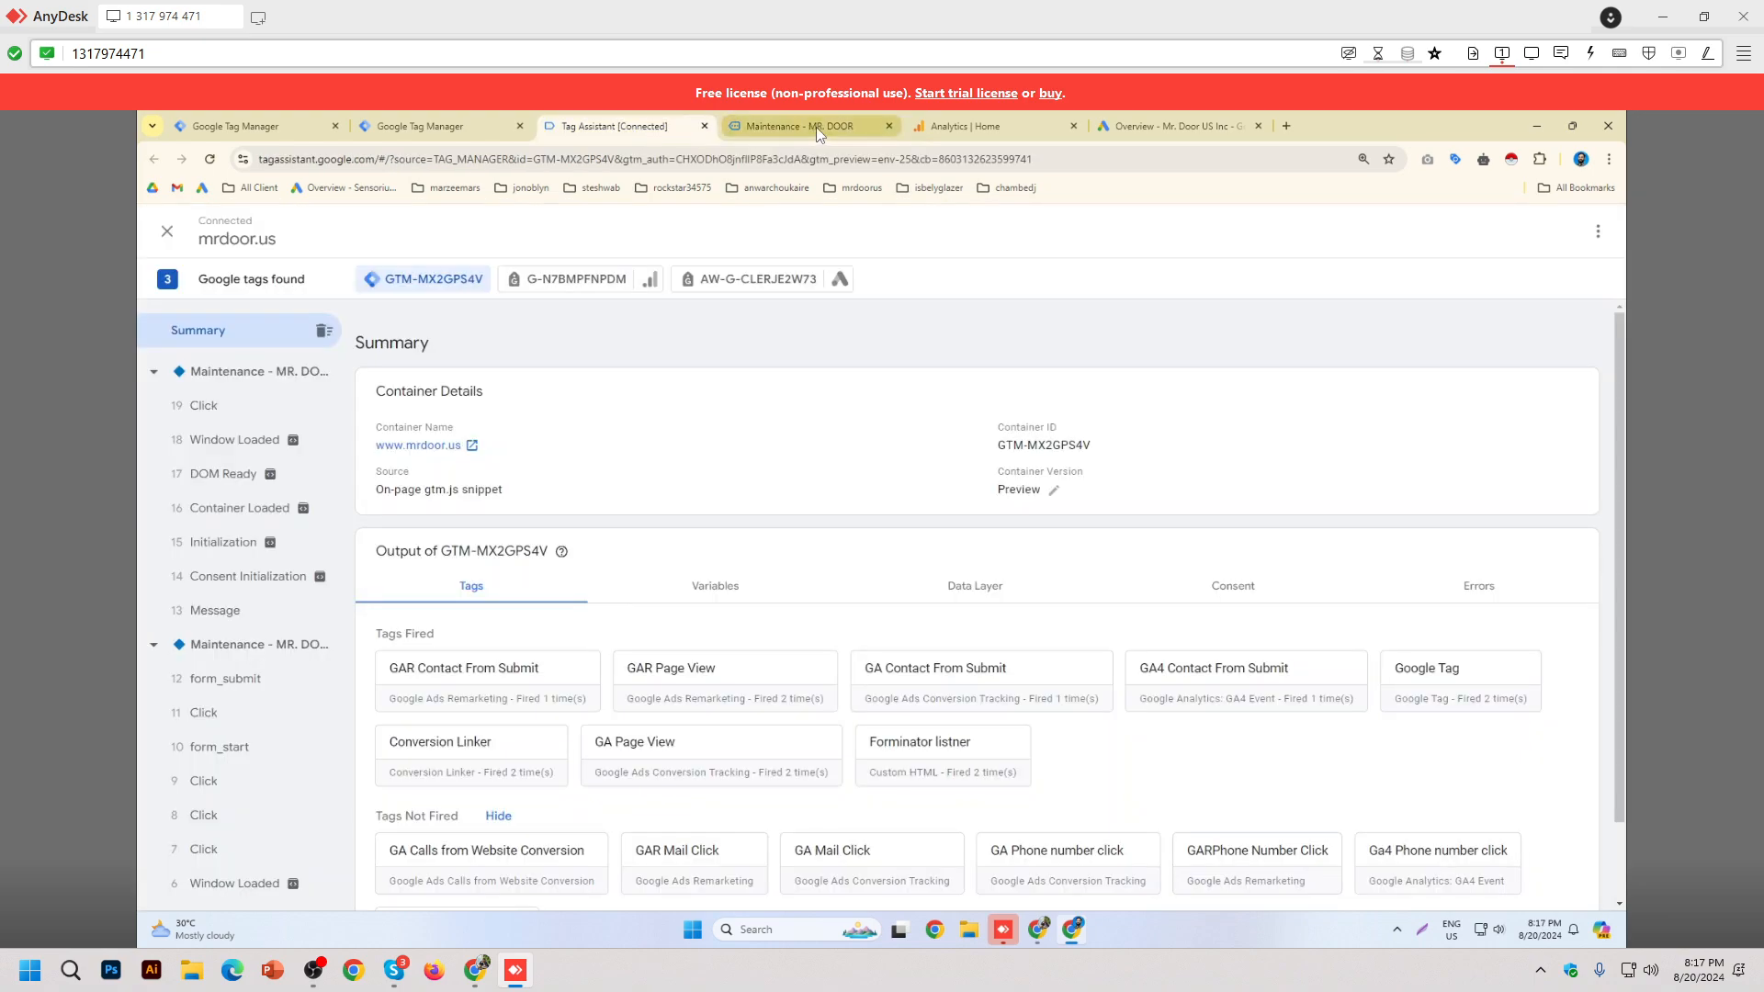
left_click(816, 127)
left_click(623, 125)
left_click(781, 127)
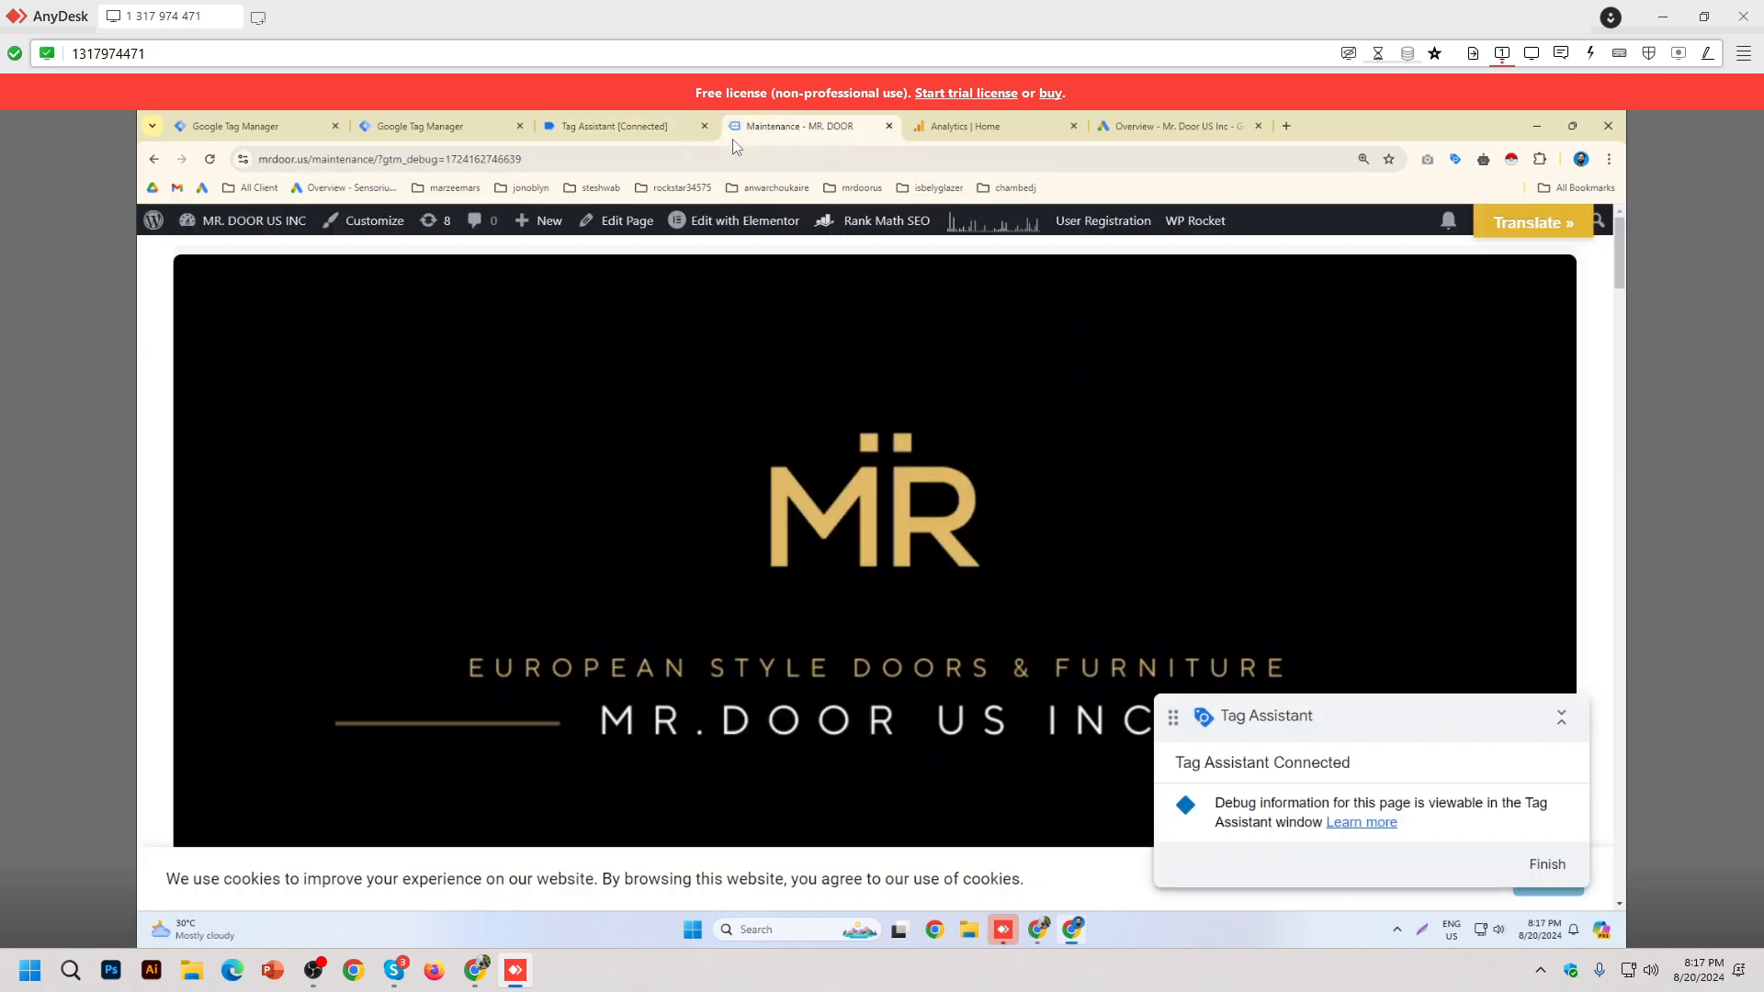
left_click(599, 129)
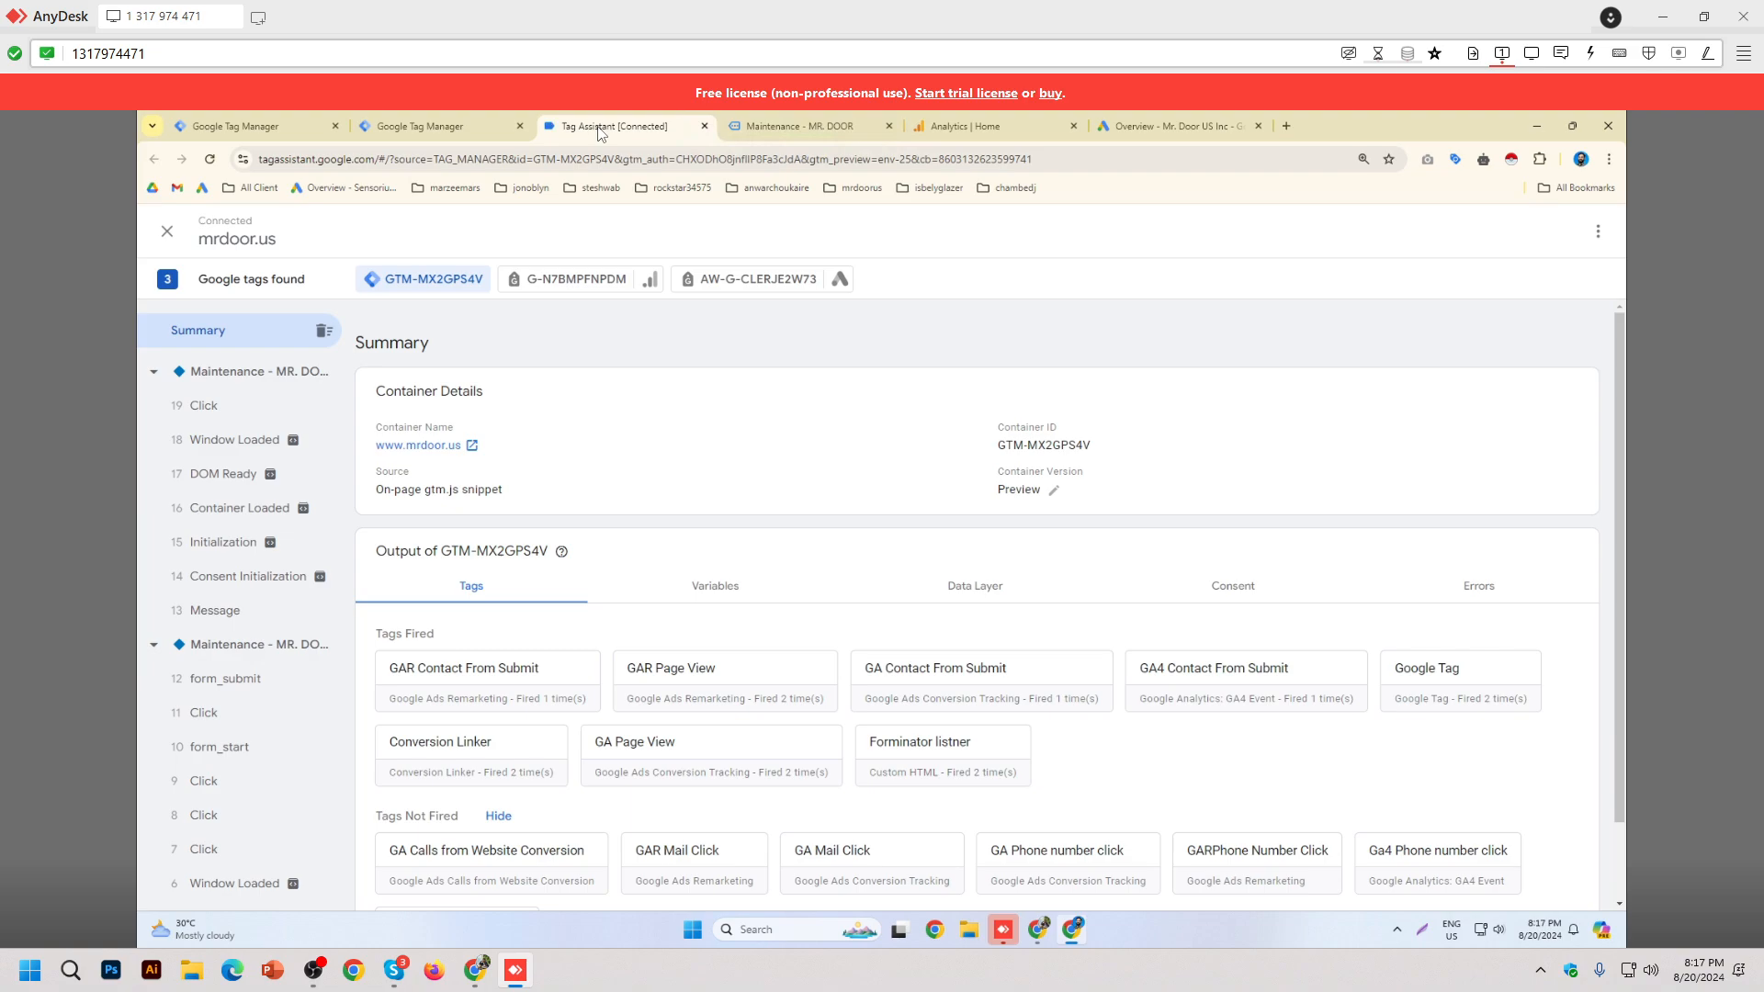
Step: Recheck the Tag Assistant summary, then close extra tabs, leaving the All accounts list
left_click(433, 125)
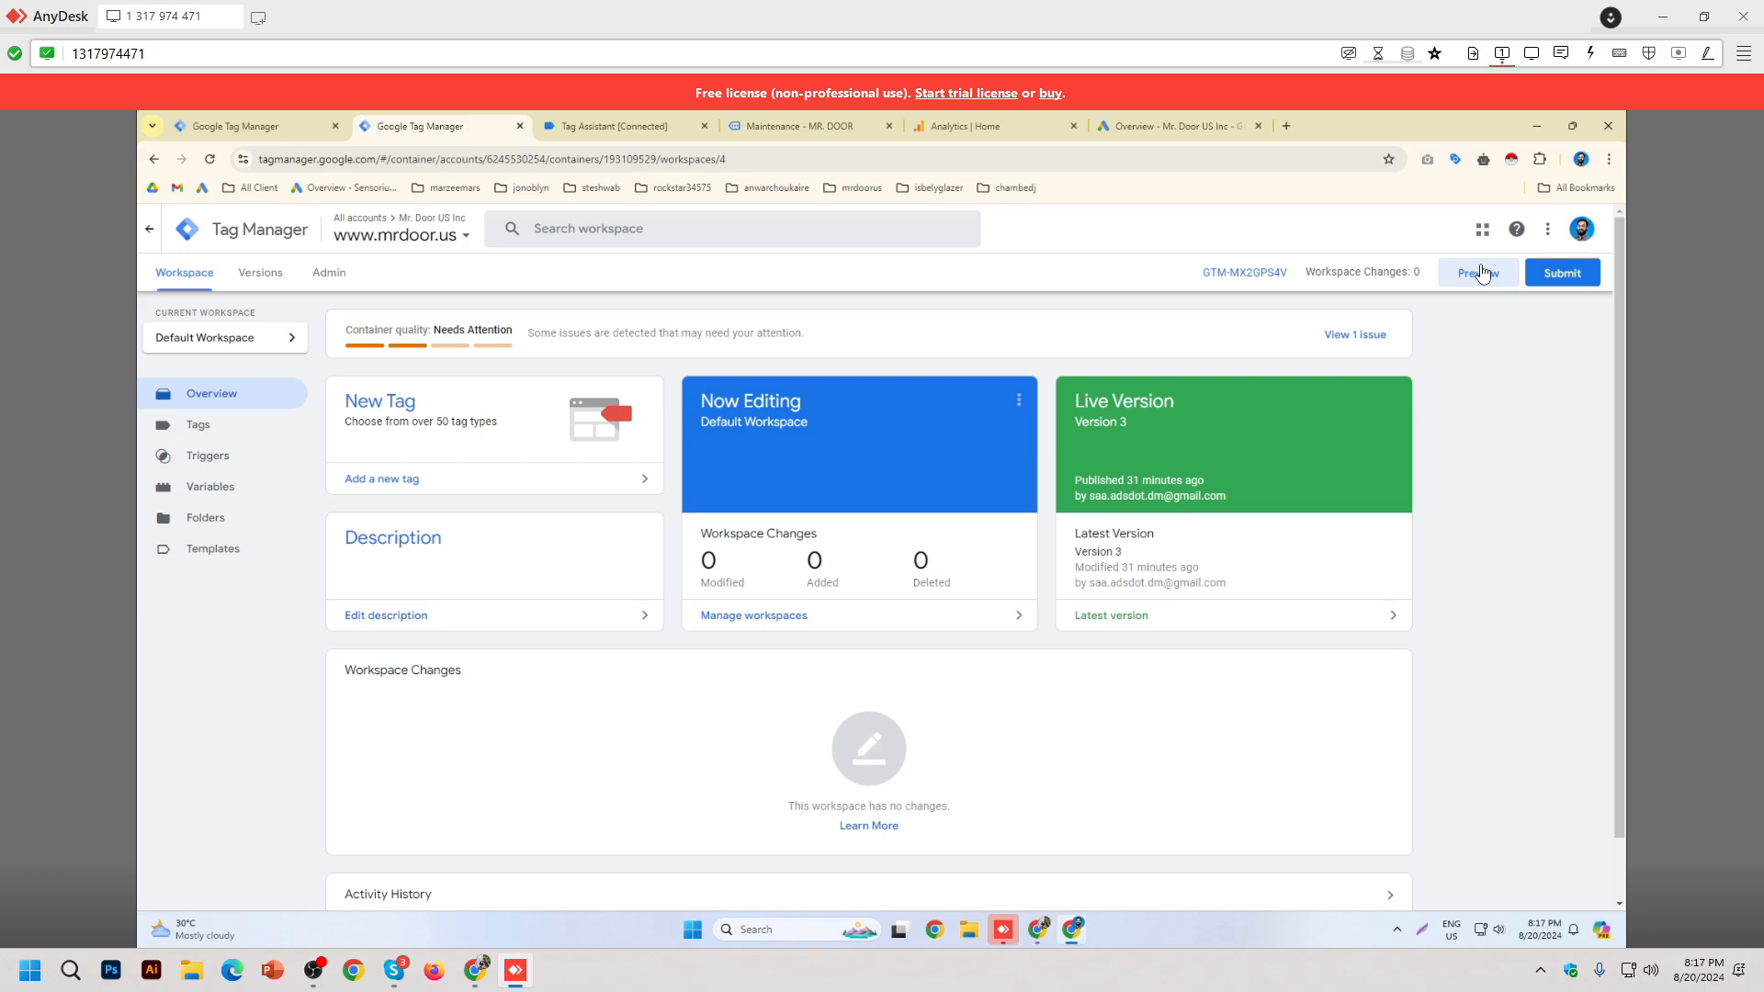
left_click(572, 127)
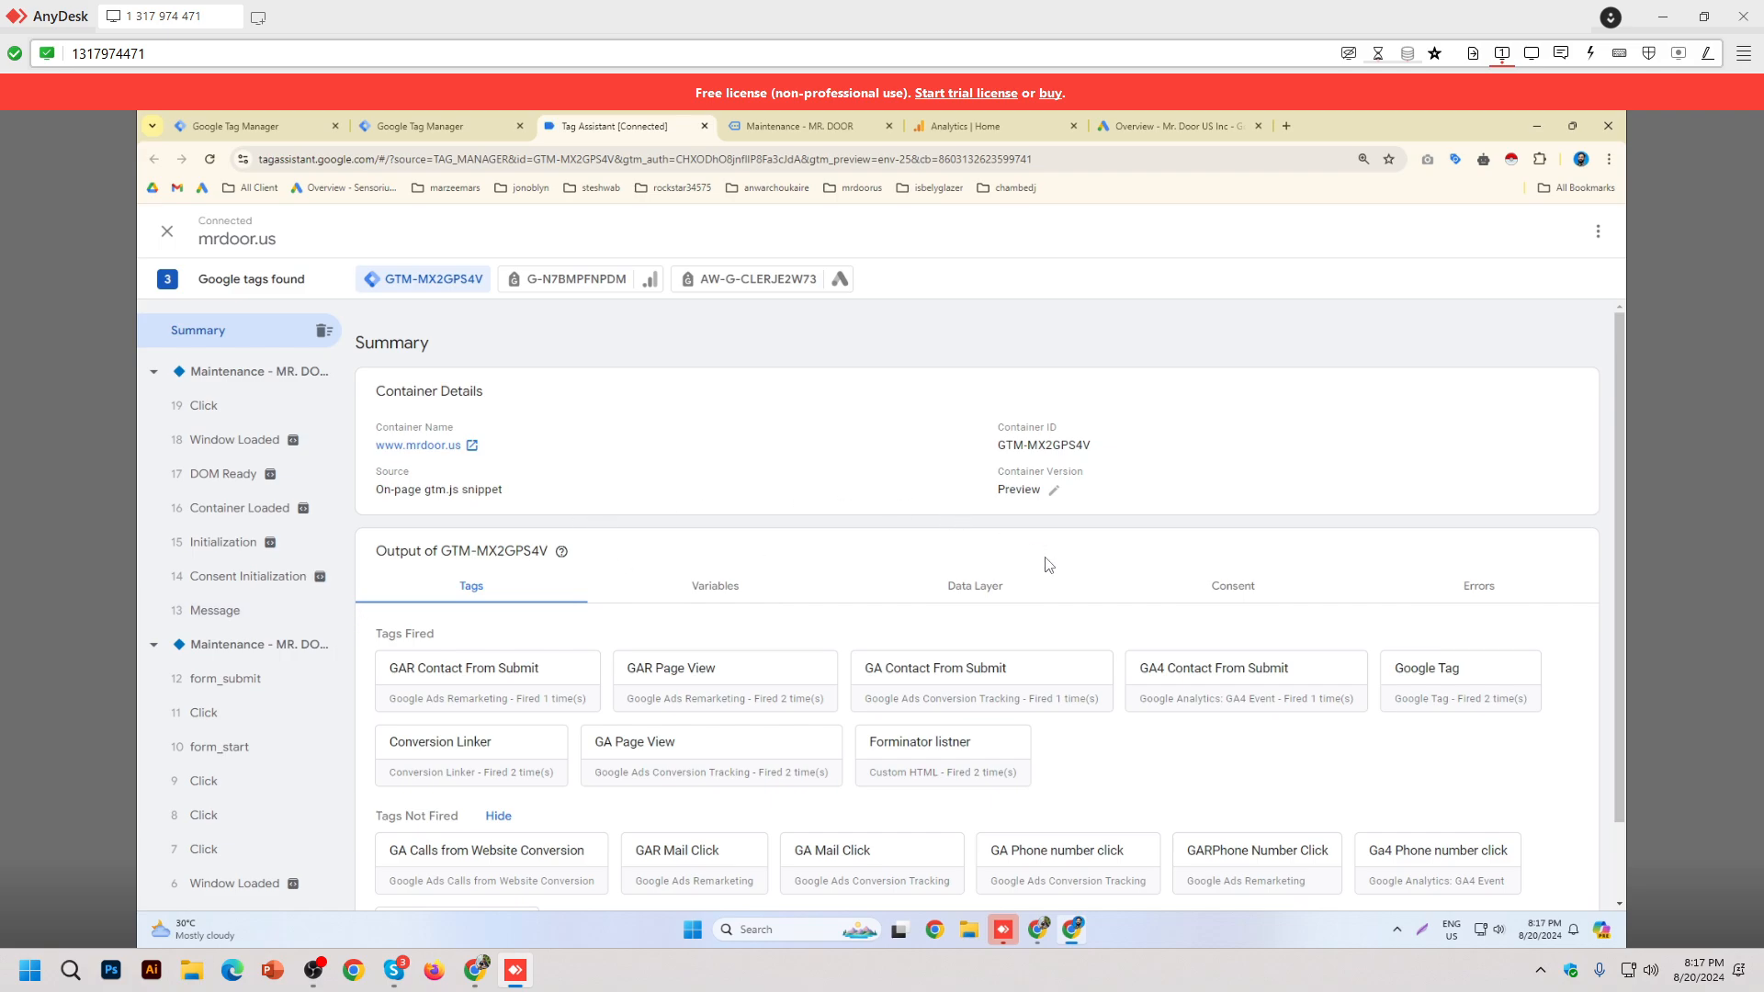
left_click(439, 133)
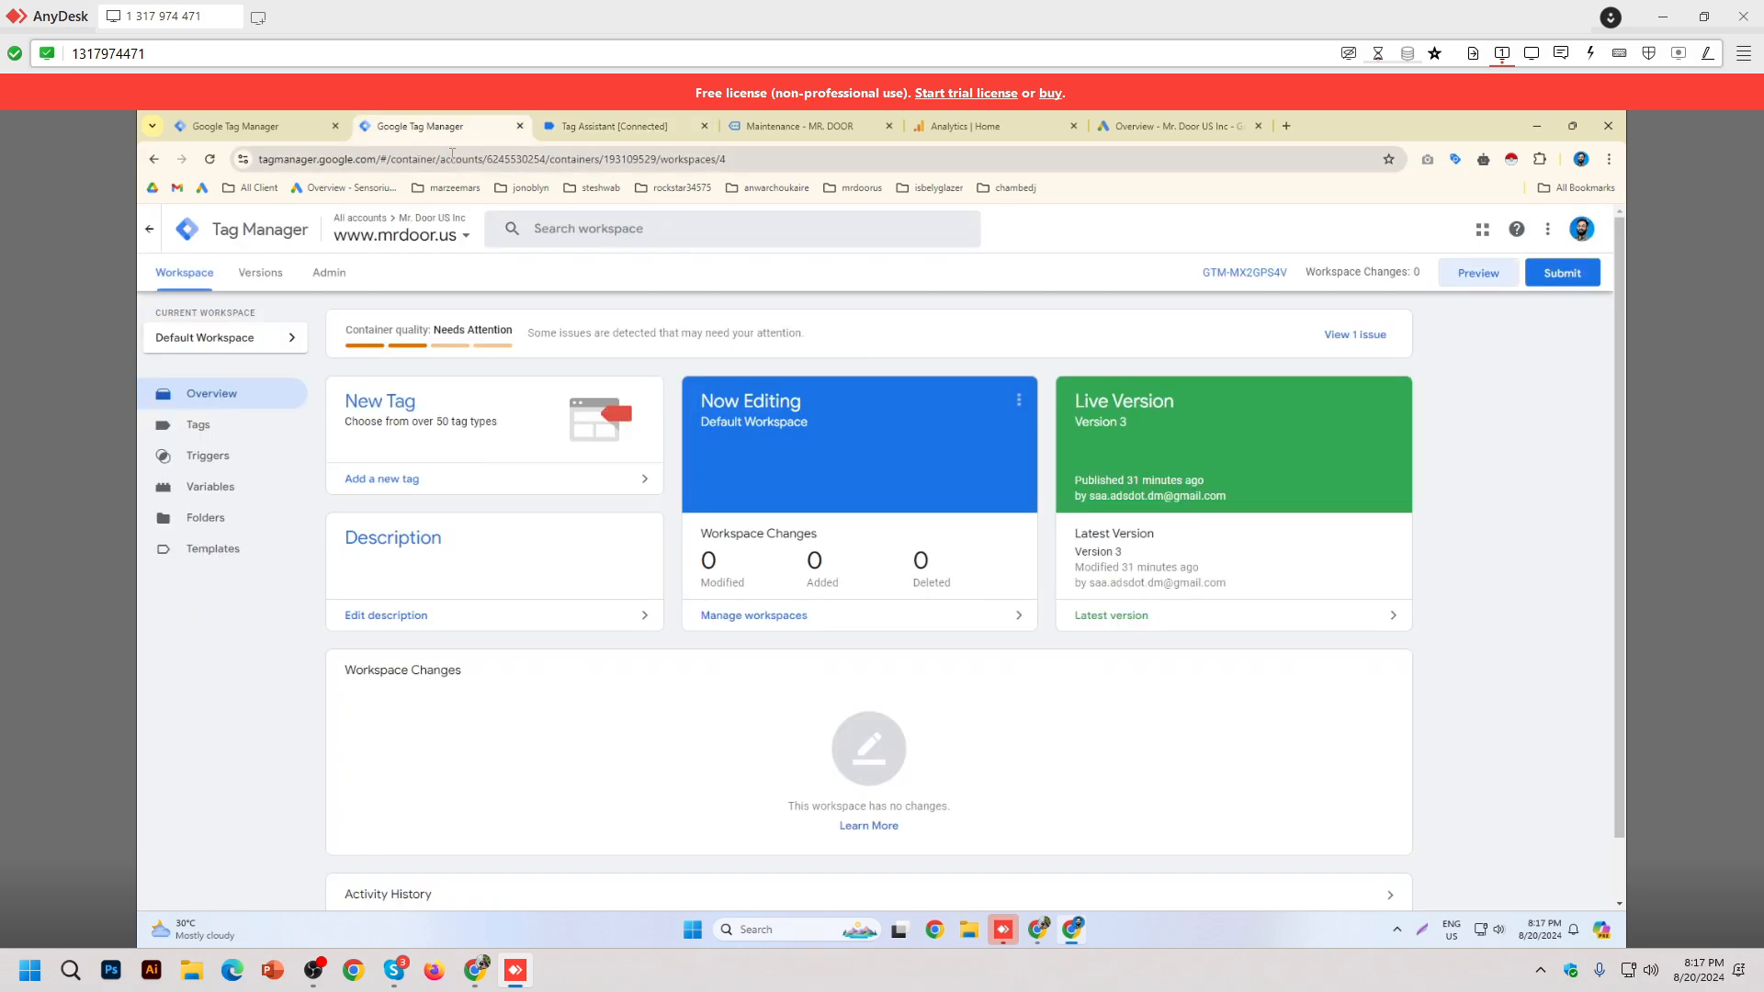
left_click(614, 128)
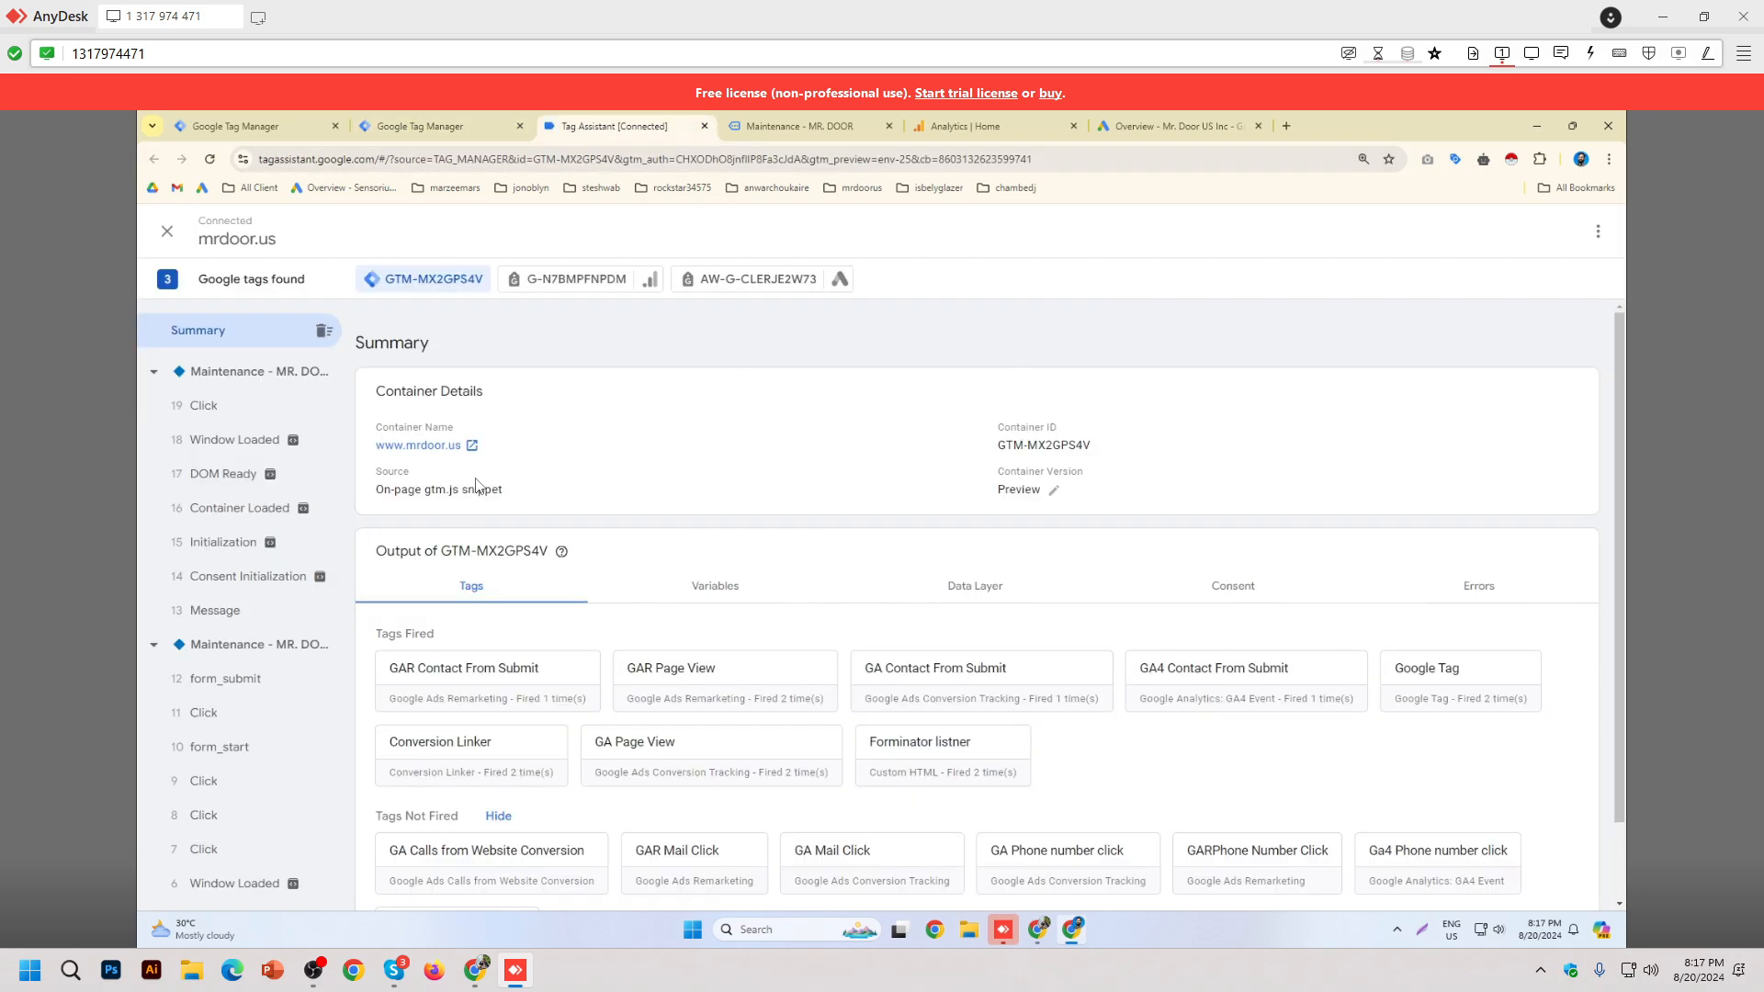
left_click(799, 126)
left_click(439, 126)
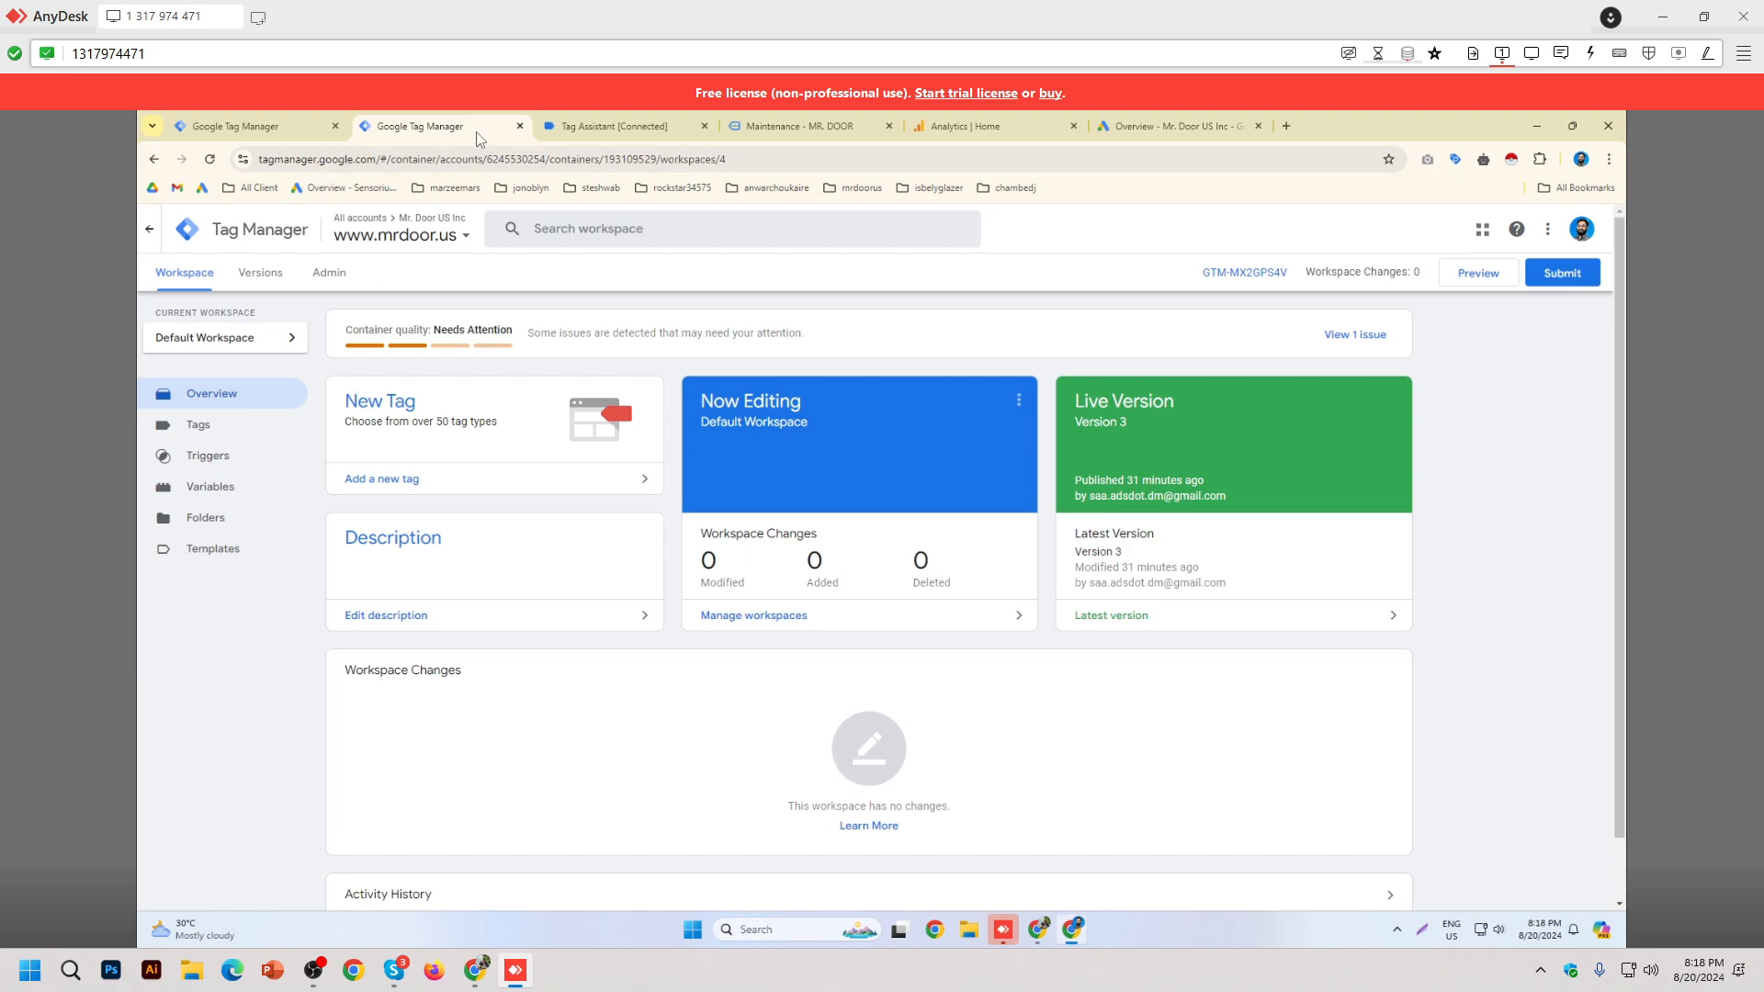
key("ctrl+w")
key("ctrl+w")
key("ctrl+w")
key("ctrl+w")
key("ctrl+w")
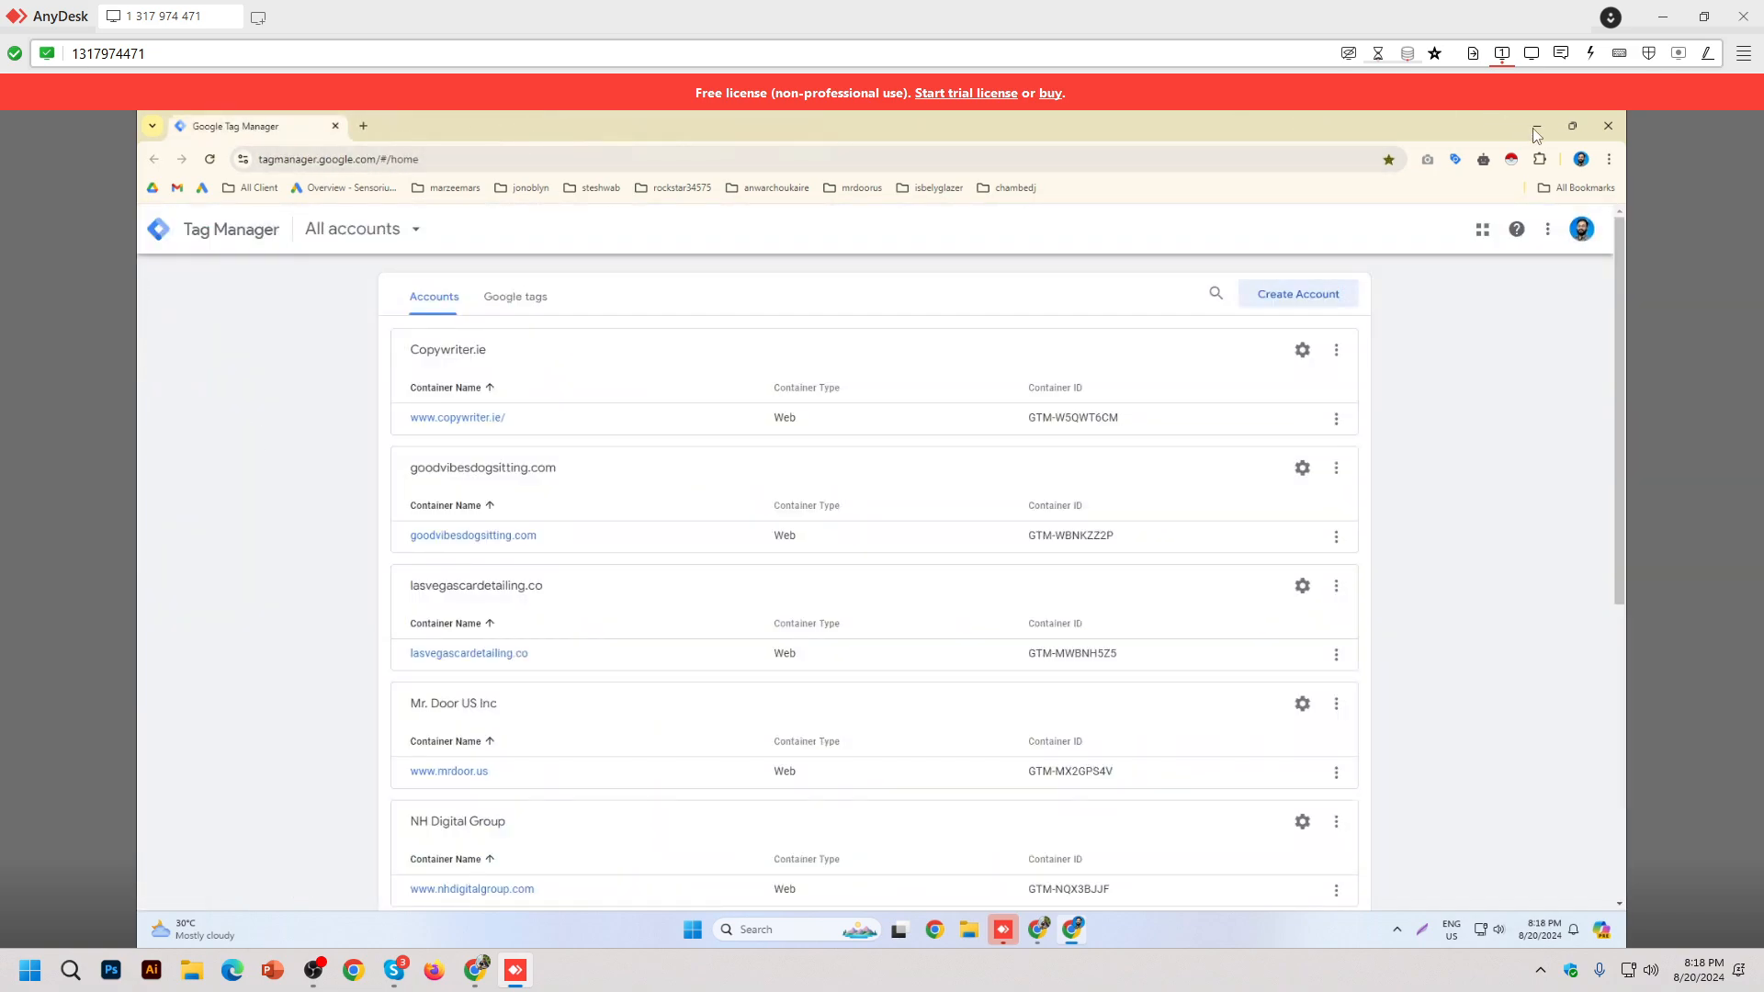
Step: Minimize Tag Manager and select row 39, the wix client, in the Tracking Data sheet
left_click(1536, 128)
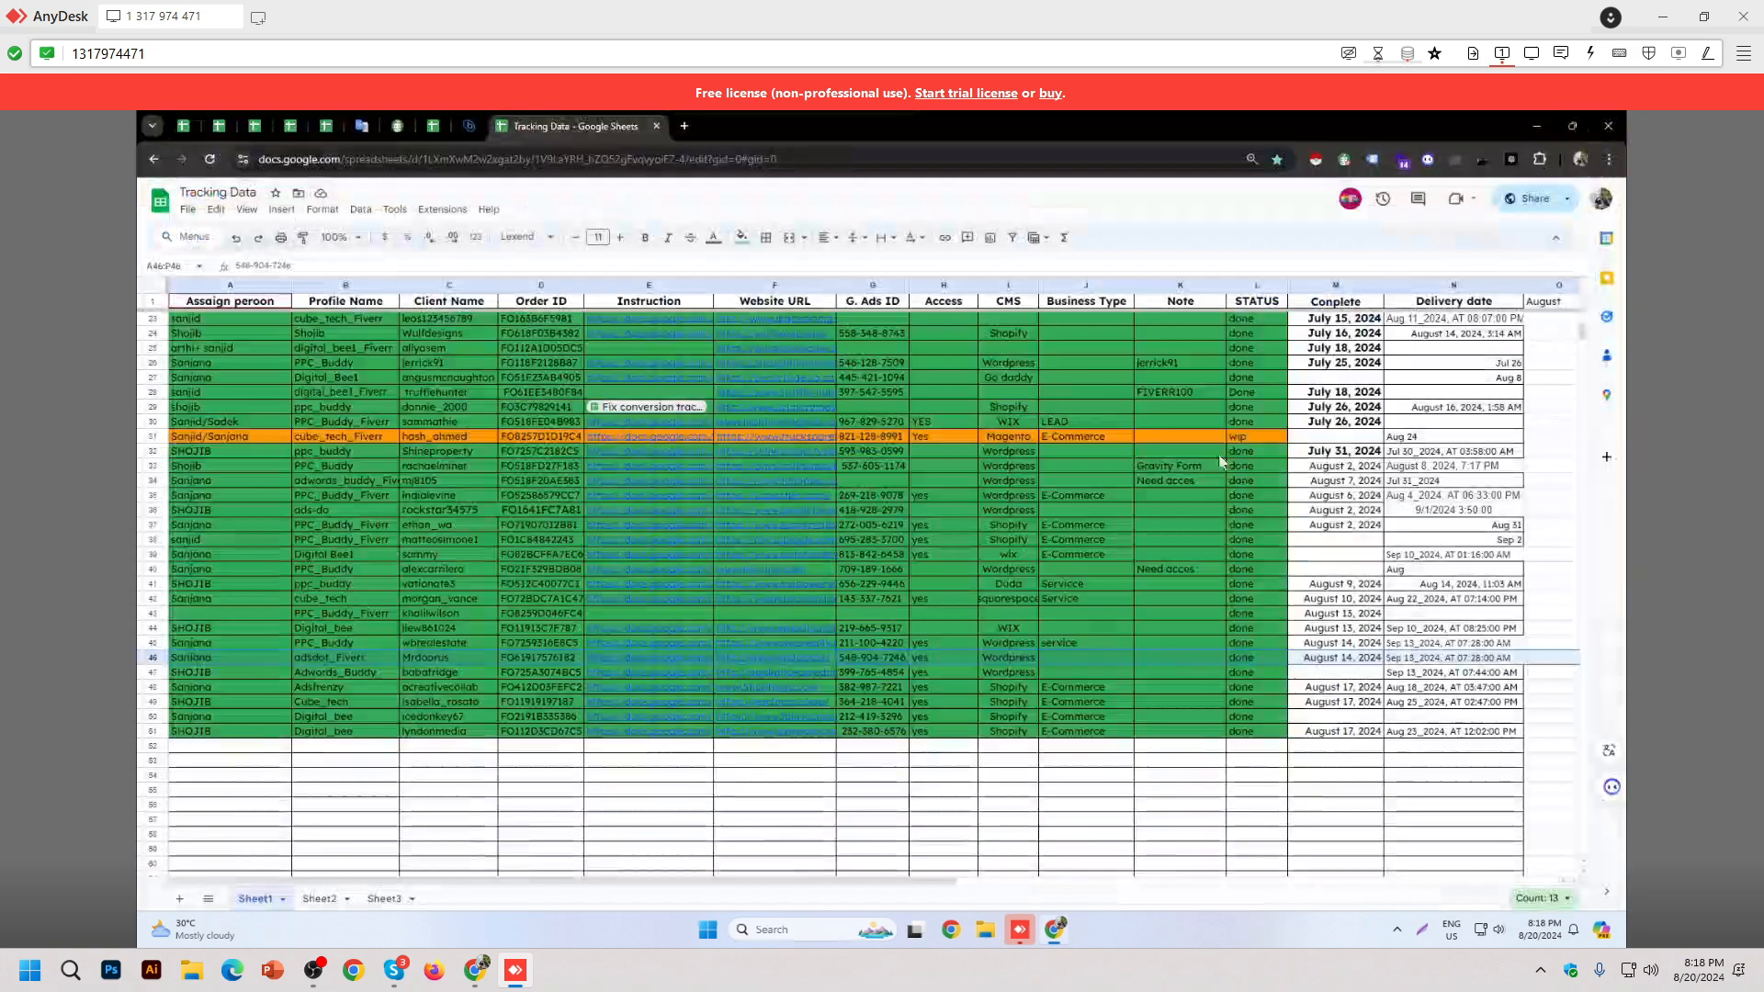
left_click(1087, 805)
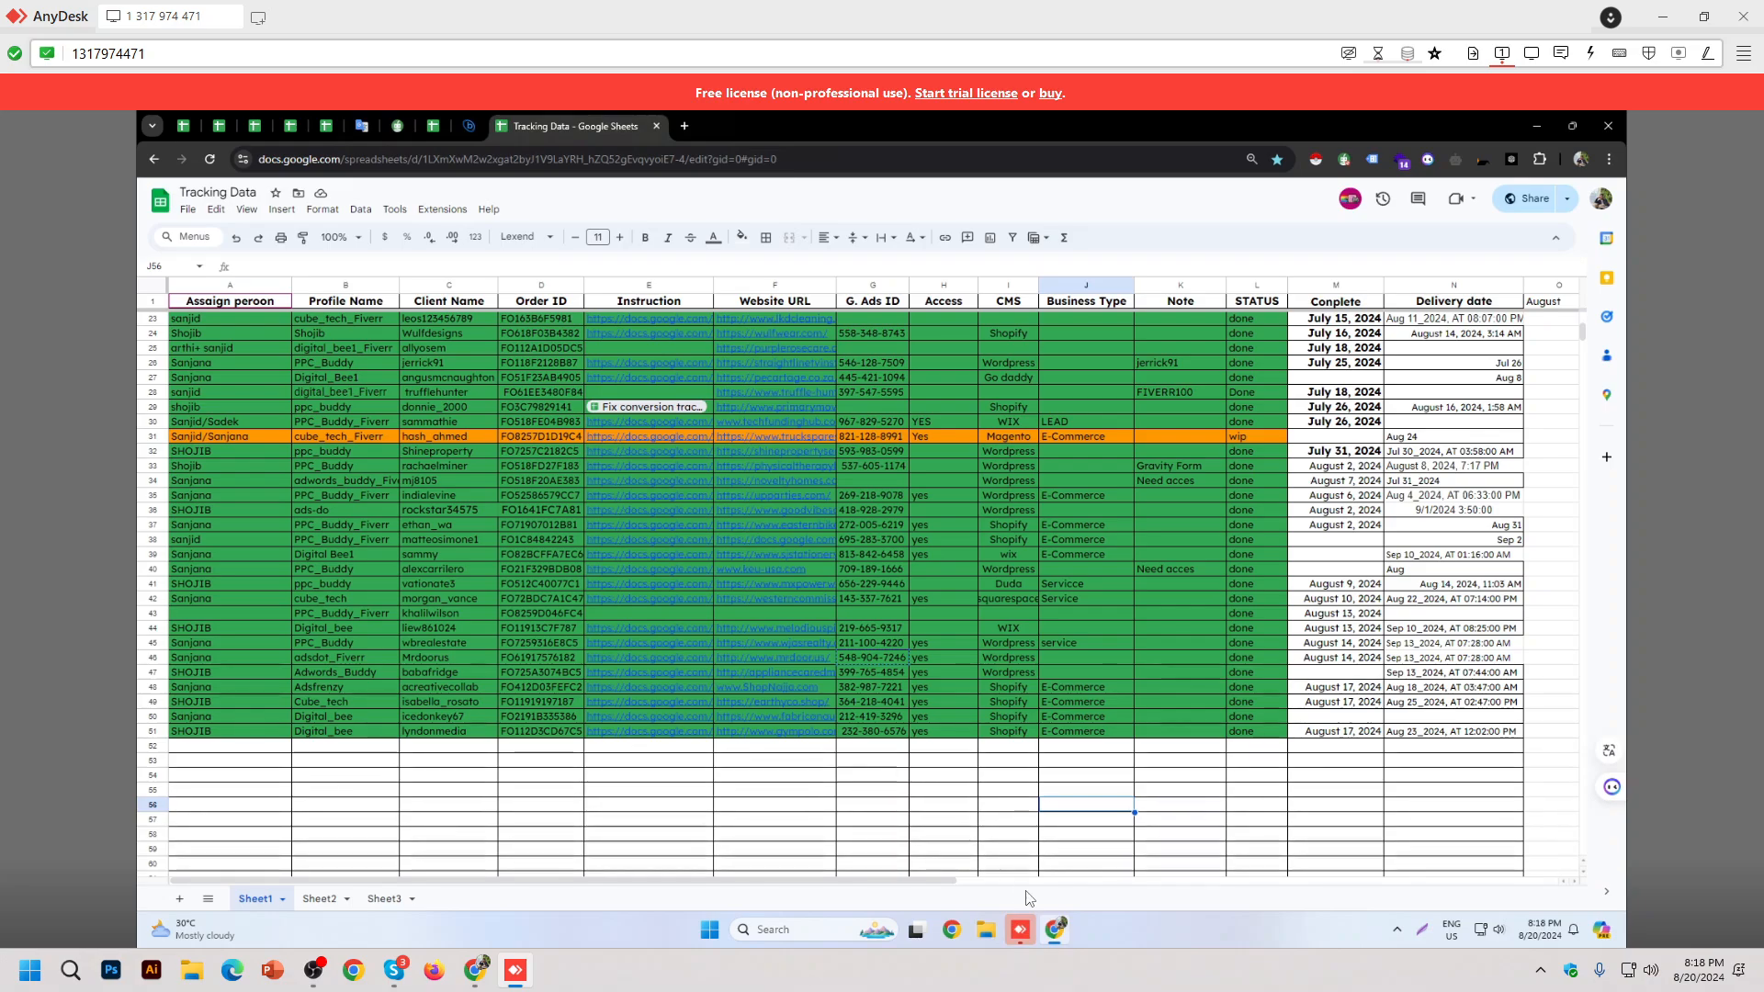
left_click(1033, 551)
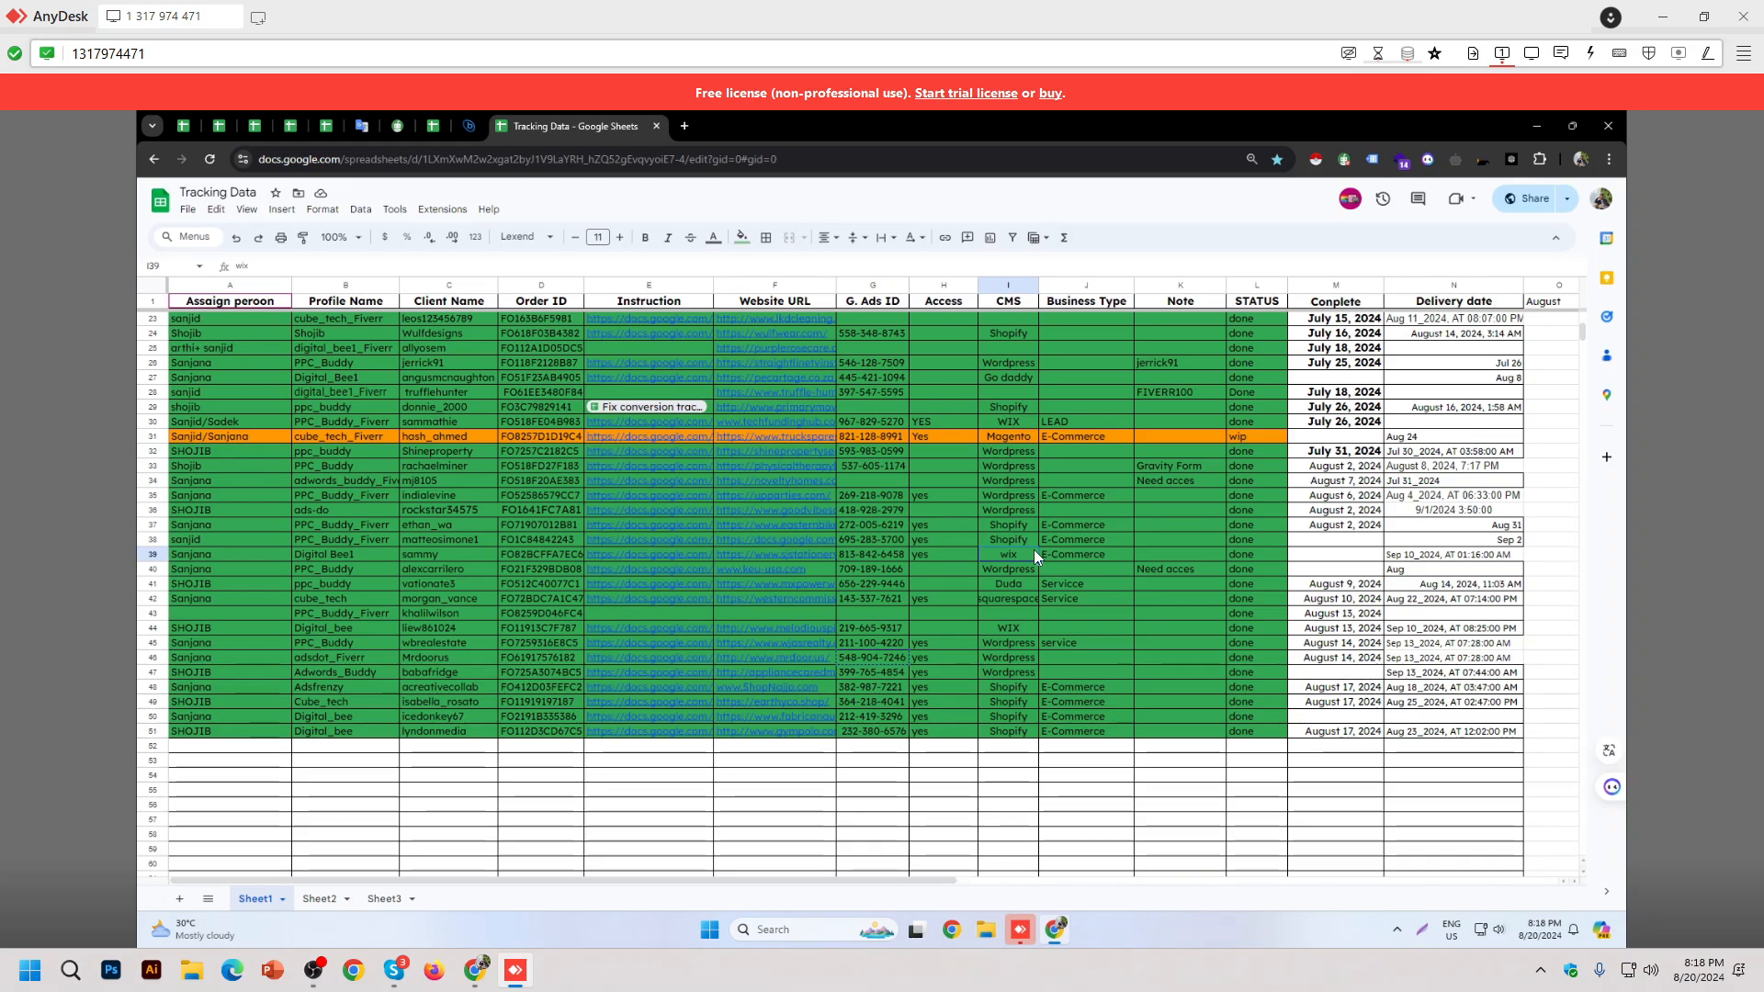
key("shift+space")
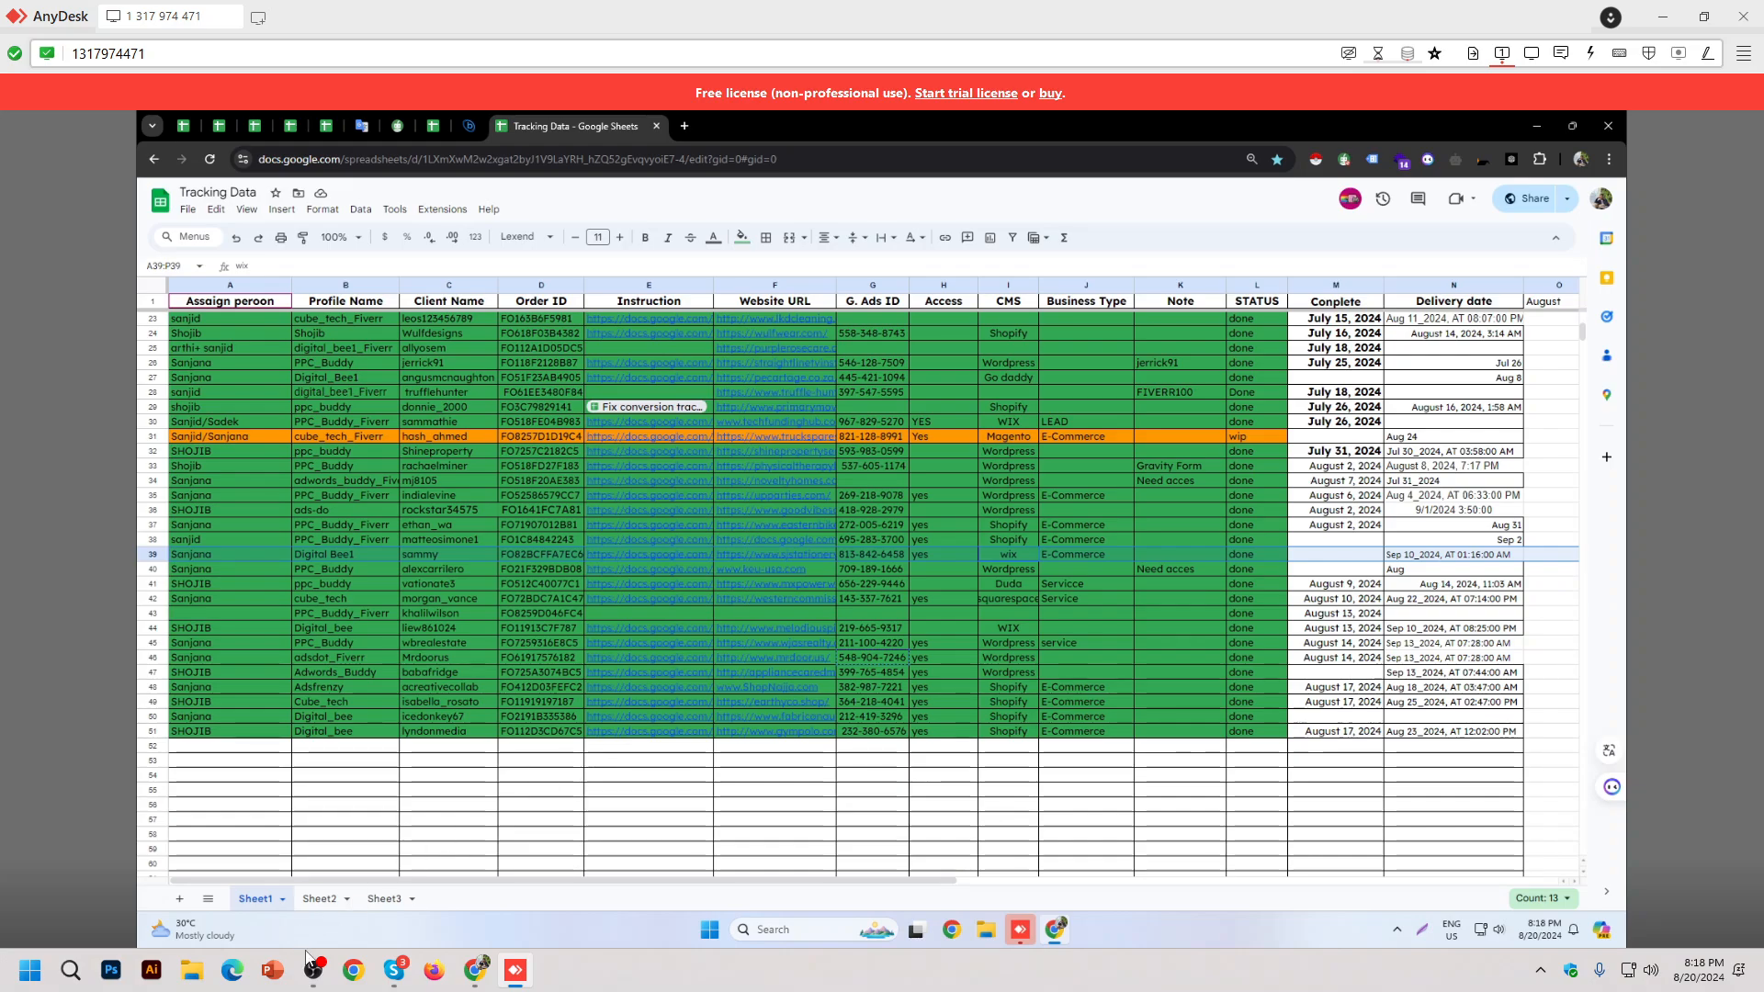
left_click(310, 979)
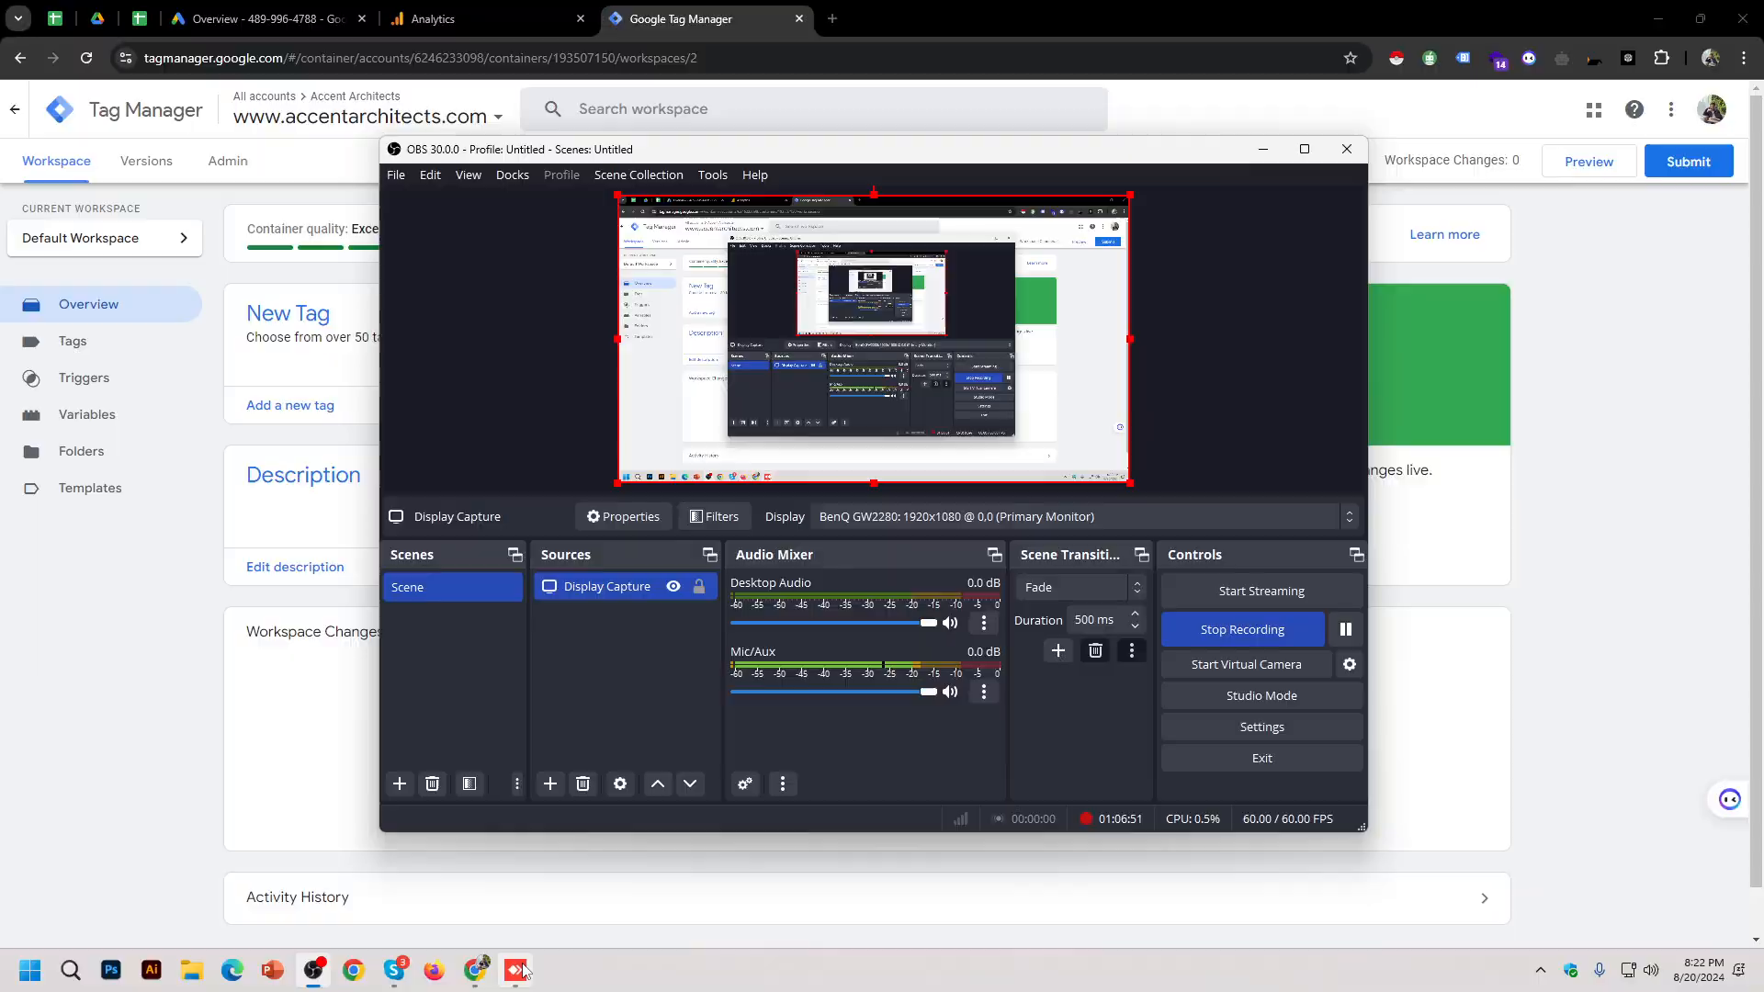
left_click(518, 970)
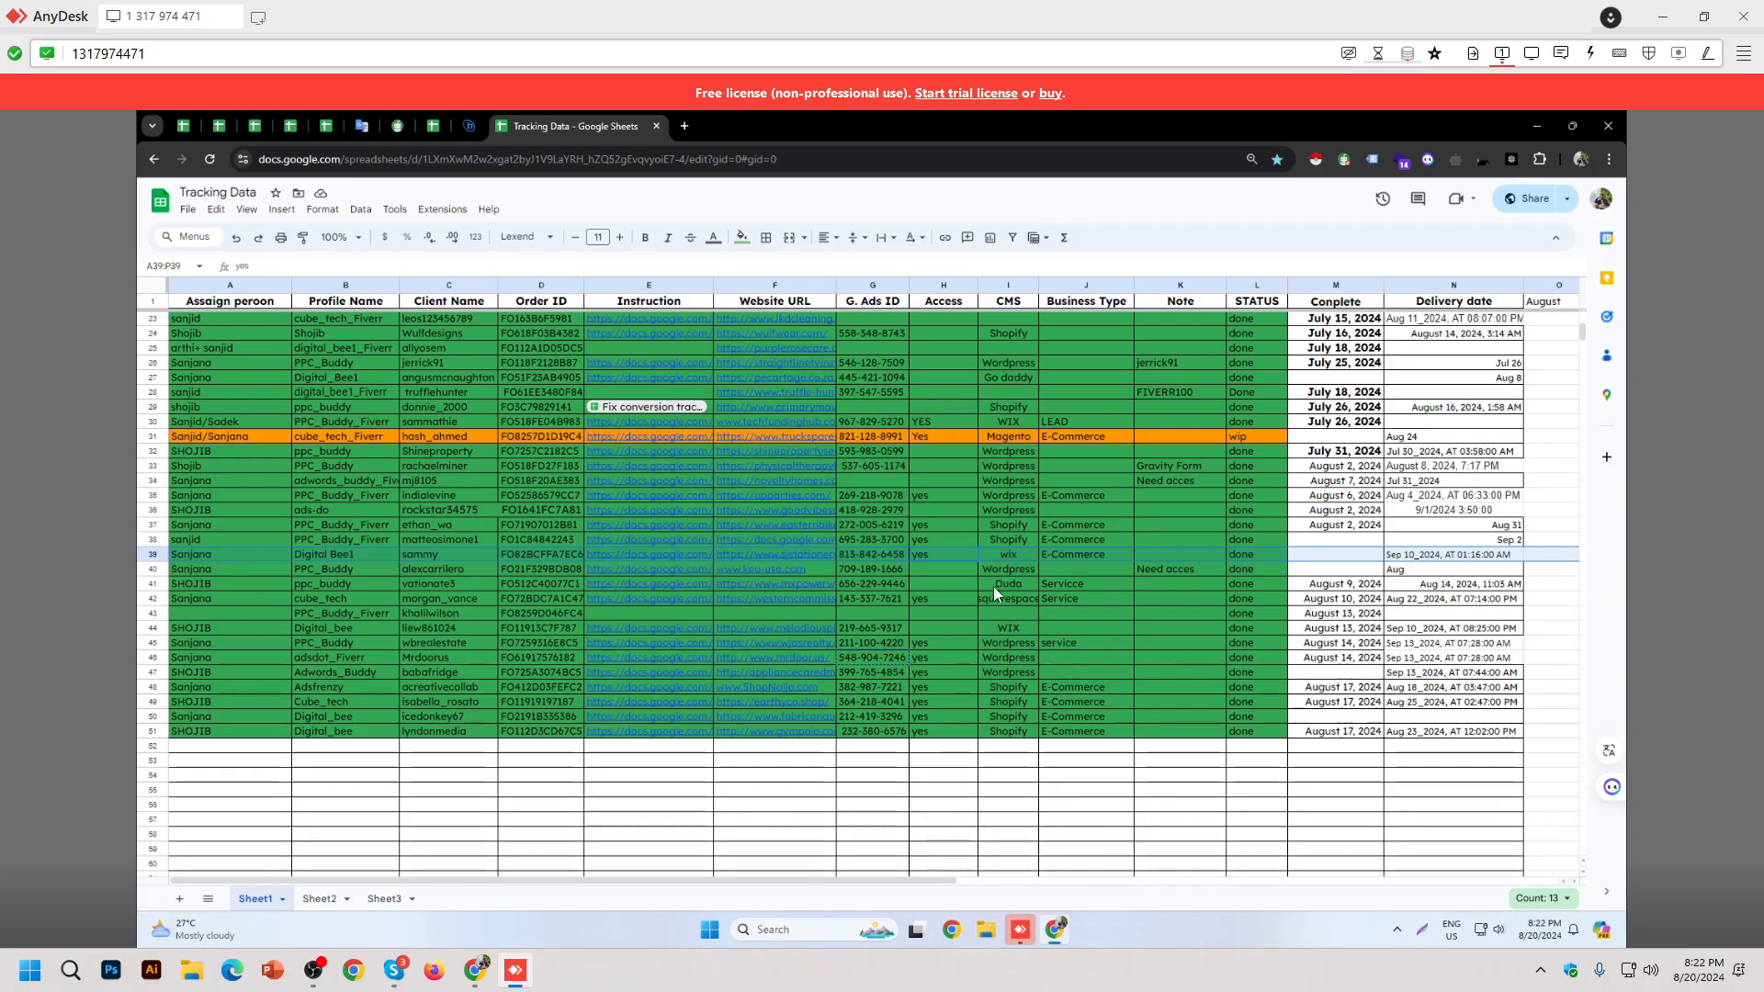
Step: Read the Wix client's Google Ads ID in G39 and open a new Chrome window
left_click(891, 554)
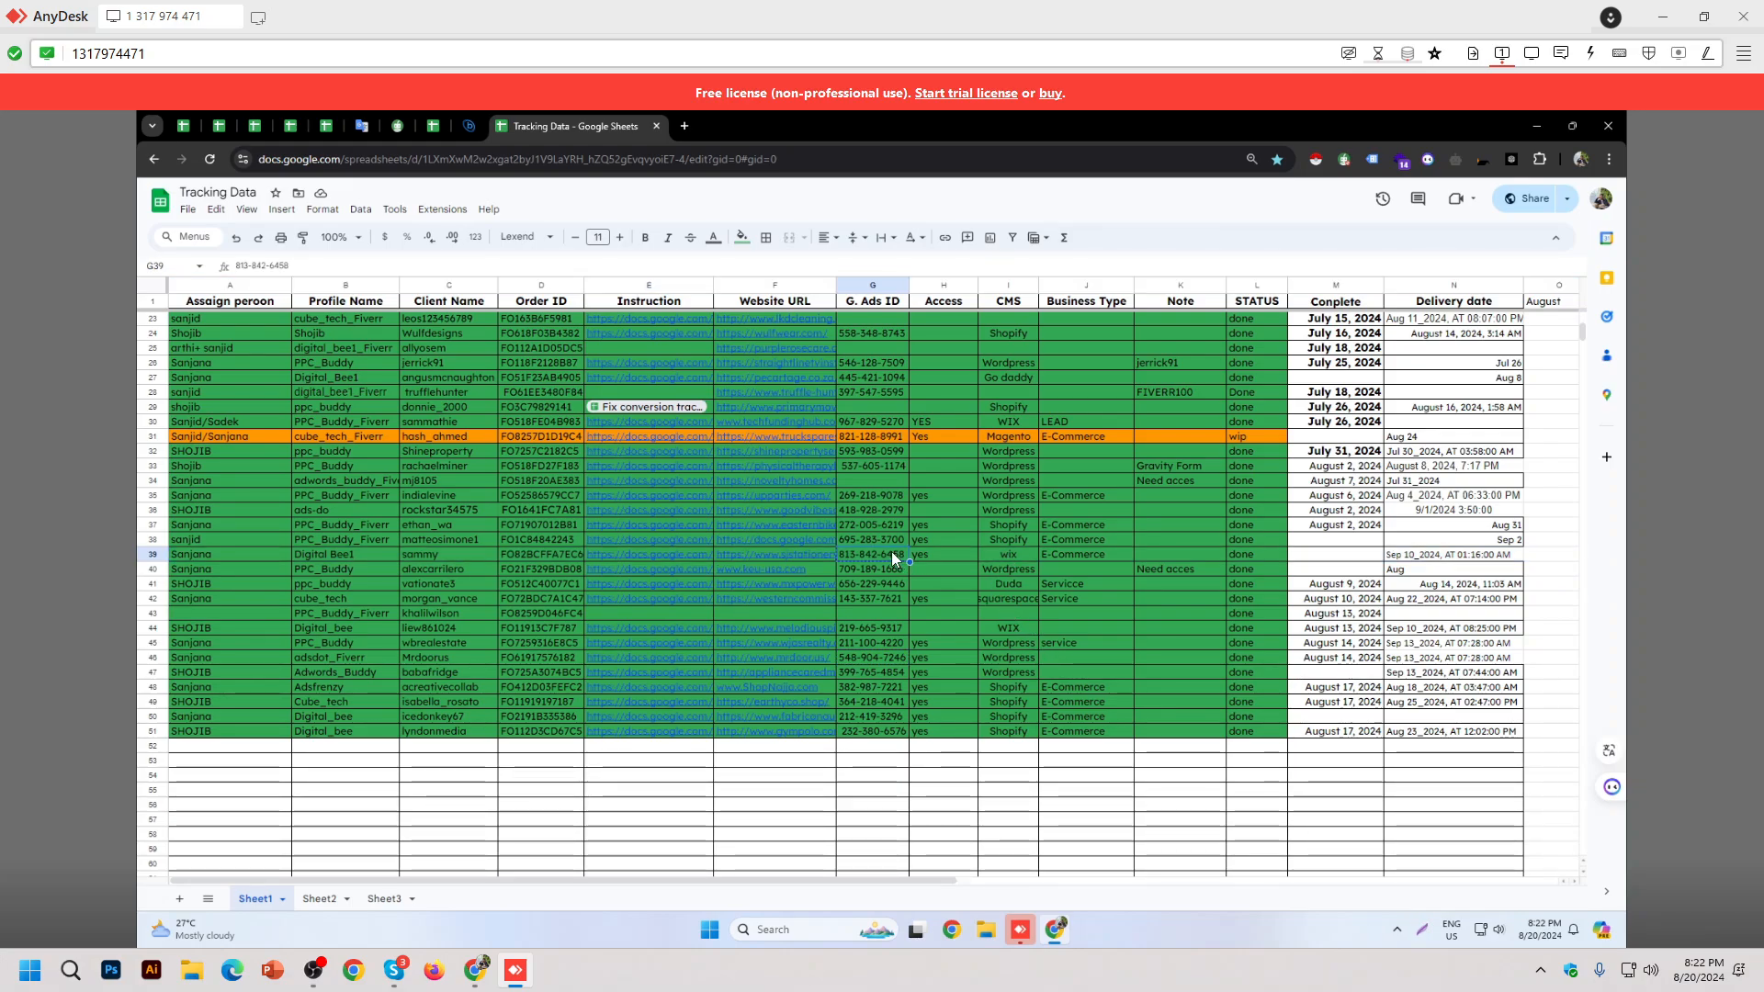
left_click(952, 929)
left_click(1111, 415)
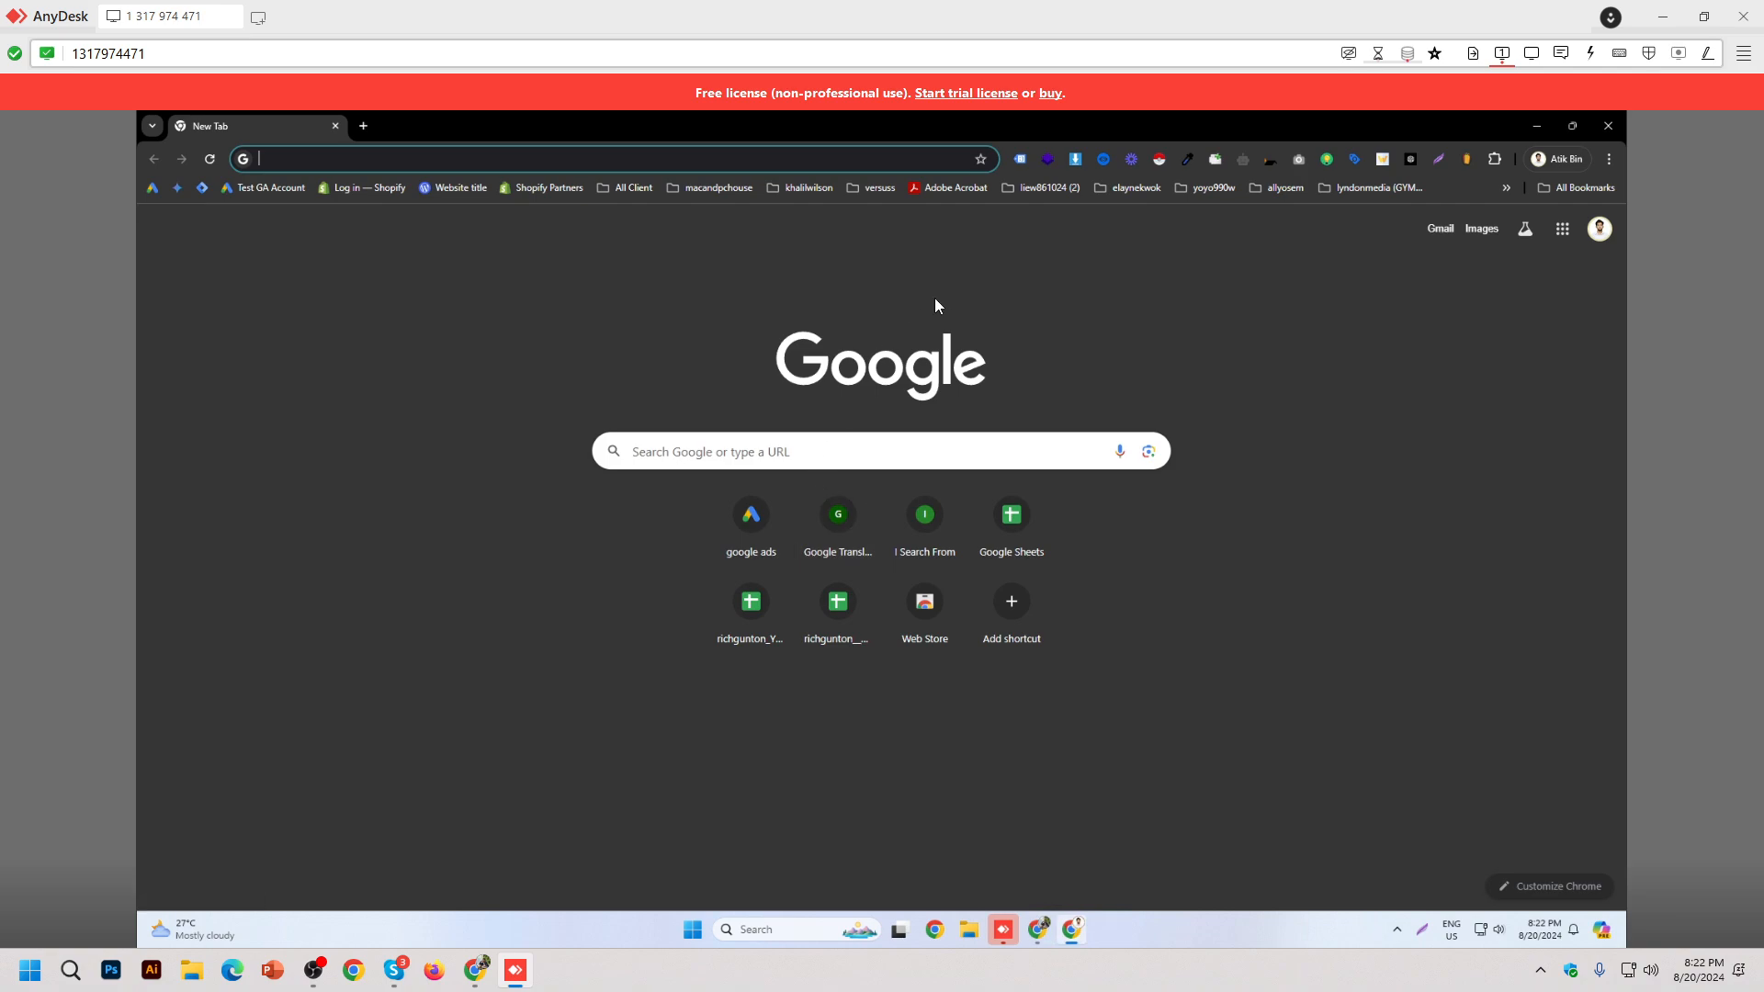
key("alt+Tab")
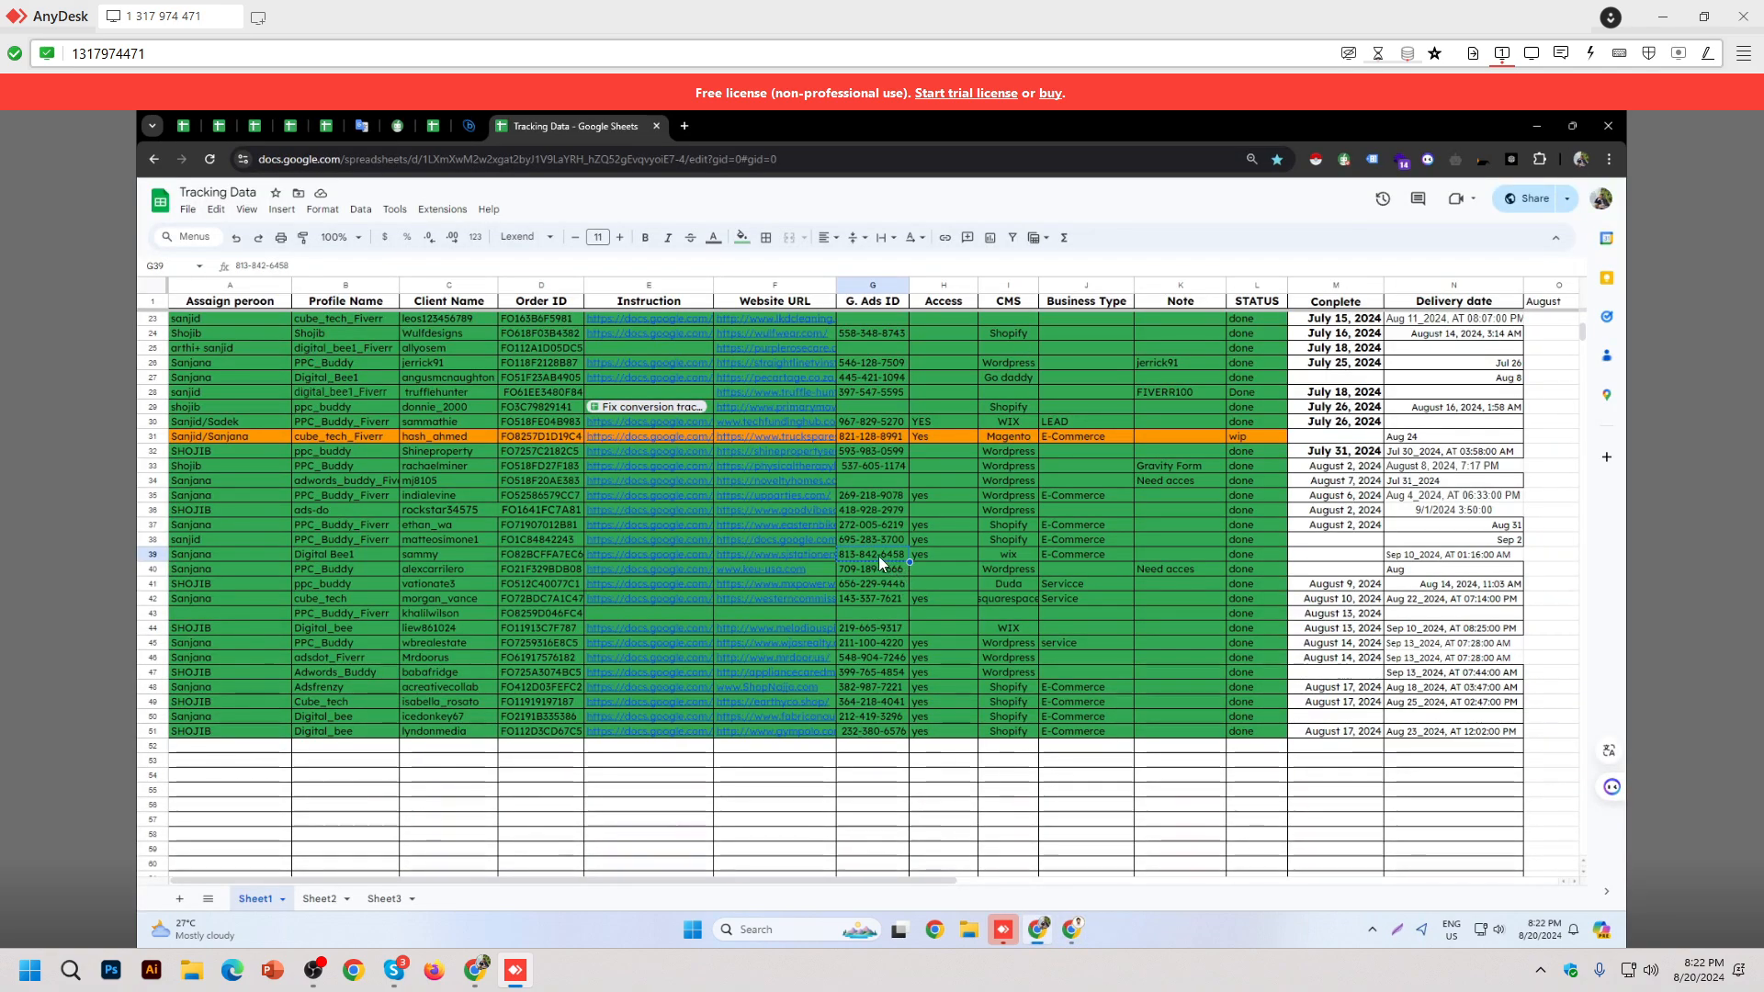
key("shift+space")
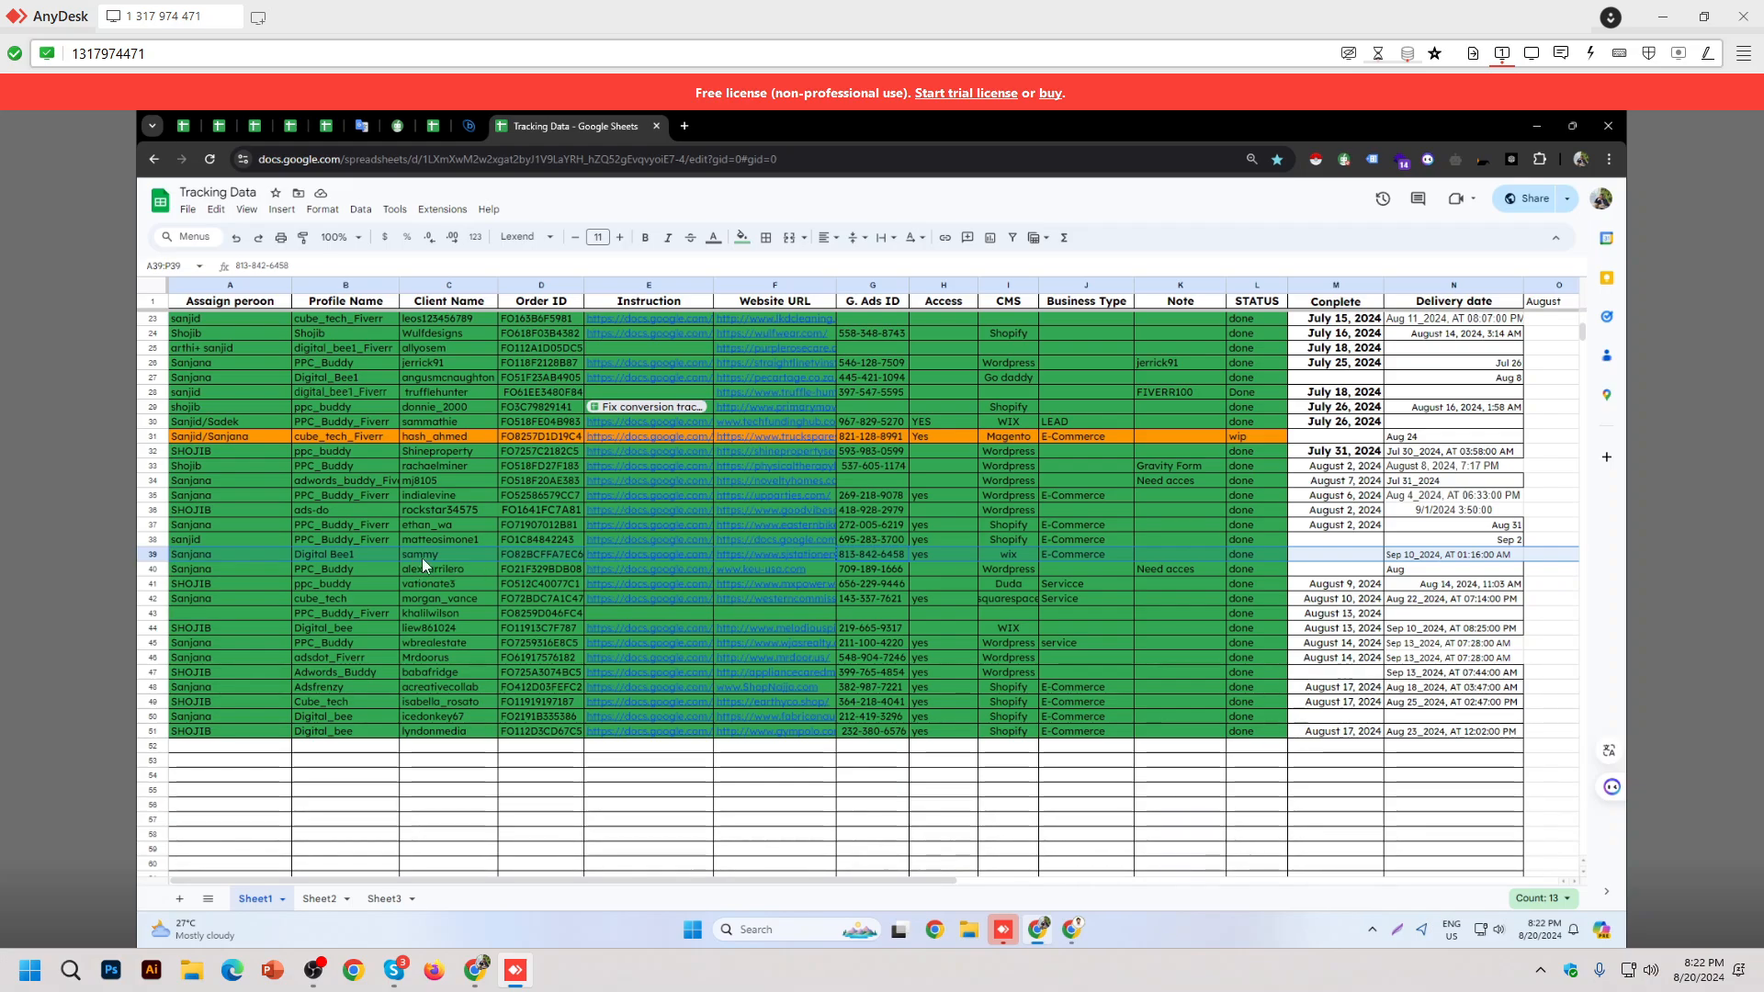
key("alt+Tab")
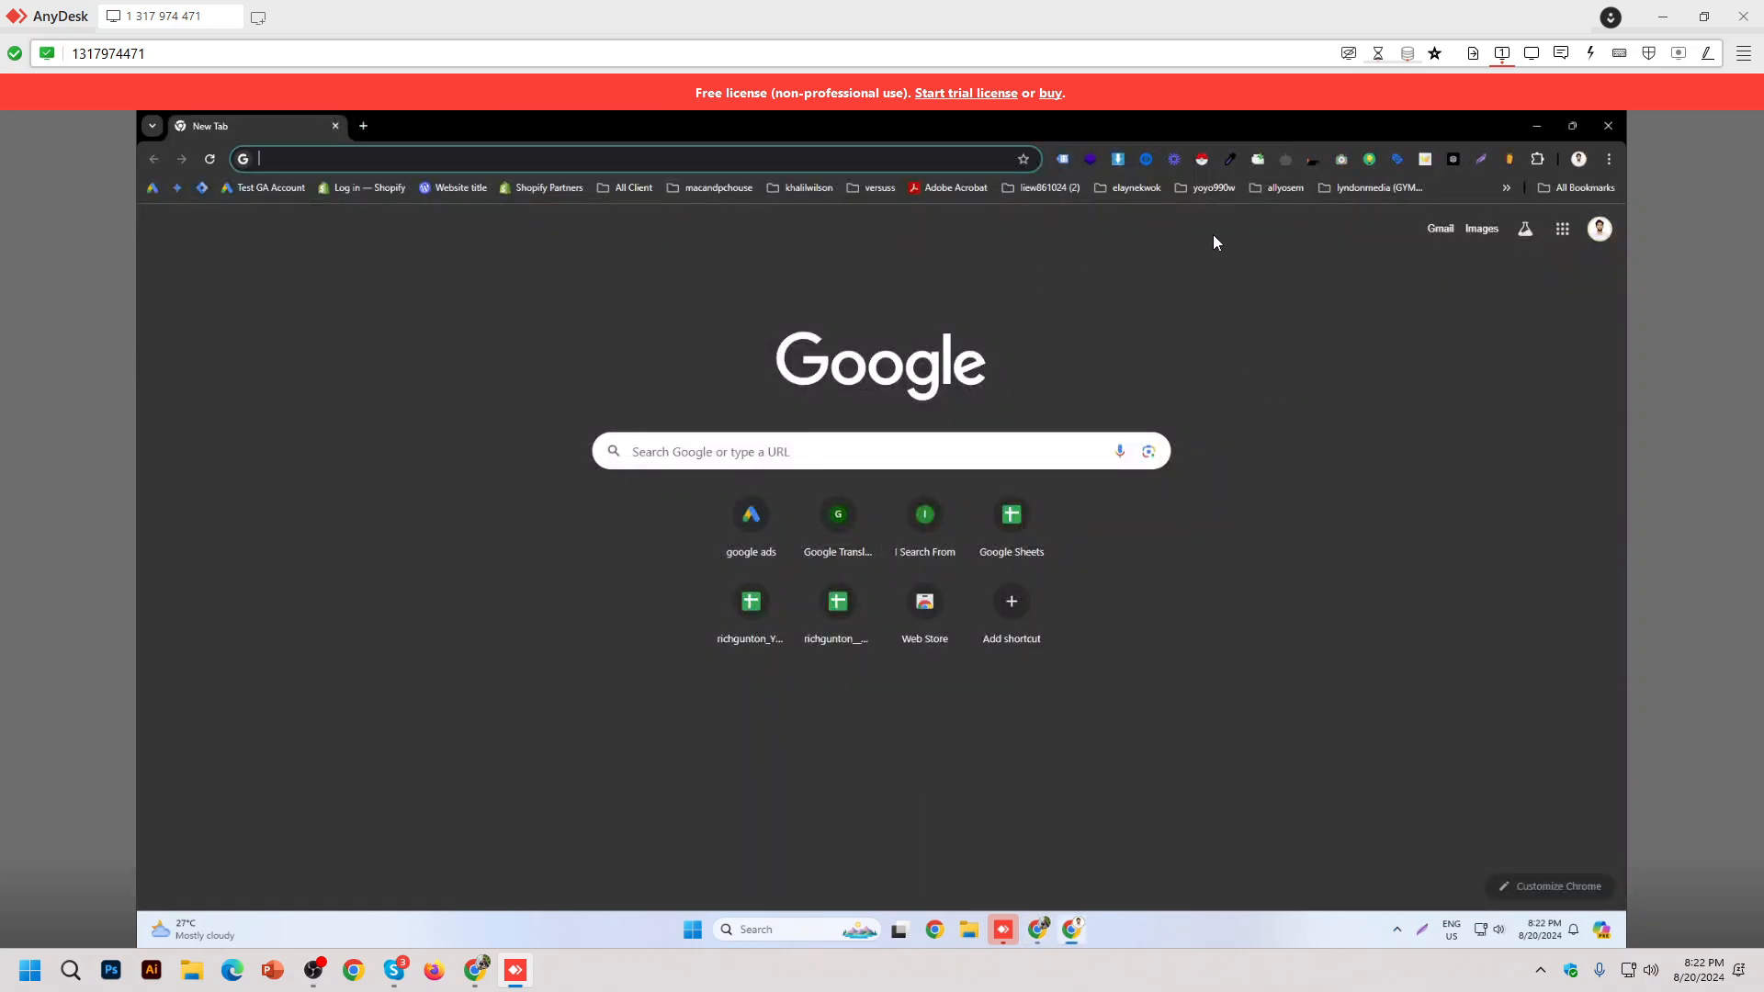
Step: Open all bookmarks in the client's All Client subfolder as tabs and close the empty New Tab
left_click(1507, 188)
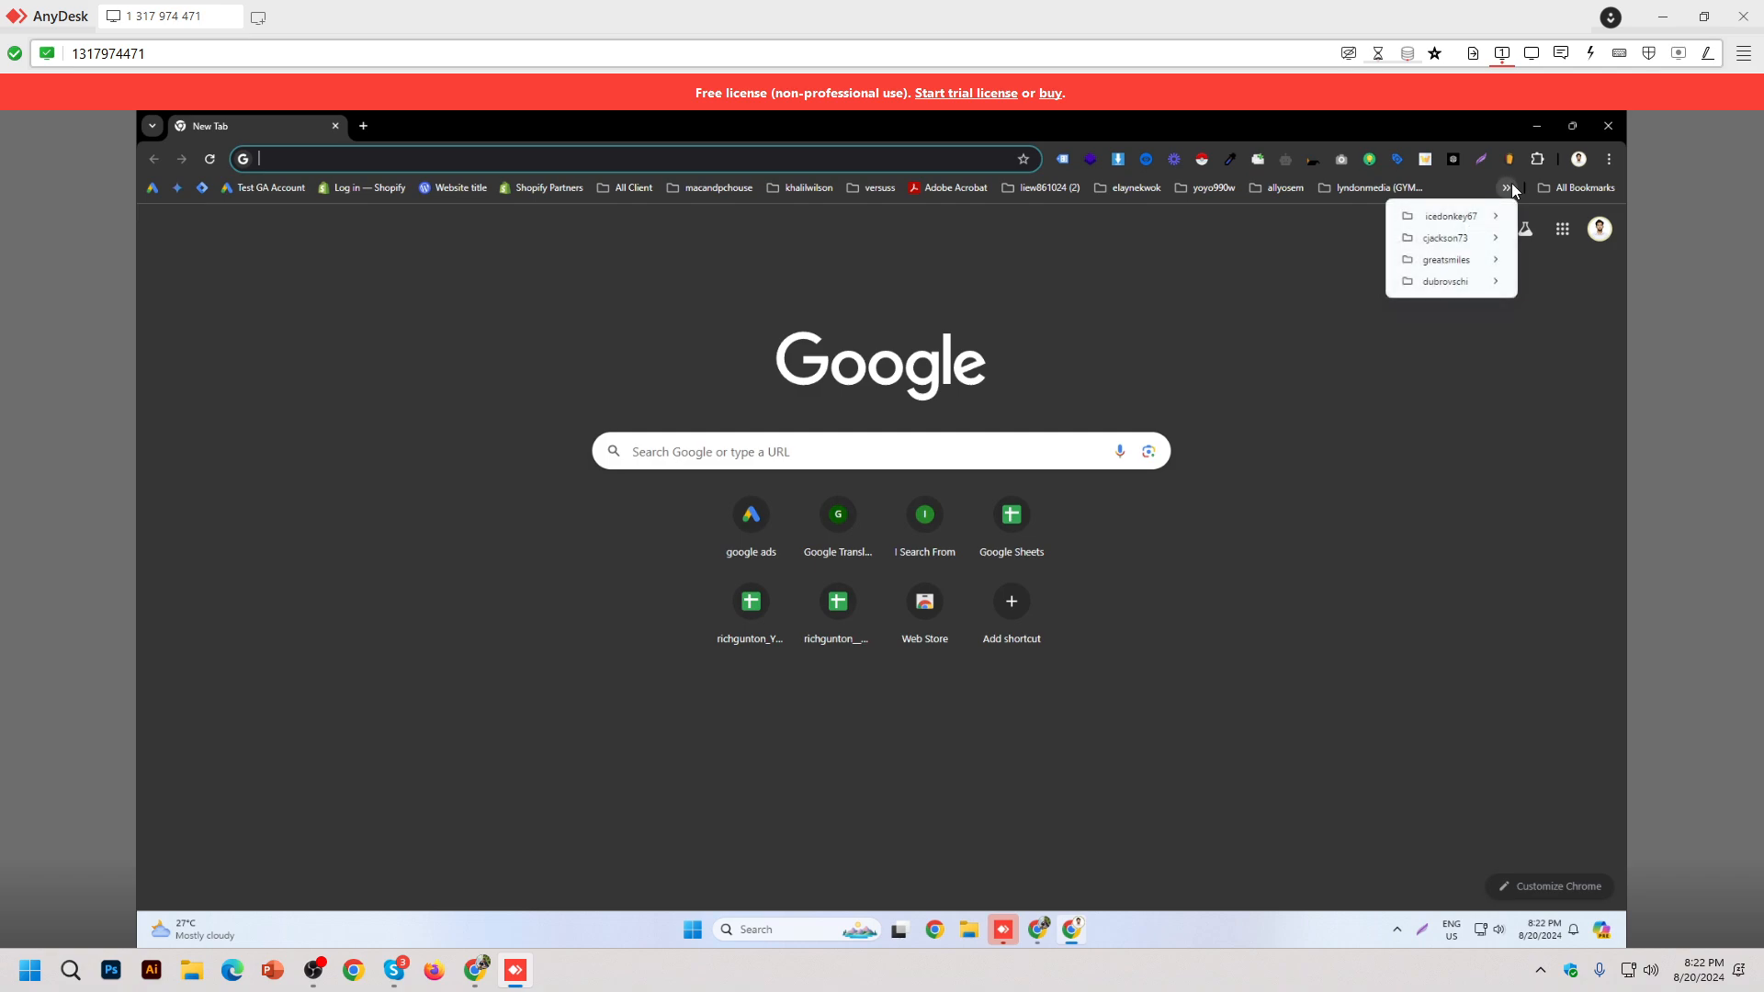
mouse_move(1126, 191)
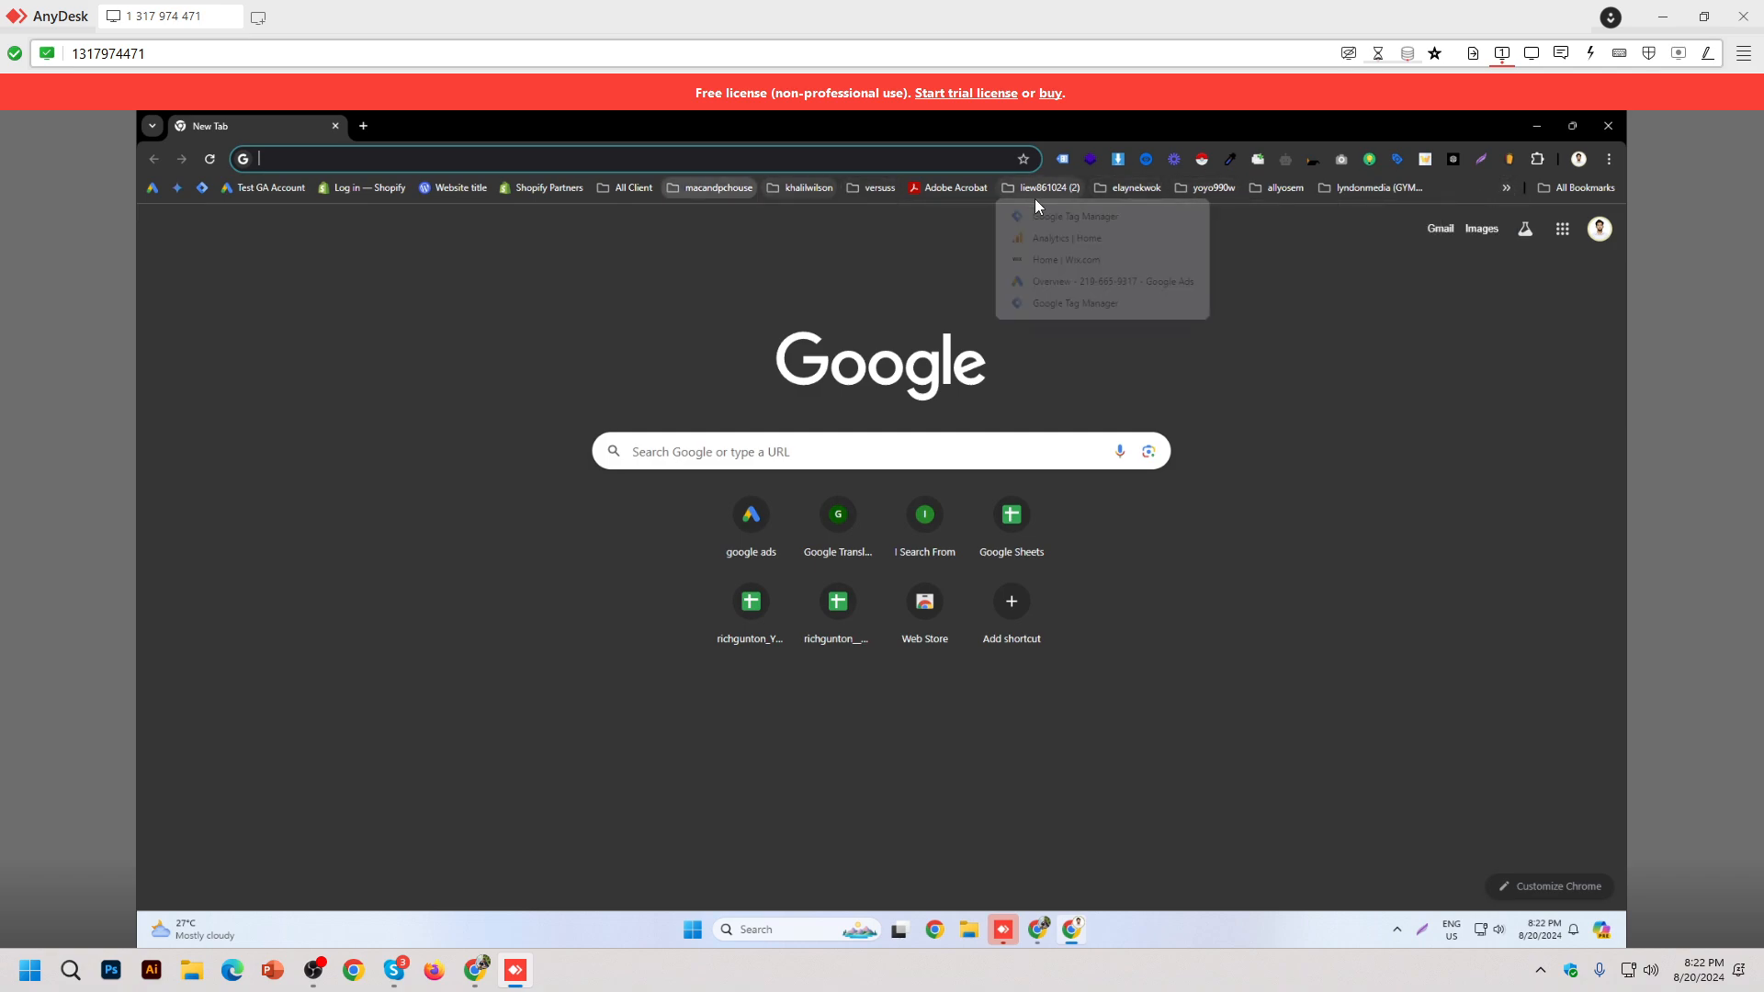
mouse_move(633, 187)
mouse_move(713, 864)
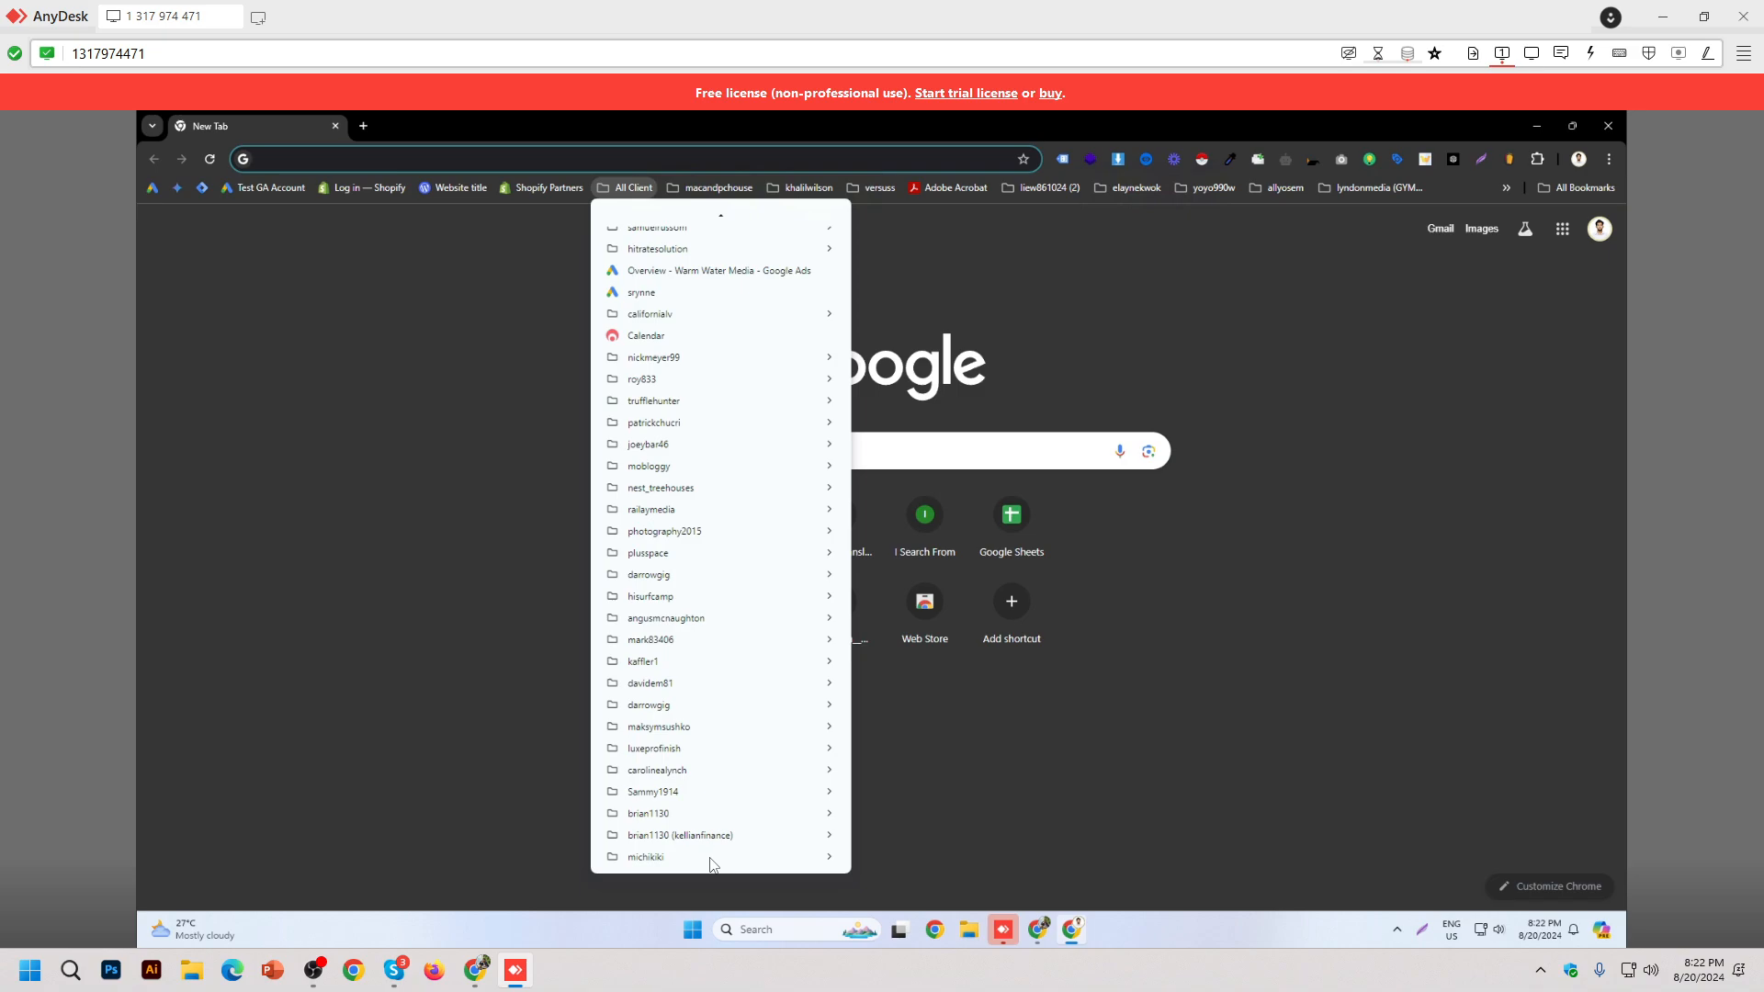
middle_click(714, 800)
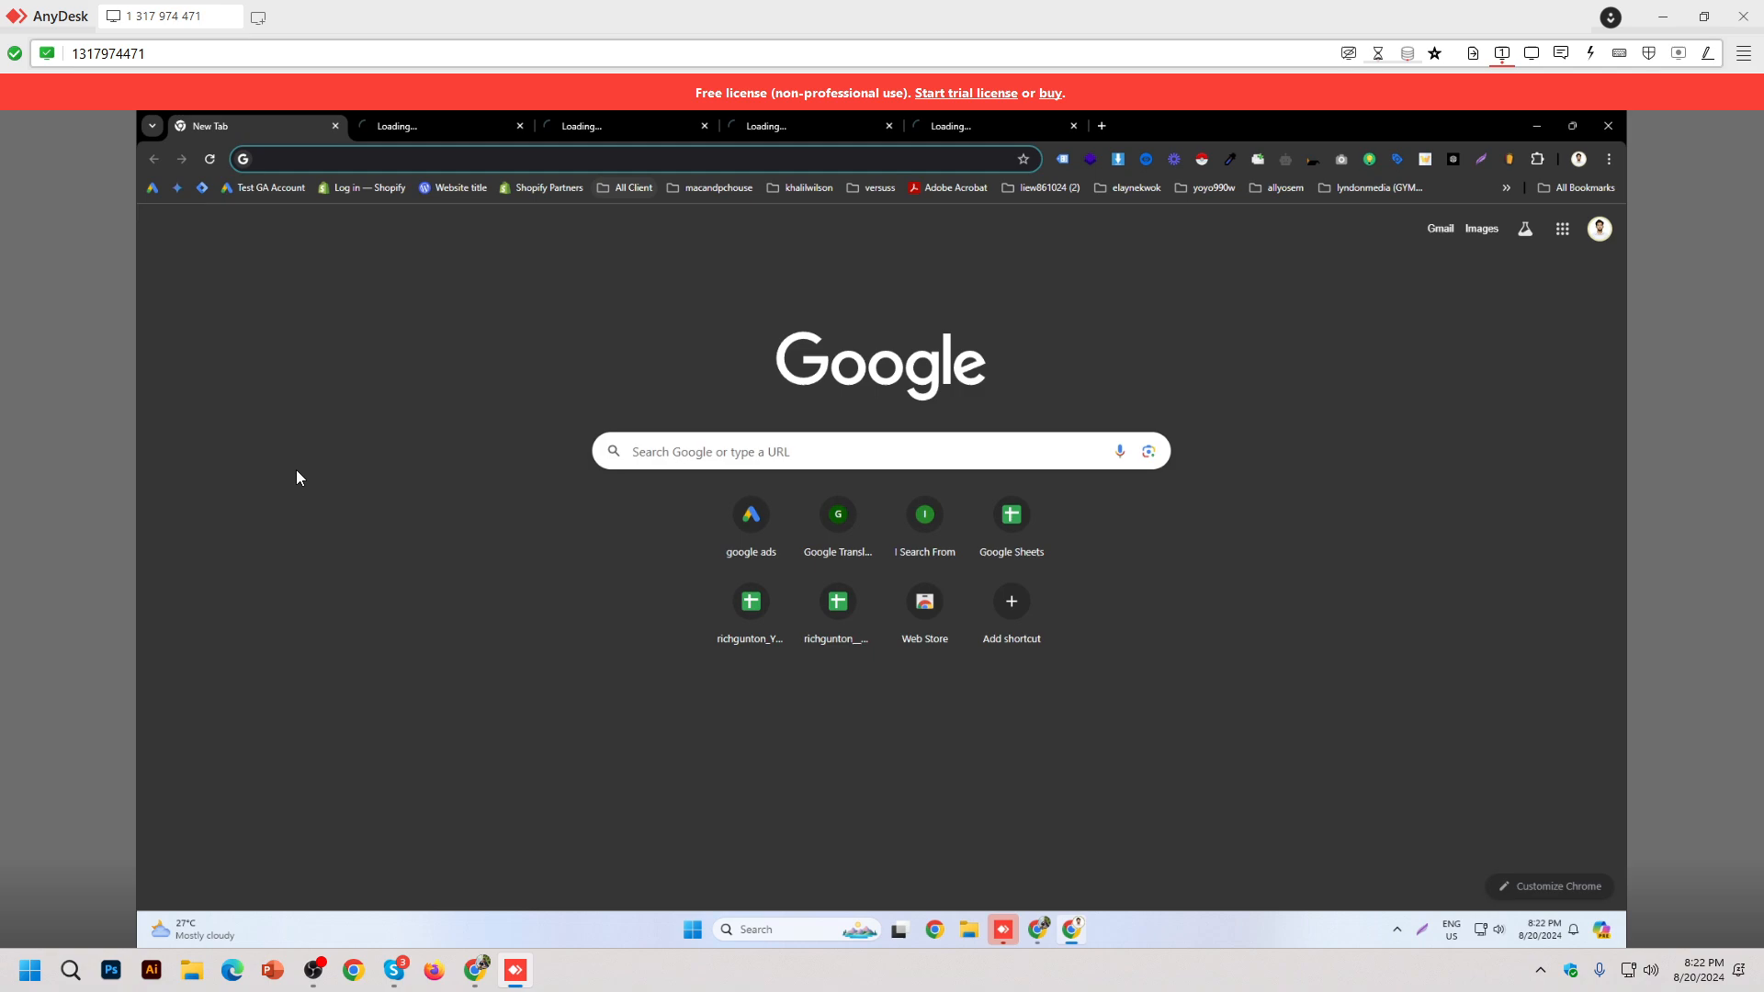
middle_click(260, 124)
Step: Sign in to Wix with Continue with Google and dismiss the yearly-plan popup on the Sjstationery dashboard
left_click(801, 127)
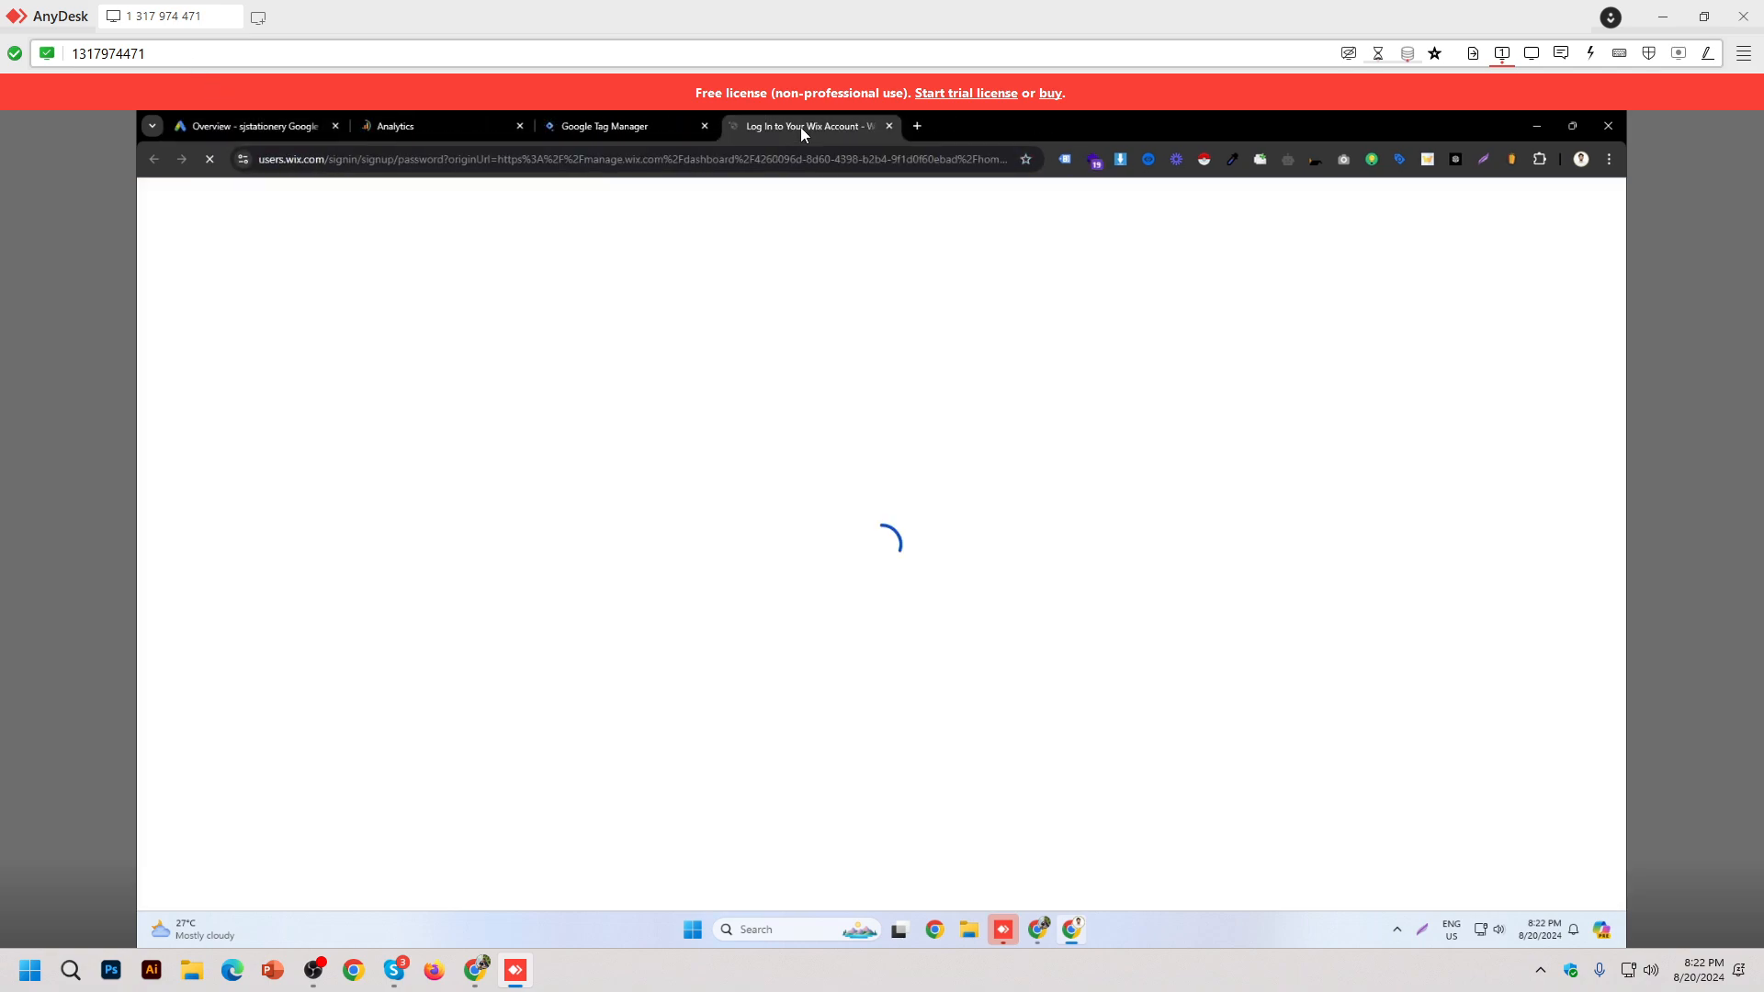
left_click(610, 130)
left_click(253, 126)
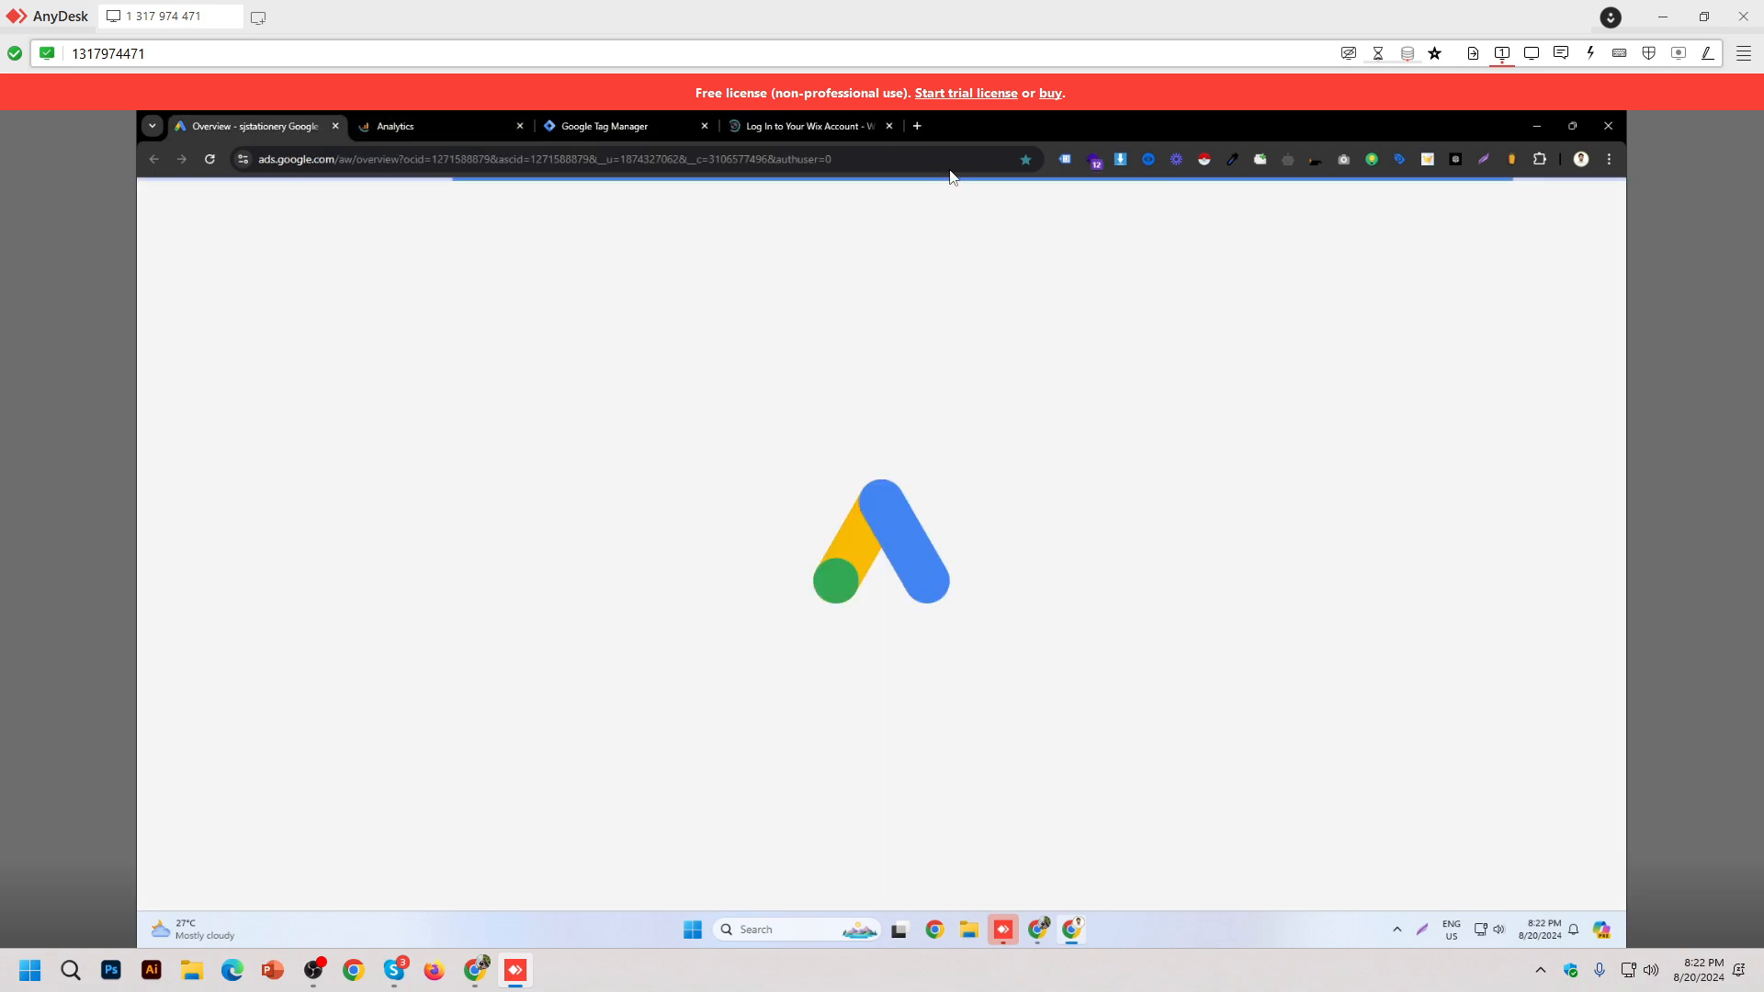
left_click(834, 129)
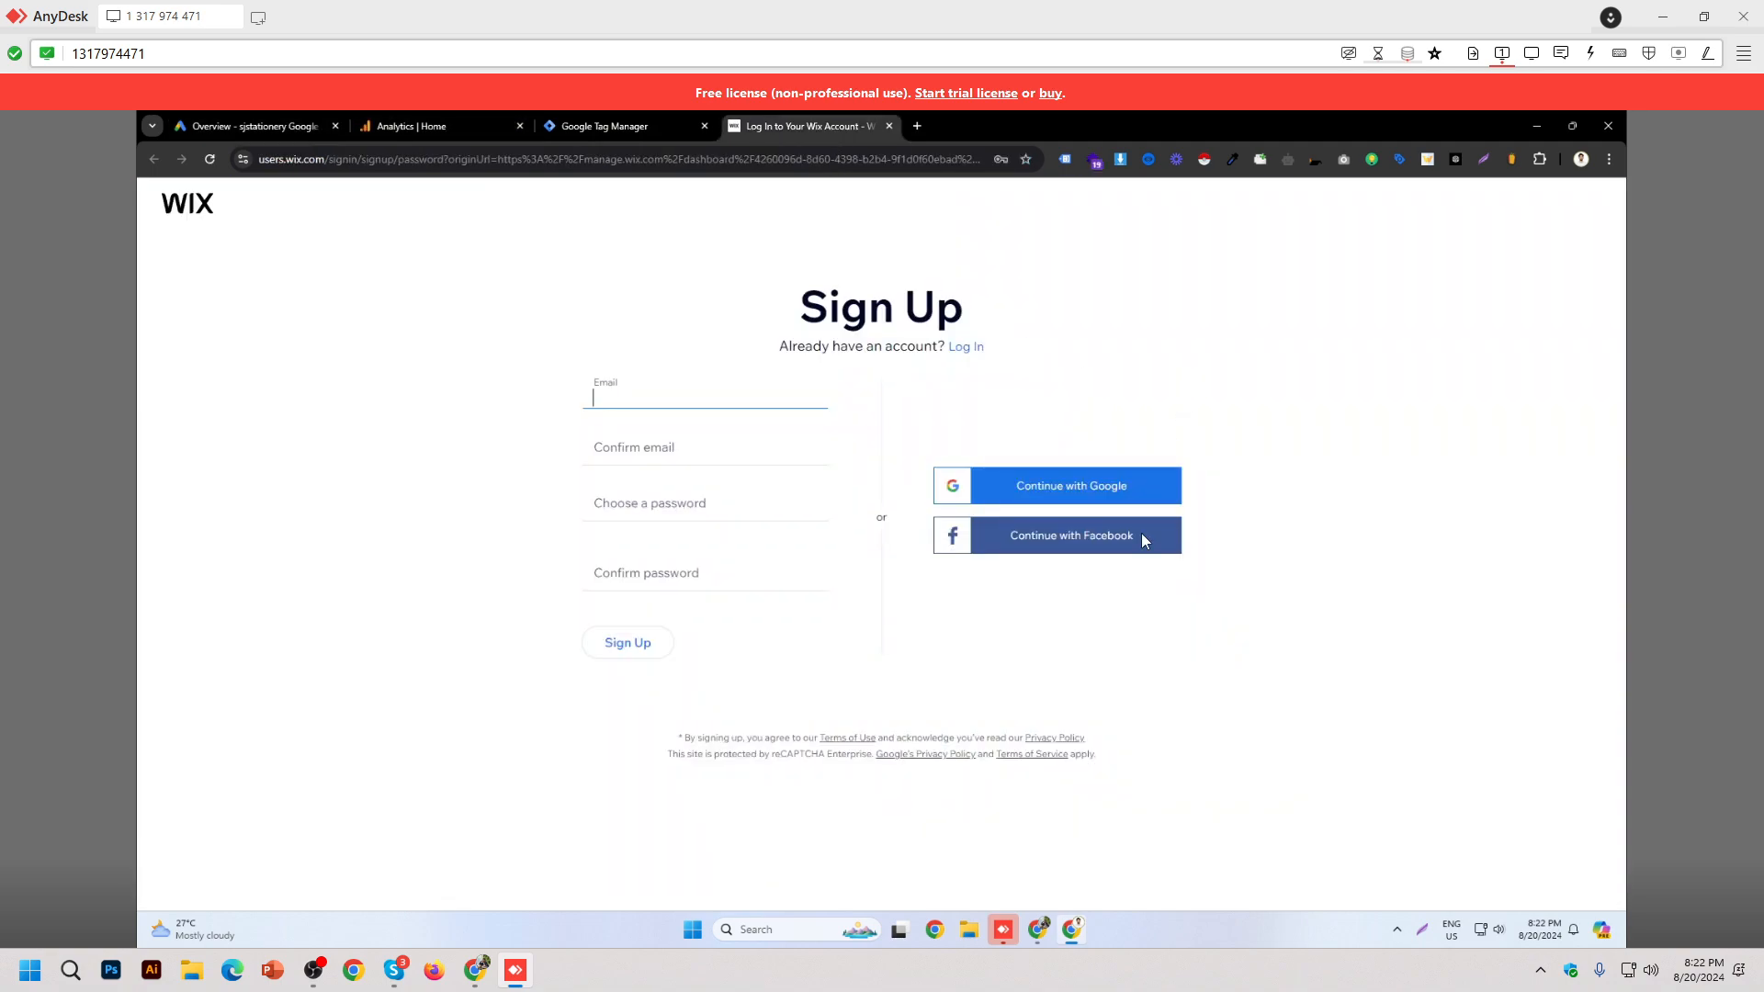
left_click(1082, 496)
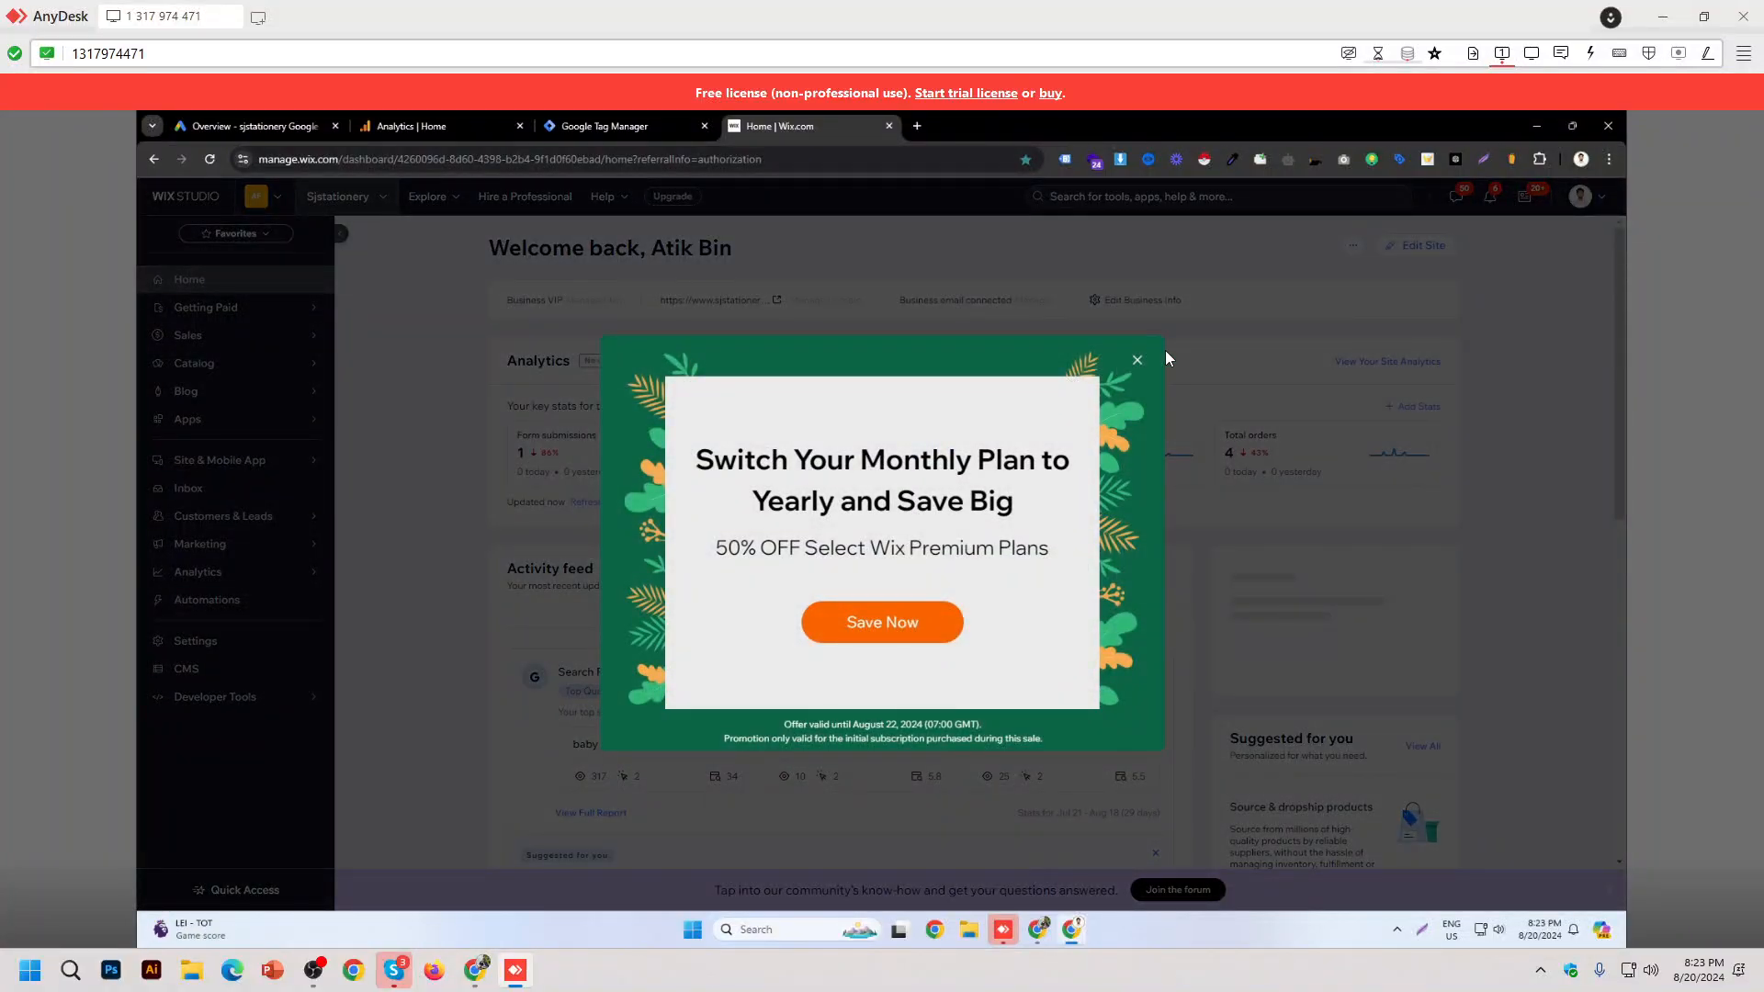
left_click(1137, 360)
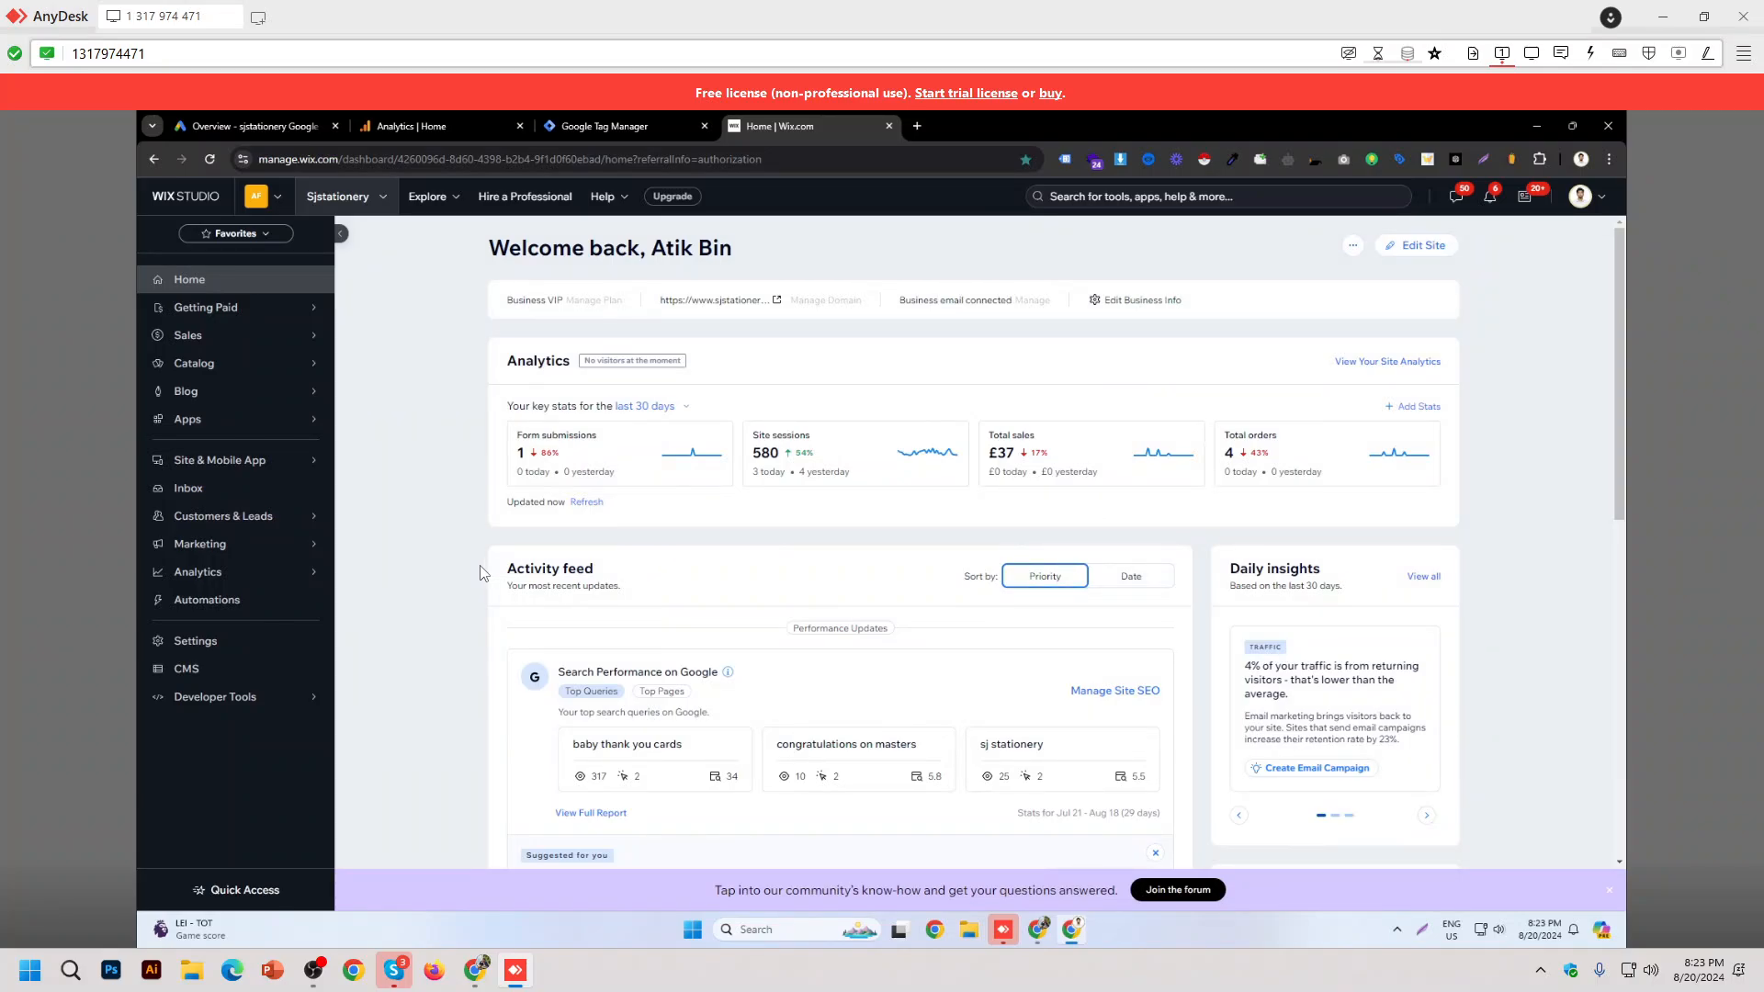
Step: Go through Developer Tools and Settings to the Advanced section's Marketing Integrations card
left_click(302, 707)
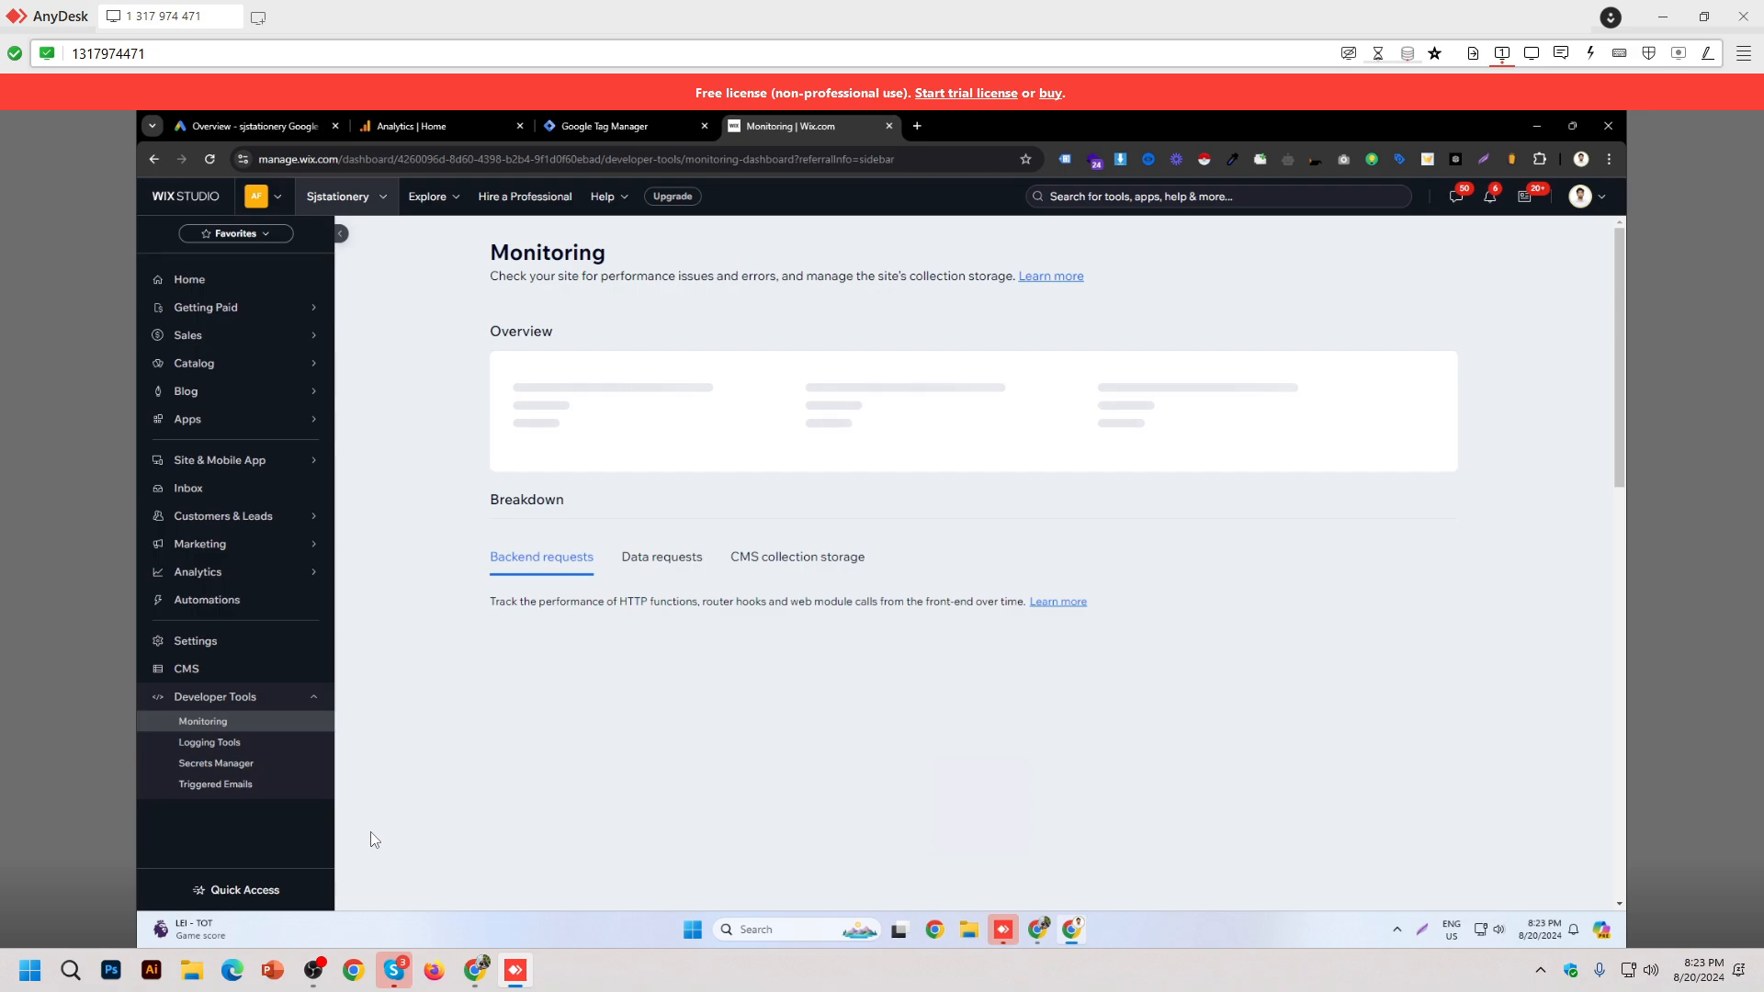
left_click(214, 646)
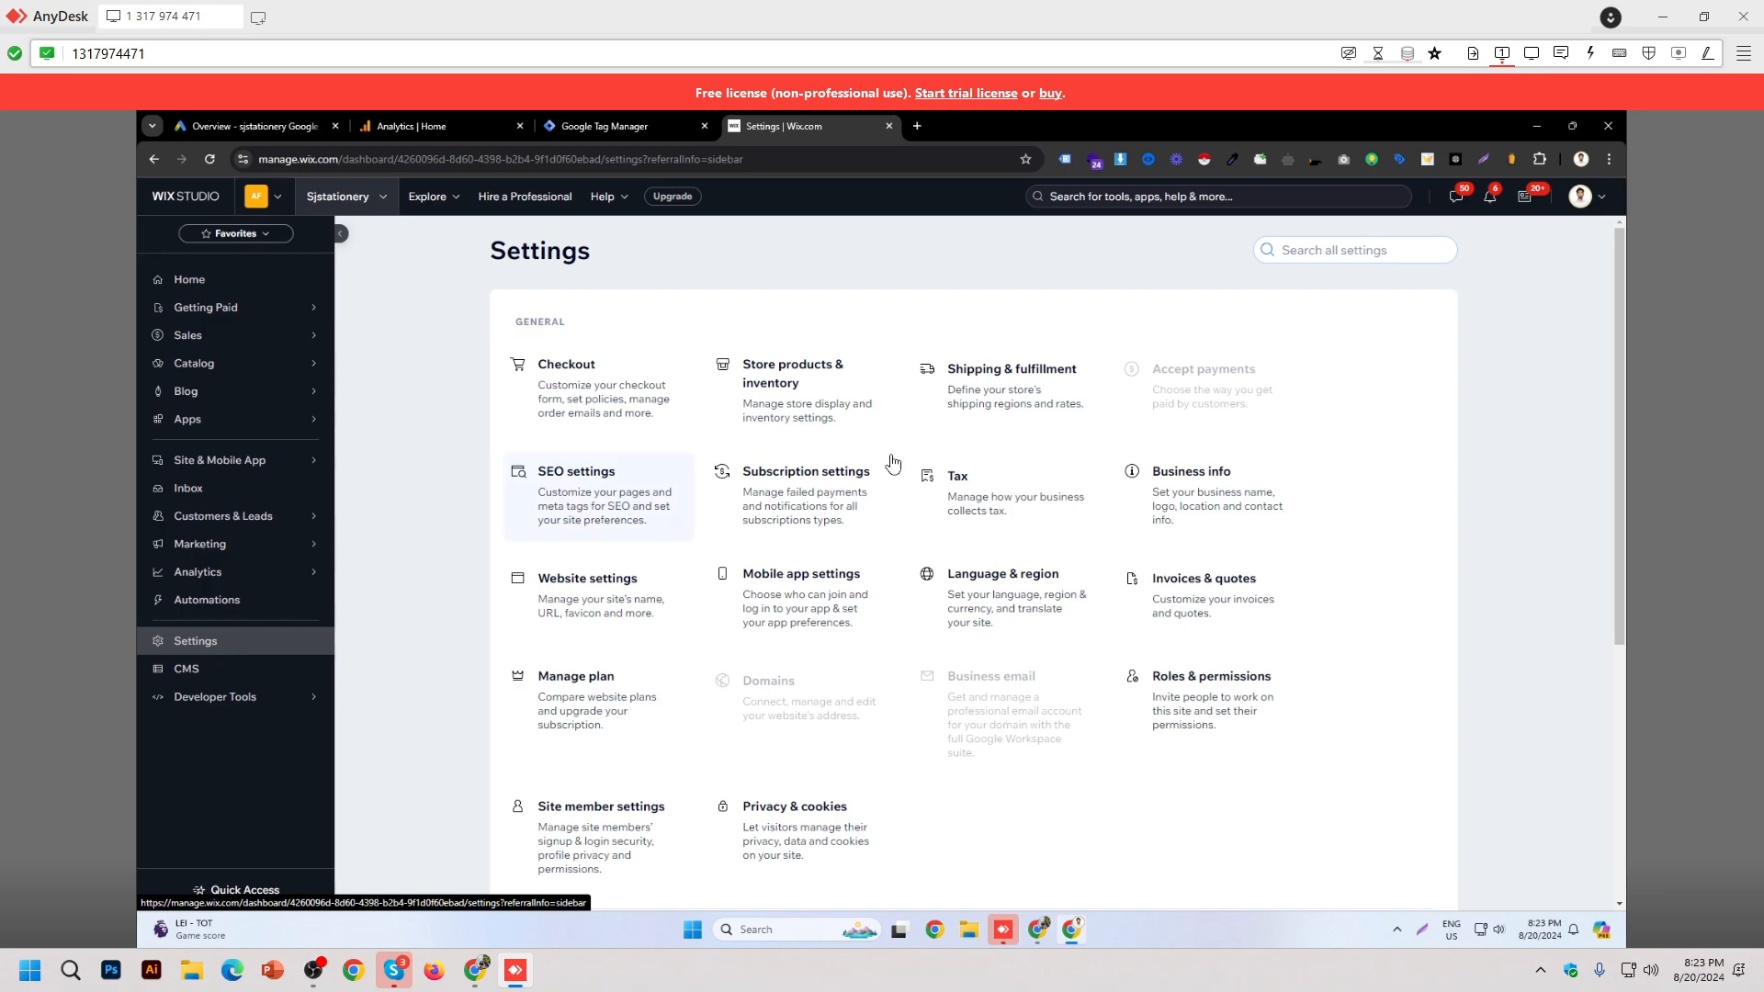
scroll(1229, 523, "down", 5)
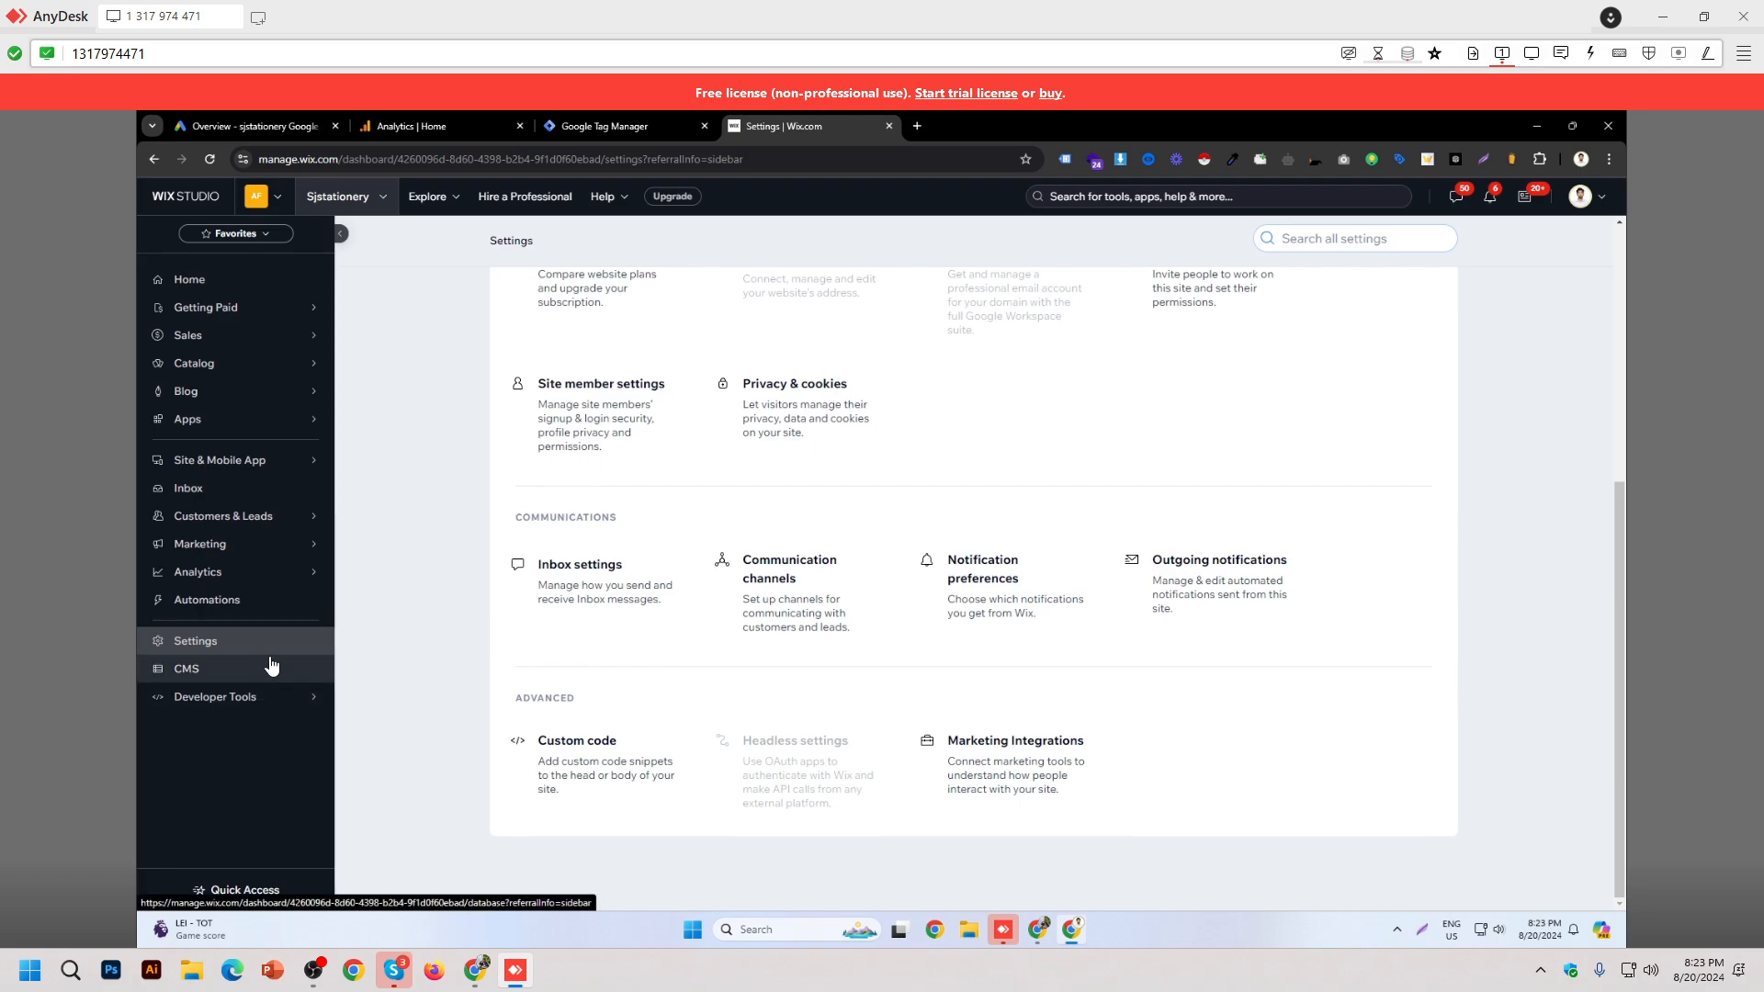
double_click(547, 701)
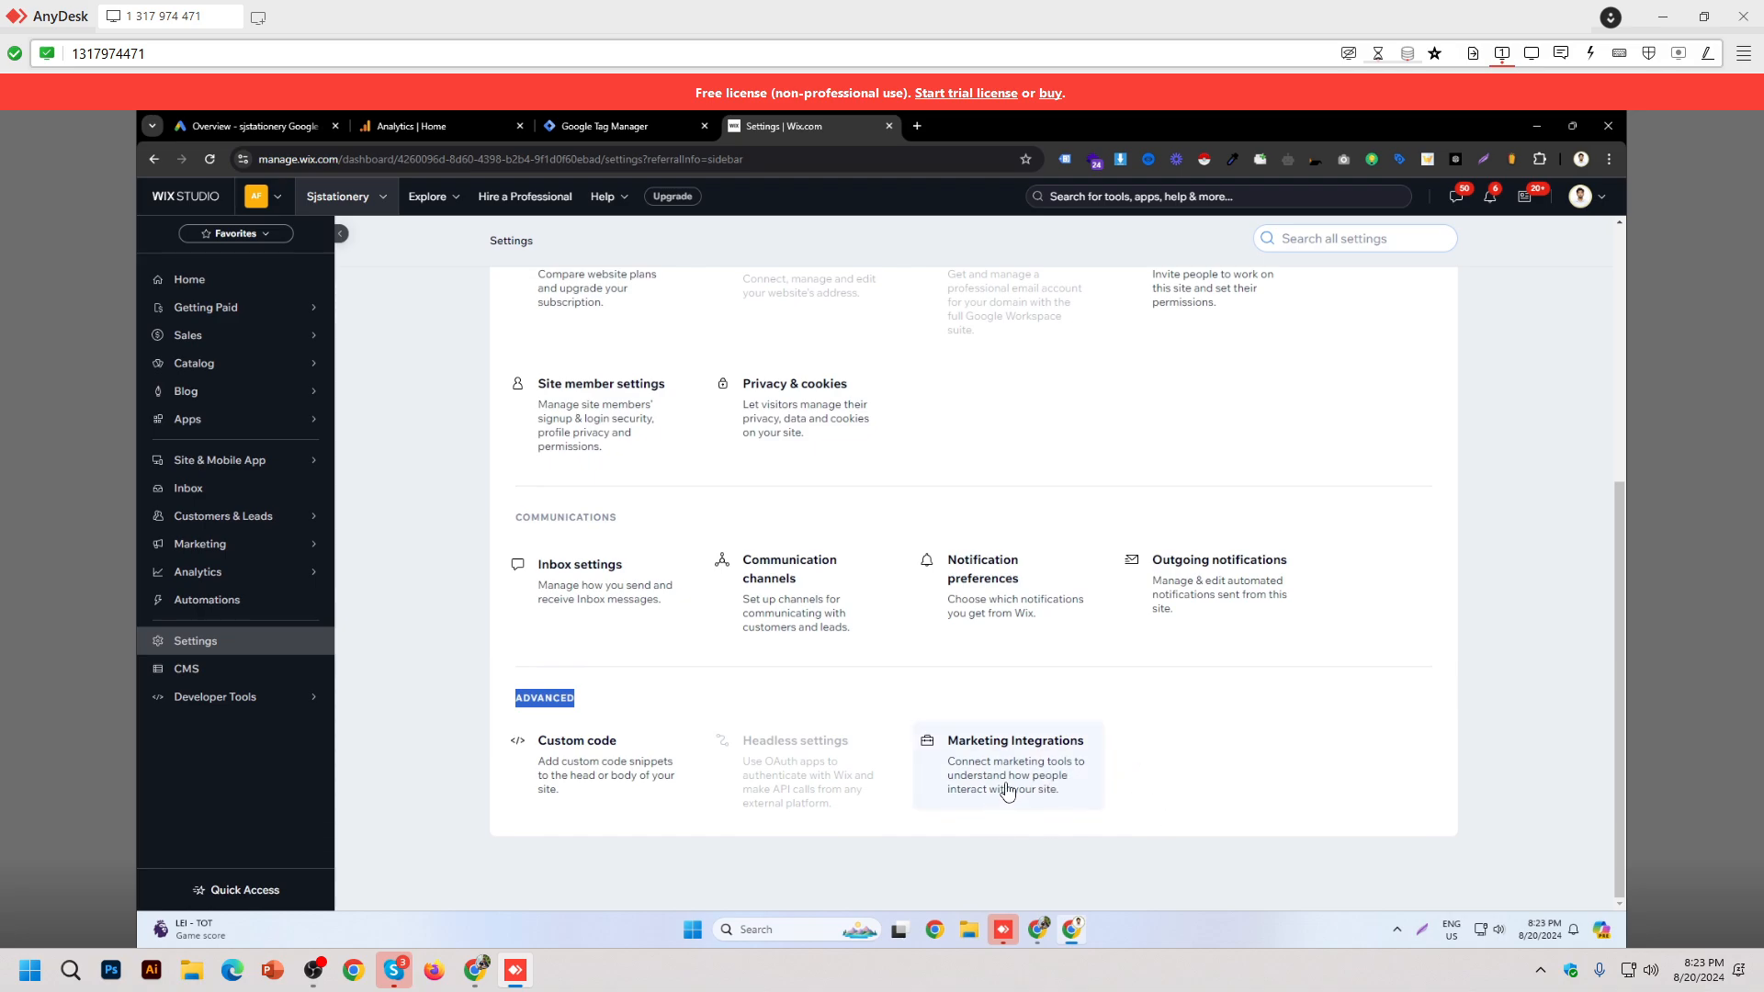
left_click(1008, 790)
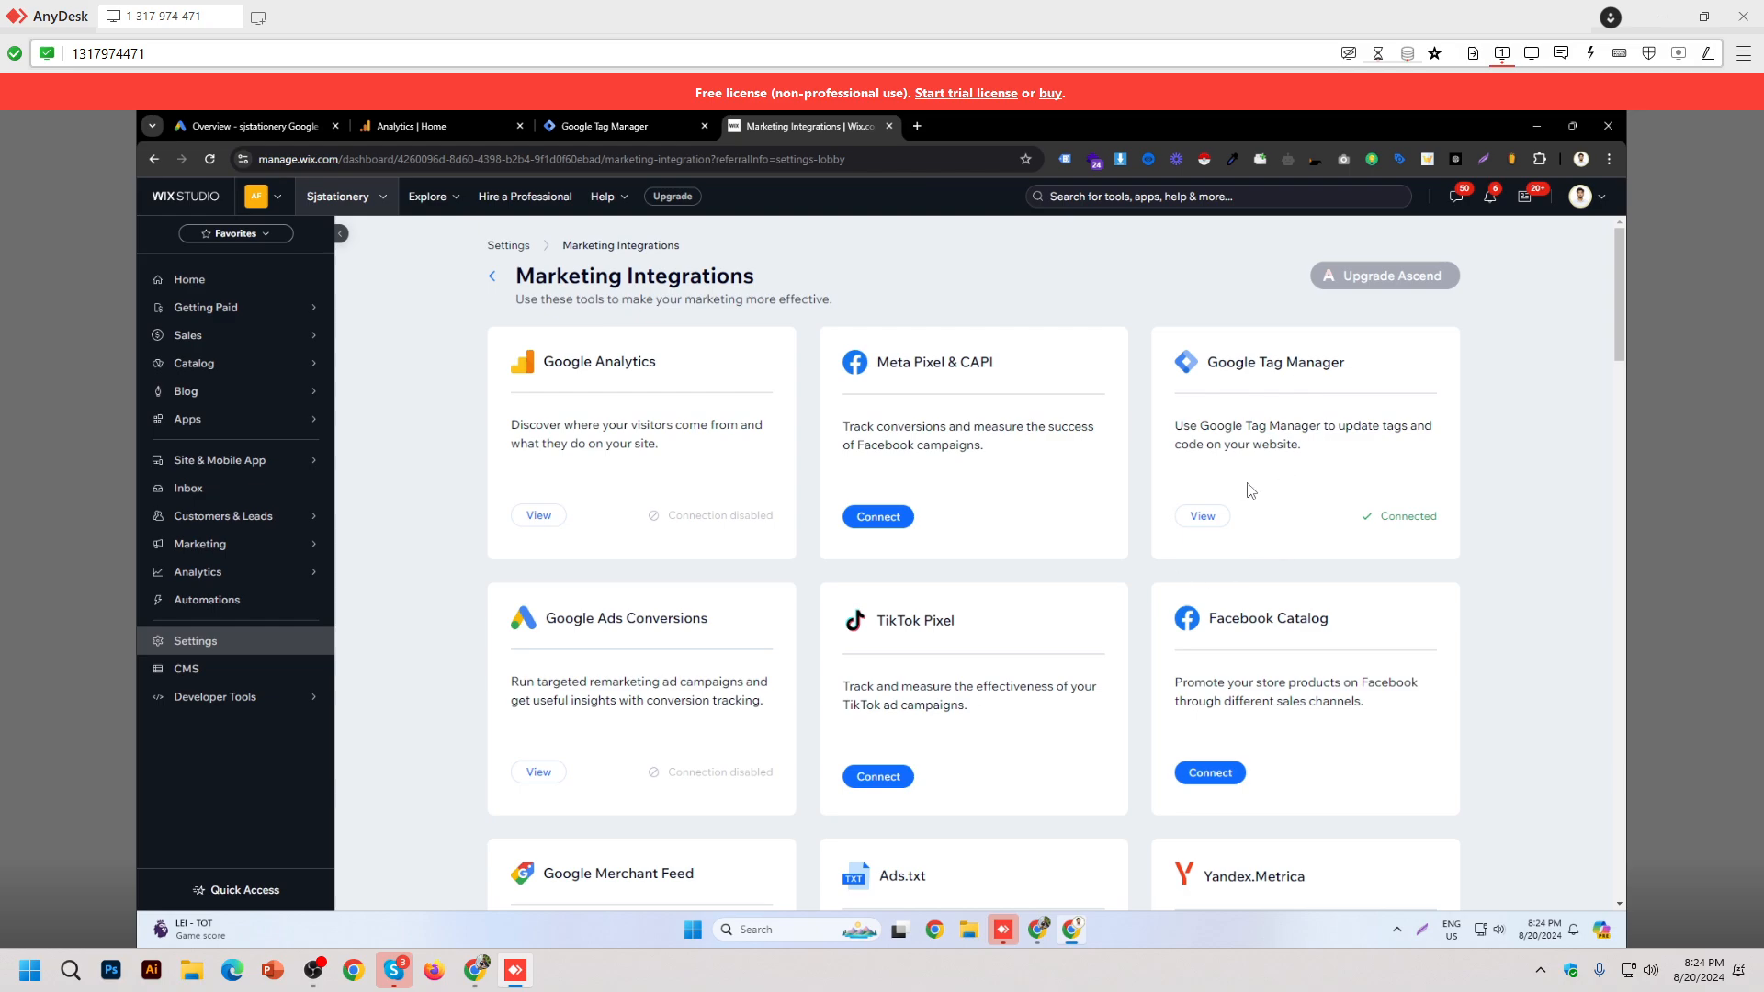
Step: Verify the Google Tag Manager card shows Connected, checking its integration details and linked workspace
scroll(1425, 484, "down", 3)
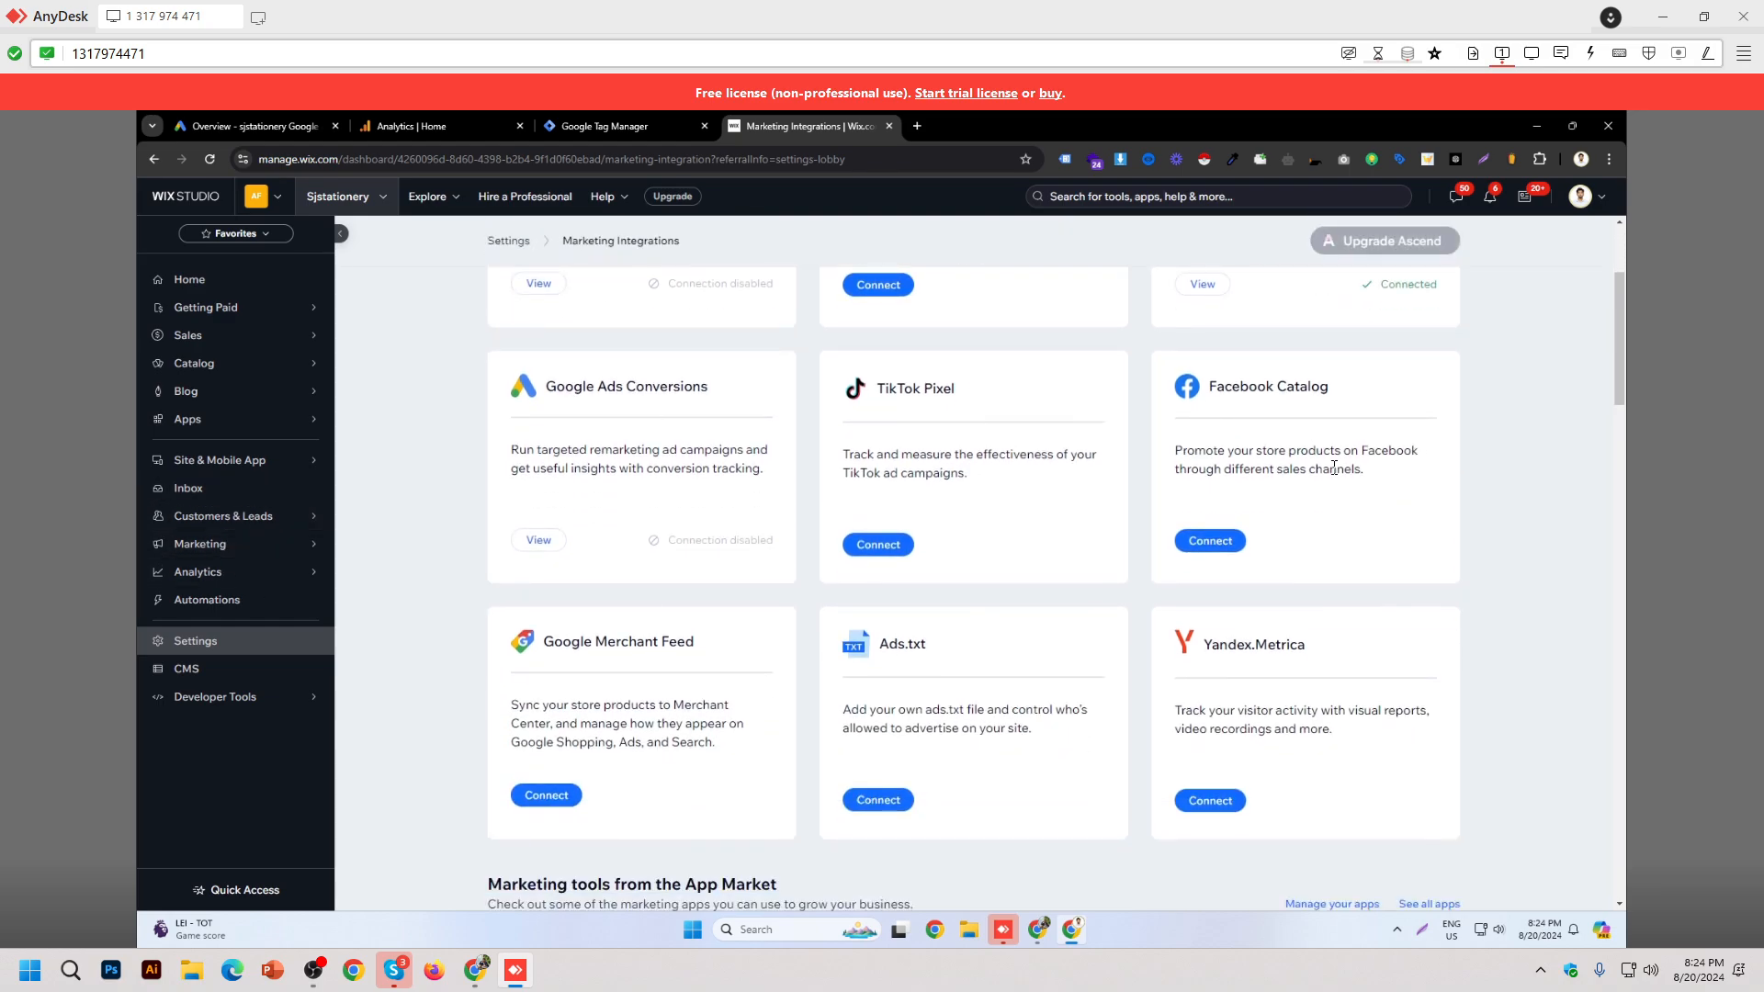
scroll(1358, 499, "up", 3)
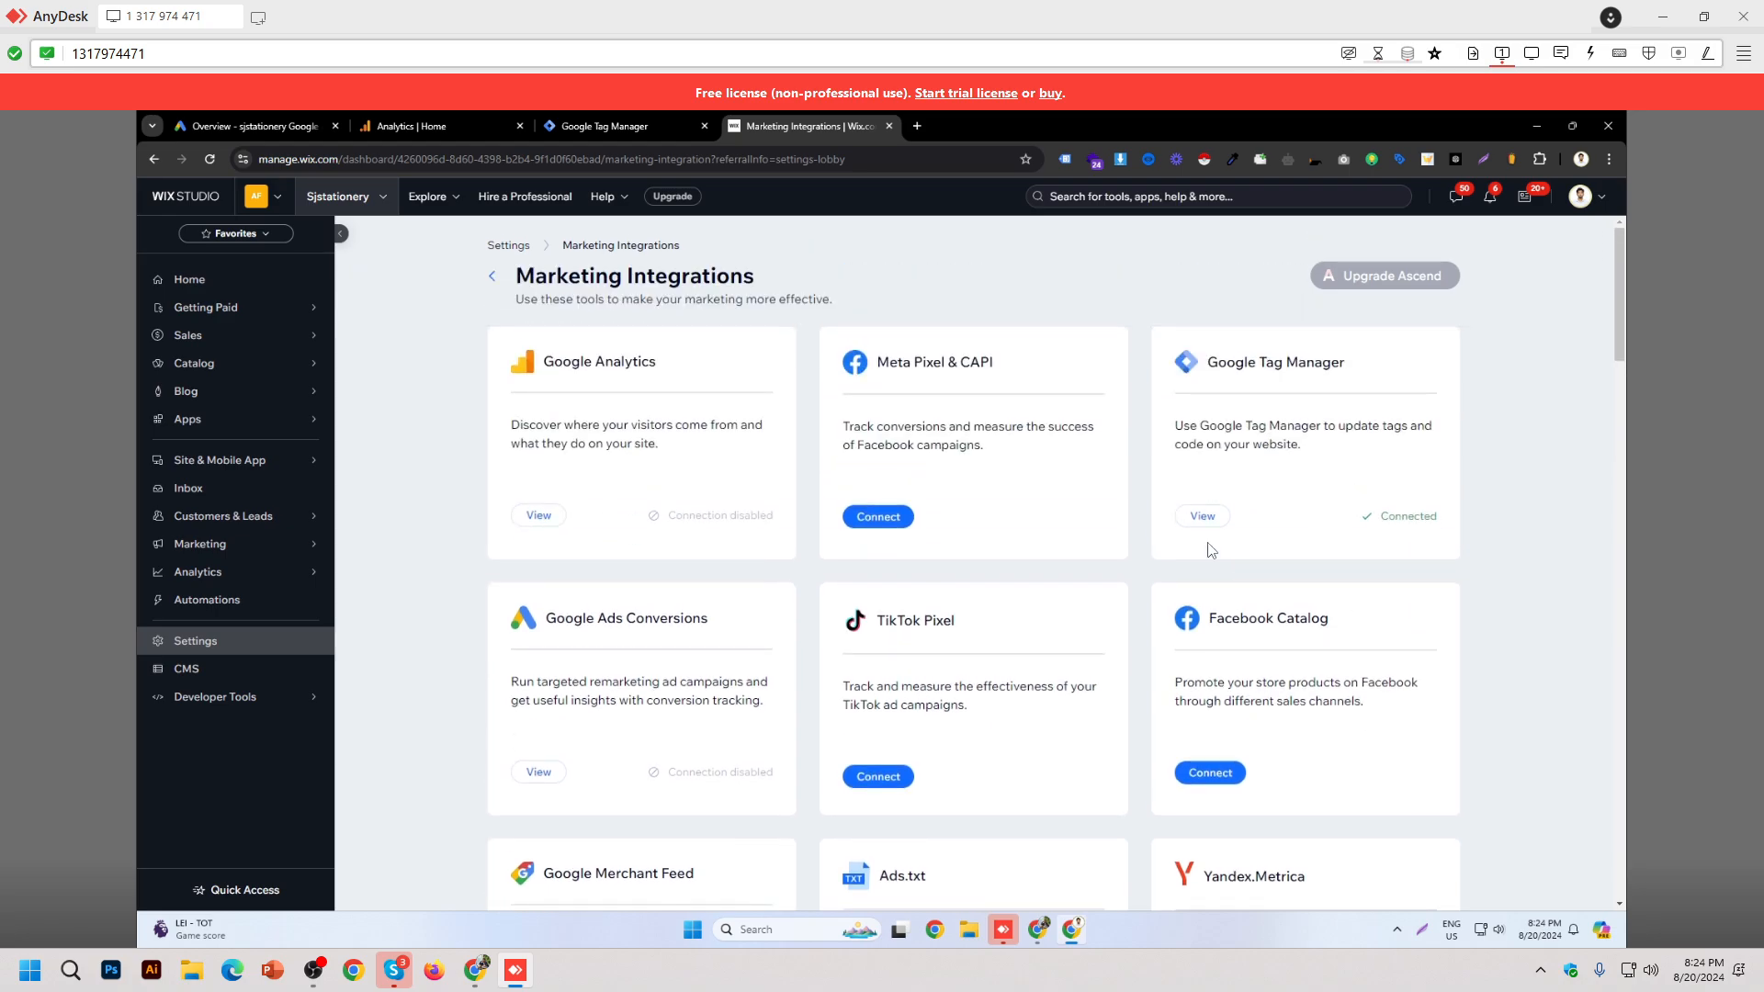
double_click(1422, 517)
left_click(1423, 519)
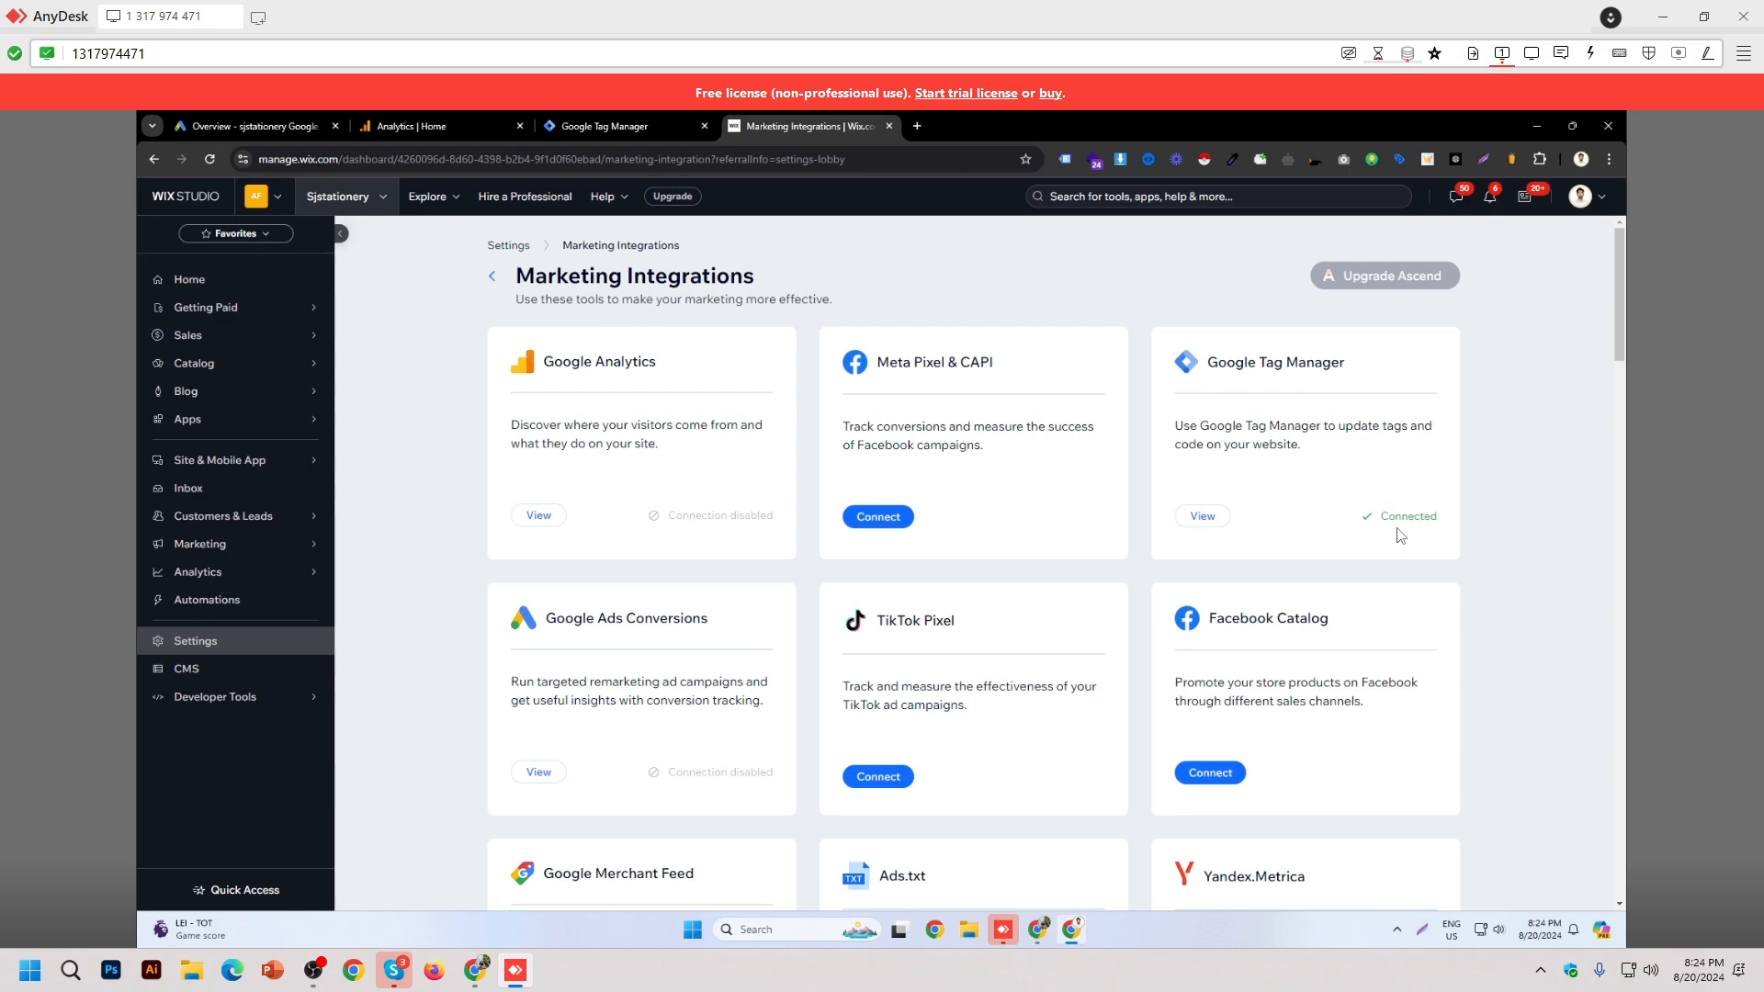
left_click(1217, 524)
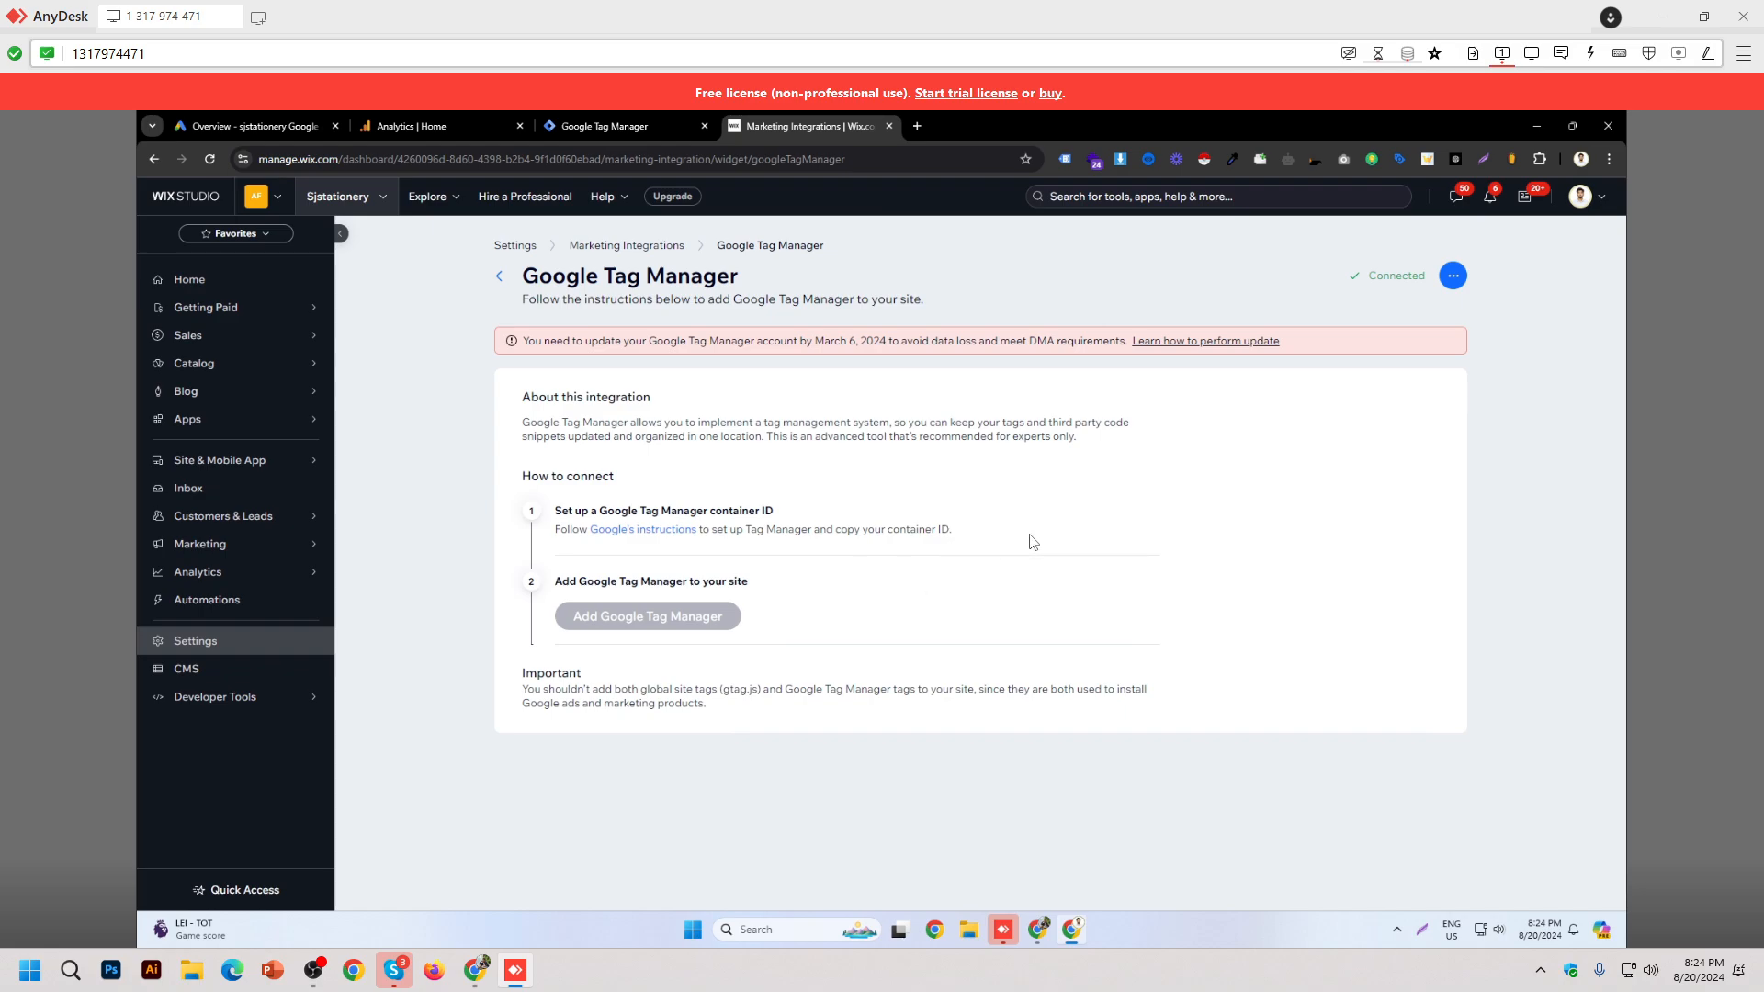
left_click(499, 277)
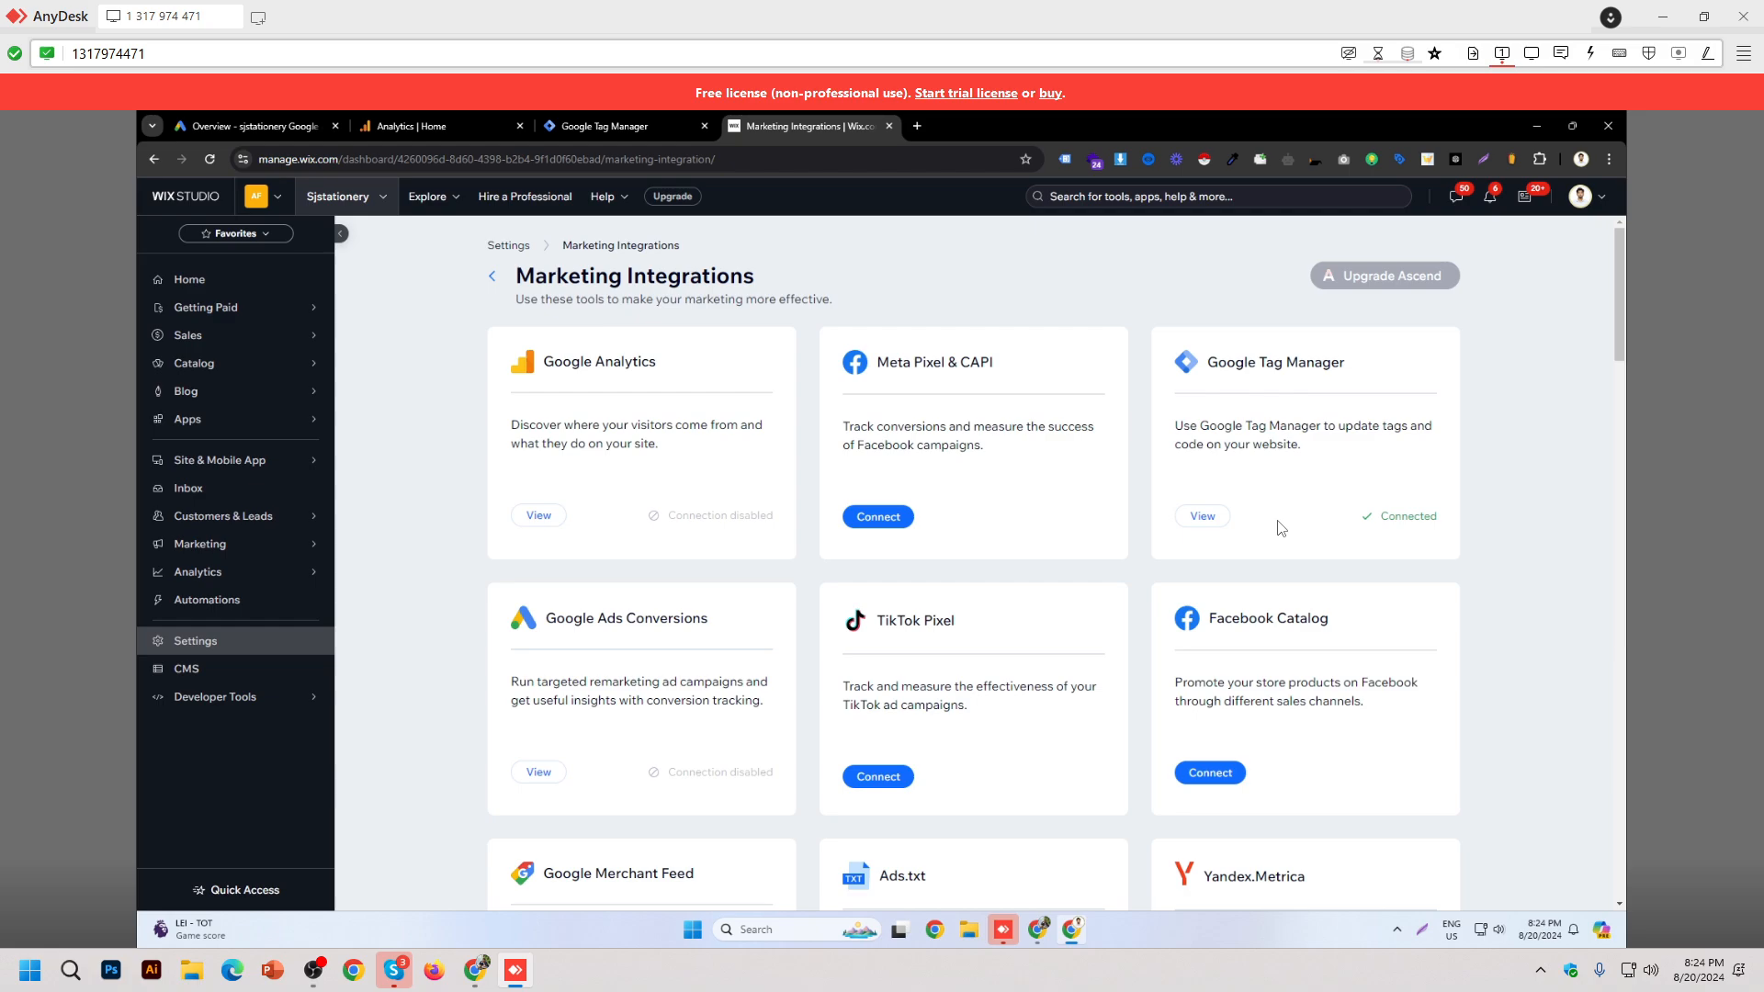
left_click(1211, 529)
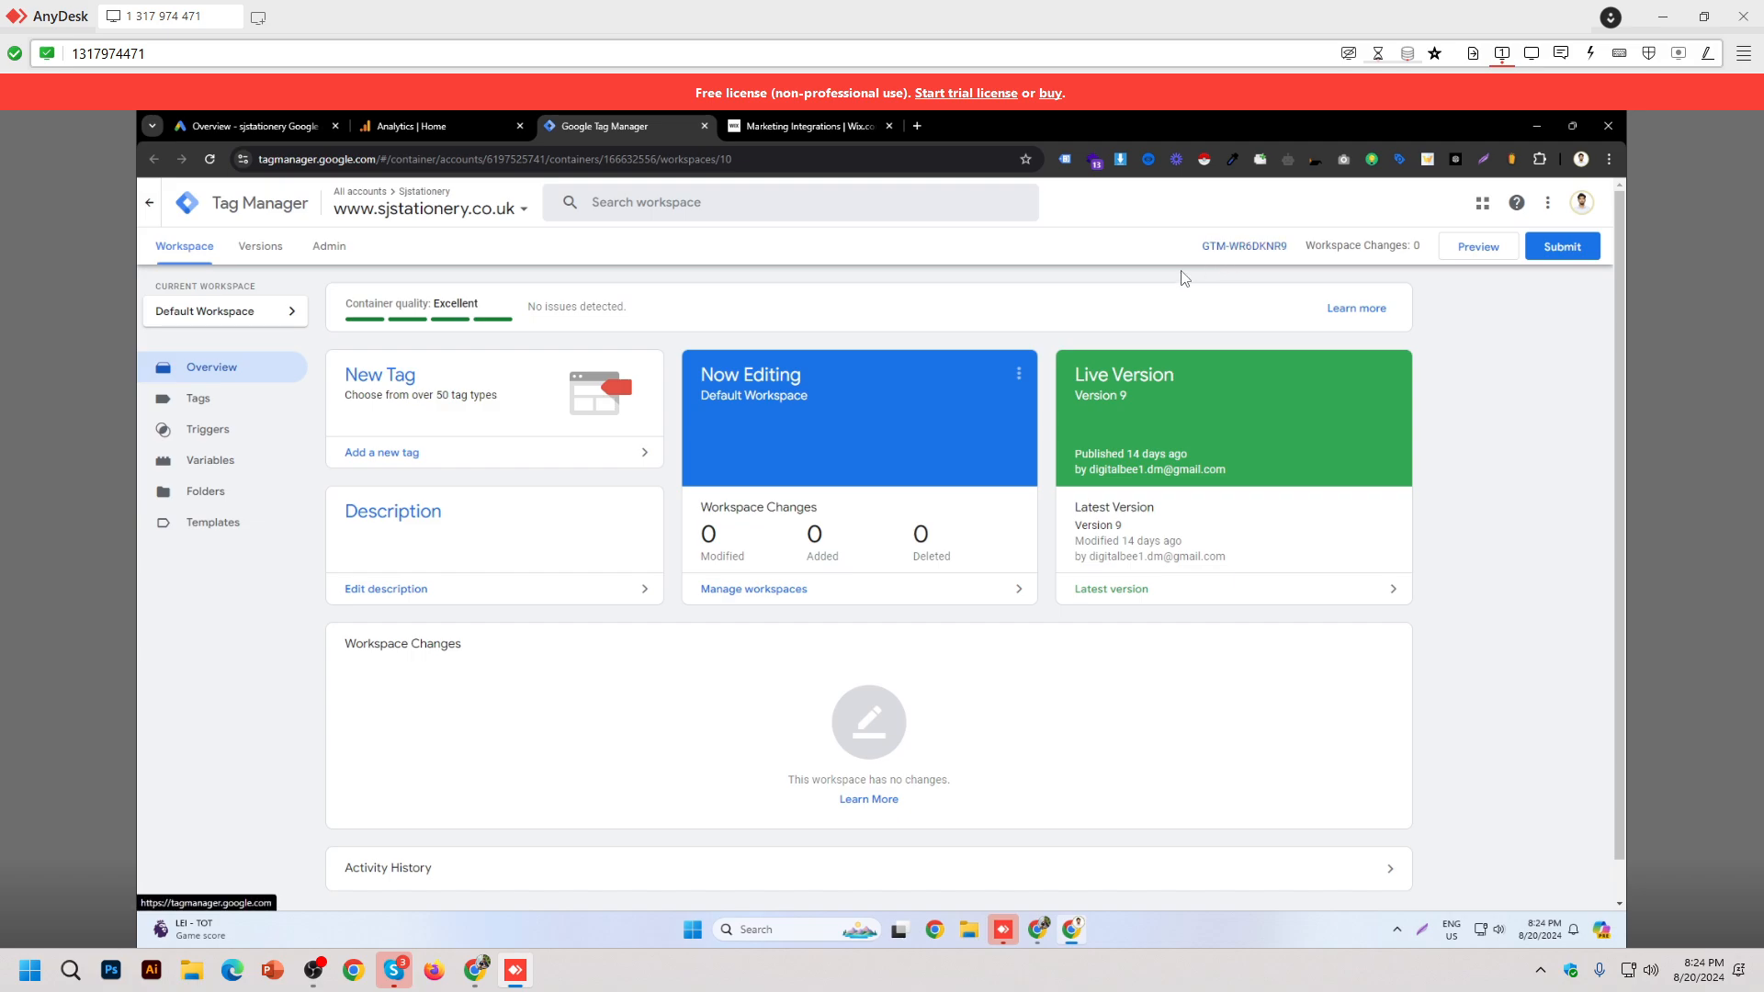
left_click(801, 127)
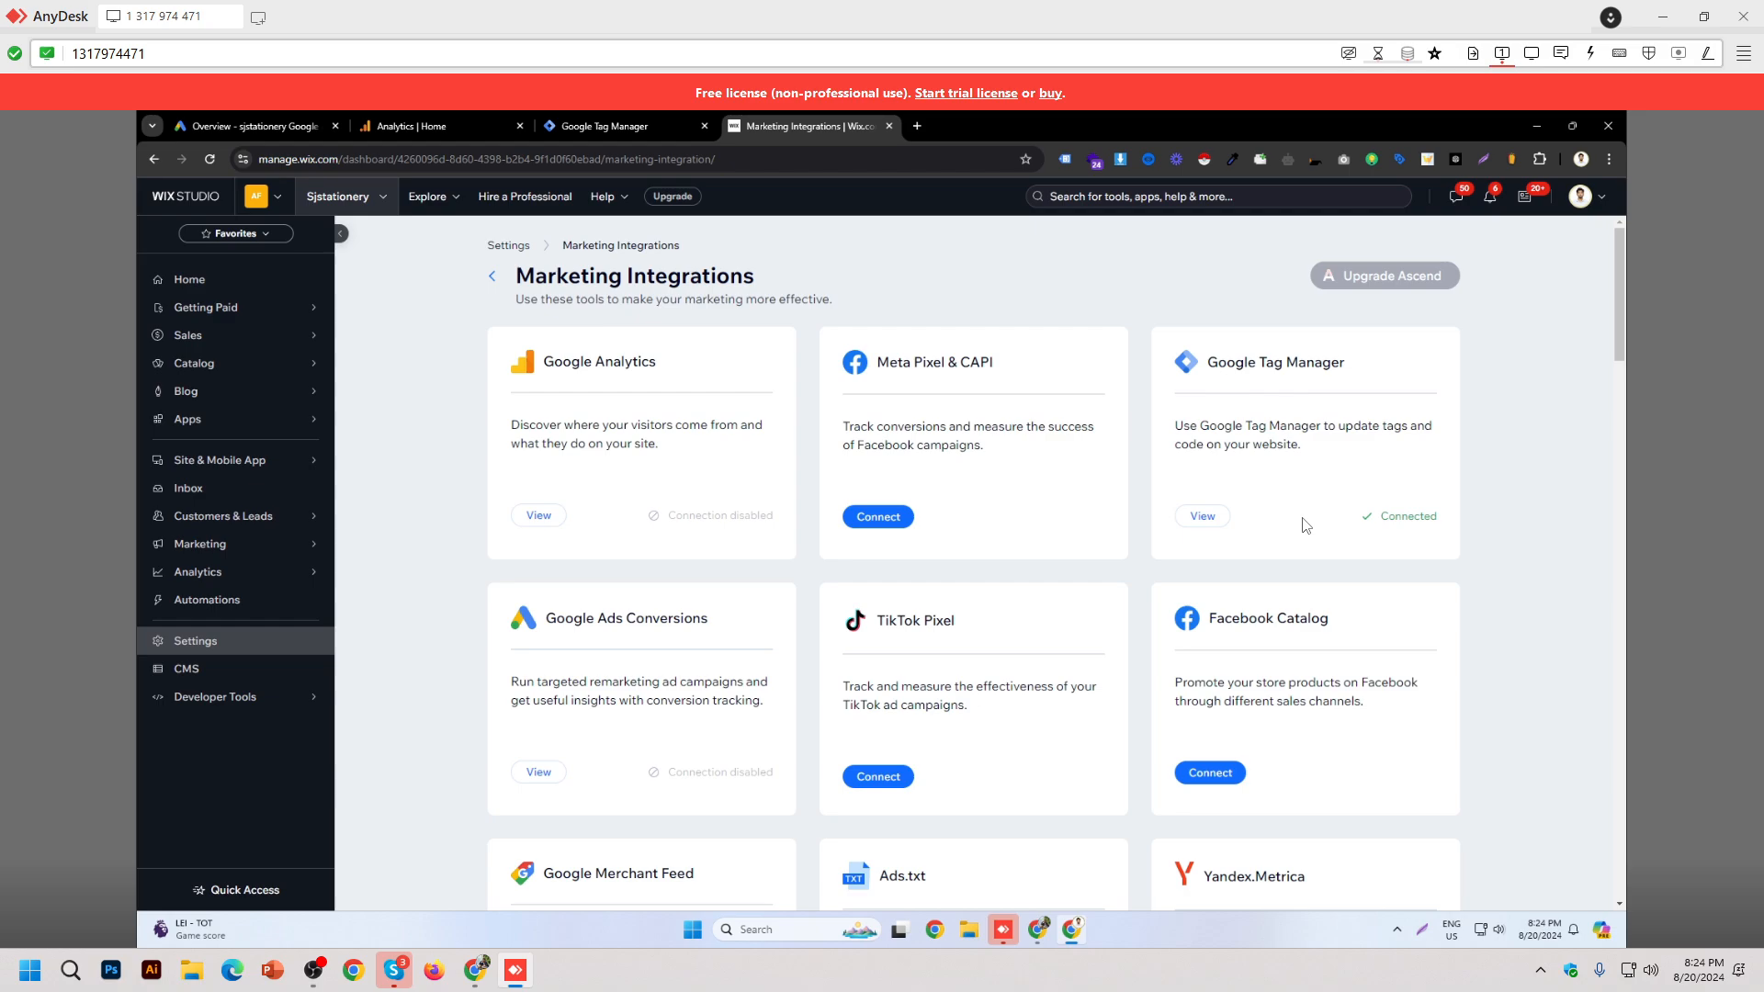
double_click(1399, 520)
left_click(1556, 636)
Step: Minimize Wix and select row 42, the squarespace client, in Tracking Data
left_click(1536, 125)
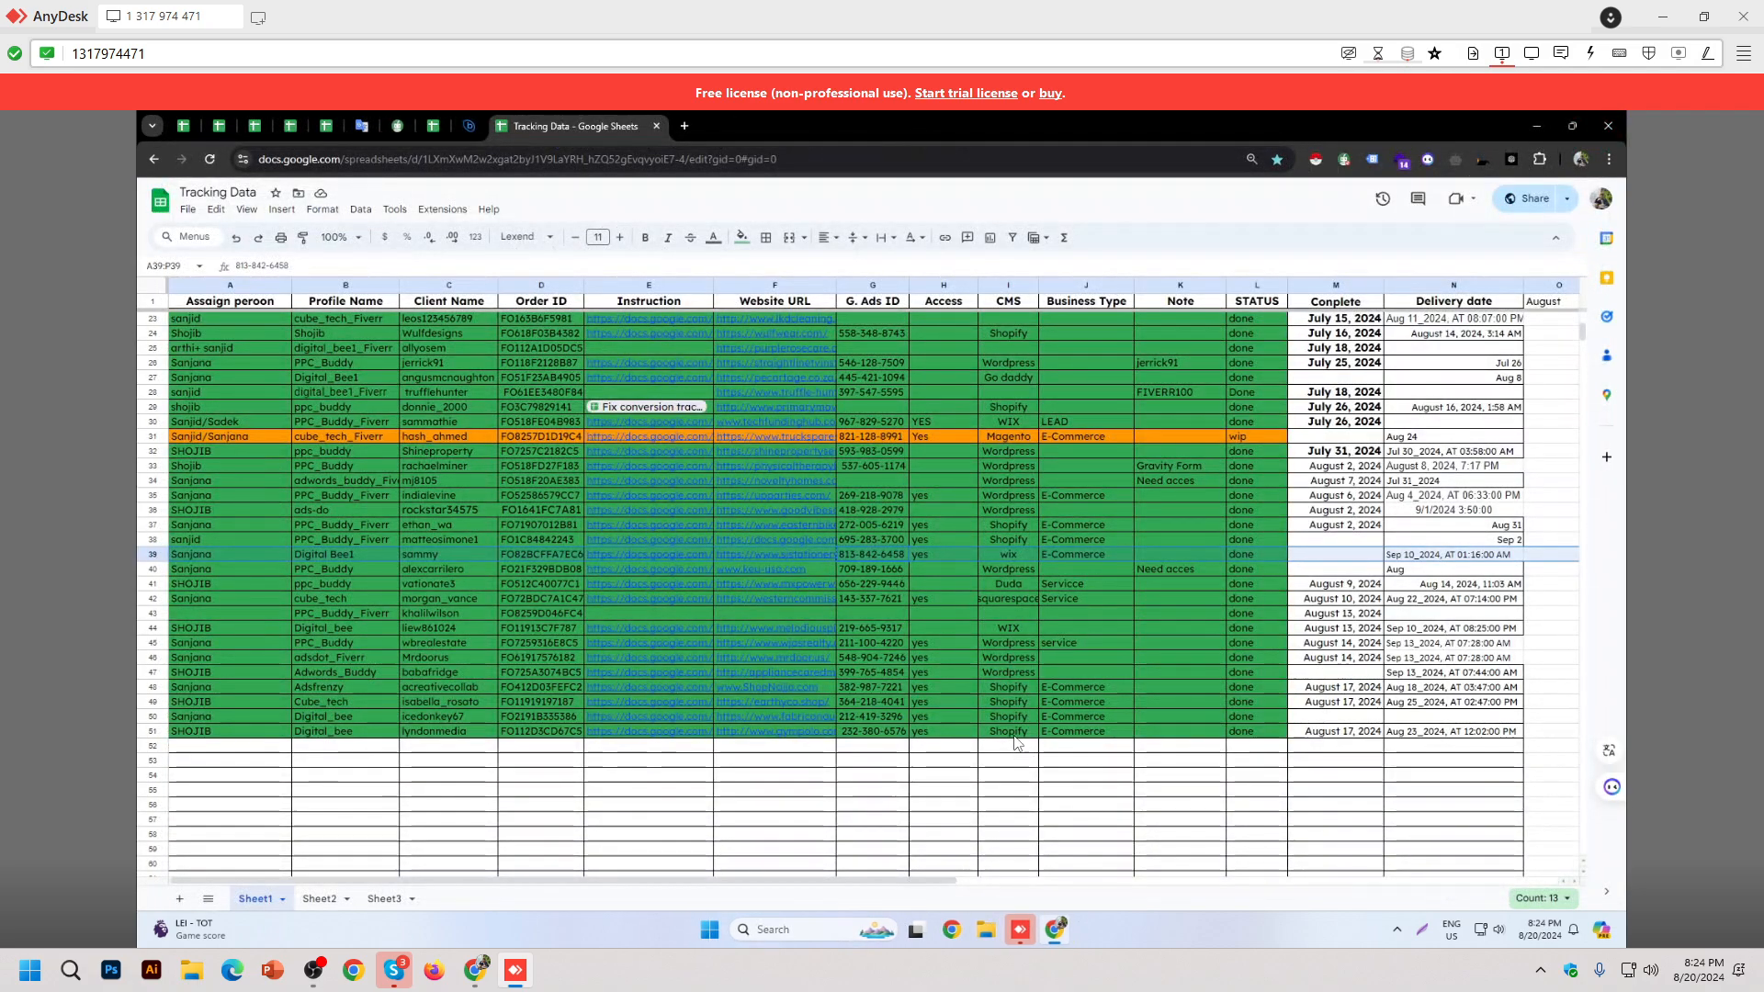
left_click(1015, 599)
key("shift+space")
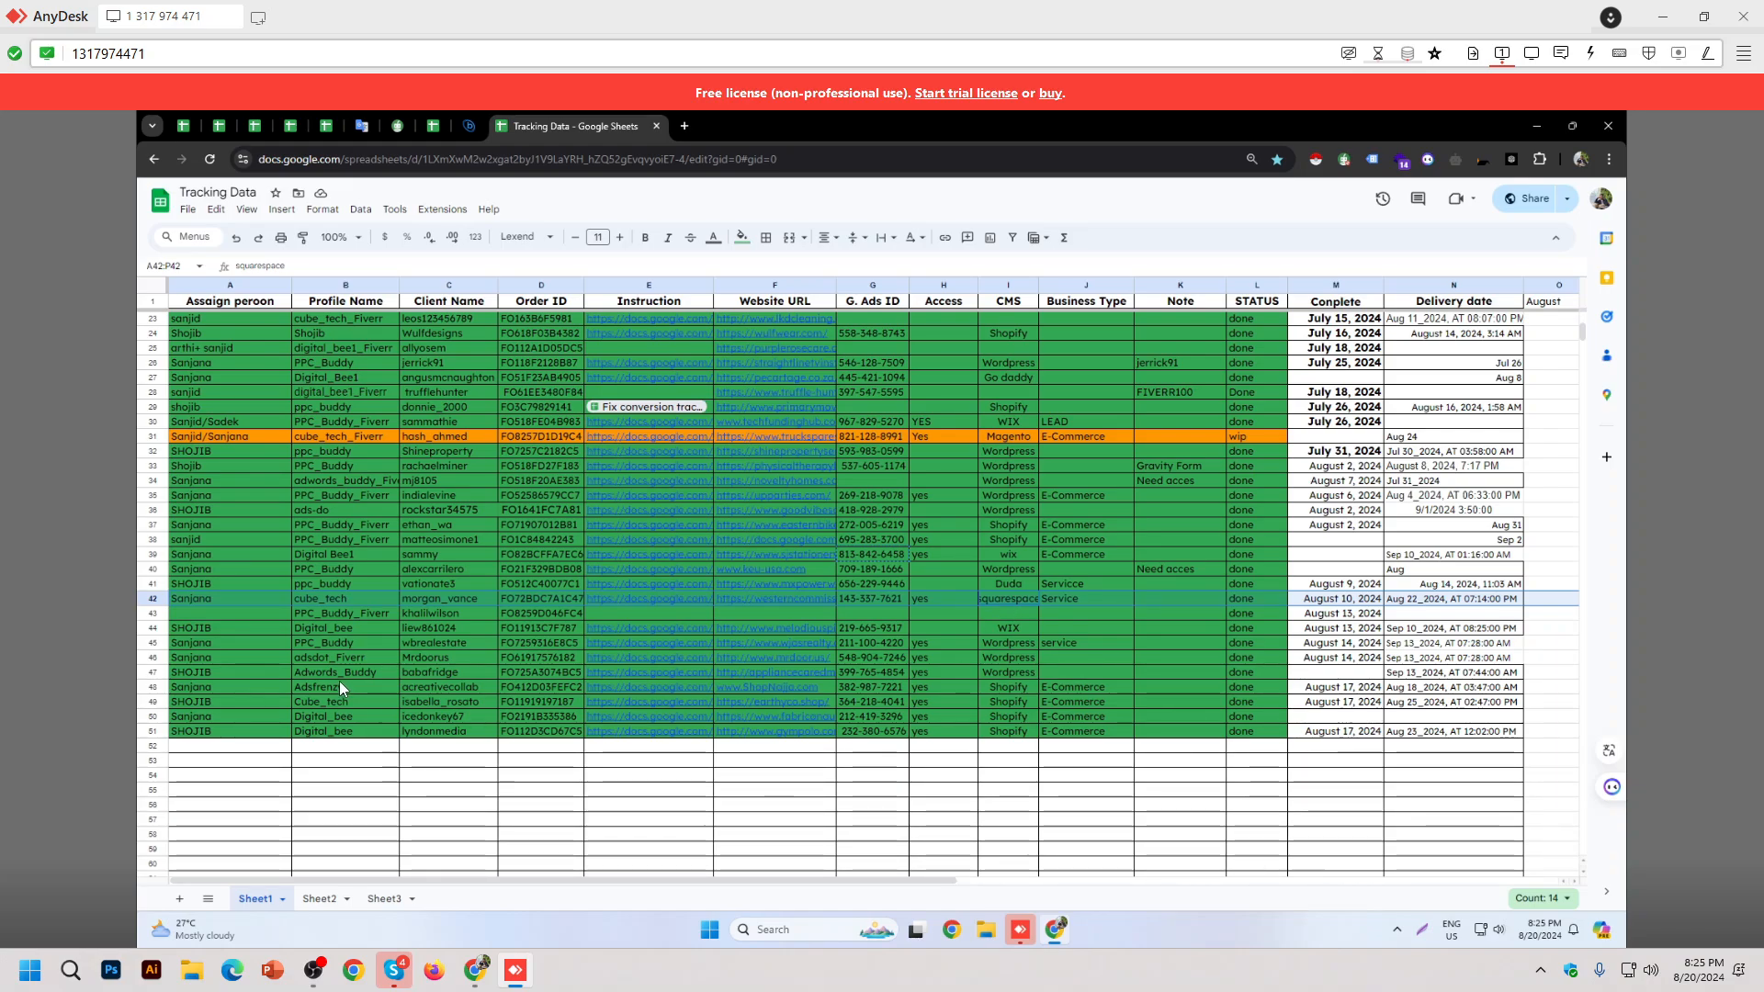
Step: Open Chrome in the client-accounts profile and switch to its new tab
left_click(951, 930)
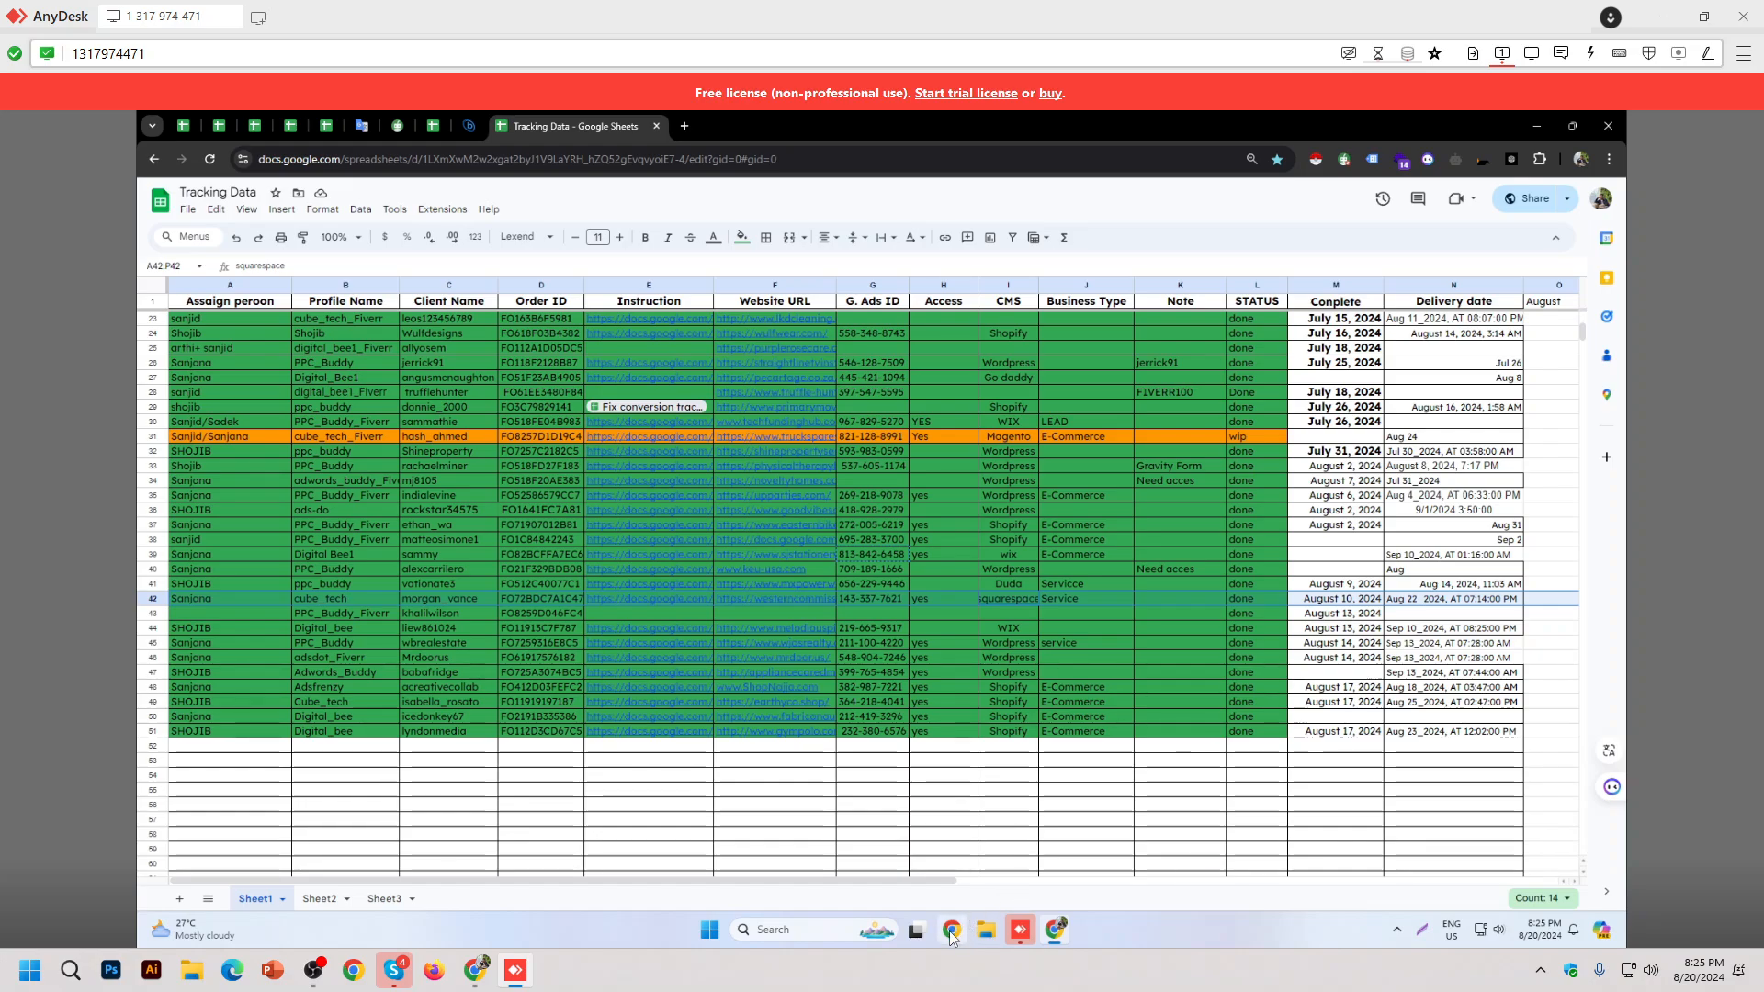
left_click(946, 682)
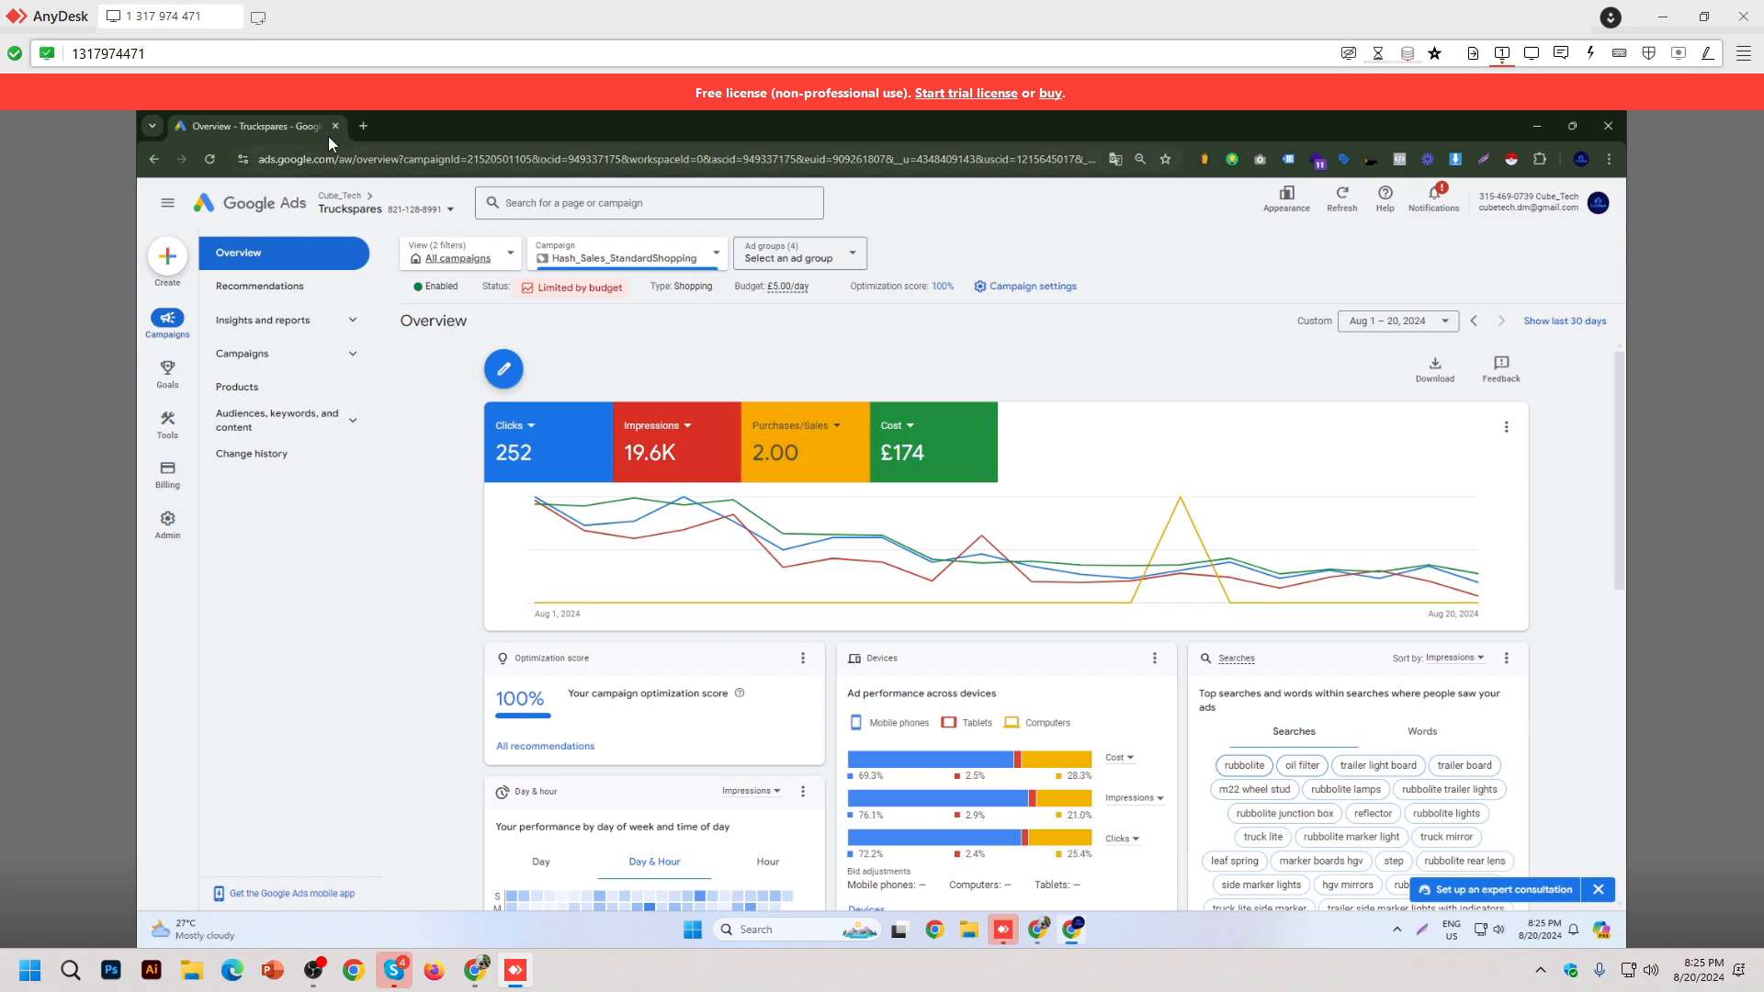
left_click(368, 126)
key("alt+Tab")
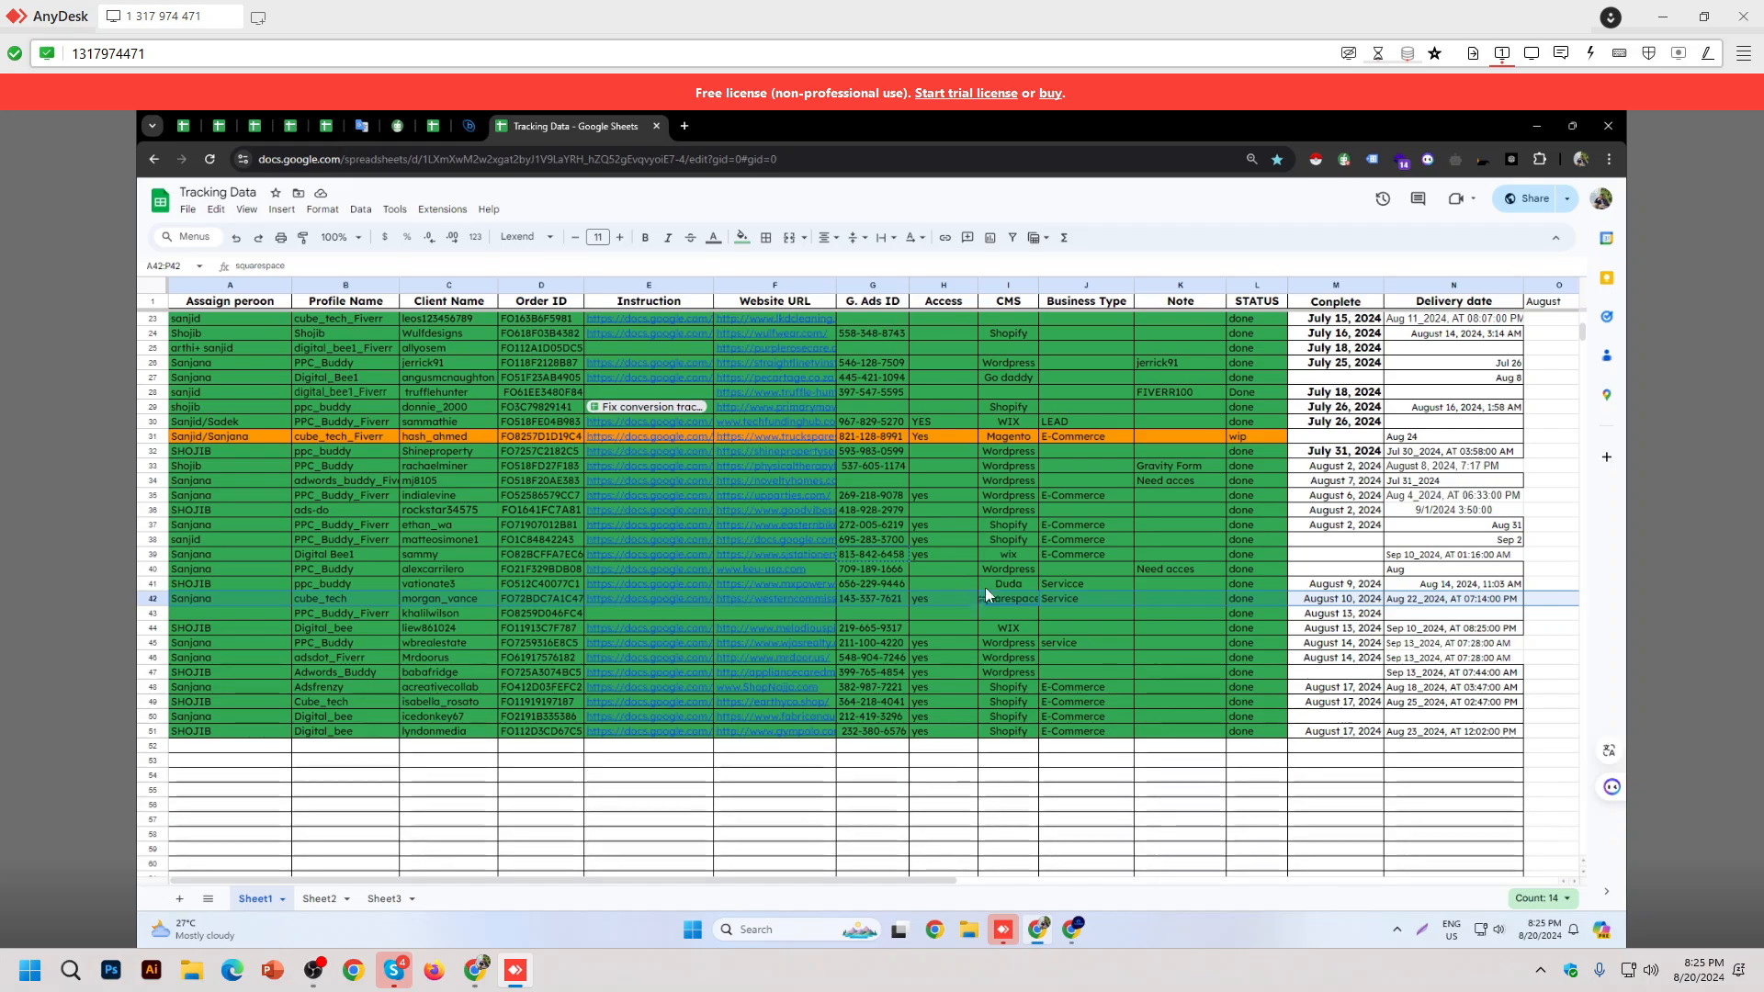
key("alt+Tab")
Step: Open the client's Squarespace admin bookmark, close the Google Ads tab, and sign in with Google
left_click(1442, 187)
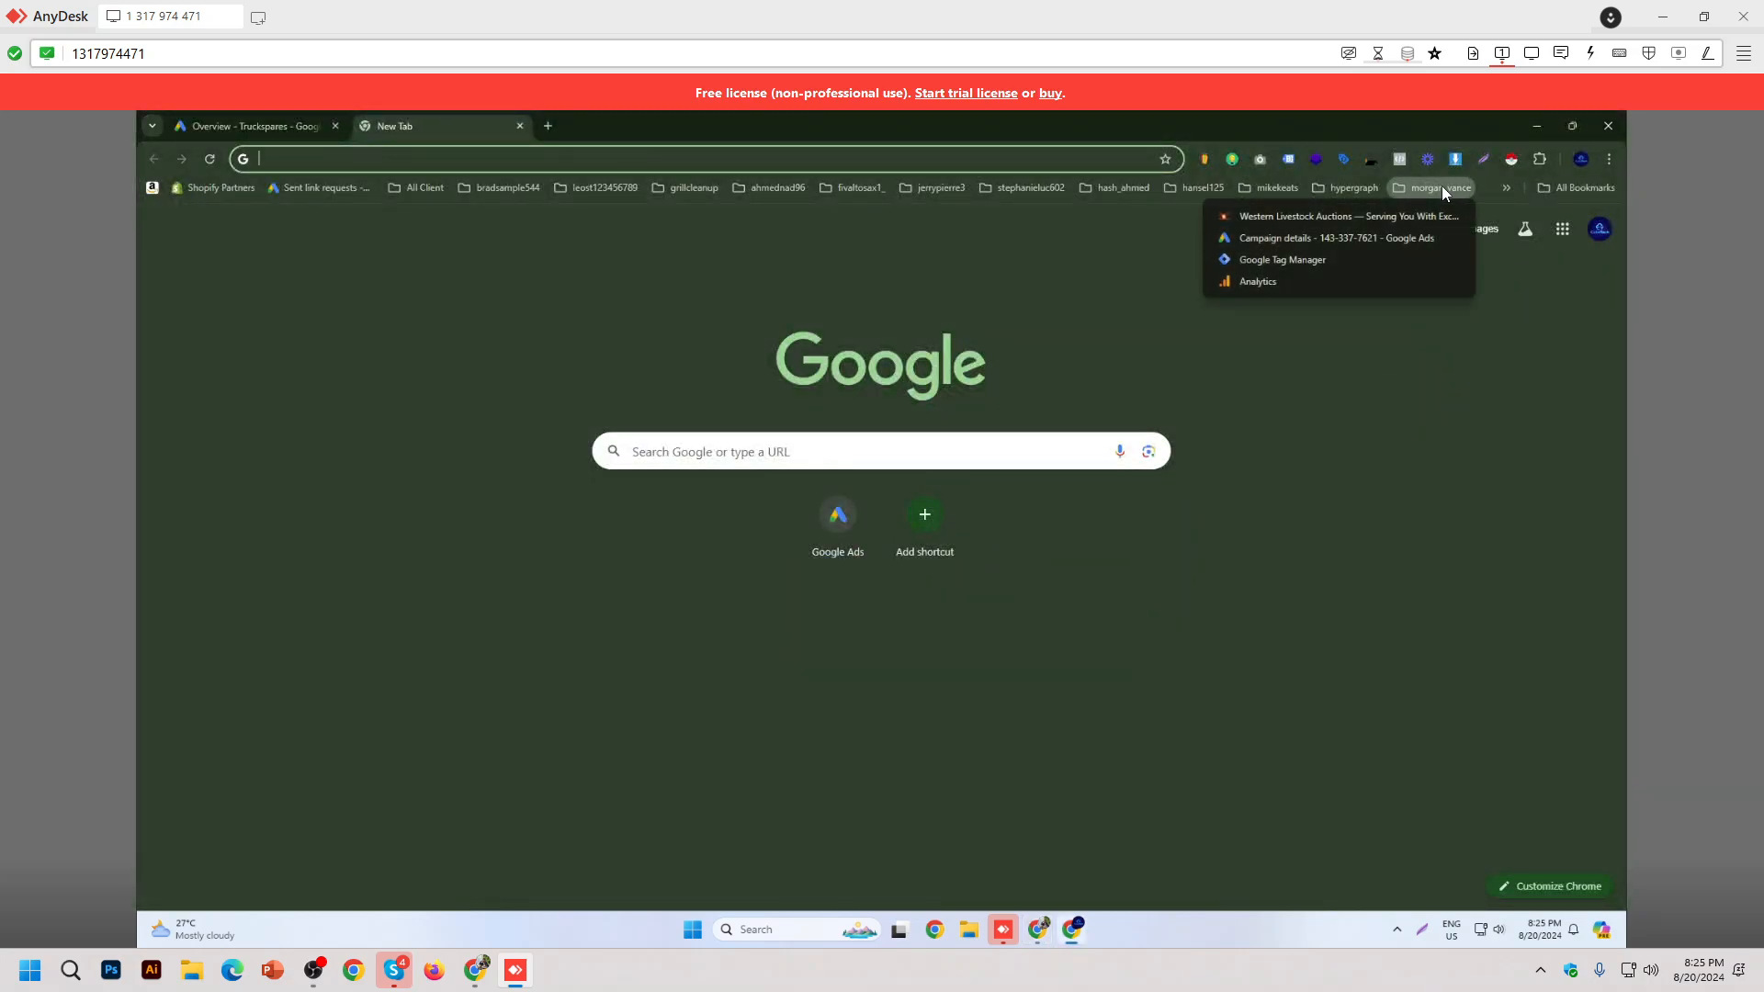
left_click(1288, 228)
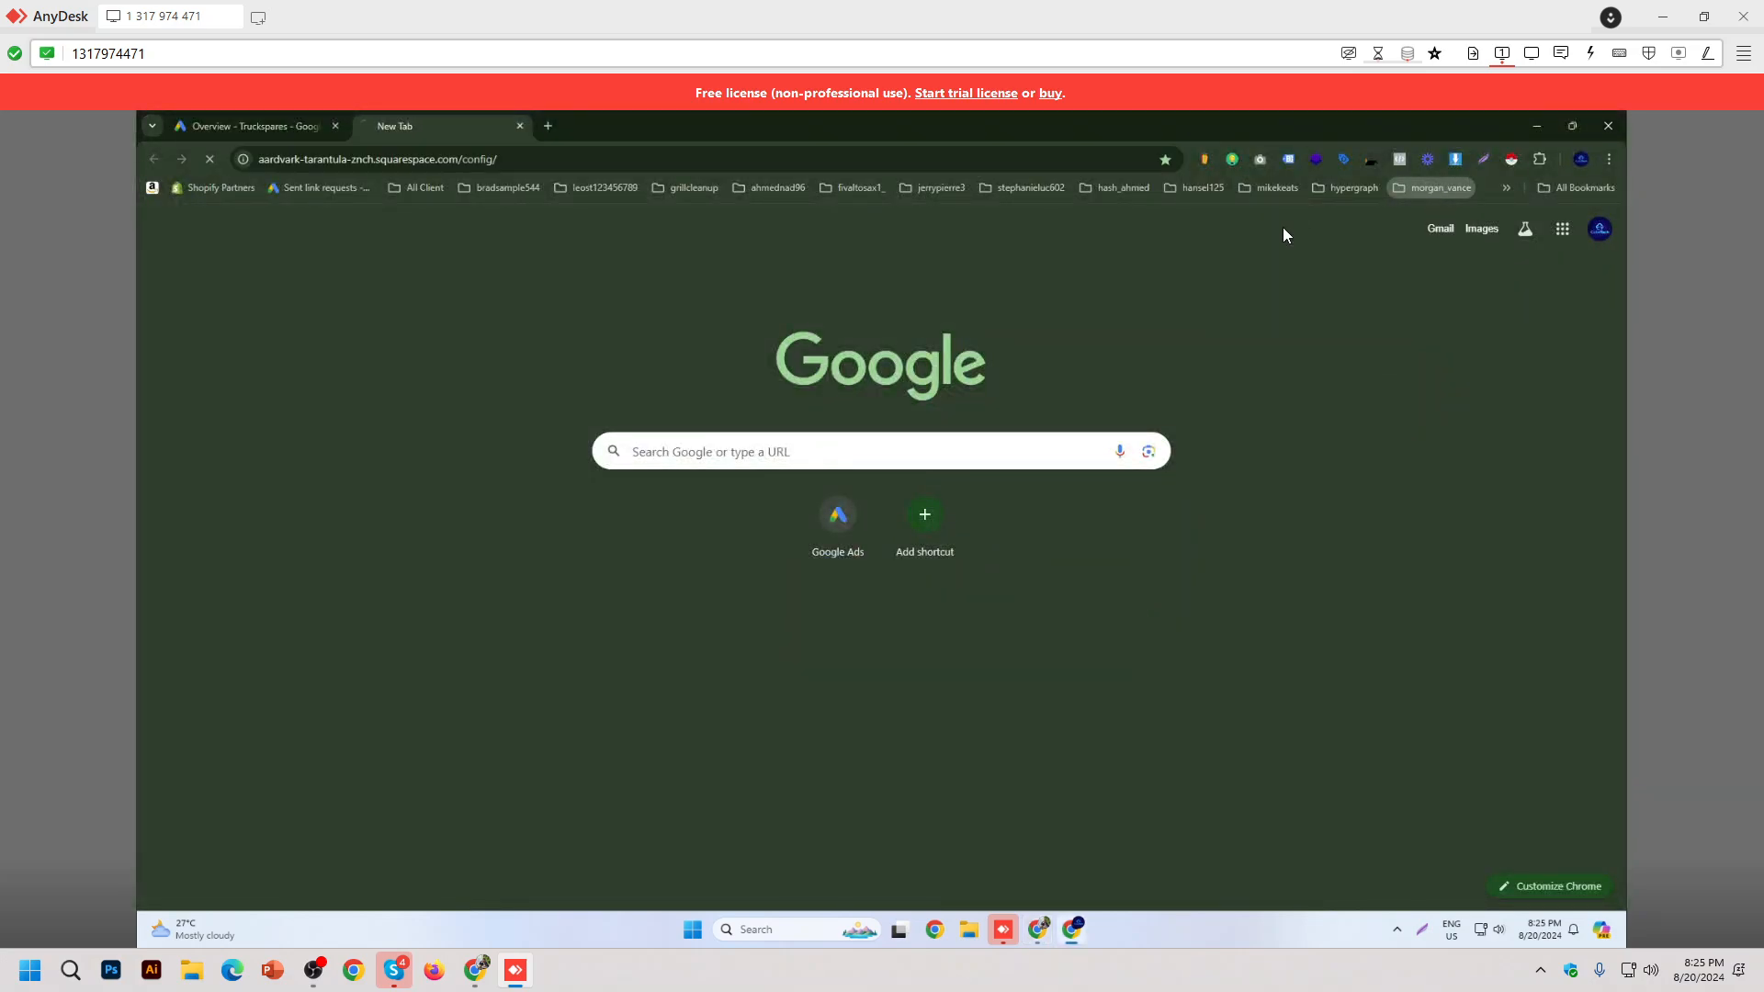
middle_click(268, 127)
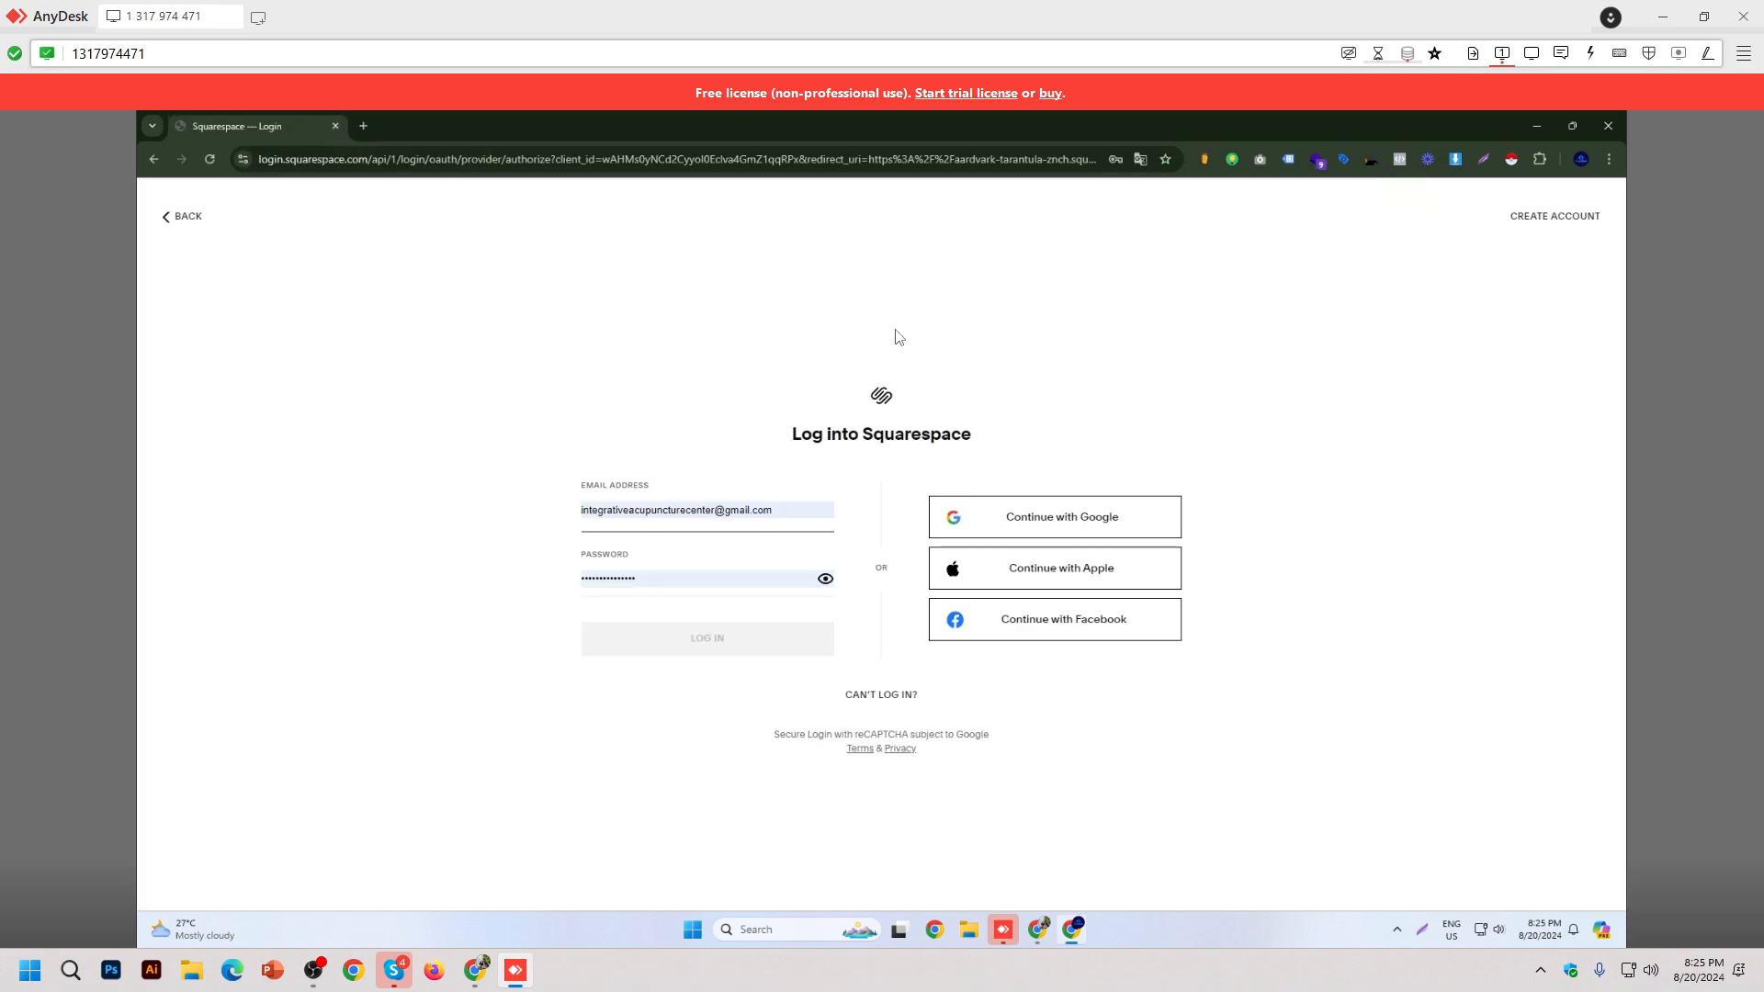
left_click(1063, 516)
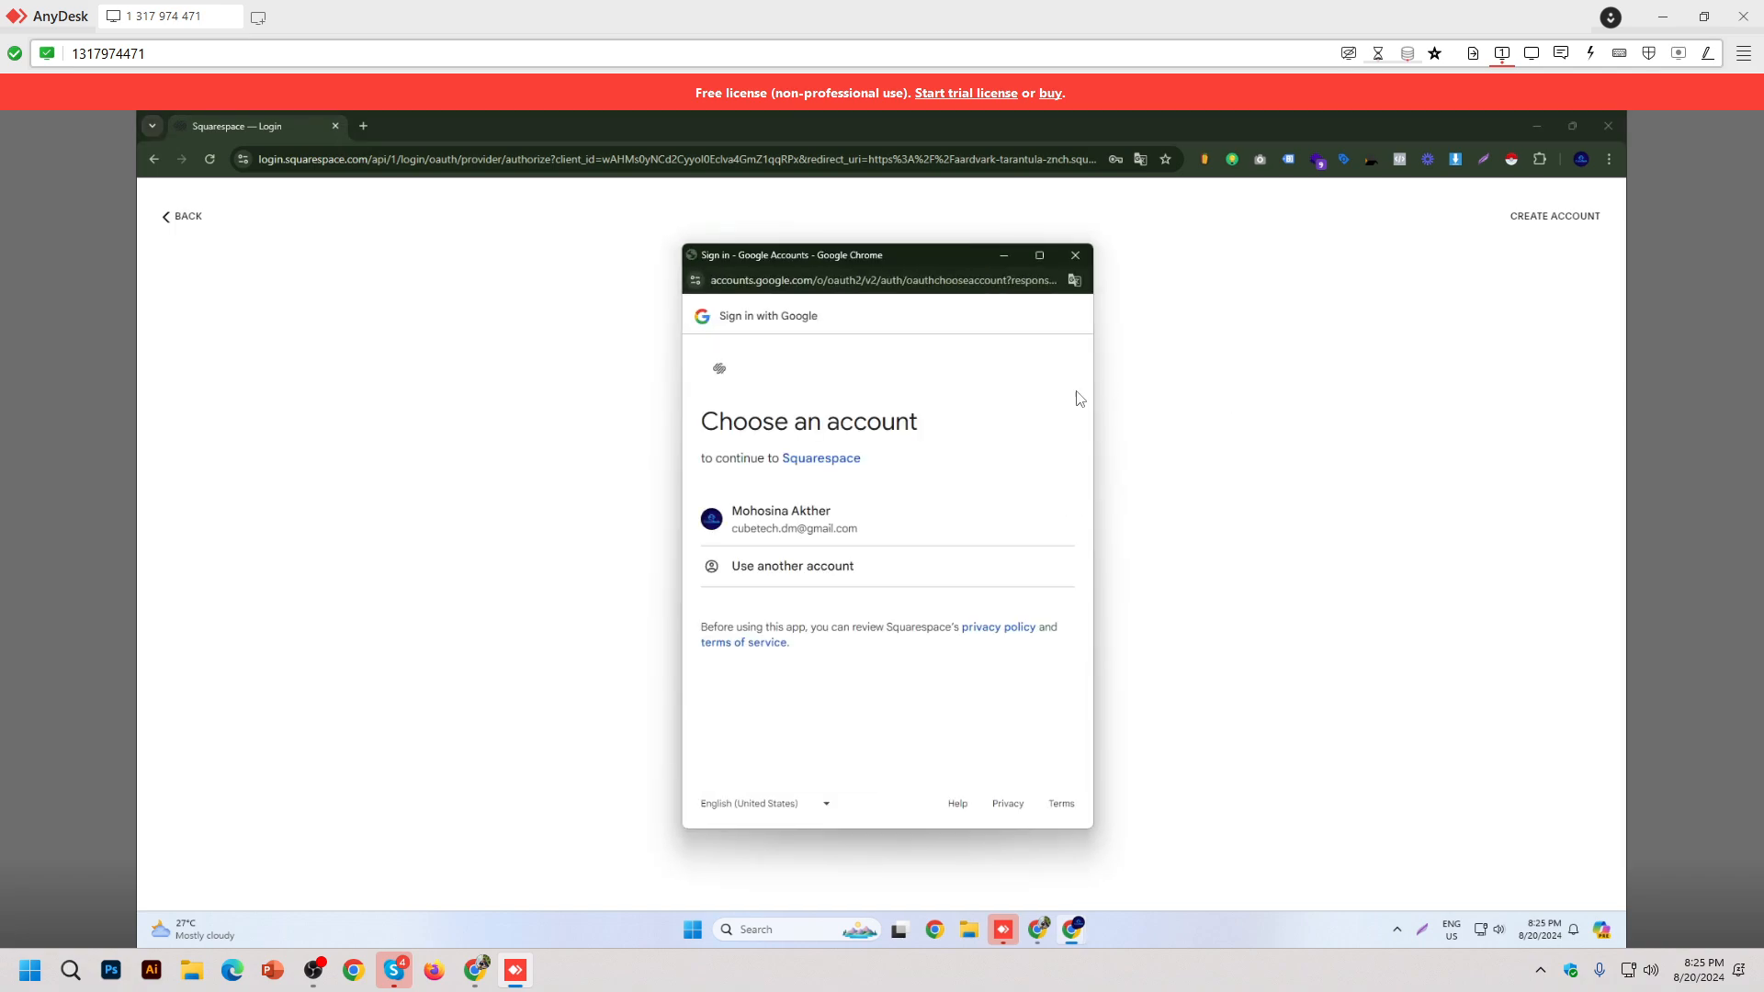
left_click(809, 514)
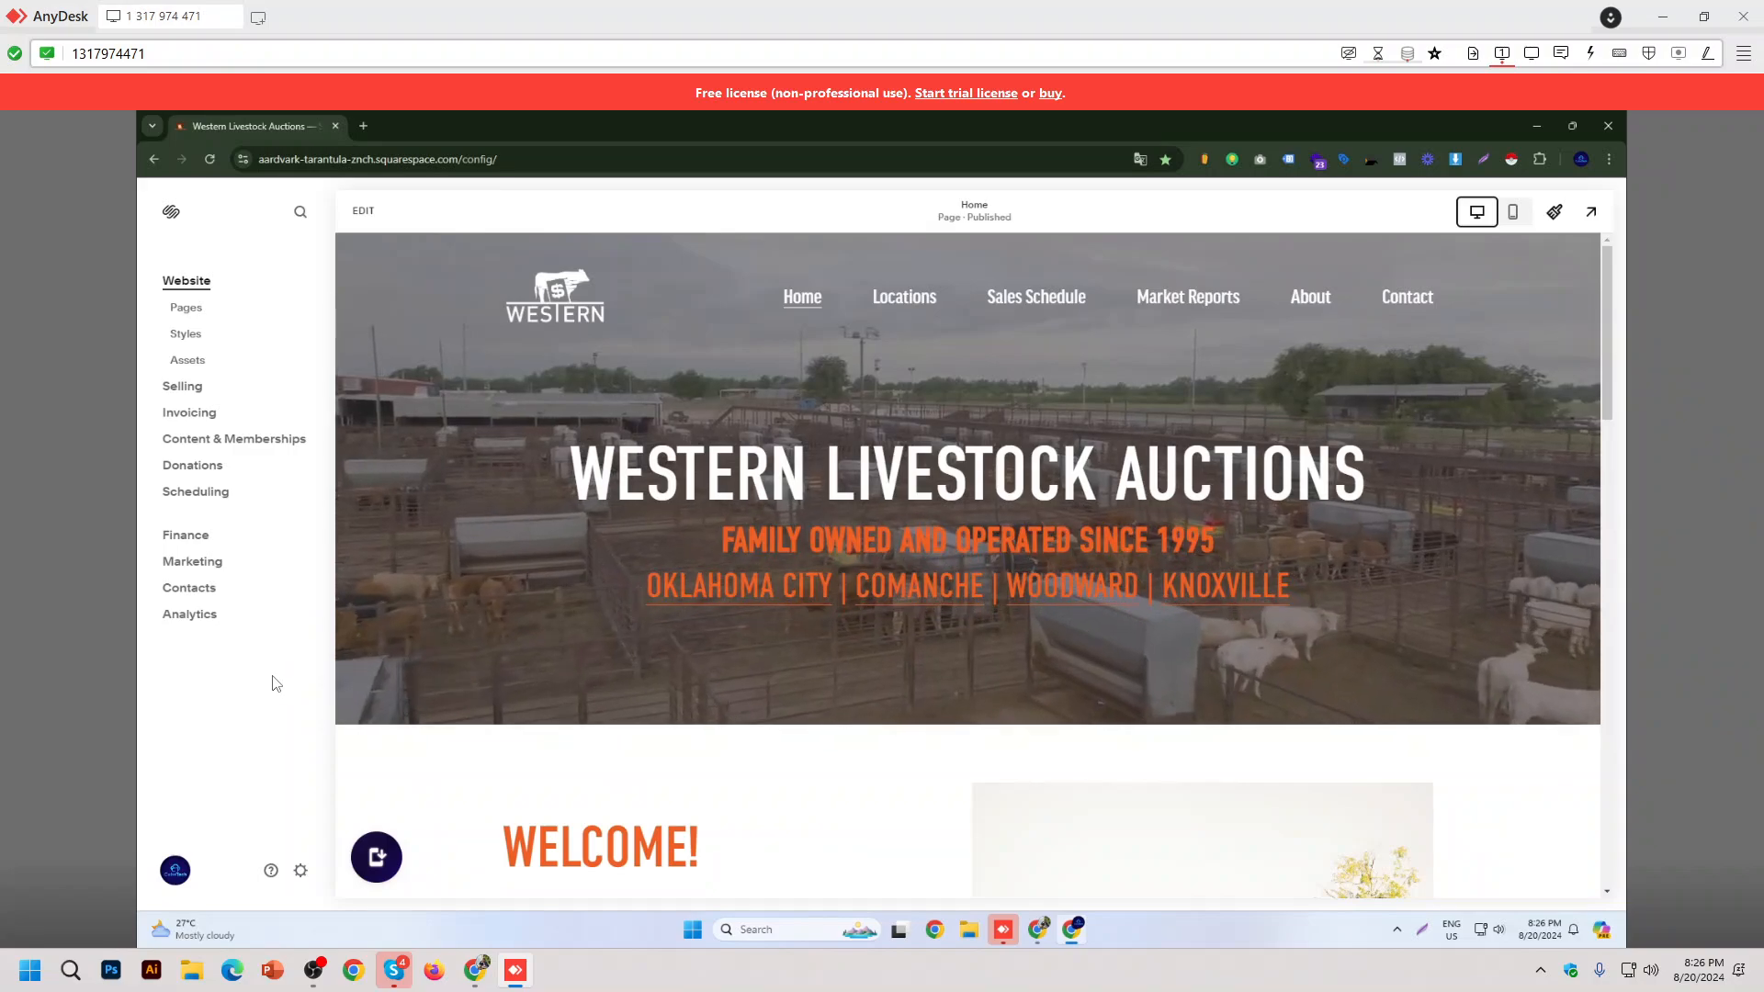
Step: Open the Marketing Tools page from the Marketing section
left_click(211, 560)
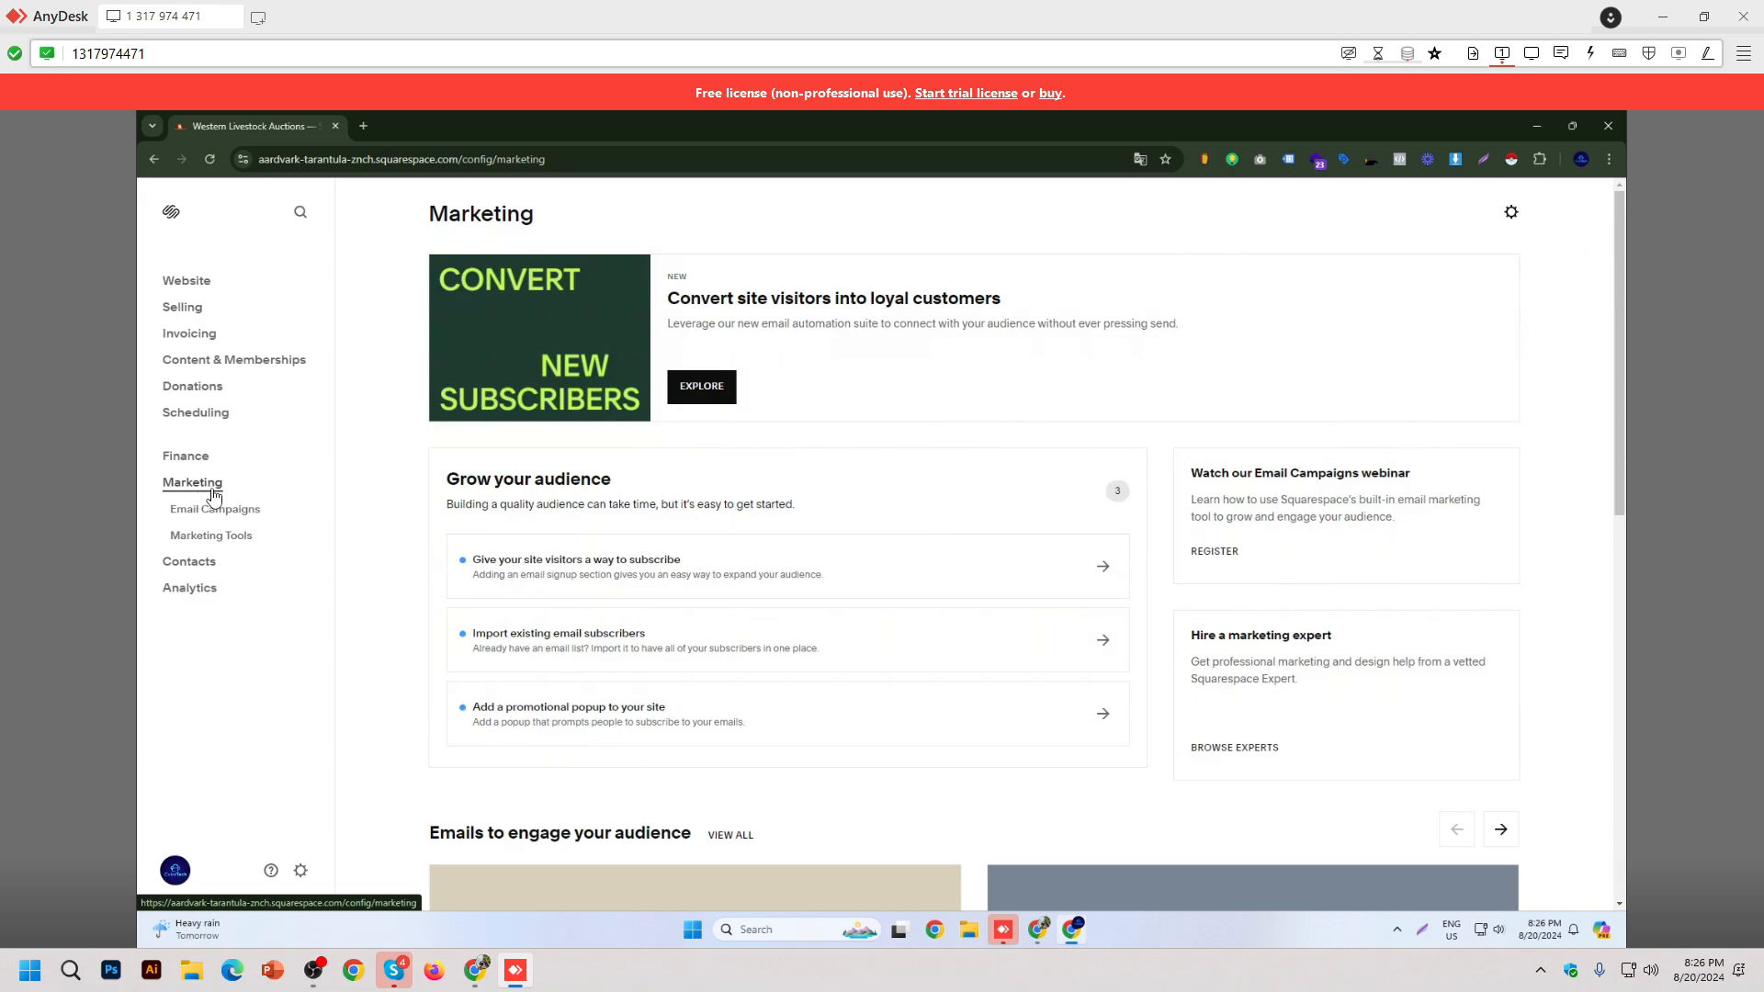
scroll(788, 567, "down", 1)
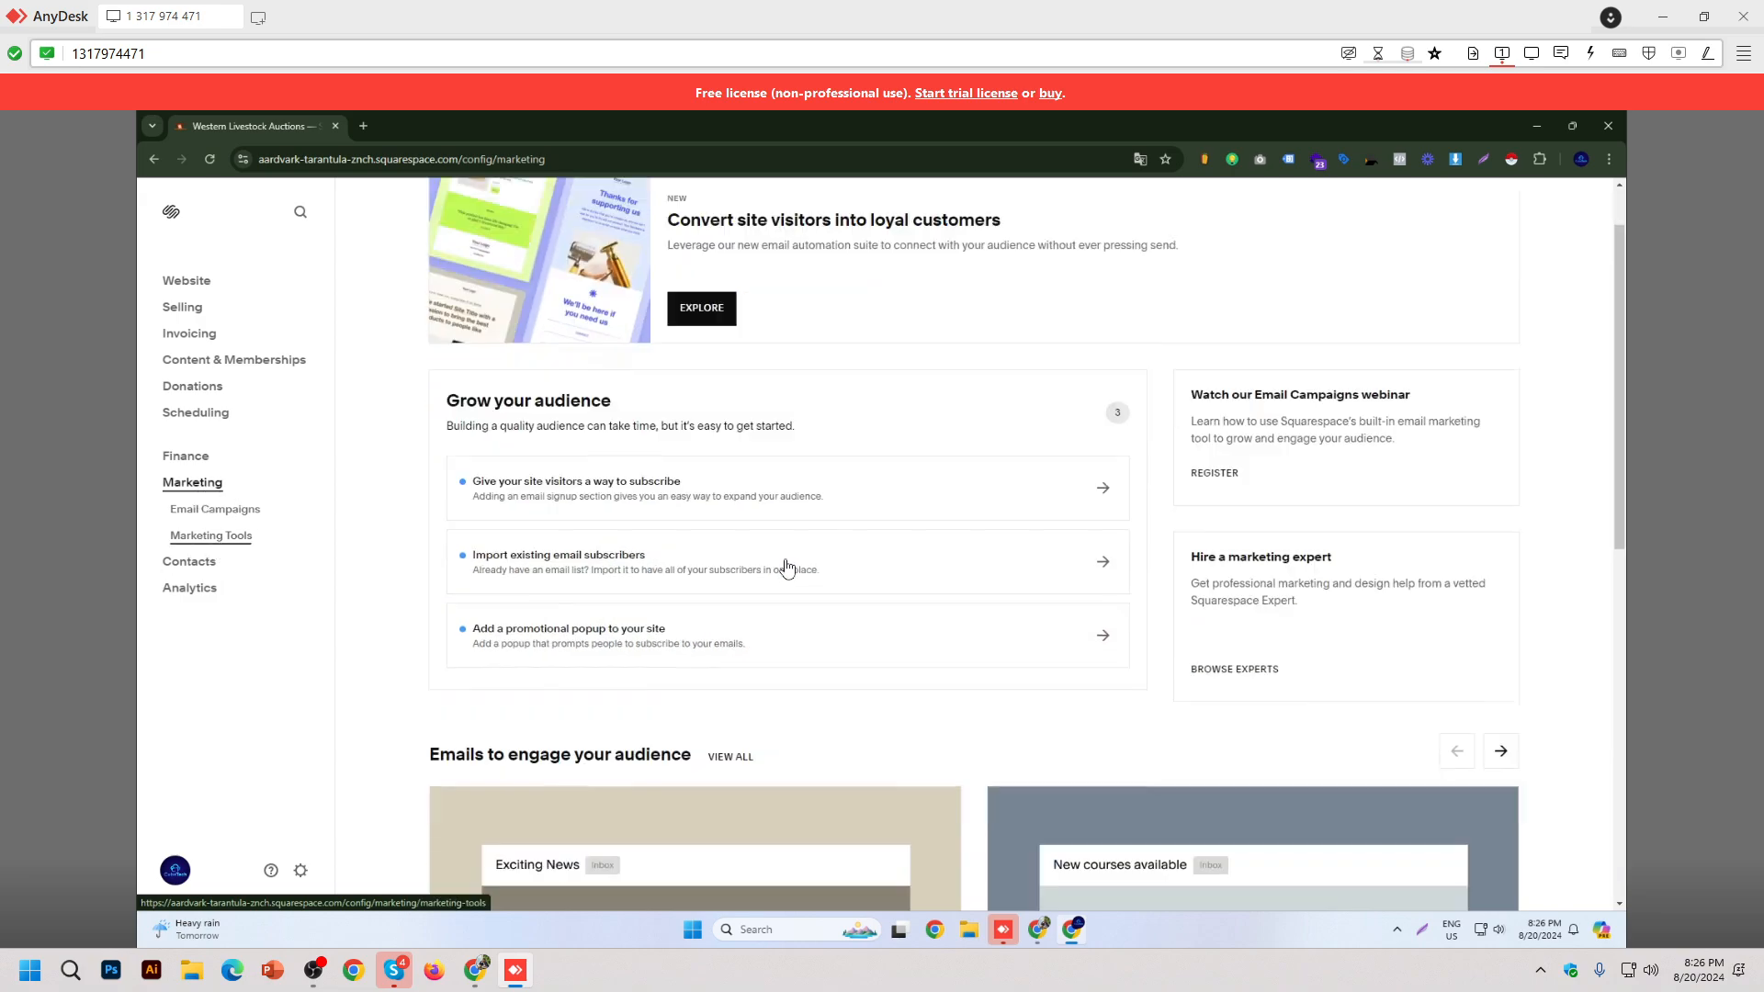
scroll(787, 567, "down", 5)
left_click(225, 542)
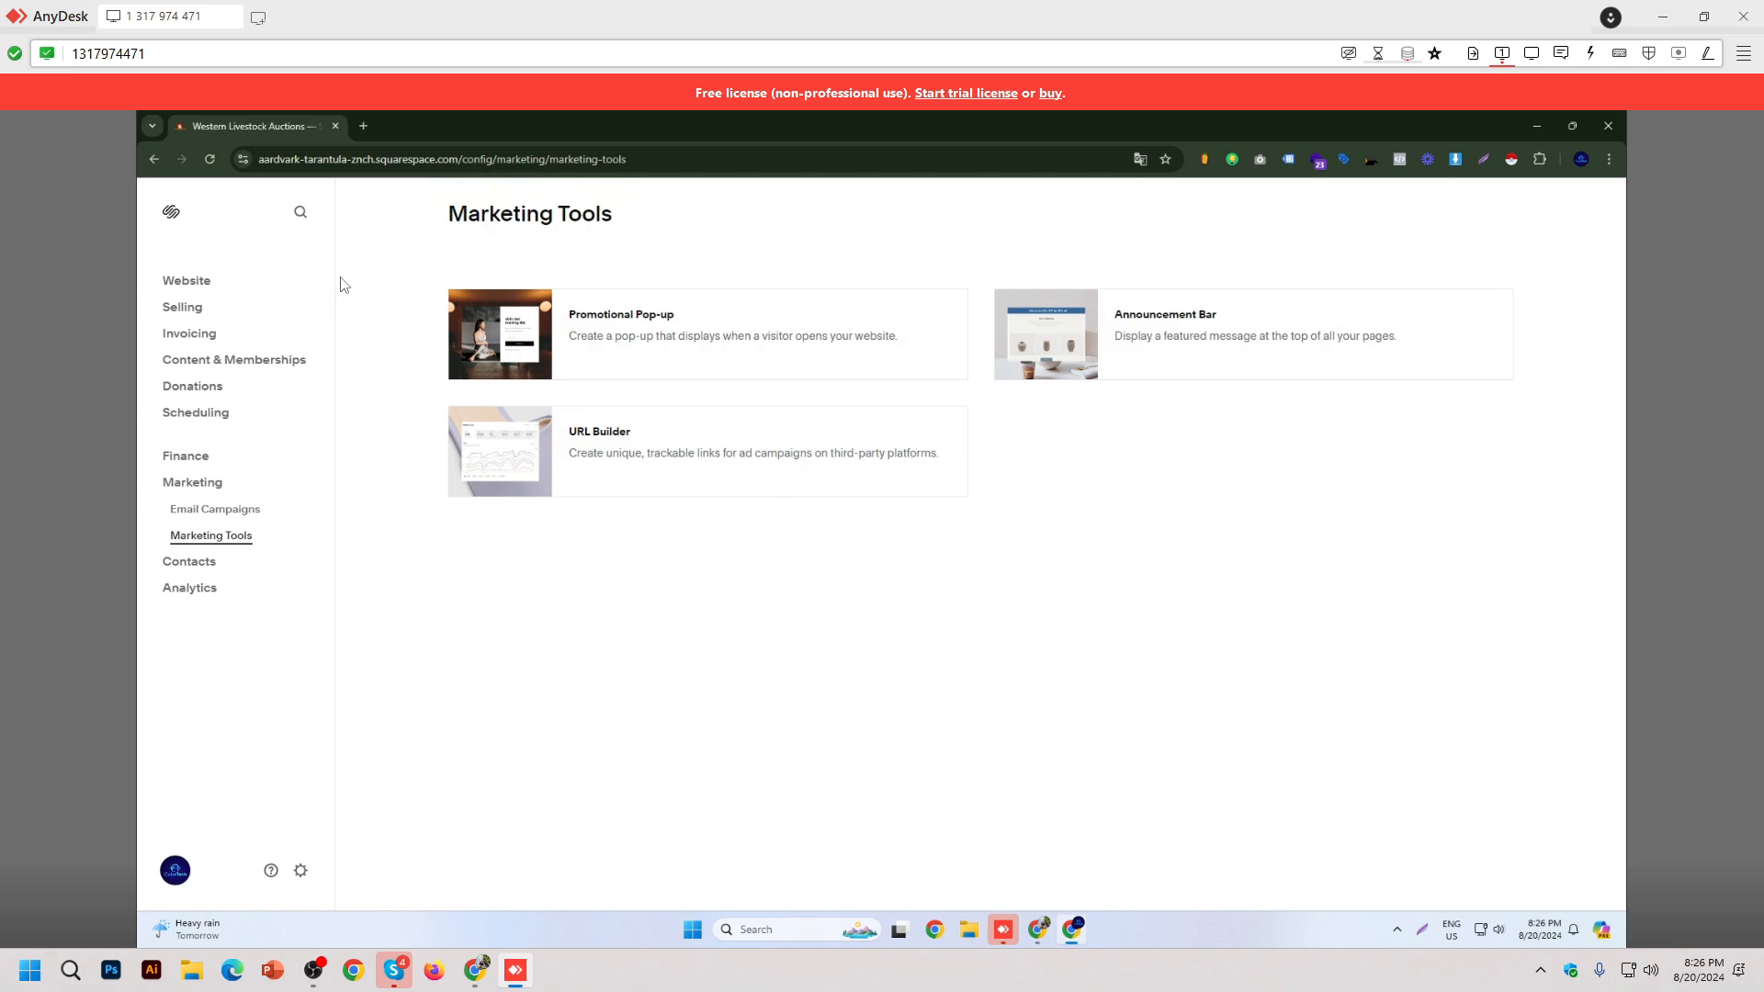
Step: Search the site admin for "inj" to find the Code Injection setting
left_click(299, 213)
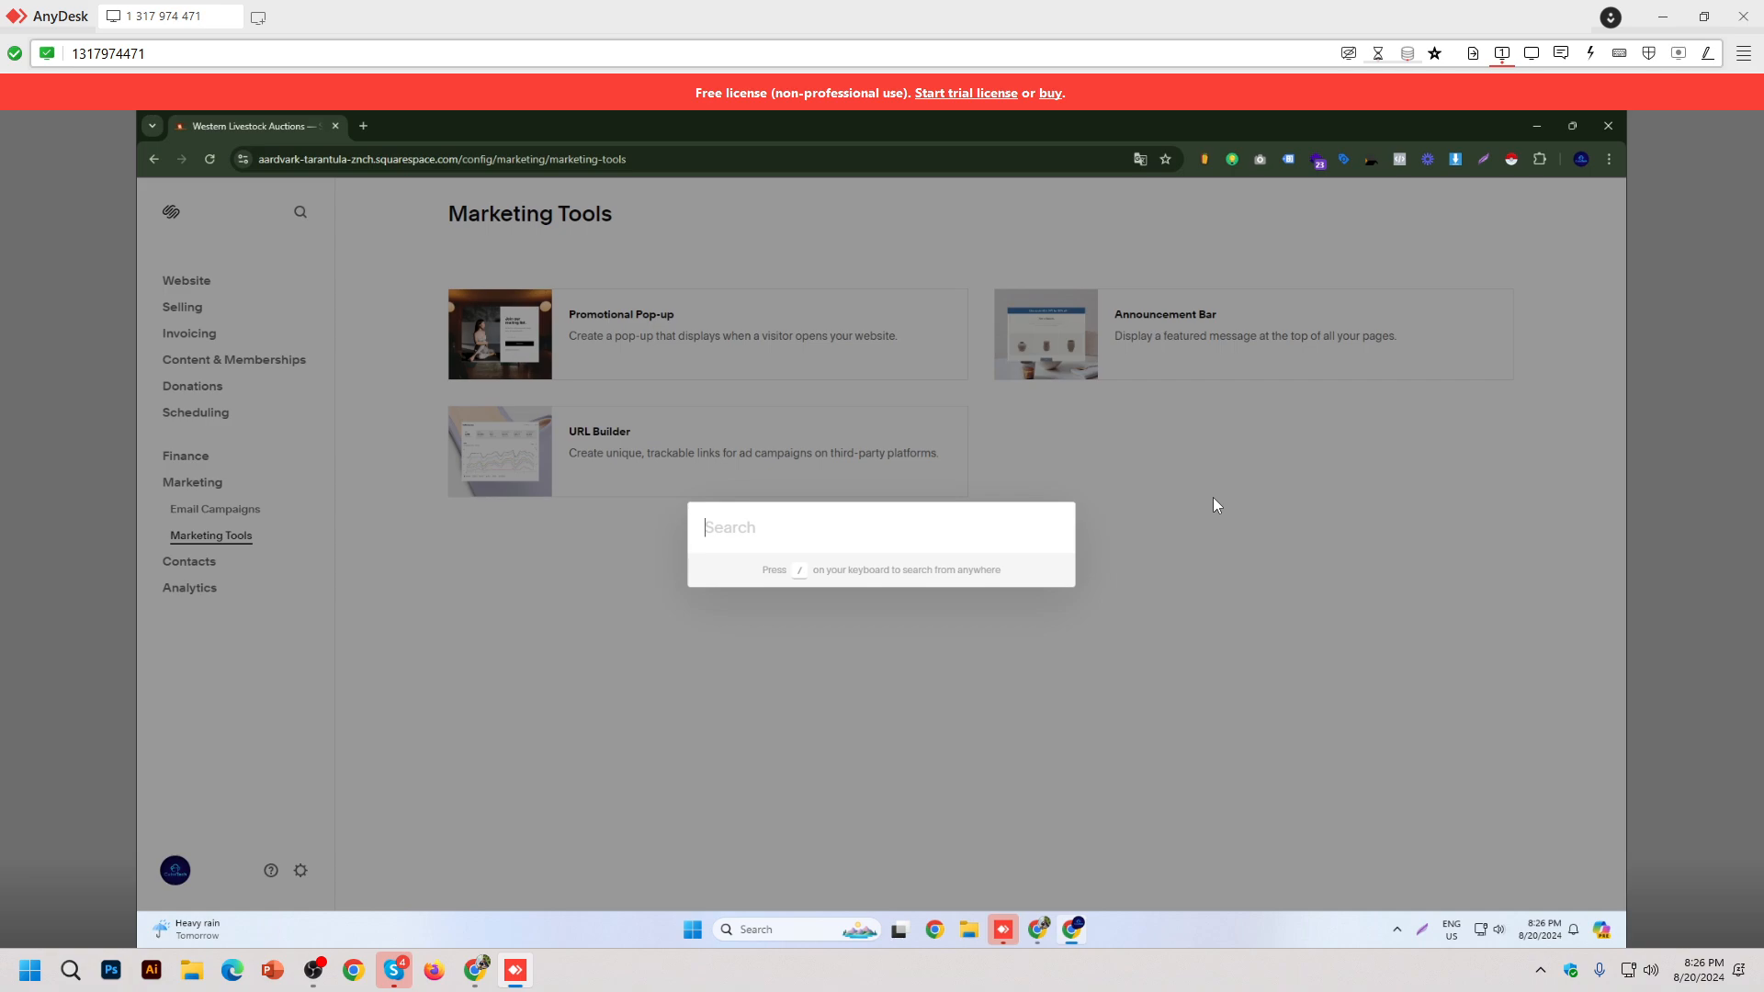
type("in")
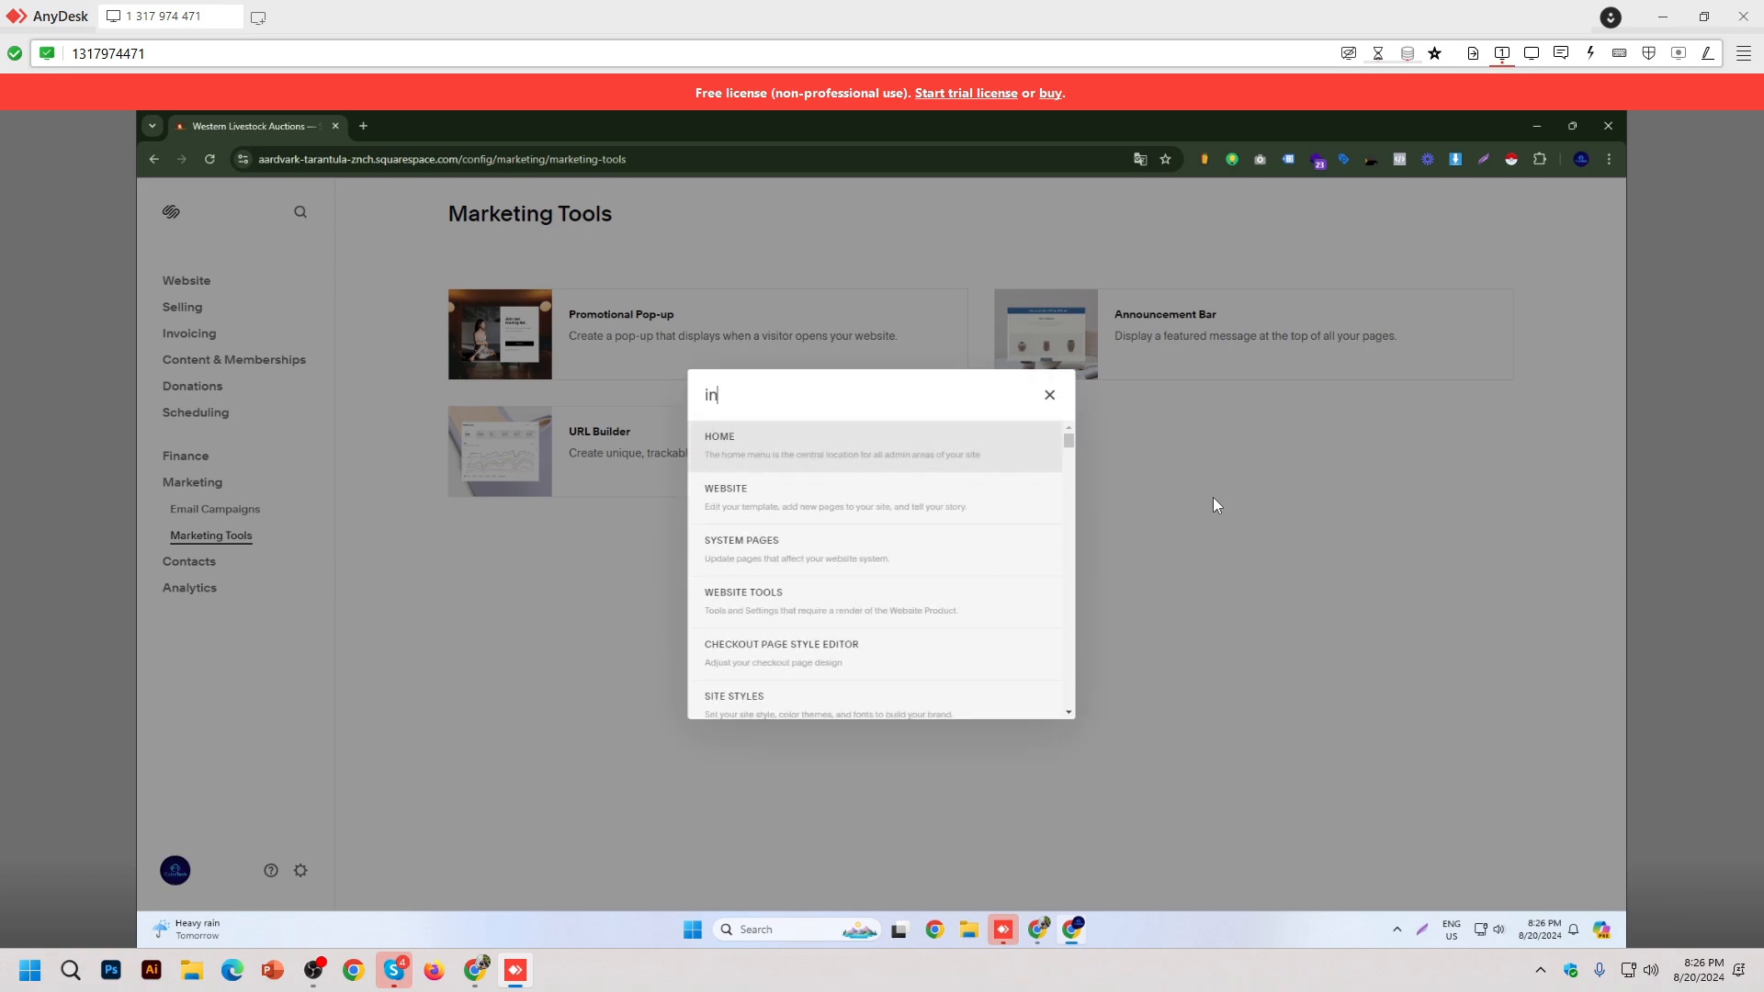
type("je")
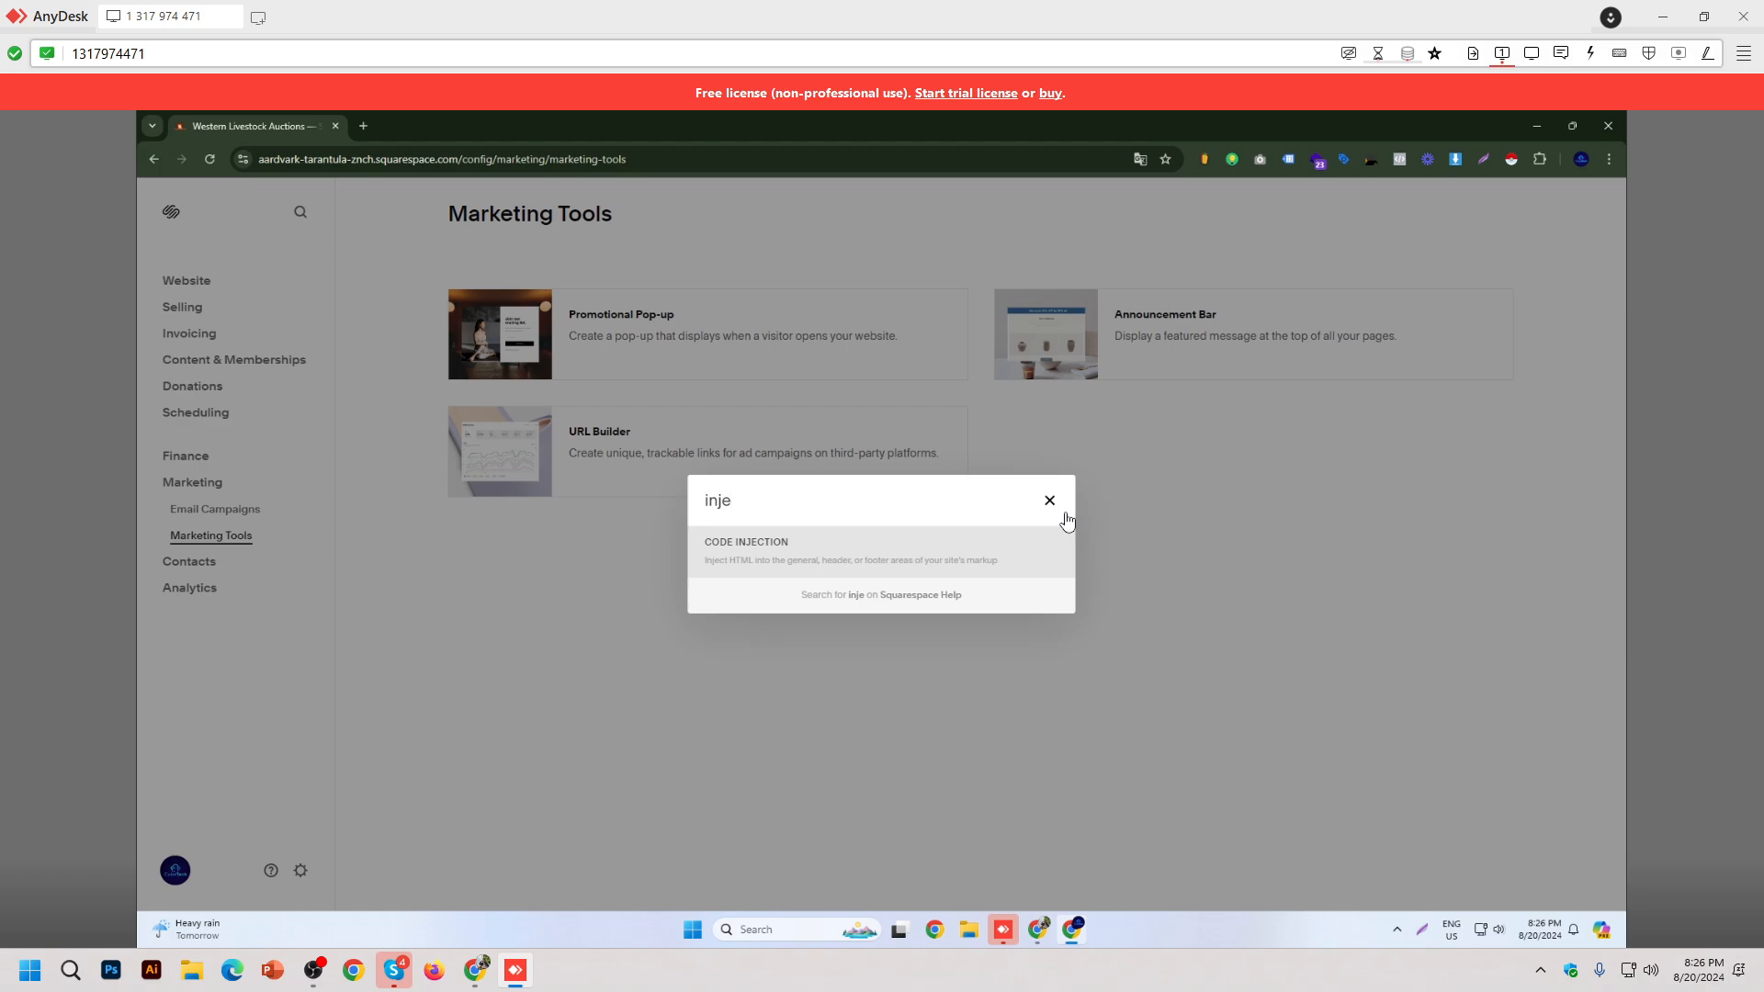
left_click(1049, 499)
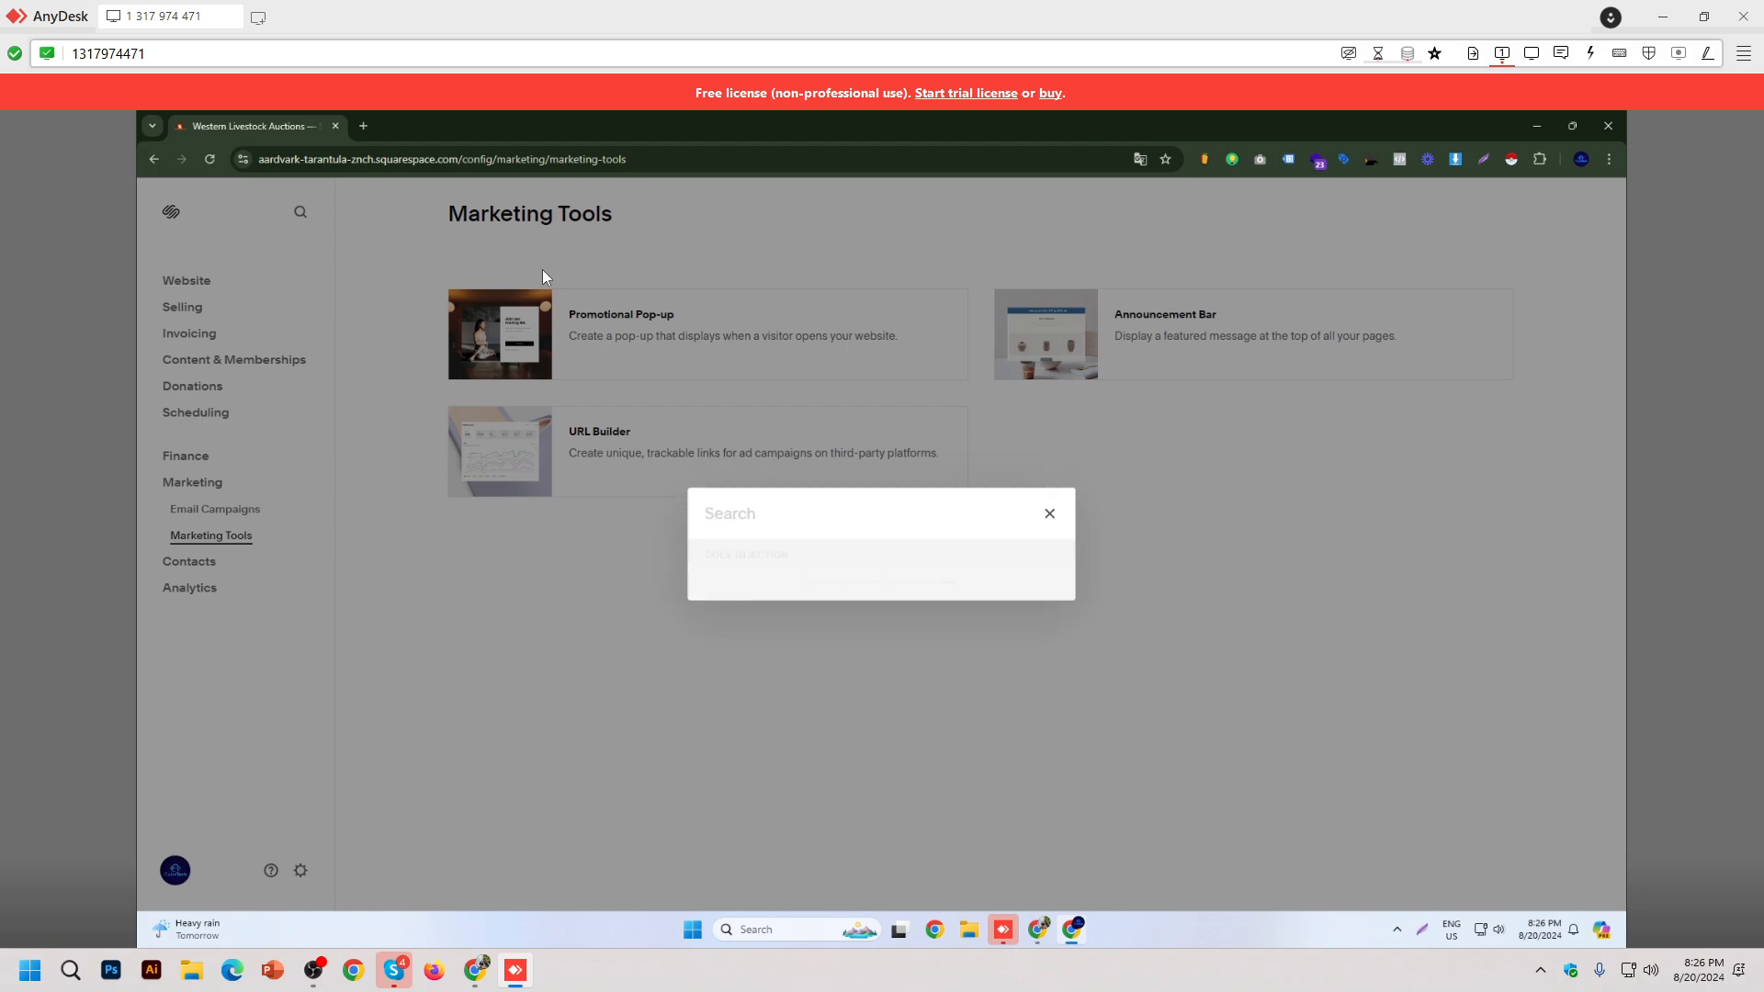
left_click(307, 248)
left_click(300, 212)
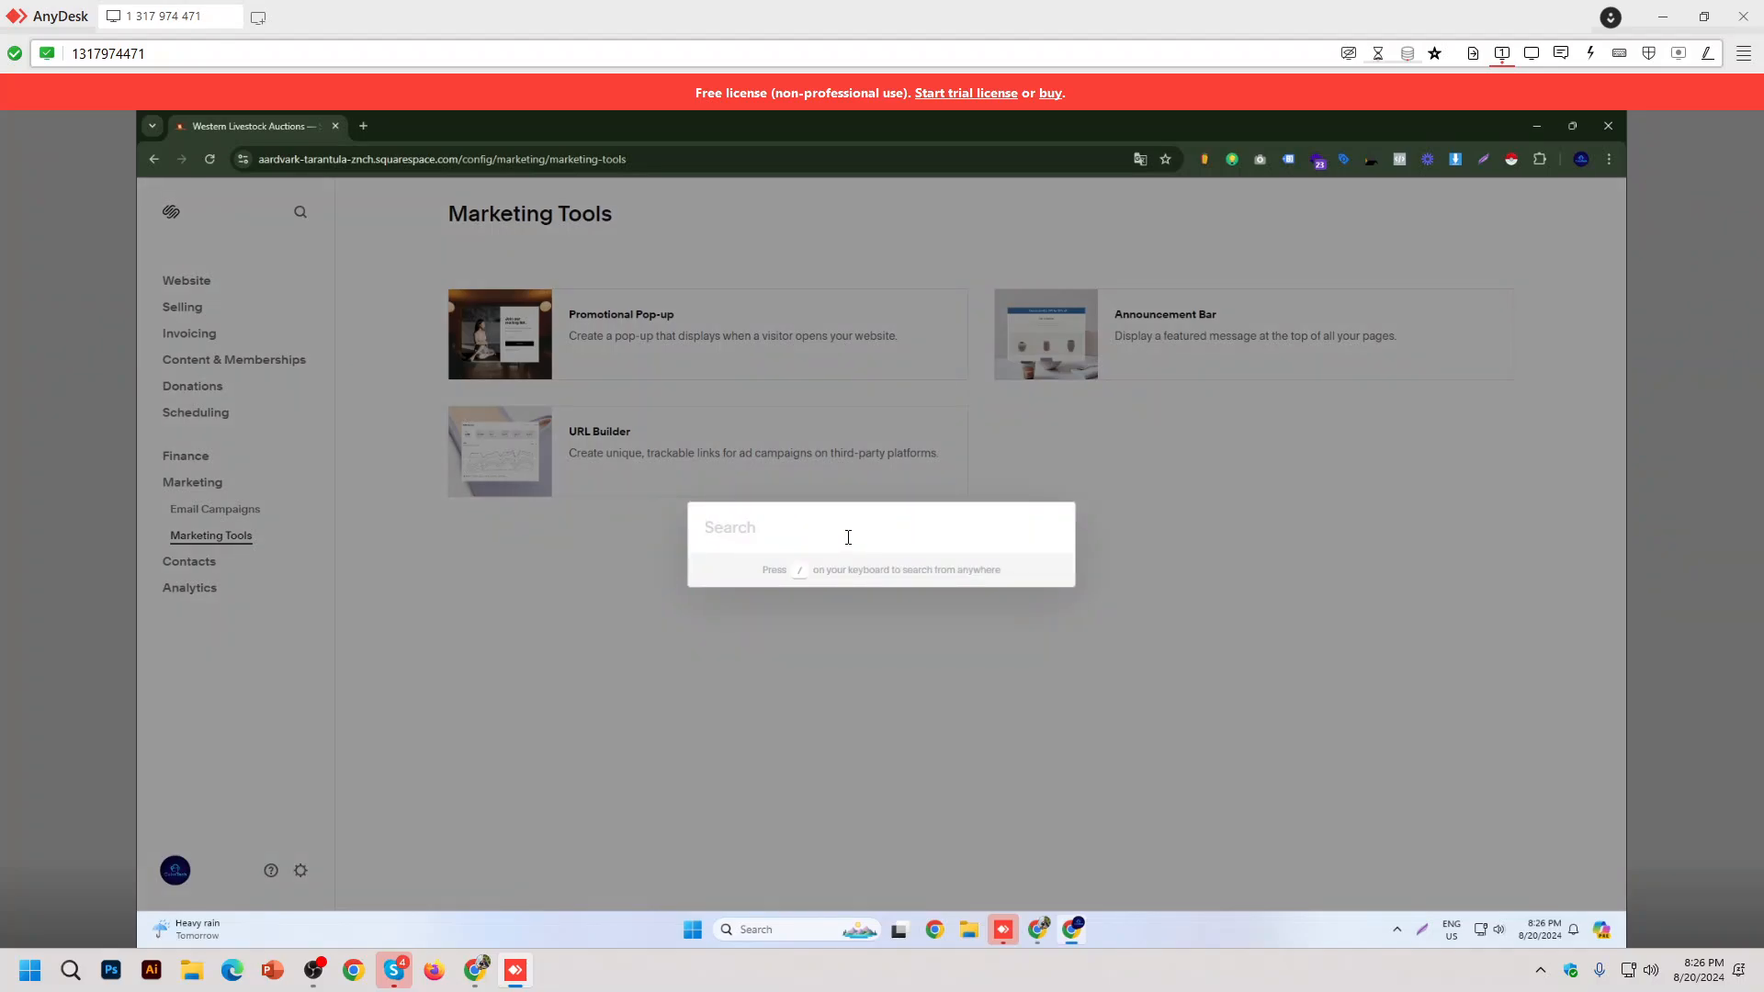
type("inj")
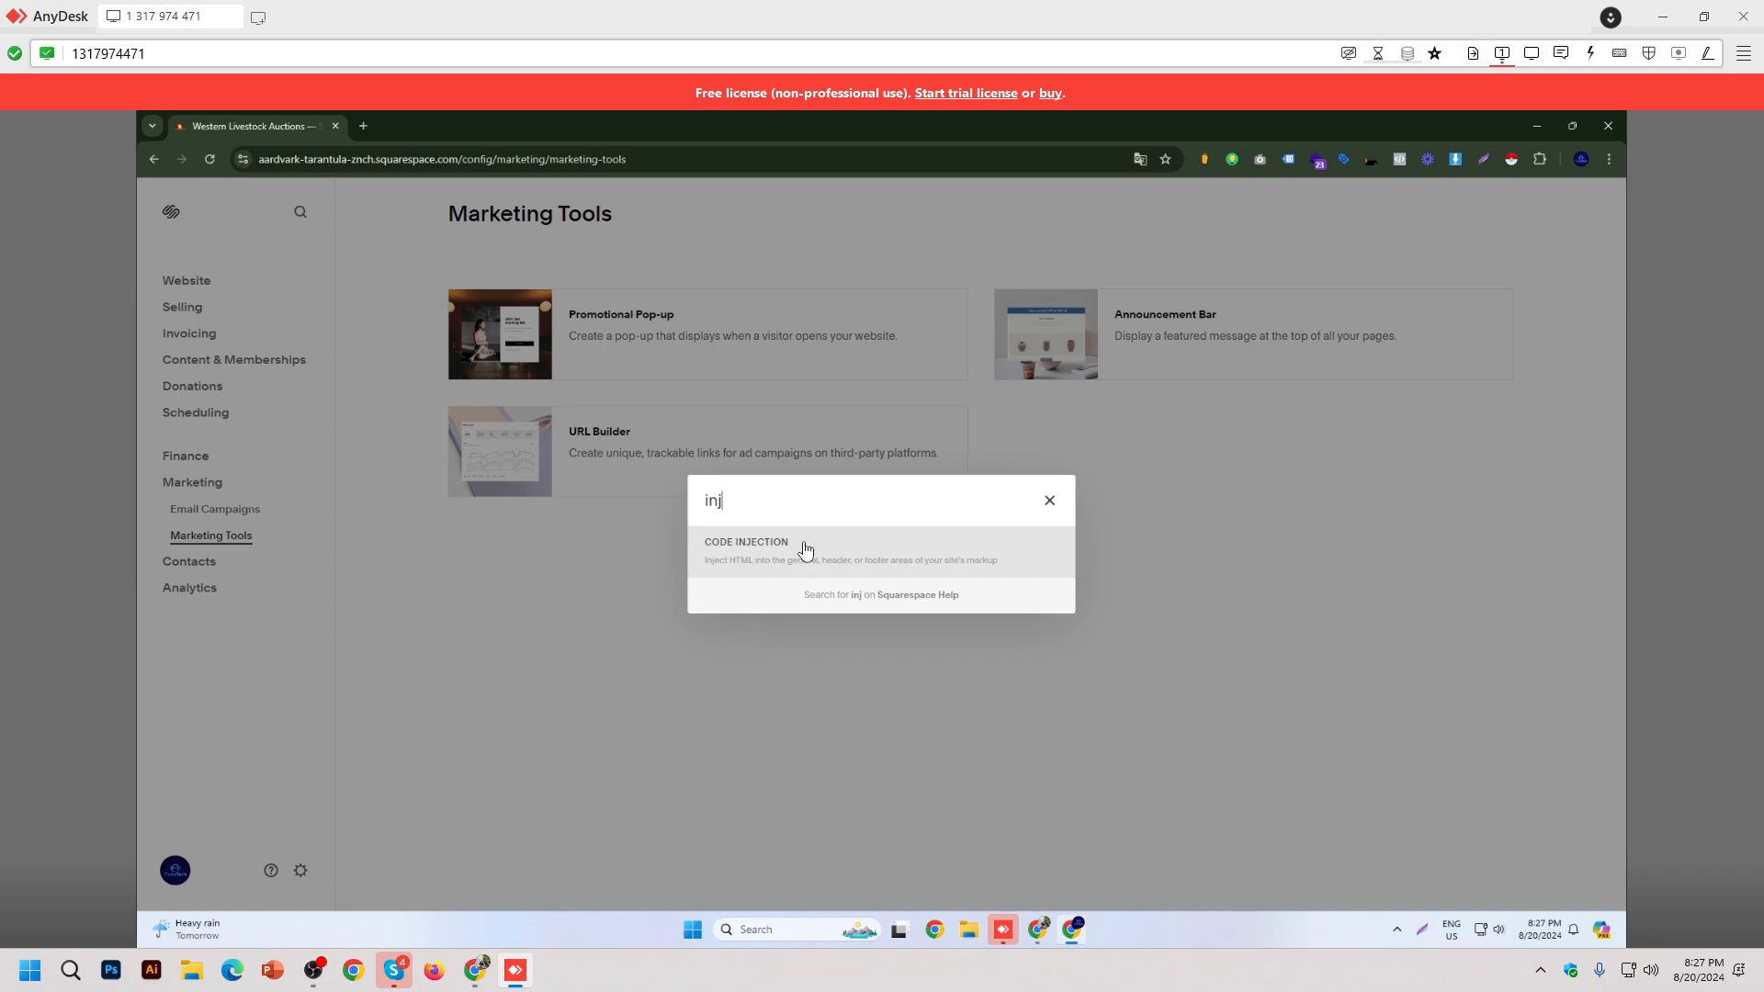
Step: Check the GTM code in Code Injection's Header and Footer, then go back to Website Tools
left_click(943, 562)
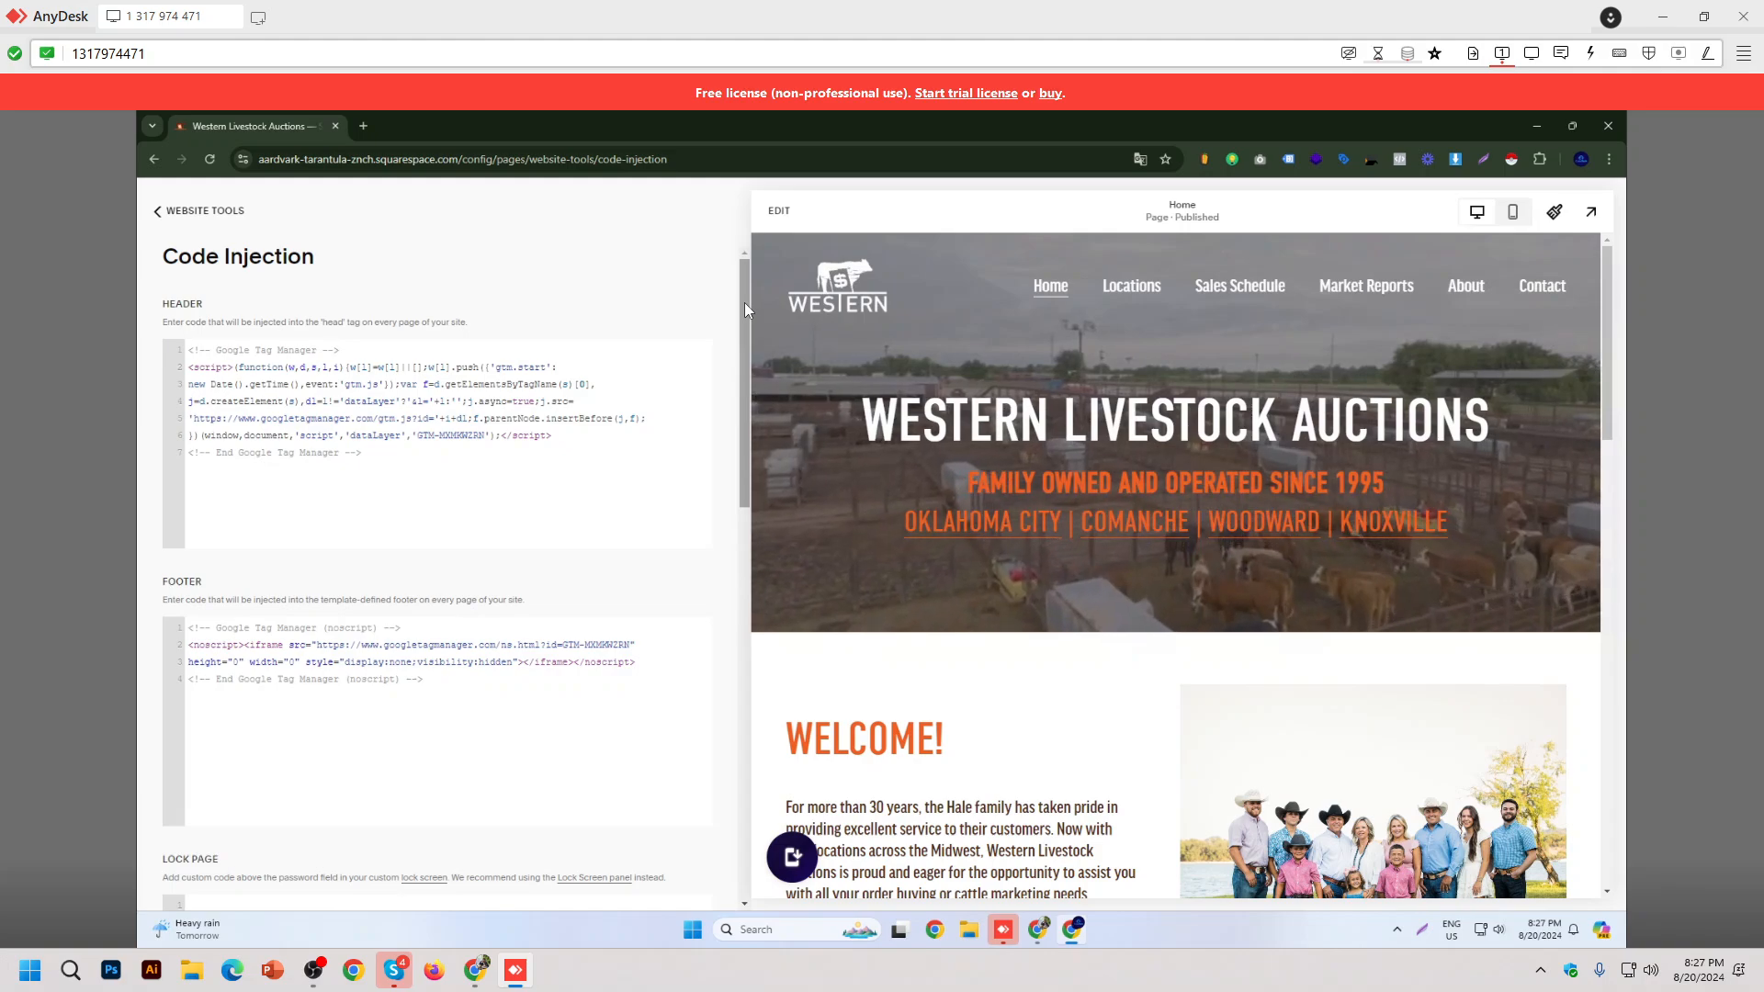
left_click(168, 211)
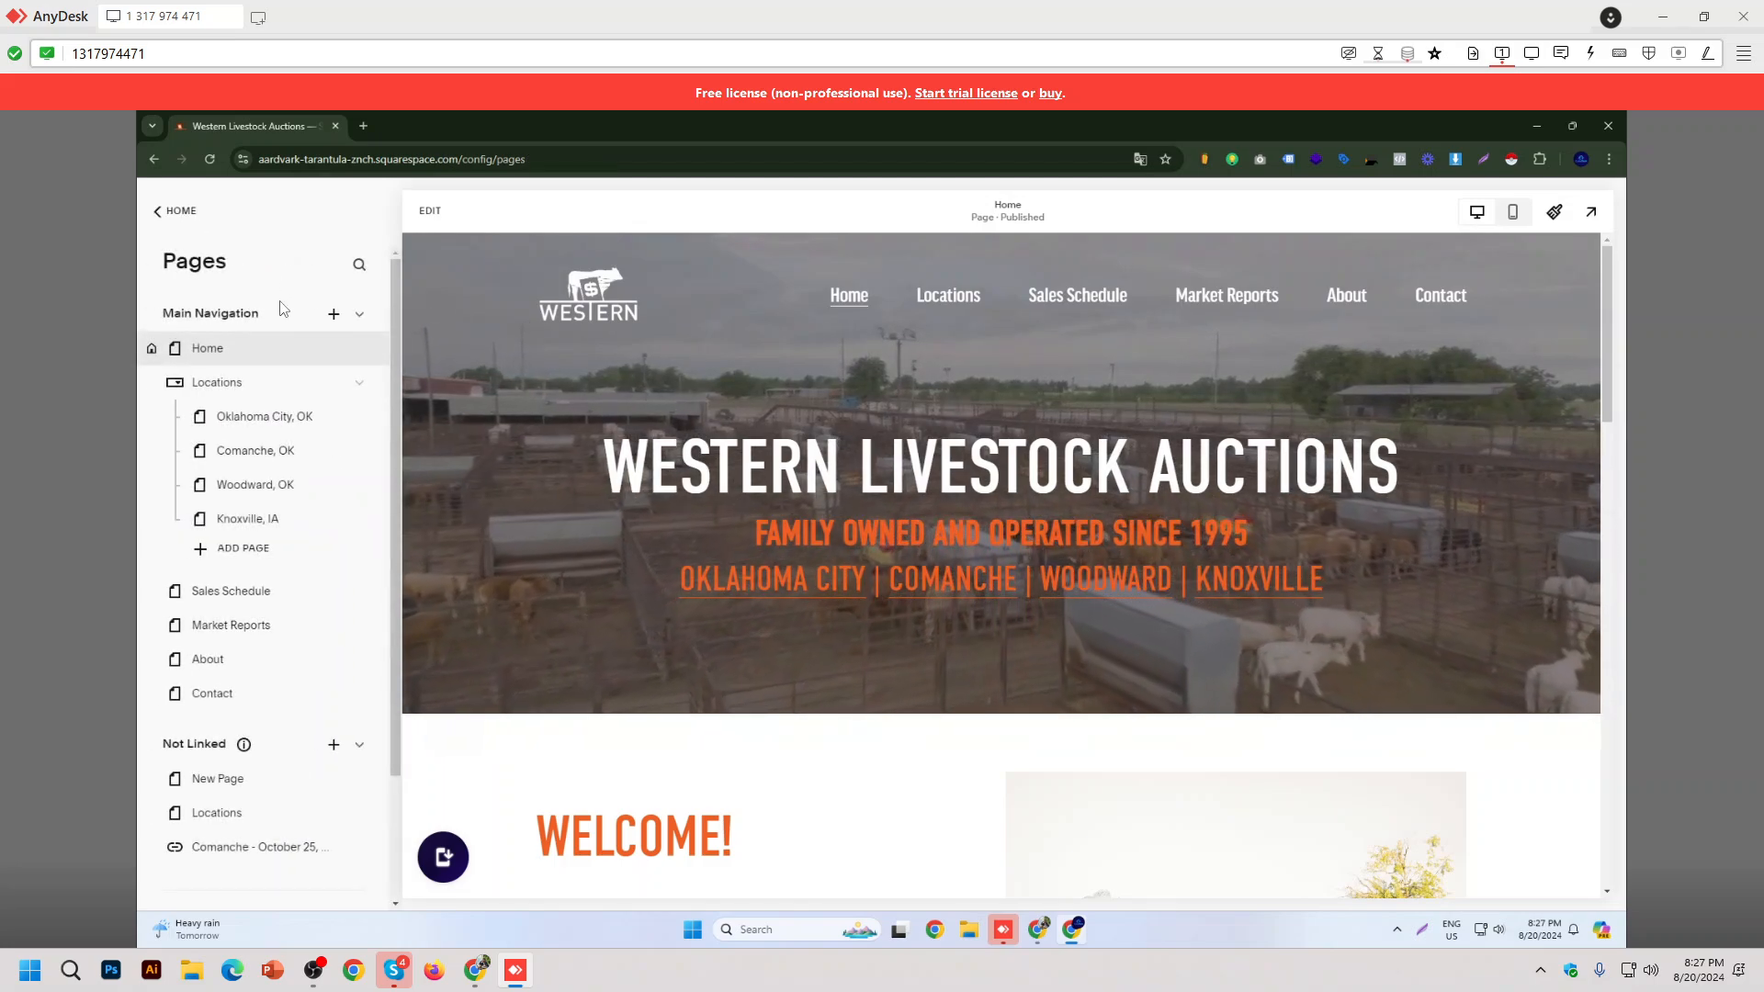
Step: Return to the main site admin menu and open the site Settings
scroll(299, 413, "down", 2)
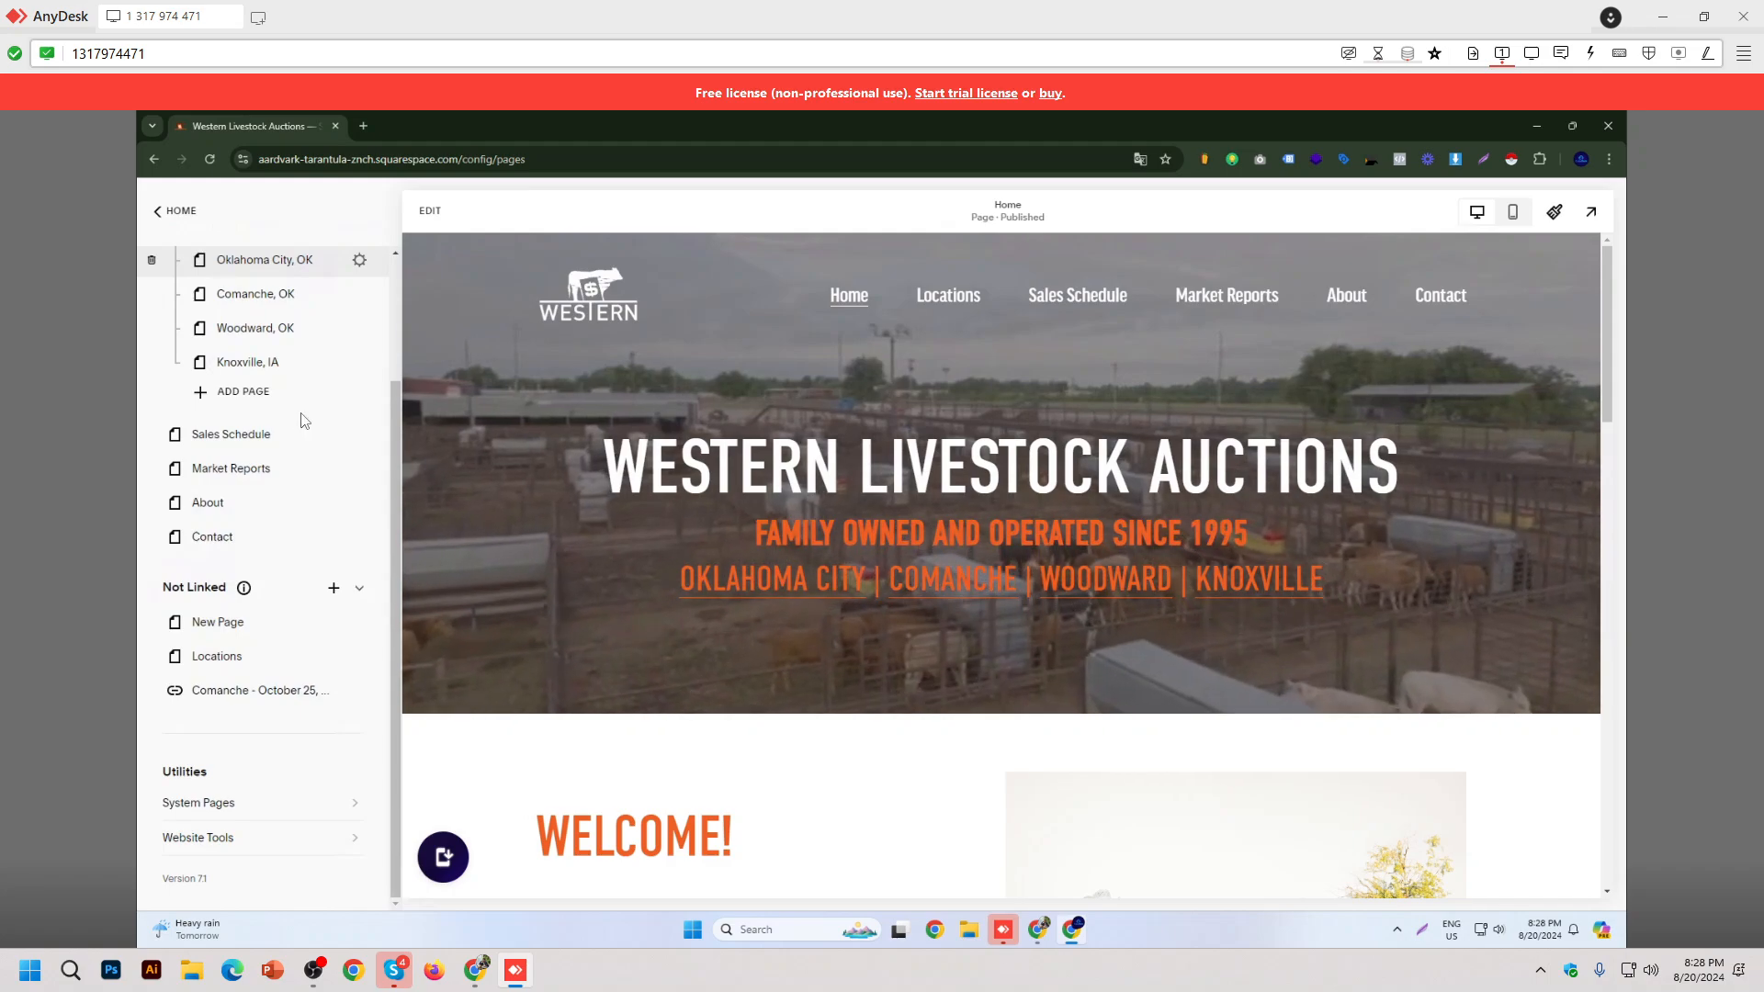
scroll(305, 421, "up", 2)
left_click(175, 210)
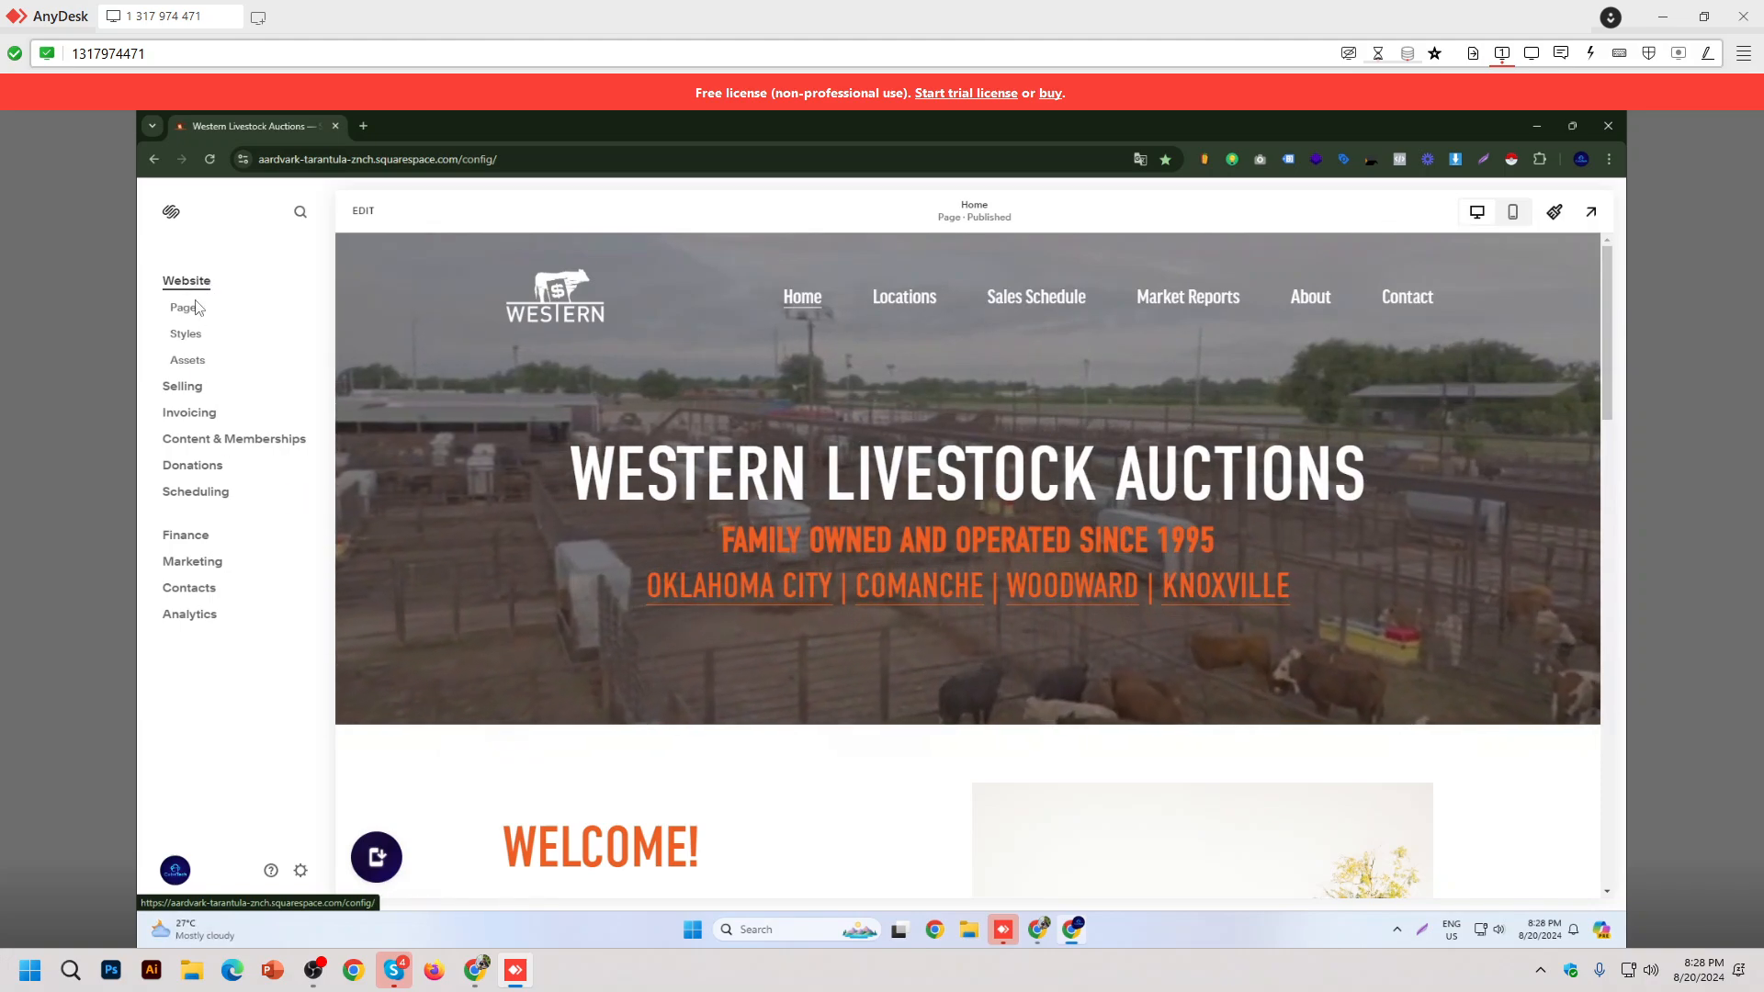
left_click(300, 870)
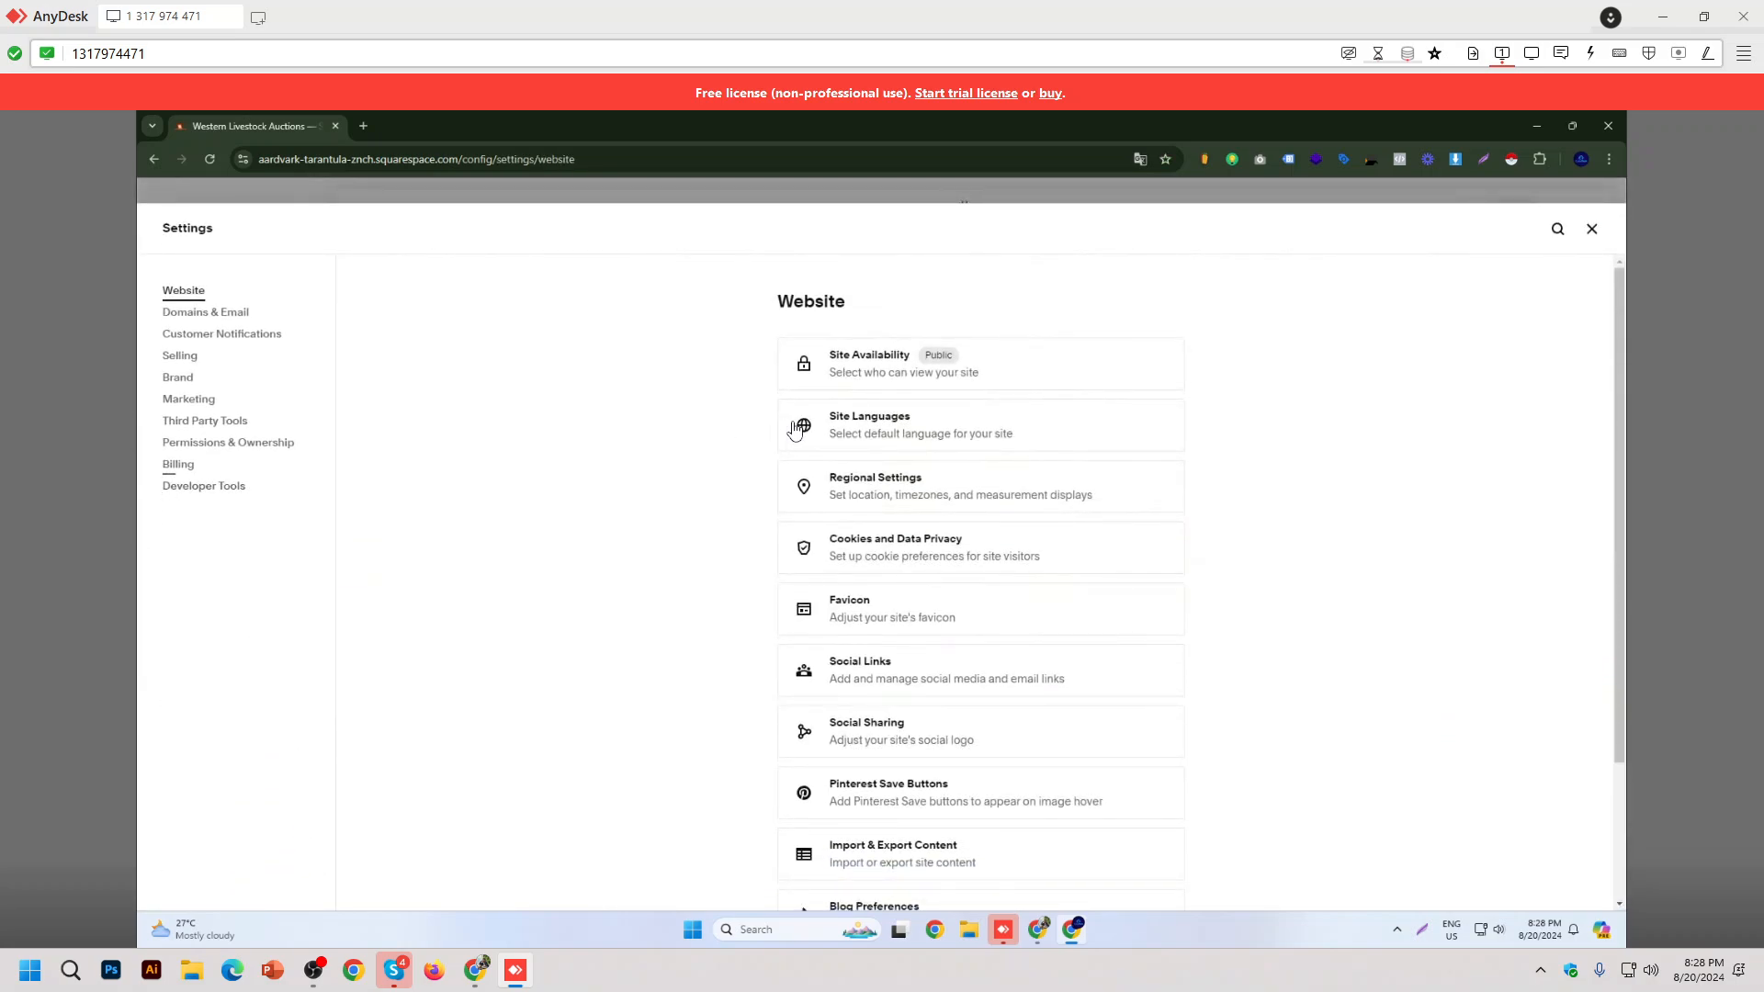
Step: Look through the Developer Tools and Marketing settings, then close the Squarespace window
scroll(795, 431, "down", 2)
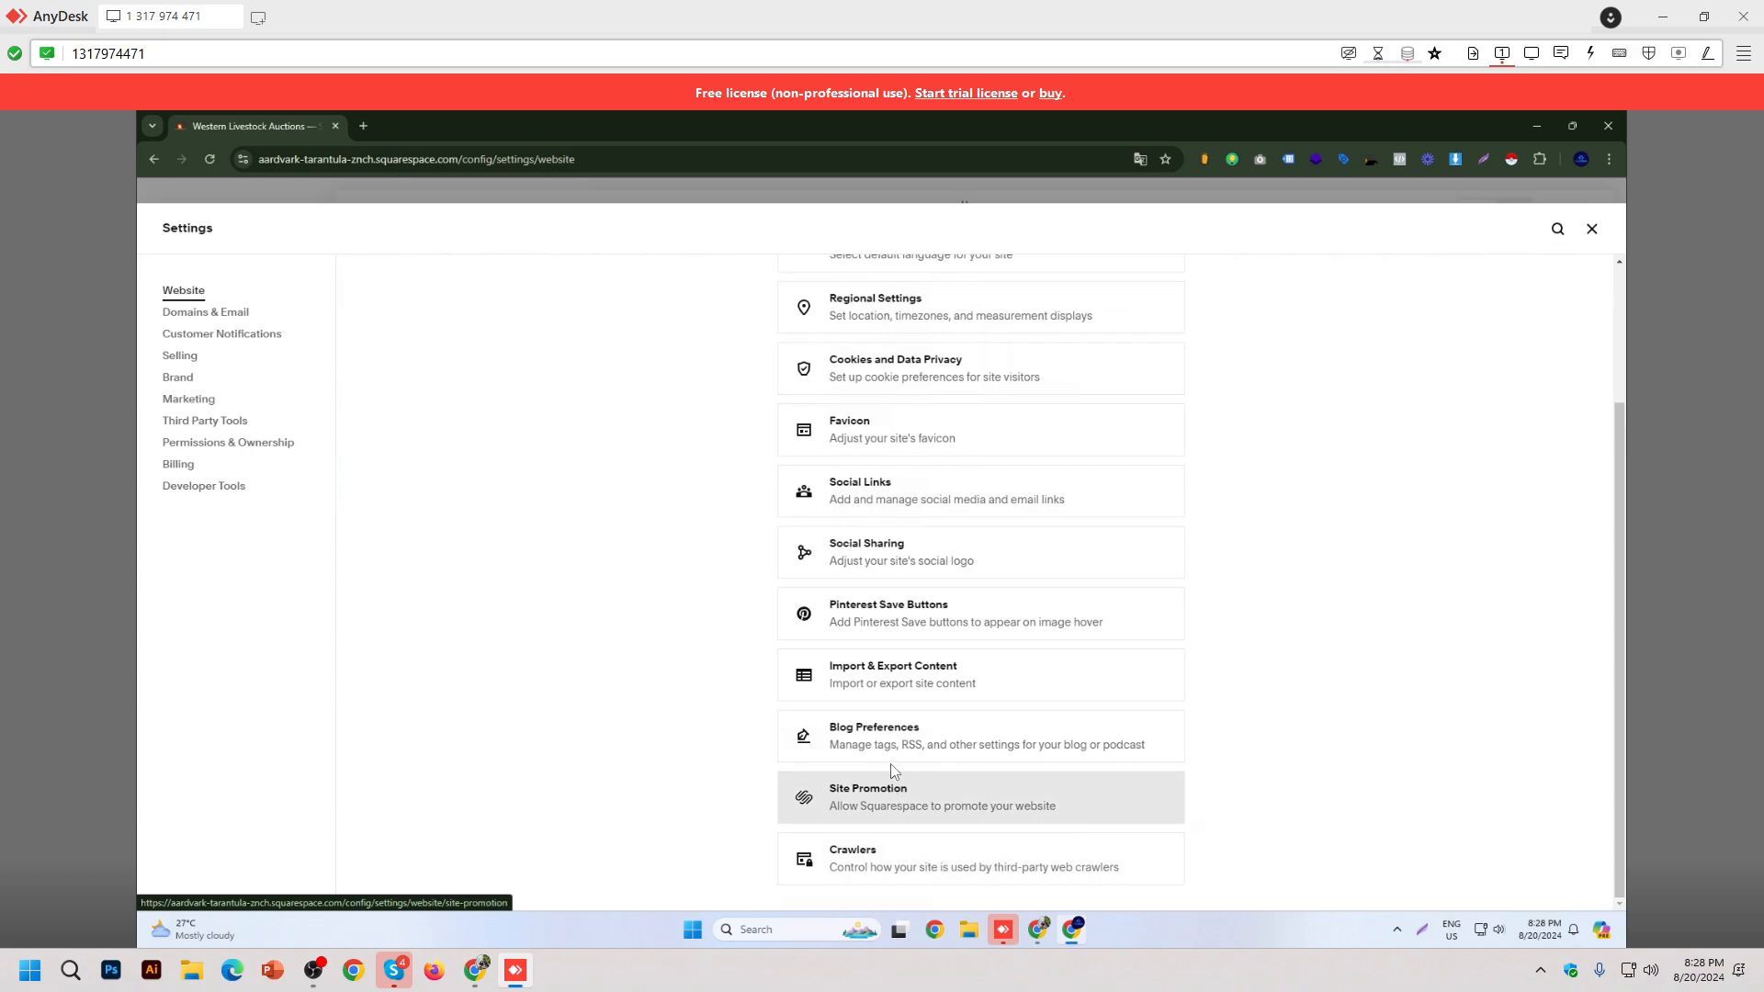
scroll(946, 669, "up", 2)
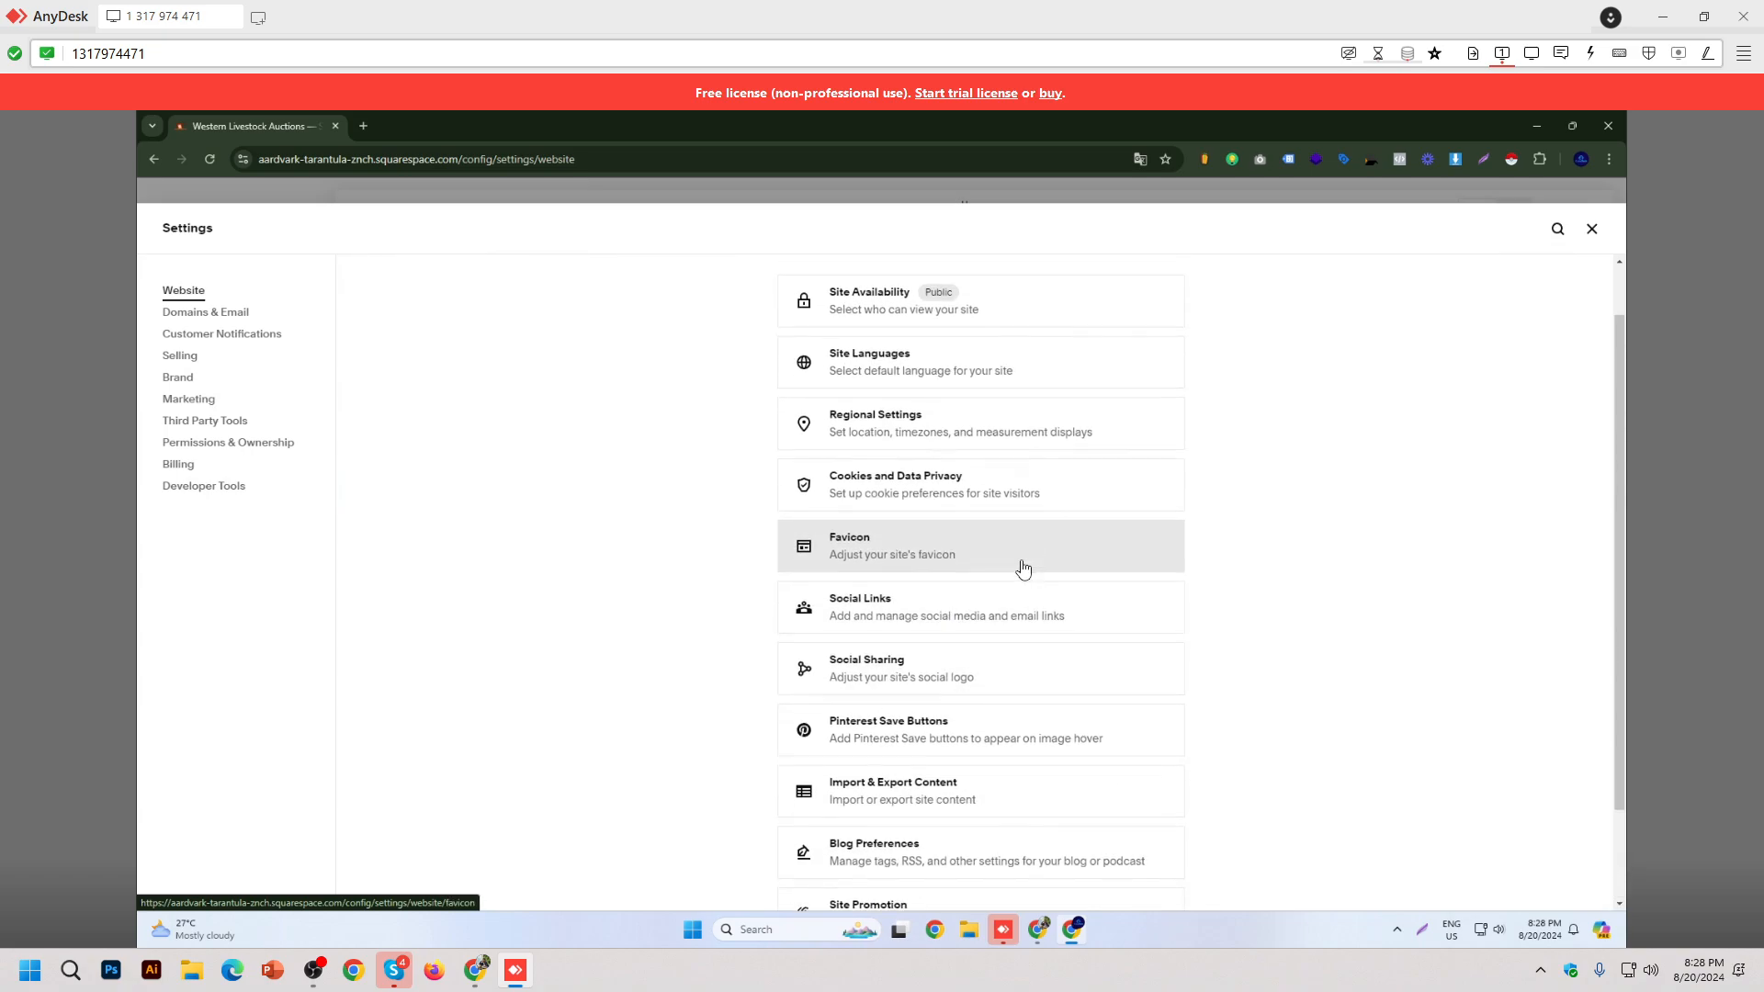
scroll(1023, 569, "down", 2)
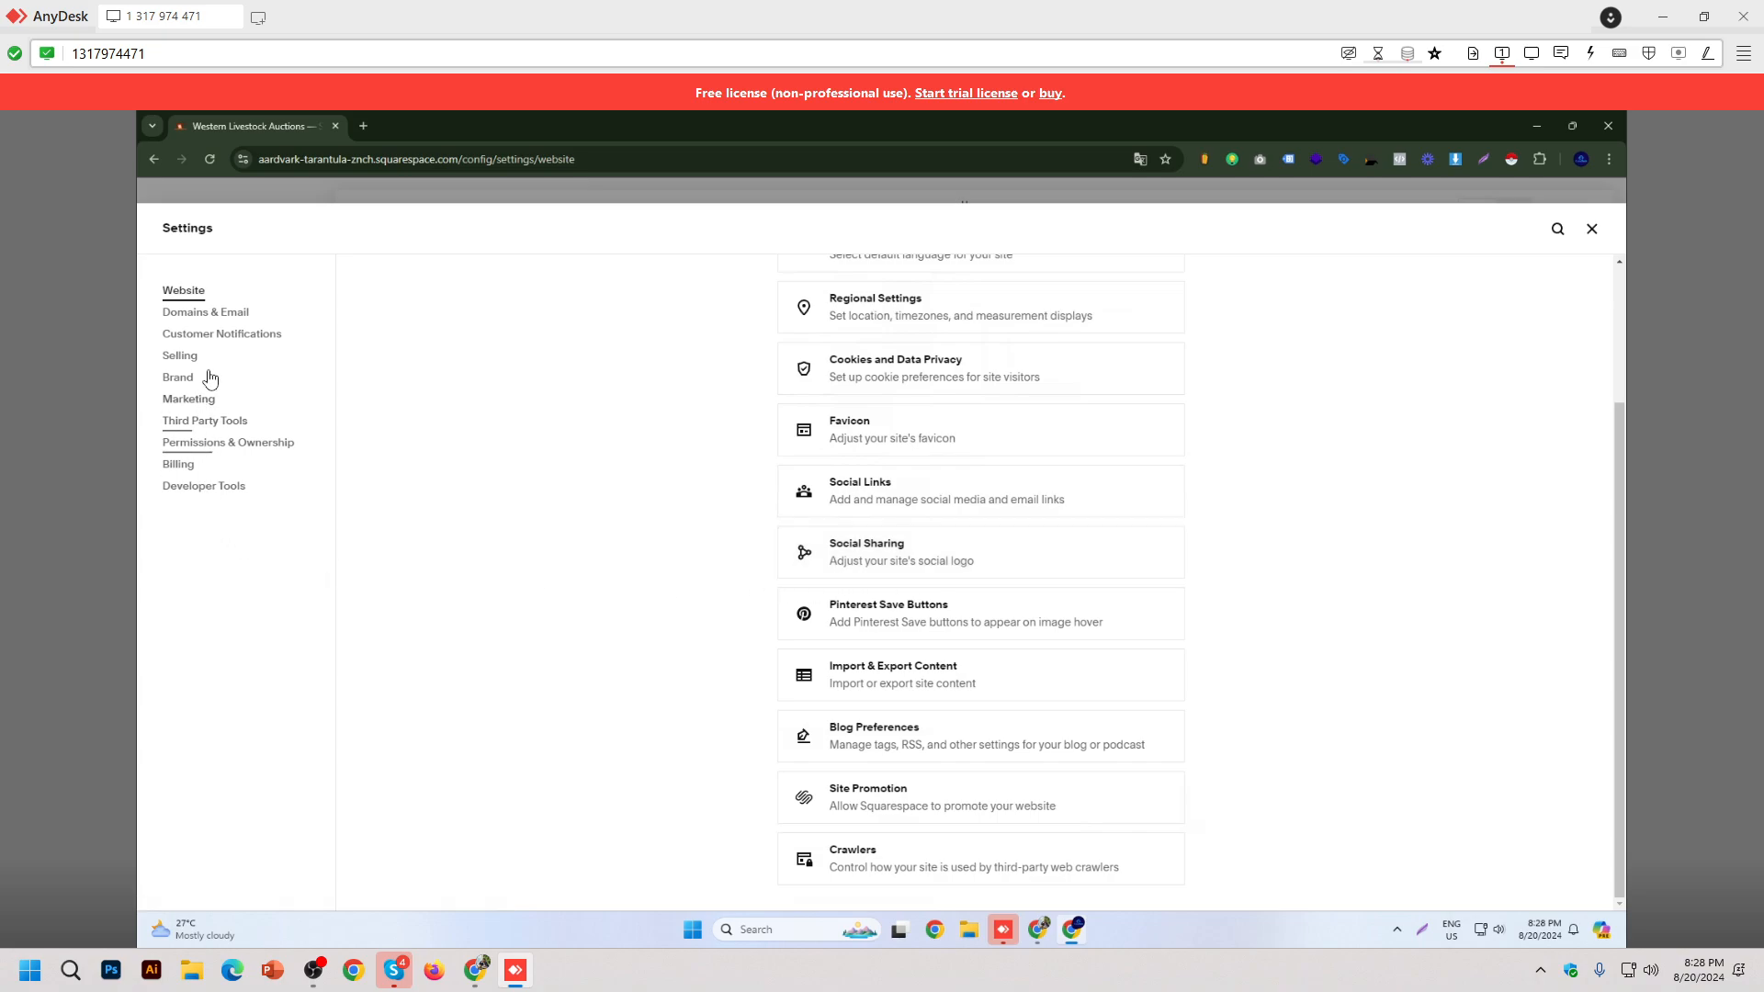
left_click(219, 487)
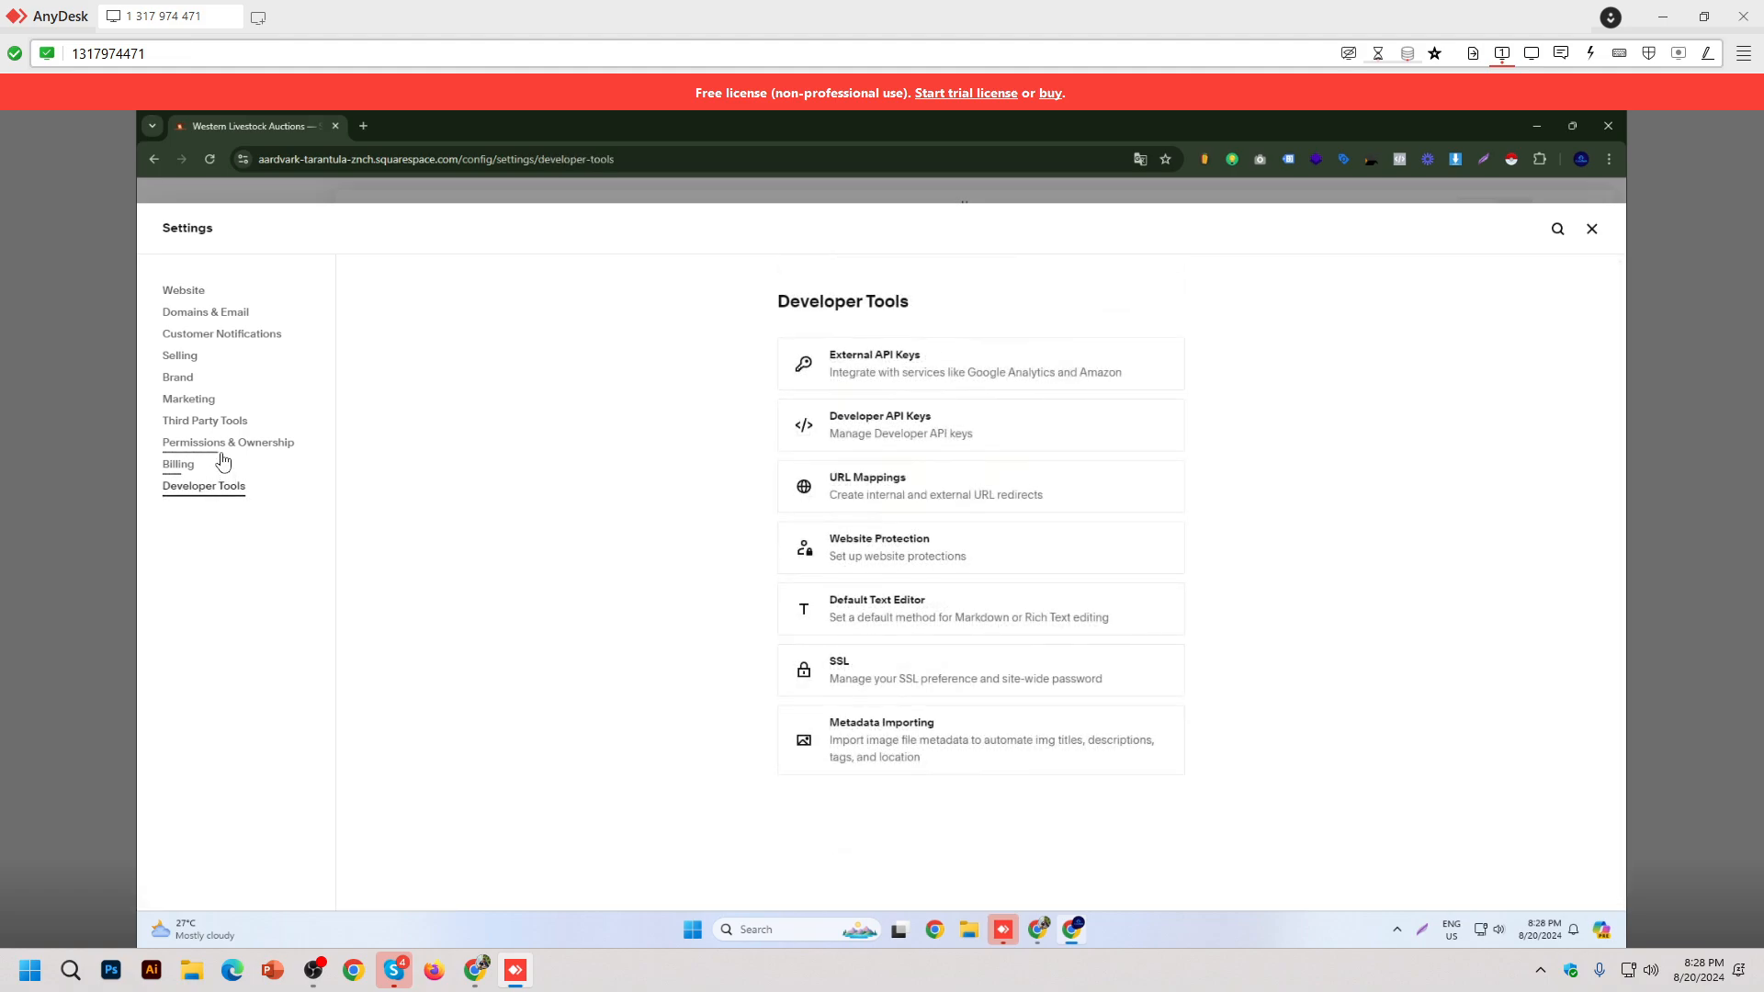
left_click(207, 403)
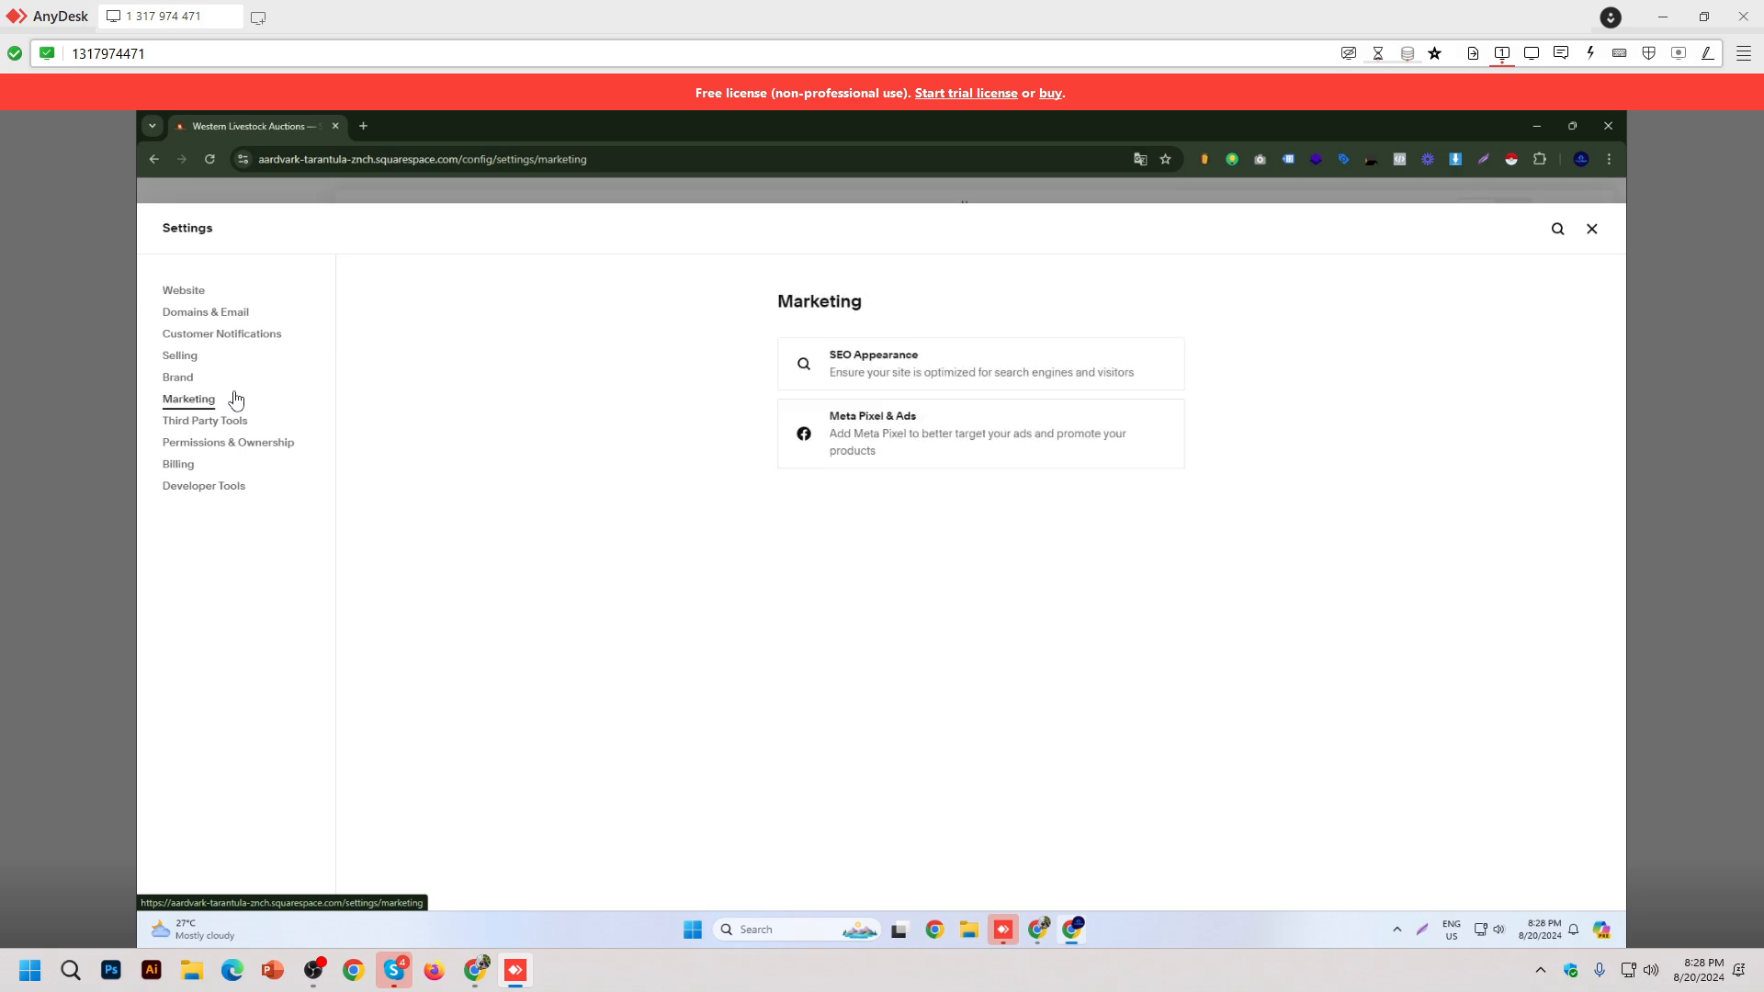
left_click(493, 180)
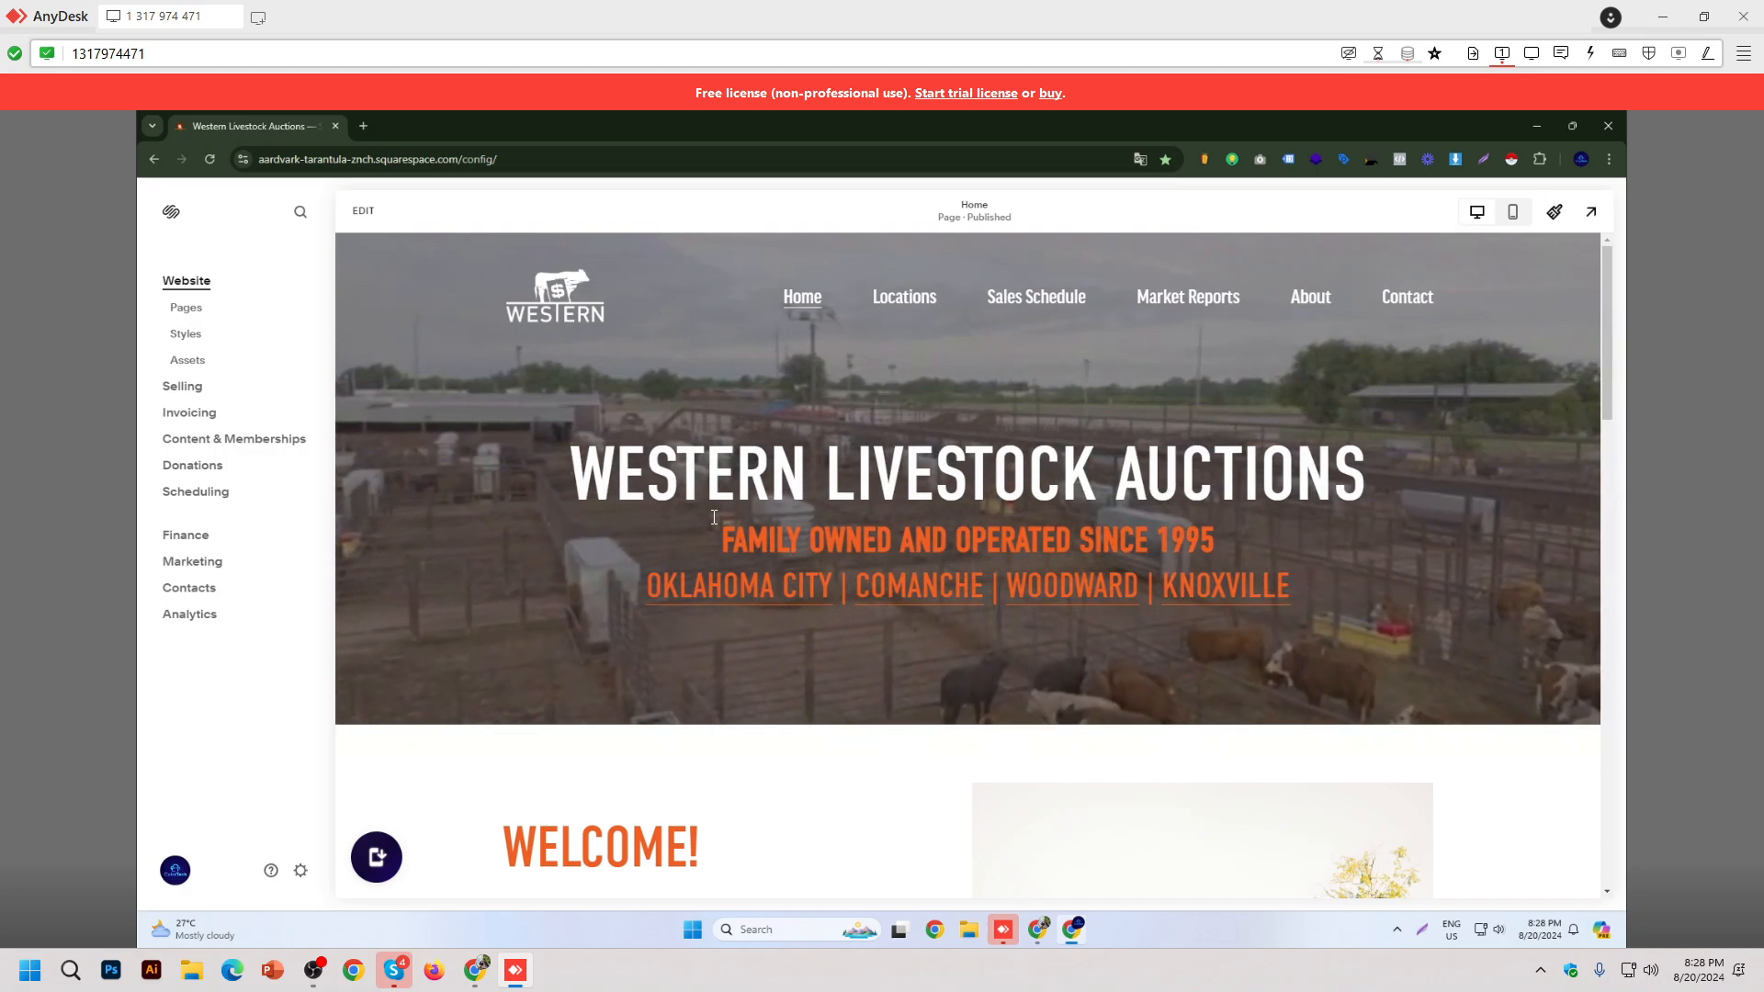
left_click(1606, 128)
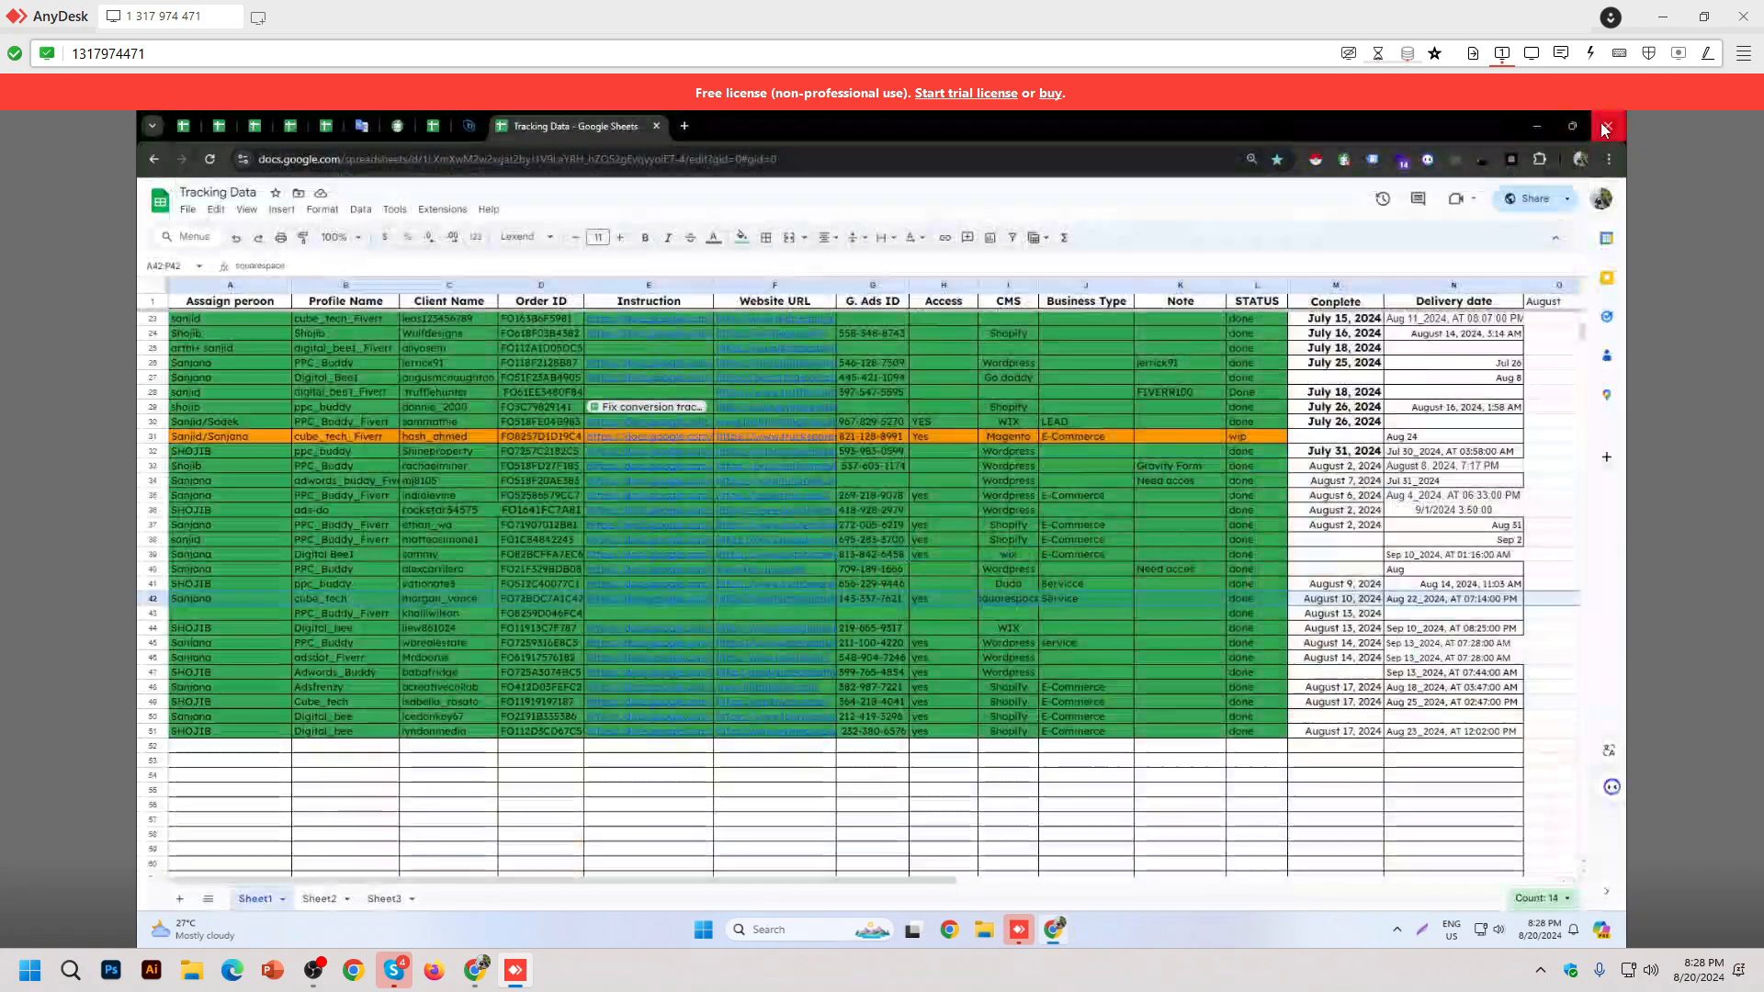
Step: Select row 27 (Go daddy client) and open a new Chrome window with the chosen profile
left_click(1011, 379)
key("shift+space")
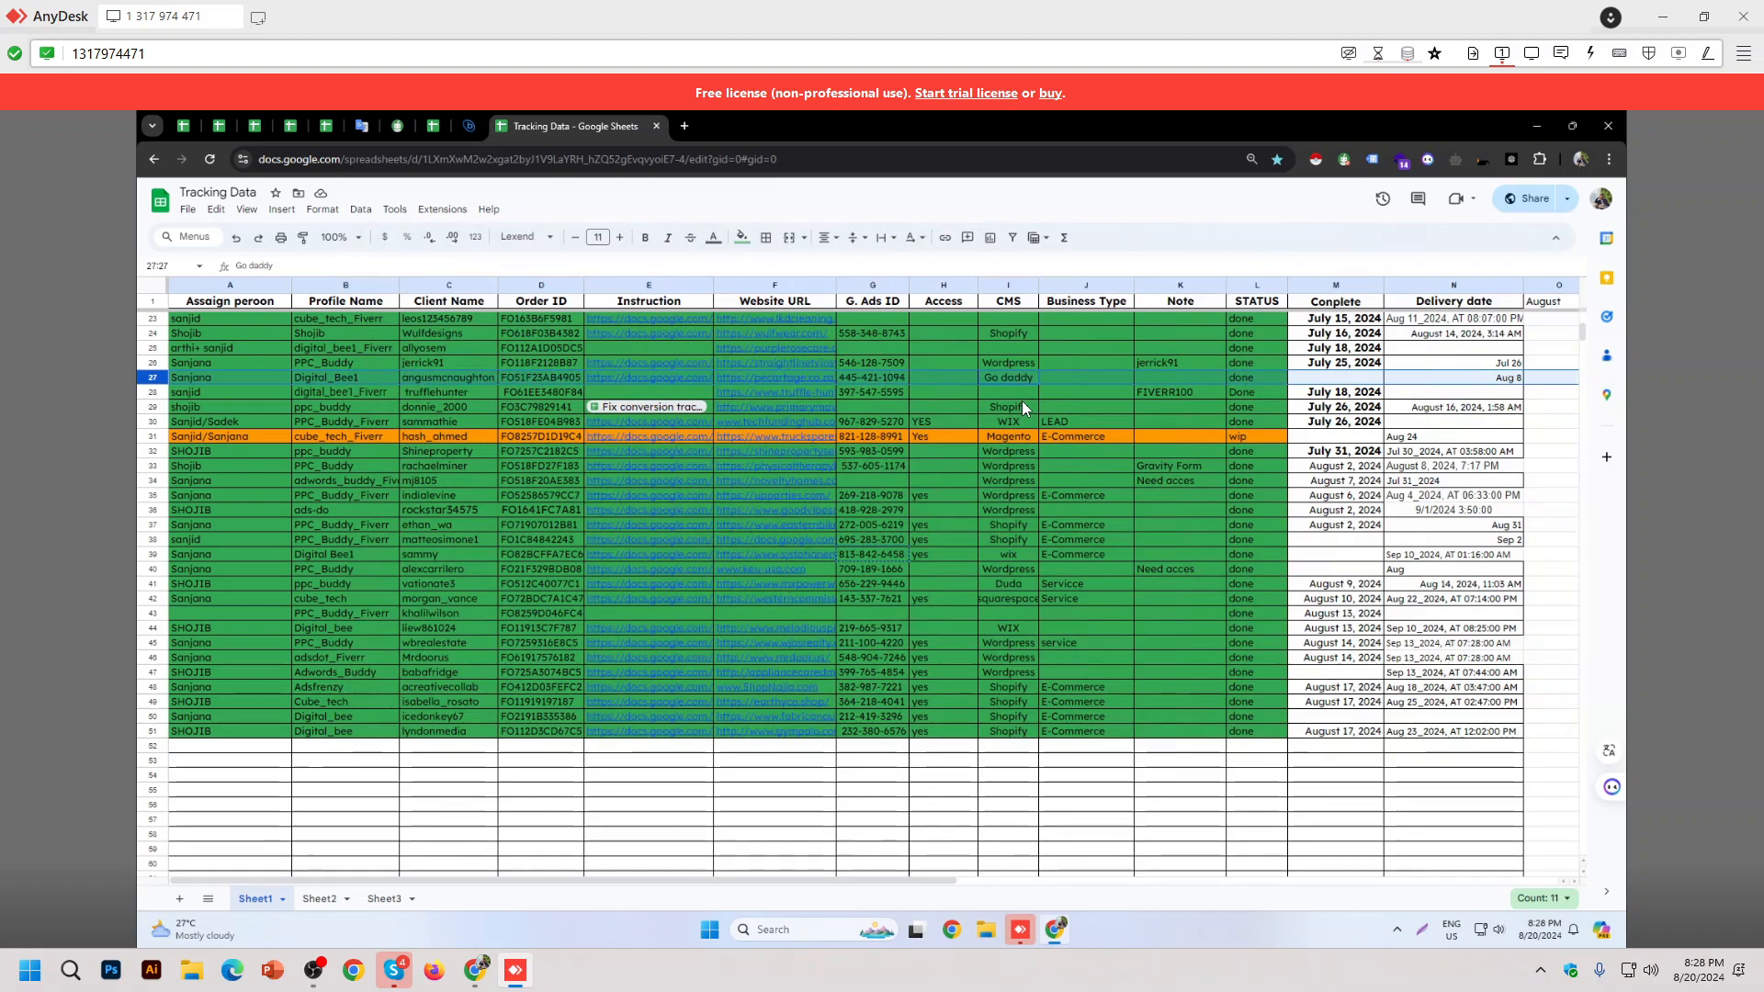
left_click(953, 932)
left_click(1118, 469)
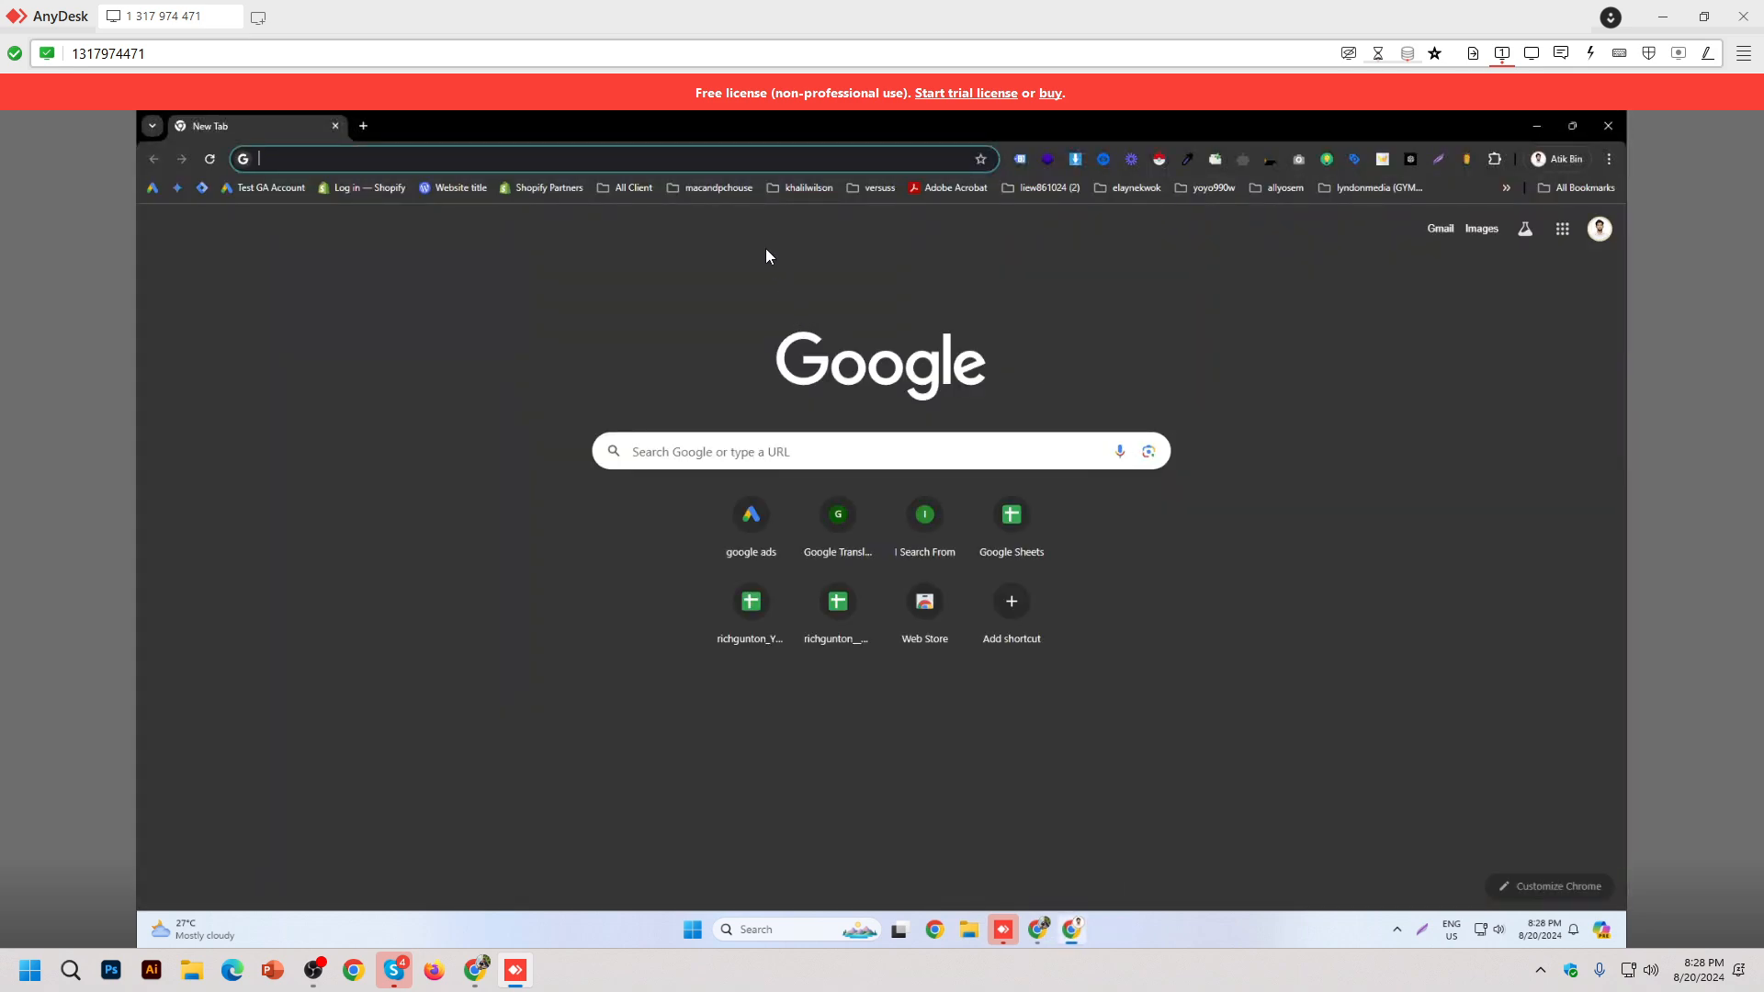
Step: Open the client's GoDaddy Certificates bookmark, submit the sign-in, and close the window at verification
left_click(621, 193)
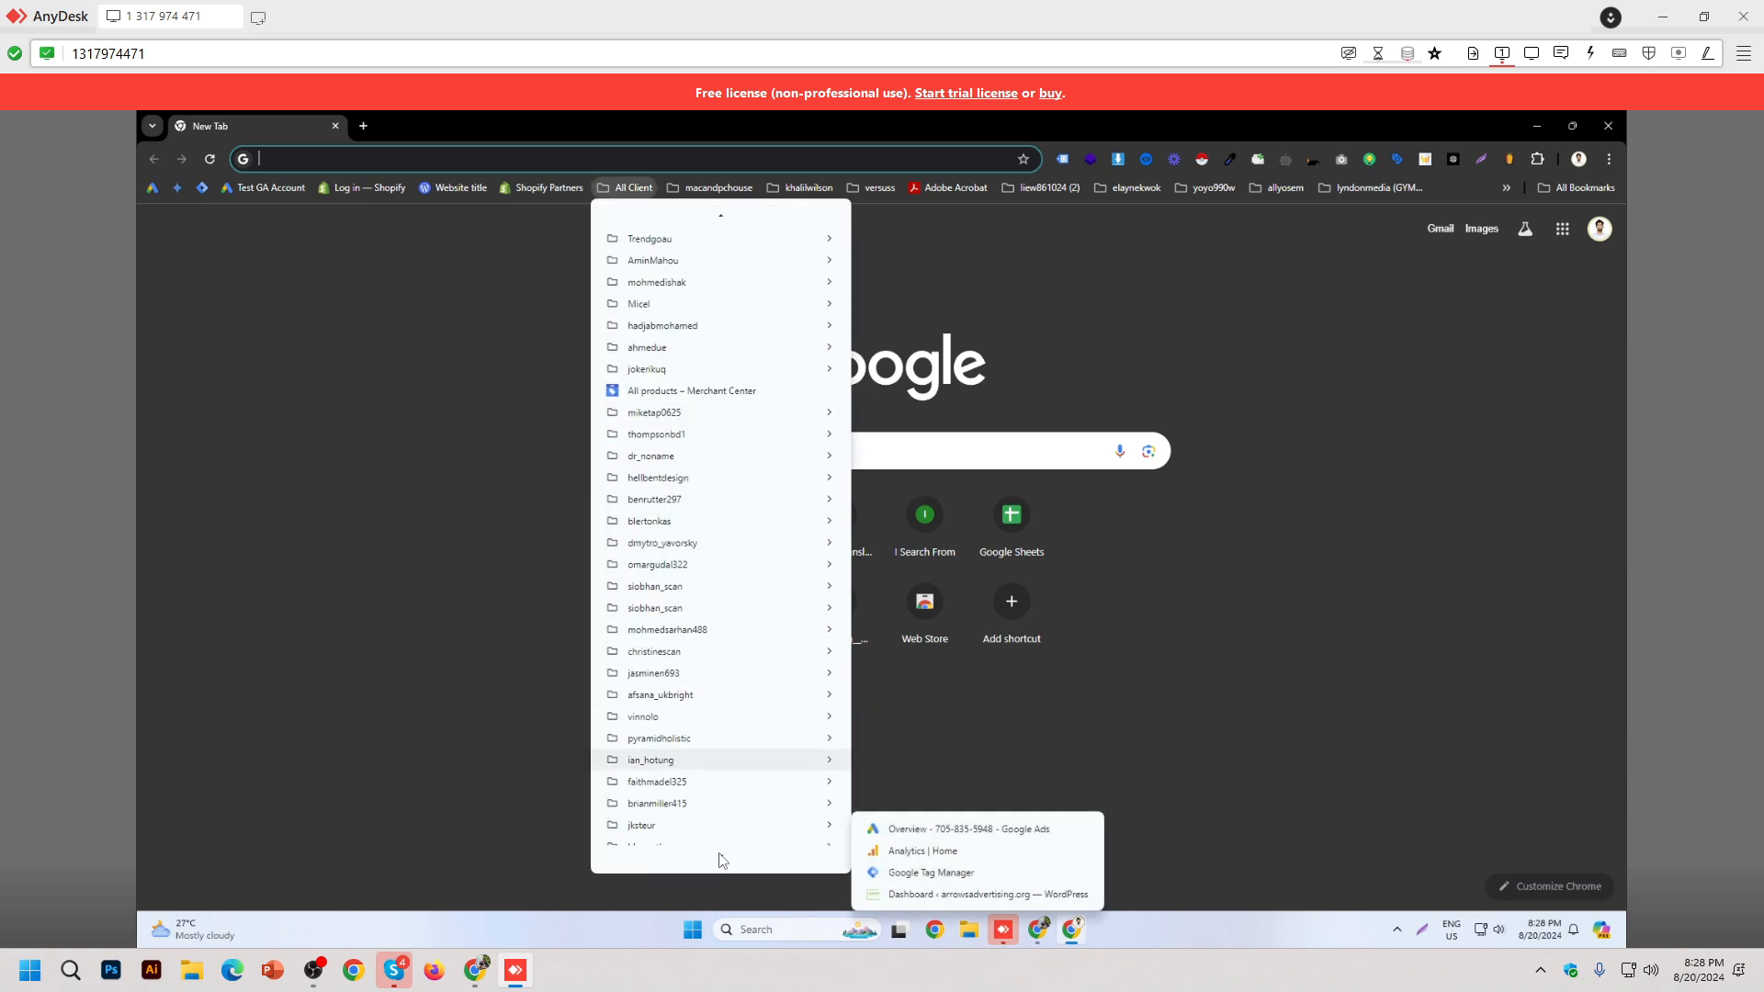
scroll(723, 853, "down", 10)
scroll(722, 860, "down", 10)
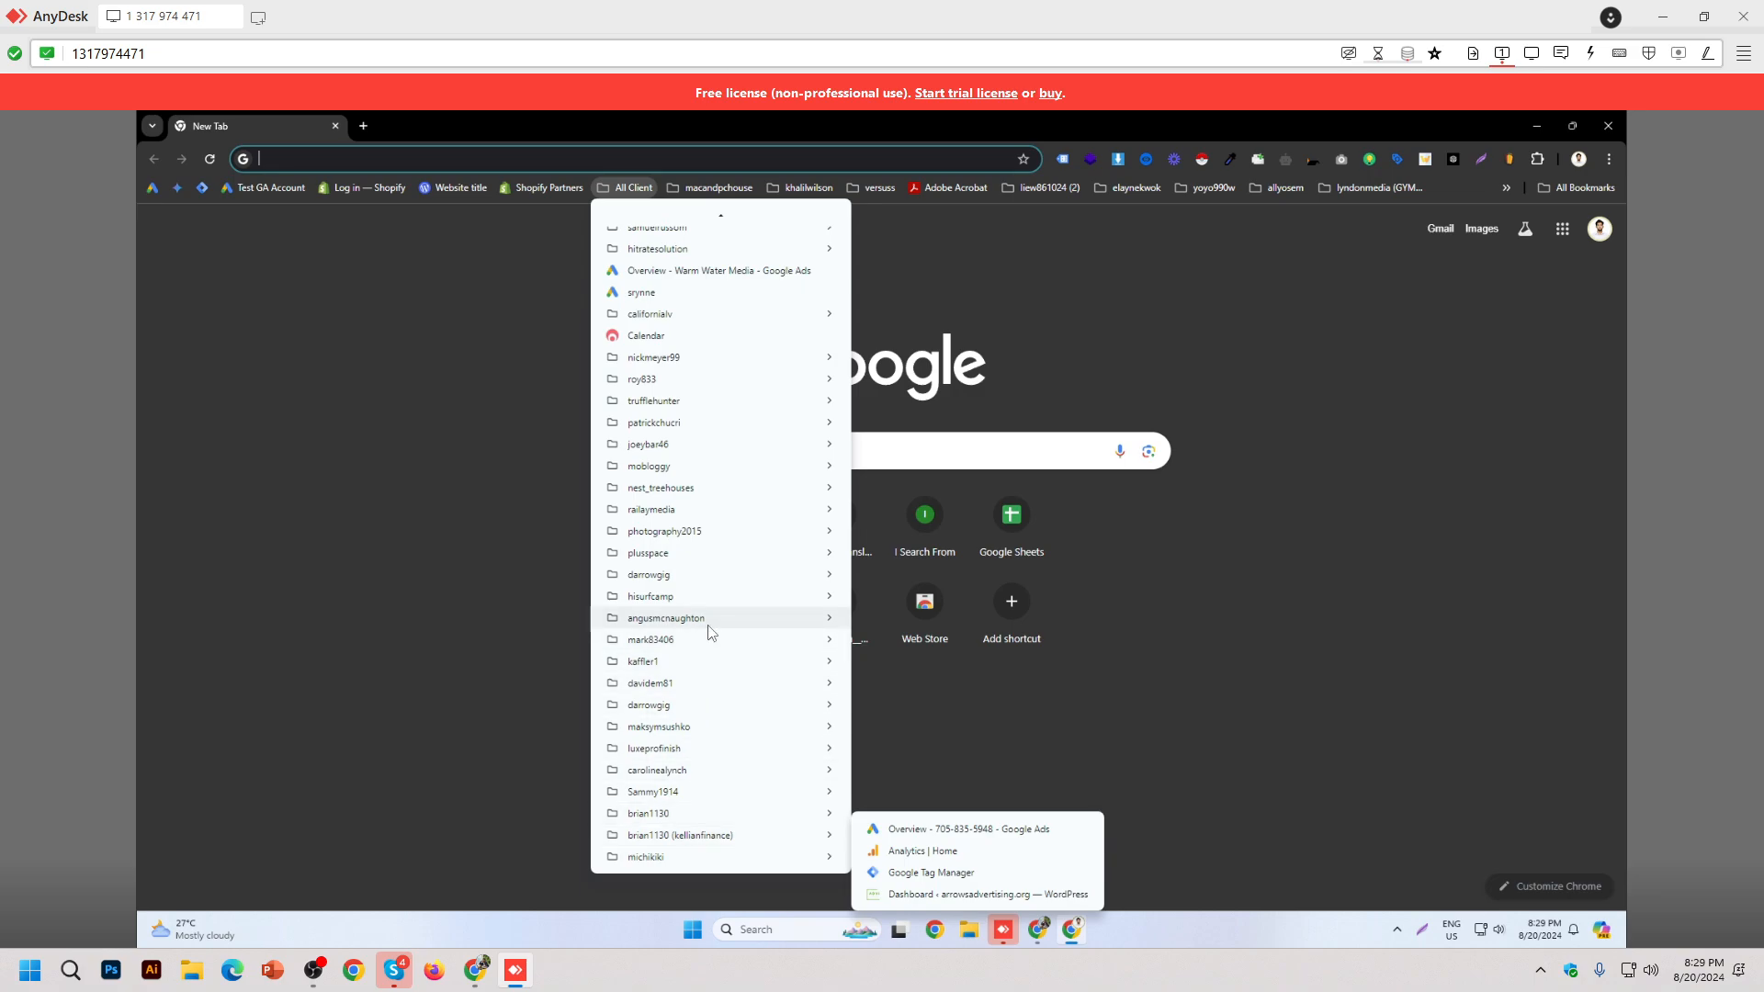
mouse_move(713, 624)
left_click(910, 661)
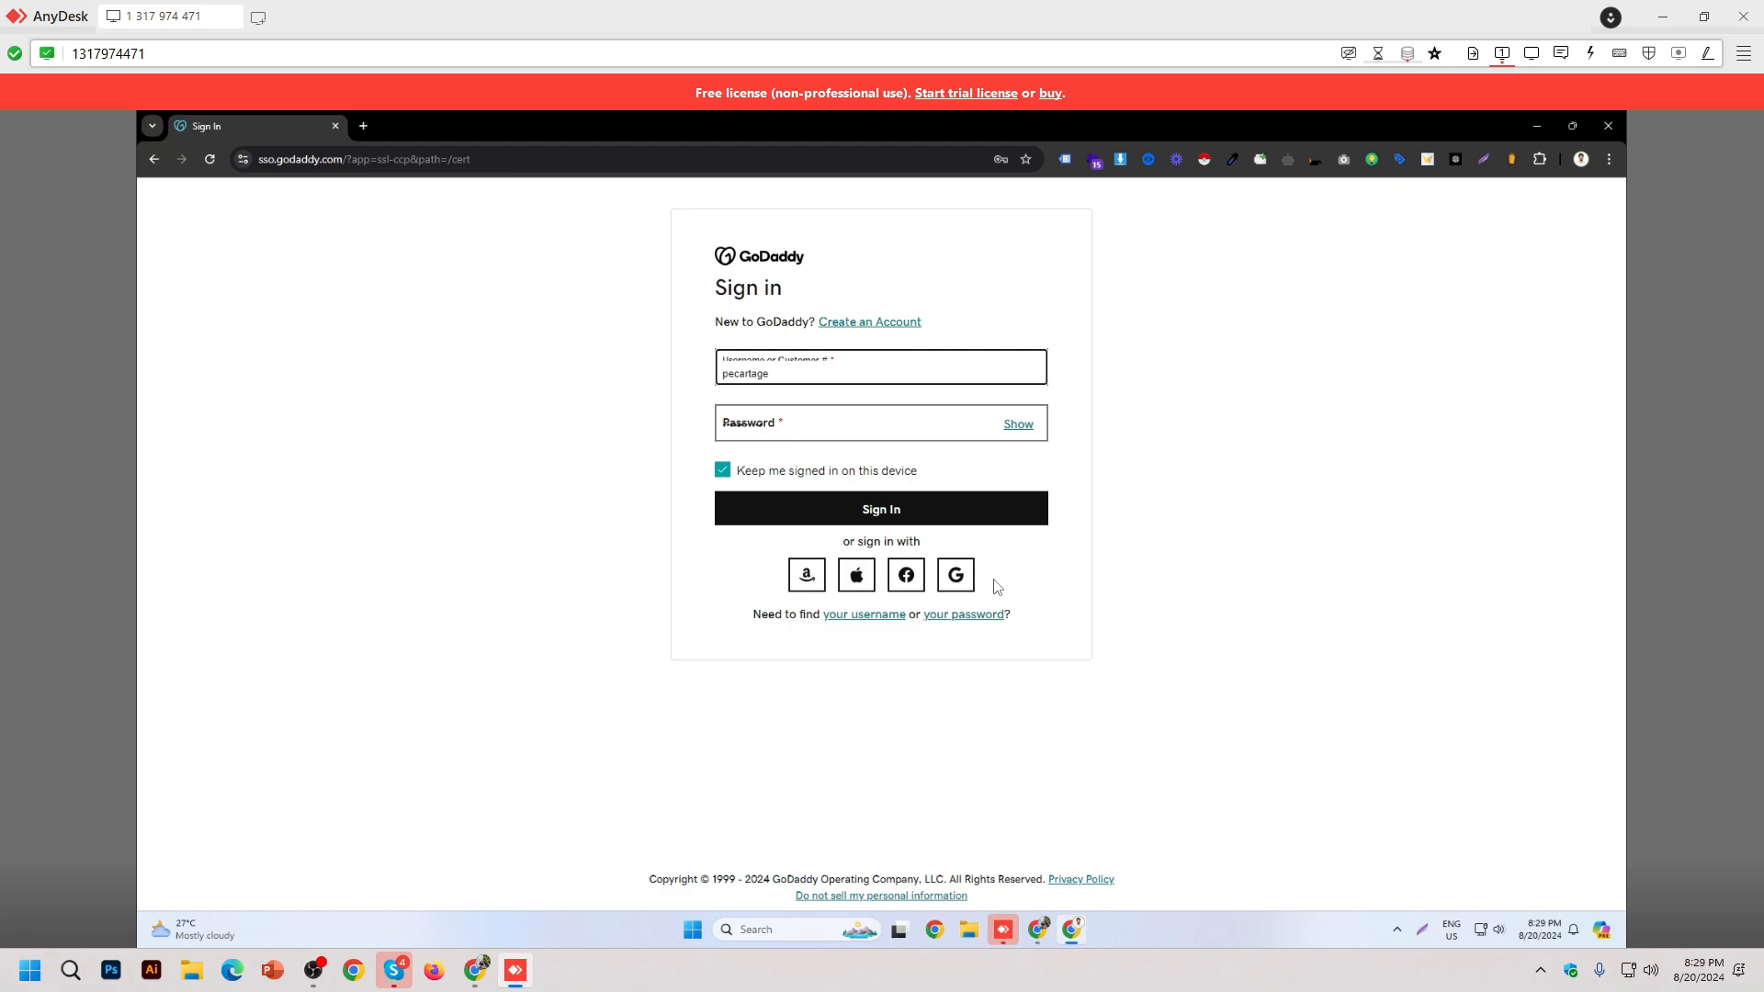
left_click(972, 513)
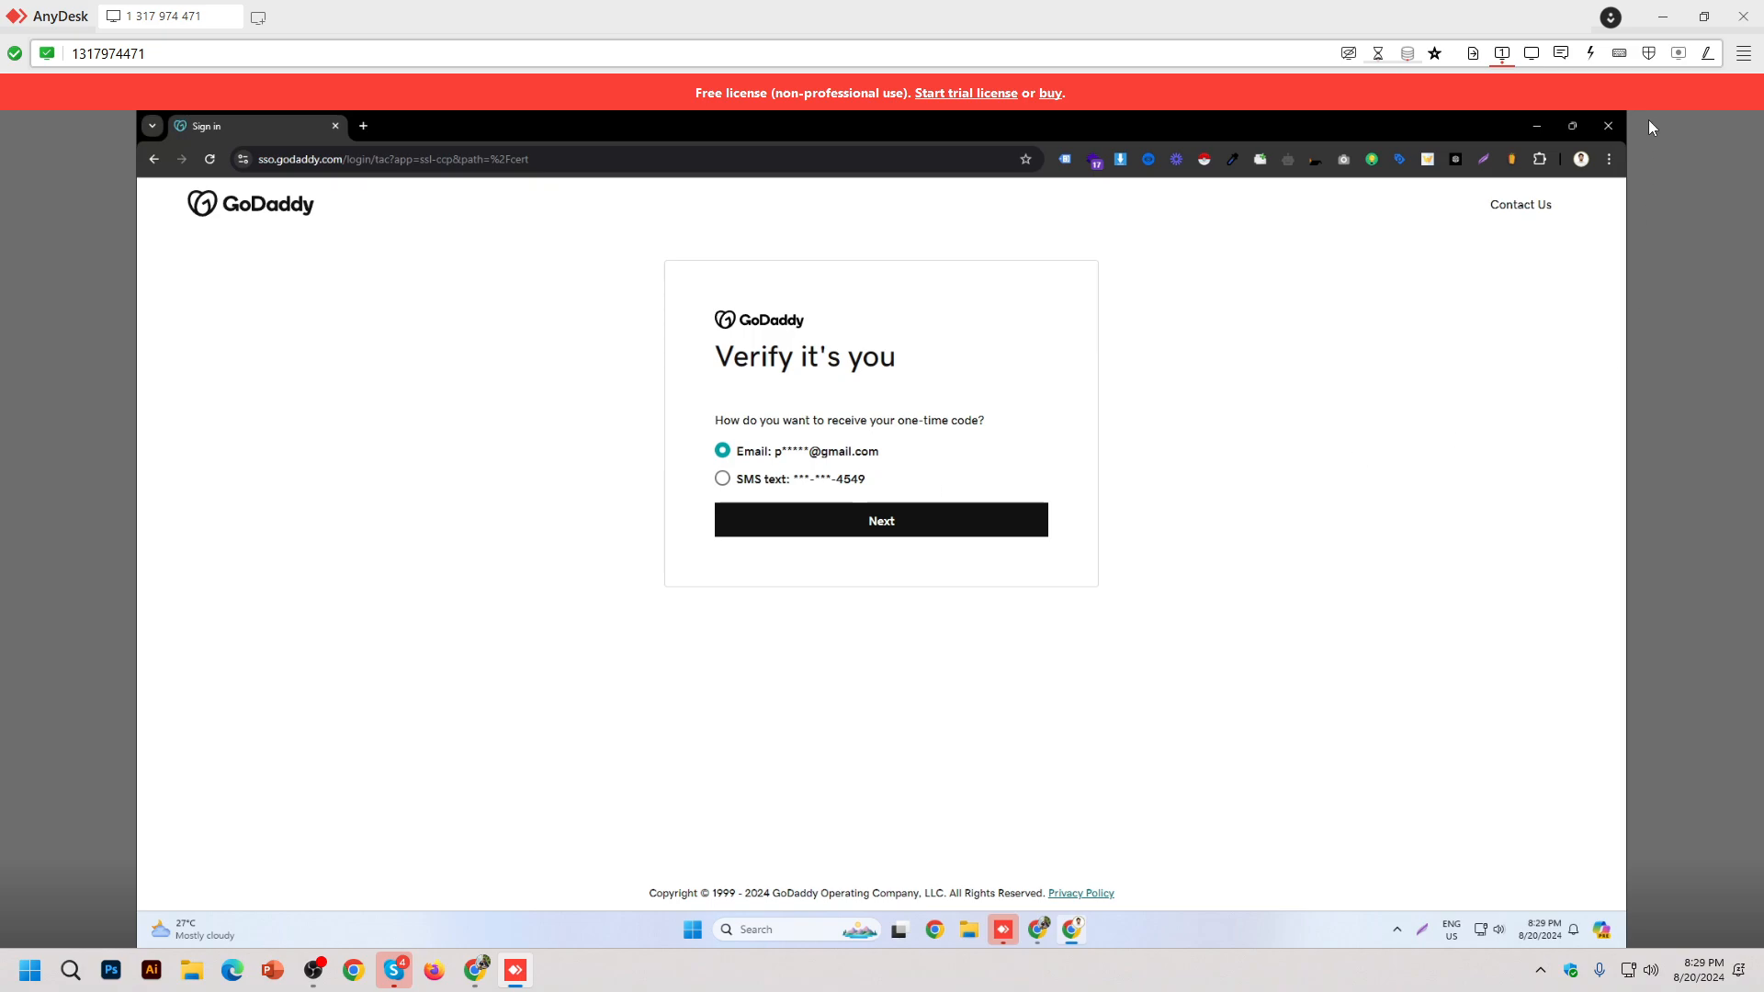
left_click(1607, 129)
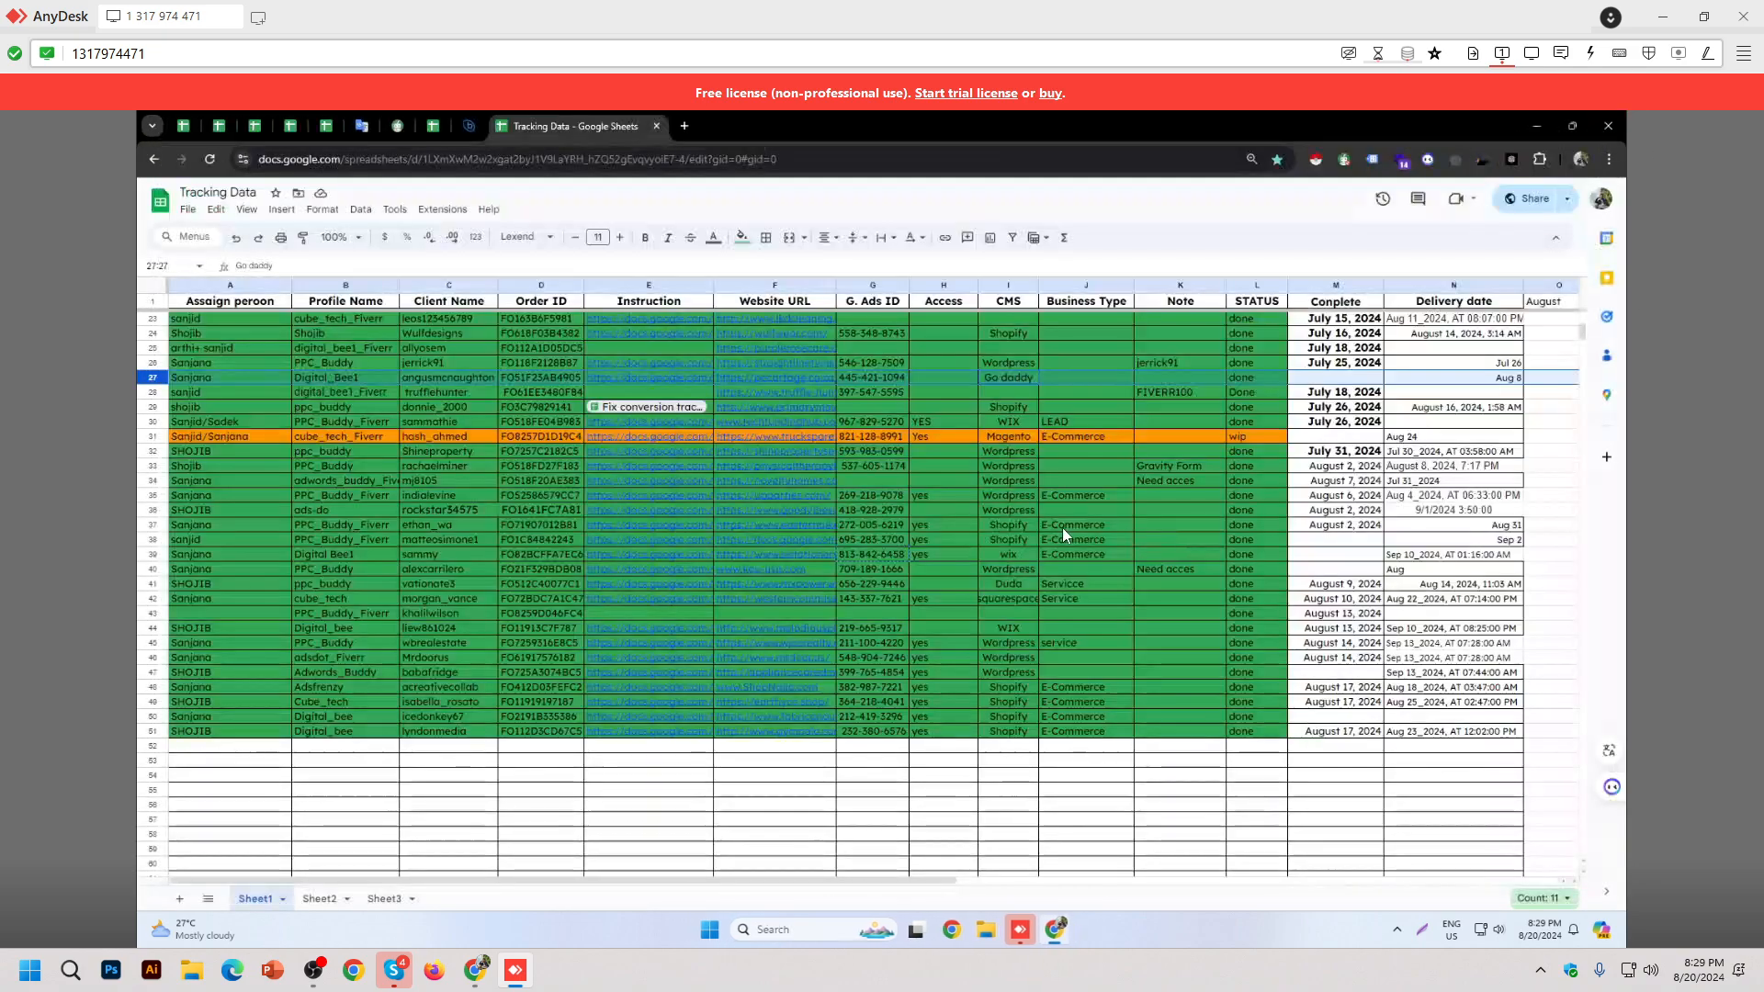
scroll(1062, 527, "up", 3)
scroll(1103, 552, "down", 3)
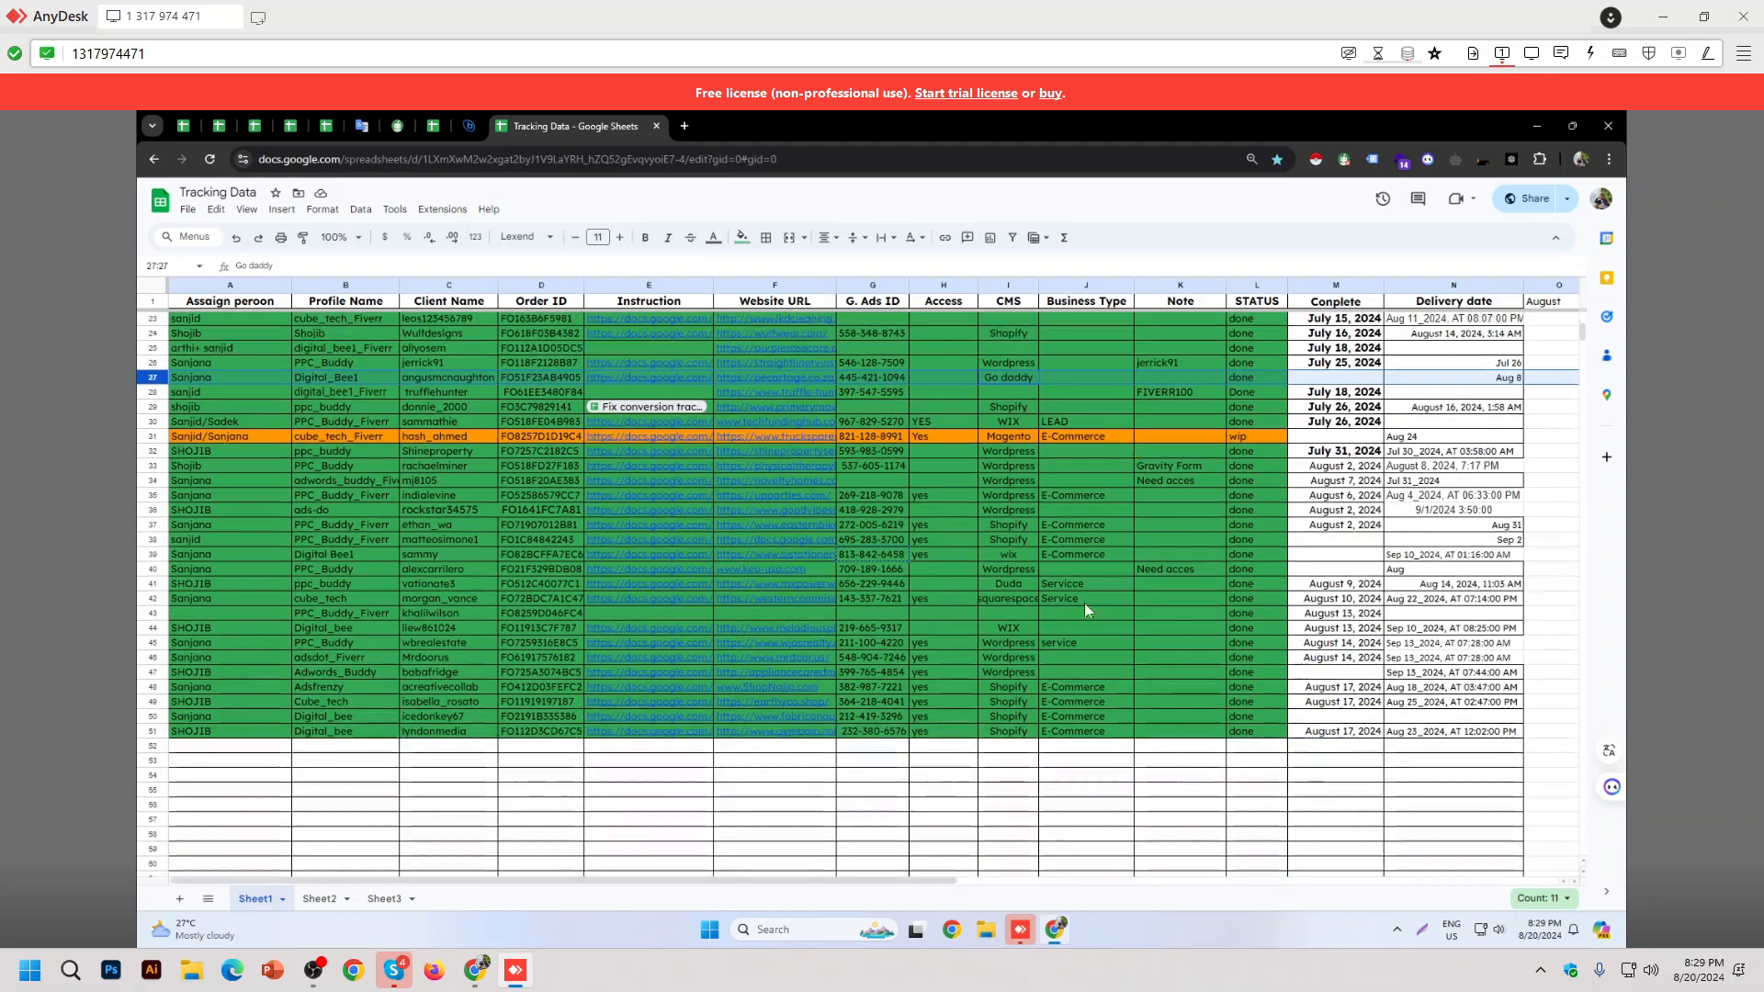
scroll(1081, 606, "up", 3)
scroll(1079, 610, "up", 3)
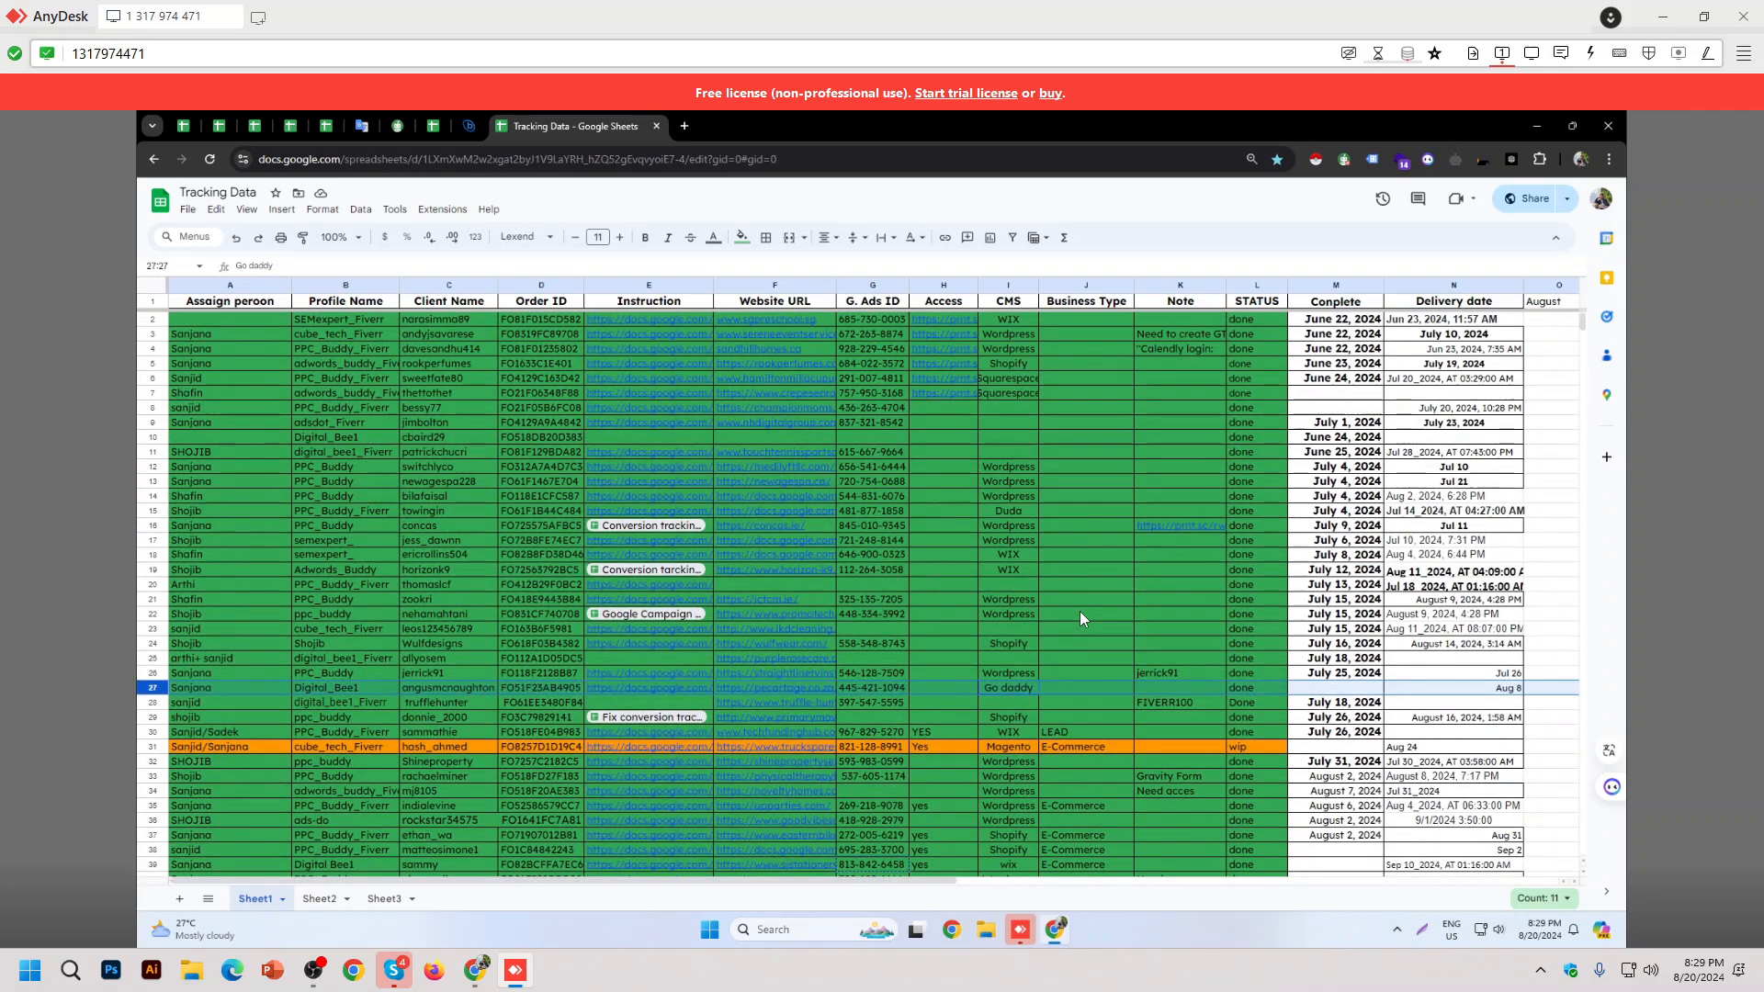
scroll(1079, 610, "down", 2)
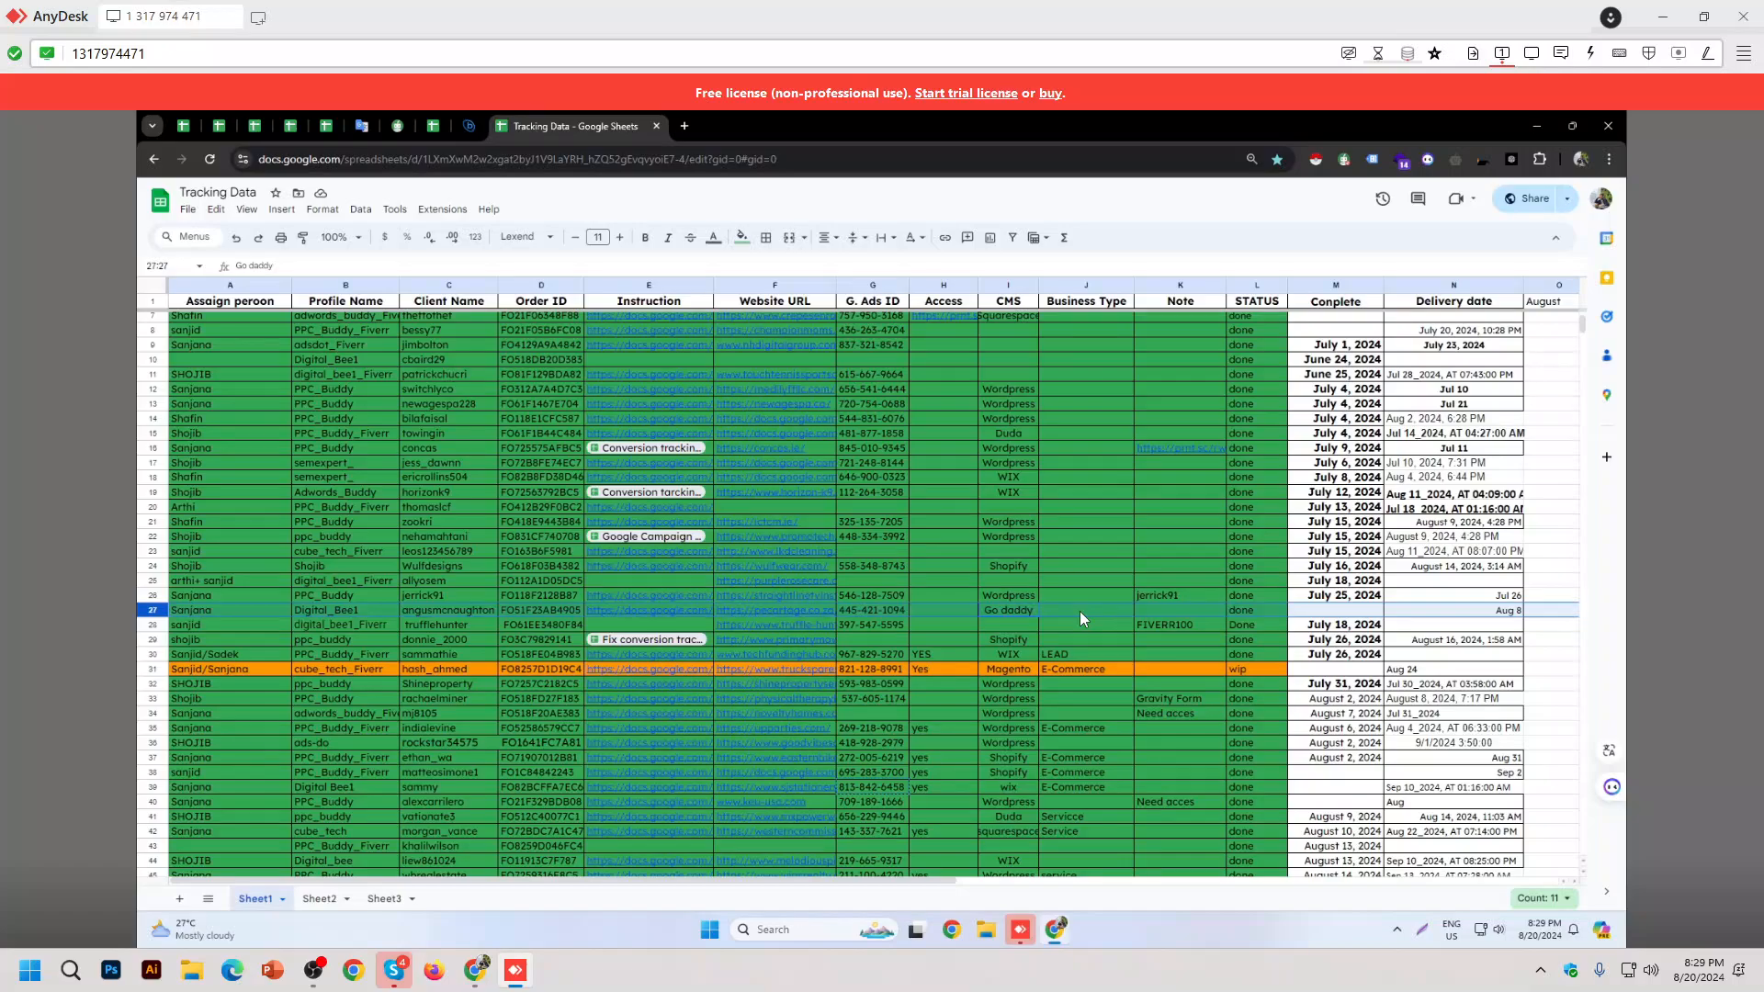
scroll(1079, 610, "down", 3)
scroll(1079, 610, "down", 2)
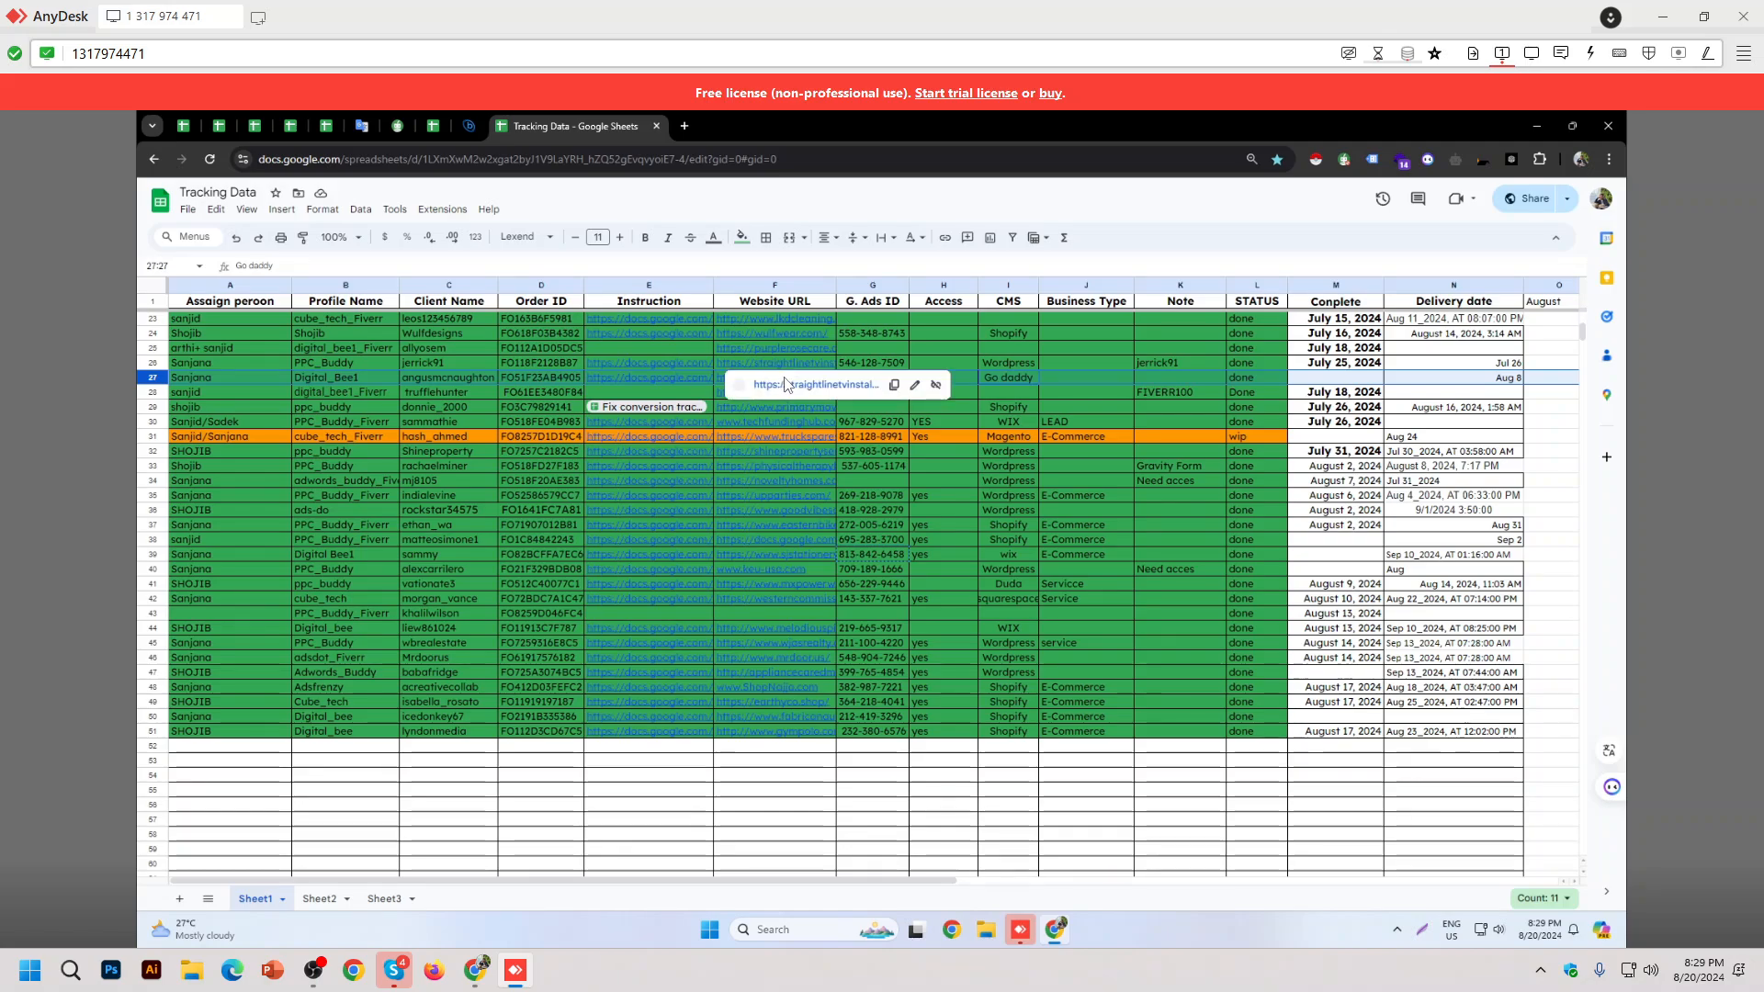
Step: Open row 27's PE Cartage site, close the stray LKD Cleaning tab, and view Wappalyzer's detected technologies
left_click(749, 385)
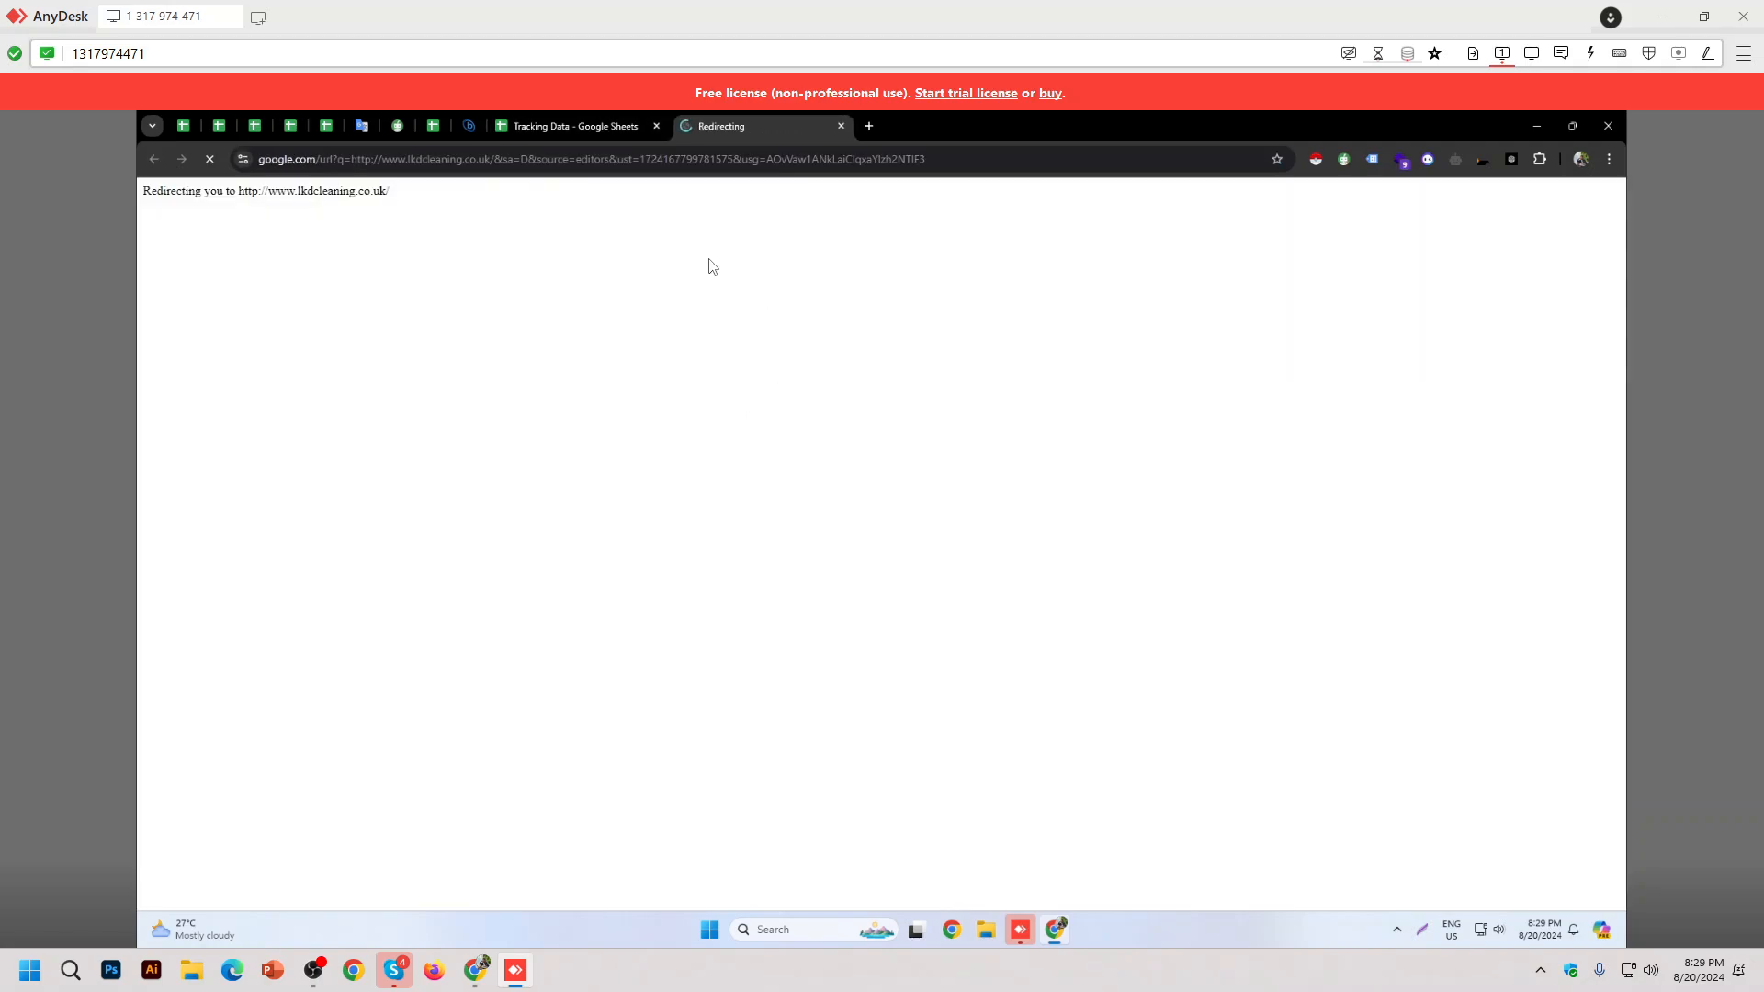
left_click(606, 128)
mouse_move(586, 424)
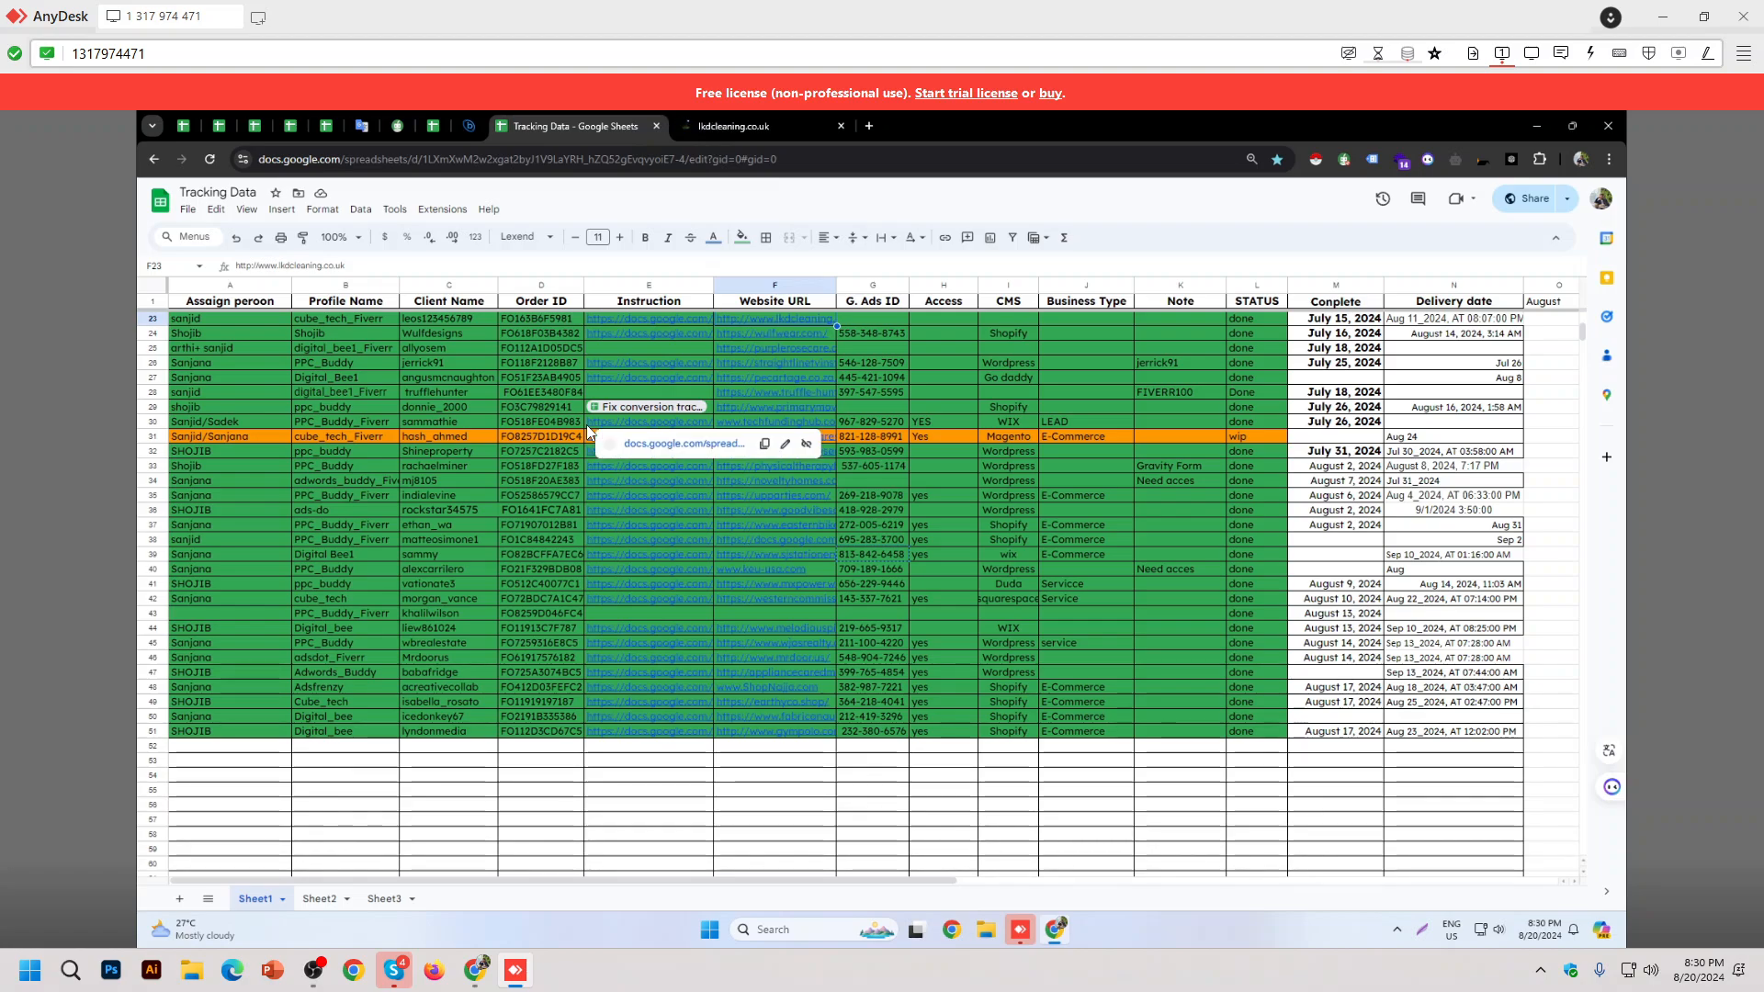
left_click(739, 380)
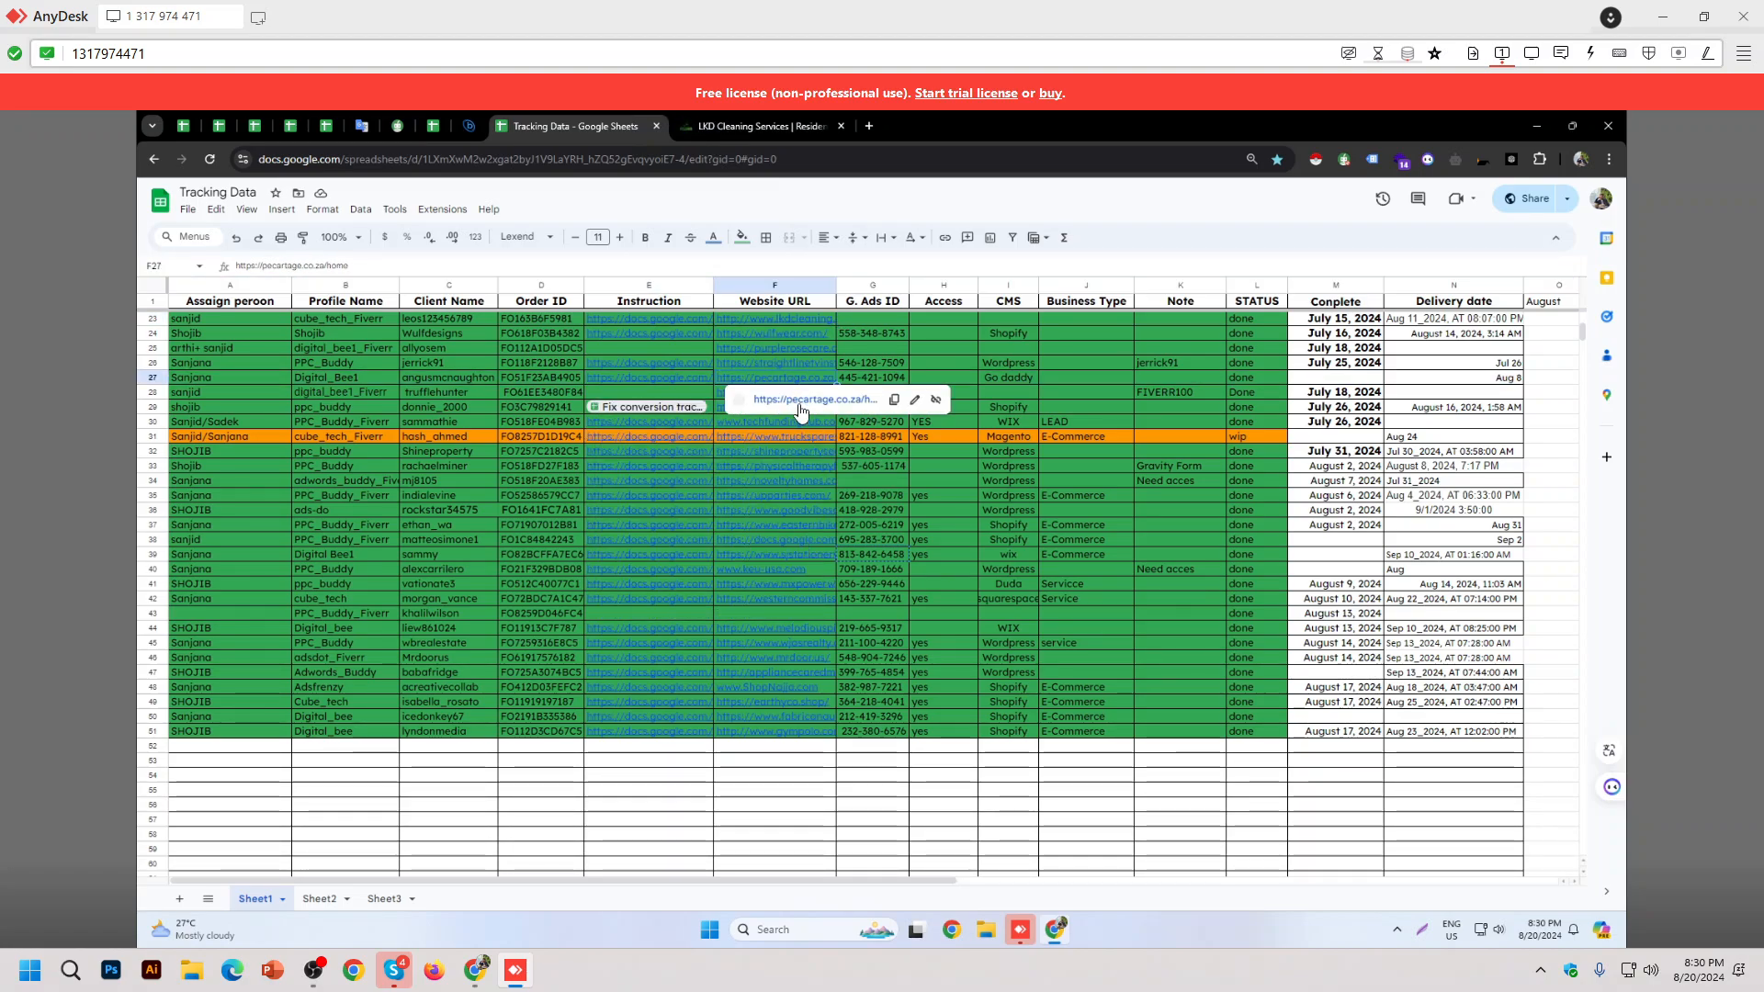
left_click(800, 401)
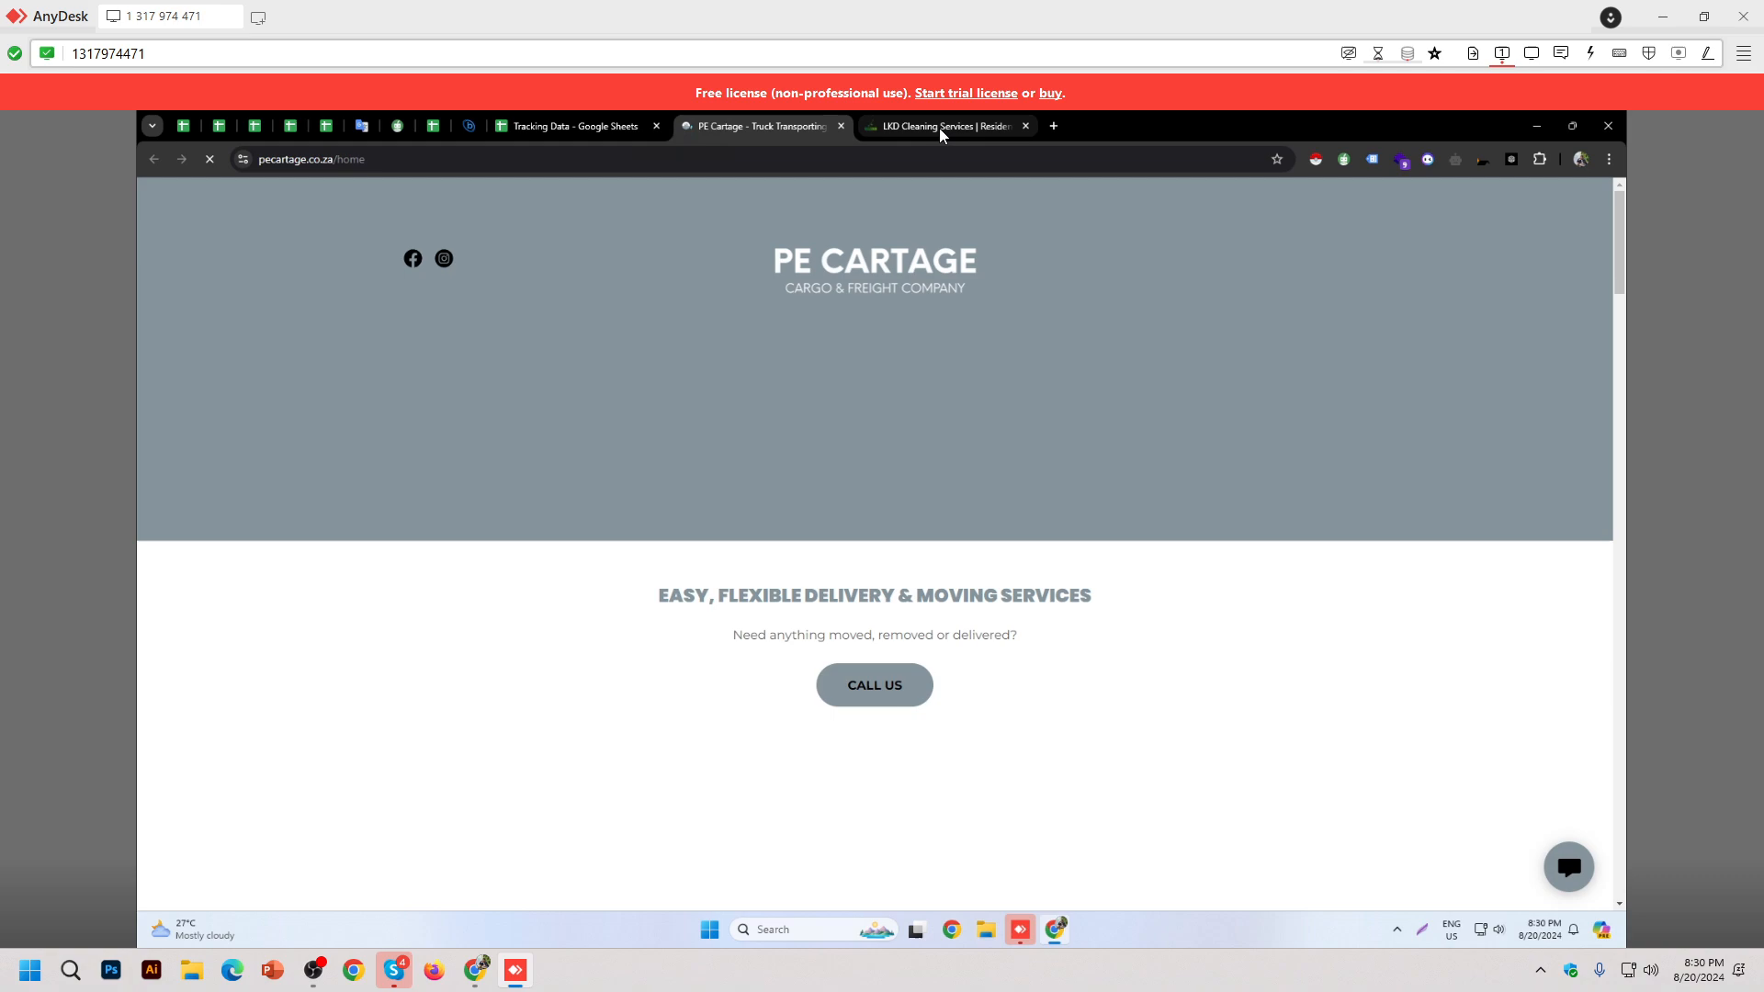
left_click(1018, 126)
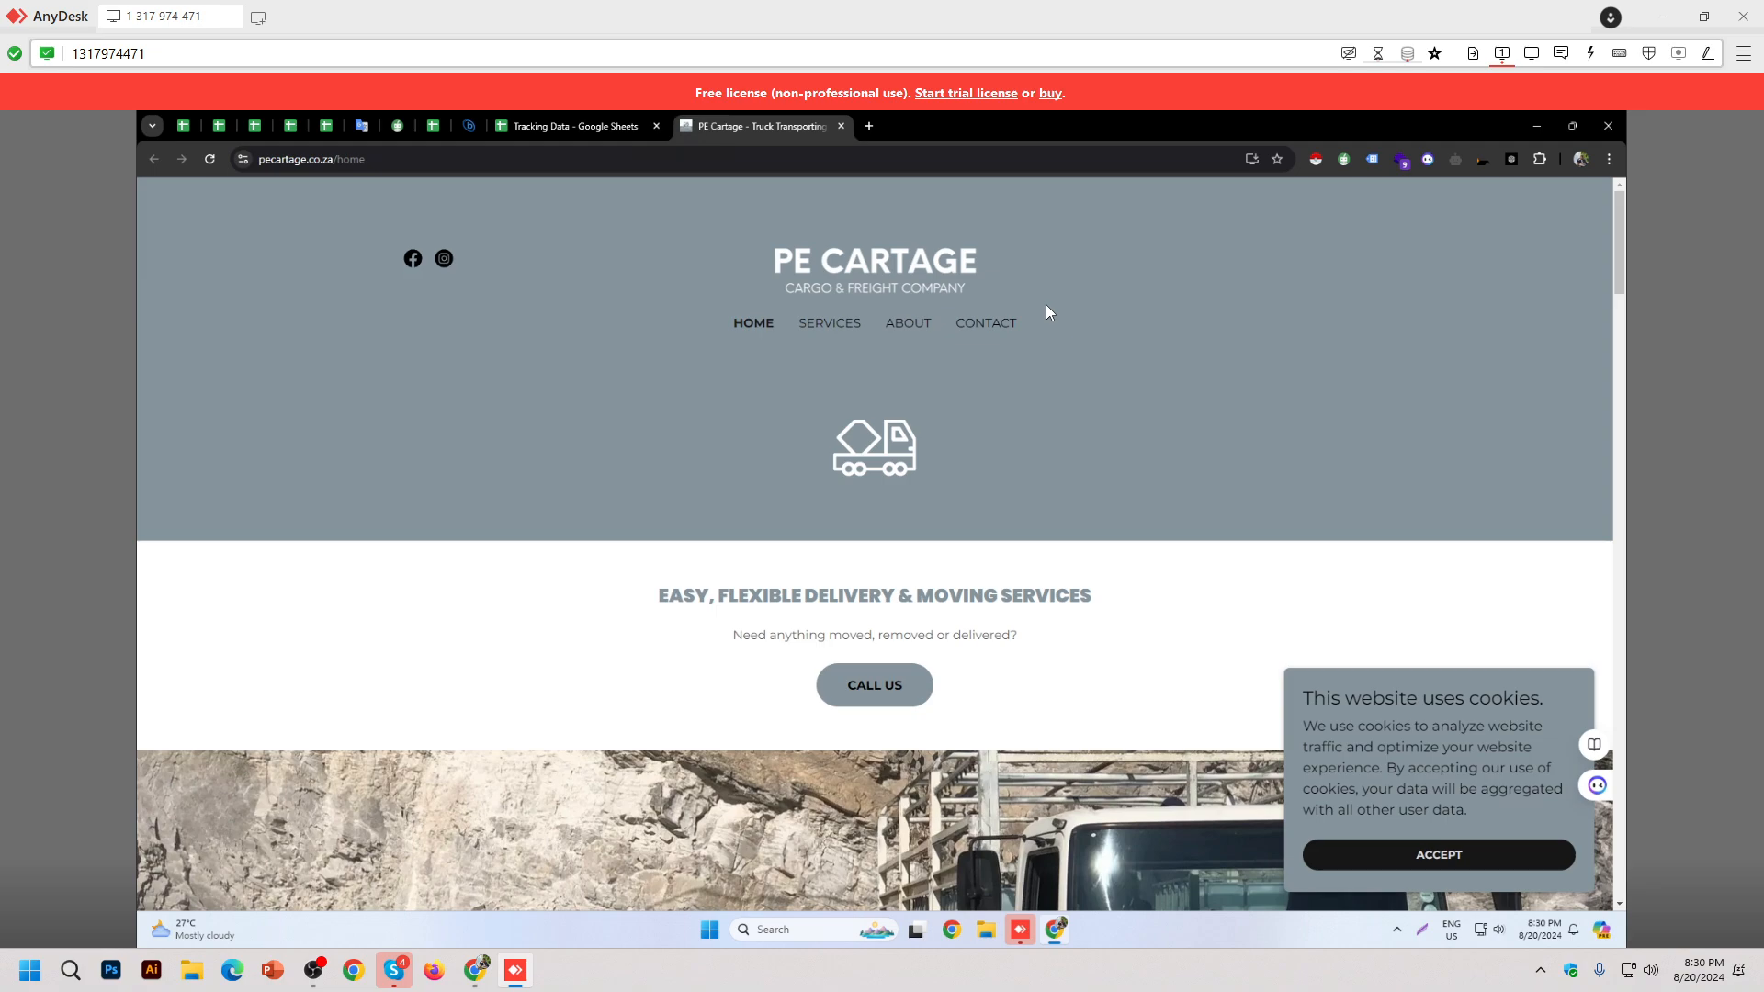
left_click(1401, 162)
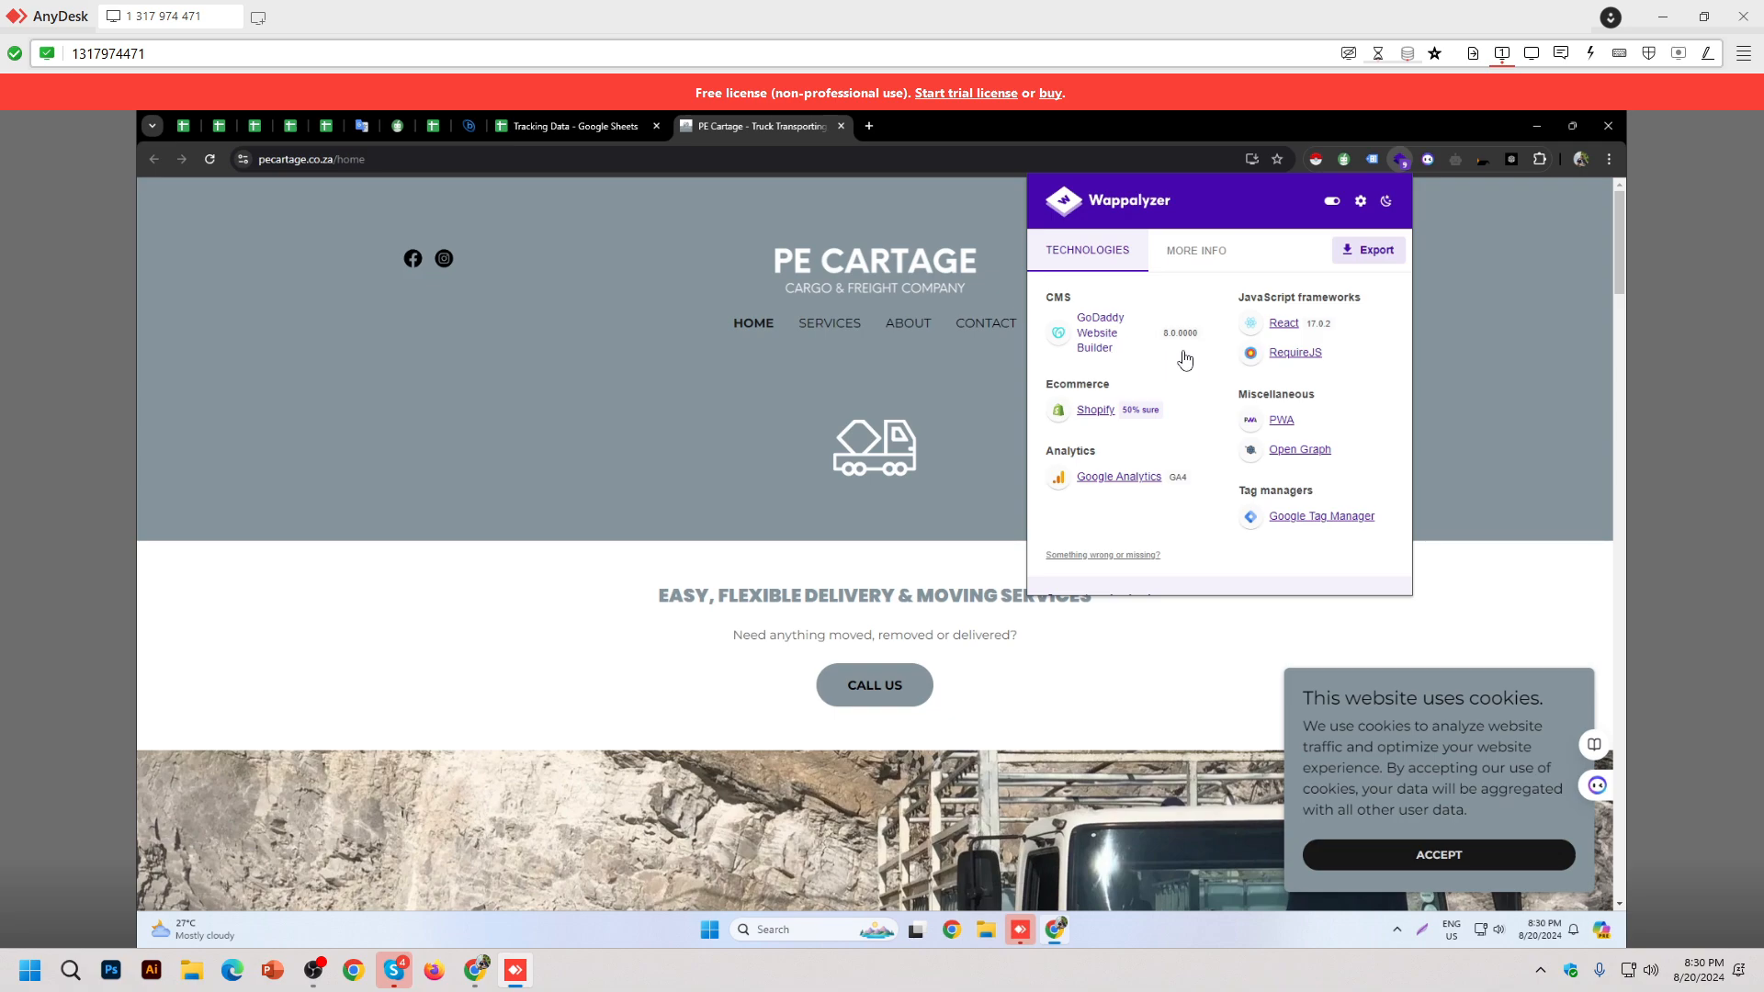
left_click(763, 126)
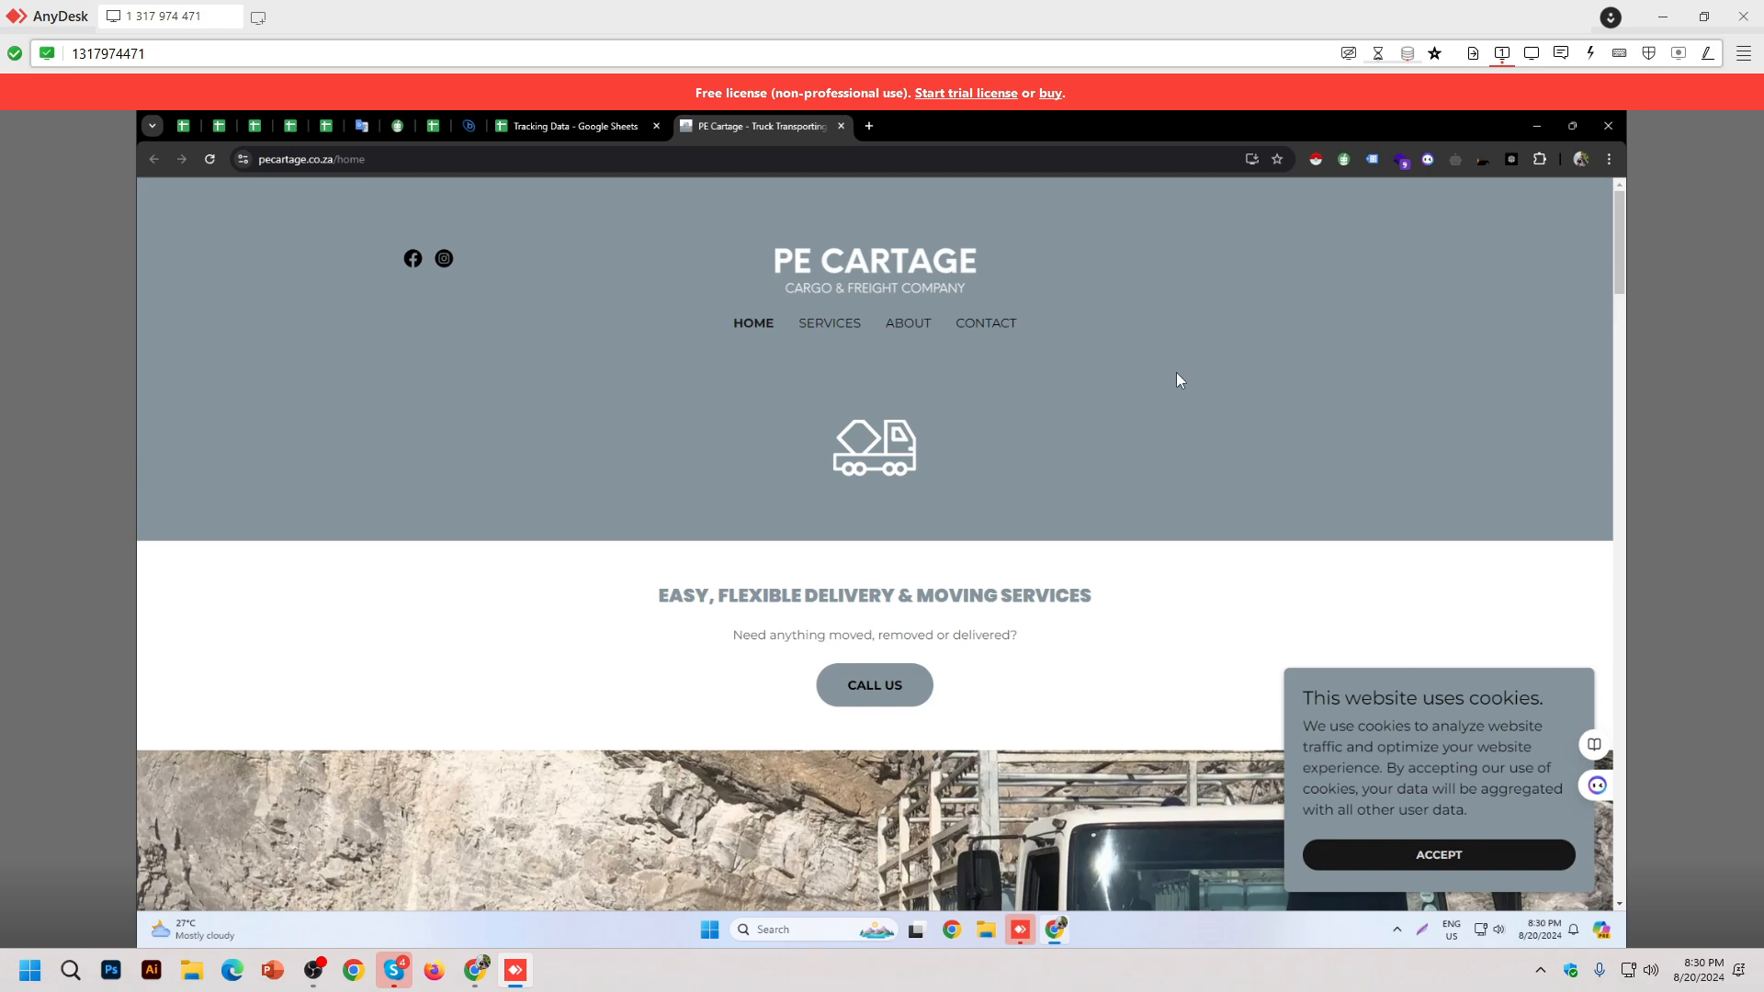
Step: Switch to the local Chrome window, open a new tab, and try Tag Assistant Legacy
left_click(487, 971)
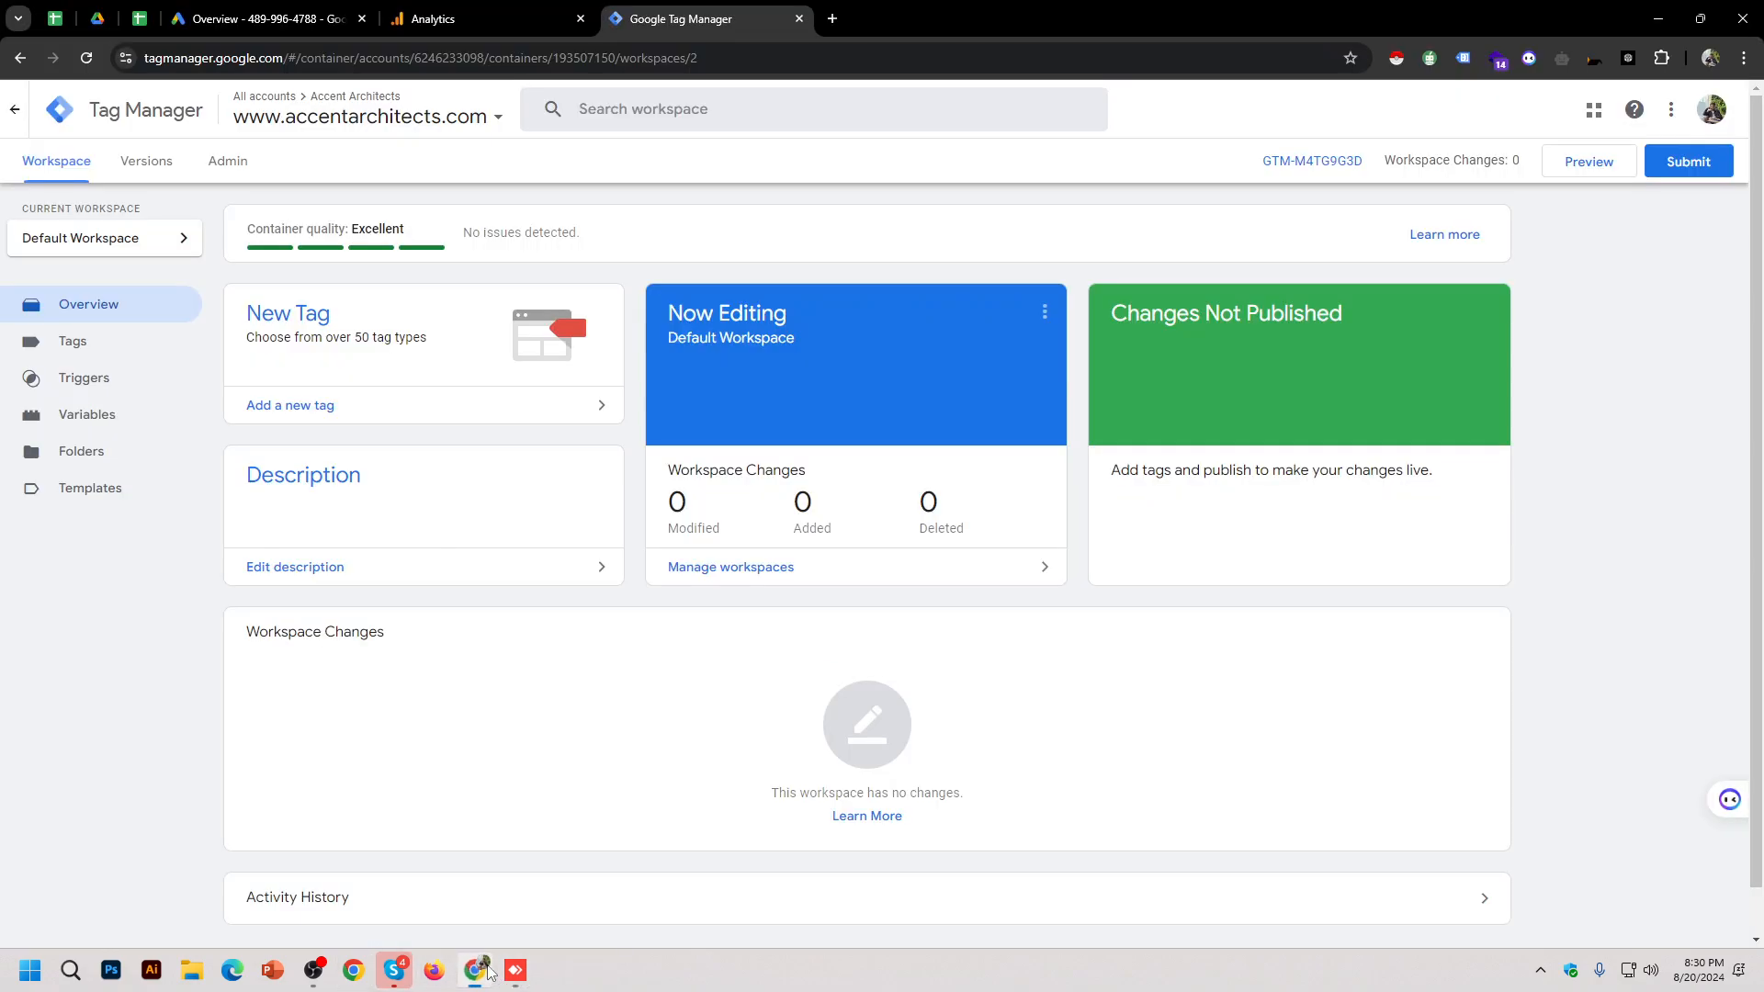
key("alt+Tab")
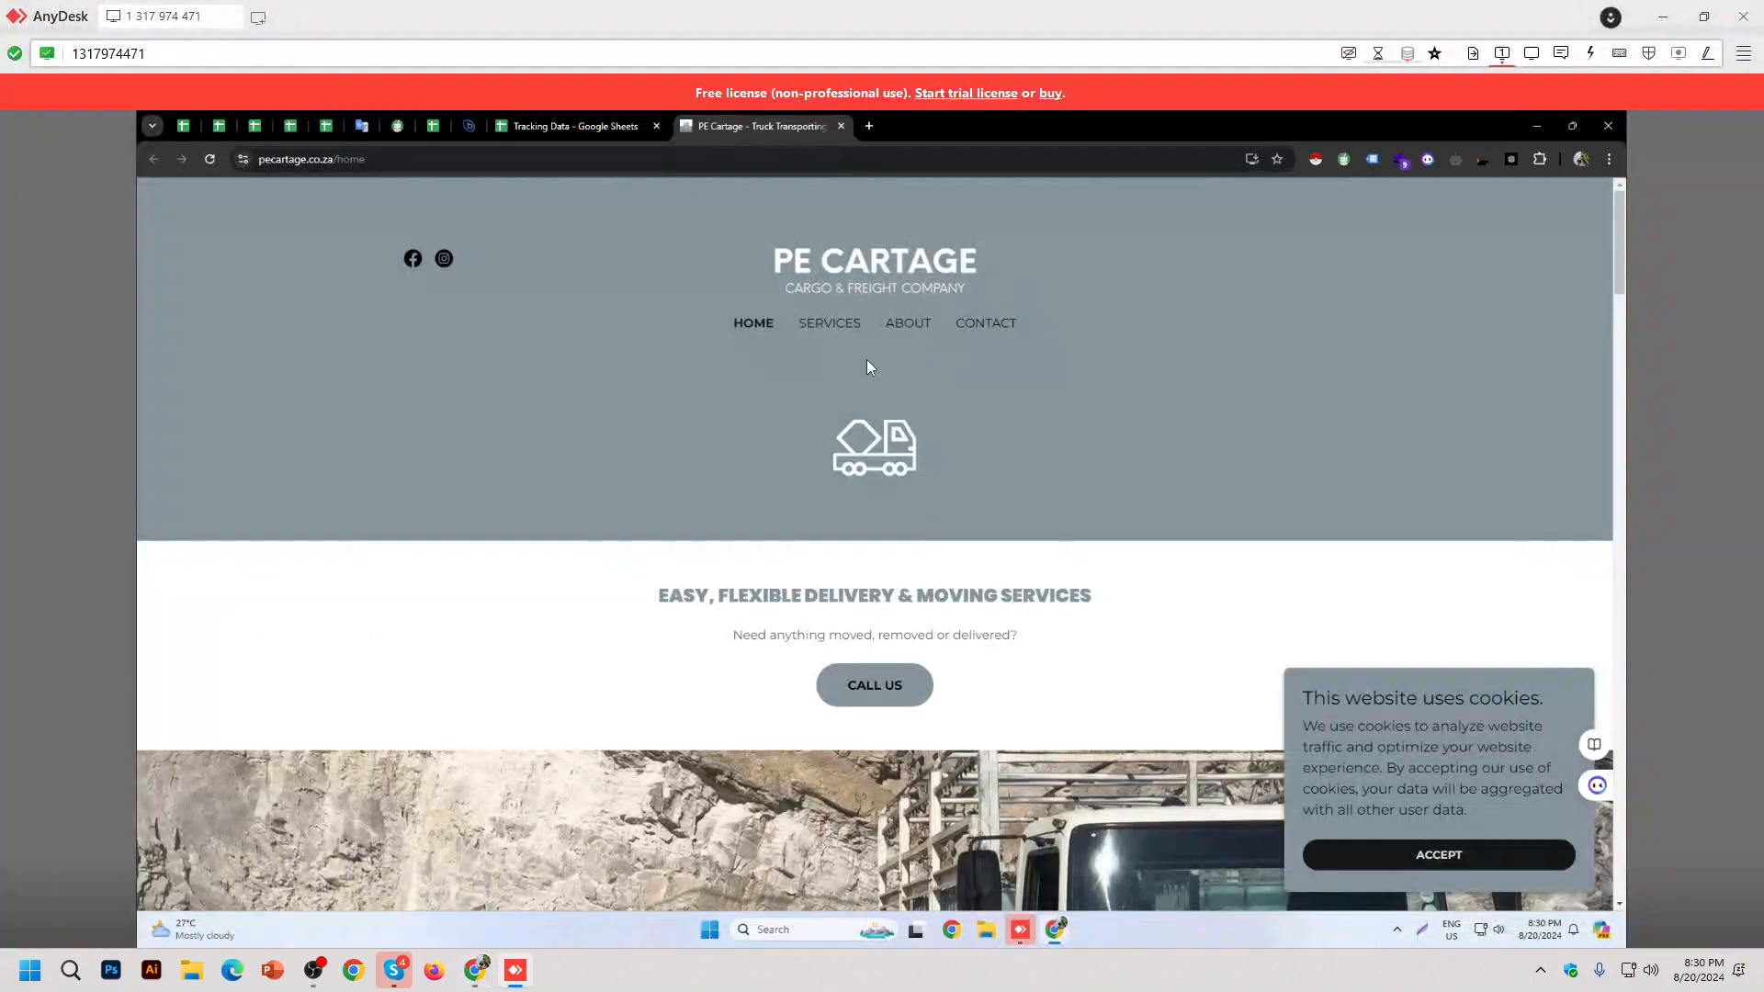
key("alt+Tab")
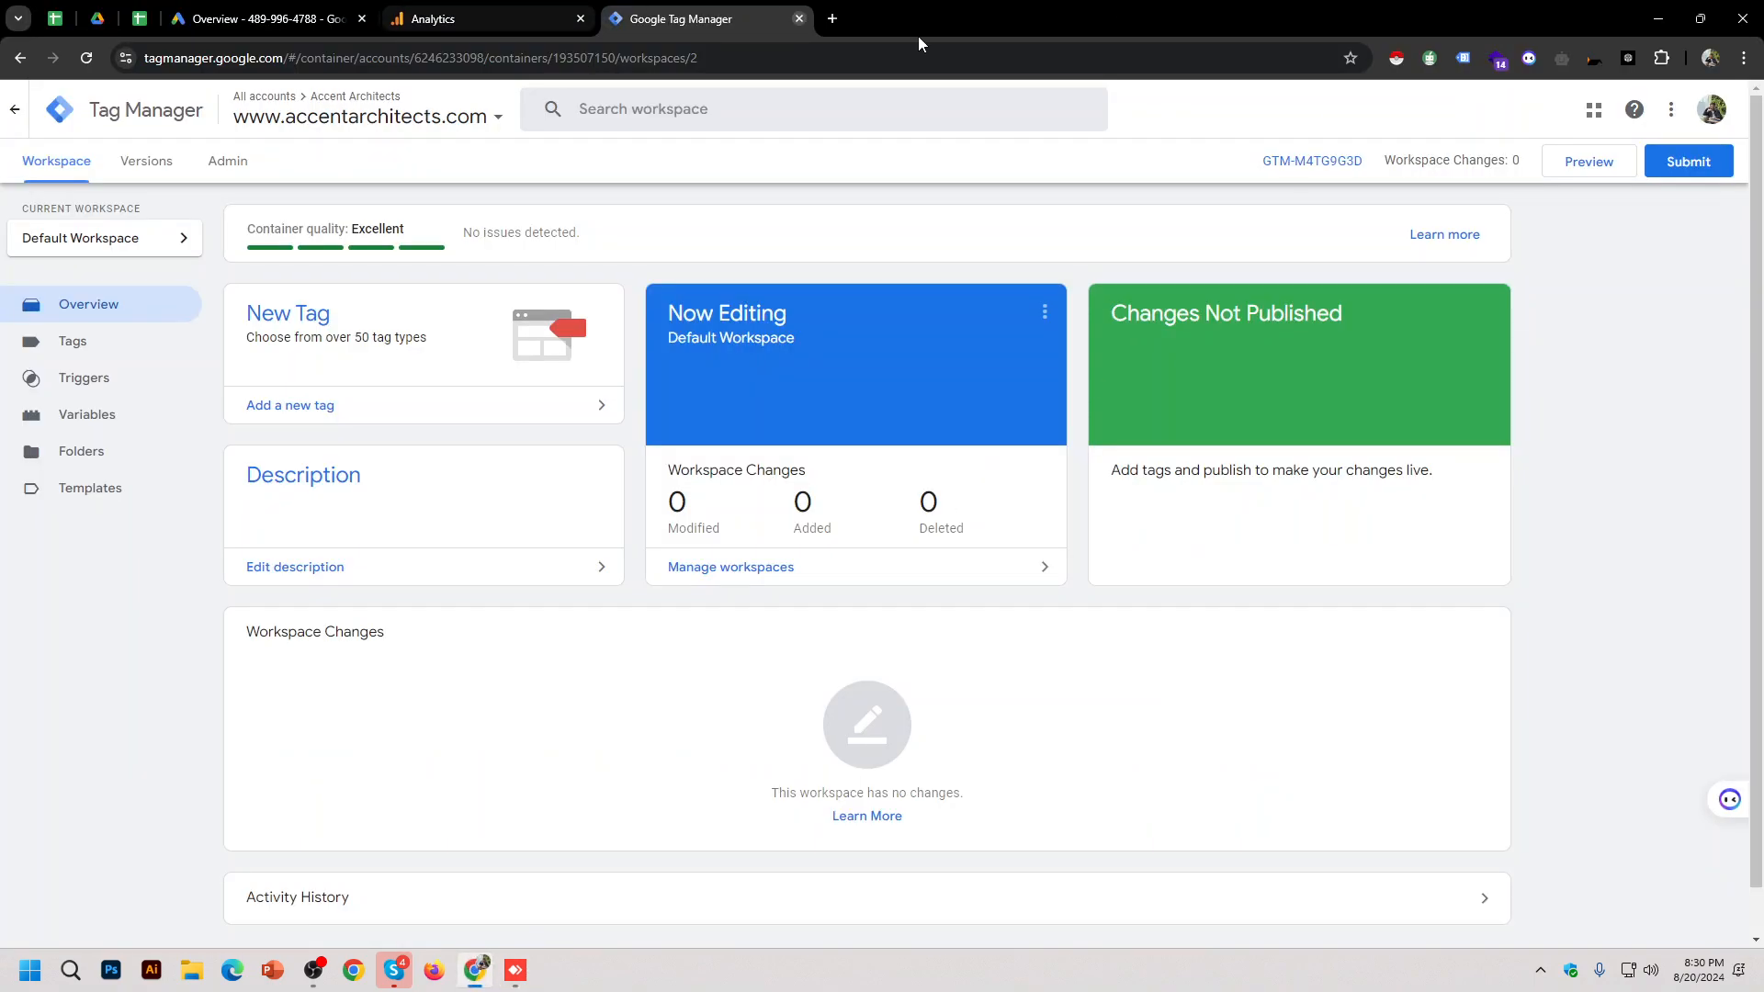
left_click(832, 19)
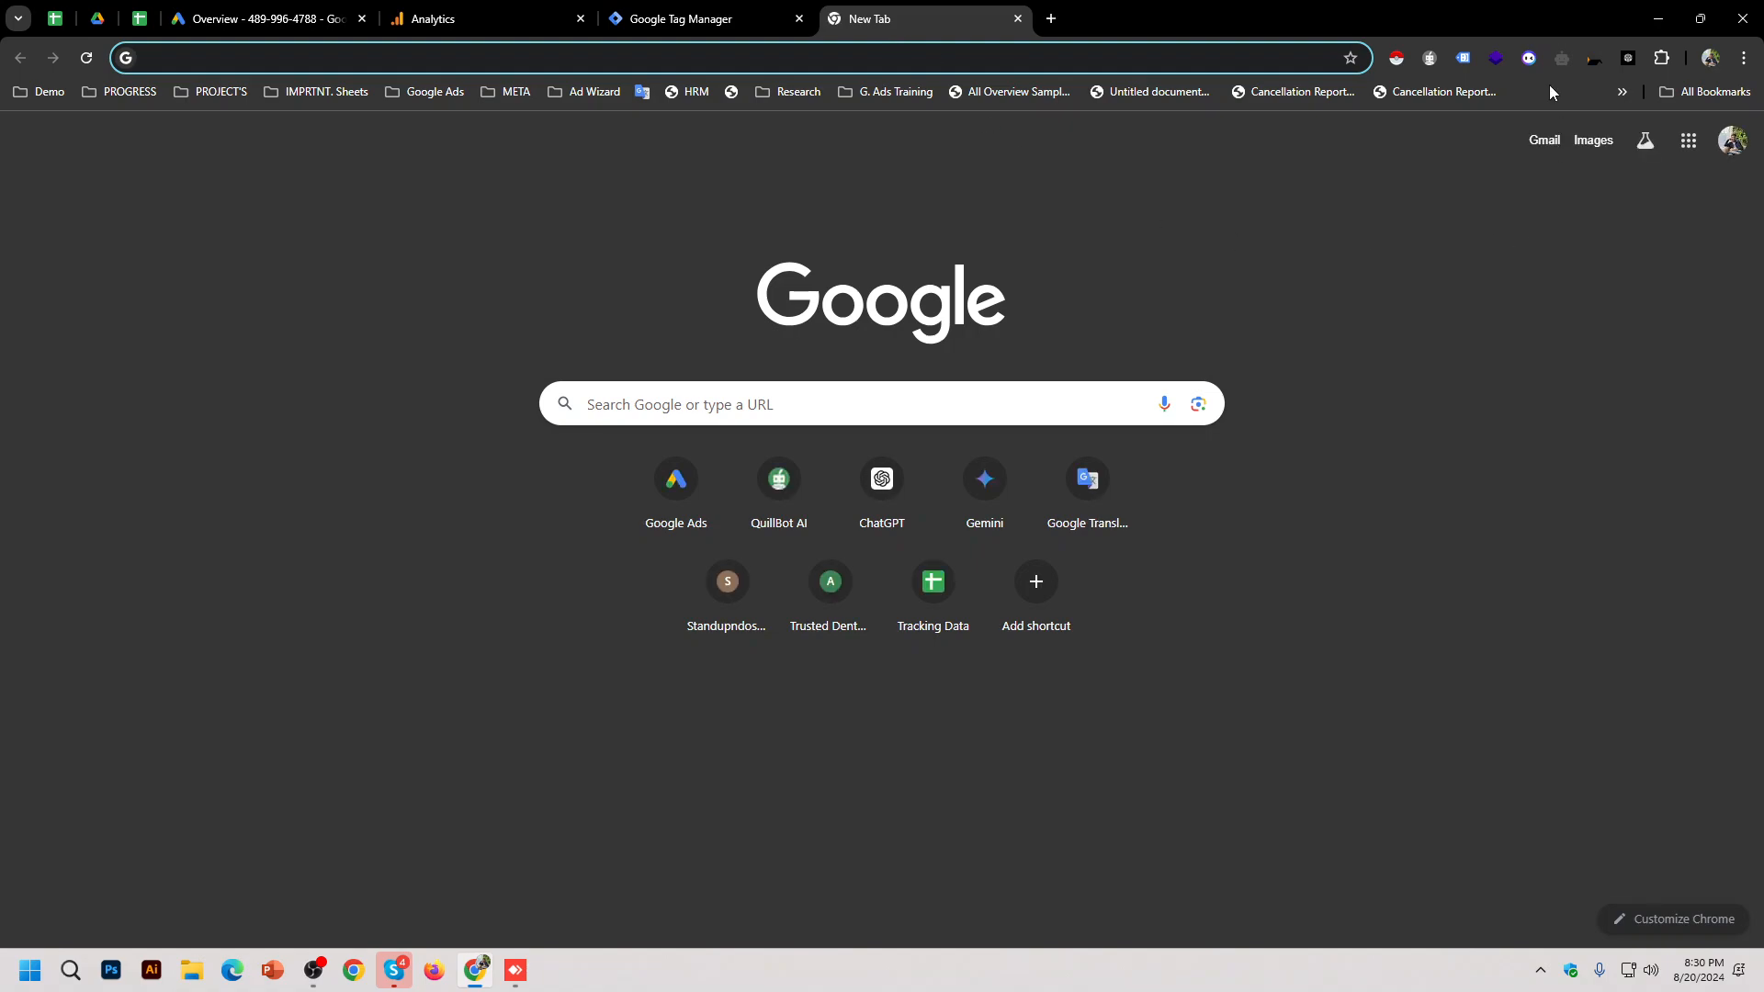
left_click(1463, 59)
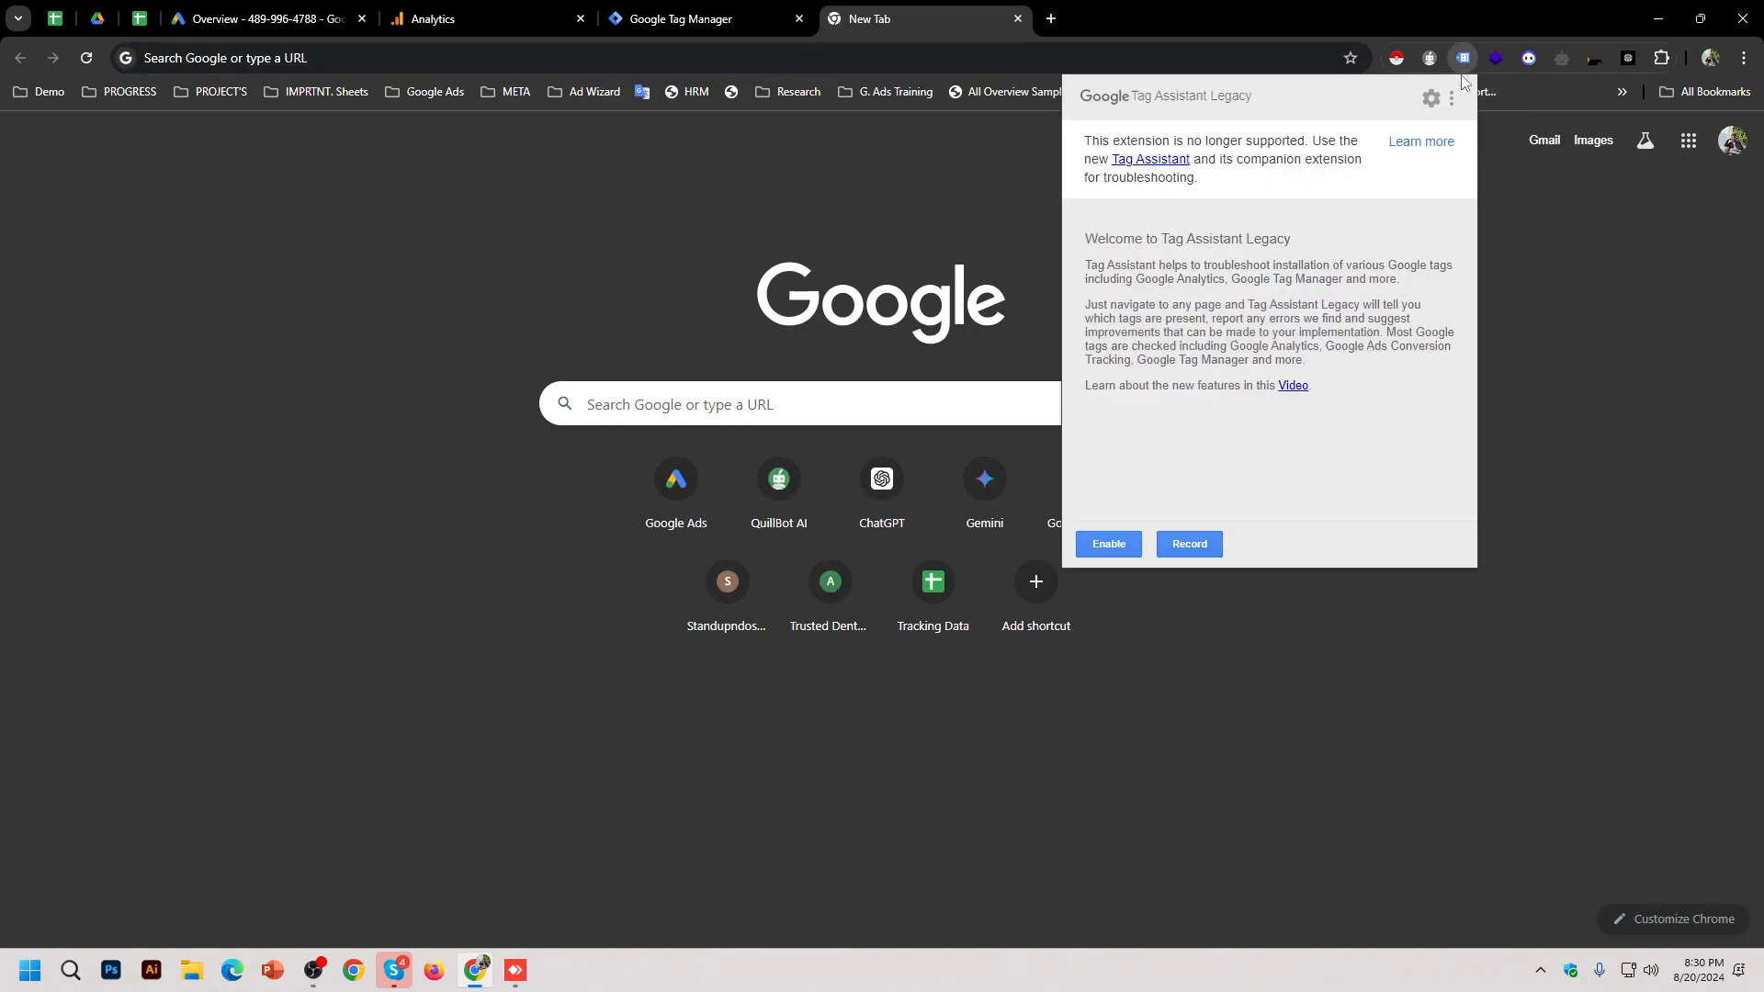
left_click(1553, 337)
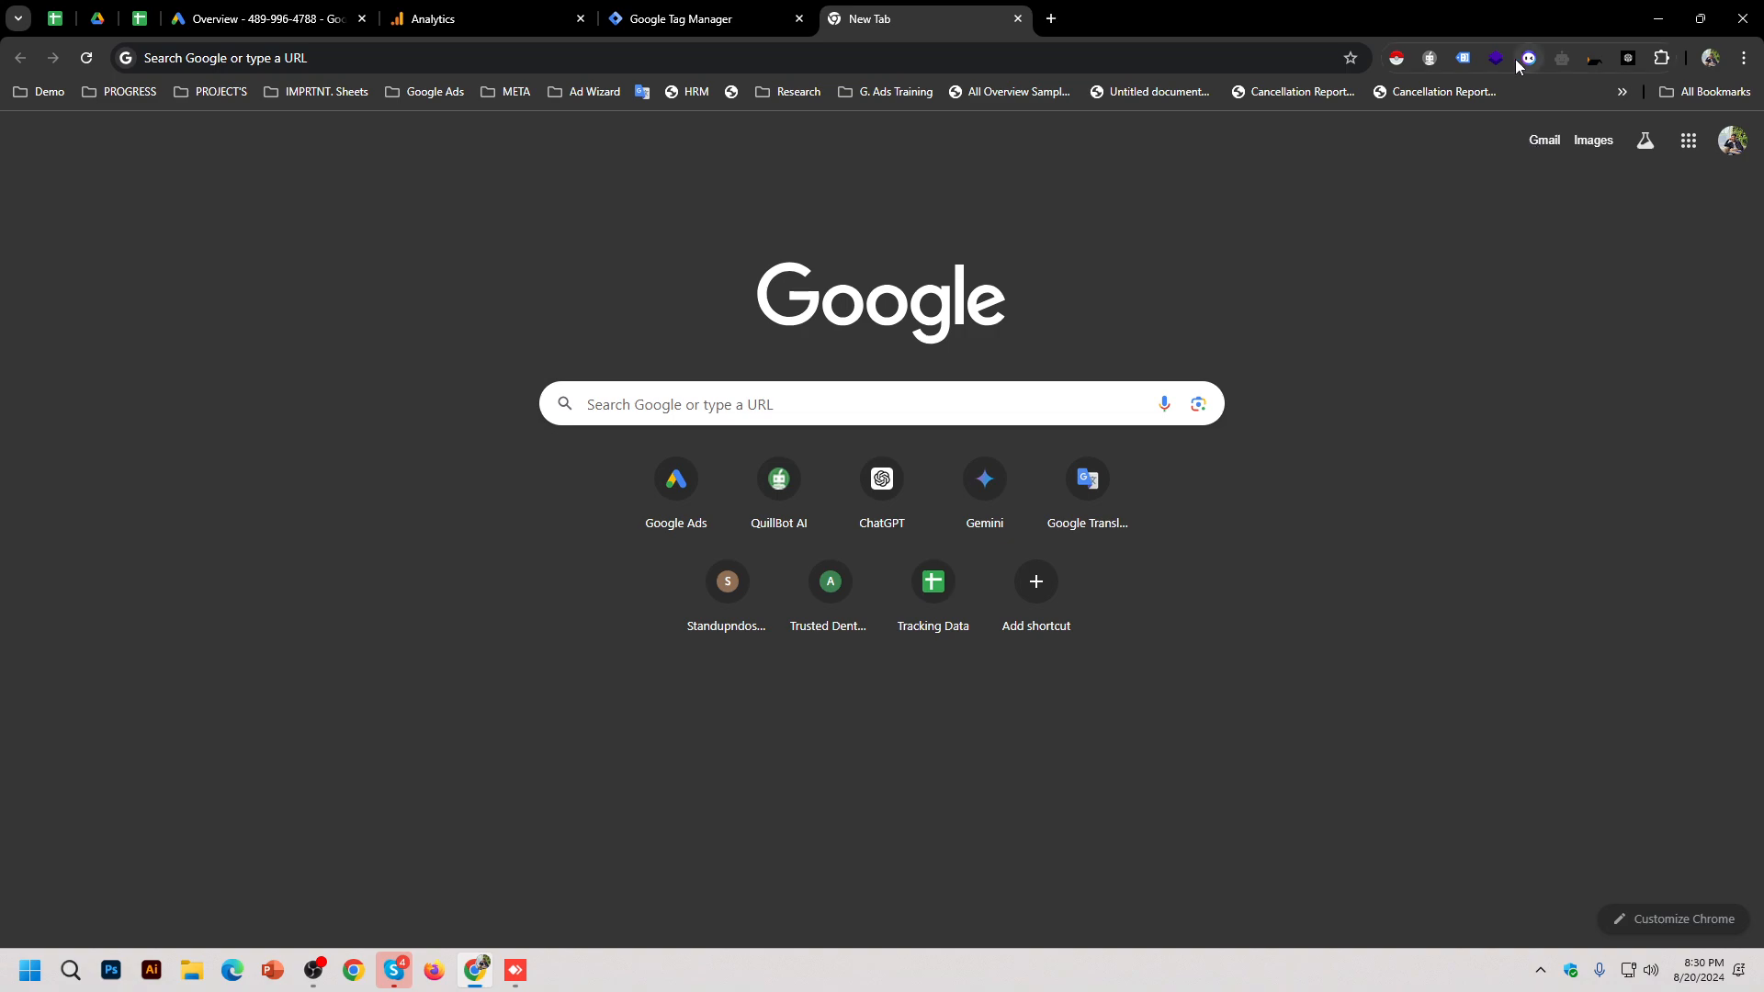
Step: Retry Wappalyzer and Tag Assistant, then list PE Cartage's technologies in Wappalyzer on the remote site
left_click(1494, 59)
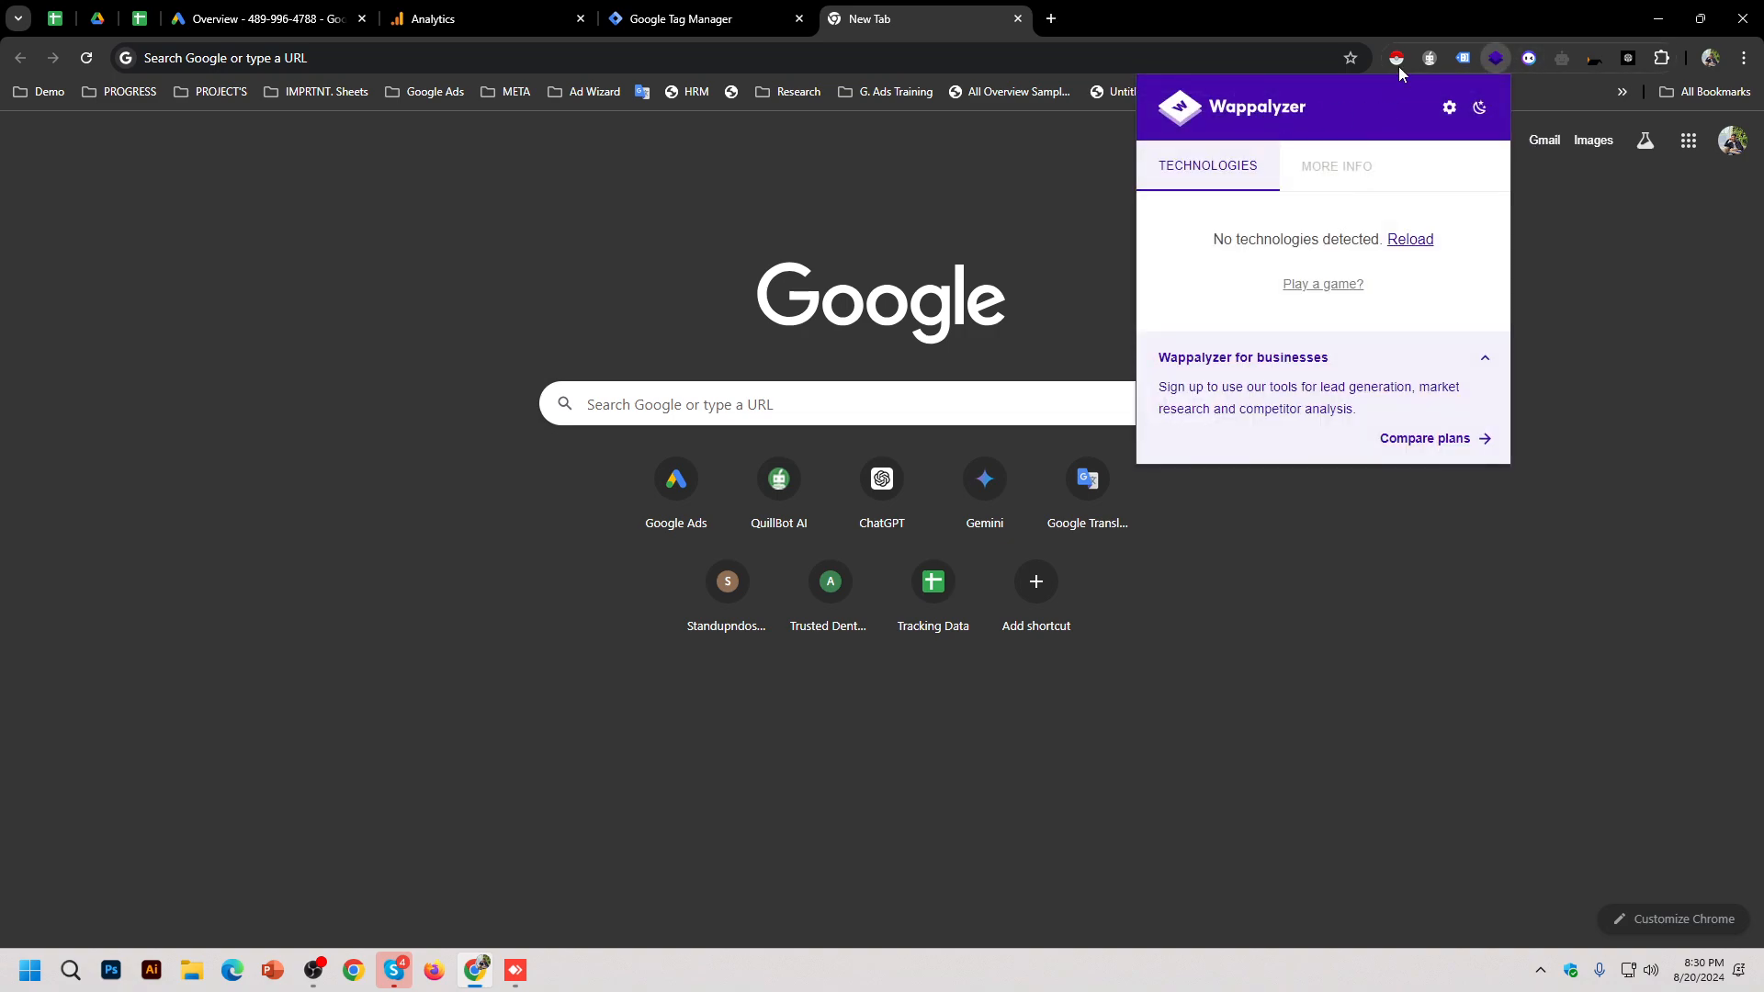
left_click(1464, 59)
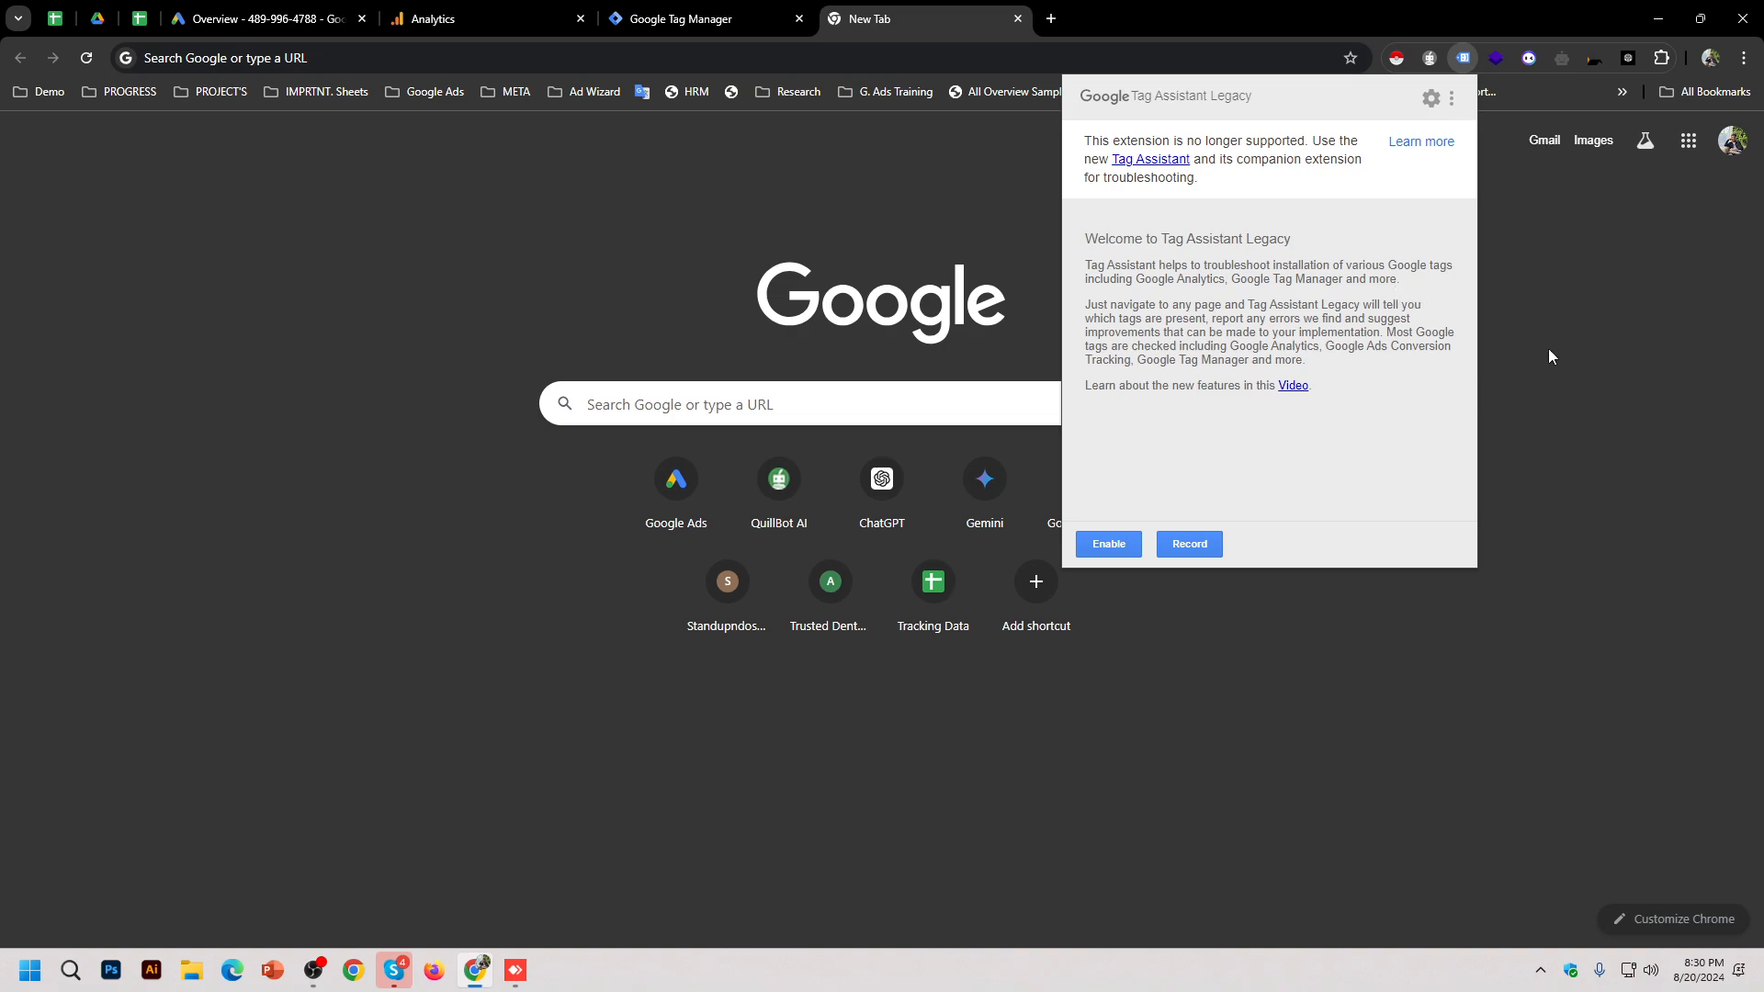
left_click(1553, 358)
key("alt+Tab")
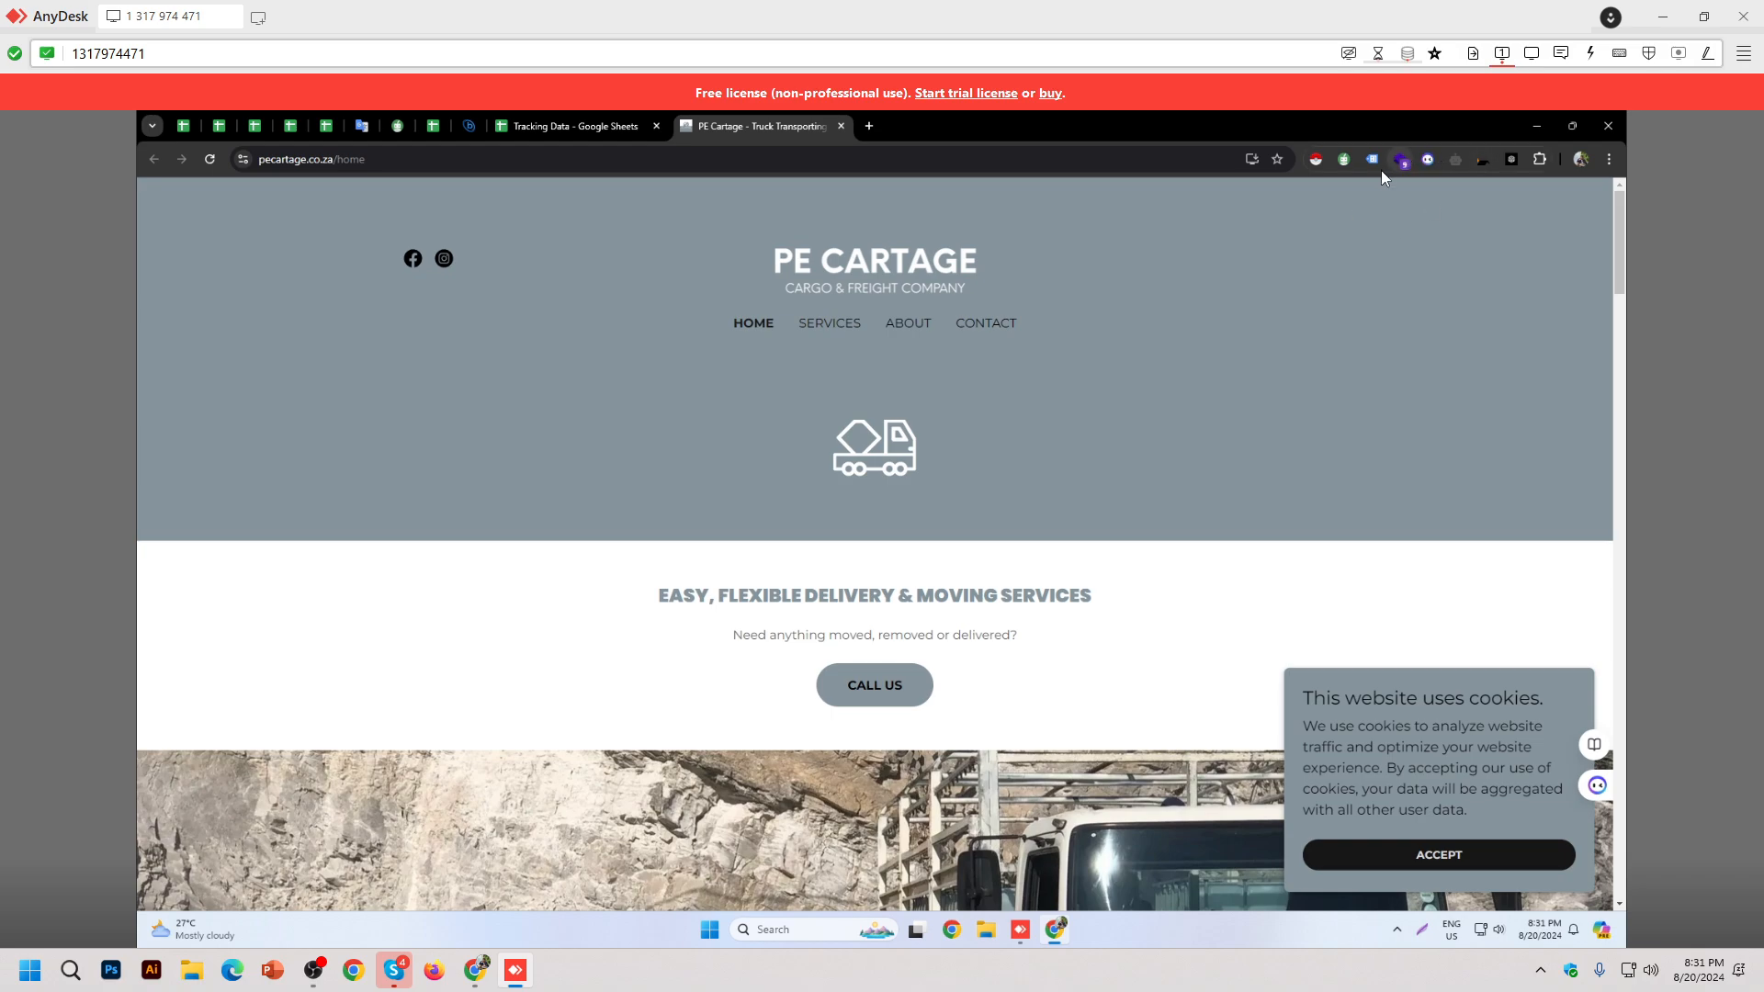
left_click(1408, 162)
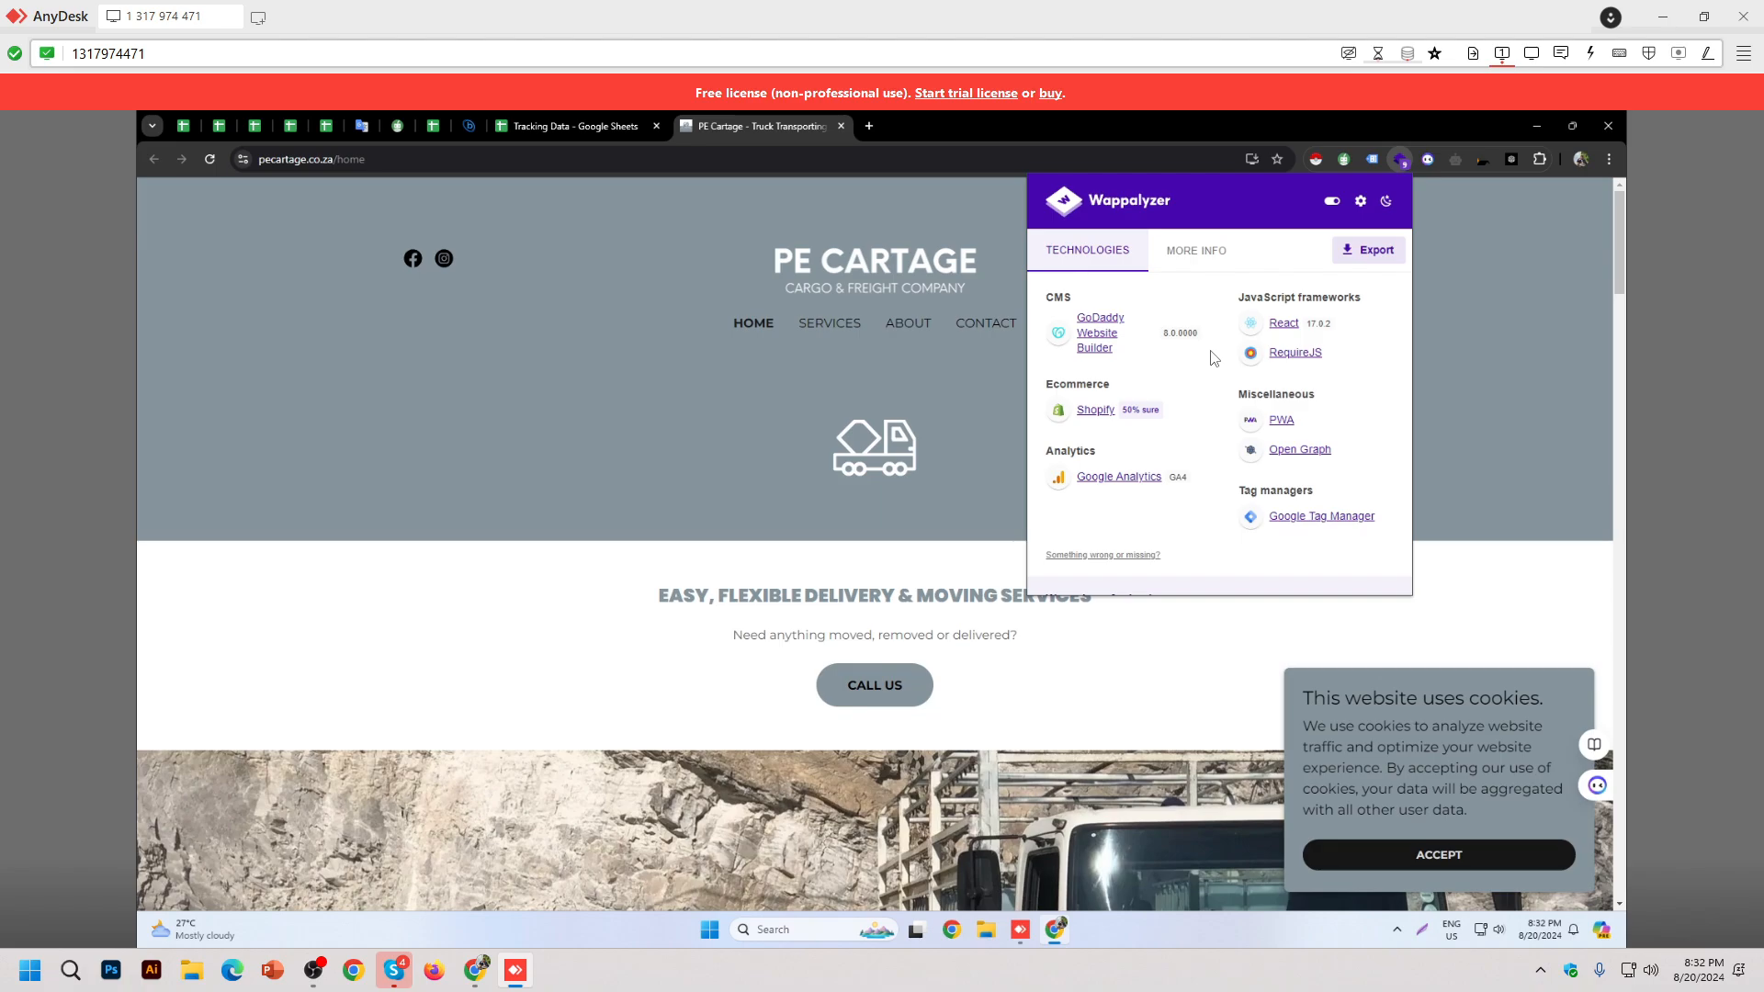
Step: Close the PE Cartage tab in the remote browser and select row 51 of the Tracking Data sheet
middle_click(776, 128)
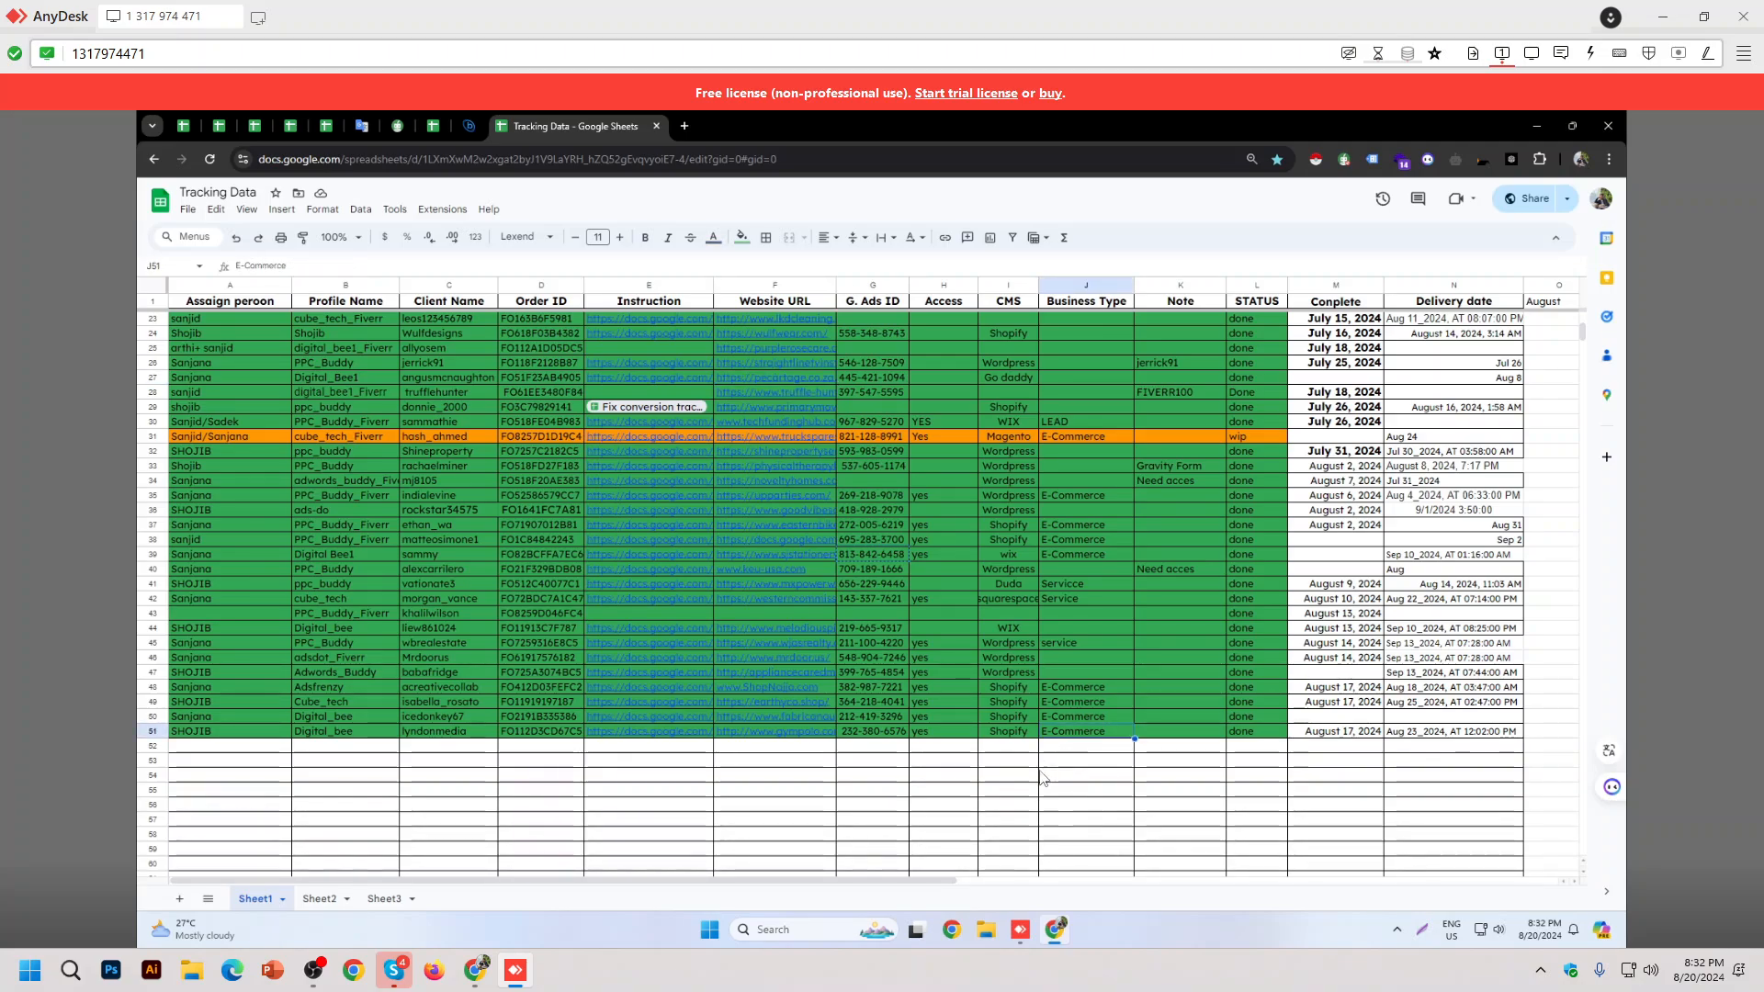
key("shift+space")
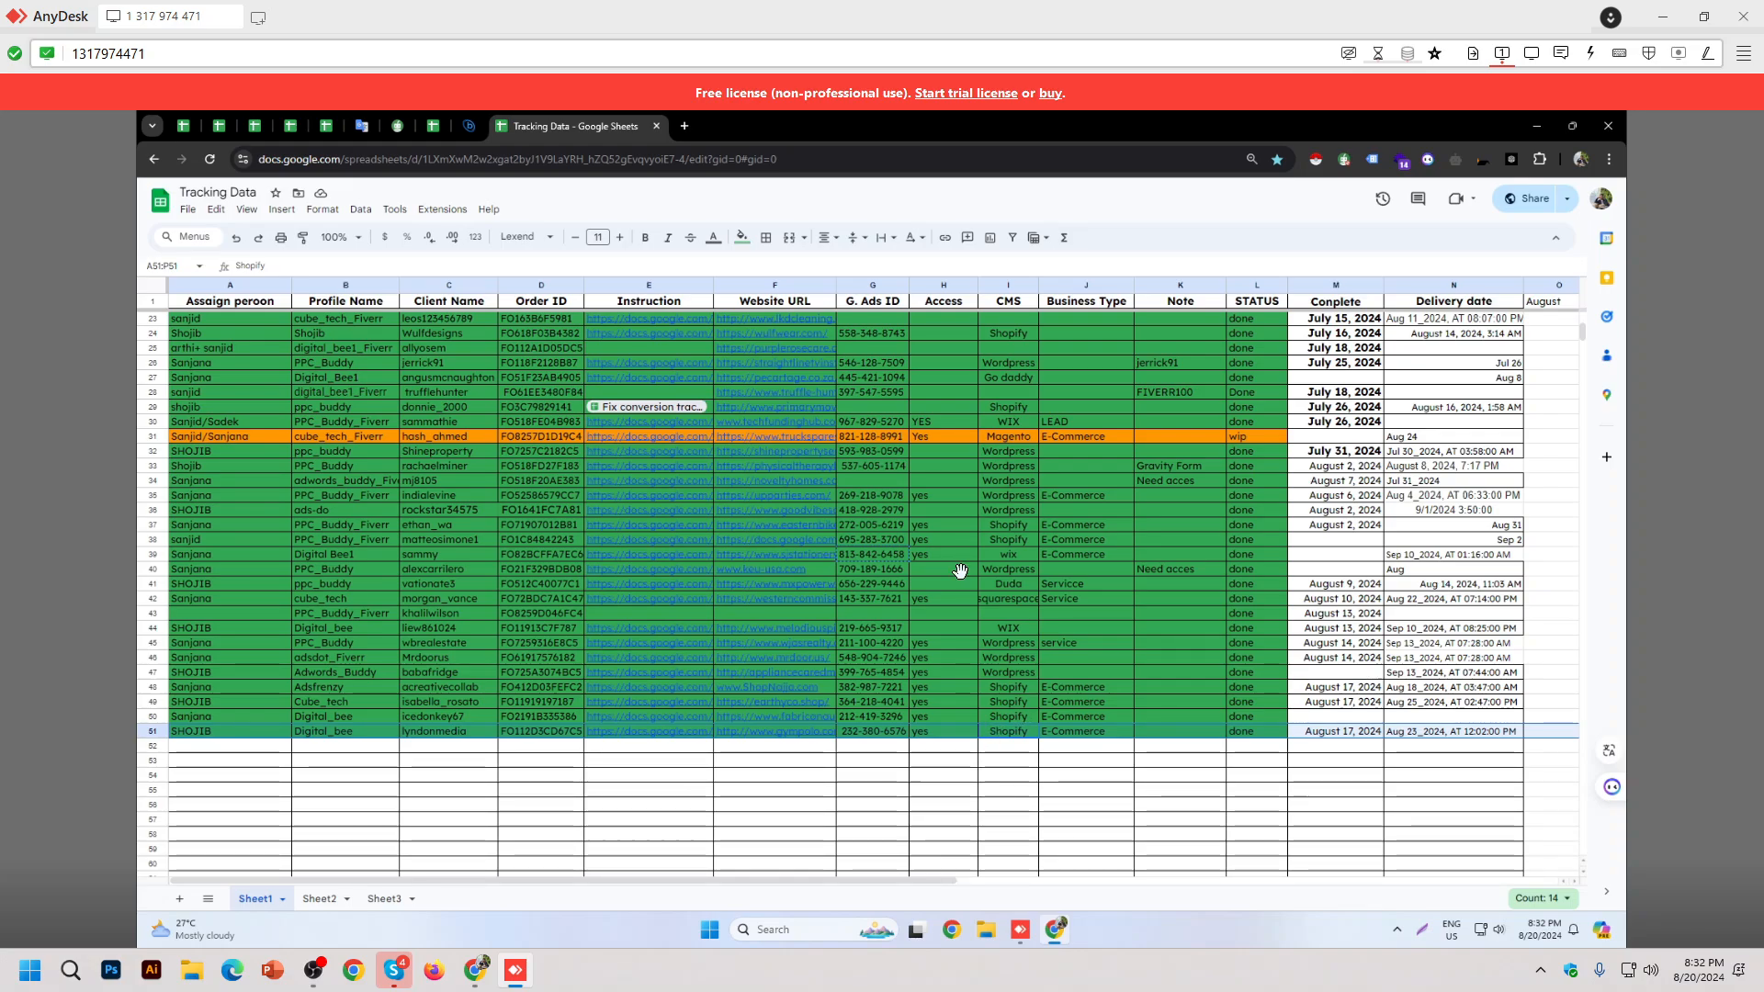
left_click(684, 126)
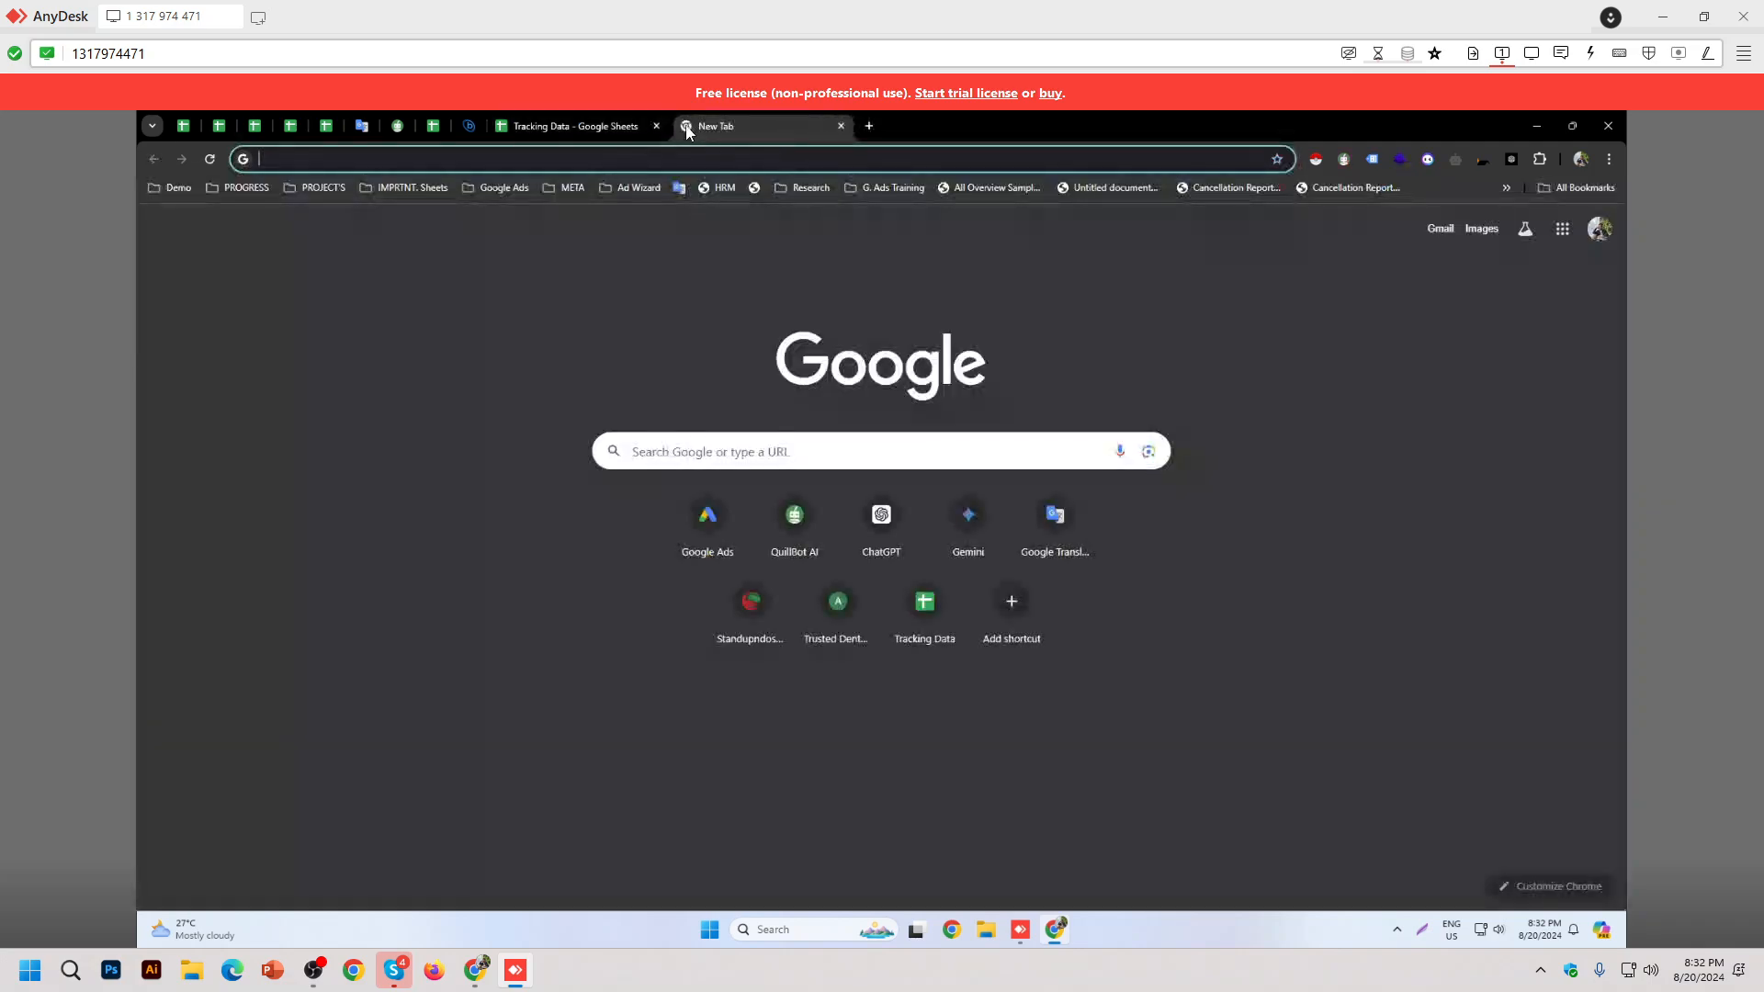
middle_click(752, 131)
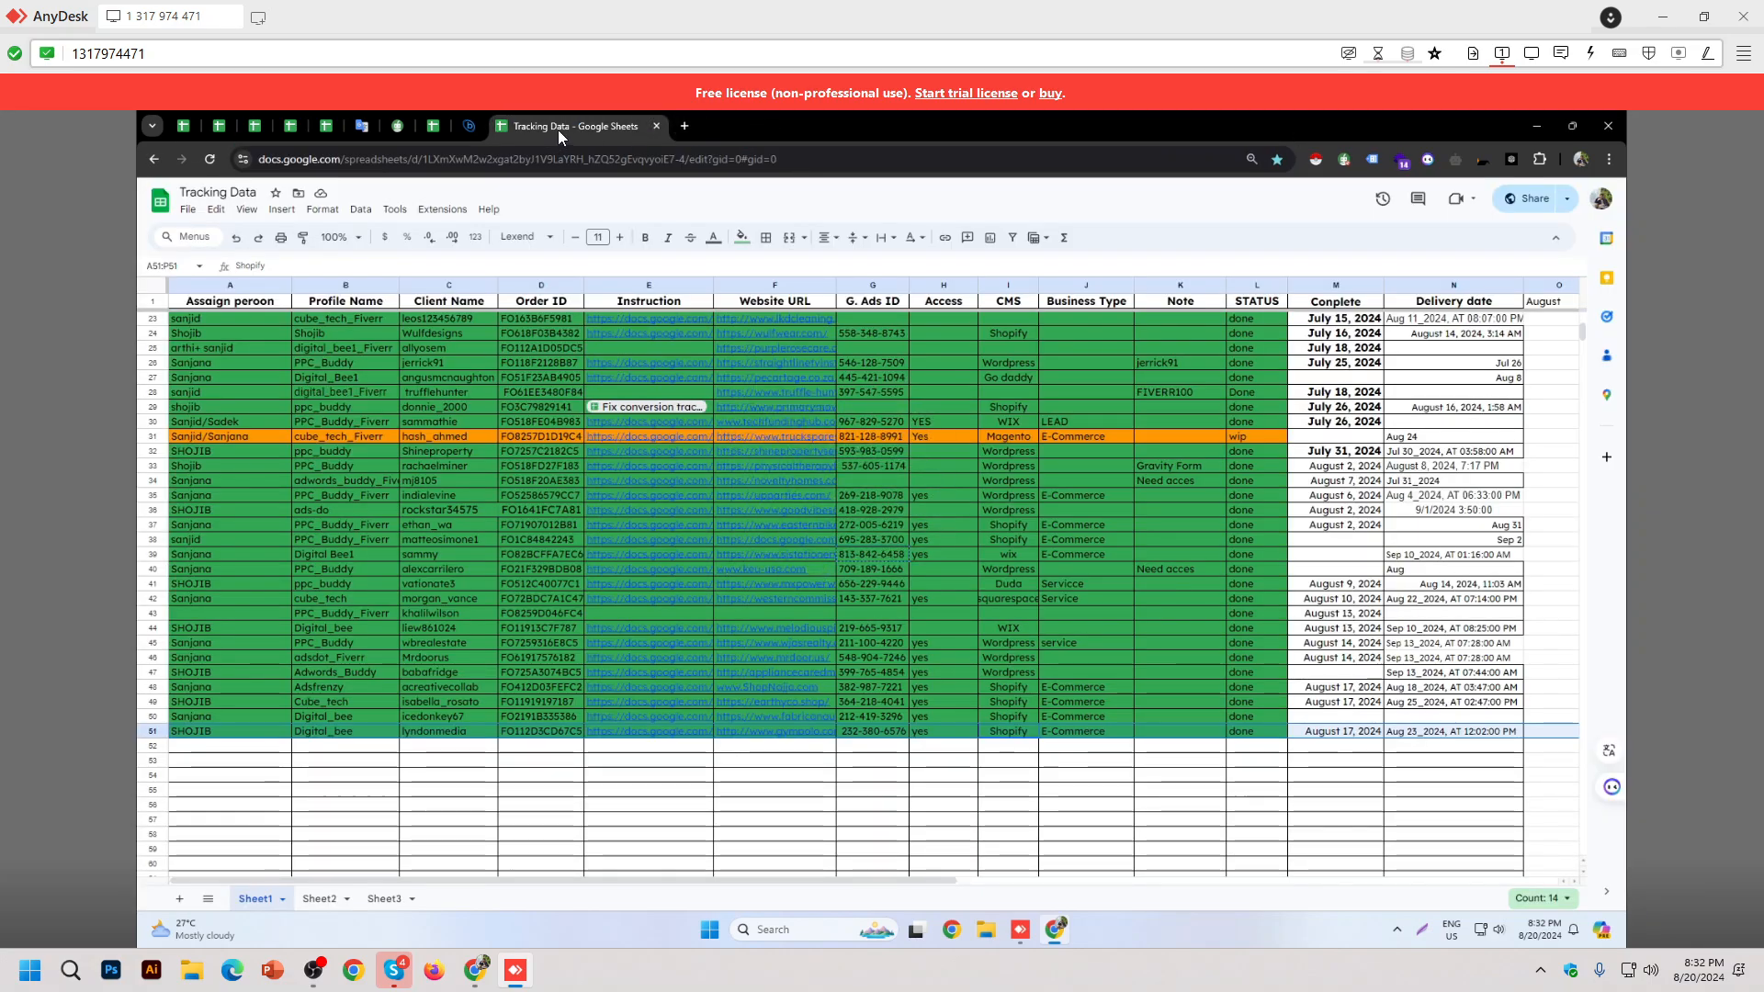
Step: Find the Wappalyzer extension page in the Chrome Web Store and copy its address
key("alt+Tab")
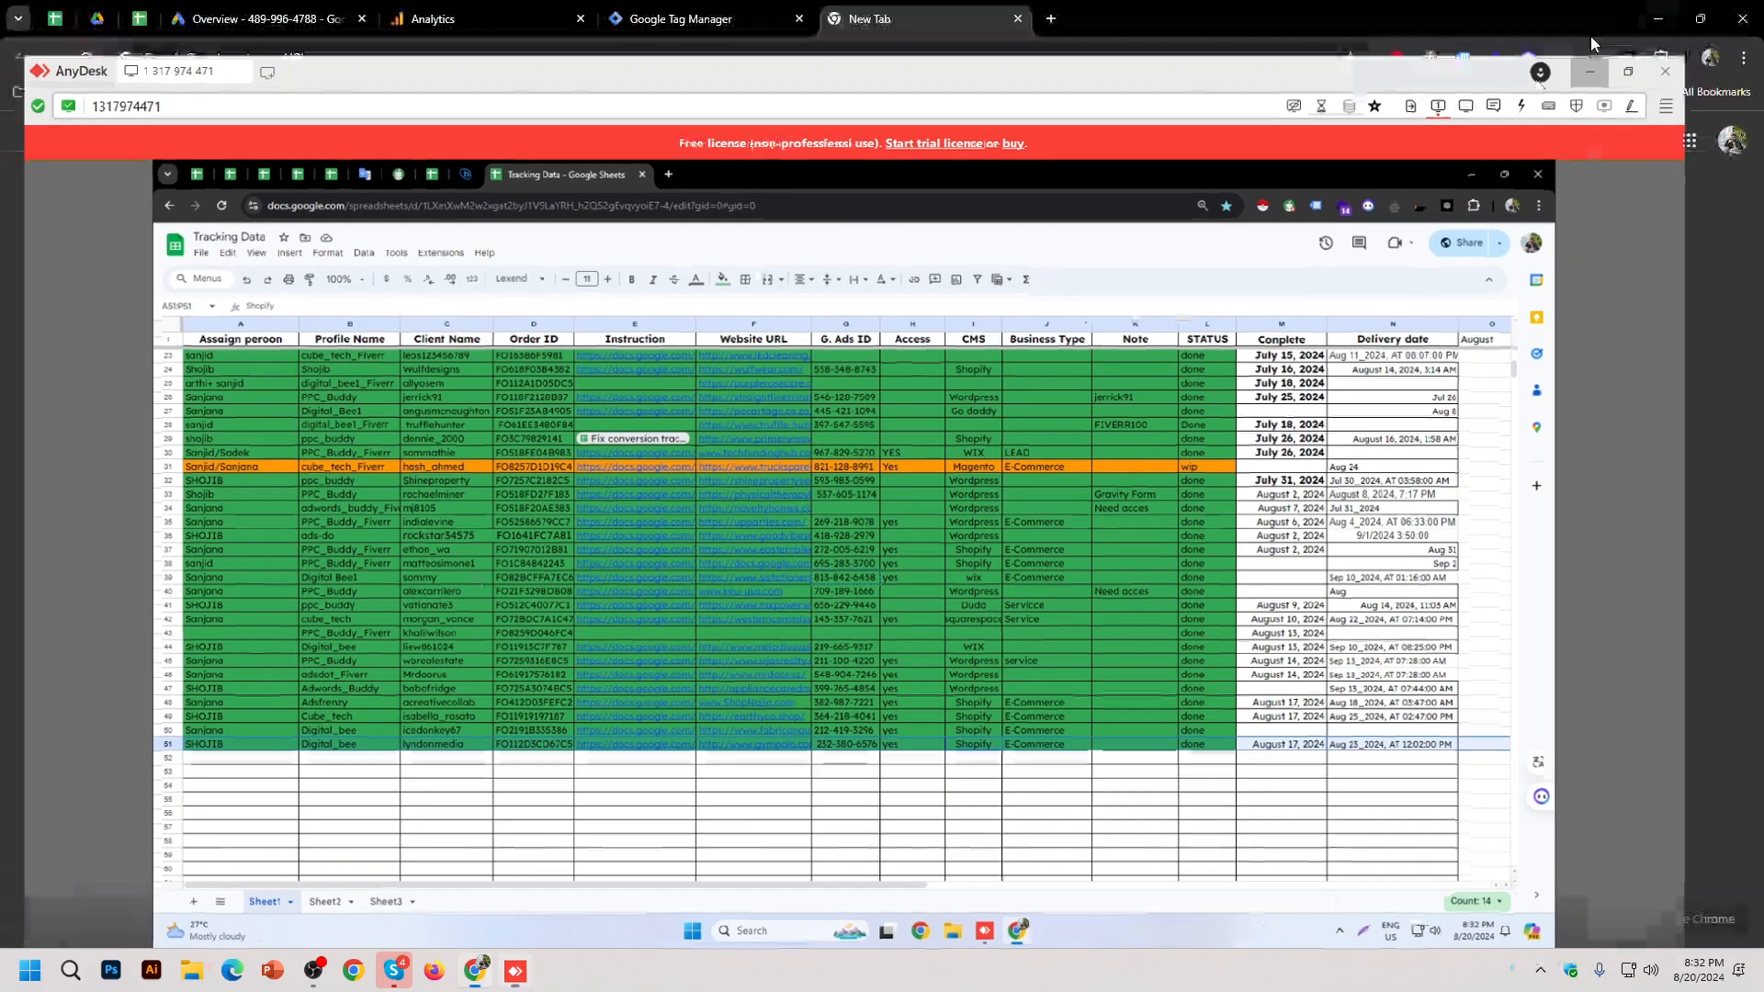
left_click(895, 67)
type("wap")
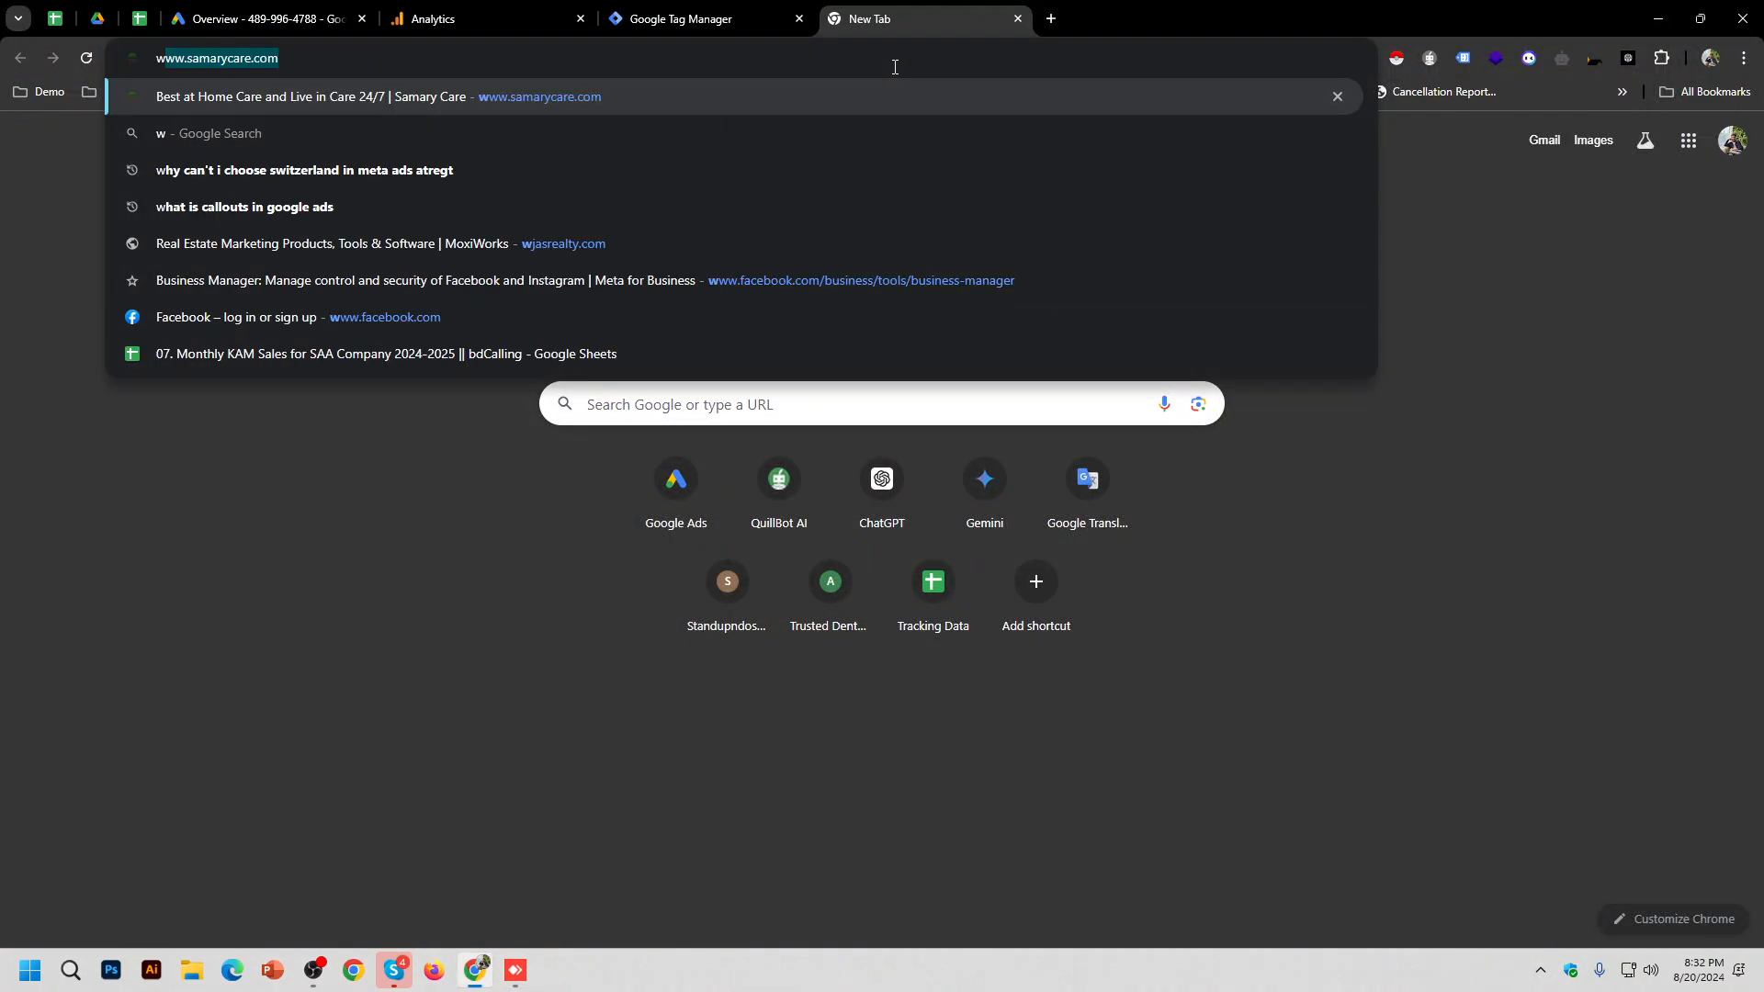
type("p")
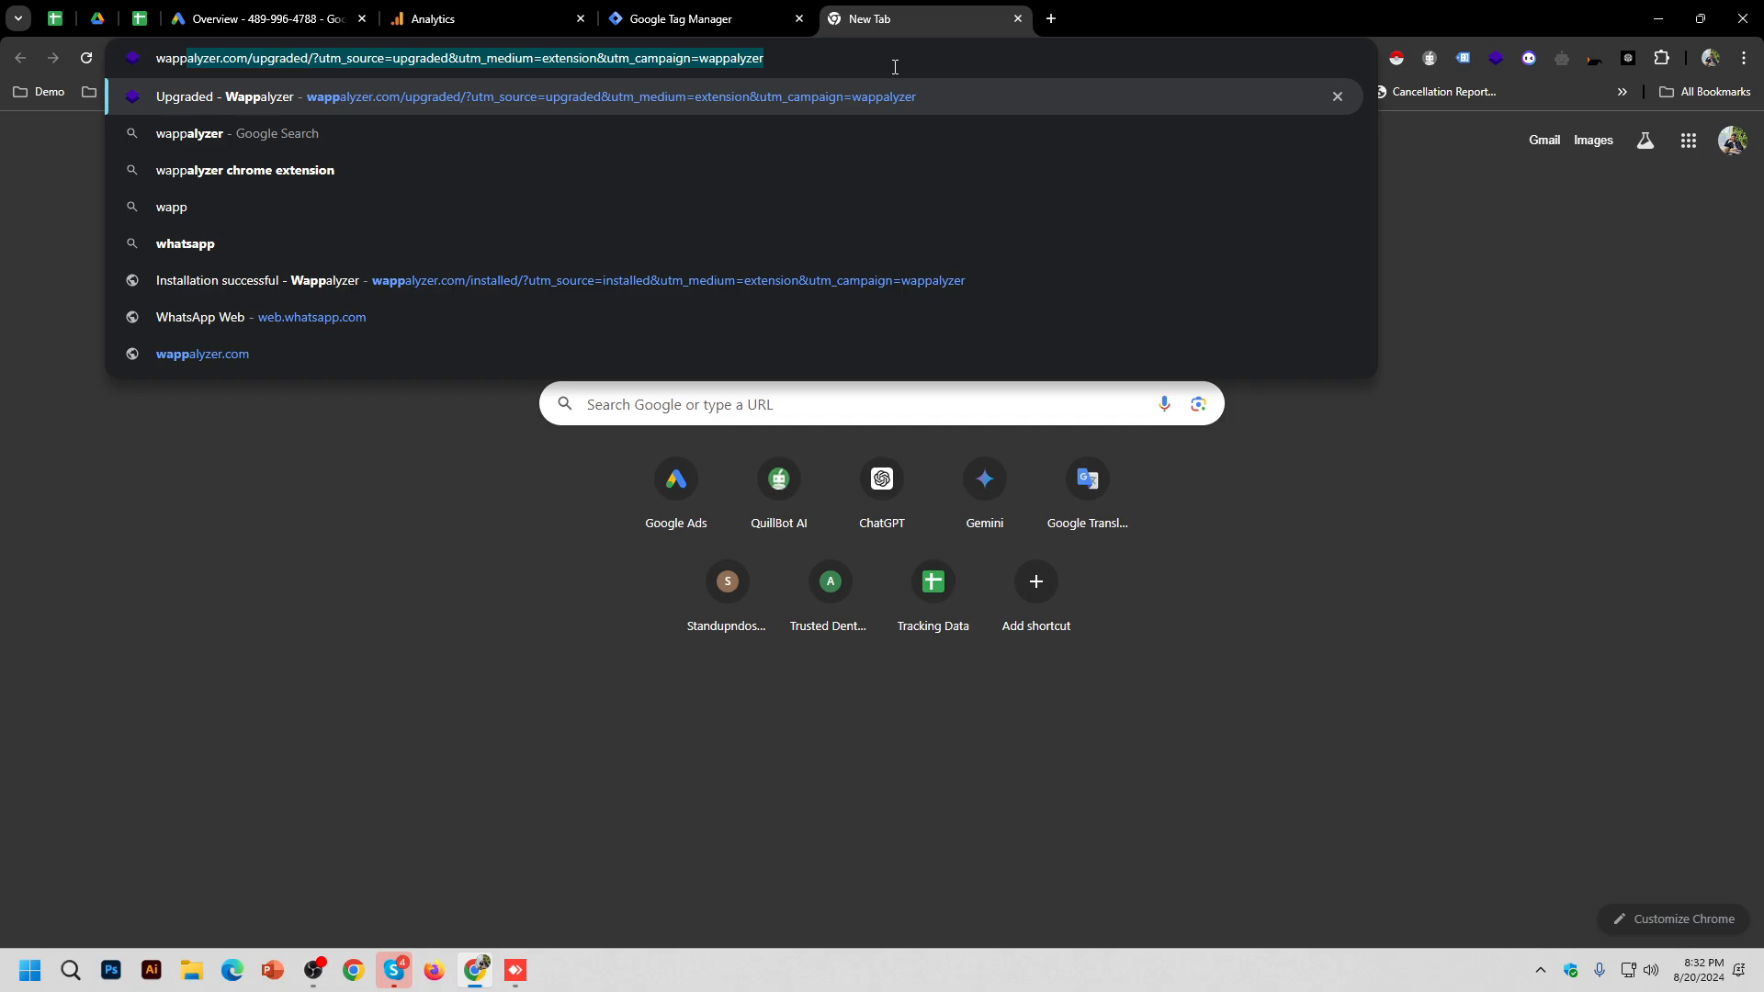
left_click(384, 173)
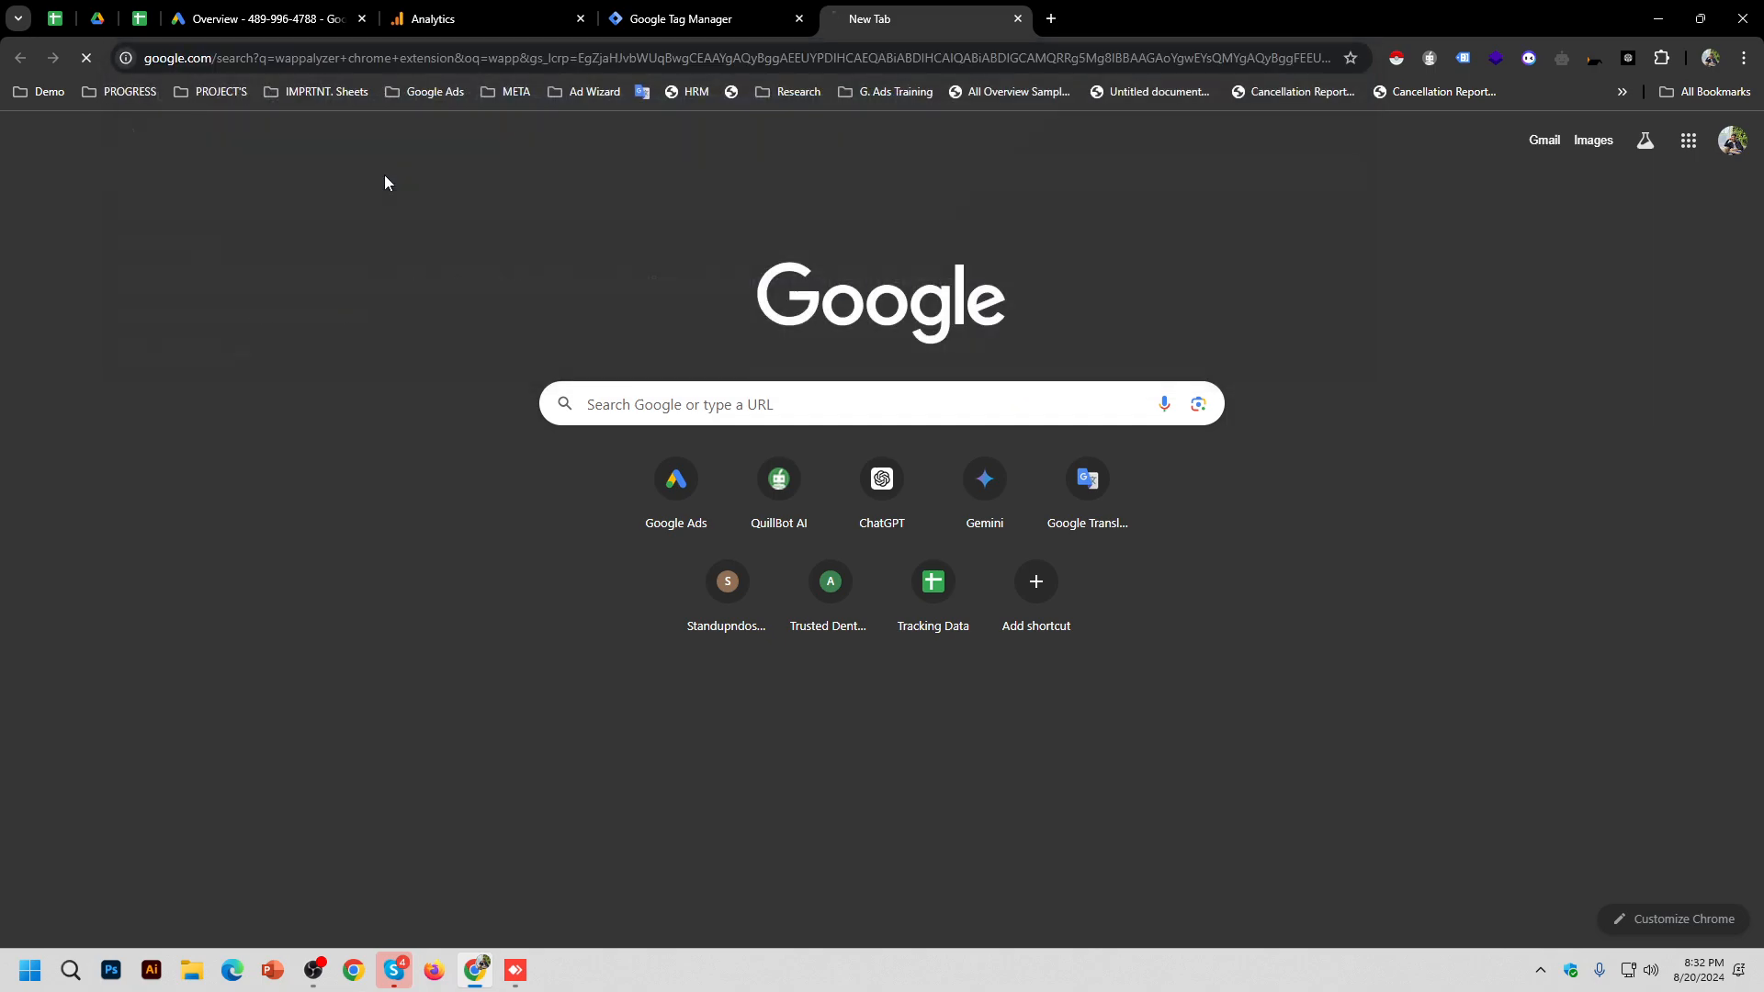
left_click(307, 283)
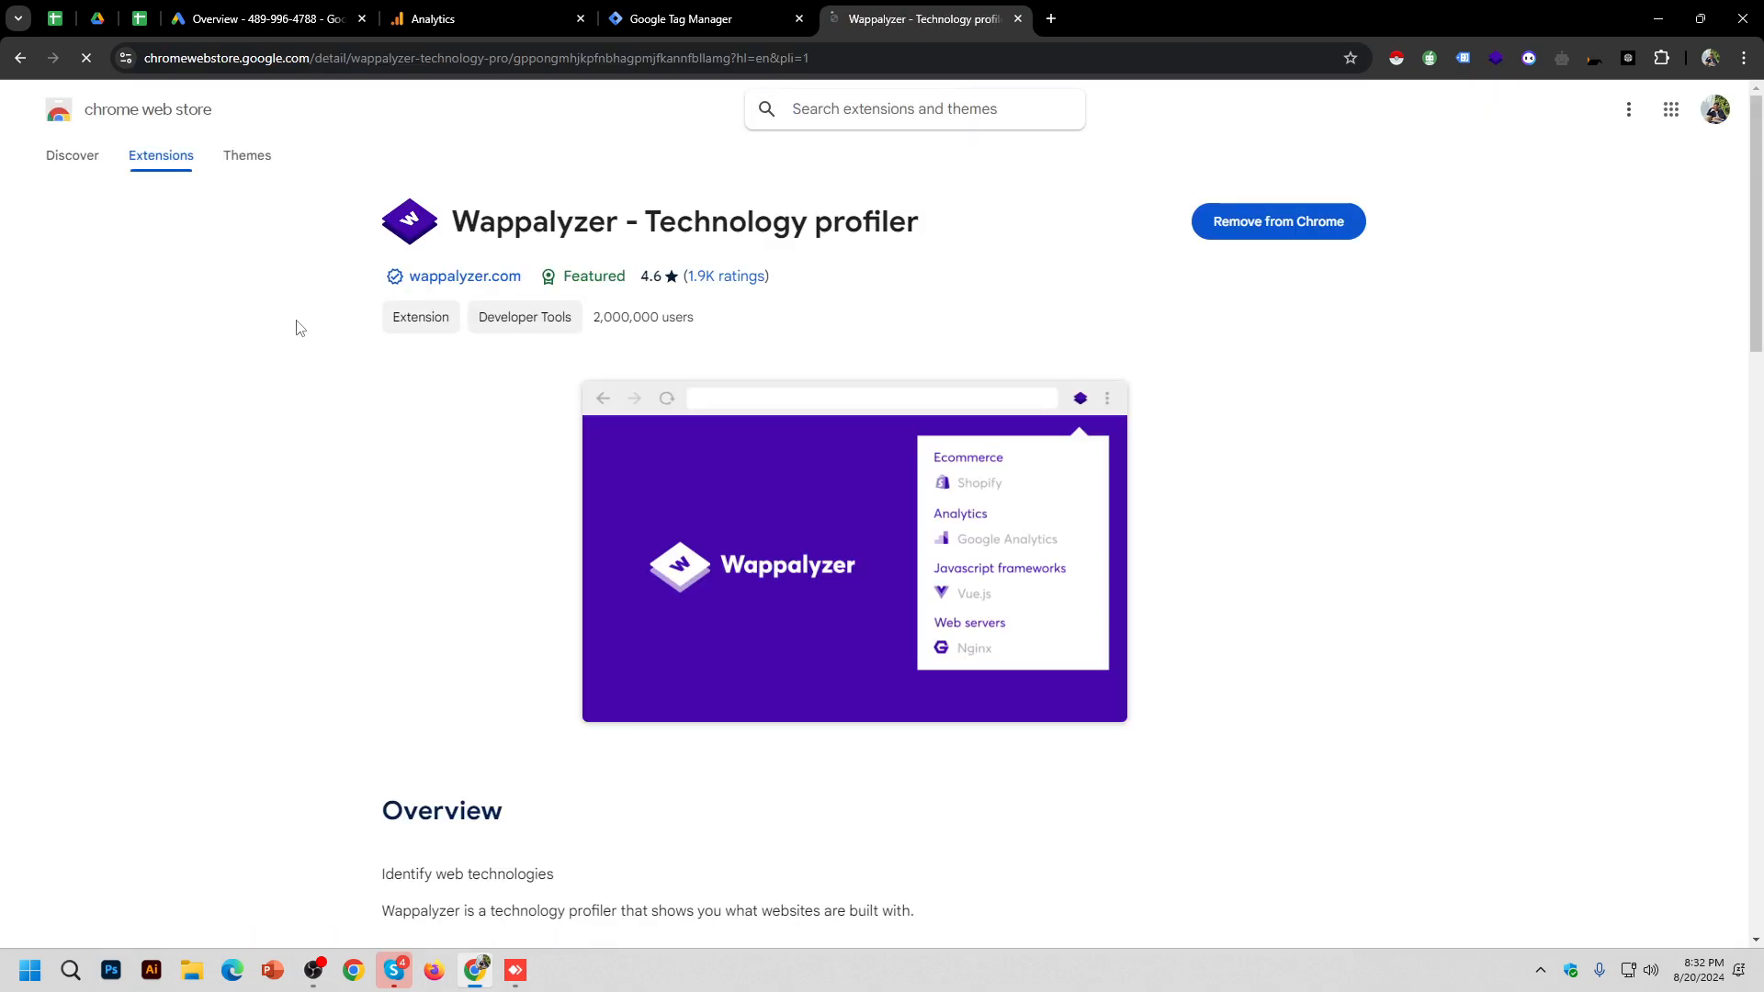
left_click(741, 52)
key("ctrl+v")
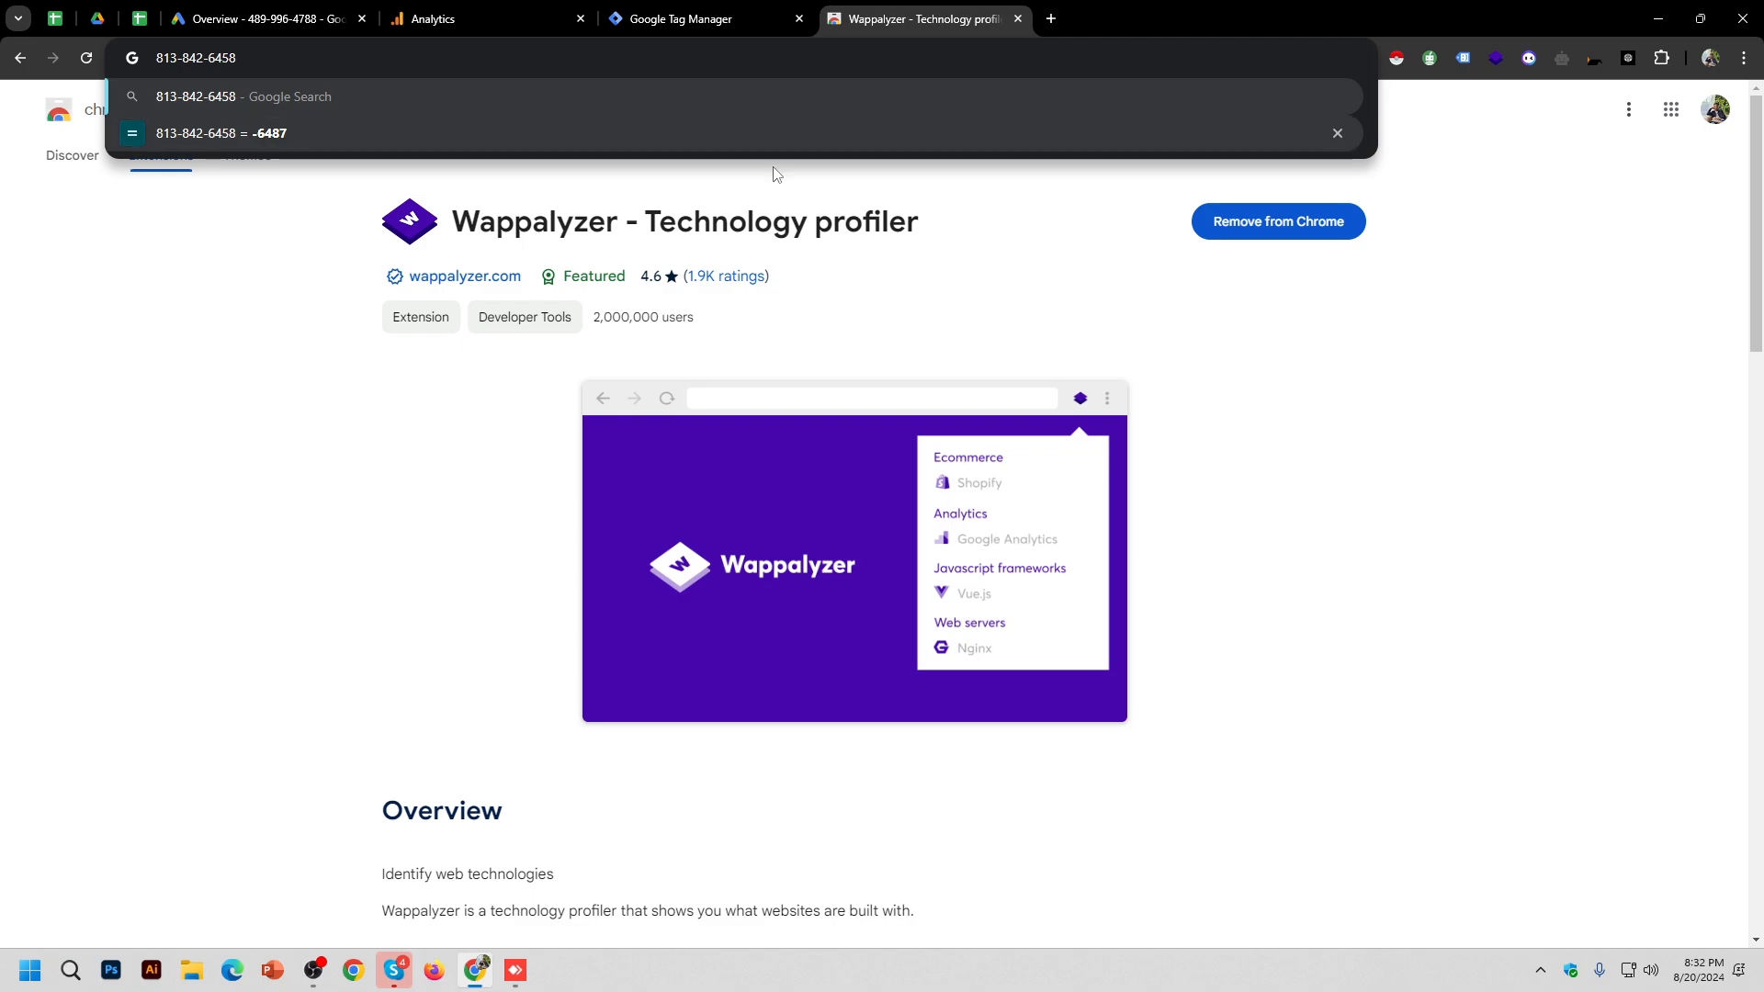
key("ctrl+z")
key("ctrl+c")
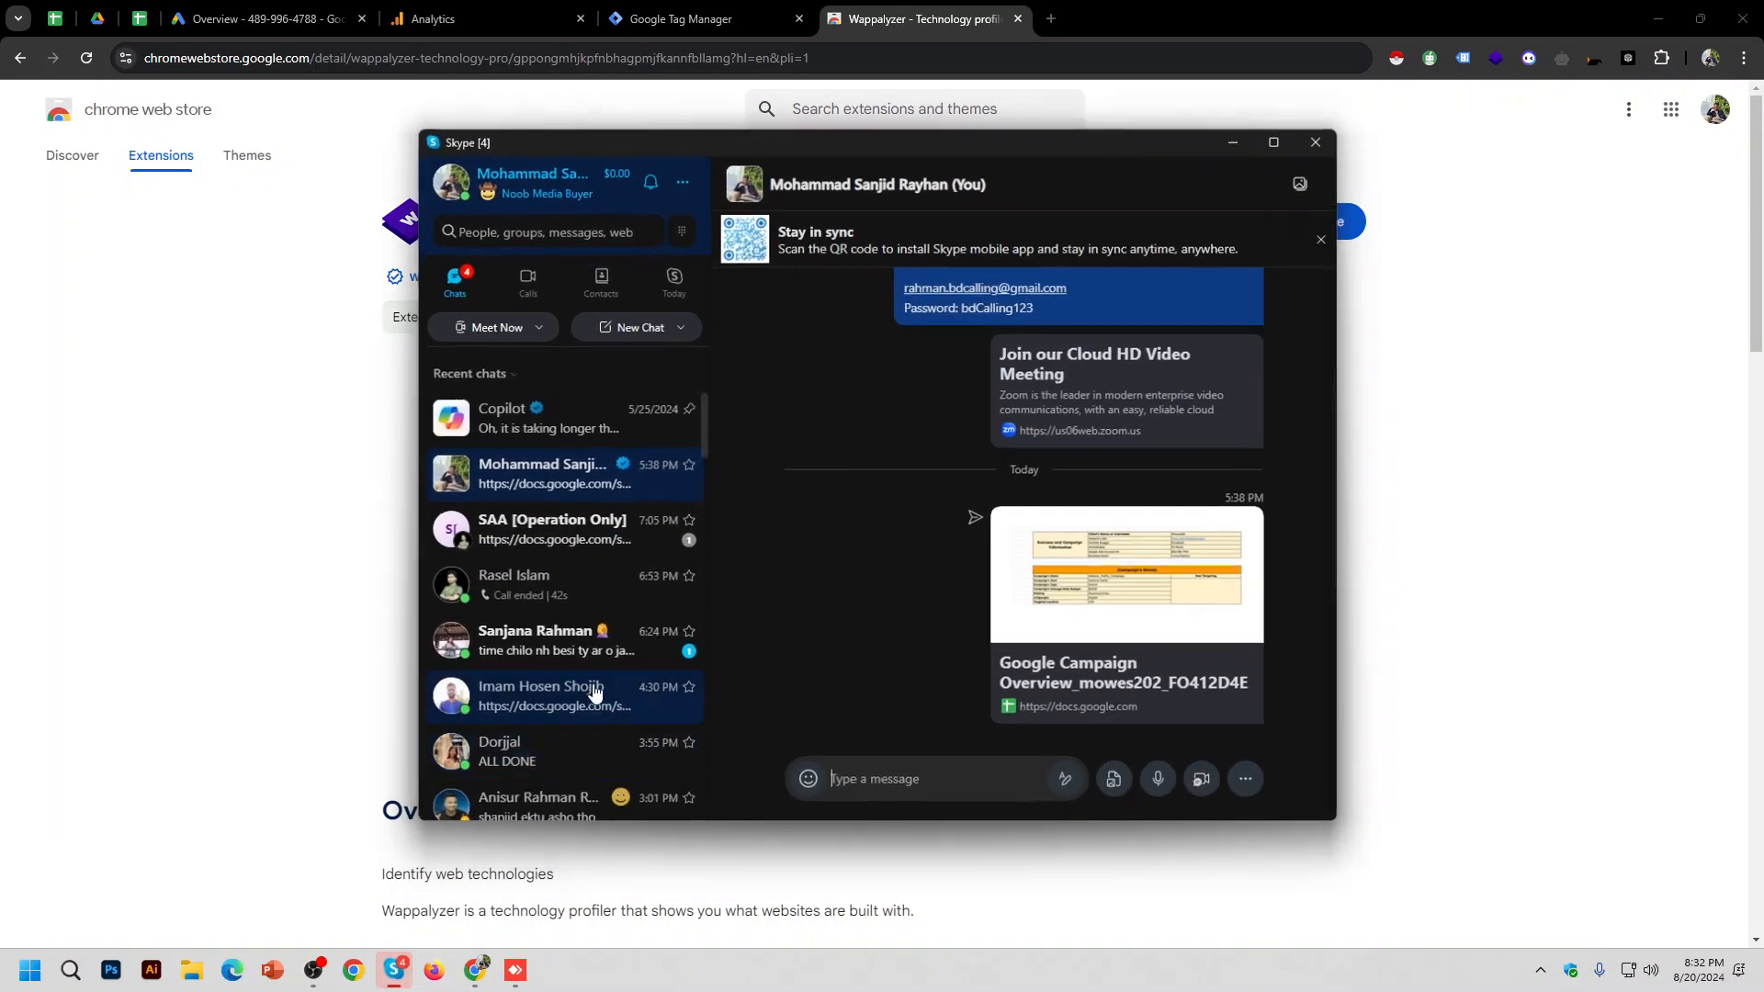
Step: Send the Wappalyzer store link to the Google Ads class group chat in Skype
left_click(393, 970)
left_click(606, 225)
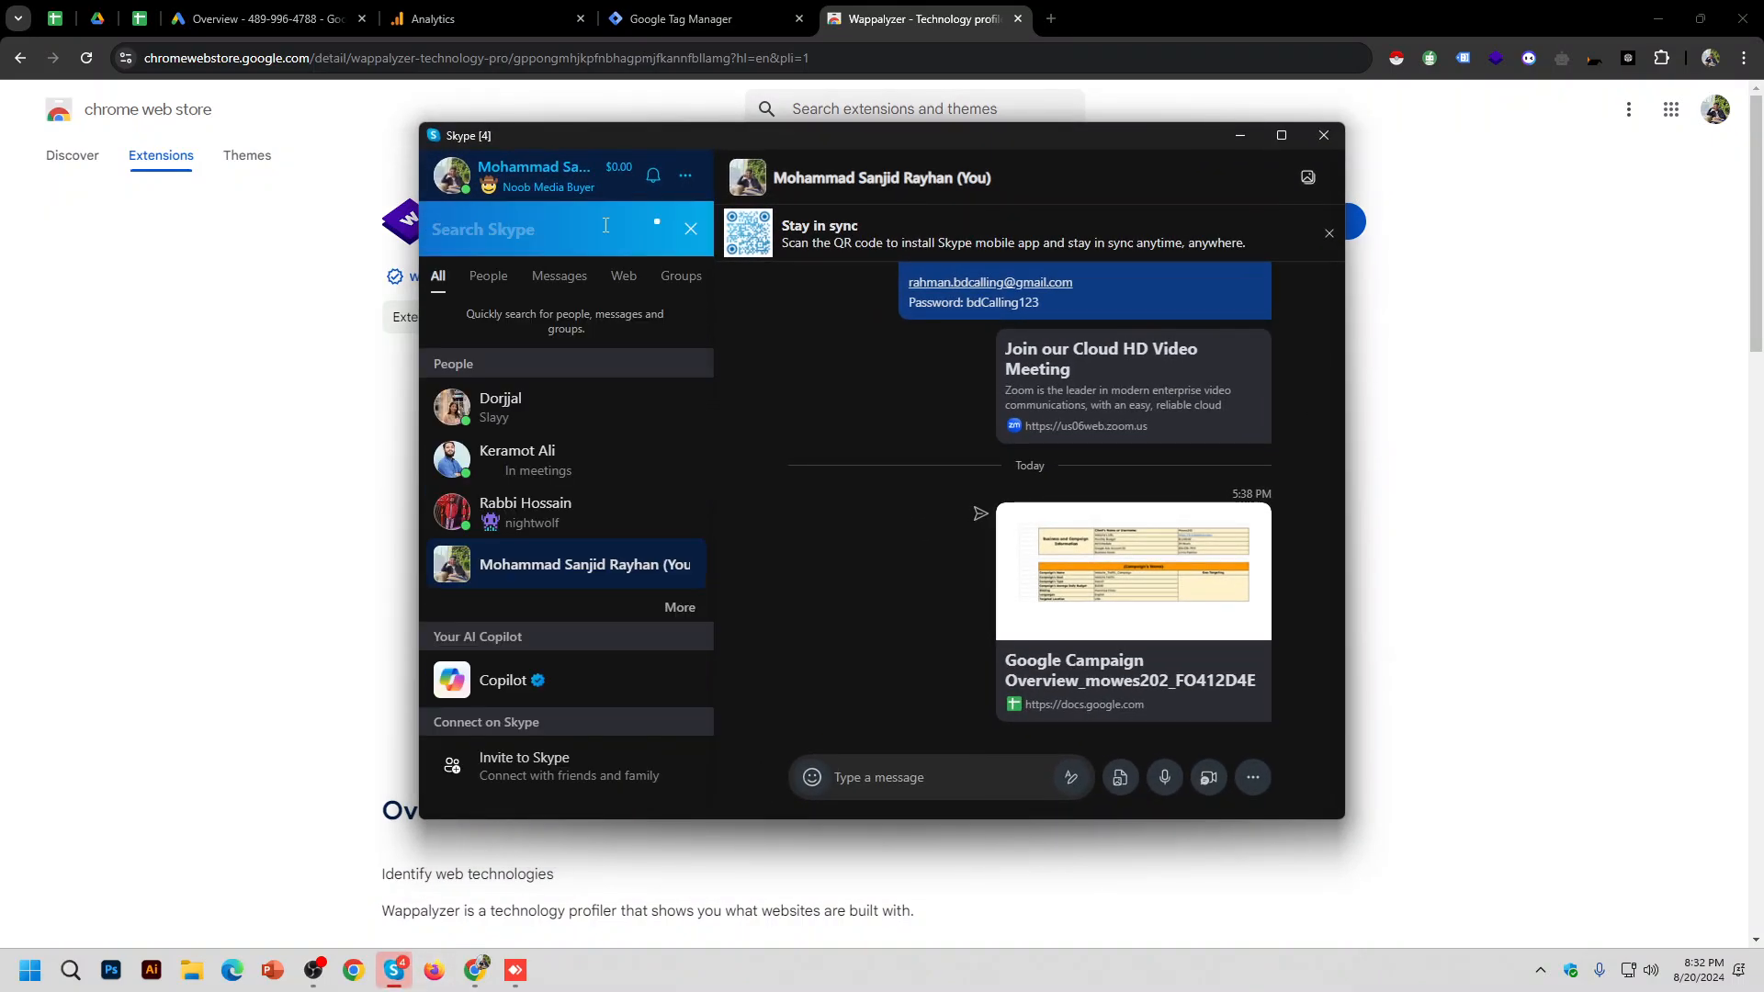
type("g")
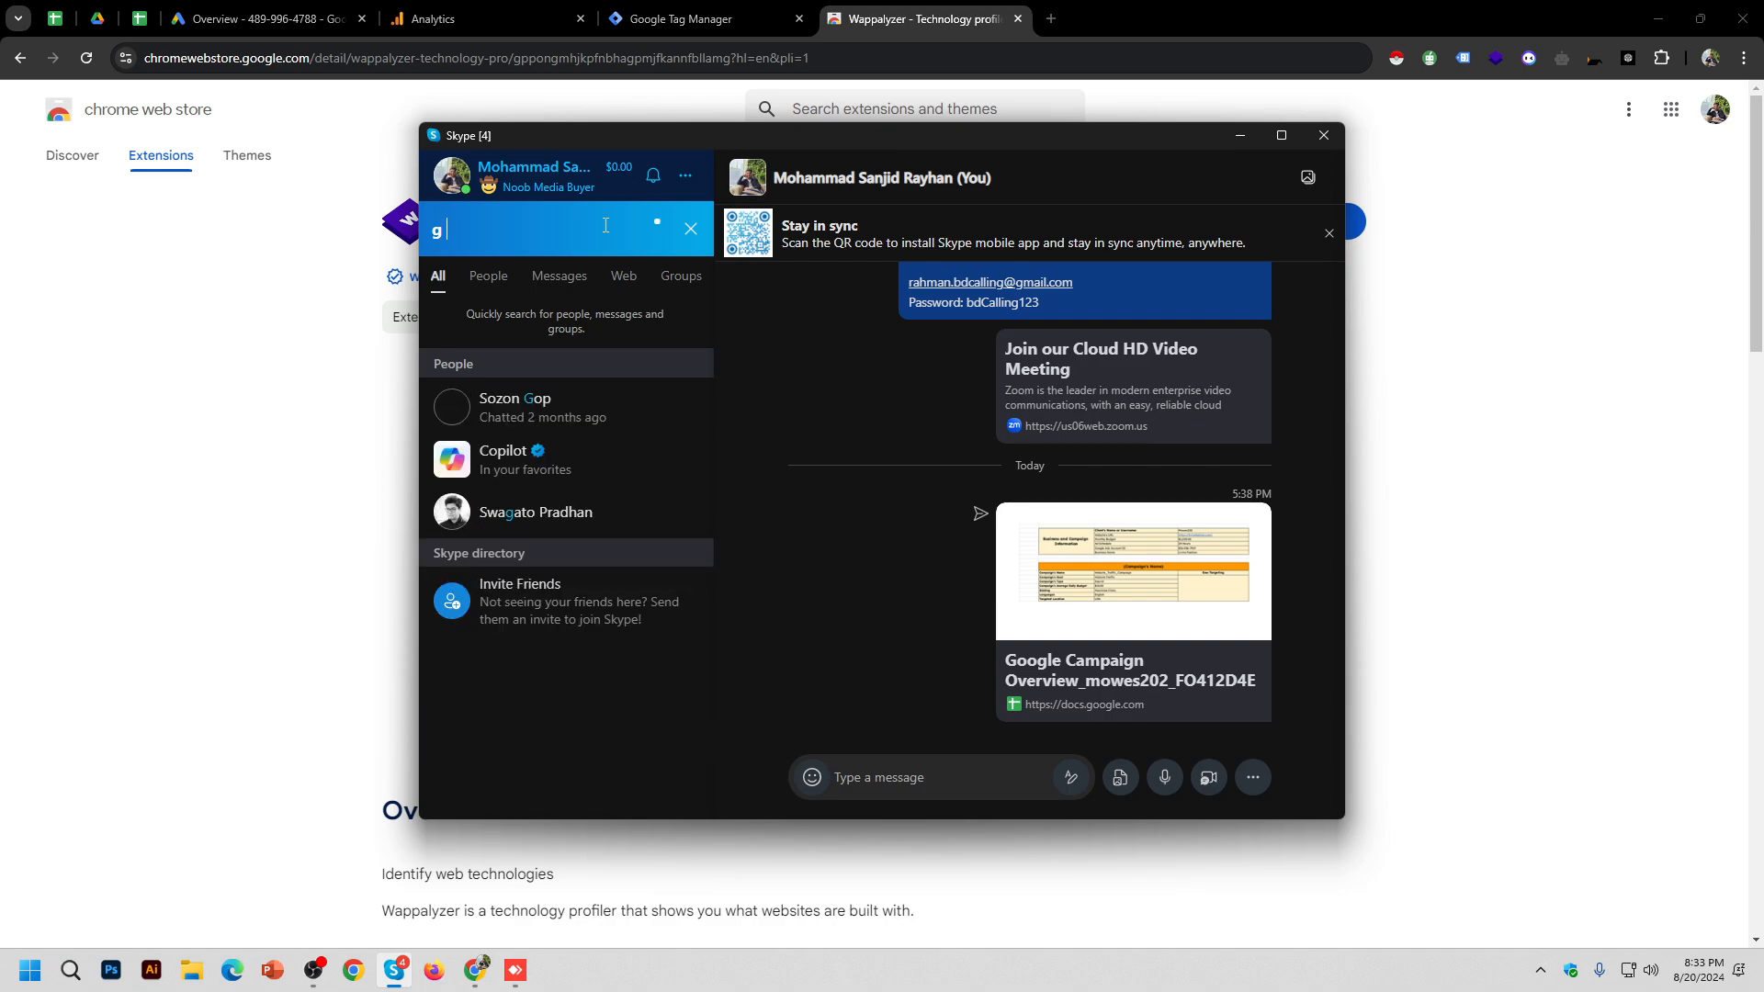
left_click(582, 601)
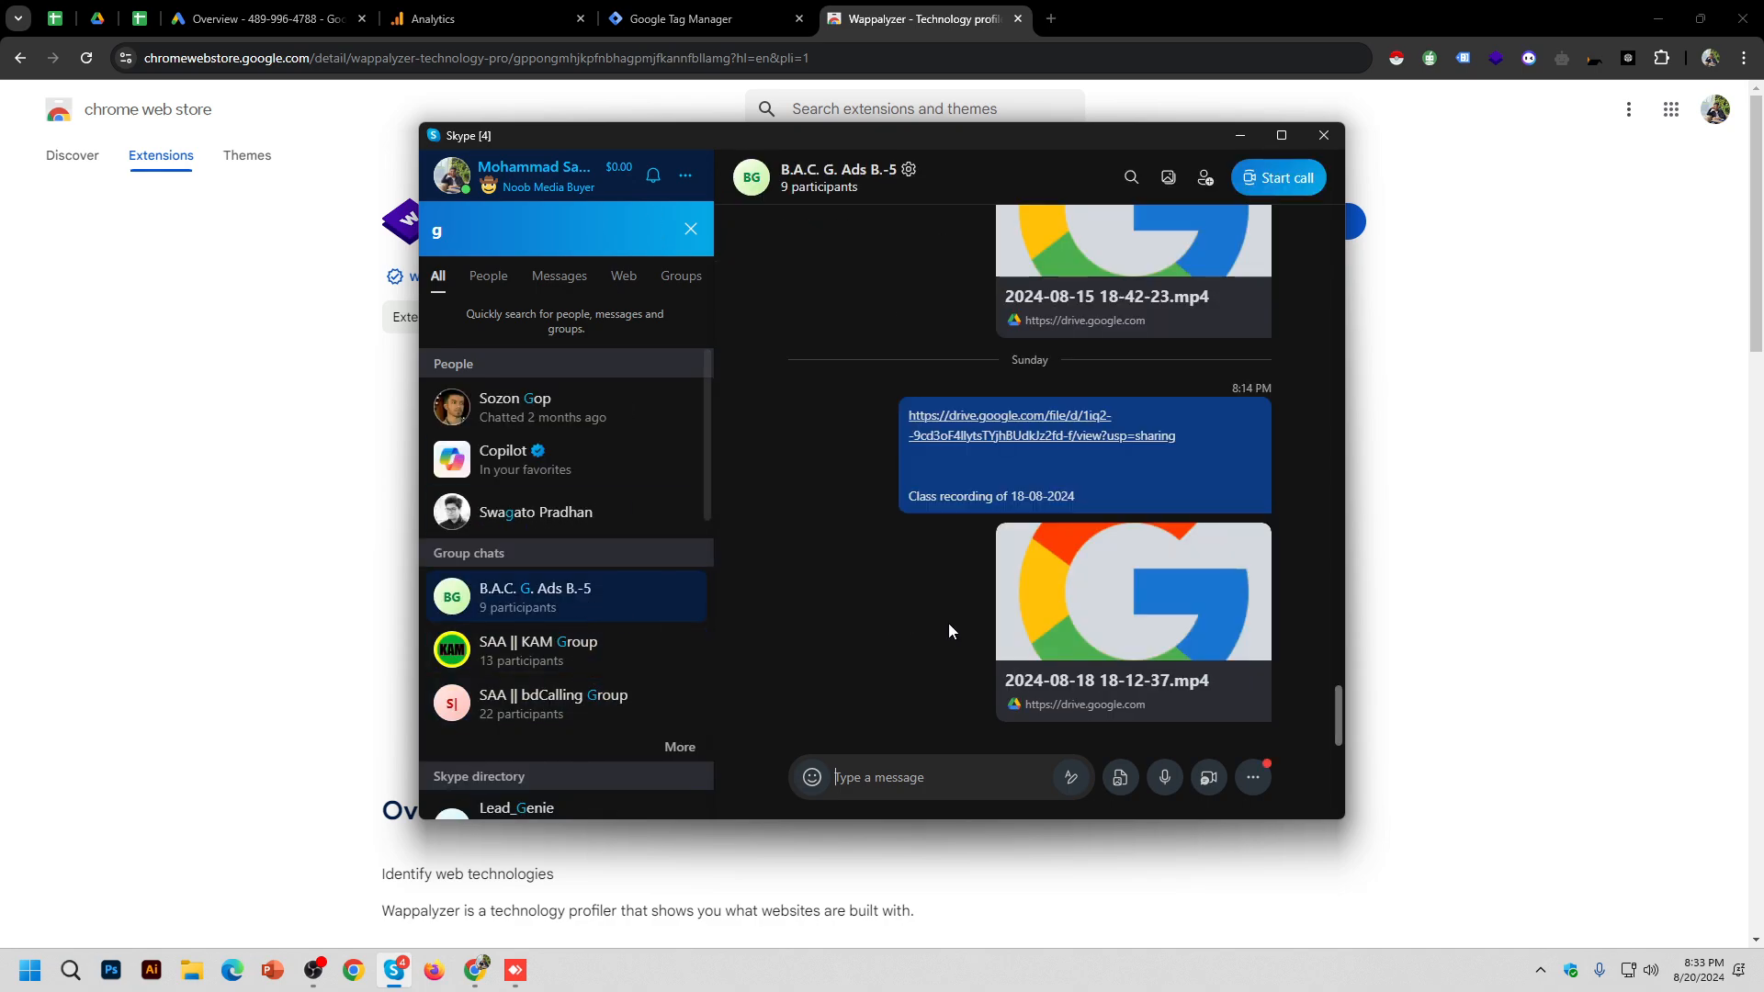
key("ctrl+v")
key("Return")
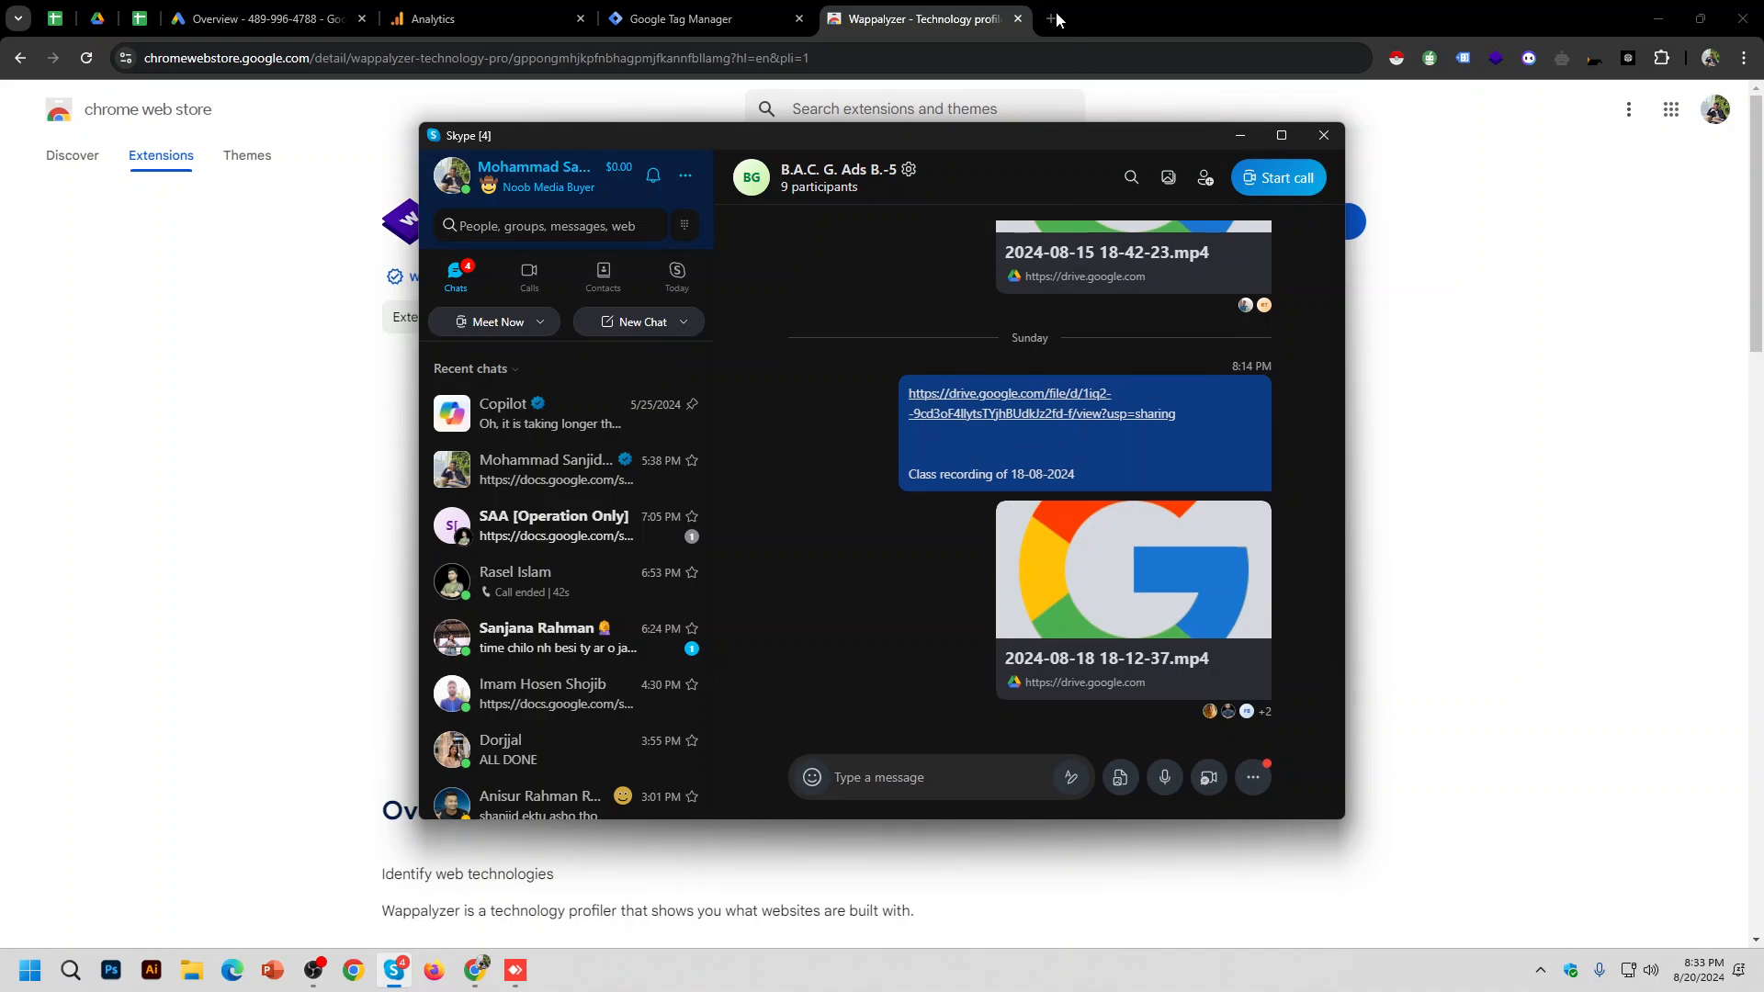
Step: Share the Tag Assistant Legacy store link in the same chat, then close both store tabs
left_click(1051, 18)
type("google tag")
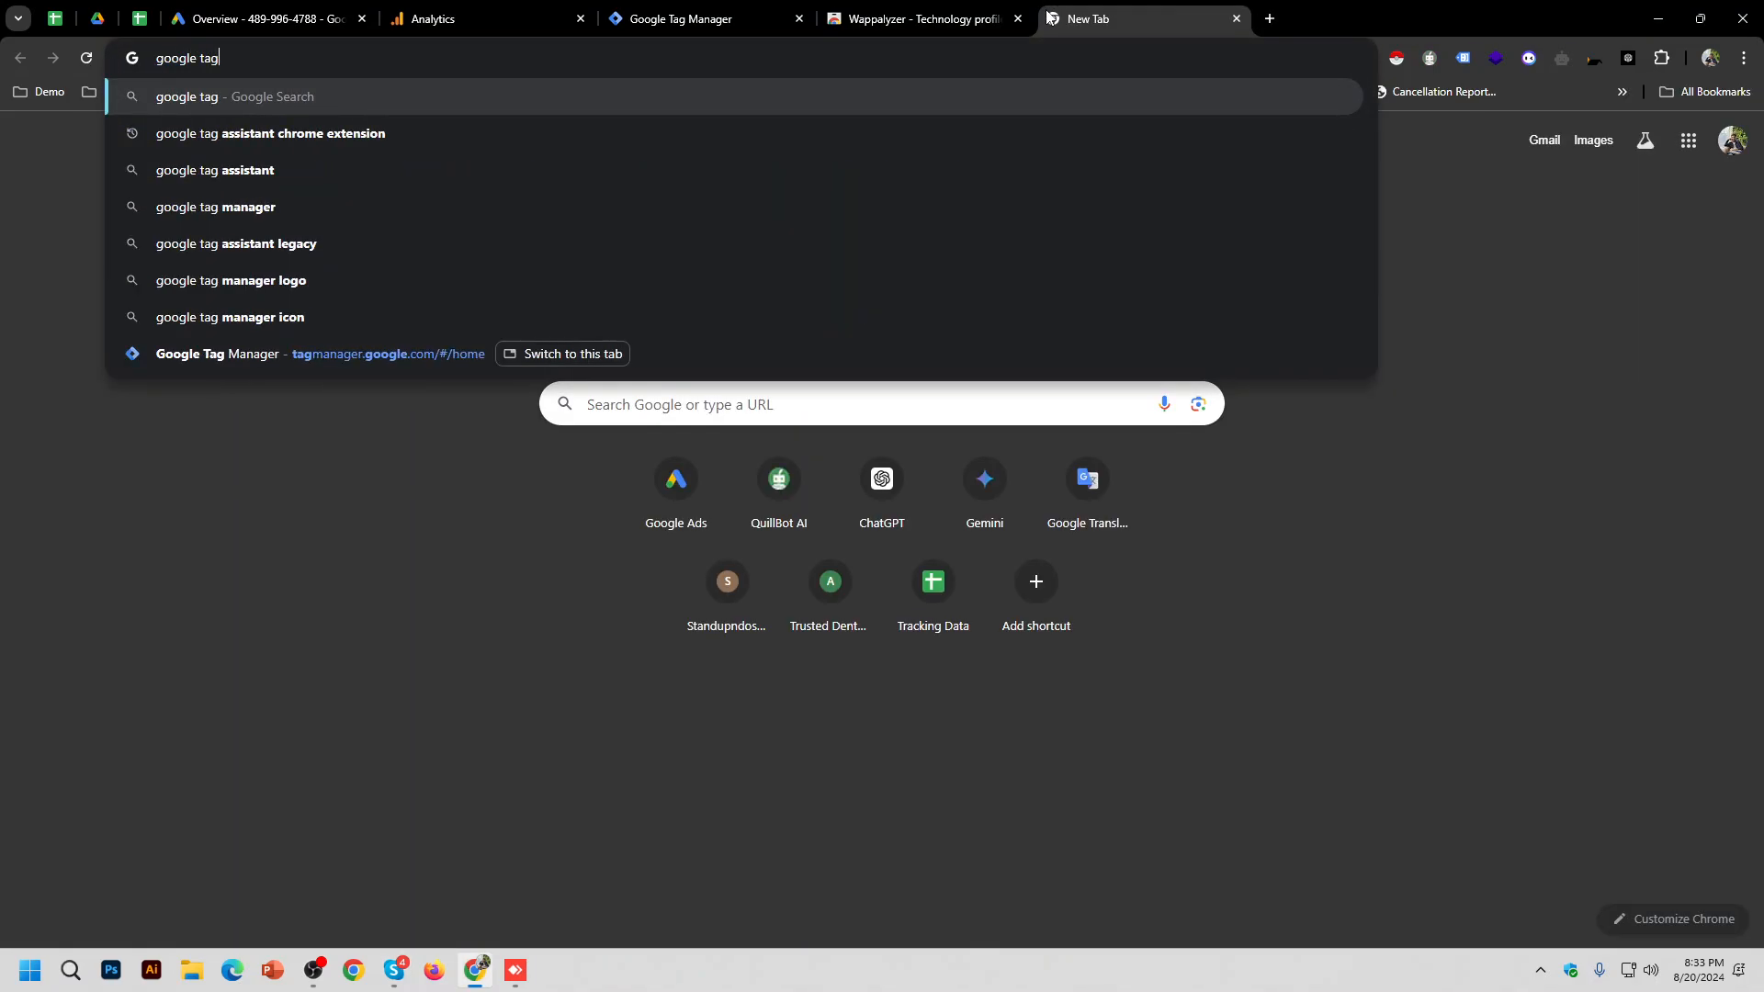
key("Down")
key("Return")
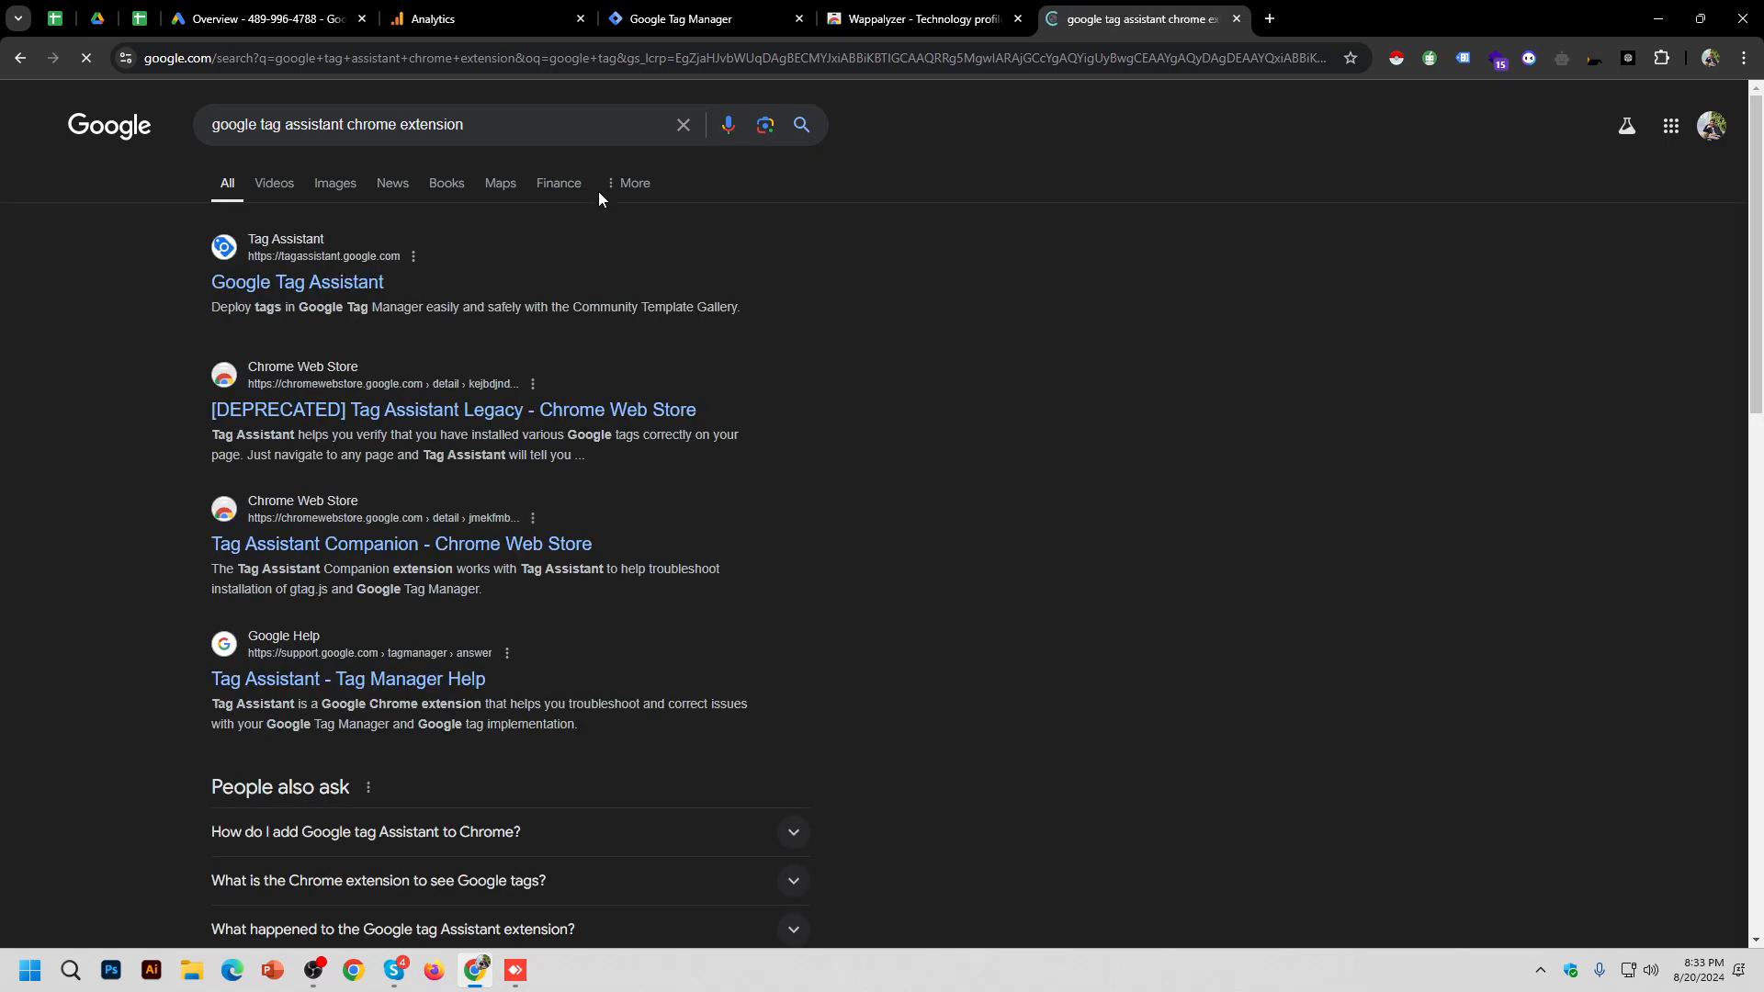
left_click(305, 412)
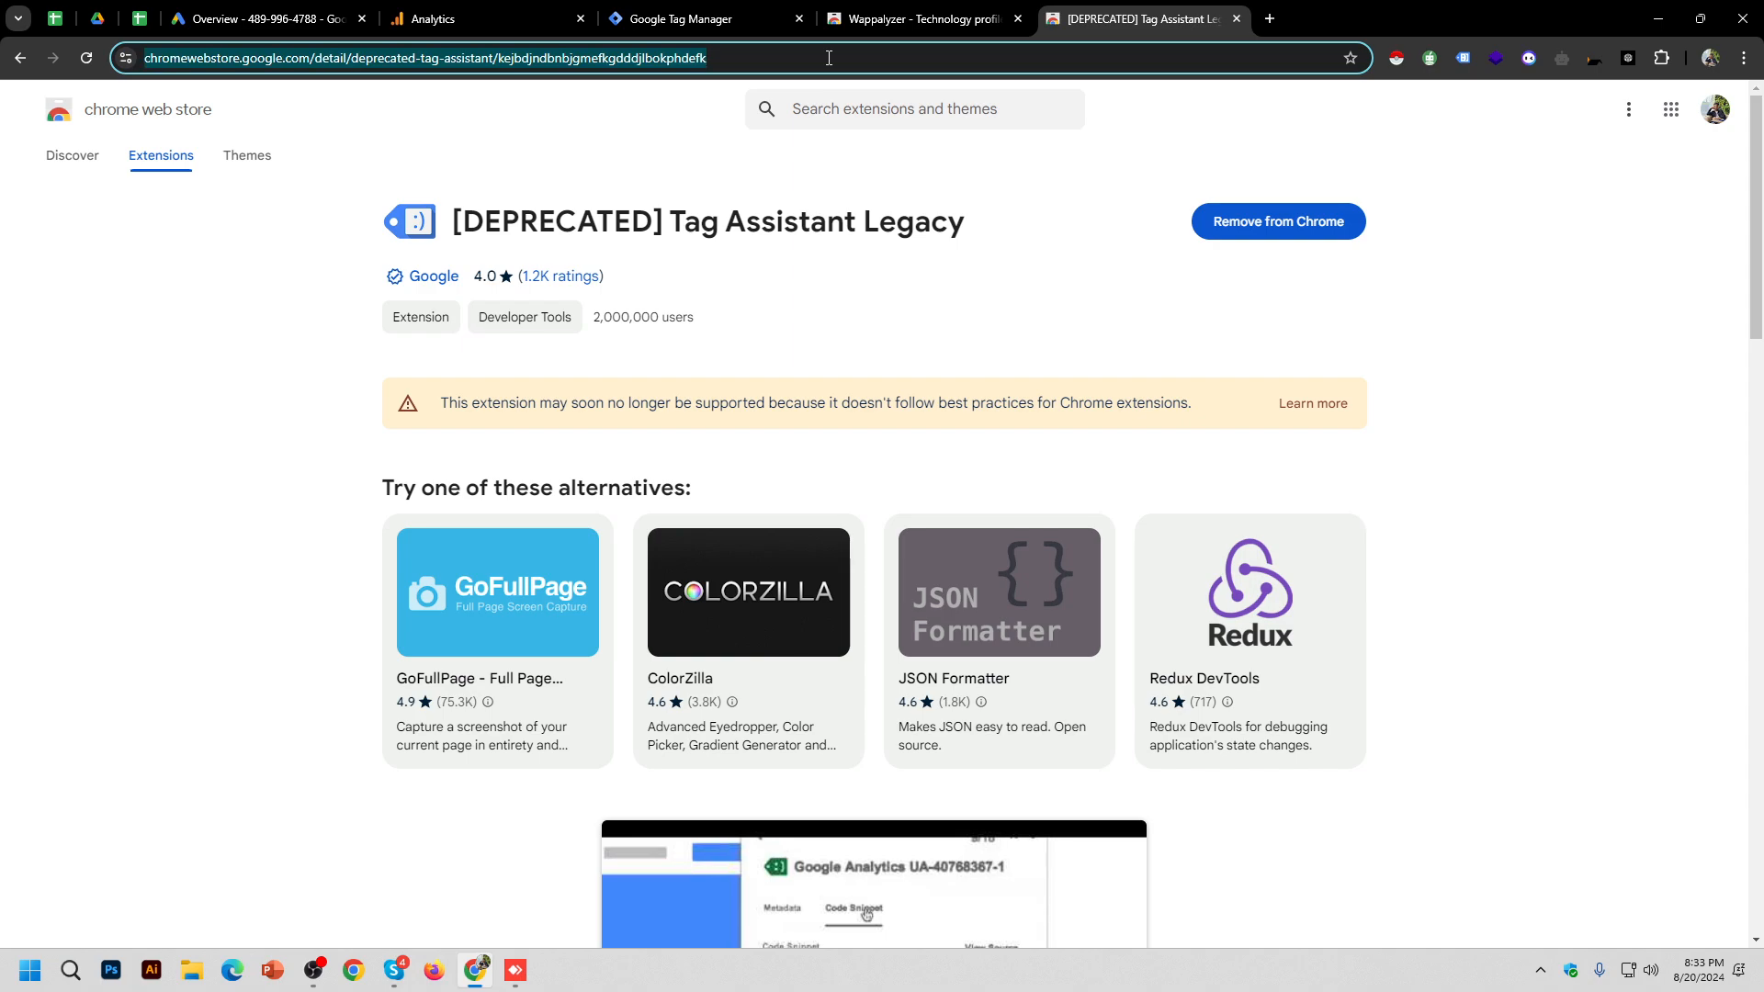
key("alt+Tab")
type("https://chromewebstore.google.com/detail/deprecated-tag-assistant/kejbdjndbnbjgmefkgdddjlbokphdefk")
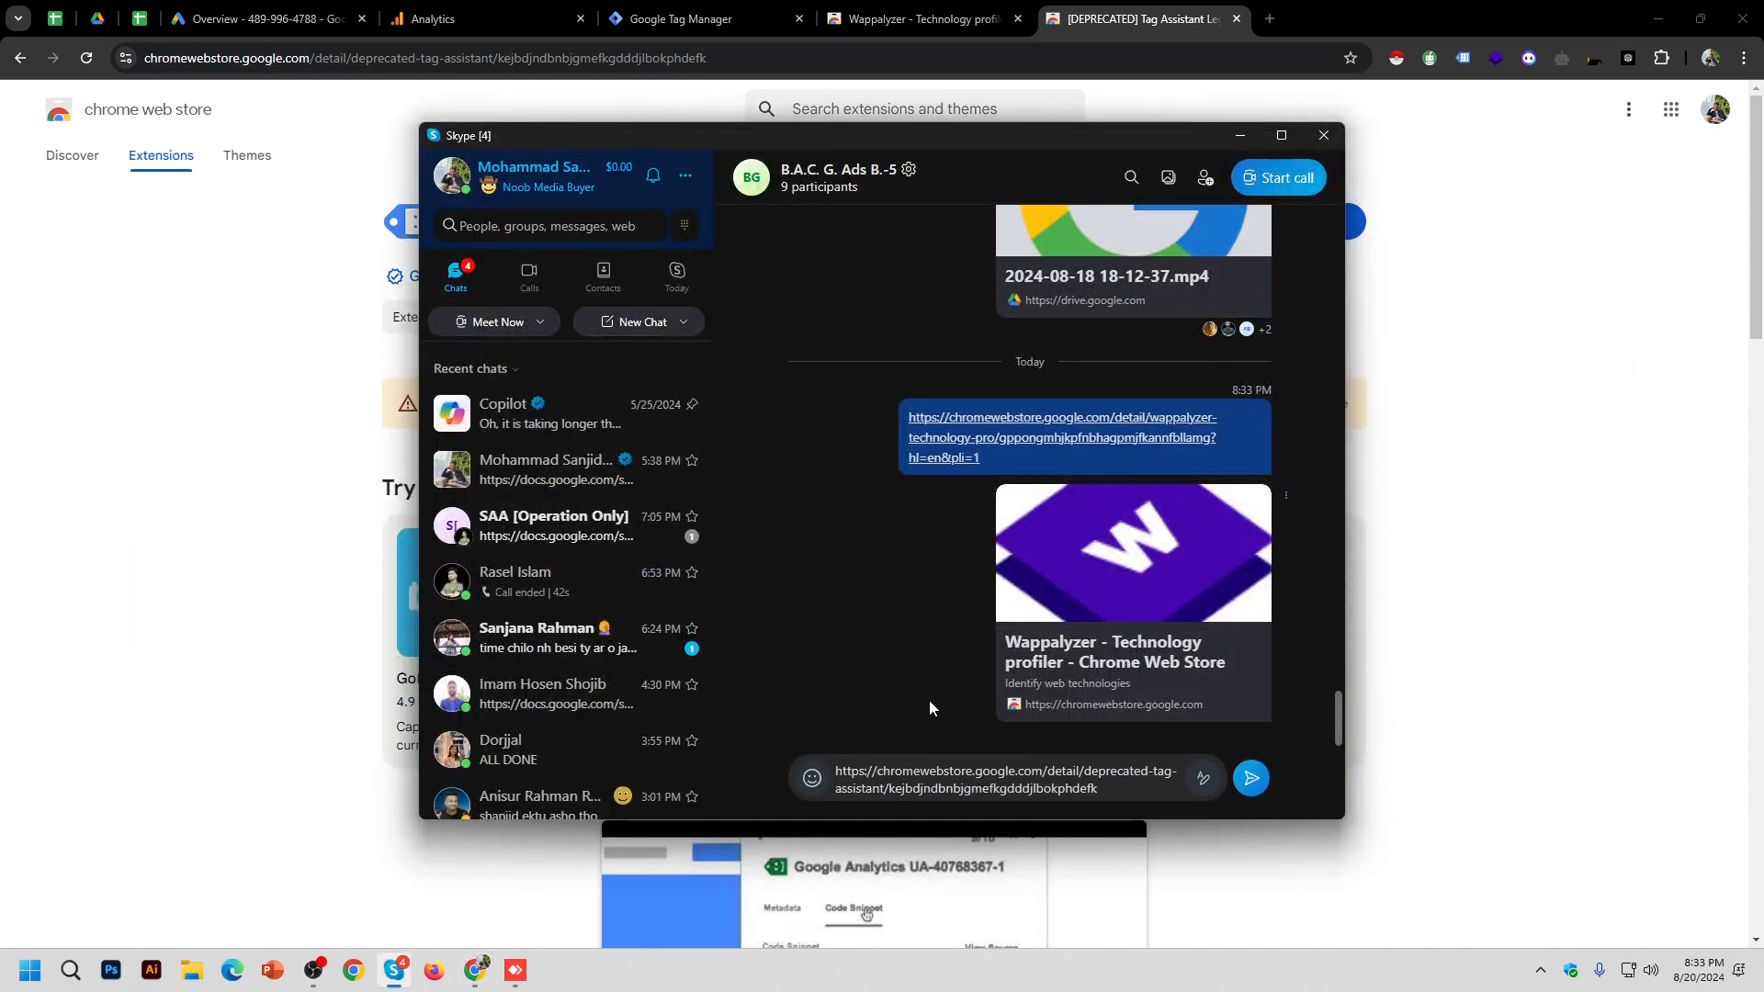
key("Return")
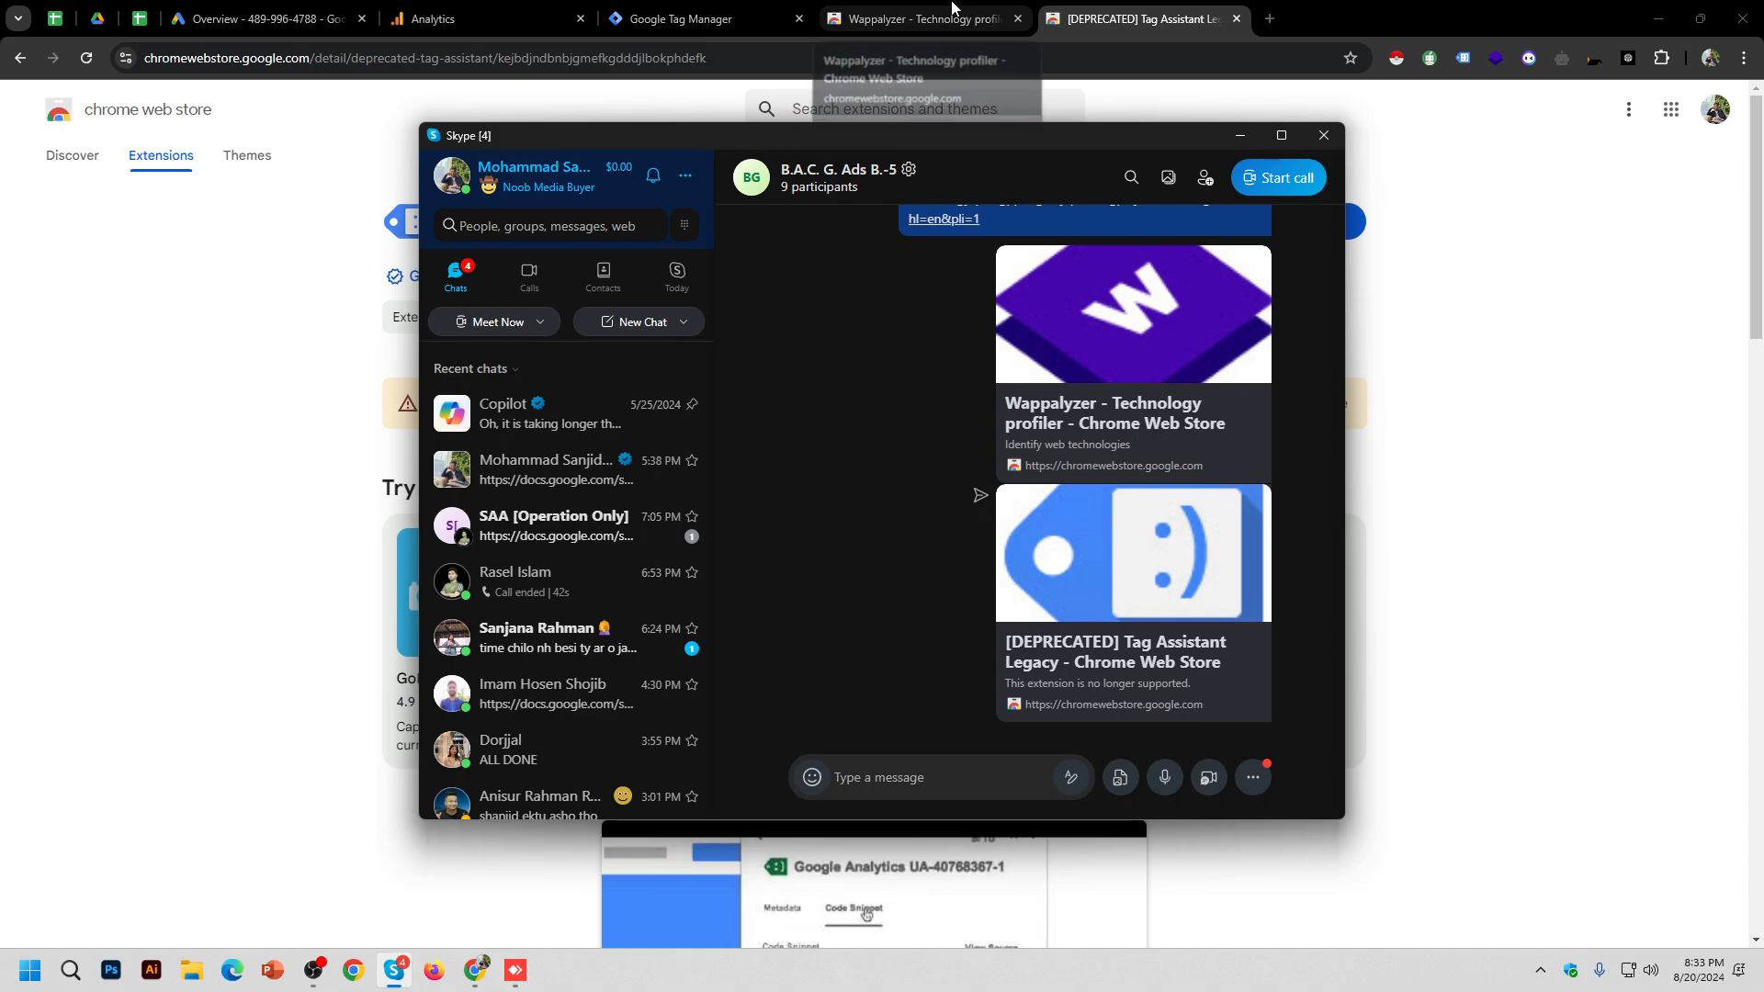
middle_click(951, 7)
middle_click(940, 4)
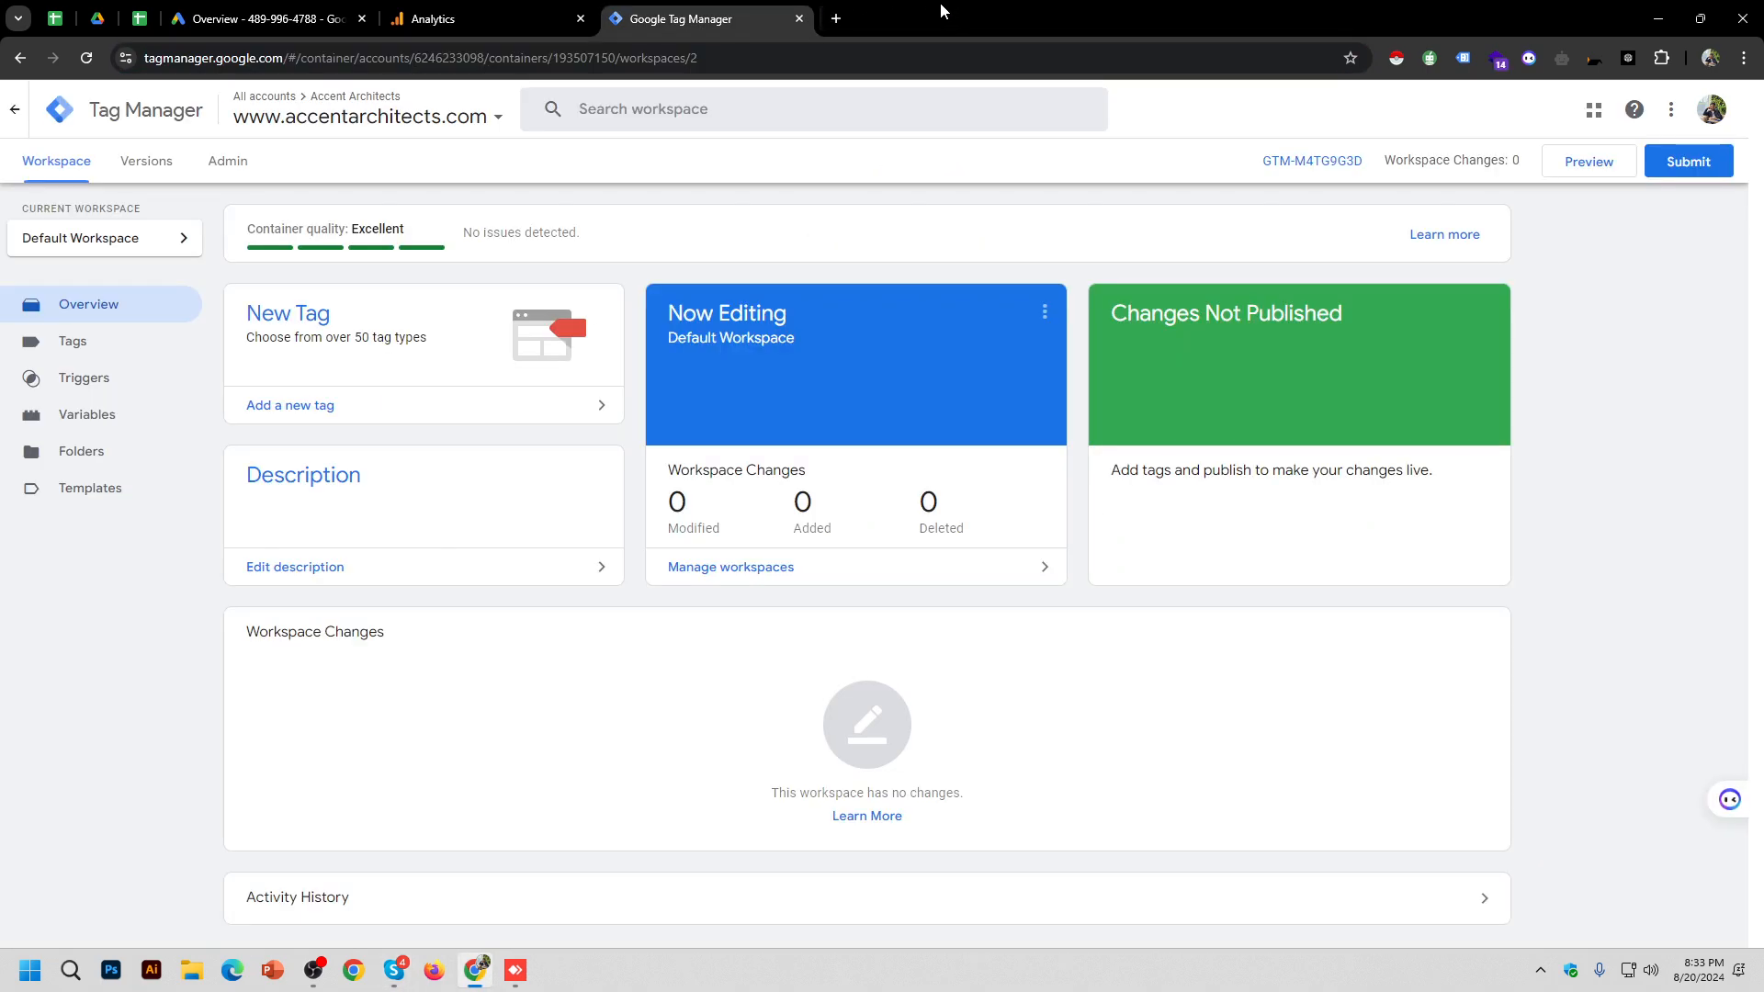
Step: Load beautymarkbylanakaye.com in a new Chrome tab
left_click(140, 18)
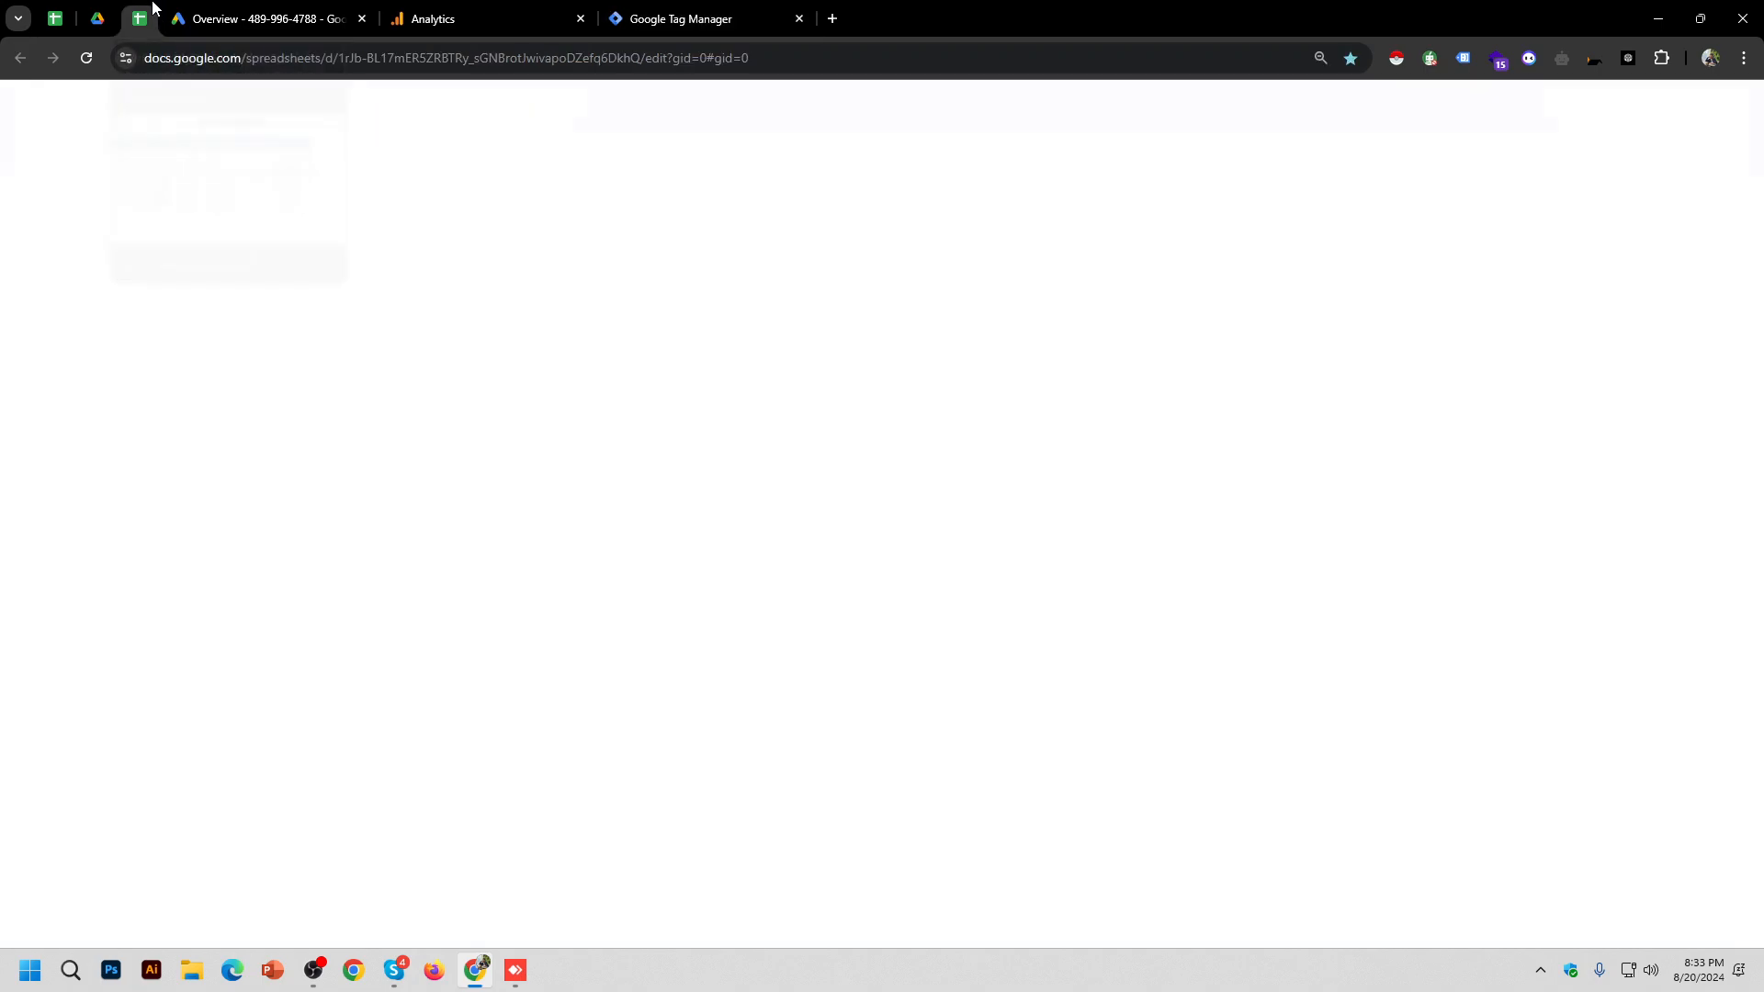
left_click(832, 18)
type("la")
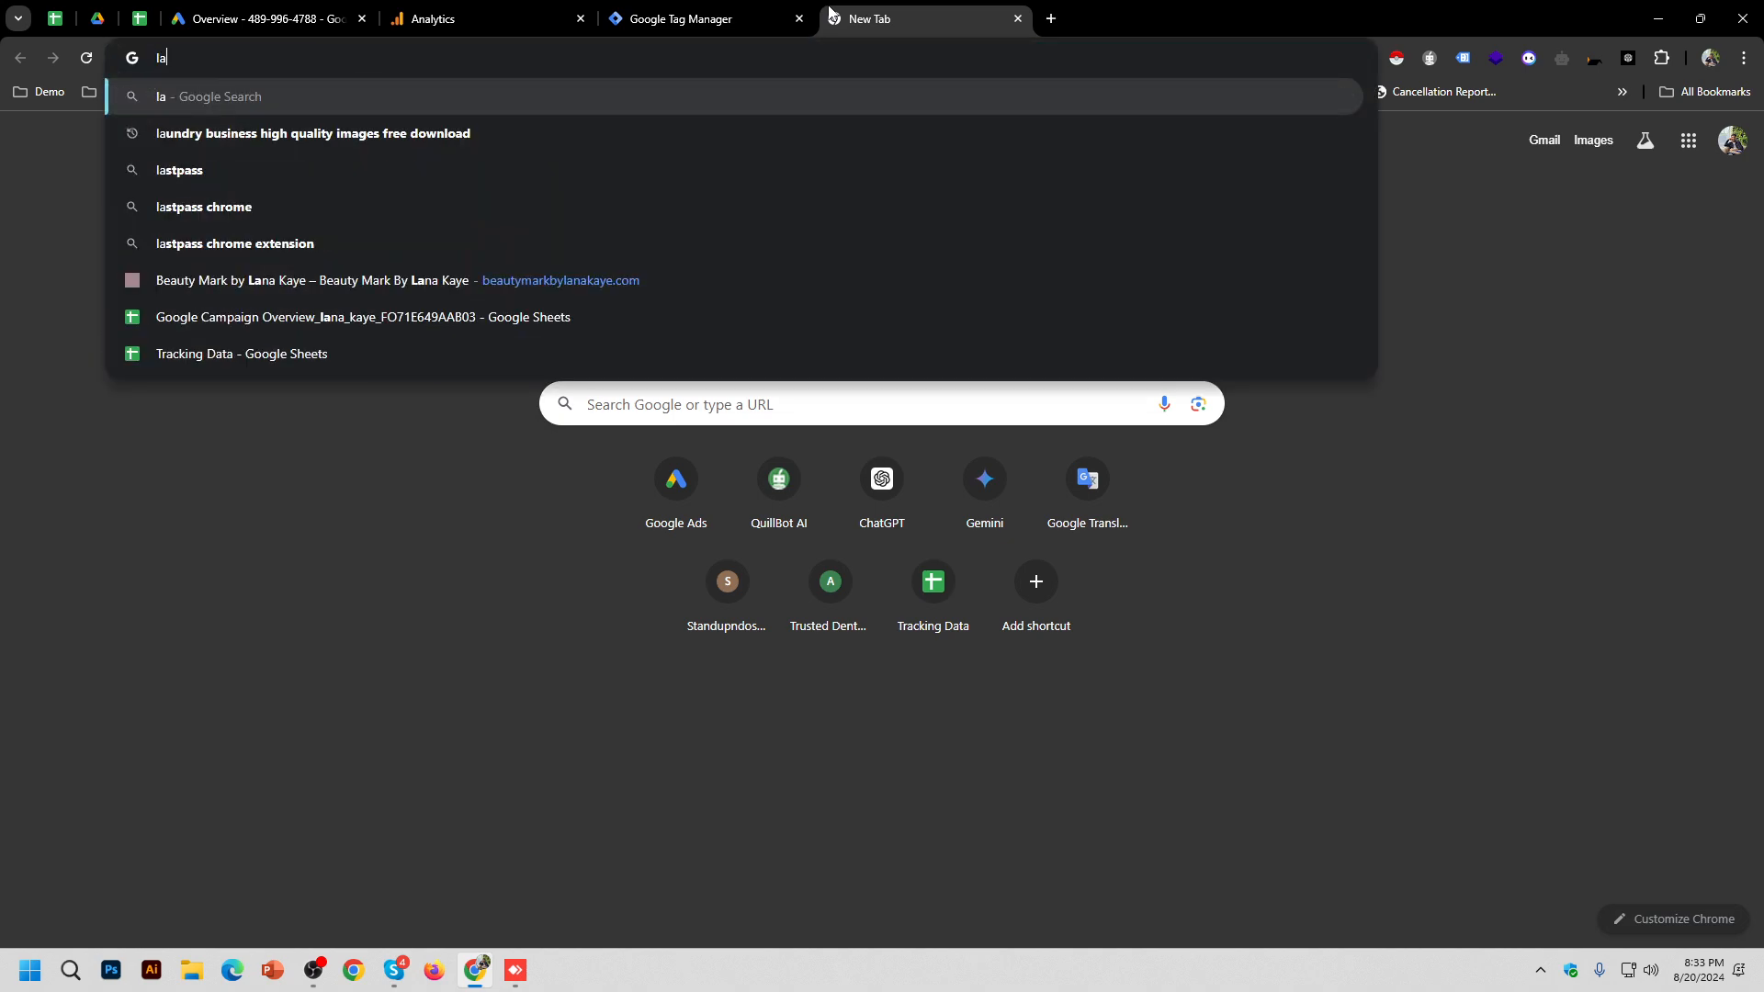
key("BackSpace")
key("BackSpace")
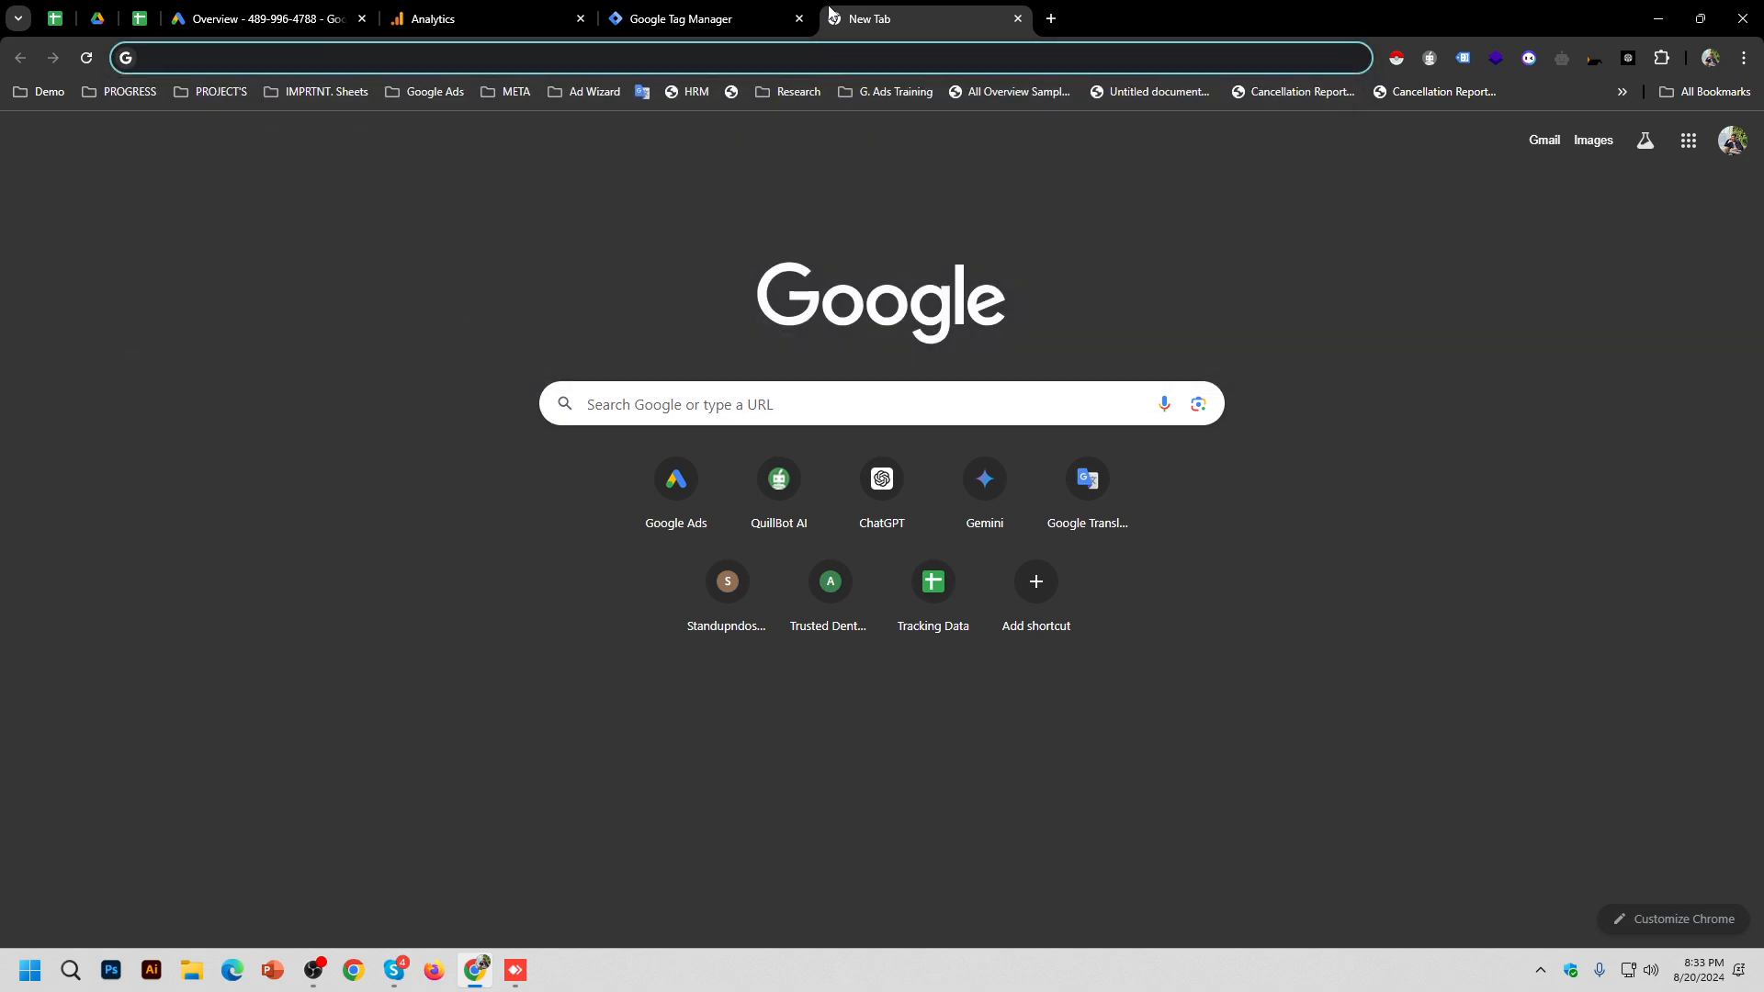
type("beautymarkbylanakaye.com")
key("Return")
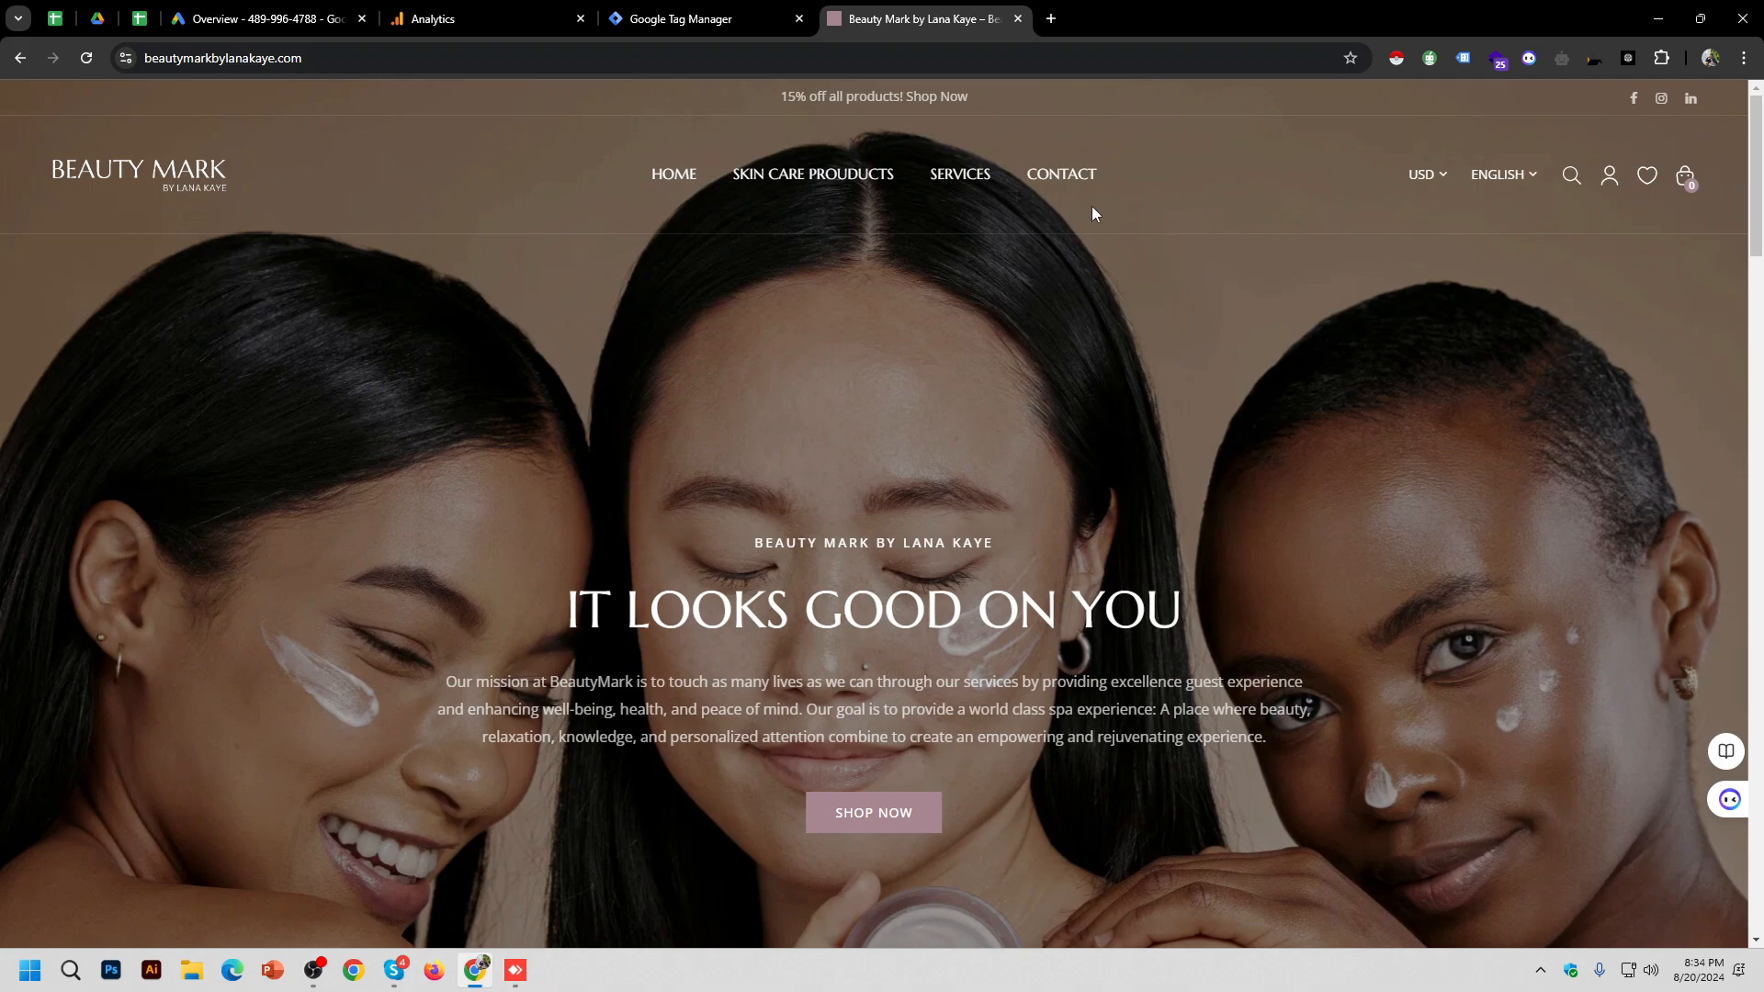
Step: Review Wappalyzer's results for Beauty Mark: Shopify, Google Analytics GA4, Google Tag Manager, Handlebars and jQuery
left_click(1498, 60)
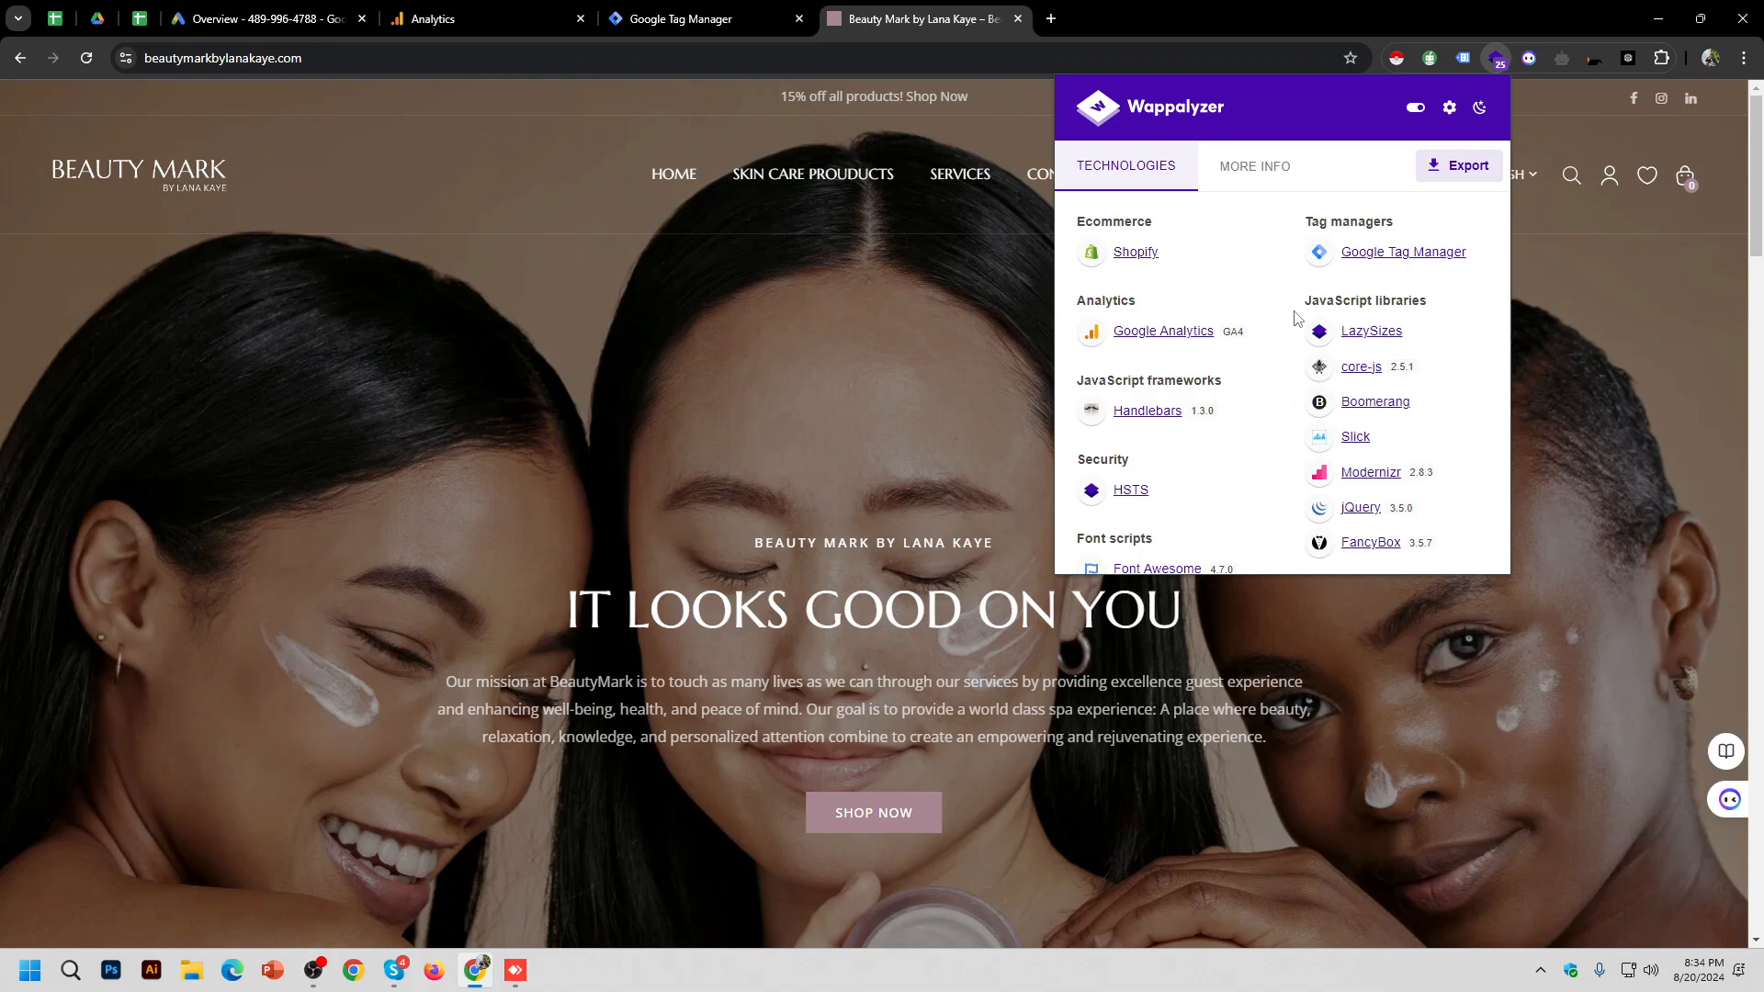
scroll(1392, 390, "down", 2)
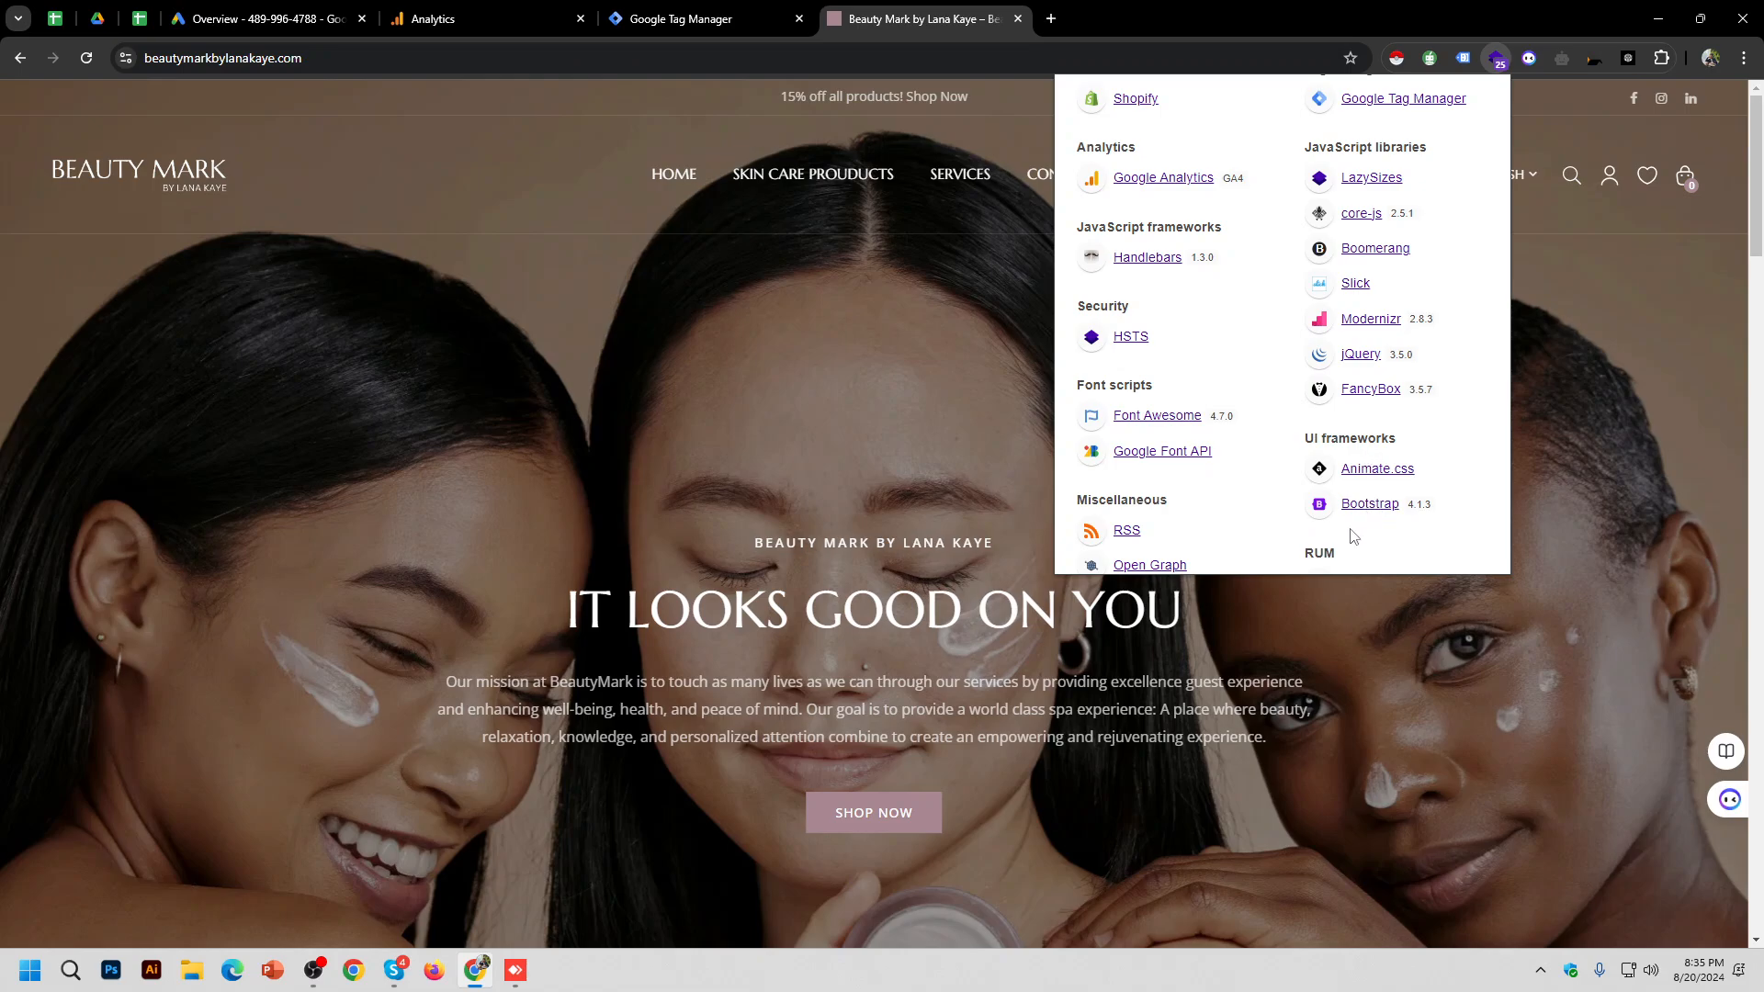
scroll(1205, 464, "down", 5)
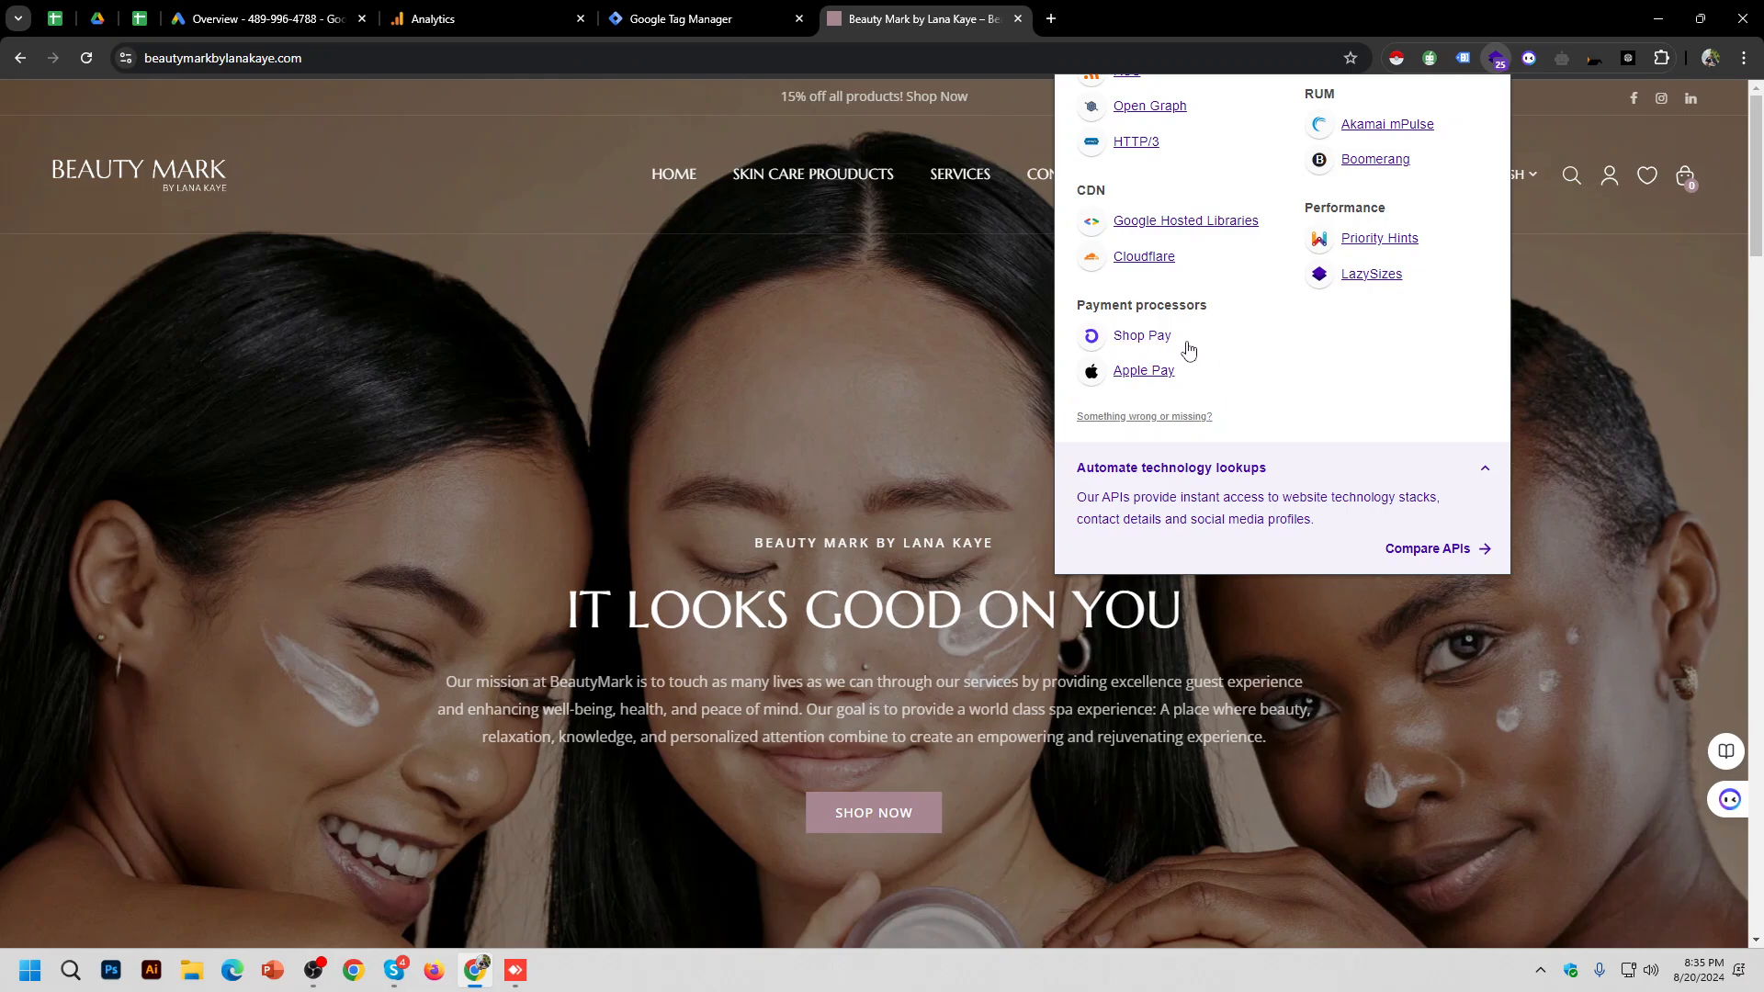
scroll(1222, 349, "up", 3)
scroll(1222, 347, "up", 2)
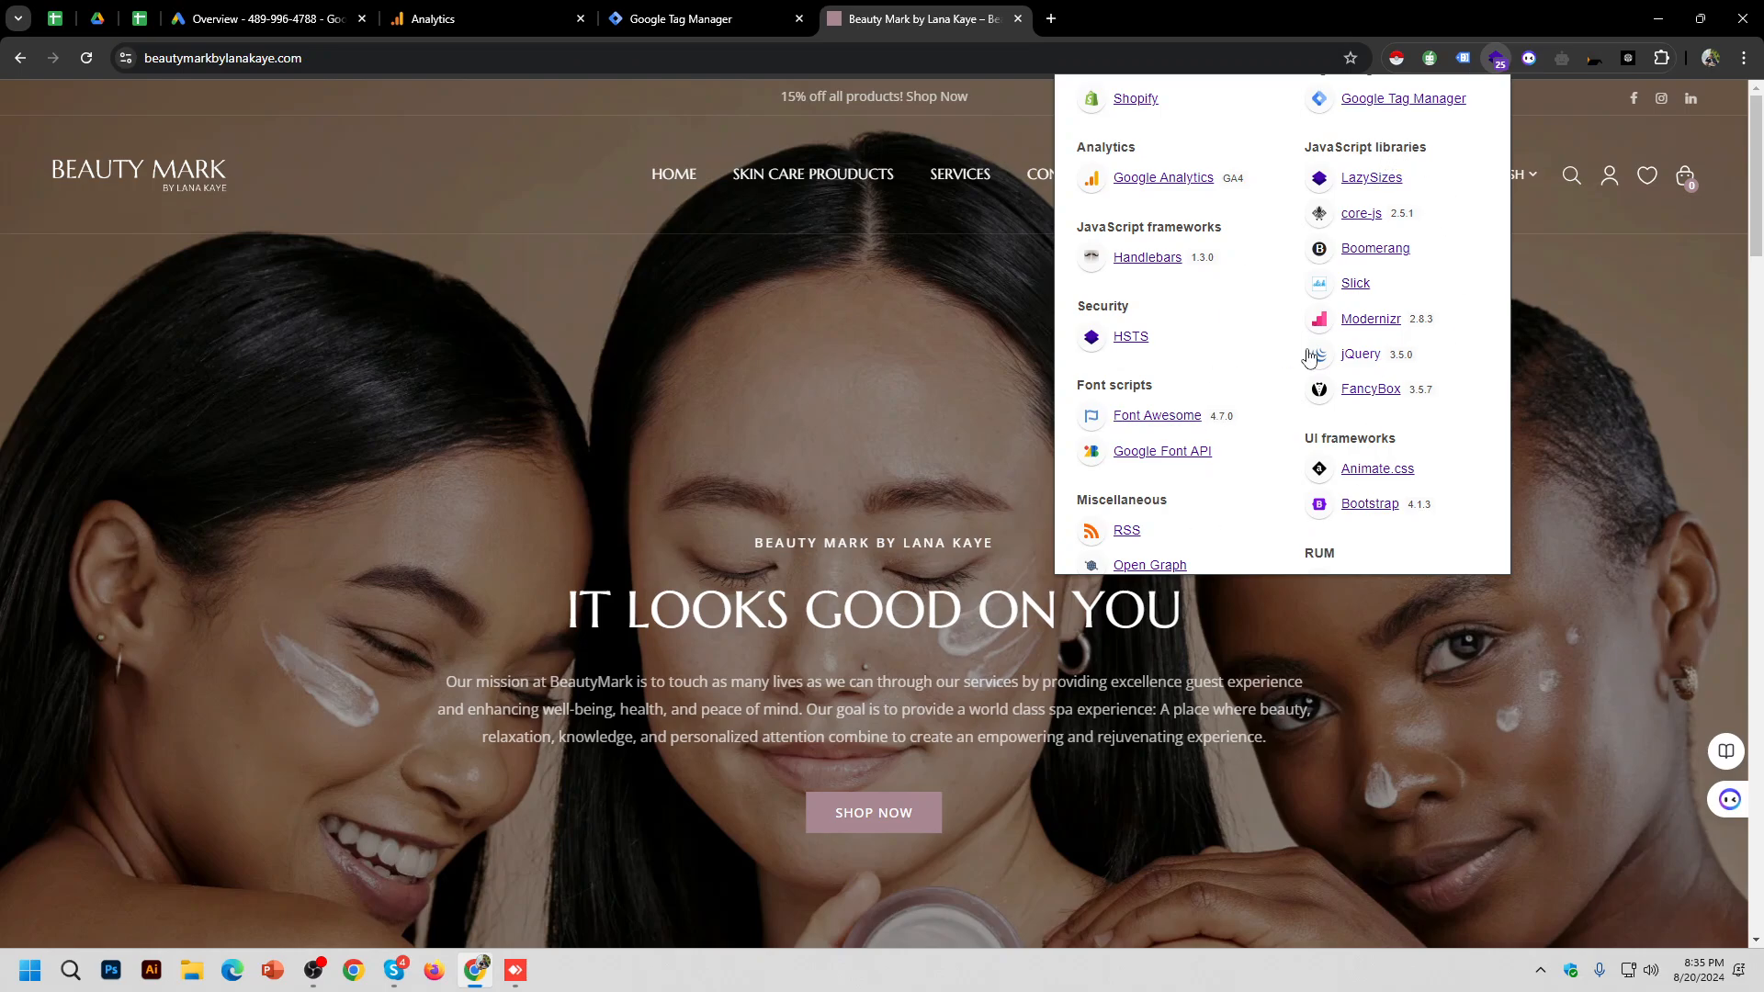
scroll(1275, 335, "up", 2)
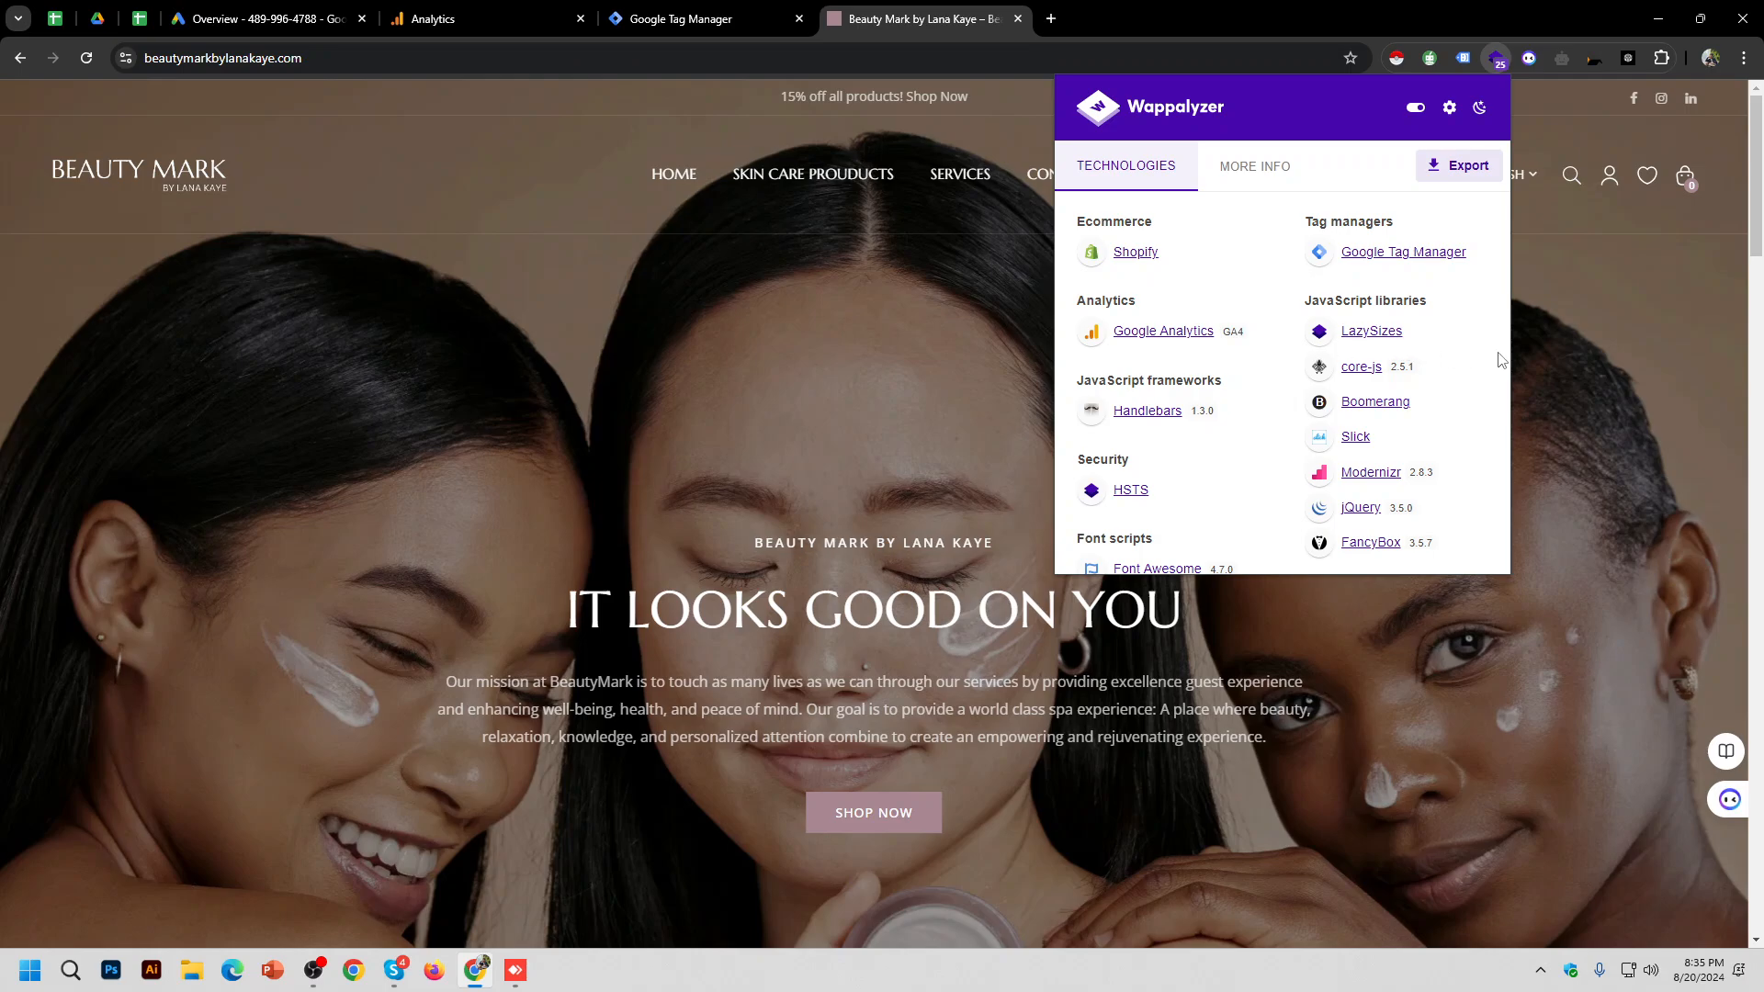
Step: Enable Tag Assistant Legacy on Beauty Mark and reload to list gtag.js, two Google Ads tags and GTM
left_click(1640, 340)
left_click(1464, 59)
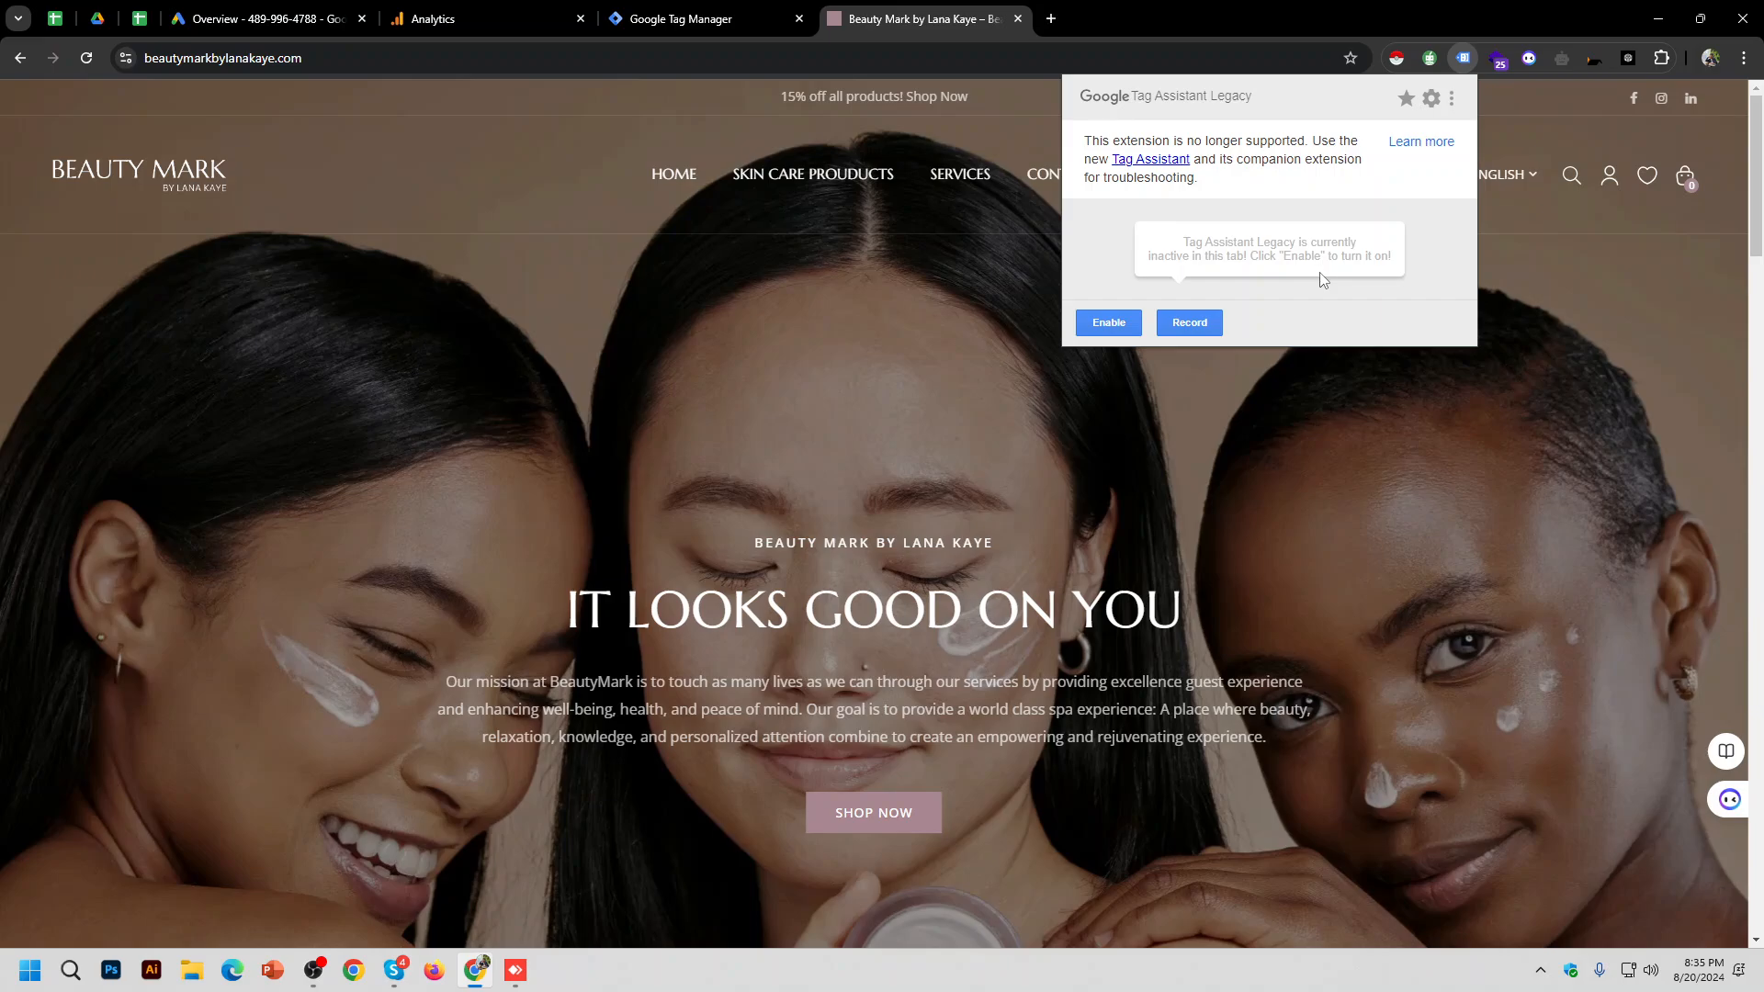
scroll(1442, 549, "up", 3, "ctrl")
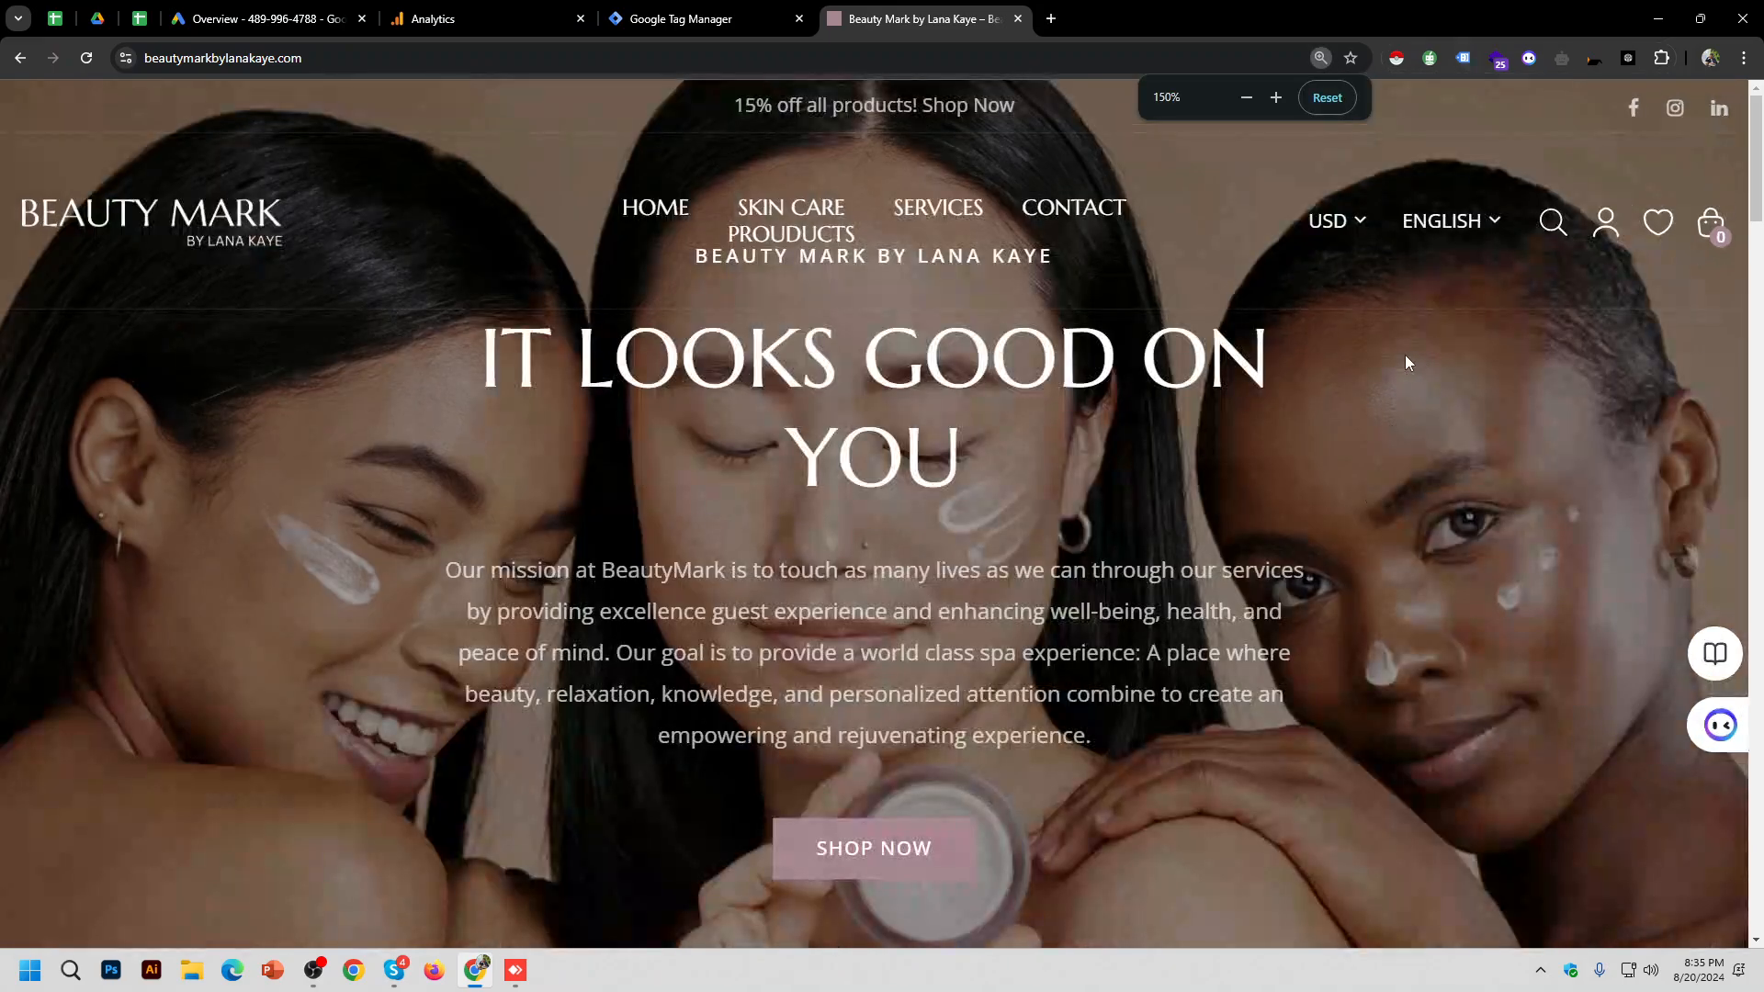
left_click(1464, 59)
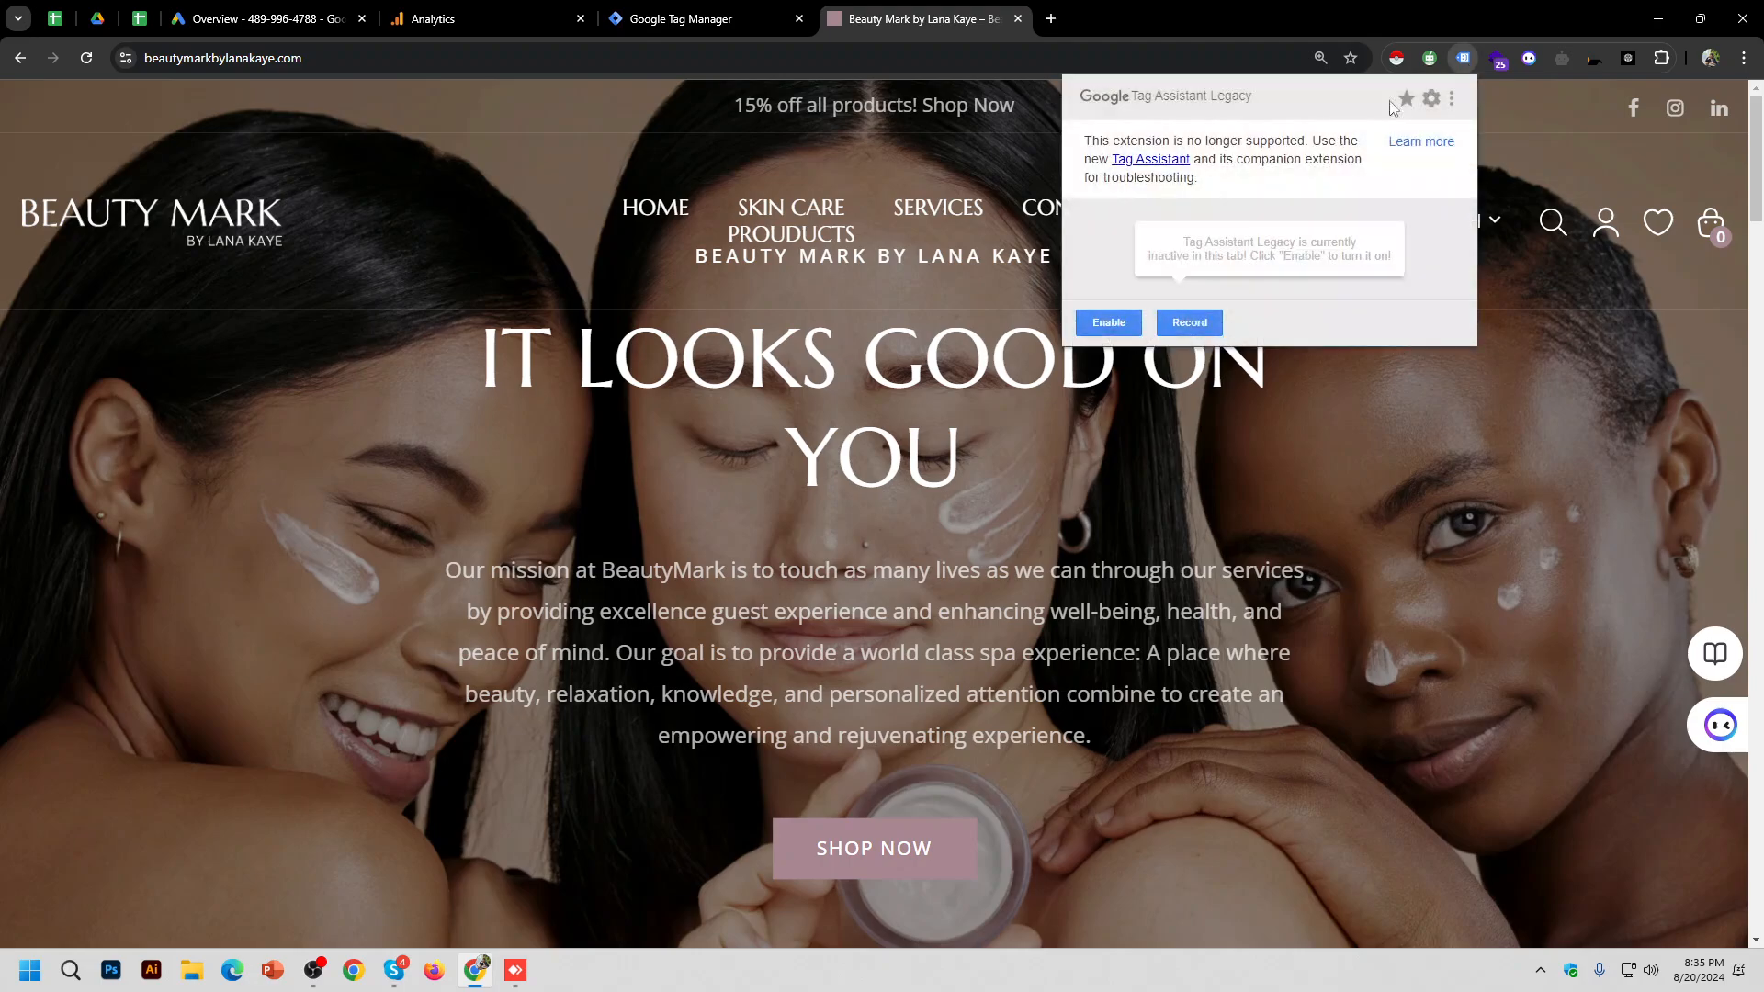
left_click(1119, 332)
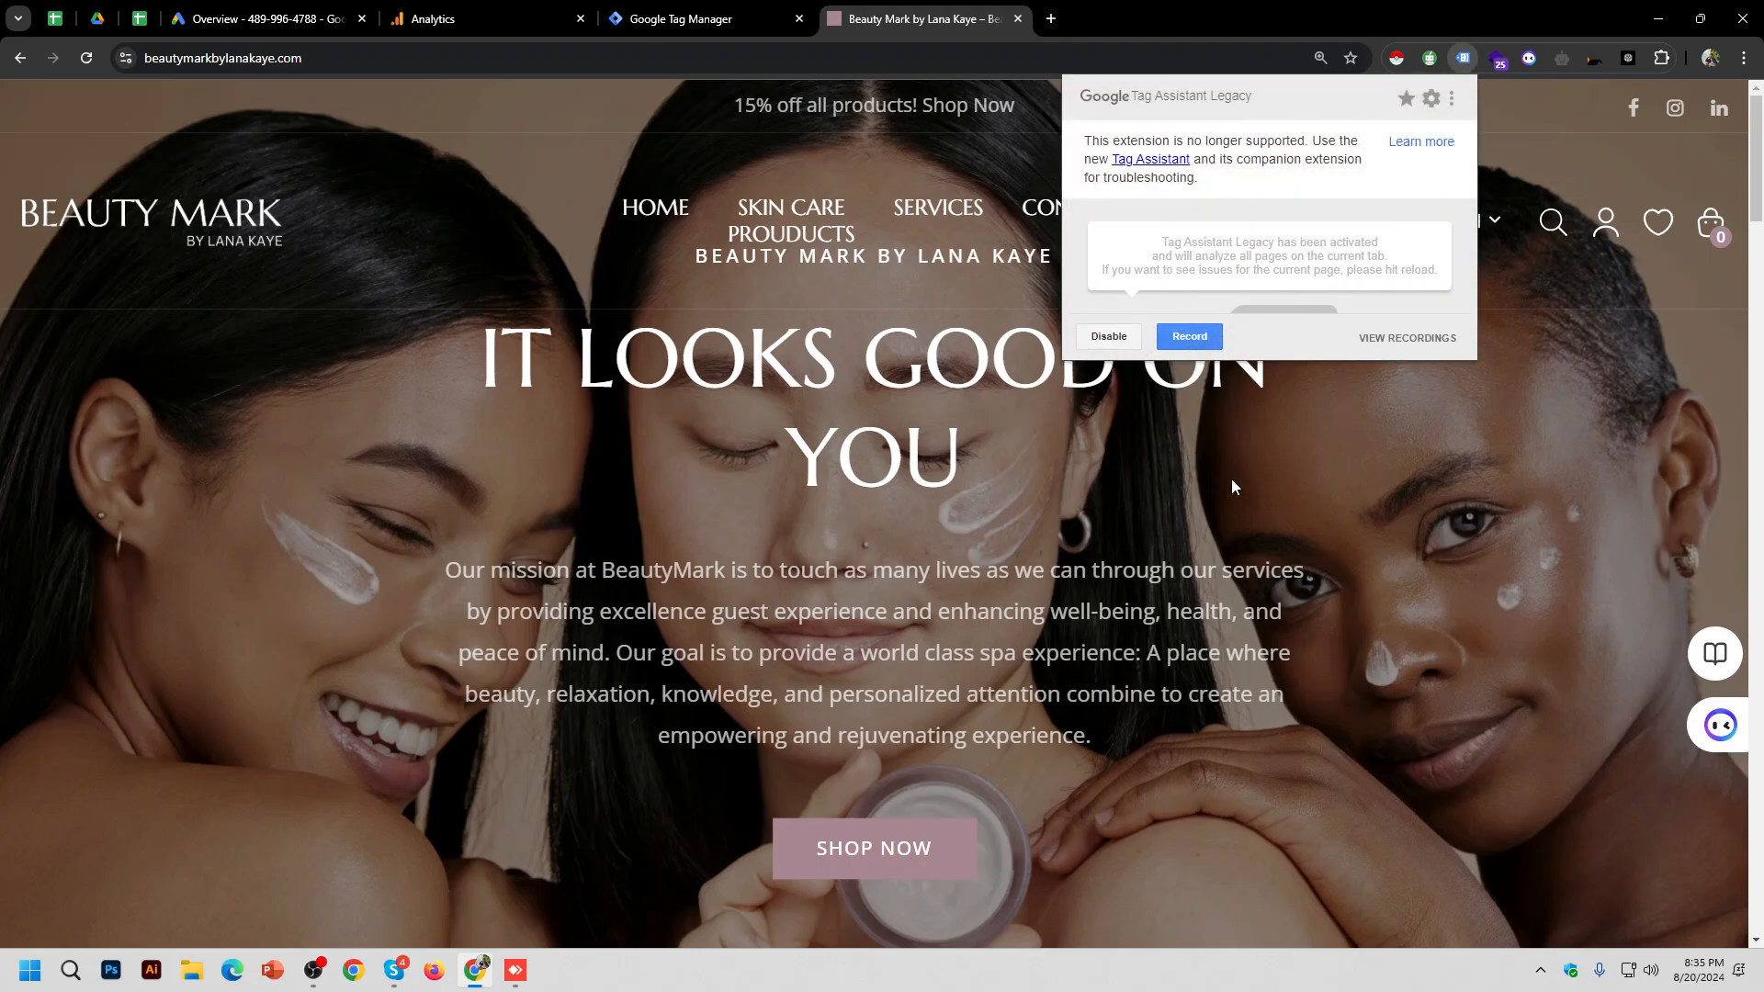
scroll(1231, 477, "down", 2, "ctrl")
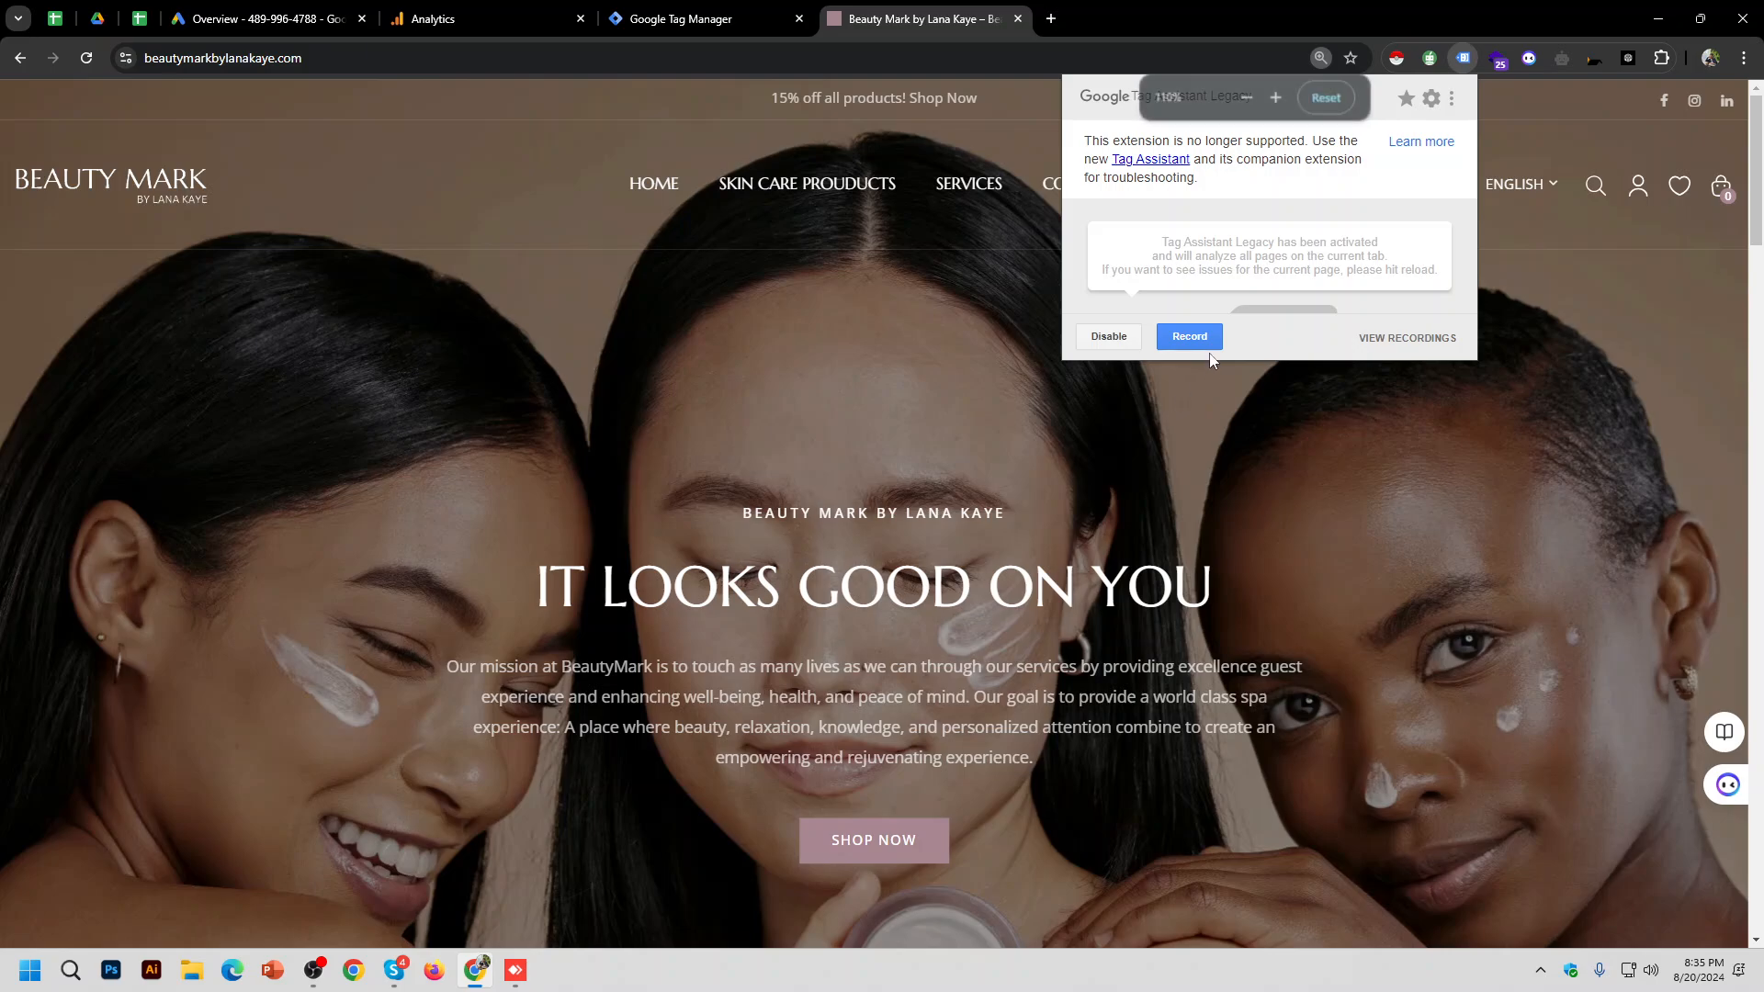
left_click(87, 57)
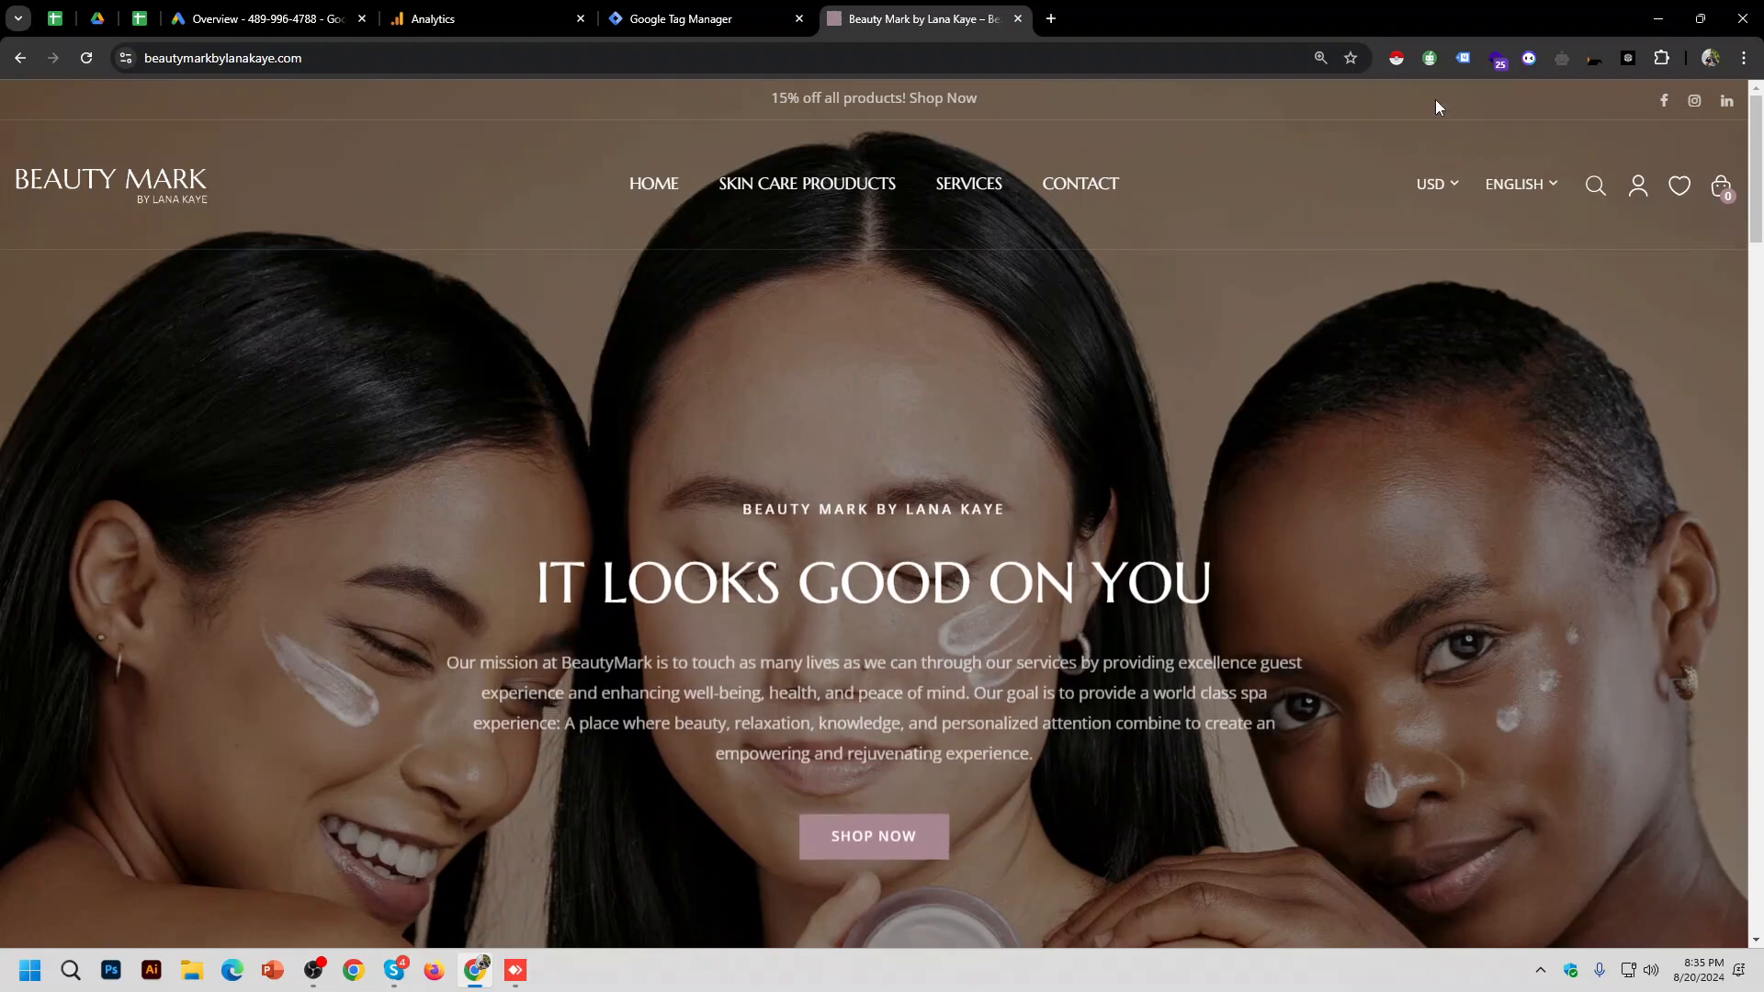
left_click(1465, 58)
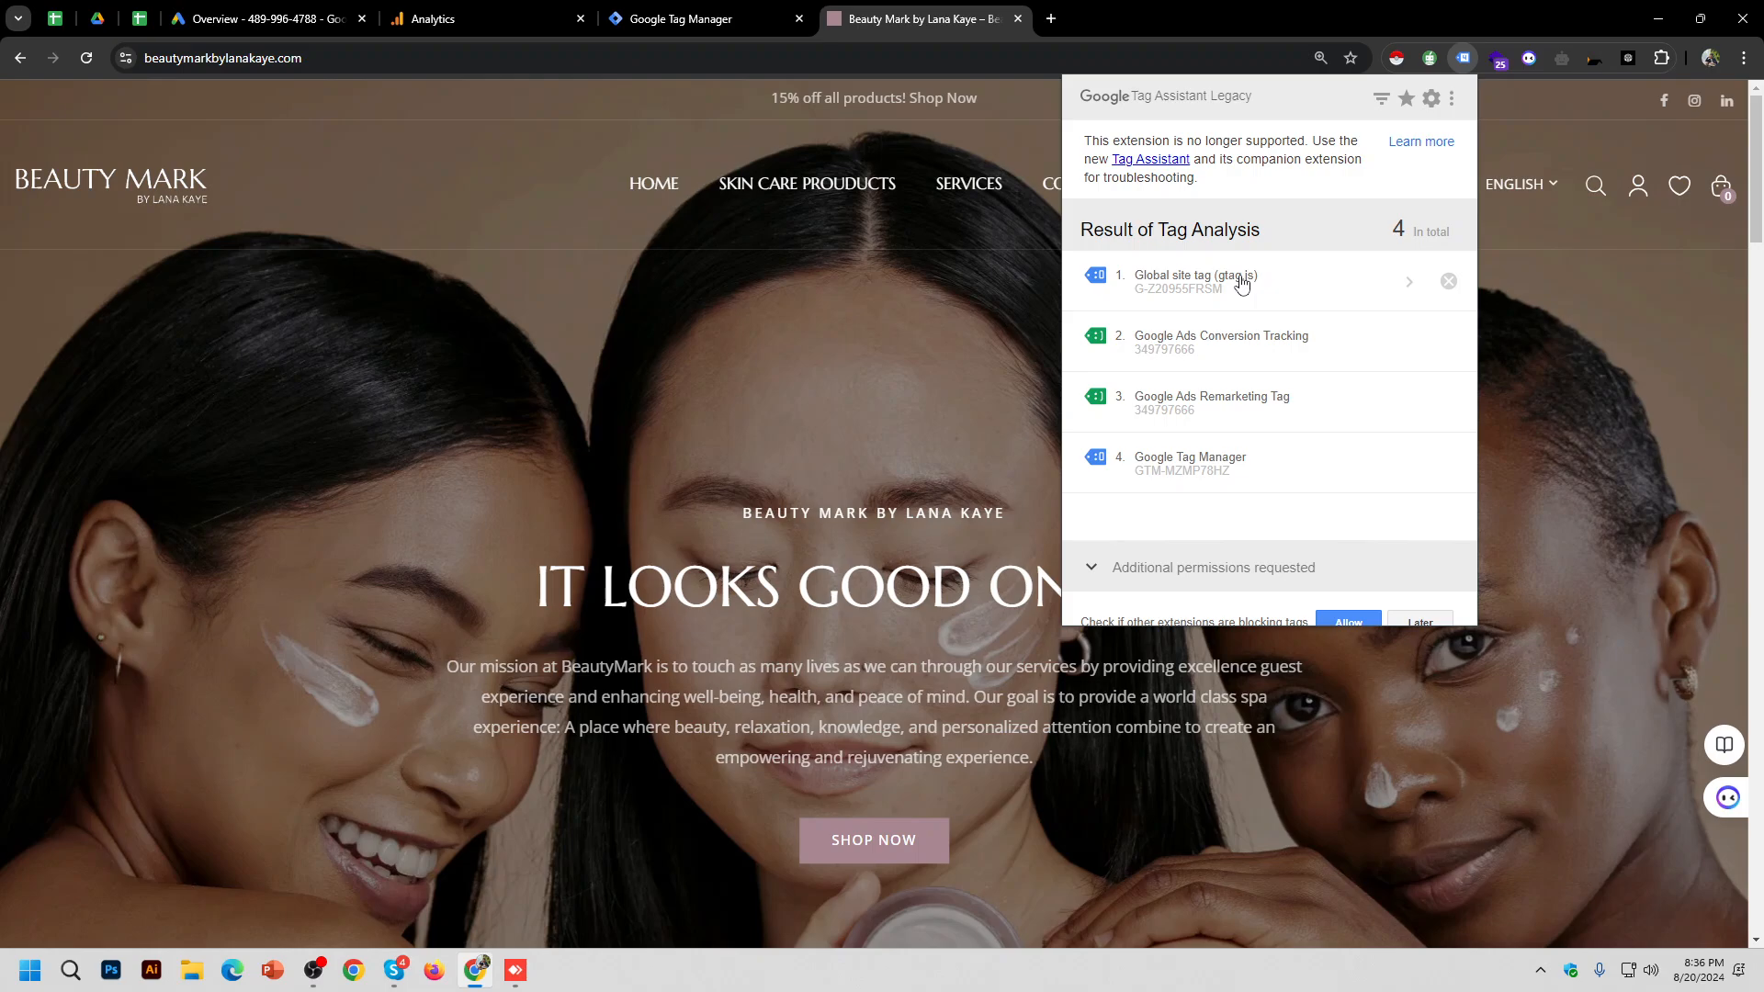
Step: Check the web stream measurement ID G-8ERZYDVLMY in Analytics, then reshow Beauty Mark's four tags
left_click(538, 18)
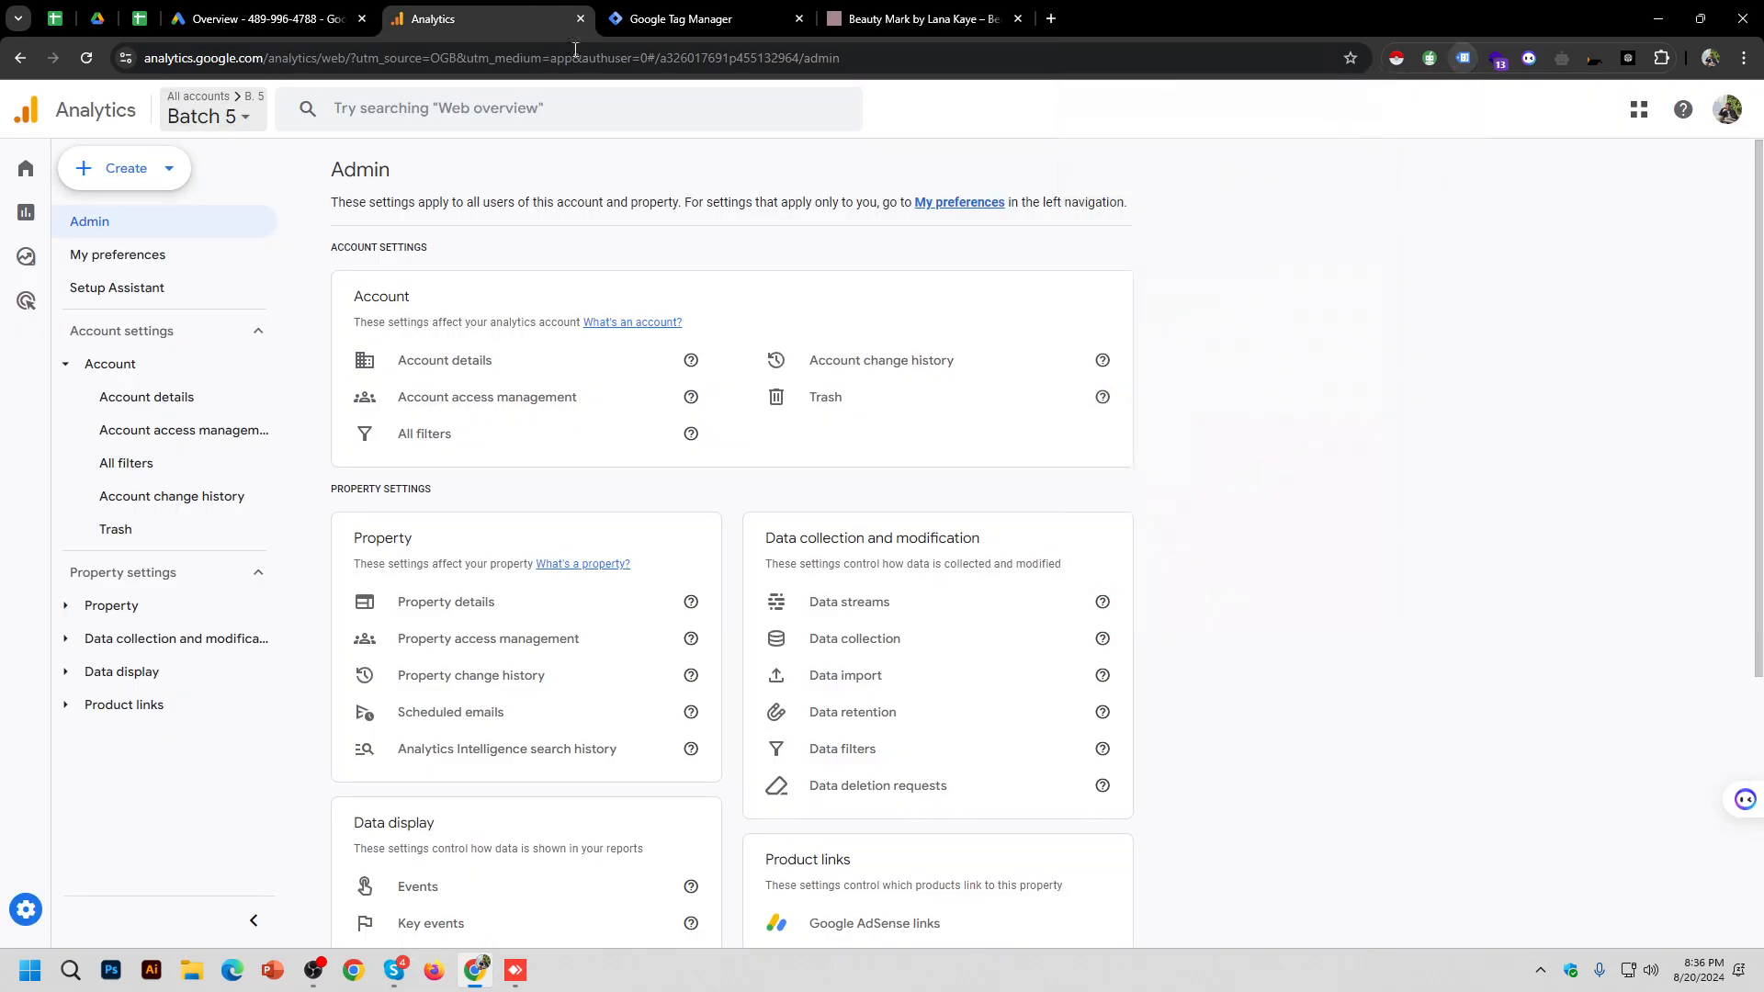
left_click(898, 612)
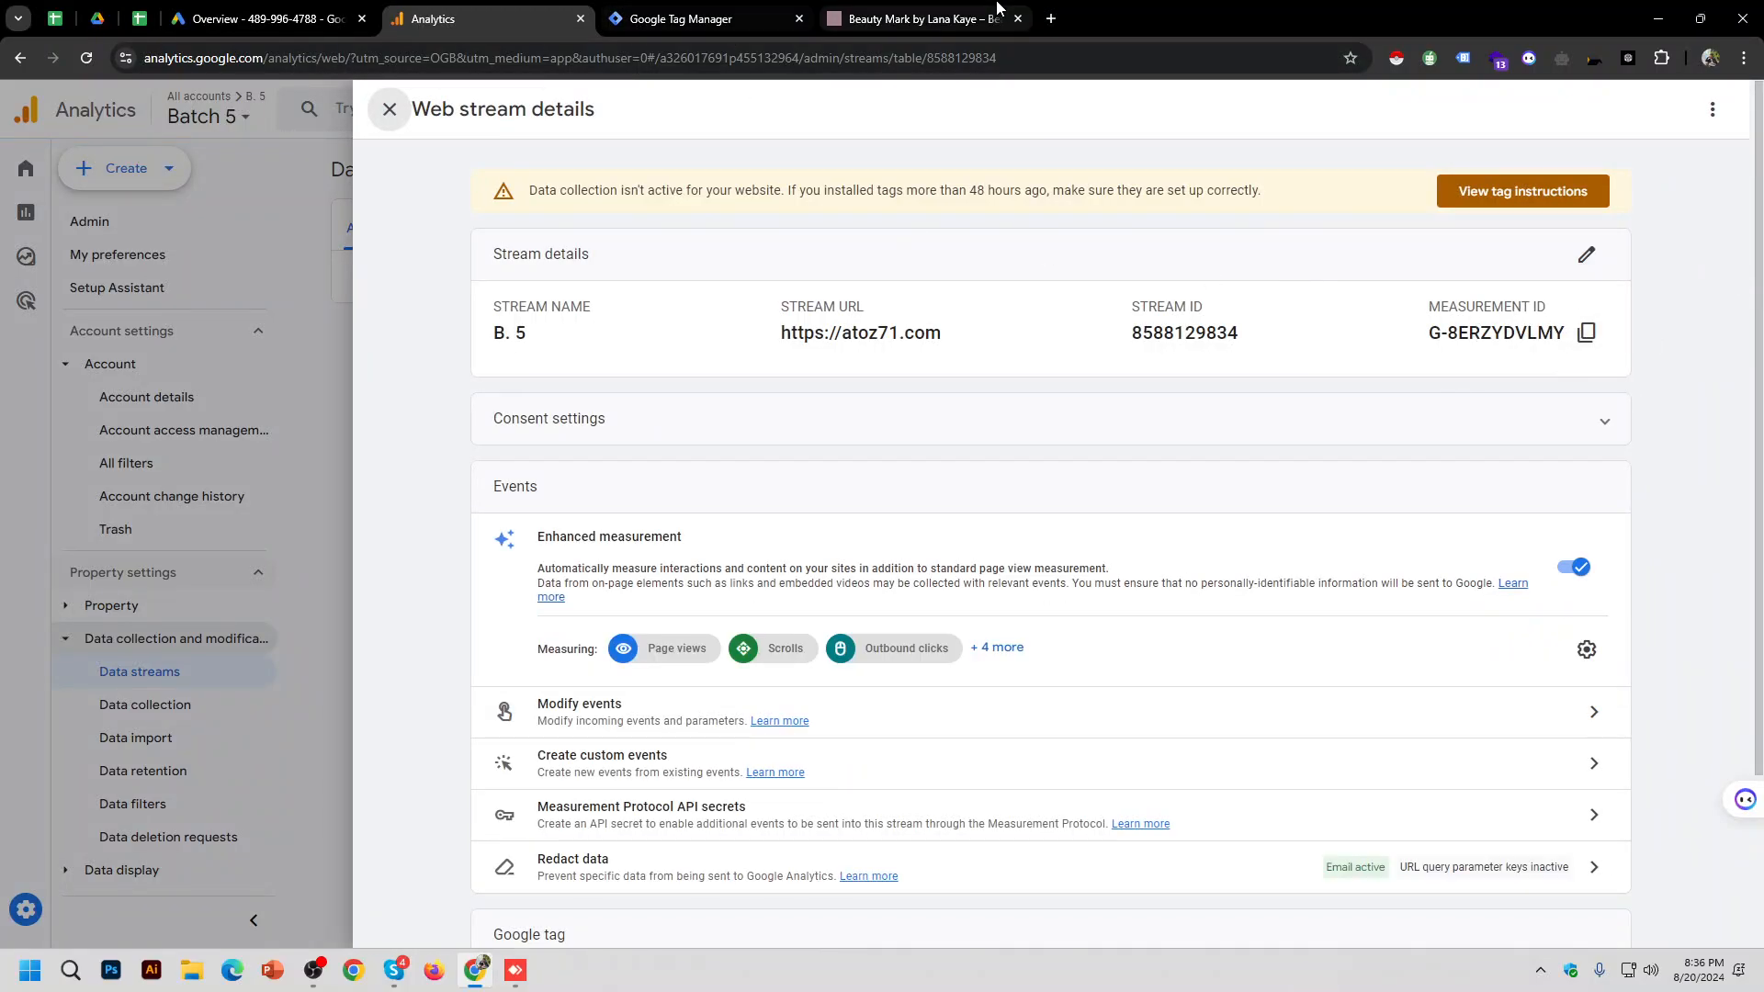
left_click(919, 18)
left_click(1464, 58)
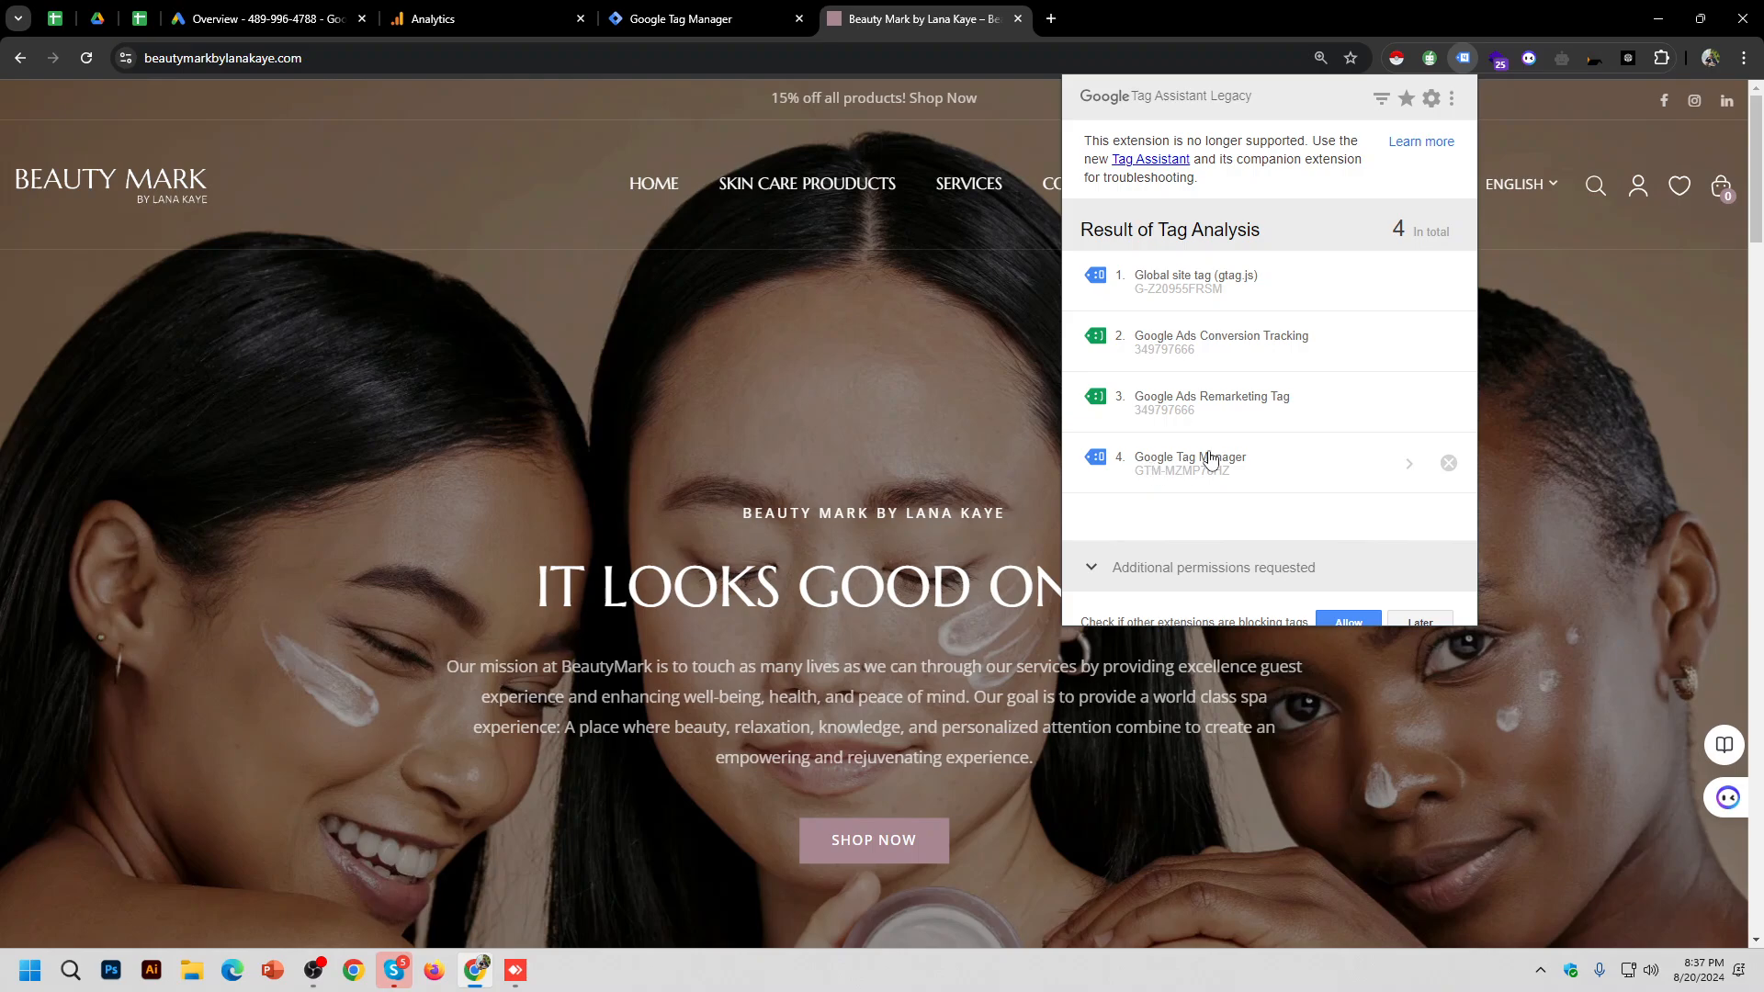
Step: View the Metadata of Google Tag Manager tag GTM-MZMP78HZ and return to the tag list
left_click_drag(1139, 461, 1234, 464)
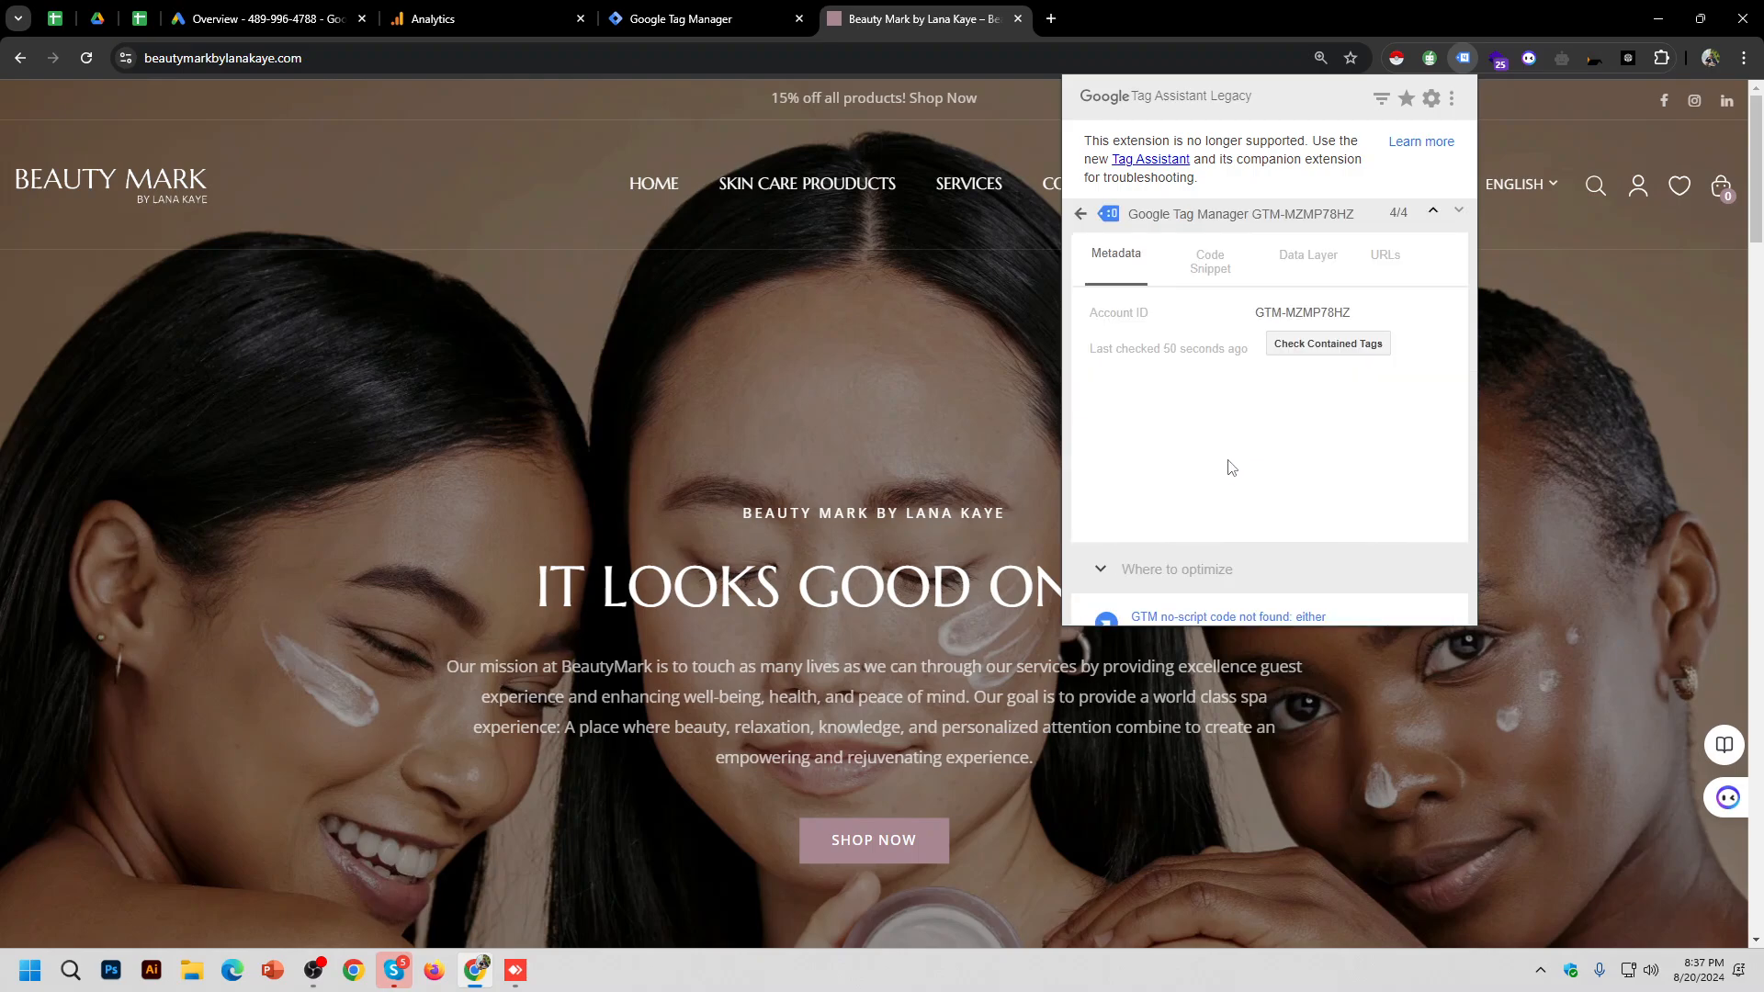
left_click(1082, 214)
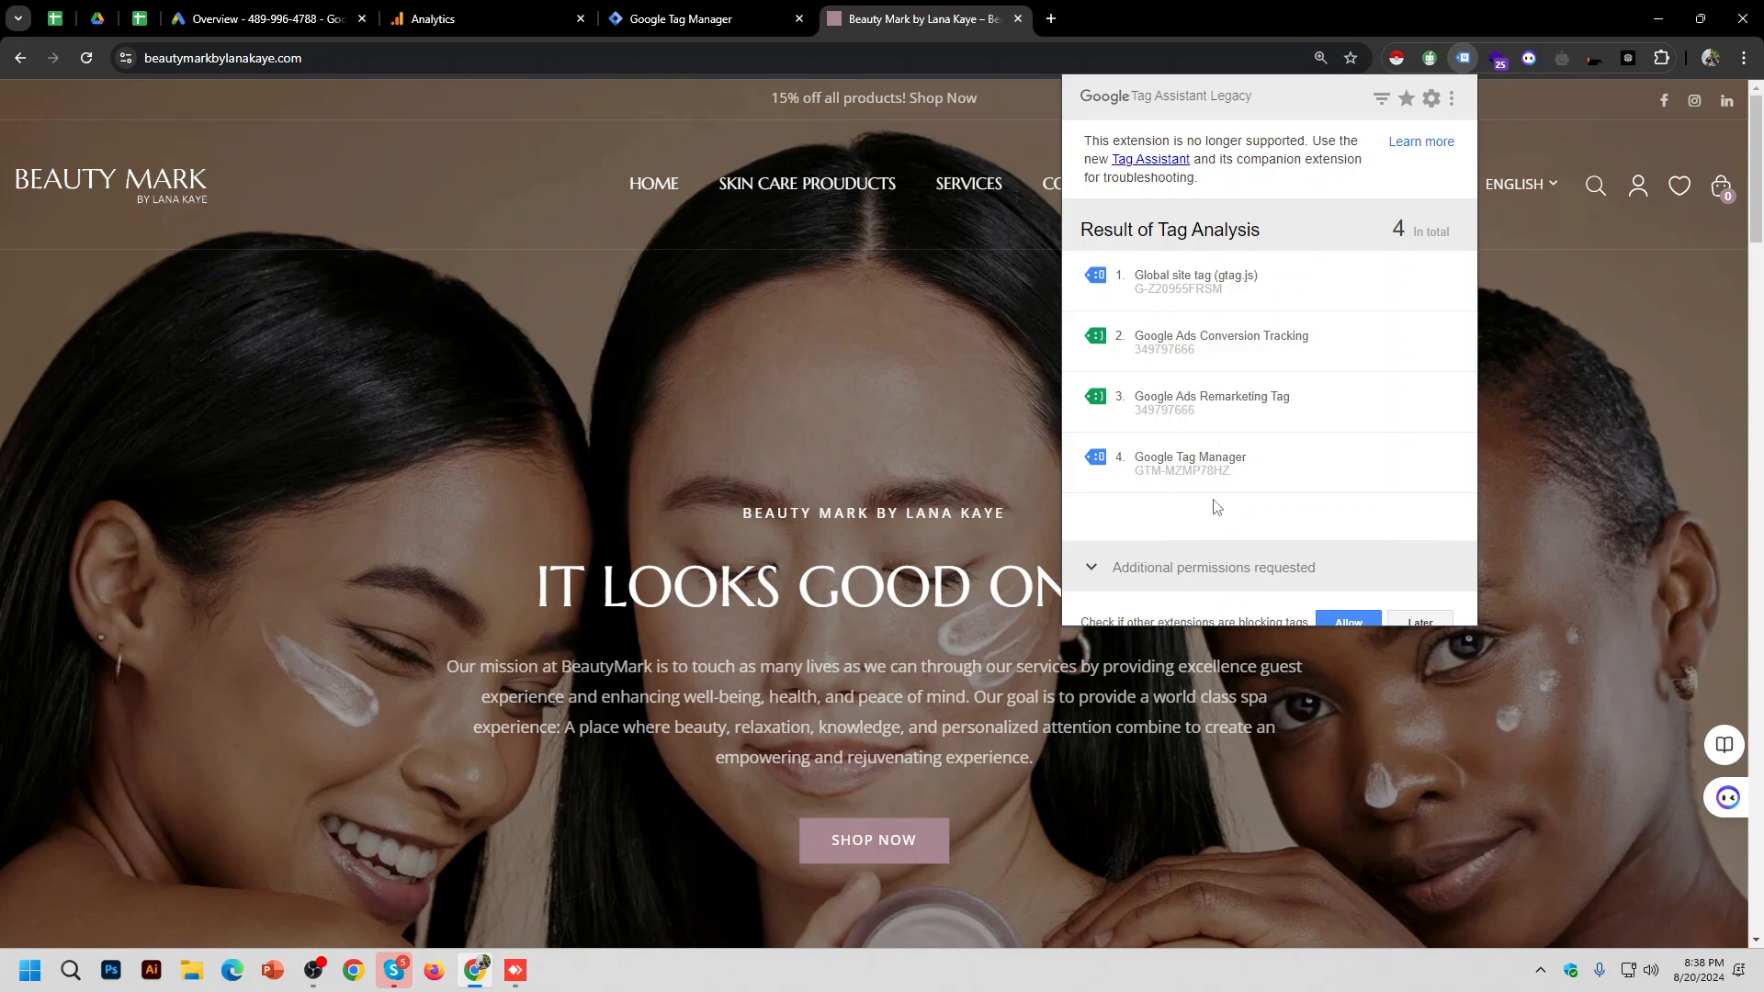
Step: Close the tag analysis, glance at the Tag Manager and Analytics tabs, then show the remote Tracking Data sheet
left_click(849, 393)
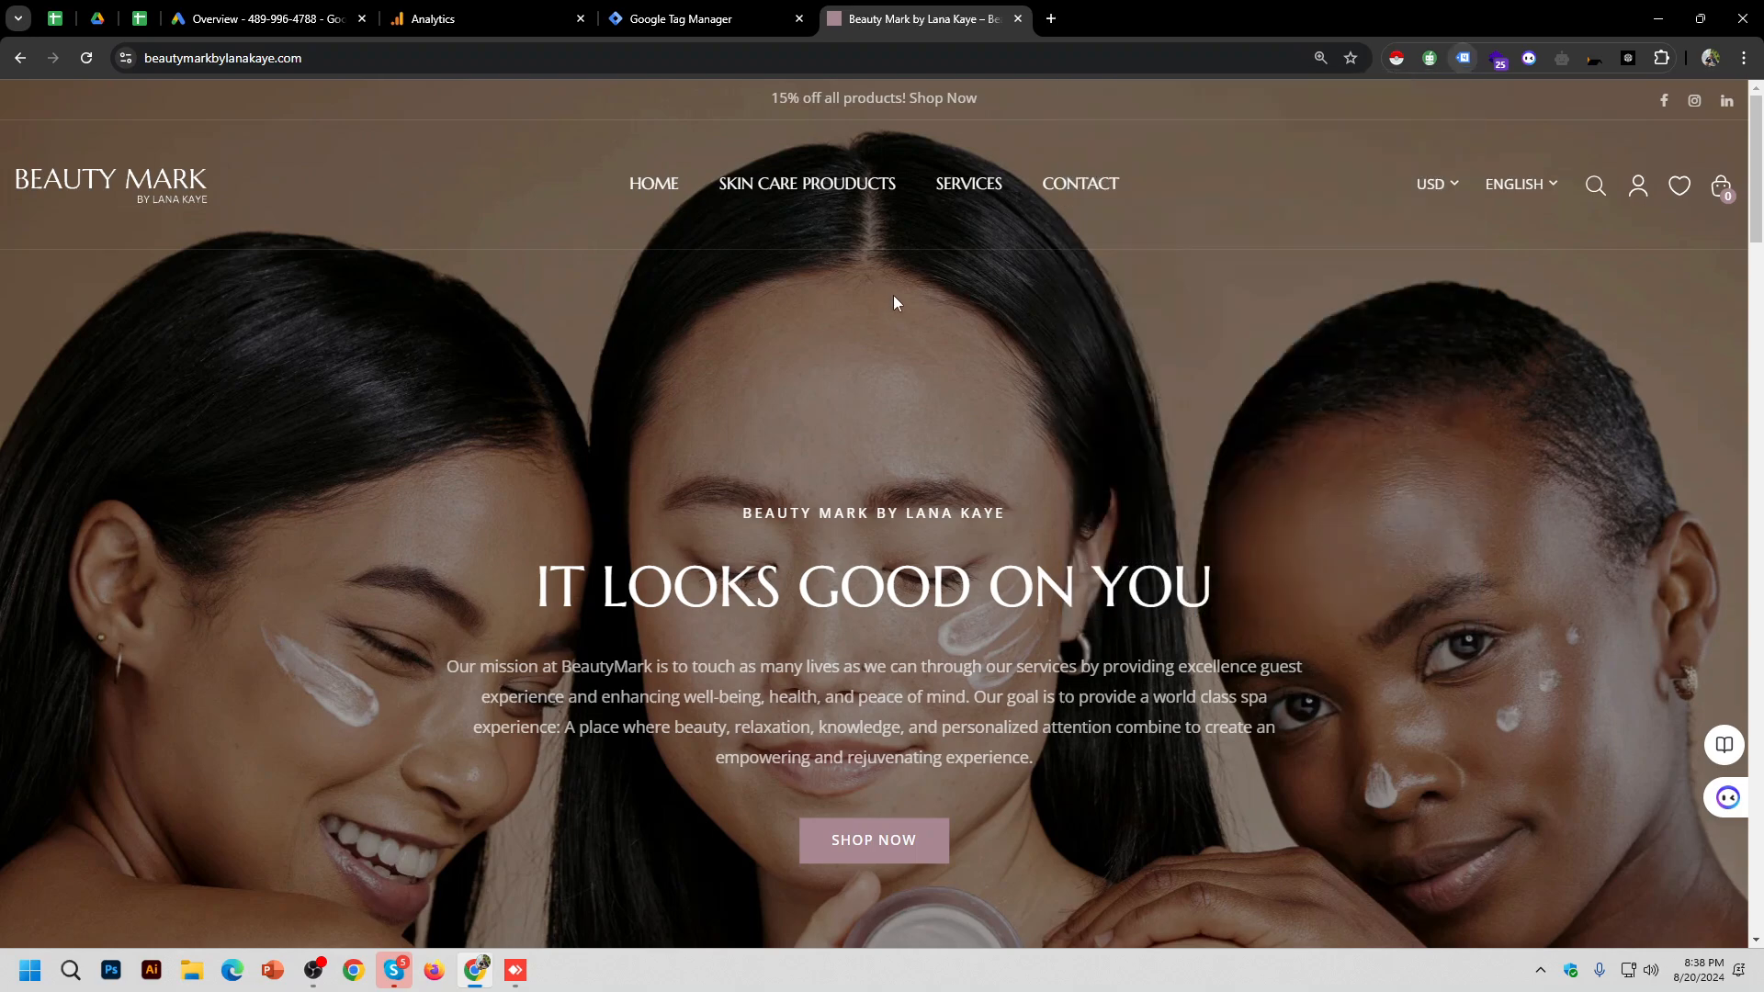
left_click(699, 18)
left_click(898, 21)
left_click(717, 18)
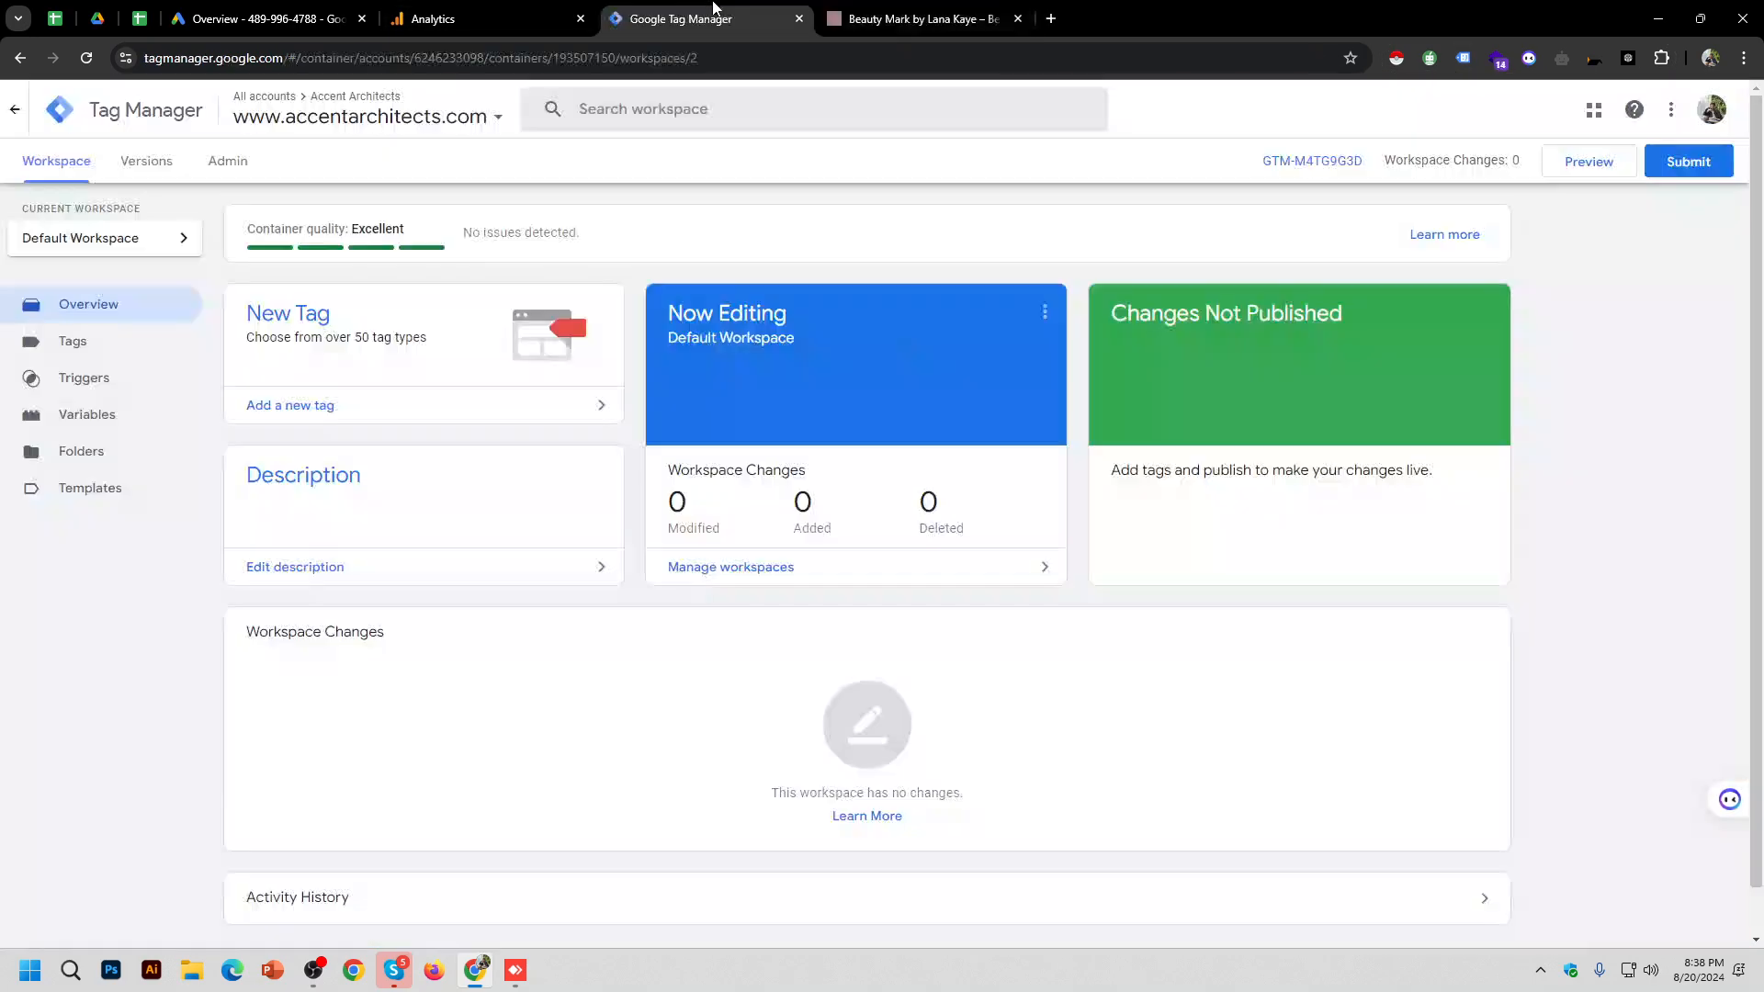
left_click(460, 18)
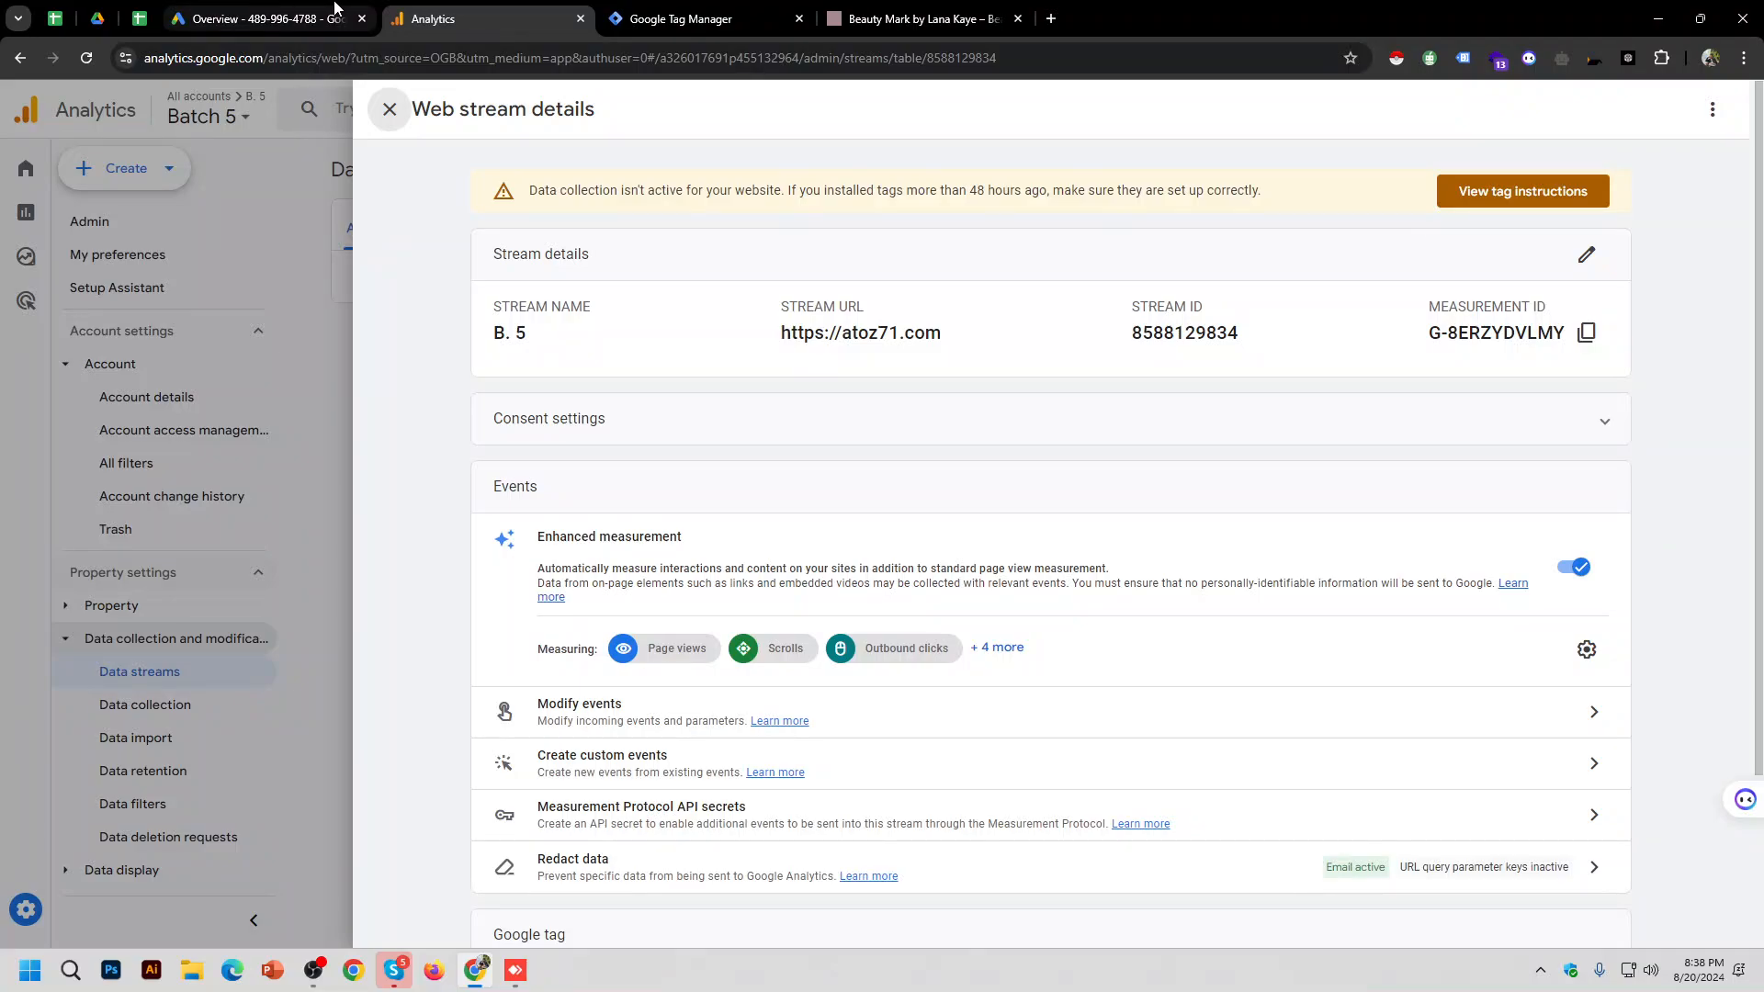
left_click(919, 18)
left_click(516, 970)
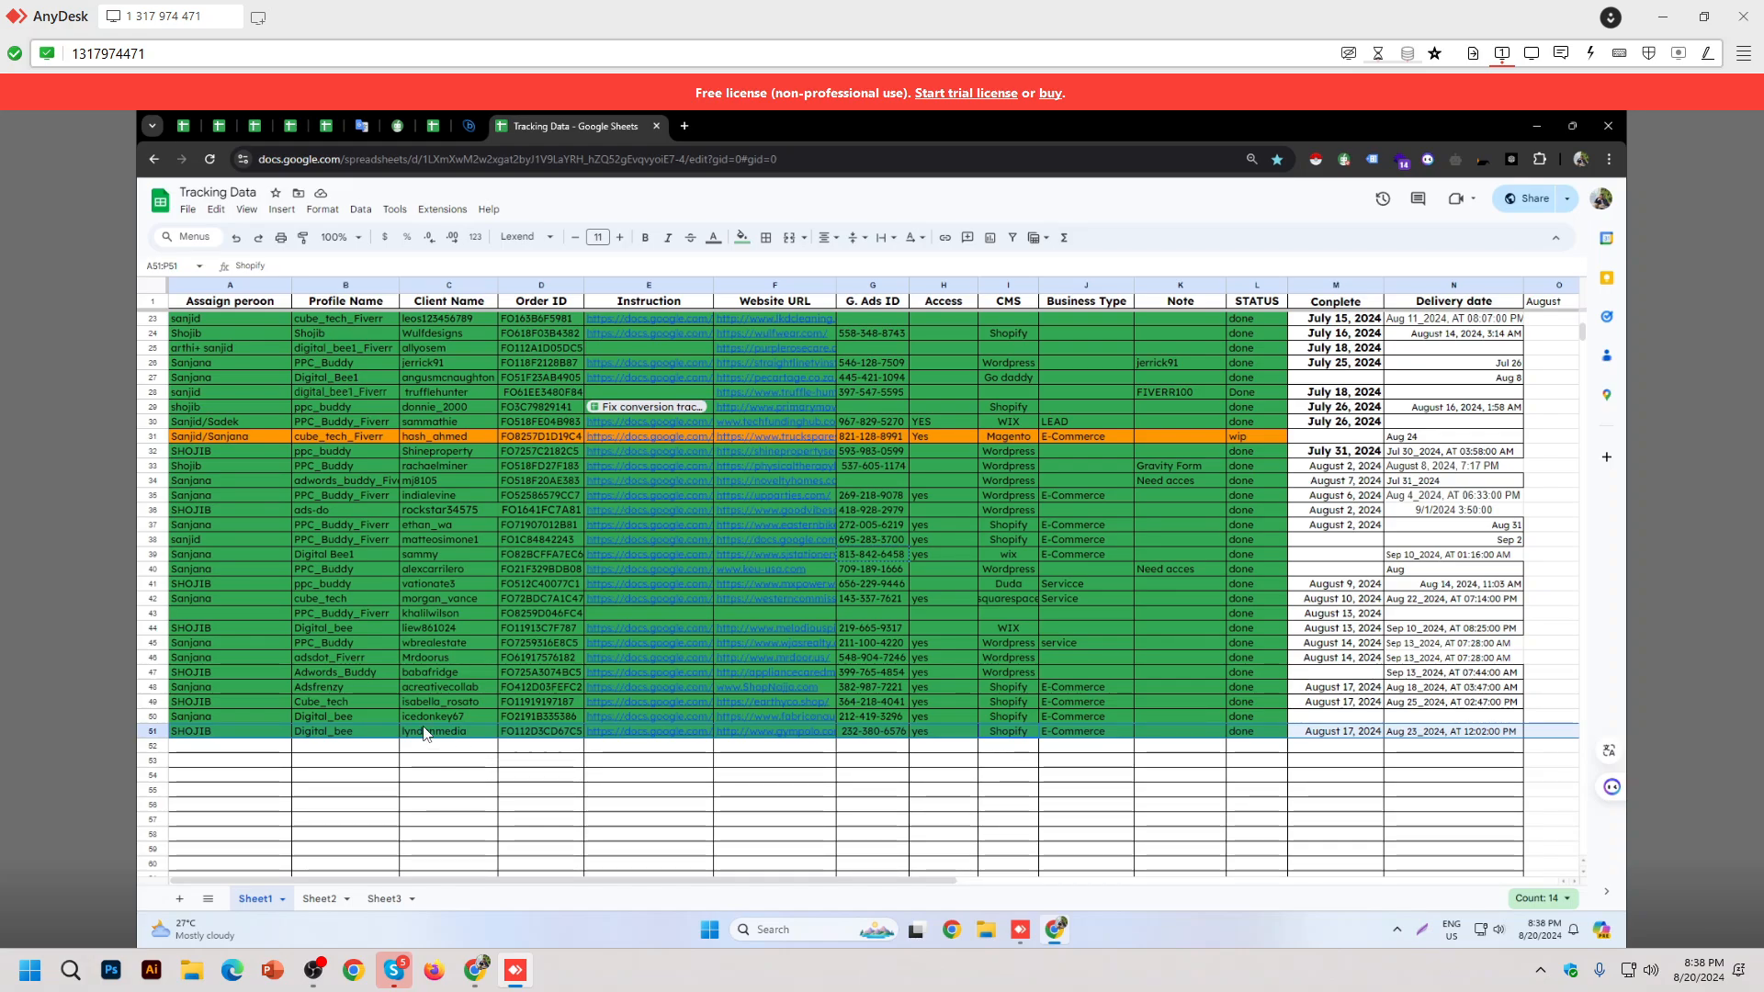
Step: Select rows 49 and 50, then load the acreativecollab client's Shopify admin in the first Chrome profile
left_click(444, 705)
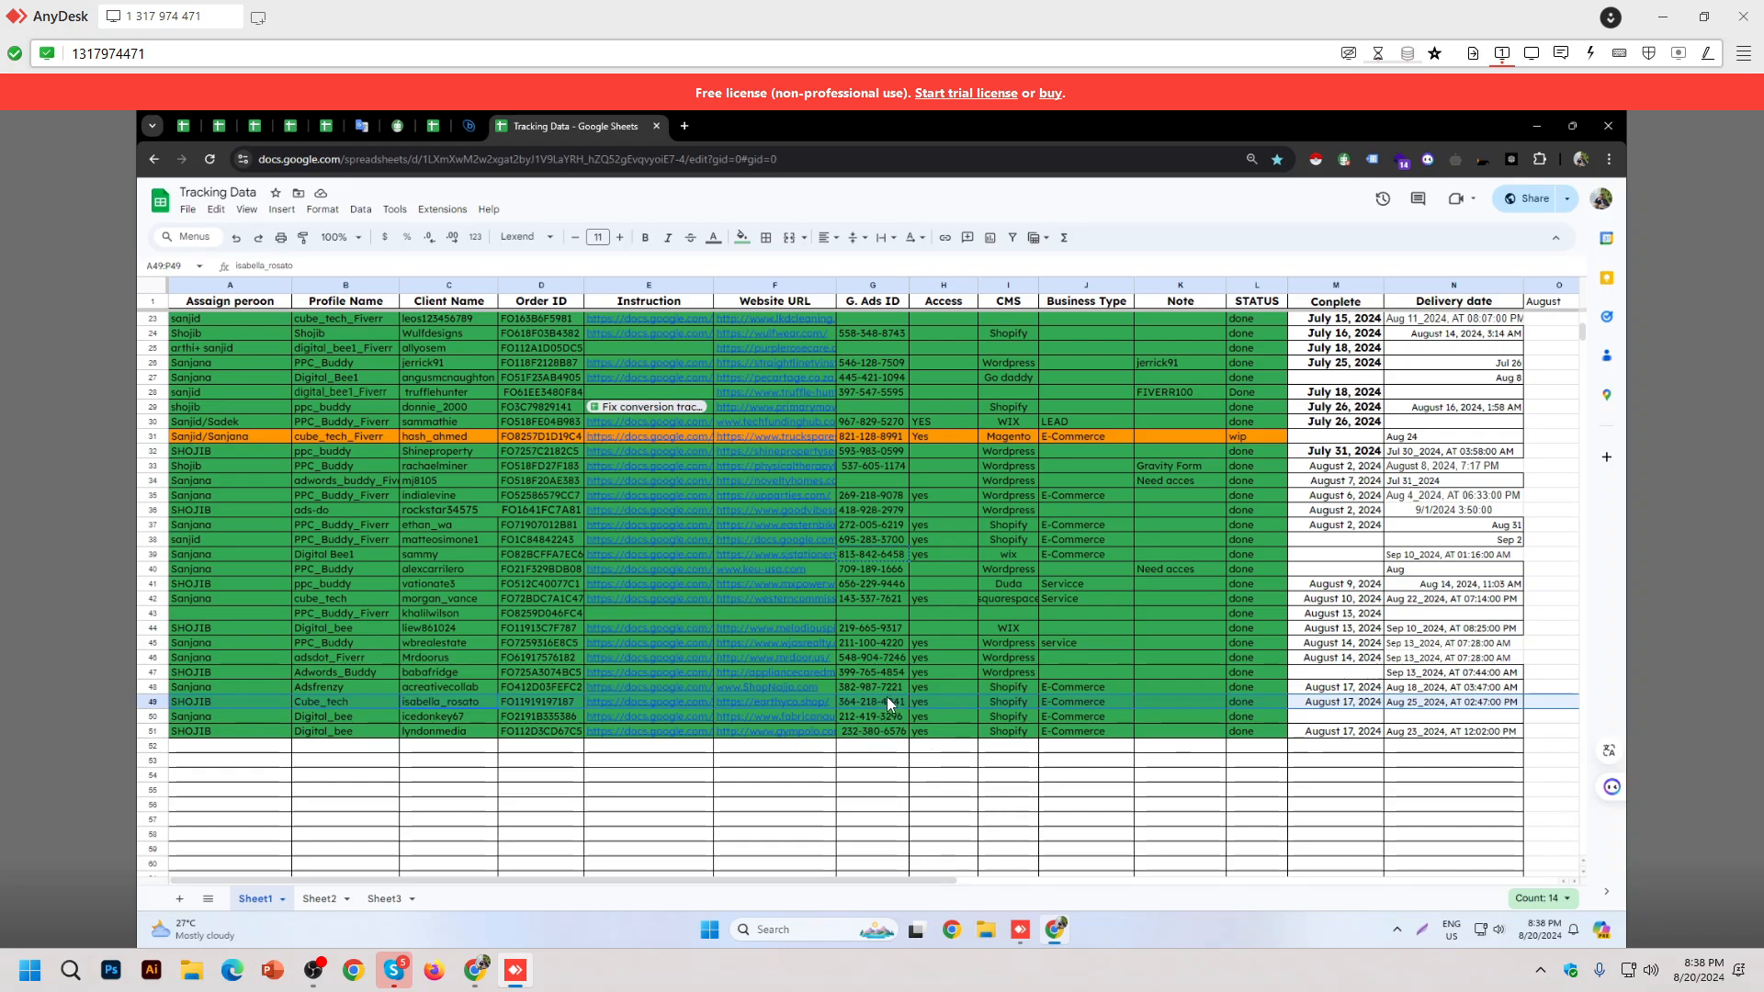
left_click(350, 716)
key("shift+space")
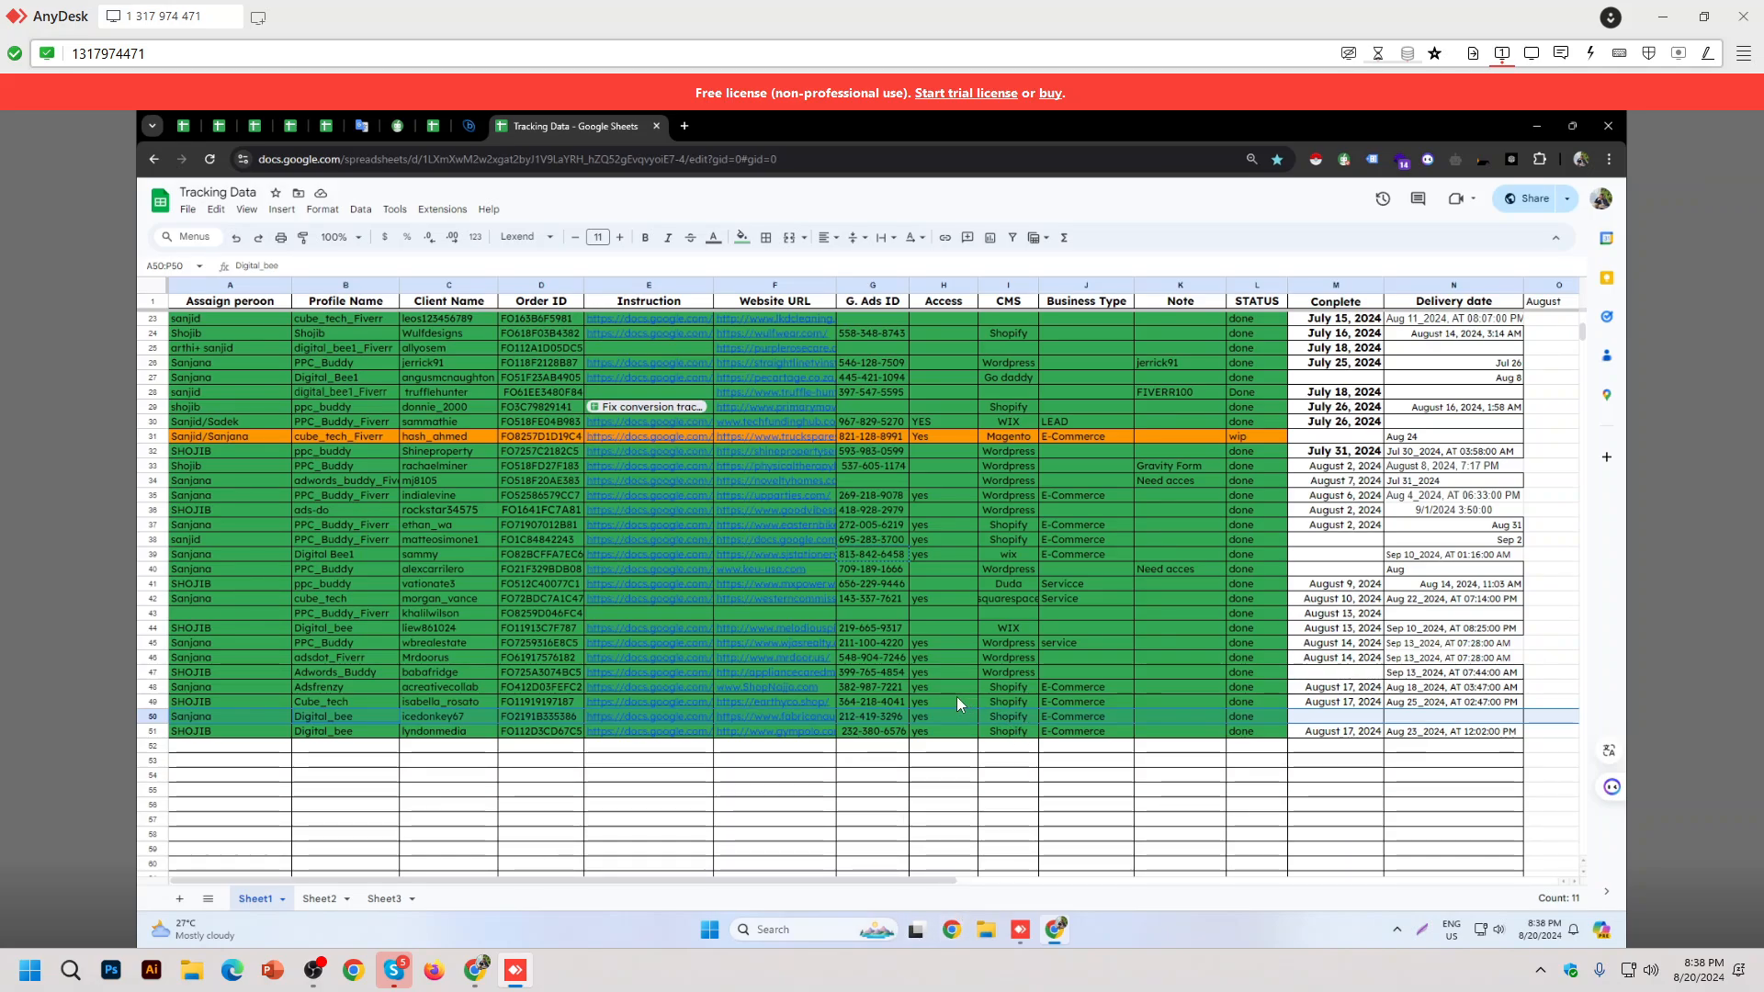
left_click(951, 930)
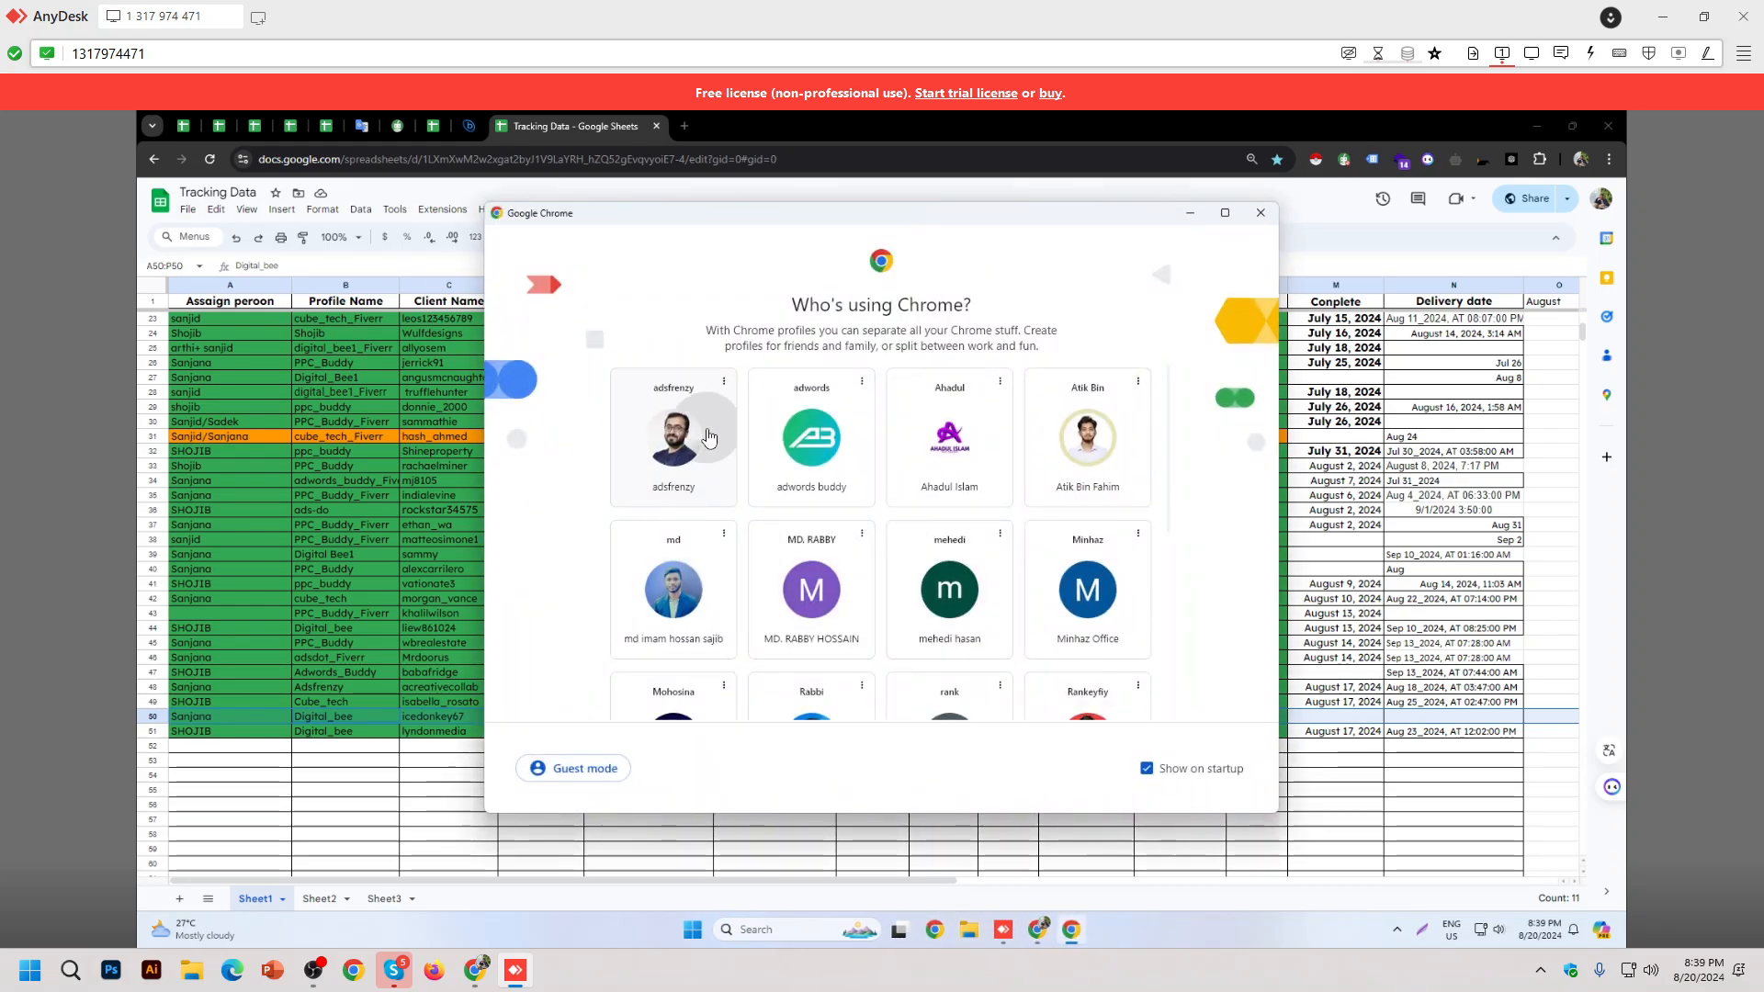
left_click(673, 438)
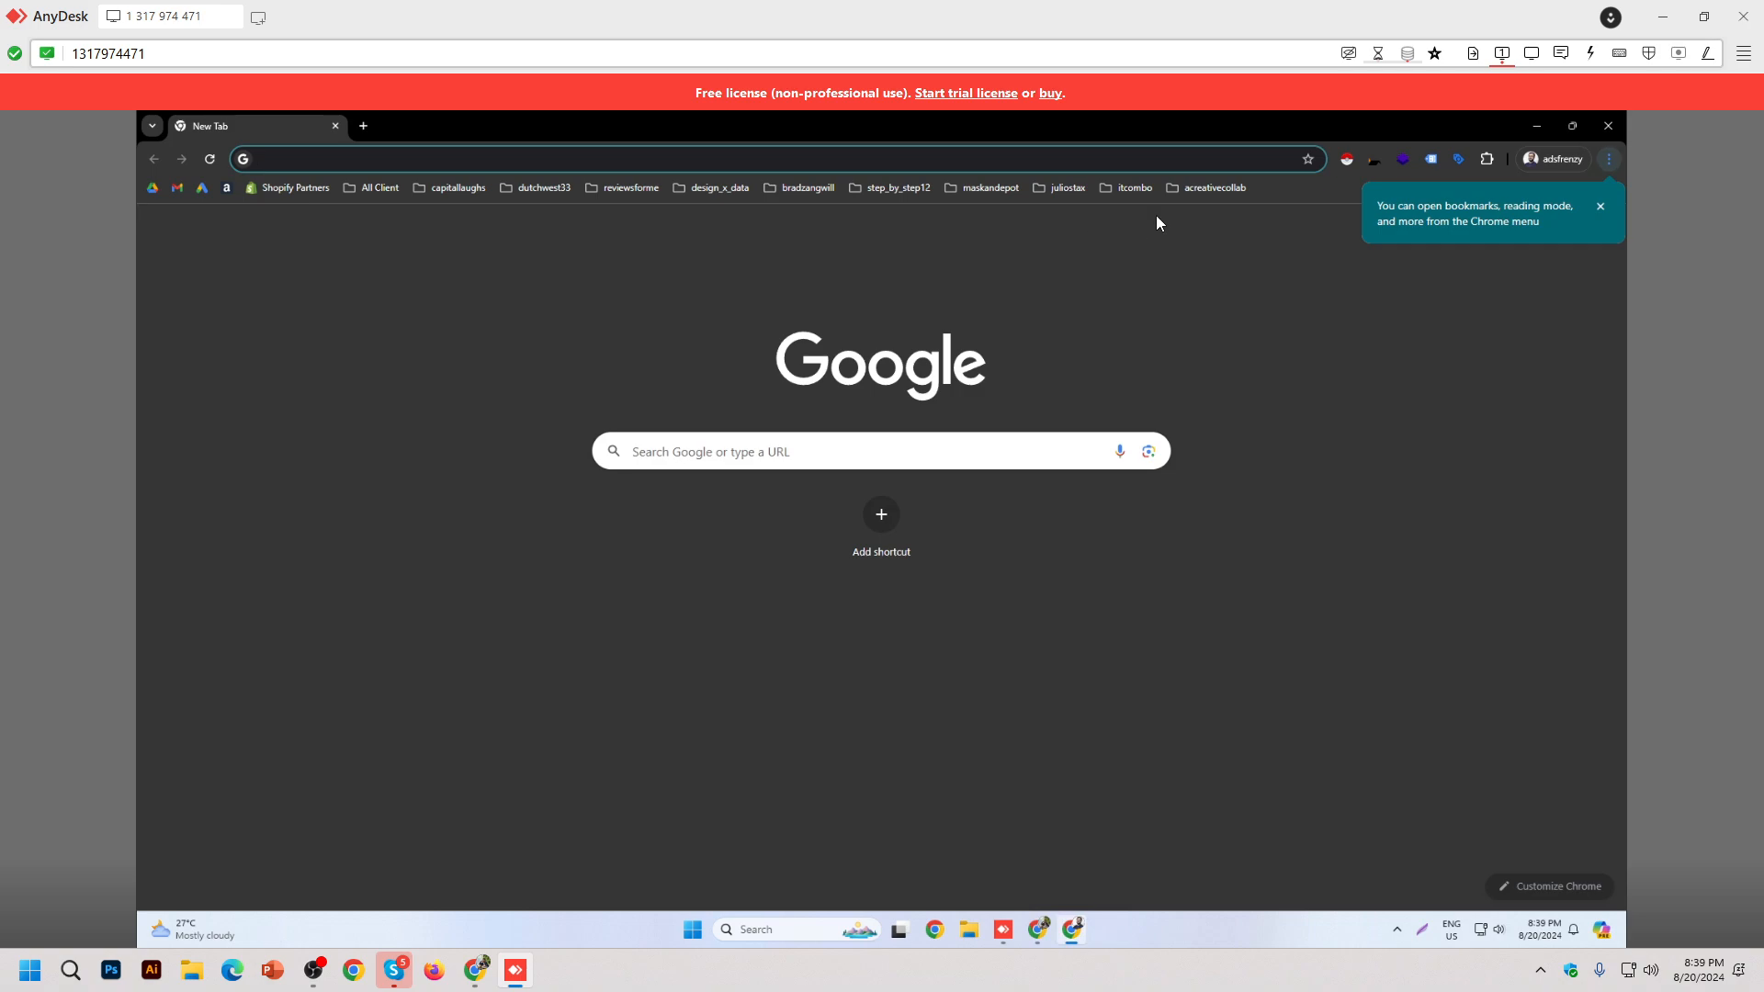
left_click(1215, 187)
left_click(1222, 213)
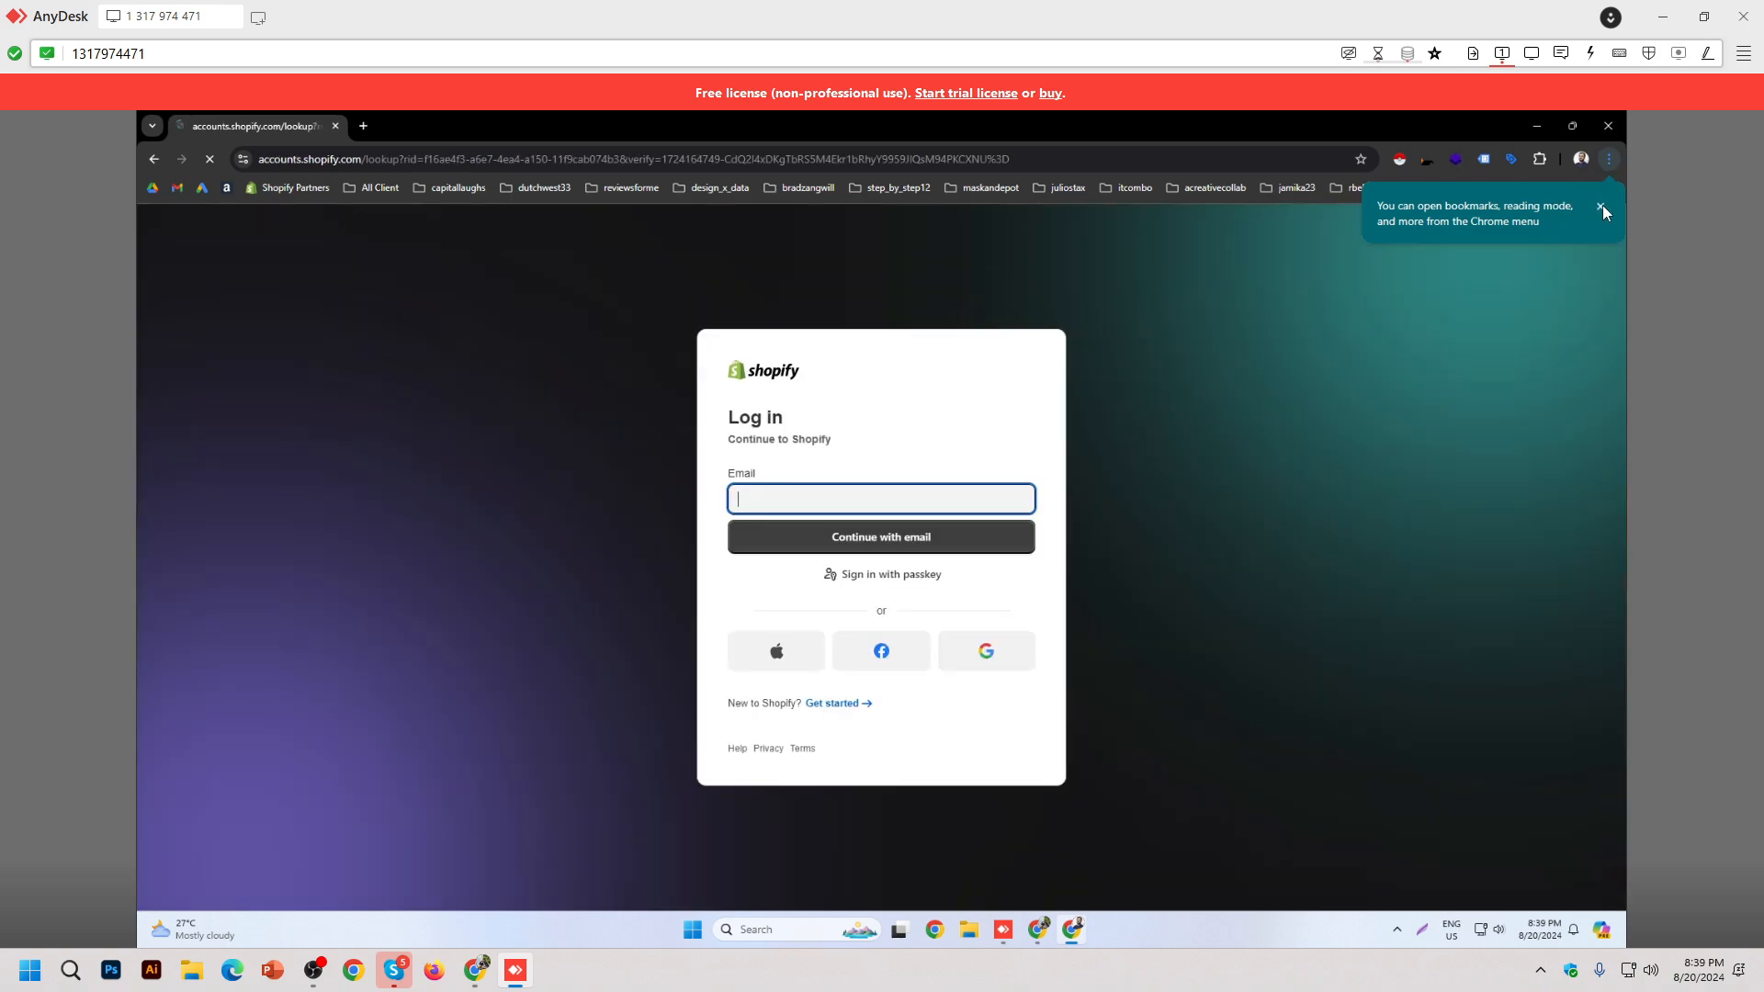
left_click(903, 492)
left_click(905, 492)
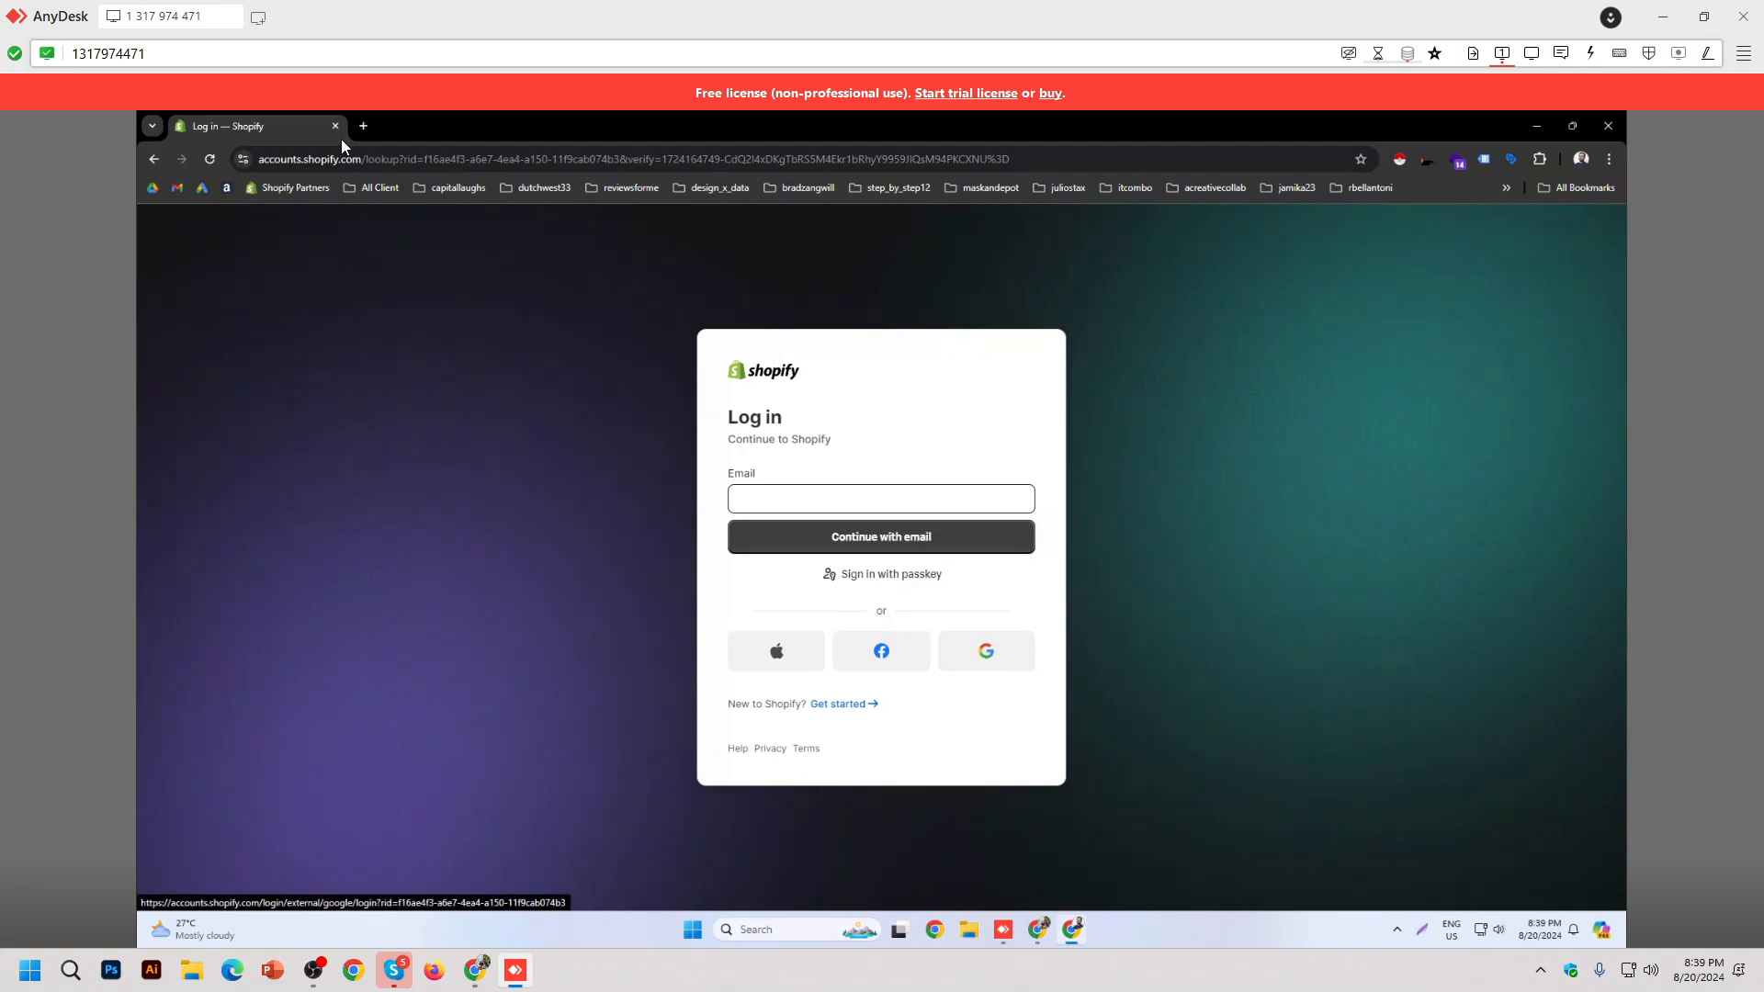
left_click(364, 126)
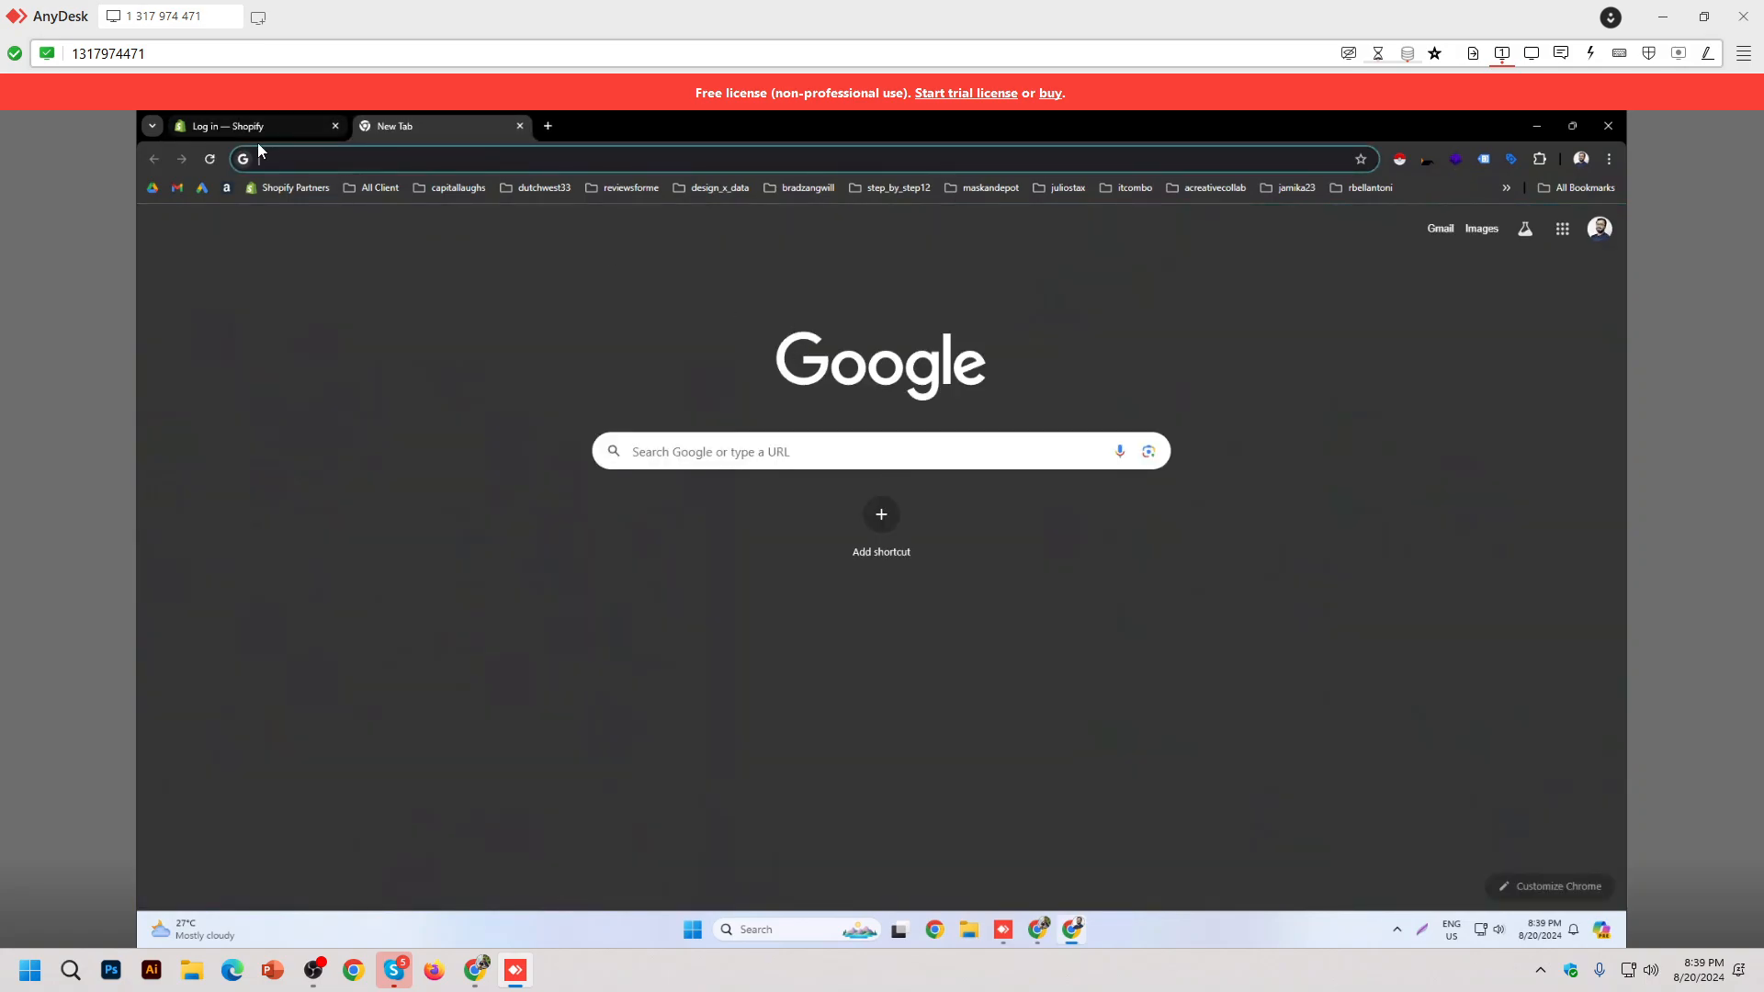
Step: Select Shopify client row 37 and open a Chrome window under a different profile
key("alt+Tab")
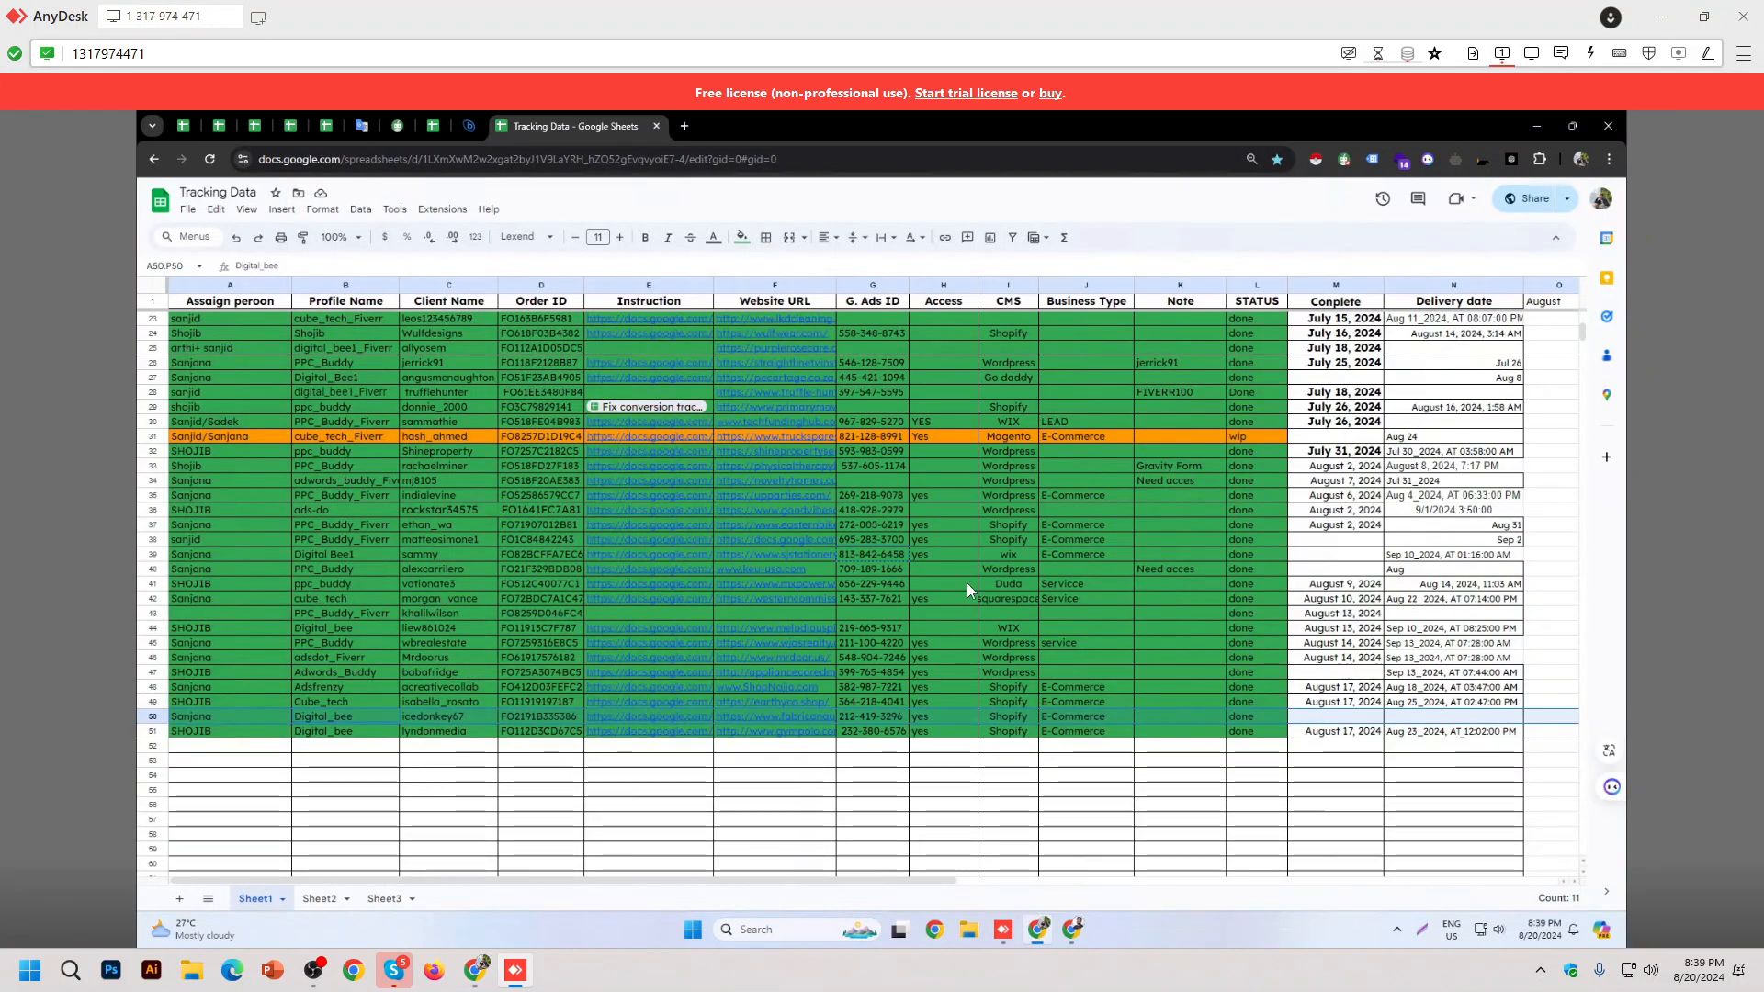
left_click(997, 524)
key("shift+space")
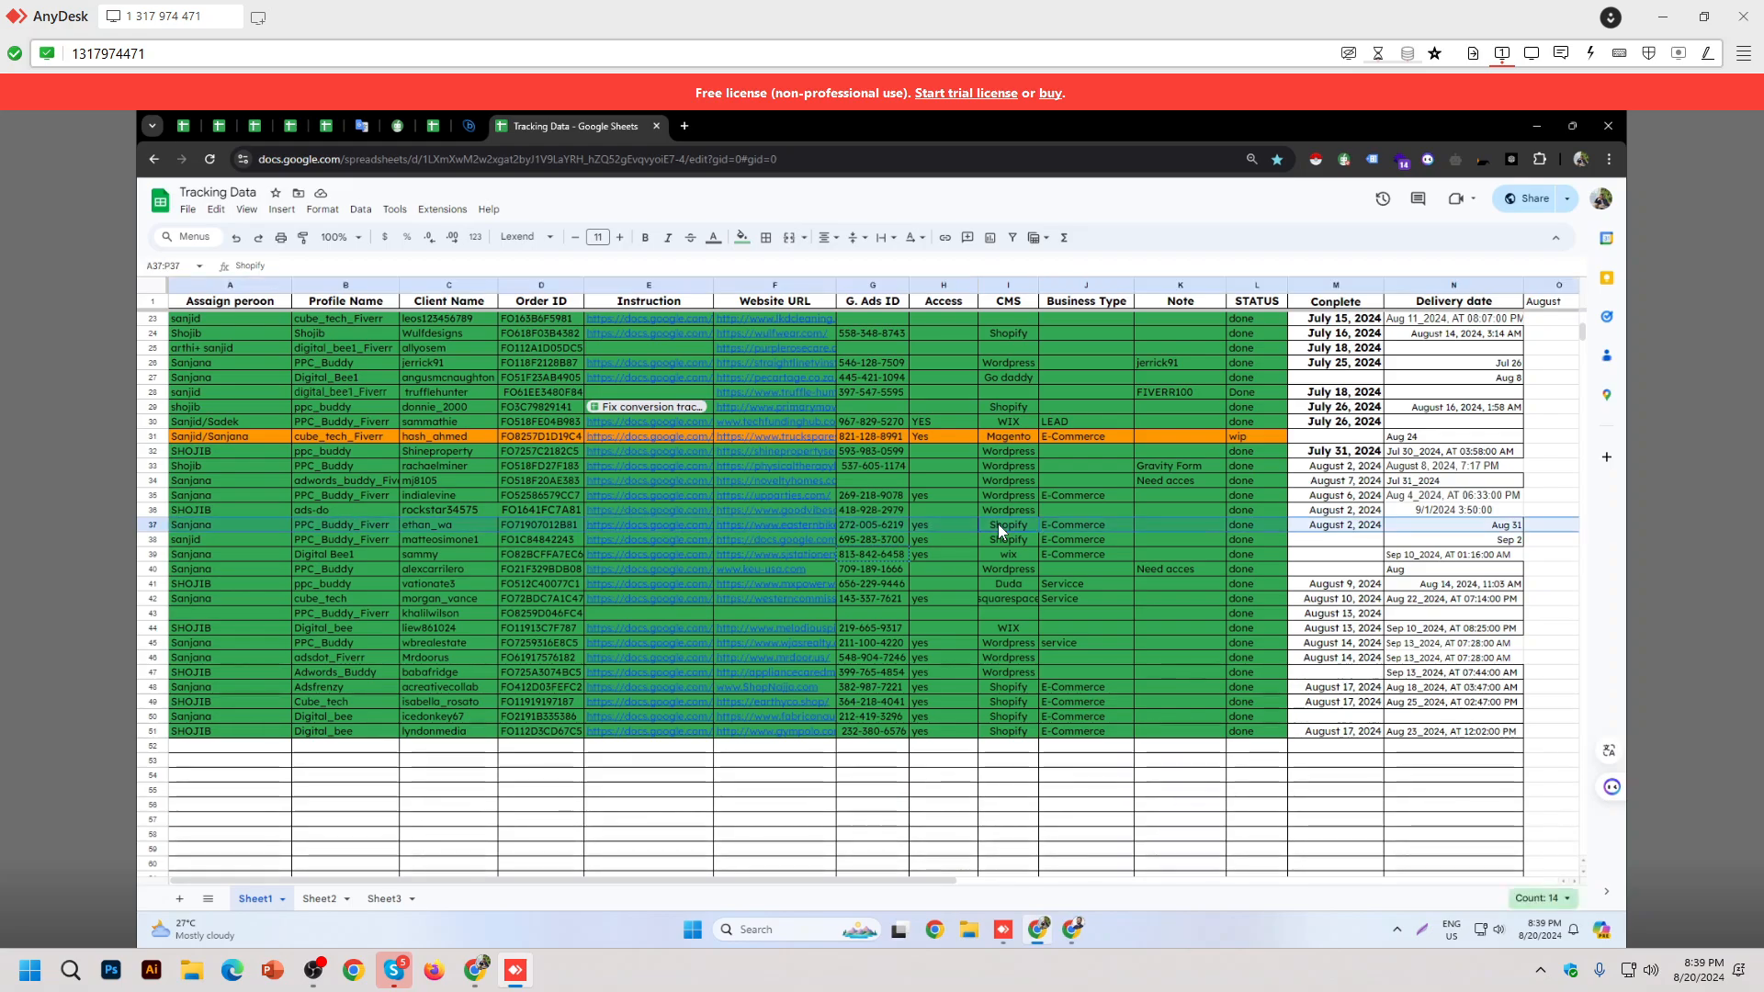
left_click(934, 930)
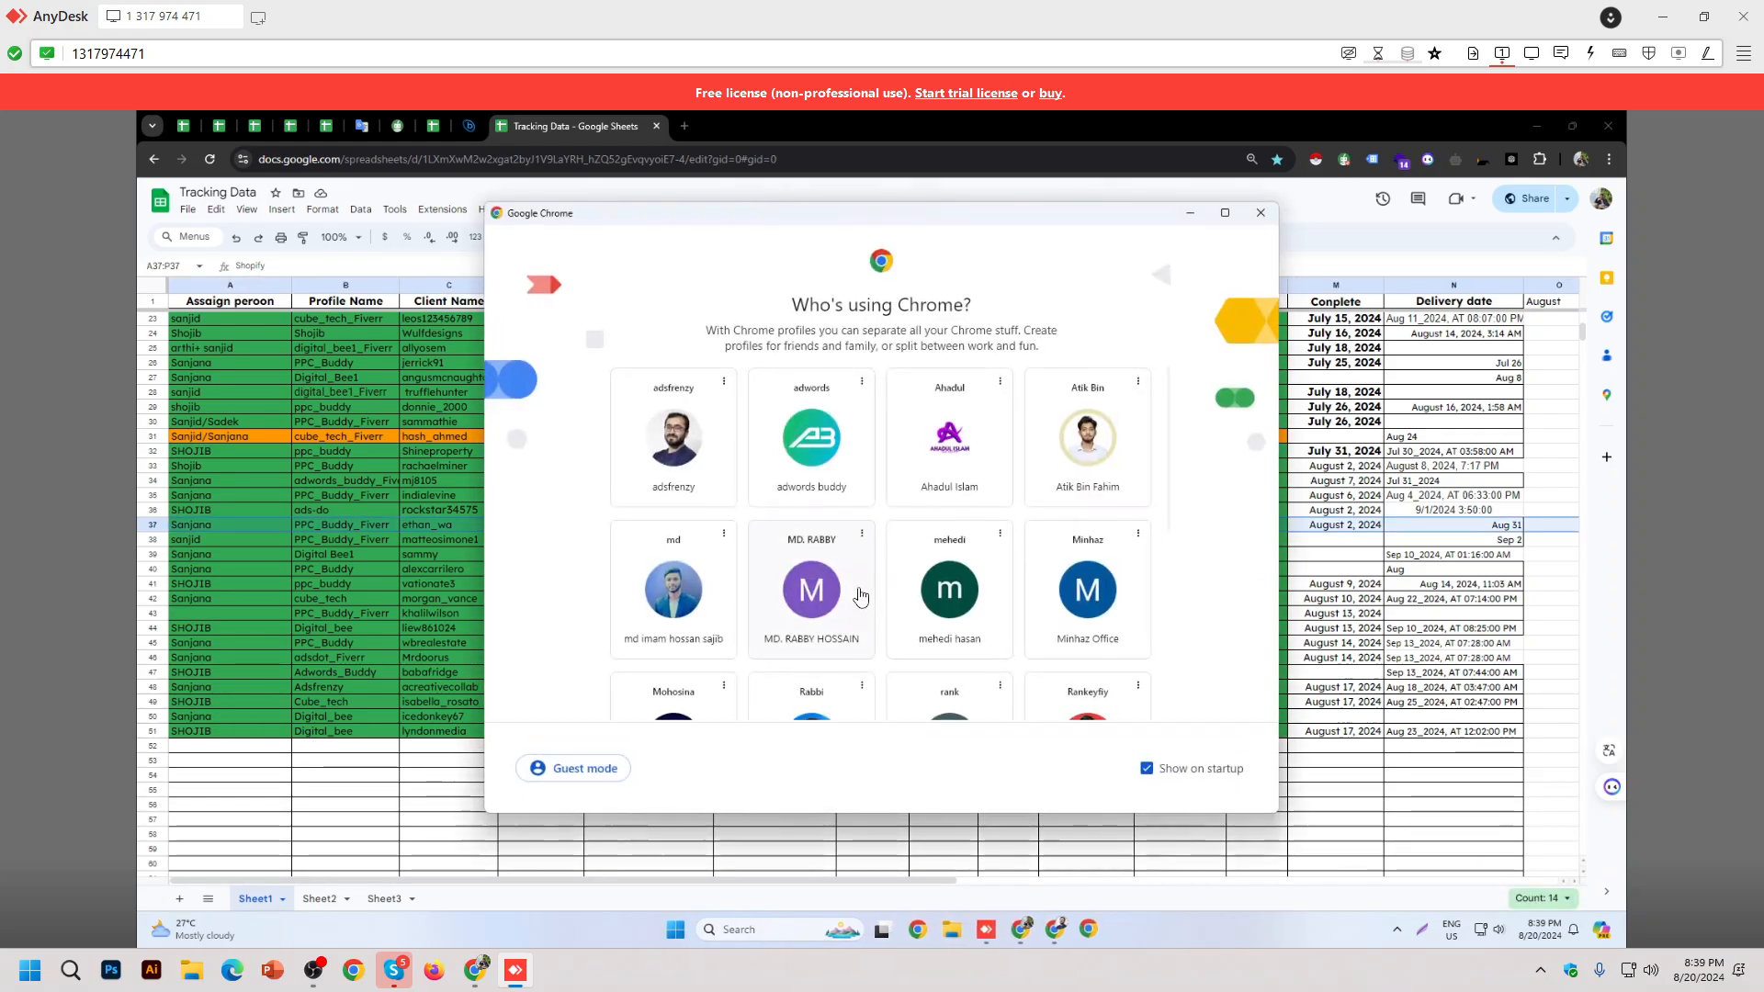
scroll(886, 563, "down", 5)
left_click(811, 659)
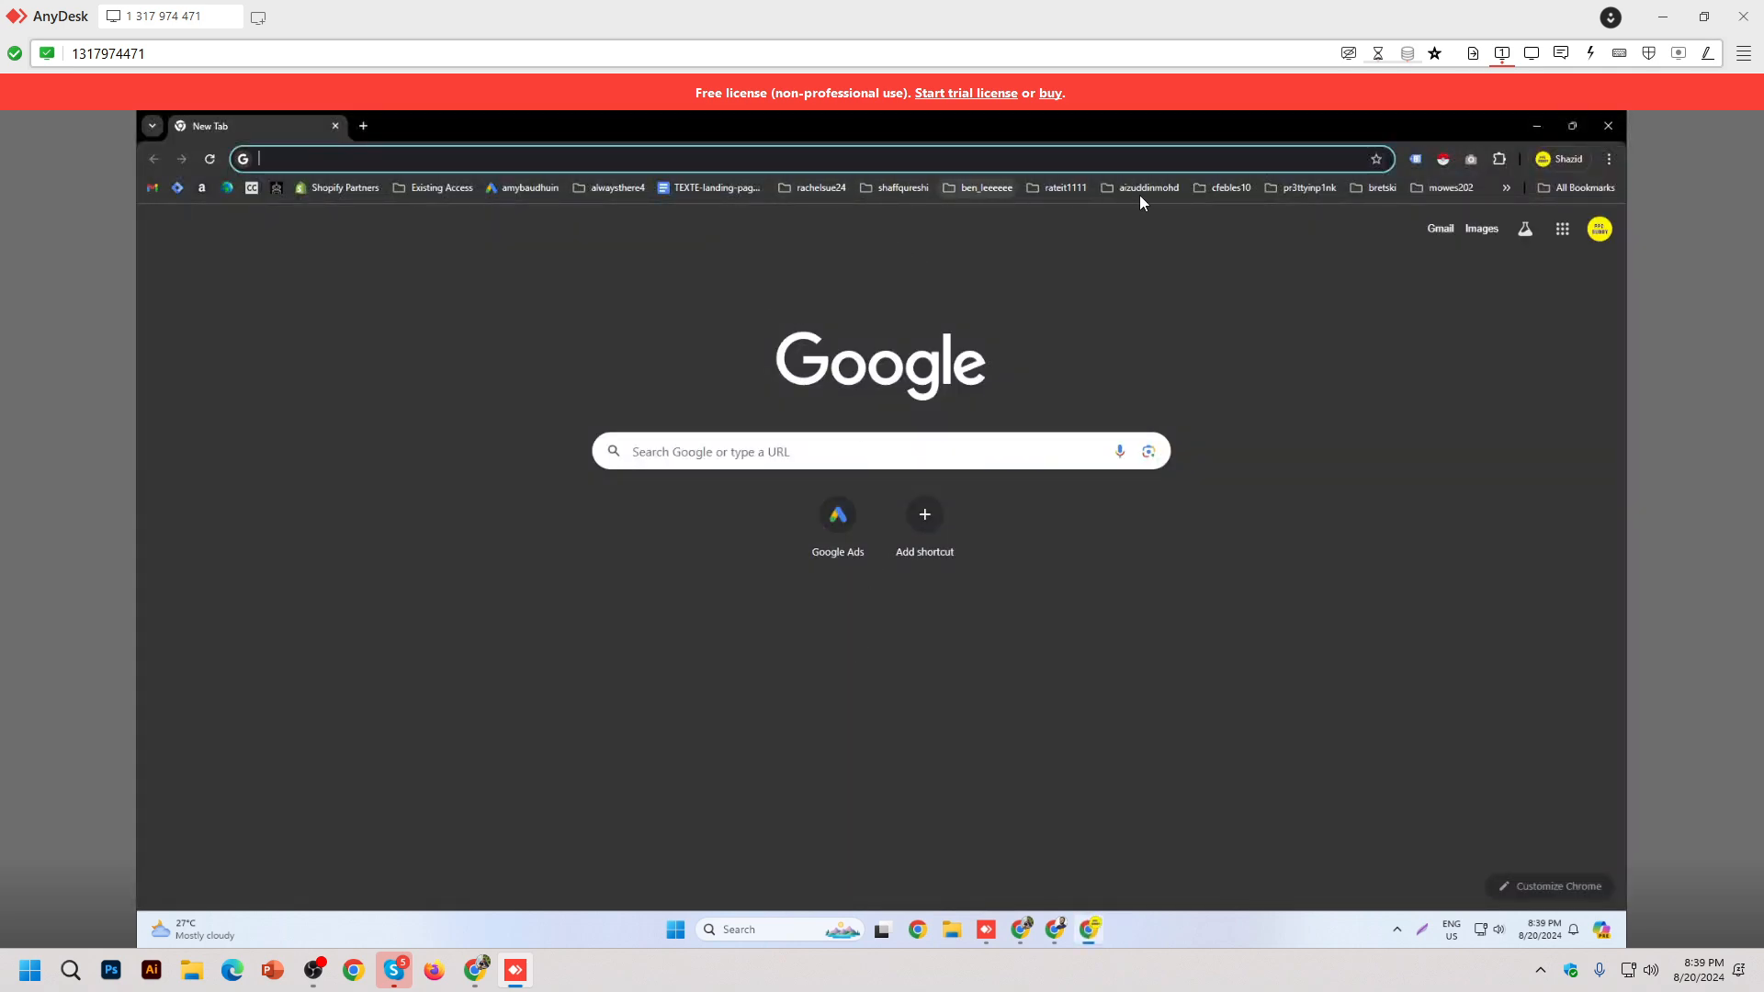
Step: Open client Shopify admin bookmarks, including UBody Contour and JX Grillz, in background tabs and close the blank tab
left_click(1506, 188)
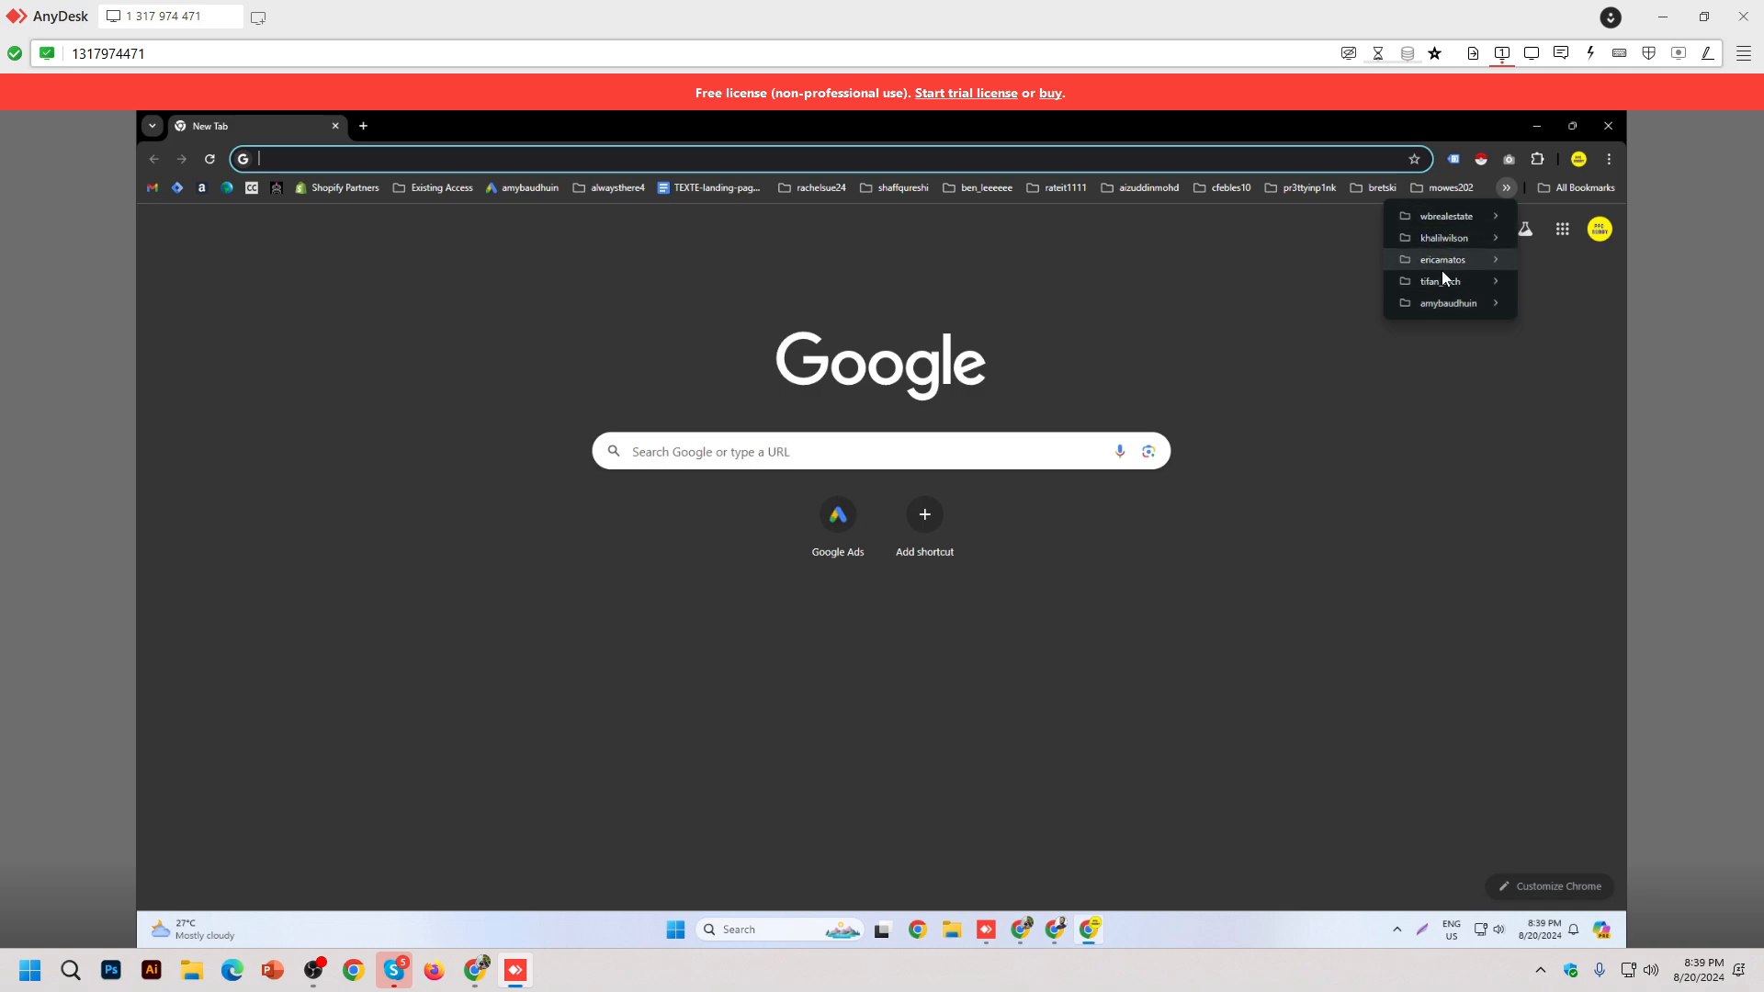
mouse_move(1447, 304)
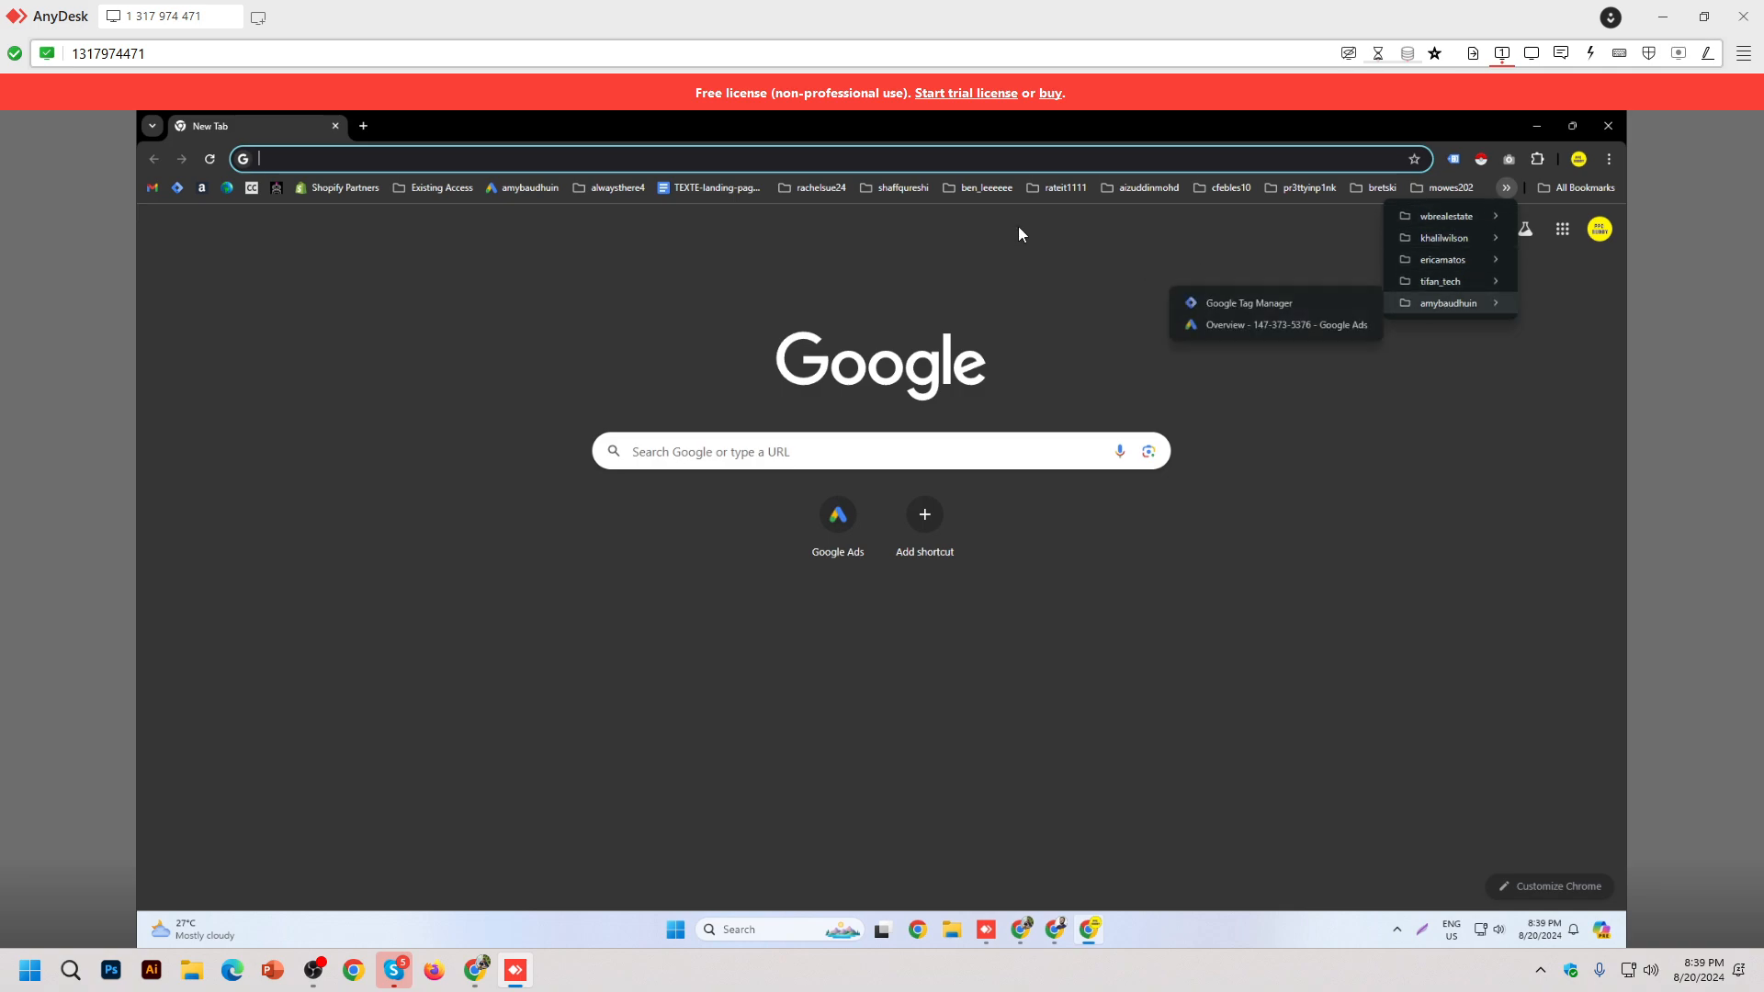
left_click(427, 190)
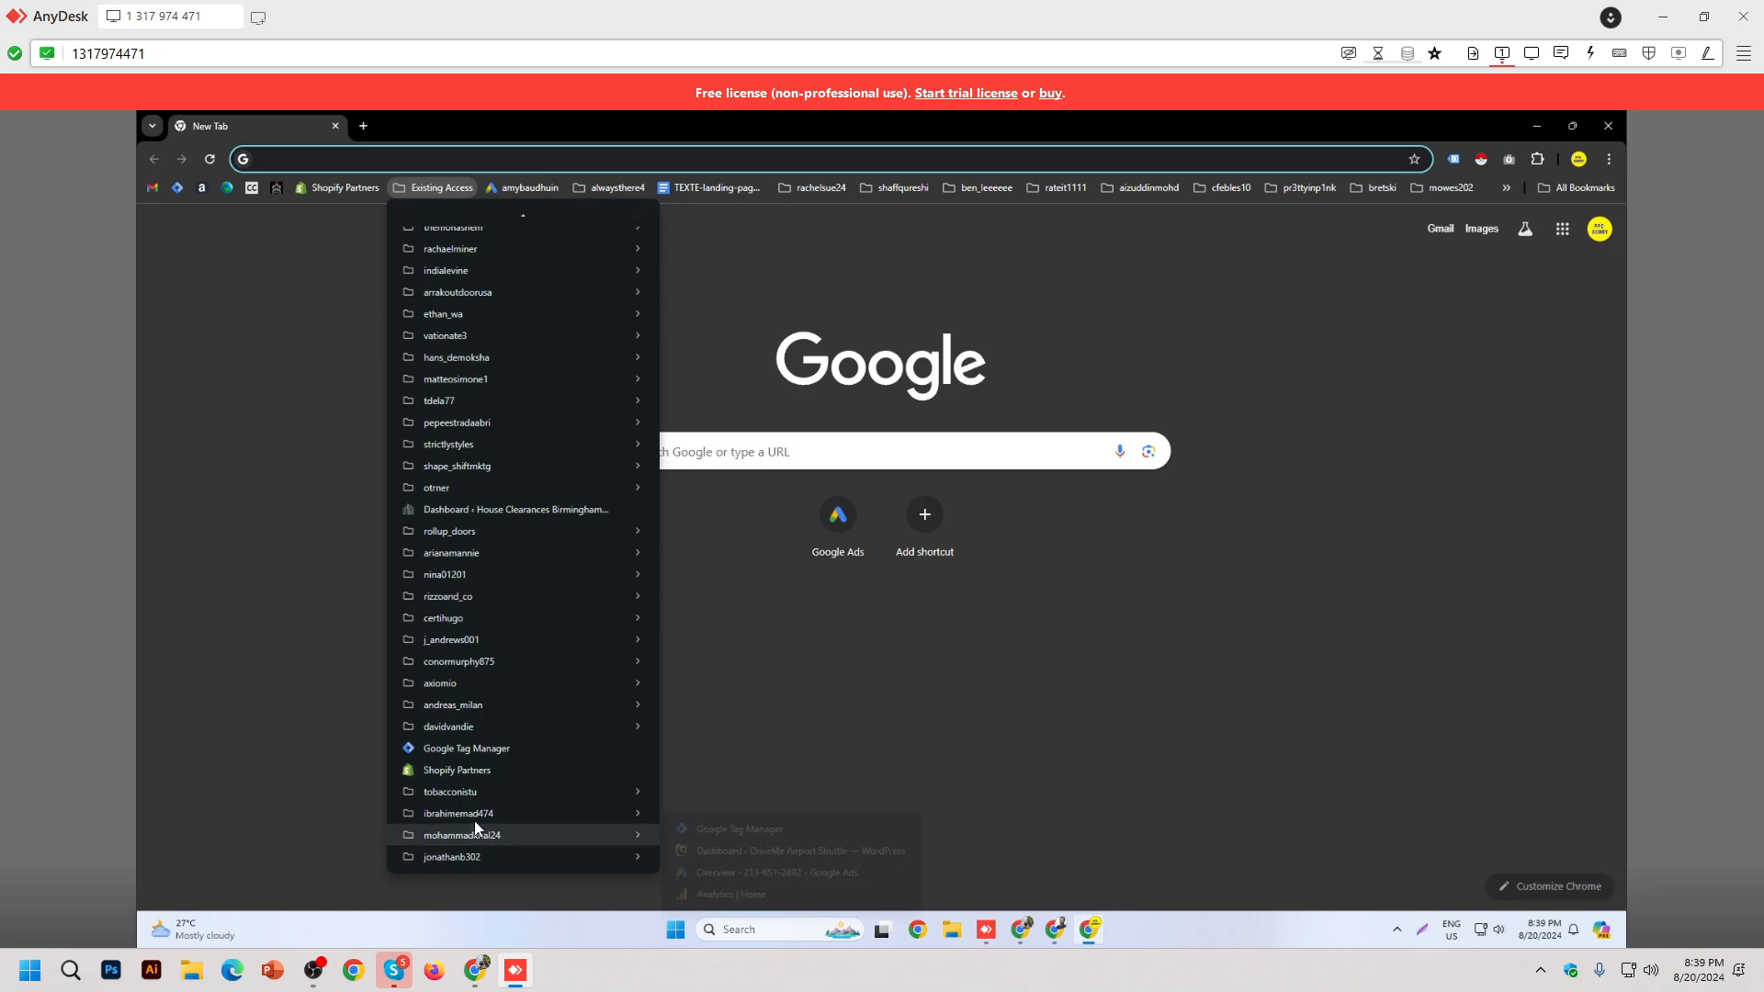
mouse_move(478, 817)
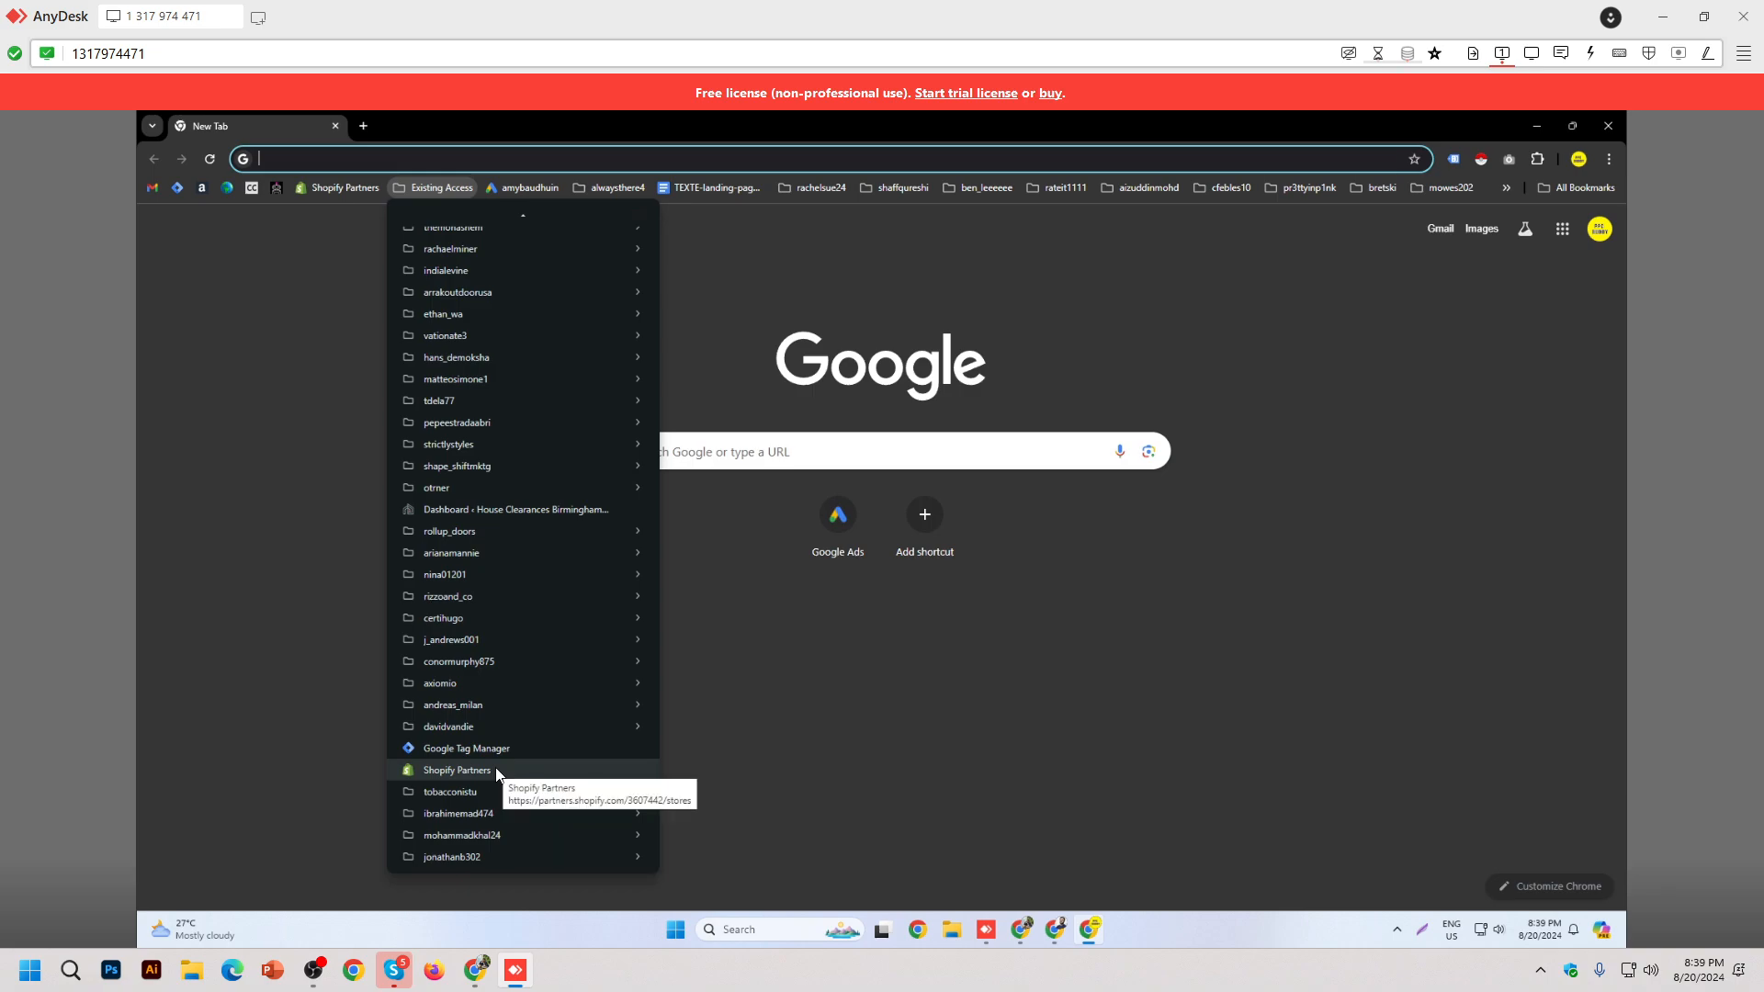
mouse_move(501, 736)
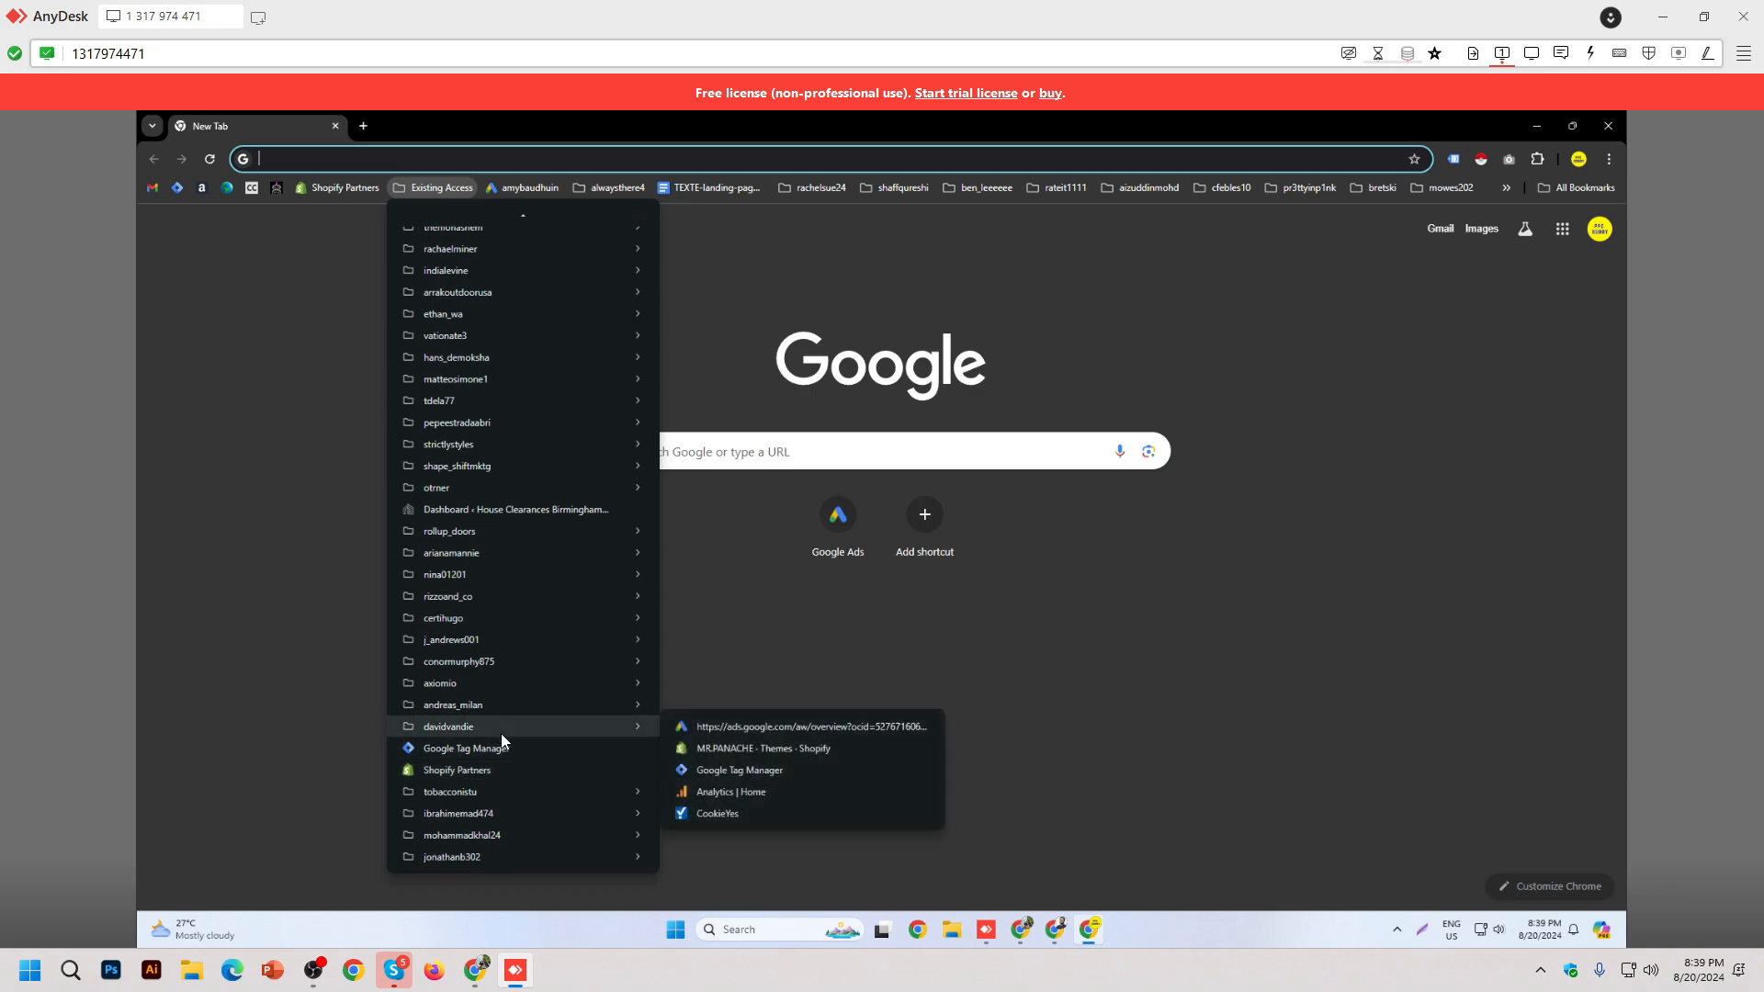
middle_click(715, 748)
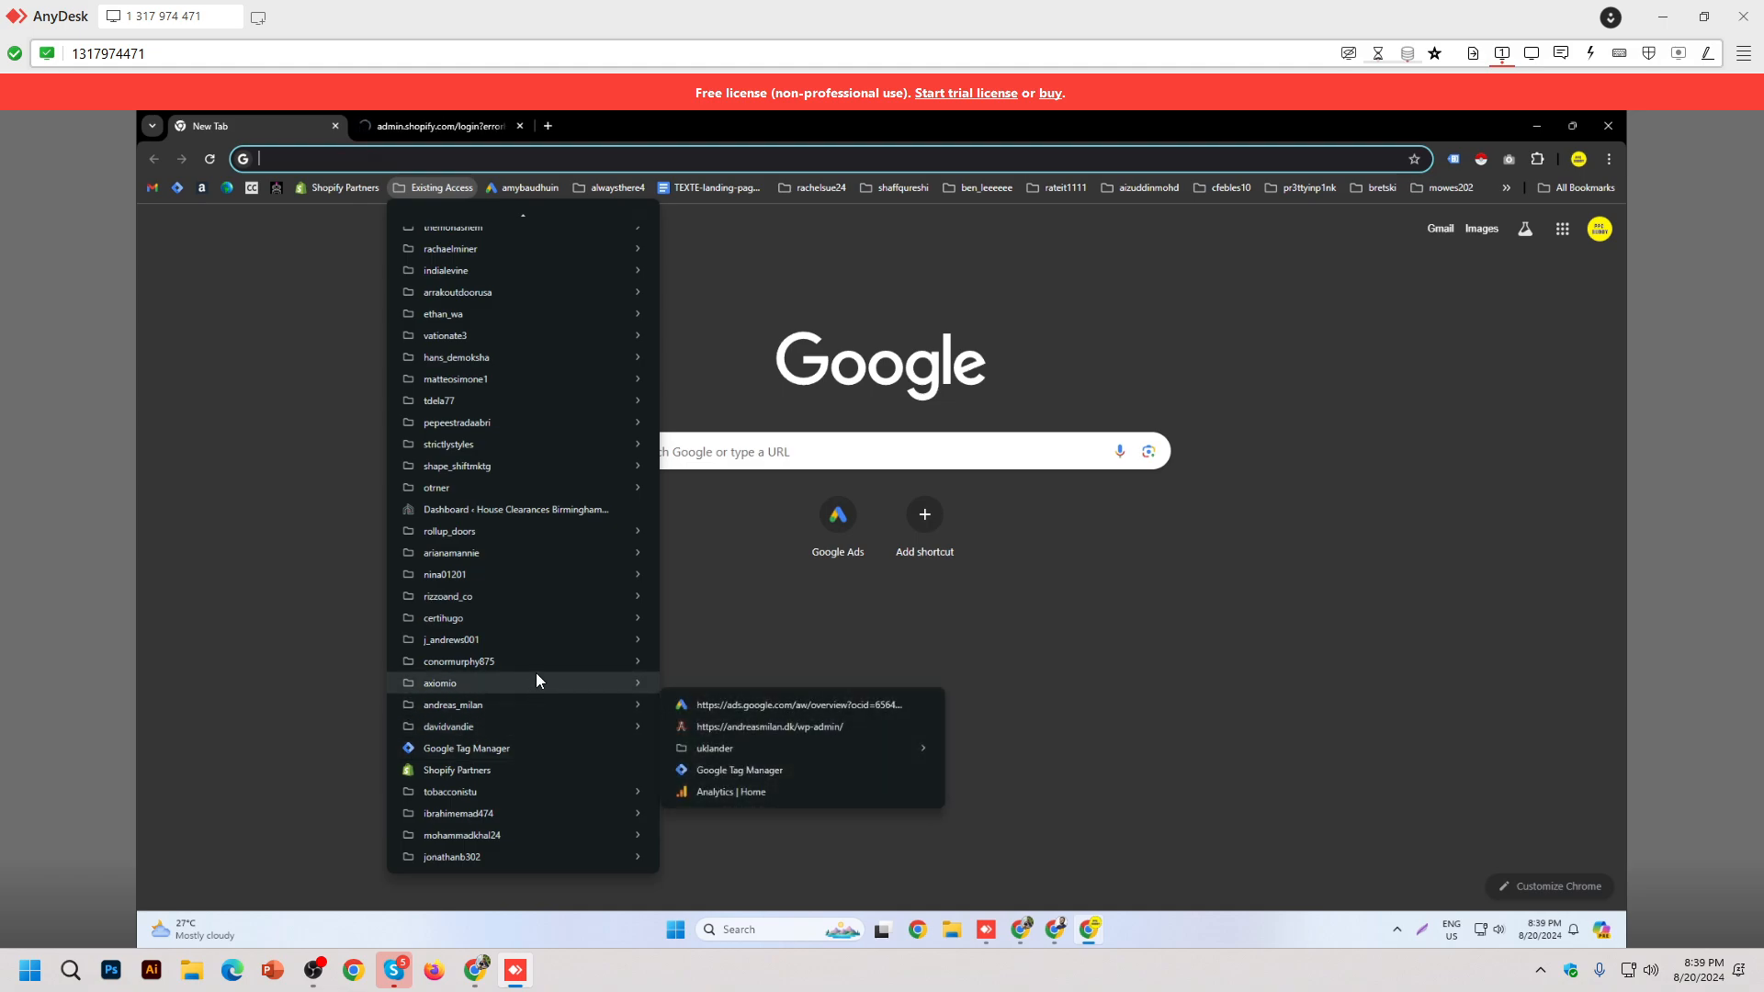
mouse_move(556, 649)
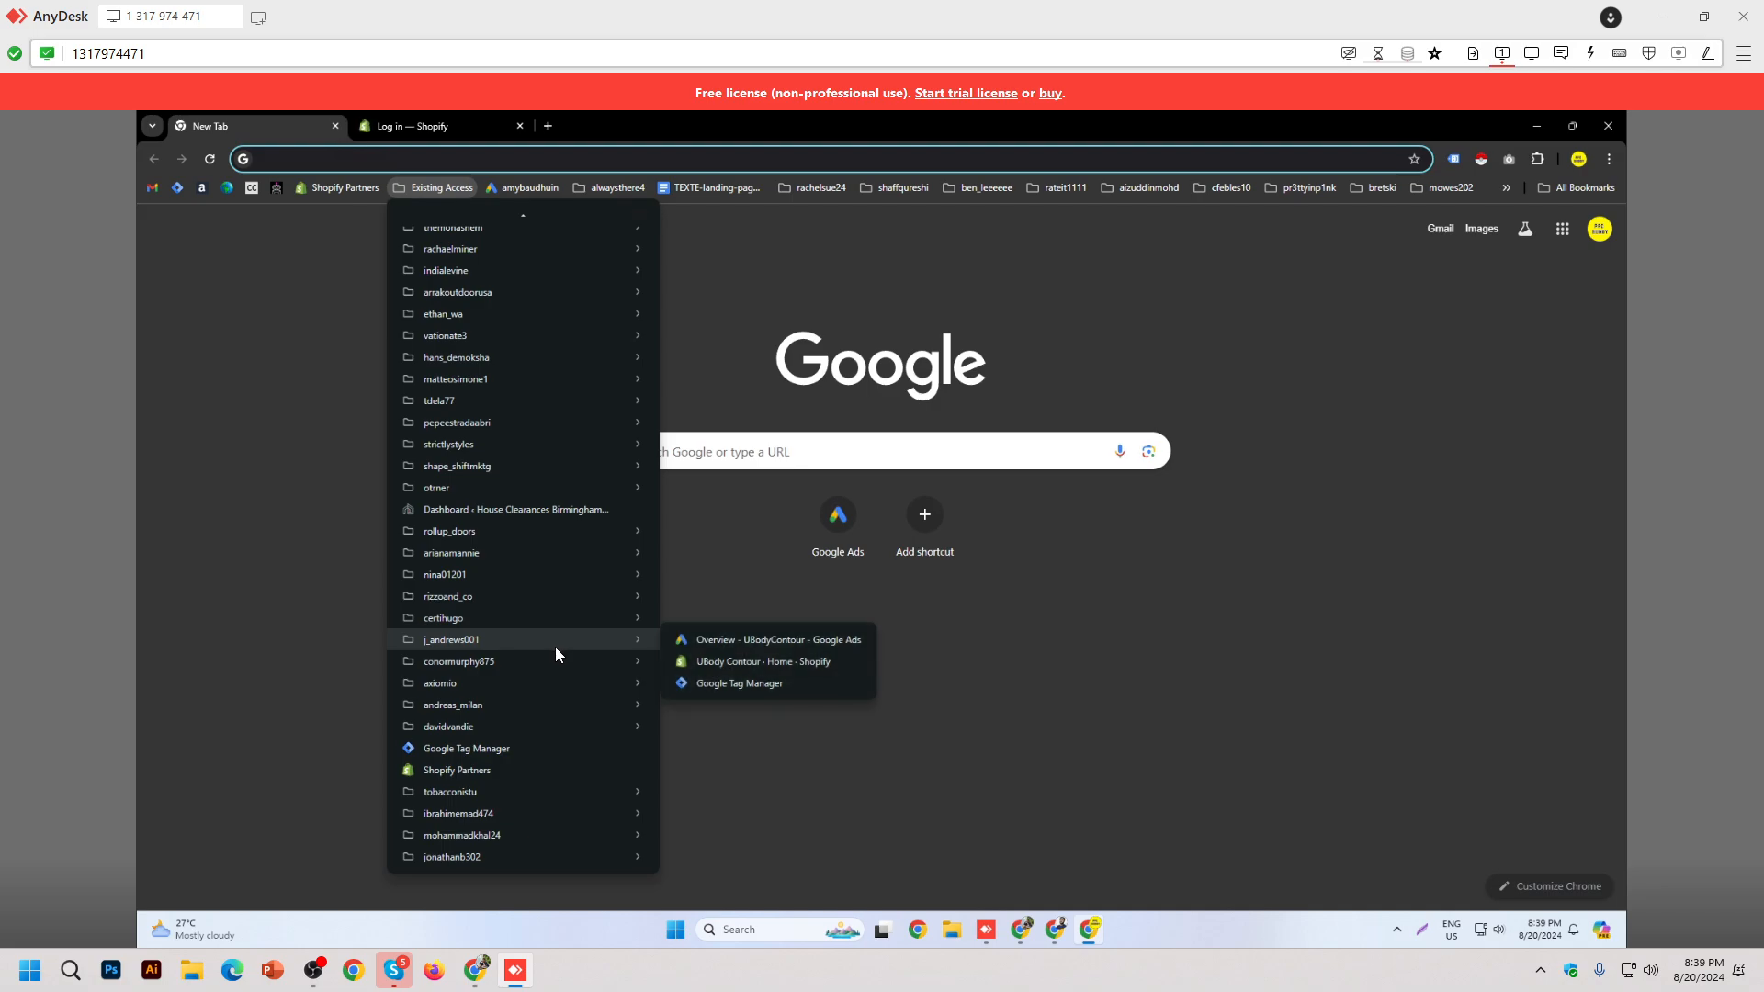
middle_click(779, 663)
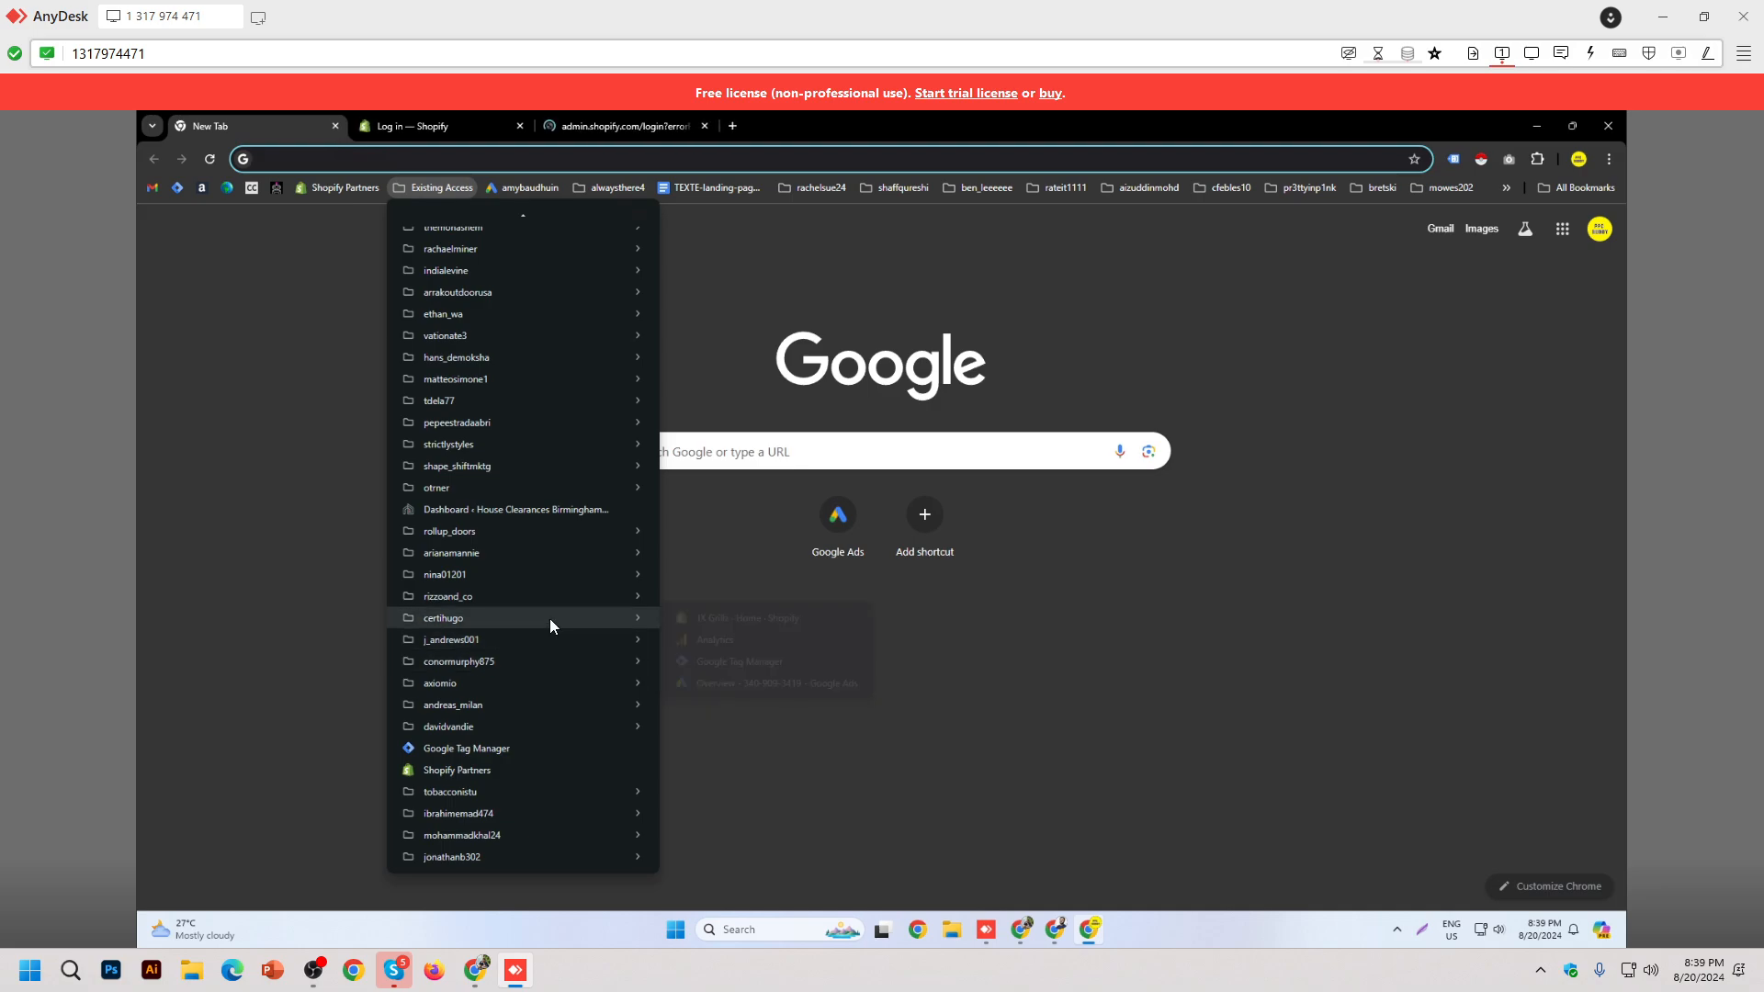
middle_click(730, 621)
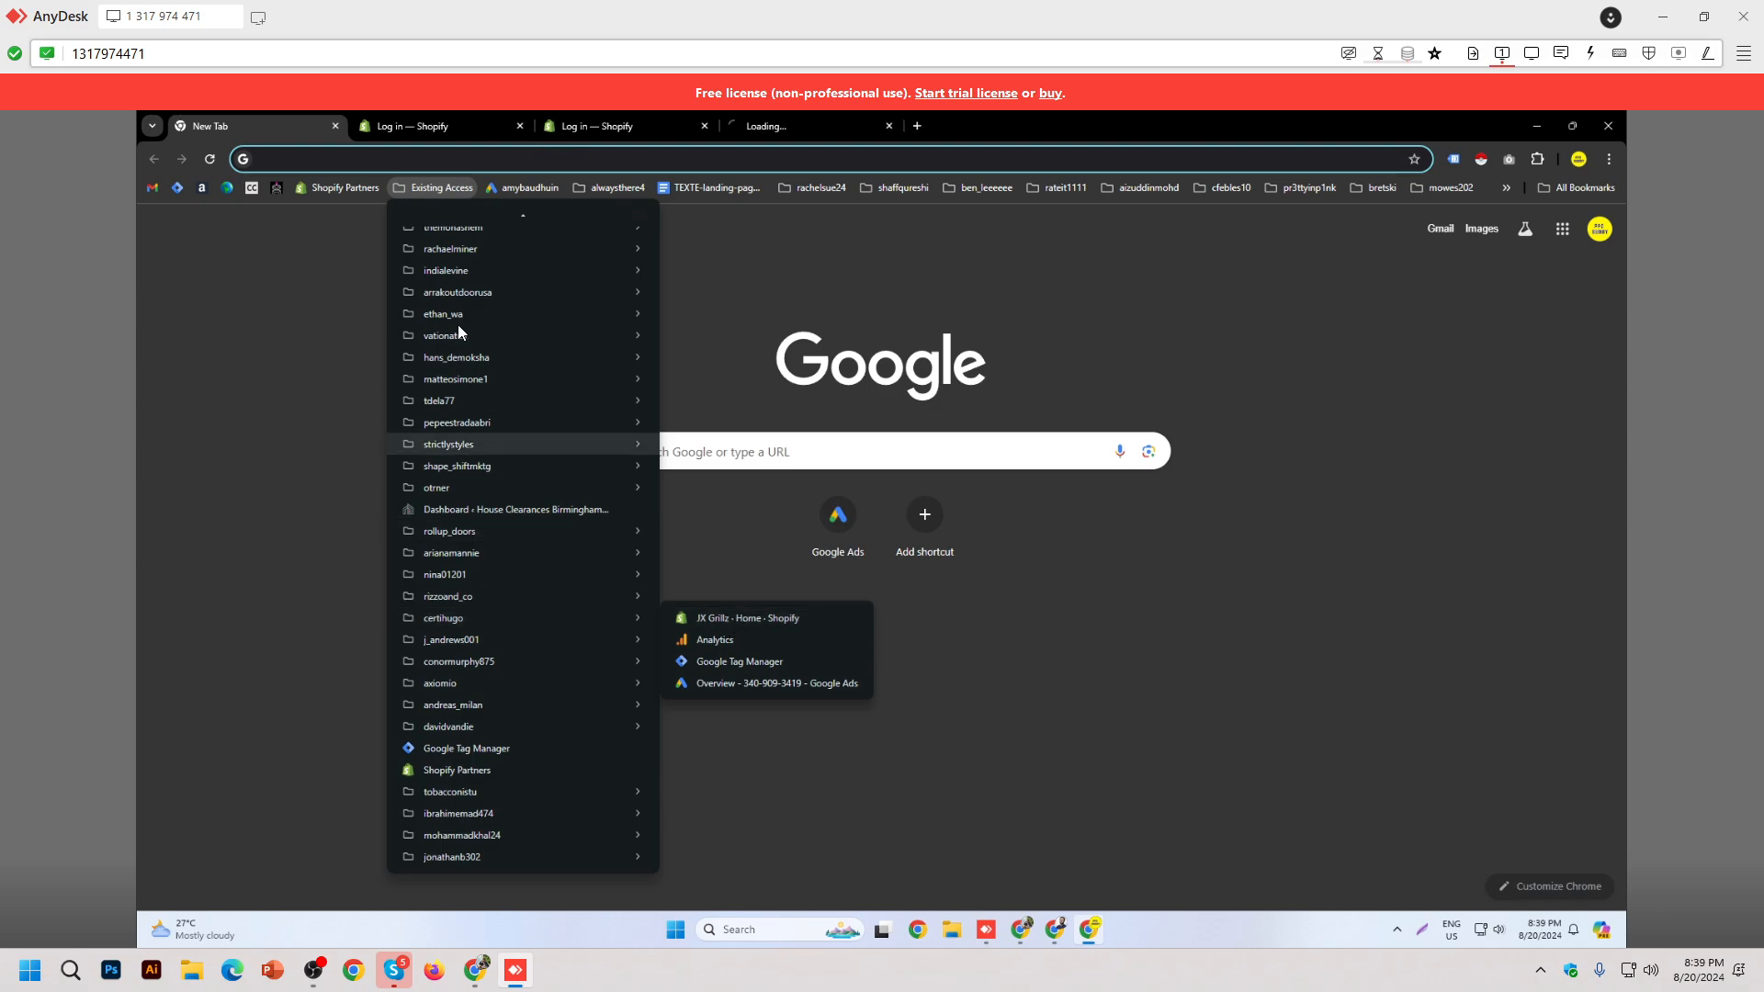
middle_click(255, 136)
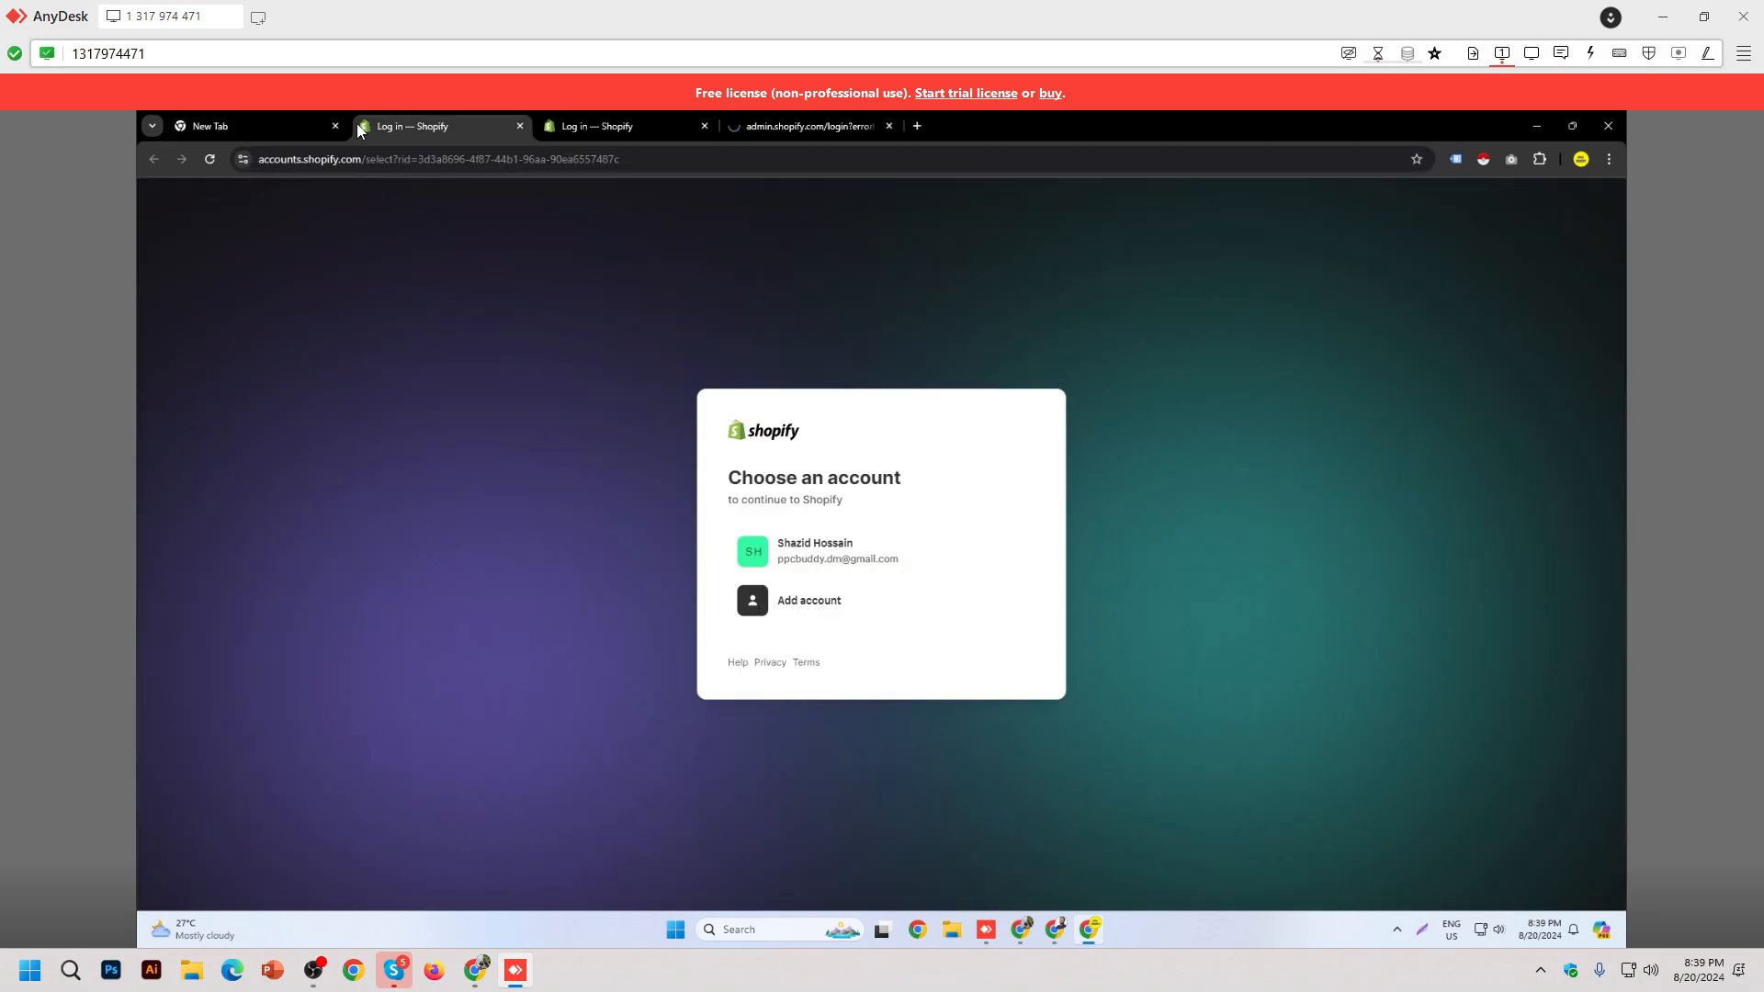
Step: Continue to Shopify with the existing account on the first two login tabs
left_click(827, 542)
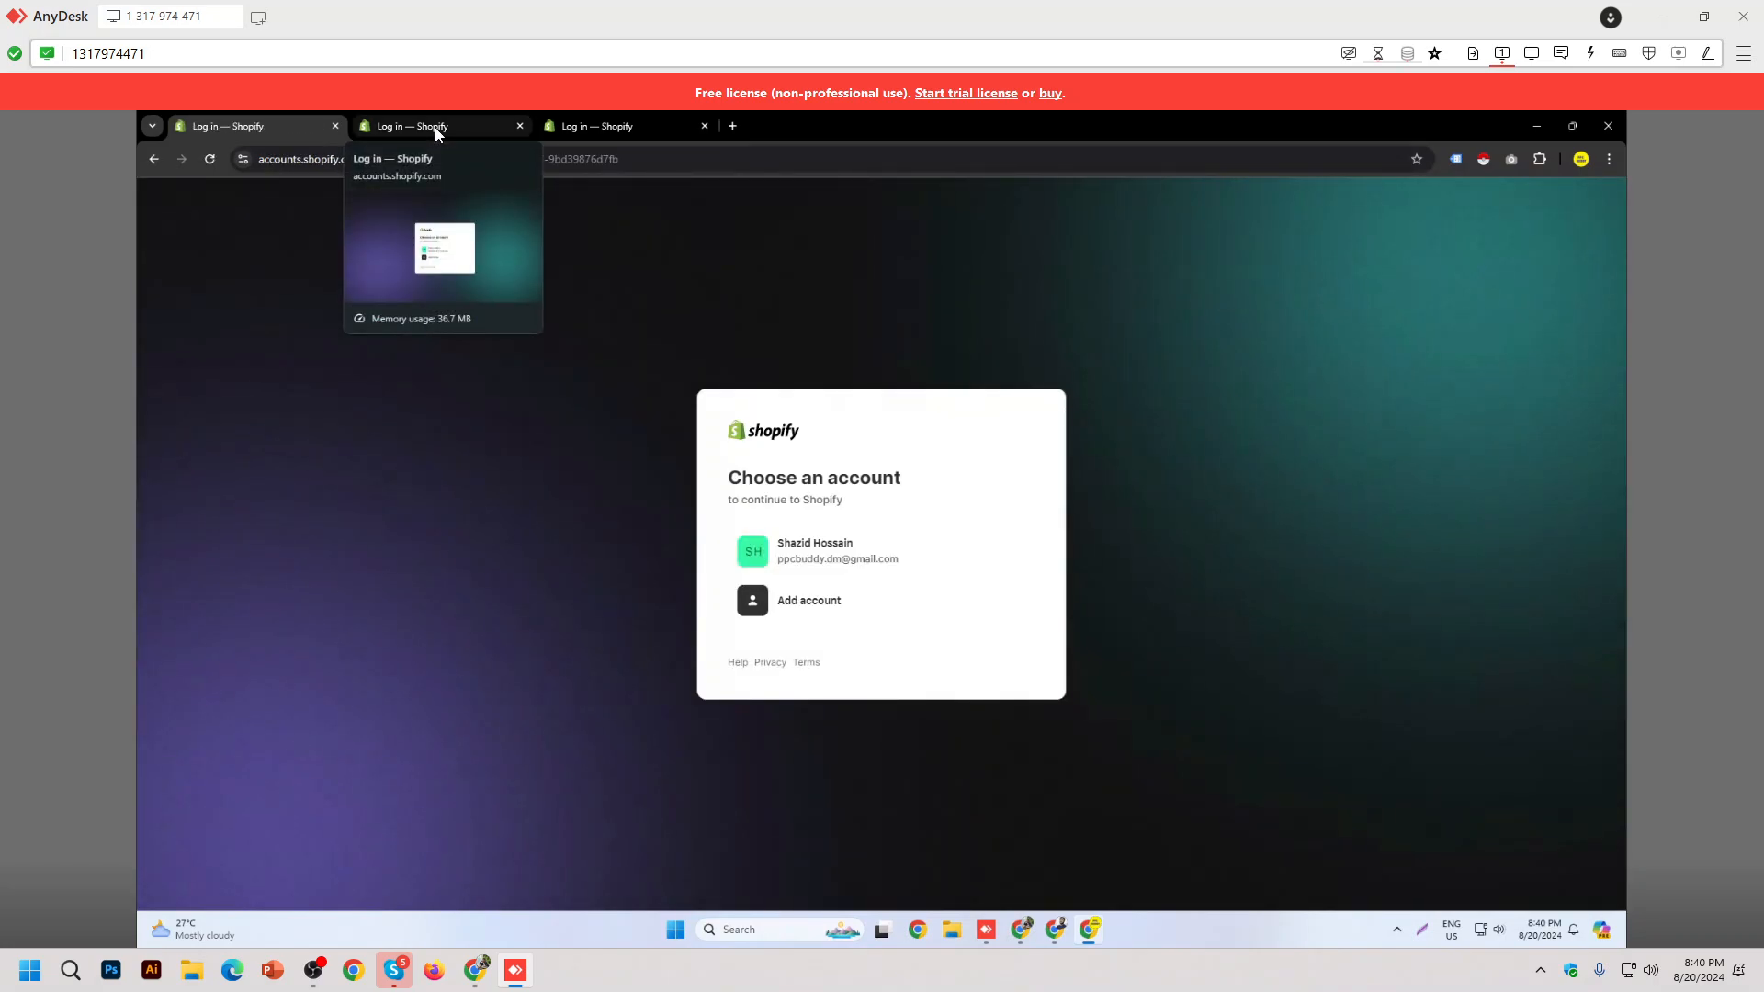
left_click(809, 556)
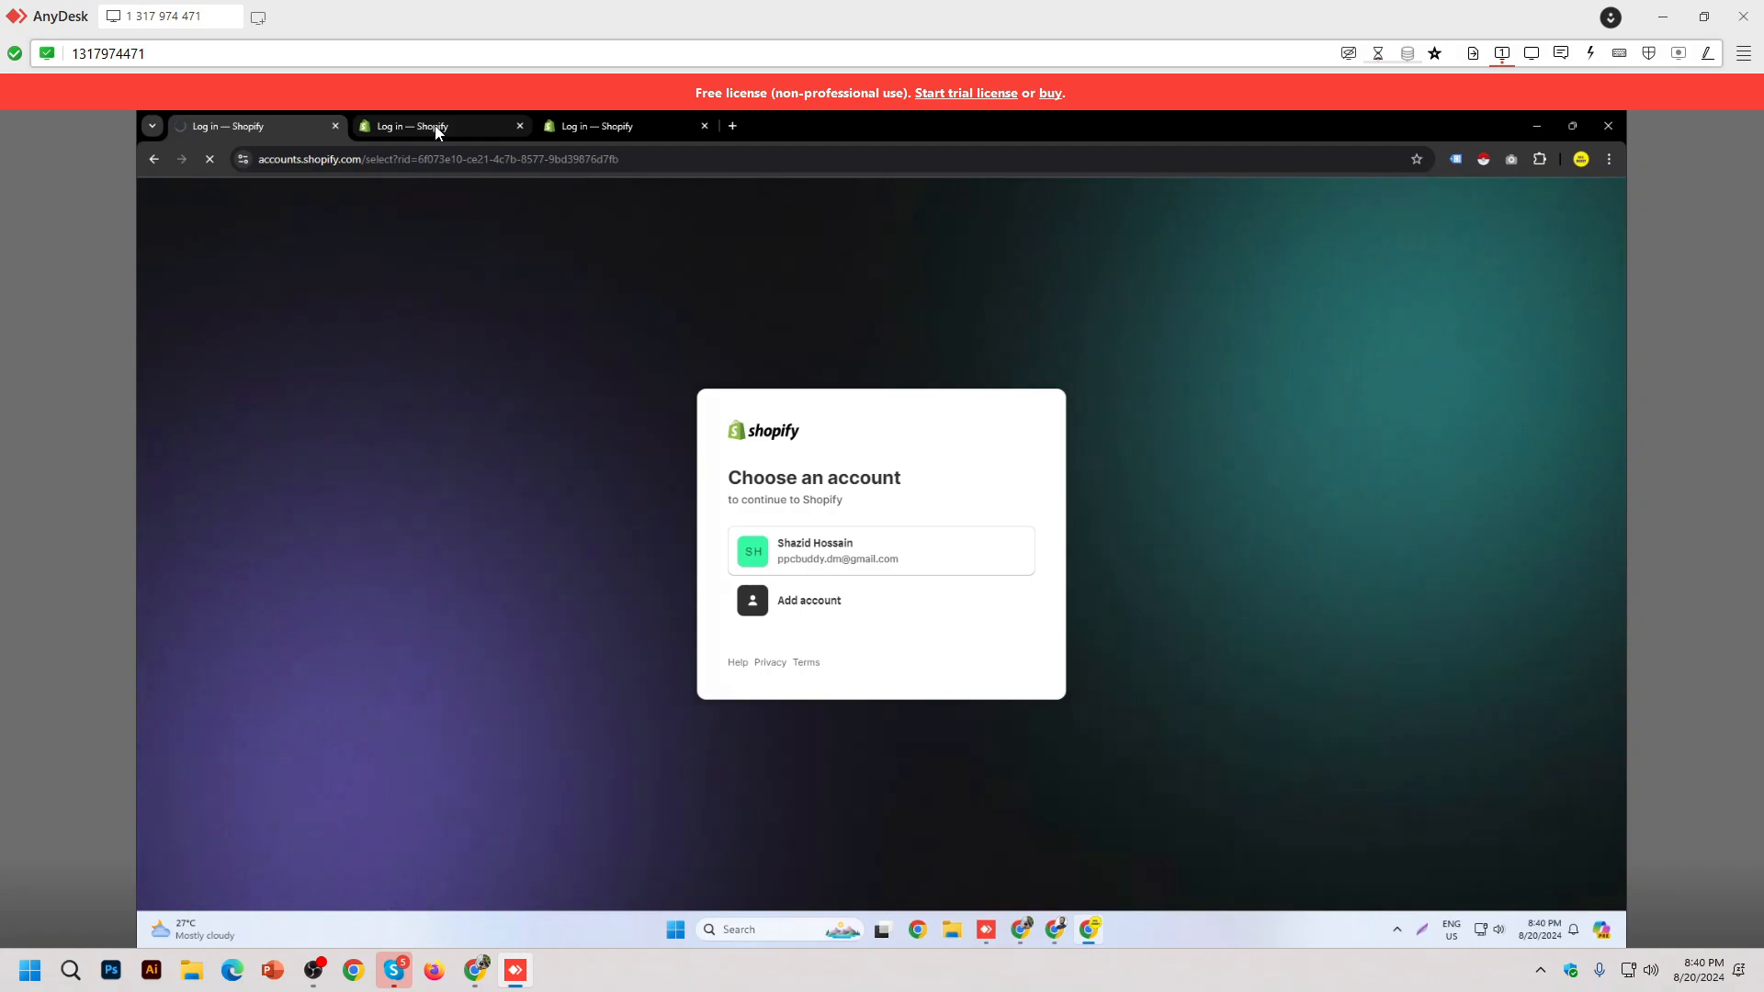
left_click(438, 131)
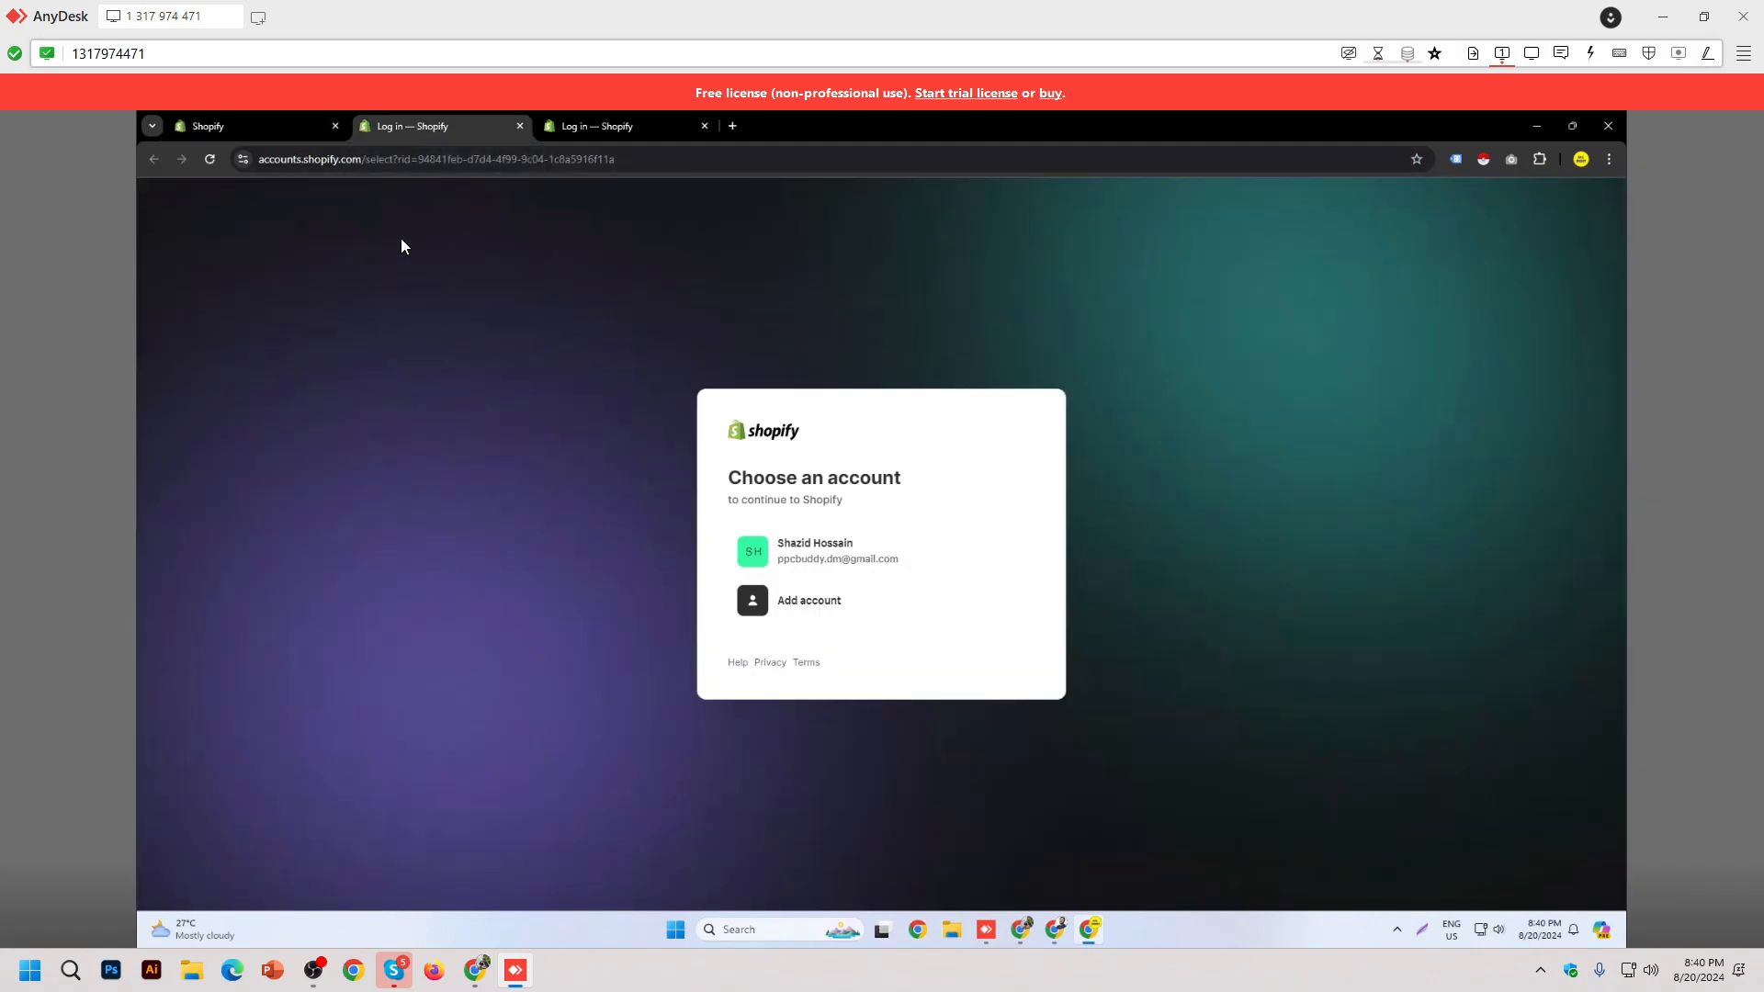
left_click(873, 551)
Step: Go back to the stores list from the permission error, sign in on the third tab, and open the first tab's store admin
left_click(281, 140)
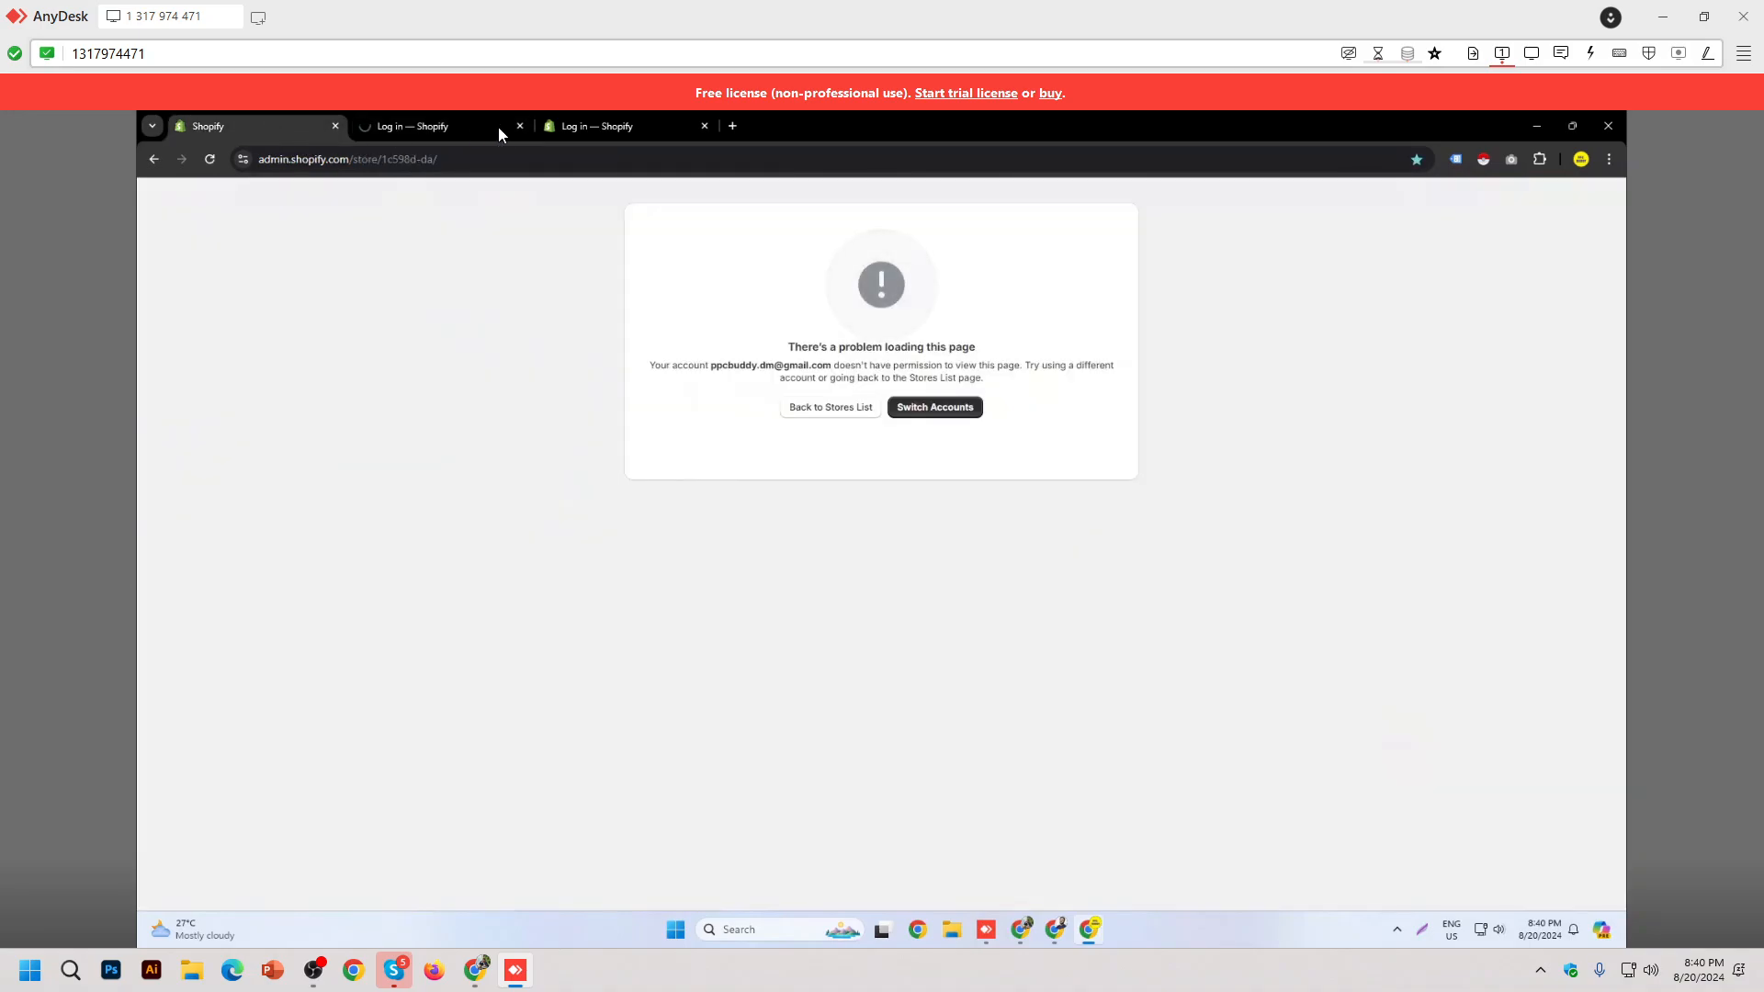
left_click(451, 135)
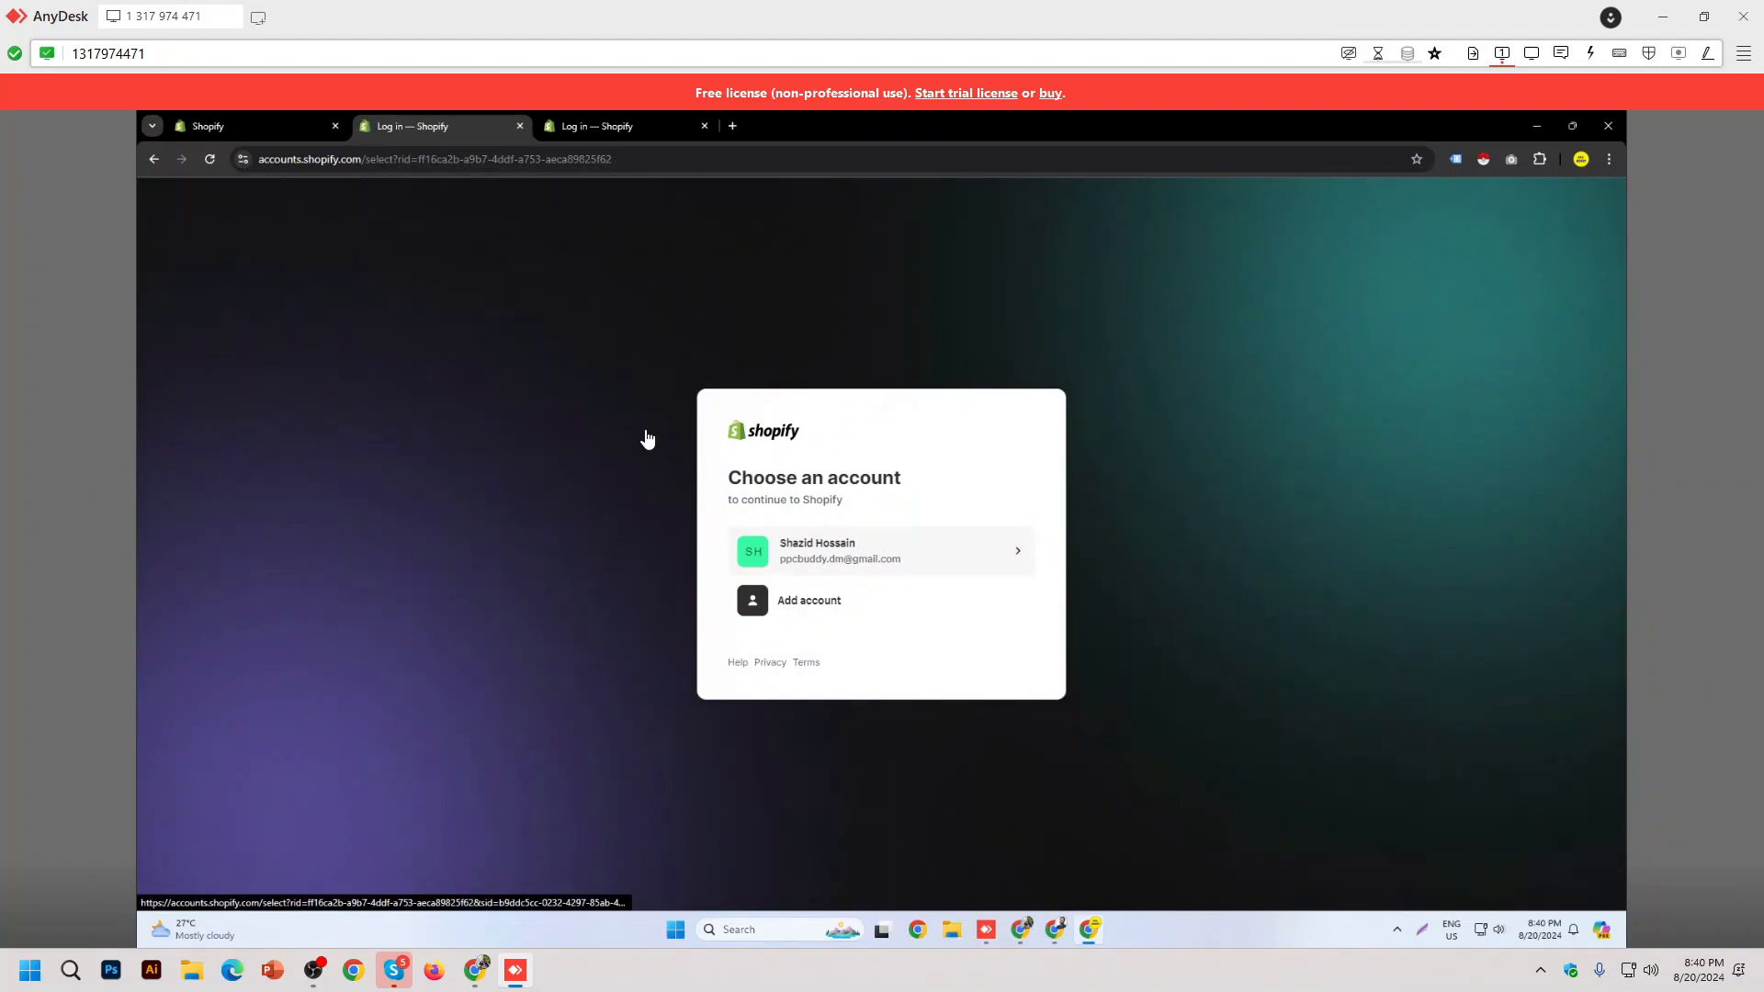
left_click(289, 139)
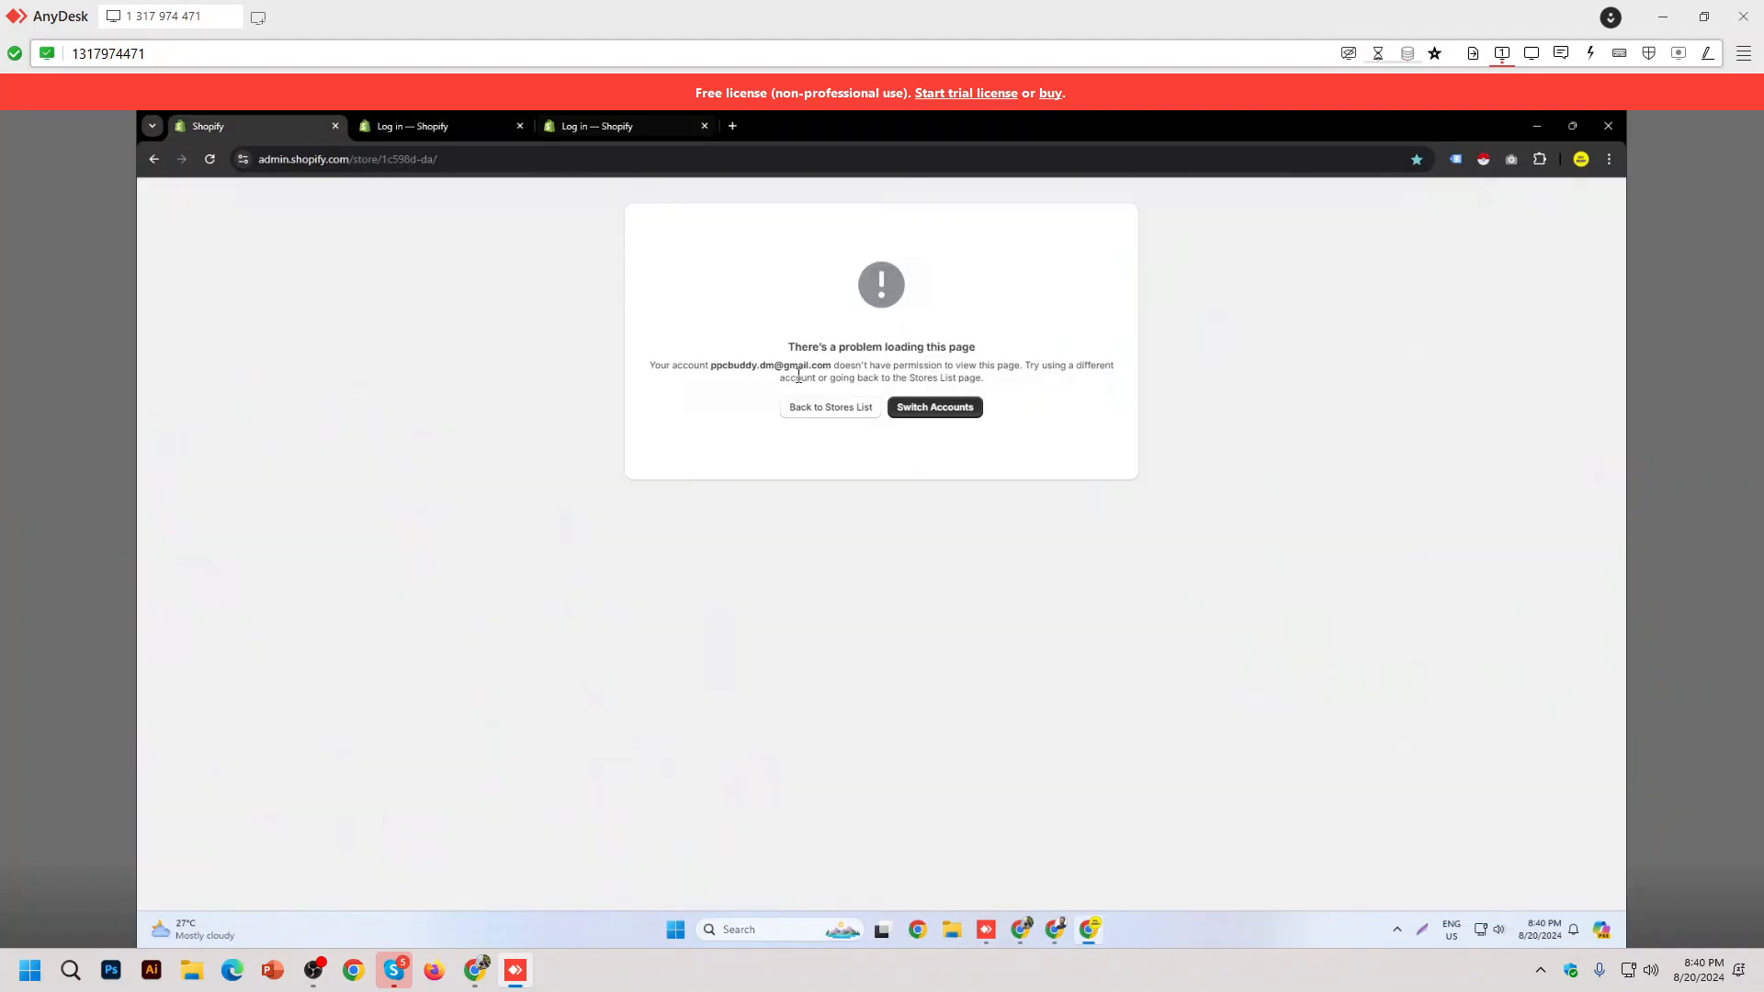
left_click(818, 409)
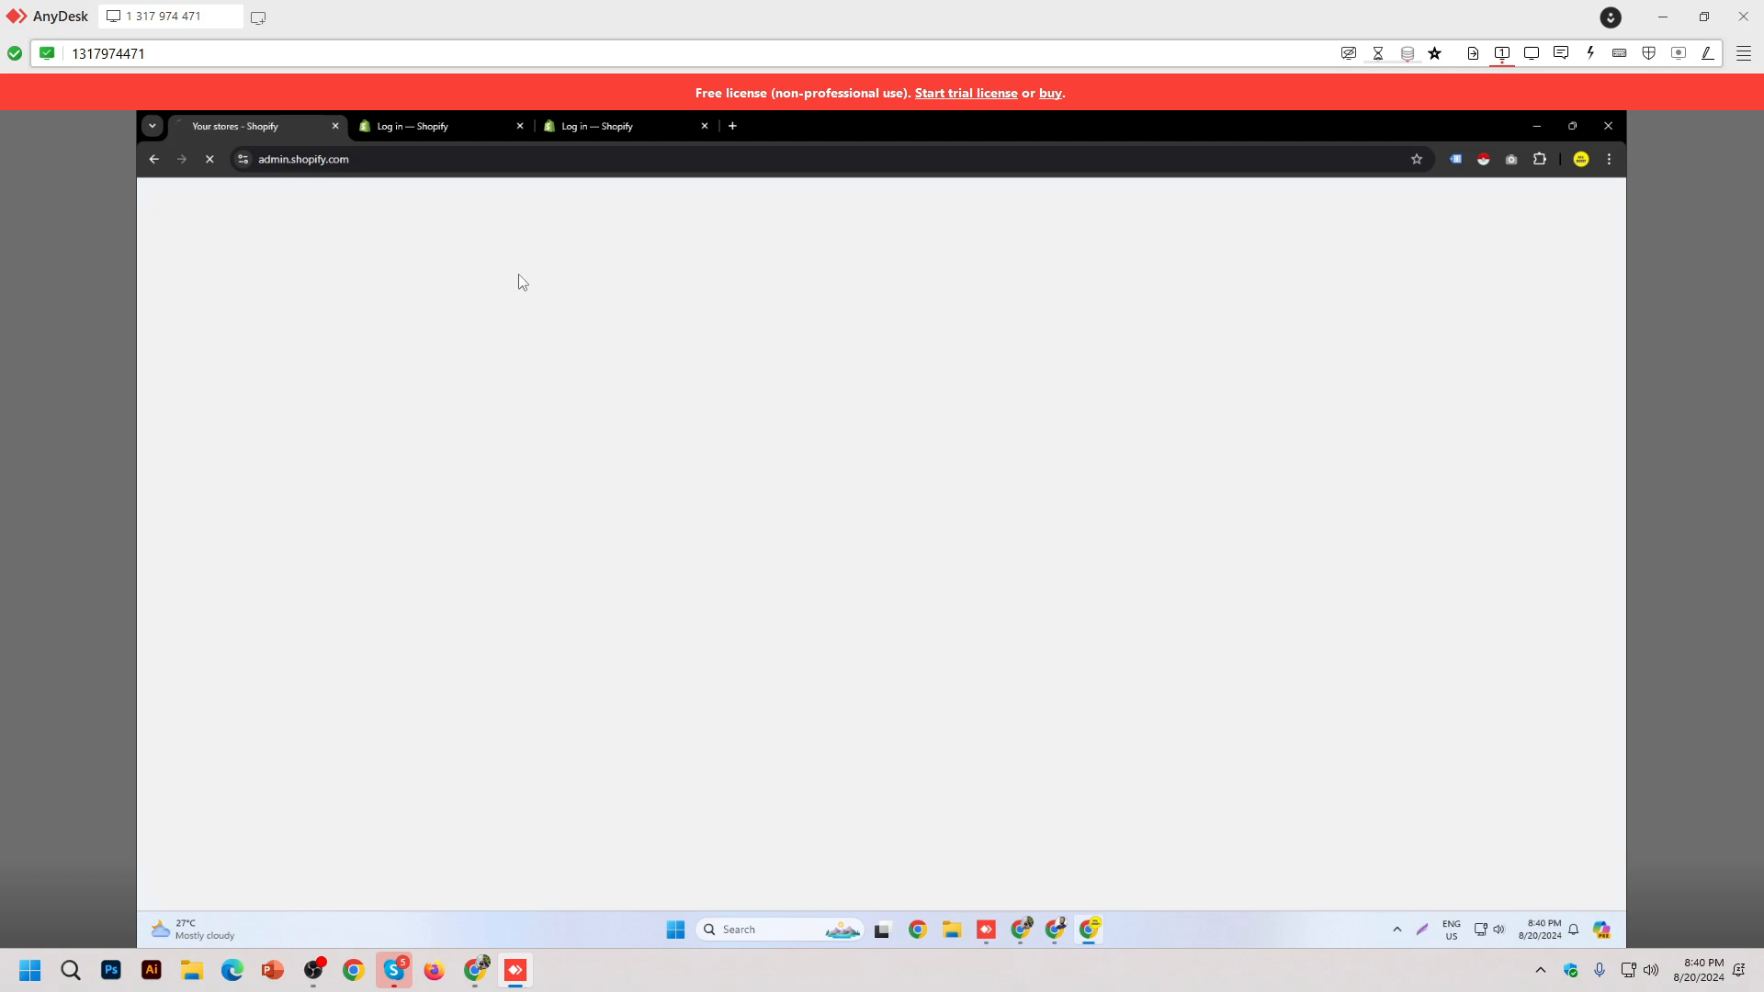
left_click(605, 130)
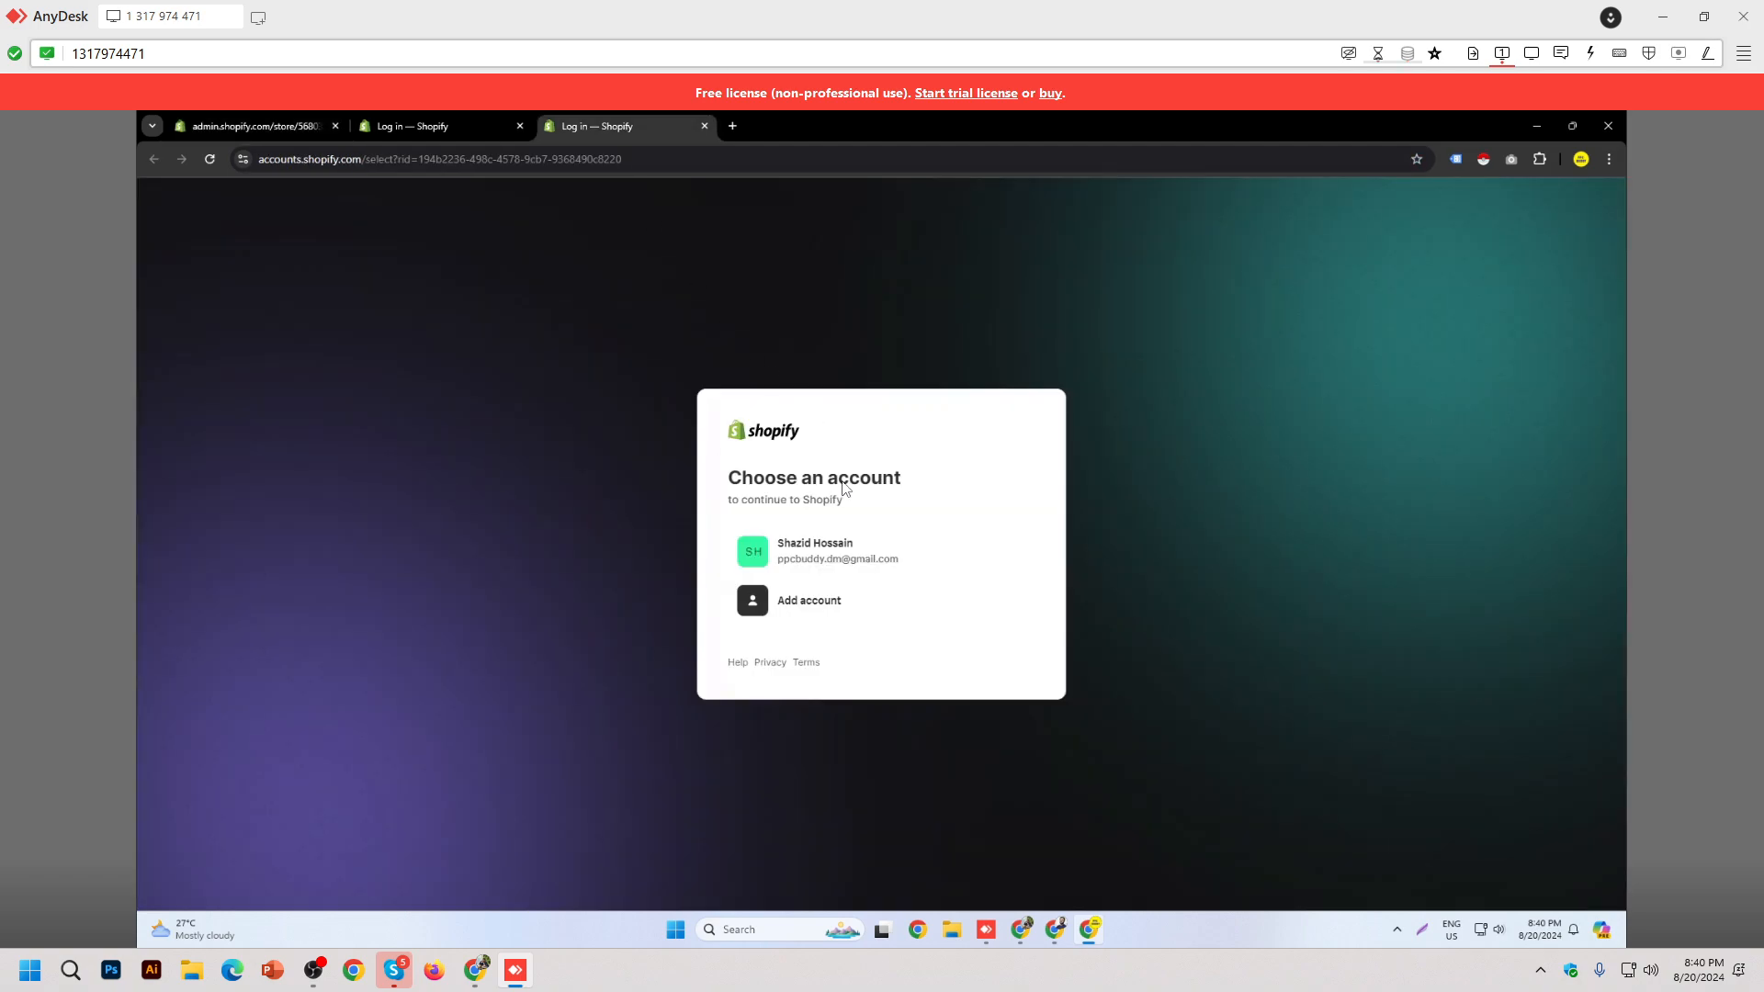
left_click(825, 562)
left_click(229, 127)
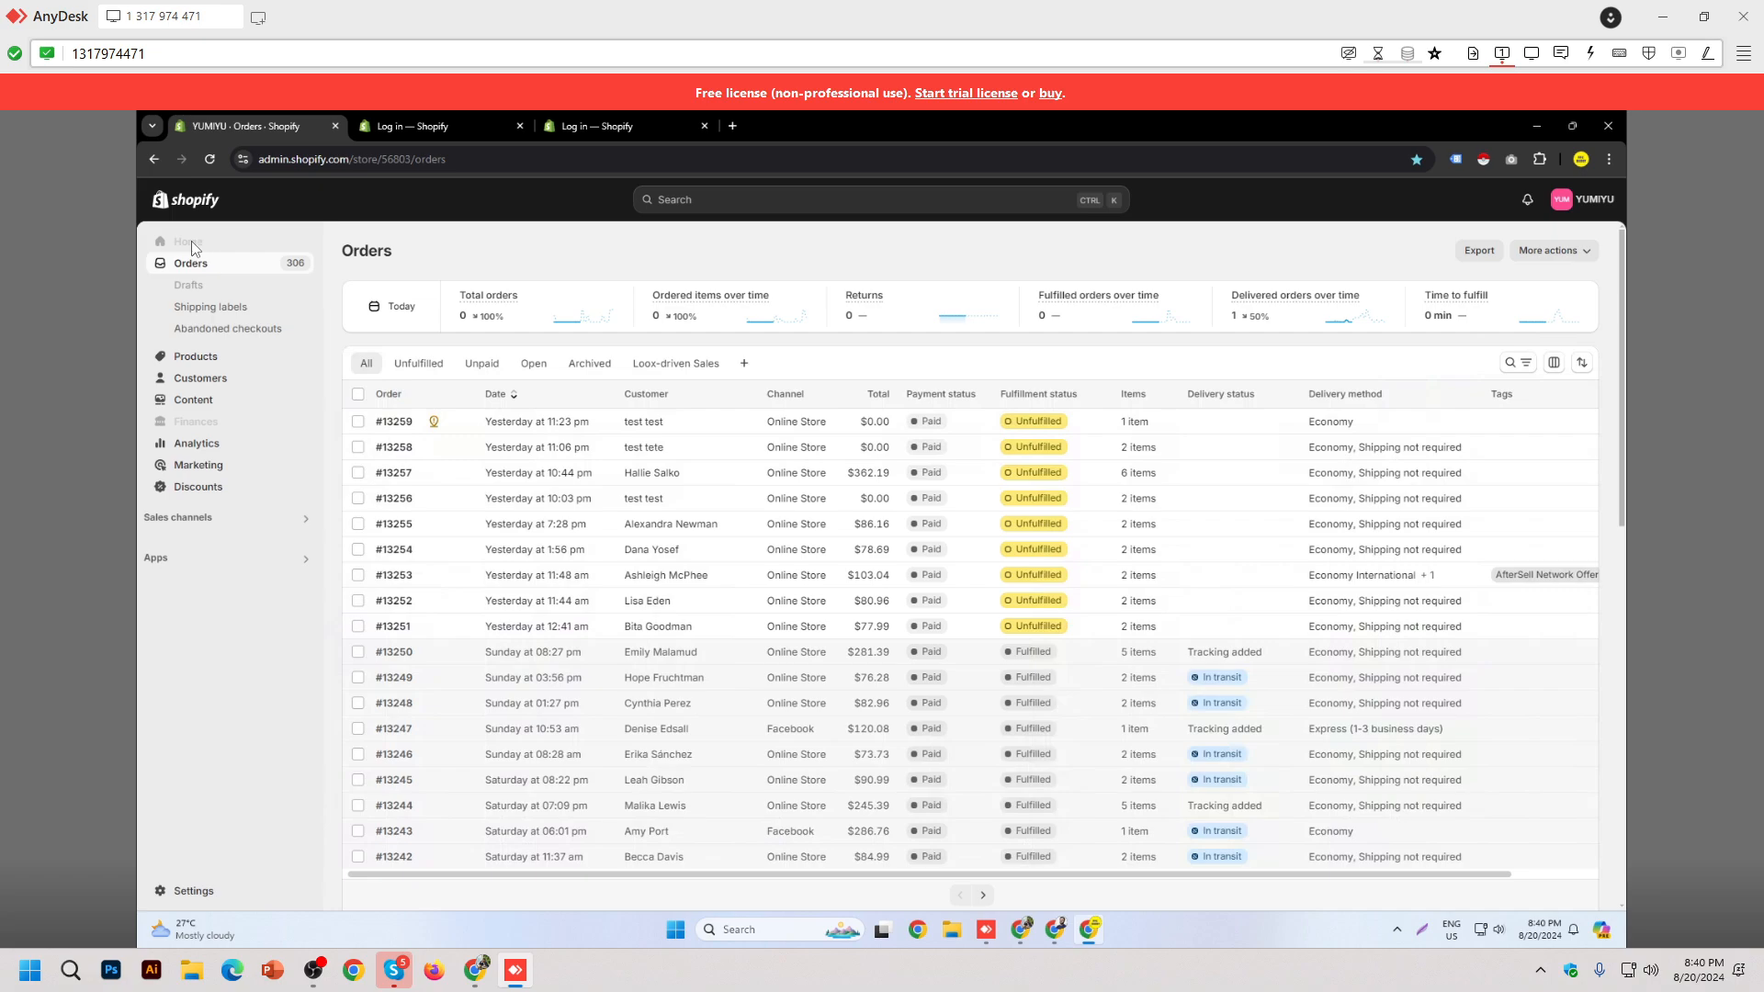
Step: Sign in with the existing account on the second and third Shopify tabs
left_click(467, 131)
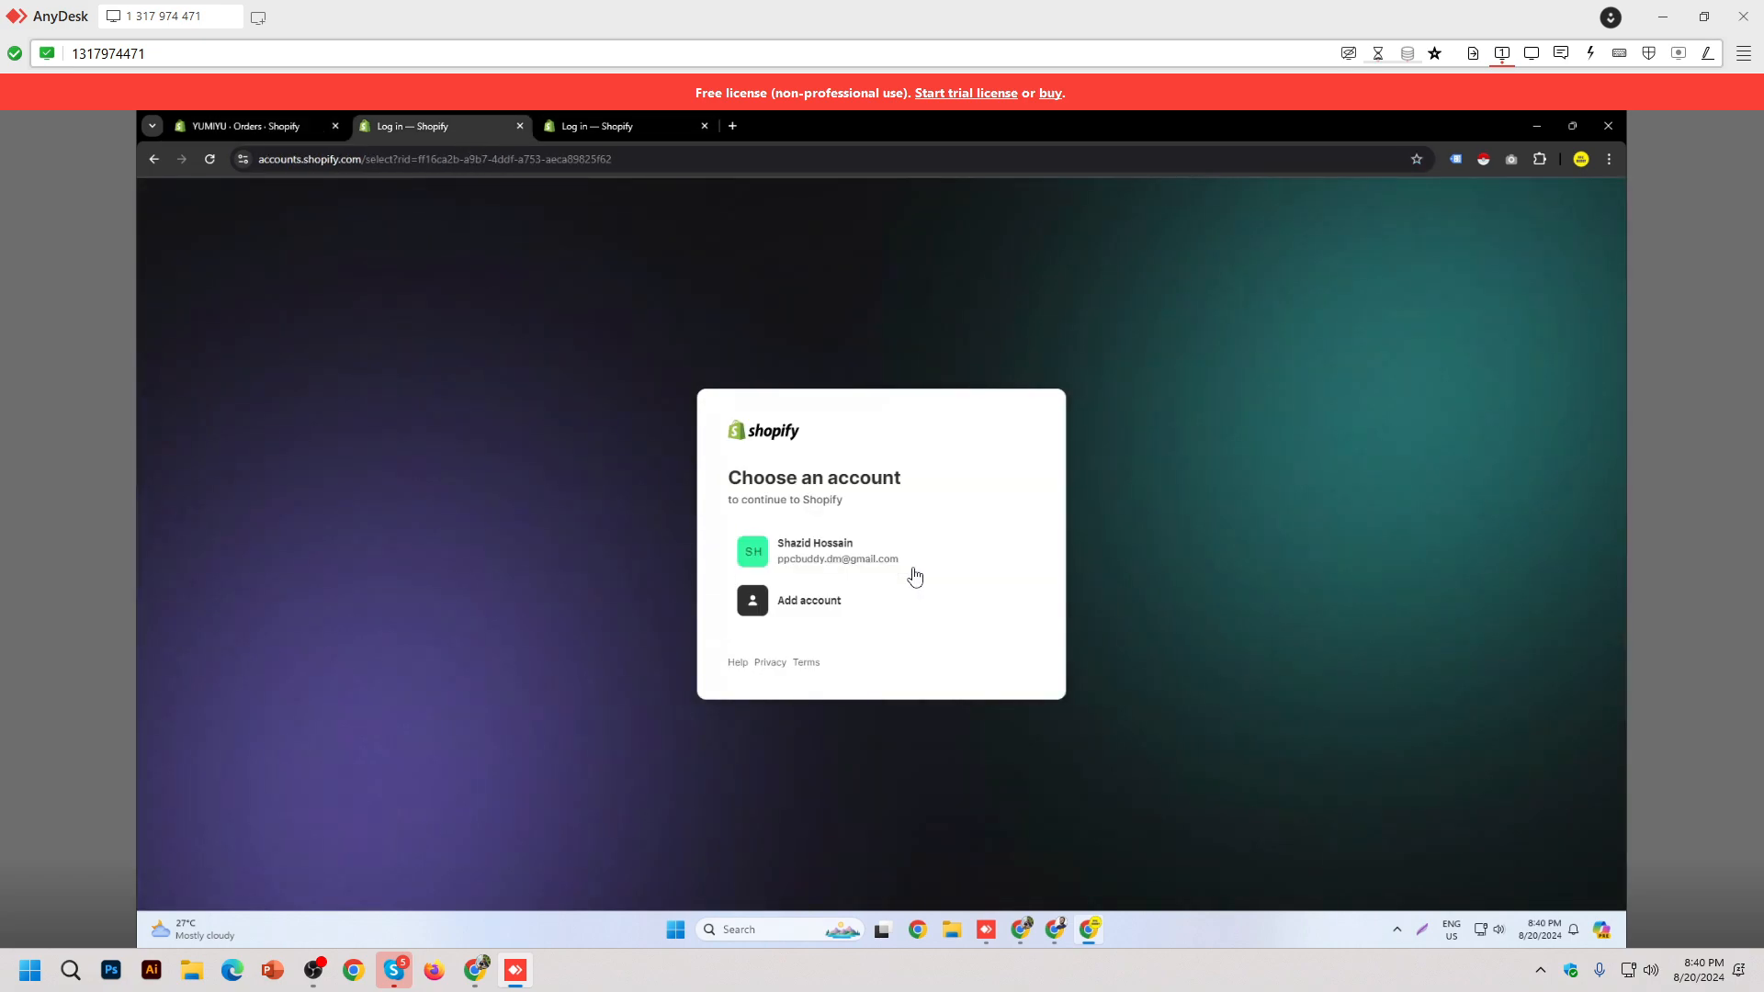
left_click(809, 536)
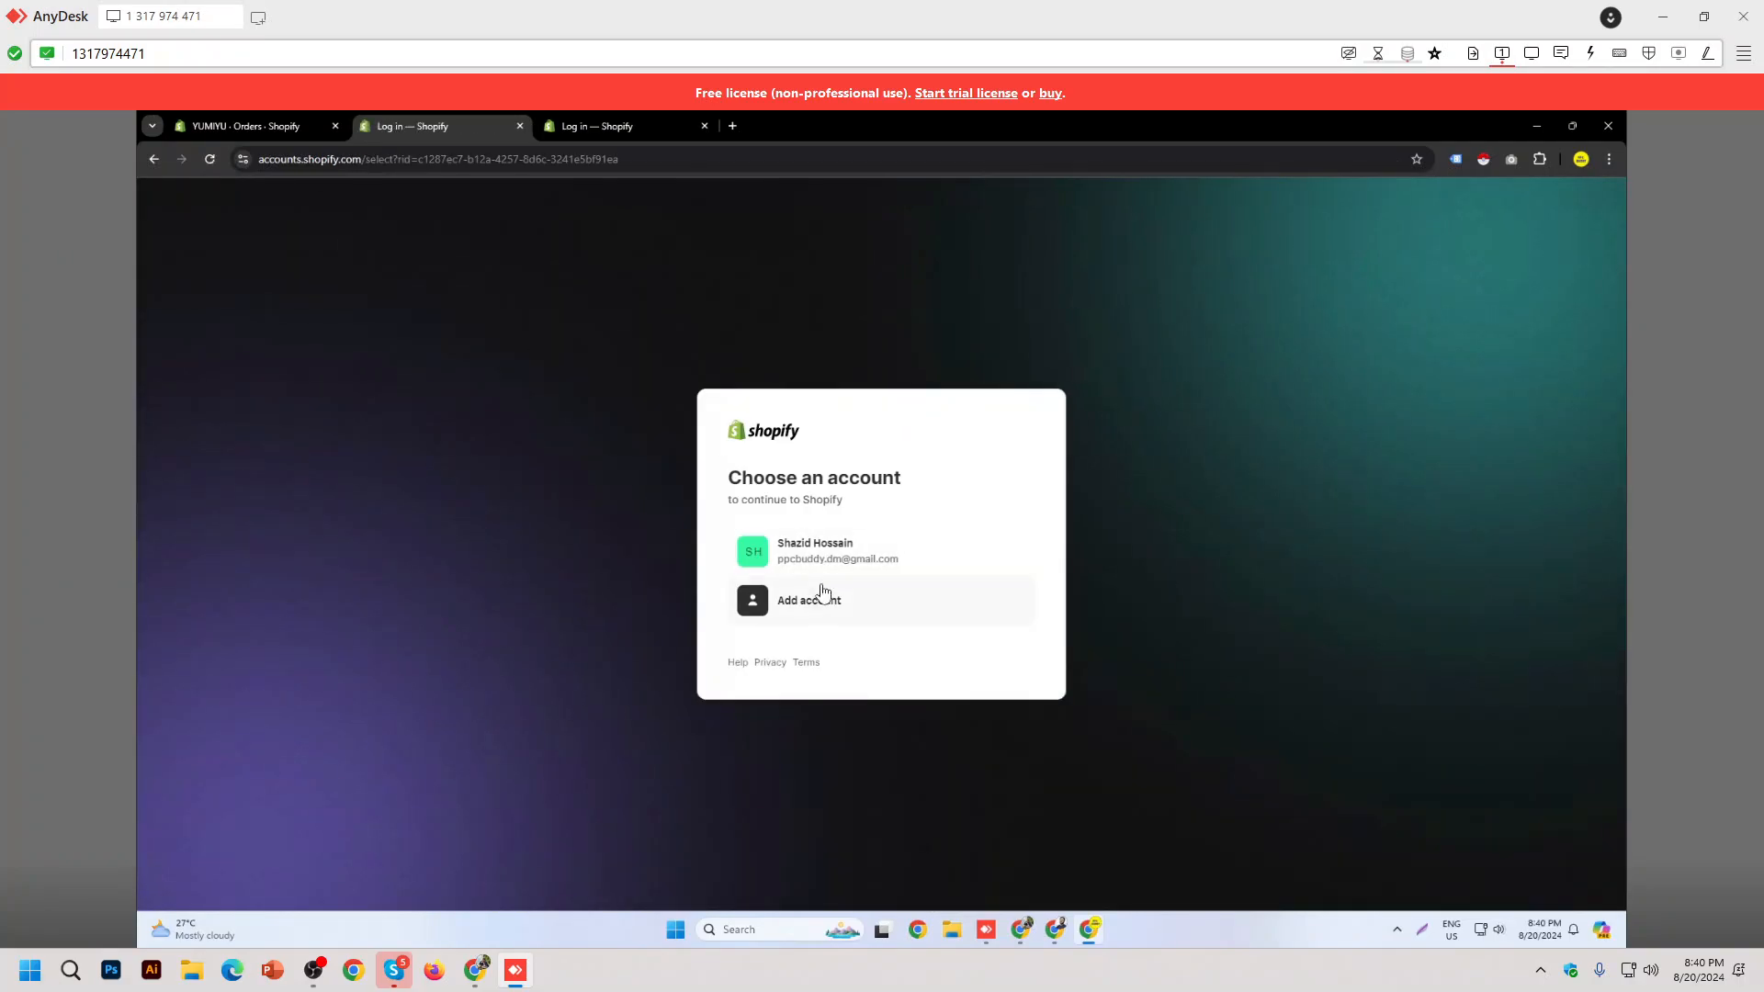
left_click(829, 536)
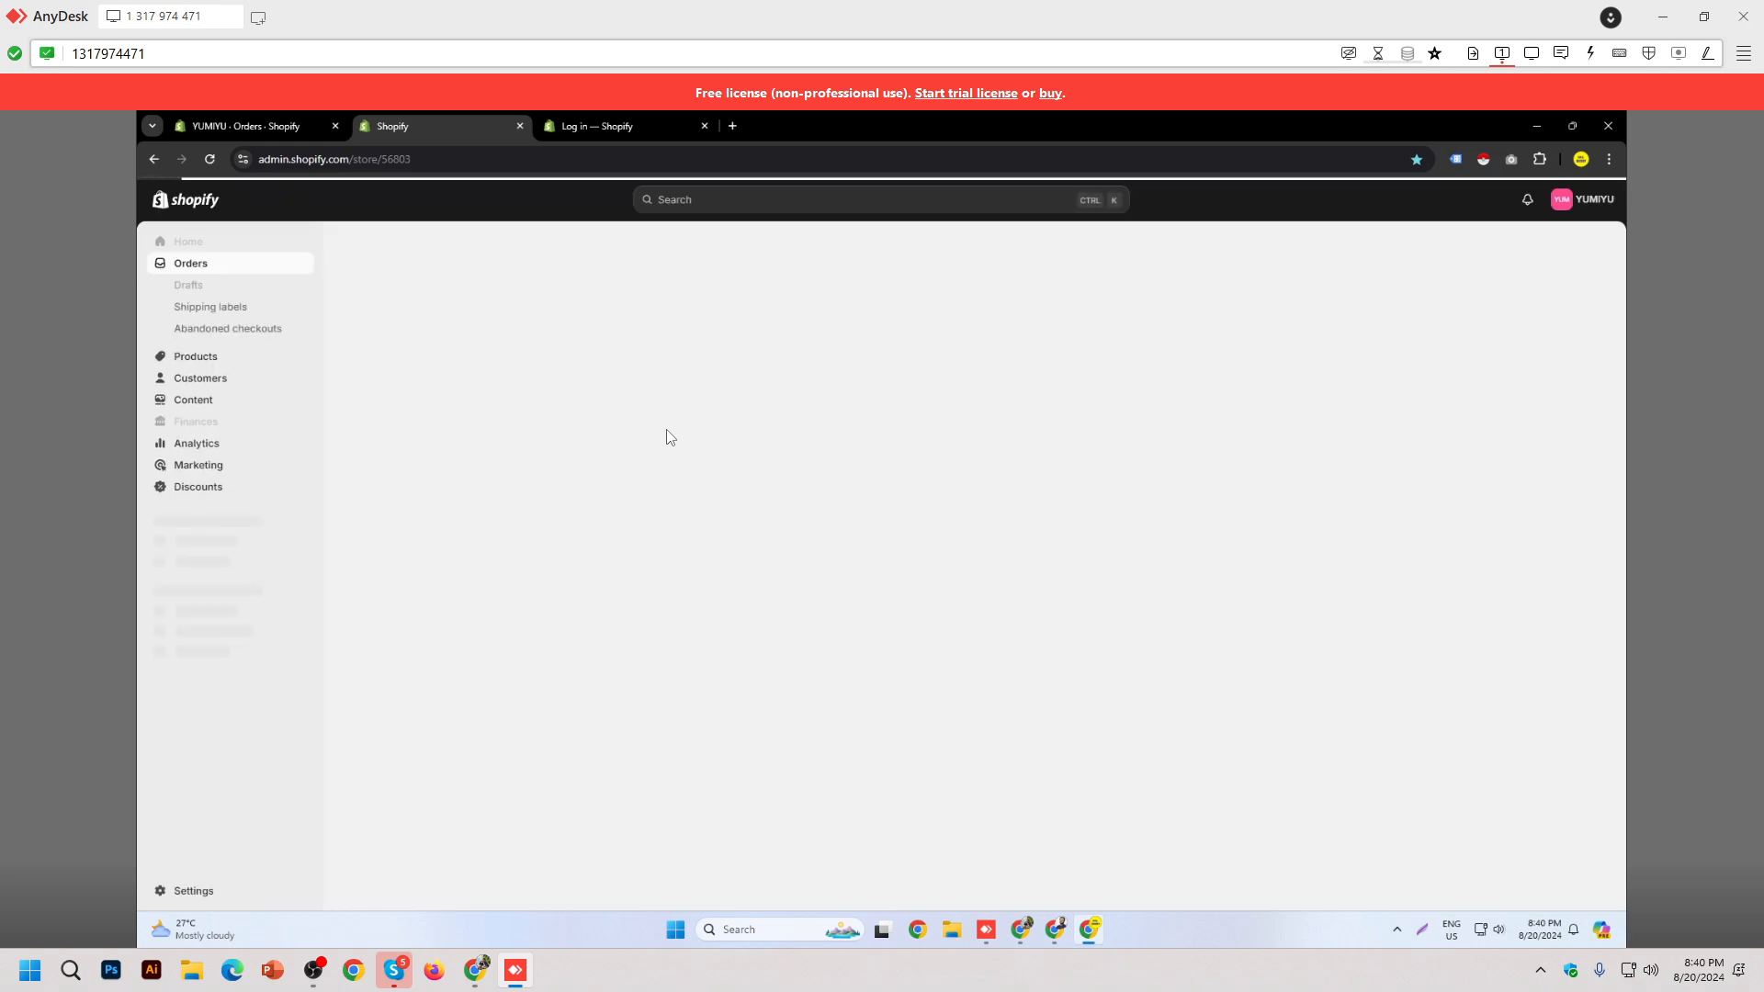
left_click(588, 129)
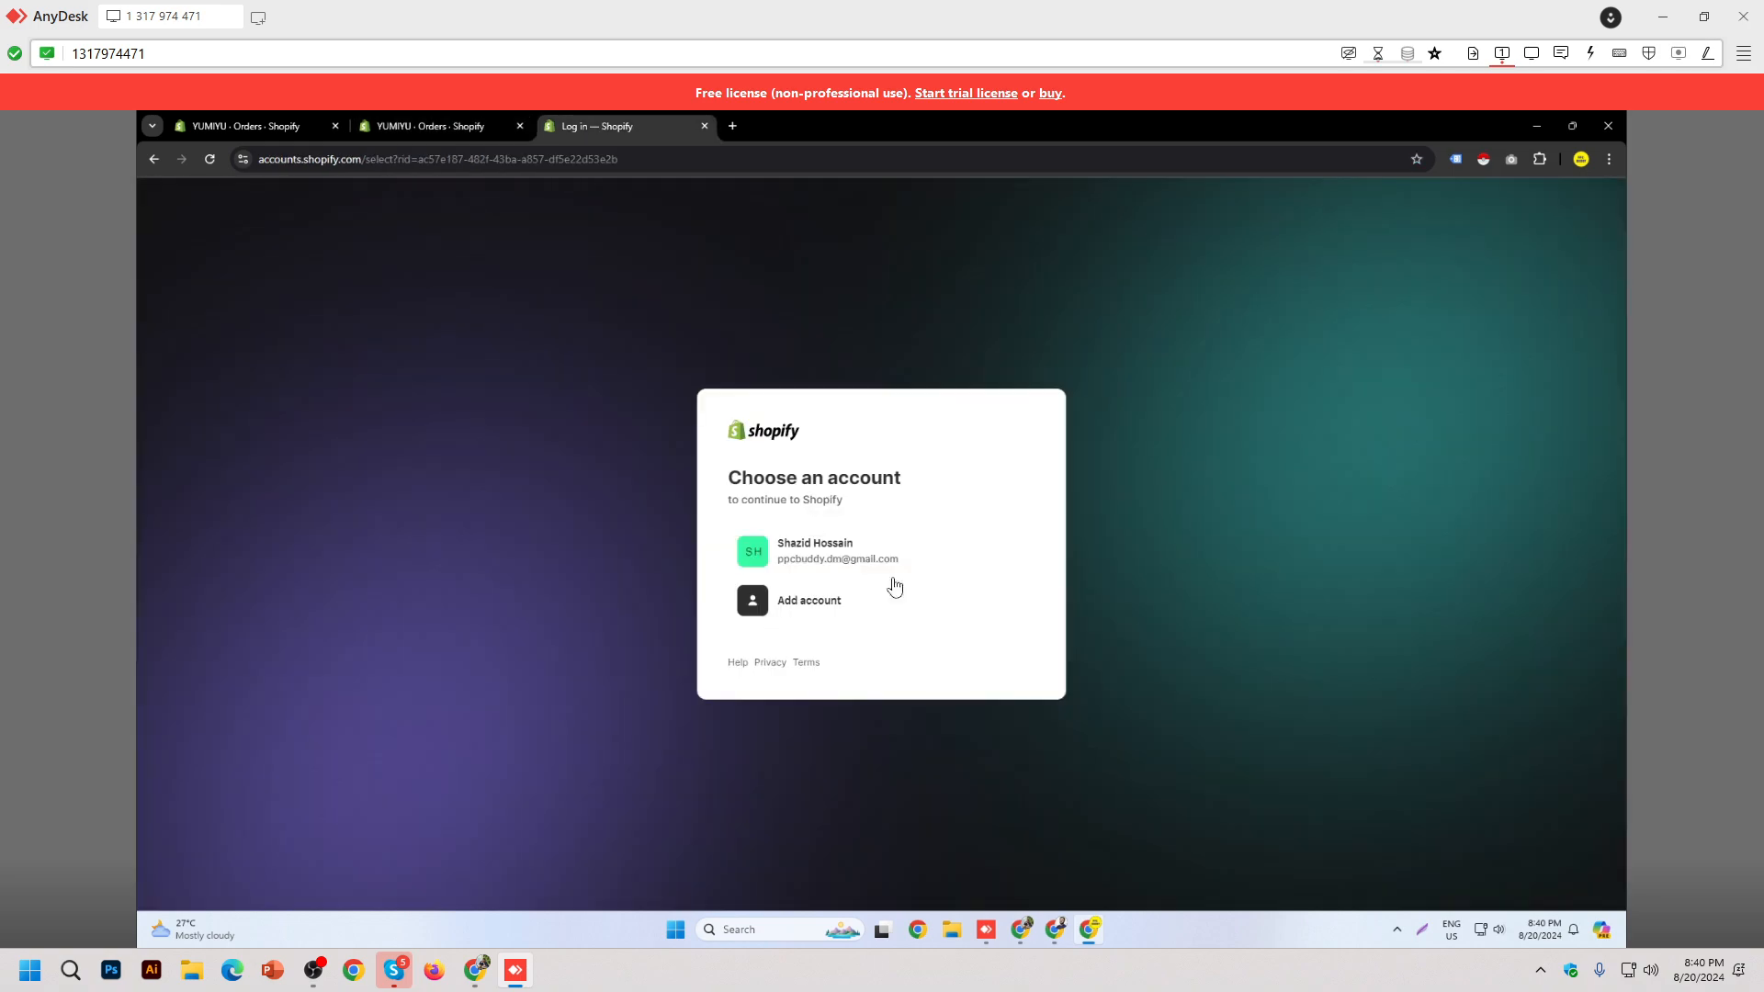
left_click(820, 546)
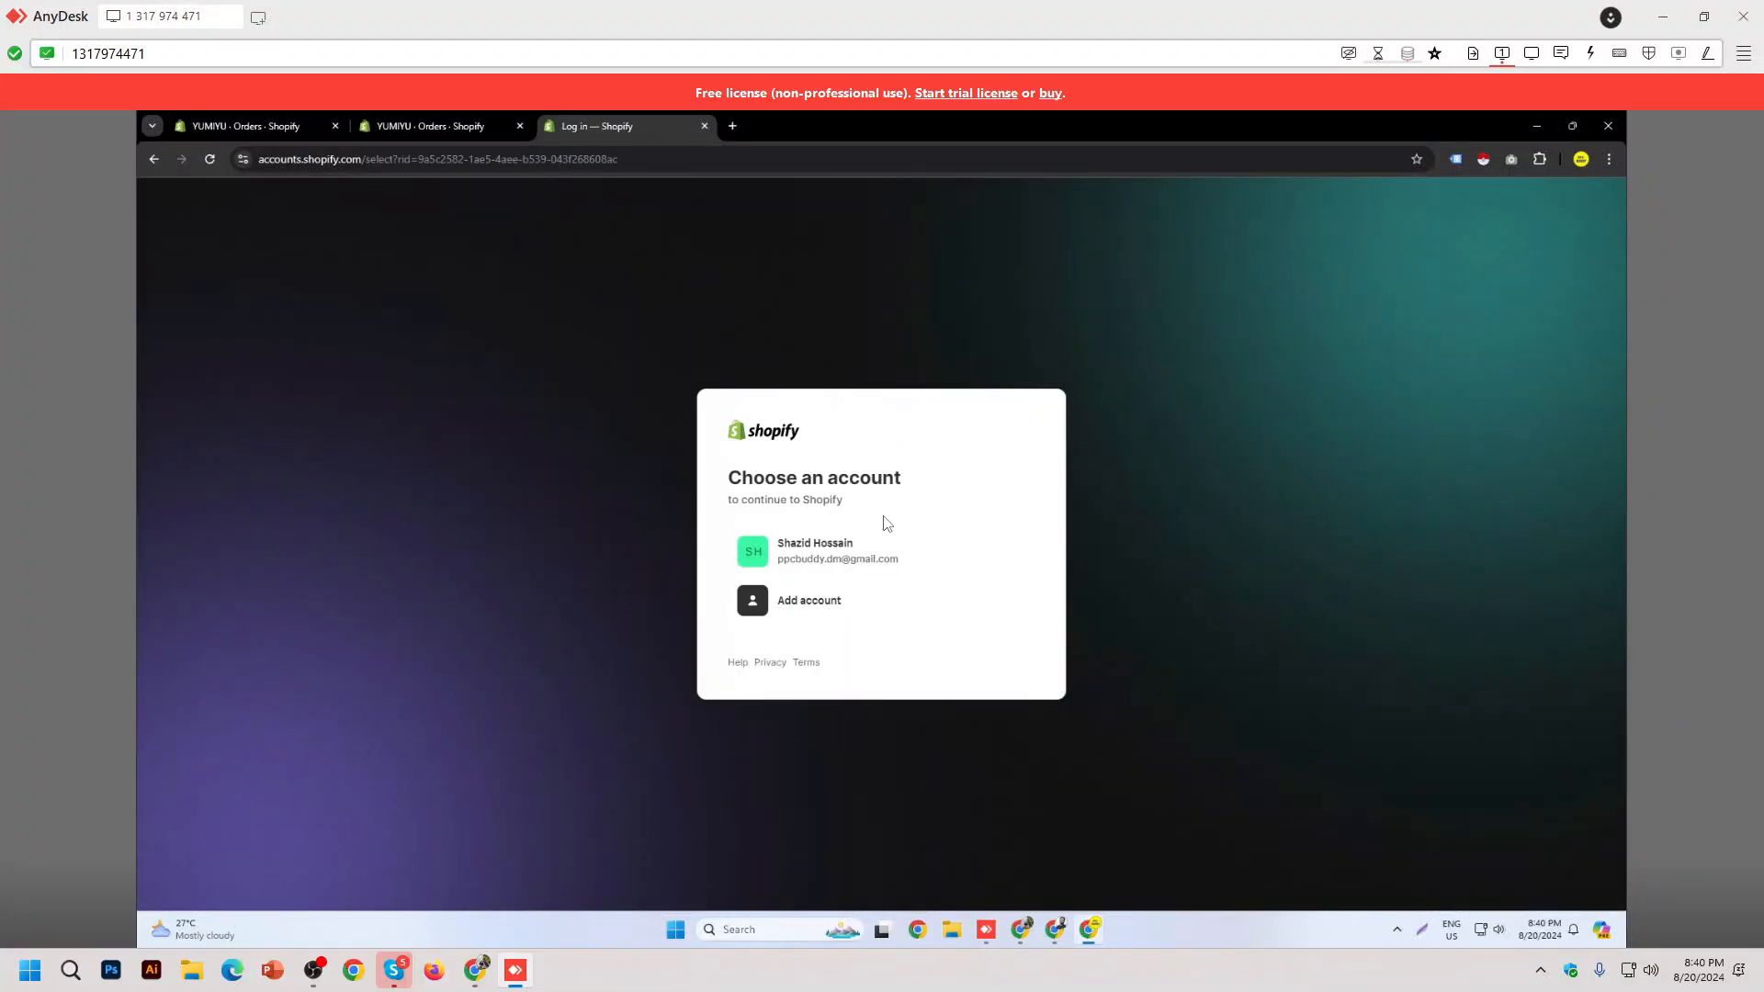
Step: Close the duplicate store tabs, keeping one YUMIYU Orders tab, and open Settings
left_click(432, 125)
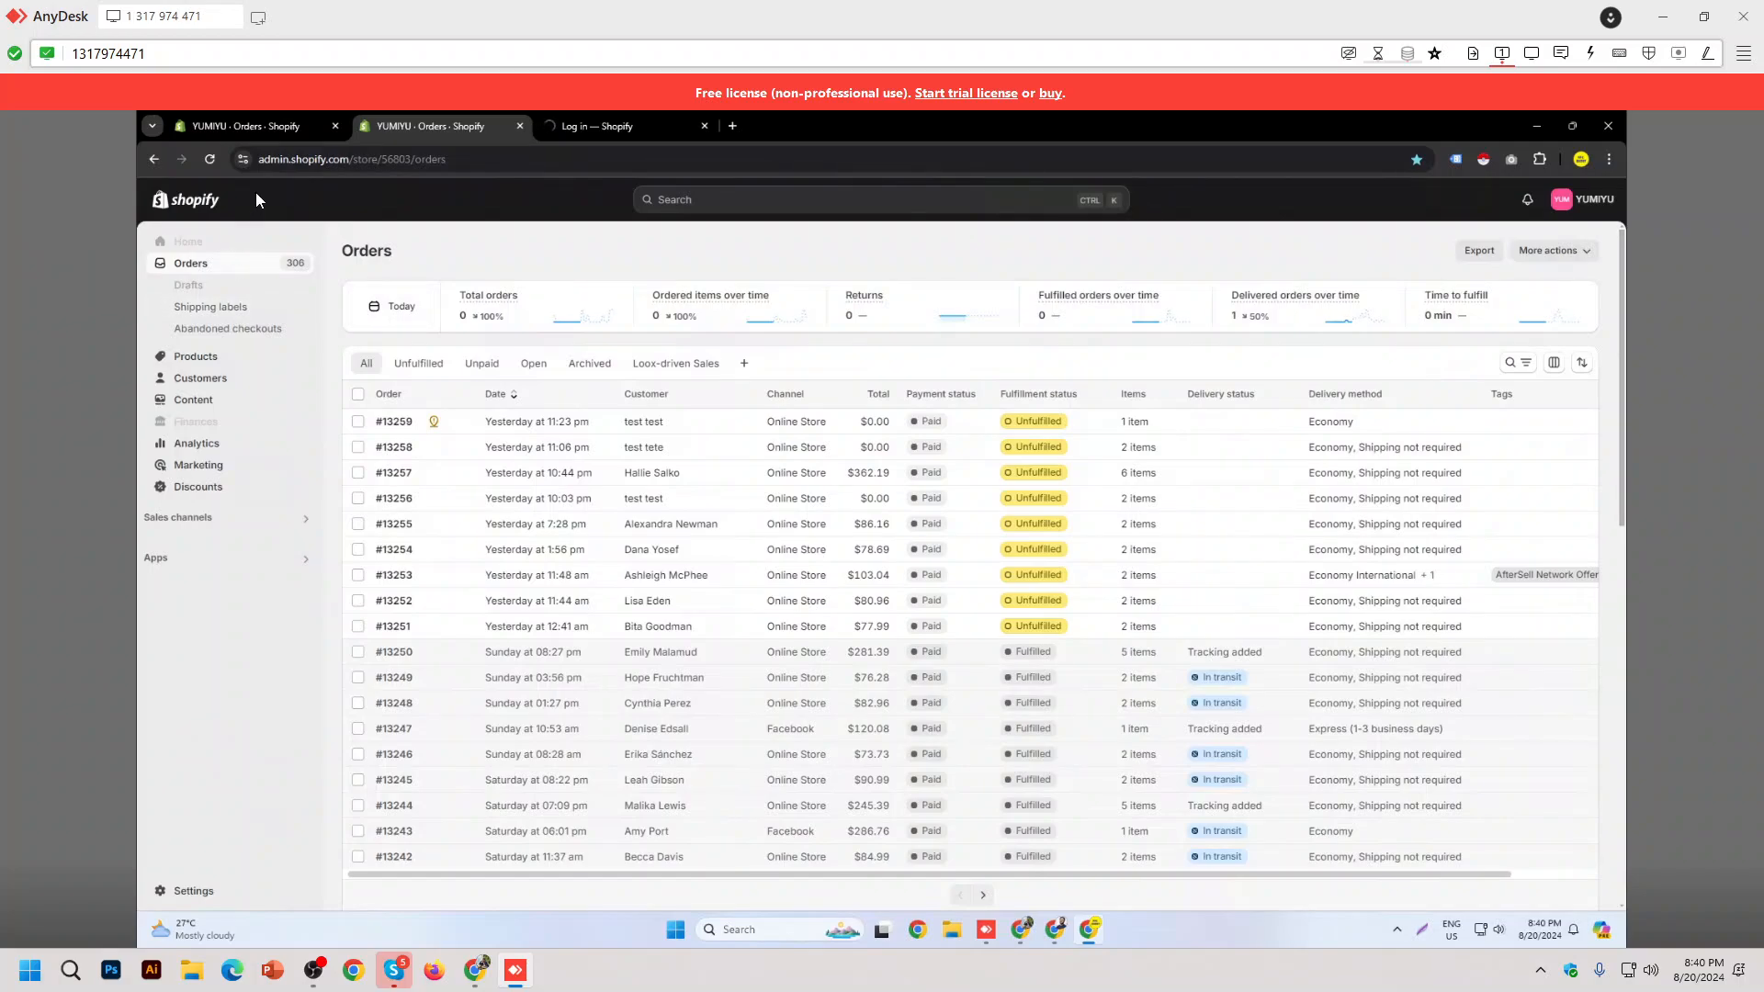
left_click(583, 132)
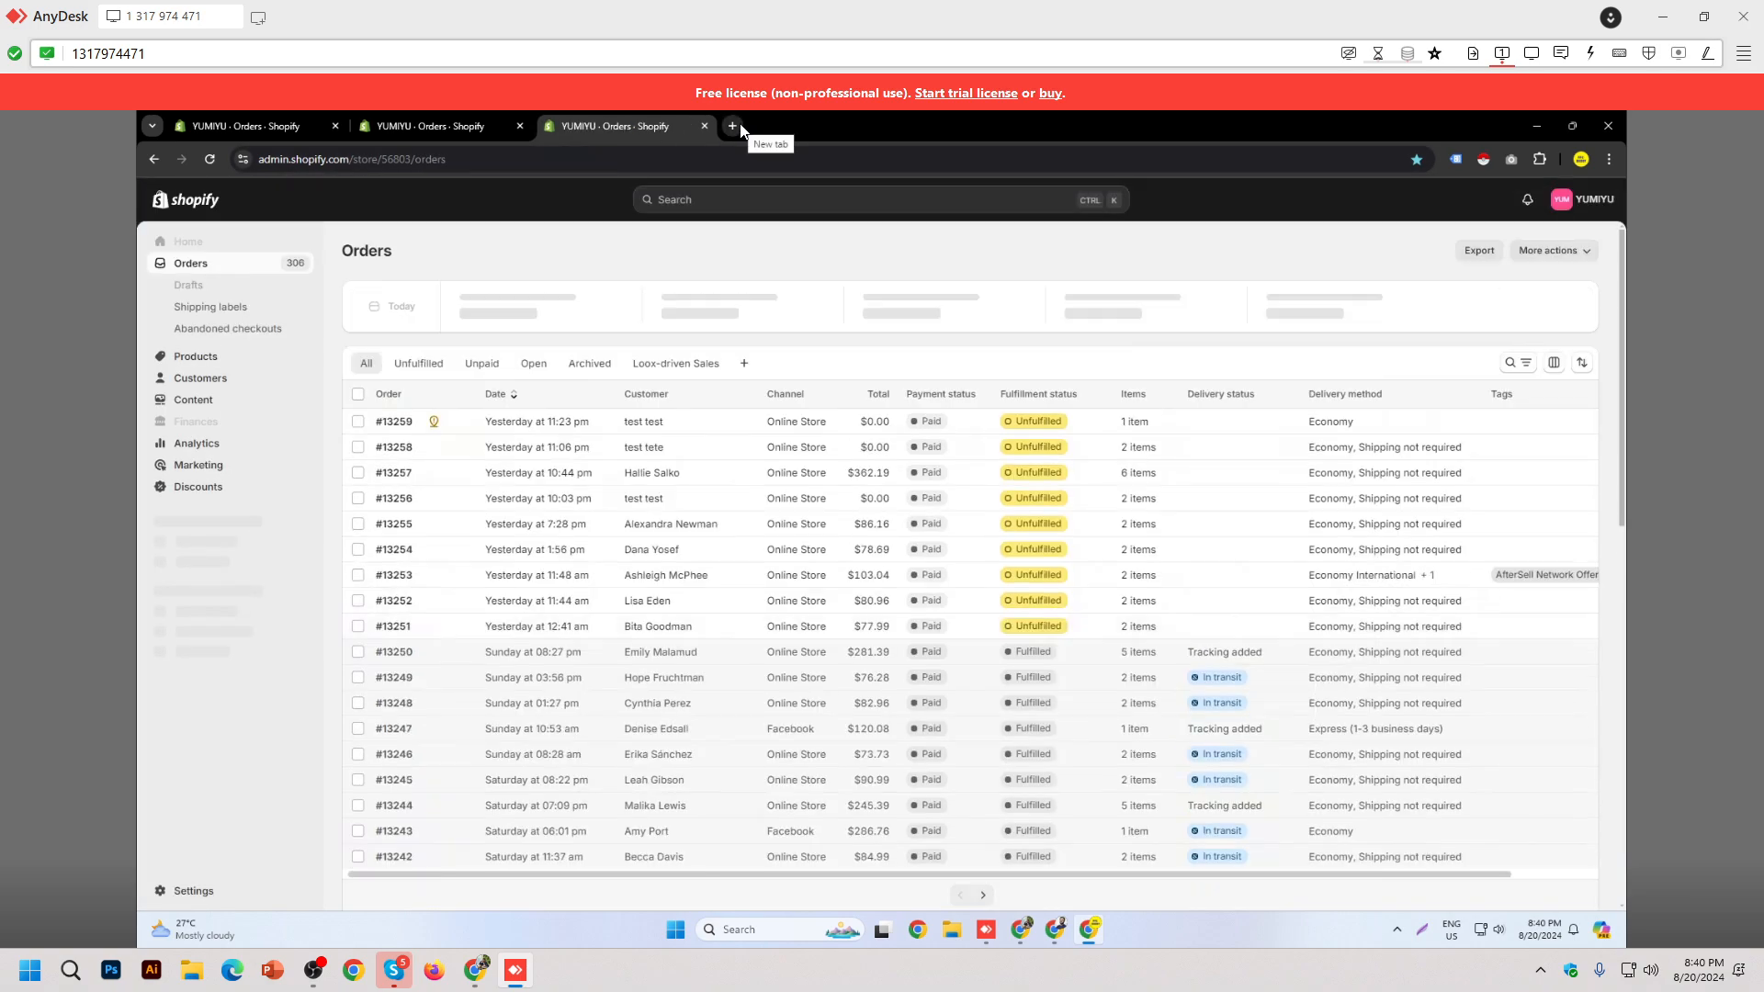
left_click(732, 126)
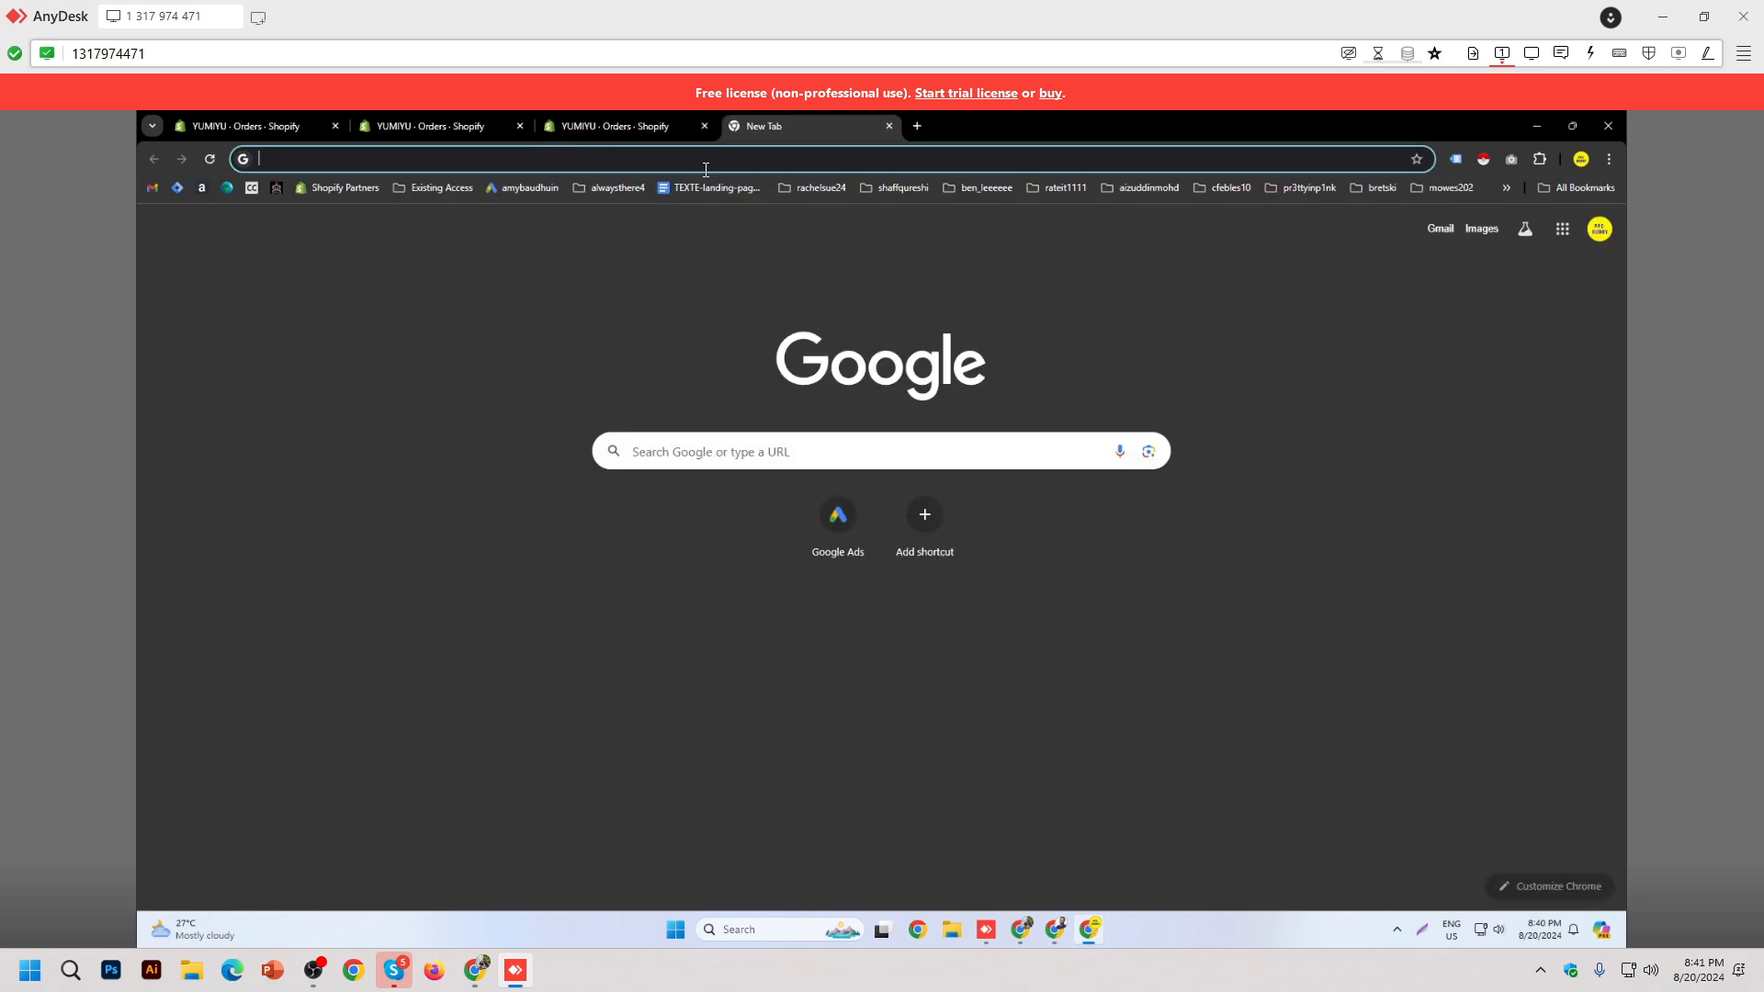
left_click(519, 126)
key("ctrl+w")
key("ctrl+w")
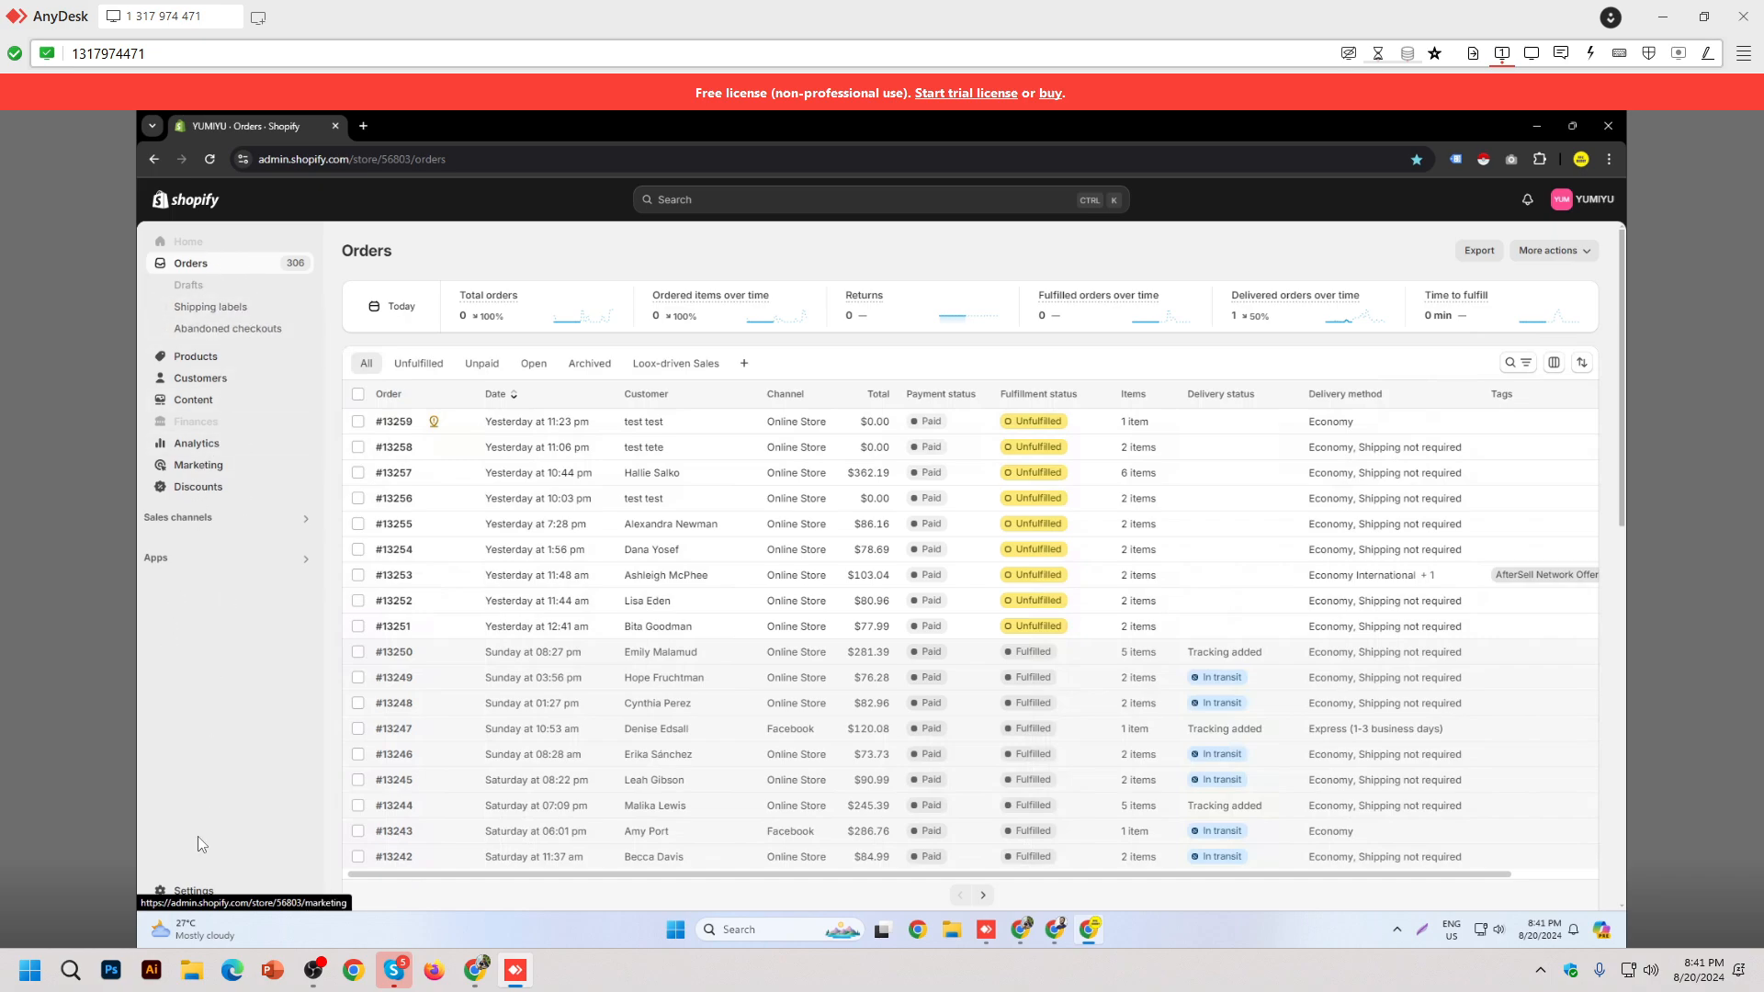
left_click(245, 885)
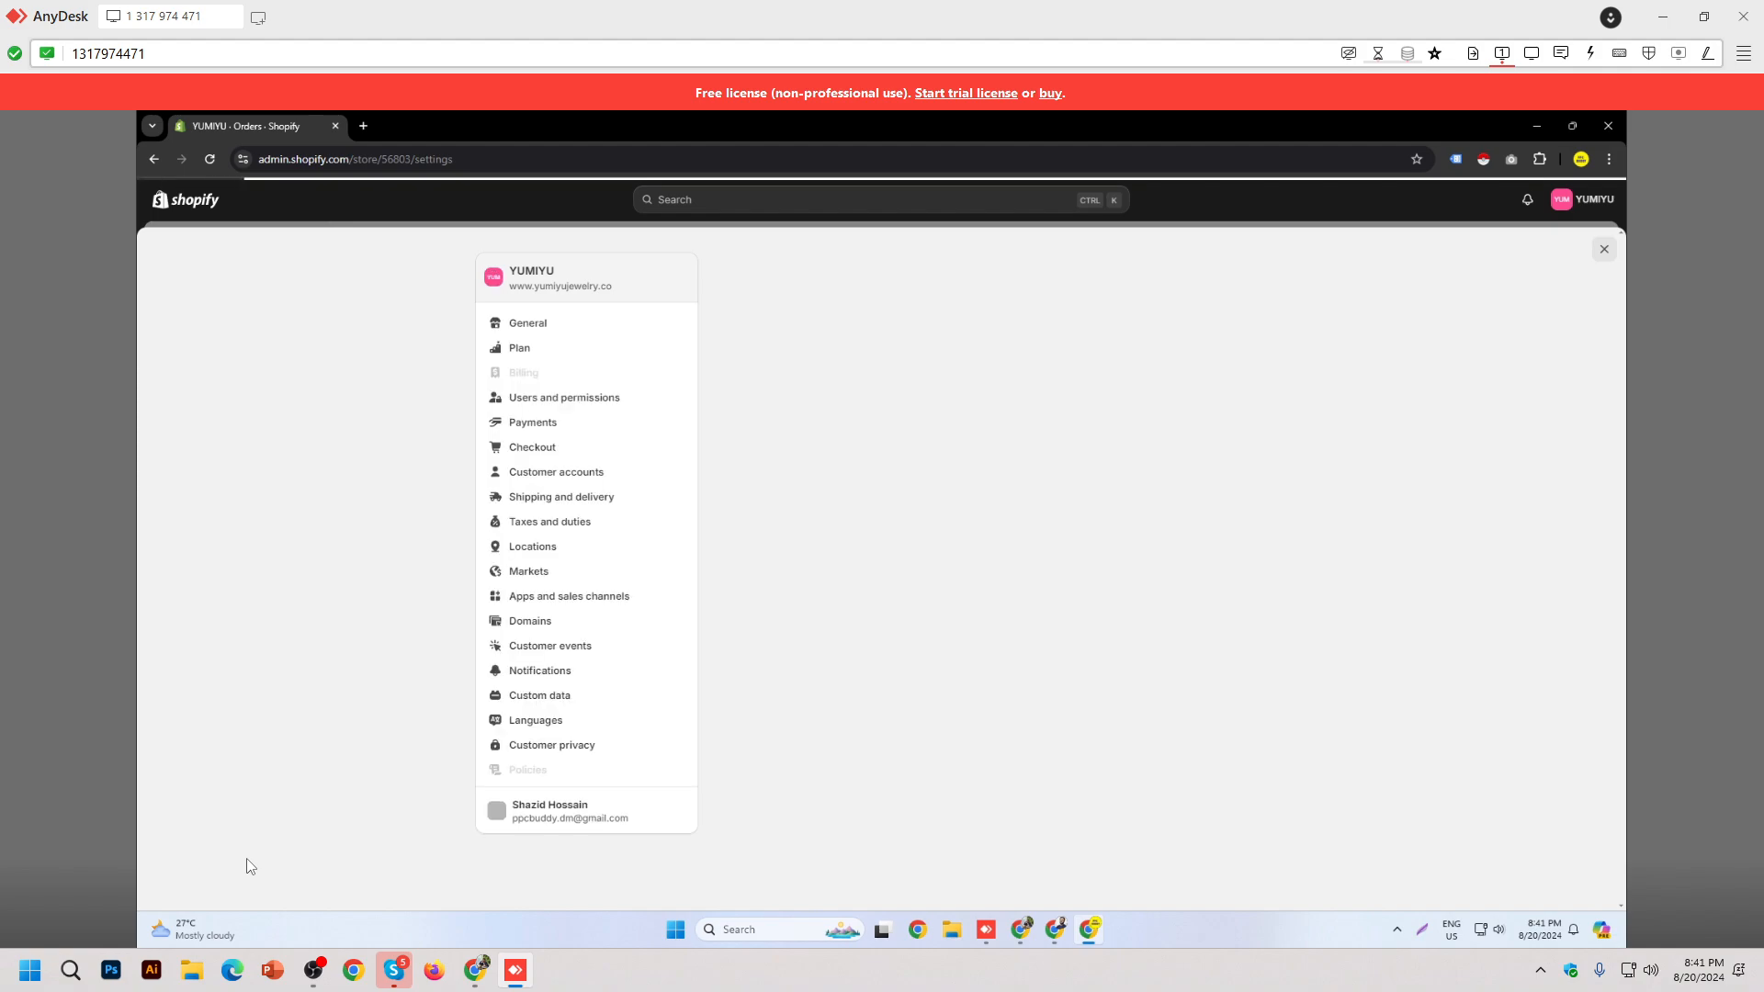
left_click(537, 226)
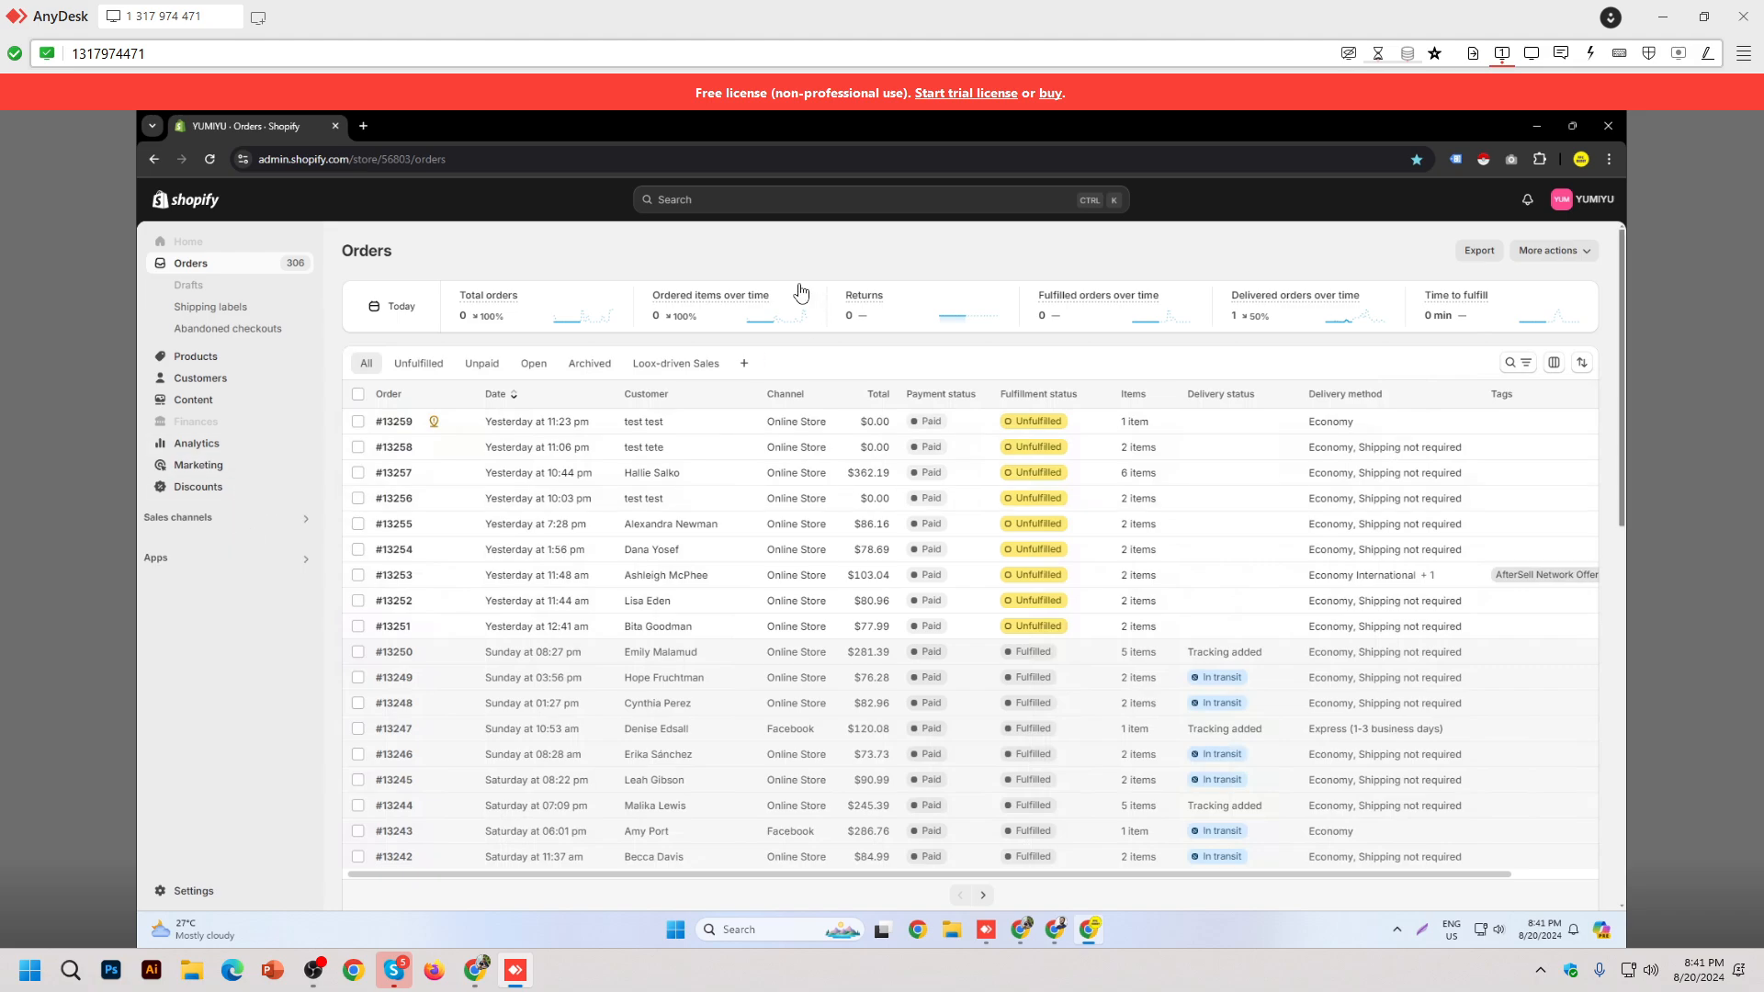
Step: Search the store for 'sto' and go to the Online Store themes page
left_click(760, 197)
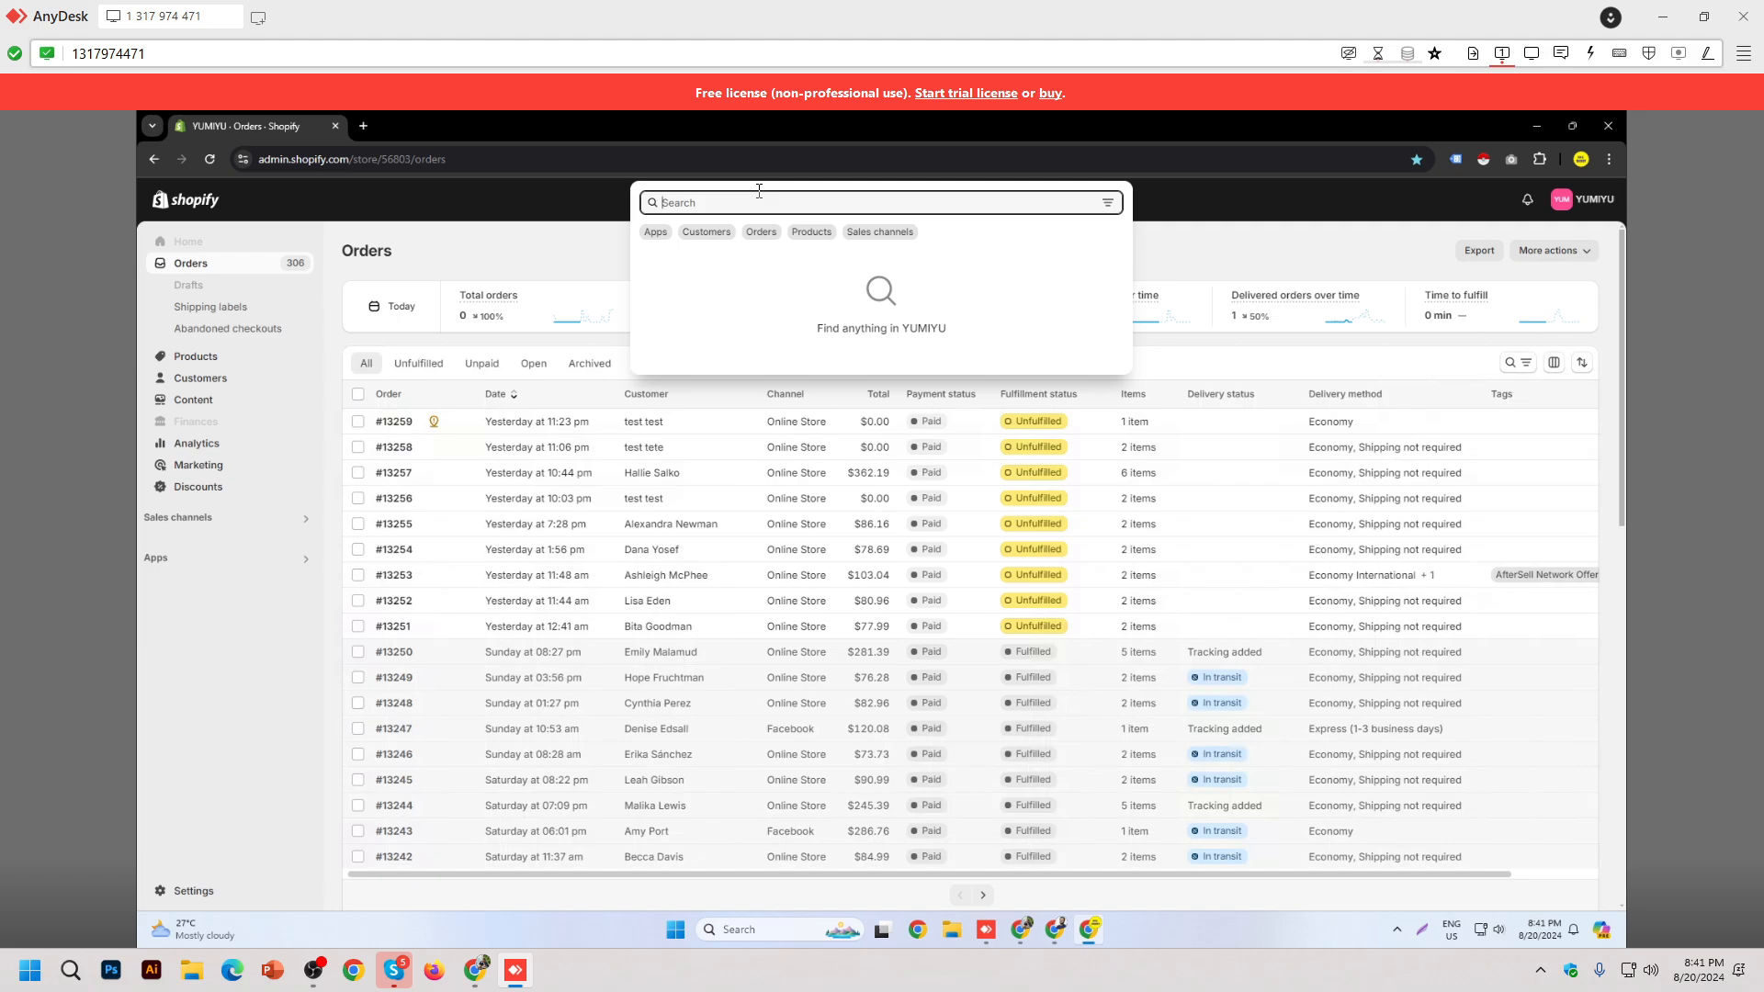
type("s")
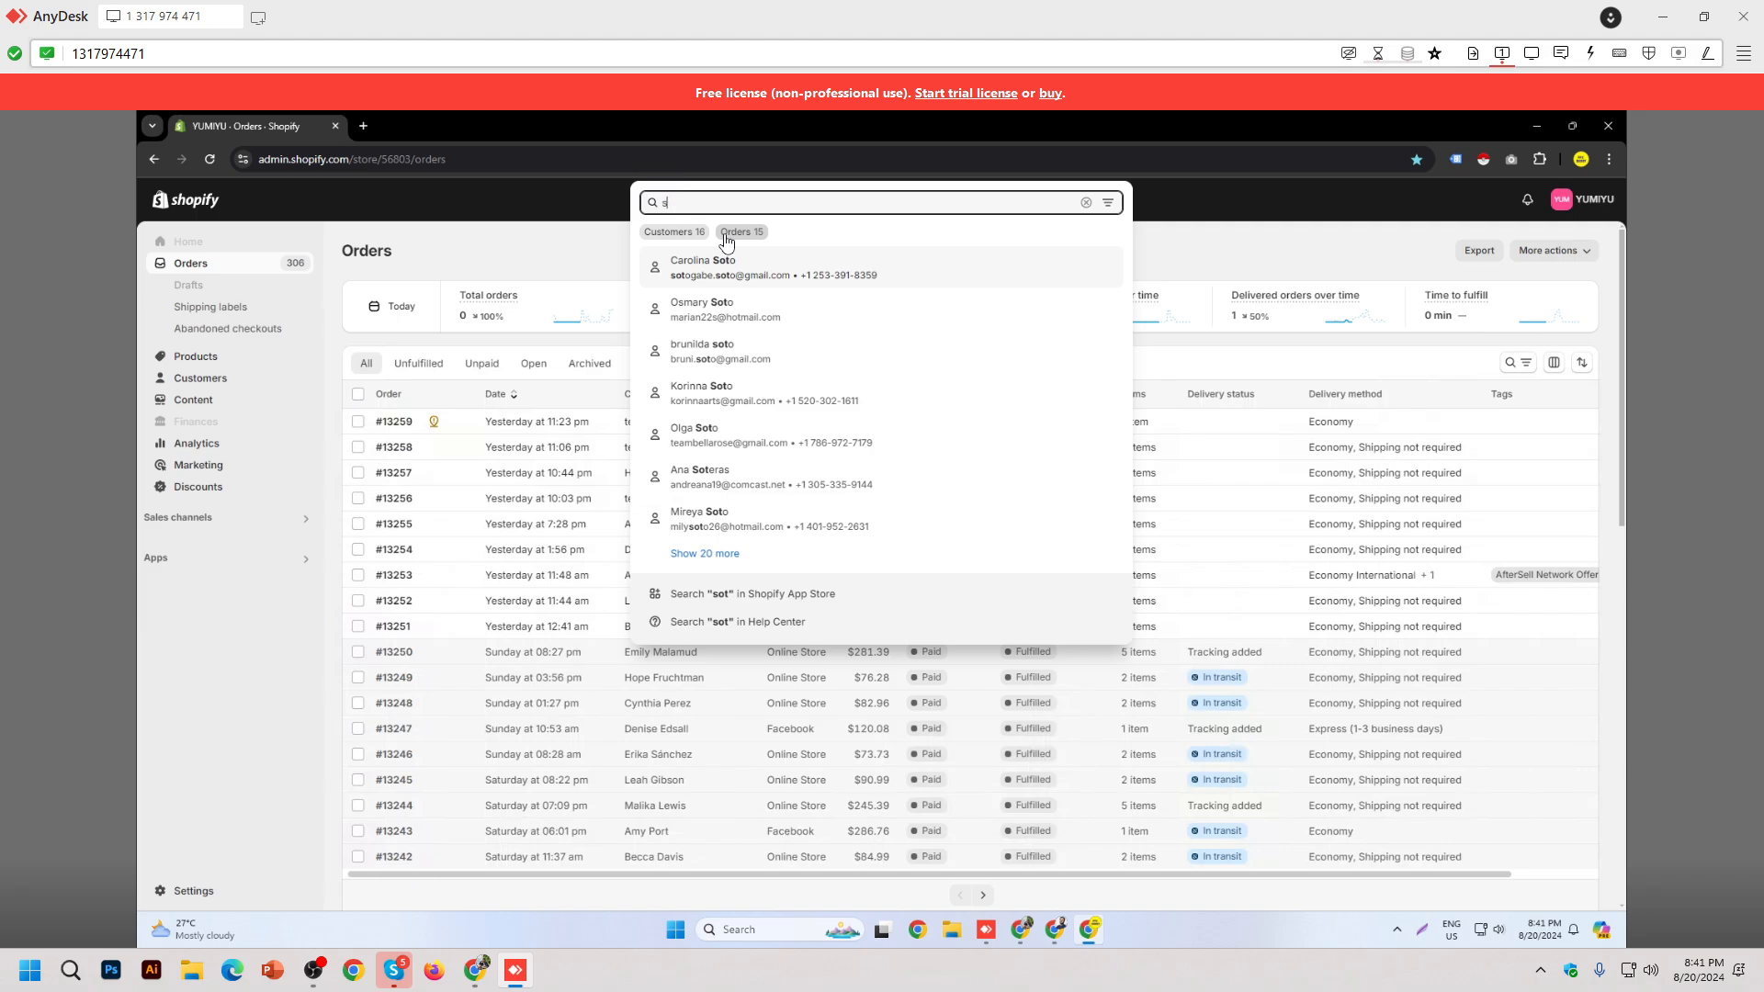
type("tore")
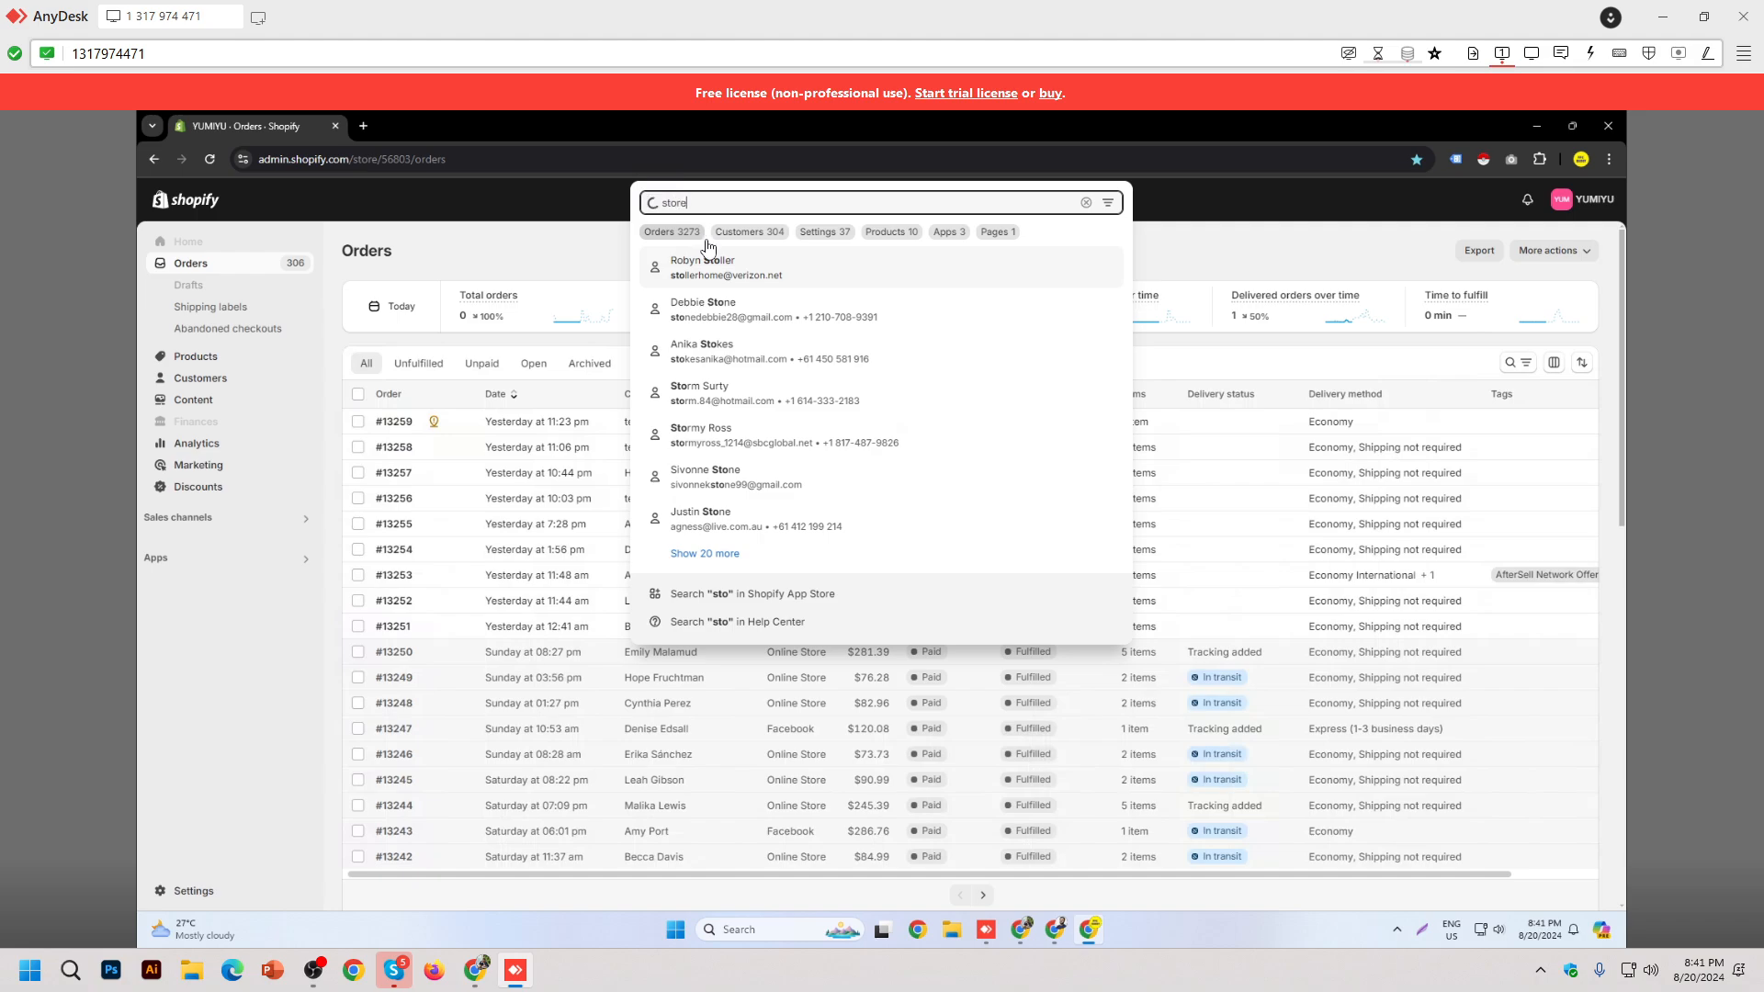
left_click(768, 268)
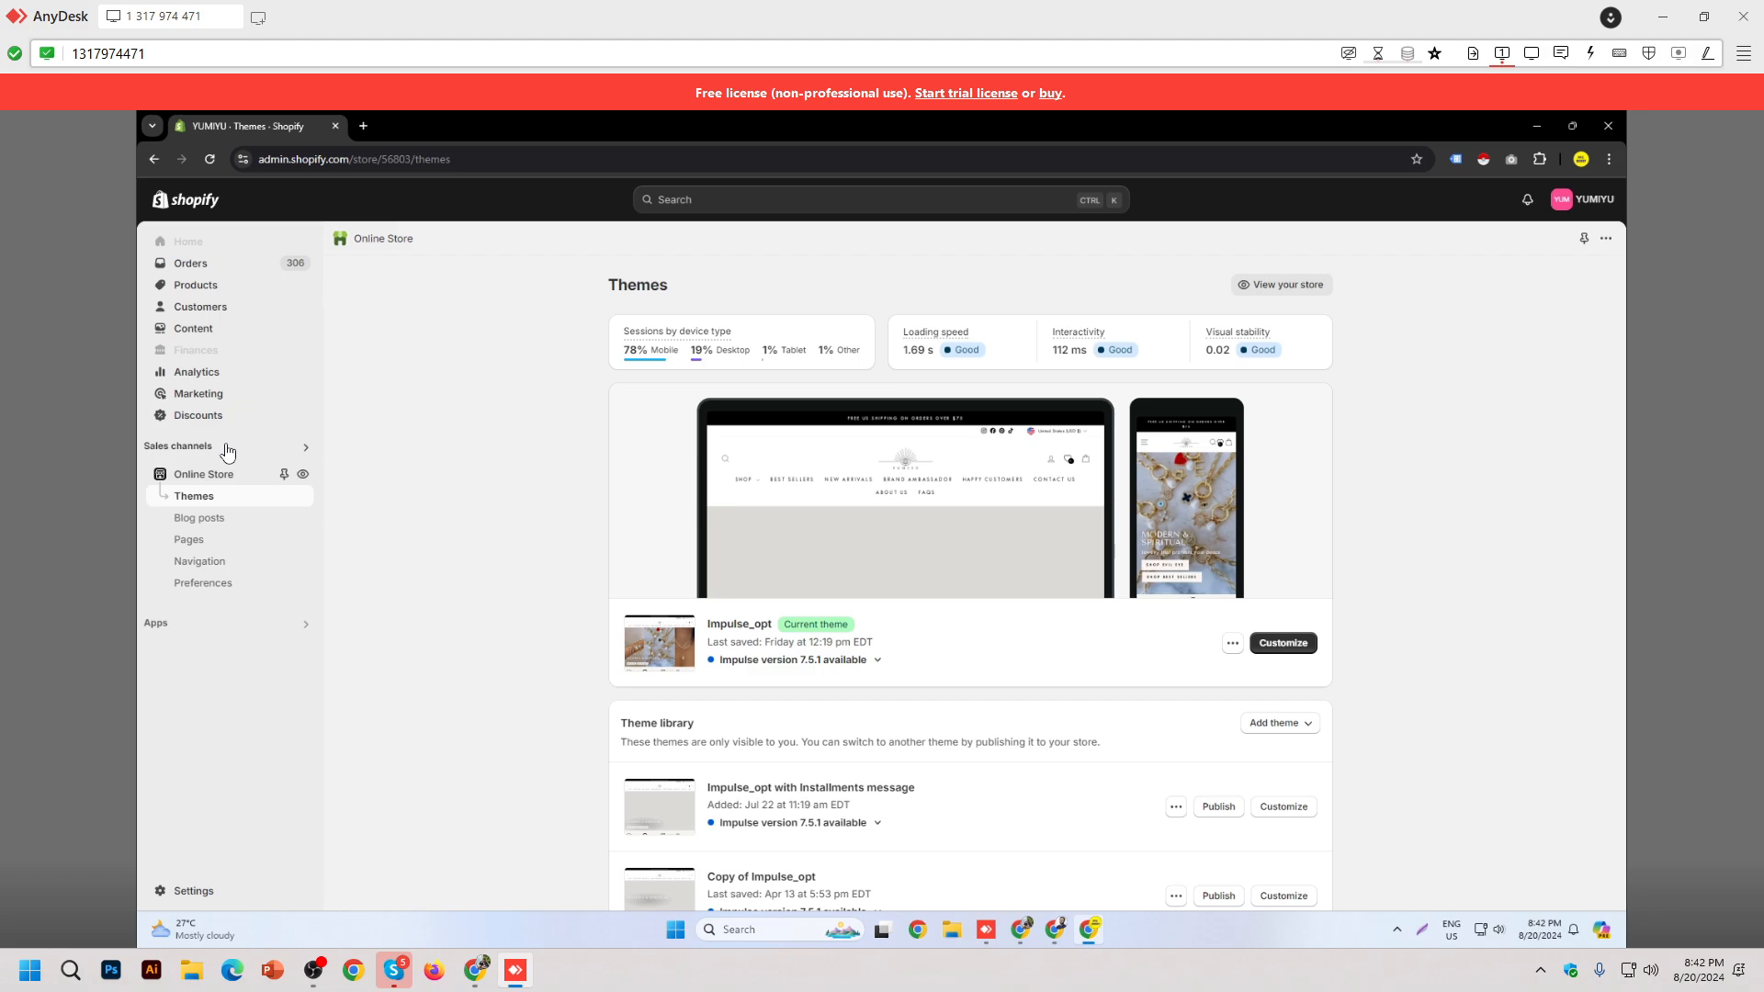
Step: Choose Edit code from the Impulse_opt theme's '...' actions menu
left_click(227, 454)
left_click(419, 484)
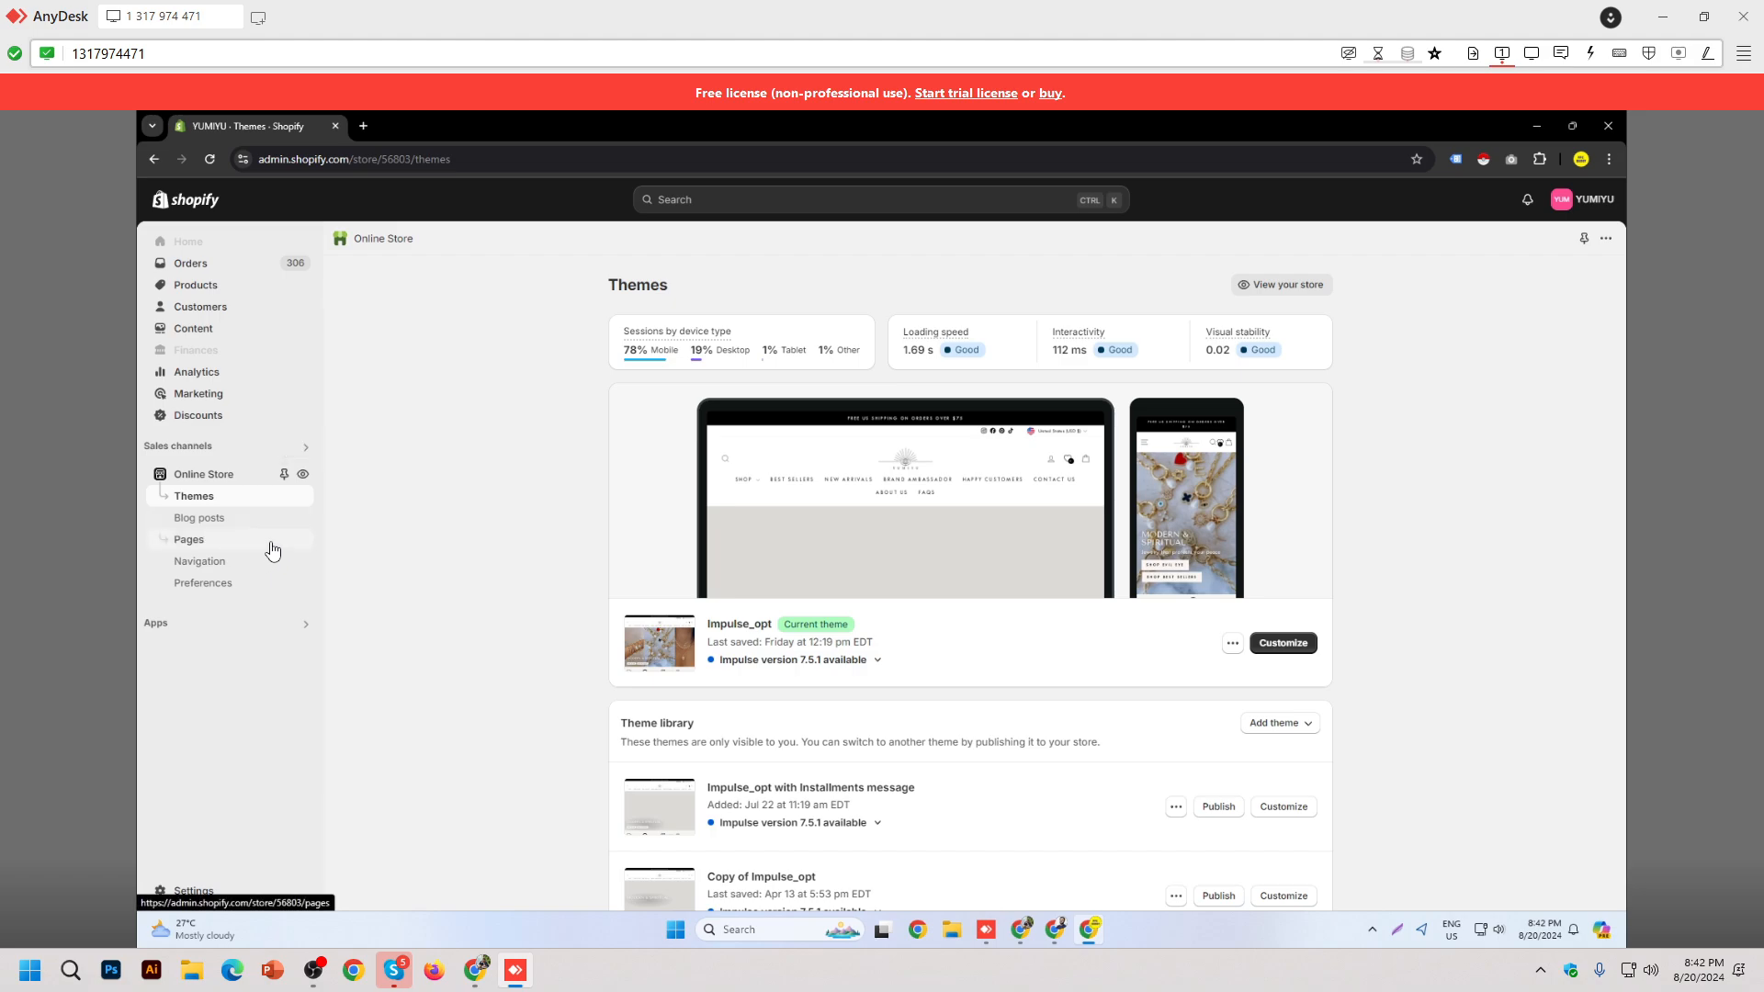
left_click(784, 201)
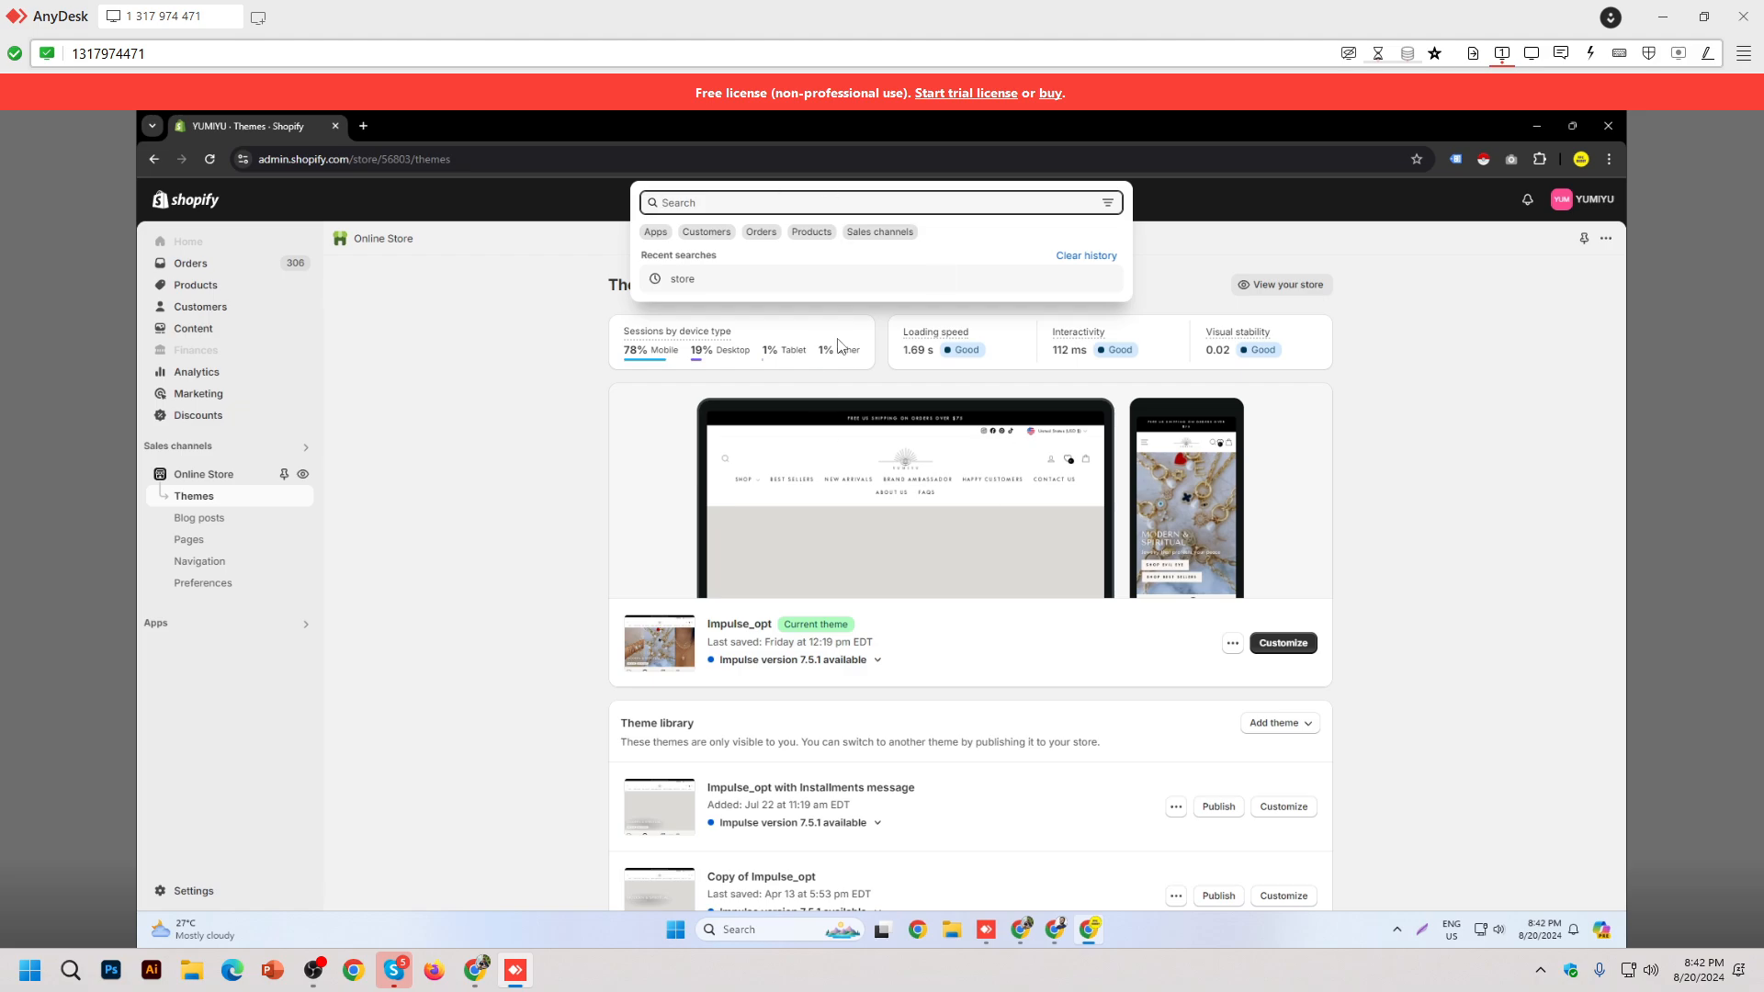
left_click(437, 547)
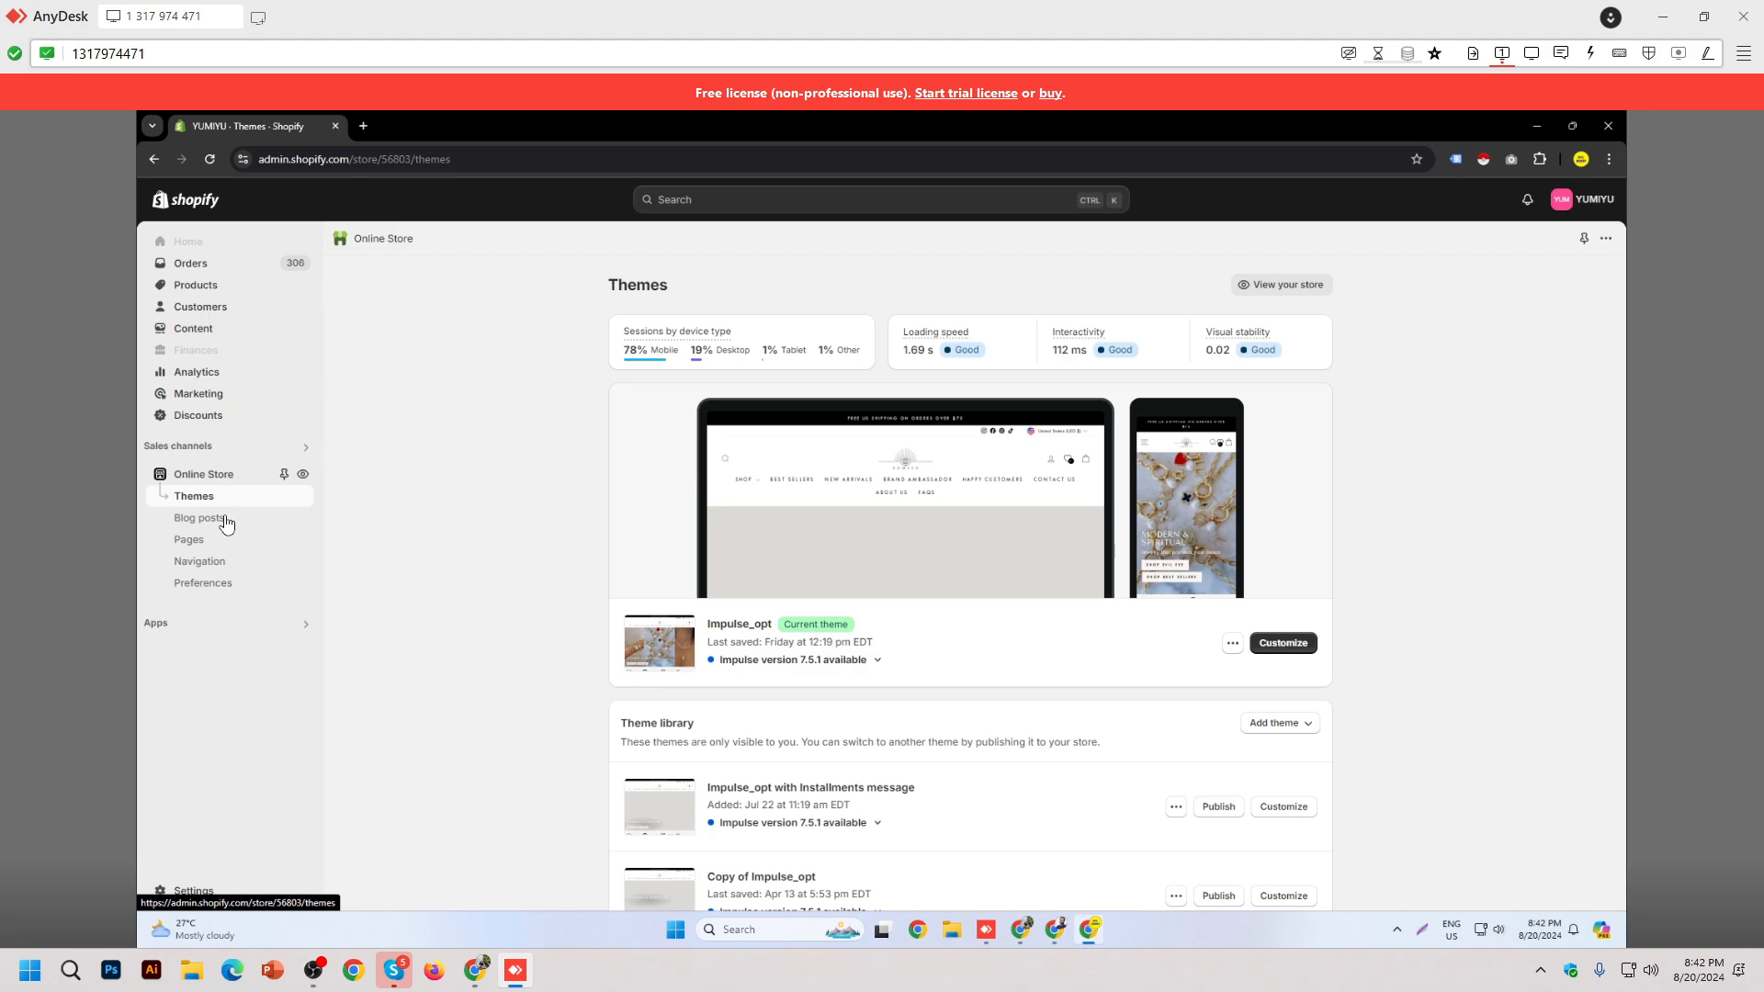
left_click(1232, 643)
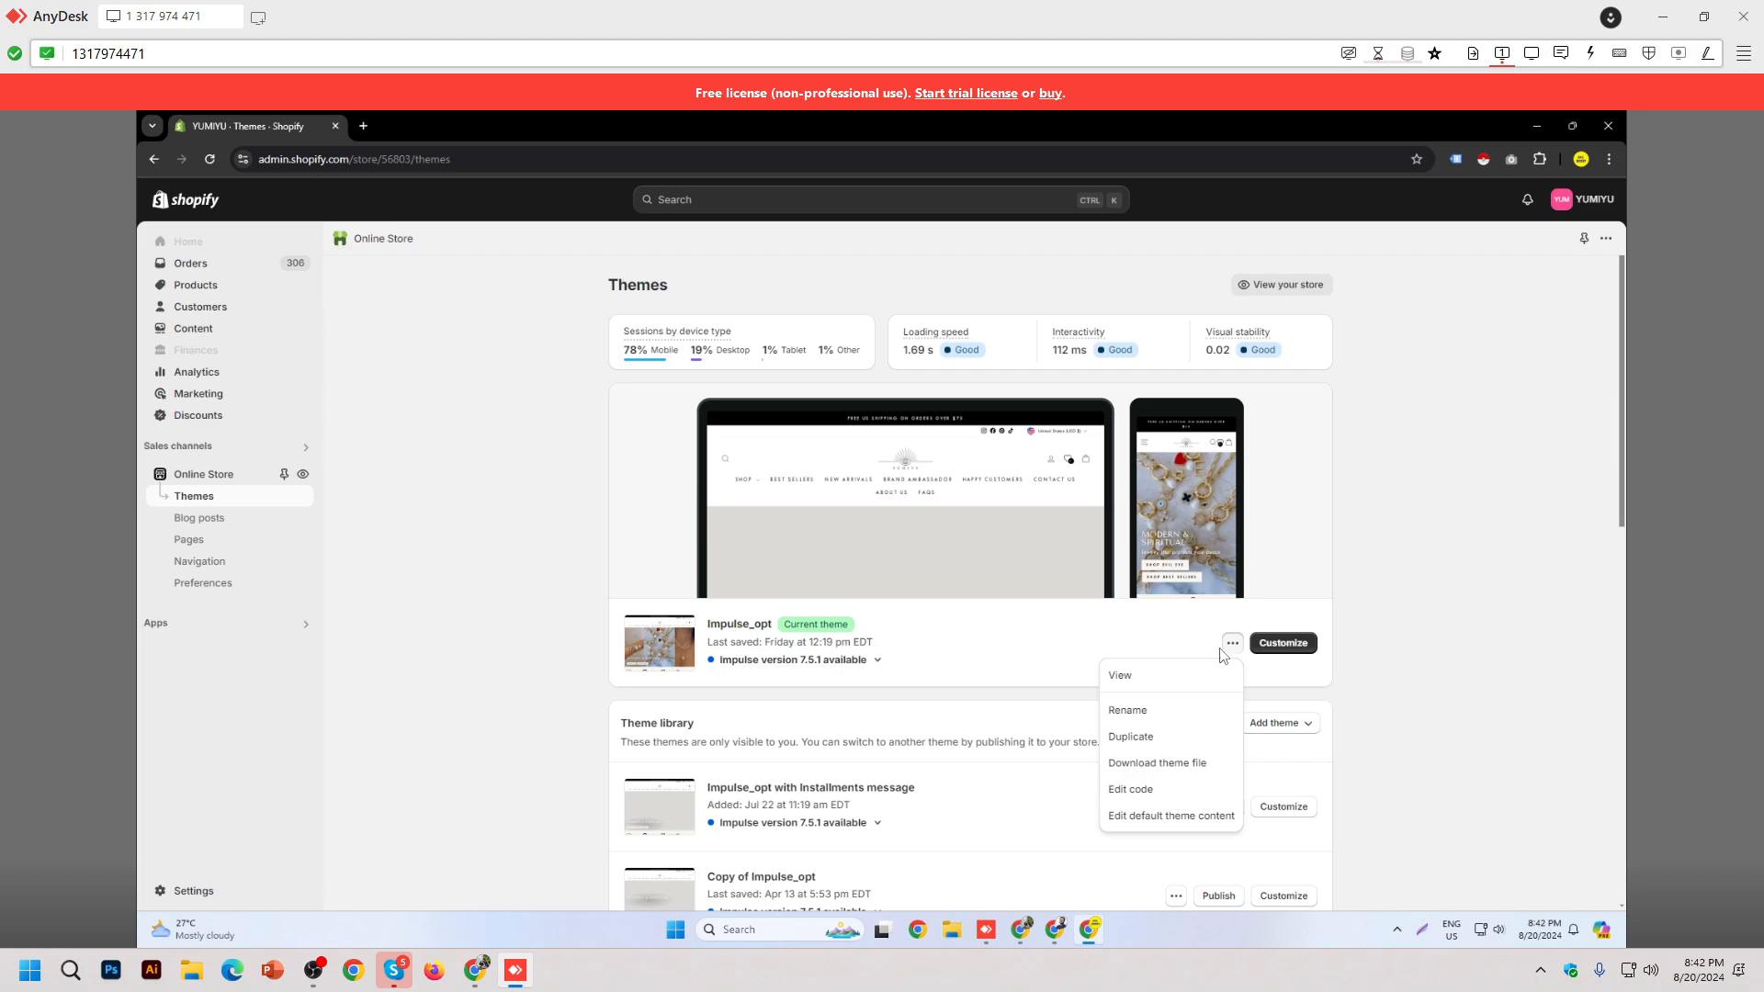
left_click(1160, 790)
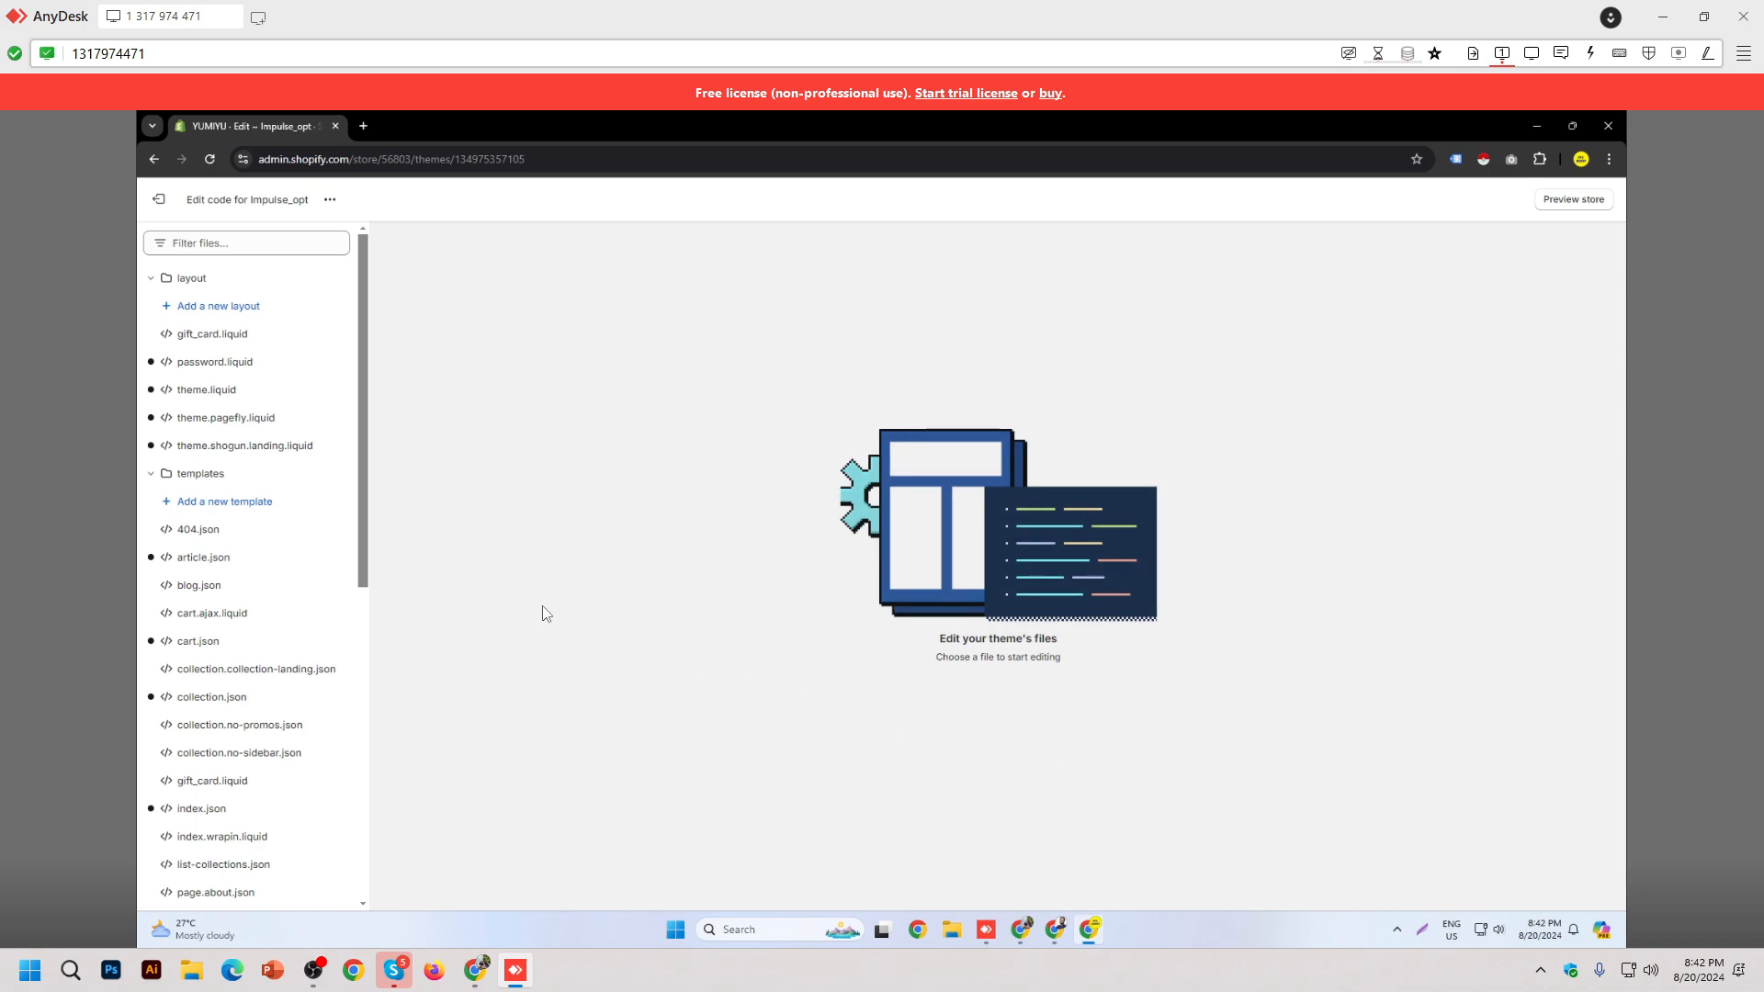
Step: Open layout/theme.liquid and review the Google Tag Manager head block, lines 16–22
left_click(241, 397)
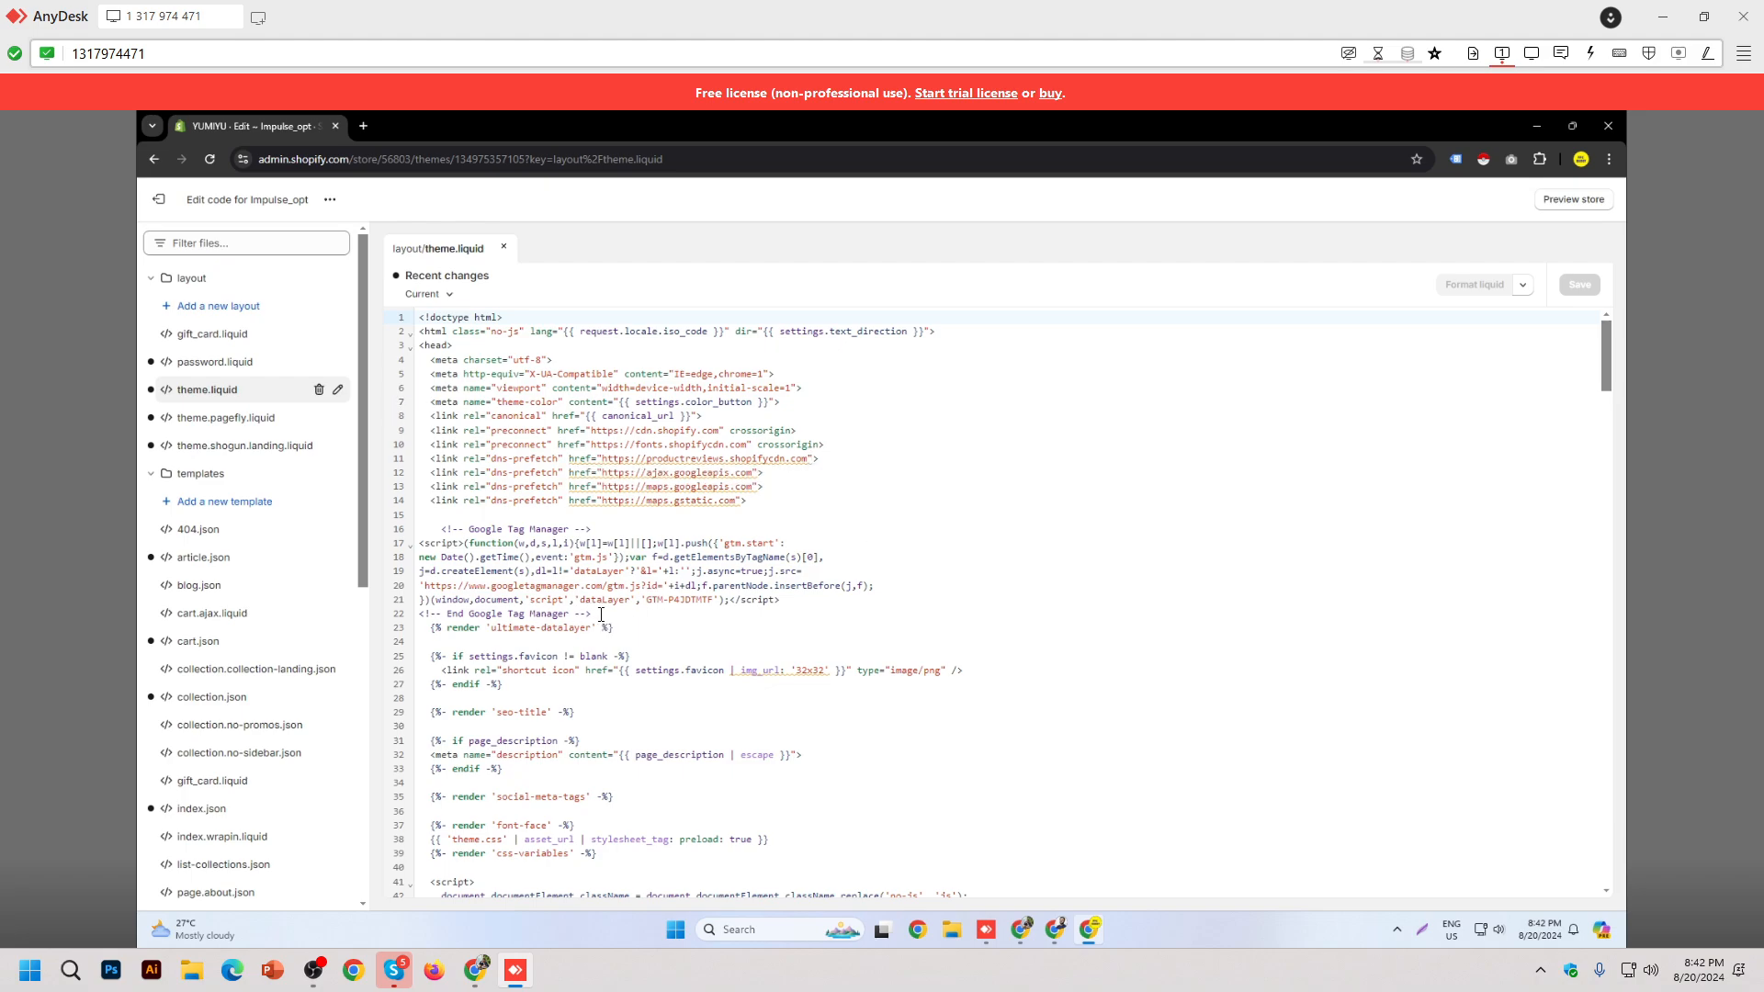
left_click_drag(592, 614, 442, 529)
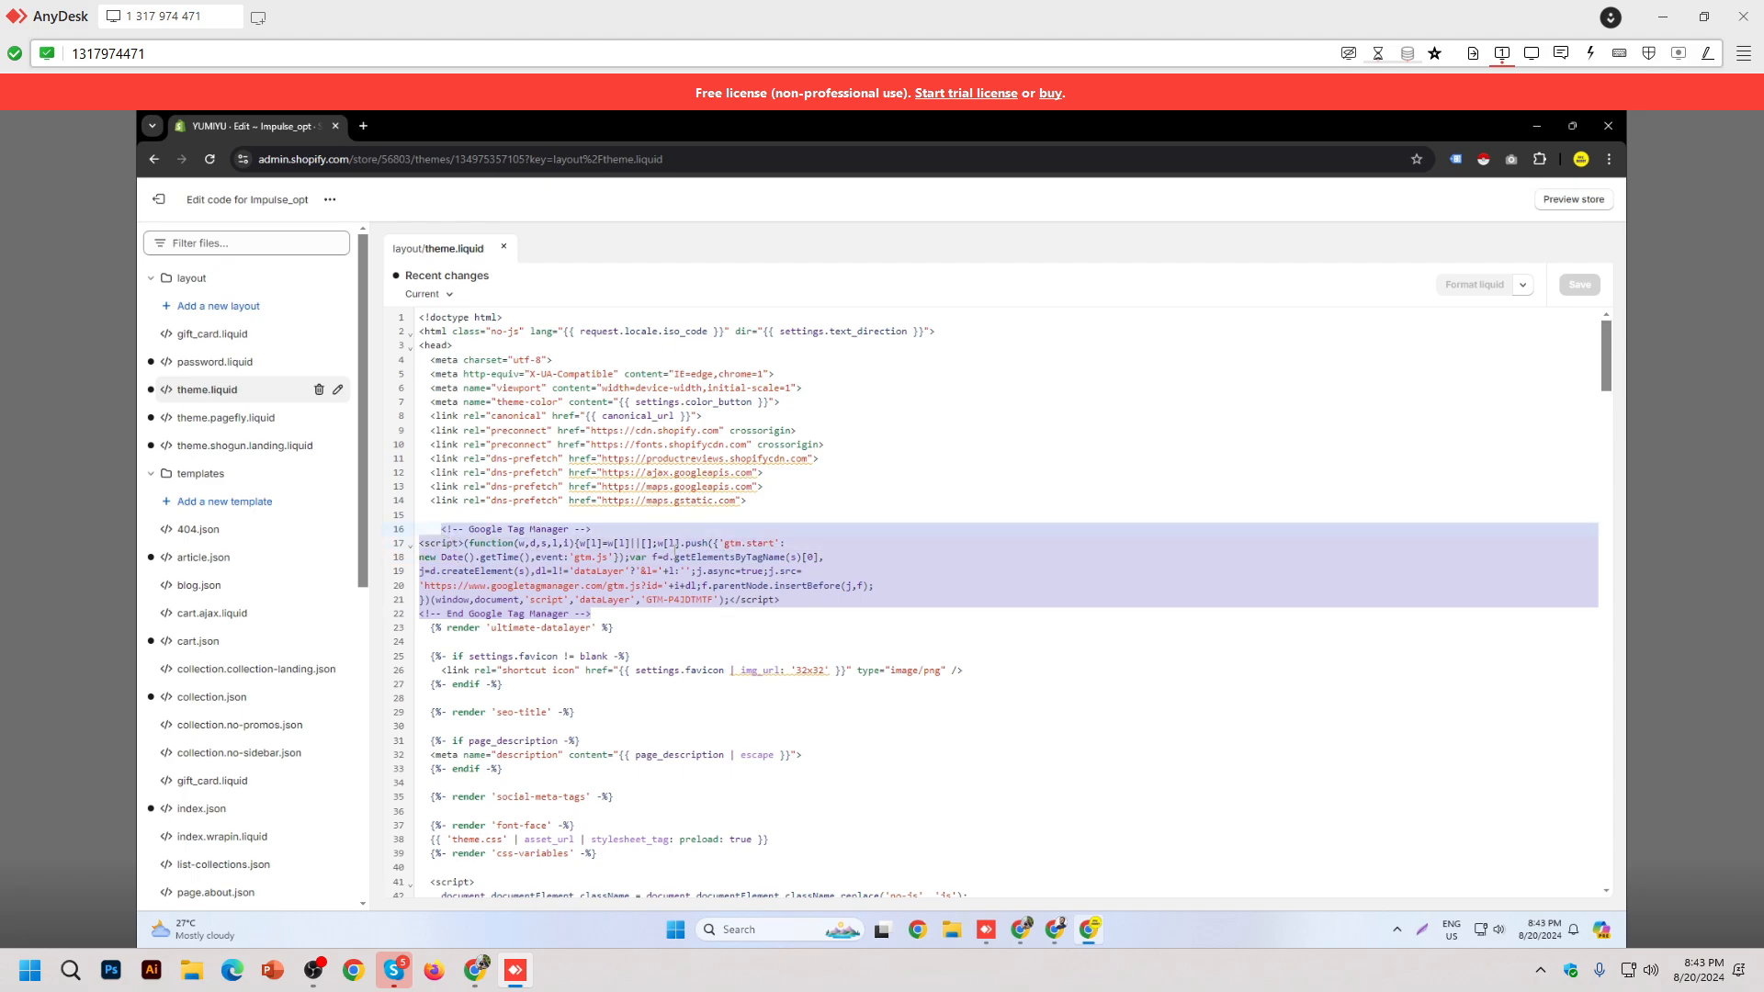
left_click(673, 551)
scroll(698, 552, "down", 4)
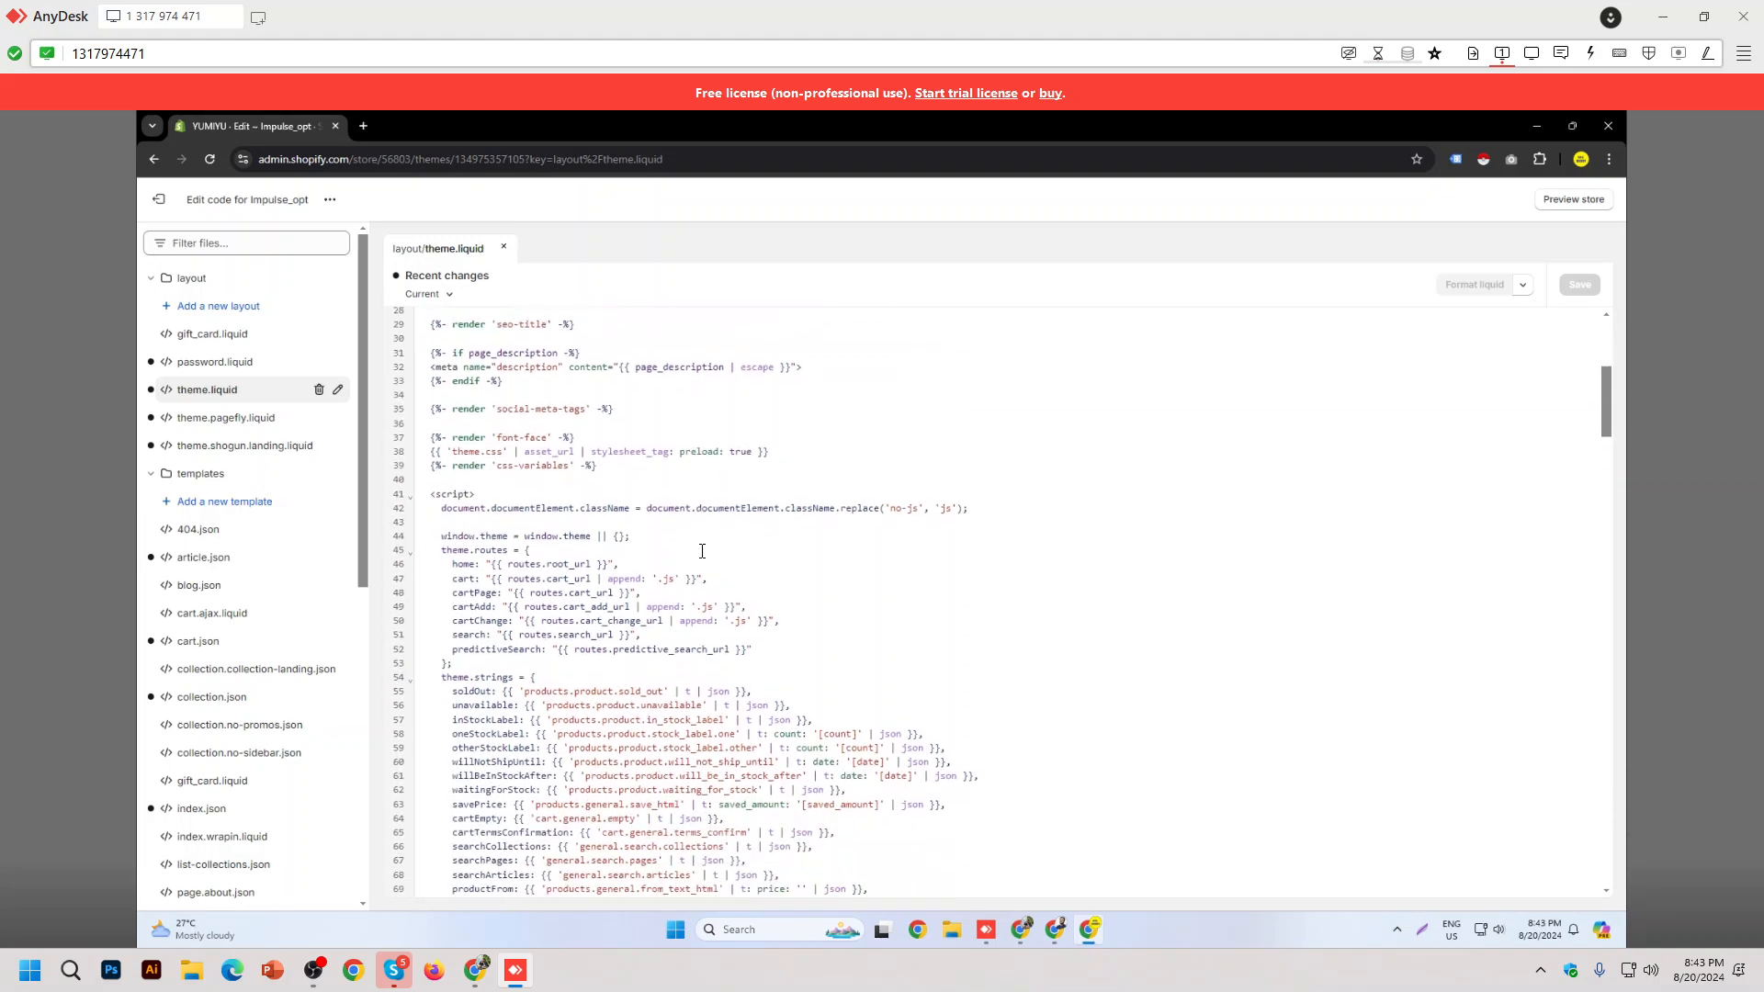
scroll(702, 551, "down", 10)
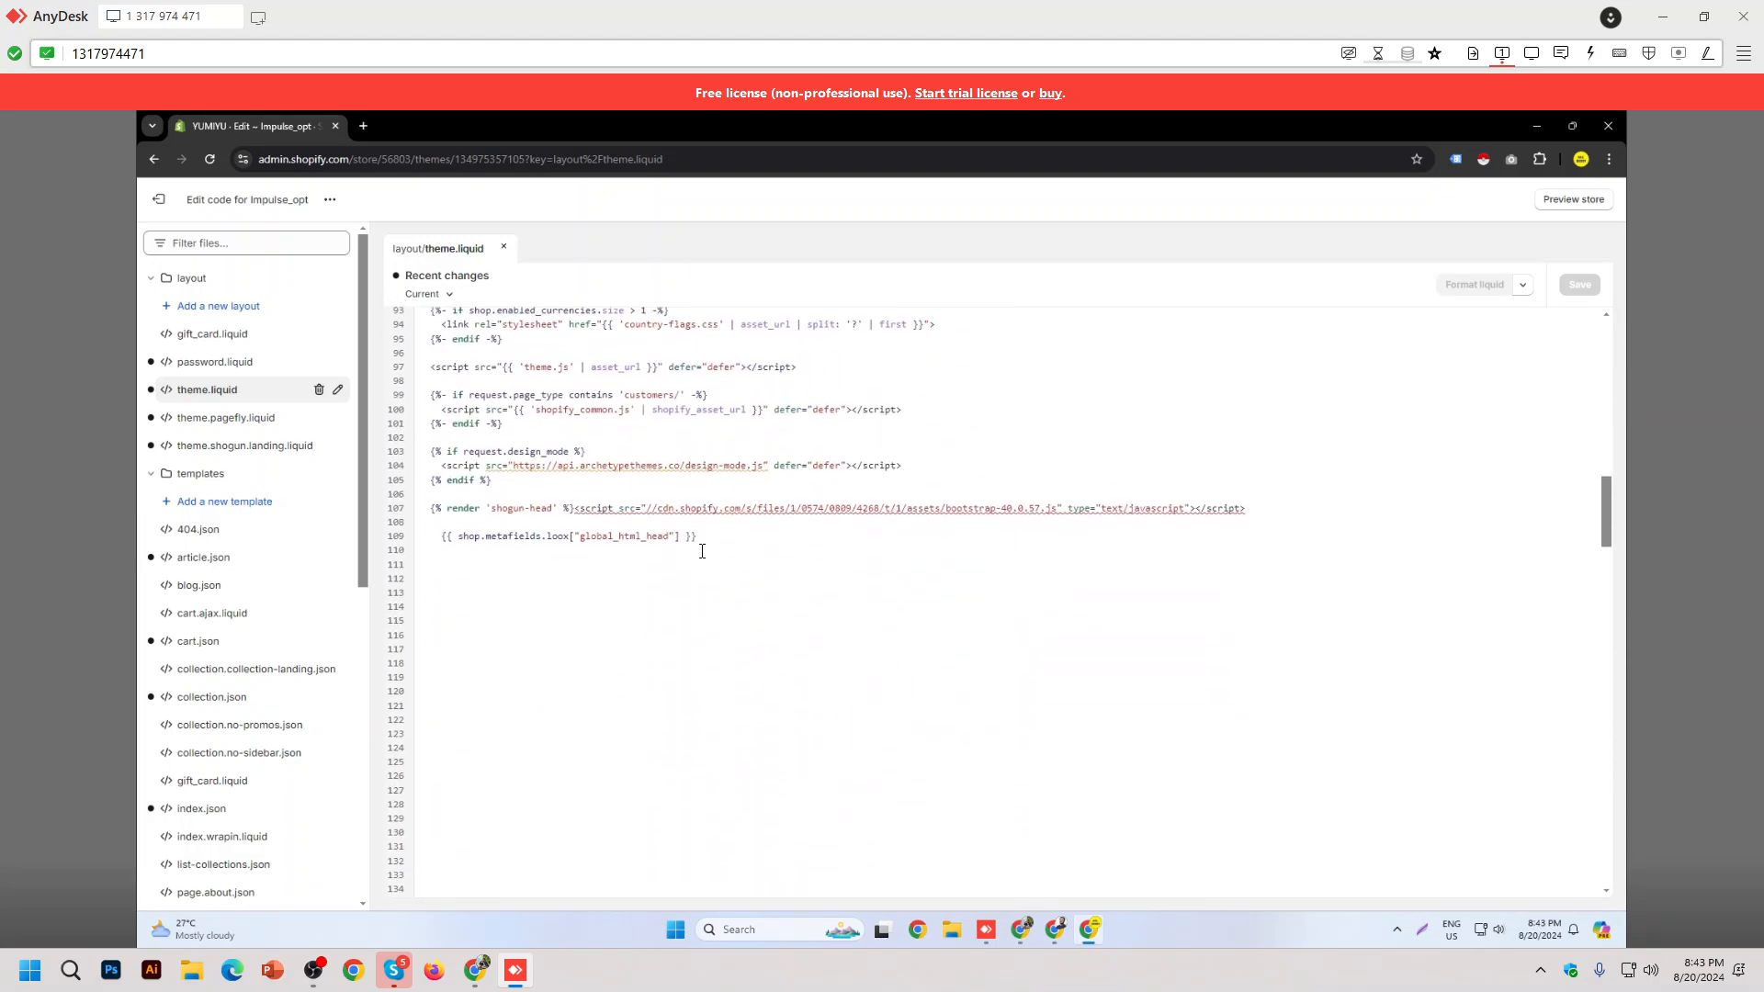
scroll(702, 551, "down", 20)
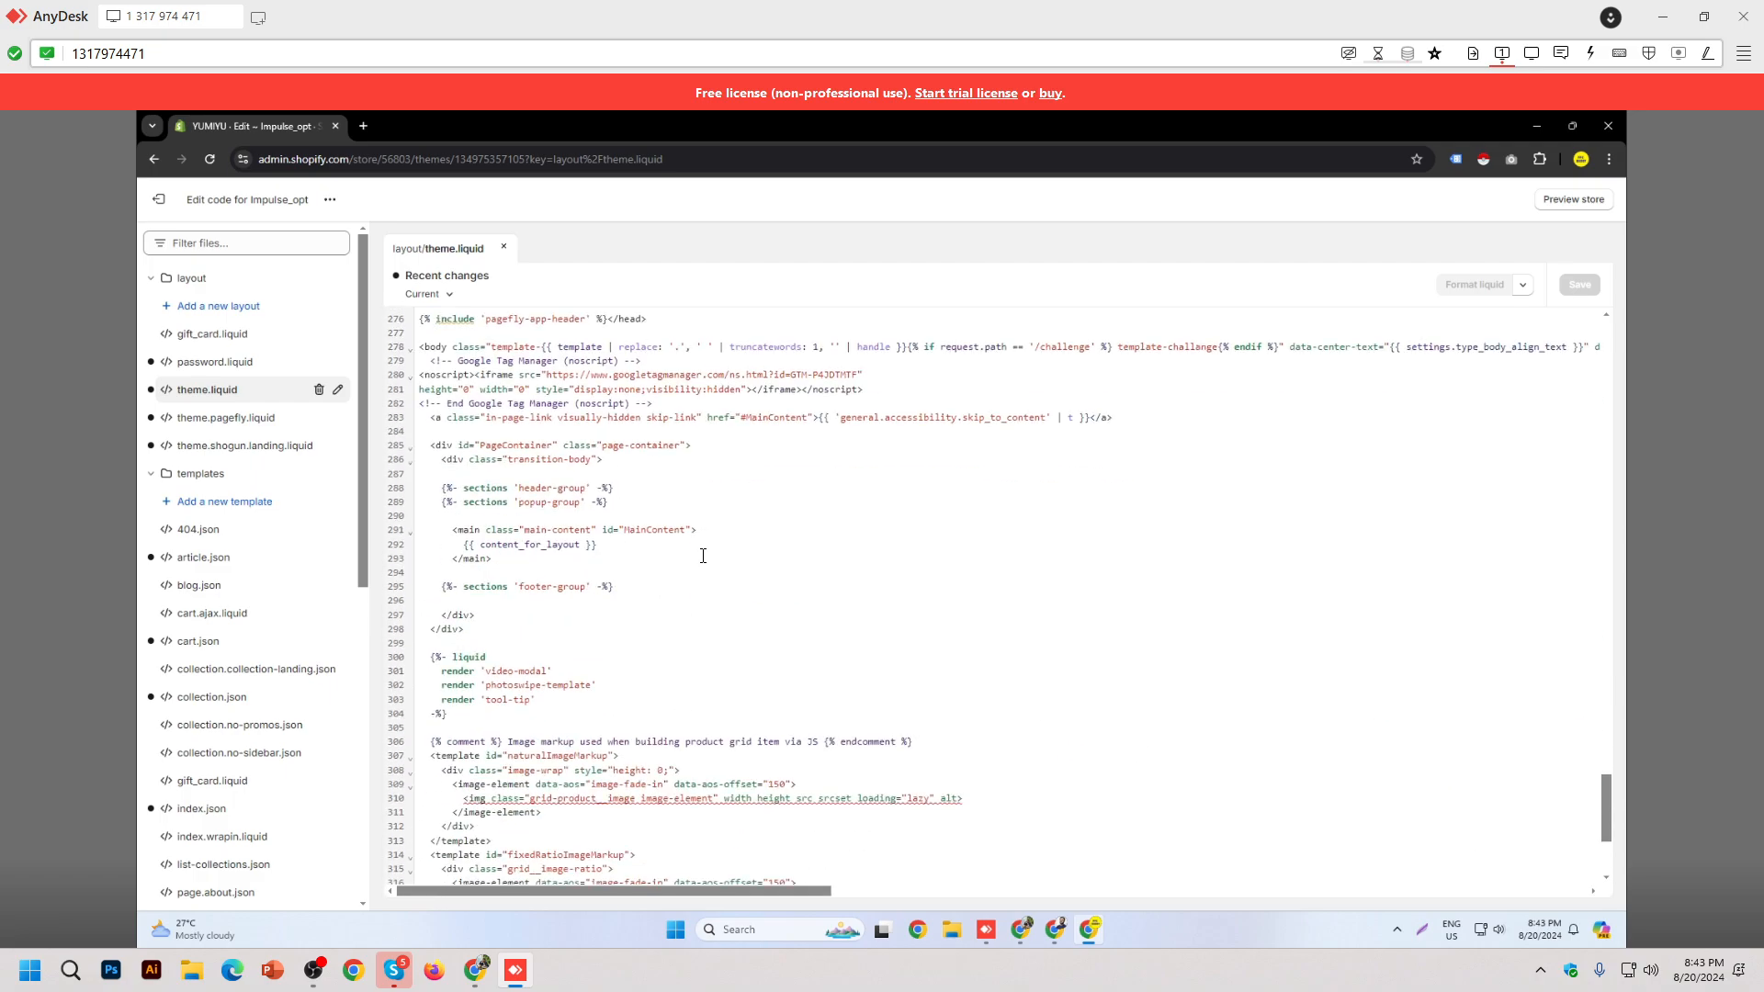
scroll(703, 556, "up", 2)
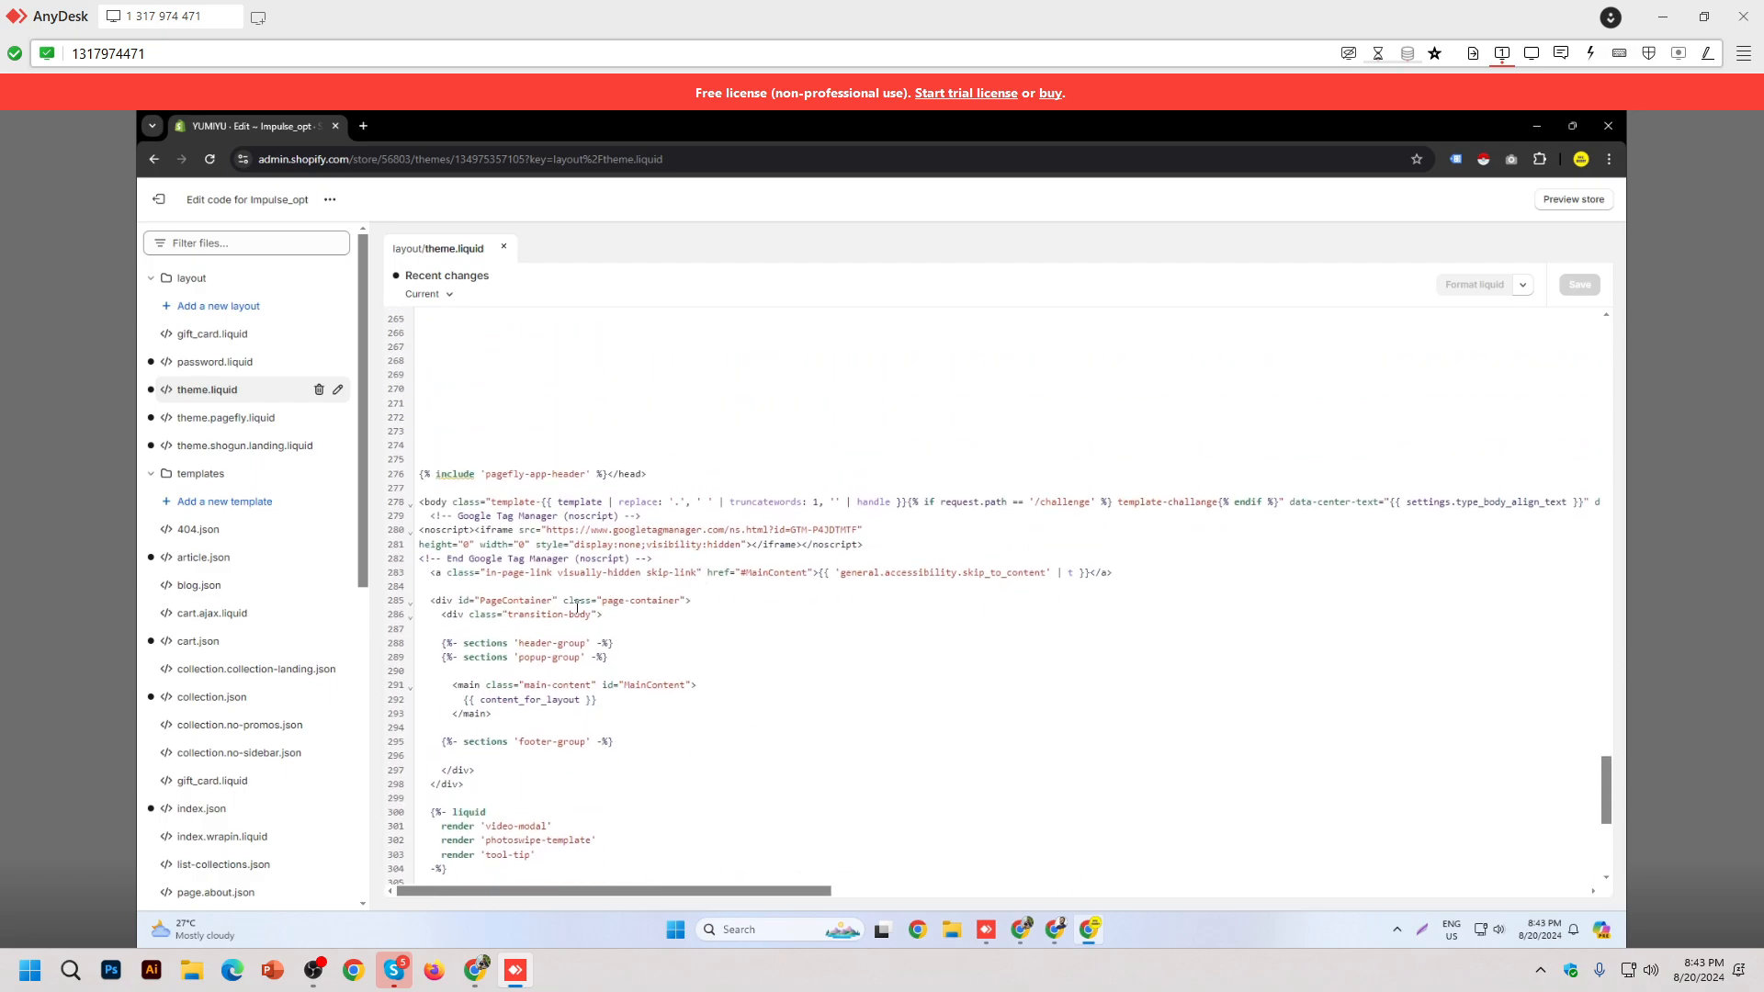
Step: Review the GTM noscript block (lines 279–282), exit the editor, and return to local Chrome
left_click_drag(450, 517, 648, 559)
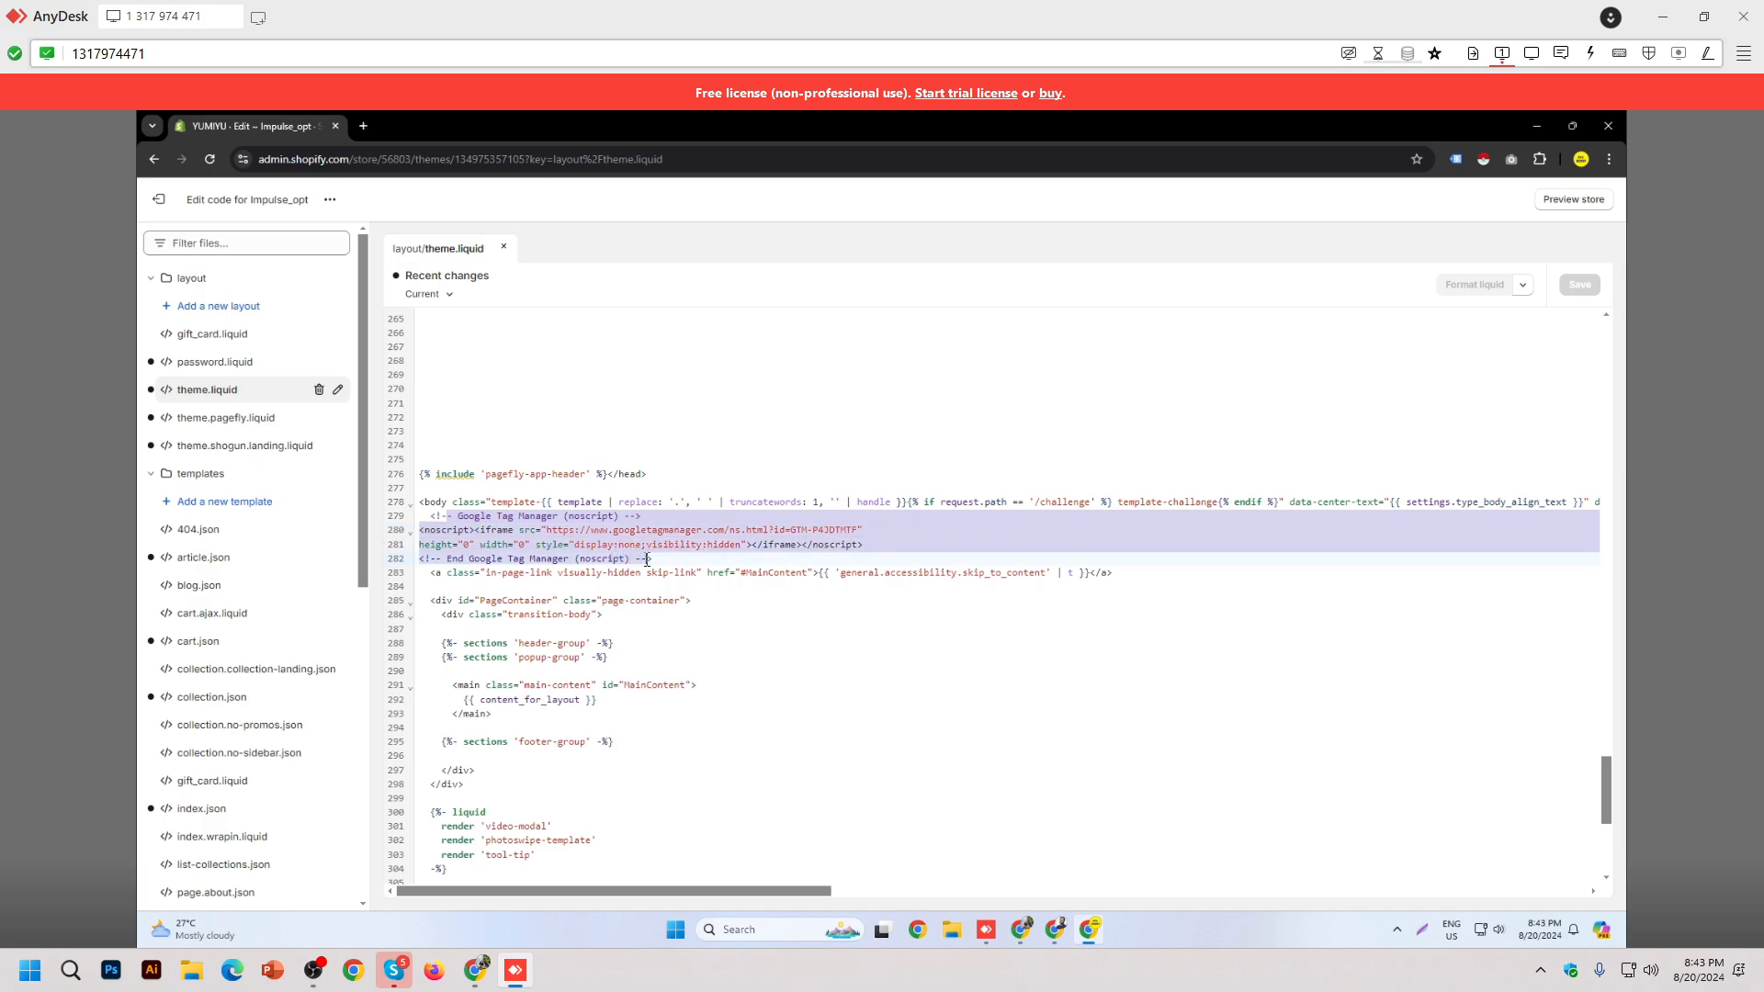
left_click(815, 698)
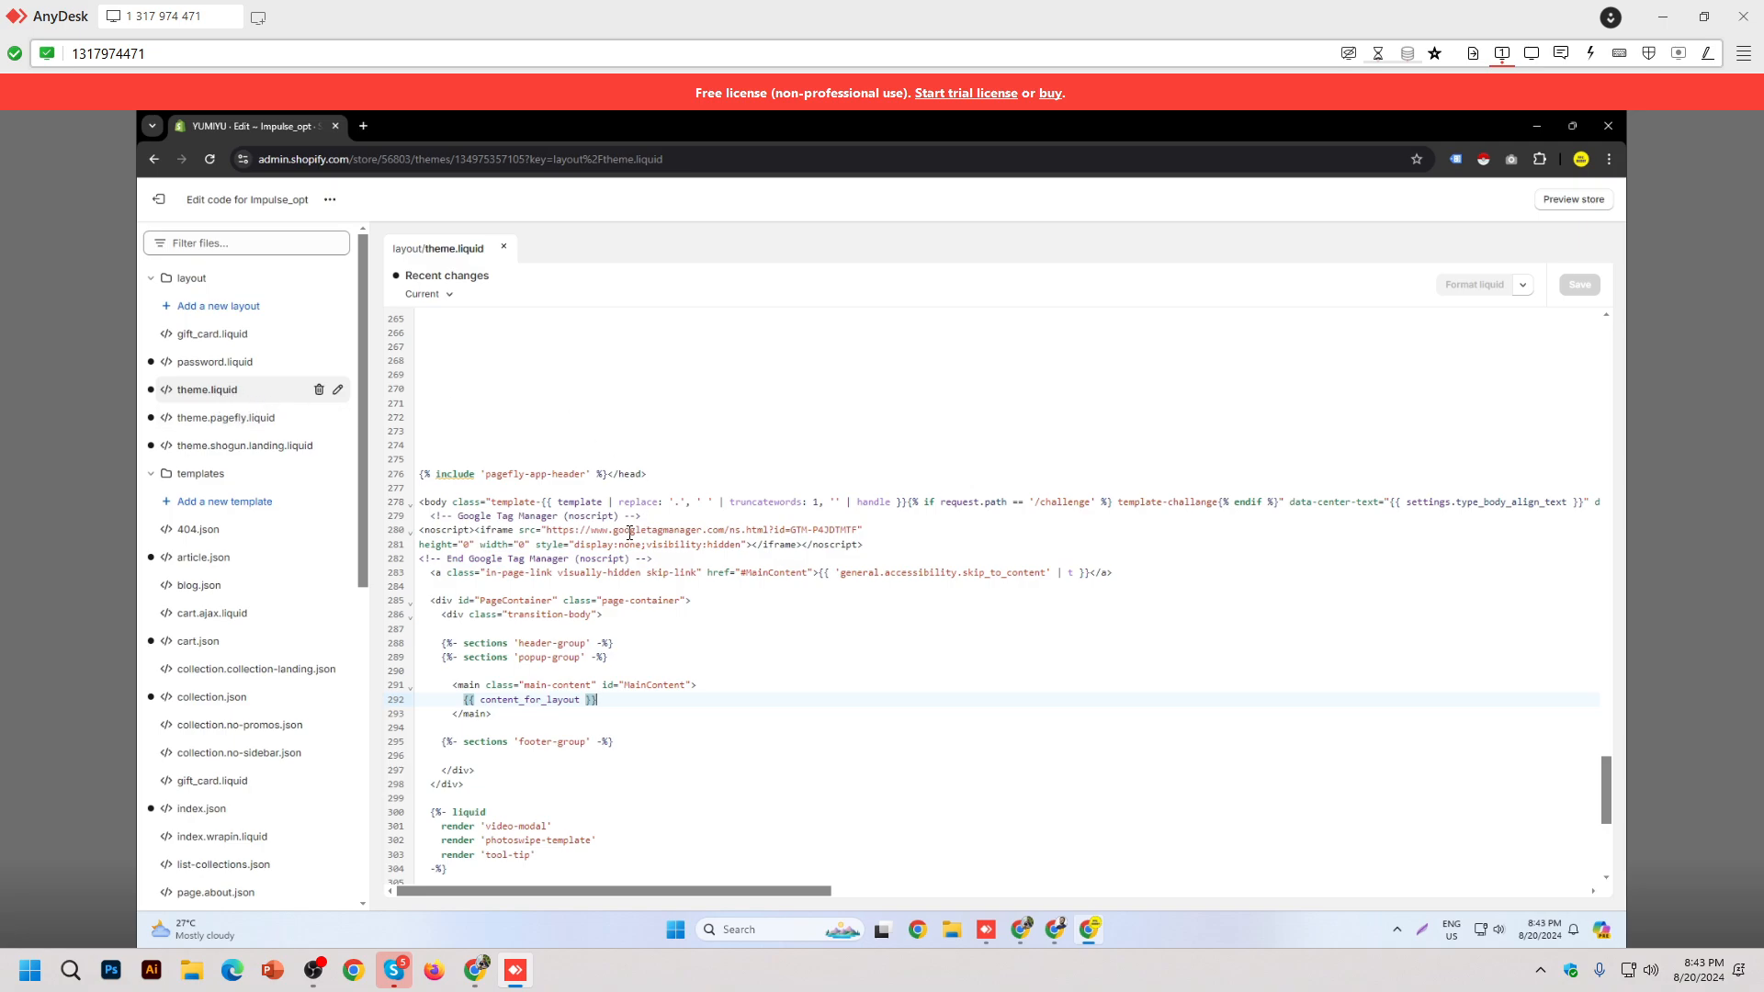
scroll(648, 509, "up", 6)
scroll(648, 509, "up", 20)
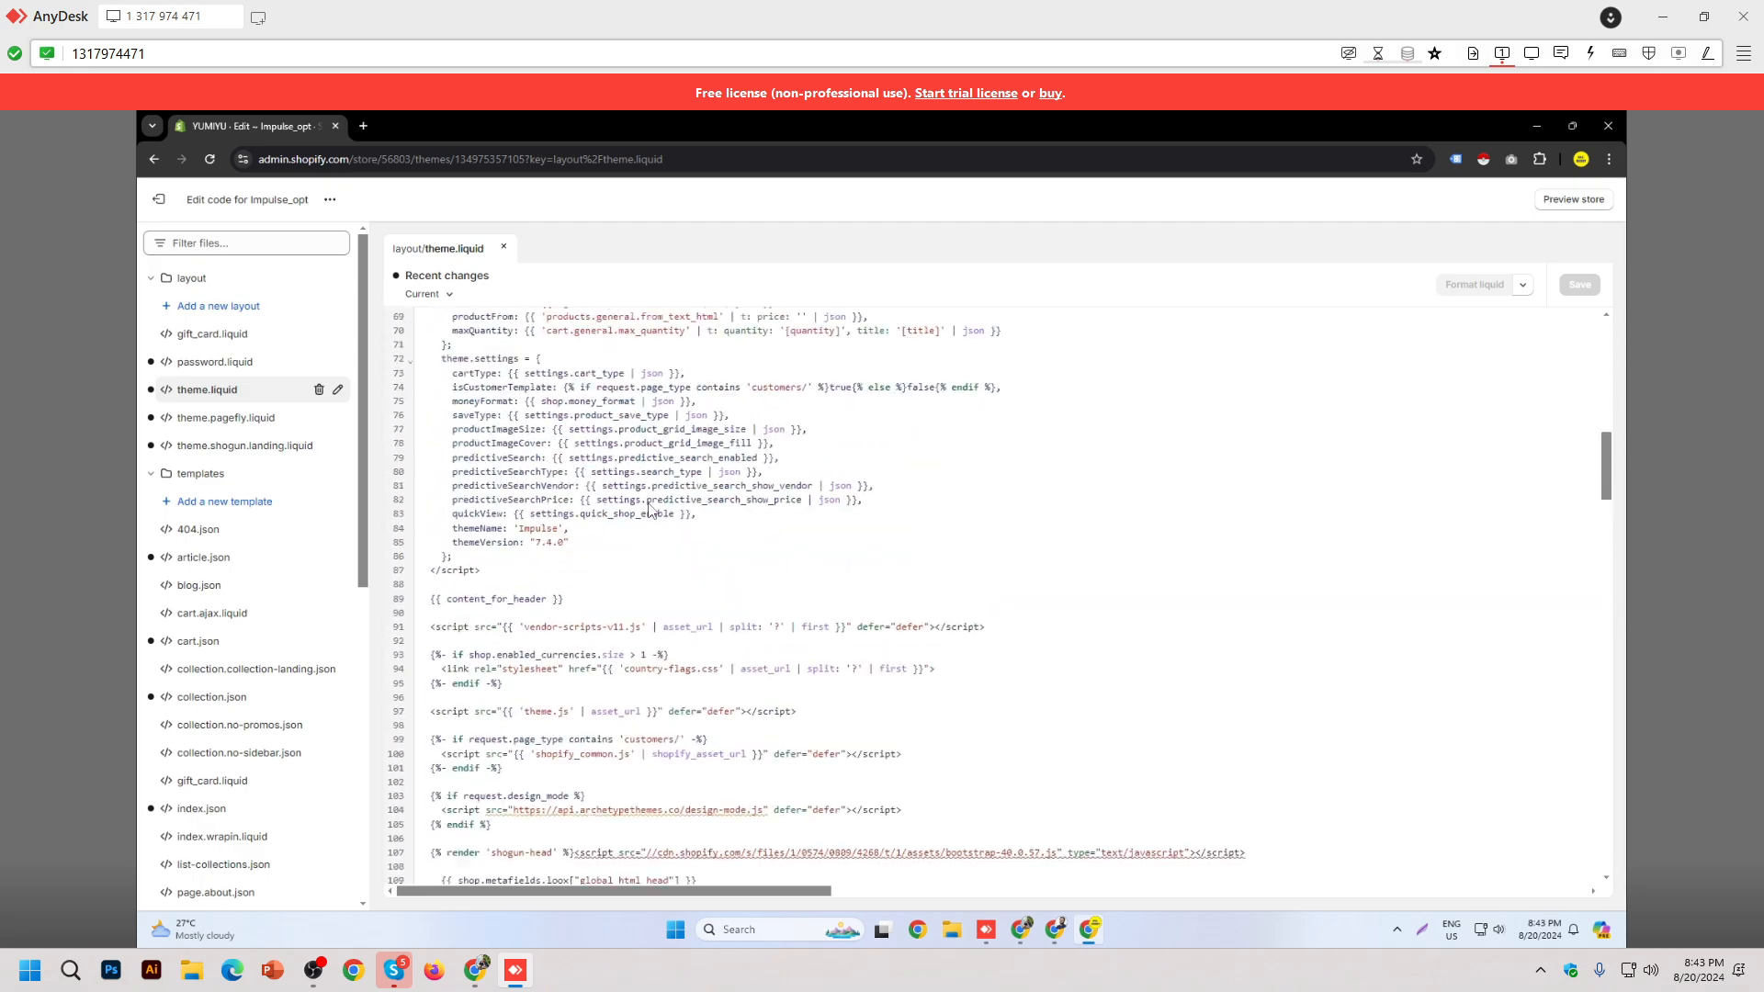
scroll(881, 483, "up", 3)
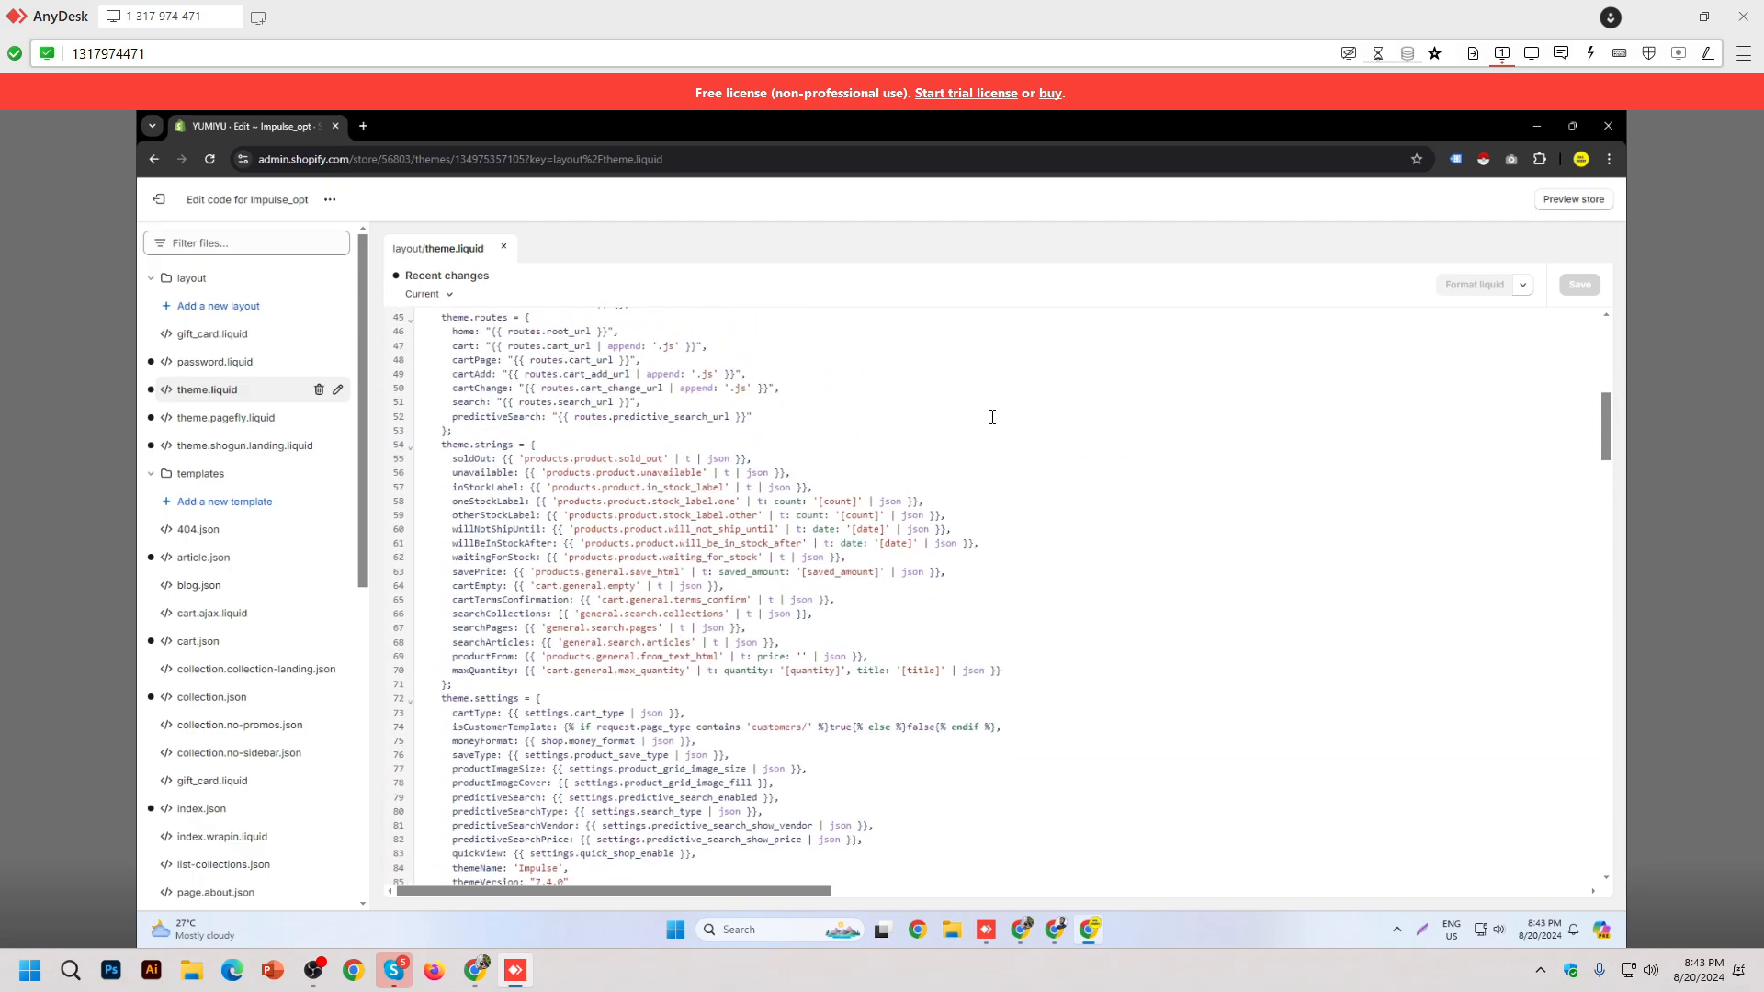
scroll(993, 417, "up", 7)
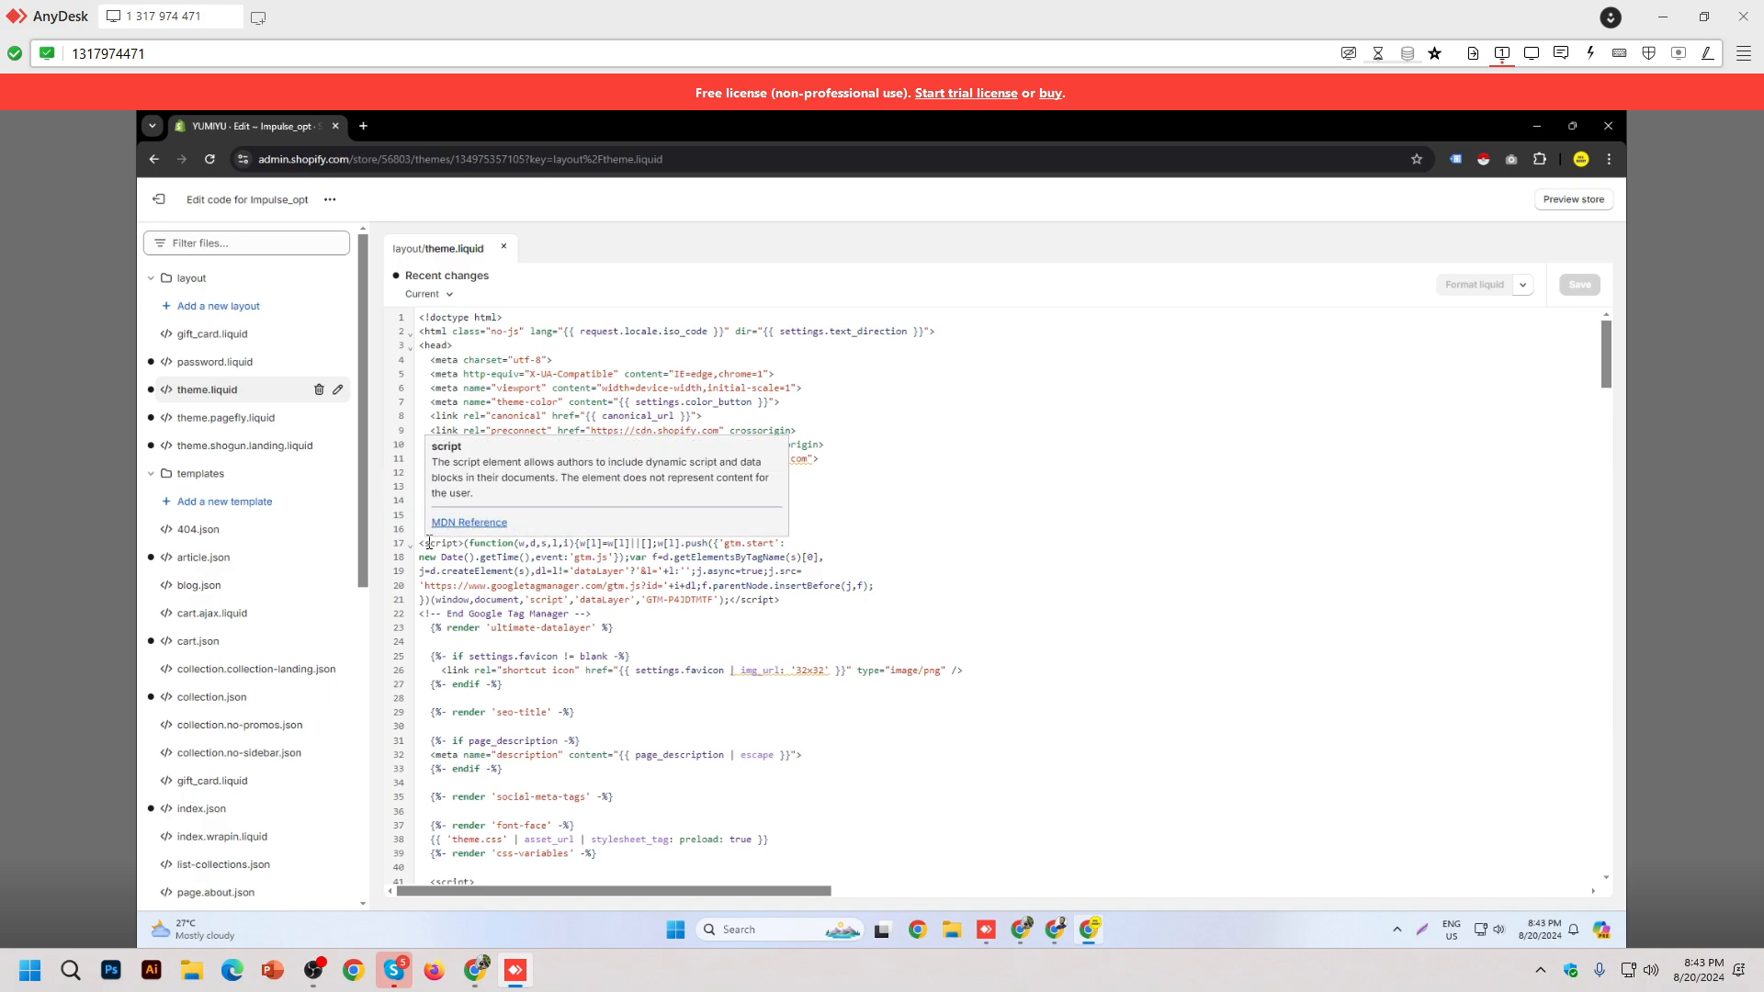
scroll(294, 622, "down", 6)
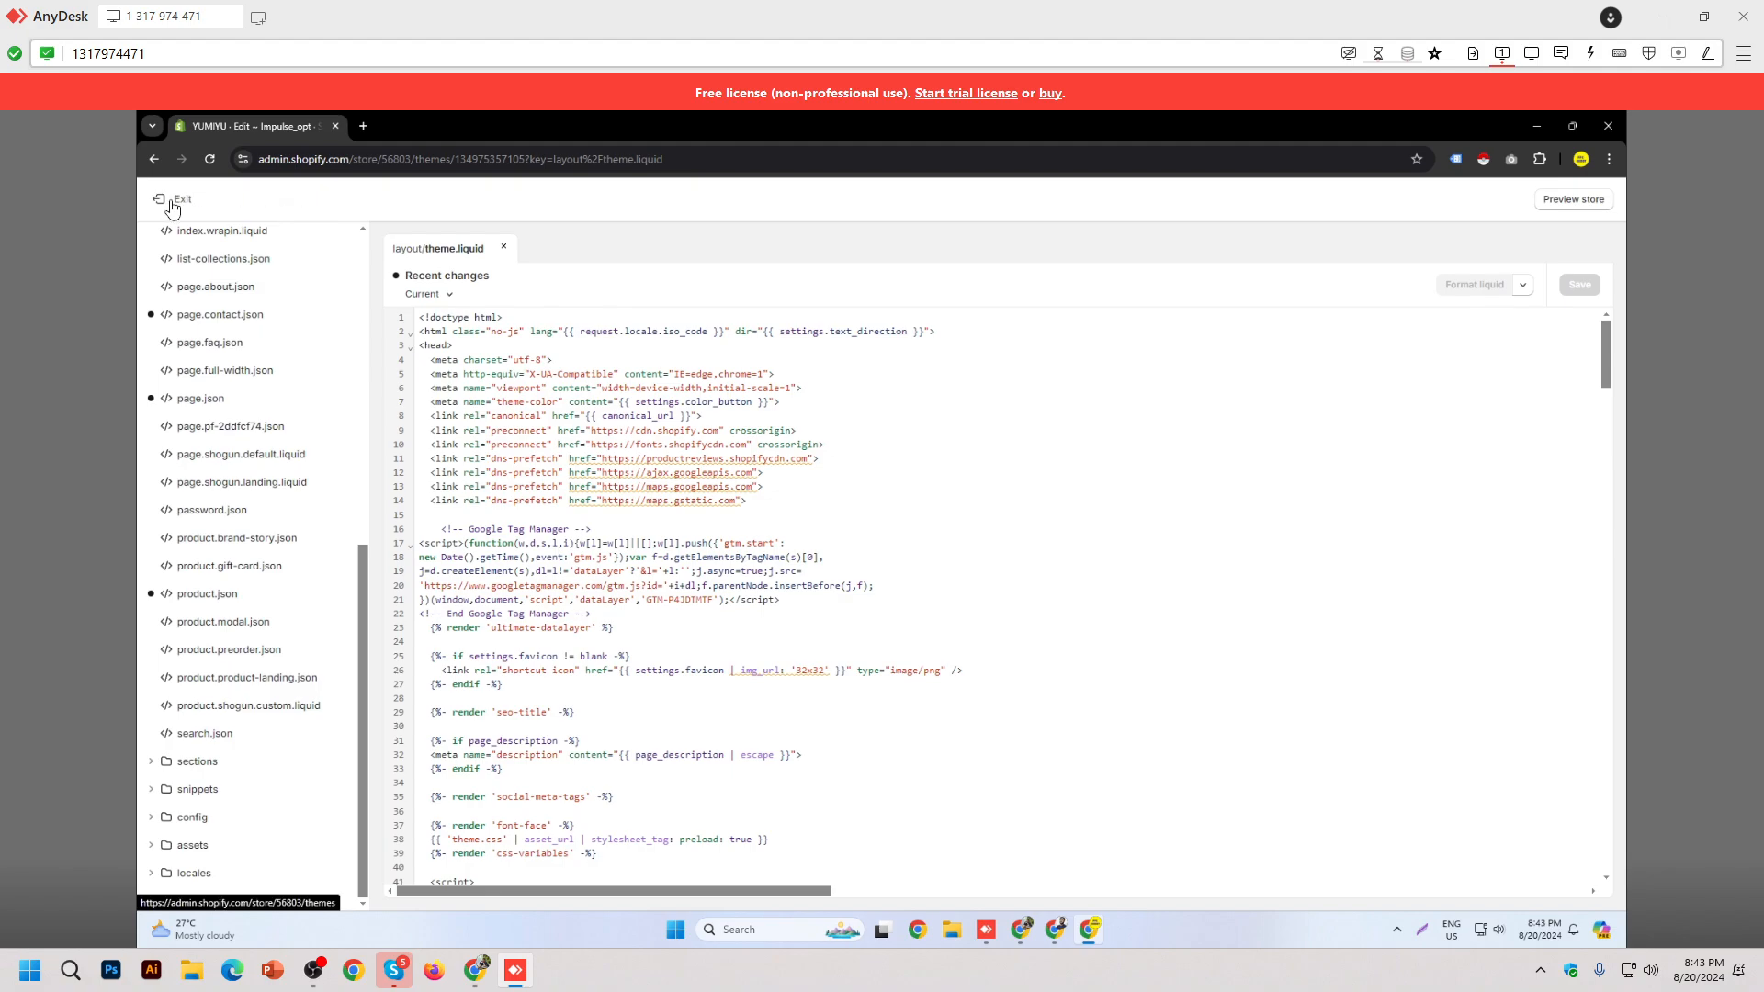
left_click(173, 204)
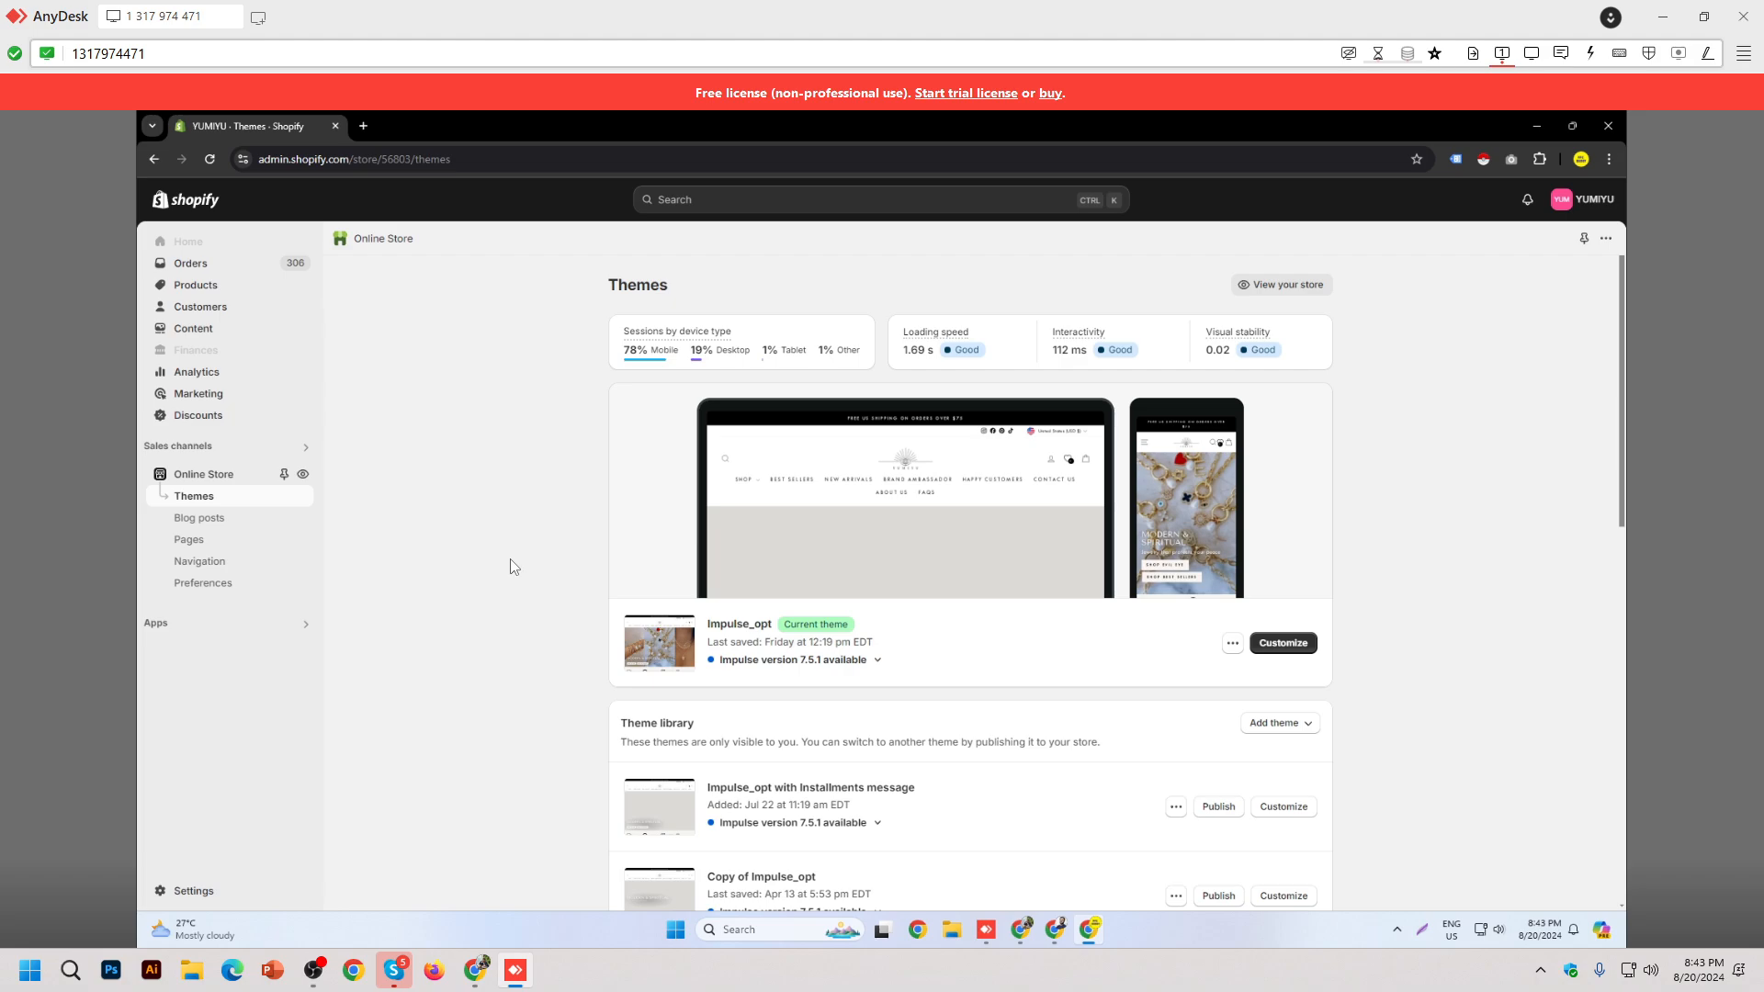
left_click(475, 970)
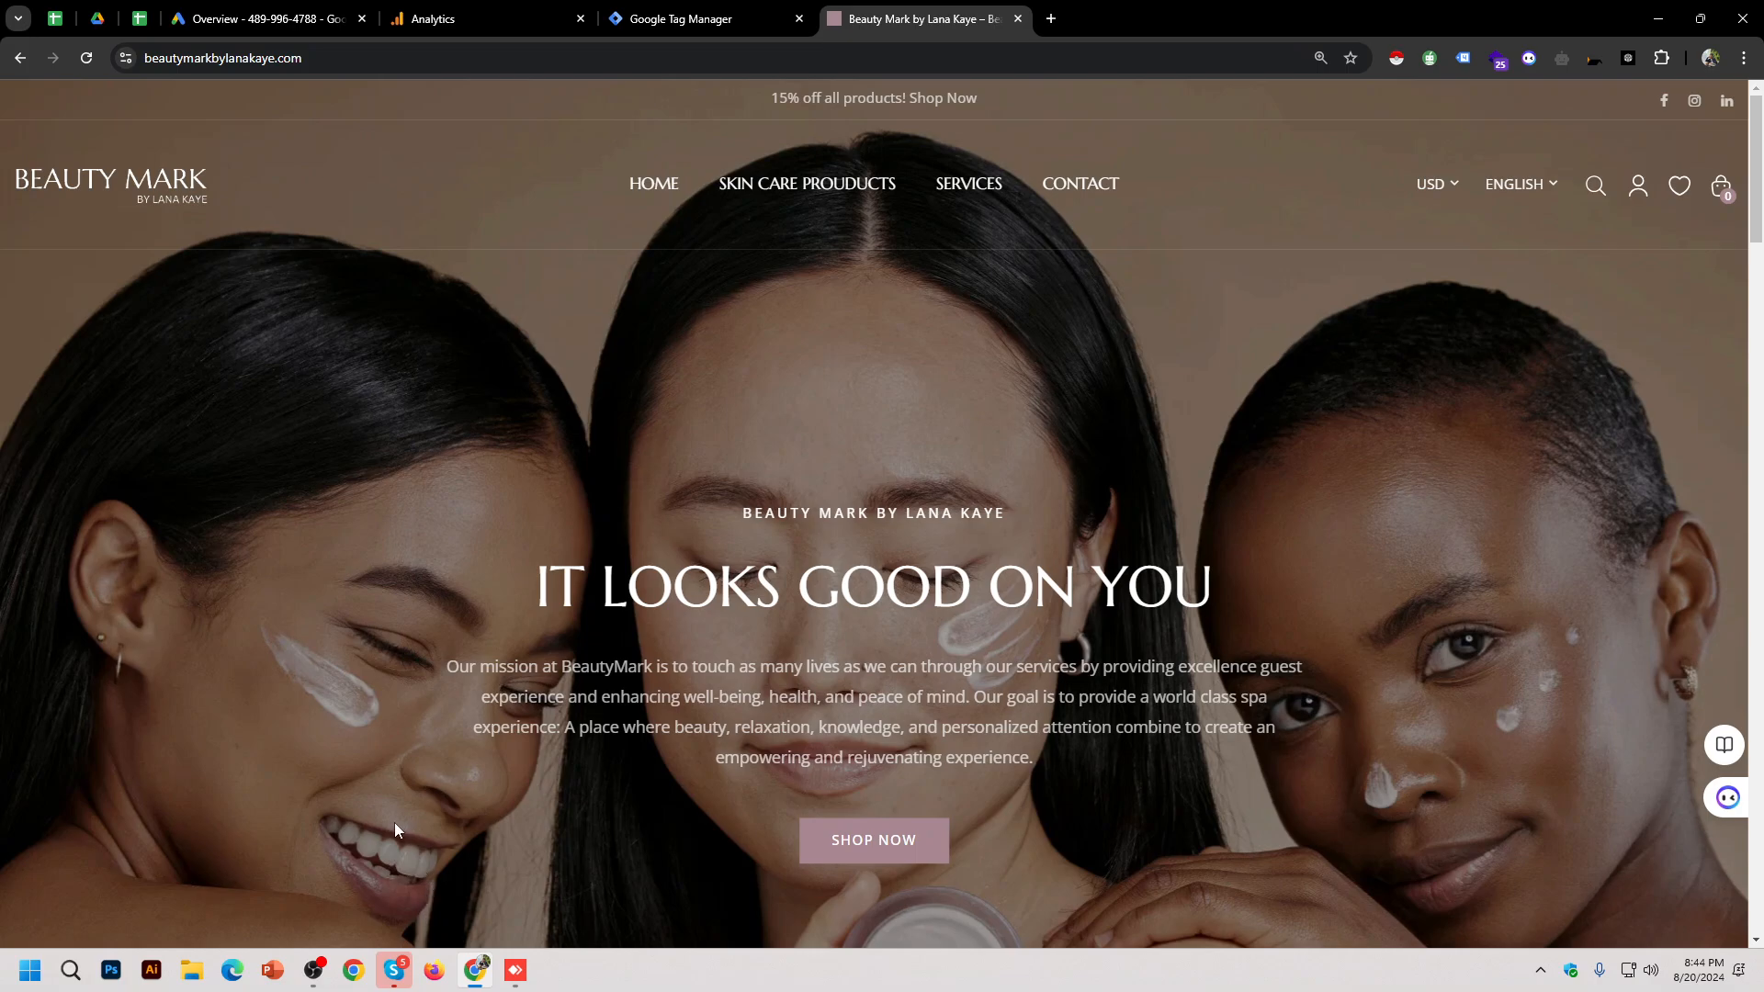
Step: Look over the Google Tag Manager and Beauty Mark tabs in local Chrome
left_click(305, 980)
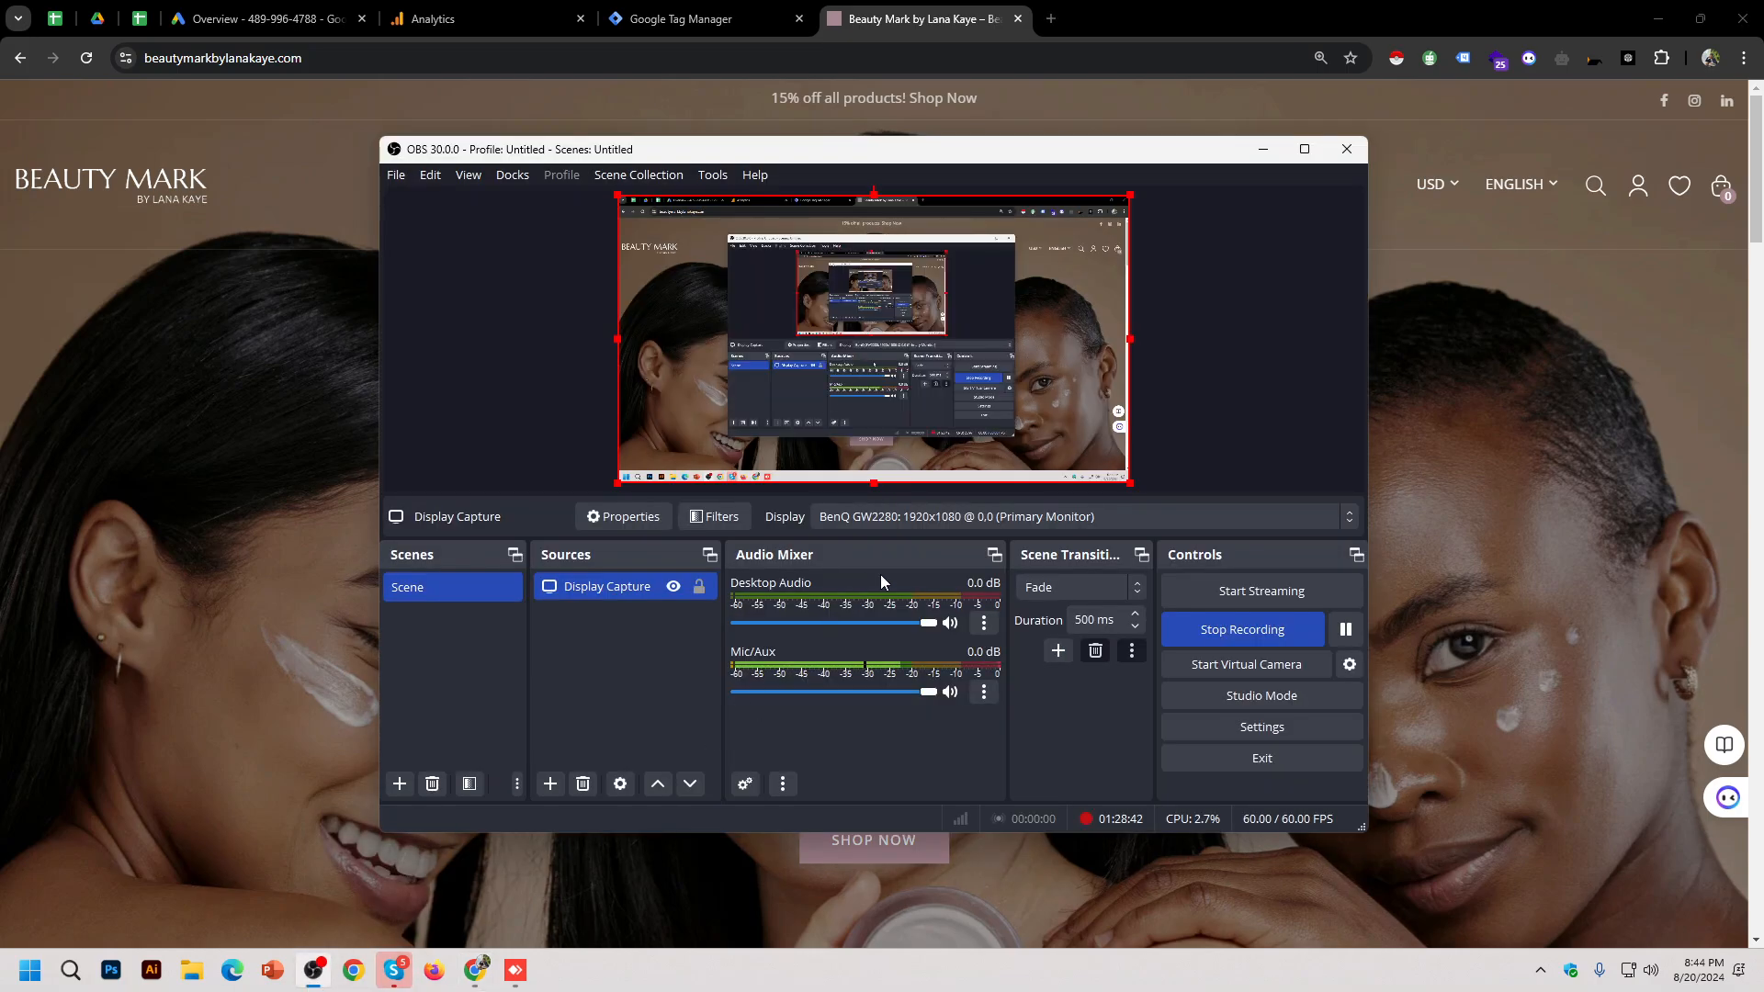
left_click(907, 7)
left_click(699, 18)
left_click(919, 18)
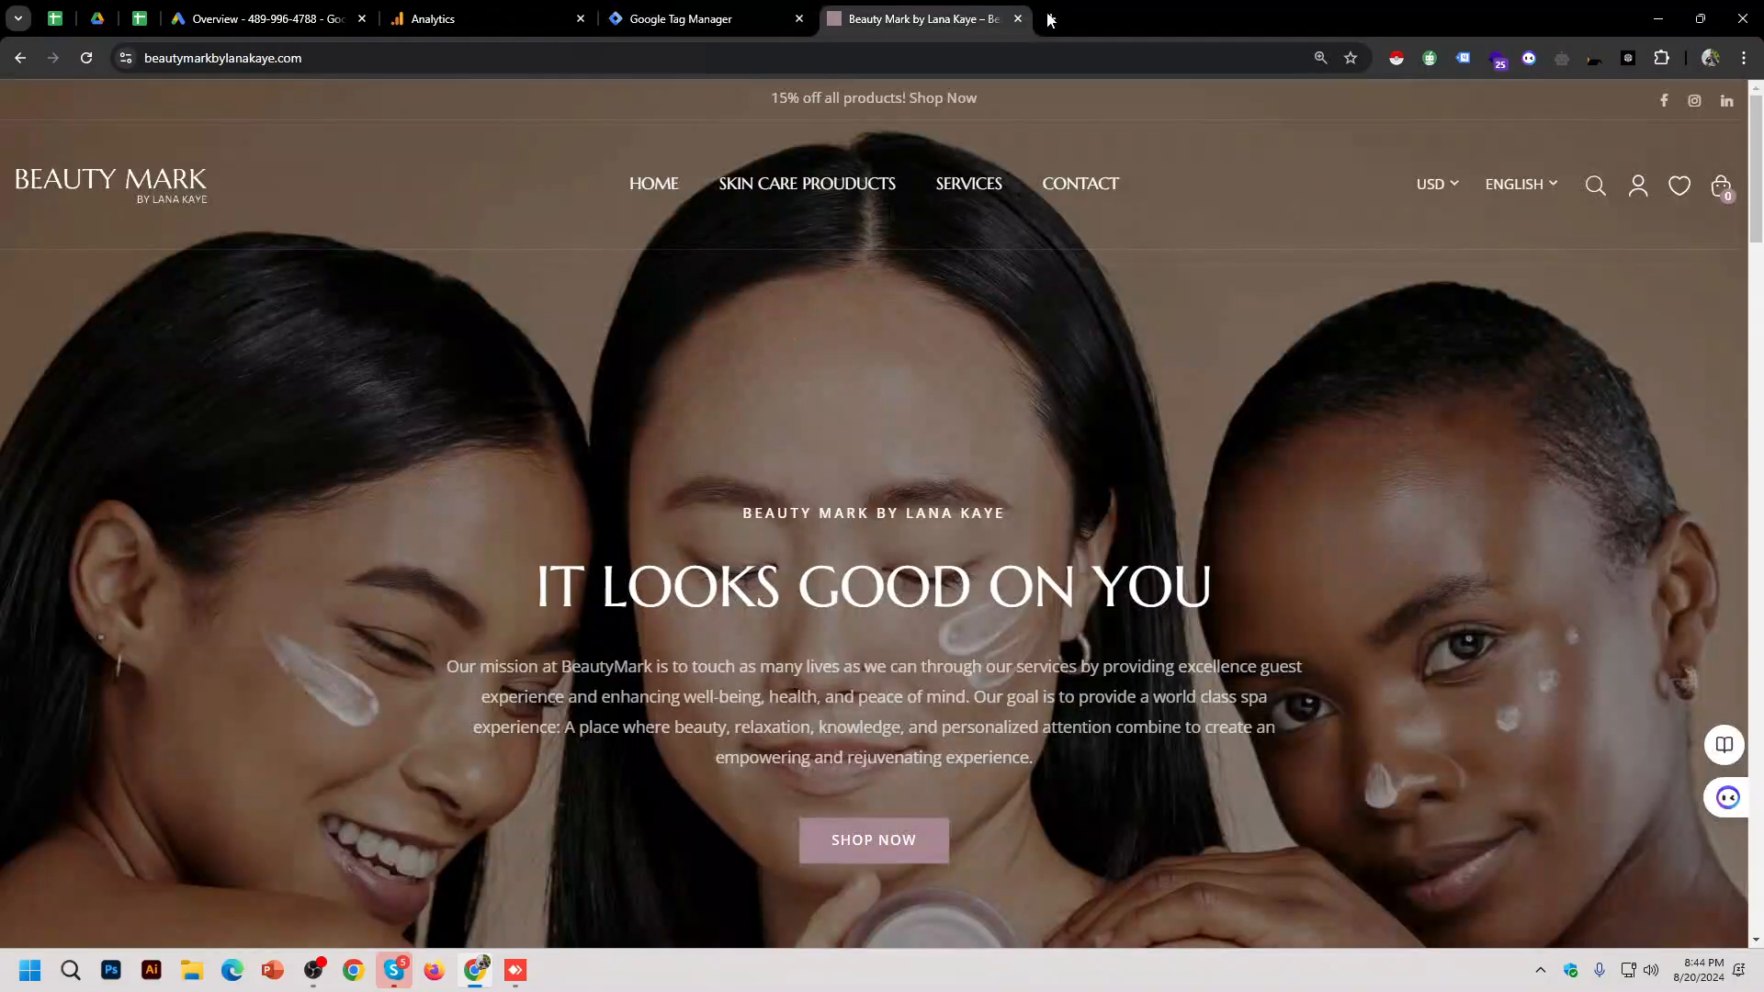
left_click(313, 971)
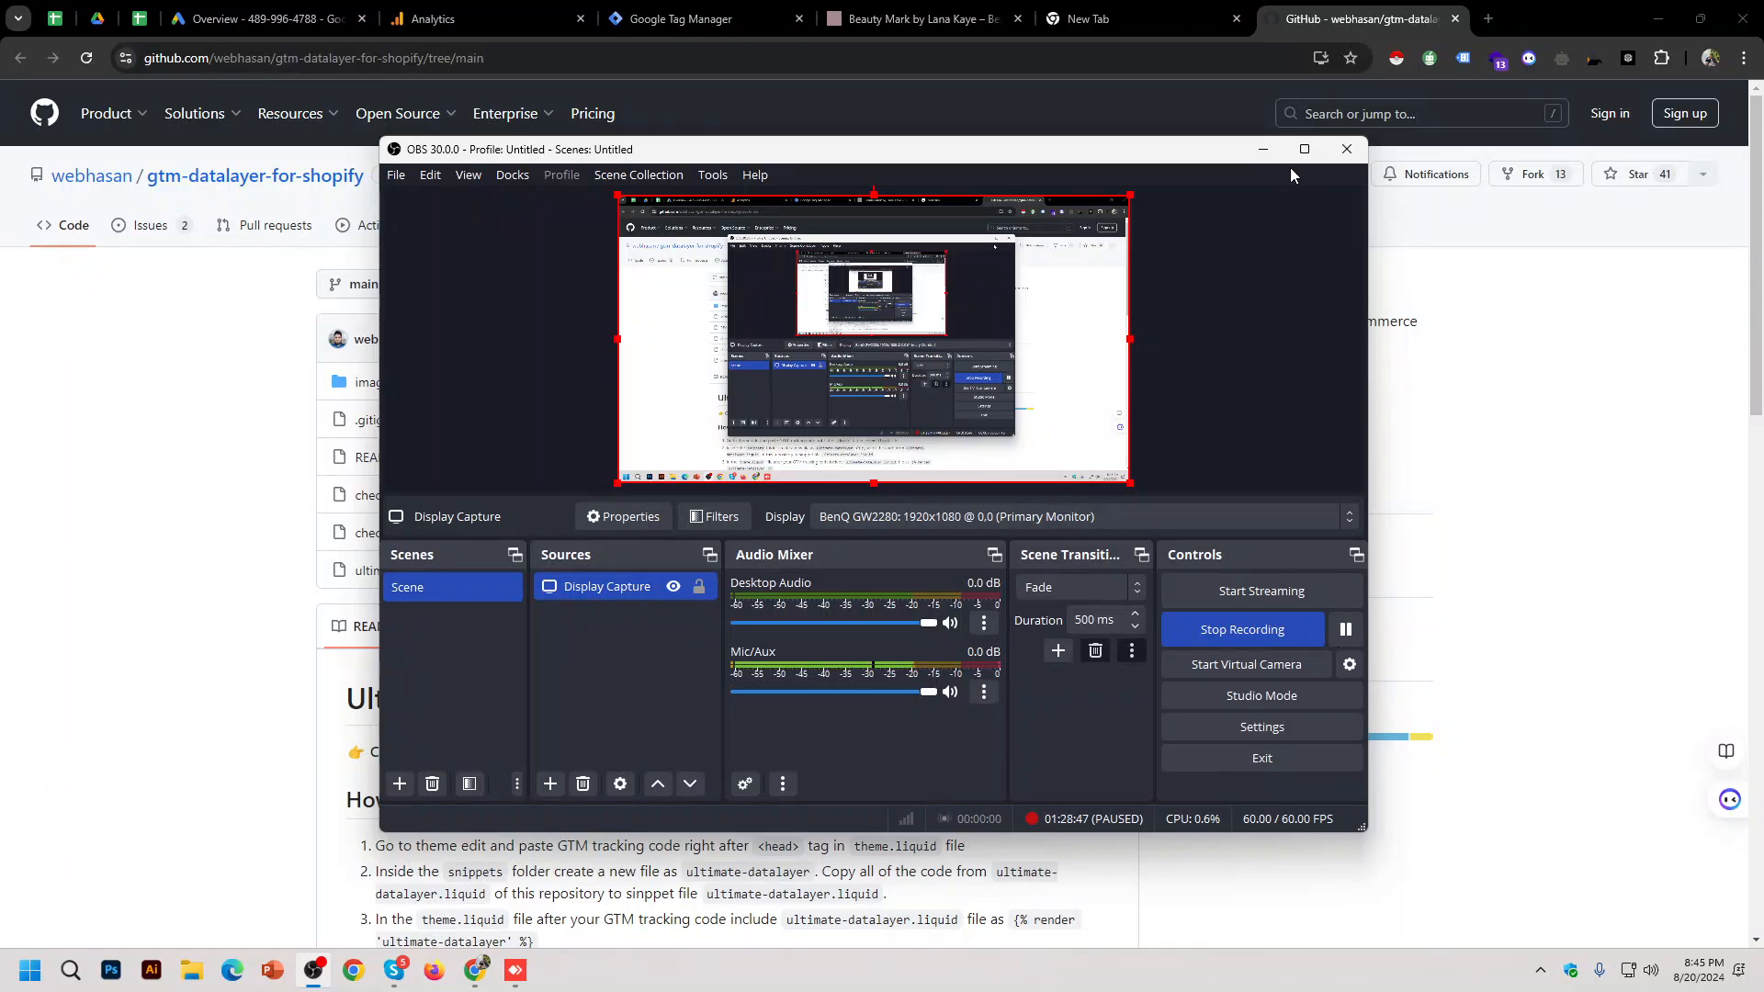
left_click(1264, 150)
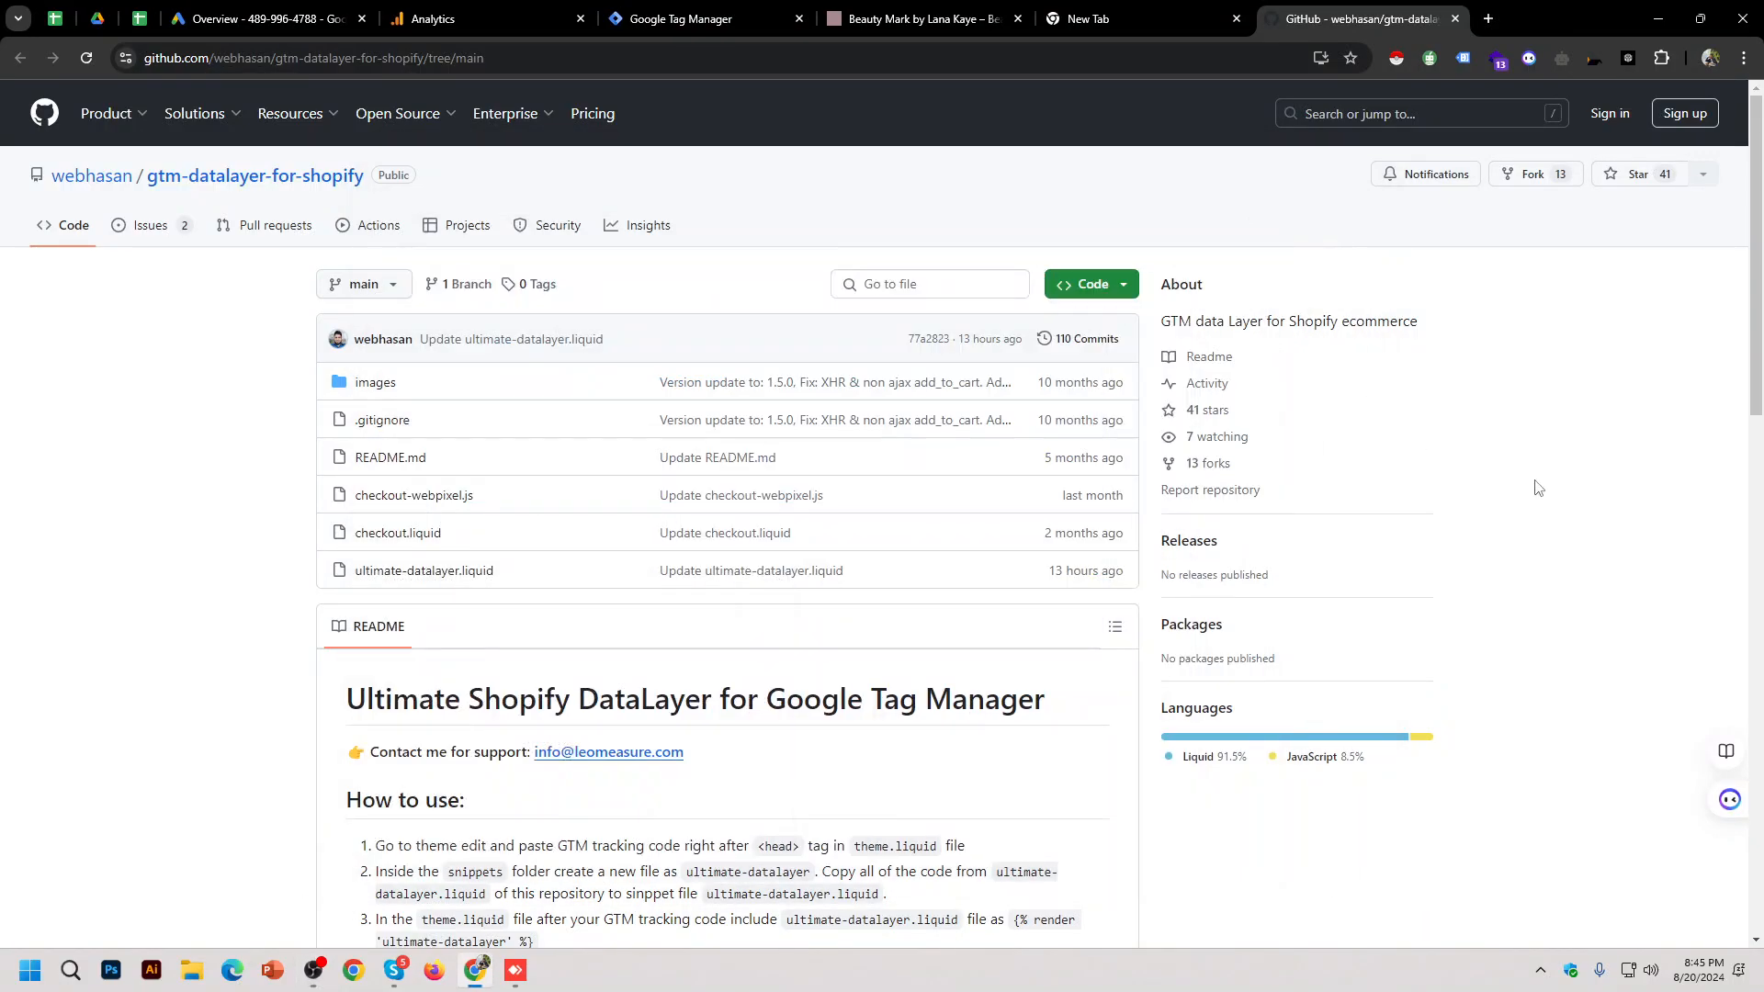
left_click(1173, 9)
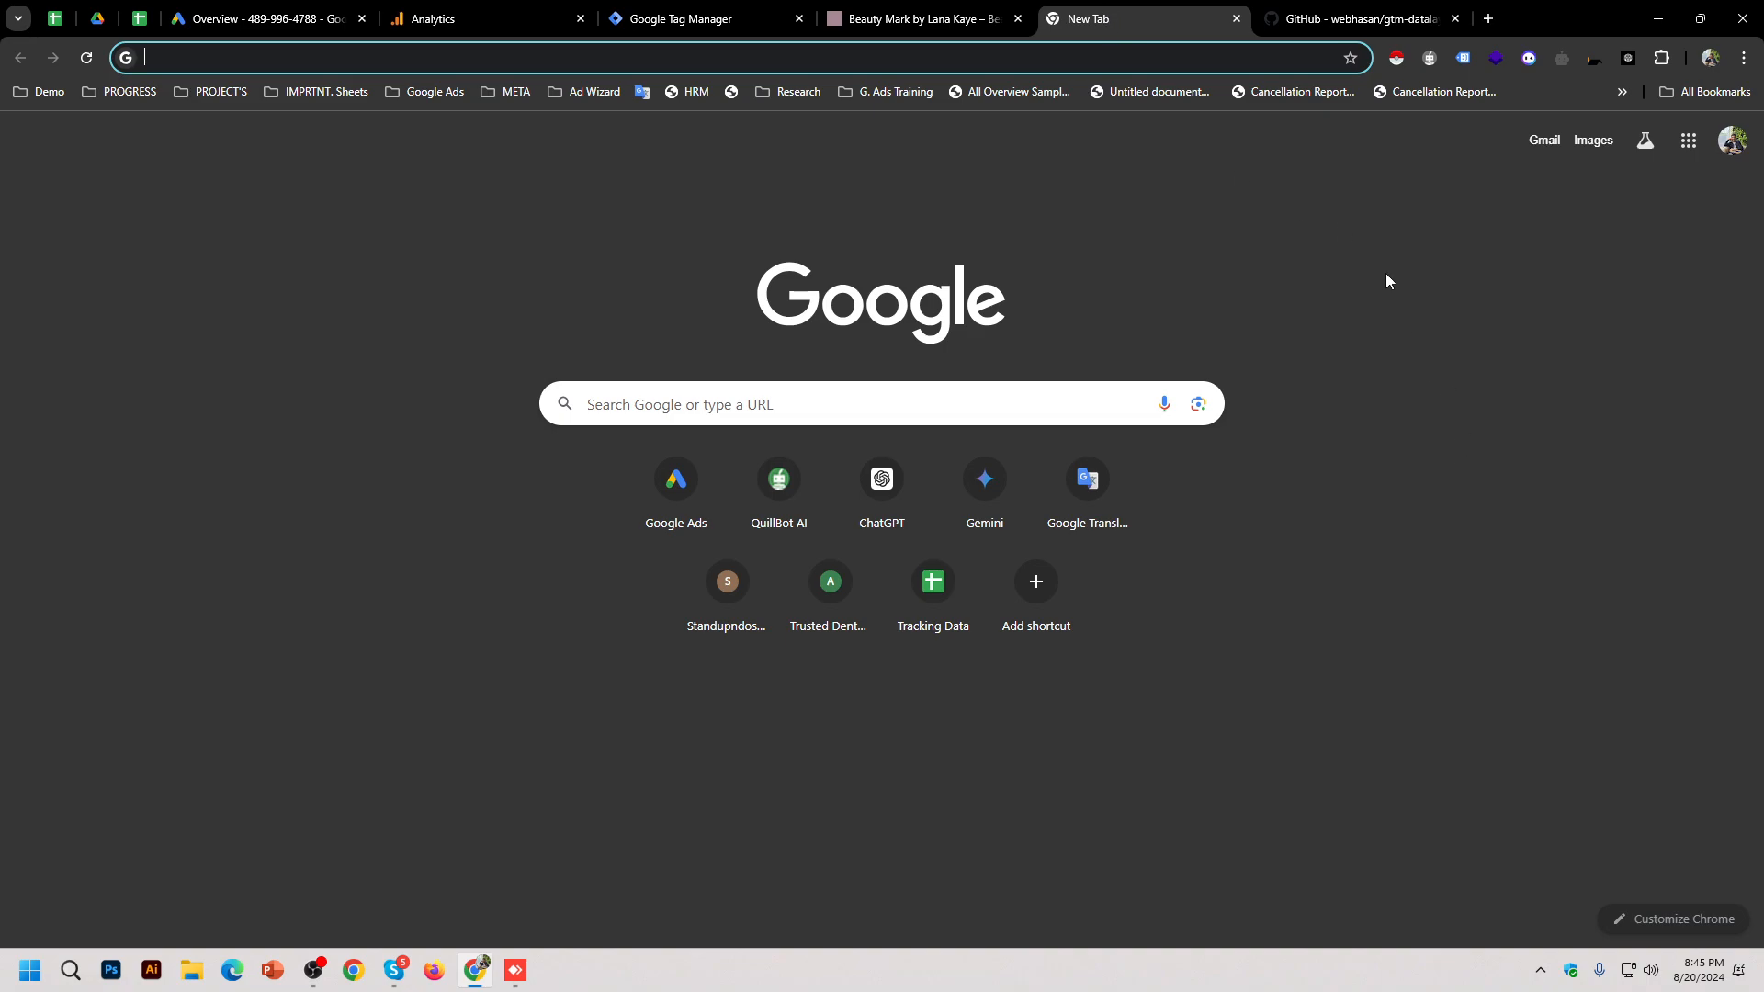
Step: Bring up the gtm-datalayer-for-shopify repository and scroll through its README events list
left_click(1360, 19)
scroll(107, 556, "down", 2)
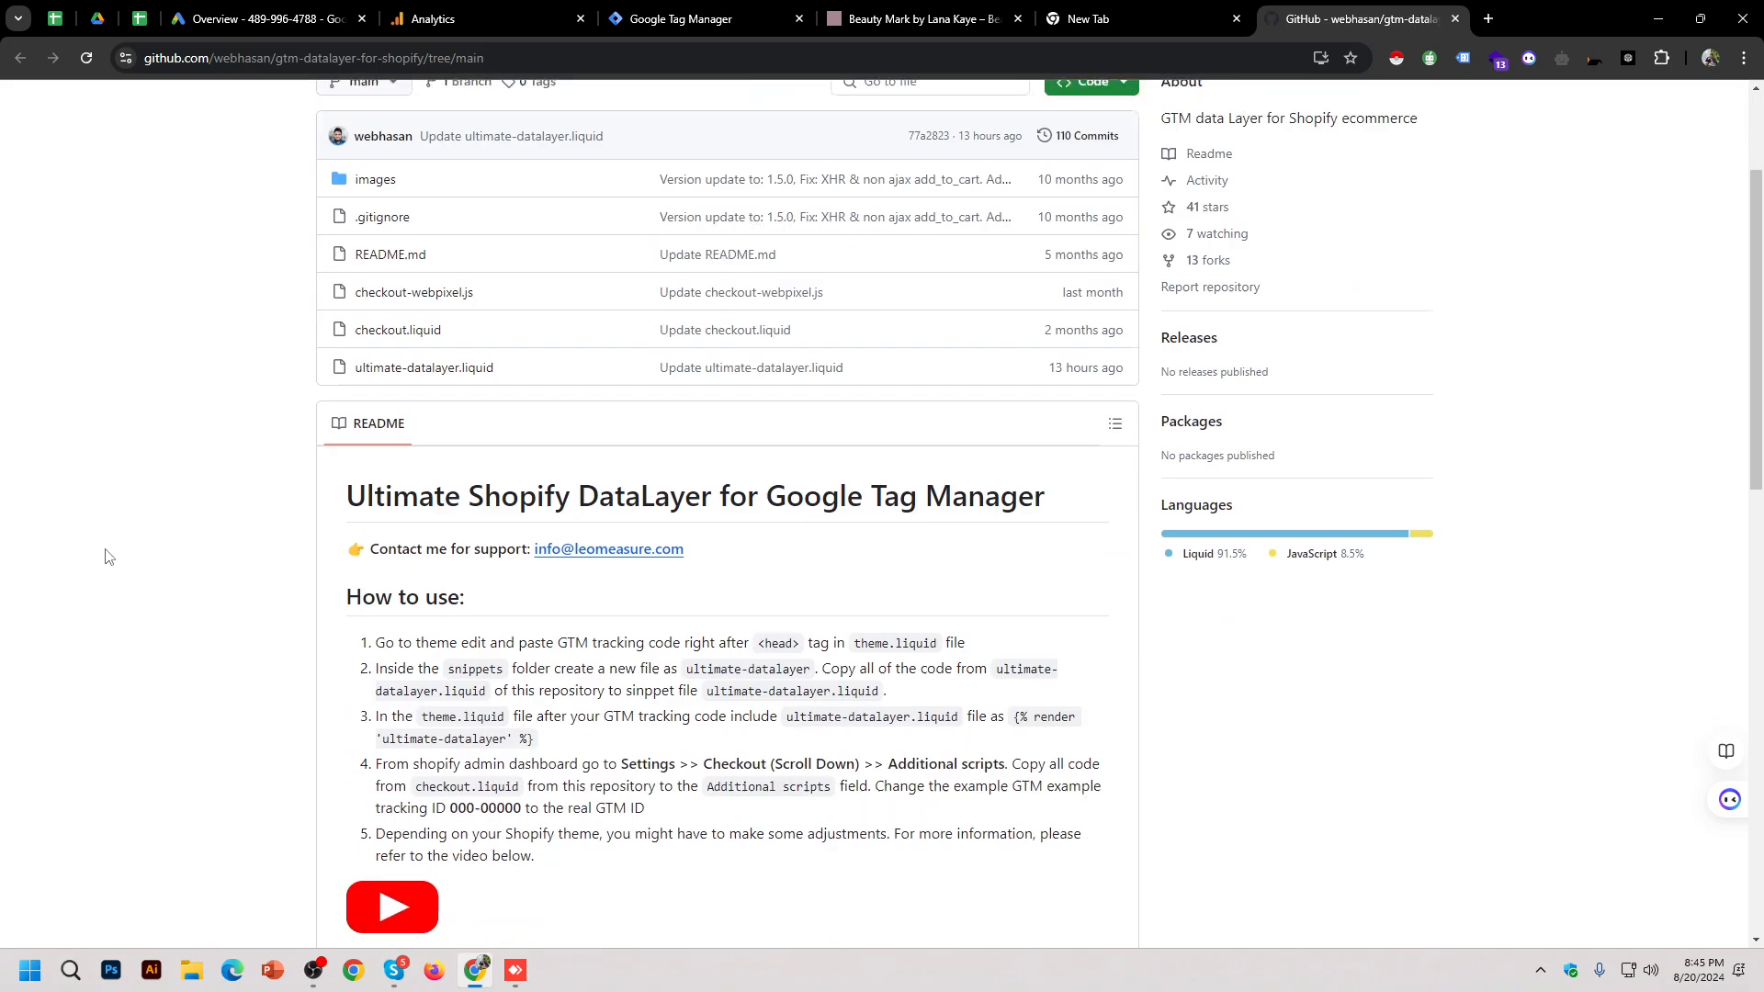
scroll(106, 556, "down", 10)
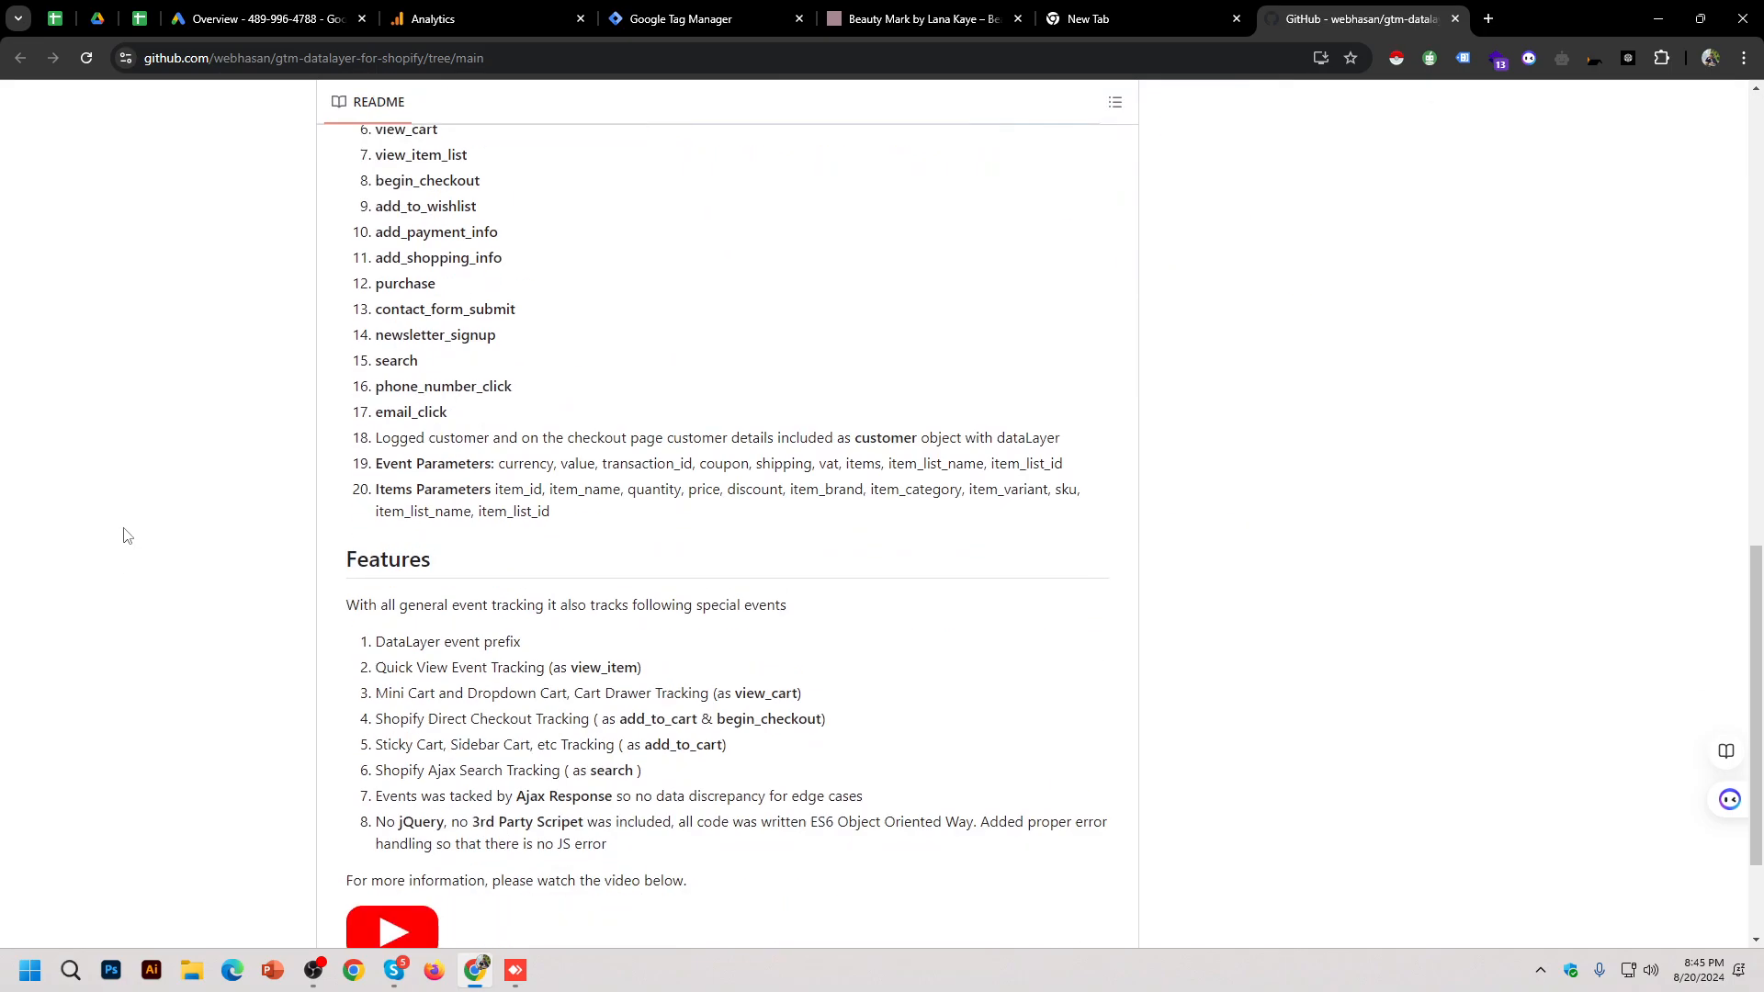
scroll(127, 536, "up", 15)
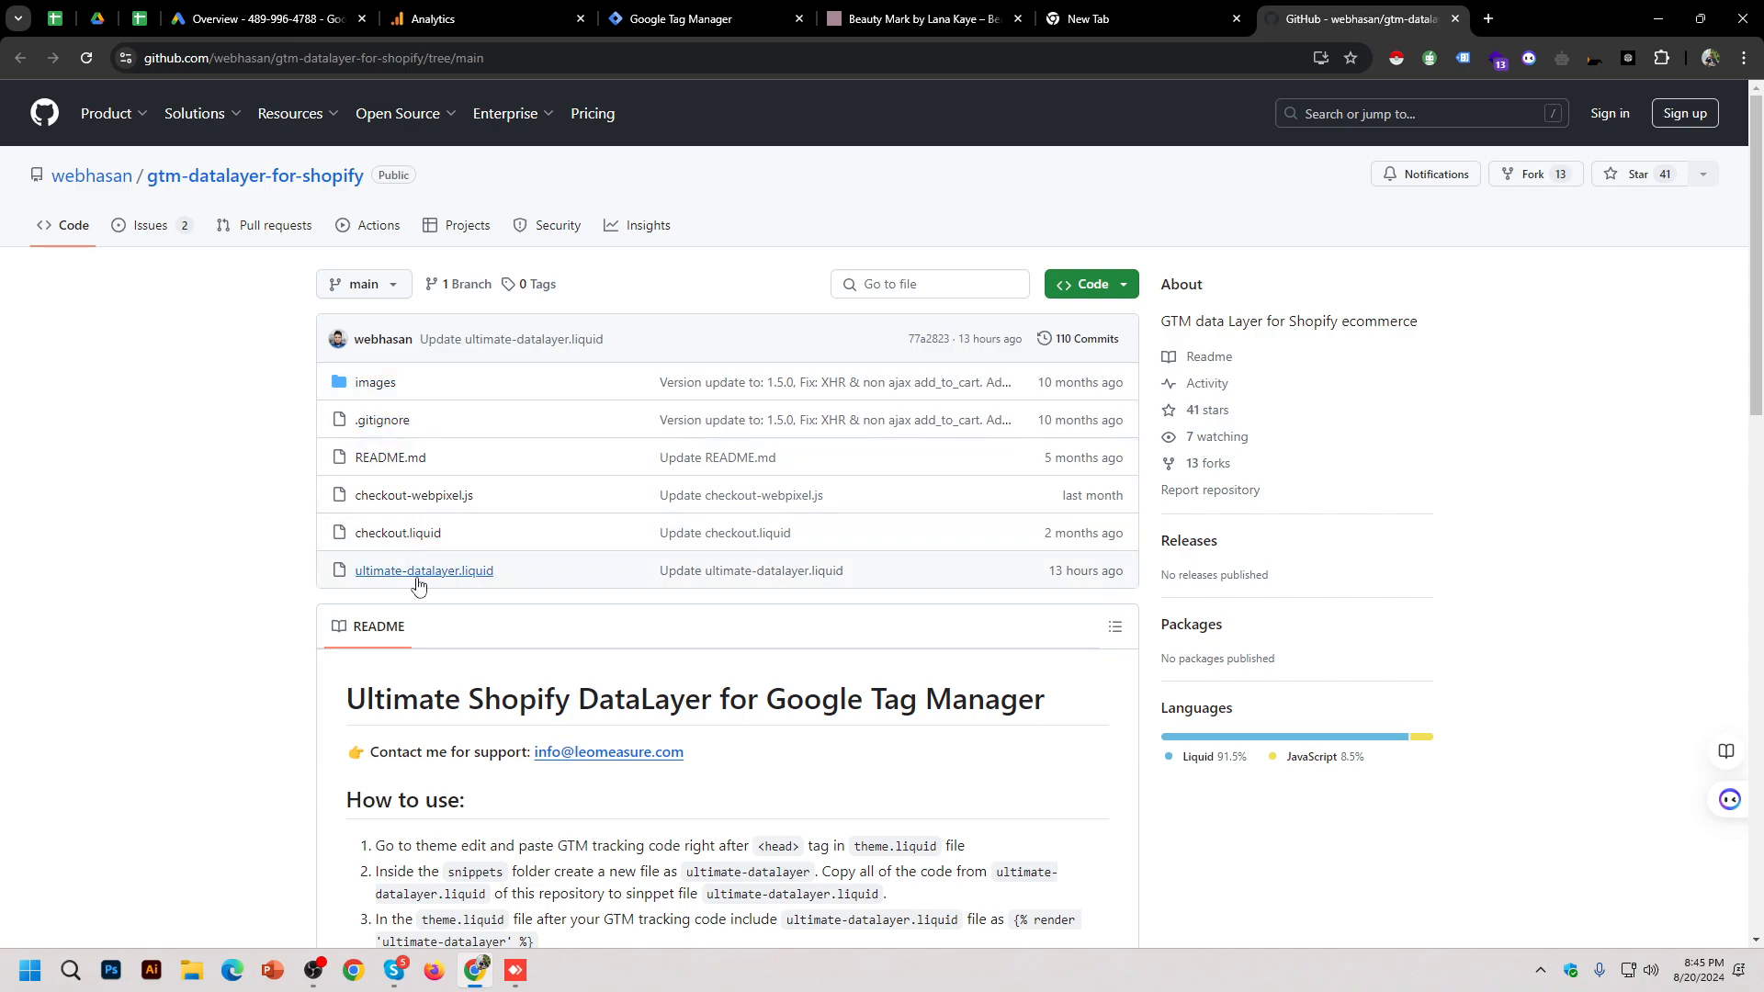
scroll(779, 500, "down", 5)
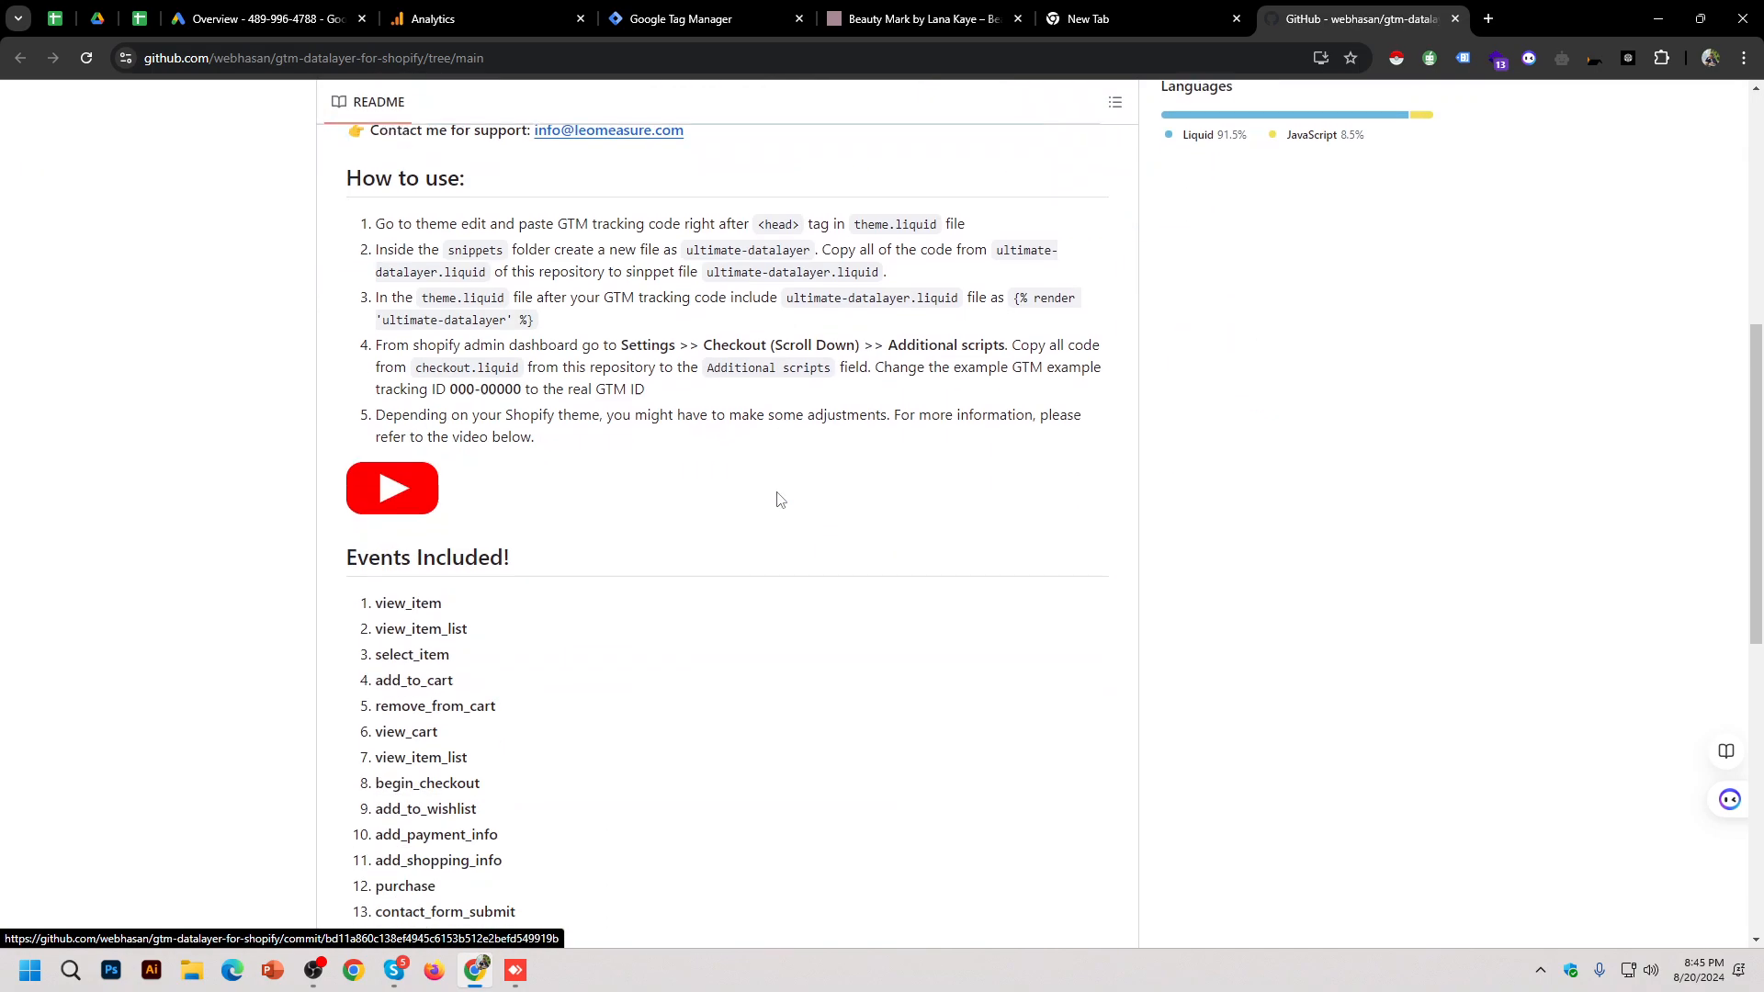
scroll(779, 500, "down", 8)
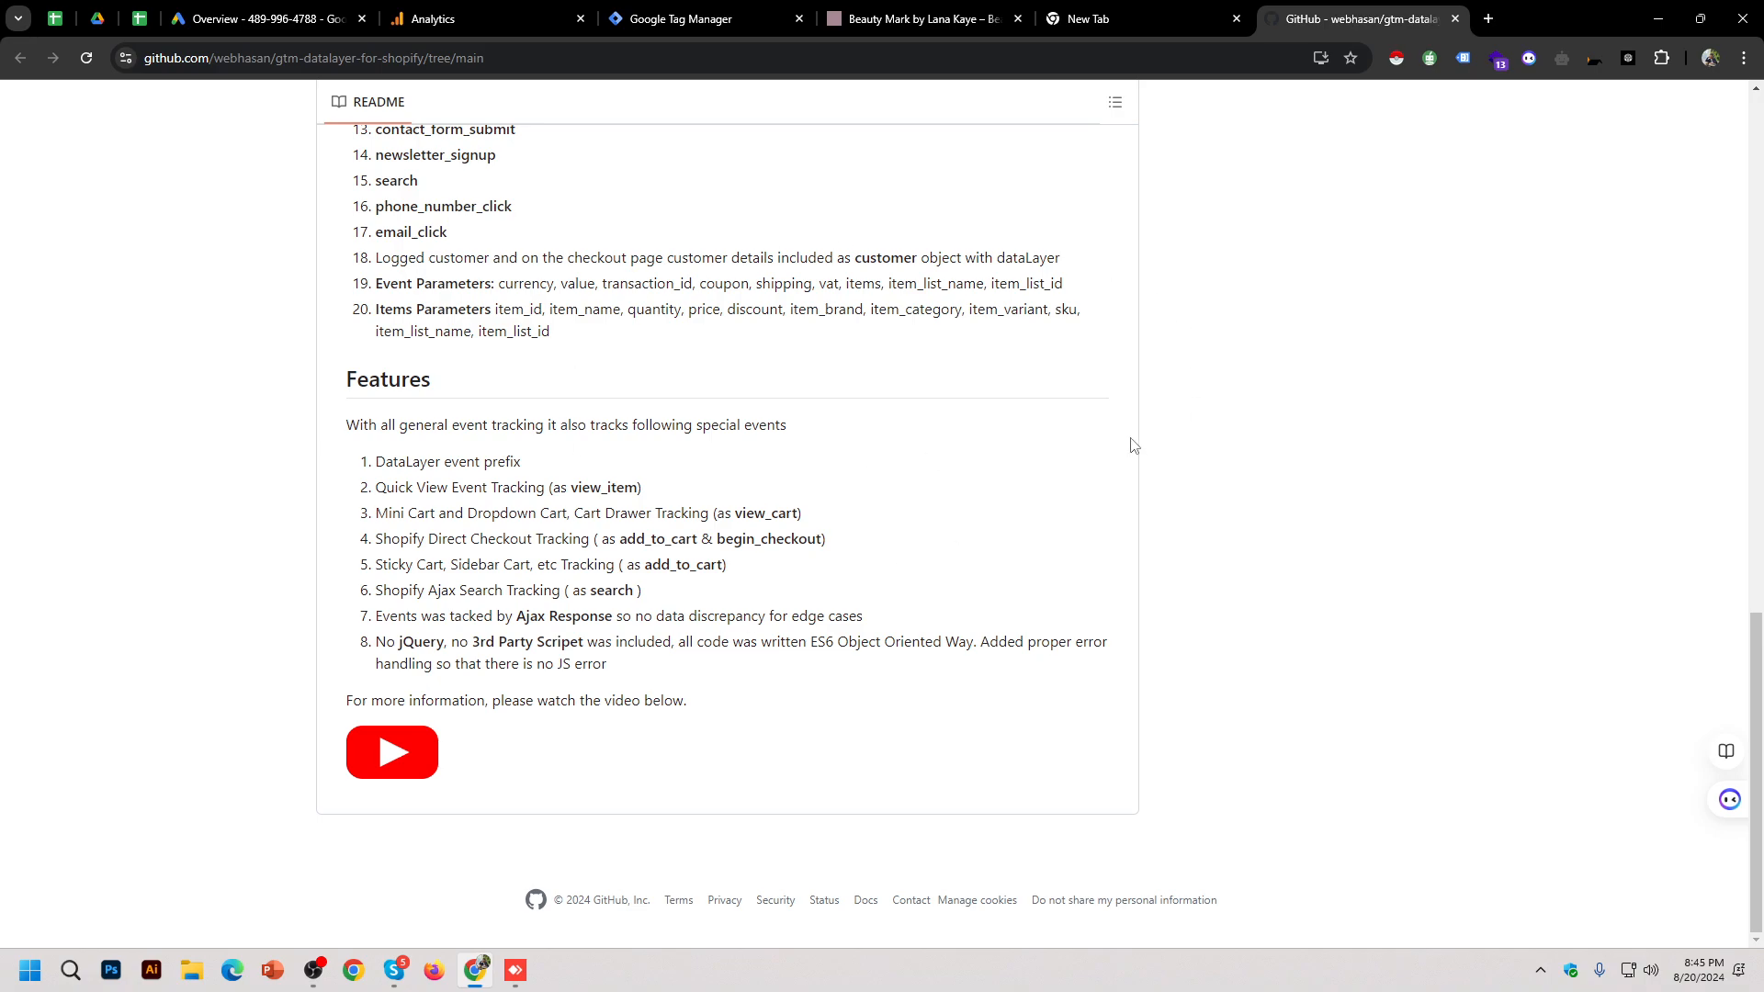
scroll(901, 575, "up", 4)
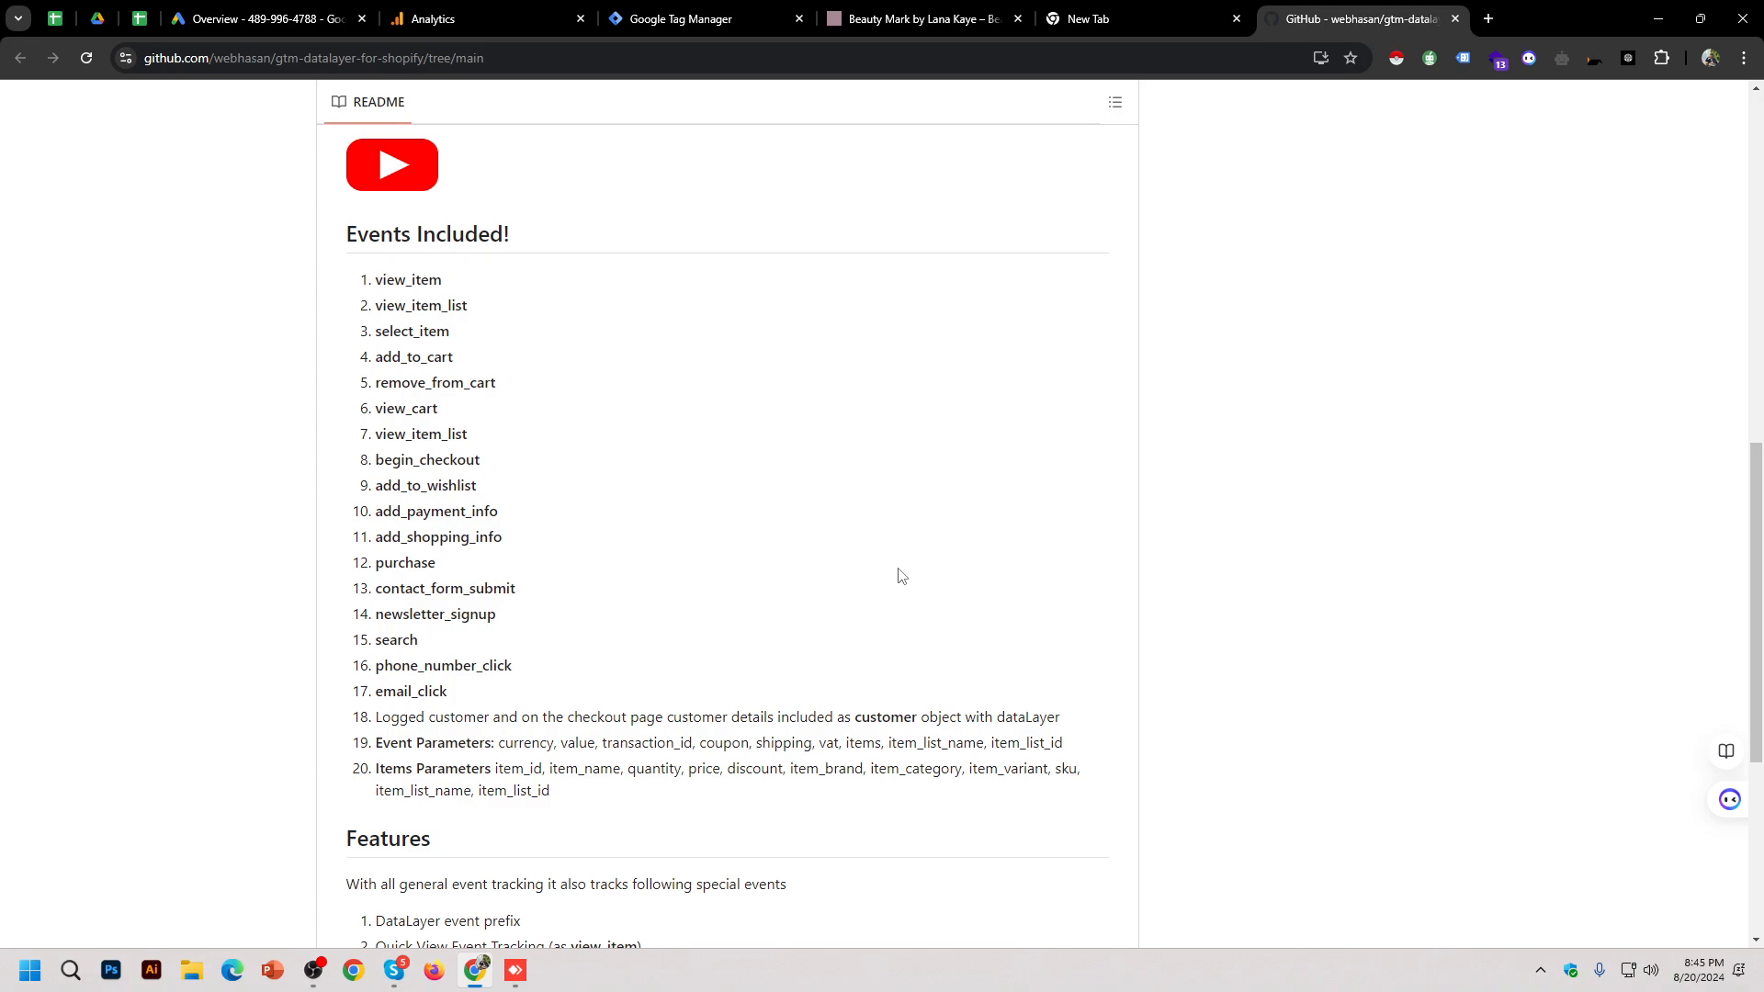
left_click_drag(384, 278, 476, 700)
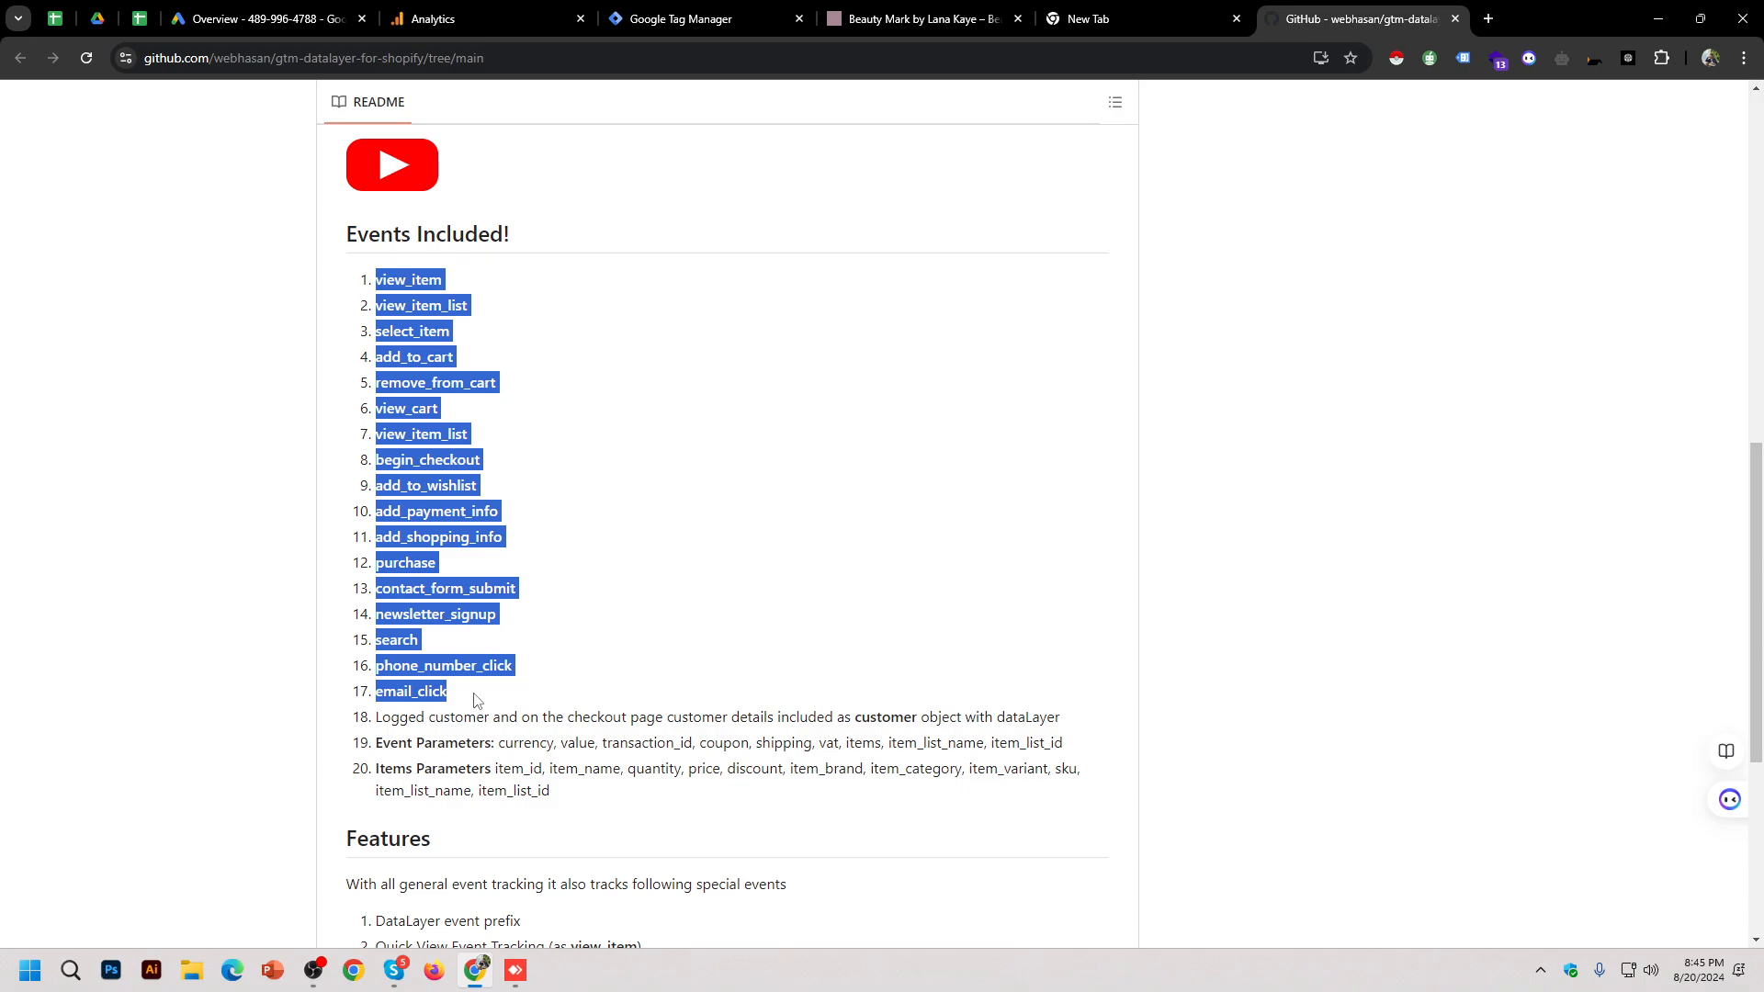
left_click(720, 469)
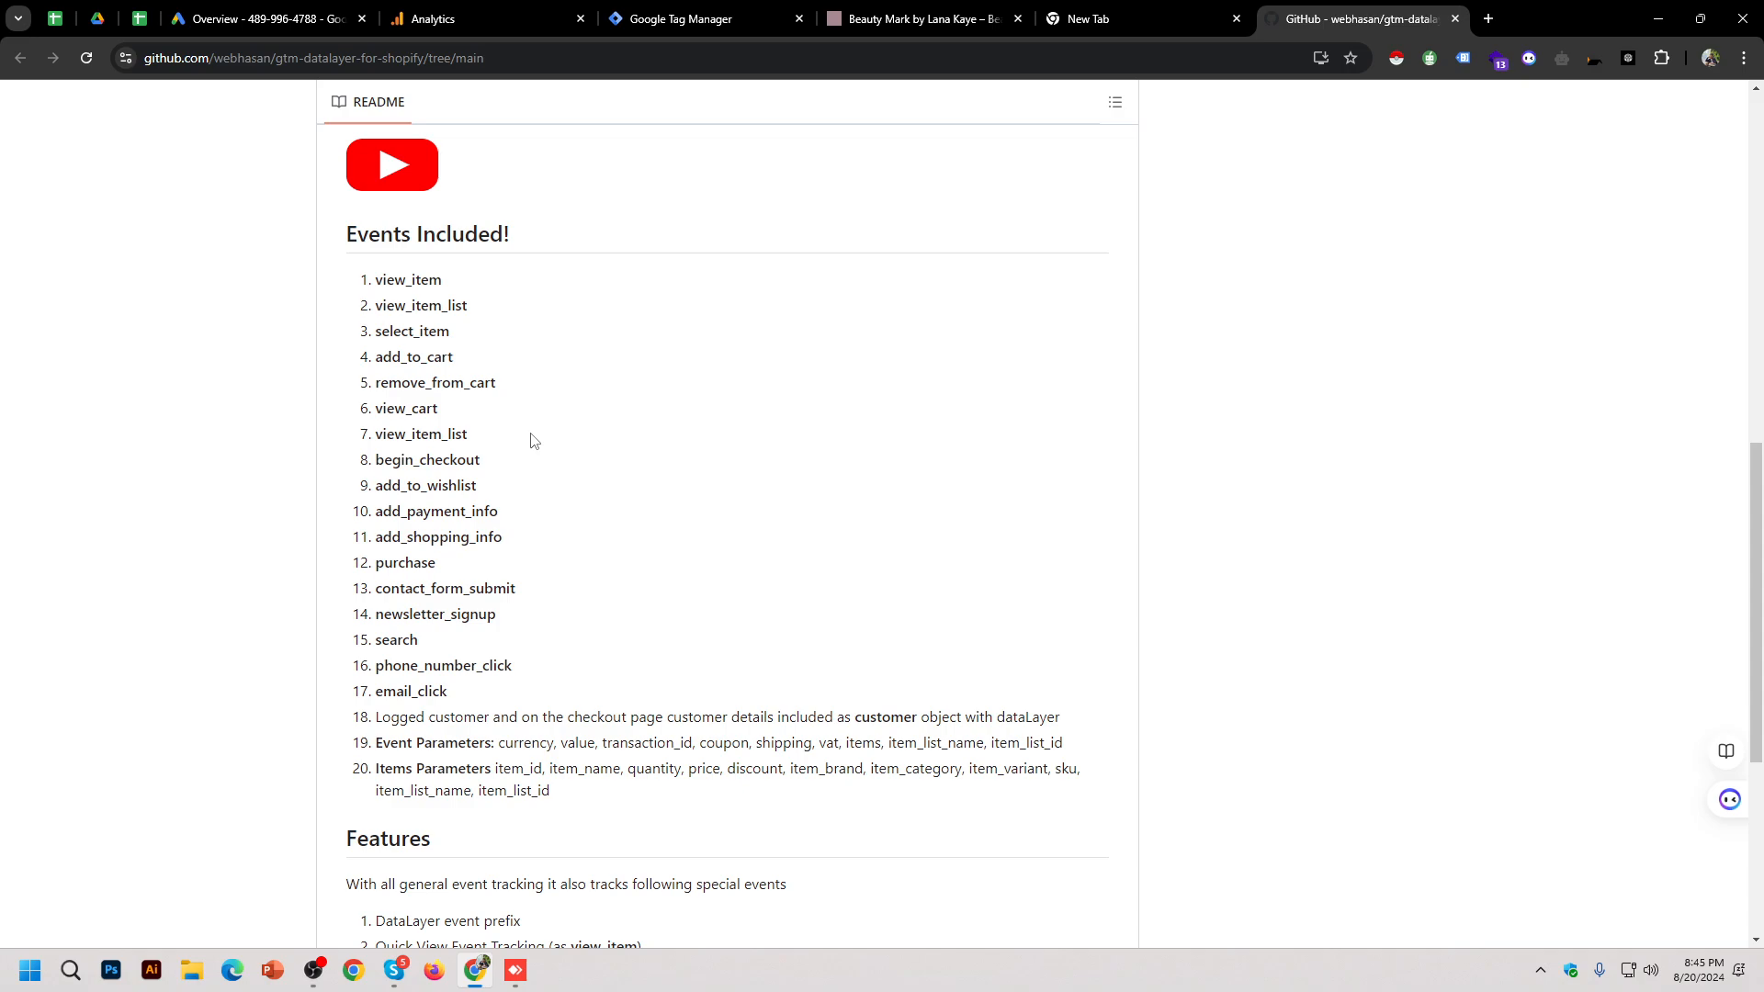
double_click(409, 280)
mouse_move(457, 311)
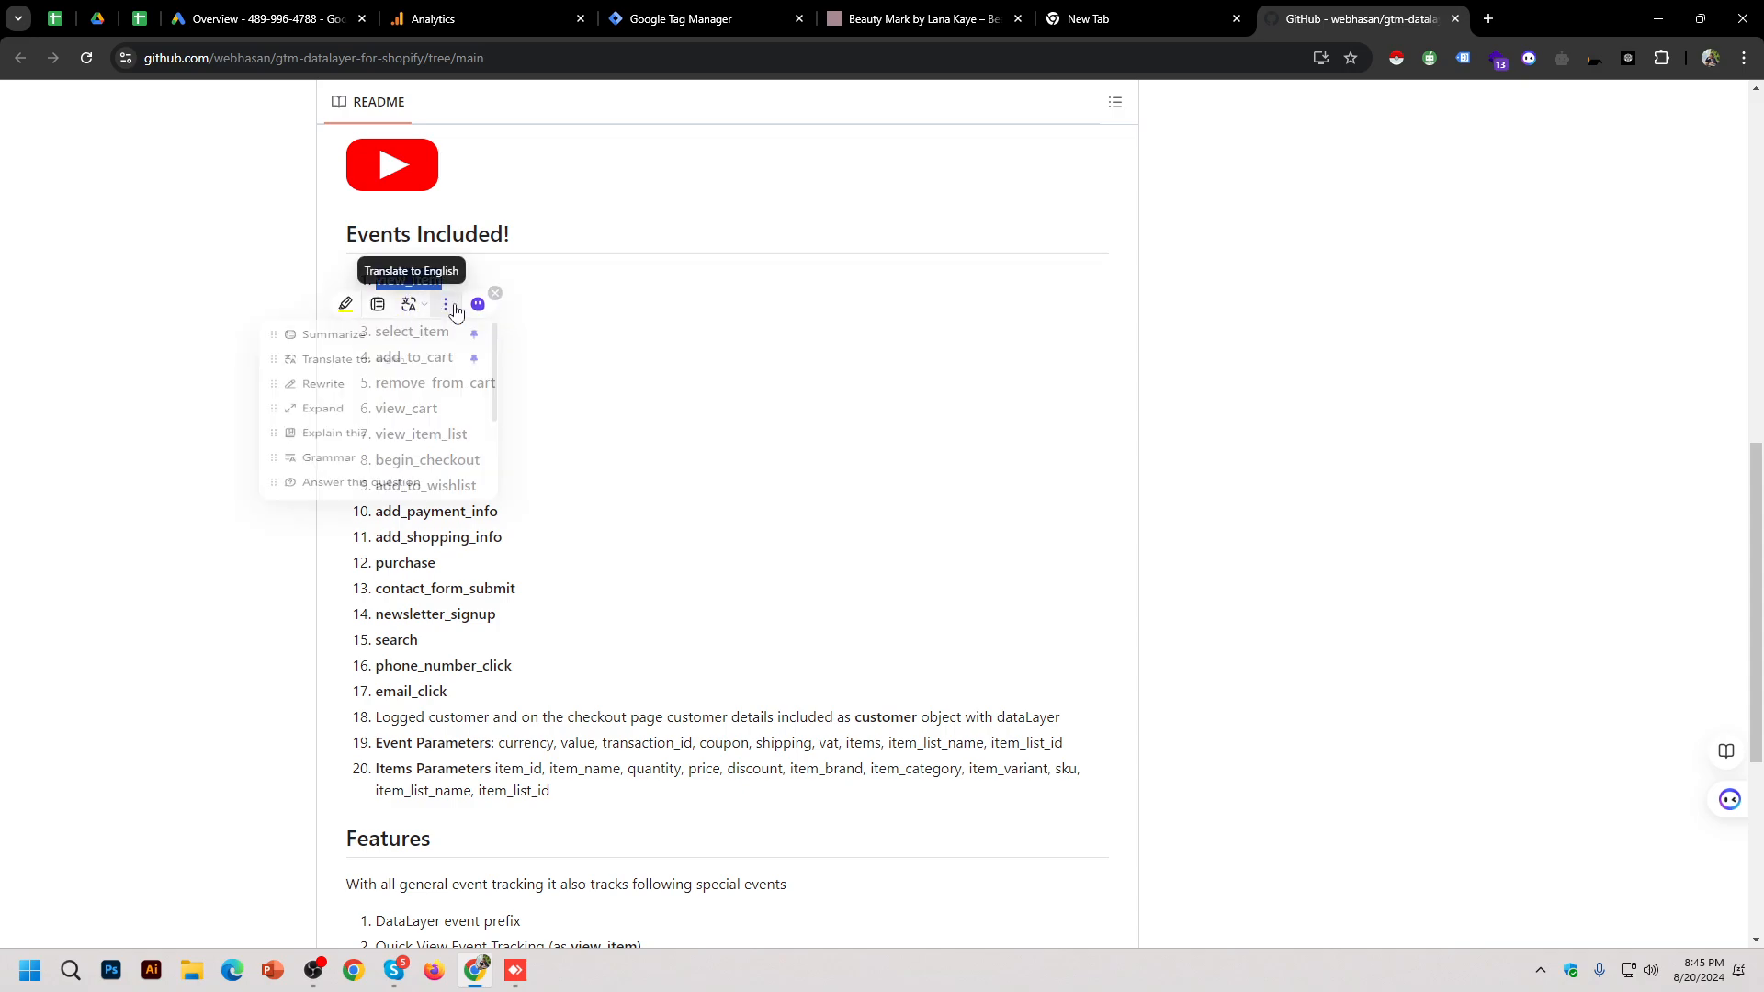
left_click(565, 347)
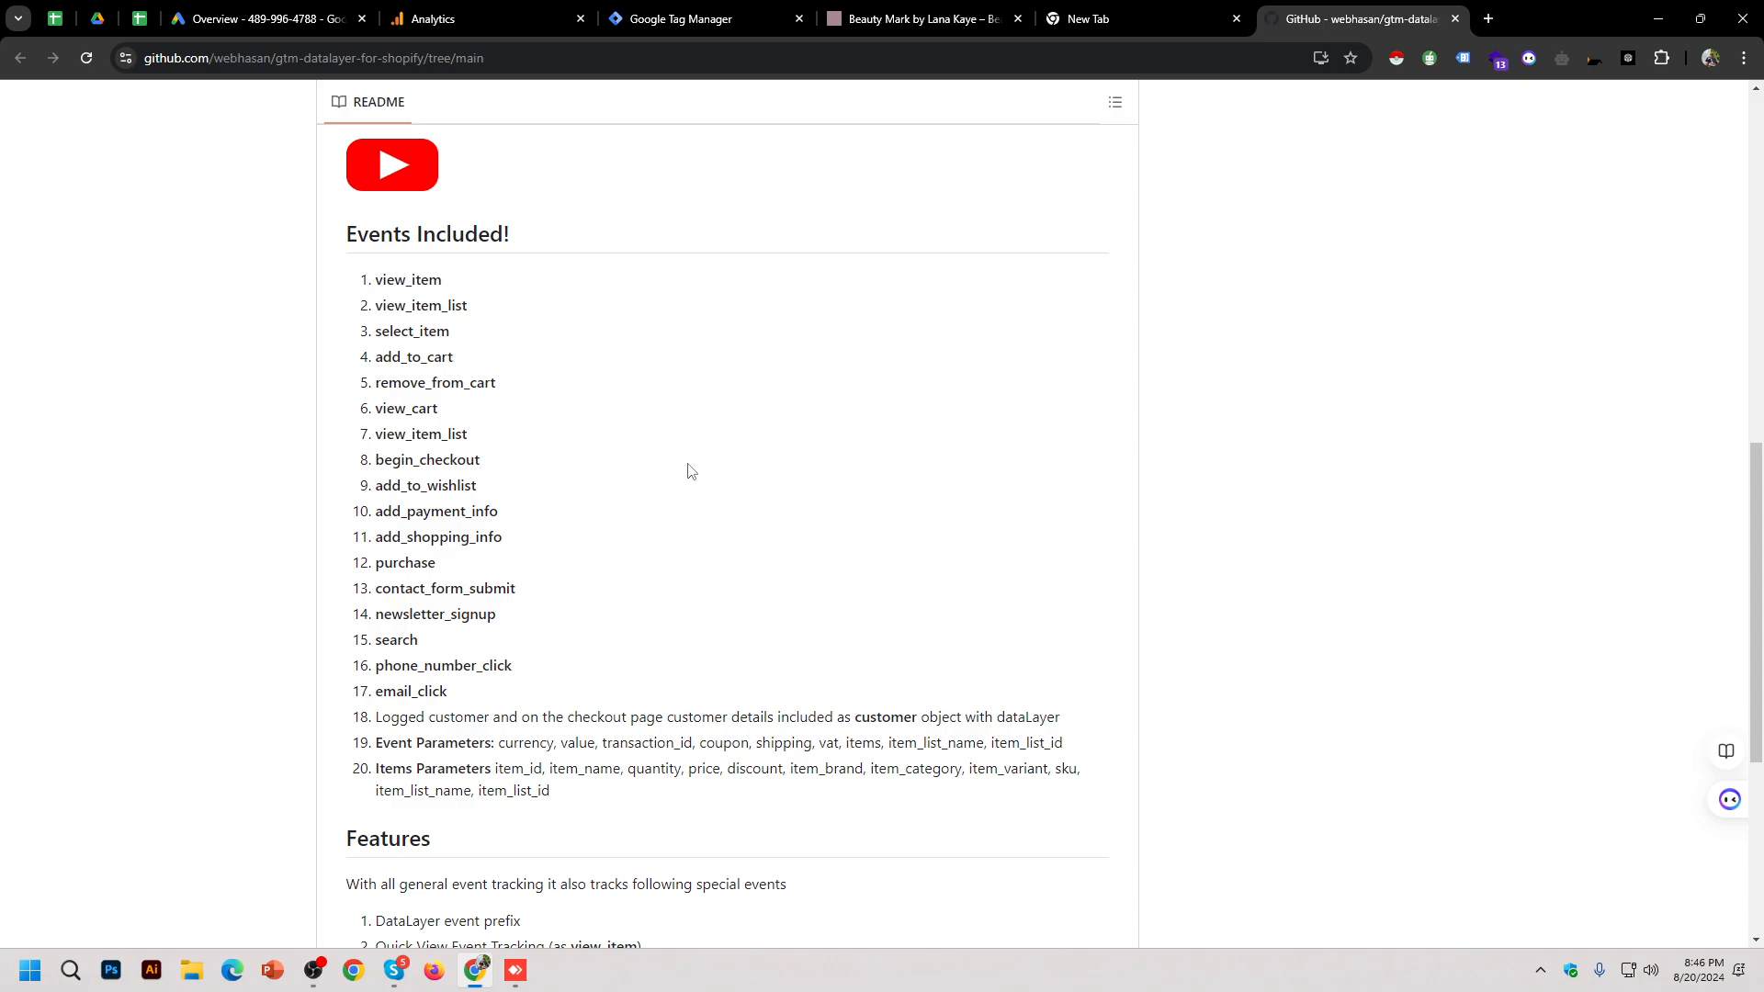
scroll(962, 588, "up", 15)
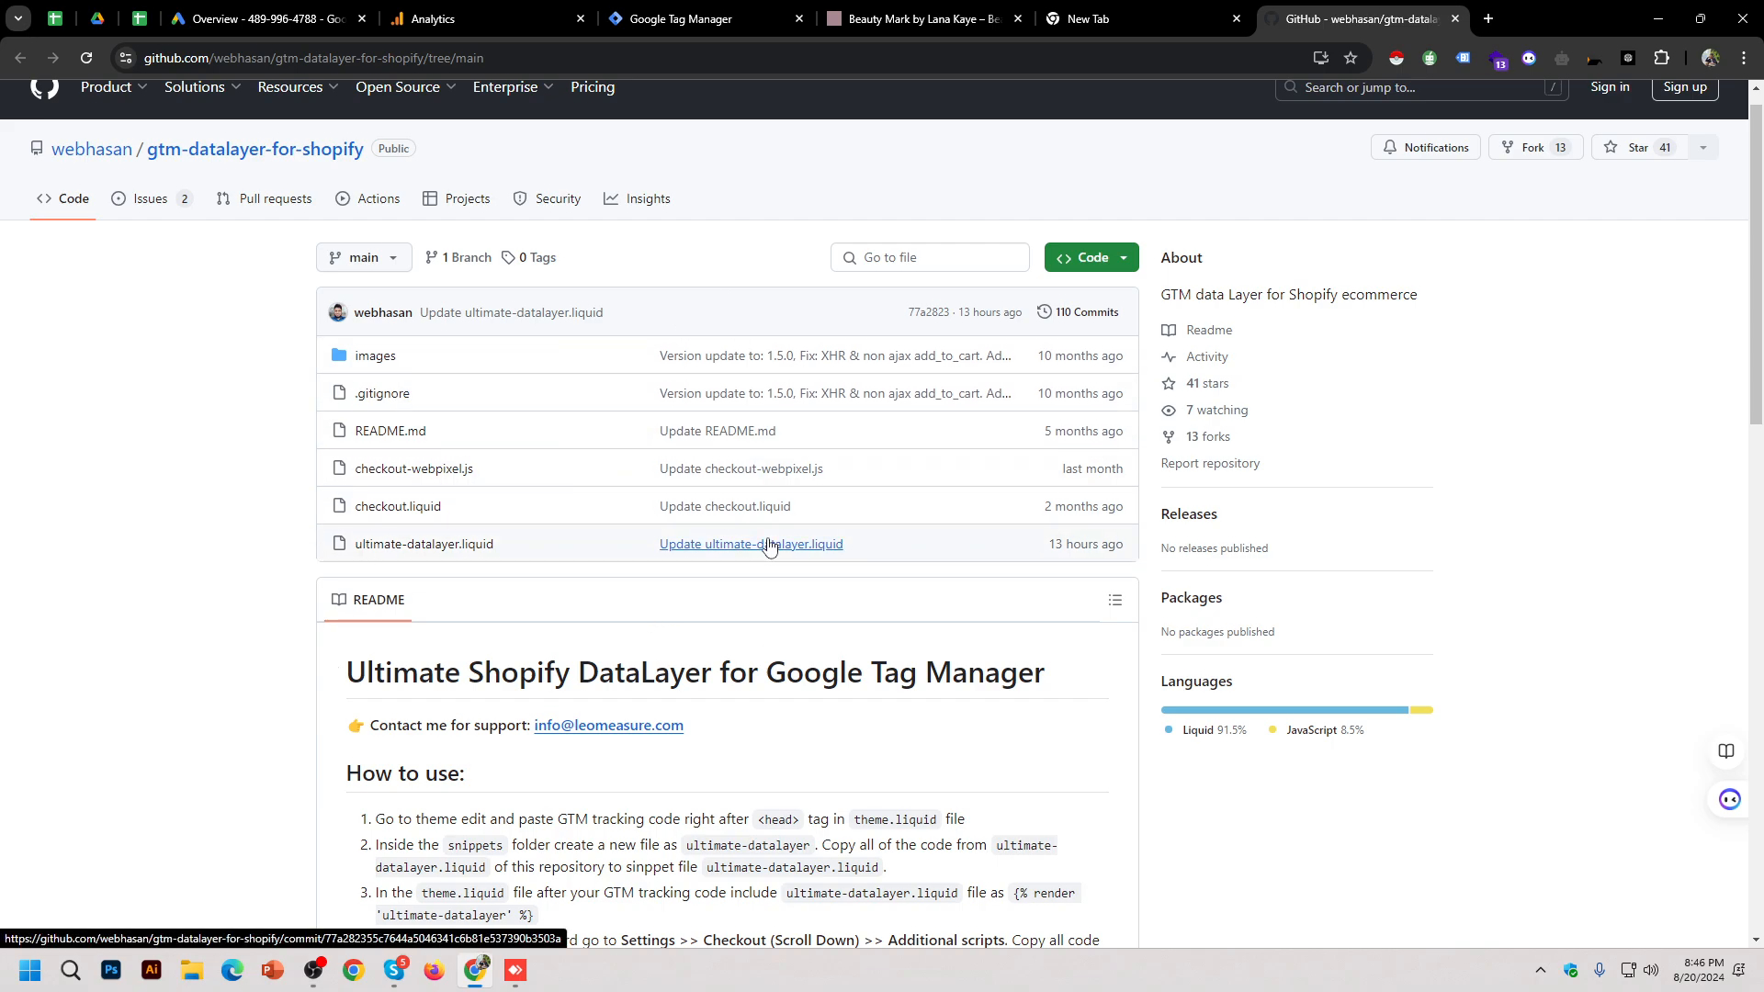
Step: Open a new Chrome tab and type 'shp' in the address bar
left_click(1490, 17)
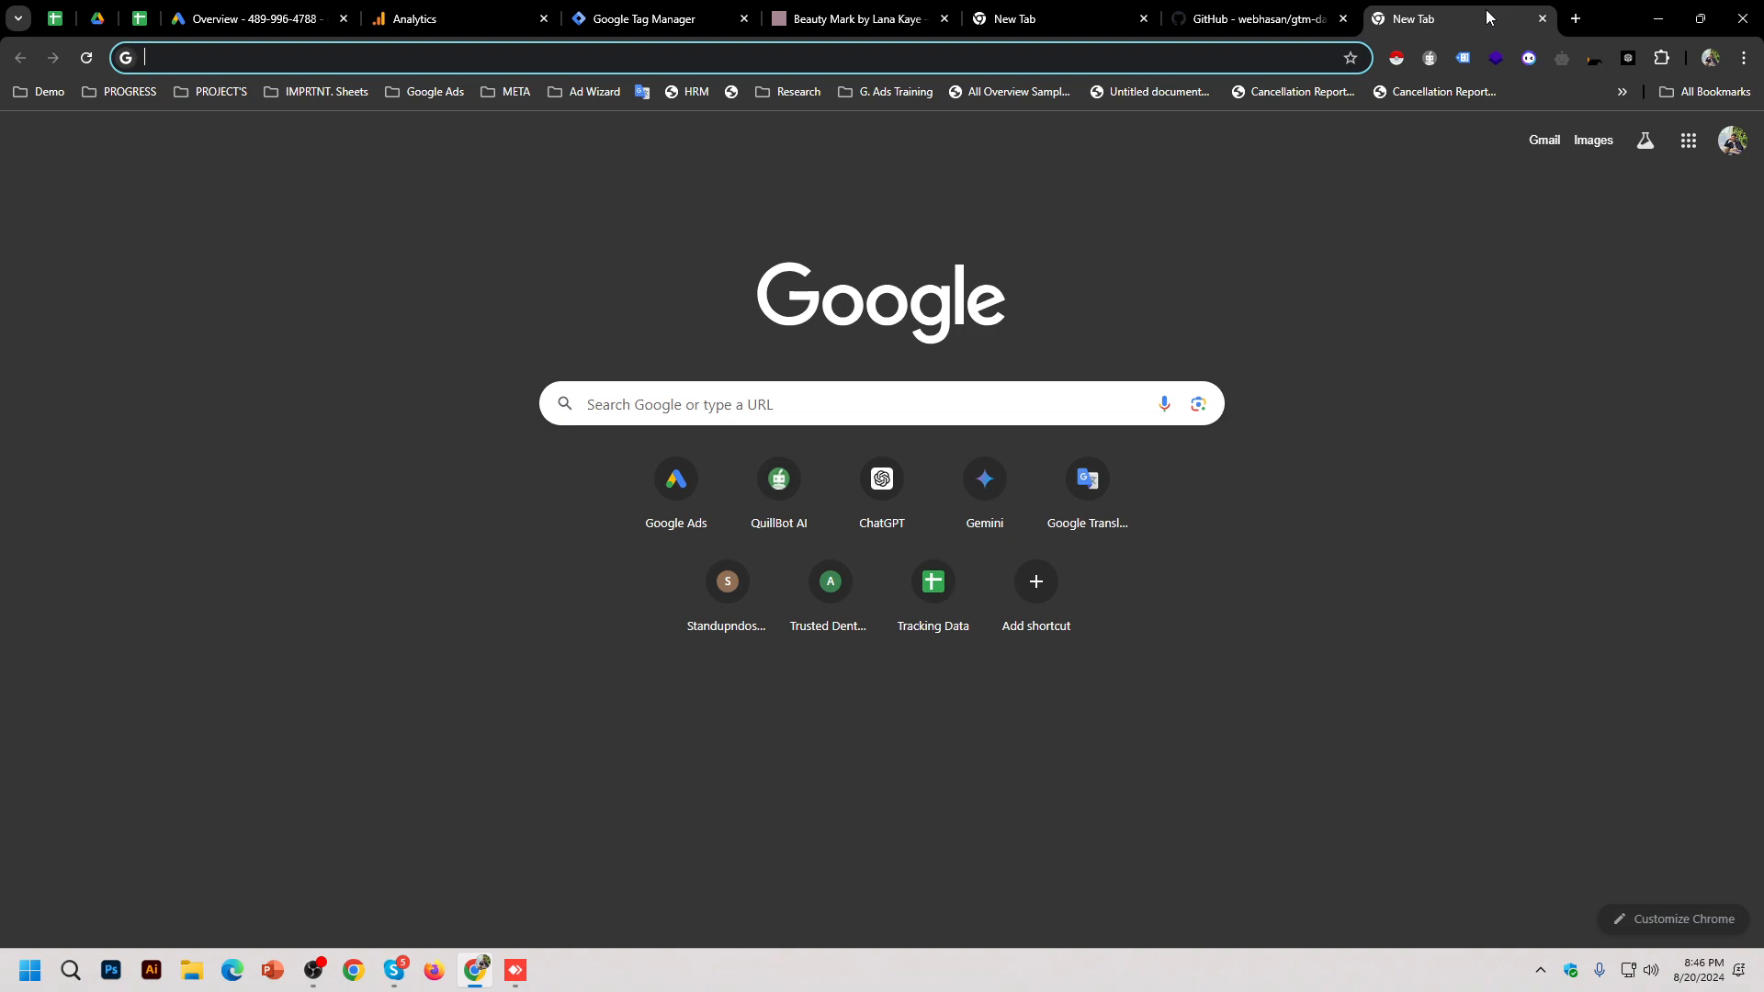
type("shp")
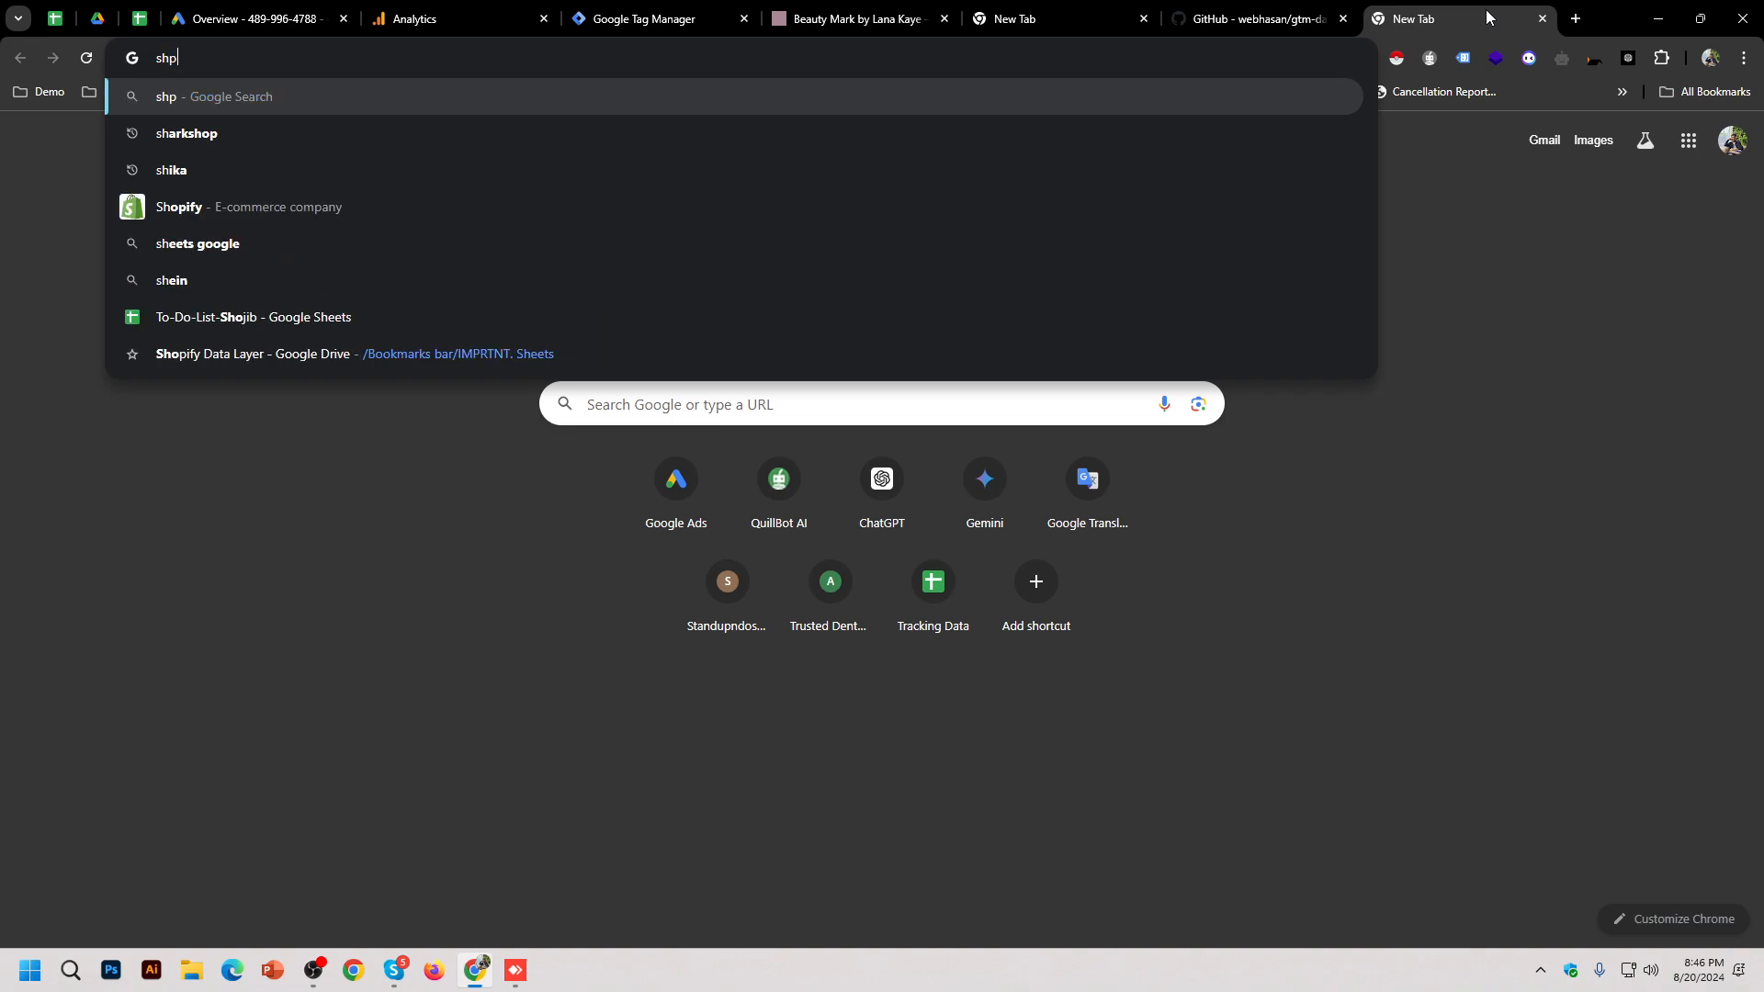
Step: Search Google for shopify, start a free trial, and sign up with a Google account
key("Down")
key("Down")
key("Down")
key("Down")
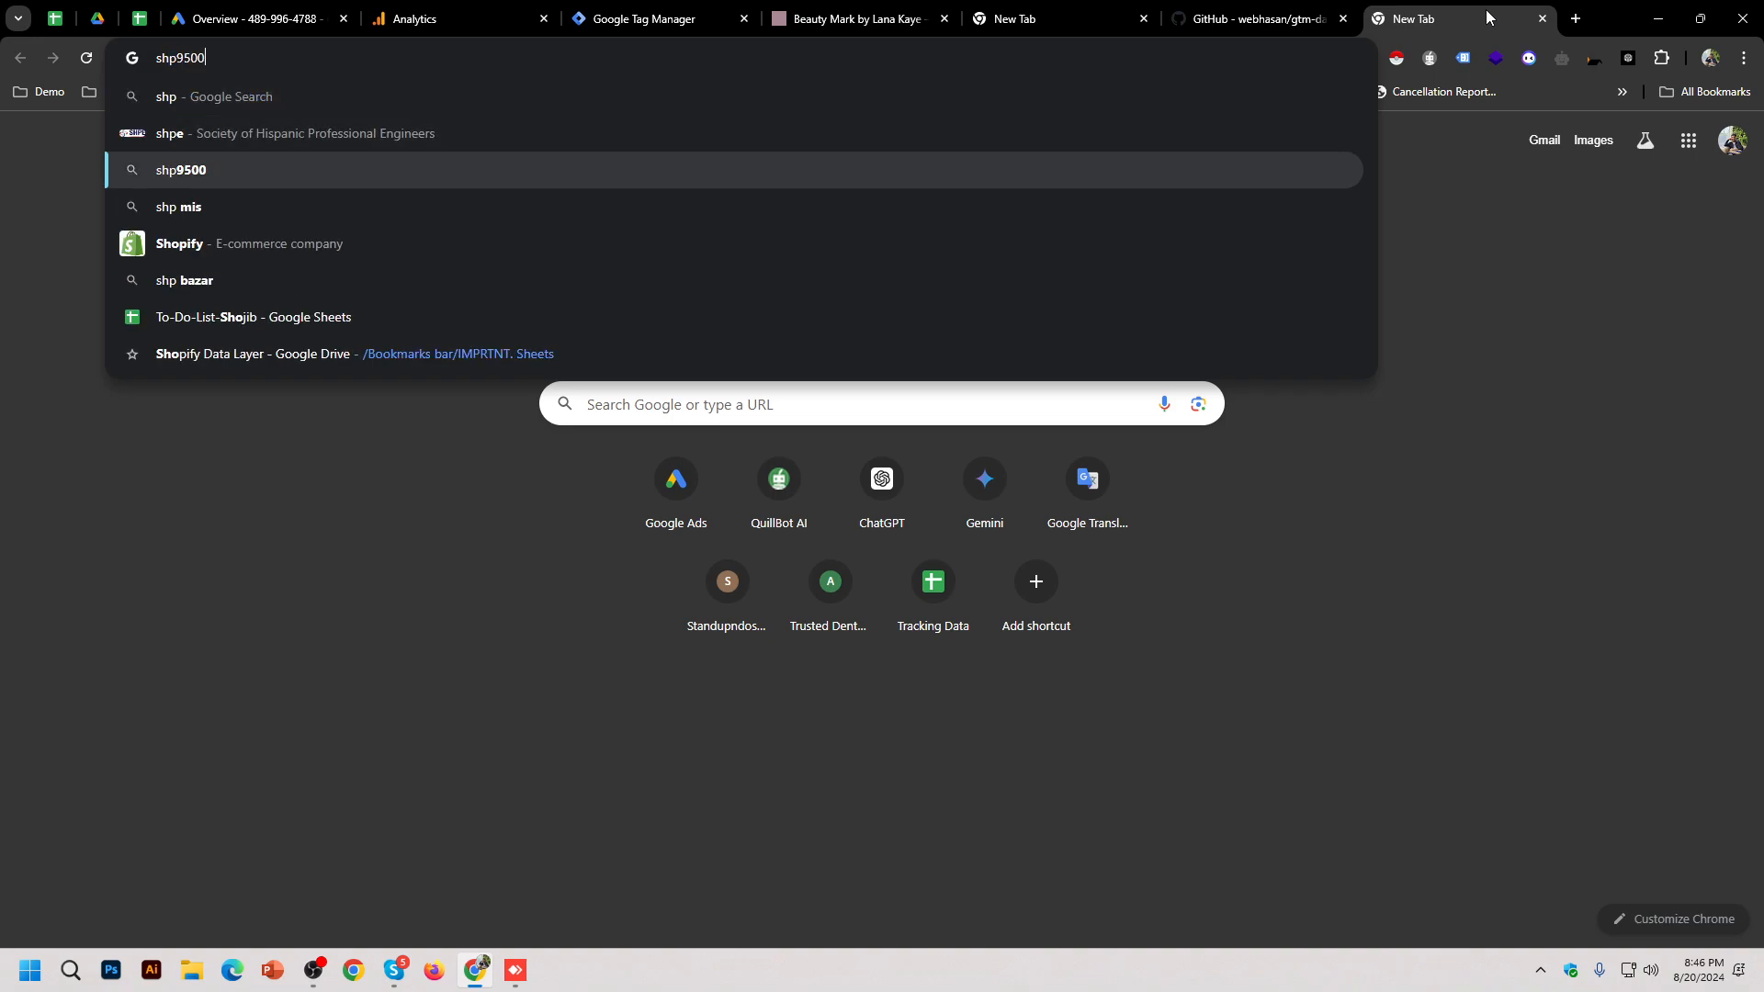
key("Return")
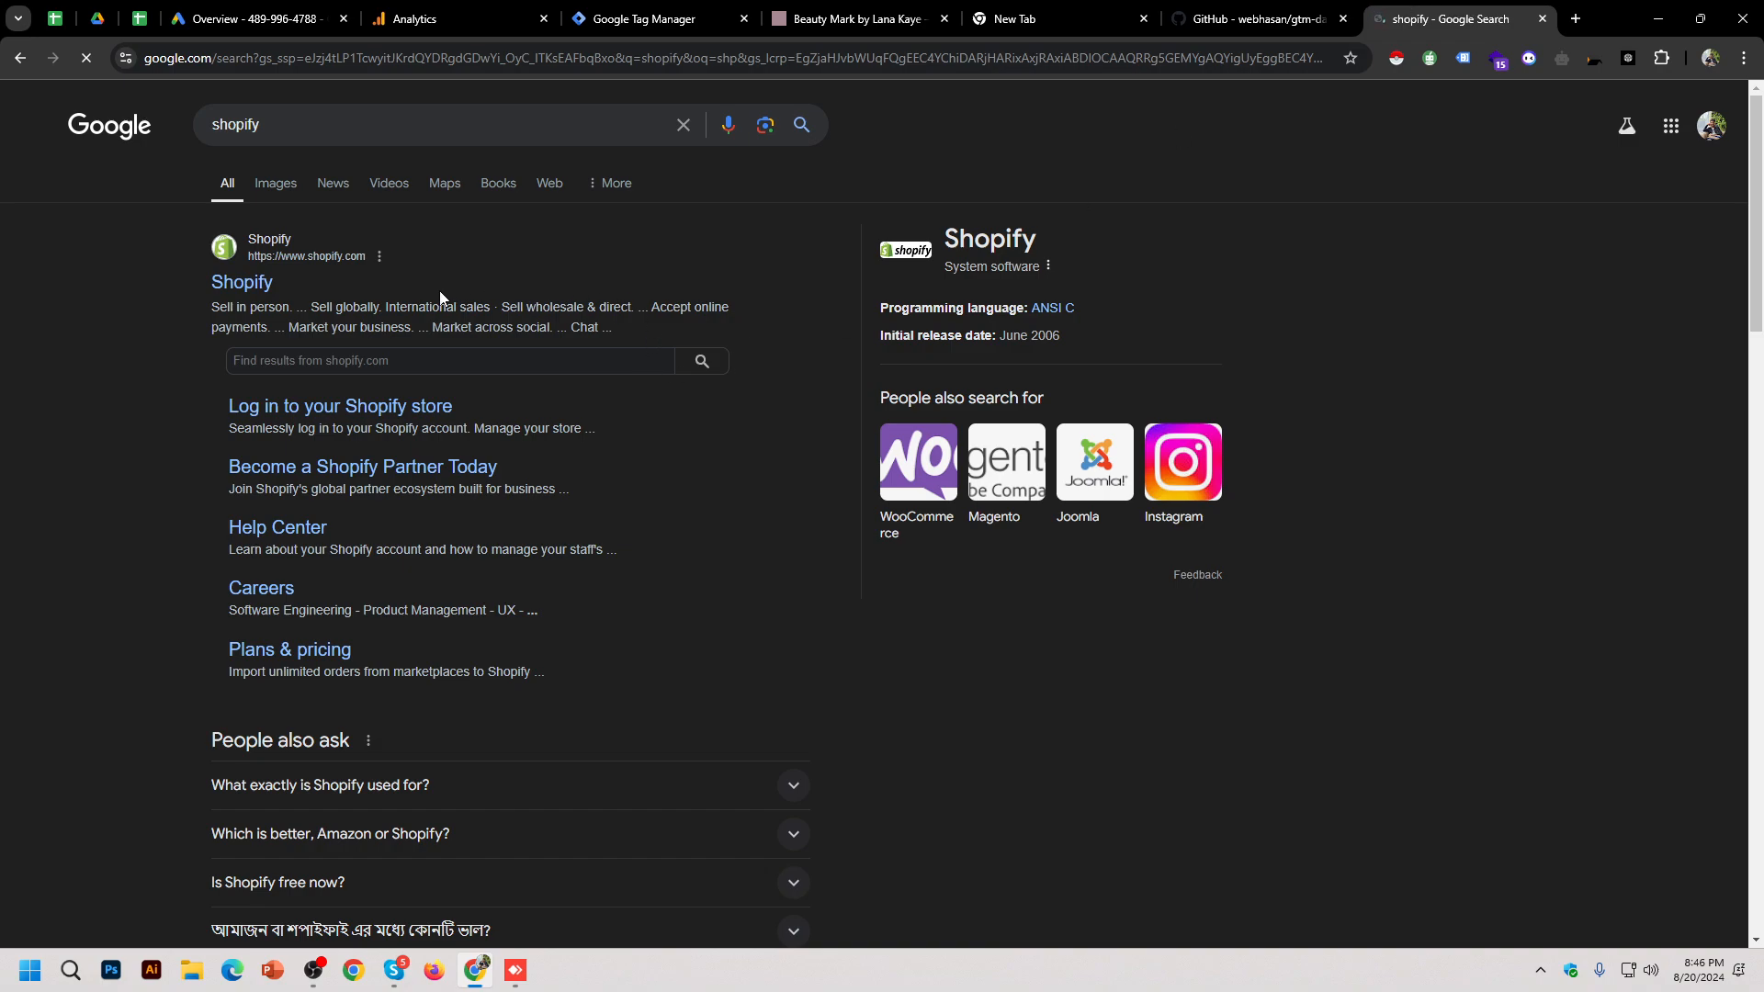
left_click(243, 286)
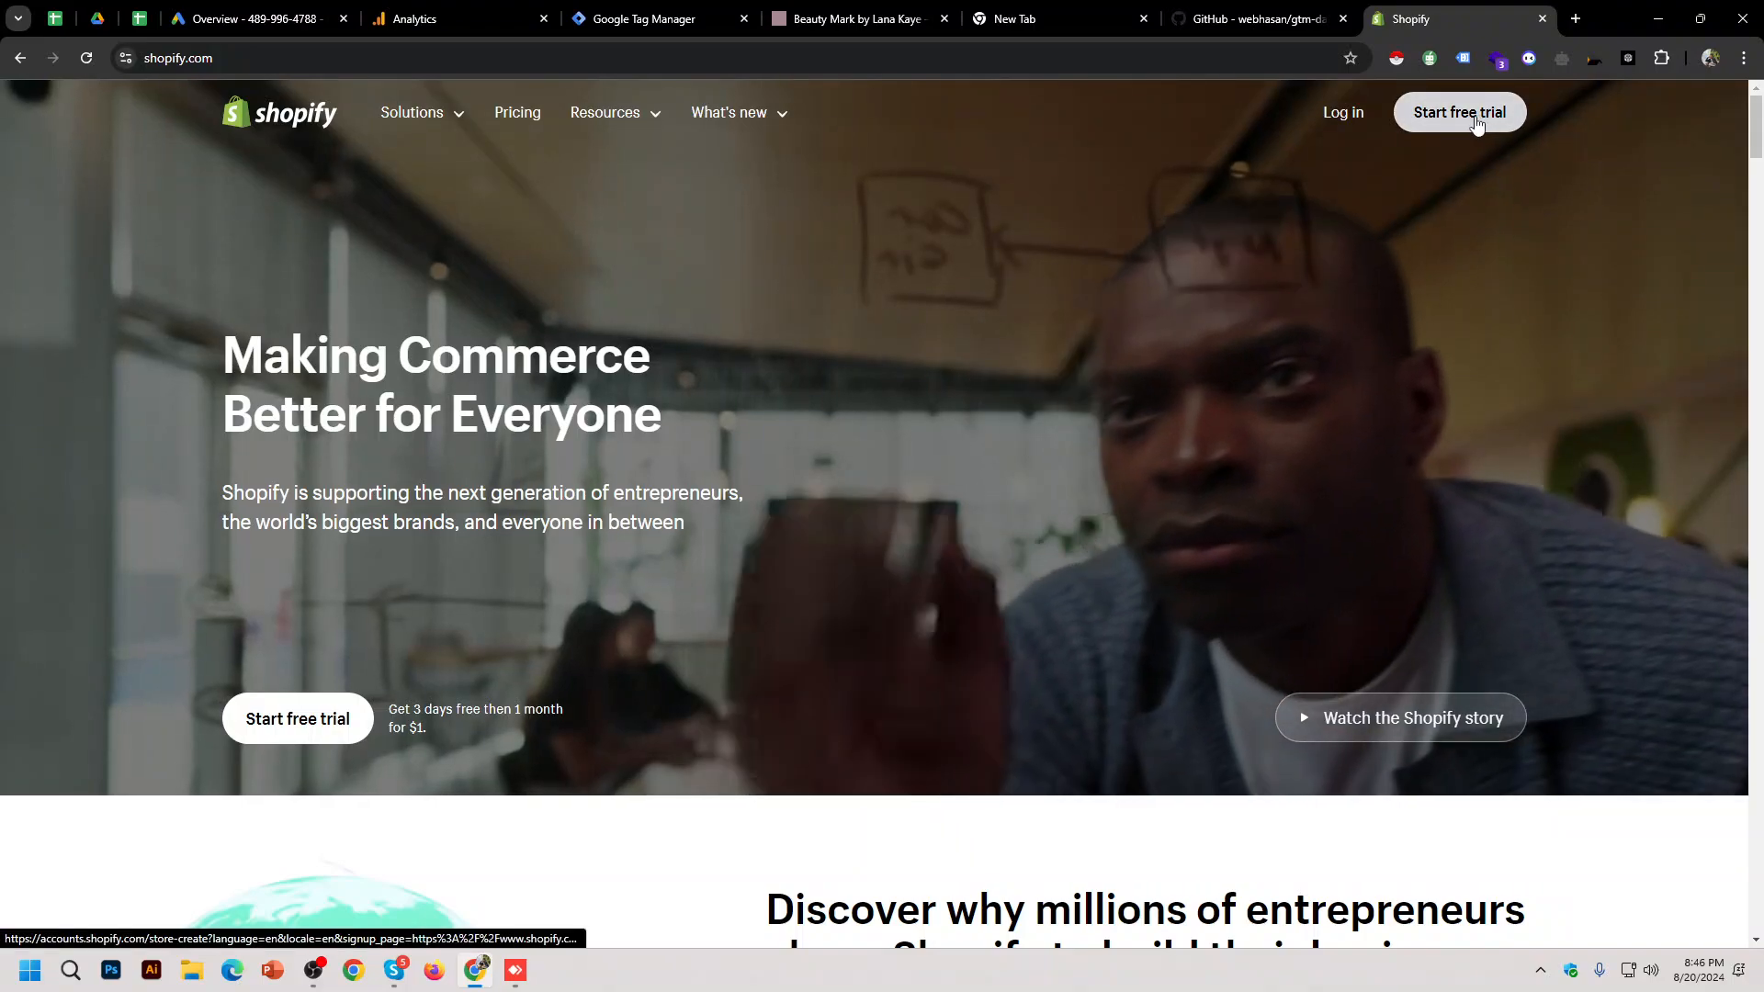
left_click(1477, 123)
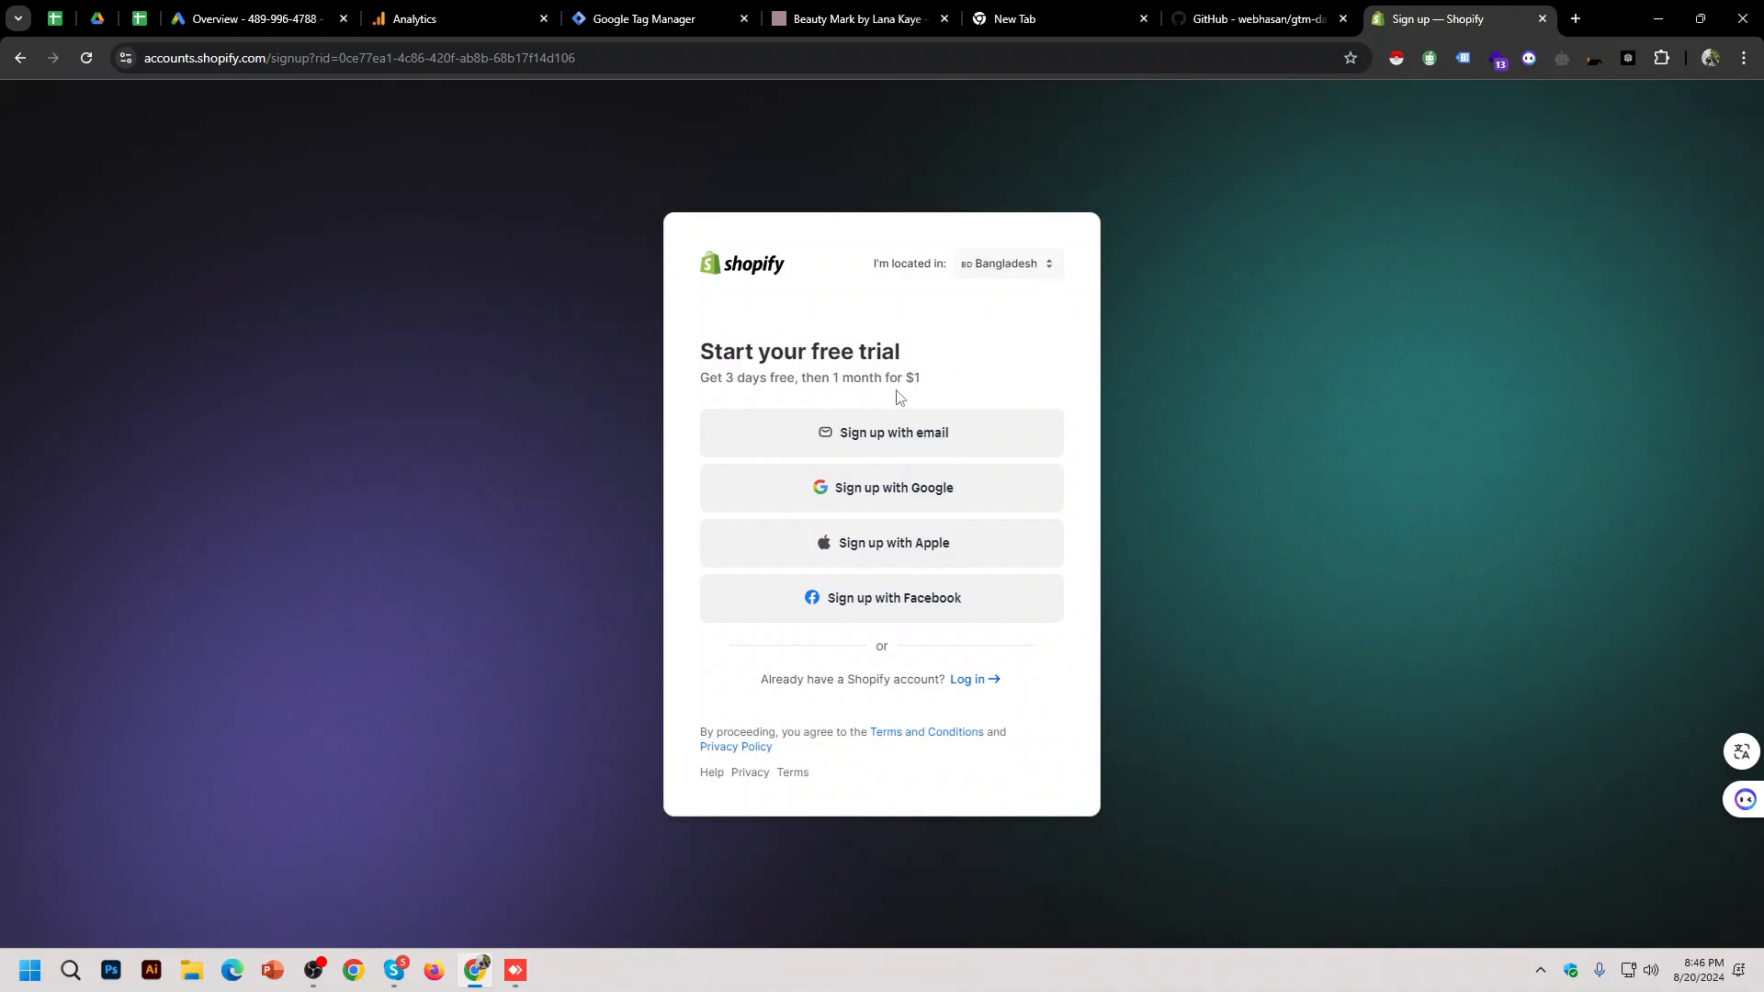
left_click(916, 485)
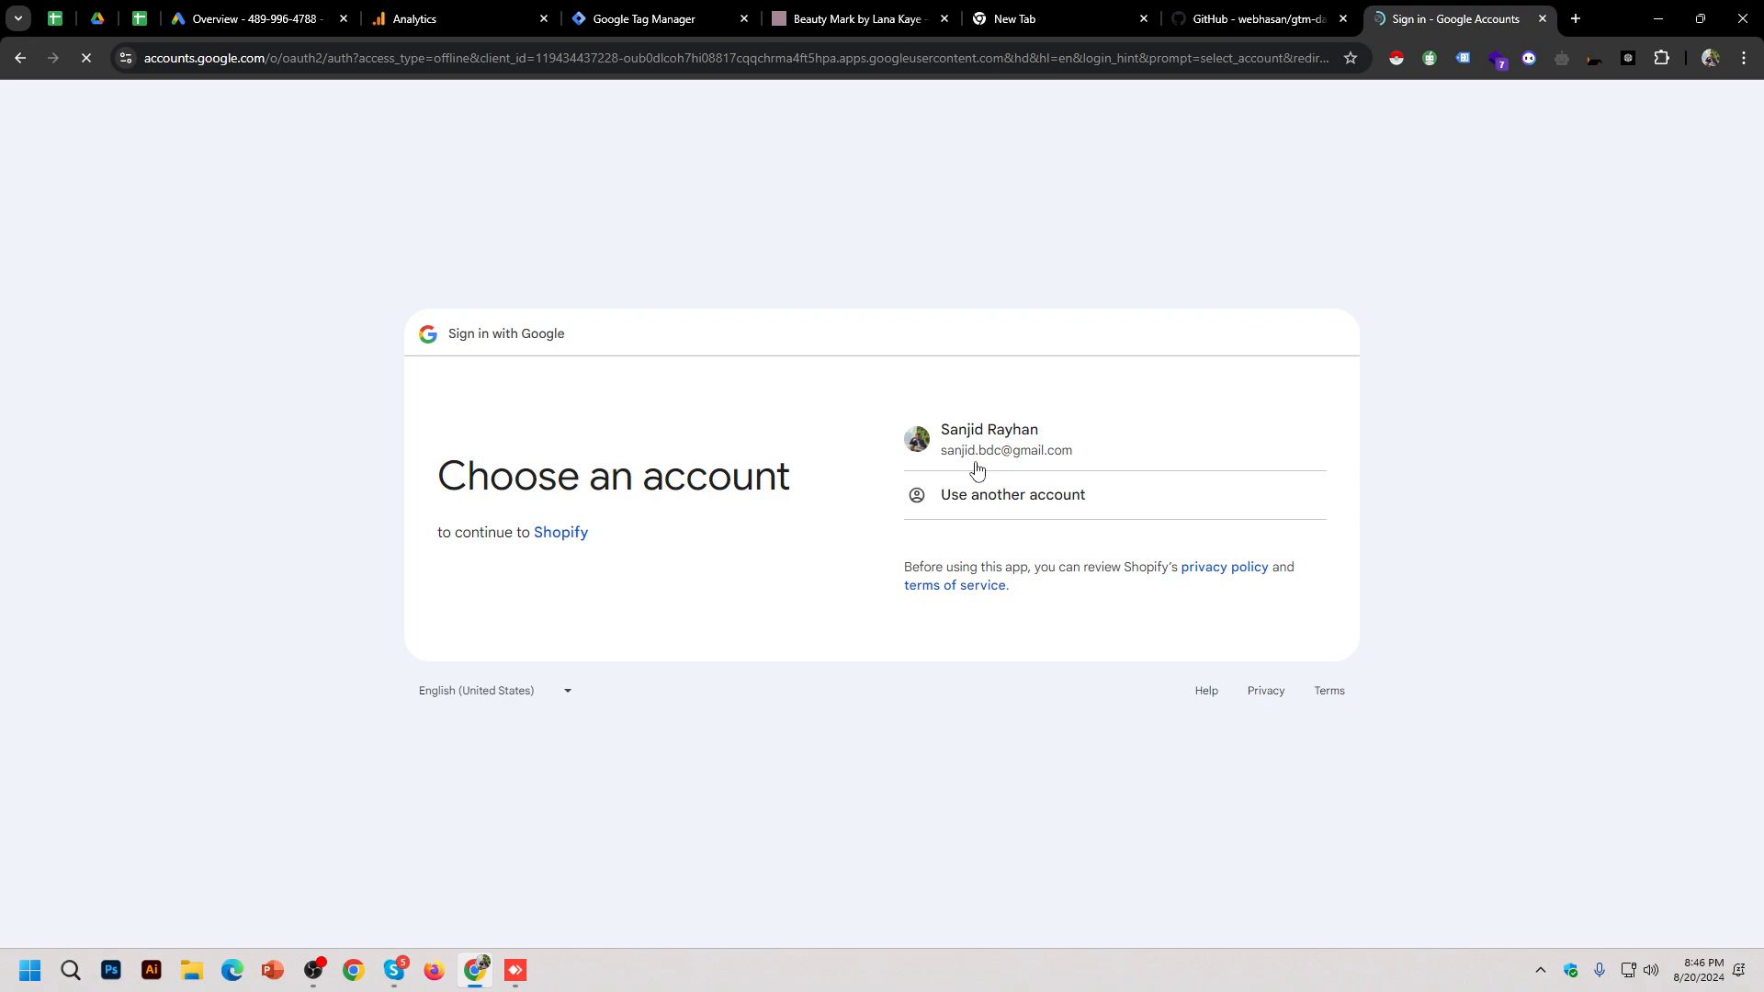
left_click(973, 464)
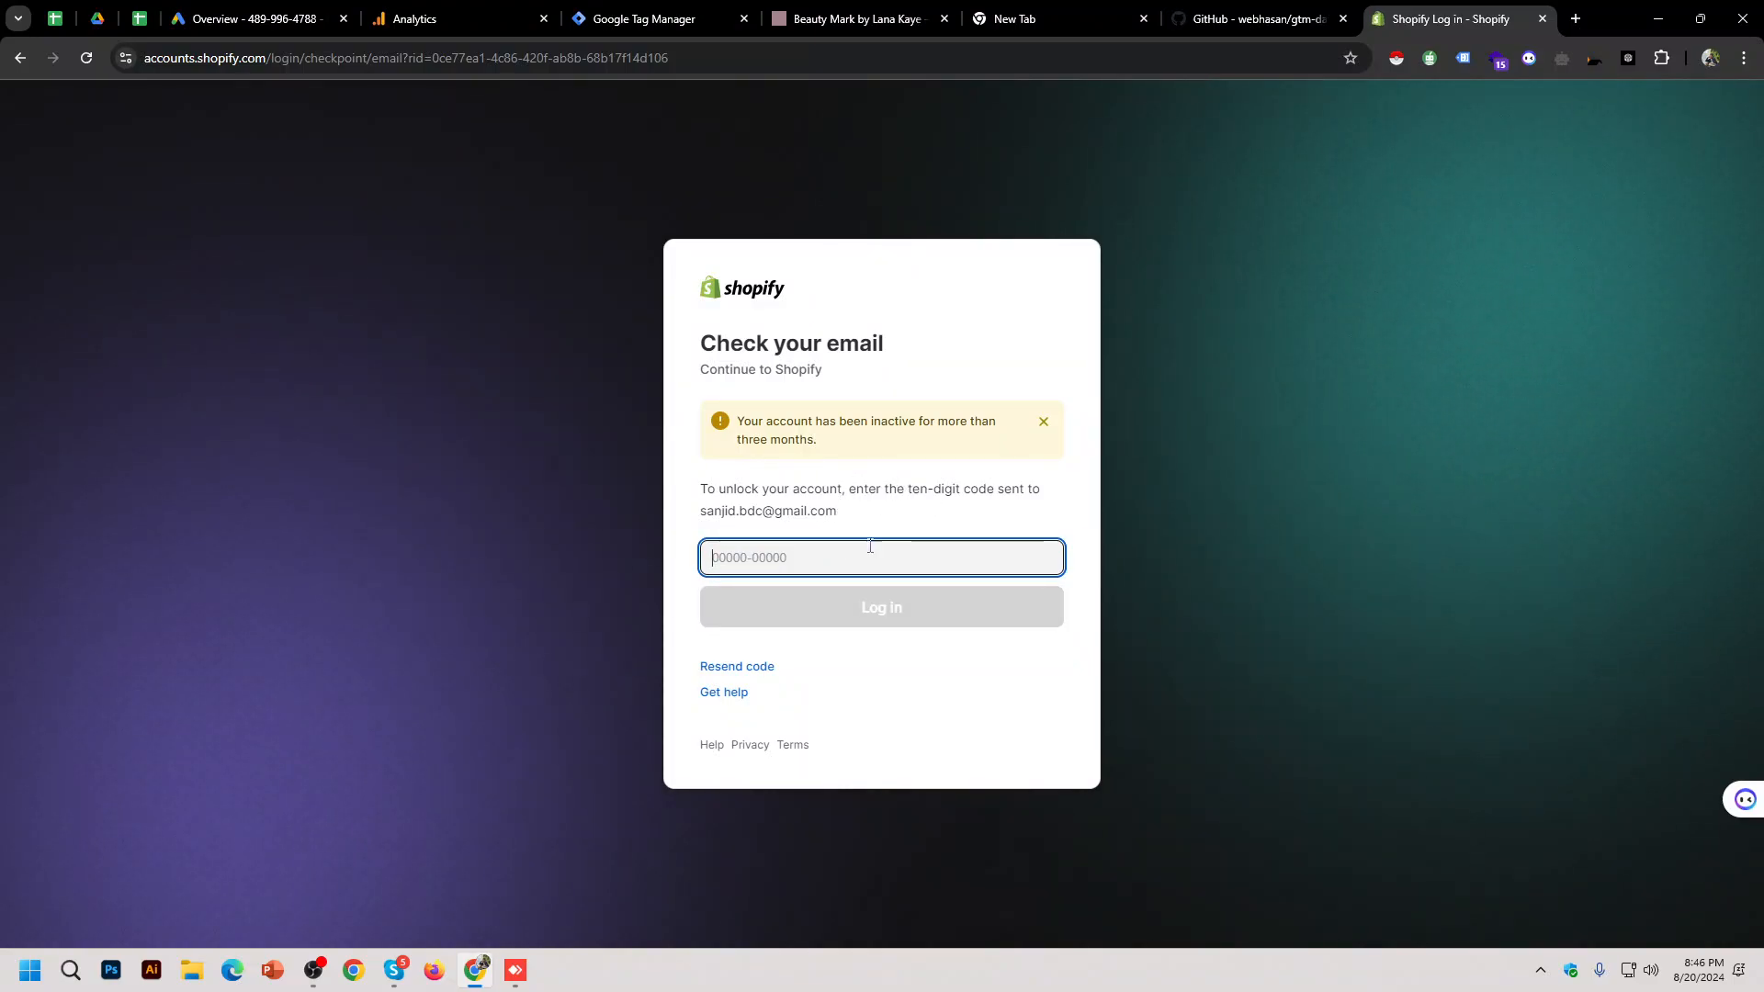
left_click(1575, 18)
left_click(1528, 145)
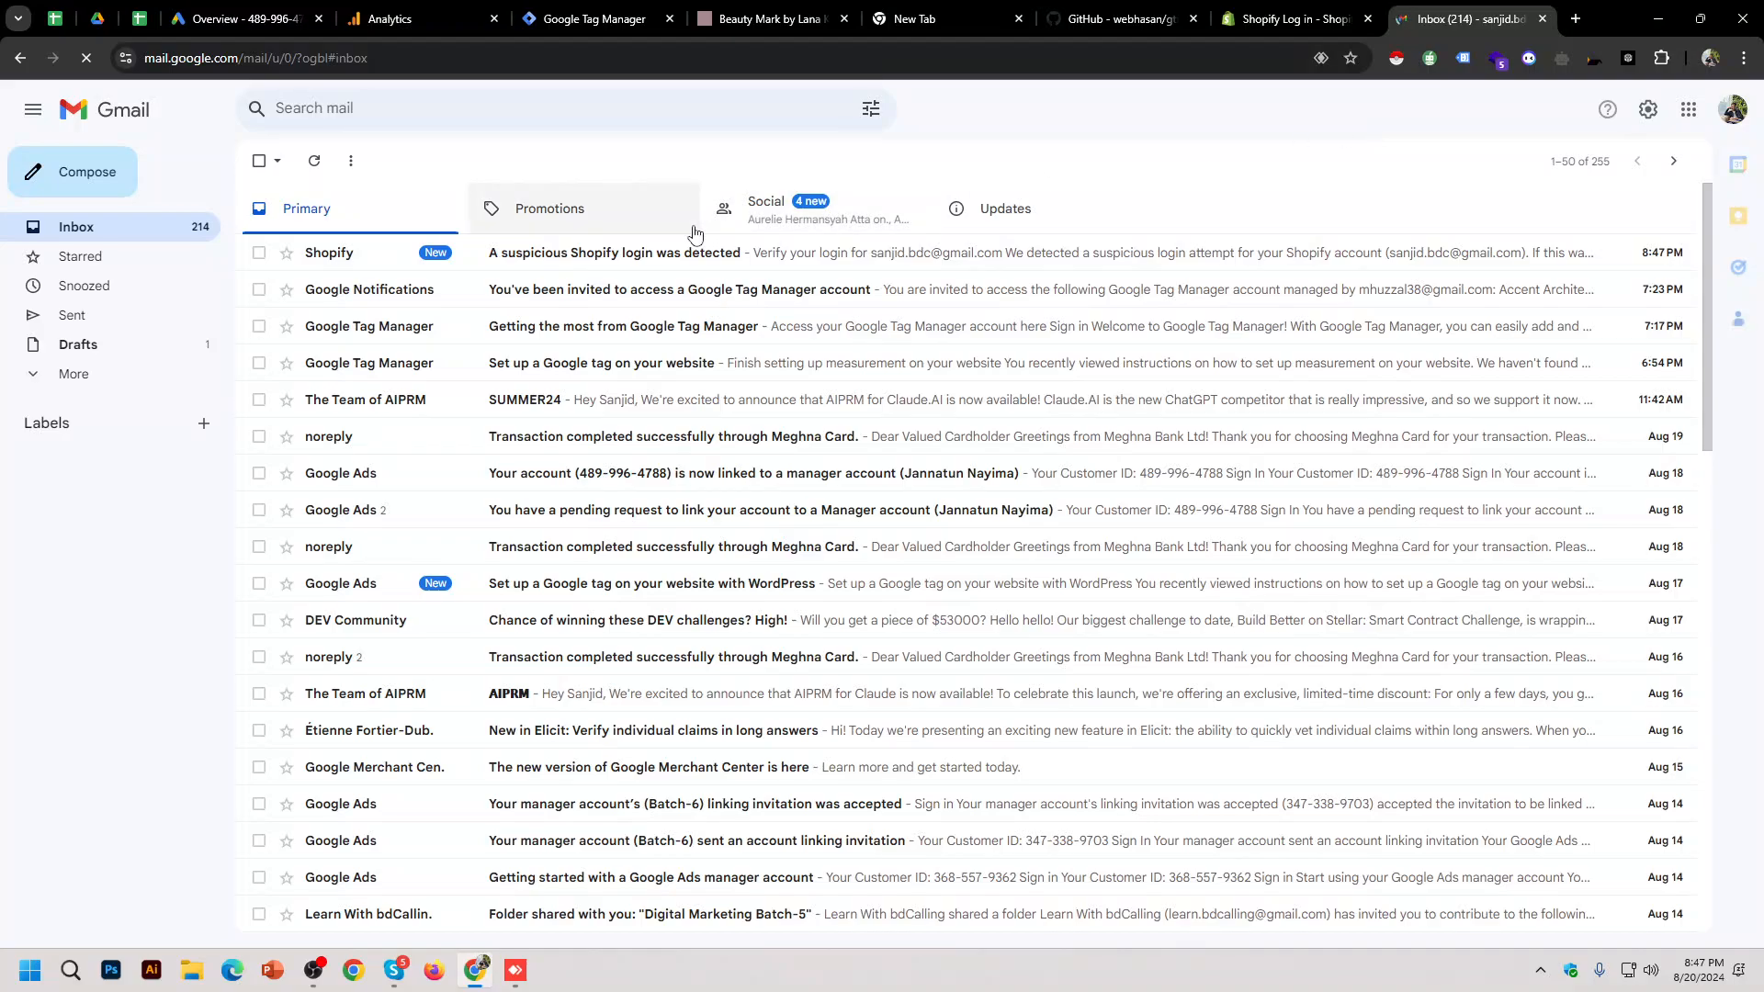
left_click(700, 253)
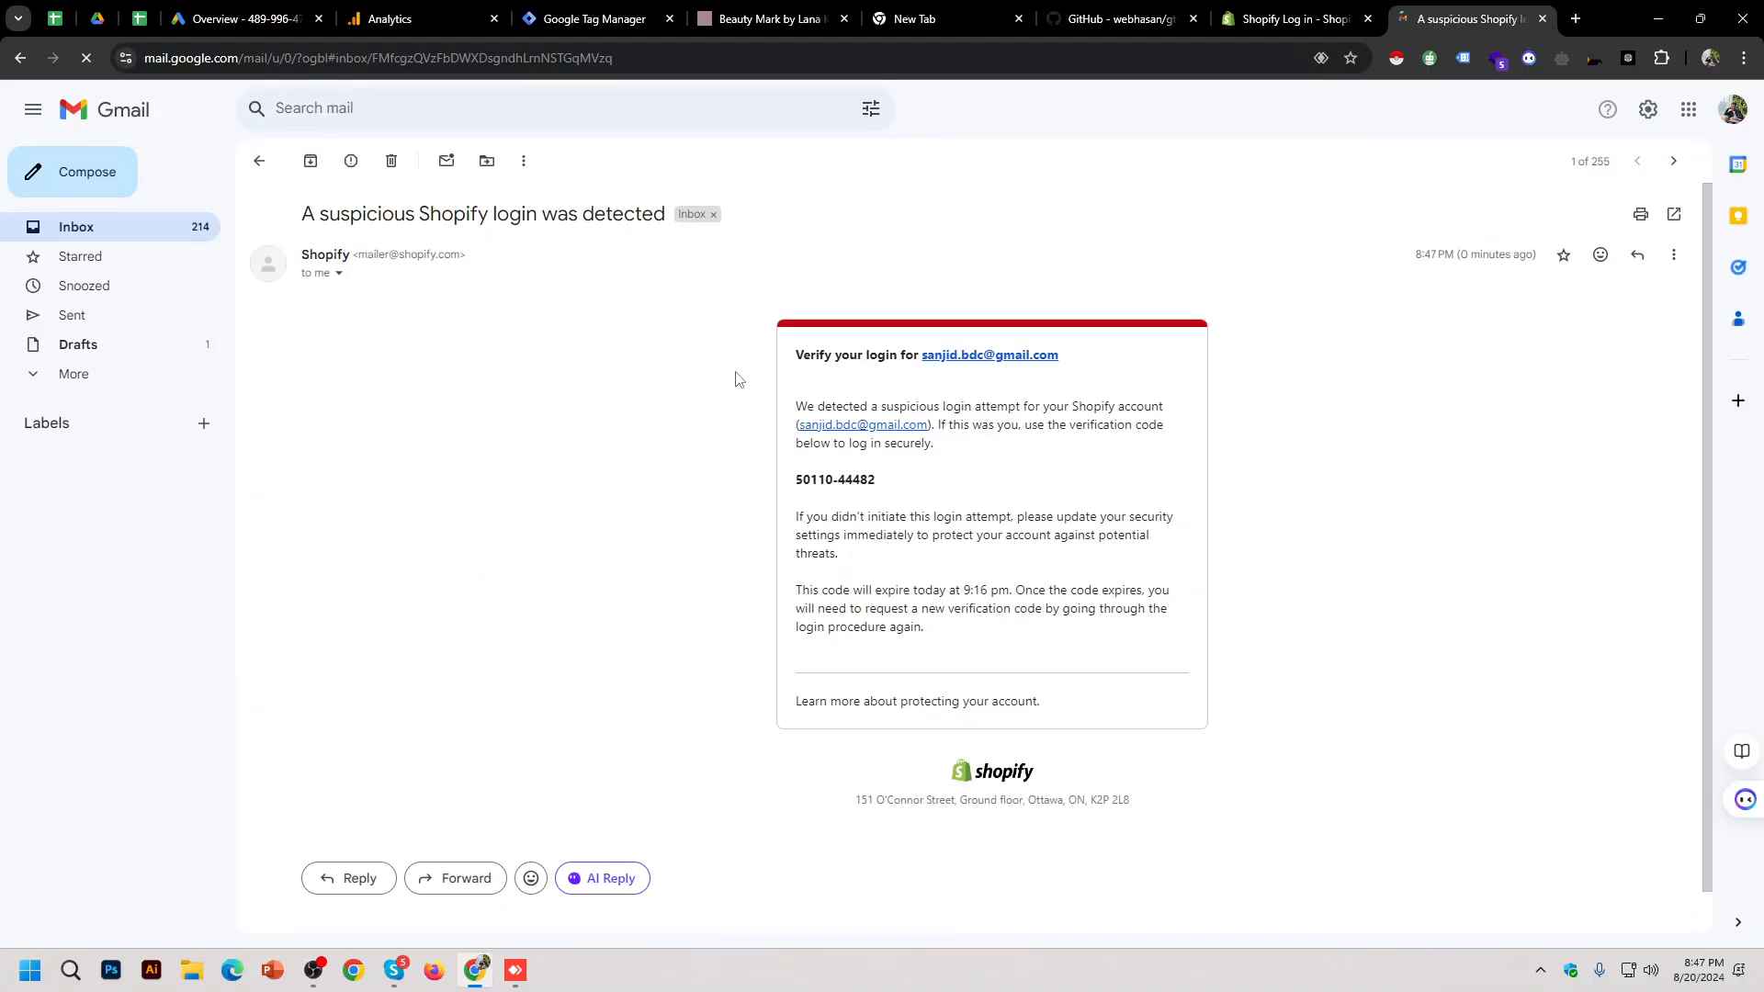
triple_click(815, 476)
key("ctrl+c")
left_click(1296, 18)
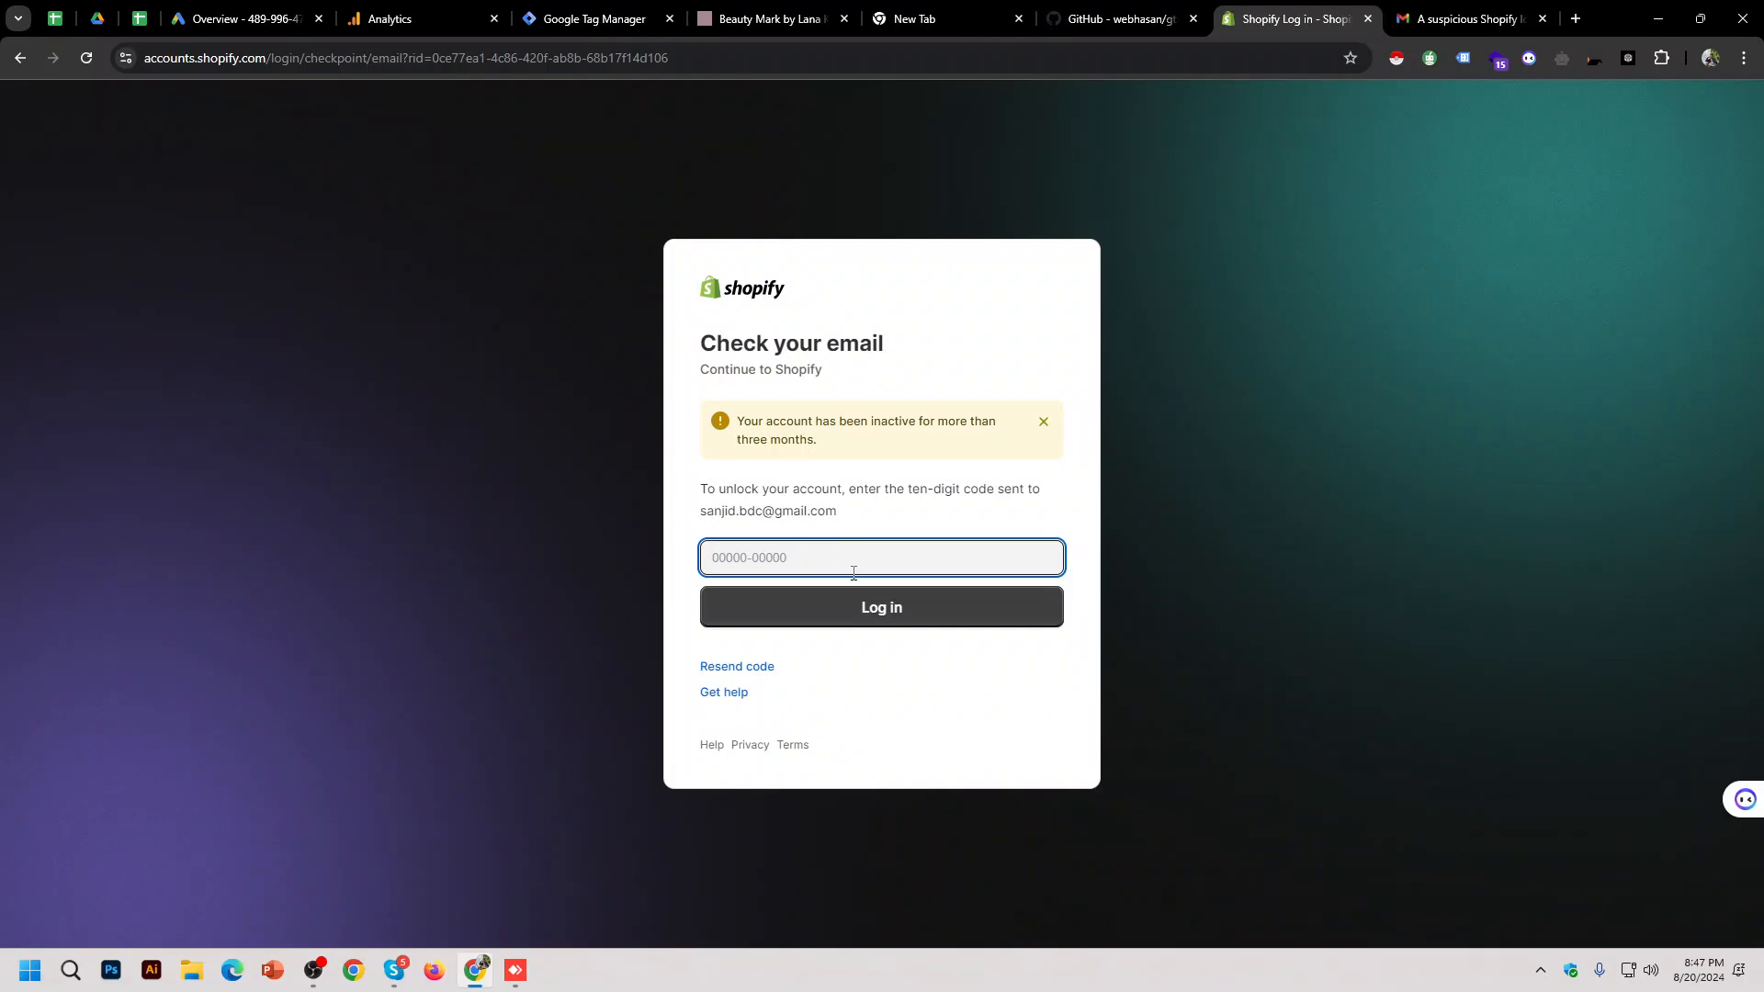
key("ctrl+v")
left_click(883, 626)
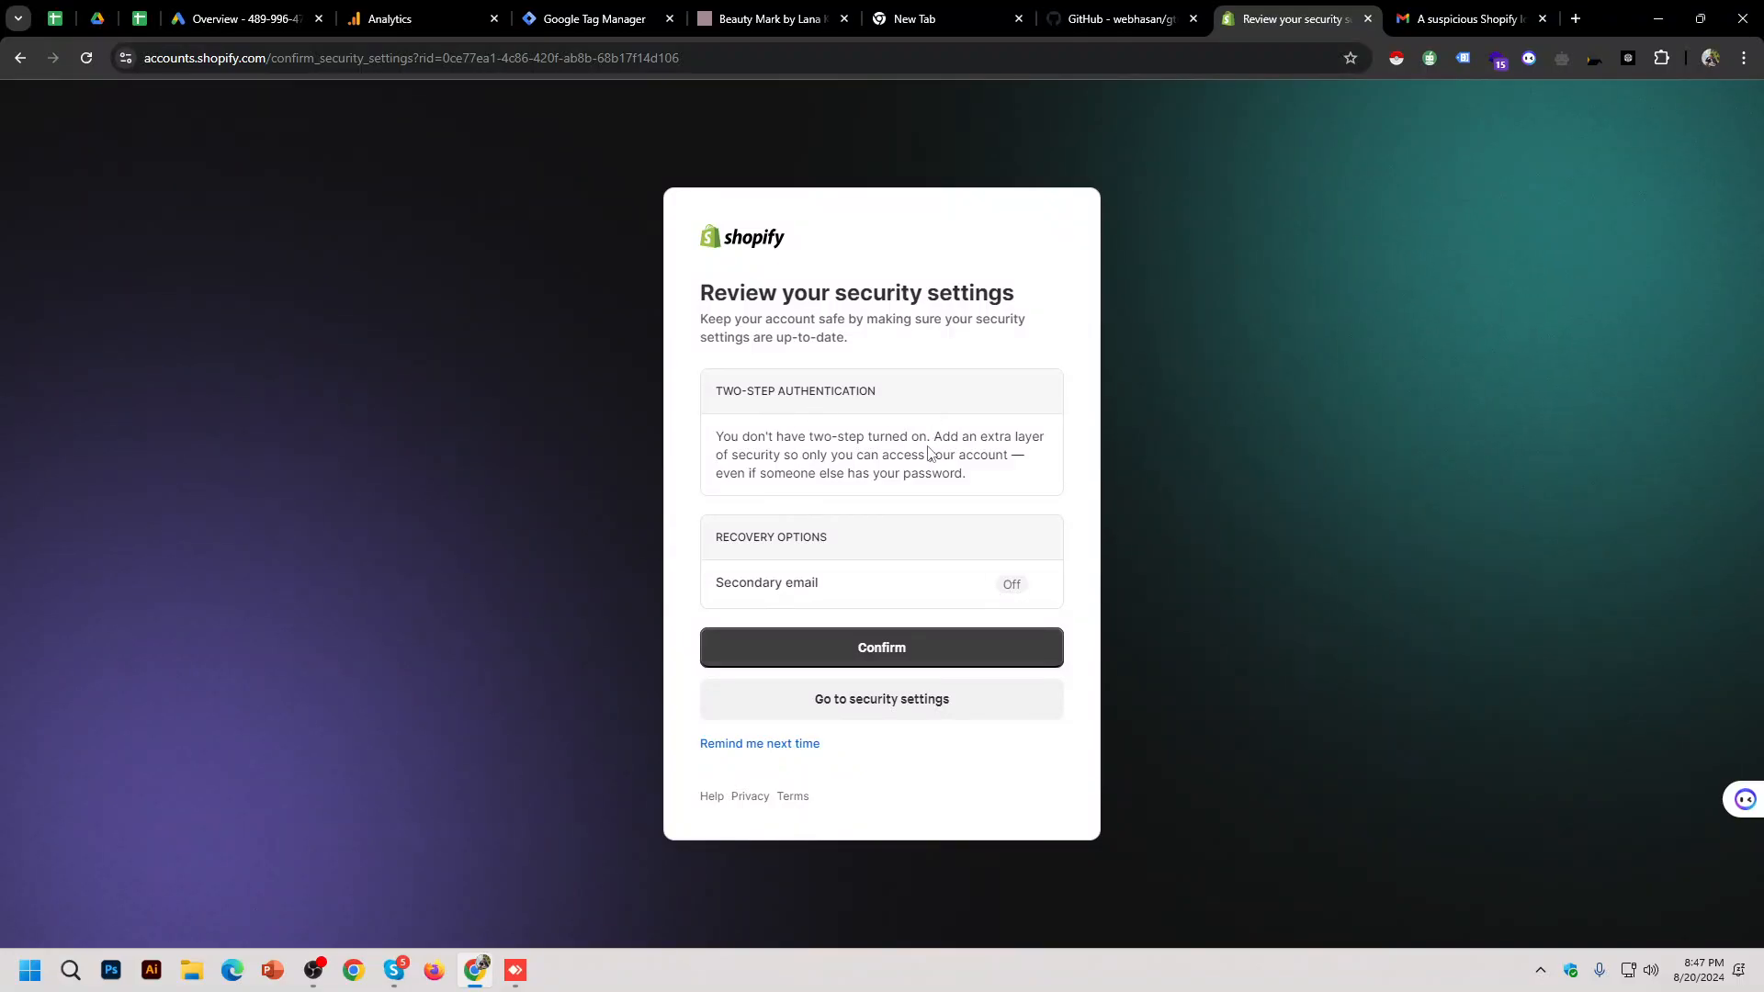
left_click(878, 650)
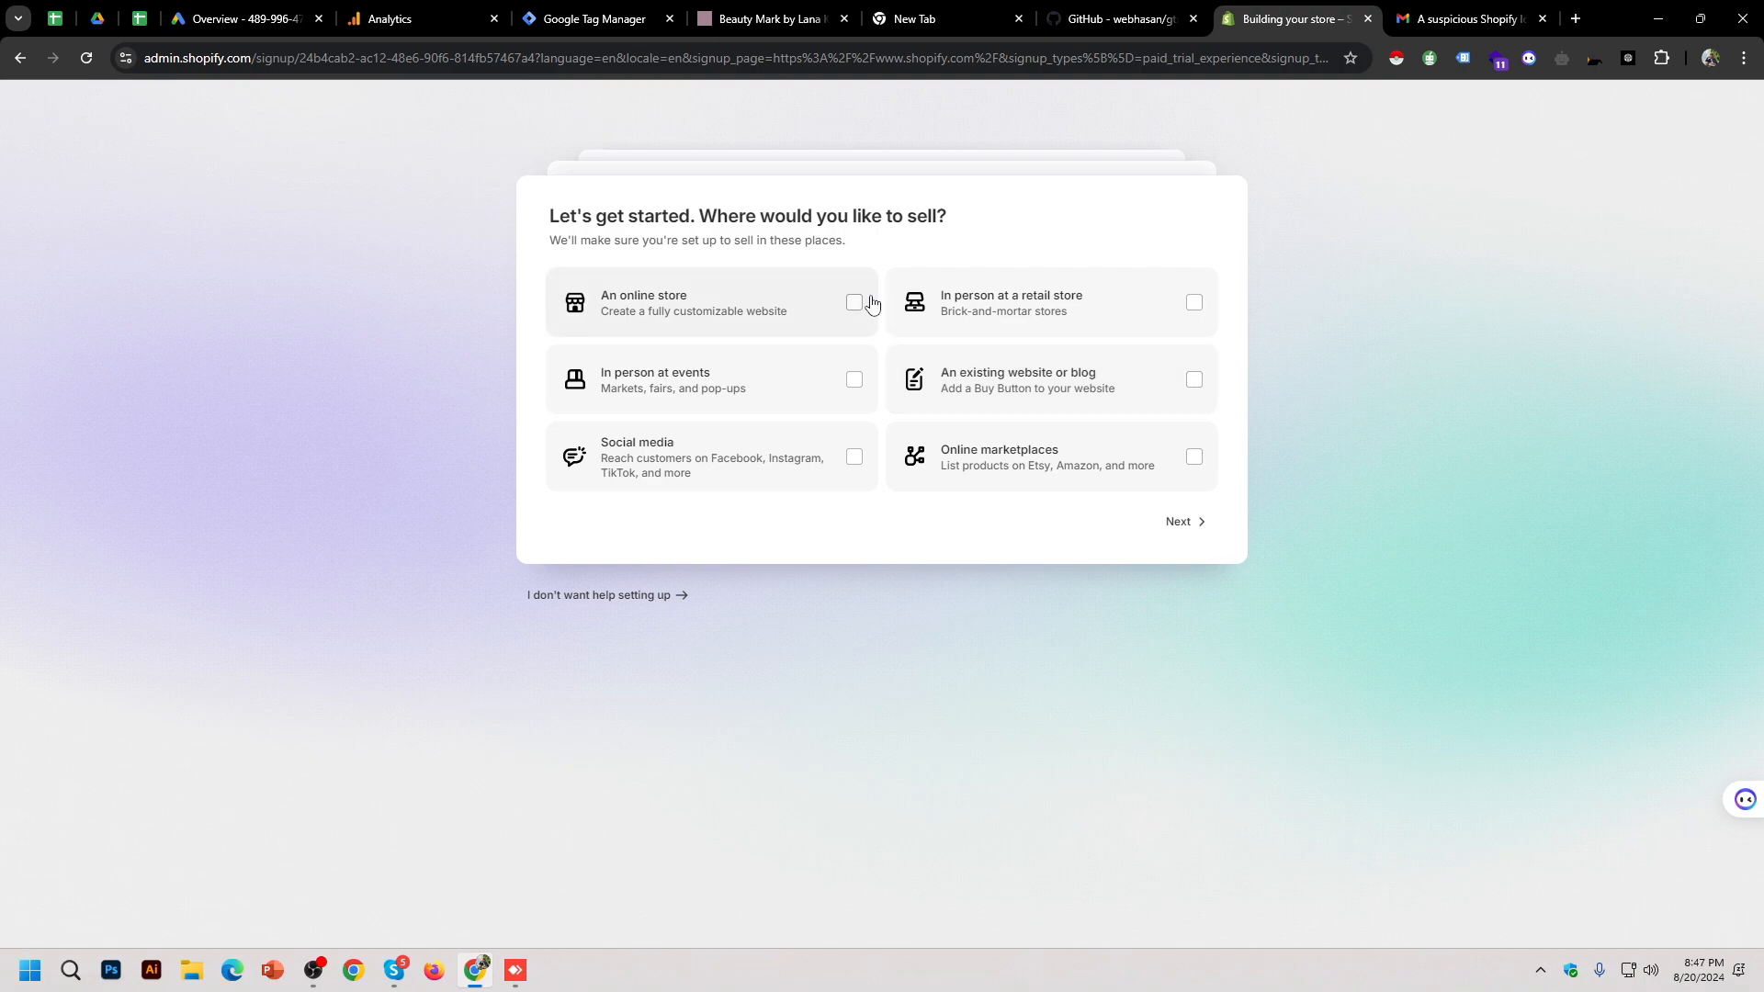
Step: Answer An online store, I'm just starting, Products I buy or make myself, then decide the plan later
left_click(855, 303)
left_click(1174, 523)
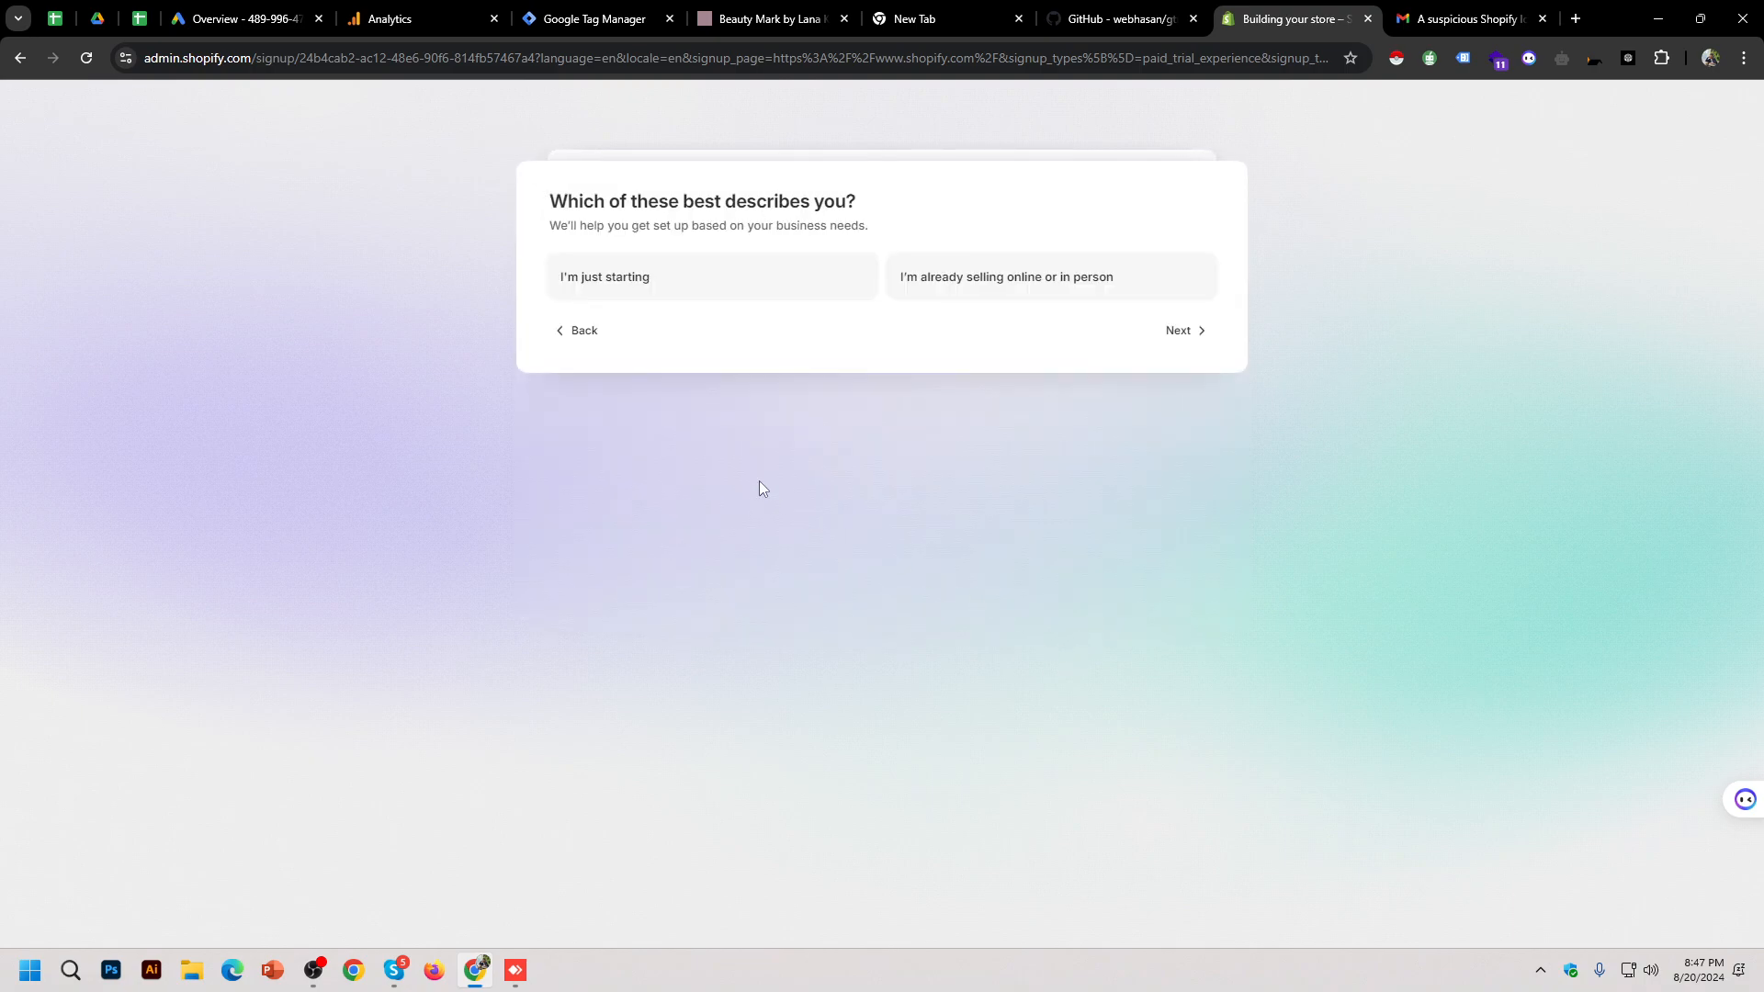
left_click(767, 278)
left_click(1185, 331)
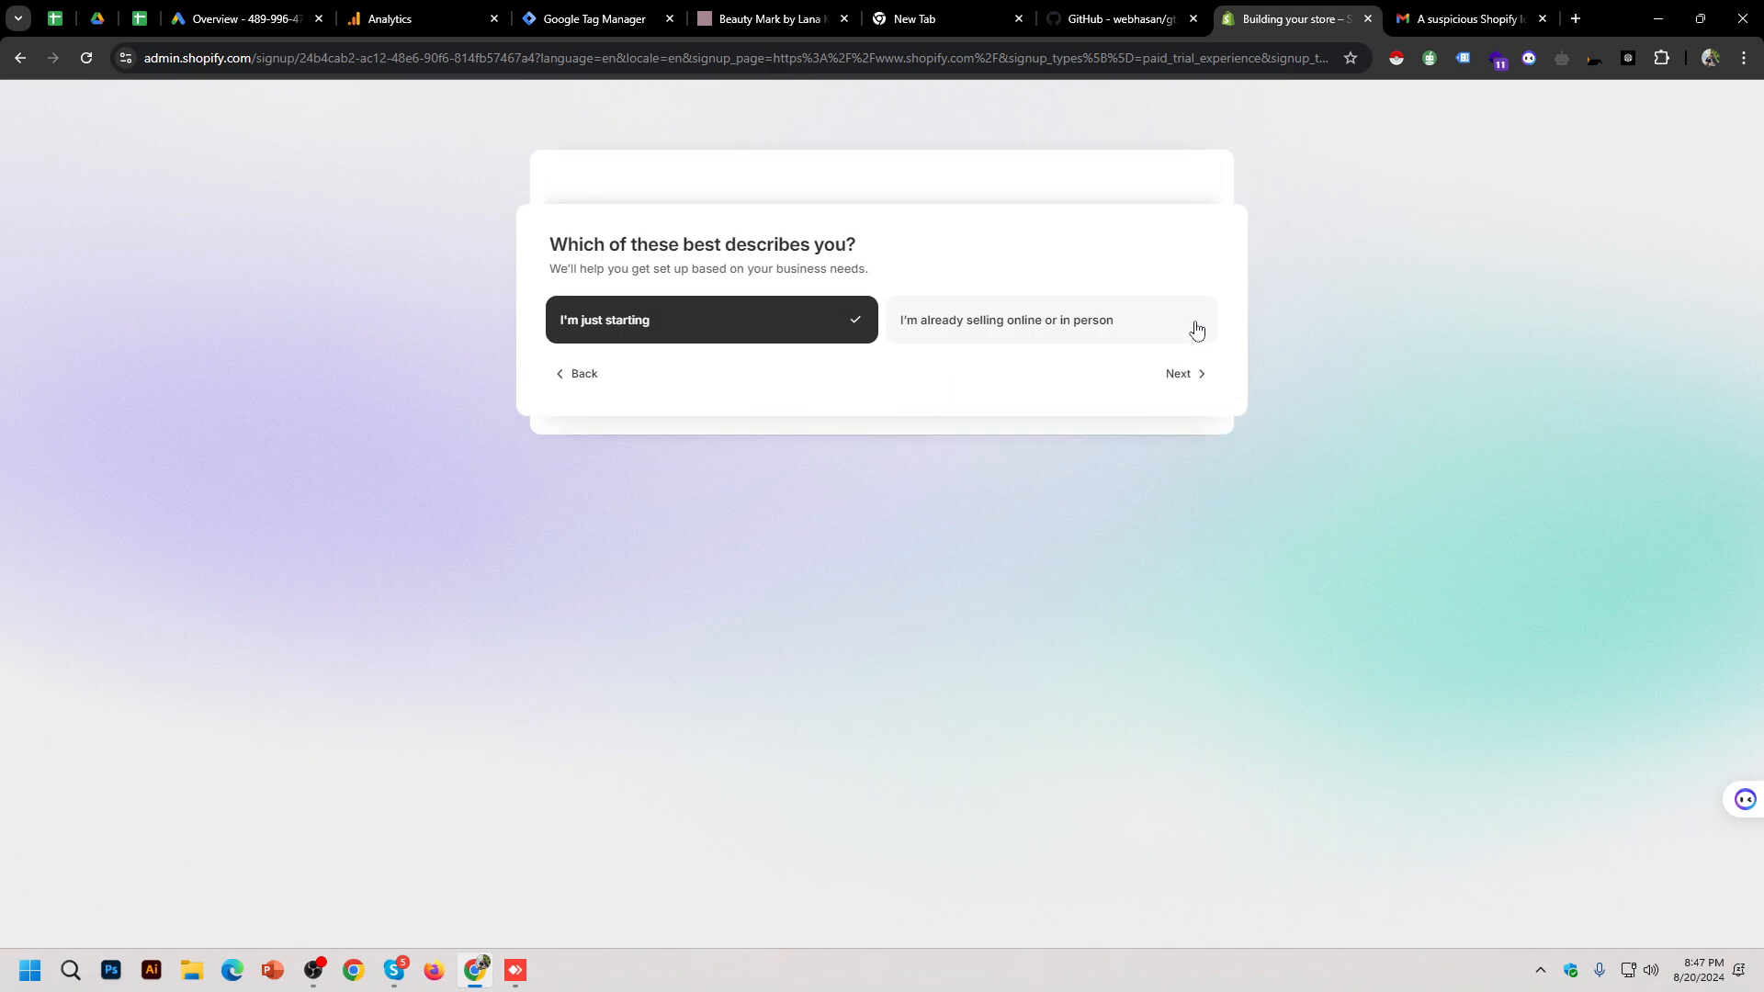
left_click(761, 301)
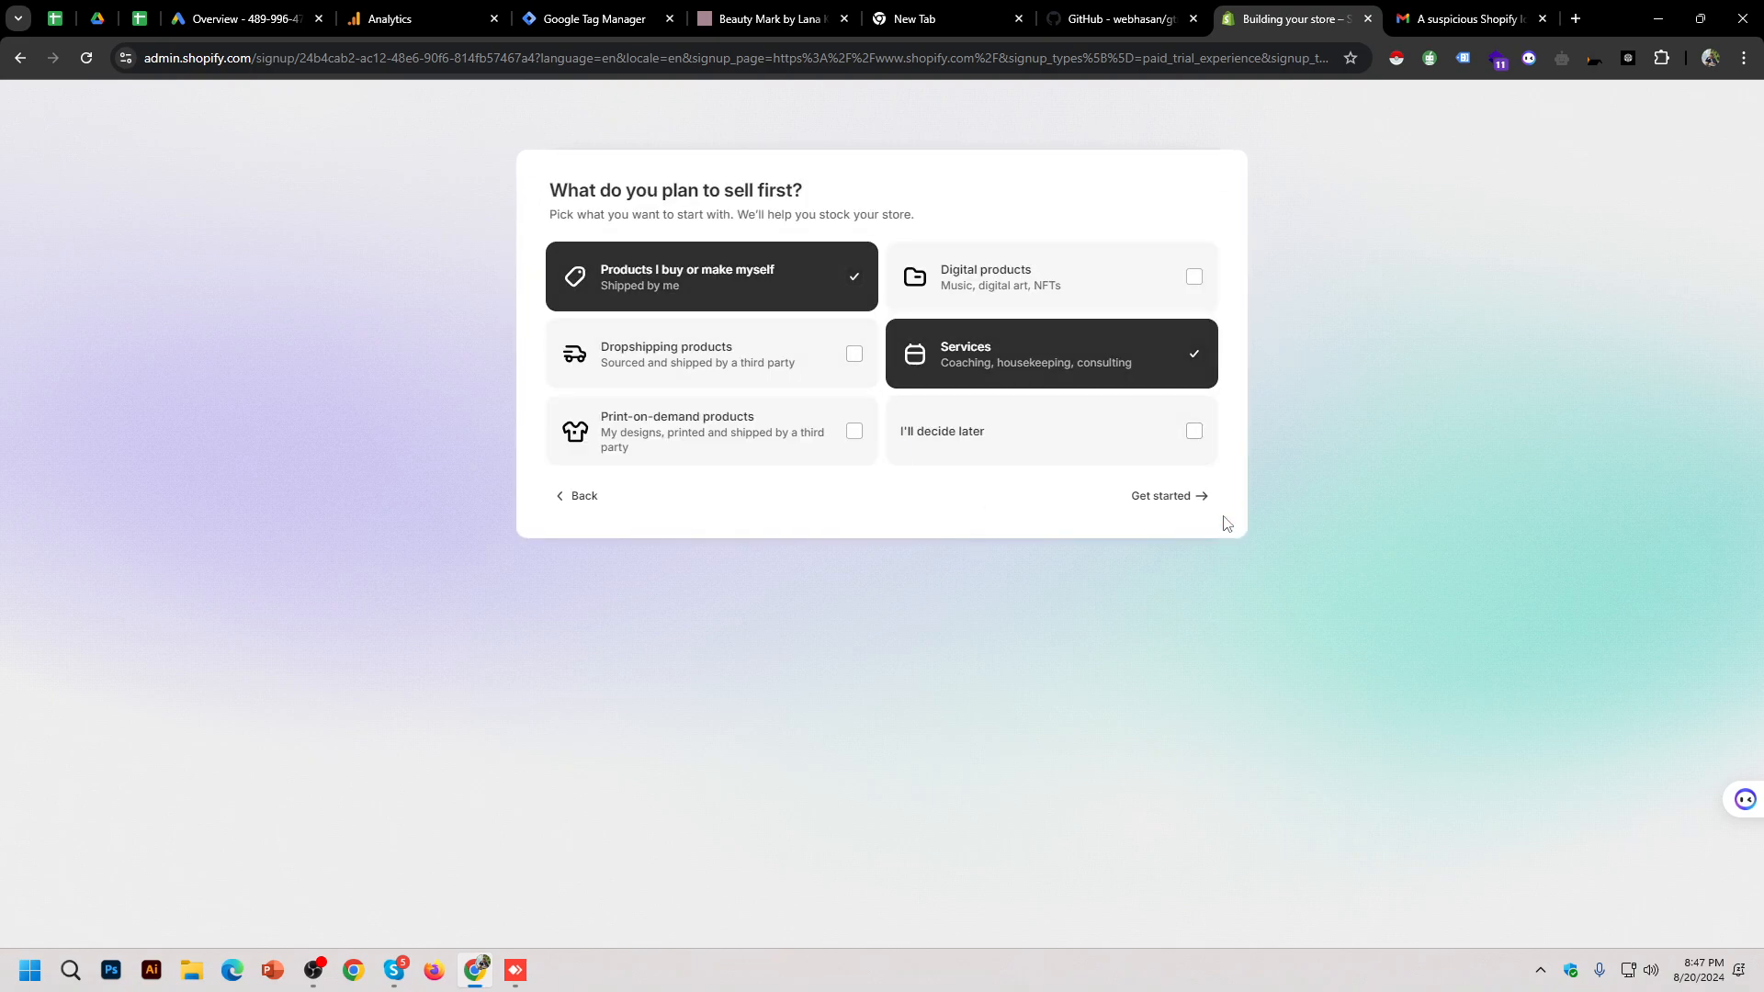
left_click(1173, 496)
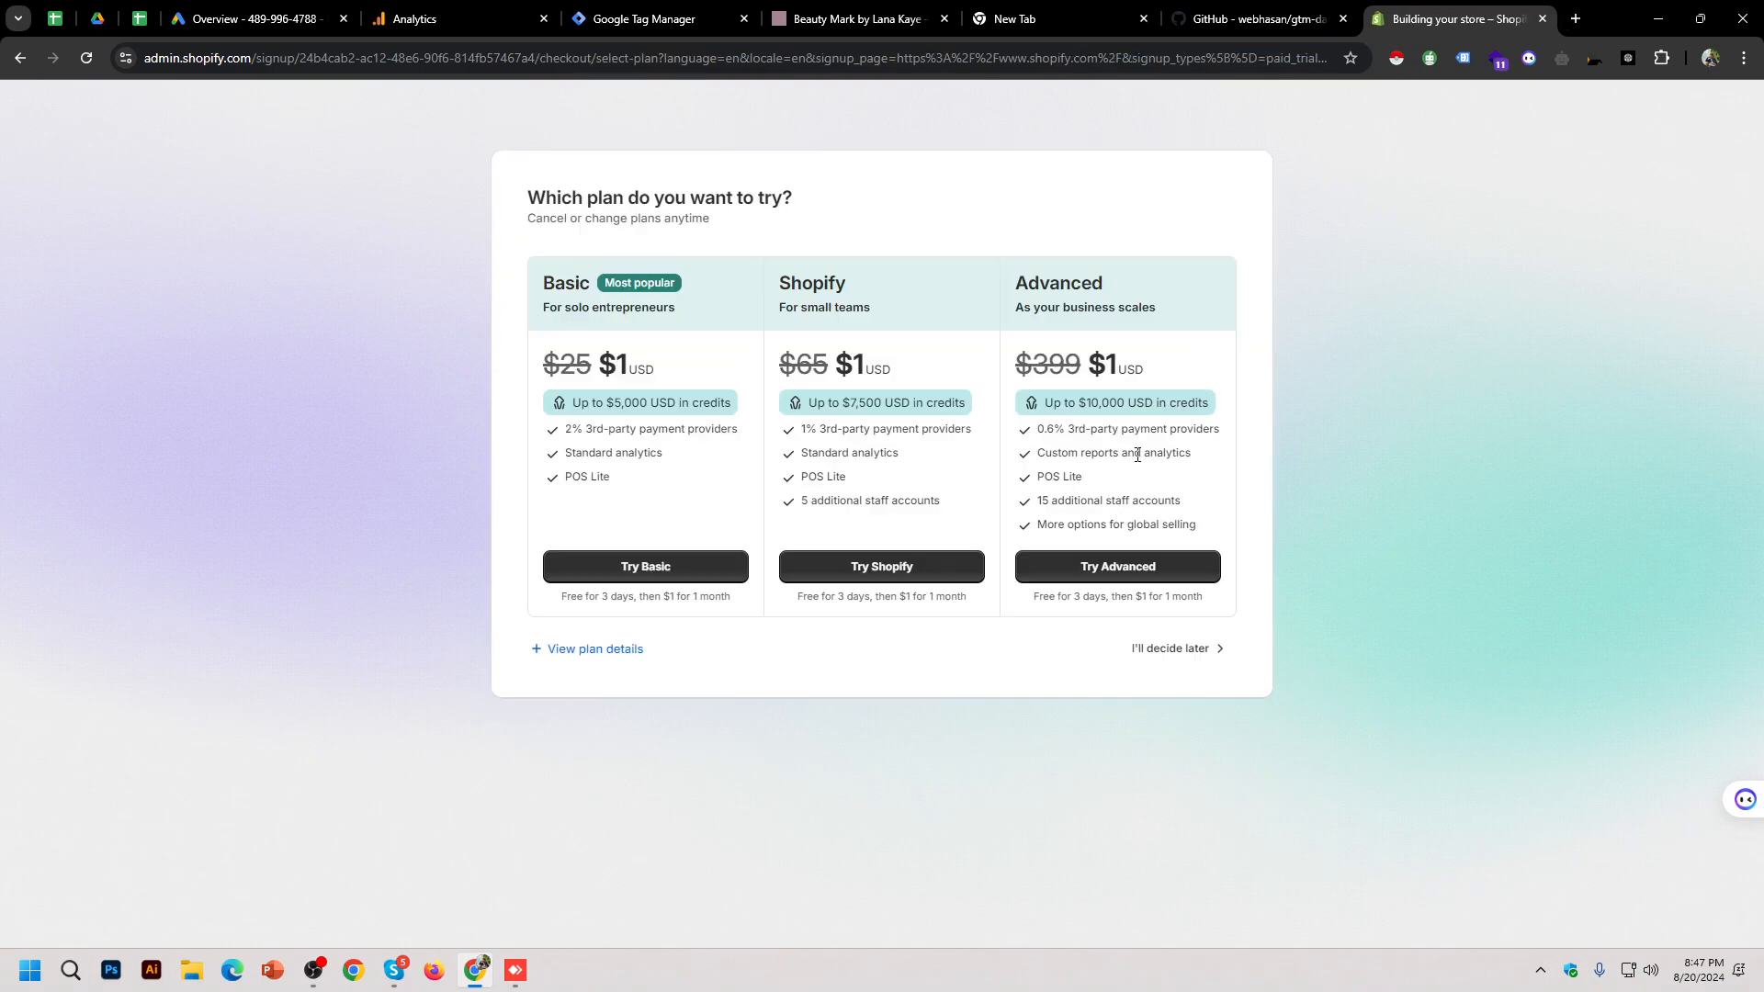
left_click(1139, 648)
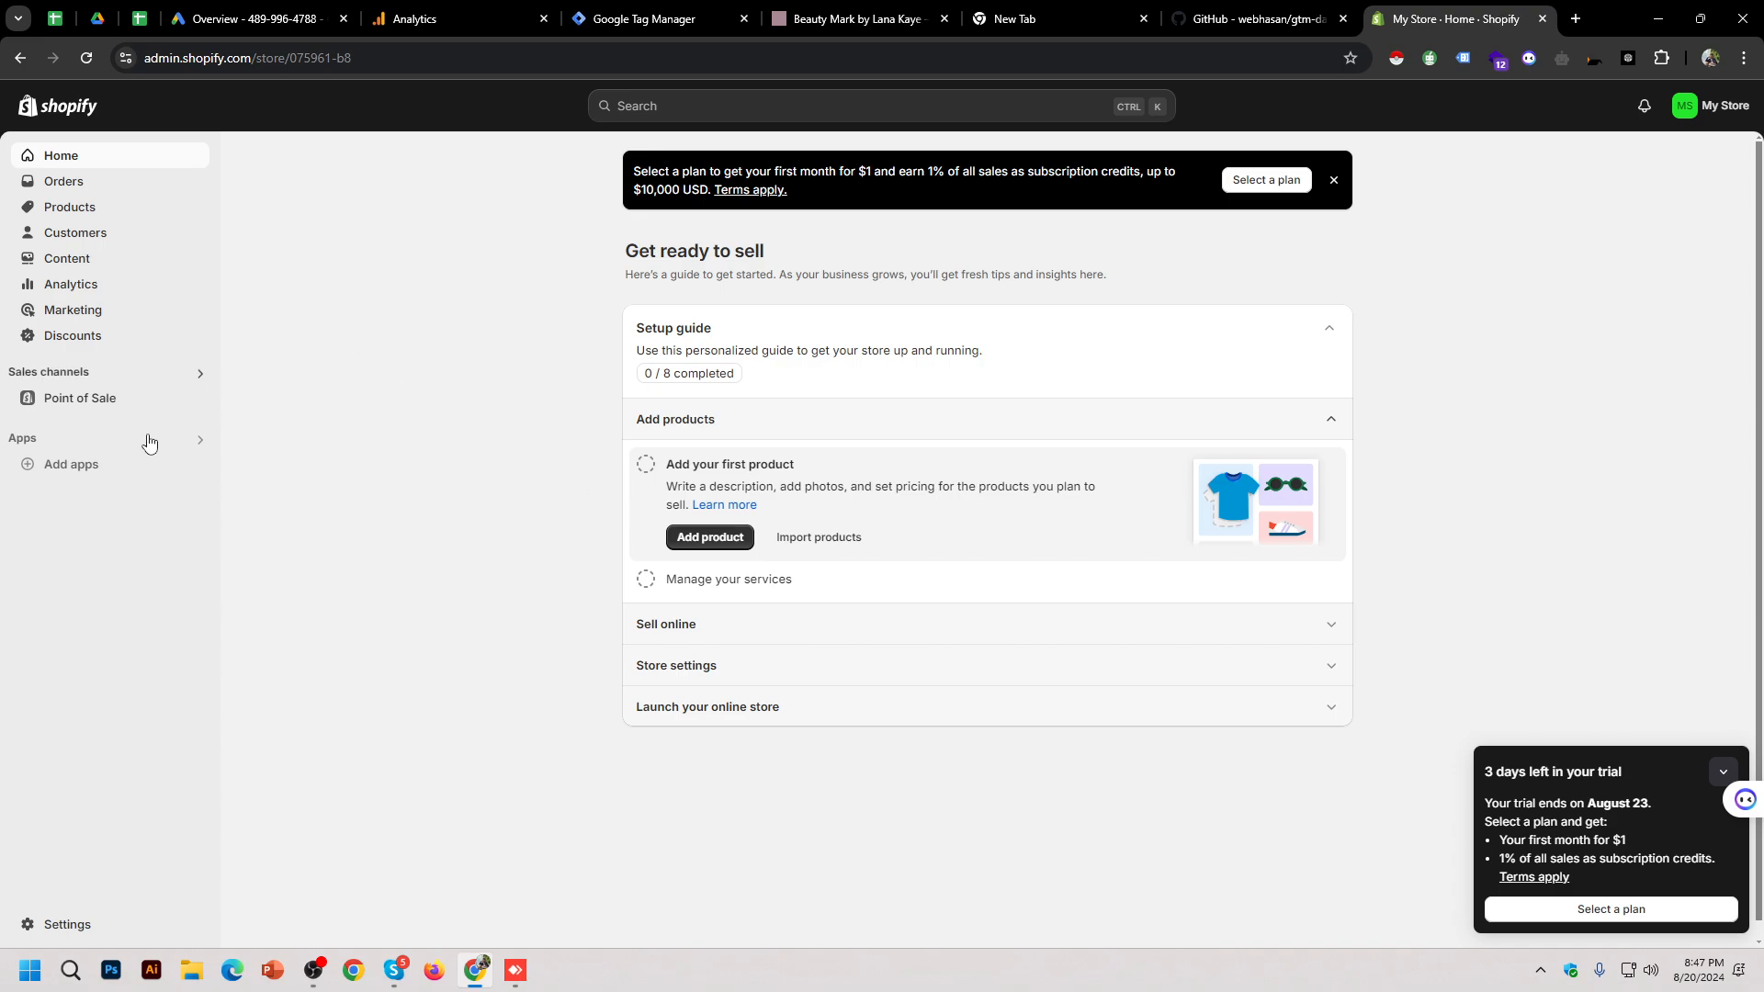
Step: Open the Online Store themes page and preview the live store
left_click(179, 370)
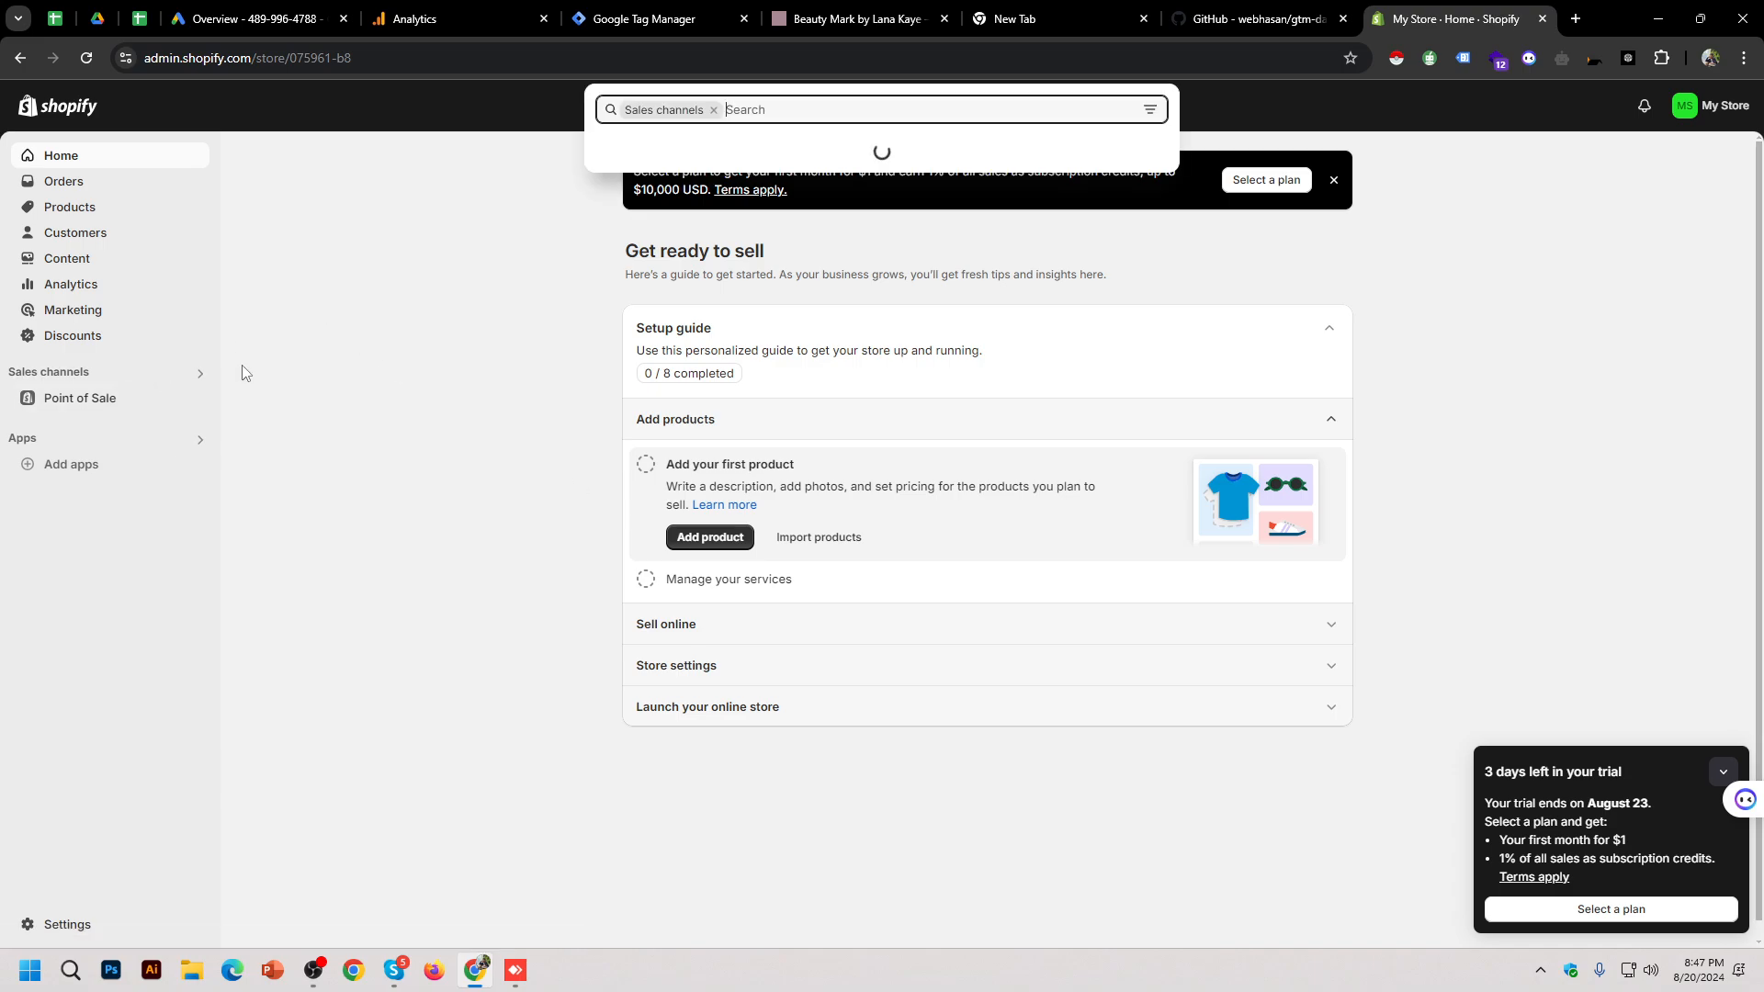
left_click(703, 223)
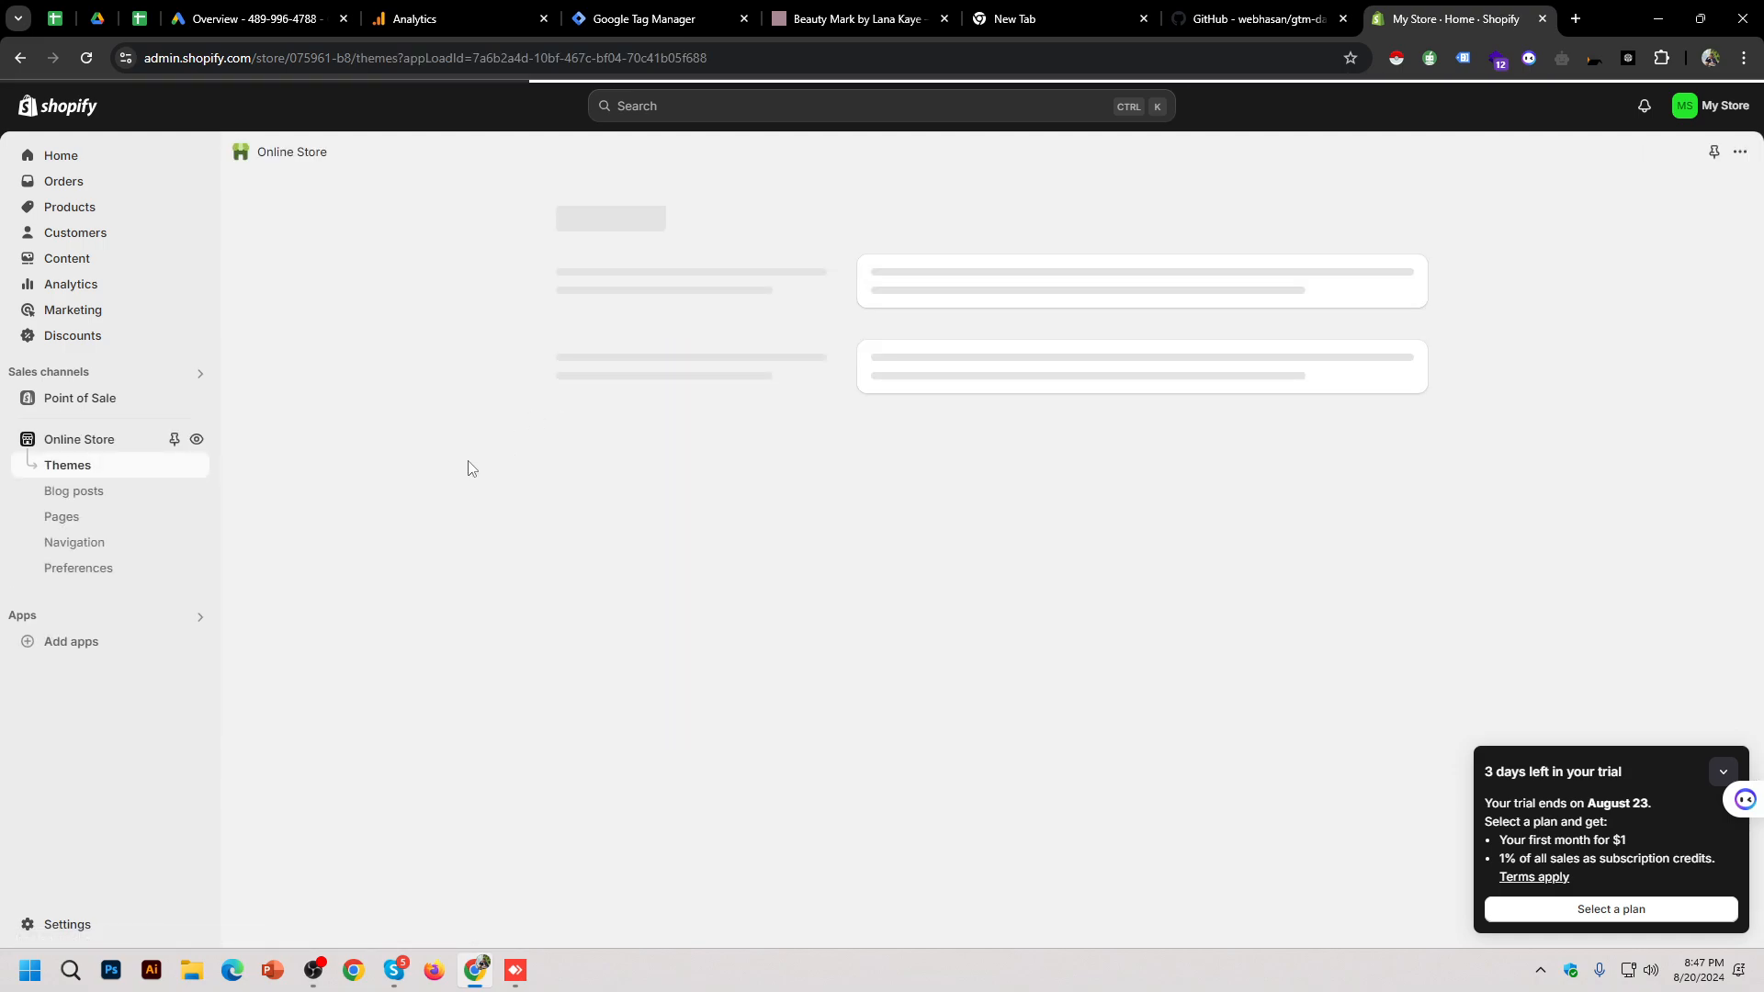
left_click(197, 439)
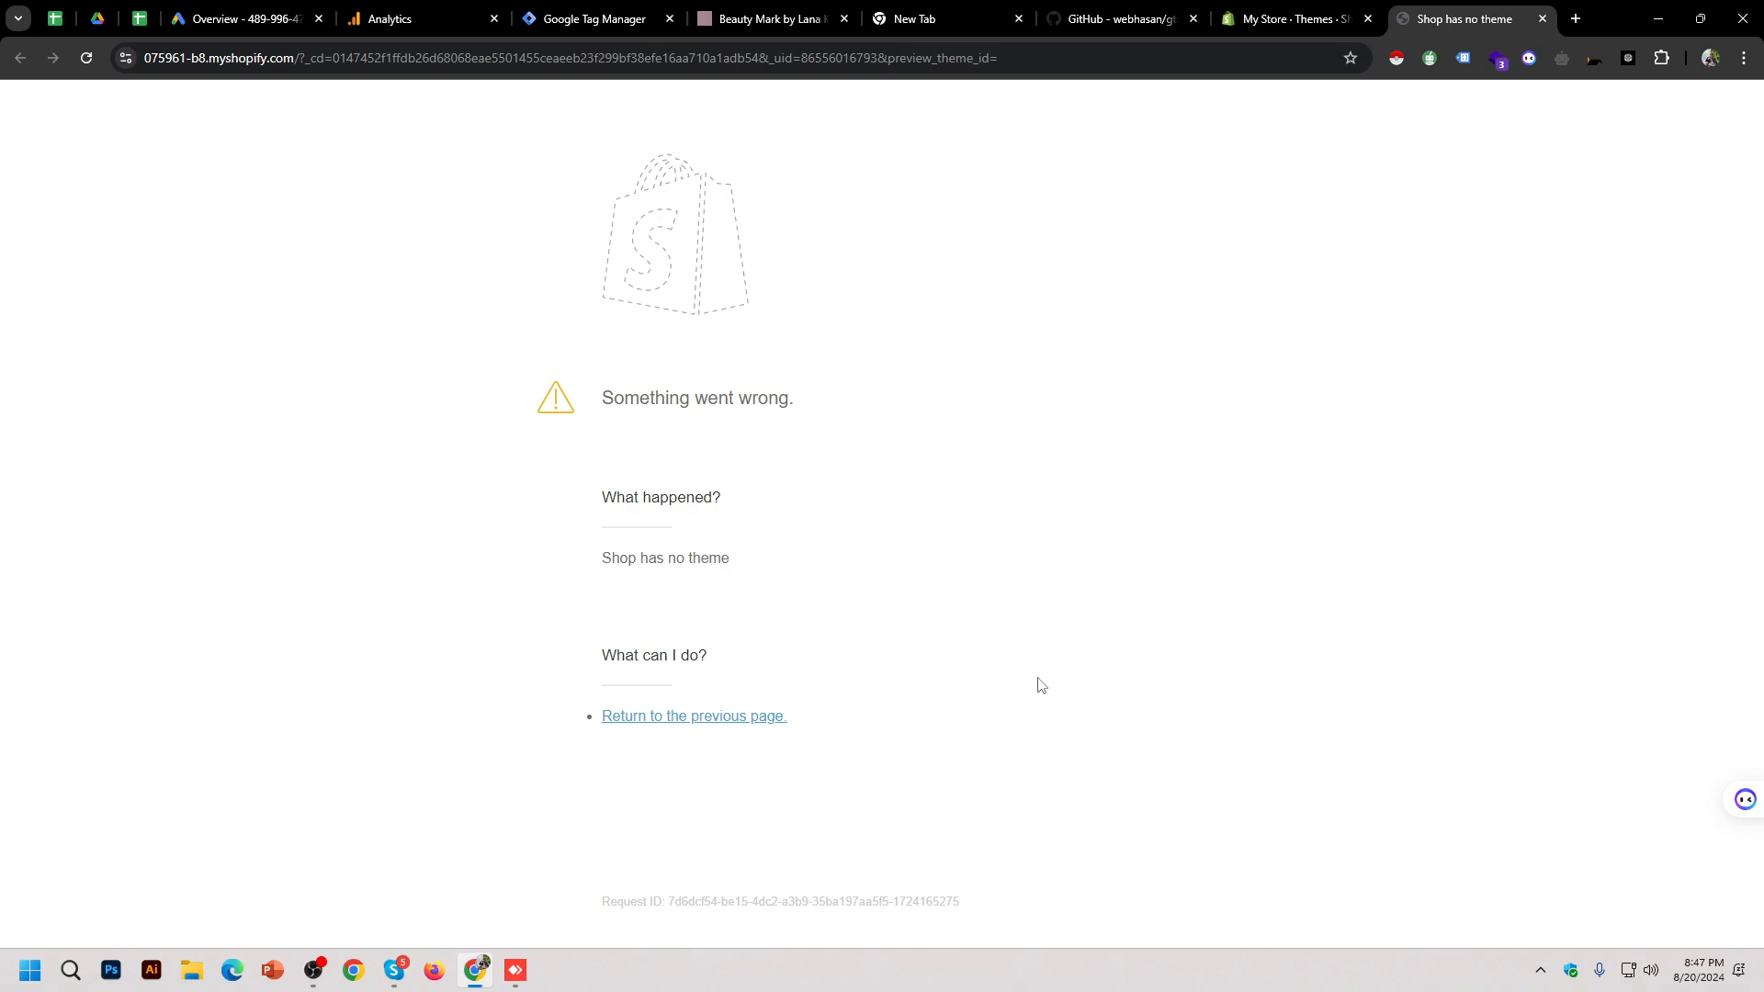
left_click(1310, 11)
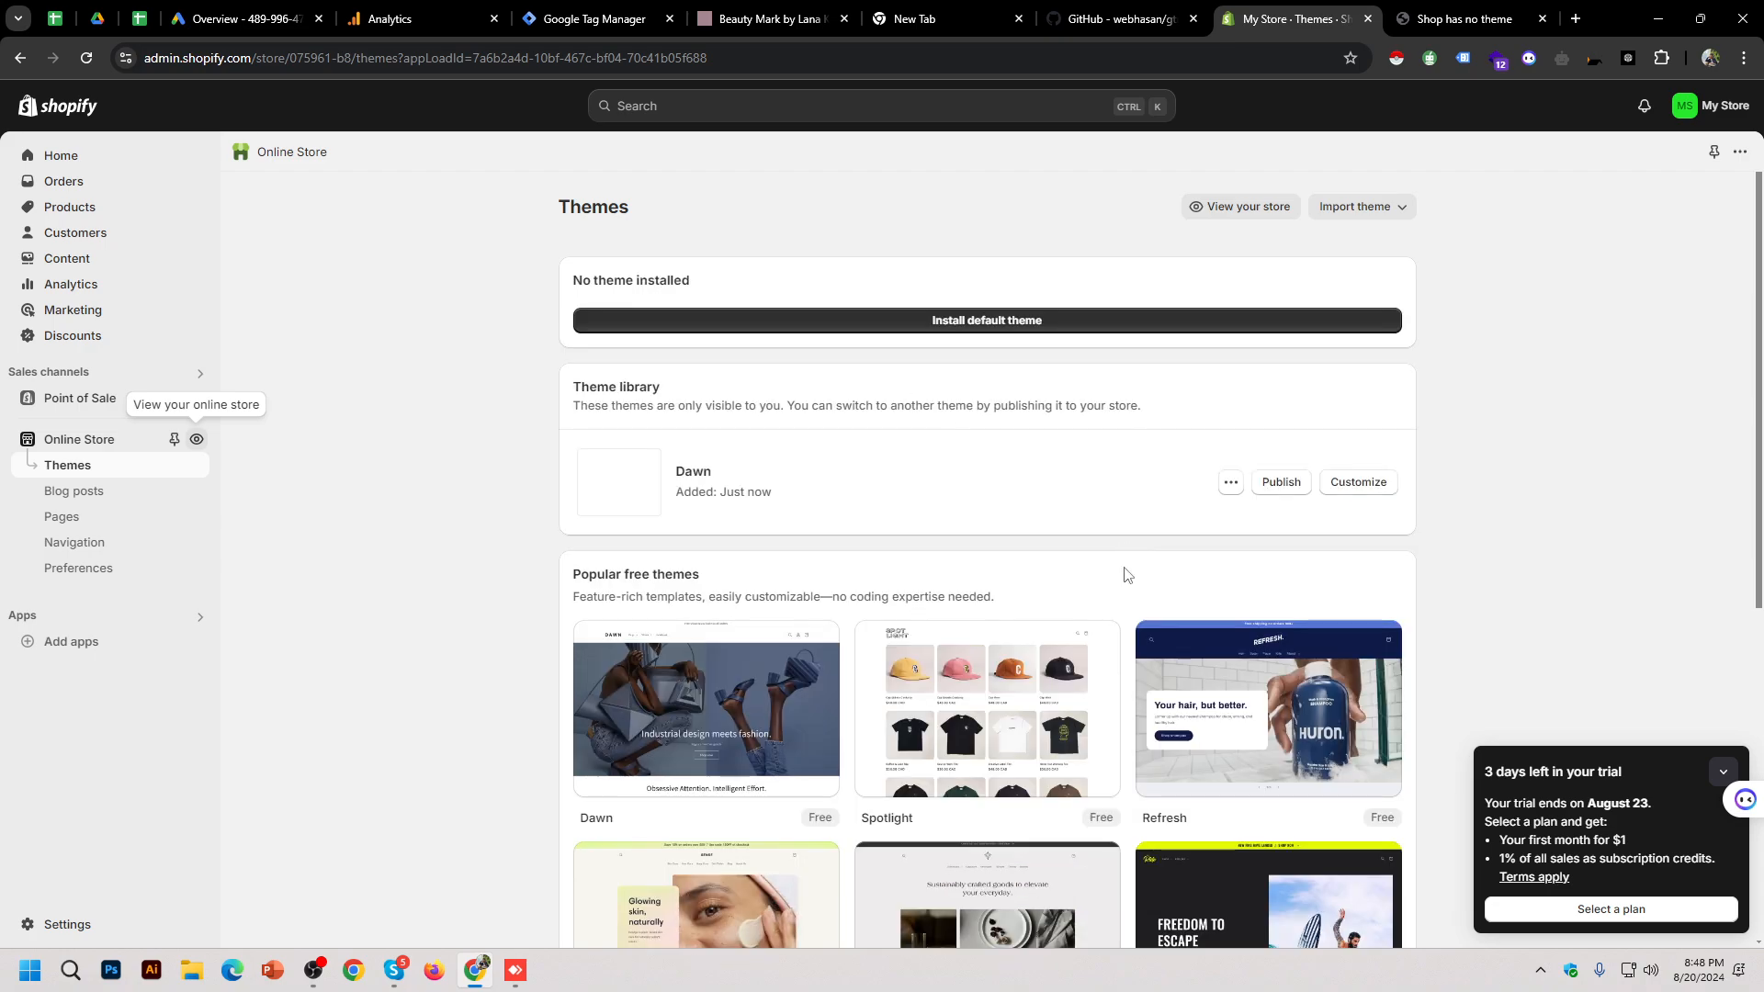
Step: Choose Try Theme on the free Spotlight theme to add it to the store
scroll(1122, 571, "down", 6)
scroll(1343, 509, "up", 3)
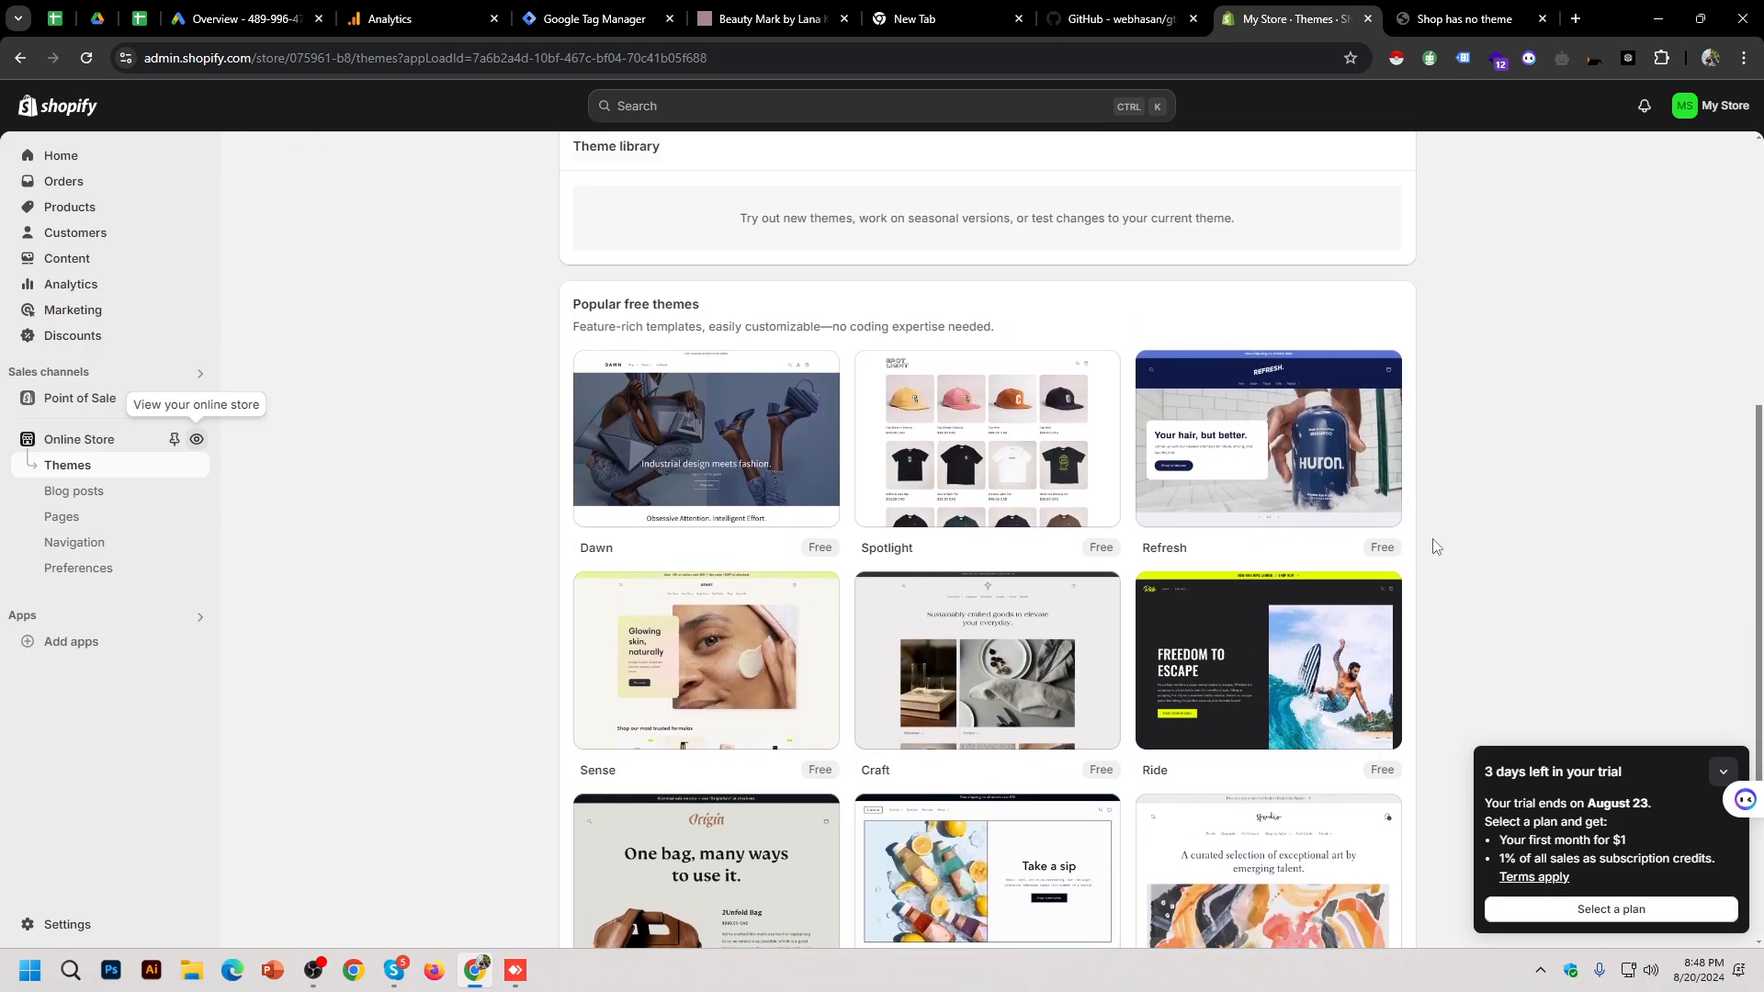
mouse_move(1107, 533)
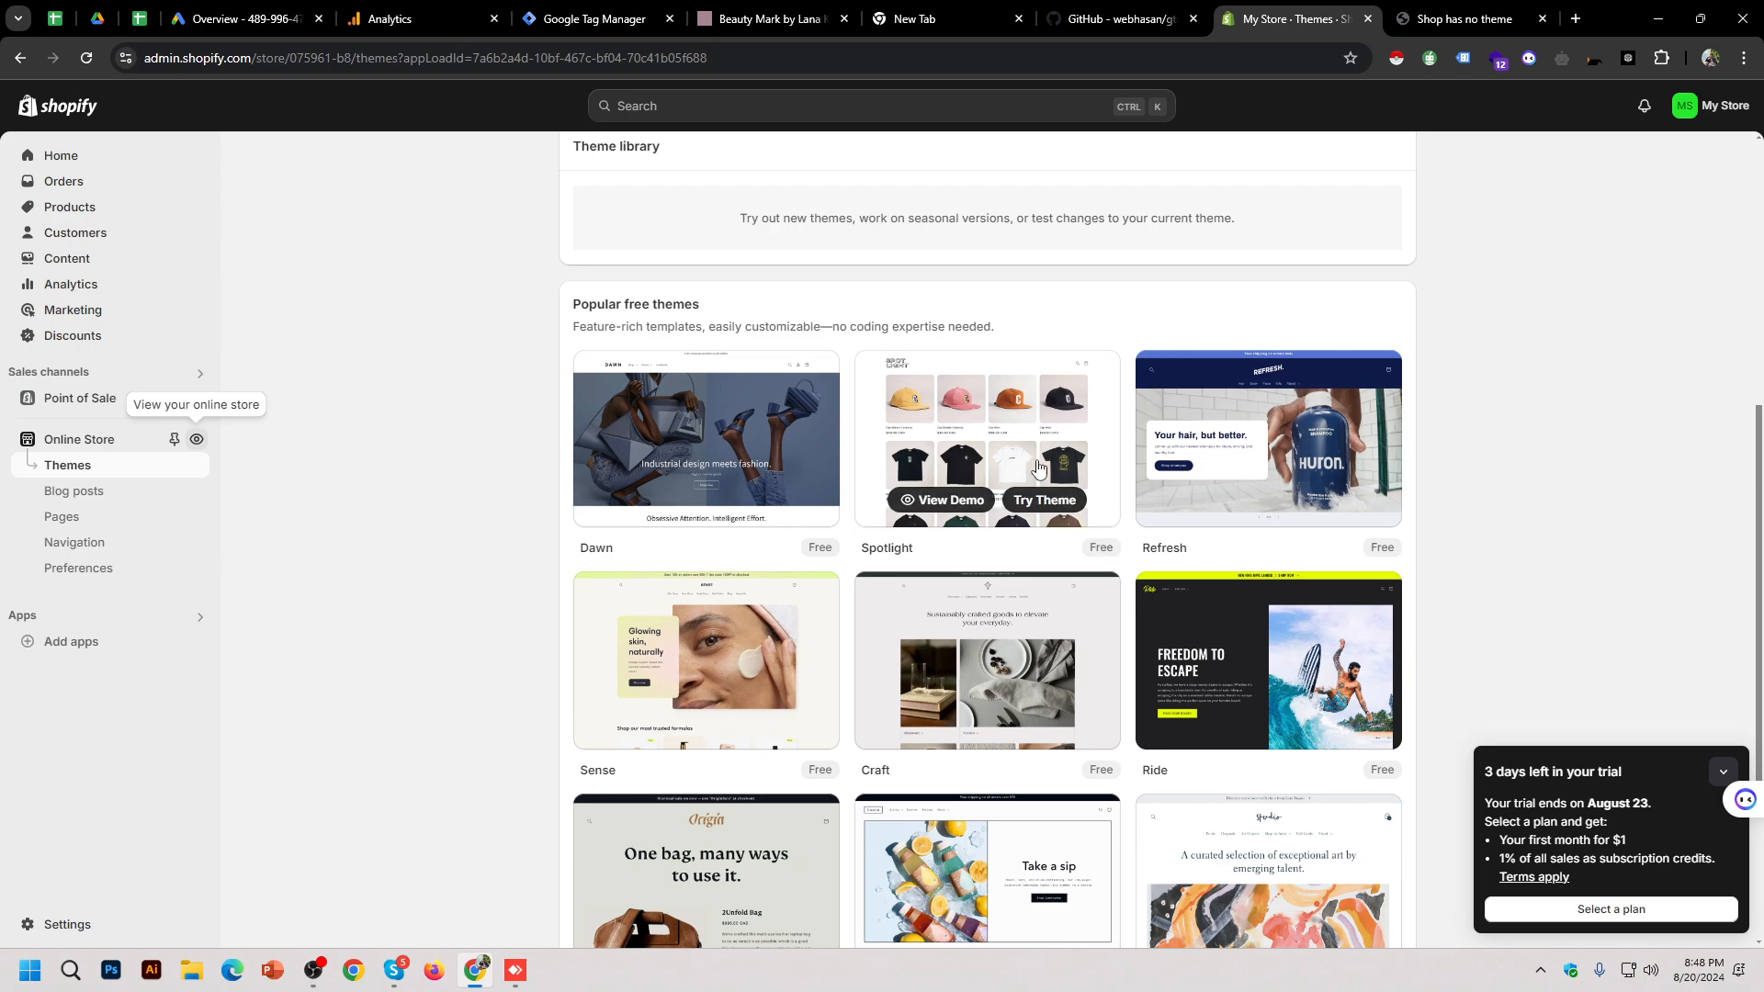
left_click(1045, 508)
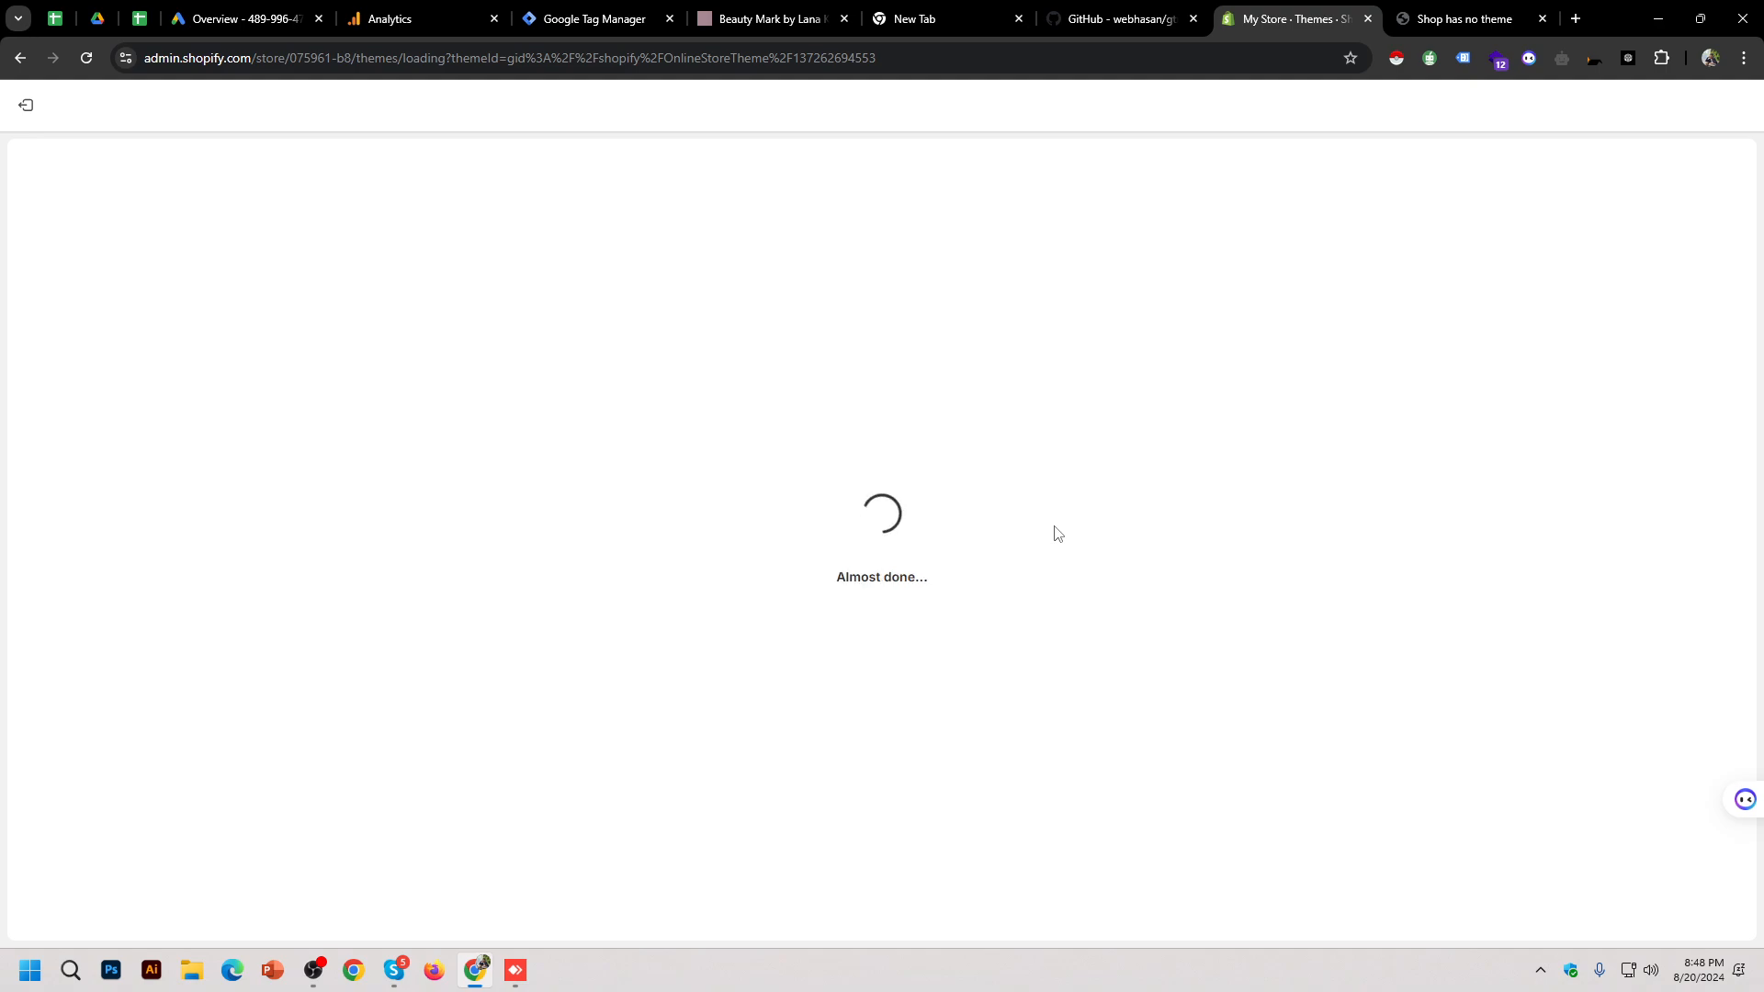
Step: Copy the gtm-datalayer-for-shopify GitHub URL and start a new Skype search for the group chat
left_click(1046, 25)
left_click(1001, 46)
key("ctrl+c")
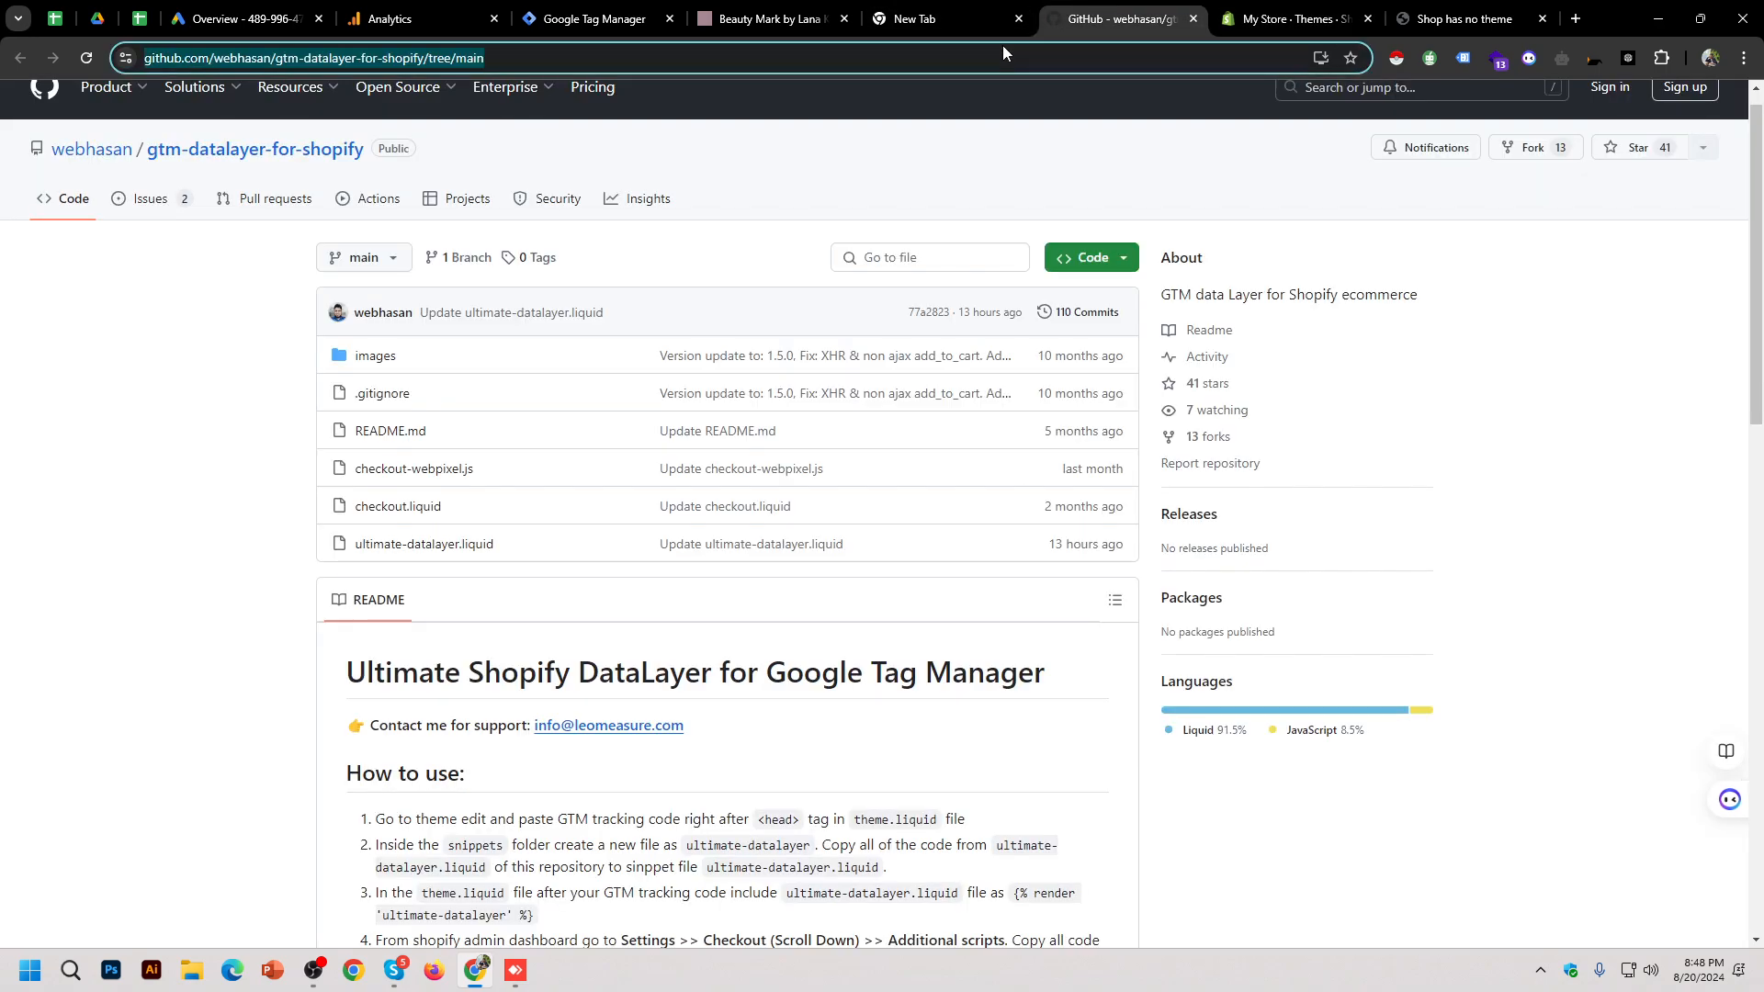
left_click(393, 971)
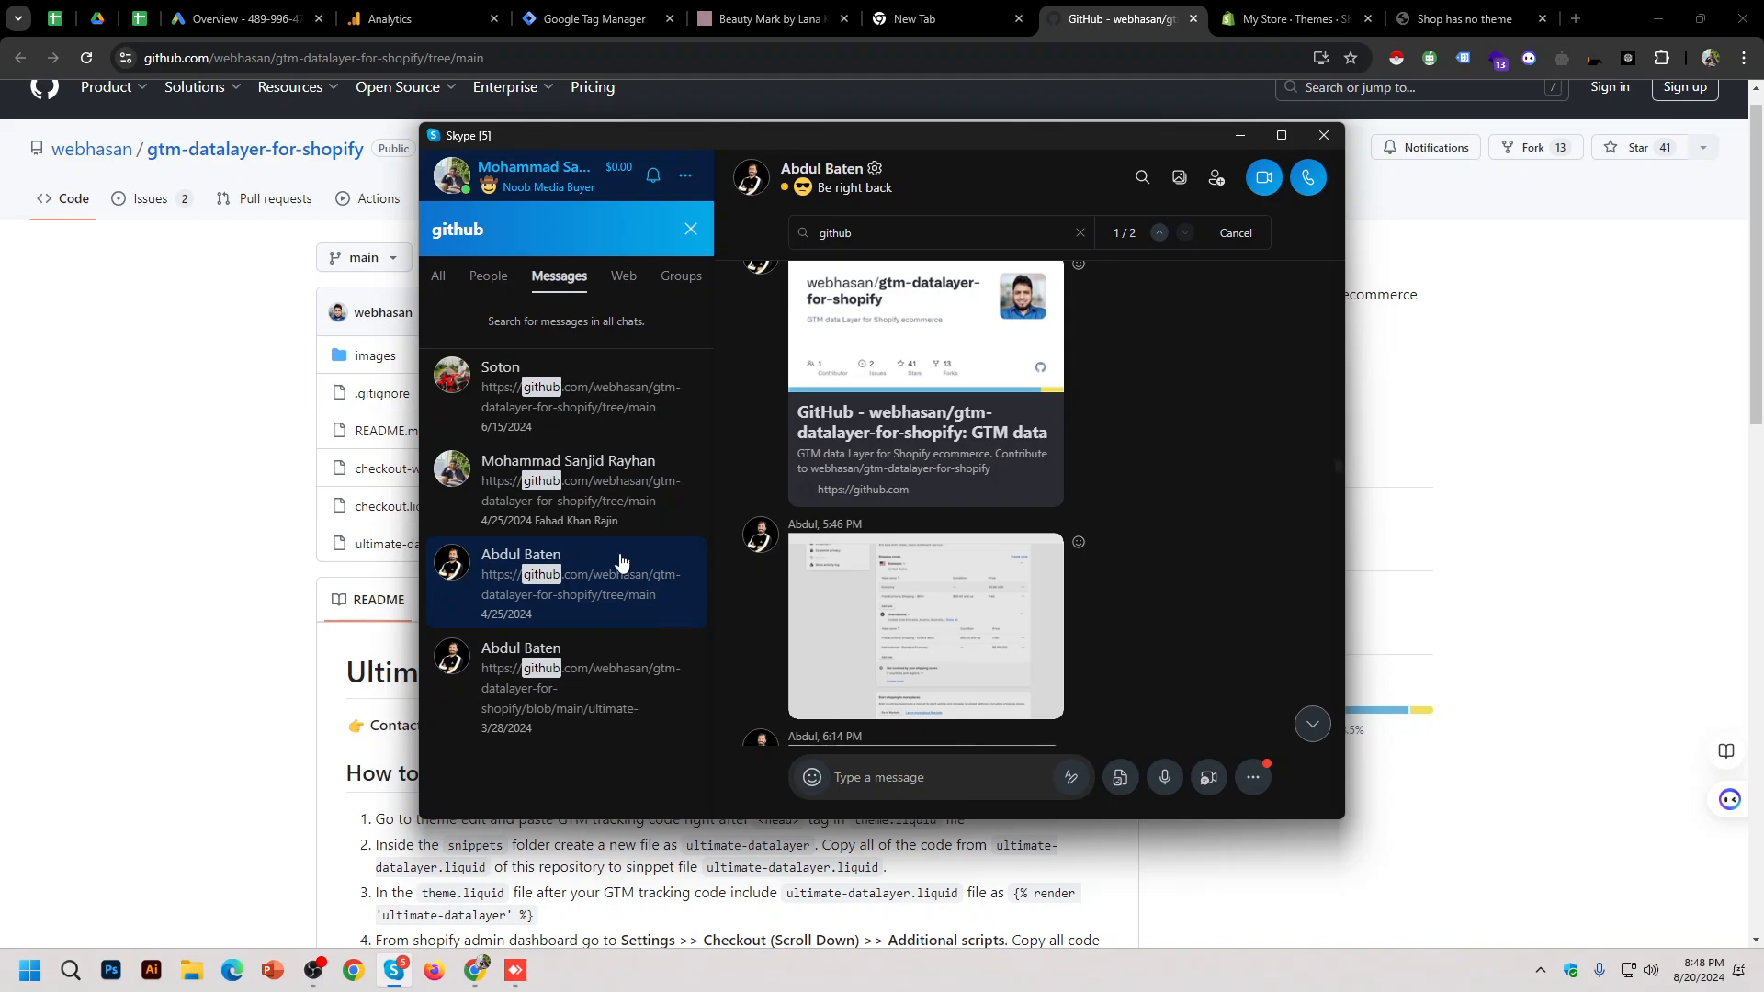
left_click(691, 229)
left_click(583, 225)
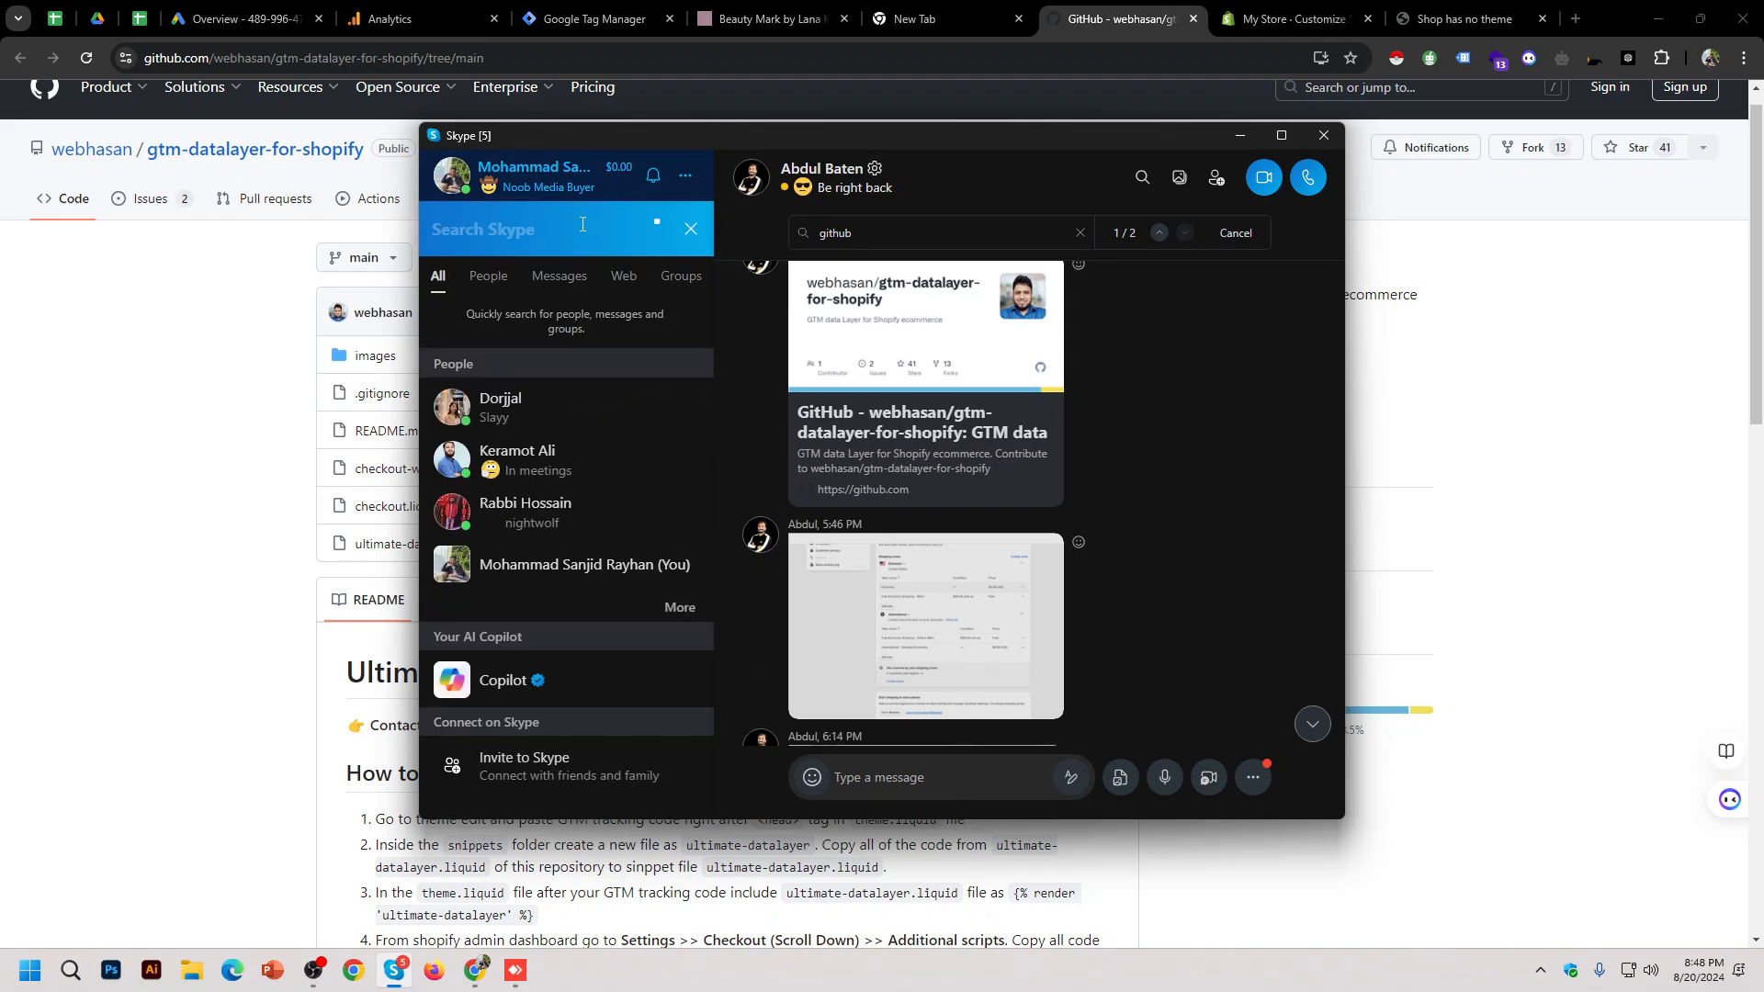
type("g")
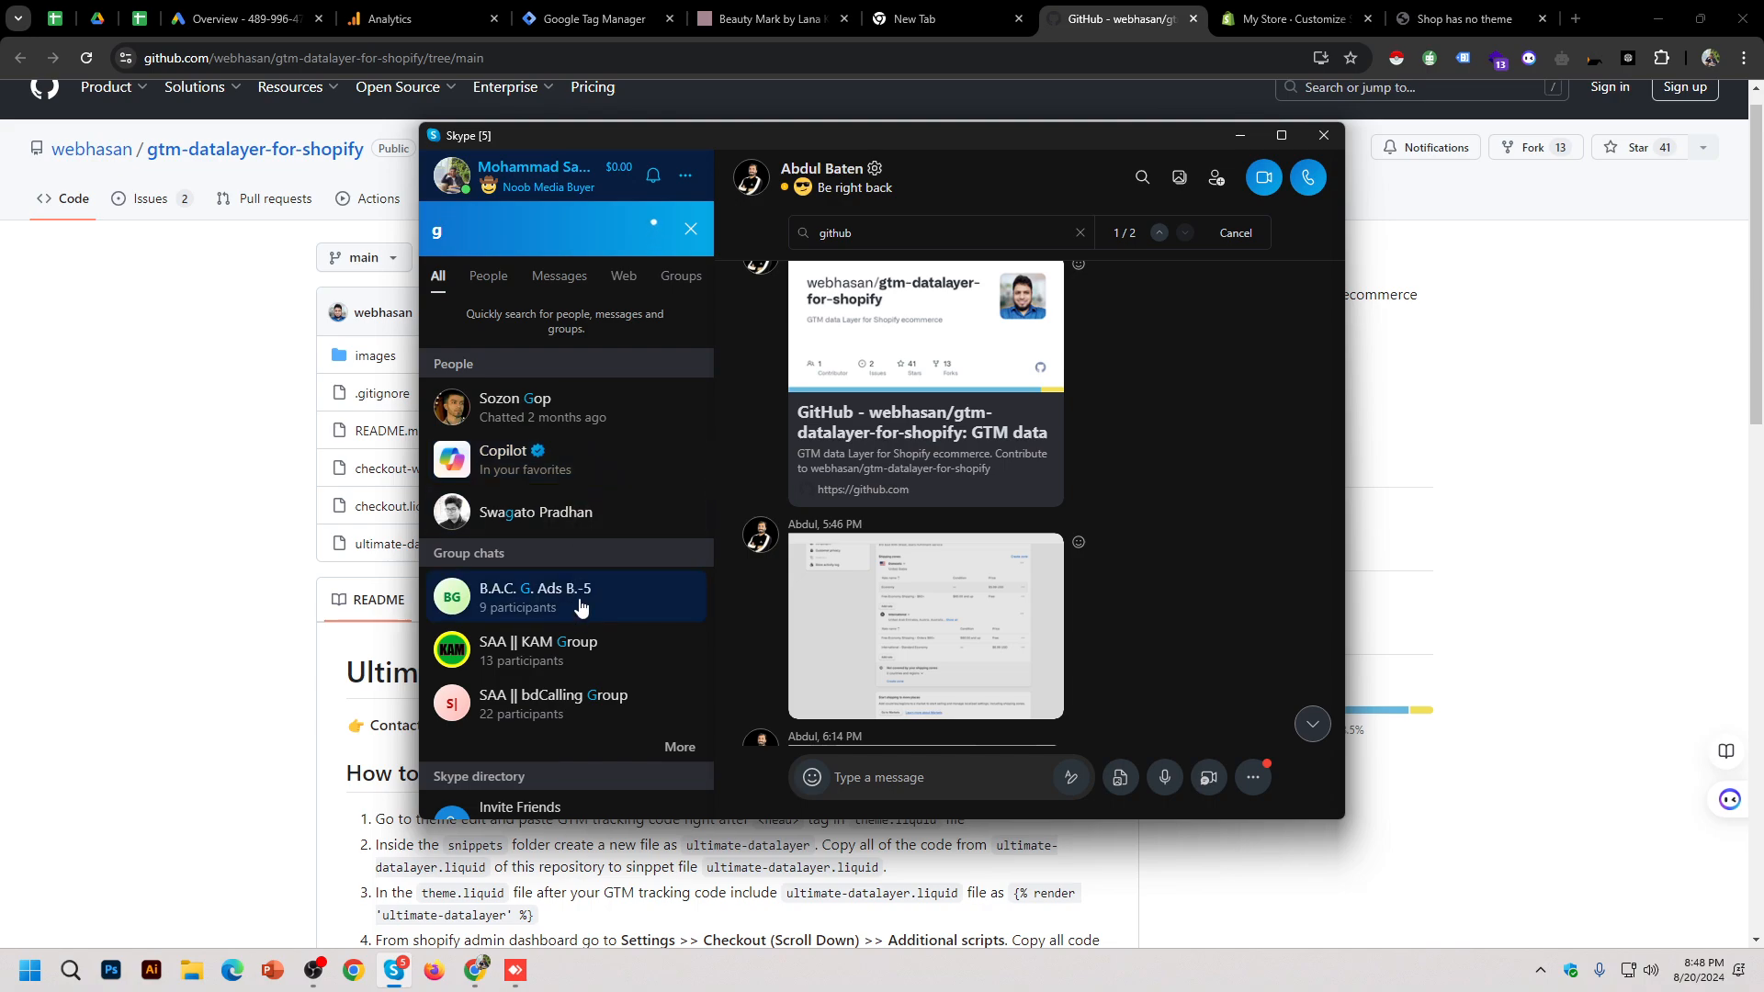
Step: Post the repository link in the Ads group chat, then return to the Spotlight theme editor
left_click(580, 606)
key("ctrl+v")
key("Return")
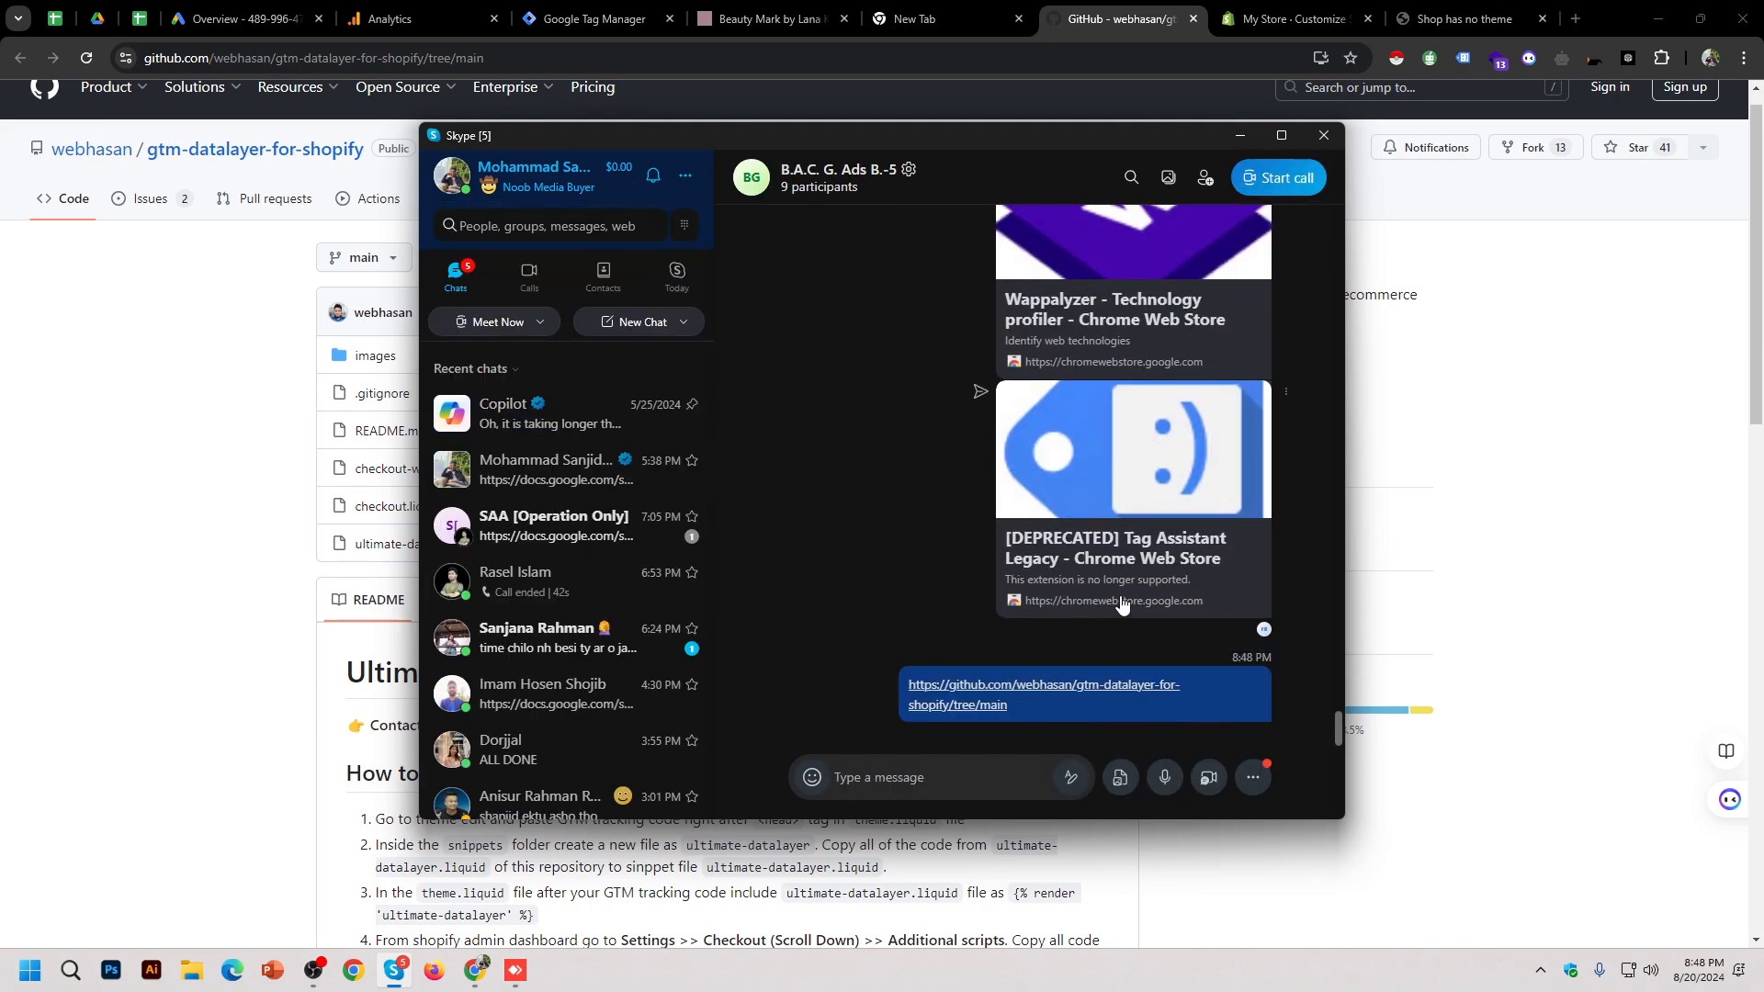
left_click(1239, 136)
left_click(1308, 11)
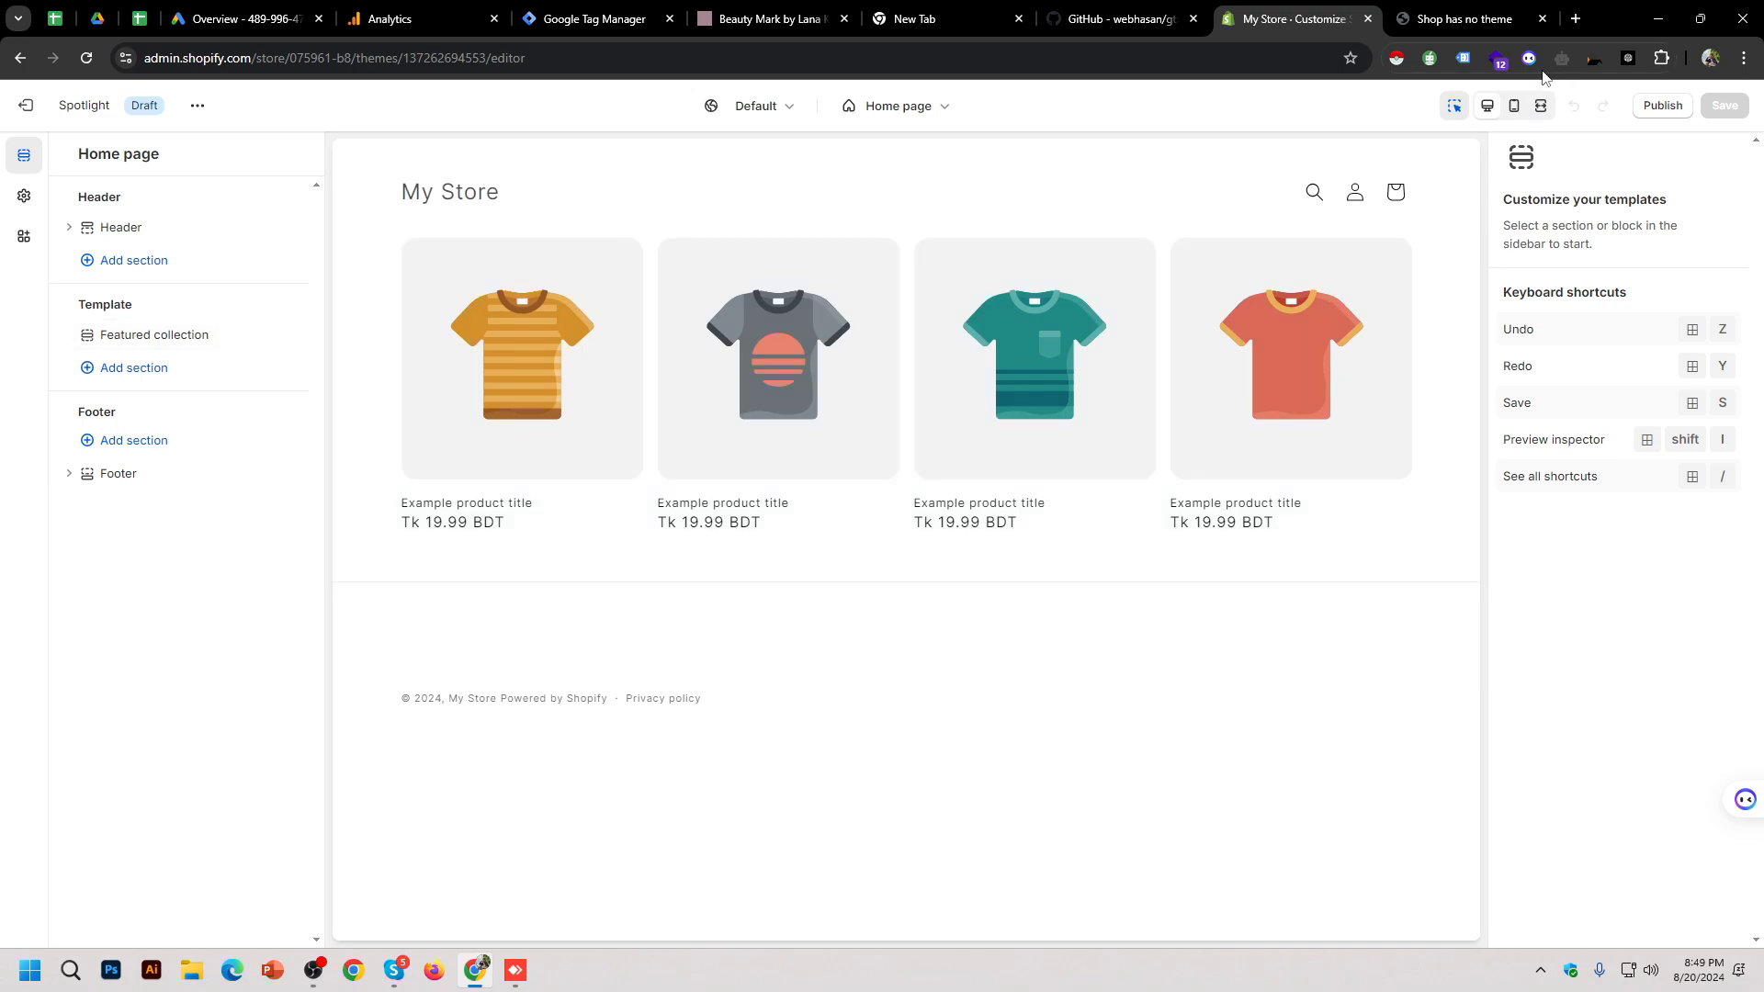
left_click(1497, 58)
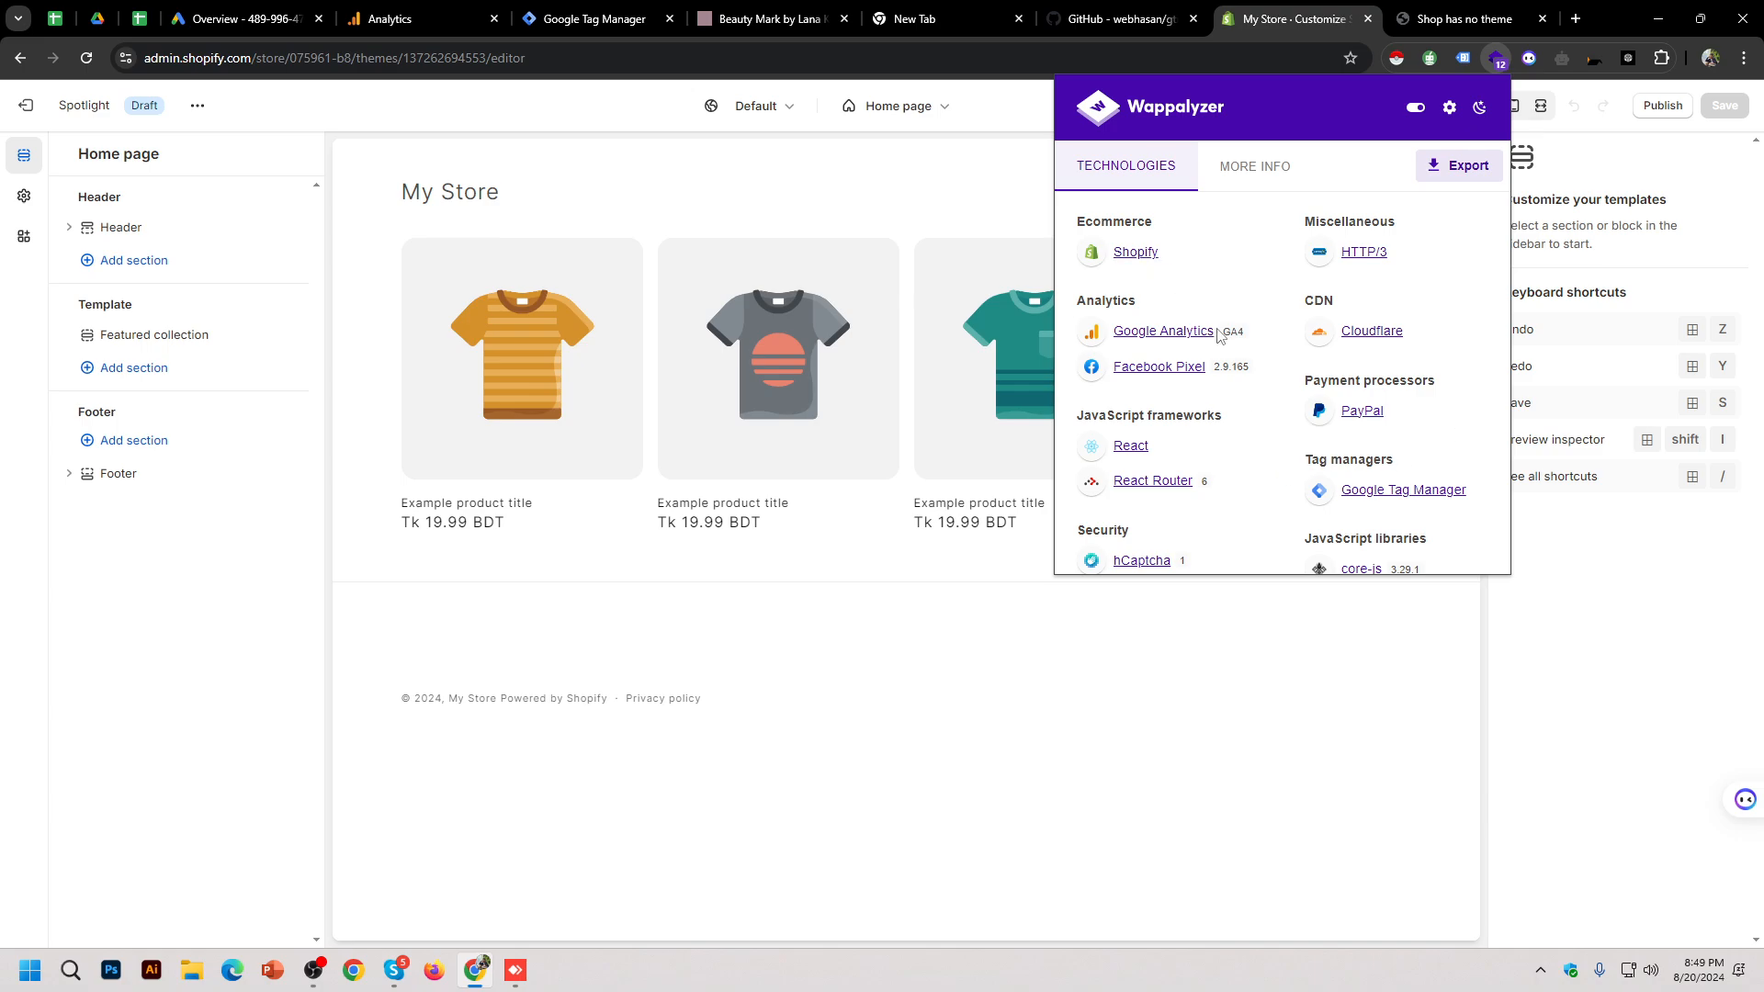
scroll(1378, 437, "down", 3)
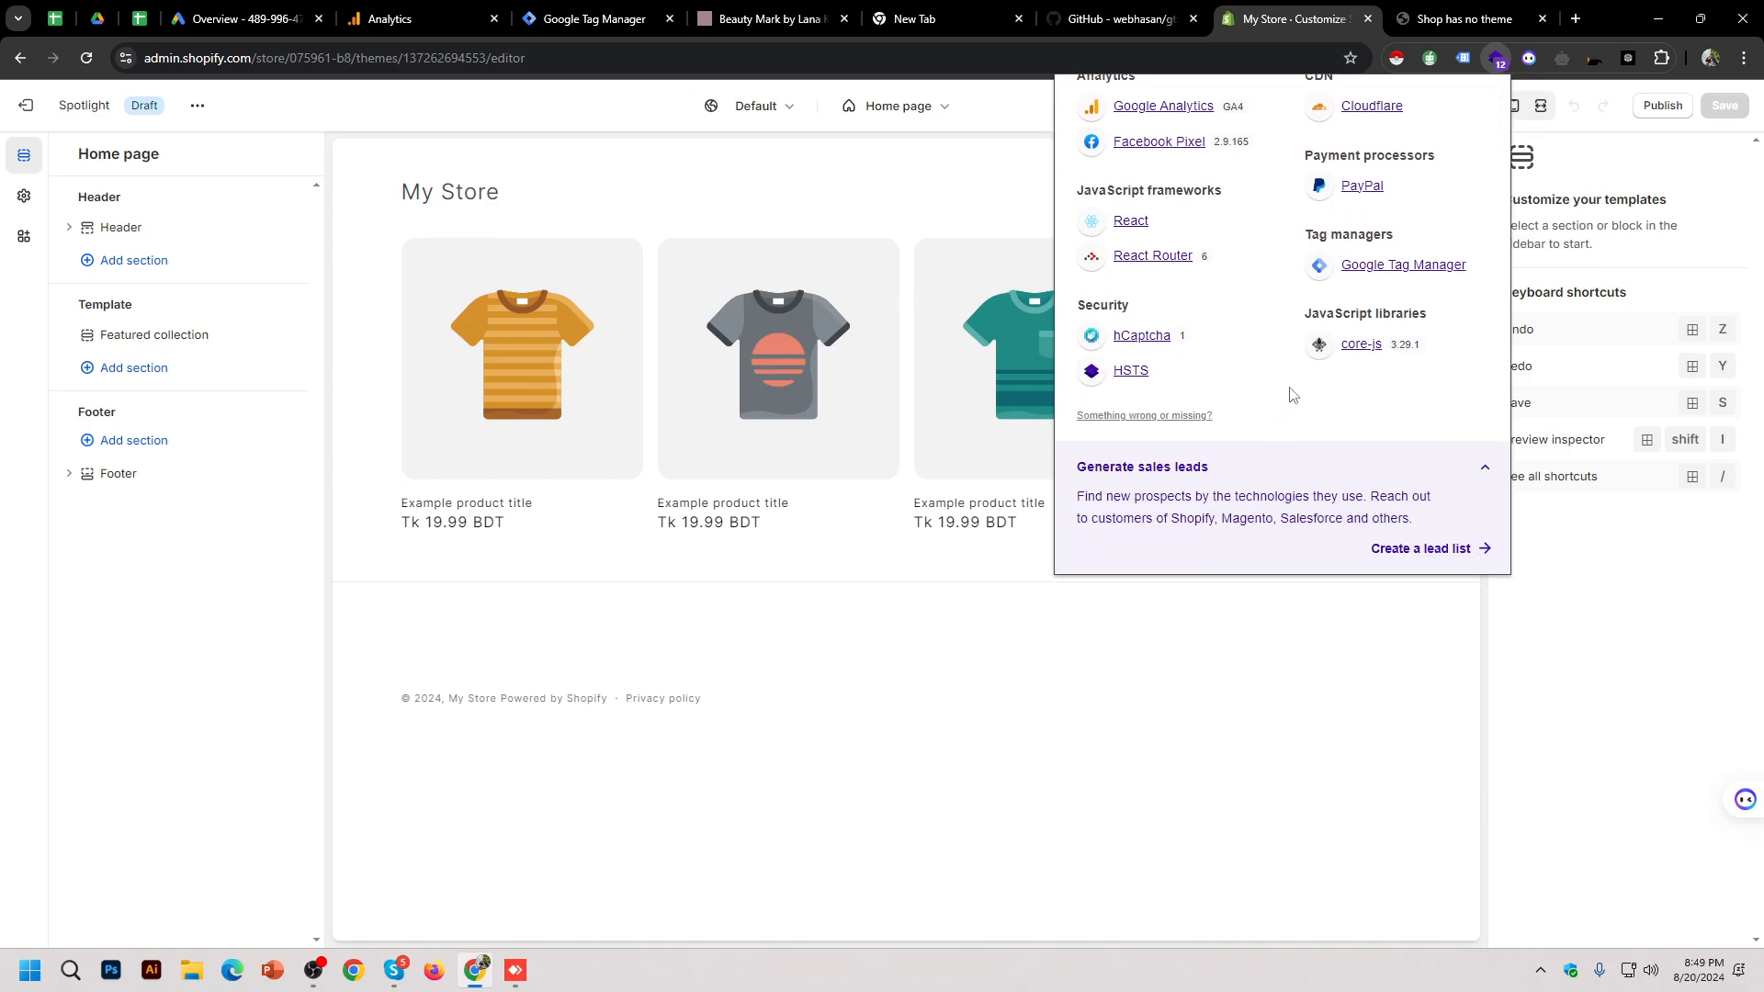
scroll(1295, 394, "up", 3)
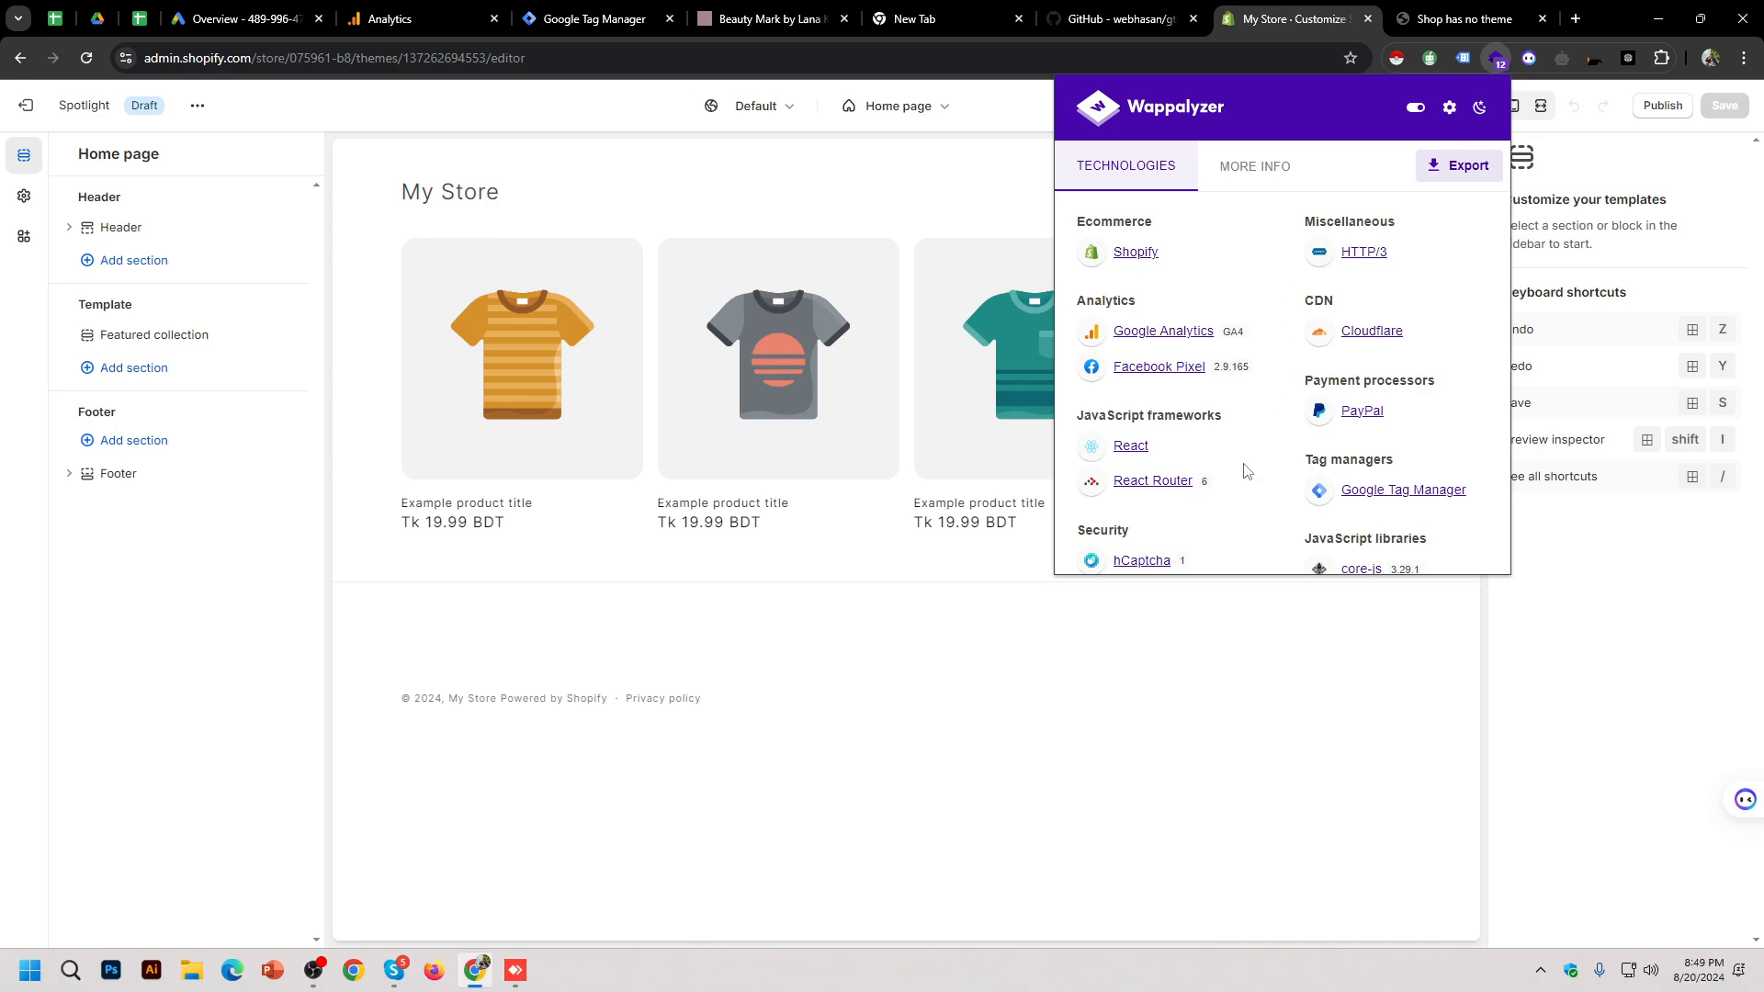
left_click(1578, 689)
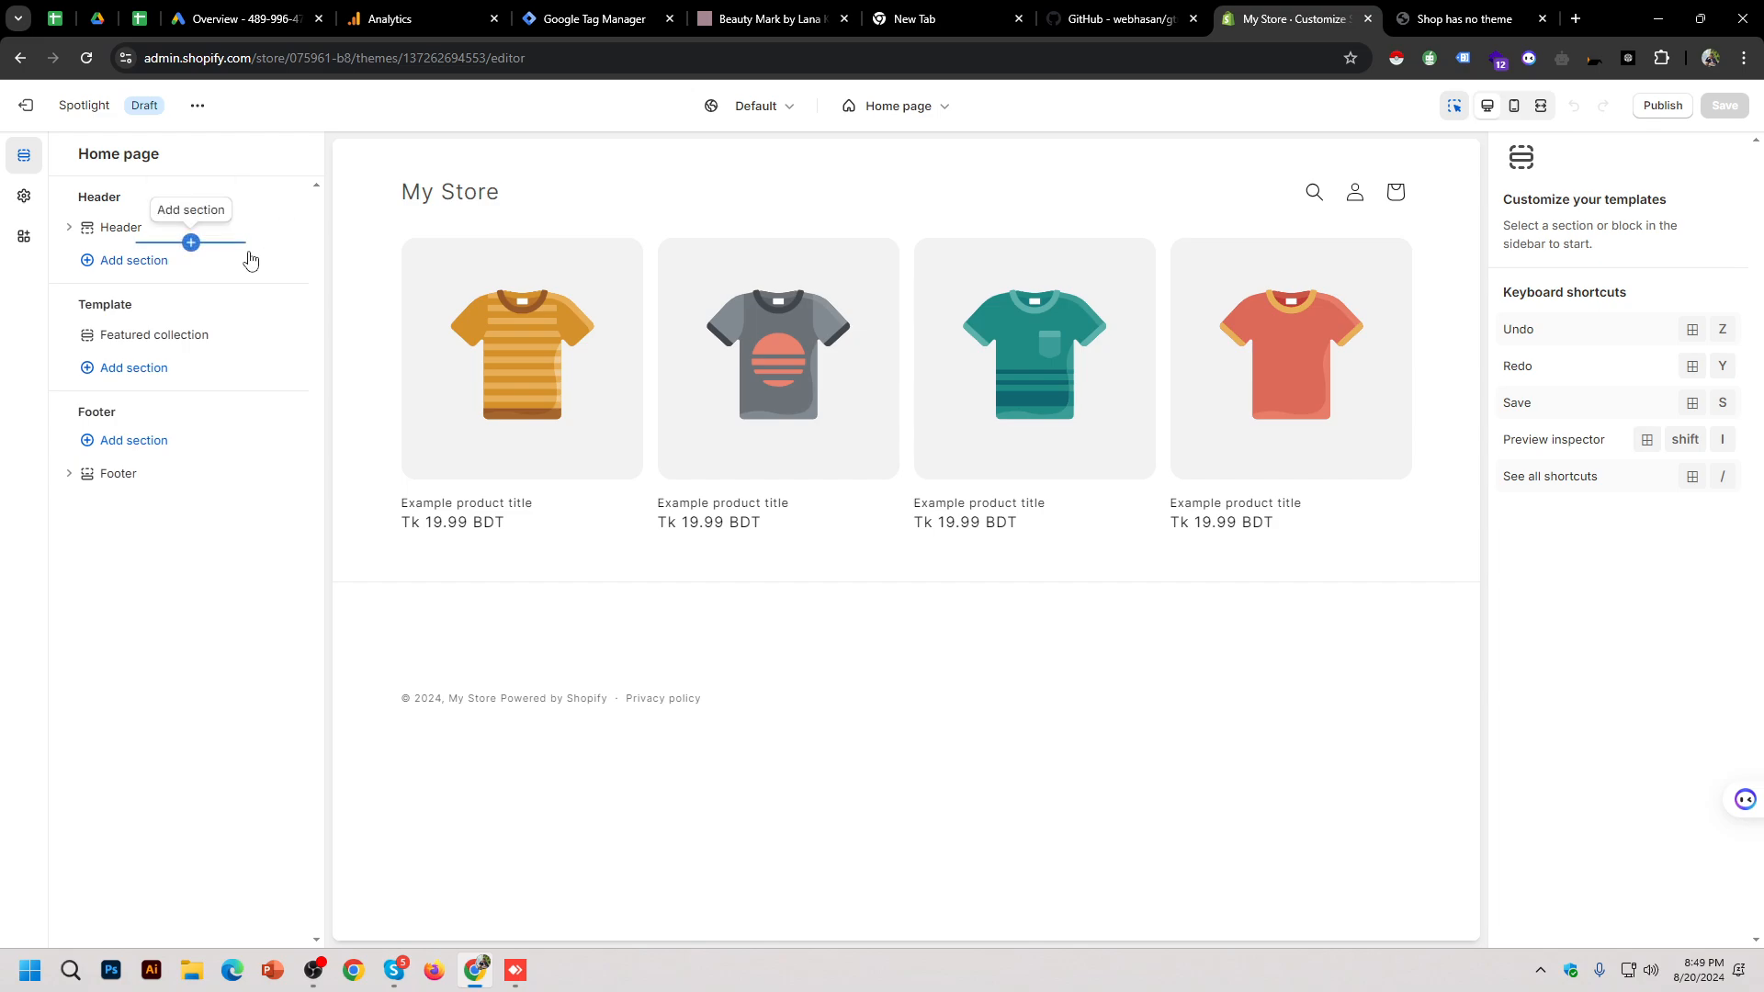
Step: Check Theme settings and App embeds, then publish Spotlight, confirming it replaces Dawn
left_click(24, 196)
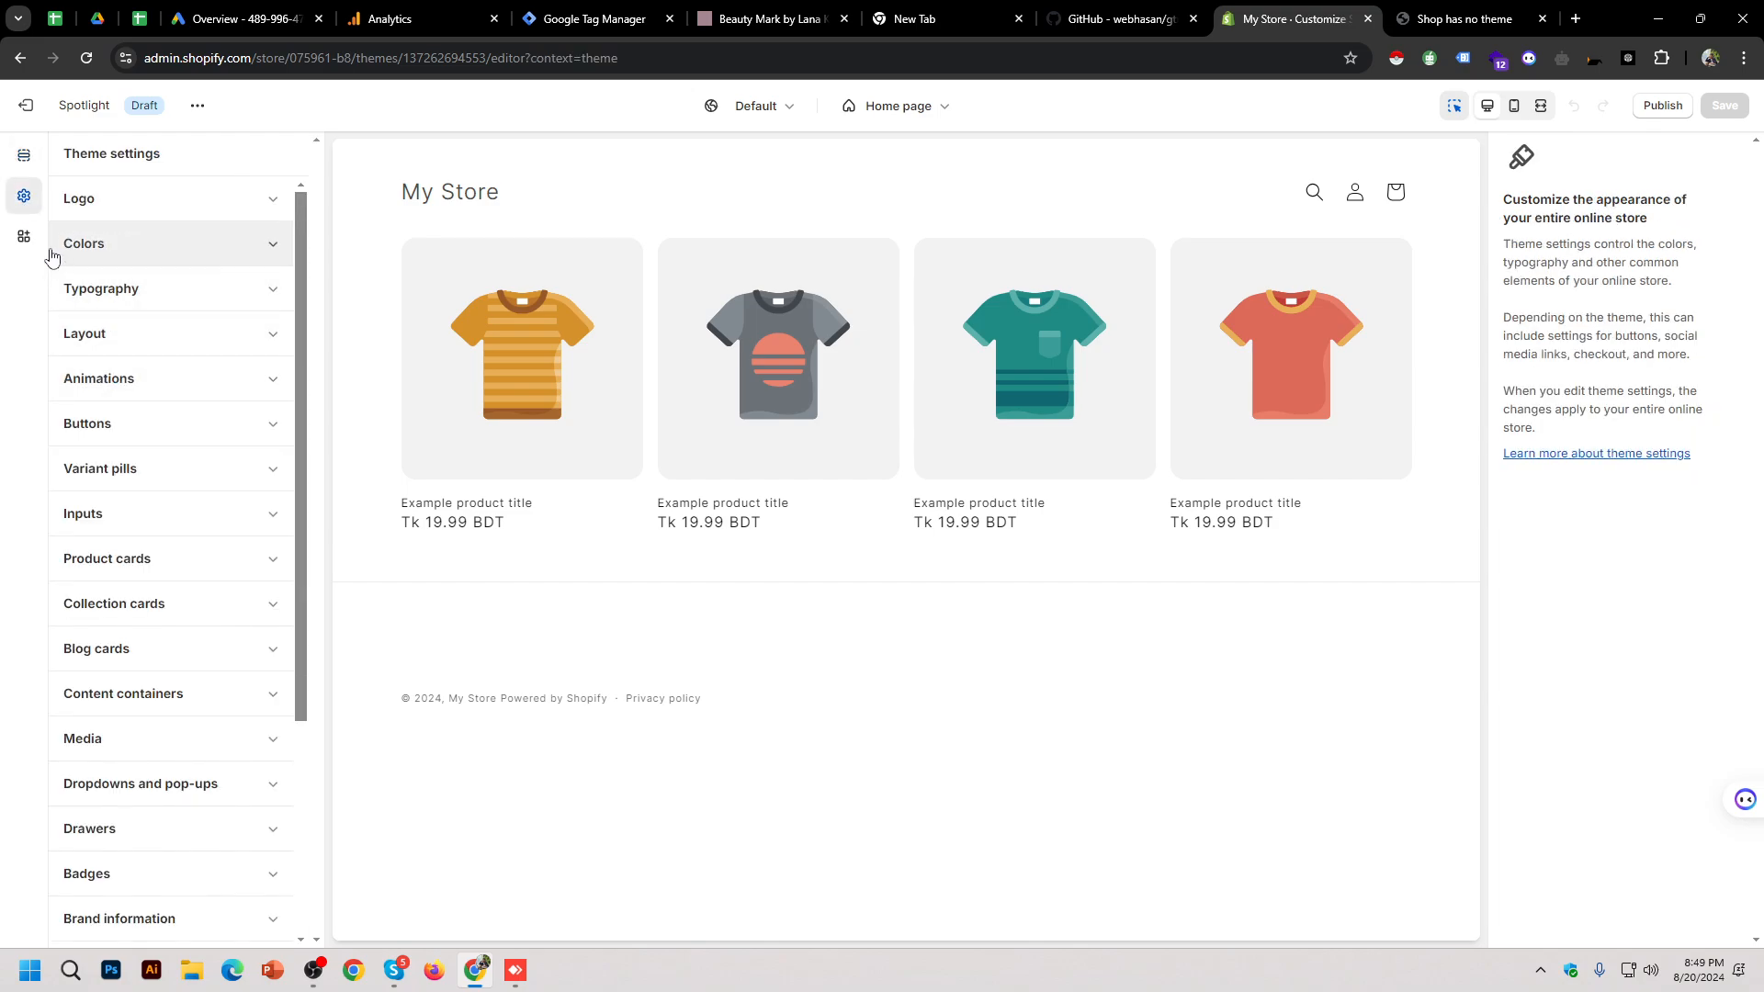
left_click(24, 236)
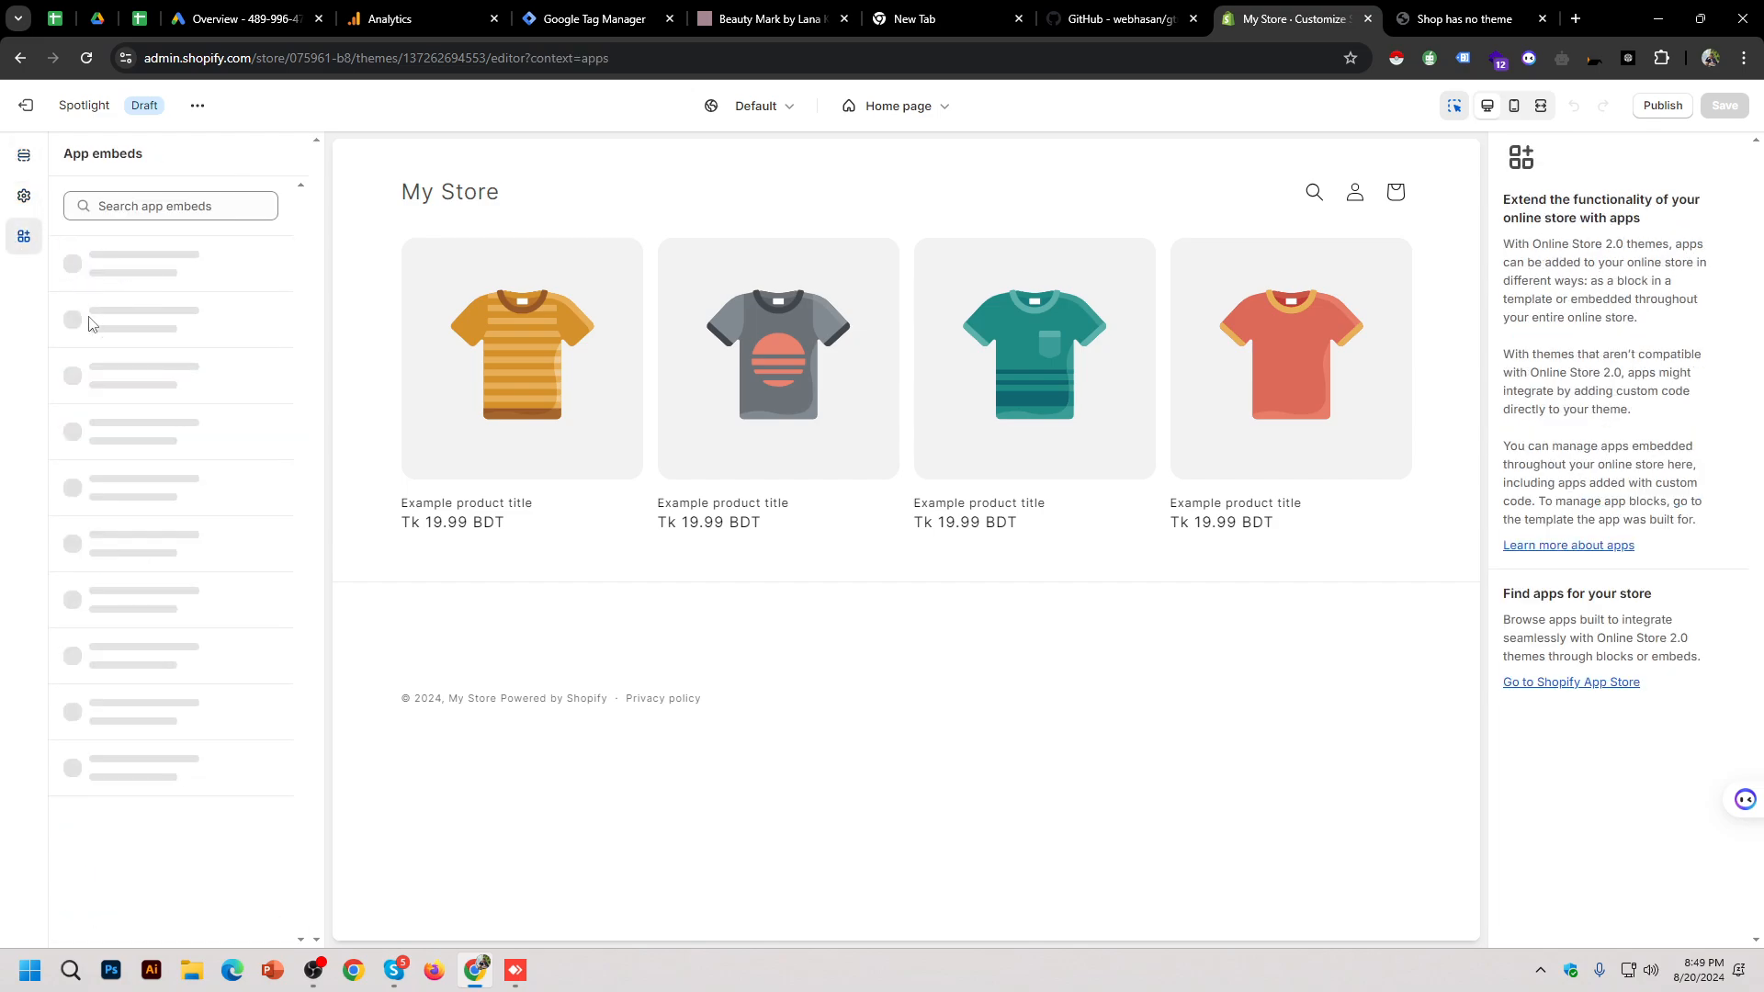
left_click(1661, 106)
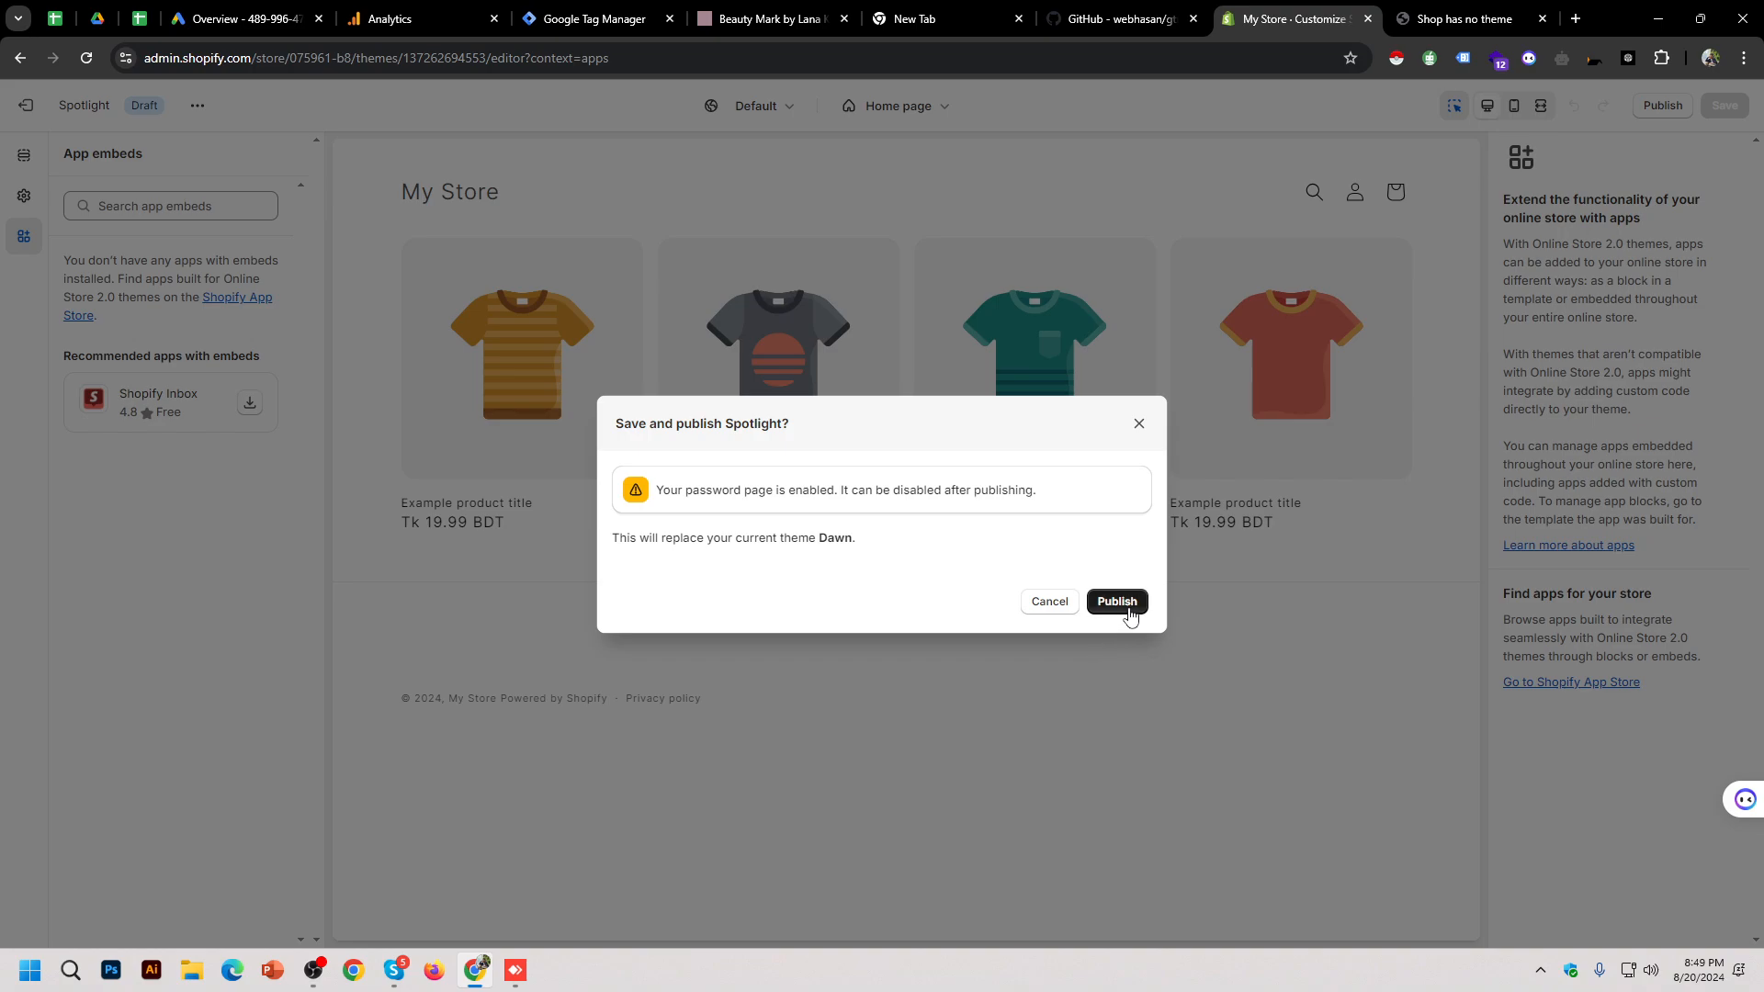
left_click(1130, 607)
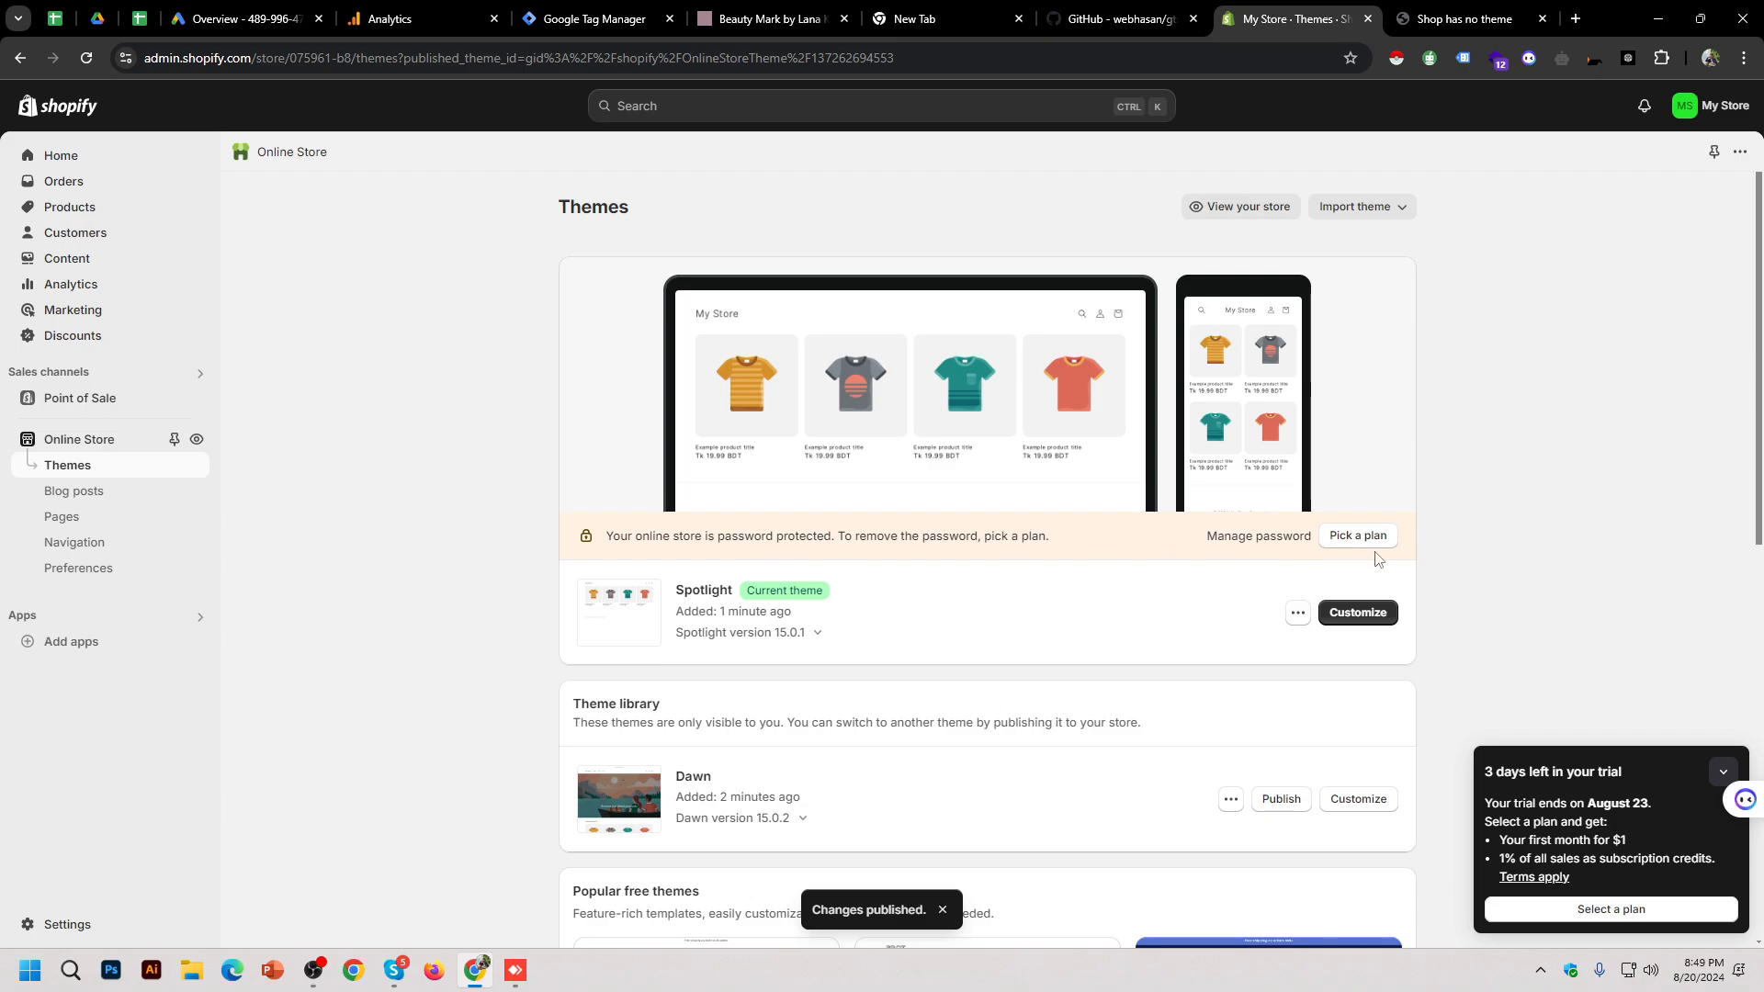
Step: Review password protection in Preferences, then open Pick your plan listing Basic, Shopify, Advanced and Plus
left_click(1258, 537)
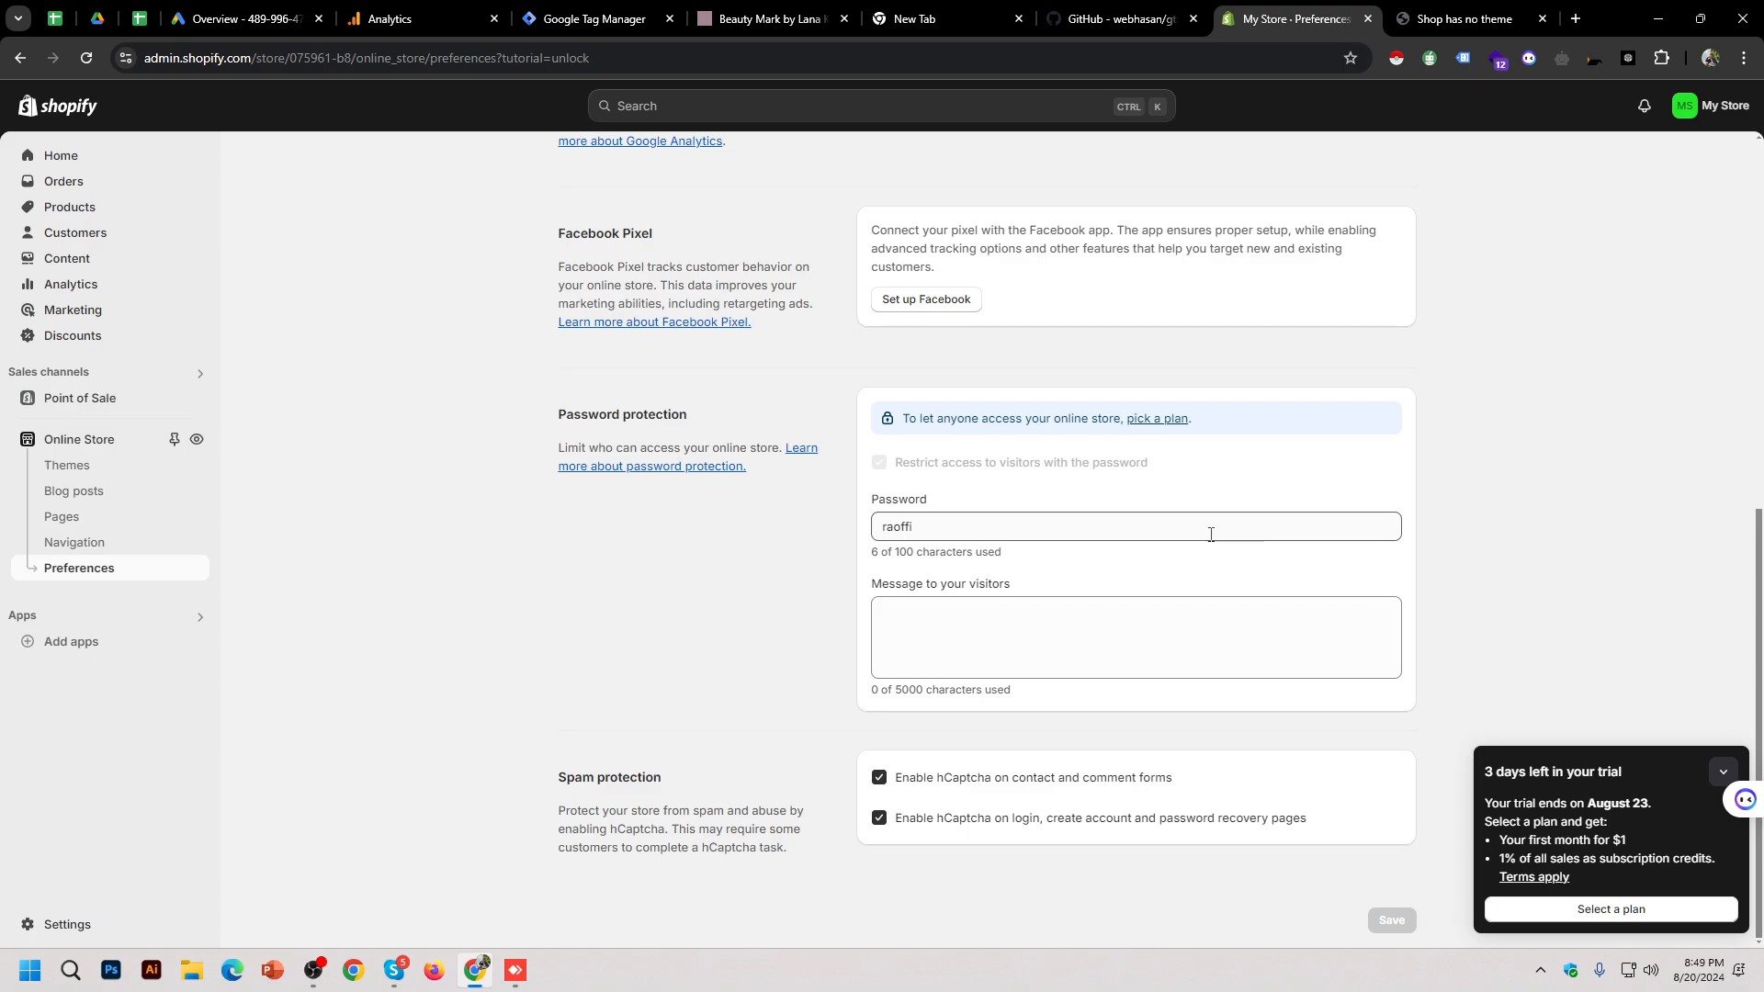
scroll(951, 459, "up", 3)
scroll(956, 481, "up", 4)
scroll(960, 484, "down", 8)
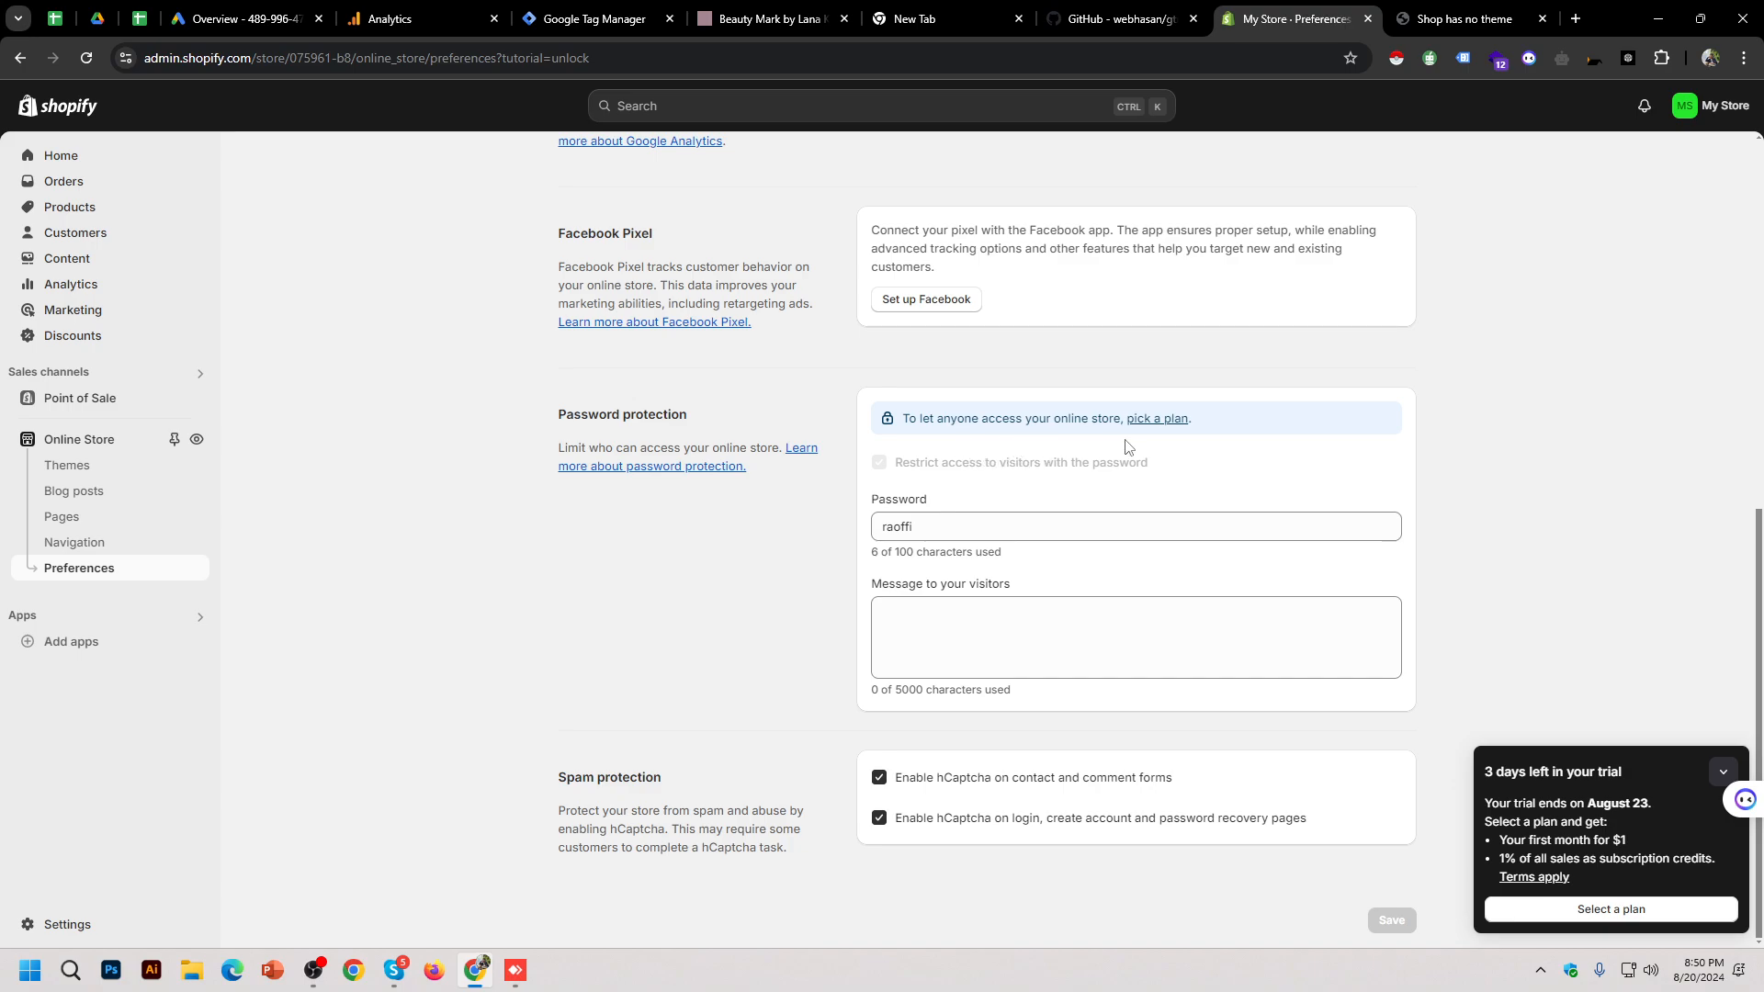
left_click(1177, 423)
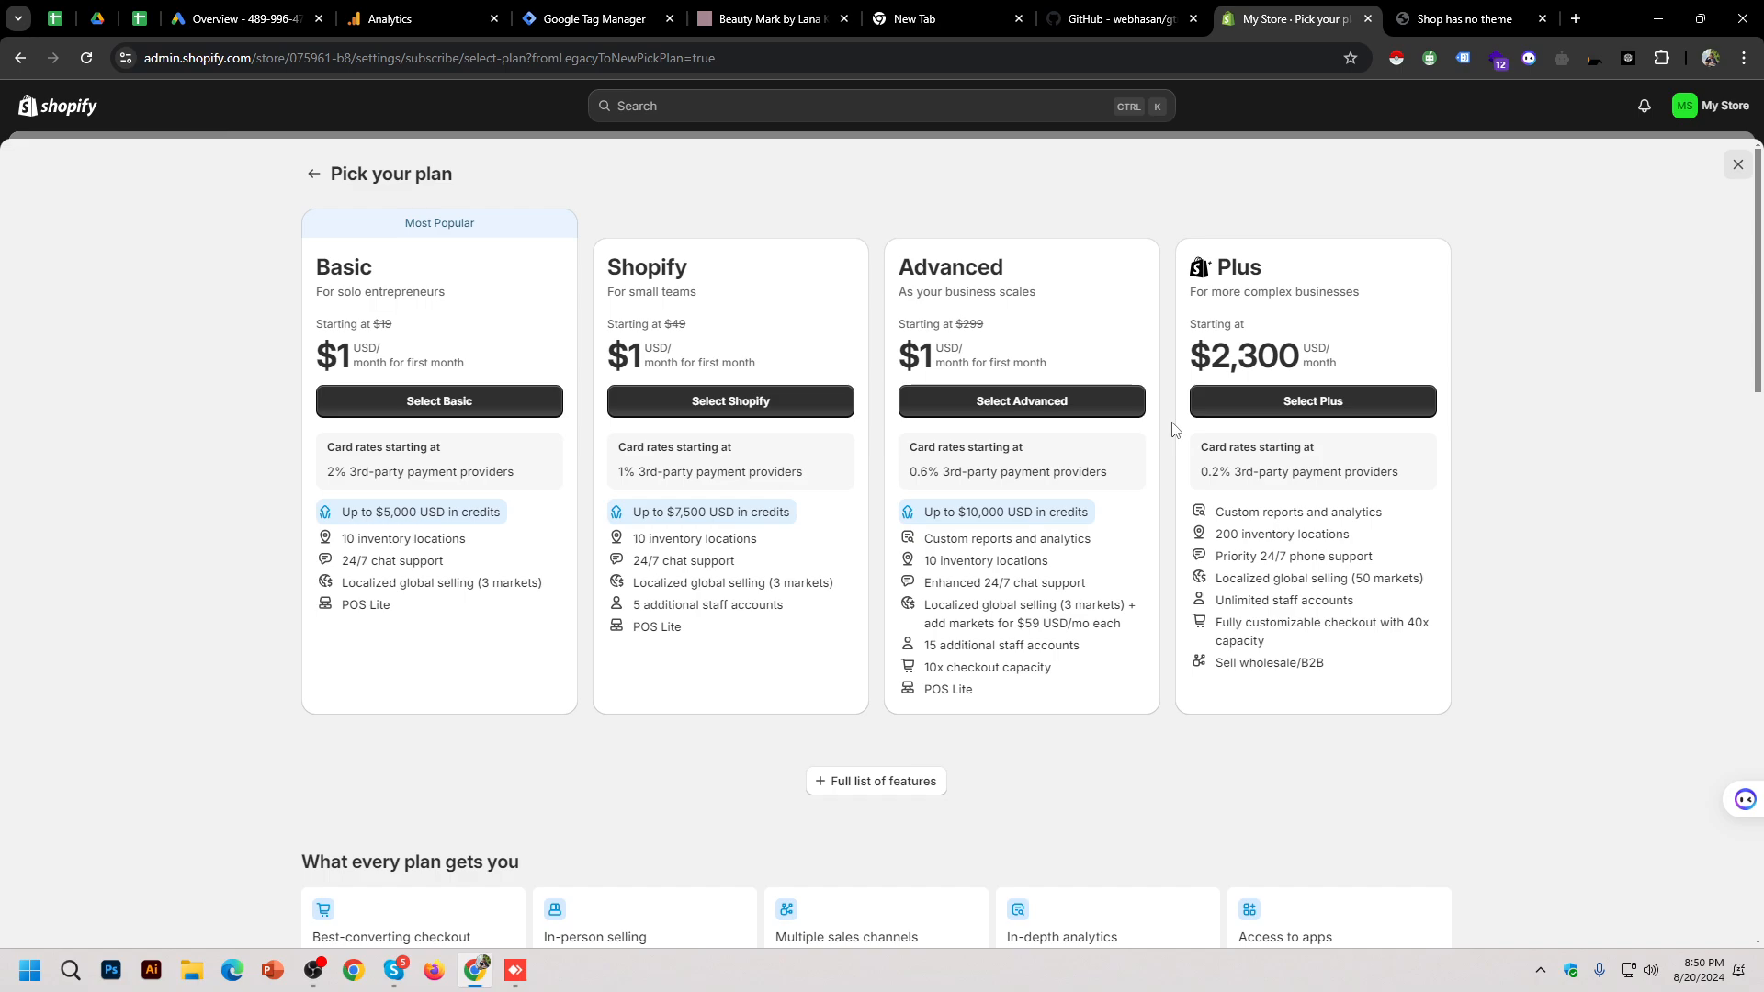
scroll(1174, 429, "down", 7)
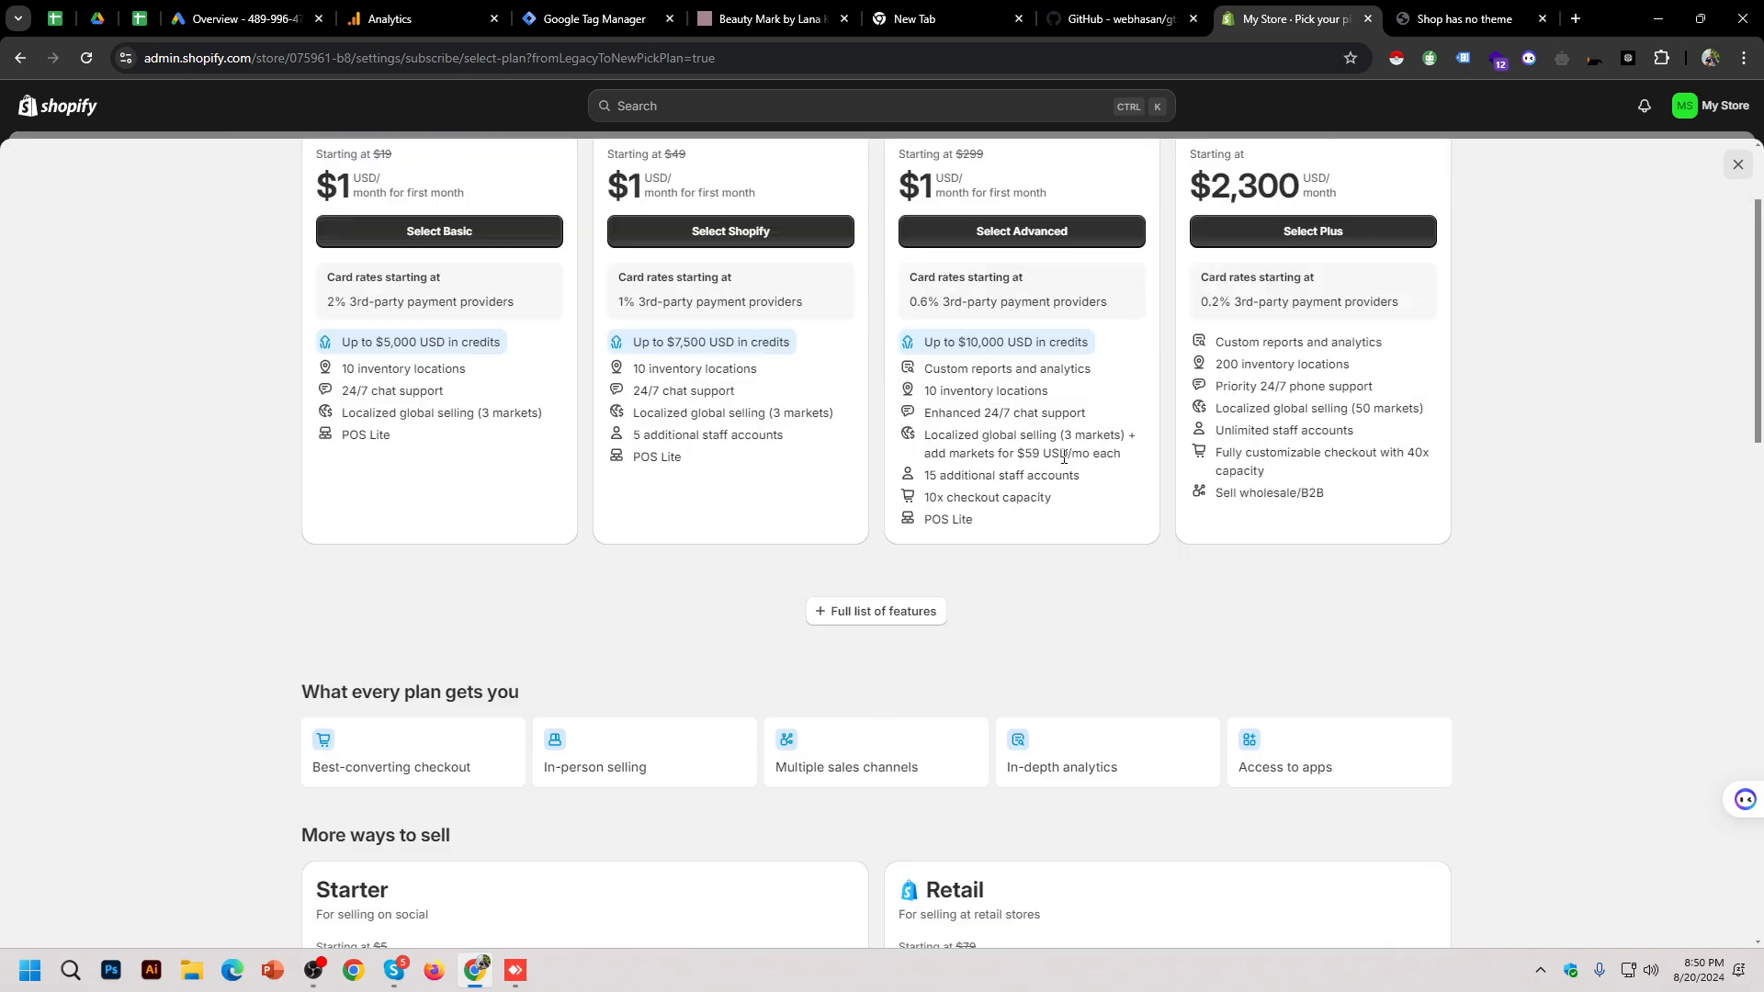